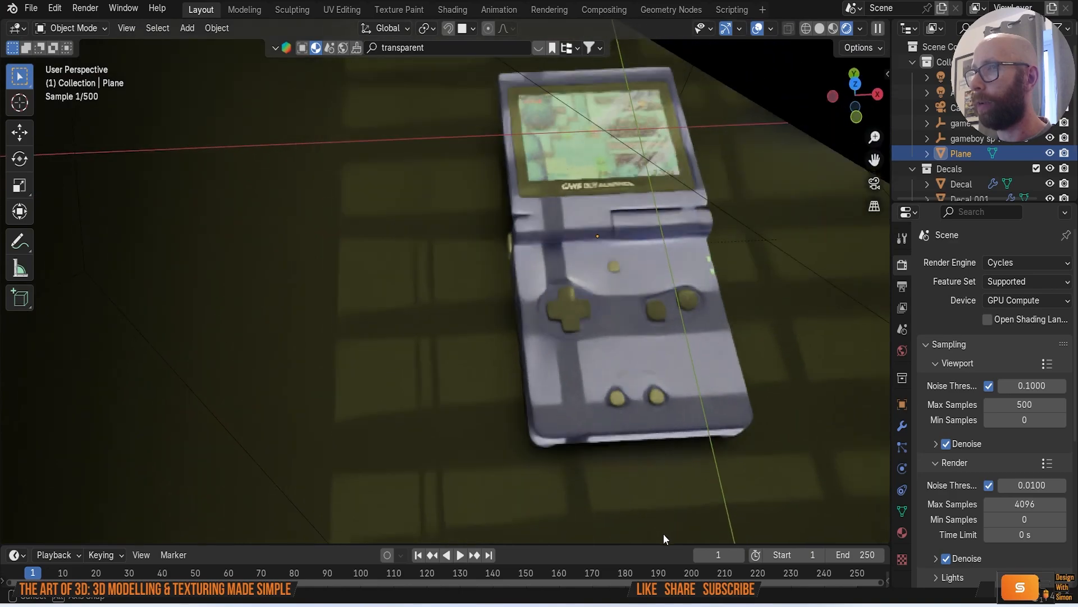
# Step: Examine the finished Game Boy Advance SP render through the scene camera
pyautogui.scroll(-5, 717, 471)
pyautogui.moveTo(520, 394); pyautogui.dragTo(608, 458, button='middle')
pyautogui.press('KP_0')
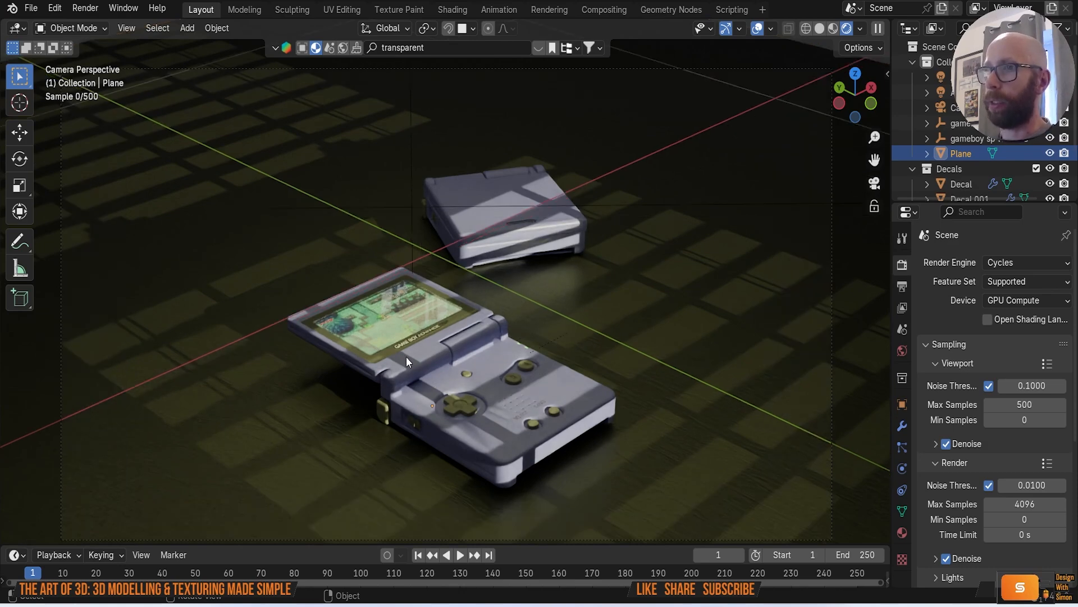
pyautogui.scroll(2, 406, 356)
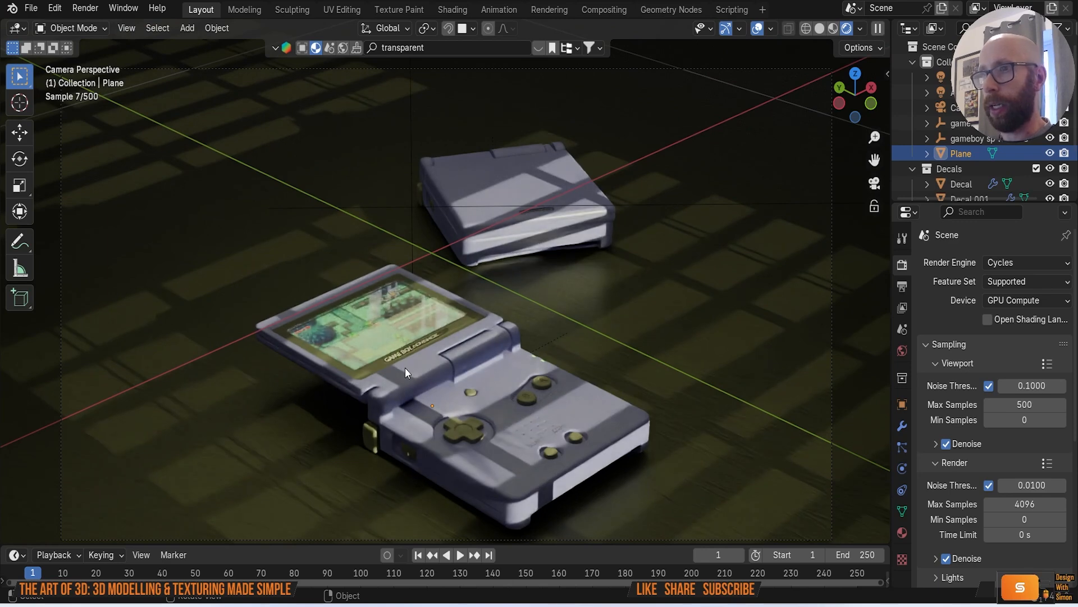
pyautogui.scroll(-2, 405, 367)
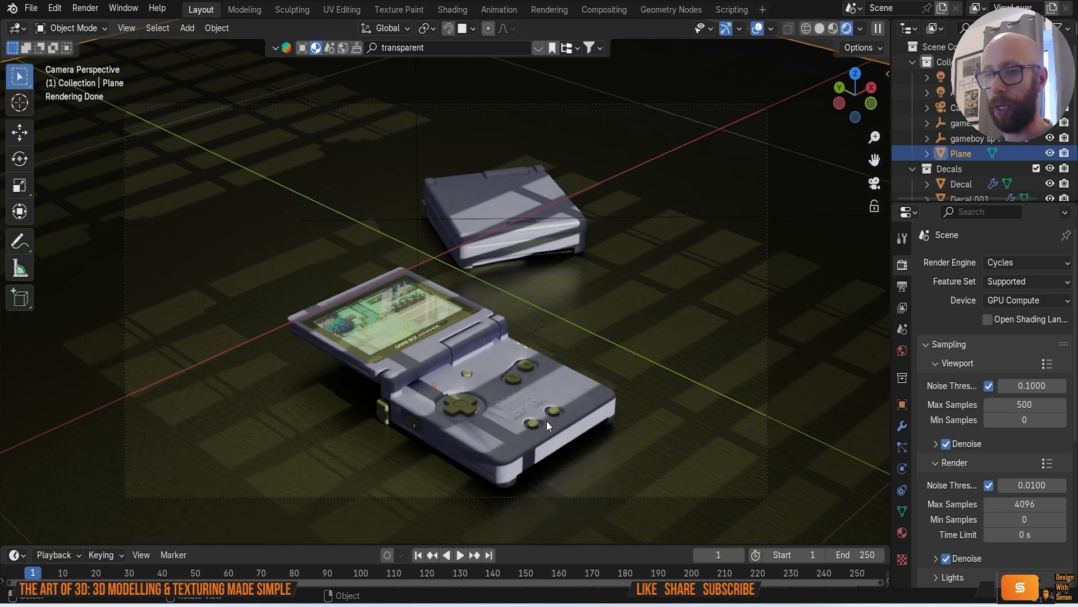
pyautogui.keyDown('shift'); pyautogui.moveTo(534, 440); pyautogui.dragTo(557, 433, button='middle'); pyautogui.keyUp('shift')
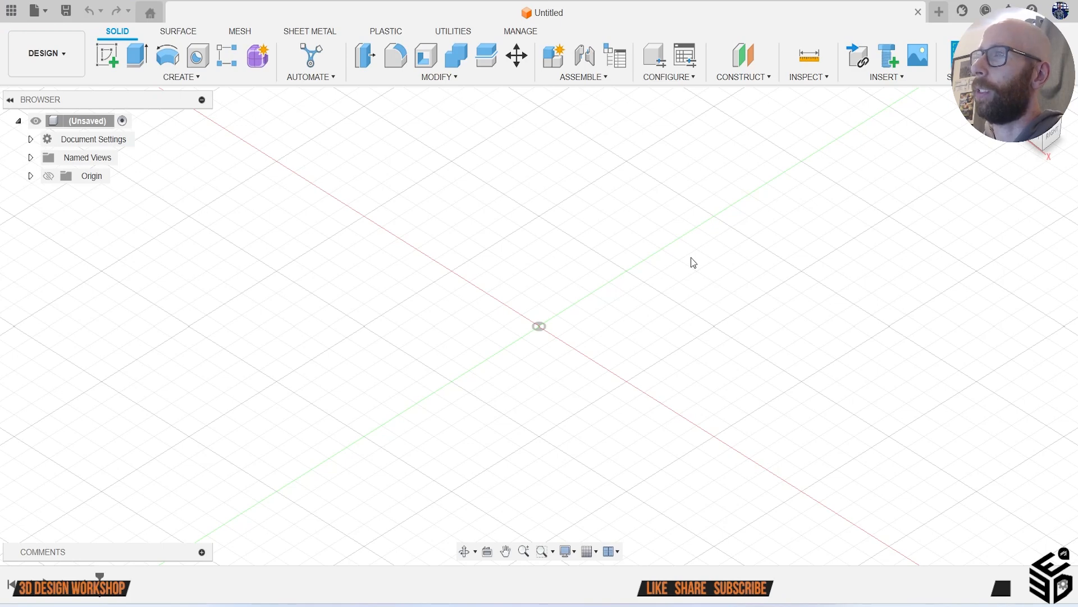
# Step: In Fusion 360, insert the open front and back Game Boy Advance SP image from Downloads as a canvas on the XY plane
pyautogui.click(917, 58)
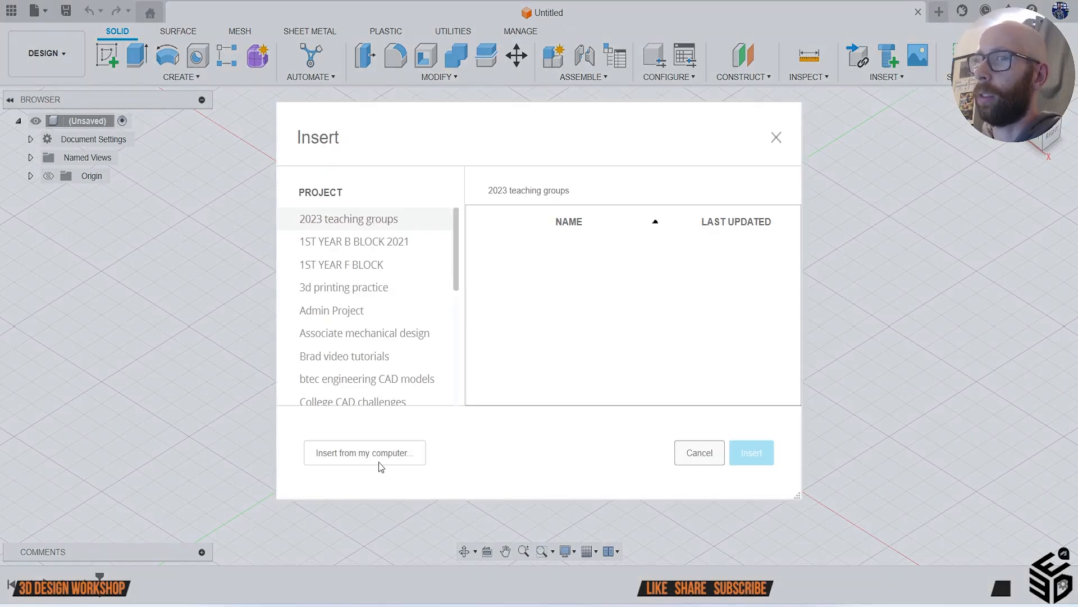
pyautogui.click(379, 464)
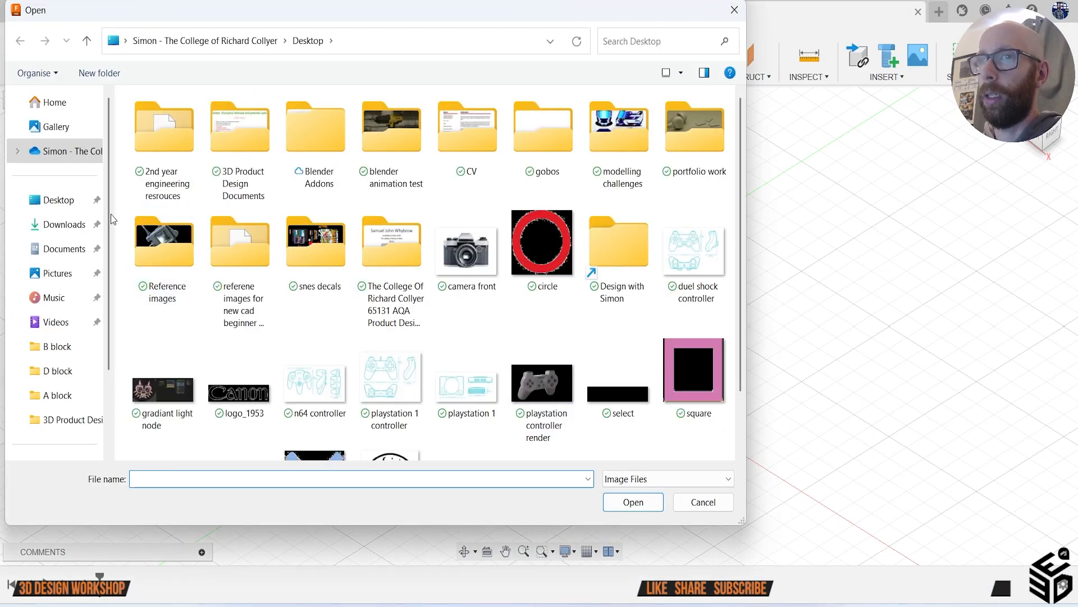
pyautogui.click(65, 224)
pyautogui.scroll(-8, 497, 294)
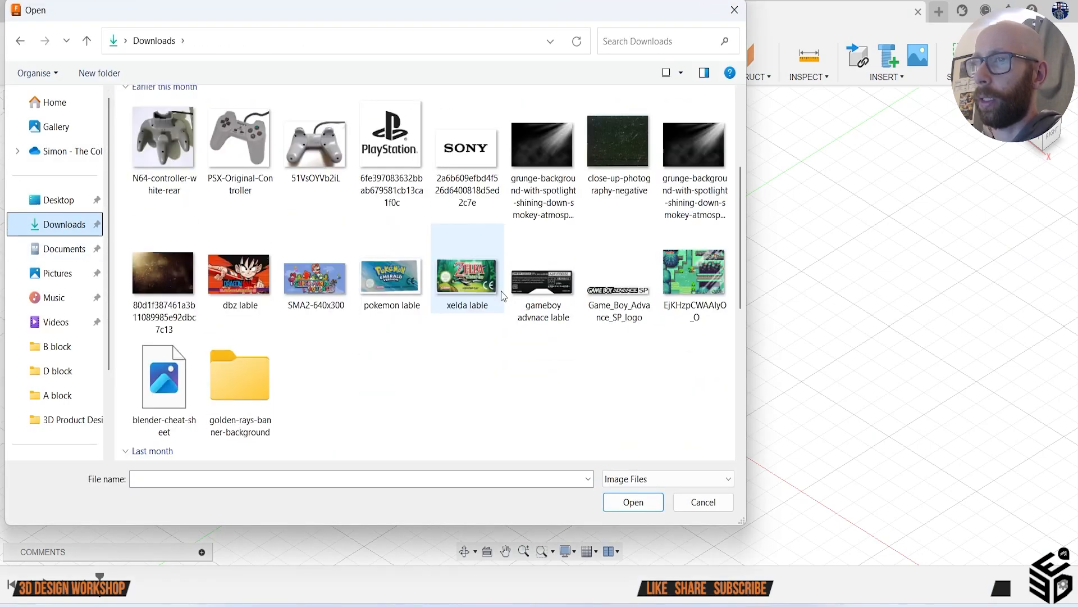
pyautogui.doubleClick(361, 246)
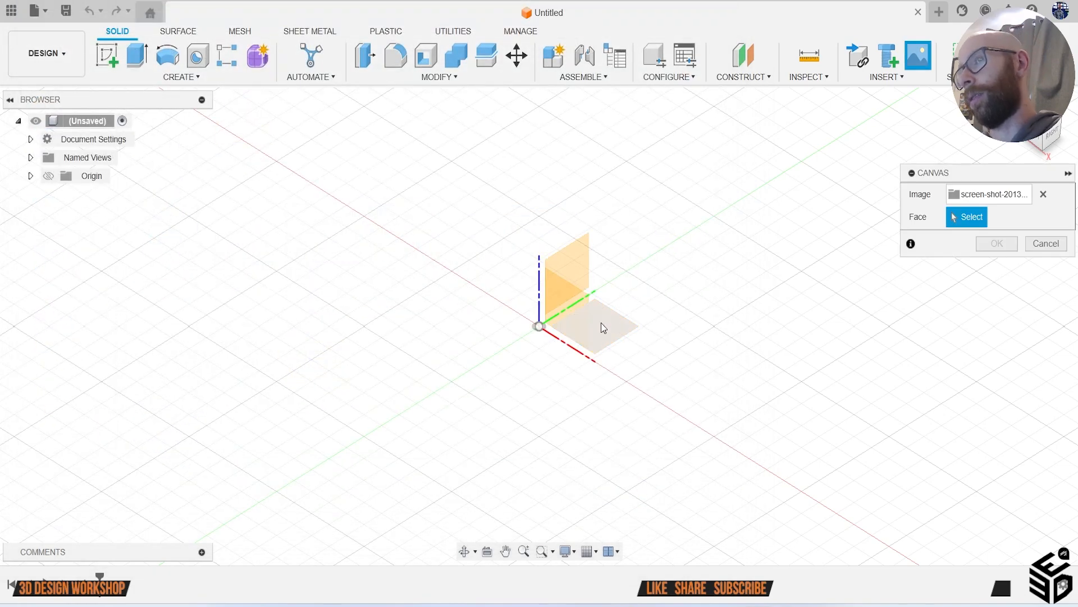
pyautogui.click(601, 328)
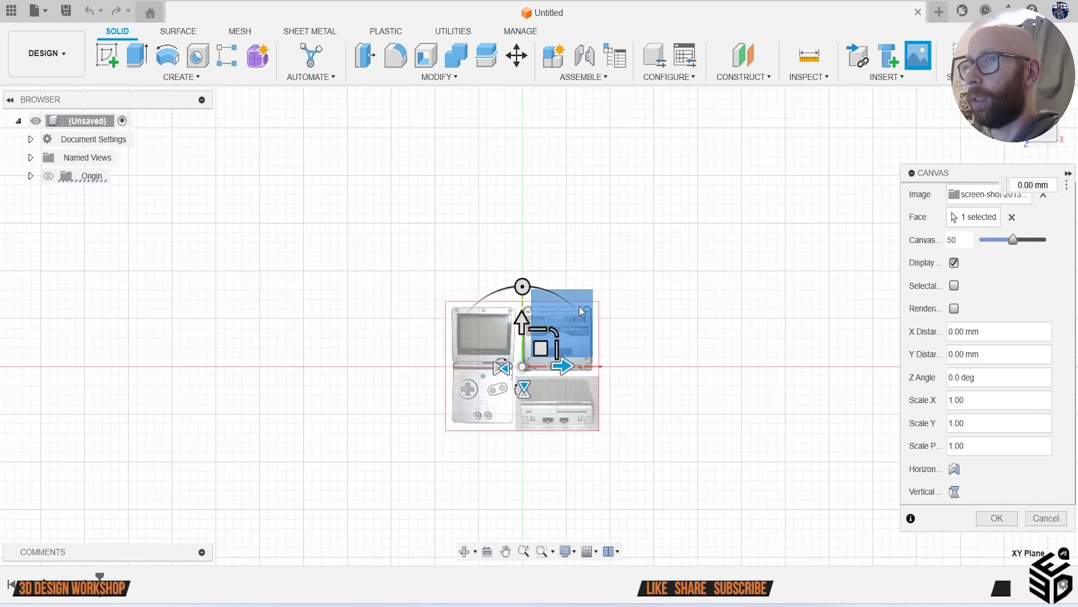
# Step: Scale the canvas uniformly to 15 and shift it 66.925 mm along X so the open console is centred on the origin
pyautogui.moveTo(563, 318); pyautogui.dragTo(593, 313)
pyautogui.scroll(-2, 603, 328)
pyautogui.scroll(-4, 594, 352)
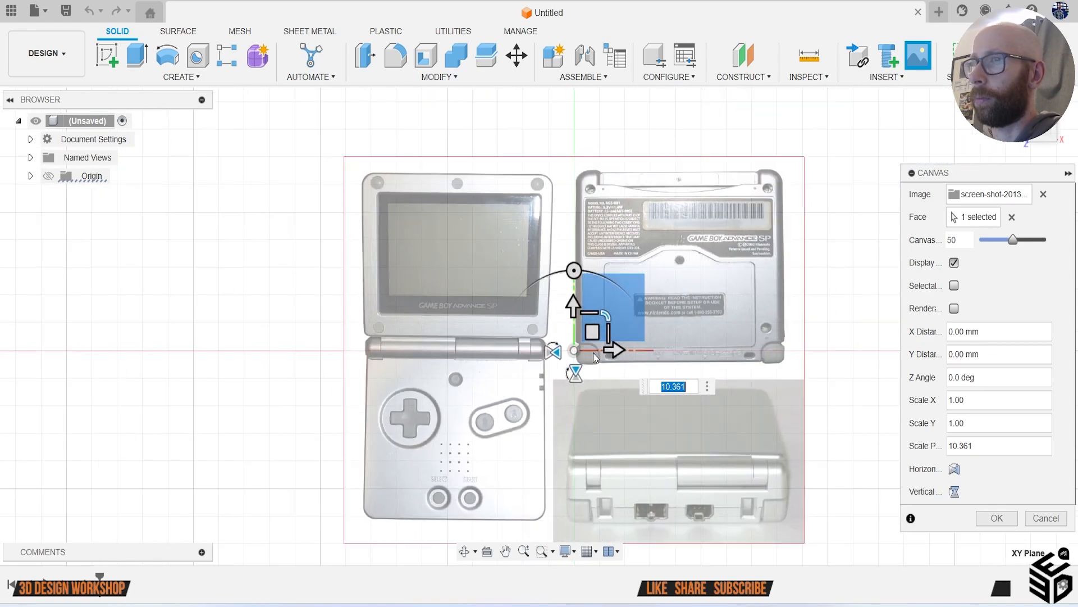
pyautogui.write('15')
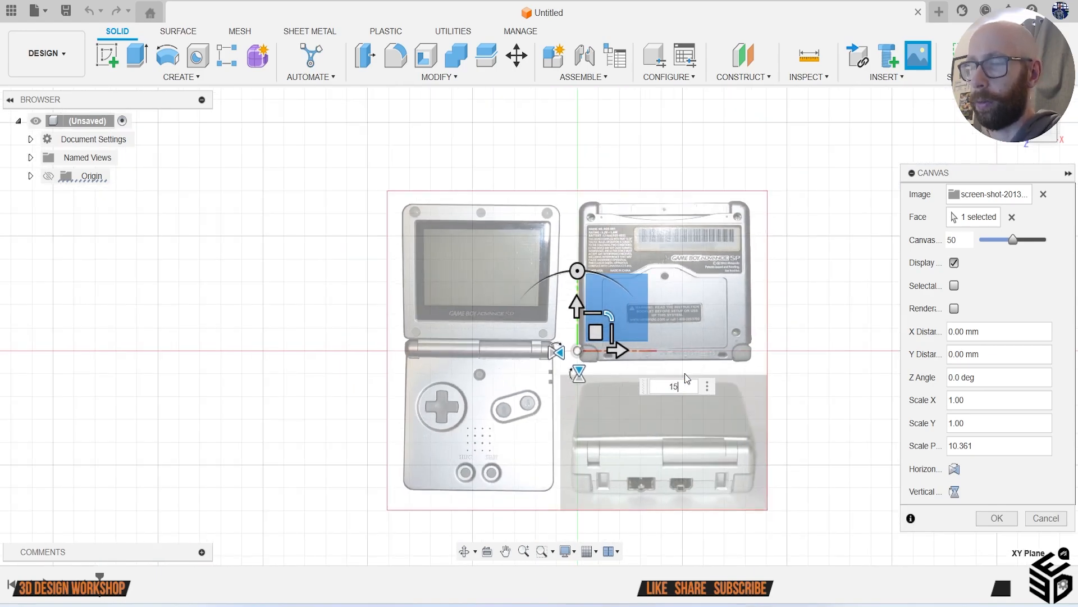
pyautogui.moveTo(620, 350); pyautogui.dragTo(760, 355)
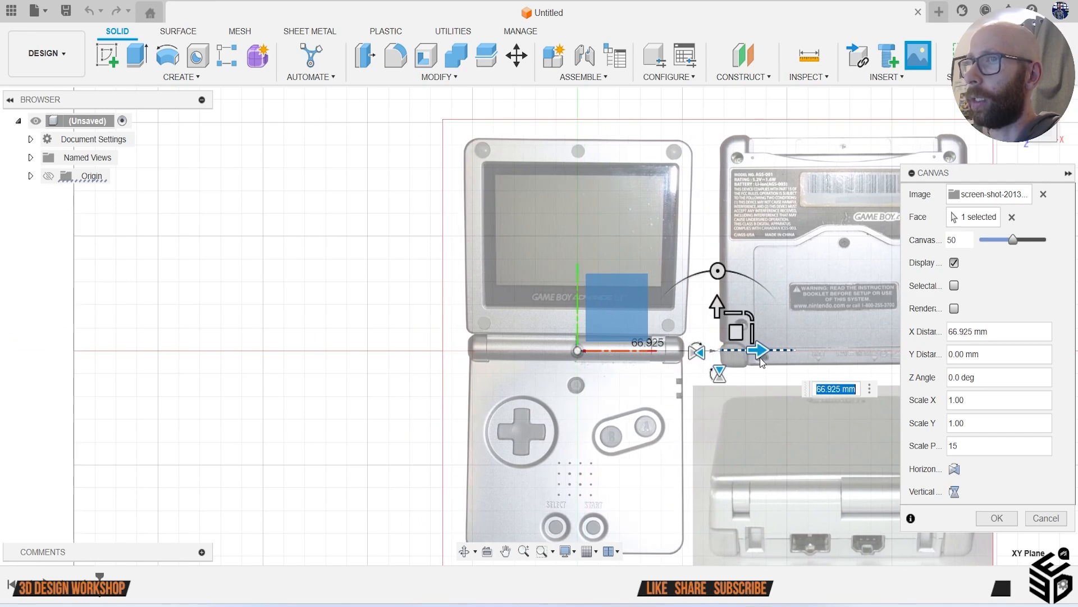
pyautogui.scroll(-2, 678, 426)
pyautogui.click(996, 519)
pyautogui.scroll(-3, 833, 444)
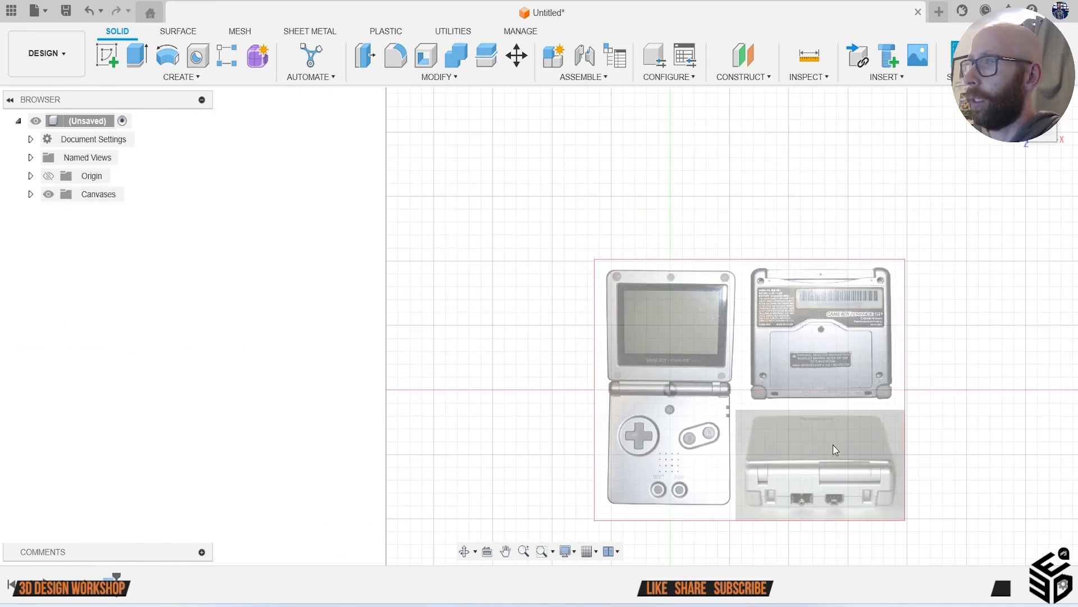
# Step: Insert the screenshot with the closed console's side views as a second canvas on the YZ plane
pyautogui.keyDown('shift'); pyautogui.moveTo(540, 326); pyautogui.dragTo(432, 241, button='middle'); pyautogui.keyUp('shift')
pyautogui.click(1042, 134)
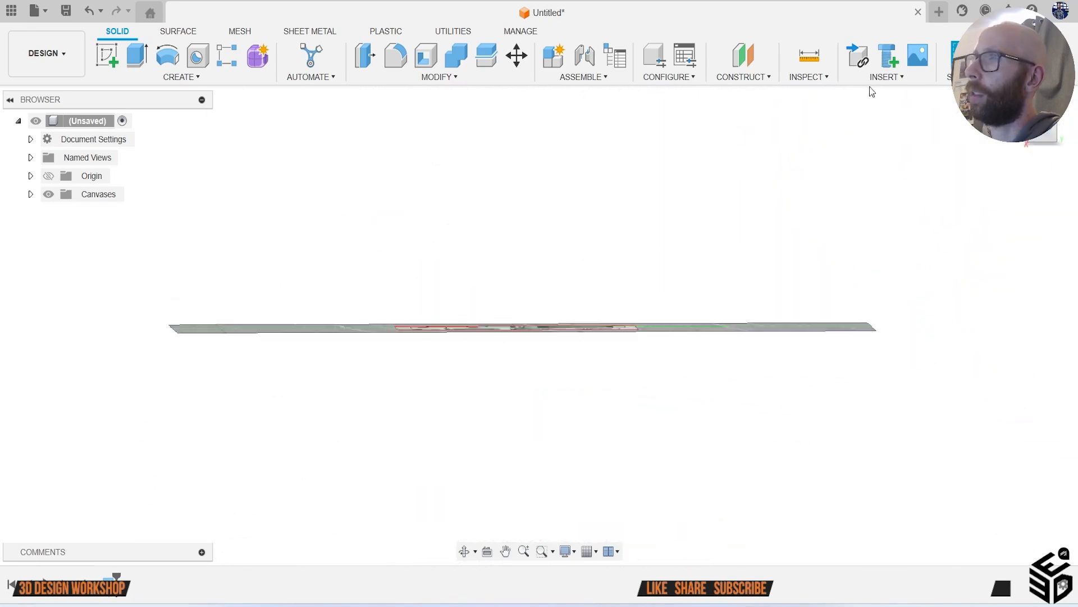
pyautogui.click(912, 56)
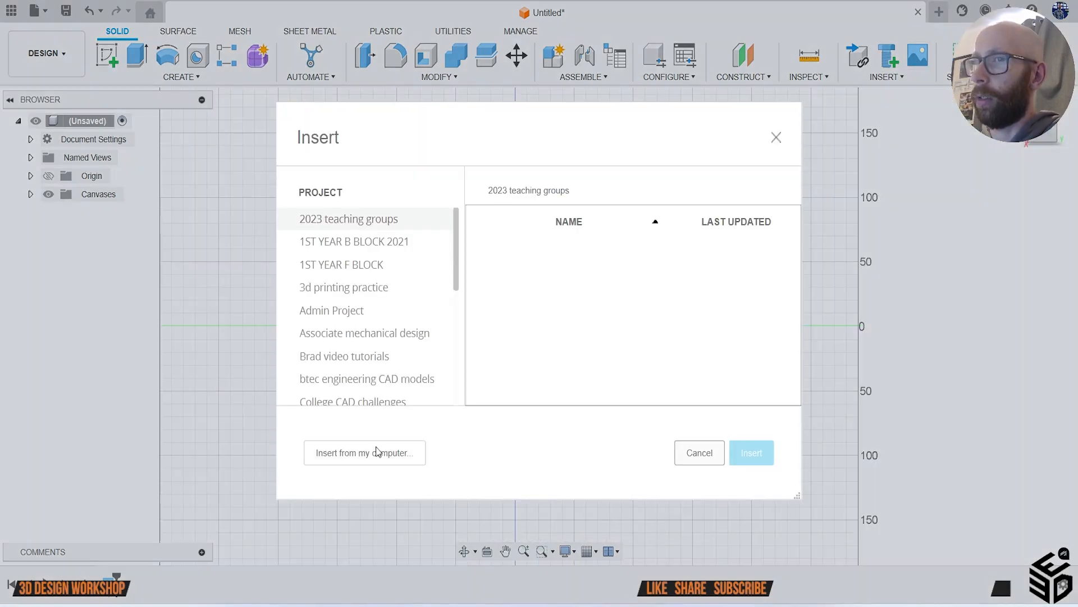
pyautogui.click(375, 448)
pyautogui.scroll(-5, 494, 349)
pyautogui.scroll(-3, 490, 347)
pyautogui.scroll(3, 490, 347)
pyautogui.doubleClick(467, 262)
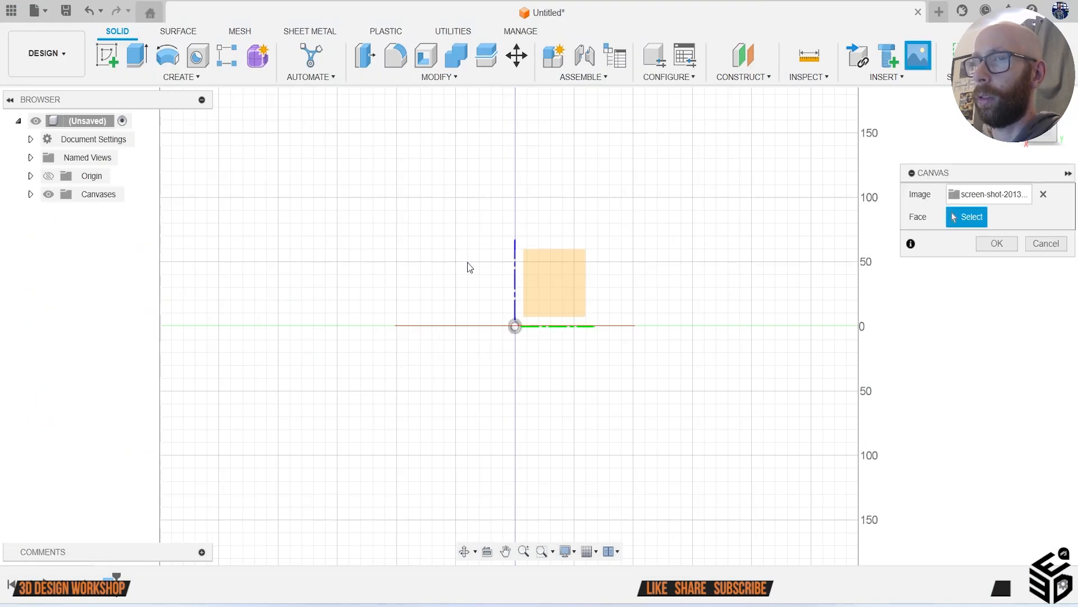
pyautogui.click(539, 293)
# Step: Scale the side-view canvas uniformly to 10.735, comparing its size with the canvas on the XY plane
pyautogui.scroll(5, 518, 332)
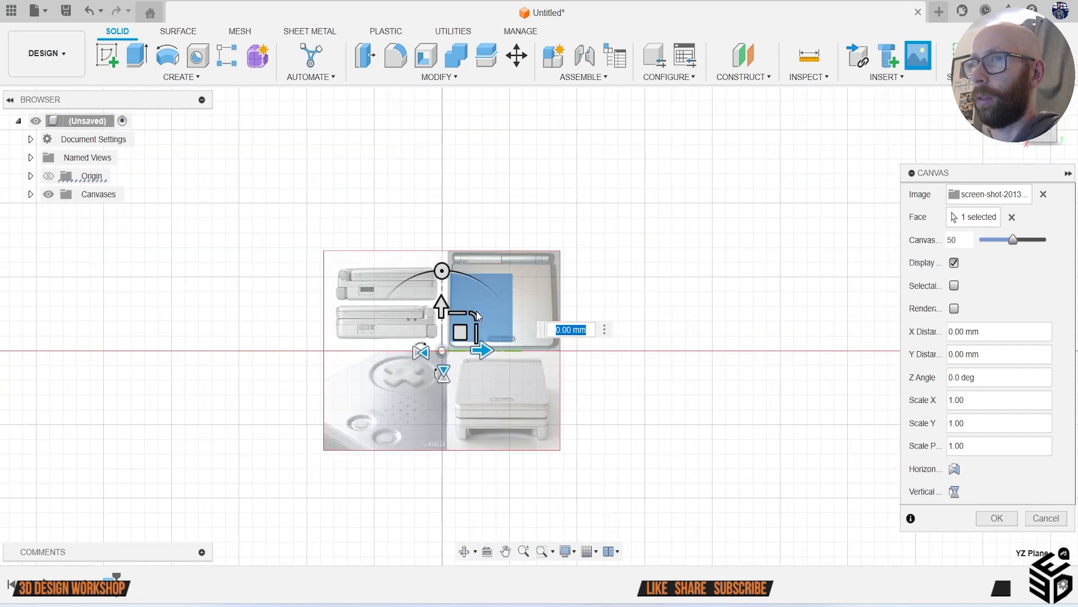
pyautogui.moveTo(474, 314); pyautogui.dragTo(807, 263)
pyautogui.scroll(-2, 537, 329)
pyautogui.moveTo(1048, 125); pyautogui.dragTo(1068, 138)
pyautogui.scroll(-3, 775, 291)
pyautogui.moveTo(770, 291); pyautogui.dragTo(600, 300, button='middle')
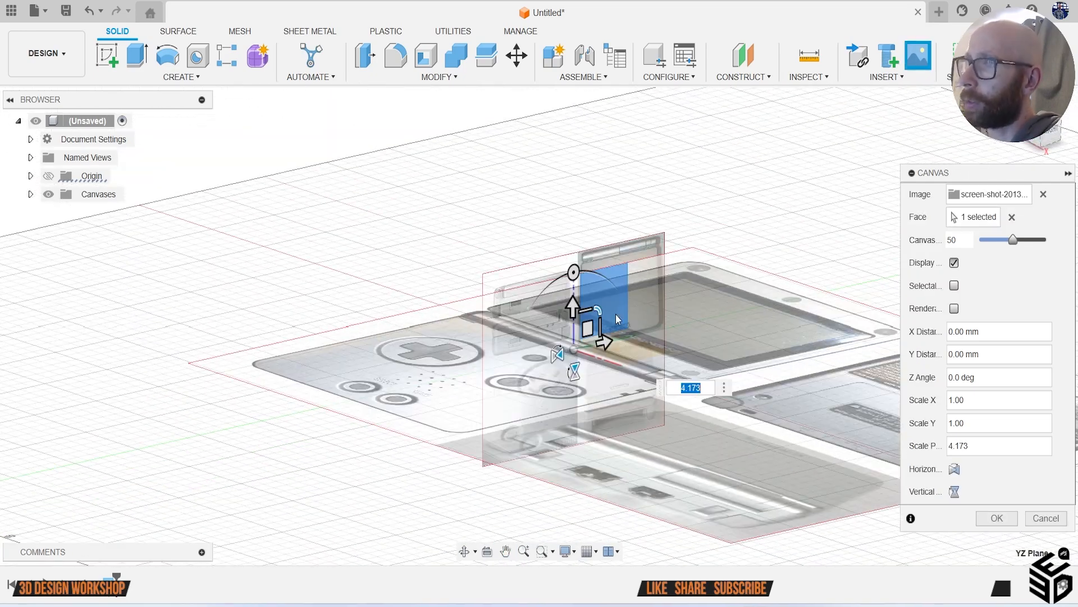
pyautogui.moveTo(598, 309); pyautogui.dragTo(665, 278)
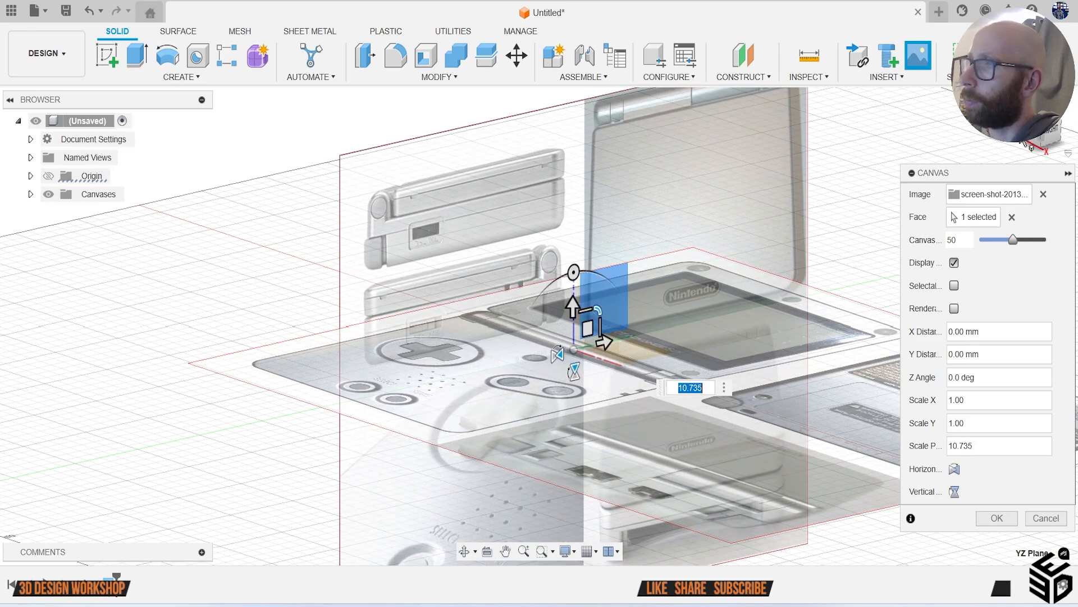
pyautogui.click(1067, 129)
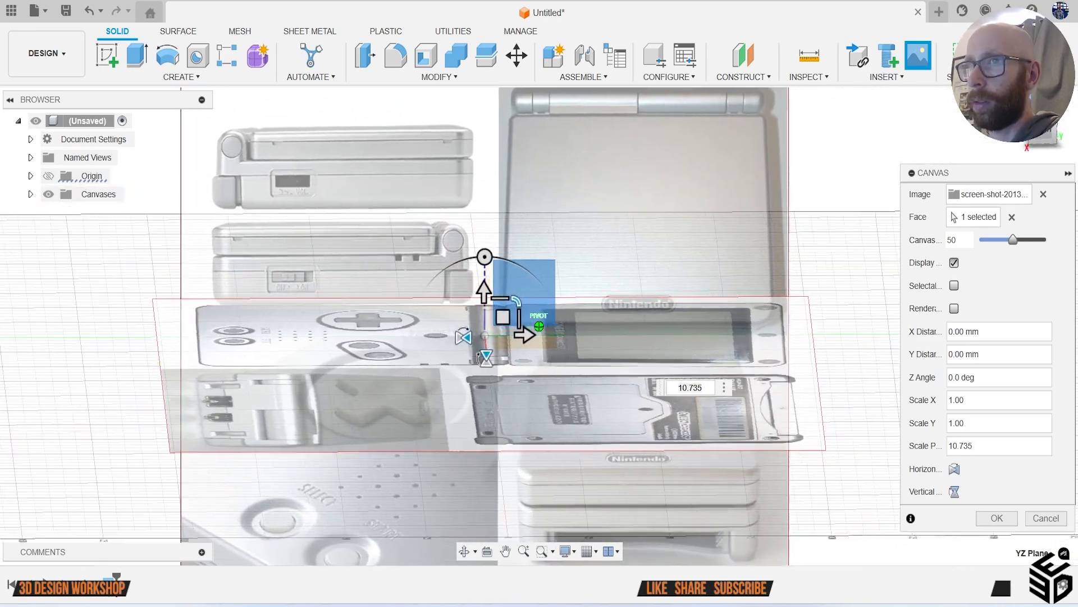
# Step: Fine-tune the side-view canvas against the XY canvas, shifting it 9.033 mm in X and -21.156 mm in Y
pyautogui.keyDown('shift'); pyautogui.moveTo(826, 243); pyautogui.dragTo(802, 236, button='middle'); pyautogui.keyUp('shift')
pyautogui.moveTo(581, 251); pyautogui.dragTo(677, 248, button='middle')
pyautogui.moveTo(610, 293); pyautogui.dragTo(637, 340)
pyautogui.moveTo(625, 298); pyautogui.dragTo(667, 333)
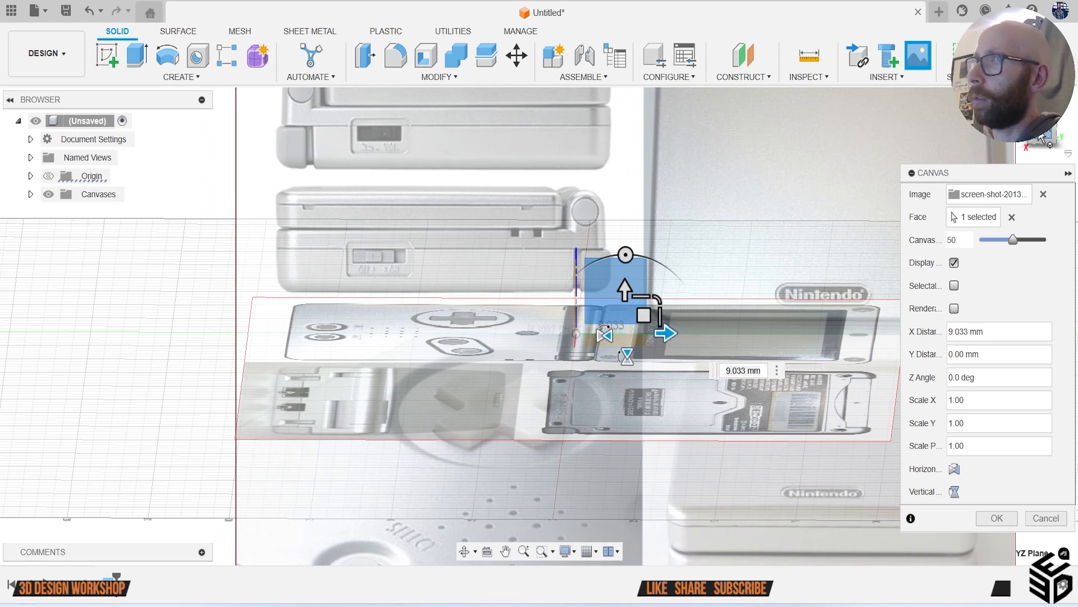
pyautogui.click(1042, 138)
pyautogui.moveTo(628, 280); pyautogui.dragTo(628, 347)
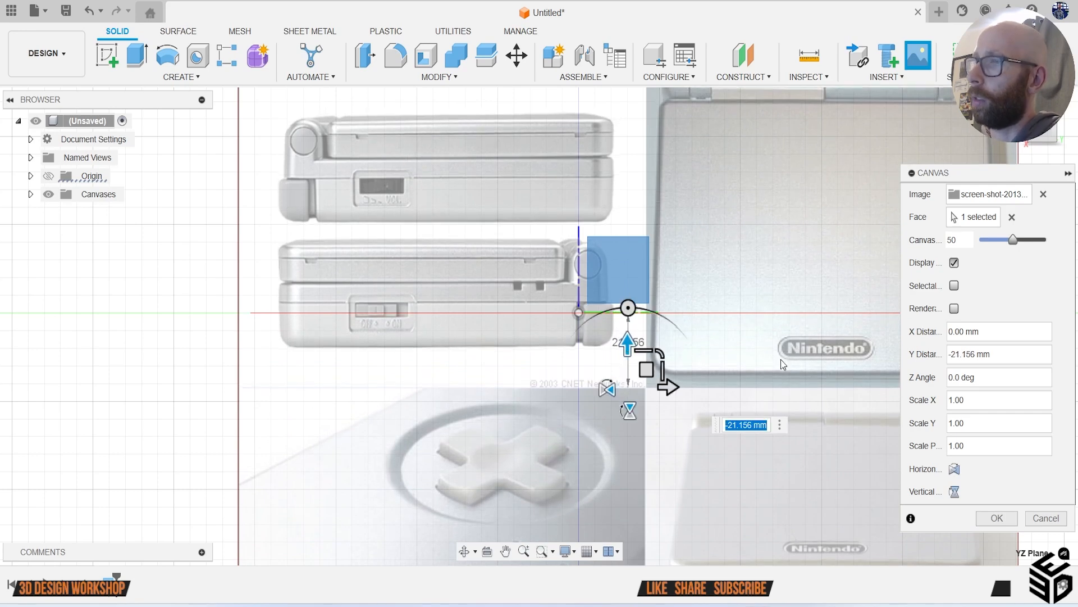
pyautogui.click(988, 530)
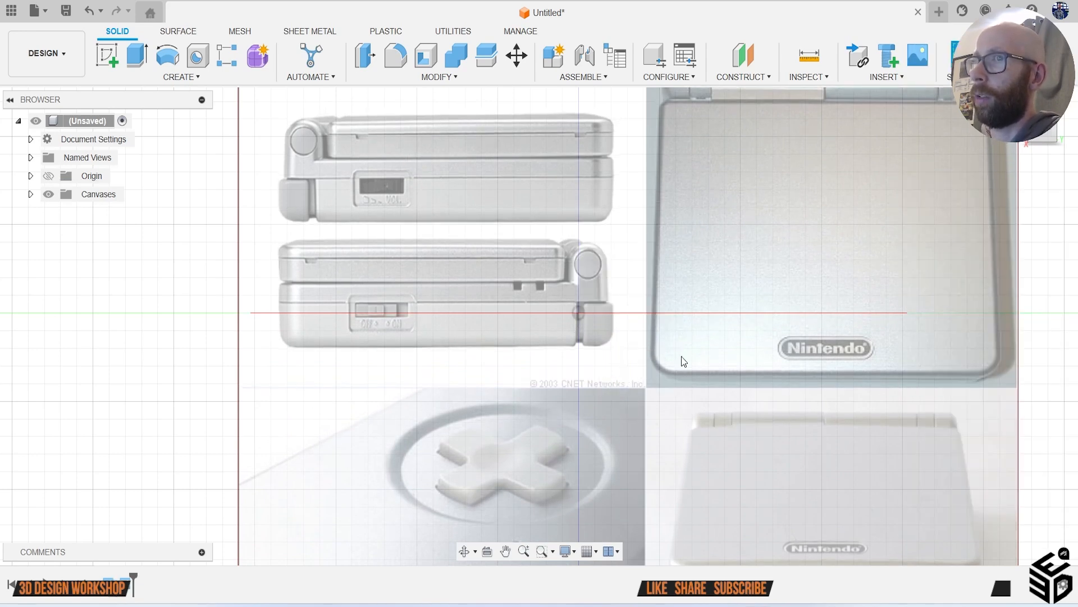
# Step: Expand the Canvases folder and look at the options available for the side-view canvas
pyautogui.click(31, 194)
pyautogui.click(124, 232)
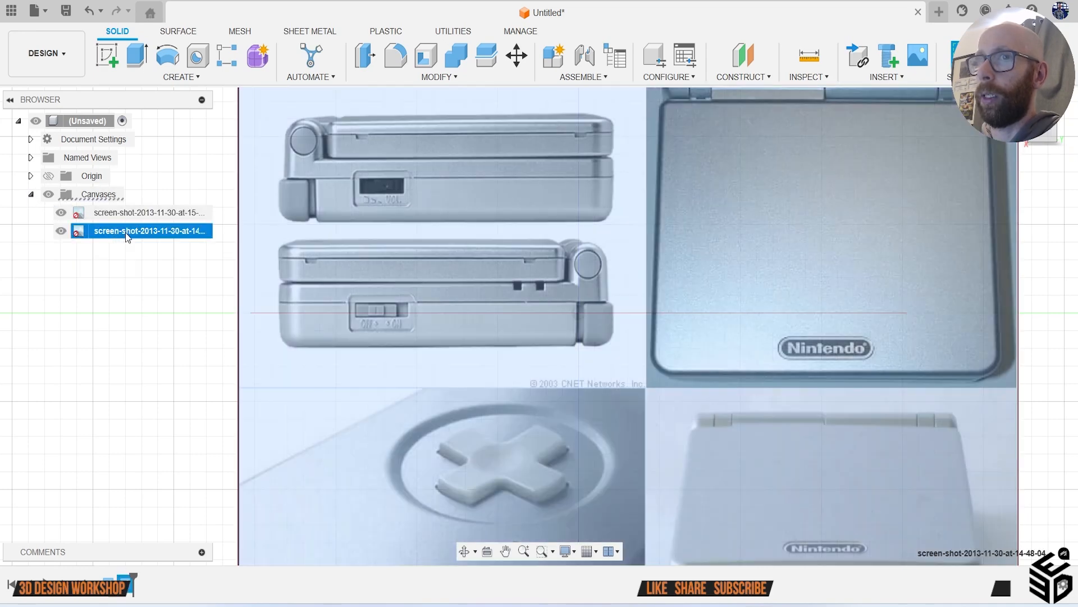
pyautogui.rightClick(144, 238)
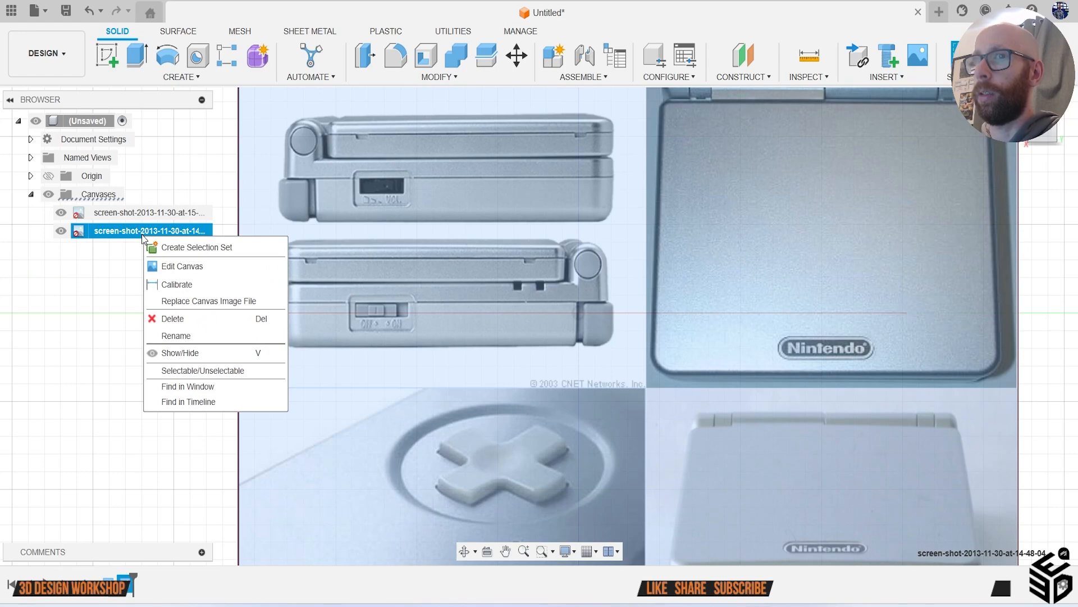
pyautogui.click(107, 297)
pyautogui.click(136, 230)
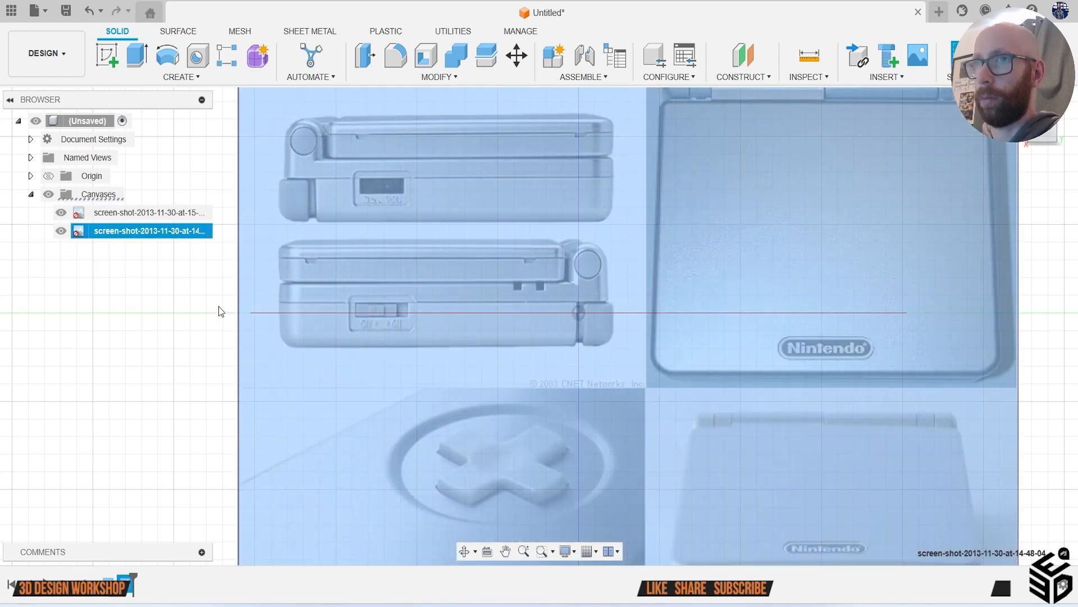
pyautogui.click(187, 285)
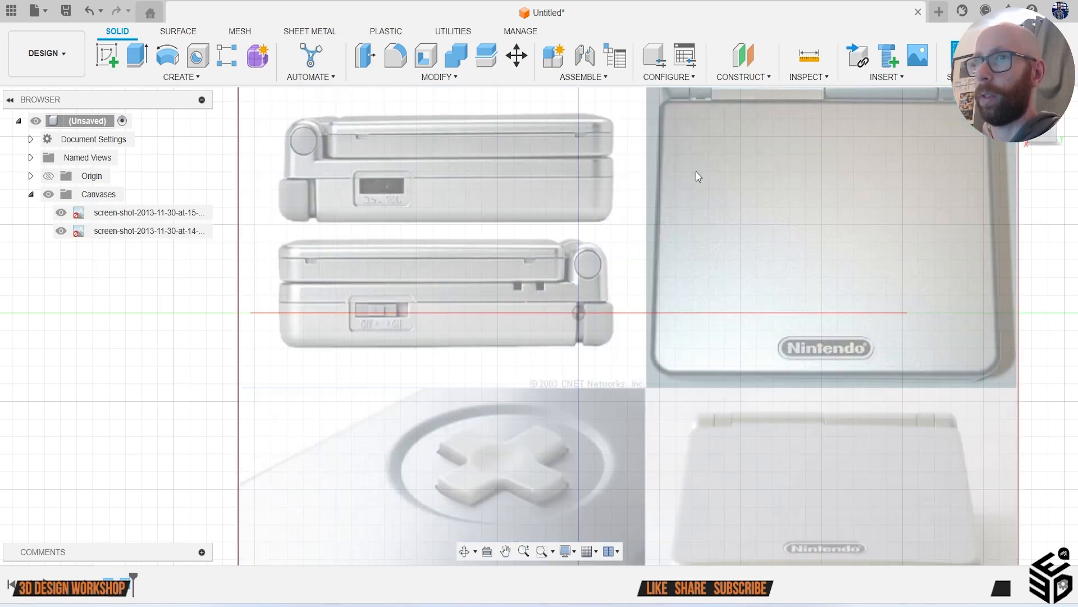
# Step: Insert the same side-view screenshot again as a third canvas on the YZ plane
pyautogui.click(919, 56)
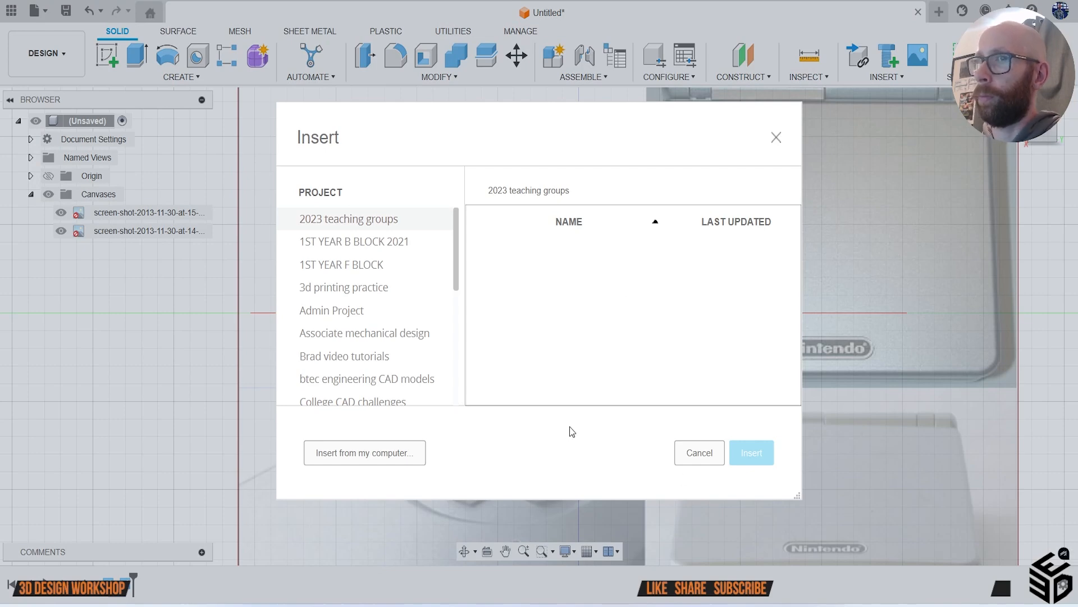
pyautogui.click(403, 453)
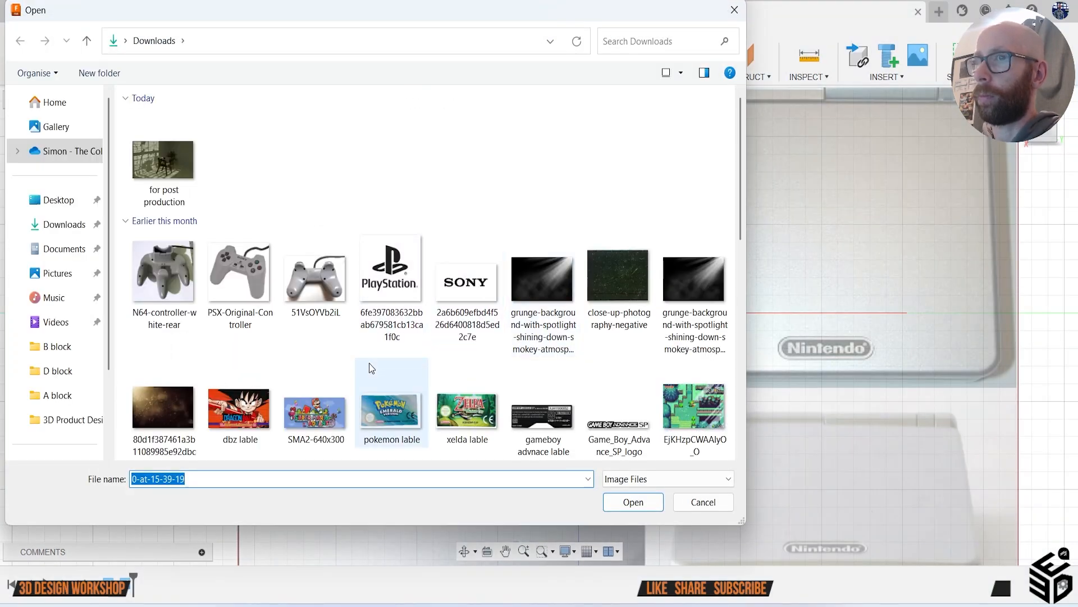
pyautogui.scroll(-5, 461, 348)
pyautogui.doubleClick(459, 257)
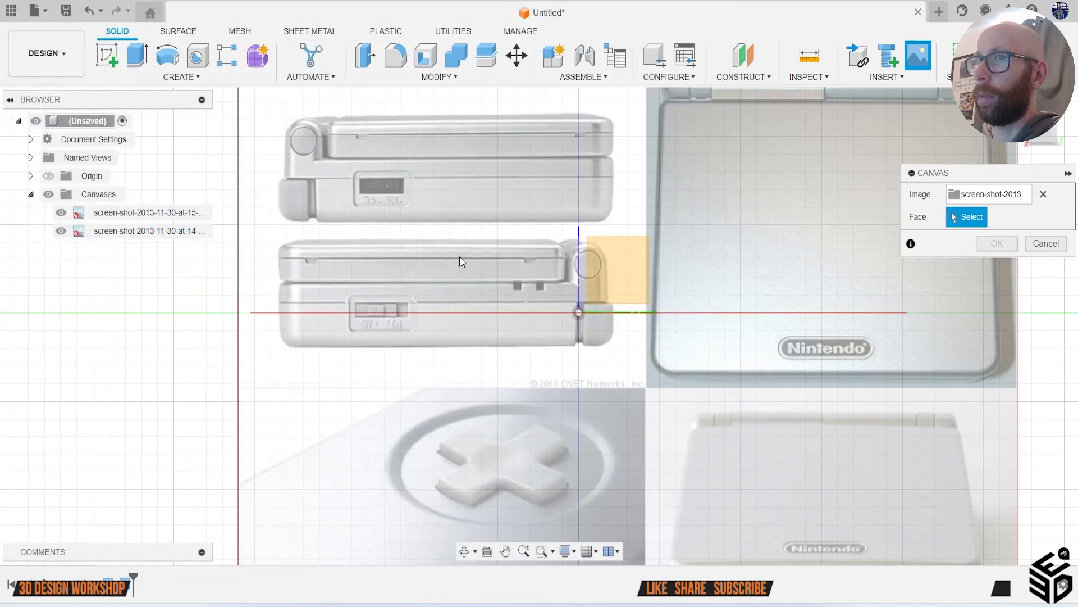
pyautogui.click(597, 273)
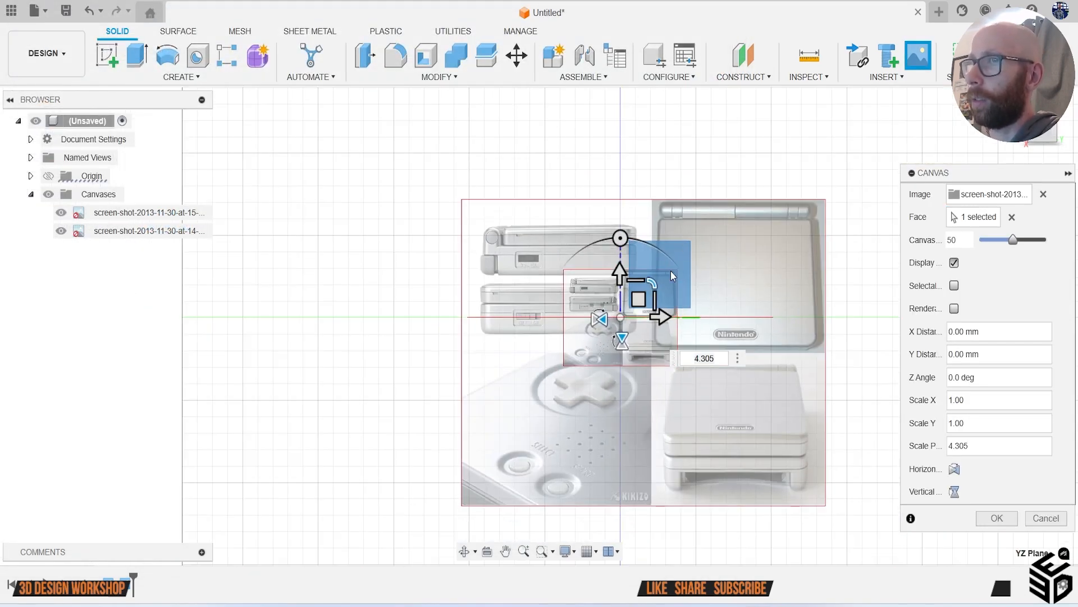
# Step: Enlarge the third canvas to roughly match the existing side-view canvas, move it aside, and flip it horizontally
pyautogui.moveTo(653, 281); pyautogui.dragTo(761, 245)
pyautogui.moveTo(638, 298); pyautogui.dragTo(816, 381)
pyautogui.click(802, 423)
pyautogui.click(799, 421)
pyautogui.click(778, 401)
# Step: Move the flipped canvas back over the existing side-view canvas so its side views sit beside the origin
pyautogui.moveTo(739, 399); pyautogui.dragTo(588, 377, button='middle')
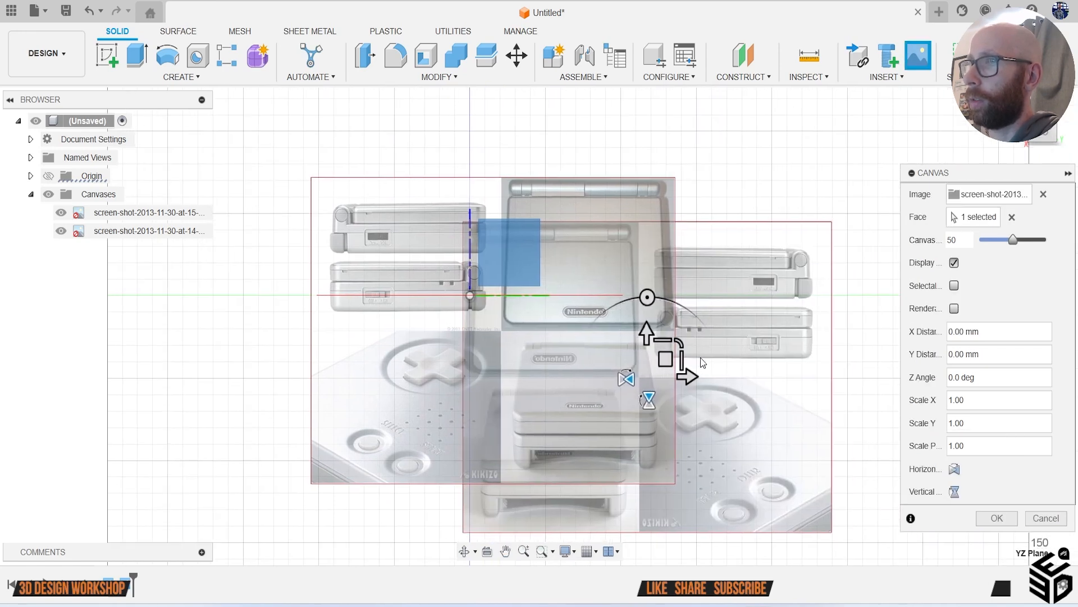
pyautogui.moveTo(710, 375); pyautogui.dragTo(776, 403, button='middle')
pyautogui.scroll(2, 770, 377)
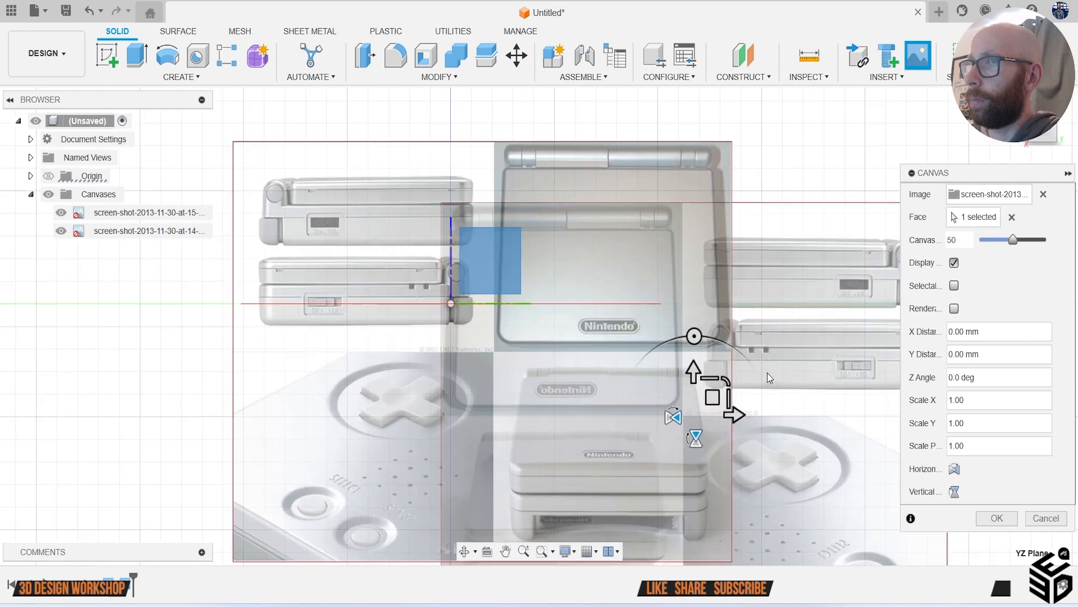
pyautogui.moveTo(712, 397); pyautogui.dragTo(491, 415)
pyautogui.click(997, 518)
pyautogui.scroll(-2, 611, 275)
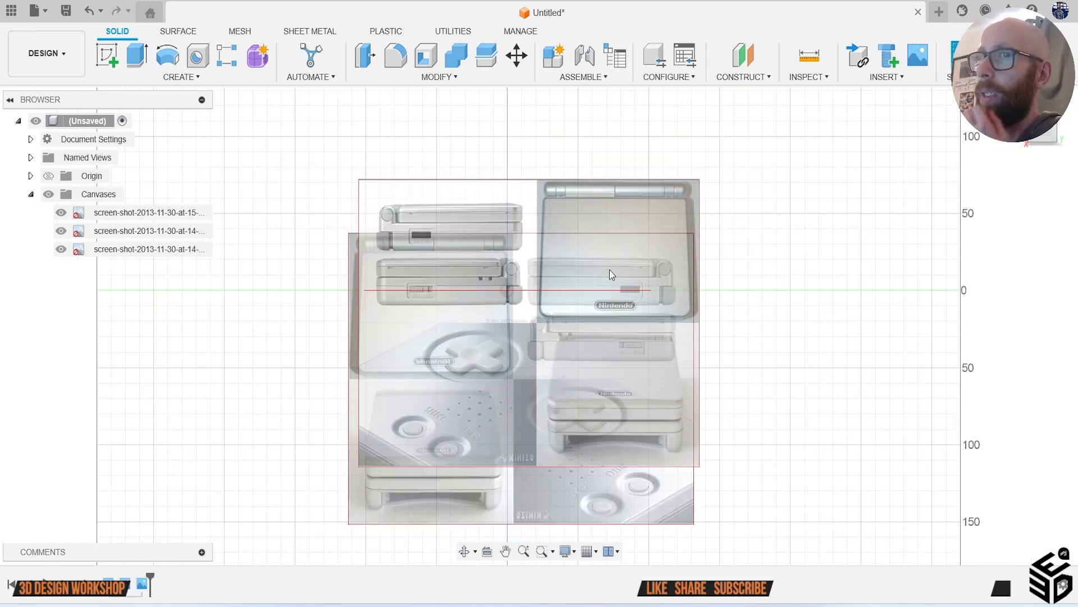
# Step: Hide both side-view canvases on the YZ plane
pyautogui.click(61, 249)
pyautogui.click(61, 231)
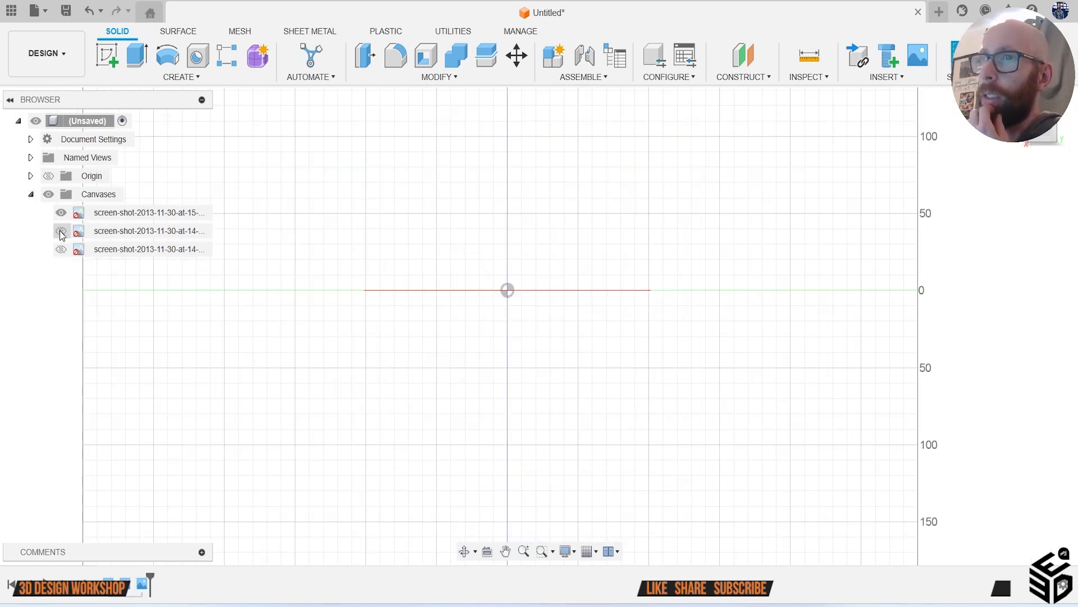
# Step: Hide the opened-console top-view canvas, show one side-view canvas on the YZ plane, and face it squarely
pyautogui.click(1054, 139)
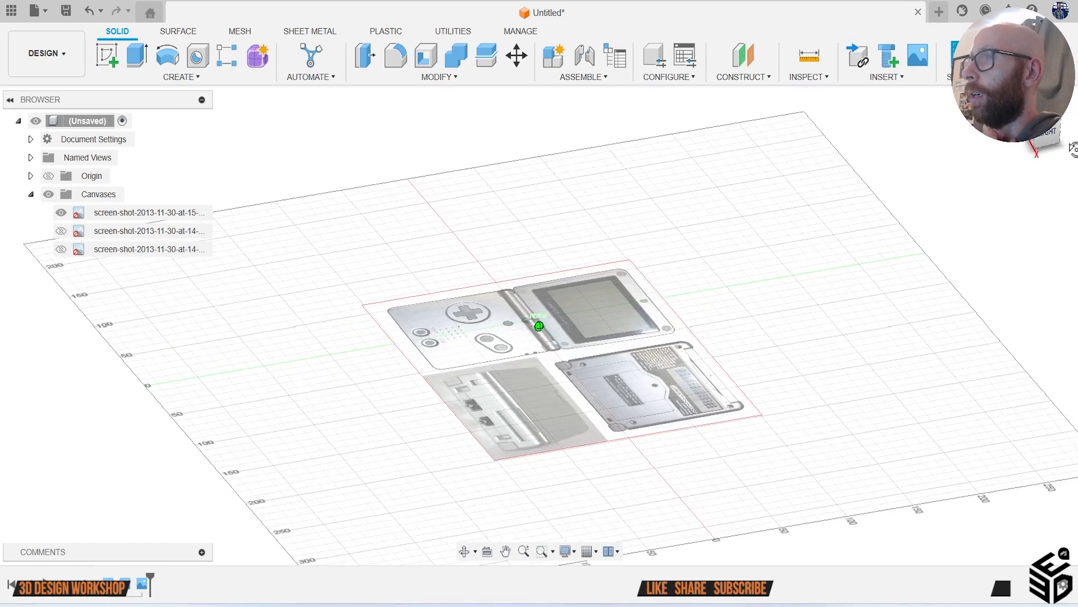
pyautogui.click(61, 212)
pyautogui.click(61, 231)
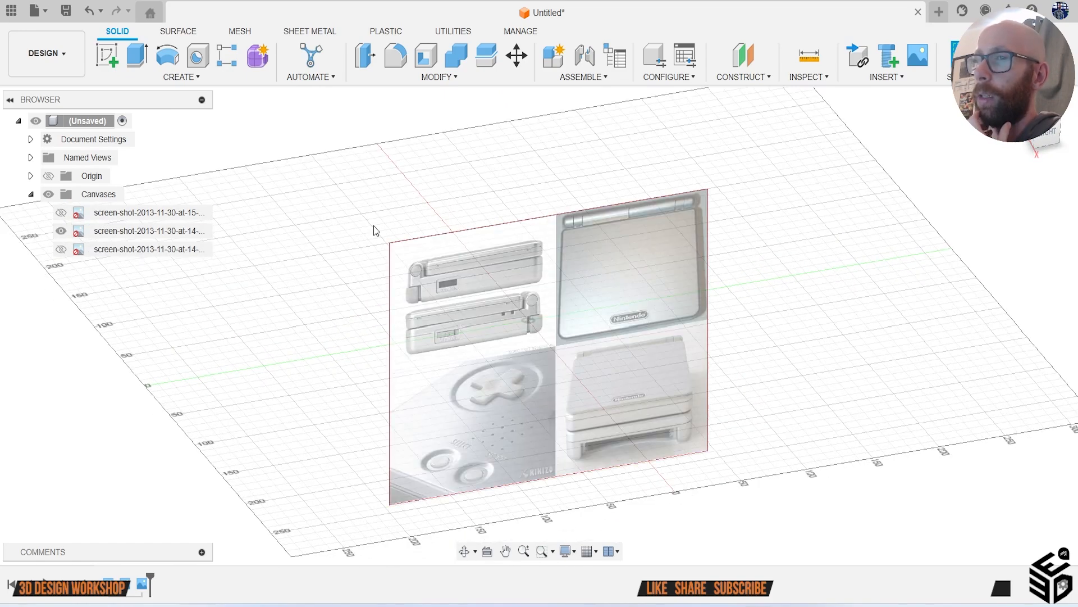
pyautogui.moveTo(1056, 131); pyautogui.dragTo(1051, 132)
pyautogui.click(1035, 144)
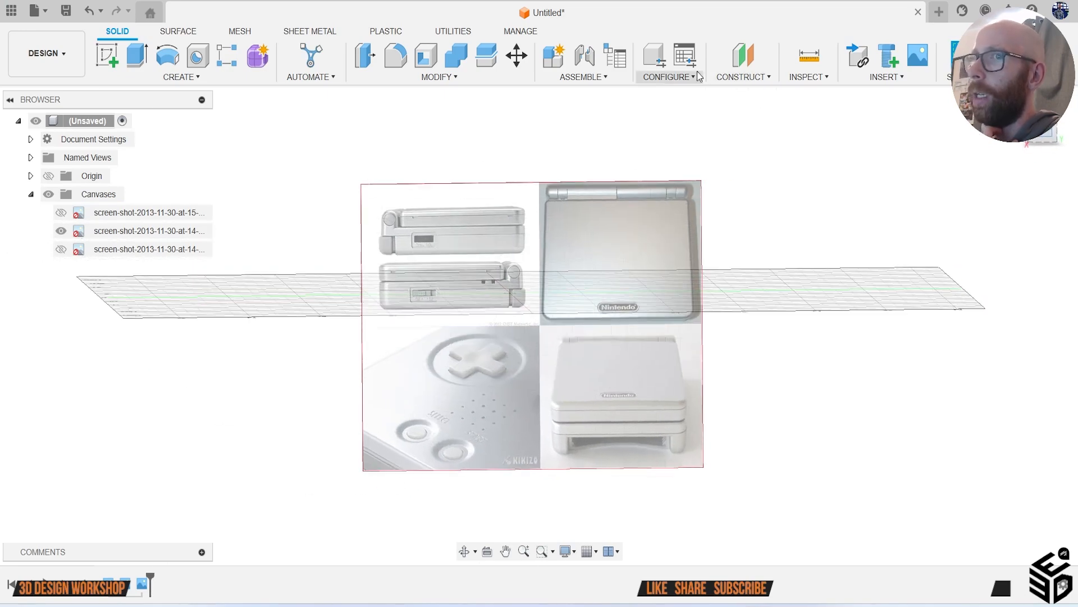
# Step: Start a sketch on the YZ plane and draw a two-point rectangle around the console's lower half in the lower side view
pyautogui.click(106, 54)
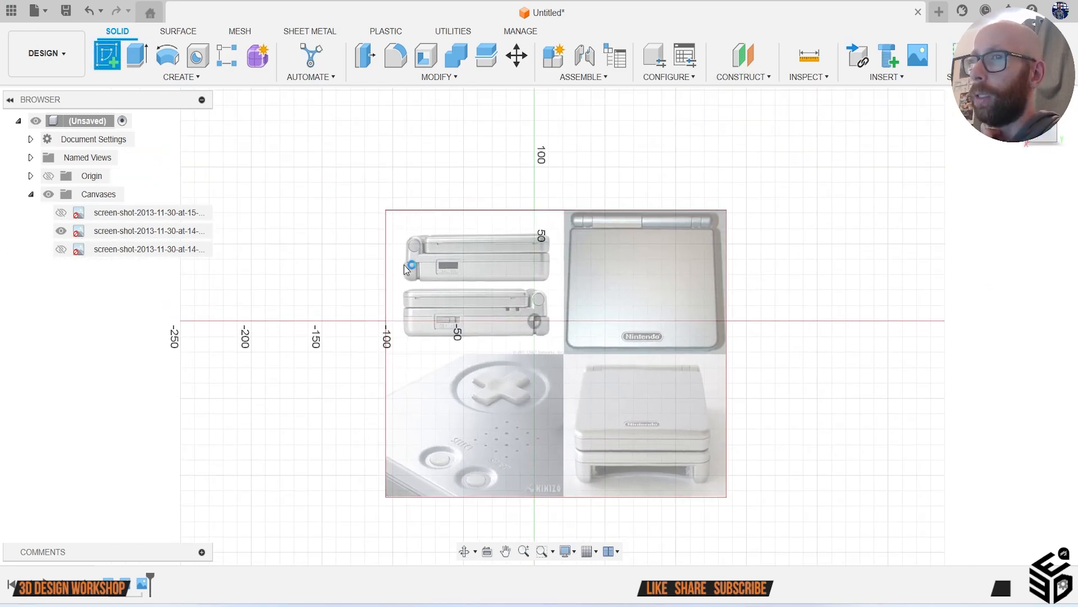
pyautogui.scroll(4, 449, 303)
pyautogui.moveTo(487, 319); pyautogui.dragTo(479, 260, button='middle')
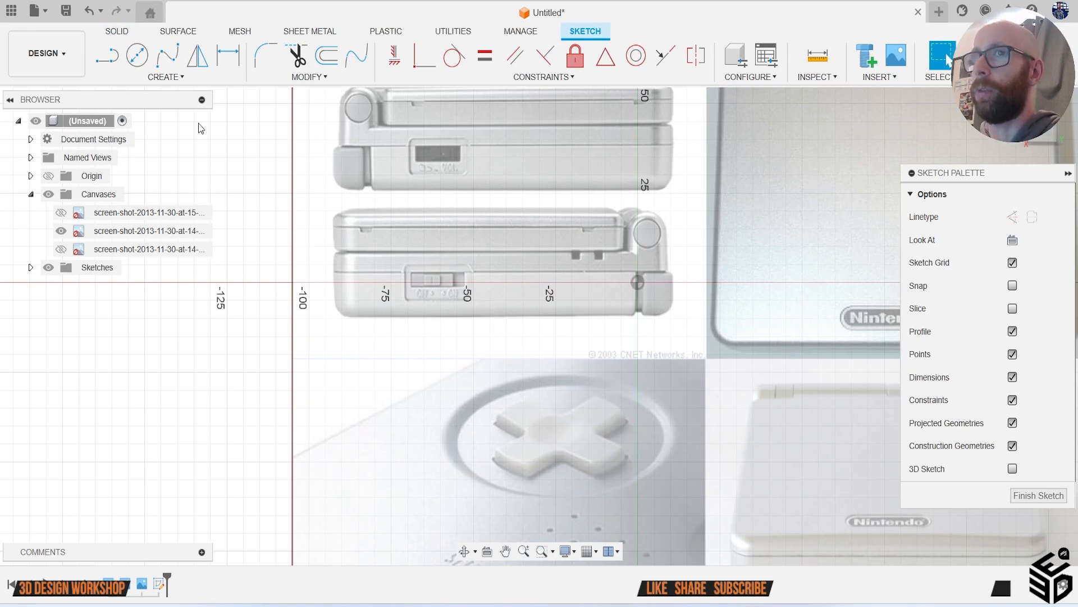
pyautogui.click(164, 77)
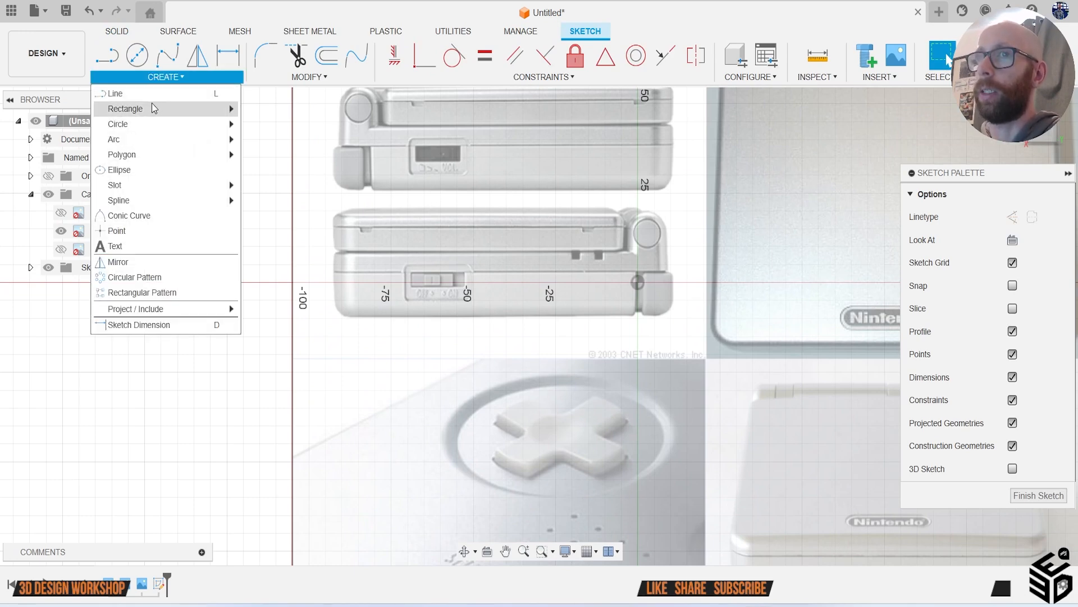
pyautogui.moveTo(154, 108)
pyautogui.click(270, 104)
pyautogui.scroll(2, 338, 257)
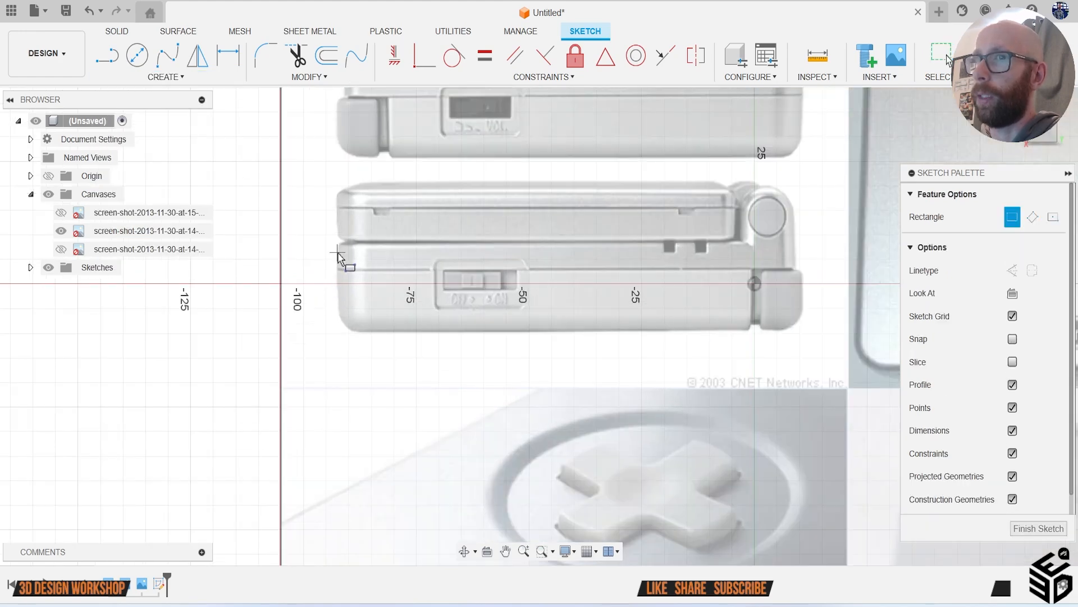
pyautogui.click(338, 245)
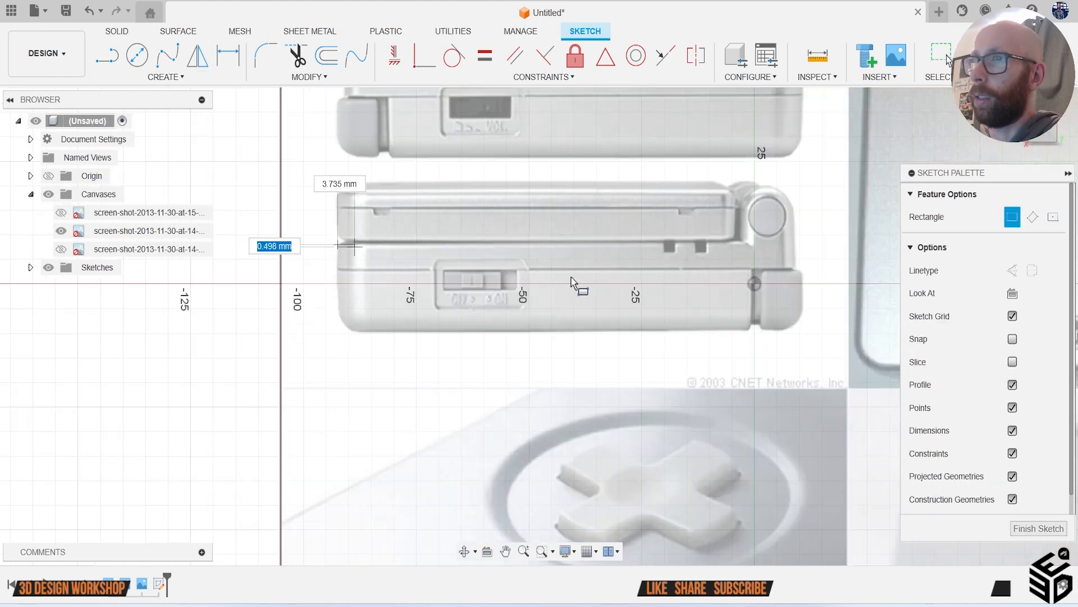
pyautogui.click(797, 331)
# Step: Draw a second rectangle around the hinge from the first one's upper corner, and trim away the edge between them
pyautogui.moveTo(781, 326); pyautogui.dragTo(698, 350, button='middle')
pyautogui.scroll(4, 671, 318)
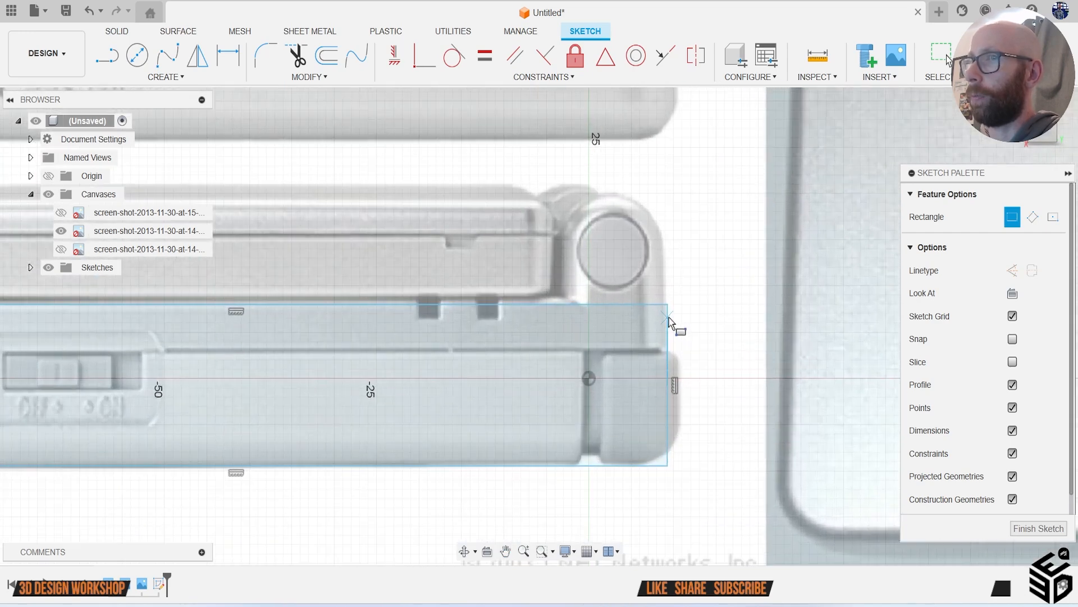
pyautogui.click(668, 305)
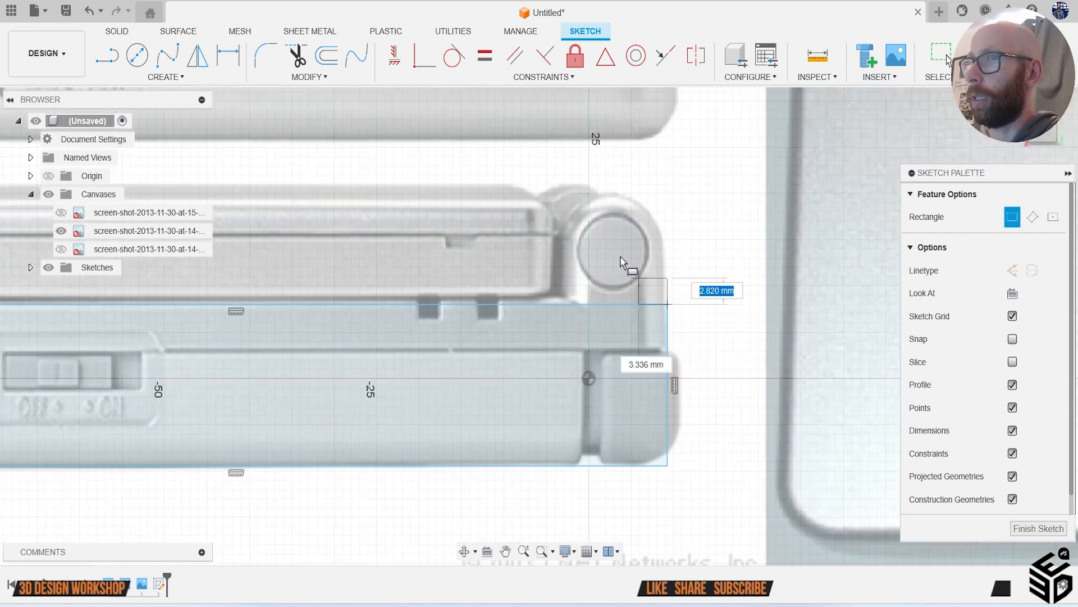
pyautogui.click(560, 195)
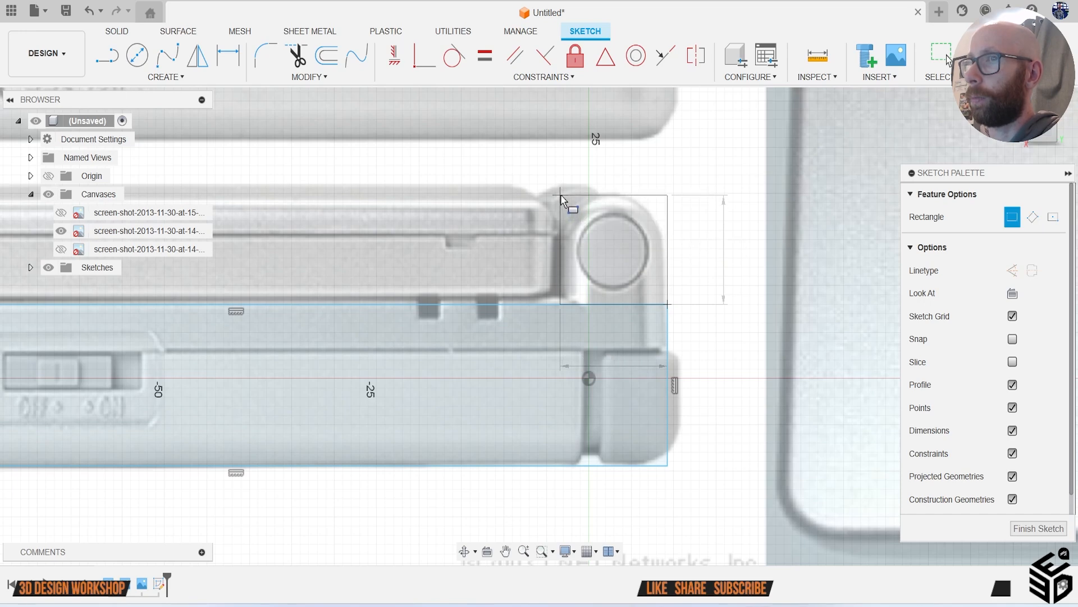
pyautogui.press('t')
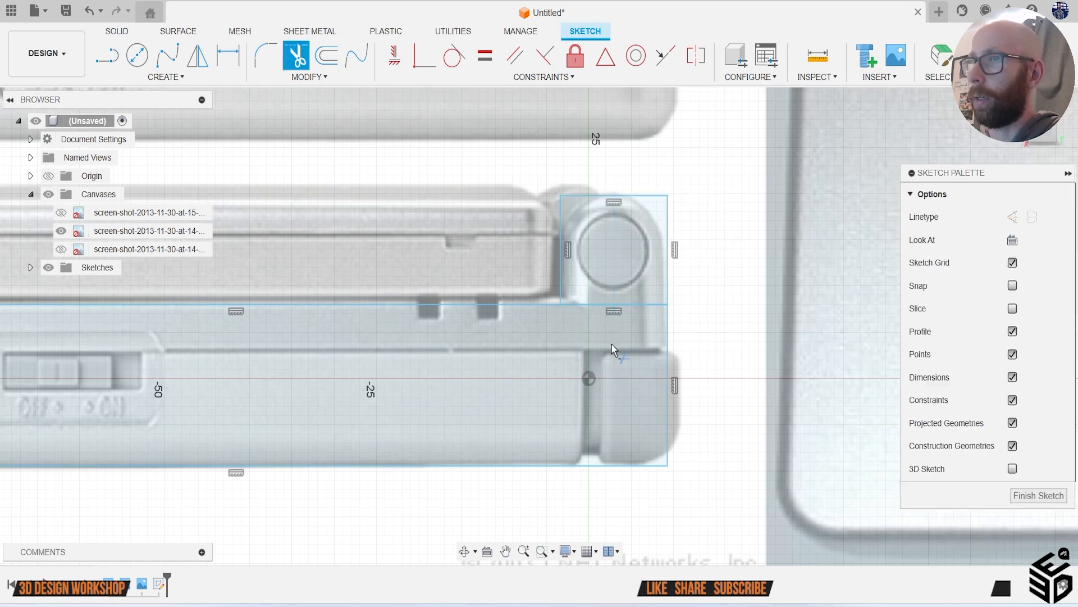
pyautogui.click(598, 305)
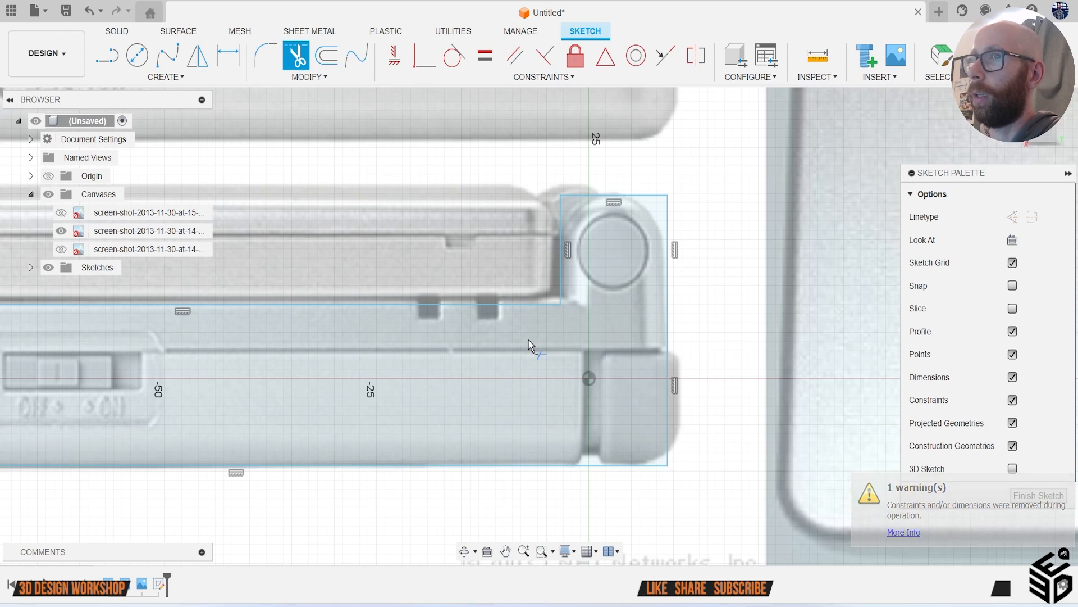
# Step: Start extruding the L-shaped side profile and show the top-view canvas from above as a width reference
pyautogui.scroll(-1, 530, 337)
pyautogui.moveTo(536, 333); pyautogui.dragTo(833, 329, button='middle')
pyautogui.scroll(-1, 832, 330)
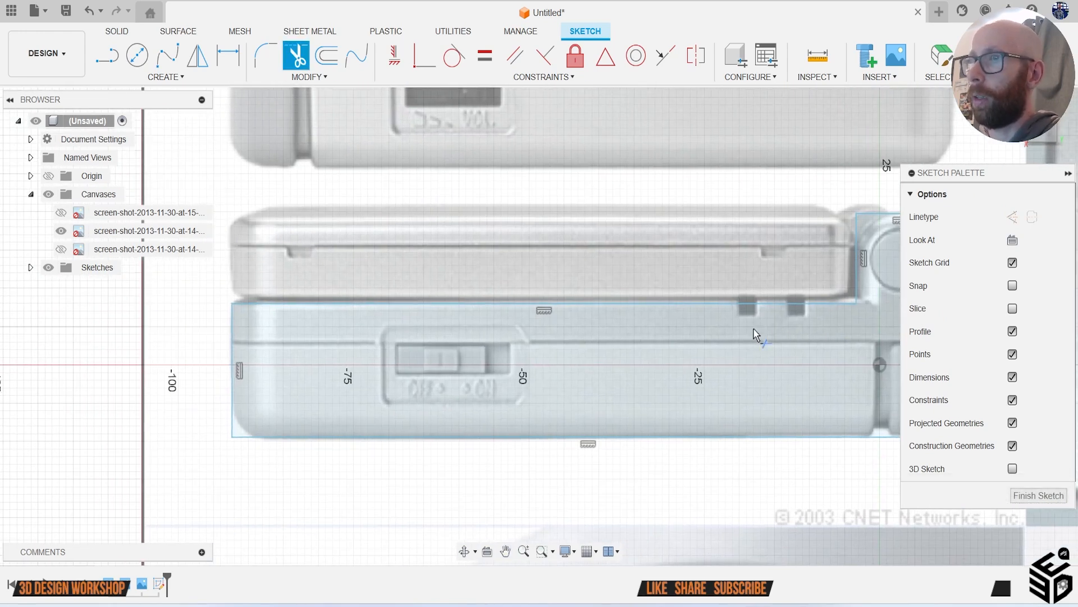
pyautogui.scroll(-1, 756, 334)
pyautogui.moveTo(755, 337); pyautogui.dragTo(530, 308, button='middle')
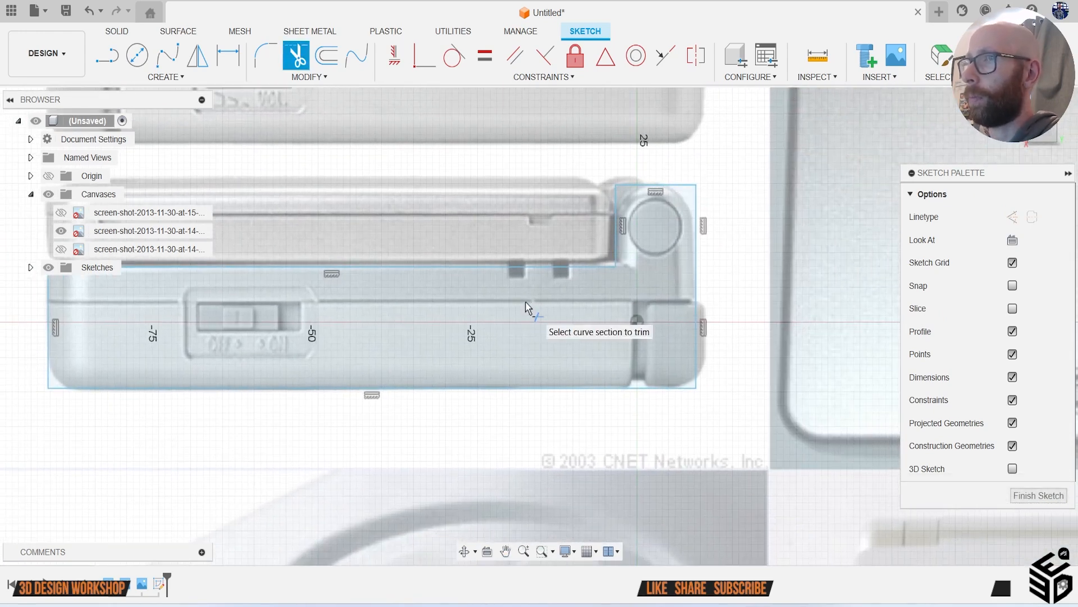
pyautogui.press('e')
pyautogui.scroll(-2, 617, 321)
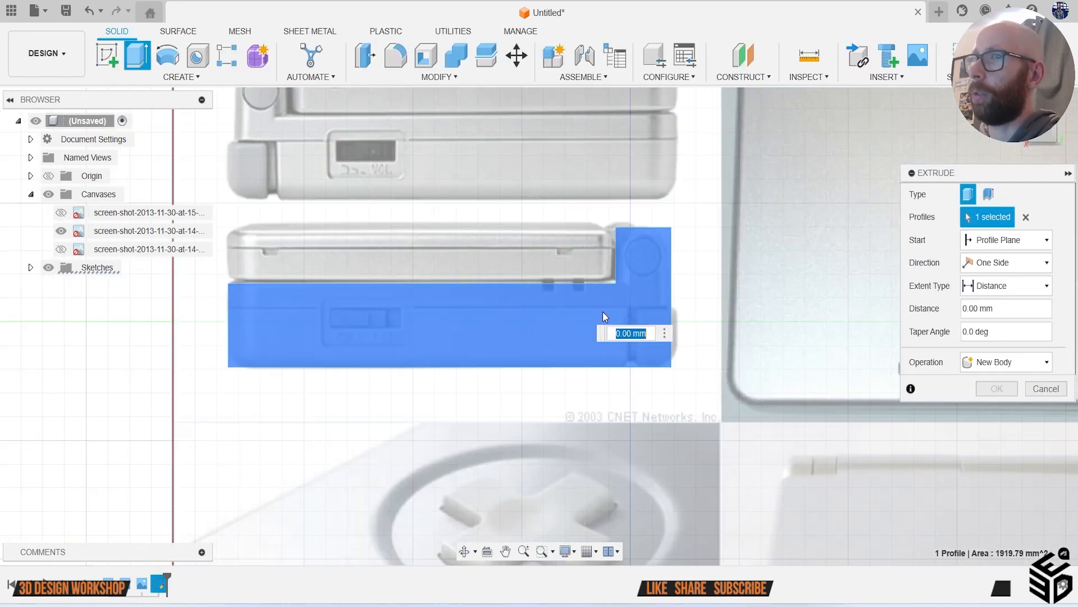
pyautogui.click(1033, 167)
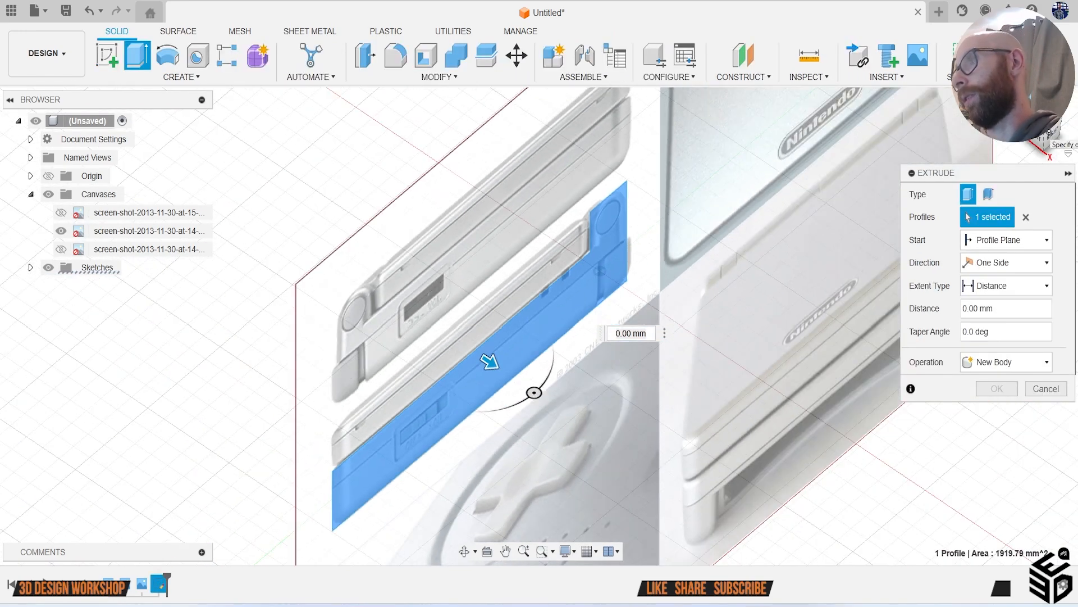
pyautogui.click(1033, 116)
pyautogui.click(61, 213)
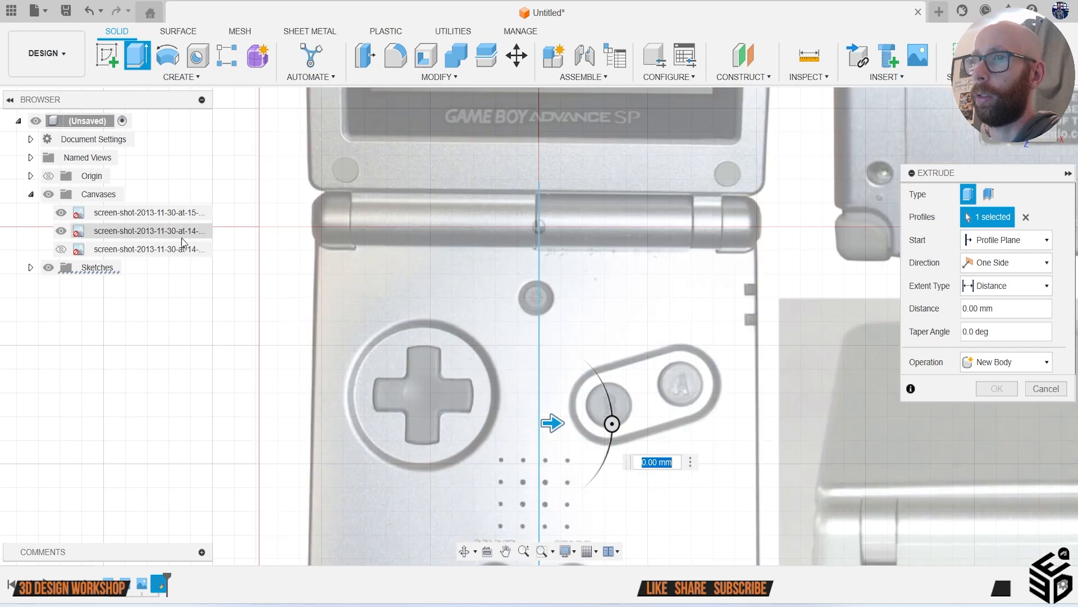
# Step: Extrude the profile symmetrically as a new body, about 49.8 mm to each side, to match the console's width
pyautogui.scroll(-3, 244, 253)
pyautogui.moveTo(393, 315); pyautogui.dragTo(436, 281, button='middle')
pyautogui.moveTo(470, 313)
pyautogui.mouseDown()
pyautogui.moveTo(620, 313)
pyautogui.moveTo(589, 315)
pyautogui.moveTo(592, 336)
pyautogui.mouseUp()
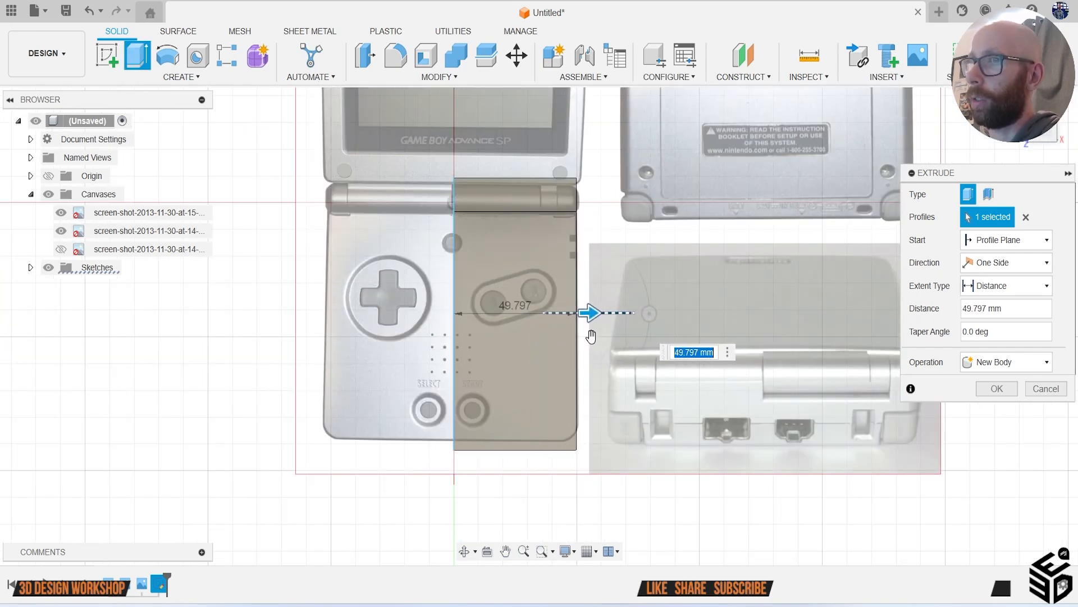
pyautogui.click(986, 267)
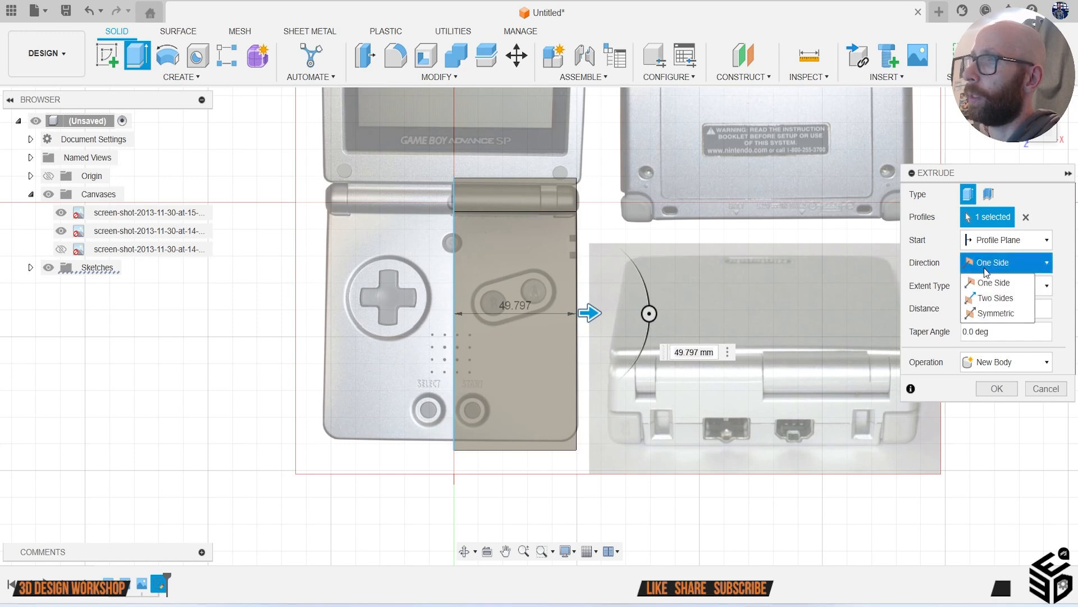
pyautogui.click(994, 313)
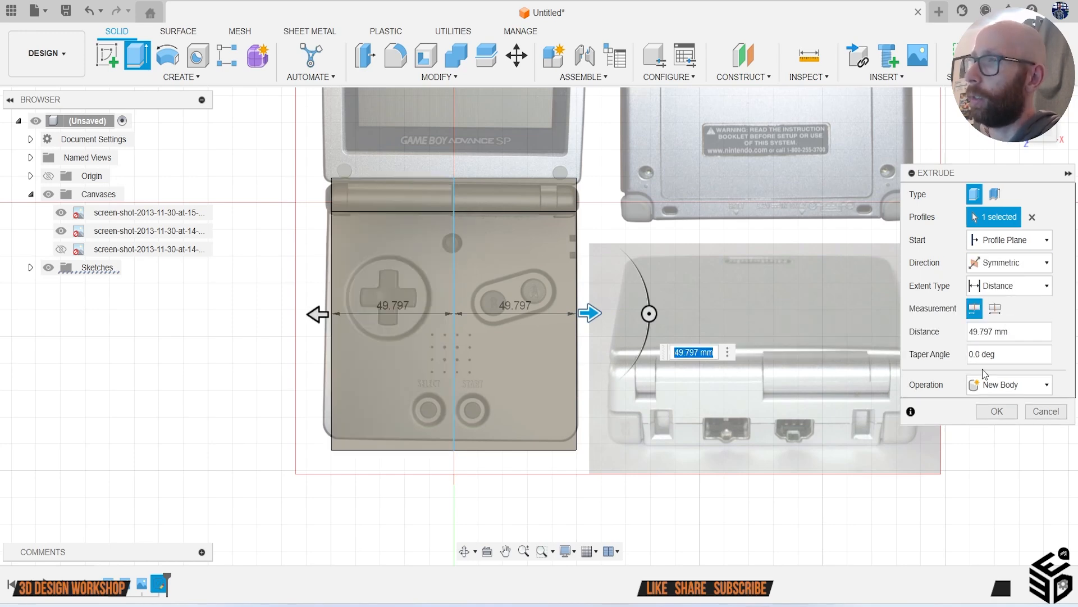
pyautogui.click(997, 412)
# Step: Examine the extruded body against the top-view and side-view canvases from several directions
pyautogui.scroll(-3, 615, 338)
pyautogui.scroll(-3, 631, 293)
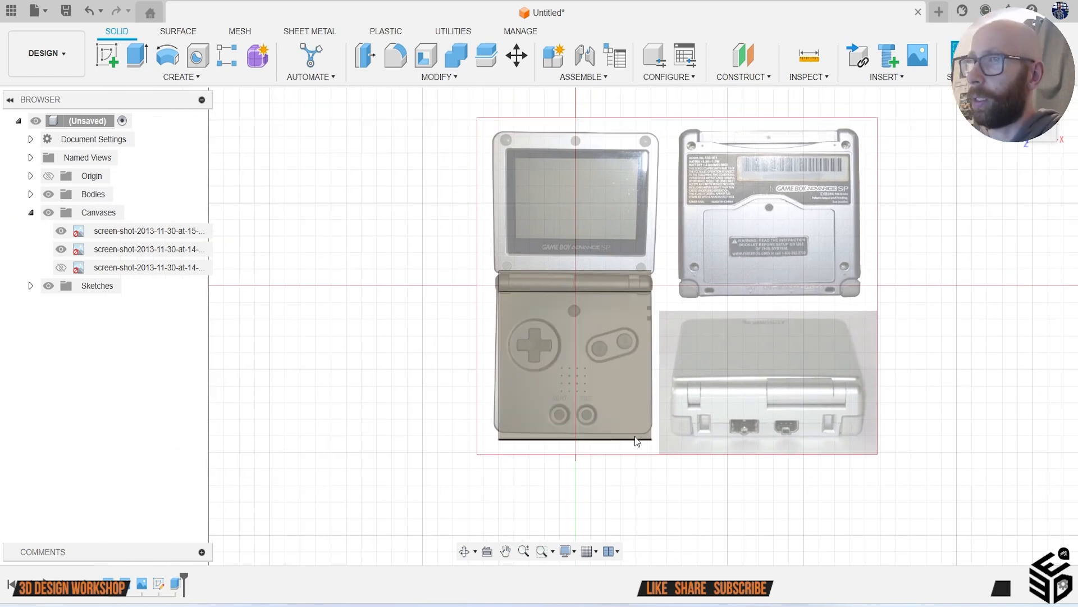
pyautogui.scroll(5, 615, 427)
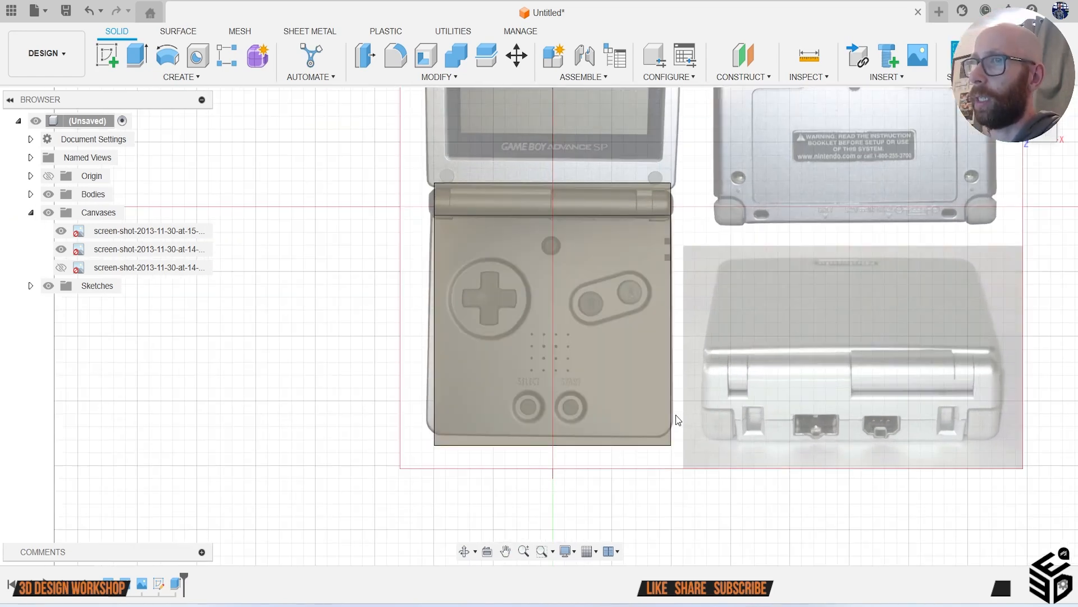
pyautogui.click(1048, 136)
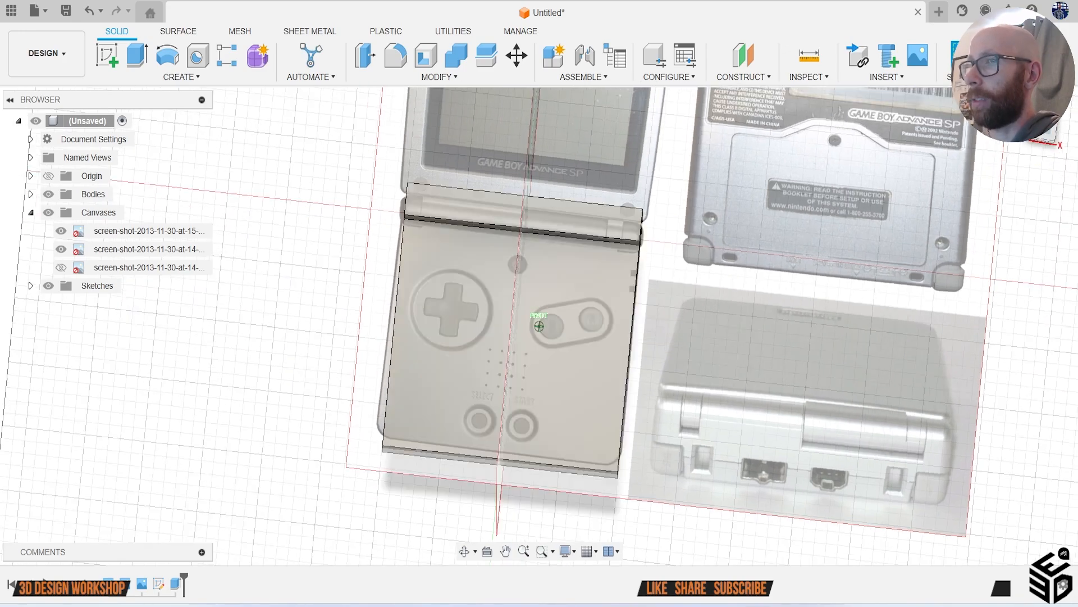
pyautogui.click(1051, 138)
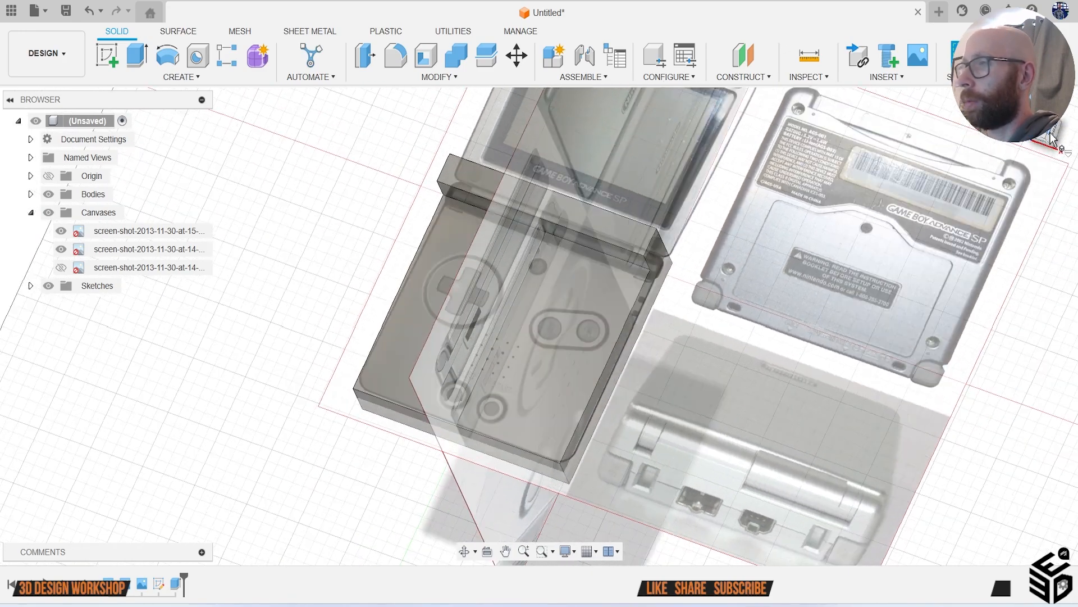
pyautogui.click(1055, 131)
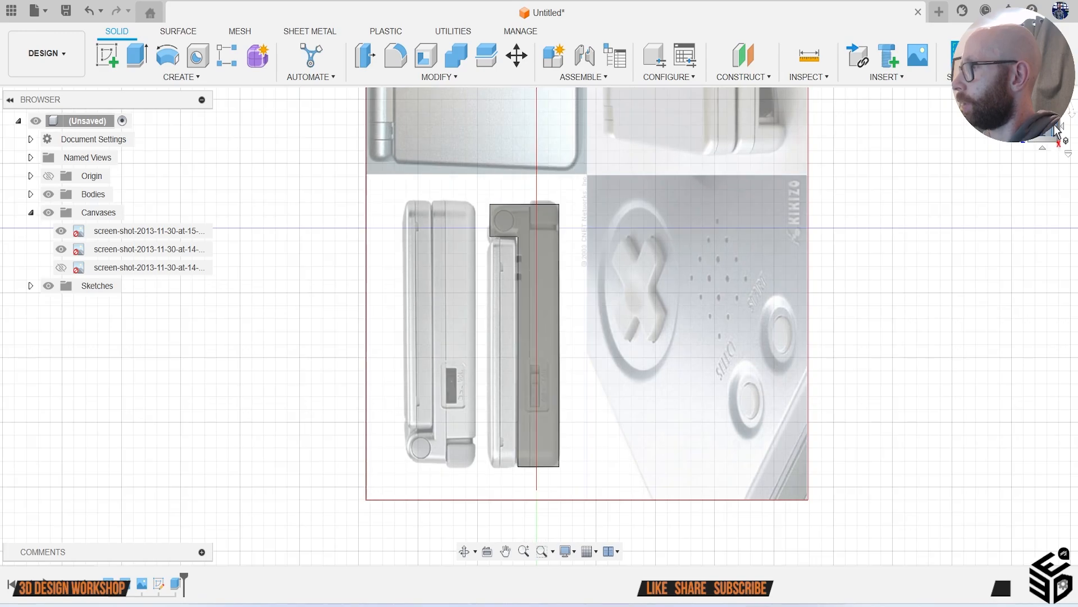
pyautogui.scroll(-1, 934, 225)
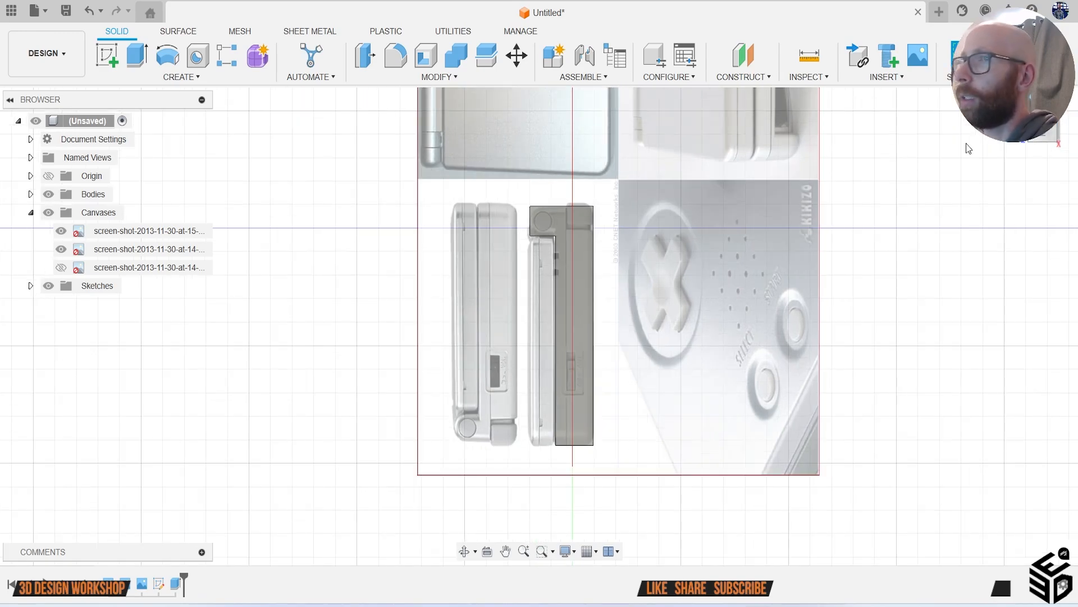
pyautogui.click(1027, 139)
pyautogui.scroll(4, 505, 305)
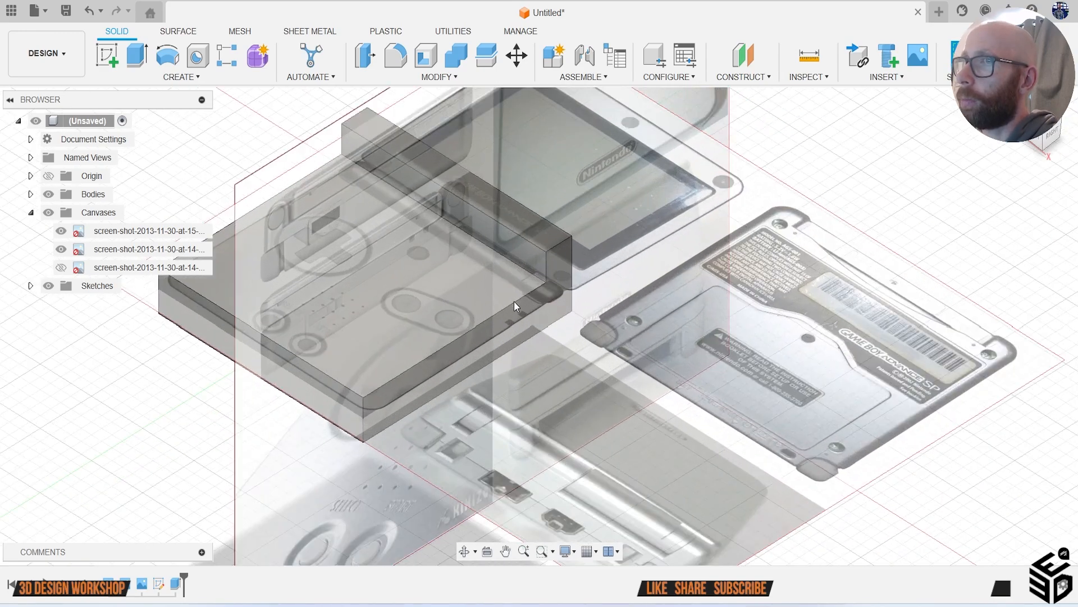
pyautogui.click(1052, 138)
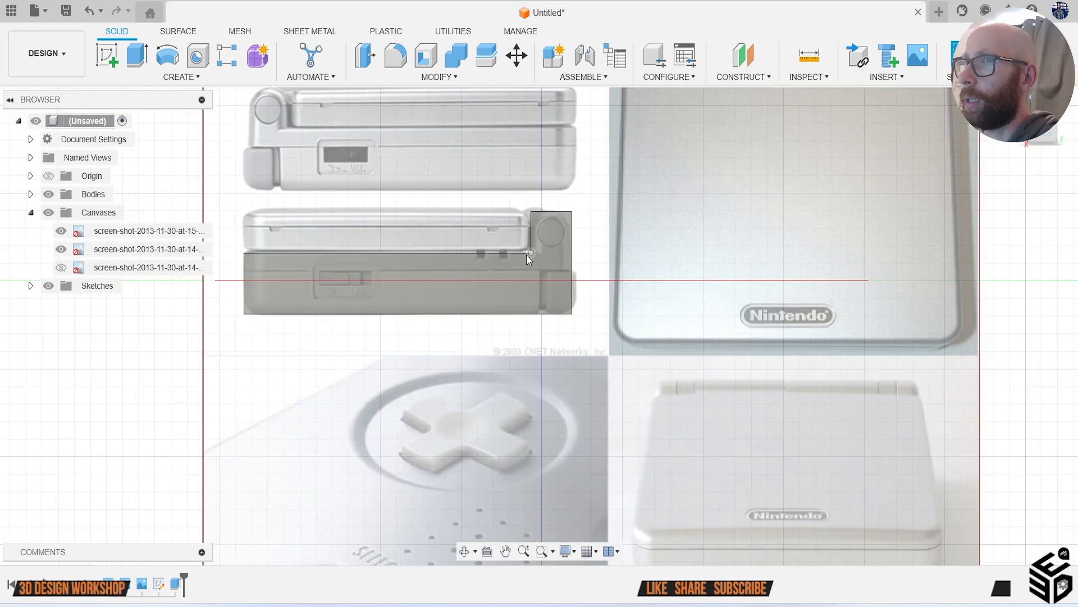
# Step: Fillet the two upper edges of the hinge block with a radius of about 4.95 mm to follow the reference hinge
pyautogui.press('f')
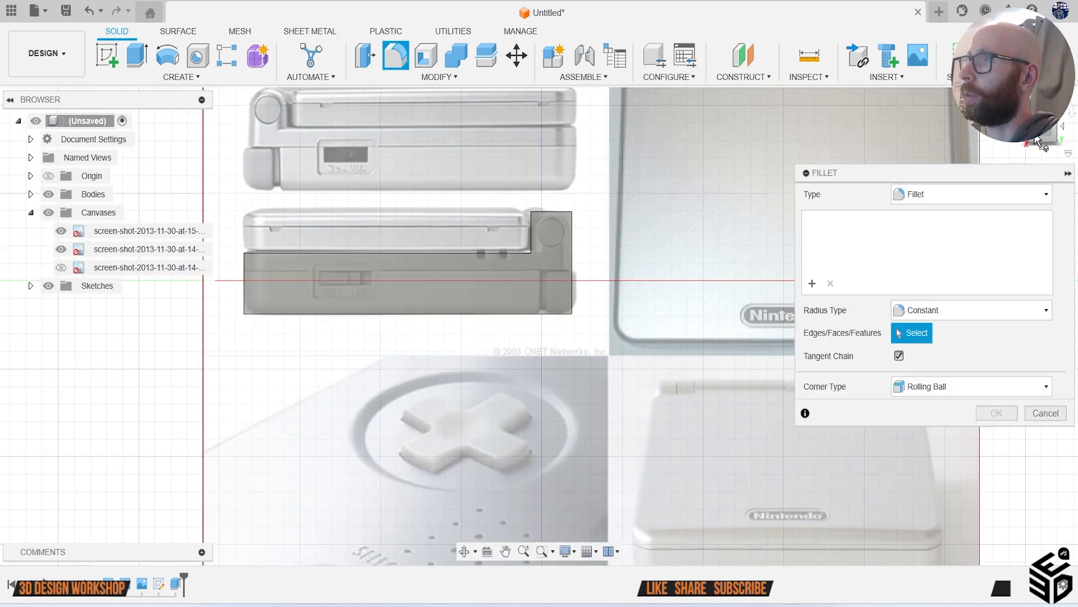
pyautogui.keyDown('shift'); pyautogui.moveTo(681, 250); pyautogui.dragTo(491, 191, button='middle'); pyautogui.keyUp('shift')
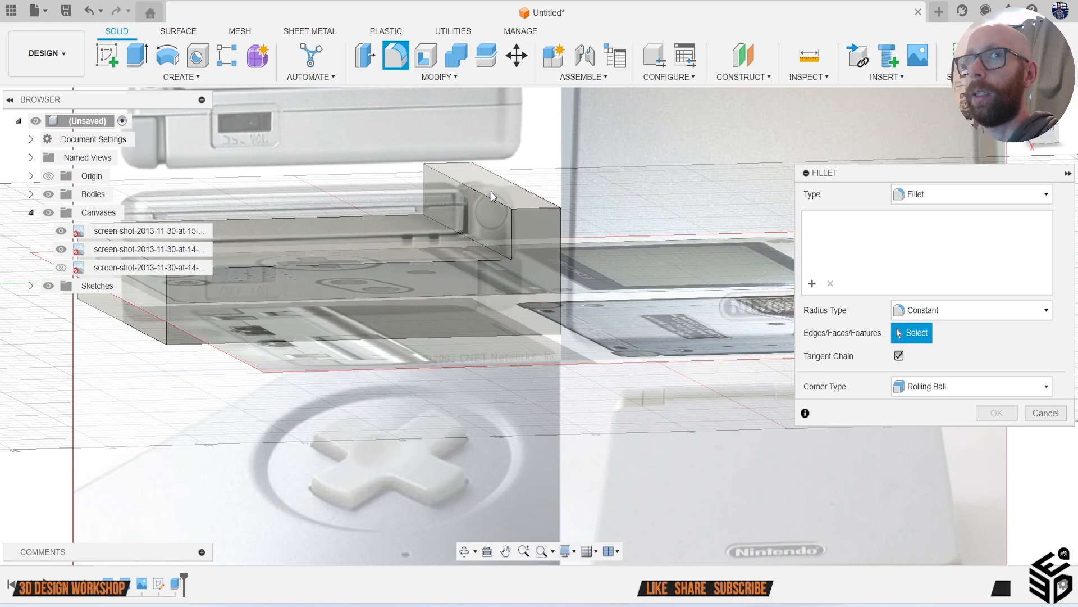
pyautogui.click(497, 194)
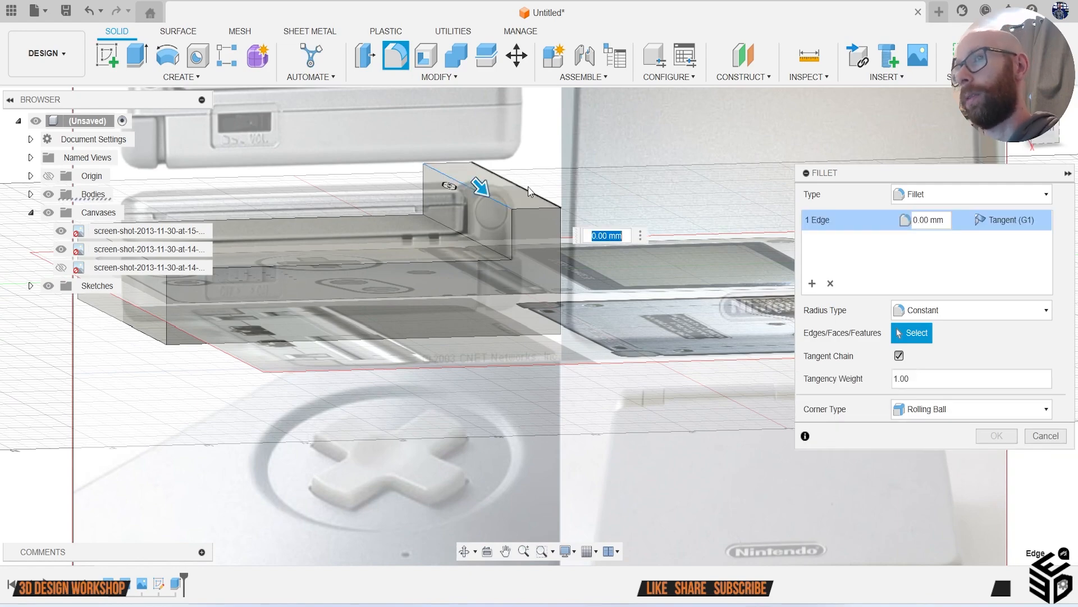
pyautogui.click(1045, 136)
pyautogui.scroll(3, 544, 211)
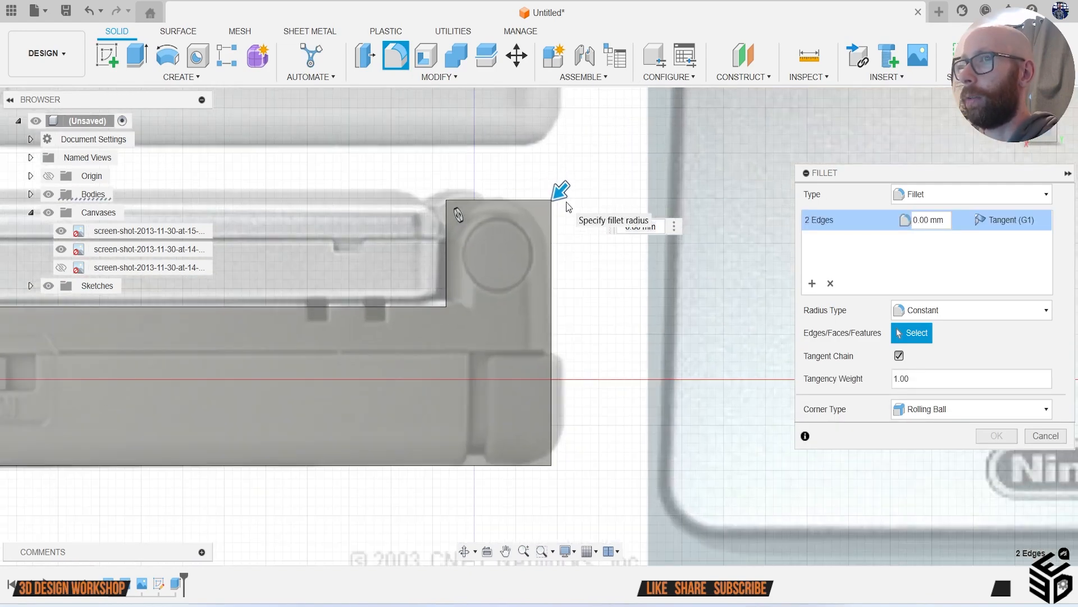
pyautogui.moveTo(562, 191); pyautogui.dragTo(550, 208)
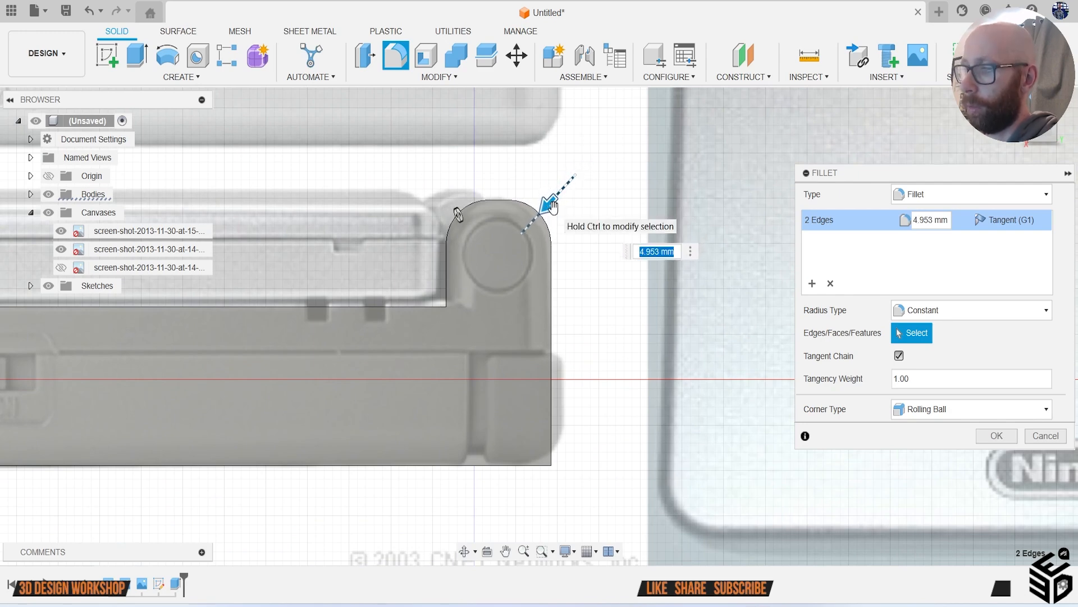
pyautogui.press('Return')
pyautogui.scroll(-5, 657, 376)
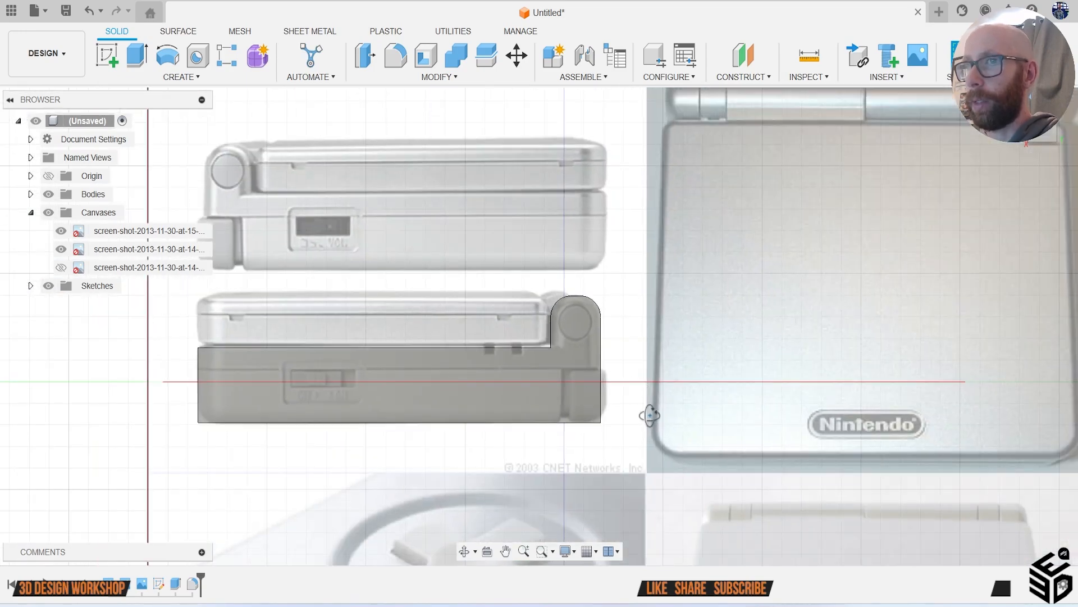
# Step: Fillet the two lower front and back edges of the body with a radius of about 4.43 mm to follow the side-view canvas
pyautogui.keyDown('shift'); pyautogui.moveTo(650, 415); pyautogui.dragTo(650, 409, button='middle'); pyautogui.keyUp('shift')
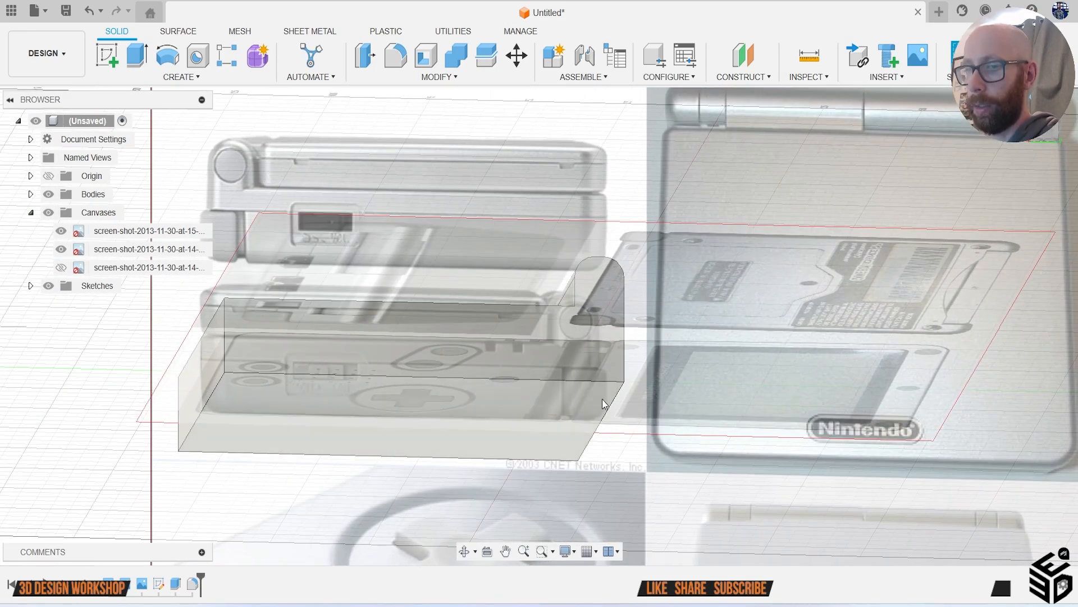
pyautogui.press('f')
pyautogui.click(208, 400)
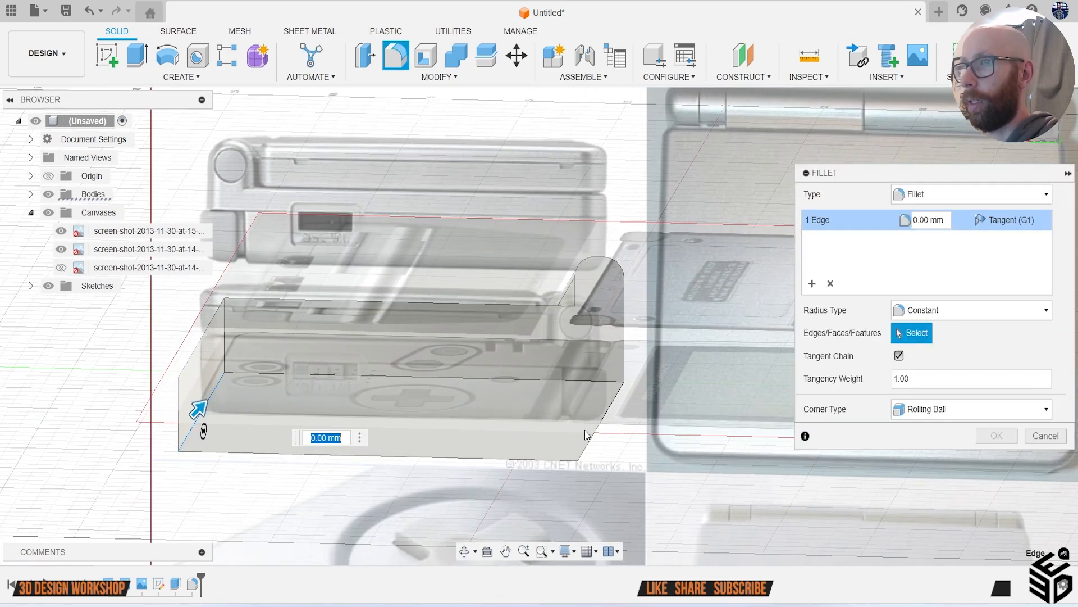
pyautogui.click(1048, 139)
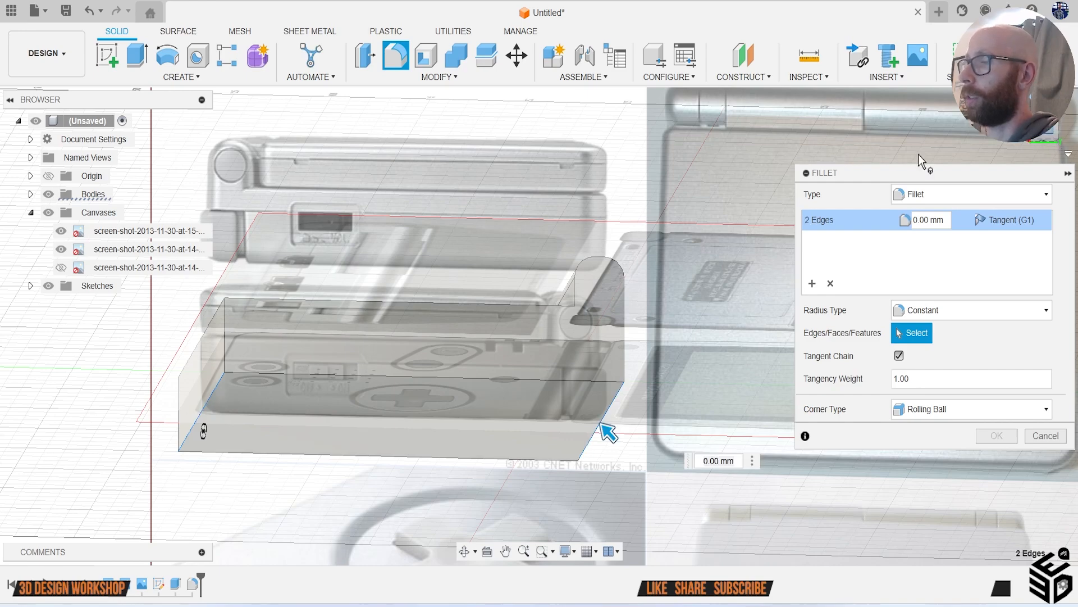
pyautogui.scroll(3, 639, 406)
pyautogui.moveTo(614, 382); pyautogui.dragTo(606, 372)
pyautogui.scroll(-3, 596, 387)
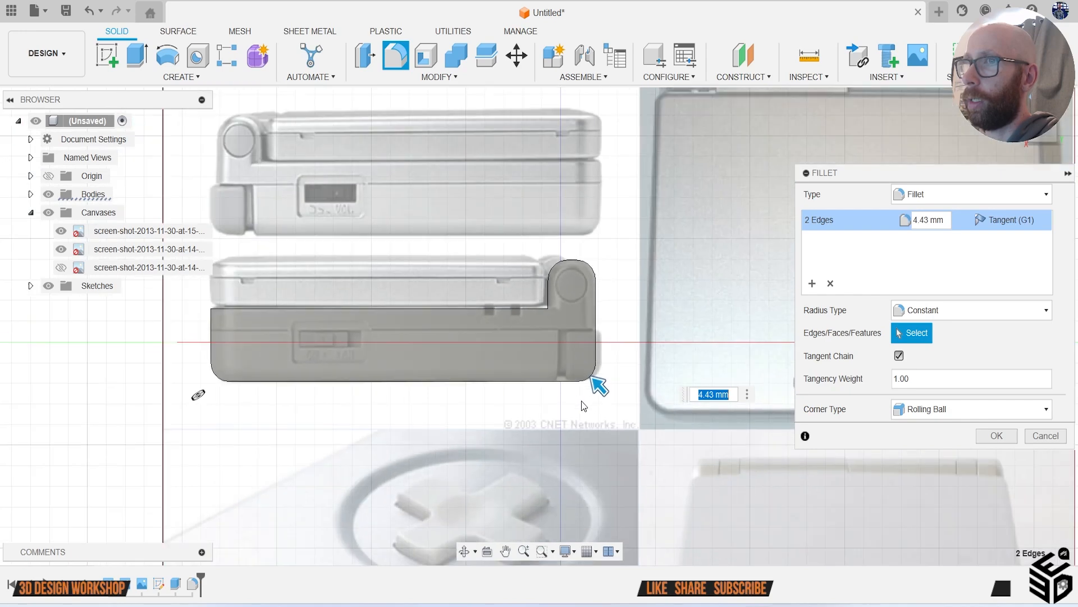
pyautogui.click(992, 437)
# Step: Hide the body and examine the hinge area of the top-view canvas from above
pyautogui.moveTo(894, 346); pyautogui.dragTo(870, 343, button='middle')
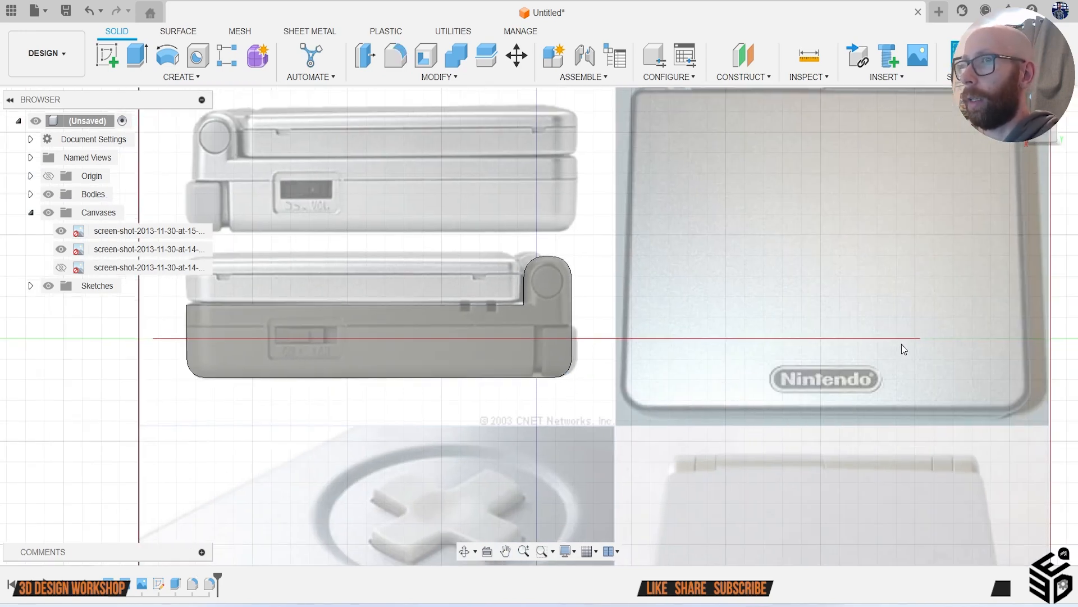
pyautogui.click(1050, 140)
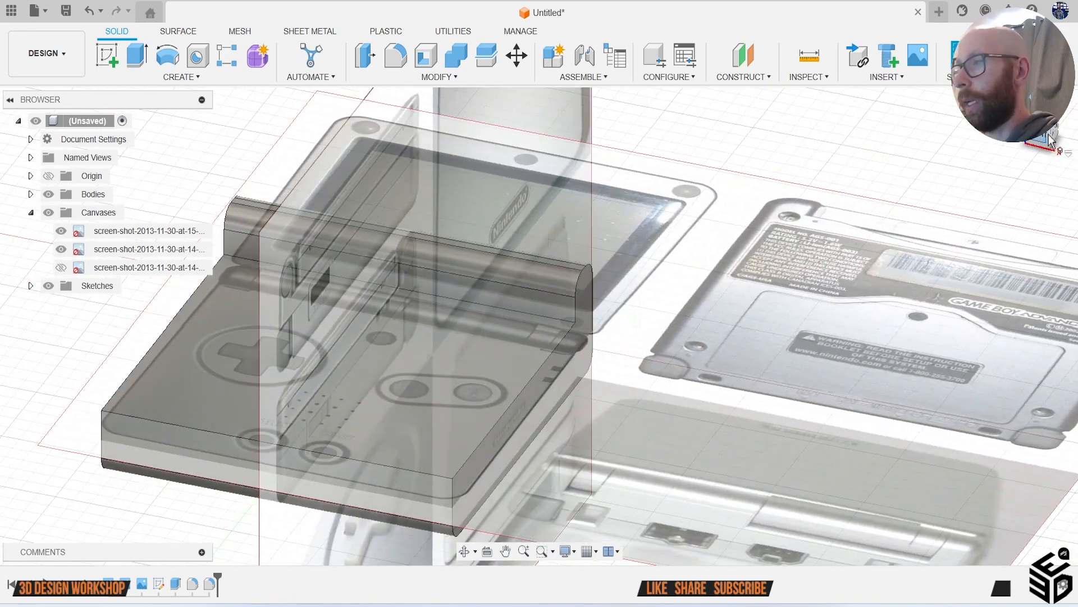
pyautogui.click(1040, 116)
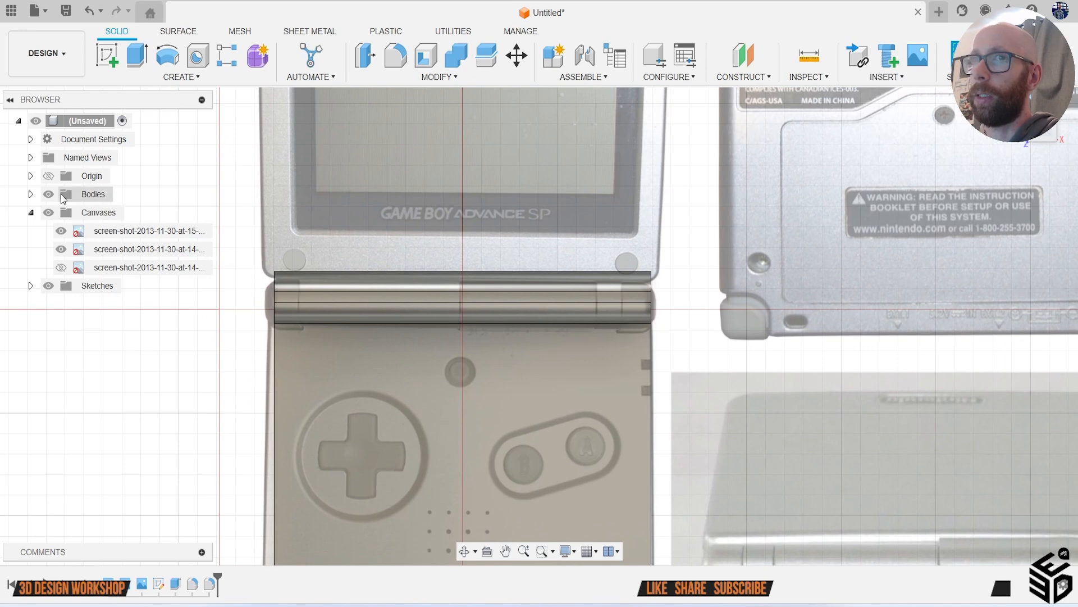
pyautogui.click(49, 194)
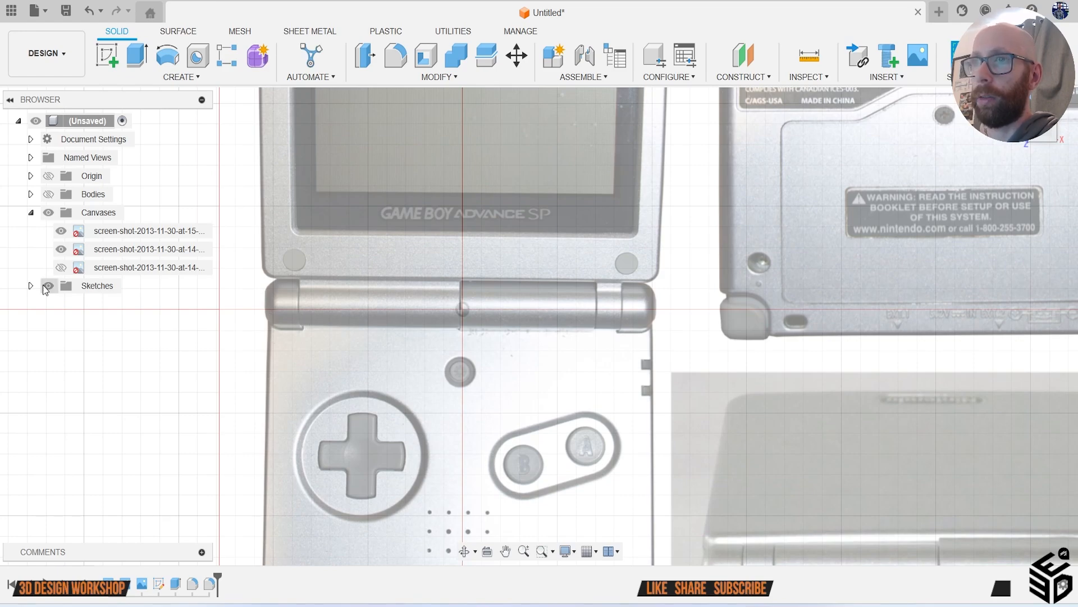
pyautogui.scroll(-3, 280, 382)
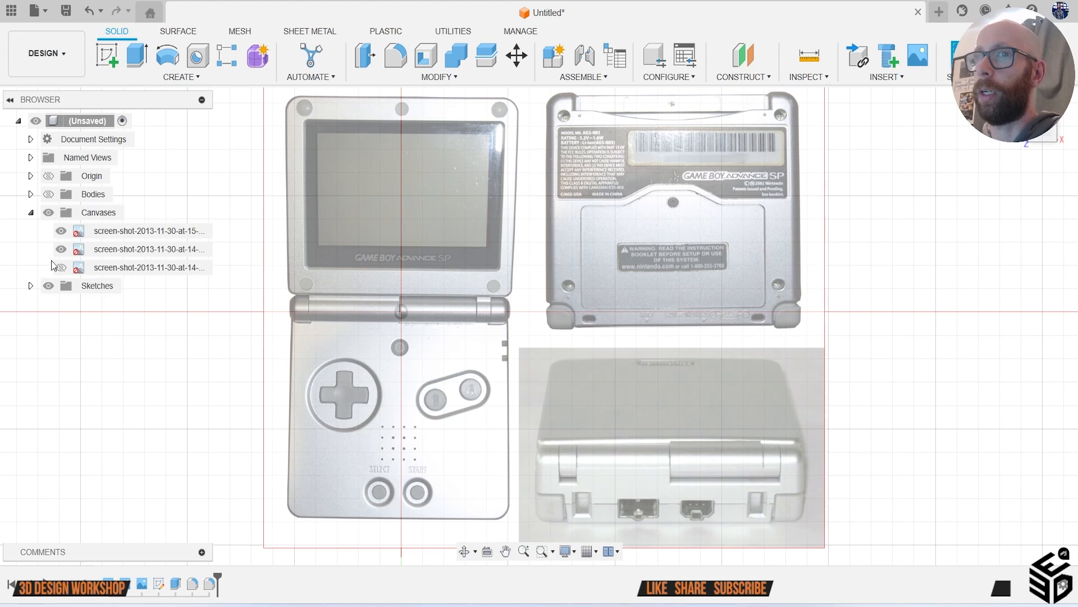
# Step: Save the design as "gameboy sp video" in the 2023 teaching groups location
pyautogui.click(66, 10)
pyautogui.write('gam')
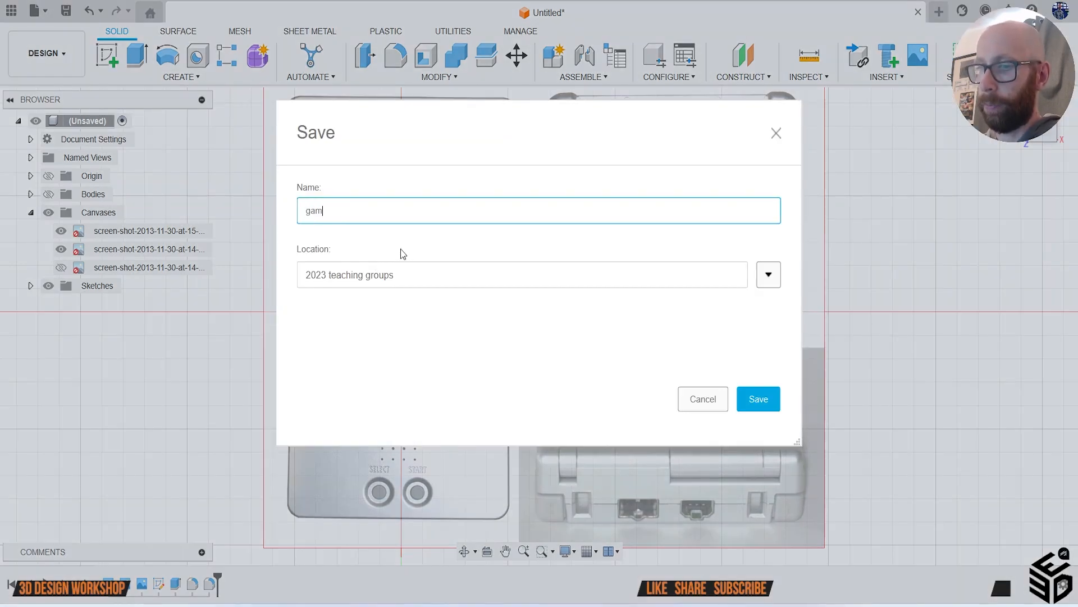
pyautogui.write('eboy sp ')
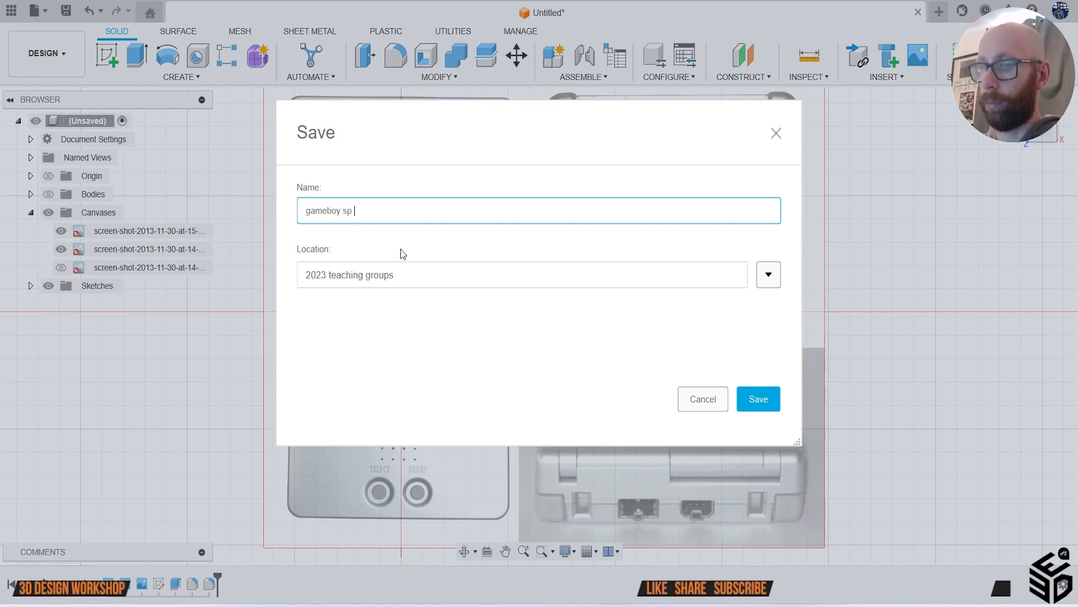
pyautogui.write('video')
pyautogui.press('Return')
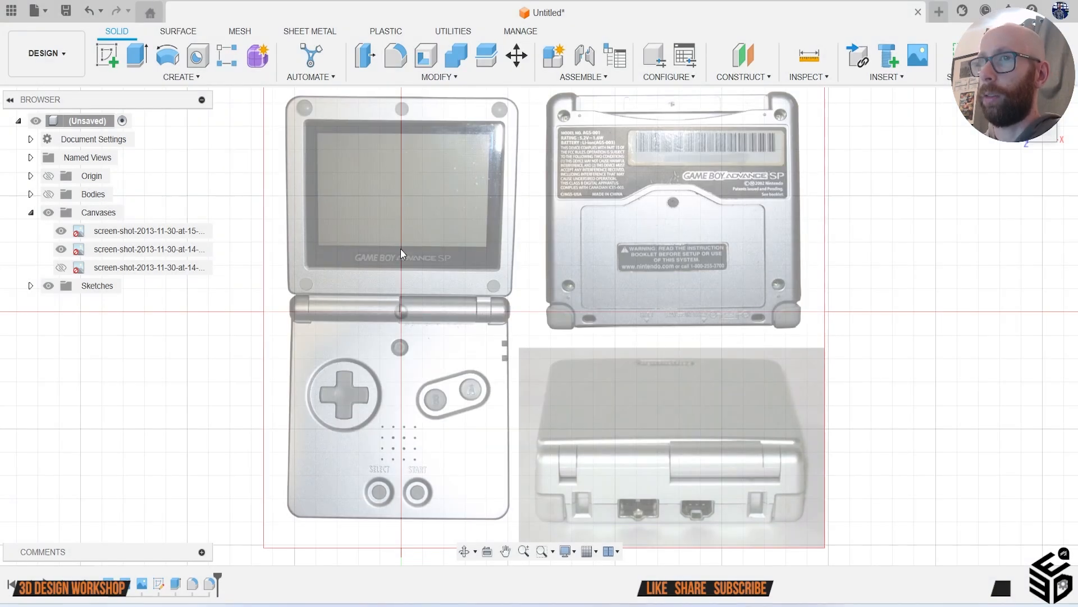
# Step: Show the body again and, in a new sketch on the base's top face, draw a line about 7.8 mm long across the hinge's left seam
pyautogui.click(49, 194)
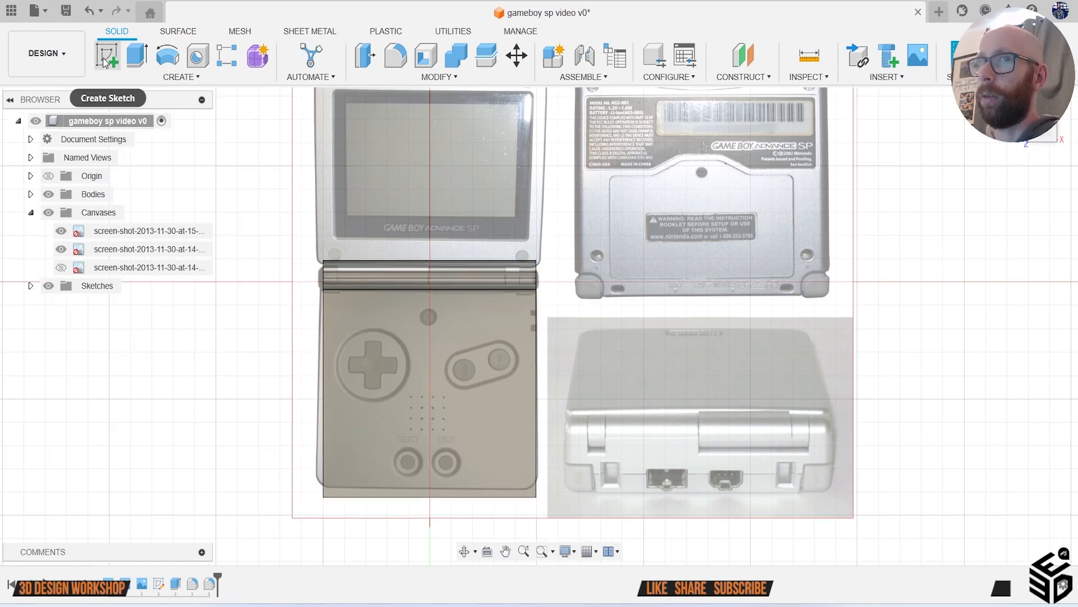
pyautogui.click(107, 56)
pyautogui.click(423, 321)
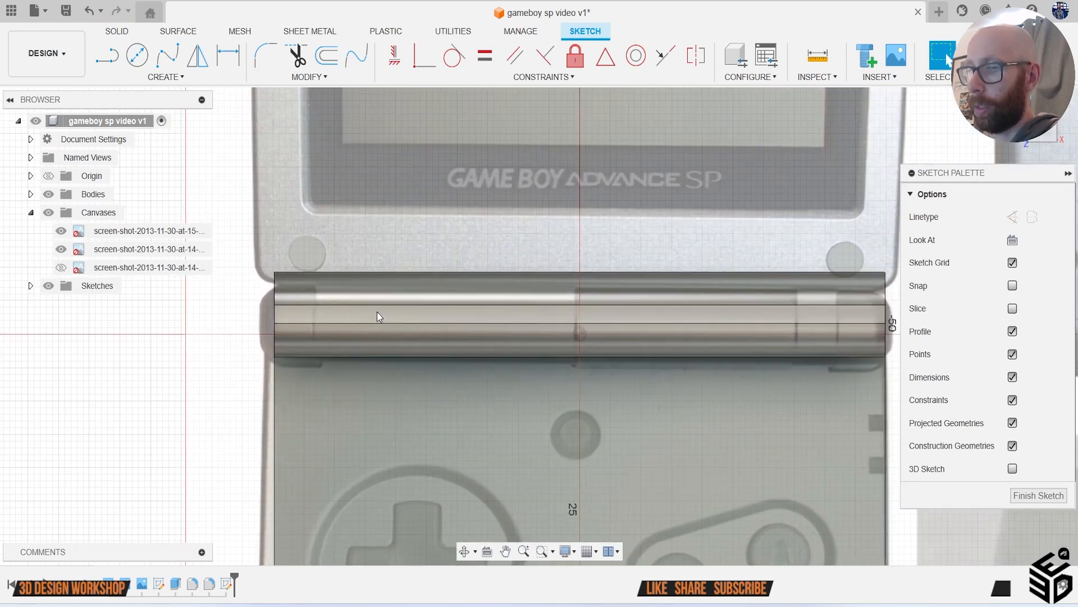
pyautogui.press('l')
pyautogui.scroll(4, 326, 292)
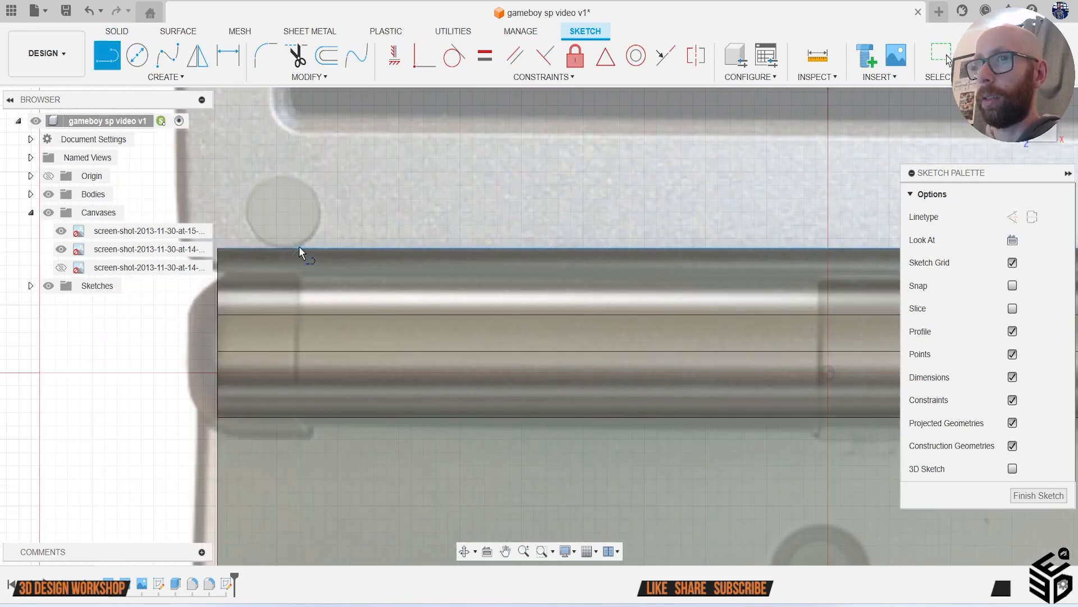
pyautogui.click(301, 232)
pyautogui.click(299, 336)
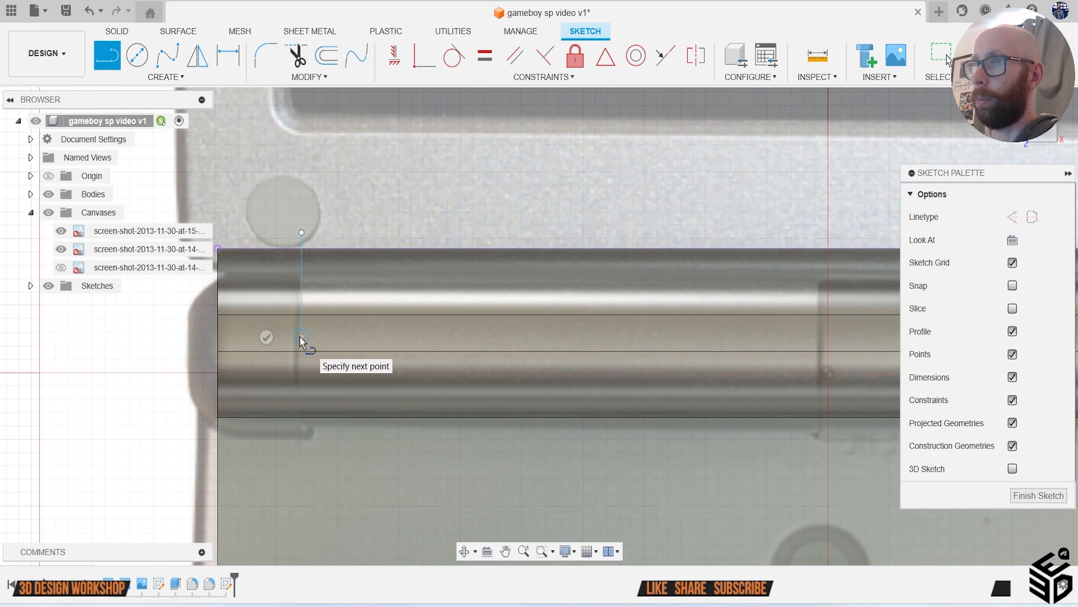
pyautogui.press('Escape')
# Step: Copy the seam line about 42.4 mm along the hinge to the seam near the middle
pyautogui.scroll(-3, 315, 343)
pyautogui.click(245, 290)
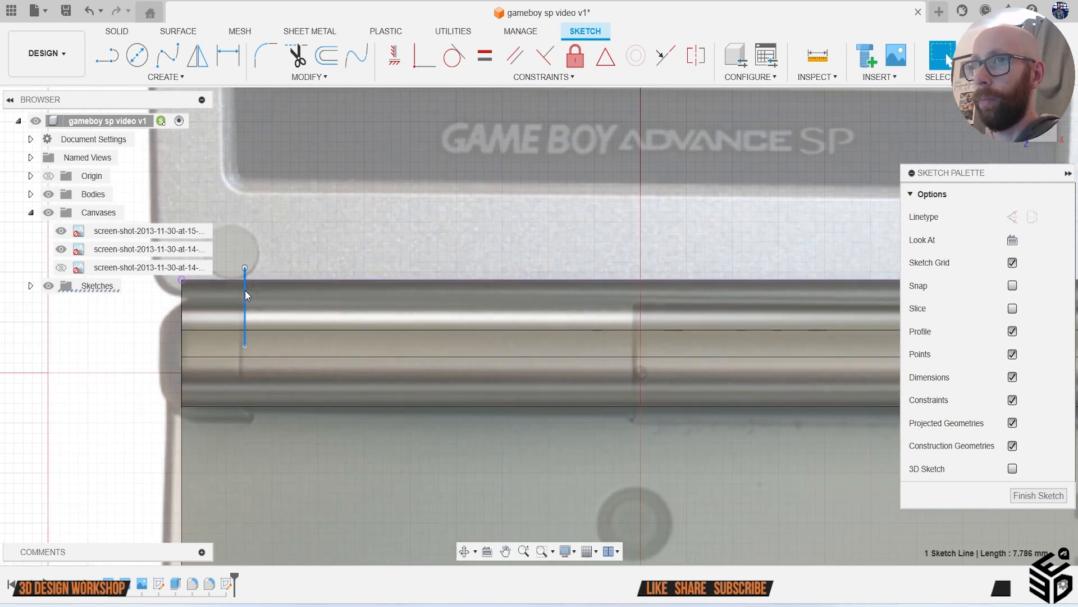
pyautogui.press('m')
pyautogui.scroll(-2, 345, 321)
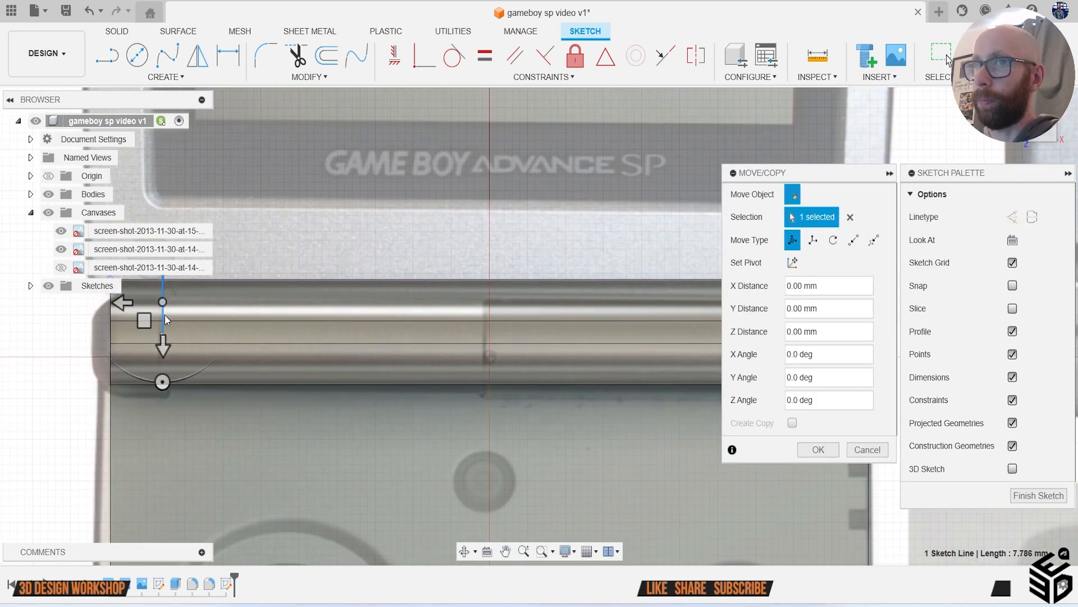
pyautogui.moveTo(123, 302); pyautogui.dragTo(441, 304)
pyautogui.scroll(-2, 450, 352)
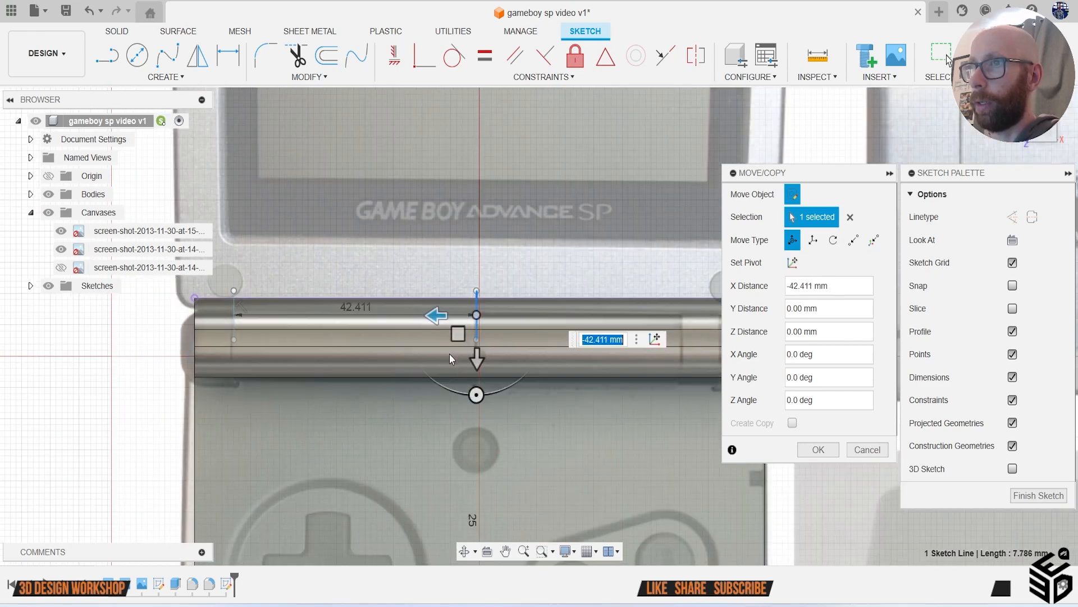
pyautogui.moveTo(493, 362); pyautogui.dragTo(382, 355, button='middle')
pyautogui.press('Return')
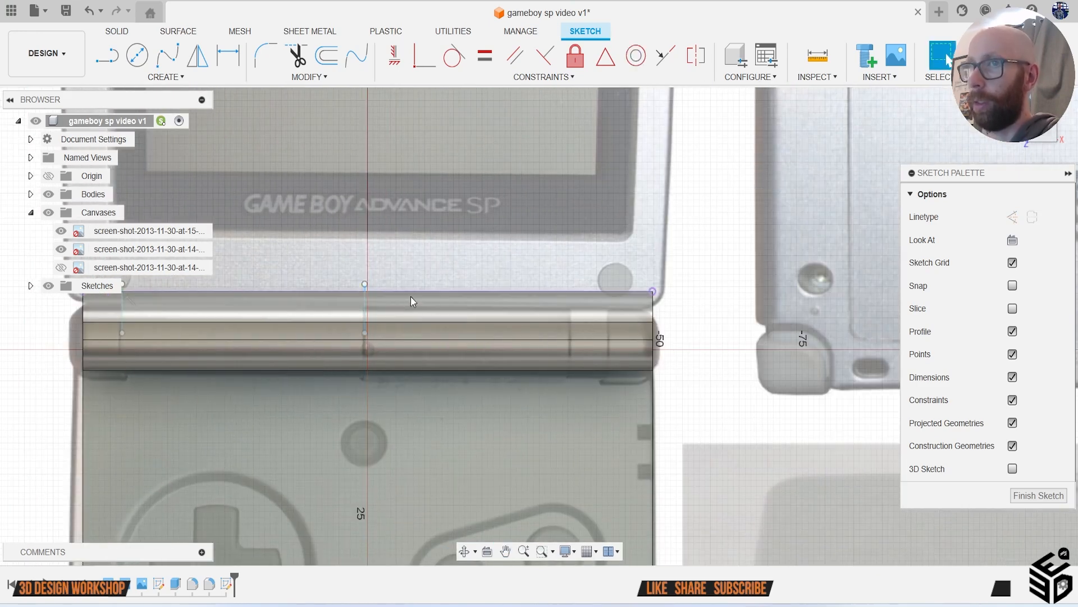
# Step: Copy the middle seam line about 35.5 mm to the right, onto the inner right hinge seam
pyautogui.click(365, 312)
pyautogui.press('m')
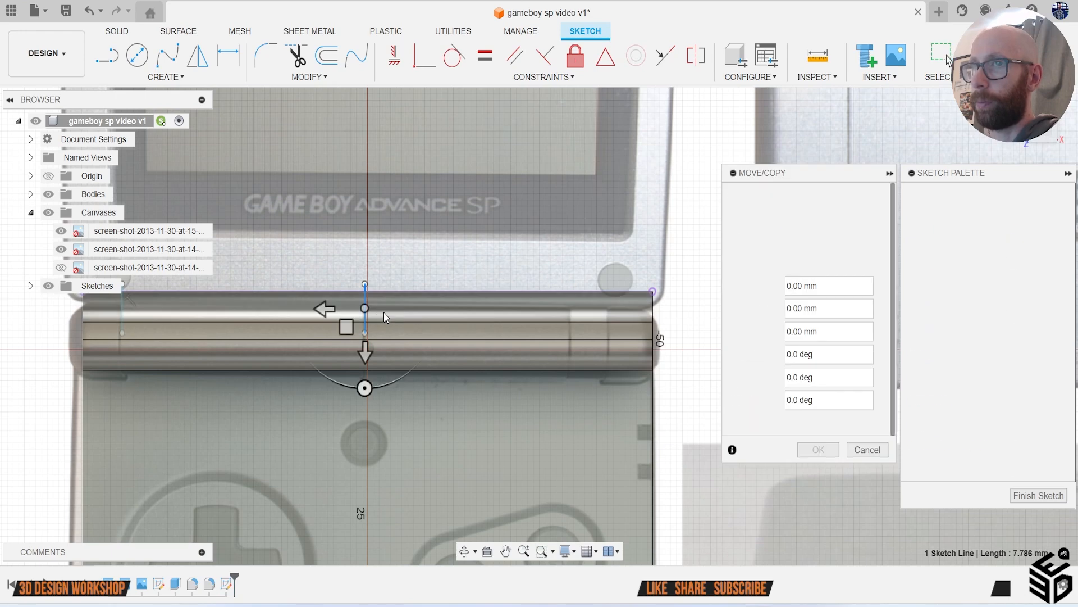
pyautogui.moveTo(330, 321); pyautogui.dragTo(526, 344)
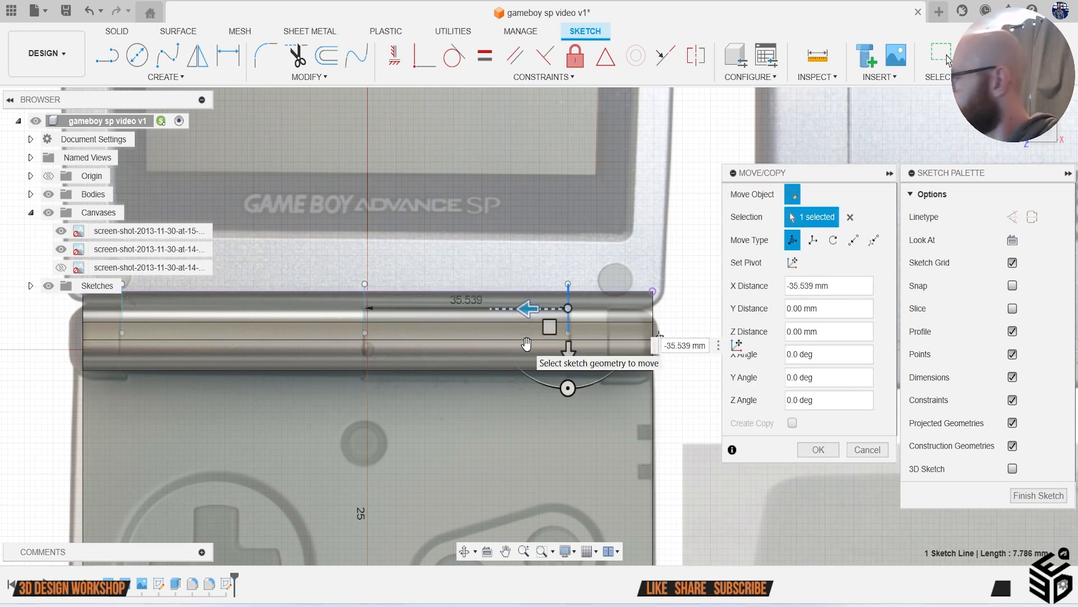
pyautogui.press('Return')
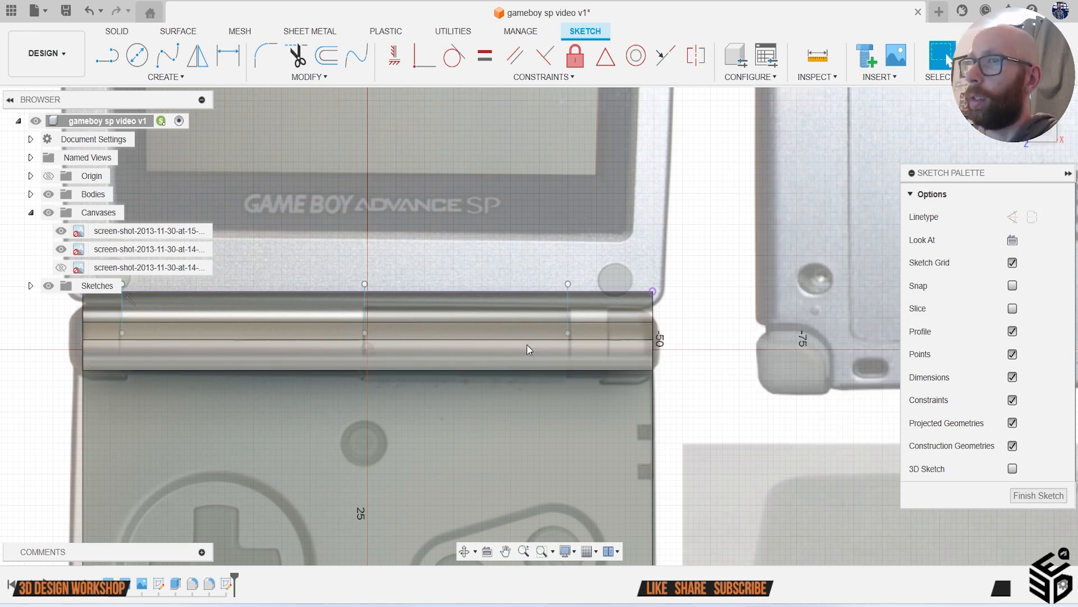
# Step: Copy the middle seam line about 42.7 mm to the right for the outermost hinge seam and finish the sketch
pyautogui.click(364, 319)
pyautogui.hotkey('ctrl', 'c')
pyautogui.hotkey('ctrl', 'v')
pyautogui.moveTo(329, 307); pyautogui.dragTo(570, 349)
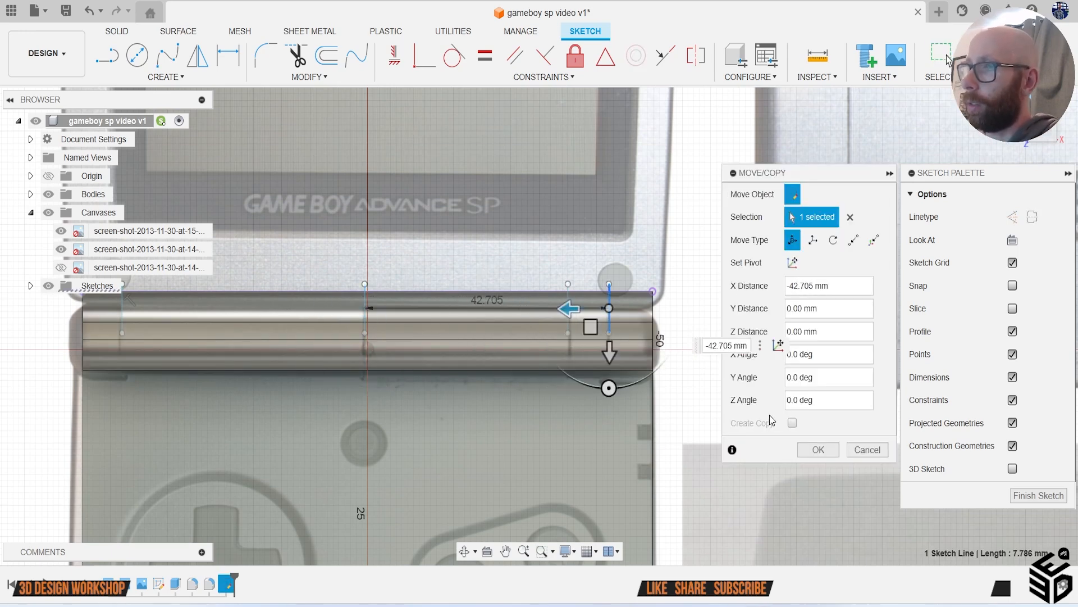
pyautogui.click(818, 450)
pyautogui.scroll(-2, 585, 363)
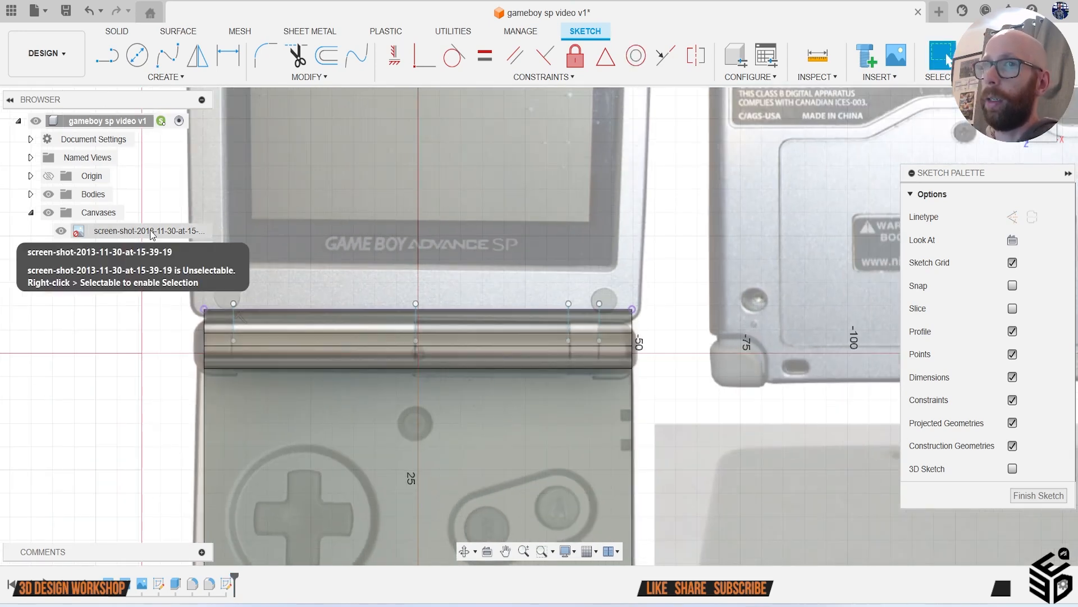
pyautogui.click(996, 56)
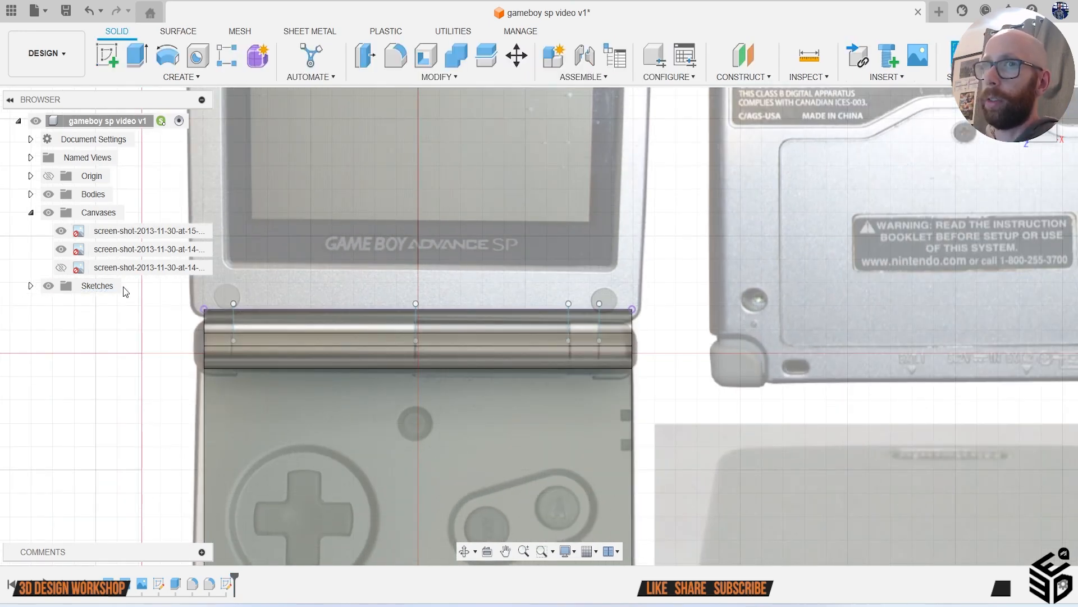
# Step: Hide the canvases and split the hinge block from the base body, using the block's inner vertical face as the splitting tool
pyautogui.click(49, 212)
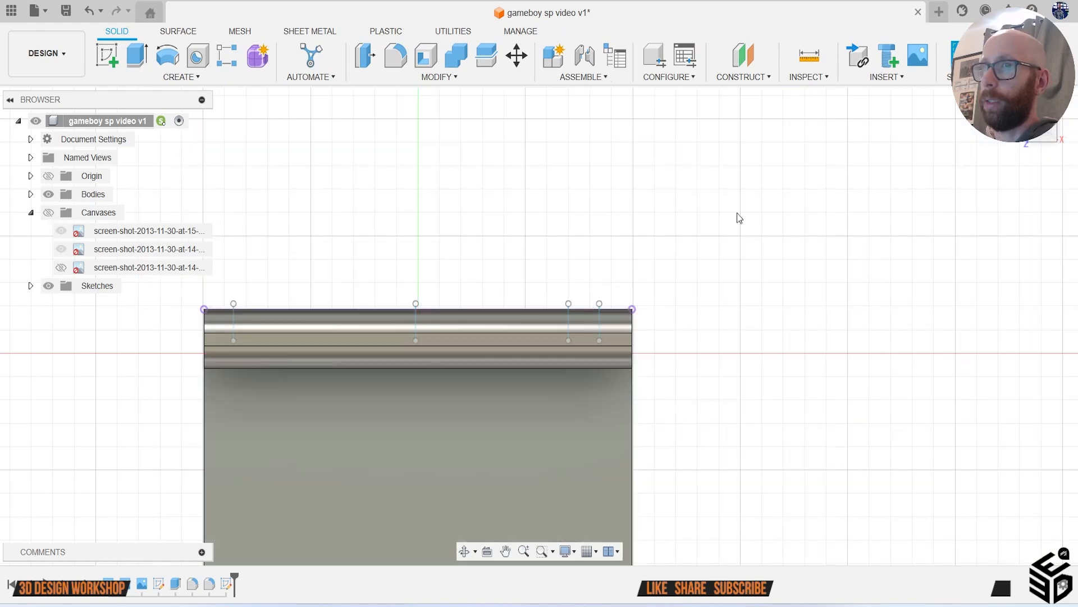
pyautogui.keyDown('shift'); pyautogui.moveTo(609, 250); pyautogui.dragTo(667, 291, button='middle'); pyautogui.keyUp('shift')
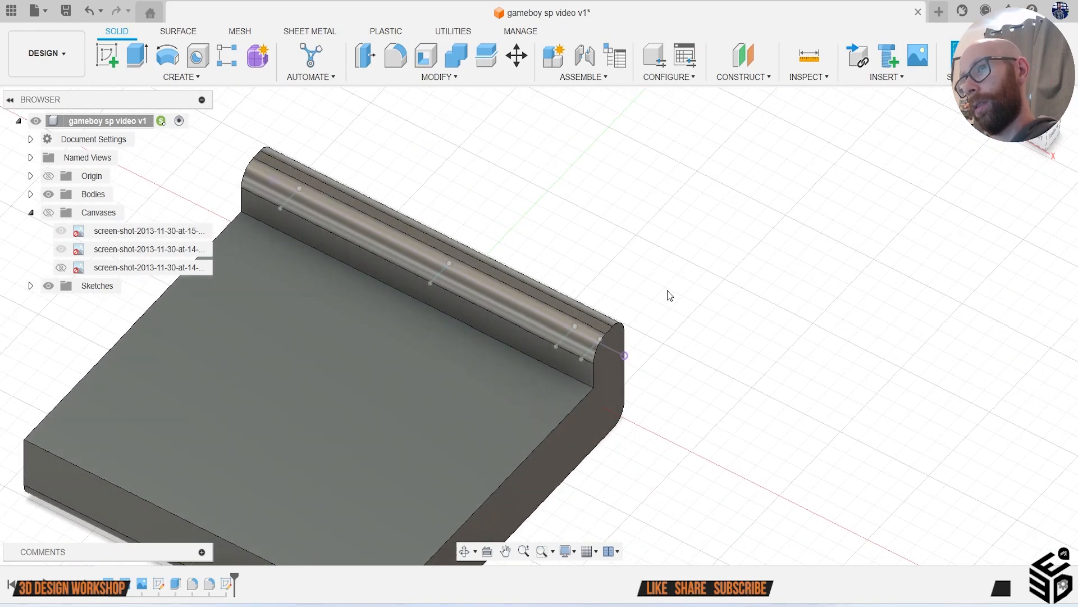
pyautogui.click(486, 55)
pyautogui.click(503, 402)
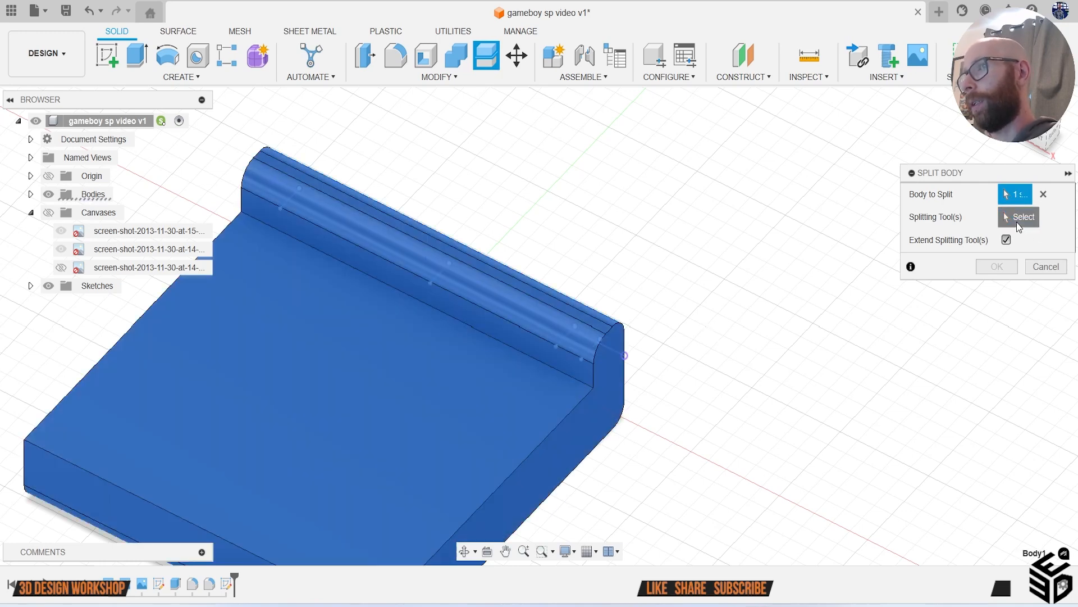
pyautogui.click(1017, 221)
pyautogui.scroll(3, 561, 368)
pyautogui.click(525, 339)
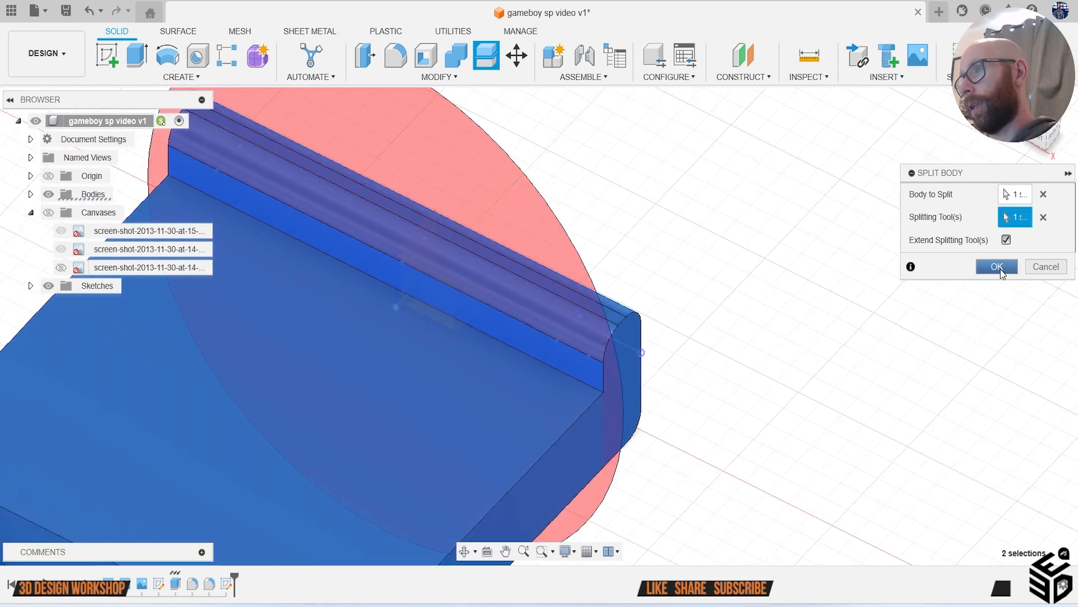
pyautogui.click(997, 267)
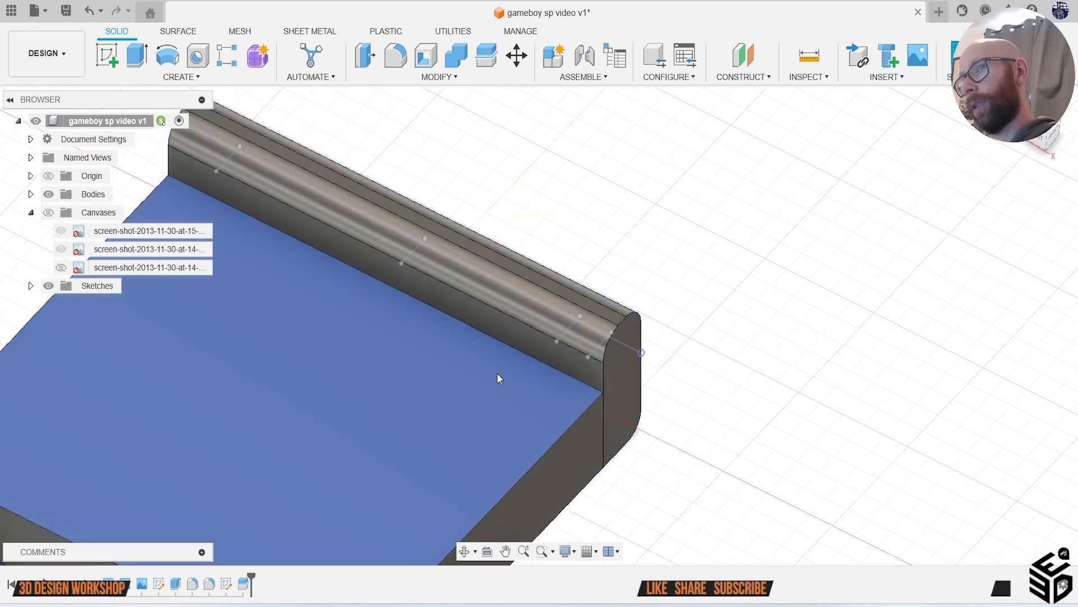
# Step: Hide the base body (Body2) and split the hinge block along all four sketched seam lines
pyautogui.click(31, 194)
pyautogui.click(61, 230)
pyautogui.click(105, 213)
pyautogui.click(487, 55)
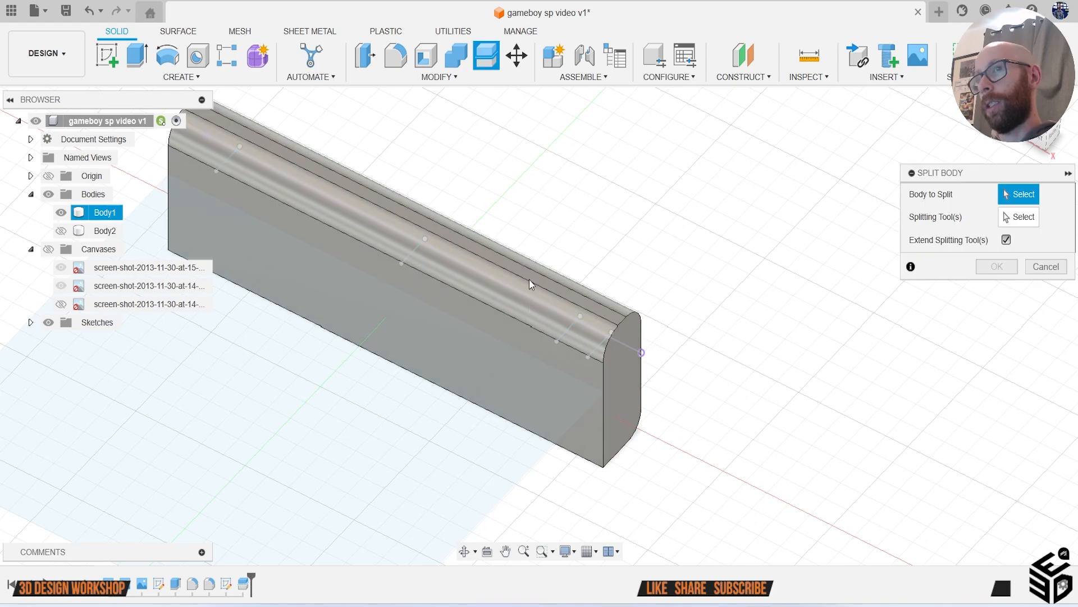
pyautogui.click(1016, 216)
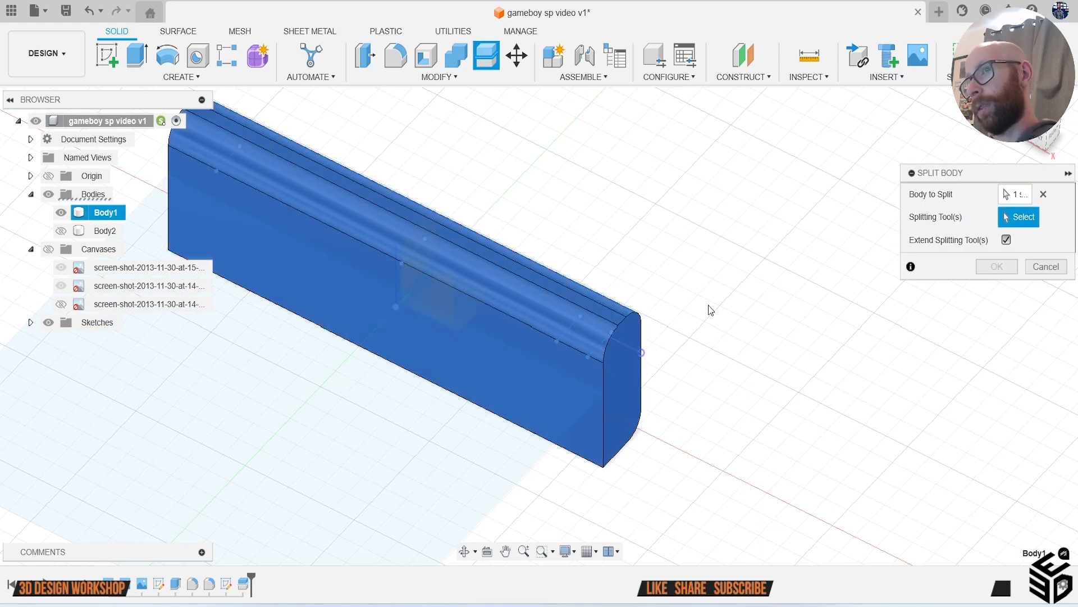
pyautogui.click(593, 343)
pyautogui.click(564, 330)
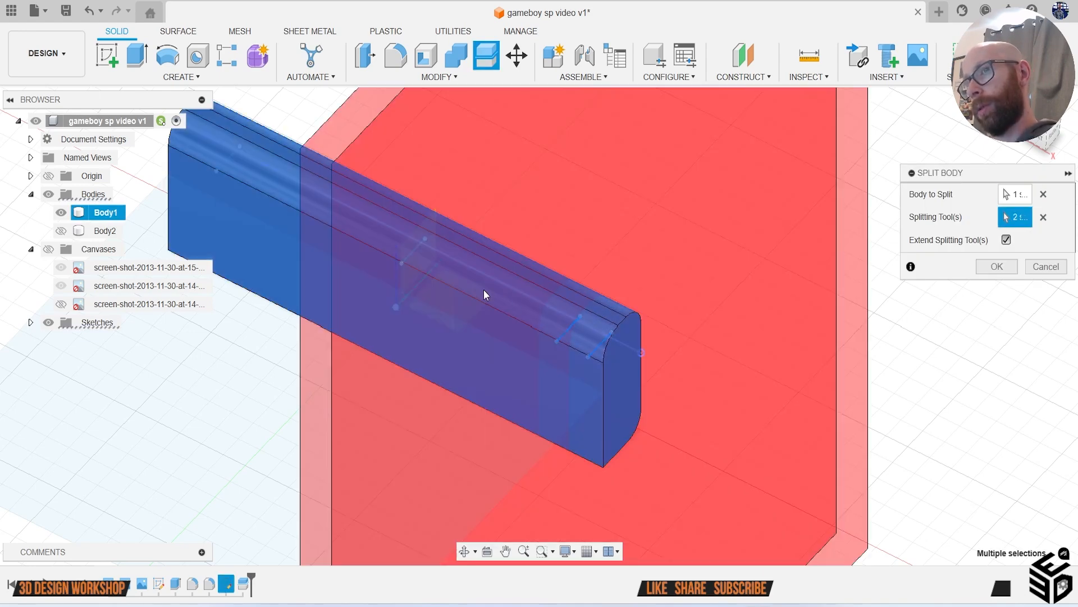
pyautogui.click(409, 251)
pyautogui.click(227, 160)
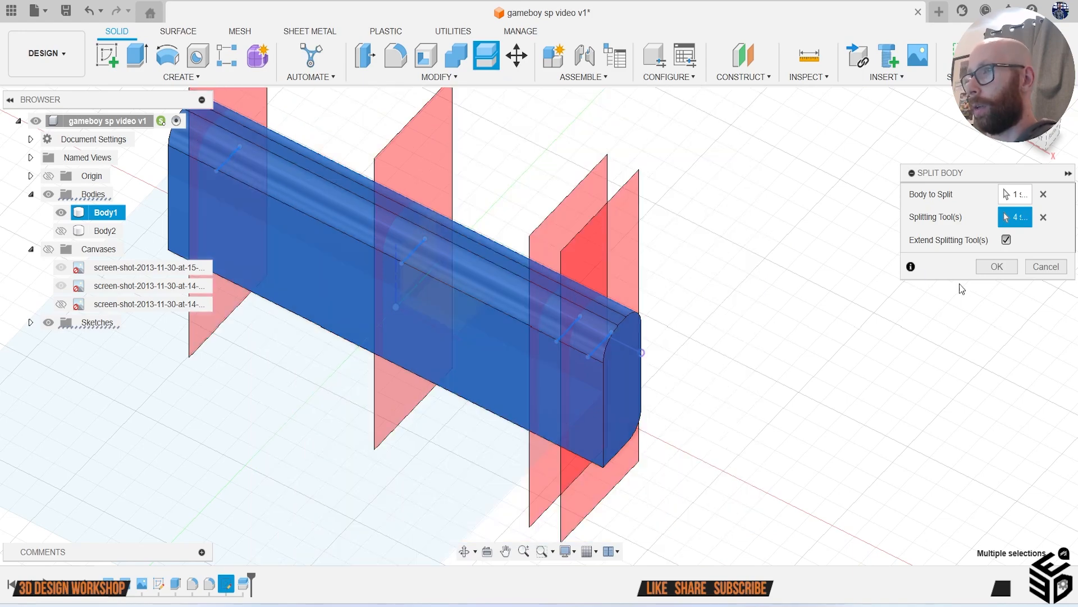
pyautogui.click(997, 266)
# Step: Show the base body again and hide the long hinge segment (Body3) and the narrow inner segment (Body4)
pyautogui.moveTo(650, 311); pyautogui.dragTo(788, 337, button='middle')
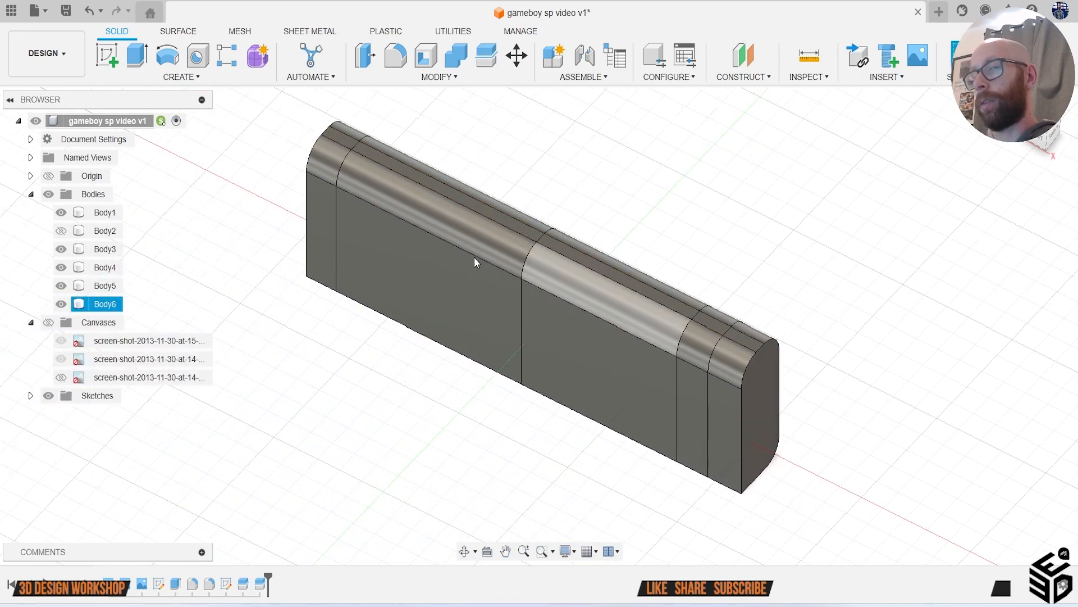
pyautogui.click(60, 231)
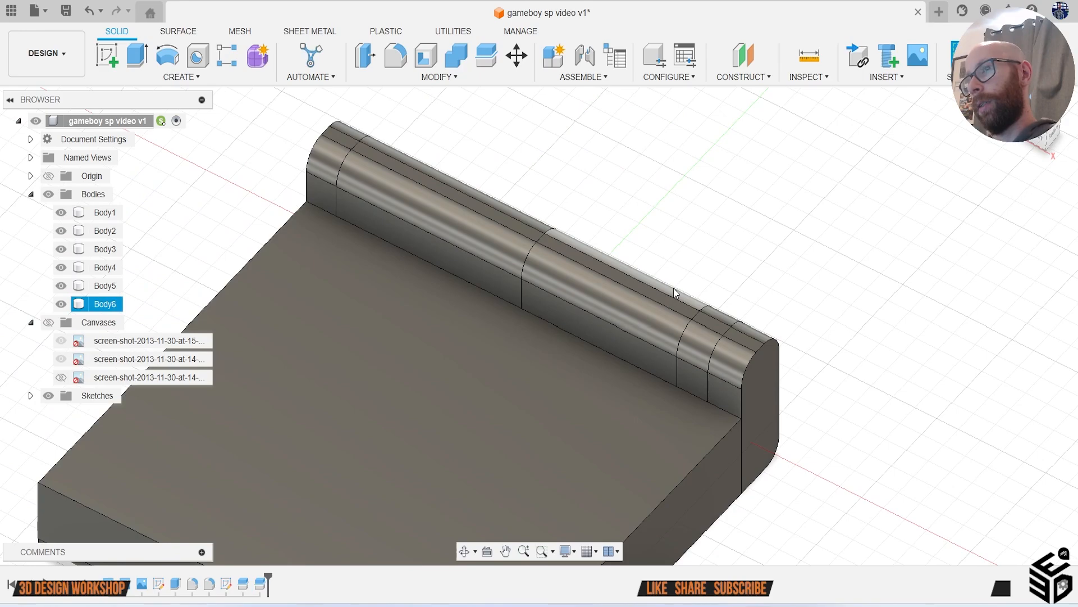
pyautogui.moveTo(1046, 135)
pyautogui.mouseDown()
pyautogui.moveTo(975, 89)
pyautogui.moveTo(977, 110)
pyautogui.moveTo(979, 76)
pyautogui.moveTo(1000, 135)
pyautogui.moveTo(1024, 153)
pyautogui.mouseUp()
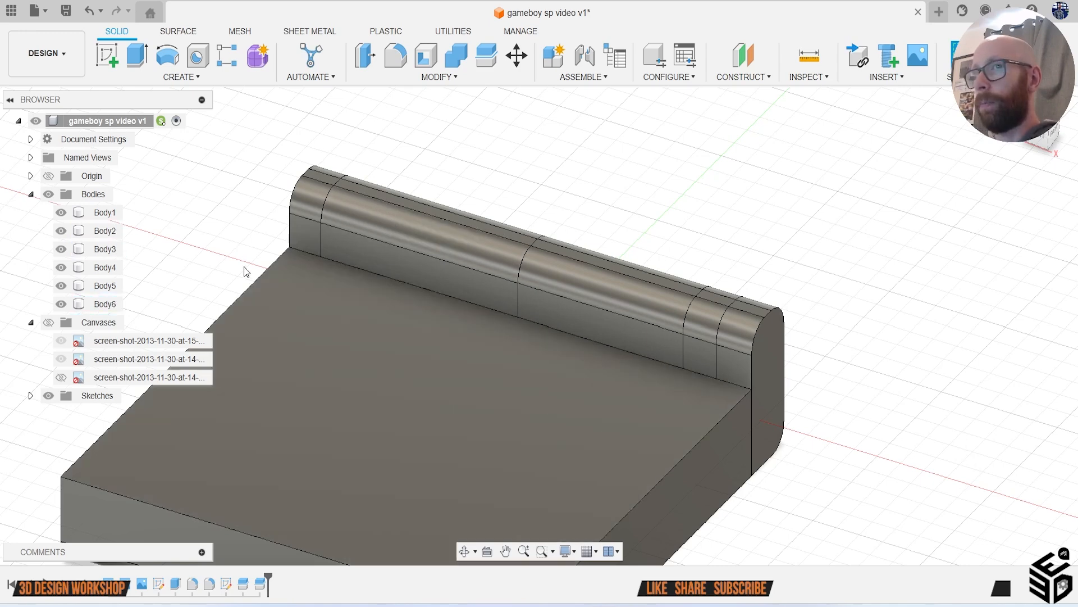
pyautogui.click(60, 249)
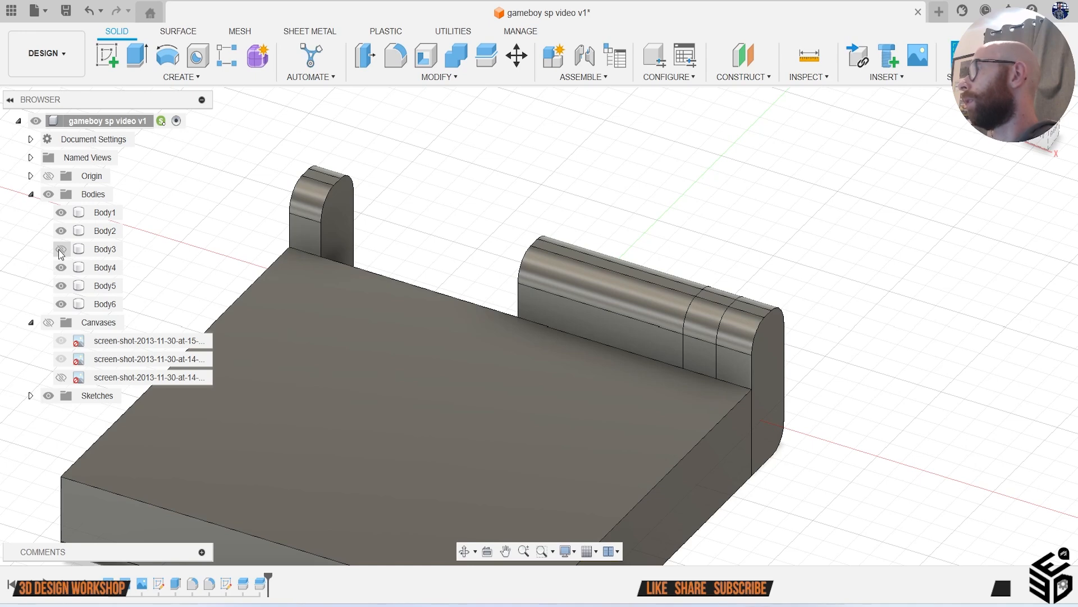
pyautogui.click(58, 286)
pyautogui.click(58, 286)
pyautogui.click(59, 272)
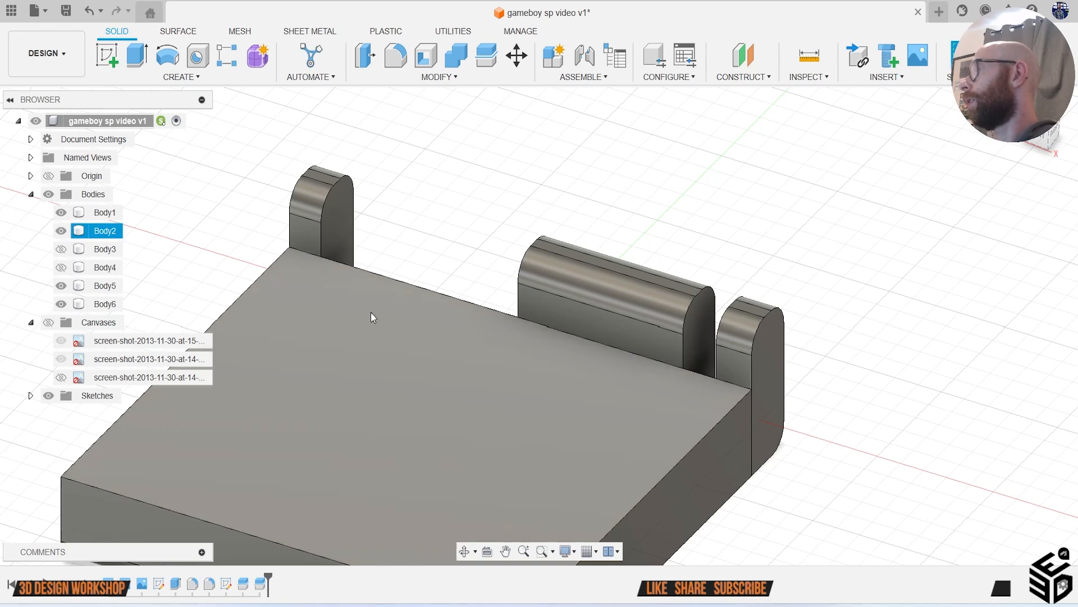
# Step: Combine the wide middle hinge segment and both end segments with the base body
pyautogui.click(456, 55)
pyautogui.click(608, 305)
pyautogui.click(759, 335)
pyautogui.click(531, 393)
pyautogui.click(323, 225)
pyautogui.click(994, 313)
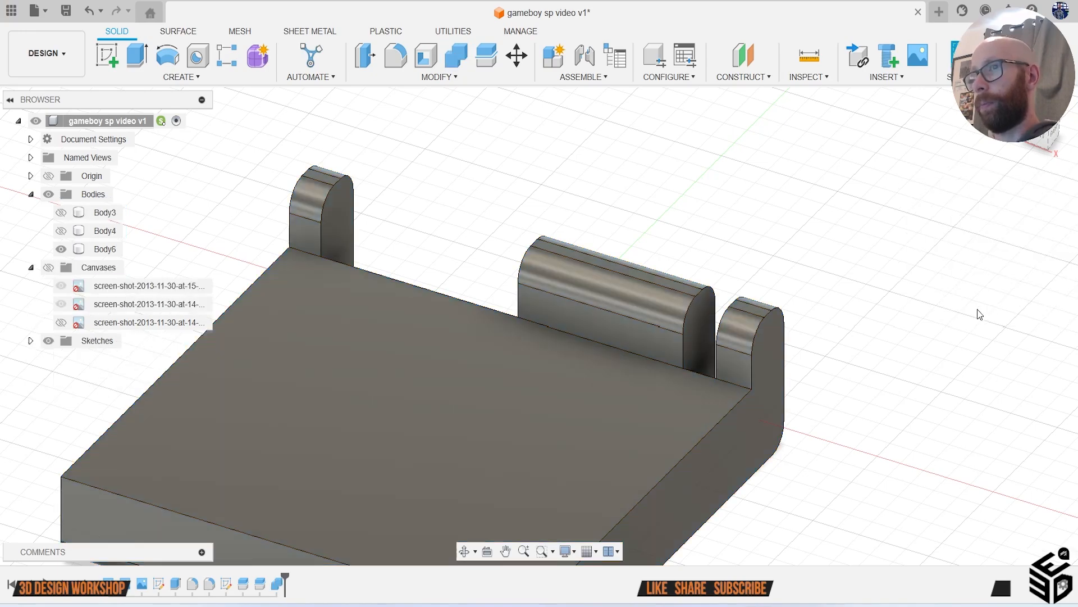
# Step: Show the canvases and start a sketch on the side face of the combined body
pyautogui.moveTo(1032, 143); pyautogui.dragTo(975, 145)
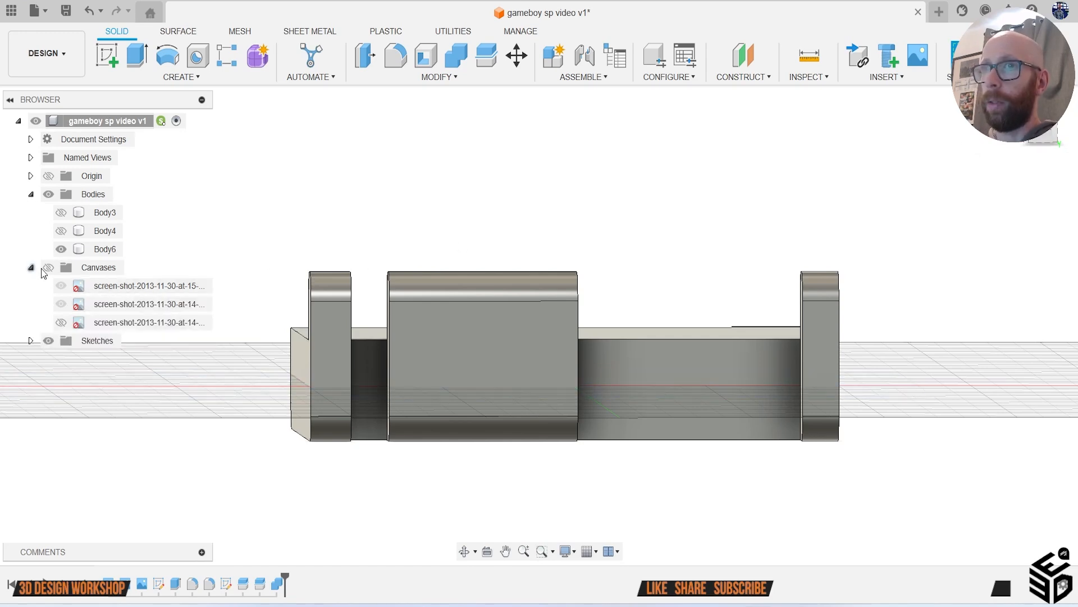
pyautogui.click(45, 268)
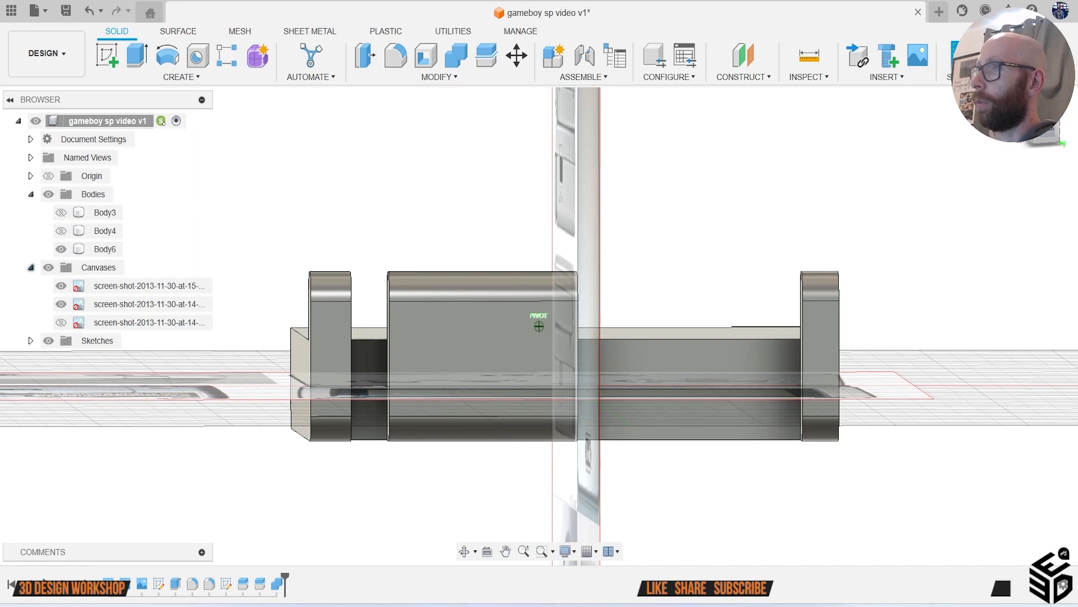
pyautogui.moveTo(1068, 130); pyautogui.dragTo(1037, 139)
pyautogui.click(1038, 138)
pyautogui.scroll(3, 616, 388)
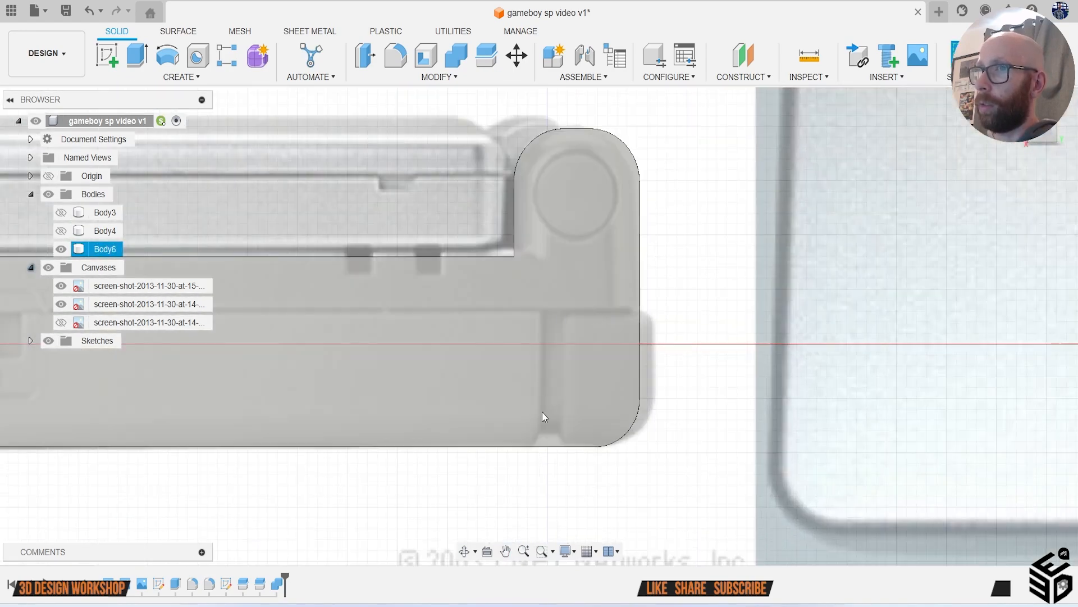
pyautogui.scroll(-3, 544, 410)
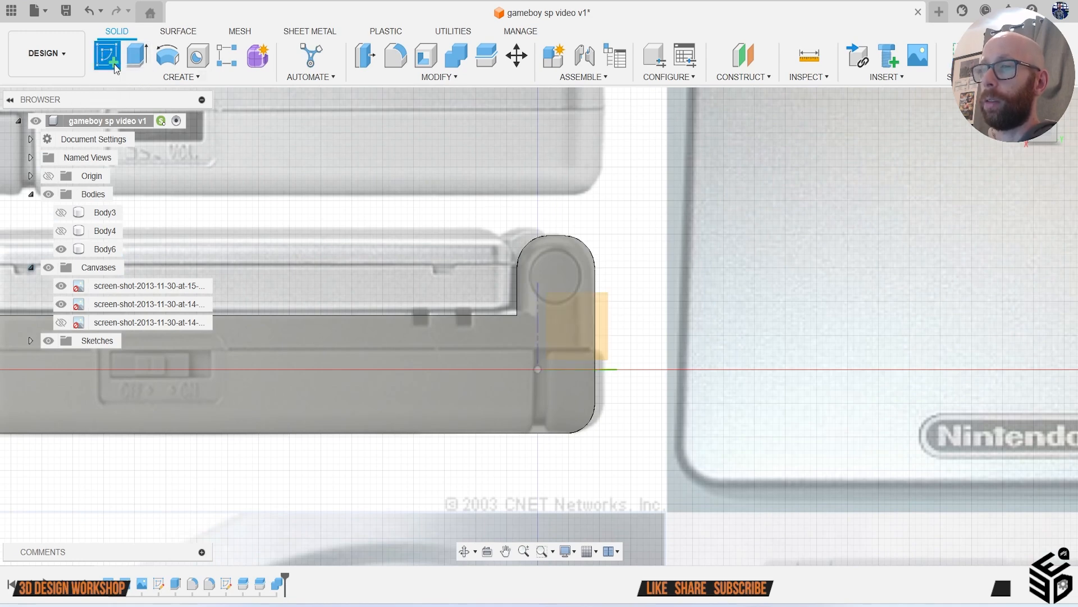
pyautogui.click(110, 61)
pyautogui.click(486, 396)
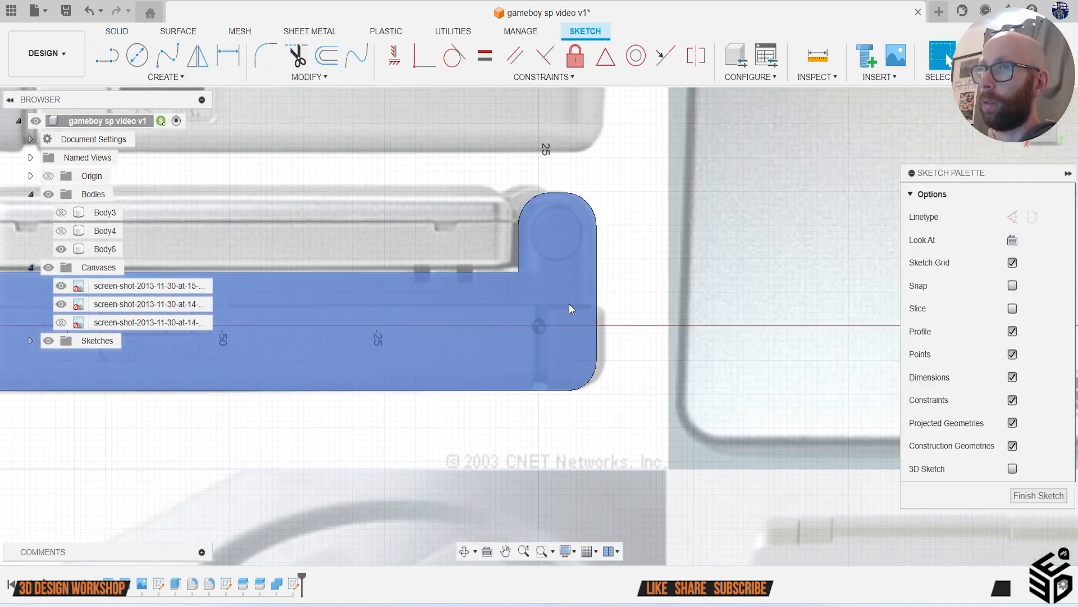
# Step: Sketch a rectangle about 17 mm wide from the reference seam below the hinge, extending past the body's lower rear corner
pyautogui.scroll(2, 560, 354)
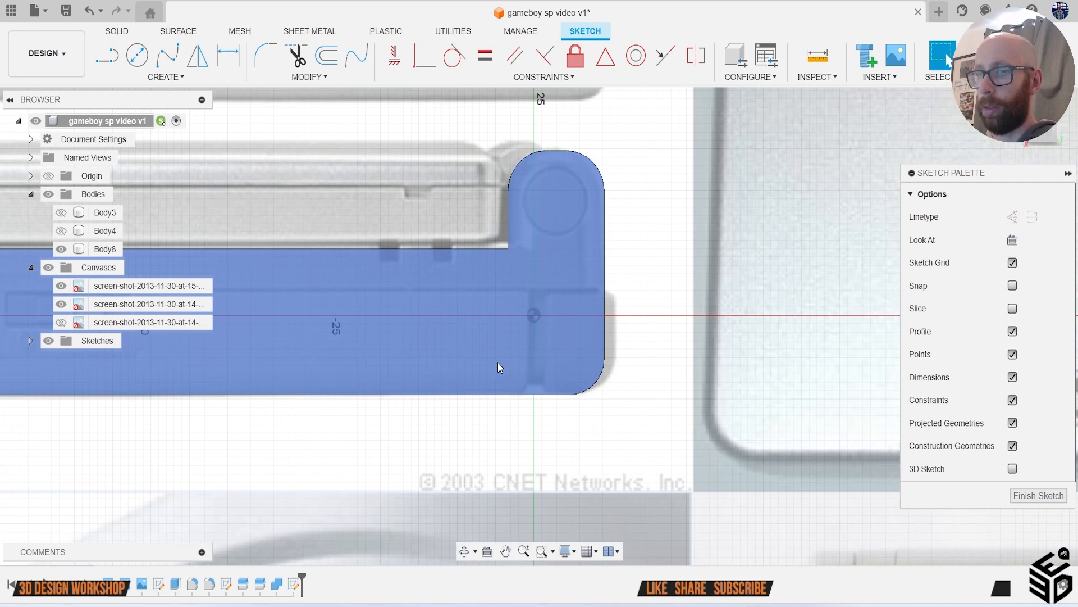
pyautogui.press('r')
pyautogui.scroll(2, 518, 354)
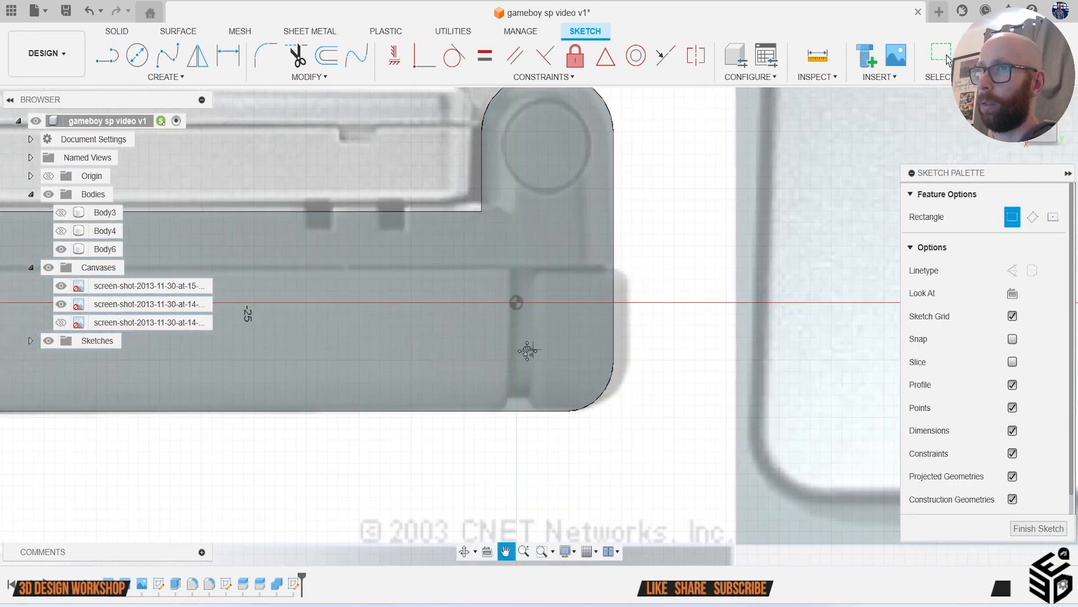
pyautogui.click(505, 270)
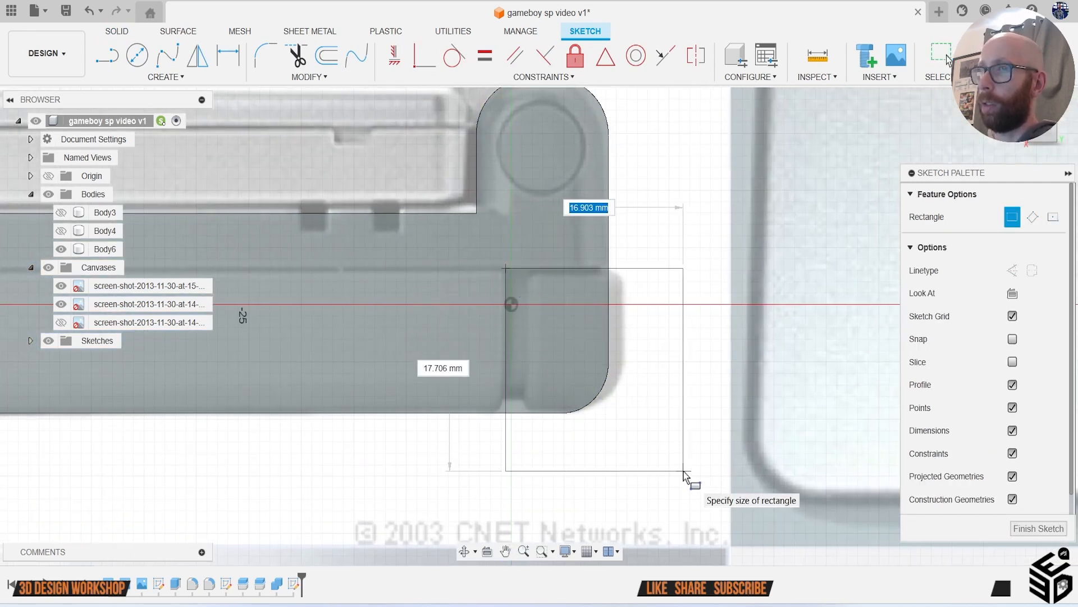
pyautogui.click(685, 472)
pyautogui.press('Escape')
# Step: Trim away the rectangle's two outer sides beyond the body, leaving an L-shaped outline, and finish the sketch
pyautogui.press('t')
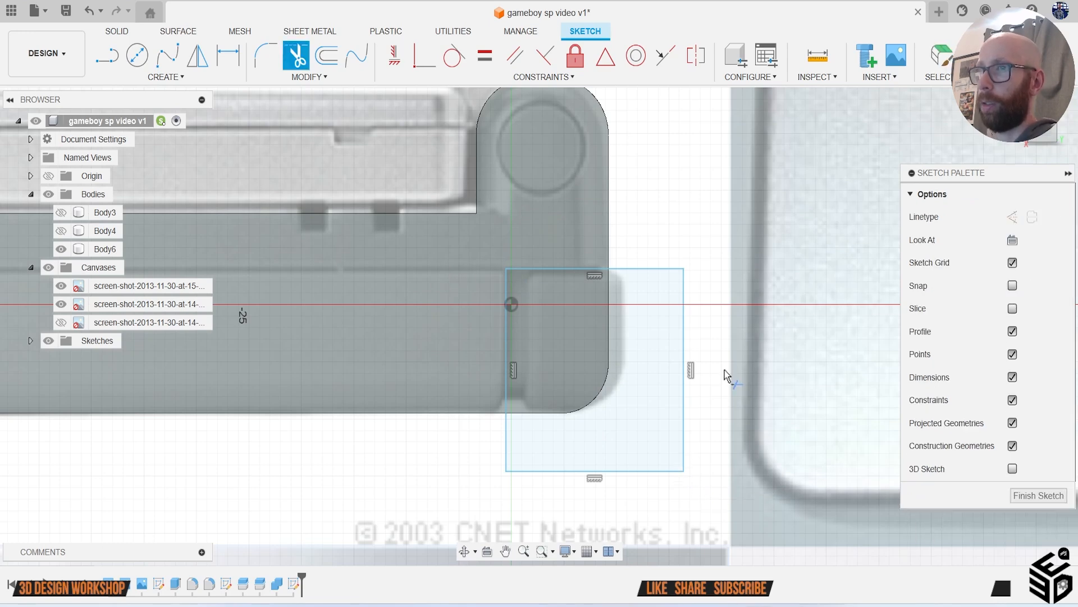
pyautogui.click(684, 387)
pyautogui.click(663, 472)
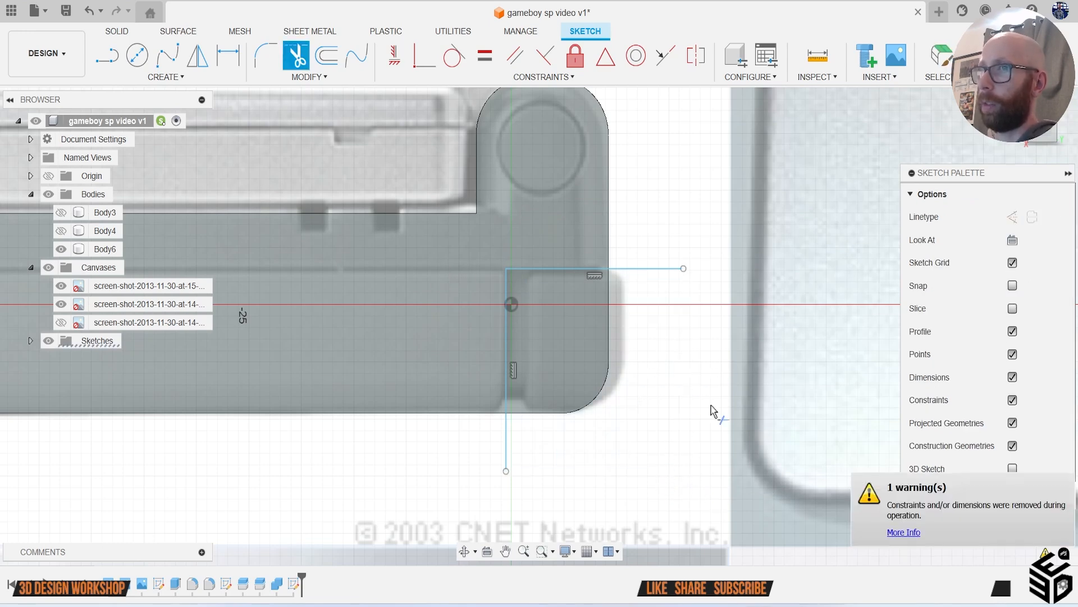
pyautogui.click(989, 56)
# Step: Hide the canvases and split the combined body with the L-shaped sketch lines at the lower rear corner
pyautogui.keyDown('shift'); pyautogui.moveTo(601, 306); pyautogui.dragTo(508, 329, button='middle'); pyautogui.keyUp('shift')
pyautogui.click(49, 267)
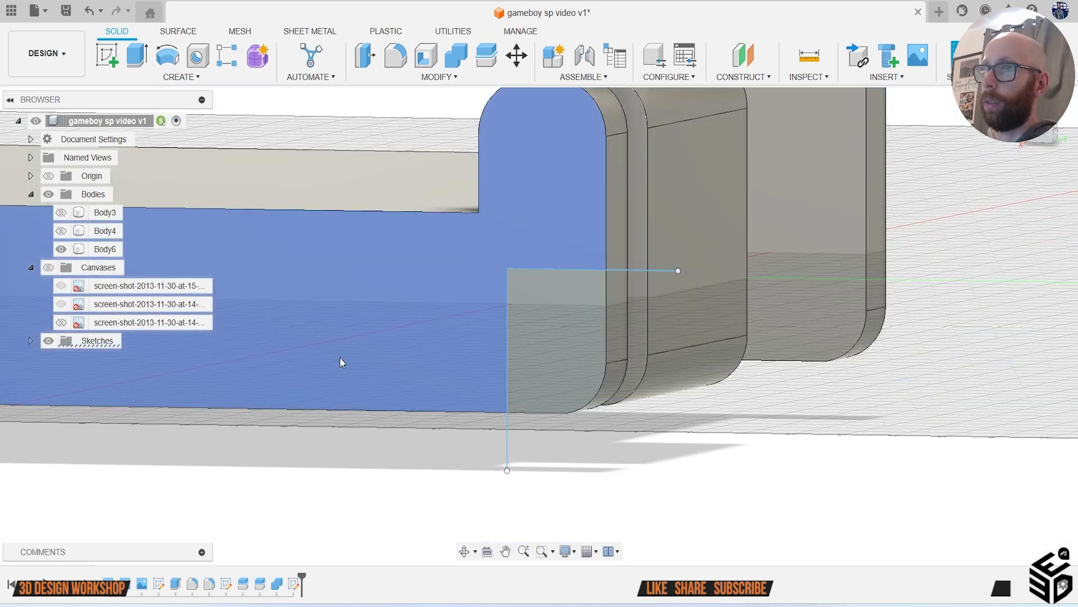
pyautogui.scroll(-3, 388, 365)
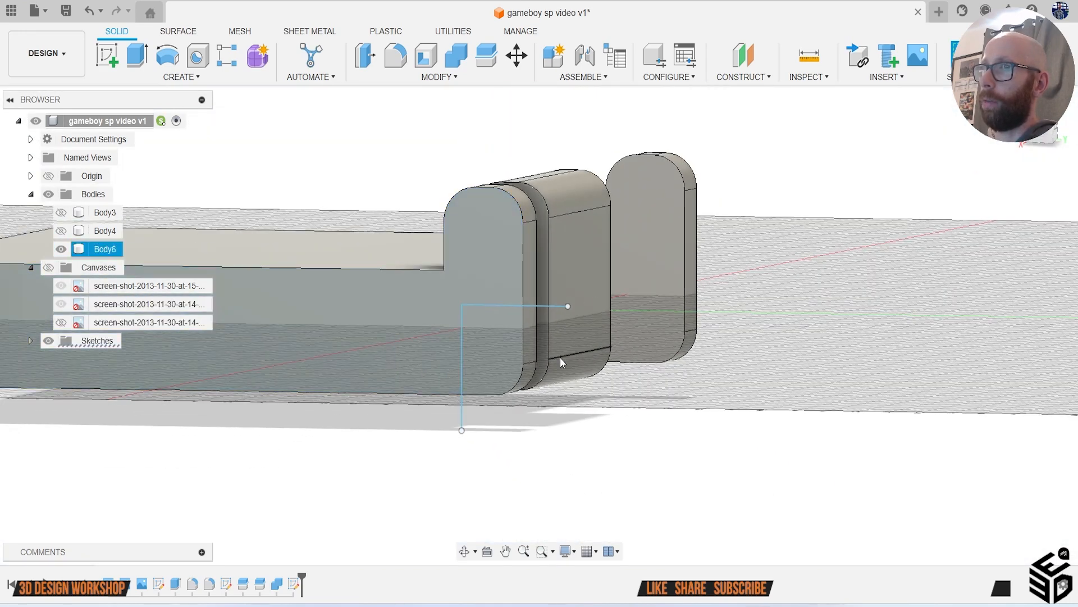
pyautogui.click(494, 67)
pyautogui.click(585, 235)
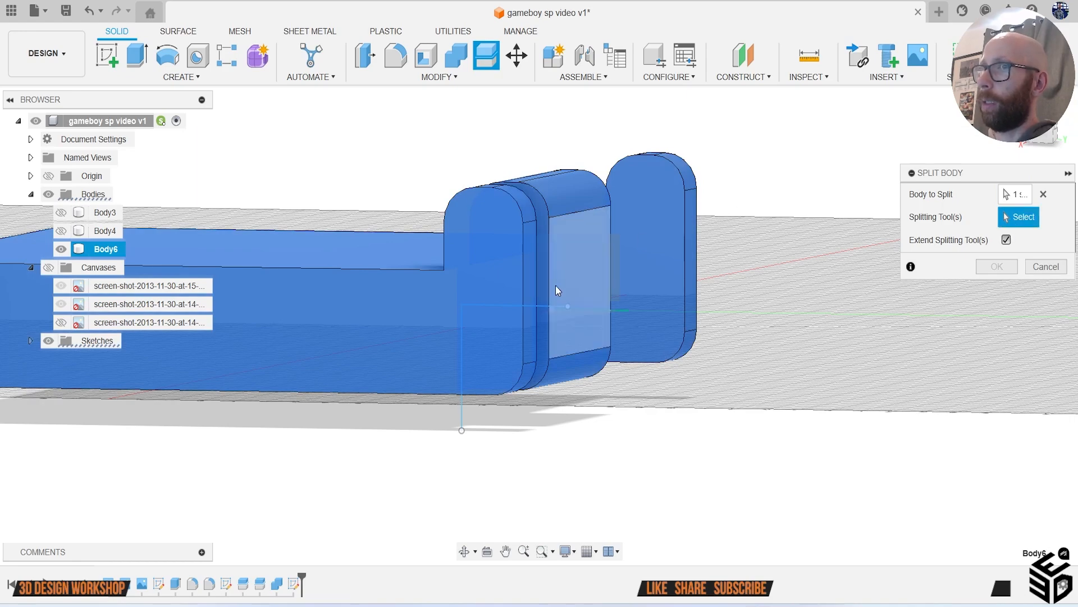
pyautogui.click(541, 307)
pyautogui.click(992, 268)
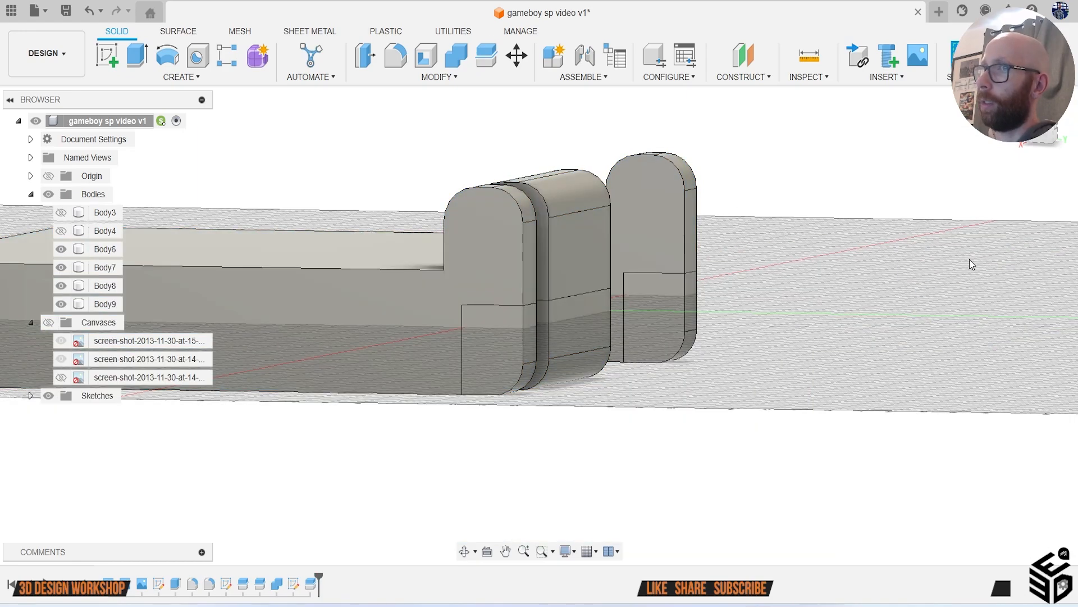
# Step: Examine the split hinge blocks squarely from the back, checking them with the canvases shown and hidden
pyautogui.moveTo(538, 324)
pyautogui.keyDown('shift'); pyautogui.mouseDown(button='middle')
pyautogui.moveTo(567, 327)
pyautogui.moveTo(506, 314)
pyautogui.moveTo(489, 326)
pyautogui.mouseUp(button='middle'); pyautogui.keyUp('shift')
pyautogui.scroll(-2, 779, 343)
pyautogui.moveTo(768, 344); pyautogui.dragTo(623, 353, button='middle')
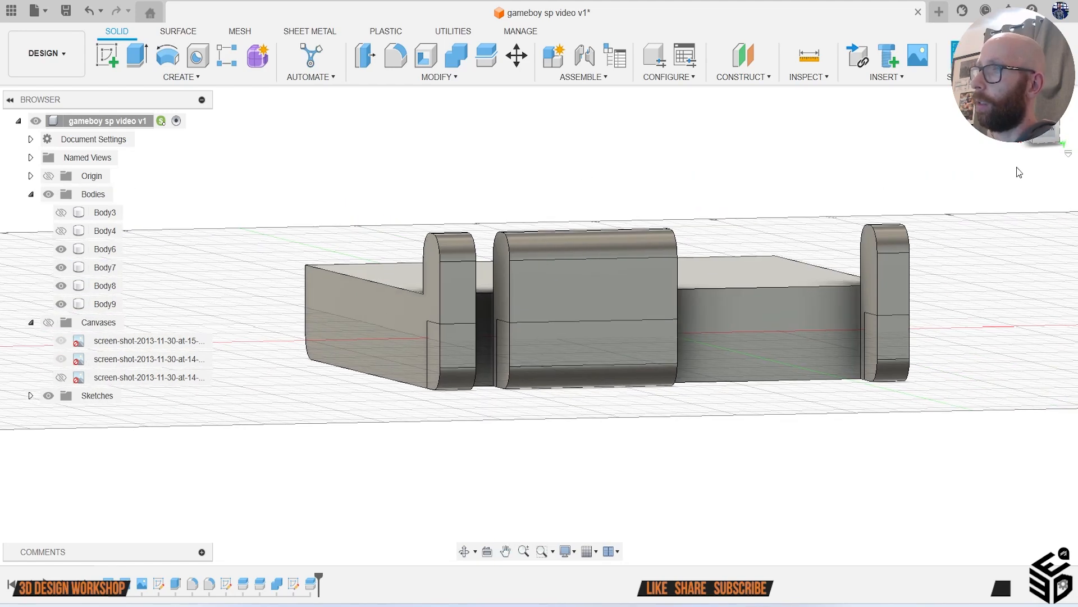
pyautogui.click(1048, 135)
pyautogui.click(48, 323)
pyautogui.click(48, 322)
pyautogui.click(449, 338)
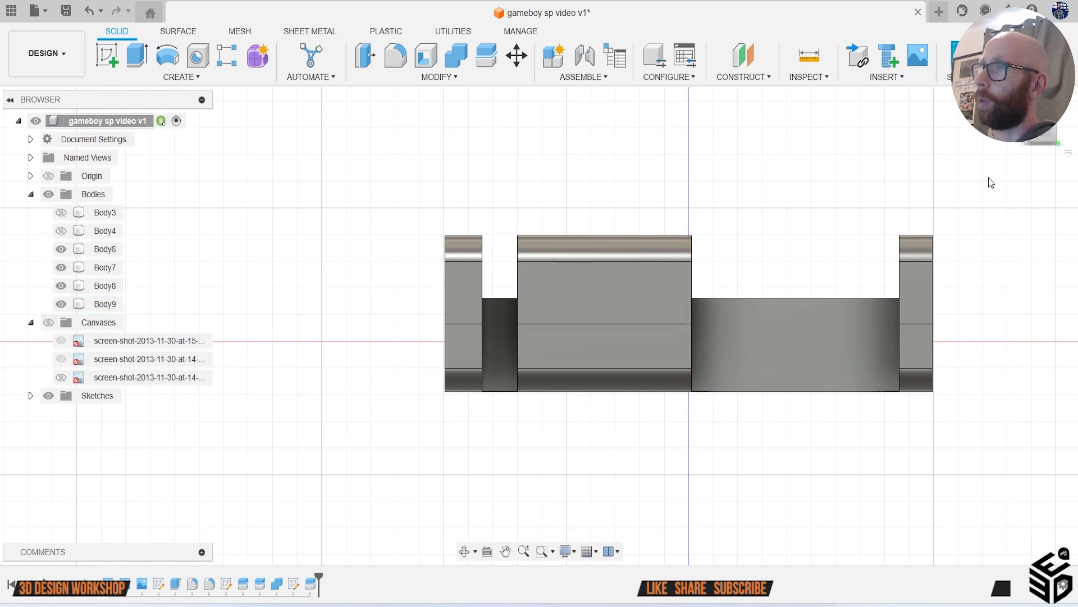
pyautogui.click(920, 61)
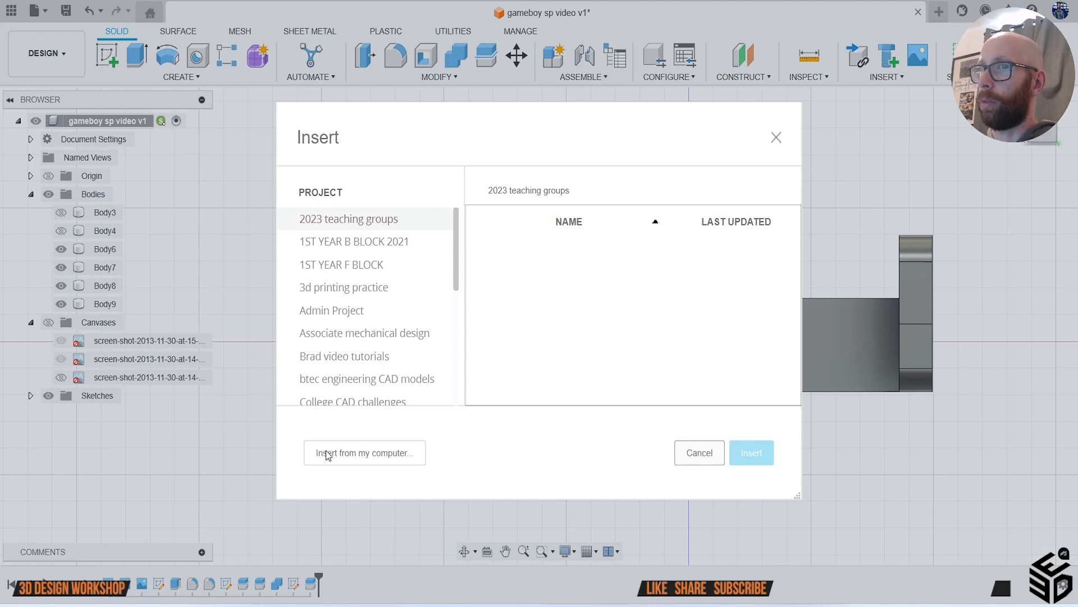
pyautogui.click(362, 451)
pyautogui.scroll(-5, 376, 337)
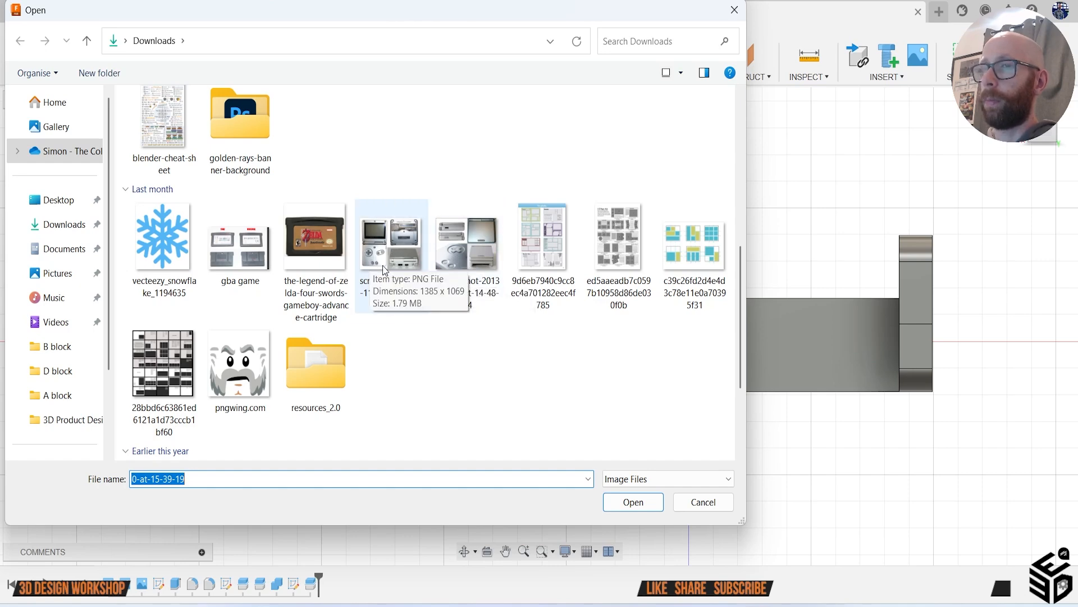
pyautogui.click(703, 502)
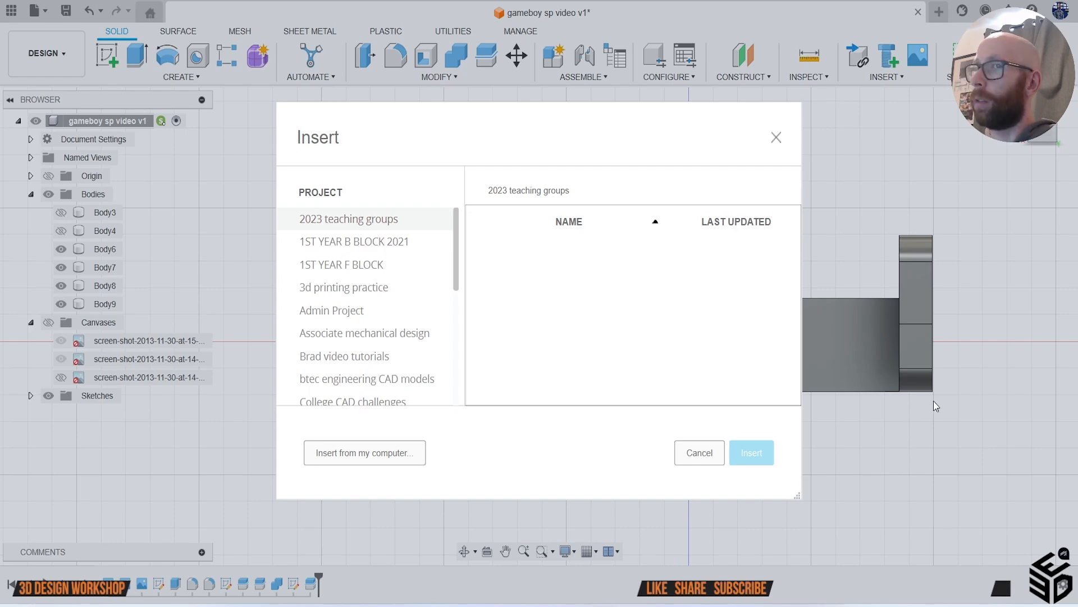
# Step: Insert the image screen-shot-2013-11-30-at-15-39-19 as a canvas on the back of the hinge block and show the other canvases
pyautogui.click(381, 452)
pyautogui.scroll(-10, 446, 347)
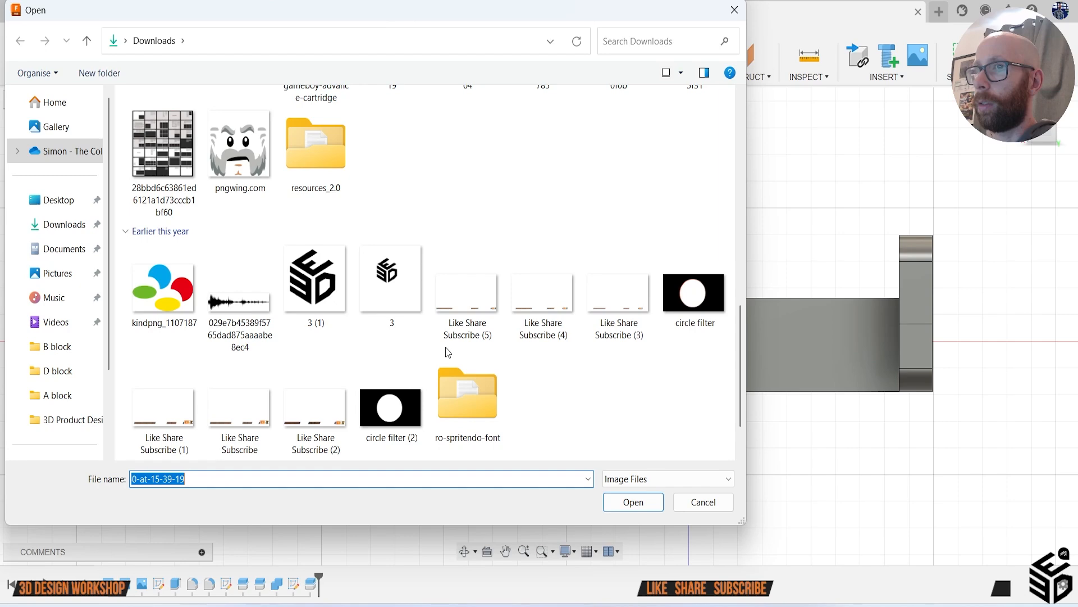
pyautogui.scroll(4, 446, 347)
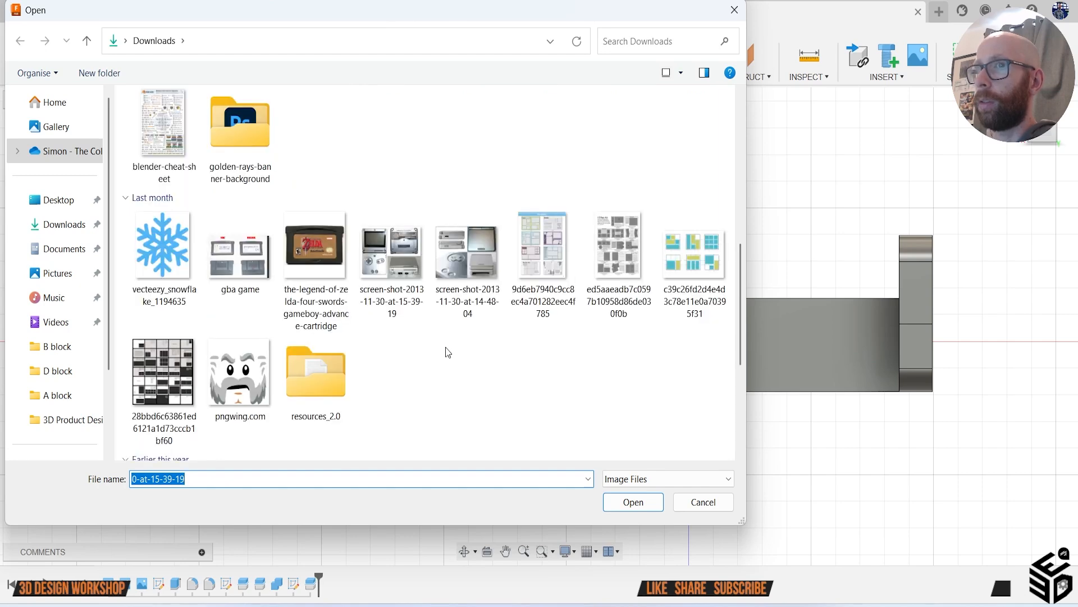
pyautogui.doubleClick(396, 253)
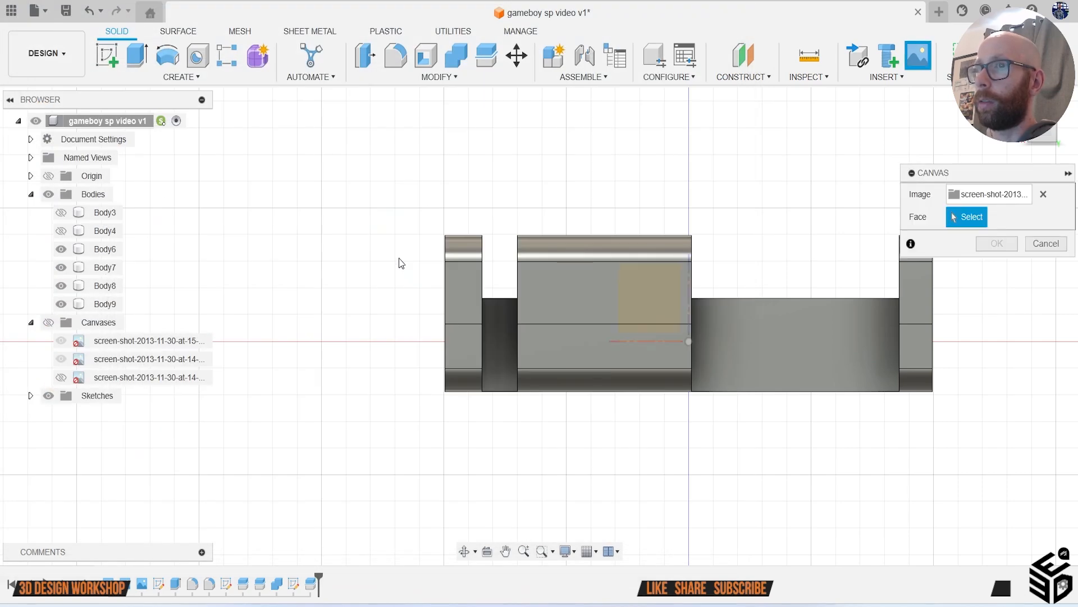
pyautogui.click(641, 293)
pyautogui.click(48, 322)
# Step: Try enlarging the new canvas about five times, and rotate it to a Z angle of 90 deg
pyautogui.moveTo(501, 274); pyautogui.dragTo(360, 236)
pyautogui.moveTo(223, 176); pyautogui.dragTo(207, 170)
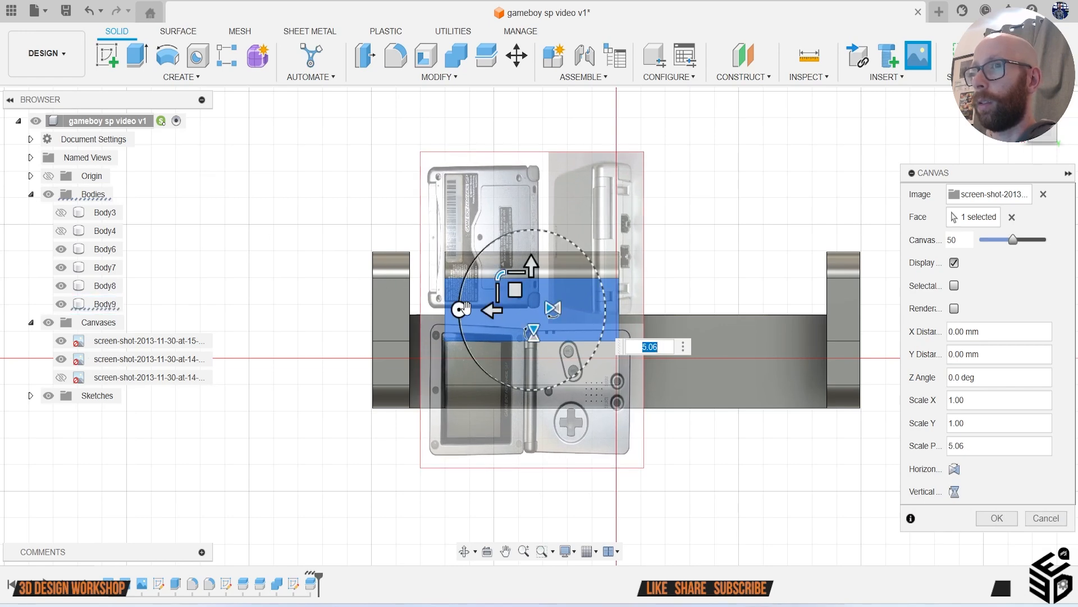
pyautogui.moveTo(454, 311); pyautogui.dragTo(553, 424)
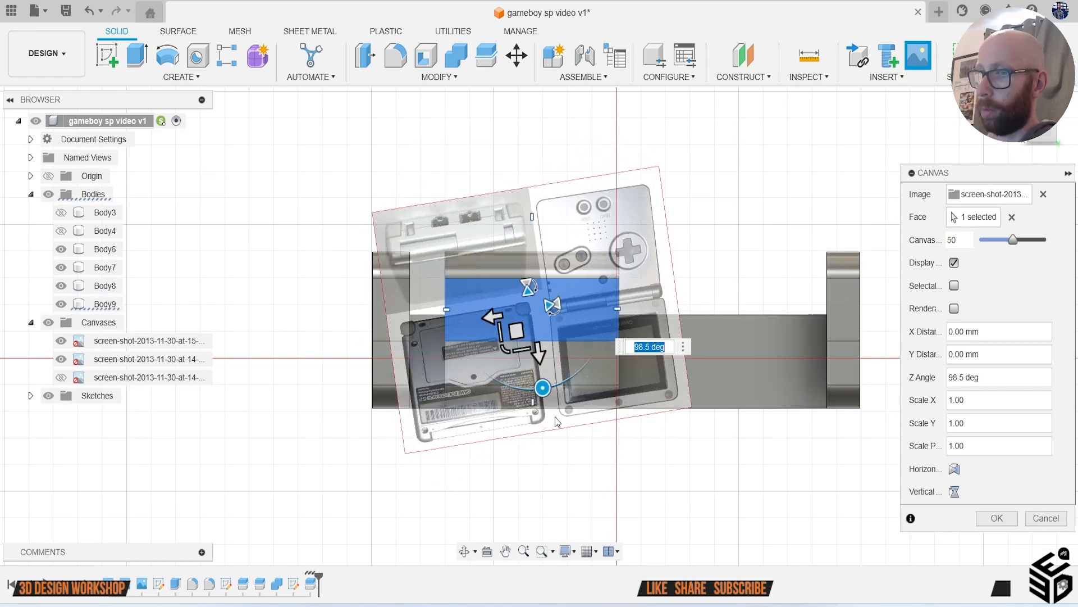
pyautogui.press('Return')
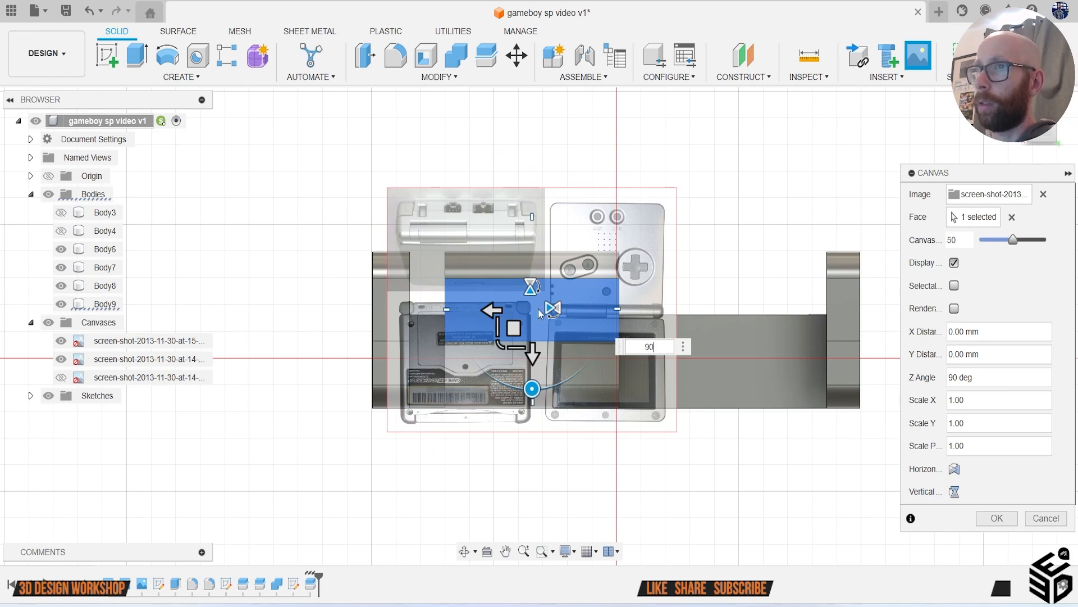
# Step: Rotate the new canvas by -180 deg, enlarge it, and move its rear-view picture over the back of the body
pyautogui.moveTo(513, 328); pyautogui.dragTo(589, 423)
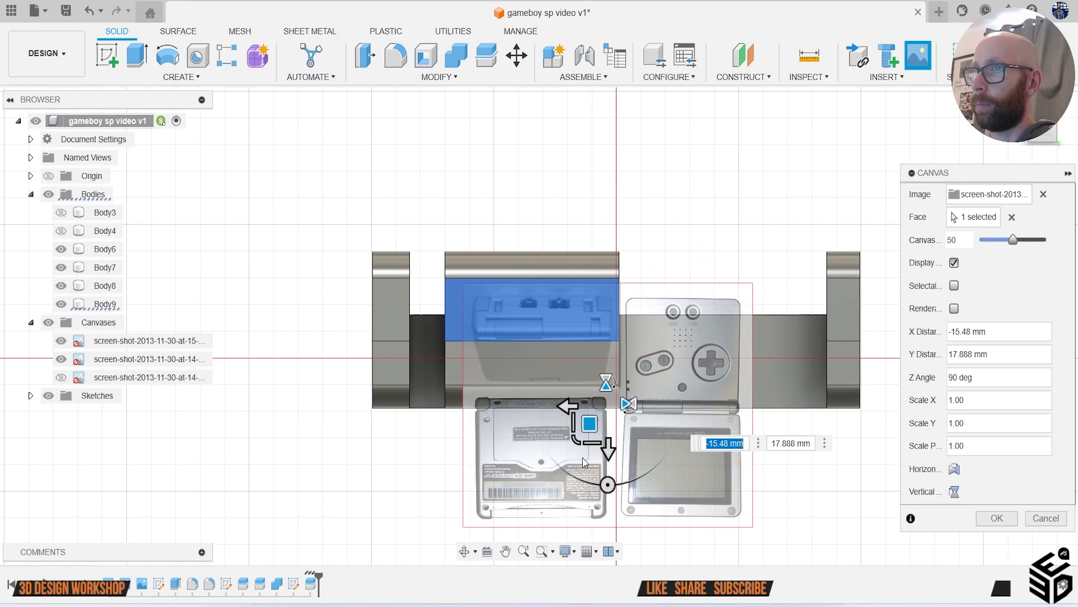
pyautogui.moveTo(608, 484); pyautogui.dragTo(608, 326)
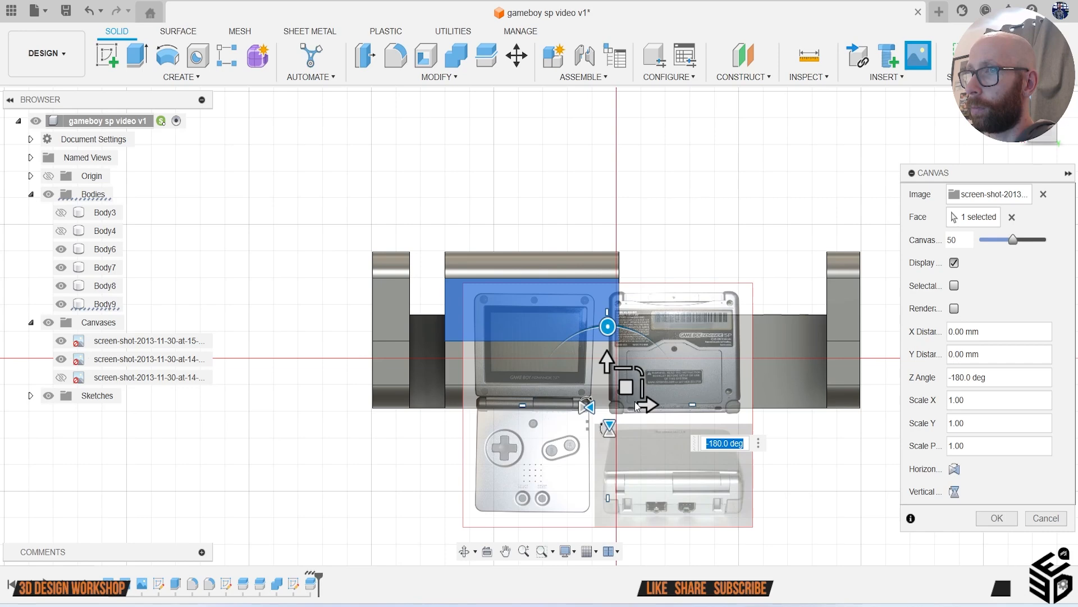
pyautogui.moveTo(621, 386); pyautogui.dragTo(653, 229)
pyautogui.moveTo(585, 282); pyautogui.dragTo(508, 105)
pyautogui.scroll(-1, 600, 338)
pyautogui.moveTo(600, 338); pyautogui.dragTo(515, 343, button='middle')
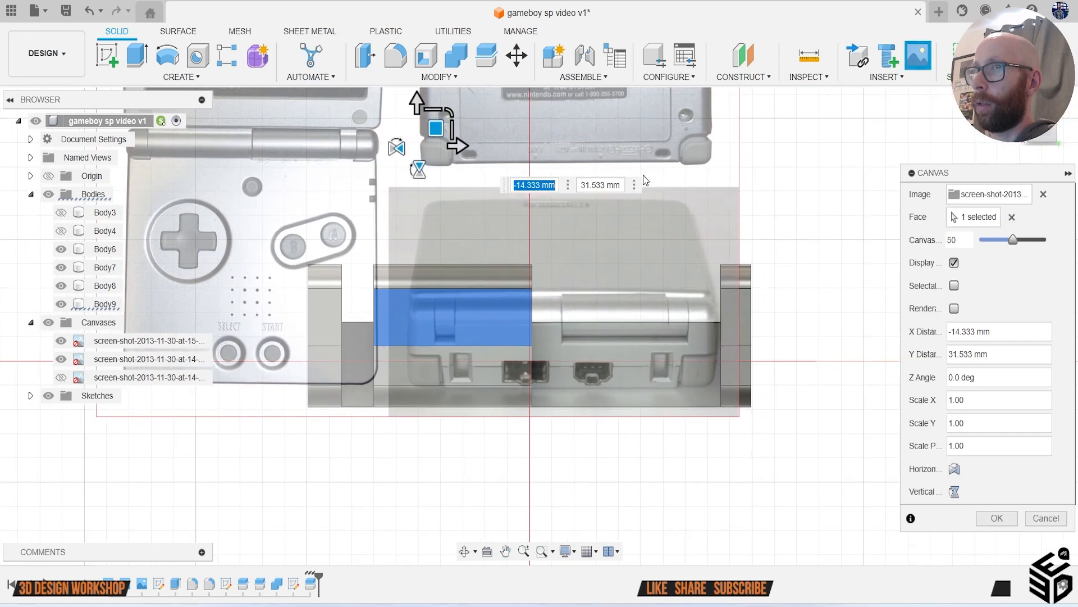
# Step: Fine-tune the new canvas's size and position until its rear-view picture matches the body's width and height, and accept the canvas
pyautogui.moveTo(449, 108); pyautogui.dragTo(405, 87)
pyautogui.scroll(-1, 452, 182)
pyautogui.moveTo(452, 182); pyautogui.dragTo(451, 214, button='middle')
pyautogui.moveTo(413, 131); pyautogui.dragTo(358, 87)
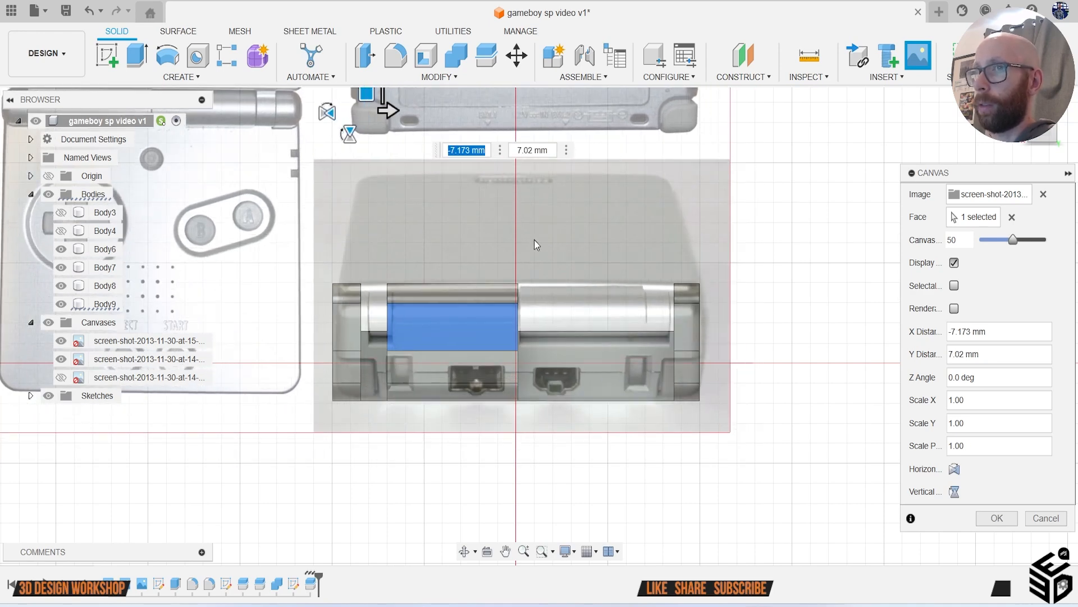
pyautogui.click(997, 518)
pyautogui.scroll(-3, 466, 298)
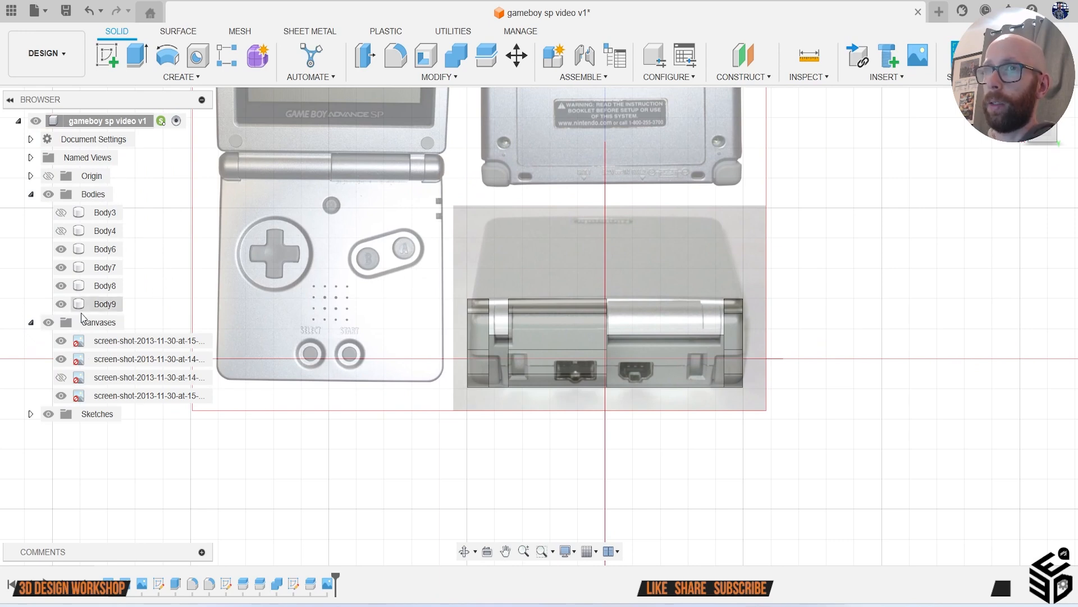
# Step: Show the narrow hinge block Body4 and compare it closely with the hinge slot on the rear-view canvas
pyautogui.click(47, 322)
pyautogui.click(60, 231)
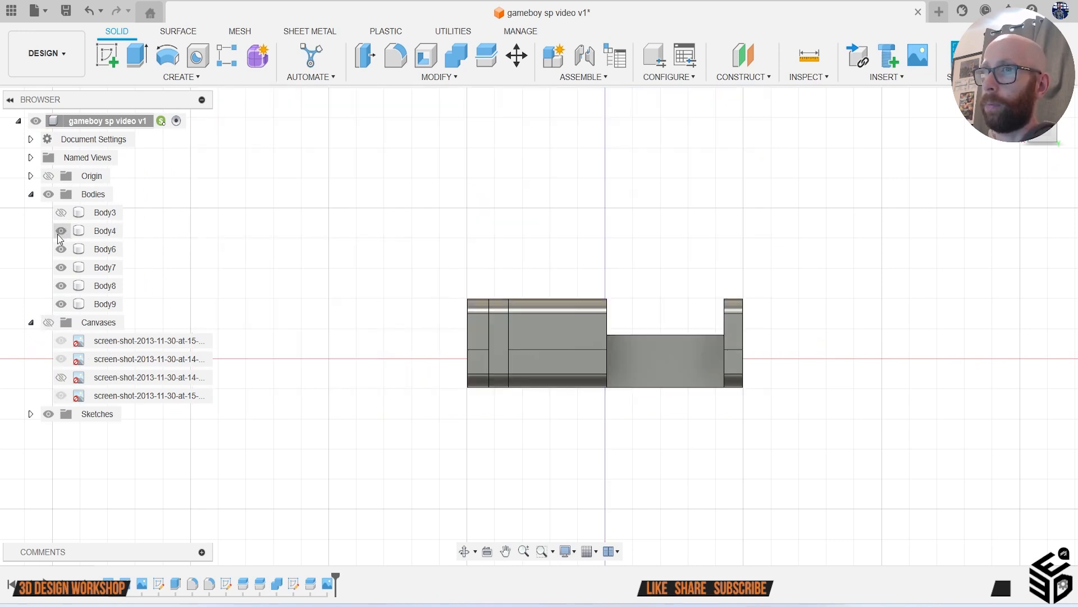
pyautogui.click(48, 322)
pyautogui.scroll(2, 509, 350)
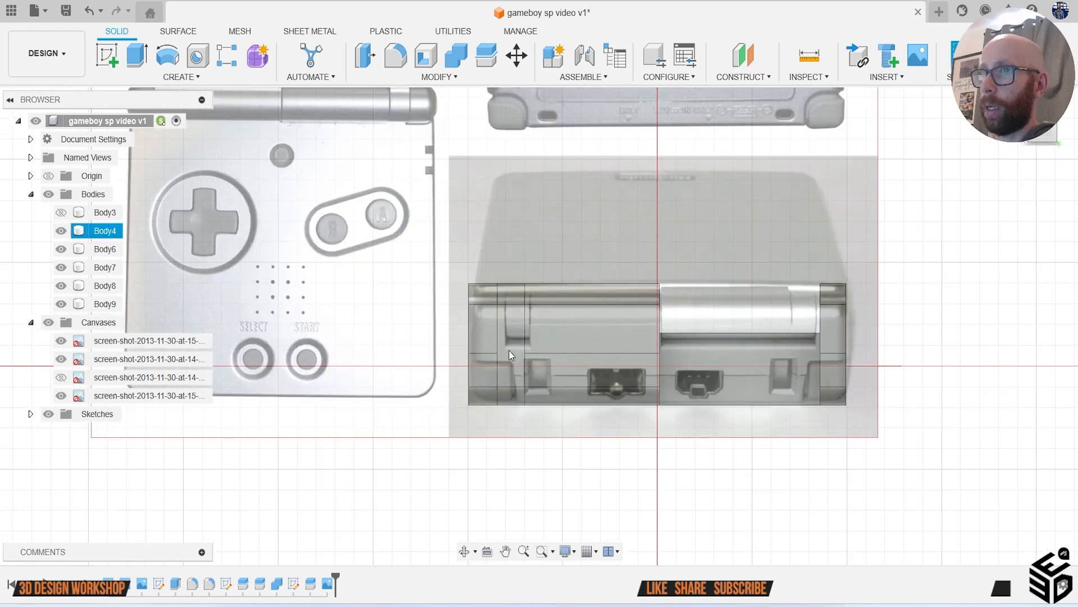
pyautogui.click(508, 350)
pyautogui.scroll(3, 544, 358)
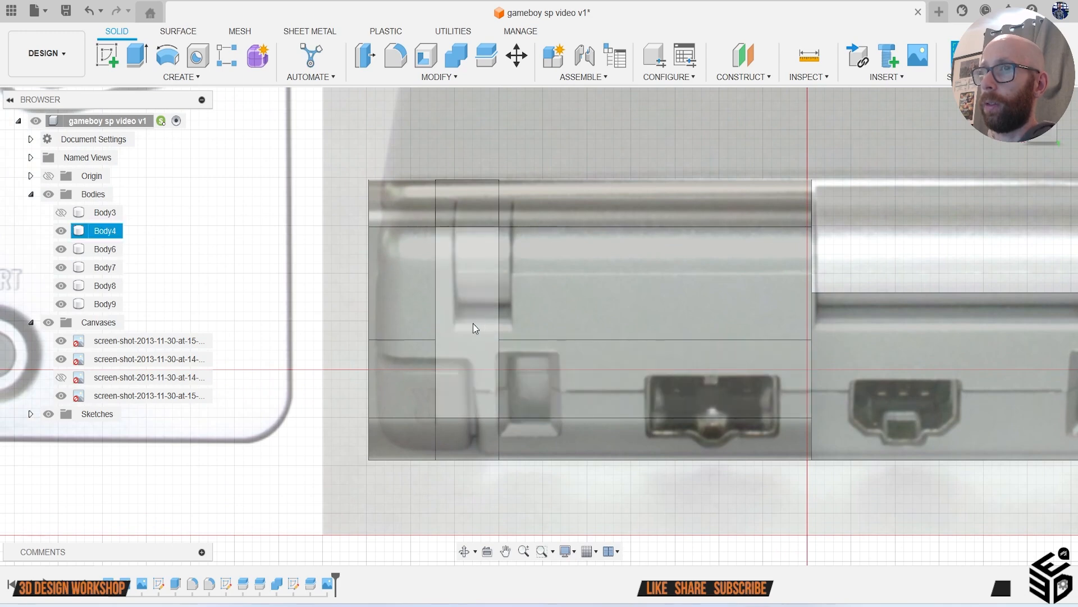
# Step: Hide all canvases and show the wide hinge block Body3
pyautogui.click(47, 322)
pyautogui.scroll(-2, 236, 337)
pyautogui.click(79, 232)
pyautogui.click(60, 213)
pyautogui.click(107, 57)
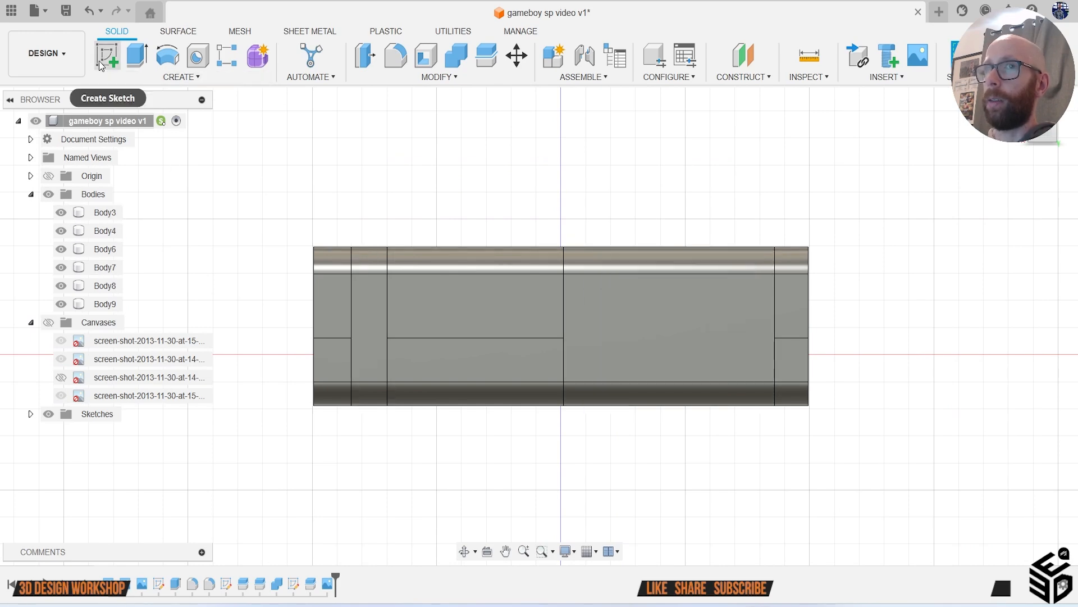
pyautogui.click(599, 319)
pyautogui.click(650, 312)
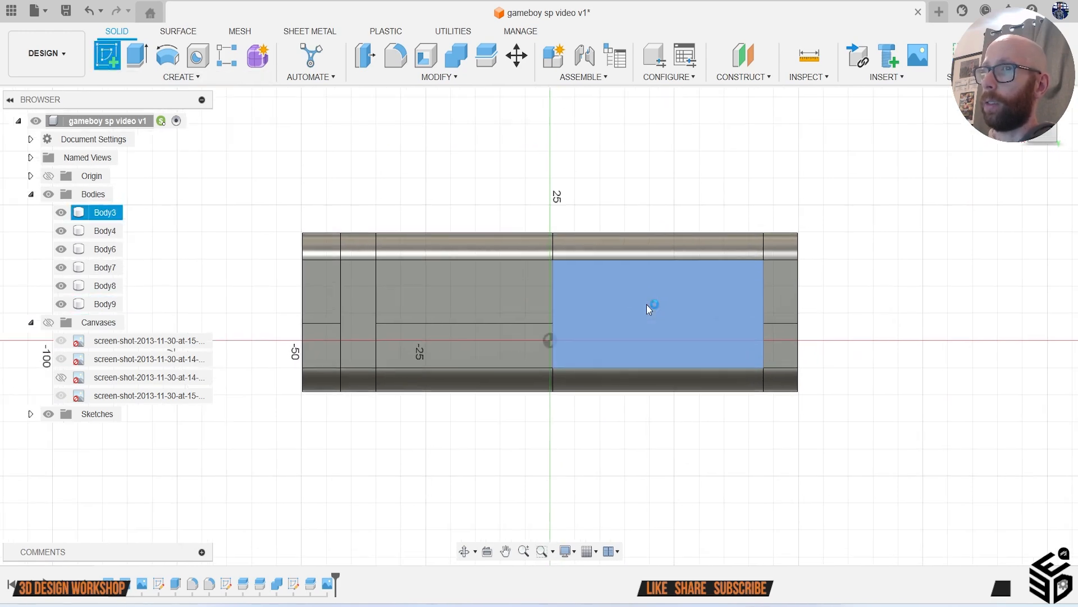
pyautogui.moveTo(1033, 132); pyautogui.dragTo(1065, 143)
pyautogui.click(994, 56)
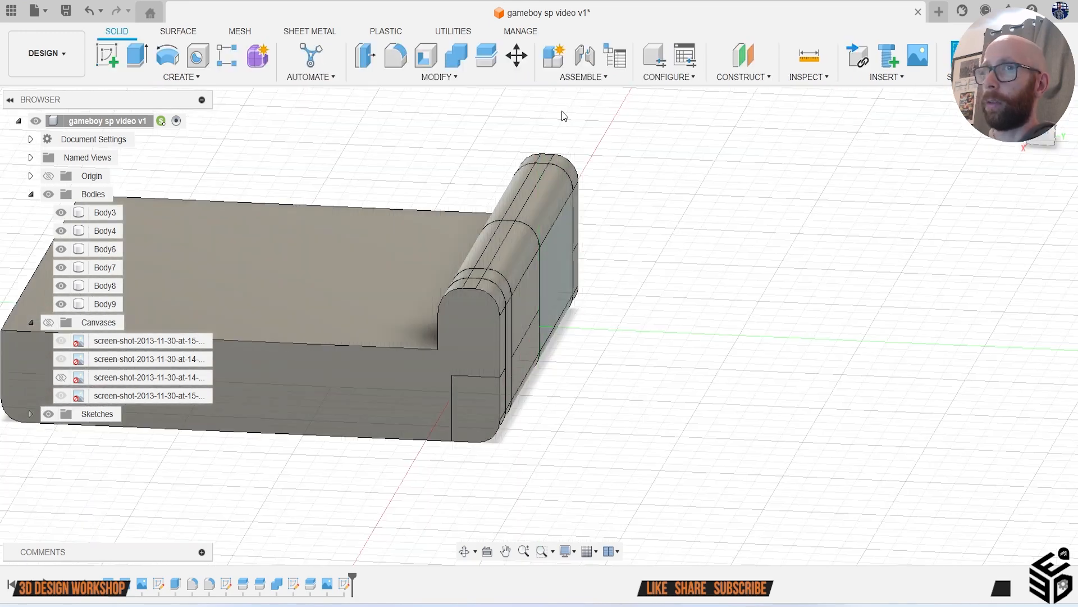
# Step: Split the wide hinge block Body3 using the main body's flat upper face as the splitting tool
pyautogui.click(477, 59)
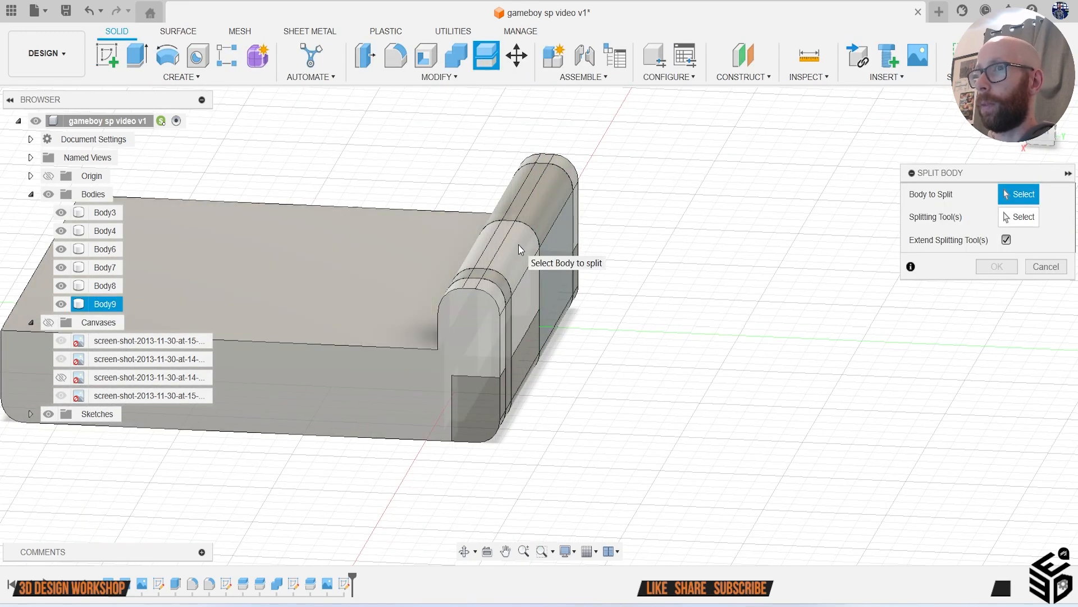
pyautogui.click(511, 373)
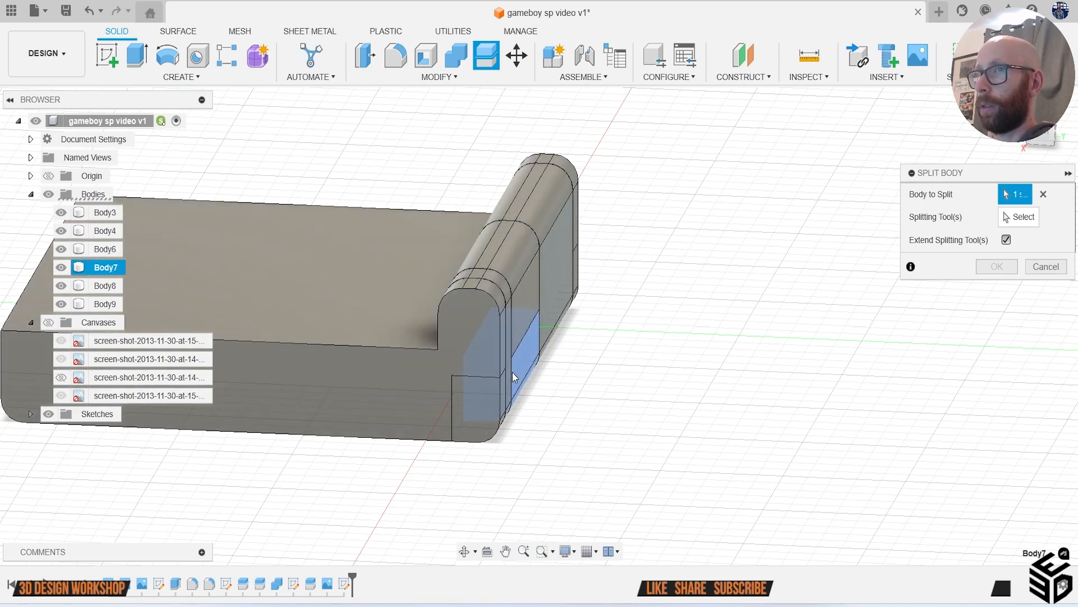
pyautogui.click(1043, 193)
pyautogui.keyDown('shift'); pyautogui.moveTo(713, 253); pyautogui.dragTo(624, 242, button='middle'); pyautogui.keyUp('shift')
pyautogui.click(576, 214)
pyautogui.click(1018, 216)
pyautogui.click(409, 249)
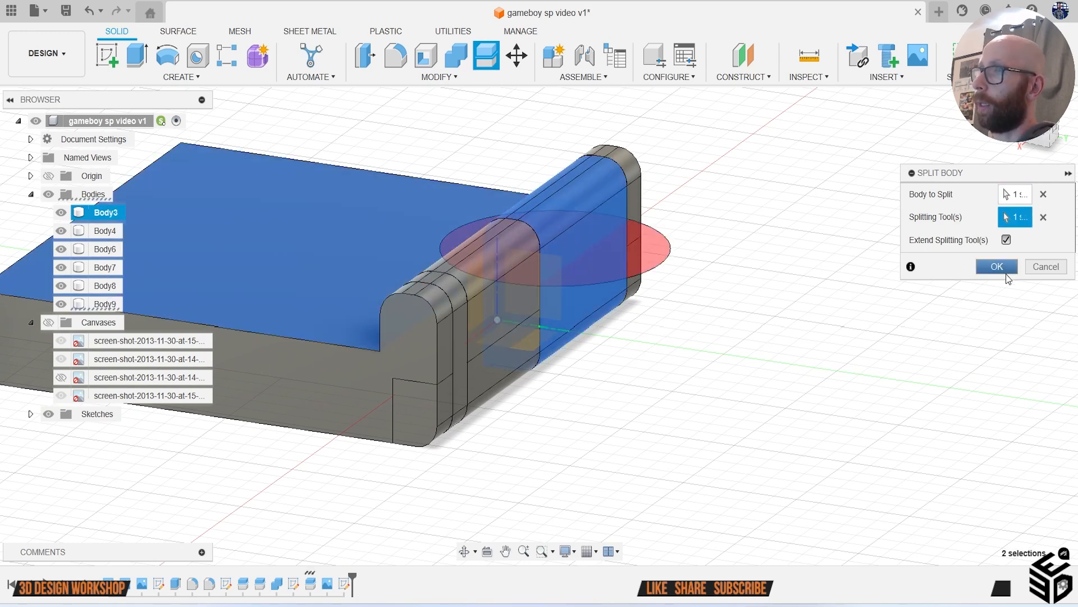
pyautogui.press('Return')
# Step: Split the narrow hinge block Body4 with the same flat upper face of the main body
pyautogui.click(486, 55)
pyautogui.click(460, 283)
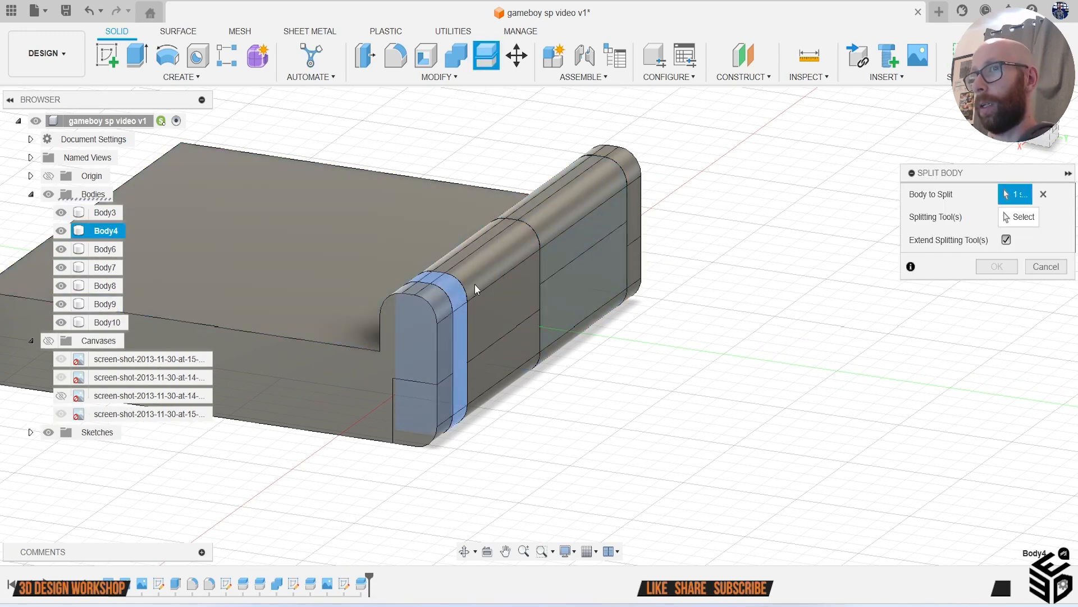
pyautogui.click(1018, 217)
pyautogui.click(402, 247)
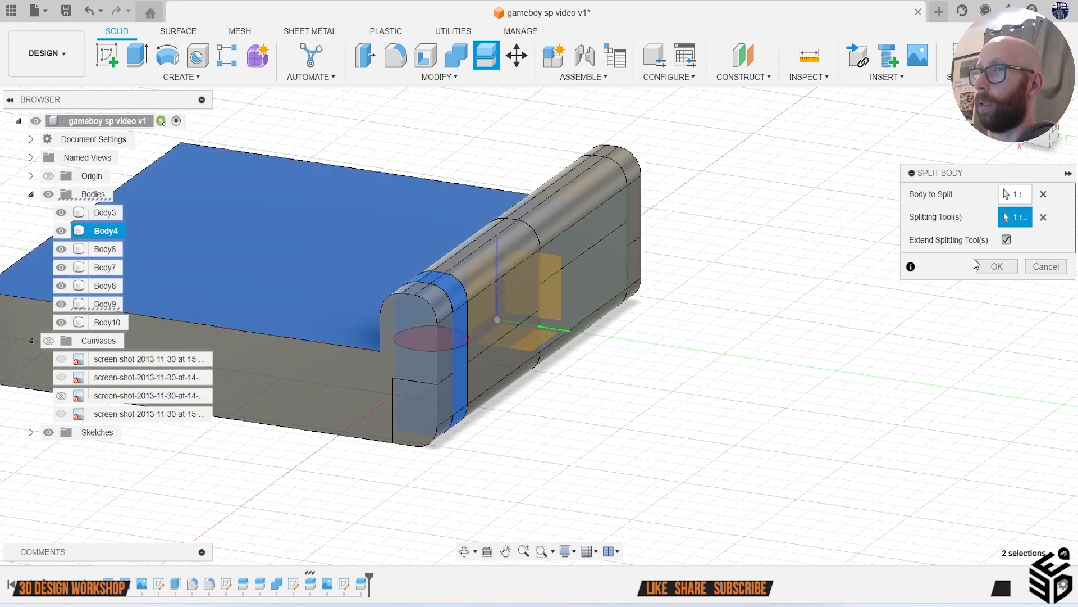
pyautogui.click(997, 266)
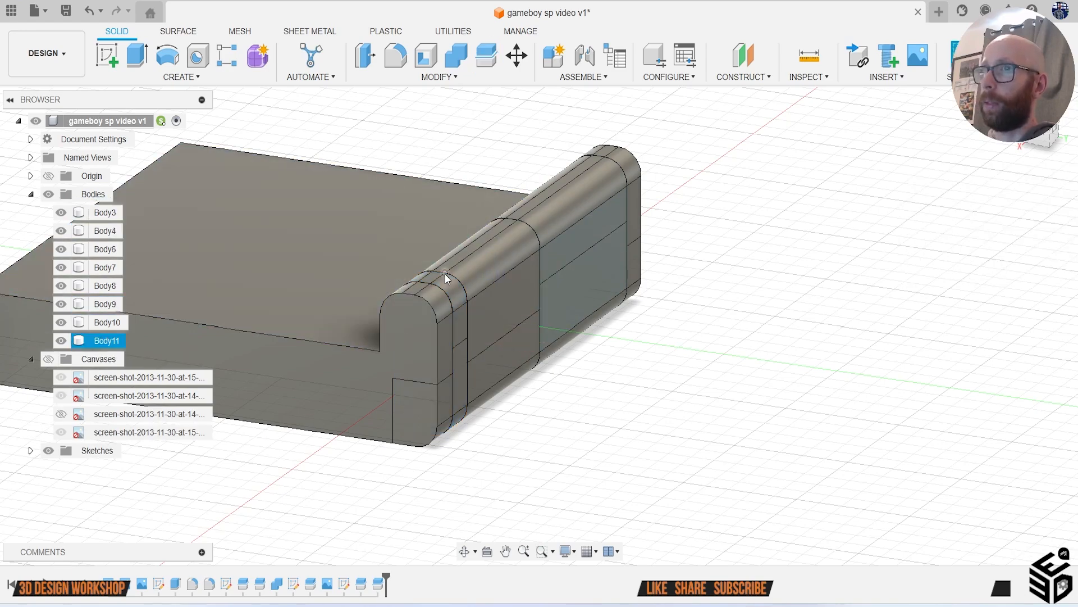
# Step: Hide the upper pieces of both split hinge blocks, Body11 and Body10, and inspect the gaps between the remaining hinges
pyautogui.scroll(2, 450, 284)
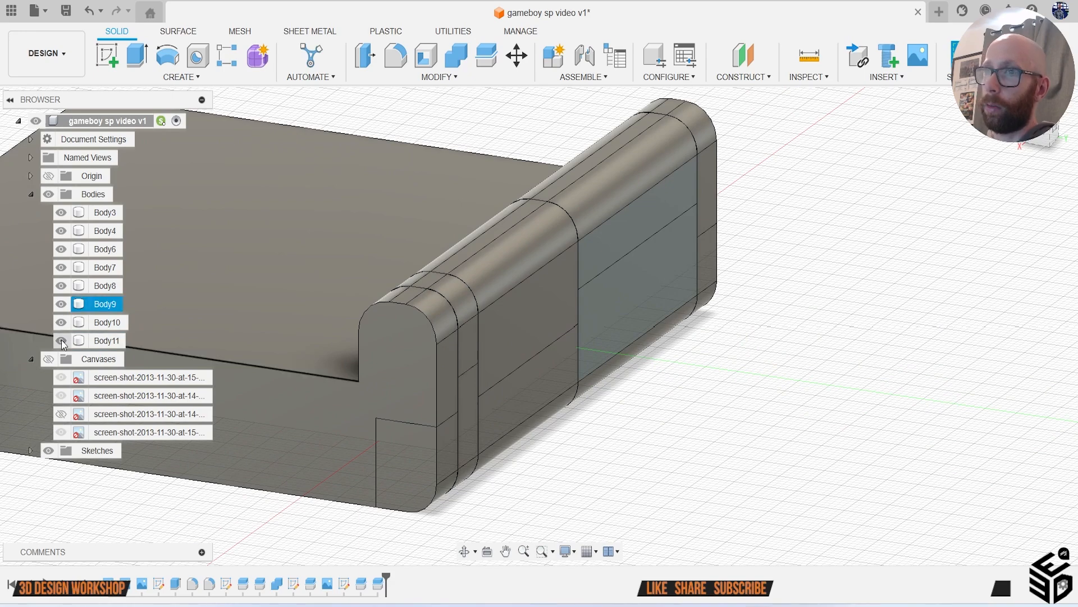
pyautogui.click(61, 340)
pyautogui.click(639, 171)
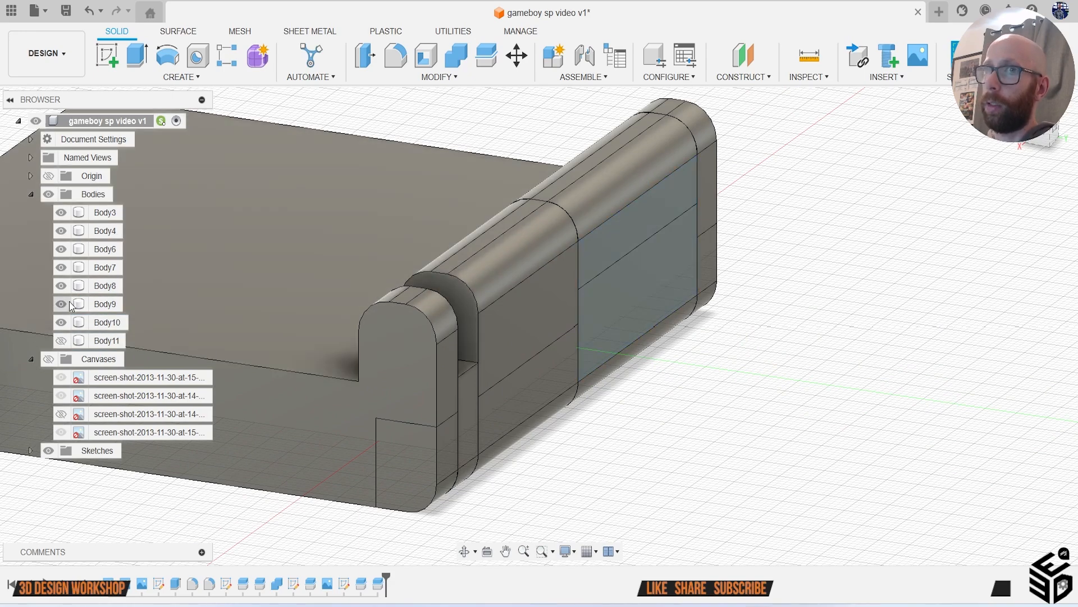
pyautogui.click(61, 322)
pyautogui.keyDown('shift'); pyautogui.moveTo(589, 155); pyautogui.dragTo(489, 138, button='middle'); pyautogui.keyUp('shift')
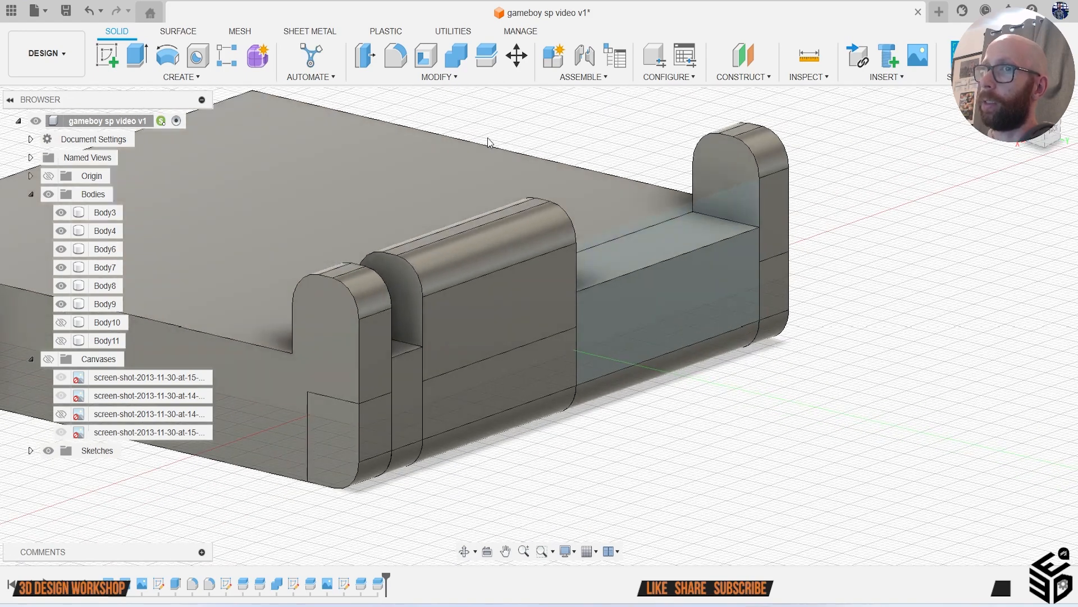
# Step: Join Body3, Body4, Body6, Body7 and Body8 into the main body, Body9, with a Combine operation
pyautogui.click(456, 55)
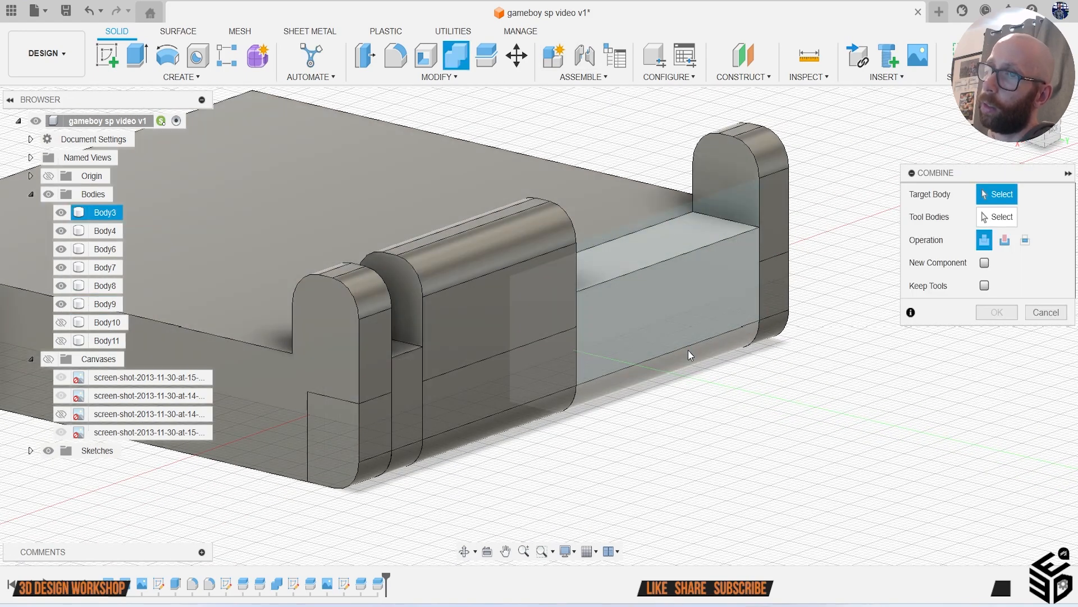
pyautogui.click(689, 349)
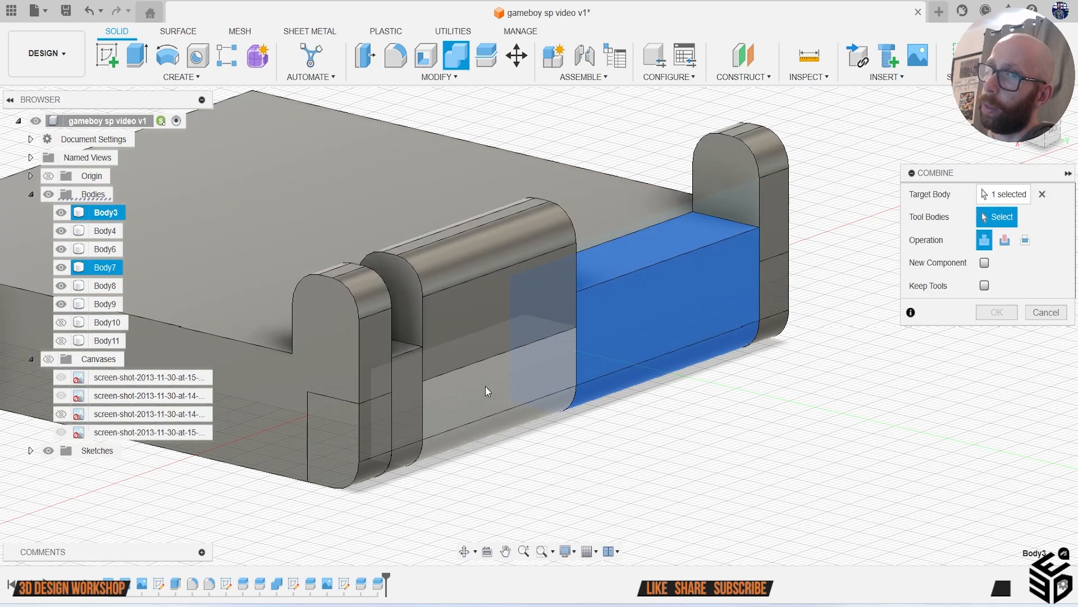
pyautogui.click(415, 373)
pyautogui.click(412, 392)
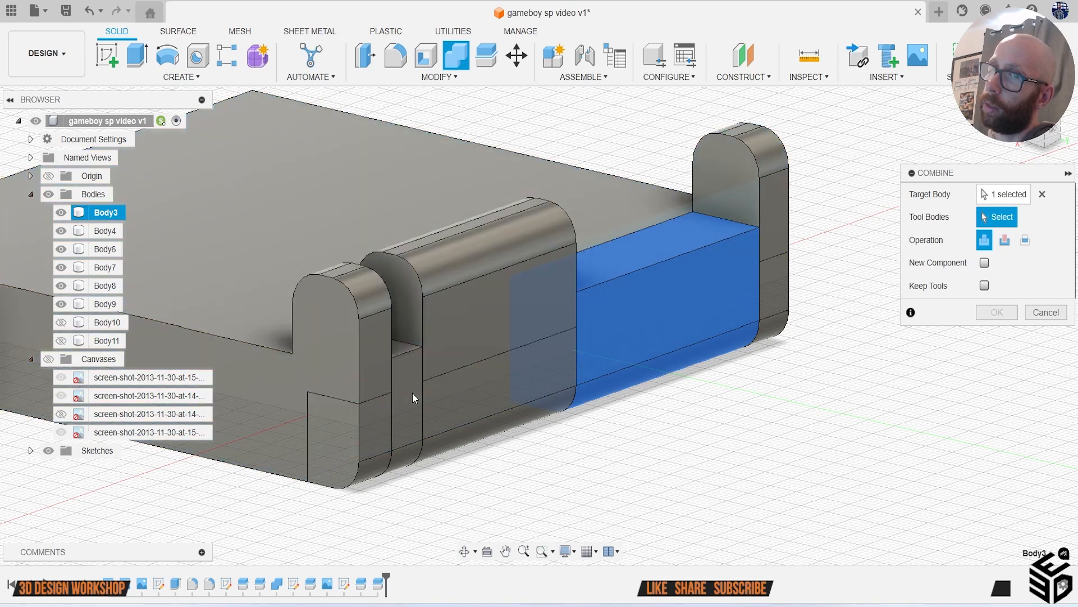
pyautogui.click(1043, 194)
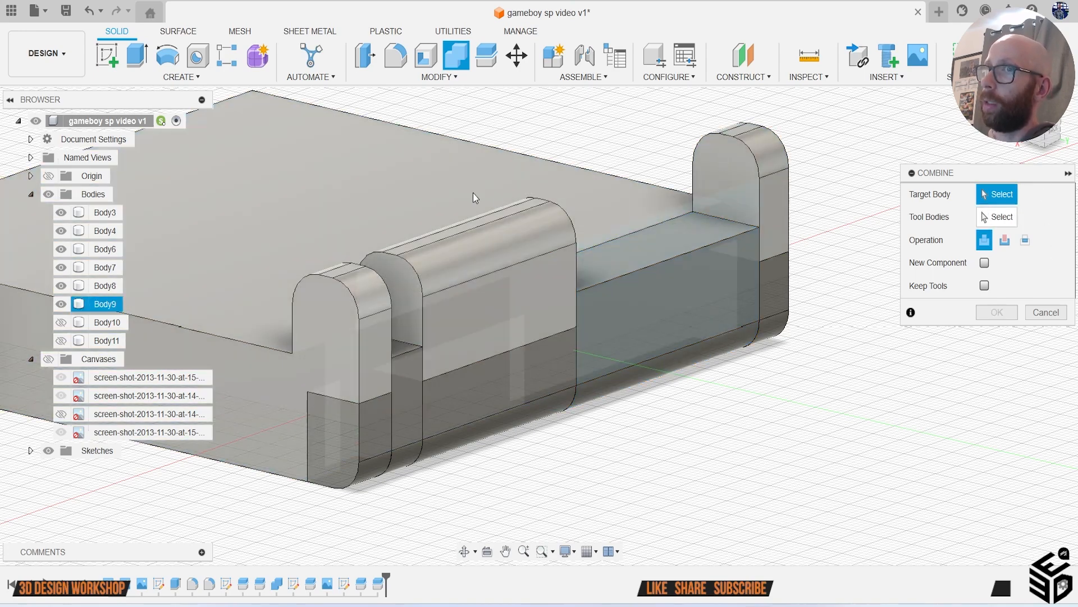
pyautogui.click(531, 213)
pyautogui.click(614, 311)
pyautogui.click(396, 406)
pyautogui.click(471, 410)
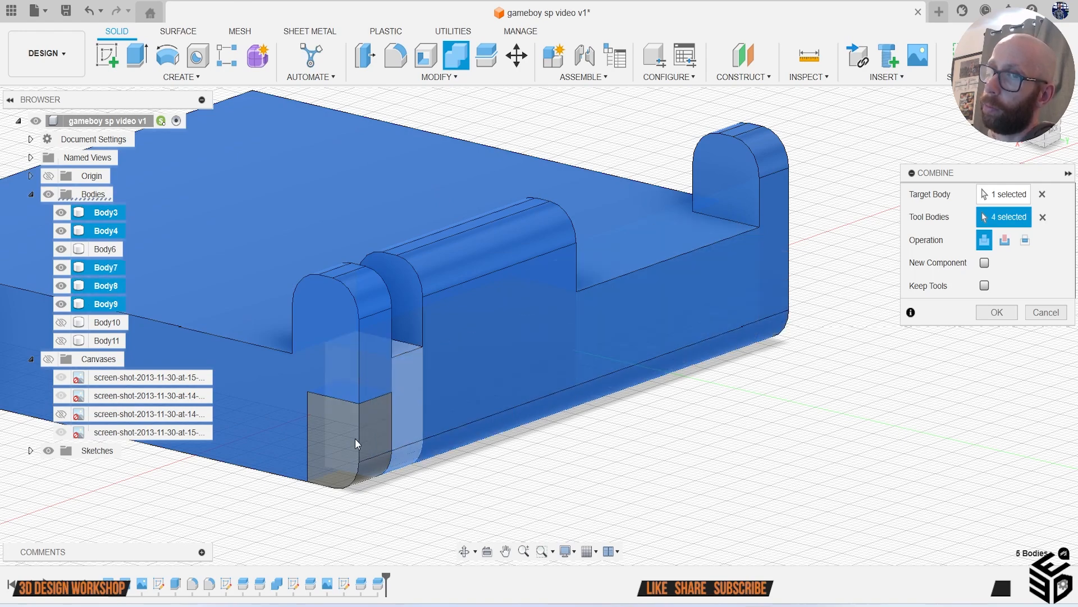
pyautogui.click(420, 446)
pyautogui.click(315, 448)
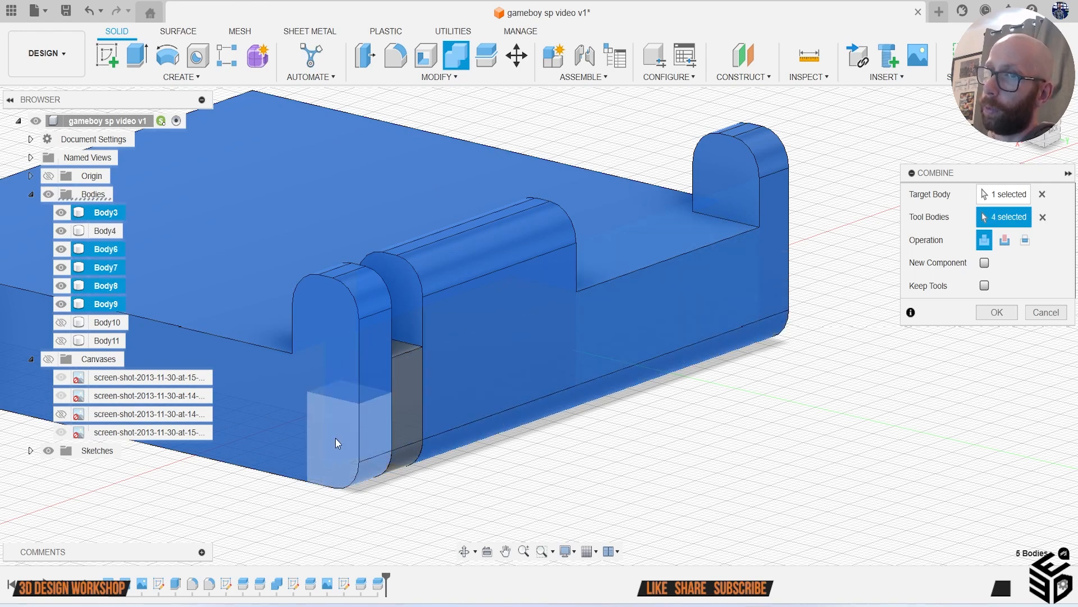
pyautogui.click(396, 395)
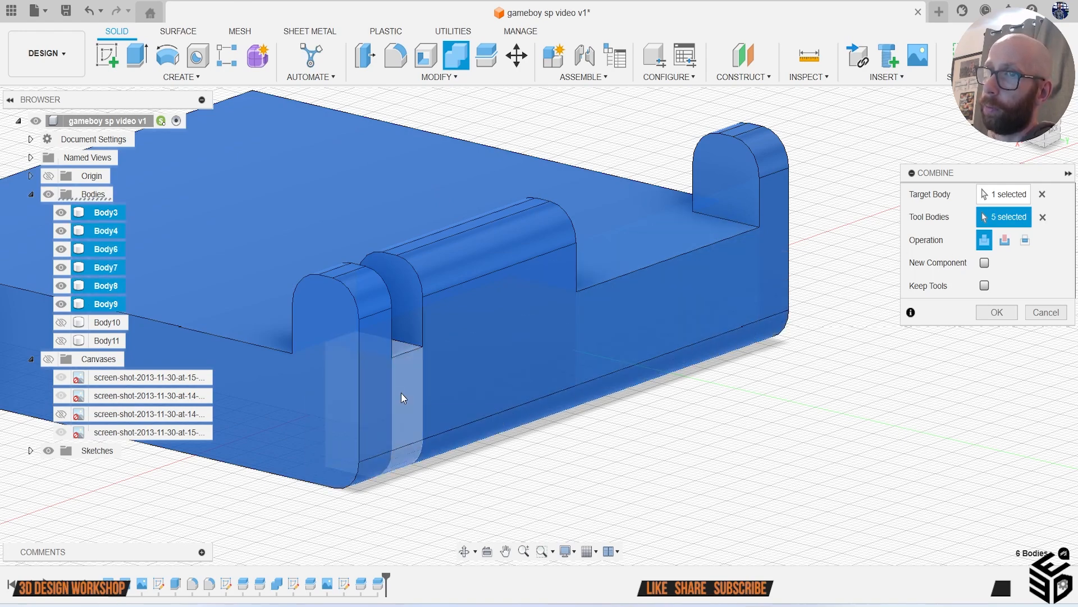
pyautogui.click(998, 313)
# Step: Show Sketch3 and split the combined body with its L-shaped lines at the lower rear corner
pyautogui.click(31, 359)
pyautogui.click(61, 413)
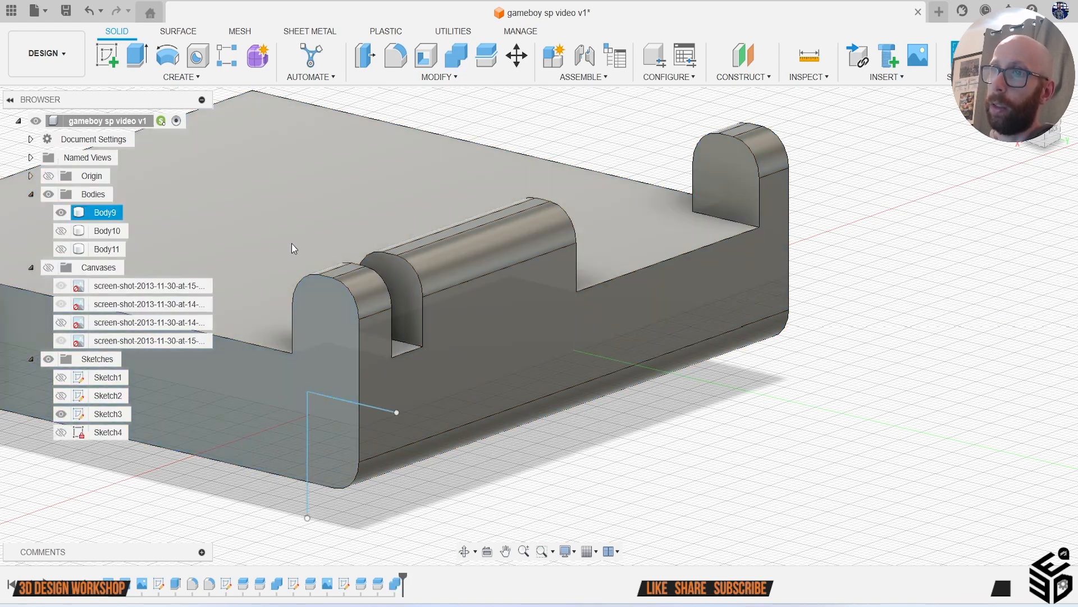
pyautogui.click(486, 55)
pyautogui.click(469, 344)
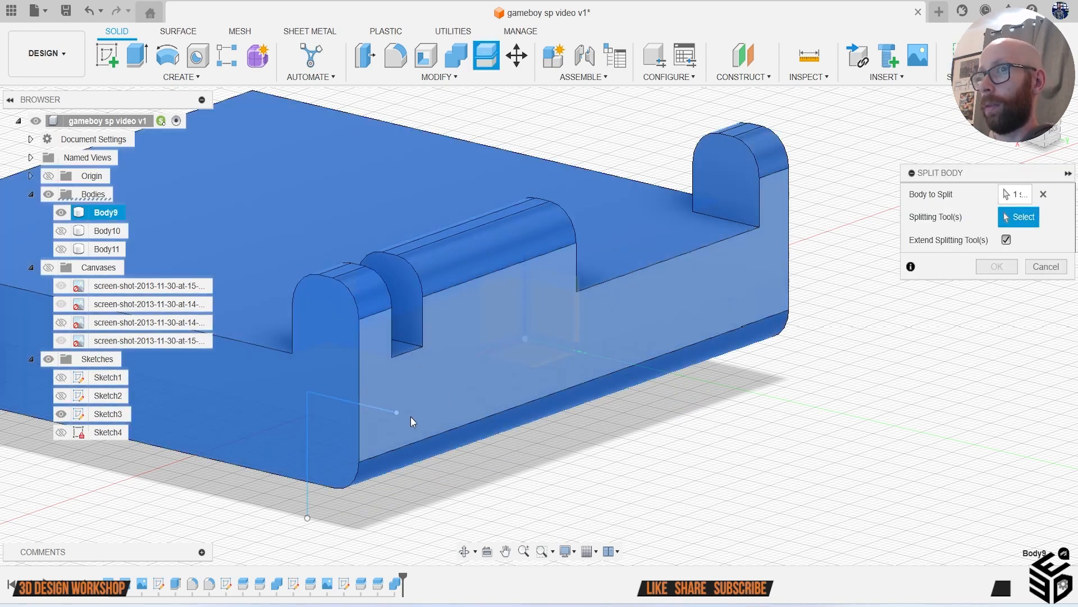
pyautogui.click(385, 411)
pyautogui.click(995, 268)
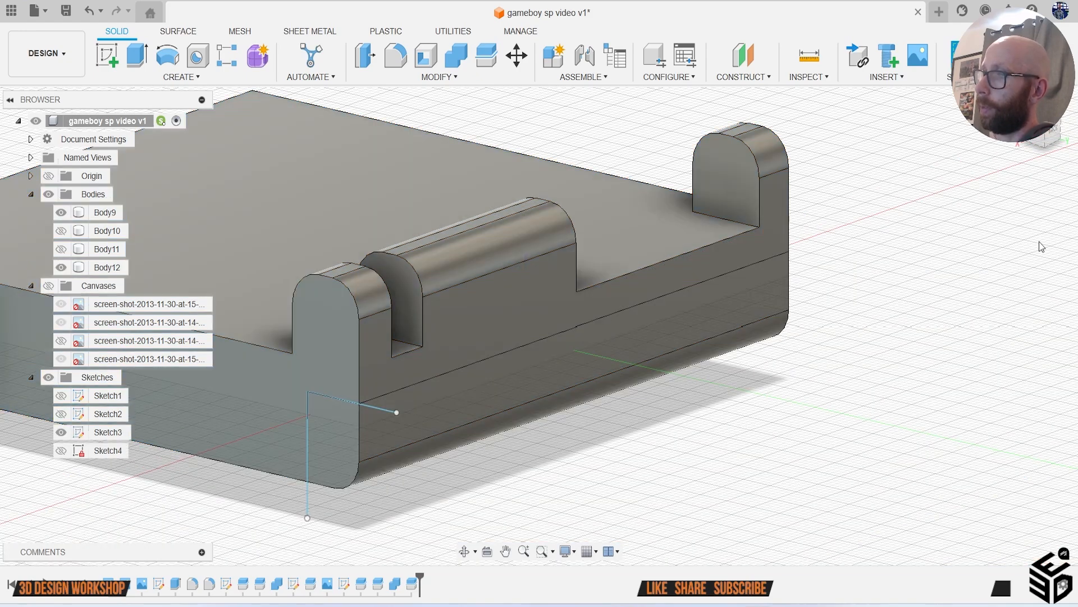
# Step: Show the reference canvases in the rear view and start a sketch on the flat lower rear face of Body9
pyautogui.click(1042, 138)
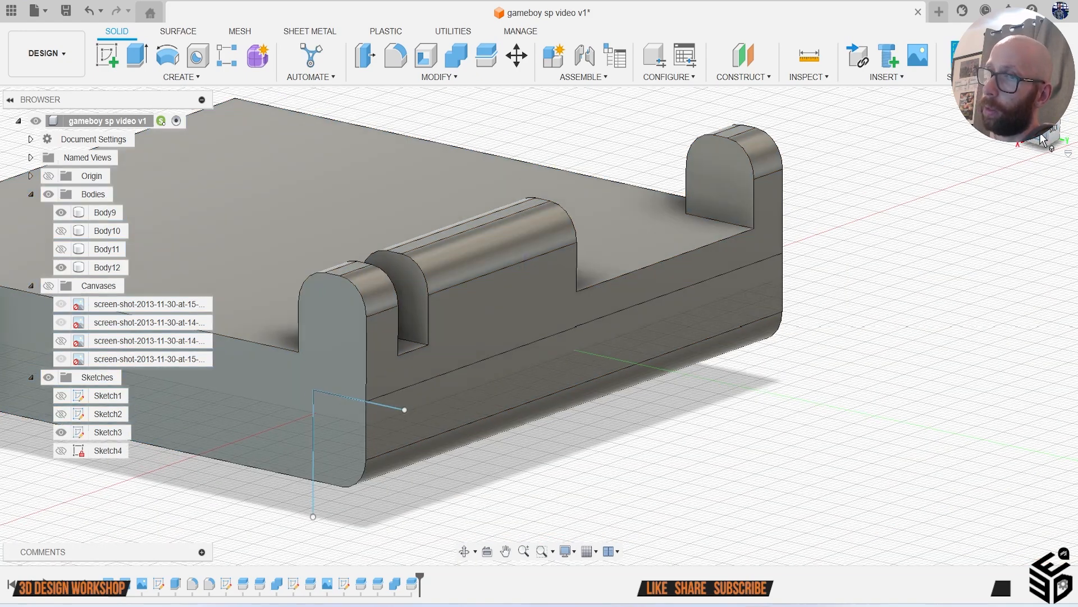
pyautogui.click(1058, 130)
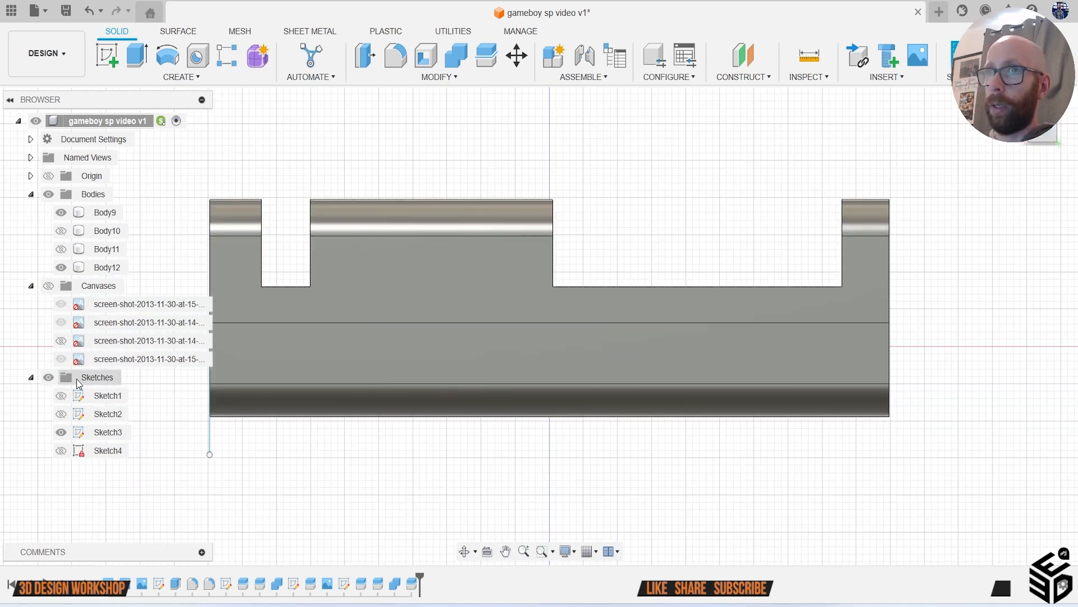
pyautogui.click(48, 286)
pyautogui.moveTo(159, 319); pyautogui.dragTo(297, 319, button='middle')
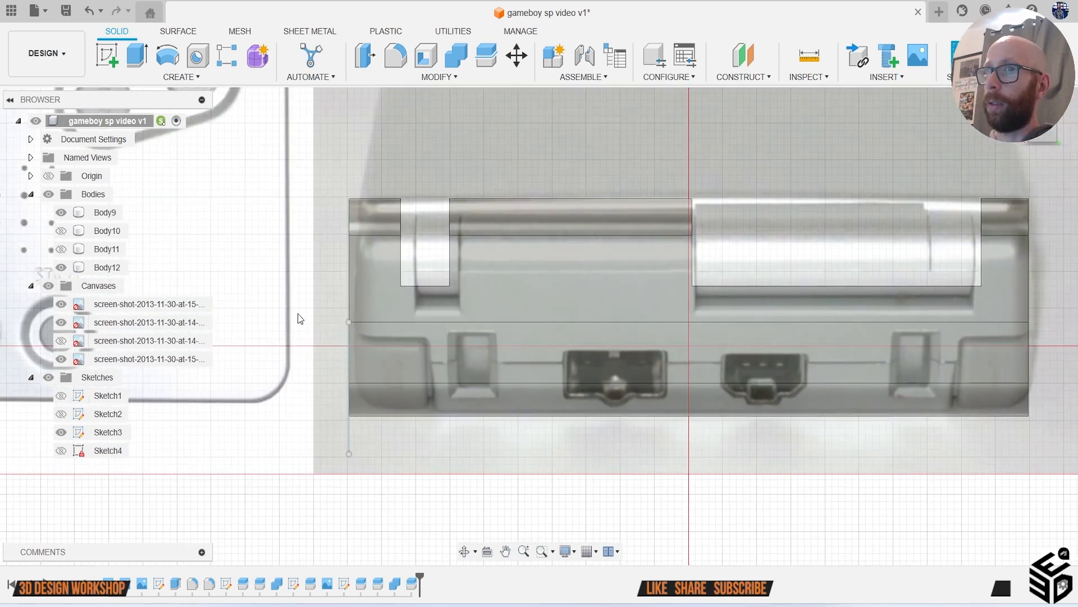
pyautogui.click(474, 356)
# Step: Draw a vertical line about 18.8 mm long along the reference corner part's inner edge, past the underside, and hide the canvases
pyautogui.scroll(3, 449, 384)
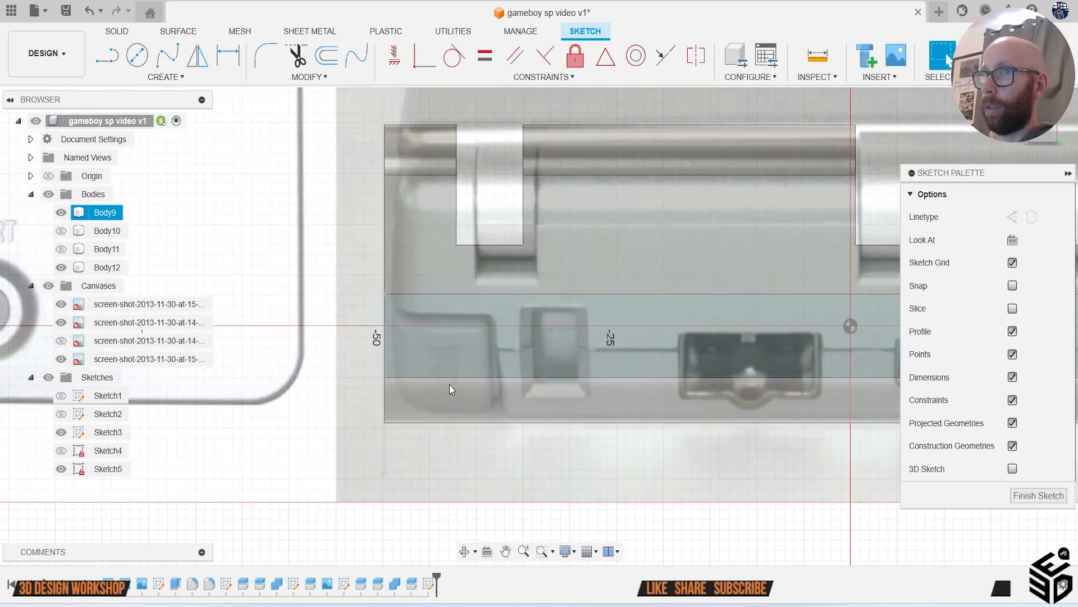
pyautogui.scroll(1, 487, 372)
pyautogui.press('l')
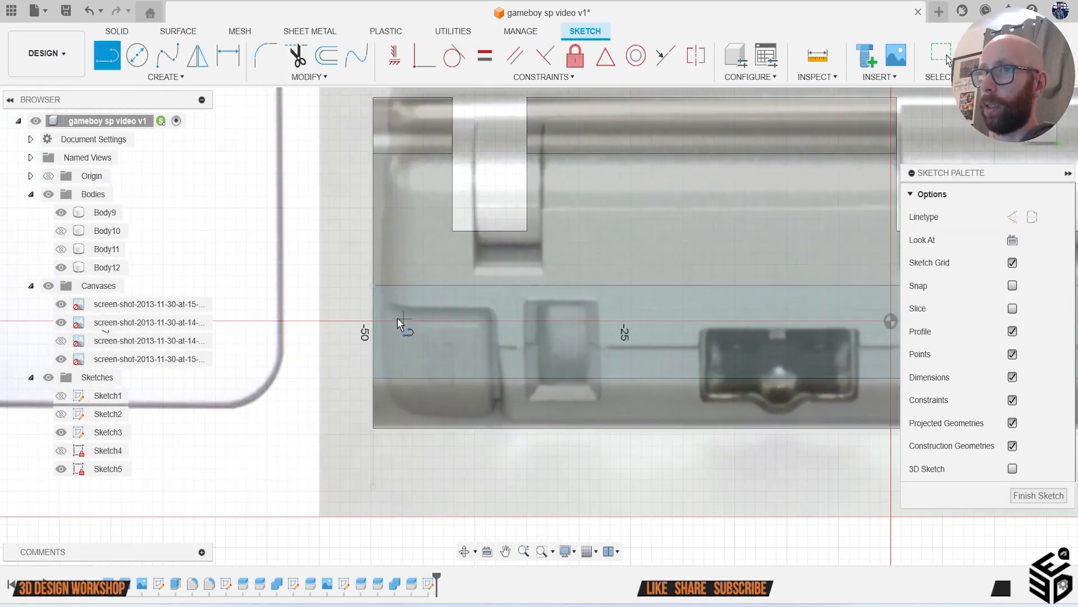
pyautogui.click(490, 285)
pyautogui.click(491, 498)
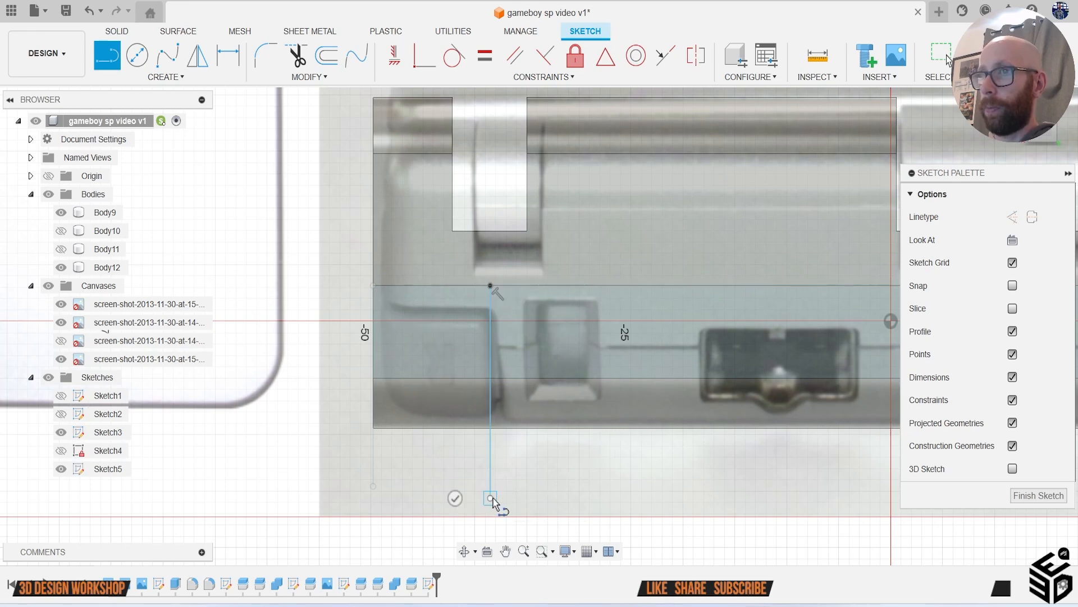
pyautogui.press('Escape')
pyautogui.scroll(-3, 492, 498)
pyautogui.click(989, 56)
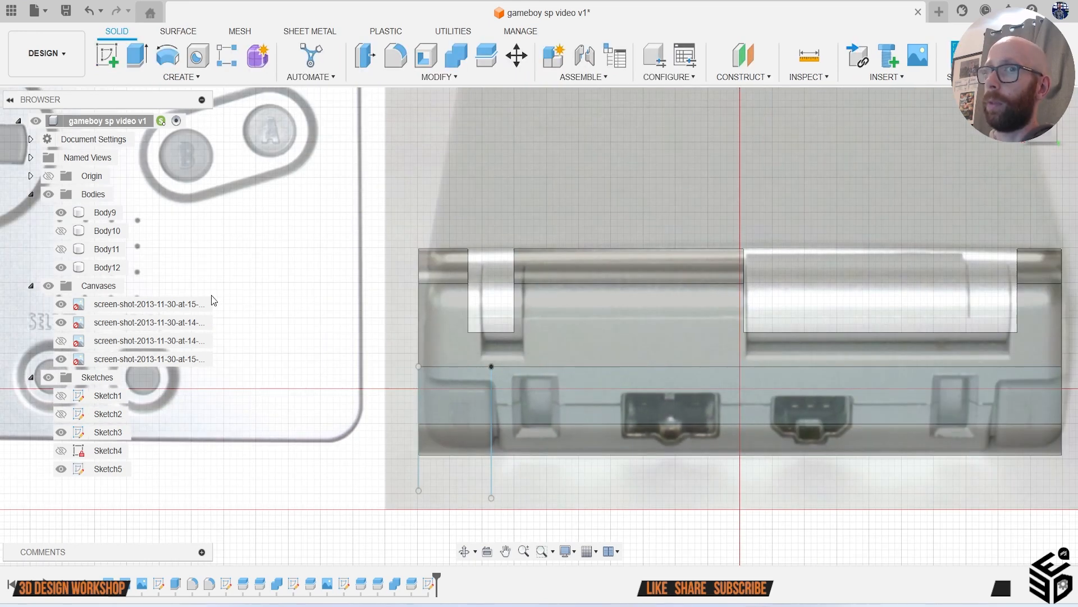
pyautogui.click(49, 286)
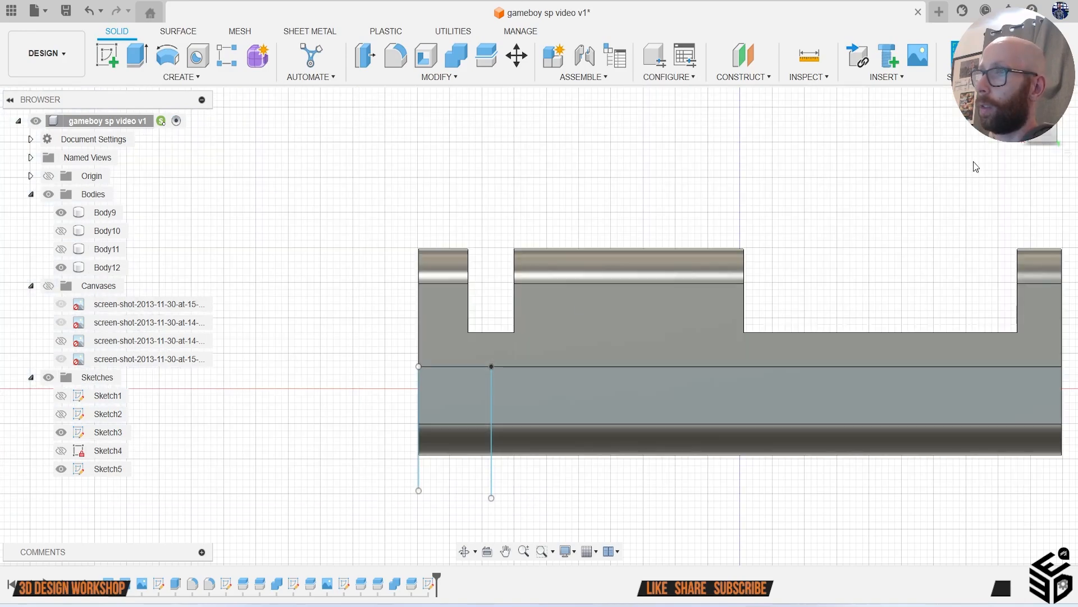
# Step: Reopen the rear-face sketch, Sketch5, and project the rounded lower rear face into it
pyautogui.click(1038, 142)
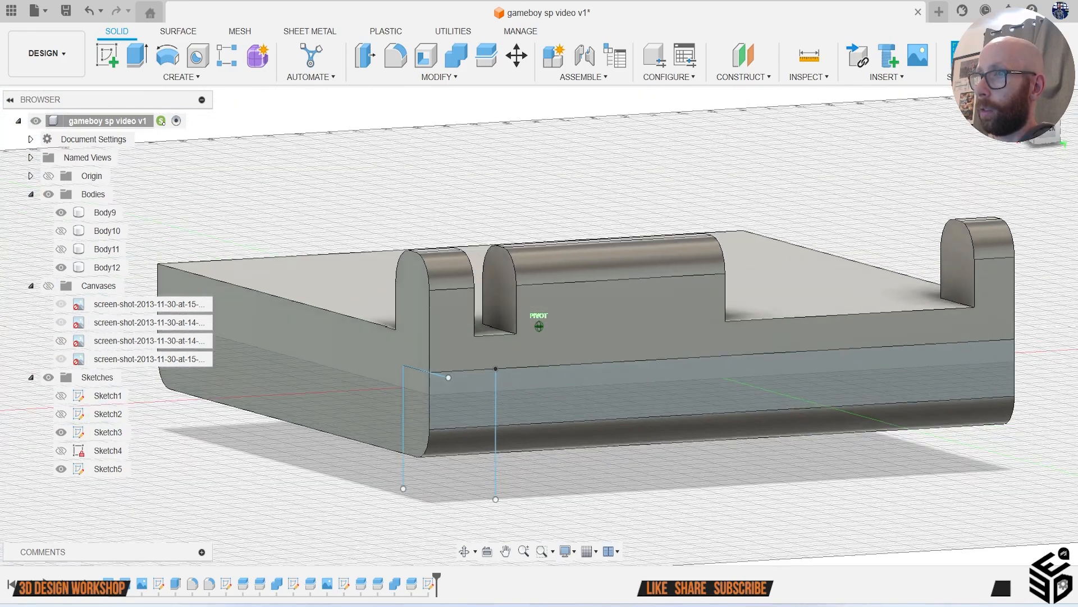
pyautogui.scroll(-3, 402, 344)
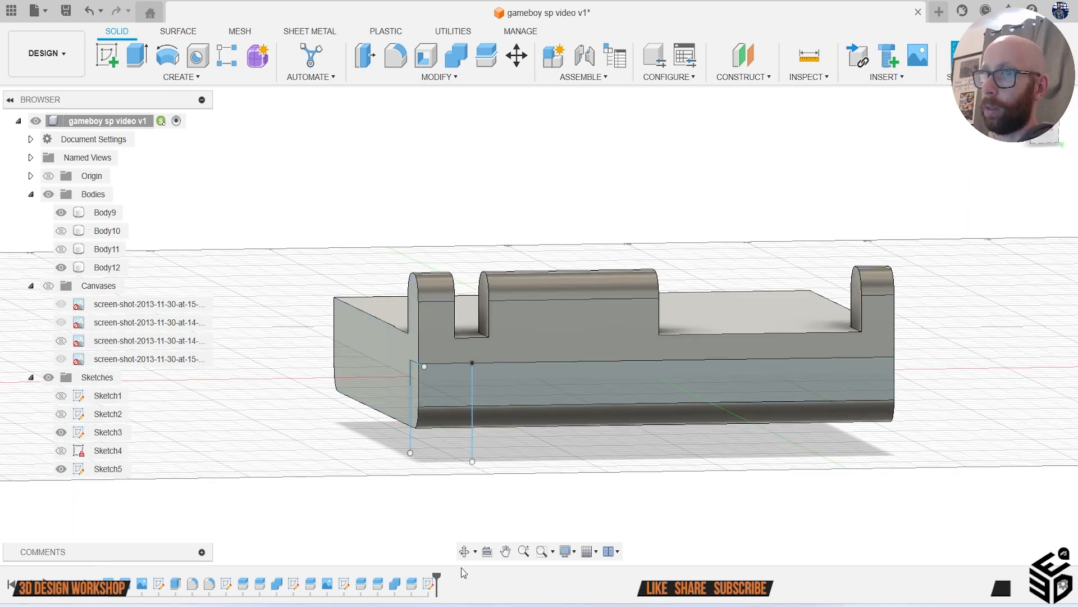
pyautogui.rightClick(428, 584)
pyautogui.click(472, 419)
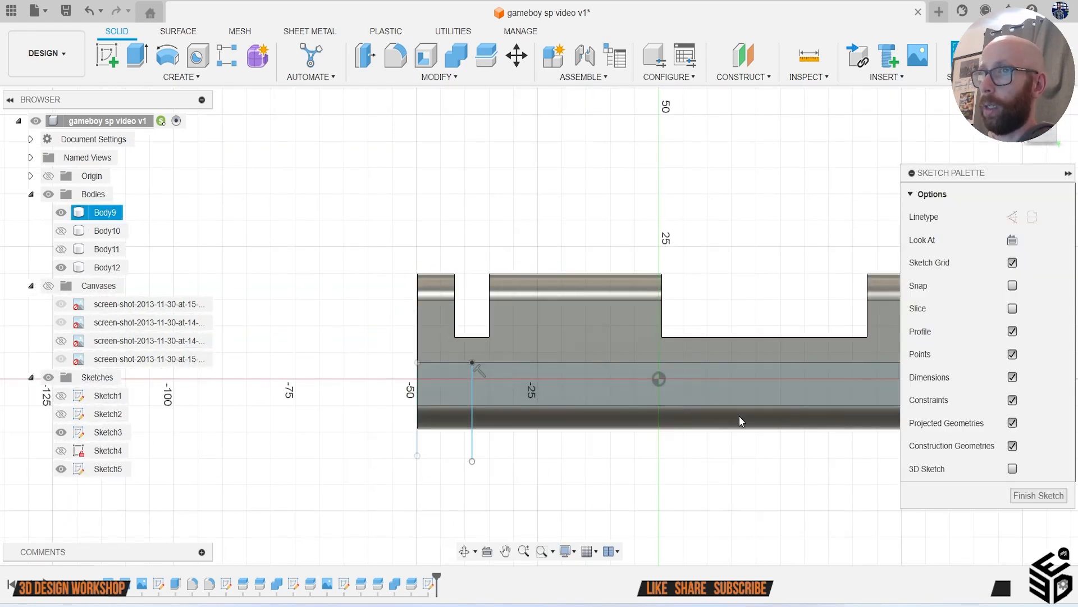
pyautogui.press('p')
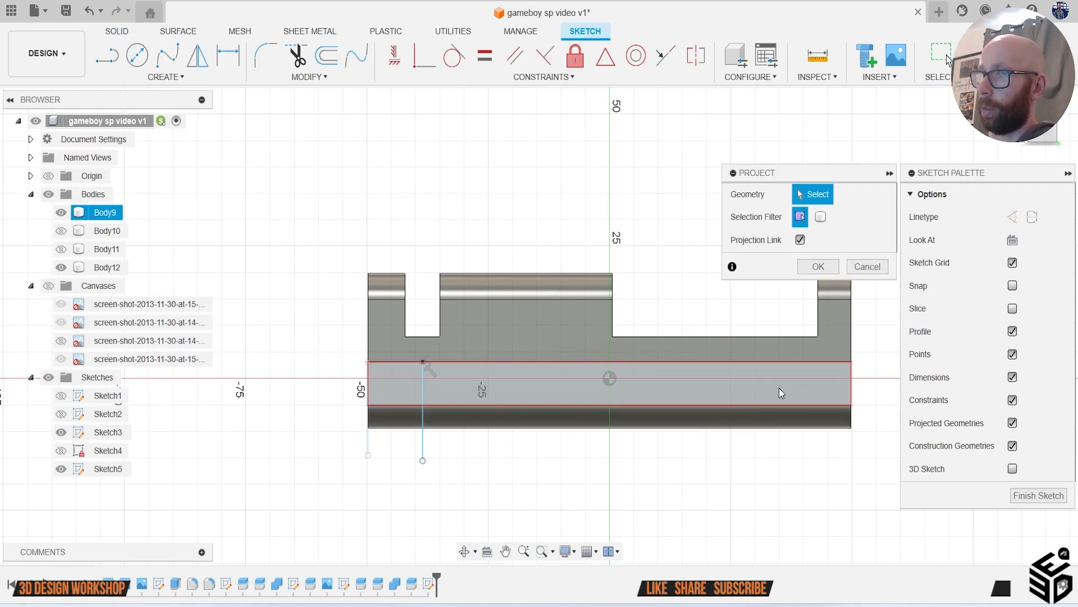
pyautogui.click(675, 419)
pyautogui.click(819, 266)
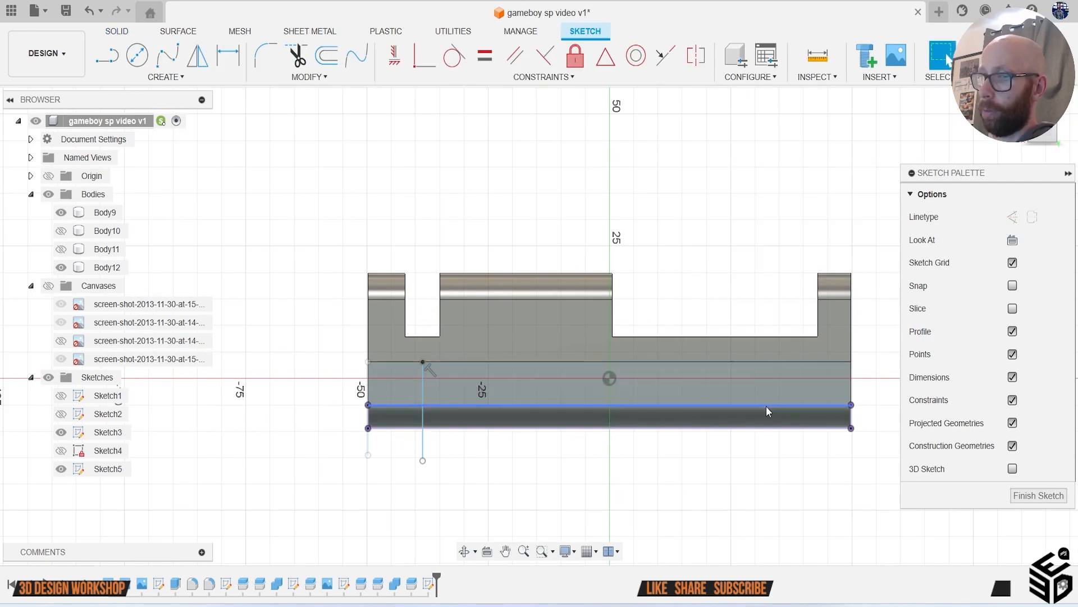
# Step: Draw a vertical centre line about 40.7 mm long from the midpoint of the projected bottom edge
pyautogui.press('l')
pyautogui.click(611, 429)
pyautogui.click(610, 213)
pyautogui.press('Escape')
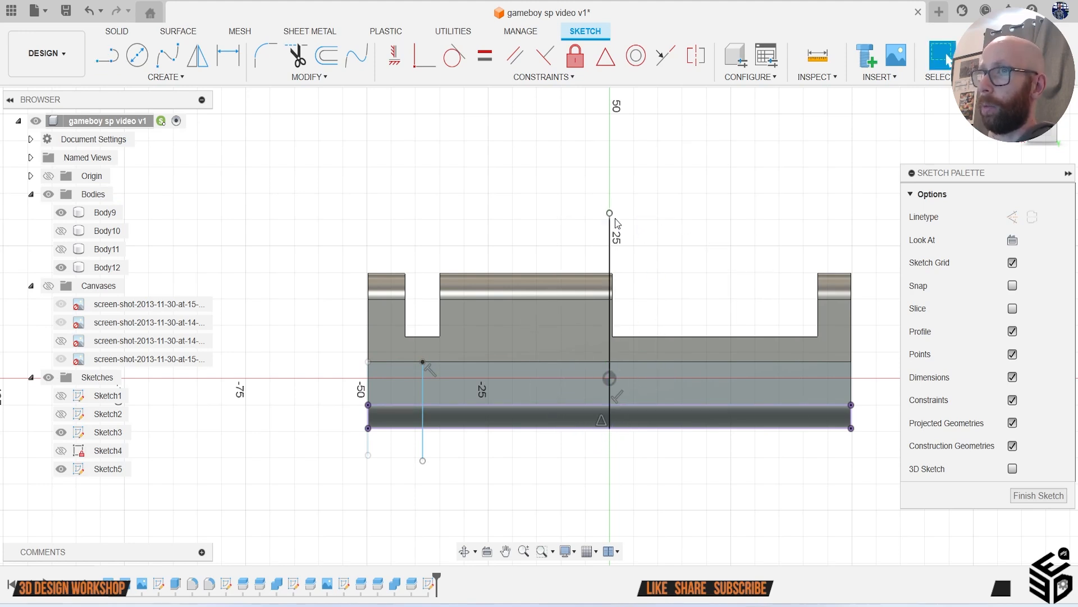
# Step: Mirror the short vertical corner line across the centre line and finish the sketch
pyautogui.click(205, 79)
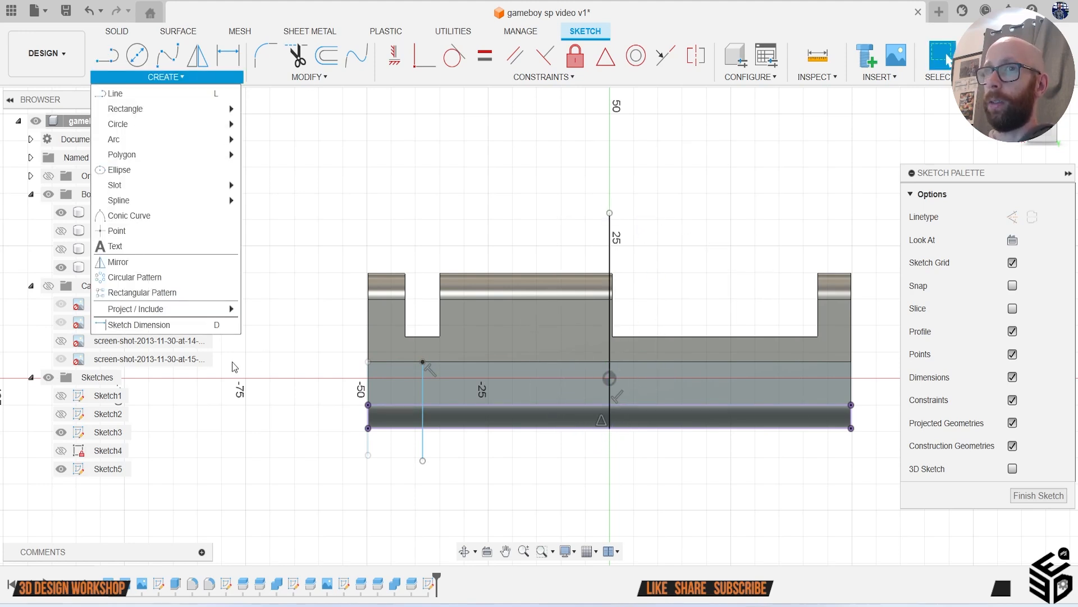
pyautogui.click(151, 263)
pyautogui.click(425, 448)
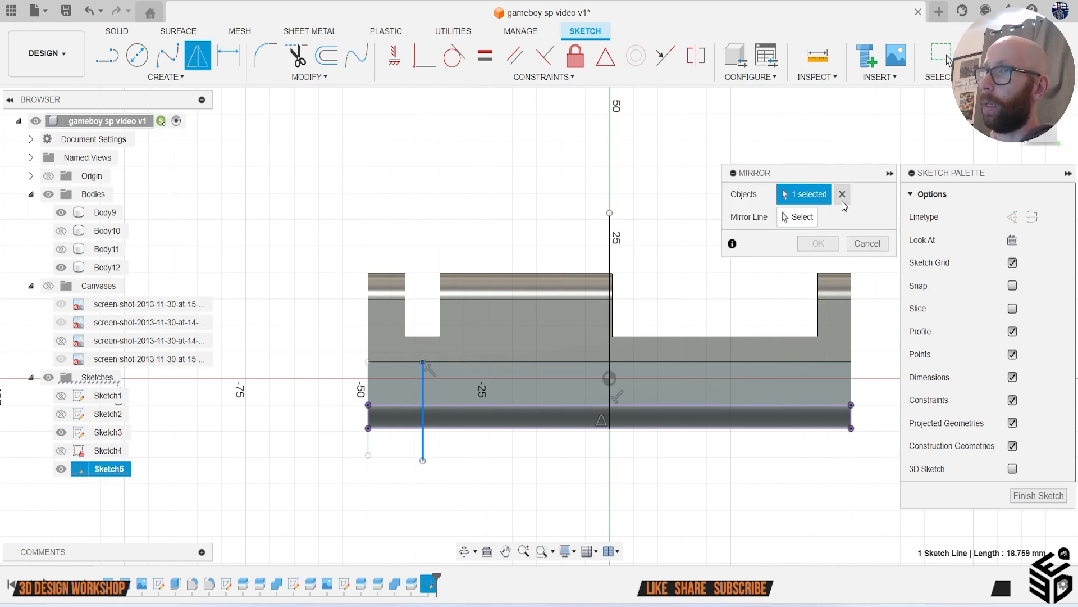
pyautogui.click(800, 218)
pyautogui.click(611, 352)
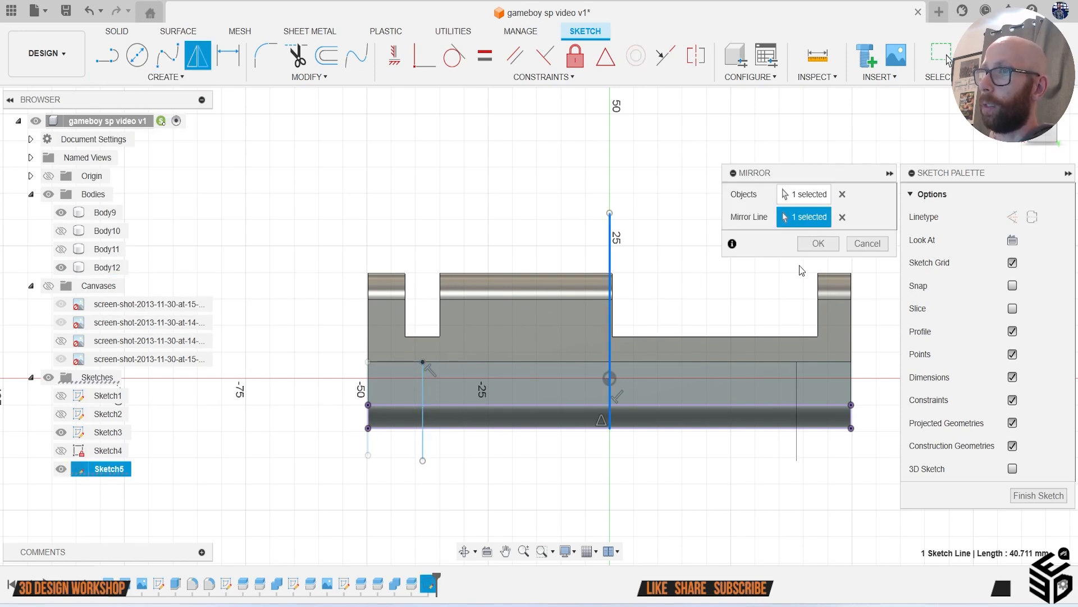
pyautogui.click(819, 243)
pyautogui.click(993, 56)
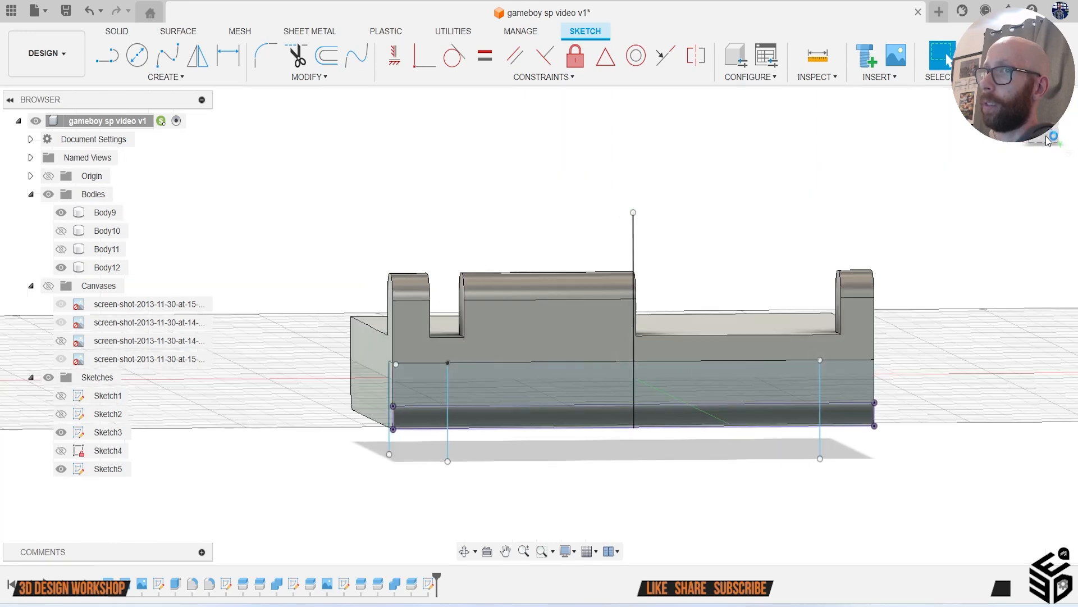
# Step: Split Body9, the lower rear strip, with the two short vertical sketch lines and hide Sketch3
pyautogui.click(486, 54)
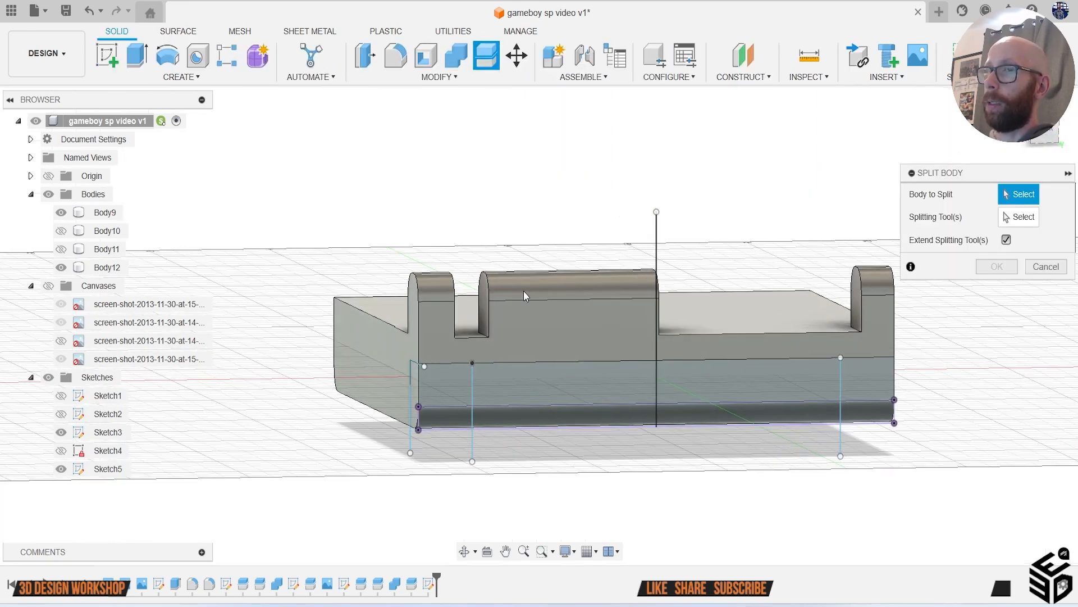
pyautogui.click(544, 386)
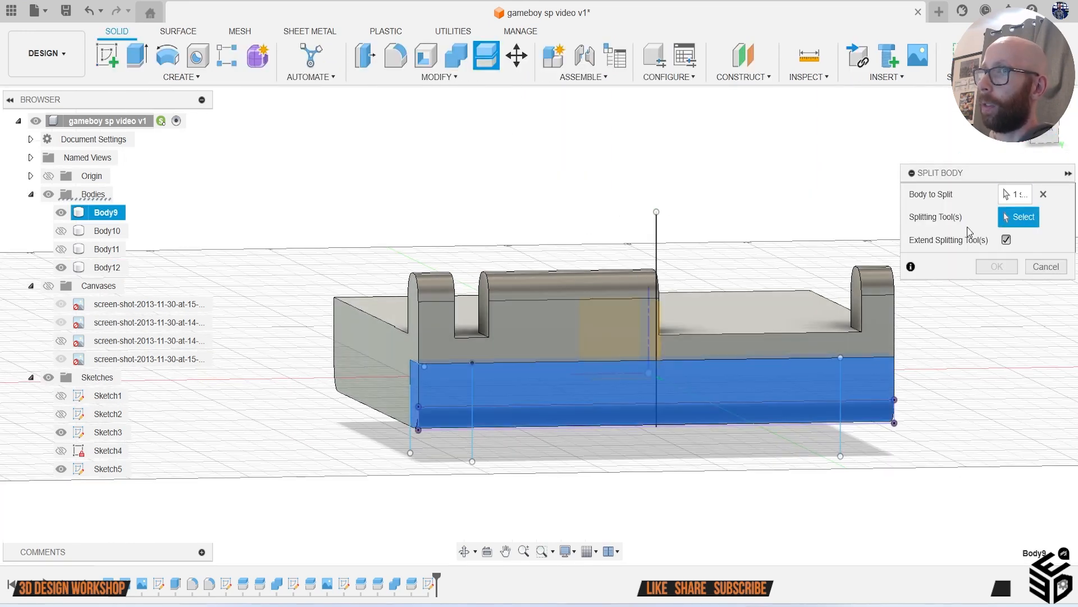
pyautogui.click(841, 450)
pyautogui.click(997, 267)
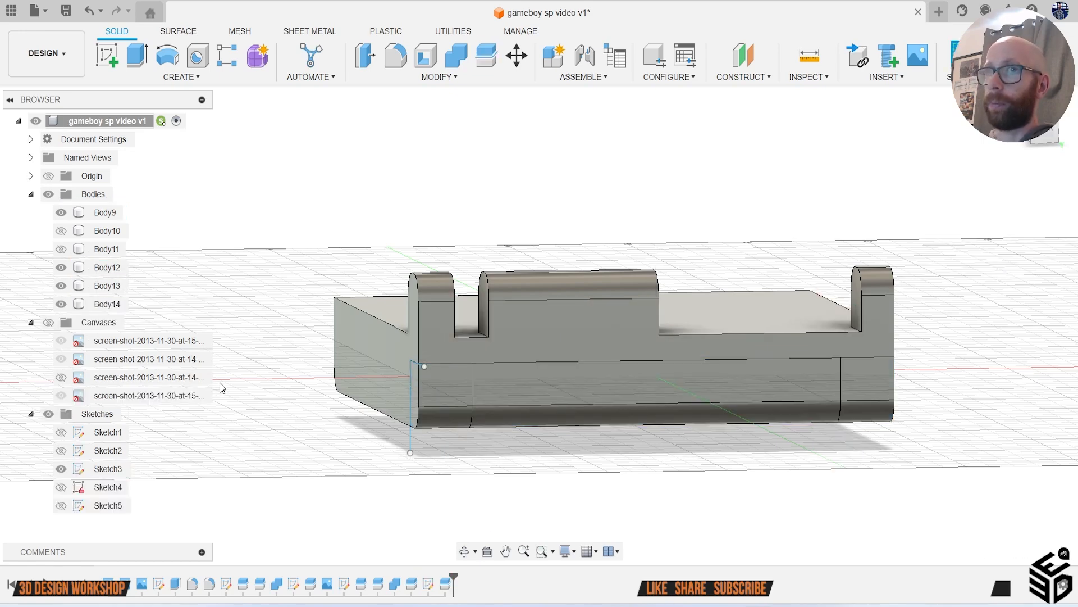
pyautogui.click(62, 468)
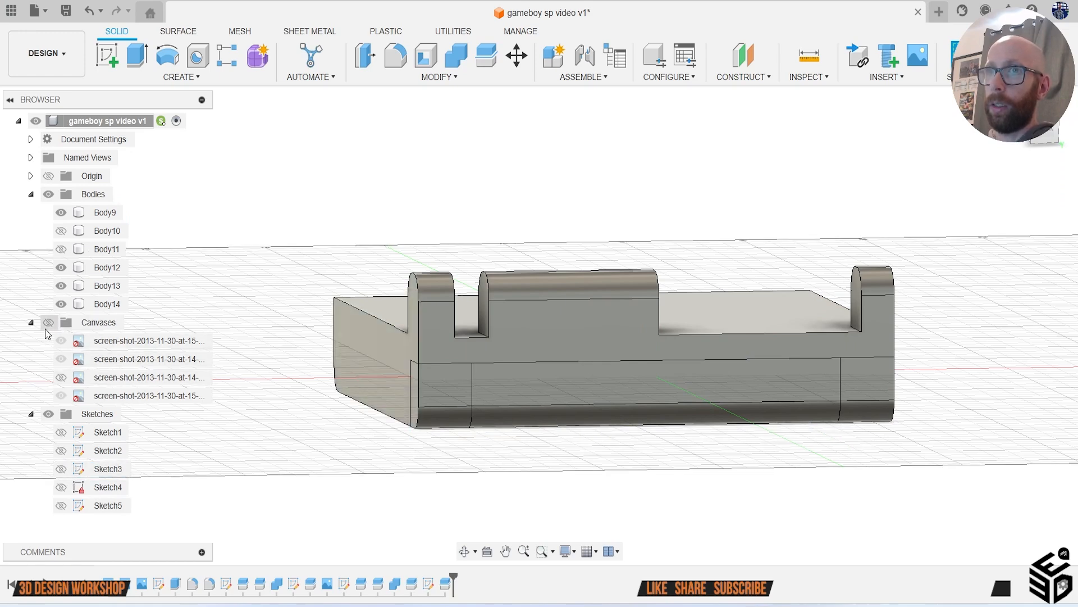
# Step: Join the middle strip Body14 back into the main body, Body12, with a Combine operation
pyautogui.click(456, 56)
pyautogui.click(588, 335)
pyautogui.click(596, 387)
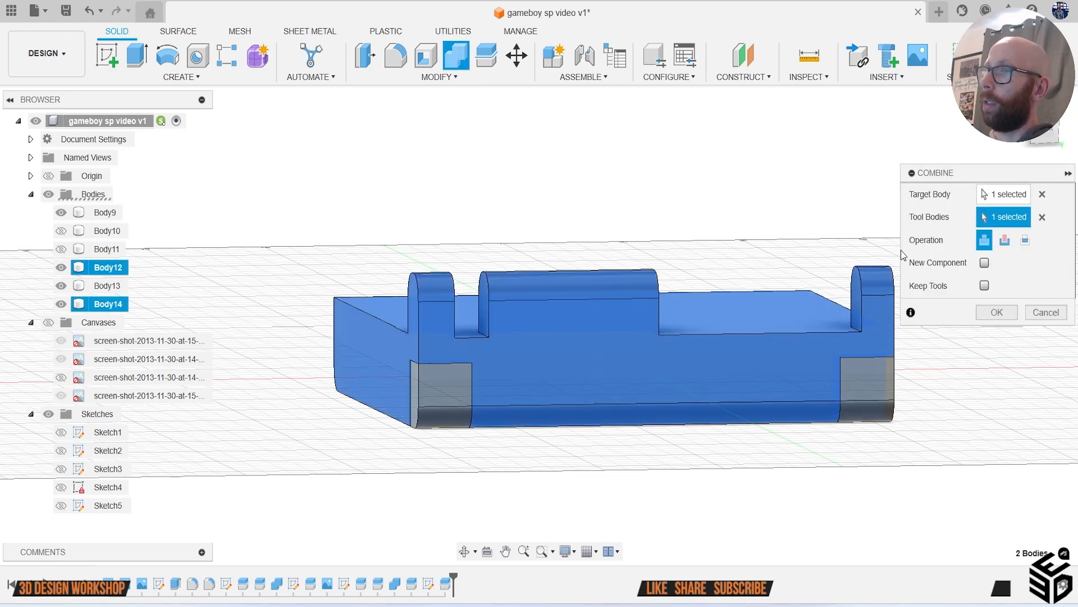
pyautogui.click(997, 312)
# Step: Start a uniform Scale of the rear corner piece Body13 and try a factor of 0.97
pyautogui.moveTo(1048, 138); pyautogui.dragTo(1043, 112)
pyautogui.scroll(4, 443, 392)
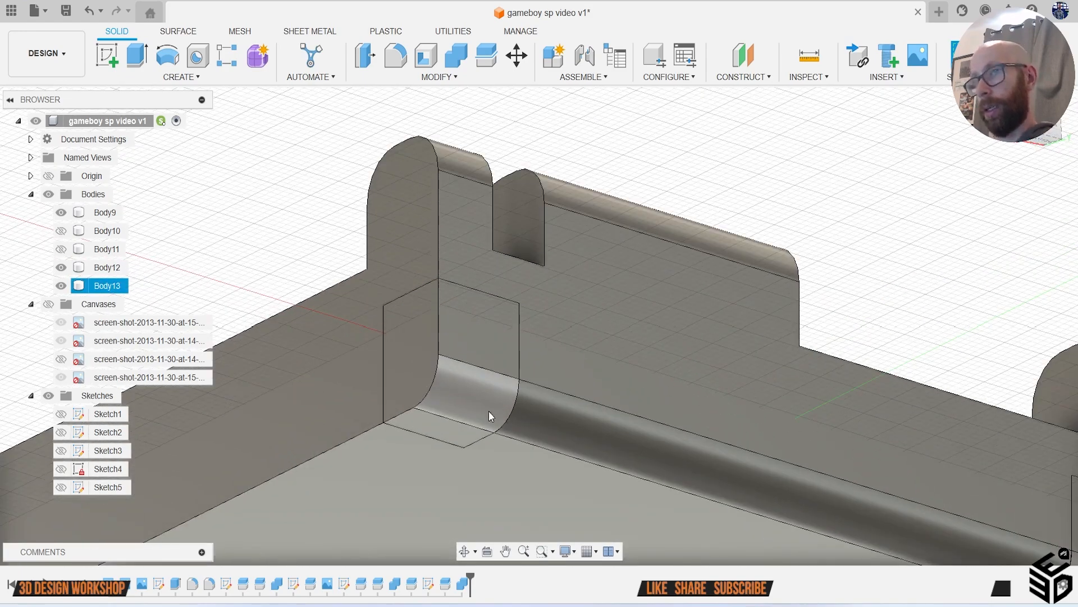
pyautogui.scroll(-3, 483, 404)
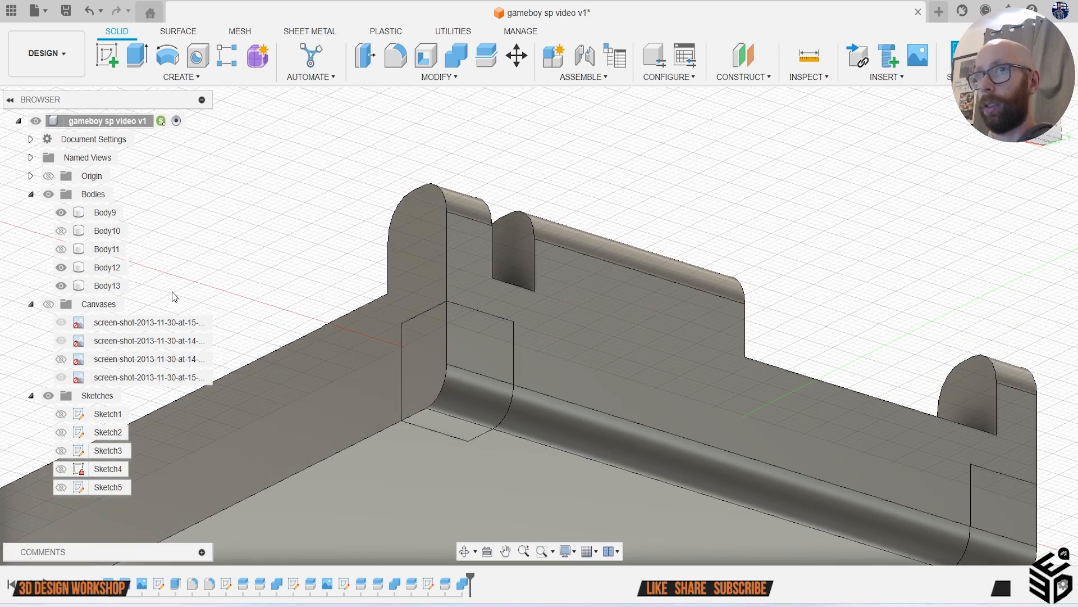
pyautogui.click(107, 285)
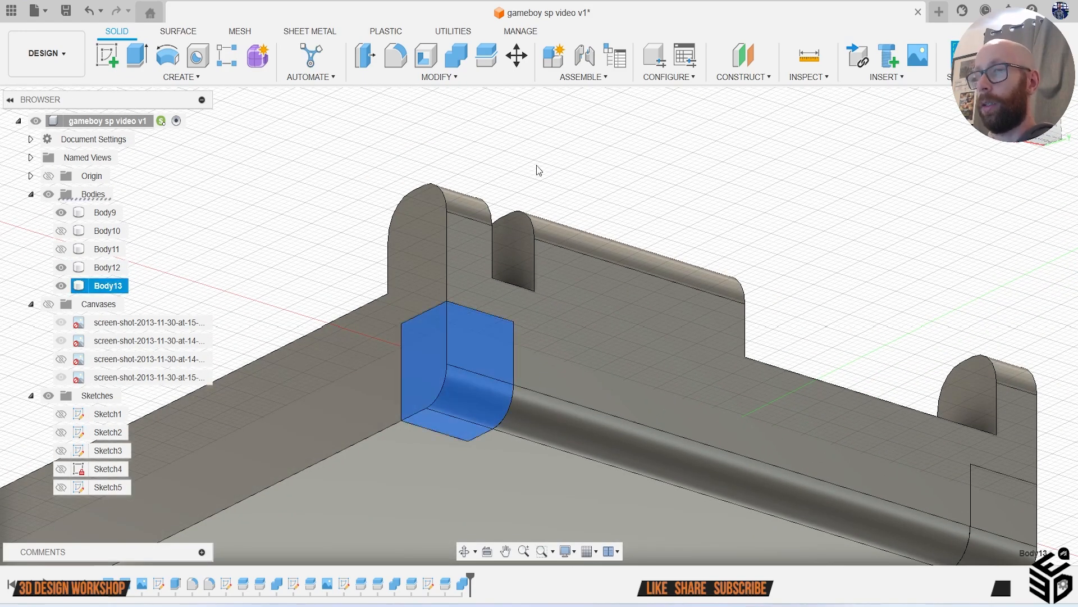
pyautogui.click(439, 77)
pyautogui.click(412, 174)
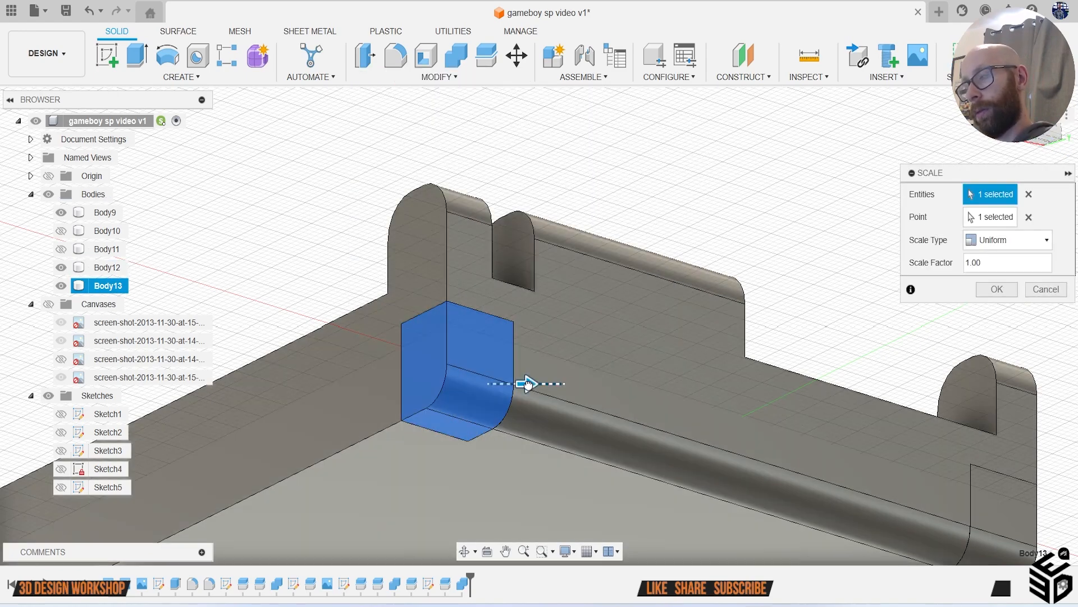
pyautogui.moveTo(531, 385); pyautogui.dragTo(498, 385)
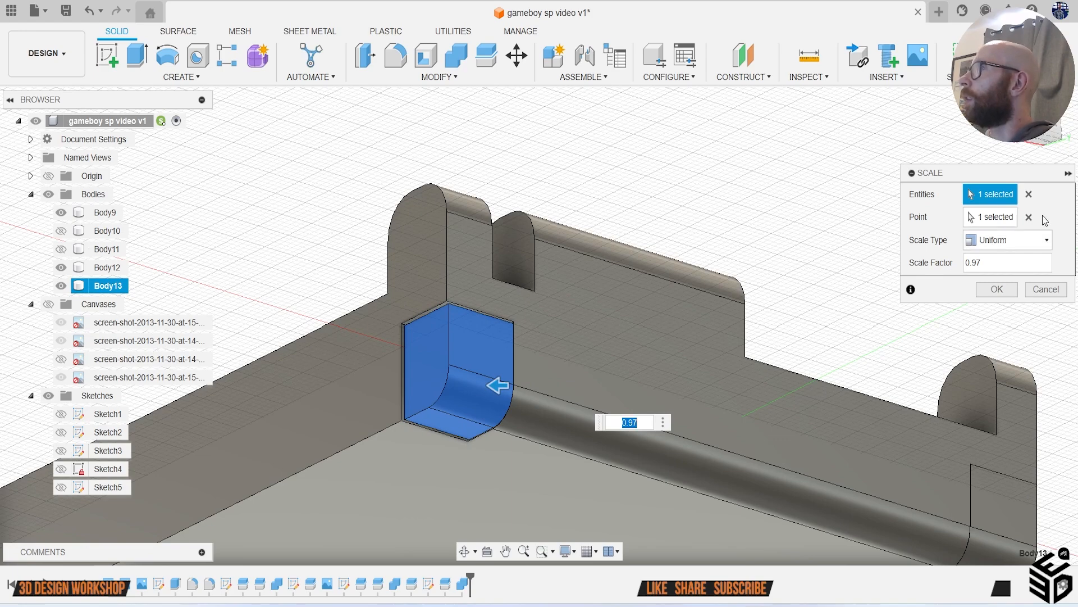
# Step: Show the canvases in side view and scale the corner piece by a factor of about 1.074
pyautogui.click(49, 304)
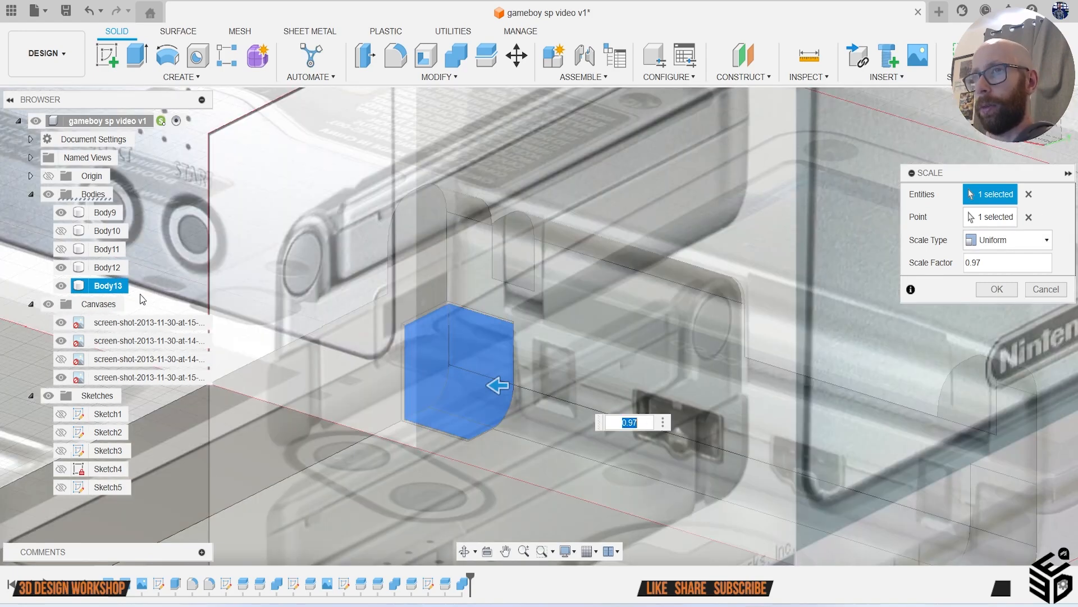
pyautogui.scroll(-2, 152, 292)
pyautogui.click(1033, 137)
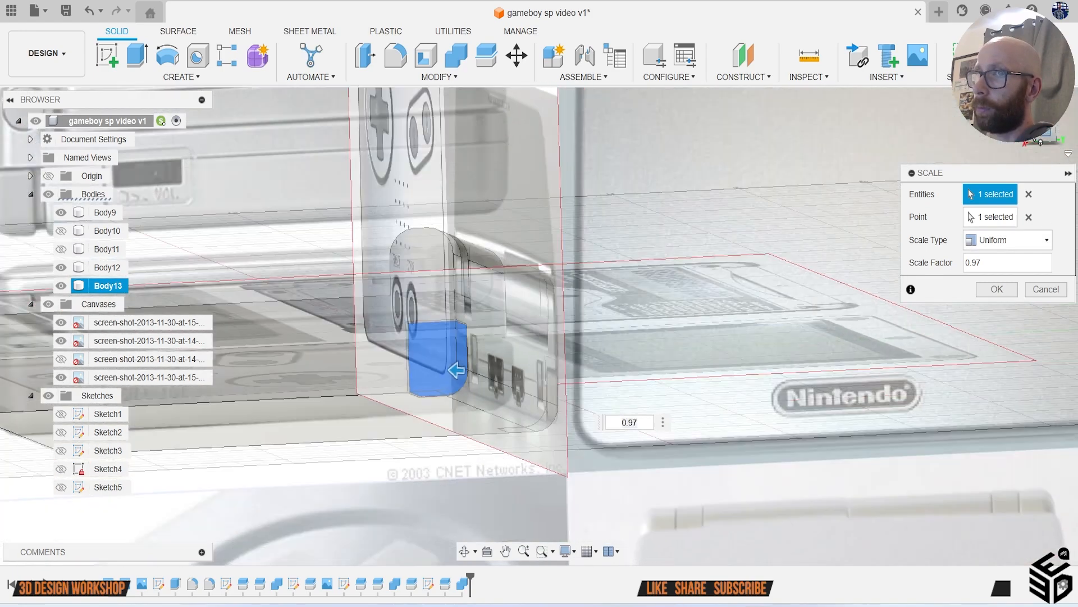
pyautogui.scroll(3, 488, 281)
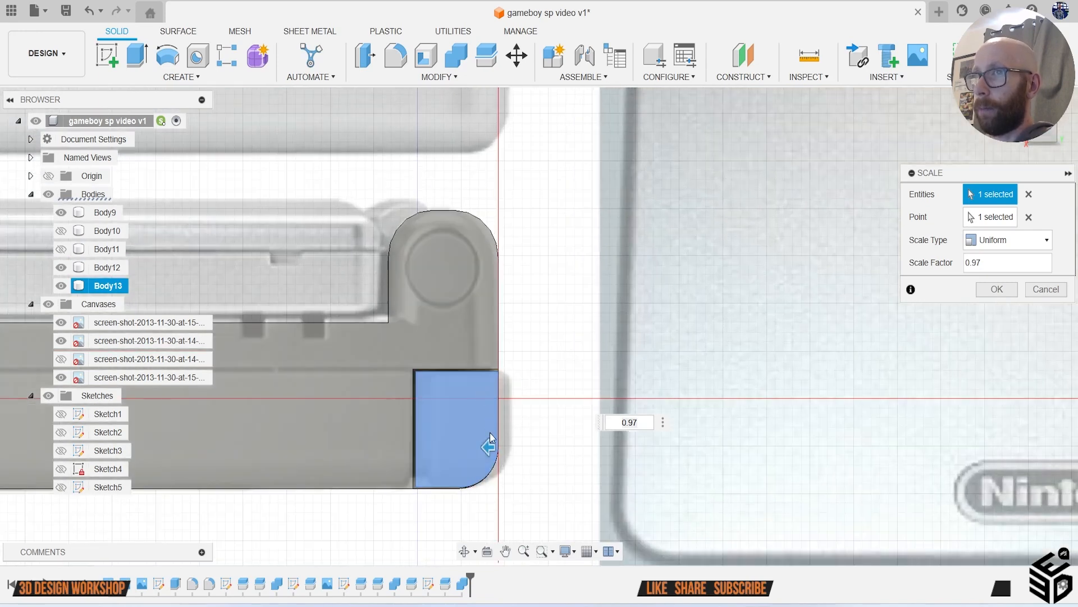
pyautogui.moveTo(488, 448); pyautogui.dragTo(492, 452)
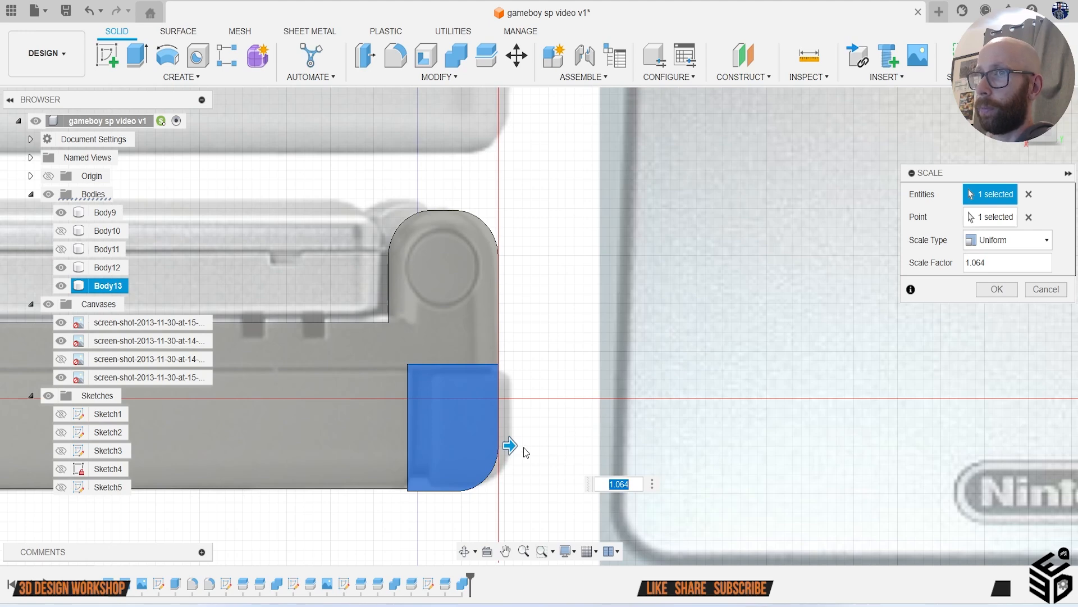
pyautogui.moveTo(509, 446); pyautogui.dragTo(511, 446)
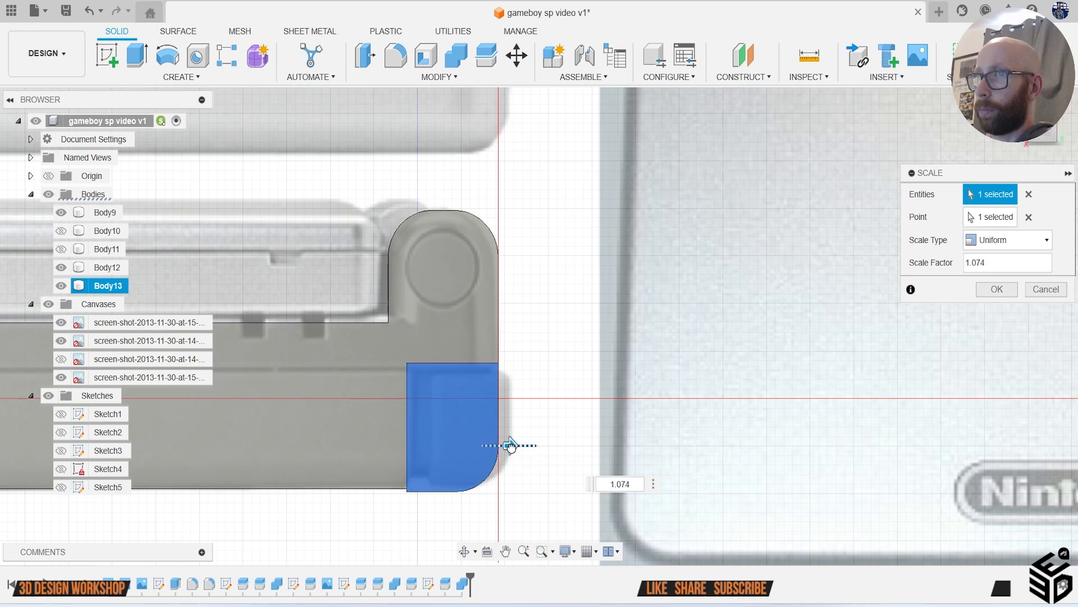
pyautogui.click(1006, 290)
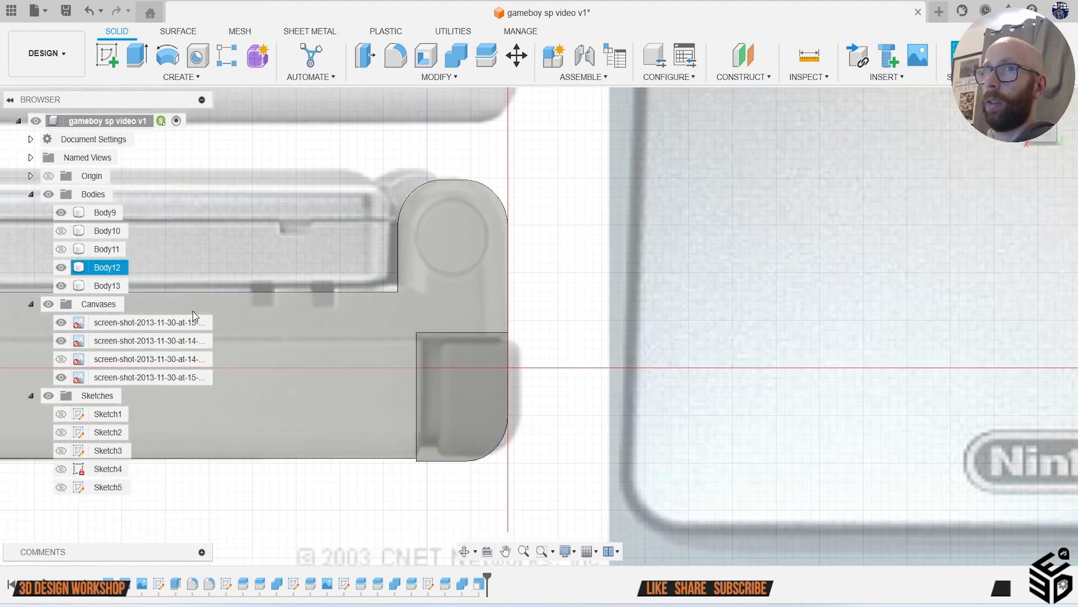
# Step: Move the corner piece Body13 outward by 1.802 mm in Y and -1.609 mm in Z
pyautogui.rightClick(708, 330)
pyautogui.click(650, 168)
pyautogui.moveTo(433, 445); pyautogui.dragTo(448, 461)
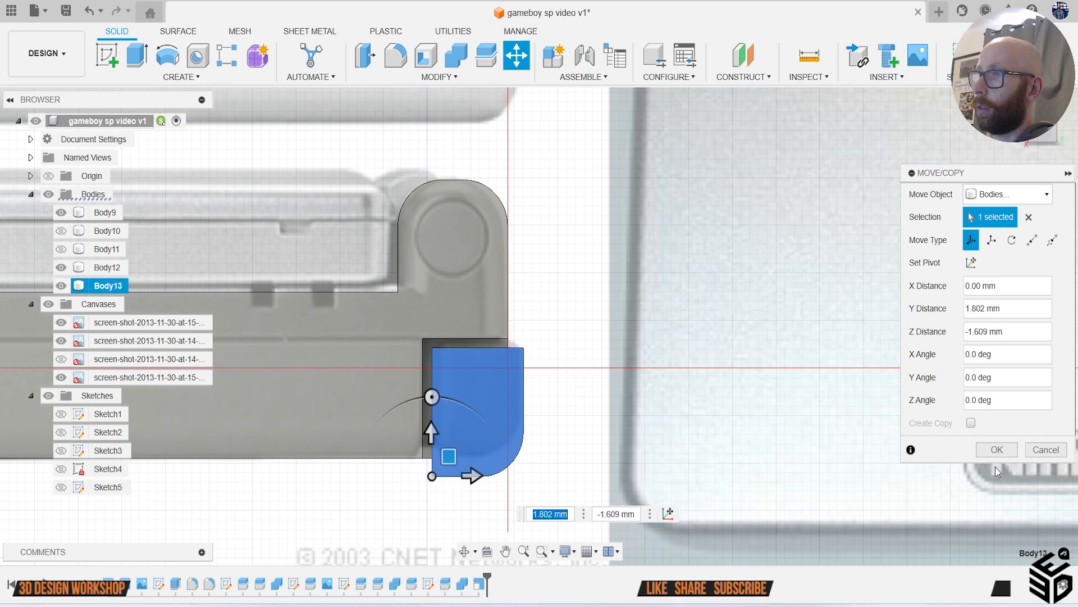
pyautogui.click(997, 450)
pyautogui.moveTo(1054, 133)
pyautogui.mouseDown()
pyautogui.moveTo(1034, 132)
pyautogui.moveTo(1045, 131)
pyautogui.mouseUp()
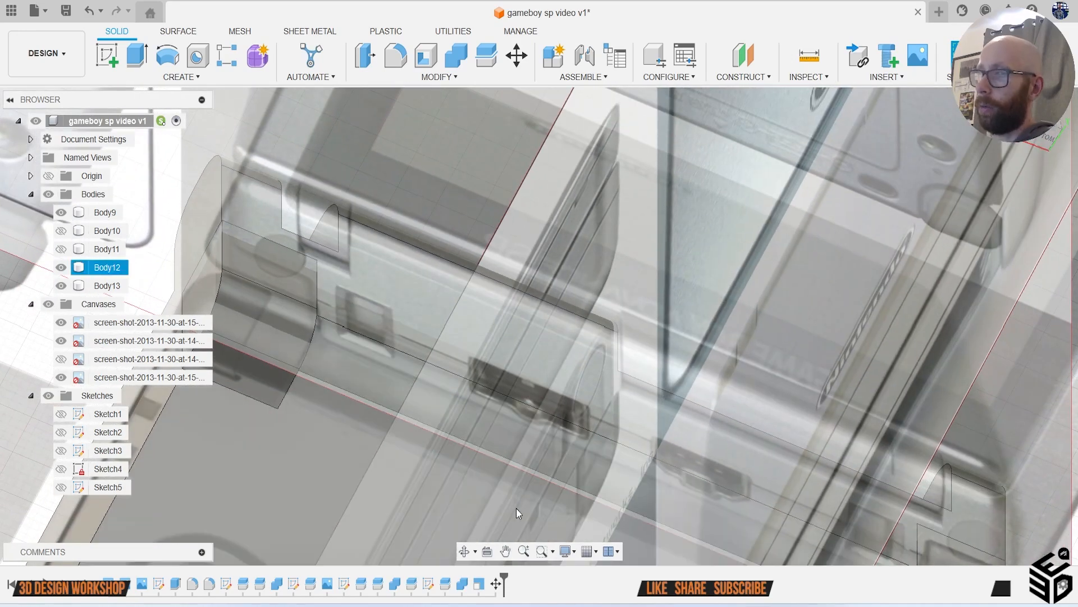
# Step: Delete the Scale feature of the corner piece Body13 from the timeline and hide all canvases
pyautogui.click(485, 588)
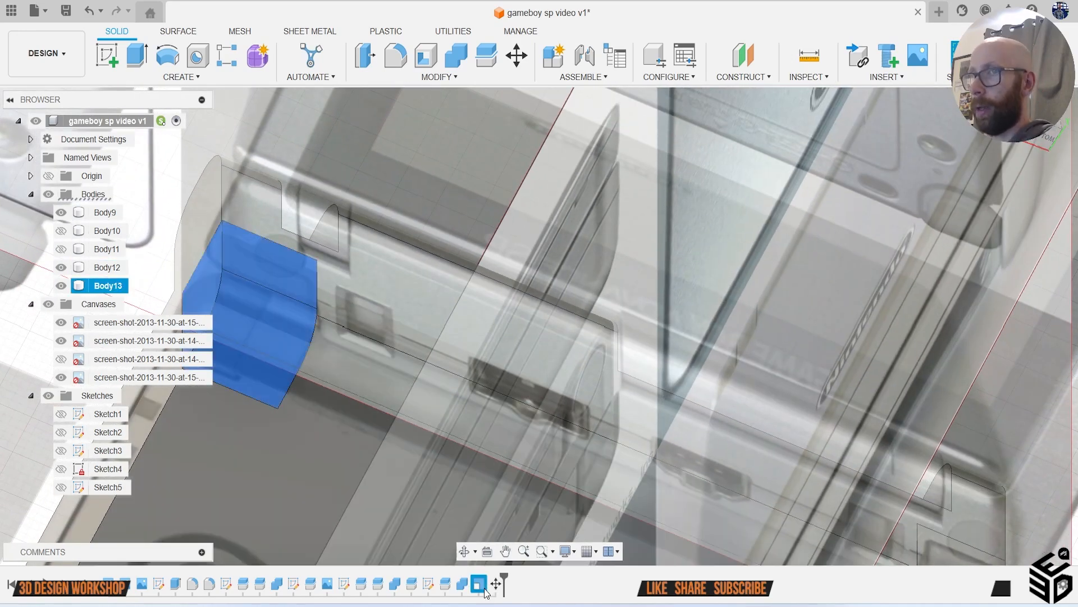
pyautogui.press('Delete')
pyautogui.scroll(-1, 433, 500)
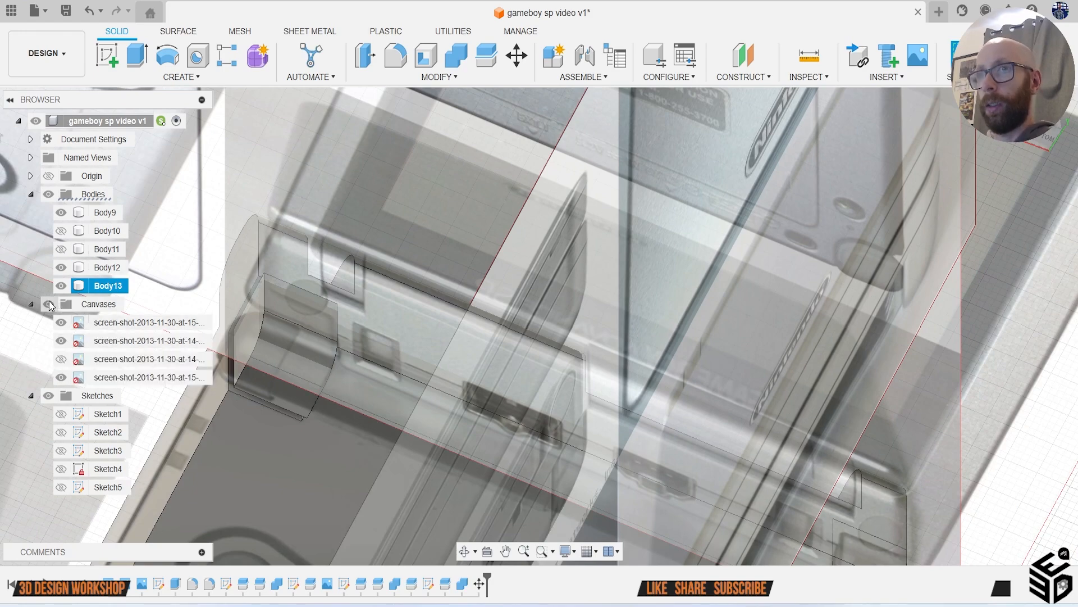
pyautogui.click(49, 303)
pyautogui.moveTo(539, 326)
pyautogui.keyDown('shift'); pyautogui.mouseDown(button='middle')
pyautogui.moveTo(494, 281)
pyautogui.moveTo(415, 264)
pyautogui.mouseUp(button='middle'); pyautogui.keyUp('shift')
pyautogui.keyDown('shift'); pyautogui.moveTo(1067, 298); pyautogui.dragTo(915, 207, button='middle'); pyautogui.keyUp('shift')
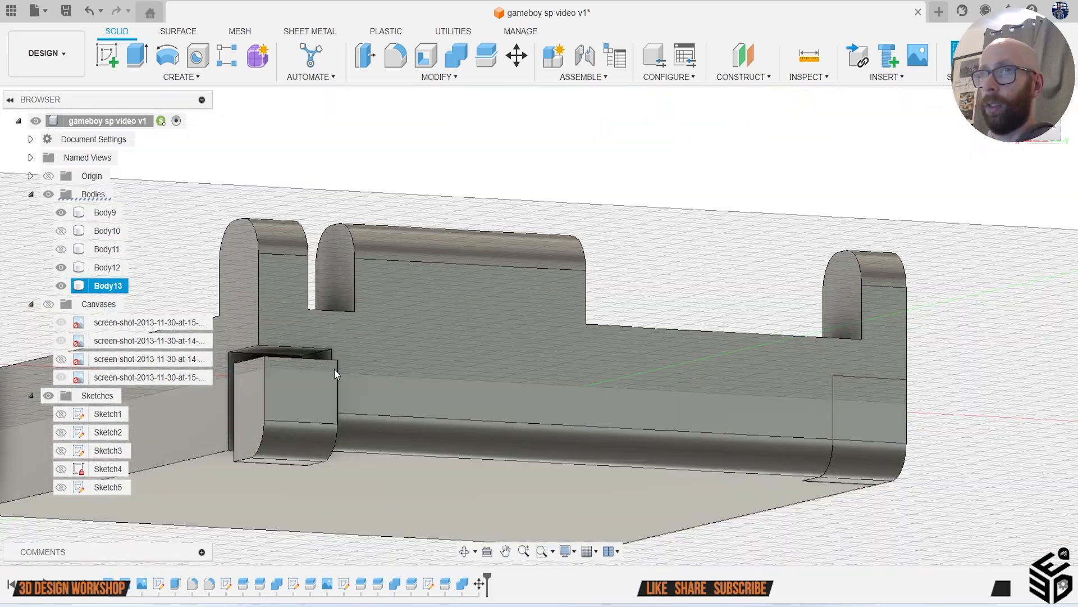
# Step: Hide Body9 and Body12, and fillet all edges of the corner piece Body13 with a 1.56 mm radius
pyautogui.click(61, 213)
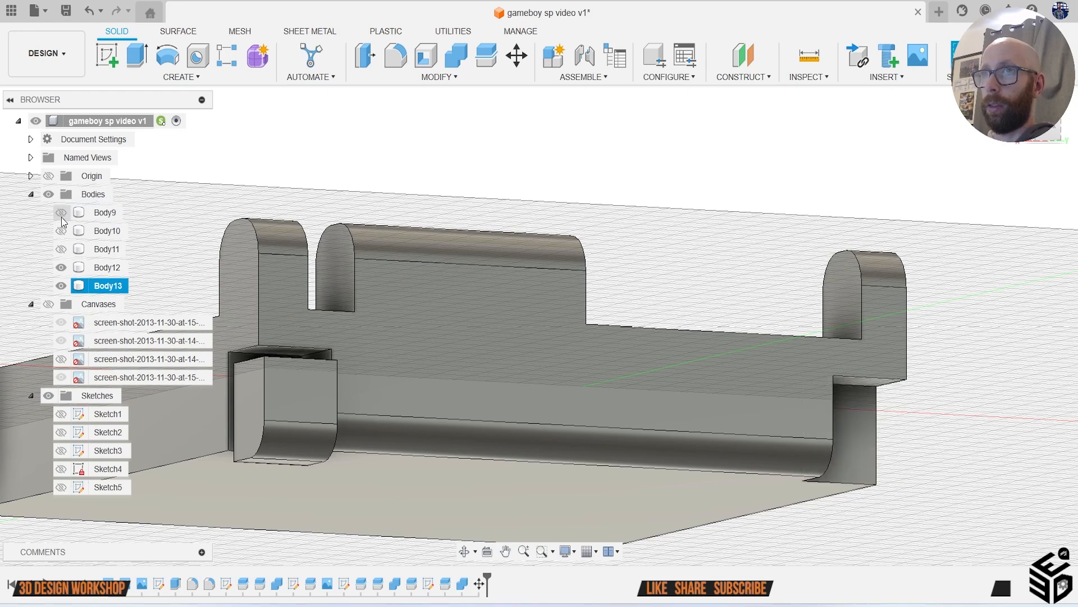
pyautogui.click(61, 267)
pyautogui.press('f')
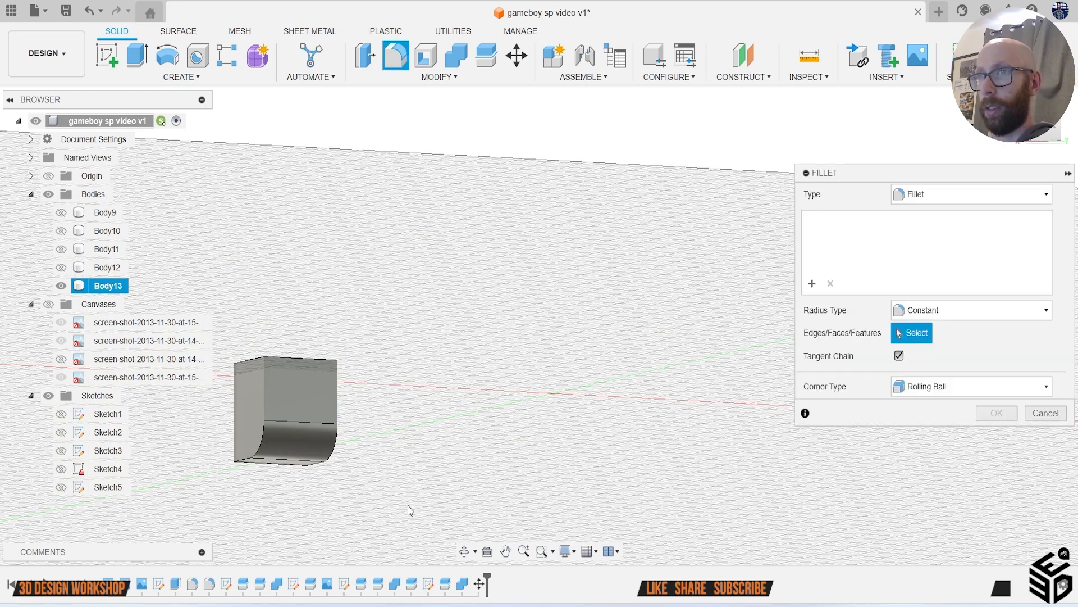
pyautogui.click(250, 361)
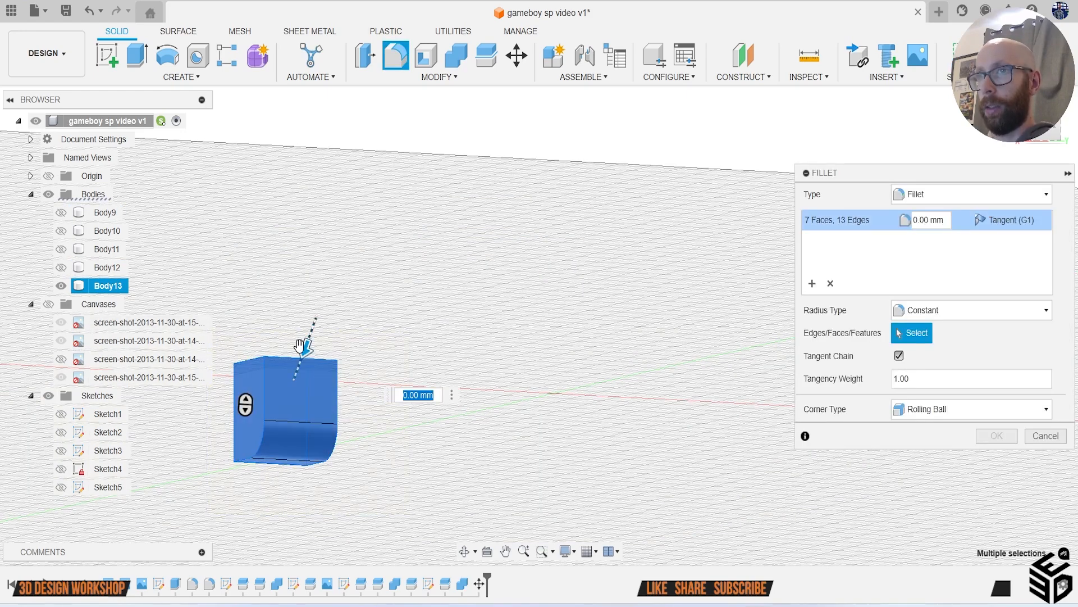
pyautogui.moveTo(302, 348); pyautogui.dragTo(304, 353)
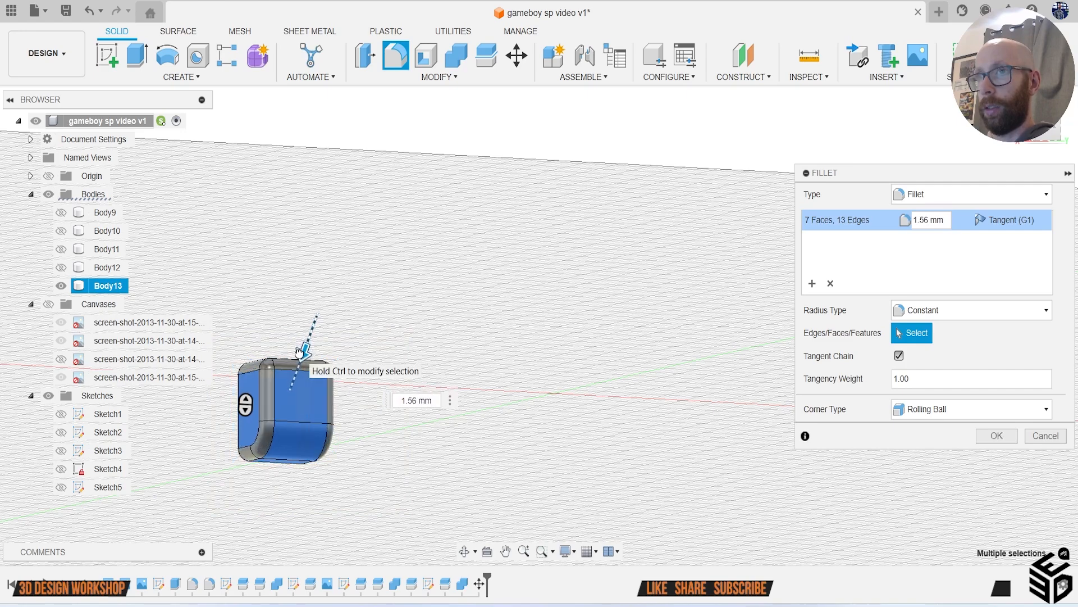
pyautogui.click(997, 435)
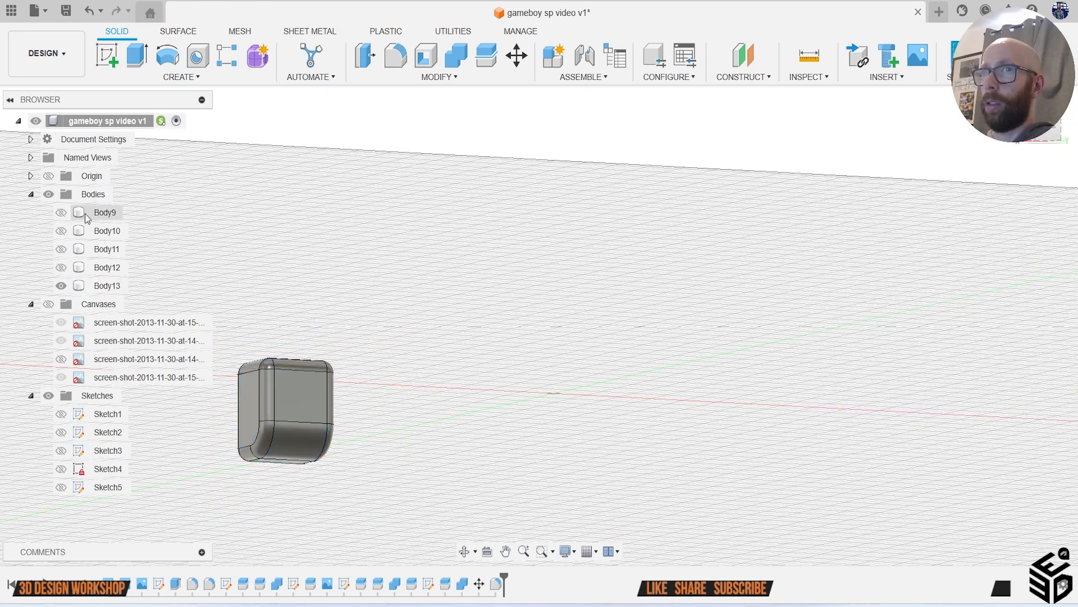
# Step: Show Body9 and the main body Body12 again alongside the filleted corner piece
pyautogui.click(61, 230)
pyautogui.click(61, 231)
pyautogui.click(61, 212)
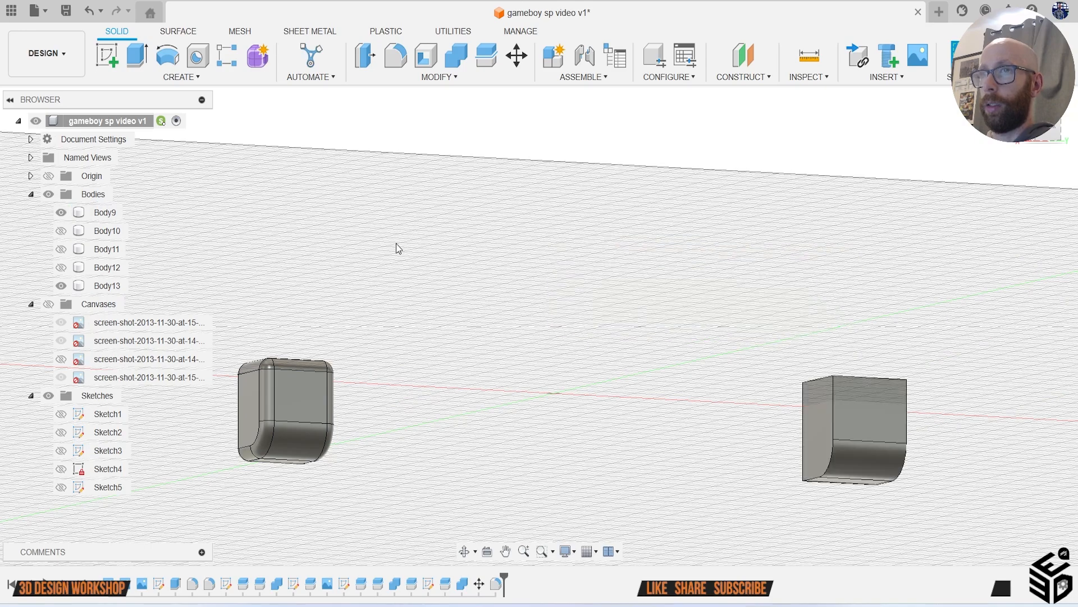
pyautogui.click(61, 267)
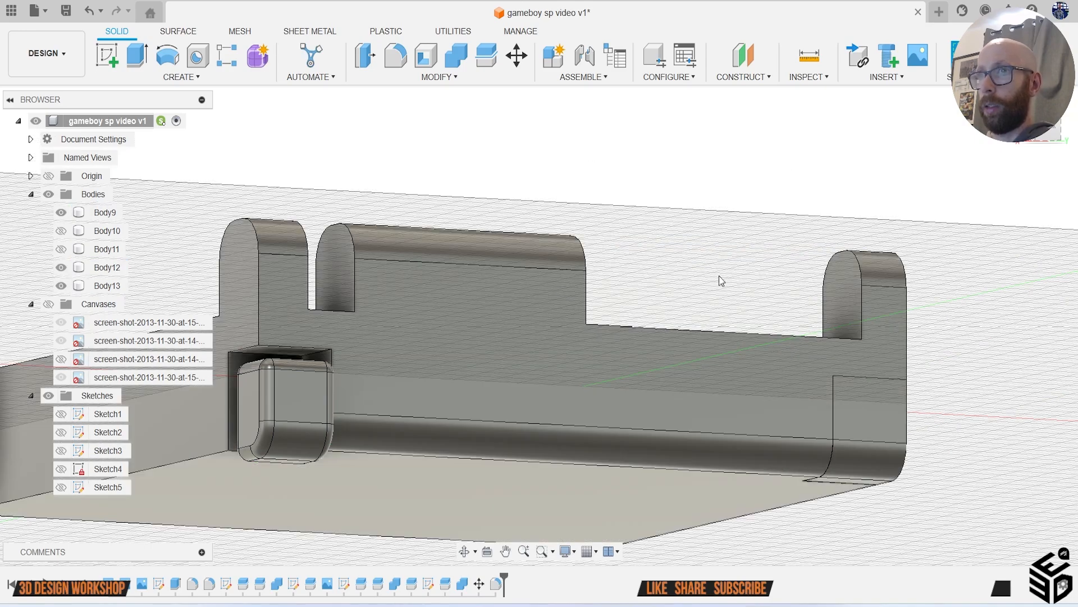
# Step: Move the filleted corner piece Body13 sideways out of the main body by 1.324 mm in X, working from the bottom view
pyautogui.click(1038, 141)
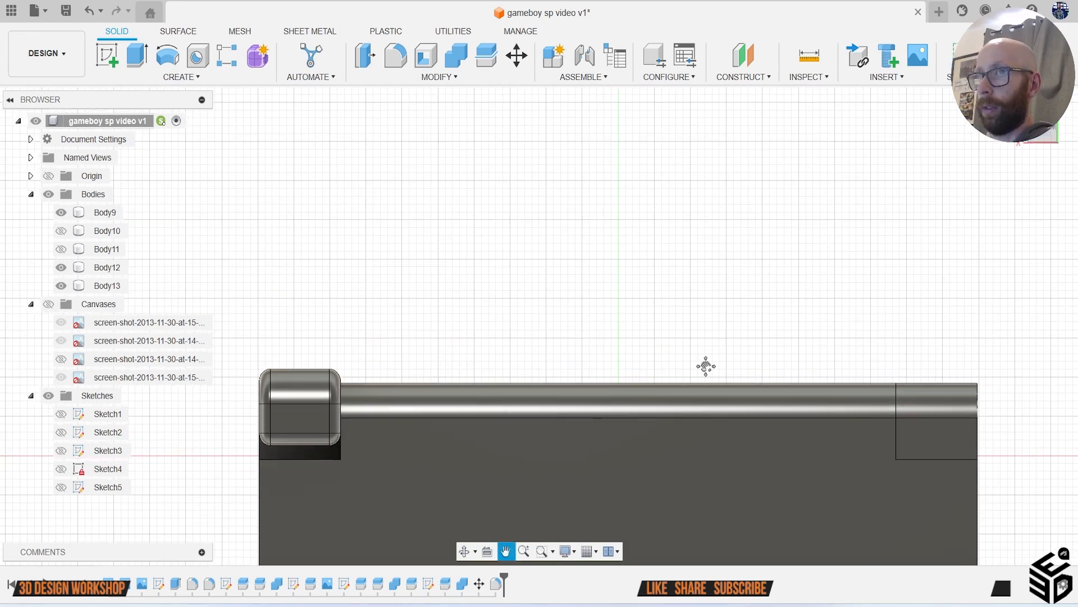
pyautogui.click(107, 286)
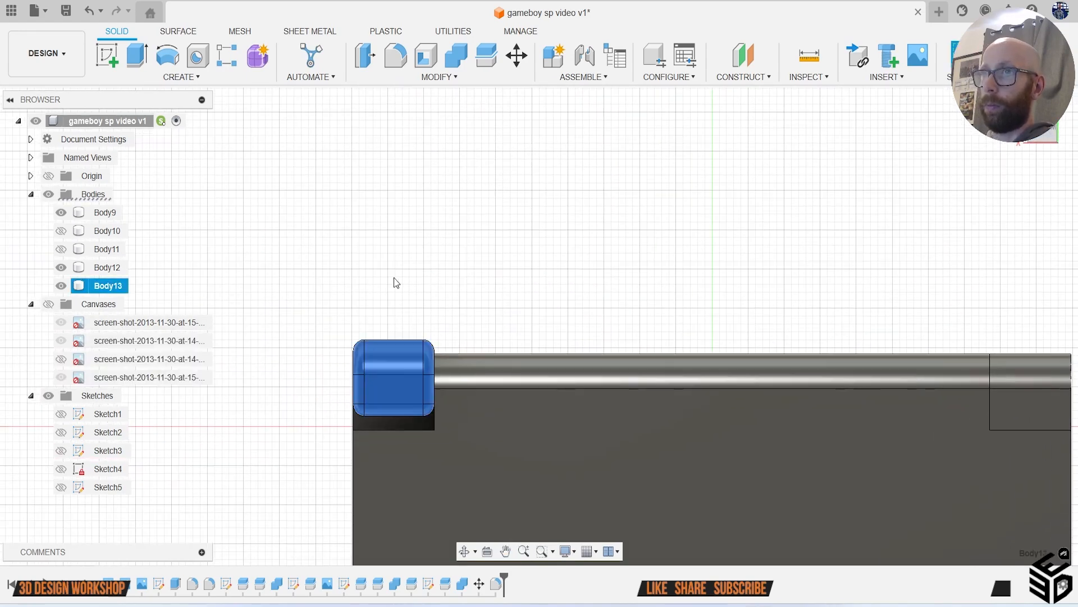
pyautogui.rightClick(393, 278)
pyautogui.click(337, 136)
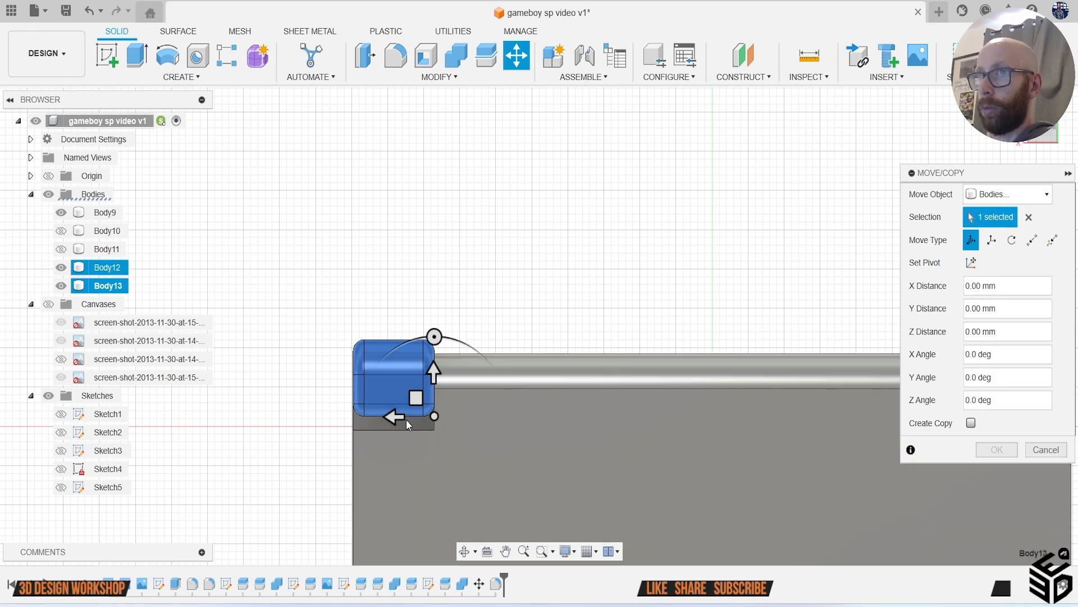
pyautogui.moveTo(406, 418); pyautogui.dragTo(392, 419)
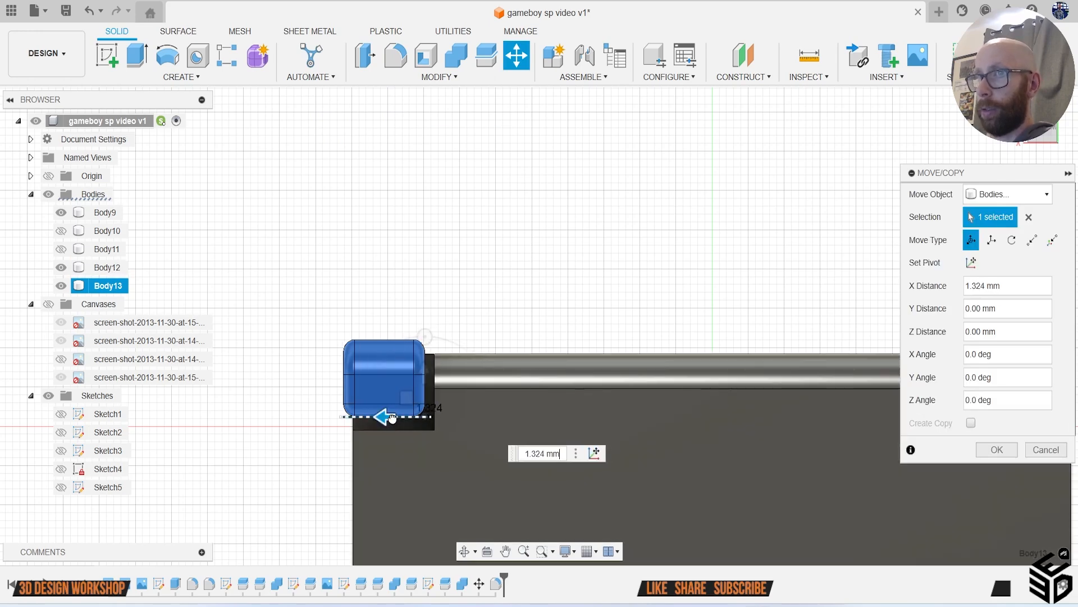
pyautogui.click(997, 450)
pyautogui.scroll(-3, 609, 428)
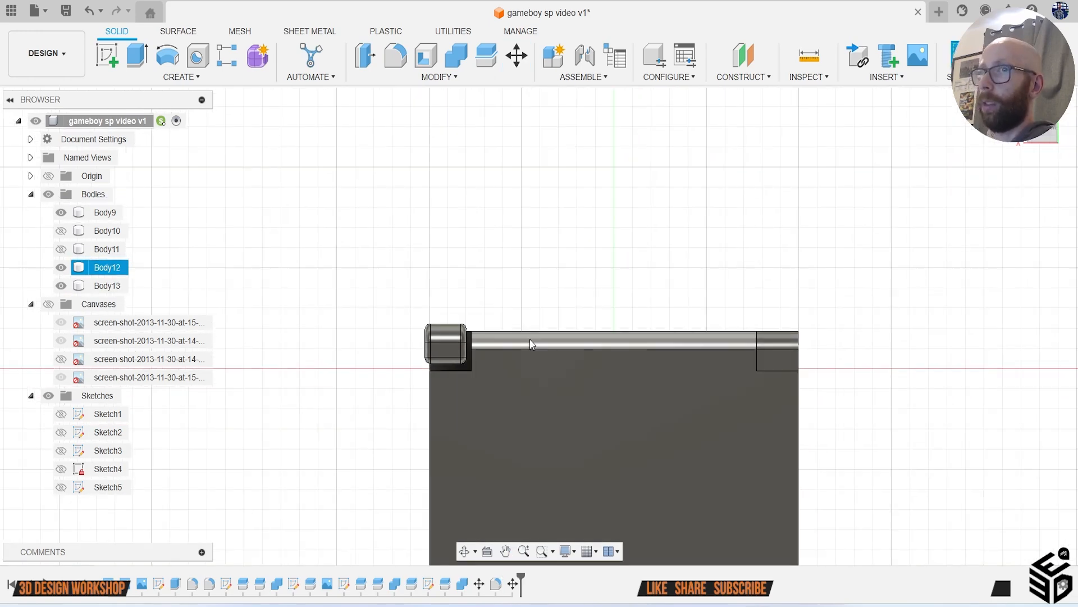
pyautogui.click(691, 238)
# Step: Hide the corner piece Body13 to expose the empty corner notch in the main body
pyautogui.moveTo(1046, 135)
pyautogui.mouseDown()
pyautogui.moveTo(1043, 150)
pyautogui.moveTo(1012, 147)
pyautogui.moveTo(1061, 138)
pyautogui.moveTo(1046, 127)
pyautogui.moveTo(1056, 106)
pyautogui.moveTo(1022, 112)
pyautogui.moveTo(1031, 158)
pyautogui.mouseUp()
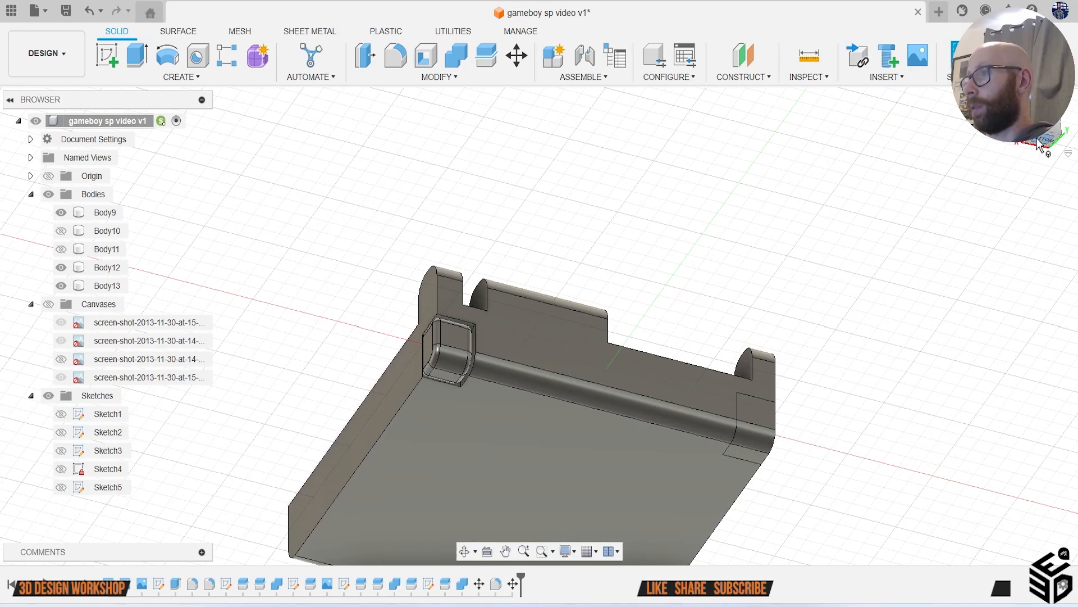
pyautogui.click(1038, 147)
pyautogui.click(59, 286)
pyautogui.click(60, 286)
pyautogui.moveTo(1031, 145)
pyautogui.mouseDown()
pyautogui.moveTo(1067, 148)
pyautogui.moveTo(1056, 168)
pyautogui.mouseUp()
pyautogui.moveTo(508, 373); pyautogui.dragTo(782, 315, button='middle')
# Step: On the origin plane facing the rear, sketch a rectangle from the corner notch's upper edge to just past its inner side edge
pyautogui.click(99, 56)
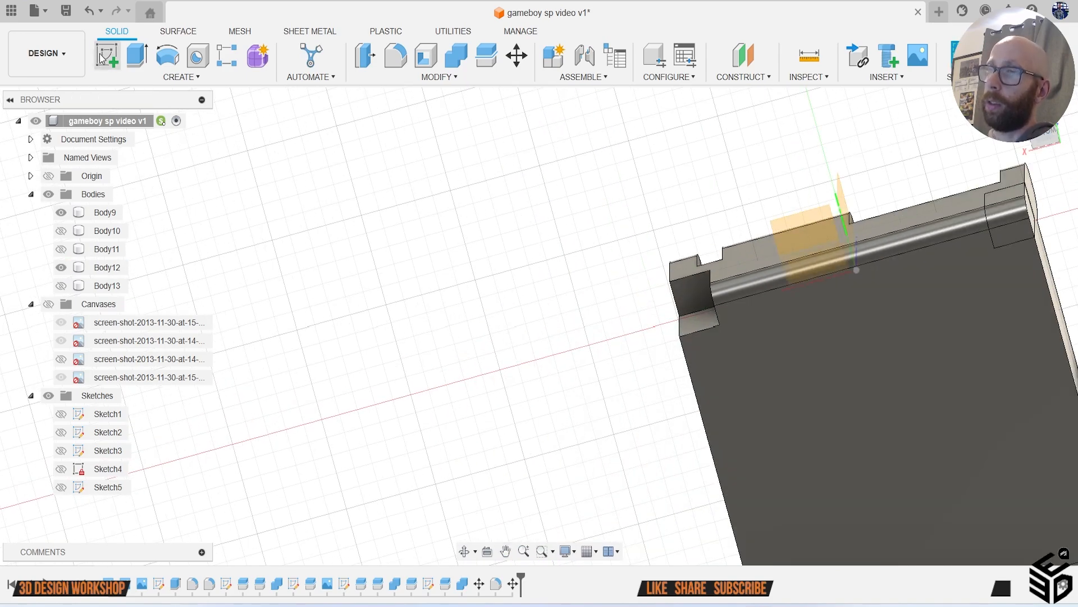
pyautogui.click(797, 236)
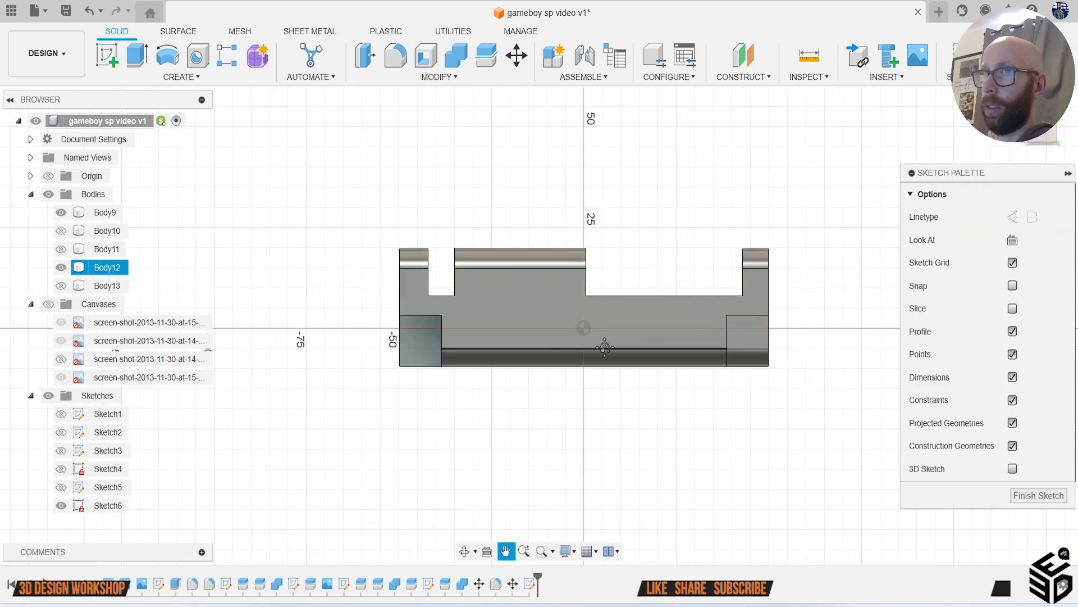
pyautogui.scroll(6, 460, 352)
pyautogui.press('r')
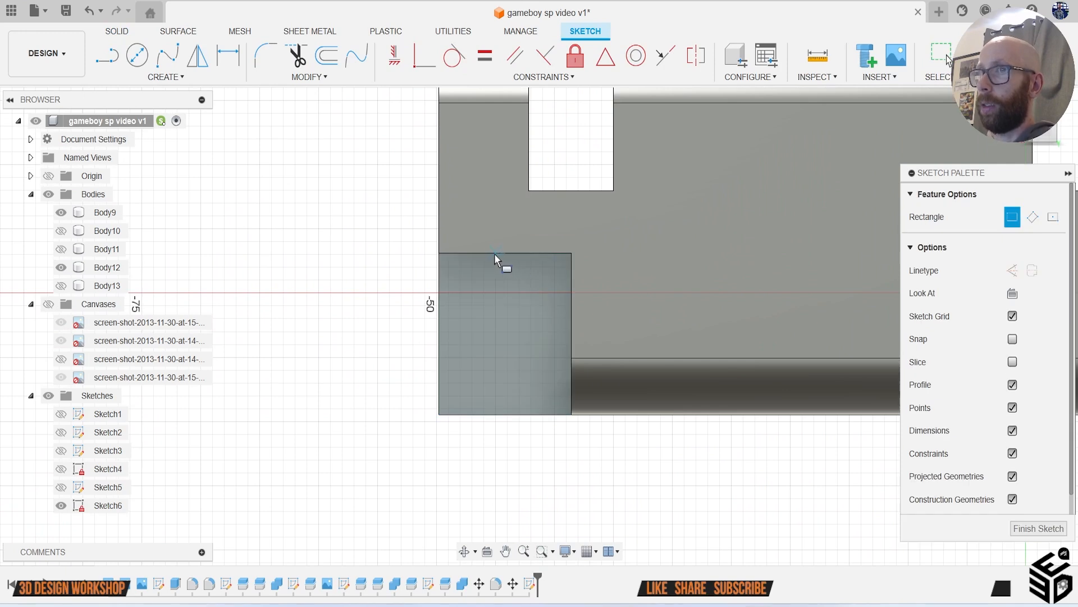
pyautogui.click(477, 253)
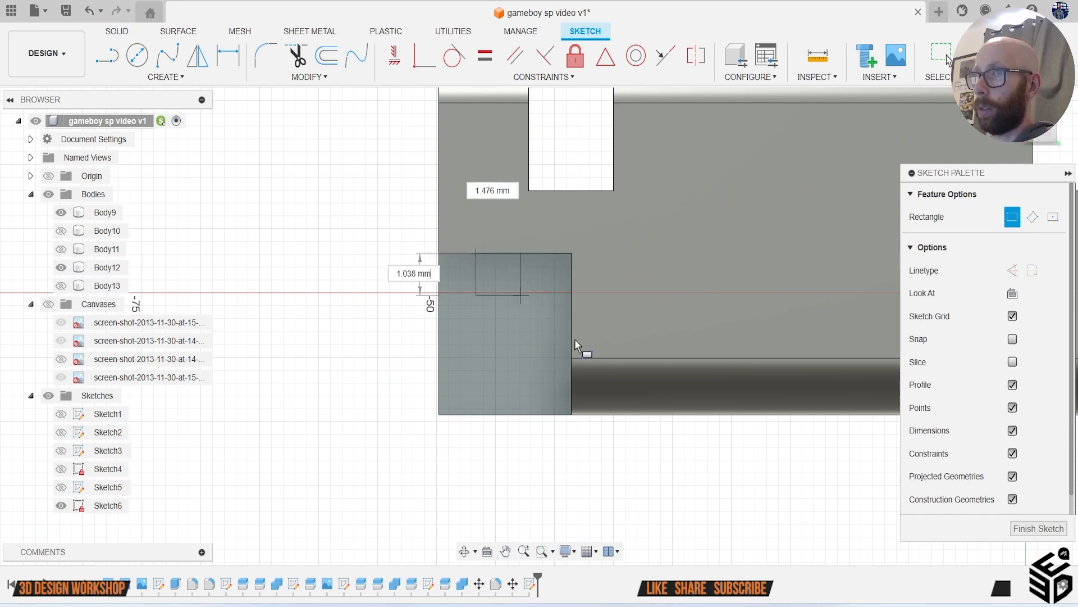
pyautogui.click(585, 385)
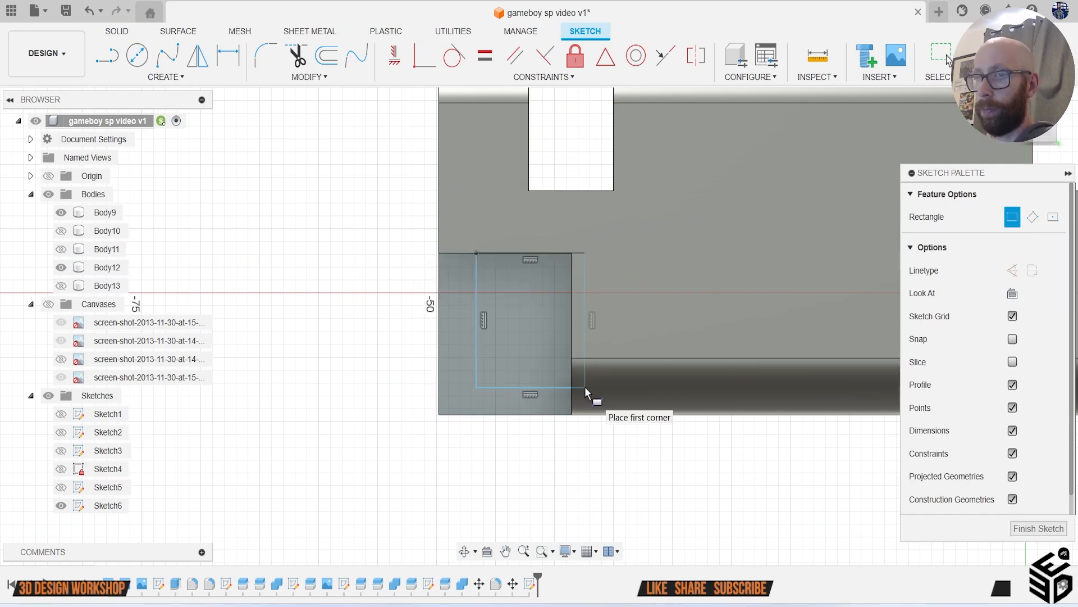
# Step: Extrude the rectangle's area inside the notch 6.114 mm toward the rear as a new body
pyautogui.press('e')
pyautogui.click(568, 351)
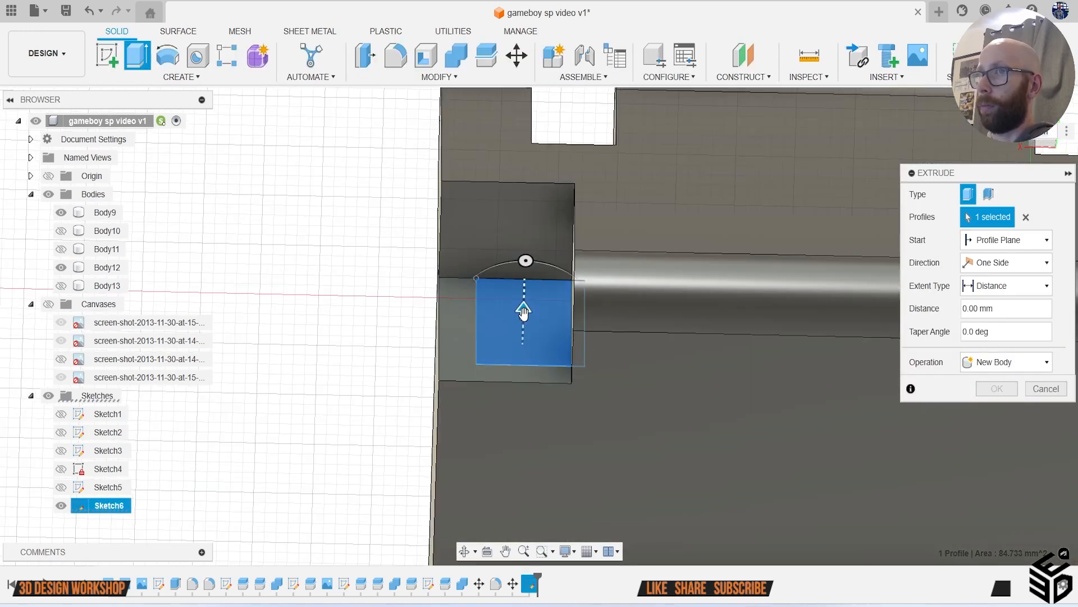
pyautogui.moveTo(525, 261)
pyautogui.mouseDown()
pyautogui.moveTo(525, 285)
pyautogui.moveTo(525, 248)
pyautogui.mouseUp()
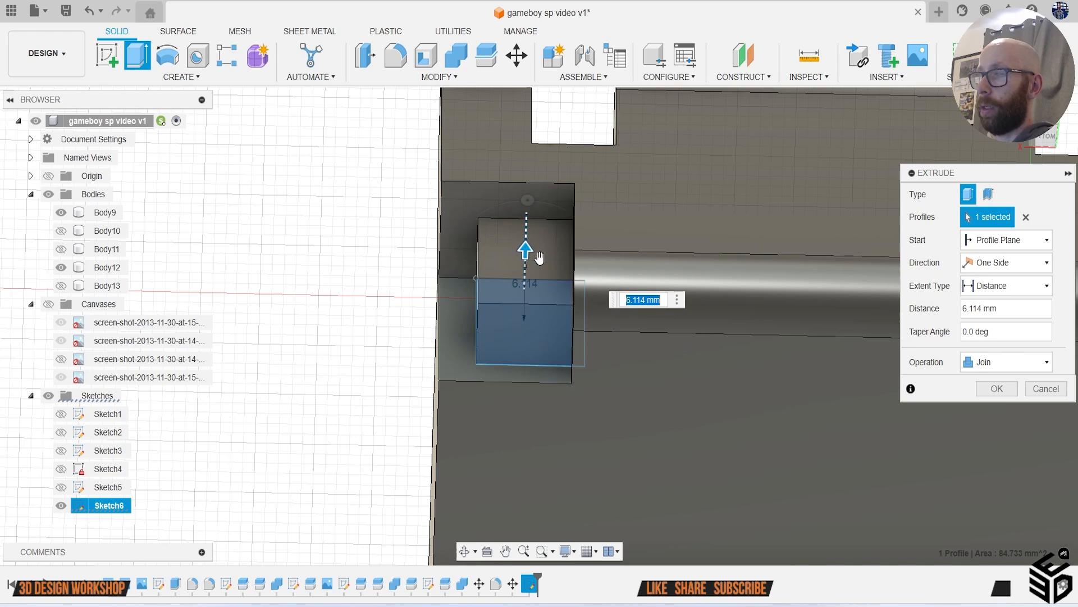
pyautogui.click(1000, 366)
pyautogui.click(991, 423)
pyautogui.click(997, 388)
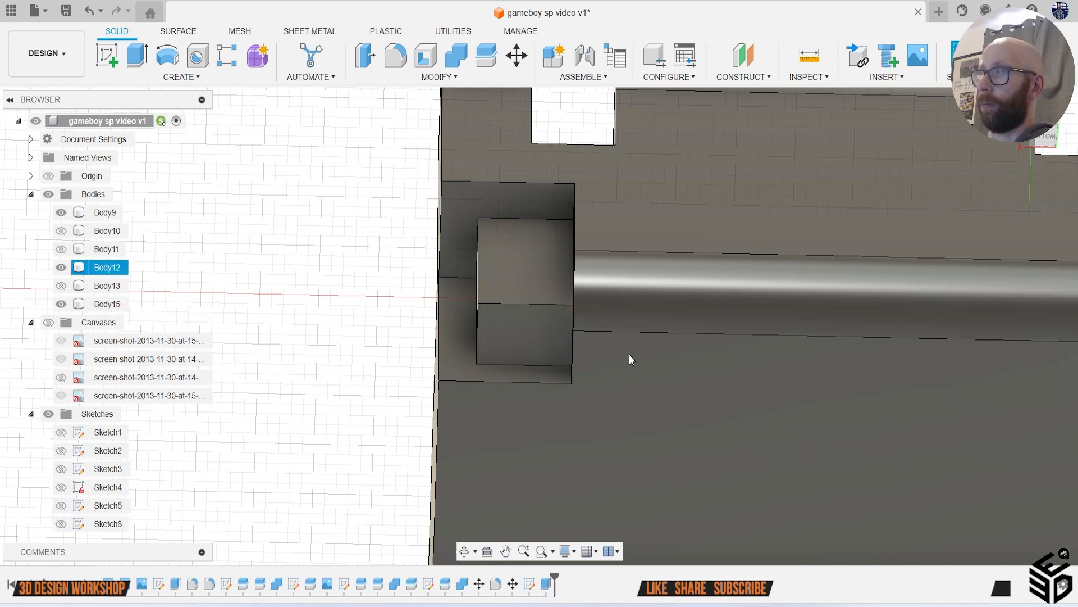
# Step: Isolate the new block Body15 and fillet all its edges with a 0.986 mm radius
pyautogui.click(107, 303)
pyautogui.rightClick(107, 305)
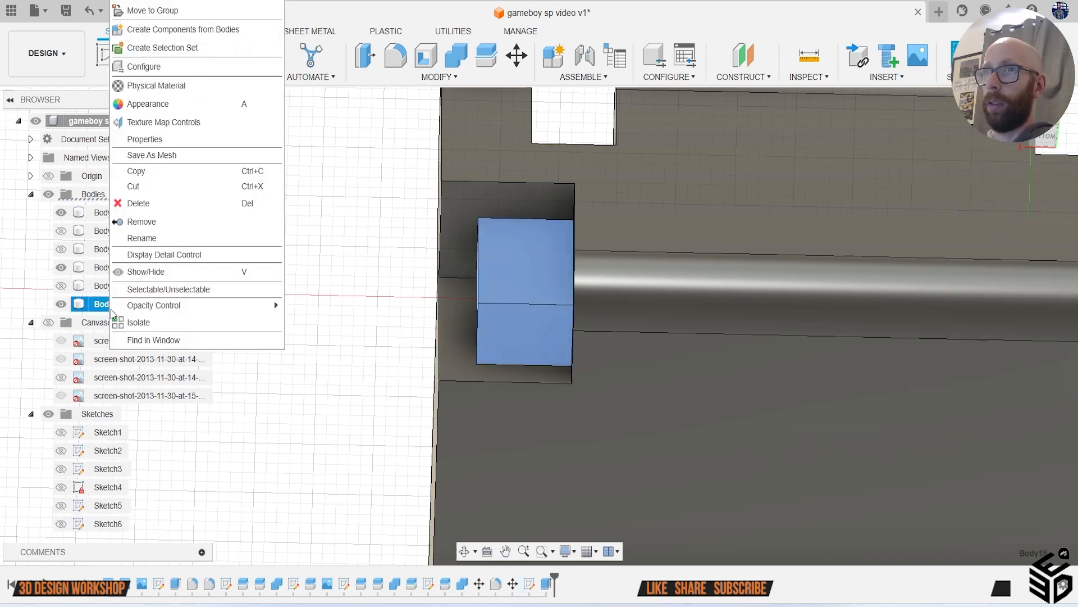
pyautogui.click(154, 325)
pyautogui.press('f')
pyautogui.moveTo(673, 445); pyautogui.dragTo(421, 193)
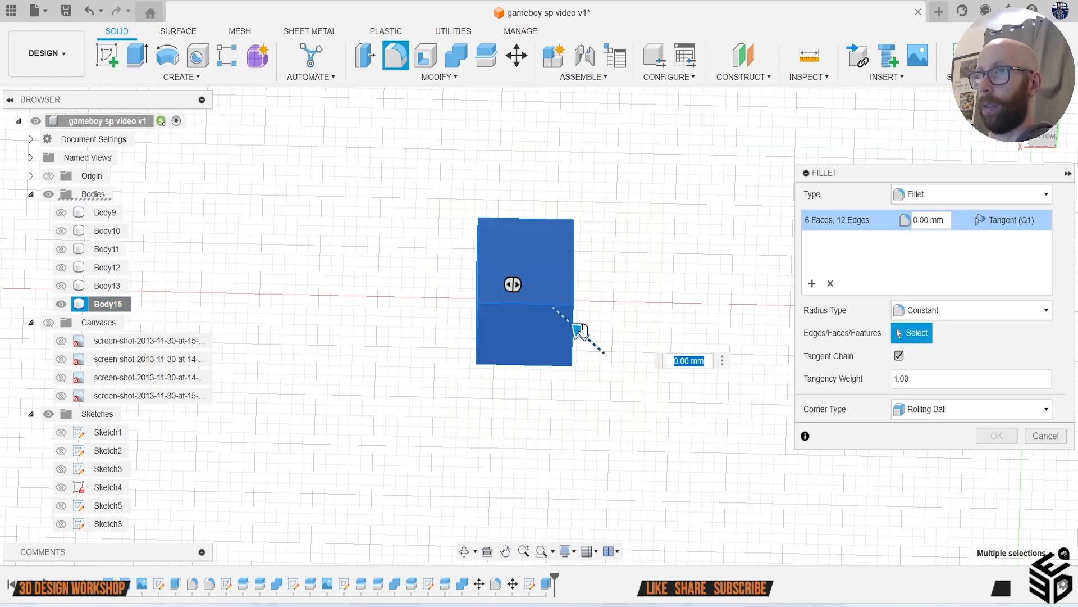
pyautogui.moveTo(580, 332); pyautogui.dragTo(568, 314)
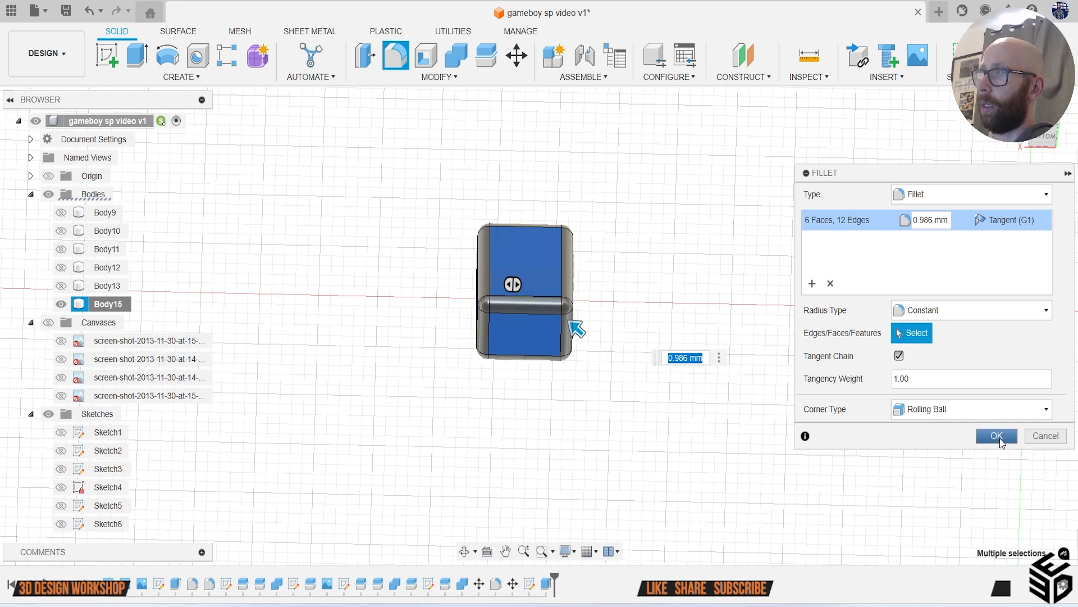
pyautogui.click(997, 436)
# Step: Show the corner piece Body13 and the main body Body12 to check how the filleted block fits the notch
pyautogui.click(60, 285)
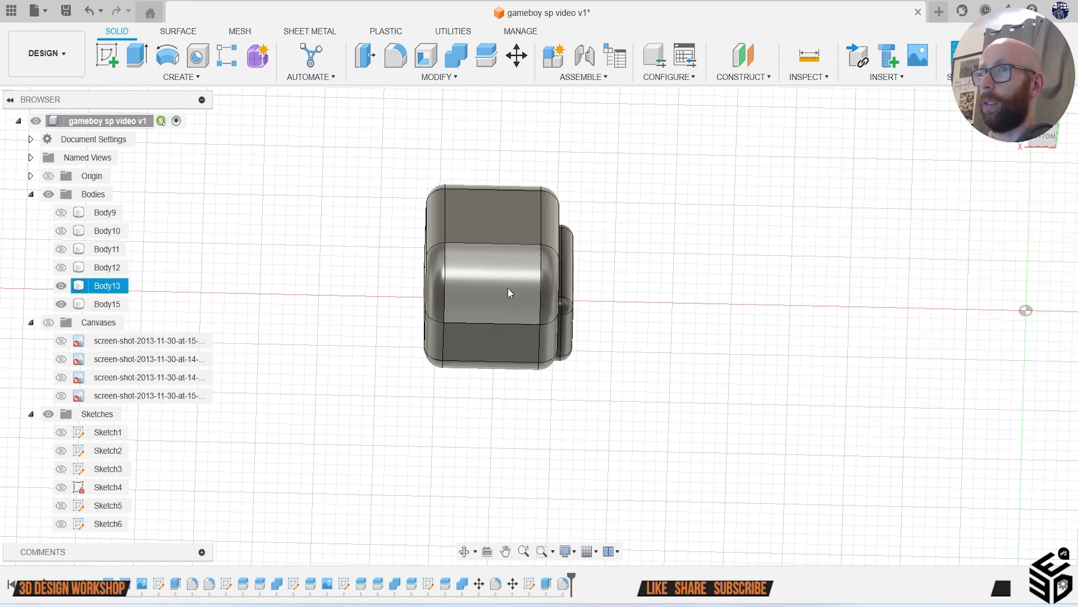
pyautogui.keyDown('shift'); pyautogui.moveTo(539, 324); pyautogui.dragTo(512, 284, button='middle'); pyautogui.keyUp('shift')
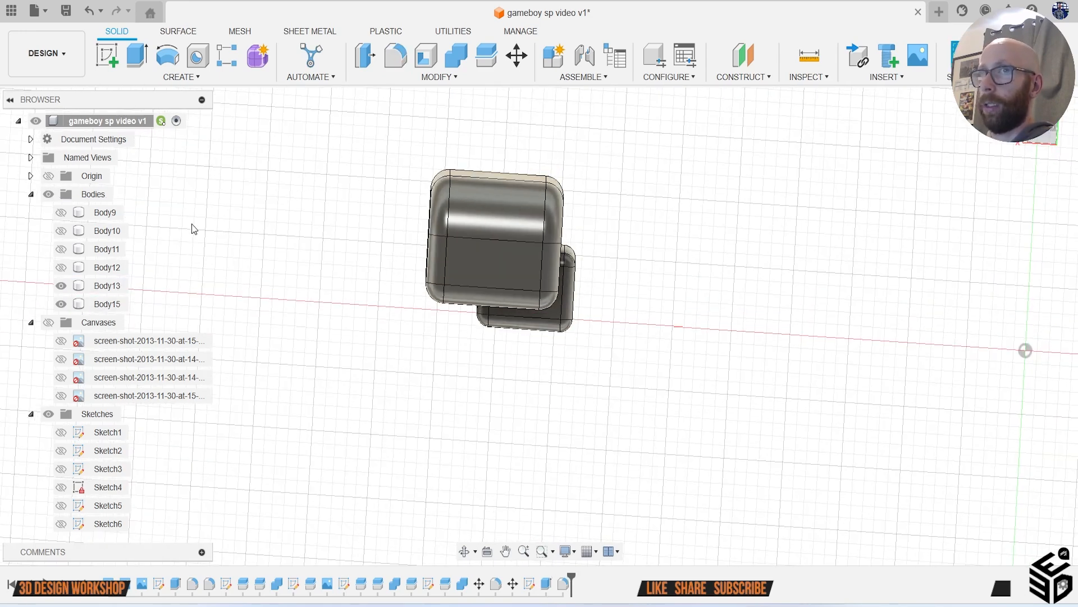
pyautogui.click(60, 267)
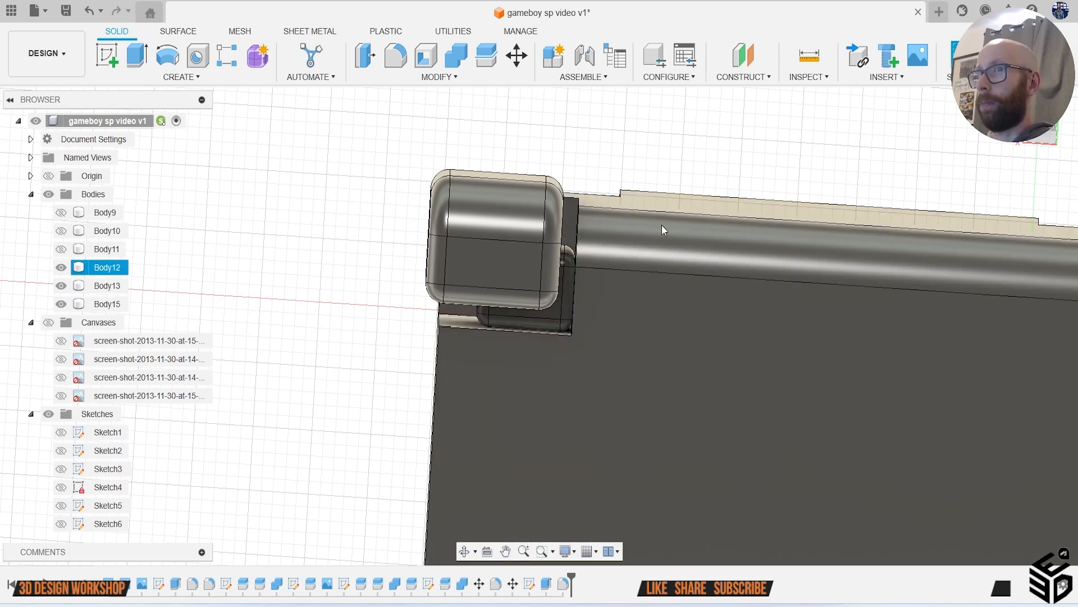
pyautogui.keyDown('shift'); pyautogui.moveTo(539, 326); pyautogui.dragTo(534, 314, button='middle'); pyautogui.keyUp('shift')
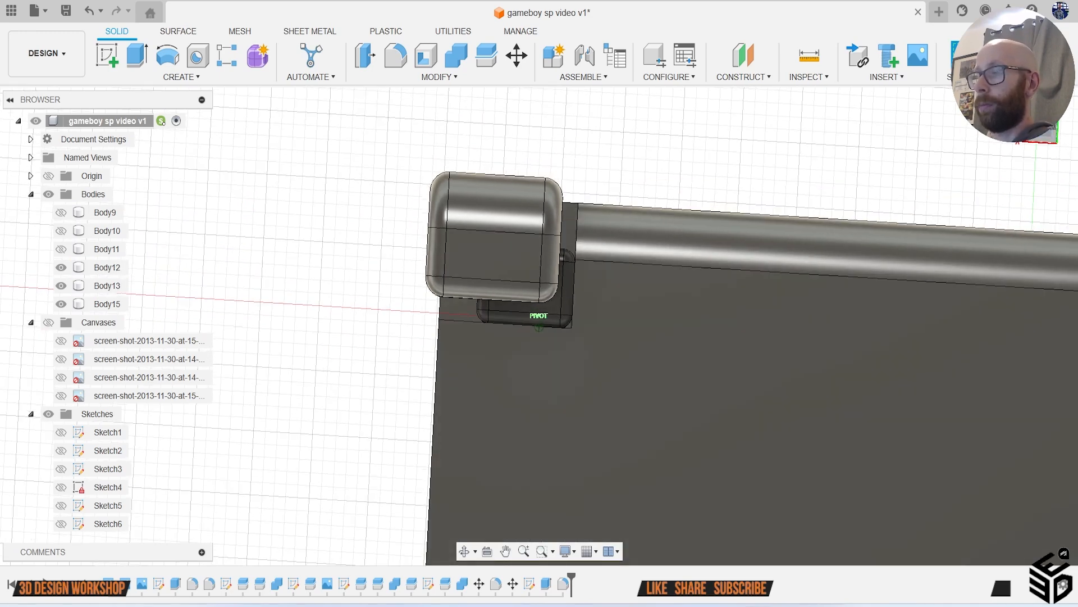
pyautogui.scroll(3, 571, 306)
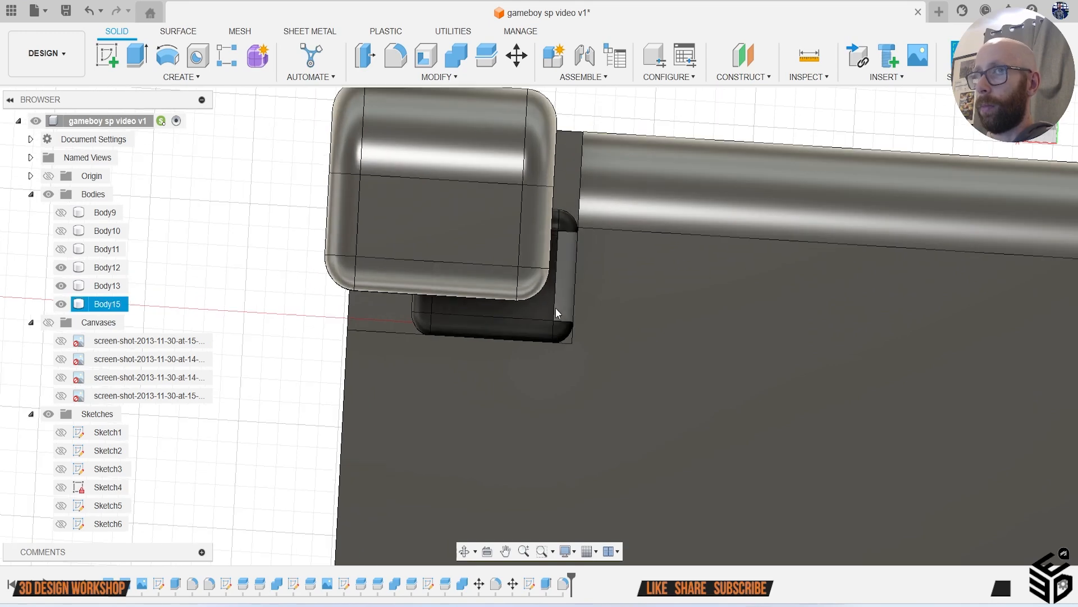
# Step: Isolate the block Body15 and delete its all-edge fillet from the design history
pyautogui.rightClick(111, 304)
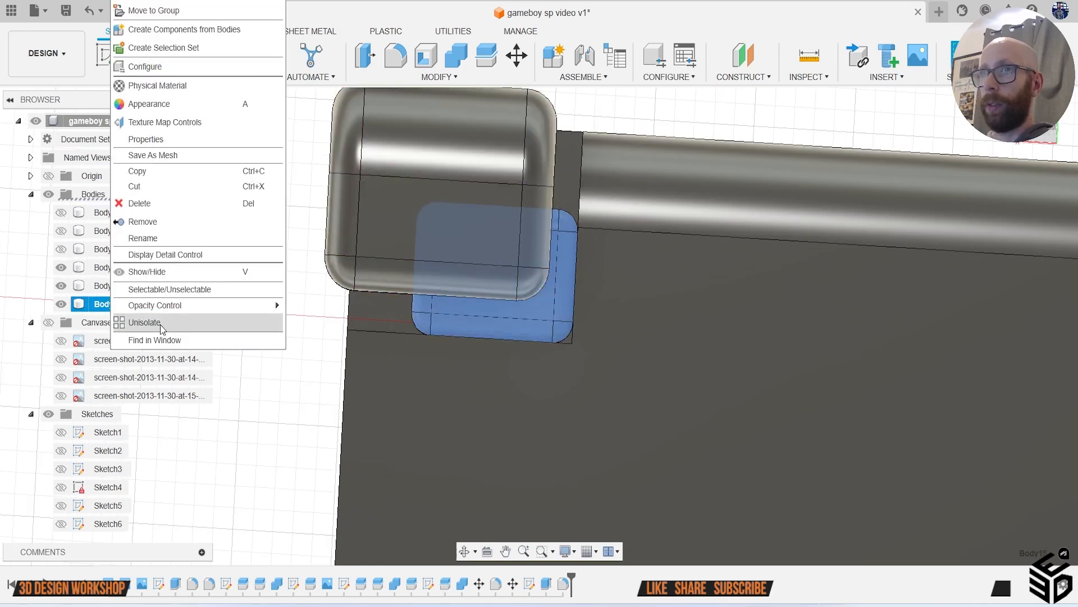
pyautogui.click(146, 322)
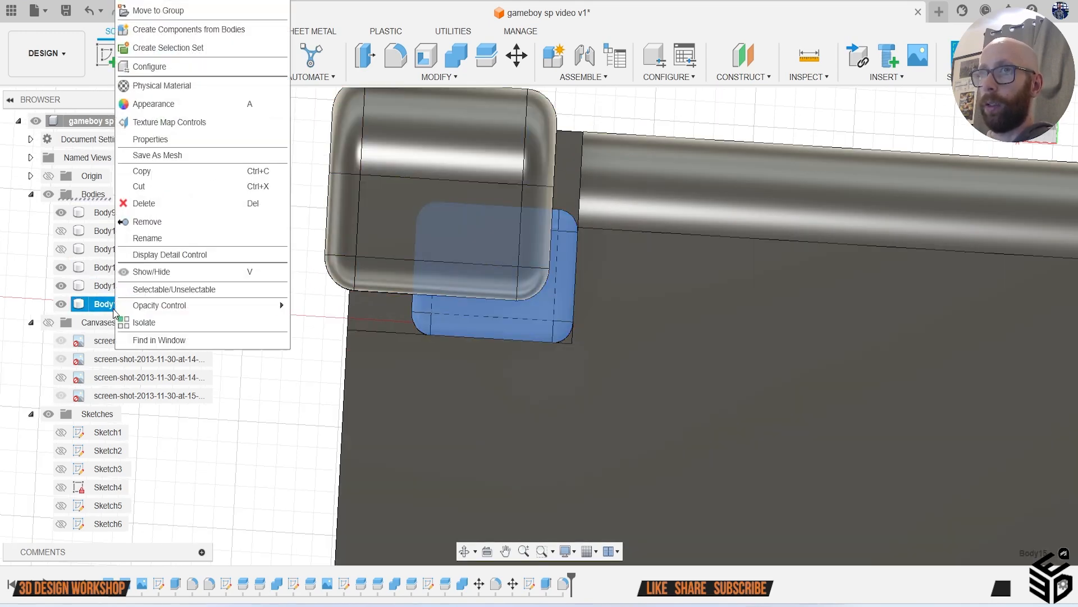
pyautogui.click(144, 322)
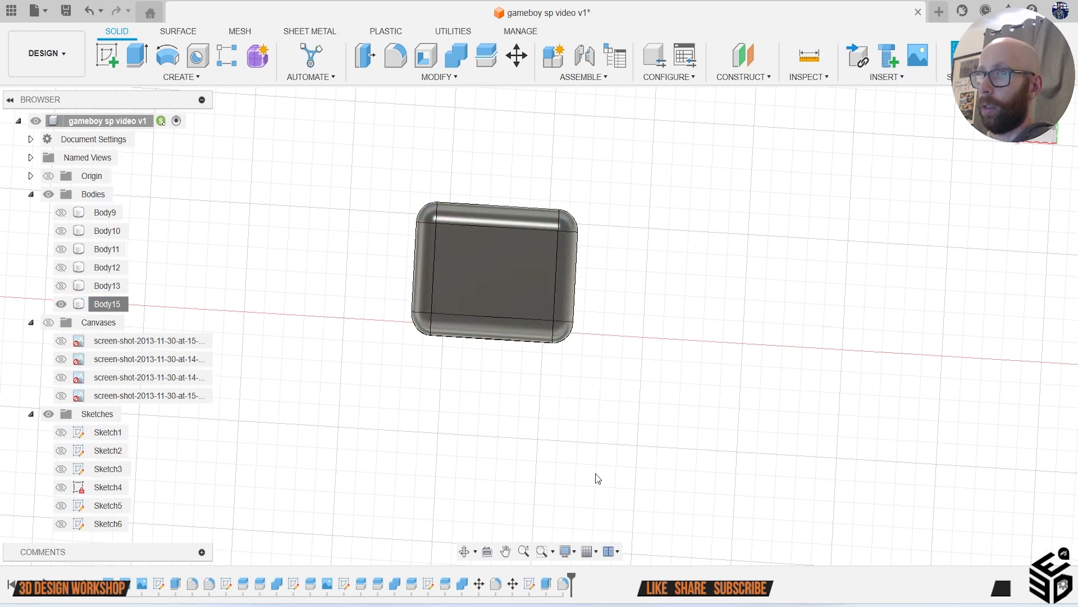
pyautogui.click(562, 586)
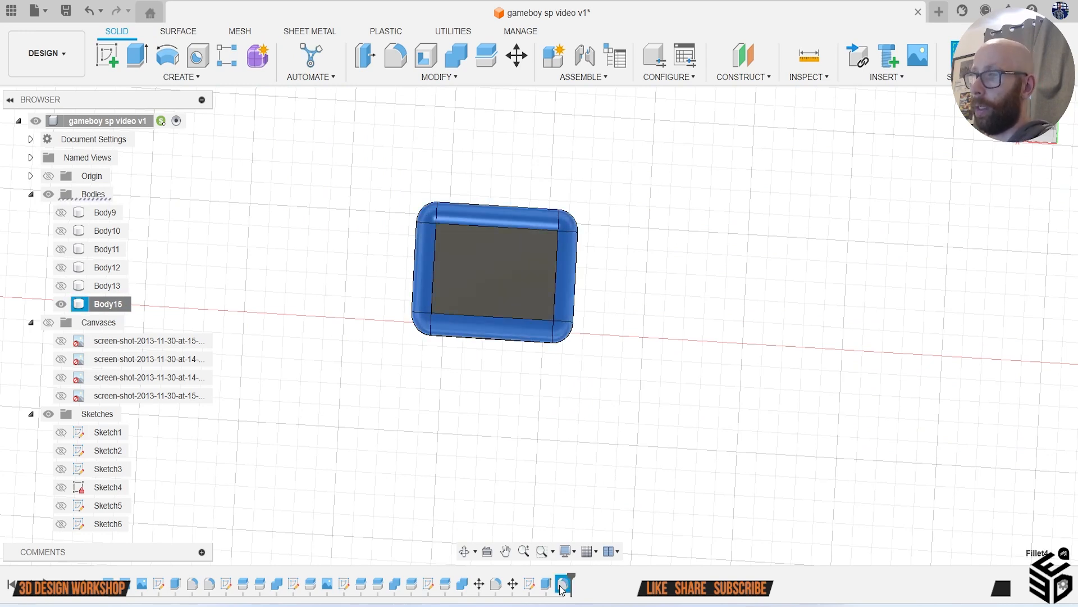
pyautogui.press('Delete')
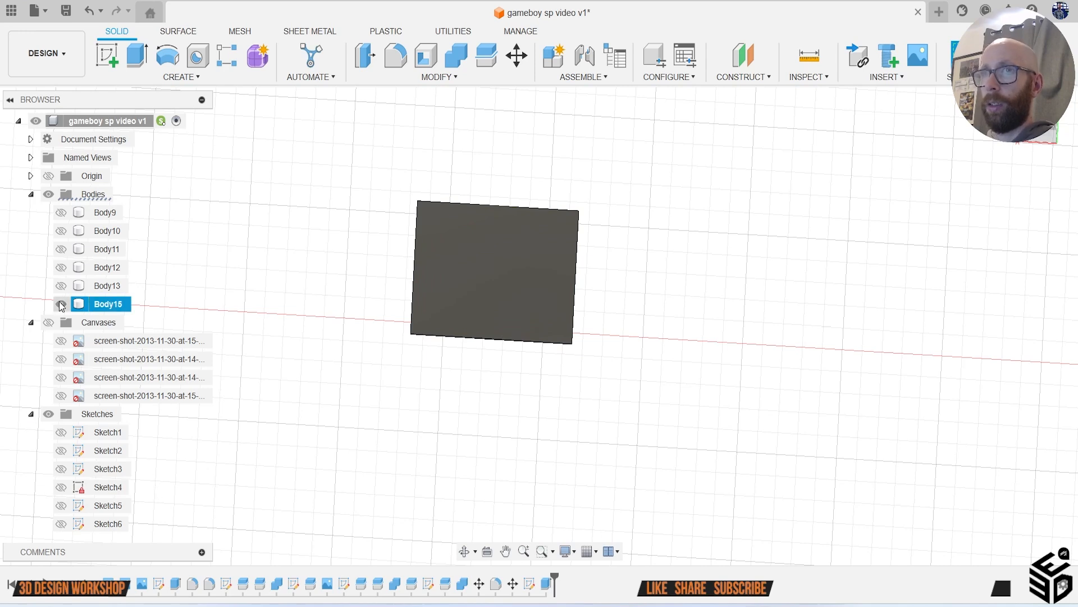
# Step: Examine the unfilleted block against Body13 and Body12, showing both bodies and hiding them again
pyautogui.click(60, 285)
pyautogui.click(60, 267)
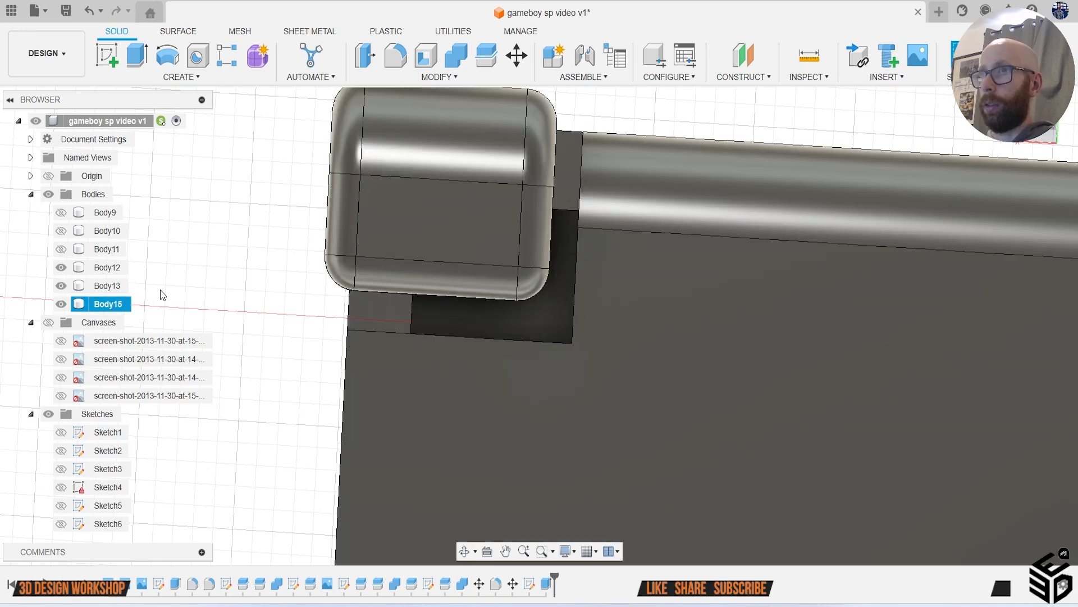
pyautogui.click(61, 285)
pyautogui.click(61, 267)
# Step: Fillet five edges of Body15, the outer rear vertical edge and the adjoining upper and lower edges, with a 0.94 mm radius
pyautogui.press('f')
pyautogui.click(415, 280)
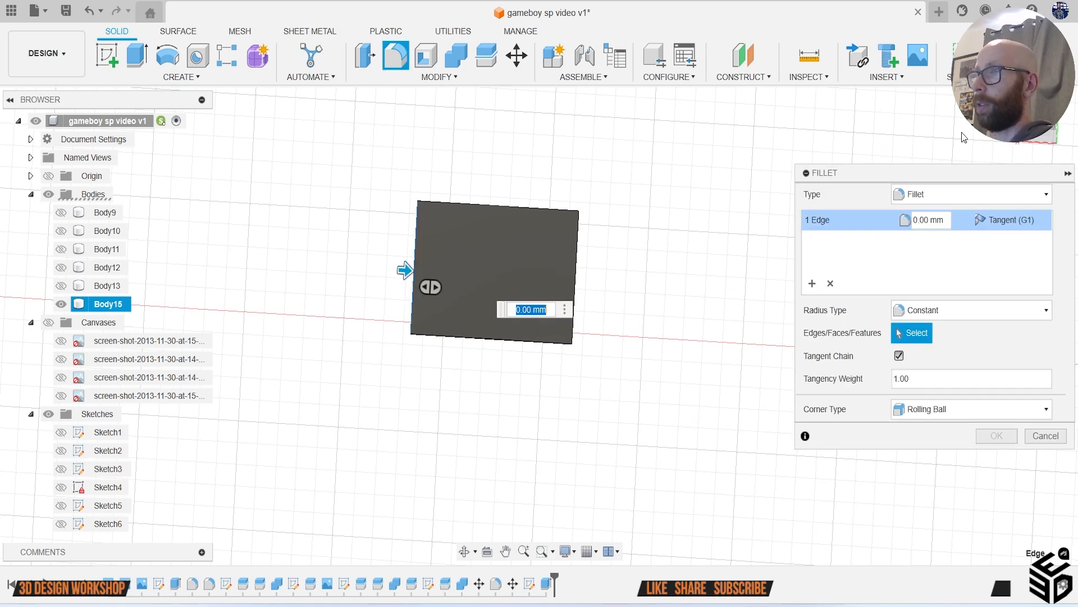
pyautogui.moveTo(1051, 133); pyautogui.dragTo(994, 175)
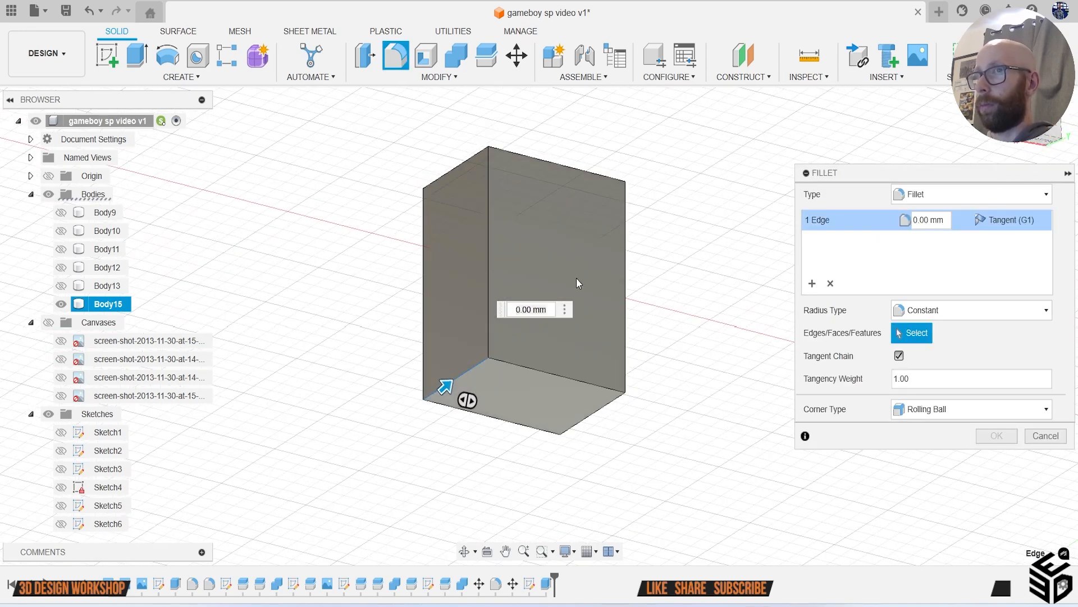
pyautogui.click(490, 309)
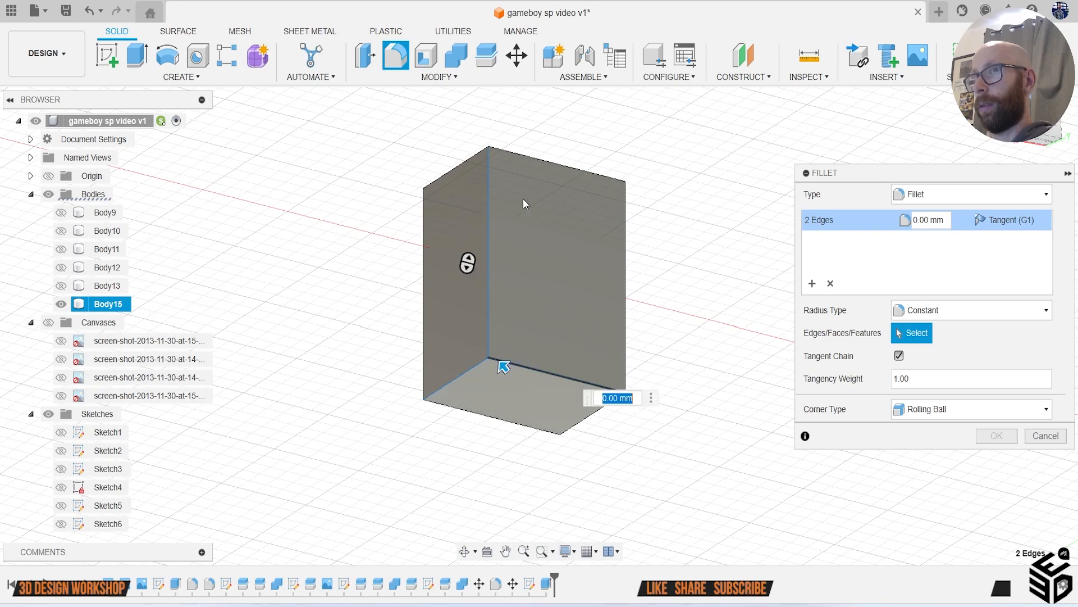
pyautogui.click(513, 150)
pyautogui.click(452, 152)
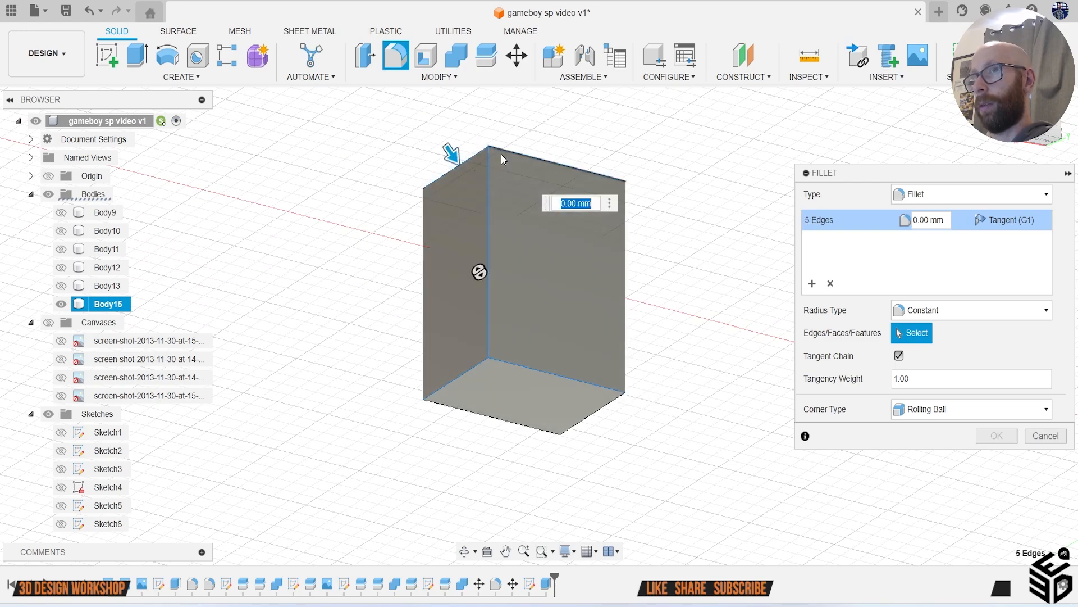
pyautogui.moveTo(452, 155); pyautogui.dragTo(456, 167)
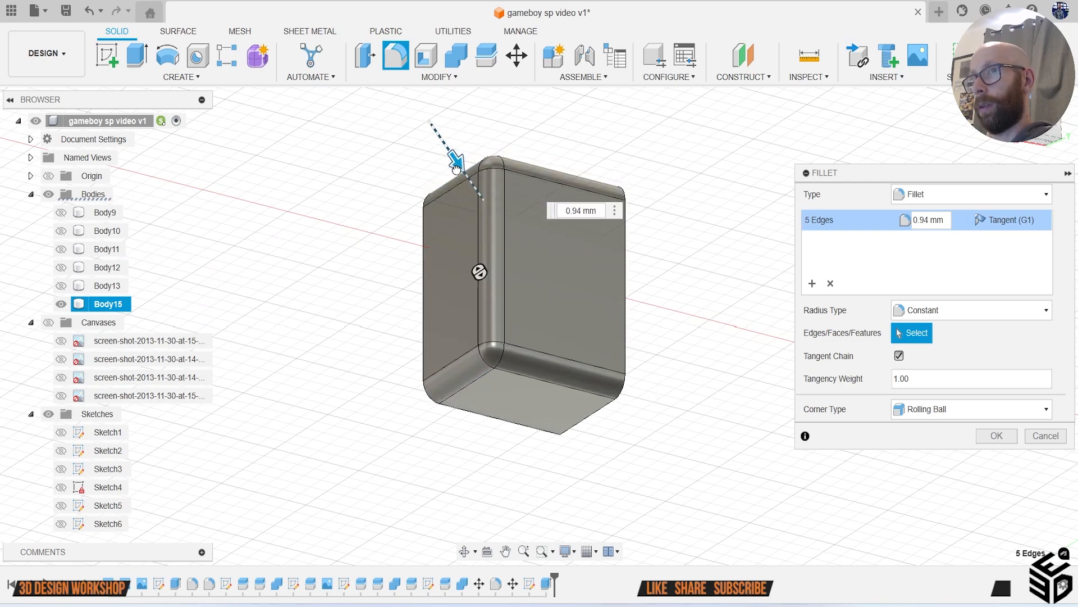
pyautogui.click(997, 435)
# Step: Show the corner piece Body13 and the main body Body12 around the newly filleted block
pyautogui.click(61, 285)
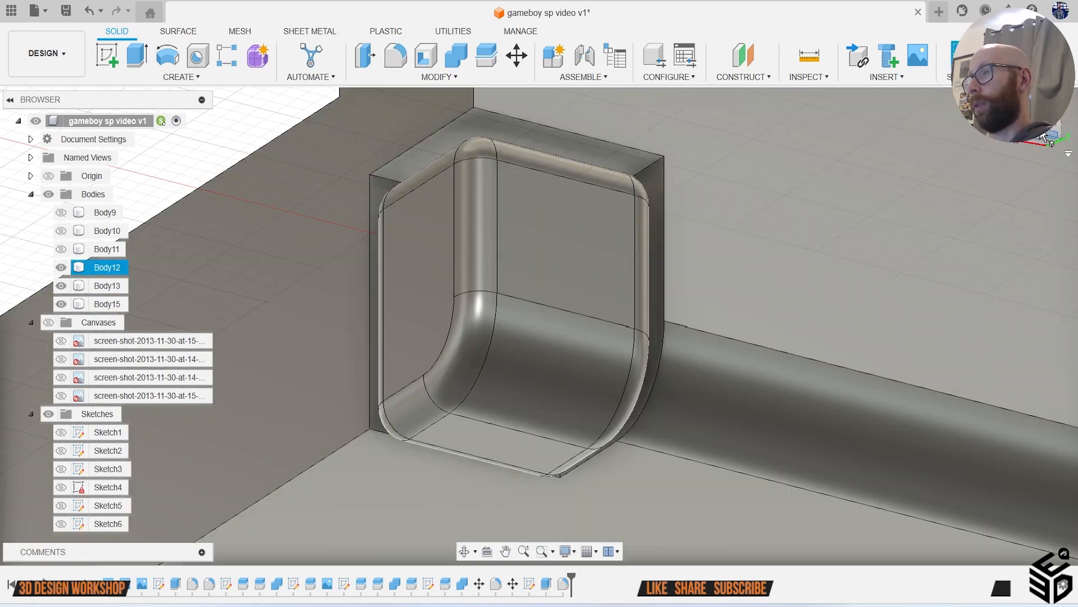
pyautogui.moveTo(1042, 133); pyautogui.dragTo(1038, 98)
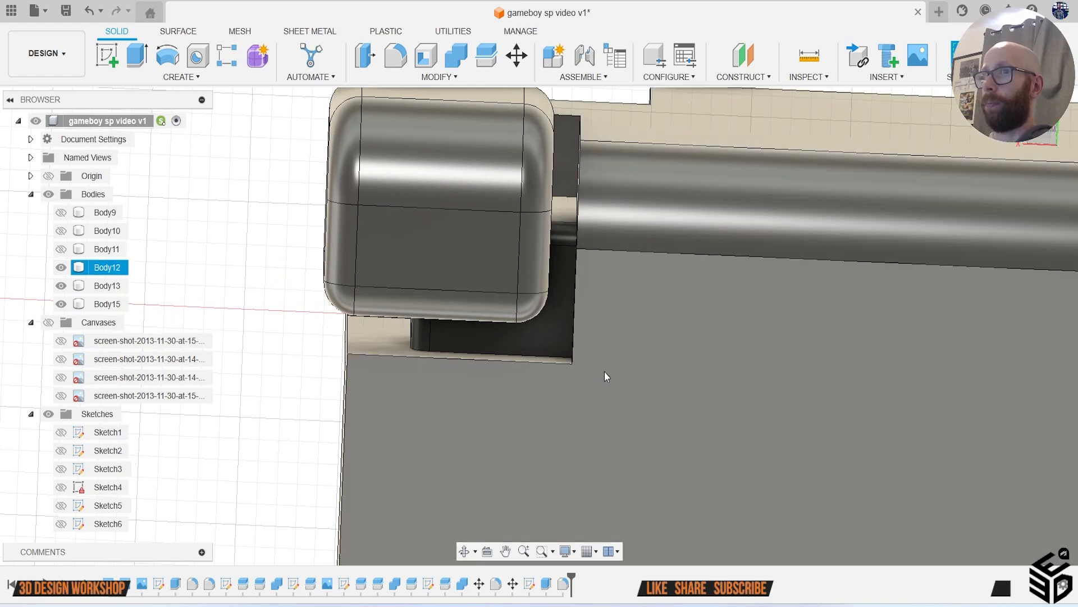
pyautogui.scroll(-3, 608, 376)
pyautogui.moveTo(674, 400); pyautogui.dragTo(543, 307, button='middle')
pyautogui.scroll(-5, 542, 325)
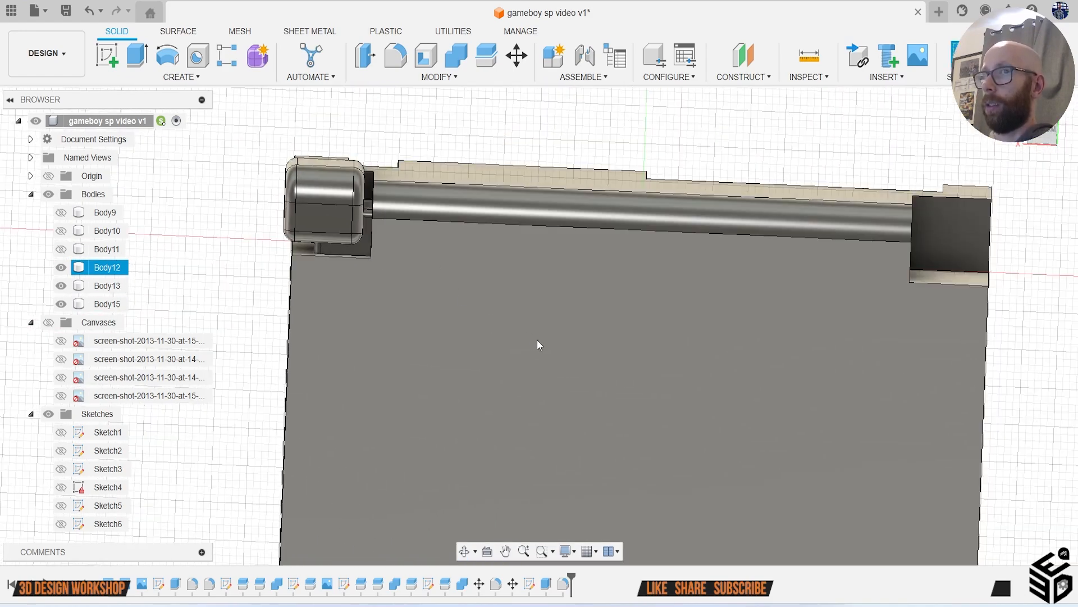
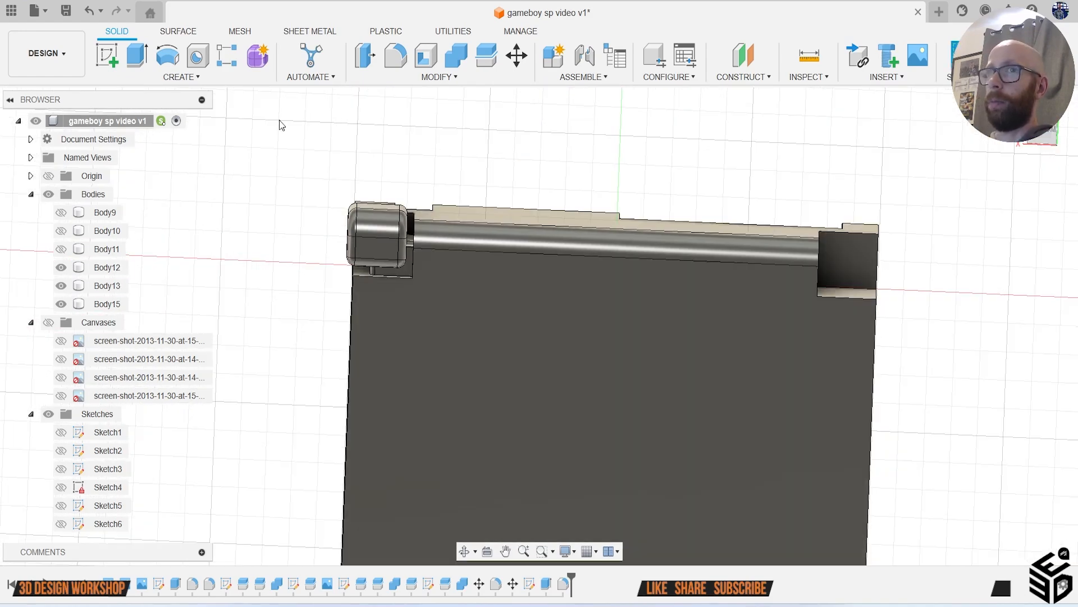
# Step: Mirror the bodies Body13 and Body15 across the central origin plane as new bodies in the opposite rear corner
pyautogui.click(196, 77)
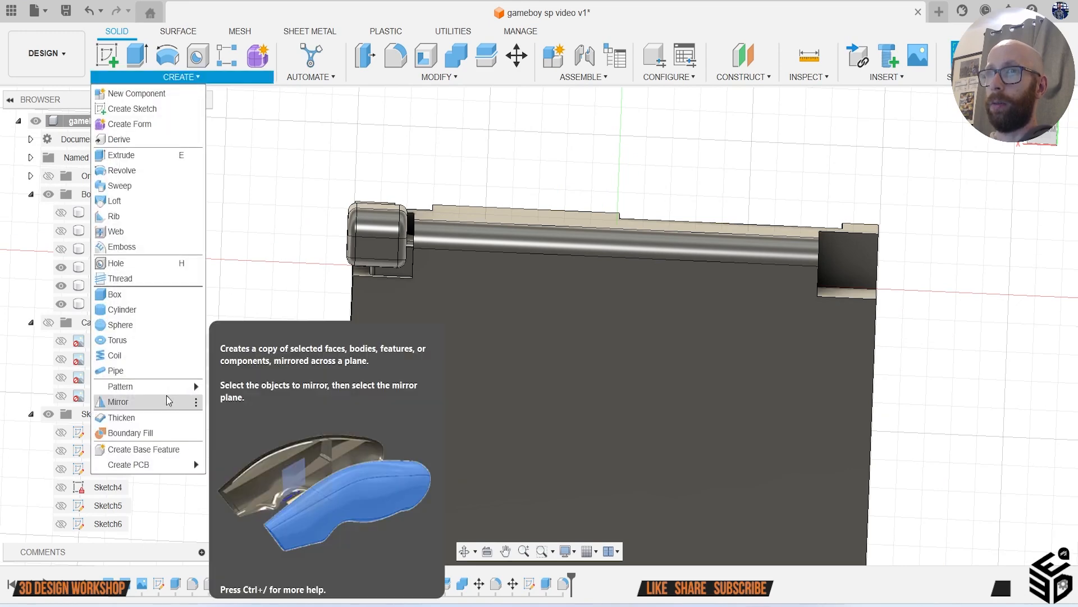
pyautogui.click(194, 395)
pyautogui.scroll(3, 404, 264)
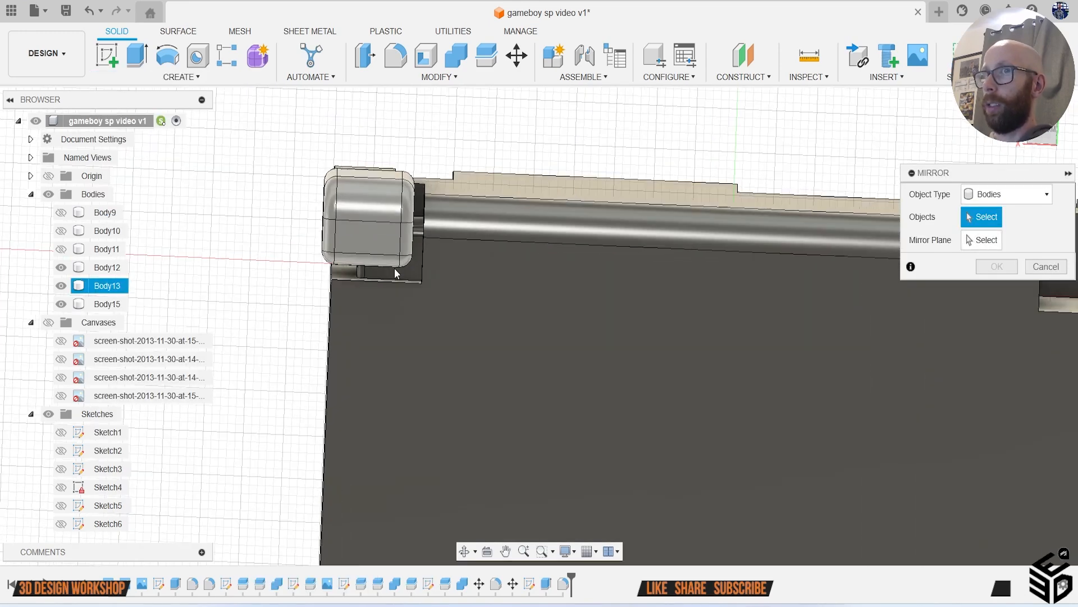
pyautogui.click(409, 274)
pyautogui.click(378, 231)
pyautogui.click(980, 241)
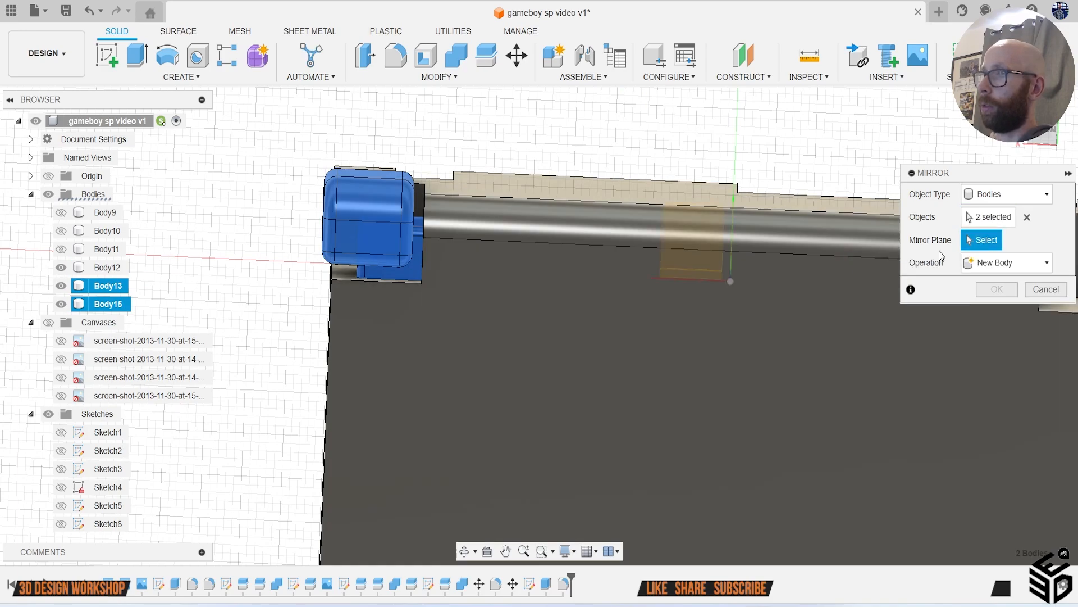
pyautogui.scroll(-3, 782, 320)
pyautogui.keyDown('shift'); pyautogui.moveTo(789, 300); pyautogui.dragTo(805, 279, button='middle'); pyautogui.keyUp('shift')
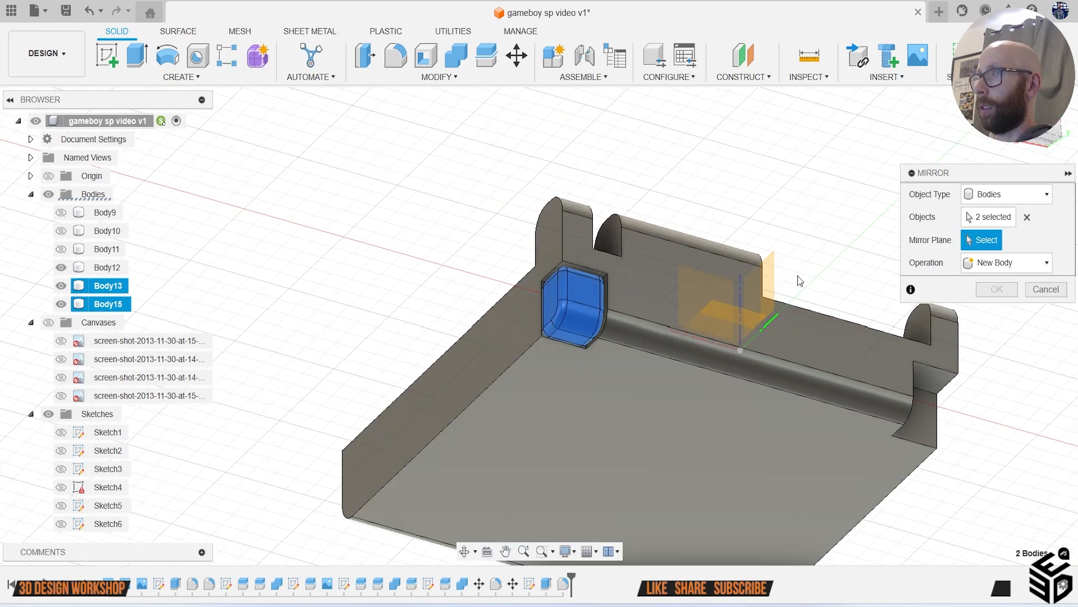
pyautogui.click(771, 284)
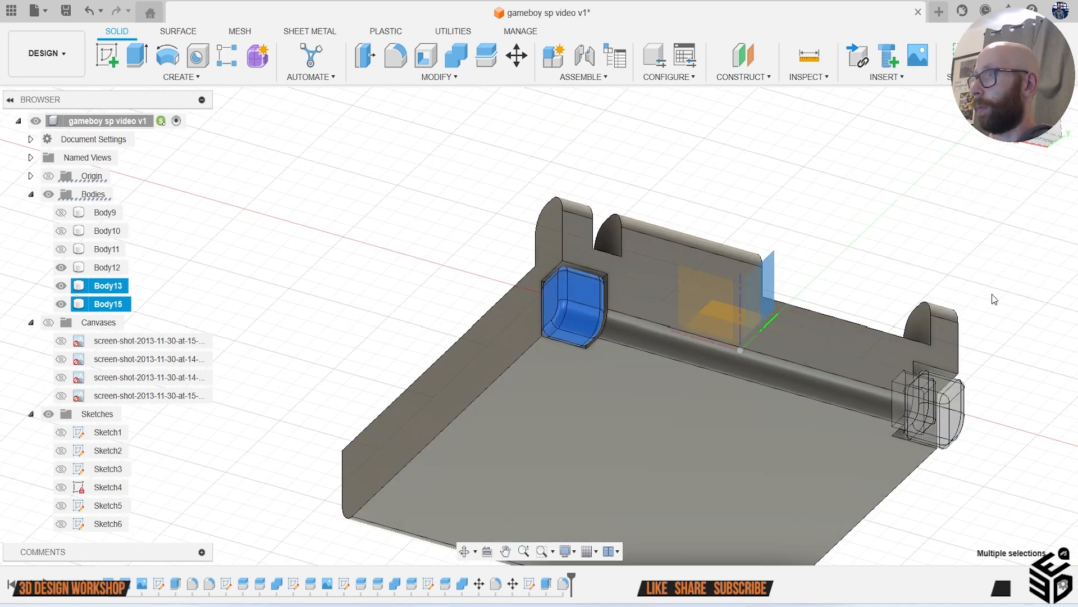
pyautogui.click(997, 289)
# Step: Check the hidden bodies Body10 and Body9 by toggling their visibility, and remove Body9
pyautogui.keyDown('shift'); pyautogui.moveTo(539, 326); pyautogui.dragTo(668, 275, button='middle'); pyautogui.keyUp('shift')
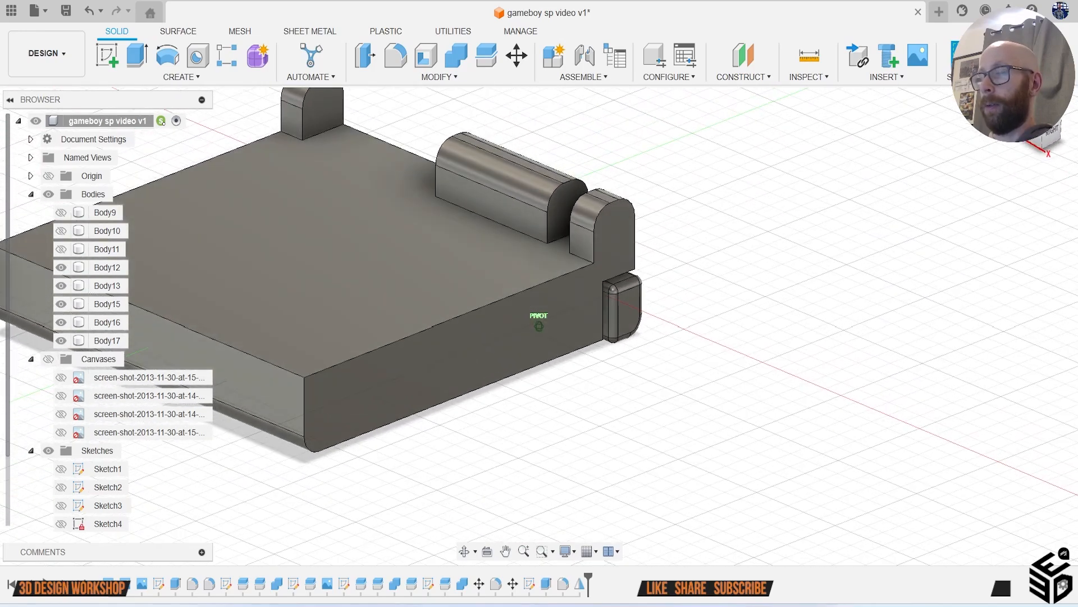
pyautogui.click(78, 261)
pyautogui.click(61, 231)
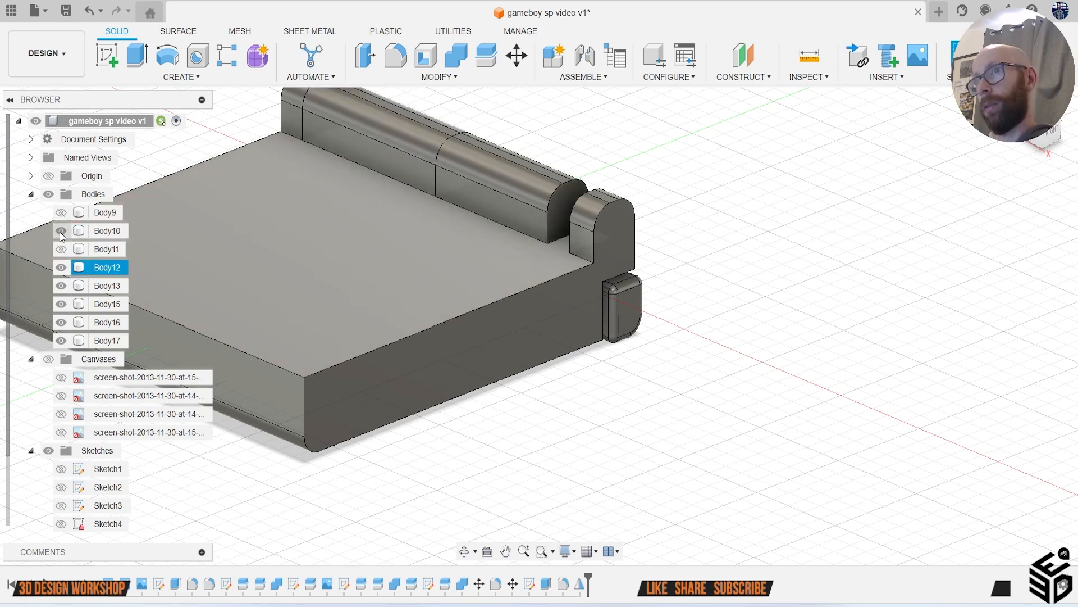
pyautogui.click(60, 232)
pyautogui.click(56, 216)
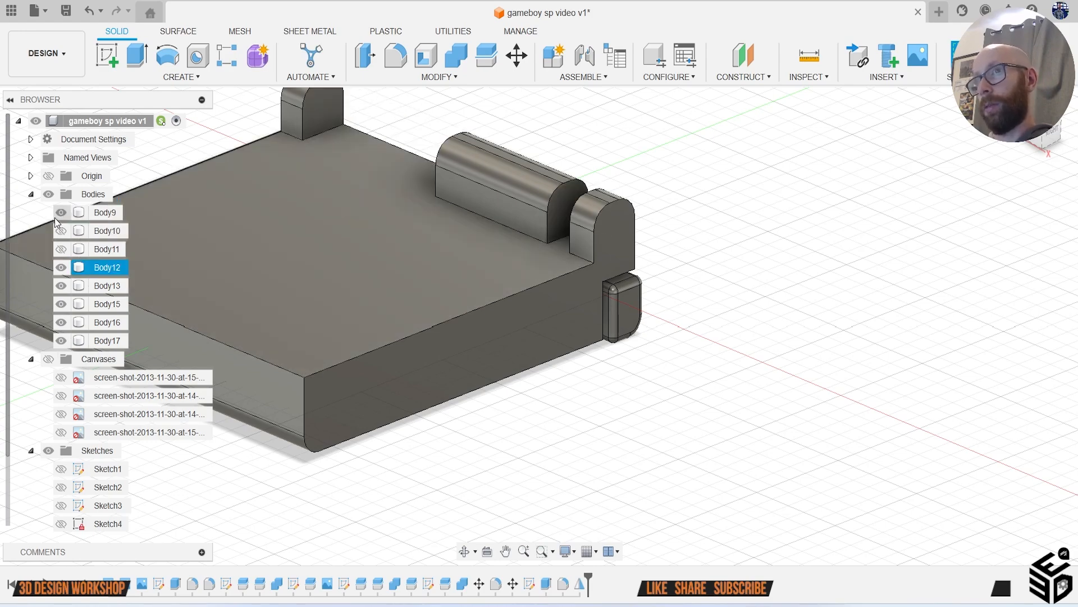
pyautogui.click(55, 218)
pyautogui.rightClick(106, 214)
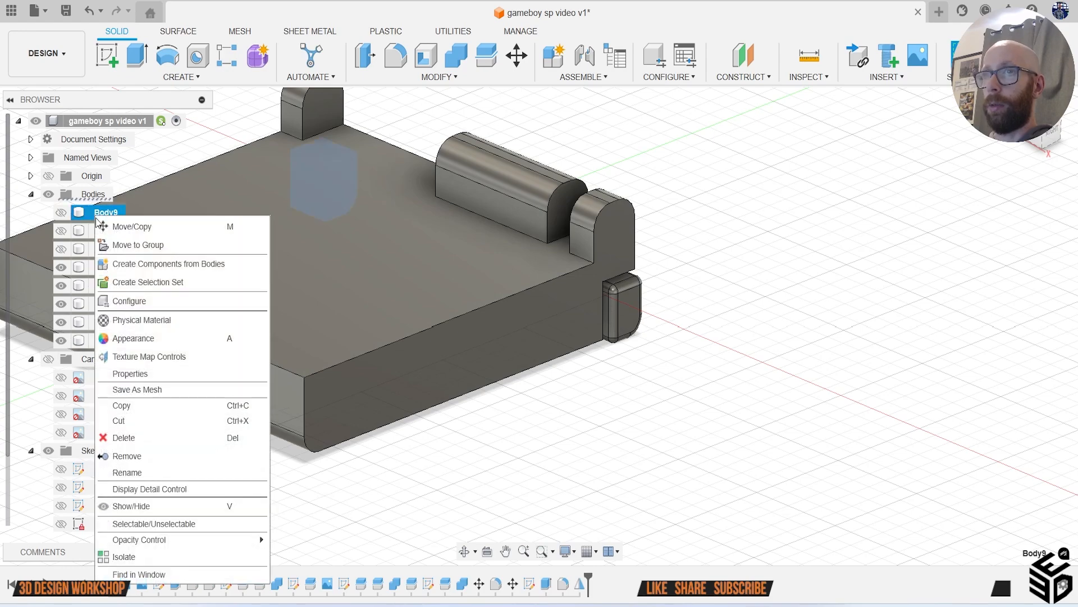
pyautogui.click(152, 457)
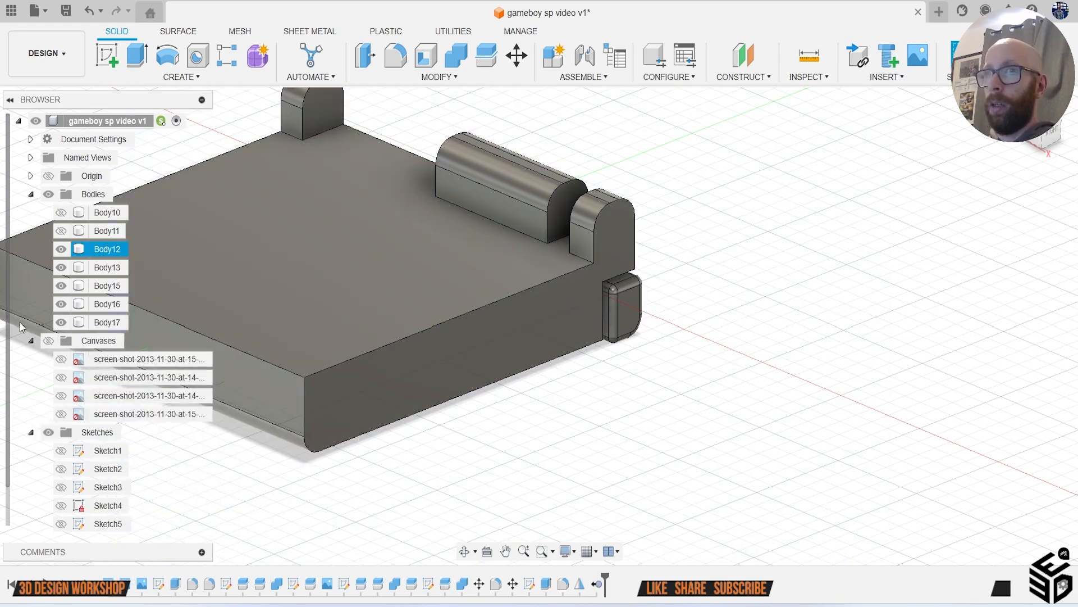
# Step: Show the first reference canvas and compare the main body's outline and front corners with it from above
pyautogui.click(49, 340)
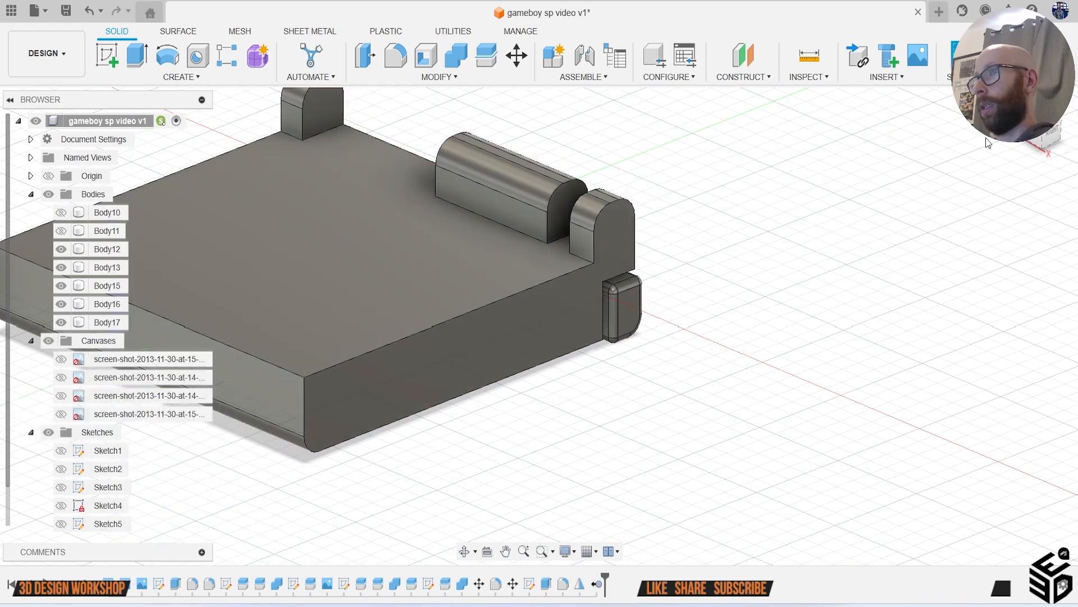
pyautogui.moveTo(1040, 143); pyautogui.dragTo(1061, 120)
pyautogui.click(1050, 134)
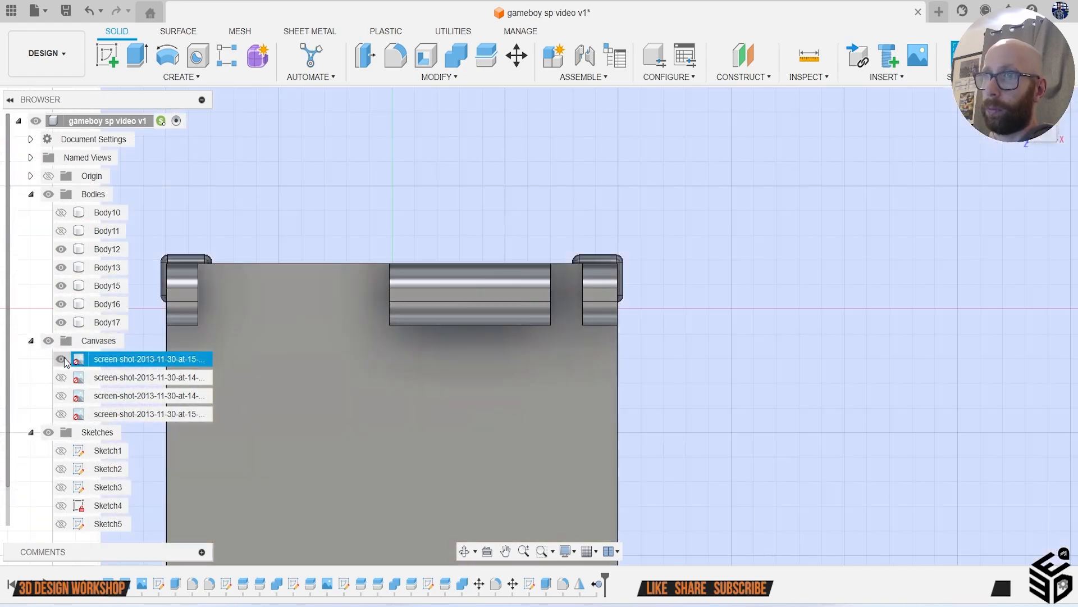
pyautogui.click(61, 359)
pyautogui.scroll(-1, 390, 480)
pyautogui.moveTo(391, 480); pyautogui.dragTo(462, 322, button='middle')
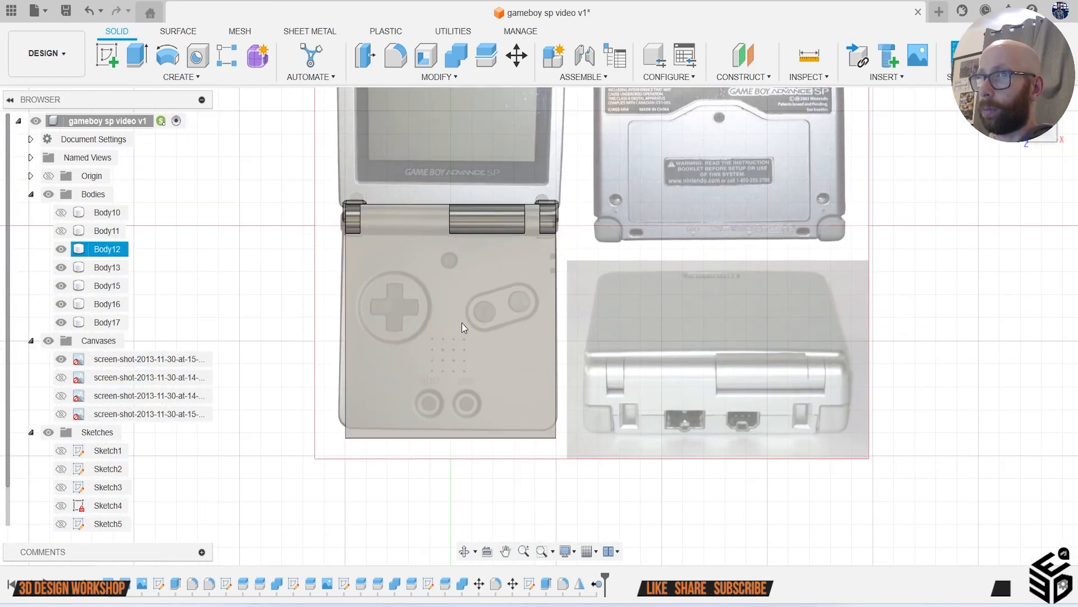
pyautogui.scroll(5, 342, 463)
pyautogui.scroll(-1, 658, 357)
pyautogui.moveTo(659, 358); pyautogui.dragTo(610, 407, button='middle')
pyautogui.click(704, 347)
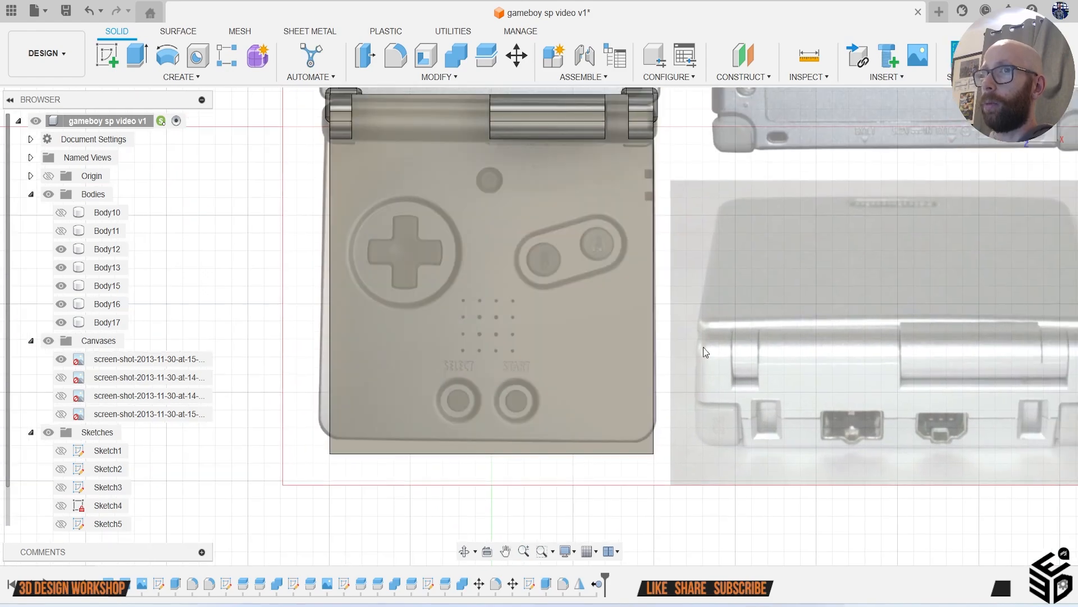
pyautogui.click(1067, 133)
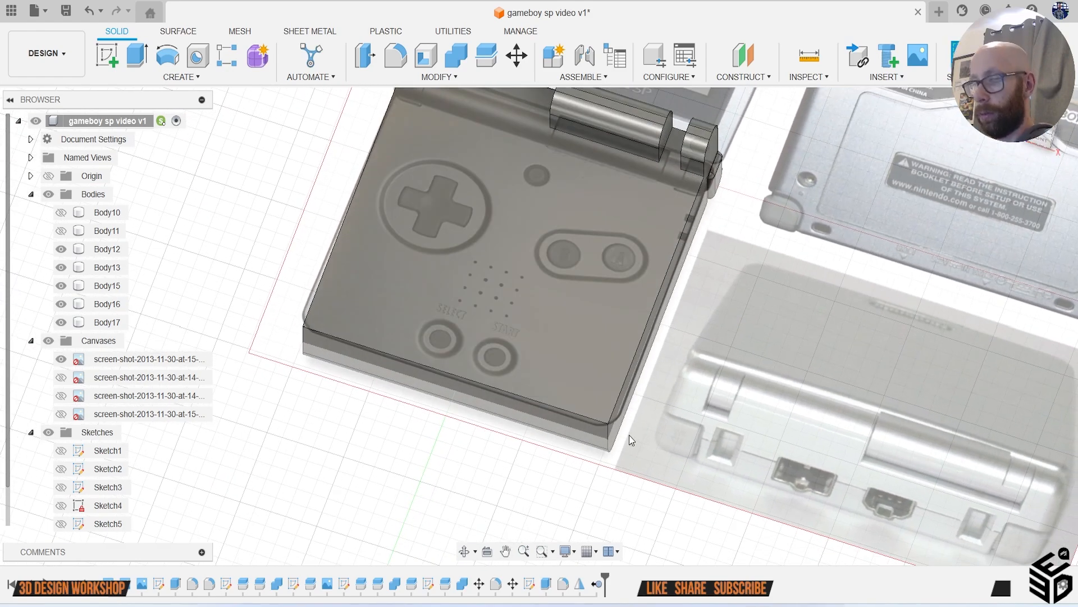
pyautogui.scroll(2, 635, 443)
pyautogui.press('f')
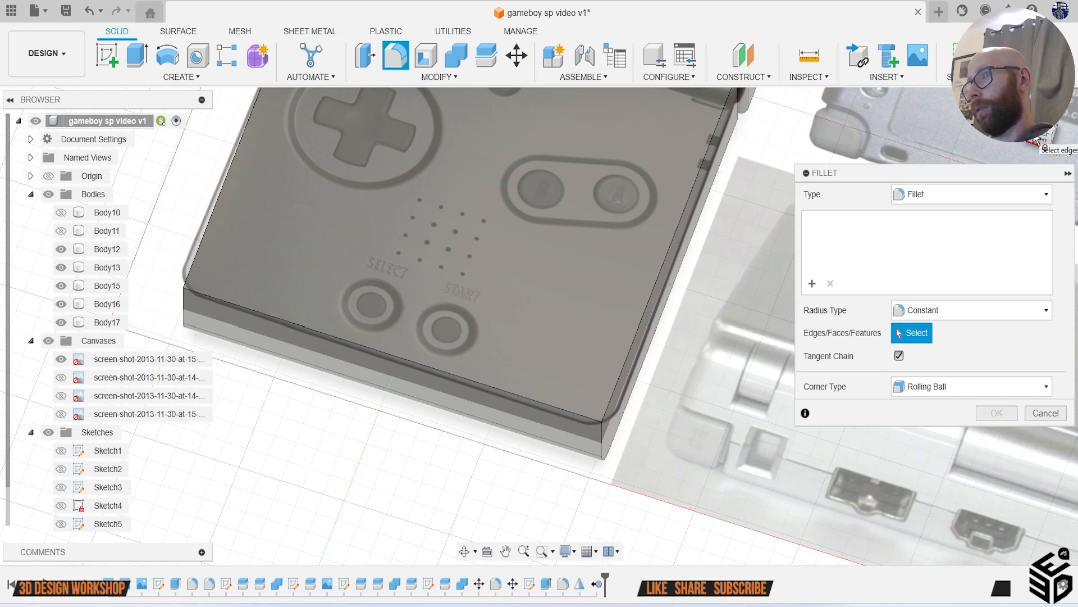
pyautogui.click(591, 427)
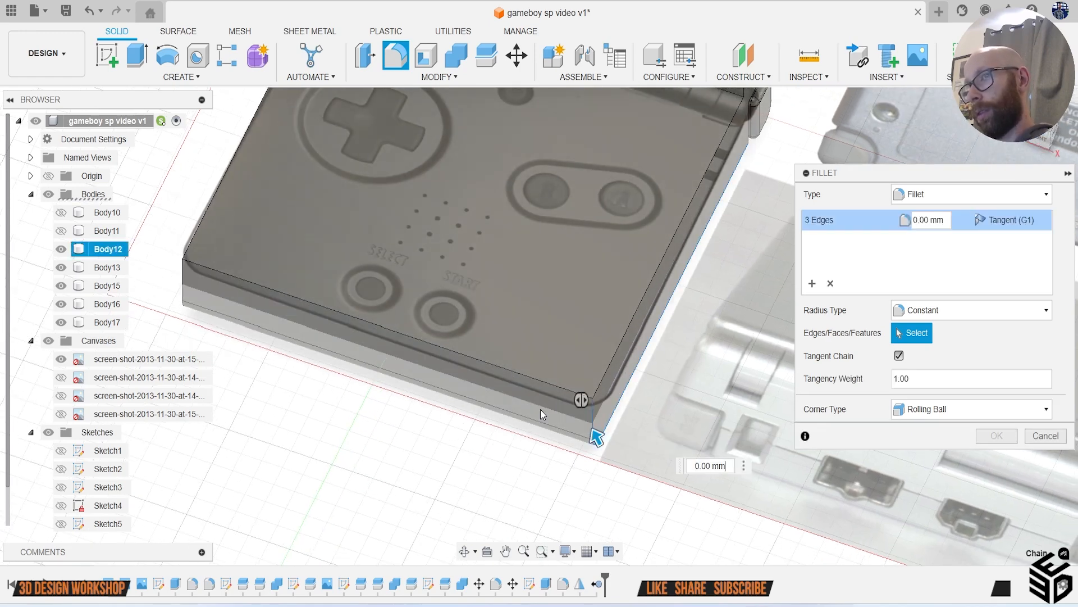
pyautogui.click(899, 358)
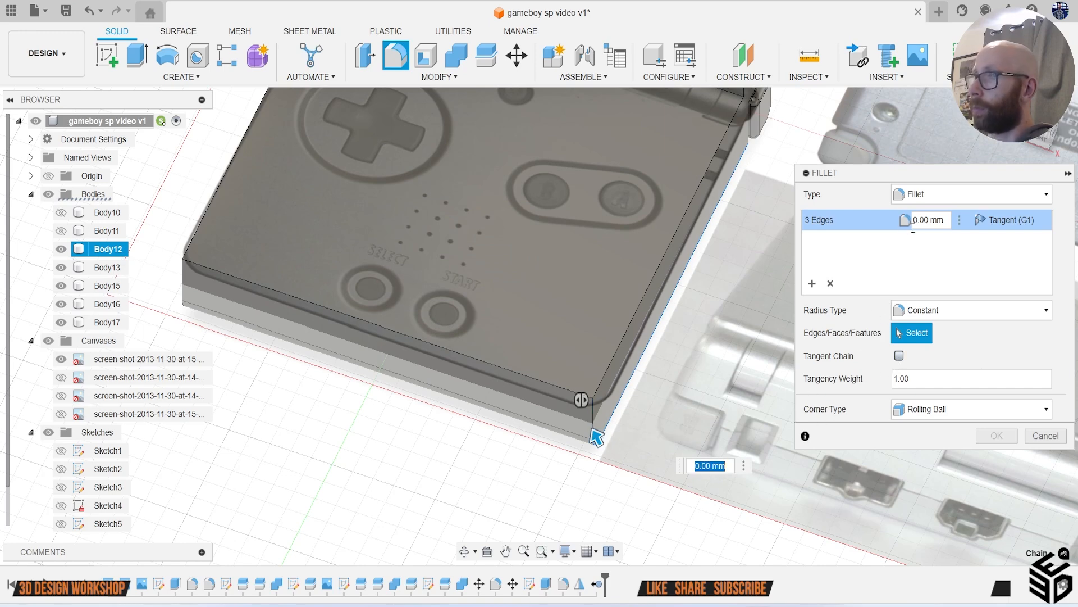
pyautogui.click(830, 283)
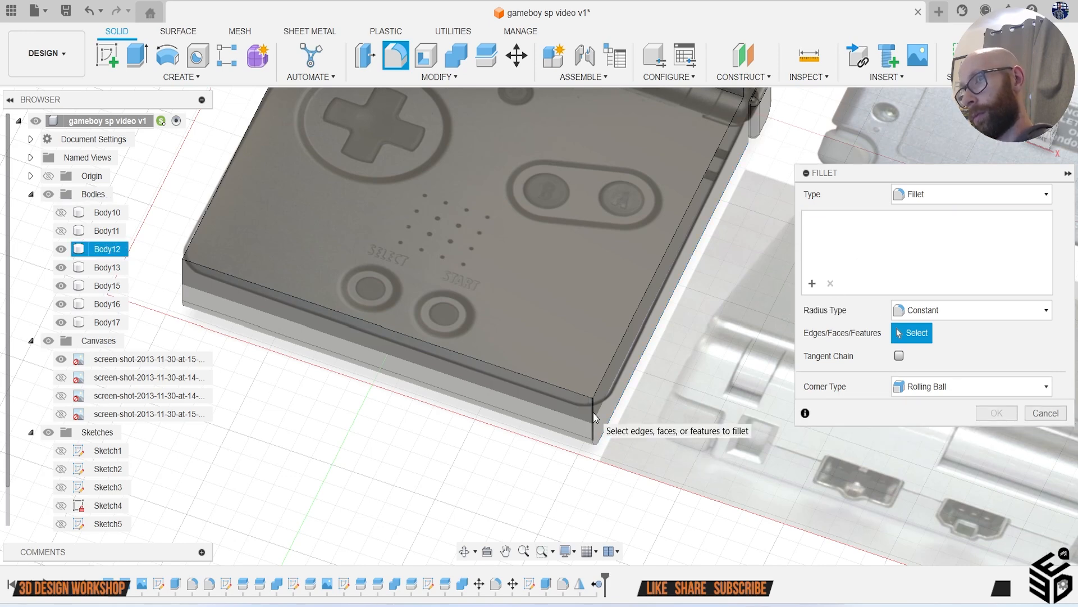
pyautogui.click(536, 383)
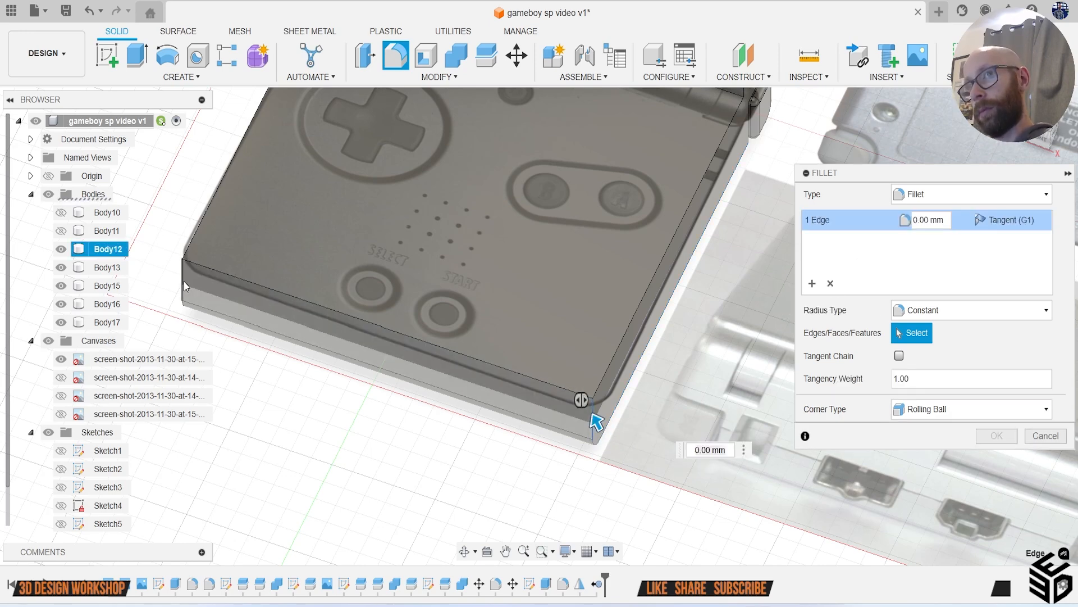
pyautogui.click(188, 287)
pyautogui.moveTo(169, 288); pyautogui.dragTo(177, 288)
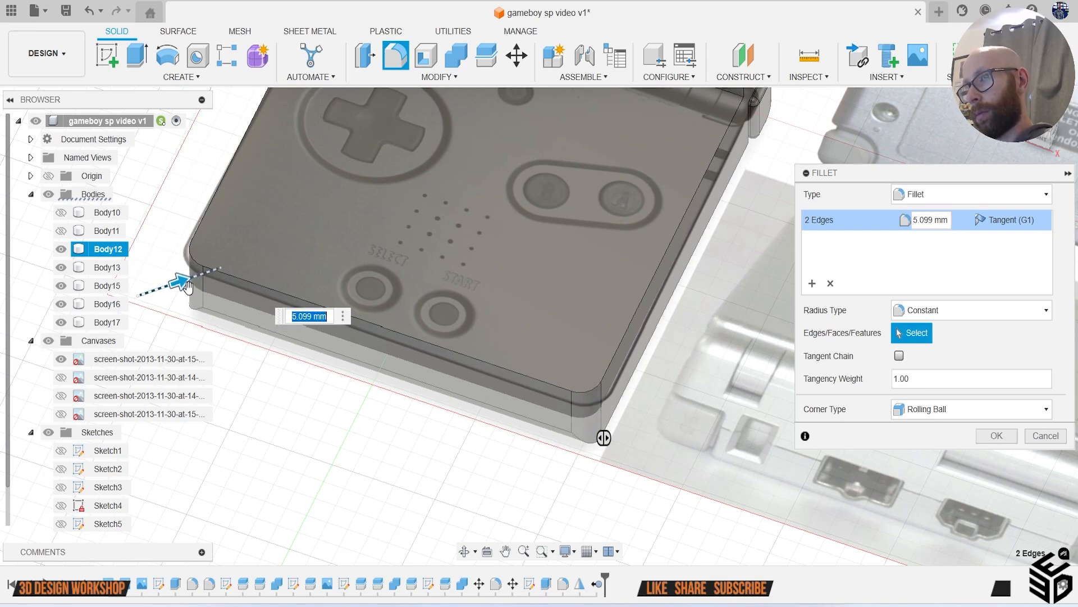
pyautogui.click(1046, 133)
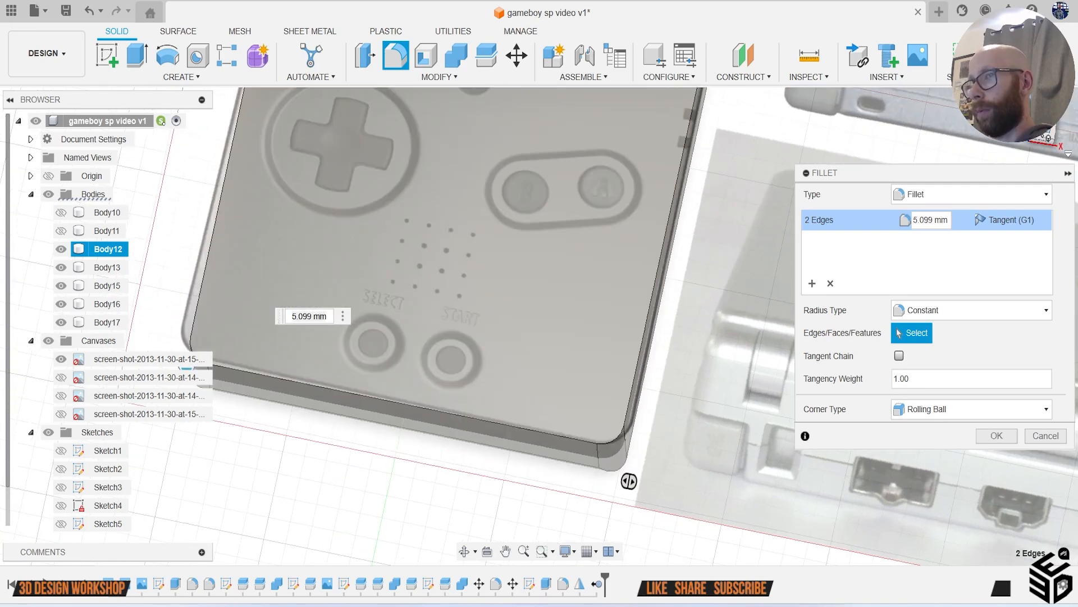
pyautogui.click(1046, 436)
# Step: Delete the existing rounded face along the main body's lower front edge to restore a sharp edge
pyautogui.moveTo(1042, 137); pyautogui.dragTo(1003, 90)
pyautogui.click(387, 290)
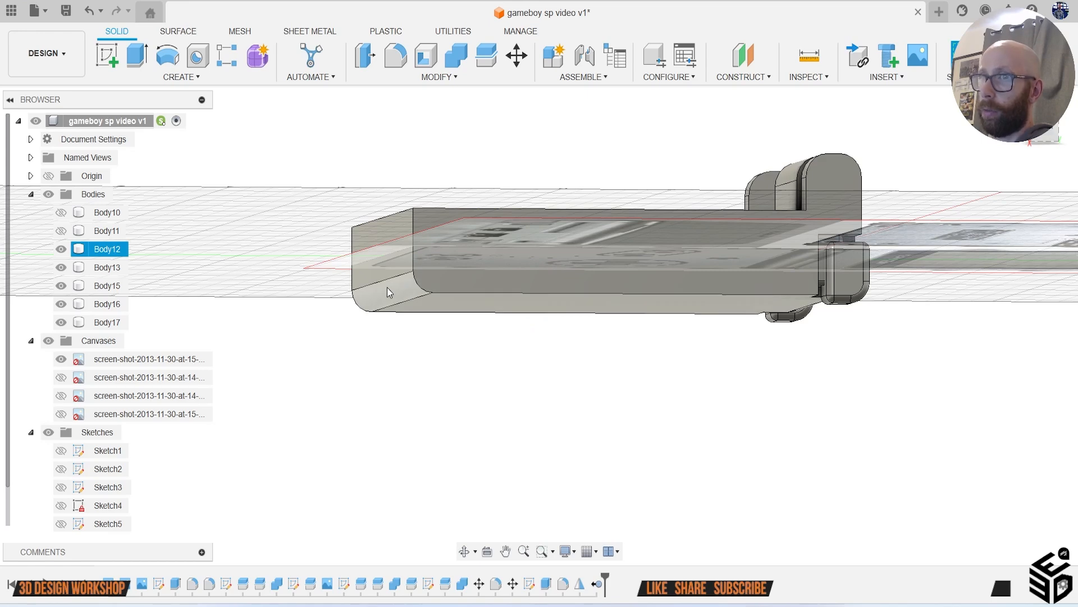
pyautogui.click(388, 290)
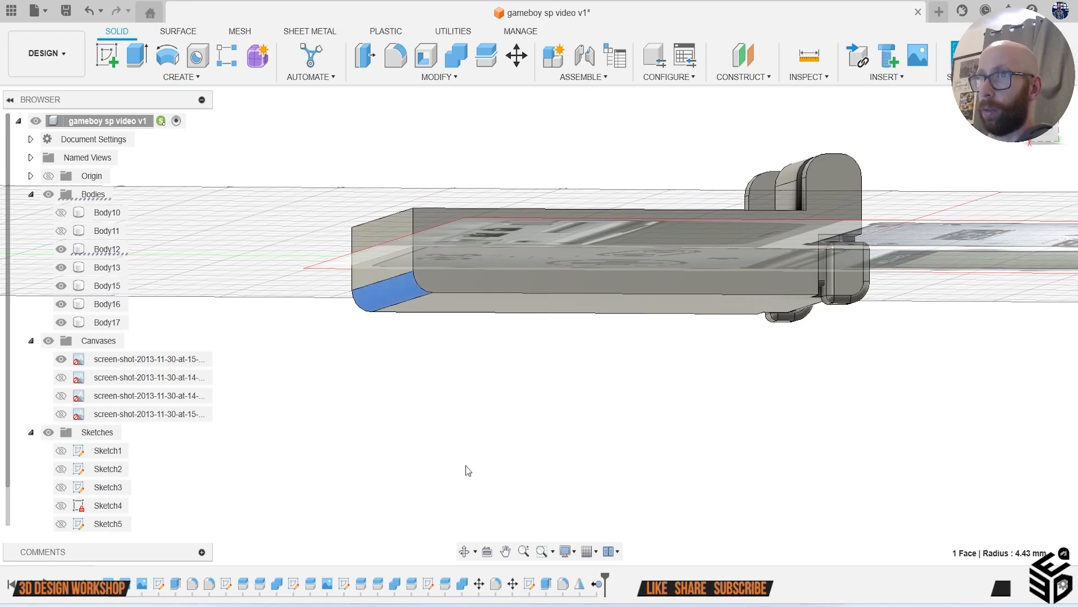
pyautogui.click(472, 478)
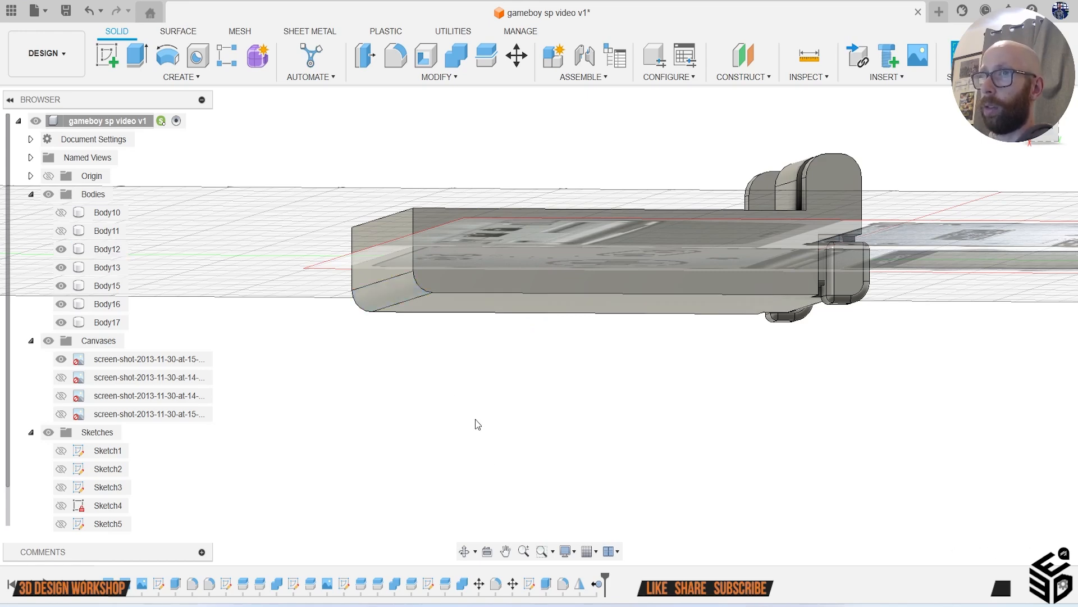
pyautogui.scroll(3, 395, 343)
pyautogui.click(402, 282)
pyautogui.press('Delete')
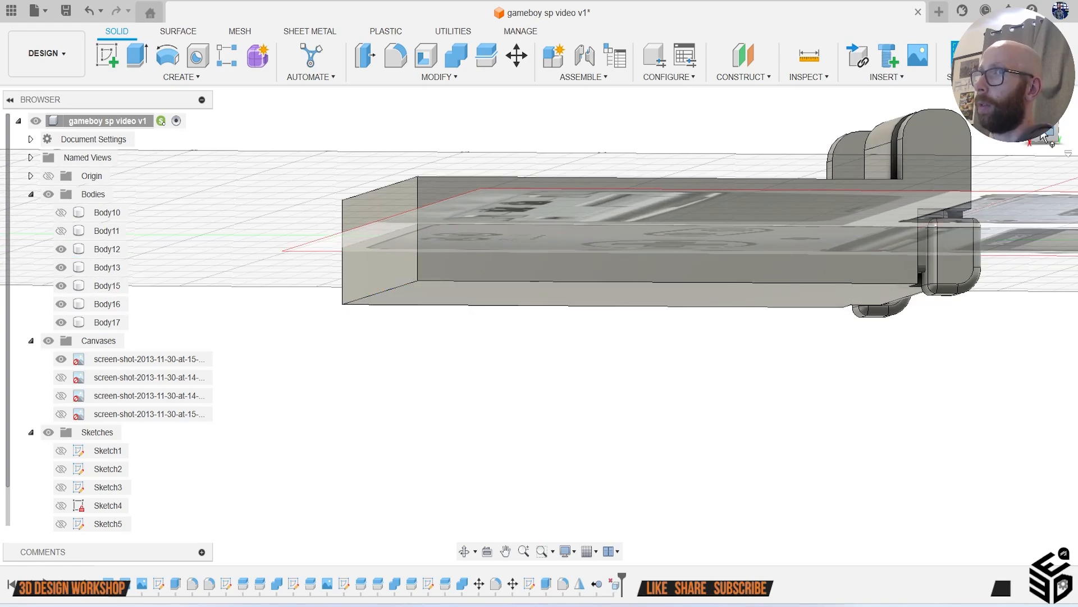
# Step: Fillet the main body's two vertical front corner edges to a radius of about 6.695 mm, judged against the top-view canvas
pyautogui.click(1043, 136)
pyautogui.press('f')
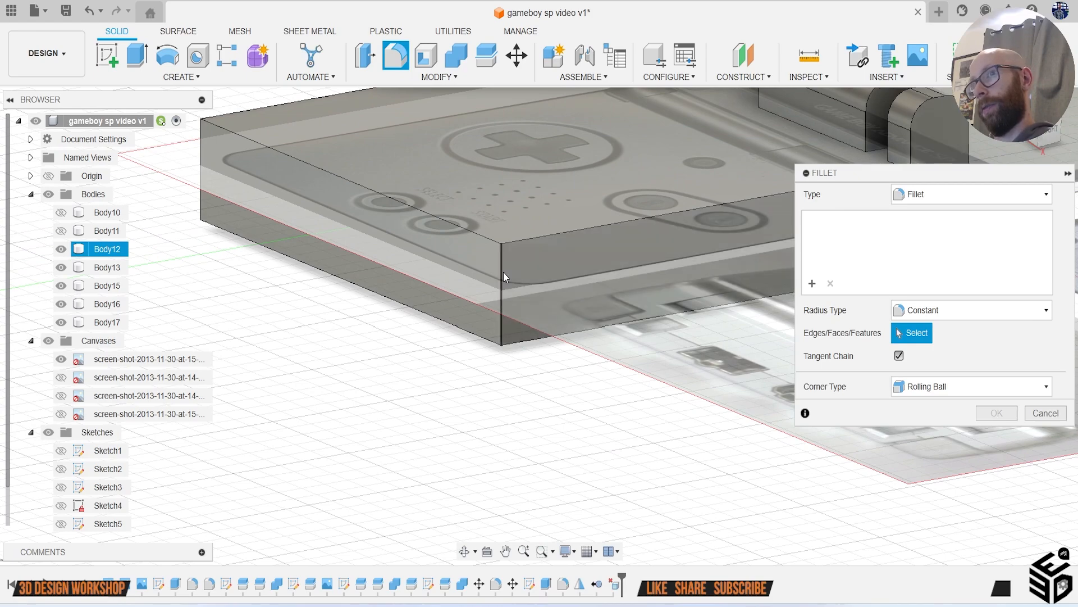
pyautogui.click(504, 272)
pyautogui.click(201, 164)
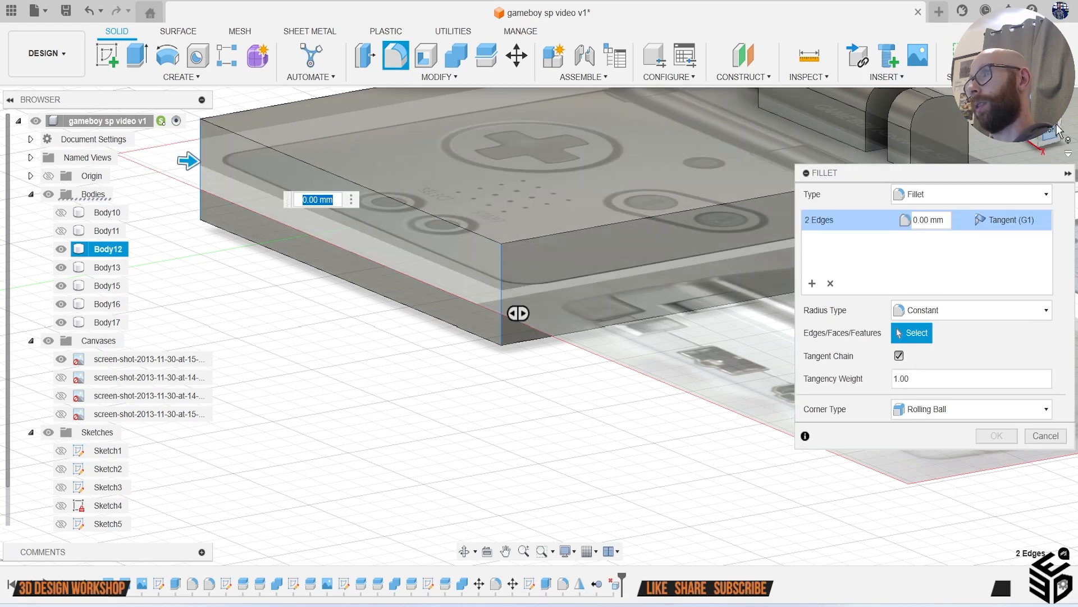
pyautogui.moveTo(1050, 152); pyautogui.dragTo(1046, 166)
pyautogui.click(1035, 115)
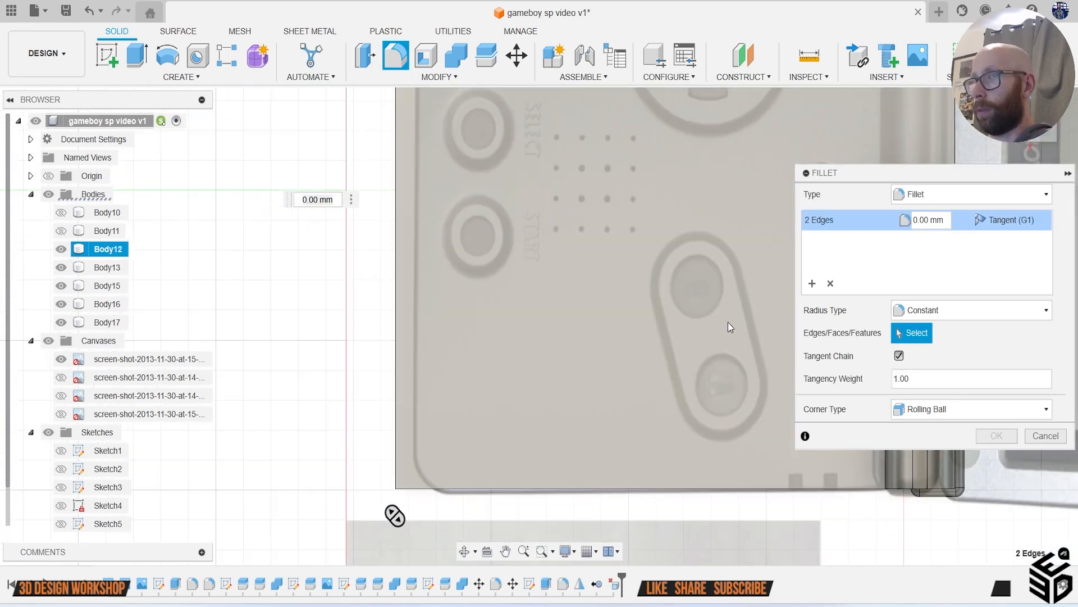
pyautogui.scroll(-3, 411, 482)
pyautogui.moveTo(467, 422); pyautogui.dragTo(505, 498, button='middle')
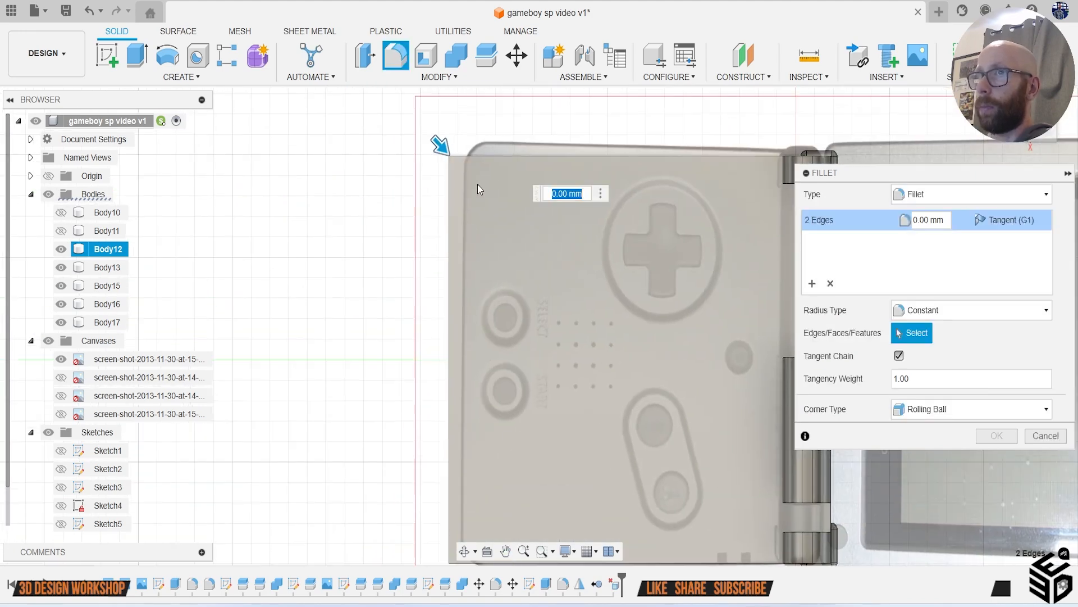
pyautogui.scroll(1, 476, 183)
pyautogui.moveTo(477, 183); pyautogui.dragTo(475, 257, button='middle')
pyautogui.scroll(1, 453, 196)
pyautogui.moveTo(430, 220); pyautogui.dragTo(438, 233)
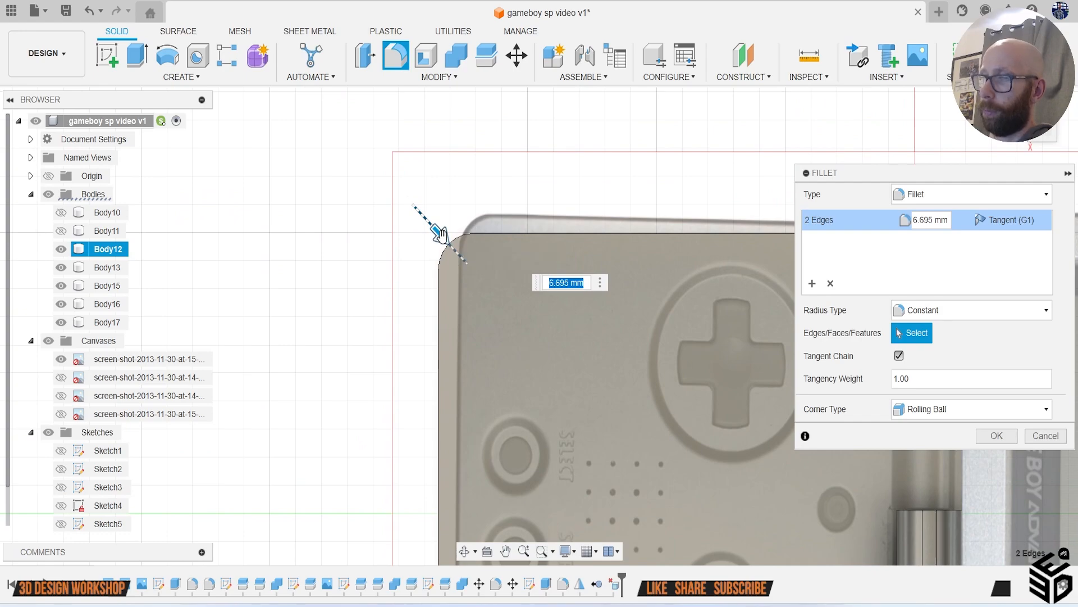
pyautogui.press('Return')
# Step: Show the second reference canvas, the side view, with the main body's lower edges in view
pyautogui.scroll(-2, 502, 248)
pyautogui.keyDown('shift'); pyautogui.moveTo(539, 326); pyautogui.dragTo(569, 222, button='middle'); pyautogui.keyUp('shift')
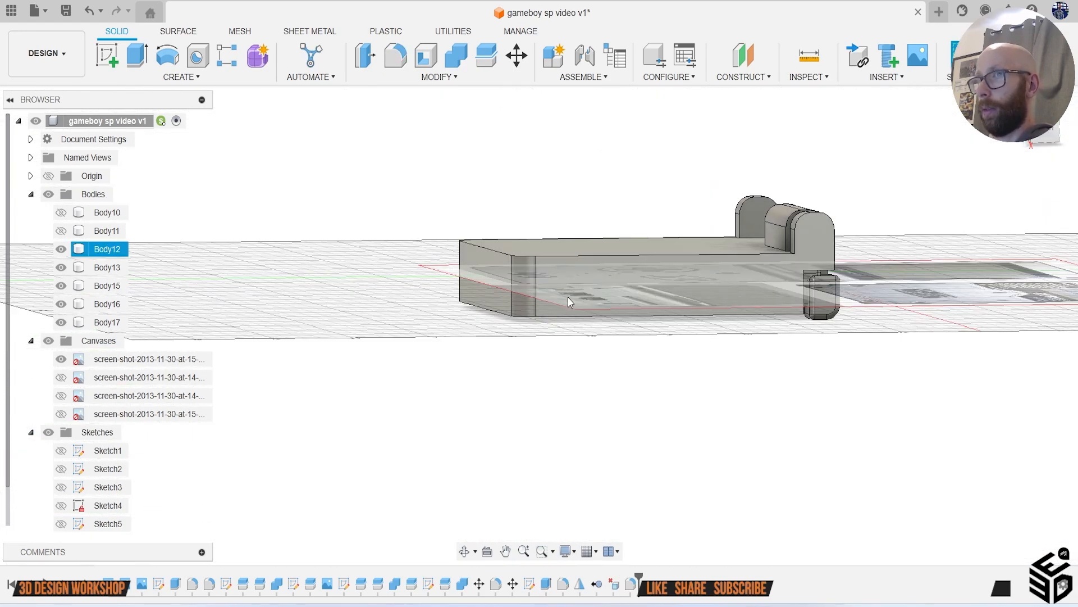
pyautogui.click(1044, 140)
pyautogui.click(1046, 140)
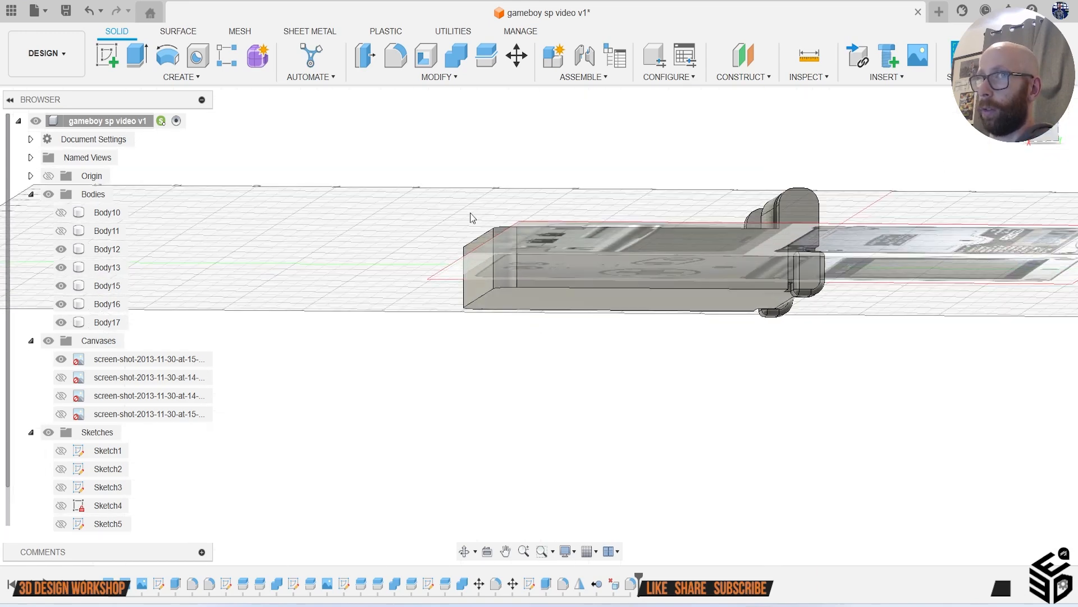
pyautogui.click(60, 377)
pyautogui.scroll(2, 385, 288)
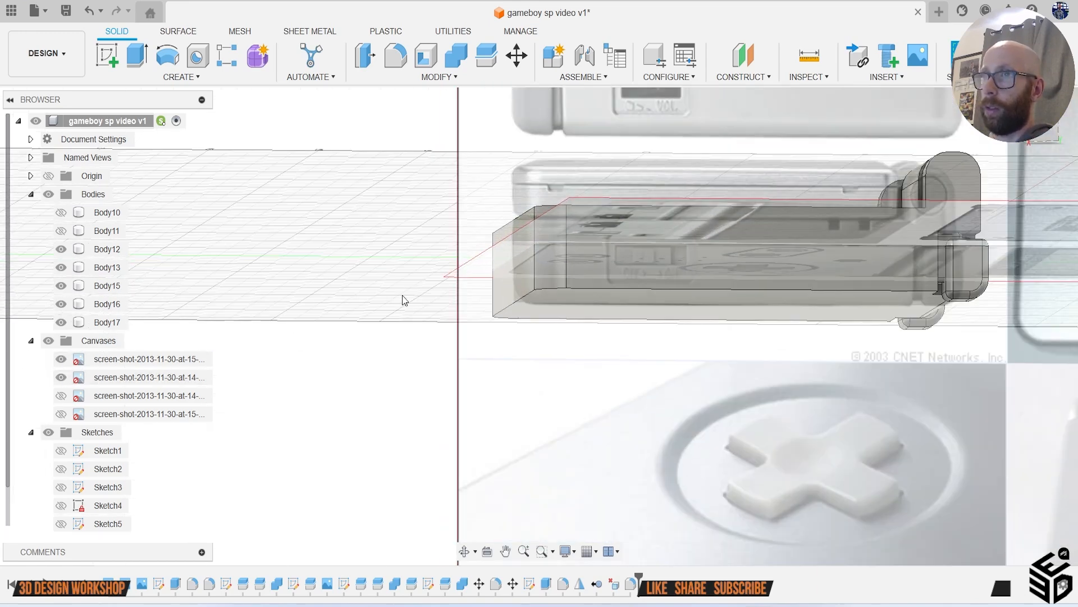
# Step: Fillet the tangent chain of edges around the main body's underside to about 3.017 mm, following the side-view canvas
pyautogui.press('f')
pyautogui.click(527, 295)
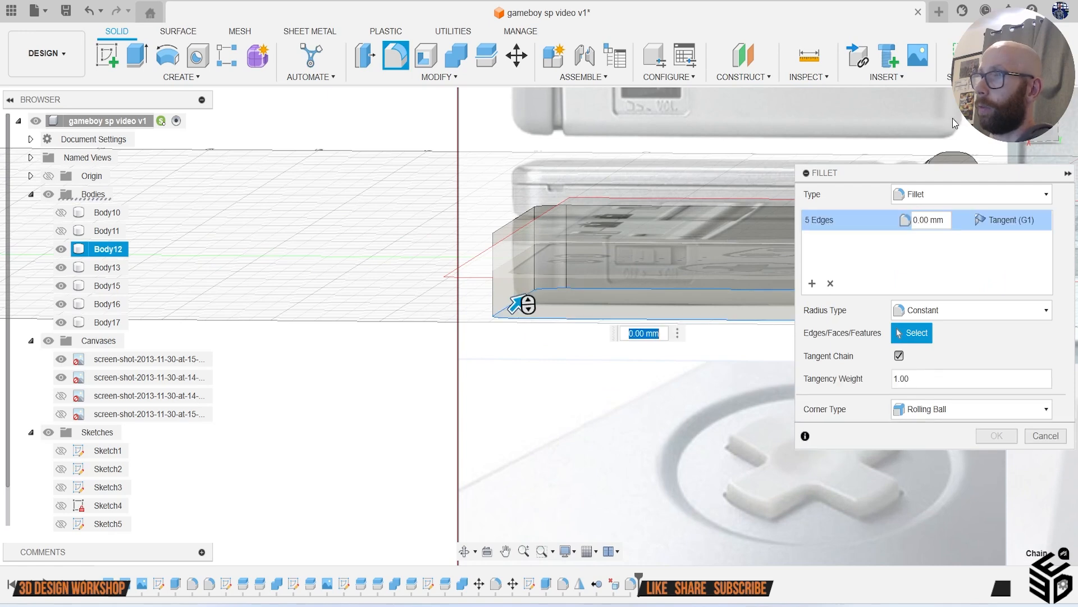
pyautogui.click(1034, 128)
pyautogui.moveTo(652, 355); pyautogui.dragTo(529, 347, button='middle')
pyautogui.scroll(3, 443, 336)
pyautogui.moveTo(306, 293); pyautogui.dragTo(314, 286)
pyautogui.scroll(-2, 544, 333)
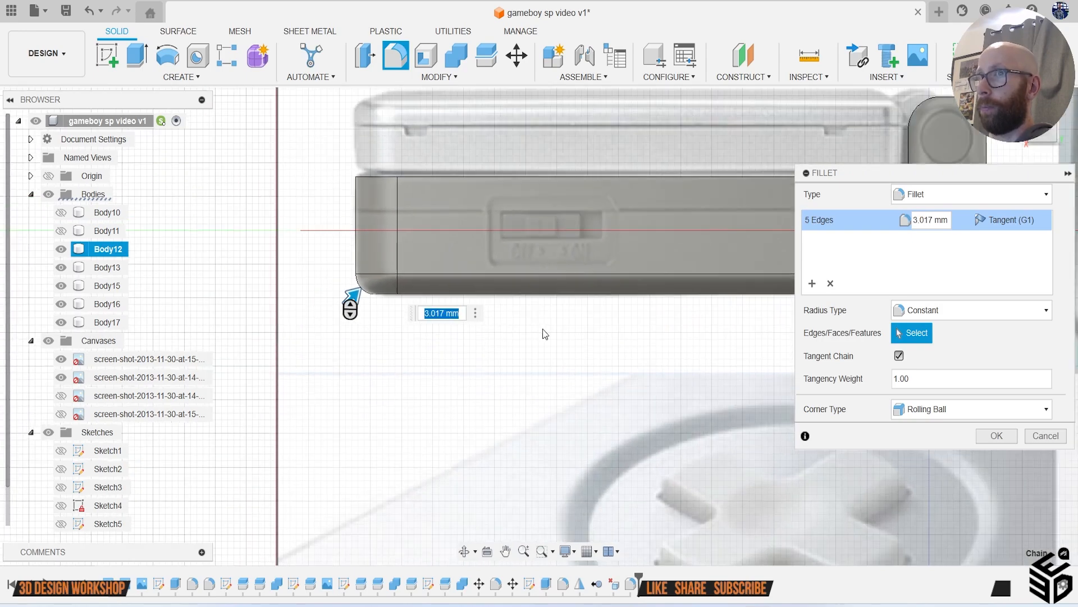
pyautogui.scroll(-2, 349, 342)
pyautogui.scroll(5, 616, 298)
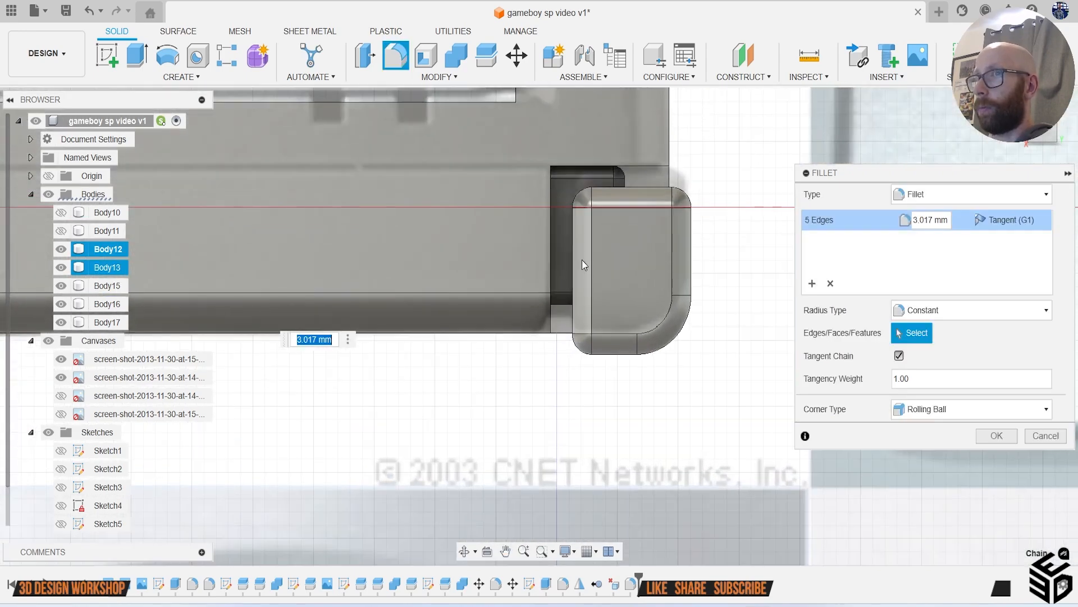
pyautogui.click(540, 295)
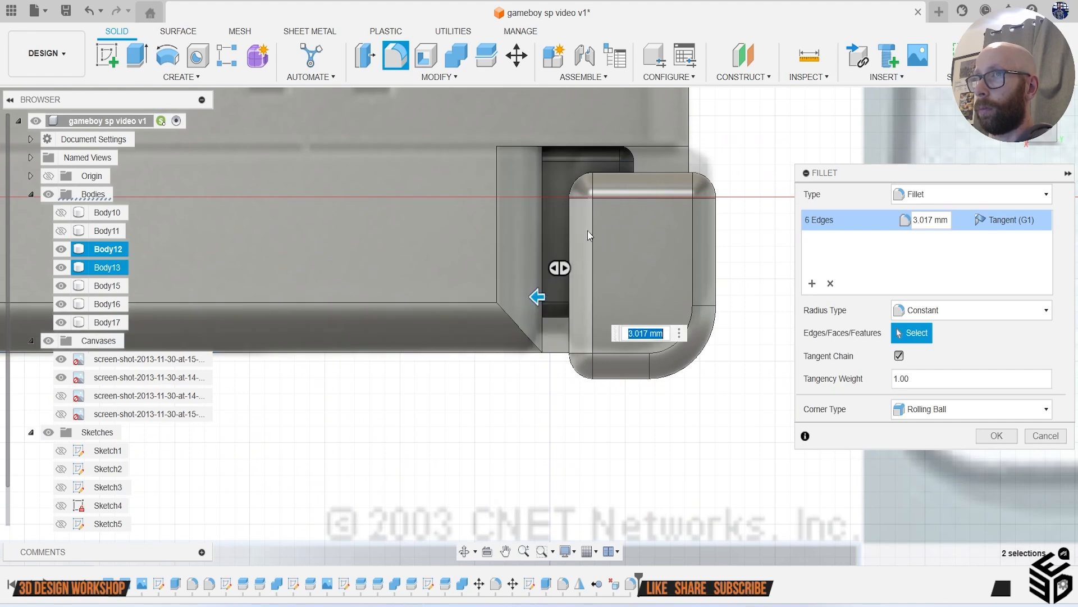
pyautogui.scroll(-1, 567, 221)
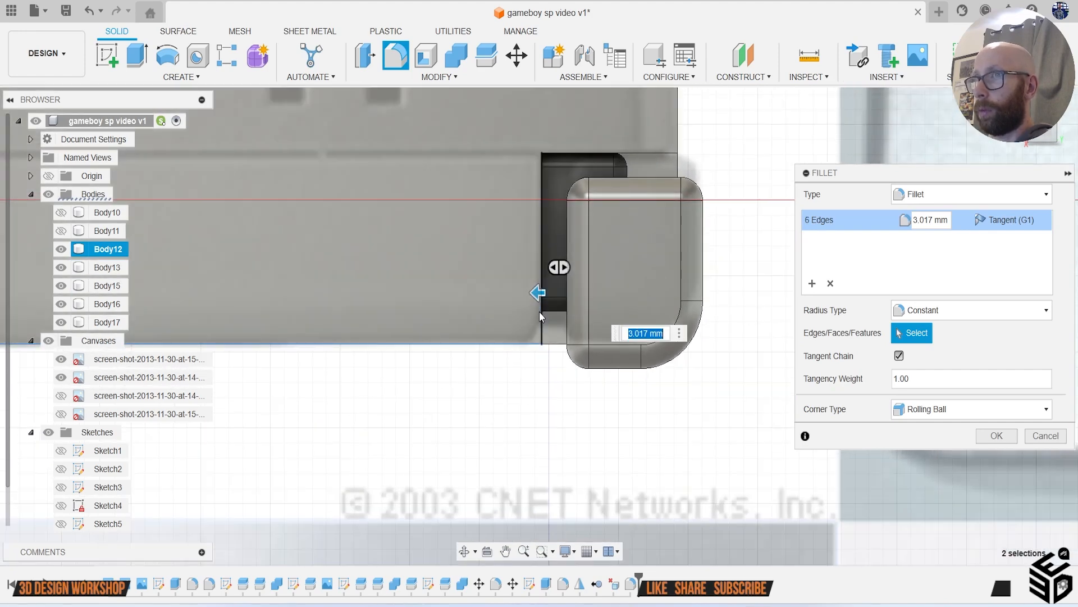
pyautogui.click(540, 312)
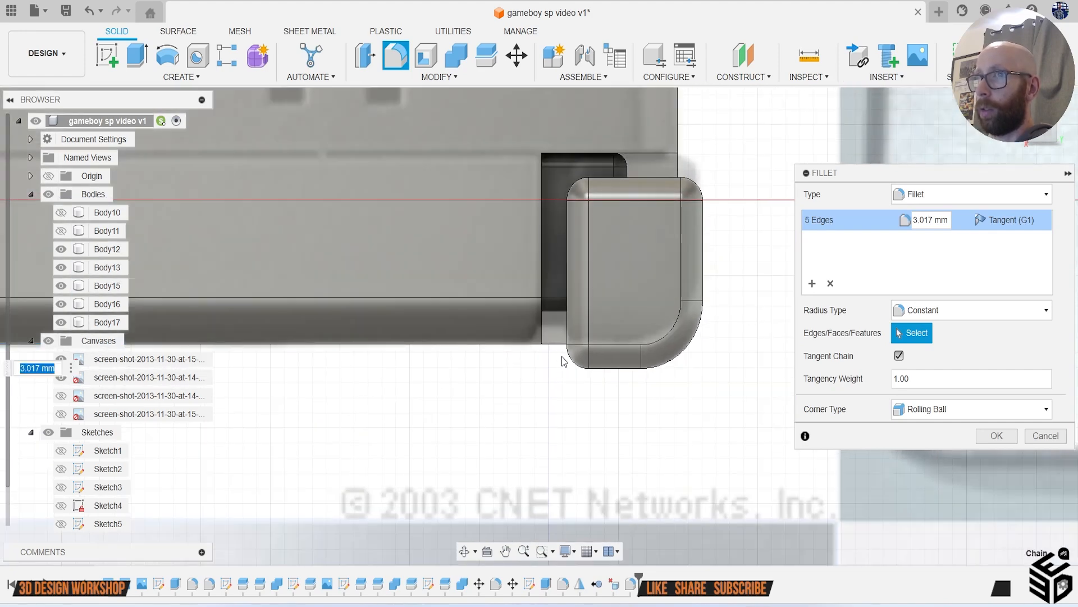
pyautogui.click(996, 436)
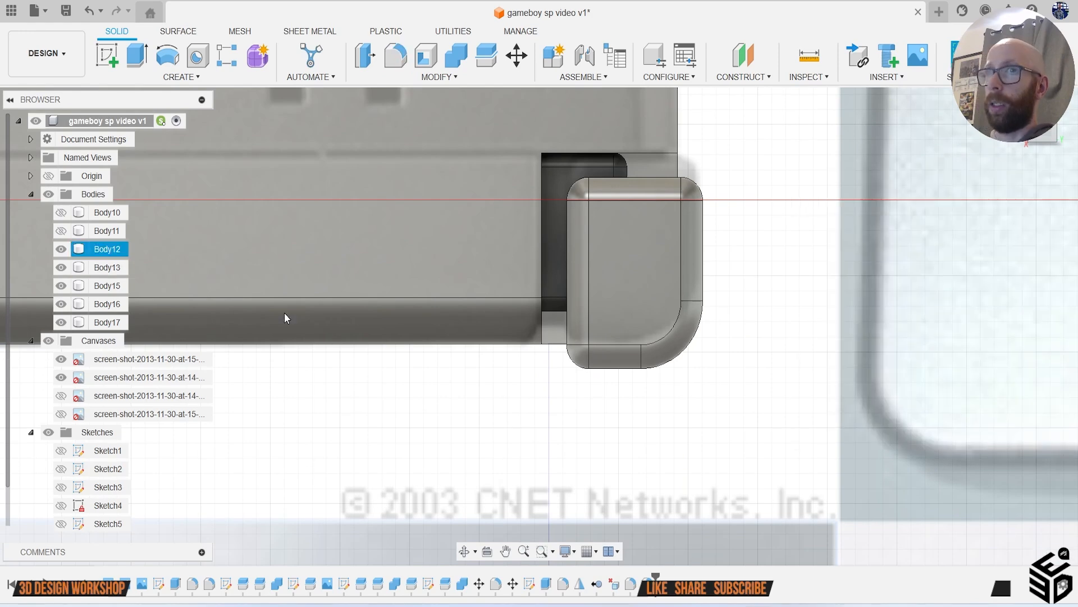
# Step: Hide all reference canvases and inspect the rear corner pieces from below
pyautogui.click(48, 340)
pyautogui.scroll(-2, 238, 321)
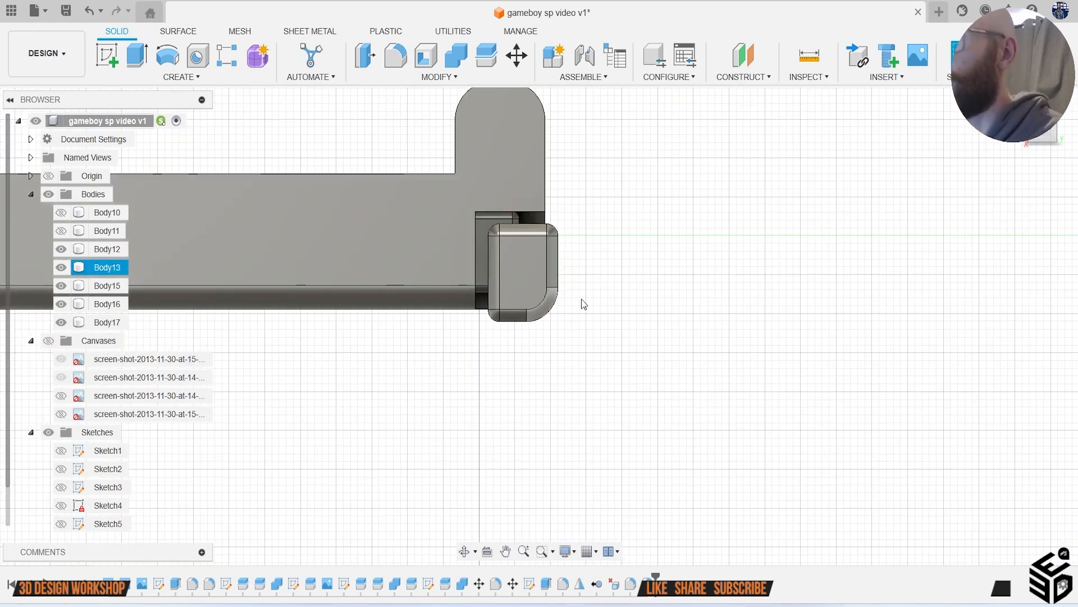
pyautogui.moveTo(866, 155); pyautogui.dragTo(919, 203, button='middle')
pyautogui.keyDown('shift'); pyautogui.moveTo(536, 324); pyautogui.dragTo(596, 307, button='middle'); pyautogui.keyUp('shift')
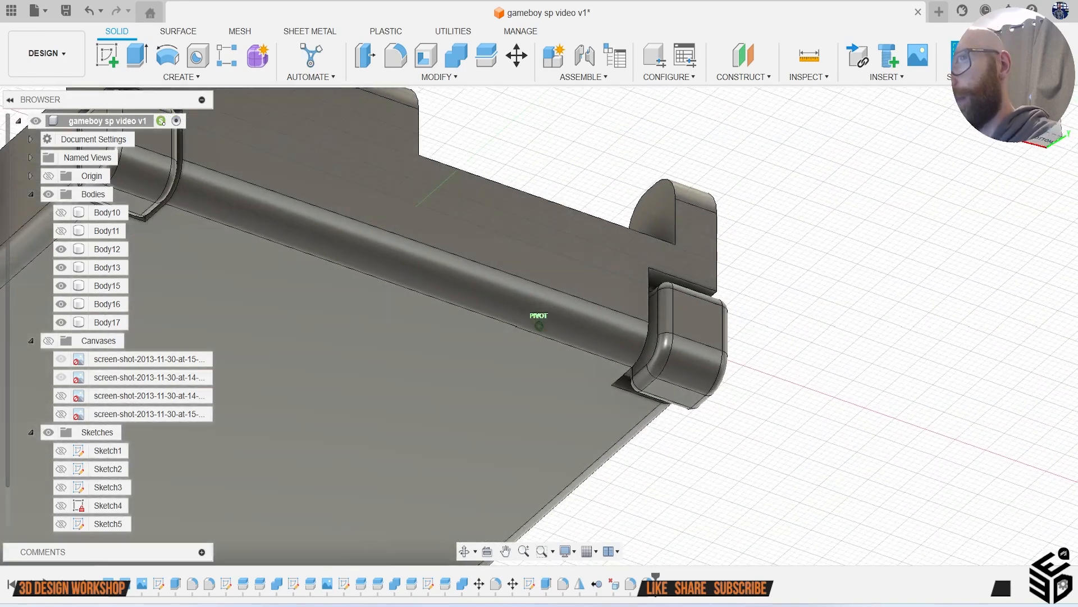
pyautogui.moveTo(816, 273); pyautogui.dragTo(978, 305, button='middle')
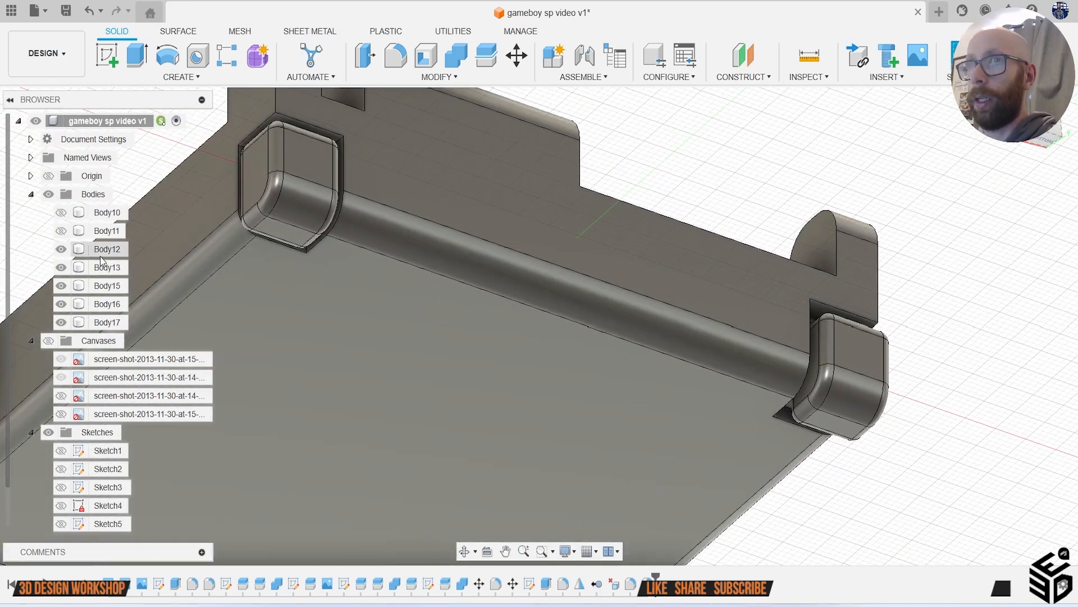
# Step: Check the upper bodies' visibility and hide Body13, Body15, Body16 and Body17, keeping only the main body Body12 shown
pyautogui.click(62, 213)
pyautogui.click(62, 213)
pyautogui.click(61, 231)
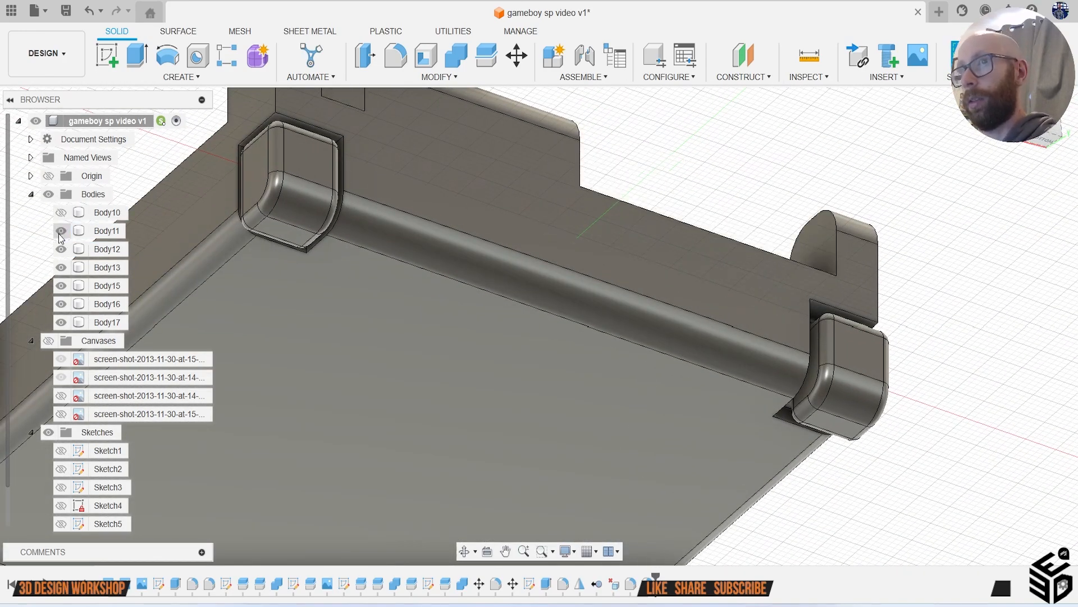
pyautogui.click(61, 249)
pyautogui.click(61, 249)
pyautogui.click(60, 267)
pyautogui.click(61, 285)
pyautogui.click(60, 304)
pyautogui.click(61, 322)
# Step: Fillet the outer edges of the first rear corner recess on the main body's underside with a 1 mm radius
pyautogui.scroll(-2, 437, 352)
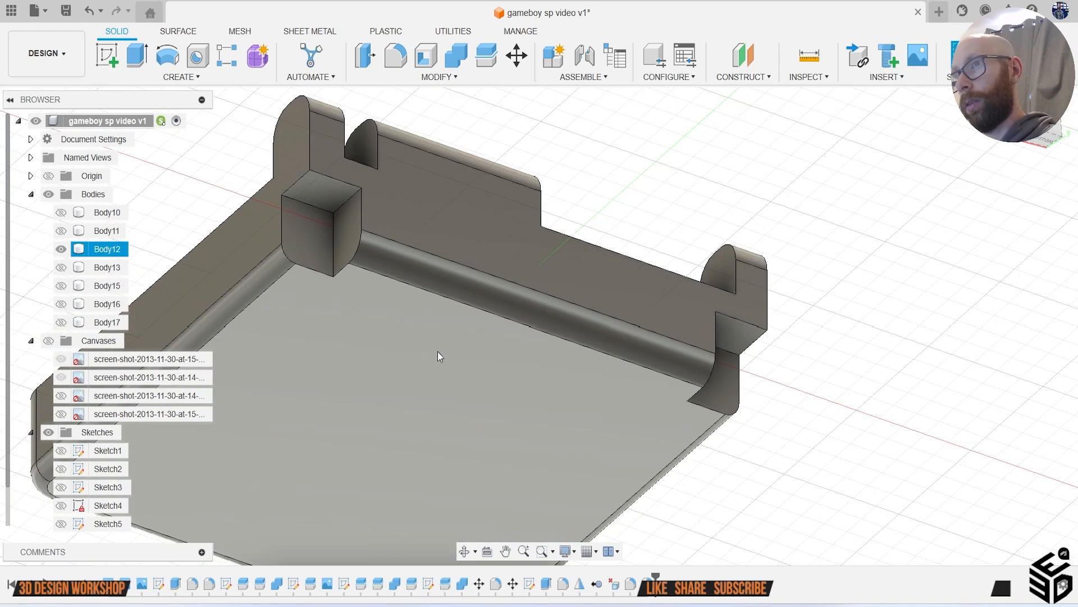
pyautogui.scroll(5, 416, 293)
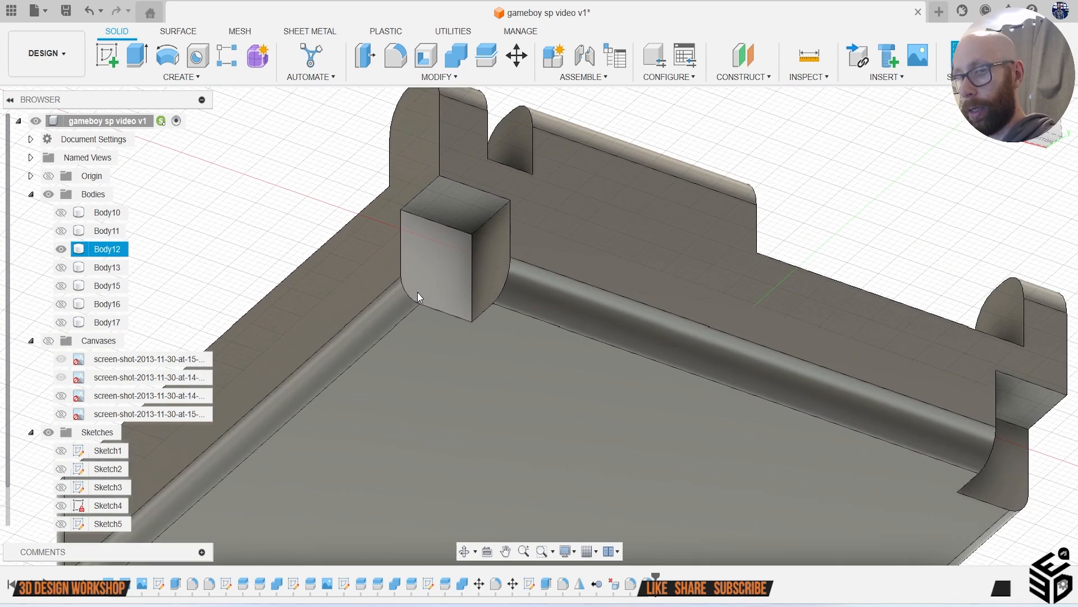
pyautogui.press('f')
pyautogui.click(387, 255)
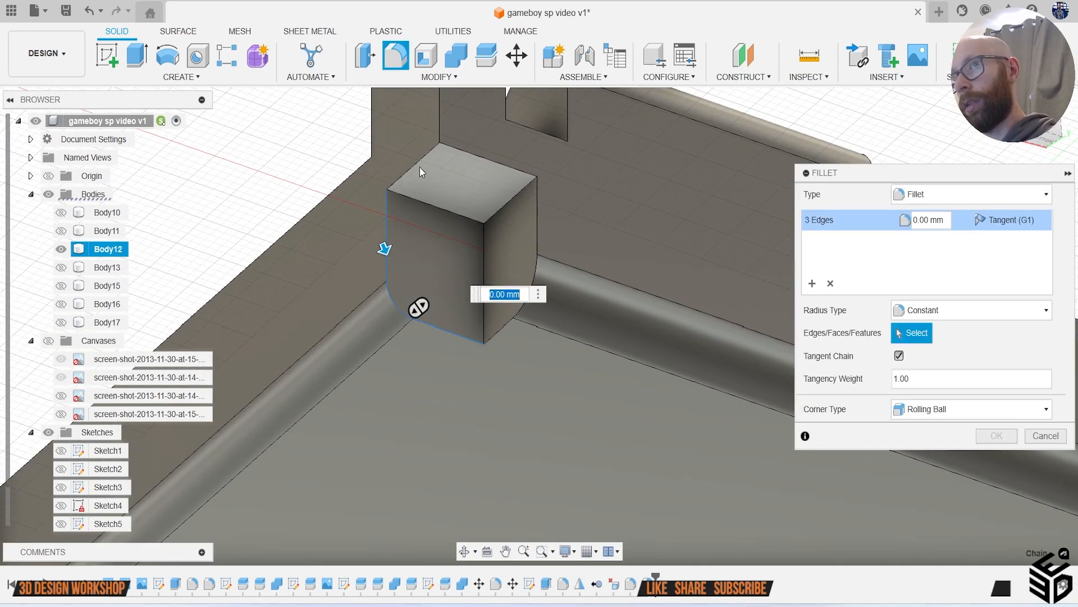
pyautogui.click(416, 167)
pyautogui.click(473, 150)
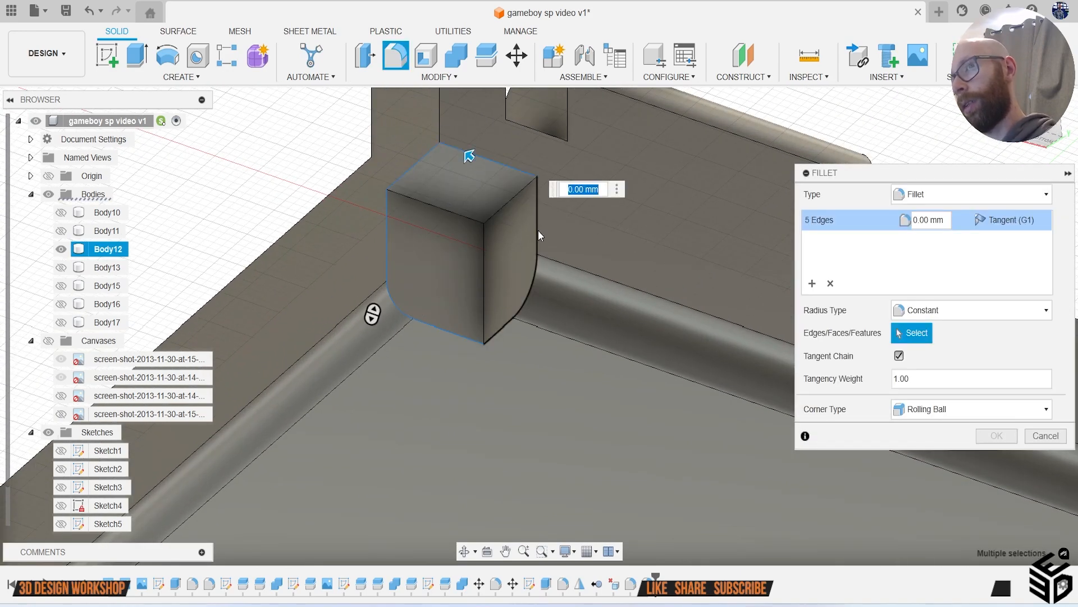
pyautogui.click(538, 230)
pyautogui.write('1')
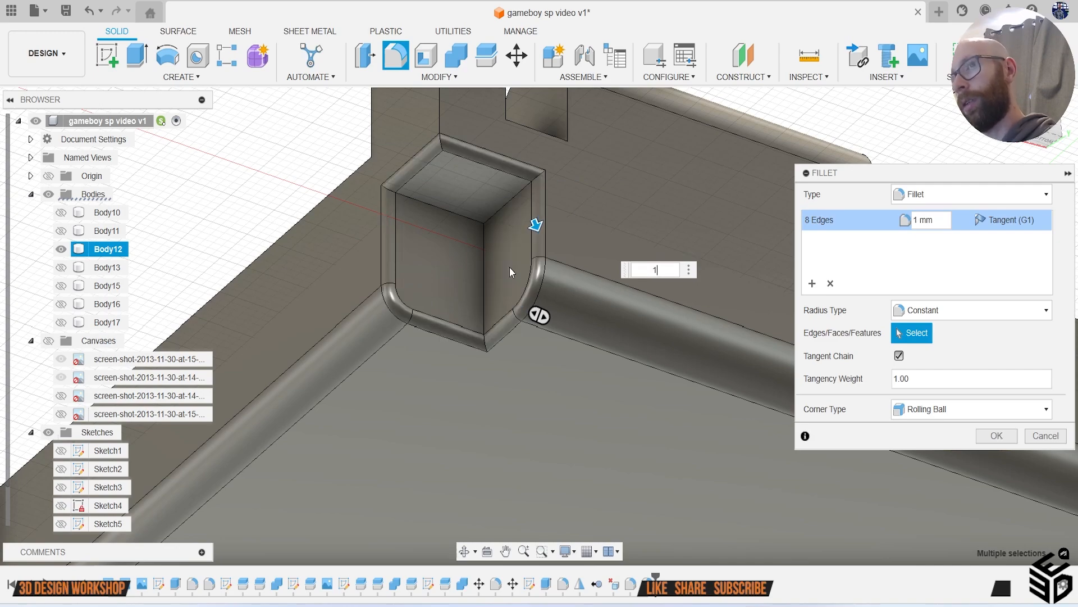
# Step: Add the opposite rear corner recess's outer edges to the 1 mm fillet and apply it
pyautogui.scroll(-2, 455, 309)
pyautogui.moveTo(464, 219); pyautogui.dragTo(453, 325, button='middle')
pyautogui.scroll(-2, 453, 331)
pyautogui.moveTo(369, 328); pyautogui.dragTo(71, 214, button='middle')
pyautogui.scroll(2, 571, 365)
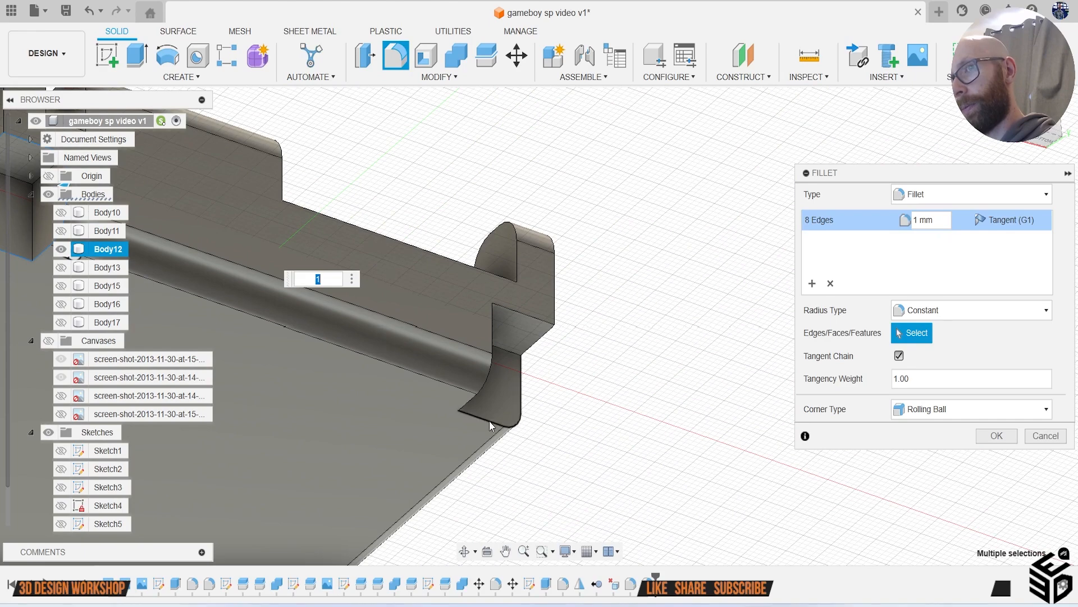
pyautogui.click(518, 315)
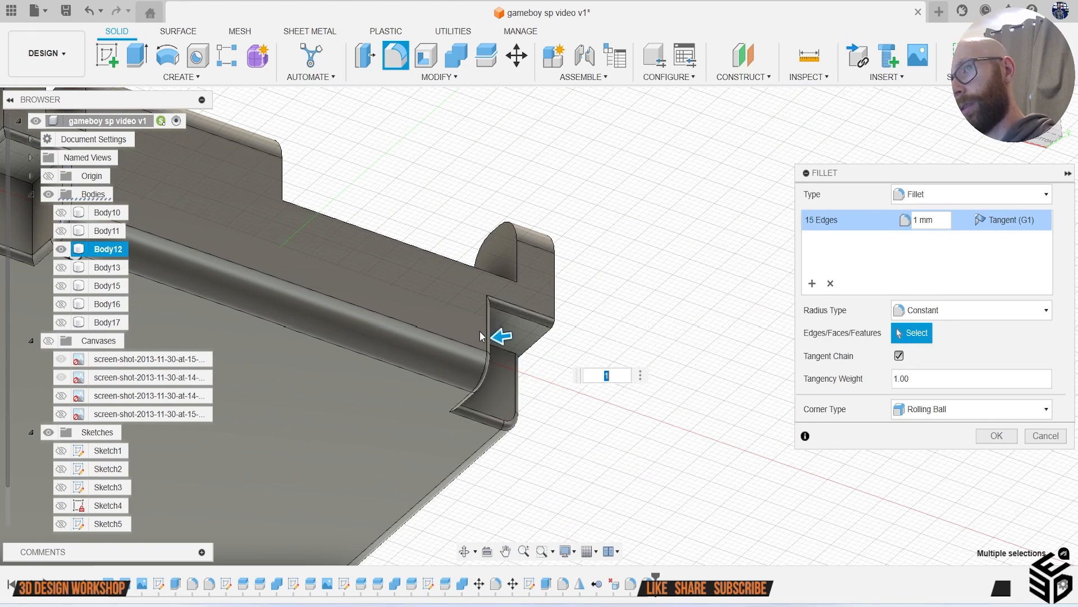
pyautogui.scroll(-2, 493, 327)
pyautogui.keyDown('shift'); pyautogui.moveTo(274, 319); pyautogui.dragTo(434, 420, button='middle'); pyautogui.keyUp('shift')
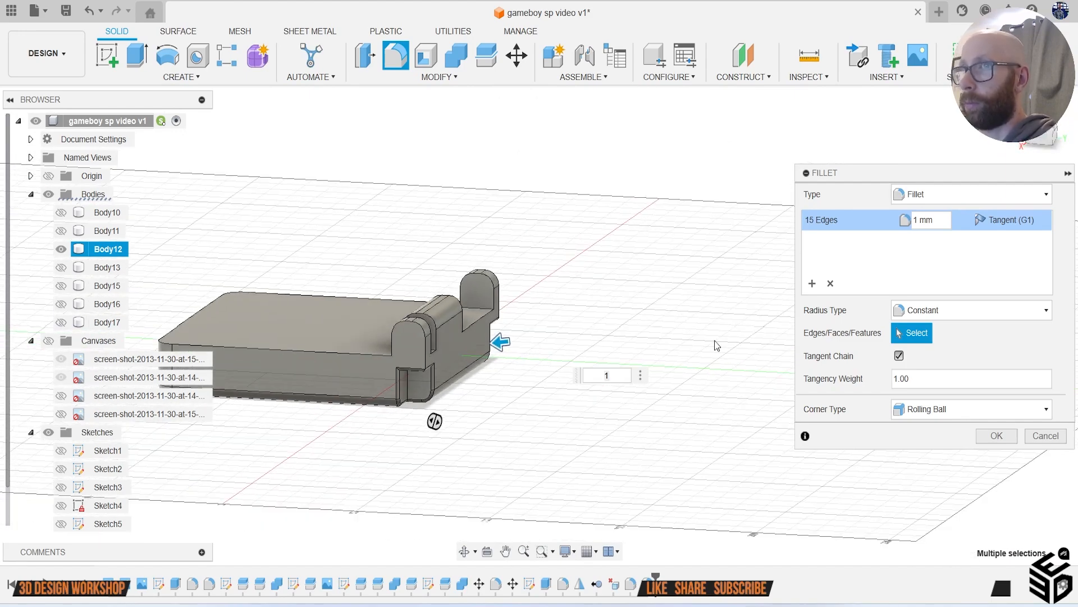
pyautogui.click(988, 436)
# Step: Fillet the outer edge chains of both end hinge lugs to about 2.116 mm
pyautogui.scroll(5, 405, 336)
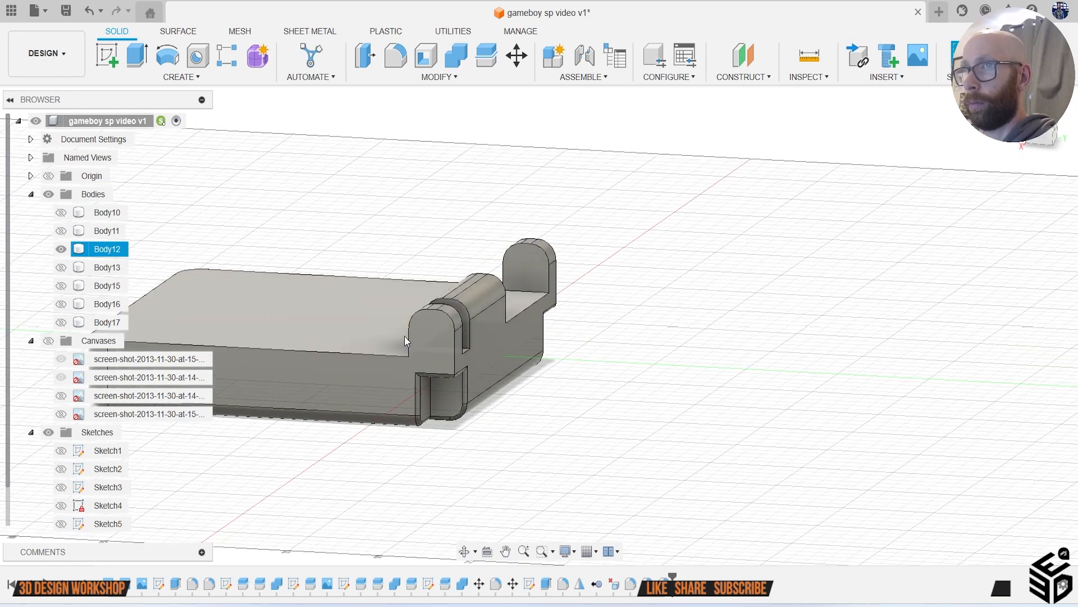
pyautogui.press('f')
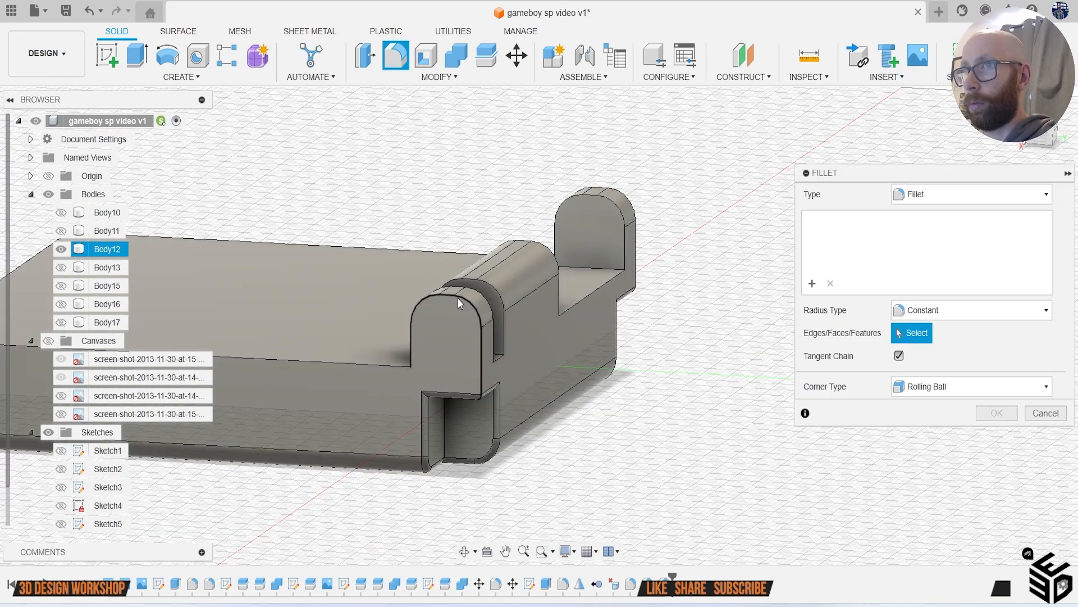
pyautogui.click(457, 298)
pyautogui.moveTo(460, 299); pyautogui.dragTo(461, 296)
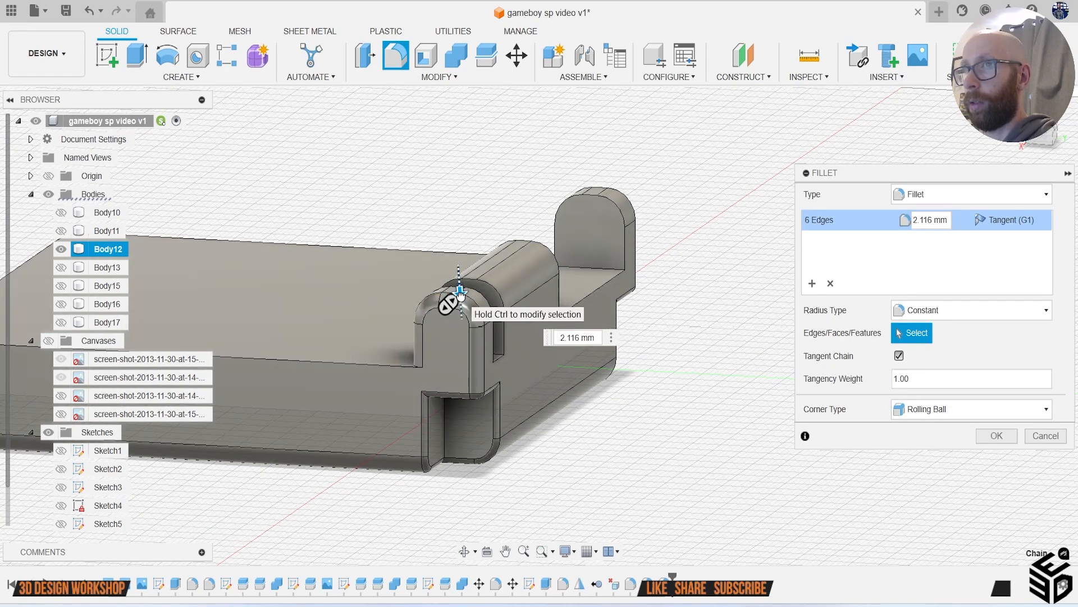
pyautogui.click(628, 198)
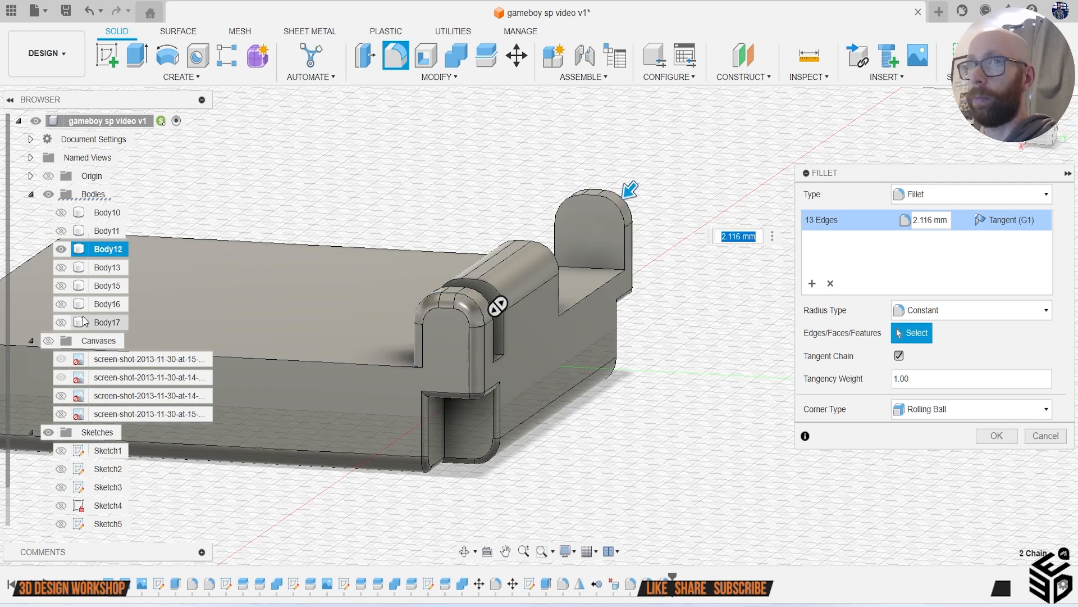
# Step: Show the reference canvases and, in side view, adjust the end lugs' fillet to about 2.738 mm and apply it
pyautogui.click(49, 341)
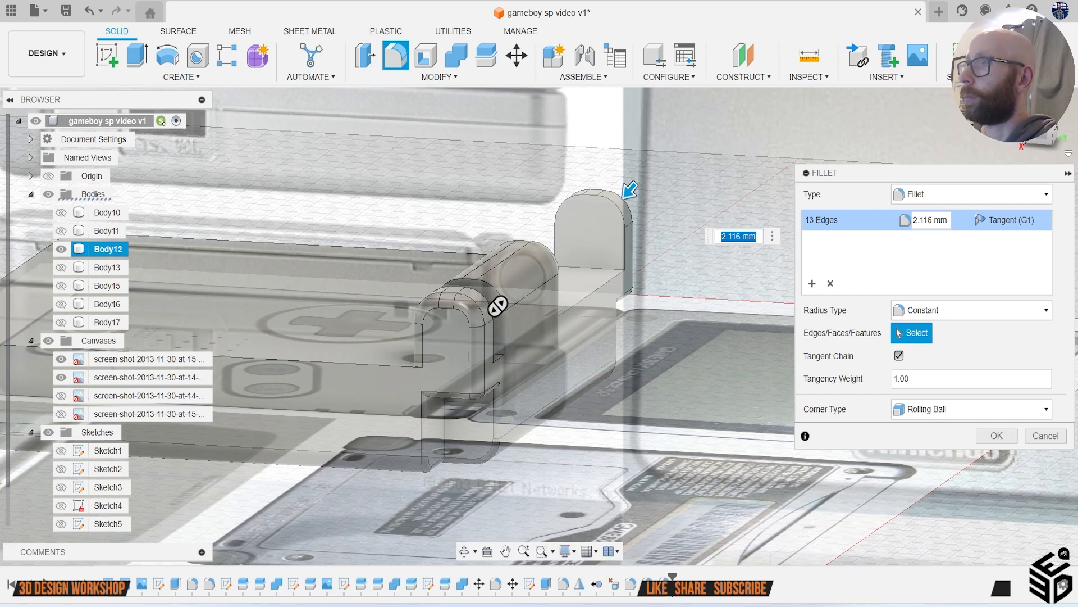
pyautogui.click(1039, 134)
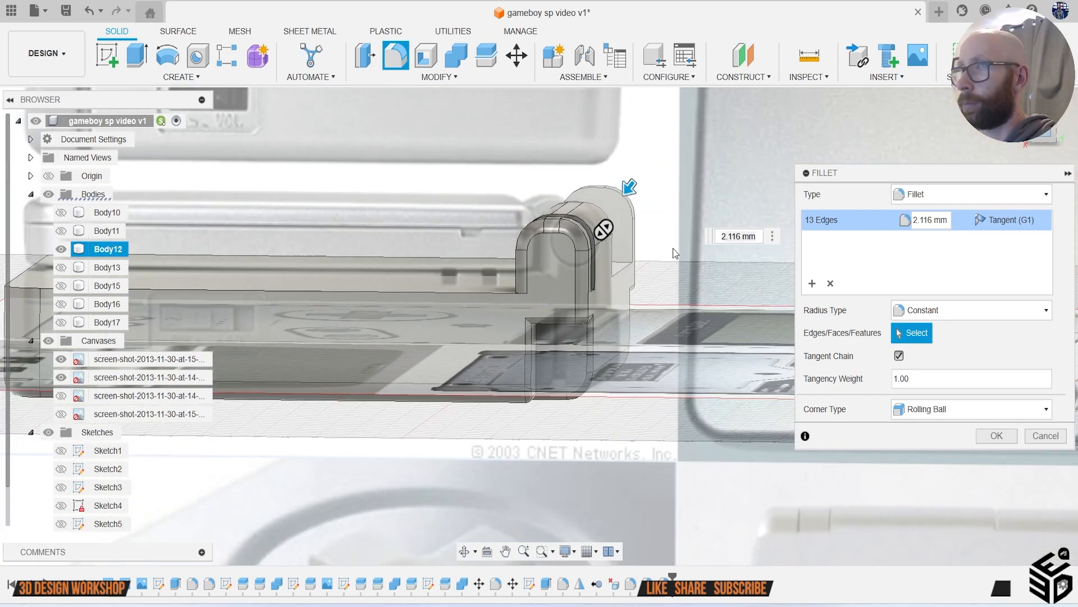
pyautogui.scroll(1, 660, 215)
pyautogui.moveTo(649, 229); pyautogui.dragTo(617, 266, button='middle')
pyautogui.scroll(2, 616, 224)
pyautogui.scroll(1, 615, 221)
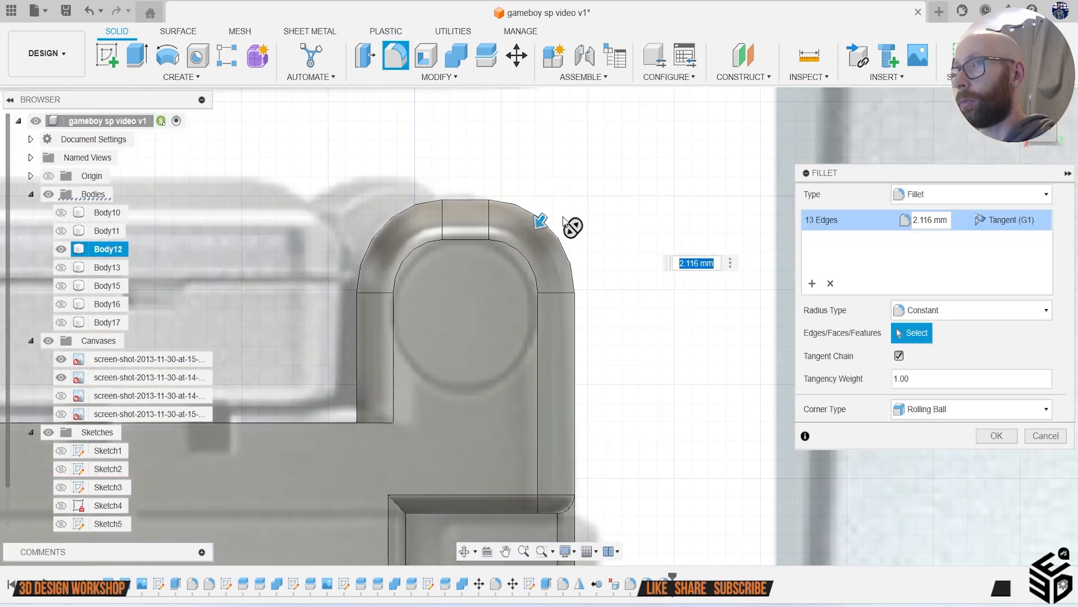
pyautogui.moveTo(544, 225); pyautogui.dragTo(543, 227)
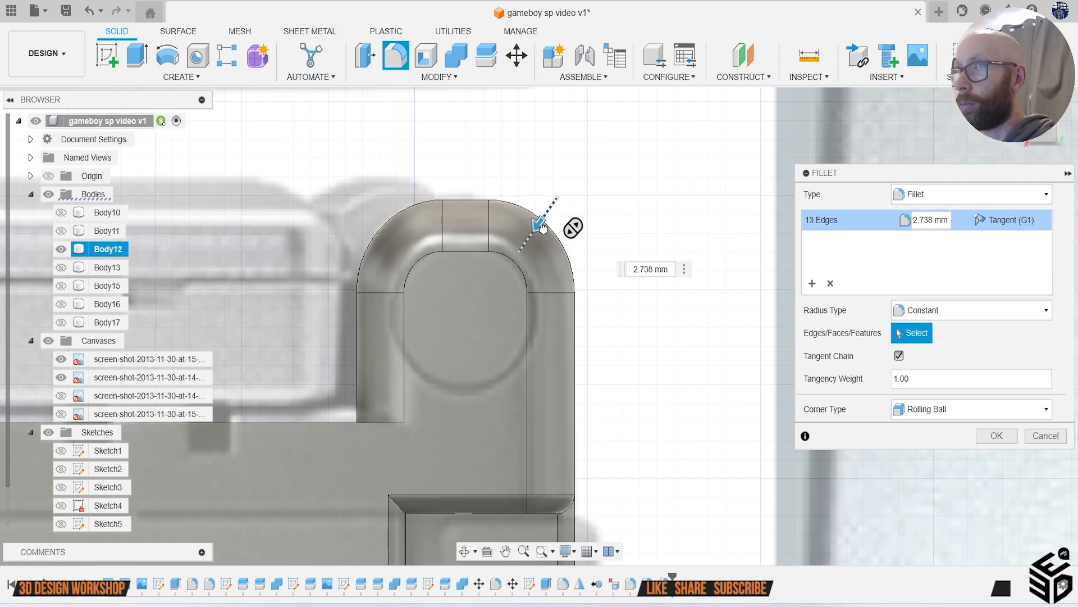
pyautogui.click(996, 434)
# Step: Show Body13, Body15, Body16 and Body17 again and hide all reference canvases
pyautogui.scroll(-5, 733, 327)
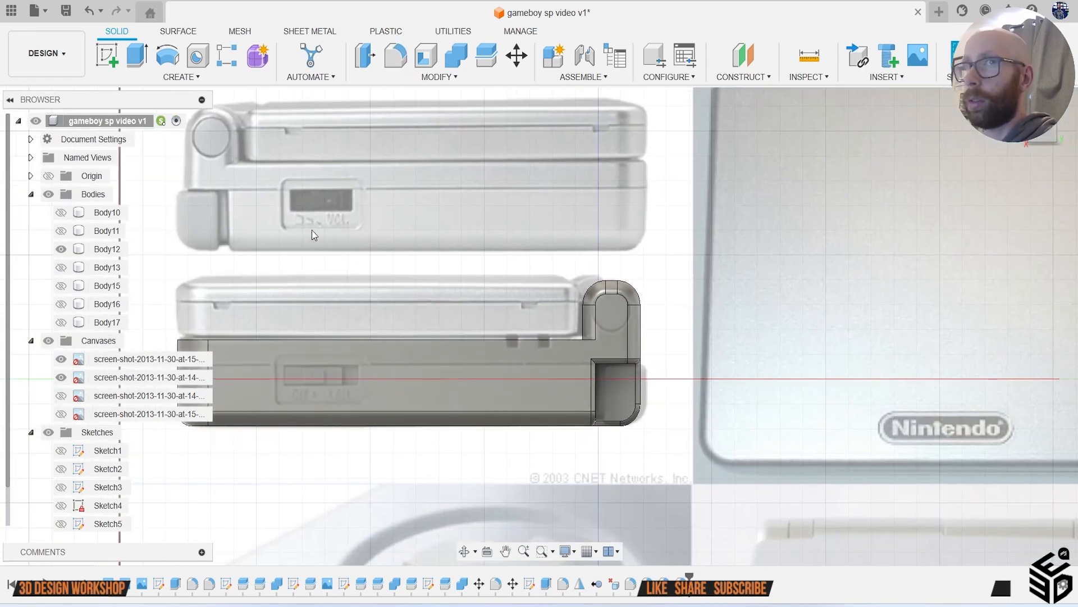
pyautogui.click(61, 266)
pyautogui.click(61, 303)
pyautogui.click(61, 322)
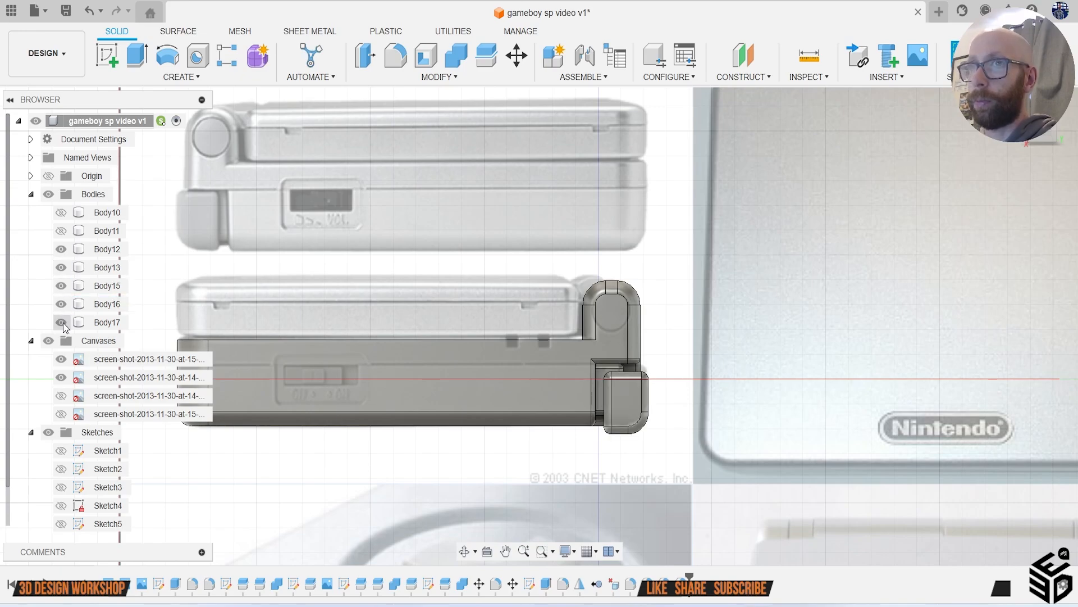
pyautogui.scroll(-3, 754, 235)
pyautogui.moveTo(538, 325)
pyautogui.keyDown('shift'); pyautogui.mouseDown(button='middle')
pyautogui.moveTo(444, 309)
pyautogui.moveTo(396, 168)
pyautogui.moveTo(449, 188)
pyautogui.moveTo(683, 461)
pyautogui.mouseUp(button='middle'); pyautogui.keyUp('shift')
pyautogui.click(48, 340)
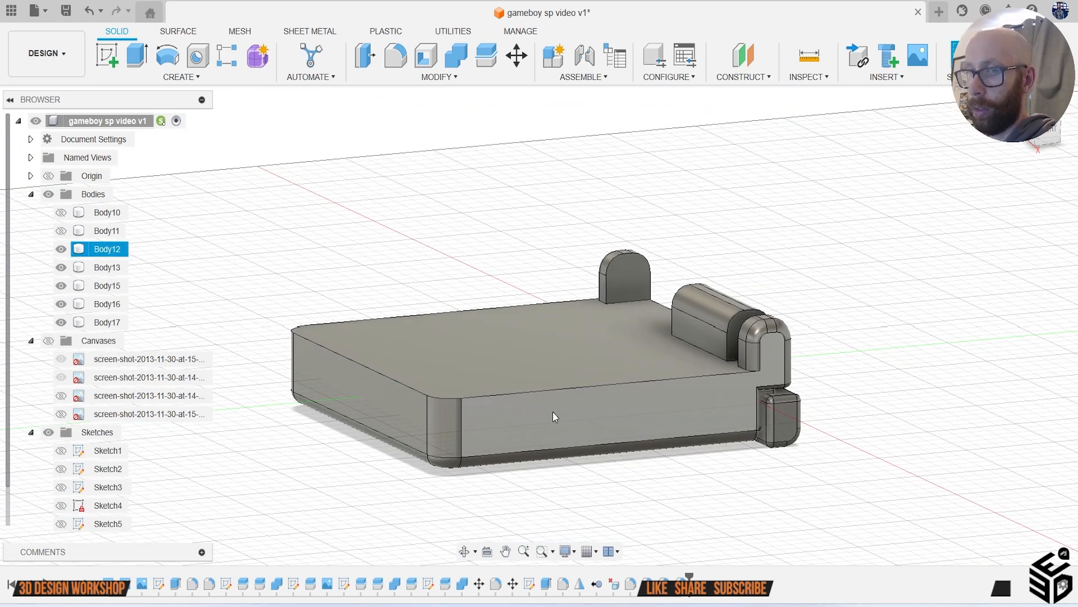
# Step: Fillet the tangent chain of edges around the main body's top face with a 2 mm radius
pyautogui.press('f')
pyautogui.scroll(1, 517, 408)
pyautogui.click(508, 392)
pyautogui.moveTo(509, 393); pyautogui.dragTo(395, 400, button='middle')
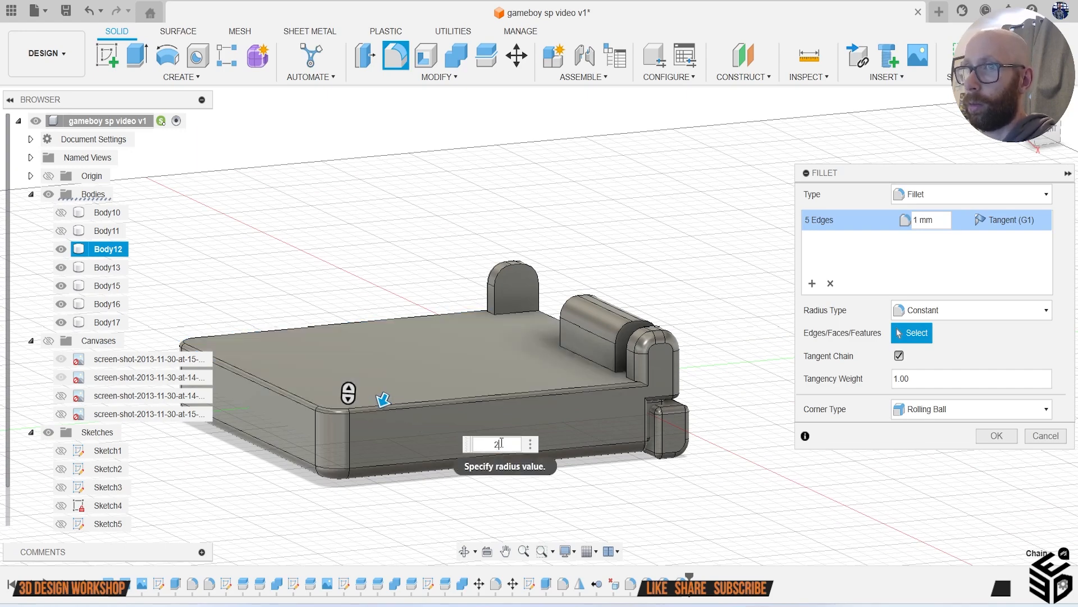
pyautogui.scroll(5, 617, 387)
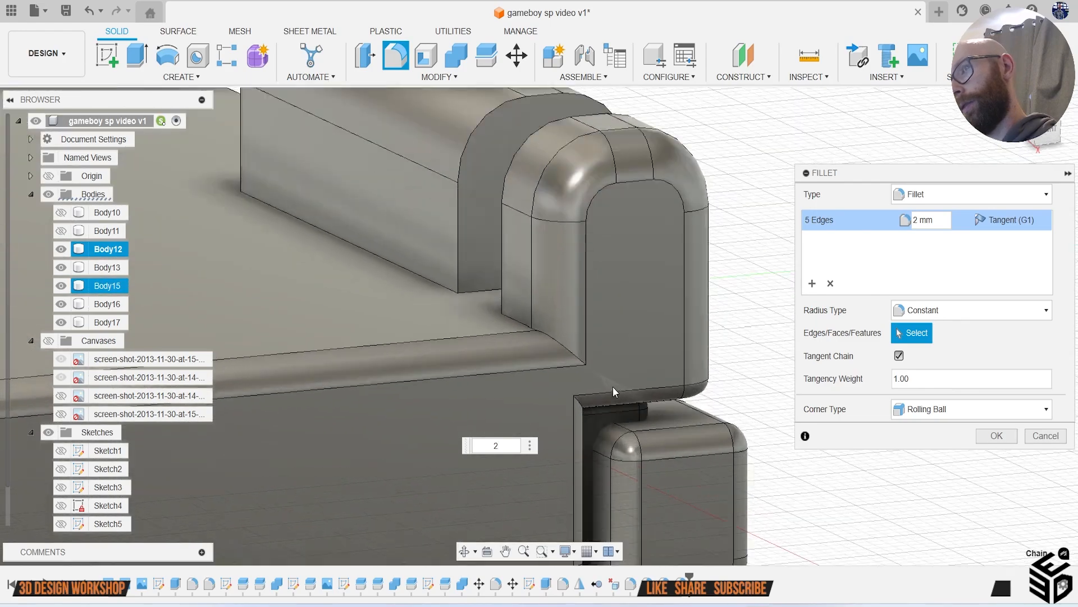
pyautogui.click(997, 436)
# Step: Set up a 0.5 mm fillet on the front and inner base edges where one end hinge lug meets the top face
pyautogui.scroll(-5, 629, 348)
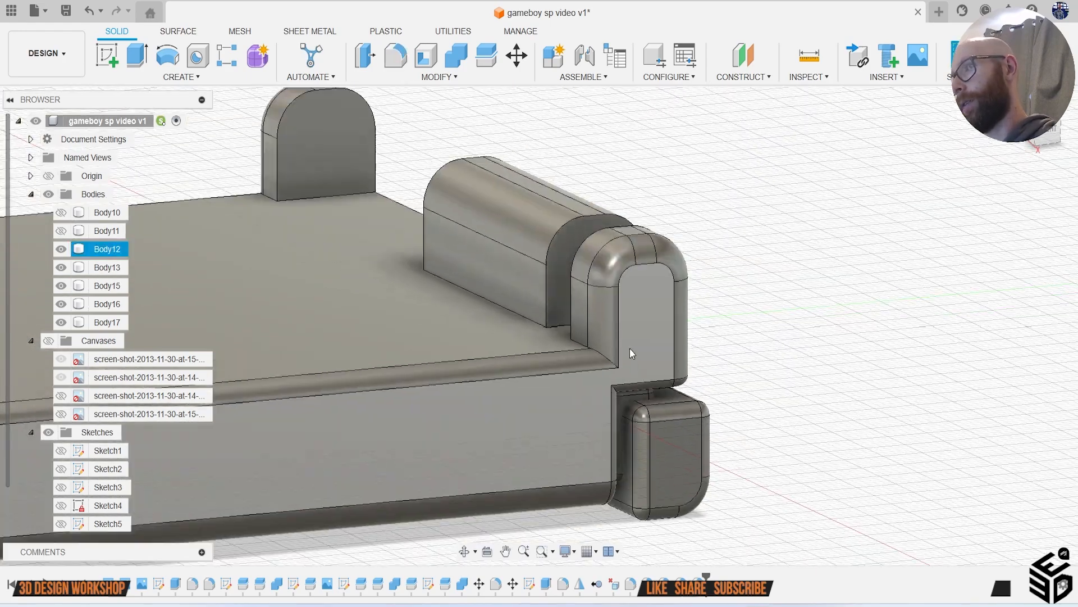
pyautogui.moveTo(1044, 133); pyautogui.dragTo(1075, 145)
pyautogui.scroll(2, 469, 289)
pyautogui.scroll(5, 511, 321)
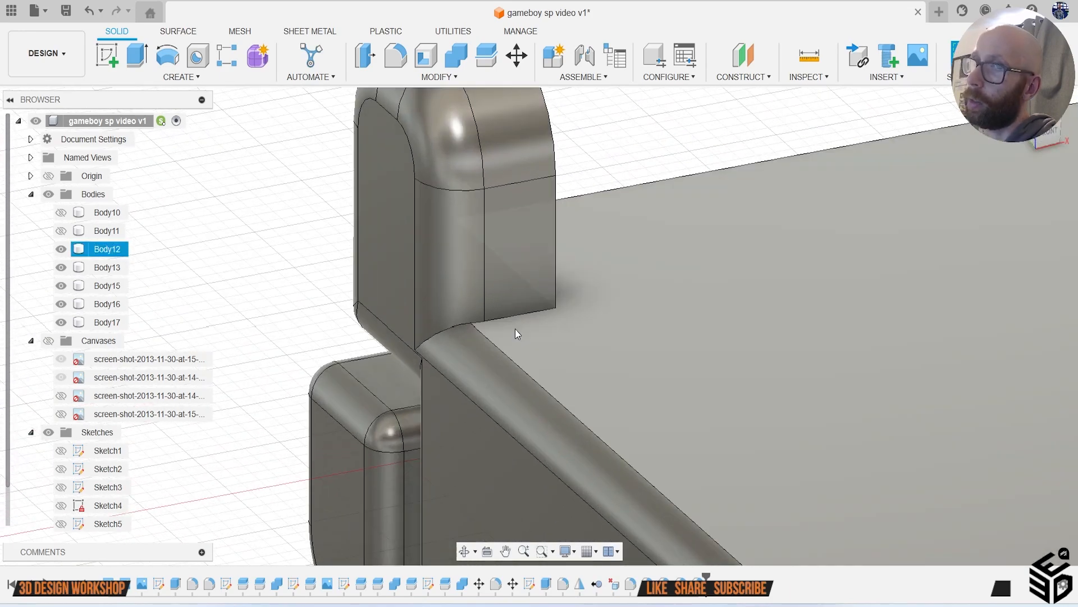
pyautogui.press('f')
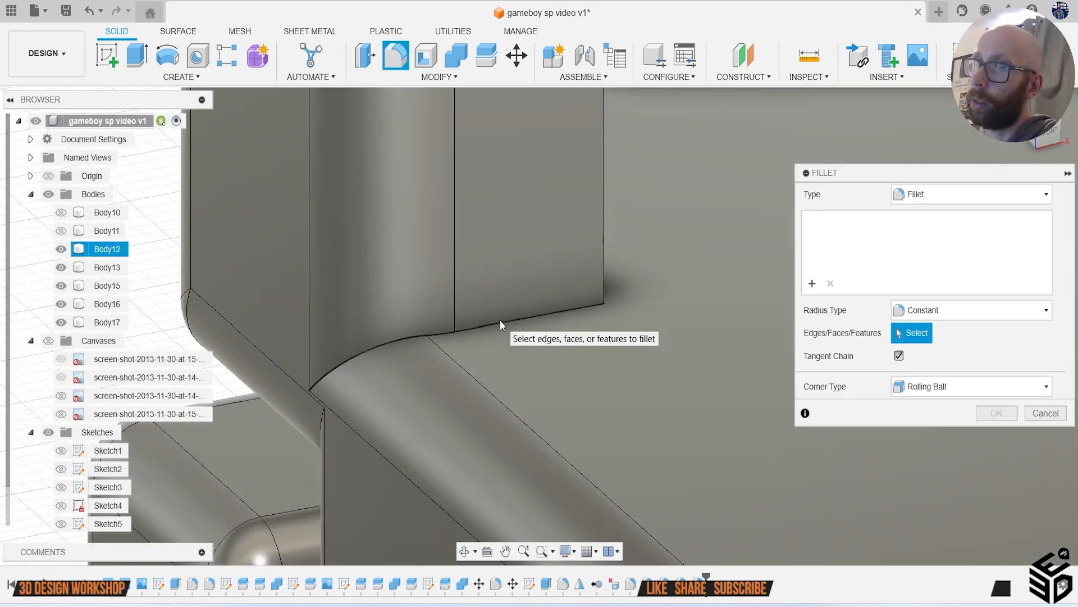
pyautogui.click(500, 319)
pyautogui.write('1')
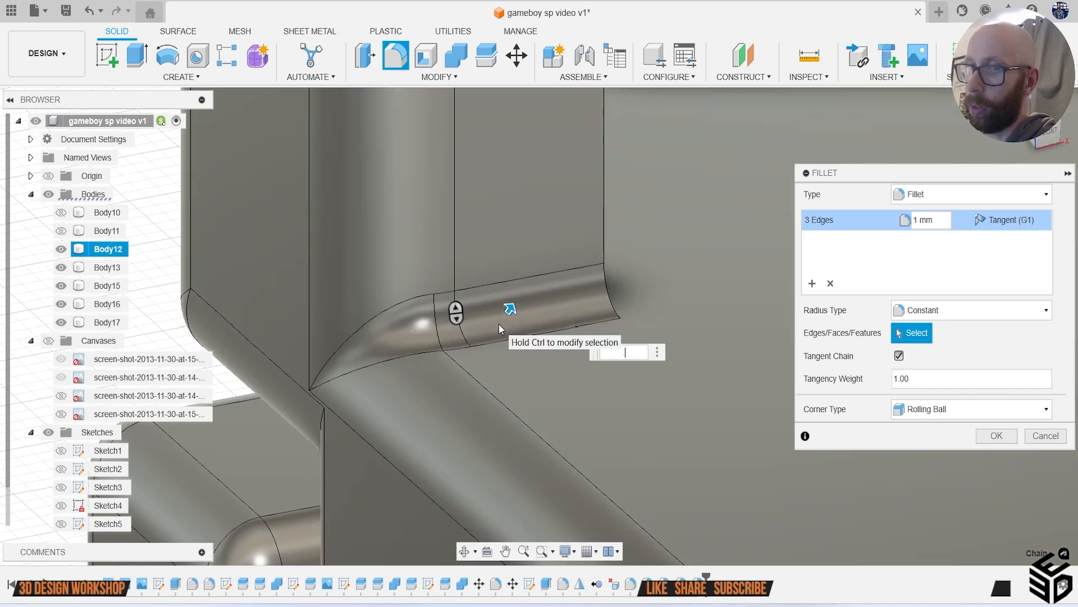
pyautogui.write('.5')
pyautogui.scroll(-5, 491, 294)
pyautogui.moveTo(1050, 134); pyautogui.dragTo(564, 251)
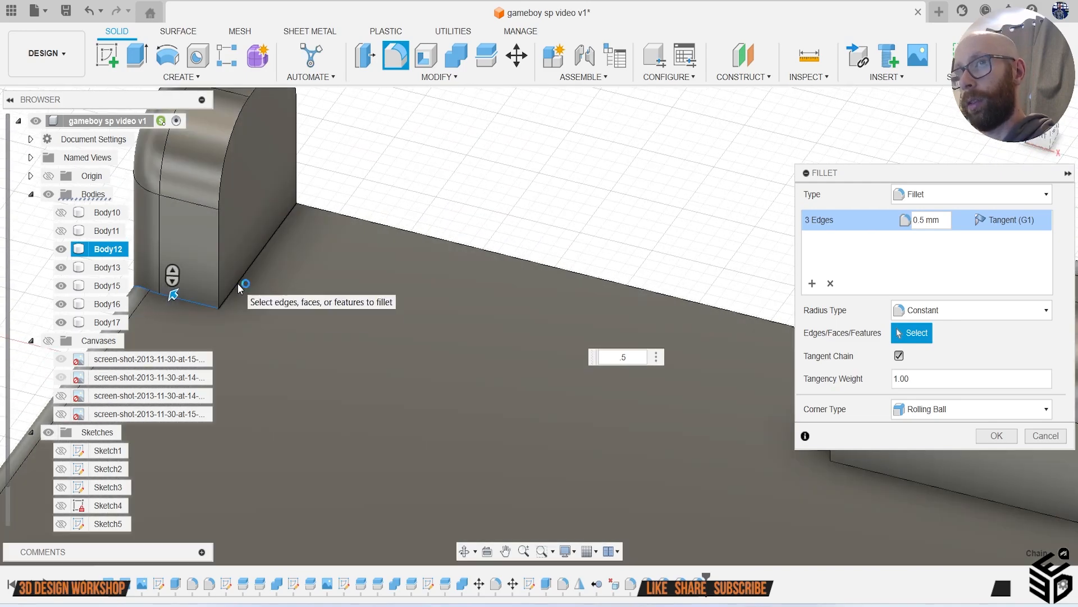
pyautogui.click(238, 283)
# Step: Add the rear edge of the wide hinge gap and the adjoining end edges of the central barrel to the 0.5 mm fillet
pyautogui.scroll(-2, 343, 260)
pyautogui.moveTo(1046, 135); pyautogui.dragTo(554, 217)
pyautogui.moveTo(554, 217); pyautogui.dragTo(664, 364, button='middle')
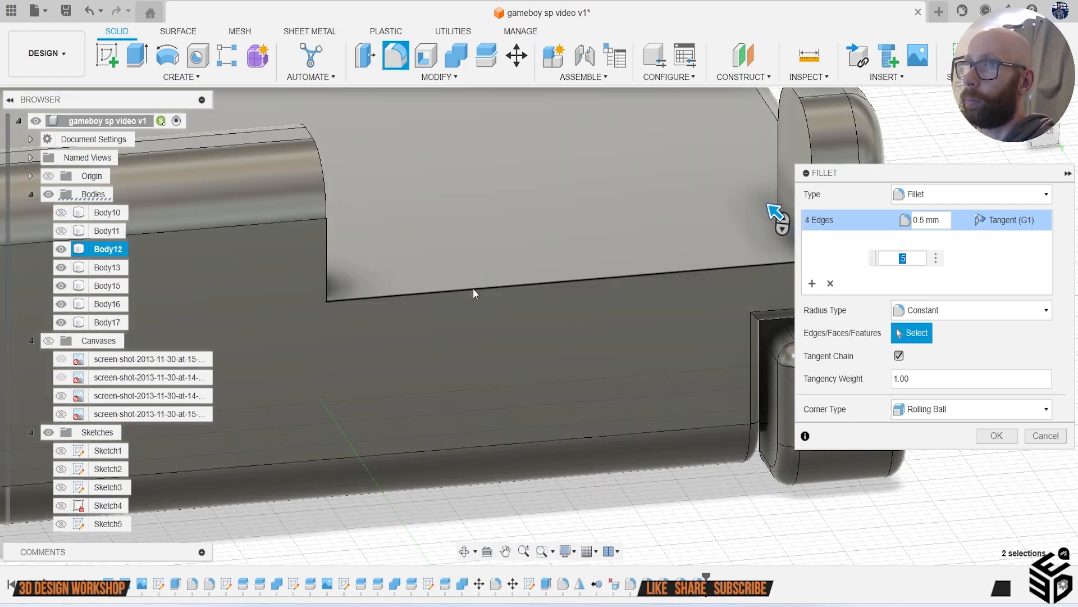
pyautogui.click(472, 289)
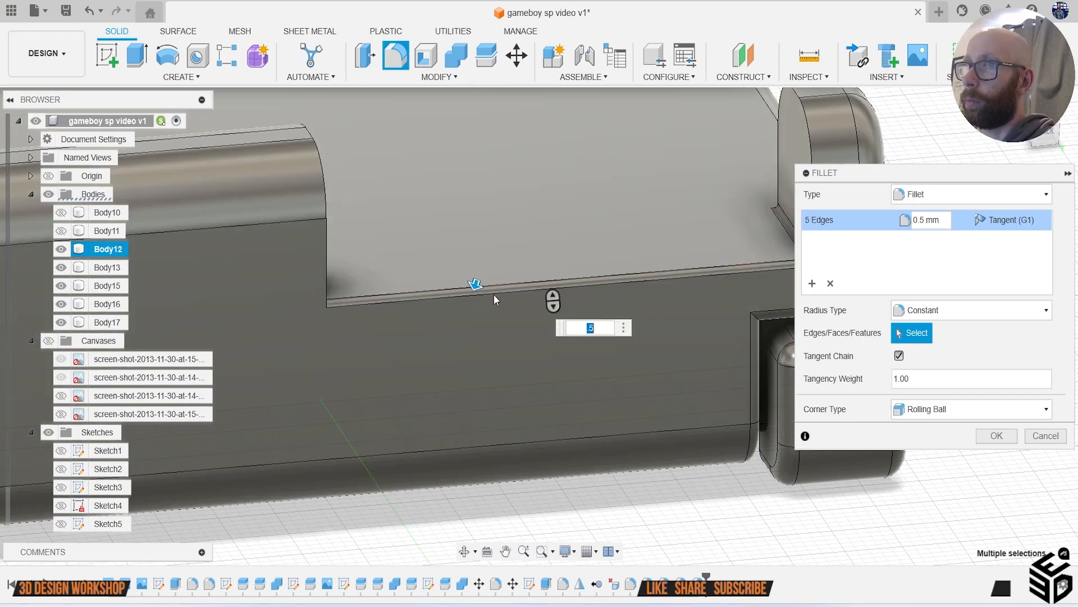
pyautogui.click(325, 259)
# Step: Add the edges around the narrow hinge gap, on the central barrel's other end and the neighbouring lug, to the 0.5 mm fillet
pyautogui.scroll(-5, 322, 312)
pyautogui.scroll(5, 342, 336)
pyautogui.scroll(3, 284, 305)
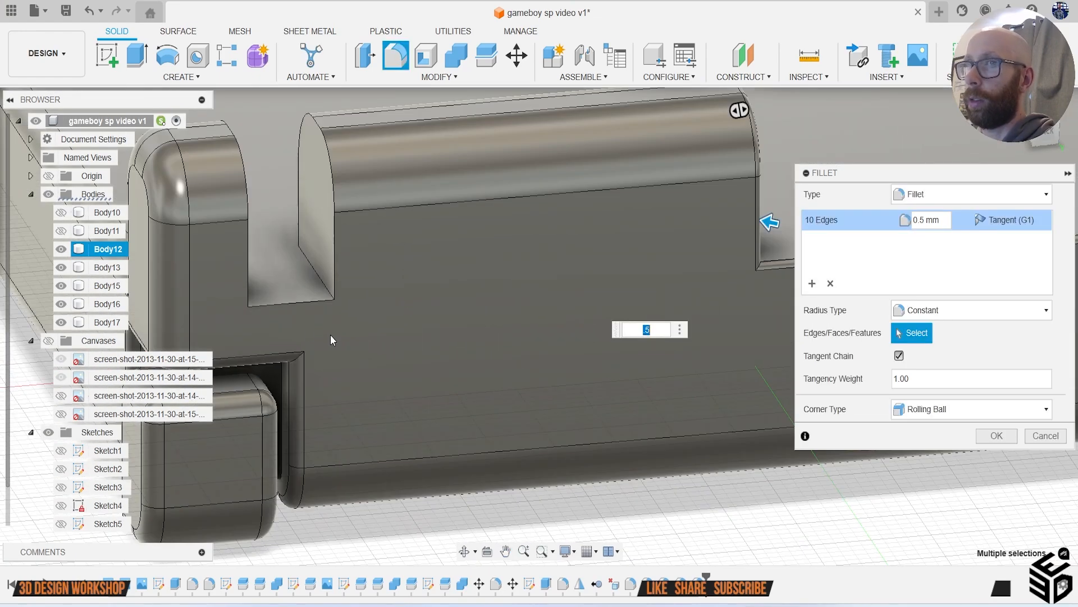
pyautogui.click(335, 264)
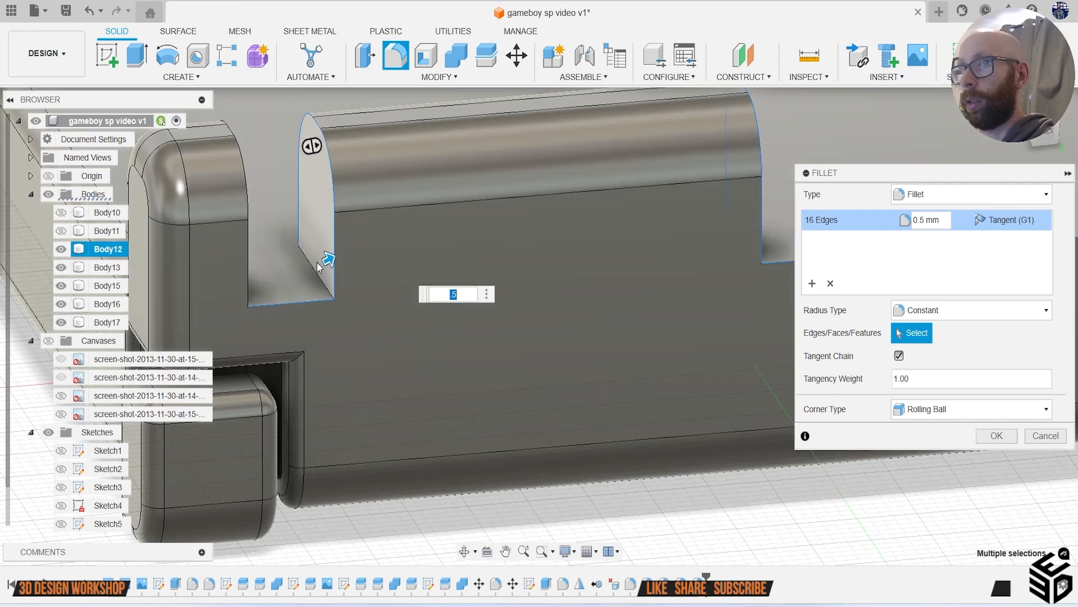
pyautogui.click(318, 265)
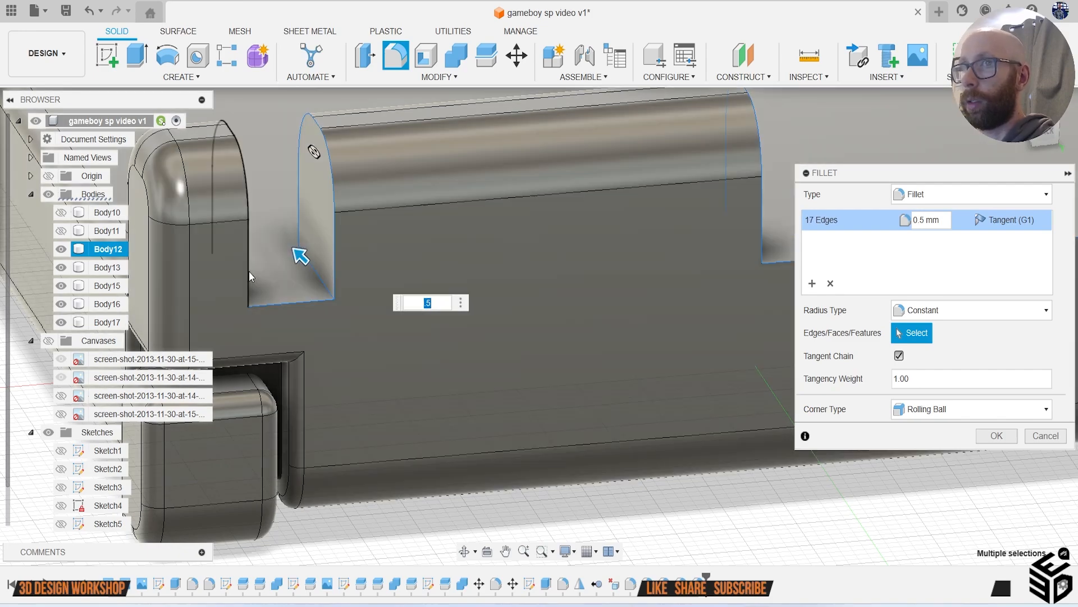
pyautogui.click(338, 258)
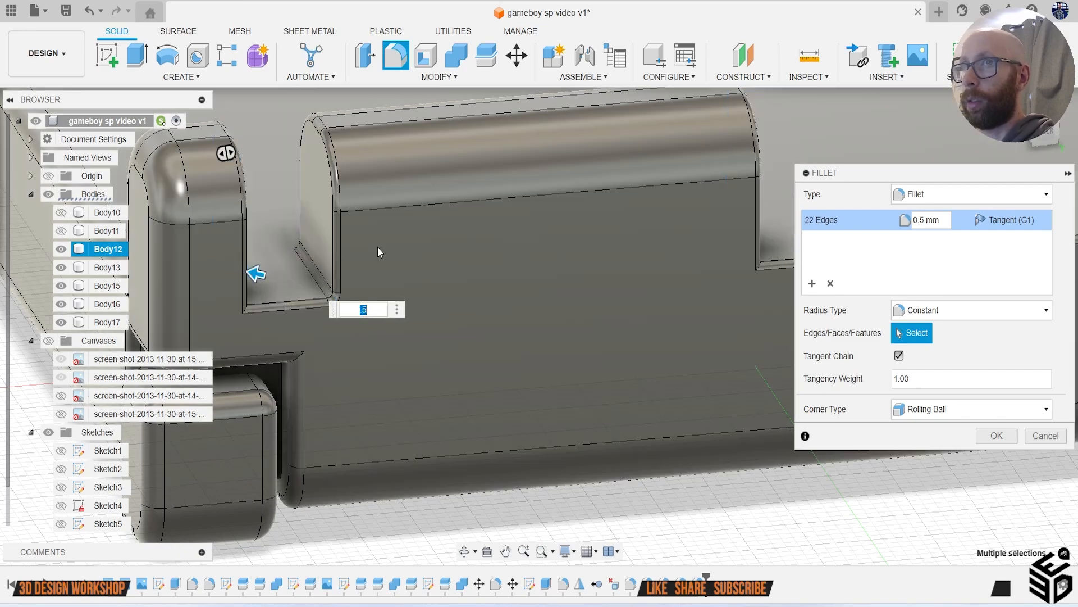
# Step: Add the central barrel's base edges on its wide-gap end and along its front to the 0.5 mm fillet
pyautogui.keyDown('shift'); pyautogui.moveTo(786, 270); pyautogui.dragTo(571, 311, button='middle'); pyautogui.keyUp('shift')
pyautogui.scroll(4, 502, 353)
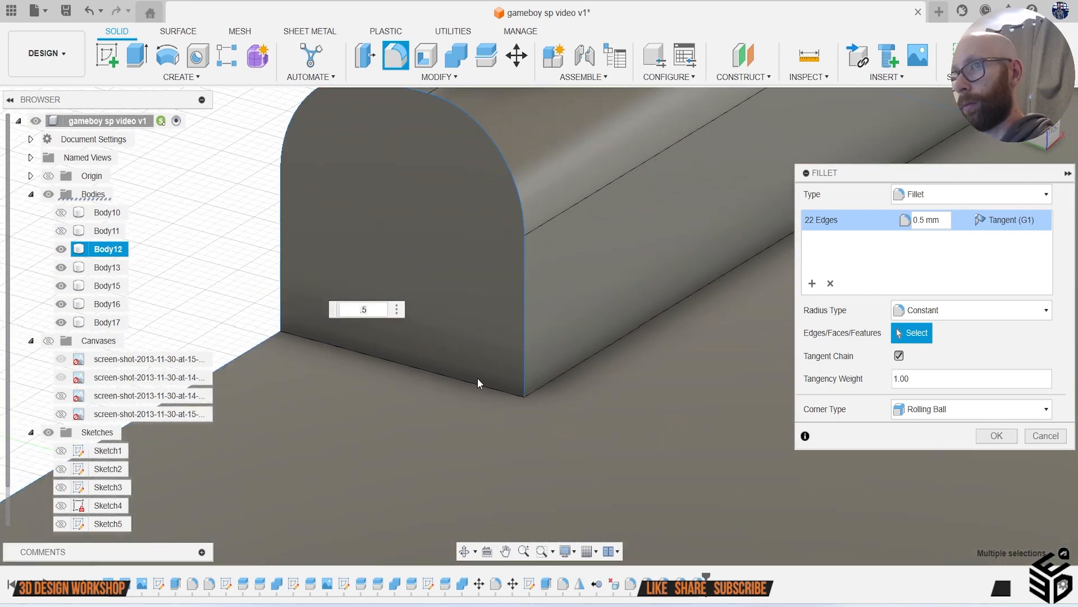
pyautogui.click(475, 382)
pyautogui.click(542, 384)
pyautogui.scroll(-5, 548, 382)
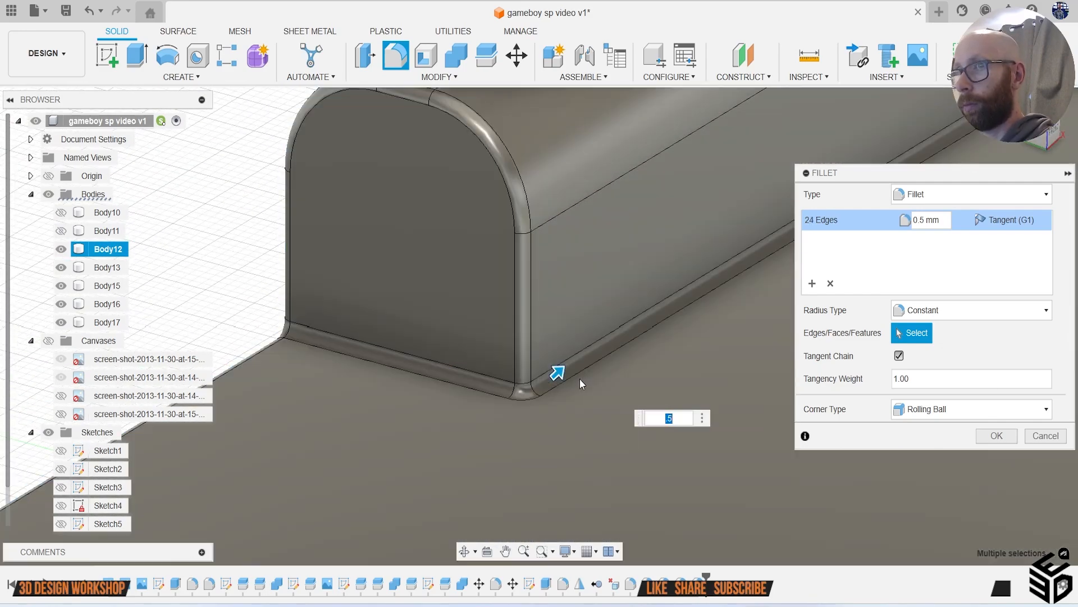
# Step: Add the edge chain around the inner face of the end lug across the wide gap to the 0.5 mm fillet
pyautogui.moveTo(1042, 145); pyautogui.dragTo(995, 134)
pyautogui.moveTo(549, 410); pyautogui.dragTo(821, 385, button='middle')
pyautogui.keyDown('shift'); pyautogui.moveTo(603, 337); pyautogui.dragTo(560, 335, button='middle'); pyautogui.keyUp('shift')
pyautogui.moveTo(604, 367); pyautogui.dragTo(265, 327, button='middle')
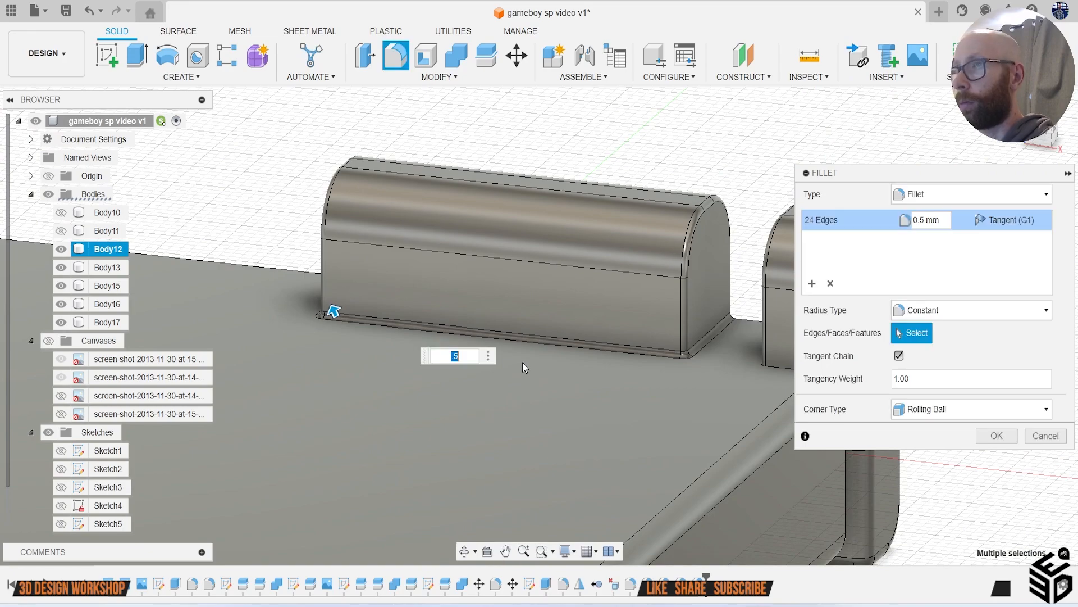
pyautogui.moveTo(440, 370); pyautogui.dragTo(775, 497, button='middle')
pyautogui.moveTo(318, 315); pyautogui.dragTo(449, 341, button='middle')
pyautogui.scroll(2, 334, 347)
pyautogui.click(352, 374)
pyautogui.scroll(-6, 381, 376)
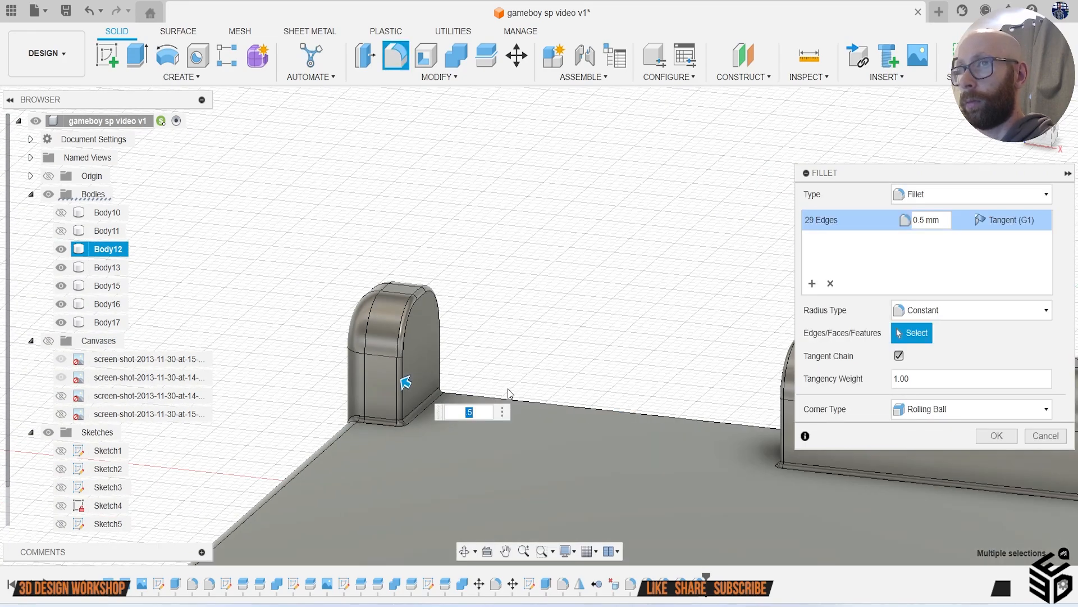
# Step: Add the front base edge of the end lug beside the narrow gap and apply the 0.5 mm fillet
pyautogui.scroll(4, 619, 356)
pyautogui.scroll(2, 619, 356)
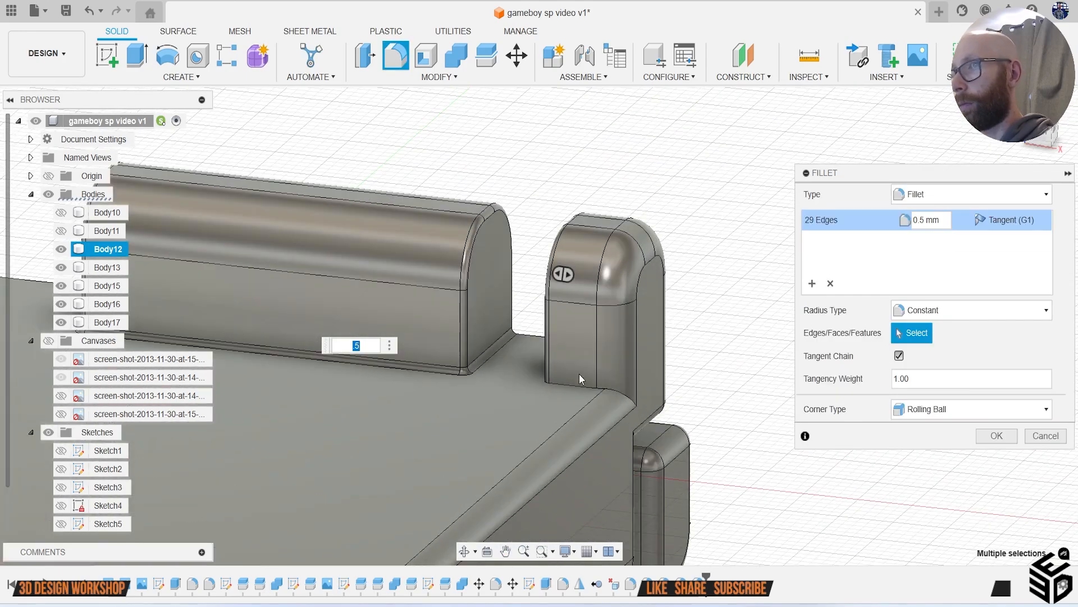
pyautogui.scroll(2, 575, 396)
pyautogui.click(584, 379)
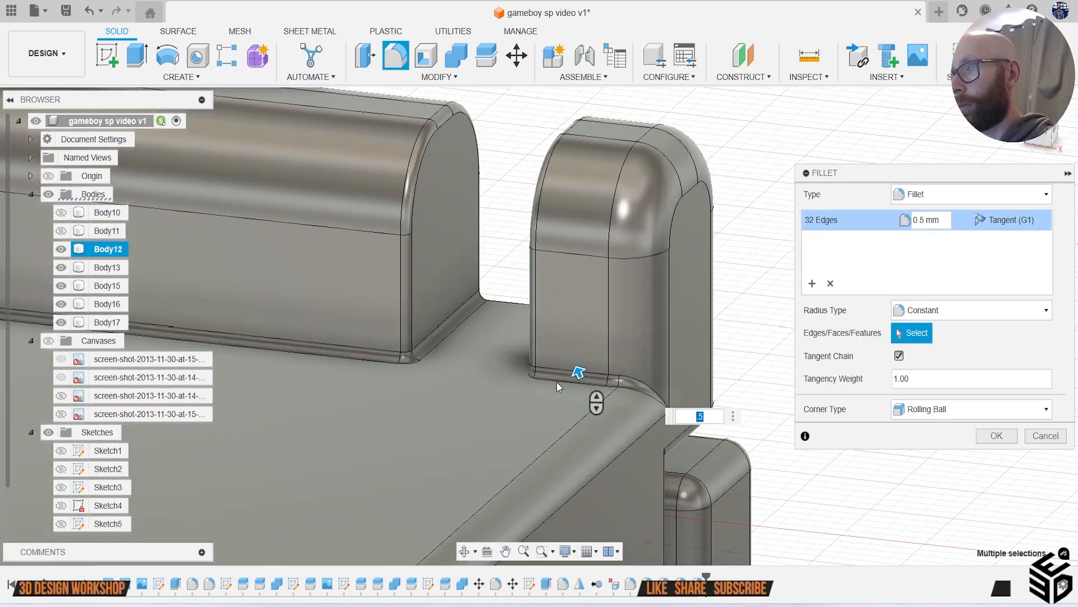
pyautogui.moveTo(564, 388)
pyautogui.keyDown('shift'); pyautogui.mouseDown(button='middle')
pyautogui.moveTo(356, 378)
pyautogui.moveTo(413, 362)
pyautogui.moveTo(565, 365)
pyautogui.moveTo(601, 388)
pyautogui.moveTo(554, 369)
pyautogui.mouseUp(button='middle'); pyautogui.keyUp('shift')
pyautogui.scroll(-5, 554, 369)
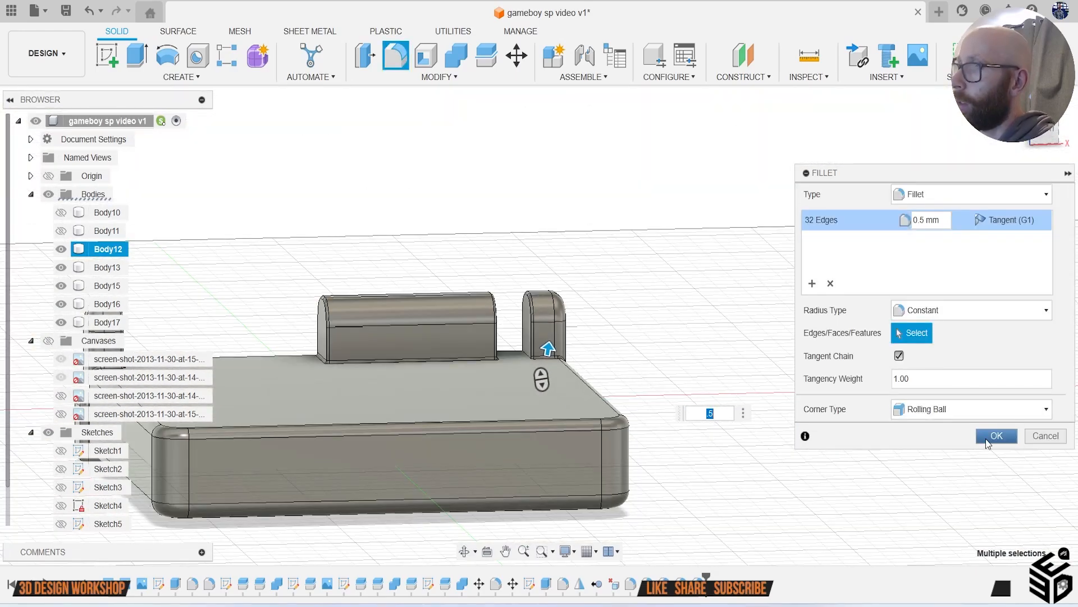
pyautogui.click(997, 435)
# Step: Show the hidden bodies Body10 and Body11 and turn on the reference canvases
pyautogui.scroll(-2, 734, 284)
pyautogui.click(1010, 150)
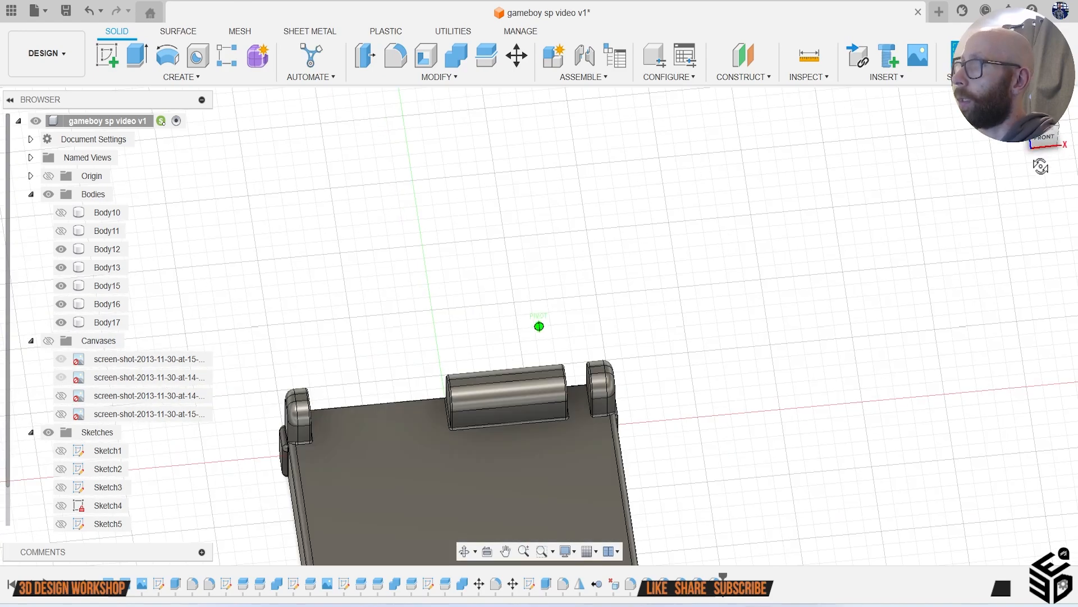
pyautogui.moveTo(784, 355); pyautogui.dragTo(777, 229, button='middle')
pyautogui.scroll(-1, 777, 228)
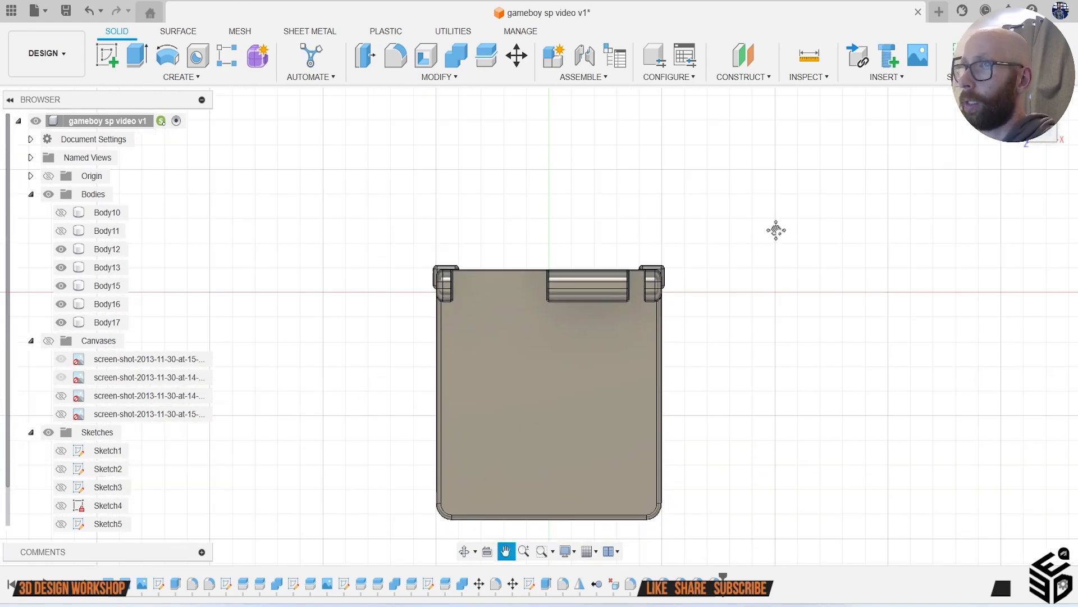
pyautogui.click(1043, 141)
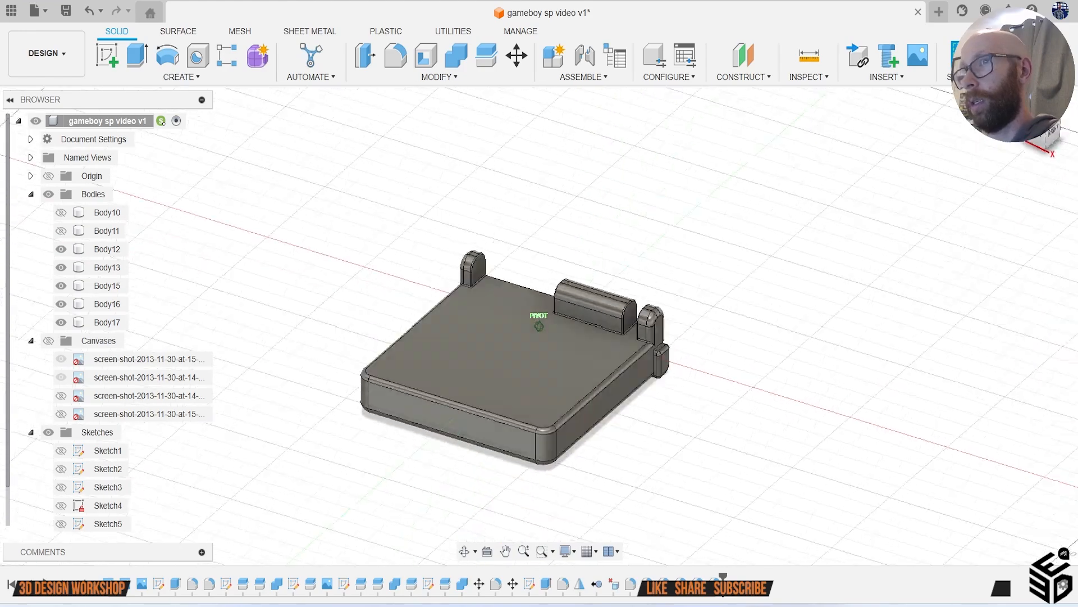
pyautogui.moveTo(1043, 140); pyautogui.dragTo(1018, 132)
pyautogui.keyDown('shift'); pyautogui.moveTo(585, 102); pyautogui.dragTo(835, 203, button='middle'); pyautogui.keyUp('shift')
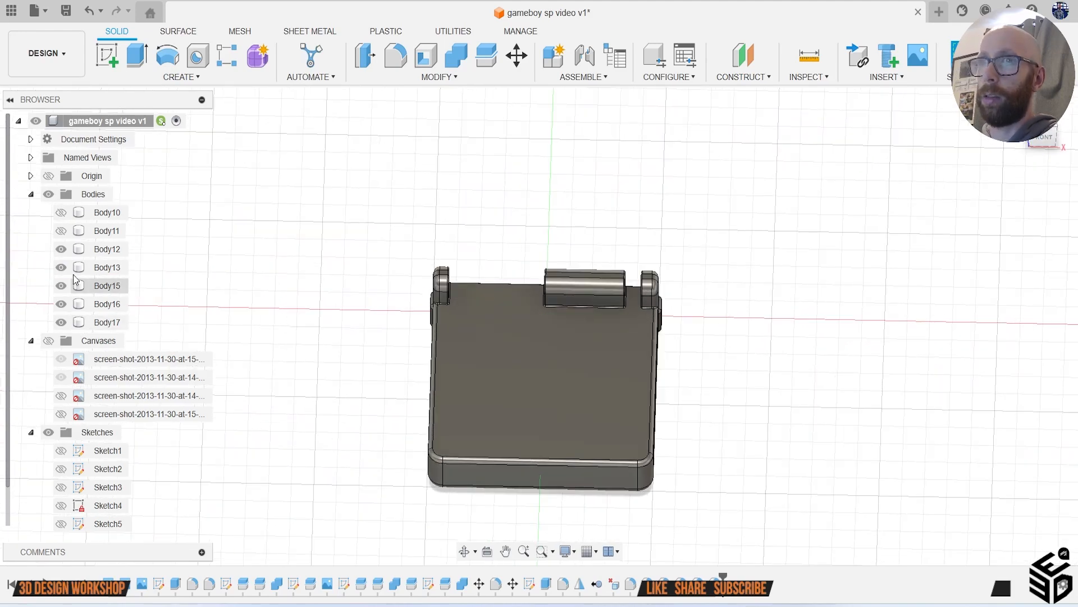
pyautogui.click(61, 230)
pyautogui.click(61, 213)
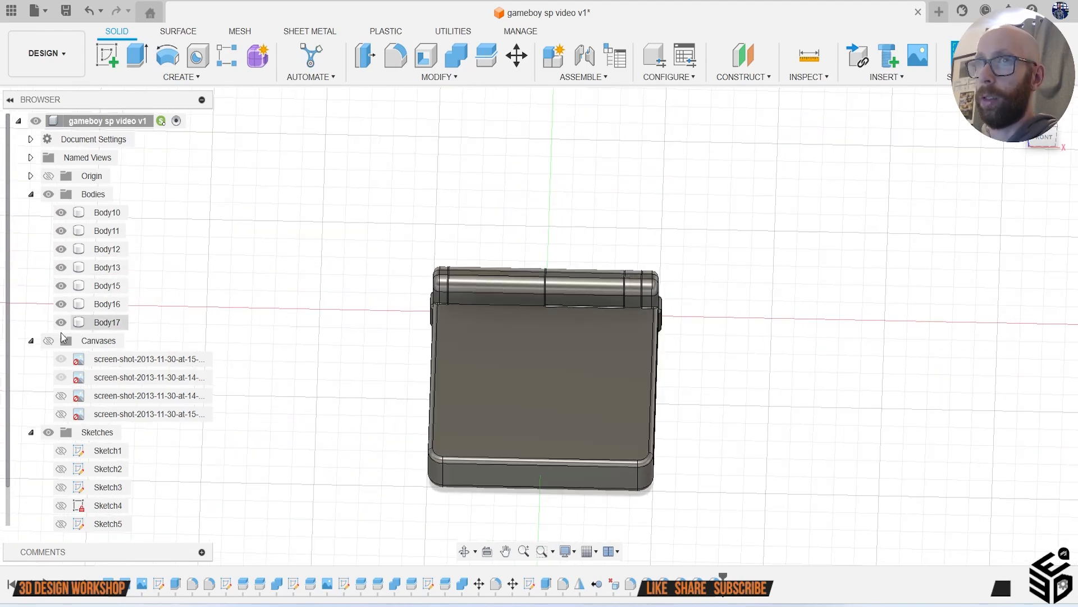
pyautogui.click(49, 341)
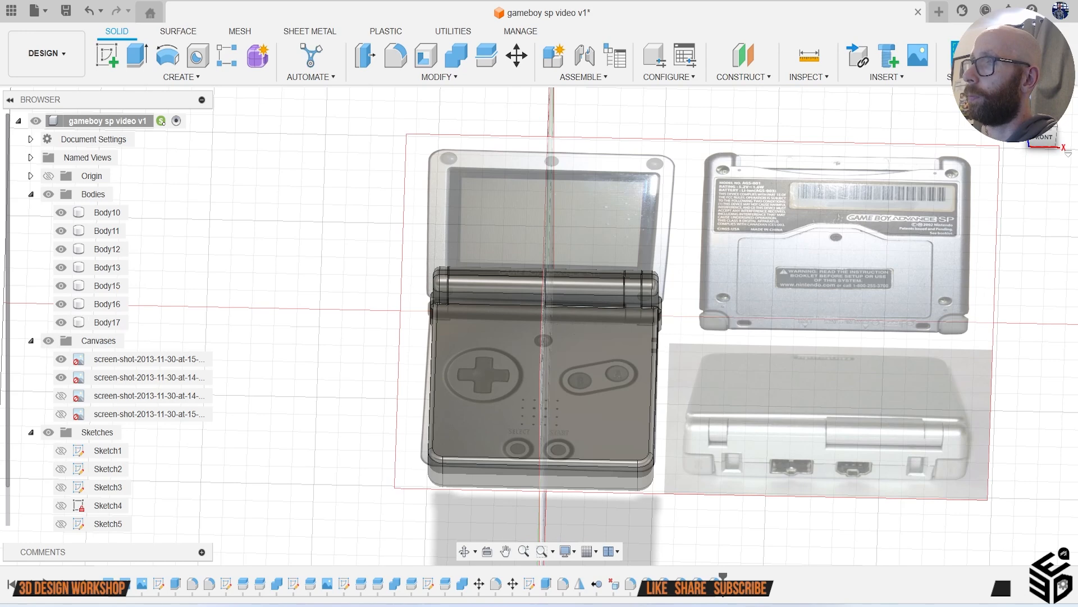
# Step: Hide the second reference canvas and show the third one, checking the model against them from above and from the side
pyautogui.click(1042, 117)
pyautogui.scroll(-1, 809, 253)
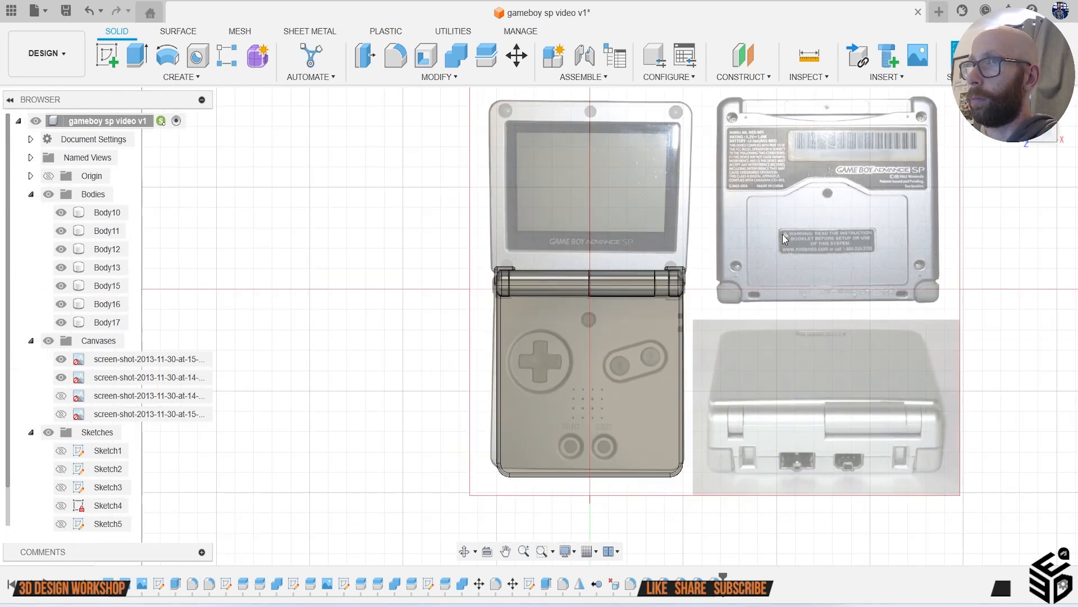
pyautogui.moveTo(780, 231); pyautogui.dragTo(748, 308, button='middle')
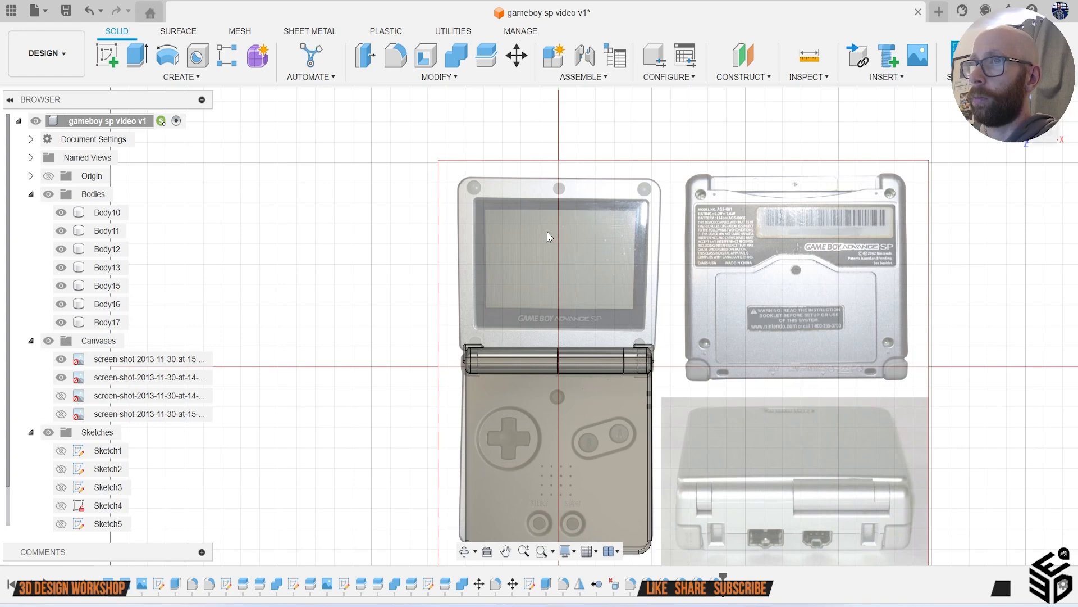
pyautogui.moveTo(1048, 137); pyautogui.dragTo(1074, 157)
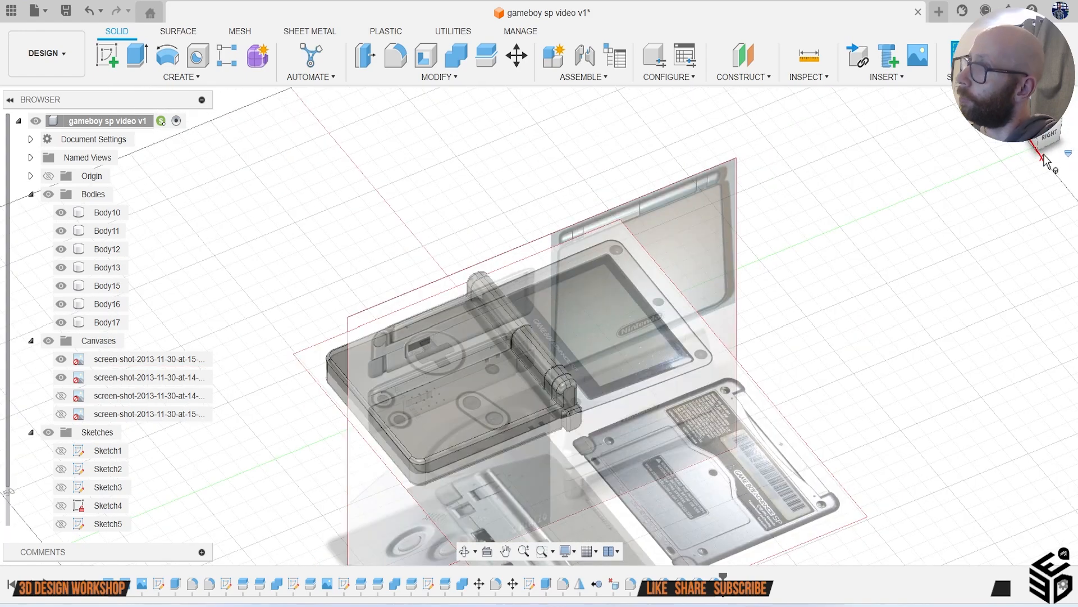
pyautogui.click(1054, 137)
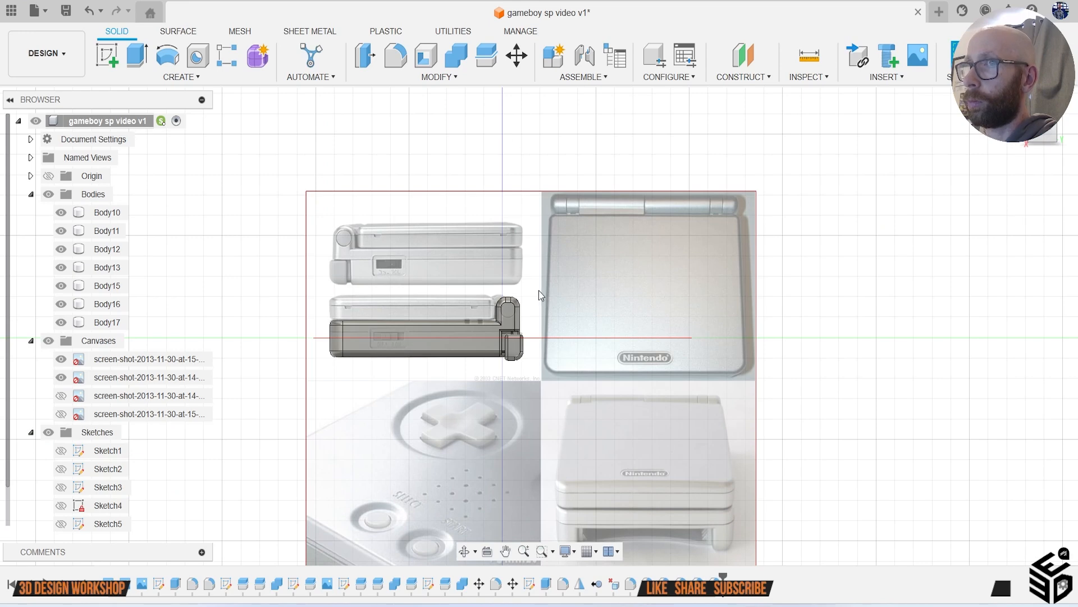
pyautogui.click(61, 380)
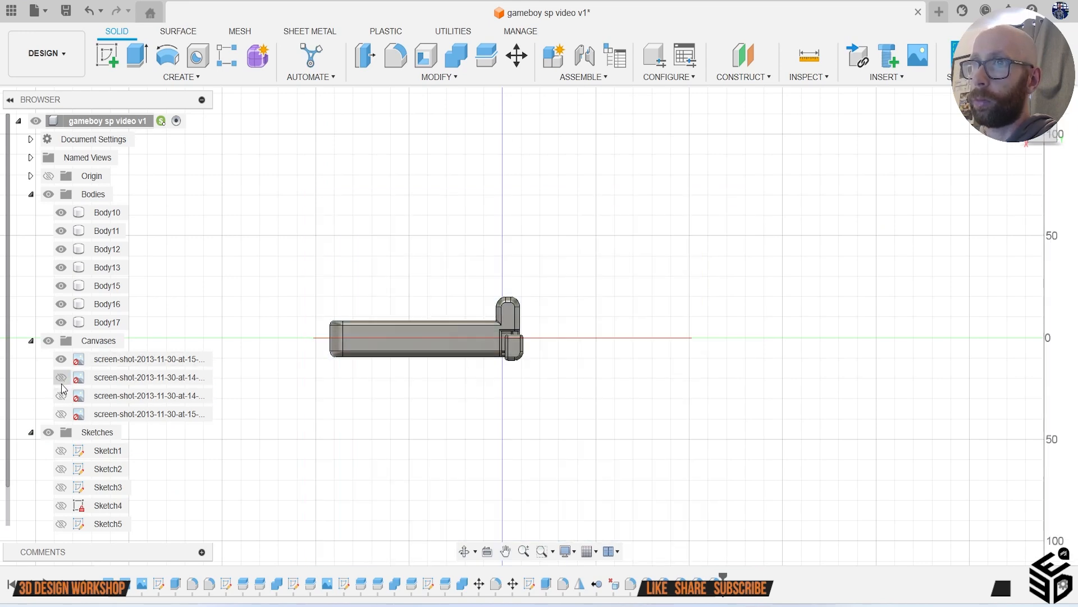
pyautogui.click(61, 396)
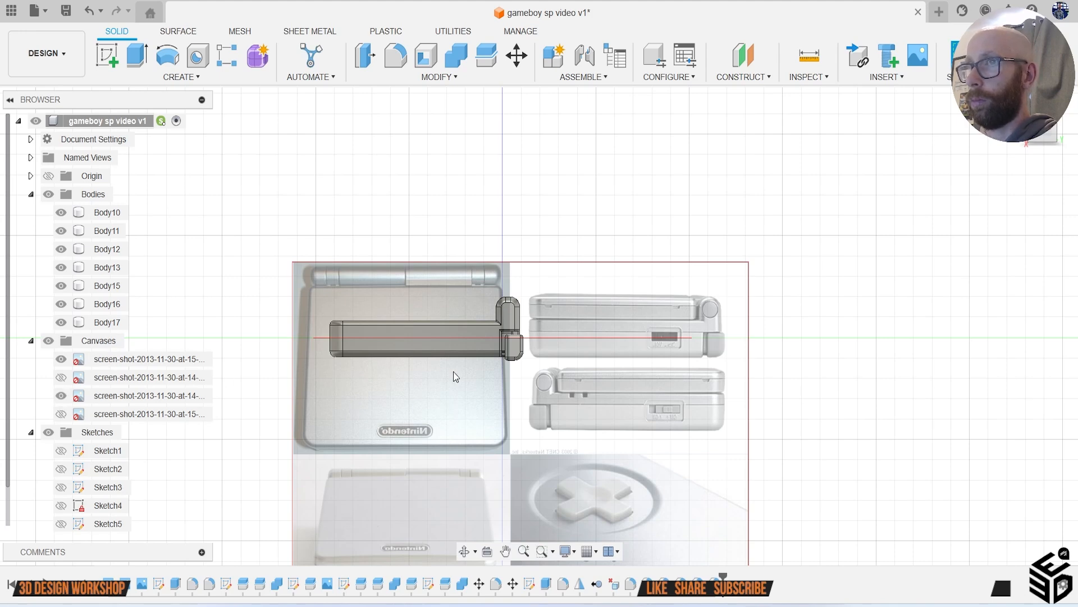
pyautogui.scroll(2, 450, 372)
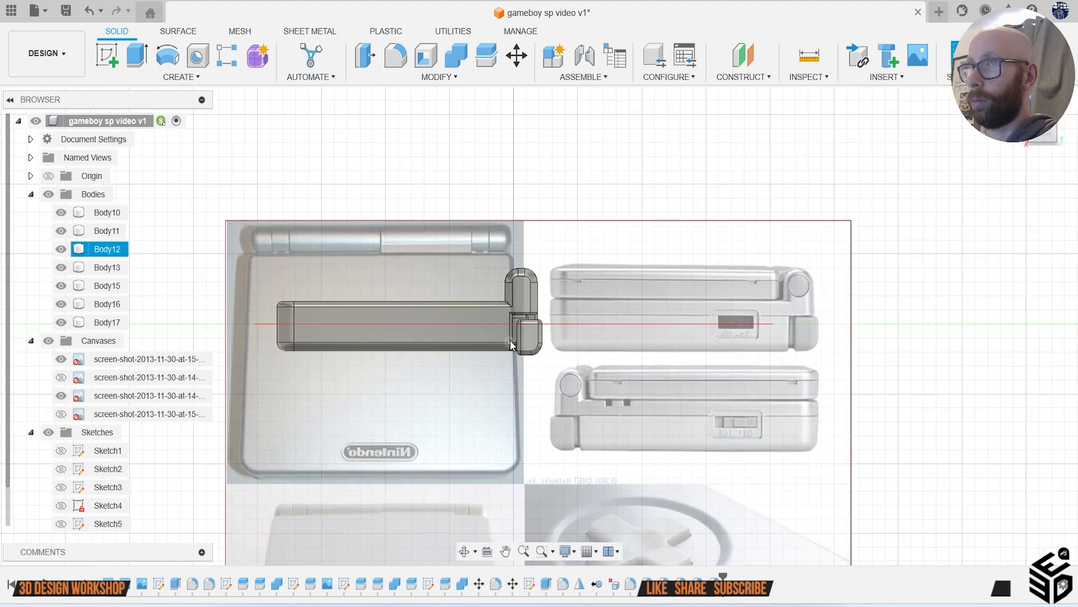
pyautogui.click(107, 57)
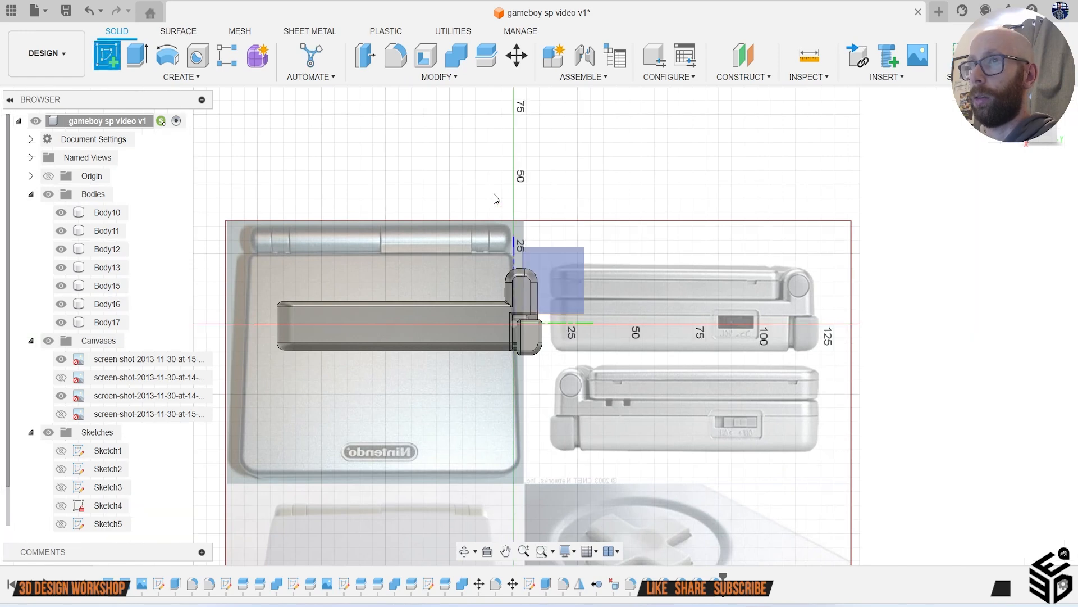
pyautogui.click(571, 279)
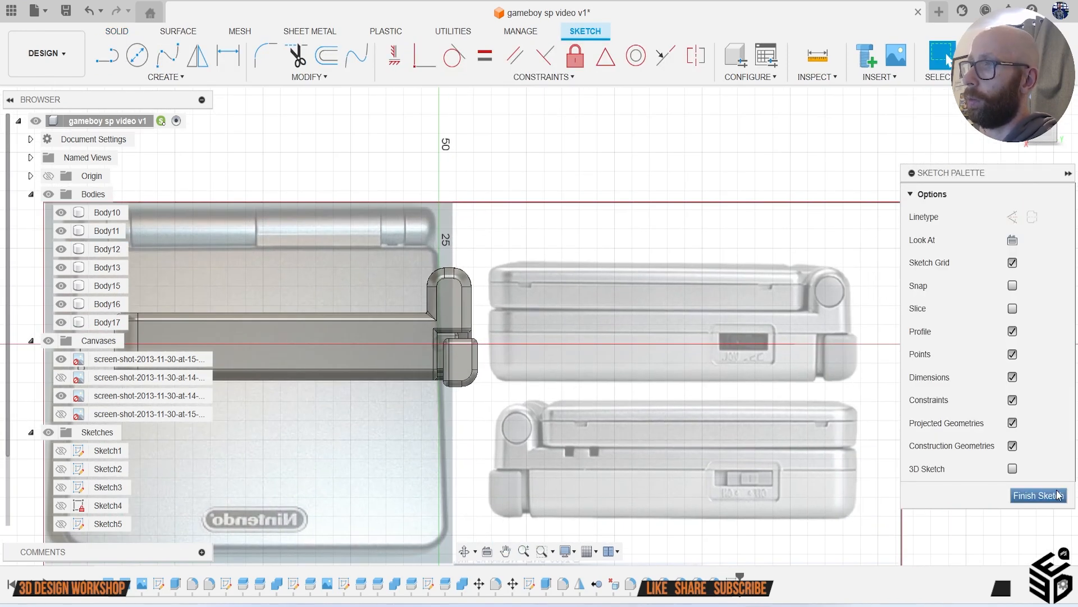
pyautogui.click(1032, 496)
# Step: Start a new sketch on the top face of the main body
pyautogui.scroll(-3, 543, 304)
pyautogui.moveTo(543, 303); pyautogui.dragTo(573, 289, button='middle')
pyautogui.keyDown('shift'); pyautogui.moveTo(540, 326); pyautogui.dragTo(691, 441, button='middle'); pyautogui.keyUp('shift')
pyautogui.click(1054, 130)
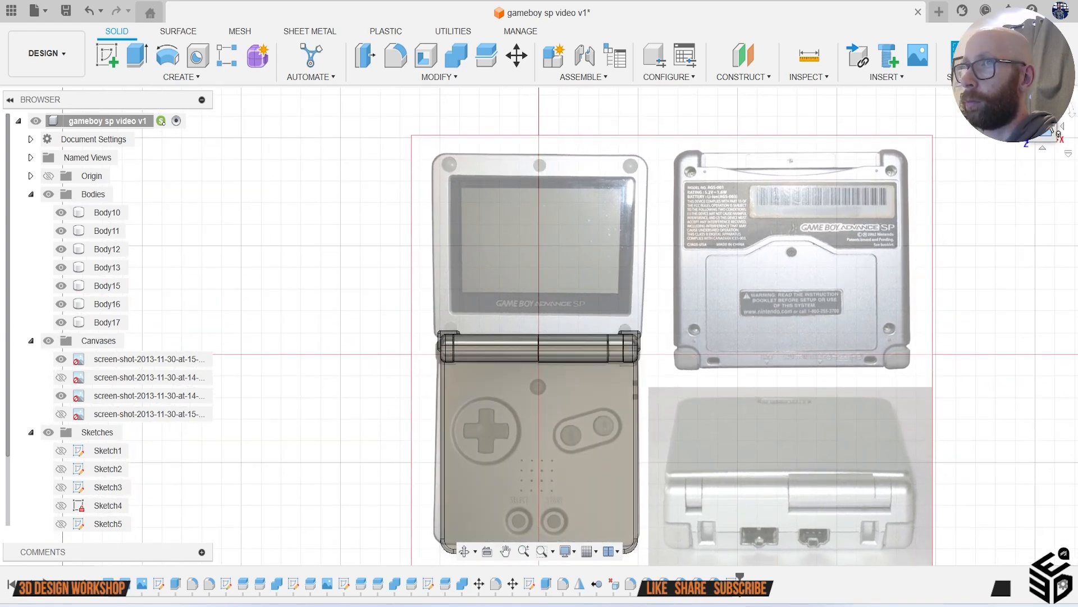
pyautogui.keyDown('shift'); pyautogui.moveTo(539, 327); pyautogui.dragTo(570, 351, button='middle'); pyautogui.keyUp('shift')
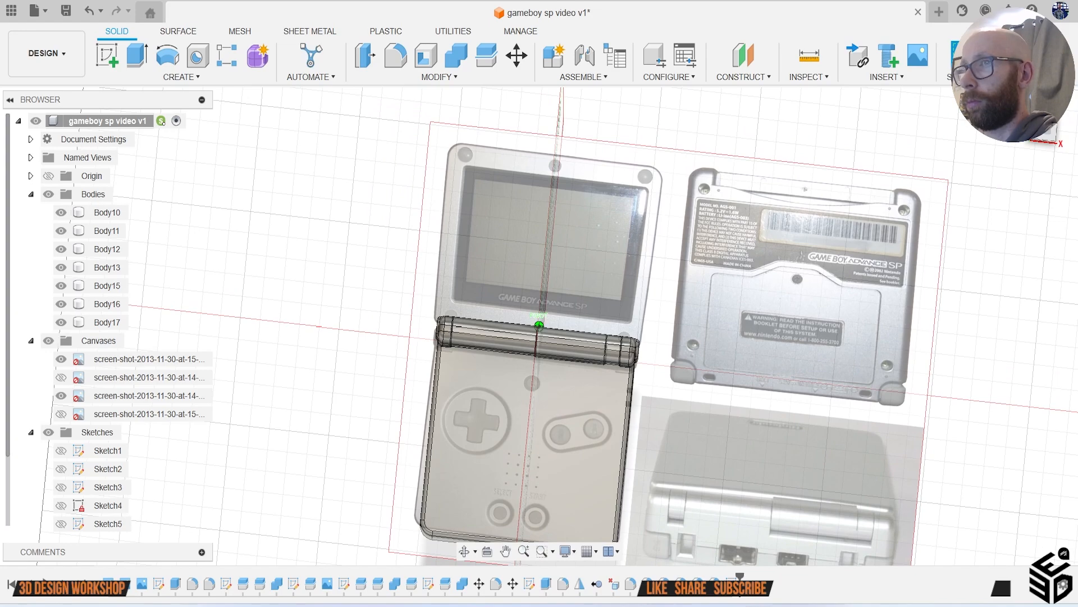
pyautogui.click(1051, 131)
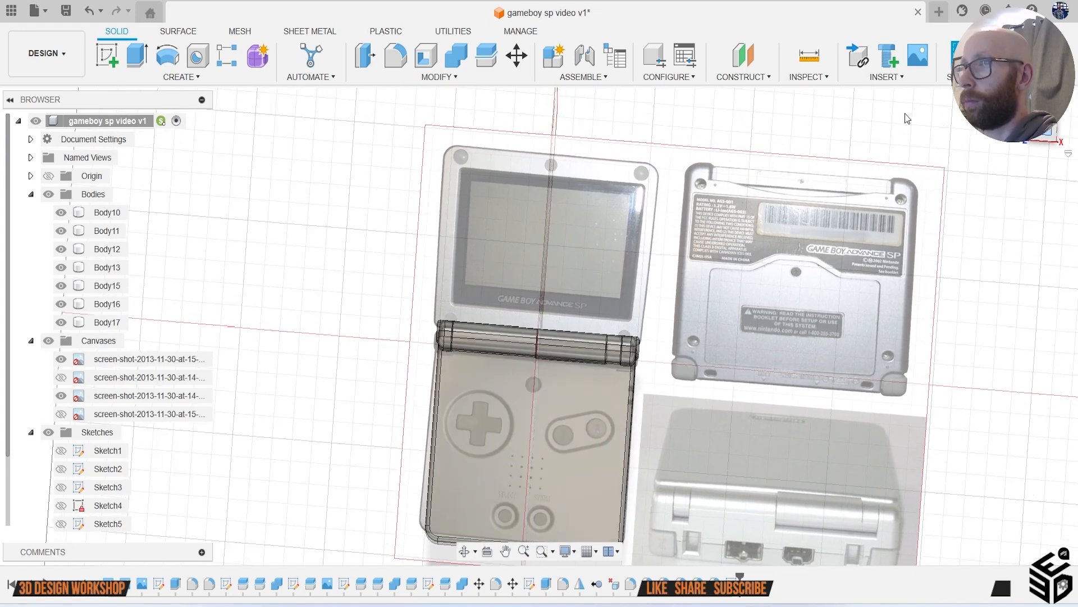
pyautogui.moveTo(491, 220); pyautogui.dragTo(471, 171, button='middle')
pyautogui.click(108, 55)
pyautogui.click(484, 343)
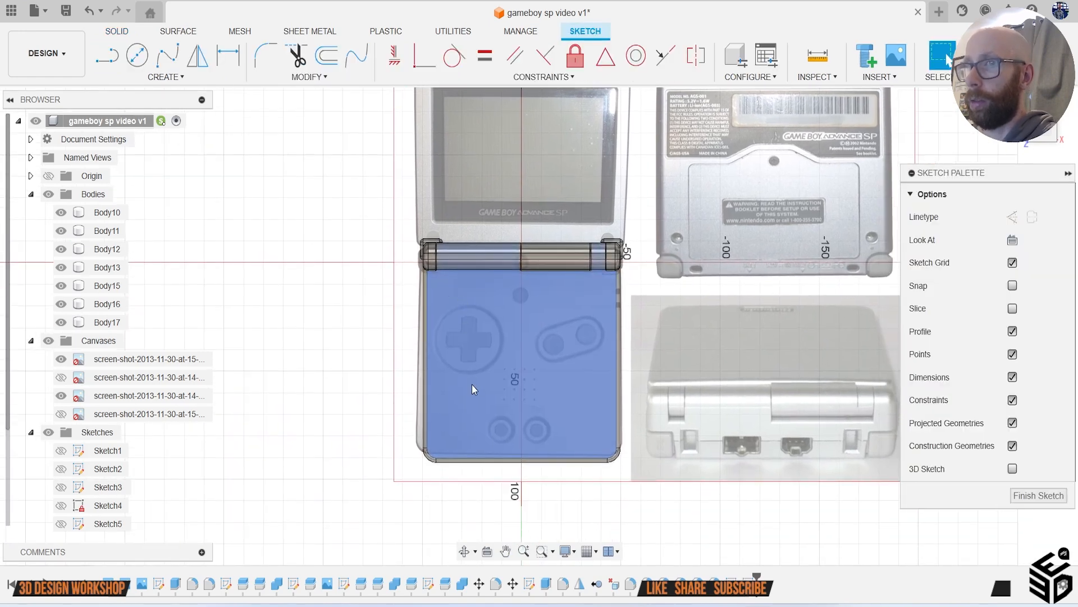
# Step: Draw a horizontal and a vertical line from the ends of the main body's front-left rounded corner so that they cross outside it
pyautogui.scroll(6, 472, 384)
pyautogui.press('r')
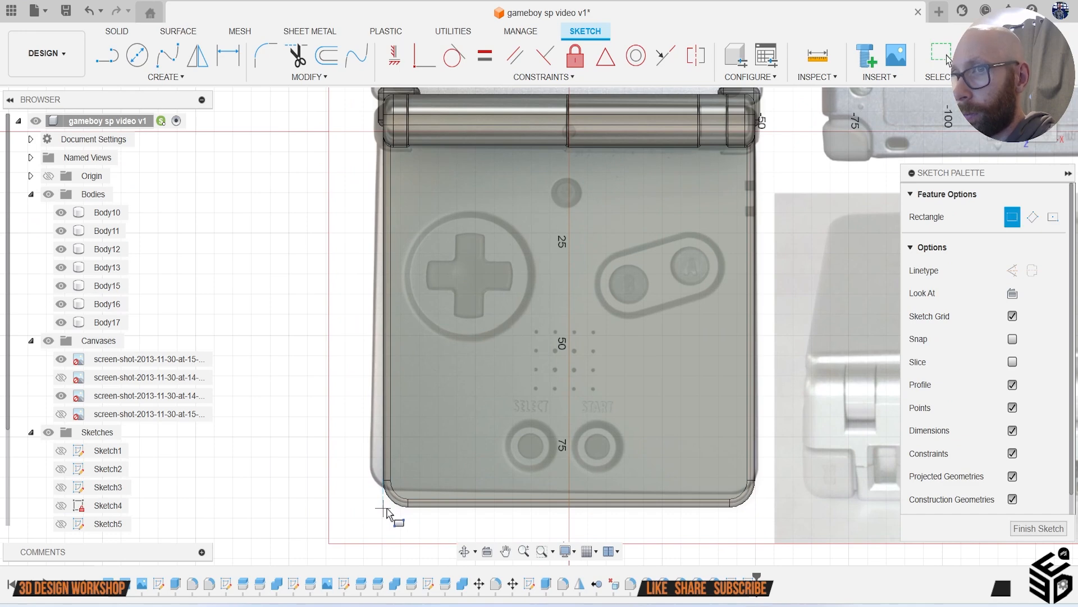
pyautogui.press('l')
pyautogui.scroll(3, 407, 524)
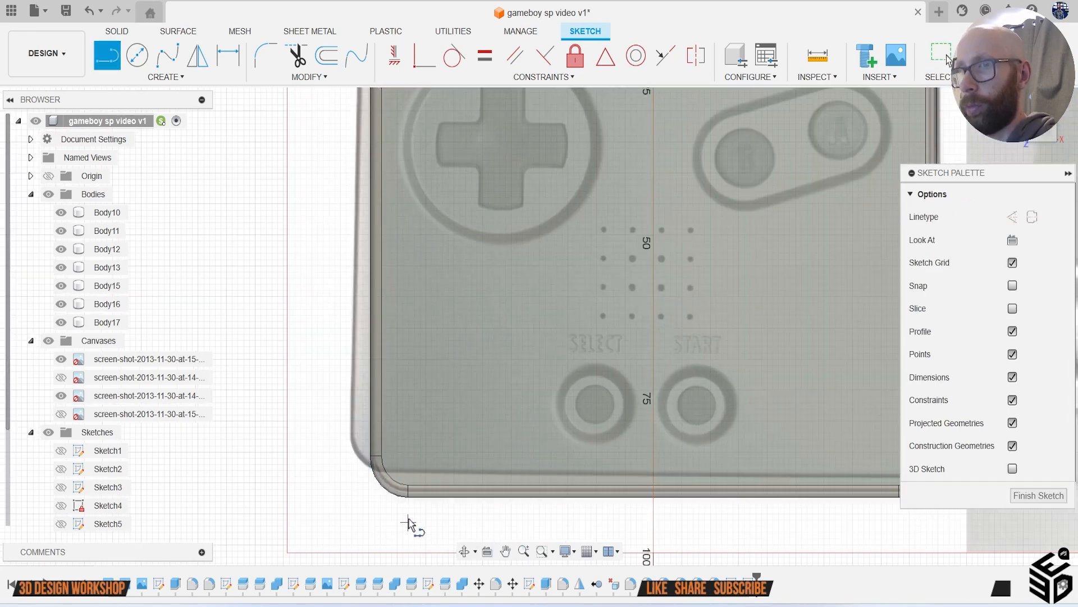
pyautogui.click(394, 498)
pyautogui.click(338, 497)
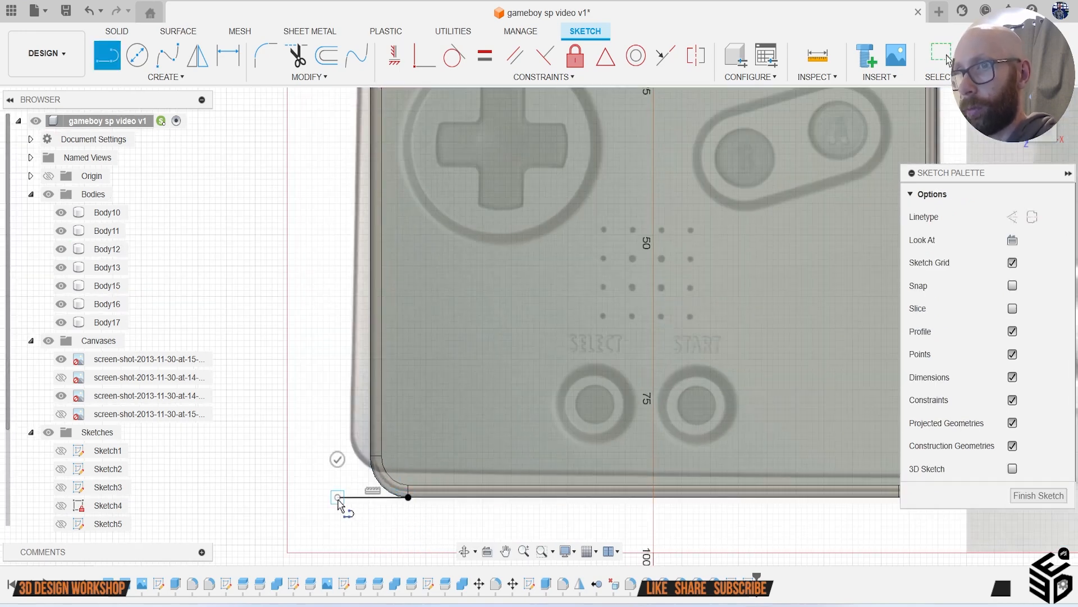
pyautogui.press('Escape')
pyautogui.press('l')
pyautogui.click(370, 456)
pyautogui.click(371, 520)
pyautogui.press('Escape')
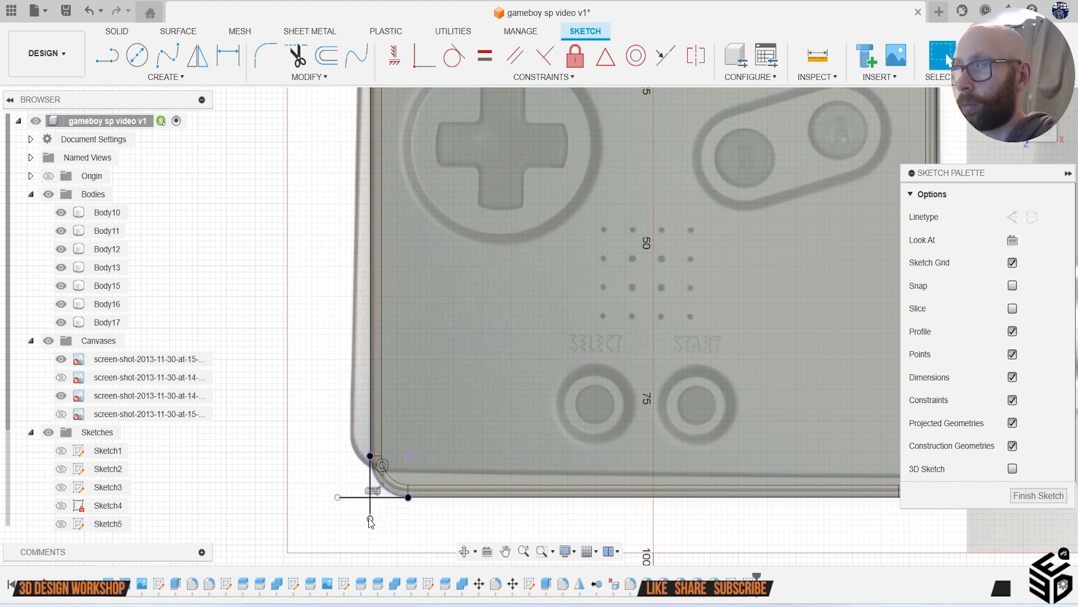
# Step: Draw a rectangle from the crossing of the two corner lines to the main body's opposite side edge just in front of the hinge
pyautogui.scroll(-4, 417, 525)
pyautogui.press('r')
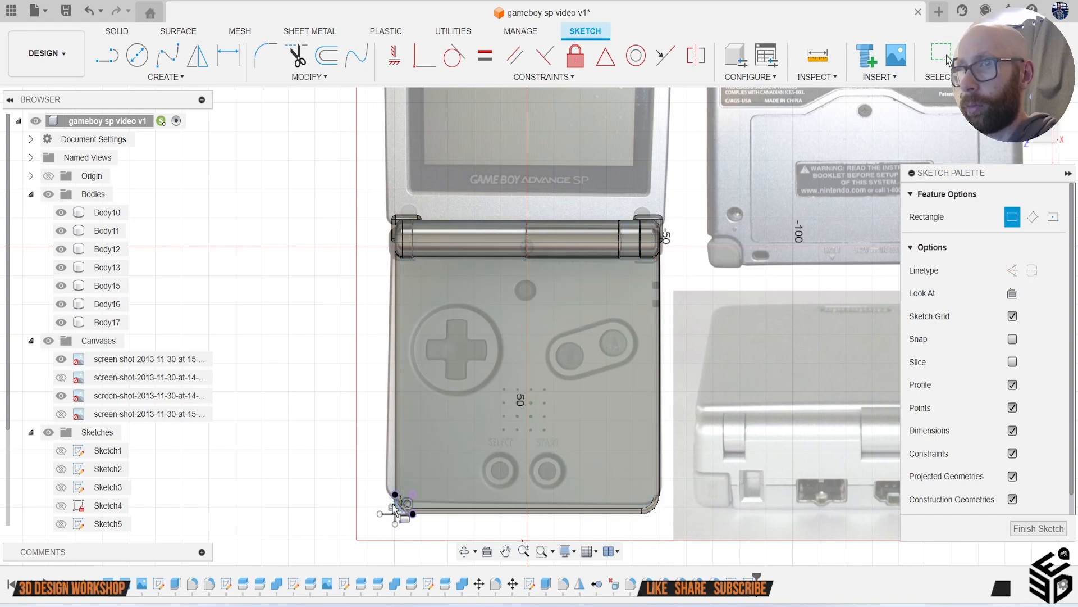
pyautogui.scroll(8, 395, 521)
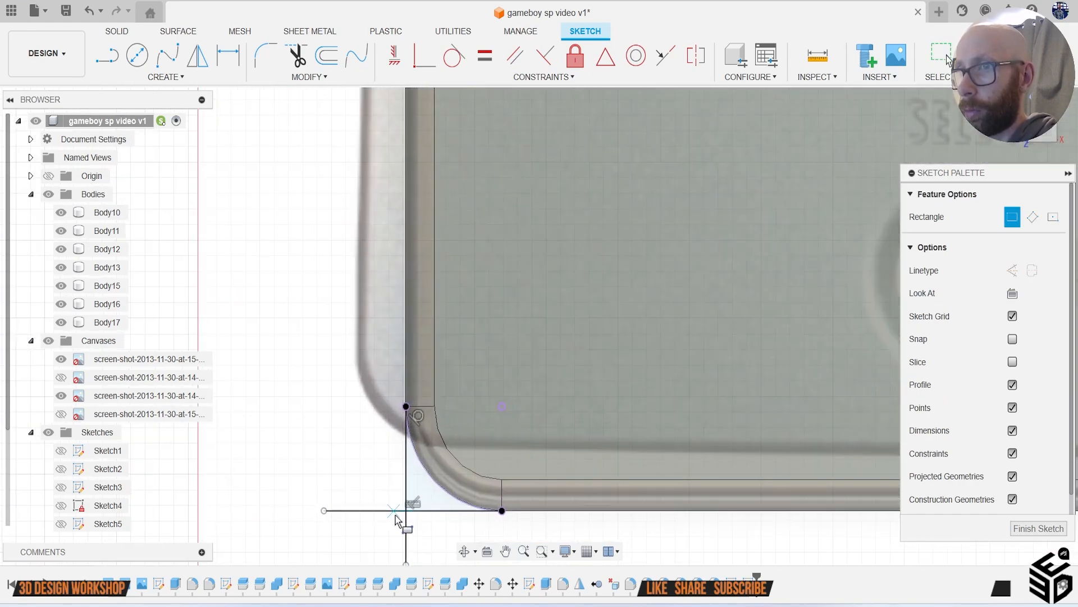
pyautogui.click(395, 513)
pyautogui.scroll(-6, 547, 403)
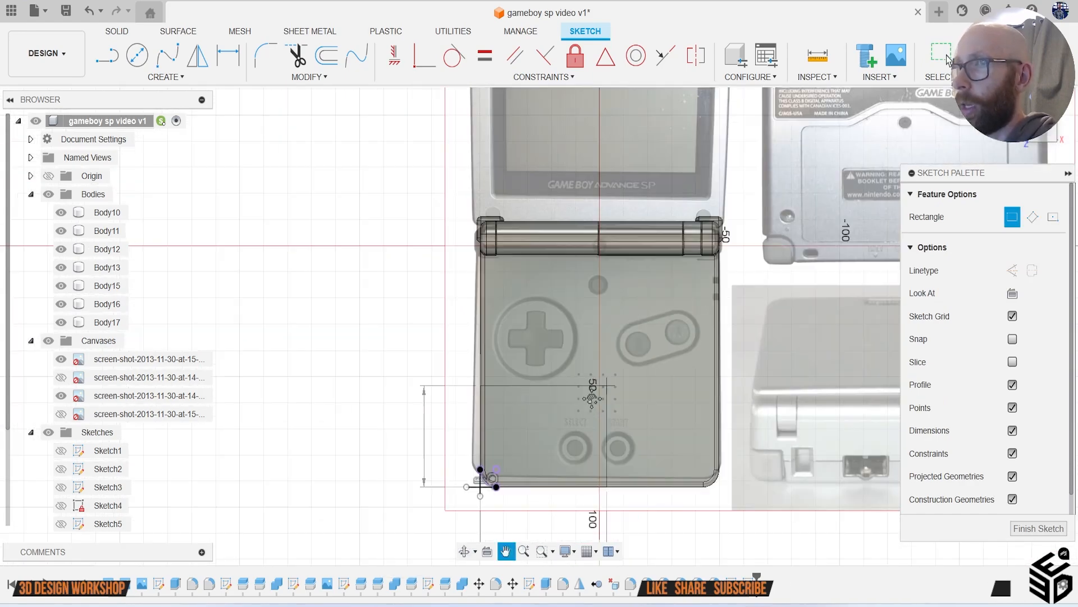
pyautogui.scroll(5, 707, 288)
pyautogui.scroll(5, 709, 286)
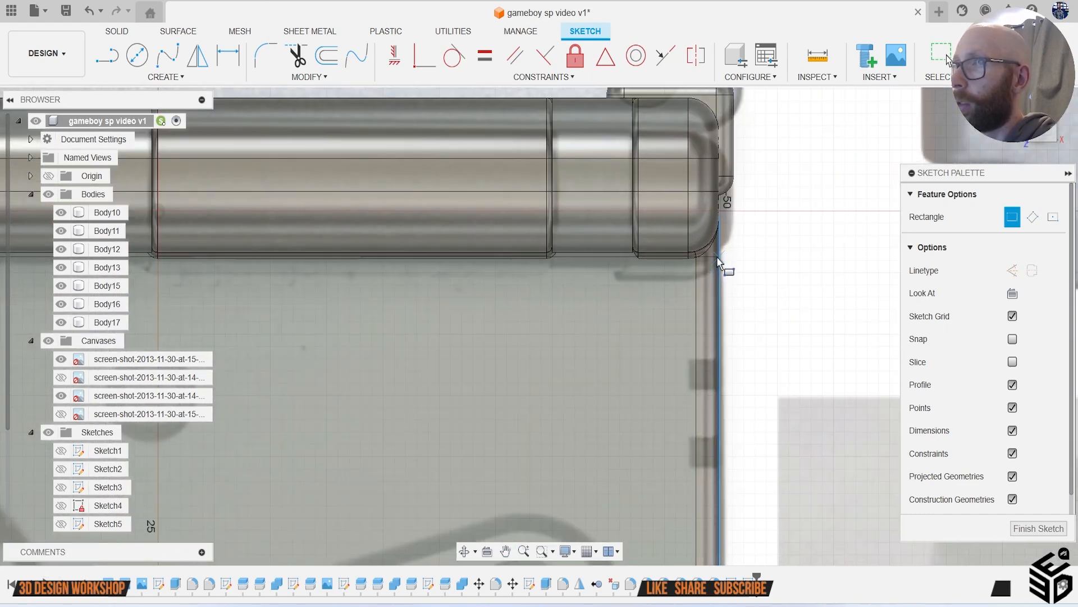
pyautogui.scroll(-2, 720, 264)
pyautogui.click(719, 261)
pyautogui.scroll(-4, 719, 261)
pyautogui.press('Escape')
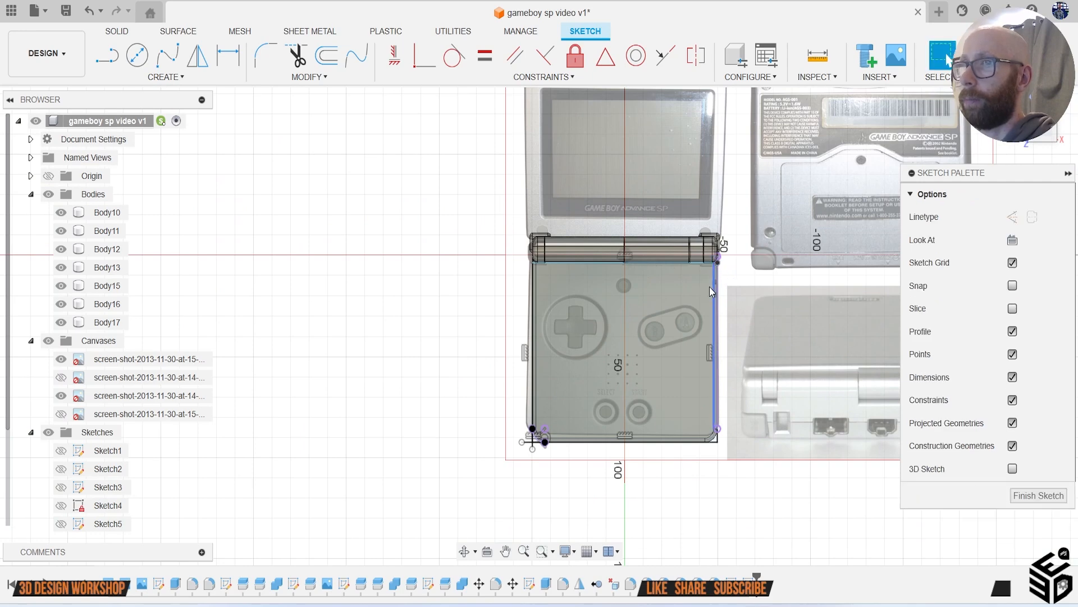
# Step: Hide all the bodies, from Body10 through Body17, leaving the reference canvases and the current sketch on display
pyautogui.scroll(3, 606, 412)
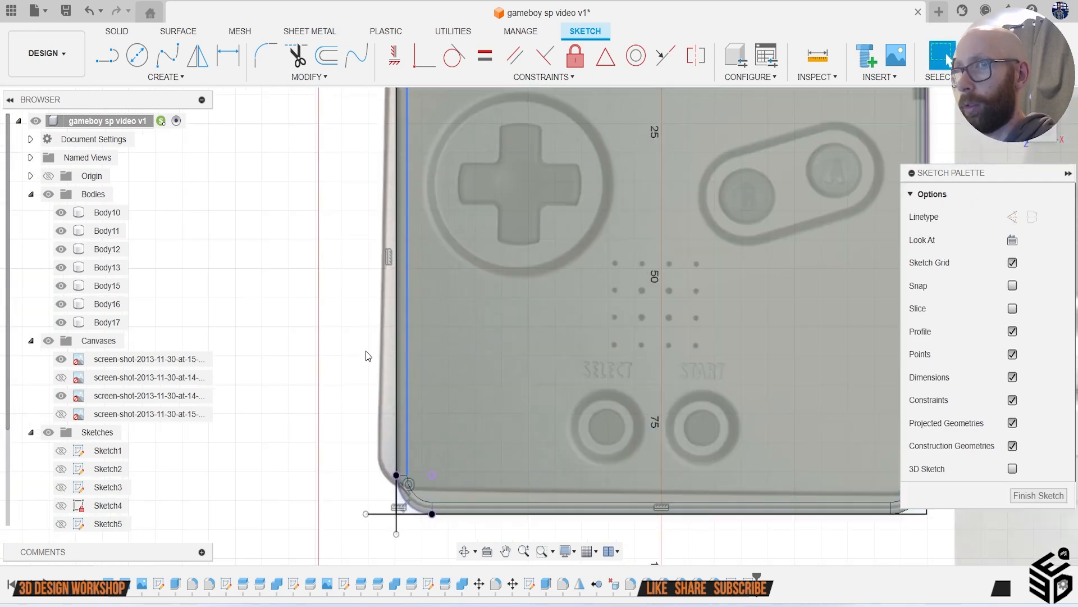
pyautogui.click(61, 213)
pyautogui.click(62, 231)
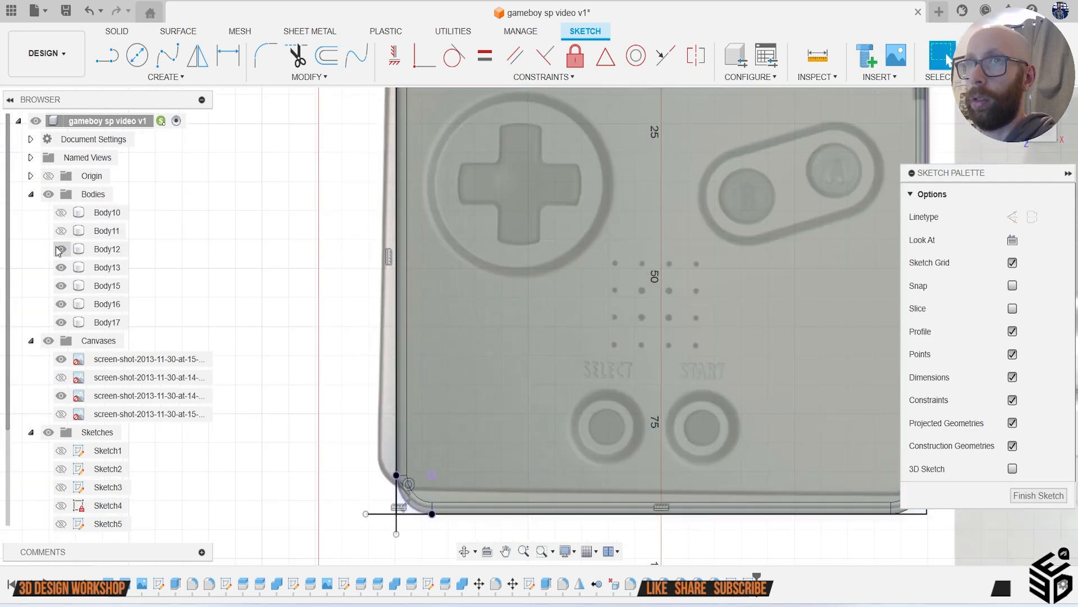
pyautogui.click(62, 249)
pyautogui.click(61, 303)
pyautogui.scroll(-2, 458, 352)
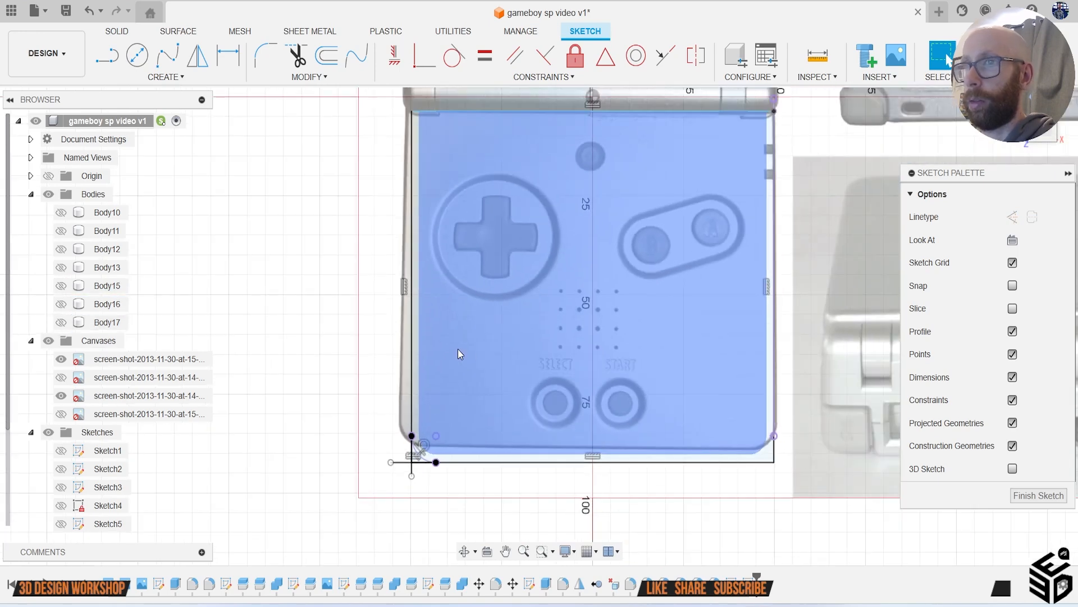
# Step: Start extruding the three sketch profiles that fill the rectangle over the lower half, including its front-left corner, as a new body
pyautogui.press('e')
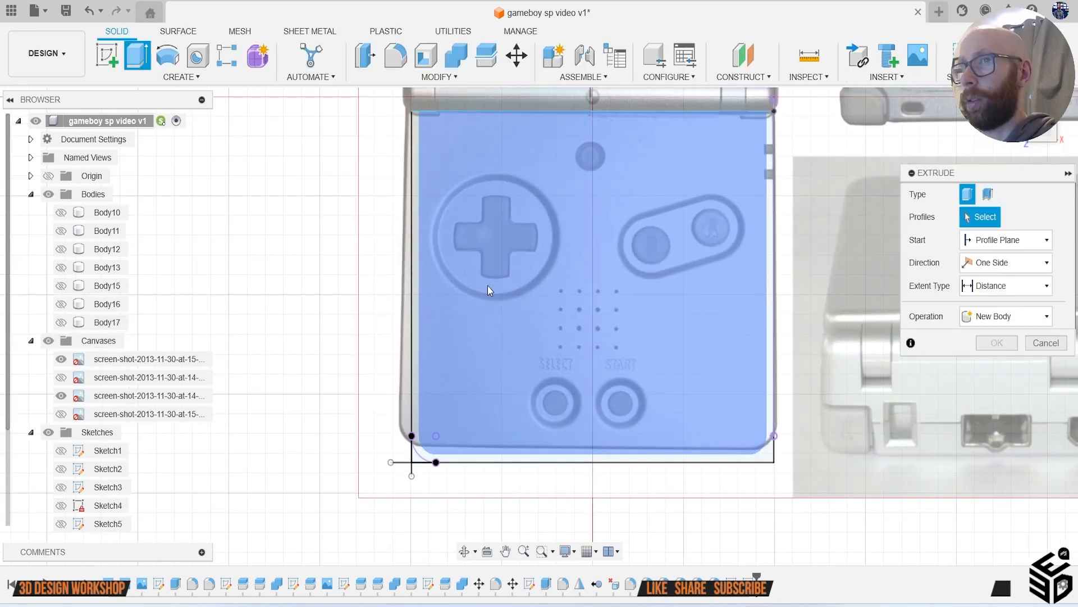
pyautogui.click(488, 286)
pyautogui.click(419, 443)
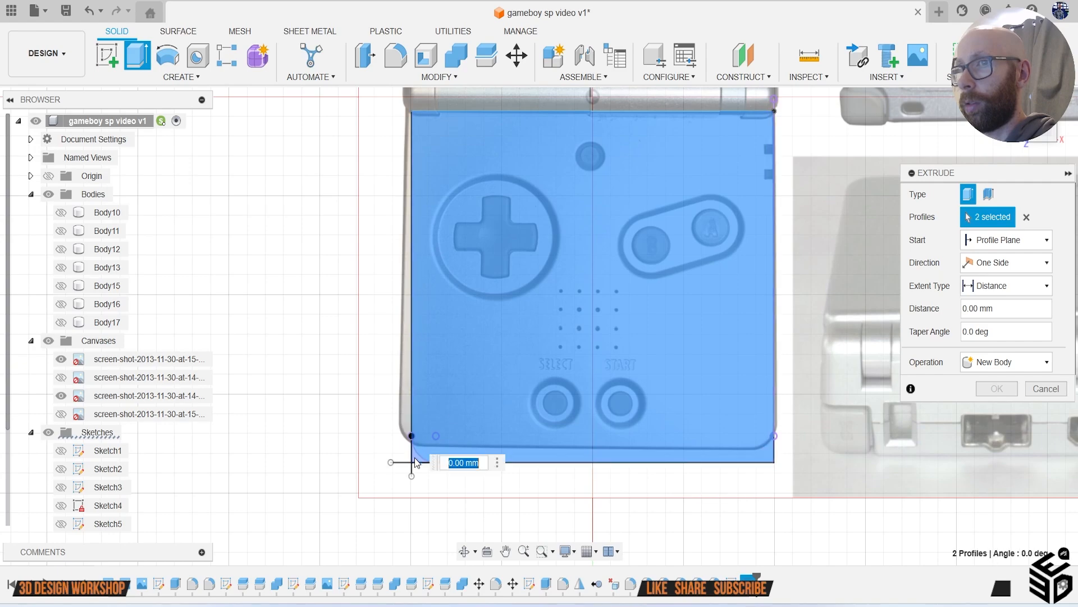
pyautogui.click(749, 337)
pyautogui.scroll(-2, 871, 291)
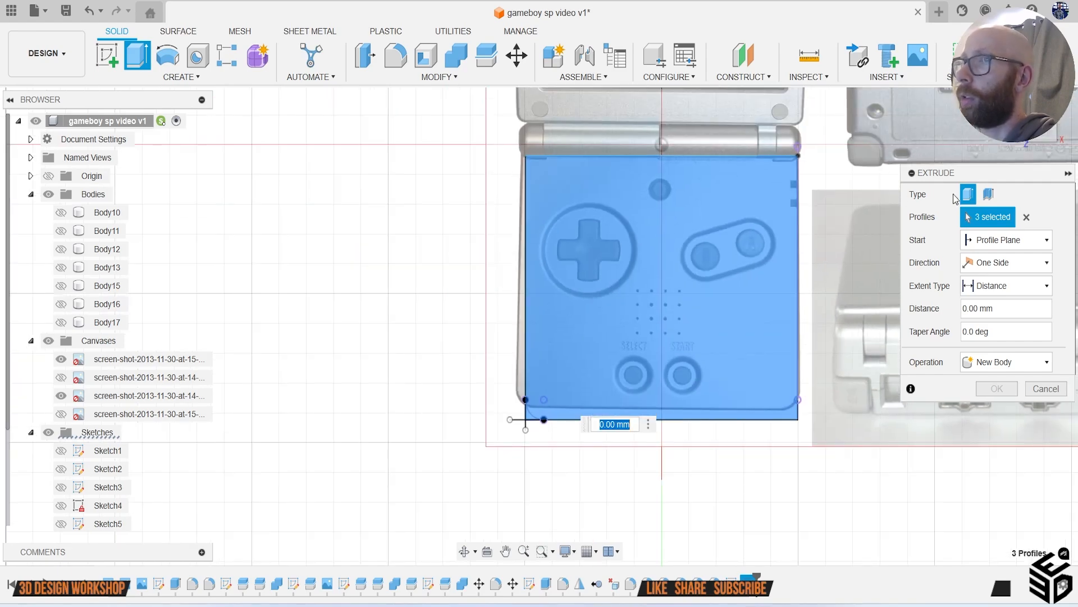
pyautogui.click(1054, 136)
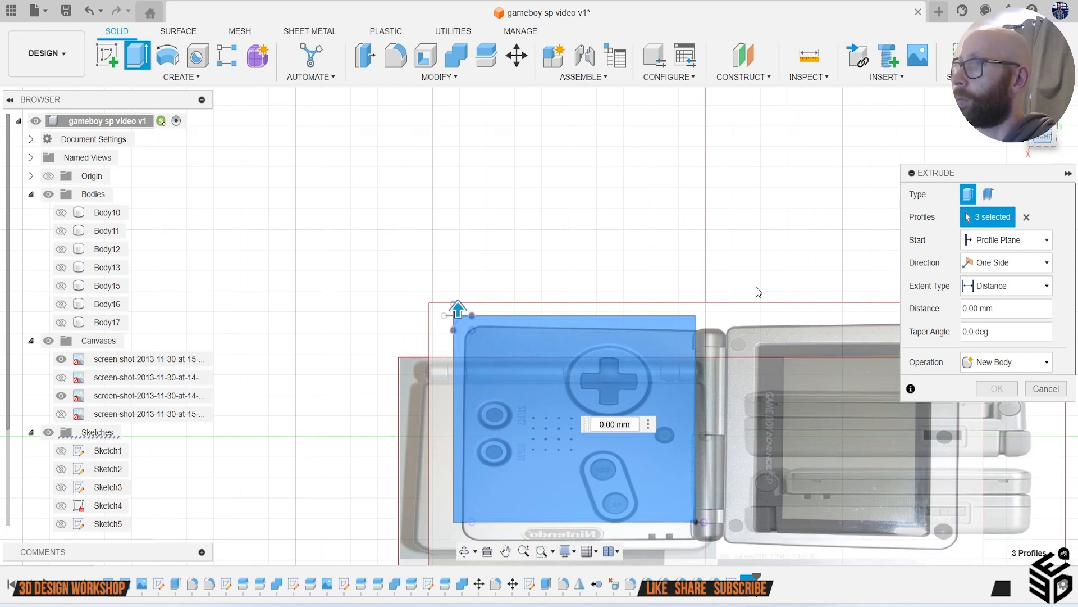
# Step: Extrude the three selected lid profiles to one side by 11.213 mm as a new body
pyautogui.scroll(-2, 547, 336)
pyautogui.moveTo(582, 342); pyautogui.dragTo(548, 331, button='middle')
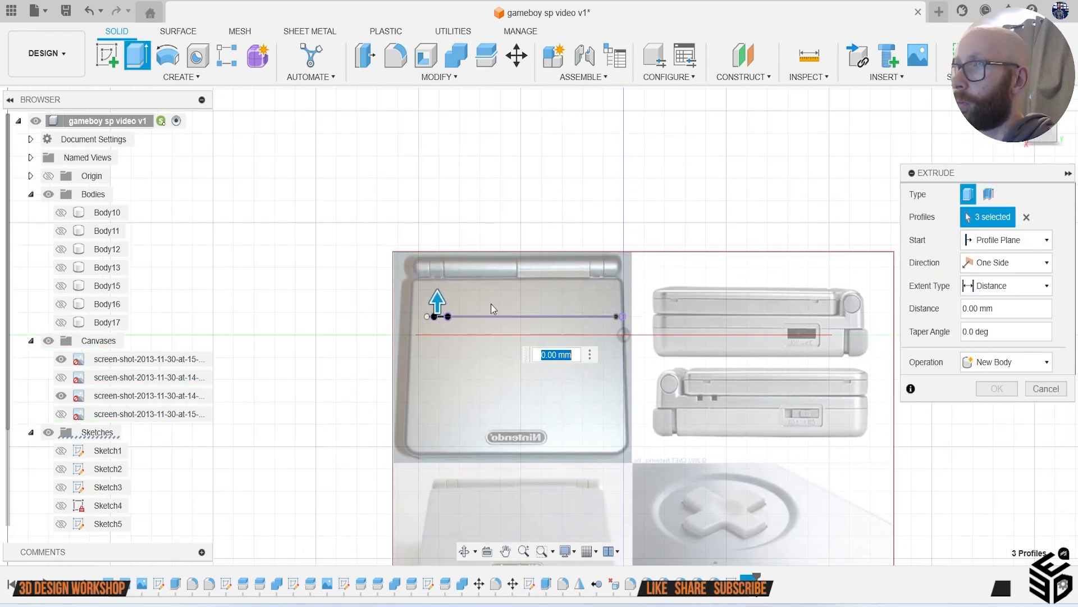
pyautogui.moveTo(439, 297); pyautogui.dragTo(443, 275)
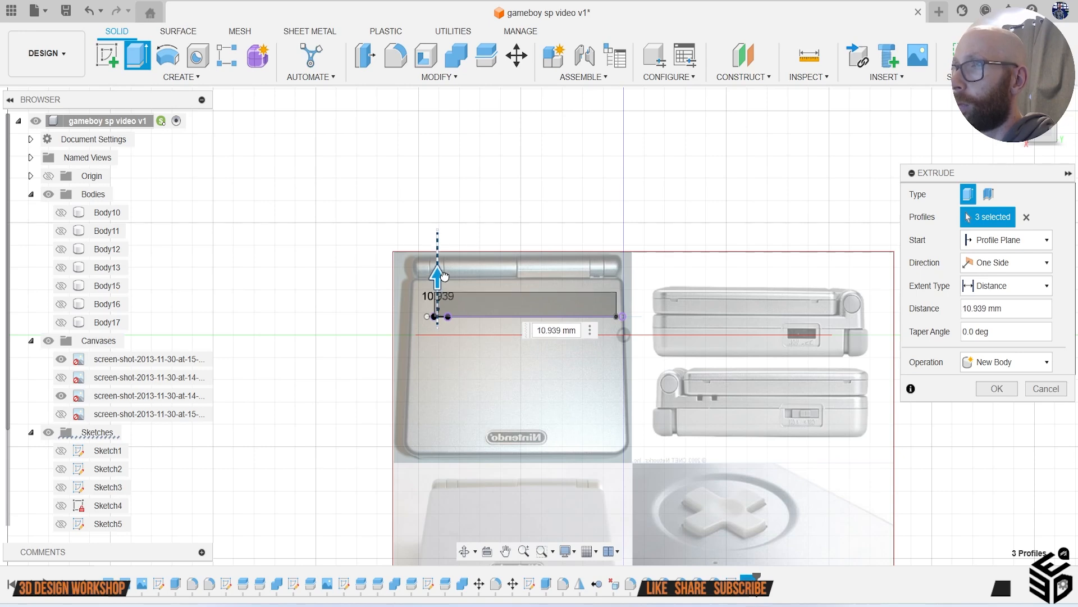
pyautogui.moveTo(444, 274); pyautogui.dragTo(444, 274)
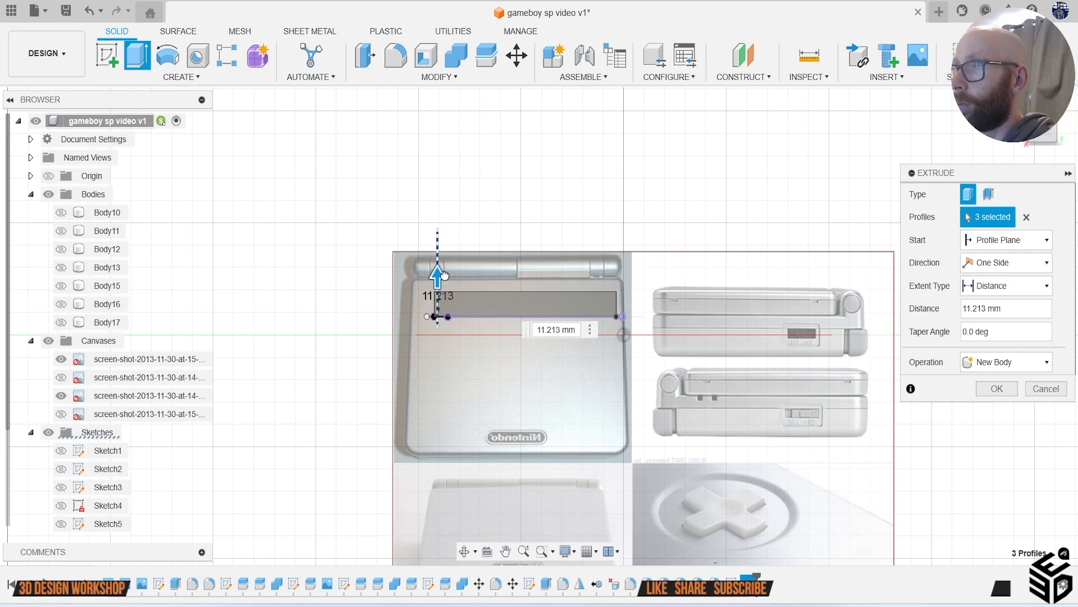
pyautogui.click(997, 389)
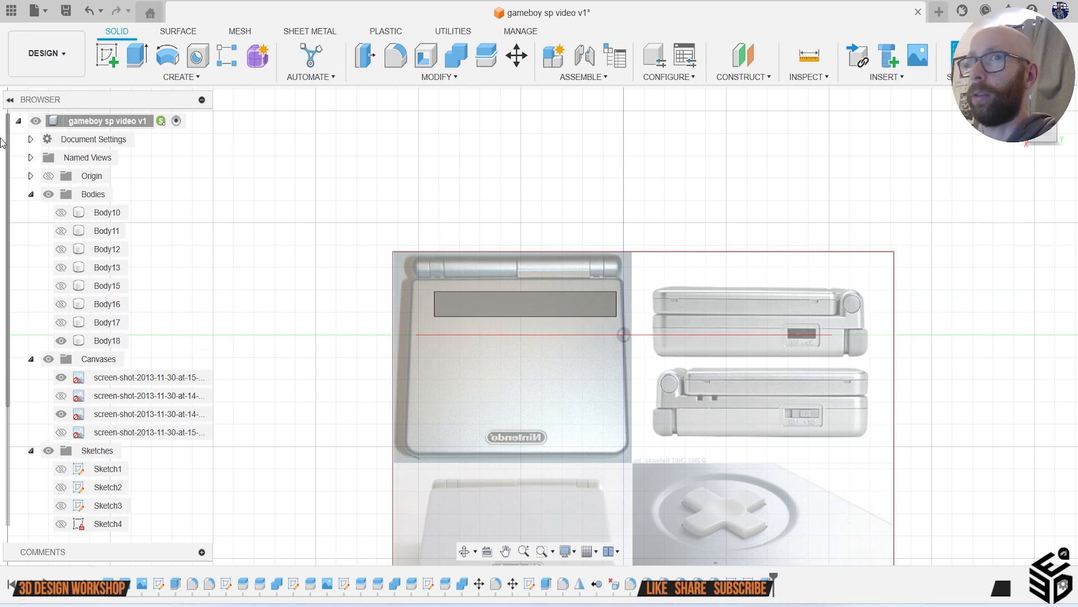
# Step: Move the new lid block 106.931 mm along Y to line it up with the side-view canvas
pyautogui.rightClick(101, 342)
pyautogui.click(344, 336)
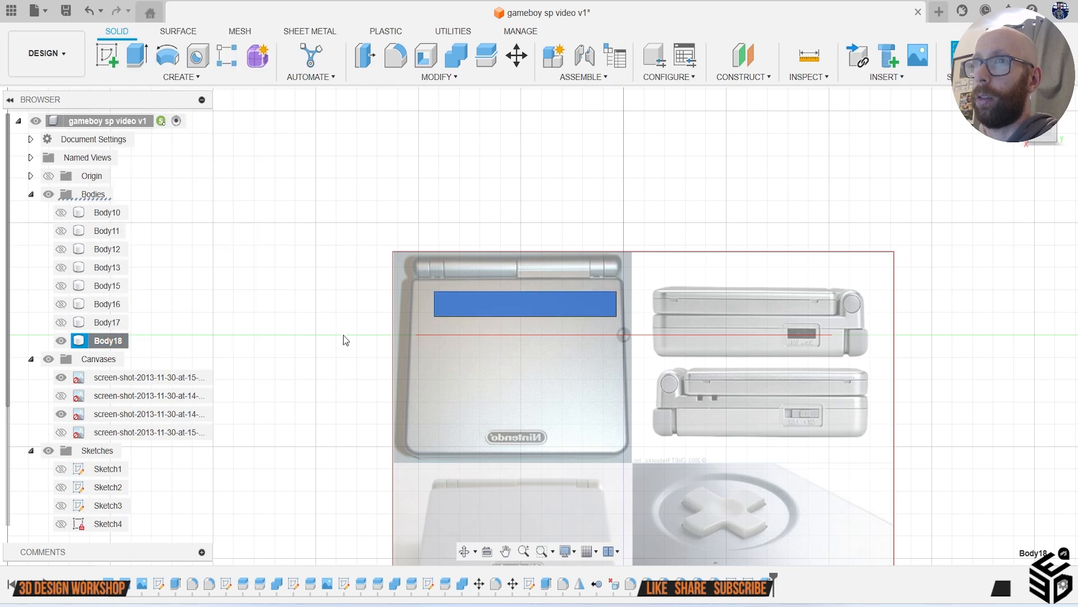
pyautogui.rightClick(279, 324)
pyautogui.click(217, 124)
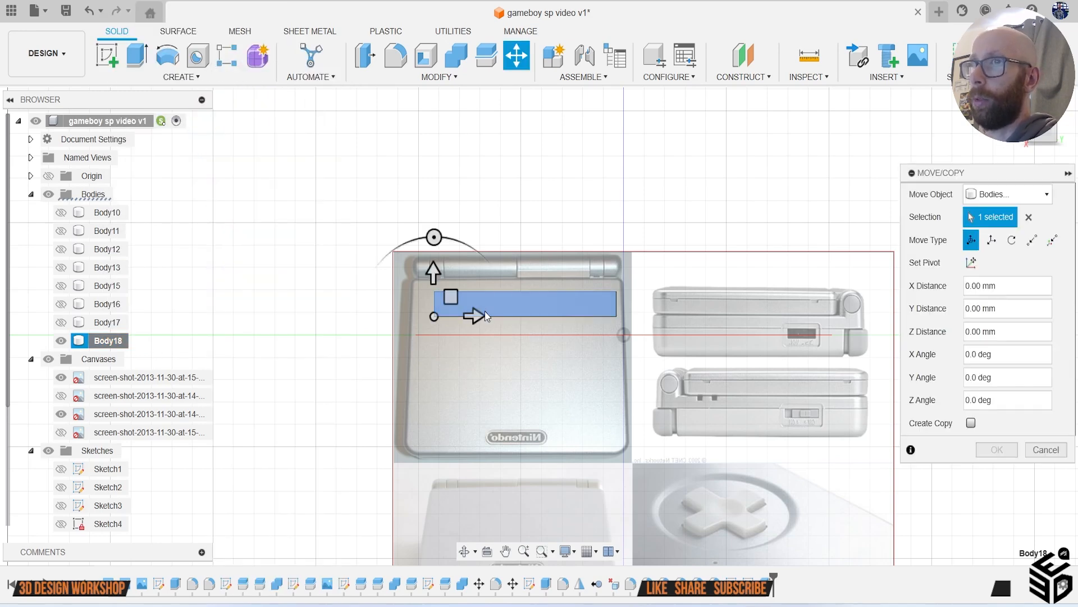
pyautogui.moveTo(475, 315); pyautogui.dragTo(695, 316)
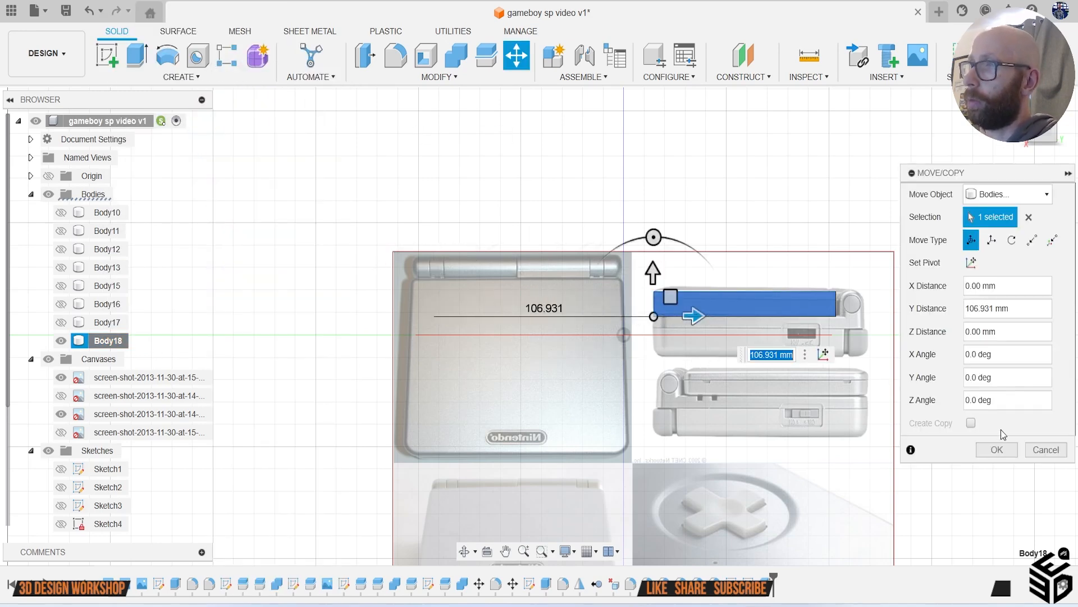
pyautogui.click(997, 450)
# Step: Show the hidden bodies Body10, Body11, Body12, Body13, Body15, Body16 and Body17
pyautogui.click(60, 213)
pyautogui.click(60, 230)
pyautogui.click(61, 249)
pyautogui.click(61, 268)
pyautogui.click(61, 285)
pyautogui.click(61, 304)
pyautogui.click(60, 322)
# Step: Move the lid block toward the hinge with a Y distance of -5.711 mm
pyautogui.click(1042, 139)
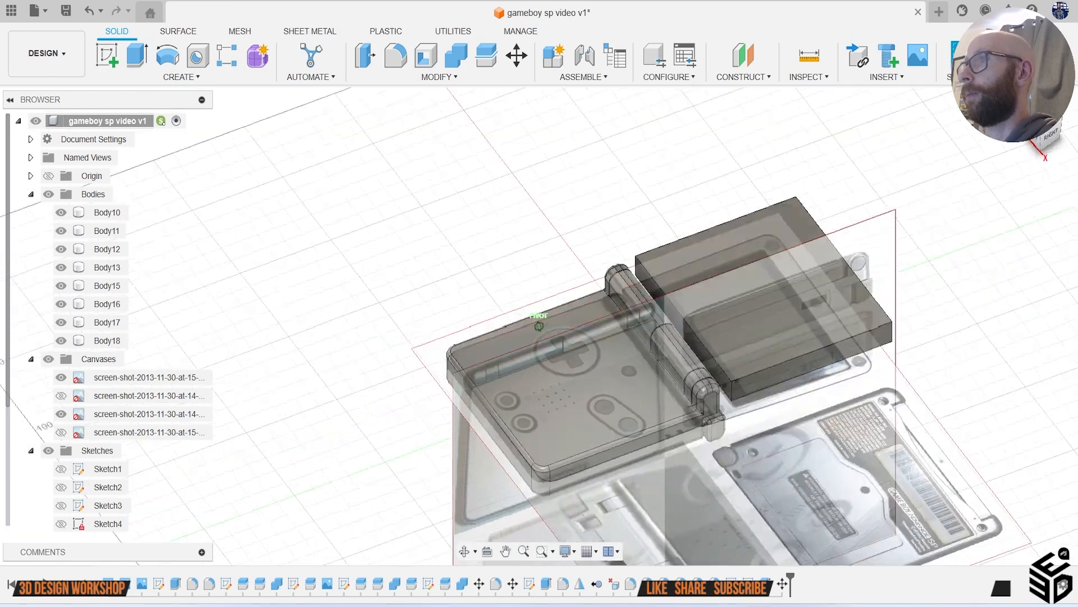
pyautogui.click(1033, 142)
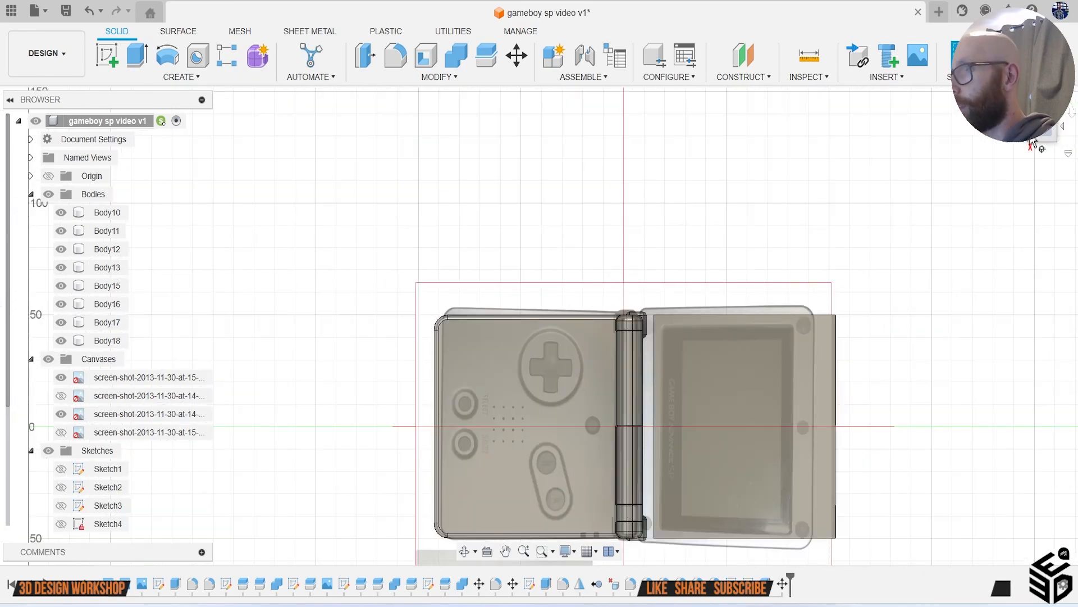
pyautogui.click(1068, 113)
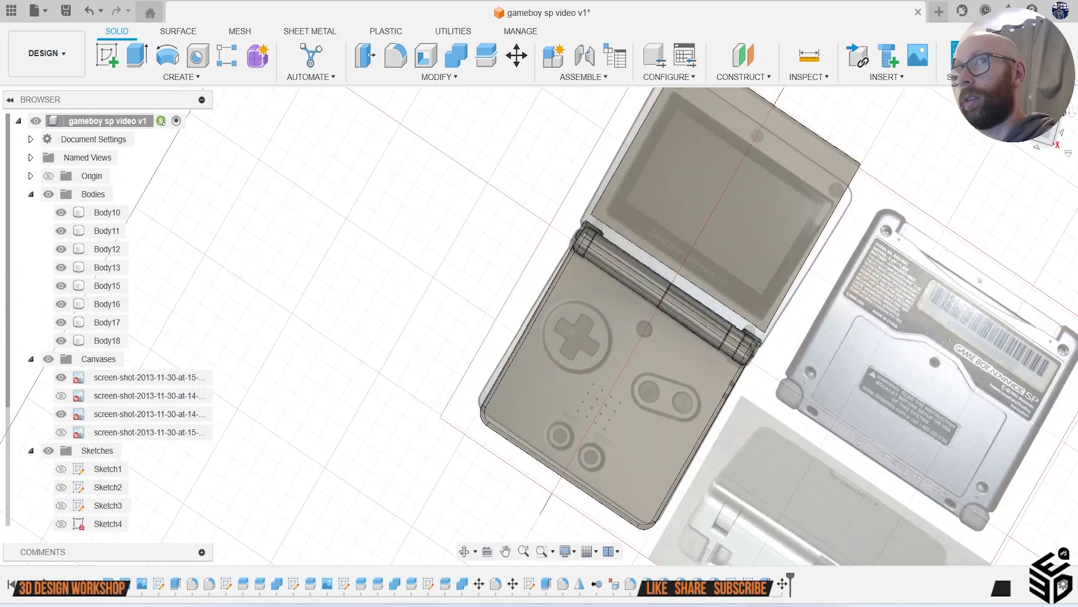
pyautogui.moveTo(878, 190); pyautogui.dragTo(876, 328, button='middle')
pyautogui.scroll(-1, 876, 328)
pyautogui.moveTo(742, 296); pyautogui.dragTo(727, 273, button='middle')
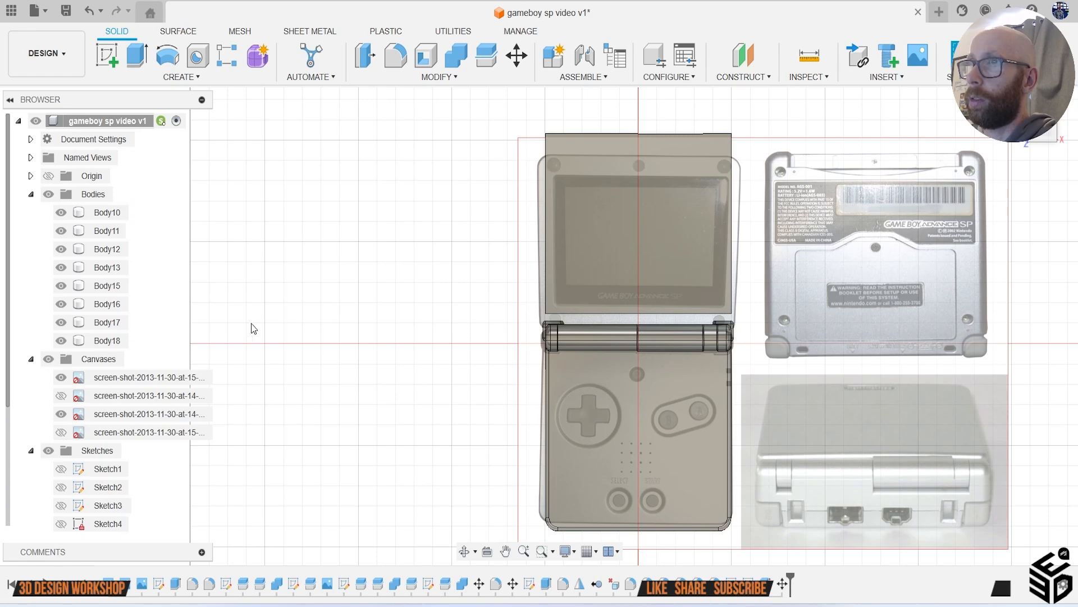
pyautogui.click(107, 340)
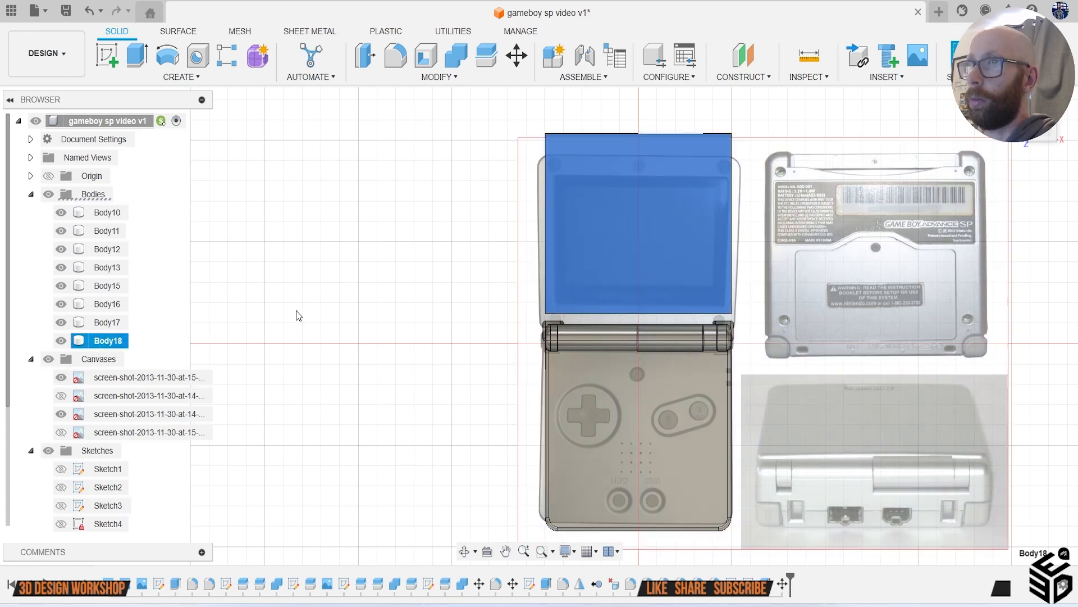
pyautogui.rightClick(340, 295)
pyautogui.click(280, 93)
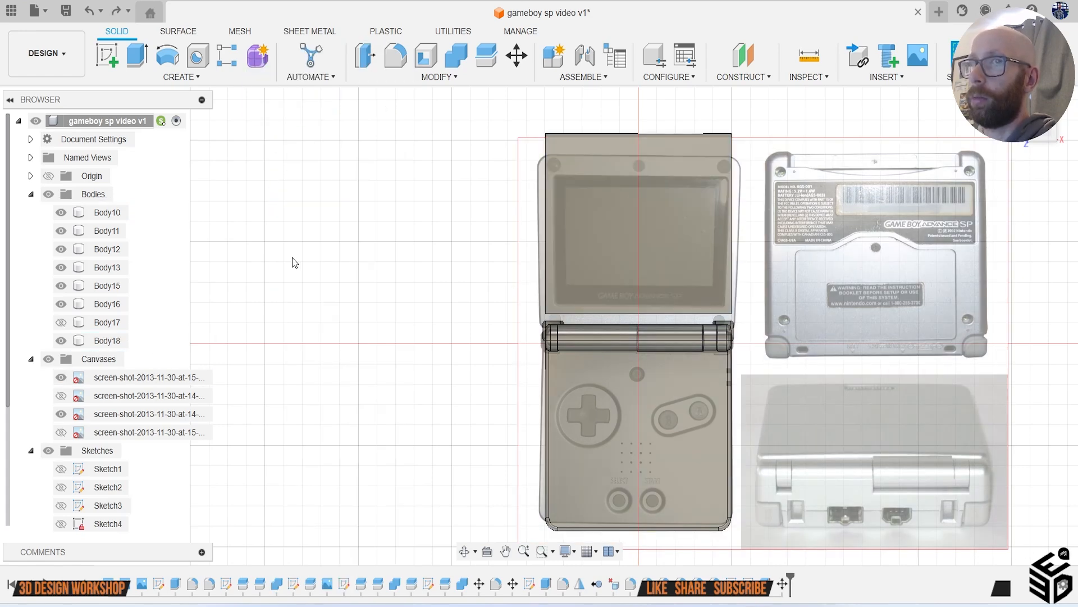
pyautogui.click(127, 341)
pyautogui.rightClick(239, 325)
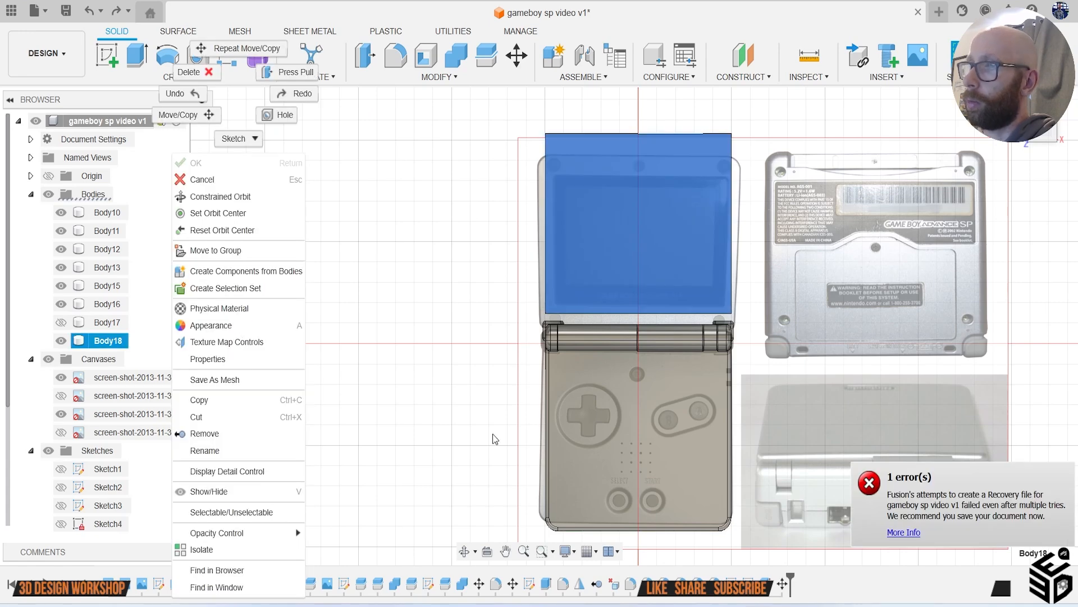
pyautogui.click(312, 335)
pyautogui.rightClick(313, 335)
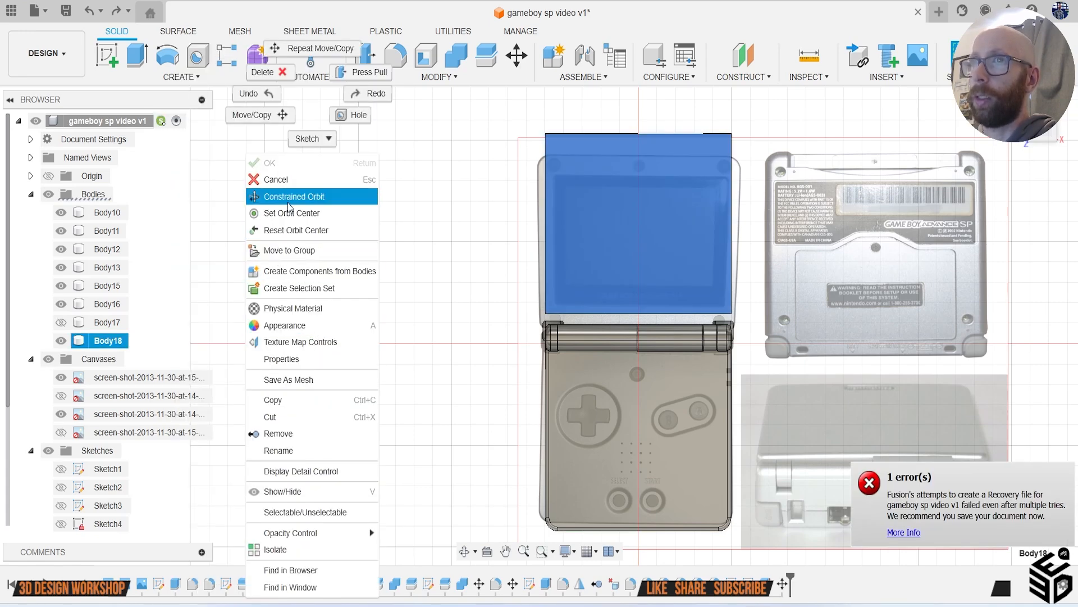
pyautogui.click(261, 132)
pyautogui.scroll(5, 616, 312)
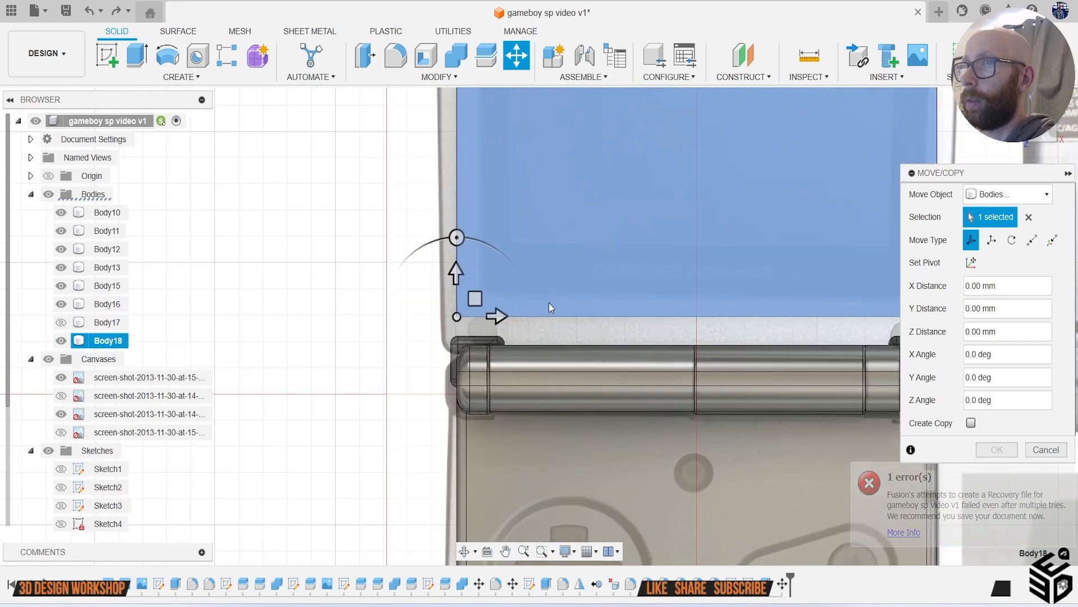
pyautogui.moveTo(456, 274); pyautogui.dragTo(449, 306)
pyautogui.scroll(-5, 452, 320)
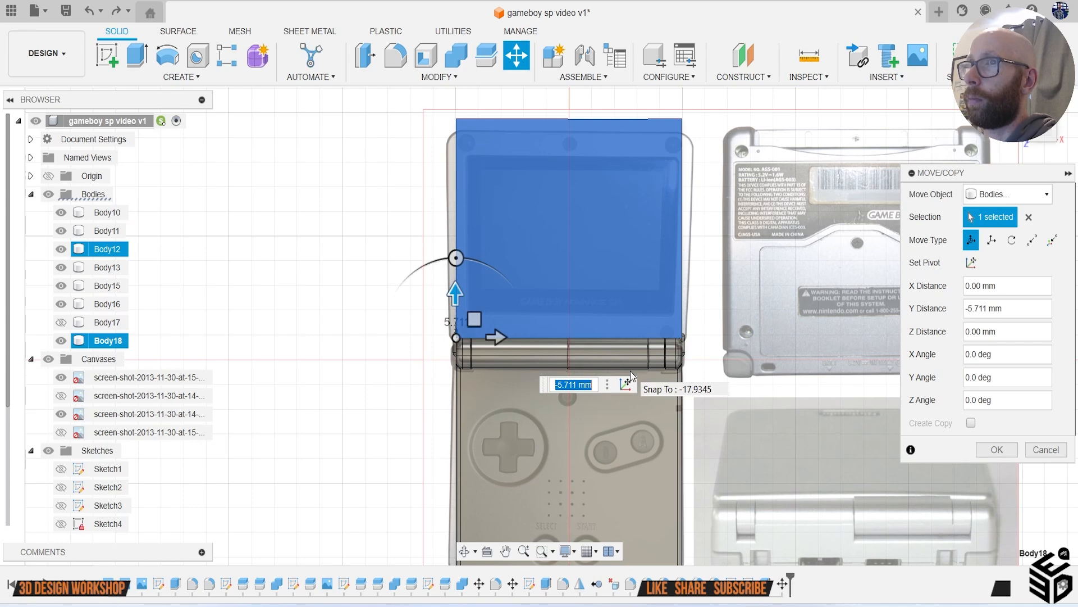
pyautogui.click(1003, 455)
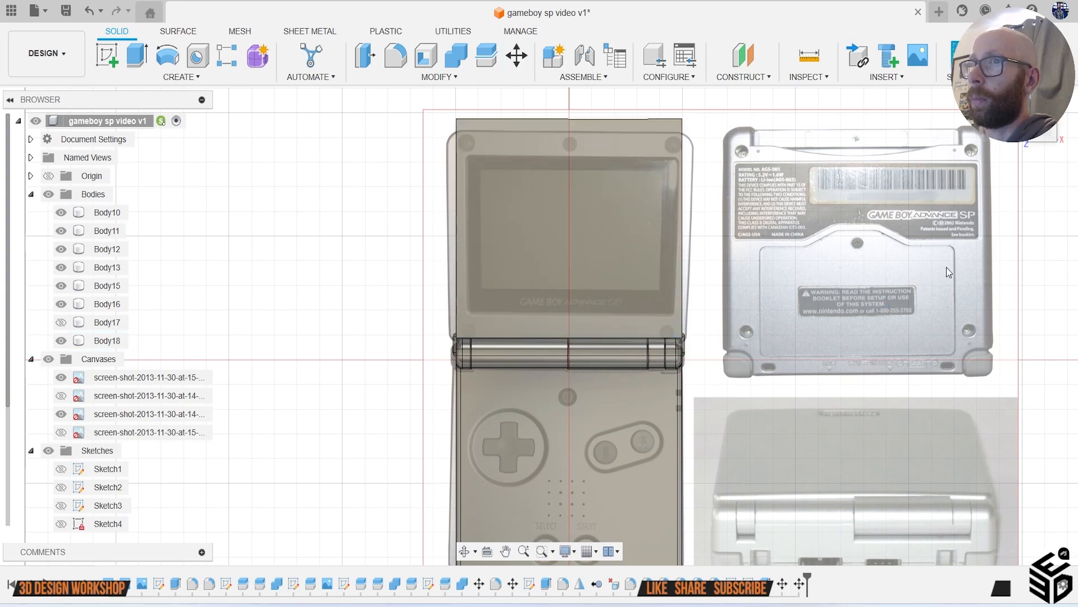
# Step: Hide the canvases and every body except Body10, Body11 and Body18, leaving the lid block and its two hinge knuckles
pyautogui.moveTo(898, 258); pyautogui.dragTo(855, 240, button='middle')
pyautogui.moveTo(1040, 135)
pyautogui.mouseDown()
pyautogui.moveTo(984, 89)
pyautogui.moveTo(989, 114)
pyautogui.mouseUp()
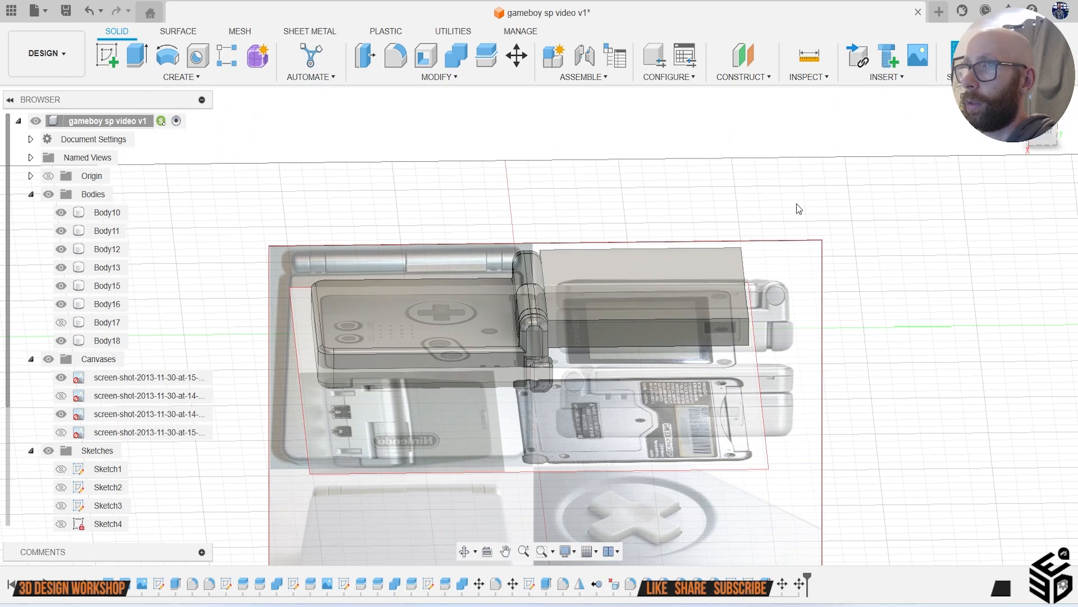
pyautogui.click(50, 359)
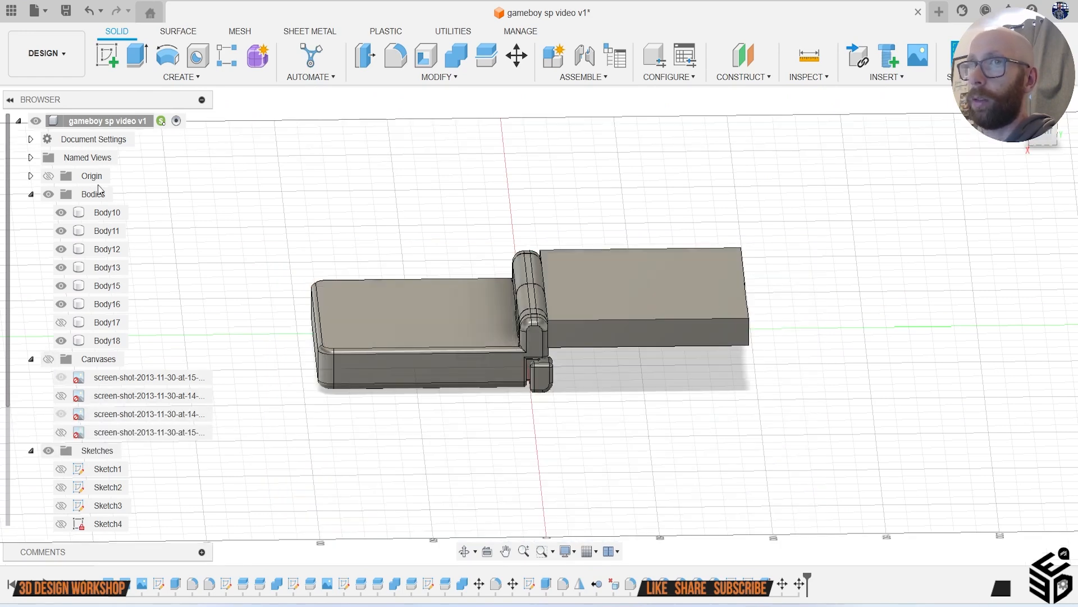
pyautogui.click(61, 231)
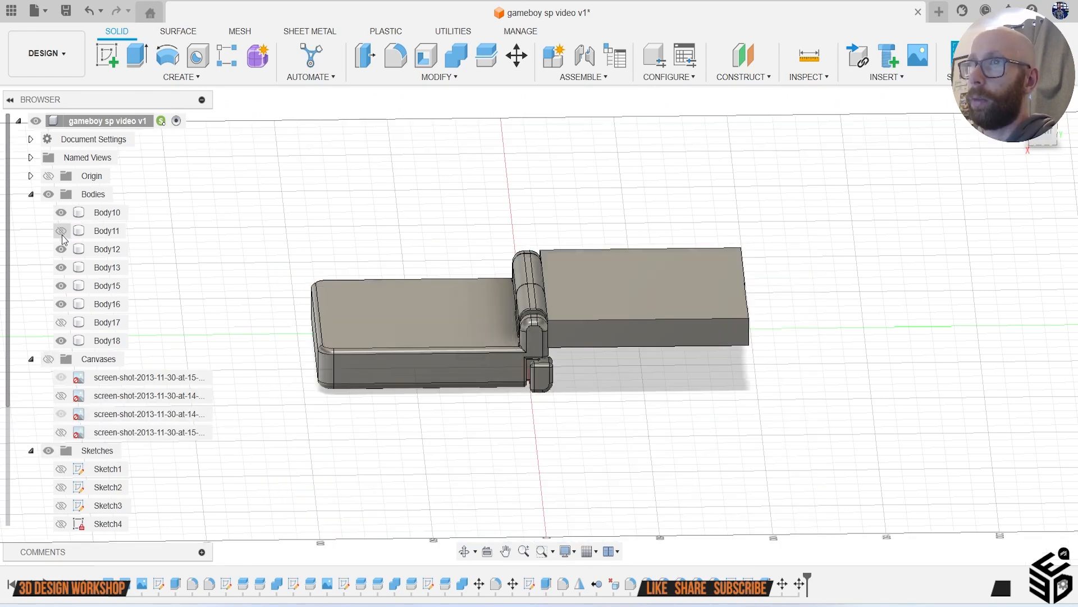
pyautogui.click(61, 249)
pyautogui.click(63, 268)
pyautogui.click(61, 304)
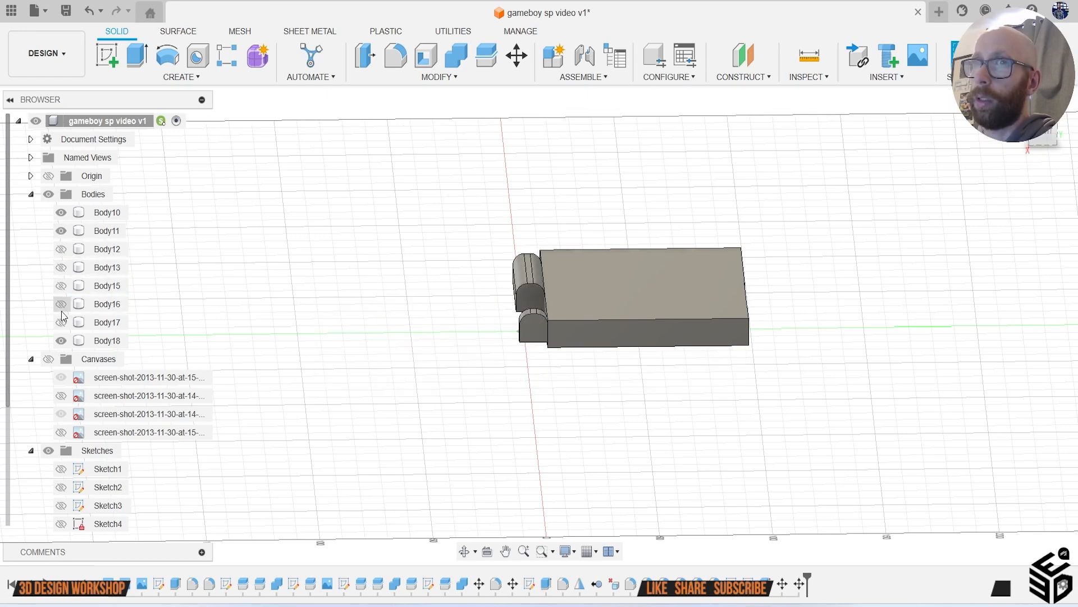
# Step: Delete the rounded faces next to the lid block on both the long and the short hinge knuckles
pyautogui.keyDown('shift'); pyautogui.moveTo(867, 245); pyautogui.dragTo(832, 219, button='middle'); pyautogui.keyUp('shift')
pyautogui.scroll(4, 515, 270)
pyautogui.scroll(5, 615, 302)
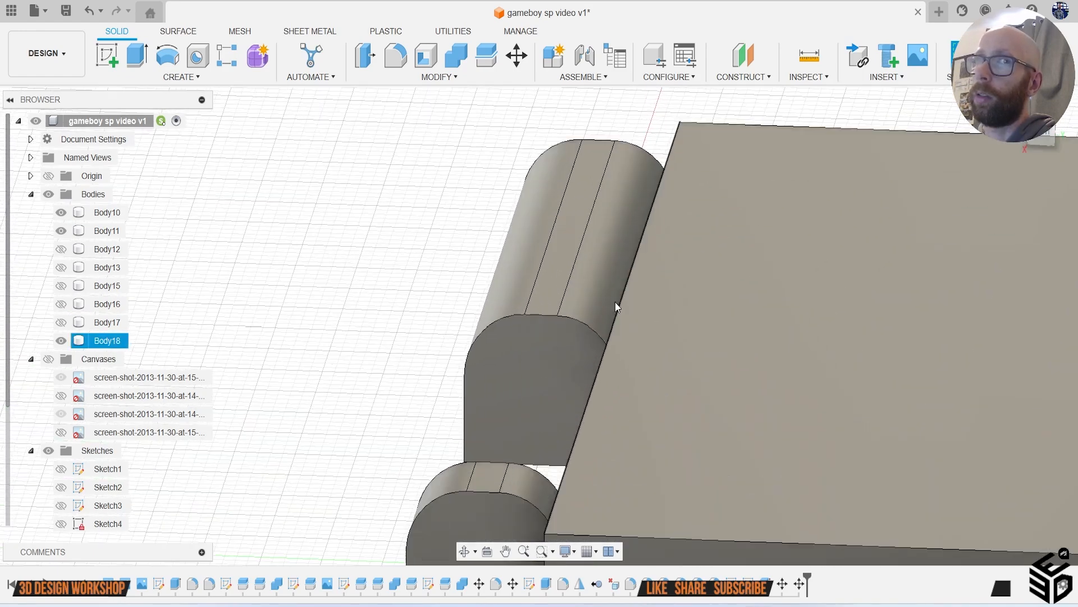
pyautogui.click(618, 263)
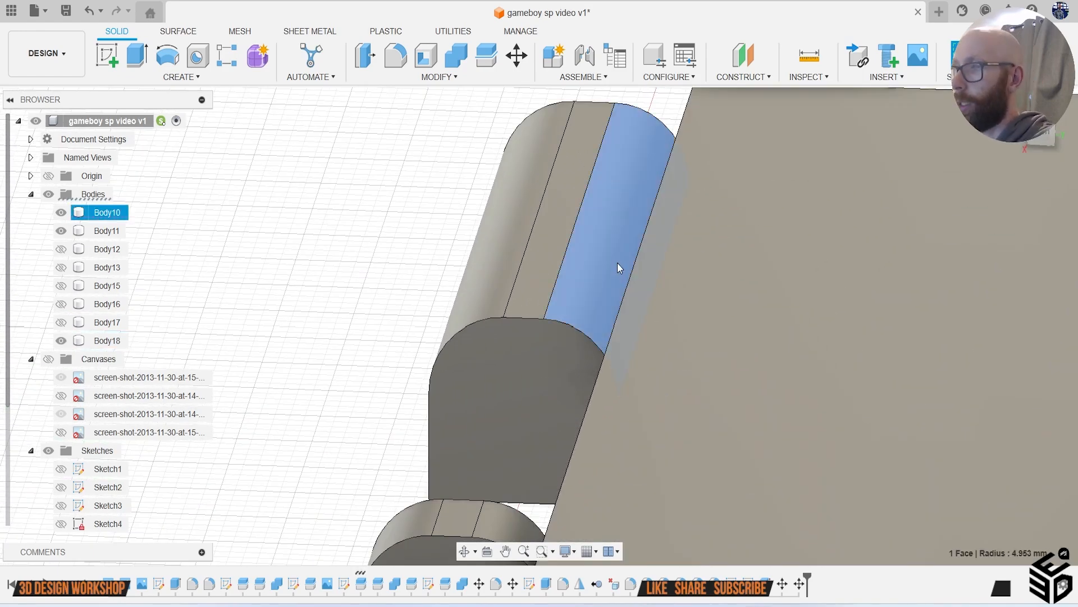
pyautogui.press('Delete')
pyautogui.scroll(-2, 609, 298)
pyautogui.moveTo(1028, 140); pyautogui.dragTo(1033, 133)
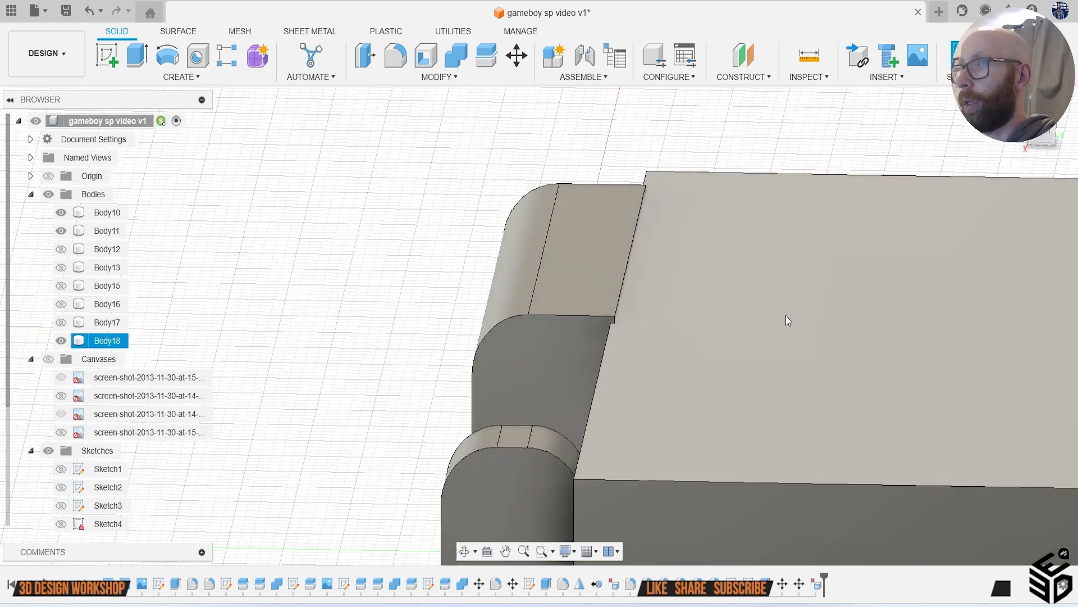
pyautogui.scroll(2, 618, 378)
pyautogui.scroll(-2, 524, 465)
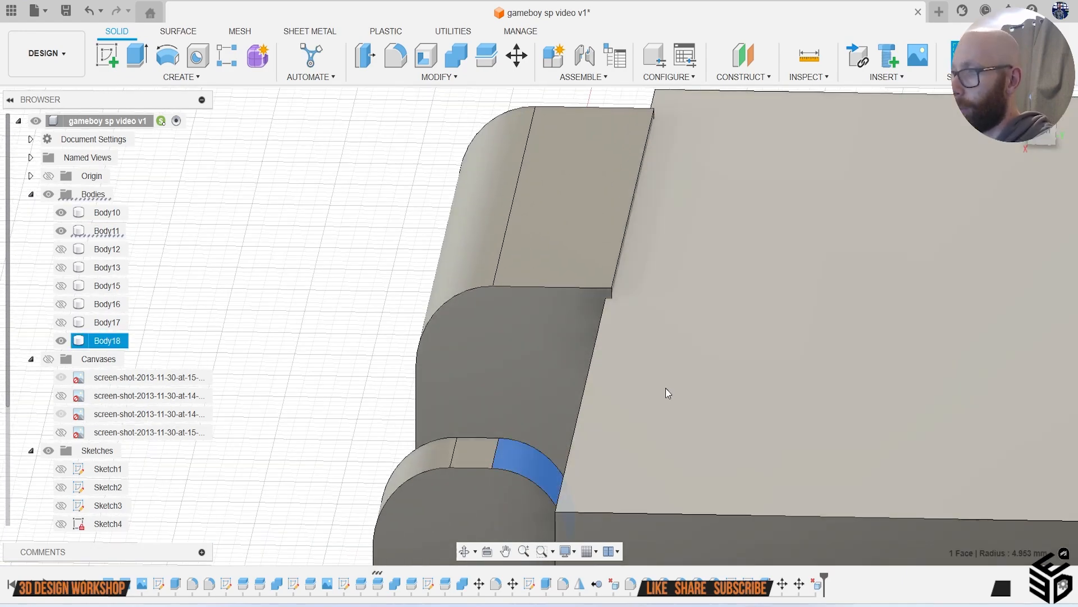
pyautogui.scroll(-3, 635, 365)
# Step: Offset the lid block's upper face to a distance of 11.819 mm using the Automatic offset type
pyautogui.moveTo(1044, 143)
pyautogui.mouseDown()
pyautogui.moveTo(1049, 113)
pyautogui.moveTo(1067, 107)
pyautogui.moveTo(1030, 140)
pyautogui.mouseUp()
pyautogui.scroll(5, 711, 333)
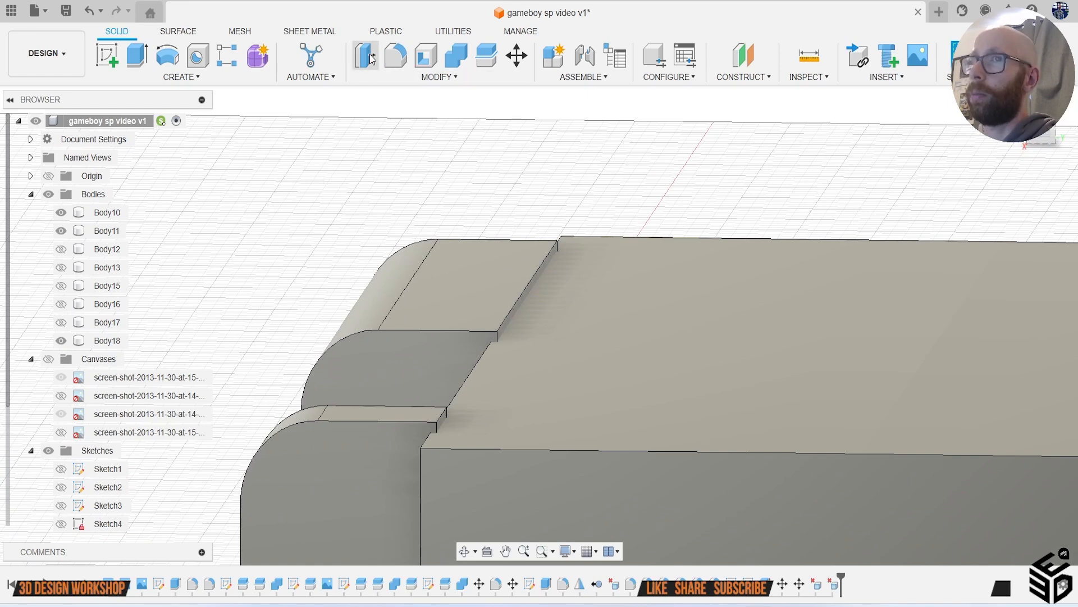
pyautogui.press('q')
pyautogui.click(625, 300)
pyautogui.moveTo(623, 281); pyautogui.dragTo(617, 272)
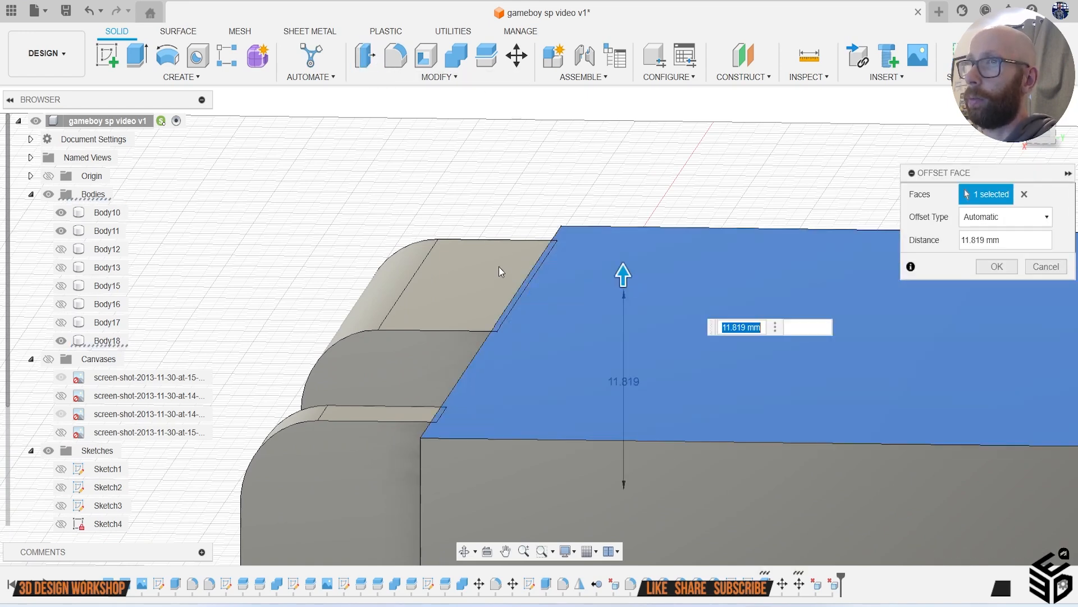
pyautogui.click(1005, 271)
pyautogui.scroll(-4, 906, 301)
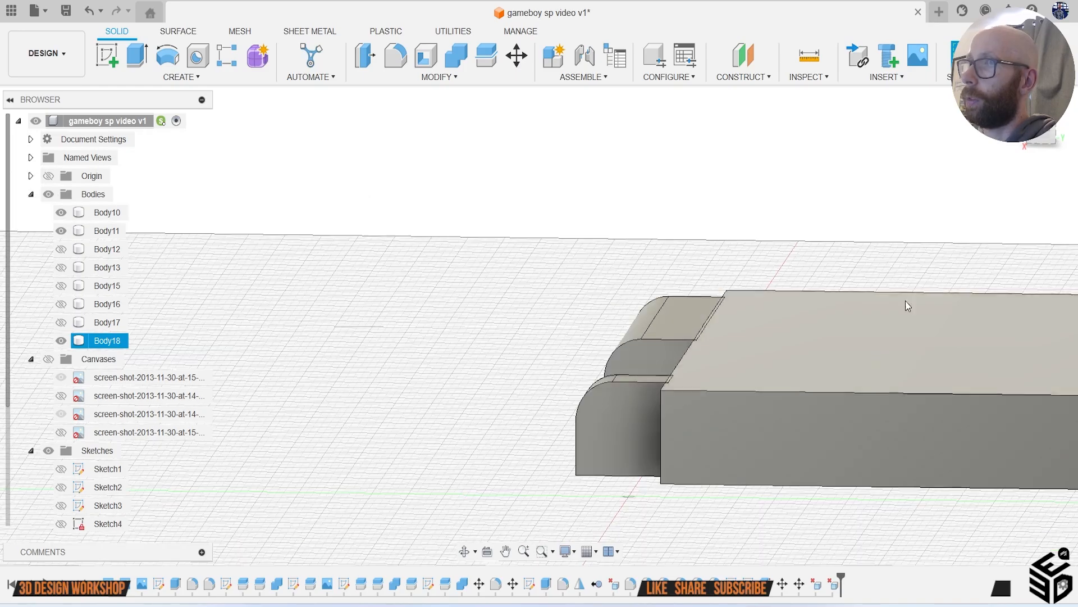
# Step: Combine the lid block and both hinge knuckles into one body with the Join operation
pyautogui.moveTo(1035, 139)
pyautogui.mouseDown()
pyautogui.moveTo(1035, 107)
pyautogui.moveTo(1023, 139)
pyautogui.mouseUp()
pyautogui.keyDown('shift'); pyautogui.moveTo(506, 203); pyautogui.dragTo(556, 222, button='middle'); pyautogui.keyUp('shift')
pyautogui.doubleClick(556, 222)
pyautogui.scroll(5, 548, 272)
pyautogui.scroll(-8, 620, 352)
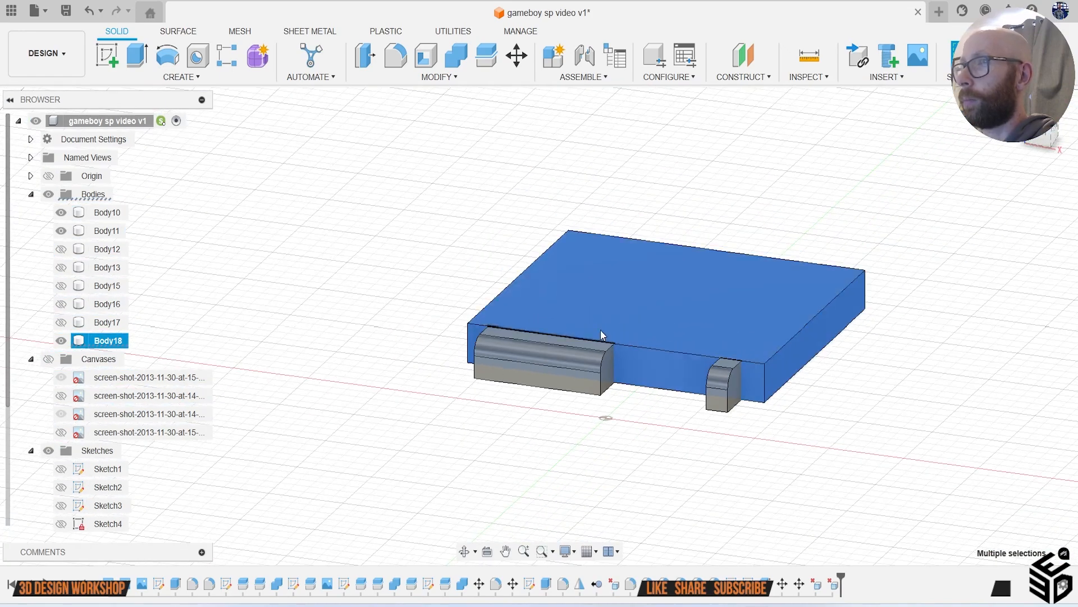
pyautogui.click(451, 58)
pyautogui.click(680, 287)
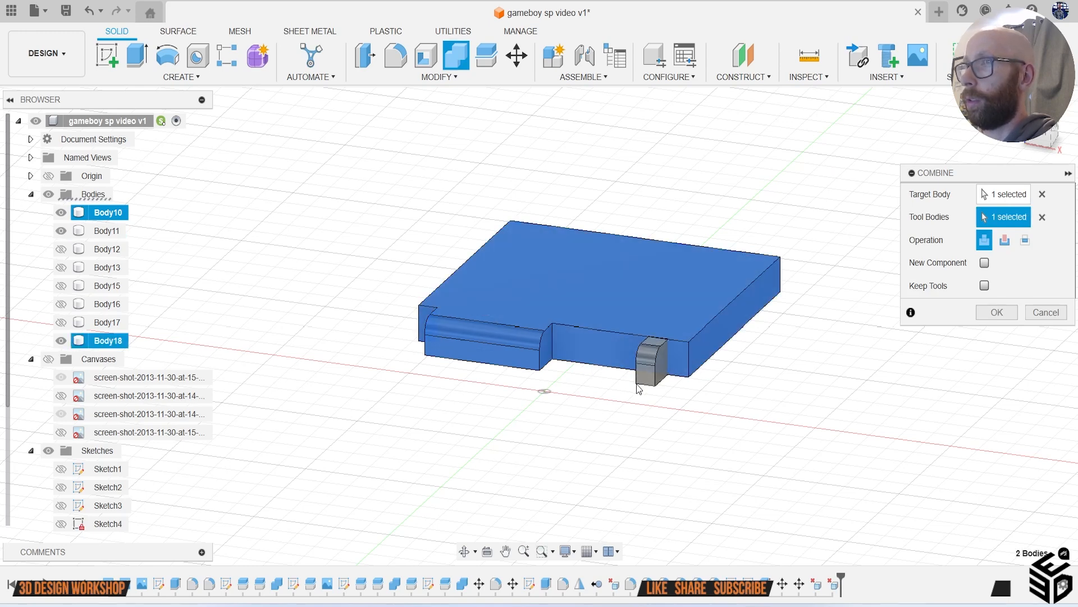
pyautogui.click(992, 321)
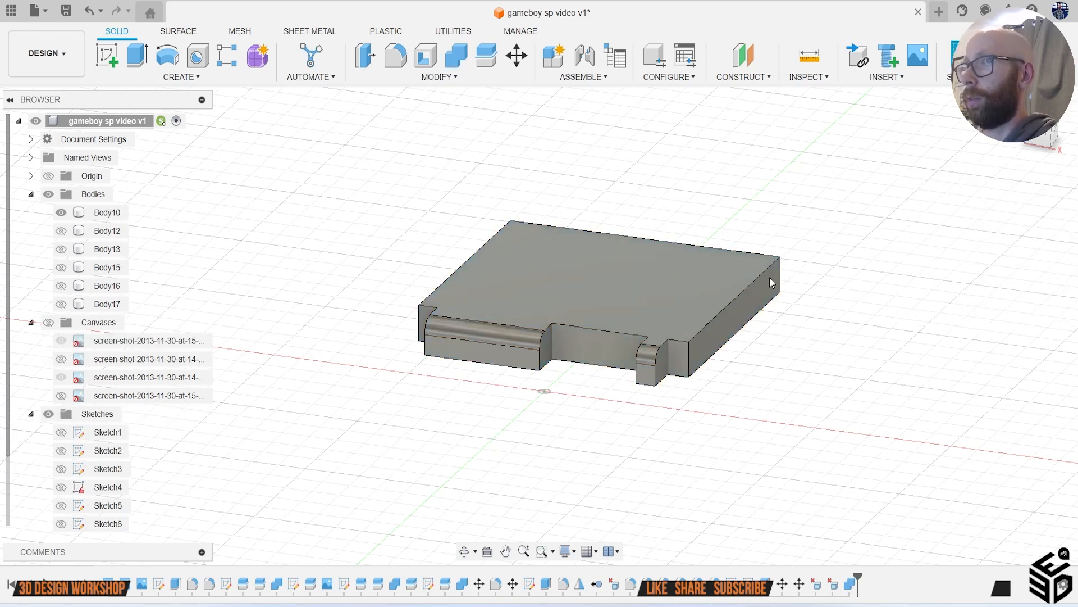
# Step: Show the lower case body, Body12, and inspect how it meets the lid at the hinge
pyautogui.moveTo(1059, 133)
pyautogui.mouseDown()
pyautogui.moveTo(1054, 196)
pyautogui.moveTo(1031, 135)
pyautogui.moveTo(1037, 73)
pyautogui.moveTo(1045, 133)
pyautogui.mouseUp()
pyautogui.keyDown('shift'); pyautogui.moveTo(280, 258); pyautogui.dragTo(331, 262, button='middle'); pyautogui.keyUp('shift')
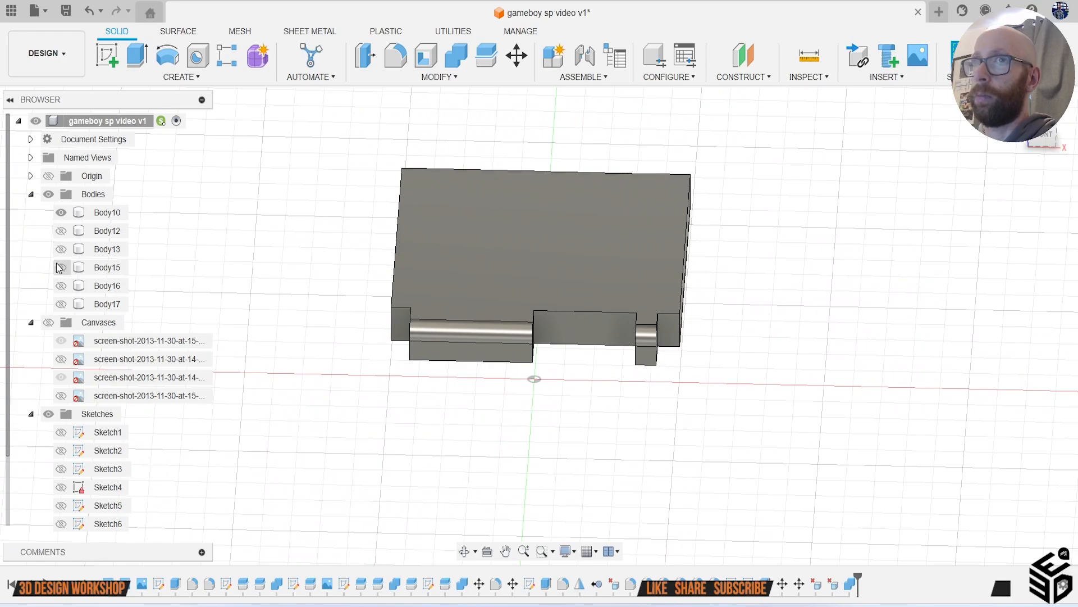
pyautogui.click(60, 231)
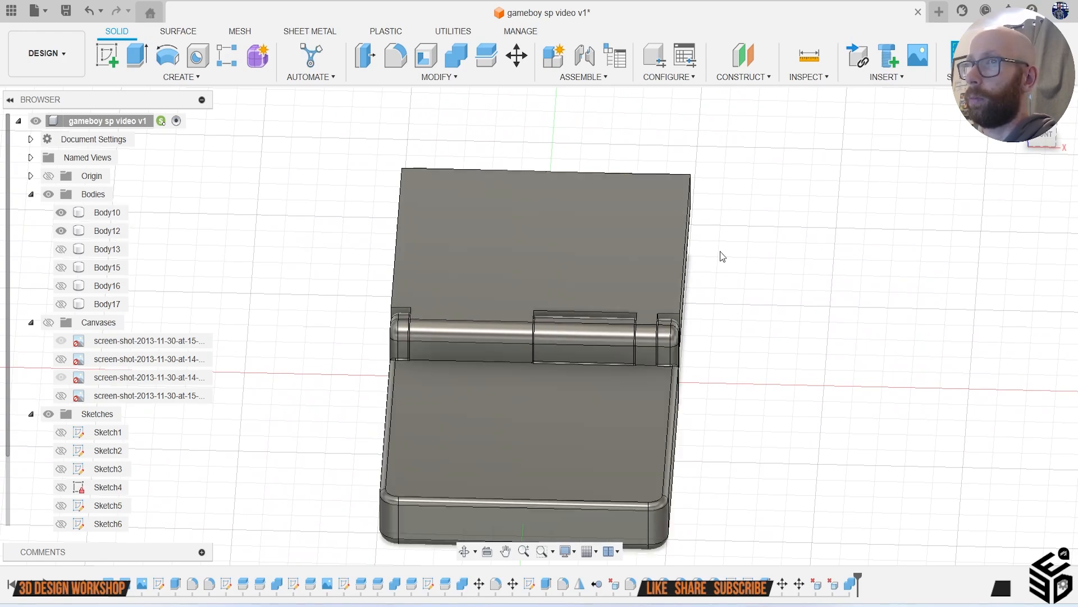
pyautogui.moveTo(539, 325)
pyautogui.keyDown('shift'); pyautogui.mouseDown(button='middle')
pyautogui.moveTo(461, 281)
pyautogui.moveTo(433, 225)
pyautogui.moveTo(366, 194)
pyautogui.moveTo(373, 264)
pyautogui.mouseUp(button='middle'); pyautogui.keyUp('shift')
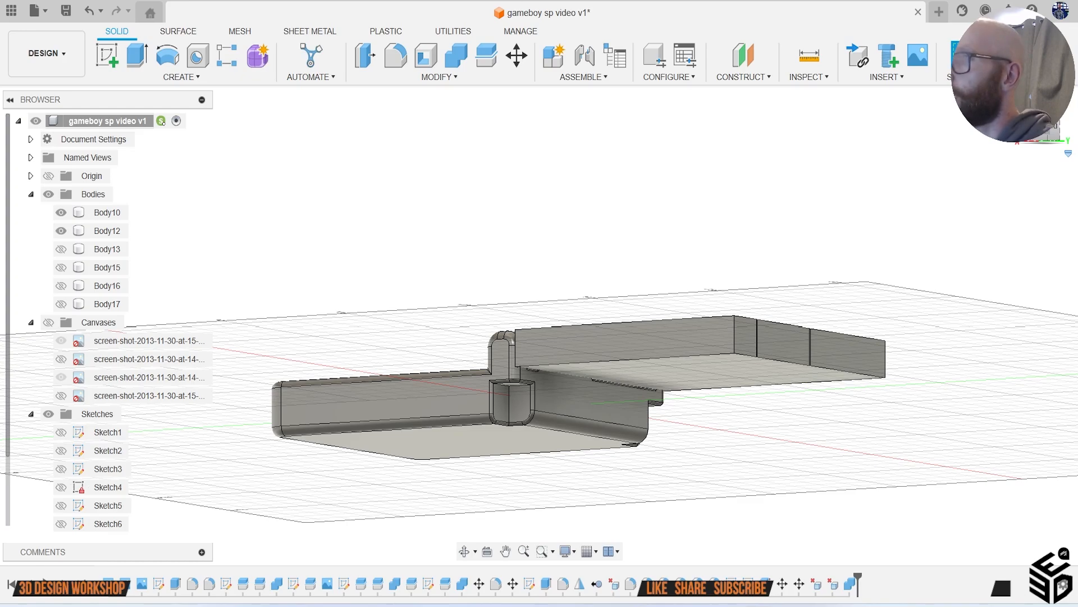
# Step: Hide Body12 and start a sketch on the front face of the lid's long hinge knuckle
pyautogui.moveTo(1040, 141)
pyautogui.mouseDown()
pyautogui.moveTo(1060, 155)
pyautogui.moveTo(1058, 137)
pyautogui.mouseUp()
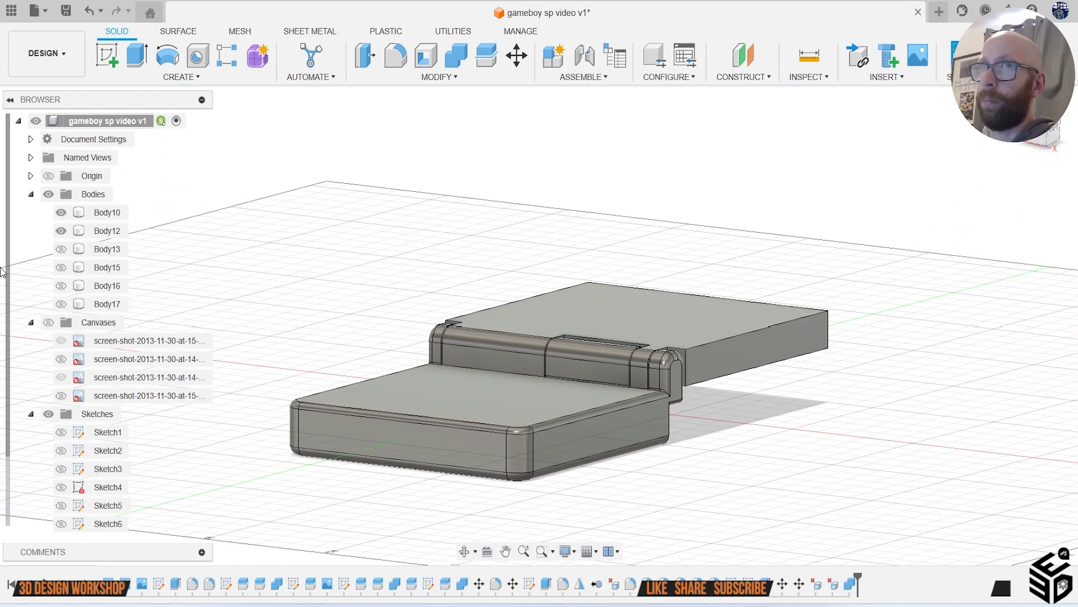
pyautogui.click(62, 230)
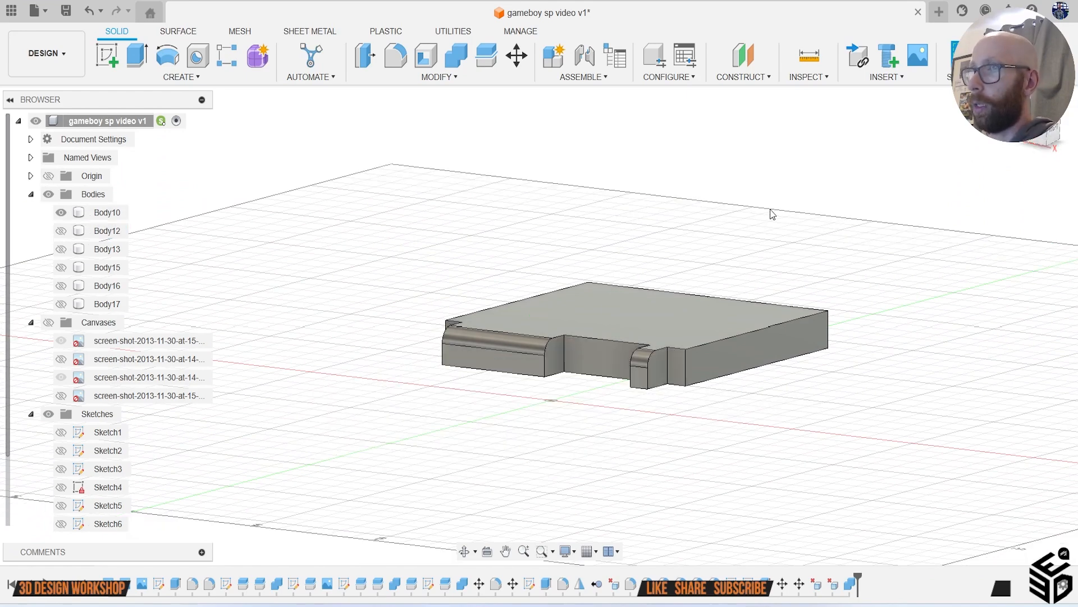
pyautogui.click(1039, 139)
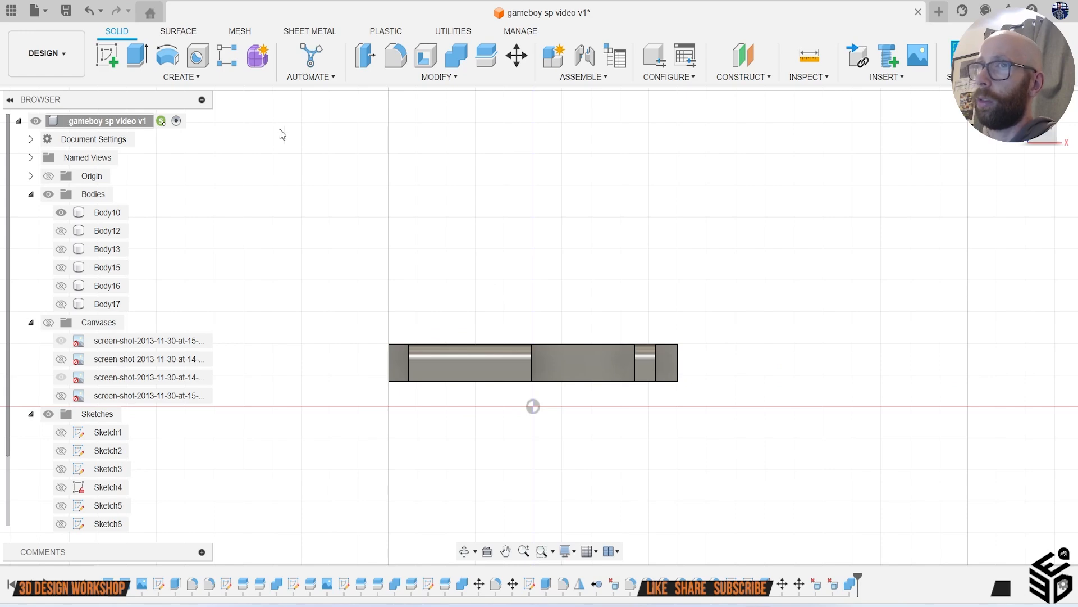
pyautogui.click(111, 54)
pyautogui.click(447, 372)
# Step: Draw a rectangle over the lower strip of the lid body, extending slightly past both of its sides
pyautogui.moveTo(413, 369)
pyautogui.mouseDown(button='middle')
pyautogui.moveTo(409, 341)
pyautogui.moveTo(410, 365)
pyautogui.mouseUp(button='middle')
pyautogui.scroll(4, 377, 335)
pyautogui.press('r')
pyautogui.moveTo(399, 321); pyautogui.dragTo(301, 339, button='middle')
pyautogui.click(307, 335)
pyautogui.moveTo(696, 366); pyautogui.dragTo(541, 380, button='middle')
pyautogui.click(795, 394)
pyautogui.press('Escape')
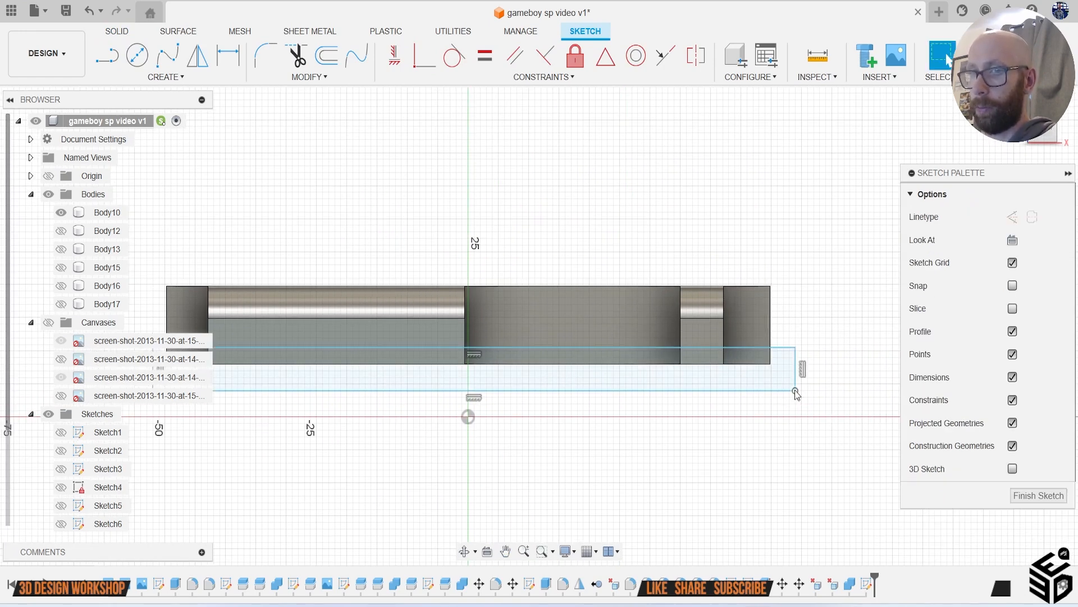
# Step: Extrude the rectangle below the lid body -143.533 mm as a Cut, and show Body12 to check the hinge fit
pyautogui.press('e')
pyautogui.click(675, 386)
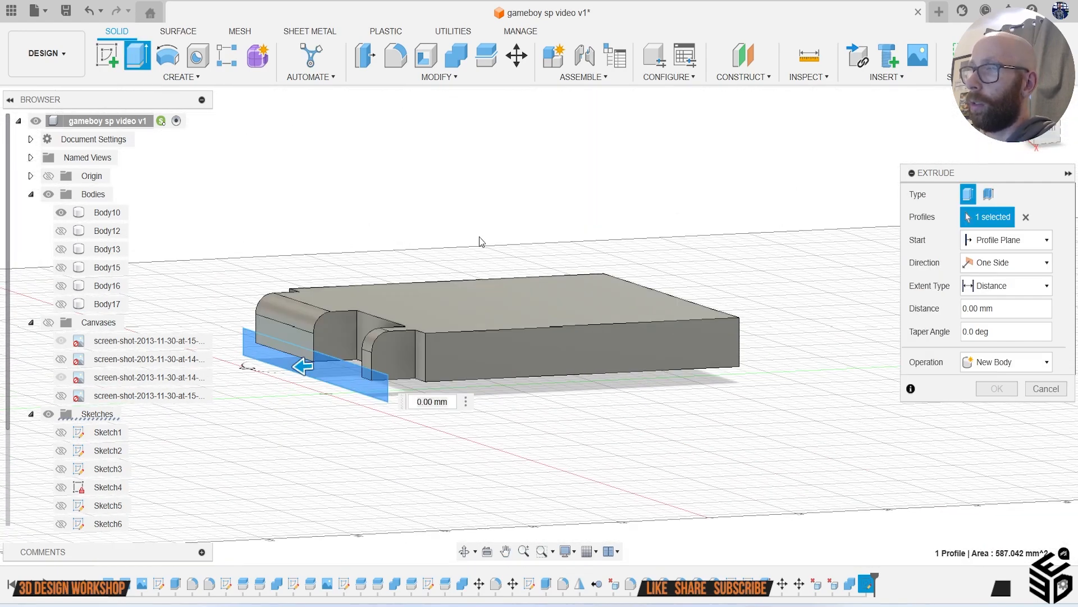
pyautogui.moveTo(318, 366); pyautogui.dragTo(816, 352)
pyautogui.click(998, 411)
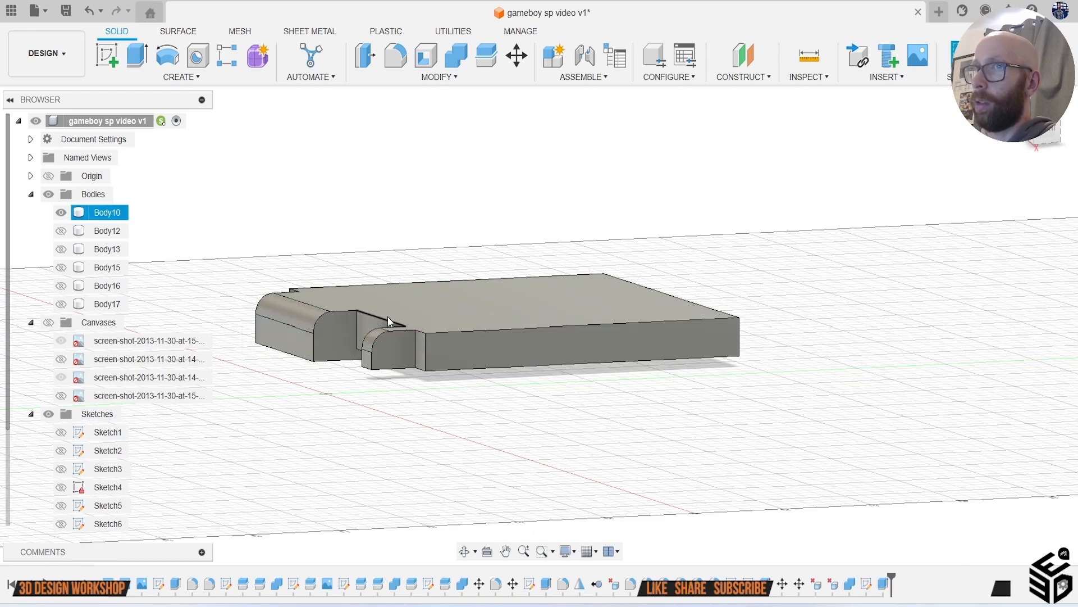
pyautogui.click(61, 230)
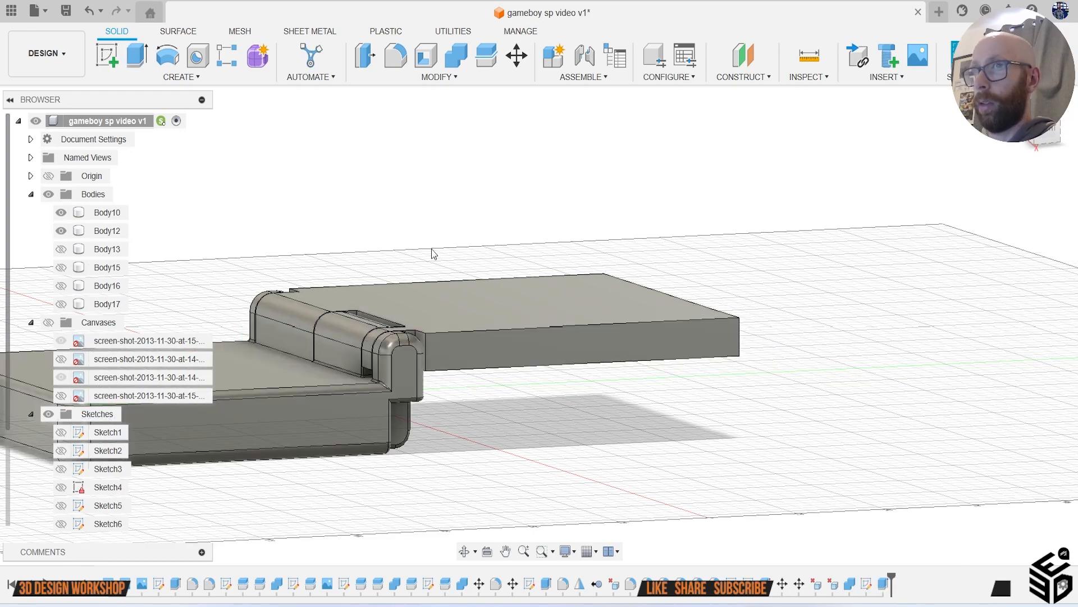
pyautogui.moveTo(1042, 130); pyautogui.dragTo(994, 113)
pyautogui.moveTo(539, 326)
pyautogui.keyDown('shift'); pyautogui.mouseDown(button='middle')
pyautogui.moveTo(540, 383)
pyautogui.moveTo(596, 332)
pyautogui.moveTo(662, 377)
pyautogui.moveTo(747, 336)
pyautogui.mouseUp(button='middle'); pyautogui.keyUp('shift')
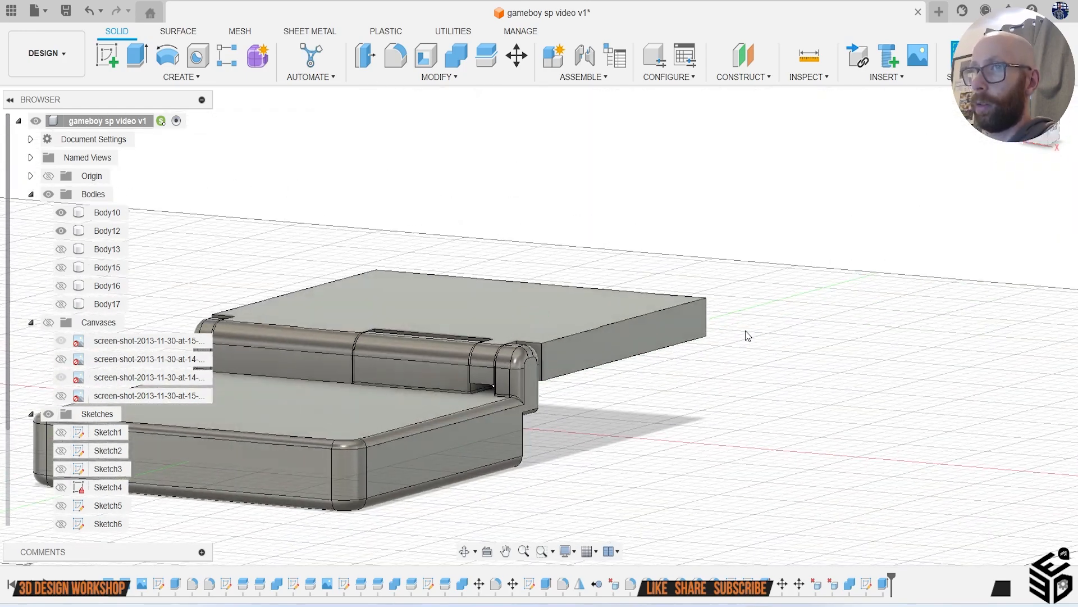
# Step: Edit the last cut extrusion to include the second part of the rectangle profile, hiding Body12 for the selection and showing it again
pyautogui.rightClick(868, 585)
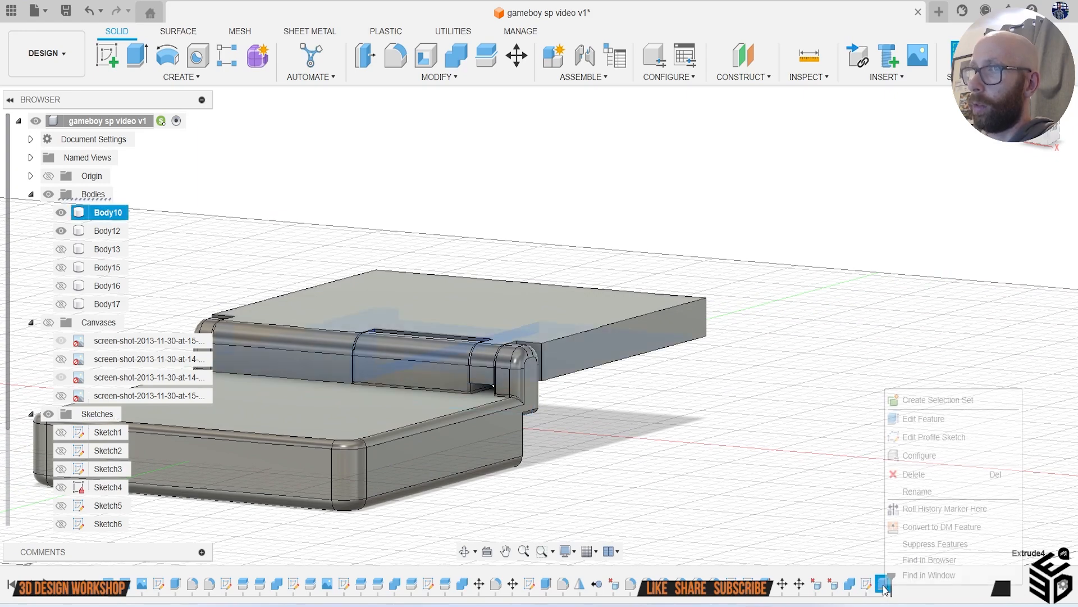
pyautogui.click(927, 416)
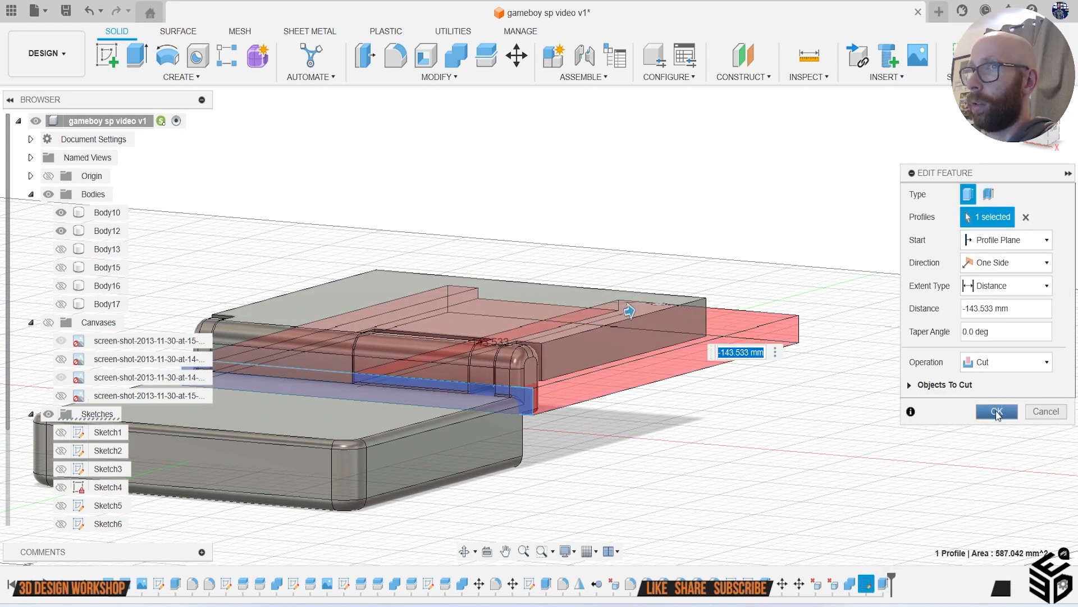
pyautogui.click(61, 230)
pyautogui.keyDown('shift'); pyautogui.moveTo(269, 387); pyautogui.dragTo(432, 394, button='middle'); pyautogui.keyUp('shift')
pyautogui.click(434, 393)
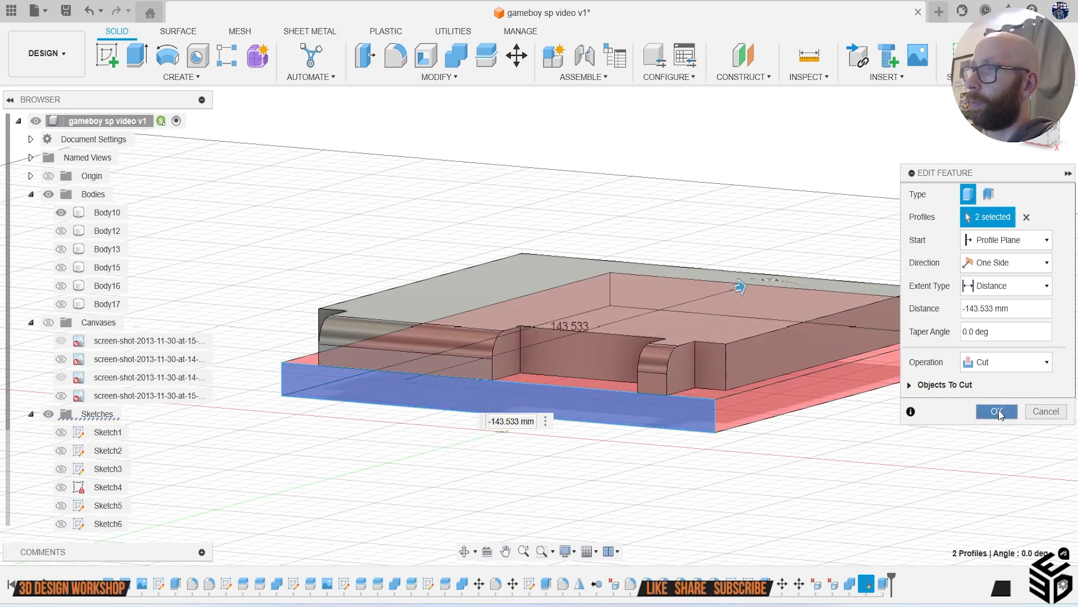
pyautogui.click(998, 412)
pyautogui.click(61, 231)
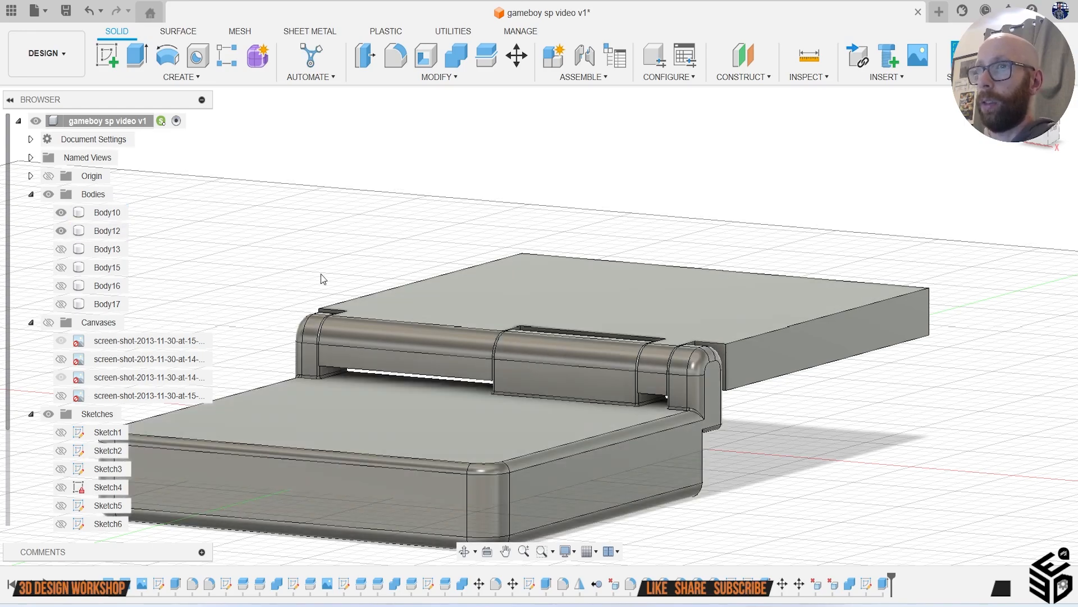
# Step: Show the reference canvases and compare the lid's outline with the front photo from above
pyautogui.moveTo(539, 326)
pyautogui.keyDown('shift'); pyautogui.mouseDown(button='middle')
pyautogui.moveTo(565, 281)
pyautogui.moveTo(483, 269)
pyautogui.moveTo(449, 281)
pyautogui.moveTo(477, 331)
pyautogui.moveTo(618, 396)
pyautogui.moveTo(612, 315)
pyautogui.moveTo(550, 309)
pyautogui.moveTo(562, 360)
pyautogui.moveTo(880, 234)
pyautogui.mouseUp(button='middle'); pyautogui.keyUp('shift')
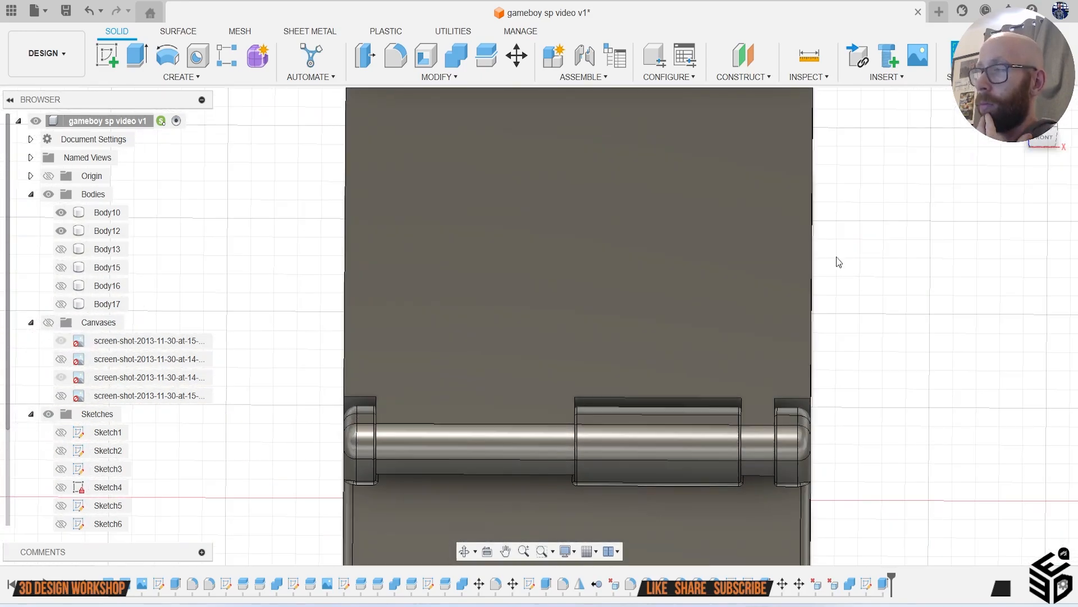
pyautogui.scroll(-2, 778, 292)
pyautogui.click(1045, 136)
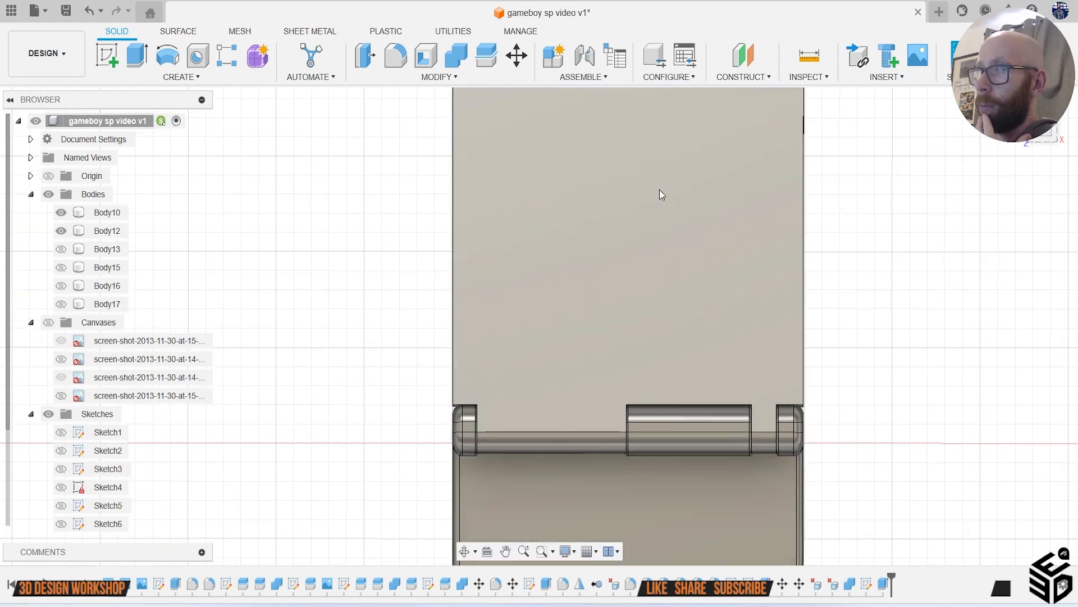
pyautogui.click(45, 324)
pyautogui.scroll(-1, 281, 323)
pyautogui.scroll(-1, 285, 331)
pyautogui.moveTo(346, 297); pyautogui.dragTo(363, 405, button='middle')
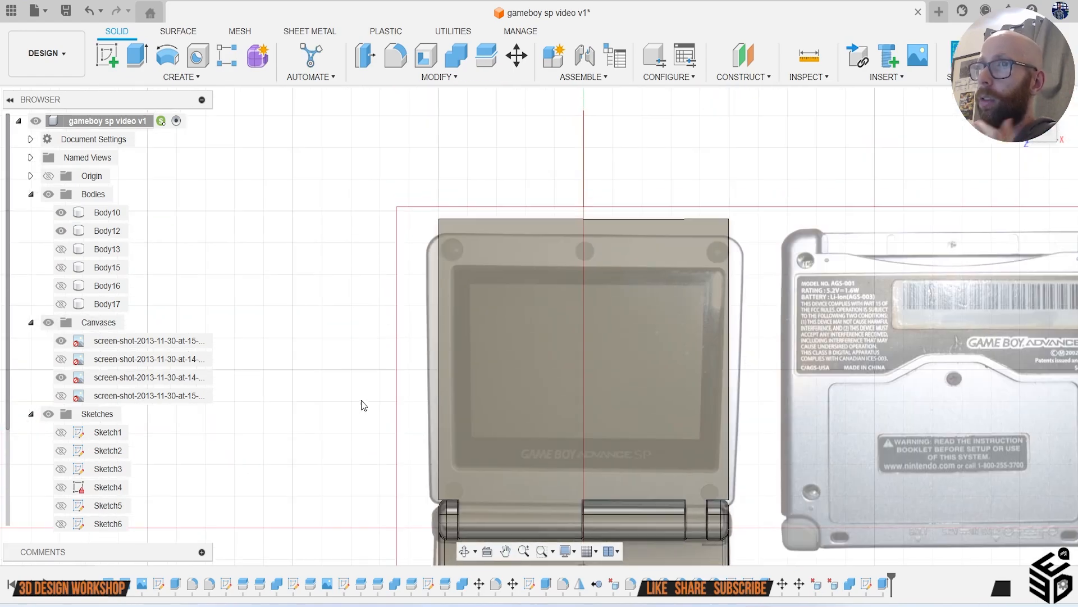
# Step: Start a Fillet and select the four vertical corner edges of the lid block
pyautogui.keyDown('shift'); pyautogui.moveTo(428, 270); pyautogui.dragTo(480, 328, button='middle'); pyautogui.keyUp('shift')
pyautogui.scroll(2, 481, 328)
pyautogui.press('f')
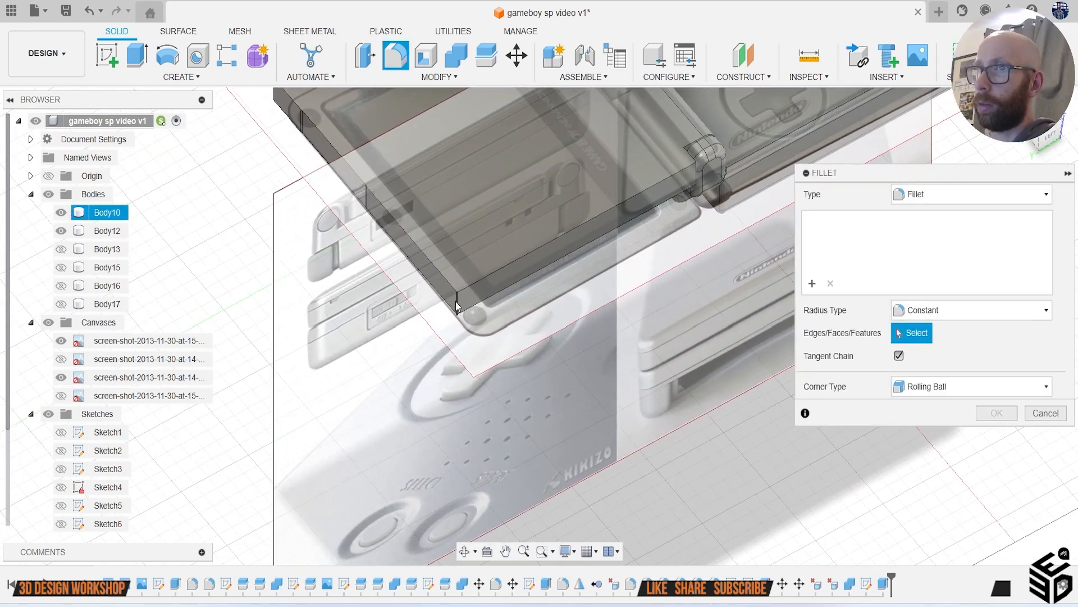
pyautogui.click(505, 292)
pyautogui.moveTo(506, 293); pyautogui.dragTo(382, 345, button='middle')
pyautogui.scroll(2, 521, 267)
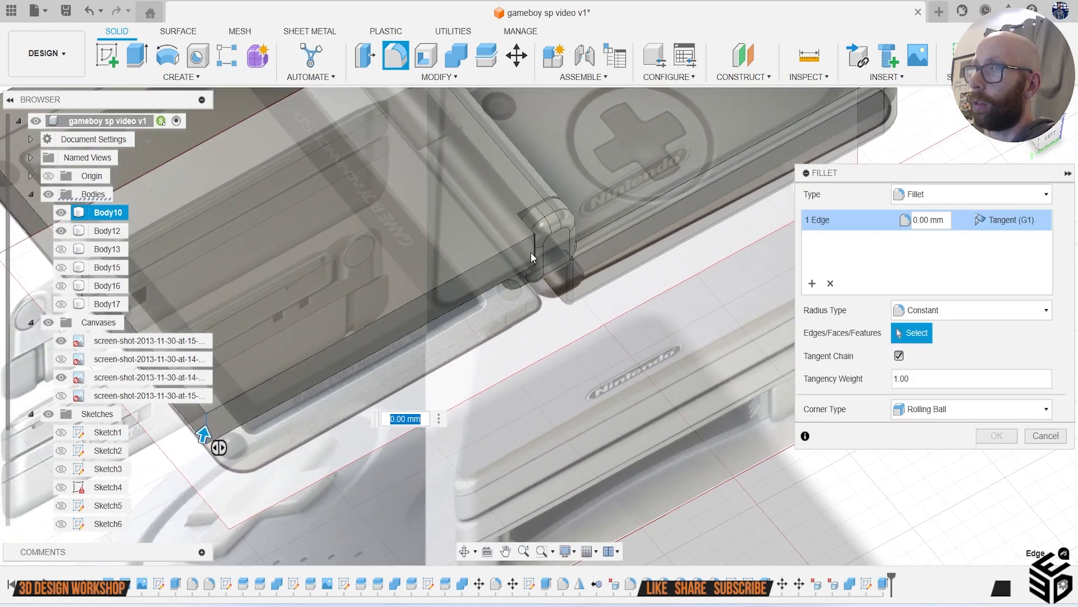
pyautogui.click(535, 256)
pyautogui.scroll(-5, 466, 289)
pyautogui.moveTo(409, 329); pyautogui.dragTo(394, 448, button='middle')
pyautogui.scroll(5, 449, 365)
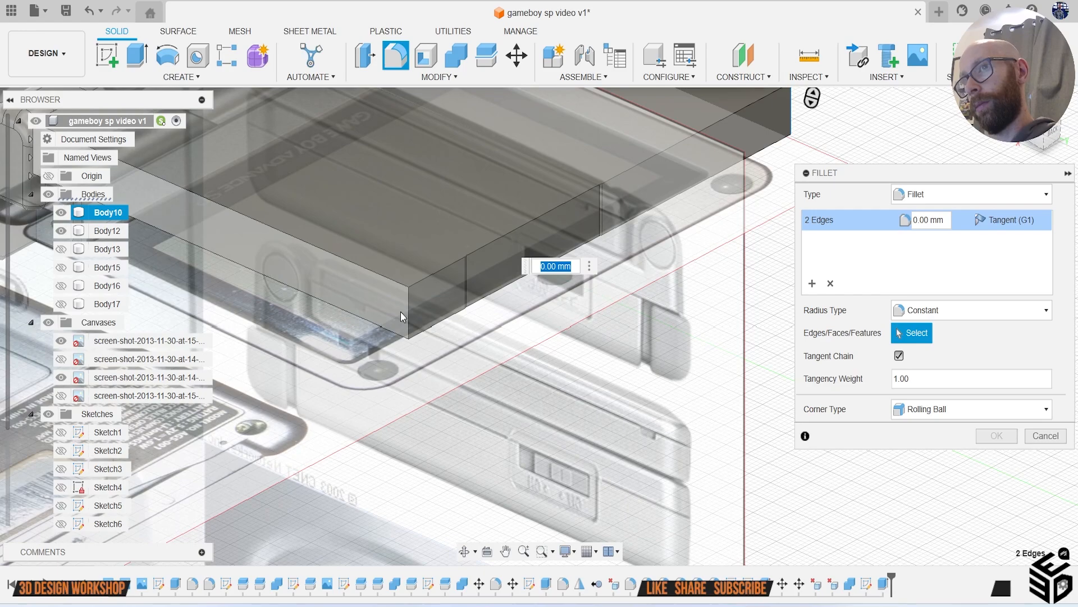
pyautogui.click(406, 314)
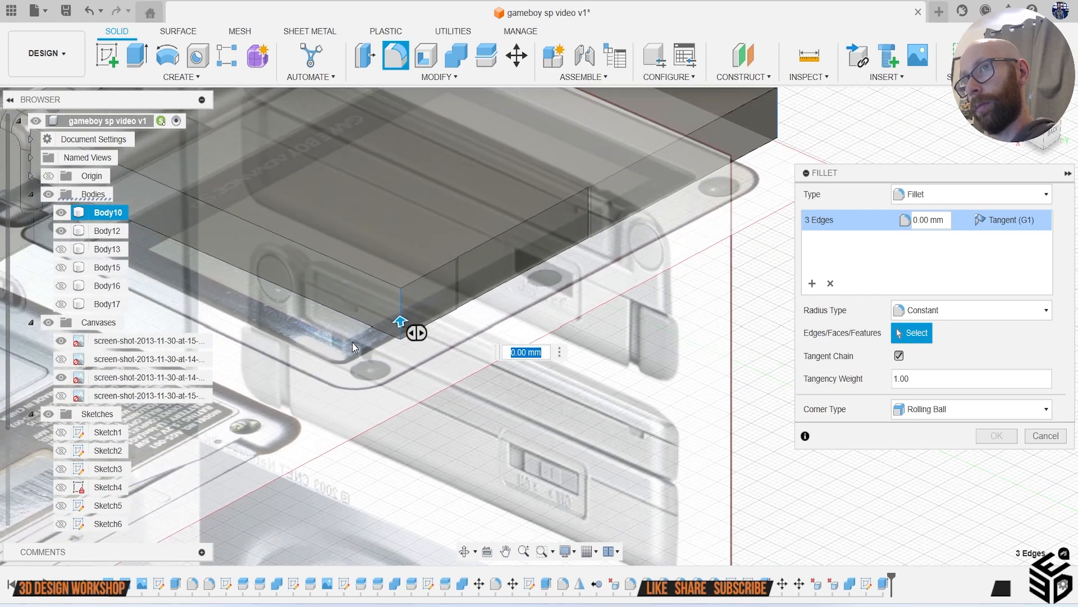
pyautogui.keyDown('shift'); pyautogui.moveTo(352, 342); pyautogui.dragTo(373, 319, button='middle'); pyautogui.keyUp('shift')
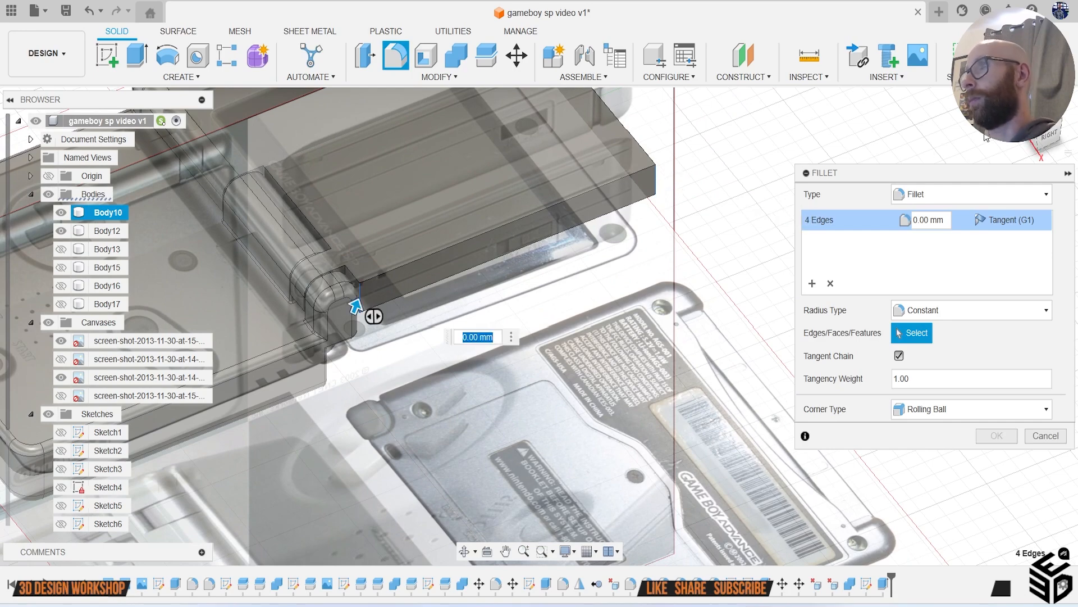
pyautogui.keyDown('shift'); pyautogui.moveTo(357, 306); pyautogui.dragTo(564, 289, button='middle'); pyautogui.keyUp('shift')
# Step: Set the radius of the four lid corner fillets to 3.345 mm, matching the corners to the reference canvas
pyautogui.scroll(5, 532, 364)
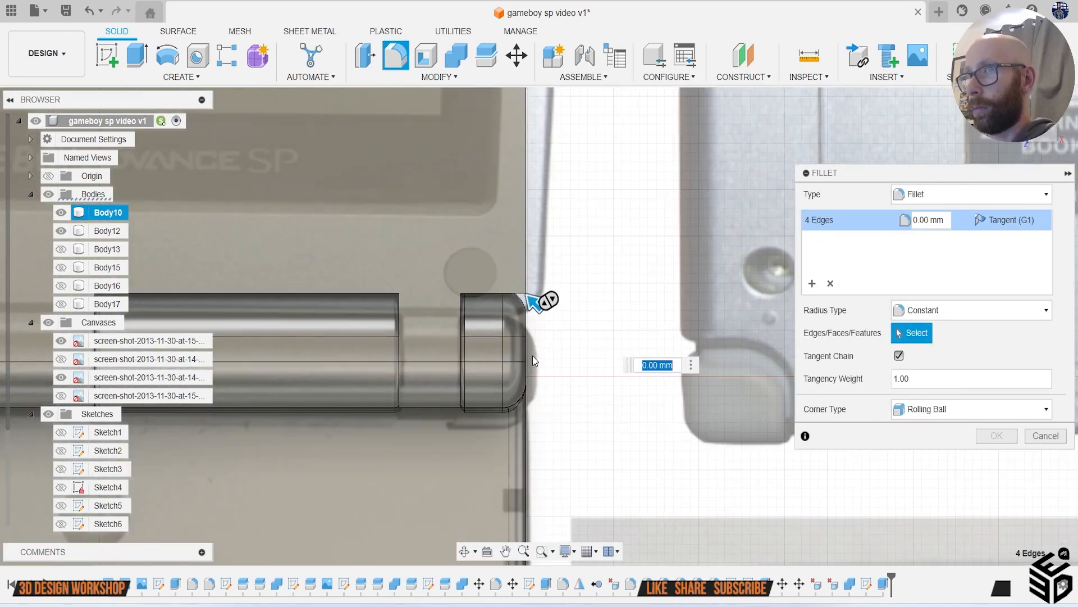
pyautogui.moveTo(530, 288); pyautogui.dragTo(526, 284)
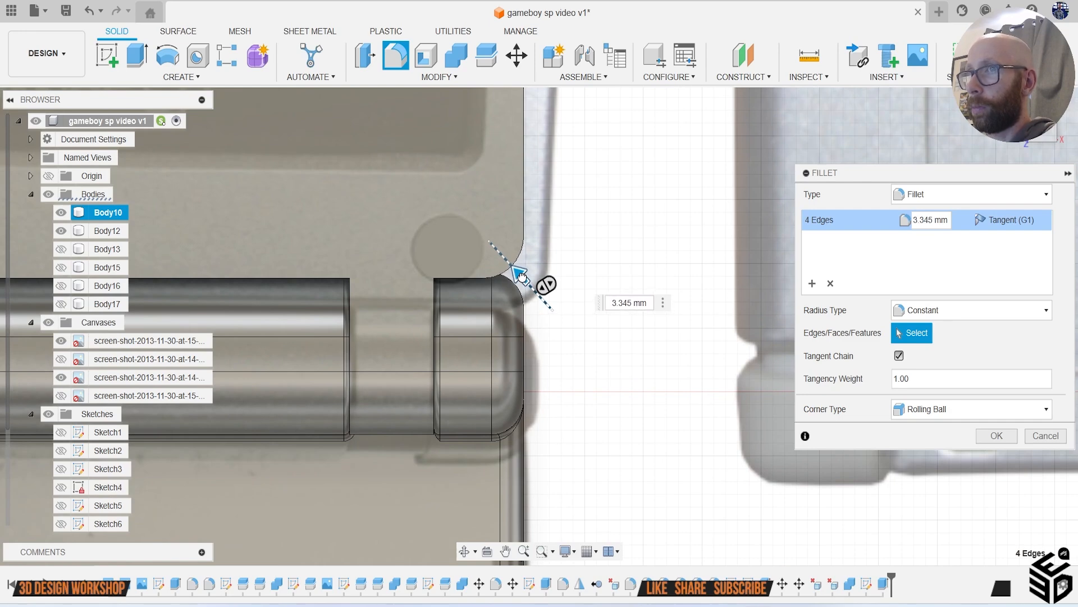
pyautogui.scroll(-8, 593, 330)
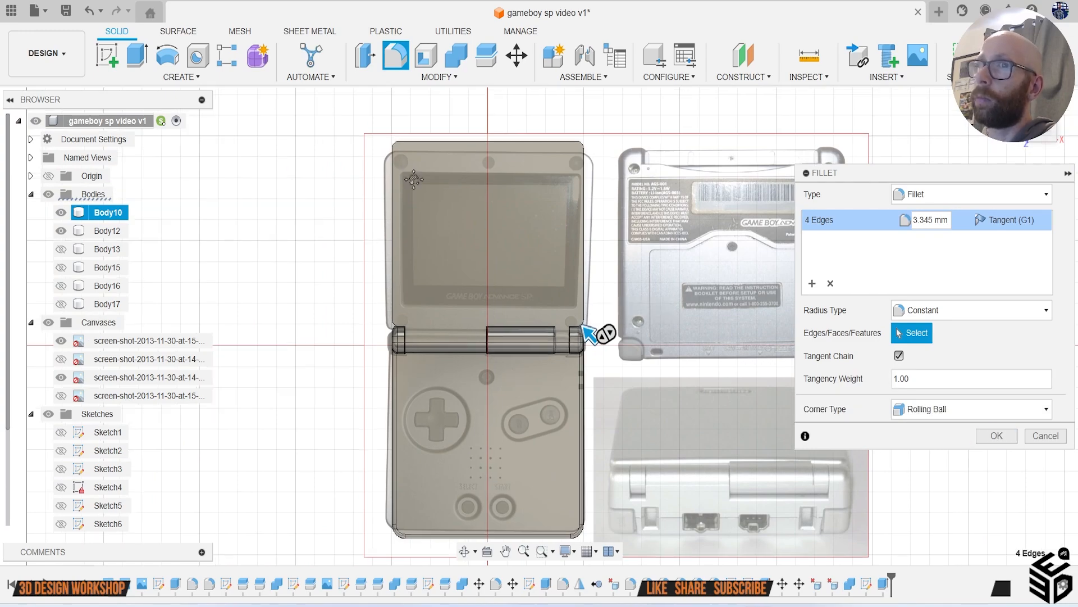
pyautogui.scroll(10, 521, 245)
pyautogui.scroll(-8, 537, 262)
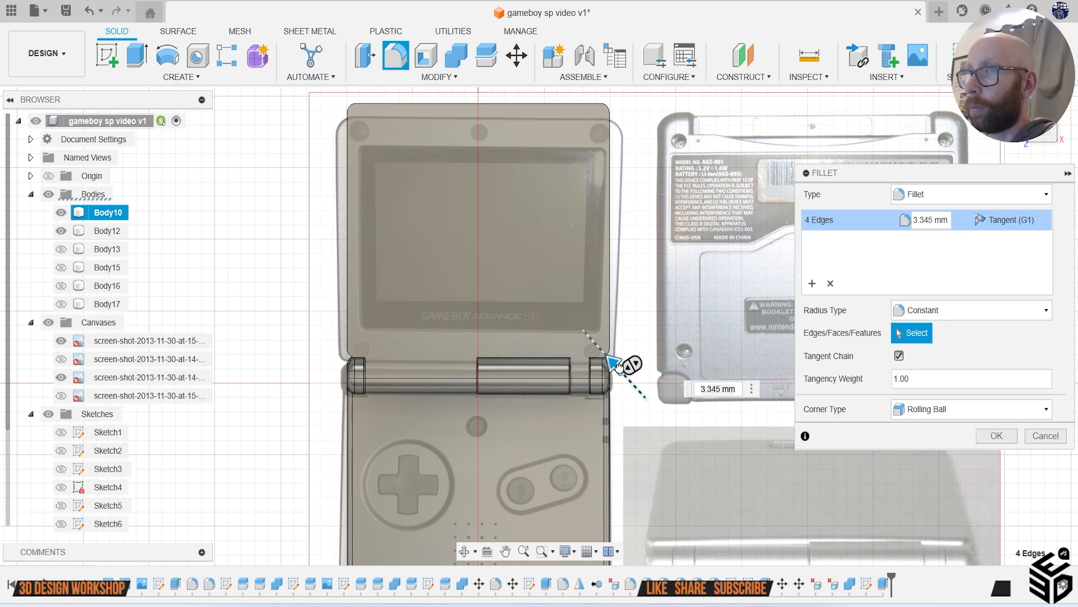
pyautogui.click(980, 437)
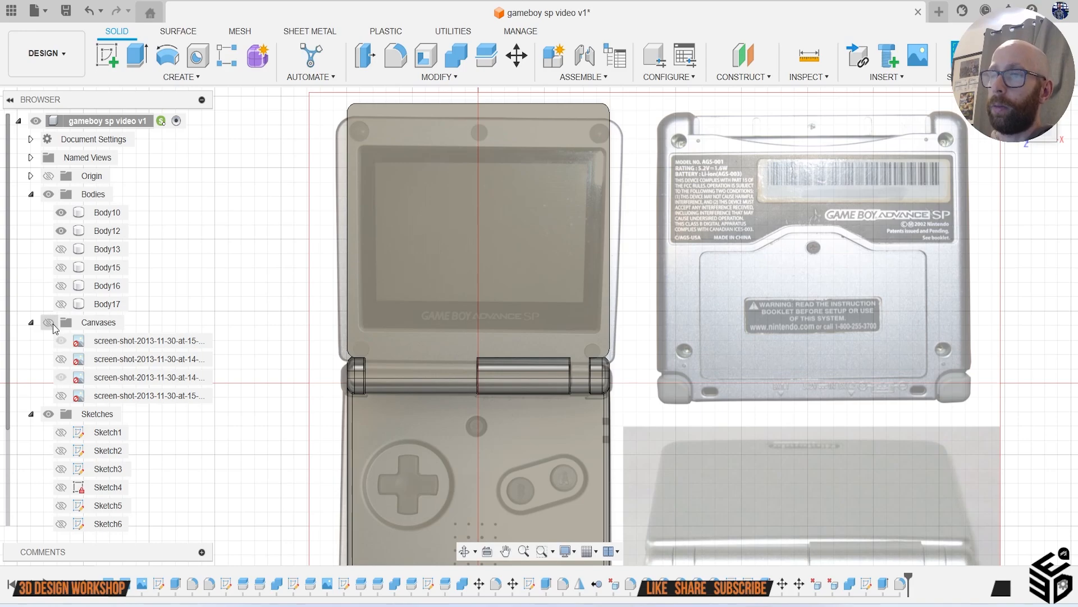
# Step: Hide the reference canvases to leave the lid's outer end face unobstructed
pyautogui.click(49, 322)
pyautogui.scroll(-2, 865, 236)
pyautogui.keyDown('shift'); pyautogui.moveTo(534, 321); pyautogui.dragTo(629, 338, button='middle'); pyautogui.keyUp('shift')
pyautogui.moveTo(539, 326)
pyautogui.keyDown('shift'); pyautogui.mouseDown(button='middle')
pyautogui.moveTo(432, 231)
pyautogui.moveTo(438, 245)
pyautogui.moveTo(505, 264)
pyautogui.moveTo(912, 299)
pyautogui.moveTo(501, 388)
pyautogui.mouseUp(button='middle'); pyautogui.keyUp('shift')
pyautogui.scroll(8, 500, 343)
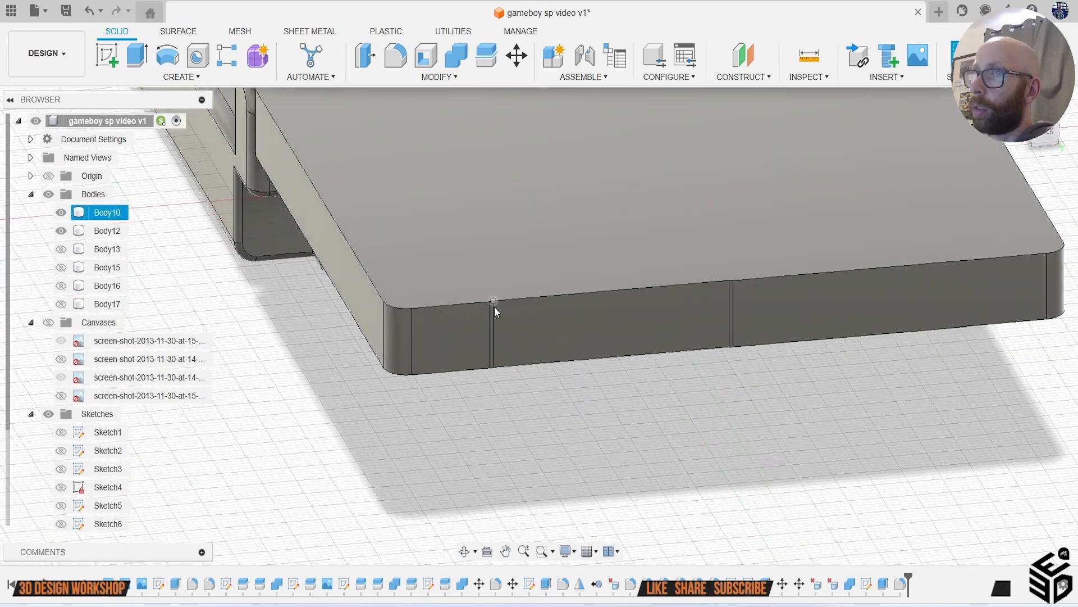
# Step: Examine the small steps along the lid's outer end face from above and from behind
pyautogui.moveTo(1027, 147); pyautogui.dragTo(1056, 174)
pyautogui.scroll(-4, 907, 271)
pyautogui.moveTo(914, 281); pyautogui.dragTo(552, 277, button='middle')
pyautogui.moveTo(927, 338); pyautogui.dragTo(772, 299, button='middle')
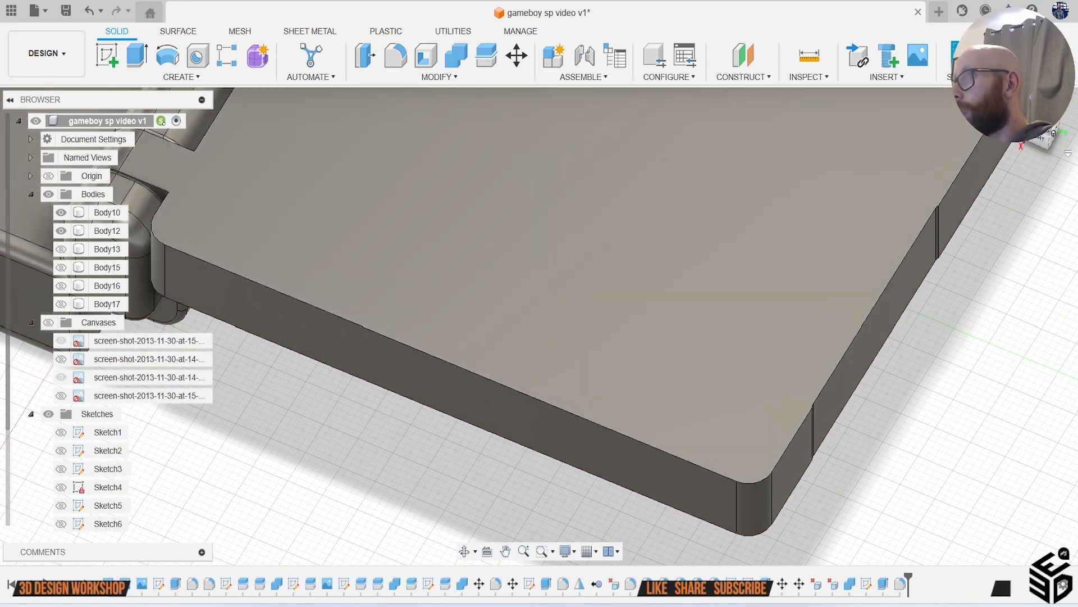
pyautogui.click(1053, 133)
pyautogui.moveTo(998, 283); pyautogui.dragTo(779, 284, button='middle')
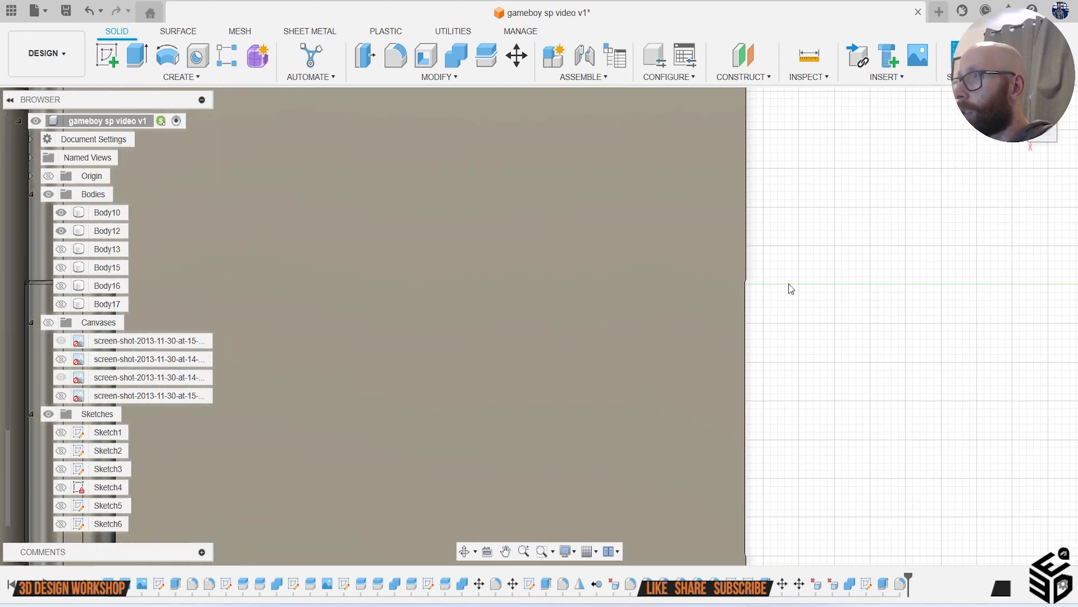
pyautogui.scroll(-3, 791, 285)
pyautogui.scroll(-1, 791, 284)
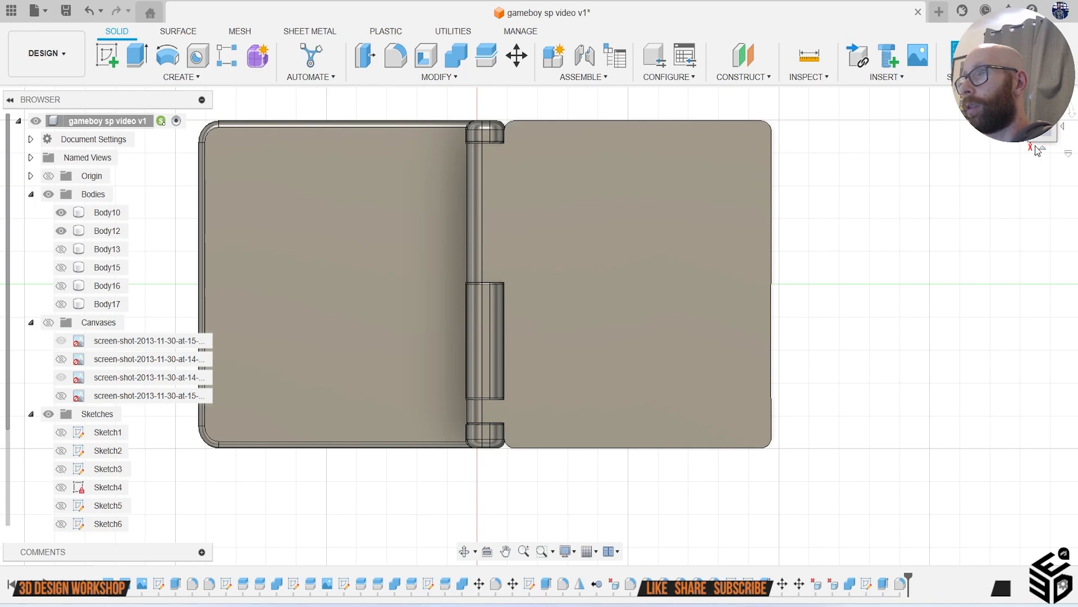
pyautogui.moveTo(1037, 138); pyautogui.dragTo(963, 90)
pyautogui.scroll(3, 621, 421)
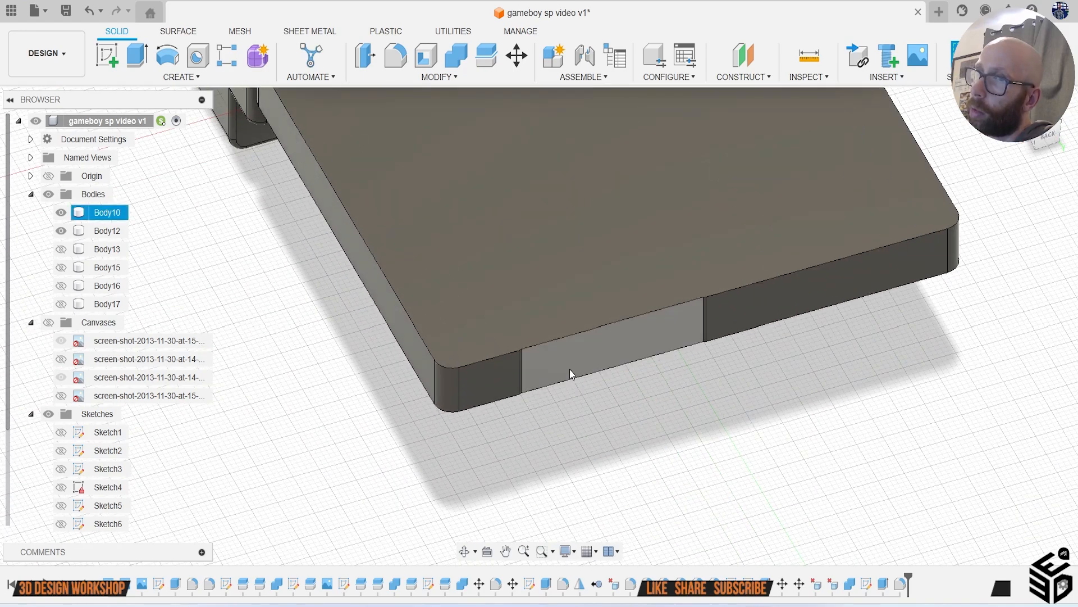
# Step: Try to delete the faces that form the small steps in the lid's outer end face
pyautogui.click(569, 370)
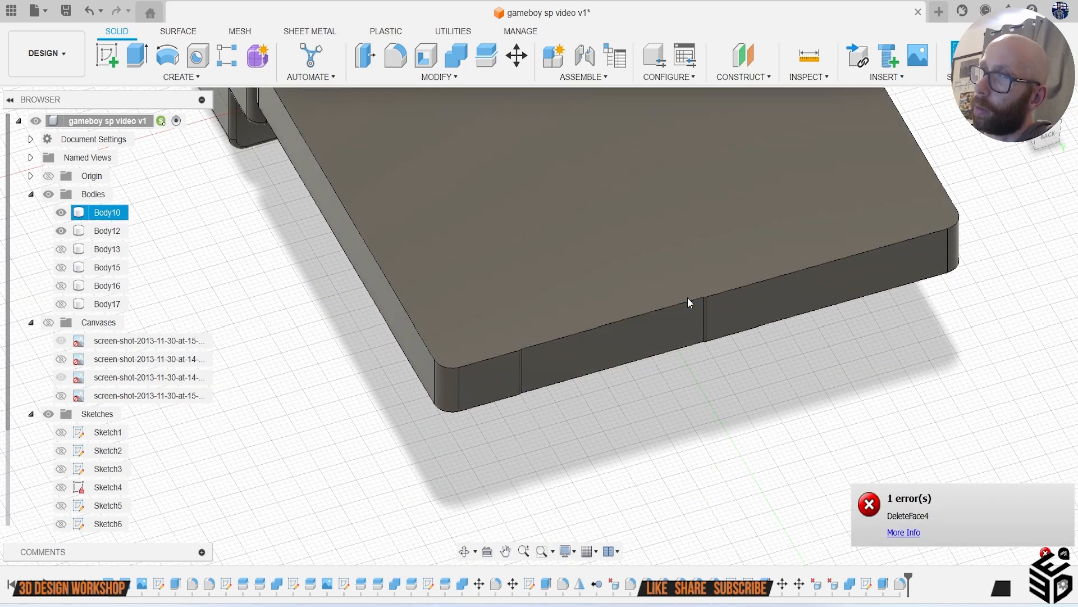
pyautogui.scroll(5, 688, 299)
pyautogui.click(678, 295)
pyautogui.press('Delete')
pyautogui.scroll(-3, 692, 242)
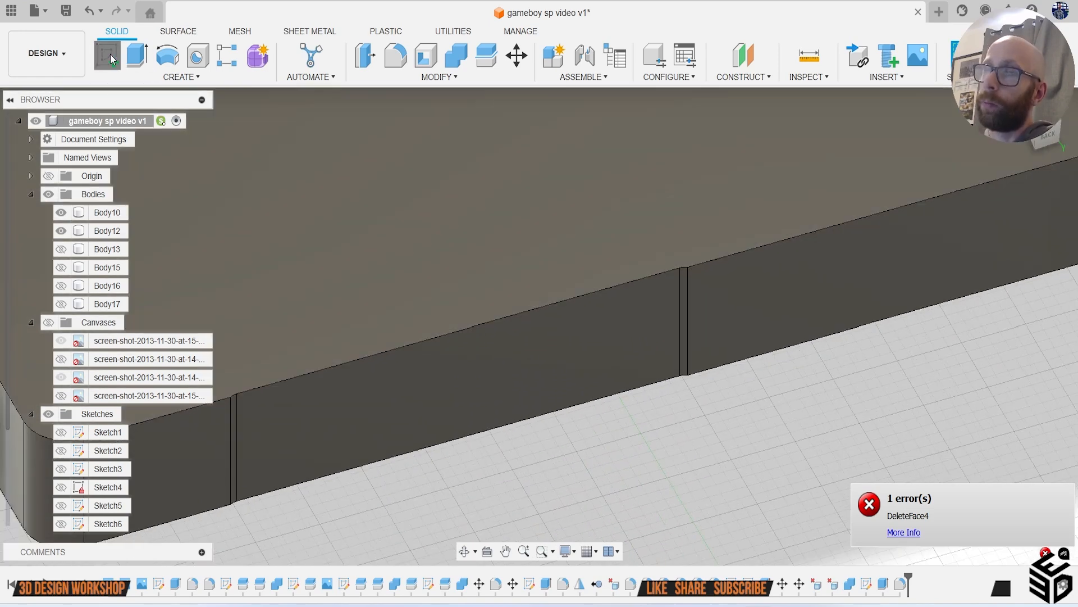
# Step: Sketch a straight line on the lid's broad face, closing the shallow recess along its outer end edge between the two step corners
pyautogui.click(110, 54)
pyautogui.click(351, 221)
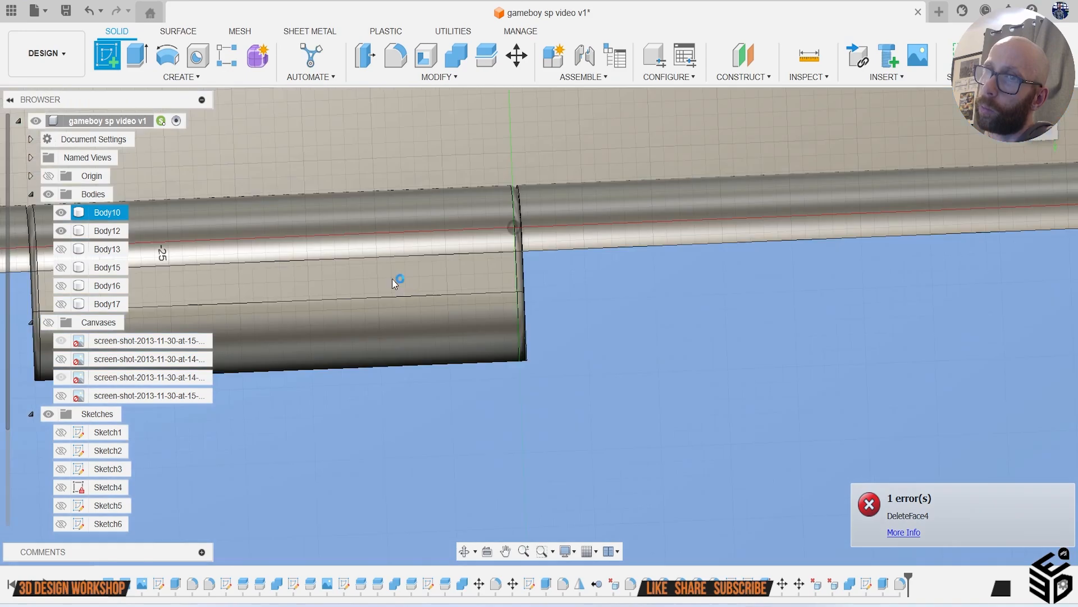
pyautogui.scroll(-1, 426, 371)
pyautogui.moveTo(426, 371); pyautogui.dragTo(461, 228, button='middle')
pyautogui.scroll(8, 461, 430)
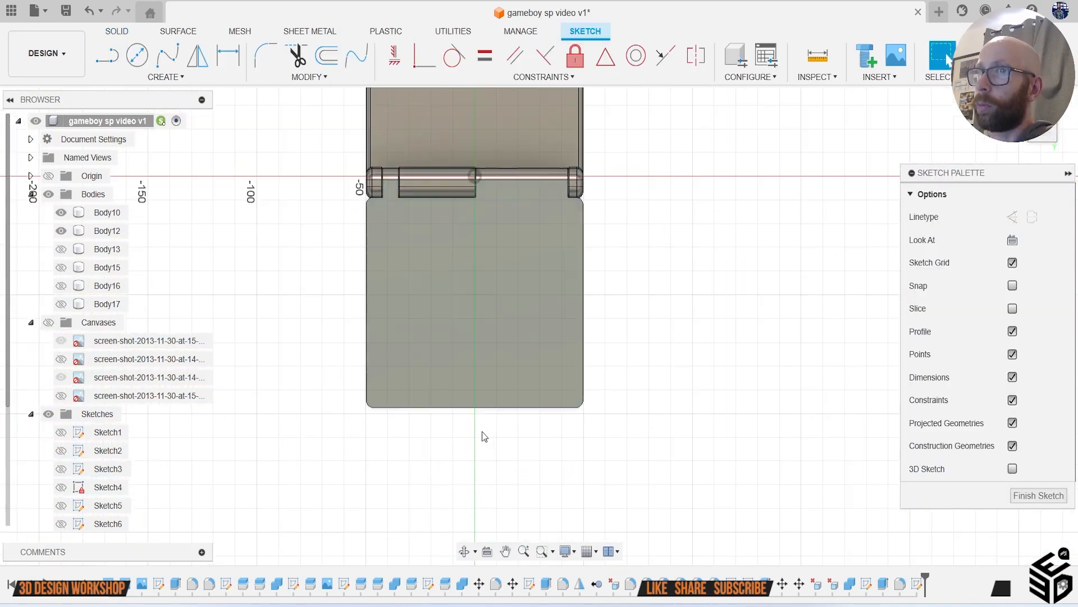
pyautogui.moveTo(396, 404); pyautogui.dragTo(508, 429, button='middle')
pyautogui.scroll(3, 405, 417)
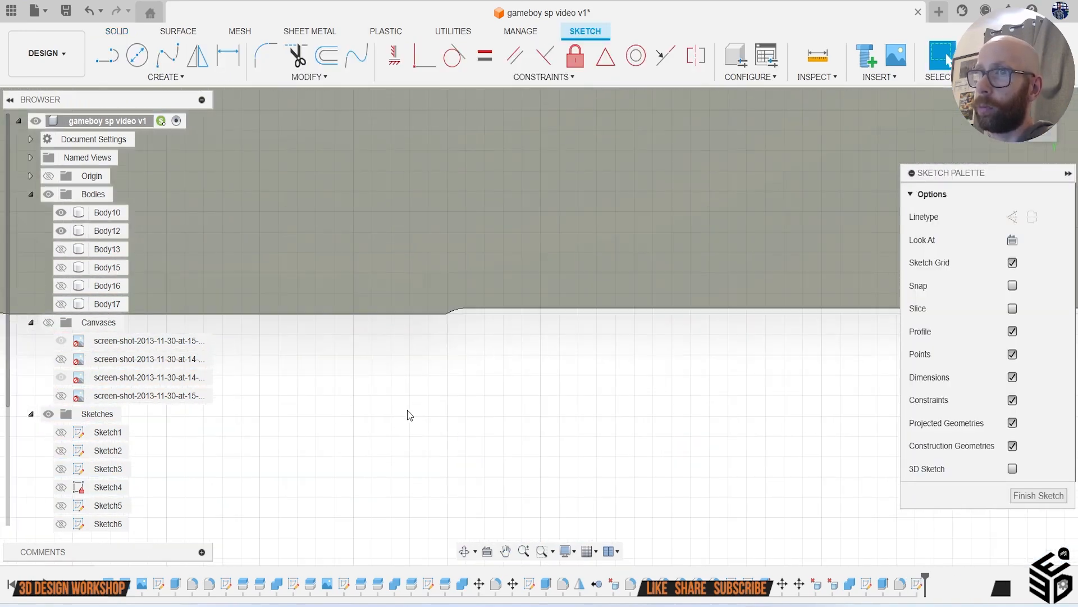
pyautogui.scroll(2, 457, 360)
pyautogui.press('l')
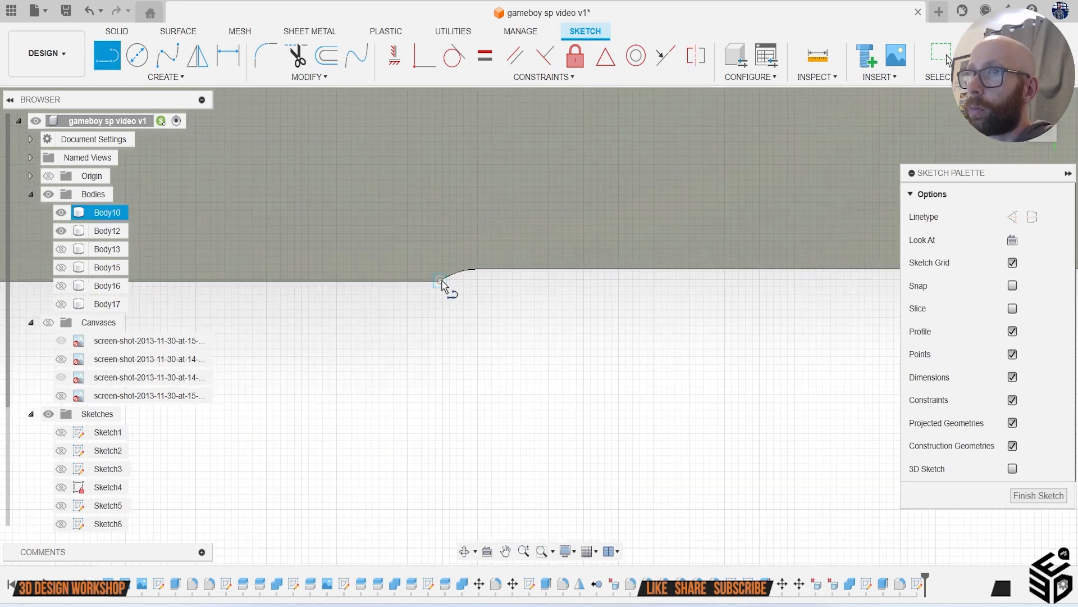
pyautogui.click(441, 282)
pyautogui.scroll(-6, 540, 322)
pyautogui.moveTo(730, 397); pyautogui.dragTo(391, 362, button='middle')
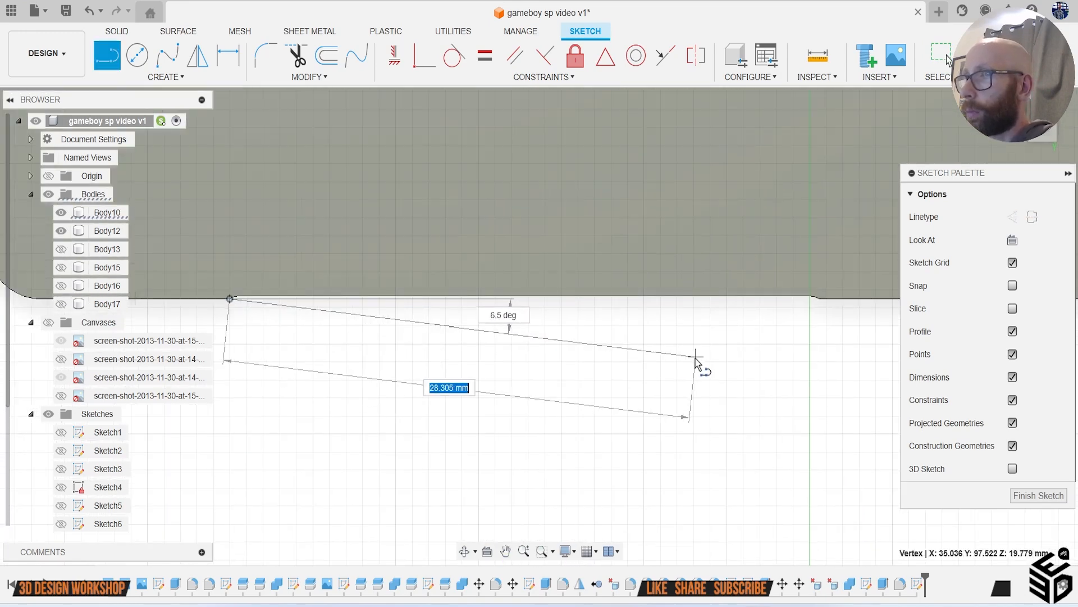
pyautogui.moveTo(696, 357); pyautogui.dragTo(495, 397, button='middle')
pyautogui.scroll(3, 603, 366)
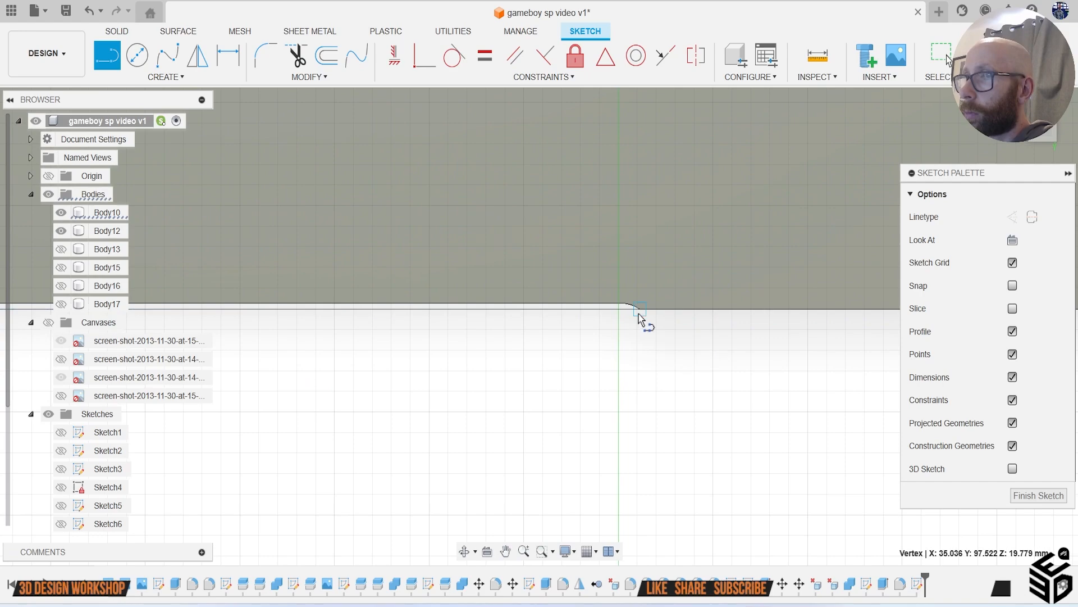
# Step: Extrude the thin recess profile -9.228 mm through the lid's thickness and join it to the lid, filling the recess
pyautogui.press('e')
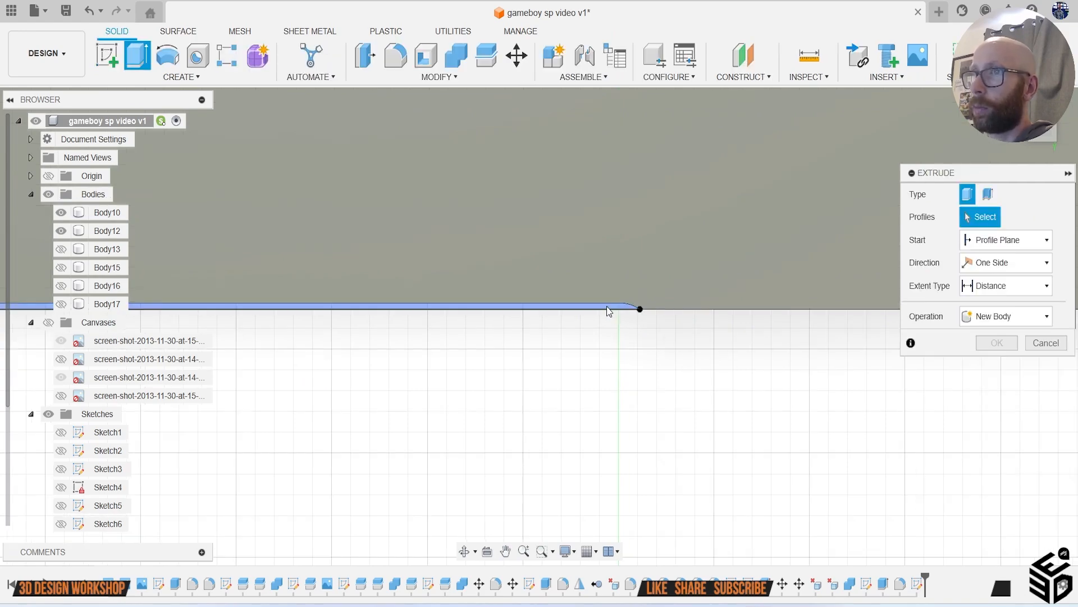
pyautogui.click(606, 306)
pyautogui.scroll(-5, 645, 326)
pyautogui.moveTo(1040, 136); pyautogui.dragTo(1002, 150)
pyautogui.write('-0.2')
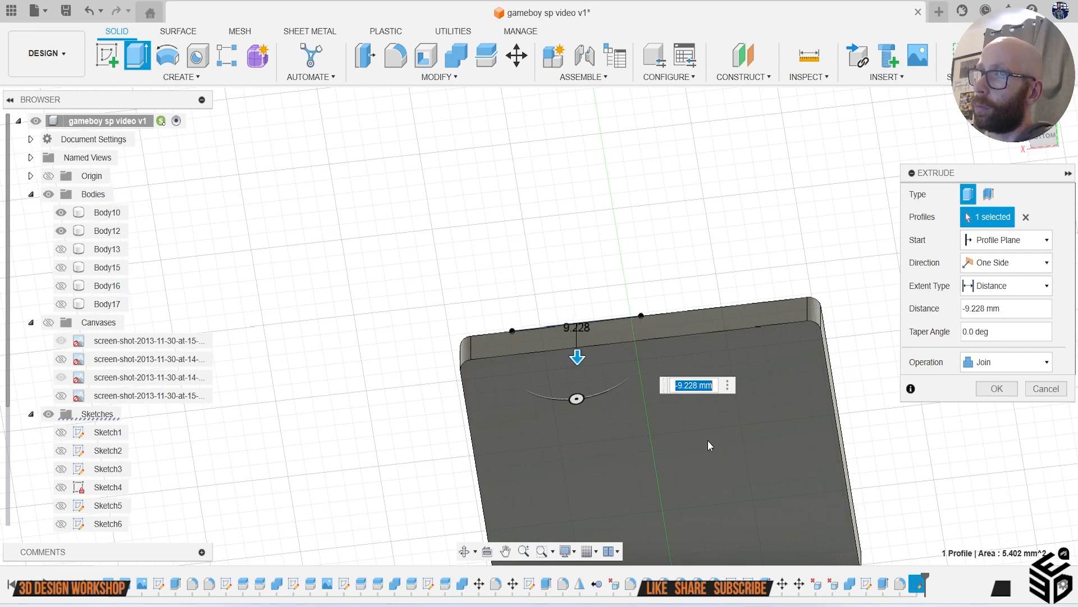
pyautogui.click(994, 389)
pyautogui.scroll(-2, 892, 407)
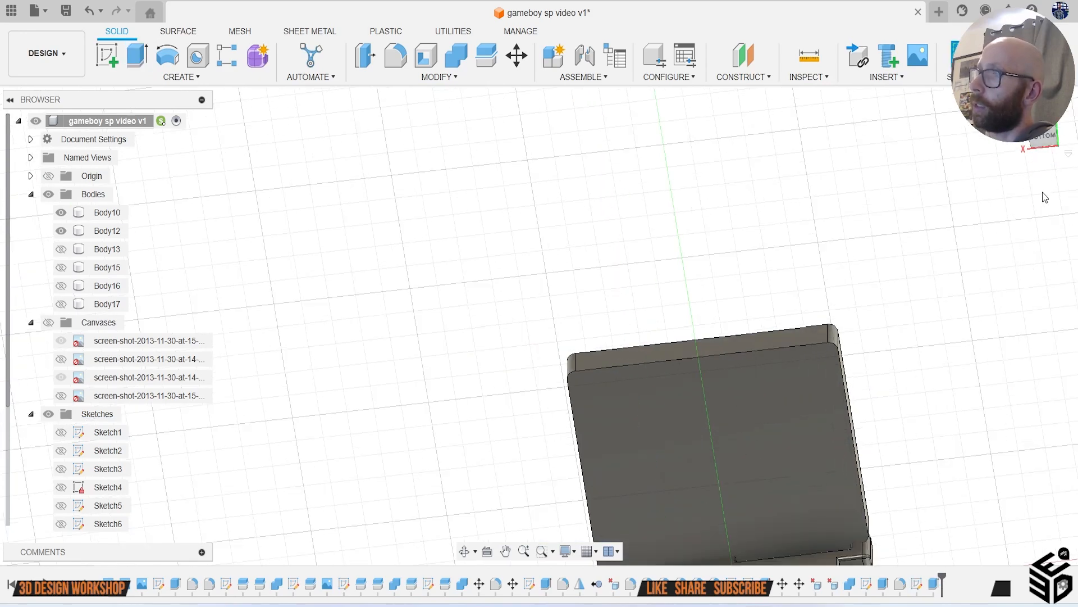
# Step: Check the fillet radius on the base's lower edge as a reference for rounding the lid
pyautogui.moveTo(1028, 145)
pyautogui.mouseDown()
pyautogui.moveTo(1020, 162)
pyautogui.moveTo(1034, 180)
pyautogui.moveTo(1042, 174)
pyautogui.moveTo(1020, 112)
pyautogui.moveTo(997, 89)
pyautogui.mouseUp()
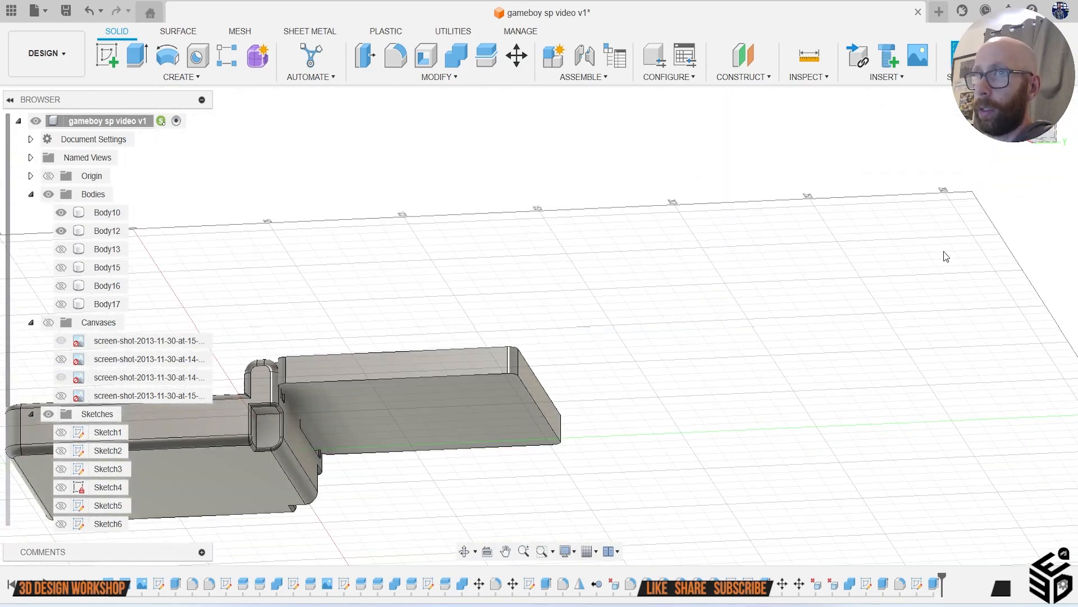
pyautogui.moveTo(403, 306); pyautogui.dragTo(596, 251, button='middle')
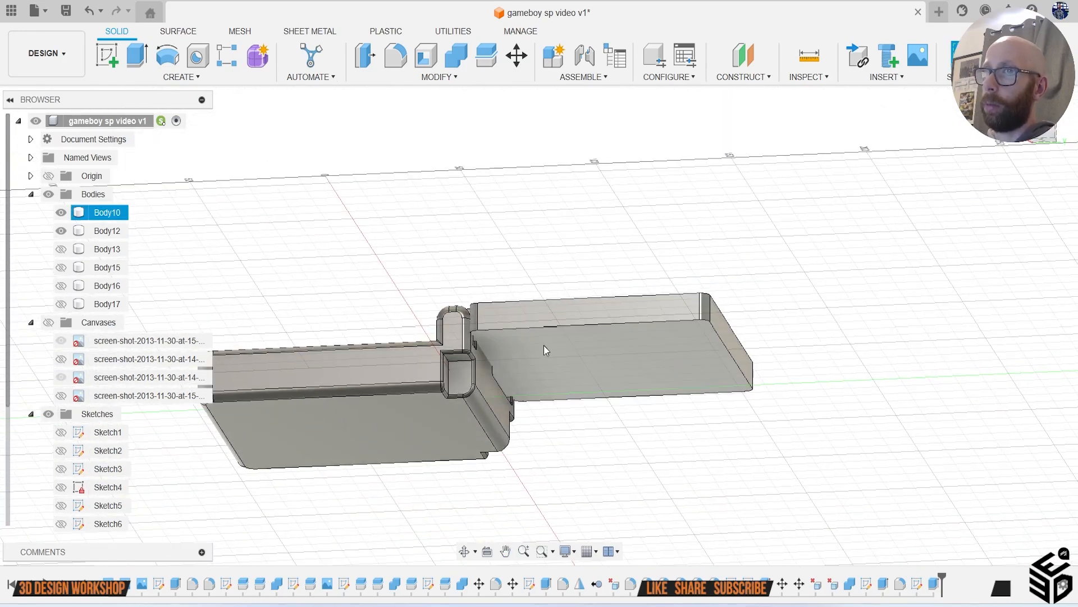
pyautogui.scroll(3, 403, 378)
pyautogui.click(410, 398)
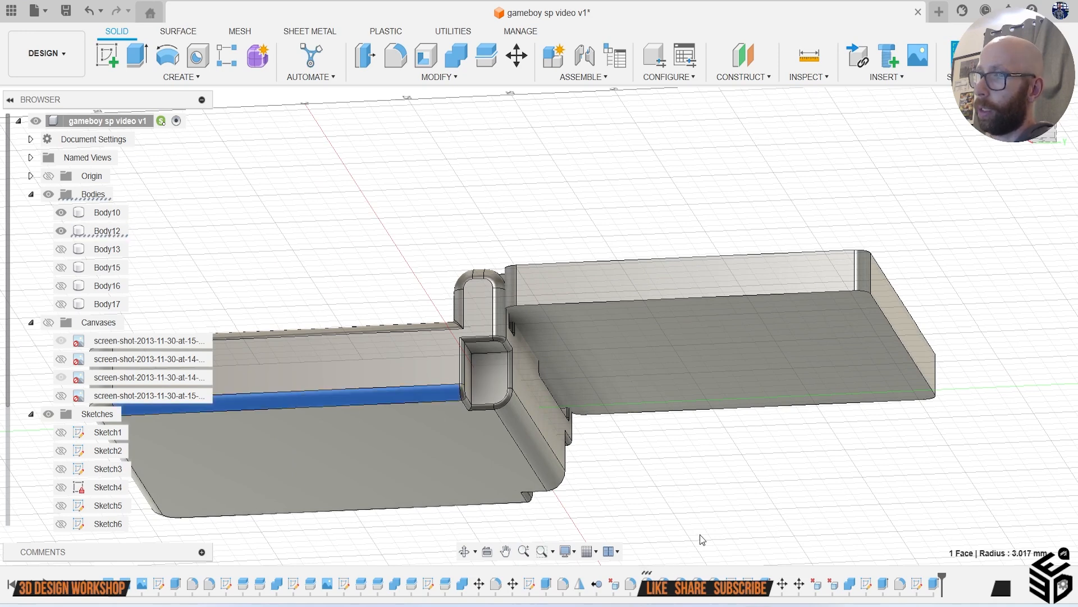
pyautogui.click(690, 432)
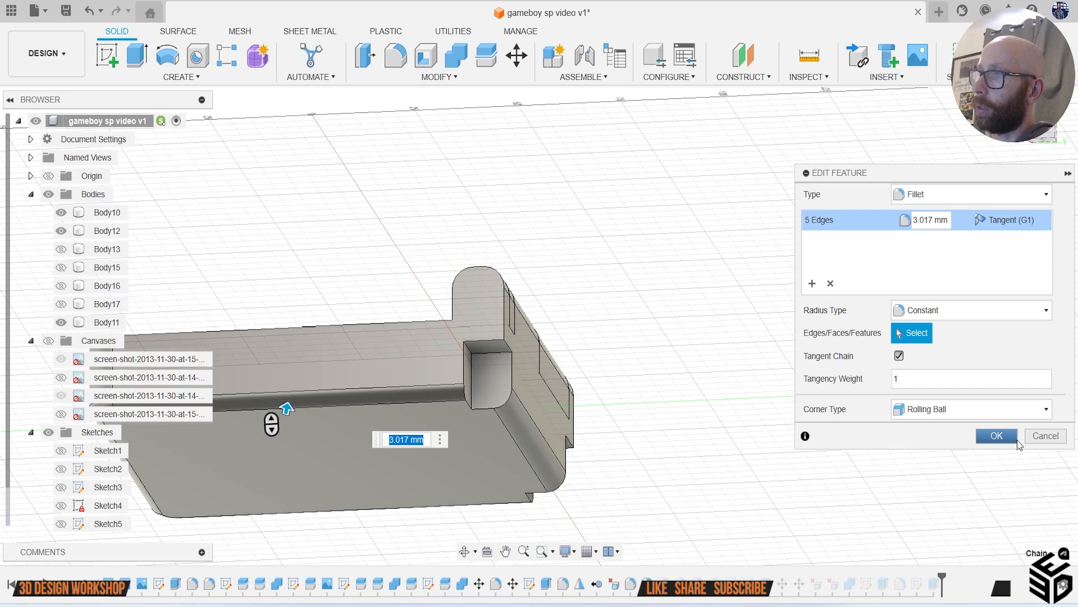
pyautogui.click(1031, 439)
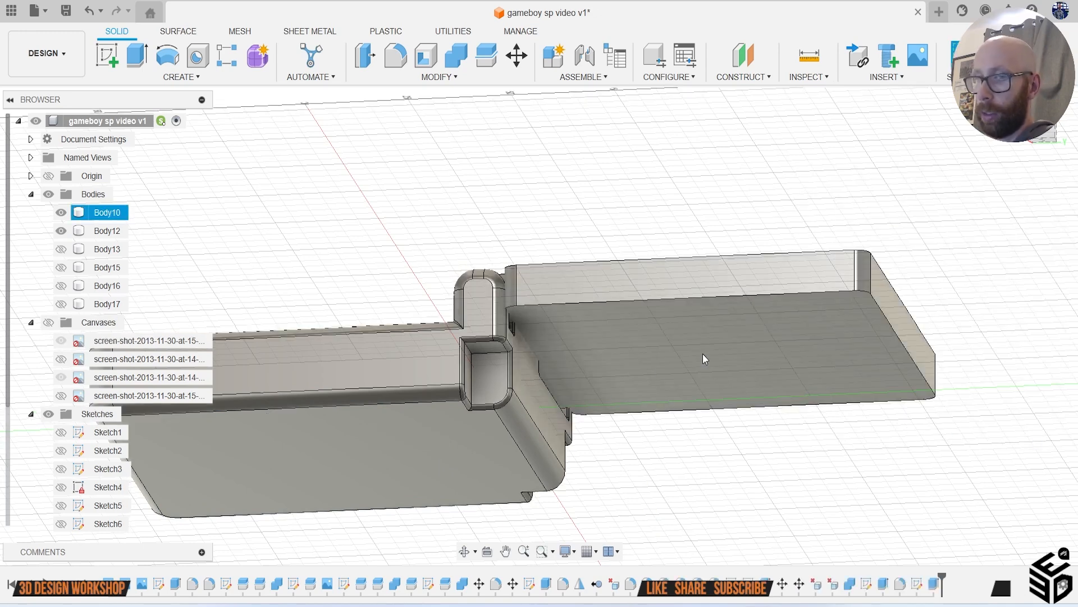
# Step: Fillet all edges of the lid's underside face with a 3 mm radius
pyautogui.press('f')
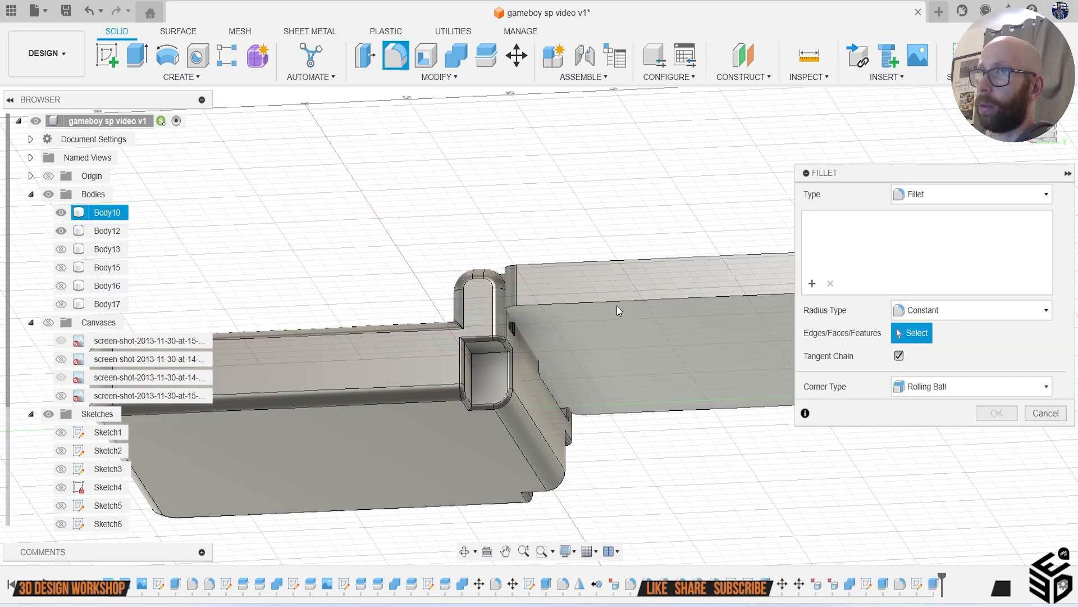
pyautogui.click(628, 336)
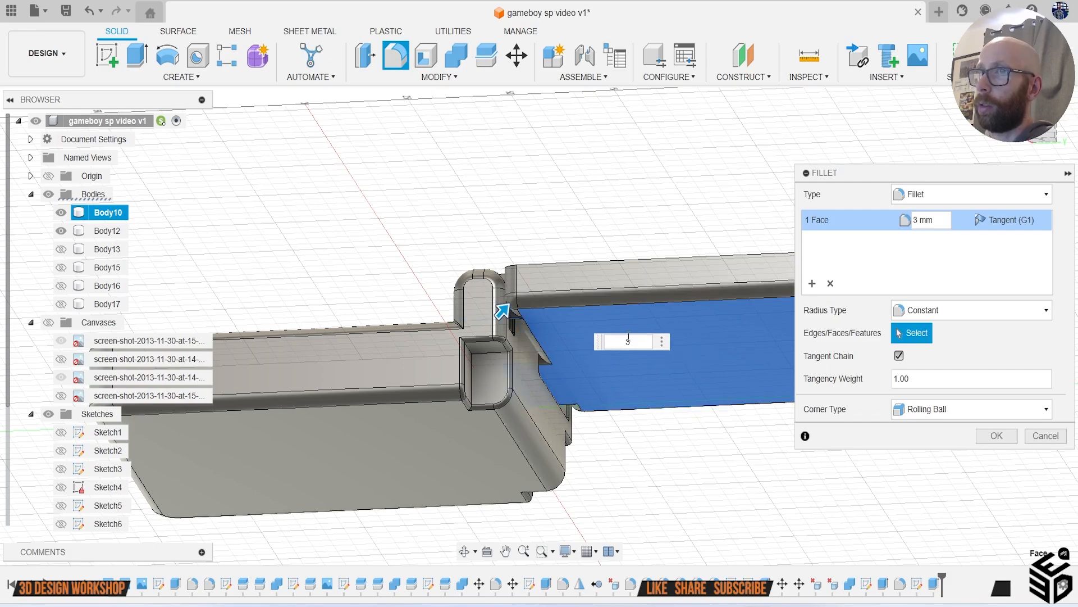
pyautogui.moveTo(427, 306)
pyautogui.keyDown('shift'); pyautogui.mouseDown(button='middle')
pyautogui.moveTo(370, 309)
pyautogui.moveTo(339, 326)
pyautogui.moveTo(206, 291)
pyautogui.moveTo(349, 224)
pyautogui.moveTo(425, 216)
pyautogui.moveTo(625, 229)
pyautogui.moveTo(782, 271)
pyautogui.mouseUp(button='middle'); pyautogui.keyUp('shift')
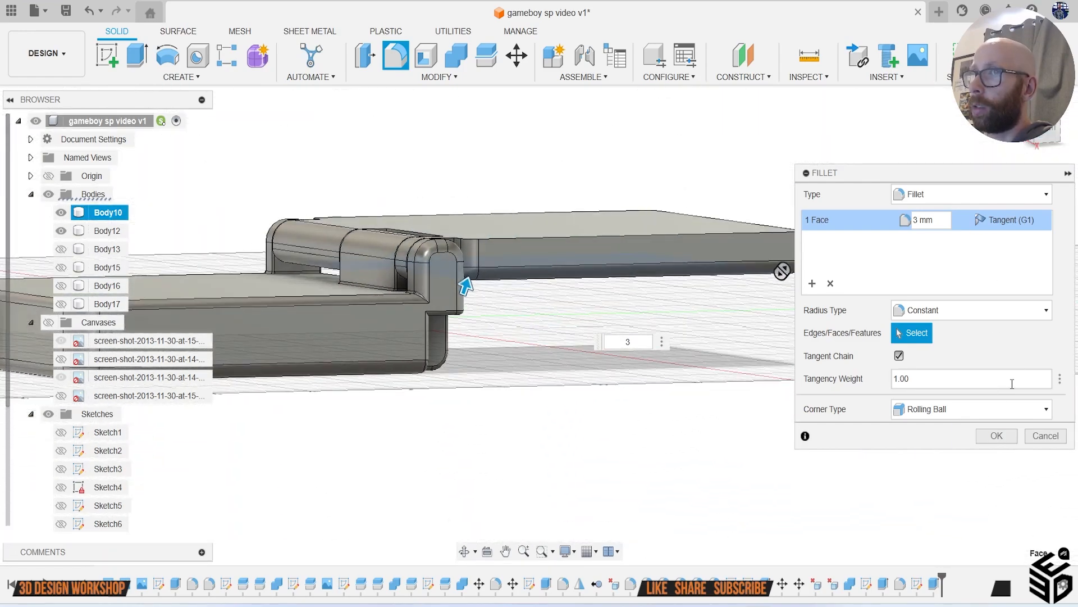
pyautogui.click(998, 435)
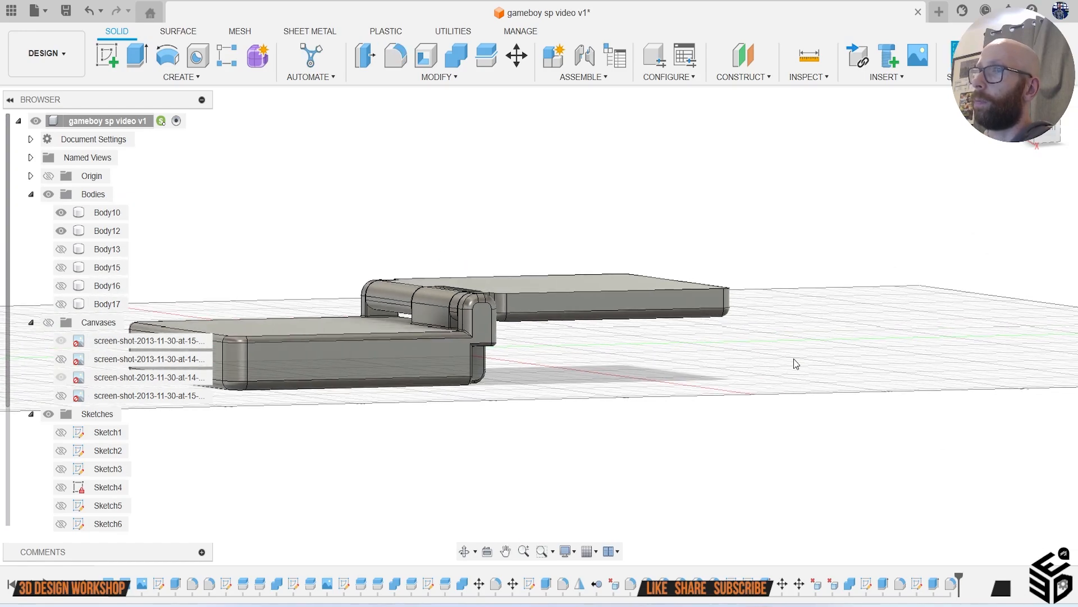
# Step: Inspect the rounded lid against the base, and hide the base body to isolate the lid
pyautogui.moveTo(1038, 125); pyautogui.dragTo(1046, 158)
pyautogui.moveTo(855, 288); pyautogui.dragTo(930, 174, button='middle')
pyautogui.moveTo(1036, 140); pyautogui.dragTo(1069, 122)
pyautogui.moveTo(445, 432); pyautogui.dragTo(631, 452, button='middle')
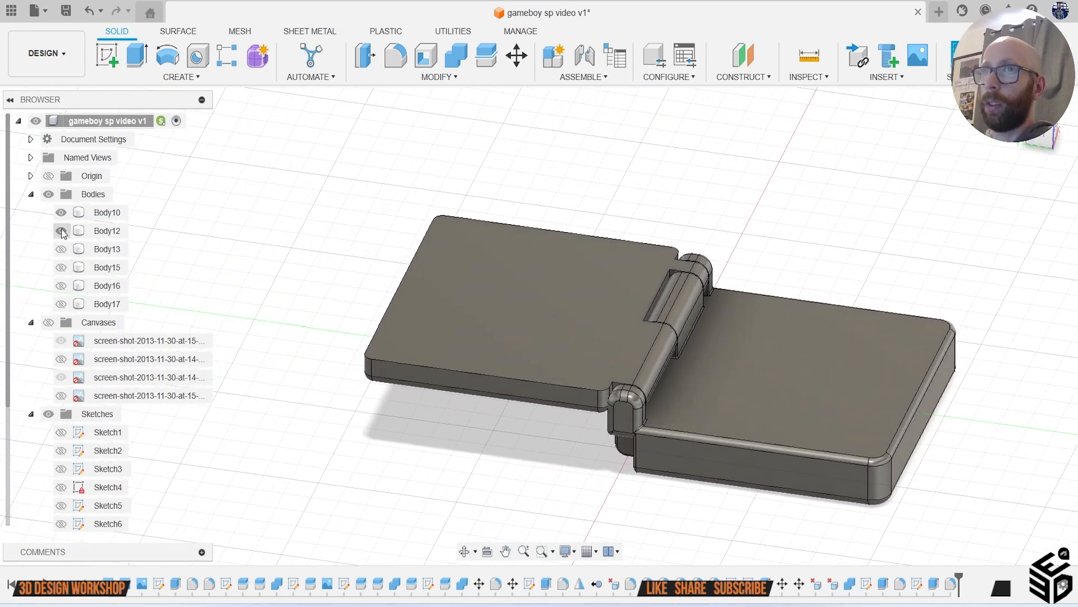
pyautogui.click(61, 231)
pyautogui.scroll(5, 544, 406)
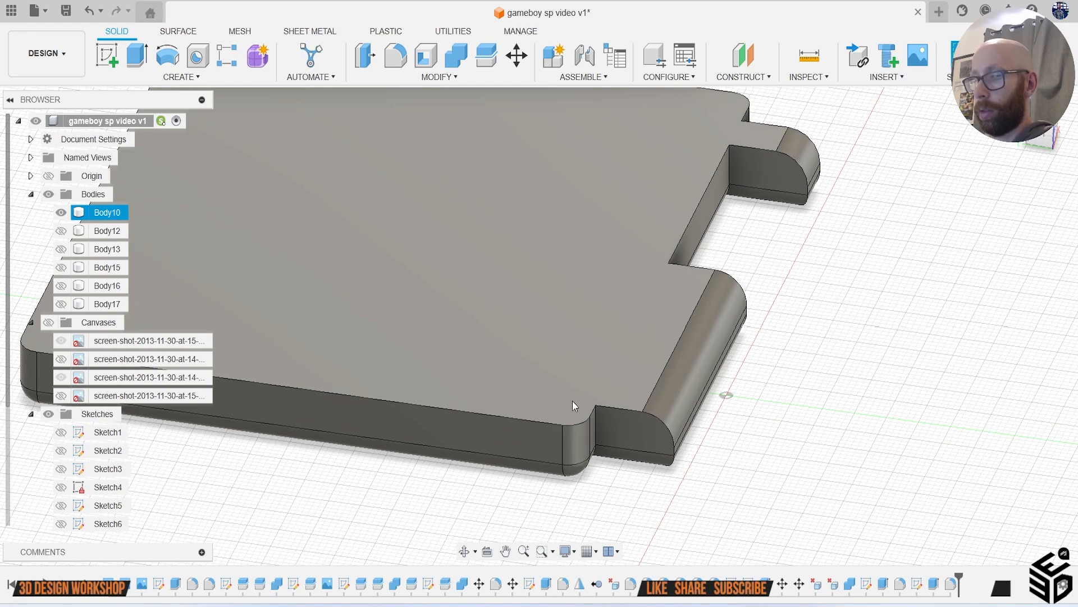
# Step: Set up a 1 mm fillet on the lid's top outline, including the hinge knuckles' end edges and the notch between them
pyautogui.press('f')
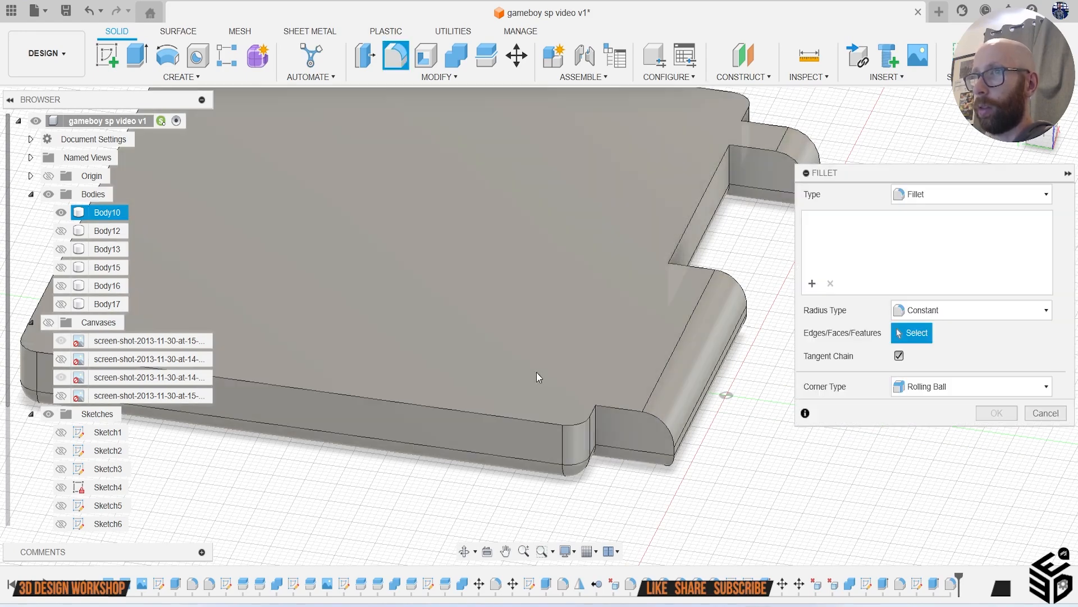
pyautogui.click(540, 418)
pyautogui.write('2')
pyautogui.press('BackSpace')
pyautogui.write('1')
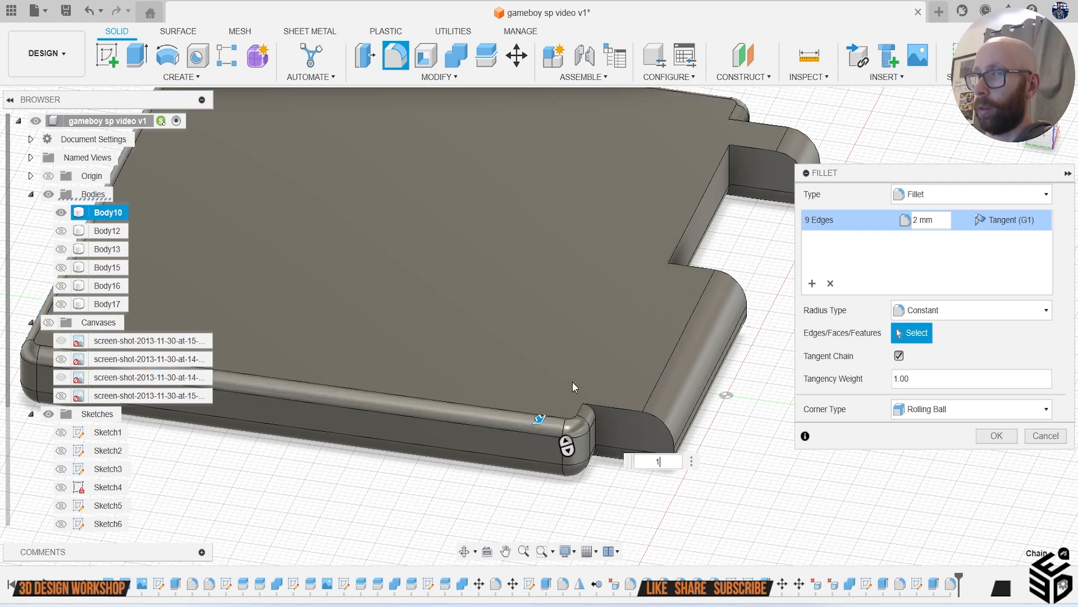
pyautogui.scroll(2, 595, 410)
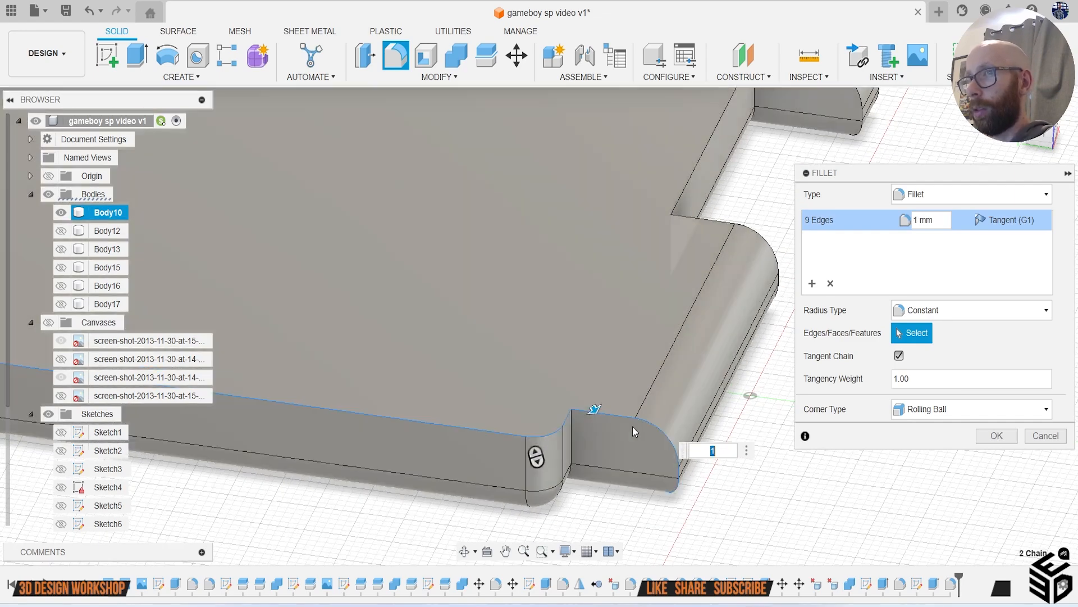
pyautogui.click(632, 426)
pyautogui.moveTo(753, 330); pyautogui.dragTo(664, 433, button='middle')
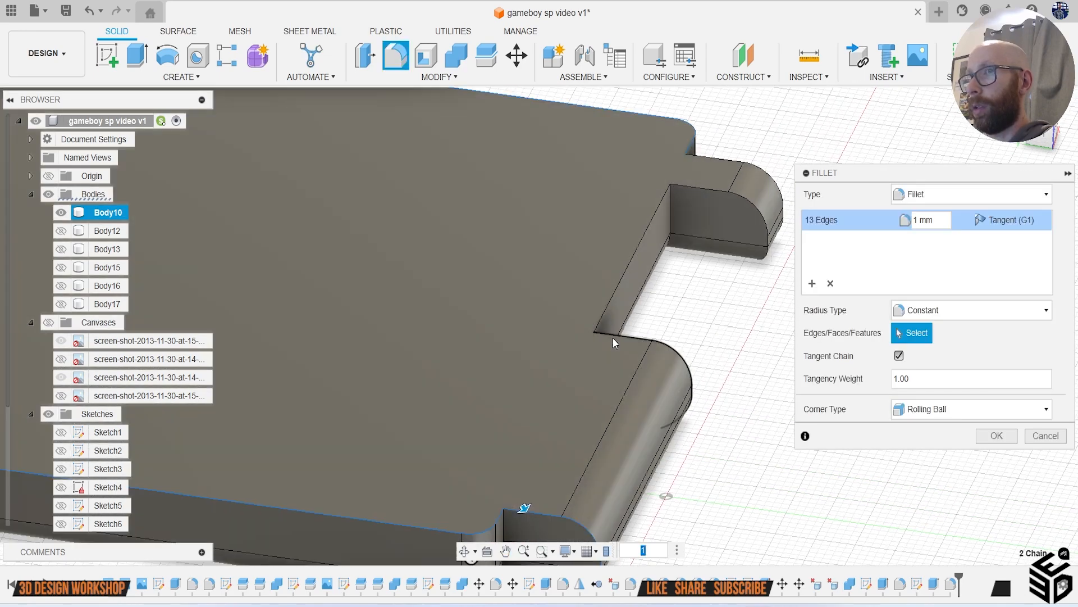
pyautogui.click(612, 338)
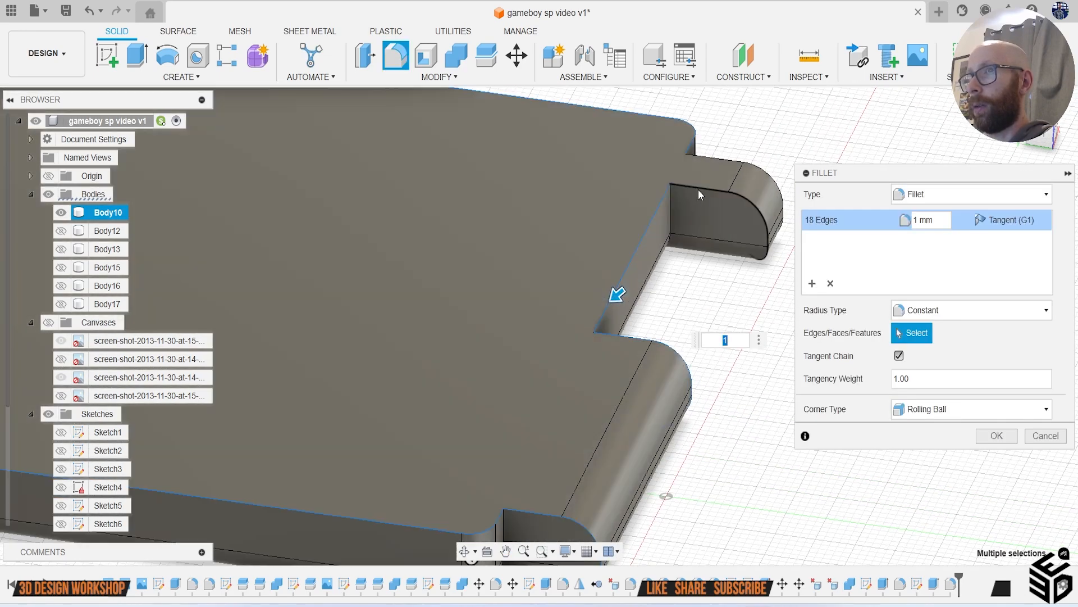
pyautogui.click(699, 188)
pyautogui.scroll(-5, 707, 163)
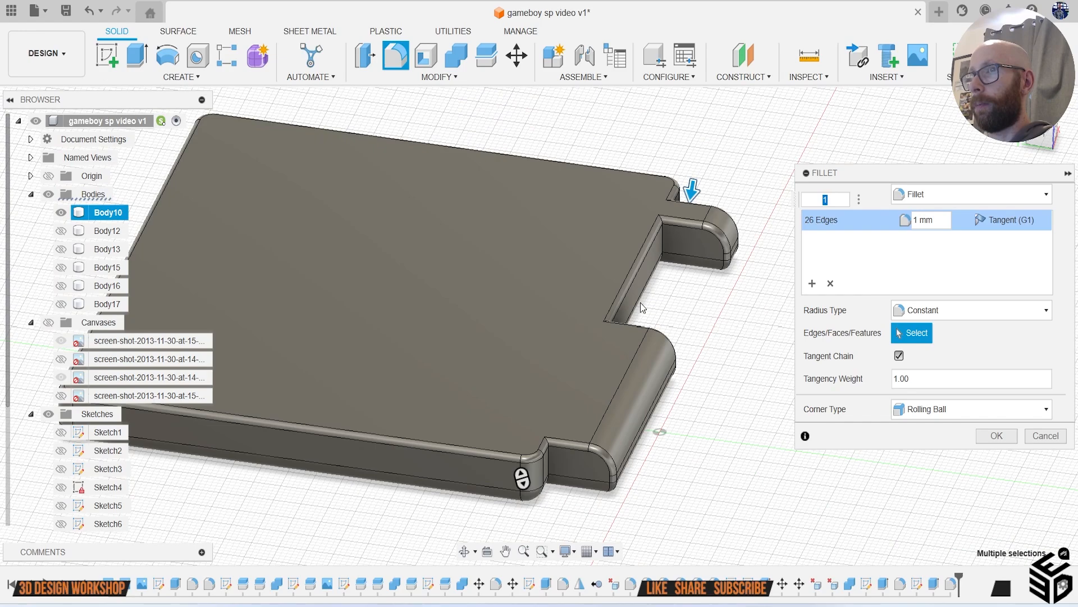
# Step: Add the vertical inside corner edges on both sides of the short hinge knuckle to the 1 mm fillet
pyautogui.keyDown('shift'); pyautogui.moveTo(699, 289); pyautogui.dragTo(532, 326, button='middle'); pyautogui.keyUp('shift')
pyautogui.scroll(8, 475, 419)
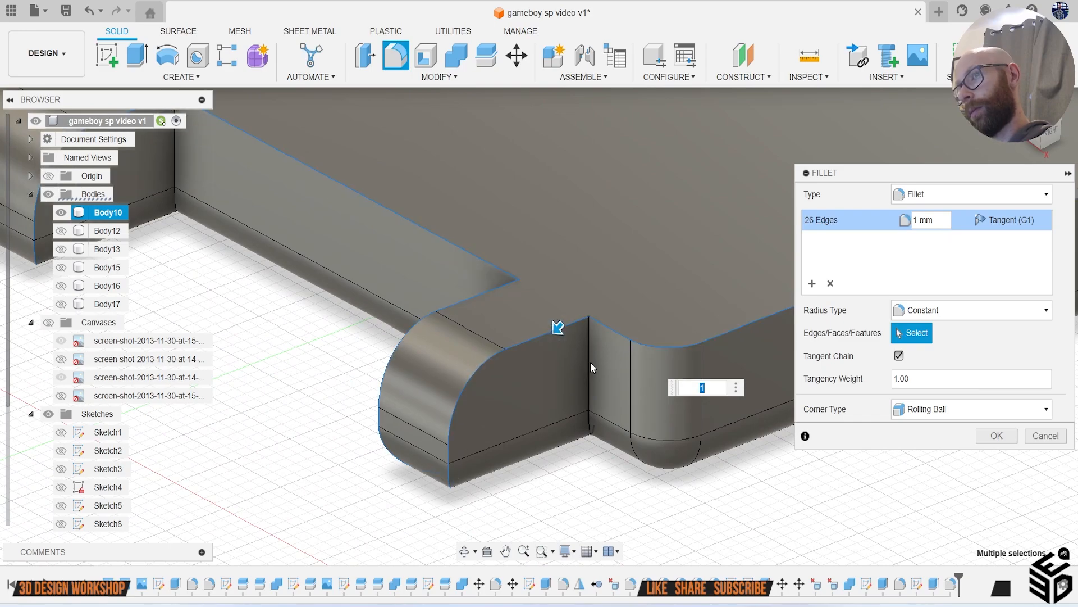
pyautogui.click(589, 362)
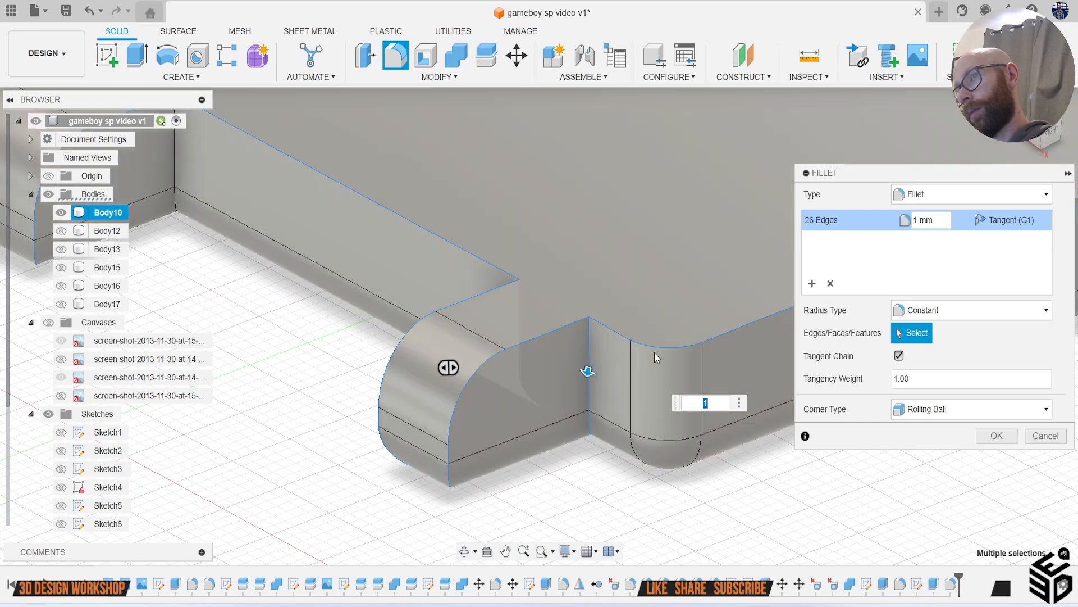
pyautogui.scroll(-3, 595, 374)
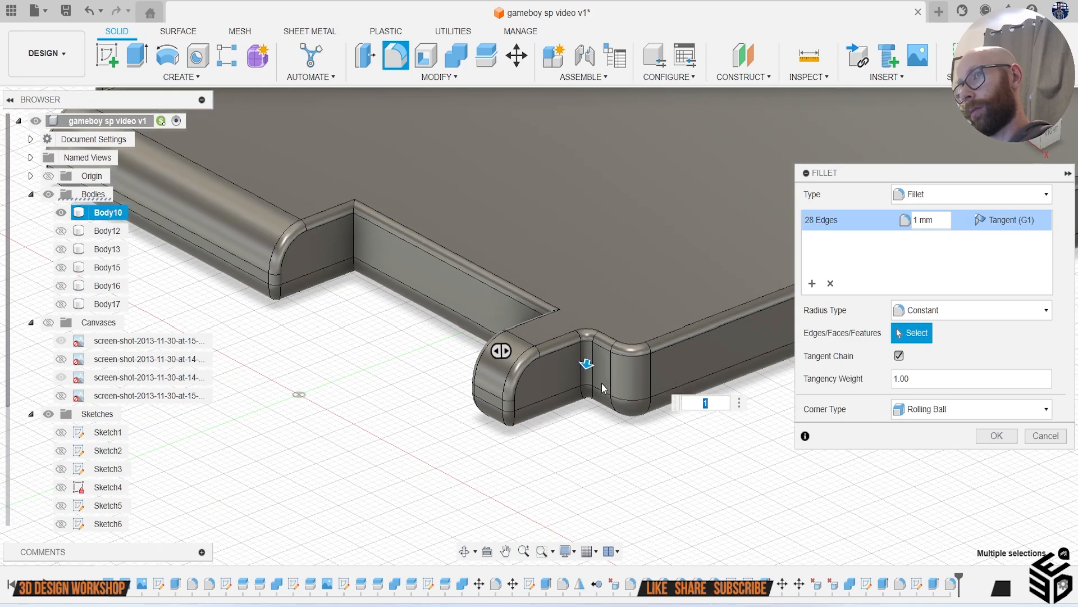
pyautogui.keyDown('shift'); pyautogui.moveTo(603, 406); pyautogui.dragTo(719, 388, button='middle'); pyautogui.keyUp('shift')
pyautogui.scroll(4, 584, 384)
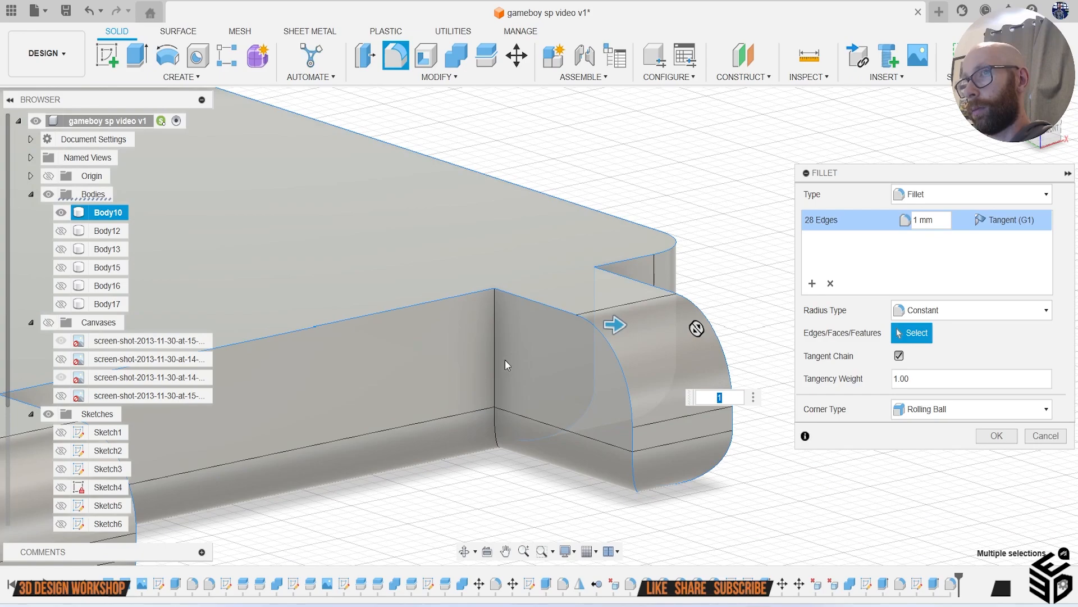
pyautogui.click(497, 358)
# Step: Add the vertical inside corner edges on both sides of the long hinge knuckle and apply the 1 mm fillet
pyautogui.scroll(-4, 505, 361)
pyautogui.keyDown('shift'); pyautogui.moveTo(530, 366); pyautogui.dragTo(380, 331, button='middle'); pyautogui.keyUp('shift')
pyautogui.moveTo(362, 288); pyautogui.dragTo(520, 343, button='middle')
pyautogui.scroll(3, 520, 342)
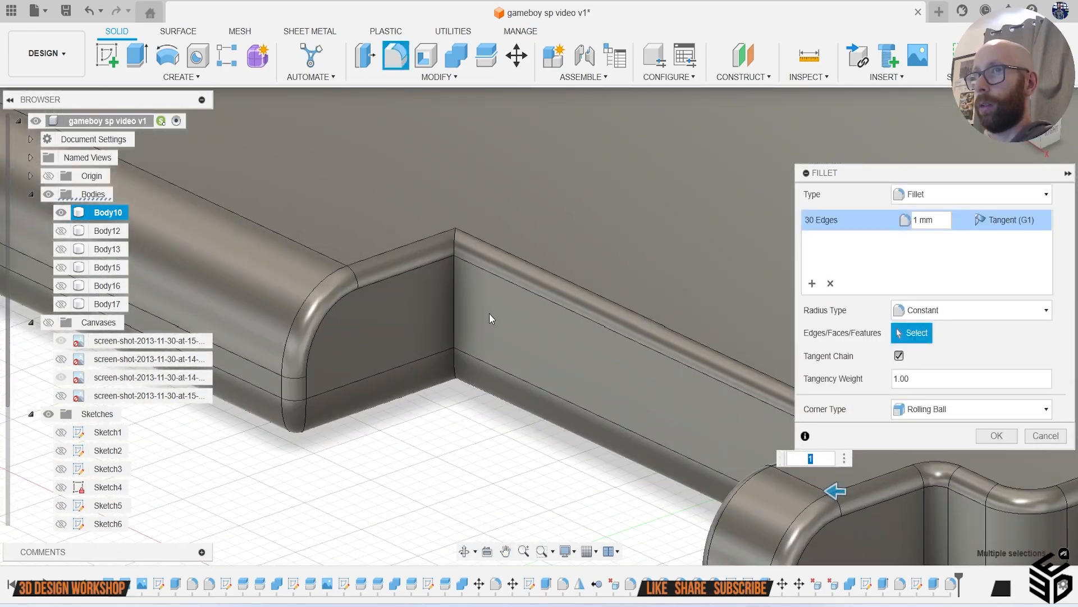
pyautogui.click(457, 307)
pyautogui.scroll(-5, 456, 314)
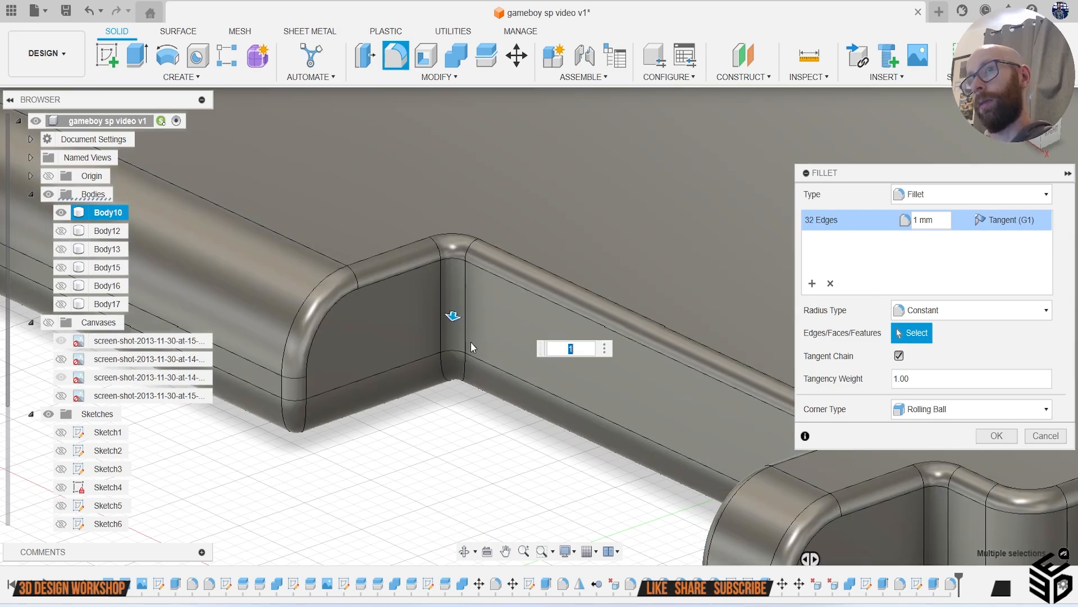
pyautogui.keyDown('shift'); pyautogui.moveTo(471, 355); pyautogui.dragTo(582, 385, button='middle'); pyautogui.keyUp('shift')
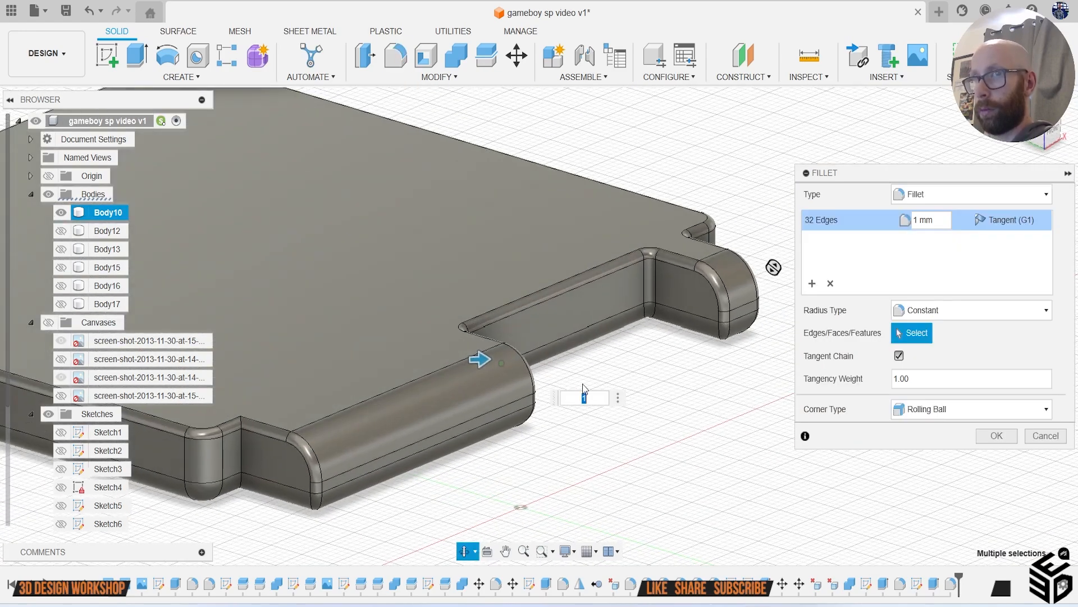
pyautogui.click(243, 450)
pyautogui.keyDown('shift'); pyautogui.moveTo(369, 406); pyautogui.dragTo(335, 418, button='middle'); pyautogui.keyUp('shift')
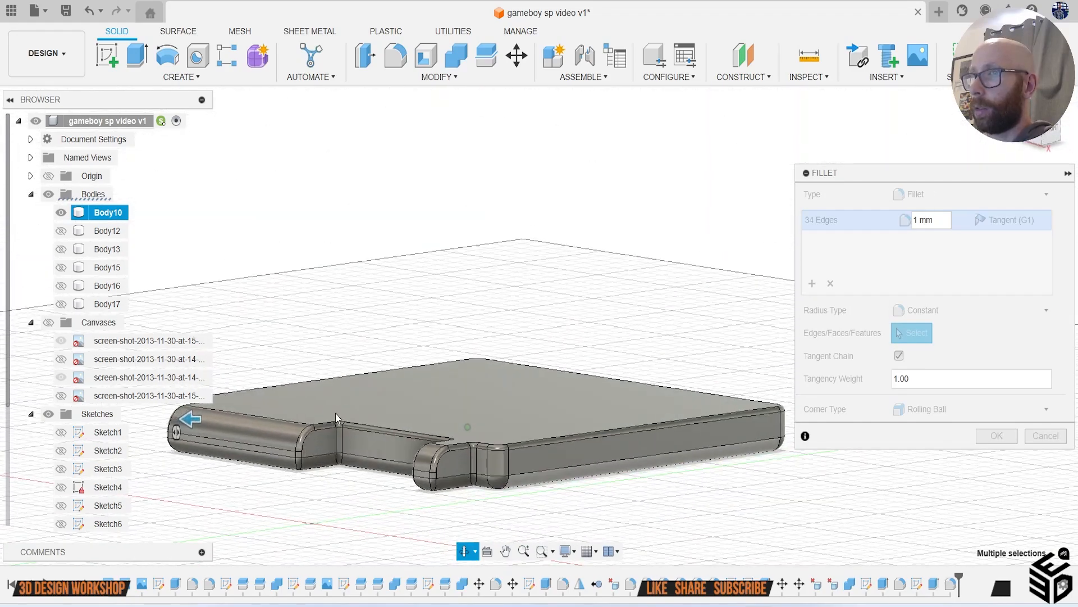
pyautogui.click(997, 437)
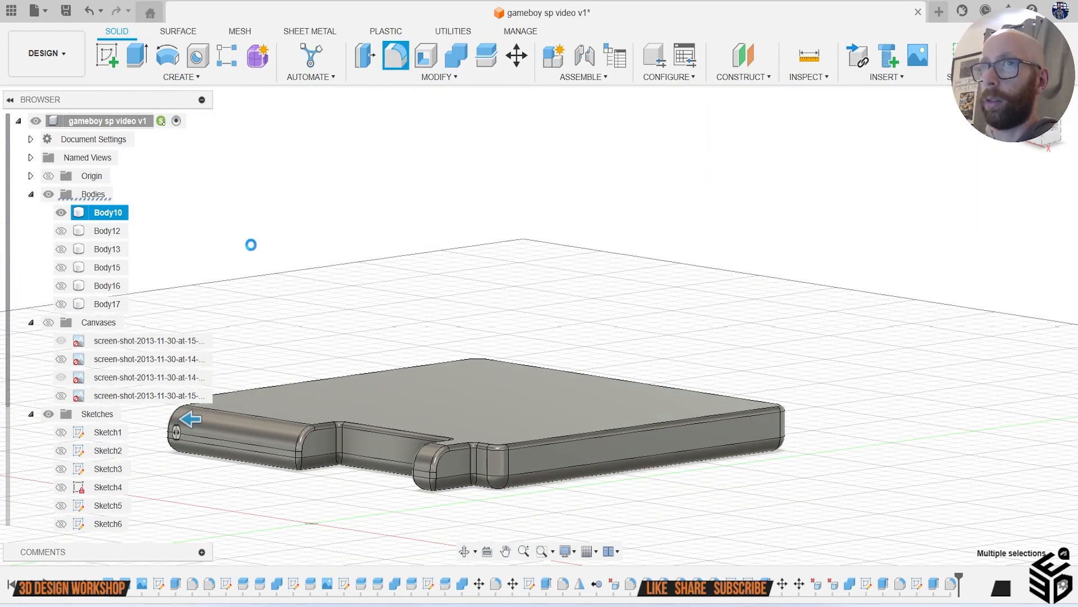
# Step: Show all the hidden bodies again and save the design as a new version with the description User Saved
pyautogui.click(61, 230)
pyautogui.moveTo(324, 260); pyautogui.dragTo(675, 285, button='middle')
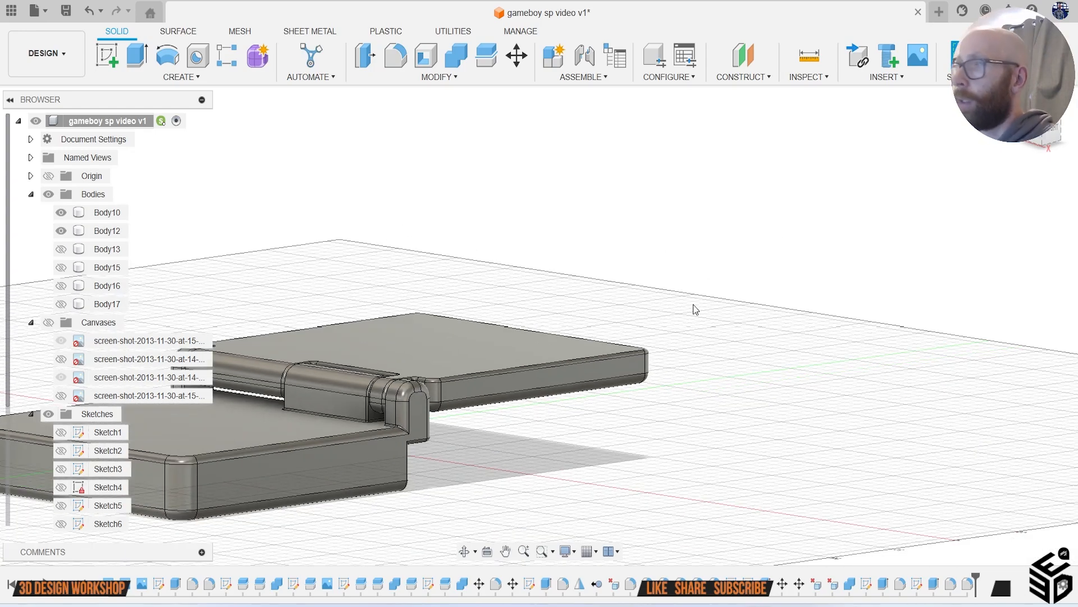
pyautogui.keyDown('shift'); pyautogui.moveTo(618, 328); pyautogui.dragTo(719, 387, button='middle'); pyautogui.keyUp('shift')
pyautogui.click(62, 249)
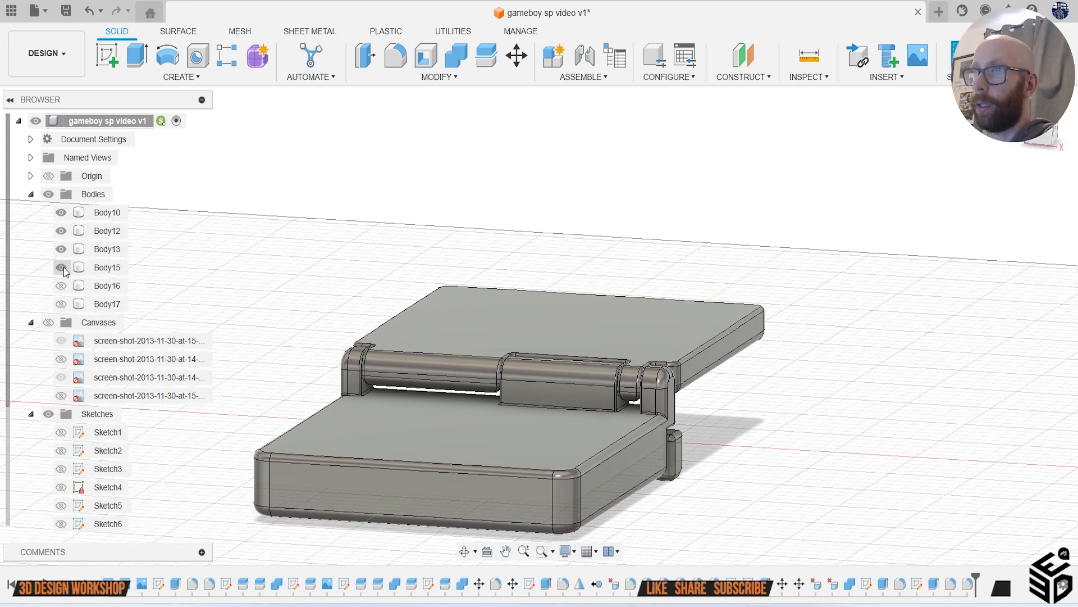
pyautogui.click(105, 231)
pyautogui.keyDown('shift'); pyautogui.moveTo(589, 393); pyautogui.dragTo(397, 322, button='middle'); pyautogui.keyUp('shift')
pyautogui.hotkey('ctrl', 's')
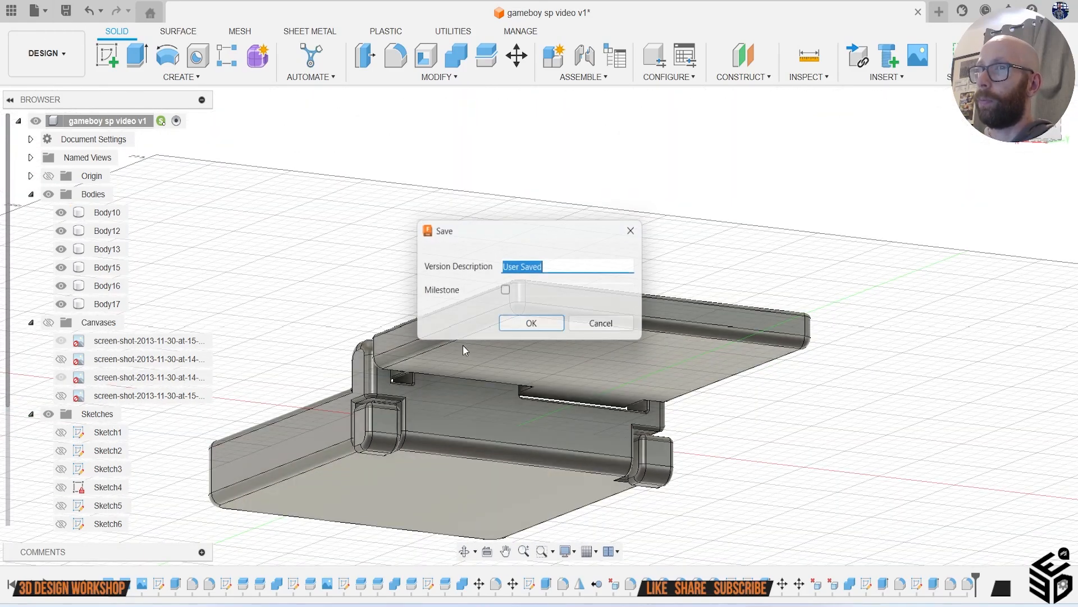
pyautogui.click(528, 327)
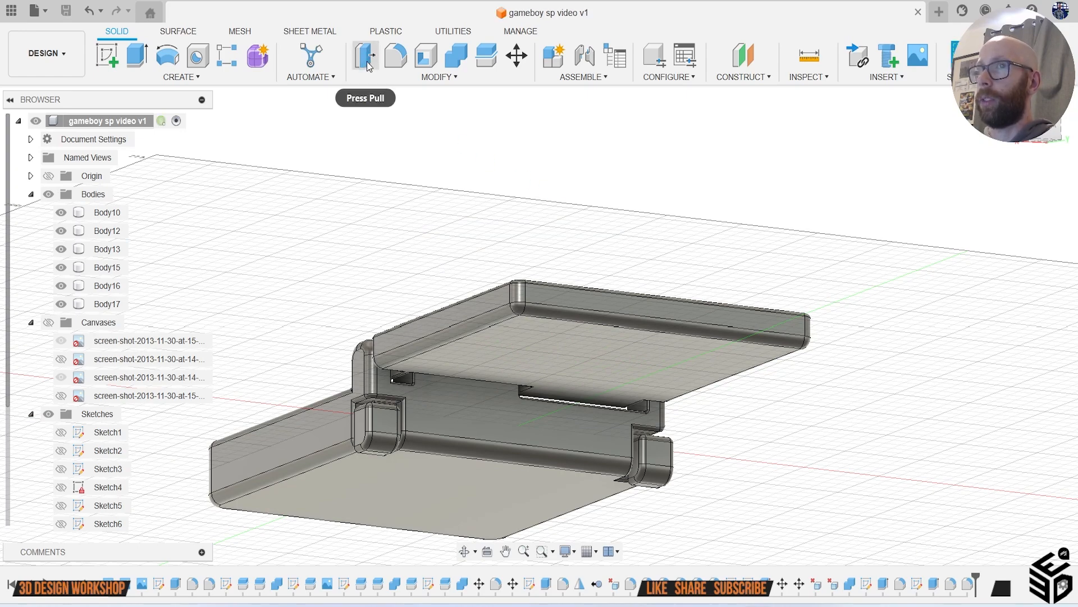
pyautogui.click(371, 61)
pyautogui.click(551, 342)
pyautogui.scroll(3, 531, 380)
pyautogui.scroll(5, 540, 374)
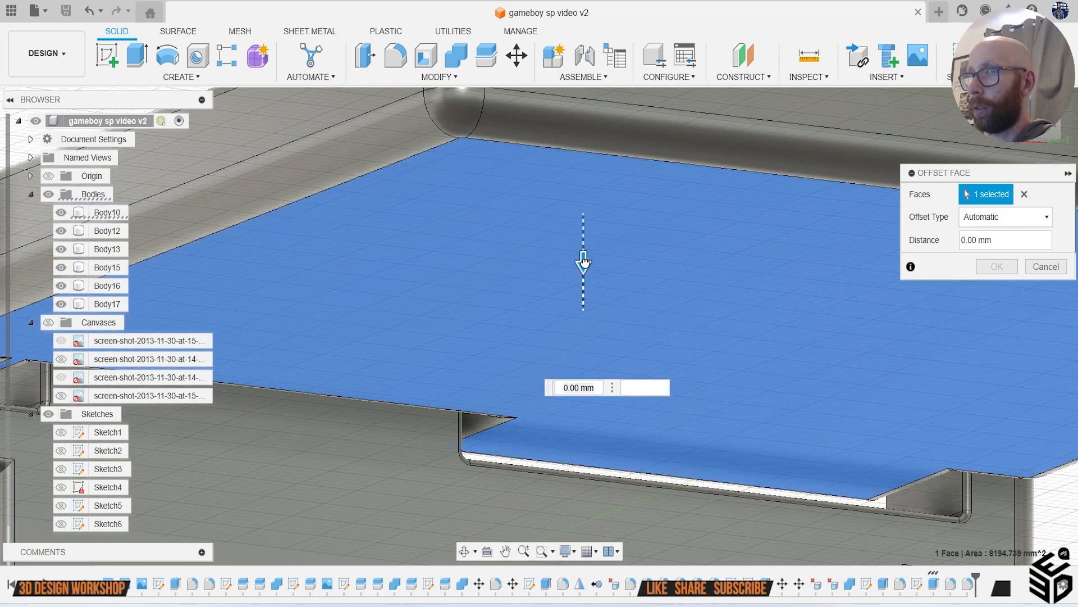
pyautogui.moveTo(584, 262); pyautogui.dragTo(584, 265)
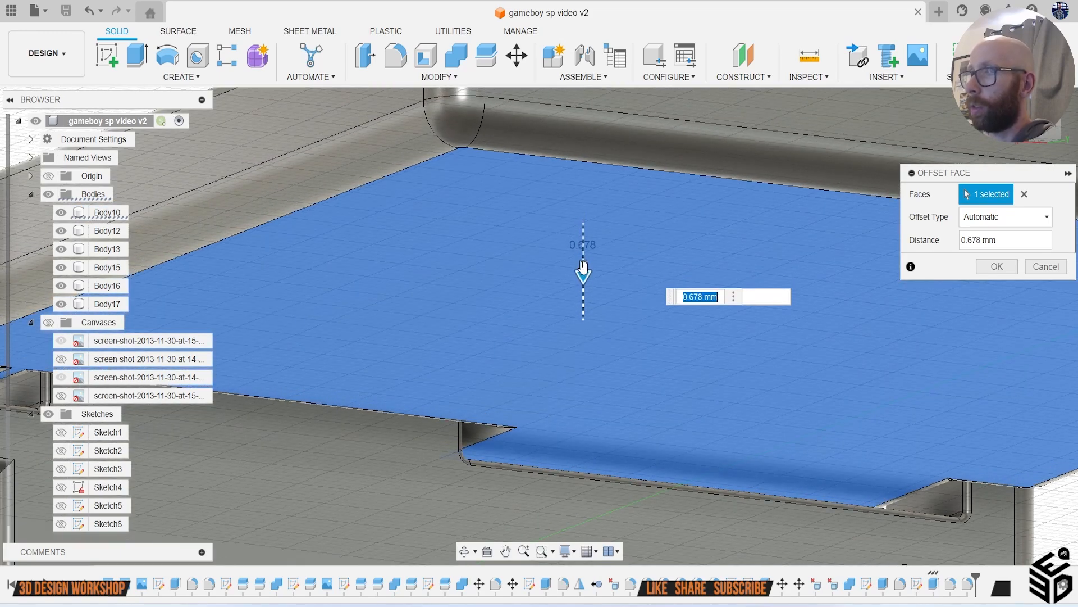
pyautogui.scroll(-4, 582, 275)
pyautogui.click(1052, 131)
pyautogui.moveTo(402, 316); pyautogui.dragTo(604, 229, button='middle')
pyautogui.scroll(2, 371, 409)
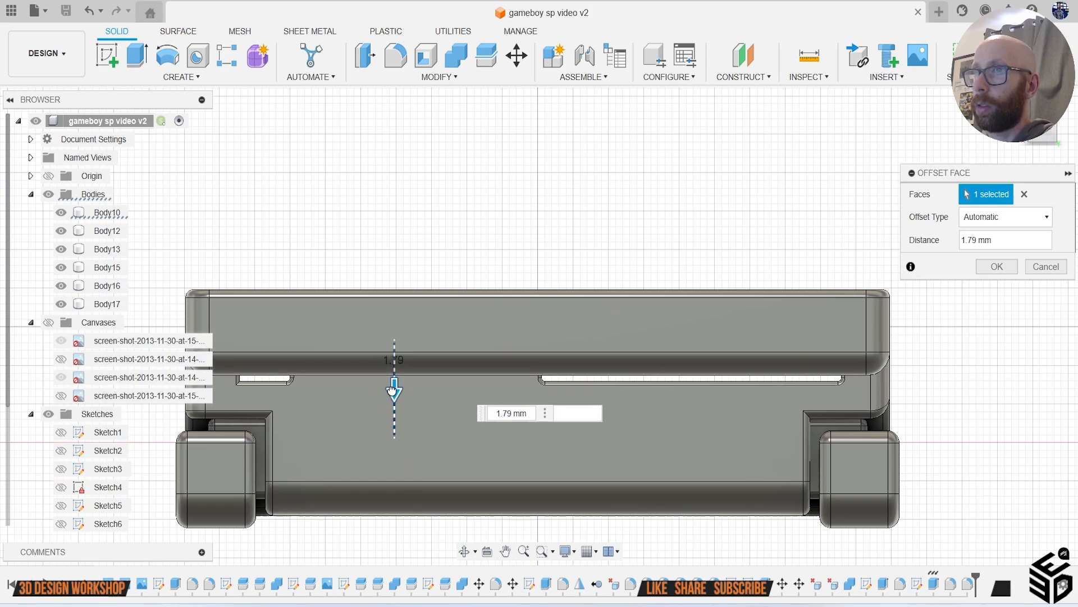
pyautogui.scroll(-2, 547, 355)
pyautogui.keyDown('shift'); pyautogui.moveTo(584, 272); pyautogui.dragTo(531, 307, button='middle'); pyautogui.keyUp('shift')
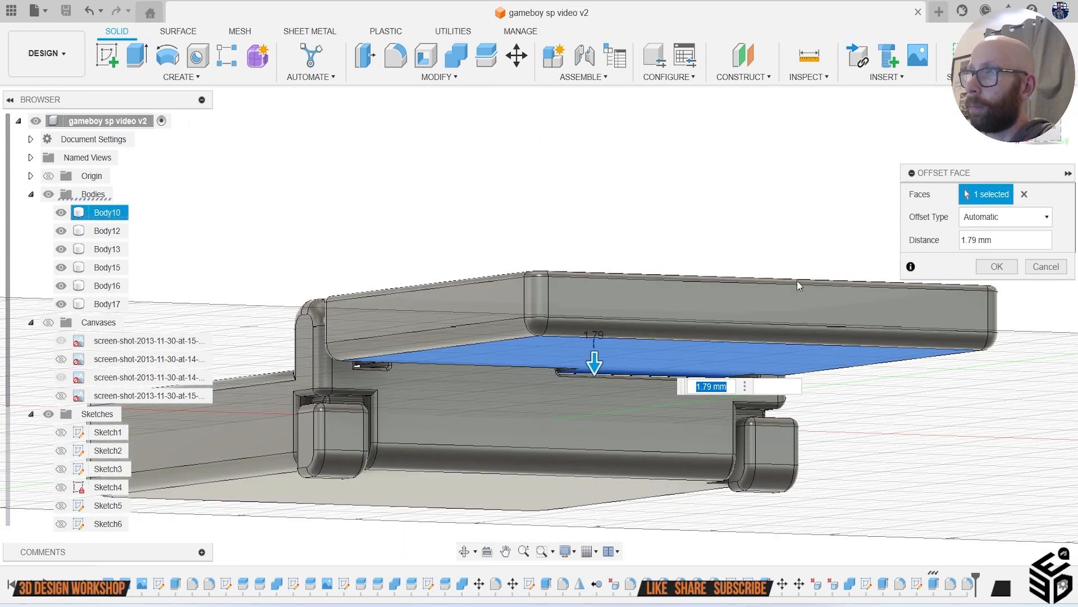
pyautogui.click(1050, 267)
# Step: Show the reference canvases with the bodies and compare the controls and side details against the model
pyautogui.keyDown('shift'); pyautogui.moveTo(745, 393); pyautogui.dragTo(535, 397, button='middle'); pyautogui.keyUp('shift')
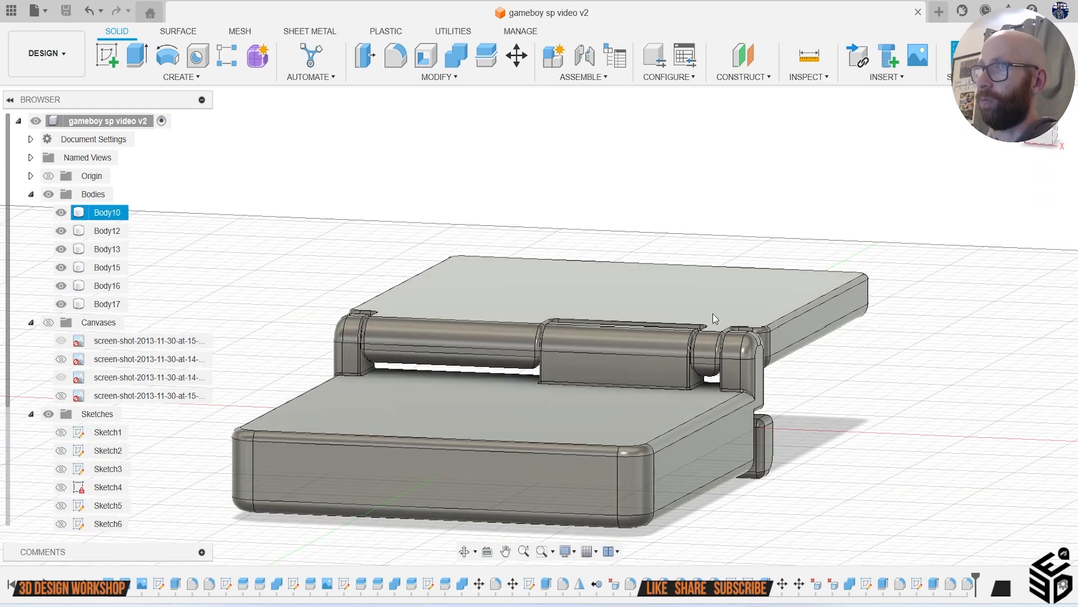
pyautogui.keyDown('shift'); pyautogui.moveTo(811, 335); pyautogui.dragTo(774, 349, button='middle'); pyautogui.keyUp('shift')
pyautogui.scroll(-3, 778, 351)
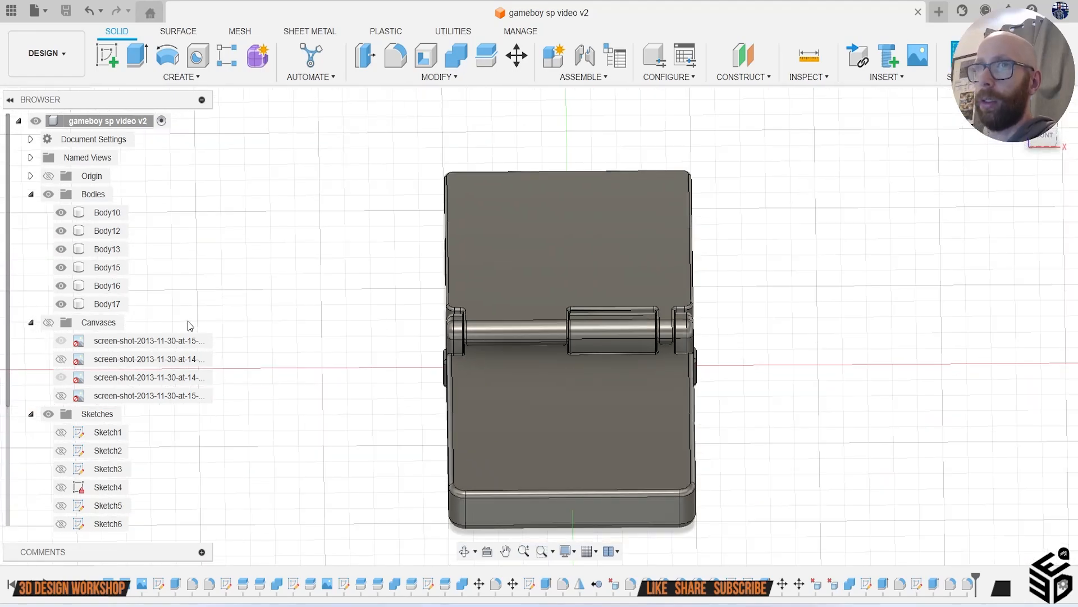
pyautogui.click(49, 323)
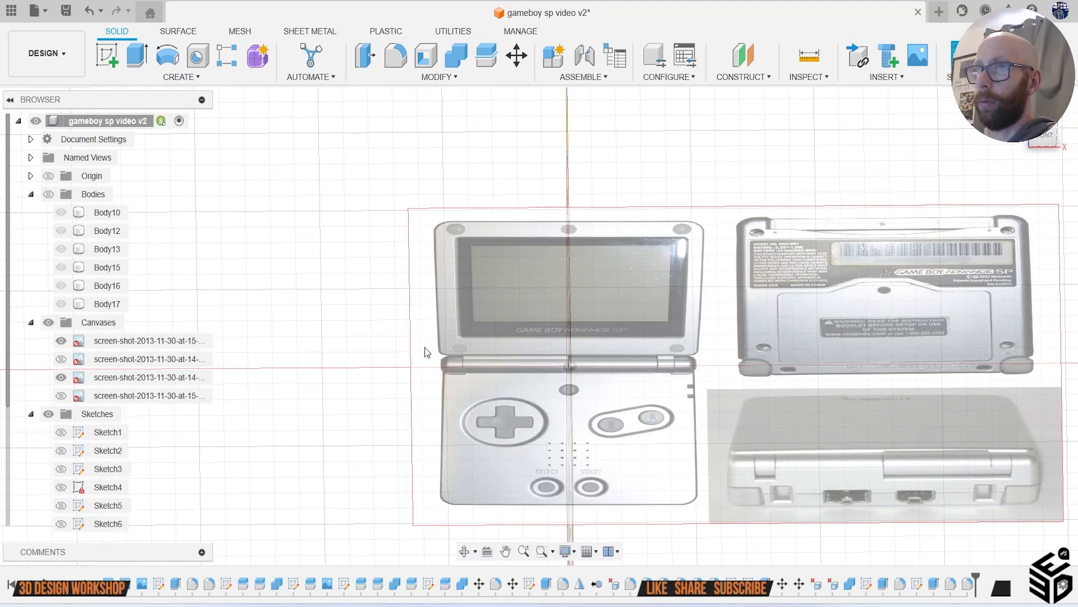
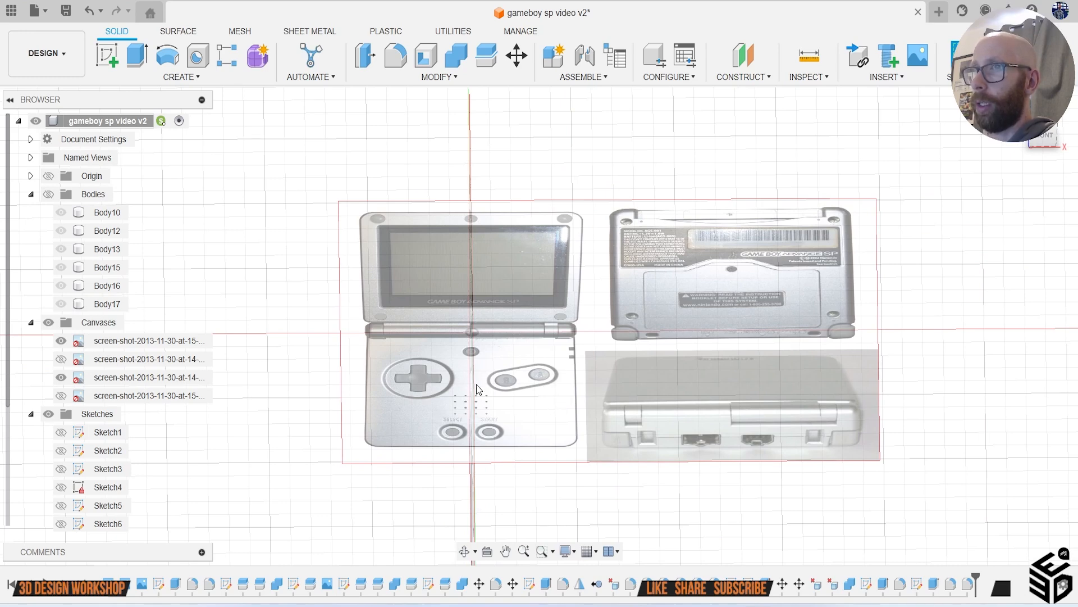
pyautogui.scroll(5, 568, 363)
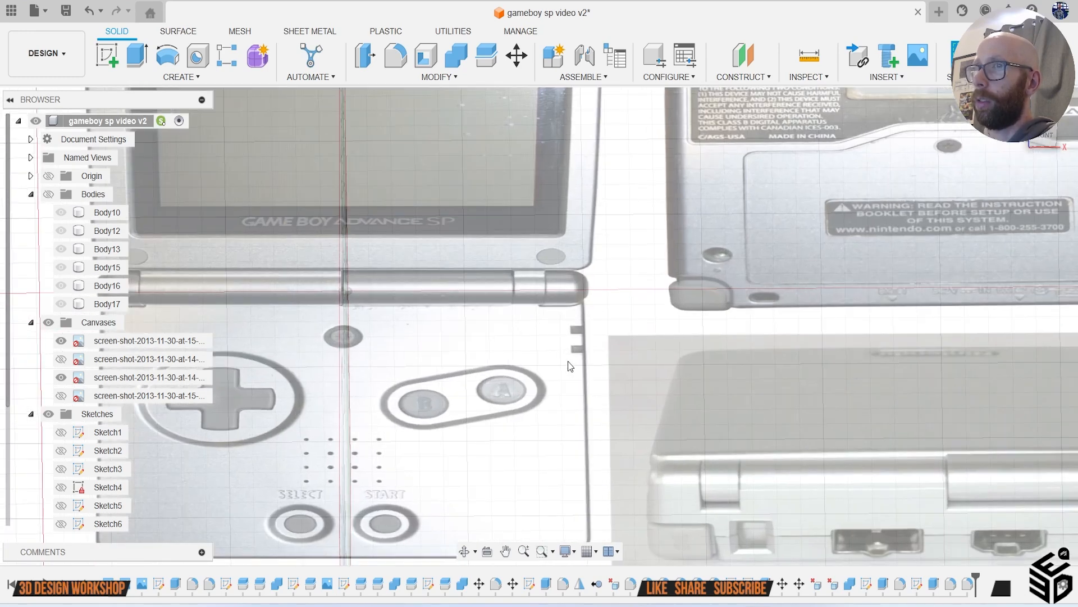
pyautogui.scroll(-3, 568, 362)
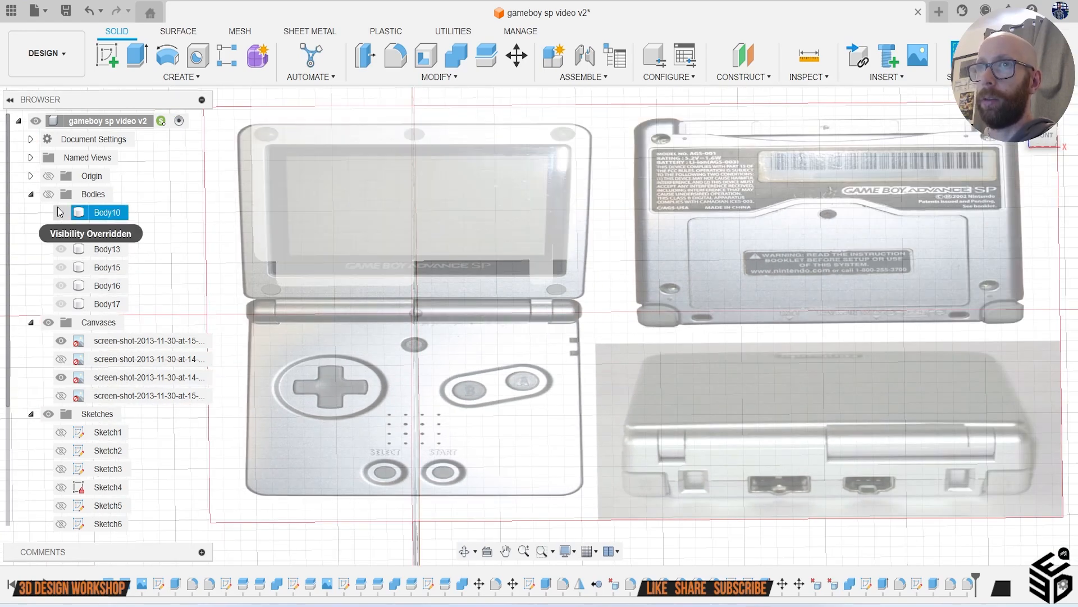
pyautogui.click(62, 231)
pyautogui.scroll(-2, 465, 353)
pyautogui.click(534, 352)
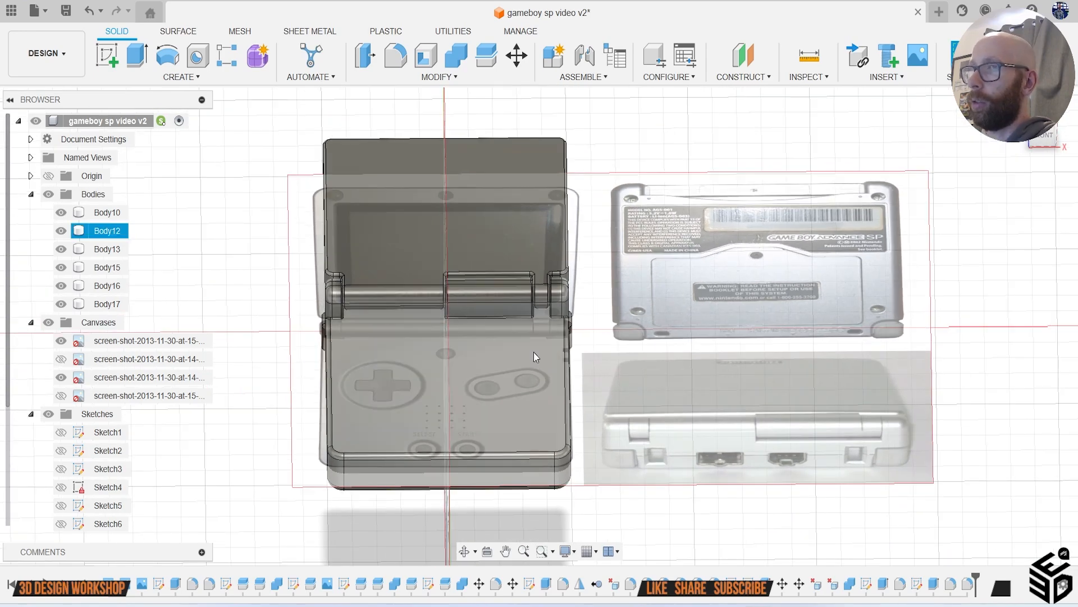
pyautogui.scroll(6, 614, 351)
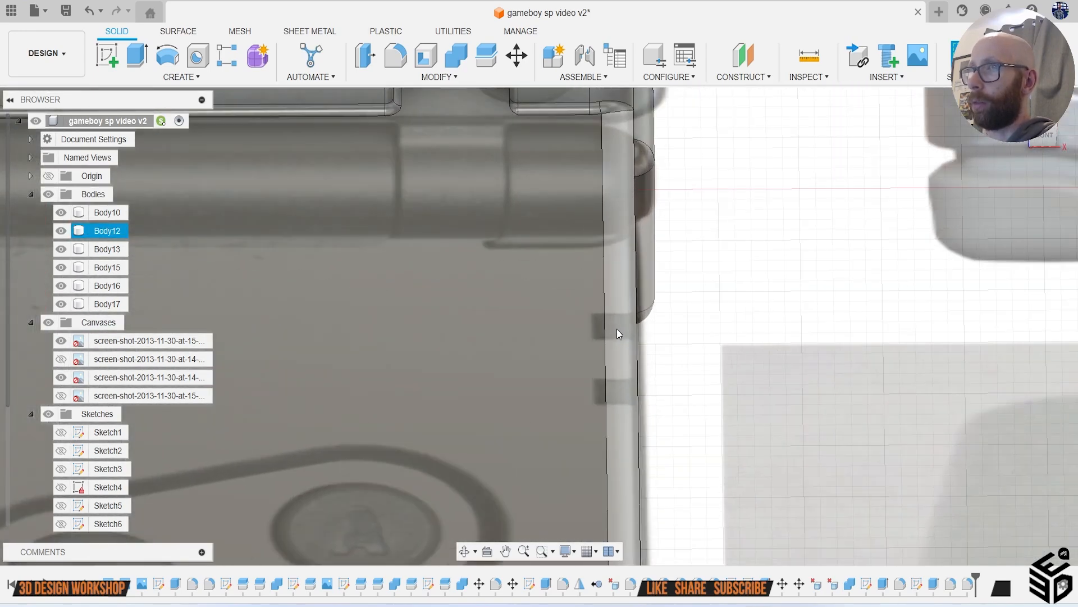
pyautogui.scroll(-6, 624, 345)
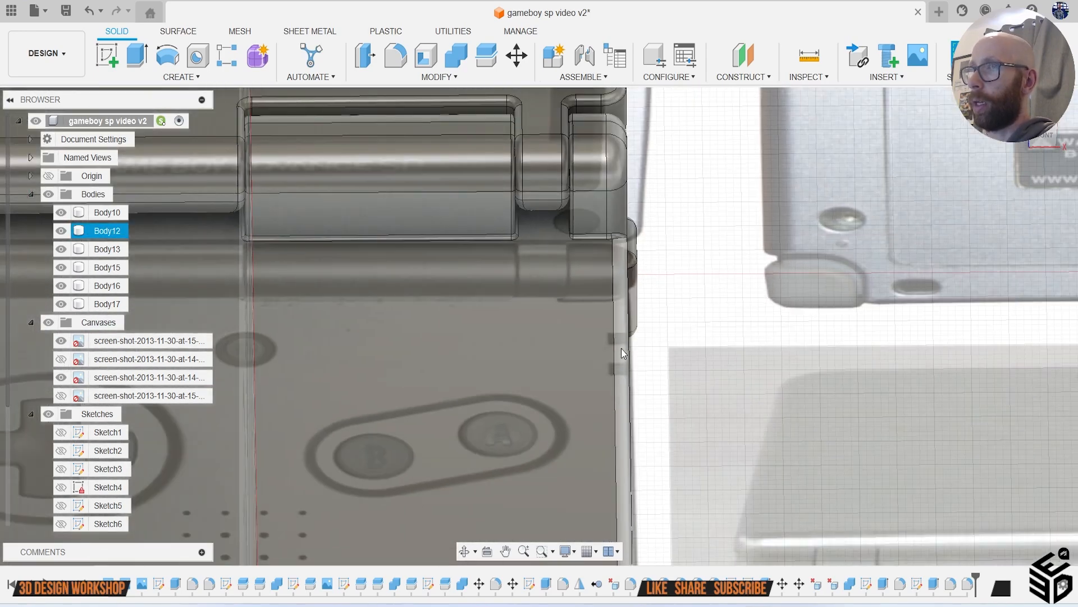
pyautogui.press('Escape')
pyautogui.keyDown('shift'); pyautogui.moveTo(722, 377); pyautogui.dragTo(303, 291, button='middle'); pyautogui.keyUp('shift')
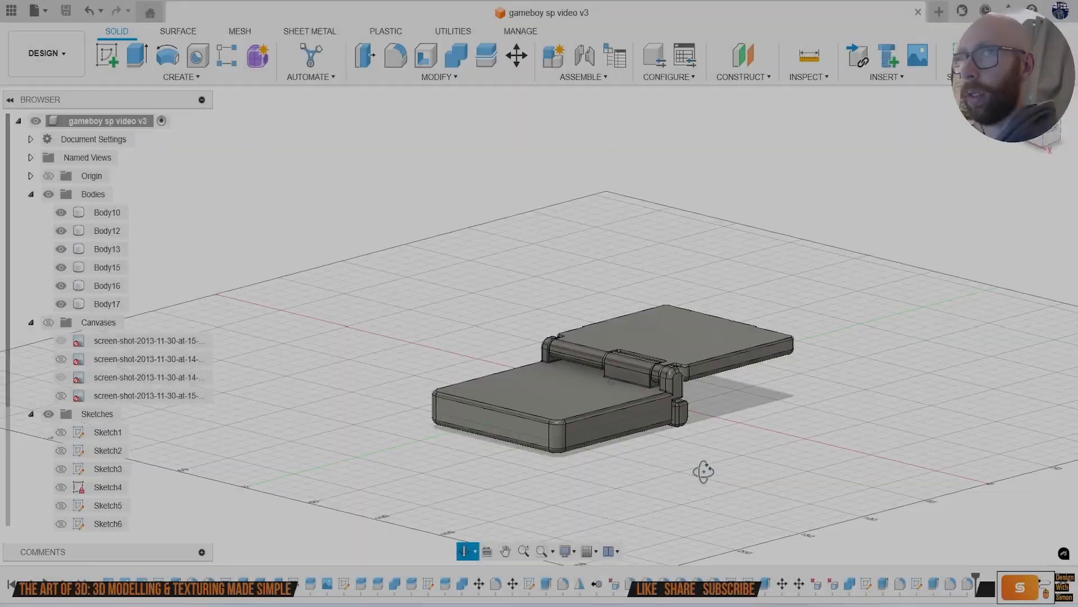
# Step: Show the reference canvases in a top view and start a sketch on the base's upper face
pyautogui.keyDown('shift'); pyautogui.moveTo(703, 472); pyautogui.dragTo(572, 354, button='middle'); pyautogui.keyUp('shift')
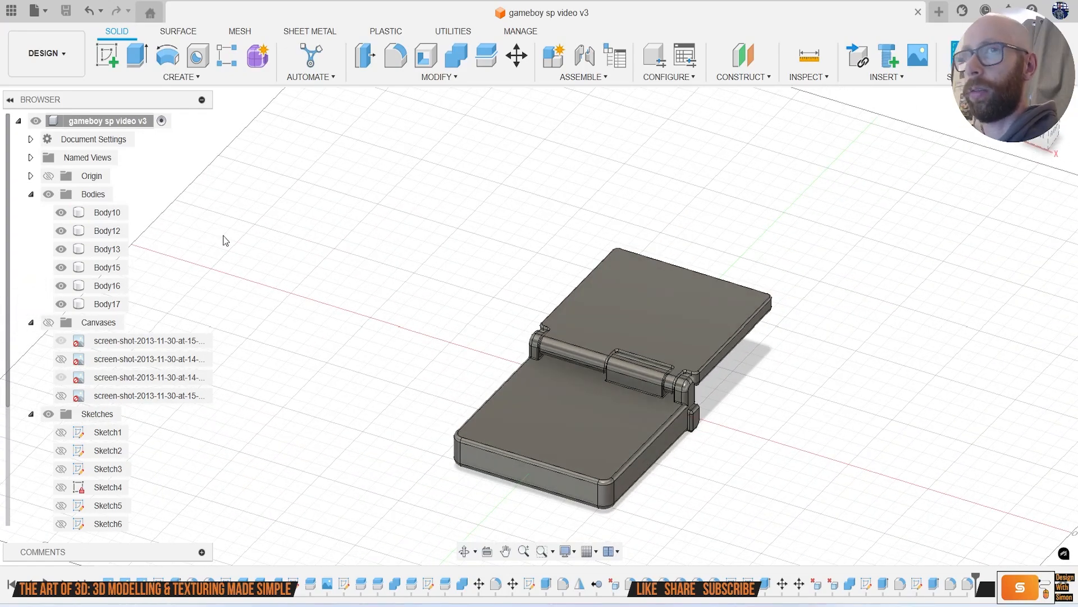
pyautogui.click(961, 141)
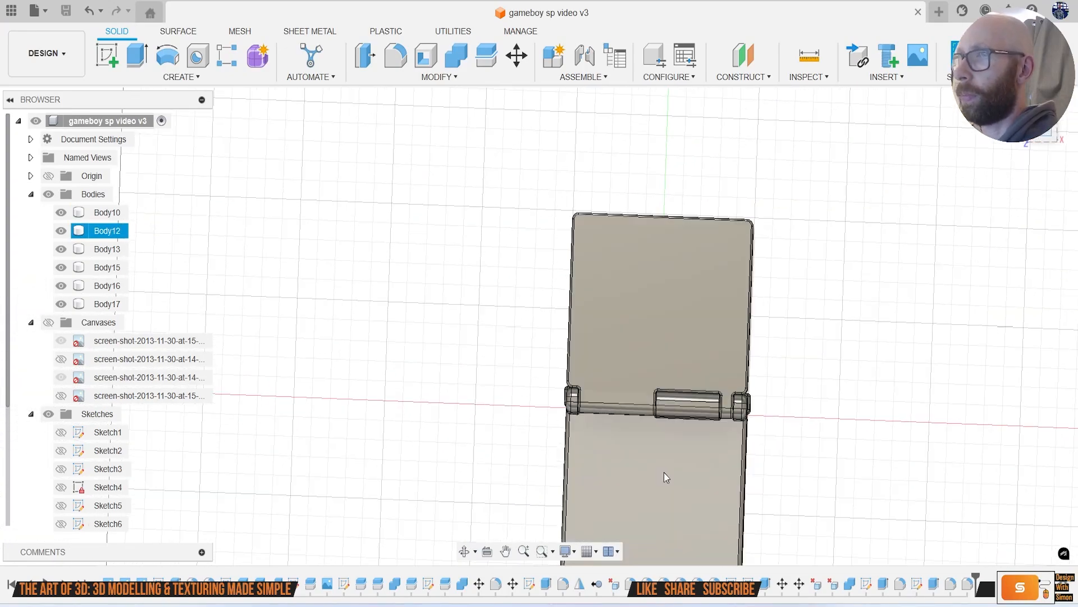
pyautogui.click(48, 322)
pyautogui.scroll(5, 272, 339)
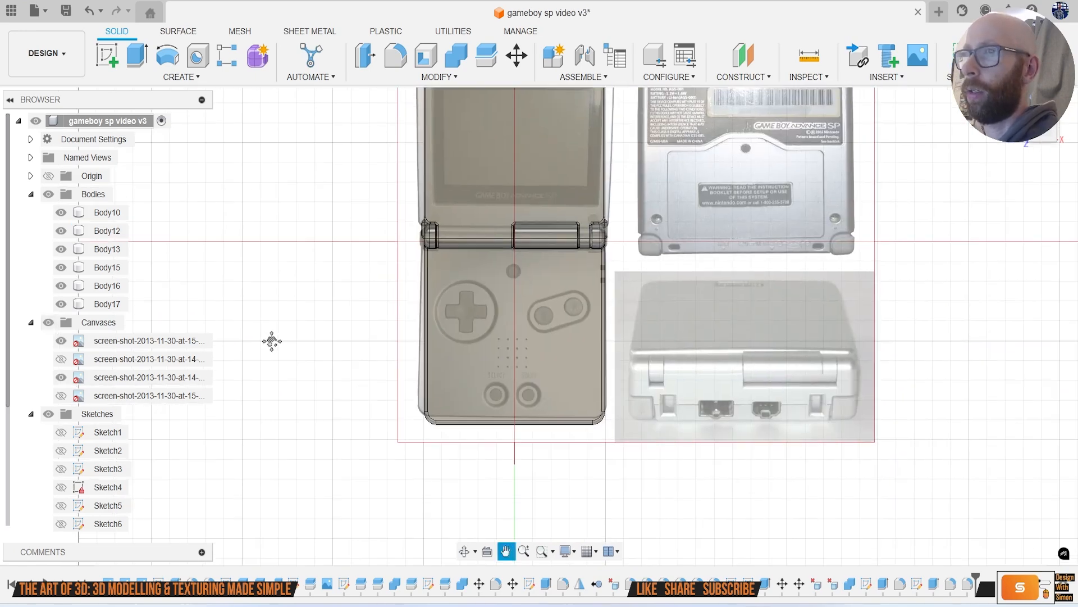
pyautogui.moveTo(427, 388); pyautogui.dragTo(445, 397, button='middle')
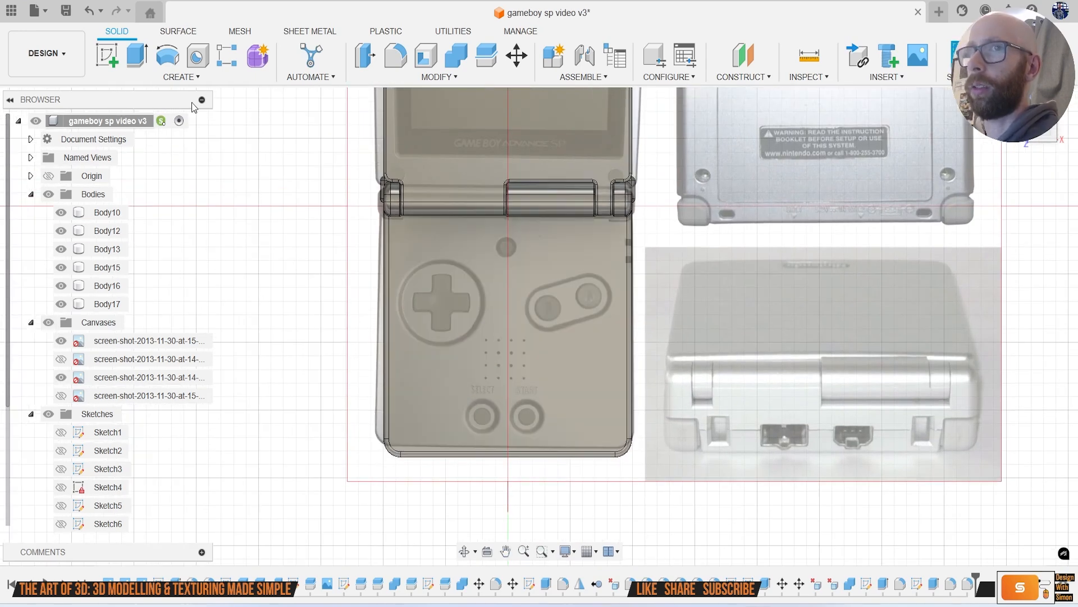
pyautogui.click(105, 57)
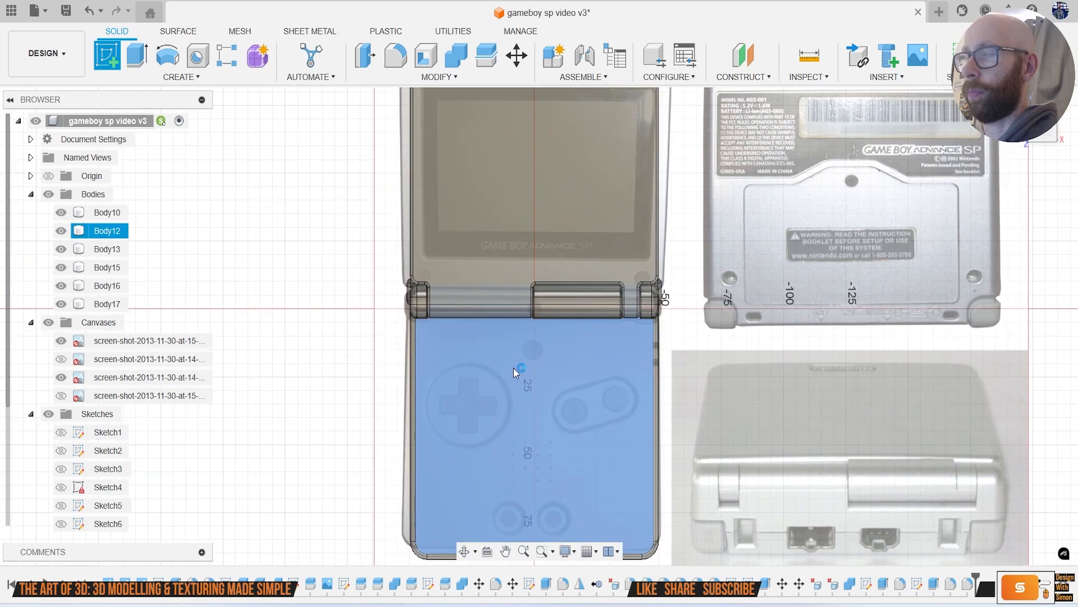
pyautogui.click(513, 368)
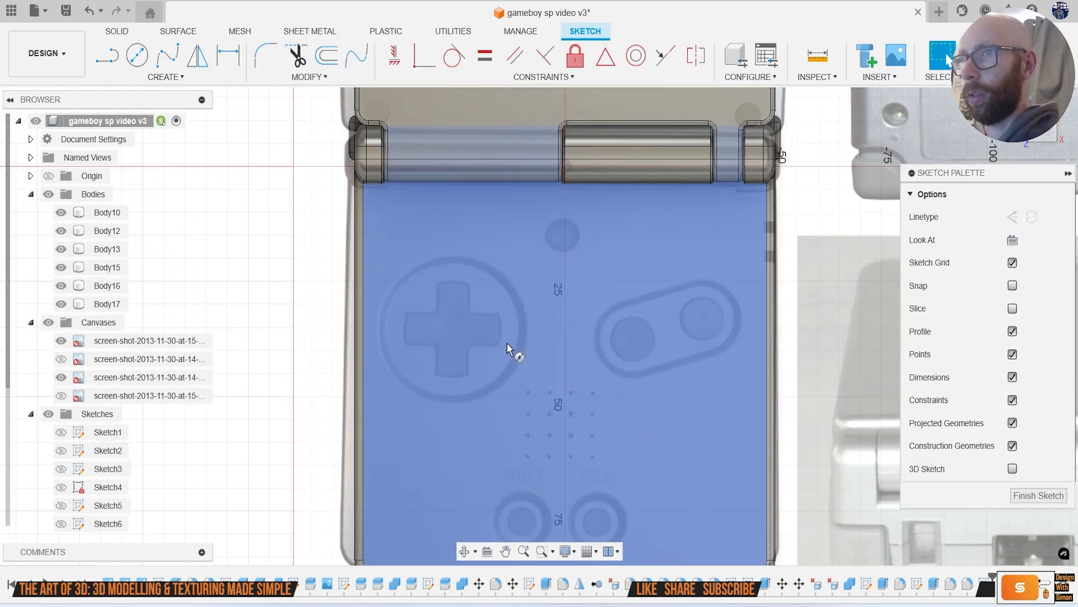
# Step: Sketch a center-diameter circle around the D-pad, centered on the cross and following the inside of its ring on the canvas
pyautogui.press('c')
pyautogui.scroll(3, 450, 329)
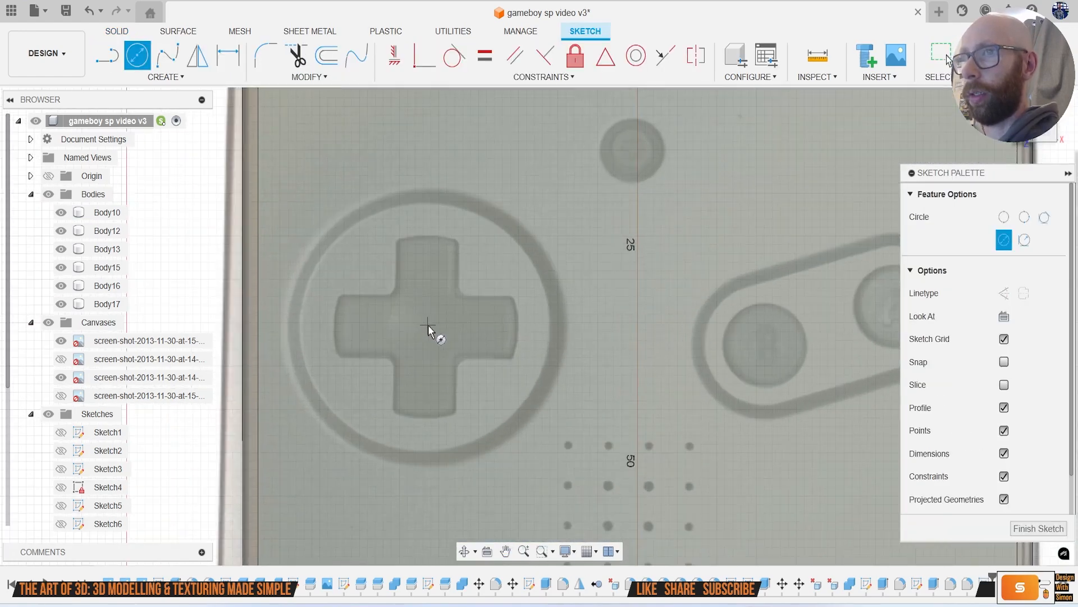
pyautogui.click(428, 325)
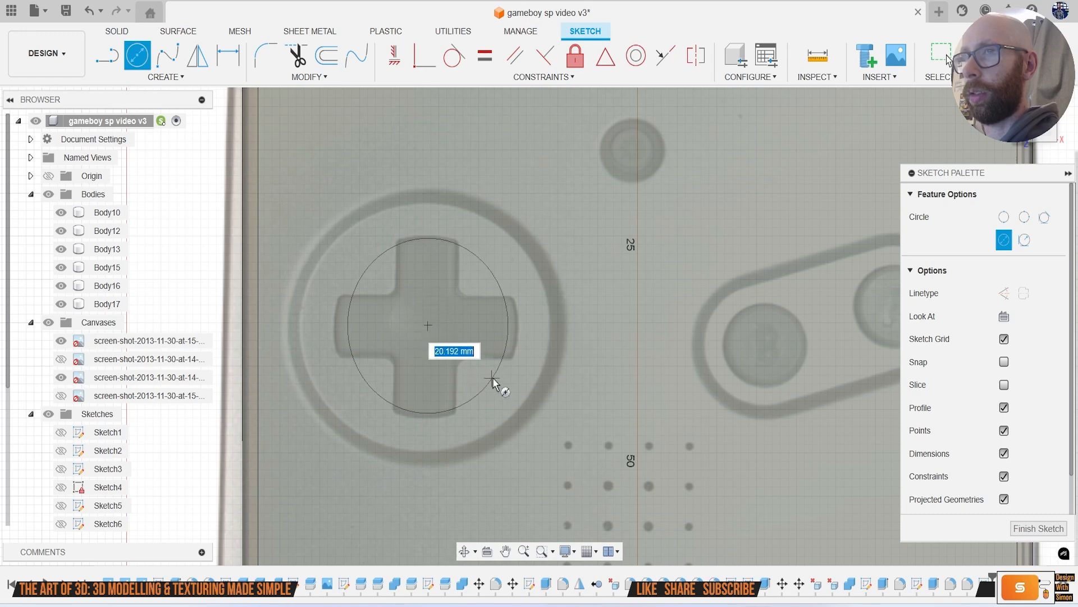
pyautogui.click(524, 402)
pyautogui.scroll(-3, 526, 399)
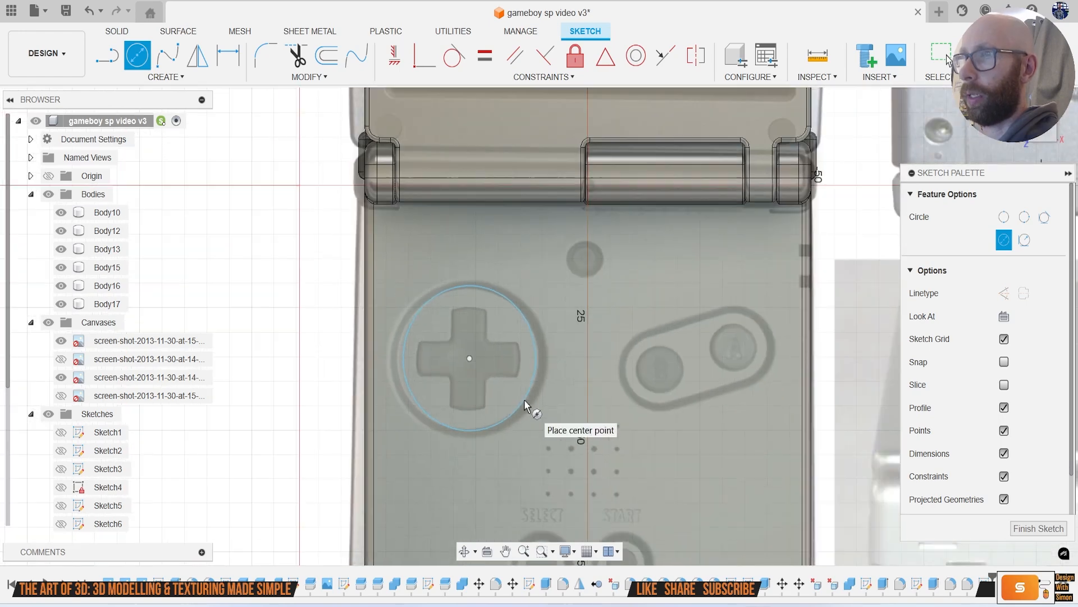
# Step: Sketch a center-to-center slot from the B button's center to the A button's center, following the inside of their surrounding outline
pyautogui.scroll(3, 580, 354)
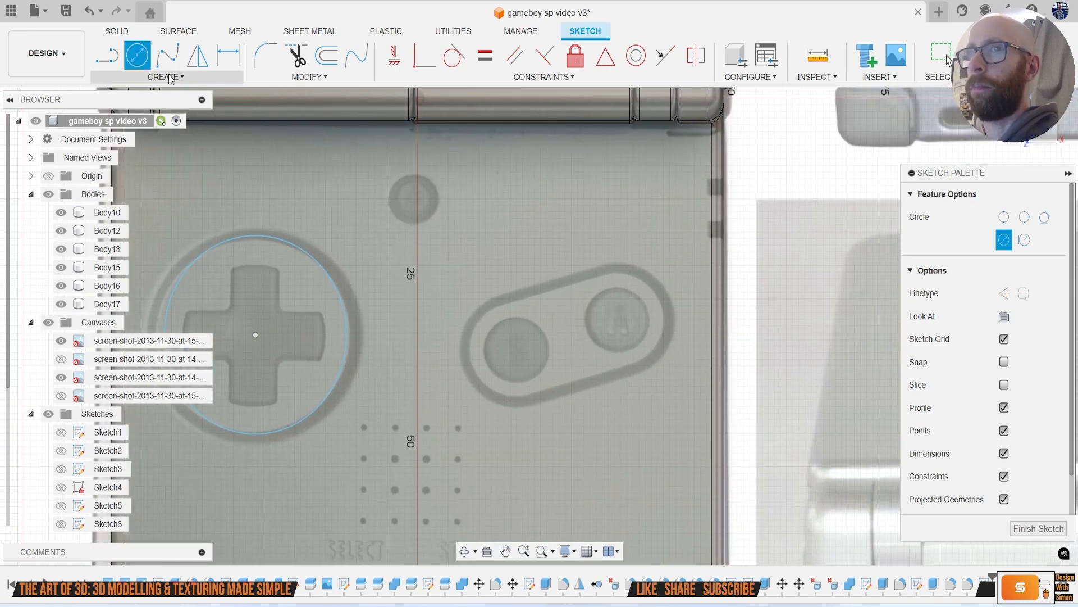
pyautogui.click(166, 76)
pyautogui.moveTo(180, 184)
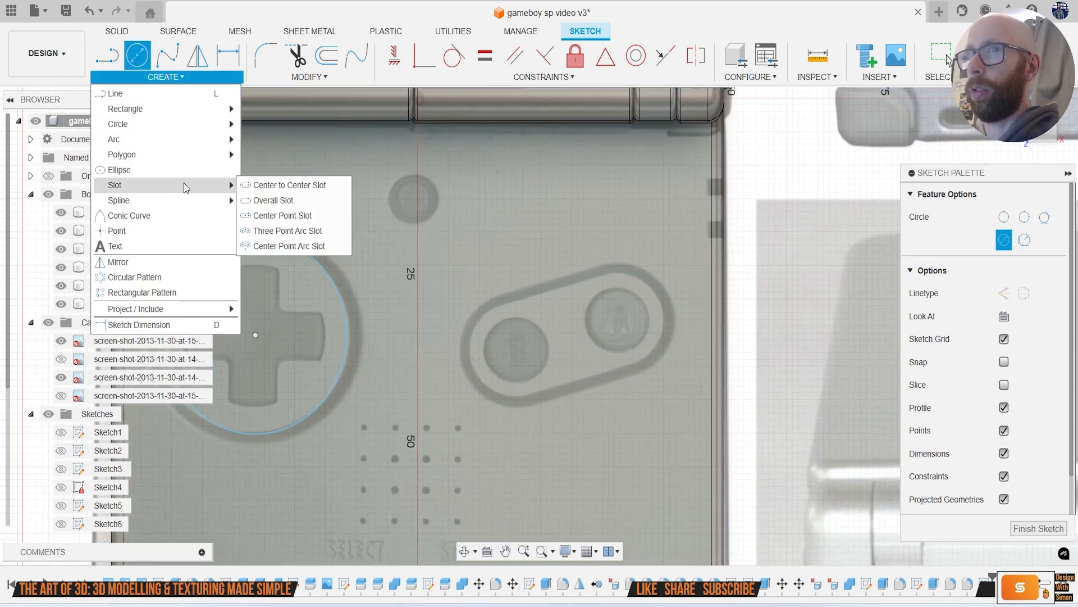
pyautogui.click(255, 186)
pyautogui.scroll(2, 527, 356)
pyautogui.click(521, 363)
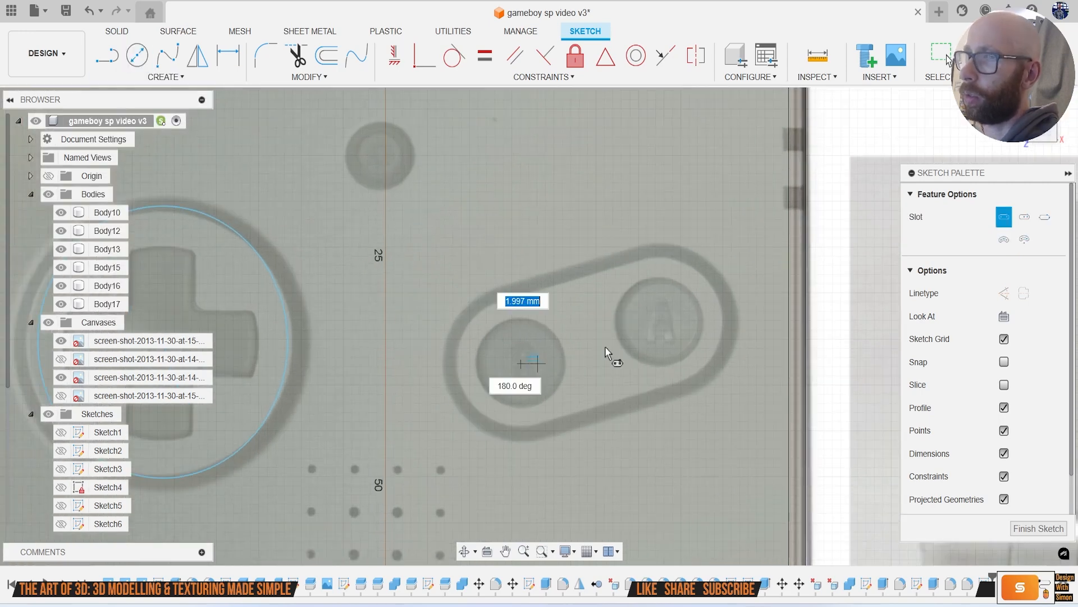
pyautogui.click(662, 319)
pyautogui.click(707, 371)
pyautogui.scroll(-5, 702, 371)
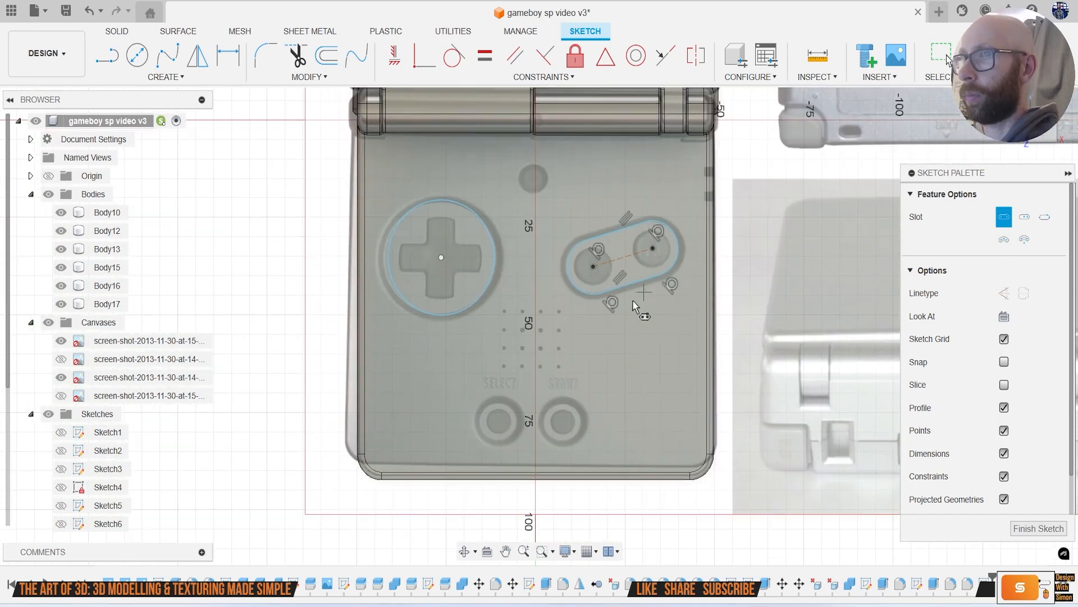
# Step: Sketch a circle about 10.3 mm in diameter around the SELECT button, following the inside of its dark ring
pyautogui.scroll(10, 520, 428)
pyautogui.press('c')
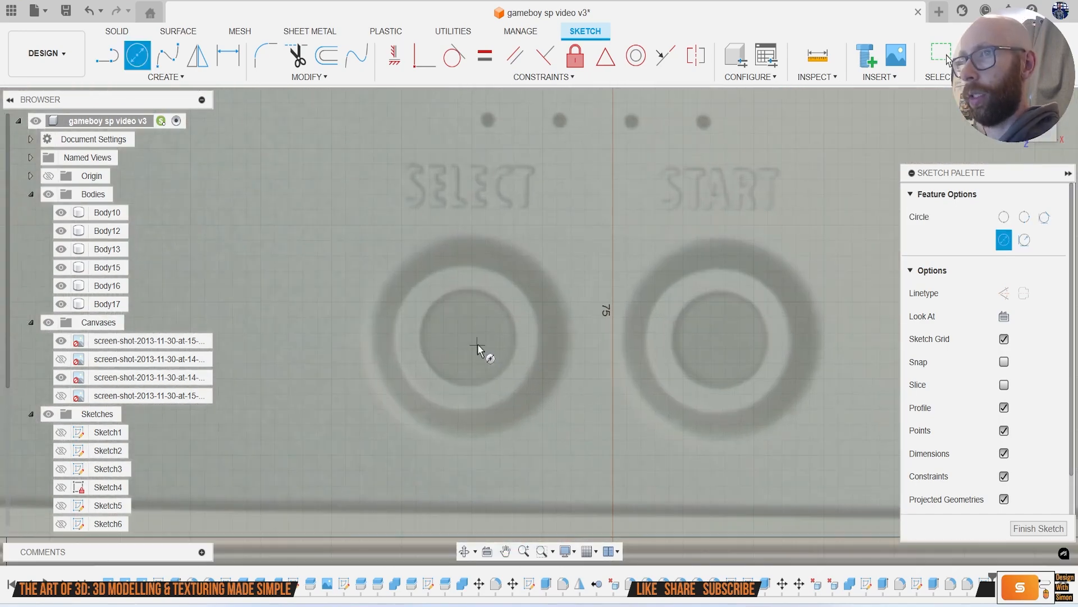
pyautogui.click(530, 388)
pyautogui.press('Escape')
# Step: Copy the SELECT button's circle onto the START button with an X distance of -17.868 mm
pyautogui.click(520, 278)
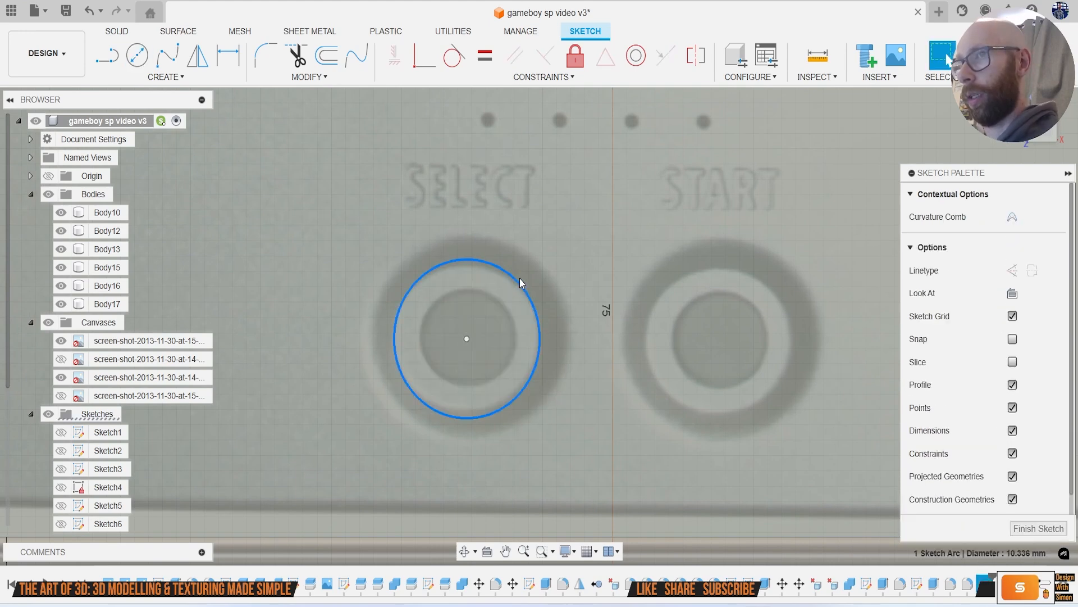
pyautogui.press('m')
pyautogui.moveTo(429, 339); pyautogui.dragTo(597, 340)
pyautogui.scroll(-3, 451, 373)
pyautogui.moveTo(451, 372); pyautogui.dragTo(338, 349, button='middle')
pyautogui.moveTo(424, 324); pyautogui.dragTo(481, 326)
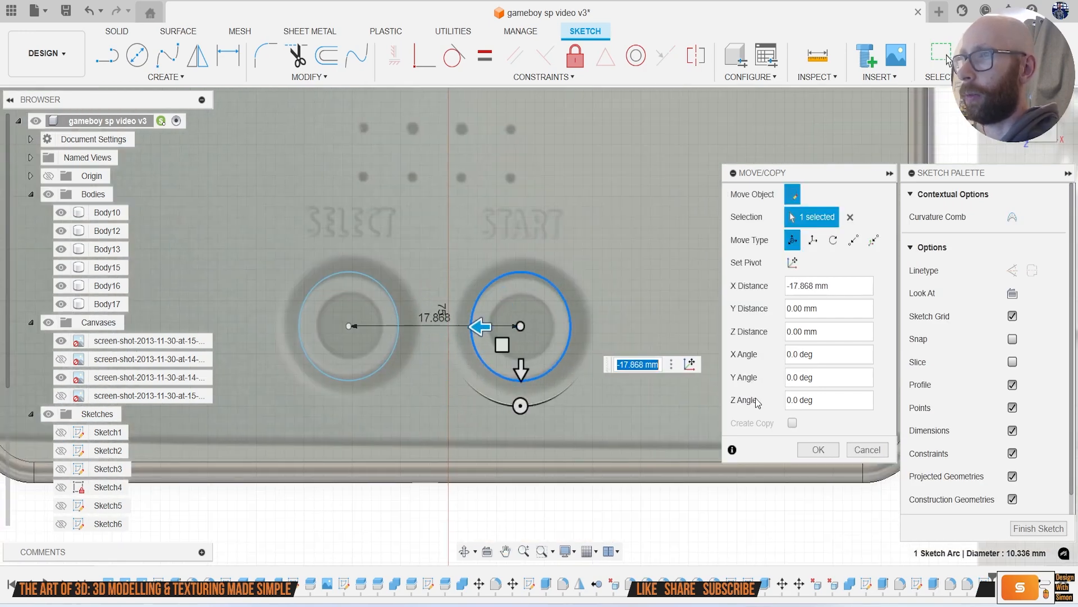
pyautogui.click(820, 449)
pyautogui.scroll(-8, 604, 354)
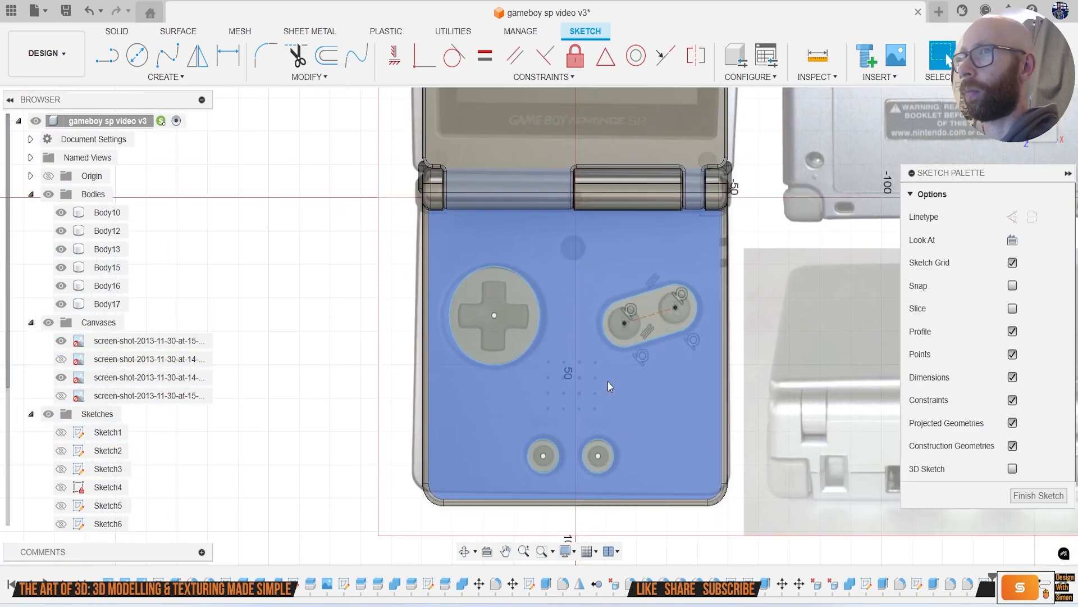
# Step: Sketch a center-diameter circle around the small round button centered below the hinge, following the inside of its dark ring on the canvas
pyautogui.scroll(4, 577, 255)
pyautogui.press('c')
pyautogui.scroll(5, 567, 241)
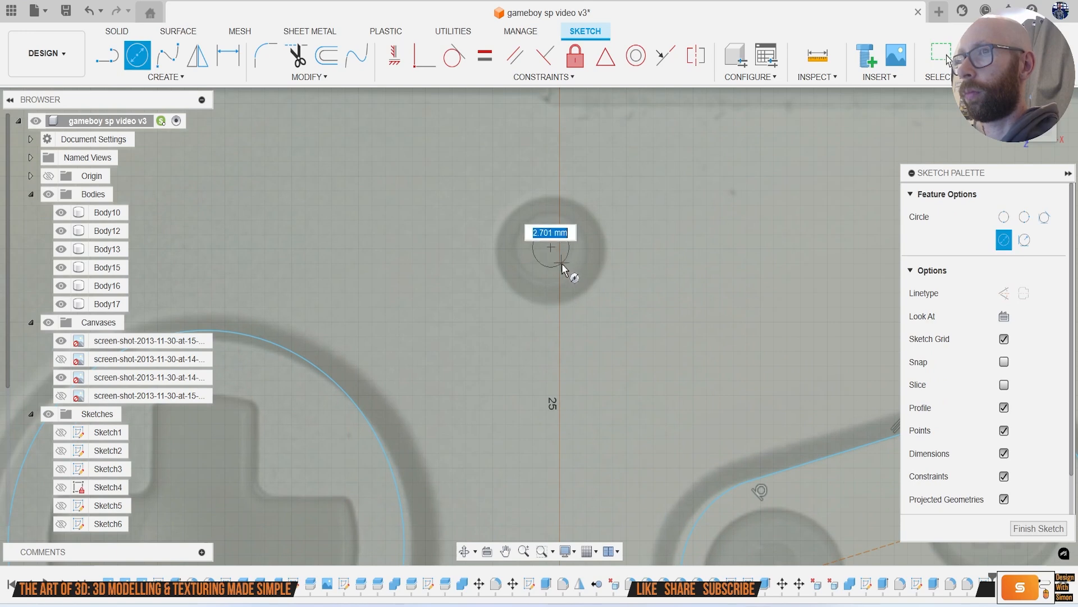
pyautogui.click(578, 279)
pyautogui.scroll(-2, 577, 279)
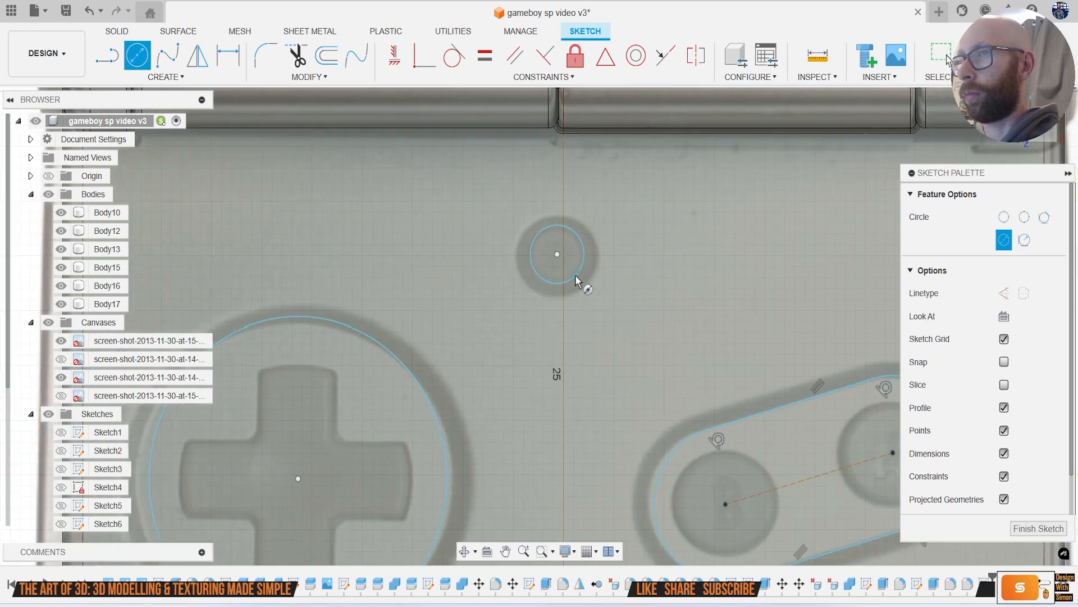
# Step: Extrude the D-pad, A/B slot, START, SELECT and small top button profiles downward to cut shallow recesses into the base
pyautogui.scroll(-3, 577, 279)
pyautogui.press('e')
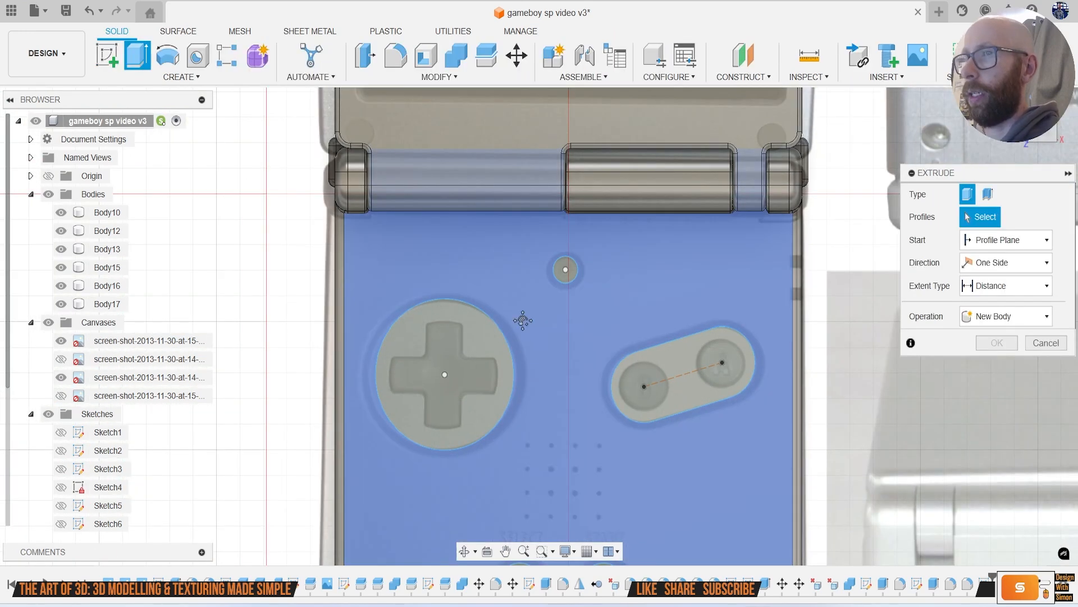
pyautogui.moveTo(532, 350); pyautogui.dragTo(507, 275, button='middle')
pyautogui.click(463, 315)
pyautogui.click(646, 316)
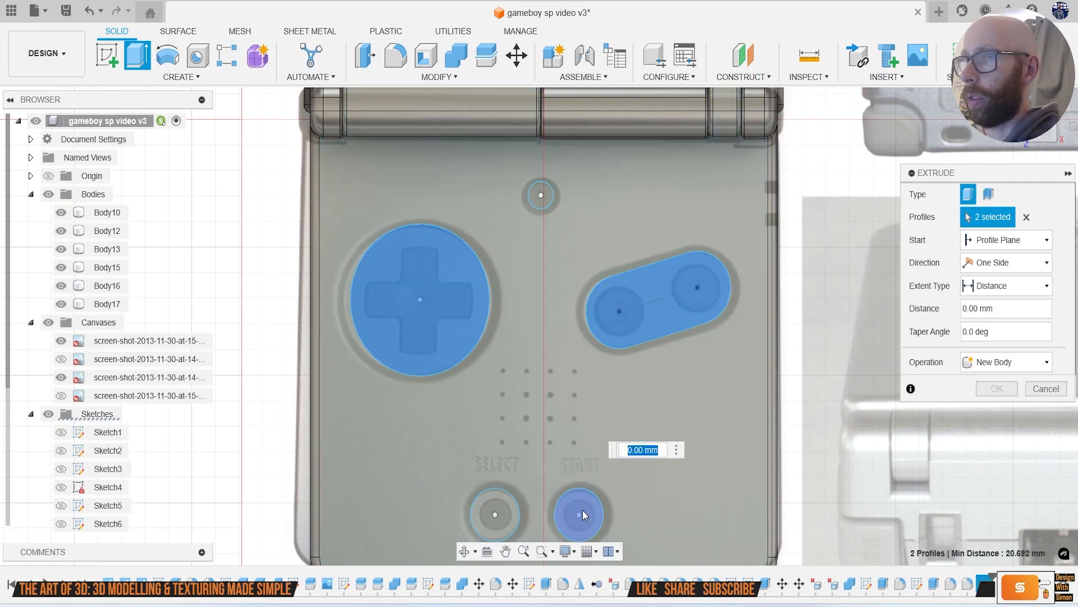
pyautogui.click(582, 511)
pyautogui.click(495, 513)
pyautogui.click(541, 195)
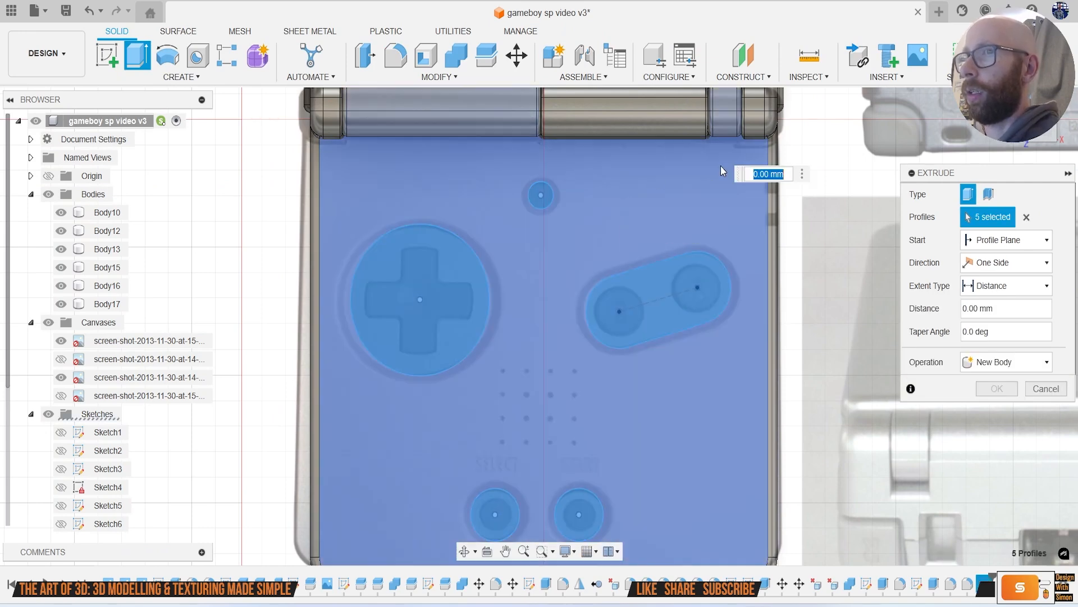
pyautogui.keyDown('shift'); pyautogui.moveTo(540, 195); pyautogui.dragTo(549, 241, button='middle'); pyautogui.keyUp('shift')
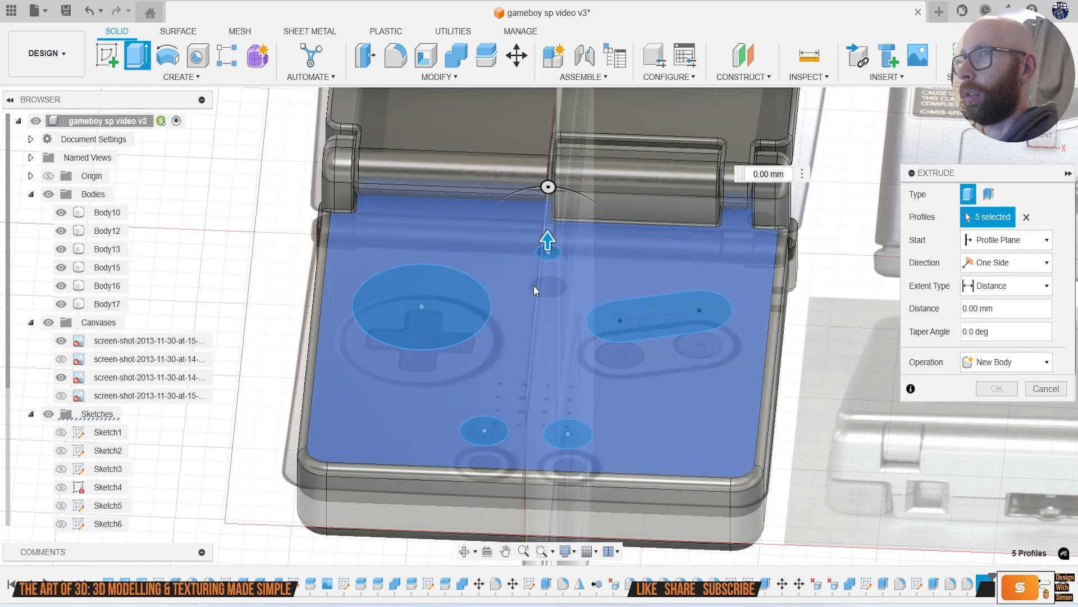
pyautogui.moveTo(549, 241); pyautogui.dragTo(549, 253)
pyautogui.click(995, 412)
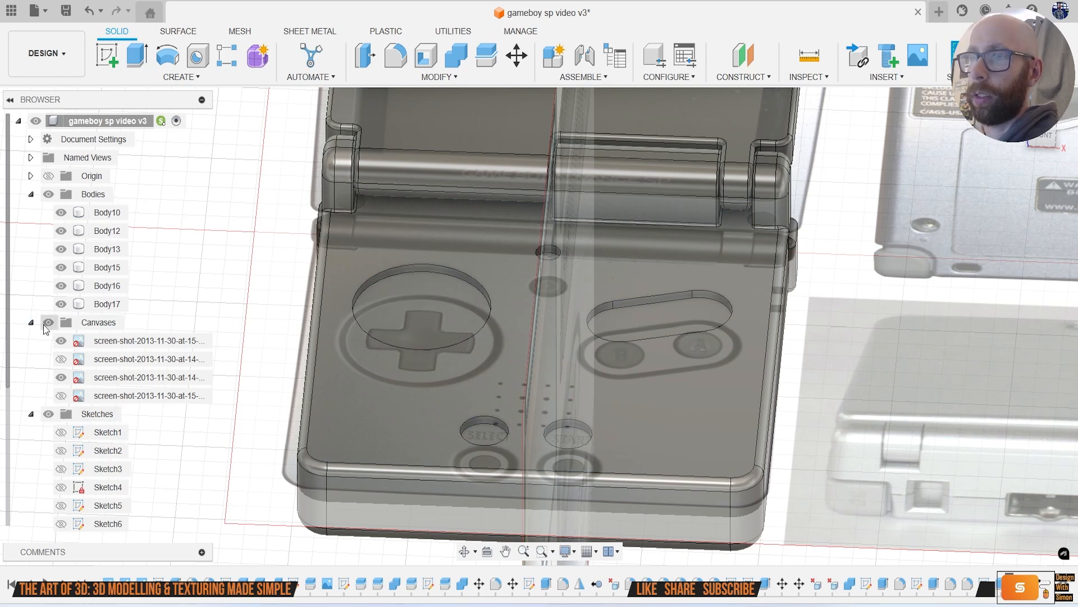
# Step: Chamfer the upper edges of all five recesses with an equal distance of 1.154 mm, matching the dark rings on the canvas
pyautogui.click(48, 322)
pyautogui.click(405, 78)
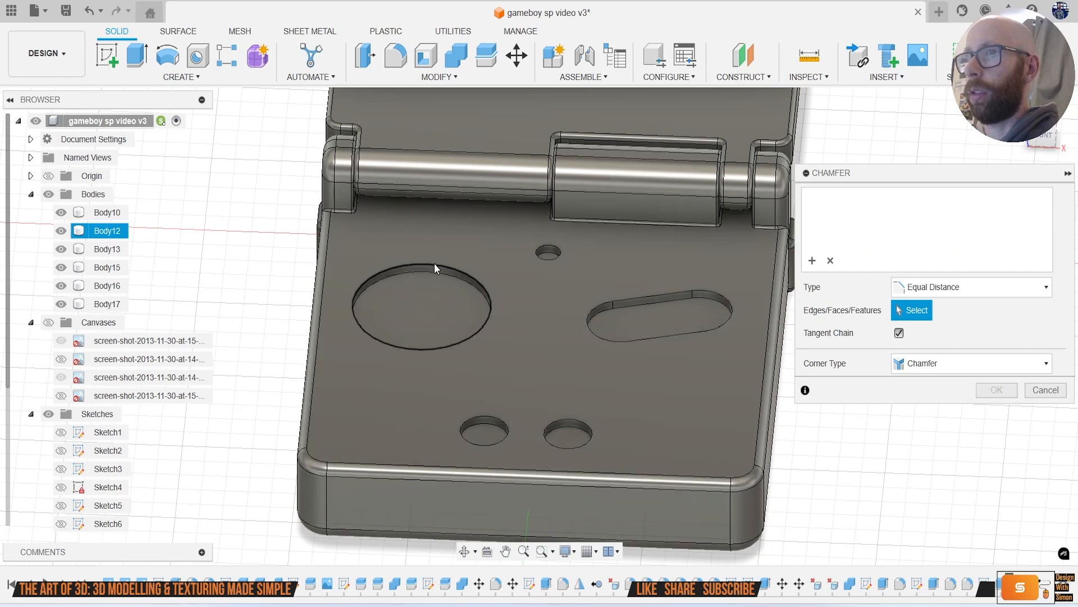
pyautogui.click(434, 263)
pyautogui.click(616, 300)
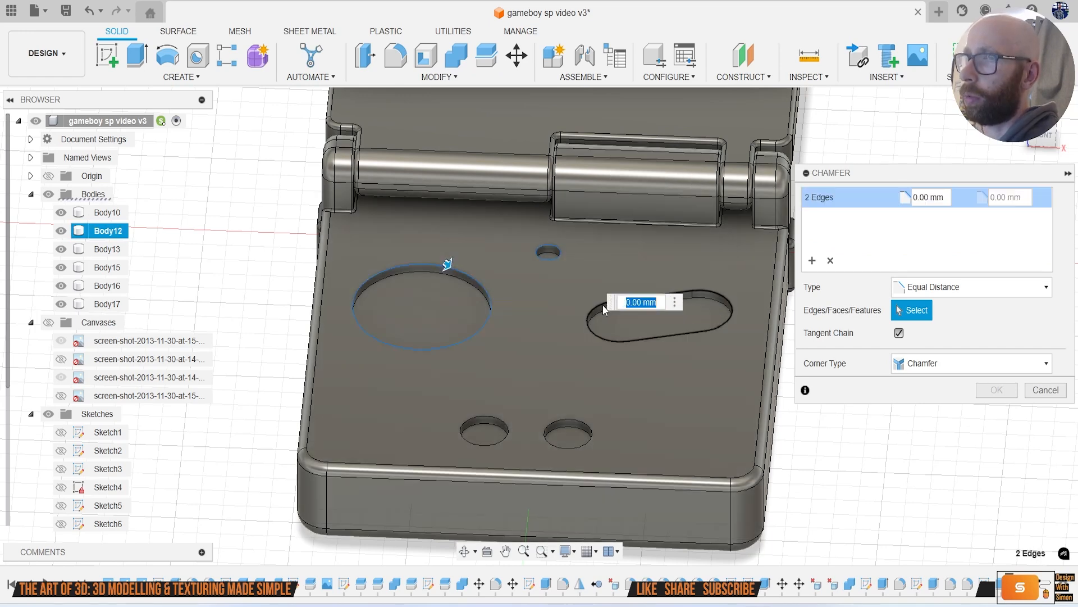
pyautogui.click(602, 304)
pyautogui.click(567, 420)
pyautogui.click(503, 417)
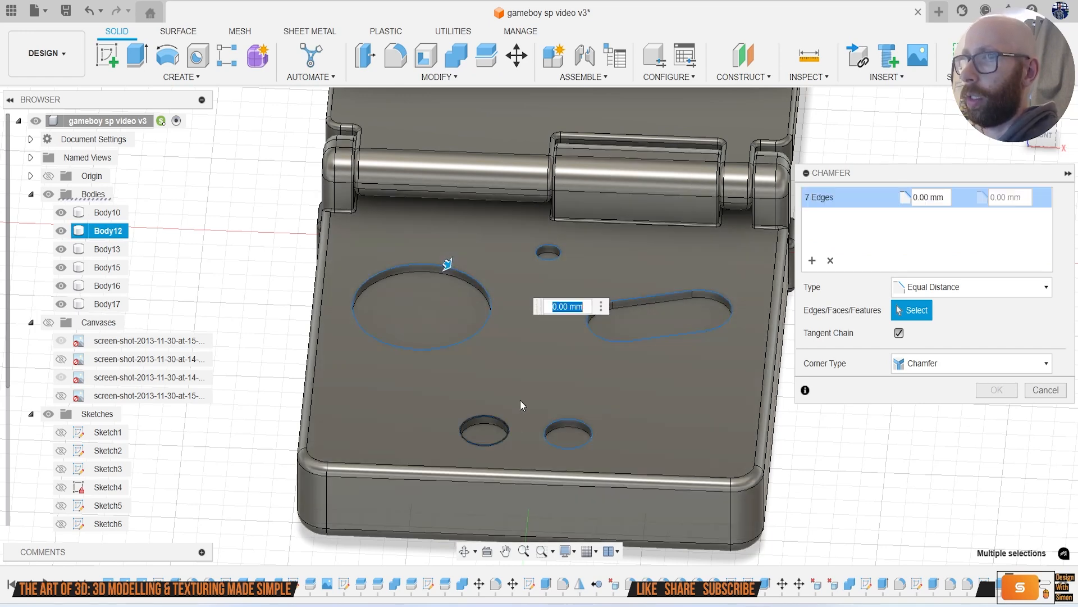
pyautogui.click(497, 417)
pyautogui.click(1040, 115)
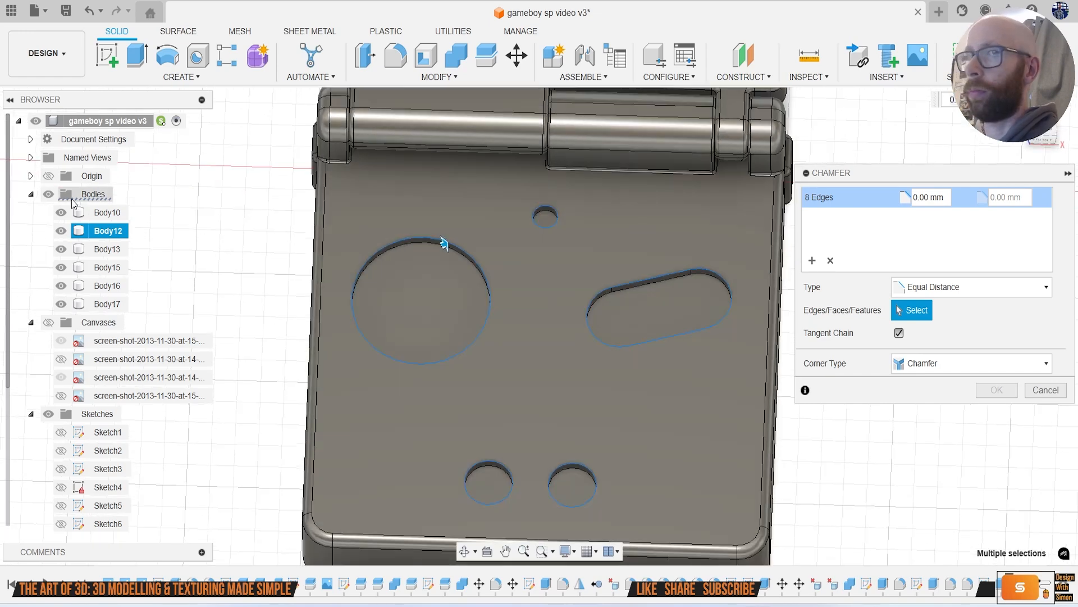
pyautogui.click(49, 321)
pyautogui.scroll(3, 433, 238)
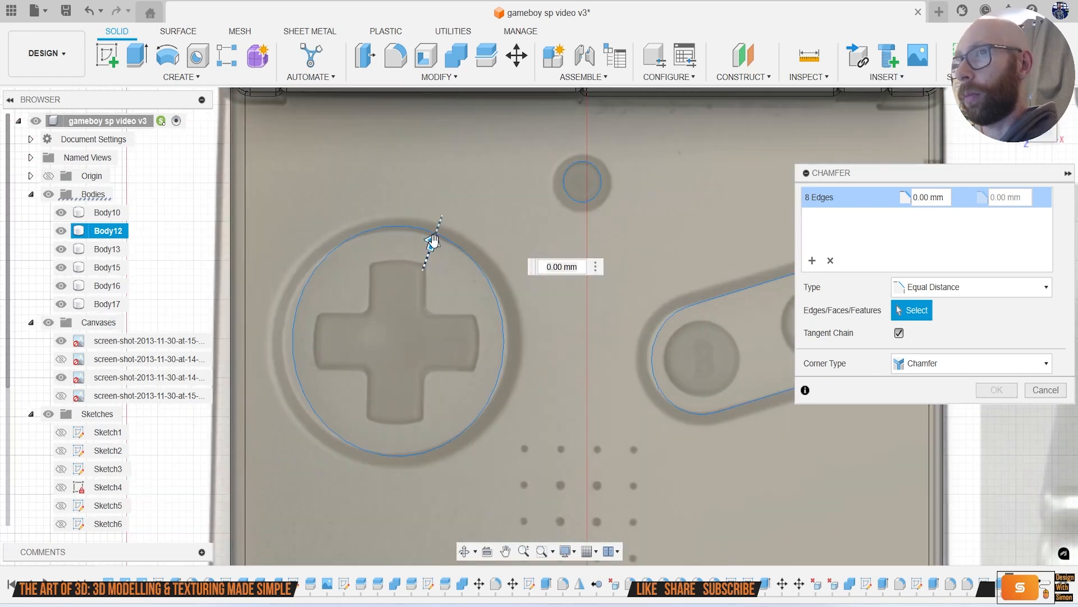
pyautogui.moveTo(434, 238); pyautogui.dragTo(438, 239)
pyautogui.scroll(-5, 455, 244)
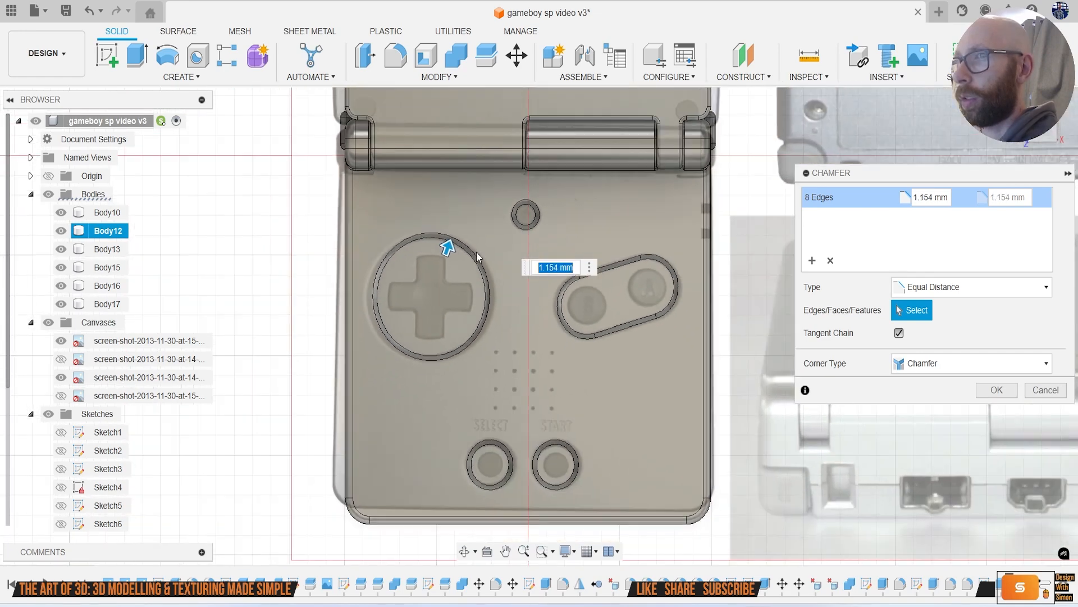
pyautogui.click(994, 390)
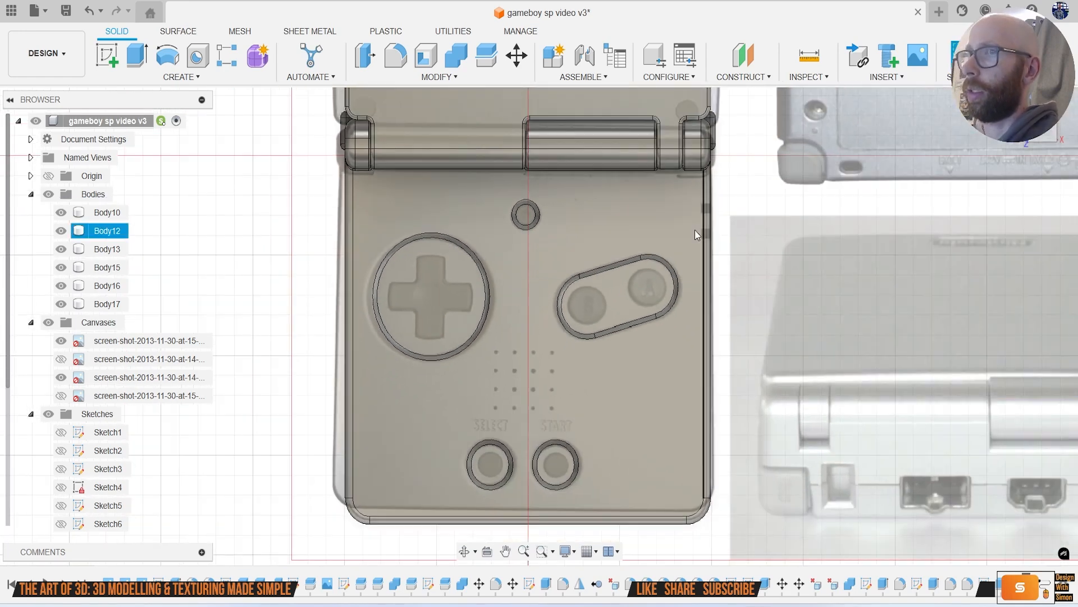
# Step: Sketch a circle about 9.75 mm in diameter over the B button on the floor of the A/B recess
pyautogui.moveTo(586, 320); pyautogui.dragTo(555, 329, button='middle')
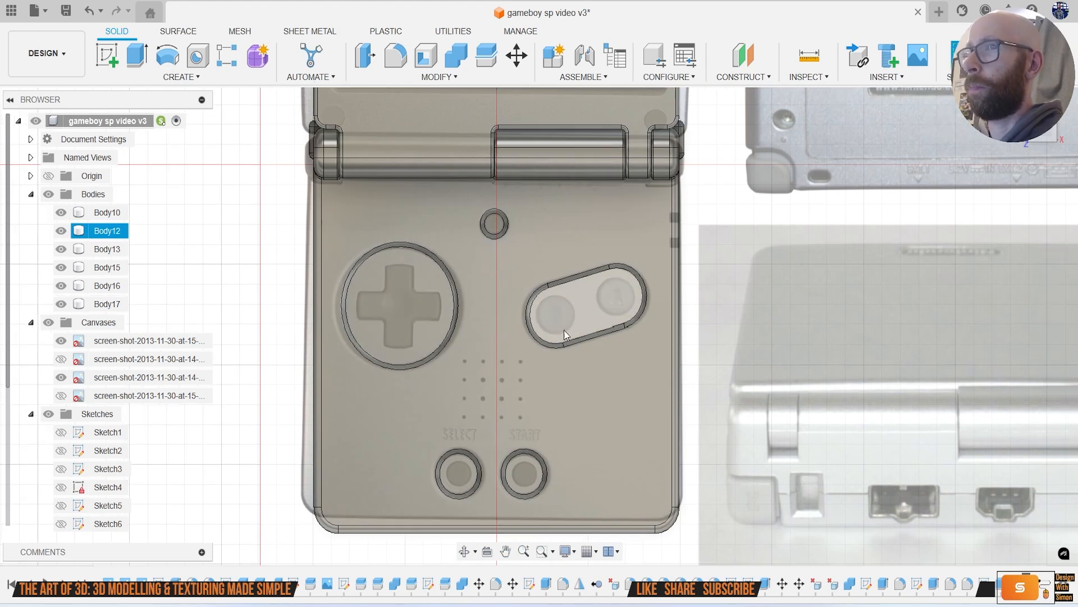
pyautogui.scroll(6, 568, 323)
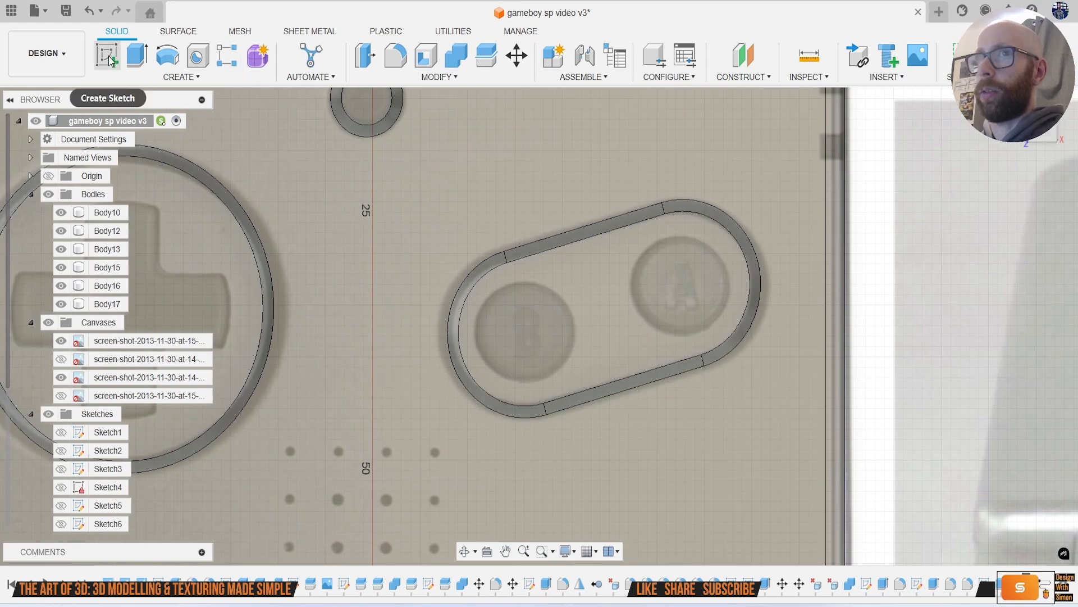
pyautogui.click(107, 56)
pyautogui.click(560, 311)
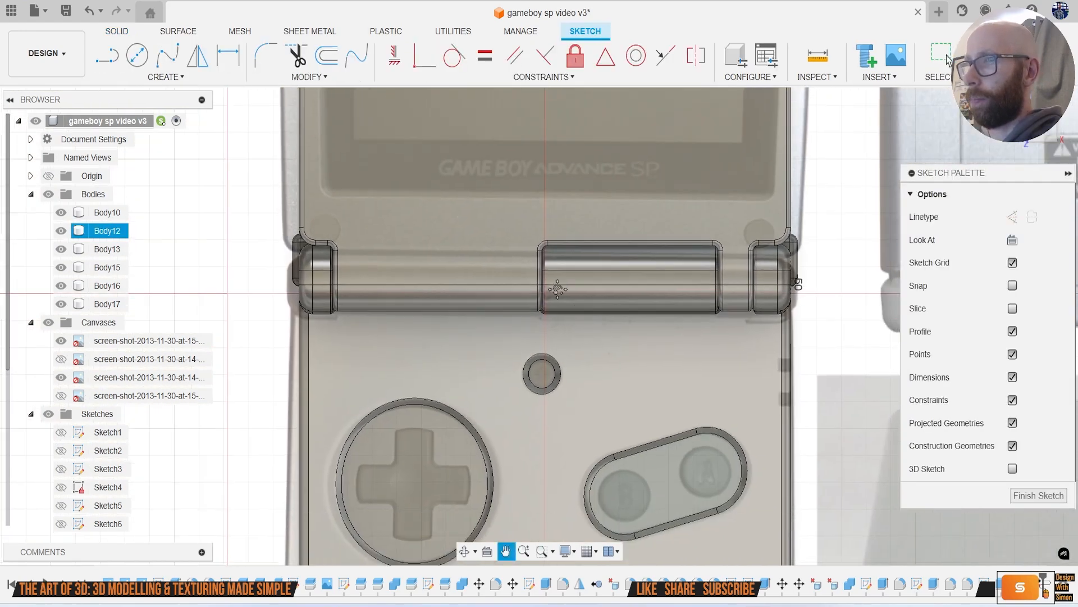
pyautogui.press('c')
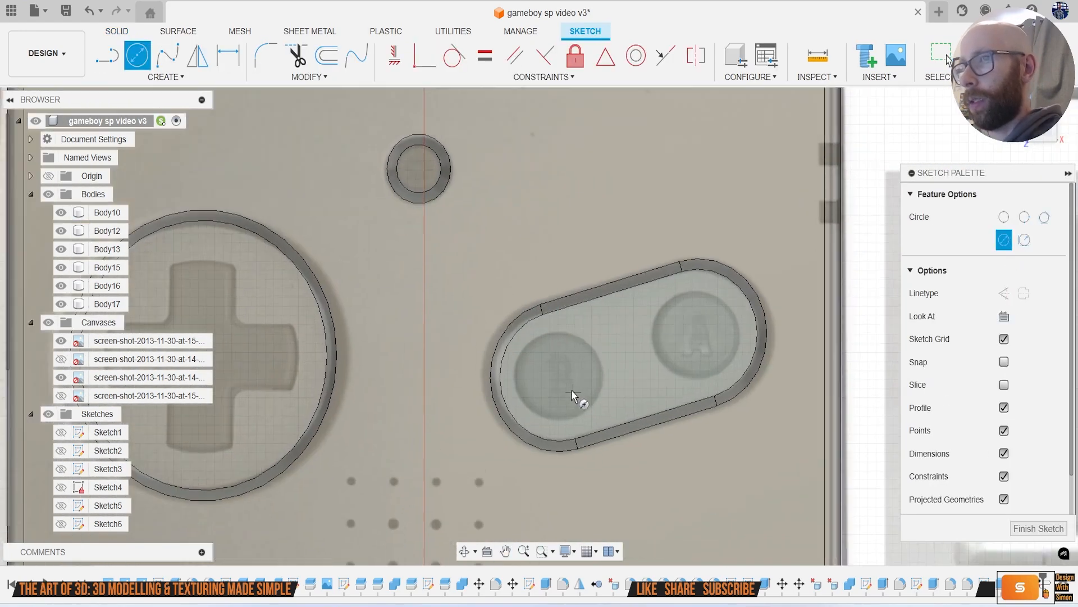
pyautogui.click(559, 377)
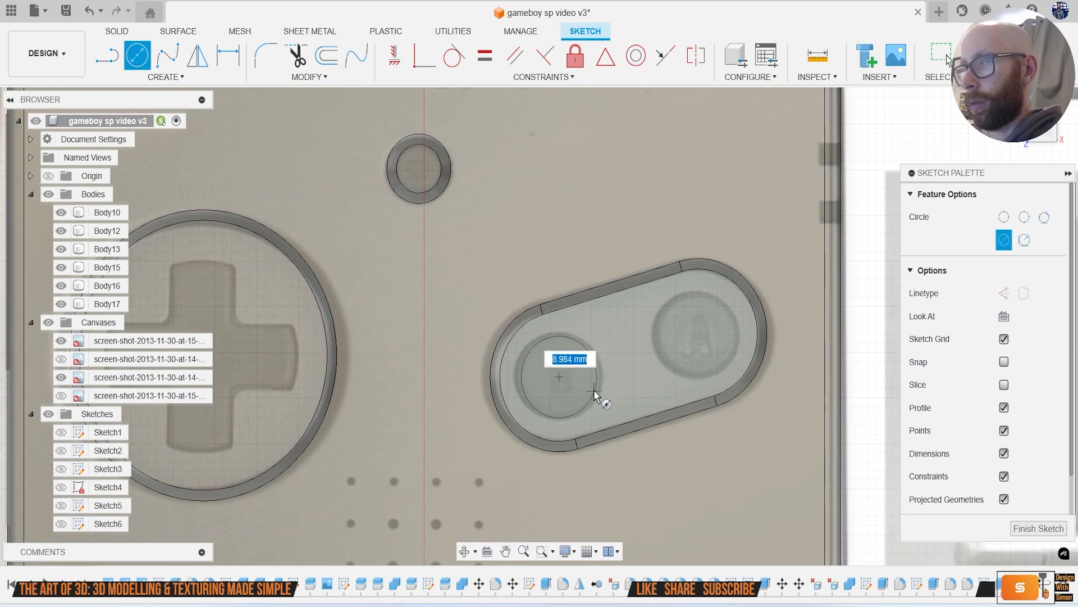
pyautogui.click(598, 396)
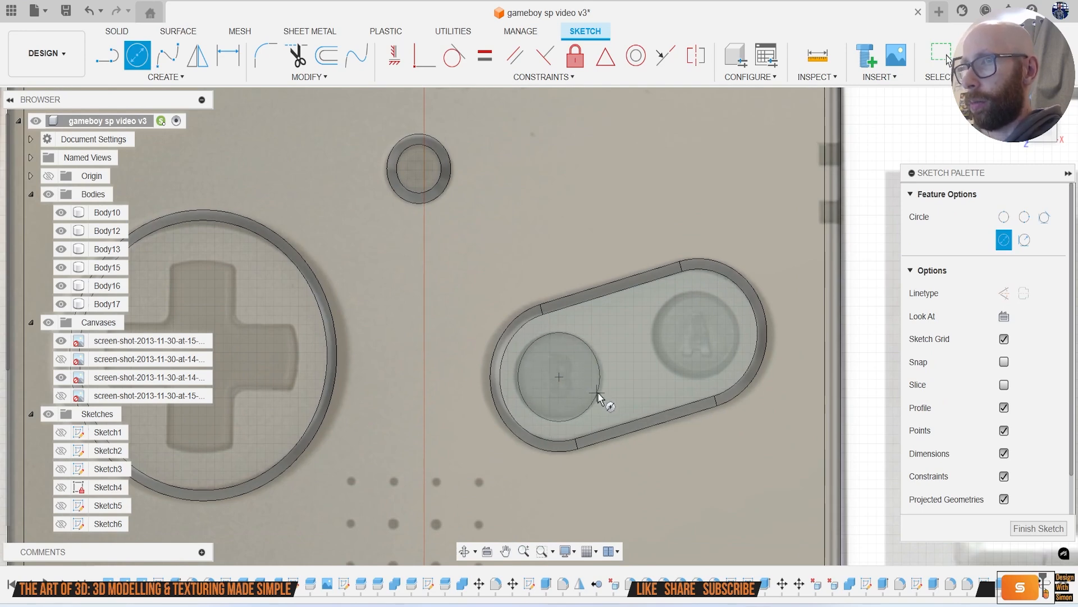
pyautogui.press('Escape')
# Step: Copy the B button's circle onto the A button with the Move command
pyautogui.click(593, 356)
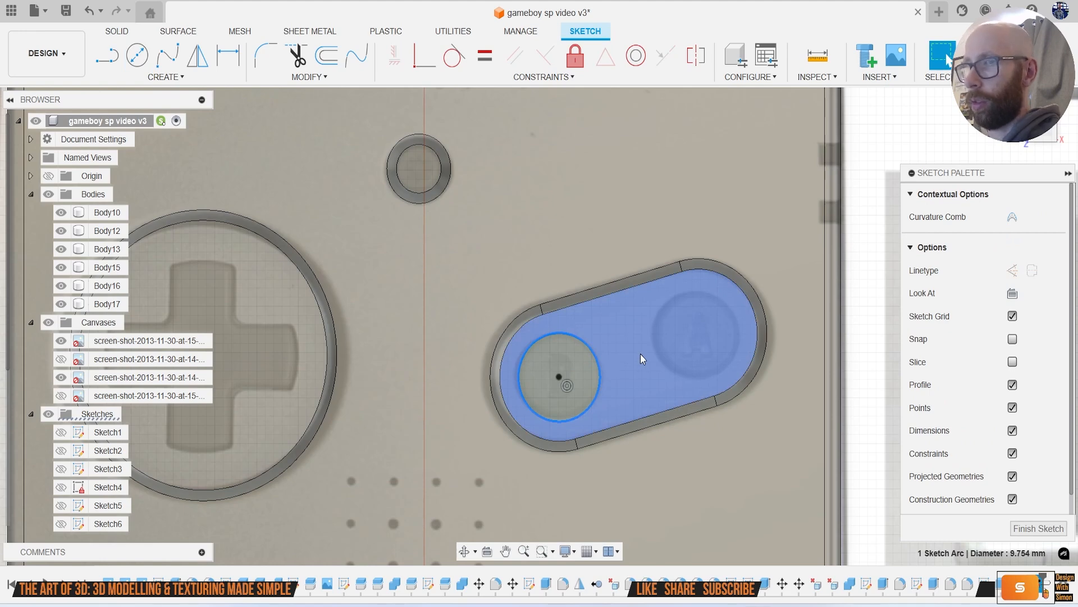
pyautogui.press('m')
pyautogui.moveTo(559, 377); pyautogui.dragTo(694, 336)
pyautogui.click(819, 449)
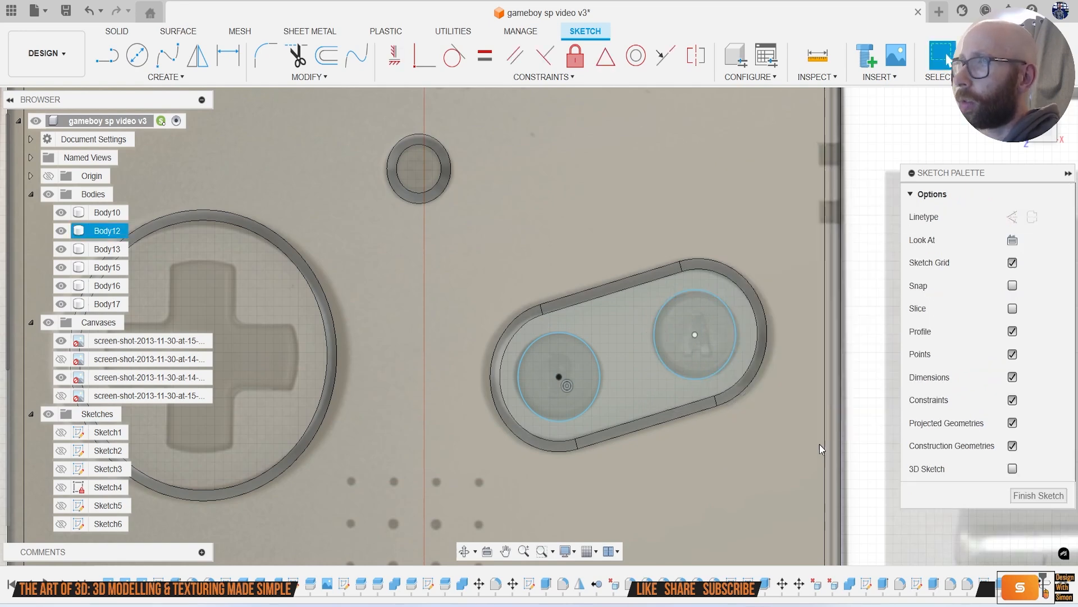
# Step: Extrude the A and B button circles downward to cut two round holes in the floor of the A/B recess
pyautogui.press('e')
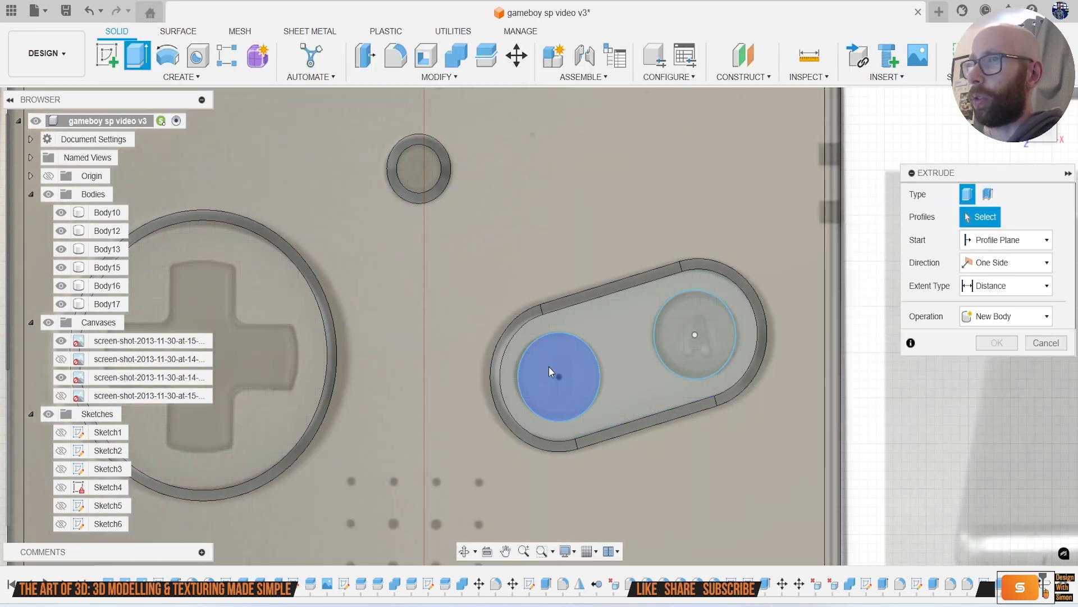
pyautogui.click(548, 366)
pyautogui.click(720, 332)
pyautogui.click(1045, 153)
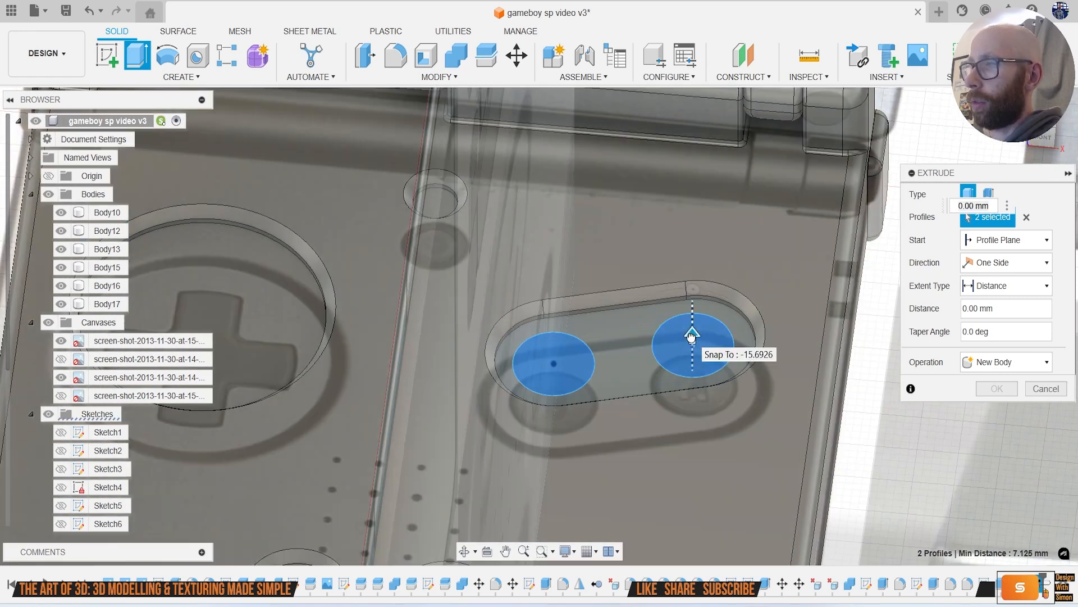
pyautogui.moveTo(692, 336); pyautogui.dragTo(693, 366)
pyautogui.click(992, 412)
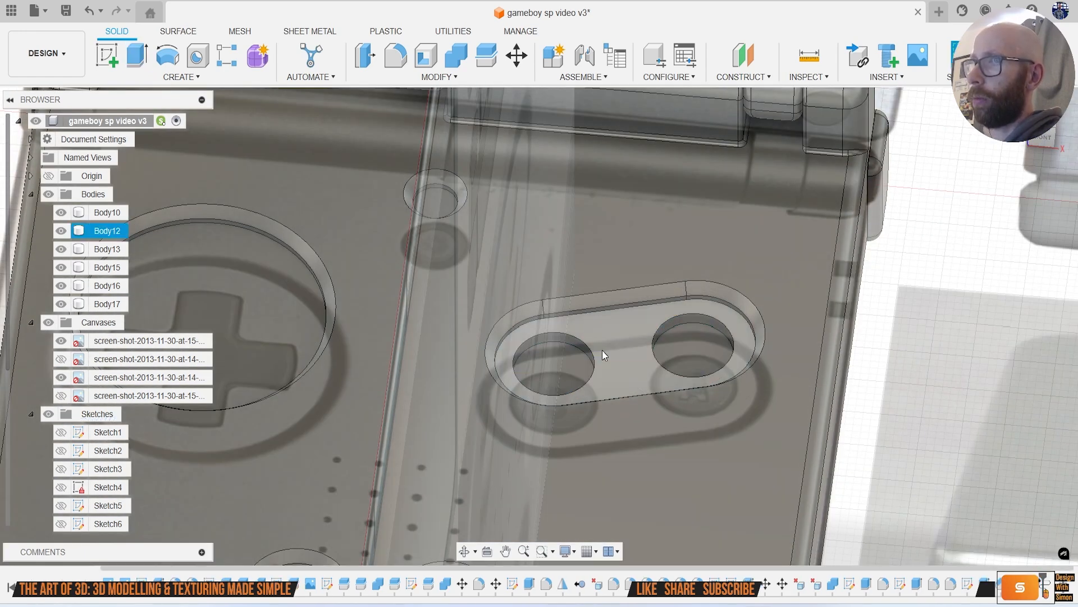
# Step: Fillet the upper edges of the A and B button holes with a 0.2 mm radius
pyautogui.press('f')
pyautogui.scroll(3, 606, 351)
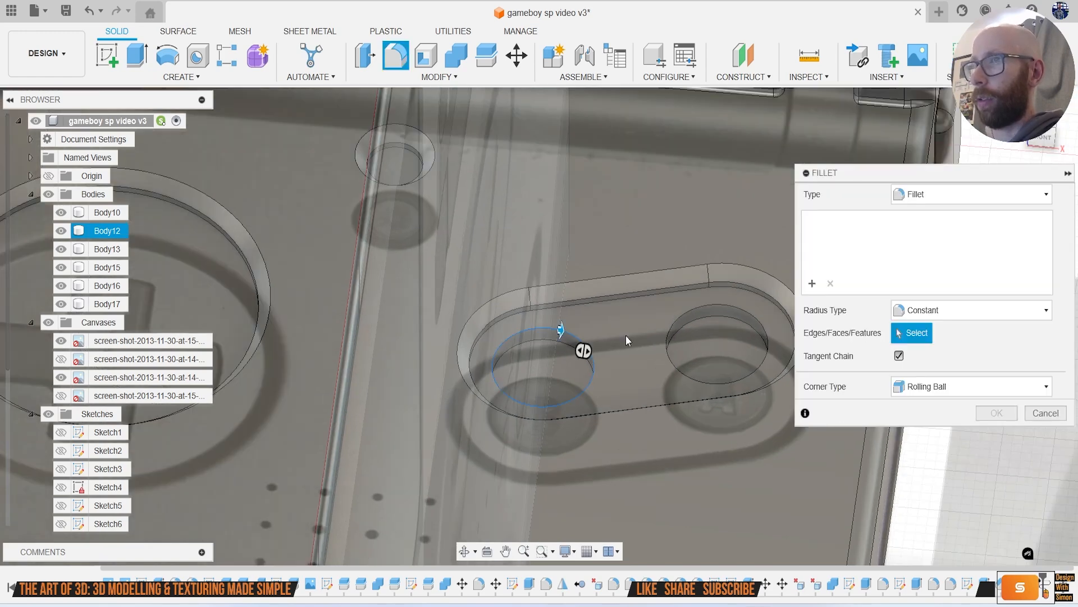
pyautogui.click(578, 334)
pyautogui.click(705, 309)
pyautogui.write('1')
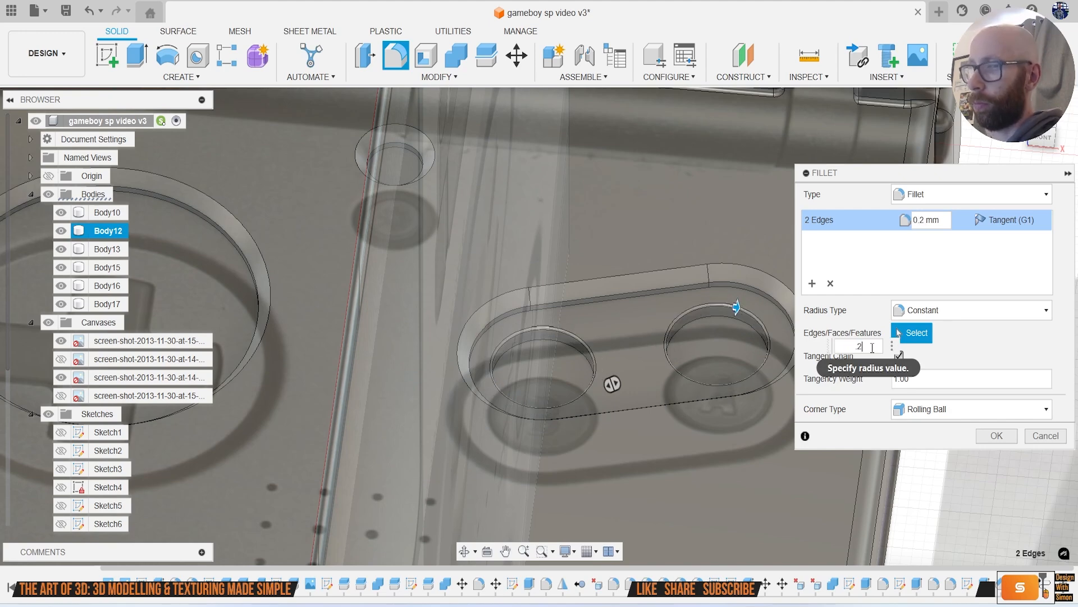
pyautogui.press('Return')
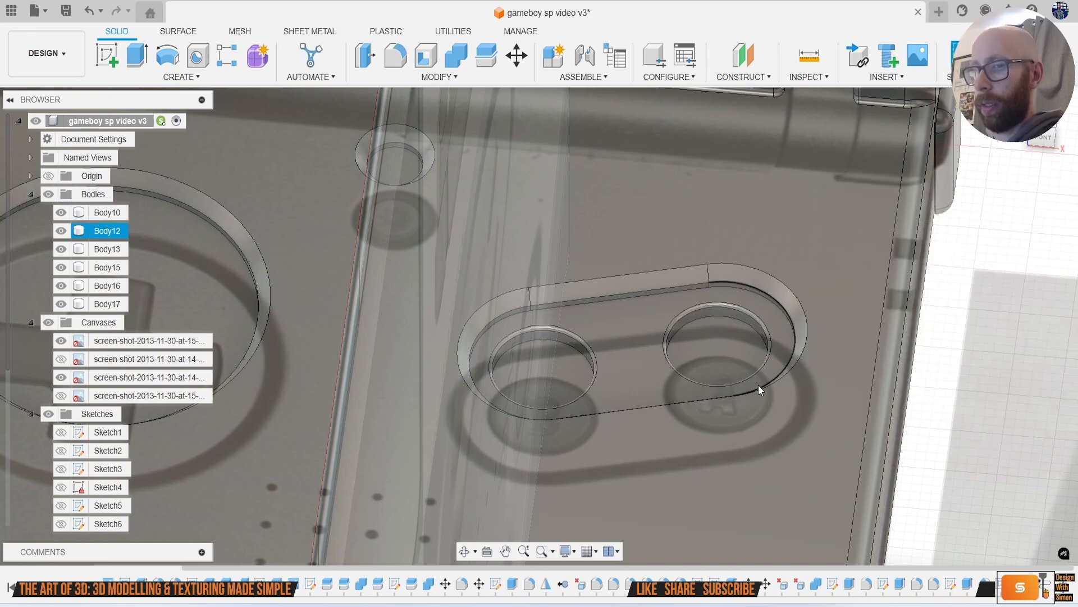
# Step: Extrude the floors of the A and B button holes upward 3.648 mm as new bodies
pyautogui.press('e')
pyautogui.click(564, 383)
pyautogui.click(713, 342)
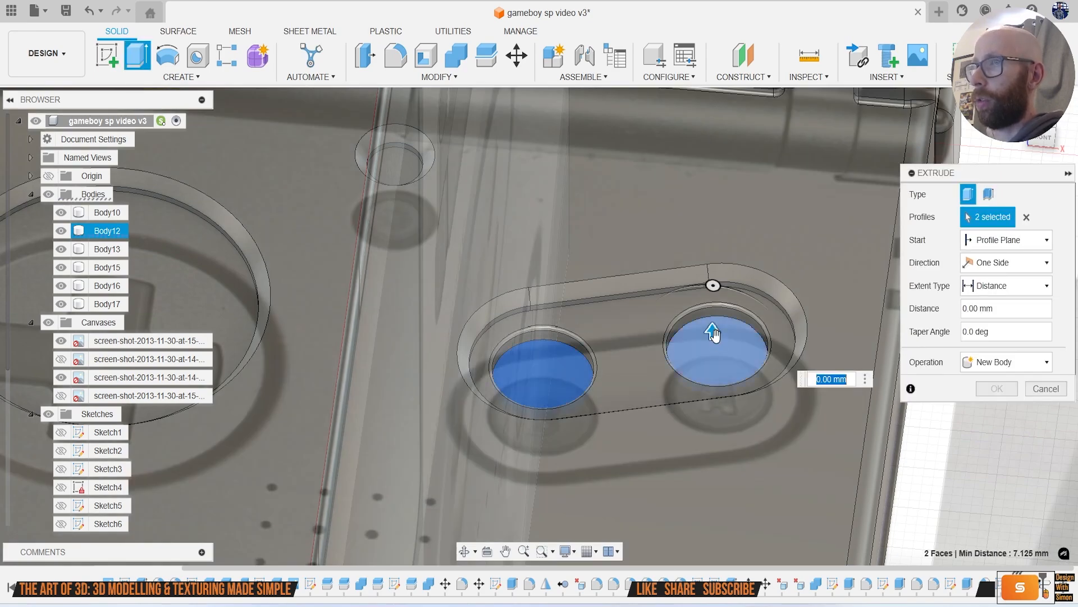
pyautogui.moveTo(1044, 135); pyautogui.dragTo(1039, 115)
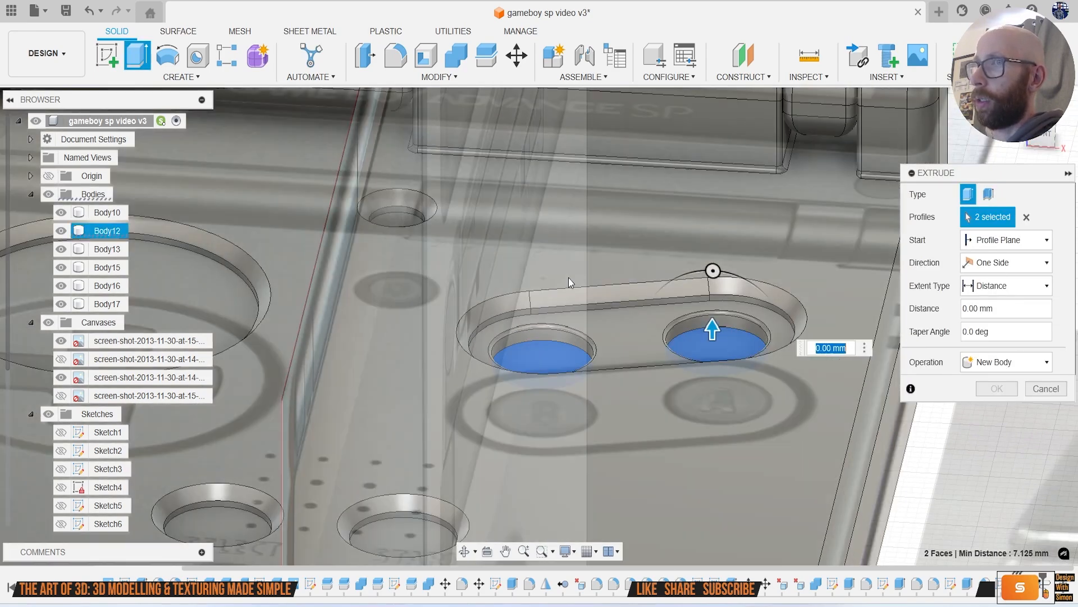
pyautogui.moveTo(710, 335); pyautogui.dragTo(713, 294)
pyautogui.click(1026, 366)
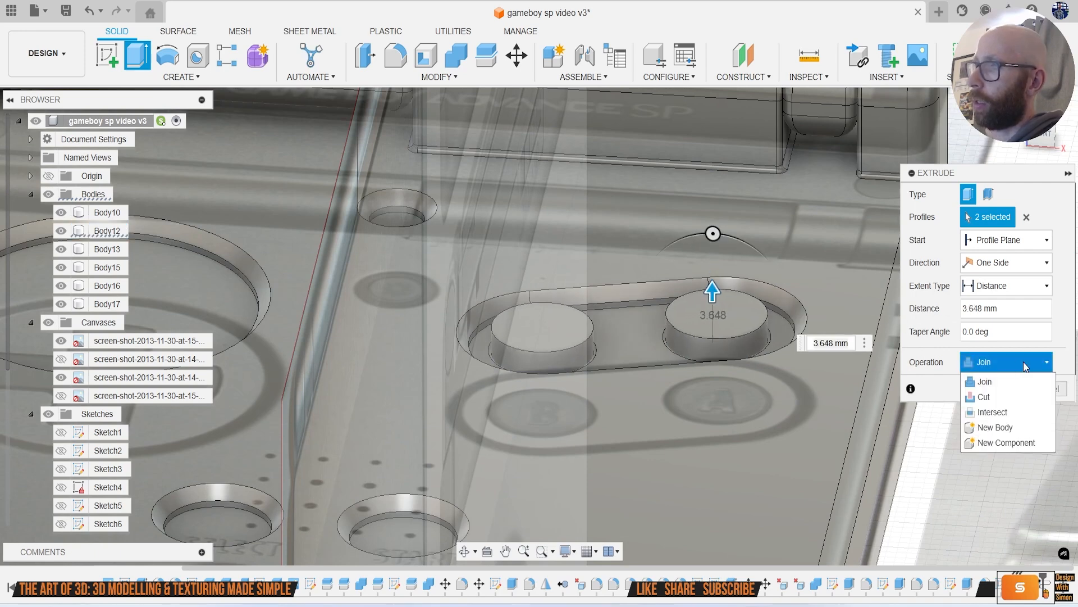
pyautogui.click(1022, 427)
pyautogui.click(997, 389)
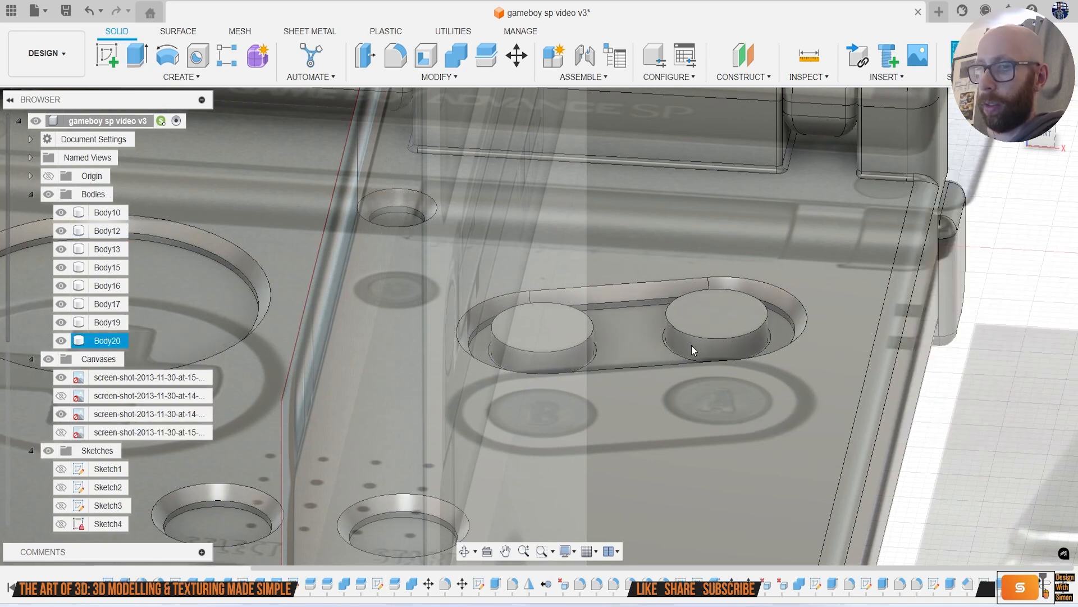
# Step: Fillet the top edges of the A and B buttons with a 0.8 mm radius
pyautogui.press('f')
pyautogui.click(578, 347)
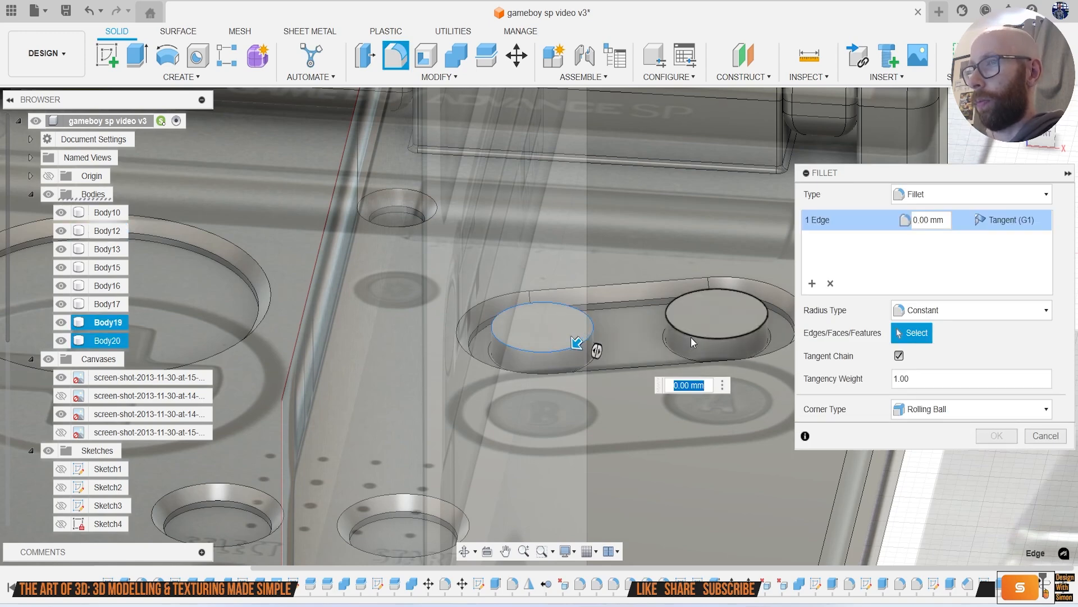
pyautogui.click(691, 338)
pyautogui.moveTo(689, 333); pyautogui.dragTo(691, 333)
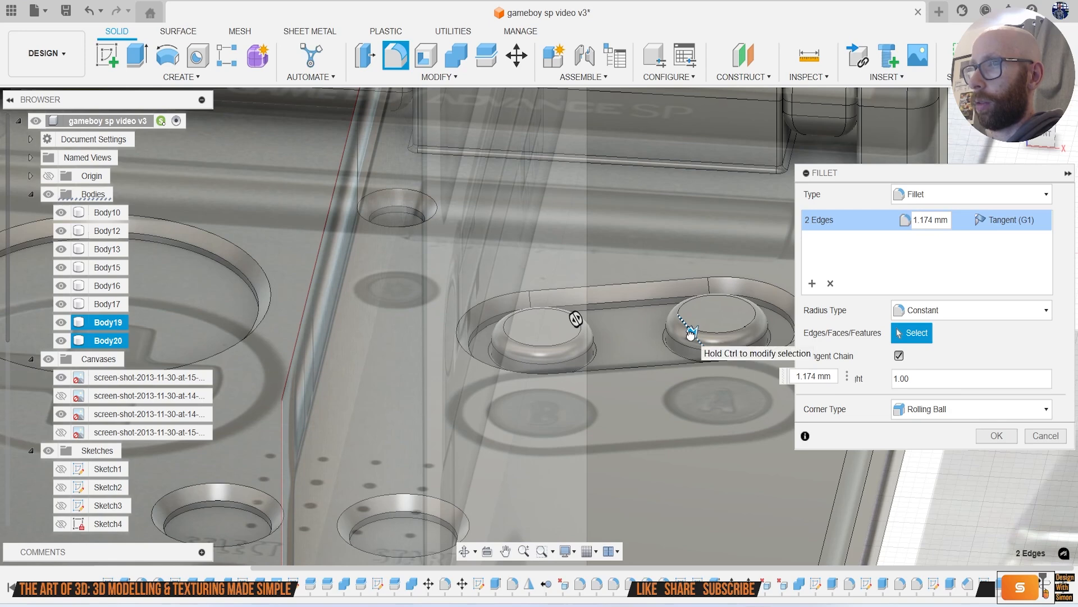
pyautogui.moveTo(691, 335); pyautogui.dragTo(689, 332)
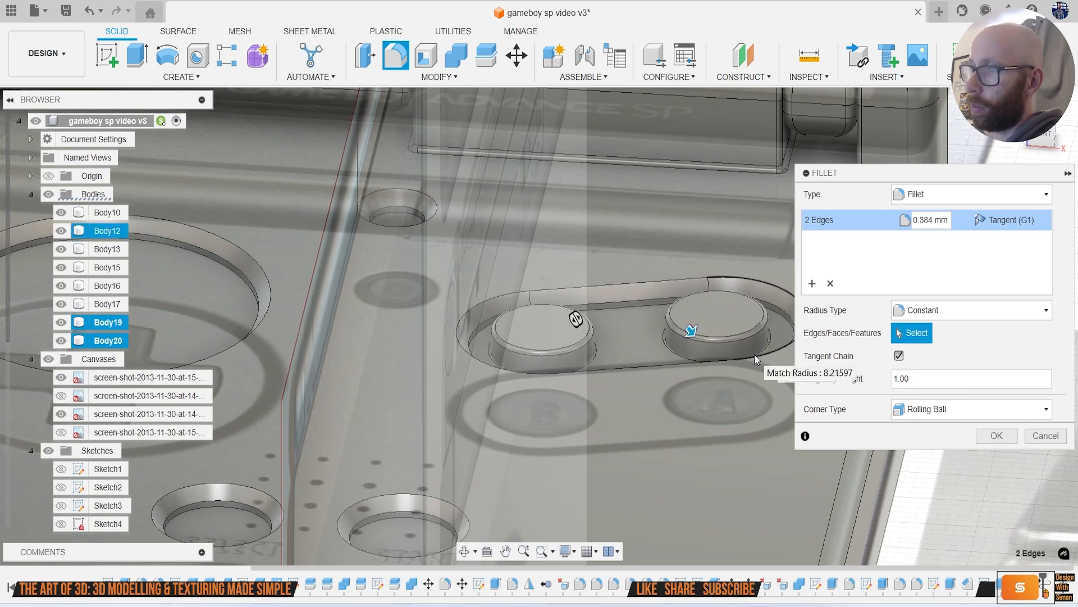
pyautogui.write('0.5')
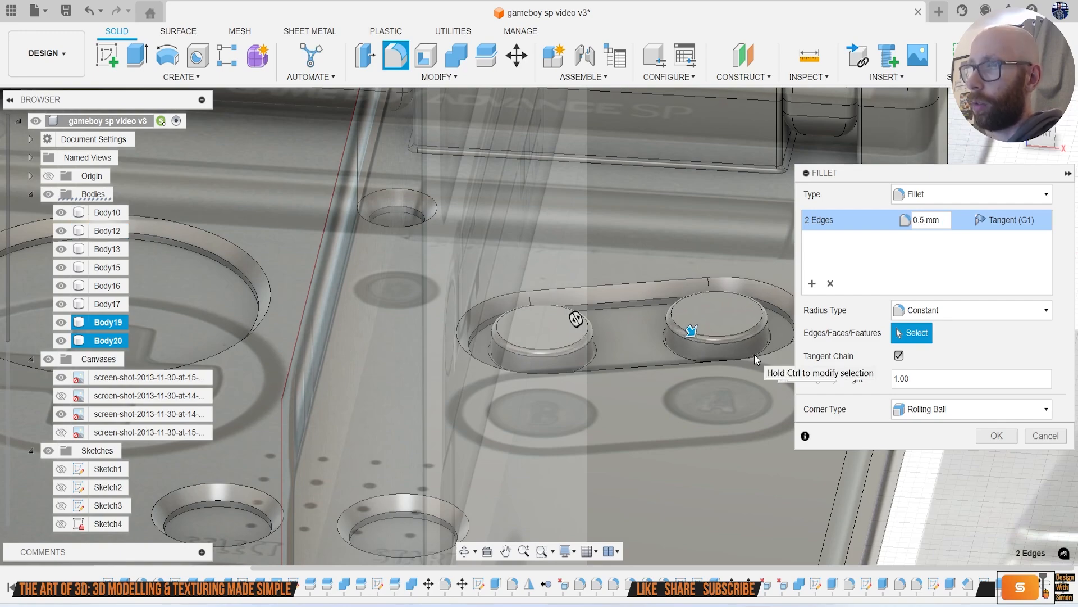
pyautogui.press('BackSpace')
pyautogui.write('8')
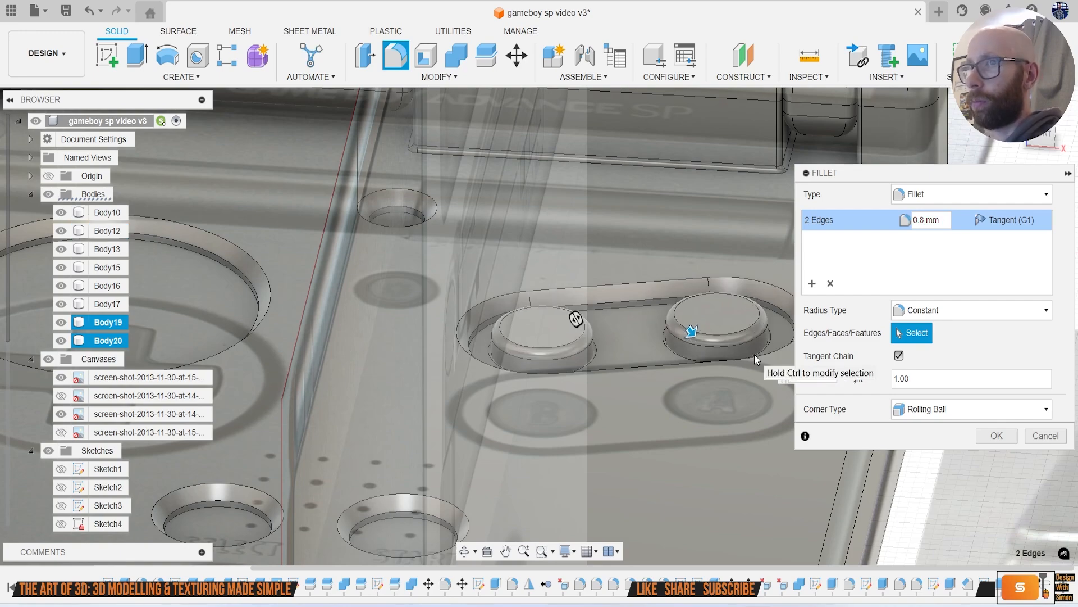
pyautogui.press('Return')
pyautogui.scroll(-5, 755, 359)
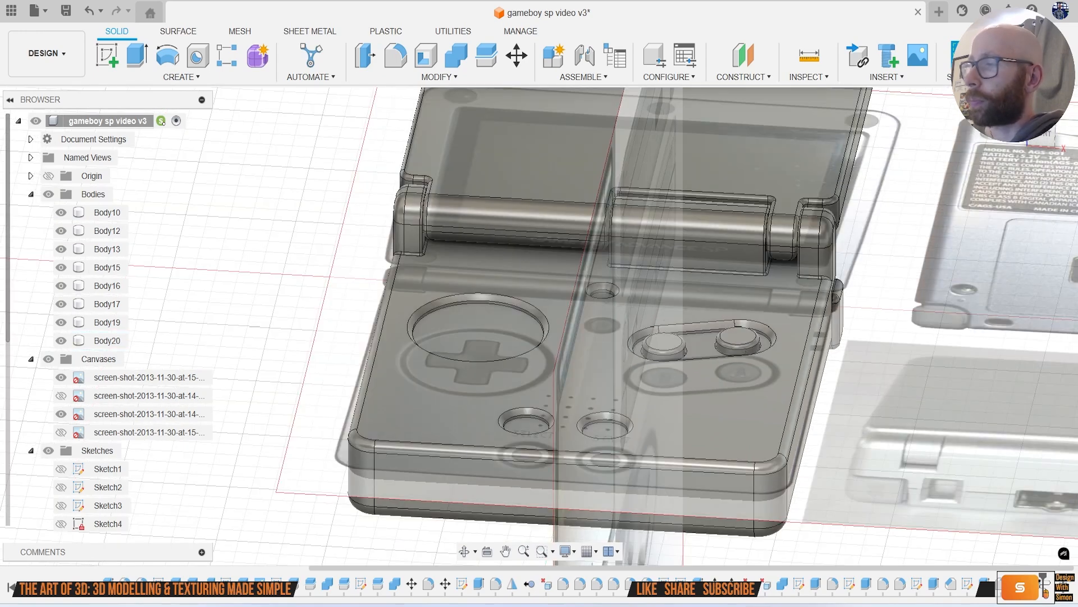
pyautogui.click(1050, 134)
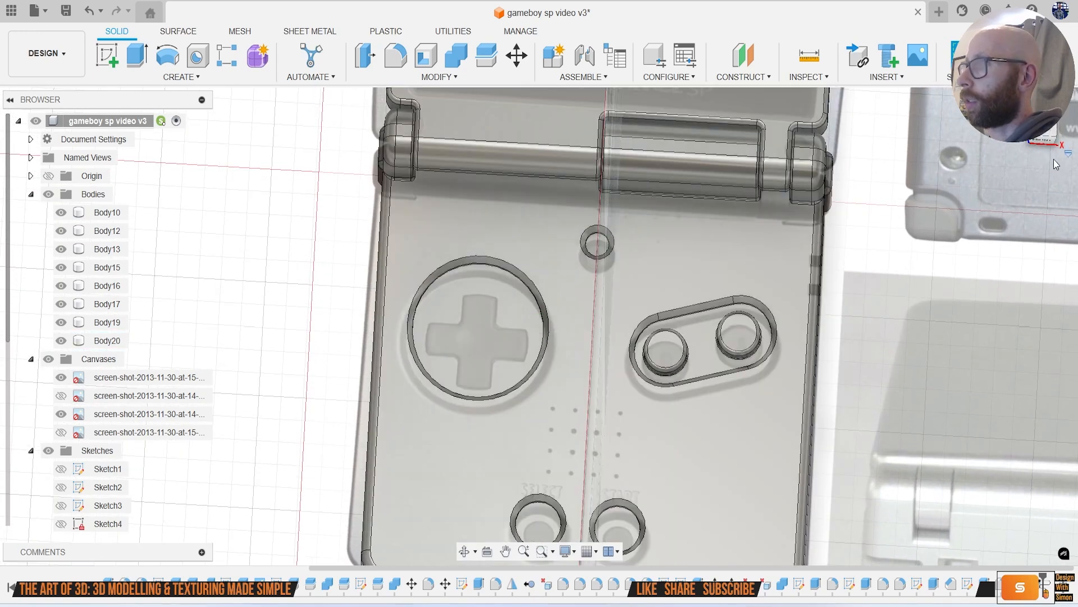
pyautogui.click(741, 237)
pyautogui.scroll(5, 618, 236)
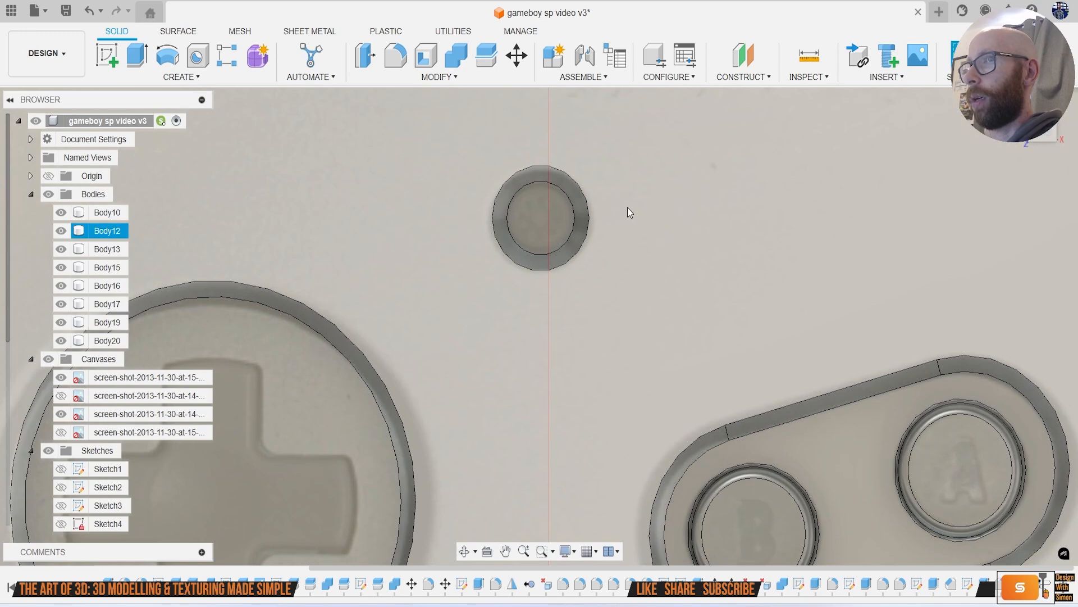
pyautogui.click(628, 208)
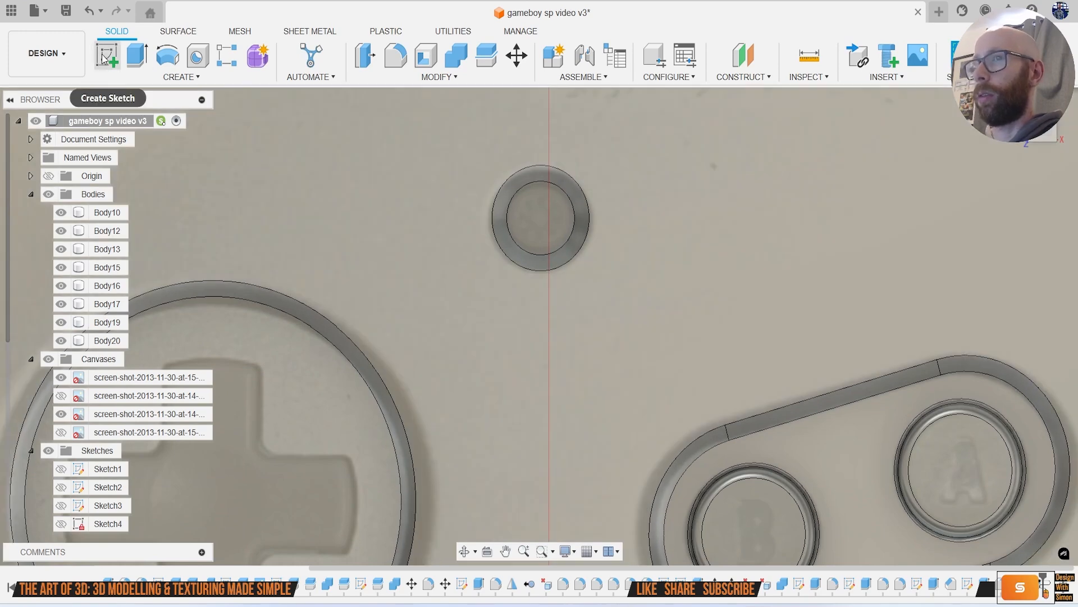
pyautogui.click(104, 56)
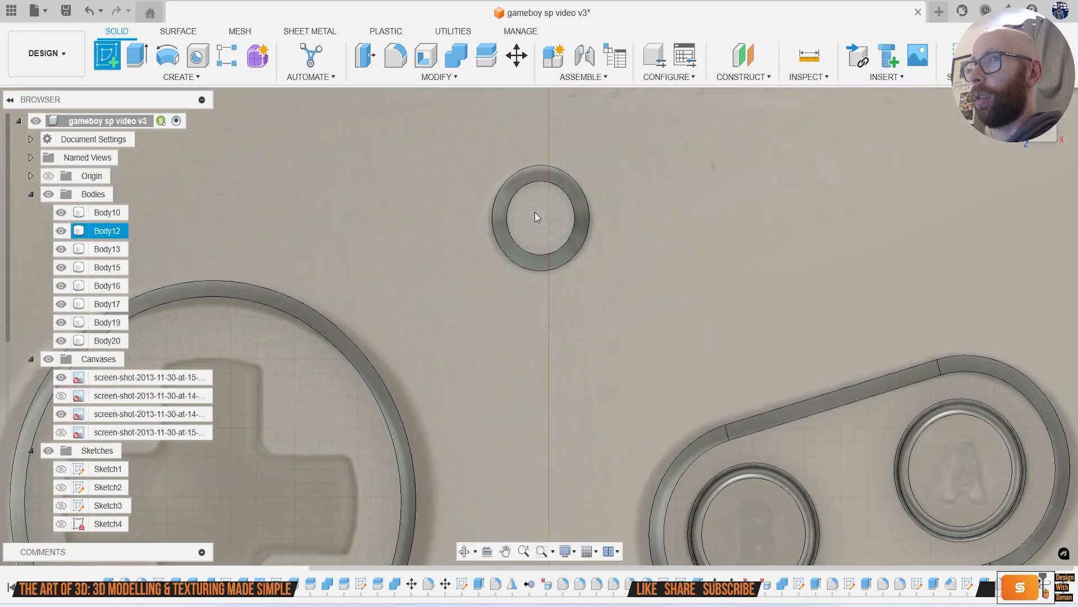
pyautogui.click(535, 213)
pyautogui.press('e')
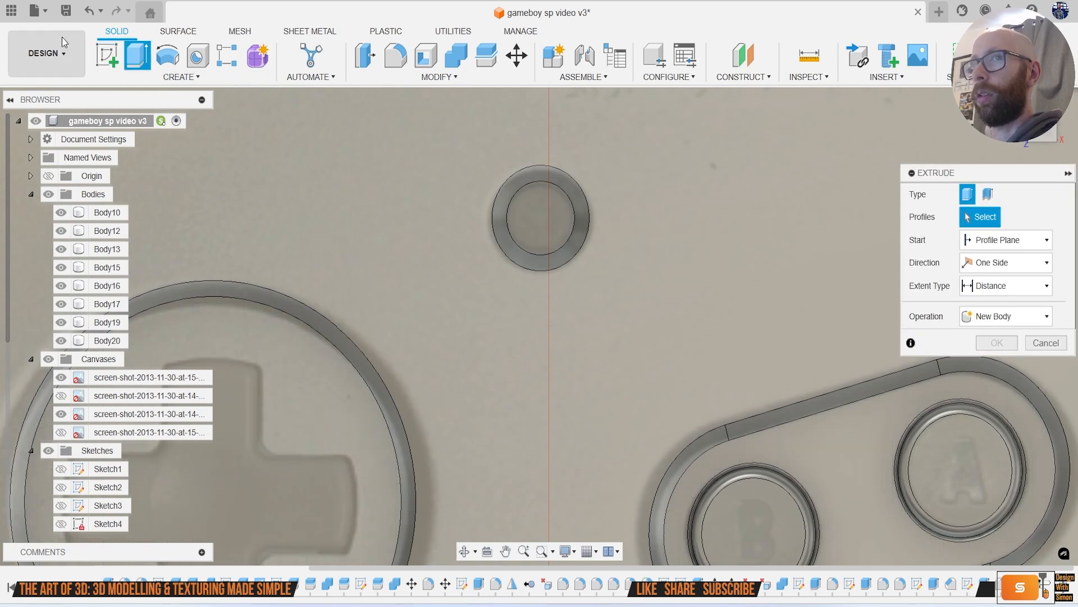
# Step: Sketch on the floor of the small round recess below the hinge and extrude that profile downward about 0.818 mm as a cut
pyautogui.click(106, 55)
pyautogui.click(532, 212)
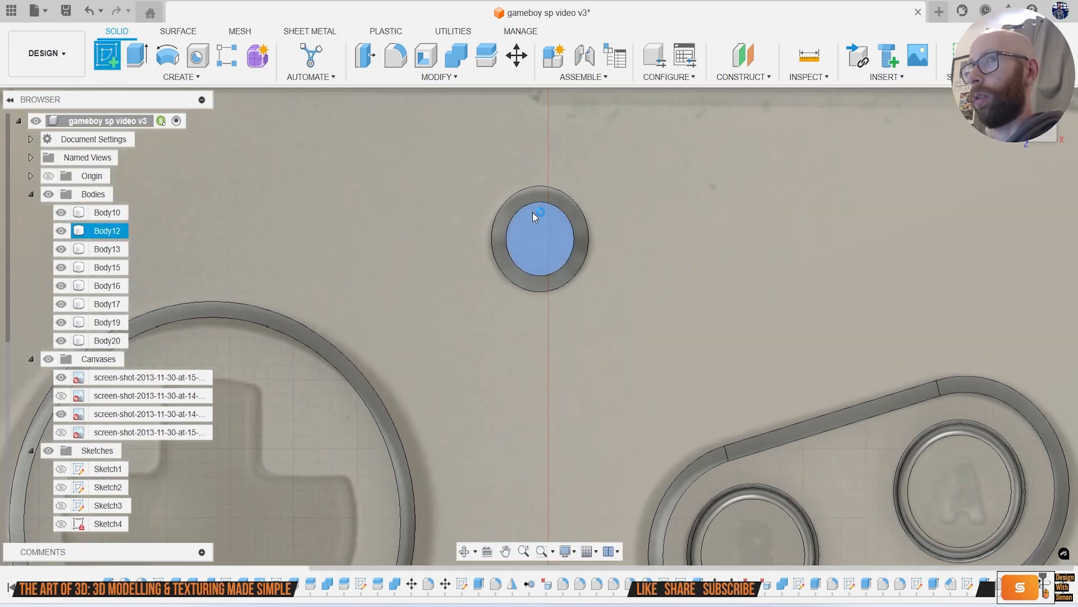
pyautogui.press('e')
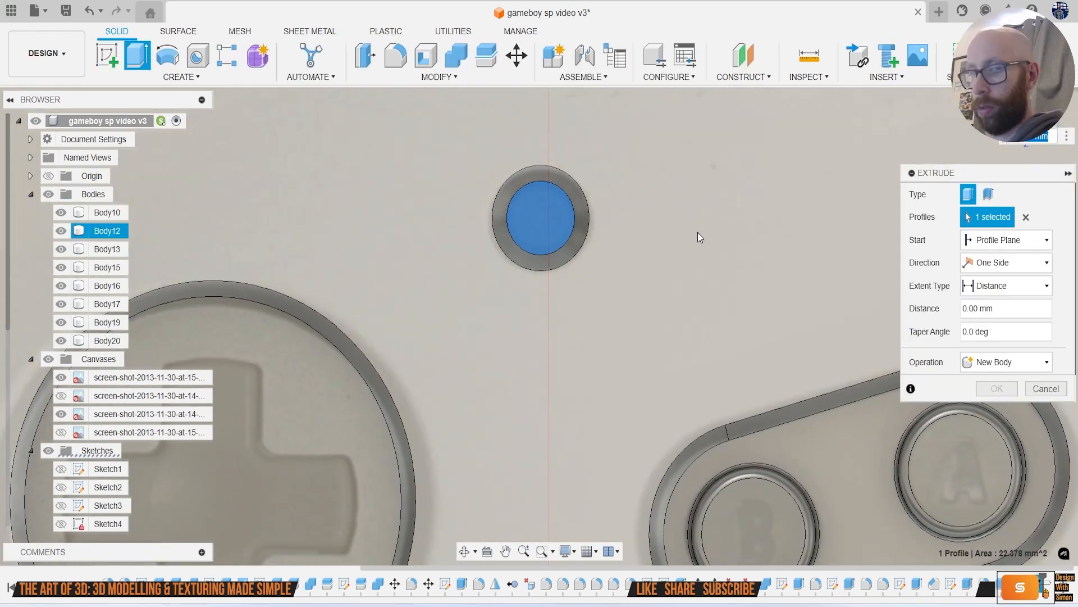
pyautogui.keyDown('shift'); pyautogui.moveTo(696, 233); pyautogui.dragTo(686, 144, button='middle'); pyautogui.keyUp('shift')
pyautogui.moveTo(541, 228); pyautogui.dragTo(541, 263)
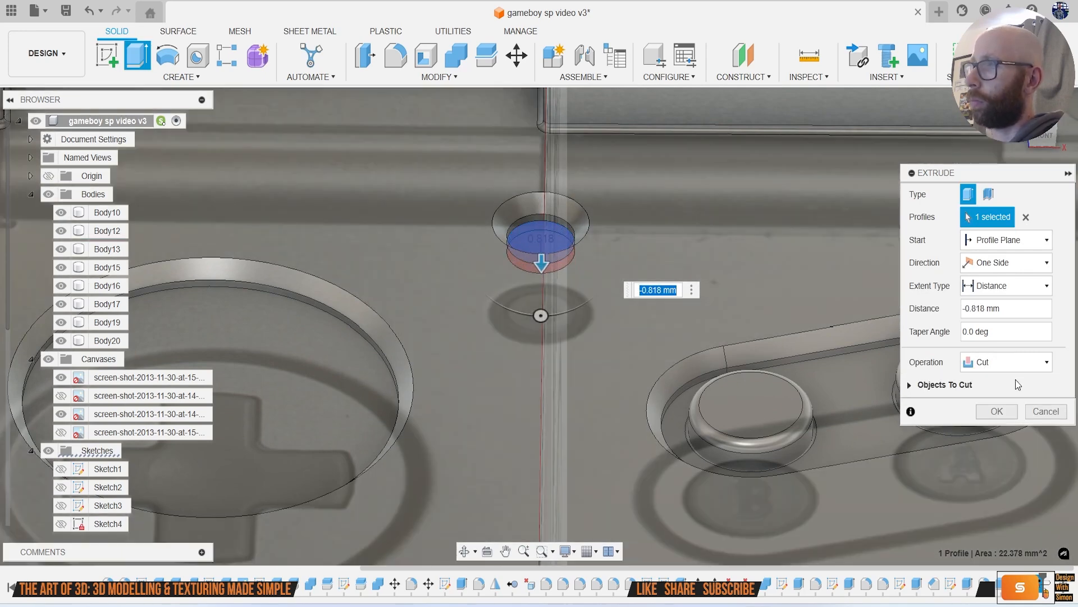
pyautogui.click(997, 412)
# Step: Fillet the upper edge of the hole inside the small round recess with a 0.3 mm radius
pyautogui.scroll(5, 527, 216)
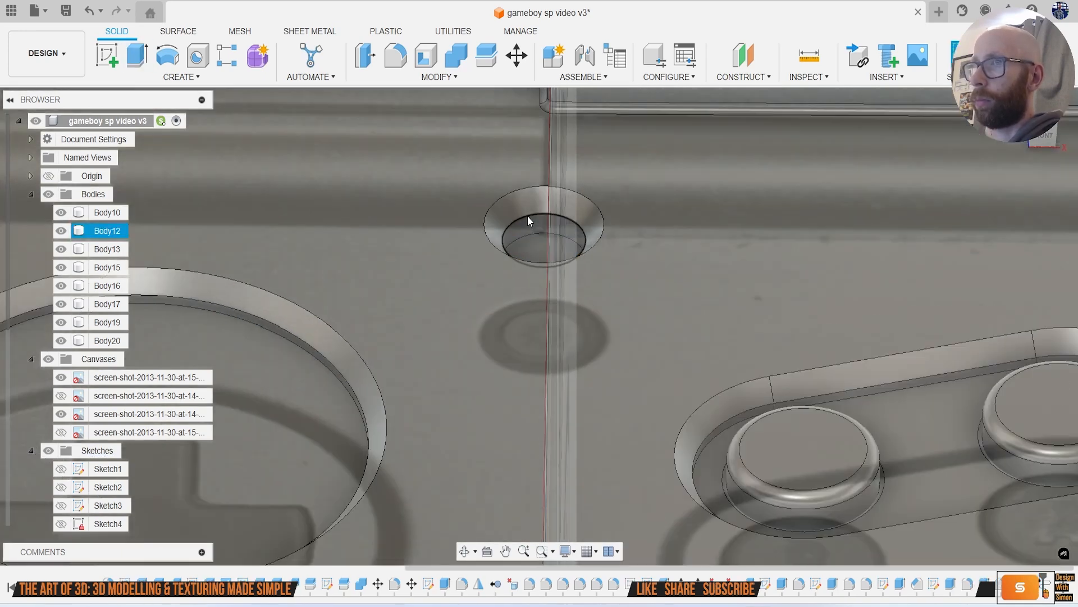
pyautogui.click(528, 215)
pyautogui.press('f')
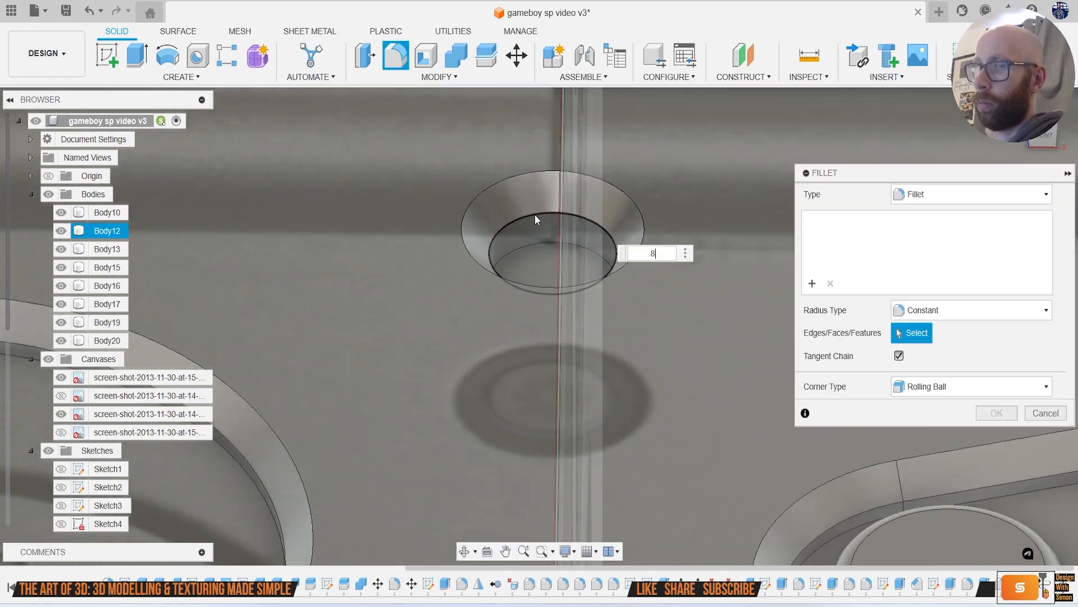
pyautogui.press('BackSpace')
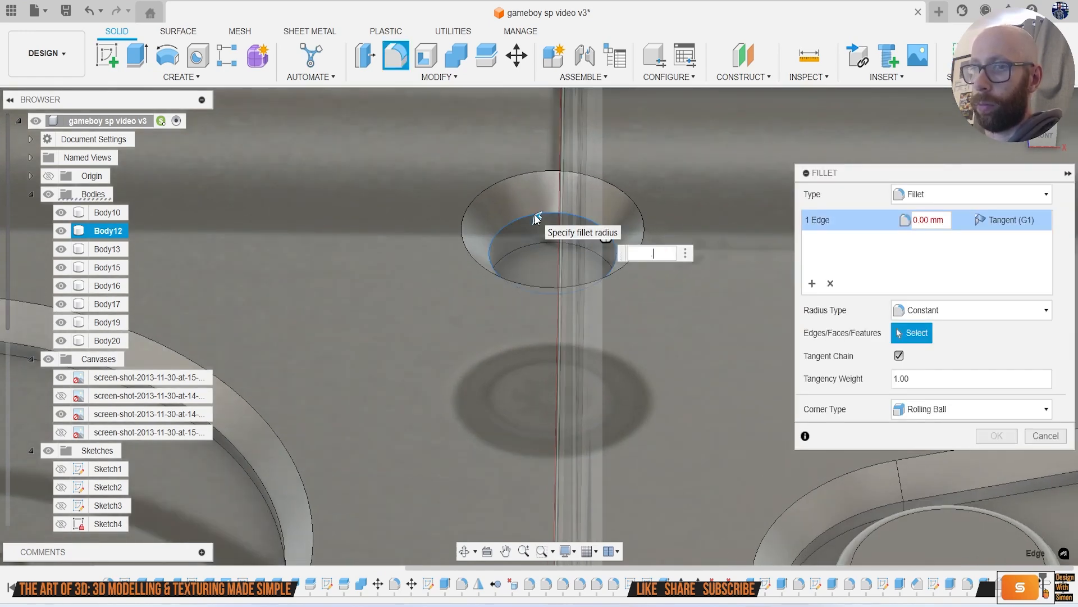
pyautogui.press('Return')
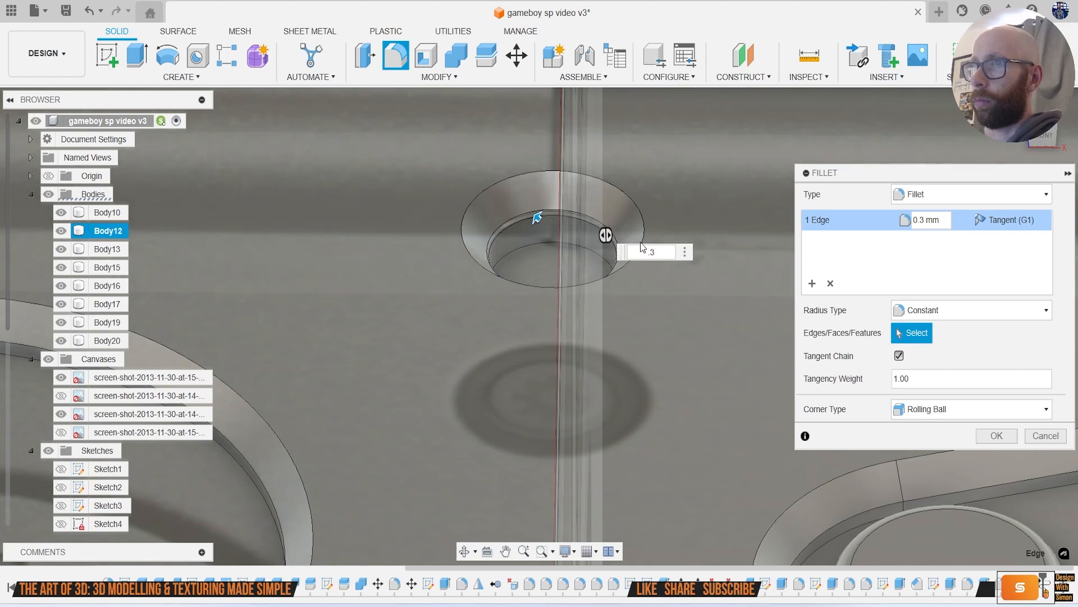
pyautogui.press('Return')
# Step: Extrude the floor of the small round hole below the hinge upward 3.035 mm as a new body
pyautogui.press('e')
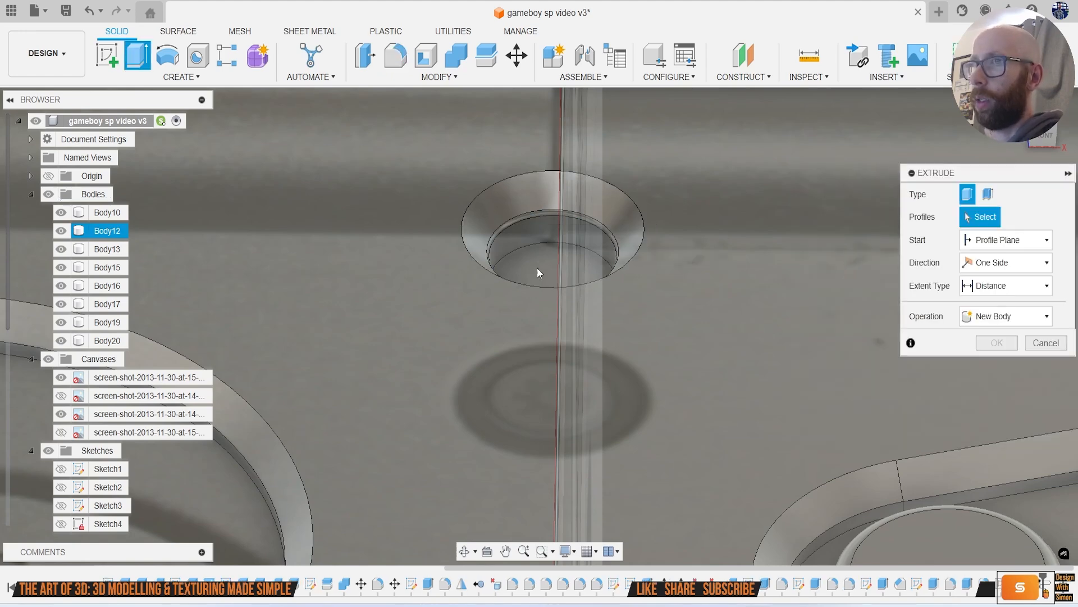
pyautogui.click(537, 262)
pyautogui.moveTo(538, 254); pyautogui.dragTo(538, 203)
pyautogui.scroll(-2, 705, 289)
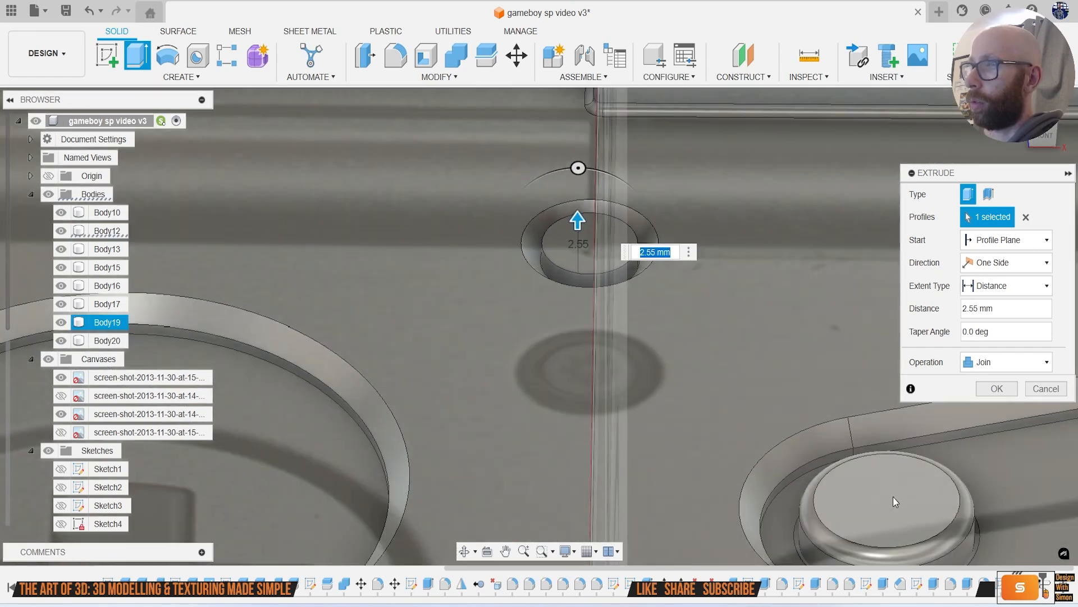
pyautogui.write('3.035')
pyautogui.click(1022, 365)
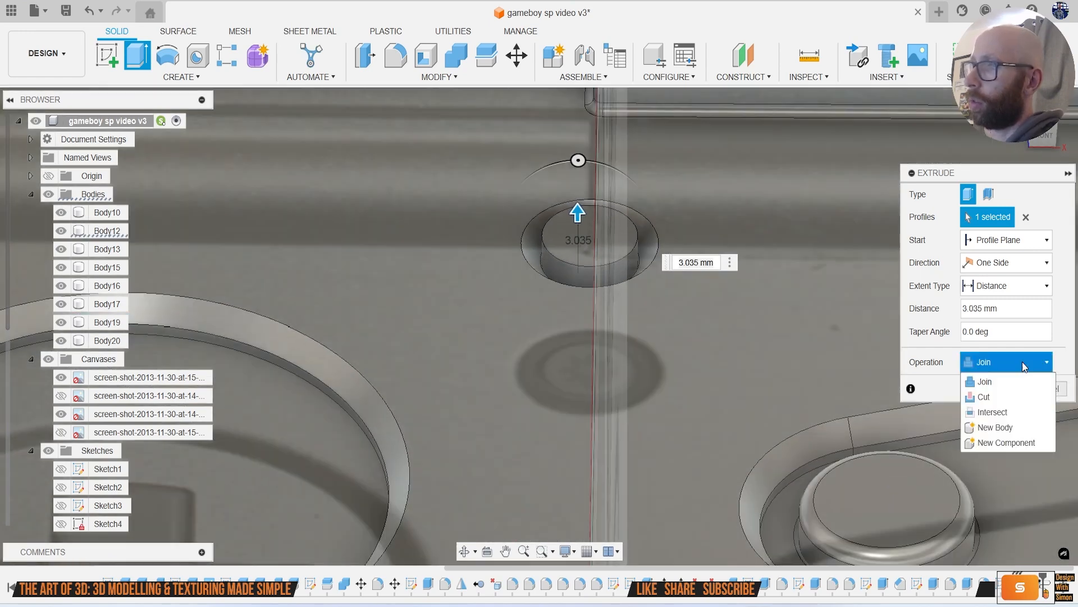
pyautogui.click(1027, 425)
pyautogui.click(997, 388)
# Step: Fillet the top edge of the small round button below the hinge with a 0.8 mm radius
pyautogui.press('f')
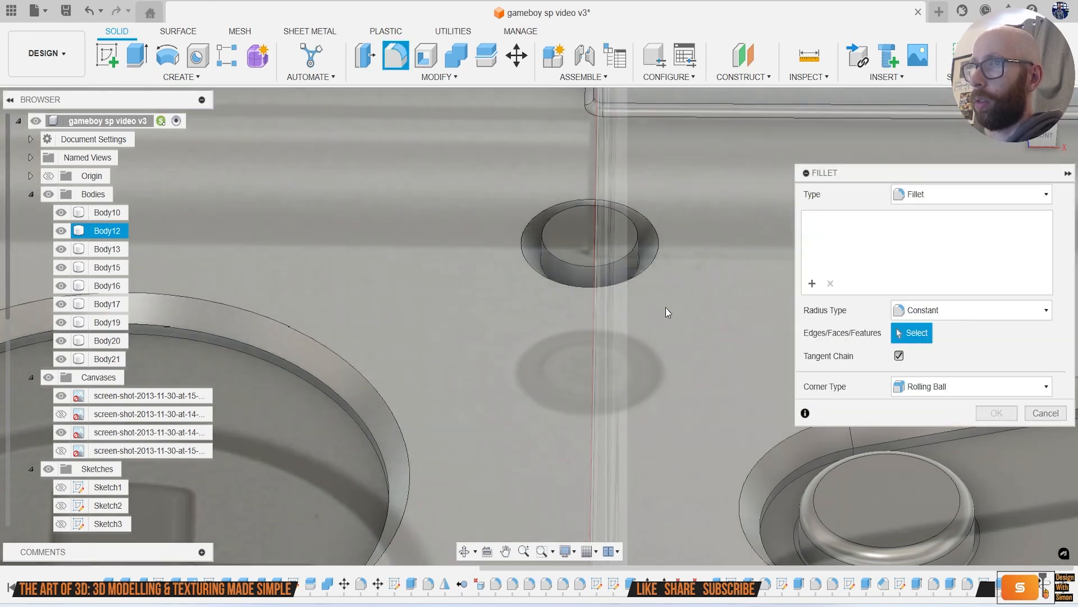
pyautogui.click(562, 261)
pyautogui.write('.8')
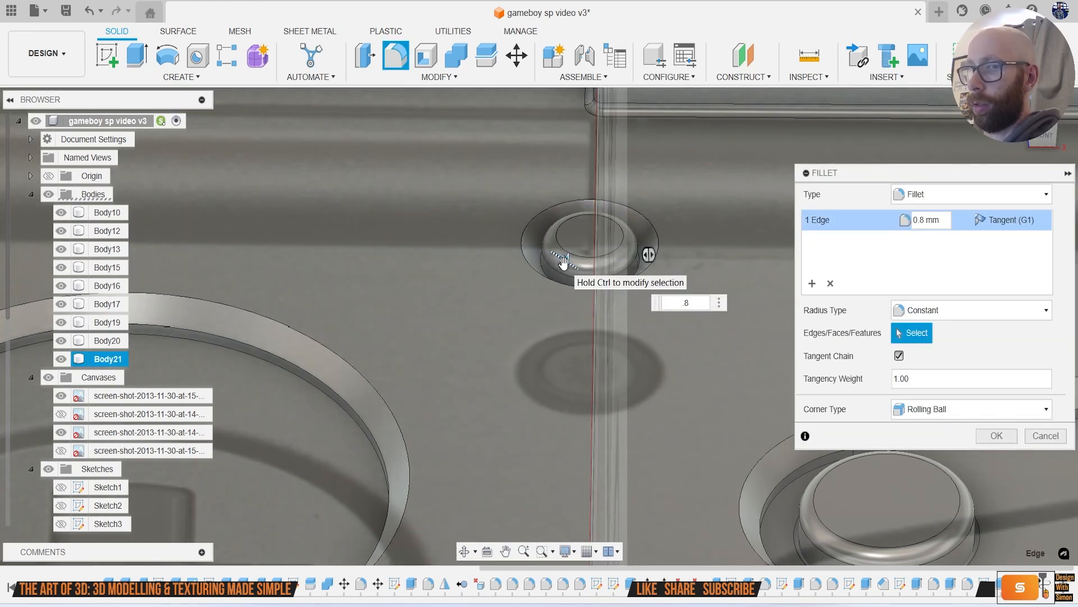
pyautogui.press('Return')
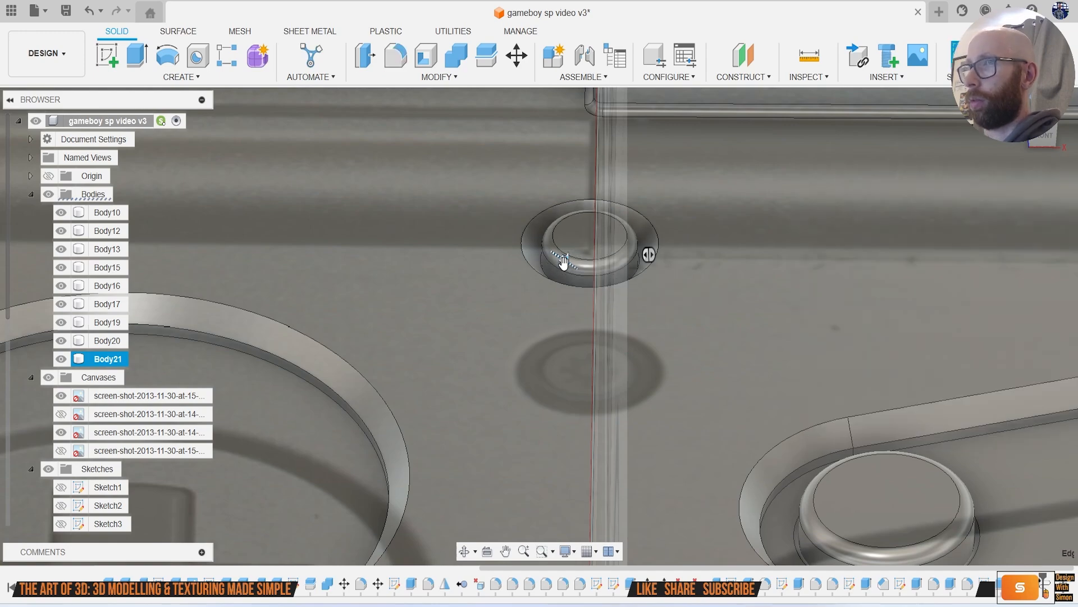
# Step: Sketch a circle about 6.5 mm in diameter on the floor of the Select recess, tracing the button in the canvas
pyautogui.scroll(-3, 564, 264)
pyautogui.scroll(-3, 759, 477)
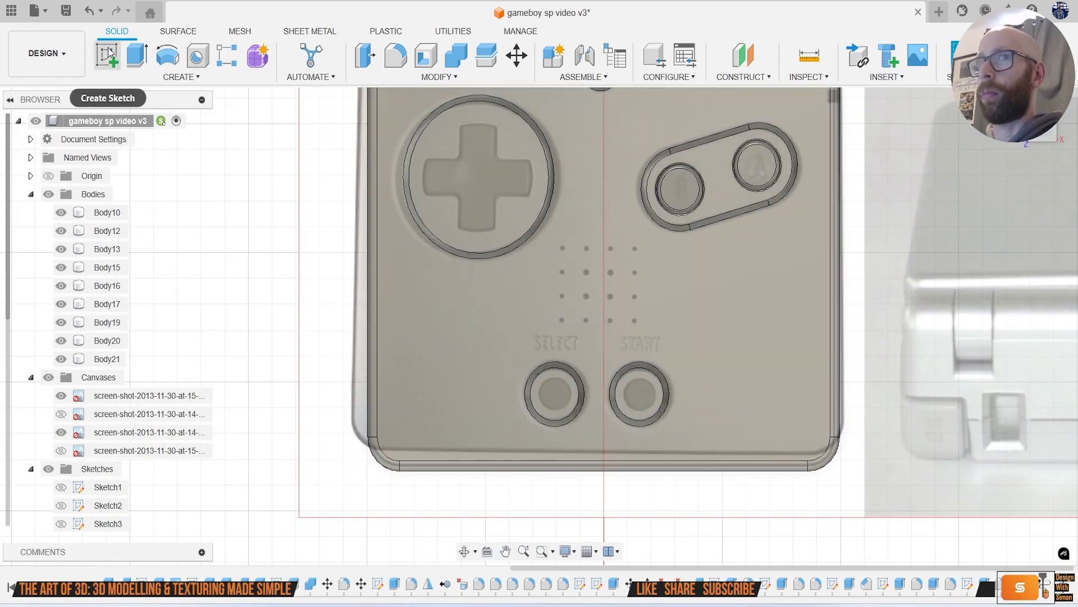
pyautogui.click(110, 51)
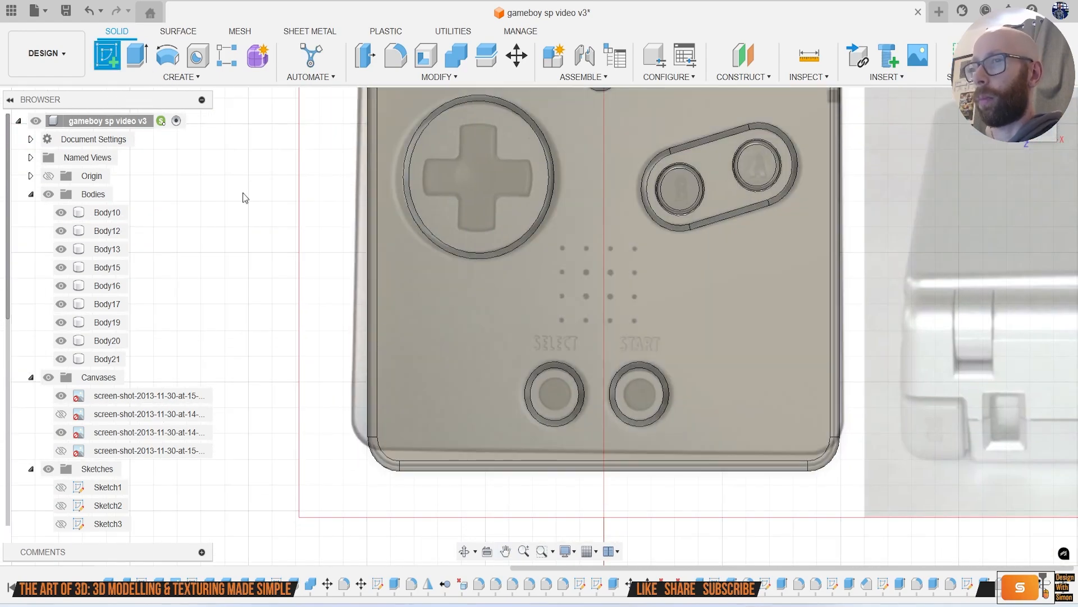
pyautogui.click(555, 397)
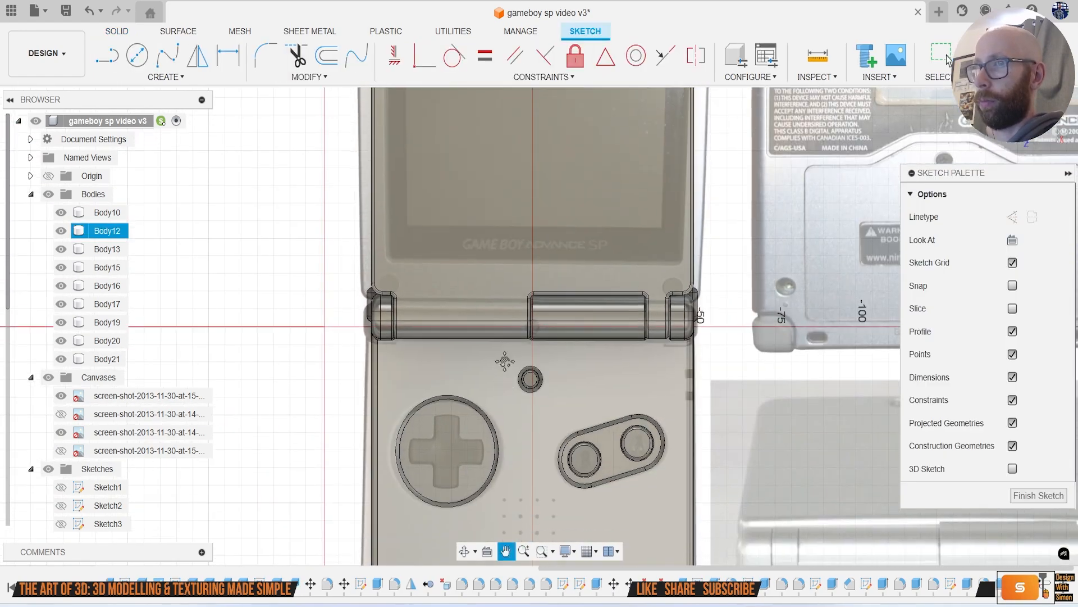
pyautogui.scroll(10, 511, 332)
pyautogui.press('c')
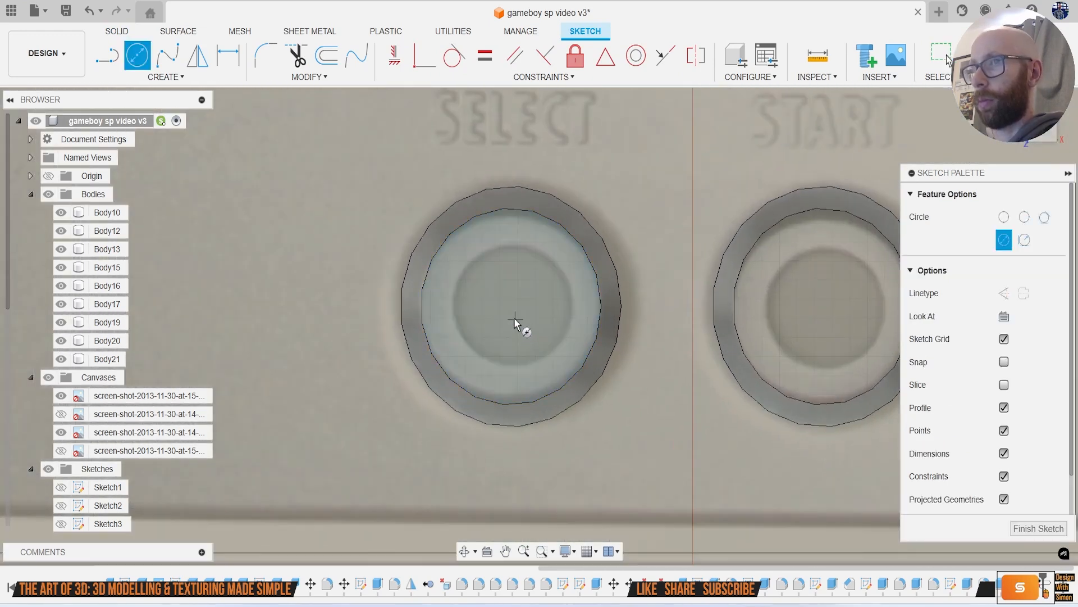
pyautogui.click(511, 306)
pyautogui.click(558, 340)
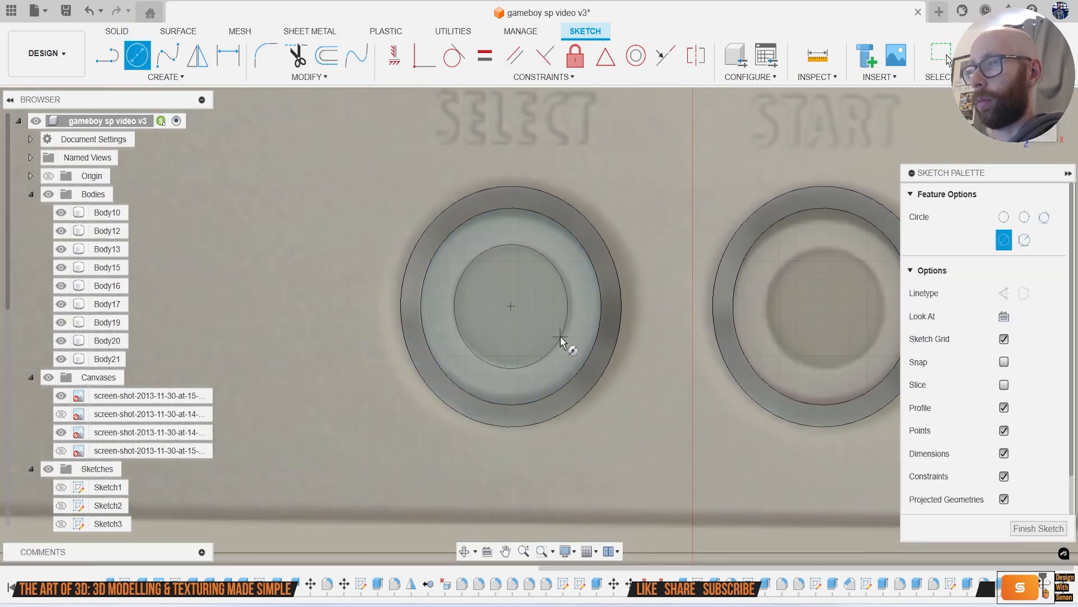
# Step: Extrude the Select button circle downward about 2.501 mm to cut a hole in the recess floor
pyautogui.press('e')
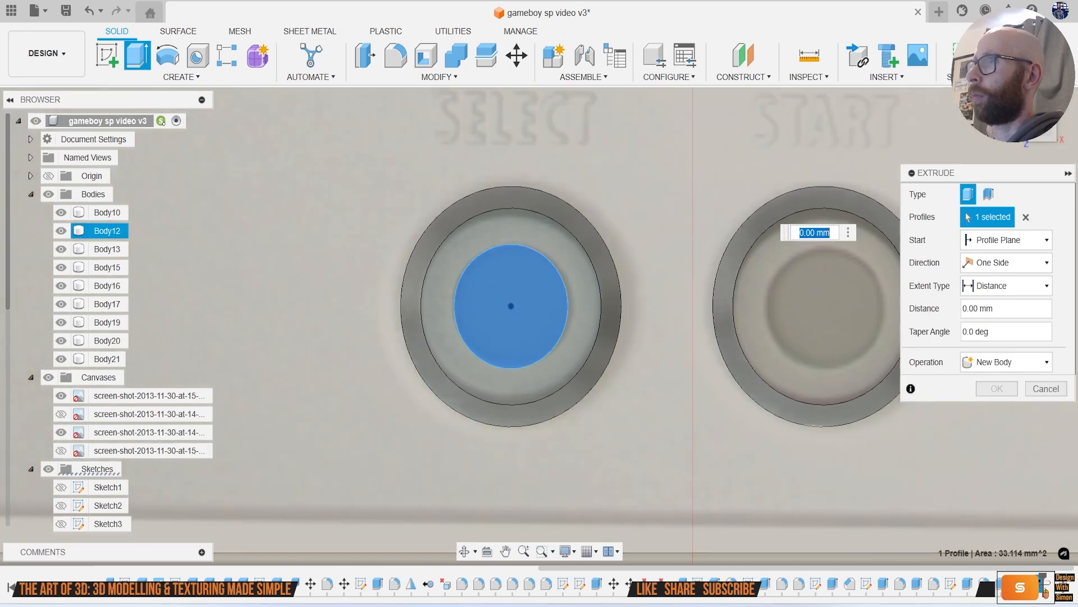
pyautogui.keyDown('shift'); pyautogui.moveTo(777, 254); pyautogui.dragTo(747, 174, button='middle'); pyautogui.keyUp('shift')
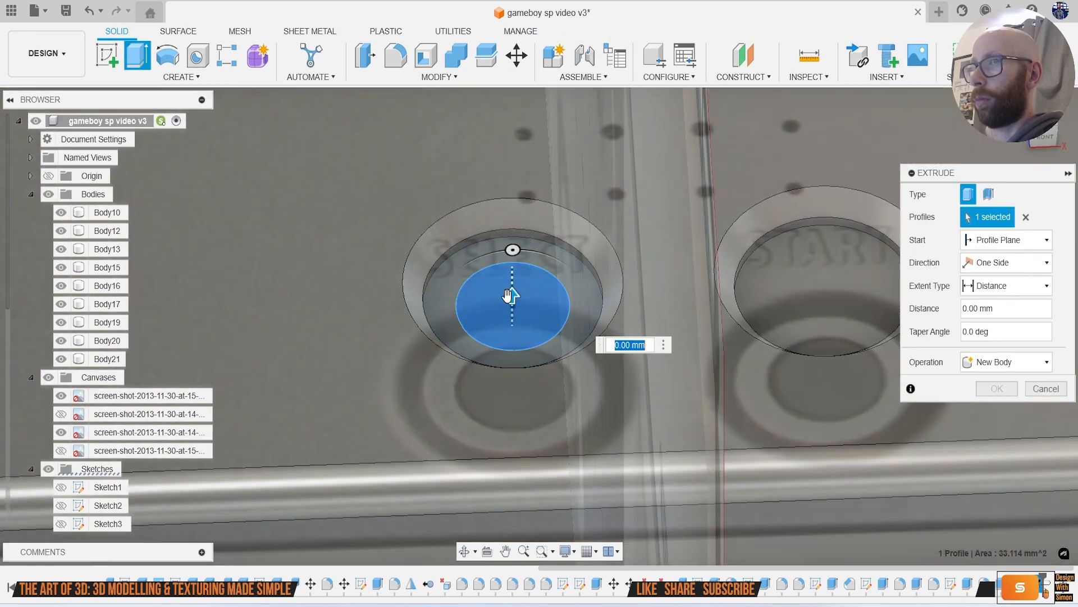
pyautogui.moveTo(512, 295); pyautogui.dragTo(514, 333)
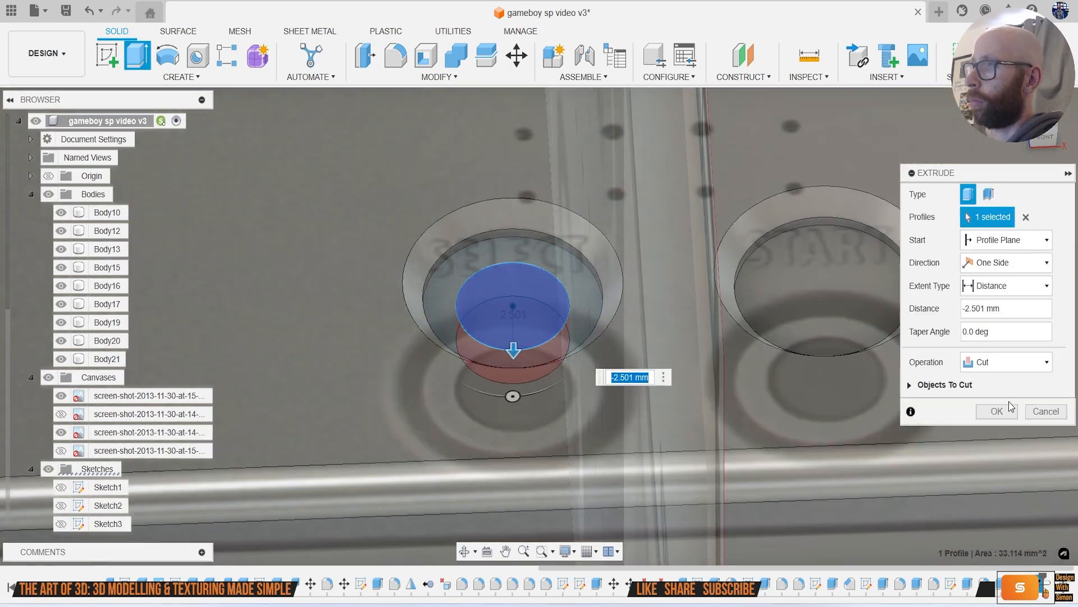
pyautogui.press('Return')
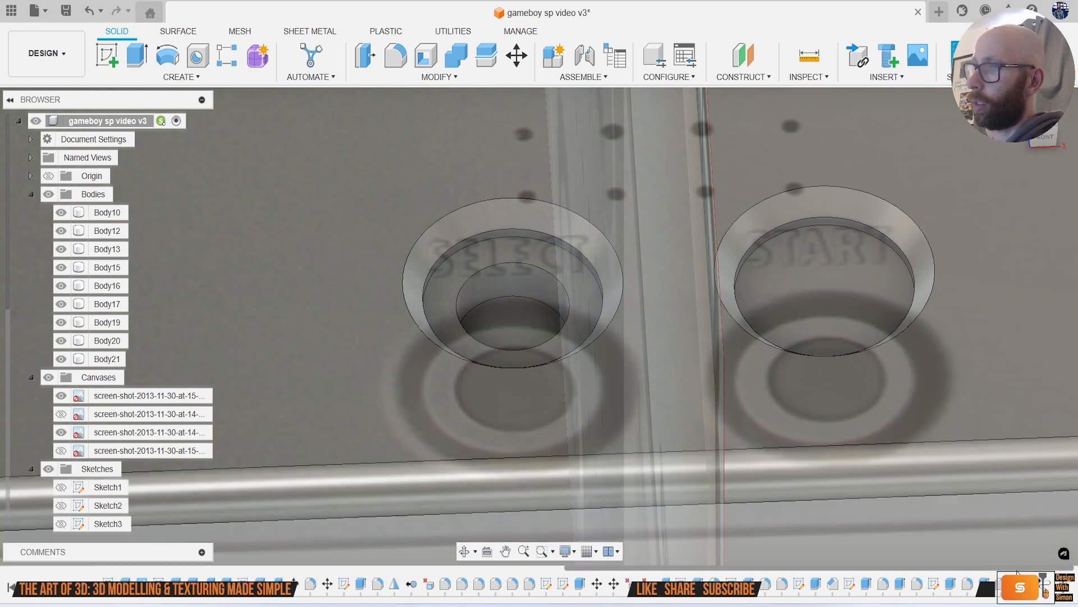
# Step: Edit the Select button sketch and dimension its circle to a 6.5 mm diameter
pyautogui.rightClick(1036, 585)
pyautogui.click(1009, 426)
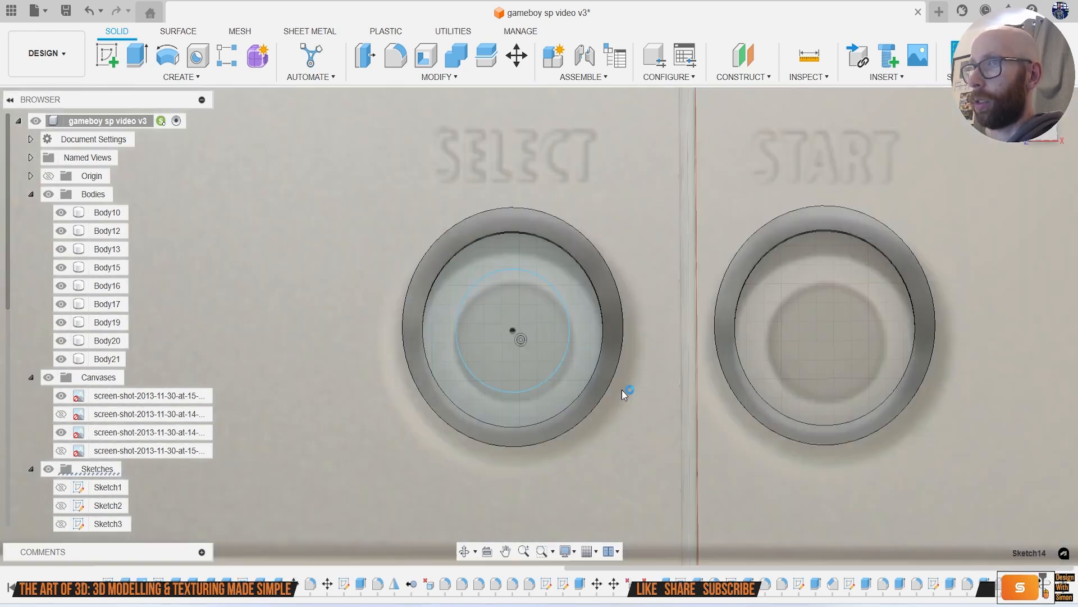
pyautogui.press('d')
pyautogui.click(564, 366)
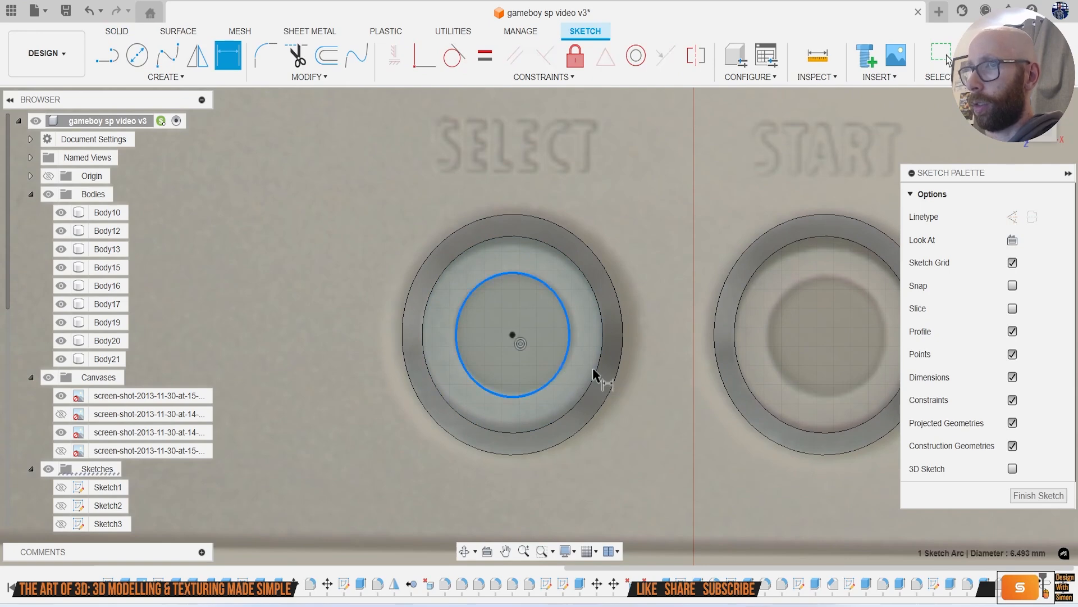
pyautogui.click(645, 433)
pyautogui.write('6.5')
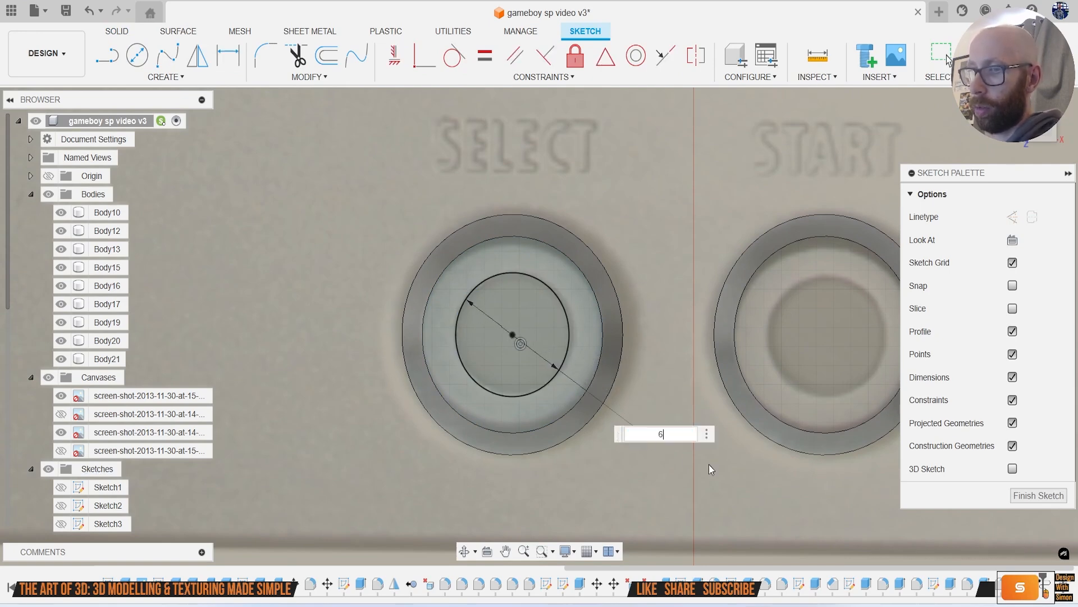
pyautogui.press('Return')
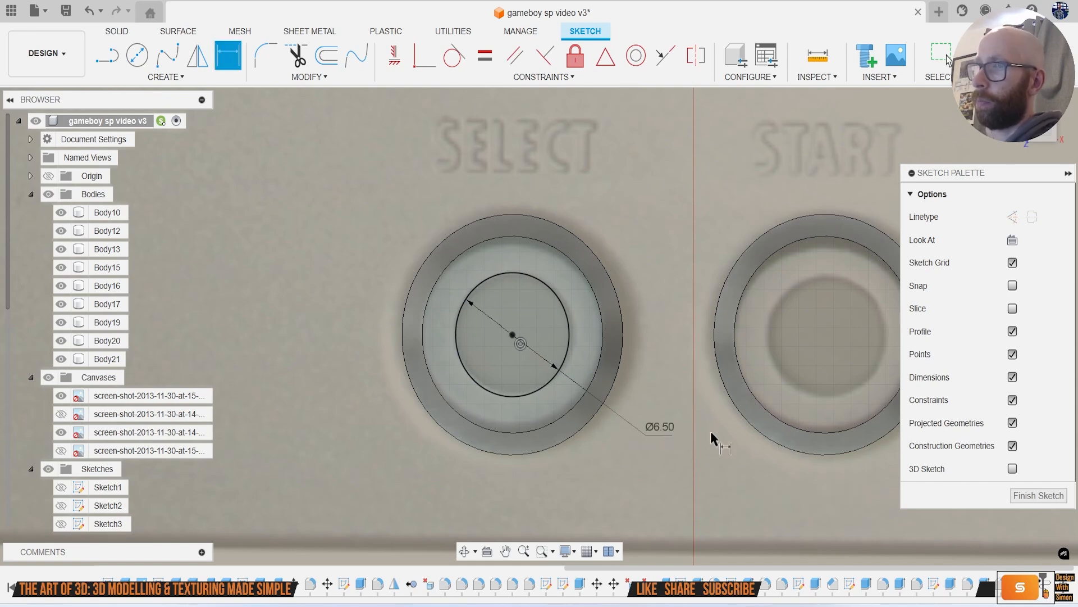
pyautogui.click(948, 60)
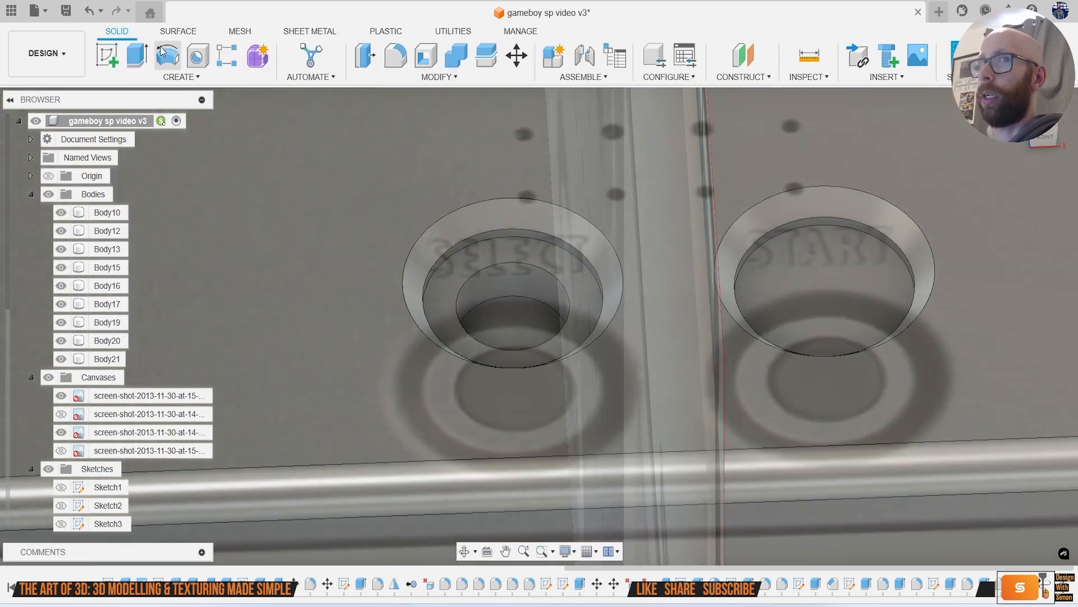
# Step: Sketch a 6.5 mm diameter circle centred on the floor of the Start recess
pyautogui.click(823, 283)
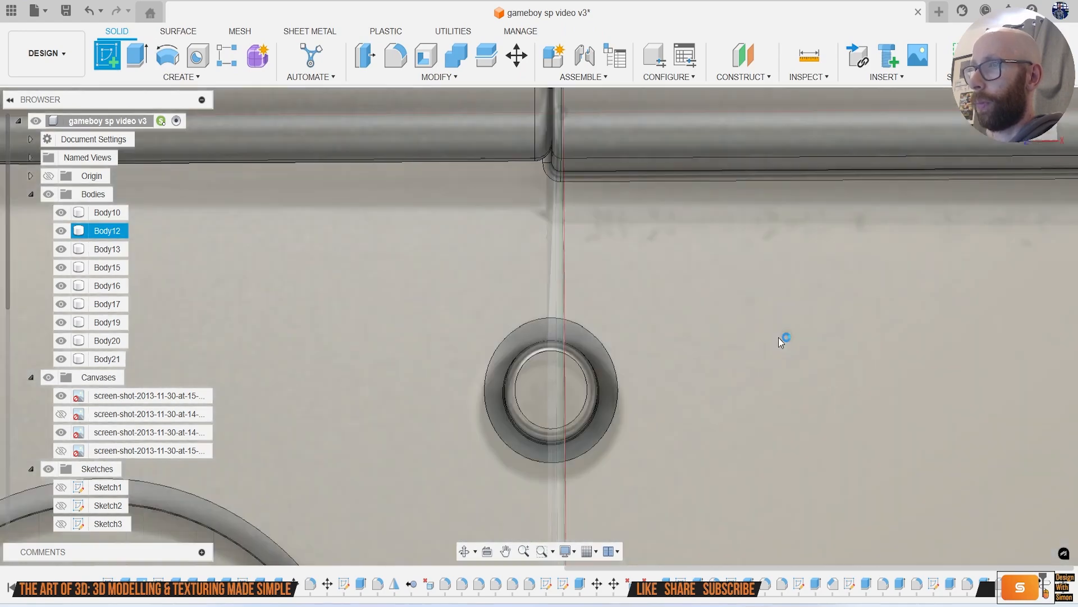
pyautogui.scroll(-3, 733, 386)
pyautogui.scroll(-1, 731, 385)
pyautogui.moveTo(720, 466); pyautogui.dragTo(693, 209, button='middle')
pyautogui.scroll(9, 710, 335)
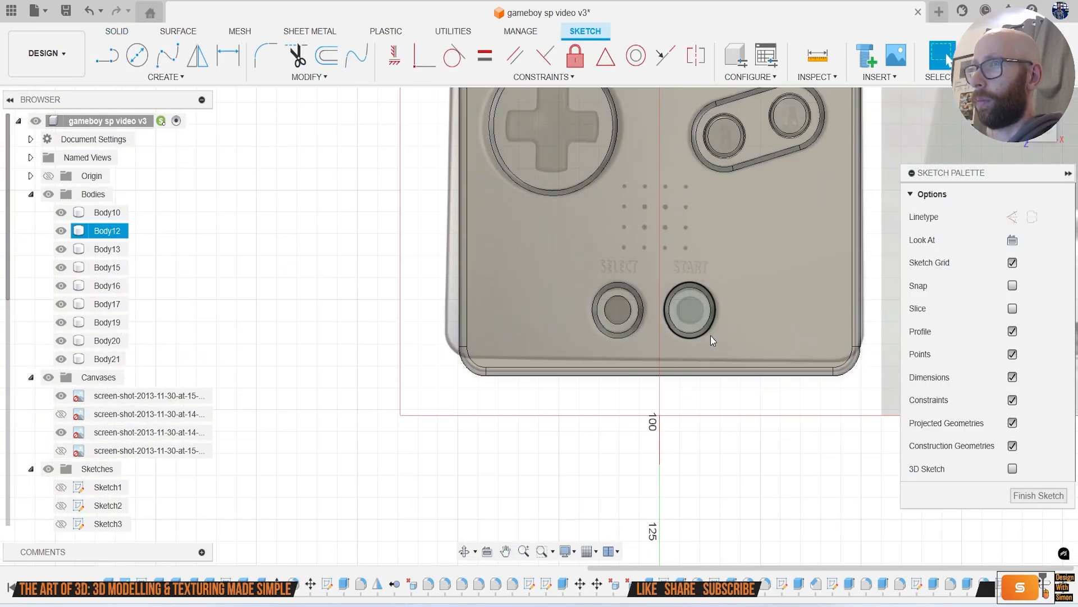
pyautogui.press('c')
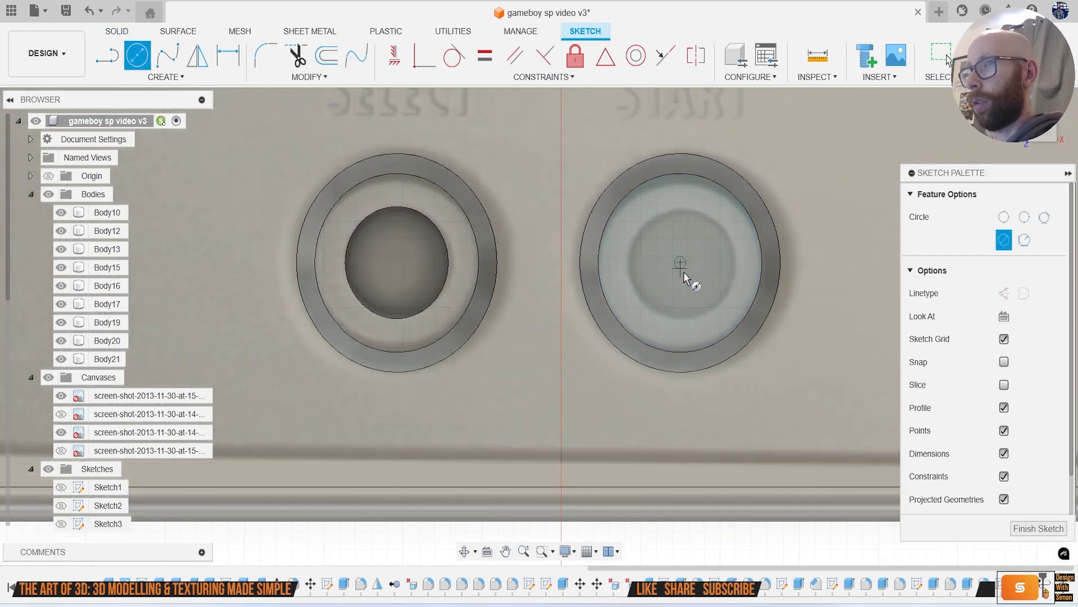
pyautogui.click(684, 275)
pyautogui.write('6.5')
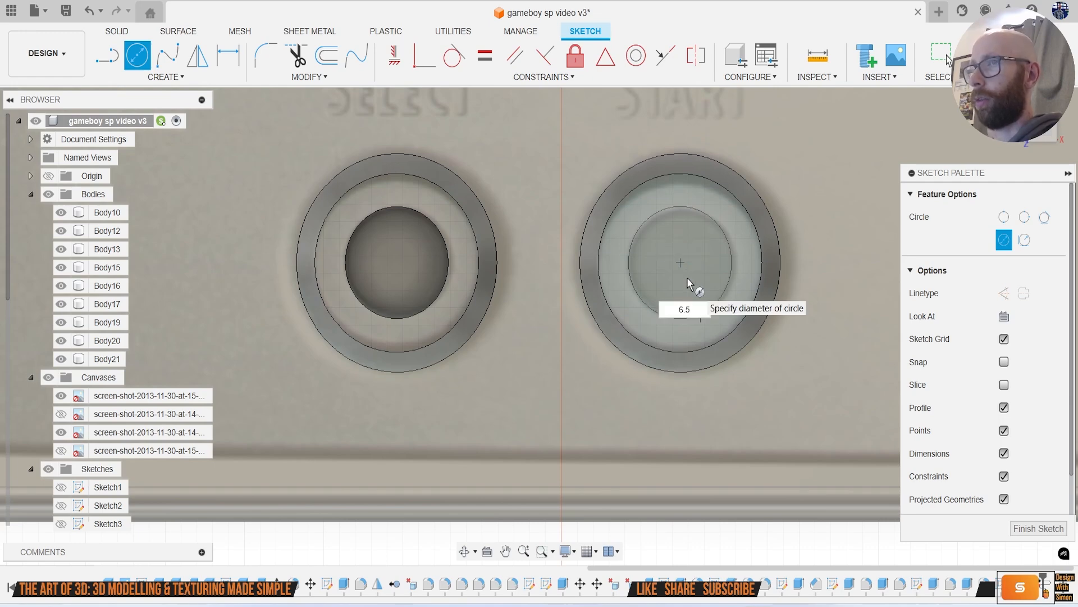
pyautogui.press('Return')
# Step: Extrude the Start button circle downward 2.501 mm to cut a hole in the recess floor
pyautogui.press('e')
pyautogui.click(665, 282)
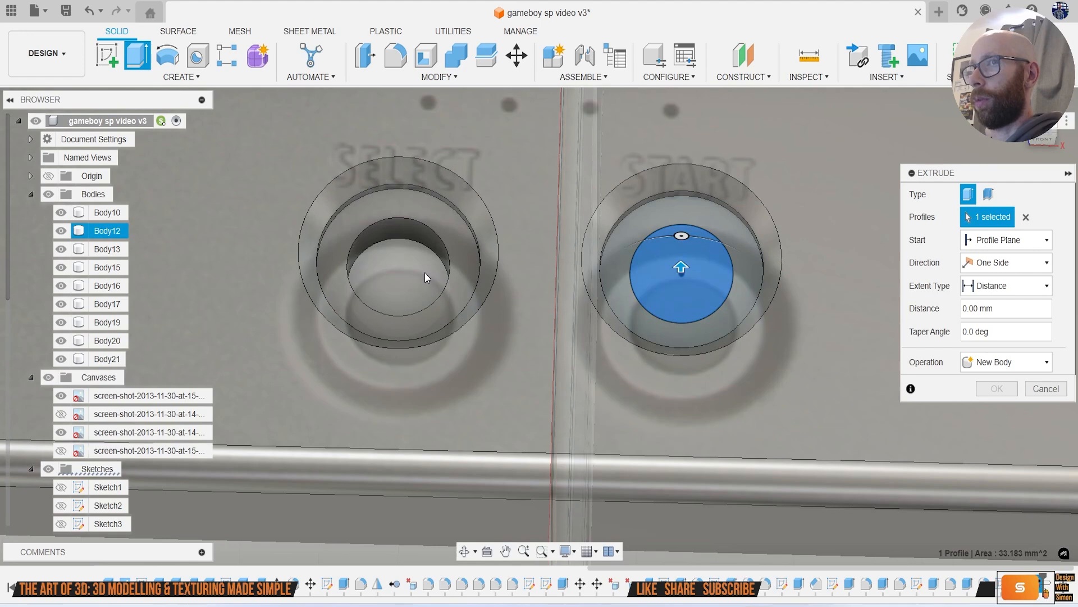
pyautogui.moveTo(681, 236); pyautogui.dragTo(681, 332)
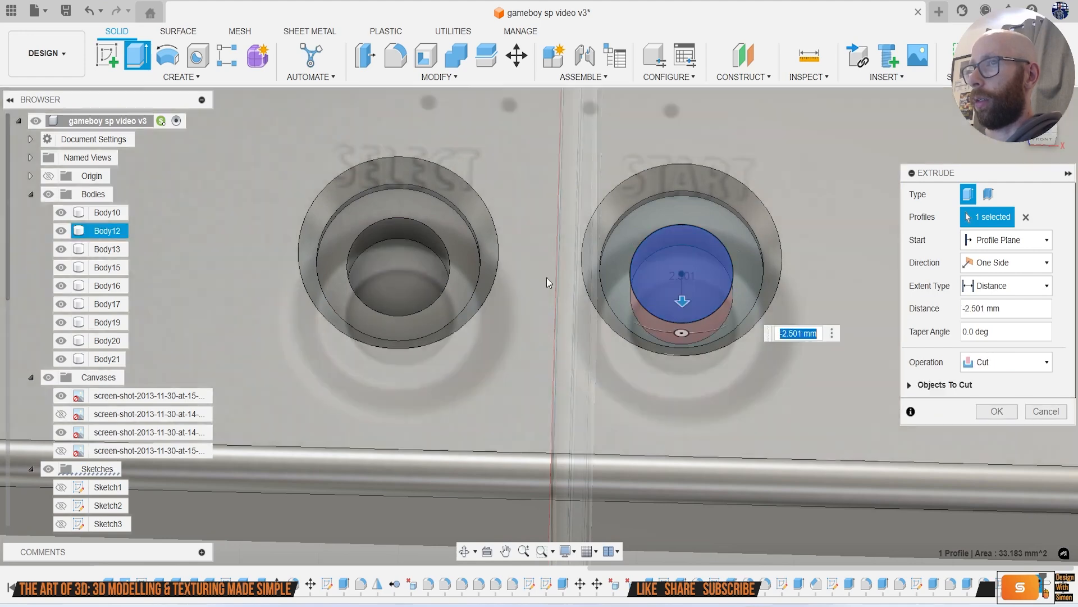
pyautogui.click(977, 412)
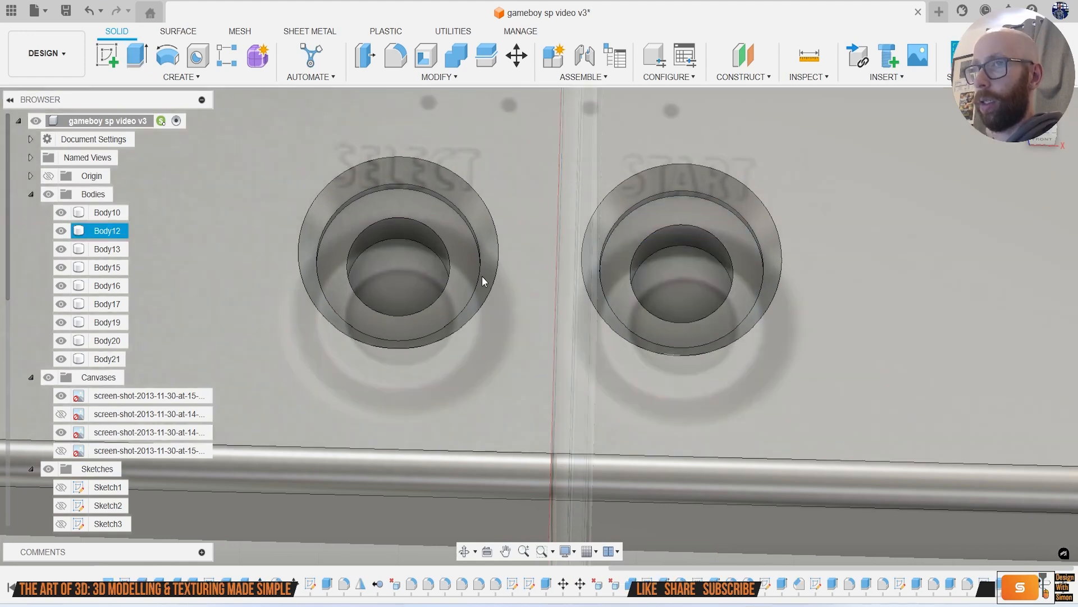
# Step: Fillet the upper edges of the Select and Start button holes with a 0.4 mm radius
pyautogui.press('f')
pyautogui.click(403, 222)
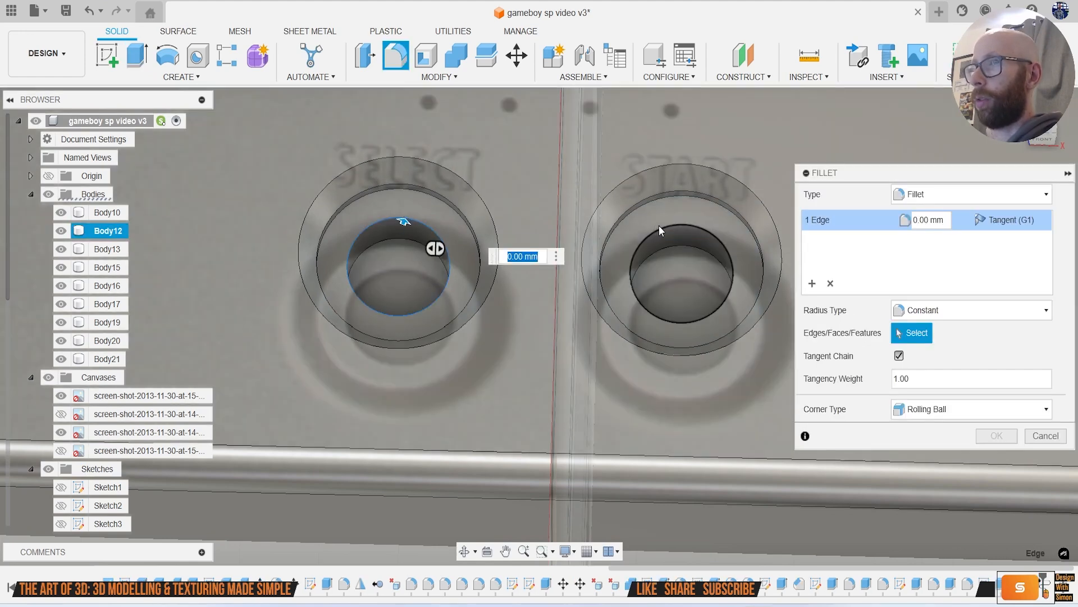
pyautogui.click(661, 227)
pyautogui.write('.')
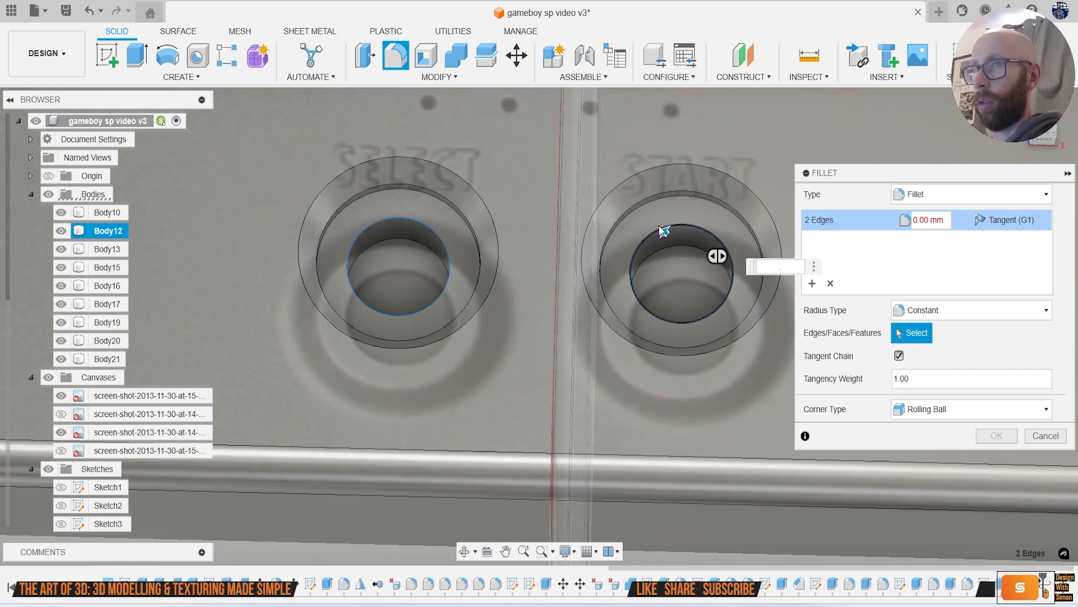
pyautogui.write('4')
pyautogui.press('Return')
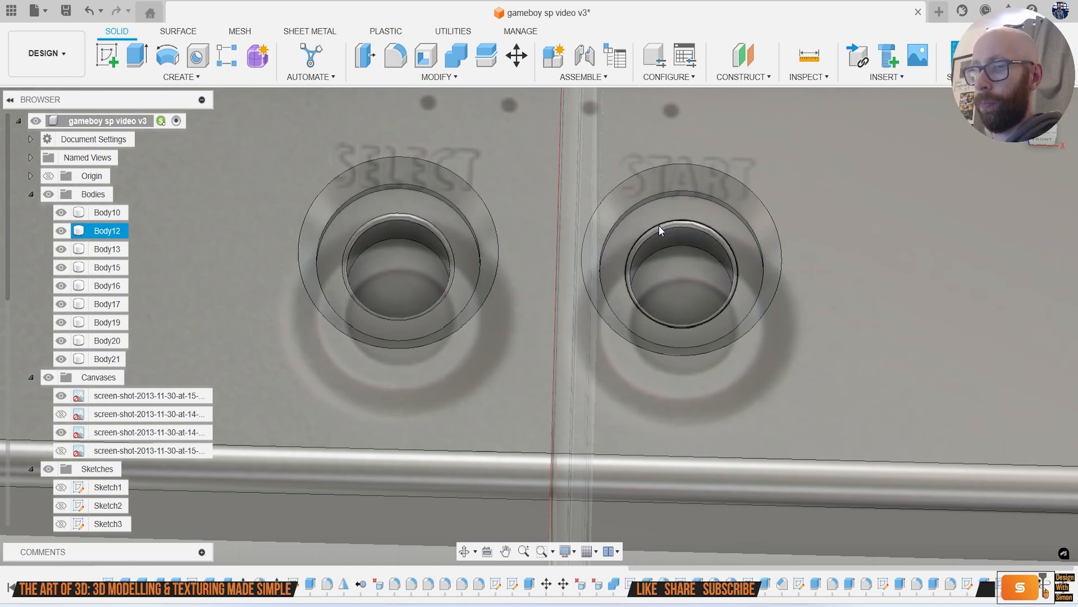
# Step: Extrude the floors of the Select and Start holes upward 4.718 mm as new bodies
pyautogui.press('e')
pyautogui.click(387, 284)
pyautogui.click(645, 278)
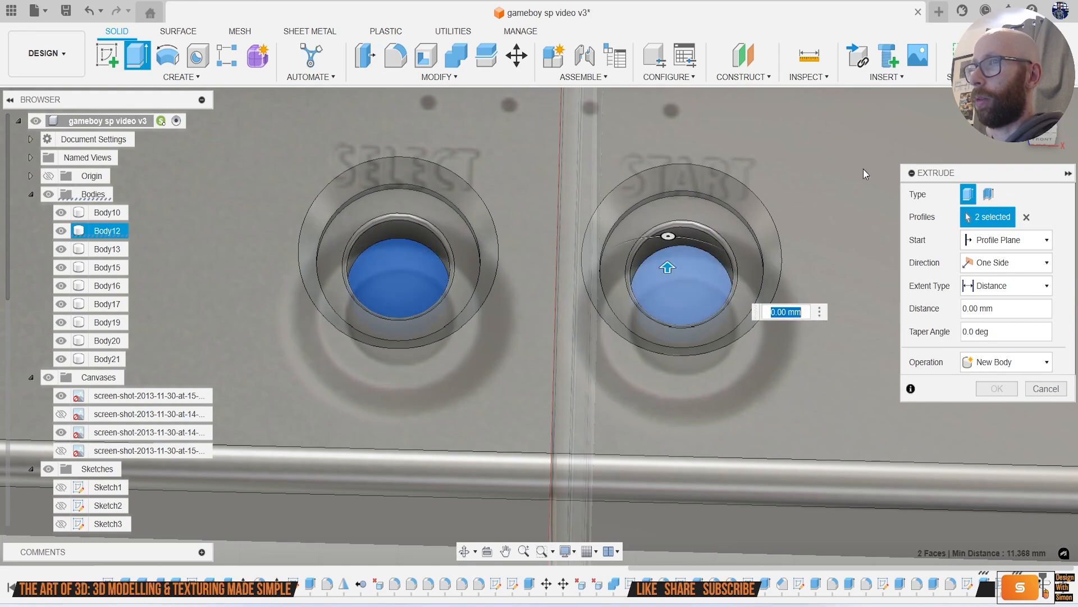
pyautogui.scroll(-5, 816, 212)
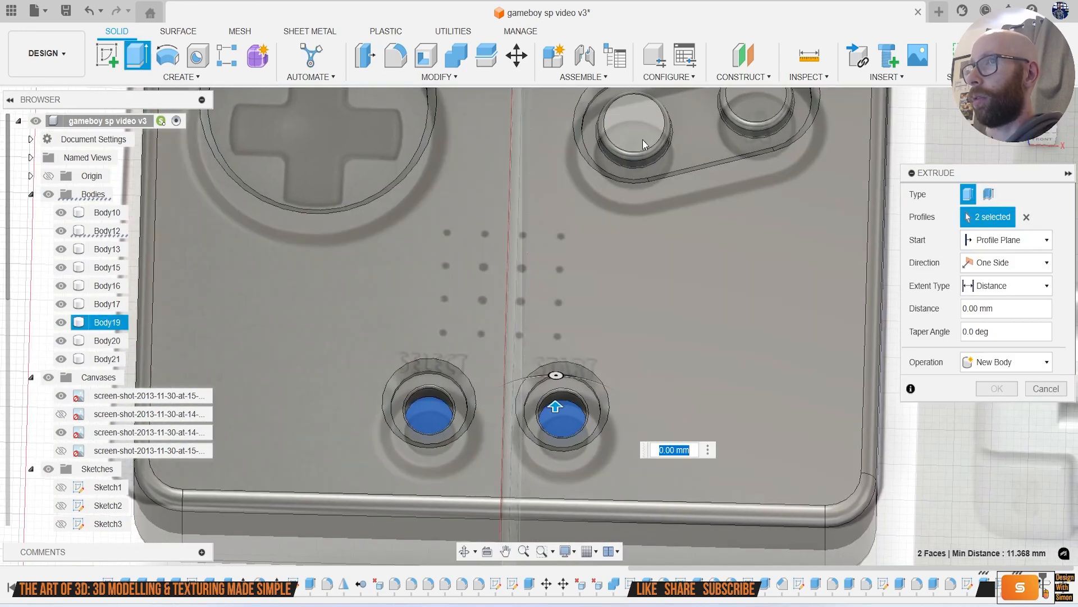
pyautogui.click(643, 144)
pyautogui.keyDown('shift'); pyautogui.moveTo(537, 393); pyautogui.dragTo(537, 303, button='middle'); pyautogui.keyUp('shift')
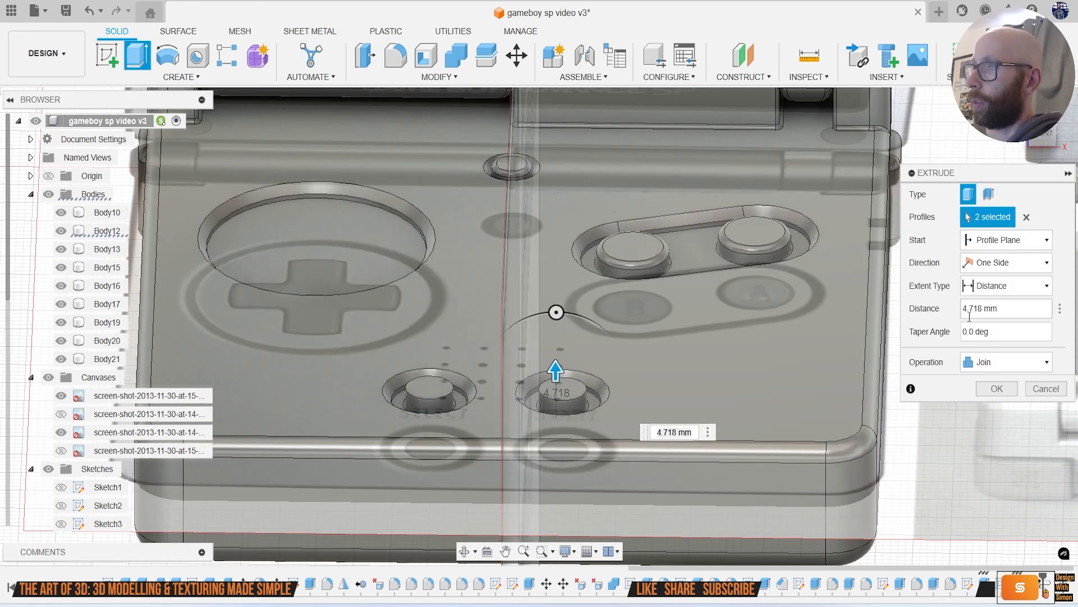
pyautogui.click(1006, 362)
pyautogui.click(997, 413)
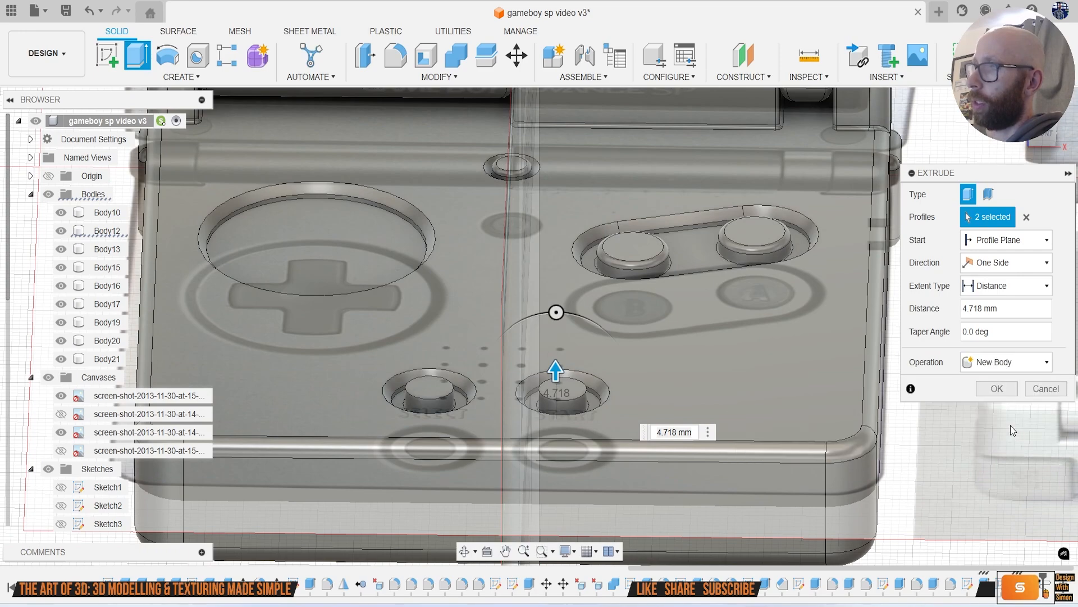
pyautogui.click(997, 389)
# Step: Fillet the top edges of the Select and Start buttons with a 0.6 mm radius
pyautogui.scroll(3, 491, 429)
pyautogui.press('f')
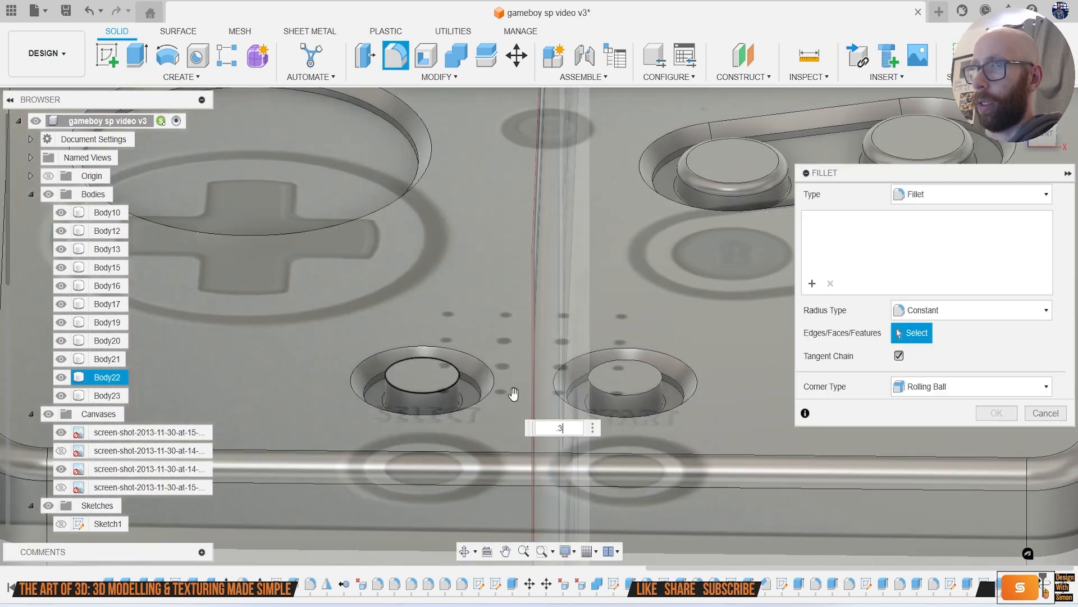
pyautogui.click(460, 389)
pyautogui.click(627, 395)
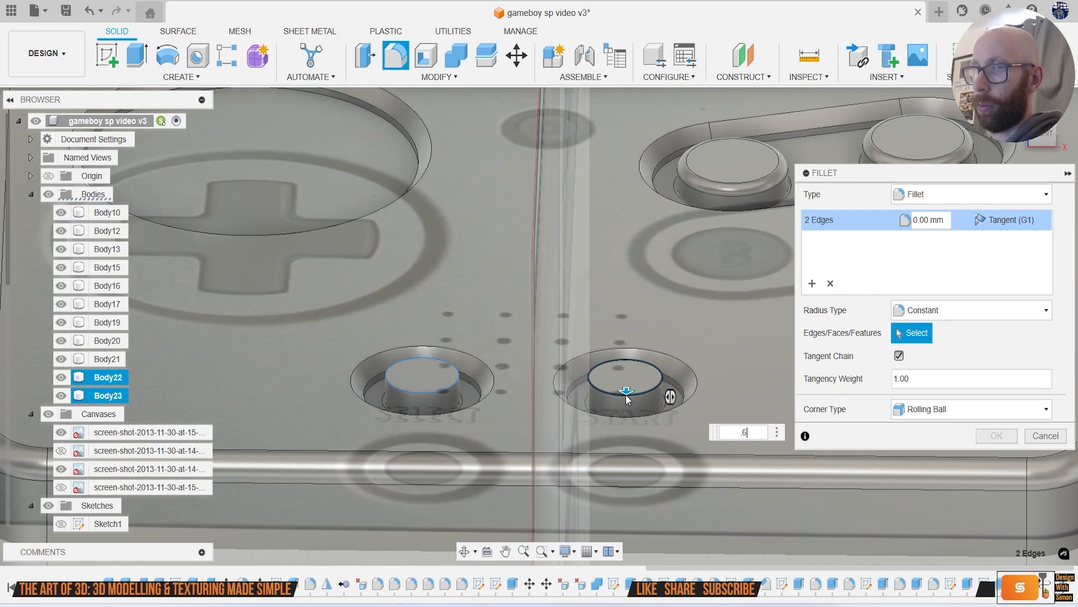
pyautogui.write('.6')
pyautogui.press('Return')
# Step: Create a sketch on the floor of the large round D-pad recess
pyautogui.scroll(-2, 628, 394)
pyautogui.scroll(-4, 628, 386)
pyautogui.click(1040, 113)
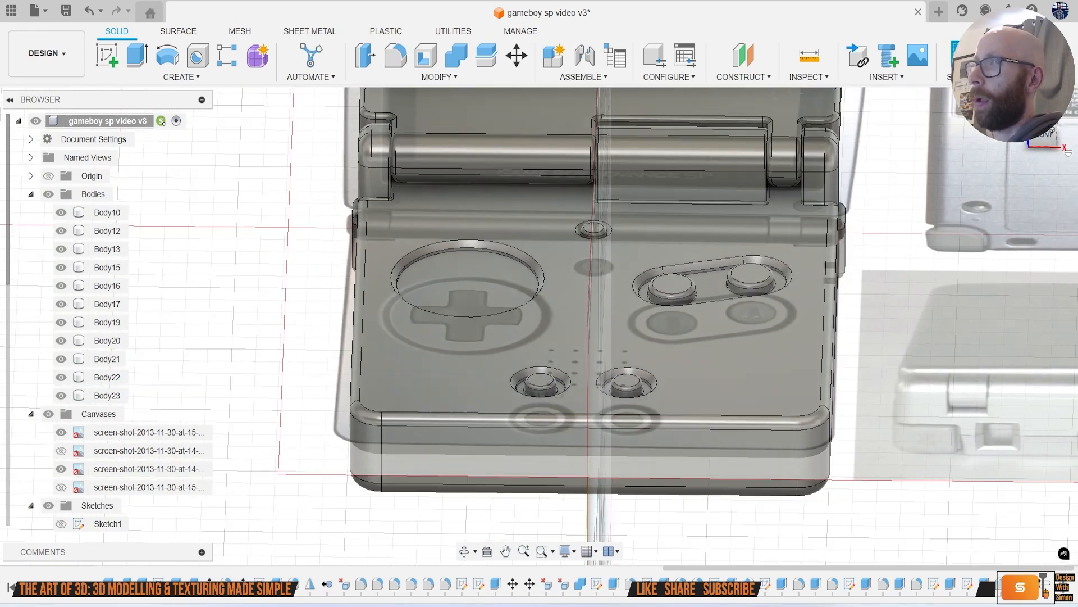
pyautogui.scroll(-2, 663, 264)
pyautogui.moveTo(655, 227); pyautogui.dragTo(757, 340, button='middle')
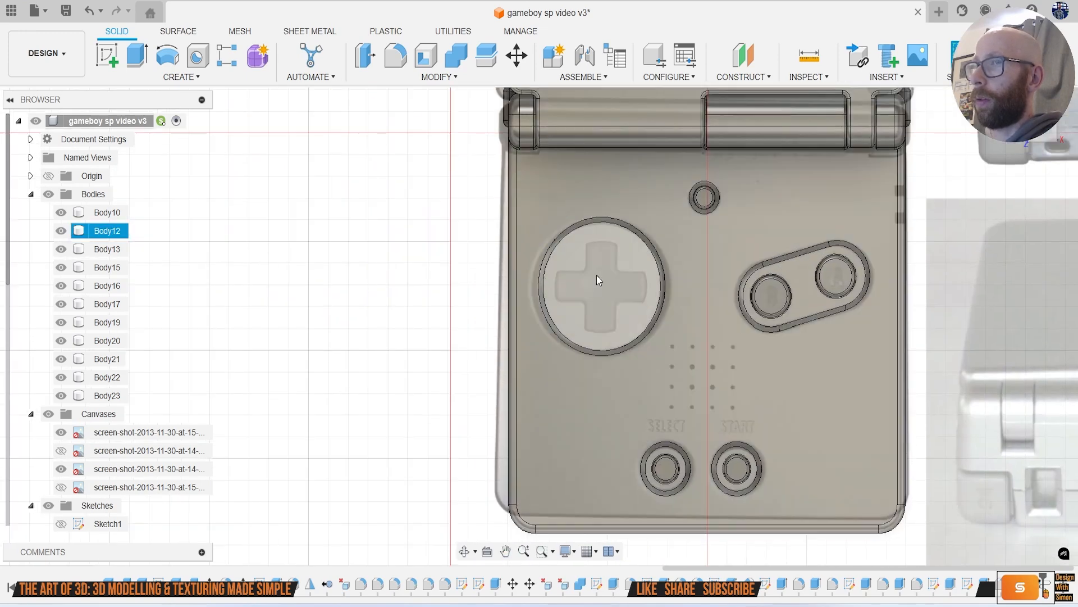
pyautogui.scroll(3, 598, 274)
pyautogui.scroll(-2, 745, 278)
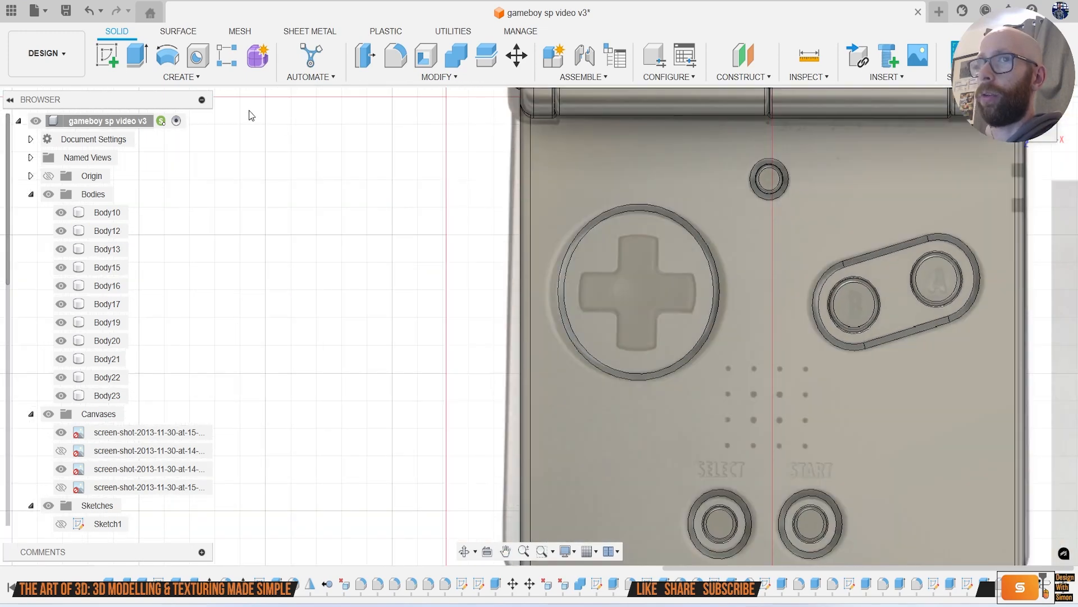
pyautogui.click(106, 56)
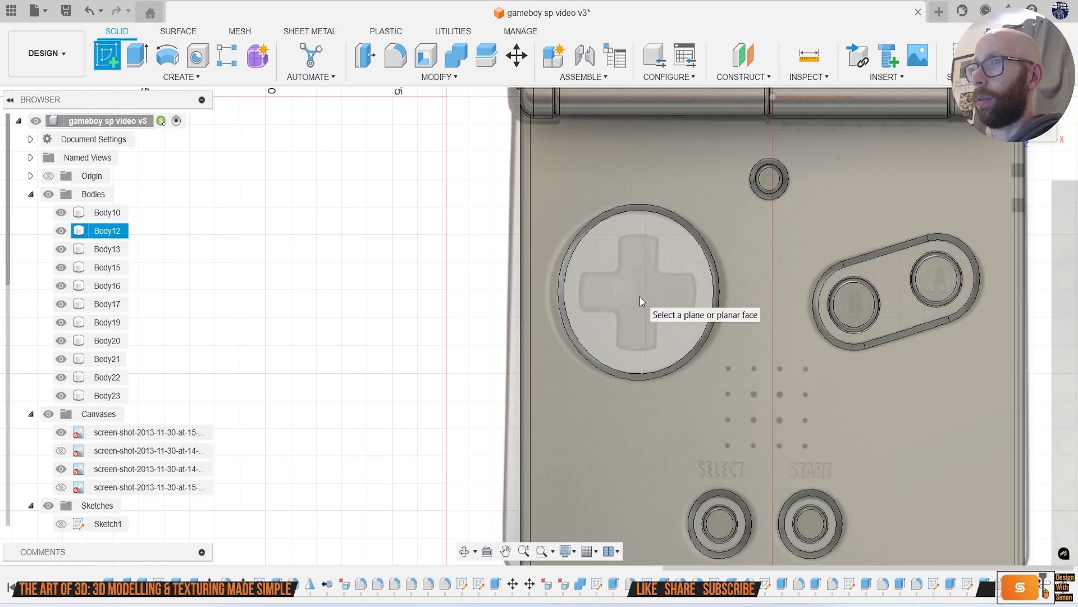
pyautogui.click(639, 295)
pyautogui.scroll(5, 507, 393)
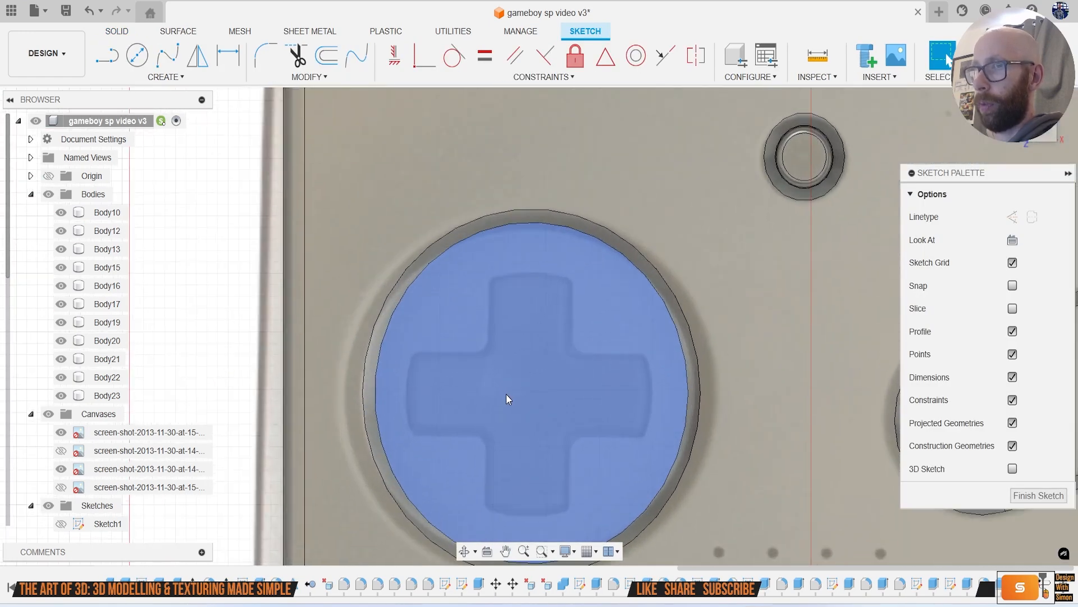
# Step: Draw a center rectangle from the middle of the D-pad recess, tracing the vertical arm of the D-pad in the canvas
pyautogui.press('r')
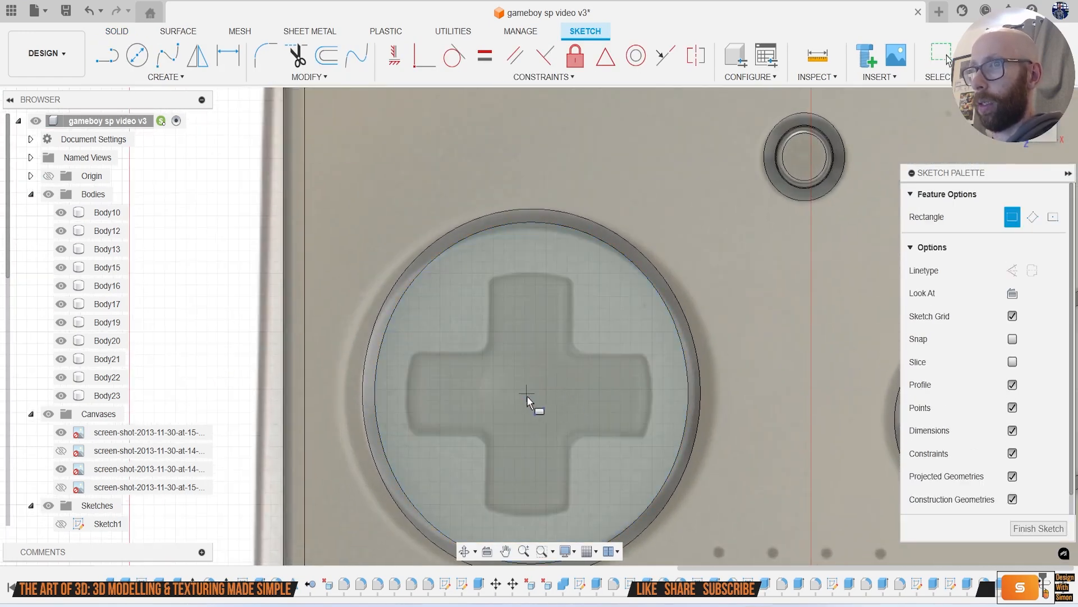
pyautogui.click(533, 393)
pyautogui.press('Escape')
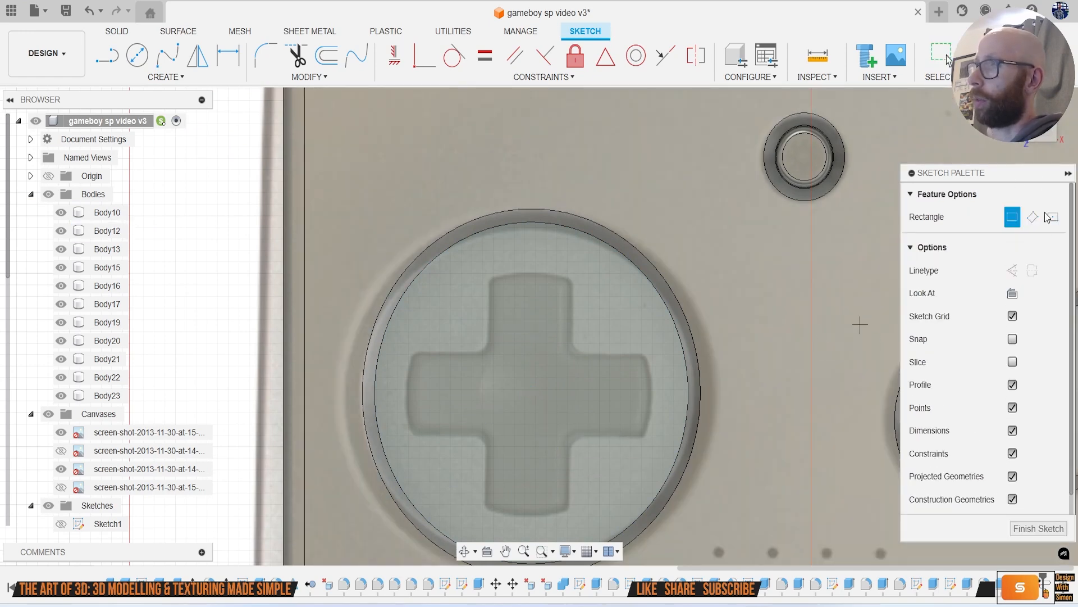
pyautogui.click(1048, 217)
pyautogui.click(535, 392)
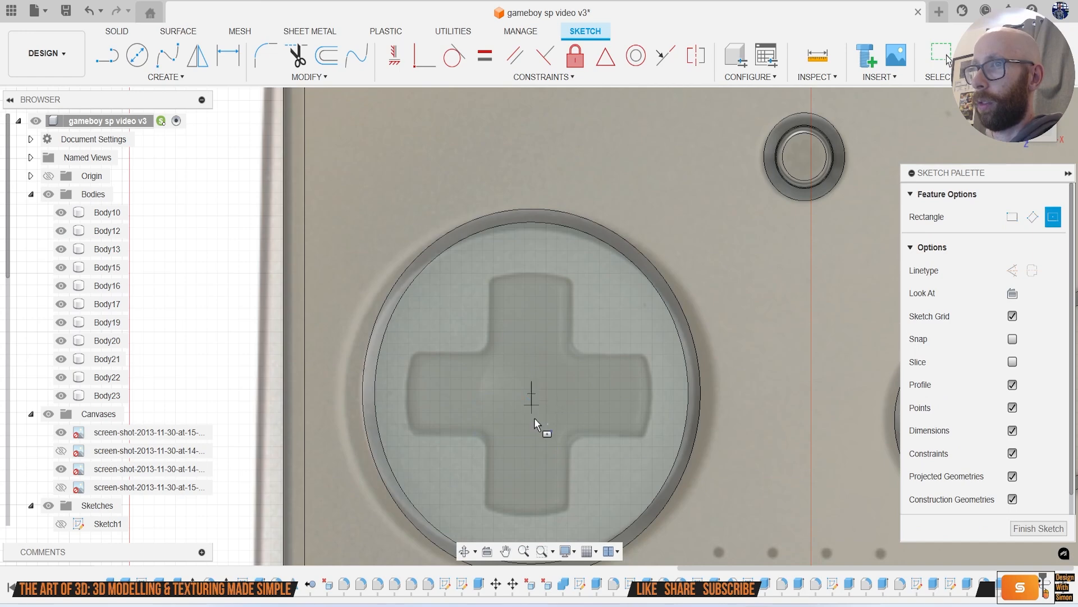
pyautogui.click(575, 513)
pyautogui.press('Escape')
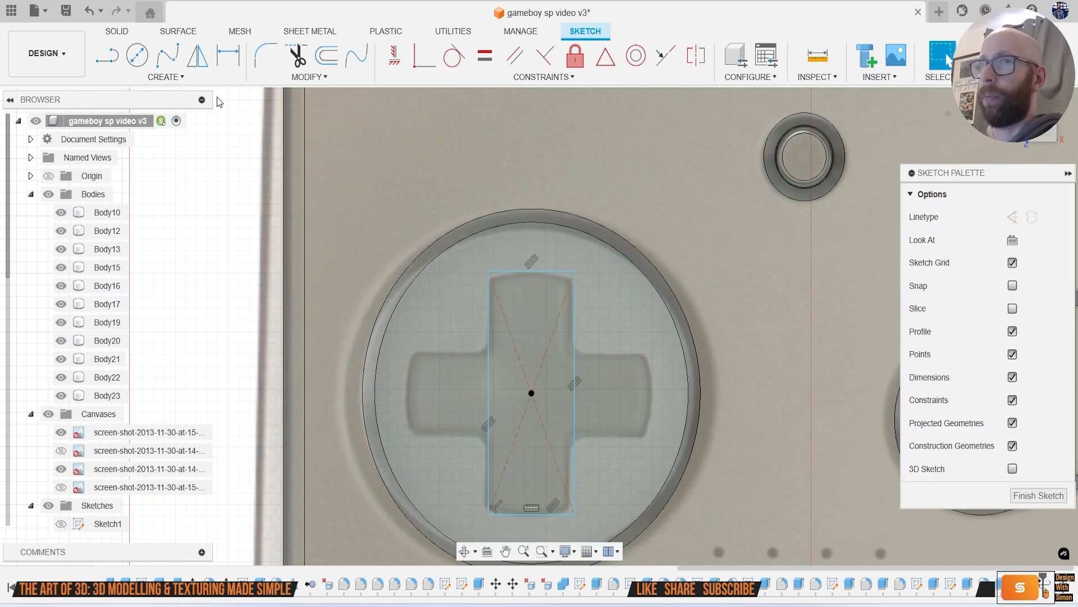
# Step: Create a full circular pattern of the rectangle around its centre point with a quantity of 4 to form the D-pad cross
pyautogui.click(164, 77)
pyautogui.click(198, 279)
pyautogui.doubleClick(574, 330)
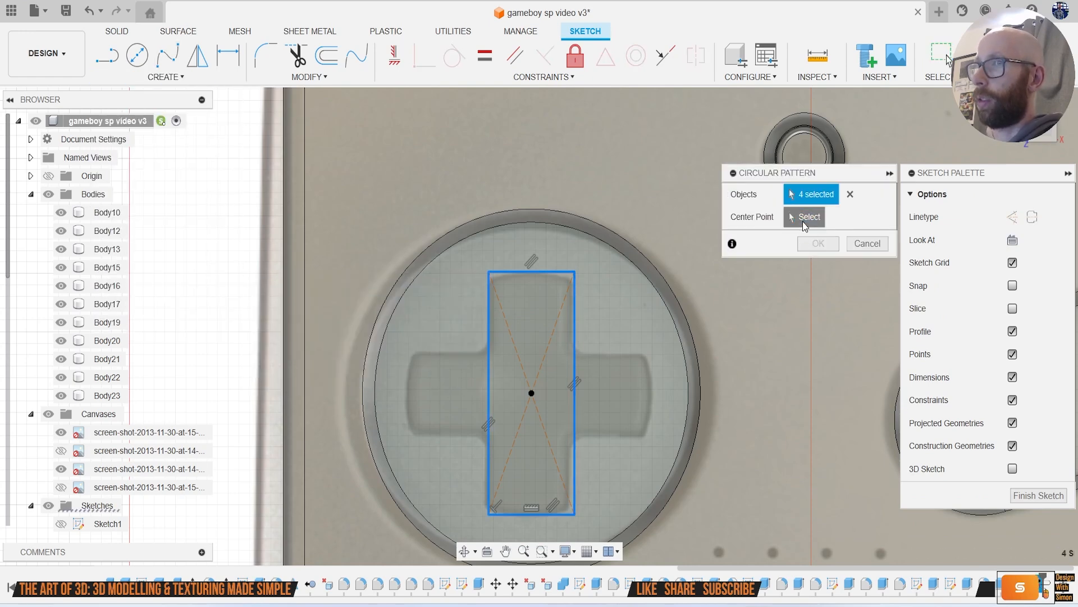
pyautogui.click(804, 219)
pyautogui.click(532, 392)
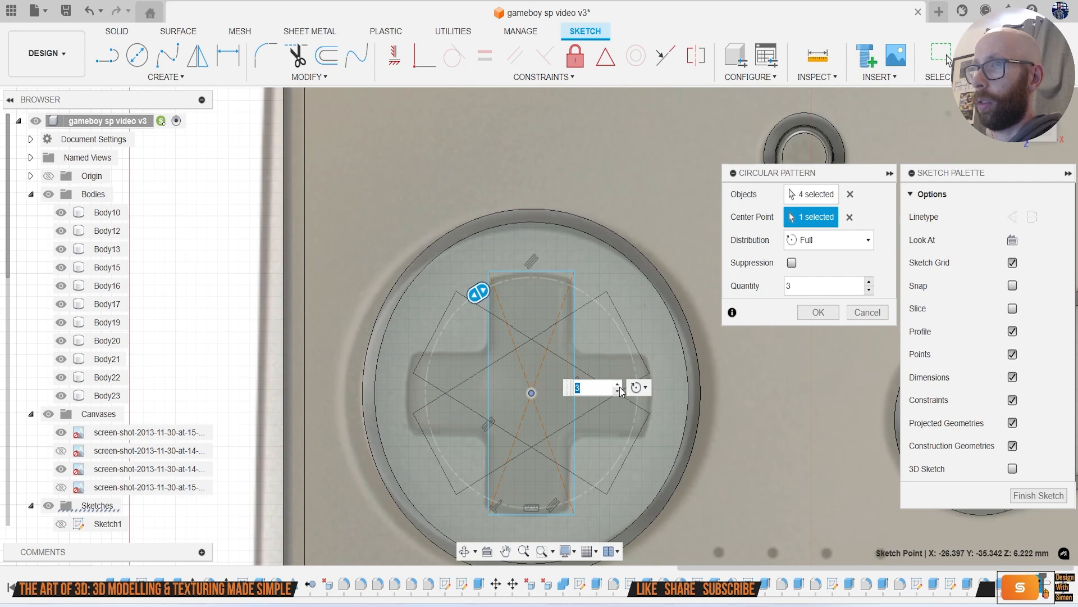
pyautogui.click(618, 384)
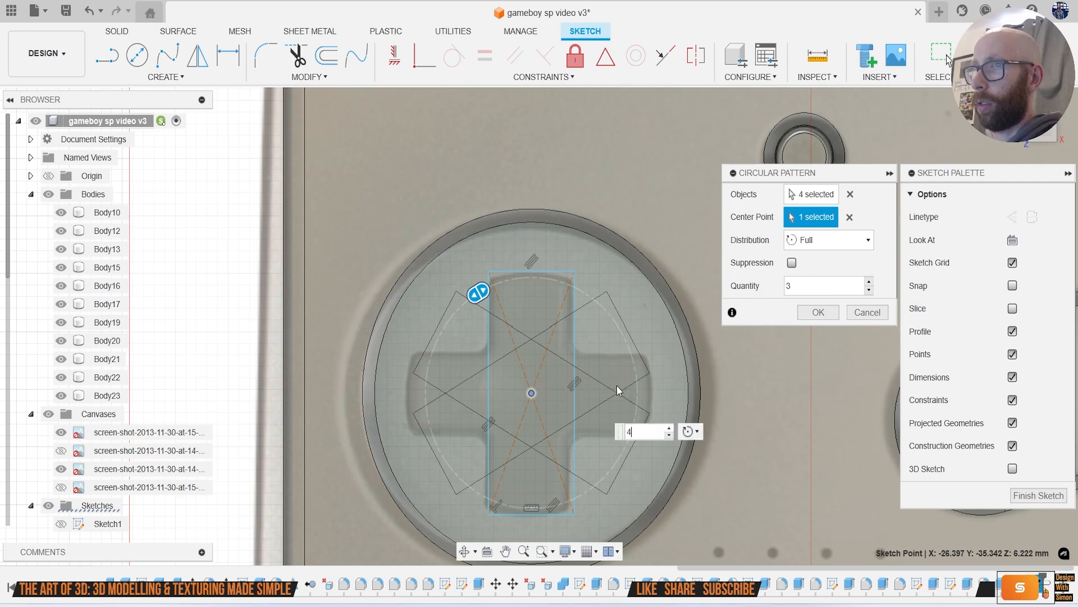
pyautogui.click(823, 313)
# Step: Trim away the overlapping rectangle lines inside the D-pad so only the cross-shaped outline remains
pyautogui.press('t')
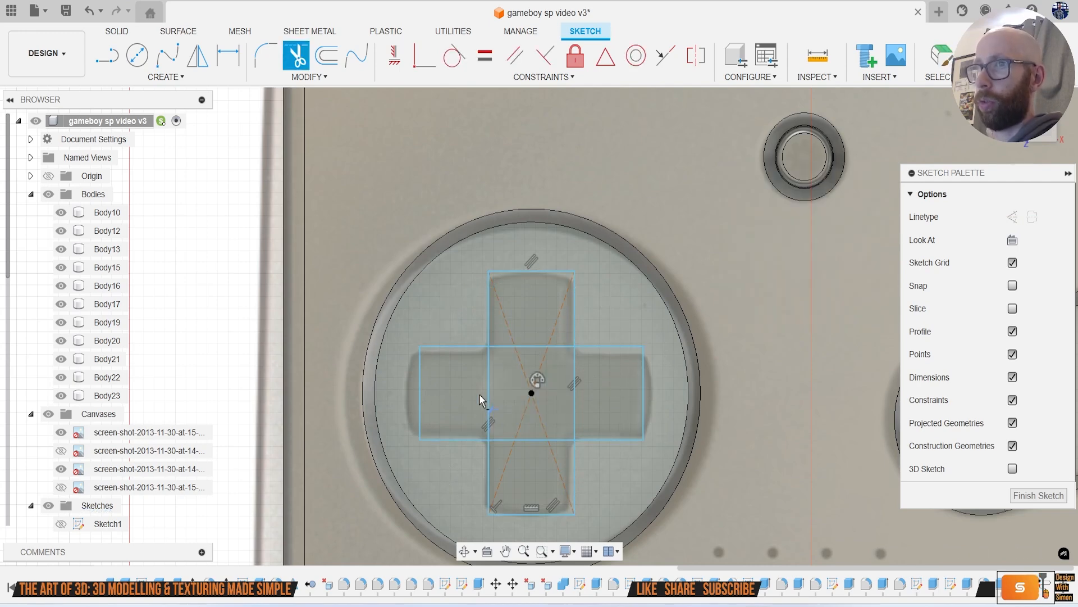
pyautogui.click(490, 393)
pyautogui.click(489, 389)
pyautogui.click(517, 347)
pyautogui.click(525, 345)
pyautogui.click(511, 345)
pyautogui.click(557, 347)
pyautogui.click(577, 388)
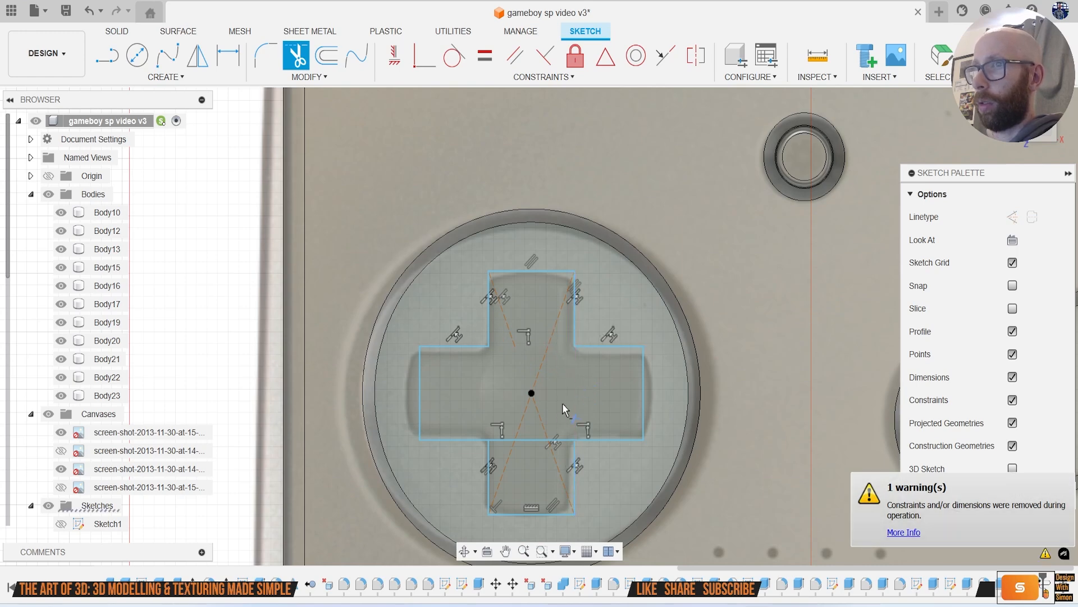
pyautogui.click(549, 440)
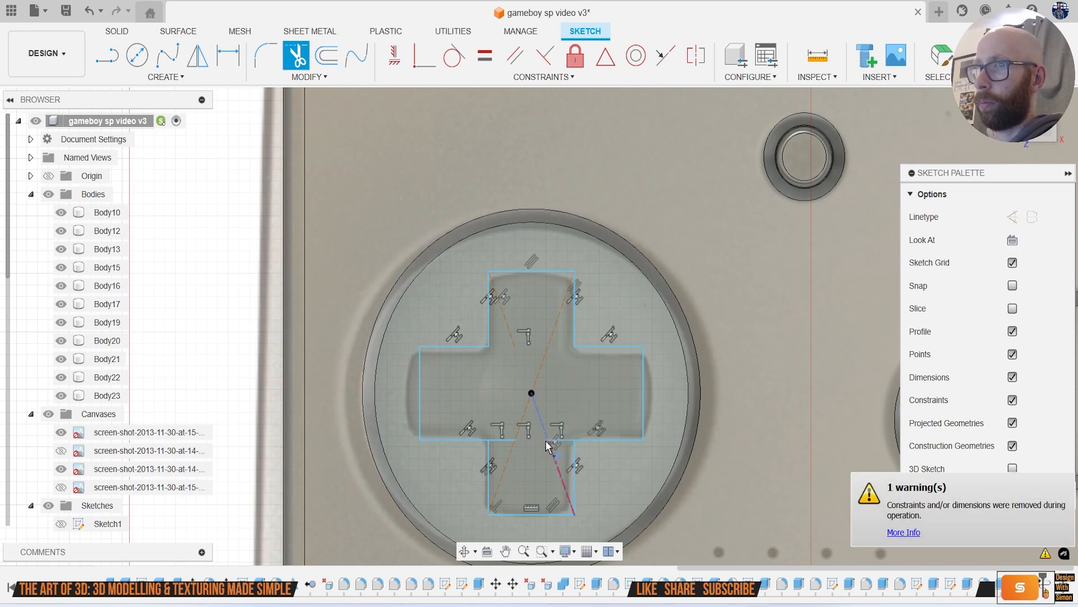
pyautogui.click(509, 439)
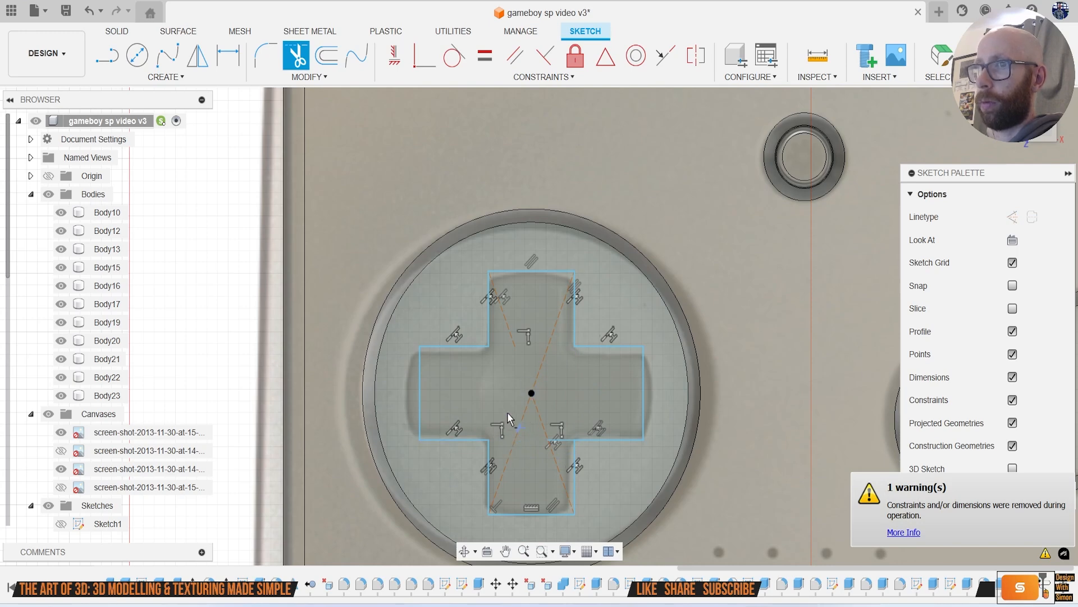
pyautogui.scroll(1, 507, 412)
pyautogui.click(266, 55)
pyautogui.scroll(1, 454, 293)
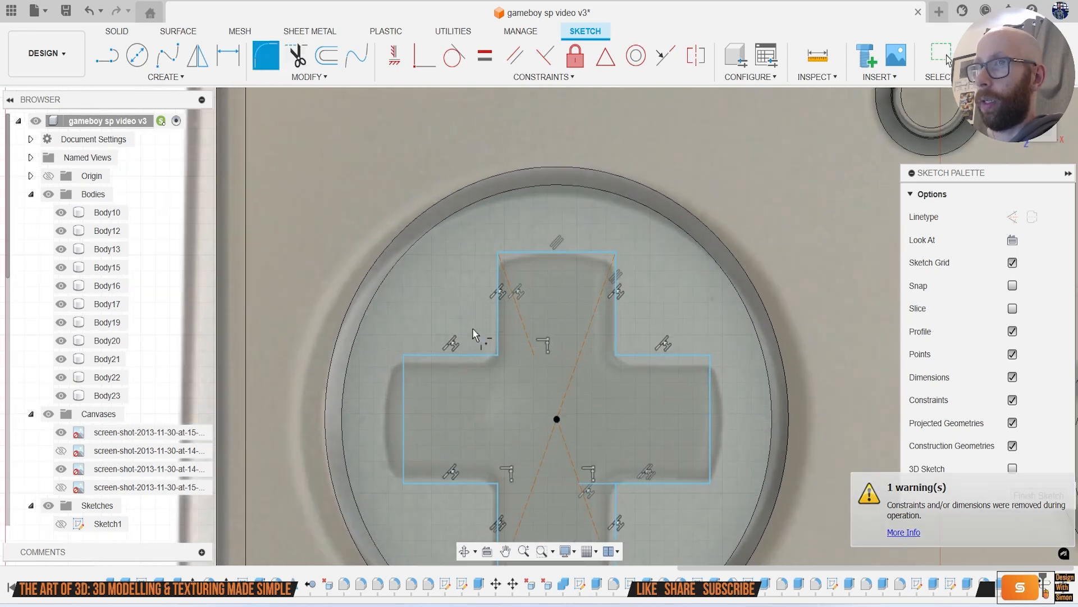
pyautogui.click(487, 356)
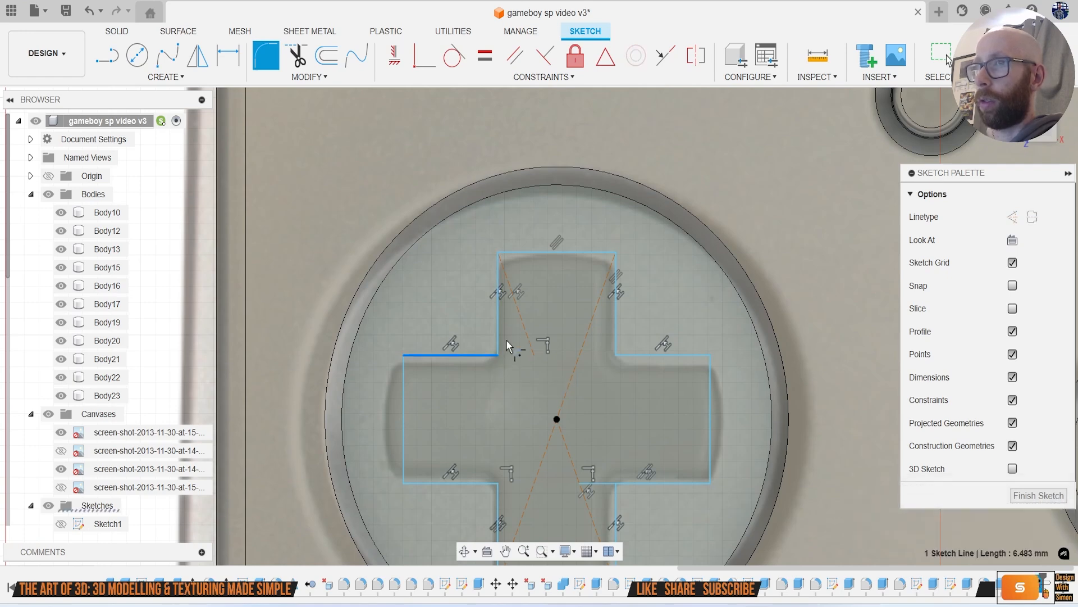
pyautogui.click(510, 347)
pyautogui.scroll(2, 516, 368)
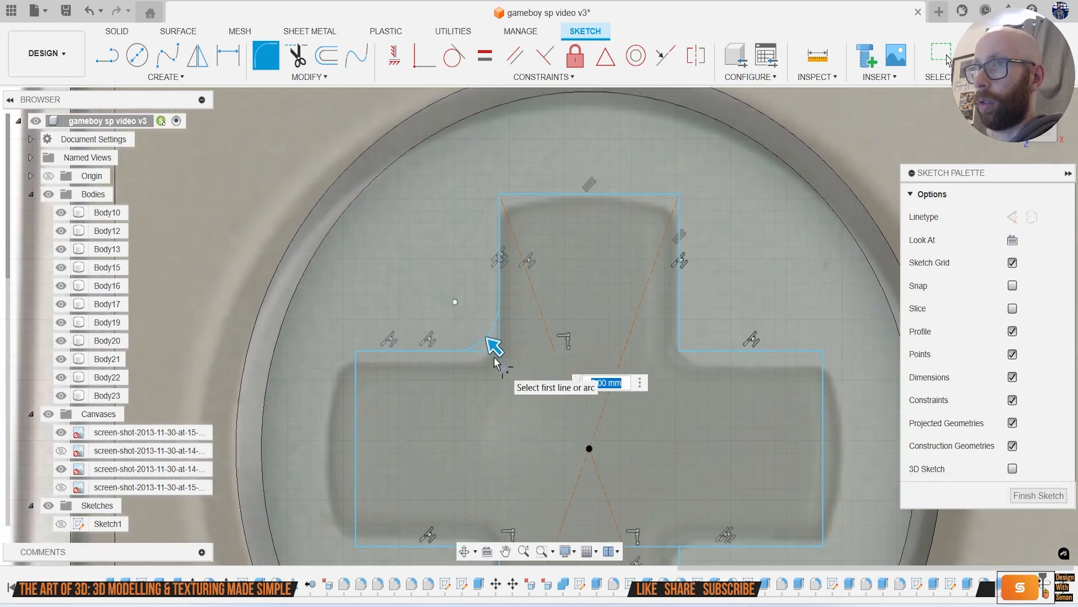
pyautogui.press('Escape')
# Step: Trim the leftover duplicate line segments around the inner corners of the D-pad cross, undoing any trim that breaks the outline
pyautogui.press('t')
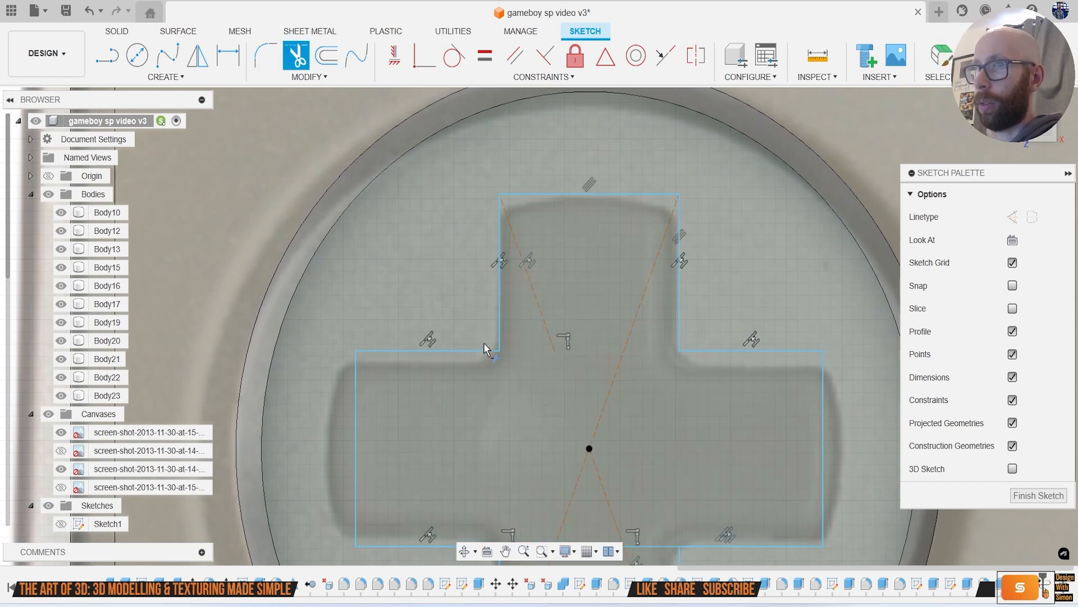
pyautogui.click(479, 348)
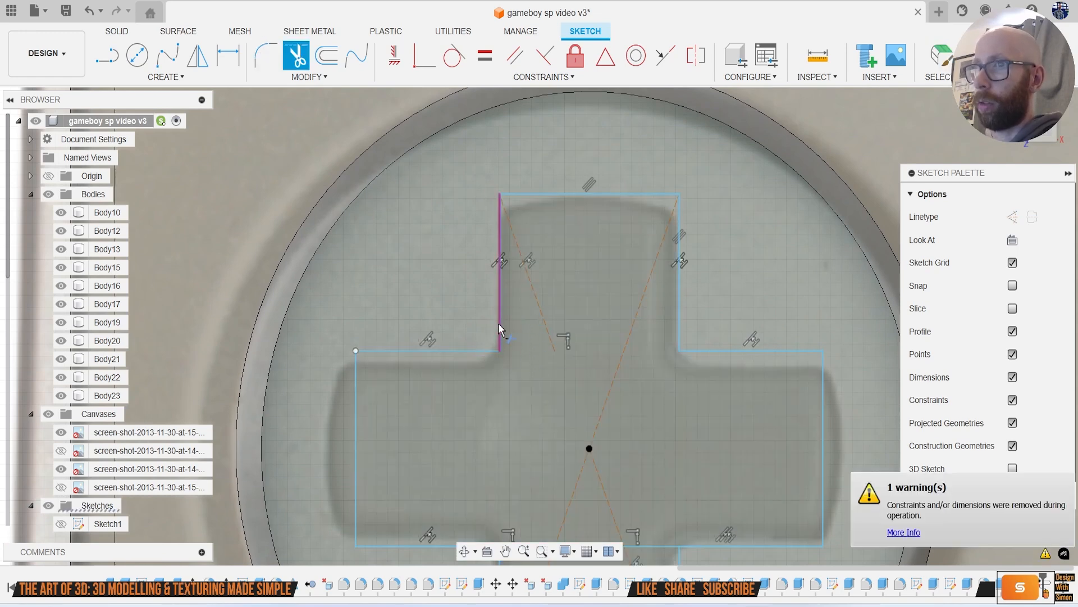
pyautogui.click(501, 341)
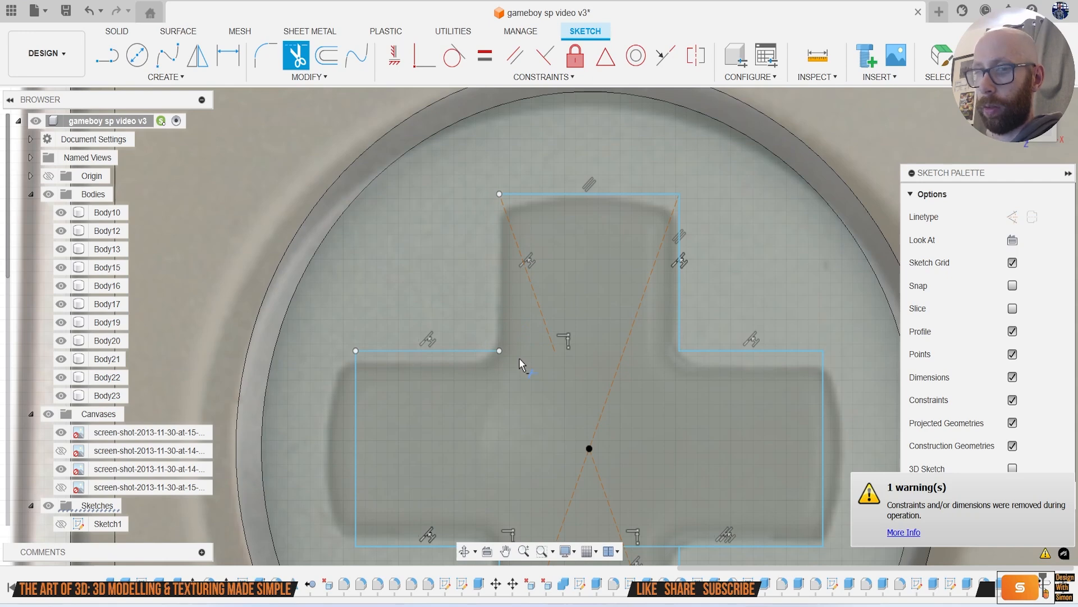
pyautogui.hotkey('ctrl', 'z')
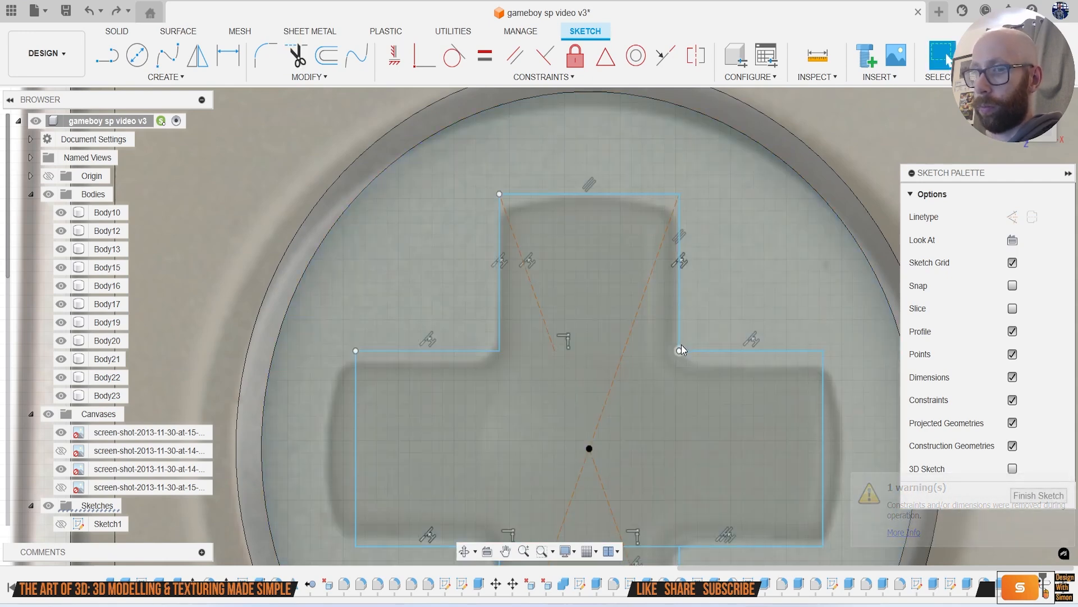
pyautogui.press('t')
pyautogui.click(680, 318)
pyautogui.click(695, 351)
pyautogui.scroll(2, 682, 438)
pyautogui.click(628, 425)
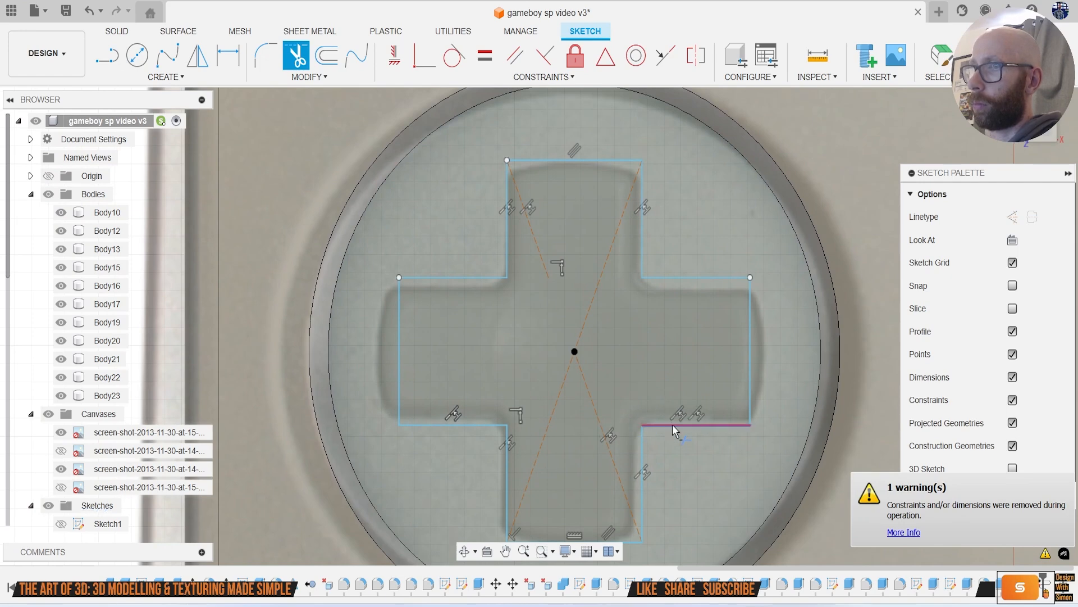
pyautogui.click(509, 457)
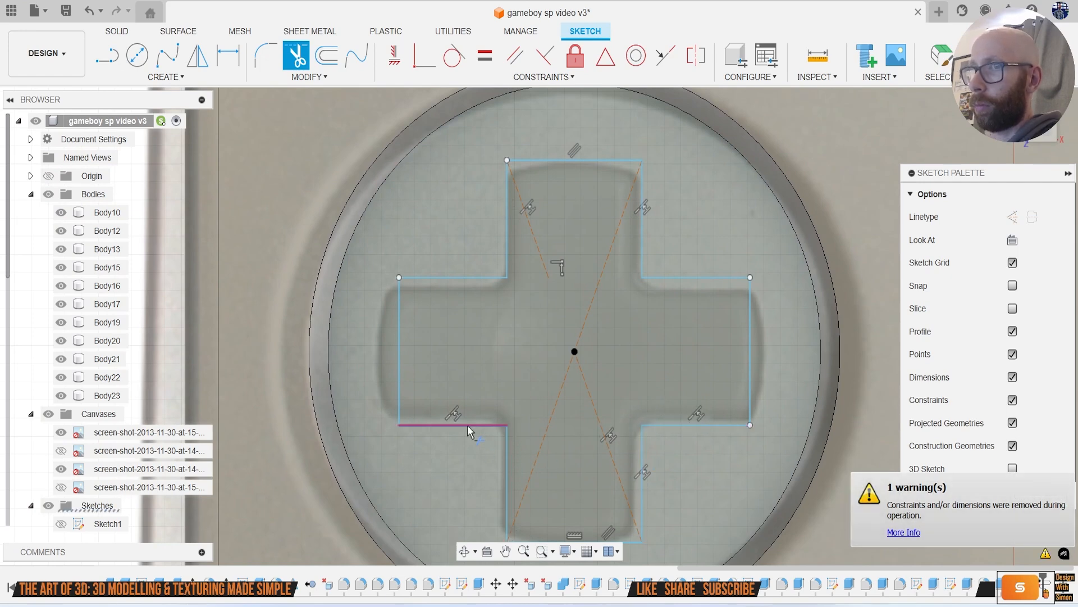
# Step: Fillet the four inner corners of the D-pad cross with a 1.162 mm radius to match the canvas
pyautogui.click(266, 55)
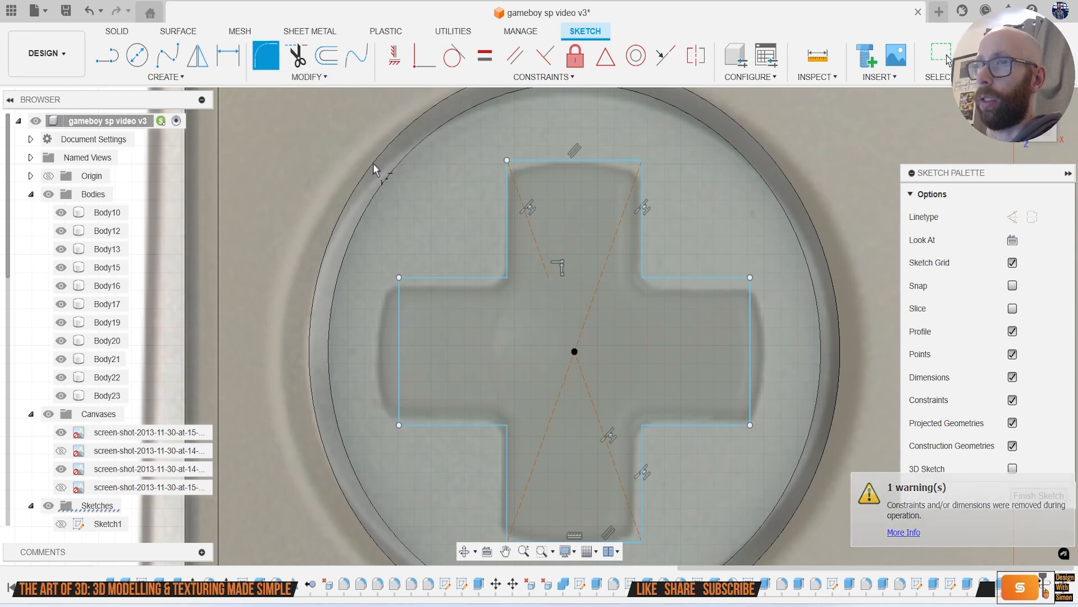
pyautogui.click(473, 277)
pyautogui.click(509, 258)
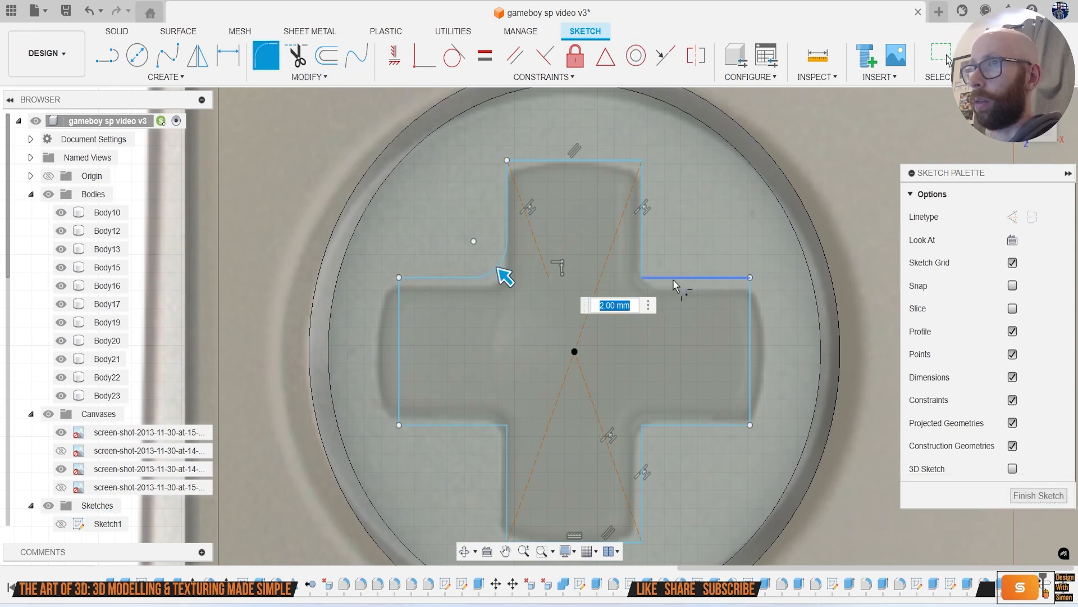
pyautogui.click(649, 278)
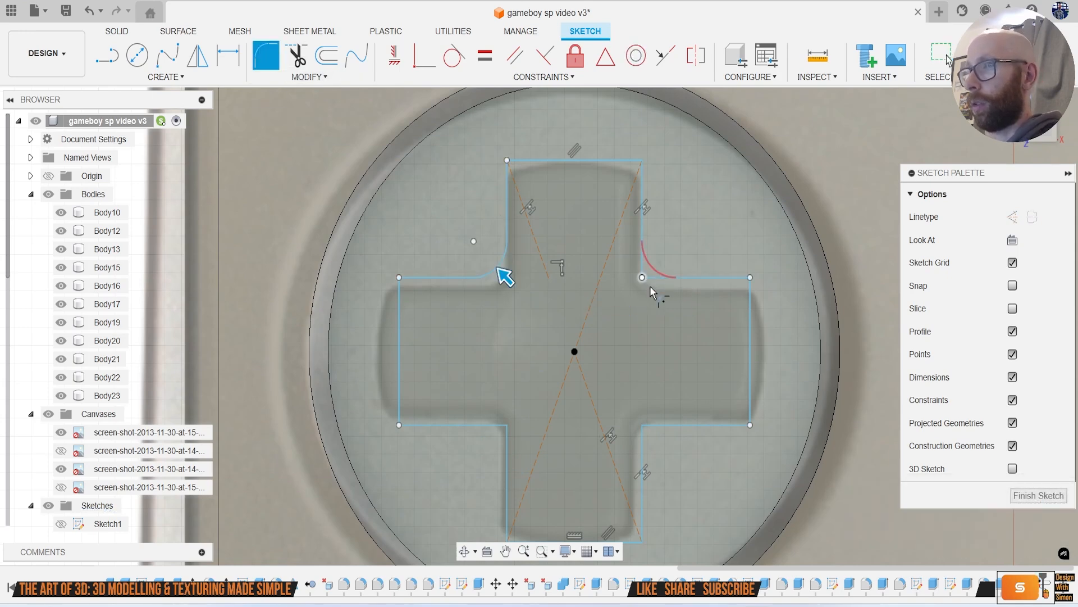
pyautogui.click(647, 431)
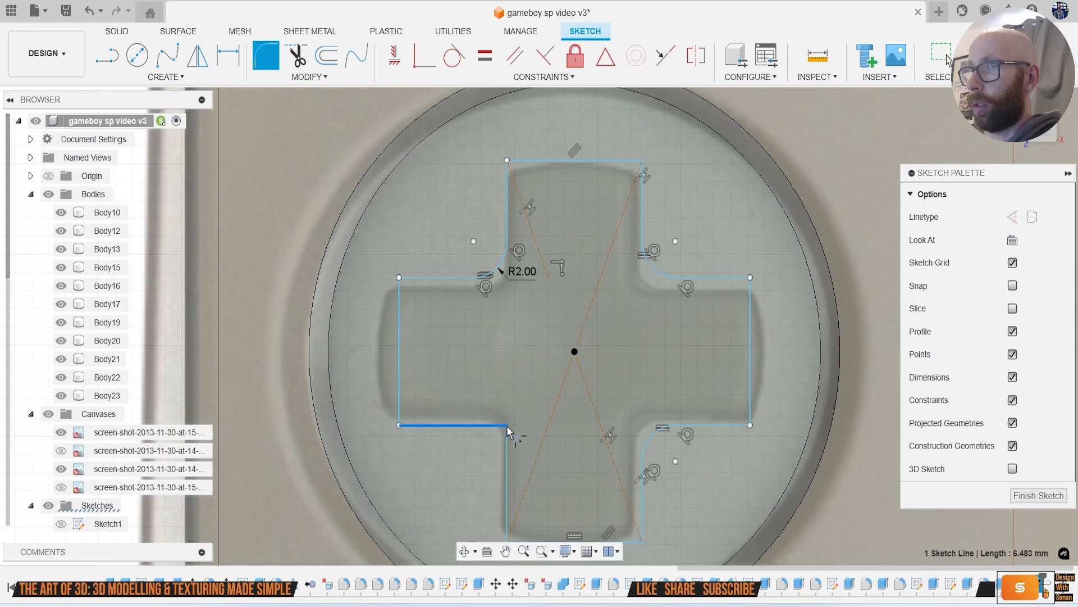
pyautogui.click(512, 430)
pyautogui.click(508, 446)
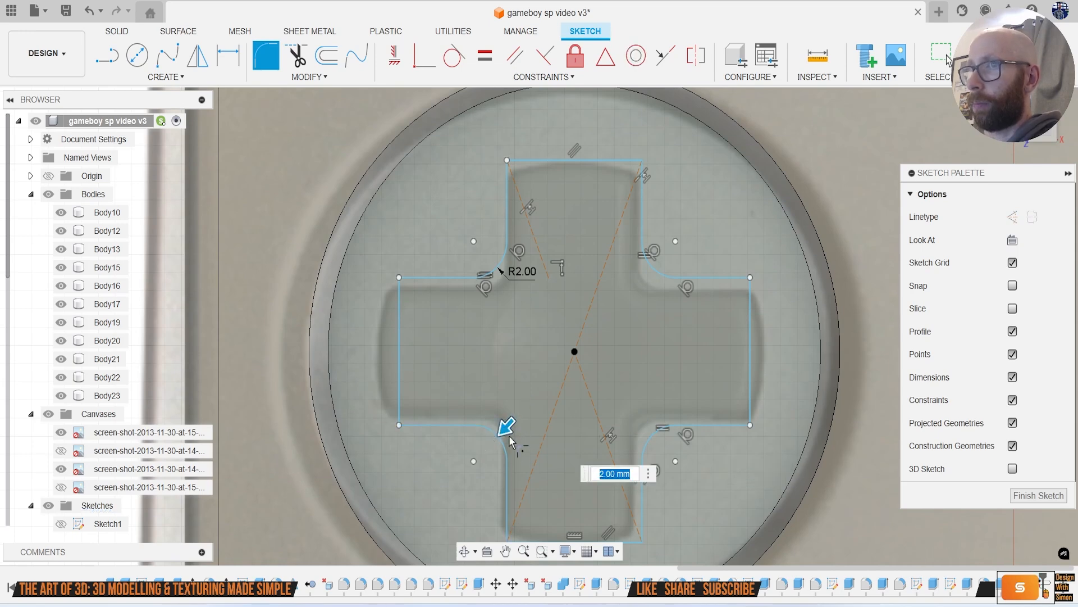
pyautogui.scroll(5, 510, 440)
pyautogui.moveTo(523, 373); pyautogui.dragTo(533, 369)
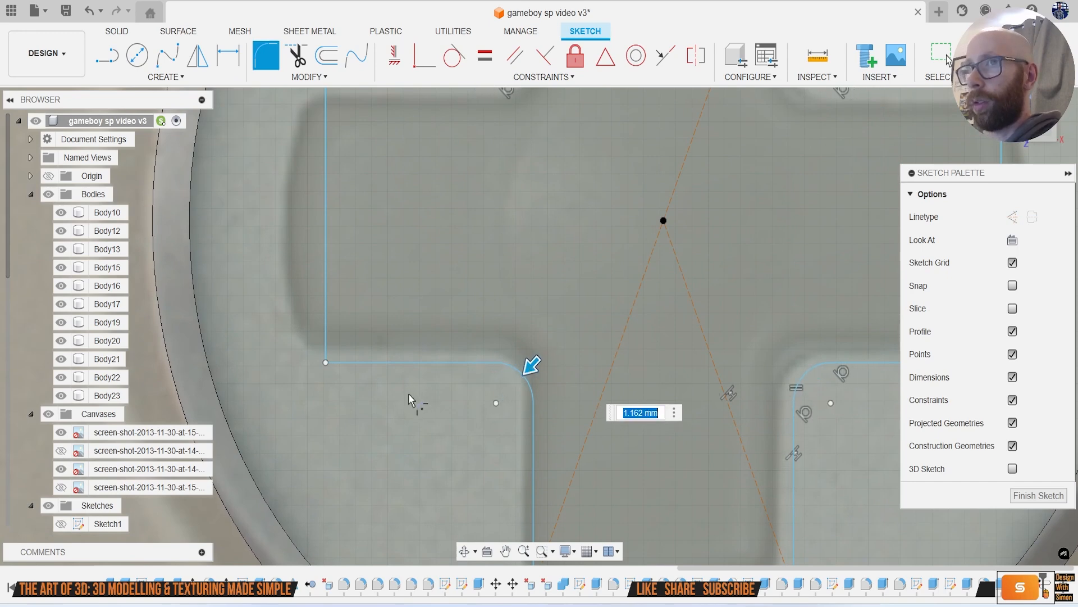
pyautogui.scroll(-5, 408, 395)
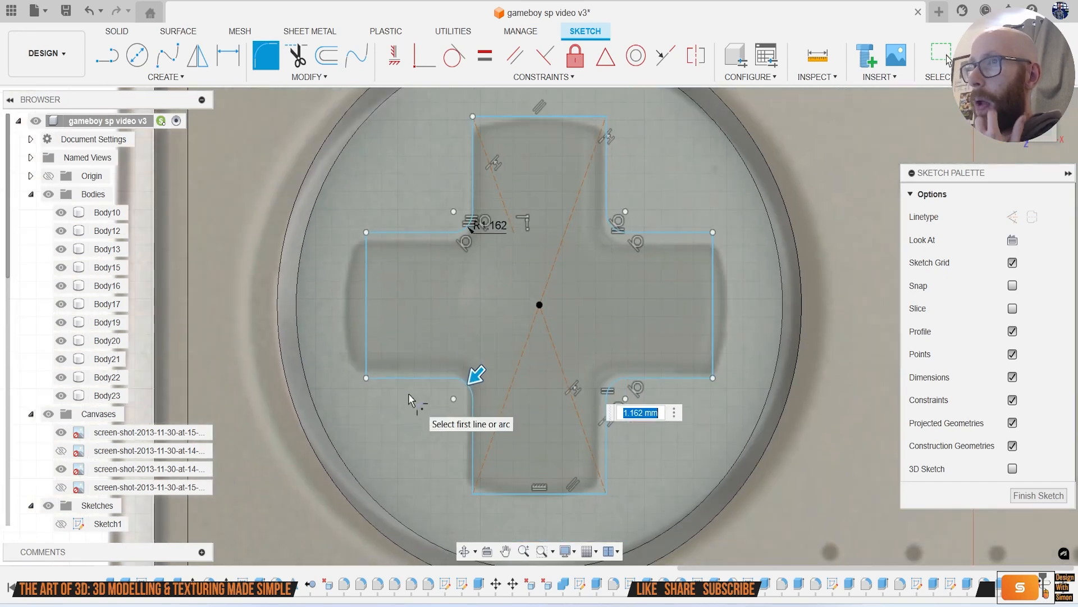
pyautogui.press('Return')
# Step: Draw a horizontal line across the D-pad's upper arm, slightly below its straight end edge, where the end curve starts in the canvas
pyautogui.moveTo(493, 127); pyautogui.dragTo(495, 262, button='middle')
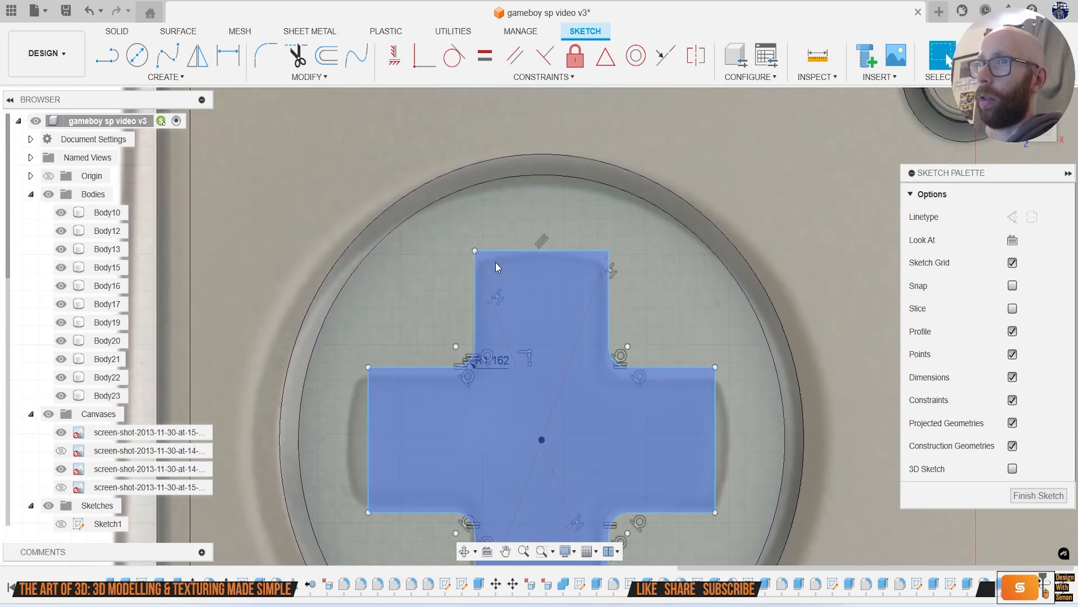
pyautogui.scroll(2, 476, 243)
pyautogui.click(510, 278)
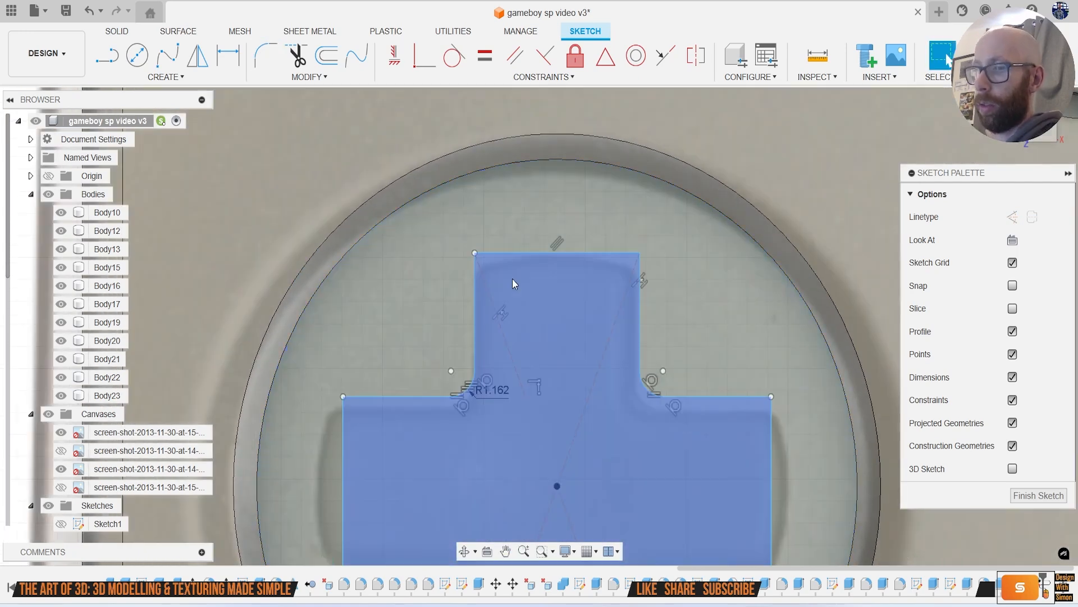
pyautogui.press('l')
pyautogui.scroll(4, 501, 289)
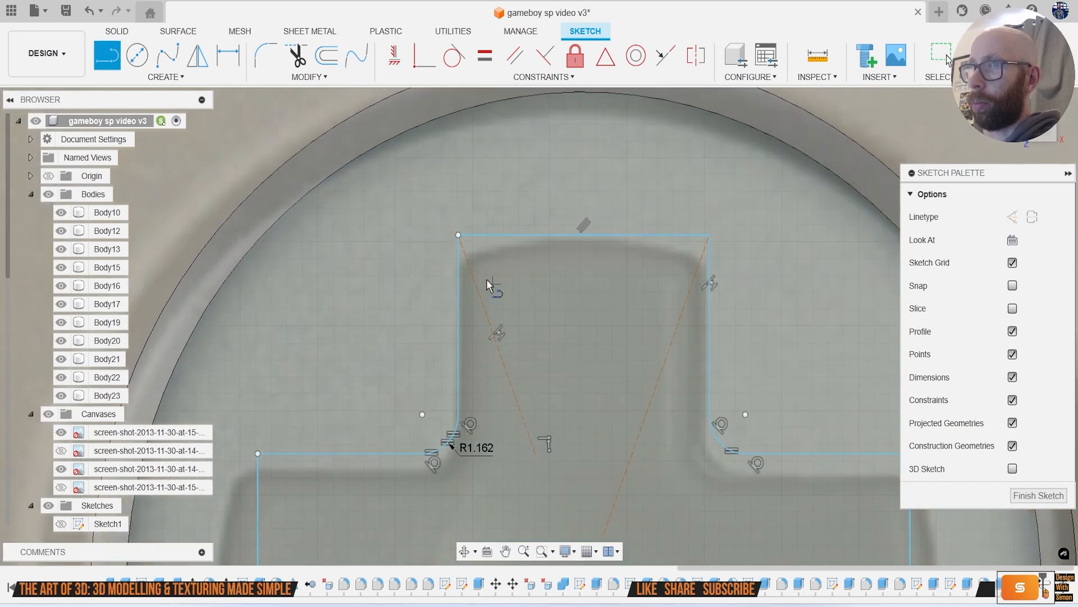
pyautogui.click(459, 258)
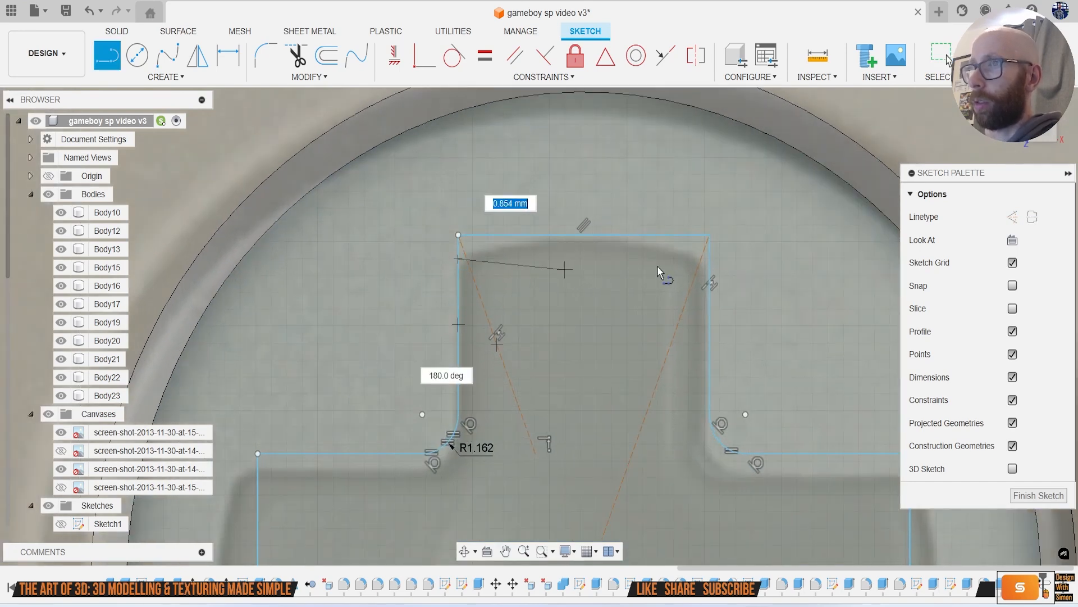
pyautogui.doubleClick(709, 255)
pyautogui.press('Escape')
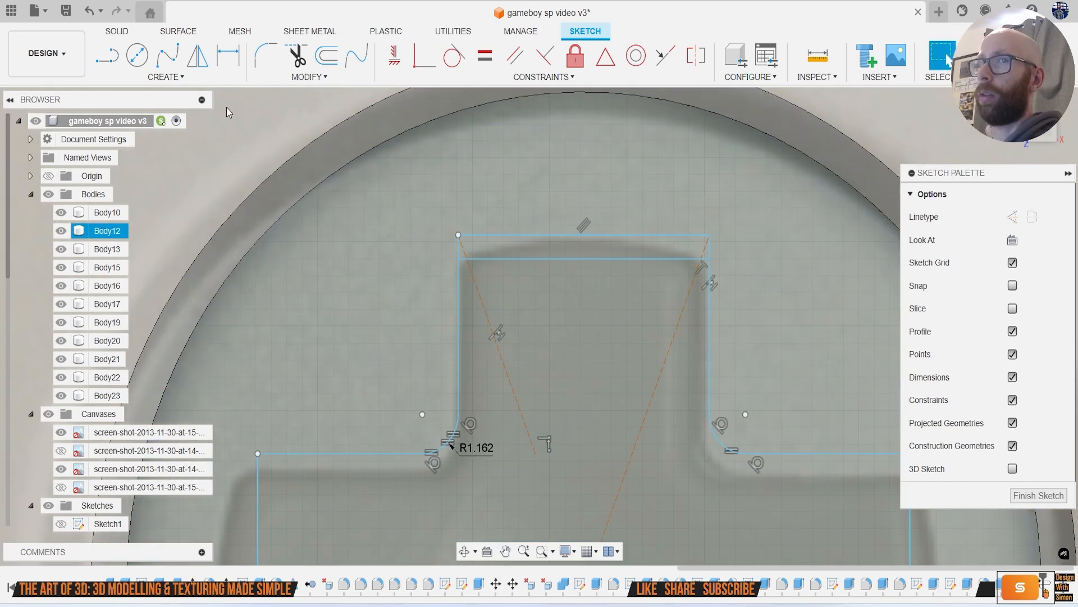
# Step: Draw a three-point arc of about 12 mm radius between the horizontal line's ends, bulging up to the upper arm's end edge
pyautogui.click(182, 79)
pyautogui.moveTo(204, 137)
pyautogui.click(270, 138)
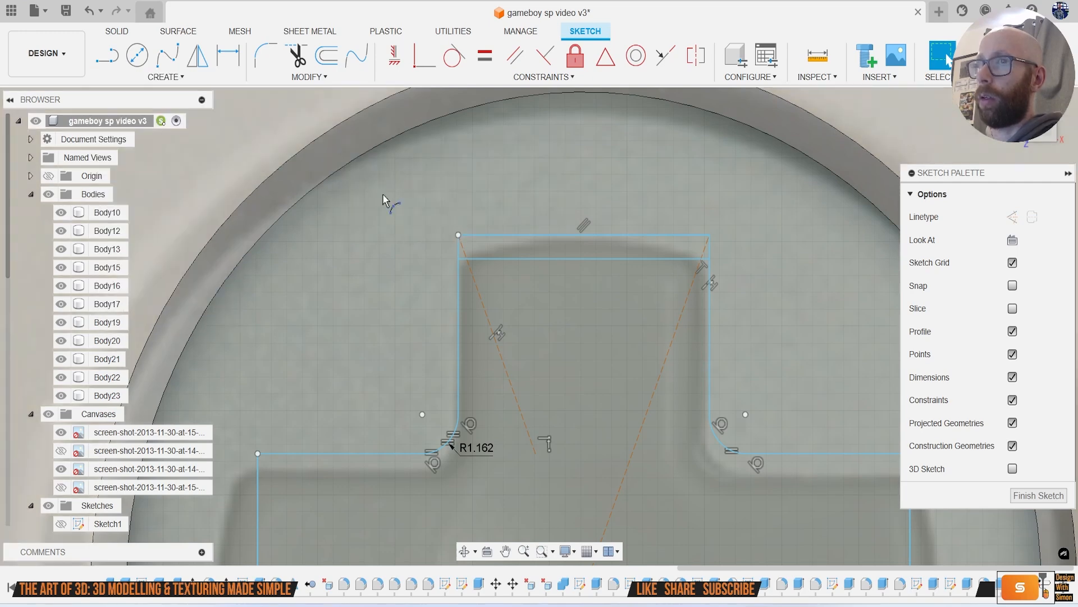
pyautogui.click(458, 259)
pyautogui.click(709, 259)
pyautogui.click(582, 240)
# Step: Trim the upper arm's straight end edge and the corner stubs outside the arc
pyautogui.press('t')
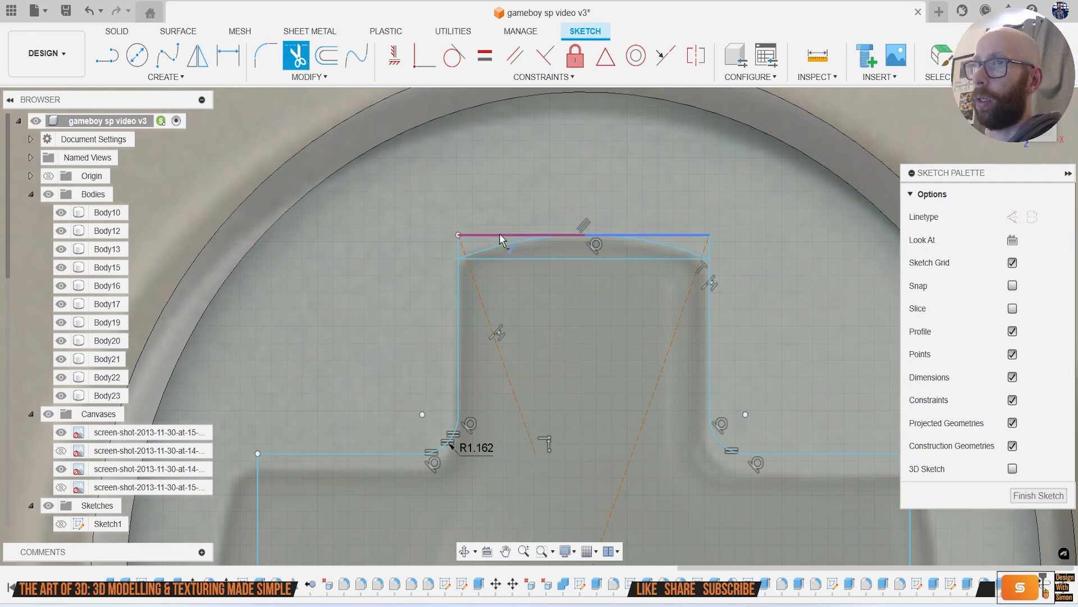
pyautogui.click(458, 242)
pyautogui.click(711, 248)
# Step: Create a full circular pattern of the end arc around the D-pad's centre point with a quantity of 4
pyautogui.scroll(-4, 661, 308)
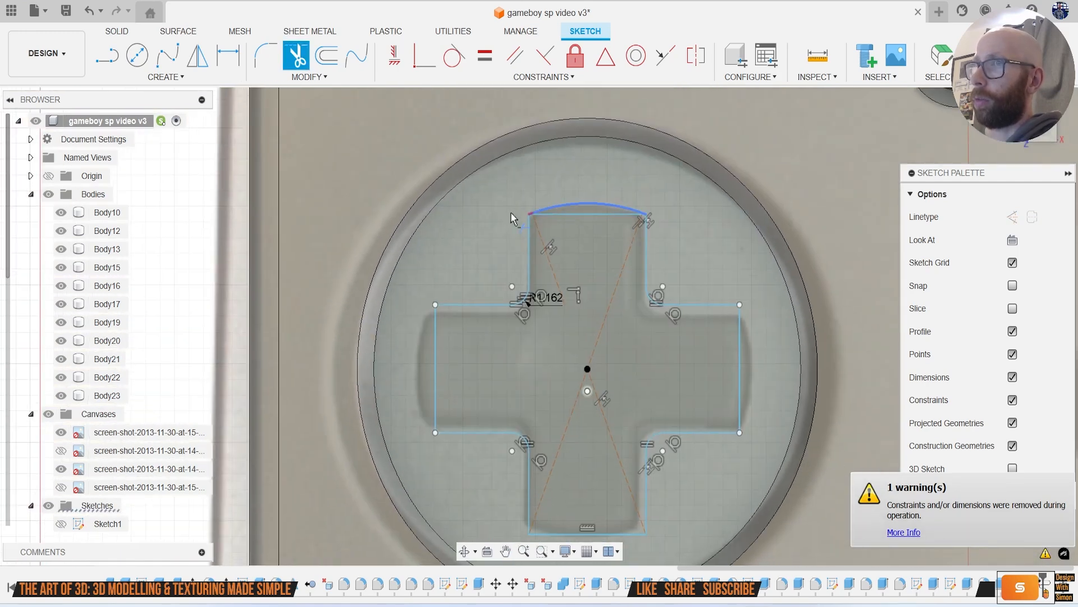
pyautogui.click(166, 77)
pyautogui.click(112, 234)
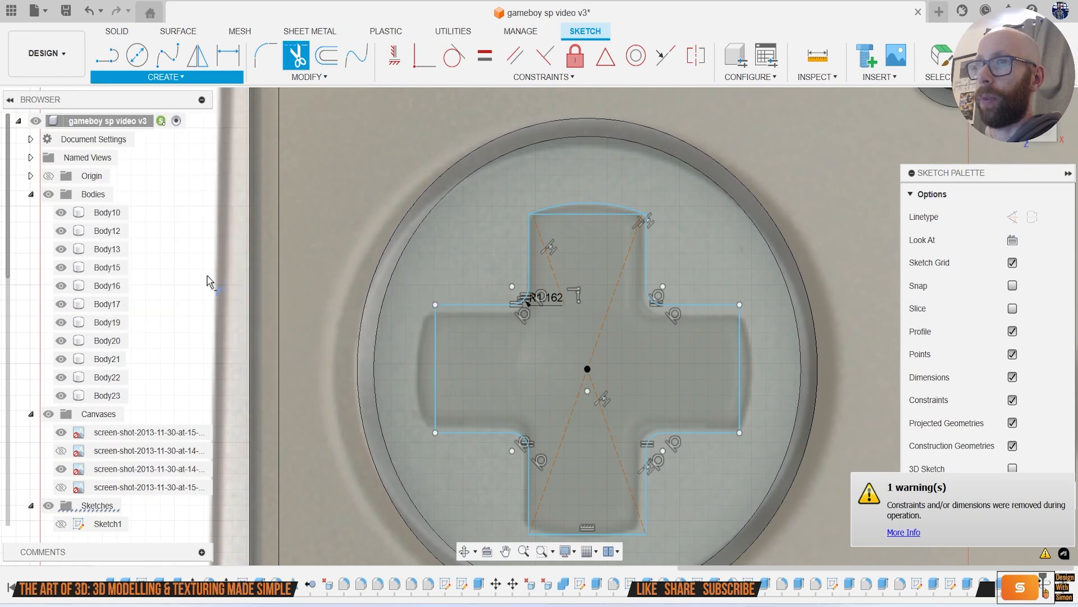
pyautogui.click(606, 206)
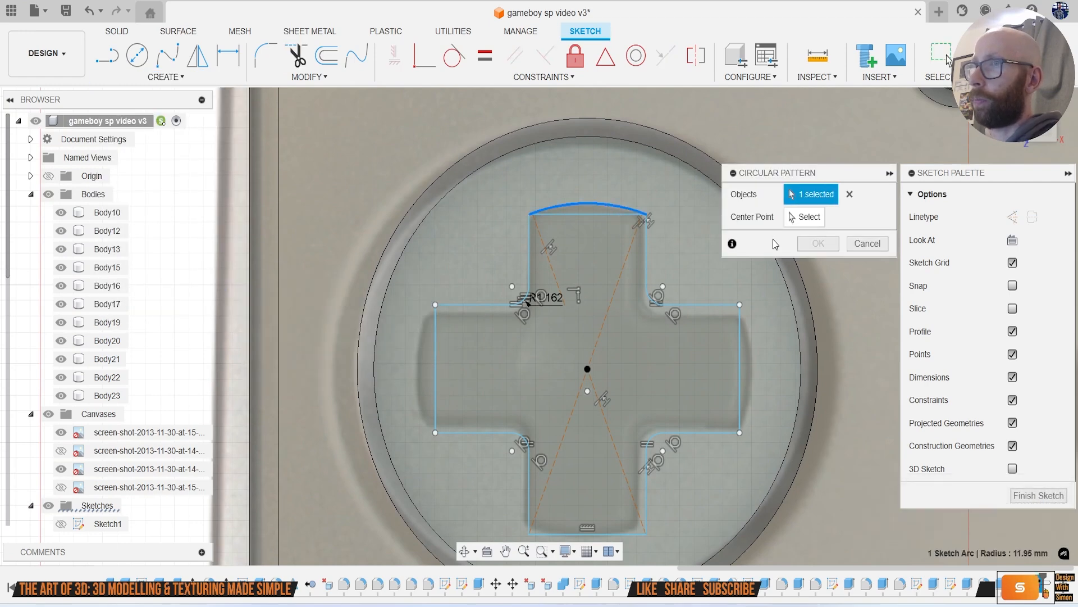
pyautogui.click(588, 369)
pyautogui.click(869, 282)
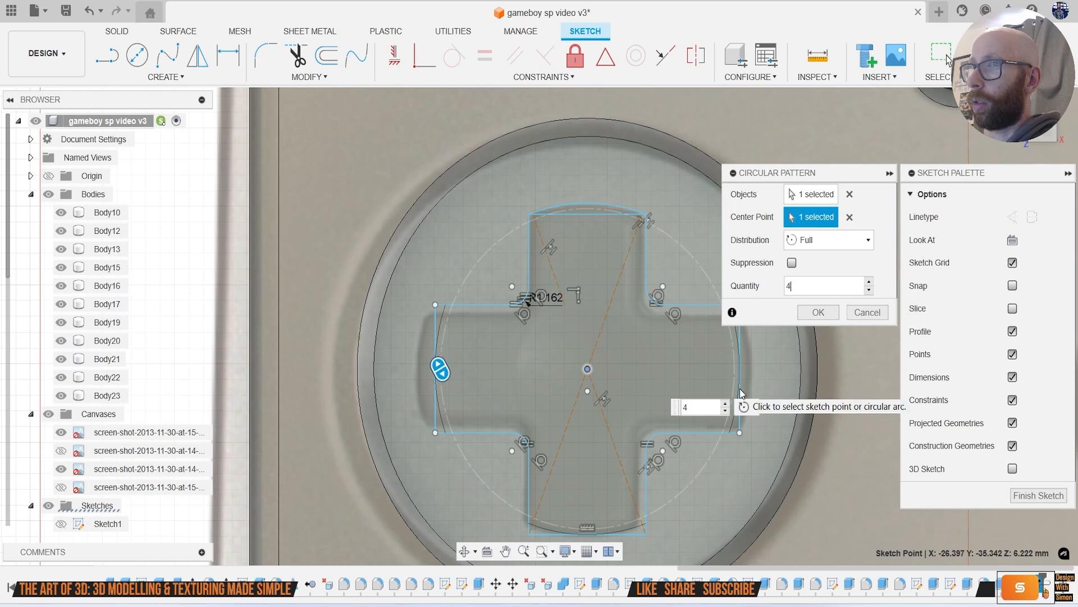
pyautogui.click(819, 312)
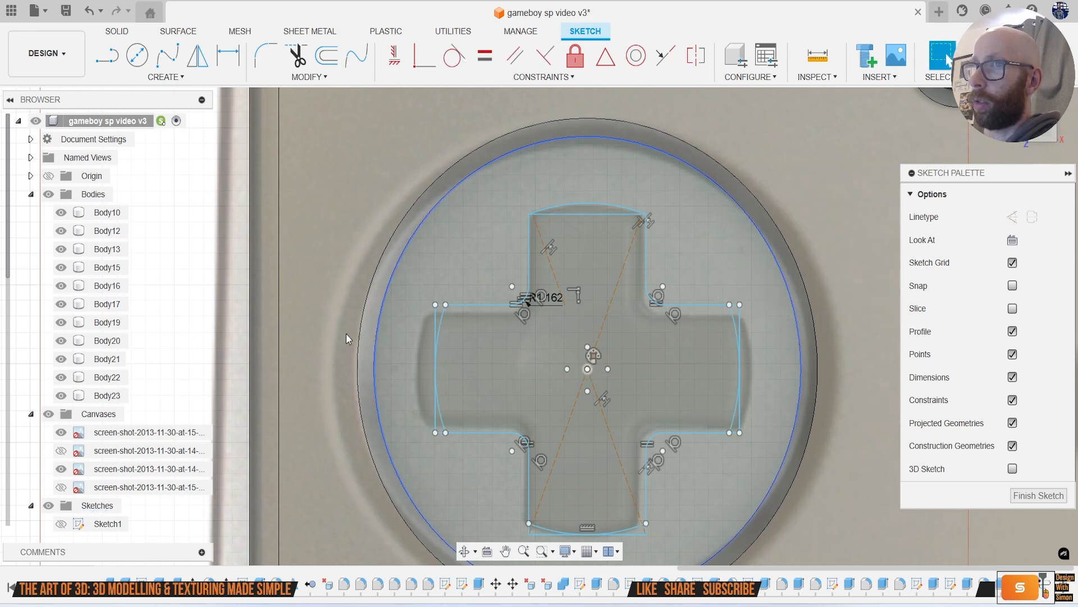
# Step: Trim the left arm's straight end edge and corner stubs outside its end arc
pyautogui.scroll(3, 350, 304)
pyautogui.click(496, 303)
pyautogui.click(487, 343)
pyautogui.scroll(-2, 514, 374)
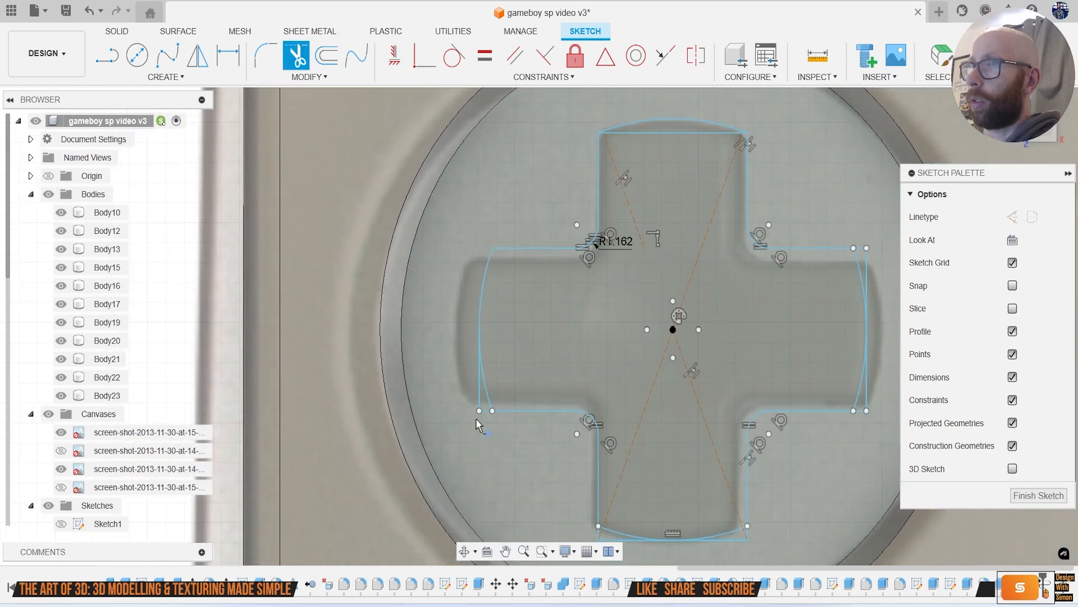
pyautogui.click(478, 407)
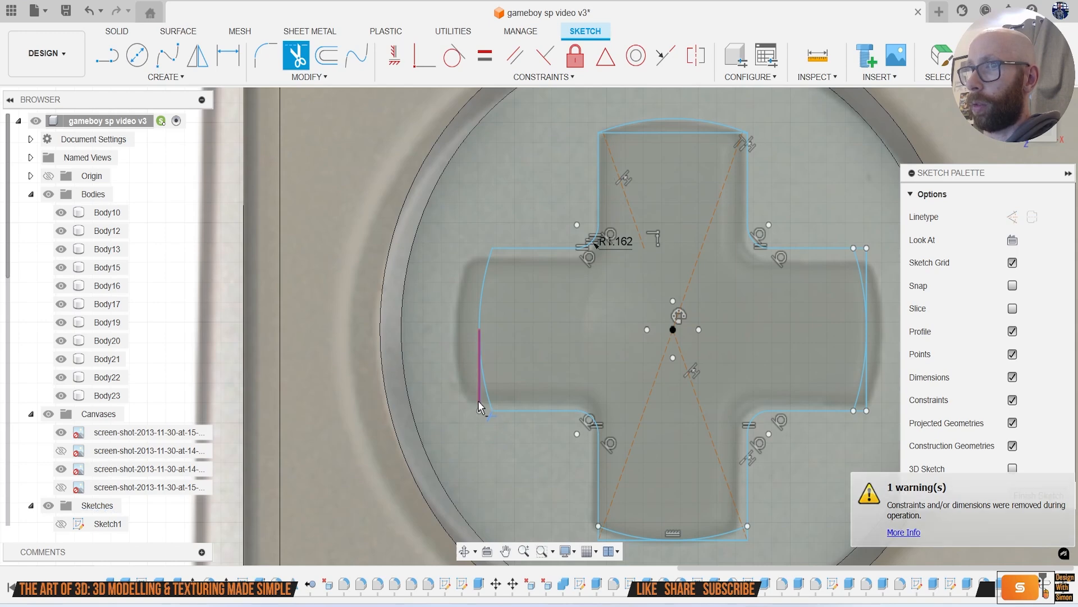
# Step: Trim the leftover straight end lines and corner stubs on the D-pad's lower, right and upper arms, keeping only the end arcs
pyautogui.moveTo(534, 441); pyautogui.dragTo(501, 378, button='middle')
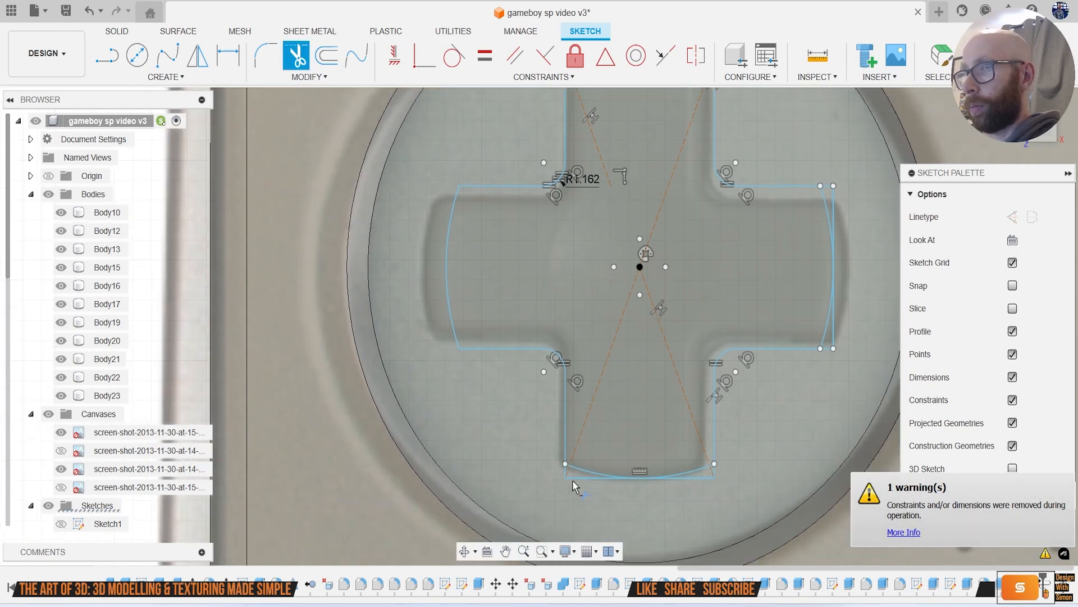
pyautogui.click(565, 473)
pyautogui.click(573, 479)
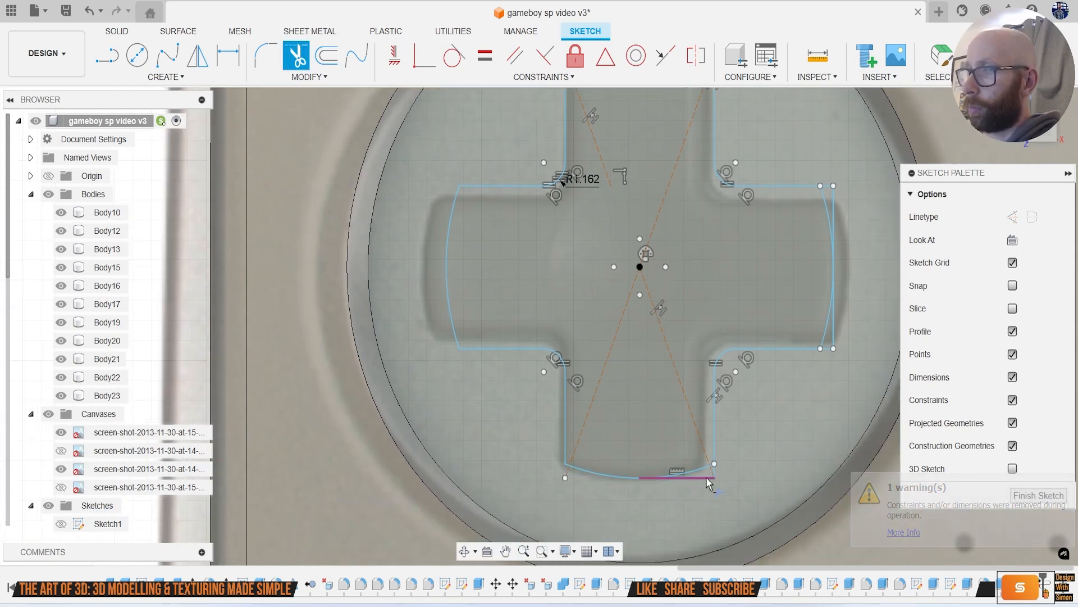
pyautogui.moveTo(809, 408); pyautogui.dragTo(732, 468, button='middle')
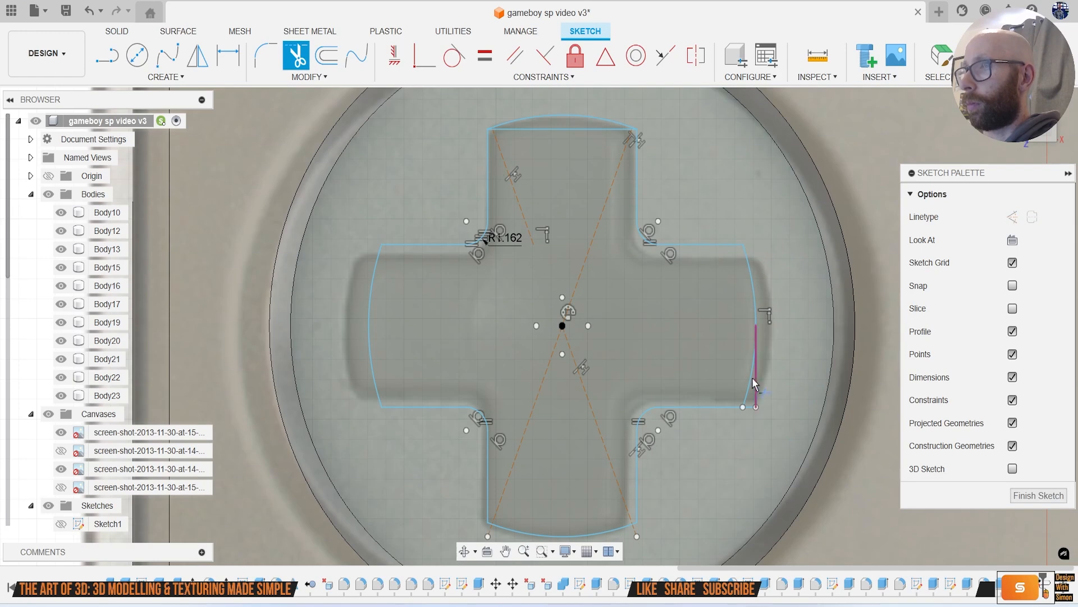
pyautogui.click(756, 396)
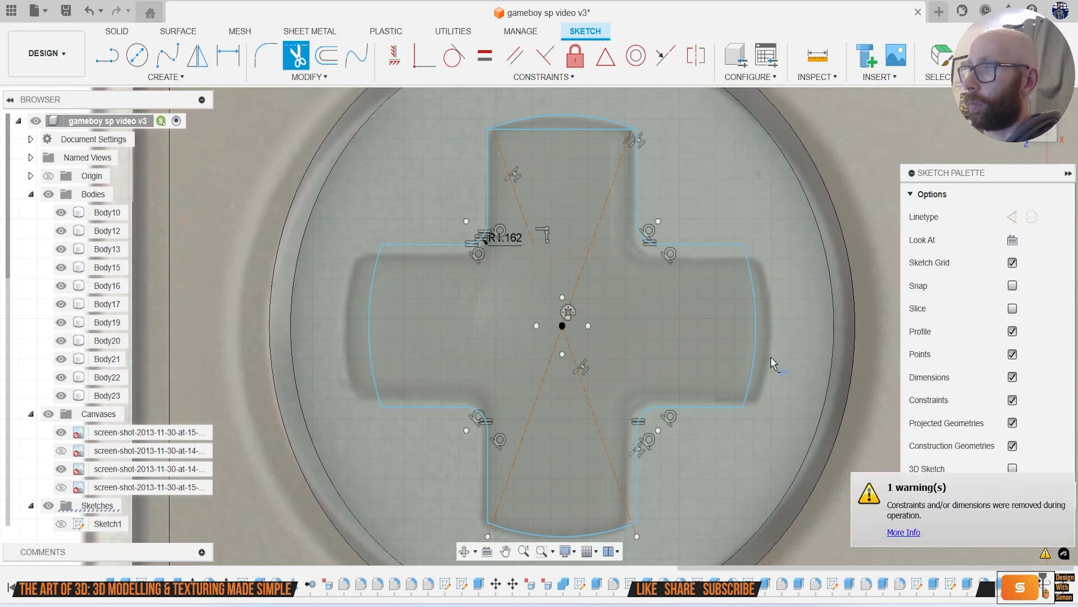
pyautogui.moveTo(600, 190); pyautogui.dragTo(642, 248, button='middle')
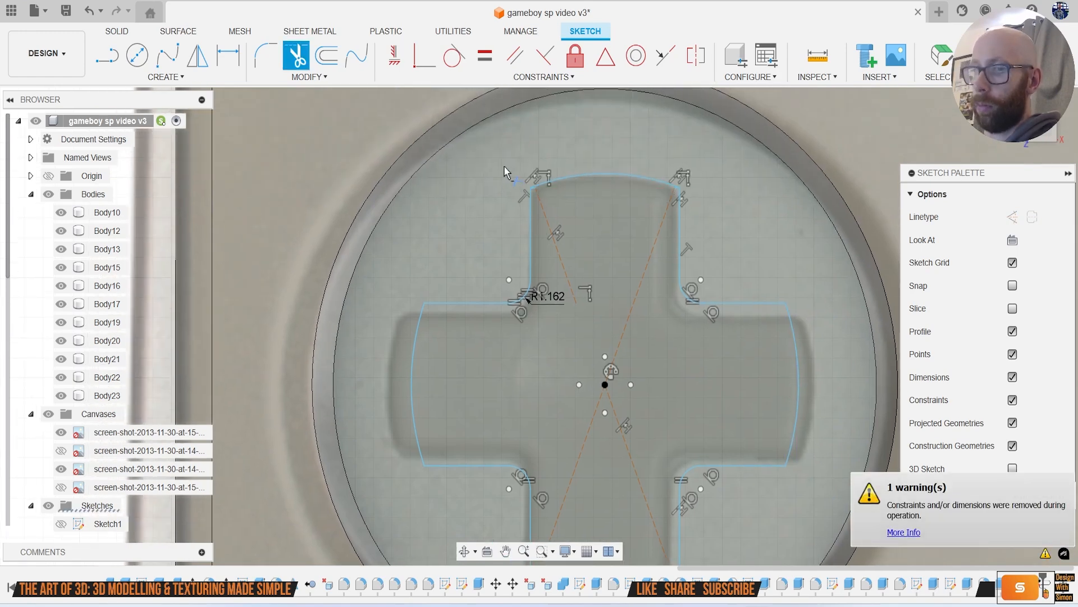
pyautogui.scroll(3, 505, 167)
pyautogui.press('f')
pyautogui.scroll(2, 548, 196)
pyautogui.moveTo(560, 218); pyautogui.dragTo(580, 263, button='middle')
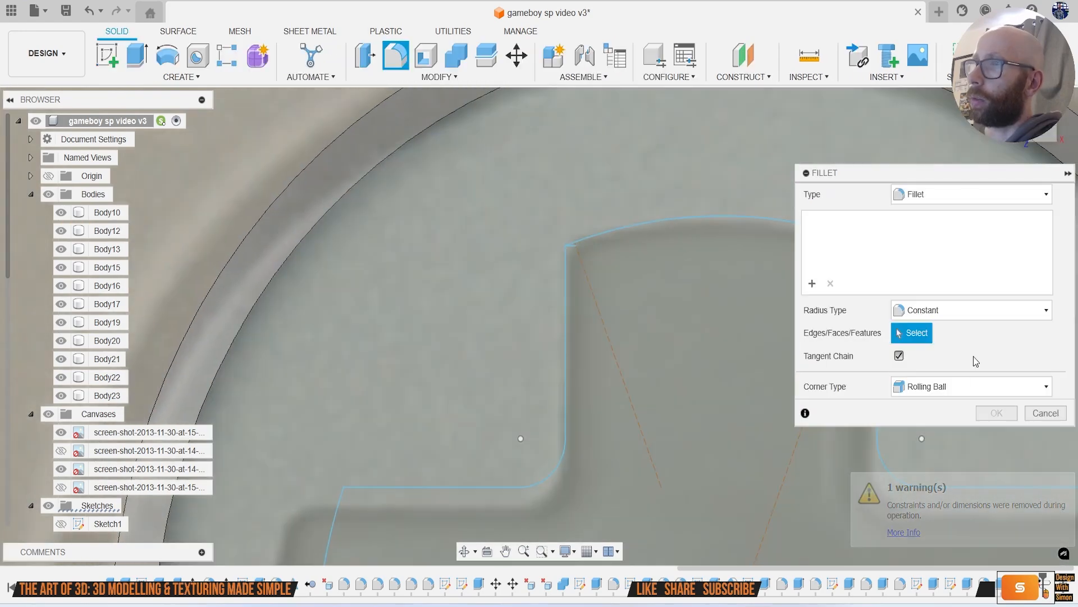
pyautogui.click(1045, 413)
pyautogui.scroll(-10, 619, 252)
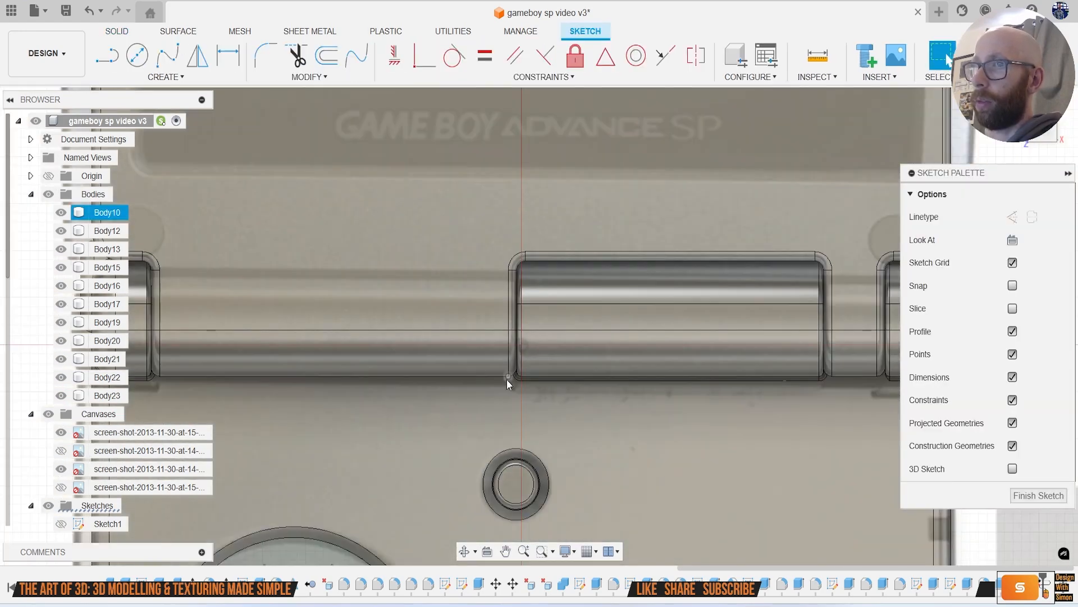
# Step: Add 1.20 mm sketch fillets to both outer corners of the D-pad's upper arm
pyautogui.scroll(4, 358, 508)
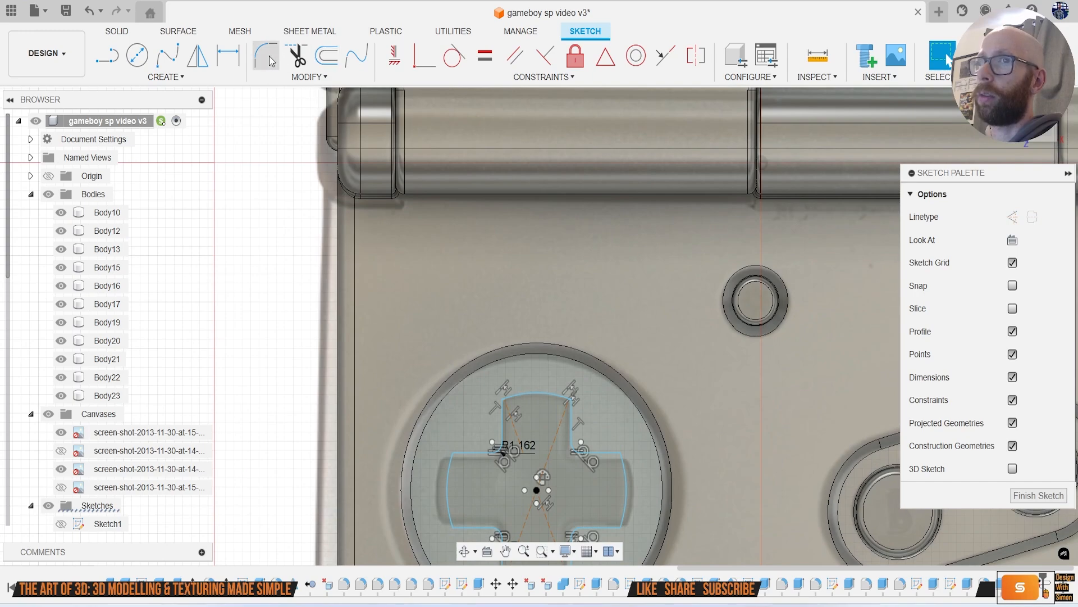
pyautogui.scroll(8, 506, 359)
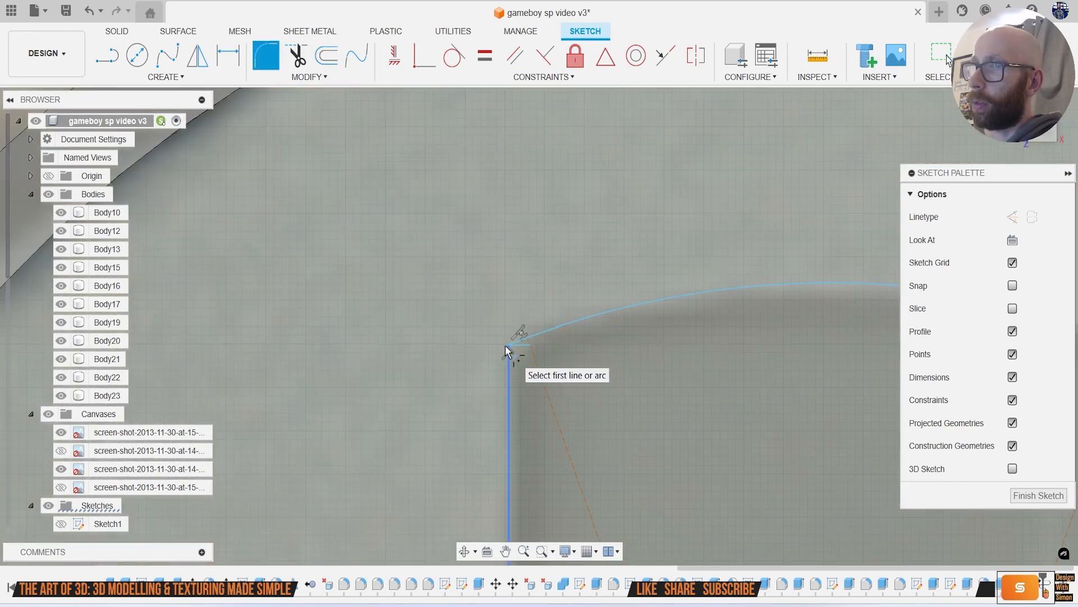
pyautogui.click(510, 346)
pyautogui.scroll(-5, 571, 356)
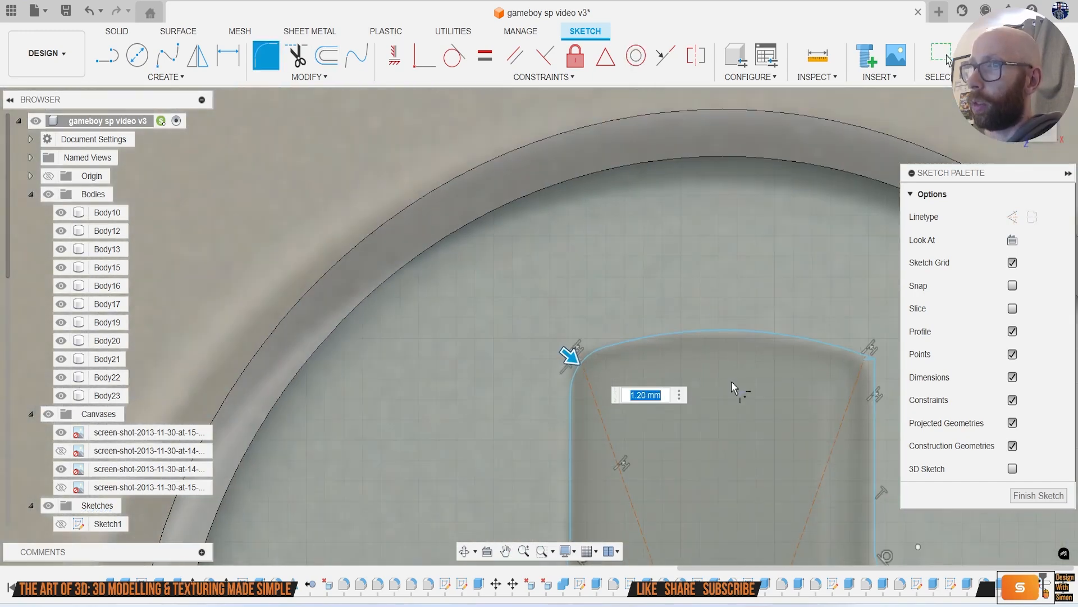
pyautogui.click(765, 307)
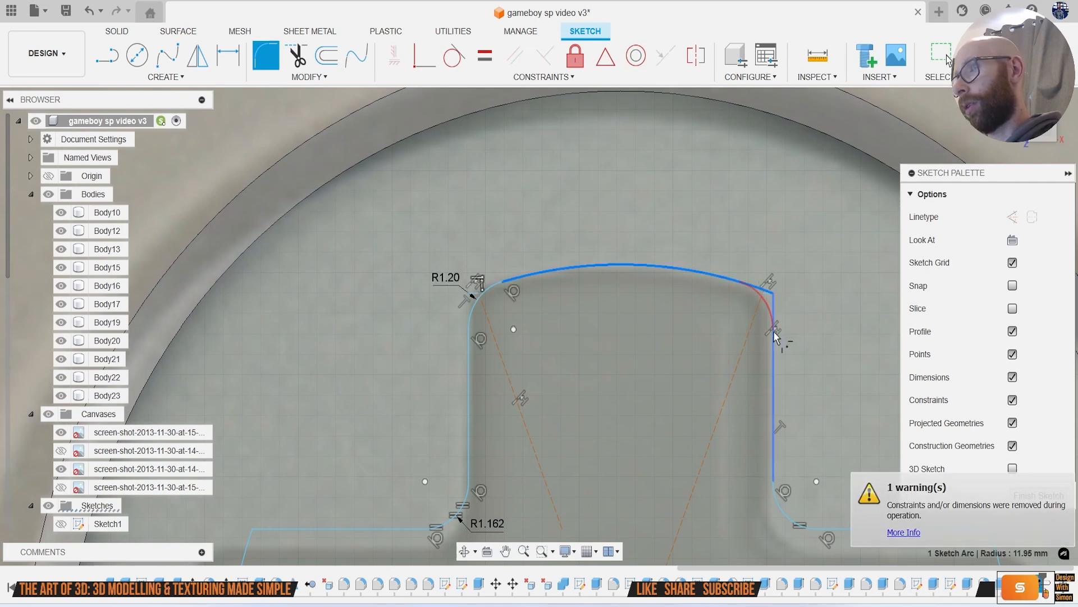
pyautogui.press('Return')
pyautogui.scroll(-3, 755, 315)
# Step: Add matching 1.20 mm sketch fillets to the outer corners of the right and lower arms
pyautogui.moveTo(911, 499)
pyautogui.mouseDown(button='middle')
pyautogui.moveTo(745, 314)
pyautogui.moveTo(660, 291)
pyautogui.mouseUp(button='middle')
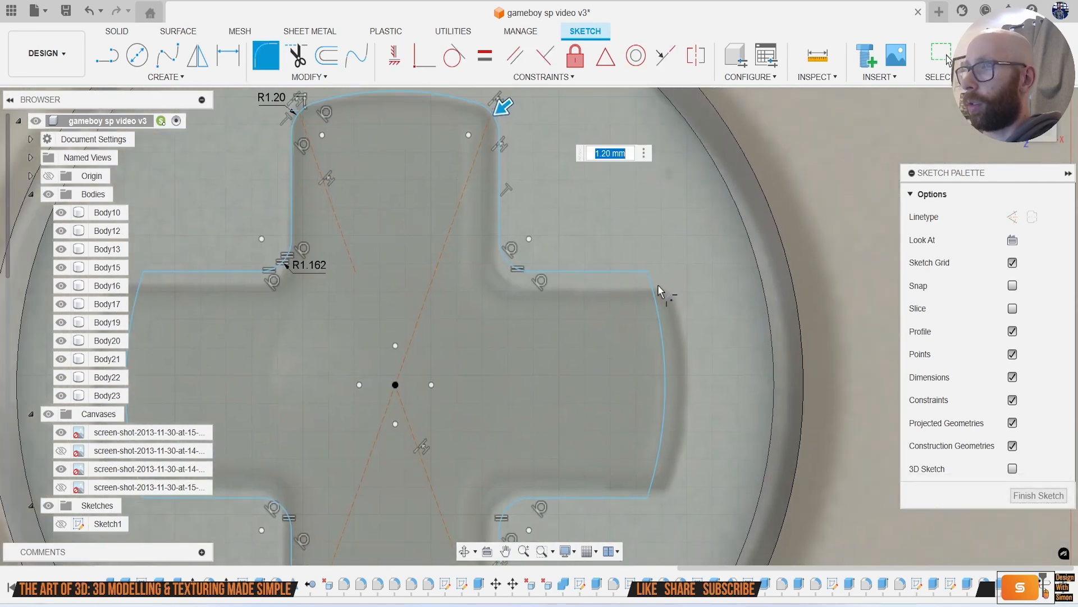
pyautogui.click(632, 273)
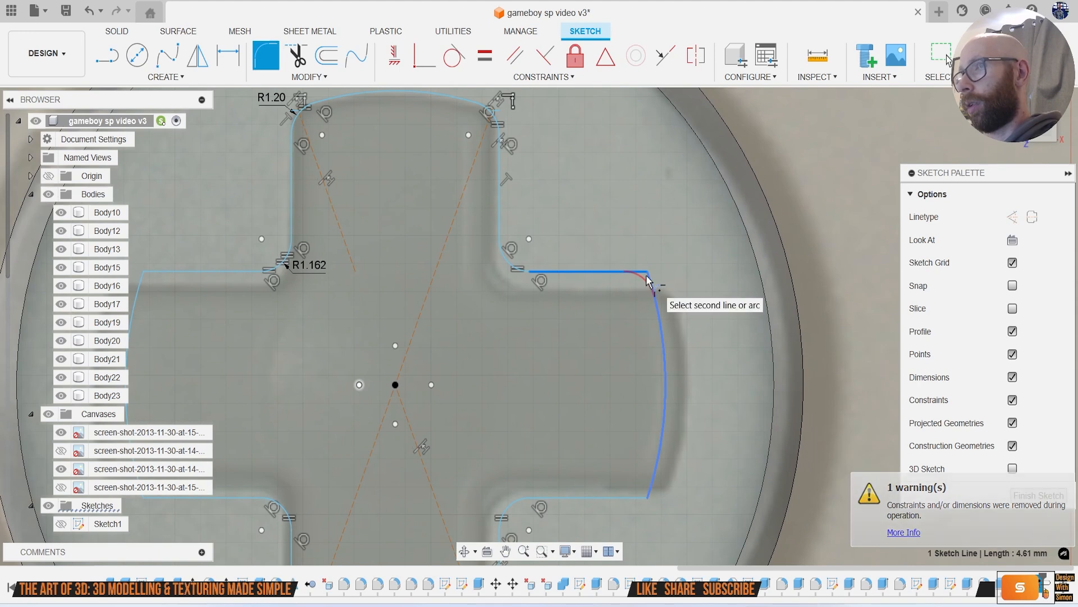
pyautogui.click(661, 434)
pyautogui.click(628, 495)
pyautogui.click(652, 485)
pyautogui.moveTo(571, 337); pyautogui.dragTo(593, 112, button='middle')
pyautogui.click(522, 443)
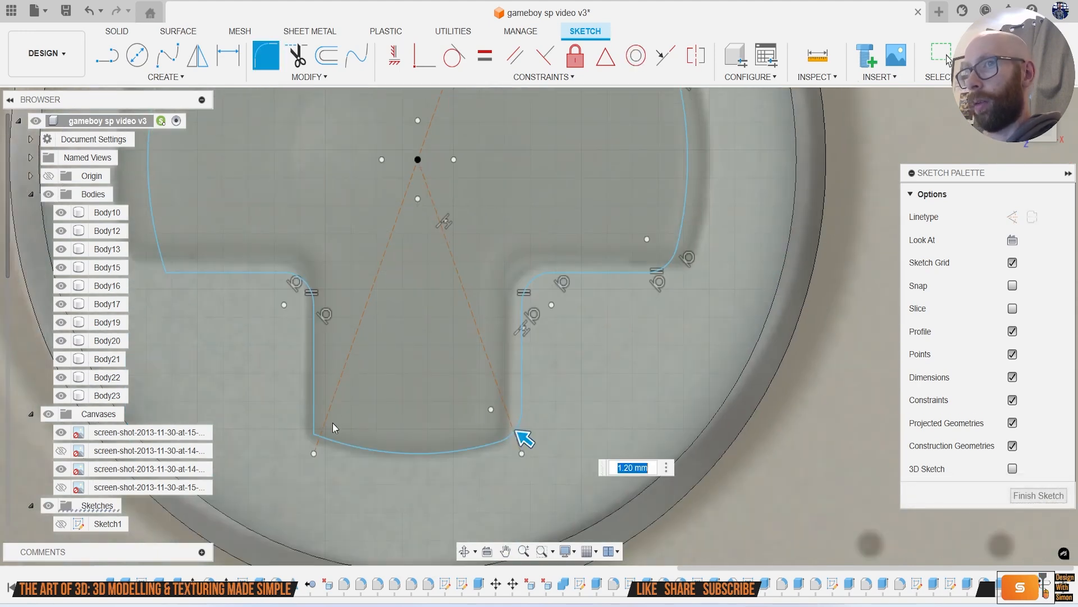
pyautogui.click(314, 436)
# Step: Round both outer corners of the left arm with 1.20 mm sketch fillets
pyautogui.moveTo(314, 435); pyautogui.dragTo(515, 543, button='middle')
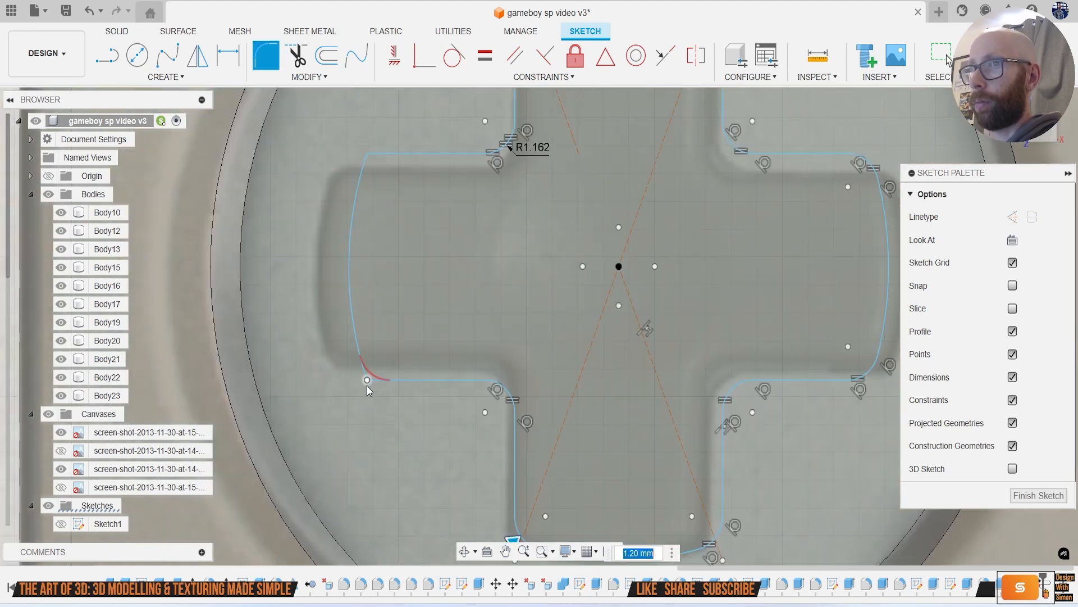
pyautogui.click(372, 380)
pyautogui.moveTo(344, 151); pyautogui.dragTo(378, 210, button='middle')
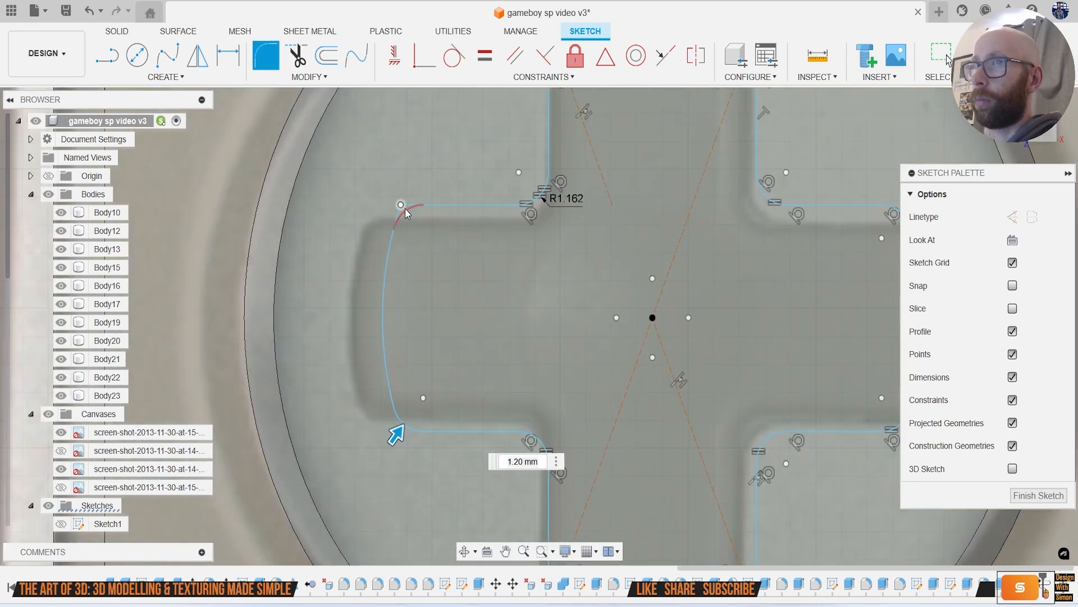
pyautogui.click(404, 213)
pyautogui.moveTo(443, 284); pyautogui.dragTo(501, 375, button='middle')
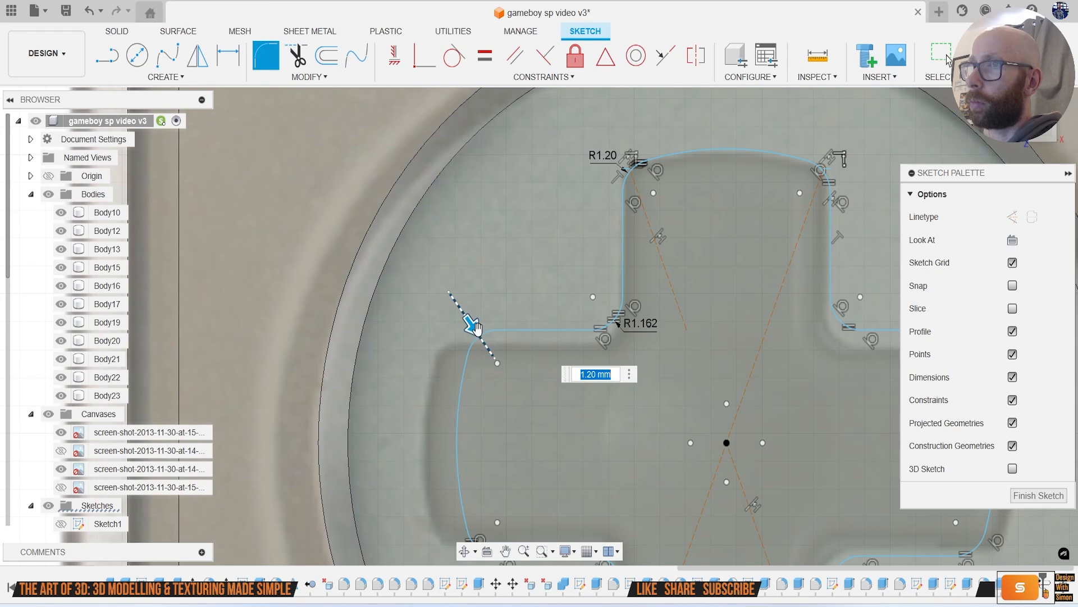
# Step: Reduce the radius of the D-pad's outer corner fillets to about 0.807 mm and finish the sketch fillet
pyautogui.scroll(2, 477, 332)
pyautogui.moveTo(470, 333); pyautogui.dragTo(468, 332)
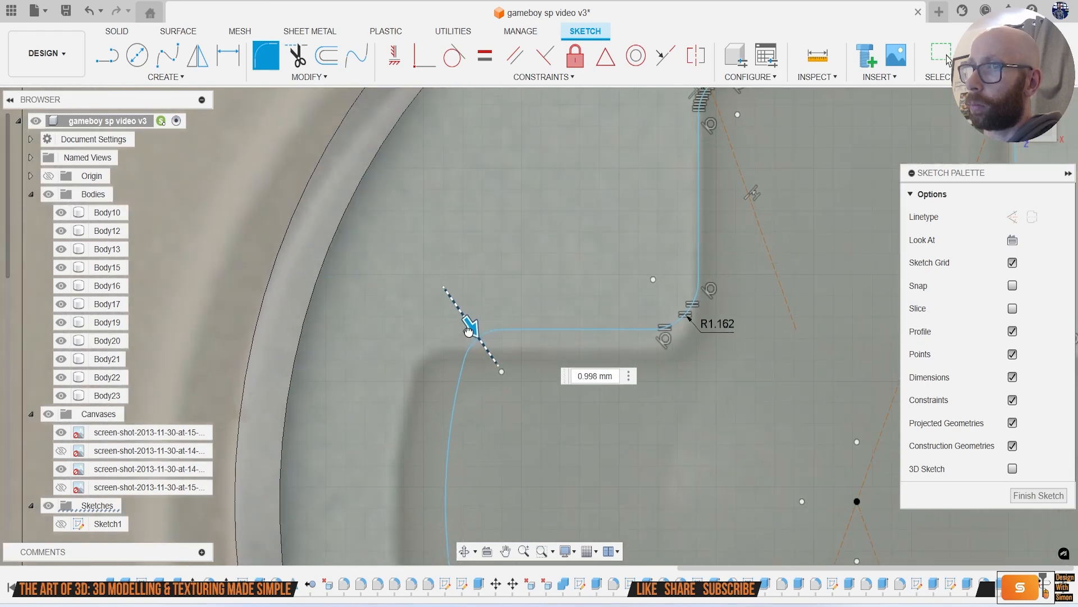
pyautogui.press('Return')
pyautogui.scroll(-4, 618, 284)
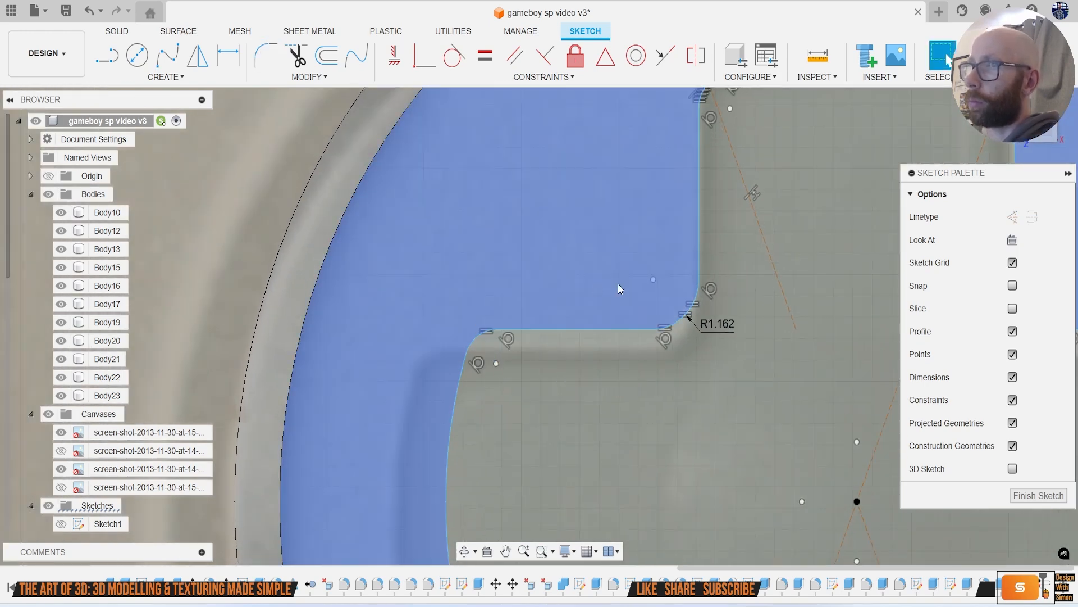
pyautogui.scroll(-3, 681, 325)
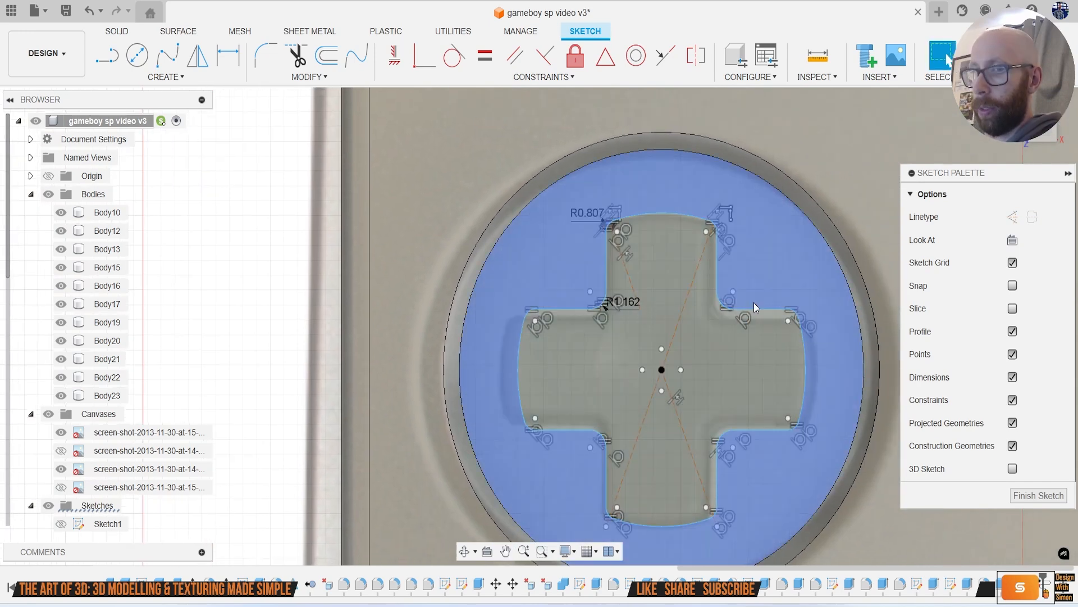
# Step: Extrude the cross profile downward as a cut into the floor of the circular recess
pyautogui.press('e')
pyautogui.click(696, 352)
pyautogui.keyDown('shift'); pyautogui.moveTo(538, 326); pyautogui.dragTo(538, 275, button='middle'); pyautogui.keyUp('shift')
pyautogui.moveTo(662, 349); pyautogui.dragTo(663, 367)
pyautogui.click(997, 412)
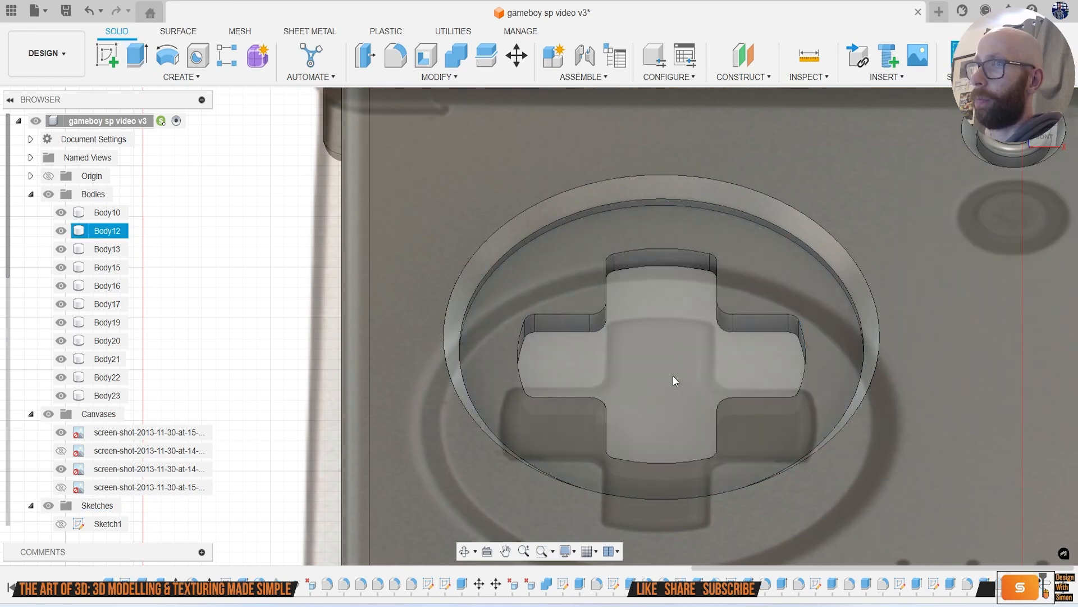
# Step: Fillet the upper edge loop of the cross-shaped pocket with a 0.3 mm radius
pyautogui.press('f')
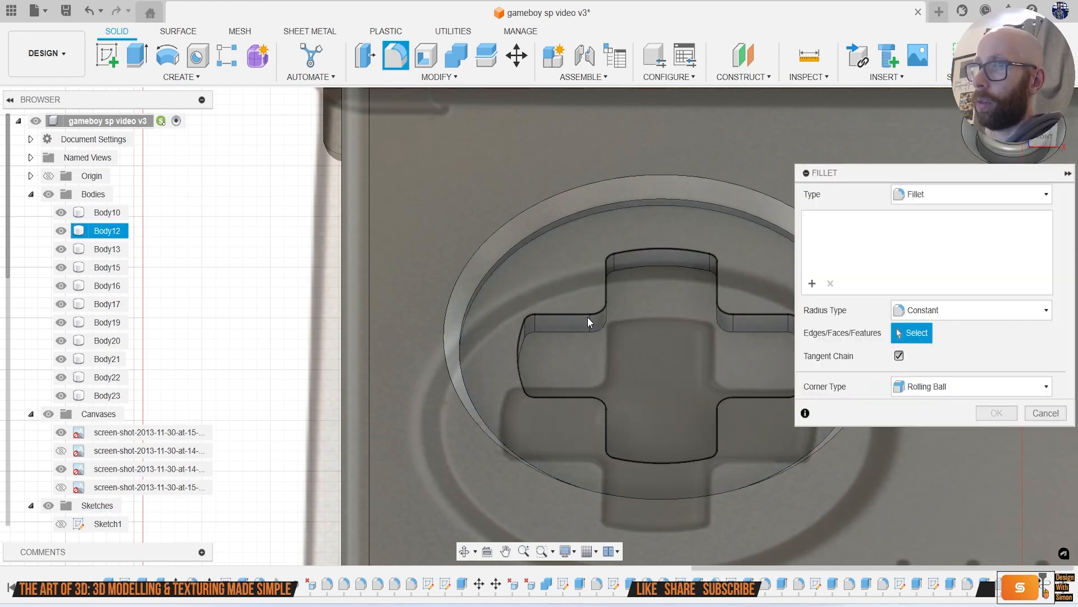
pyautogui.click(588, 318)
pyautogui.press('Return')
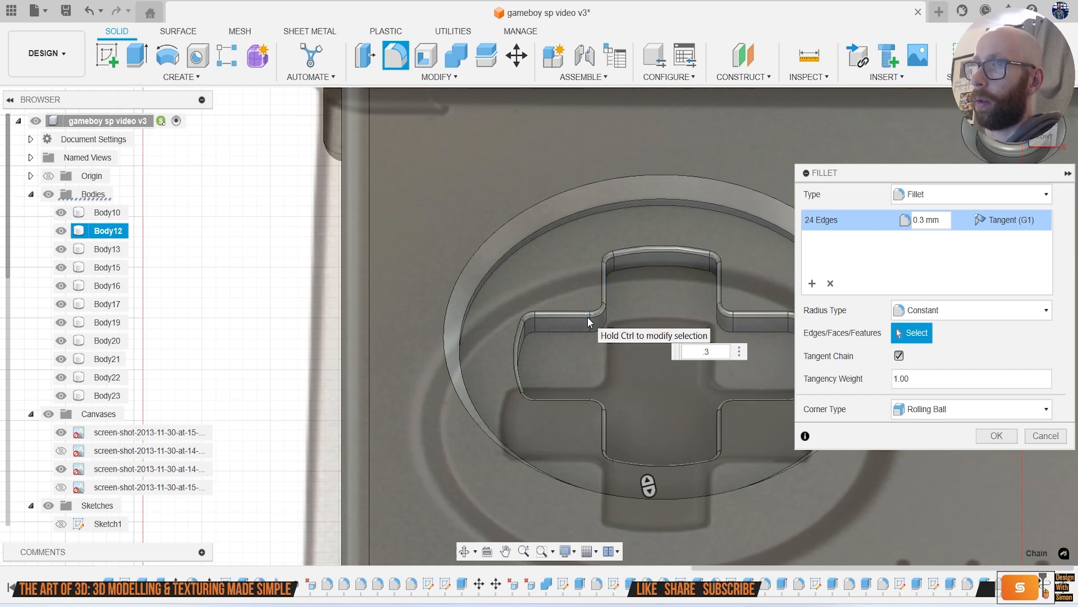
# Step: Extrude the pocket's cross-shaped floor face upward about 3.792 mm with the Join operation
pyautogui.press('e')
pyautogui.click(638, 351)
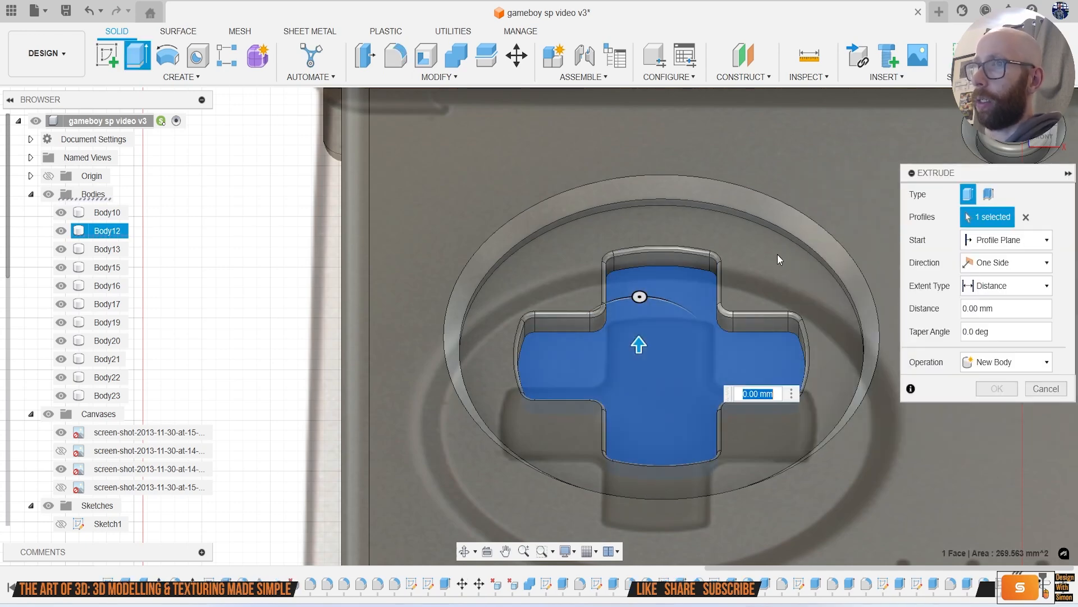
pyautogui.moveTo(639, 343); pyautogui.dragTo(639, 303)
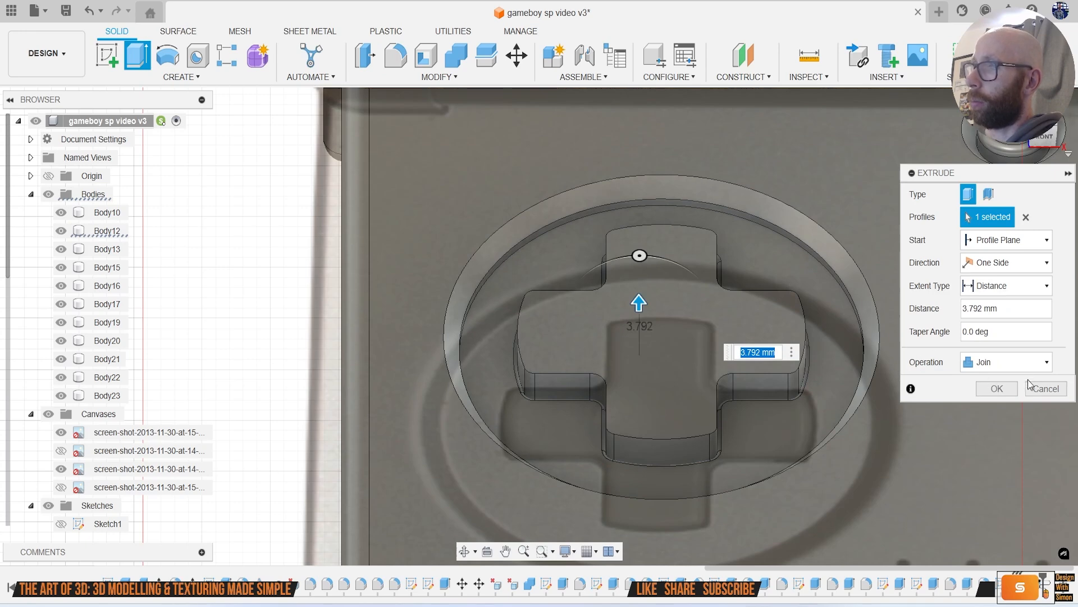
pyautogui.click(997, 388)
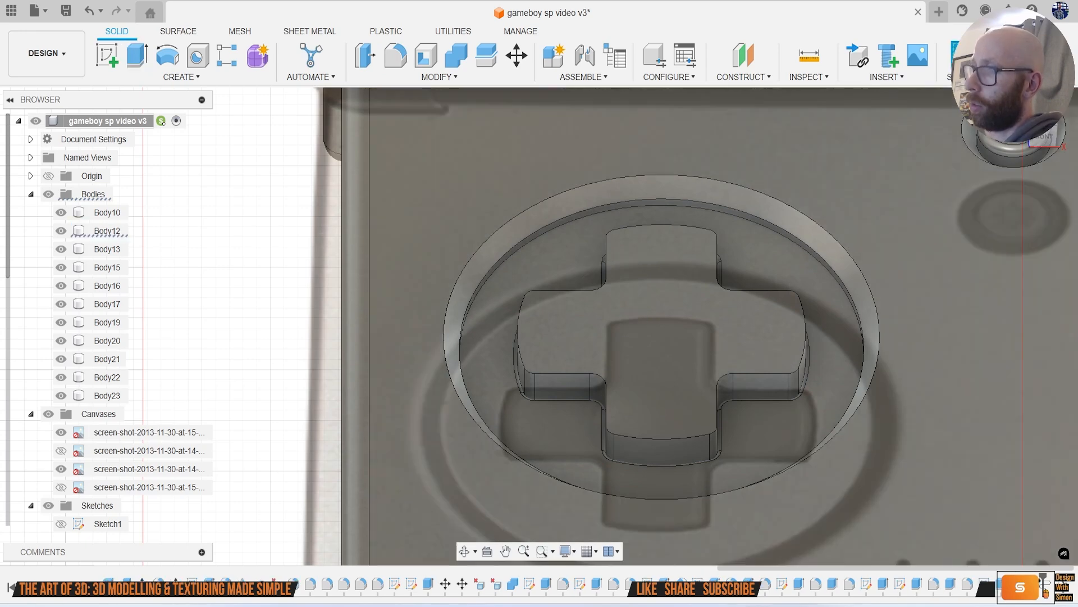
# Step: Edit the raised cross extrusion and change its operation to New Body
pyautogui.rightClick(1044, 585)
pyautogui.click(978, 499)
pyautogui.click(1006, 364)
pyautogui.click(996, 427)
pyautogui.click(1008, 389)
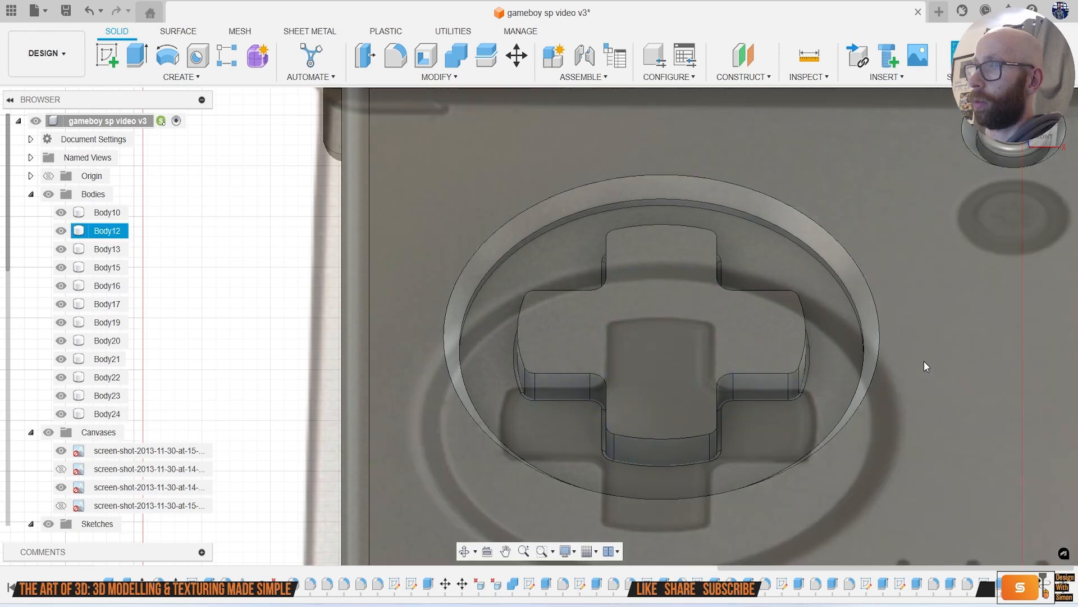
# Step: Look straight at the D-pad and start a new sketch on the top face of its cross-shaped body
pyautogui.click(1026, 179)
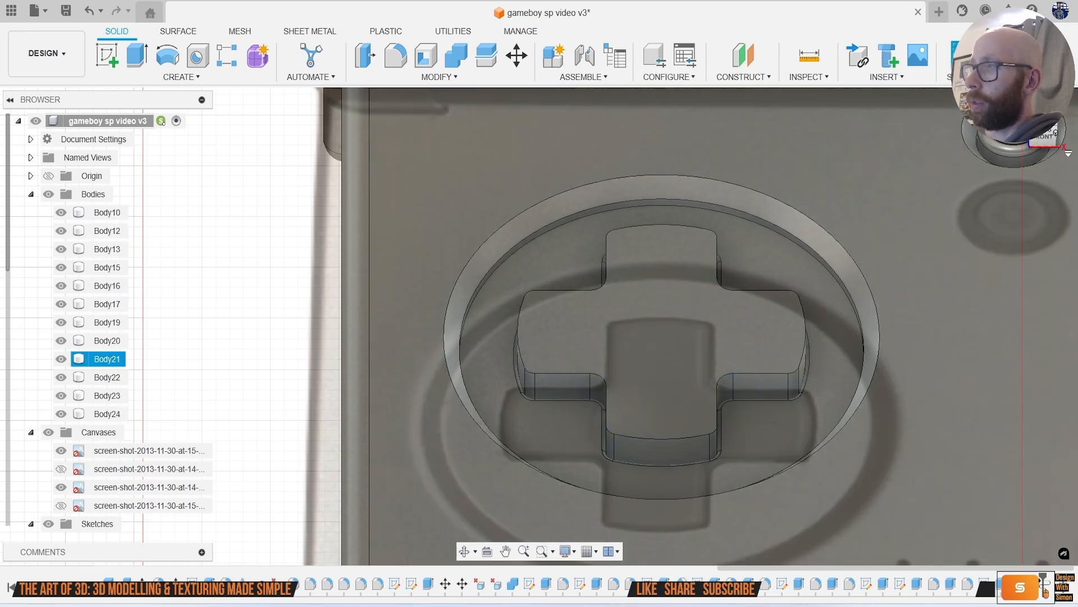
pyautogui.click(1050, 122)
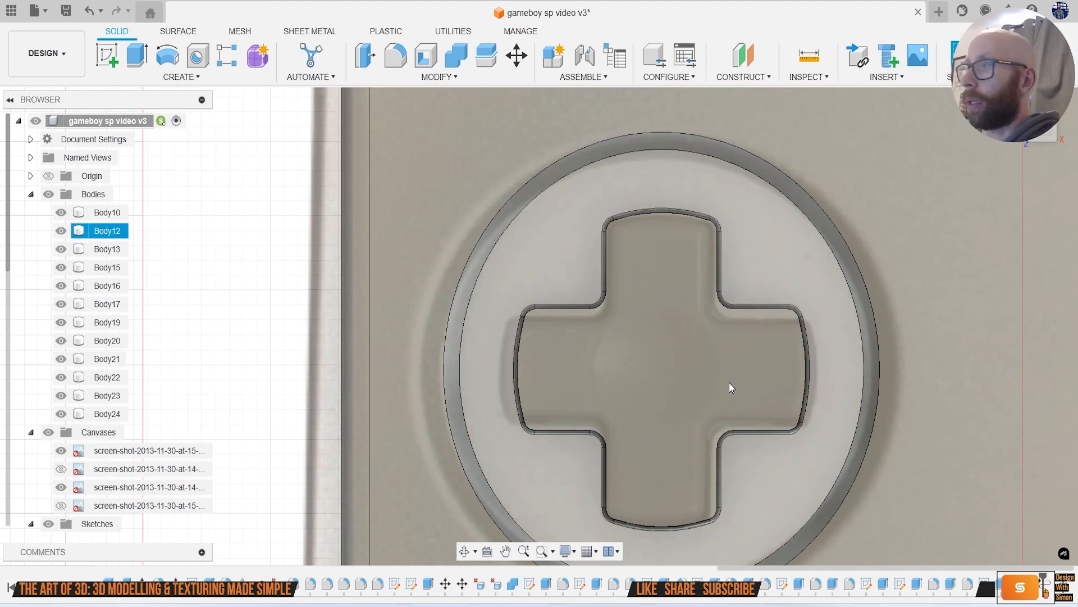
pyautogui.click(106, 55)
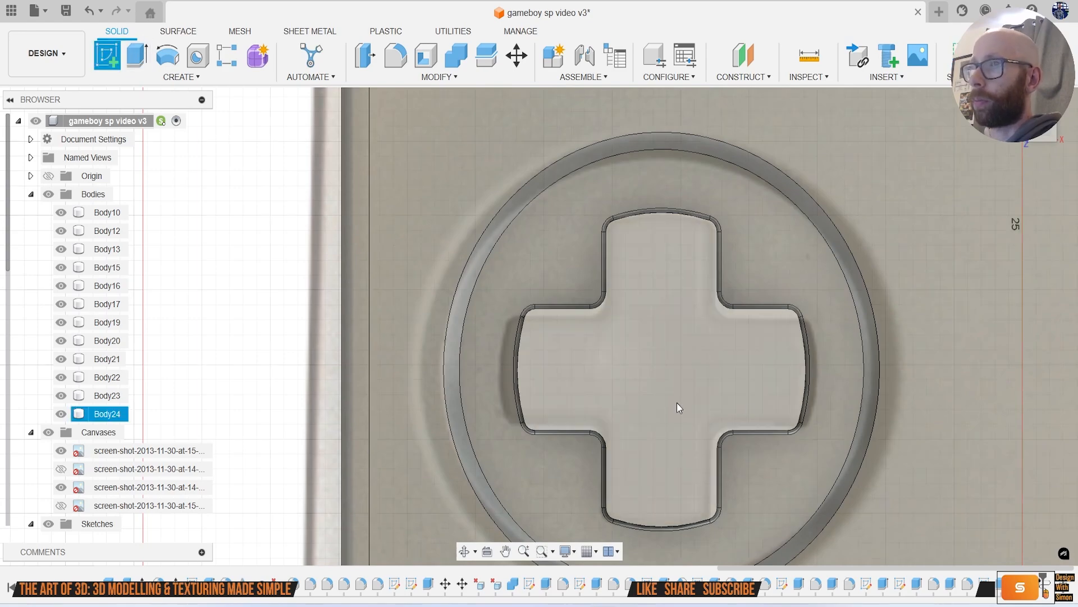
pyautogui.click(676, 403)
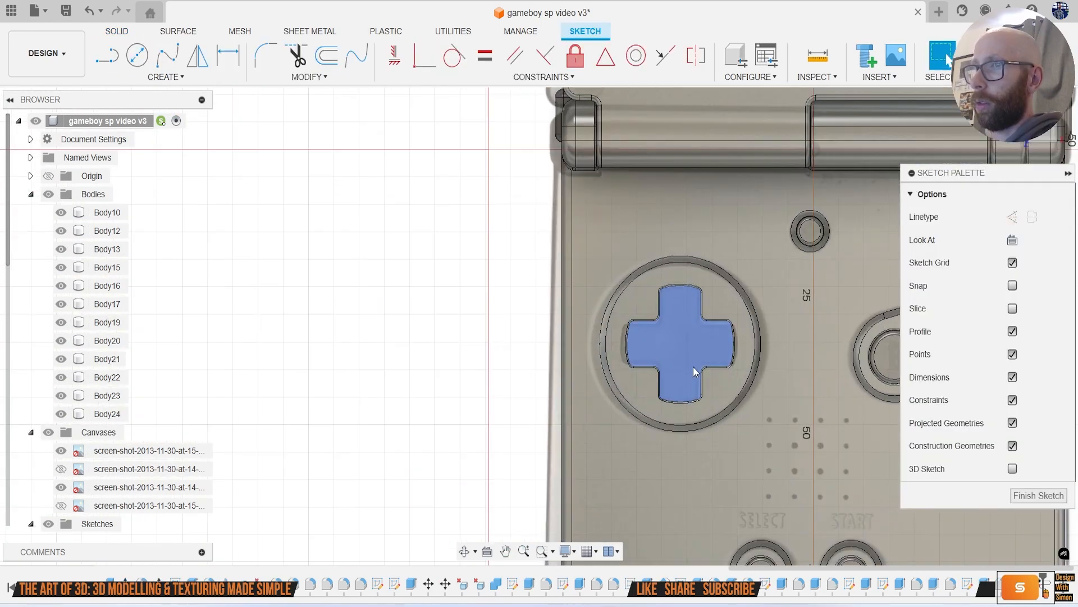
pyautogui.press('c')
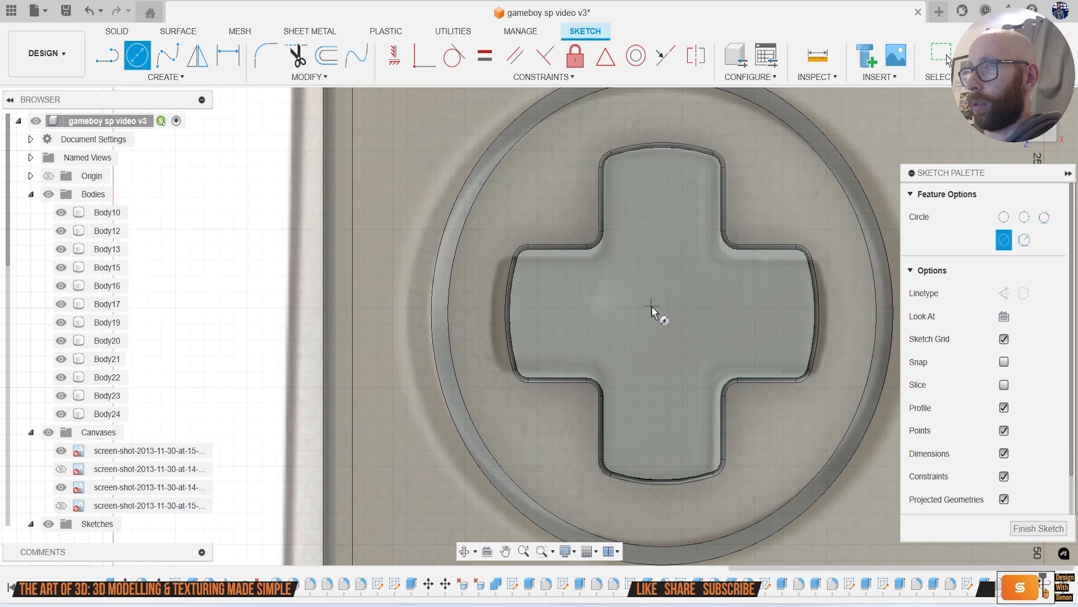
pyautogui.press('Escape')
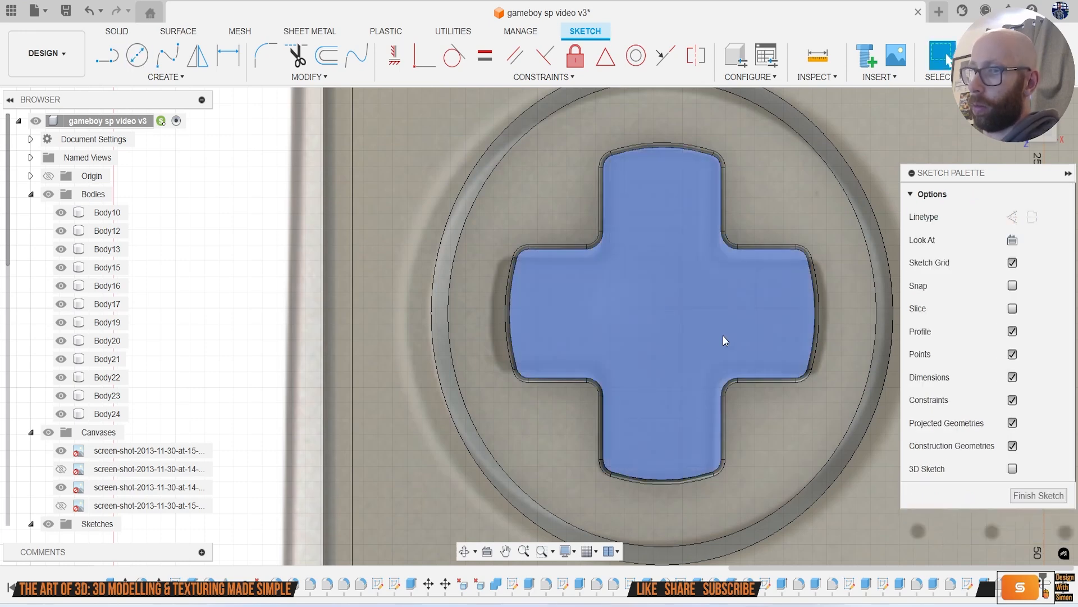
# Step: Project the outline of the D-pad's cross-shaped top face and draw a diagonal line between two opposite inner corners
pyautogui.press('p')
pyautogui.click(690, 334)
pyautogui.click(813, 198)
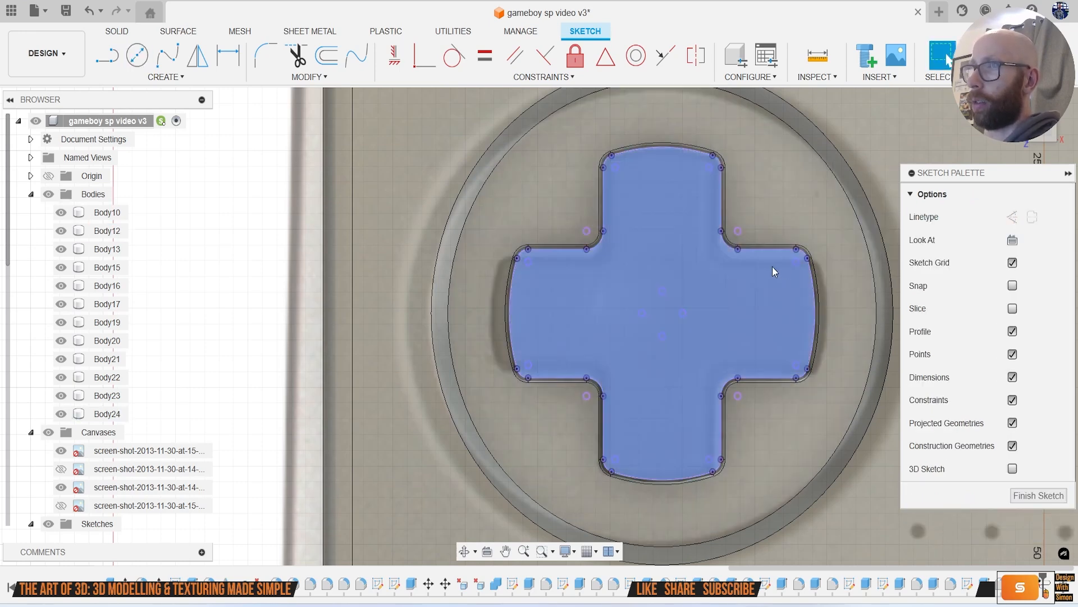
pyautogui.press('l')
pyautogui.scroll(3, 758, 269)
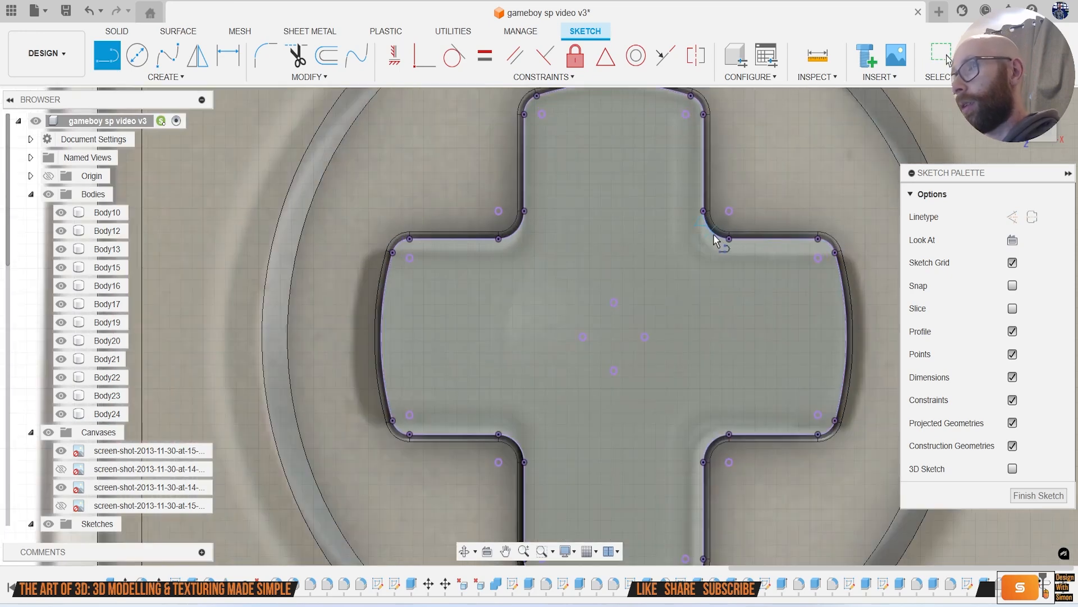
pyautogui.click(711, 234)
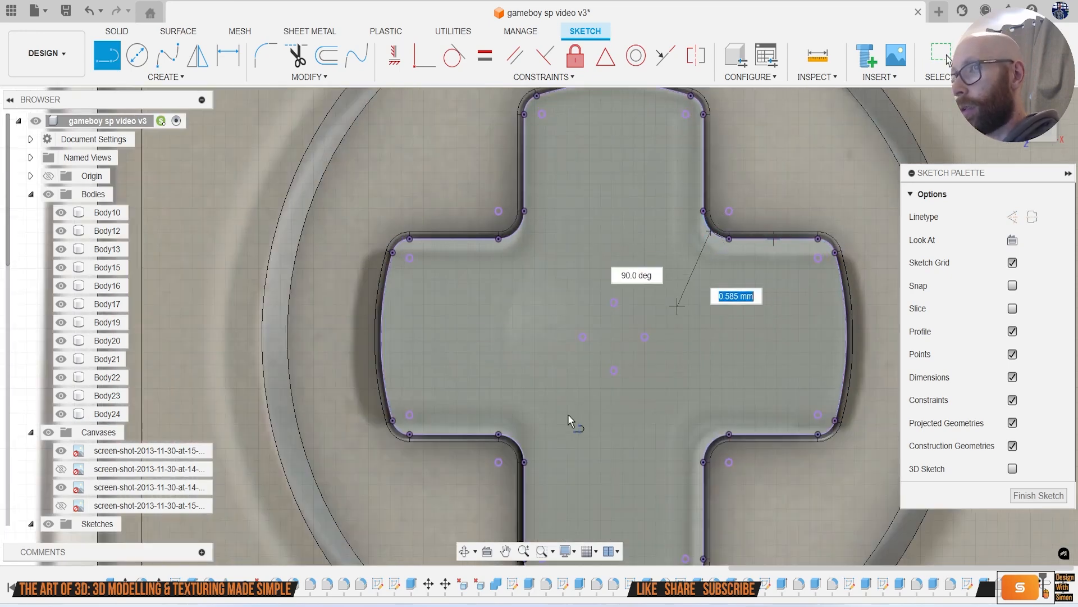
pyautogui.click(517, 442)
# Step: Draw a circle centred on the diagonal's midpoint, sized to the round recess in the middle of the D-pad
pyautogui.press('c')
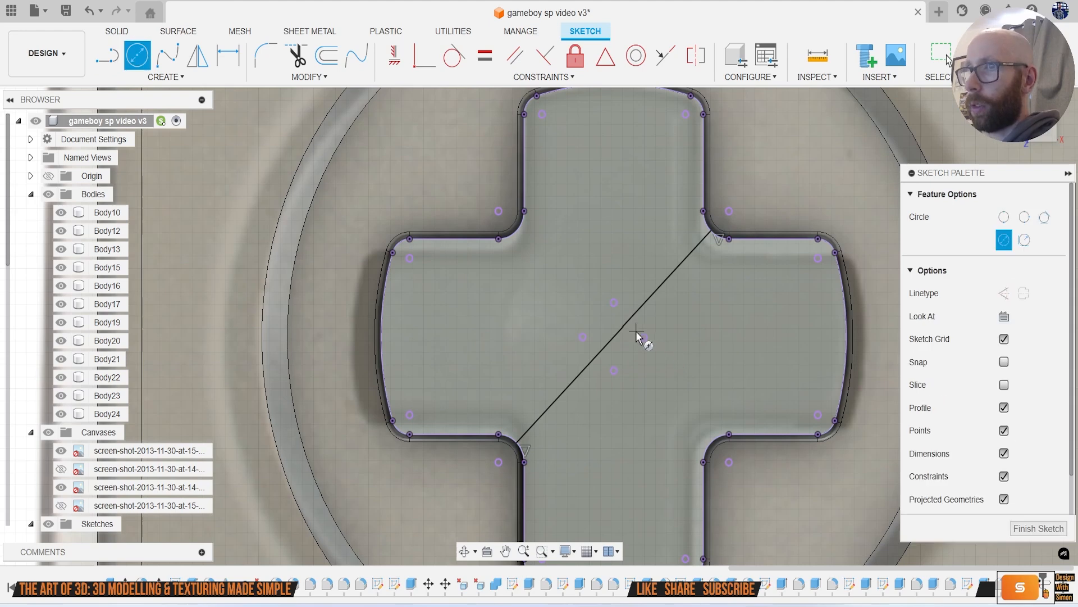
pyautogui.click(615, 338)
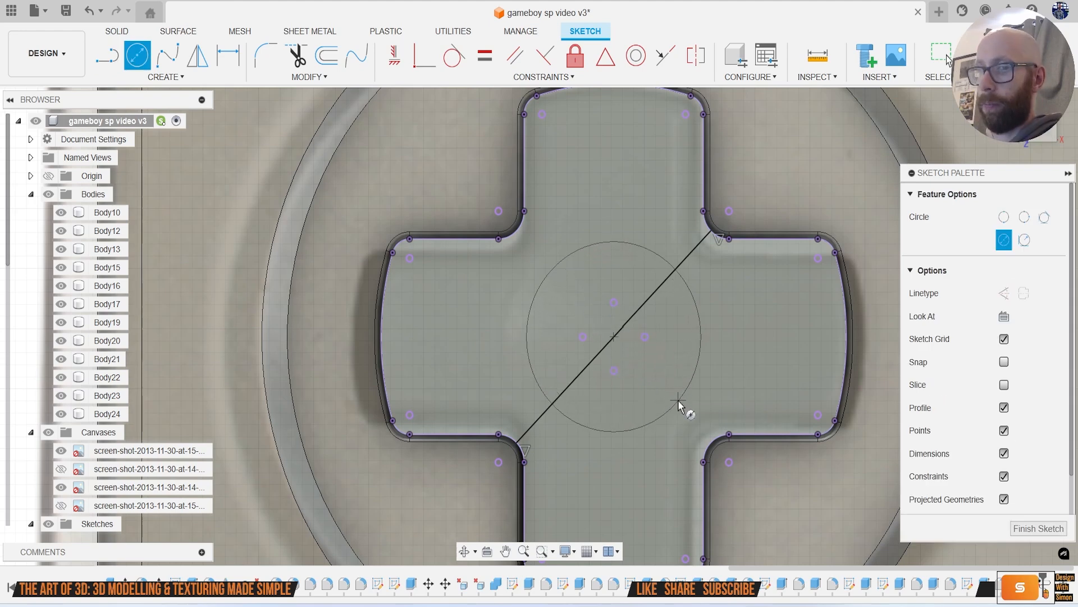
pyautogui.click(679, 389)
# Step: Extrude both halves of the circle about 1.027 mm down into the D-pad with the Cut operation
pyautogui.press('e')
pyautogui.click(642, 383)
pyautogui.click(589, 309)
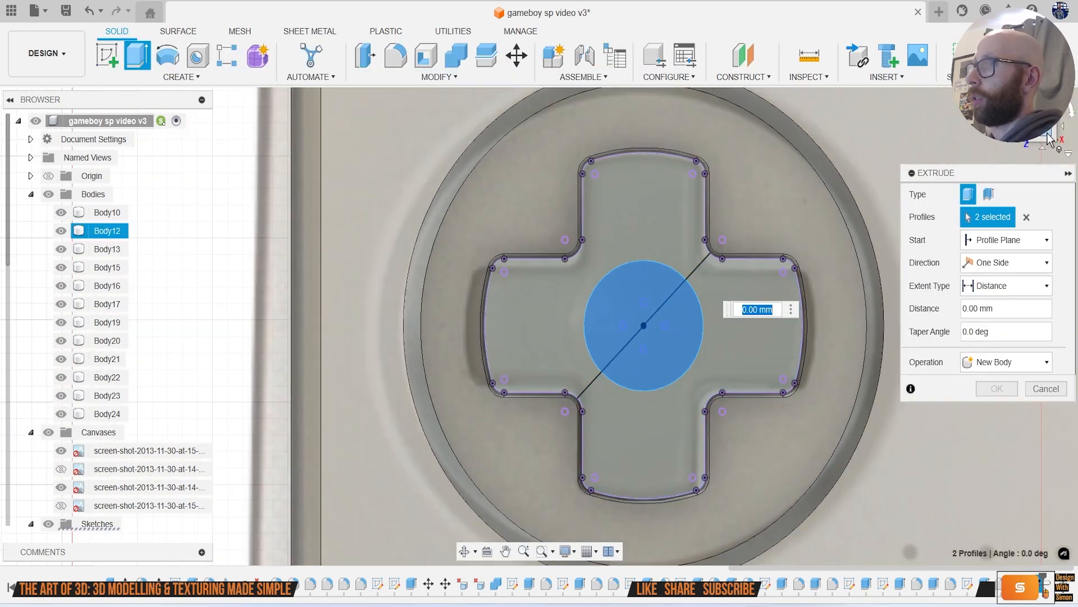
pyautogui.keyDown('shift'); pyautogui.moveTo(540, 376); pyautogui.dragTo(539, 323, button='middle'); pyautogui.keyUp('shift')
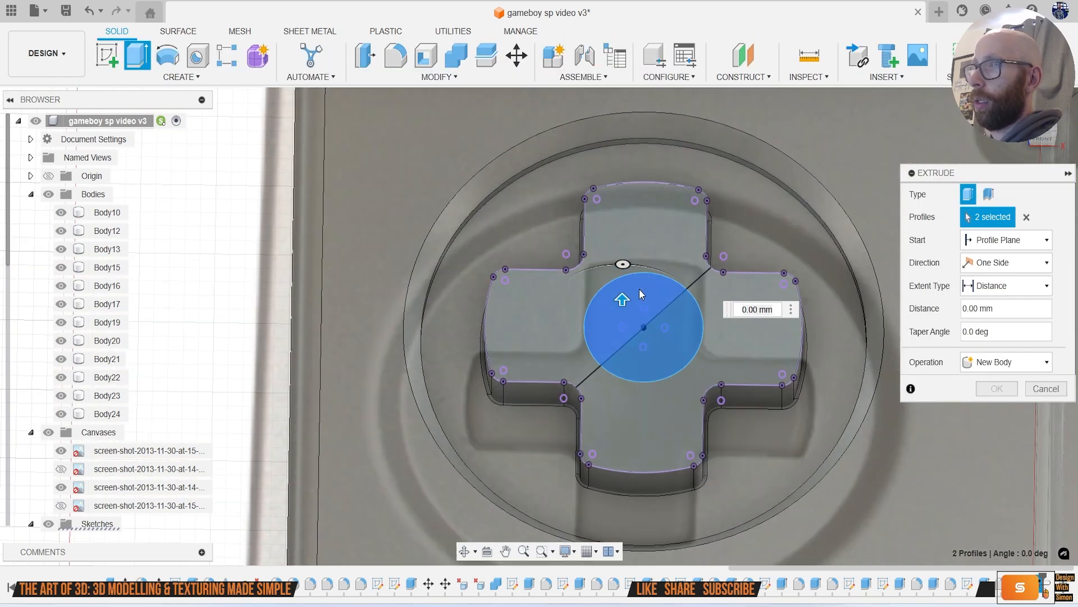
pyautogui.moveTo(621, 300); pyautogui.dragTo(622, 327)
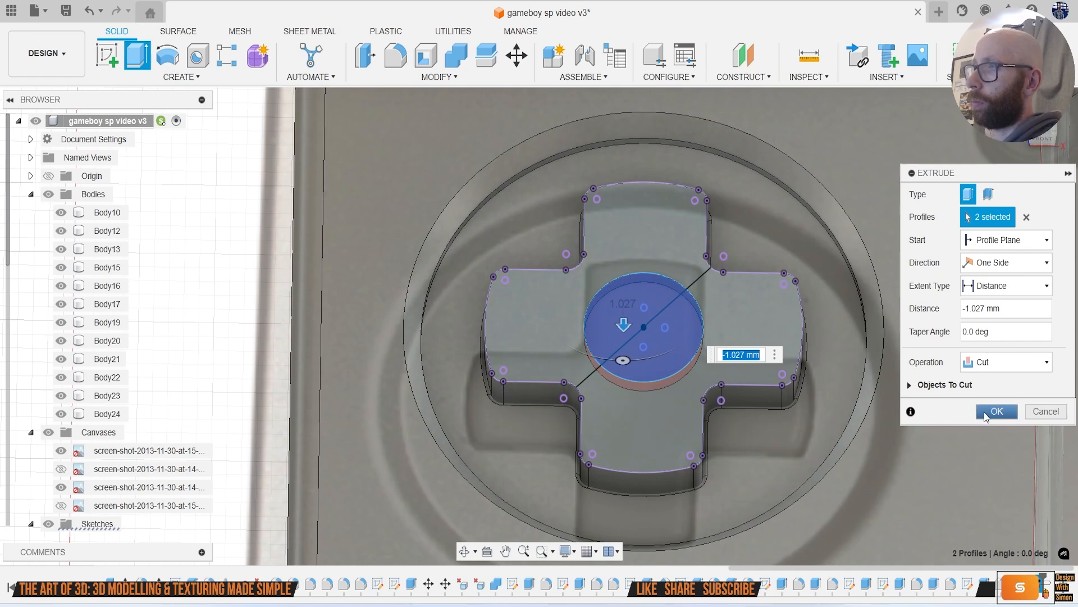
pyautogui.click(995, 413)
# Step: Chamfer the upper edge of the D-pad's round recess with an equal distance of about 0.908 mm
pyautogui.click(403, 76)
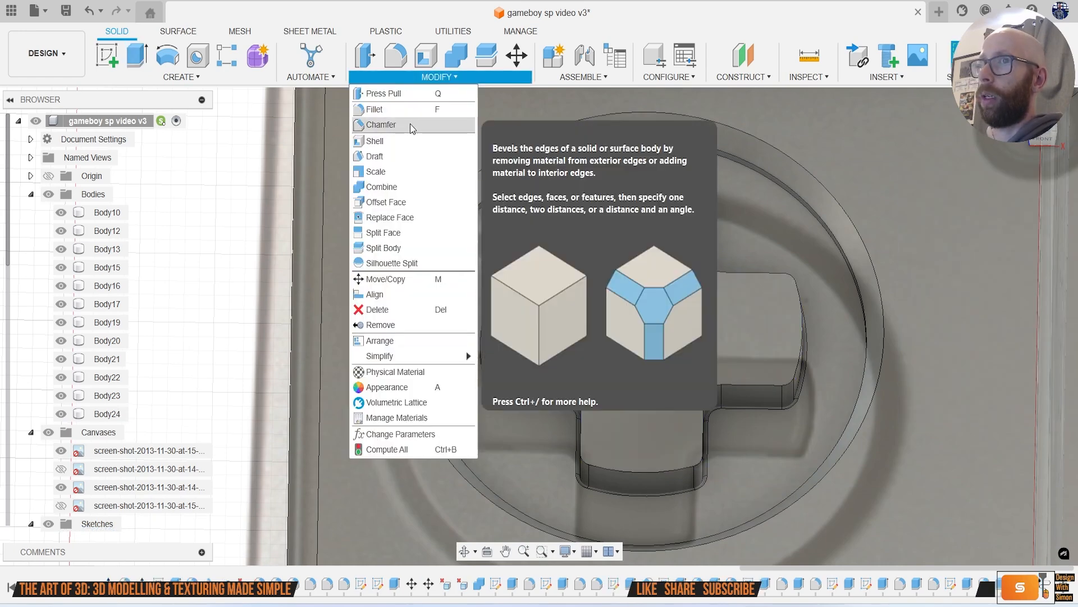
pyautogui.click(413, 127)
pyautogui.click(647, 274)
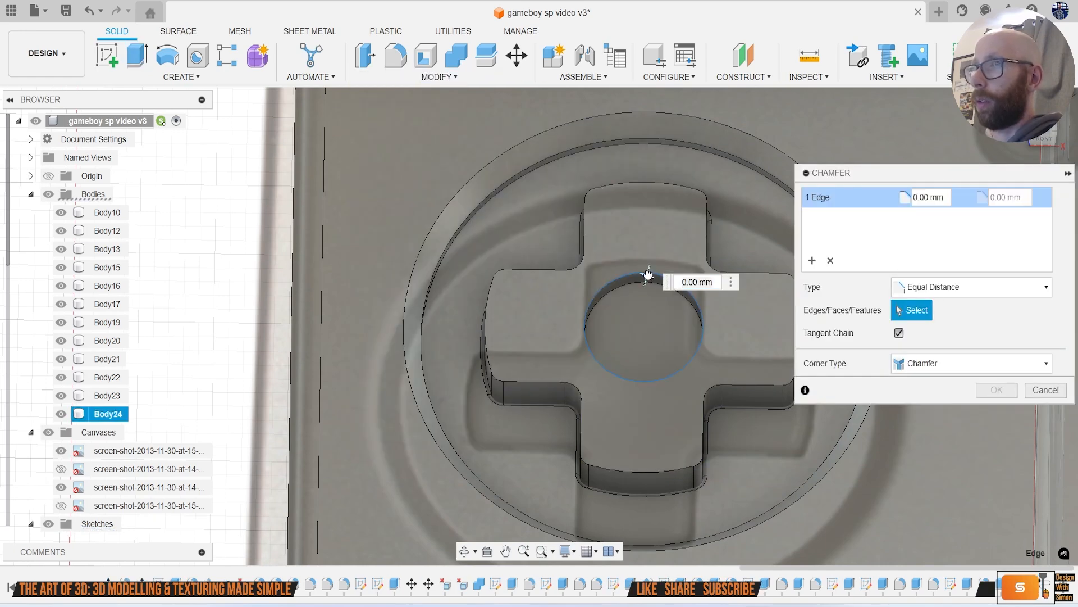
pyautogui.moveTo(649, 274); pyautogui.dragTo(649, 275)
pyautogui.click(997, 390)
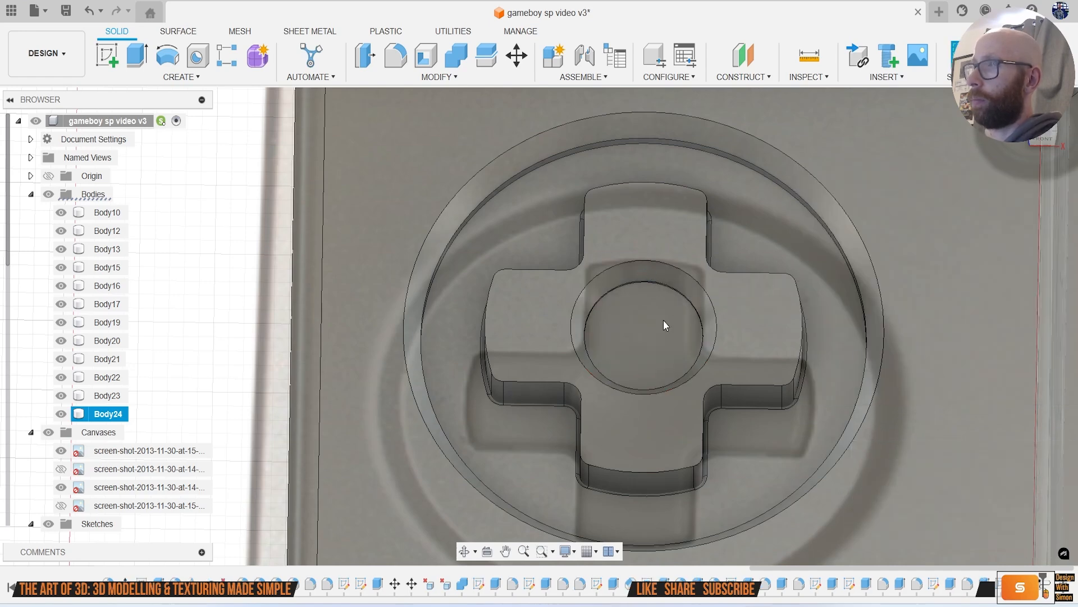
# Step: Fillet the edges of the recess's chamfer face and round floor with a 0.2 mm radius
pyautogui.press('f')
pyautogui.scroll(5, 646, 294)
pyautogui.click(635, 230)
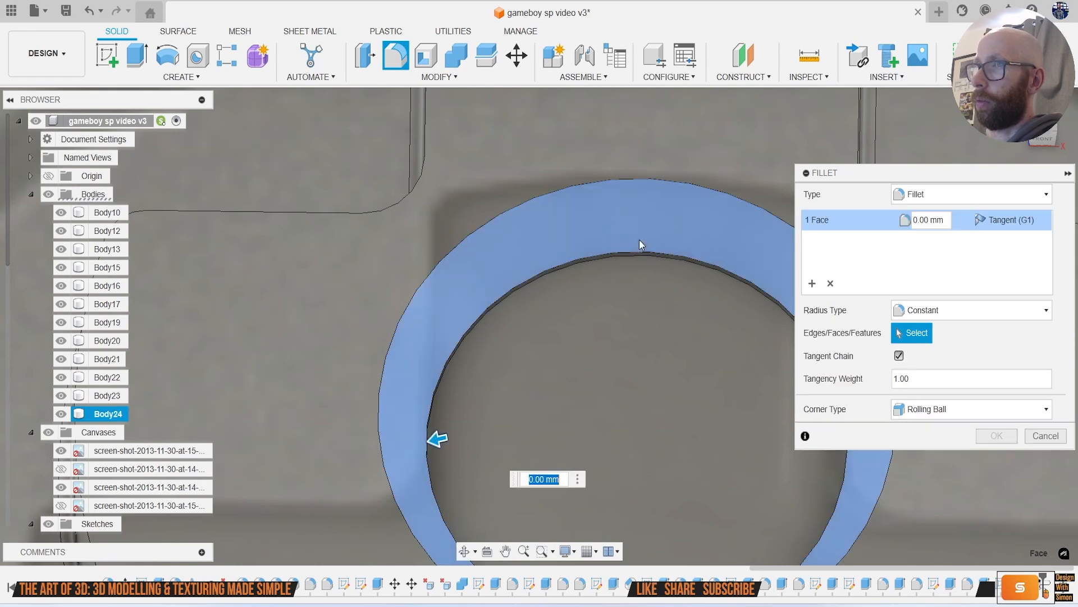
pyautogui.scroll(3, 629, 253)
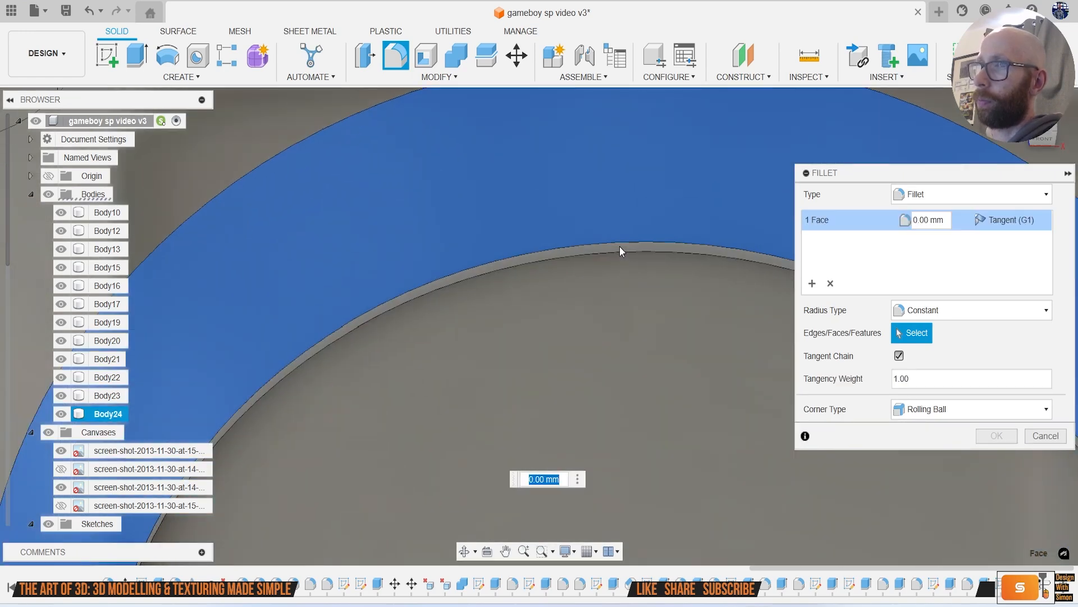
pyautogui.scroll(-3, 635, 293)
pyautogui.write('.1')
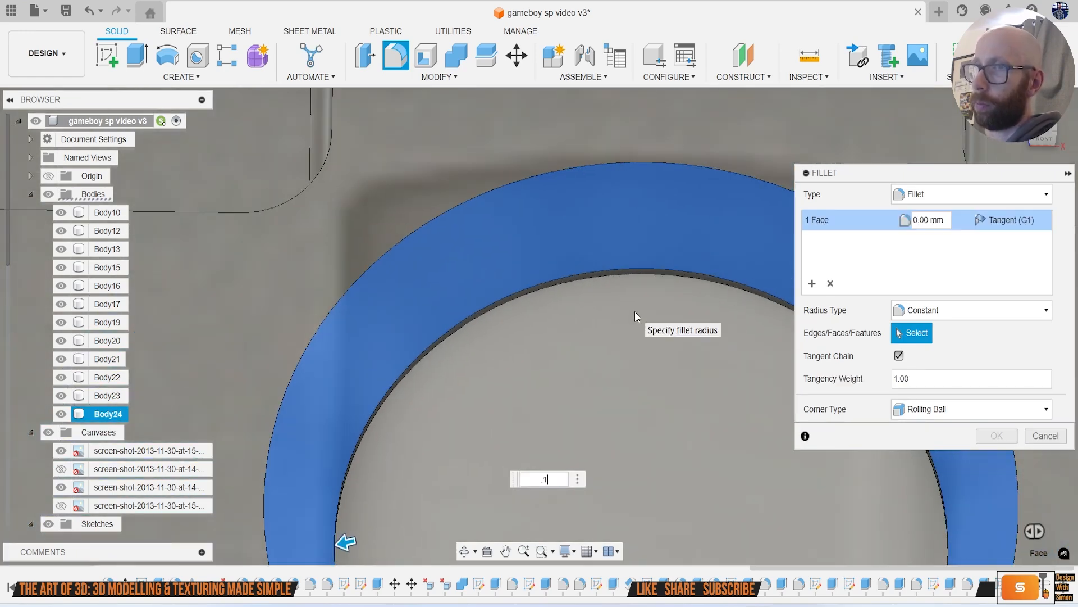
pyautogui.press('BackSpace')
pyautogui.write('2')
pyautogui.scroll(-5, 635, 317)
pyautogui.click(654, 343)
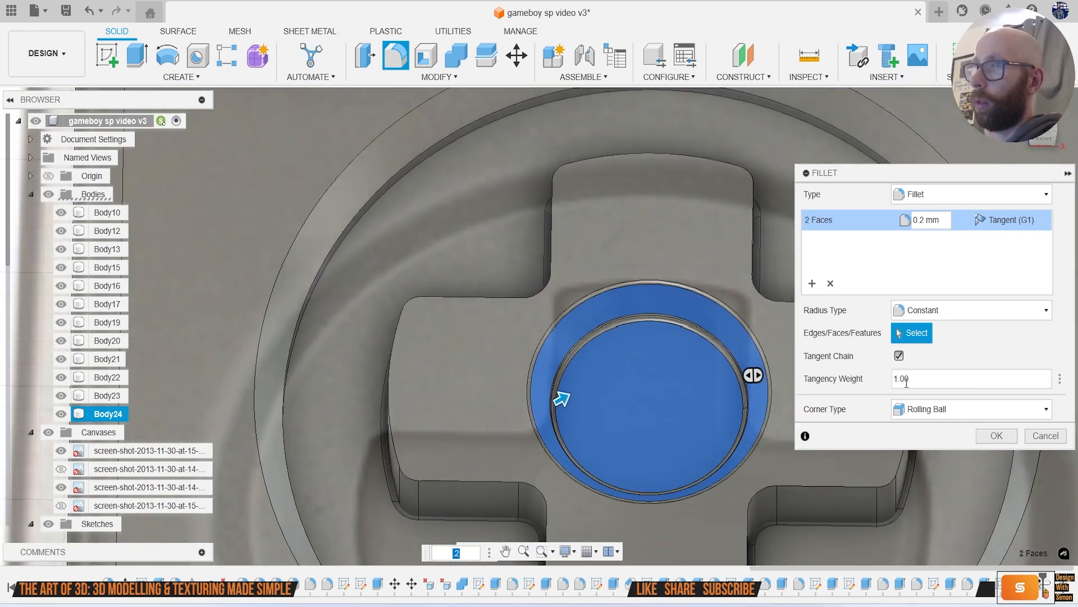
pyautogui.click(996, 436)
pyautogui.scroll(-3, 770, 352)
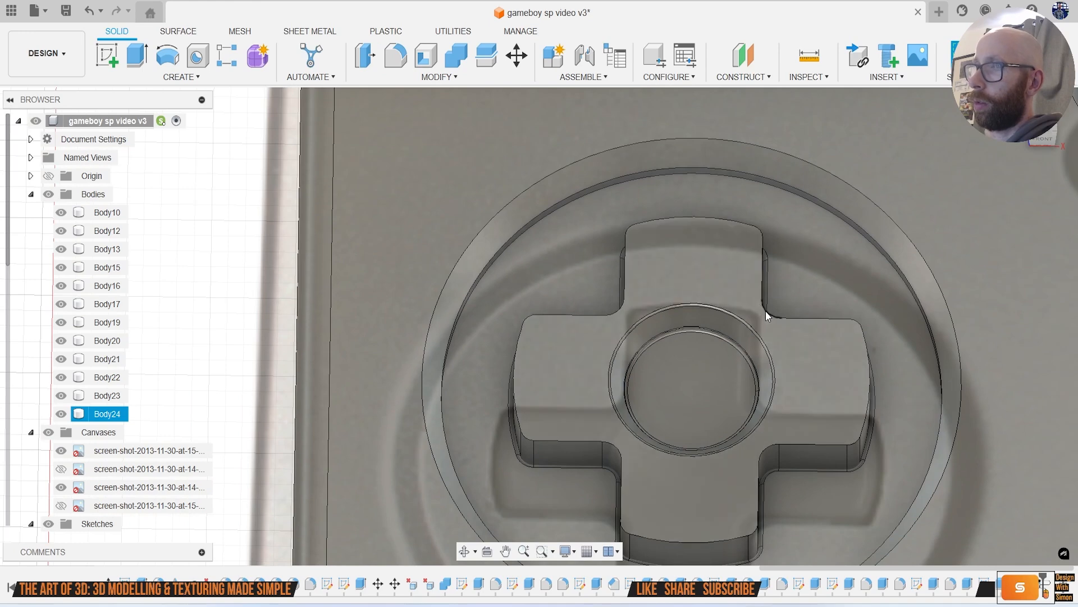
# Step: Fillet the outer top edge loop of the D-pad cross with a 0.3 mm radius
pyautogui.press('f')
pyautogui.click(699, 217)
pyautogui.write('.3')
pyautogui.press('Return')
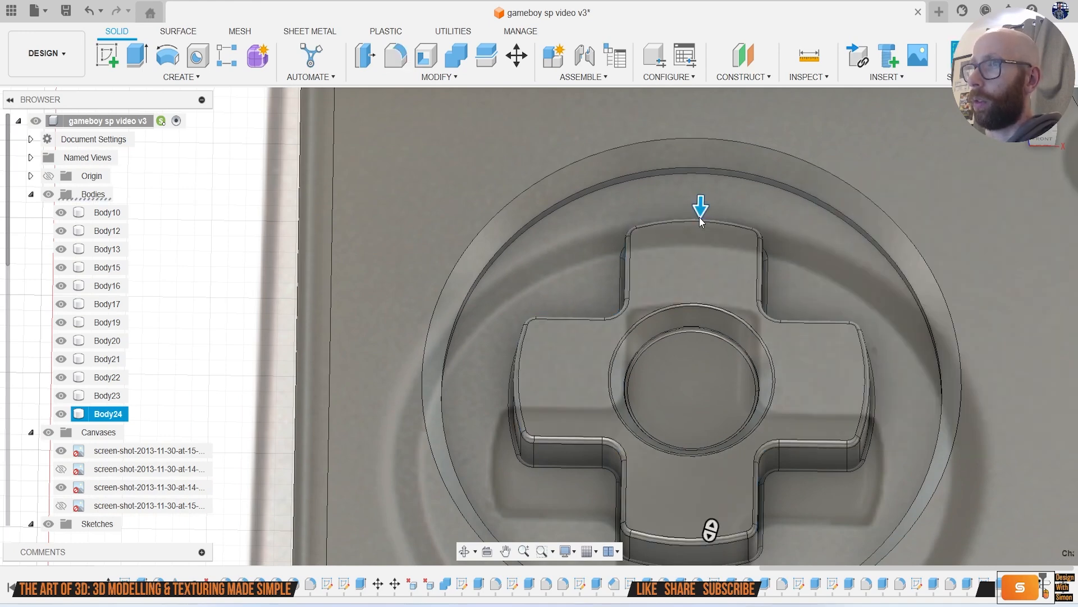
pyautogui.keyDown('shift'); pyautogui.moveTo(835, 178); pyautogui.dragTo(832, 112, button='middle'); pyautogui.keyUp('shift')
pyautogui.keyDown('shift'); pyautogui.moveTo(540, 326); pyautogui.dragTo(539, 281, button='middle'); pyautogui.keyUp('shift')
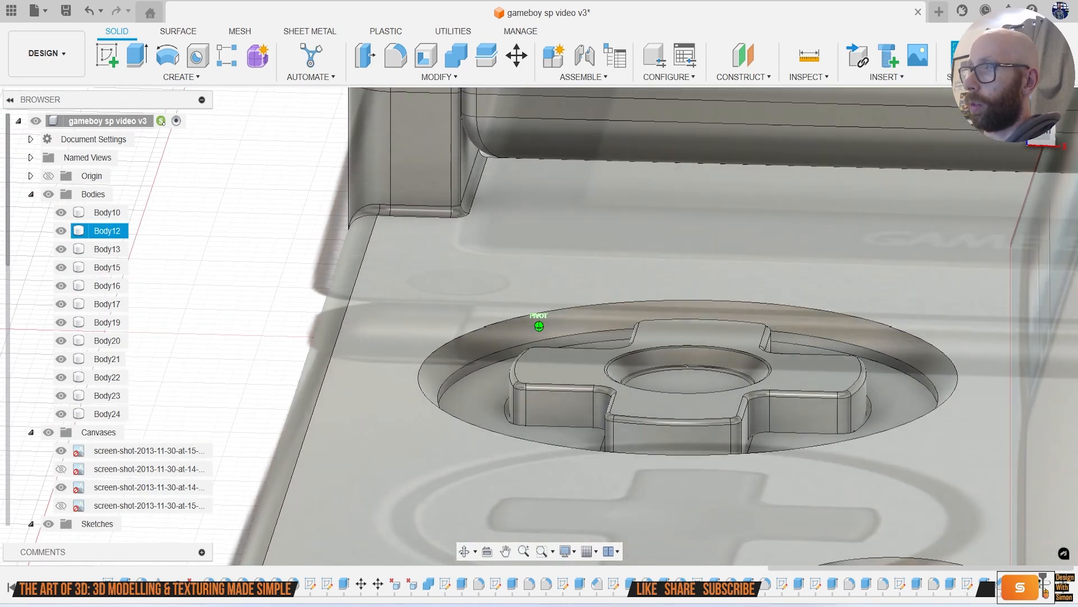
pyautogui.click(368, 54)
pyautogui.keyDown('shift'); pyautogui.moveTo(682, 363); pyautogui.dragTo(687, 393, button='middle'); pyautogui.keyUp('shift')
pyautogui.click(688, 389)
pyautogui.moveTo(688, 409); pyautogui.dragTo(687, 396)
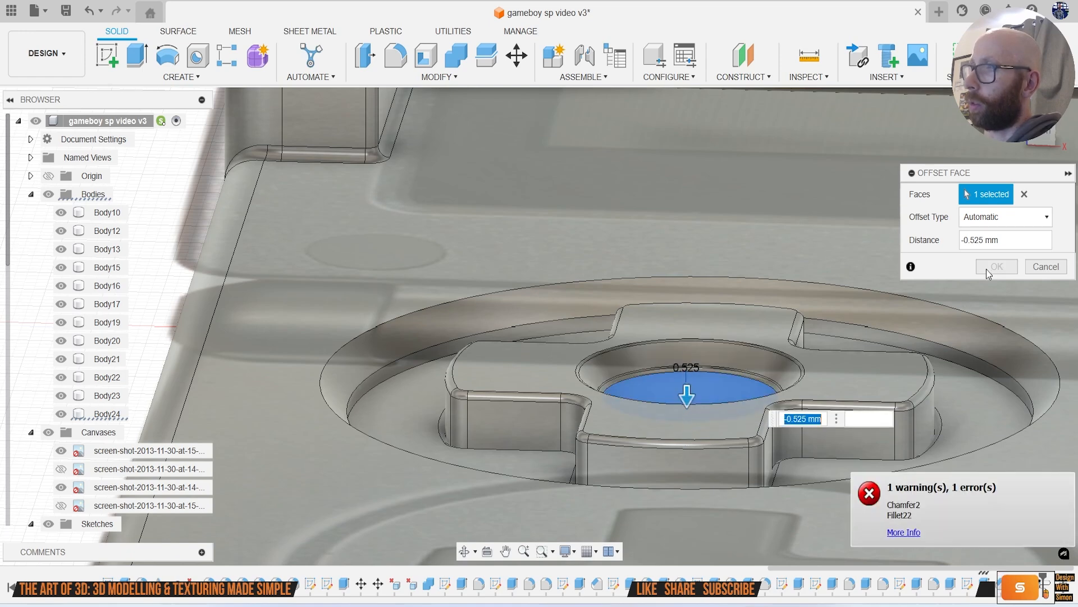
pyautogui.click(1047, 267)
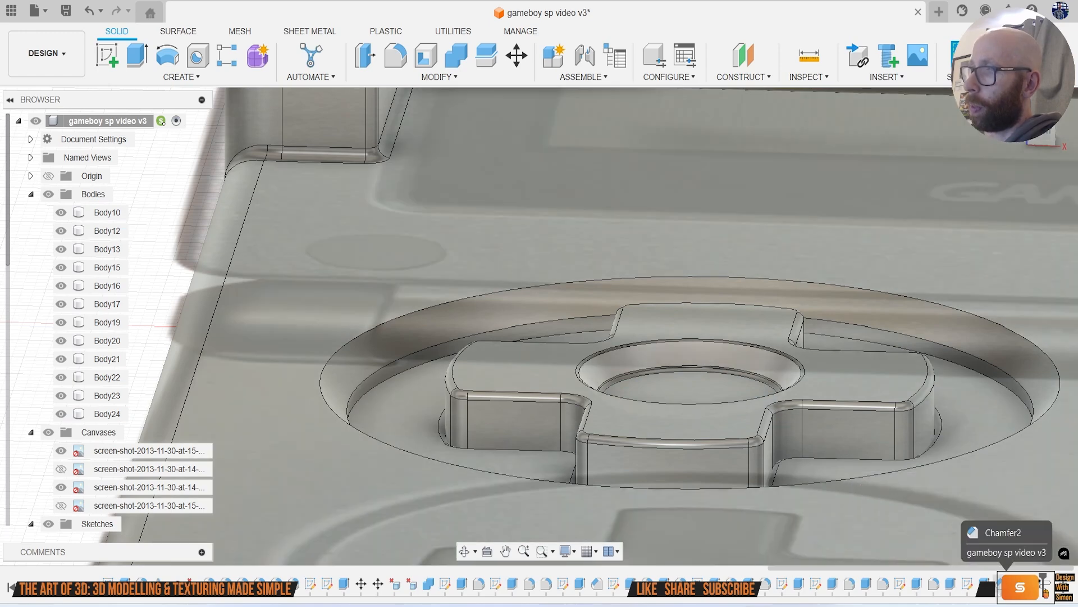
# Step: Edit the extrusion that cuts the D-pad's round recess and reduce its depth to about 0.551 mm
pyautogui.click(990, 584)
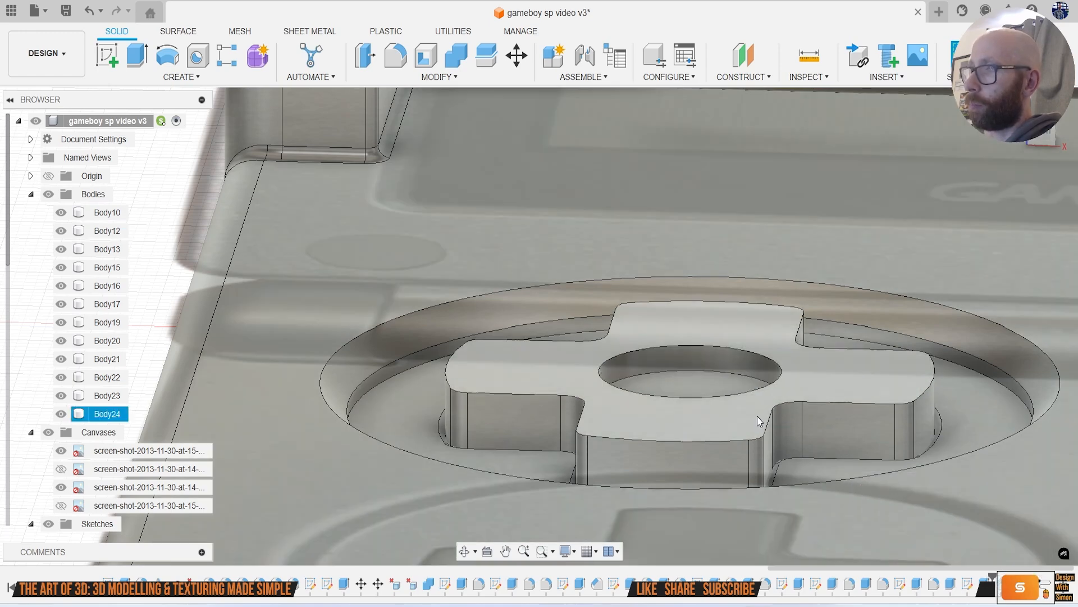
pyautogui.rightClick(990, 584)
pyautogui.click(979, 417)
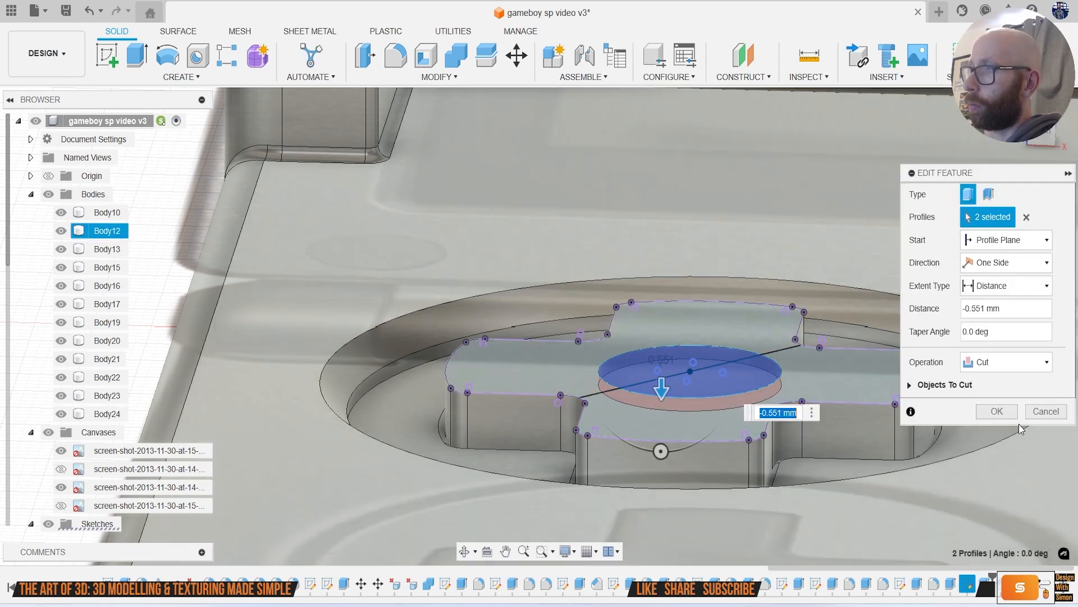
pyautogui.click(997, 411)
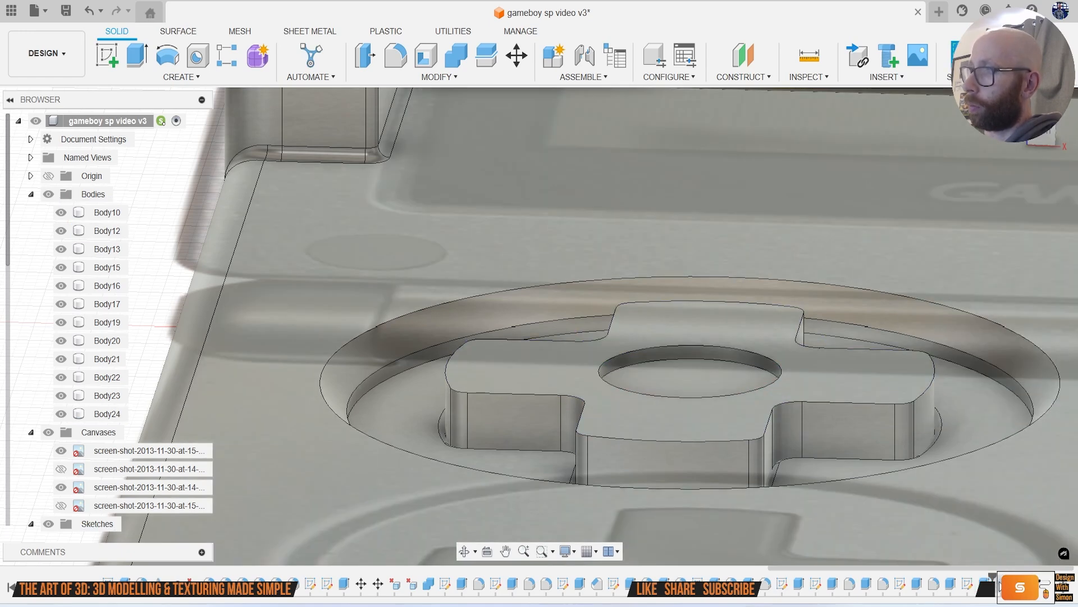
# Step: Edit the chamfer on the recess edge and set its distance to 0.5 mm
pyautogui.rightClick(998, 587)
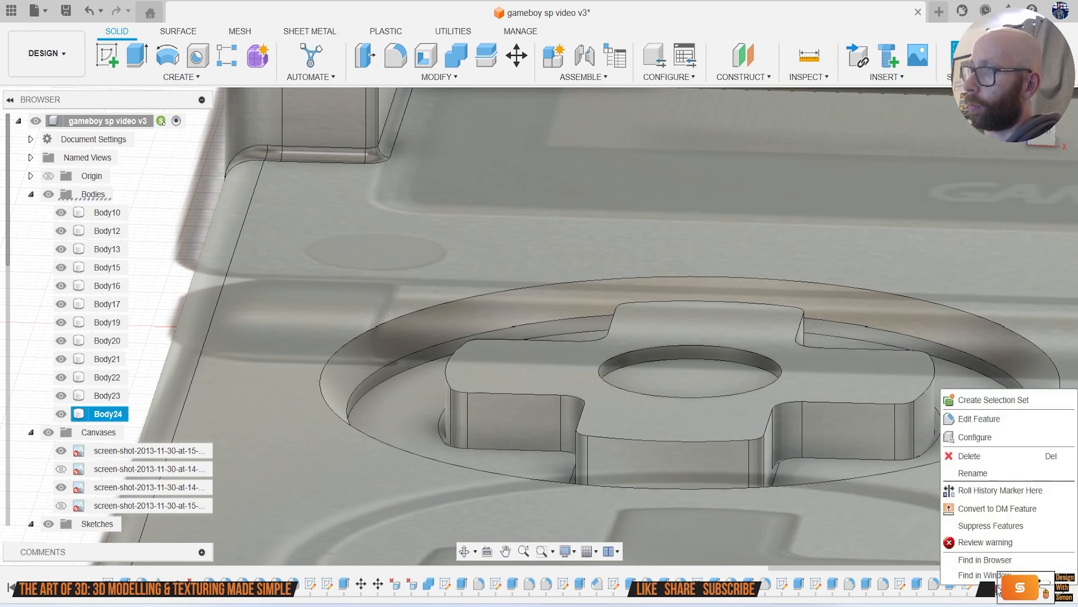
pyautogui.click(980, 418)
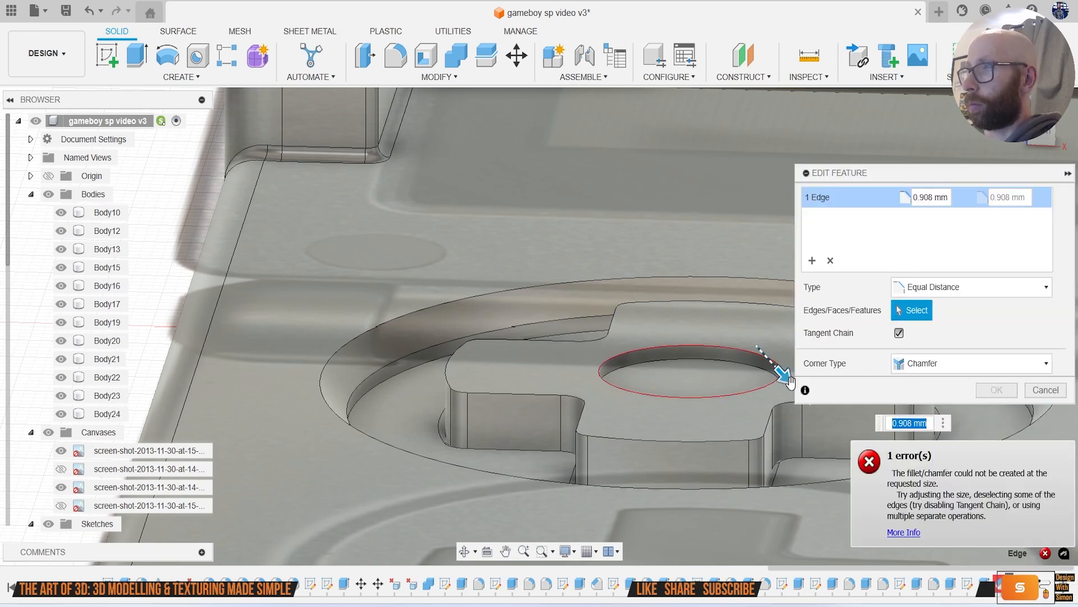
pyautogui.press('Return')
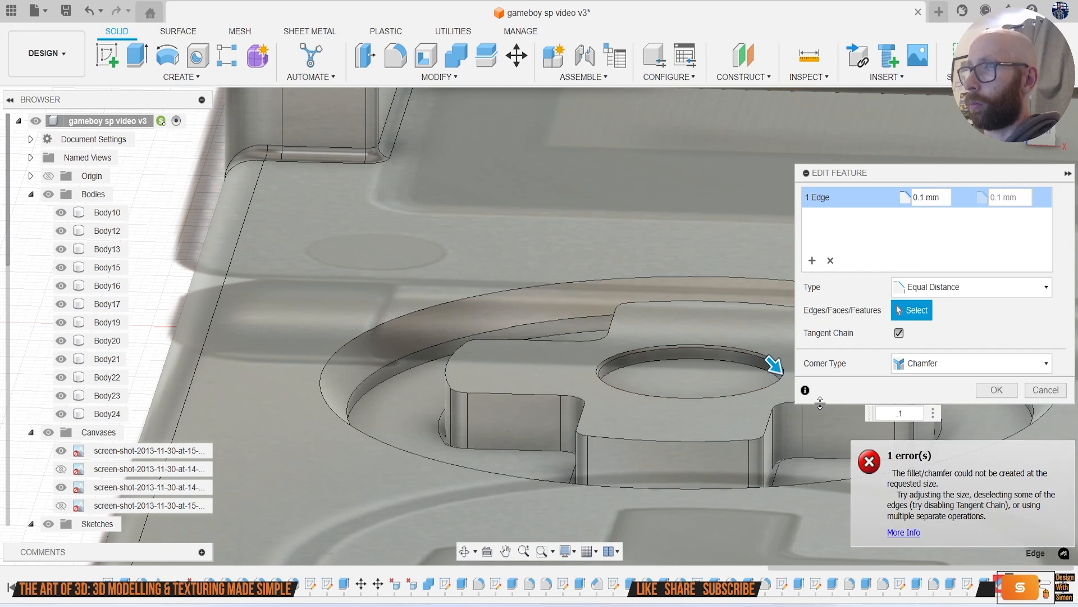
pyautogui.write('.5')
pyautogui.press('Return')
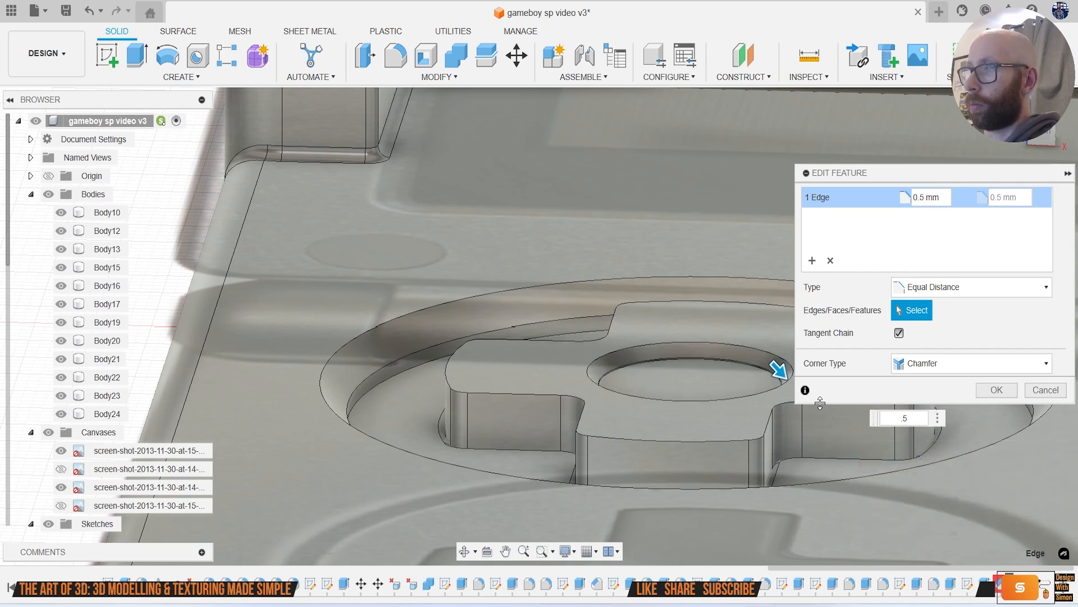
pyautogui.press('Return')
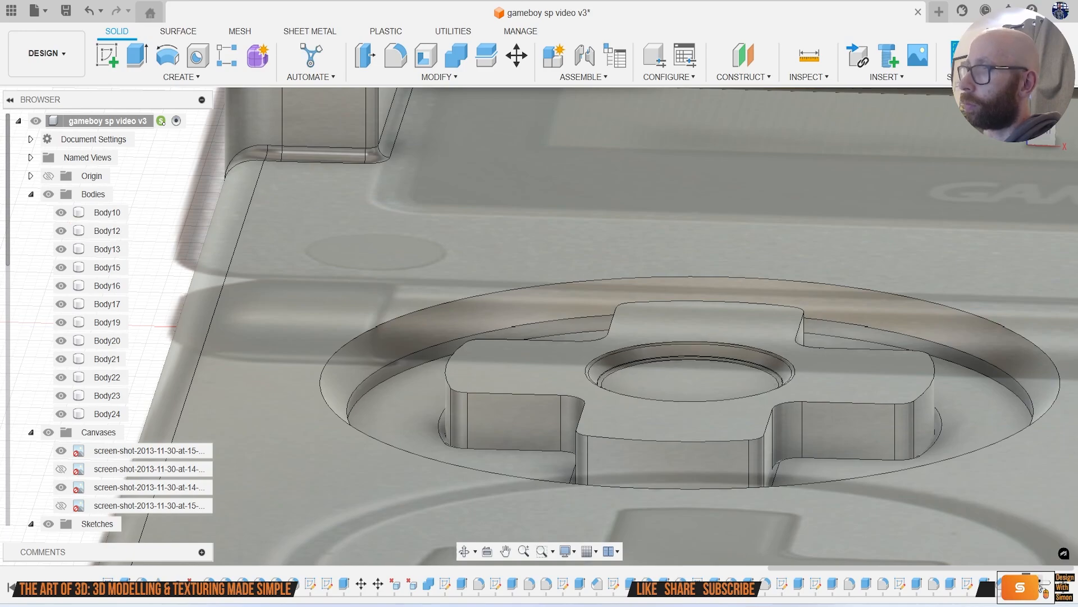
# Step: Look straight at the console's button side and start a new sketch on the face around the speaker holes
pyautogui.scroll(-10, 814, 393)
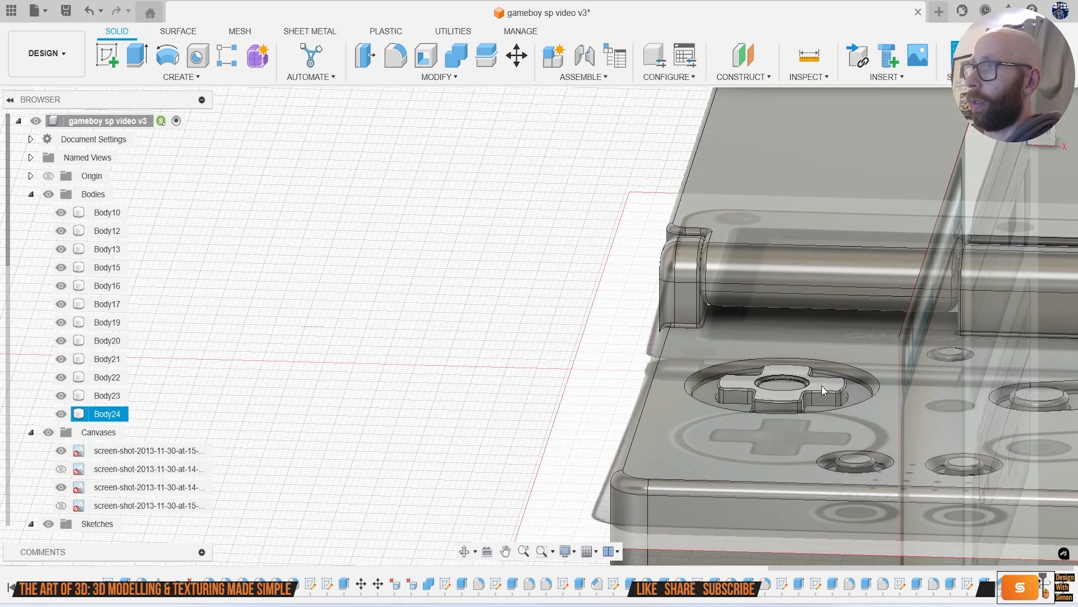
pyautogui.scroll(-3, 817, 322)
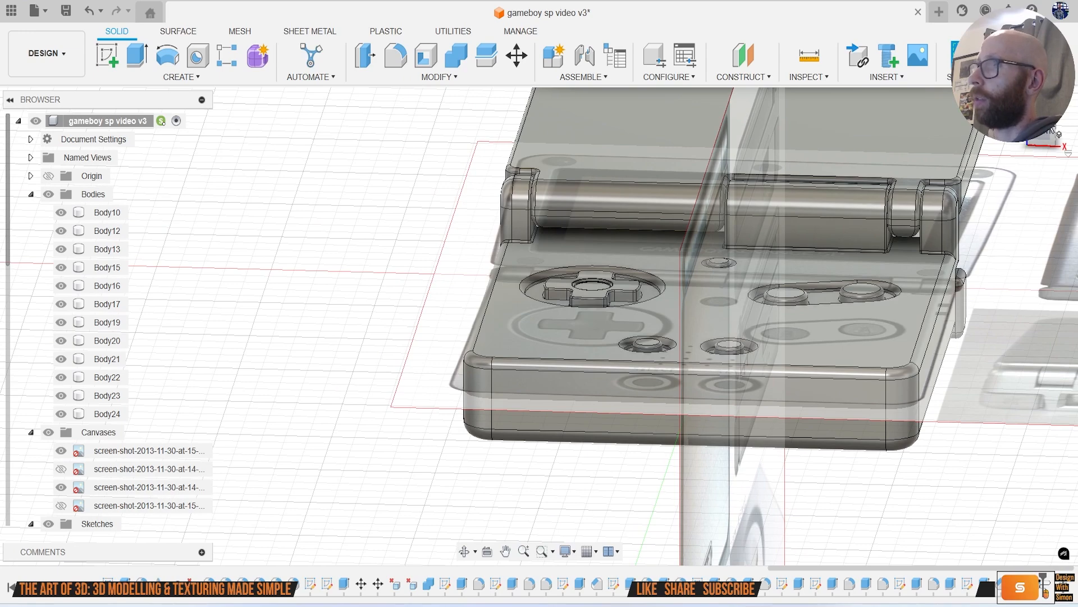
pyautogui.click(1039, 115)
pyautogui.moveTo(717, 457); pyautogui.dragTo(649, 362, button='middle')
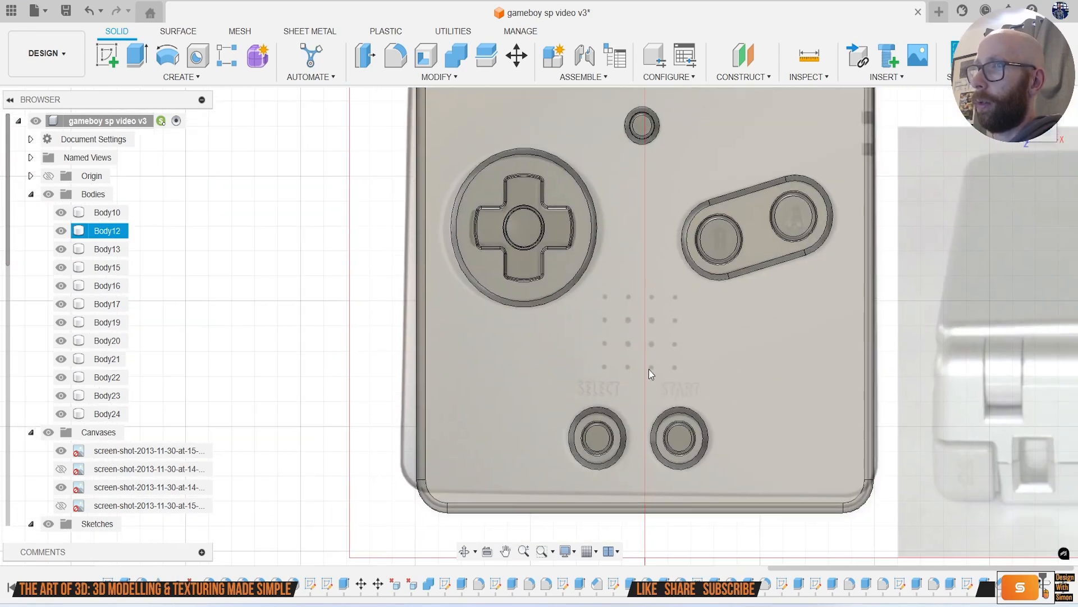
pyautogui.click(107, 55)
pyautogui.click(645, 334)
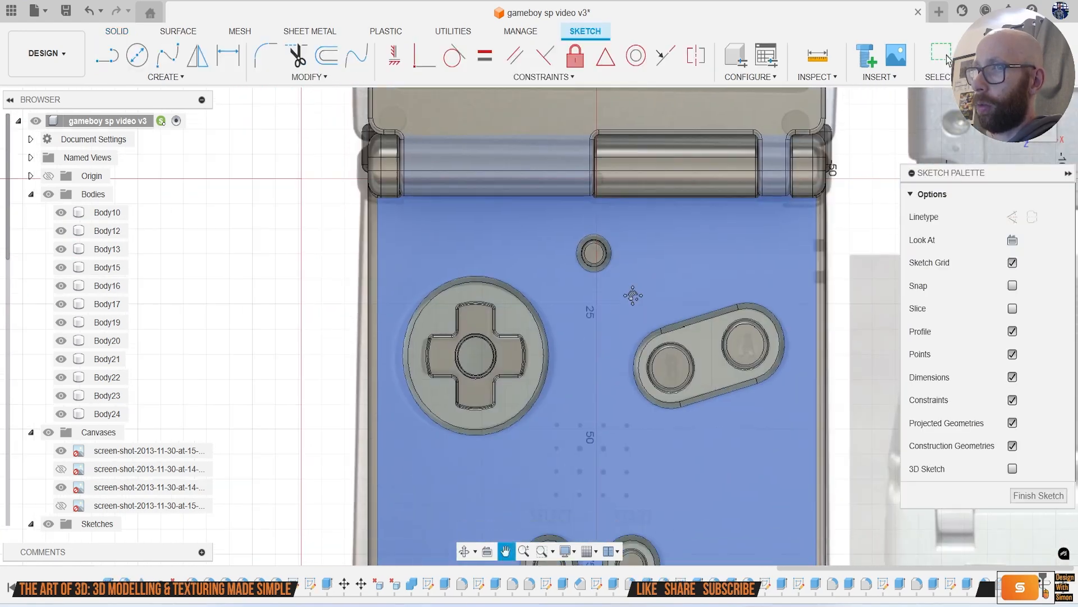
# Step: Draw a small circle over the upper-left speaker hole of the reference canvas
pyautogui.scroll(2, 595, 416)
pyautogui.scroll(5, 591, 384)
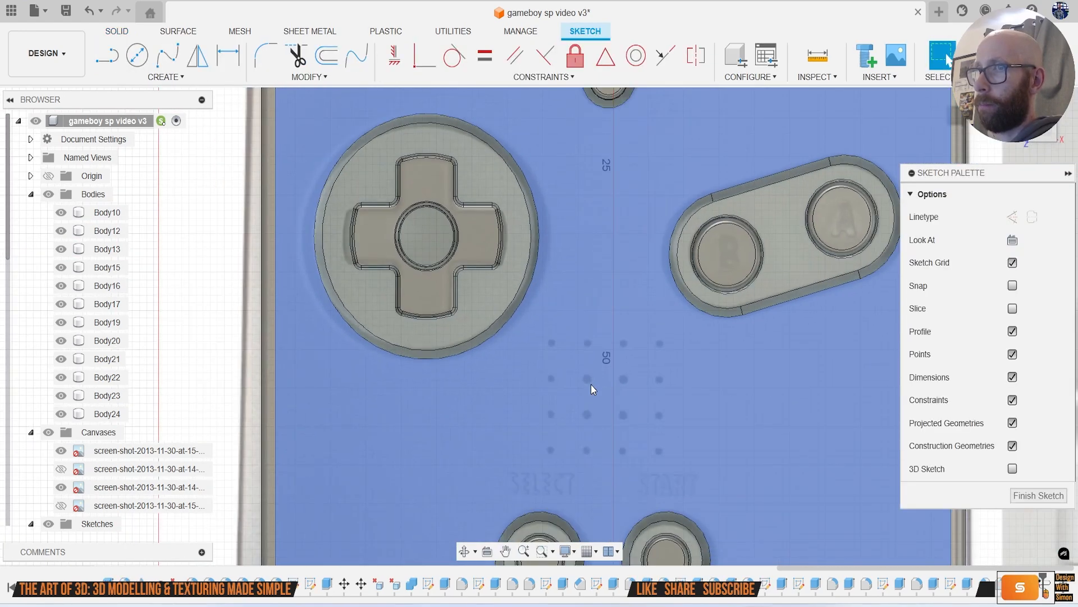
pyautogui.press('c')
pyautogui.scroll(2, 526, 315)
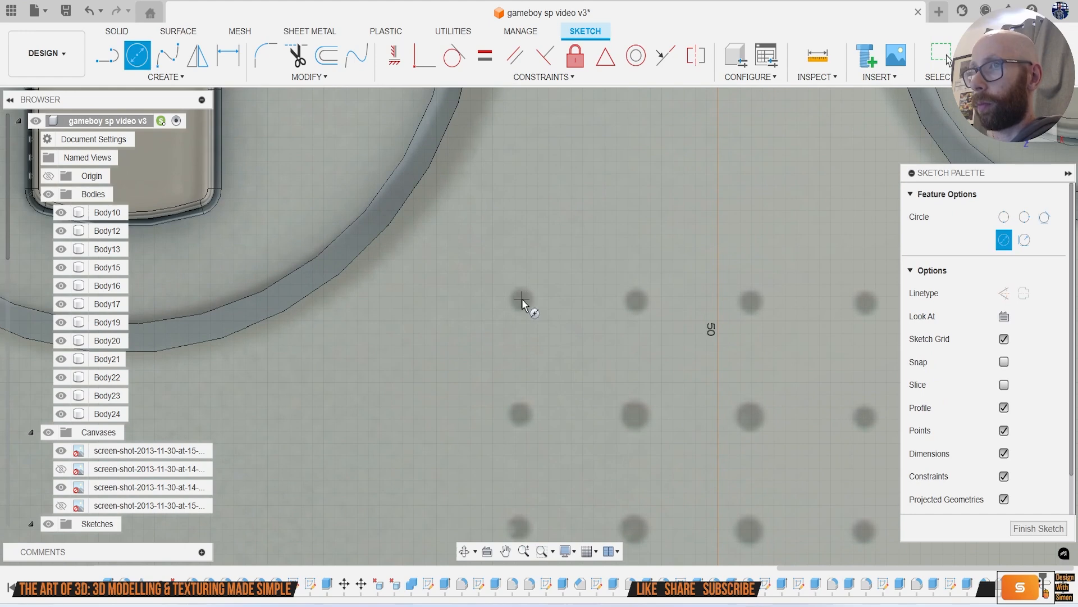
pyautogui.click(521, 300)
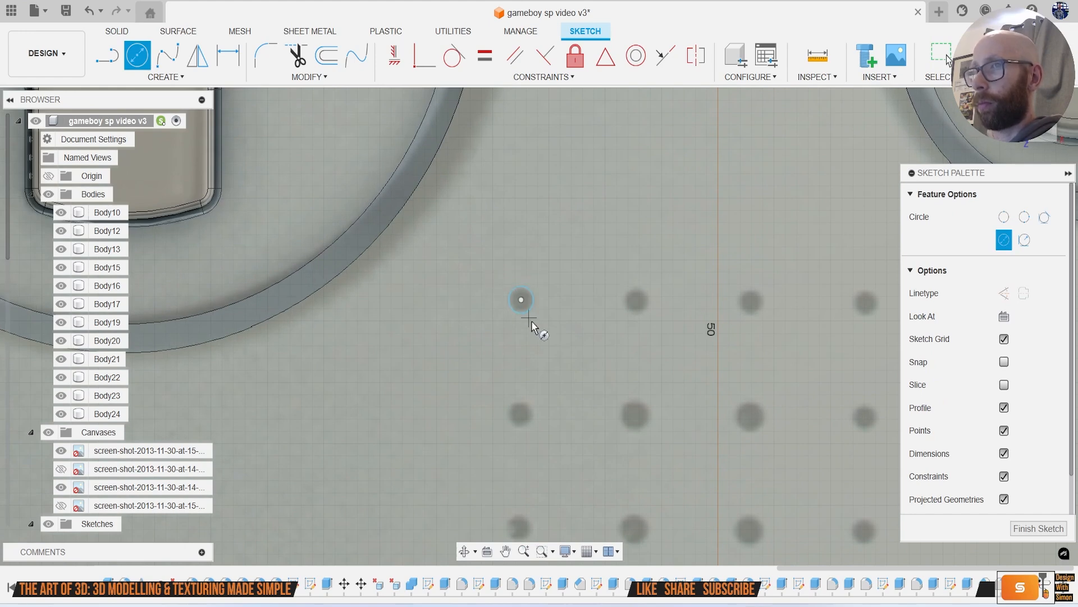
# Step: Draw a short horizontal guide line about 3.6 mm long just above the top row of speaker holes
pyautogui.press('Escape')
pyautogui.click(524, 313)
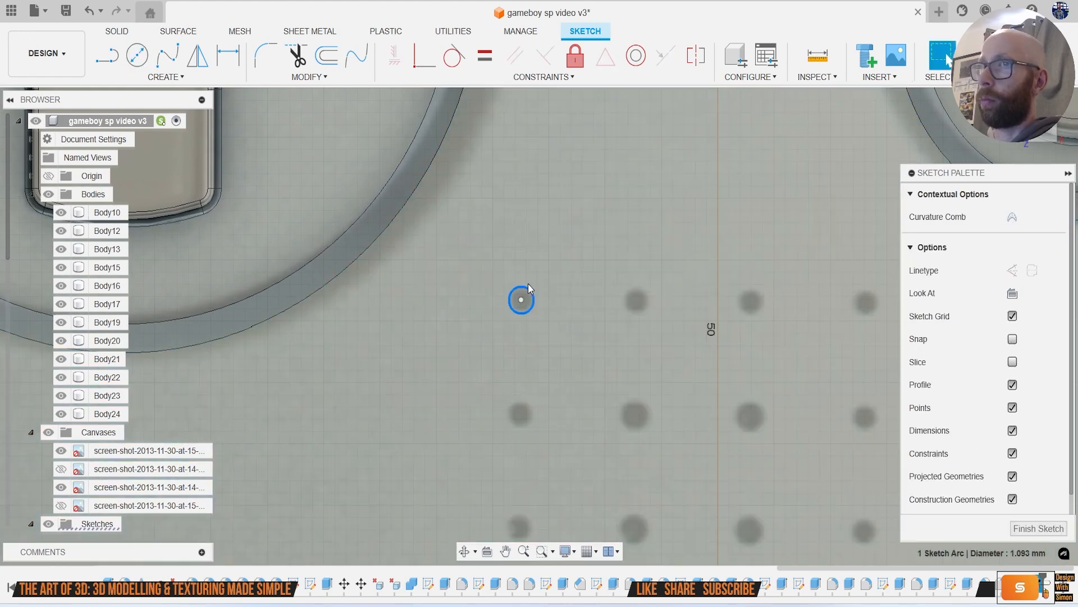
pyautogui.scroll(-5, 517, 316)
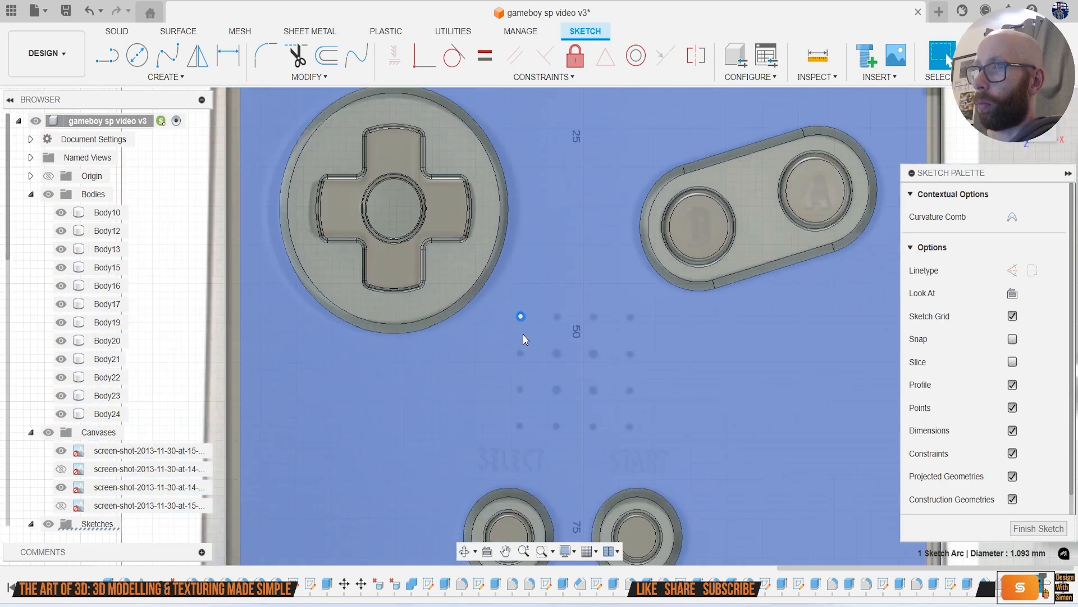
pyautogui.scroll(3, 561, 308)
pyautogui.press('l')
pyautogui.click(524, 276)
pyautogui.click(580, 277)
pyautogui.press('Escape')
pyautogui.moveTo(440, 406); pyautogui.dragTo(571, 381, button='middle')
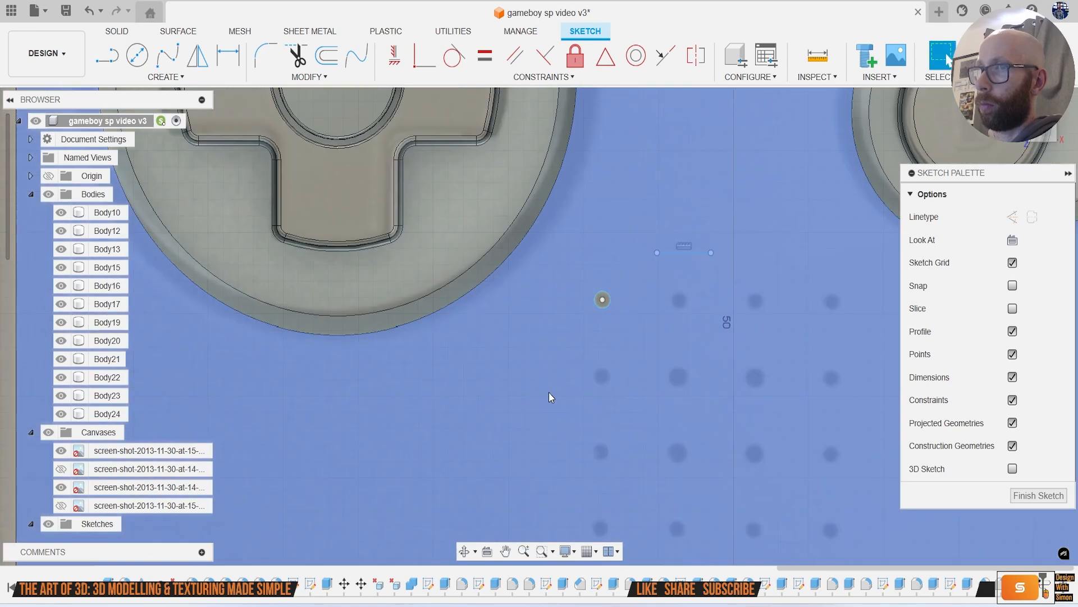
# Step: Draw a short vertical guide line beside the left column of speaker holes
pyautogui.press('l')
pyautogui.click(552, 368)
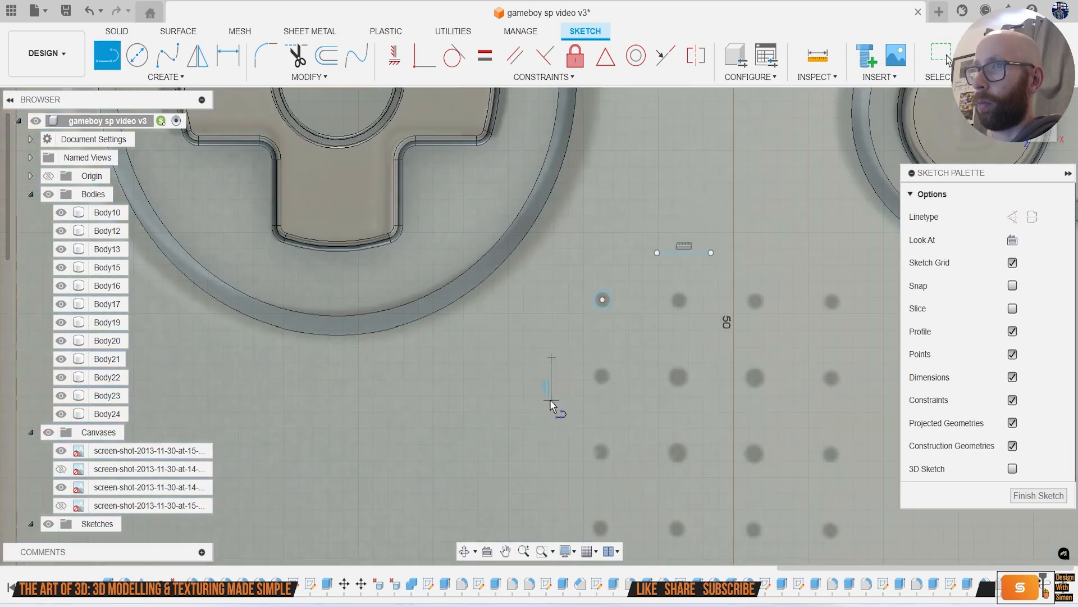
pyautogui.click(550, 399)
pyautogui.press('Escape')
pyautogui.moveTo(577, 375); pyautogui.dragTo(489, 355, button='middle')
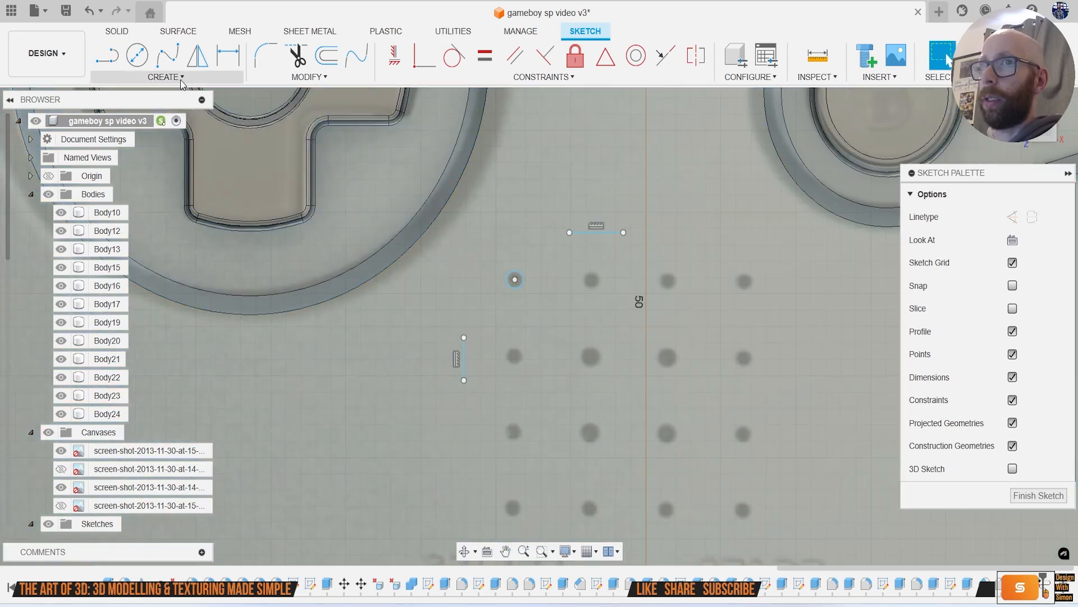
# Step: Pattern the small circle along the horizontal guide line into a row of four spanning about 15.302 mm
pyautogui.click(181, 80)
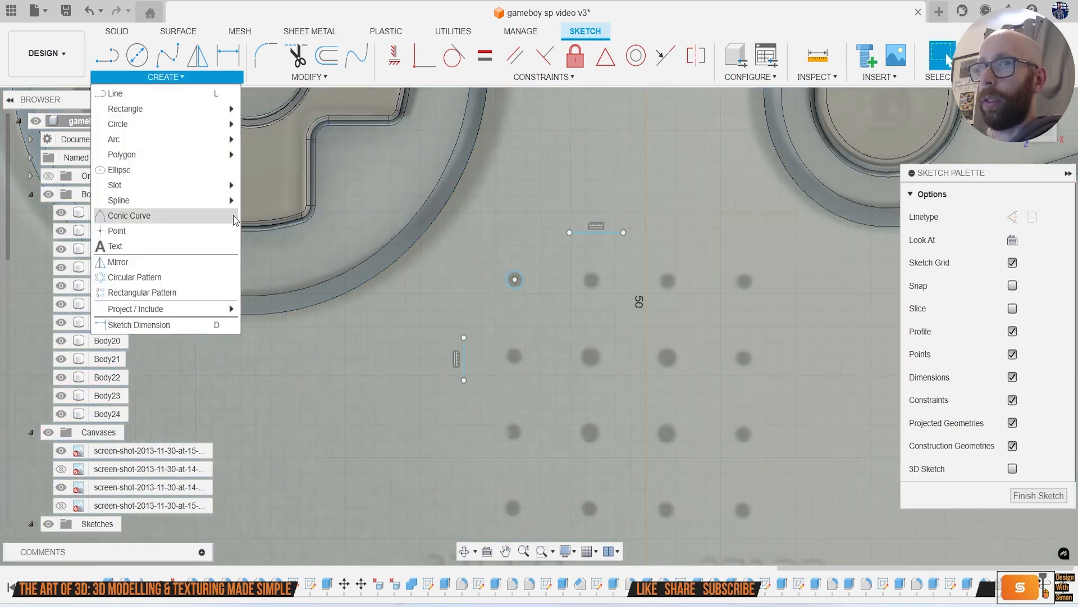
pyautogui.click(180, 294)
pyautogui.click(515, 281)
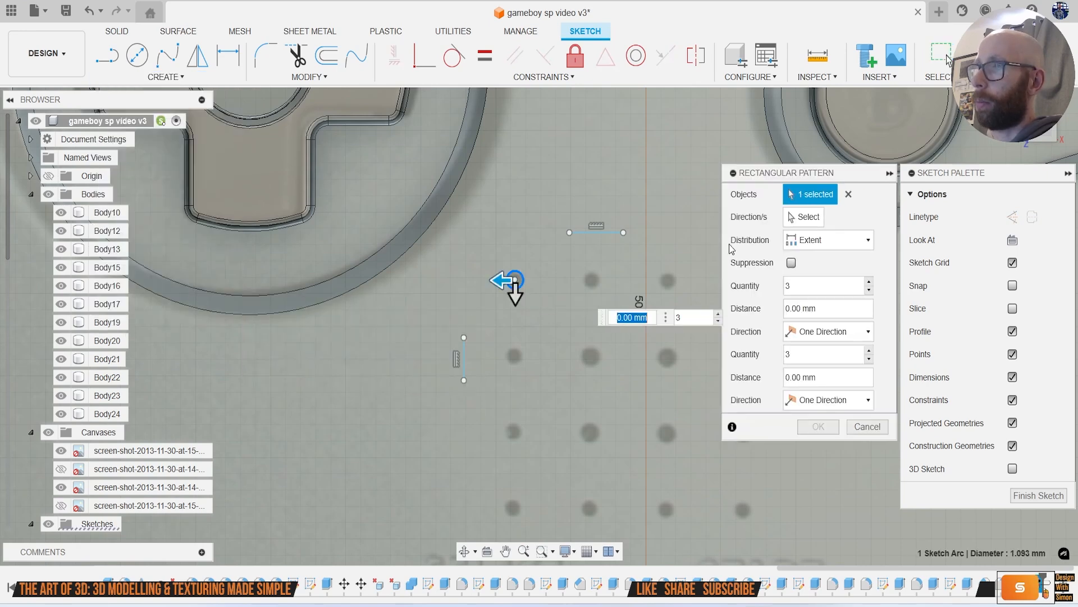
pyautogui.click(795, 220)
pyautogui.click(596, 233)
pyautogui.moveTo(607, 312); pyautogui.dragTo(457, 271, button='middle')
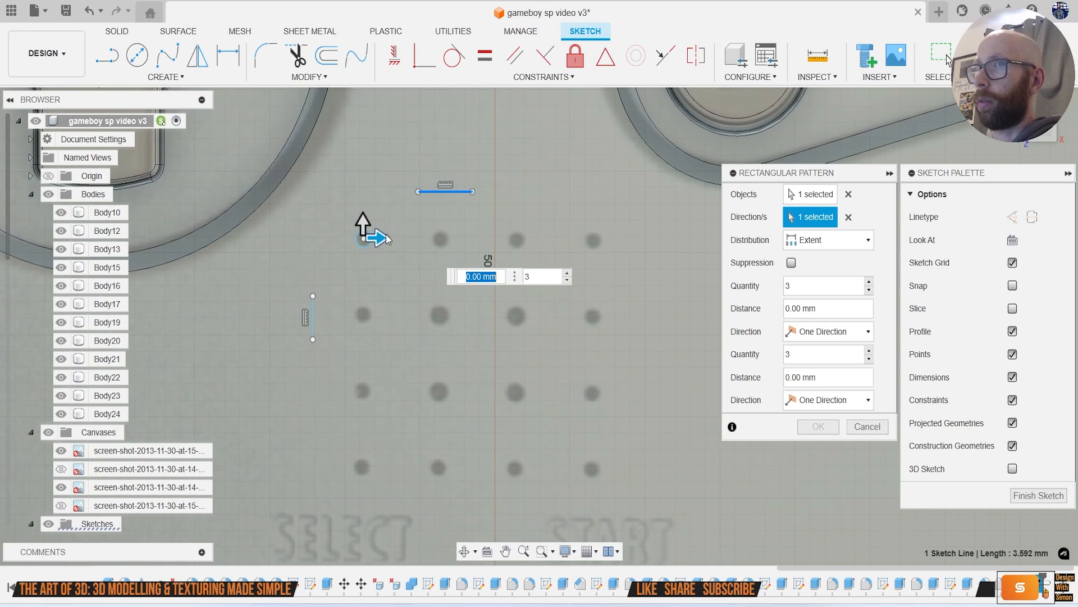
pyautogui.moveTo(396, 241); pyautogui.dragTo(625, 240)
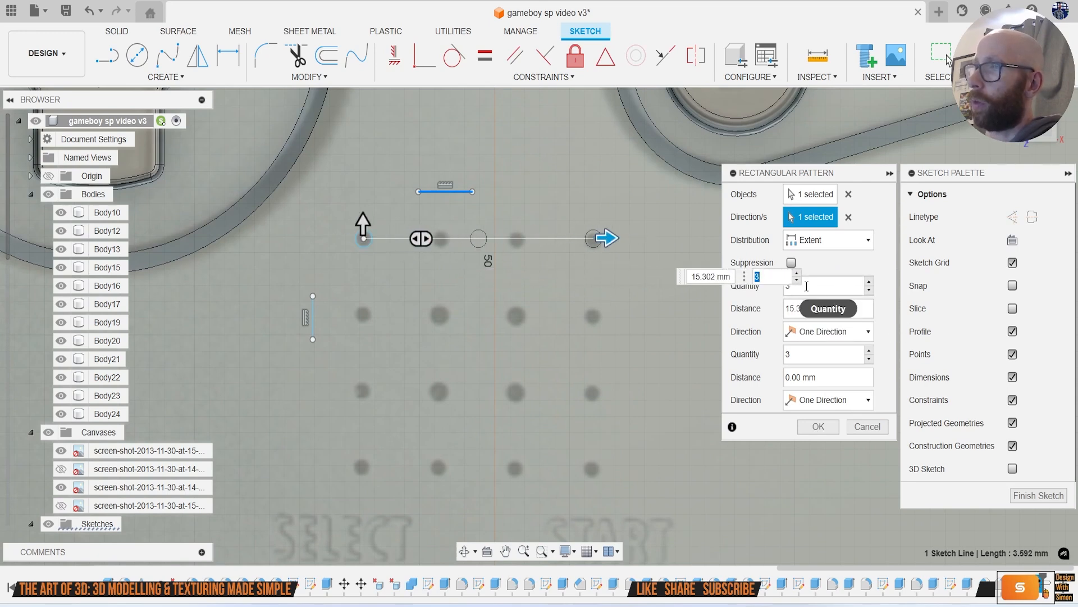
pyautogui.click(818, 427)
# Step: Pattern the row of four circles downward over about 14.142 mm, with a quantity of 4 in both directions
pyautogui.click(184, 78)
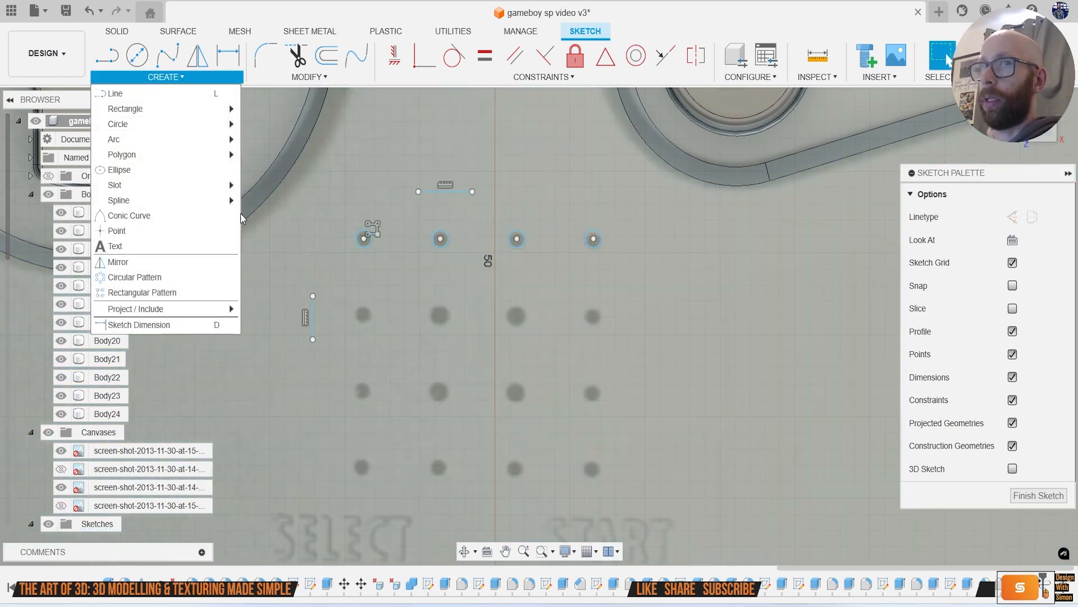
pyautogui.click(169, 292)
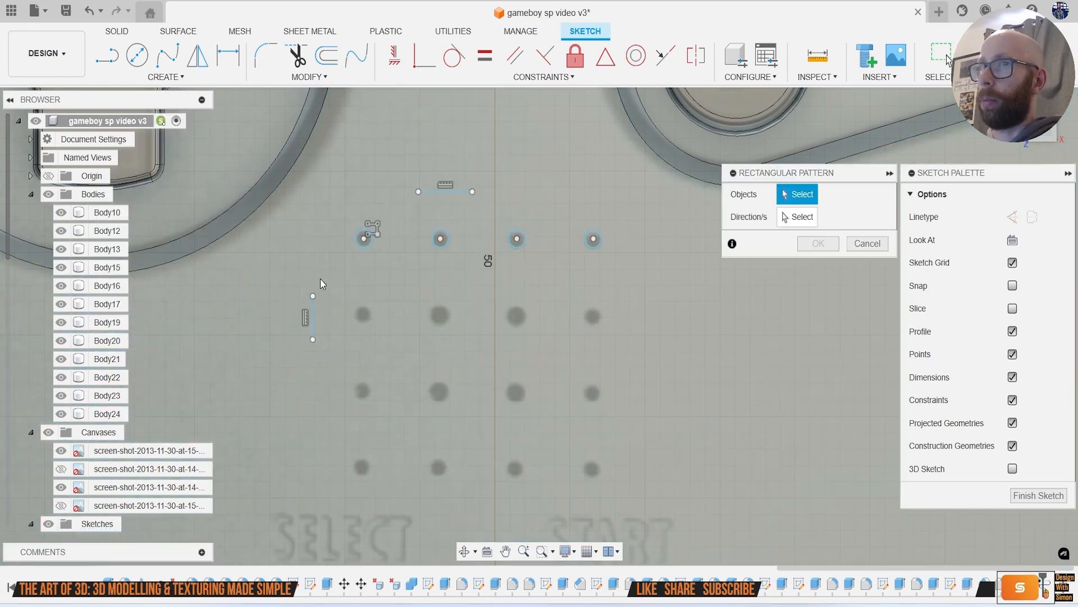
pyautogui.click(364, 238)
pyautogui.click(440, 239)
pyautogui.click(517, 239)
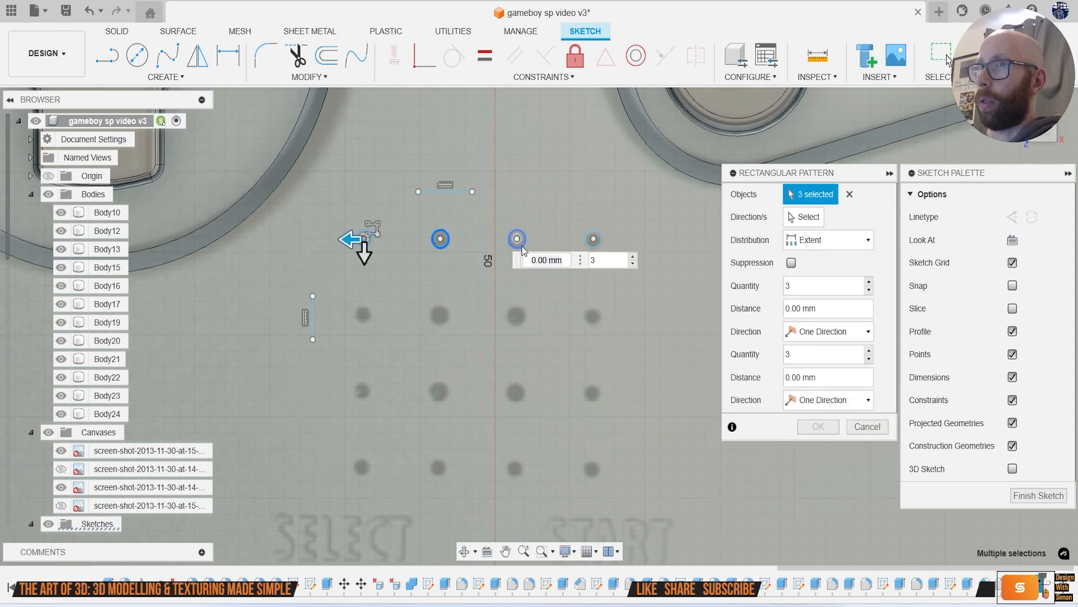
pyautogui.click(593, 239)
pyautogui.moveTo(365, 267); pyautogui.dragTo(392, 218, button='middle')
pyautogui.moveTo(392, 256); pyautogui.dragTo(392, 435)
pyautogui.press('Tab')
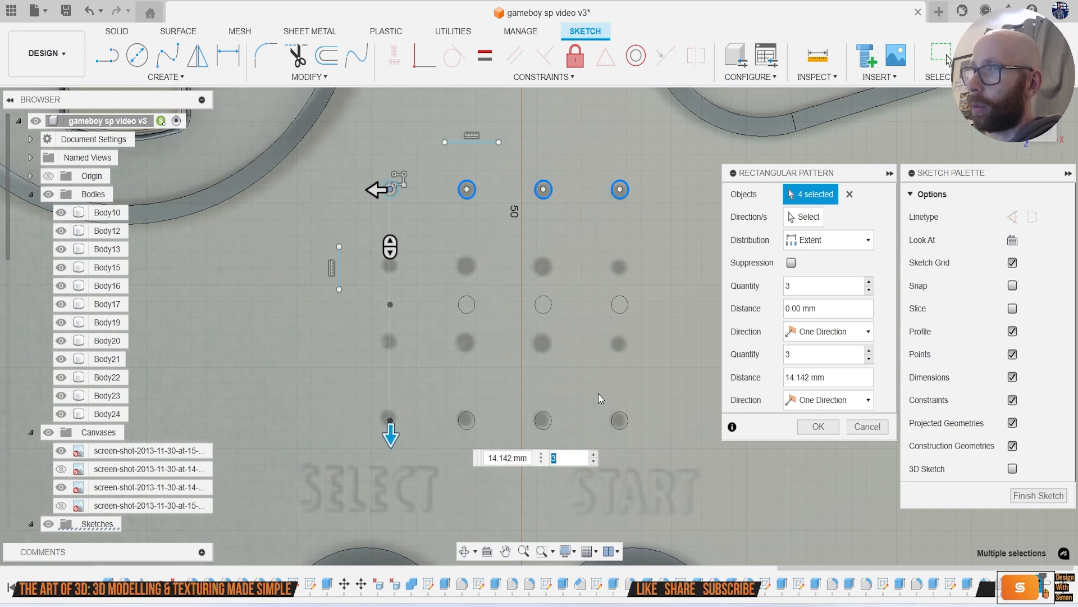
pyautogui.click(869, 280)
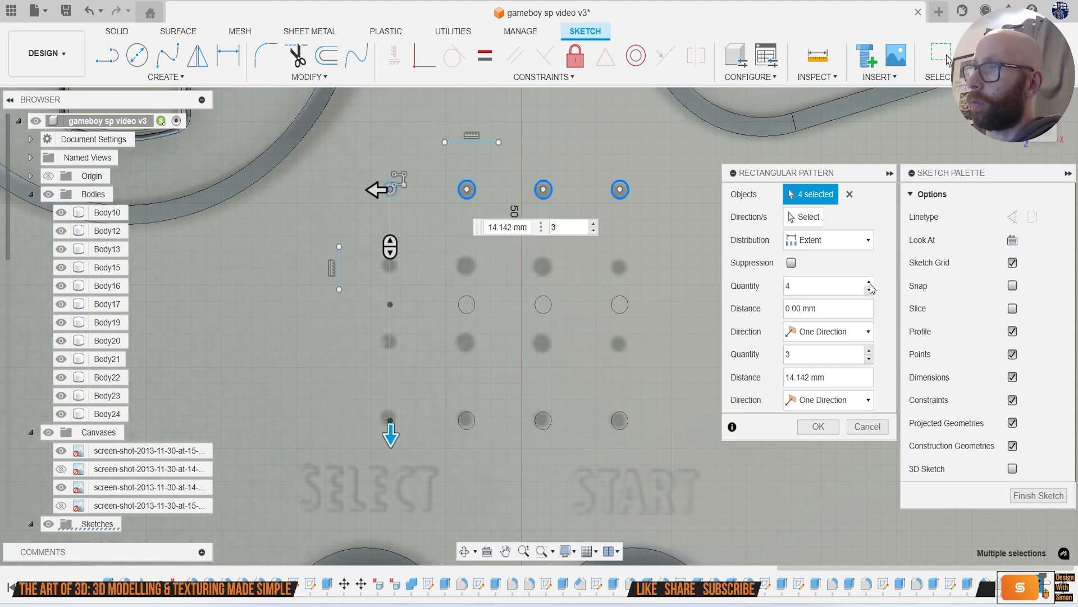
pyautogui.click(593, 225)
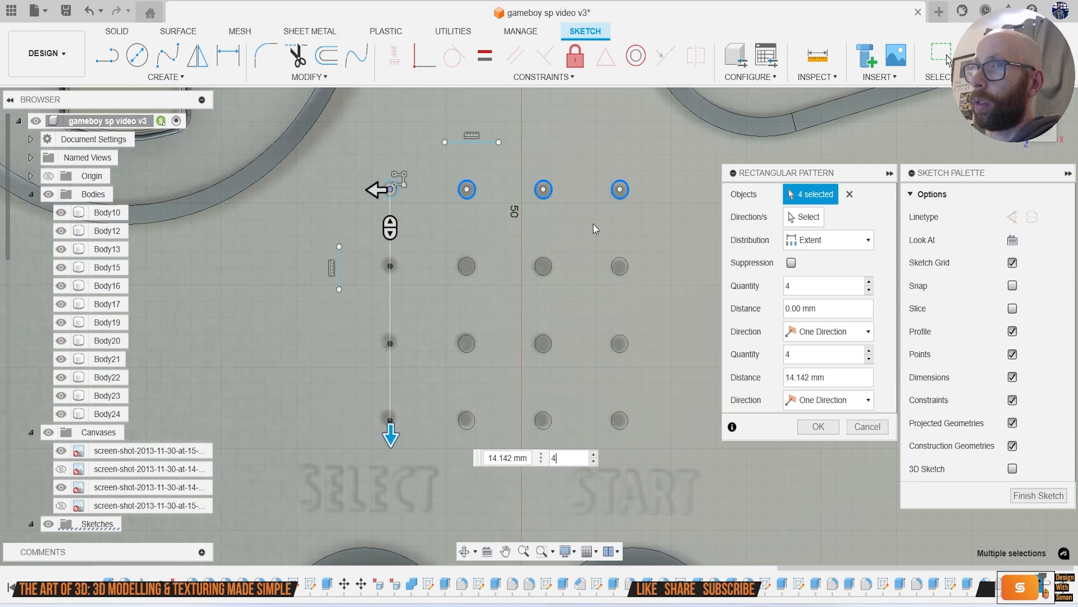
pyautogui.click(817, 427)
# Step: Try to extrude the speaker-hole circles, selecting the four profiles in the top row
pyautogui.scroll(3, 662, 376)
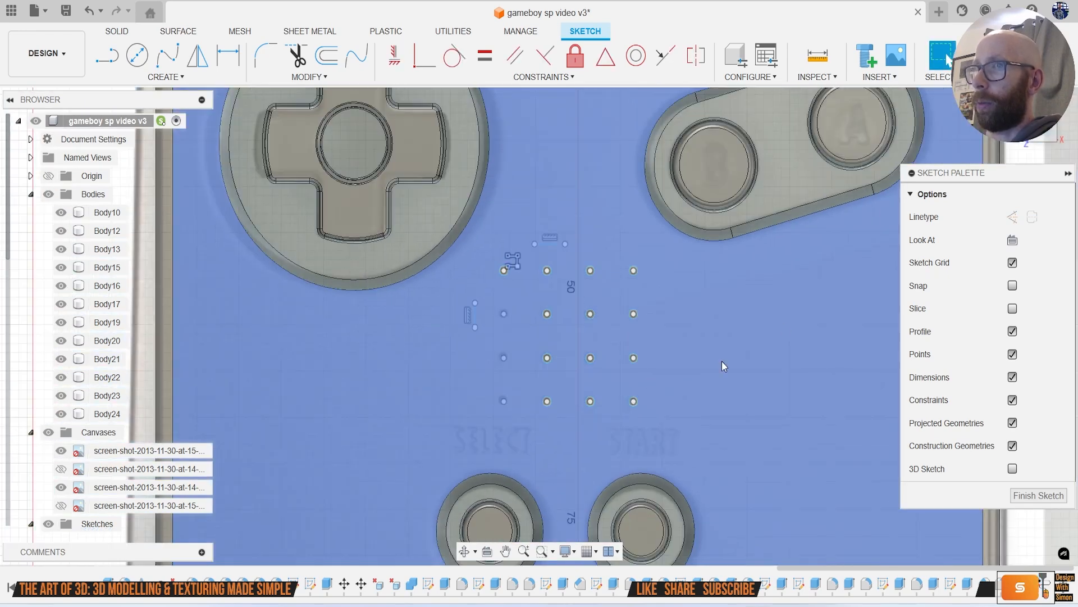
pyautogui.press('e')
pyautogui.scroll(-3, 514, 287)
pyautogui.click(497, 256)
pyautogui.click(588, 260)
pyautogui.click(677, 259)
pyautogui.click(768, 259)
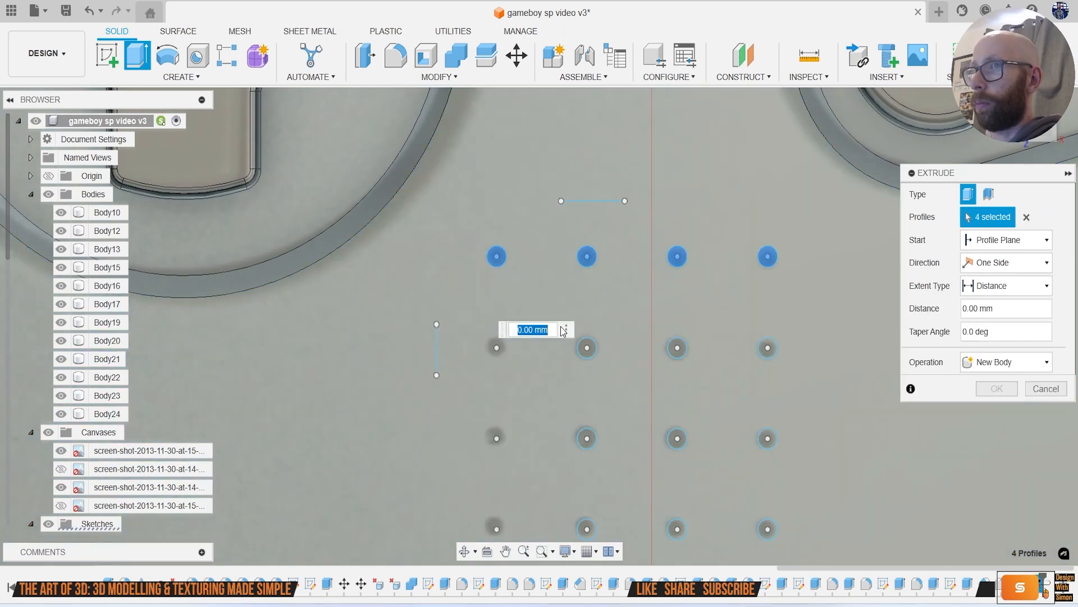
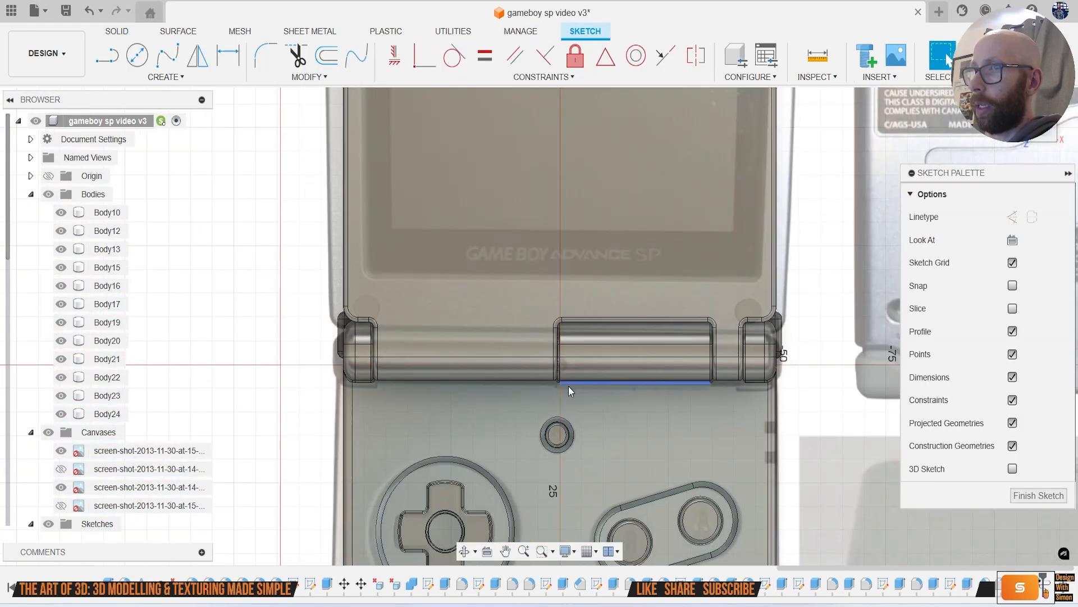
# Step: Undo the two speaker-hole circle patterns and the vertical guide line
pyautogui.scroll(10, 545, 379)
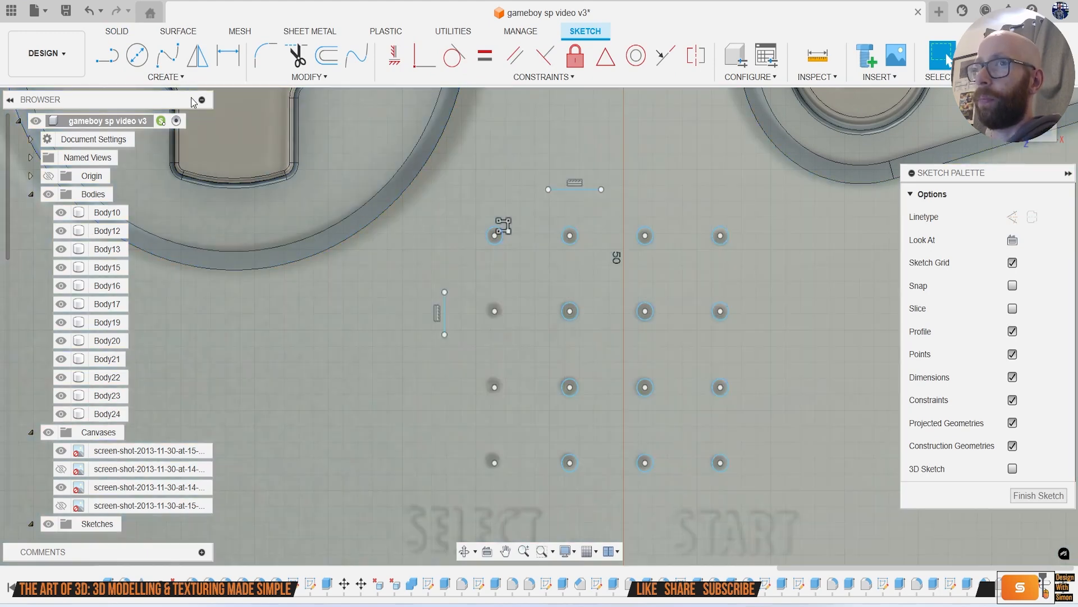
pyautogui.click(166, 76)
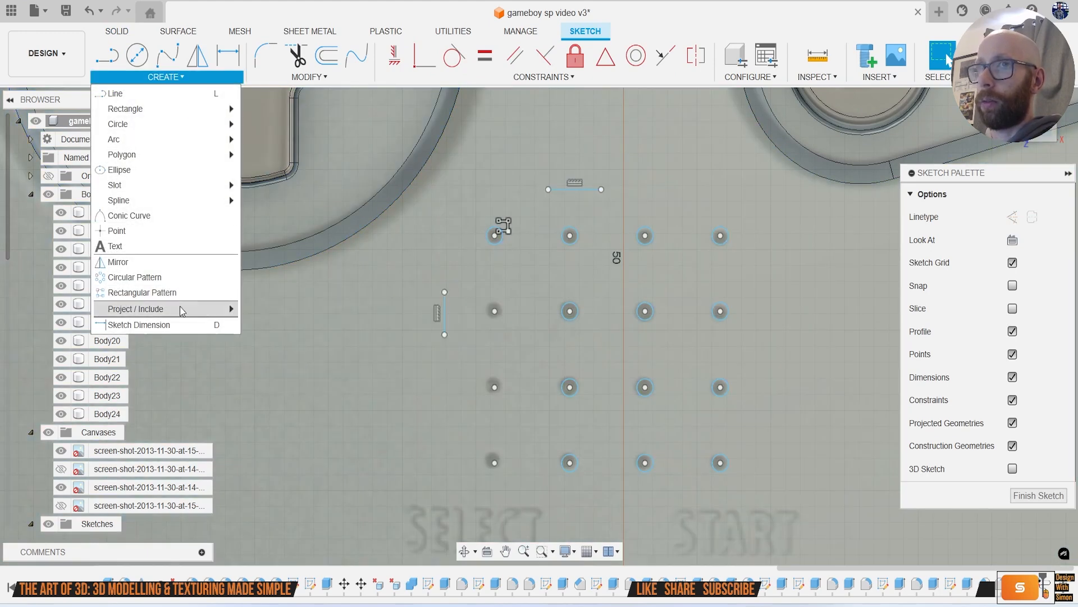
pyautogui.click(173, 293)
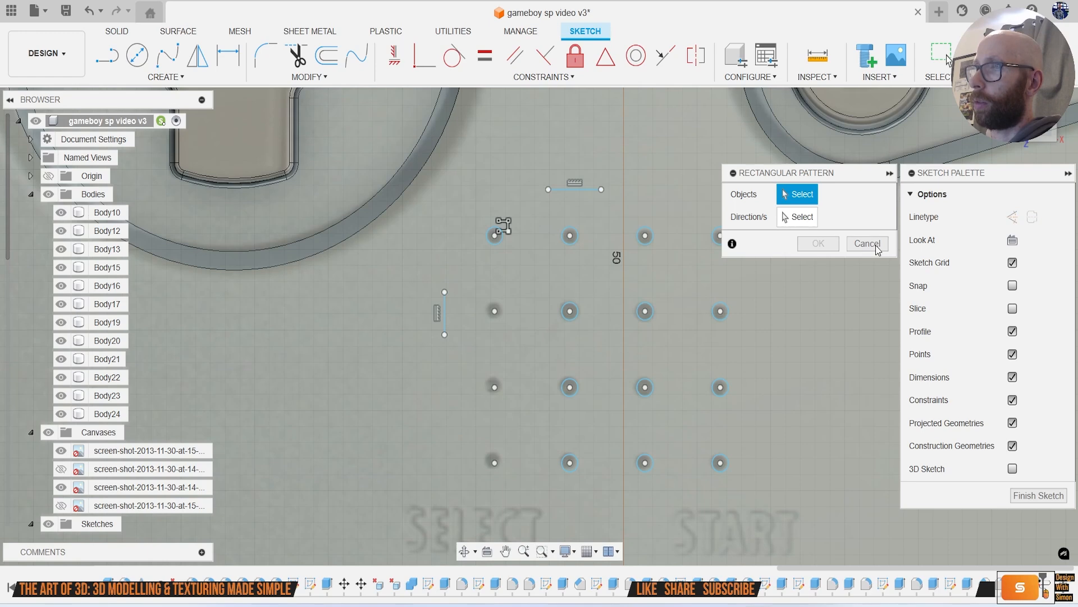
pyautogui.click(878, 247)
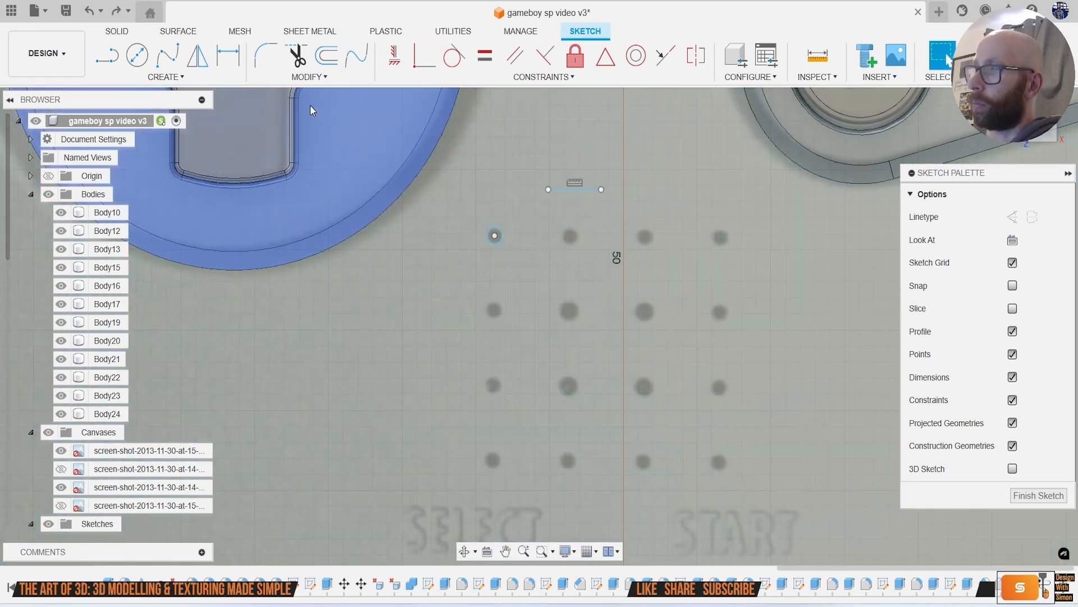
# Step: Pattern the upper-left circle horizontally into a row of four over an extent of about 15.419 mm
pyautogui.click(162, 79)
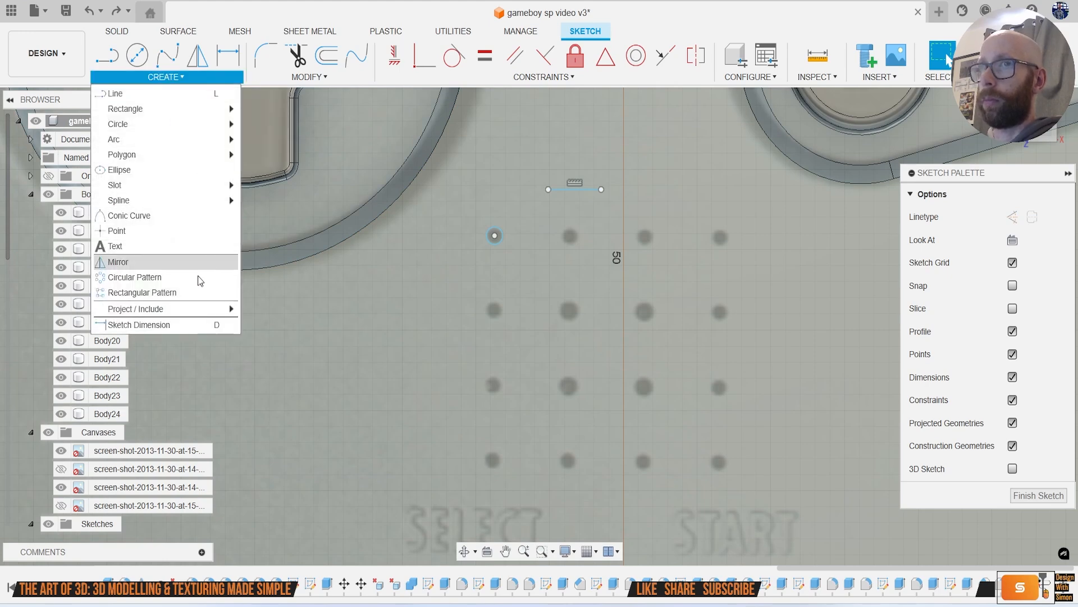
pyautogui.click(180, 293)
pyautogui.click(490, 246)
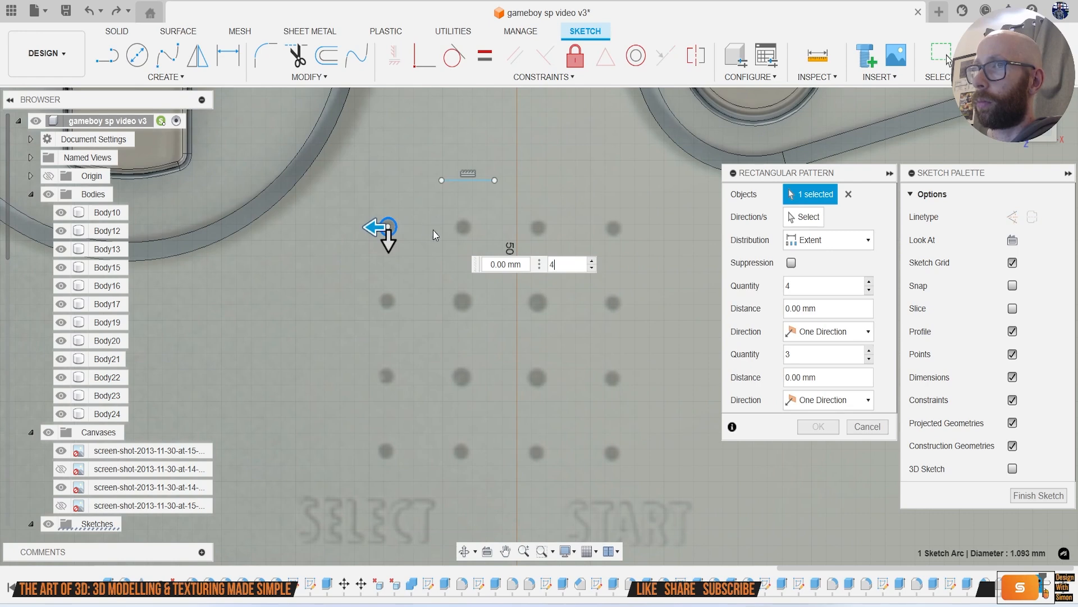
pyautogui.moveTo(378, 227); pyautogui.dragTo(604, 262)
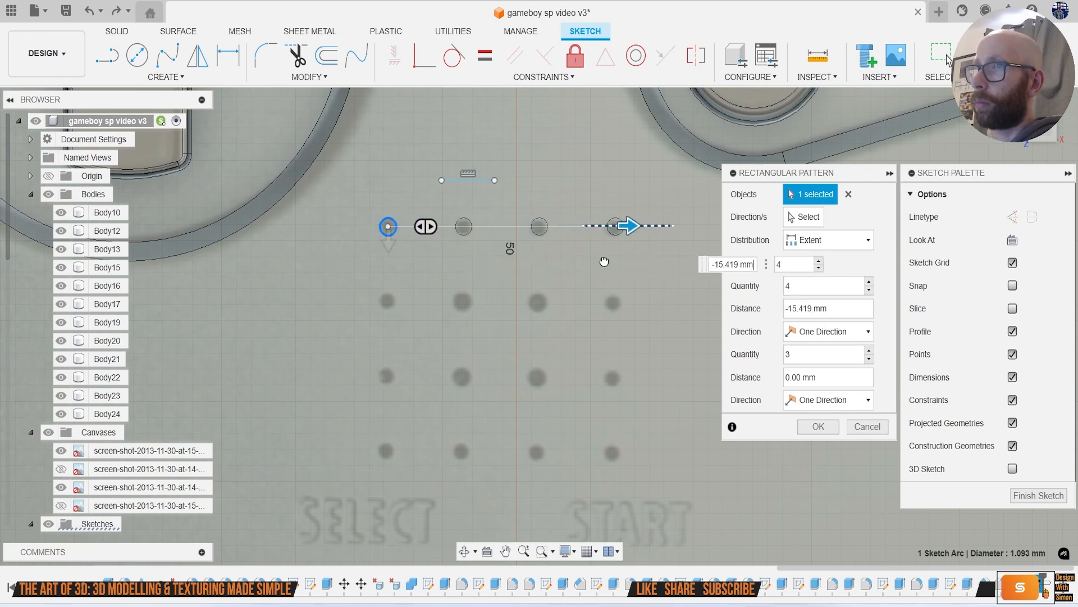
pyautogui.click(824, 430)
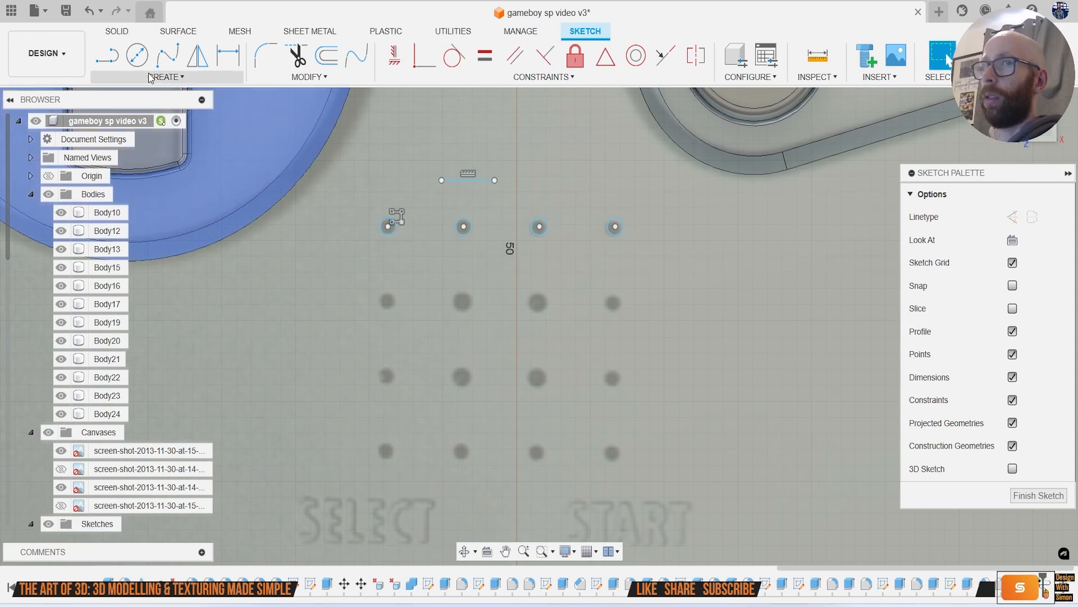
# Step: Pattern the four top-row circles downward over about 14.163 mm and set the first-direction quantity to 4
pyautogui.click(151, 78)
pyautogui.click(205, 289)
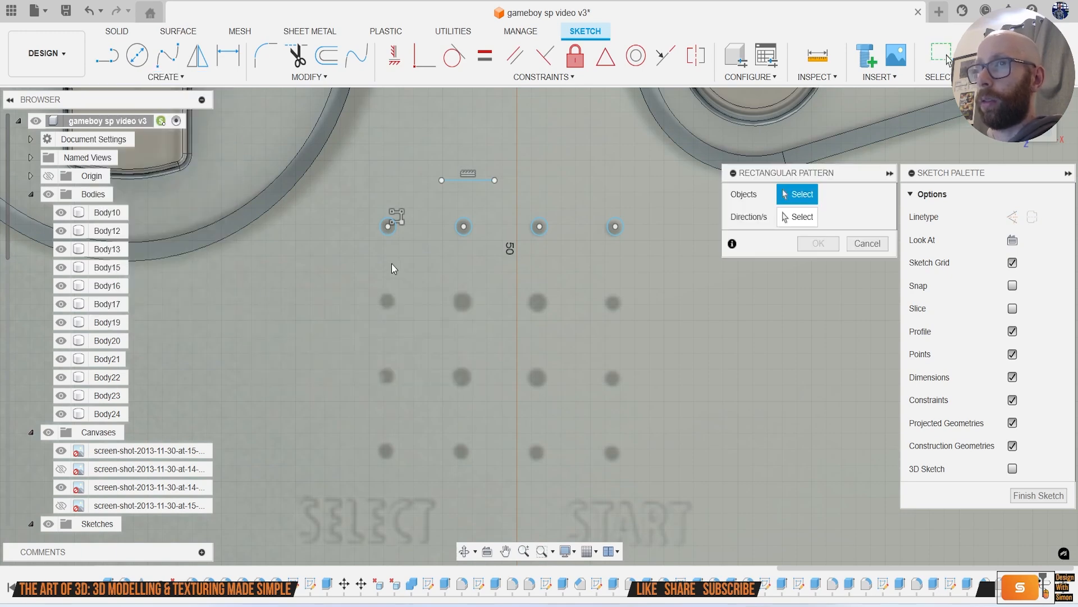
pyautogui.click(387, 236)
pyautogui.click(461, 235)
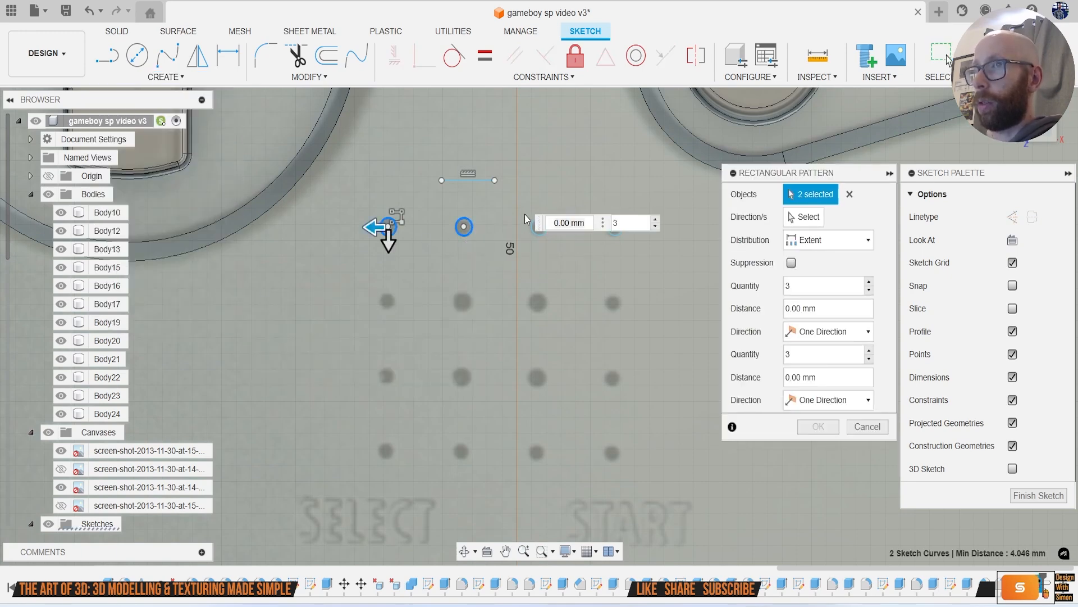
pyautogui.click(530, 221)
pyautogui.moveTo(441, 226); pyautogui.dragTo(406, 213, button='middle')
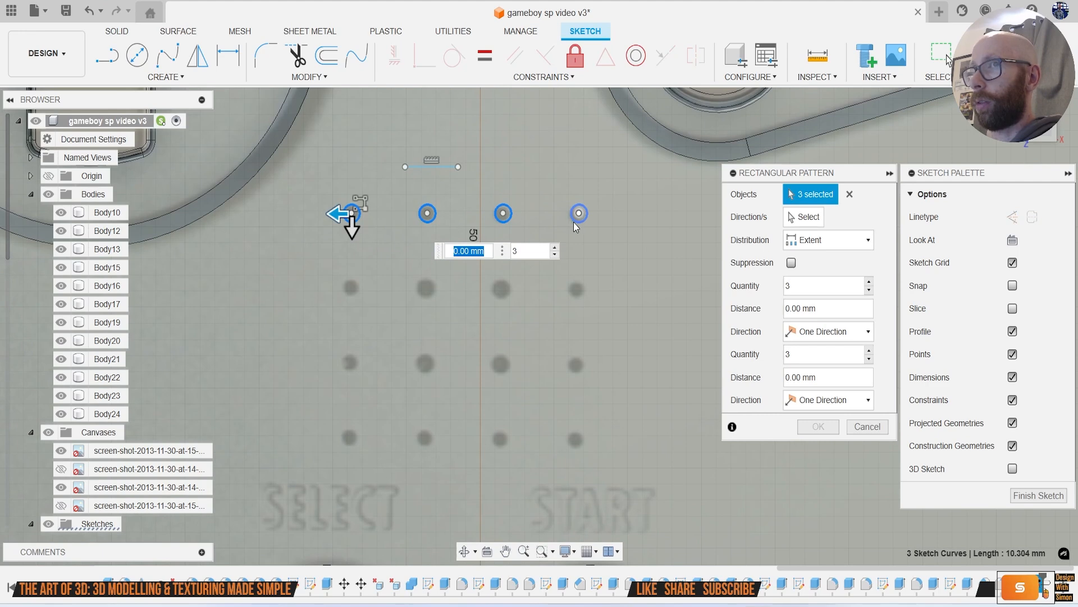
pyautogui.click(574, 221)
pyautogui.moveTo(344, 233); pyautogui.dragTo(381, 463)
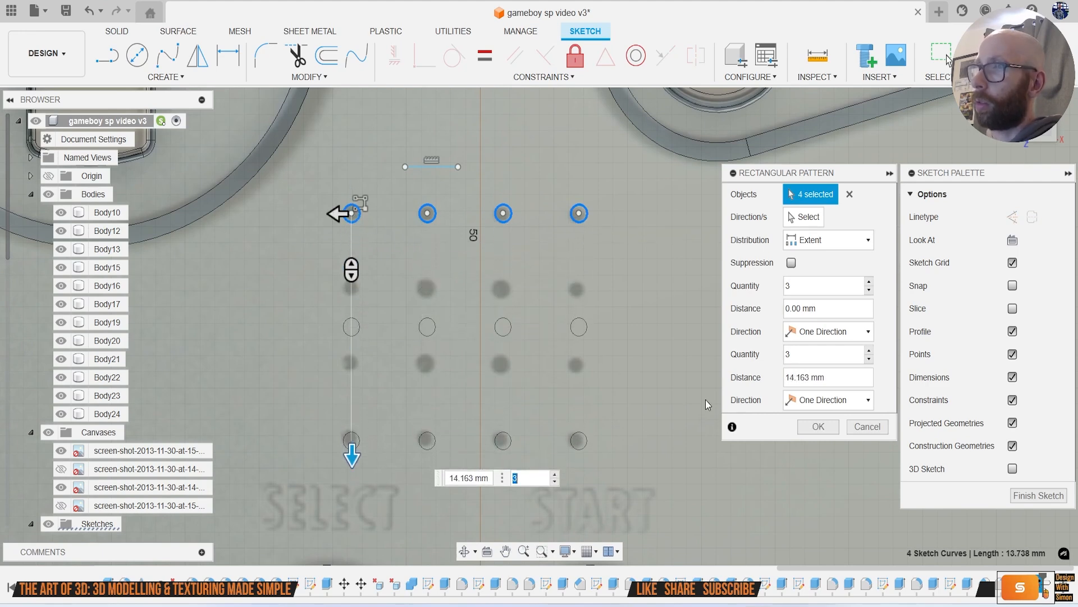
pyautogui.click(868, 282)
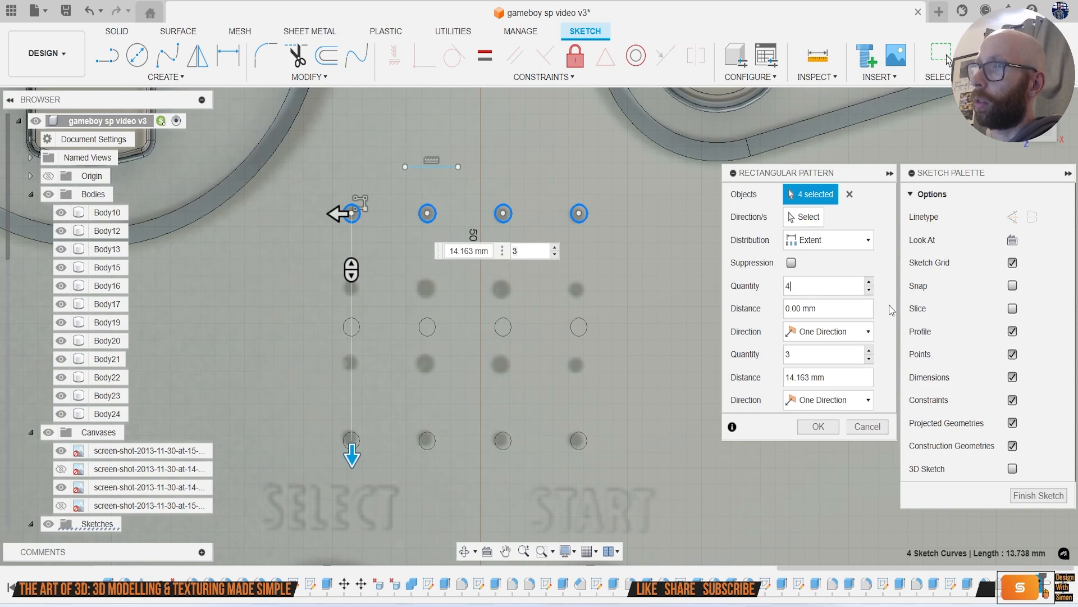
# Step: Set the pattern's second quantity to 4 and complete the 4 × 4 rectangular pattern of circles
pyautogui.click(870, 350)
pyautogui.click(827, 431)
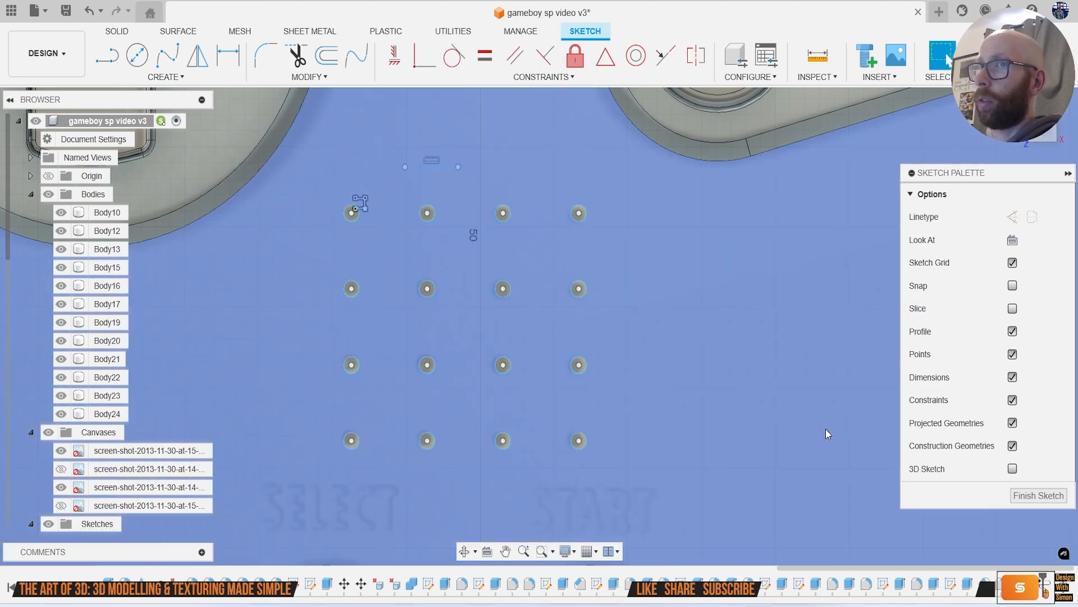
# Step: Extrude all sixteen patterned circles as a cut about 3.6 mm deep into the base's front face
pyautogui.press('e')
pyautogui.click(349, 213)
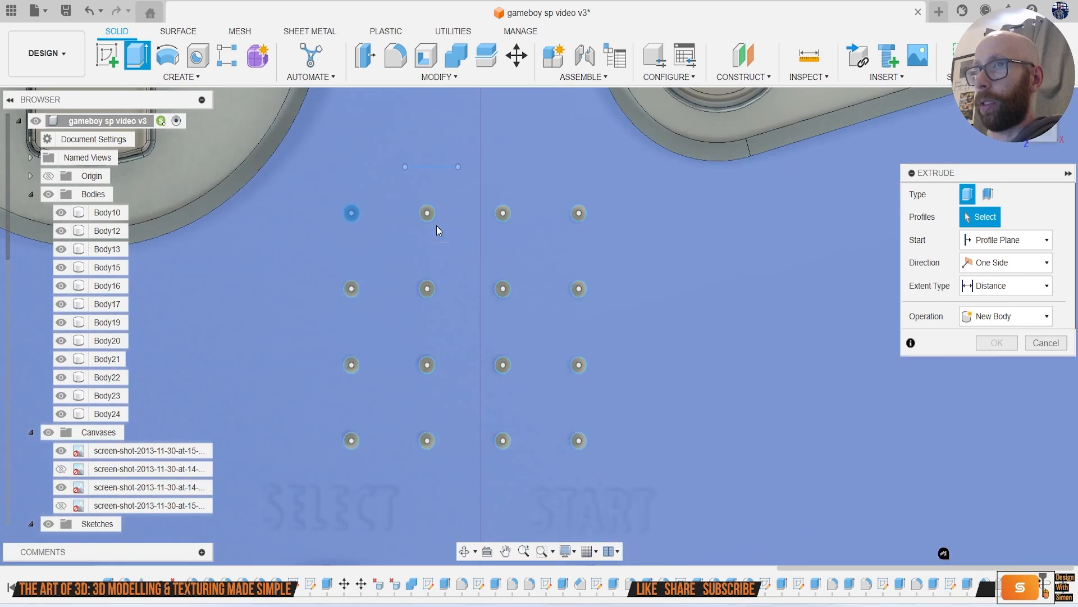
pyautogui.click(426, 213)
pyautogui.click(503, 212)
pyautogui.click(578, 213)
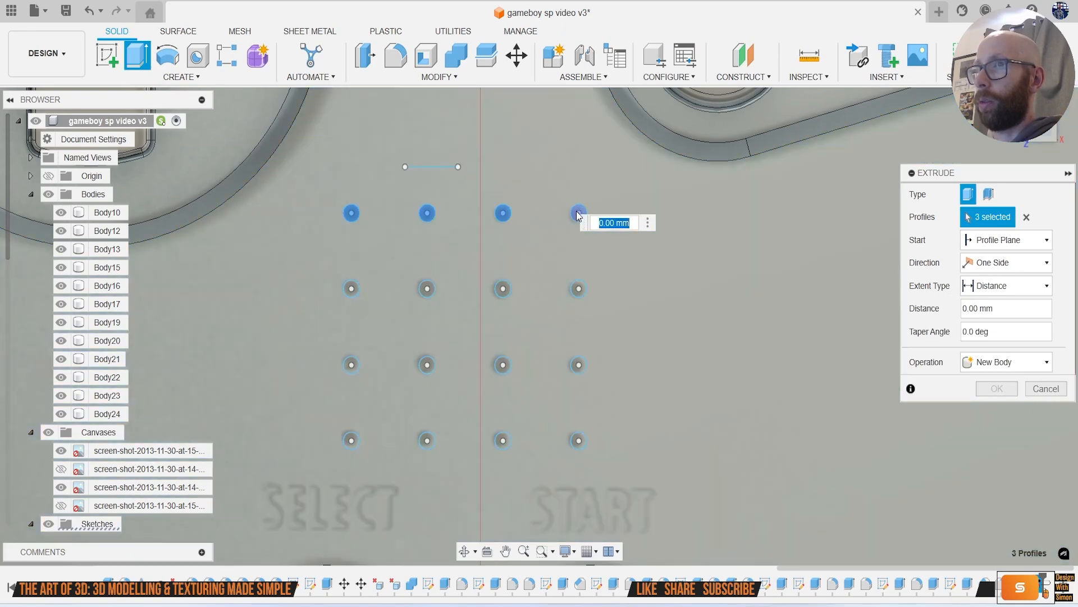
pyautogui.click(579, 288)
pyautogui.click(502, 288)
pyautogui.click(427, 288)
pyautogui.click(351, 289)
pyautogui.click(355, 366)
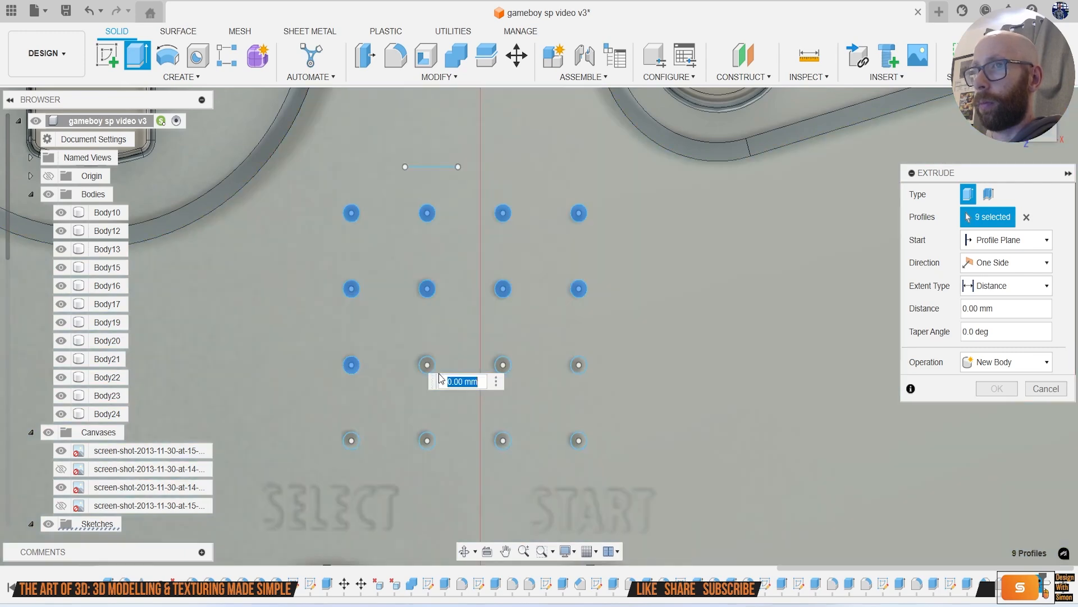
pyautogui.click(427, 364)
pyautogui.click(503, 365)
pyautogui.click(579, 365)
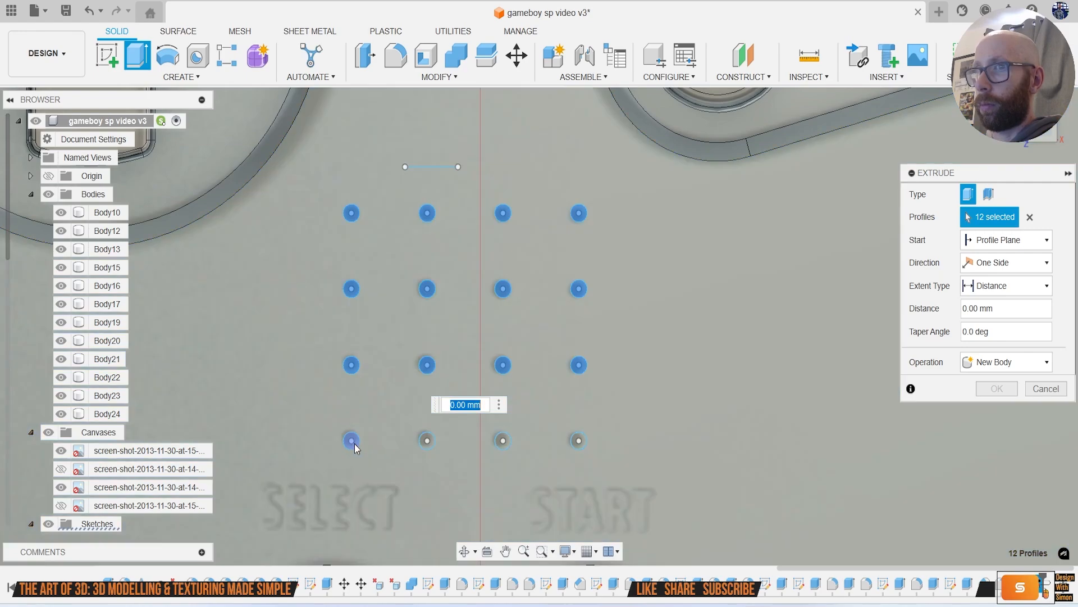
pyautogui.click(353, 442)
pyautogui.click(428, 442)
pyautogui.click(504, 441)
pyautogui.click(579, 441)
pyautogui.scroll(-3, 578, 440)
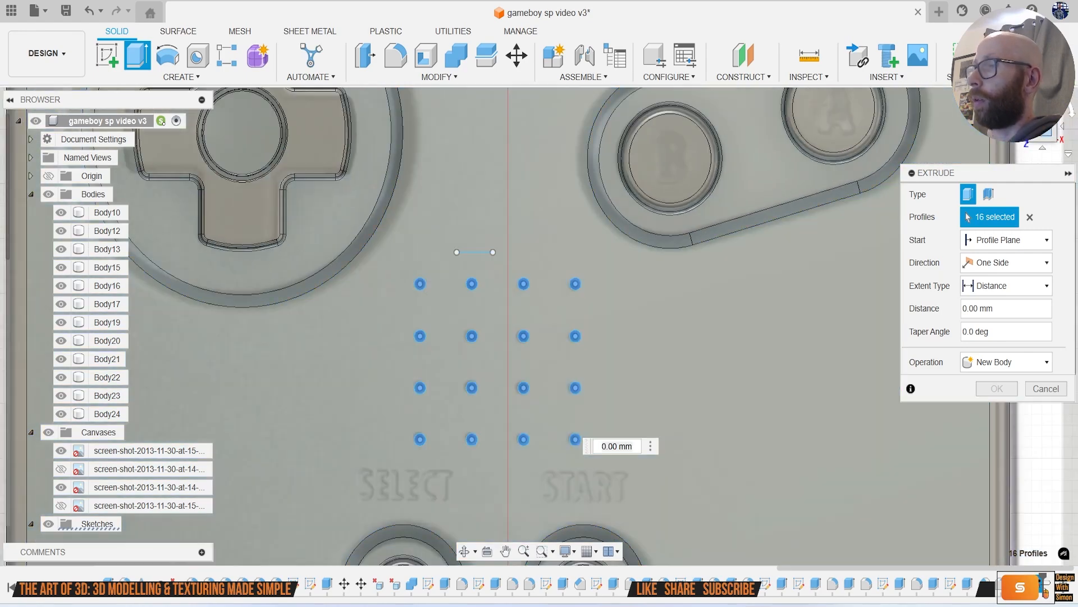
pyautogui.keyDown('shift'); pyautogui.moveTo(686, 270); pyautogui.dragTo(686, 203, button='middle'); pyautogui.keyUp('shift')
pyautogui.scroll(1, 542, 349)
pyautogui.moveTo(577, 421); pyautogui.dragTo(577, 452)
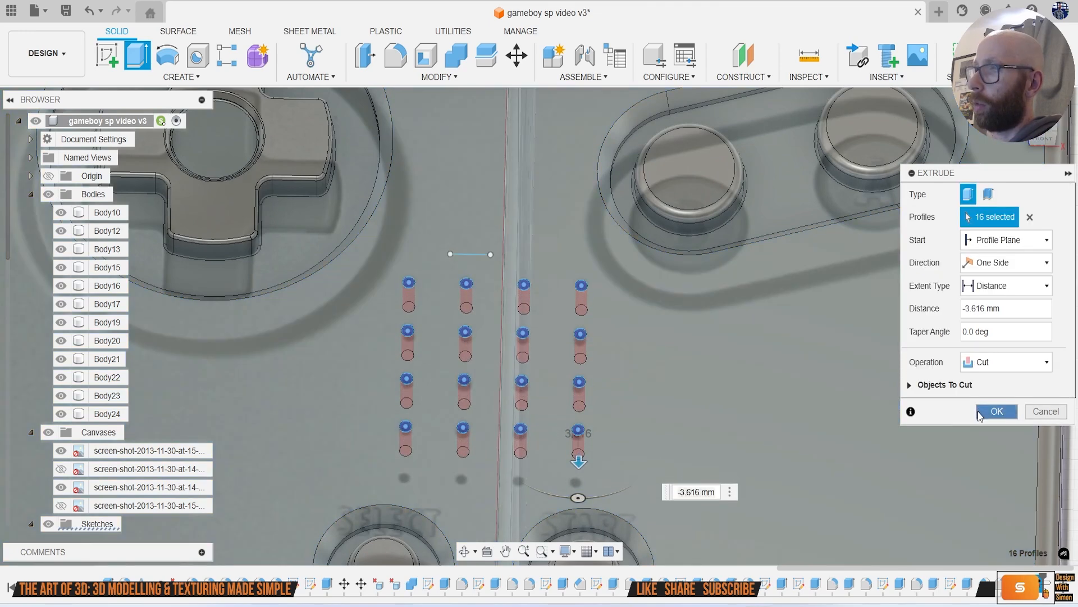
pyautogui.click(995, 412)
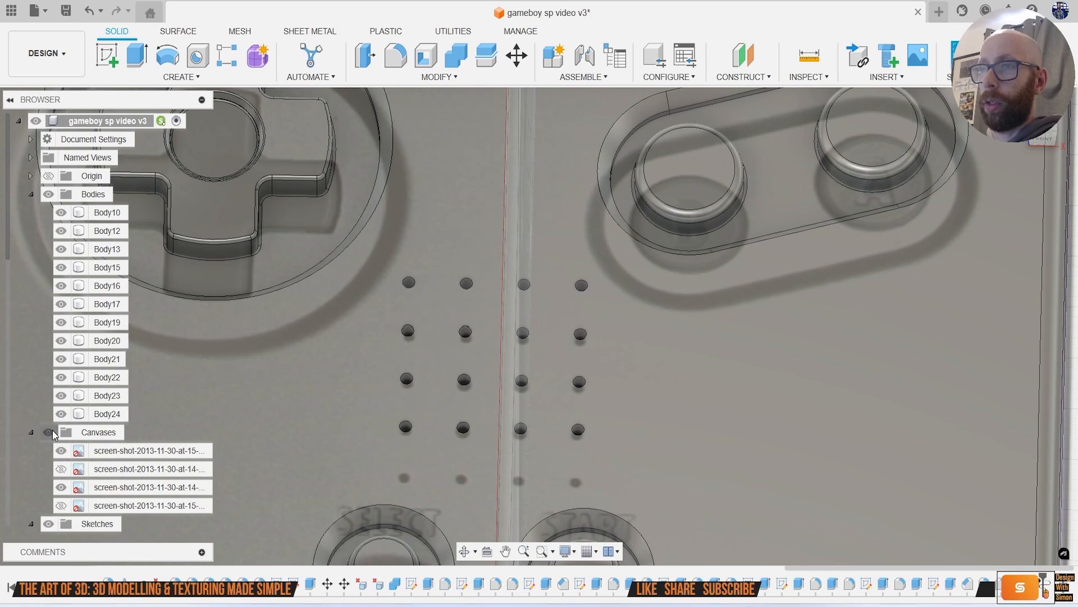
# Step: Hide the reference canvases and fillet the rim edges of all sixteen speaker holes with a 0.1 mm radius
pyautogui.click(51, 431)
pyautogui.scroll(-3, 446, 401)
pyautogui.scroll(8, 430, 366)
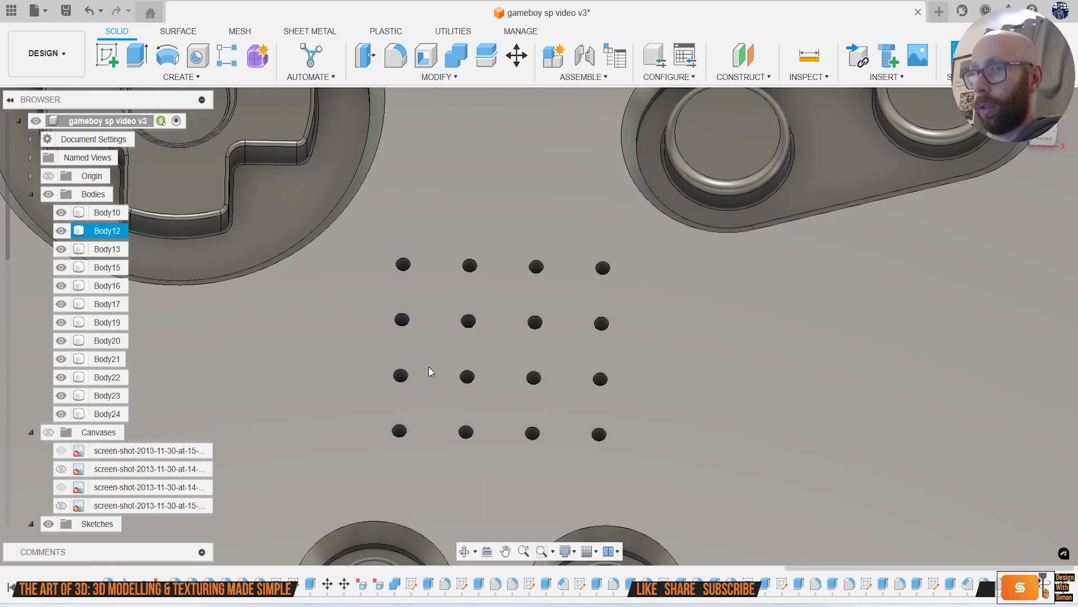
pyautogui.press('f')
pyautogui.click(399, 224)
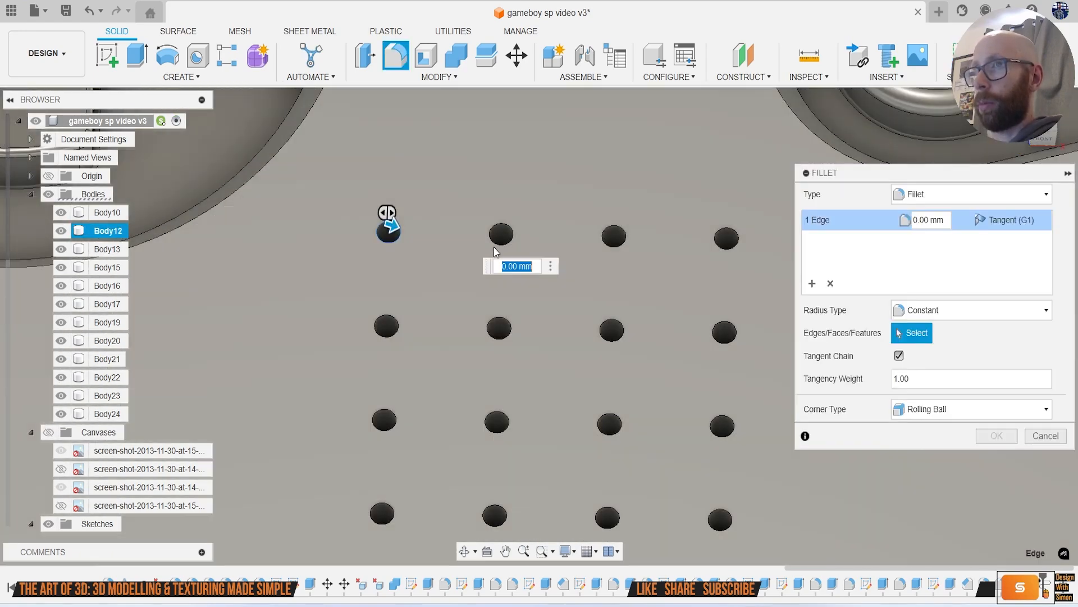
pyautogui.click(510, 227)
pyautogui.click(612, 243)
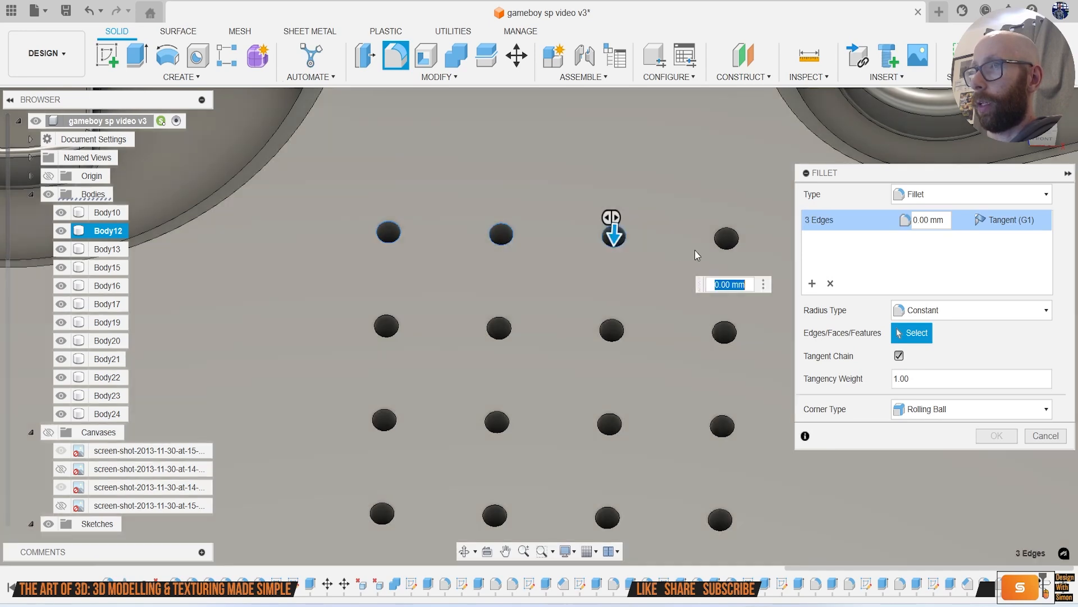
pyautogui.click(724, 243)
pyautogui.click(382, 323)
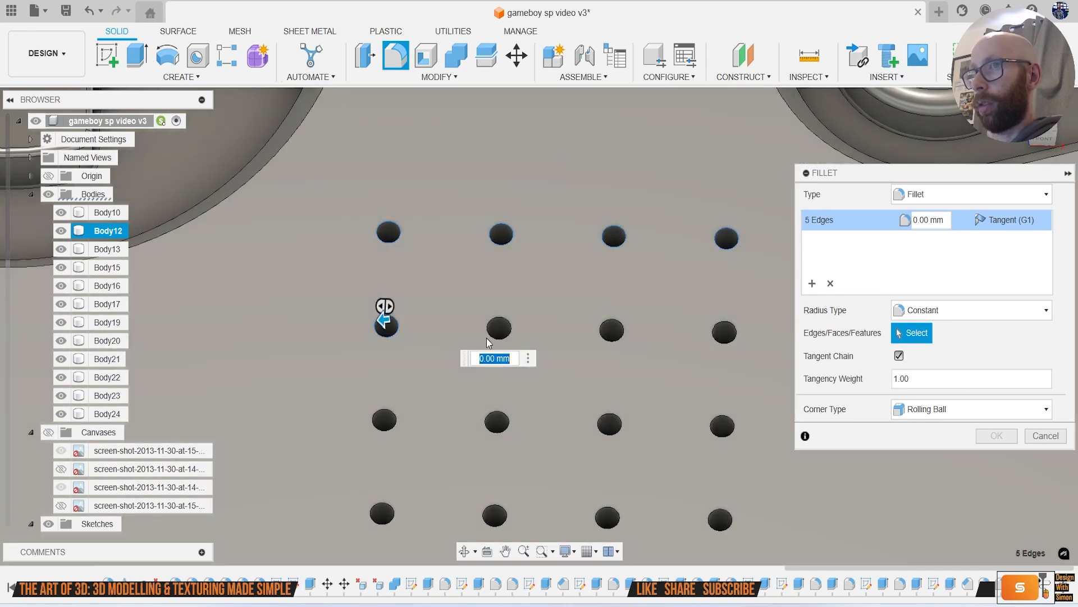
pyautogui.click(493, 335)
pyautogui.click(610, 340)
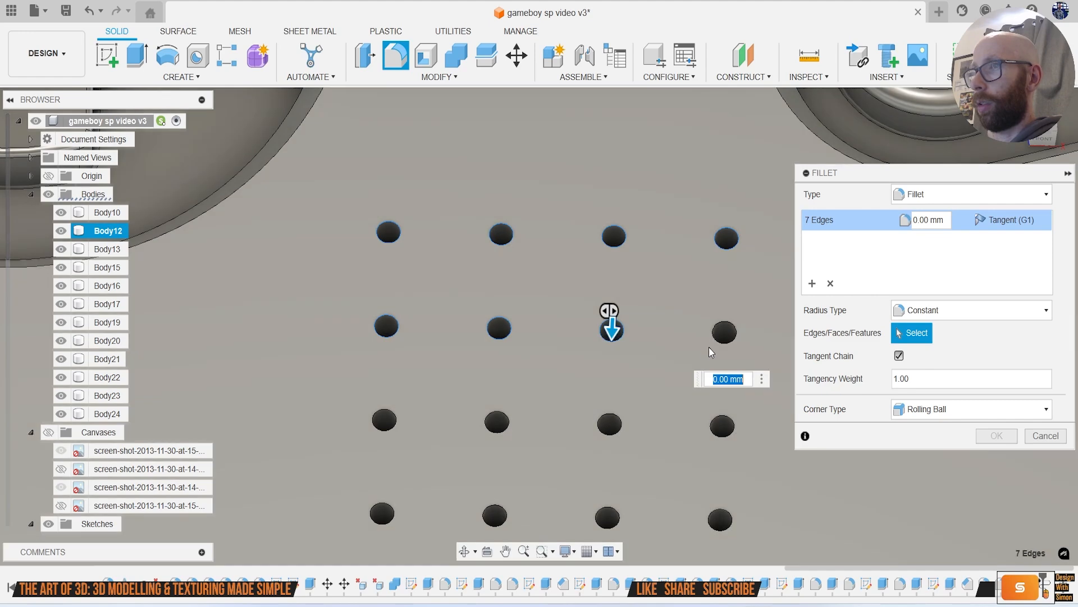
pyautogui.click(720, 341)
pyautogui.click(384, 419)
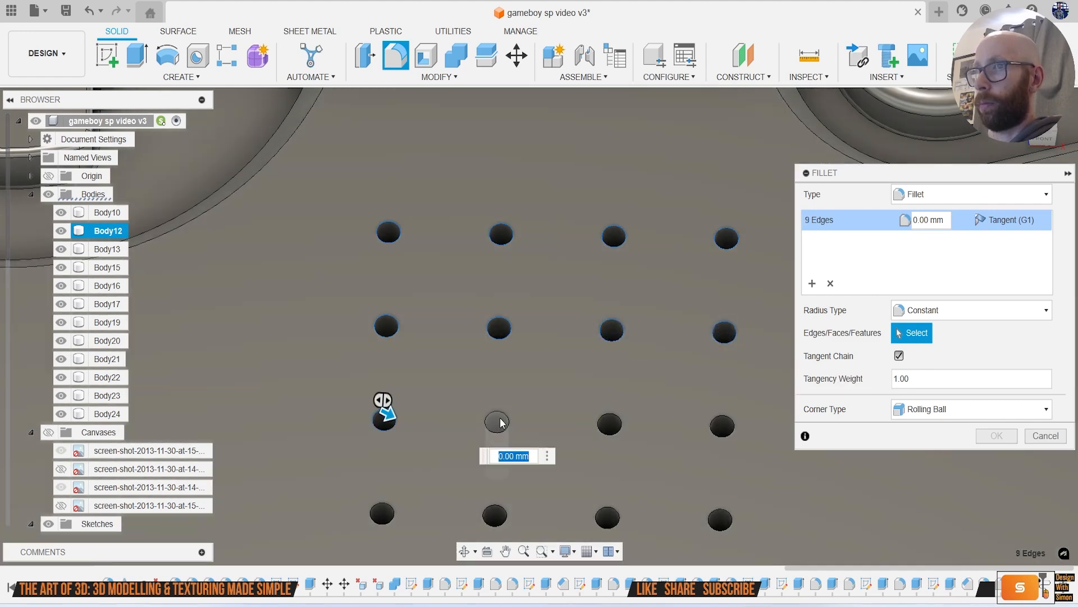
pyautogui.click(497, 421)
pyautogui.click(610, 424)
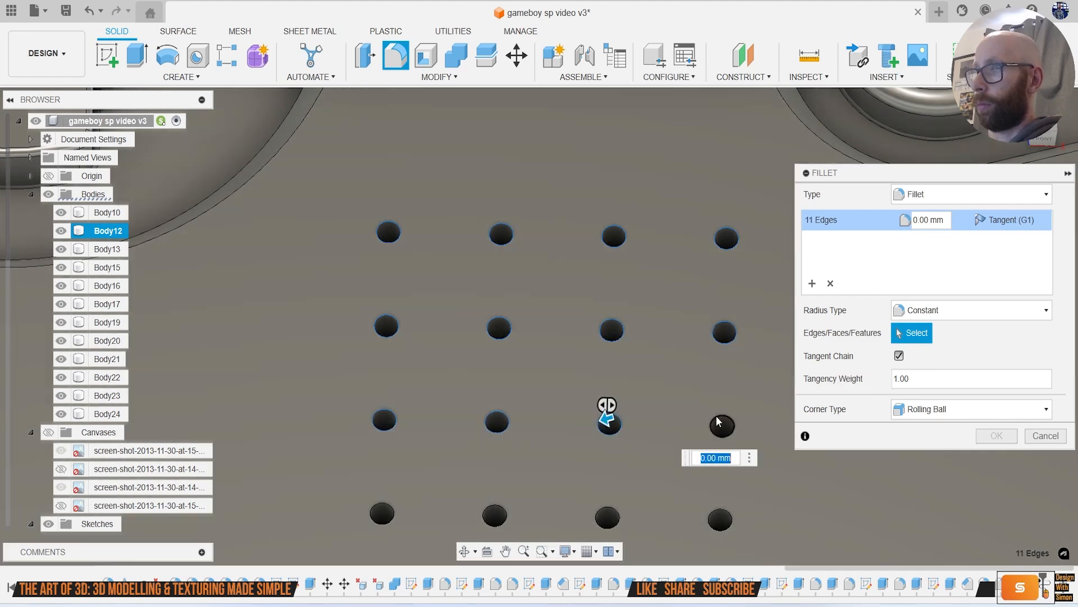
pyautogui.click(721, 426)
pyautogui.moveTo(722, 425); pyautogui.dragTo(701, 346, button='middle')
pyautogui.click(696, 437)
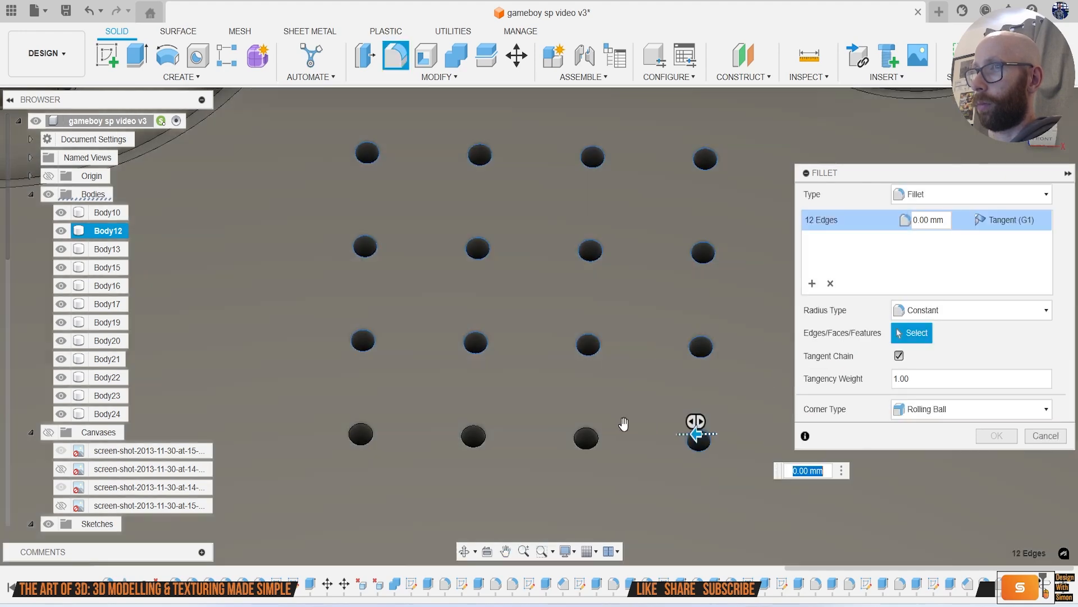
pyautogui.click(586, 437)
pyautogui.click(478, 431)
pyautogui.click(364, 427)
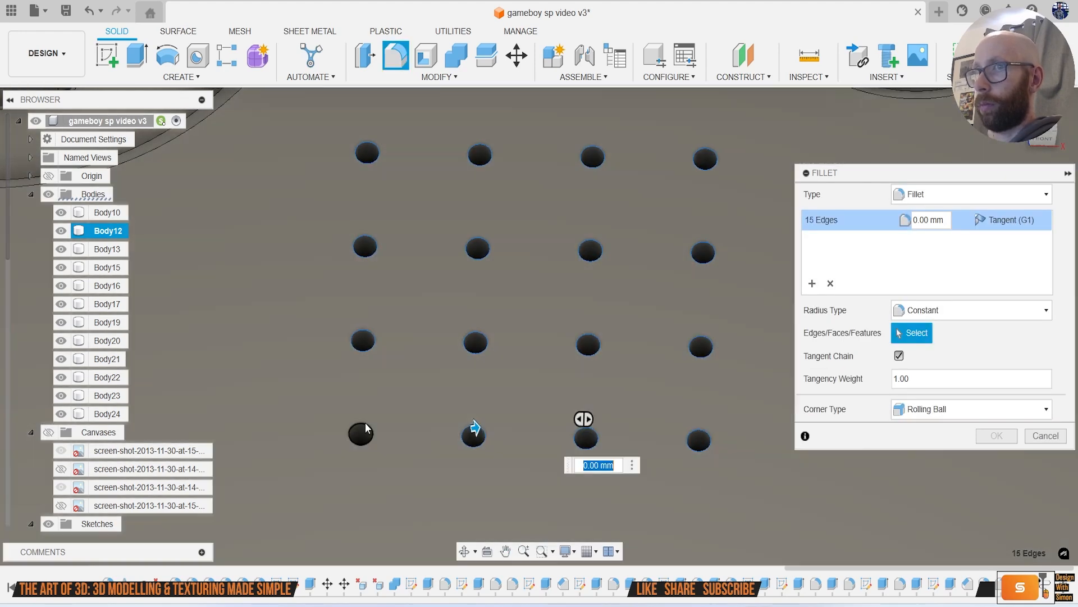
pyautogui.write('.1')
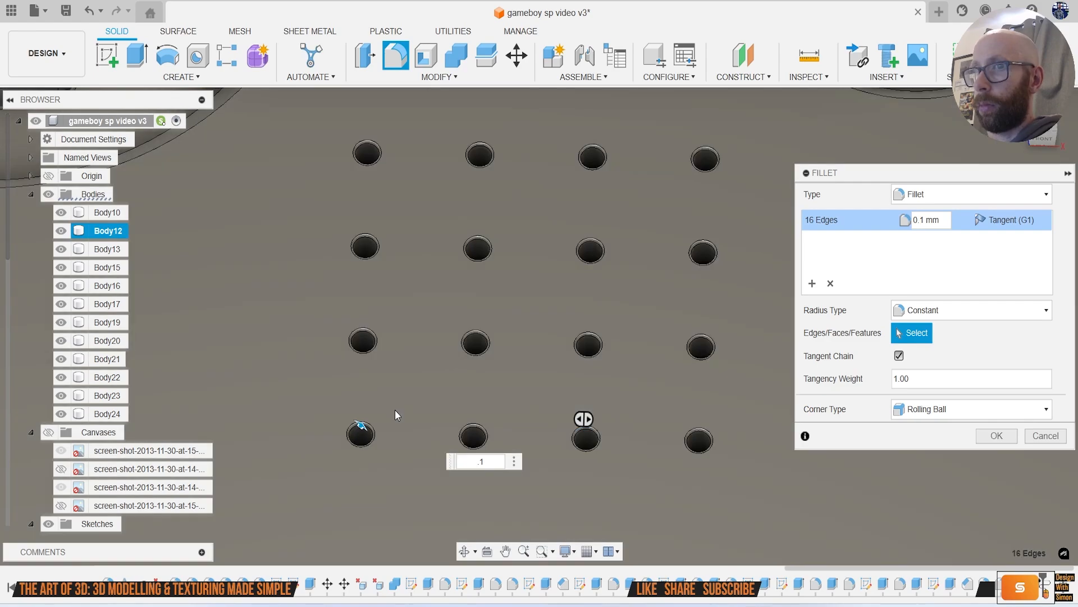
pyautogui.press('Return')
# Step: Show the reference canvases again over the lower half of the model, seen straight from the front
pyautogui.scroll(-4, 392, 403)
pyautogui.scroll(-5, 392, 398)
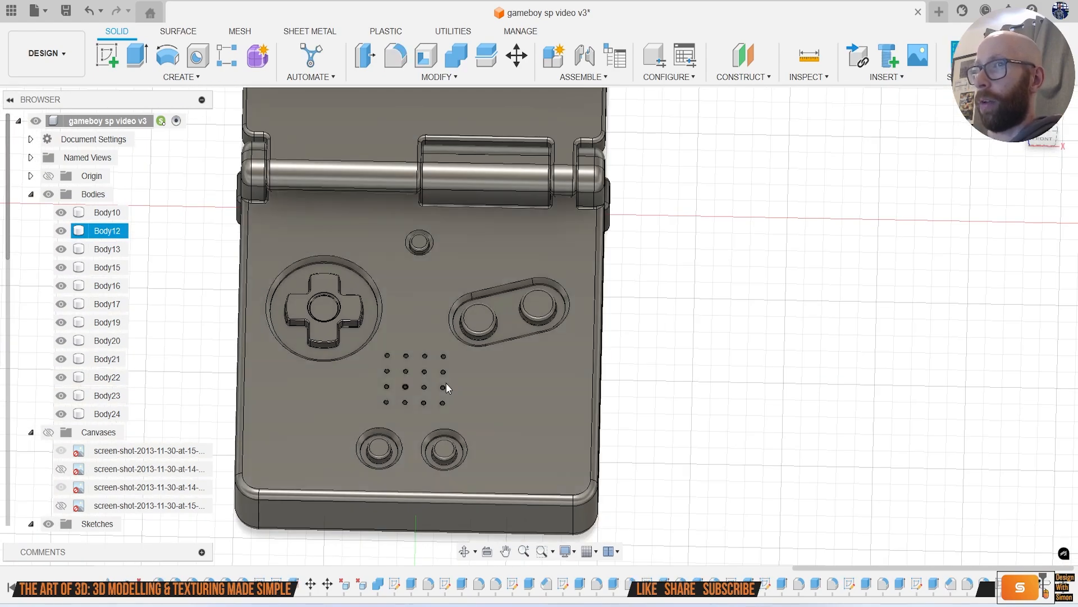
pyautogui.click(1042, 128)
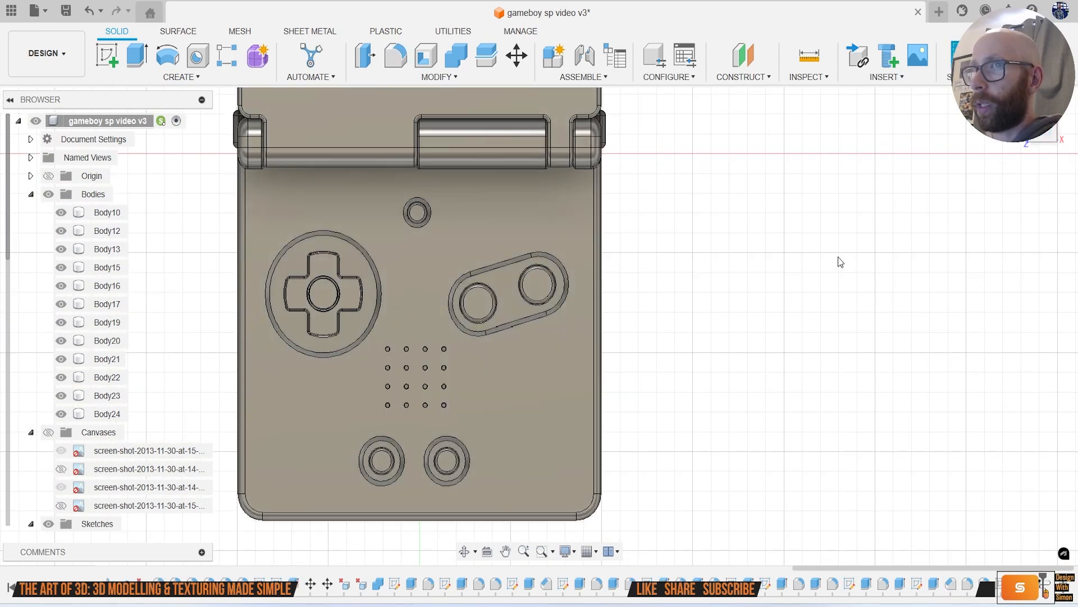
pyautogui.scroll(-3, 674, 293)
pyautogui.moveTo(598, 300); pyautogui.dragTo(630, 324, button='middle')
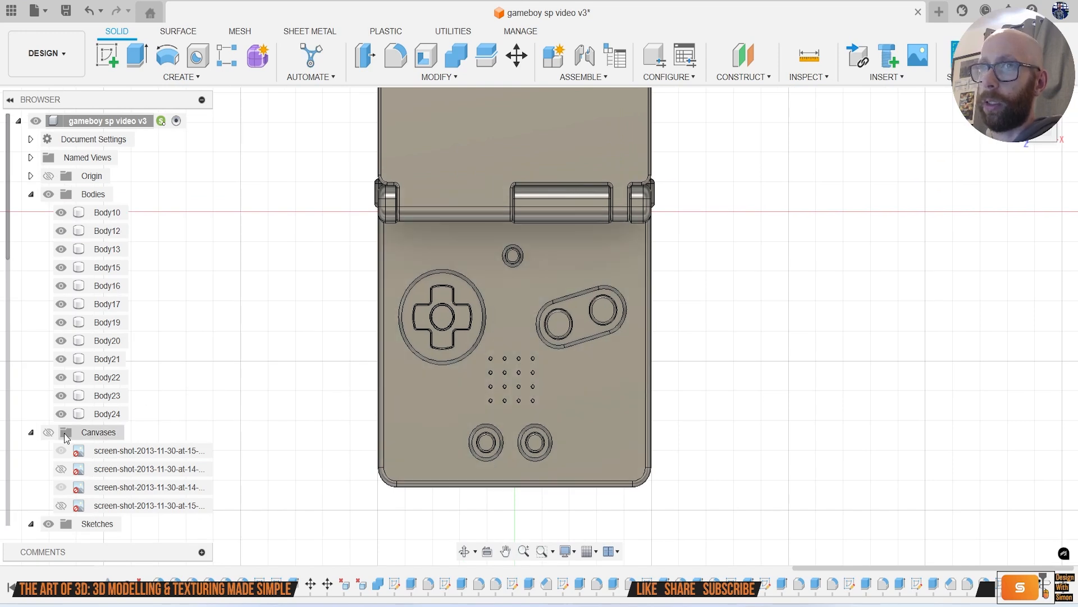
pyautogui.click(49, 432)
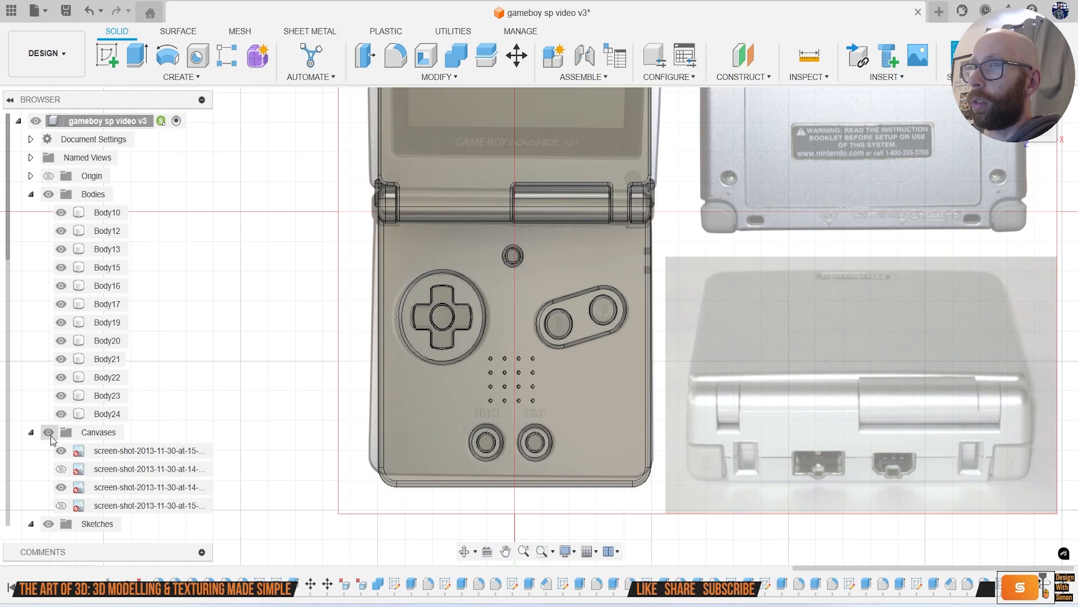
pyautogui.click(106, 322)
pyautogui.scroll(5, 539, 331)
pyautogui.scroll(-8, 557, 337)
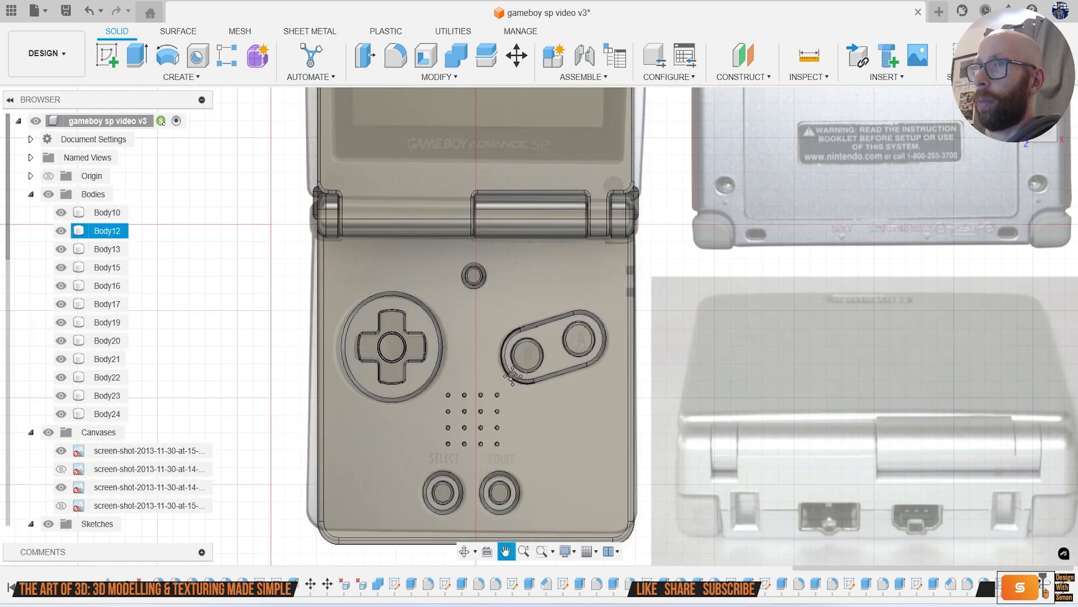
pyautogui.moveTo(513, 376); pyautogui.dragTo(520, 383, button='middle')
pyautogui.moveTo(597, 326); pyautogui.dragTo(488, 316, button='middle')
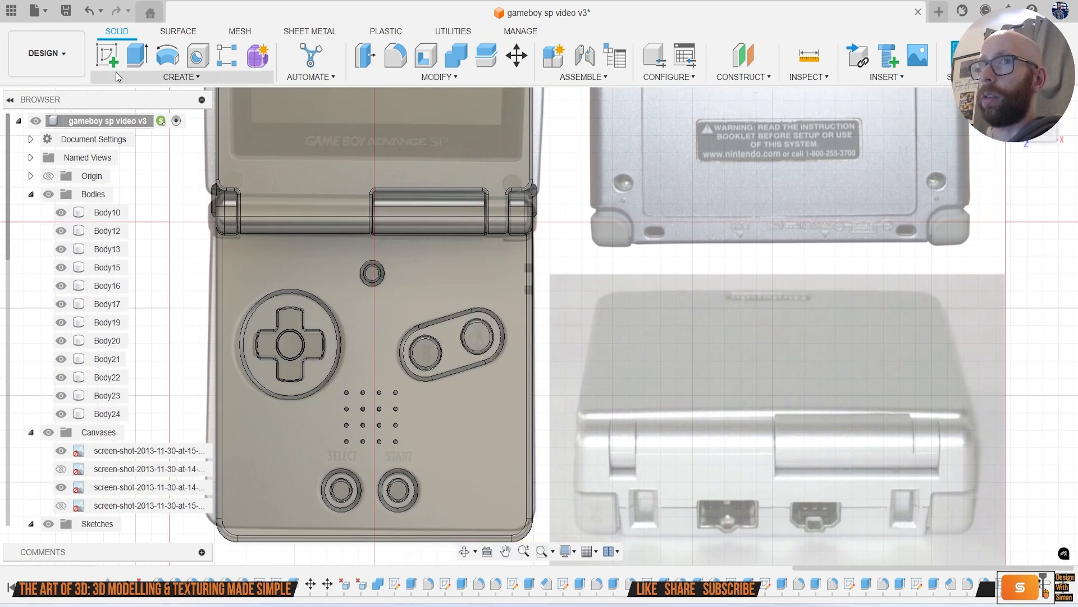
# Step: Sketch a rectangle over the upper dark notch on the base's right edge, extending past the outside of the body
pyautogui.click(107, 55)
pyautogui.click(655, 286)
pyautogui.scroll(10, 474, 312)
pyautogui.press('r')
pyautogui.scroll(2, 465, 286)
pyautogui.click(453, 229)
pyautogui.click(617, 313)
pyautogui.press('Escape')
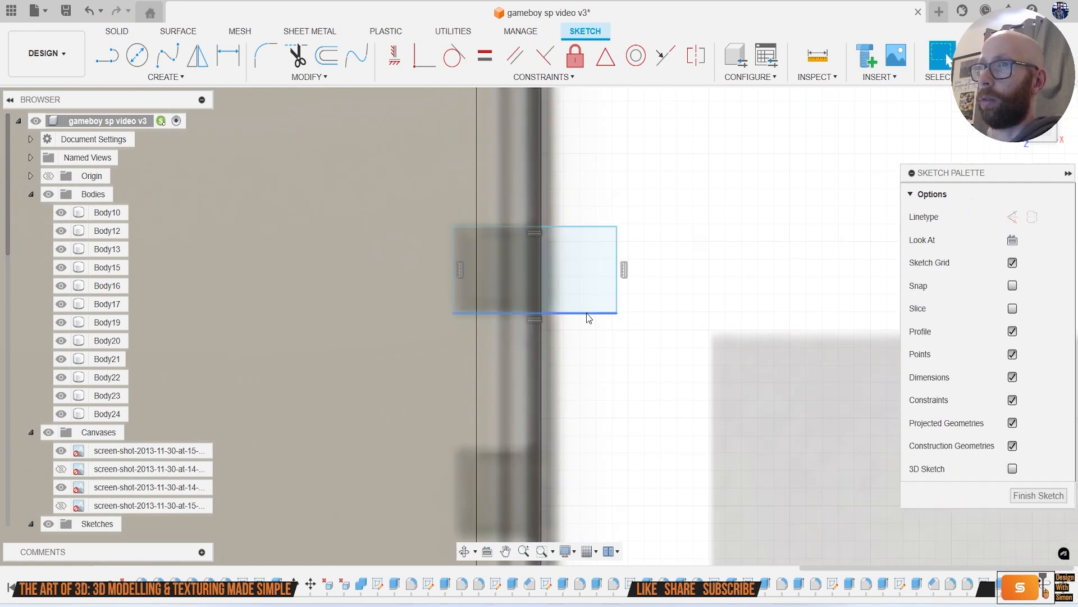
# Step: Copy the notch rectangle about 6.28 mm straight down over the lower dark notch on the reference image
pyautogui.doubleClick(587, 313)
pyautogui.press('m')
pyautogui.scroll(-3, 601, 341)
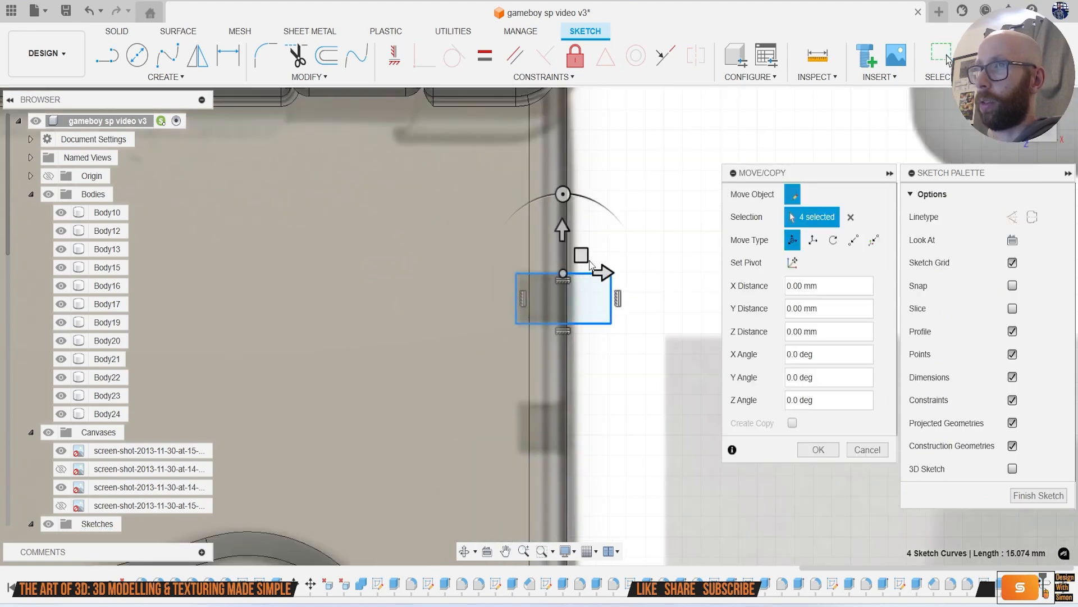
pyautogui.moveTo(562, 228); pyautogui.dragTo(563, 355)
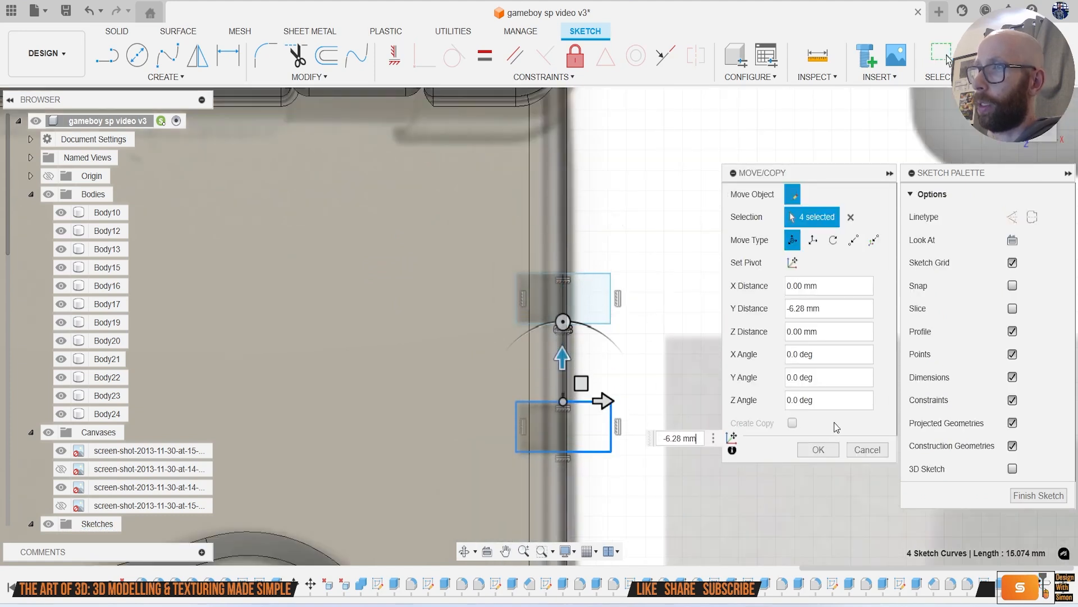
pyautogui.click(818, 450)
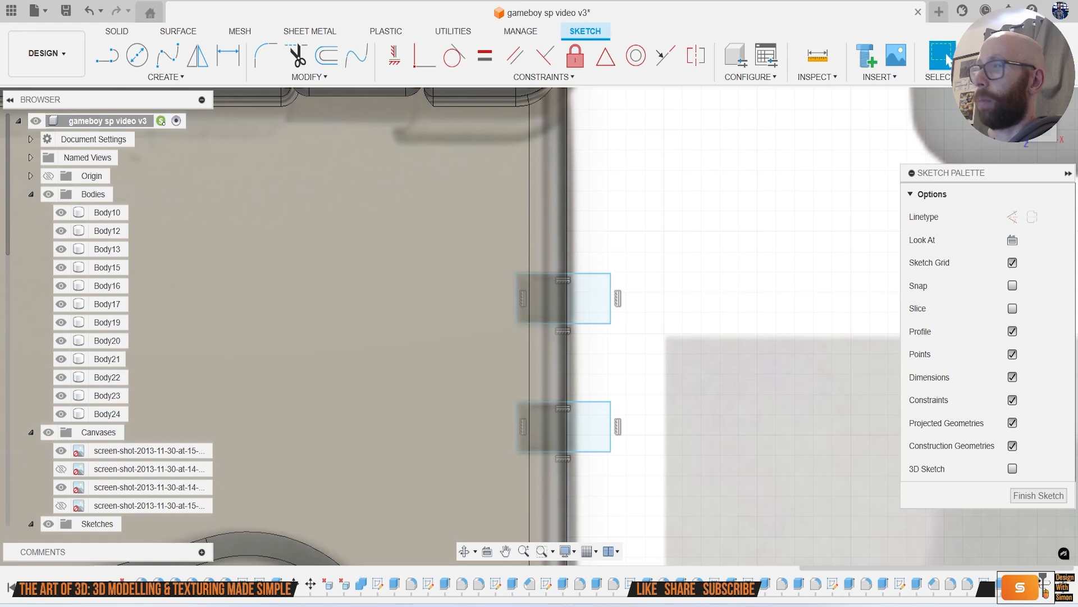
# Step: Extrude both notch rectangles as a cut about 10.4 mm up through the front face of the base
pyautogui.press('e')
pyautogui.click(599, 308)
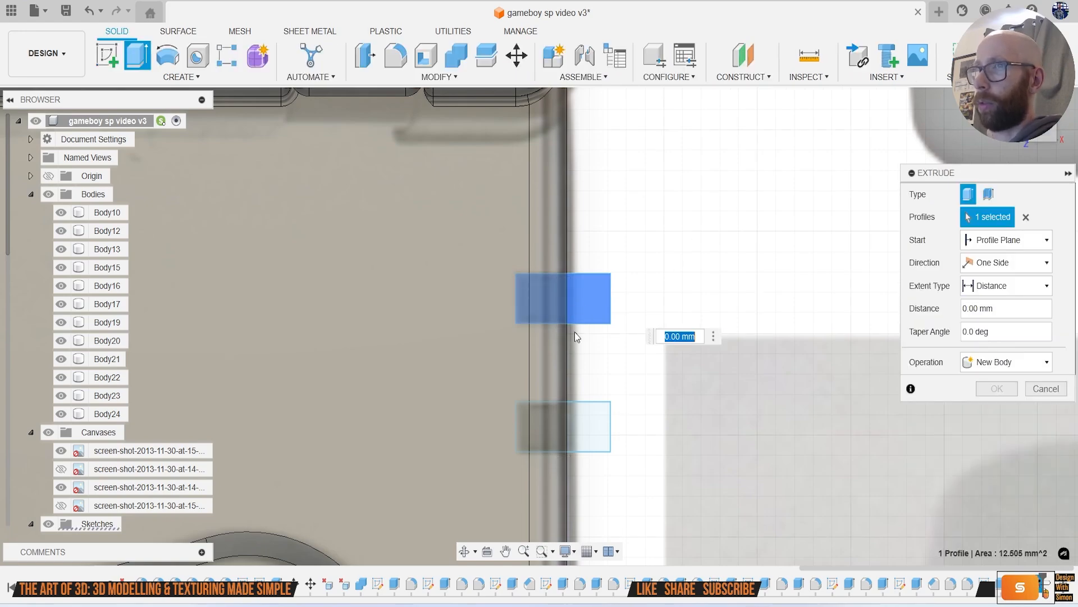
pyautogui.click(589, 414)
pyautogui.scroll(-2, 625, 378)
pyautogui.moveTo(1045, 127); pyautogui.dragTo(983, 62)
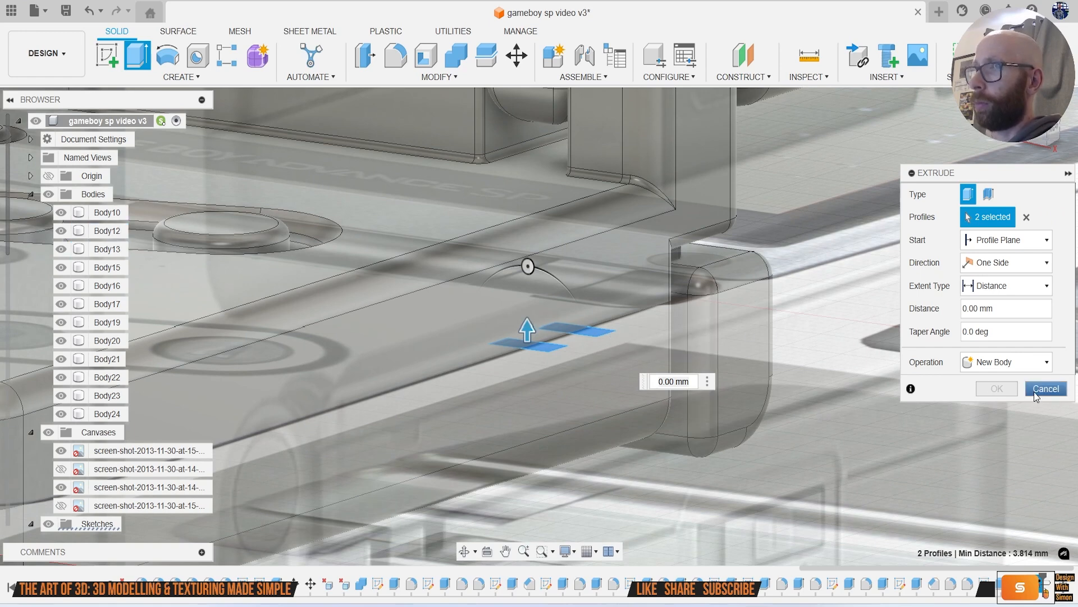
pyautogui.moveTo(526, 331); pyautogui.dragTo(527, 173)
# Step: Make the notch cut two-sided with 10.426 mm on side 1 and -5.227 mm on side 2, checking against the side reference canvas
pyautogui.click(1005, 285)
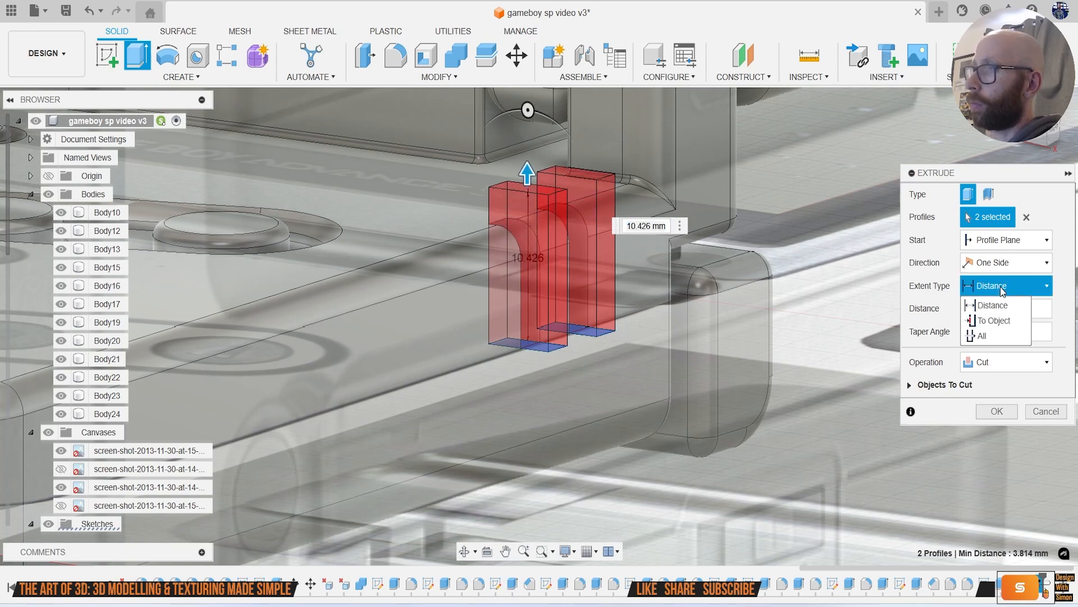
pyautogui.click(996, 263)
pyautogui.click(999, 297)
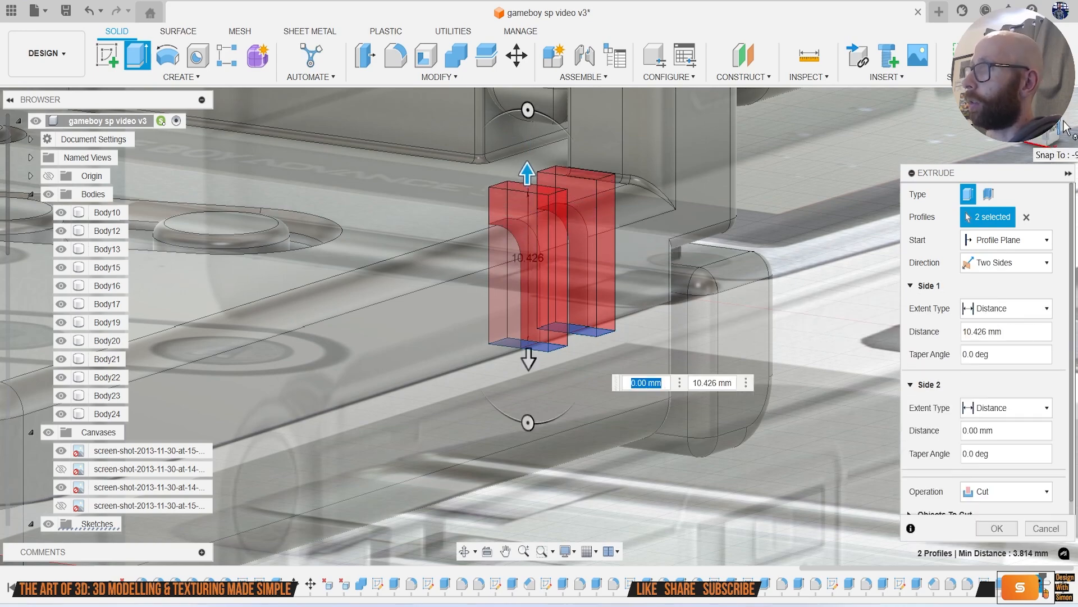
pyautogui.click(1056, 135)
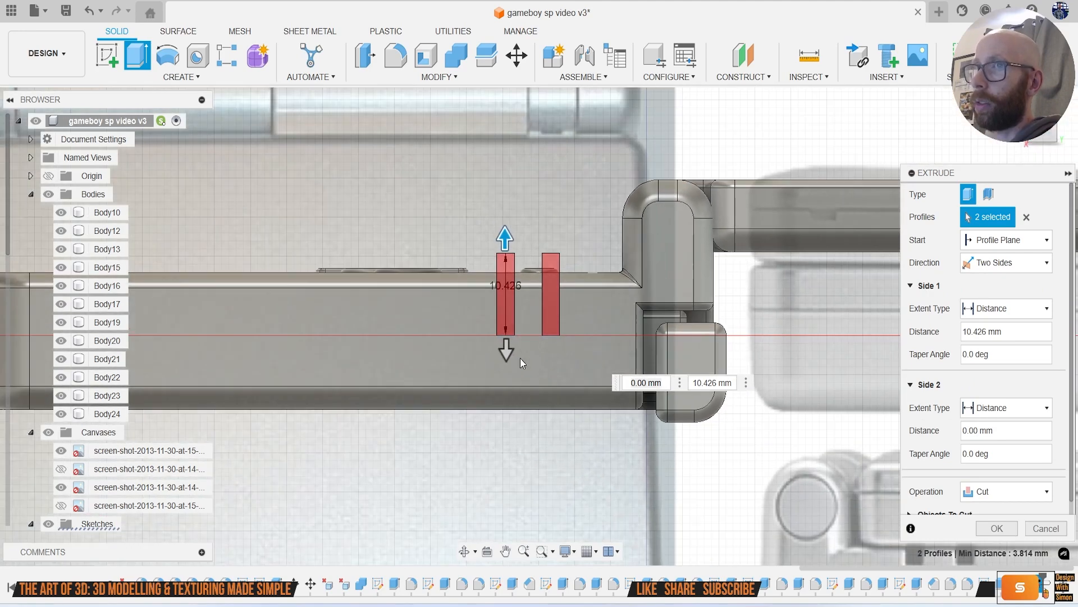
pyautogui.click(61, 469)
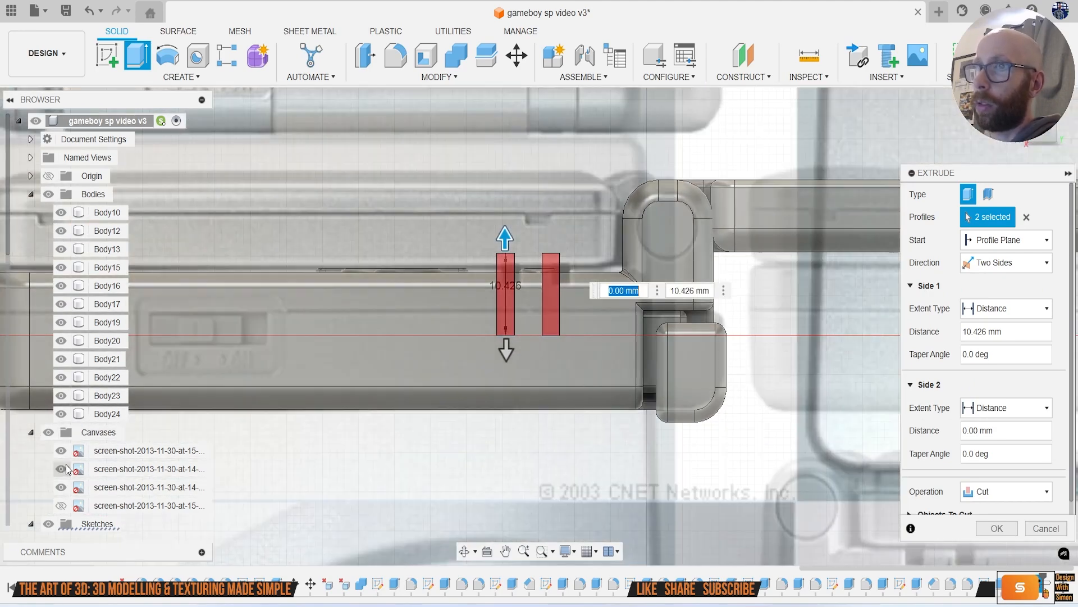
pyautogui.scroll(3, 502, 315)
pyautogui.moveTo(506, 356); pyautogui.dragTo(513, 307)
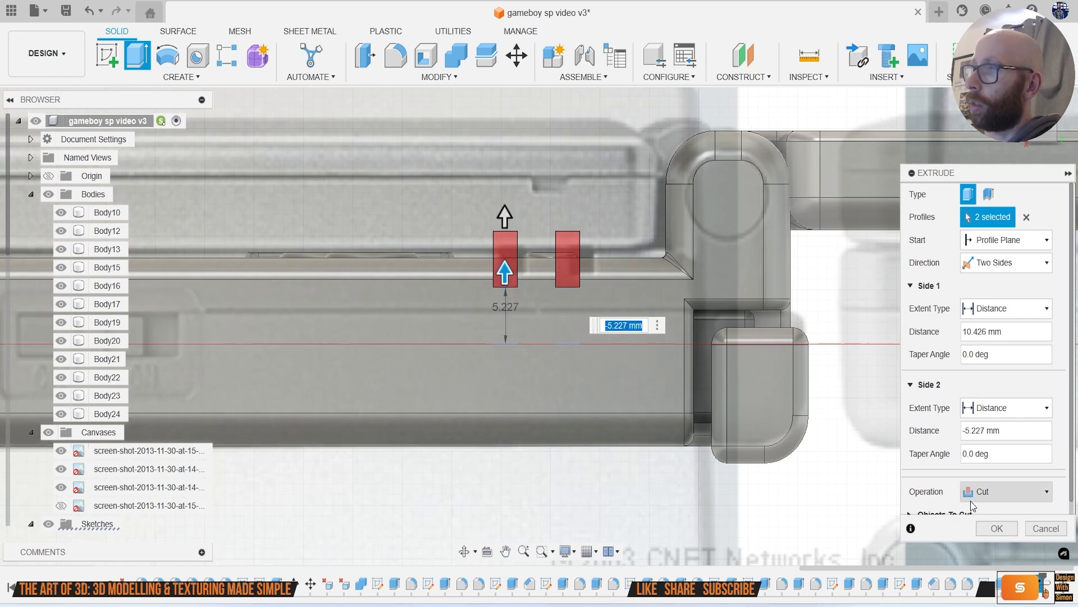
pyautogui.click(997, 528)
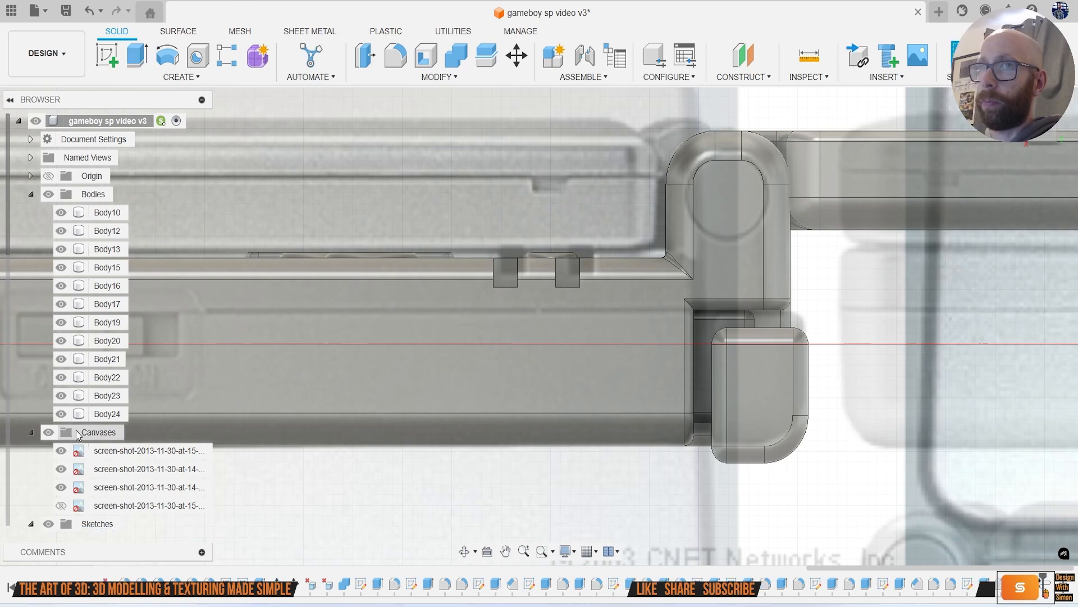
# Step: Hide the reference canvases and set a 0.5 mm fillet on all outer rim edges of the first side notch
pyautogui.click(48, 432)
pyautogui.keyDown('shift'); pyautogui.moveTo(540, 313); pyautogui.dragTo(464, 348, button='middle'); pyautogui.keyUp('shift')
pyautogui.scroll(5, 513, 295)
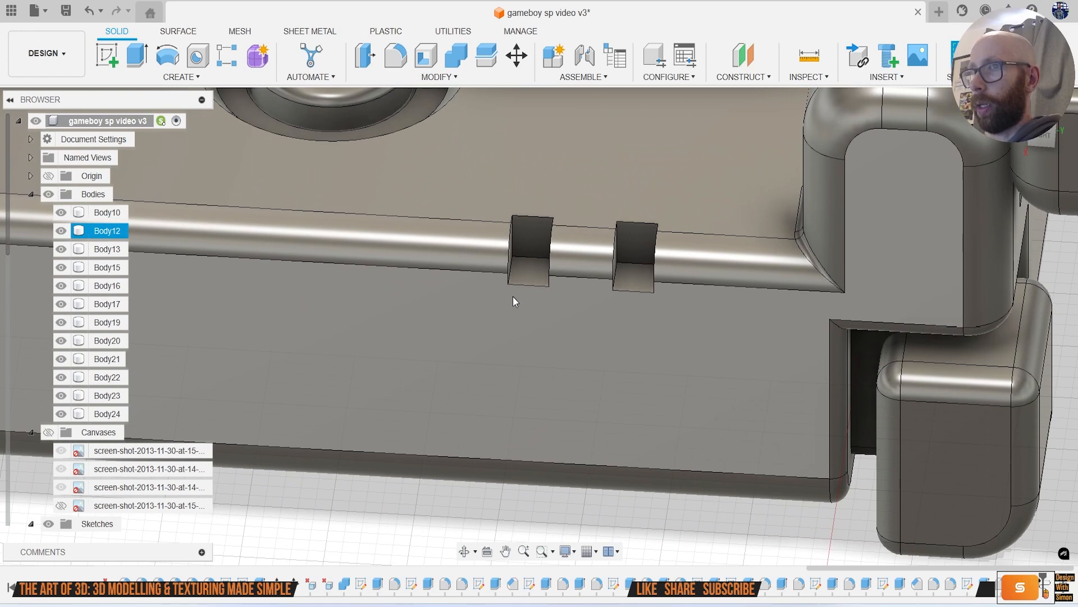
pyautogui.press('f')
pyautogui.click(512, 235)
pyautogui.click(536, 210)
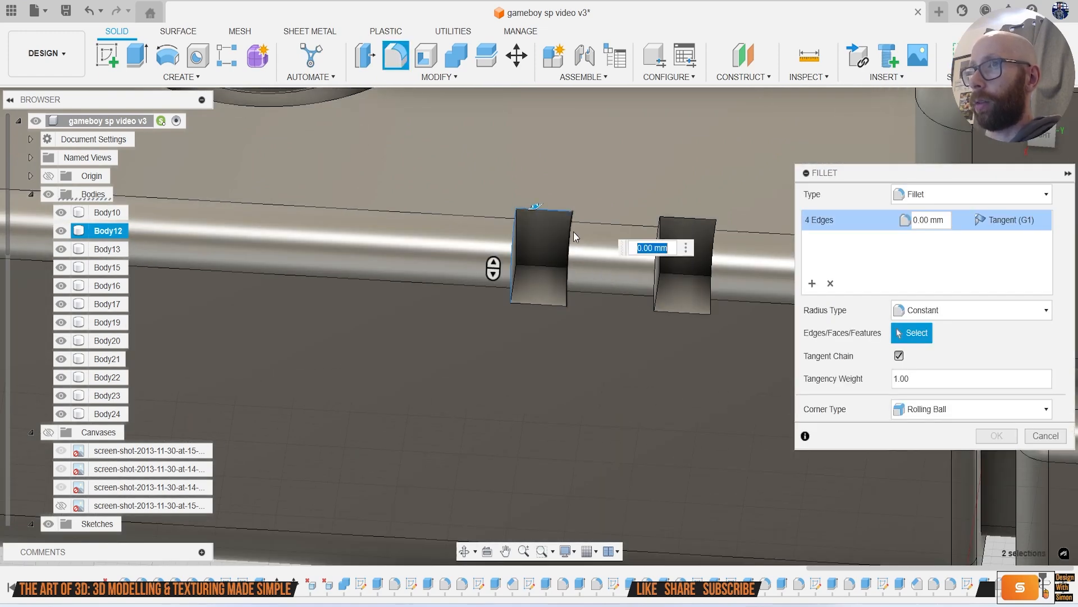
pyautogui.click(571, 234)
pyautogui.click(551, 304)
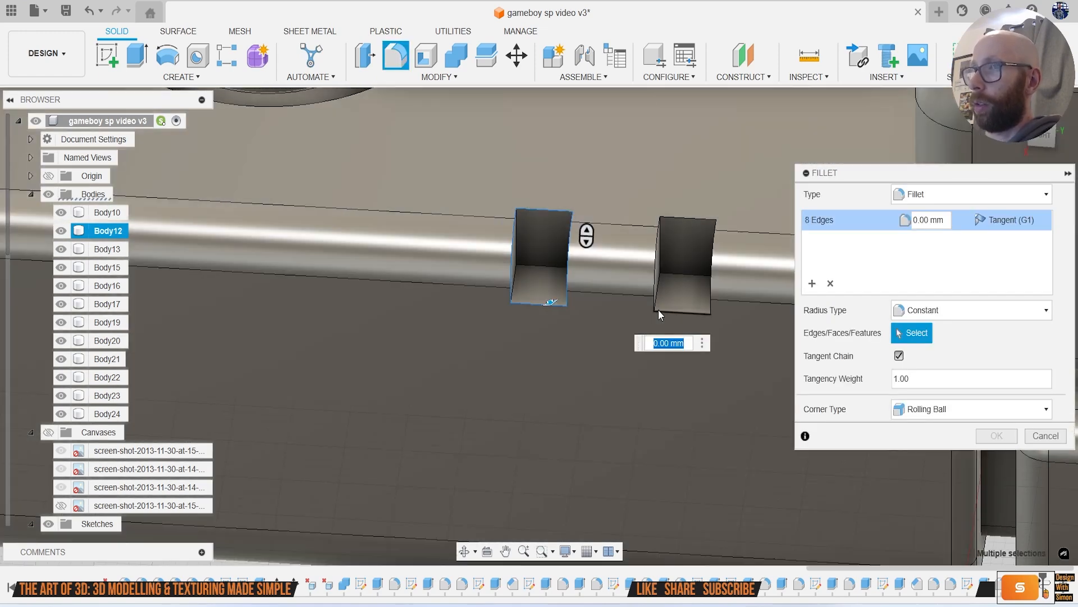
pyautogui.write('1')
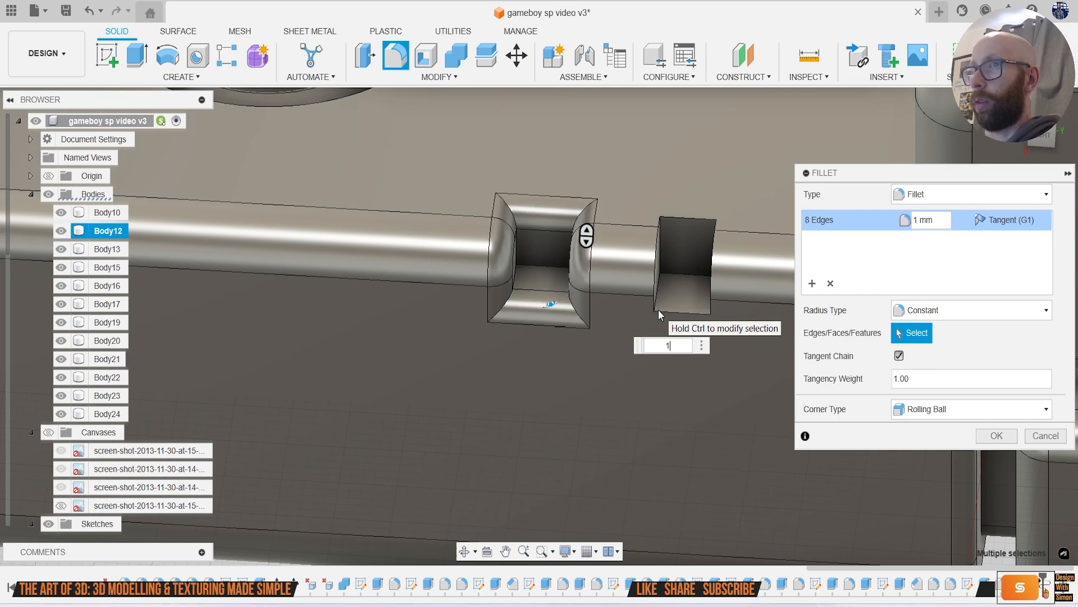
pyautogui.write('.5')
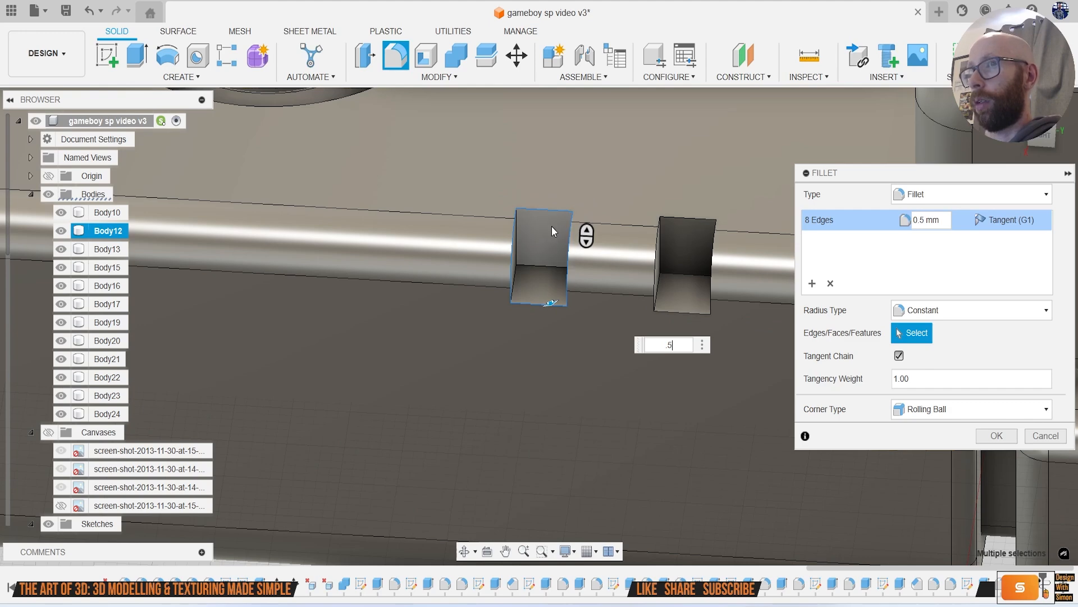
pyautogui.click(531, 251)
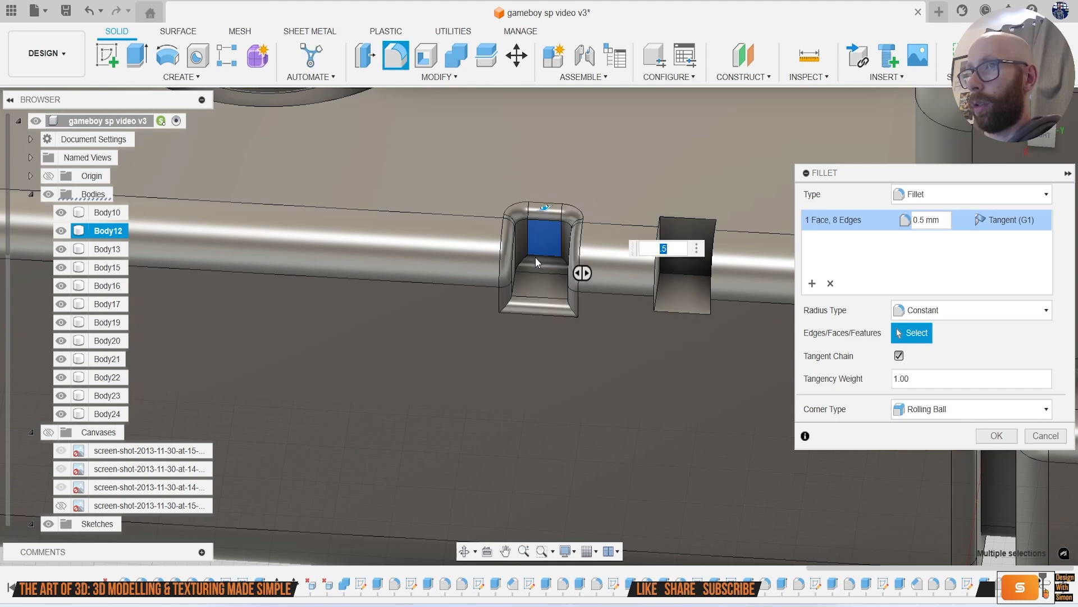
pyautogui.click(540, 248)
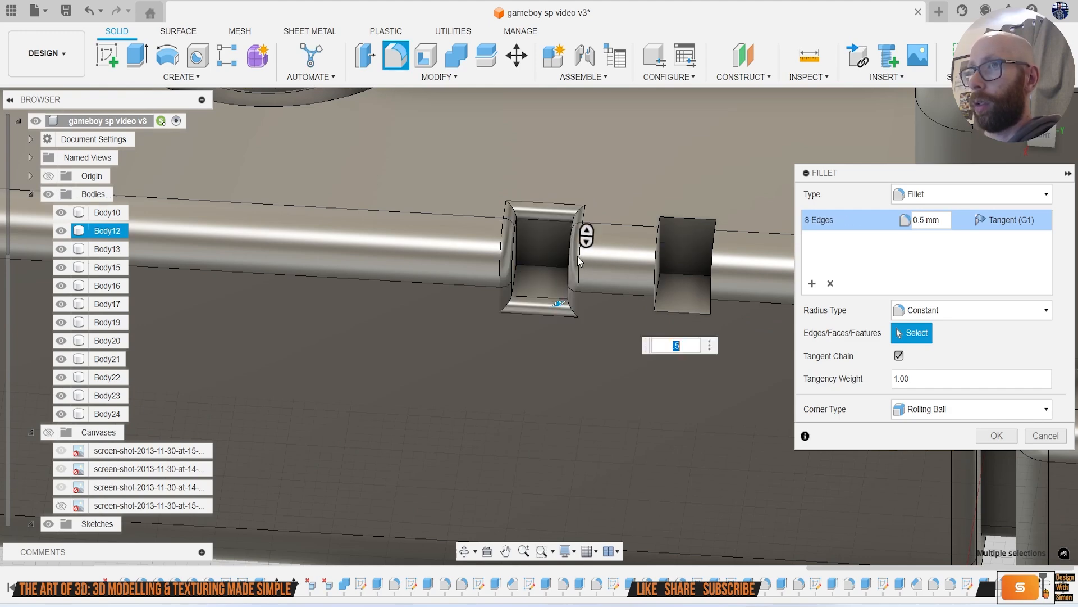
# Step: Add the outer rim edges of the second side notch to the 0.5 mm fillet and apply it
pyautogui.click(657, 244)
pyautogui.click(660, 247)
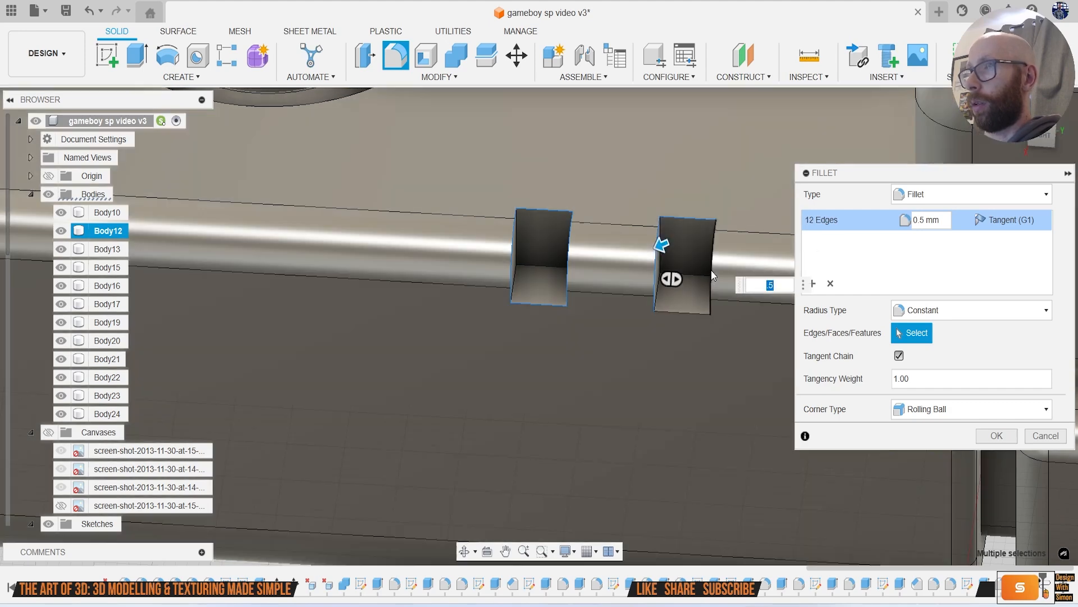
pyautogui.click(695, 313)
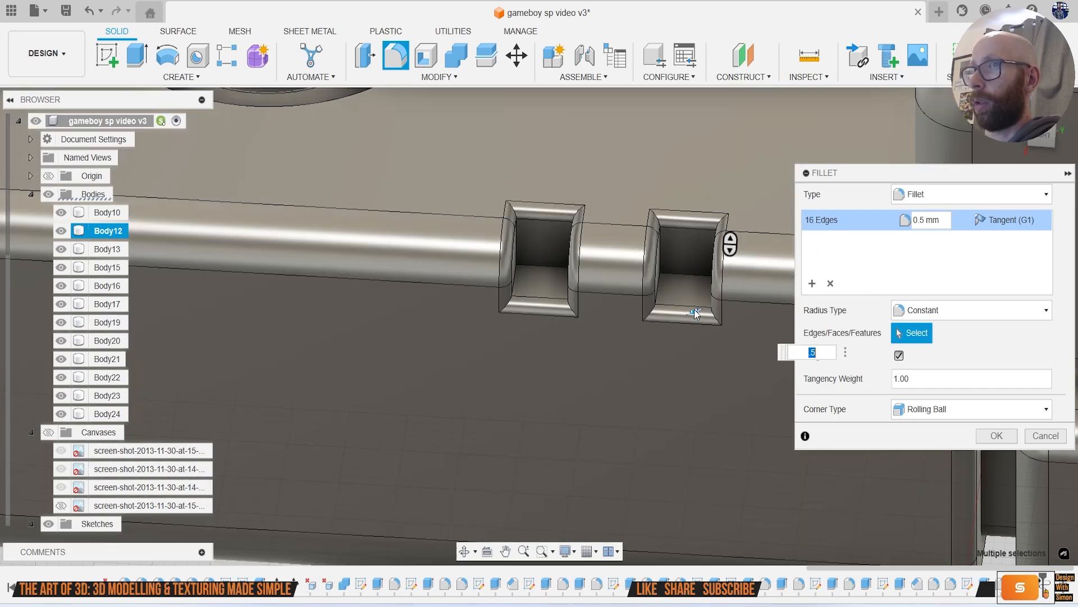
pyautogui.scroll(-1, 700, 323)
pyautogui.click(996, 437)
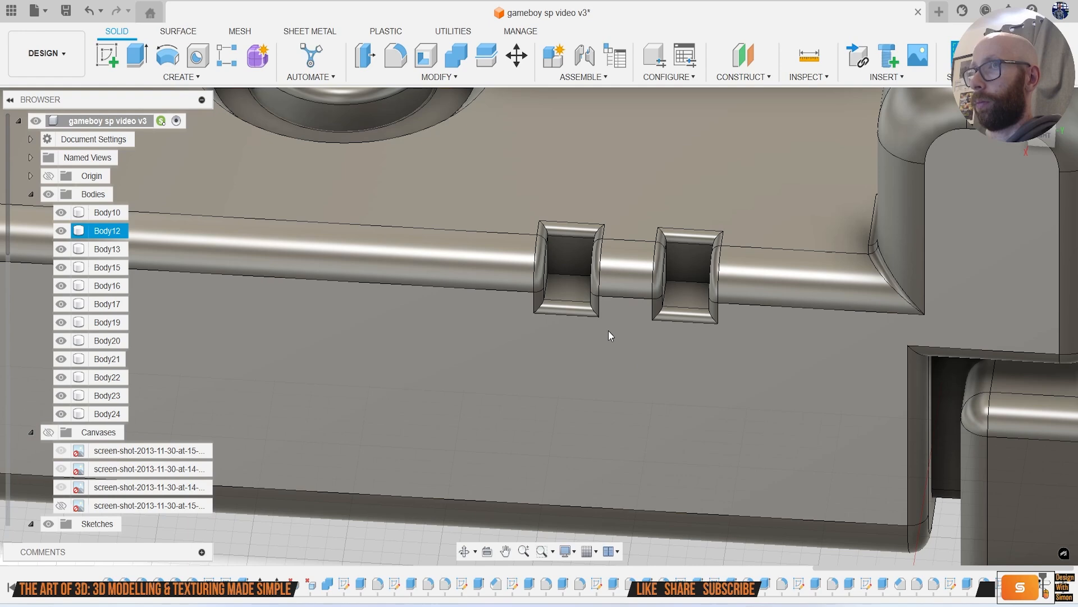
# Step: Extrude the floor faces of both side notches 2.733 mm upward as new bodies
pyautogui.scroll(2, 575, 252)
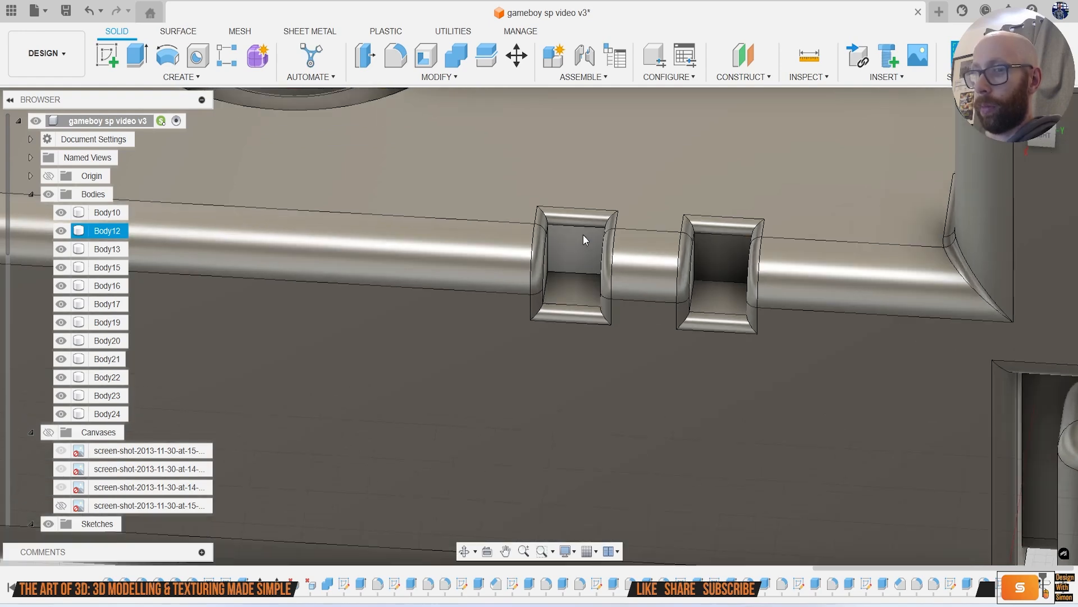
pyautogui.press('e')
pyautogui.click(577, 291)
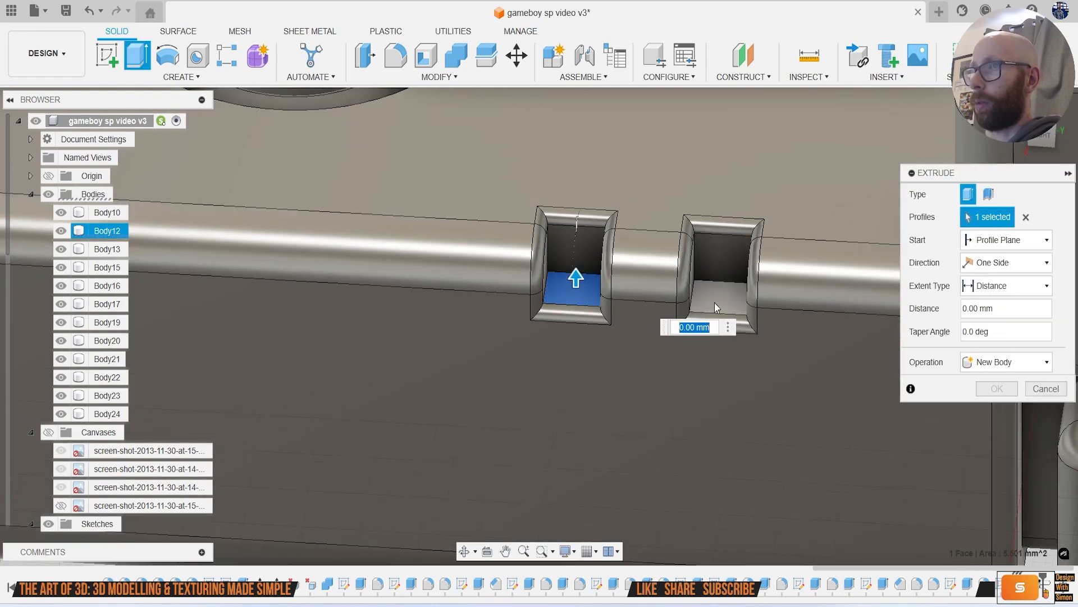
pyautogui.click(713, 297)
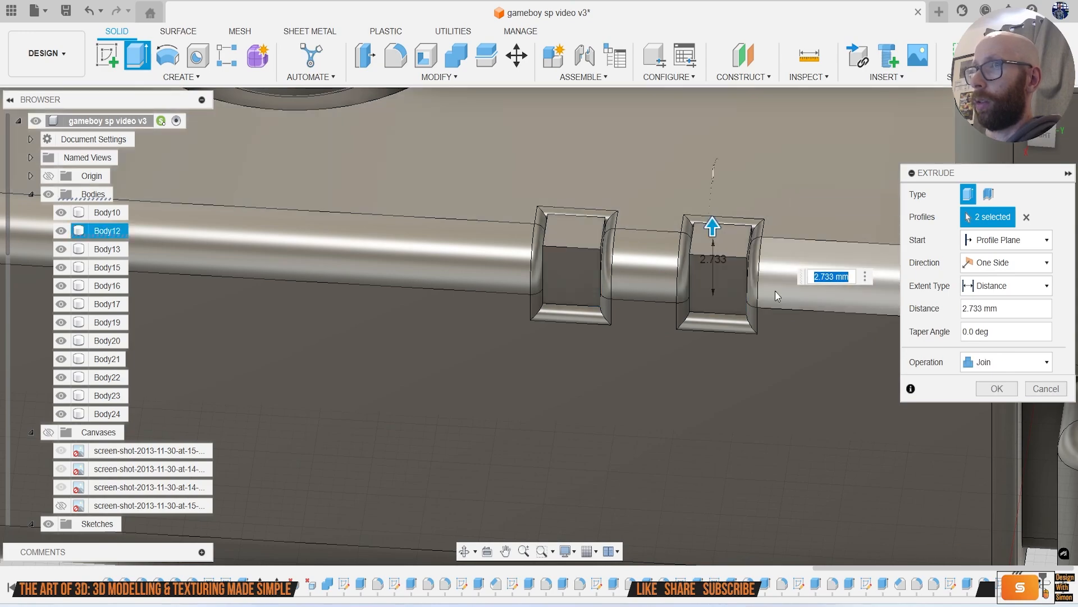
pyautogui.click(1009, 362)
pyautogui.click(992, 424)
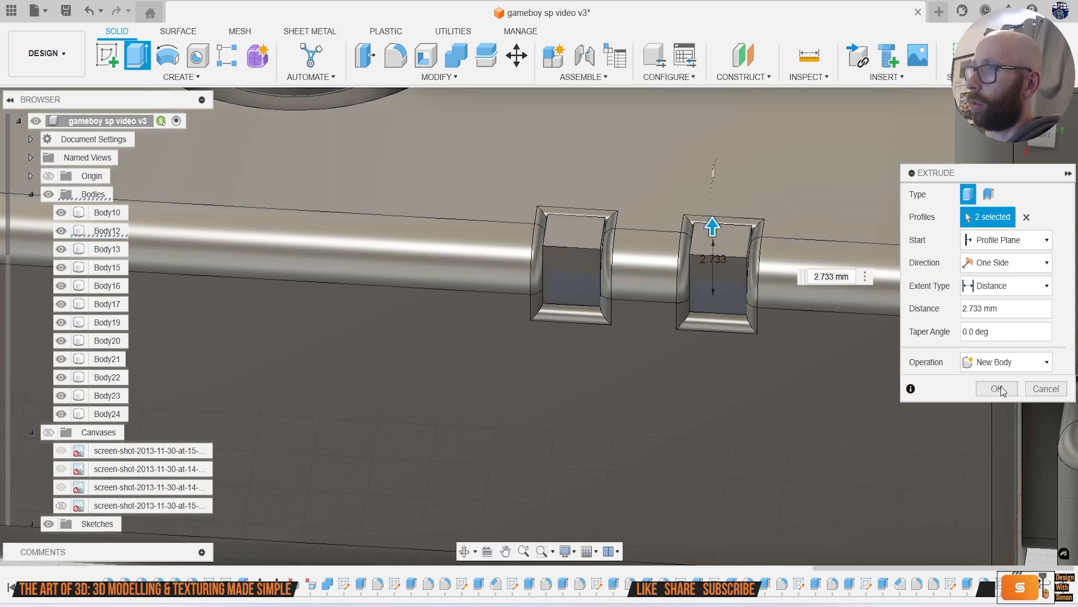
pyautogui.click(997, 389)
# Step: Fillet the outer top edge of both notch insert blocks with a 1 mm radius
pyautogui.keyDown('shift'); pyautogui.moveTo(539, 320); pyautogui.dragTo(689, 243, button='middle'); pyautogui.keyUp('shift')
pyautogui.scroll(3, 655, 261)
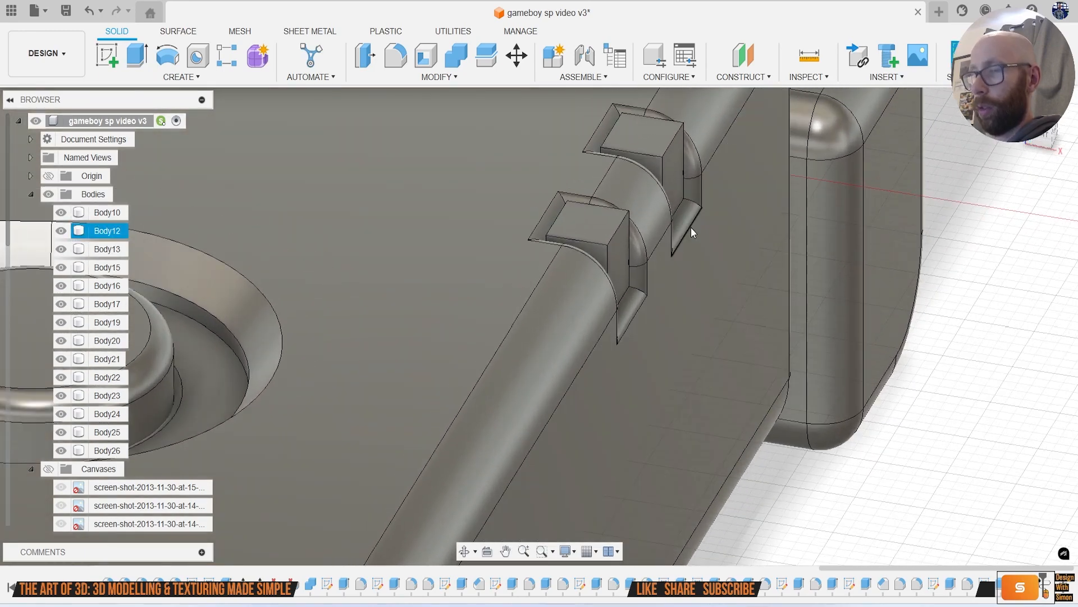
pyautogui.press('f')
pyautogui.click(628, 225)
pyautogui.click(673, 144)
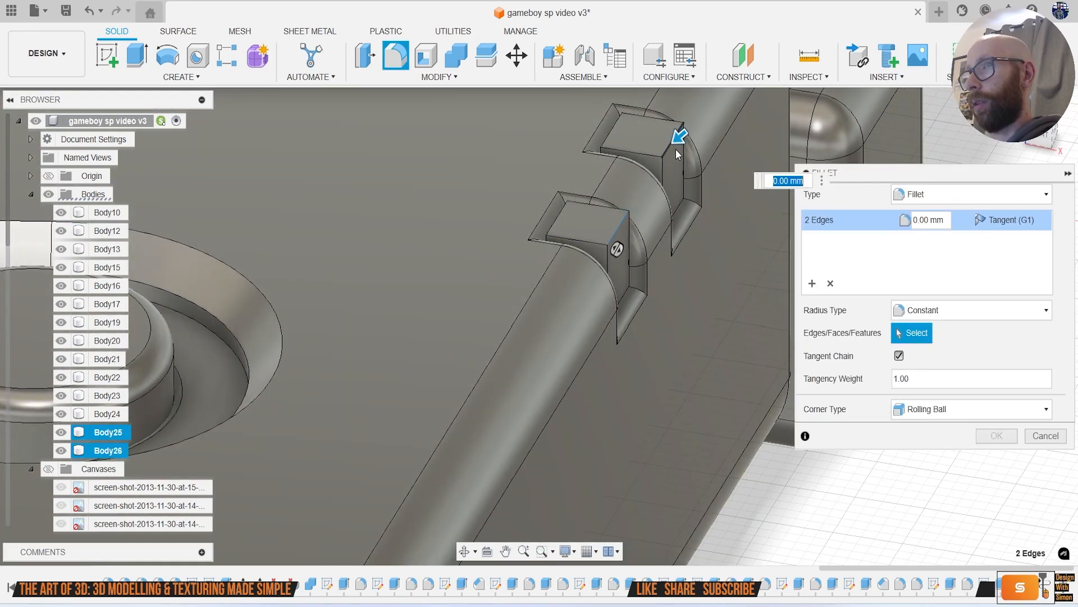
pyautogui.write('1')
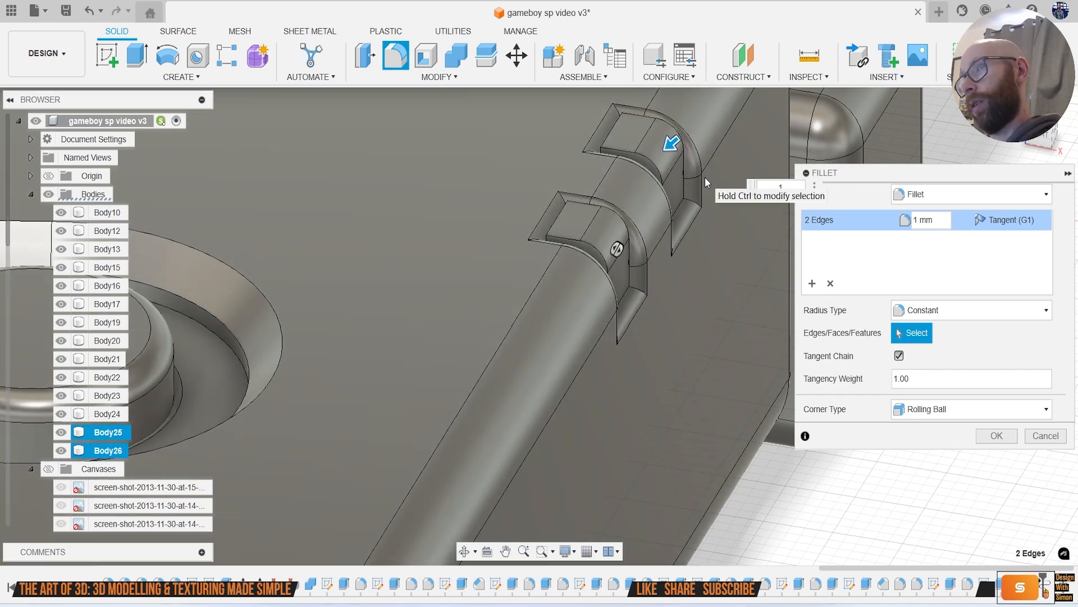
pyautogui.moveTo(1042, 134)
pyautogui.mouseDown()
pyautogui.moveTo(1069, 119)
pyautogui.moveTo(1064, 151)
pyautogui.mouseUp()
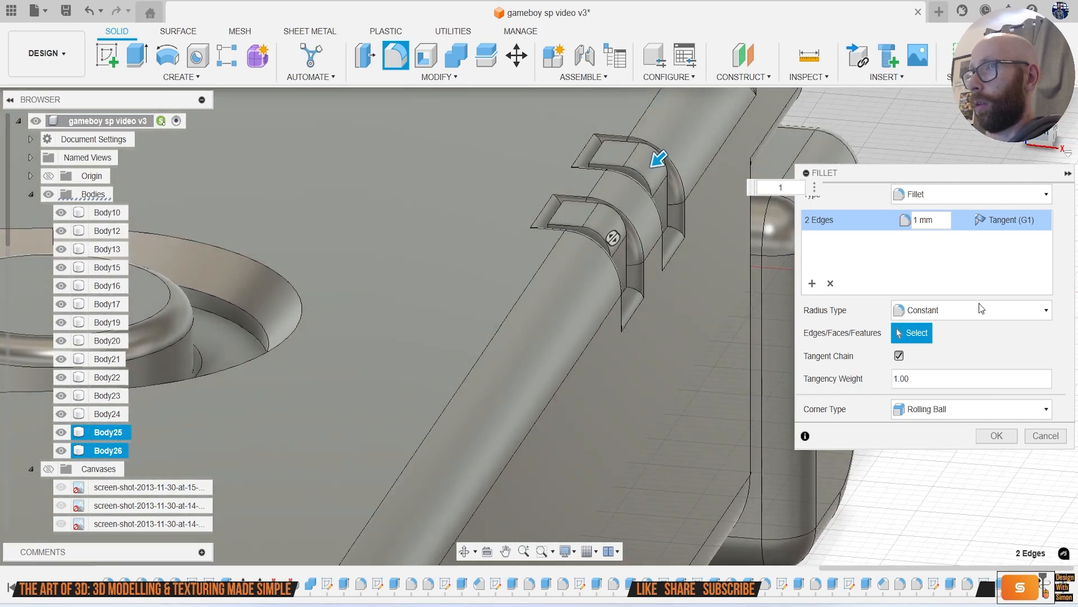
pyautogui.click(996, 436)
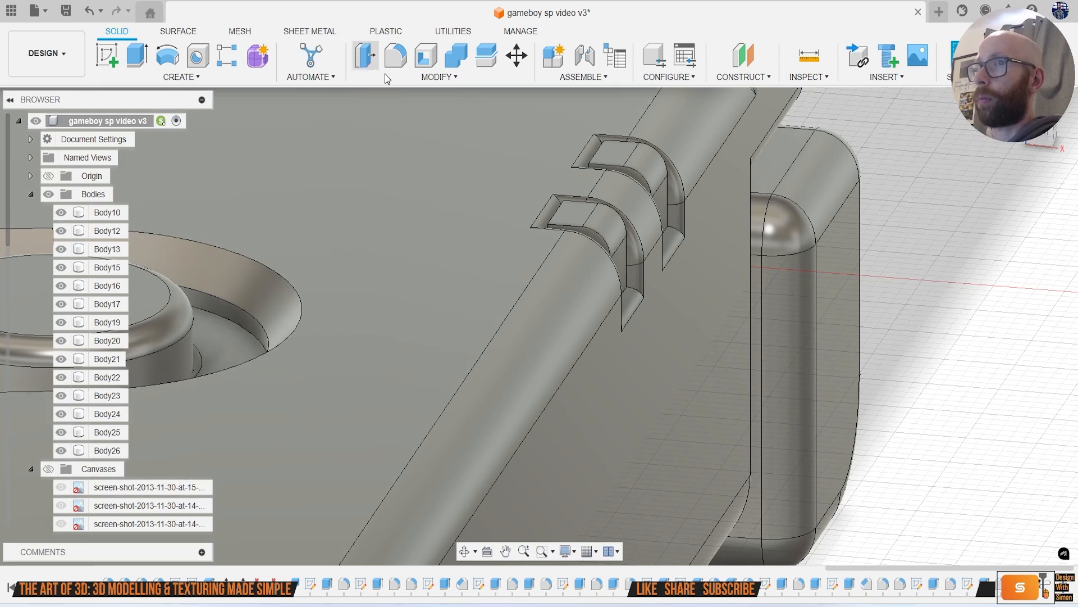
# Step: Offset the top face of the notch insert to raise the inserts closer to the base's front surface
pyautogui.click(365, 56)
pyautogui.click(570, 220)
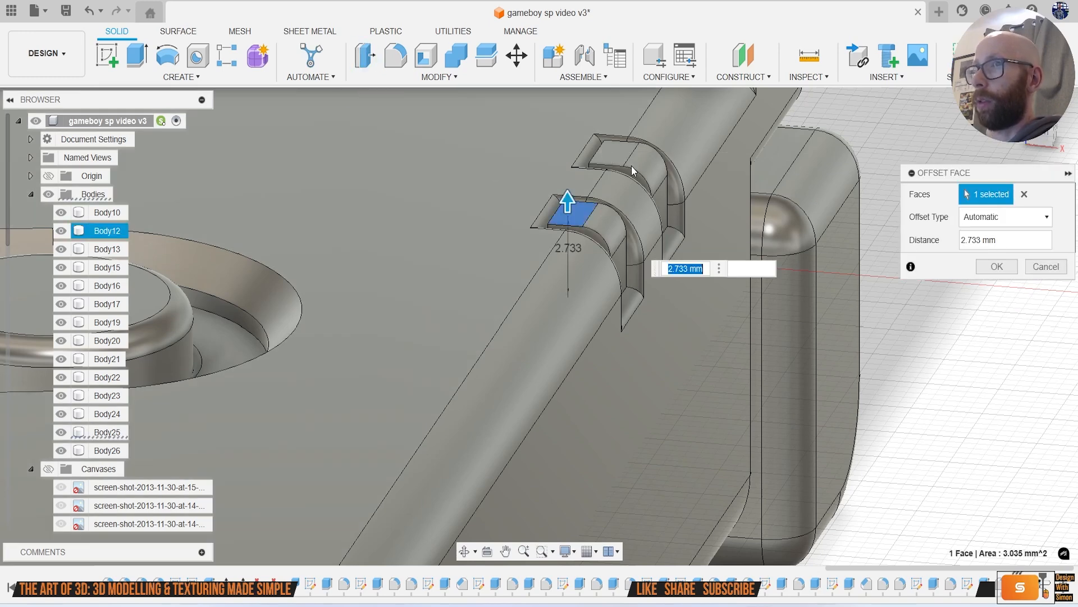
pyautogui.click(997, 267)
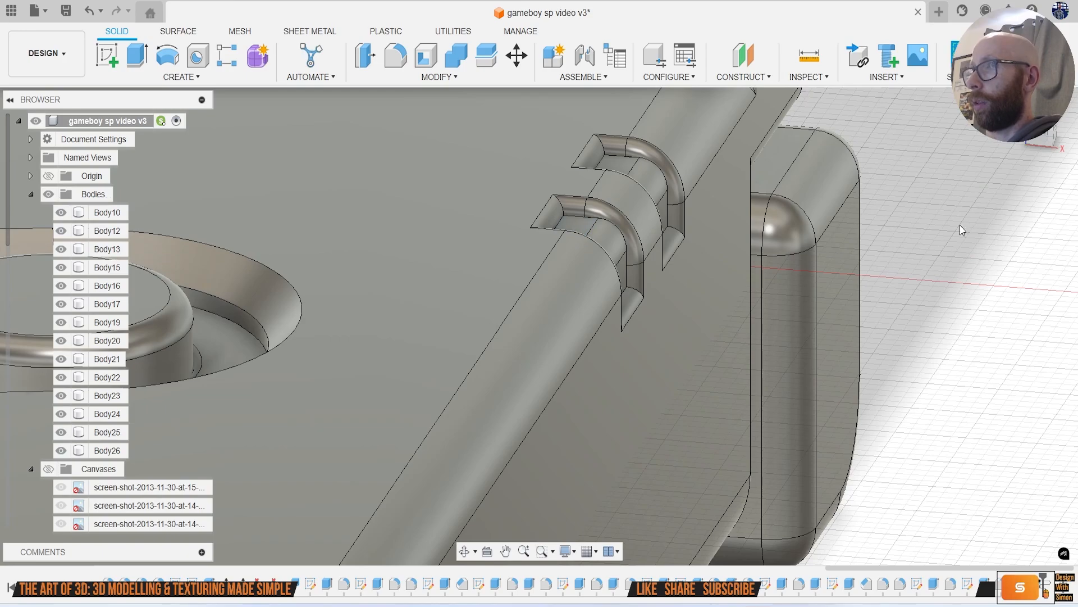
# Step: Show the reference canvases again over the base, seen straight from the side with the notches
pyautogui.moveTo(1039, 133); pyautogui.dragTo(976, 120)
pyautogui.keyDown('shift'); pyautogui.moveTo(539, 326); pyautogui.dragTo(499, 355, button='middle'); pyautogui.keyUp('shift')
pyautogui.scroll(-3, 664, 341)
pyautogui.scroll(-2, 663, 343)
pyautogui.click(1039, 134)
pyautogui.moveTo(458, 301); pyautogui.dragTo(578, 222, button='middle')
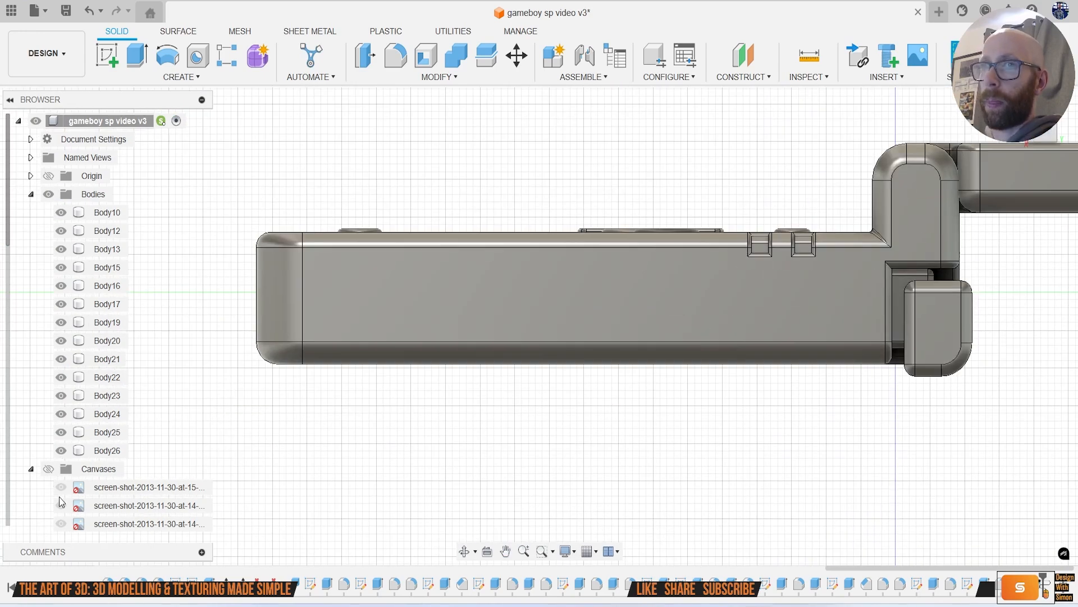
pyautogui.scroll(-2, 62, 500)
pyautogui.click(50, 415)
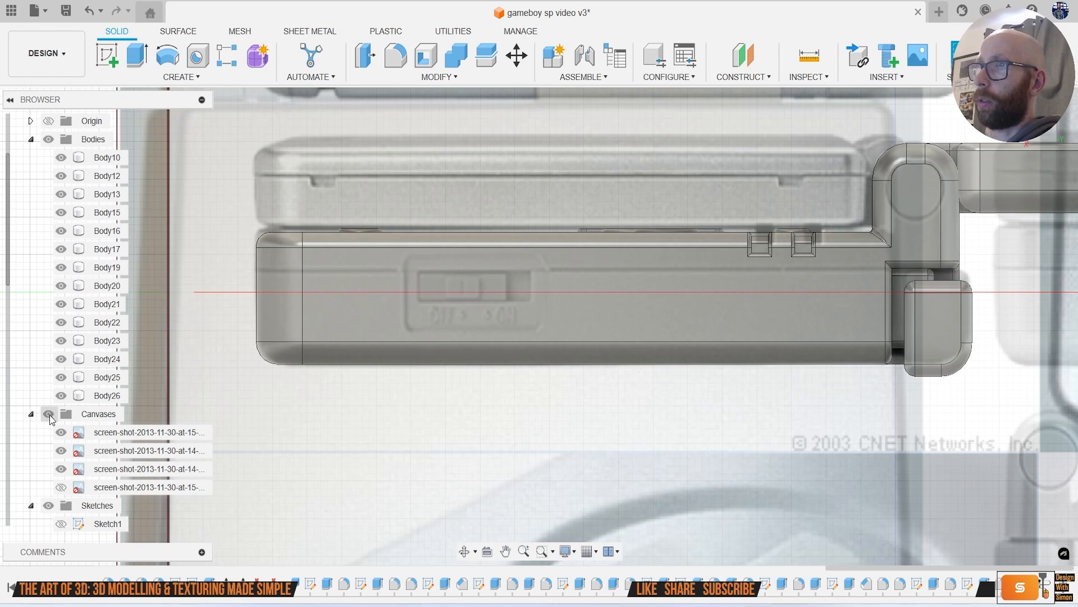
# Step: Examine the side switch on the reference image and the A and B lettering on the front buttons
pyautogui.moveTo(397, 373); pyautogui.dragTo(402, 395, button='middle')
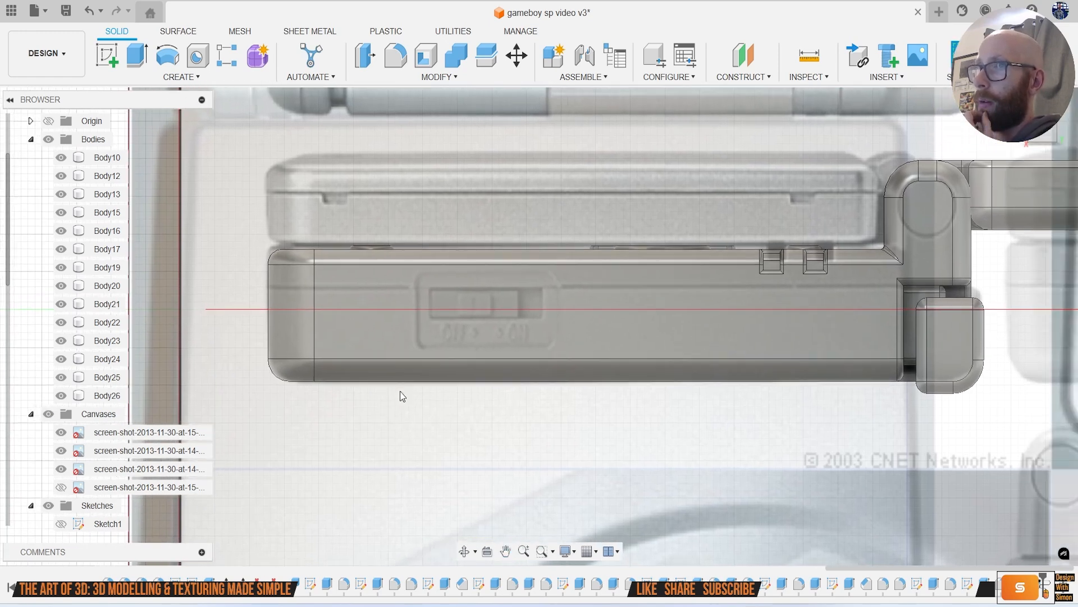
pyautogui.click(780, 305)
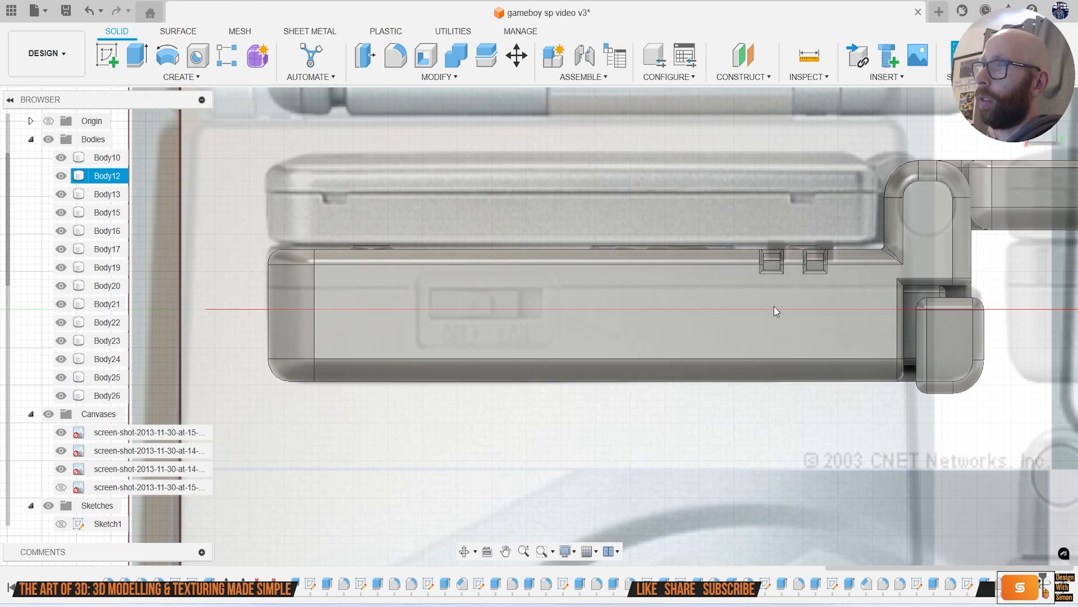
pyautogui.moveTo(847, 302); pyautogui.dragTo(788, 316, button='middle')
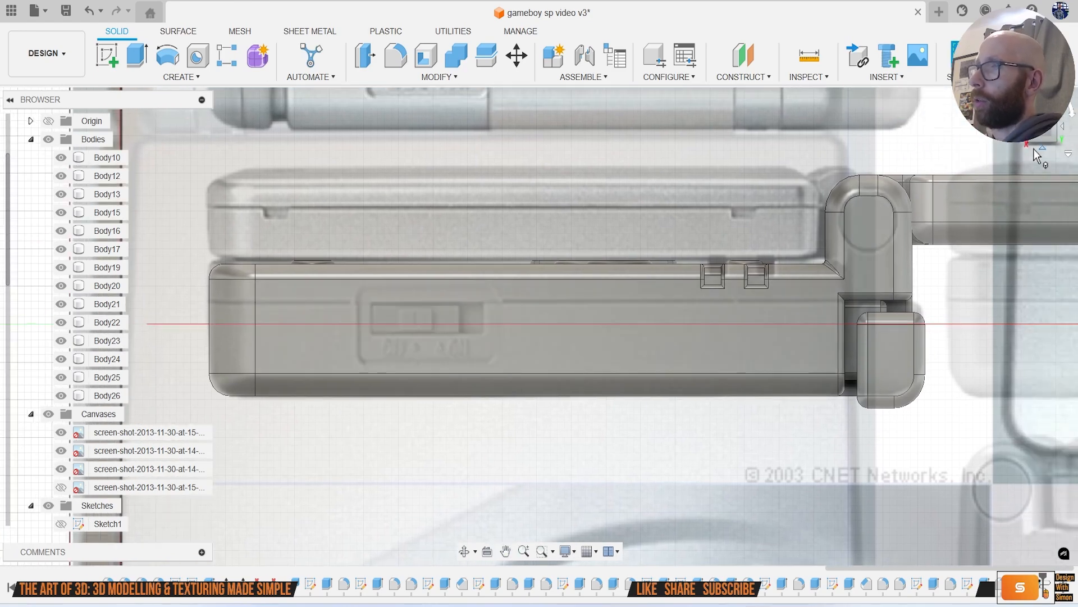
pyautogui.click(1046, 139)
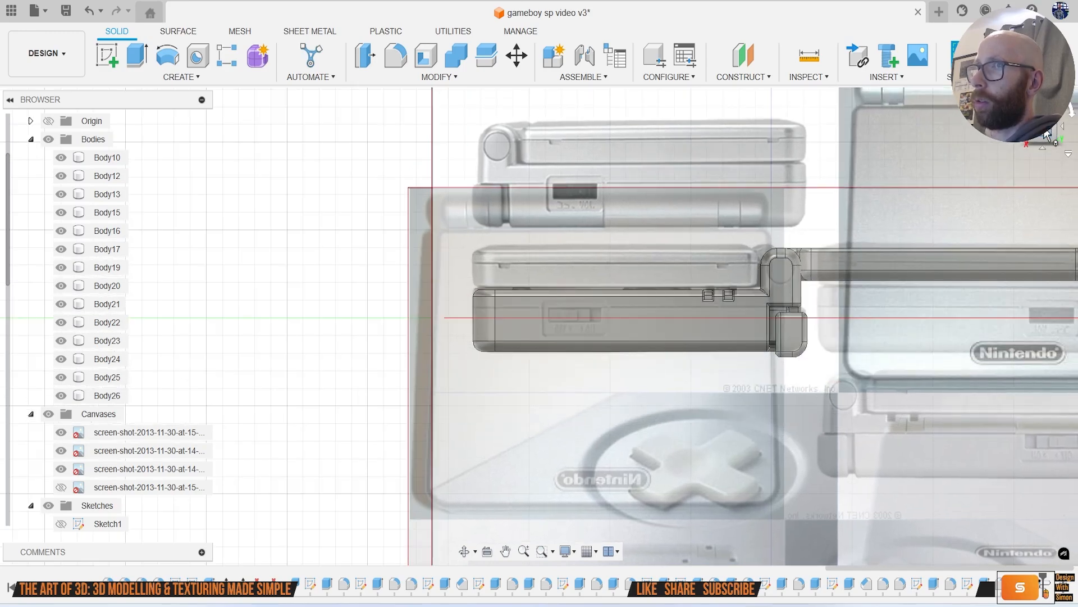
pyautogui.click(1047, 136)
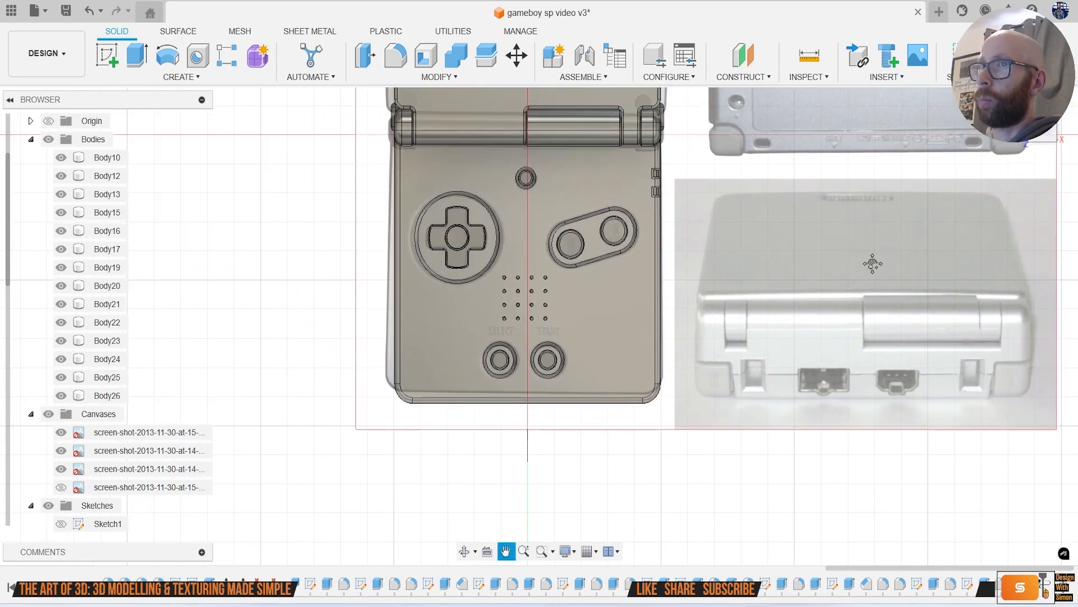
pyautogui.scroll(10, 584, 201)
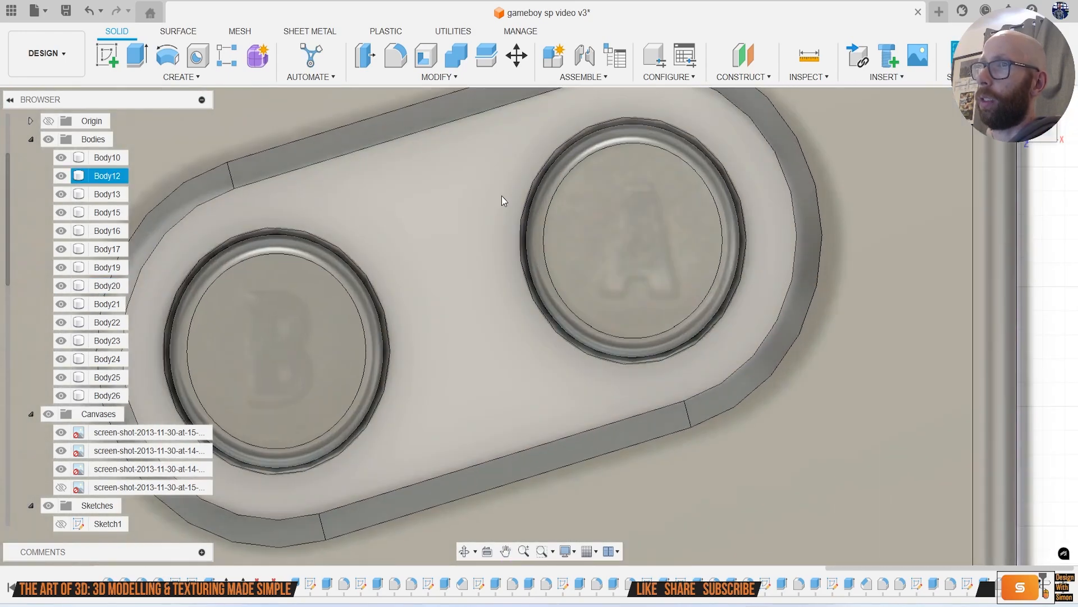
# Step: Start a sketch on the A button's top face and trace the letter A's short top edge and right slanted side
pyautogui.click(107, 57)
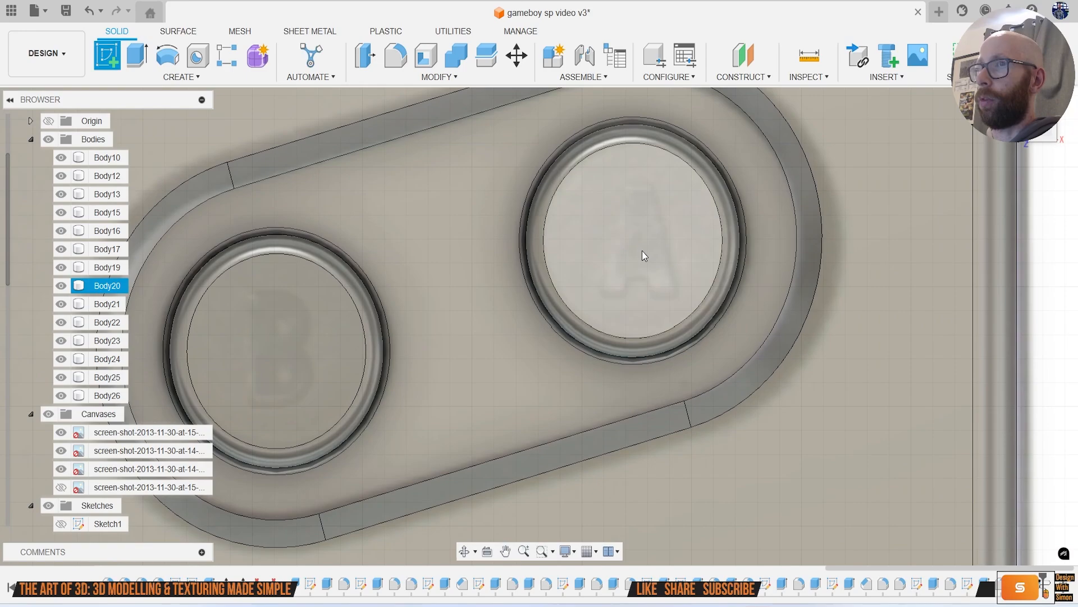
pyautogui.click(642, 250)
pyautogui.scroll(-6, 643, 334)
pyautogui.moveTo(691, 457); pyautogui.dragTo(588, 335, button='middle')
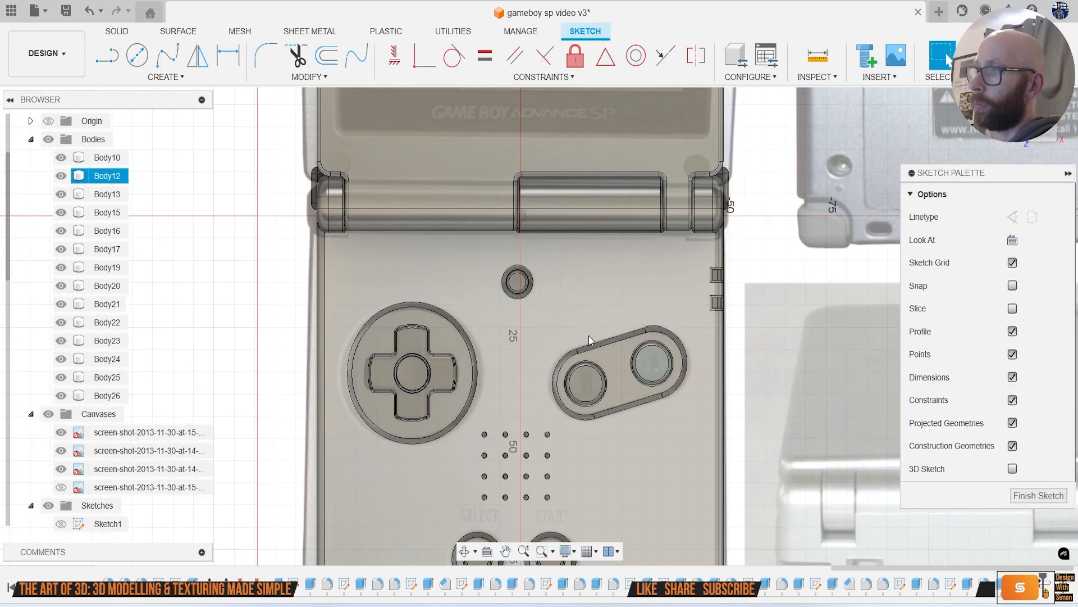
pyautogui.scroll(2, 612, 344)
pyautogui.scroll(10, 591, 313)
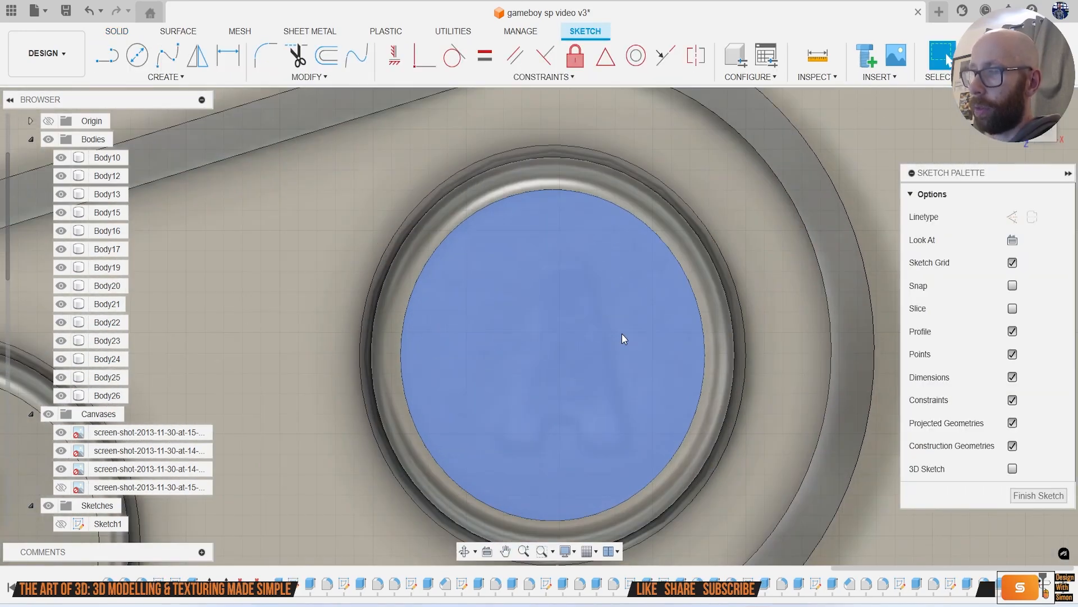
pyautogui.press('l')
pyautogui.scroll(2, 559, 266)
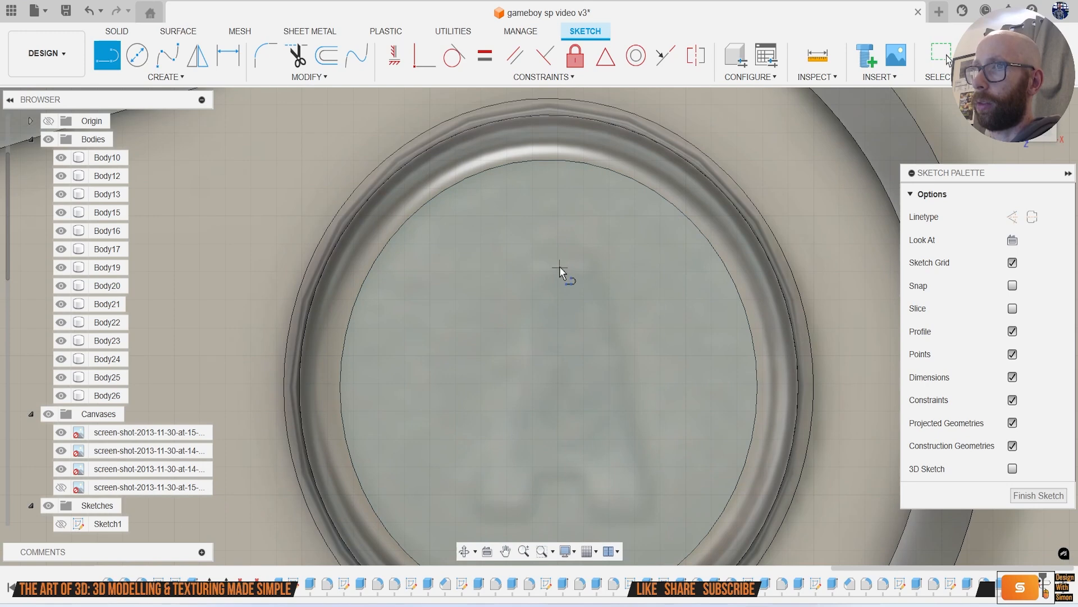
pyautogui.click(530, 258)
pyautogui.click(588, 258)
pyautogui.moveTo(630, 378); pyautogui.dragTo(612, 317, button='middle')
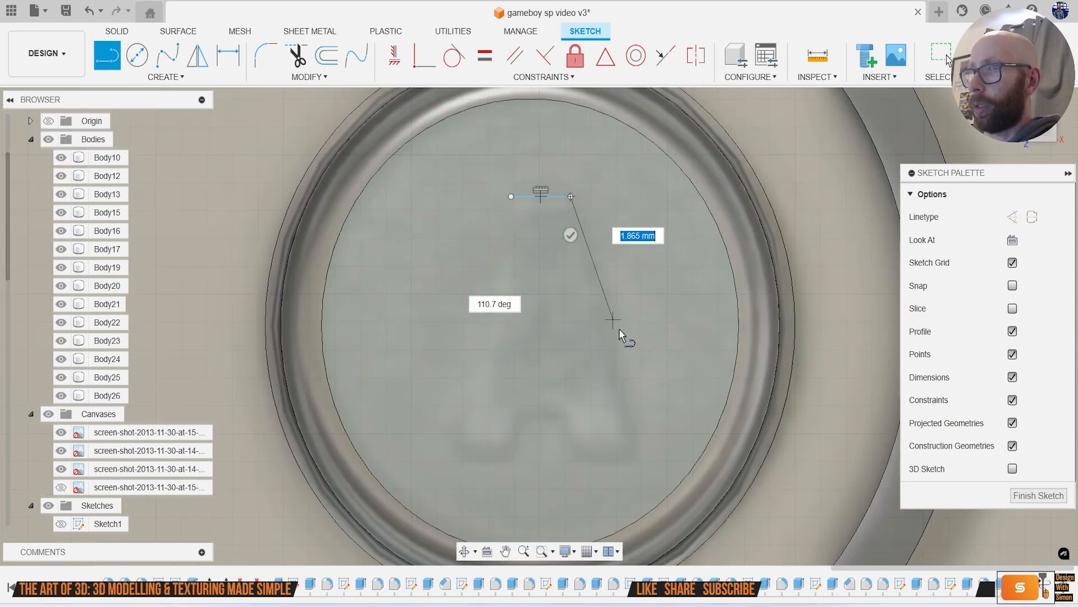
pyautogui.click(636, 460)
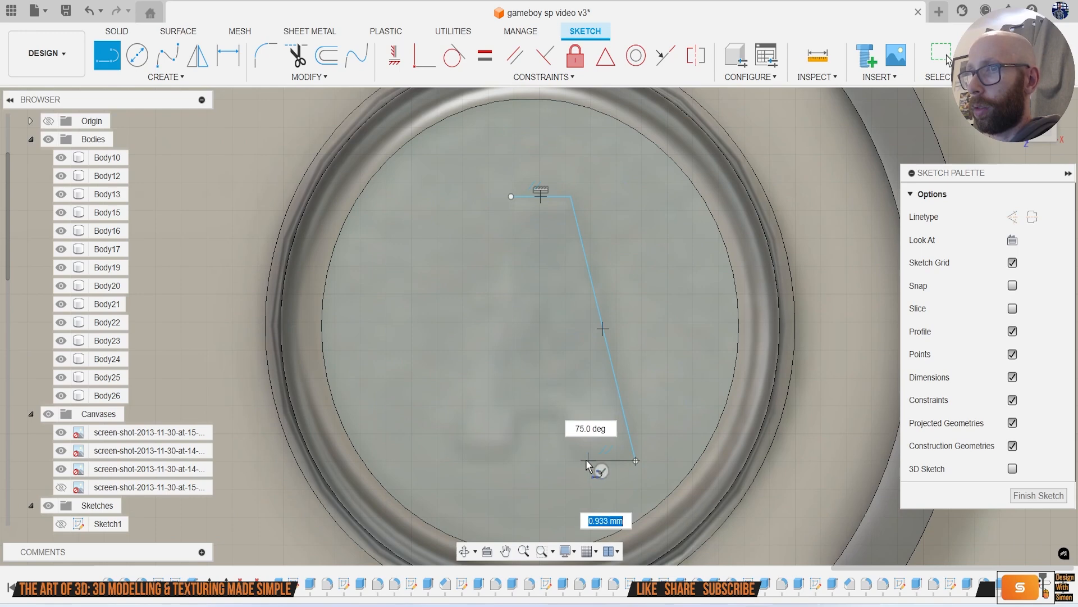
# Step: Complete the closed A outline with two flat feet, the notch between them and a left slanted side about 4.7 mm long
pyautogui.click(565, 414)
pyautogui.click(517, 414)
pyautogui.click(502, 454)
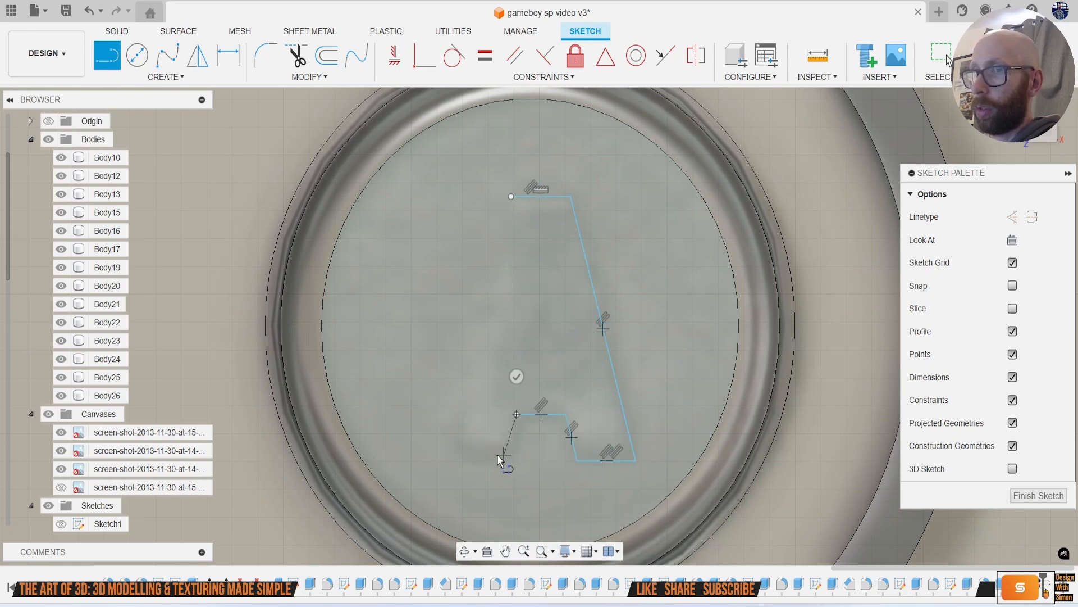
pyautogui.click(456, 455)
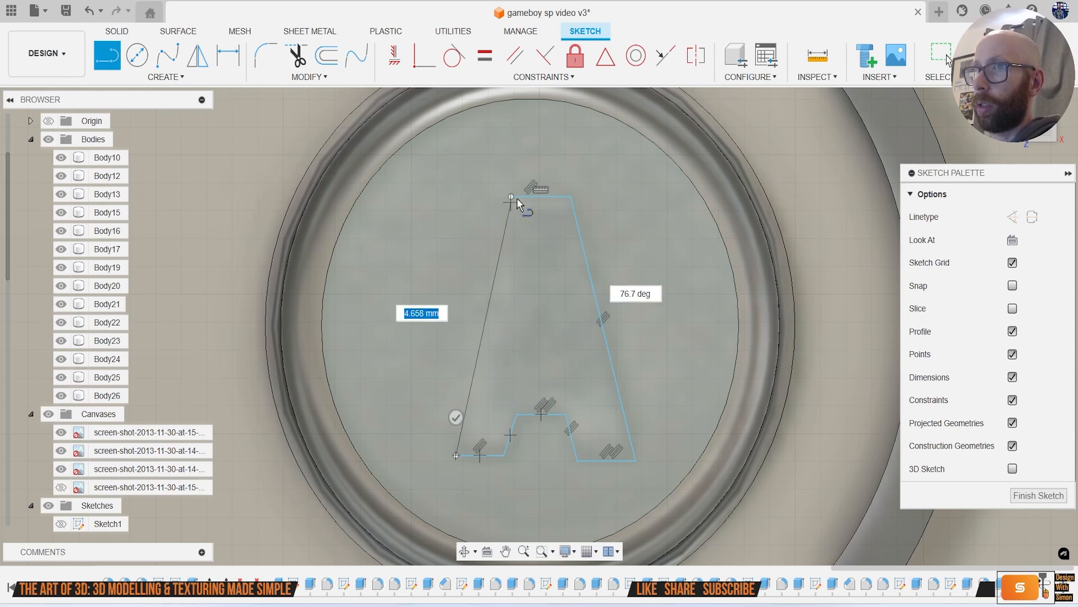
pyautogui.click(511, 197)
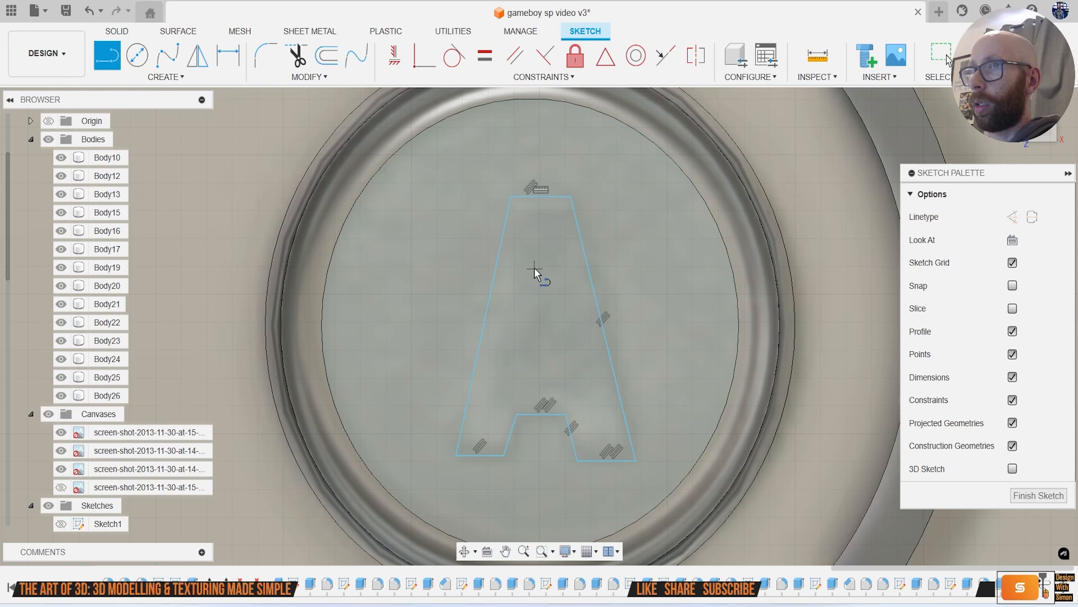
pyautogui.click(534, 267)
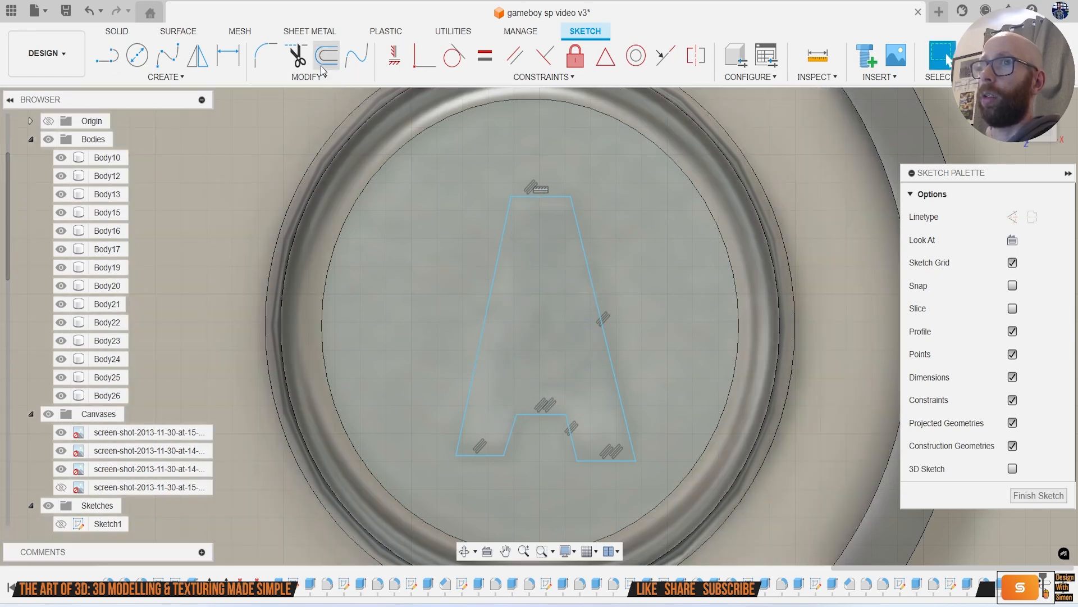
# Step: Offset the A outline inward by 0.868 mm to form the letter's triangular inner opening, and finish the sketch
pyautogui.press('o')
pyautogui.click(502, 273)
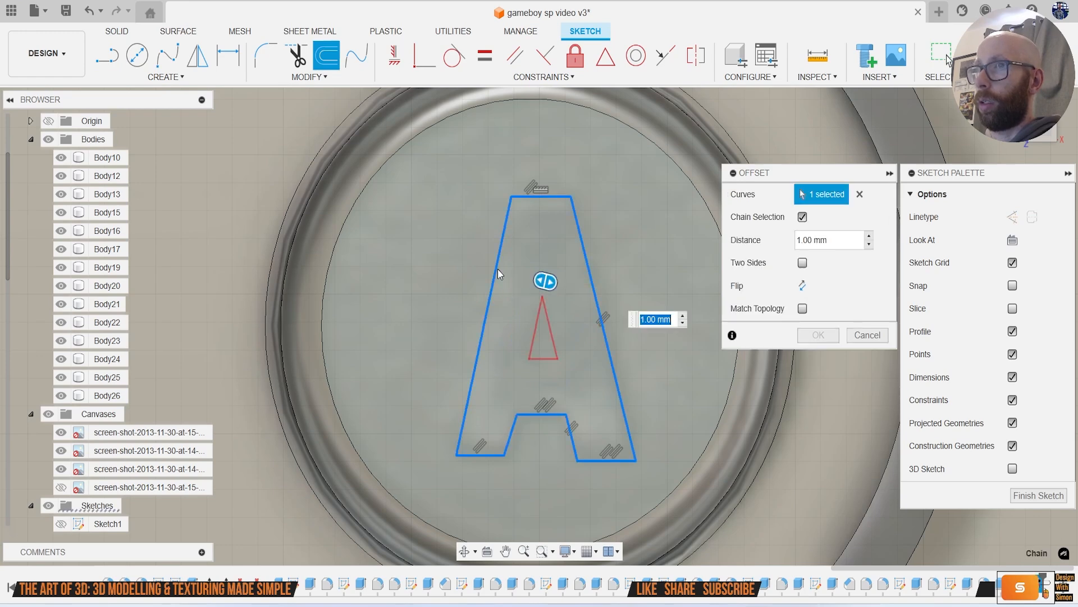
pyautogui.moveTo(547, 279); pyautogui.dragTo(527, 276)
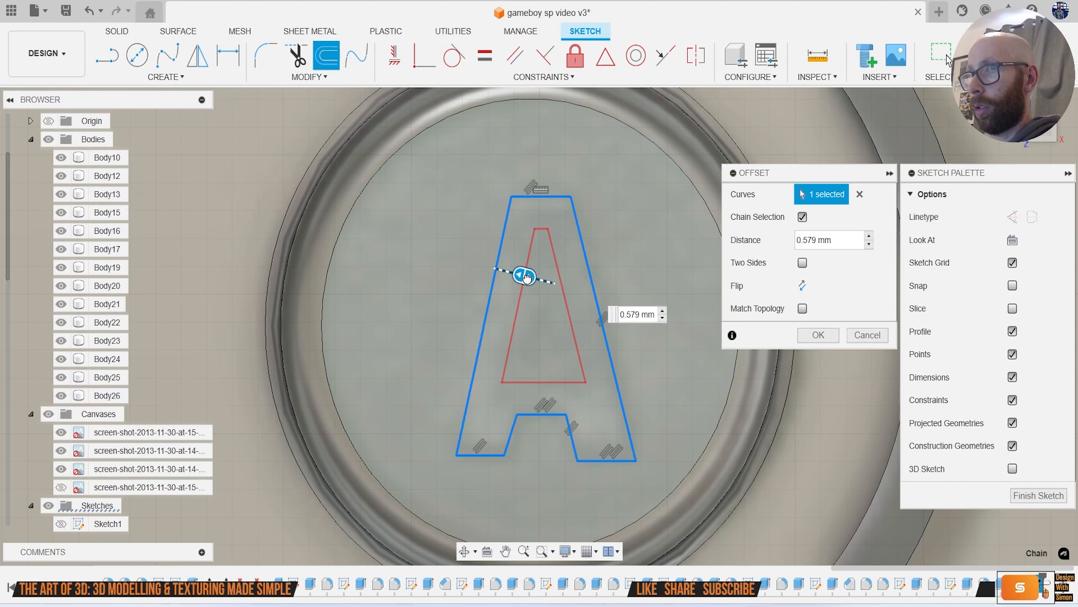
pyautogui.moveTo(526, 278); pyautogui.dragTo(531, 278)
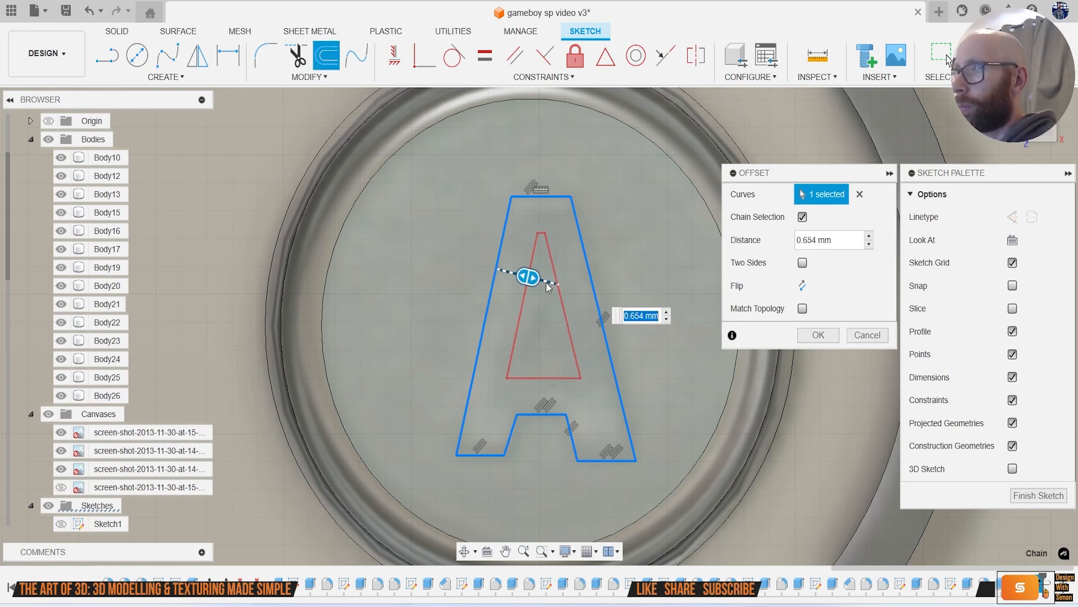
pyautogui.moveTo(524, 284); pyautogui.dragTo(536, 282)
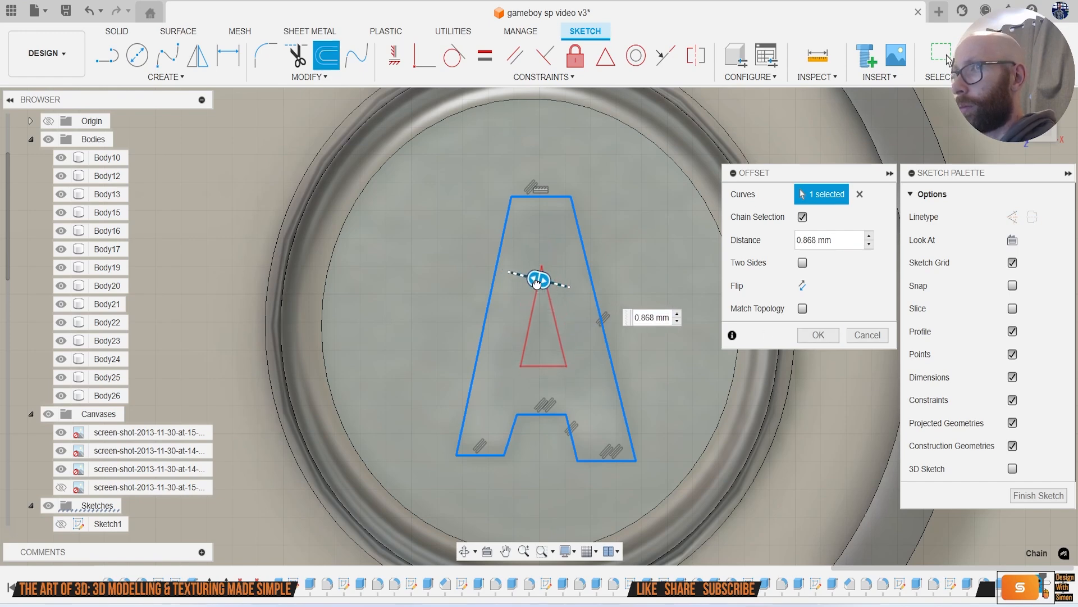
pyautogui.click(819, 334)
pyautogui.scroll(-5, 623, 351)
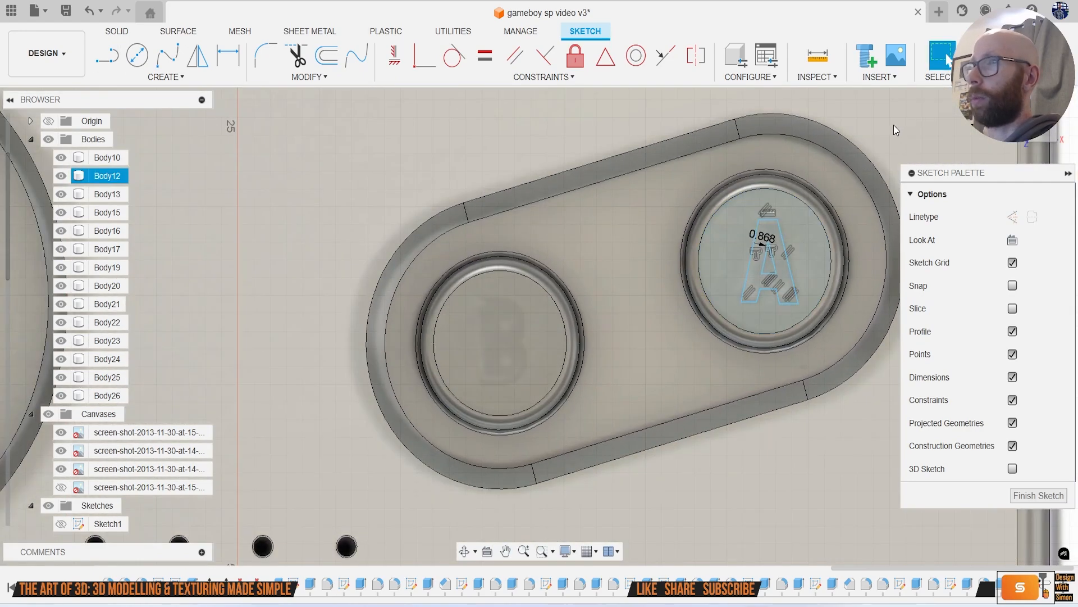
pyautogui.click(993, 56)
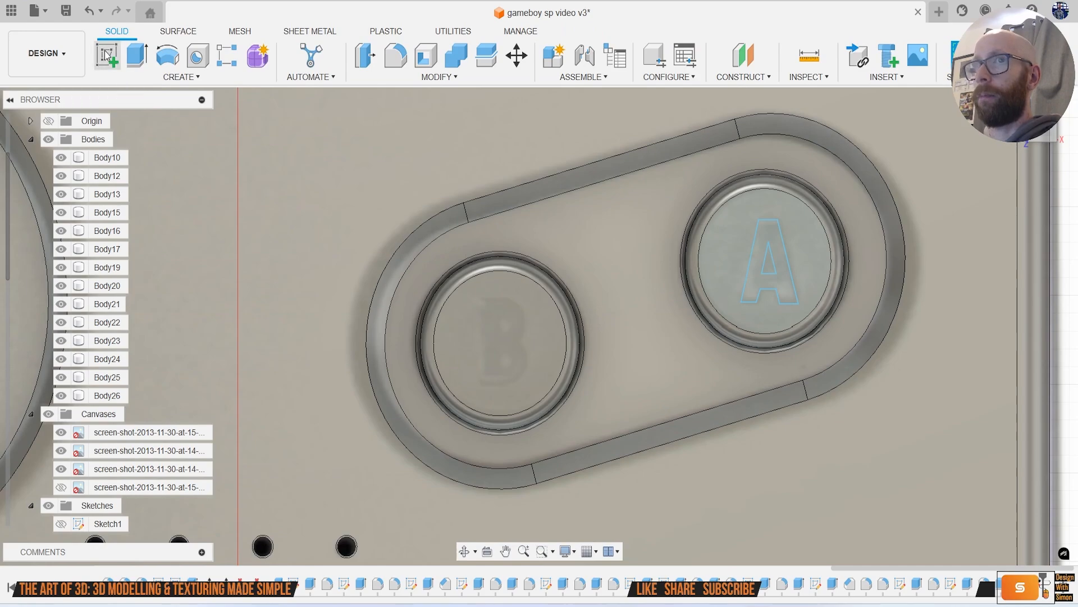
# Step: Start a sketch on the B button's top face and draw the letter's stem as a narrow upright four-sided outline about 4.7 mm tall
pyautogui.click(107, 55)
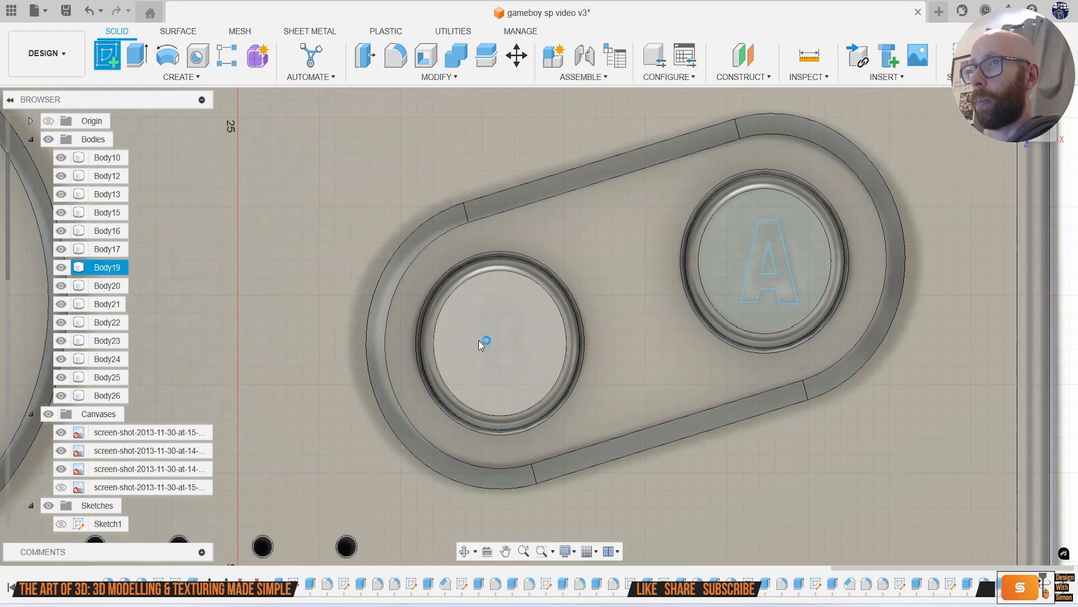
pyautogui.click(479, 340)
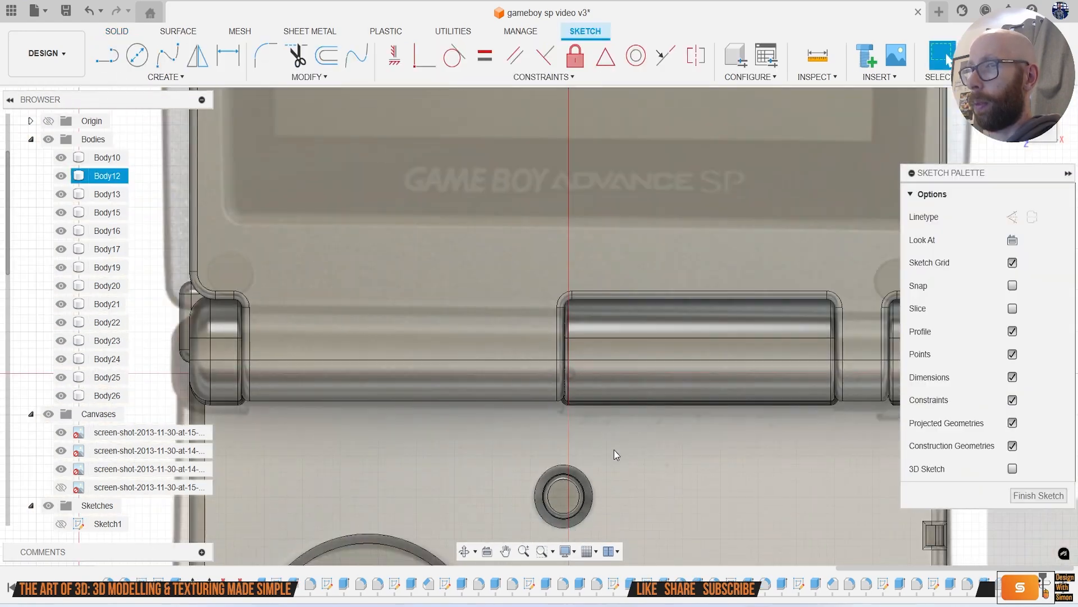
pyautogui.scroll(-1, 615, 450)
pyautogui.moveTo(615, 449); pyautogui.dragTo(550, 205, button='middle')
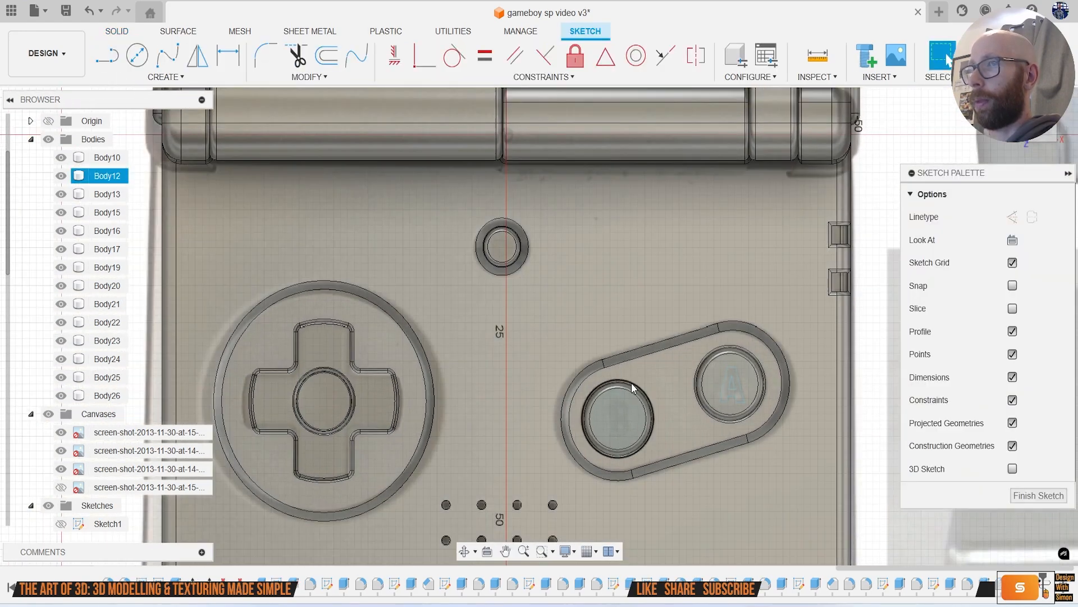
pyautogui.scroll(4, 623, 405)
pyautogui.moveTo(604, 388); pyautogui.dragTo(574, 327, button='middle')
pyautogui.scroll(4, 574, 327)
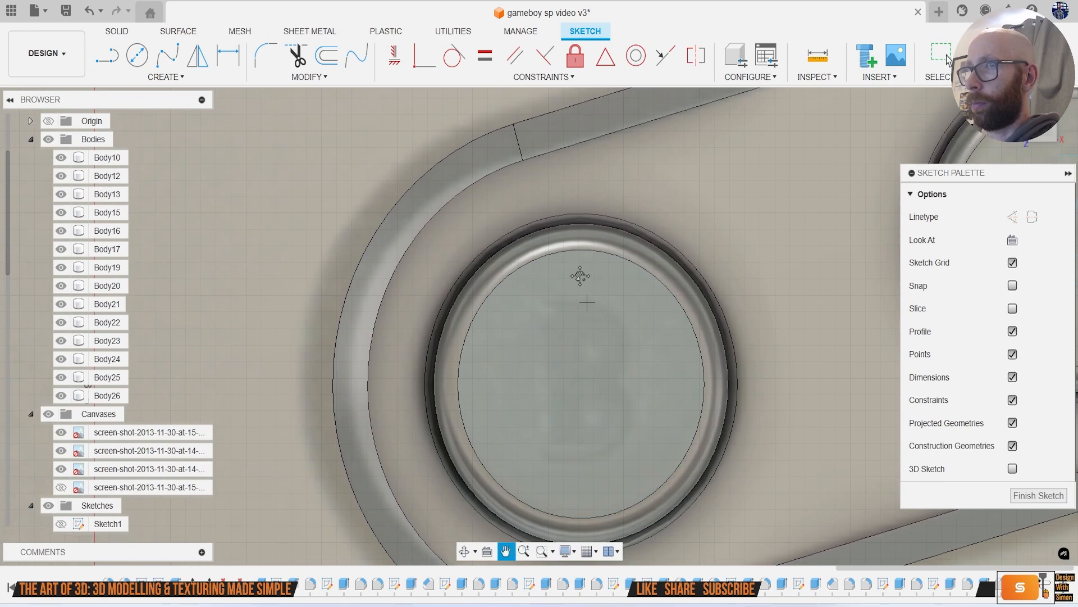
pyautogui.press('l')
pyautogui.click(538, 257)
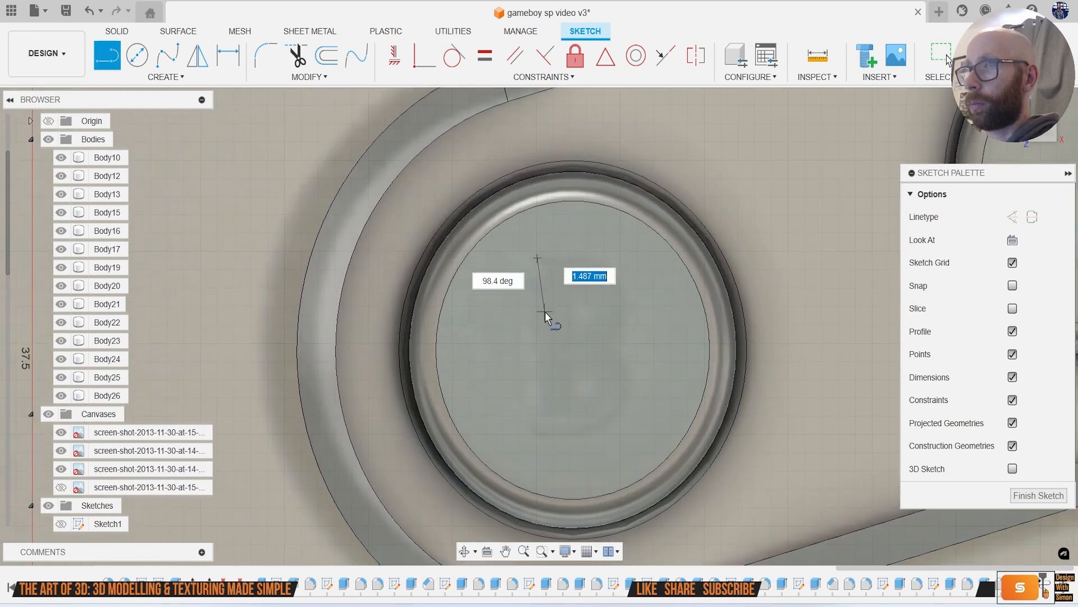
pyautogui.click(537, 431)
pyautogui.click(582, 431)
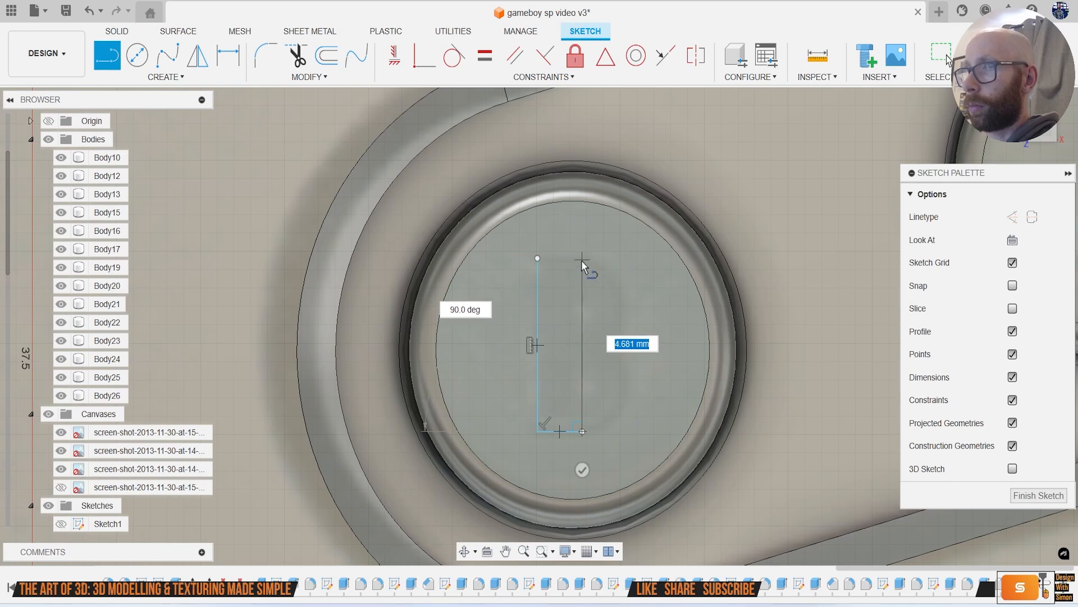
pyautogui.click(582, 259)
pyautogui.click(538, 259)
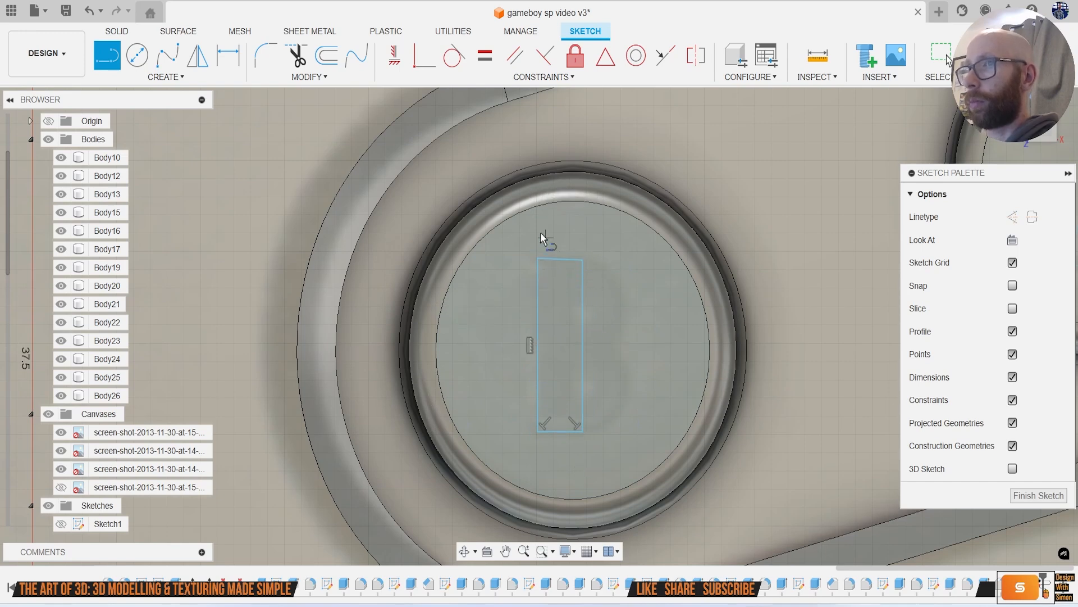
# Step: Draw two stacked 3-point arcs as the B's upper and lower bowls and trim away the stem line between them
pyautogui.click(171, 81)
pyautogui.moveTo(173, 141)
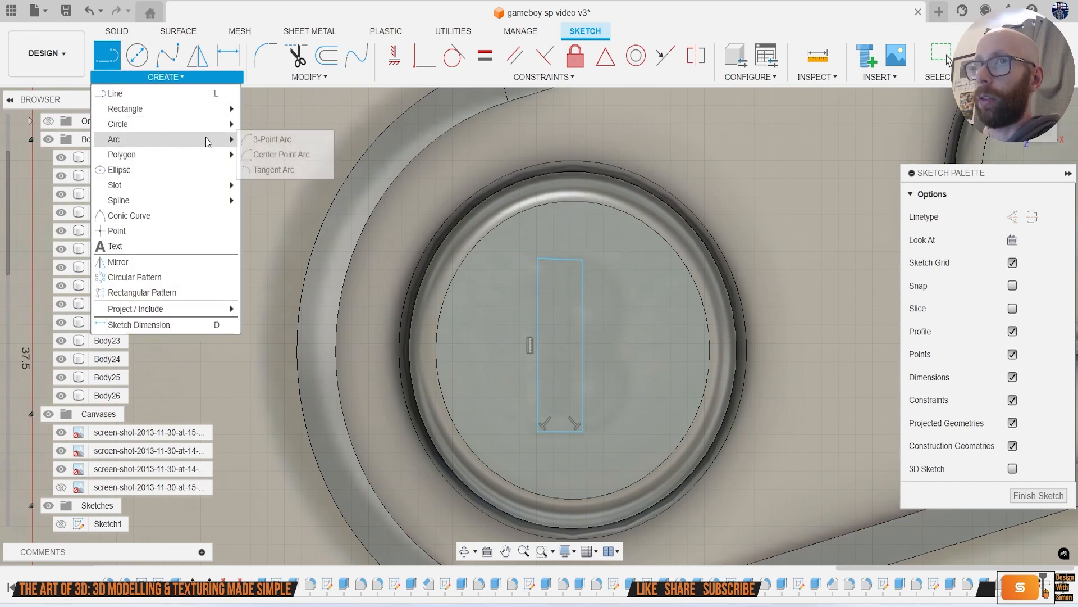
pyautogui.click(256, 140)
pyautogui.scroll(1, 548, 283)
pyautogui.scroll(1, 564, 281)
pyautogui.click(593, 255)
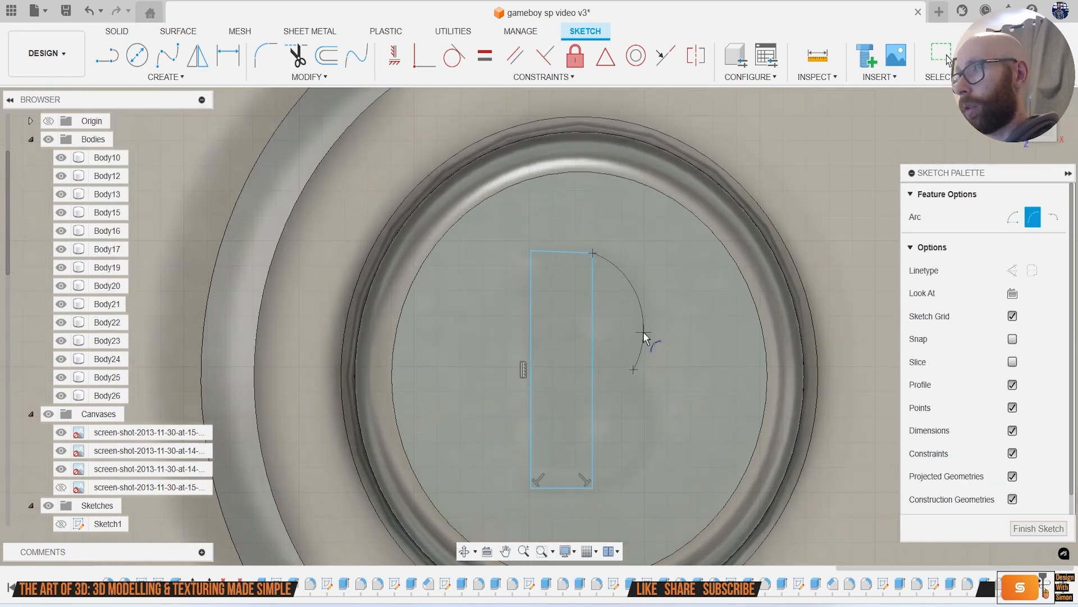
pyautogui.click(650, 315)
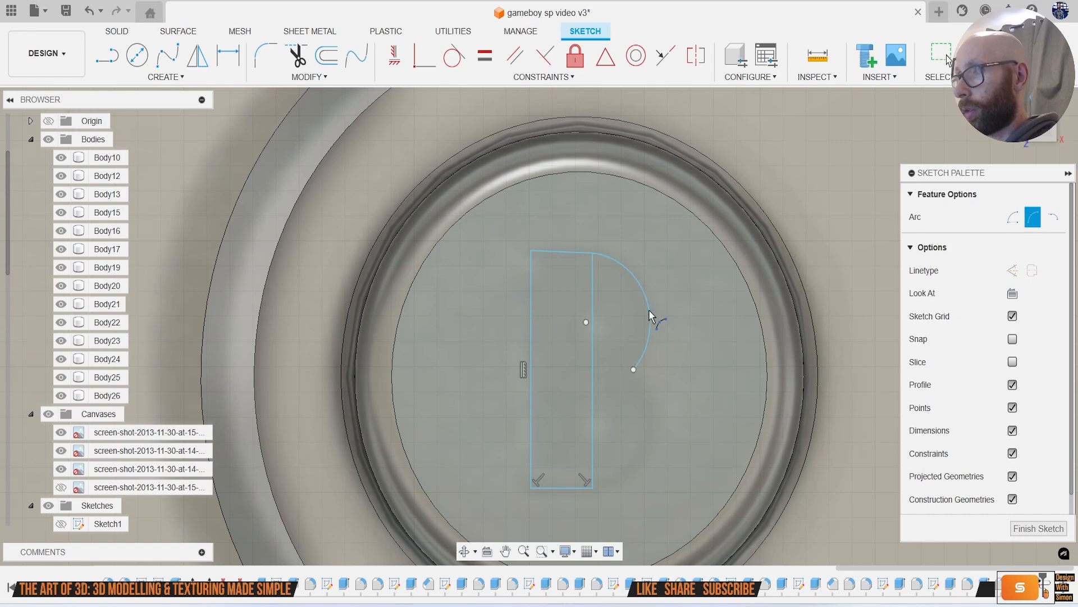
pyautogui.click(633, 369)
pyautogui.click(593, 488)
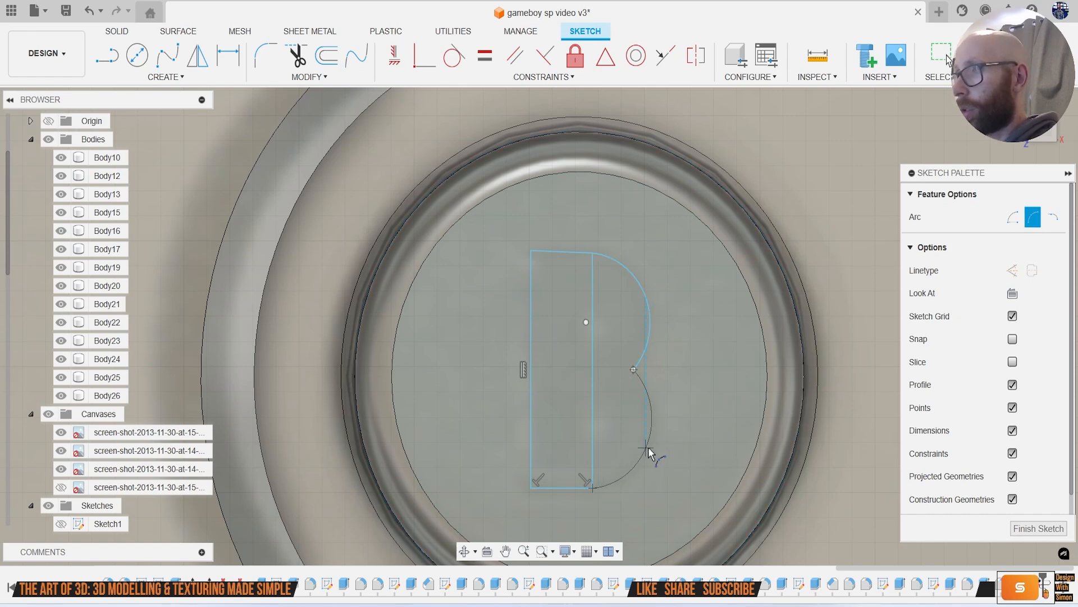
pyautogui.press('t')
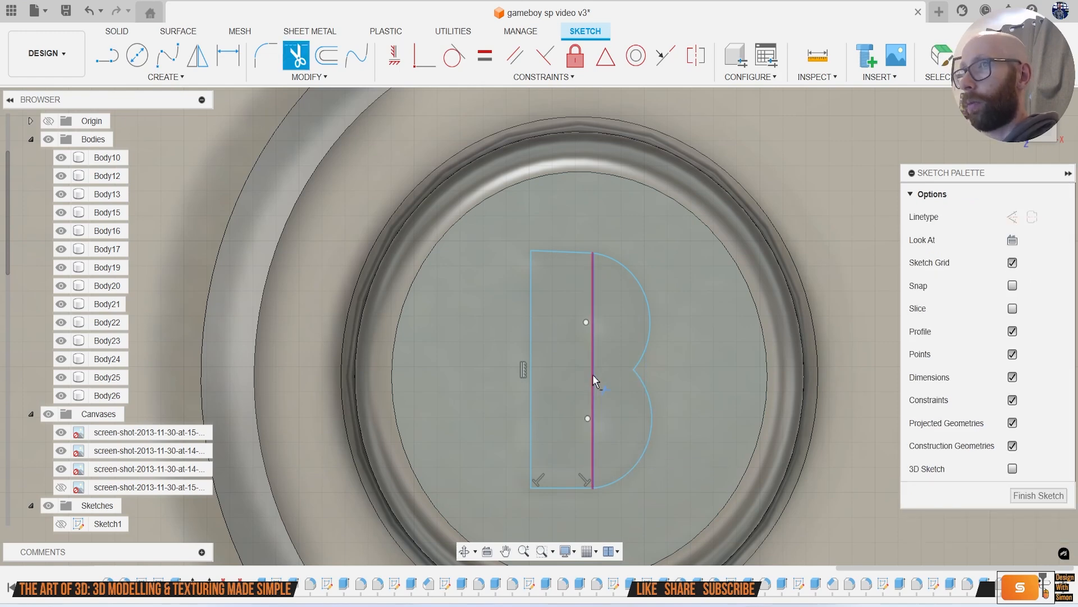
pyautogui.click(593, 375)
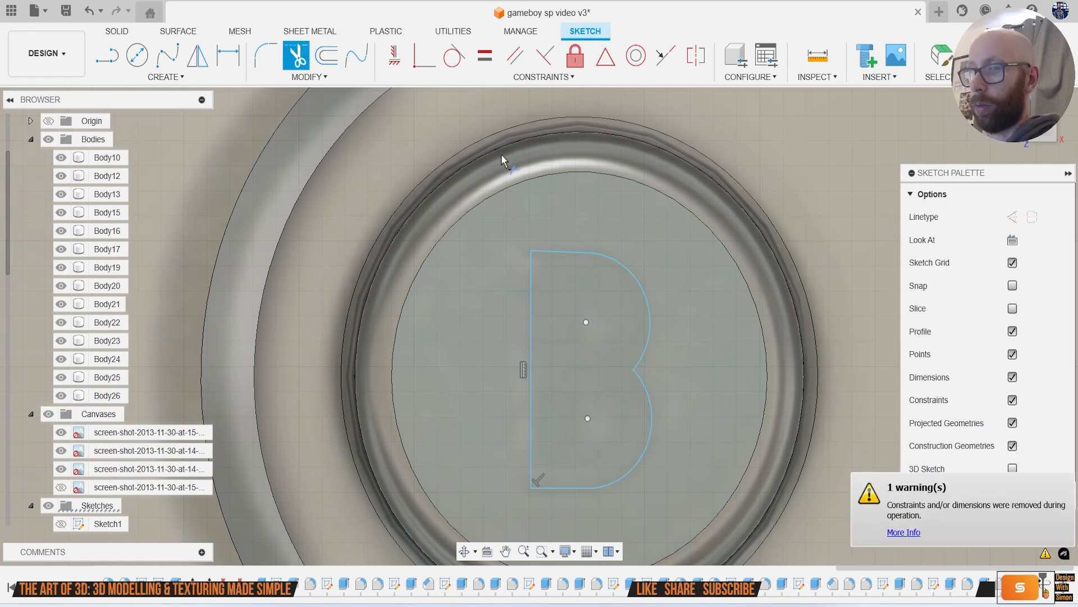
# Step: Fillet the upper and lower left corners of the B outline with a 0.23 mm radius
pyautogui.click(266, 55)
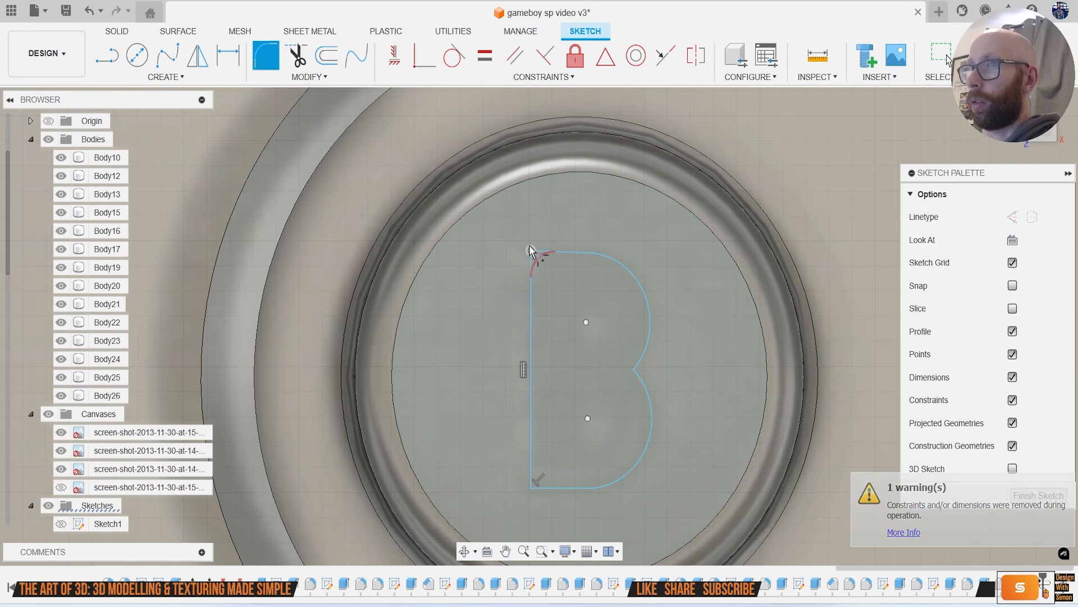
pyautogui.click(531, 252)
pyautogui.click(534, 486)
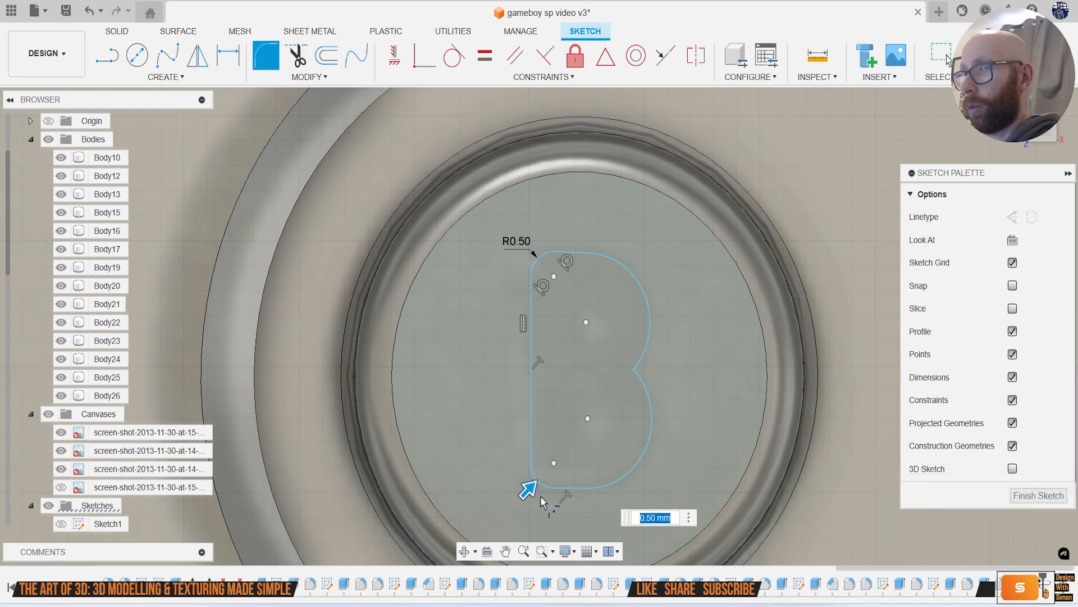
pyautogui.moveTo(526, 494); pyautogui.dragTo(524, 496)
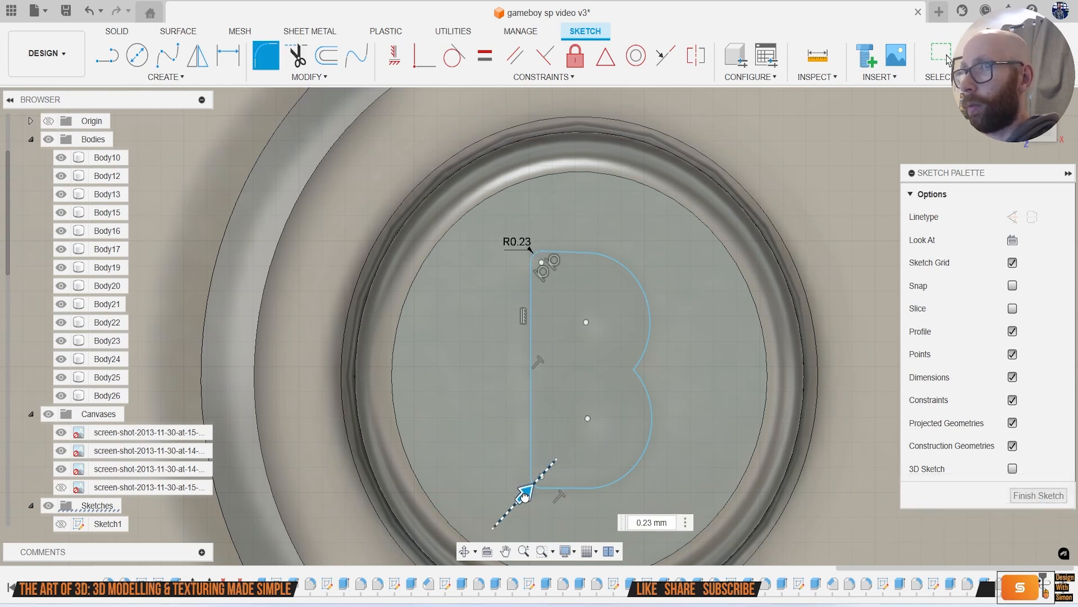
pyautogui.press('Return')
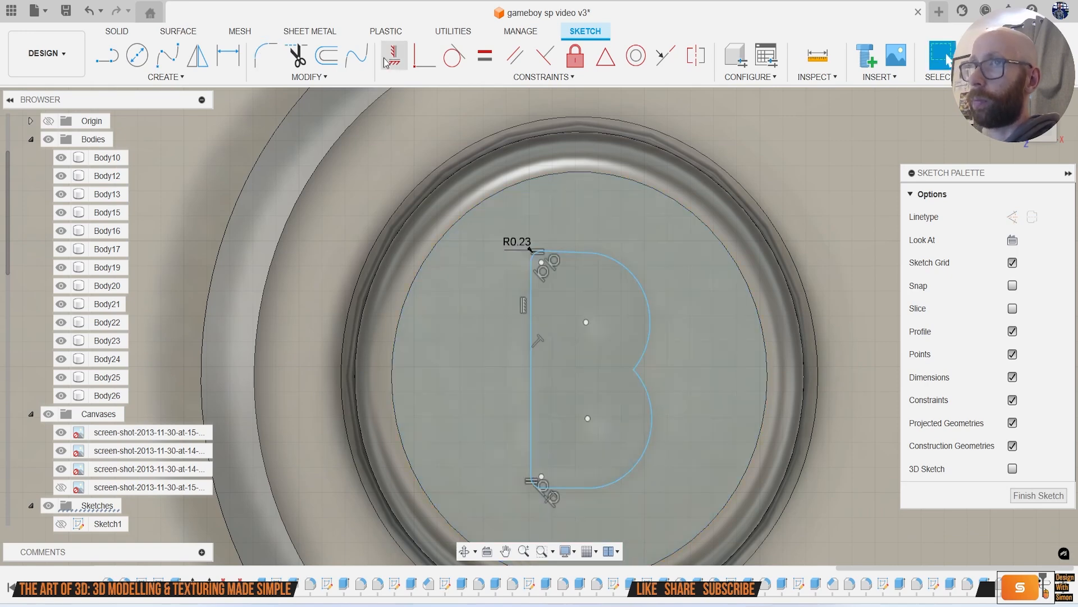
# Step: Fillet the notch between the B's upper and lower bowls with a 0.13 mm radius
pyautogui.click(641, 373)
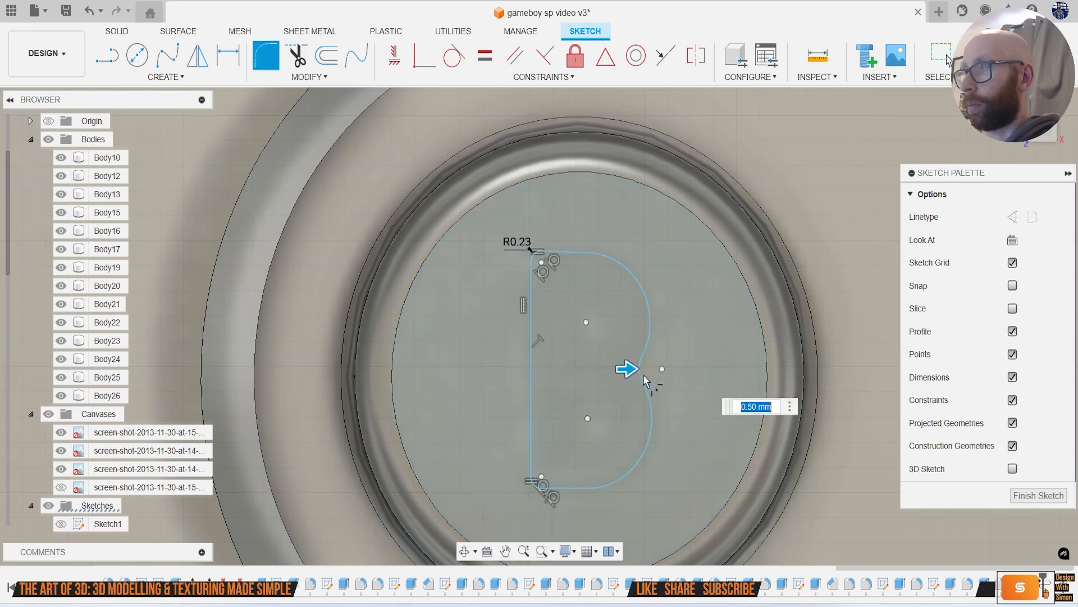
pyautogui.scroll(3, 641, 373)
pyautogui.moveTo(619, 366); pyautogui.dragTo(619, 362)
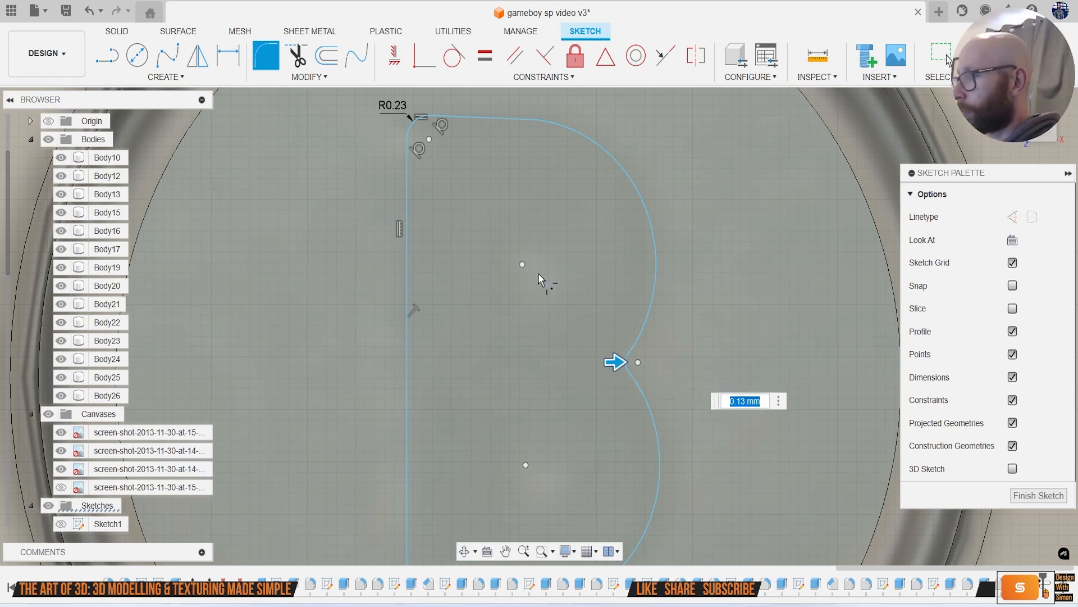
pyautogui.scroll(-3, 550, 276)
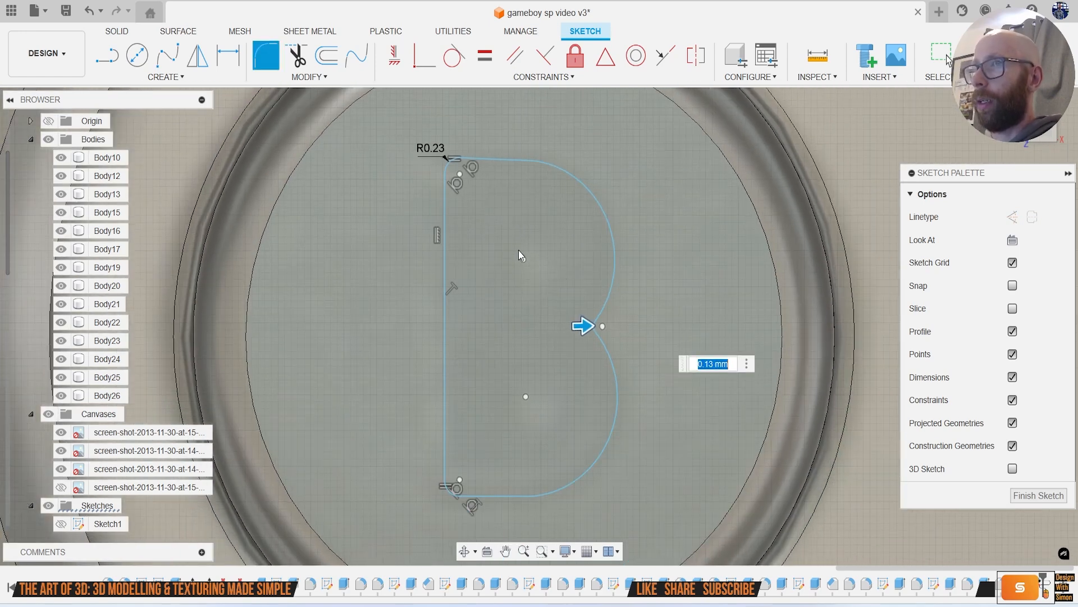
pyautogui.scroll(-1, 422, 202)
pyautogui.scroll(-1, 424, 202)
pyautogui.click(326, 55)
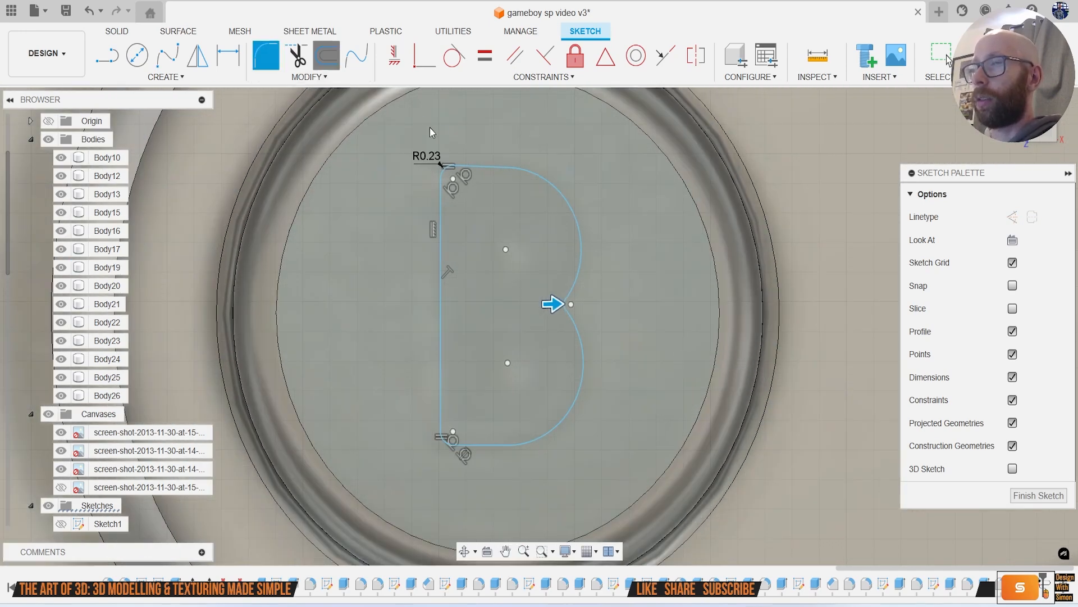
pyautogui.click(535, 174)
pyautogui.moveTo(558, 116); pyautogui.dragTo(507, 221)
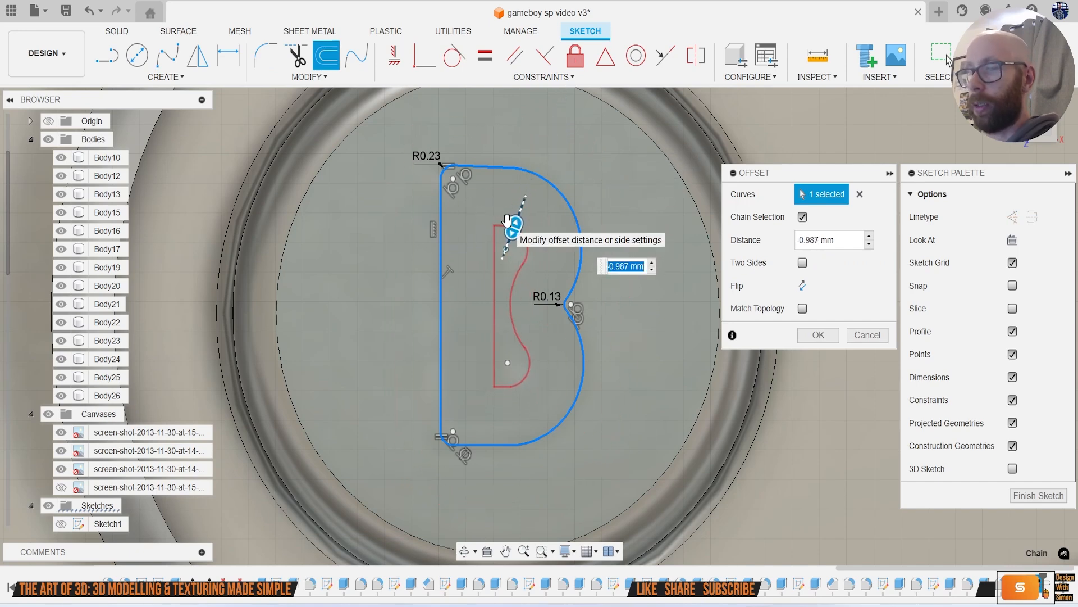
pyautogui.press('Escape')
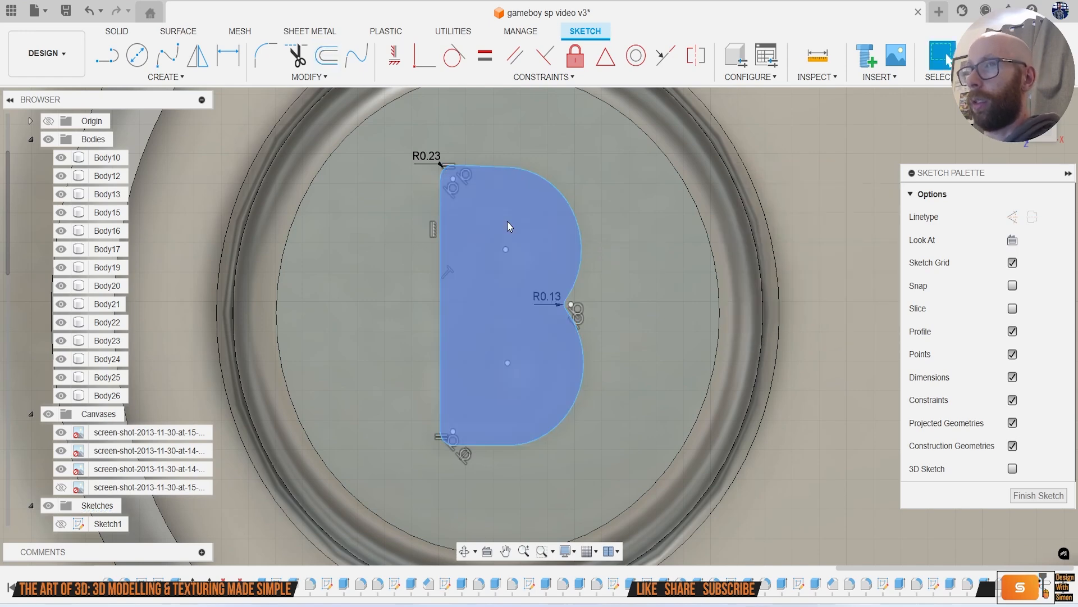
# Step: Draw a vertical line inside the B outline as the straight side of the letter's two inner openings
pyautogui.scroll(-3, 507, 224)
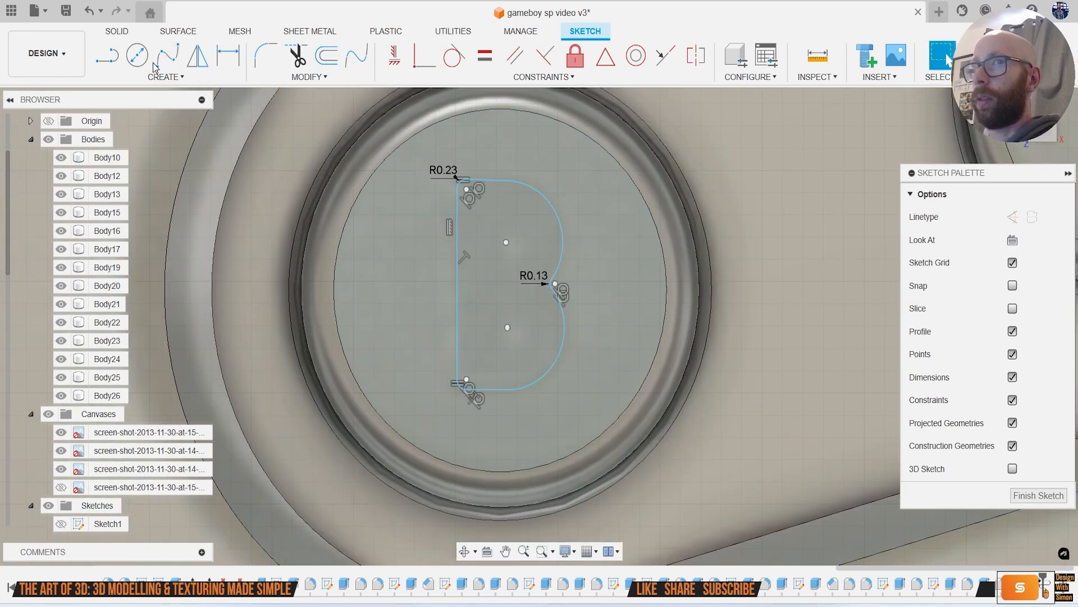
pyautogui.press('l')
pyautogui.scroll(2, 497, 266)
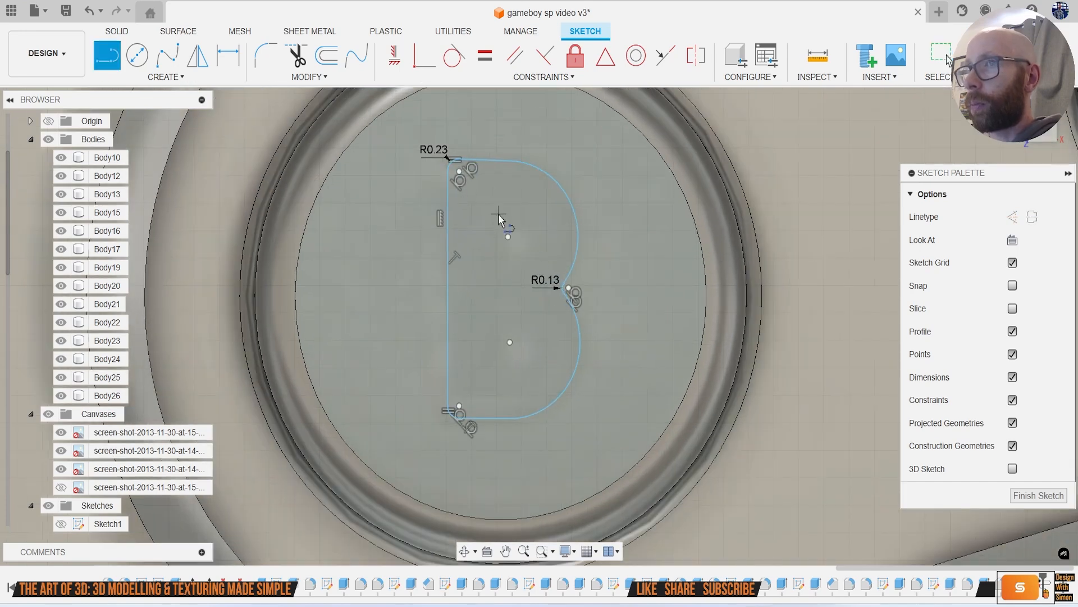
pyautogui.click(494, 211)
pyautogui.click(494, 373)
# Step: Draw two small 3-point arcs from the B's inner line, one at each end, to form its lower and upper openings
pyautogui.click(164, 77)
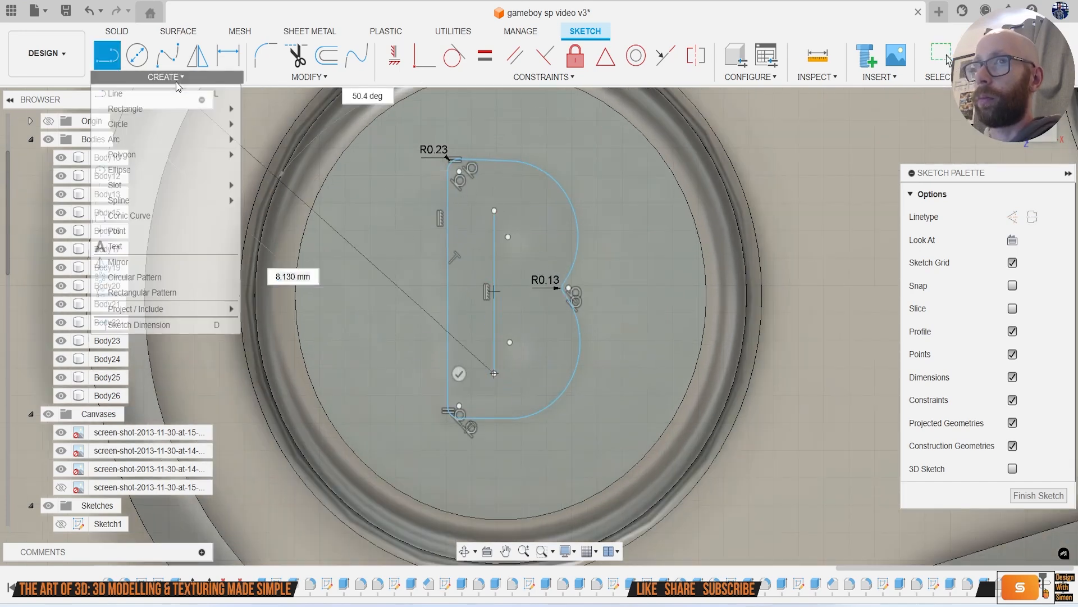
pyautogui.moveTo(171, 140)
pyautogui.click(254, 154)
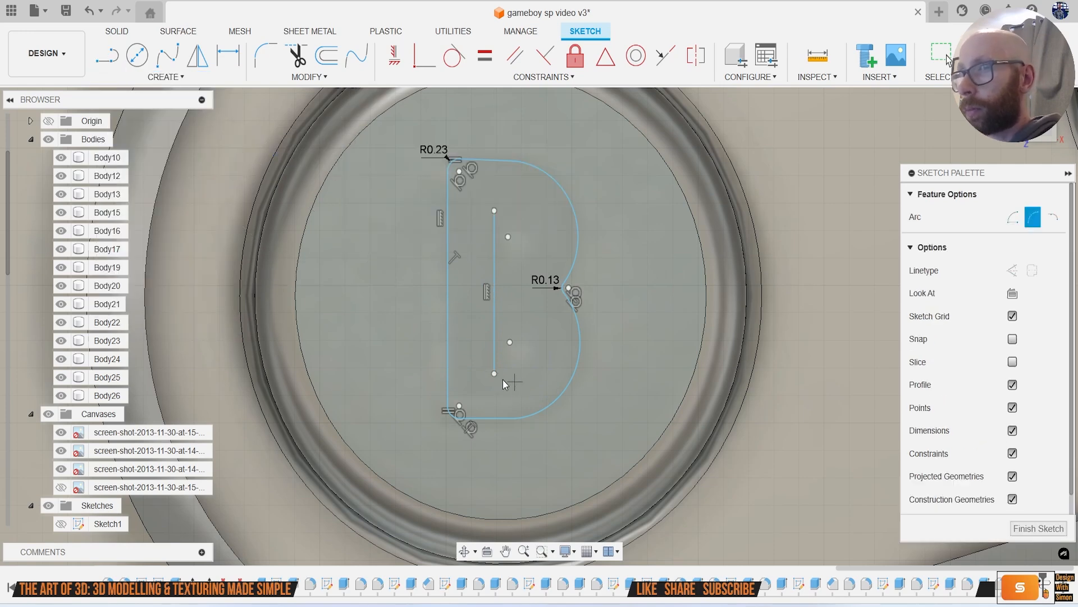
pyautogui.click(495, 374)
pyautogui.click(495, 332)
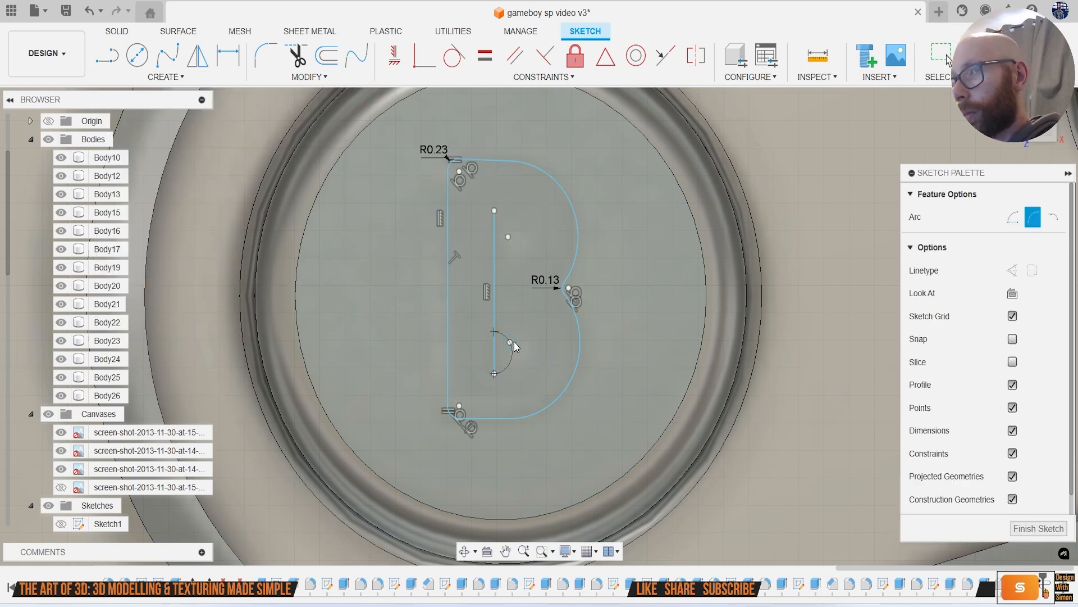
pyautogui.click(520, 352)
pyautogui.click(494, 211)
pyautogui.click(495, 249)
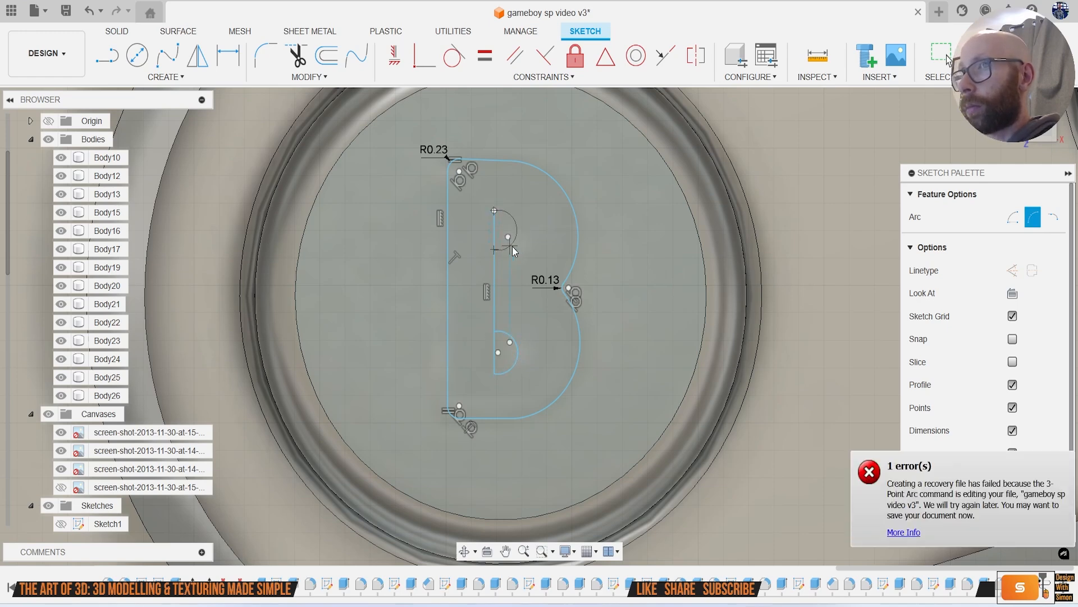
pyautogui.click(510, 247)
# Step: Extrude the B and A letter profiles down into the buttons to engrave them in the top faces
pyautogui.press('e')
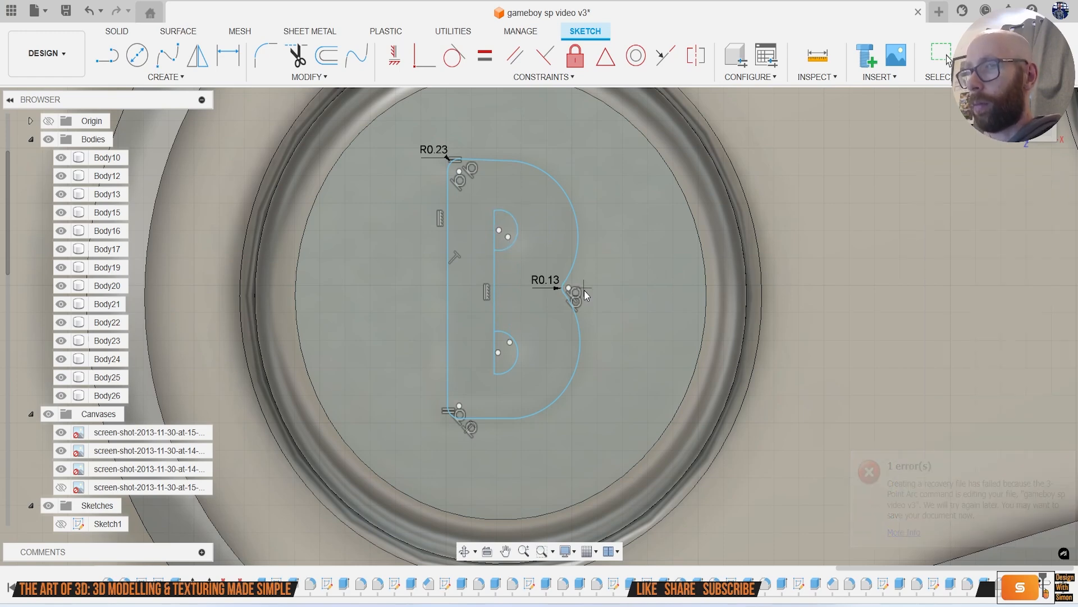
pyautogui.scroll(-5, 586, 305)
pyautogui.click(823, 244)
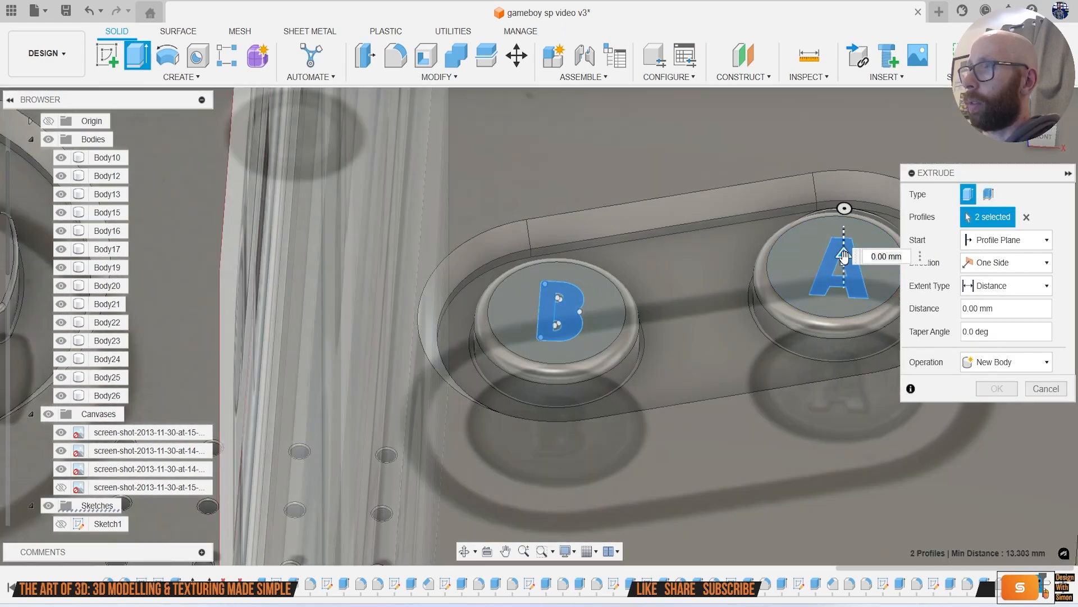
pyautogui.moveTo(844, 255); pyautogui.dragTo(845, 262)
pyautogui.click(997, 411)
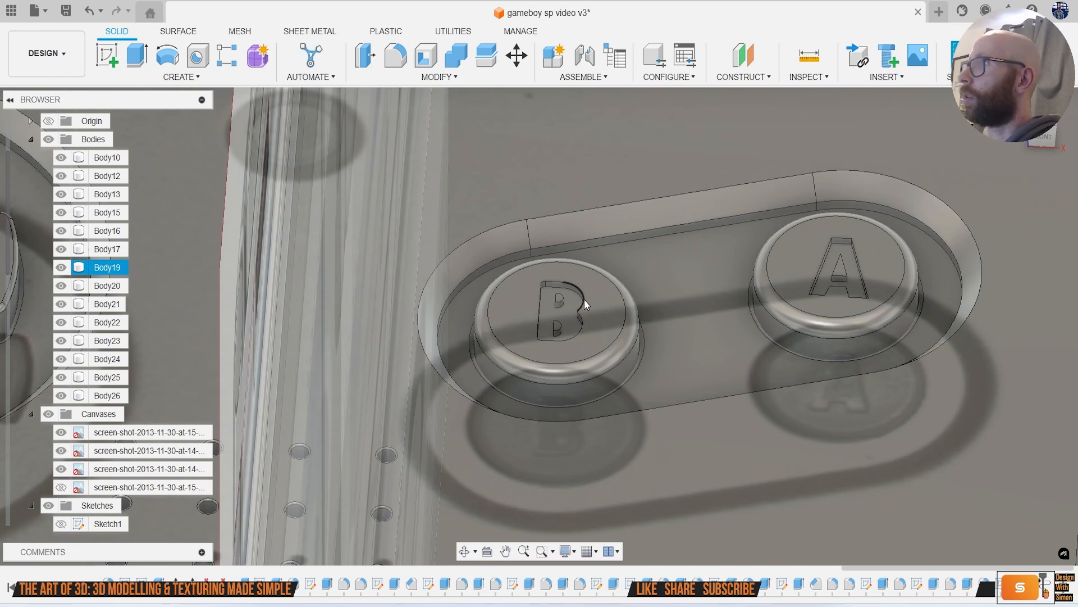
# Step: Start a 0.1 mm fillet on the upper outer edges of the engraved B
pyautogui.scroll(1, 594, 296)
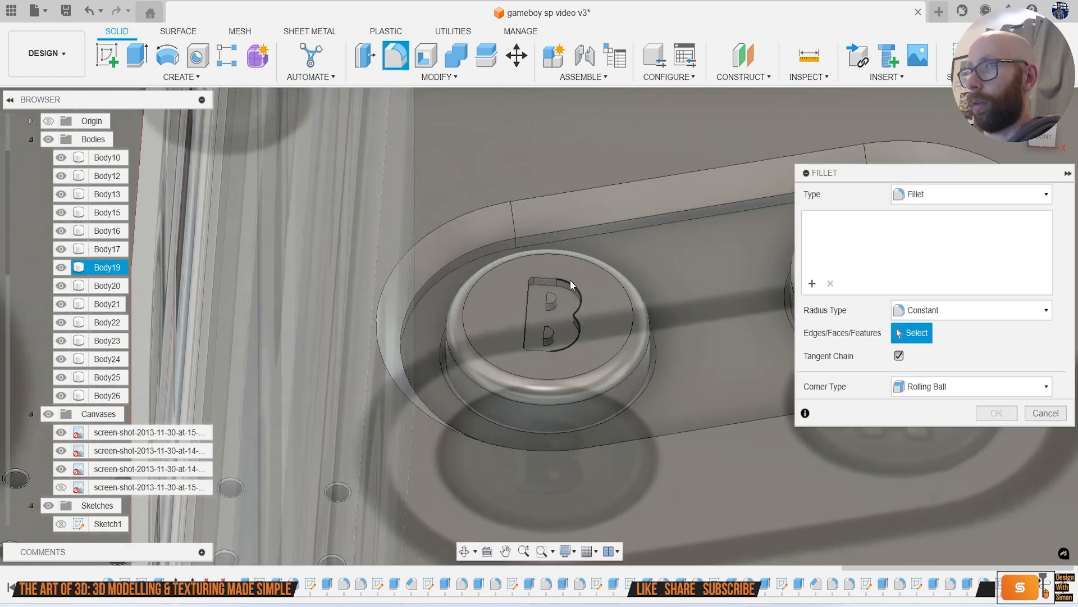
pyautogui.click(557, 281)
pyautogui.scroll(2, 561, 284)
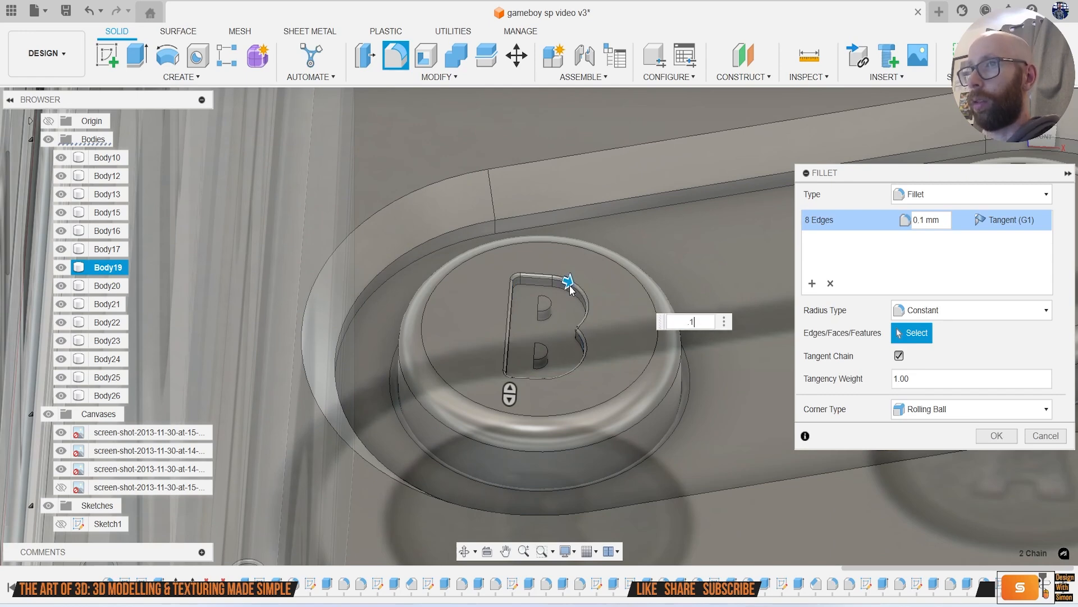
# Step: Add the engraved A's upper outline edges and its inner triangle's top face to the 0.1 mm fillet
pyautogui.scroll(-2, 632, 305)
pyautogui.moveTo(632, 305); pyautogui.dragTo(397, 309, button='middle')
pyautogui.scroll(2, 651, 271)
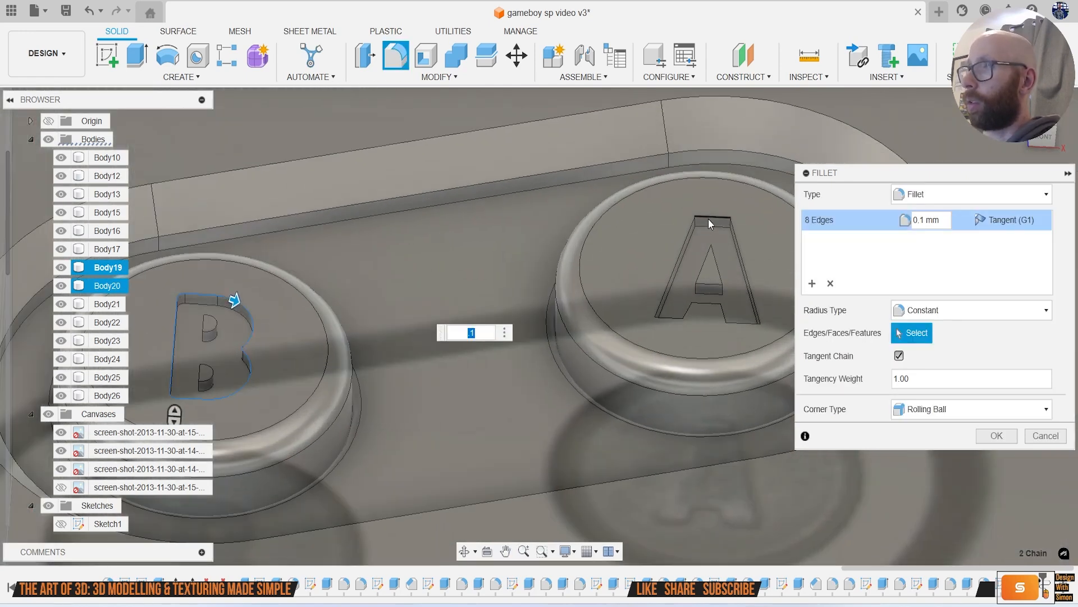
pyautogui.click(700, 220)
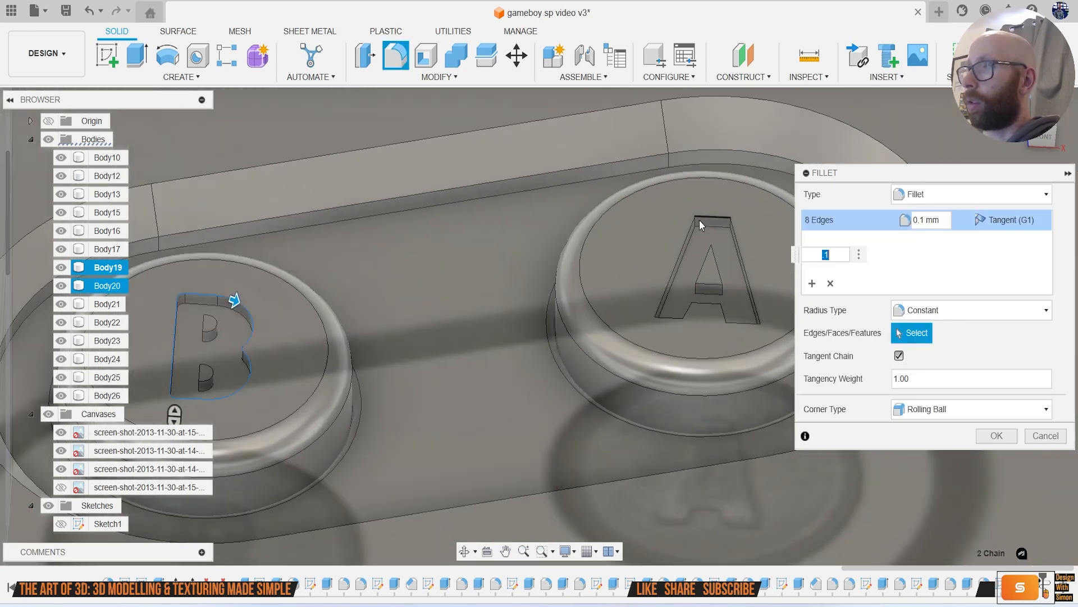
pyautogui.click(676, 322)
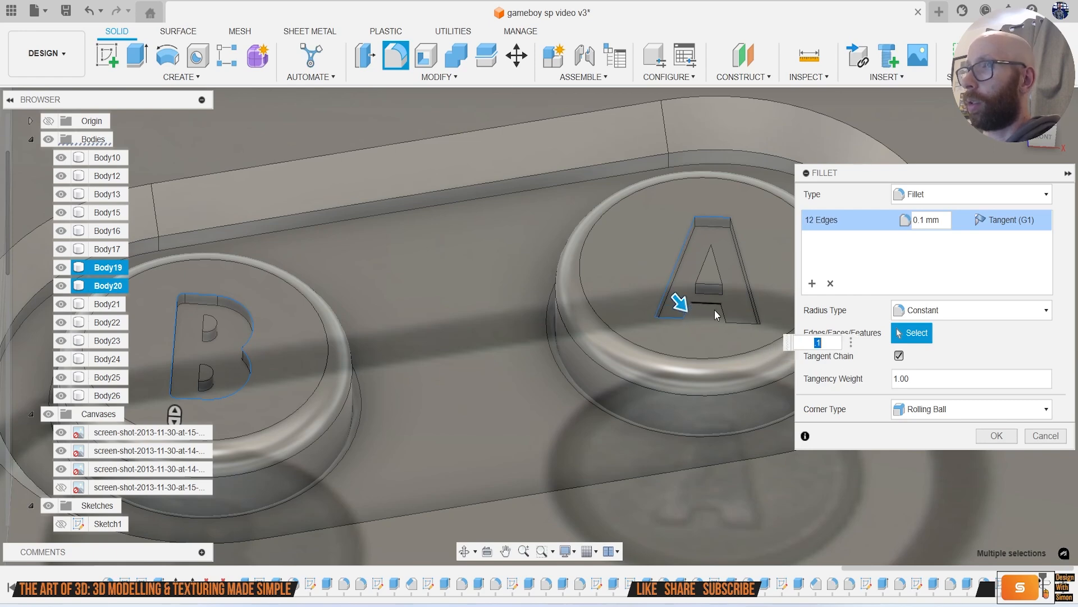
pyautogui.click(733, 321)
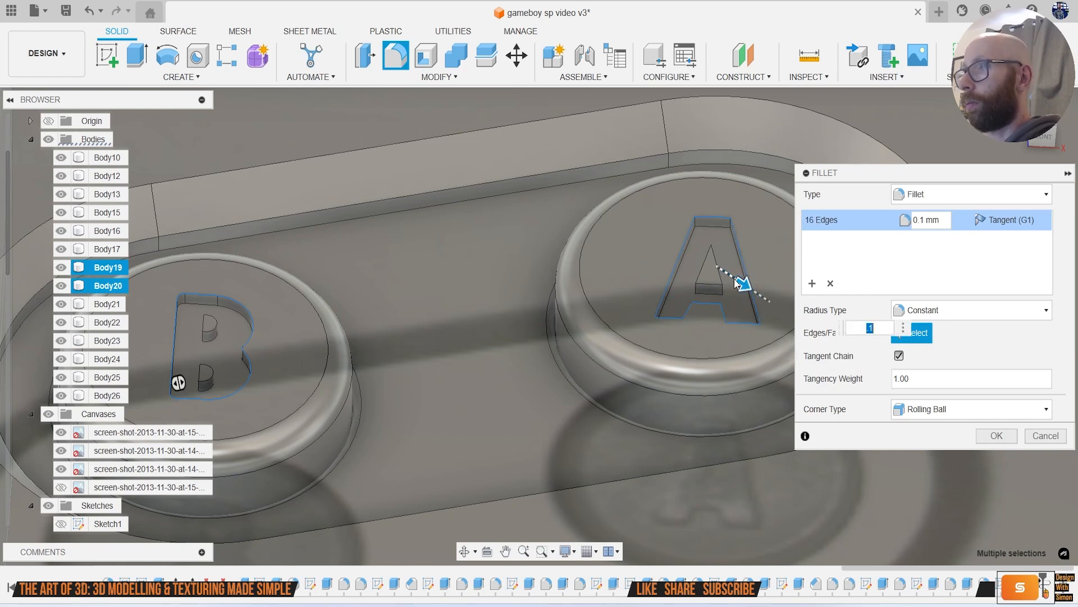
pyautogui.click(710, 281)
# Step: Add the top faces of the B's two inner islands to the selection and apply the 0.1 mm fillet
pyautogui.keyDown('shift'); pyautogui.moveTo(686, 324); pyautogui.dragTo(433, 352, button='middle'); pyautogui.keyUp('shift')
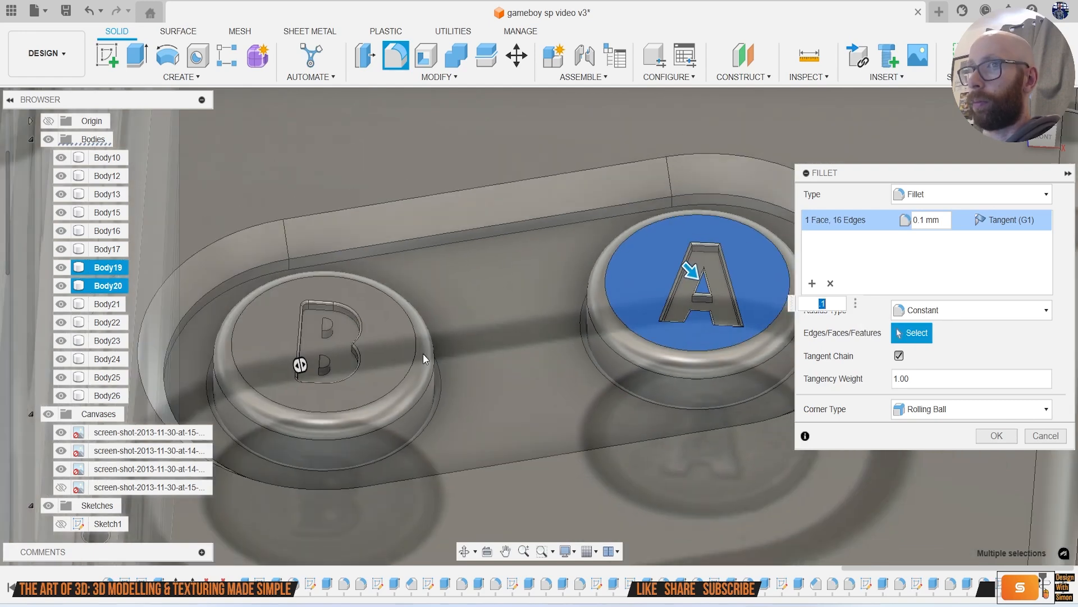
pyautogui.scroll(5, 316, 343)
pyautogui.click(297, 301)
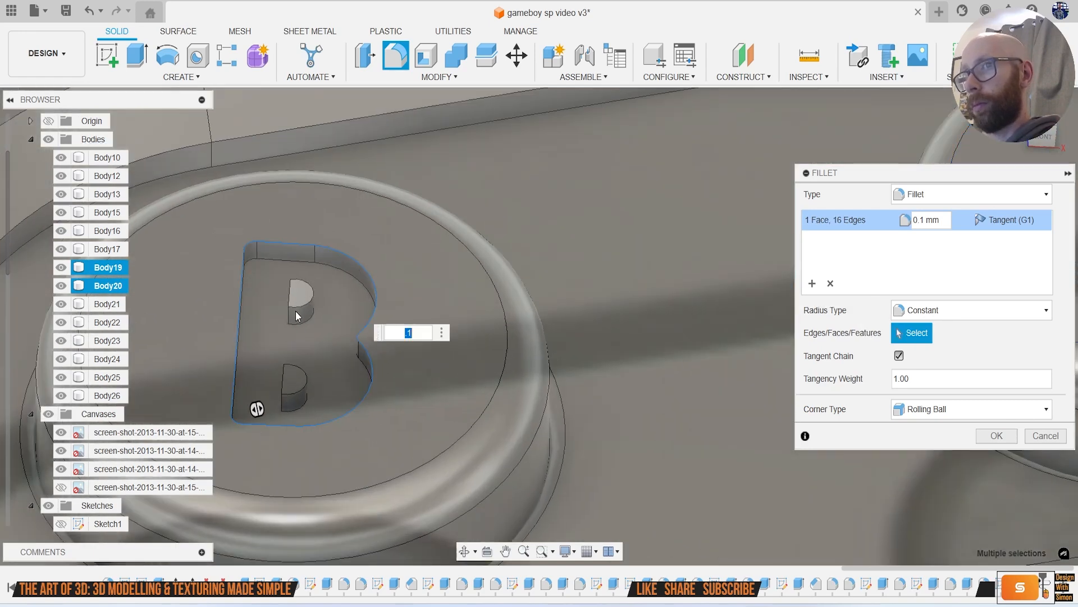
pyautogui.click(297, 386)
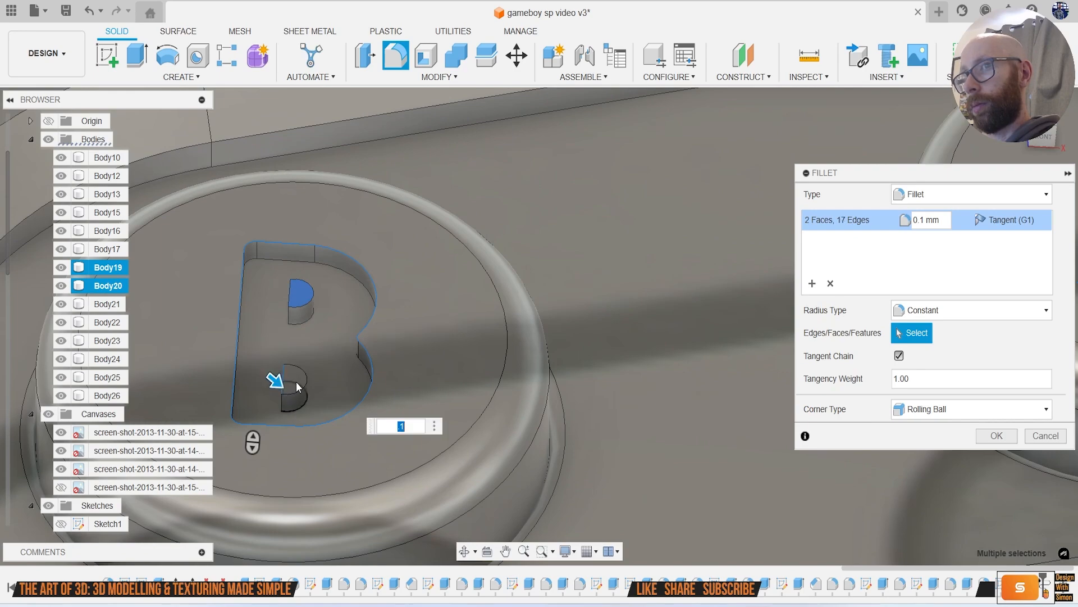
pyautogui.click(299, 378)
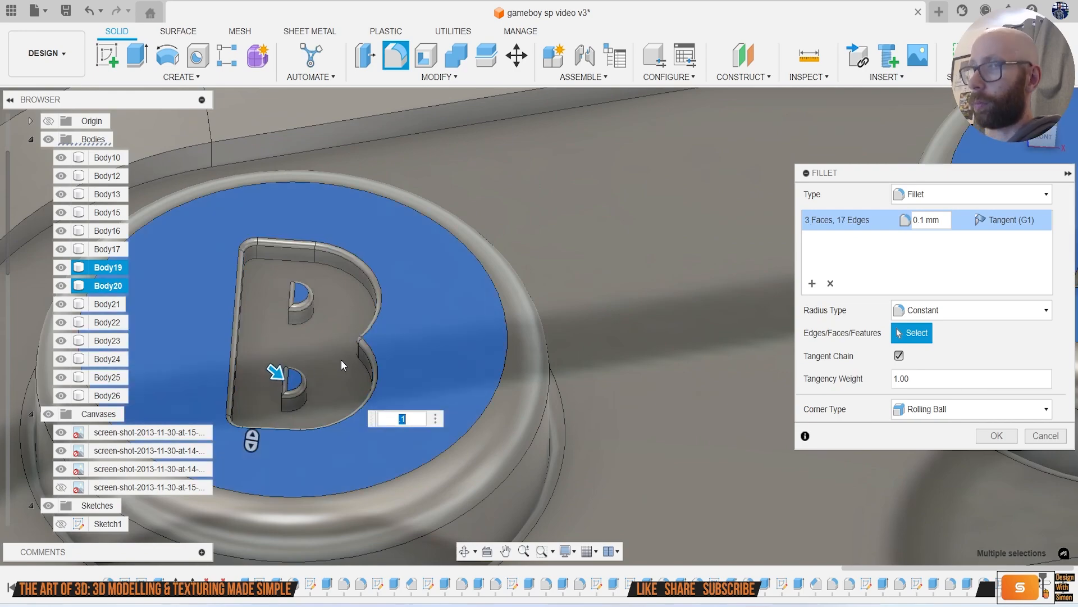
pyautogui.press('Return')
# Step: Start a sketch on the lower shell's front face, where the select and start buttons sit
pyautogui.scroll(-8, 386, 329)
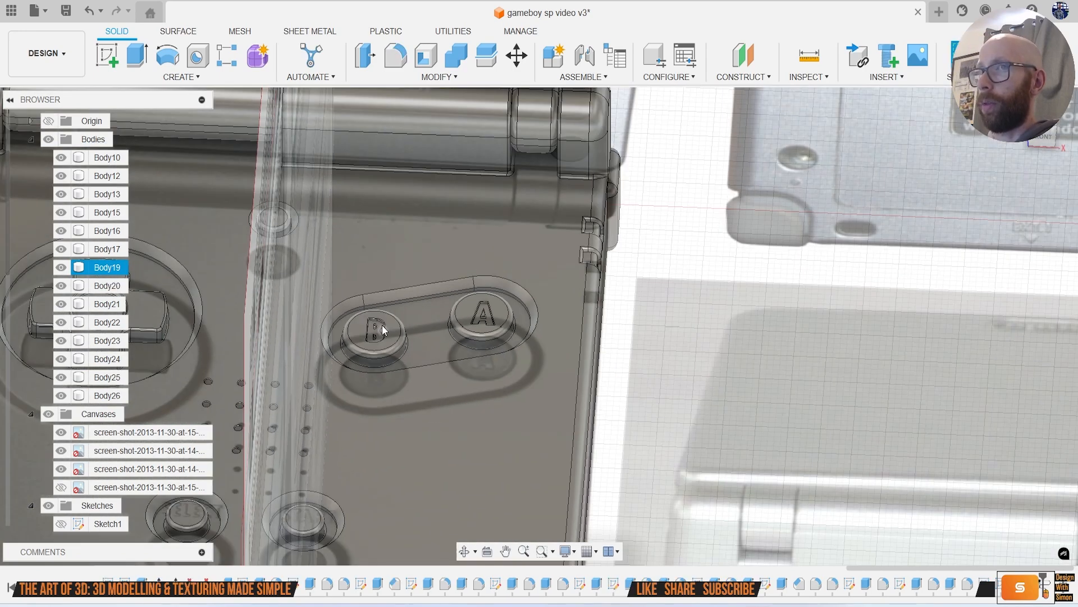
pyautogui.scroll(-1, 382, 325)
pyautogui.moveTo(382, 325); pyautogui.dragTo(604, 207, button='middle')
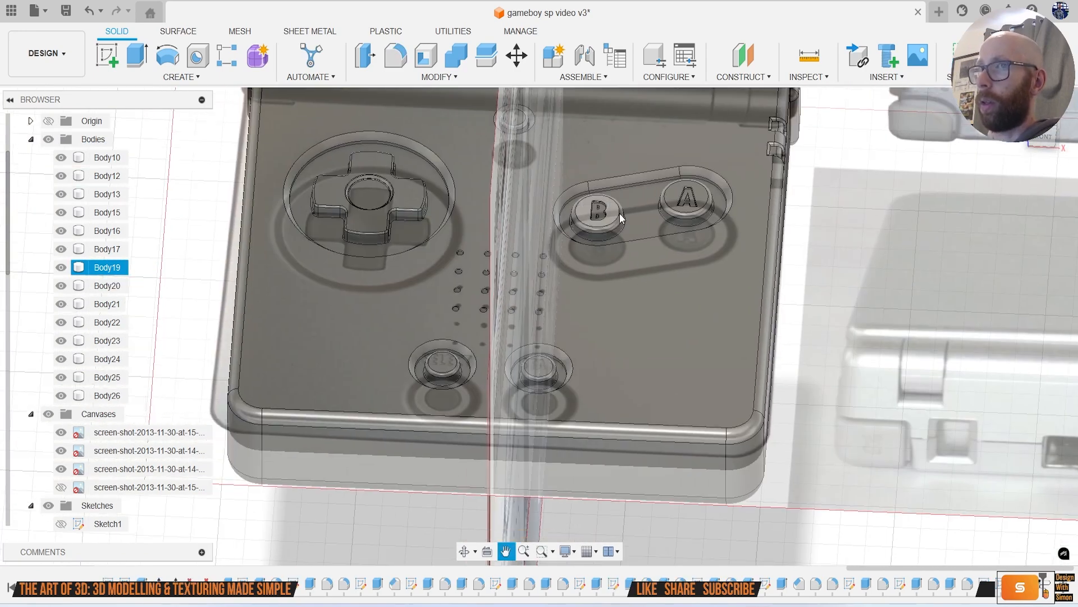
pyautogui.click(1055, 134)
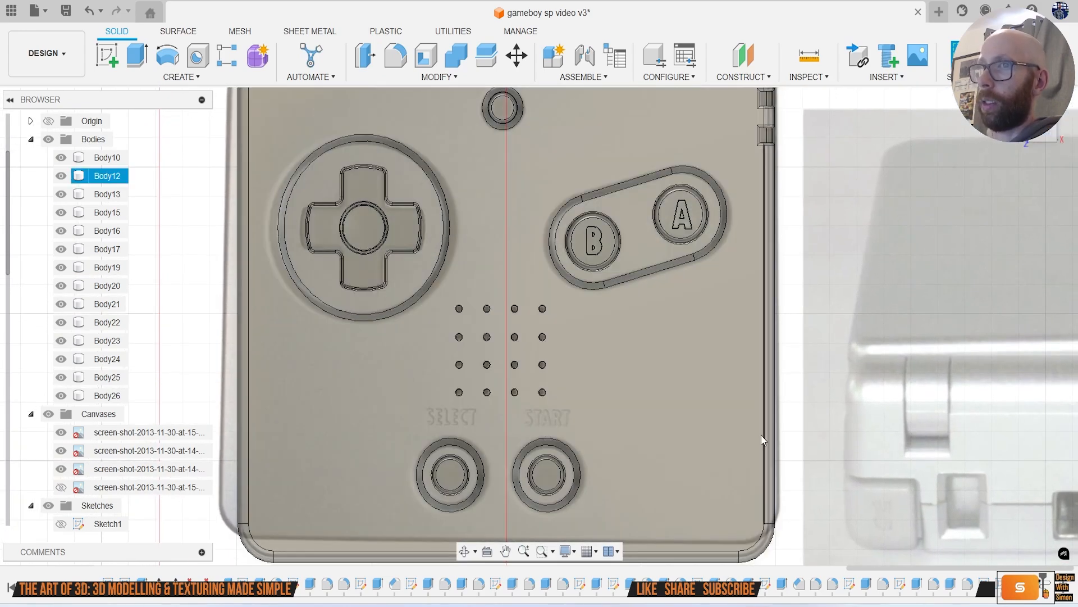
pyautogui.moveTo(712, 404); pyautogui.dragTo(736, 319, button='middle')
pyautogui.click(115, 59)
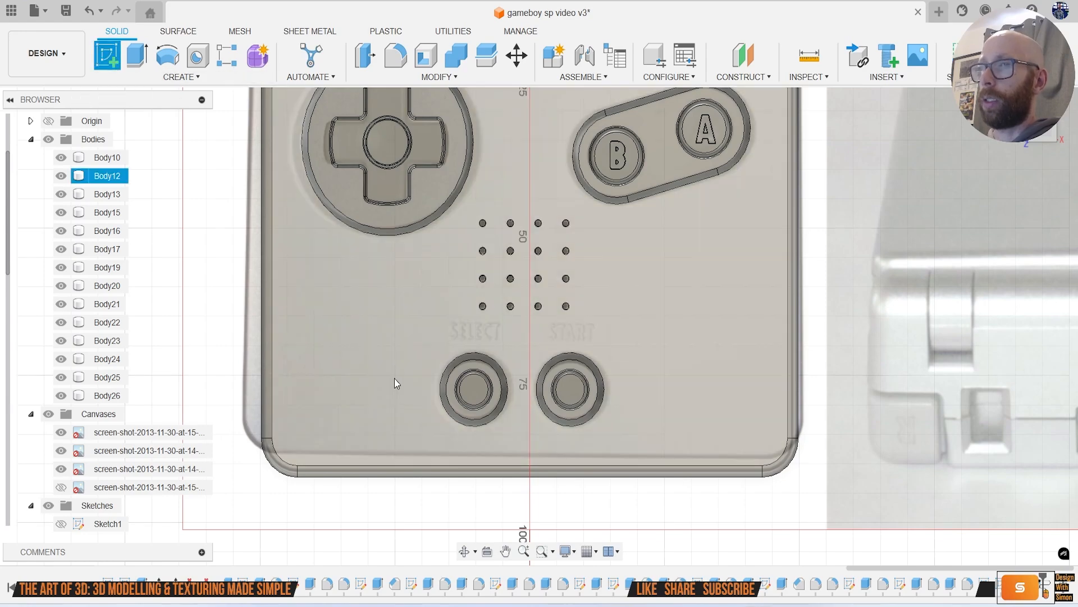
pyautogui.click(362, 362)
pyautogui.scroll(-3, 502, 480)
pyautogui.moveTo(502, 481); pyautogui.dragTo(532, 234, button='middle')
pyautogui.scroll(5, 516, 429)
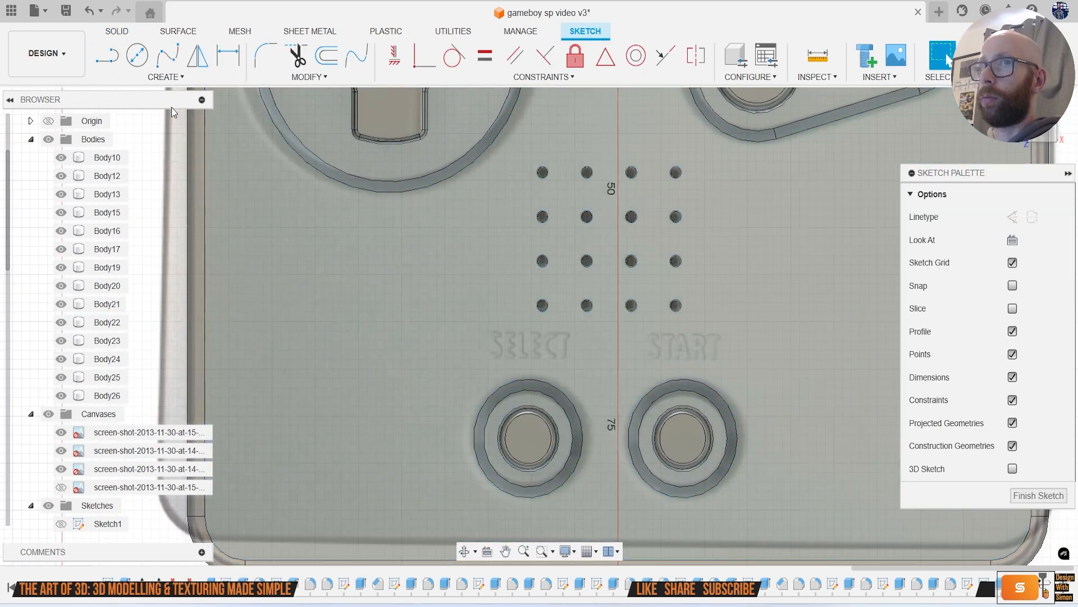
# Step: Place a text box over the SELECT lettering on the canvas, above the select button, with the text "Select"
pyautogui.click(166, 77)
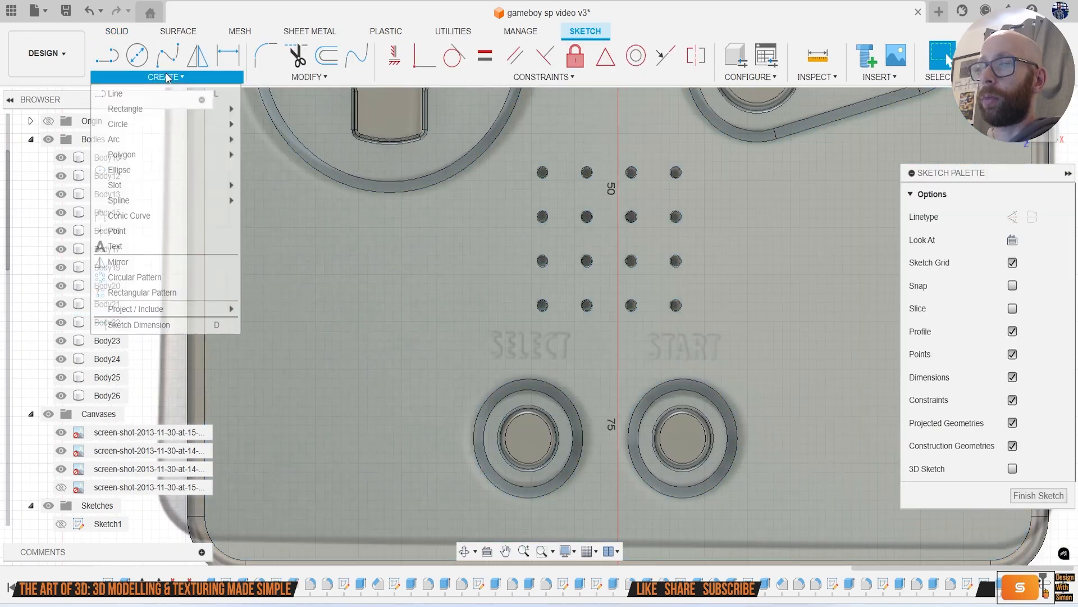
pyautogui.click(184, 246)
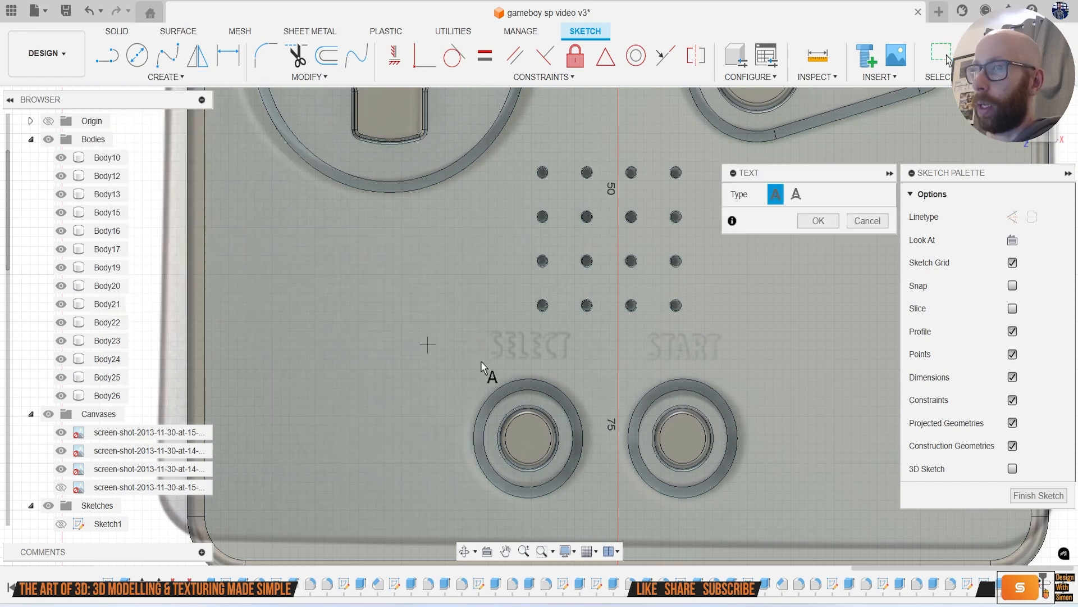
pyautogui.scroll(-2, 489, 349)
pyautogui.scroll(4, 491, 337)
pyautogui.click(486, 326)
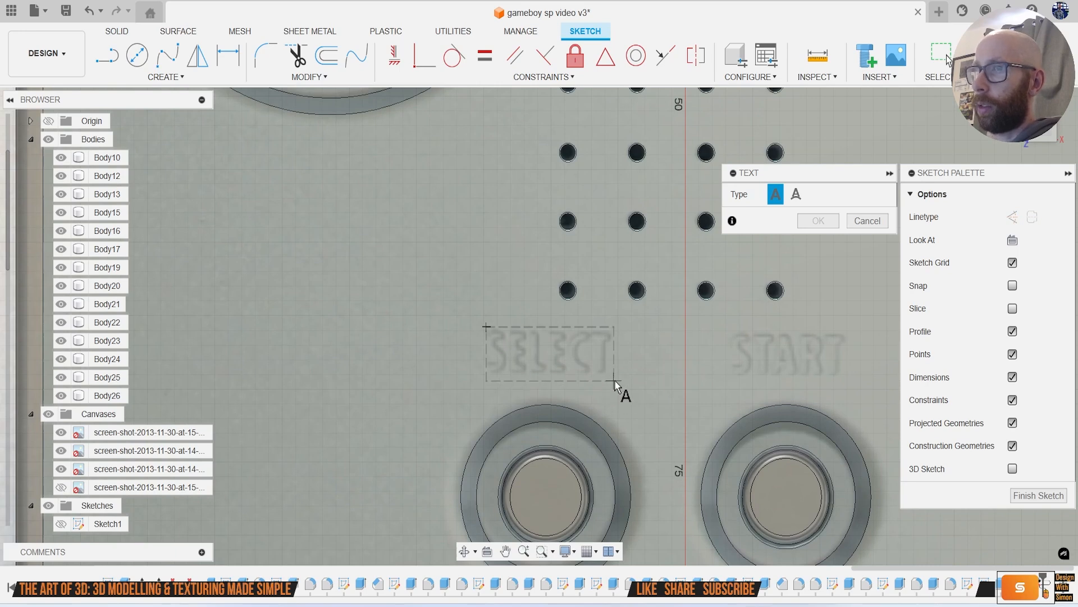
pyautogui.click(615, 382)
pyautogui.write('Select')
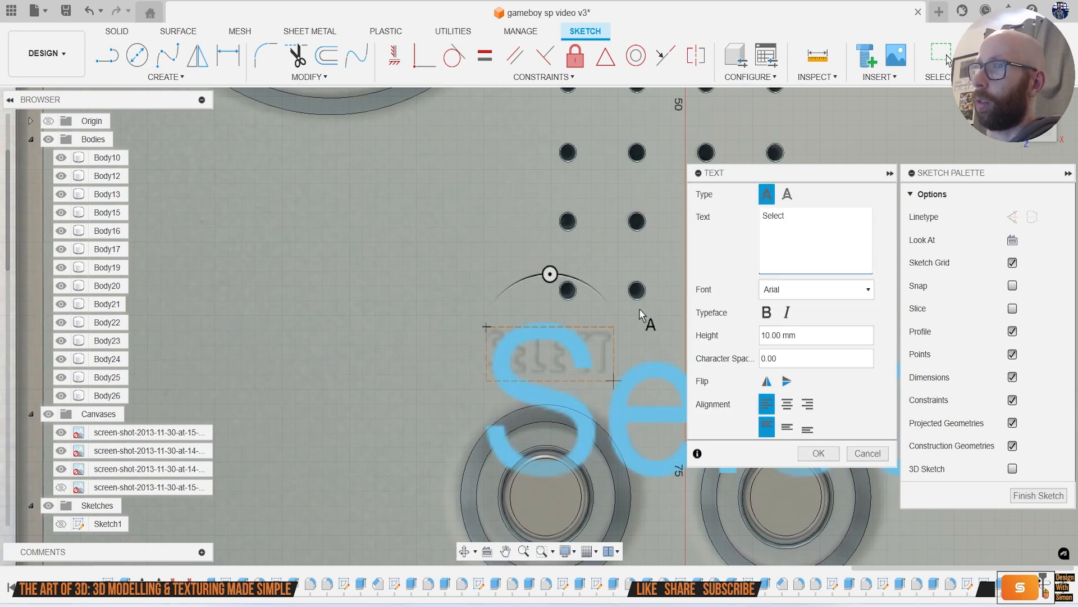
# Step: Set the label's text height to 3 mm and its font to Arial Narrow
pyautogui.click(832, 336)
pyautogui.write('2')
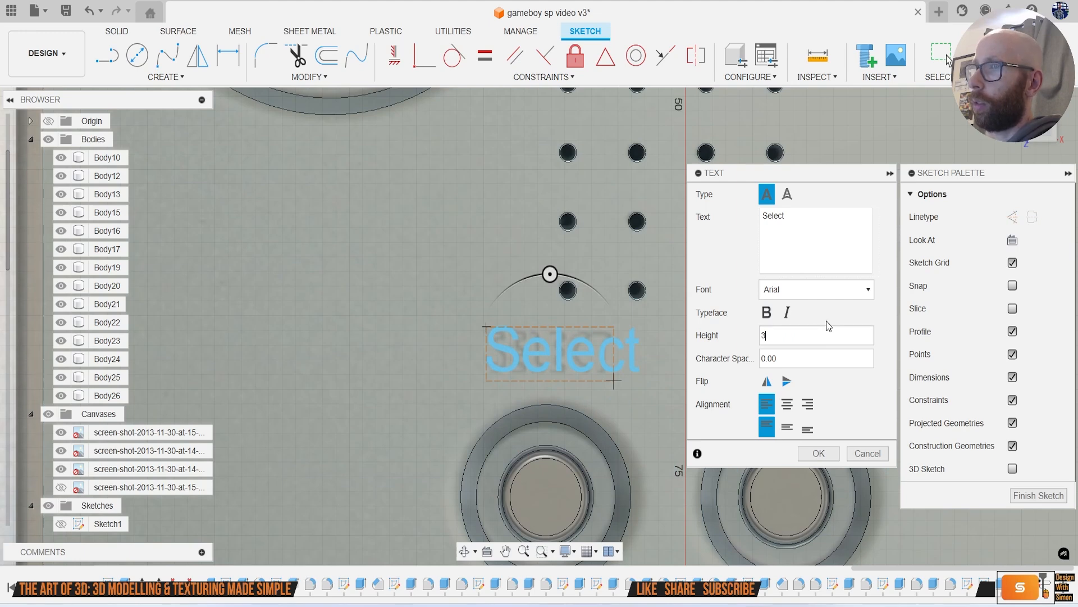
pyautogui.click(869, 291)
pyautogui.click(833, 445)
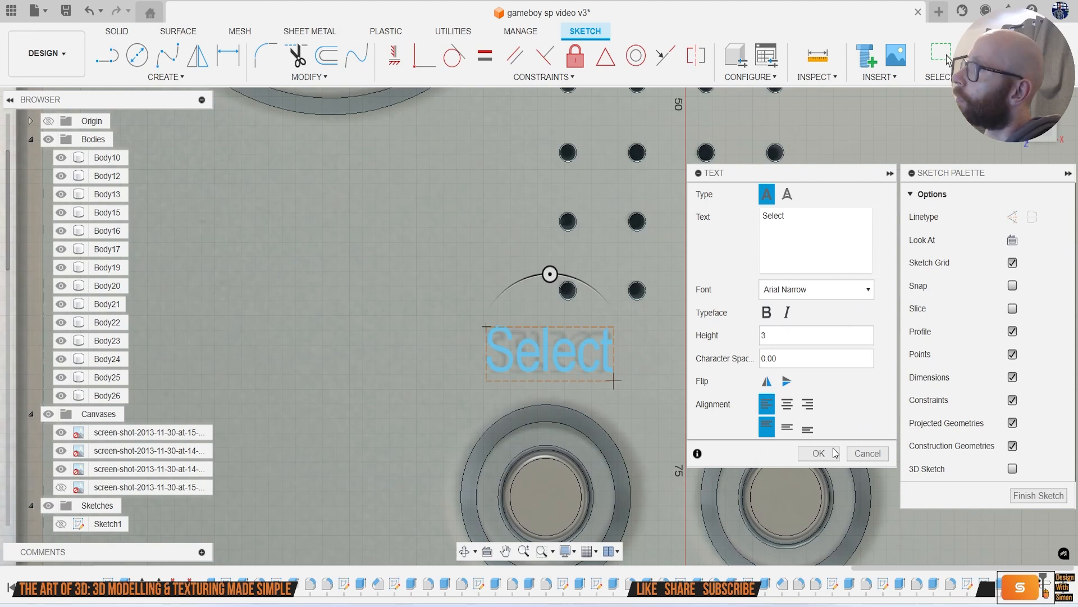
# Step: Change the label to uppercase "SELECT", set its height to 2.5 mm and finish the text
pyautogui.moveTo(791, 238); pyautogui.dragTo(667, 216)
pyautogui.write('SELECT')
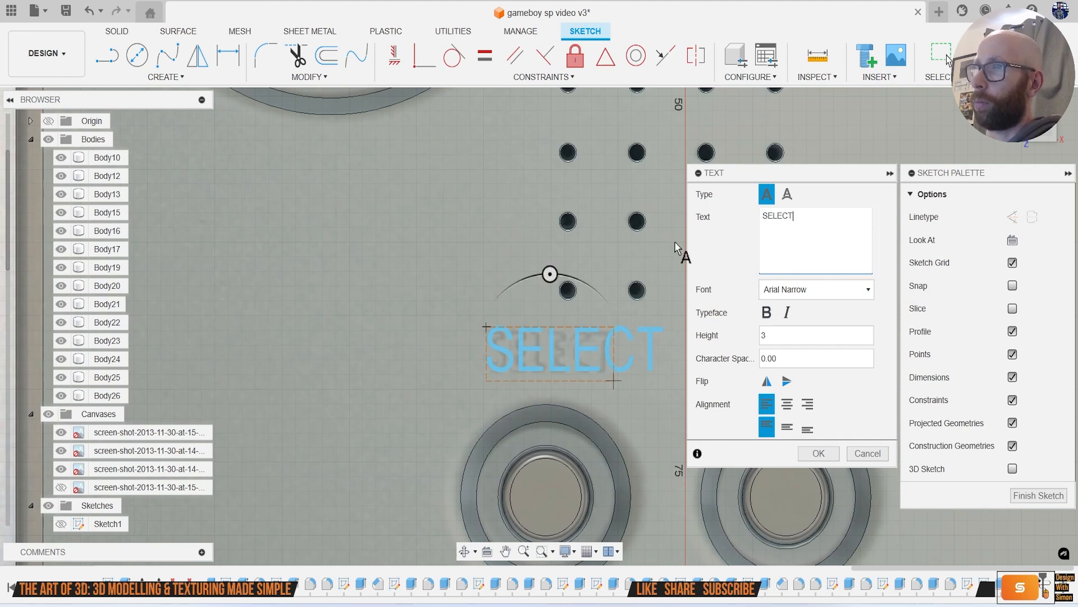
pyautogui.click(806, 332)
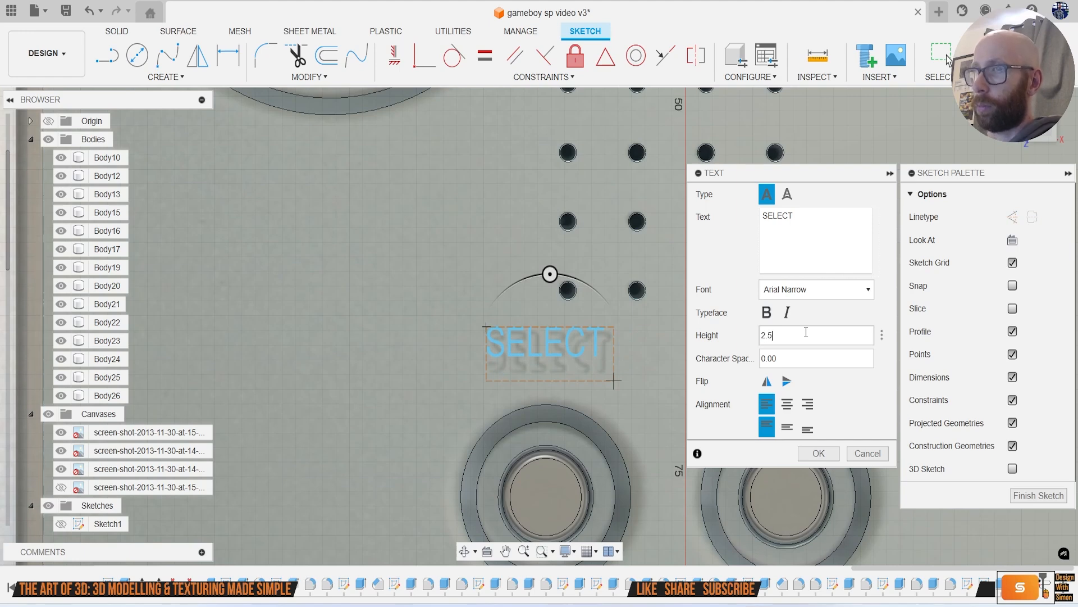
pyautogui.click(817, 459)
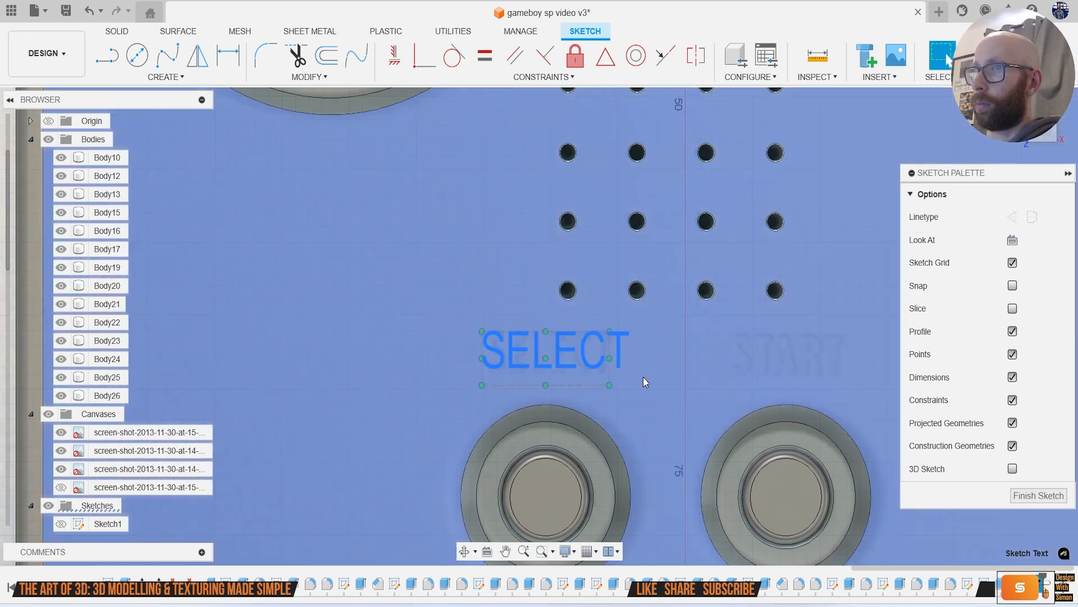
# Step: Place a copy of the SELECT text above the start button, moved about 17 mm along X
pyautogui.scroll(-1, 646, 376)
pyautogui.moveTo(666, 383); pyautogui.dragTo(596, 380, button='middle')
pyautogui.press('m')
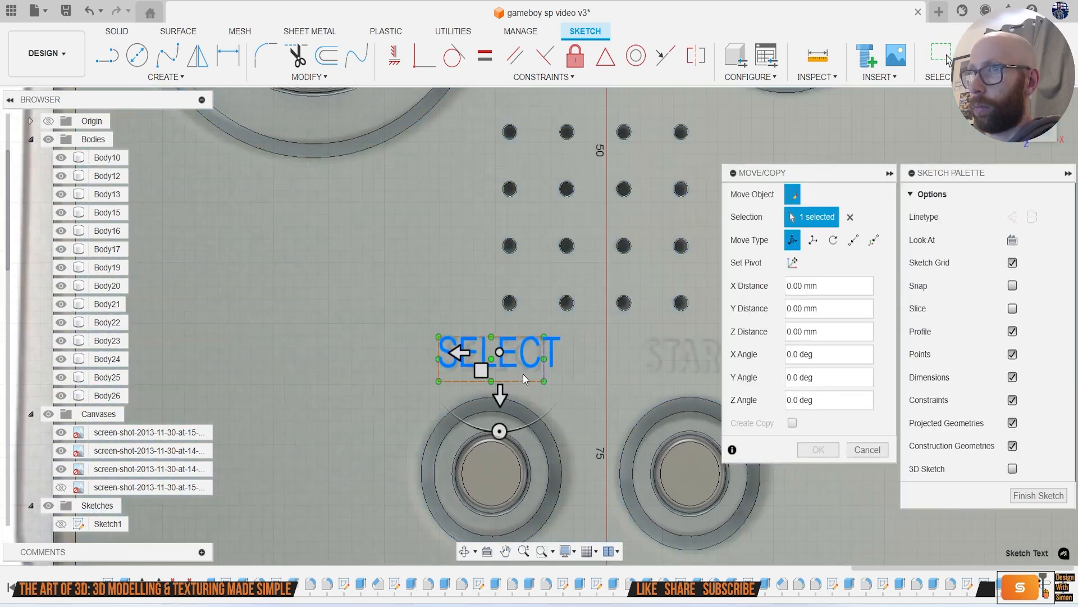
pyautogui.moveTo(497, 354); pyautogui.dragTo(646, 366)
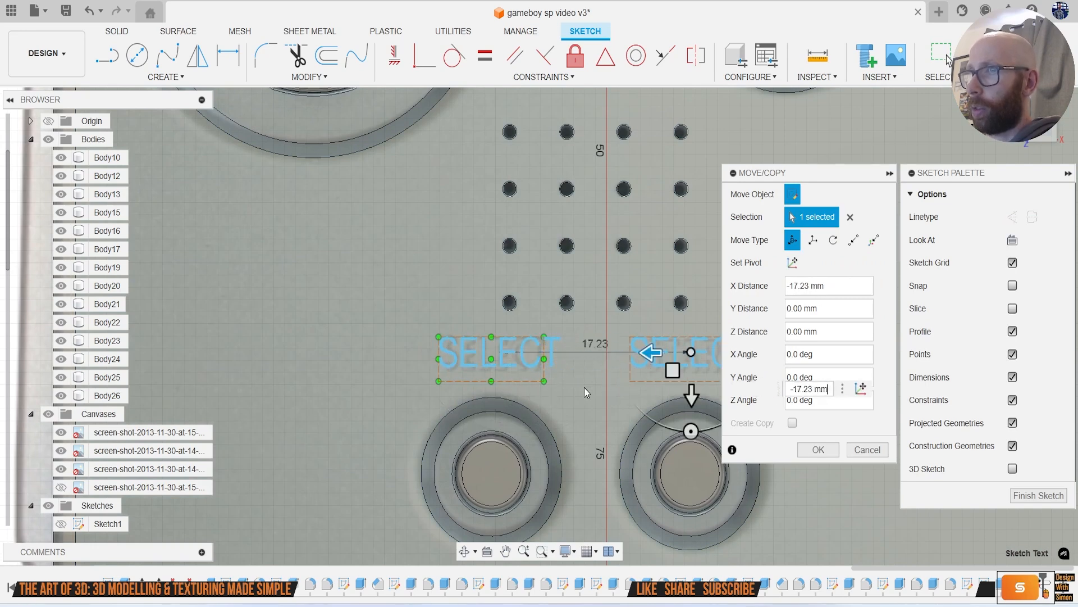
pyautogui.scroll(-1, 589, 385)
pyautogui.moveTo(589, 386); pyautogui.dragTo(510, 368, button='middle')
pyautogui.scroll(2, 597, 385)
pyautogui.moveTo(593, 344); pyautogui.dragTo(597, 340)
pyautogui.click(821, 451)
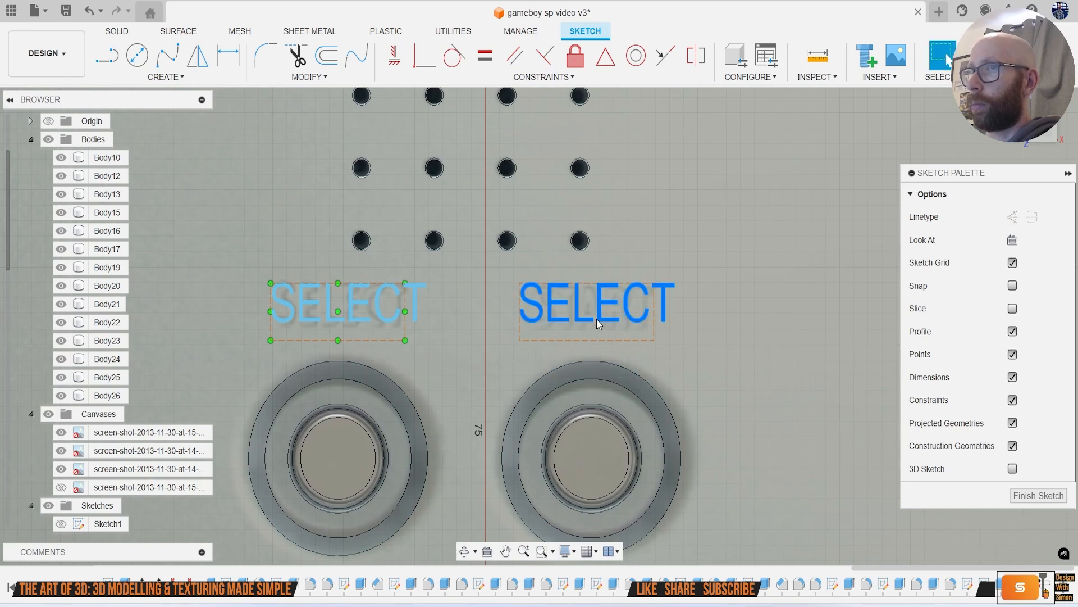
# Step: Change the copied label above the start button to "START"
pyautogui.doubleClick(581, 319)
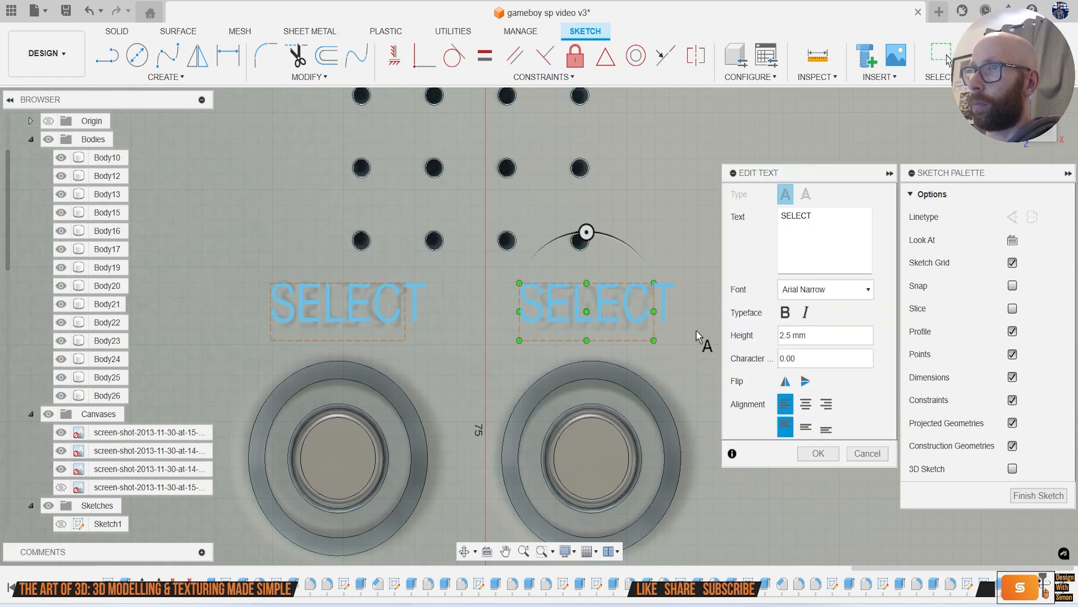
pyautogui.click(847, 246)
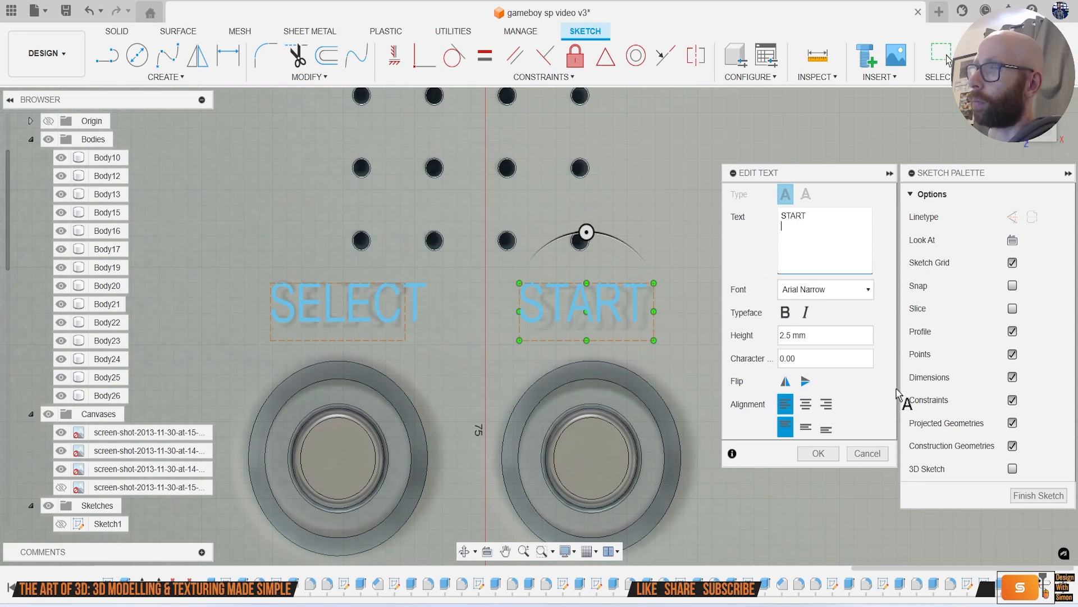
pyautogui.click(818, 452)
# Step: Extrude the SELECT and START texts as a shallow cut into the lower shell
pyautogui.press('e')
pyautogui.click(596, 298)
pyautogui.click(419, 308)
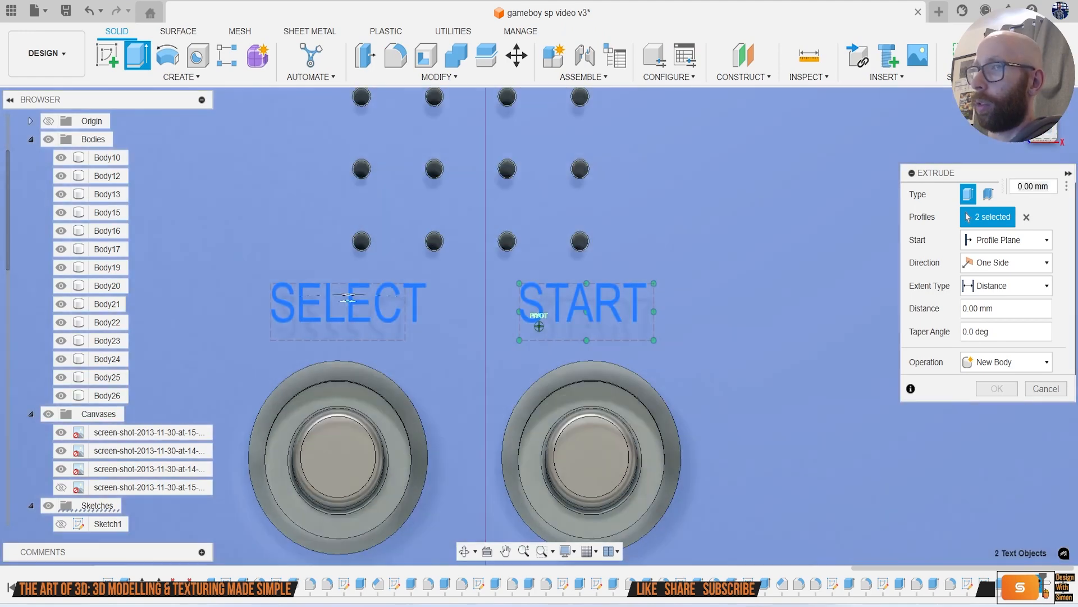
pyautogui.keyDown('shift'); pyautogui.moveTo(536, 320); pyautogui.dragTo(537, 252, button='middle'); pyautogui.keyUp('shift')
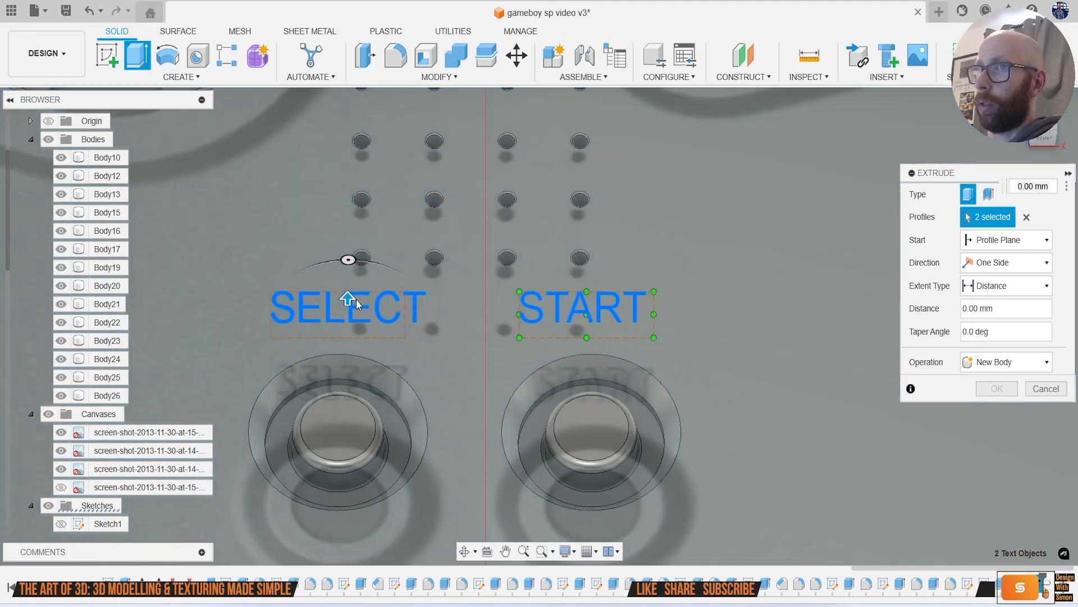
pyautogui.moveTo(349, 299); pyautogui.dragTo(353, 303)
pyautogui.click(997, 411)
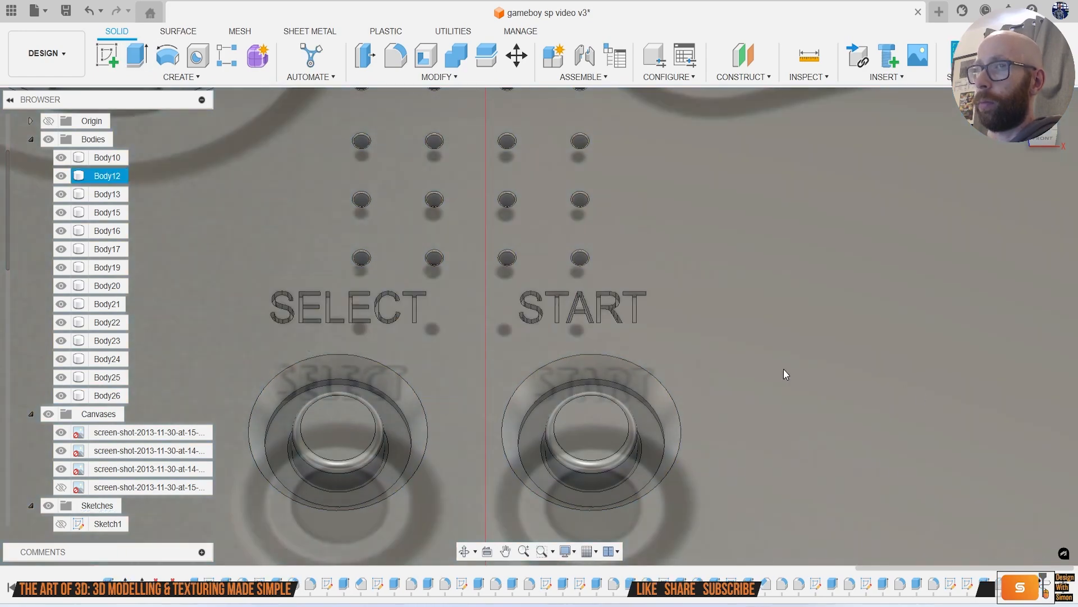
# Step: Inspect the engraved SELECT and START labels on the lower shell and hide the reference canvases
pyautogui.moveTo(569, 346); pyautogui.dragTo(757, 346, button='middle')
pyautogui.scroll(3, 453, 305)
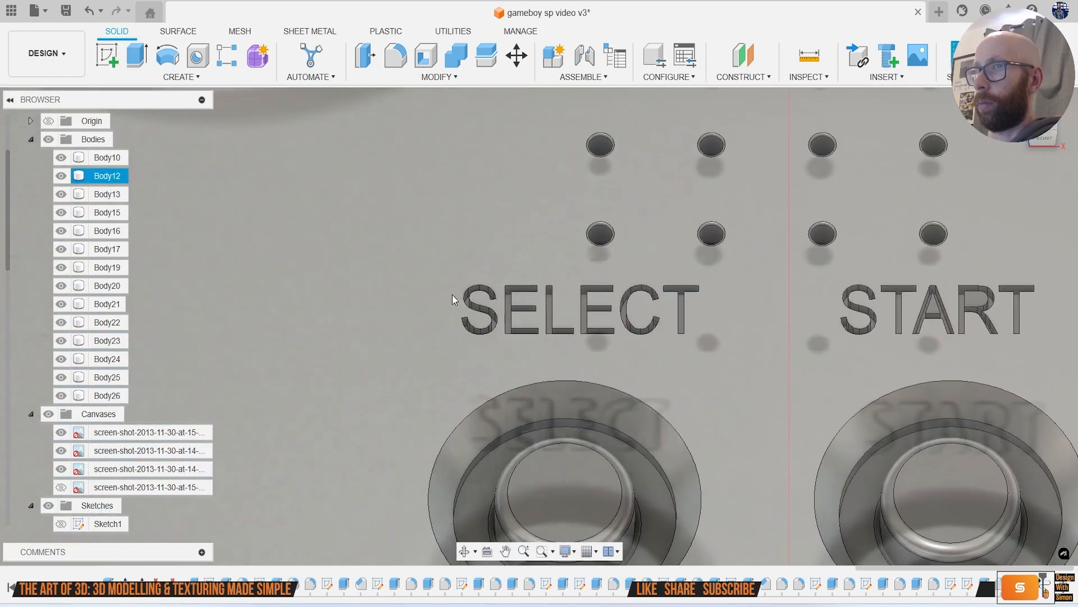
pyautogui.scroll(-3, 530, 323)
pyautogui.scroll(-5, 530, 322)
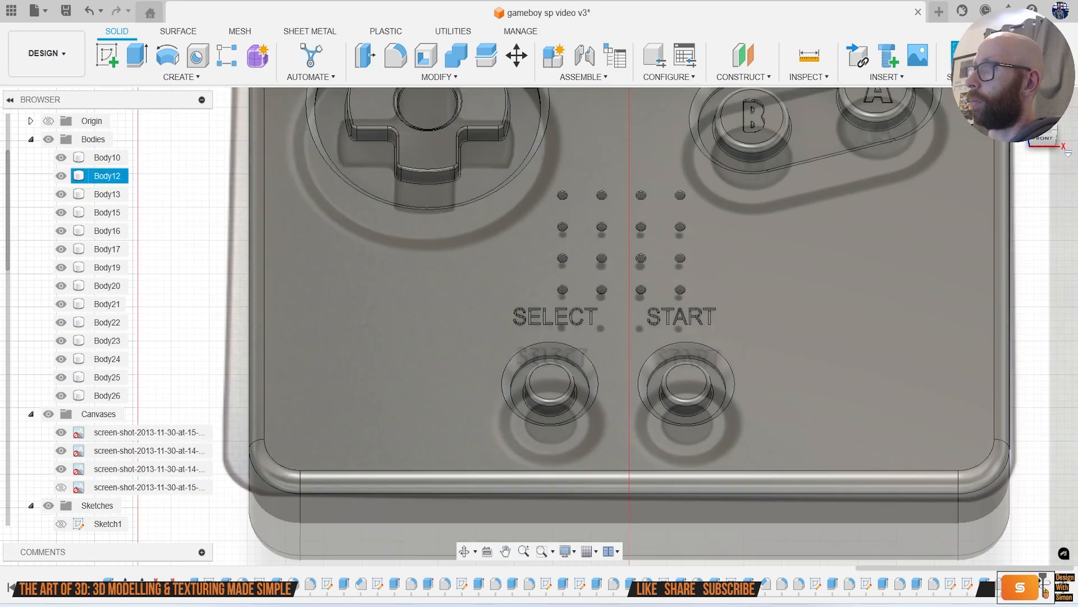
pyautogui.scroll(-2, 530, 323)
pyautogui.moveTo(539, 324)
pyautogui.keyDown('shift'); pyautogui.mouseDown(button='middle')
pyautogui.moveTo(596, 303)
pyautogui.moveTo(534, 315)
pyautogui.mouseUp(button='middle'); pyautogui.keyUp('shift')
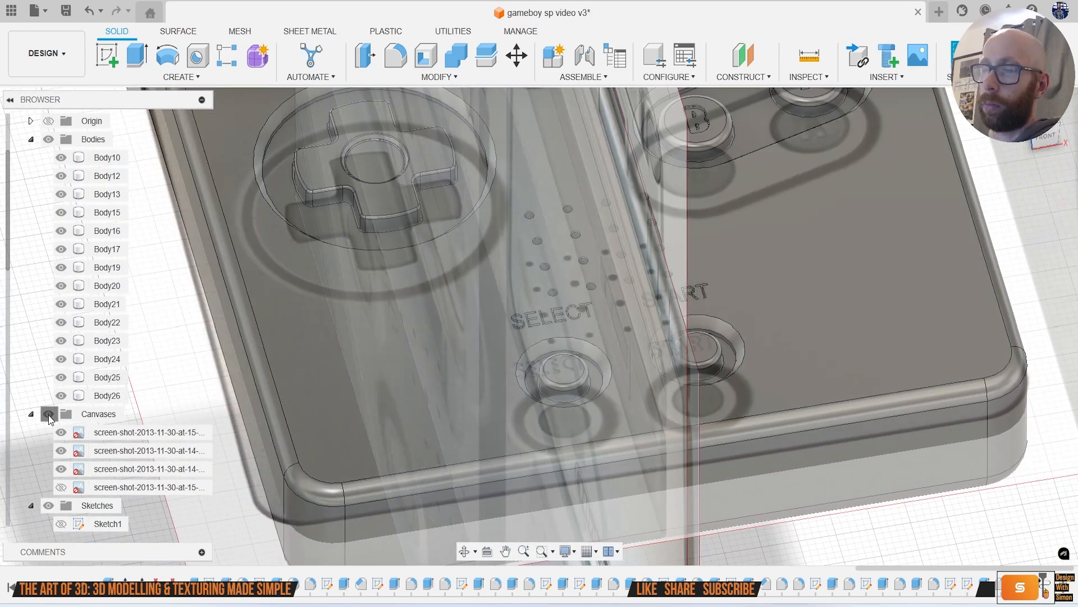
pyautogui.click(48, 414)
pyautogui.scroll(2, 509, 316)
pyautogui.scroll(3, 558, 325)
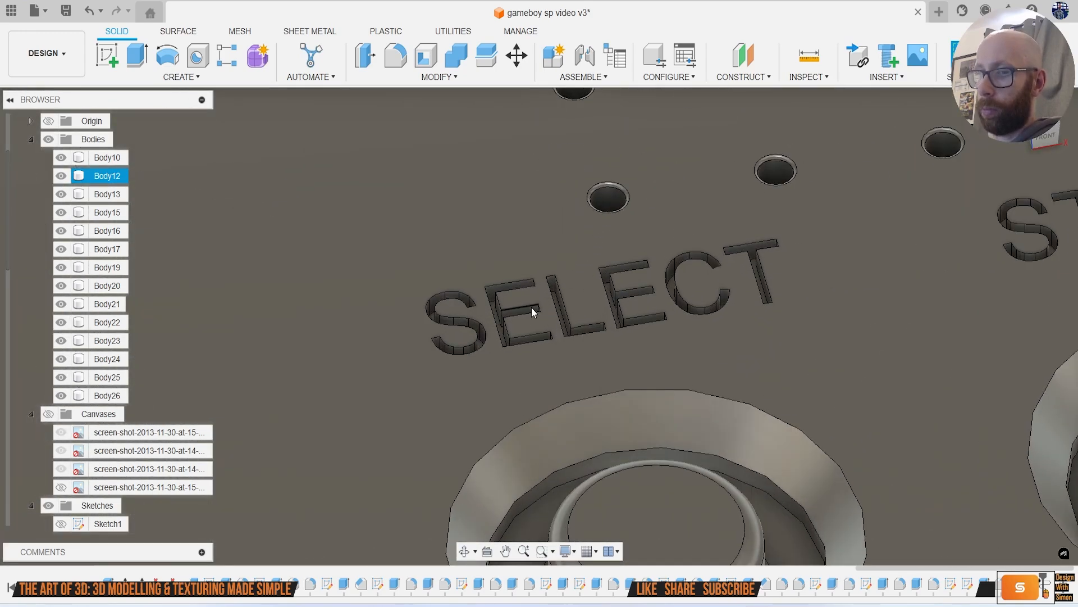
pyautogui.scroll(3, 488, 285)
pyautogui.press('f')
pyautogui.scroll(-2, 449, 284)
pyautogui.scroll(-3, 453, 301)
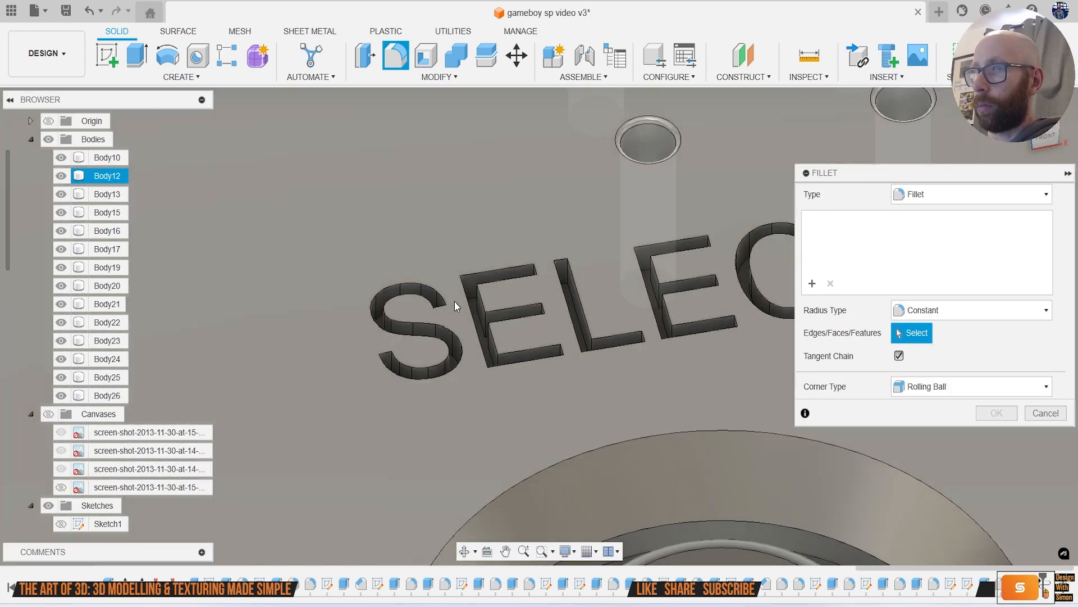
pyautogui.click(1045, 413)
# Step: Show the reference canvases from the front and start a sketch on the upper shell's screen-side face
pyautogui.scroll(-5, 728, 355)
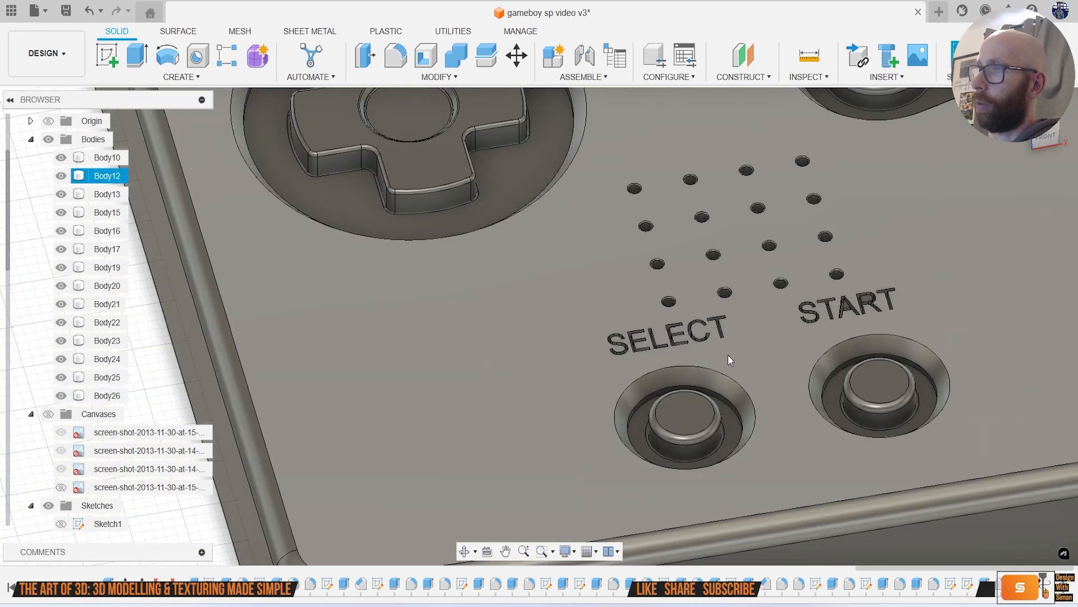
pyautogui.scroll(-1, 750, 339)
pyautogui.moveTo(902, 264); pyautogui.dragTo(794, 284, button='middle')
pyautogui.click(922, 173)
pyautogui.moveTo(1051, 151); pyautogui.dragTo(969, 107)
pyautogui.keyDown('shift'); pyautogui.moveTo(730, 107); pyautogui.dragTo(1017, 157, button='middle'); pyautogui.keyUp('shift')
pyautogui.click(1042, 115)
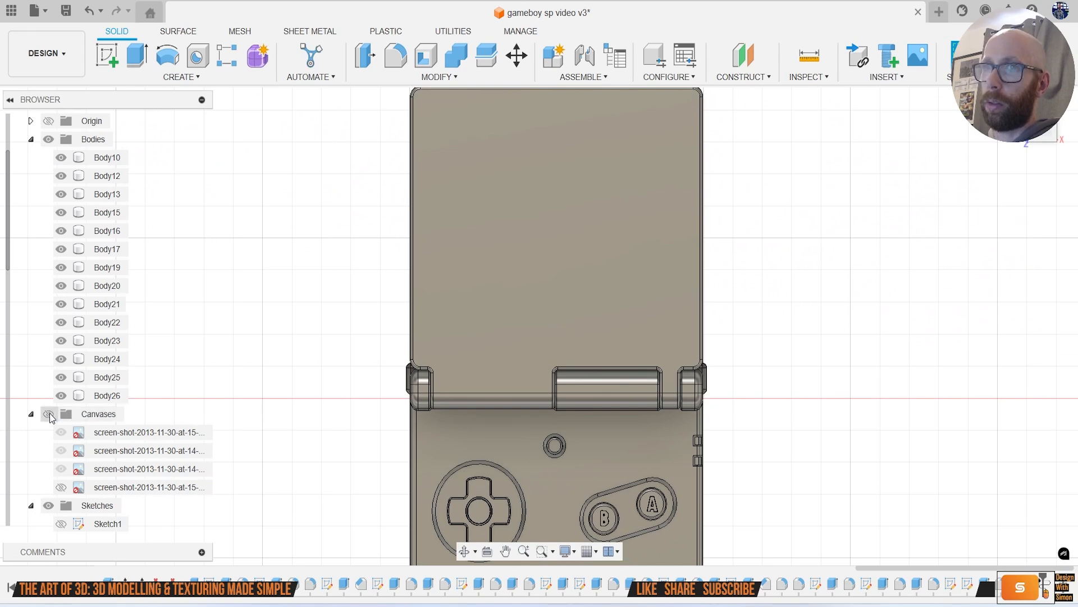
pyautogui.click(49, 414)
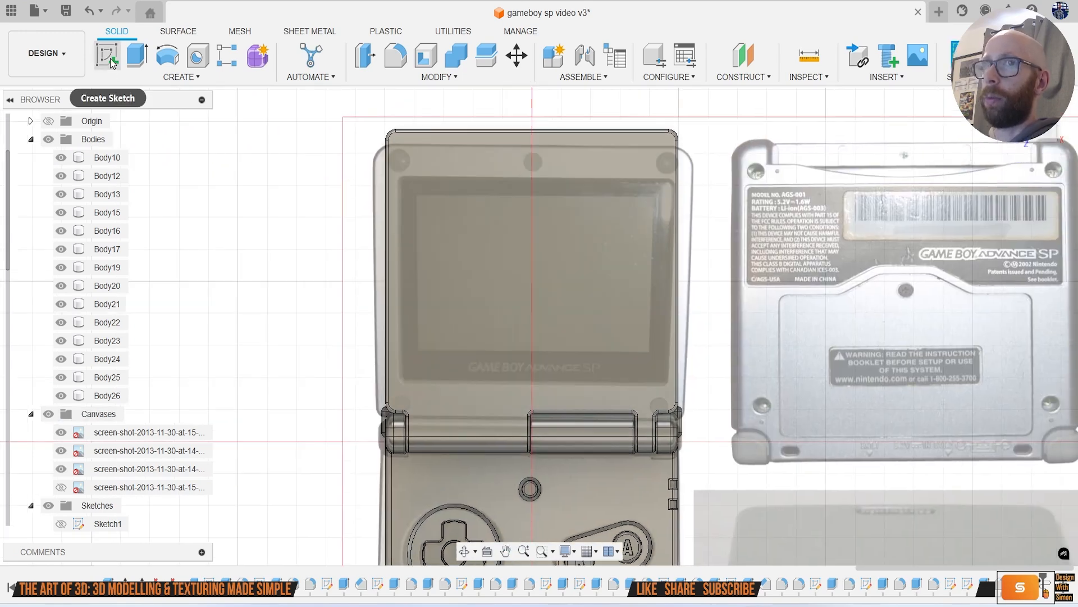
pyautogui.click(110, 58)
pyautogui.click(511, 300)
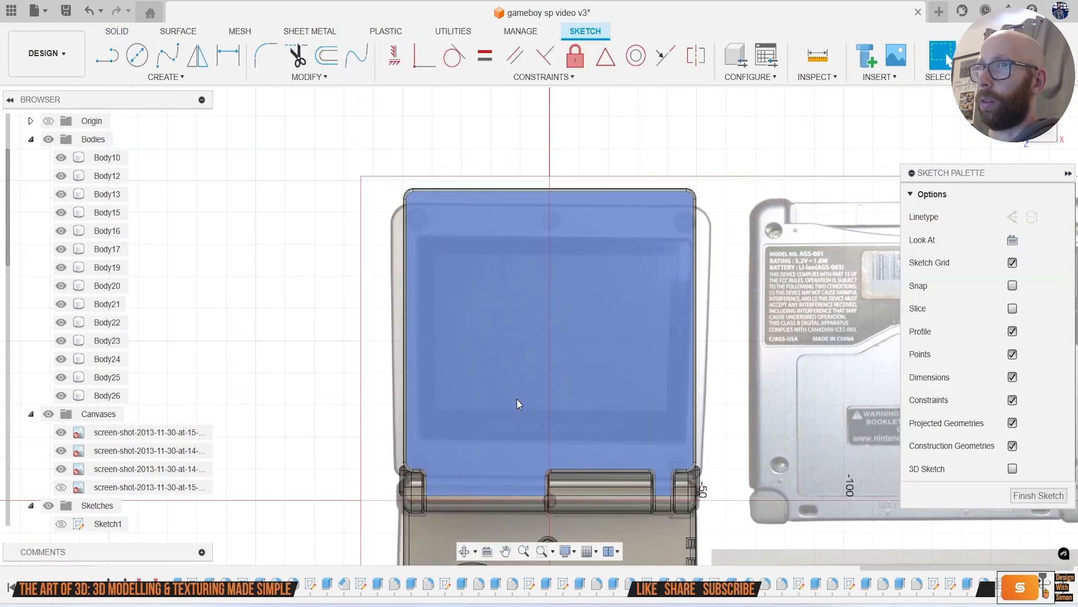
# Step: Offset the outline of the upper shell's face inward by 3.394 mm
pyautogui.click(326, 55)
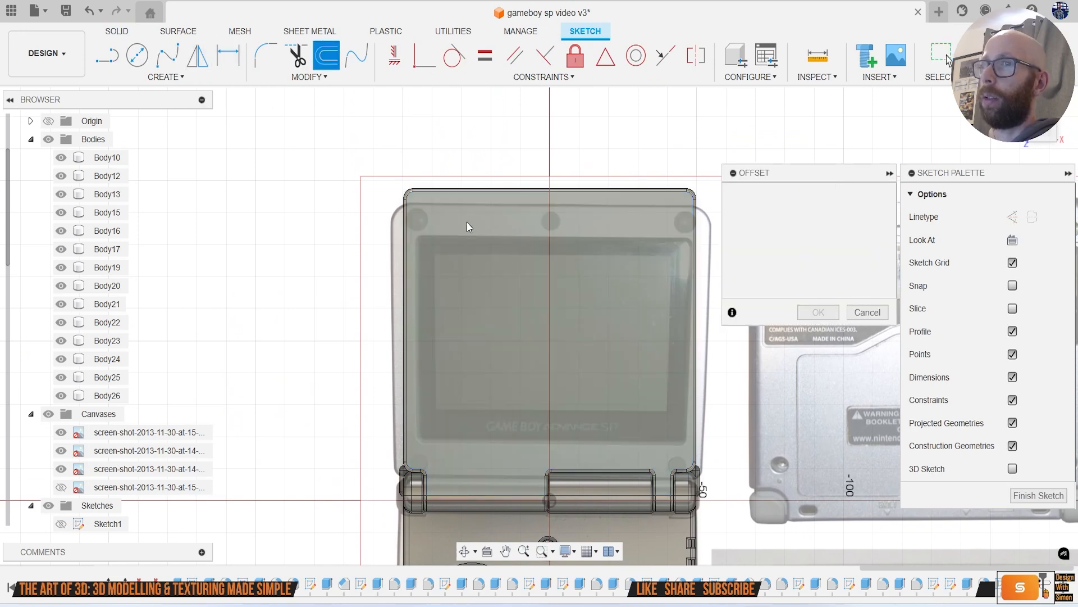
pyautogui.click(482, 192)
pyautogui.moveTo(482, 189); pyautogui.dragTo(482, 203)
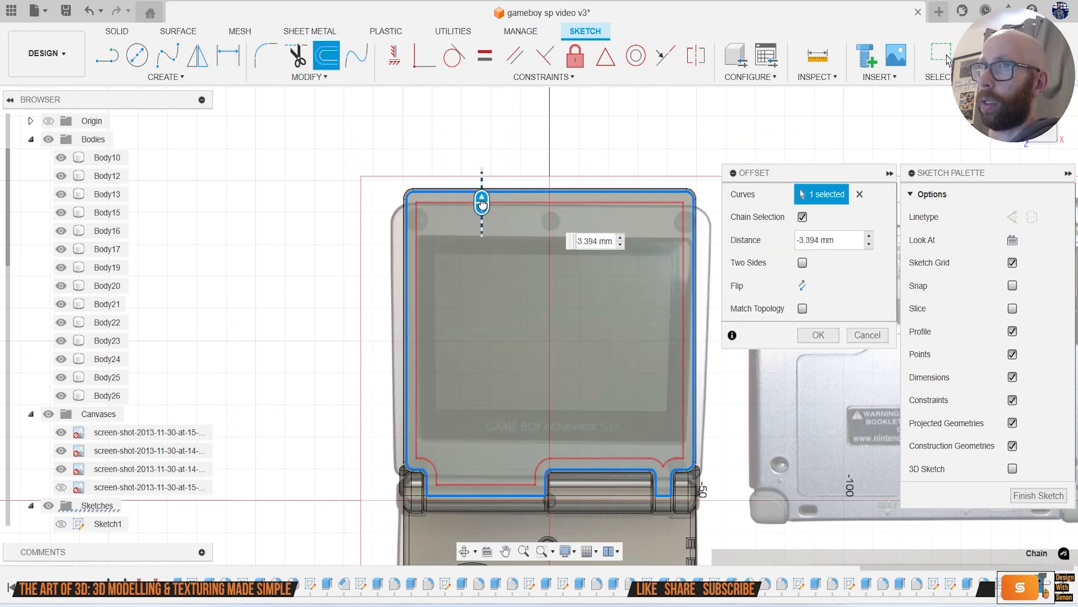
pyautogui.click(818, 336)
# Step: Draw a horizontal line along the lower edge of the reference screen bezel, between both sides of the offset outline
pyautogui.scroll(5, 487, 455)
pyautogui.press('l')
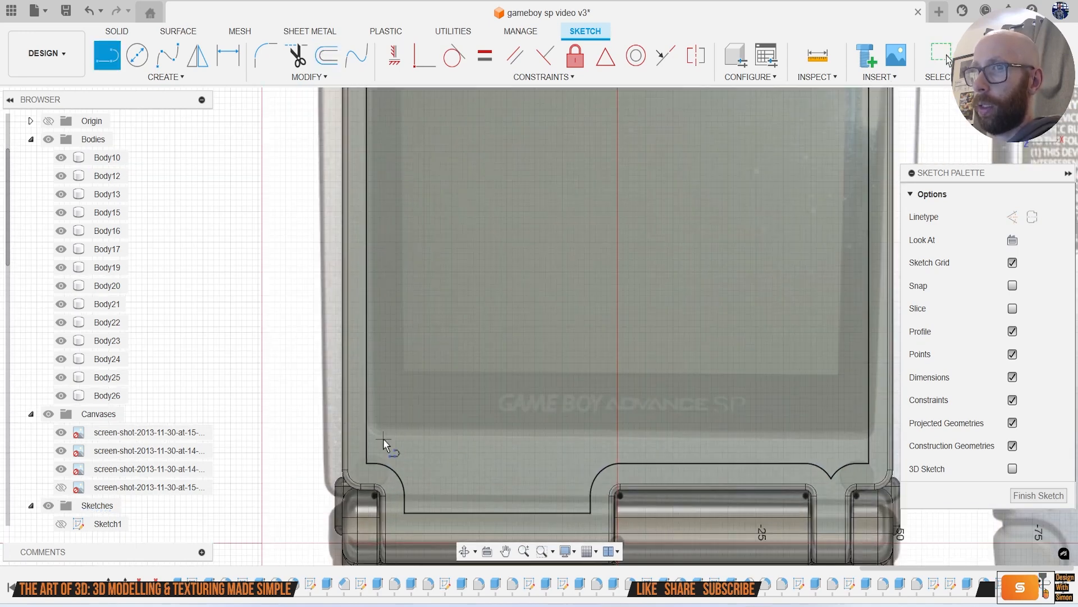
pyautogui.click(366, 433)
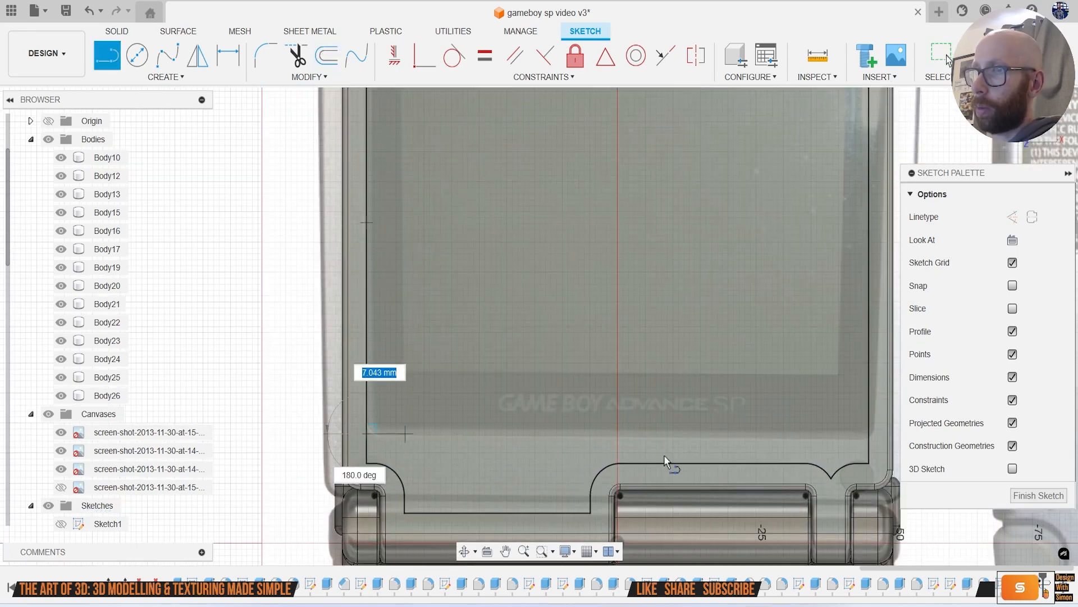
pyautogui.click(867, 435)
# Step: Draw a horizontal line along the upper edge of the reference screen bezel, between both sides of the offset outline
pyautogui.scroll(-5, 747, 358)
pyautogui.scroll(8, 639, 353)
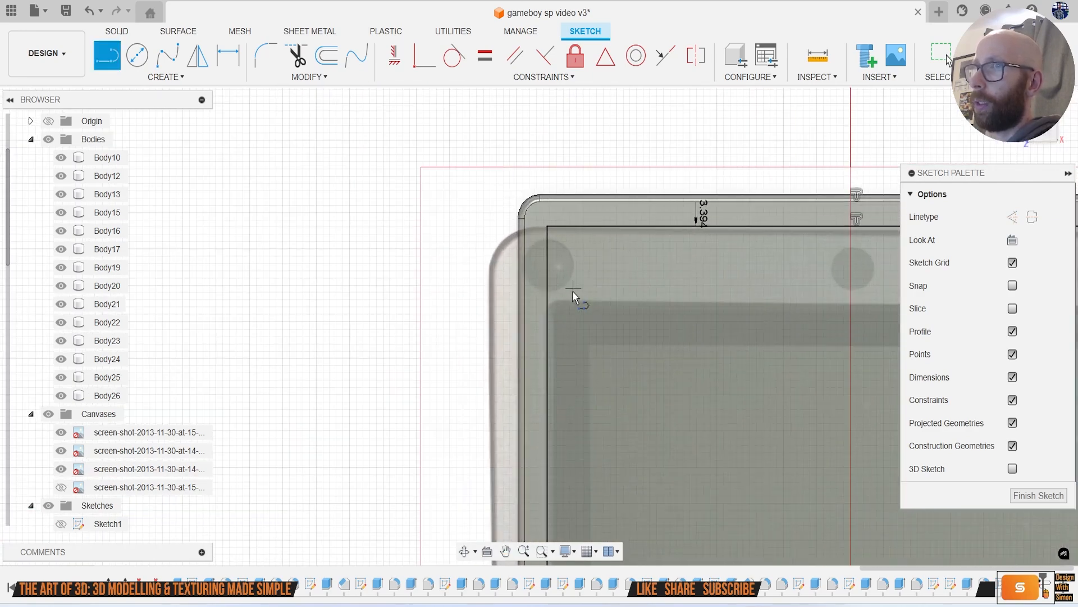
pyautogui.click(549, 302)
pyautogui.scroll(-3, 612, 322)
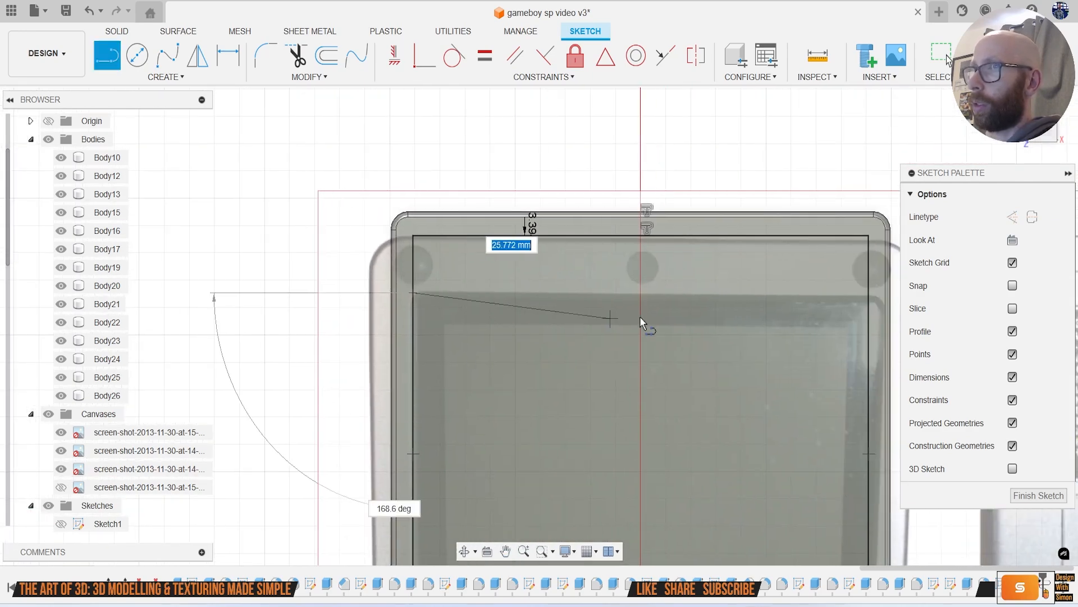
pyautogui.click(870, 294)
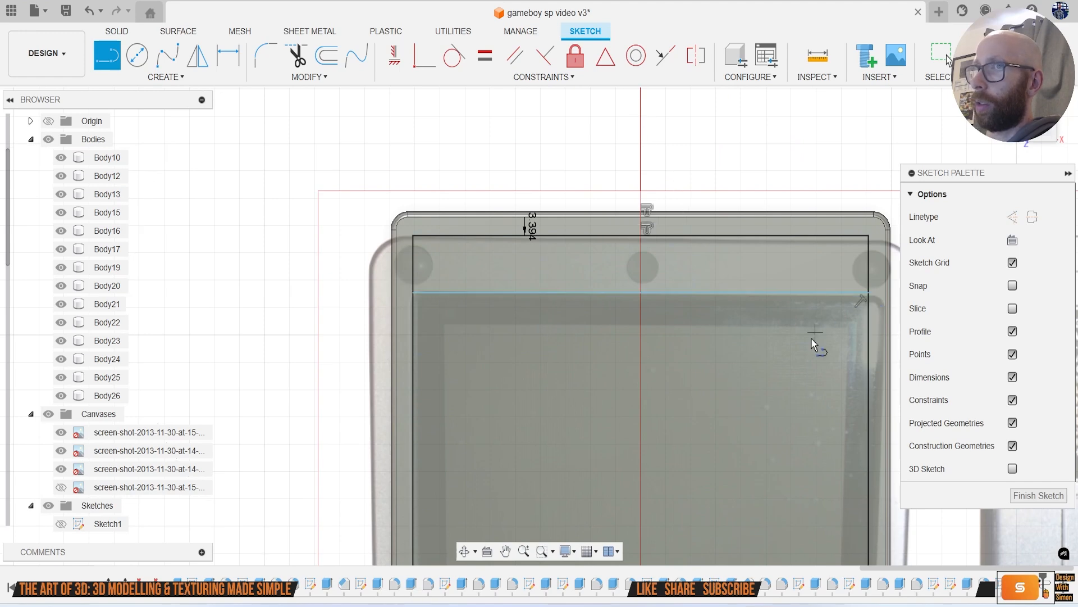
pyautogui.press('Escape')
# Step: Fillet all four corners of the screen bezel outline with a radius of 1.939 mm
pyautogui.scroll(-3, 646, 389)
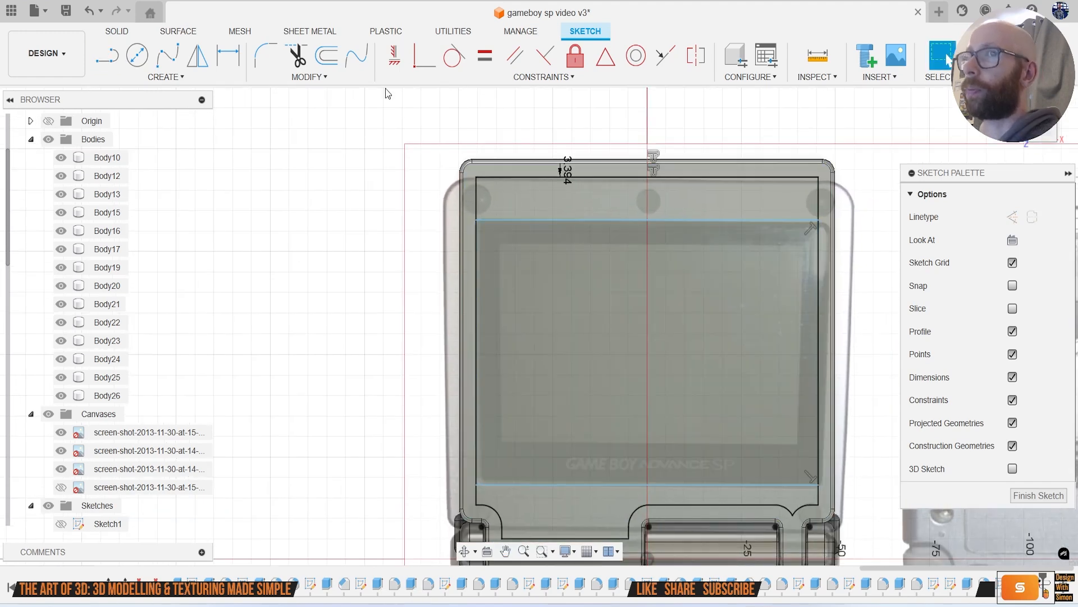
pyautogui.click(475, 219)
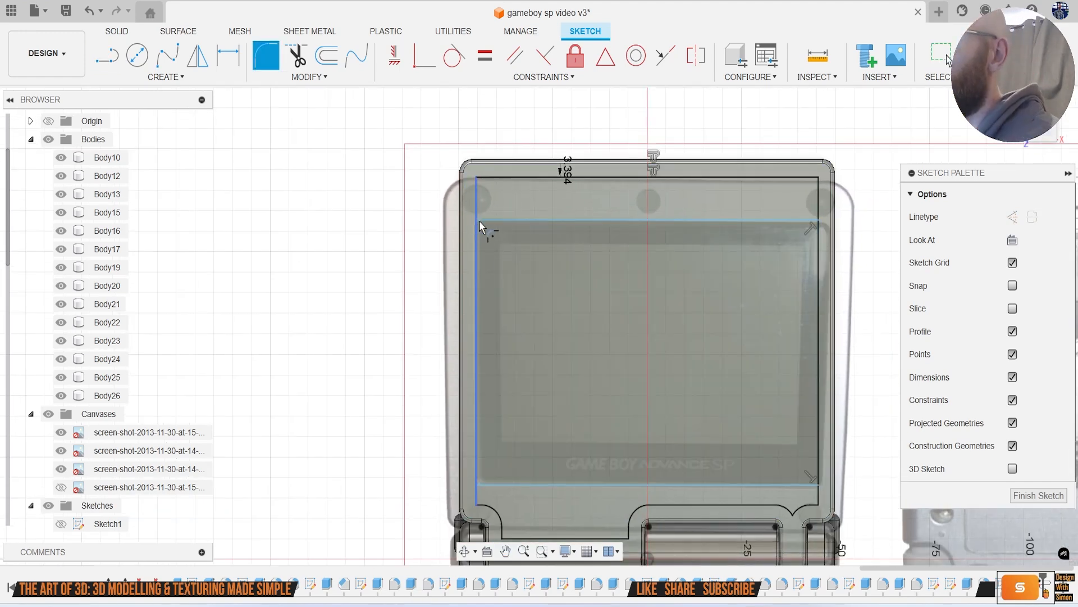
pyautogui.click(477, 234)
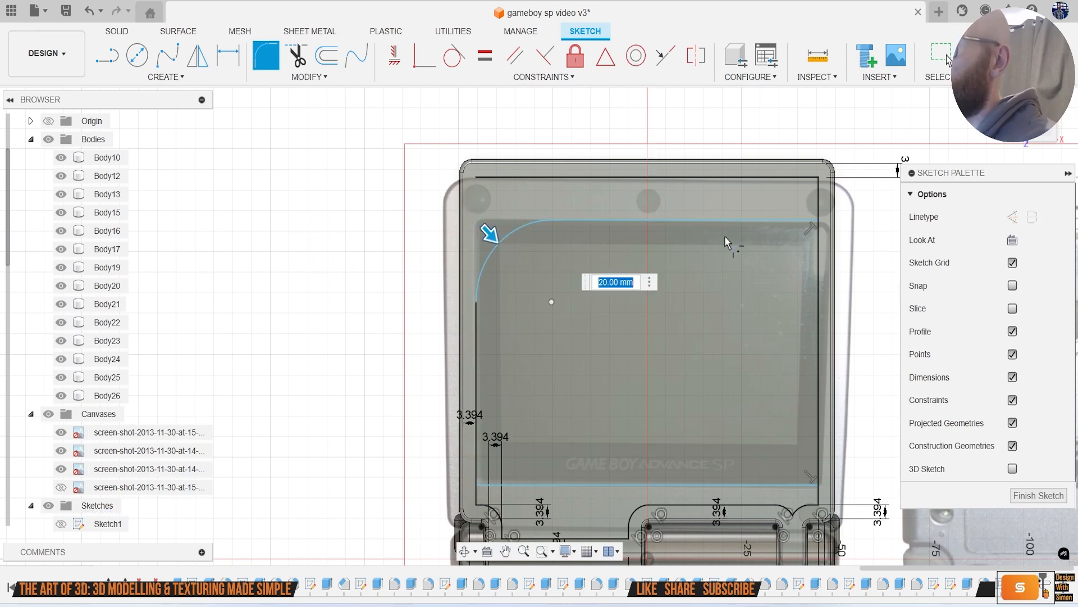
pyautogui.click(760, 219)
pyautogui.click(819, 258)
pyautogui.click(815, 438)
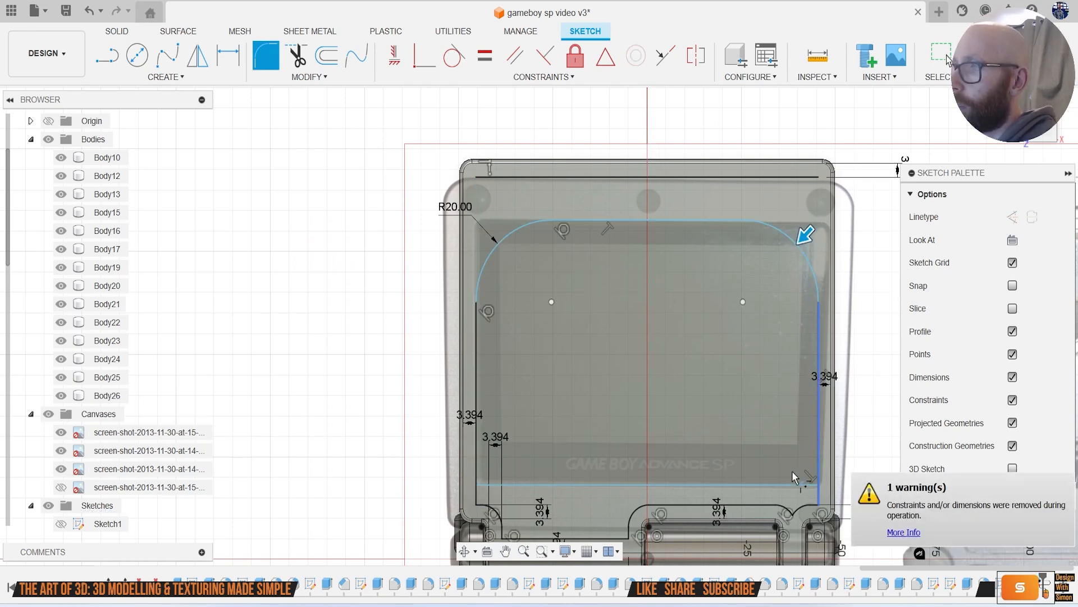
pyautogui.click(787, 483)
pyautogui.click(476, 466)
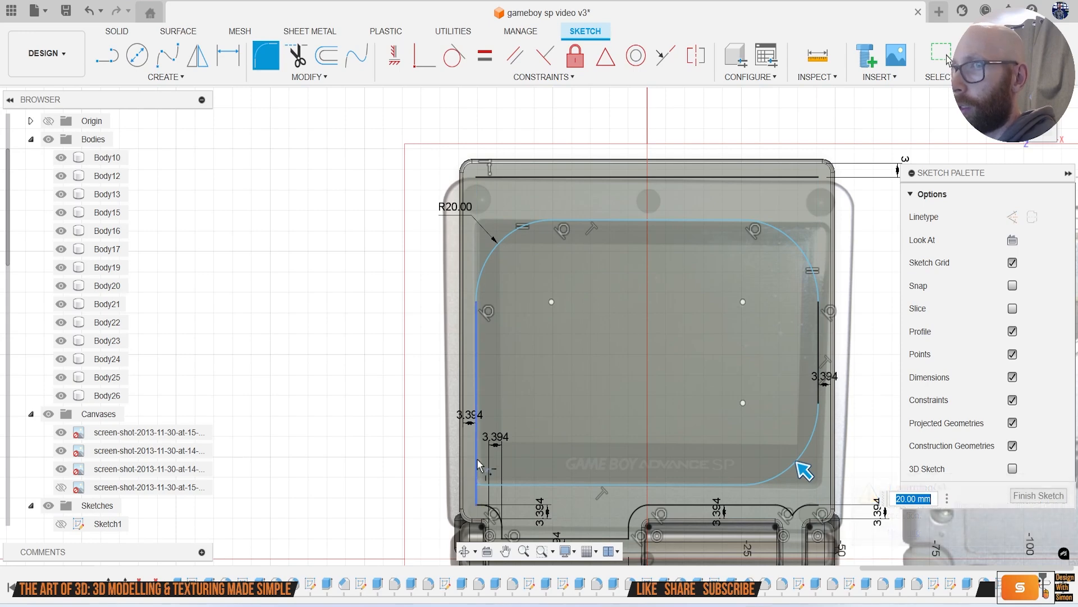
pyautogui.click(511, 485)
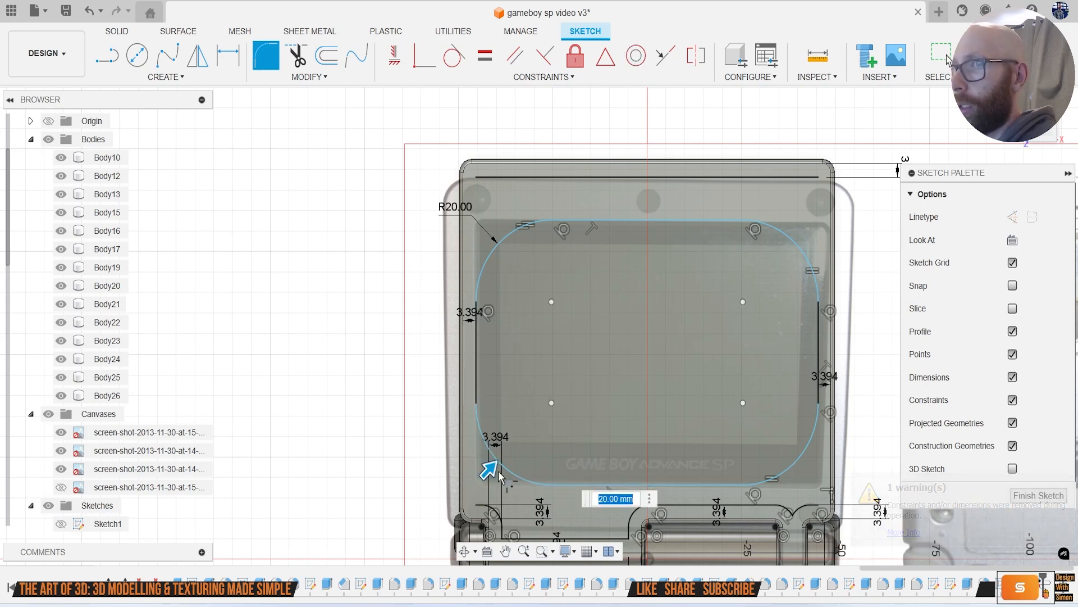
pyautogui.moveTo(489, 464); pyautogui.dragTo(473, 493)
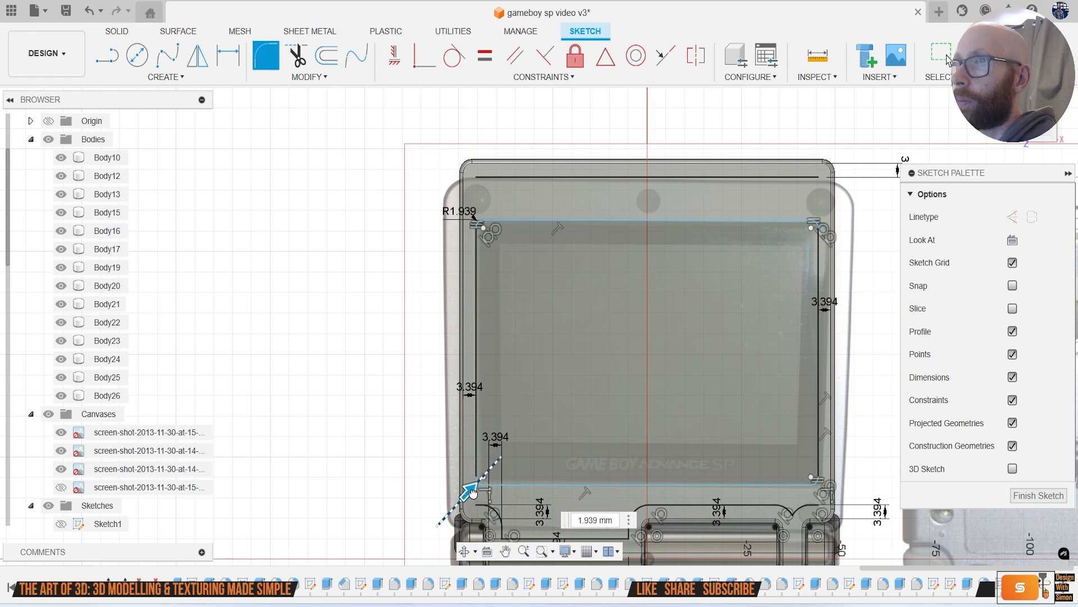
pyautogui.press('Return')
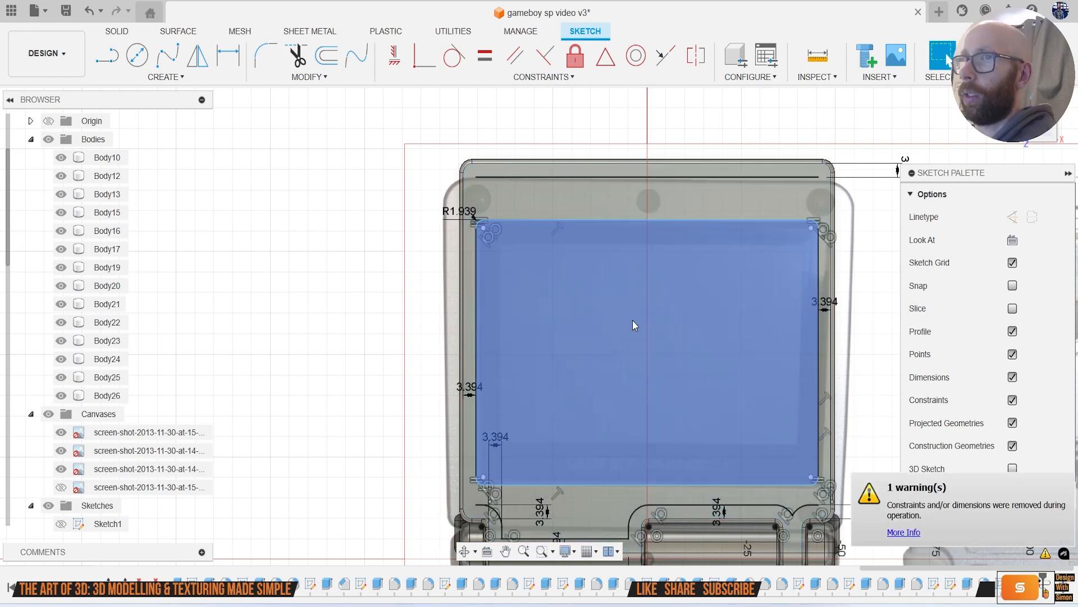
# Step: Extrude the screen bezel profile 3.631 mm into the upper shell as a cut
pyautogui.press('e')
pyautogui.click(692, 328)
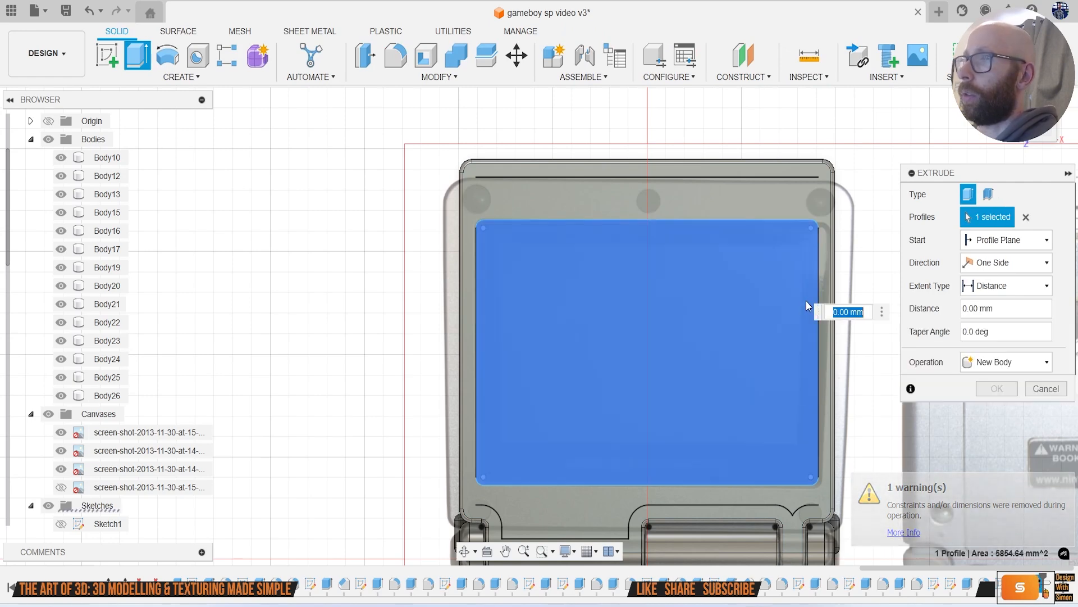
pyautogui.moveTo(1049, 128); pyautogui.dragTo(1047, 145)
pyautogui.moveTo(645, 331); pyautogui.dragTo(644, 351)
pyautogui.click(994, 410)
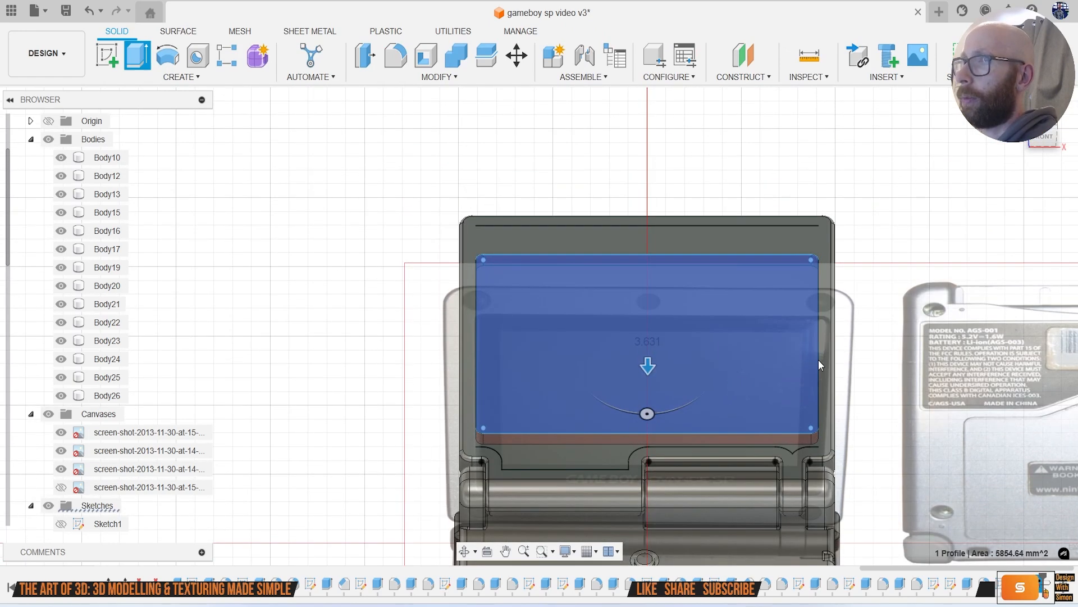
# Step: Extrude the floor of the screen recess 3.631 mm as a new body to fill the recess
pyautogui.click(129, 72)
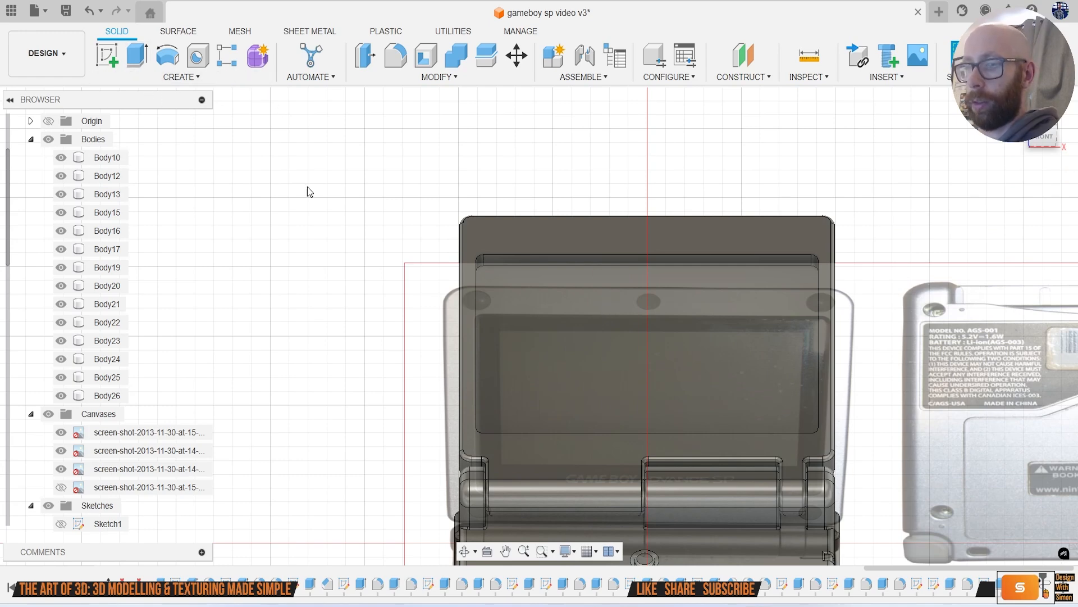
pyautogui.click(532, 326)
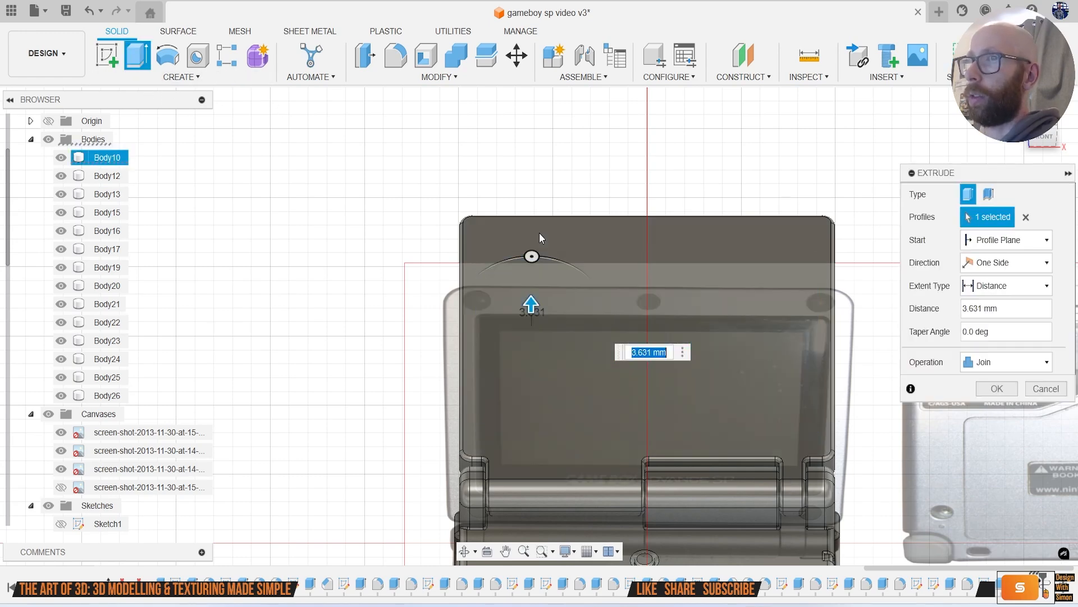
pyautogui.click(1006, 362)
pyautogui.click(999, 427)
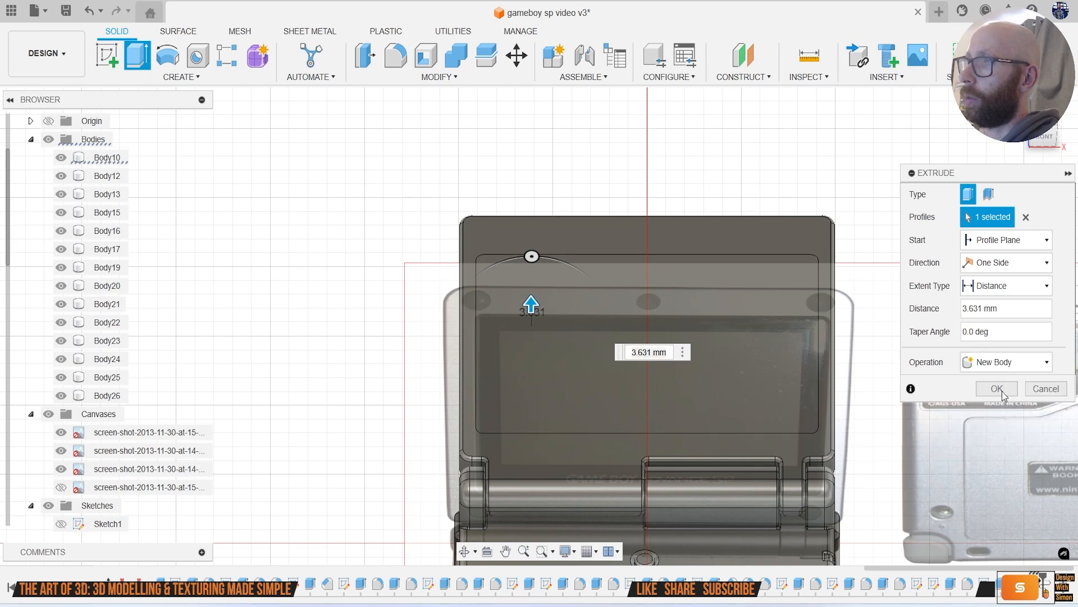
pyautogui.click(990, 393)
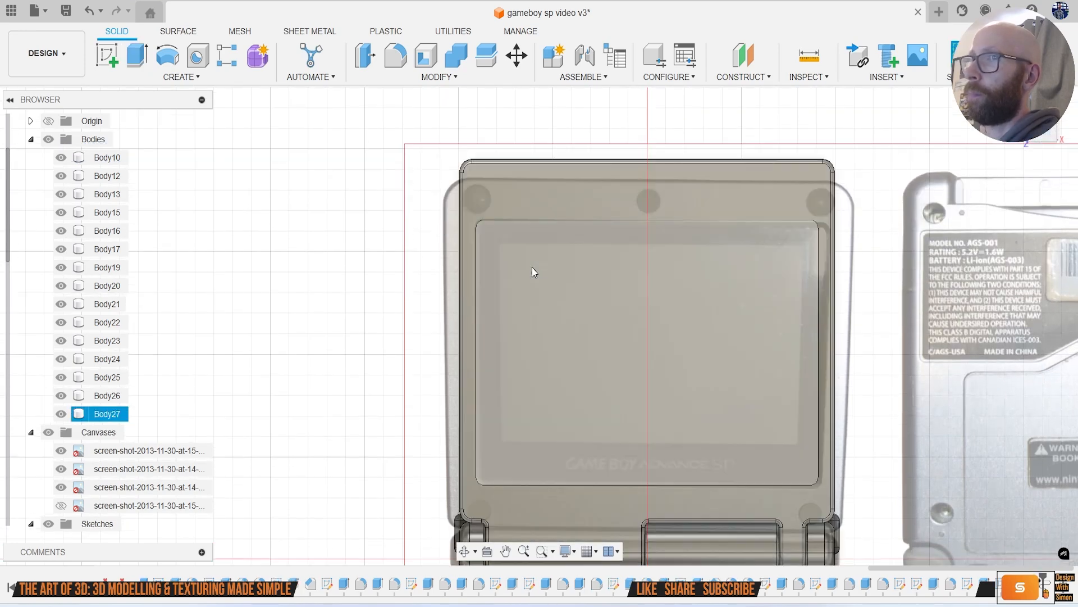
# Step: Hide the upper shell, start a sketch on the bezel insert's front face and offset its outline inward by 5.557 mm
pyautogui.click(61, 157)
pyautogui.click(117, 62)
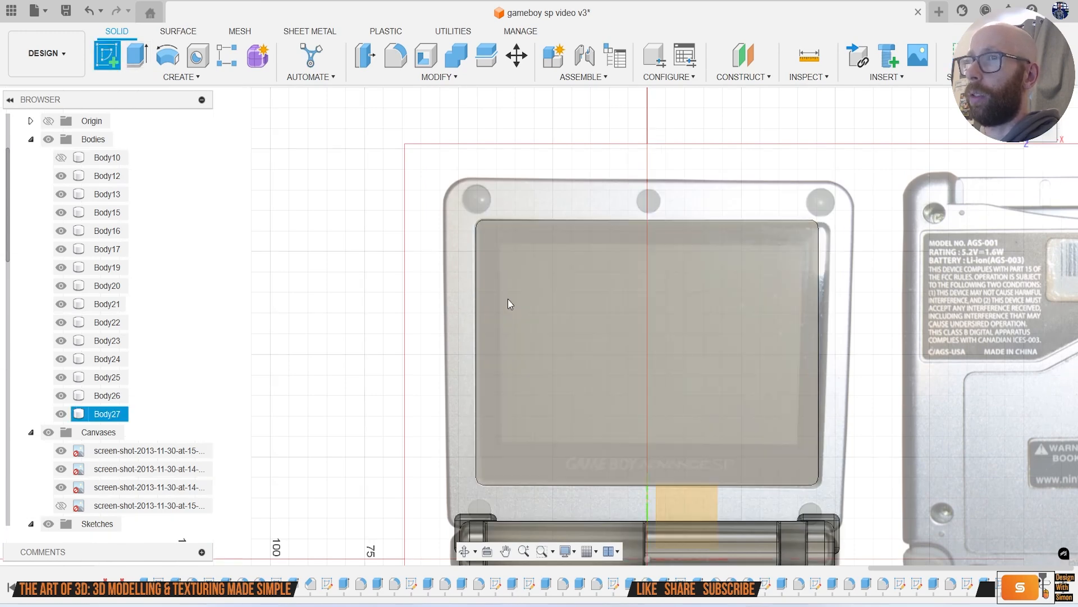
pyautogui.click(531, 298)
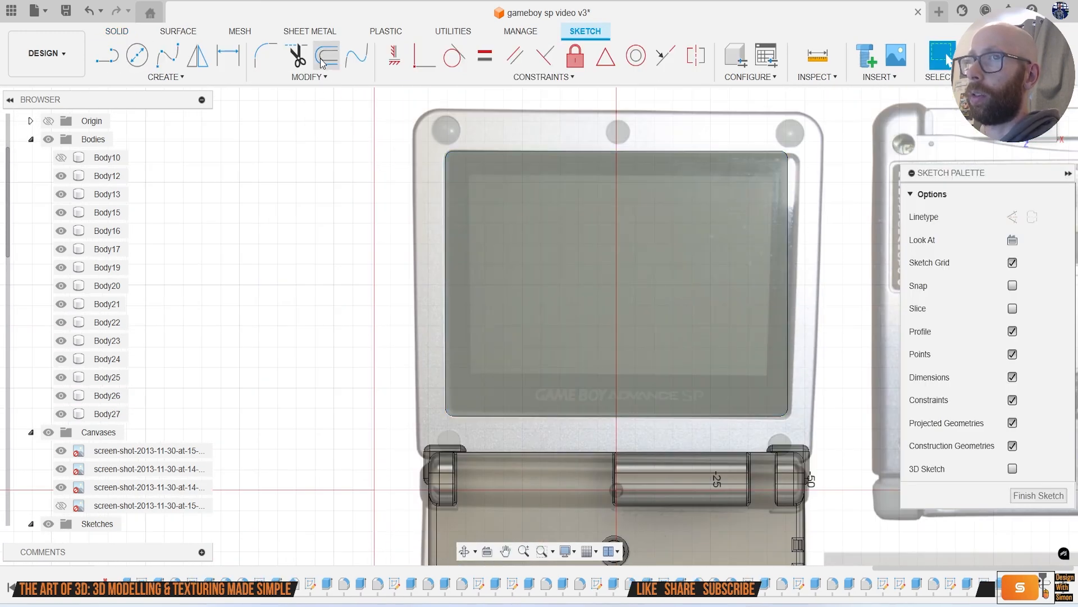
pyautogui.click(316, 59)
pyautogui.click(521, 153)
pyautogui.moveTo(525, 159); pyautogui.dragTo(530, 174)
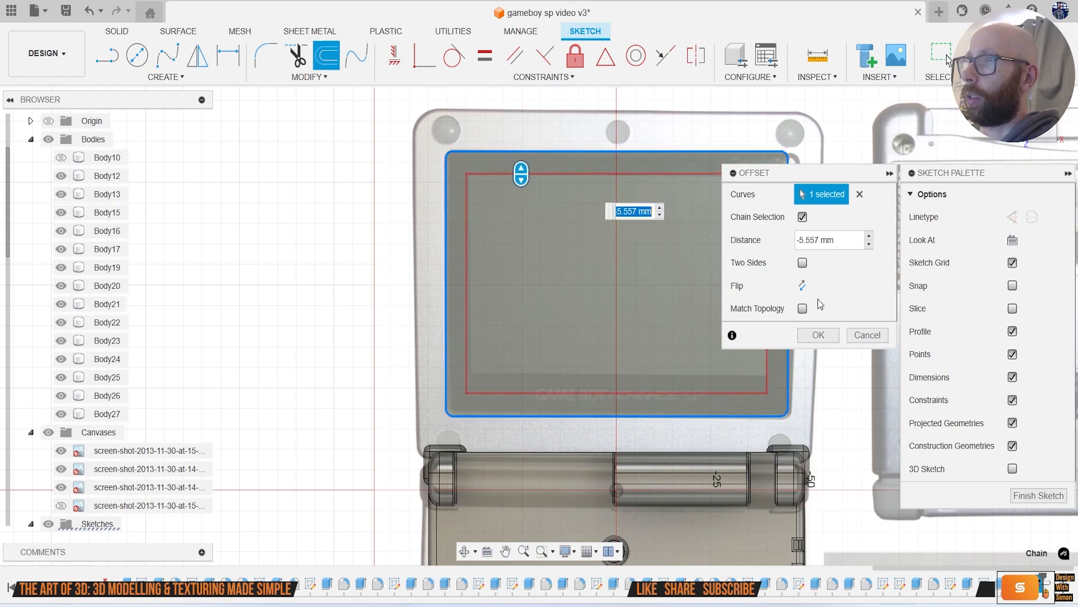
pyautogui.click(823, 339)
# Step: Draw a line along the lower edge of the reference display, between both sides of the offset rectangle
pyautogui.scroll(5, 752, 405)
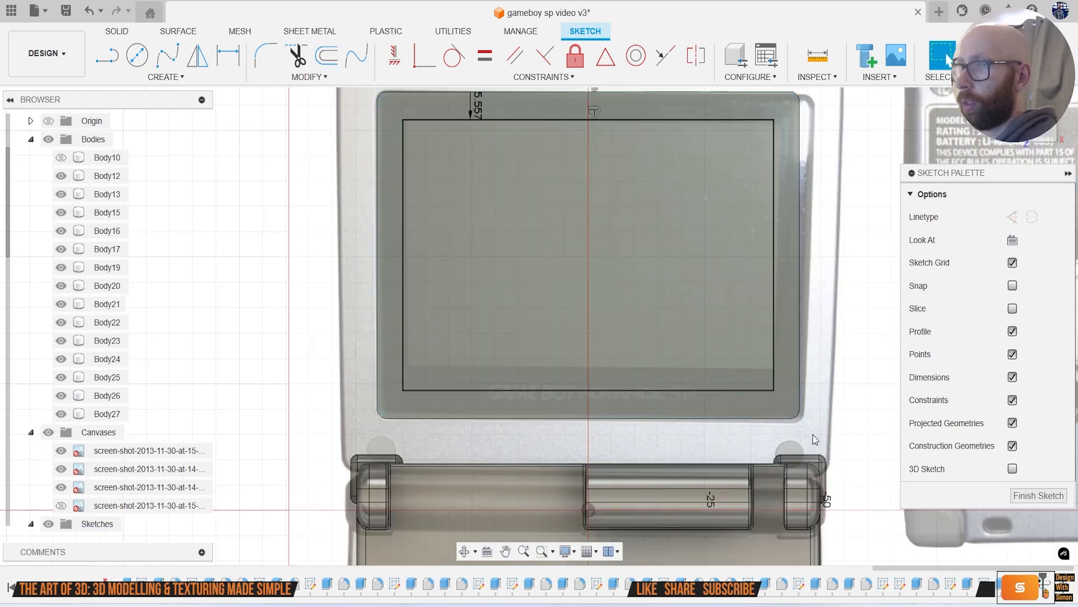
pyautogui.press('l')
pyautogui.click(770, 356)
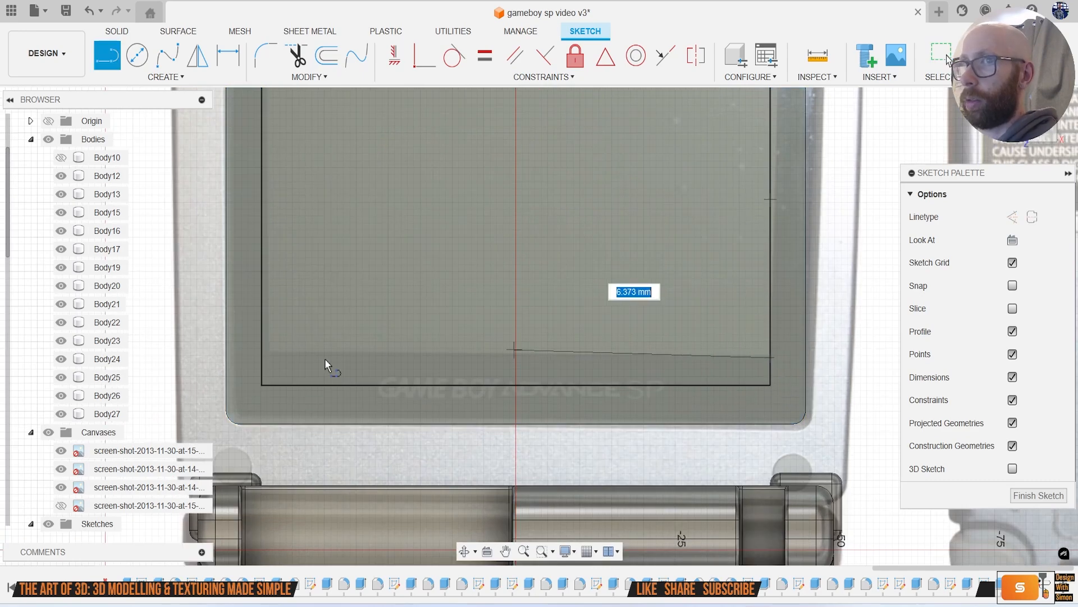
pyautogui.click(257, 359)
pyautogui.scroll(-4, 264, 360)
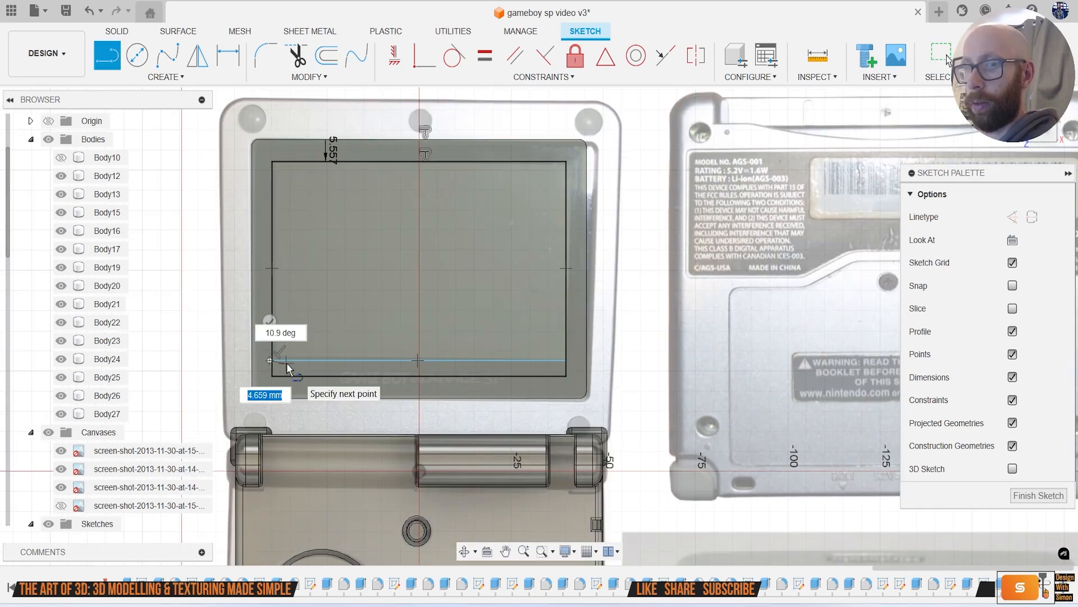
pyautogui.press('Escape')
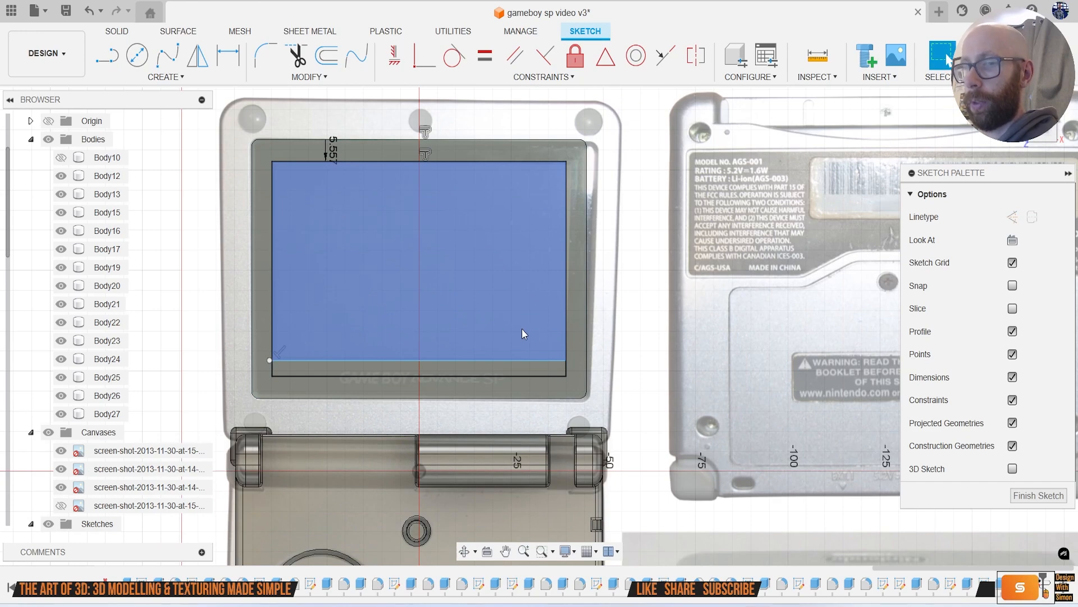
# Step: Extrude the display profile above the line as a cut through the bezel insert
pyautogui.press('e')
pyautogui.click(432, 284)
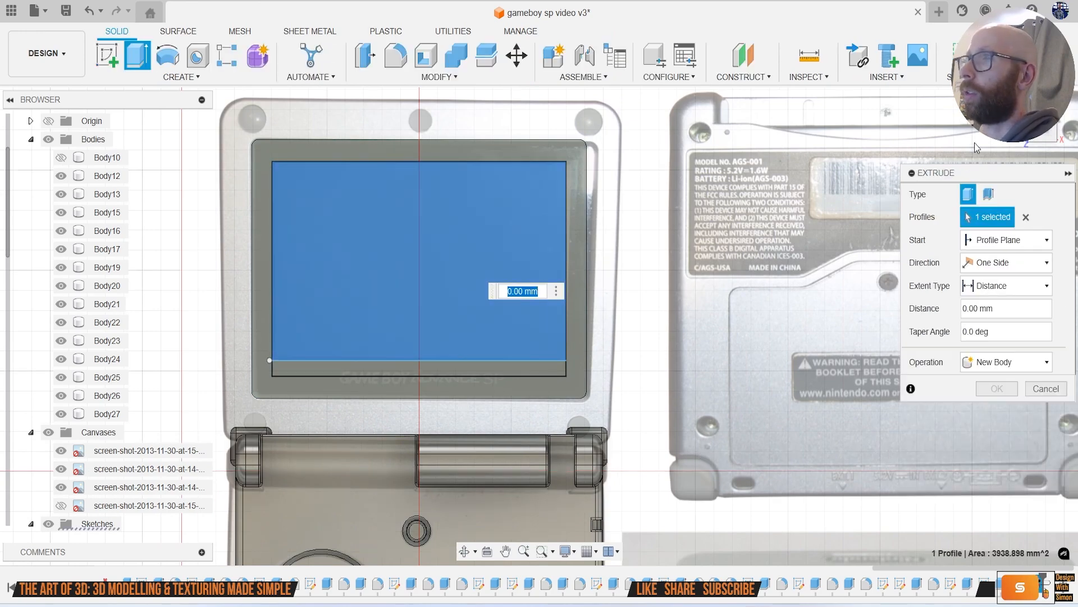
pyautogui.keyDown('shift'); pyautogui.moveTo(433, 284); pyautogui.dragTo(421, 241, button='middle'); pyautogui.keyUp('shift')
pyautogui.moveTo(417, 268); pyautogui.dragTo(420, 308)
pyautogui.click(985, 415)
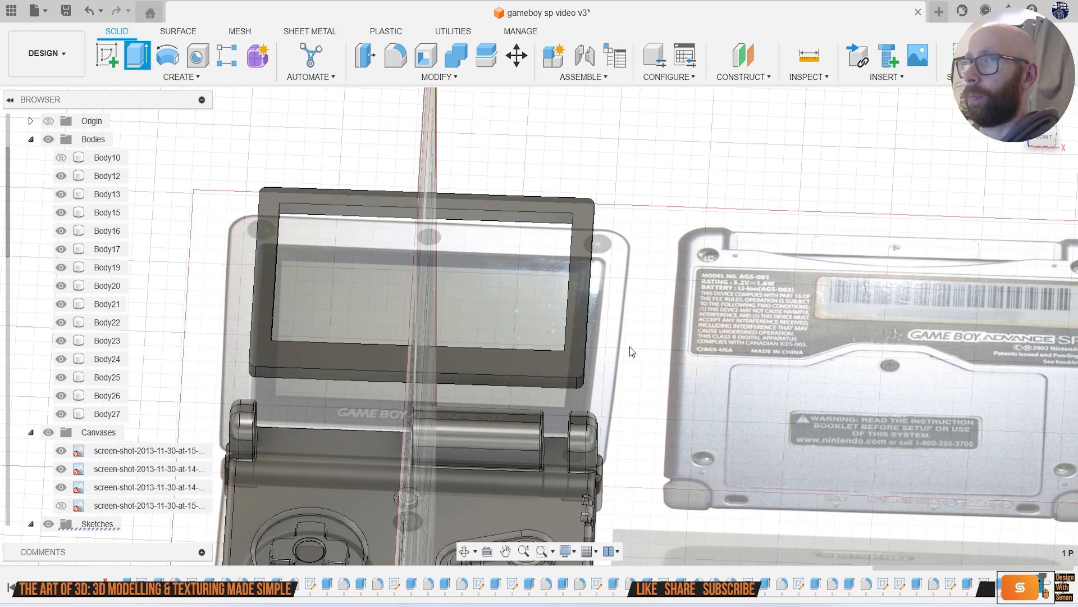
# Step: Start a sketch on the rear face of the bezel frame
pyautogui.moveTo(605, 305); pyautogui.dragTo(755, 292, button='middle')
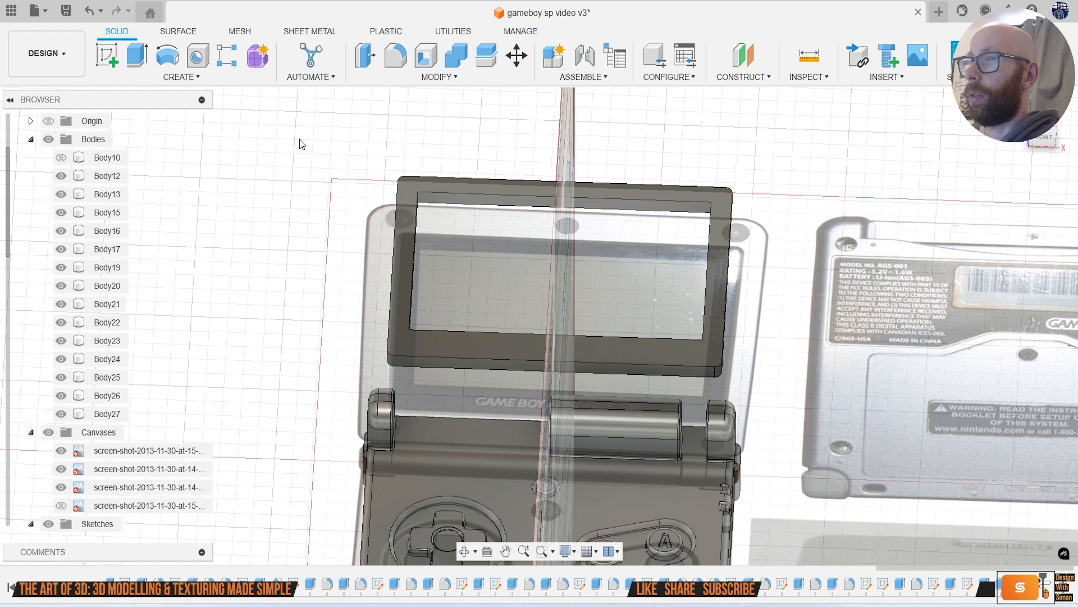
pyautogui.click(108, 54)
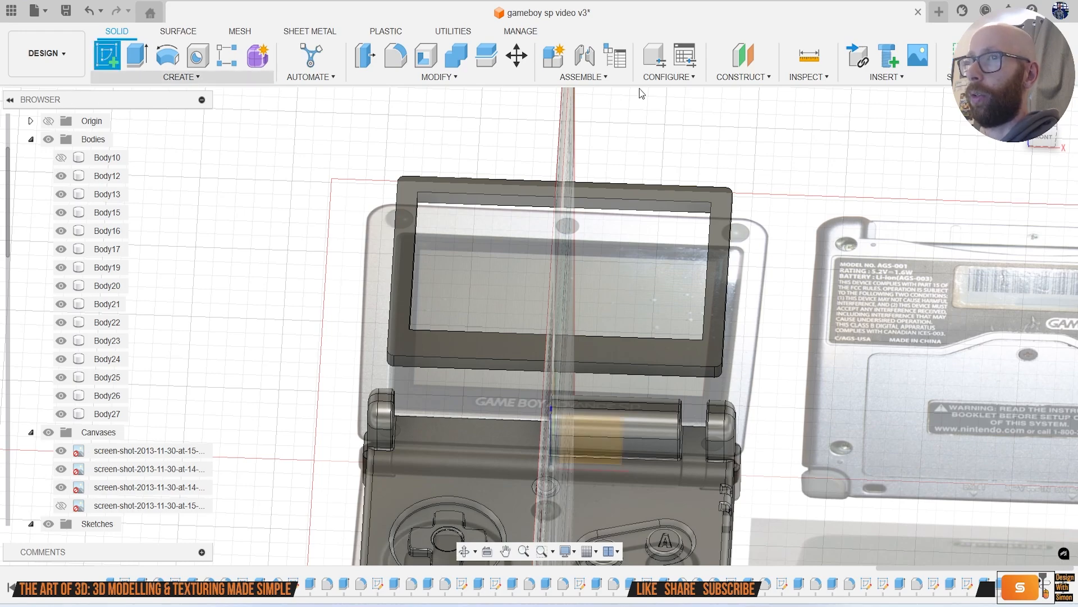
pyautogui.keyDown('shift'); pyautogui.moveTo(812, 282); pyautogui.dragTo(734, 306, button='middle'); pyautogui.keyUp('shift')
pyautogui.click(734, 294)
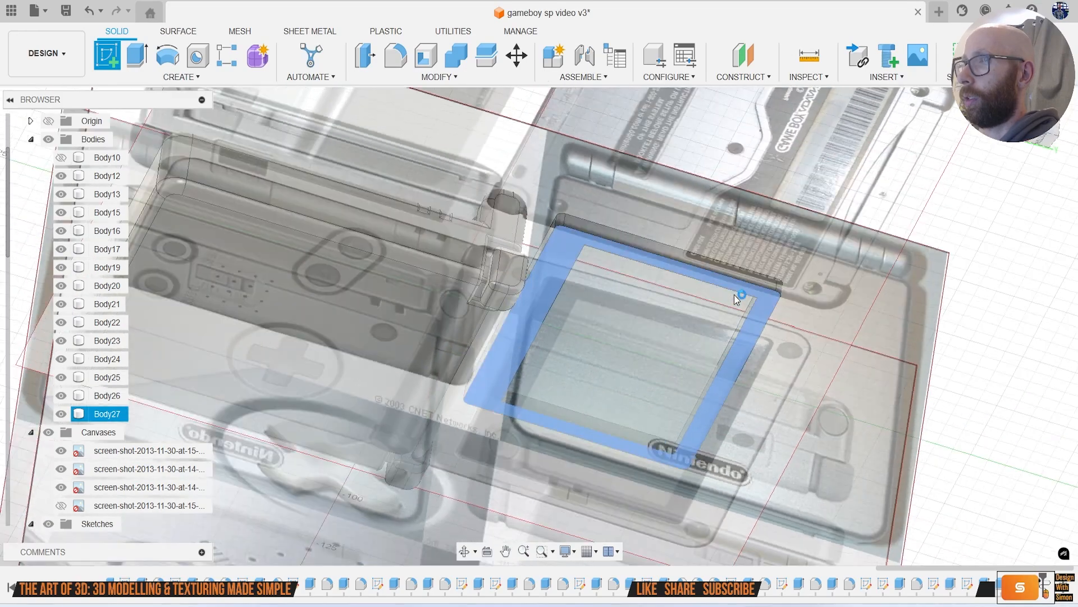
pyautogui.moveTo(1051, 168); pyautogui.dragTo(1039, 264)
pyautogui.click(1015, 60)
# Step: Extrude the display opening's profile on the rear face by -1.087 mm as a new body
pyautogui.press('e')
pyautogui.click(361, 174)
pyautogui.scroll(5, 518, 176)
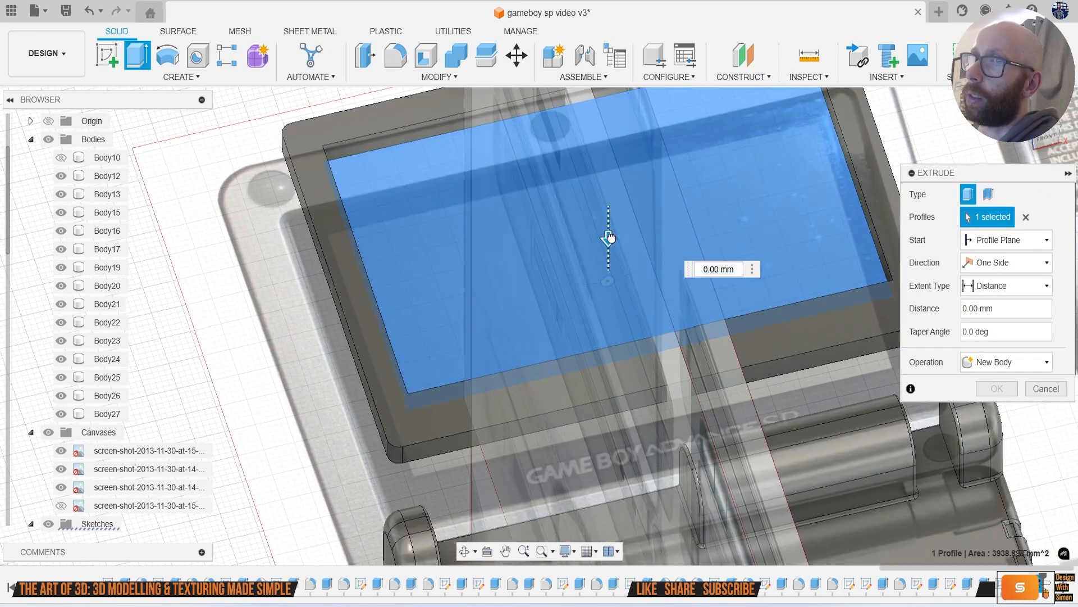
pyautogui.moveTo(611, 237); pyautogui.dragTo(611, 235)
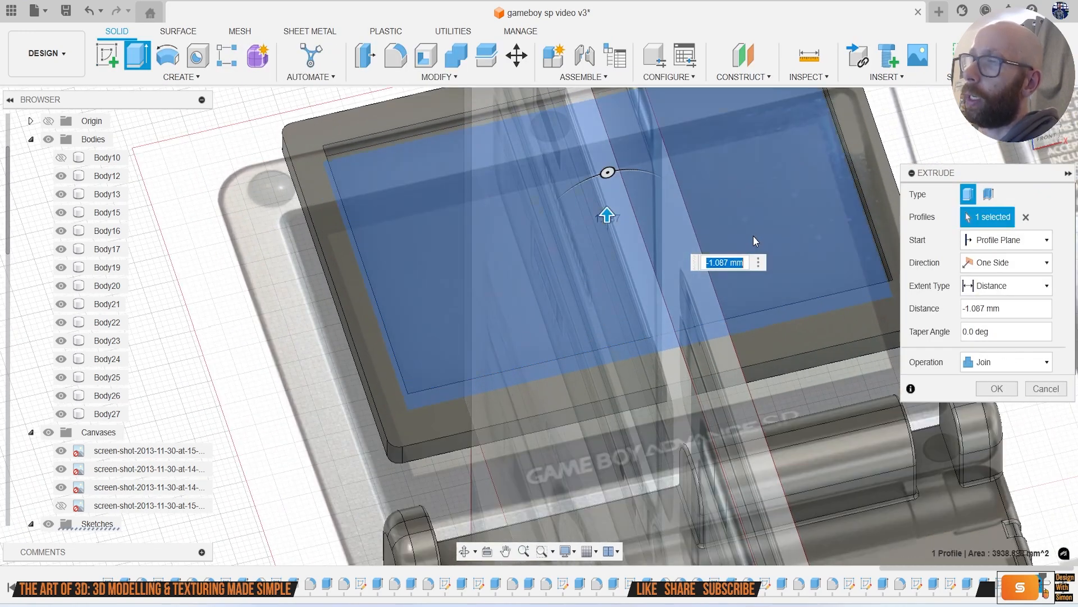
pyautogui.click(1013, 363)
pyautogui.click(1019, 426)
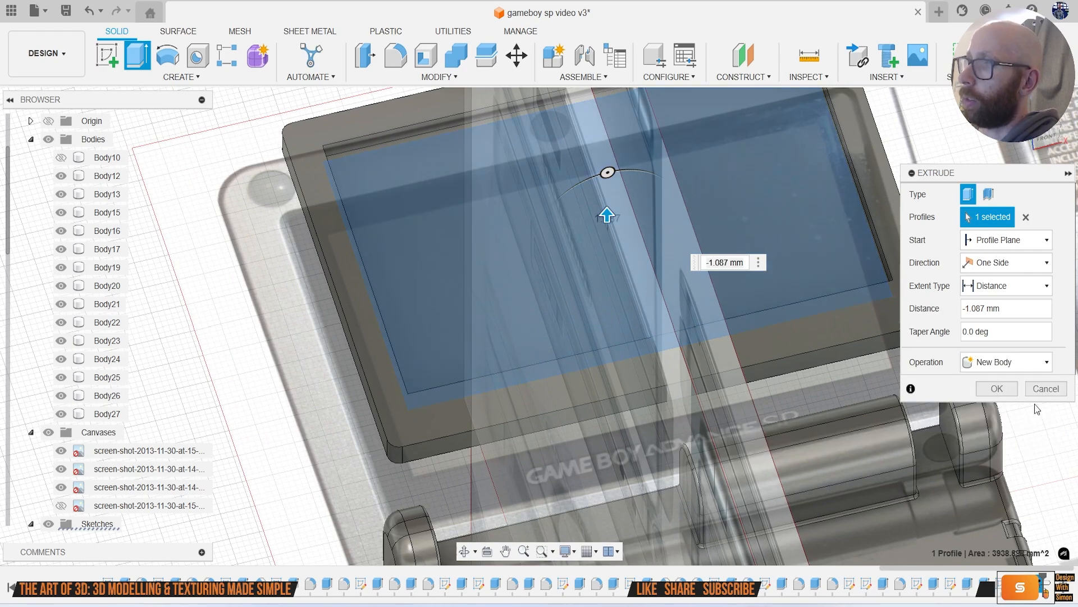
pyautogui.click(1001, 389)
# Step: Start a sketch on the bezel frame's front face and extrude the display opening's profile inward as a new body
pyautogui.moveTo(1046, 137); pyautogui.dragTo(1028, 130)
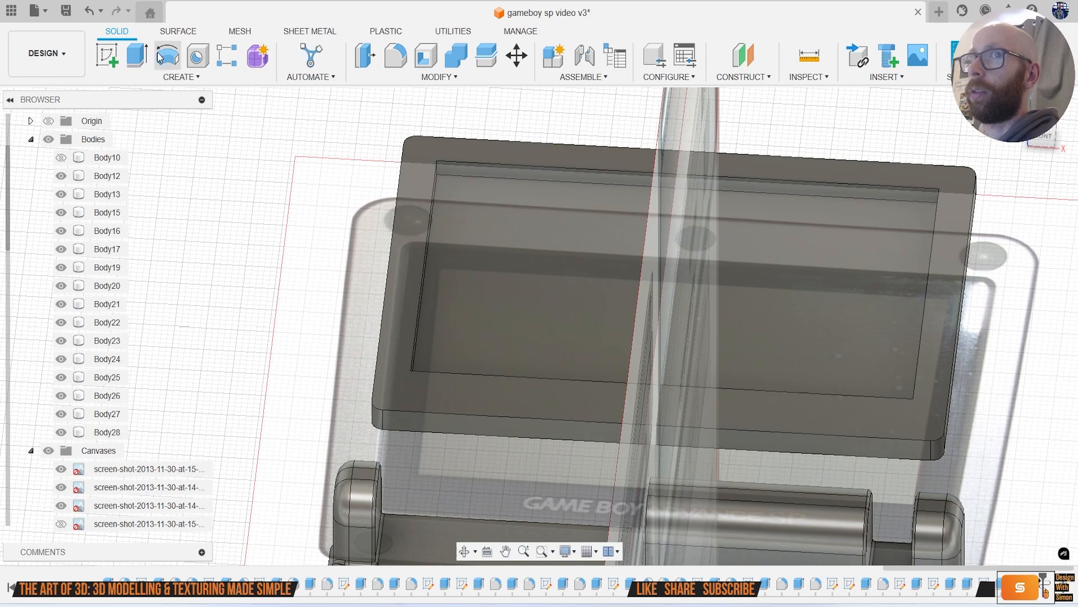
pyautogui.click(106, 55)
pyautogui.click(437, 150)
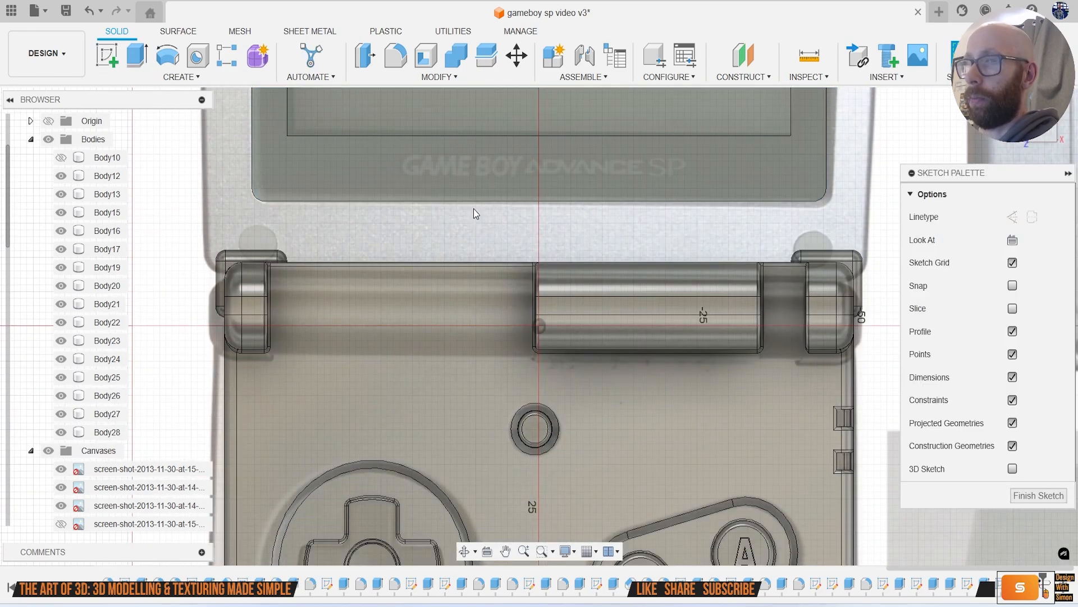
pyautogui.press('e')
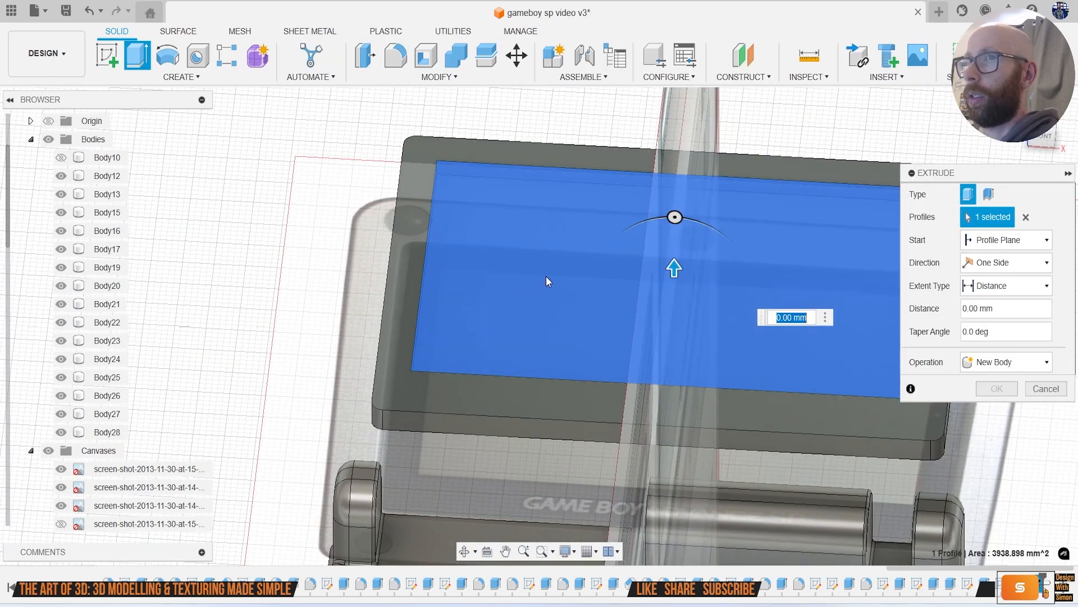
pyautogui.moveTo(676, 268); pyautogui.dragTo(677, 275)
pyautogui.click(1002, 362)
pyautogui.click(1010, 428)
pyautogui.click(990, 389)
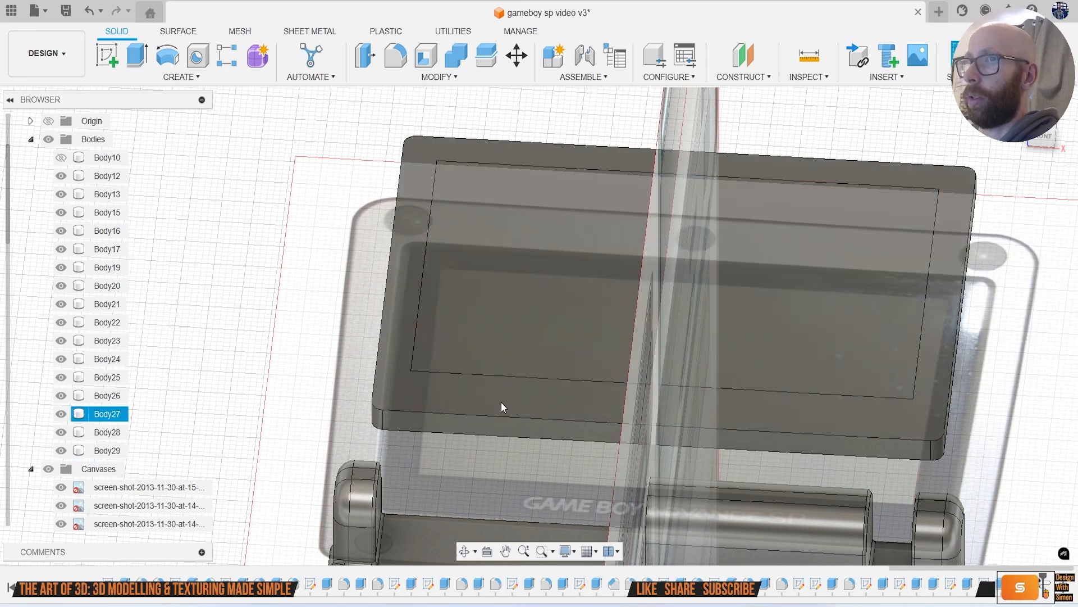
# Step: Hide the bezel frame to examine the two display panels from a low angle, and show the frame again
pyautogui.click(60, 414)
pyautogui.moveTo(1040, 139); pyautogui.dragTo(1034, 96)
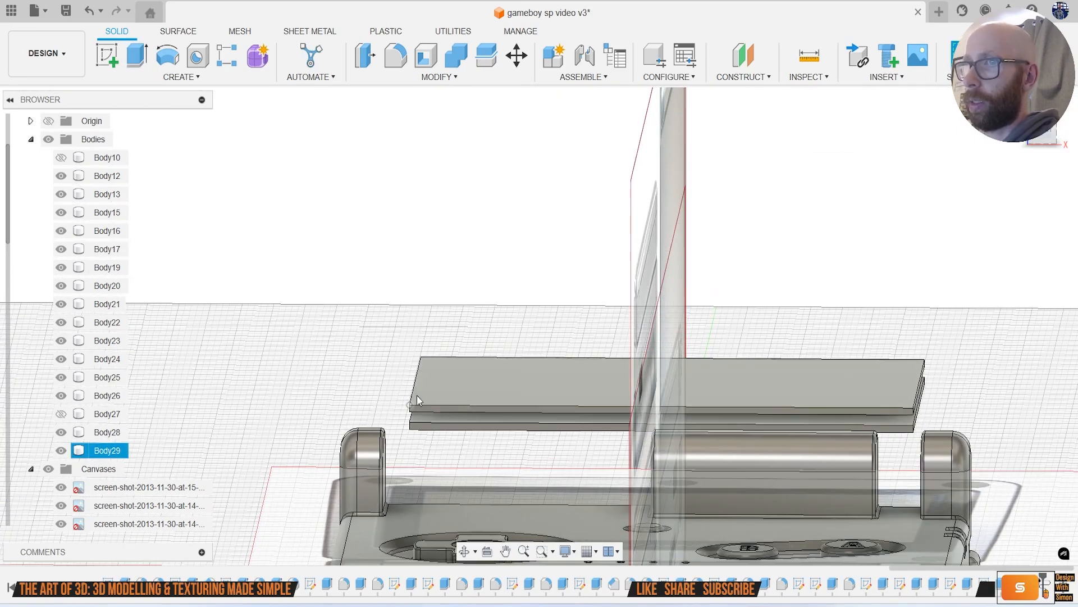
pyautogui.click(60, 413)
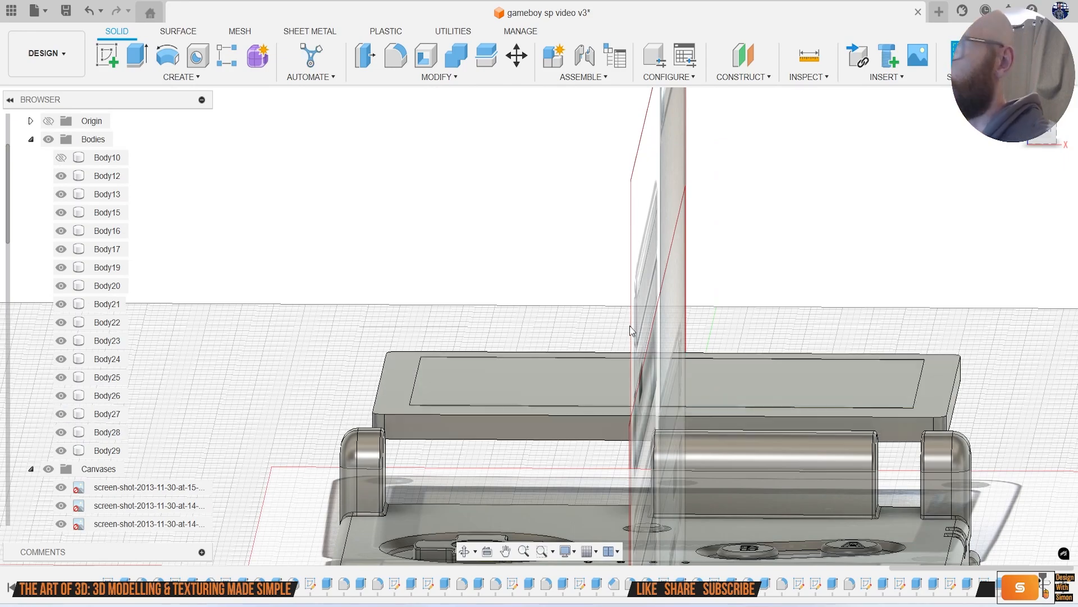
# Step: Hide the two display panel bodies, Body28 and Body29, leaving the bezel frame's opening empty
pyautogui.moveTo(1031, 145)
pyautogui.mouseDown()
pyautogui.moveTo(1011, 141)
pyautogui.moveTo(1042, 140)
pyautogui.mouseUp()
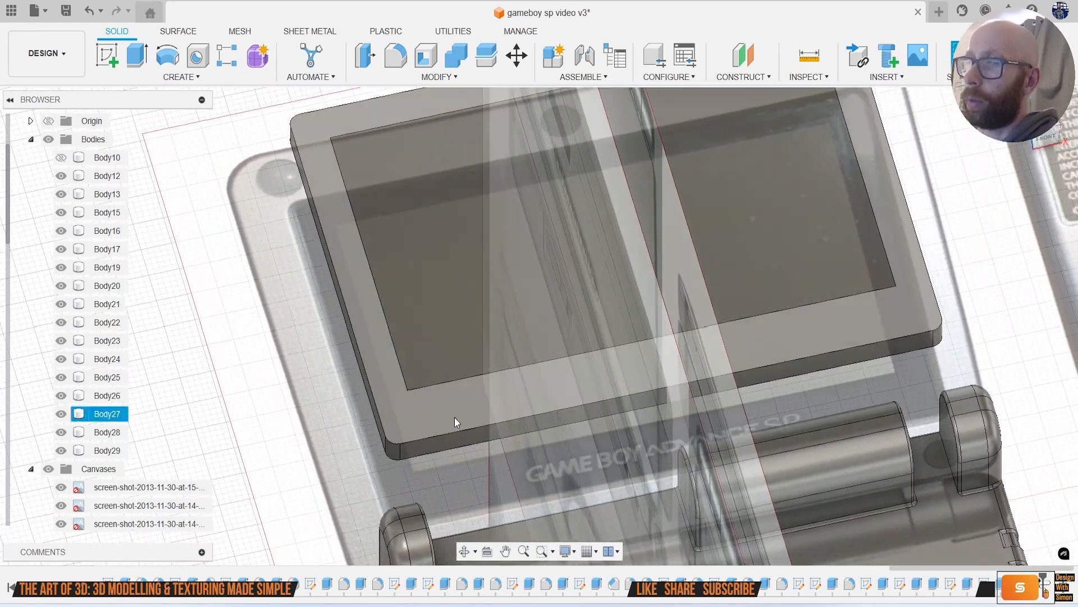
pyautogui.click(61, 450)
pyautogui.click(60, 432)
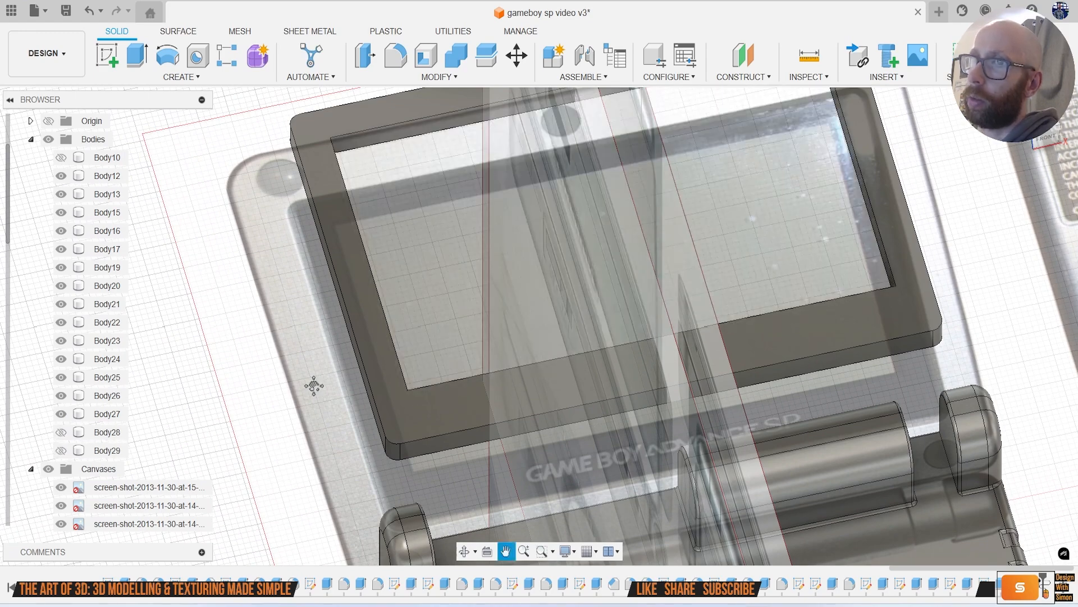
# Step: Fillet the four inner corner edges of the bezel frame's display opening with a 1 mm radius
pyautogui.moveTo(785, 214); pyautogui.dragTo(709, 321, button='middle')
pyautogui.press('f')
pyautogui.scroll(3, 740, 146)
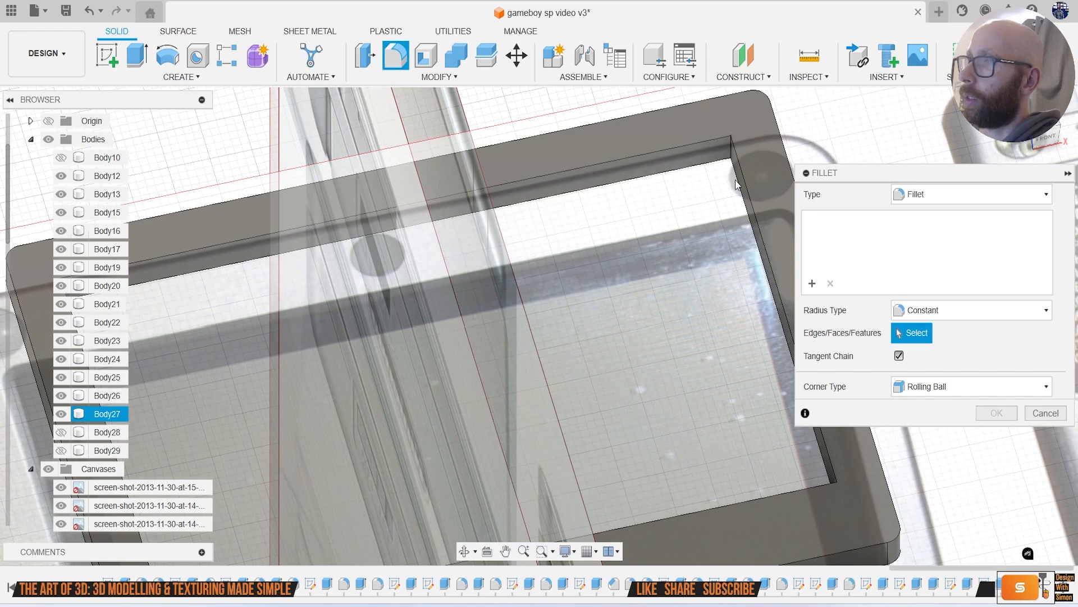
pyautogui.click(729, 151)
pyautogui.scroll(2, 779, 426)
pyautogui.scroll(-3, 780, 426)
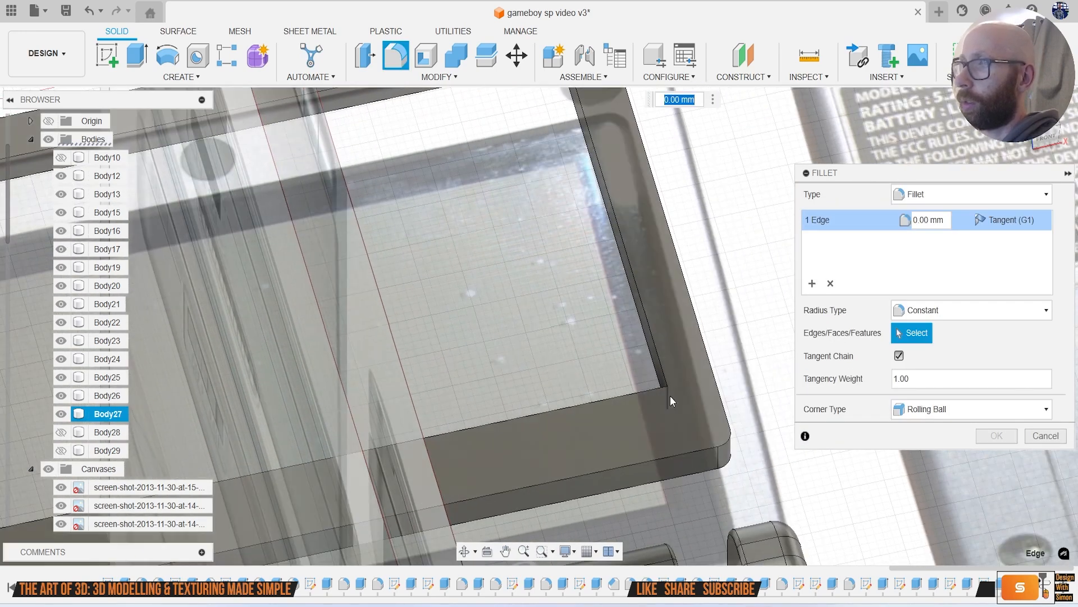
pyautogui.click(638, 386)
pyautogui.moveTo(262, 519); pyautogui.dragTo(386, 435, button='middle')
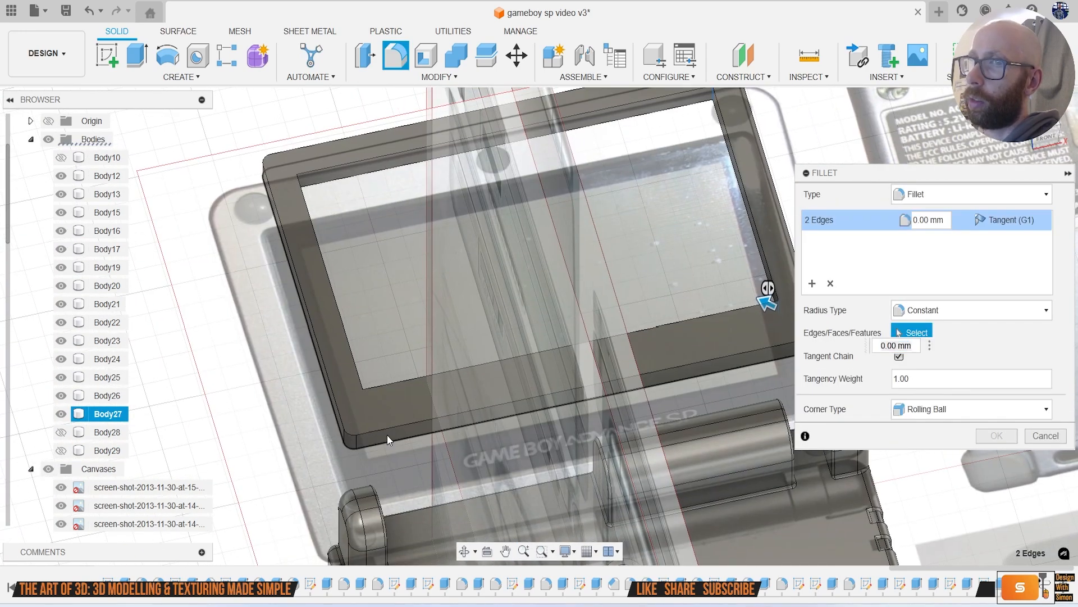
pyautogui.click(366, 400)
pyautogui.click(294, 185)
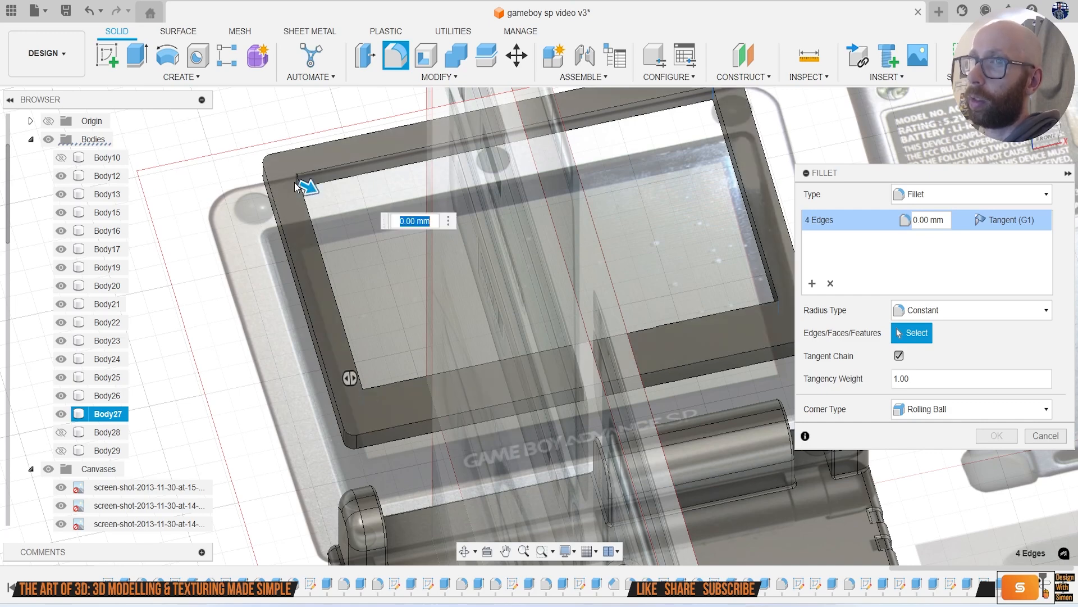
pyautogui.write('.3')
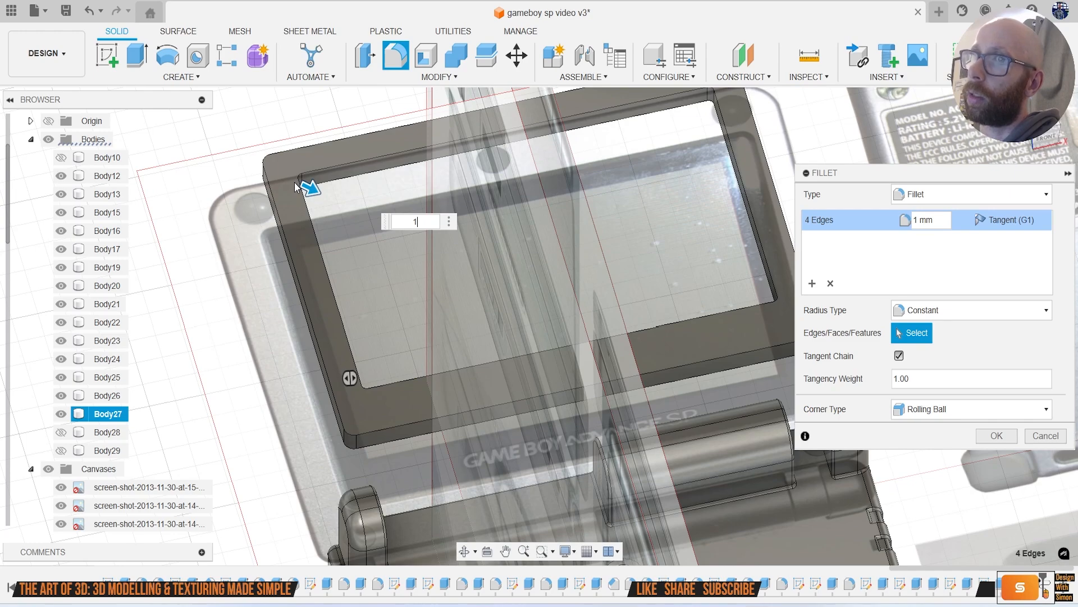
pyautogui.press('Return')
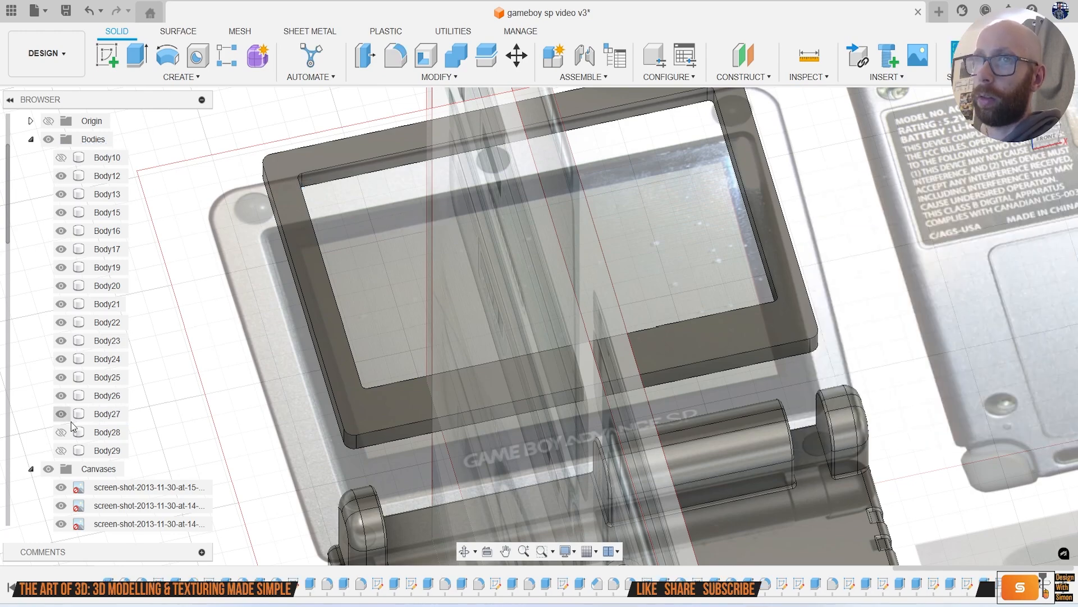
# Step: Hide the reference canvases and the bezel frame, and show the two display panels again
pyautogui.click(48, 469)
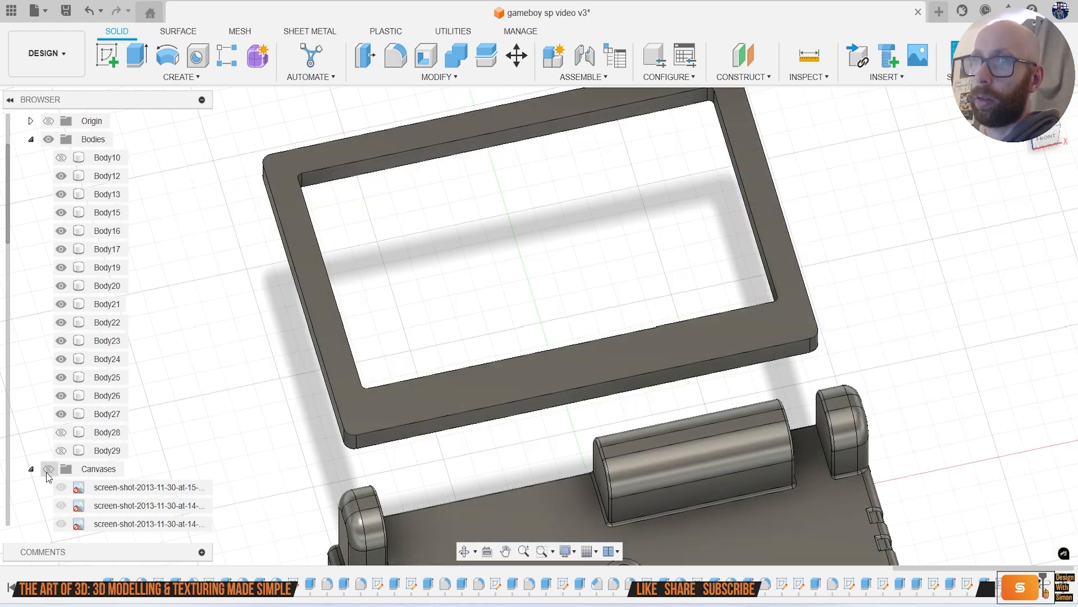
pyautogui.click(61, 413)
pyautogui.click(61, 432)
# Step: Start a 1 mm fillet on both display panels and select their vertical corner edges on the hinge side
pyautogui.scroll(5, 423, 389)
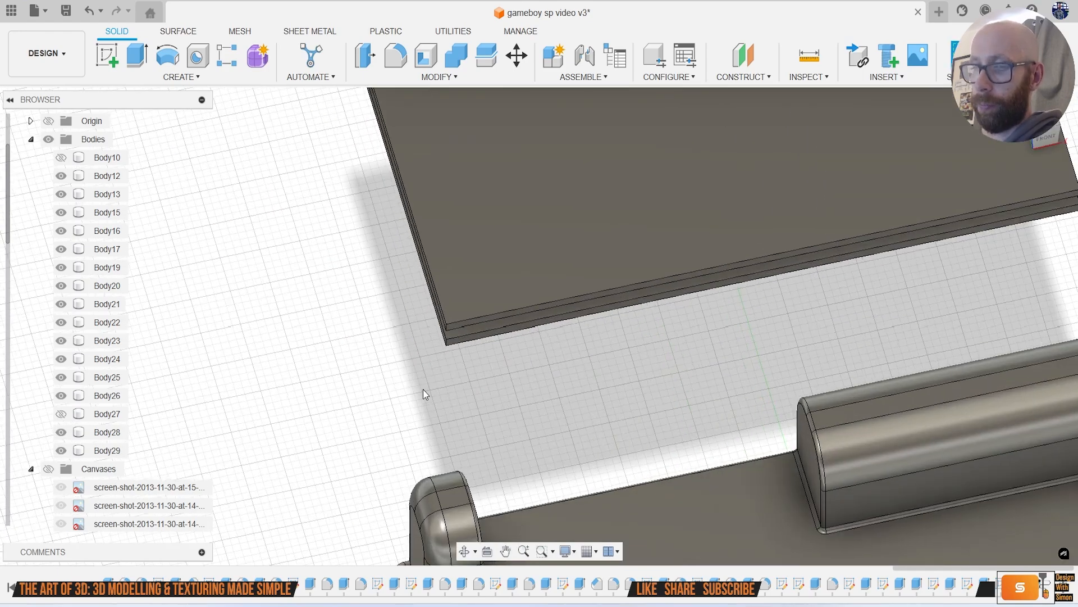
pyautogui.press('f')
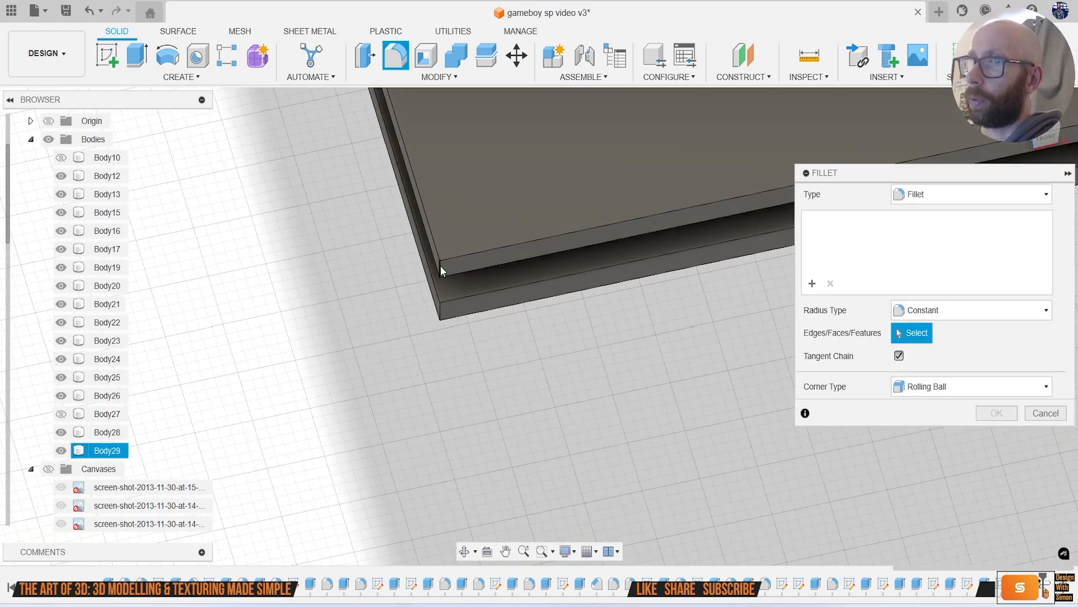
pyautogui.click(441, 265)
pyautogui.click(442, 314)
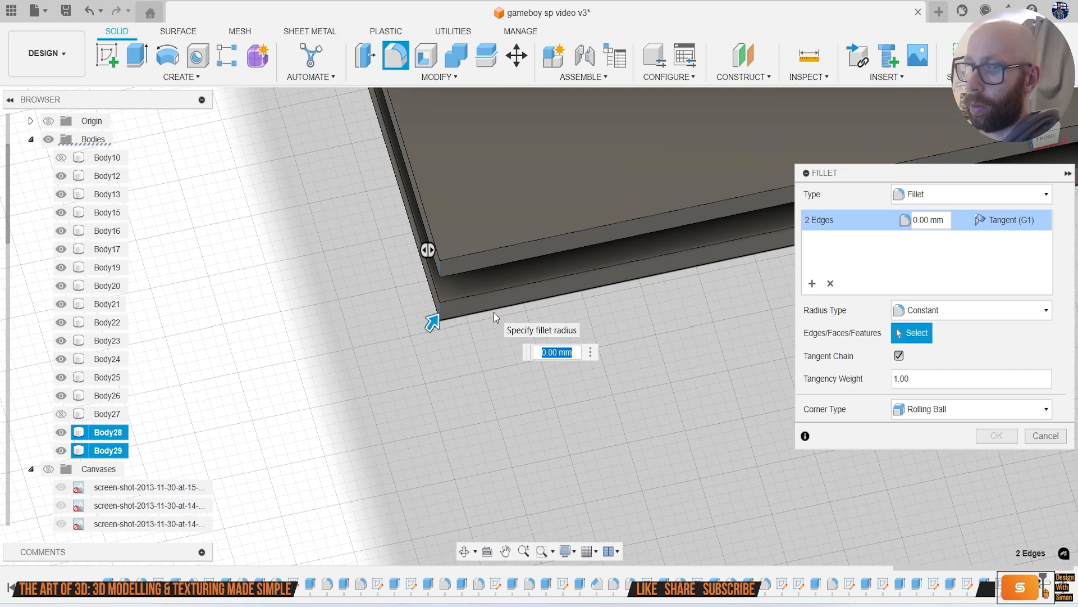
pyautogui.write('1')
pyautogui.moveTo(494, 312); pyautogui.dragTo(354, 280, button='middle')
pyautogui.moveTo(268, 293); pyautogui.dragTo(0, 356, button='middle')
pyautogui.moveTo(617, 230); pyautogui.dragTo(527, 292, button='middle')
pyautogui.scroll(4, 527, 292)
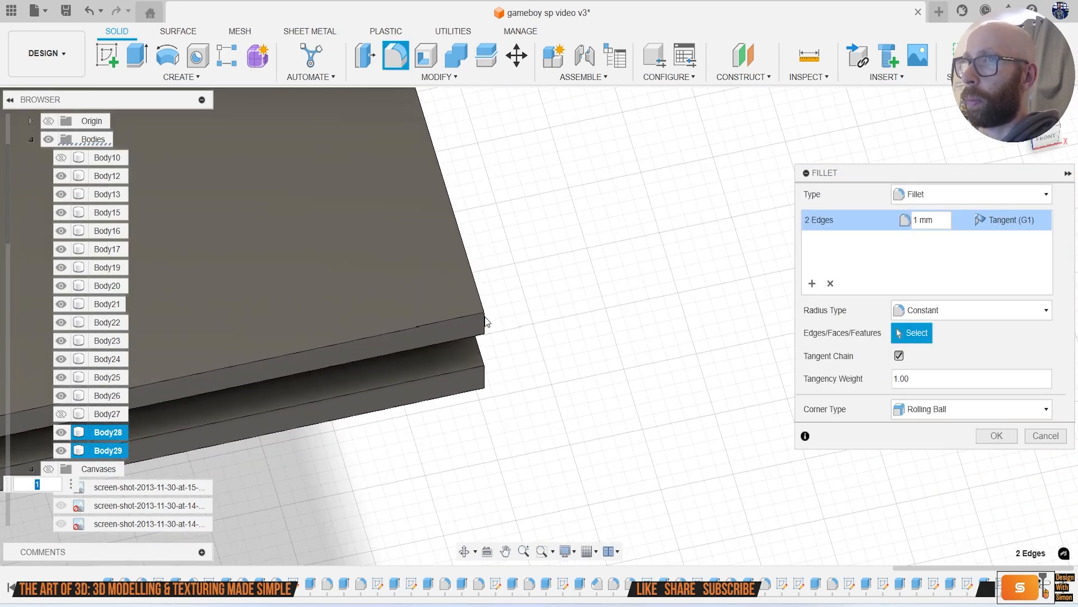
pyautogui.click(485, 326)
pyautogui.click(487, 379)
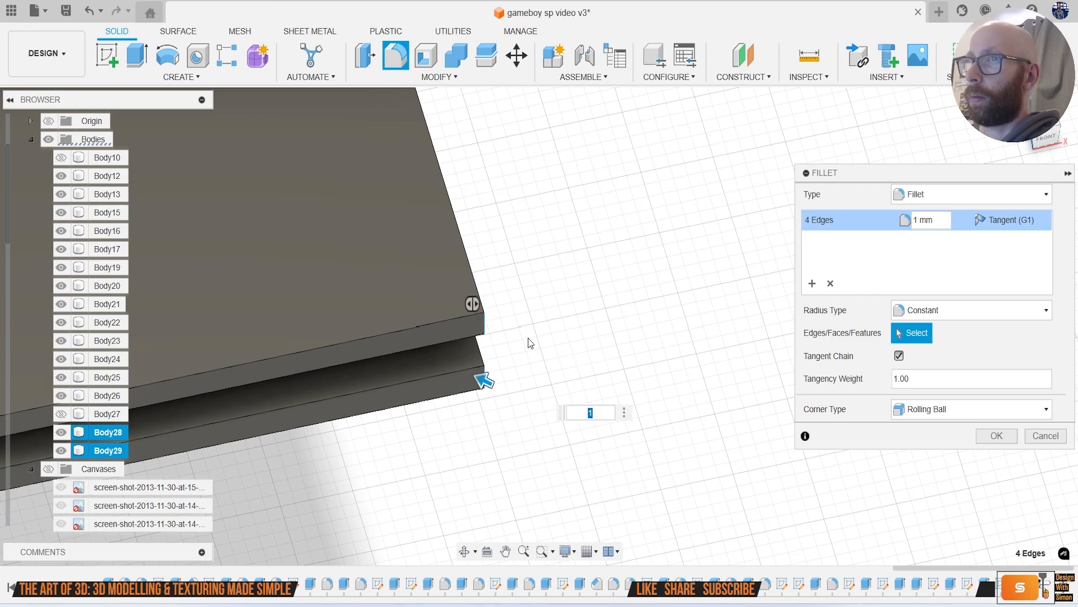
# Step: Add both panels' vertical corner edges on the side away from the hinge to the 1 mm fillet and apply it
pyautogui.scroll(-3, 525, 331)
pyautogui.scroll(-5, 526, 331)
pyautogui.keyDown('shift'); pyautogui.moveTo(641, 466); pyautogui.dragTo(604, 400, button='middle'); pyautogui.keyUp('shift')
pyautogui.keyDown('shift'); pyautogui.moveTo(447, 315); pyautogui.dragTo(344, 256, button='middle'); pyautogui.keyUp('shift')
pyautogui.scroll(3, 494, 404)
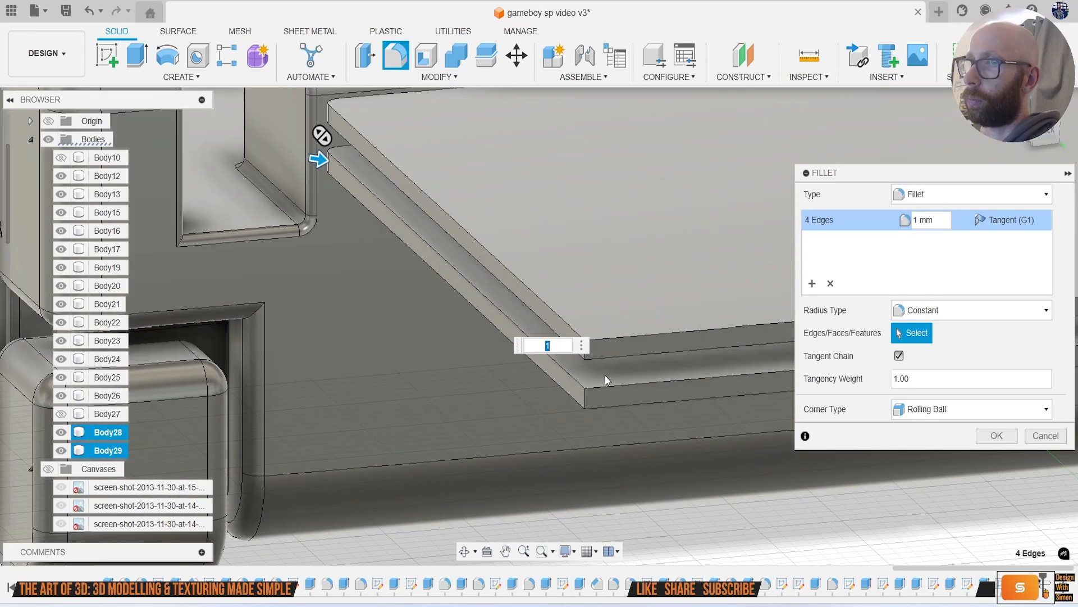
pyautogui.click(584, 397)
pyautogui.moveTo(584, 398); pyautogui.dragTo(480, 349, button='middle')
pyautogui.click(480, 349)
pyautogui.scroll(-5, 529, 356)
pyautogui.keyDown('shift'); pyautogui.moveTo(605, 302); pyautogui.dragTo(676, 279, button='middle'); pyautogui.keyUp('shift')
pyautogui.click(659, 283)
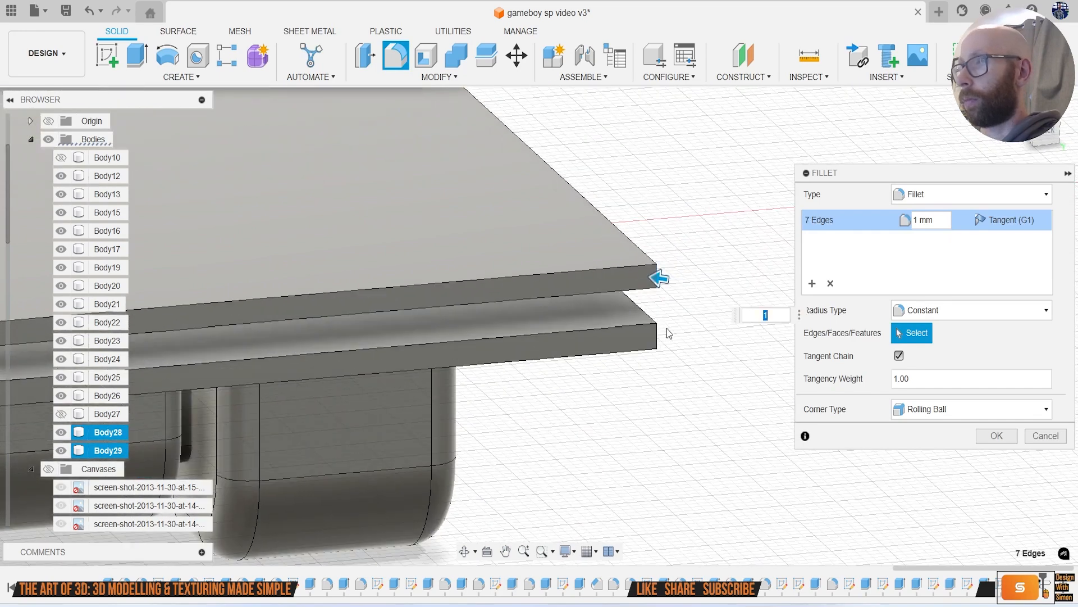
pyautogui.click(659, 341)
pyautogui.click(999, 434)
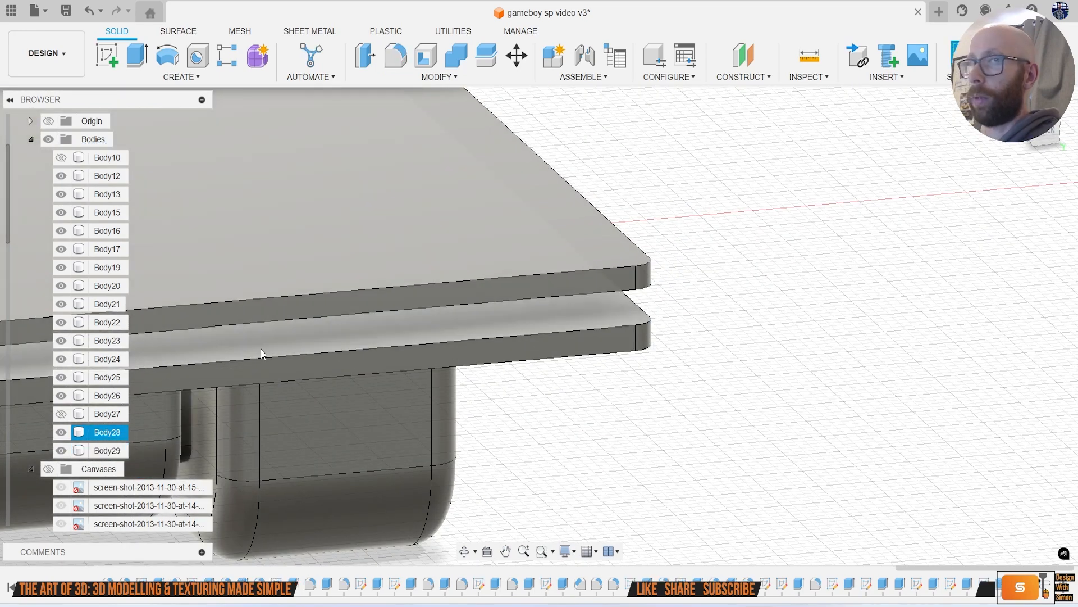
# Step: Show the bezel frame and examine how the rounded display panels fit inside its opening
pyautogui.click(61, 413)
pyautogui.scroll(-2, 537, 371)
pyautogui.scroll(-2, 630, 352)
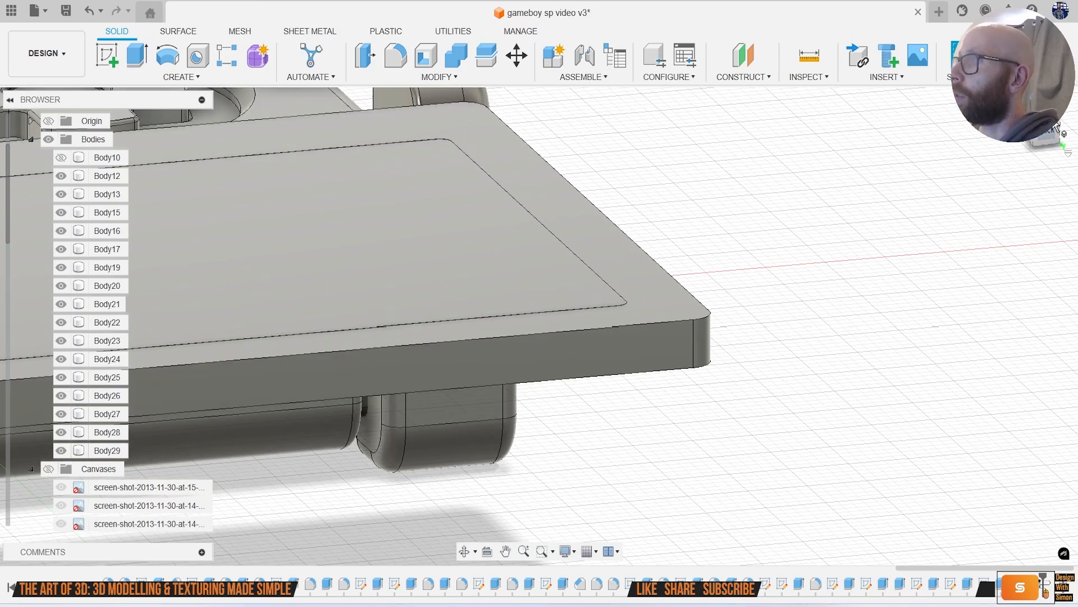
pyautogui.moveTo(1042, 137)
pyautogui.mouseDown()
pyautogui.moveTo(1000, 174)
pyautogui.moveTo(1052, 136)
pyautogui.mouseUp()
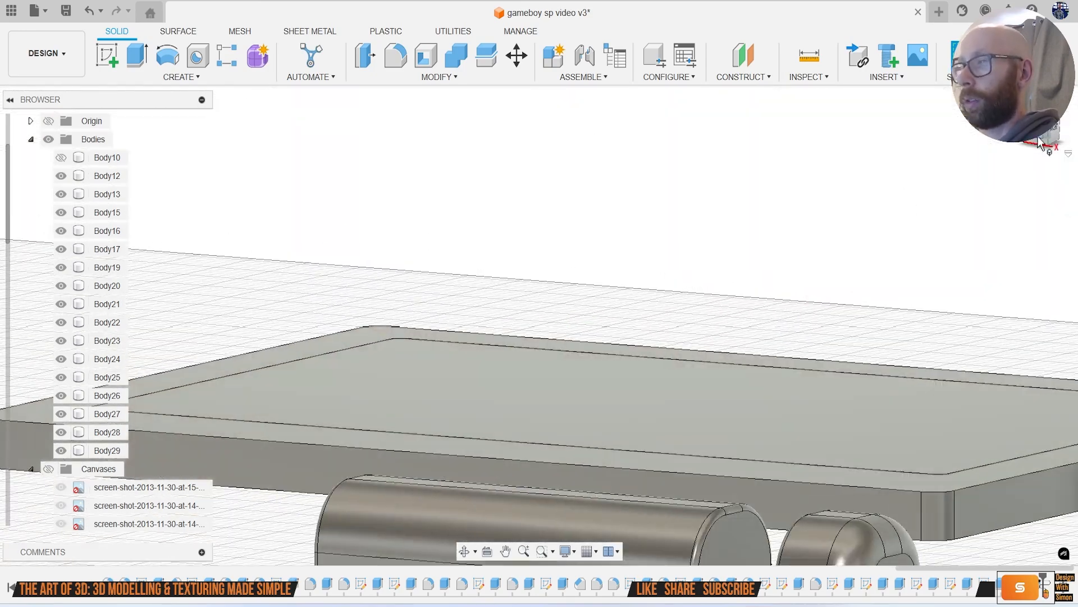
pyautogui.moveTo(775, 255); pyautogui.dragTo(777, 221, button='middle')
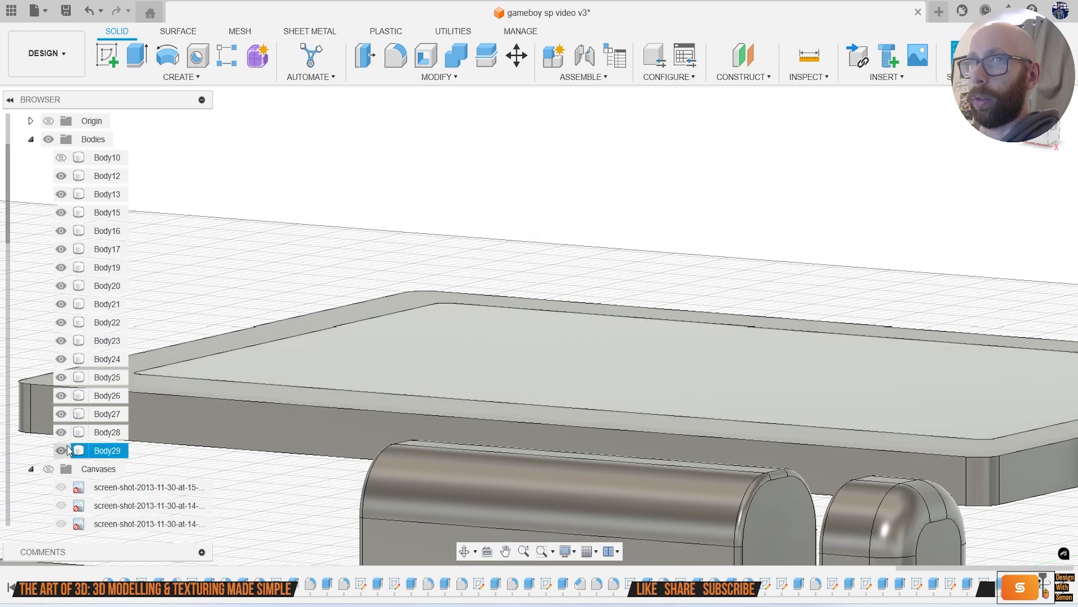
# Step: With the bezel frame hidden, move the upper display panel, Body29, -0.635 mm in Z, and show the frame again
pyautogui.click(61, 414)
pyautogui.moveTo(285, 379); pyautogui.dragTo(392, 342, button='middle')
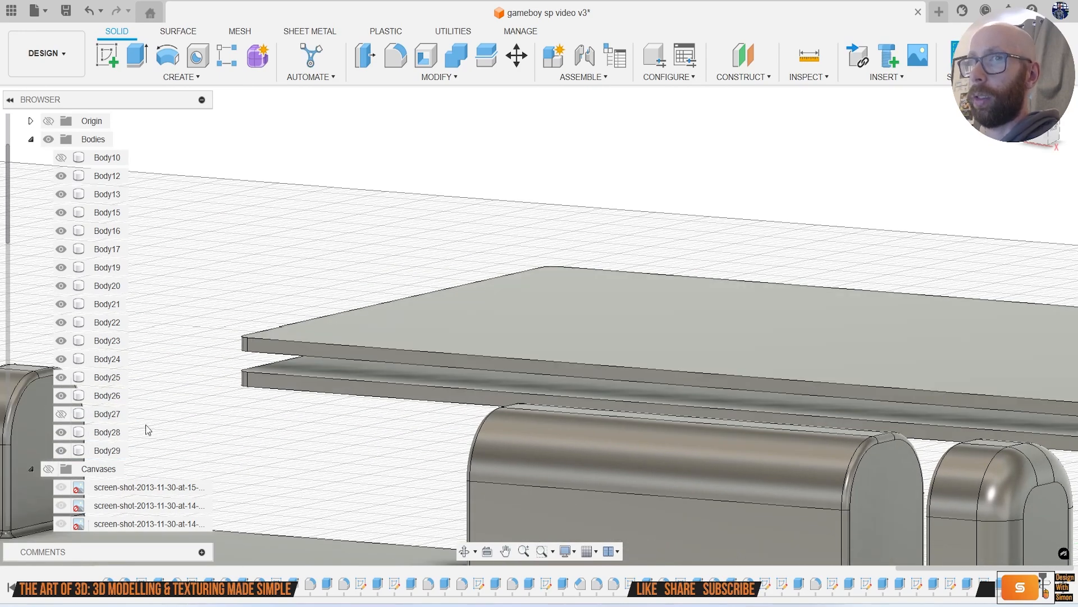
pyautogui.click(107, 432)
pyautogui.click(108, 450)
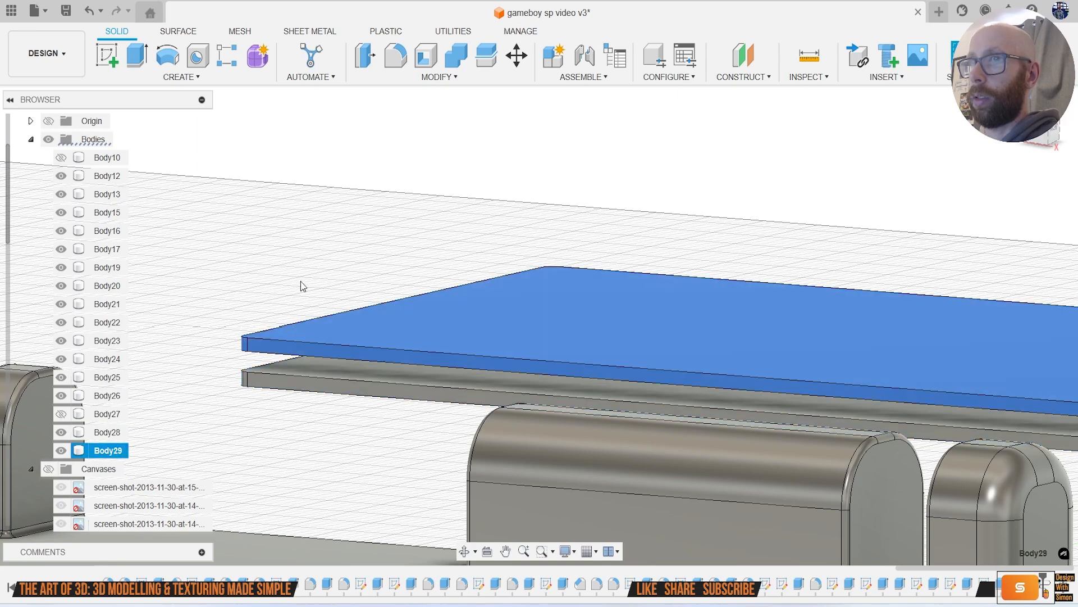
pyautogui.rightClick(303, 272)
pyautogui.click(260, 125)
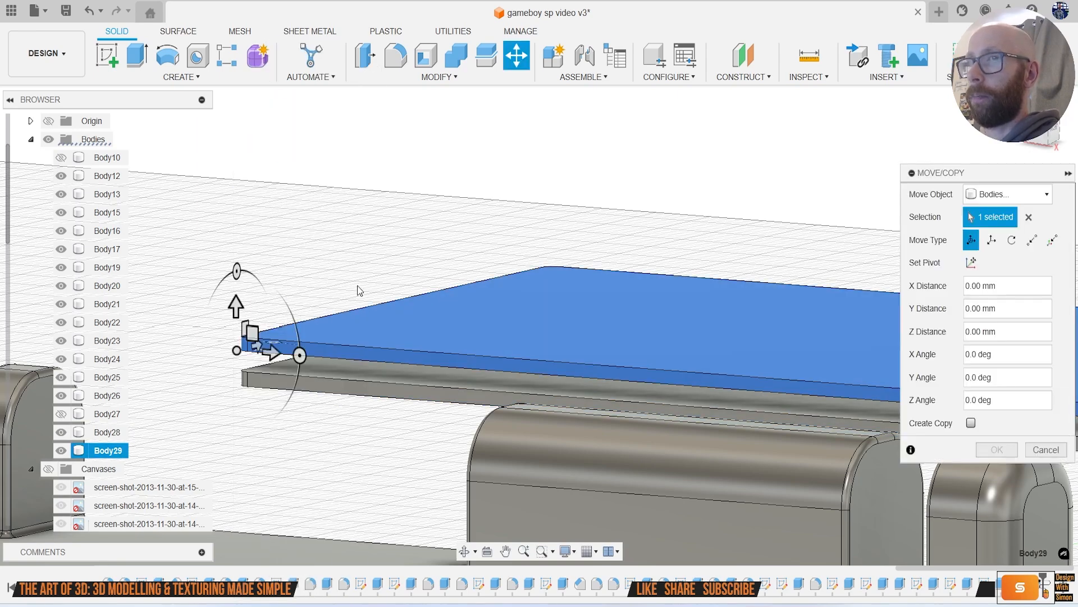
pyautogui.moveTo(239, 304); pyautogui.dragTo(236, 312)
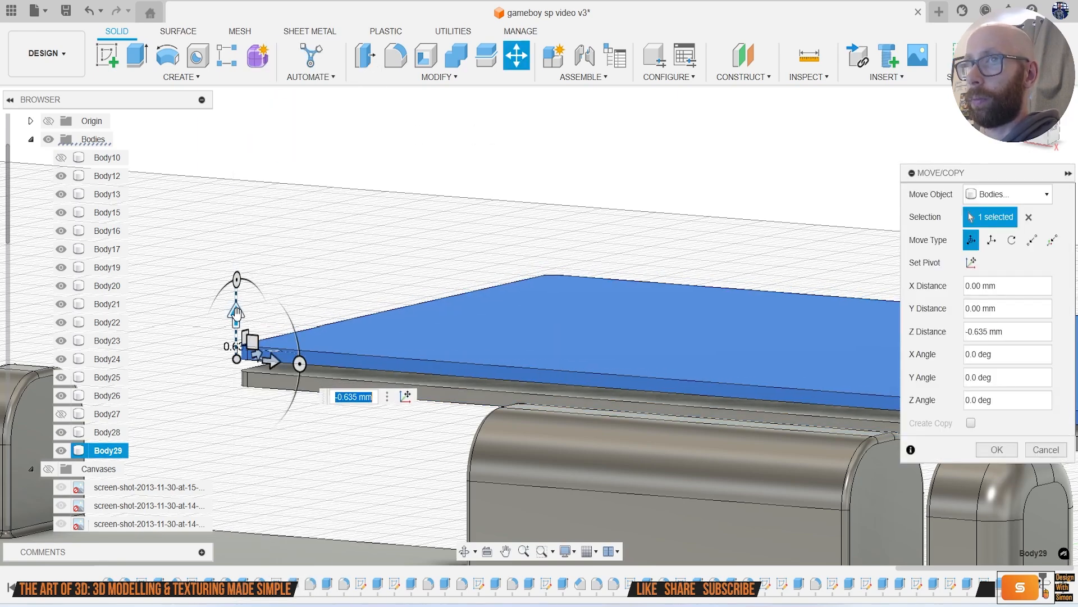
pyautogui.click(996, 449)
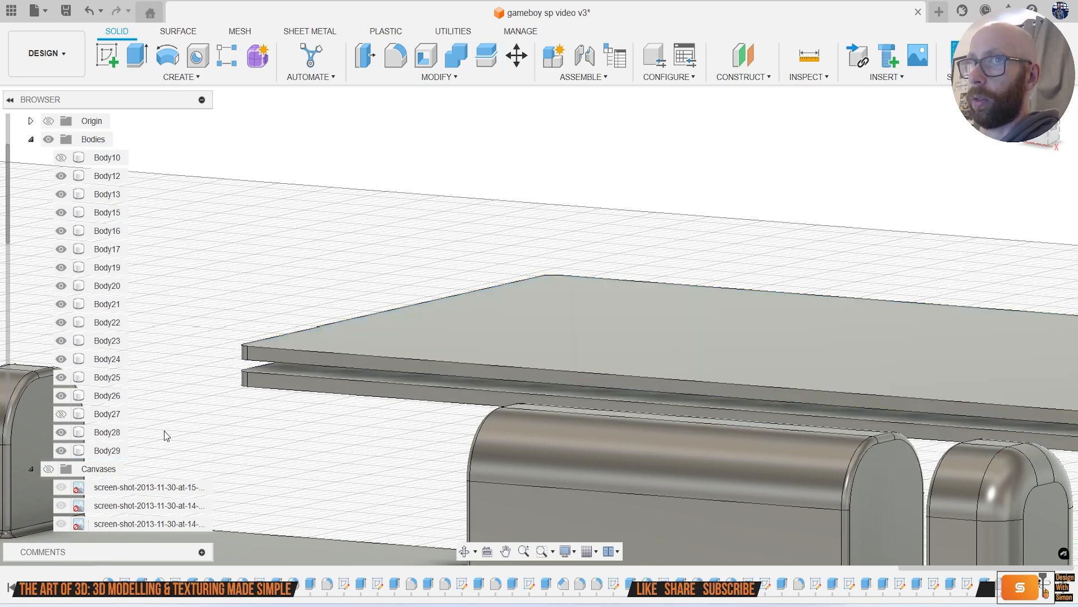
pyautogui.click(61, 414)
# Step: Chamfer the upper edge loop of the bezel's display opening by 0.99 mm, showing the reference canvases for comparison
pyautogui.click(438, 78)
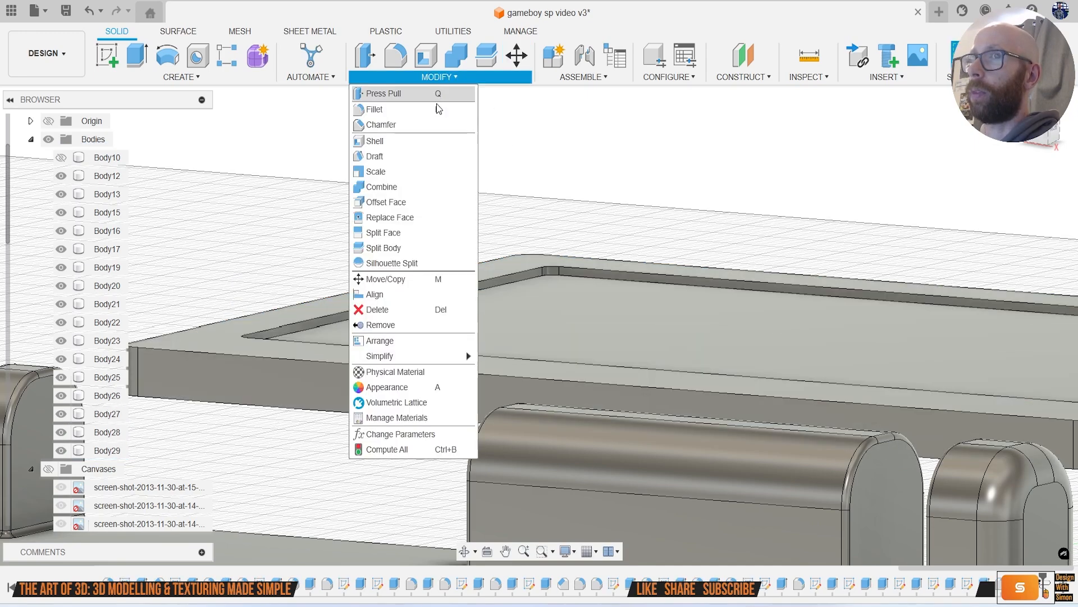
pyautogui.click(388, 126)
pyautogui.click(594, 271)
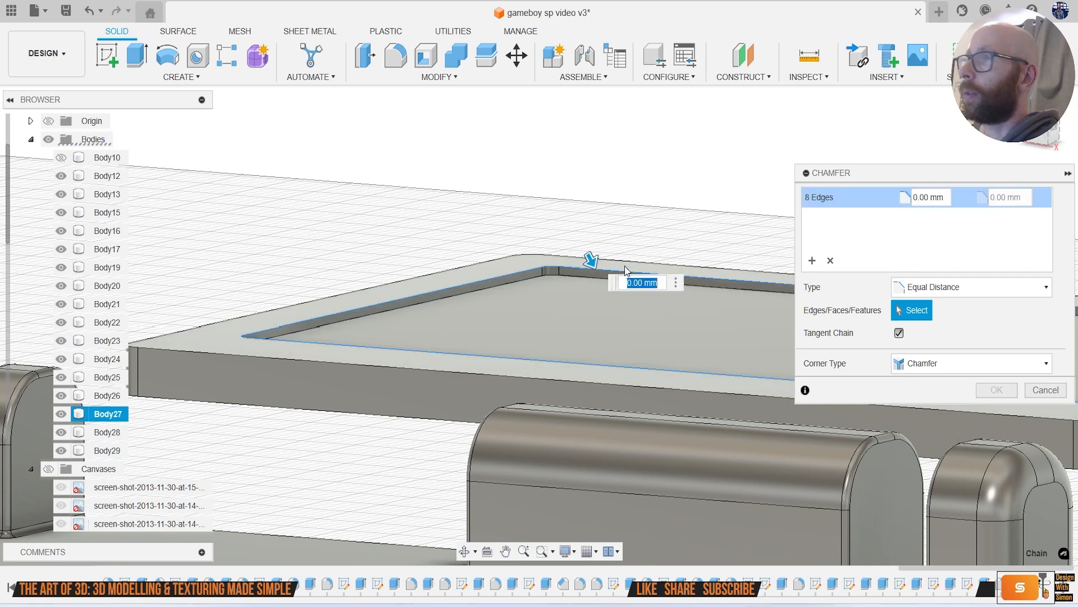
pyautogui.moveTo(1052, 132); pyautogui.dragTo(1049, 156)
pyautogui.click(1033, 115)
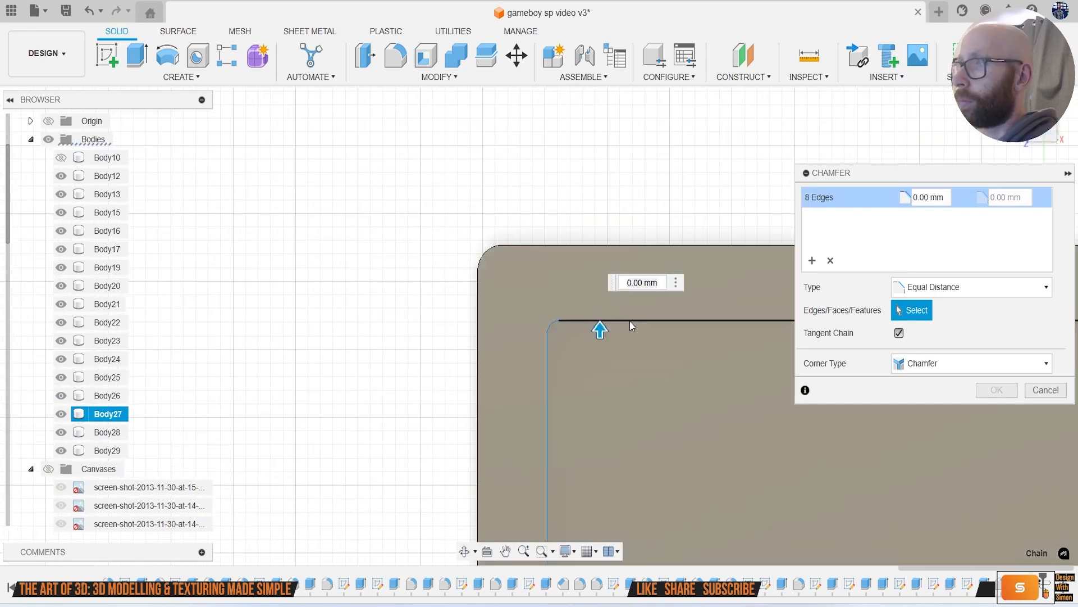
pyautogui.moveTo(603, 327); pyautogui.dragTo(599, 315)
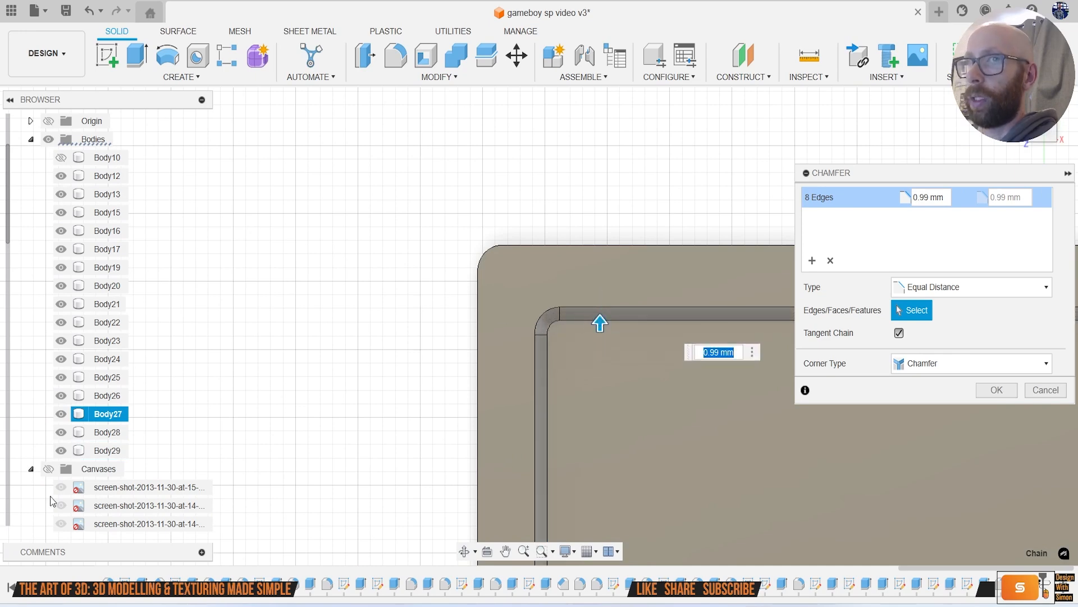
pyautogui.click(49, 469)
pyautogui.scroll(-5, 325, 365)
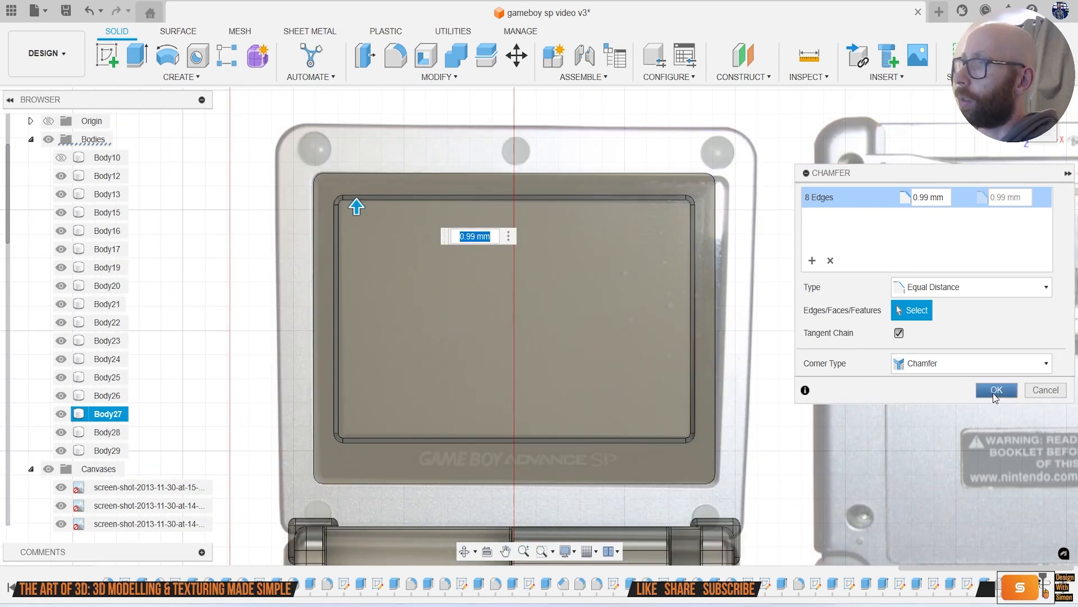
pyautogui.click(993, 388)
# Step: Hide the reference canvases and fillet the chamfered faces around the bezel's display opening with a 0.3 mm radius
pyautogui.keyDown('shift'); pyautogui.moveTo(539, 325); pyautogui.dragTo(505, 225, button='middle'); pyautogui.keyUp('shift')
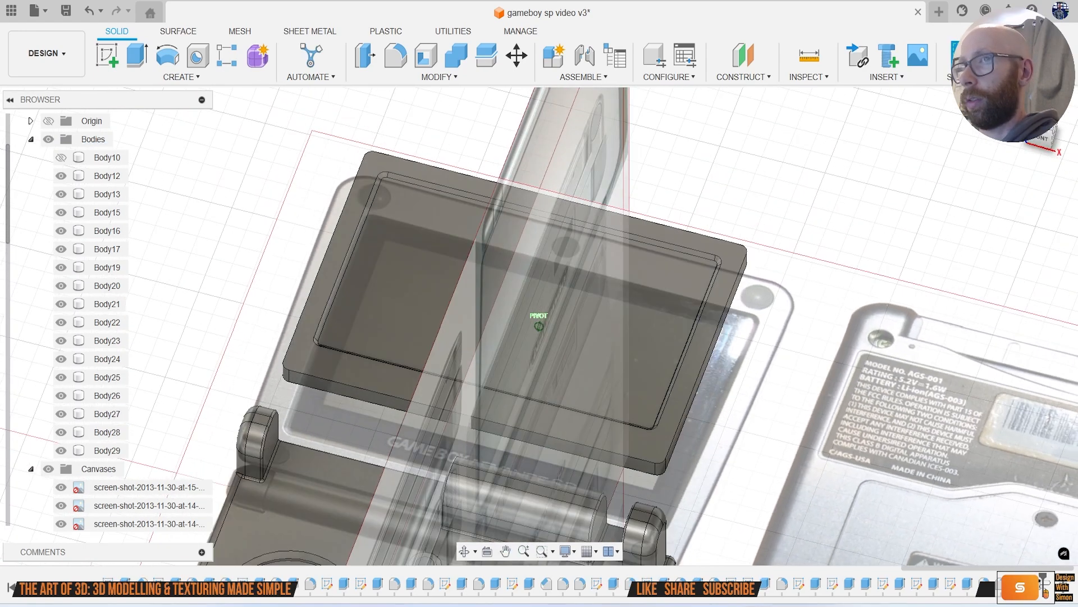
pyautogui.click(50, 471)
pyautogui.scroll(6, 387, 186)
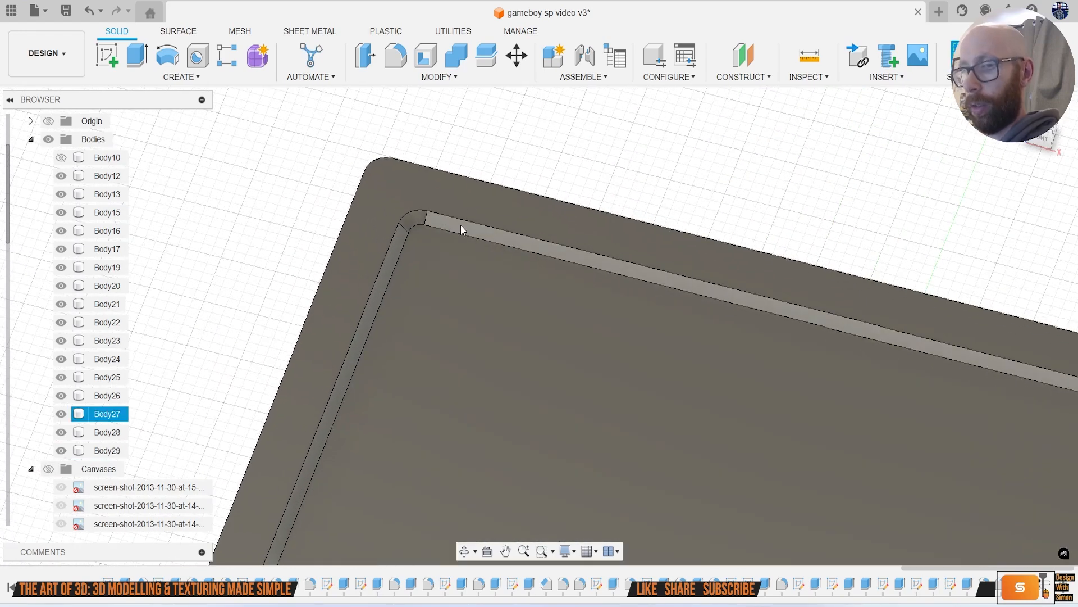
pyautogui.press('f')
pyautogui.click(444, 222)
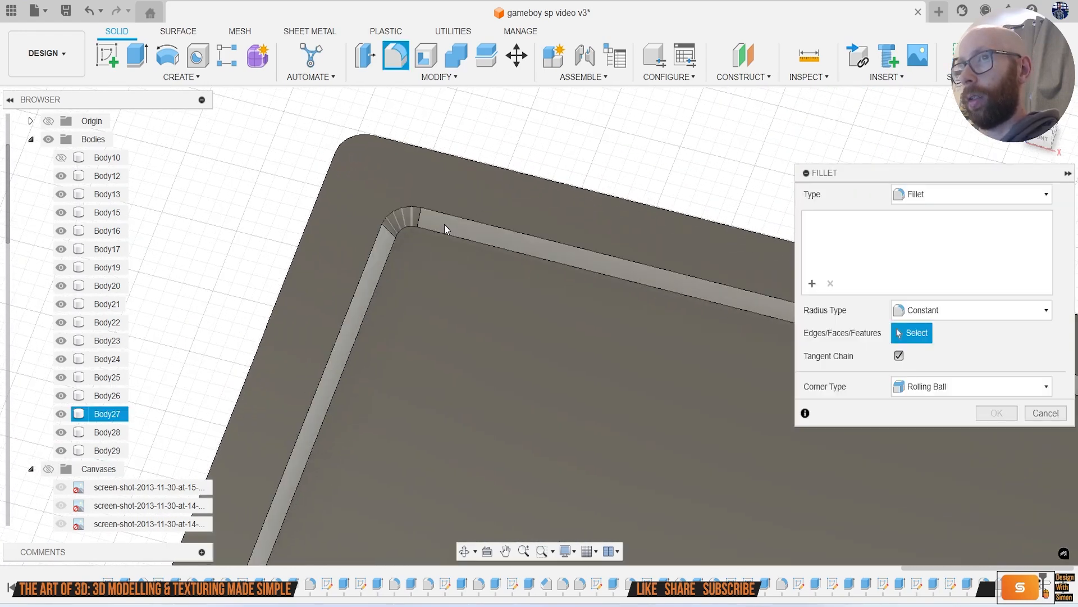
pyautogui.write('.3')
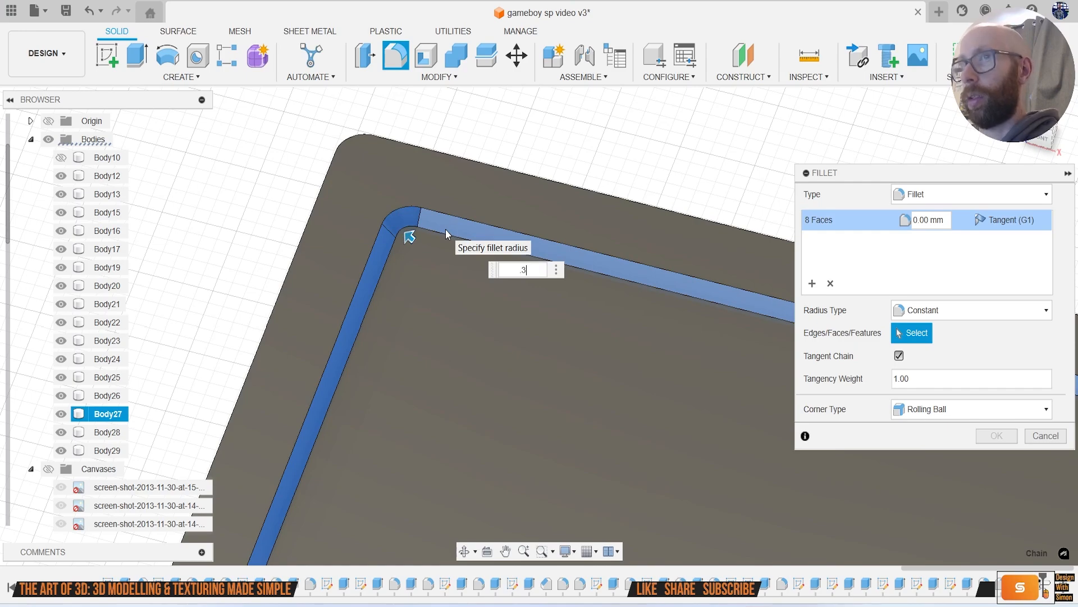
pyautogui.press('Return')
pyautogui.scroll(-8, 447, 229)
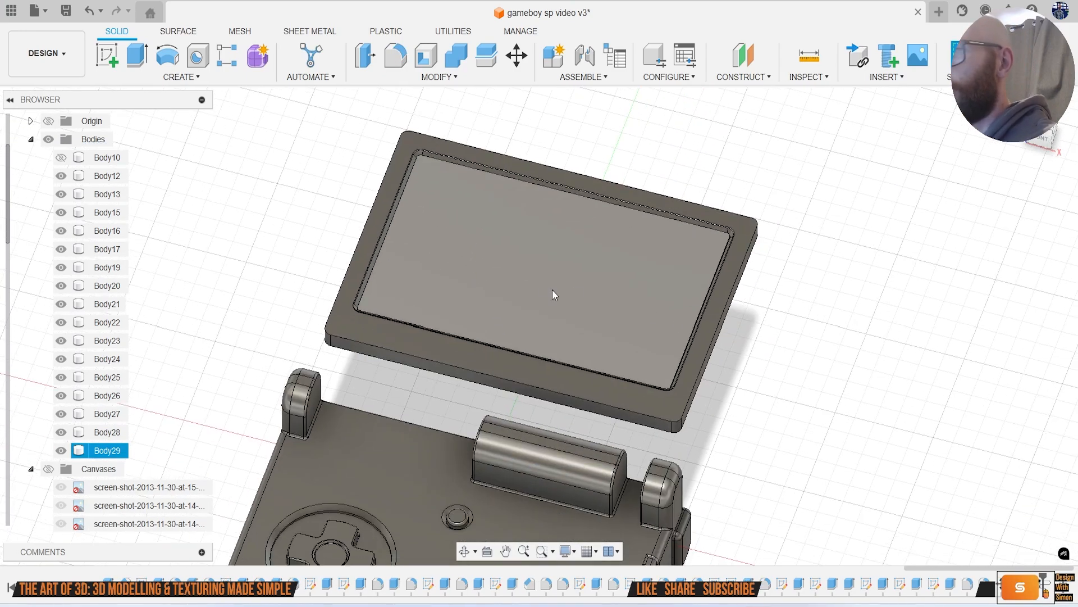
# Step: Try filleting the outer upper edge loop of the bezel frame, Body27, with a 0.5 mm radius
pyautogui.click(61, 158)
pyautogui.click(61, 158)
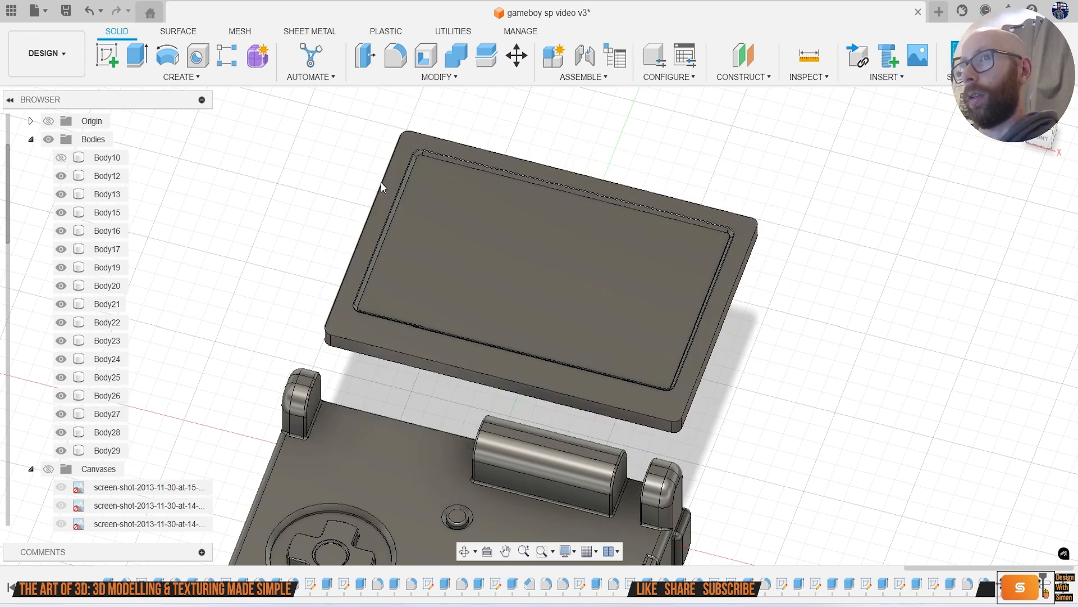
pyautogui.click(107, 413)
pyautogui.press('f')
pyautogui.scroll(3, 375, 341)
pyautogui.scroll(1, 375, 341)
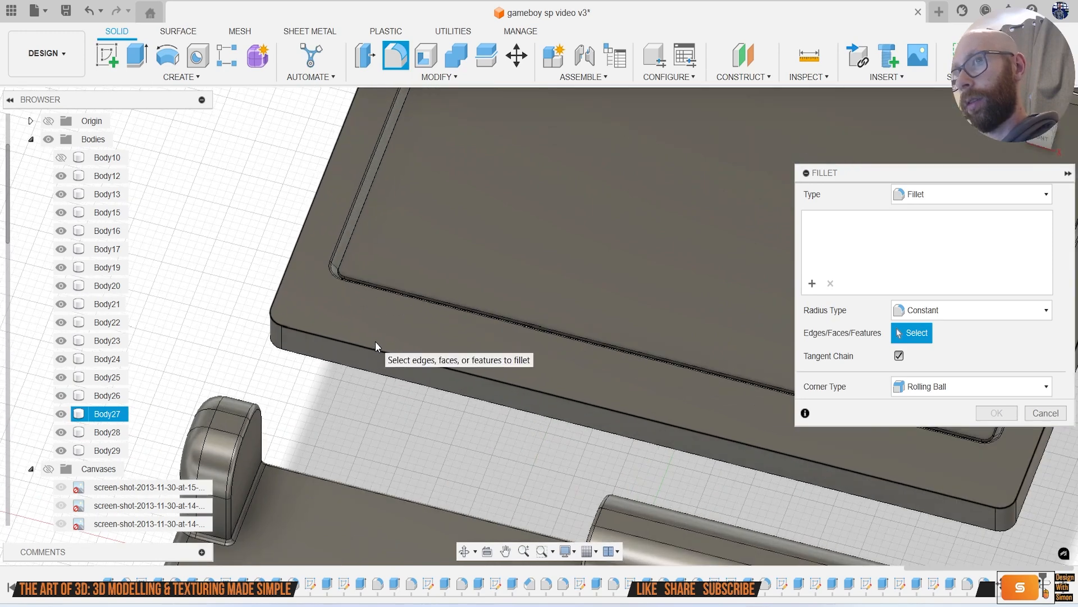
pyautogui.click(368, 347)
pyautogui.write('1')
pyautogui.press('BackSpace')
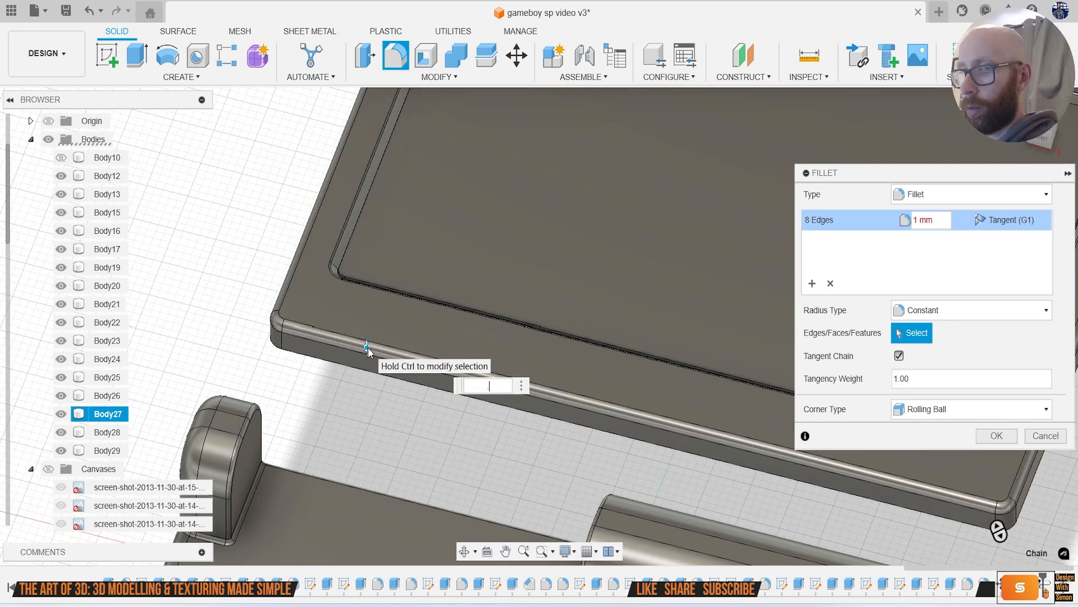
pyautogui.write('0.5')
pyautogui.press('Return')
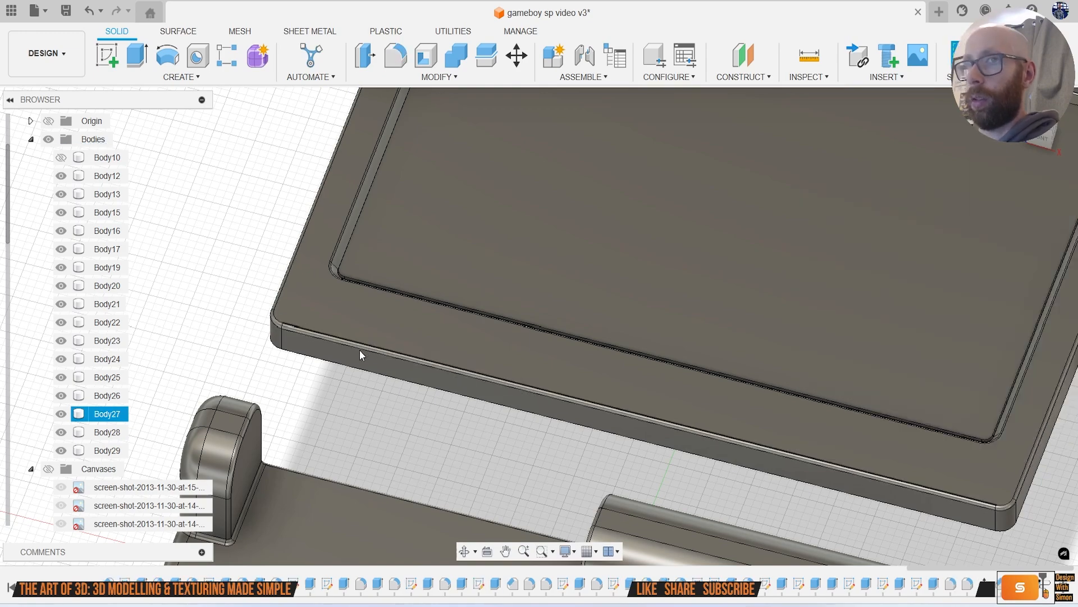
# Step: Show the upper shell, Body10, and hide the bezel frame and display panels, Body27, Body28 and Body29
pyautogui.click(63, 163)
pyautogui.scroll(-3, 622, 292)
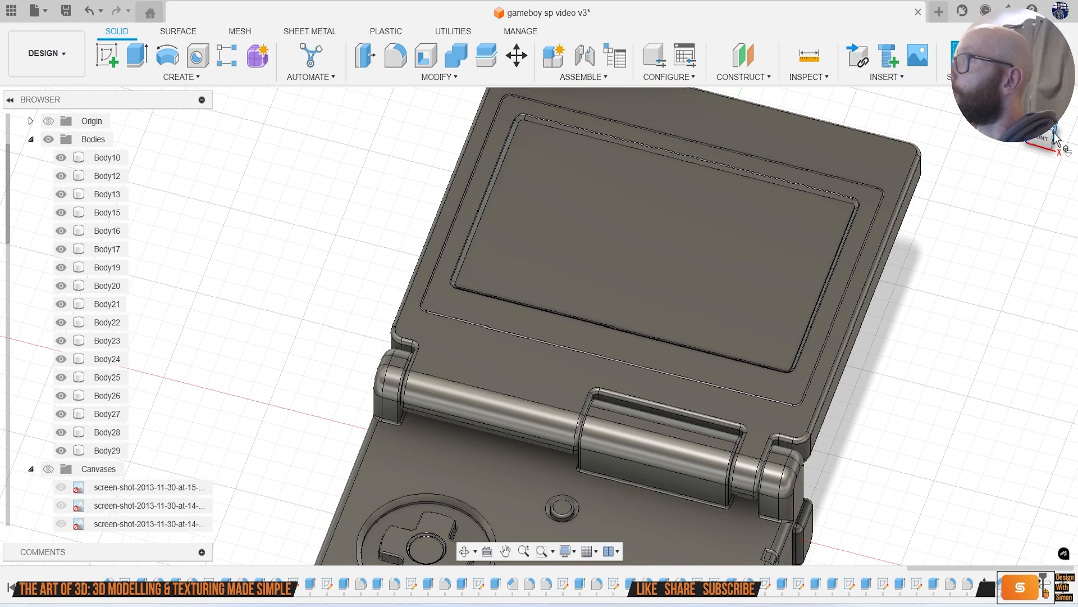
pyautogui.moveTo(1041, 136)
pyautogui.mouseDown()
pyautogui.moveTo(1041, 100)
pyautogui.moveTo(1042, 113)
pyautogui.mouseUp()
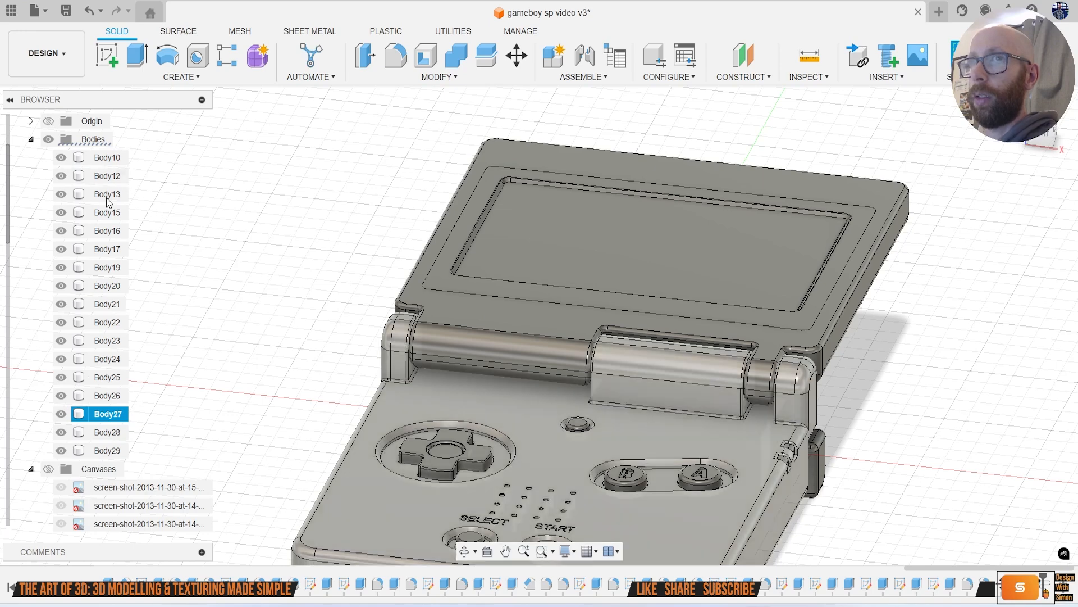
pyautogui.keyDown('ctrl'); pyautogui.click(63, 449); pyautogui.keyUp('ctrl')
pyautogui.click(60, 450)
pyautogui.click(61, 432)
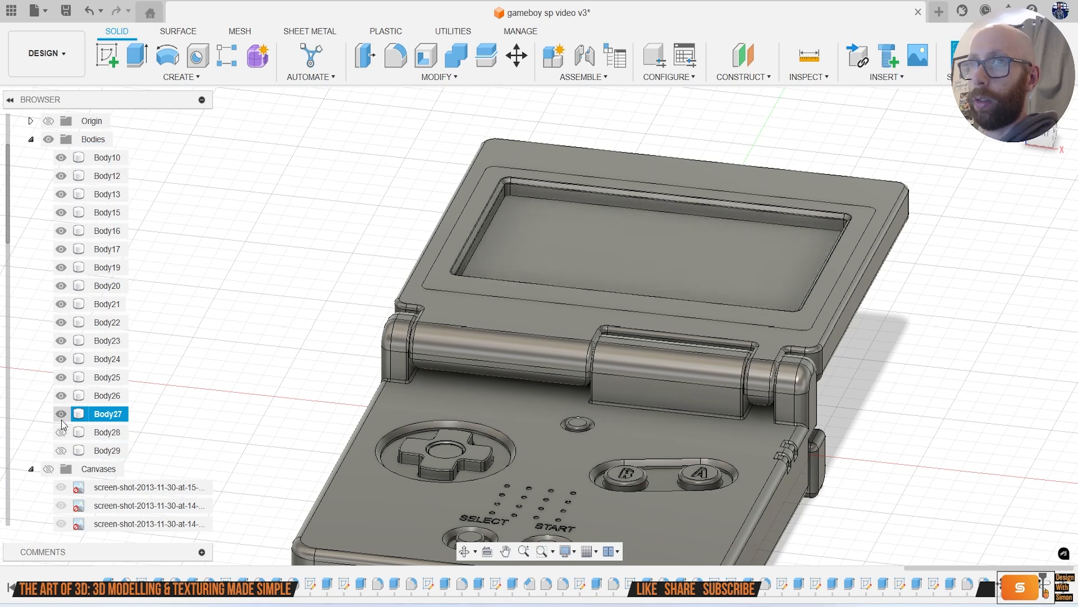
pyautogui.click(61, 417)
# Step: Add an equal-distance chamfer to the upper edge loop of the screen recess in the upper shell
pyautogui.click(402, 77)
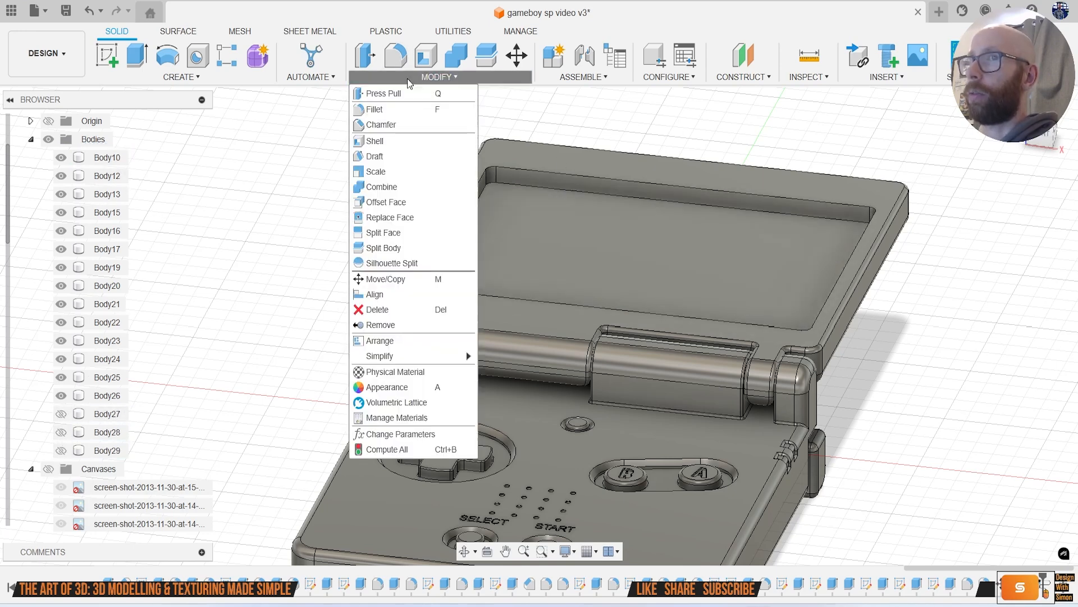
pyautogui.click(412, 125)
pyautogui.click(518, 170)
pyautogui.scroll(3, 558, 176)
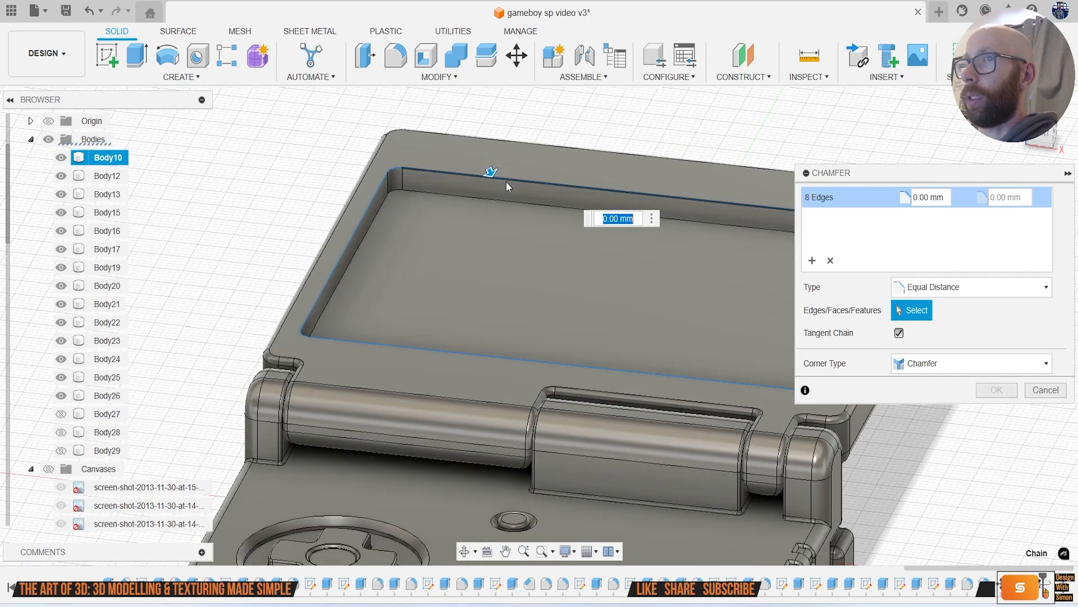
pyautogui.moveTo(490, 171); pyautogui.dragTo(492, 175)
pyautogui.click(995, 390)
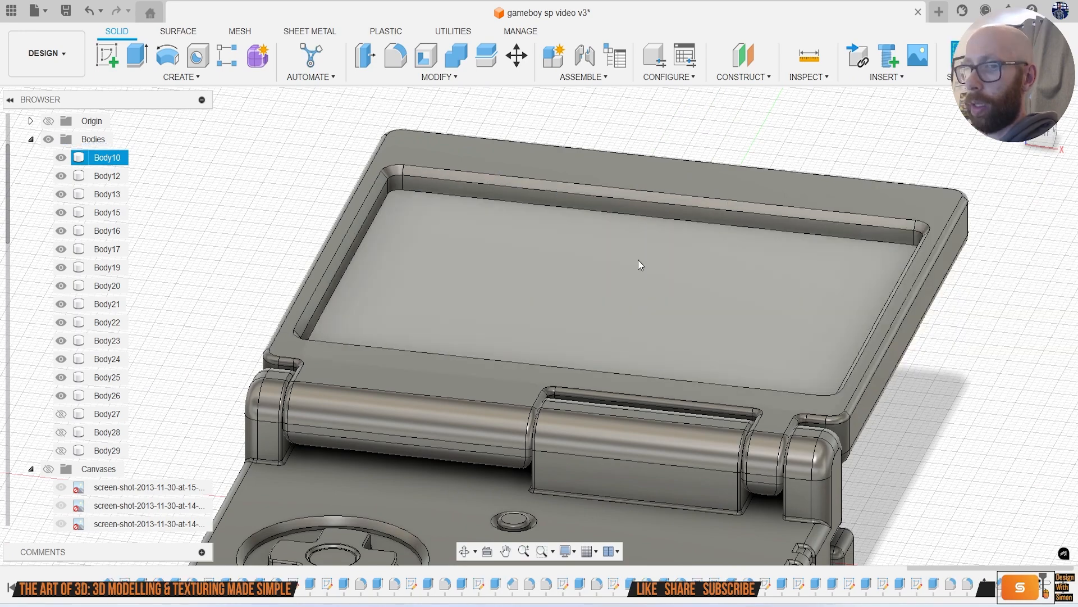
# Step: Fillet the chamfered faces around the shell's screen recess by 0.3 mm, and show Body27, Body28 and Body29 again
pyautogui.press('f')
pyautogui.scroll(1, 522, 181)
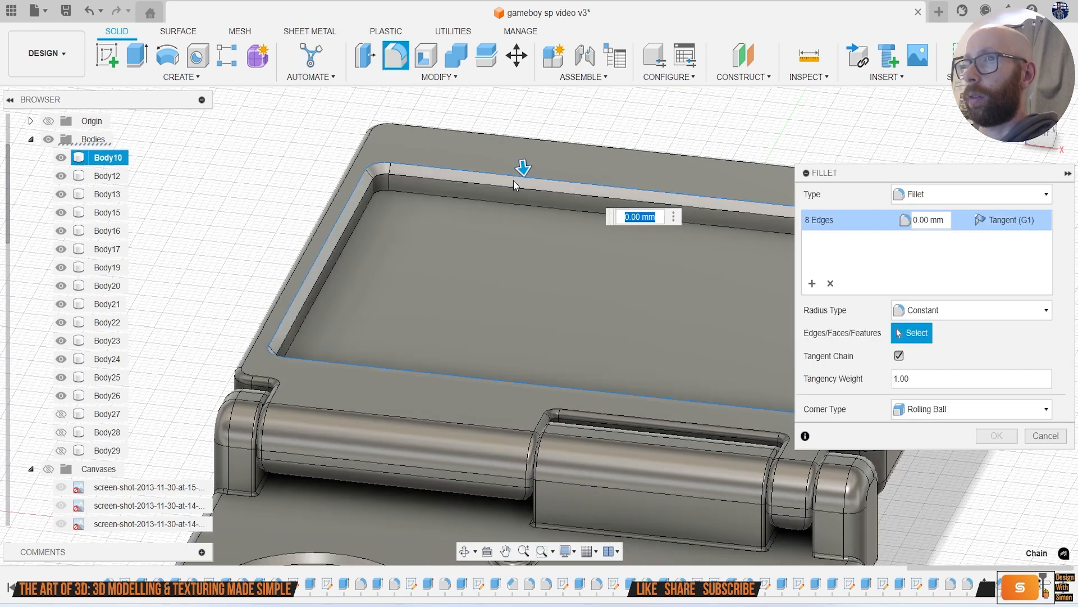
pyautogui.click(513, 180)
pyautogui.write('.3')
pyautogui.press('Return')
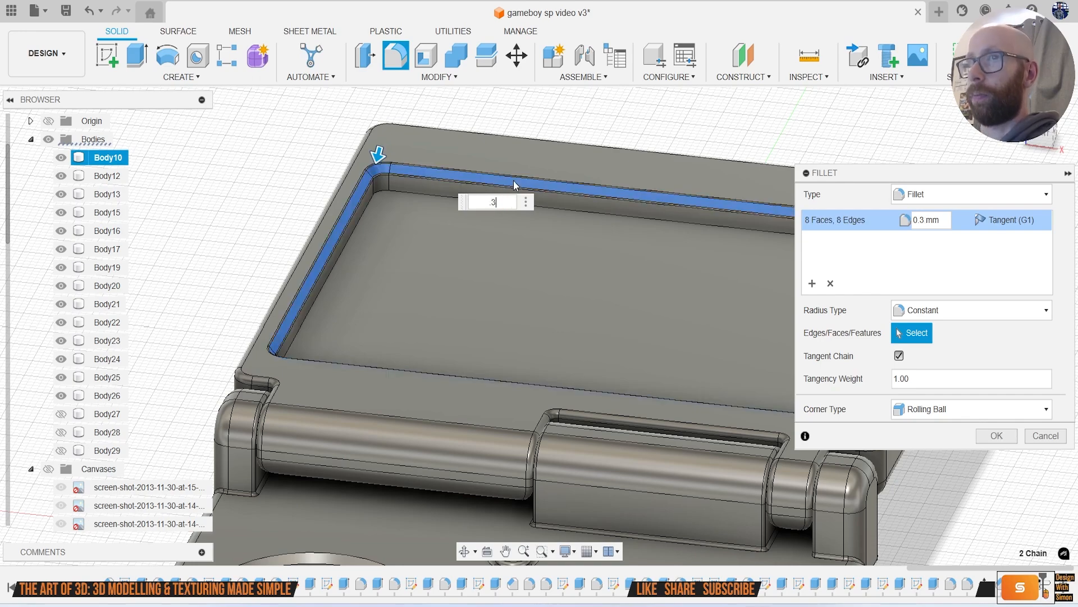
pyautogui.click(61, 414)
pyautogui.click(62, 433)
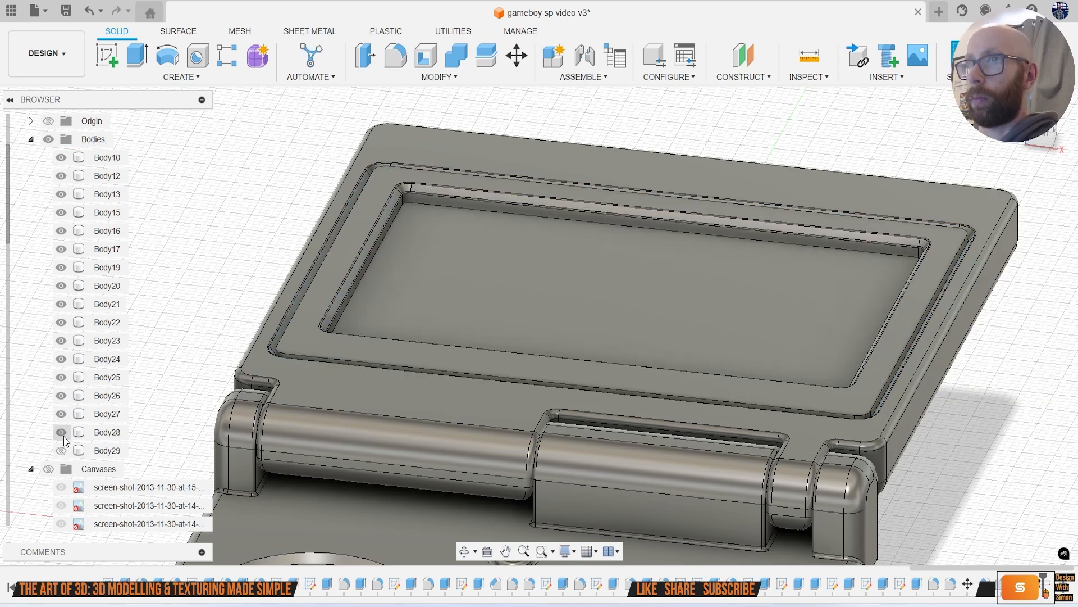
pyautogui.click(62, 451)
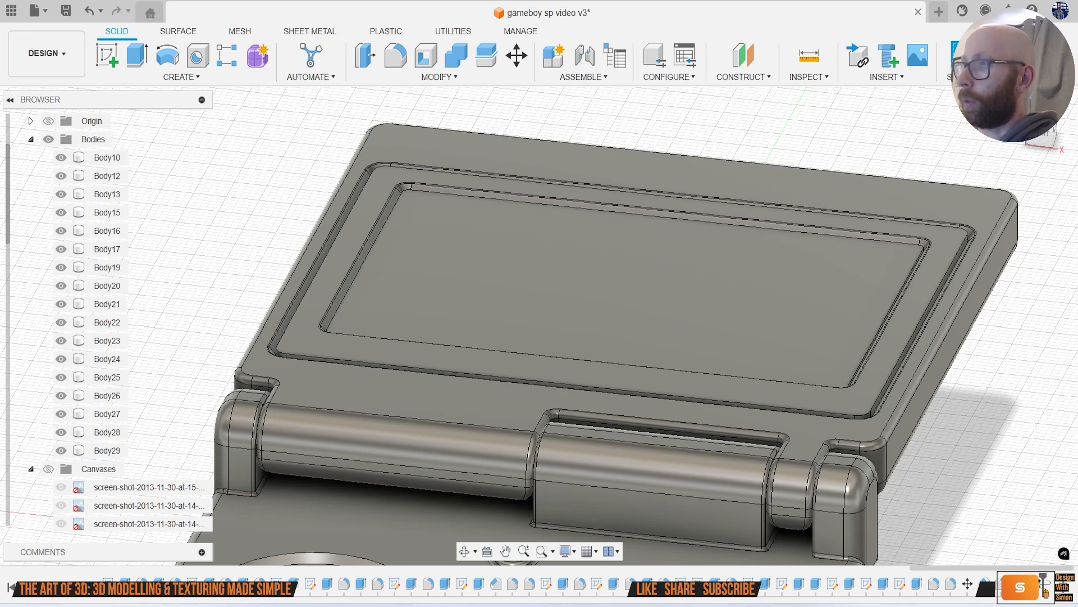
# Step: Delete the chamfer around the bezel's display opening and the Move feature of the upper display panel, Body29
pyautogui.click(984, 583)
pyautogui.press('Delete')
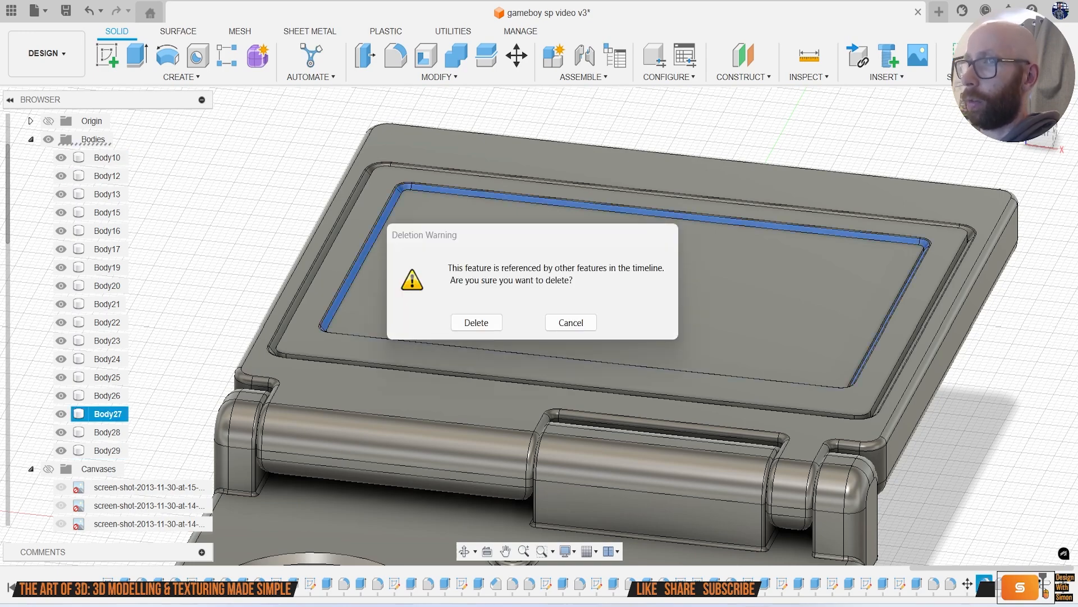
pyautogui.click(476, 323)
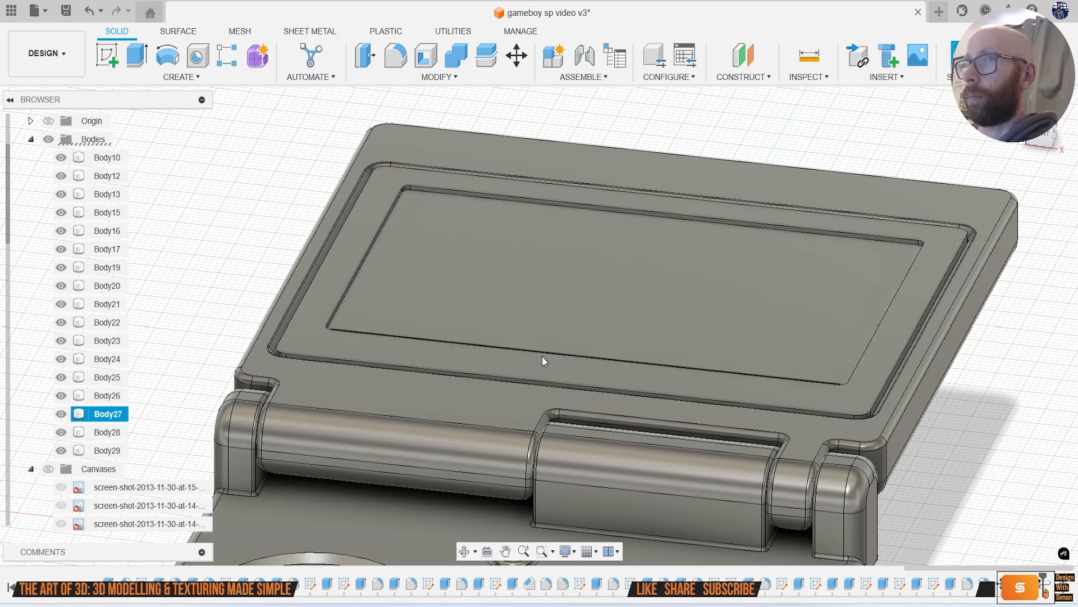
pyautogui.click(997, 587)
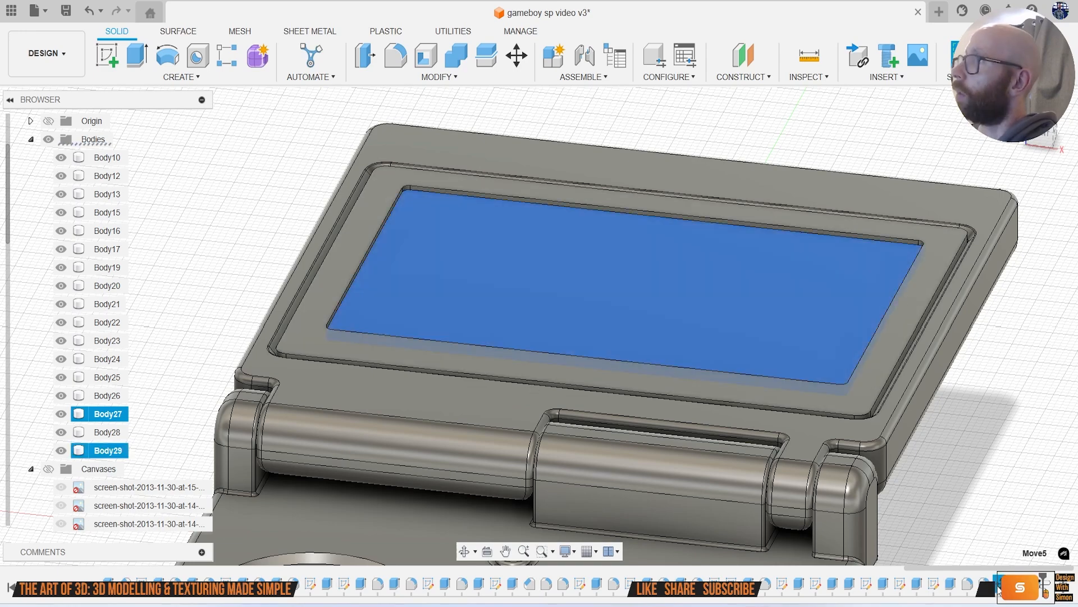
pyautogui.press('Delete')
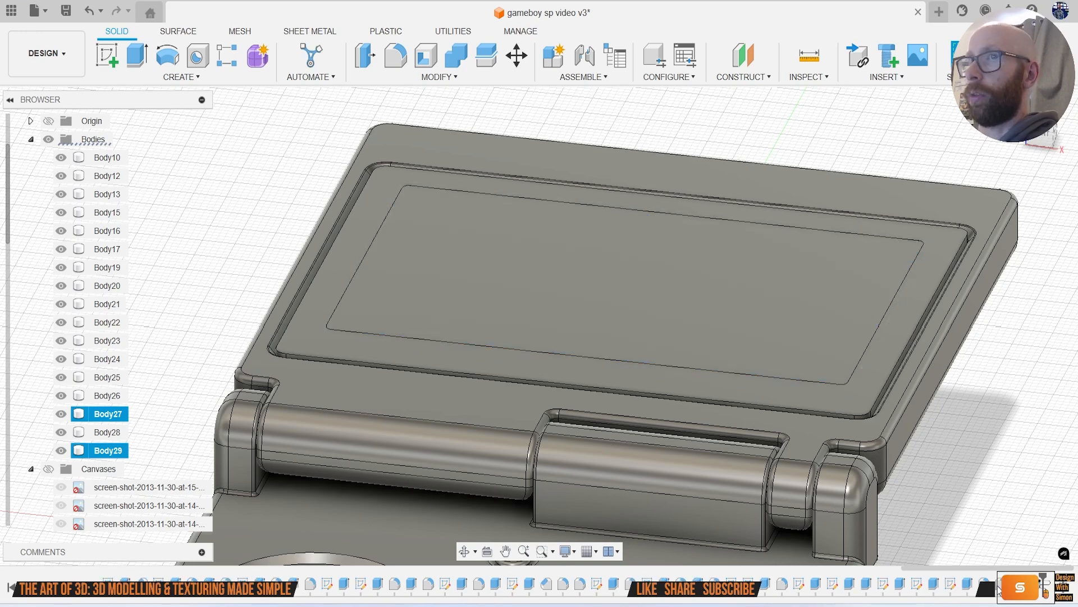
# Step: Fillet the top face edges of the upper display panel, Body29, with a 0.3 mm radius
pyautogui.press('f')
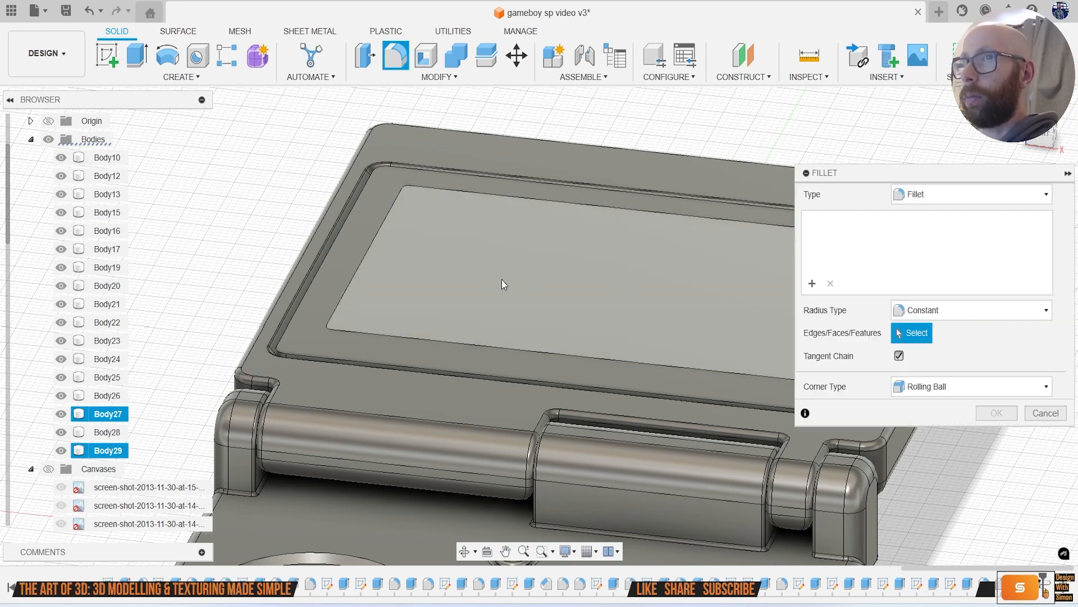
pyautogui.click(501, 279)
pyautogui.write('4')
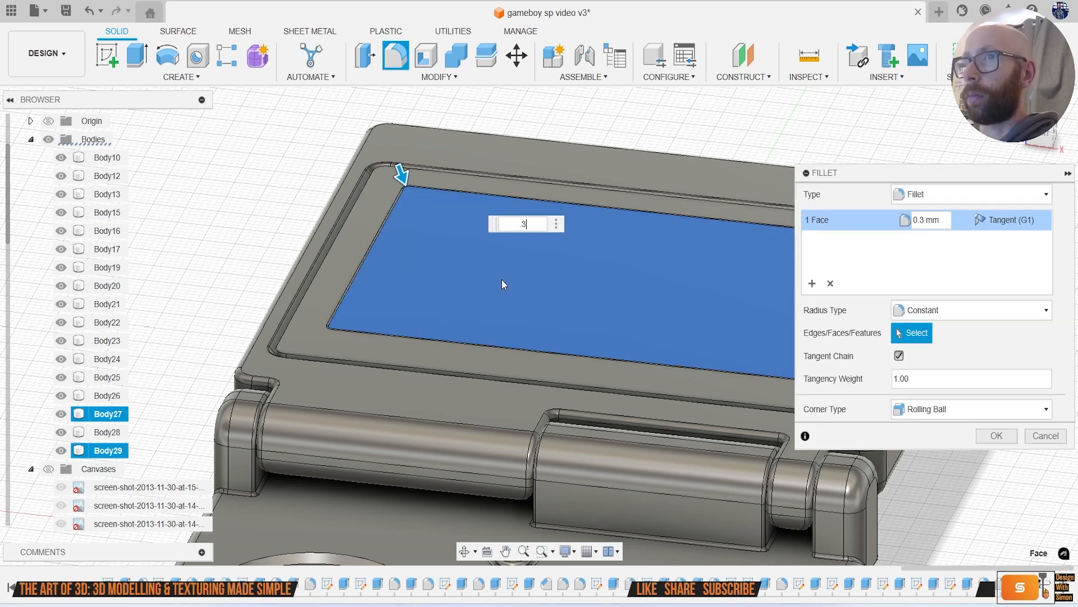
pyautogui.press('Return')
pyautogui.press('f')
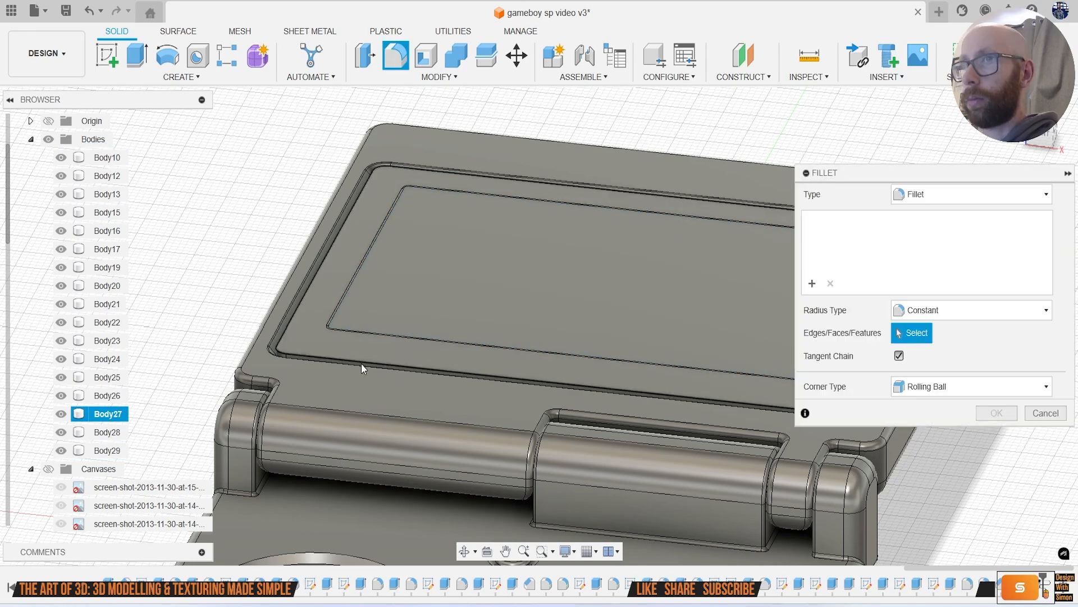
pyautogui.click(1040, 412)
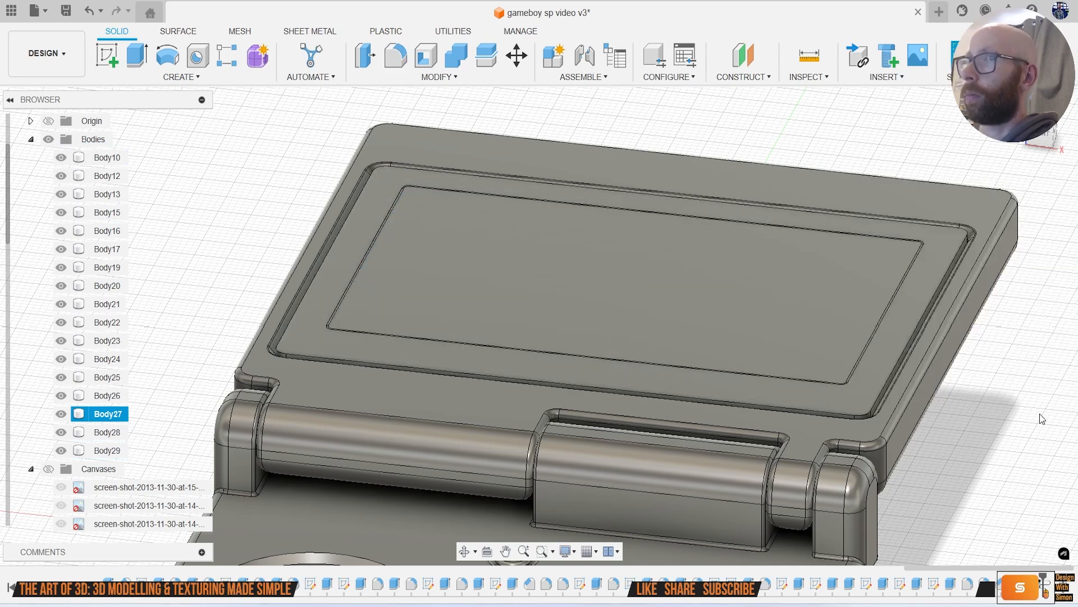
# Step: Lower the bezel frame's top face inside the shell recess with Press Pull, setting the distance to 2.511 mm
pyautogui.click(1023, 144)
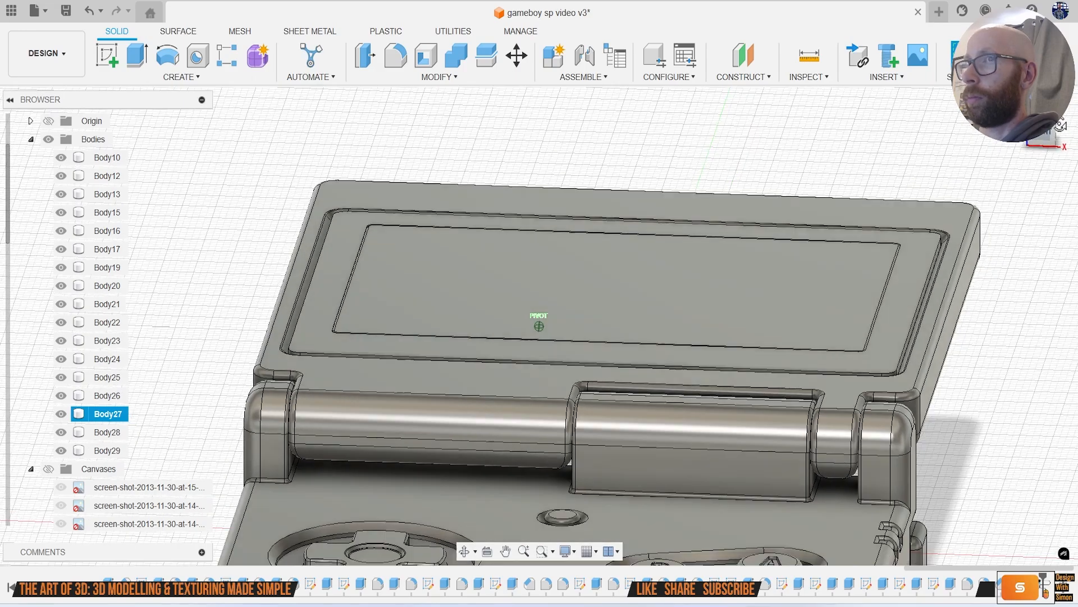
pyautogui.moveTo(1033, 135); pyautogui.dragTo(1035, 125)
pyautogui.keyDown('shift'); pyautogui.moveTo(538, 325); pyautogui.dragTo(578, 312, button='middle'); pyautogui.keyUp('shift')
pyautogui.click(577, 312)
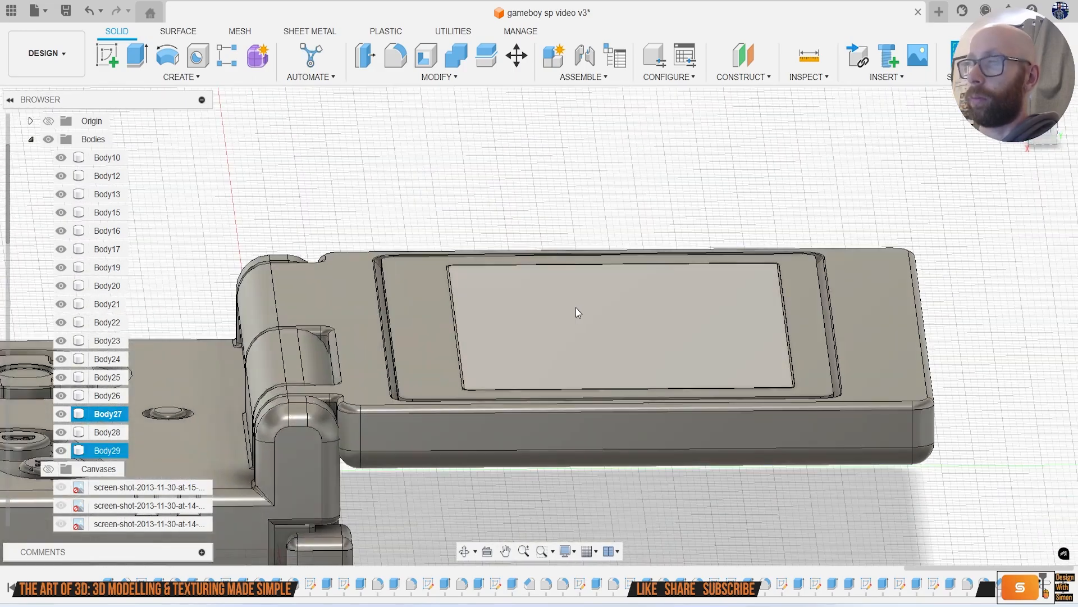
pyautogui.click(365, 56)
pyautogui.scroll(3, 427, 287)
pyautogui.click(431, 304)
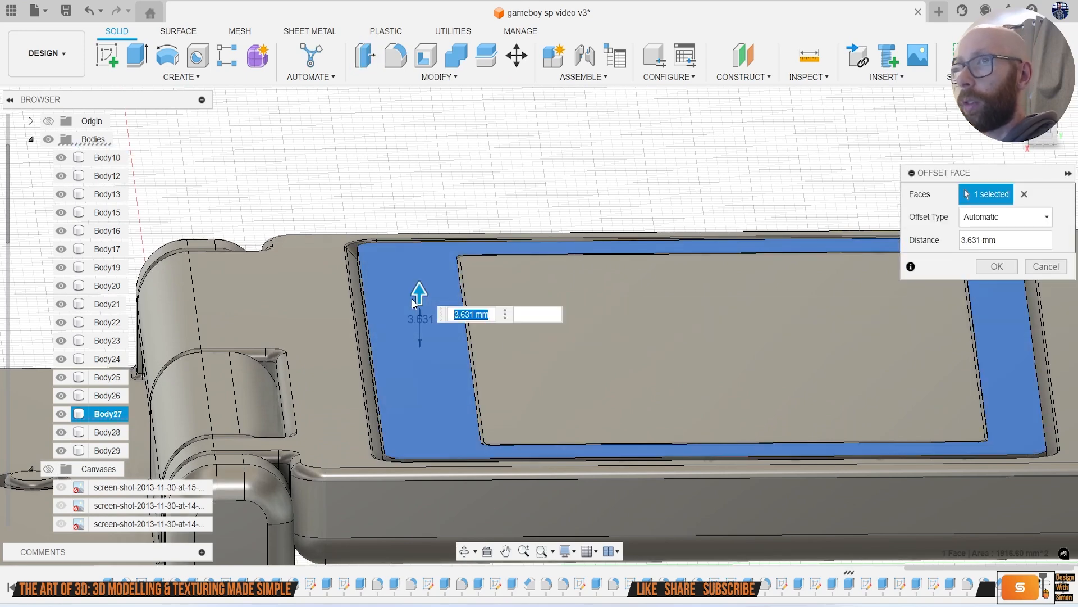
pyautogui.moveTo(416, 294)
pyautogui.mouseDown()
pyautogui.moveTo(416, 316)
pyautogui.moveTo(416, 306)
pyautogui.mouseUp()
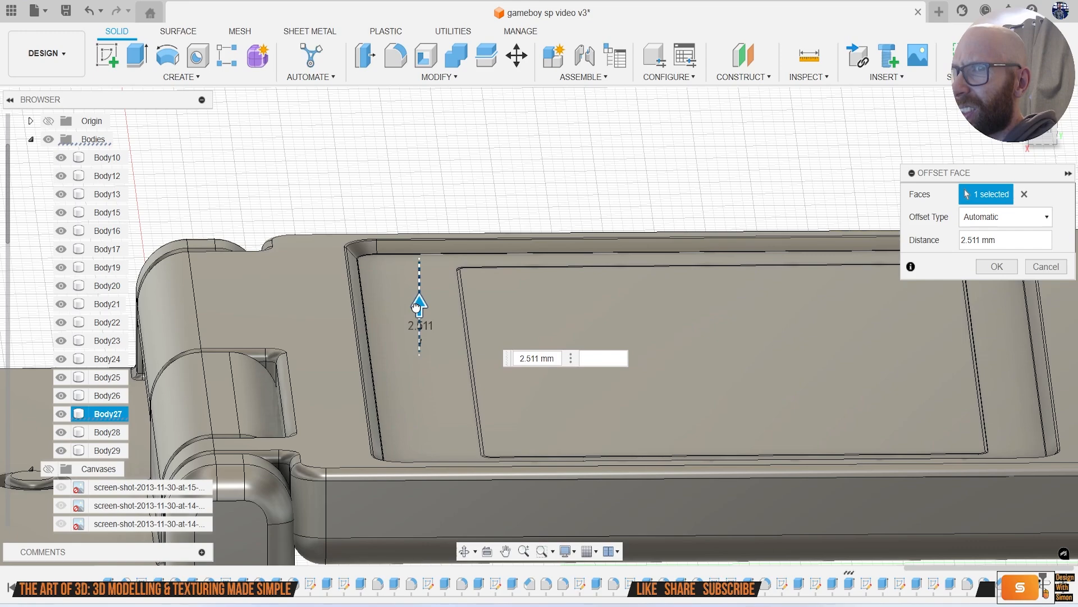
pyautogui.click(995, 266)
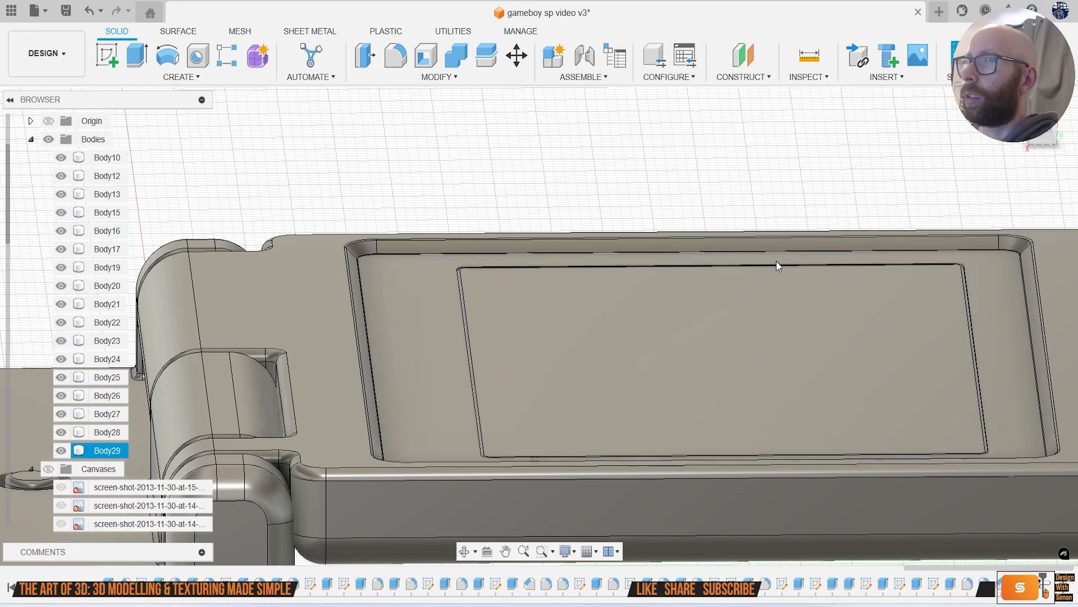
# Step: Examine how the display panels and bezel sit in the shell recess, temporarily hiding Body10 and Body27
pyautogui.moveTo(1054, 133); pyautogui.dragTo(1072, 138)
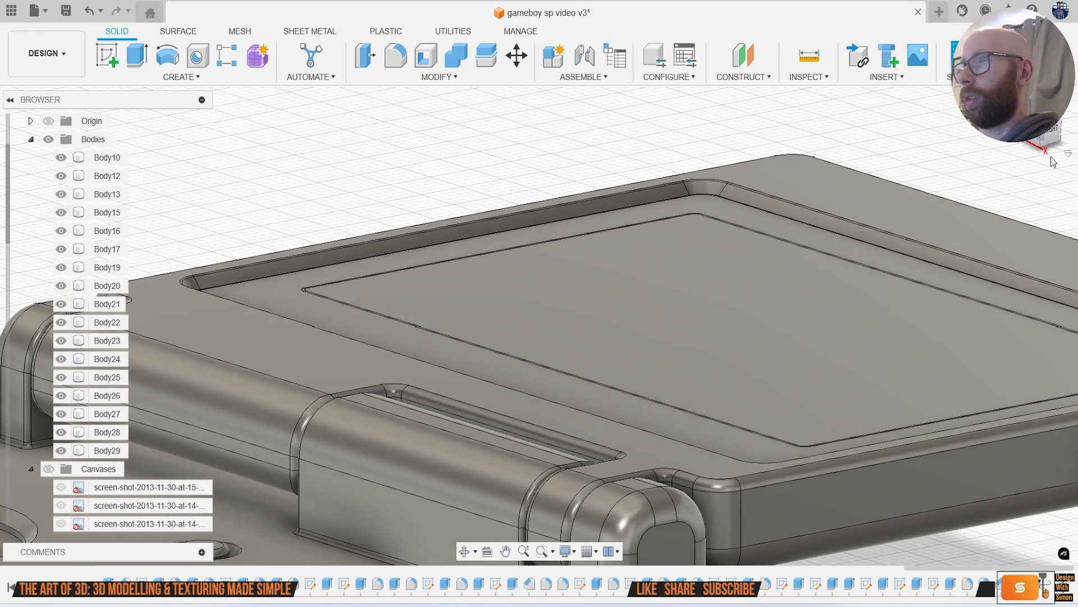
pyautogui.keyDown('shift'); pyautogui.moveTo(539, 325); pyautogui.dragTo(685, 264, button='middle'); pyautogui.keyUp('shift')
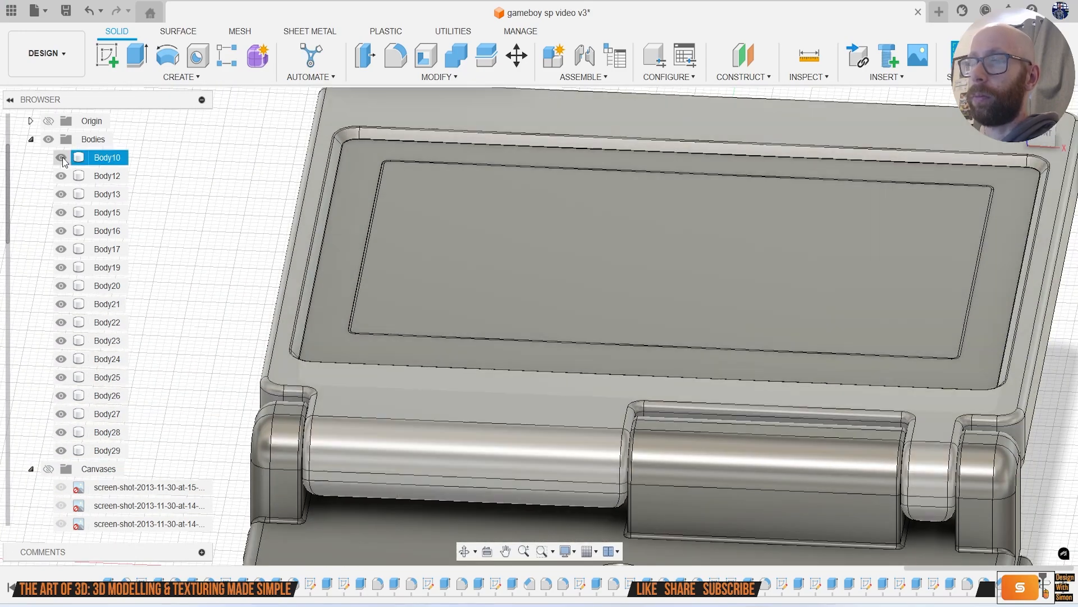
pyautogui.click(62, 158)
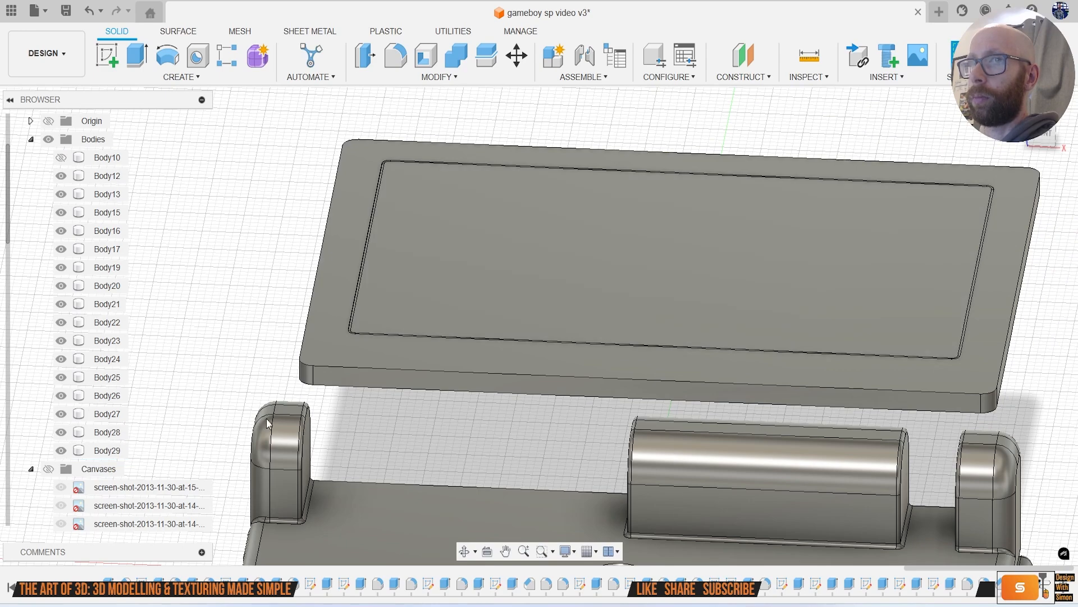
pyautogui.click(61, 414)
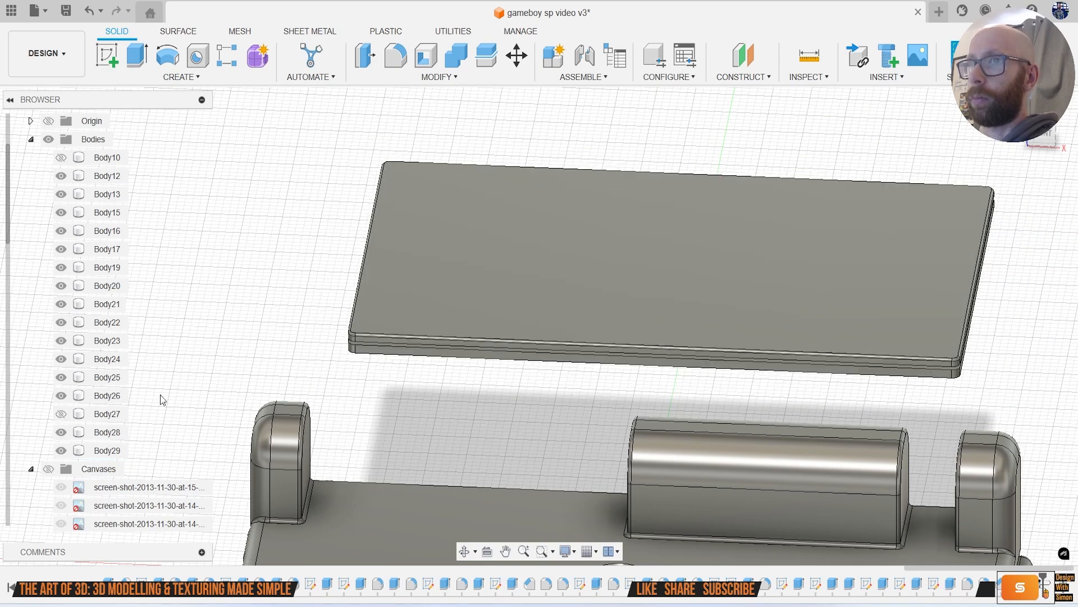
pyautogui.moveTo(1048, 136)
pyautogui.mouseDown()
pyautogui.moveTo(1044, 107)
pyautogui.moveTo(1045, 130)
pyautogui.mouseUp()
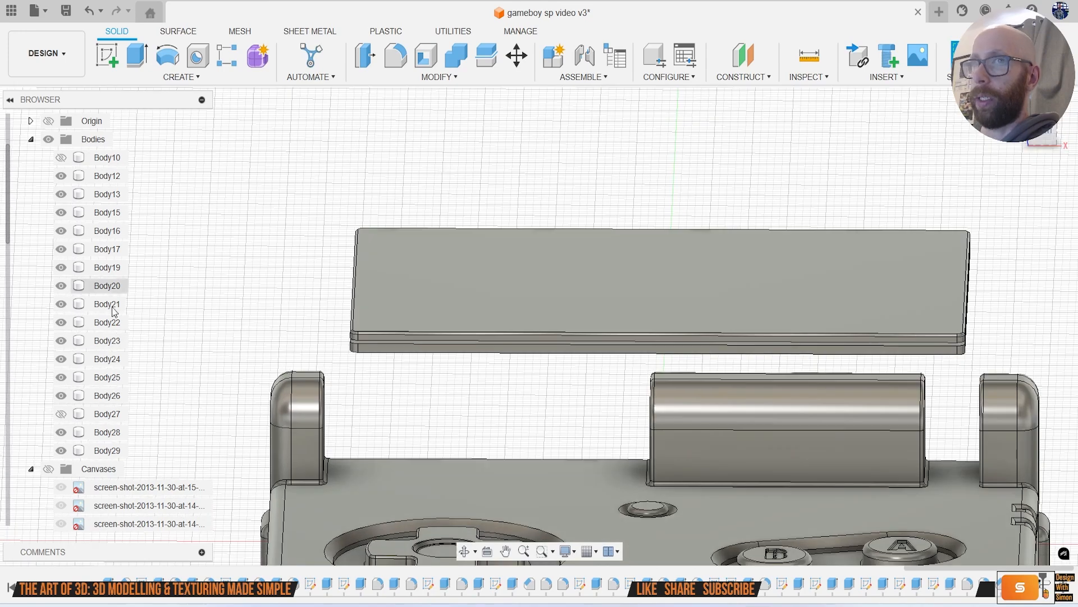
pyautogui.click(60, 414)
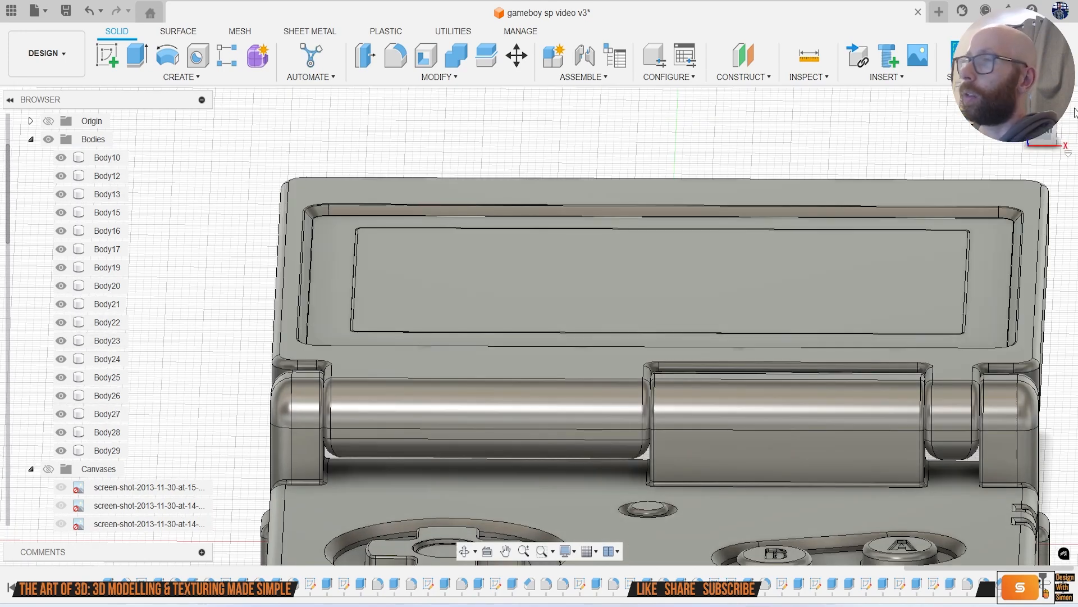
pyautogui.moveTo(1044, 121); pyautogui.dragTo(1033, 147)
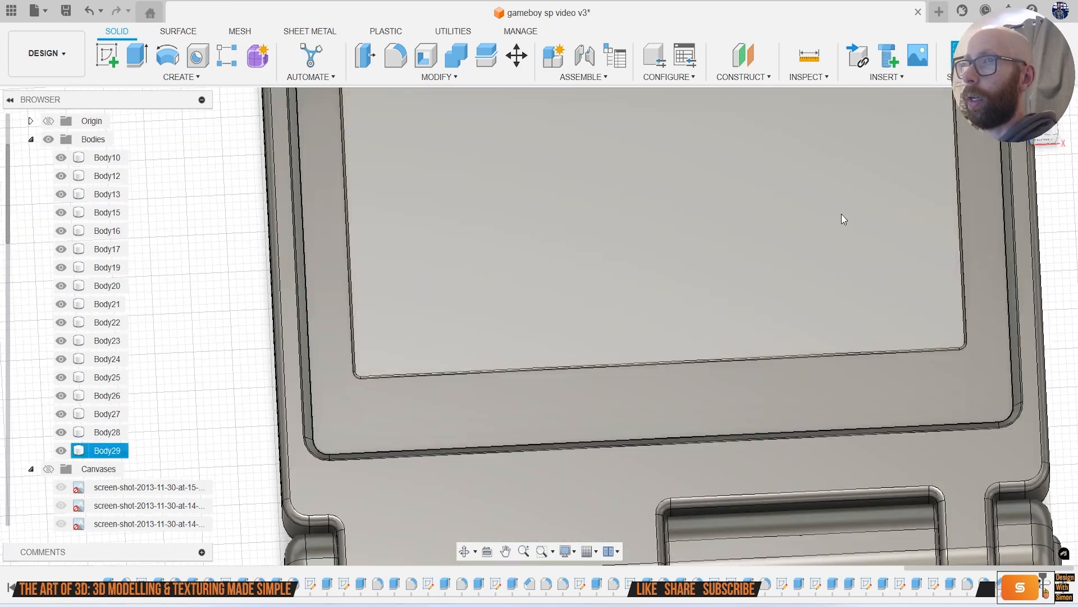
pyautogui.scroll(-3, 842, 218)
pyautogui.moveTo(844, 222); pyautogui.dragTo(764, 222, button='middle')
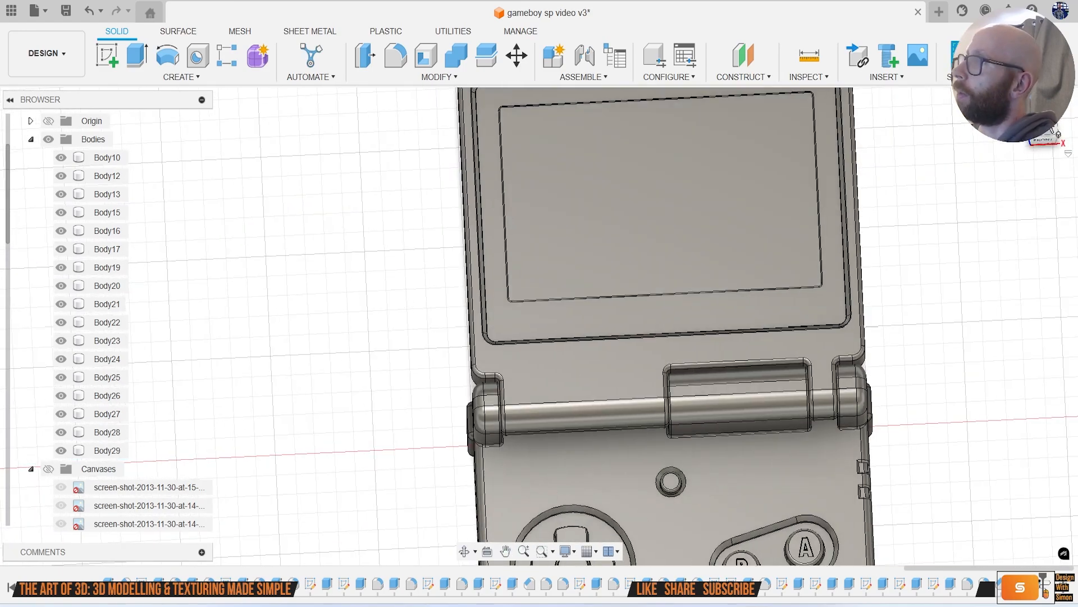
# Step: Compare the screen recess with the reference canvases and check which sketch holds the display opening
pyautogui.click(1044, 129)
pyautogui.moveTo(806, 179); pyautogui.dragTo(720, 224, button='middle')
pyautogui.moveTo(537, 162); pyautogui.dragTo(486, 218, button='middle')
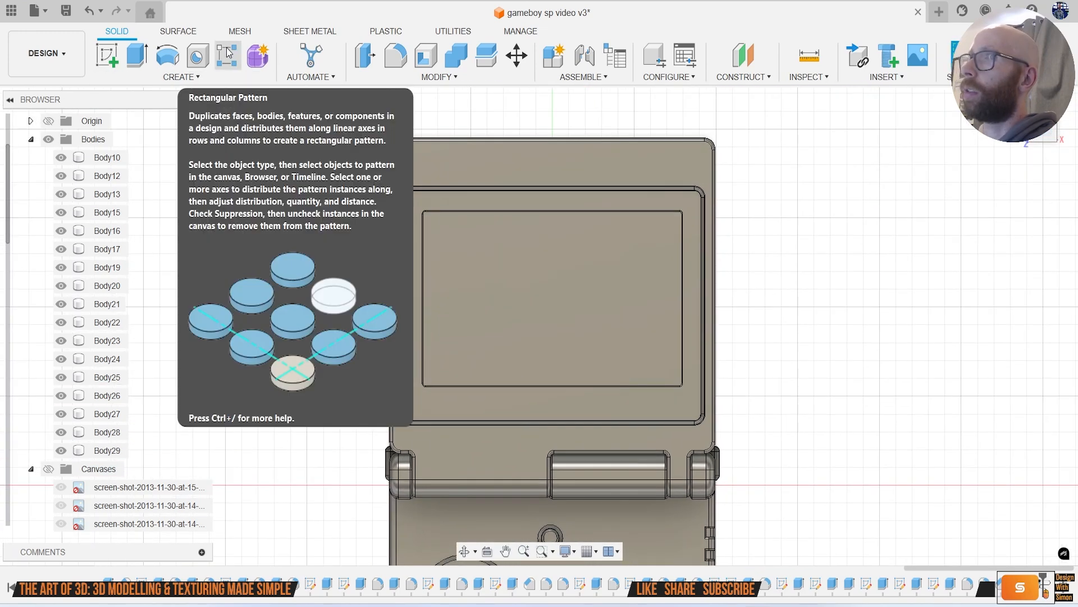
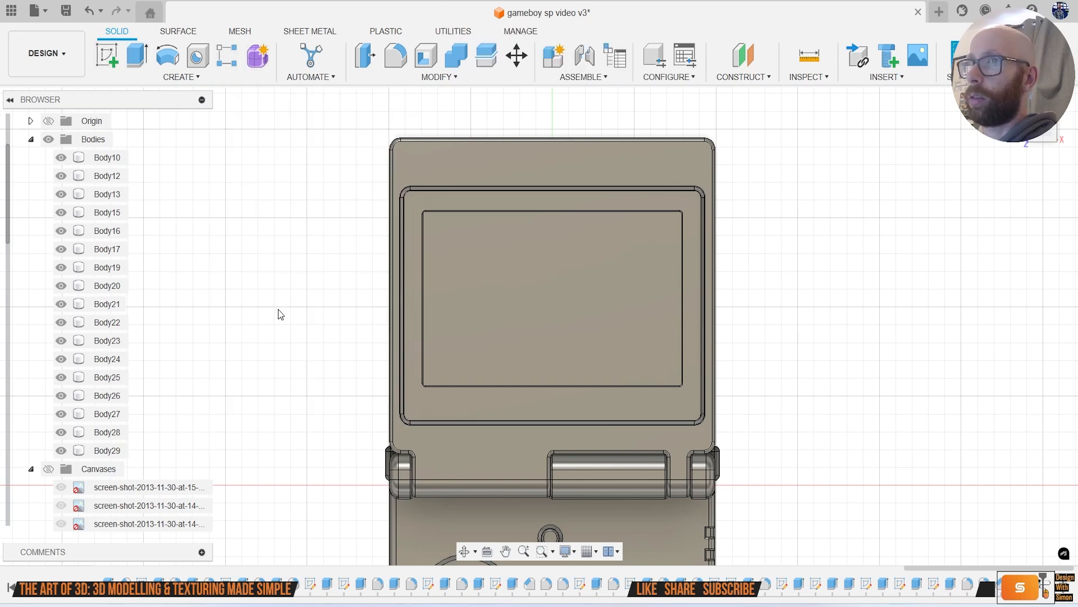
pyautogui.click(49, 469)
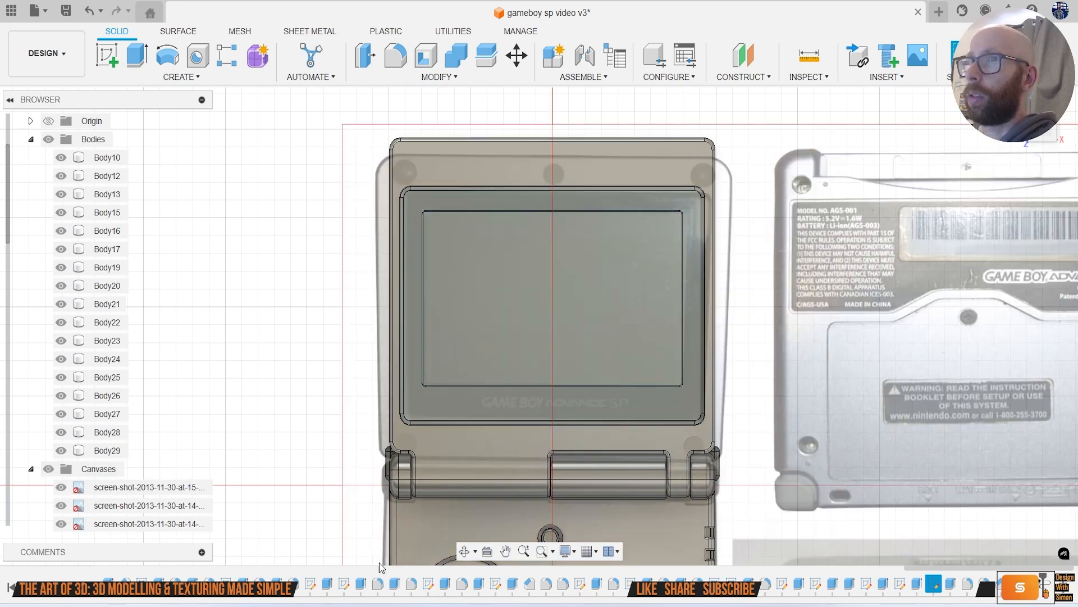
pyautogui.rightClick(896, 584)
pyautogui.click(925, 418)
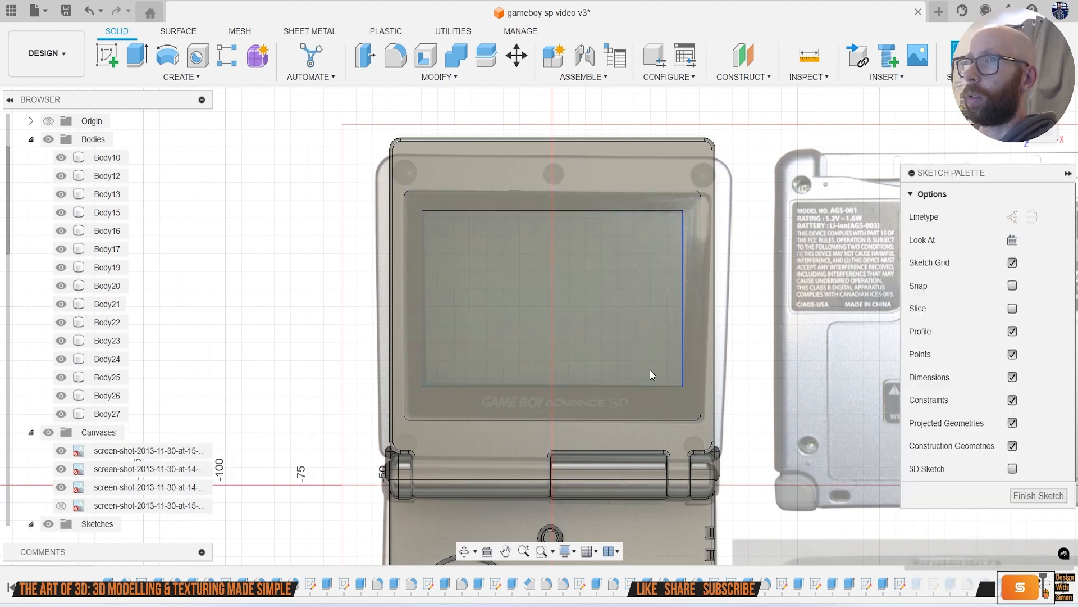
pyautogui.click(1048, 495)
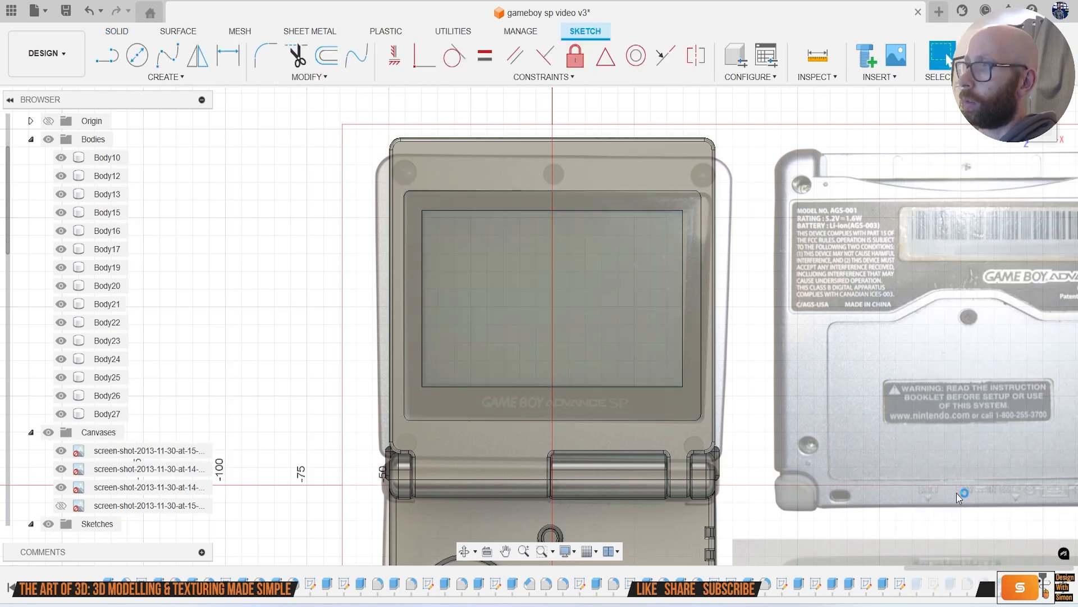
# Step: Move the top line of the recess outline in Sketch23 closer to the shell's top edge, finish the sketch and hide the canvases
pyautogui.click(866, 585)
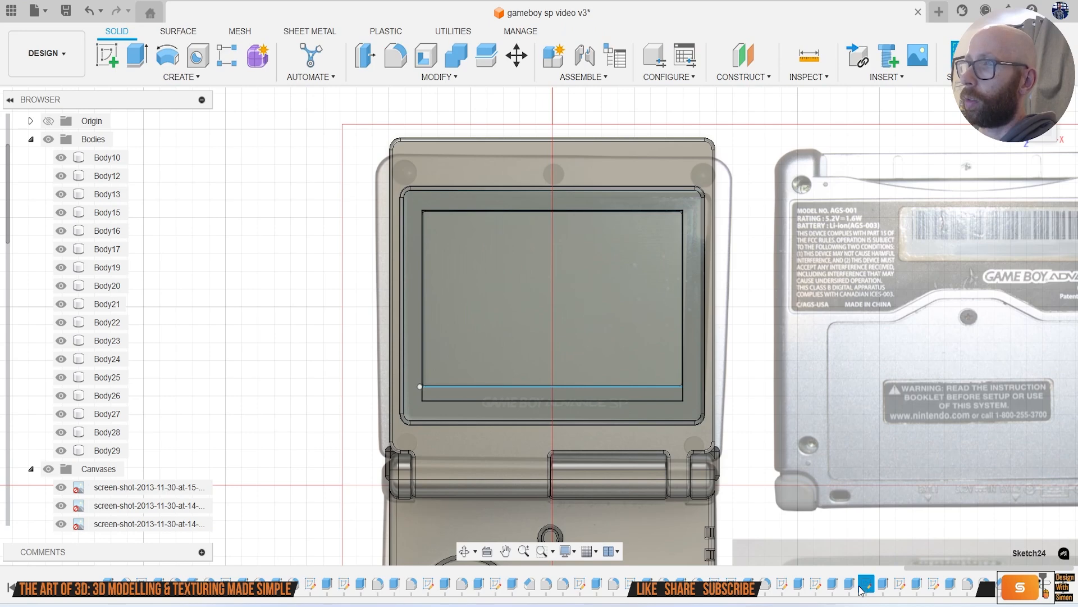
pyautogui.click(816, 585)
pyautogui.rightClick(816, 587)
pyautogui.click(848, 418)
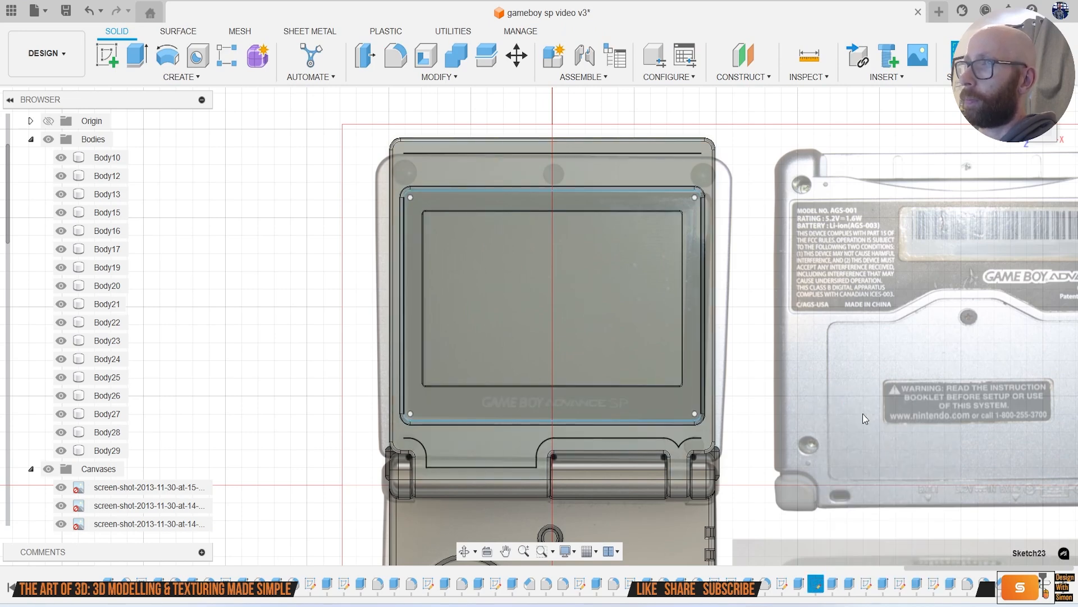
pyautogui.moveTo(511, 193); pyautogui.dragTo(513, 174)
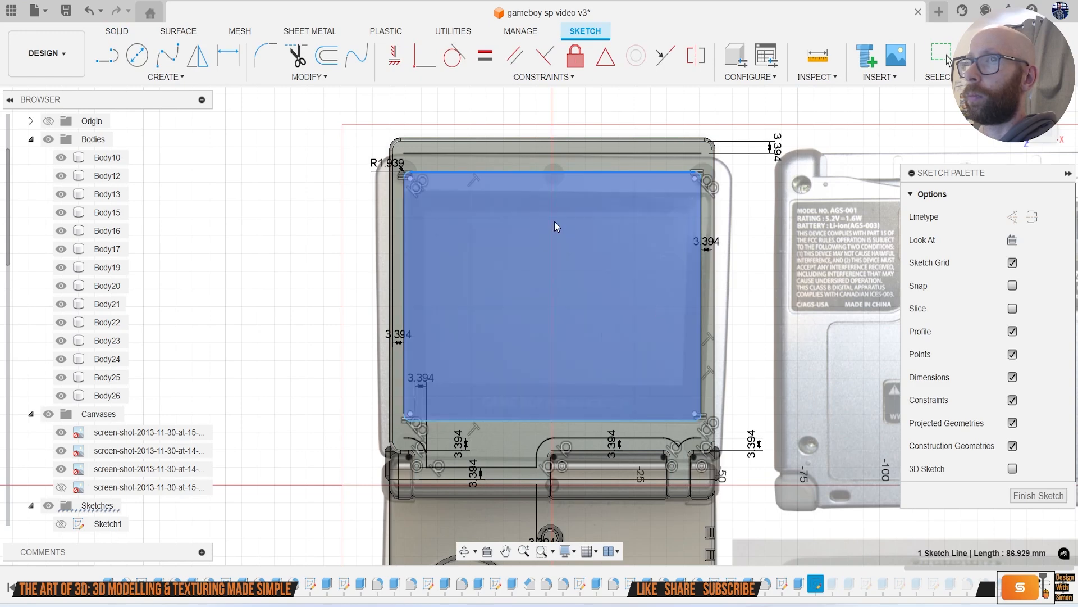
pyautogui.click(1026, 490)
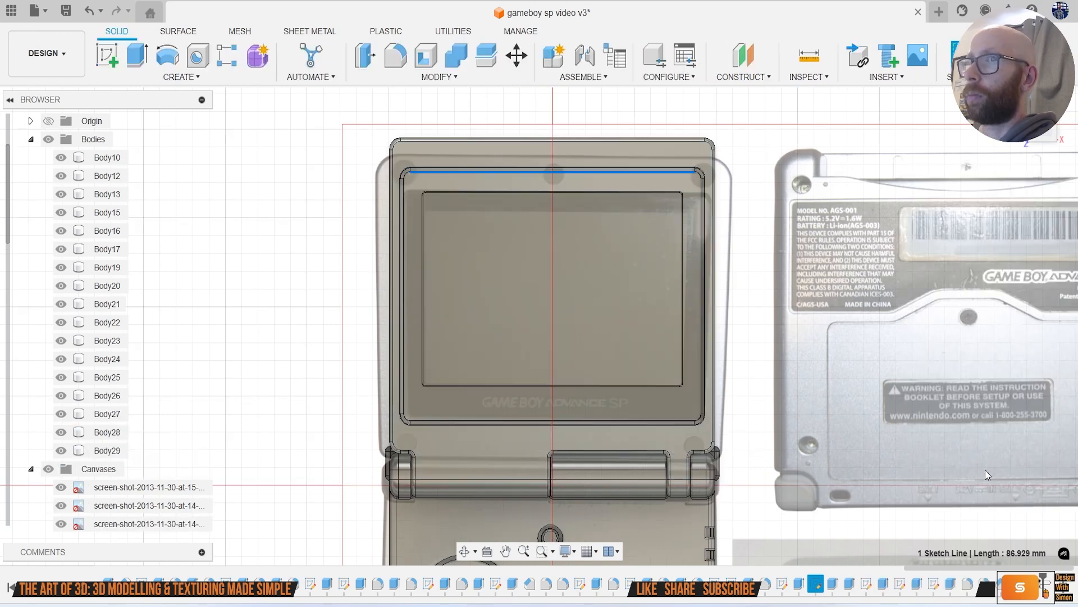
pyautogui.click(48, 469)
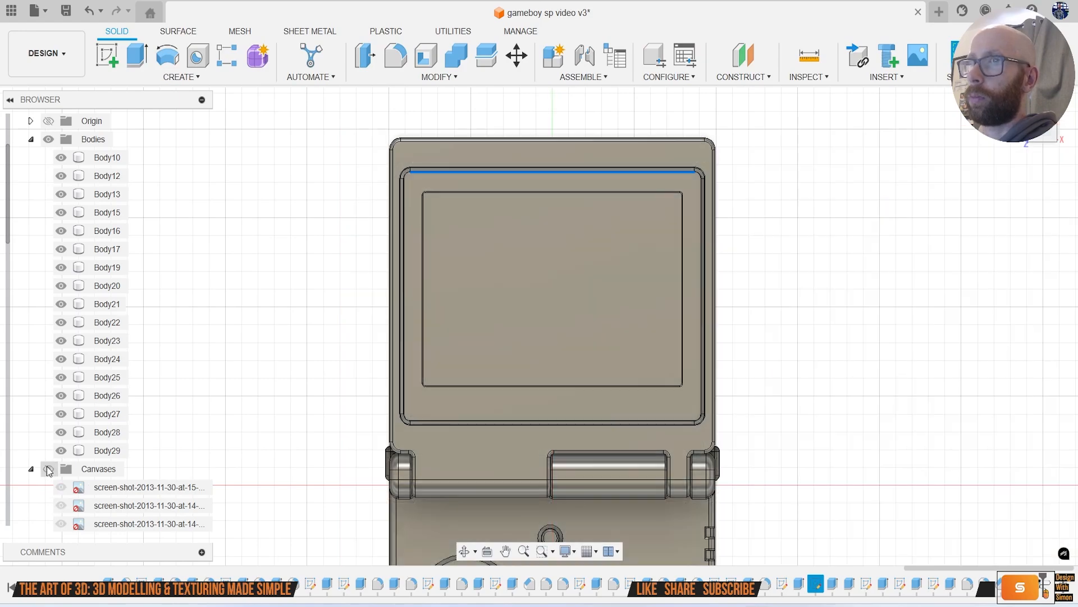
# Step: Reopen Sketch23 and check the lengths of the recess outline's two side lines
pyautogui.click(933, 267)
pyautogui.moveTo(539, 325)
pyautogui.keyDown('shift'); pyautogui.mouseDown(button='middle')
pyautogui.moveTo(495, 259)
pyautogui.moveTo(528, 321)
pyautogui.moveTo(553, 317)
pyautogui.mouseUp(button='middle'); pyautogui.keyUp('shift')
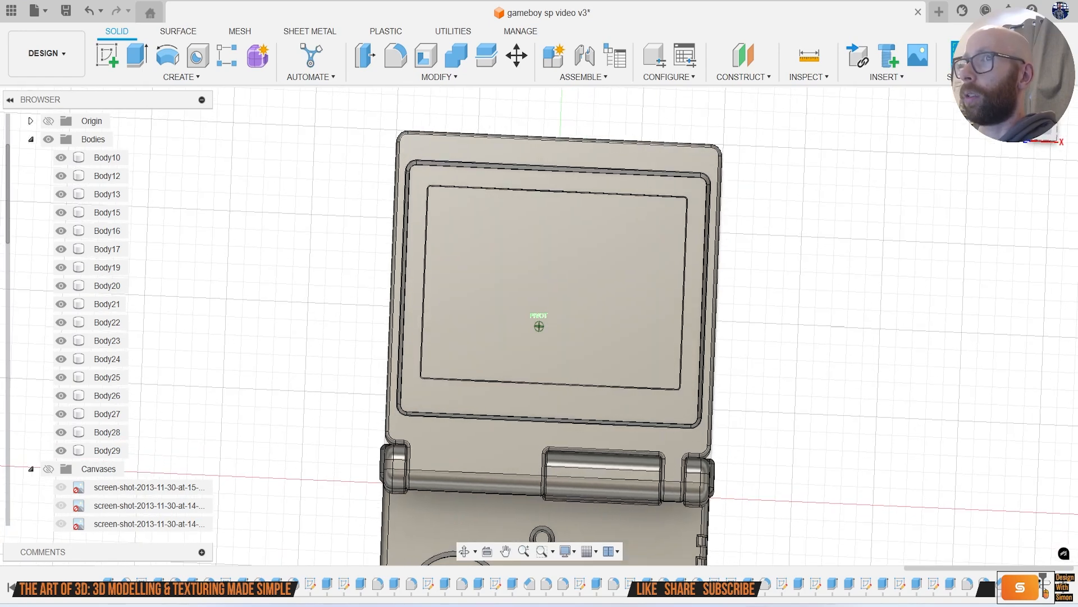
pyautogui.rightClick(869, 587)
pyautogui.rightClick(822, 587)
pyautogui.click(842, 417)
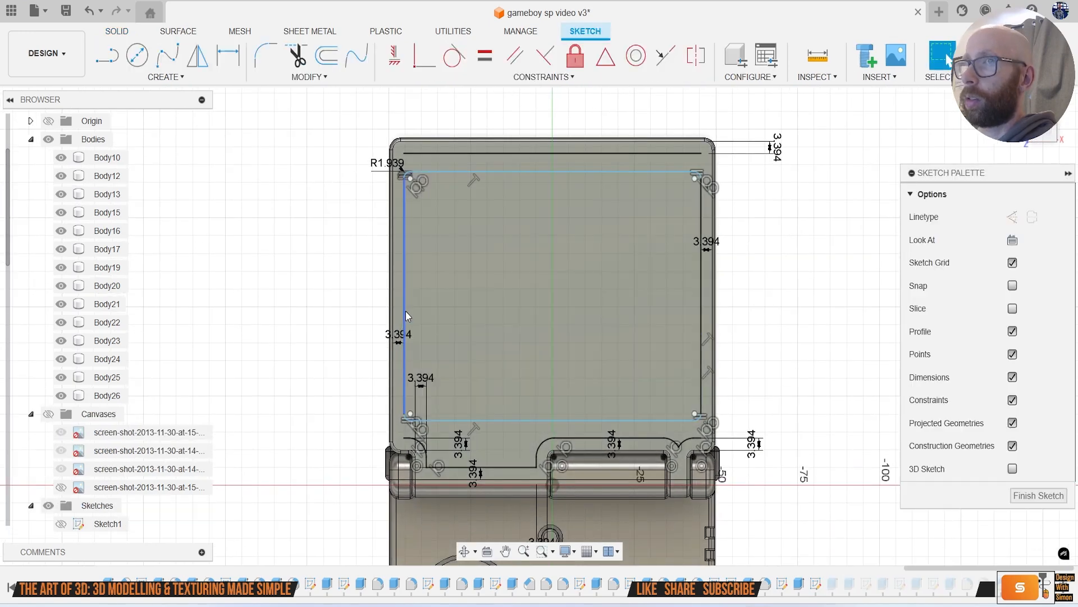
pyautogui.click(406, 312)
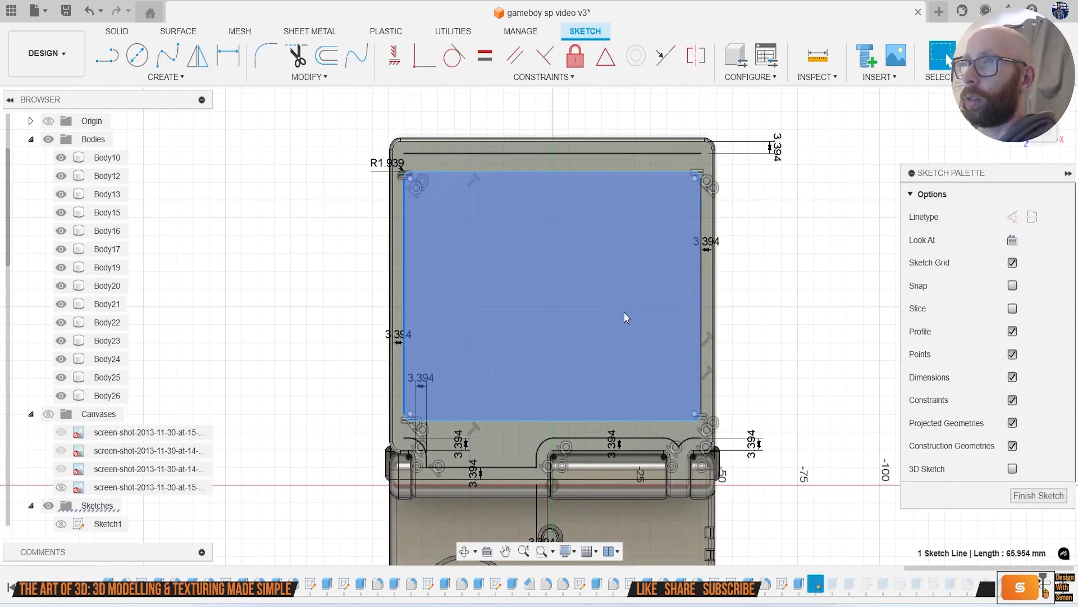
pyautogui.click(696, 307)
pyautogui.click(701, 309)
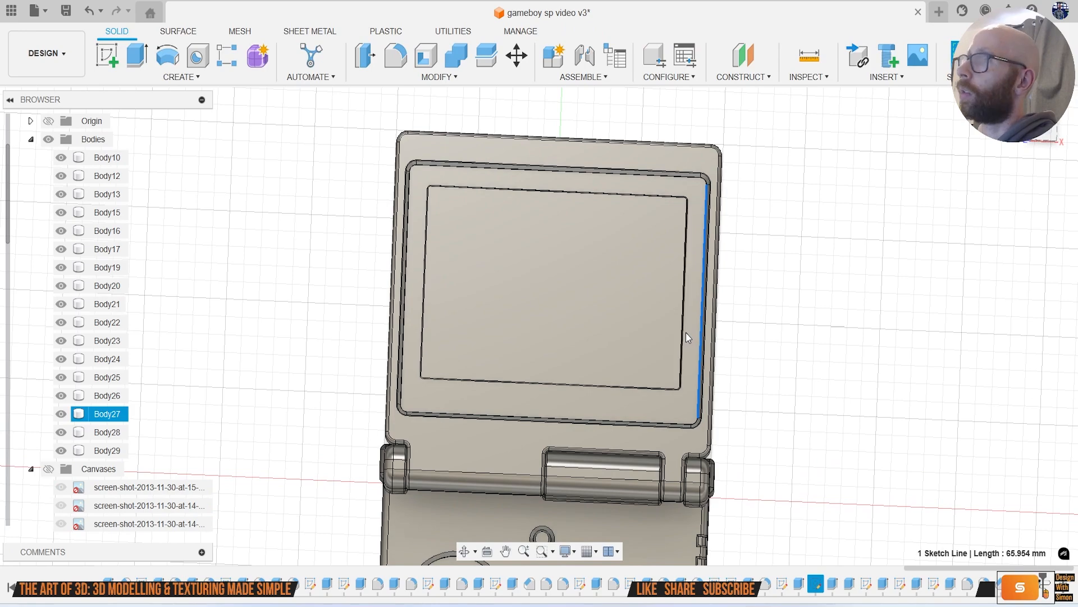
# Step: Start a sketch on the upper shell's front face and draw a circle of about 16.8 mm² near its upper-left corner
pyautogui.moveTo(686, 332); pyautogui.dragTo(740, 339, button='middle')
pyautogui.click(107, 55)
pyautogui.click(528, 155)
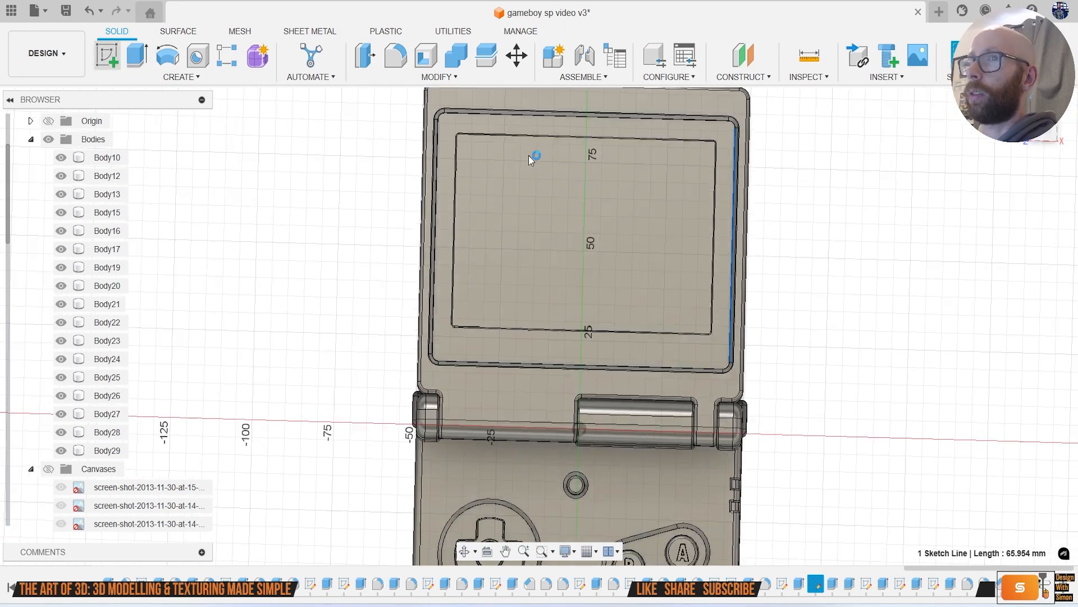
pyautogui.click(136, 56)
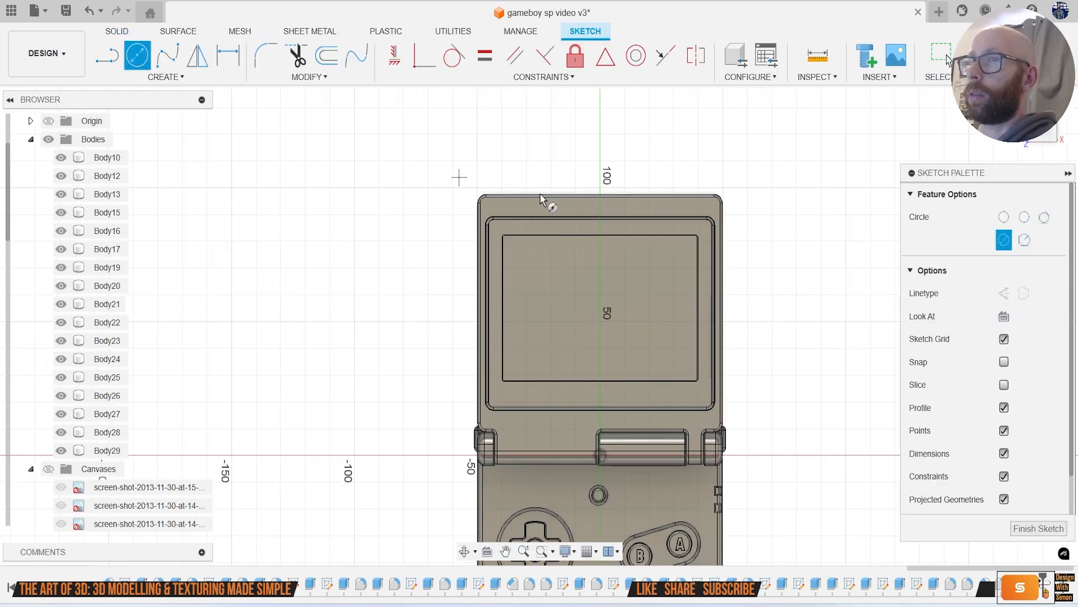
pyautogui.scroll(6, 522, 199)
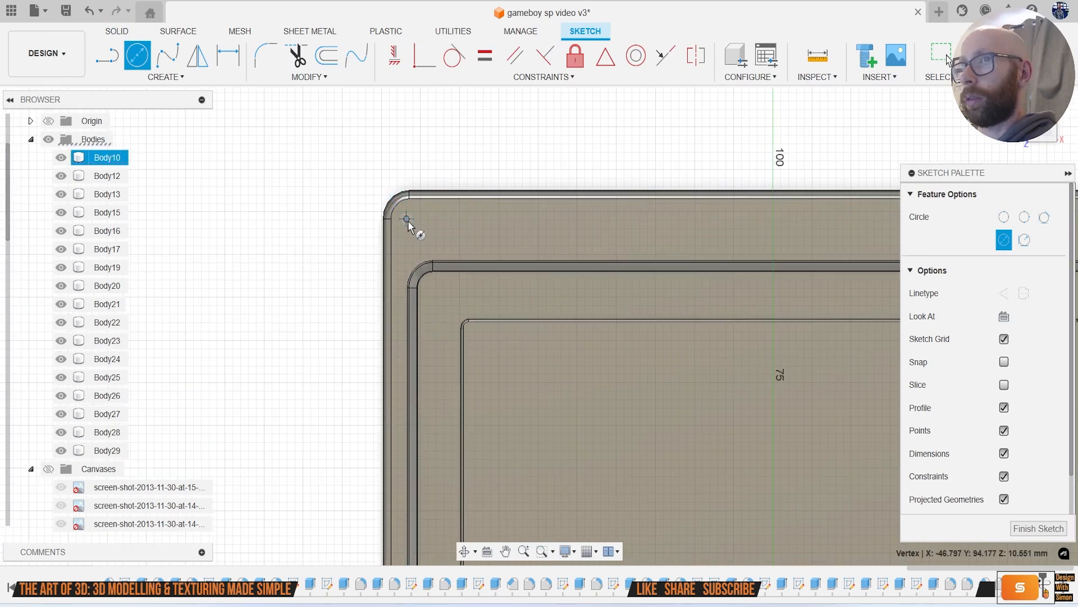
pyautogui.click(407, 219)
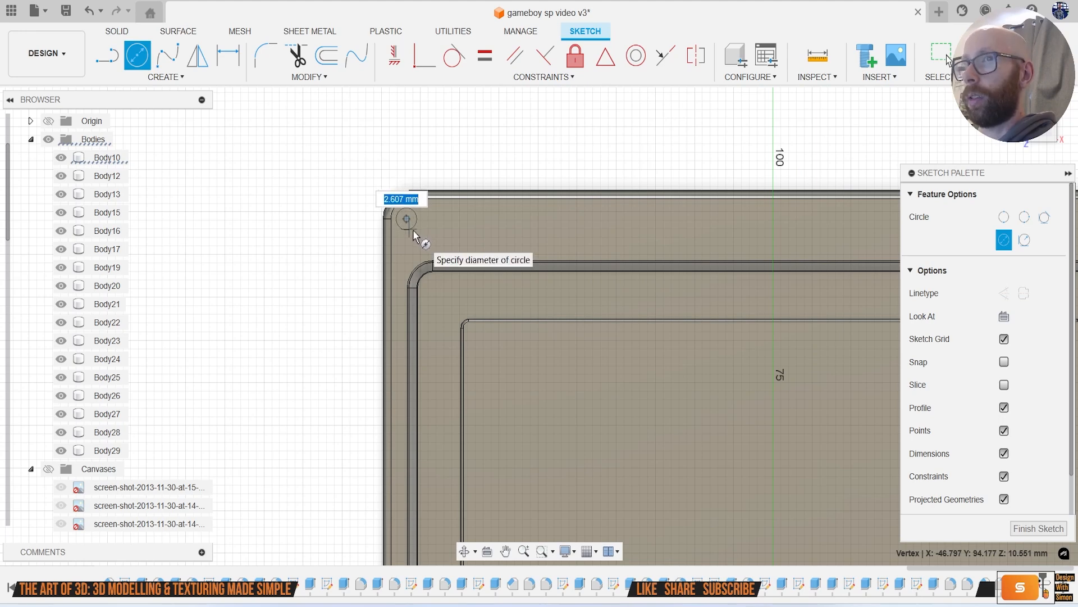
pyautogui.press('Escape')
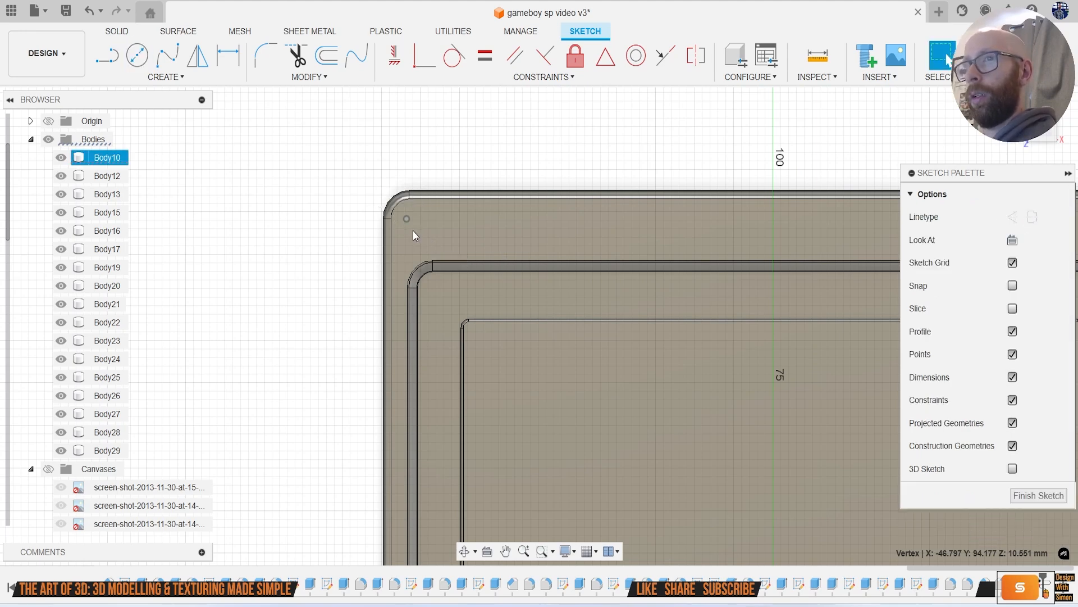
pyautogui.press('c')
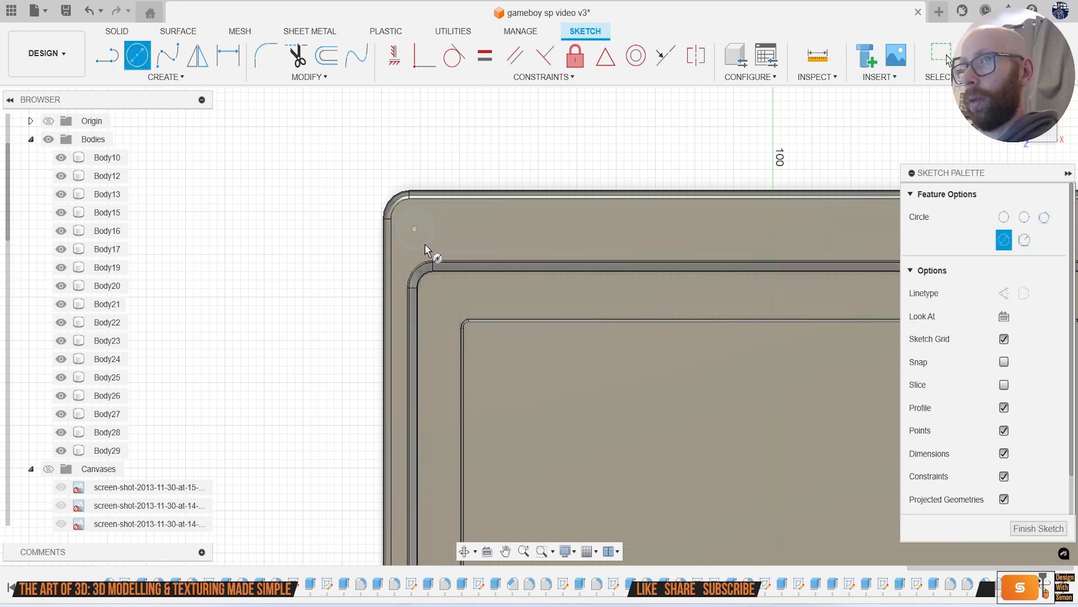
# Step: Sketch a vertical line from the midpoint of the upper shell's top edge down into the display area
pyautogui.scroll(-2, 449, 253)
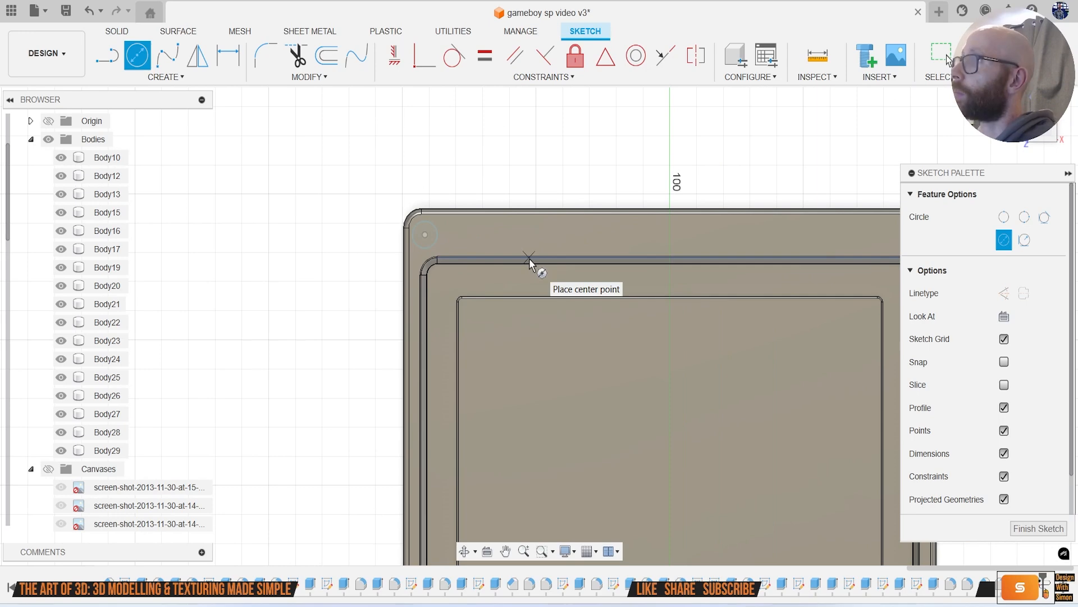
pyautogui.press('l')
pyautogui.scroll(-1, 571, 274)
pyautogui.moveTo(571, 274); pyautogui.dragTo(514, 113, button='middle')
pyautogui.moveTo(541, 176); pyautogui.dragTo(533, 207, button='middle')
pyautogui.click(601, 122)
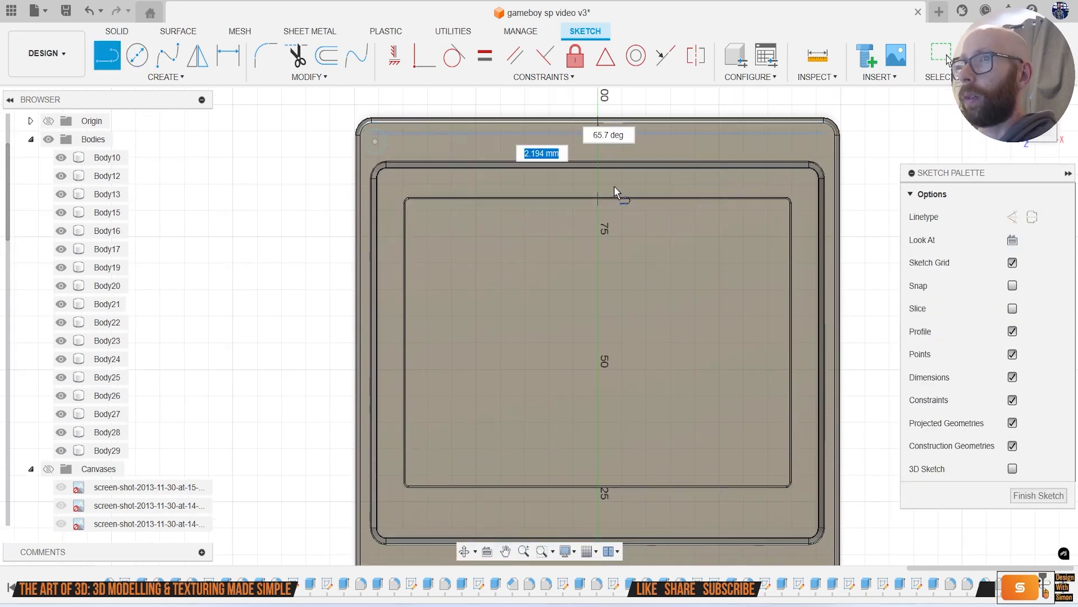
pyautogui.click(600, 243)
pyautogui.press('Escape')
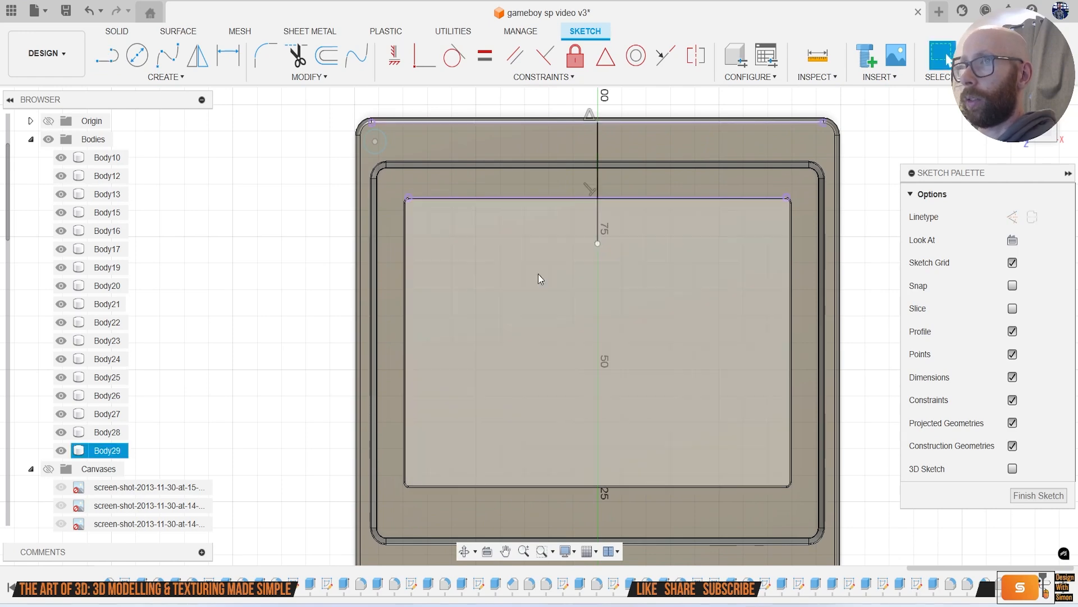
# Step: Sketch a short horizontal line inward from the midpoint of the display panel's left edge
pyautogui.moveTo(495, 311); pyautogui.dragTo(567, 263, button='middle')
pyautogui.press('l')
pyautogui.scroll(1, 455, 286)
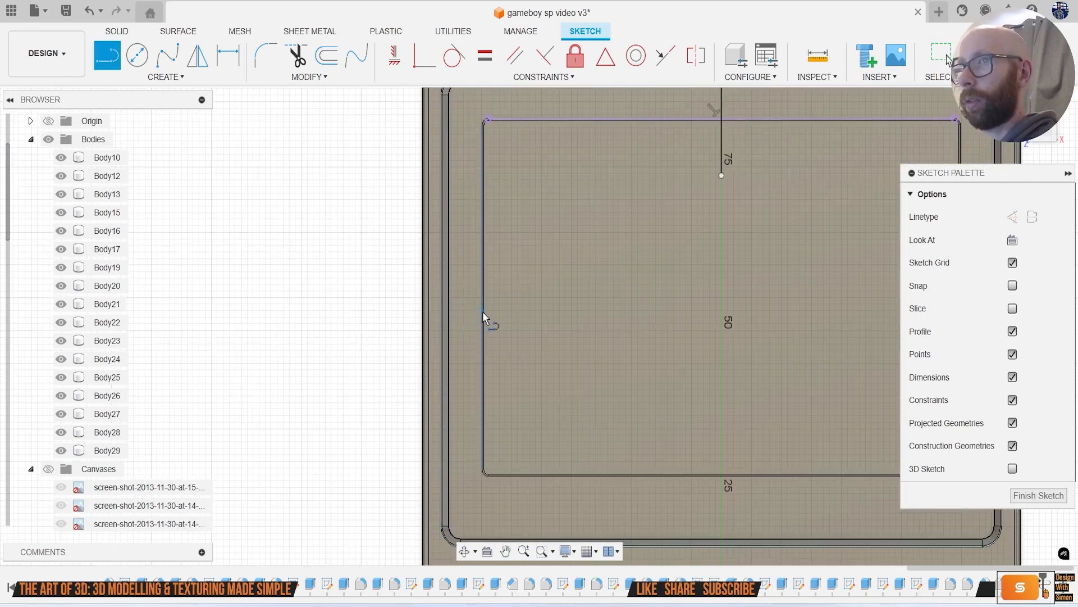
pyautogui.click(484, 297)
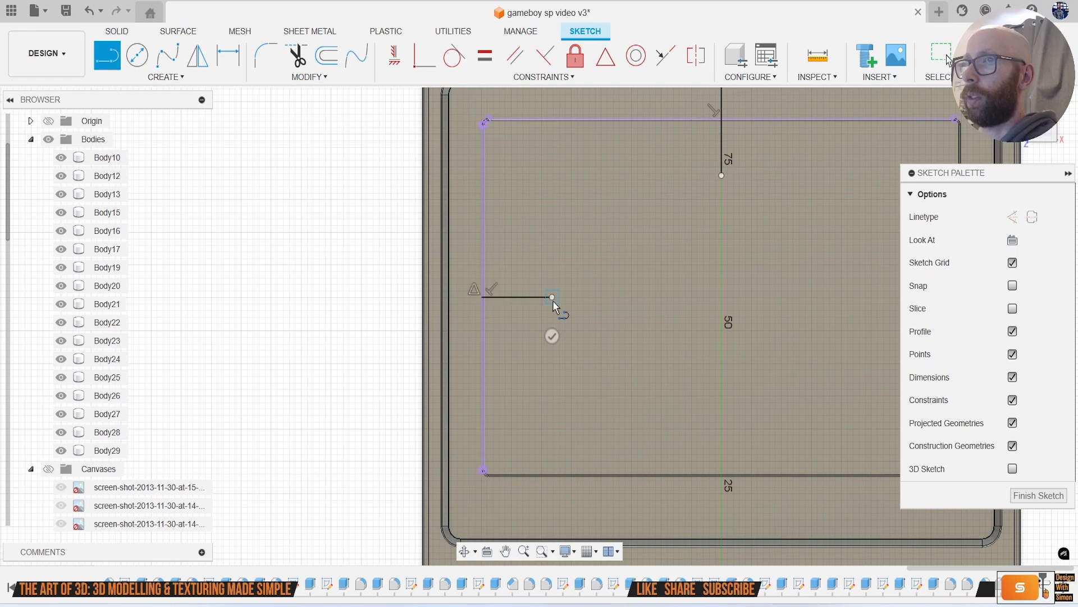
pyautogui.click(553, 297)
pyautogui.press('Escape')
pyautogui.scroll(-1, 552, 301)
pyautogui.click(166, 77)
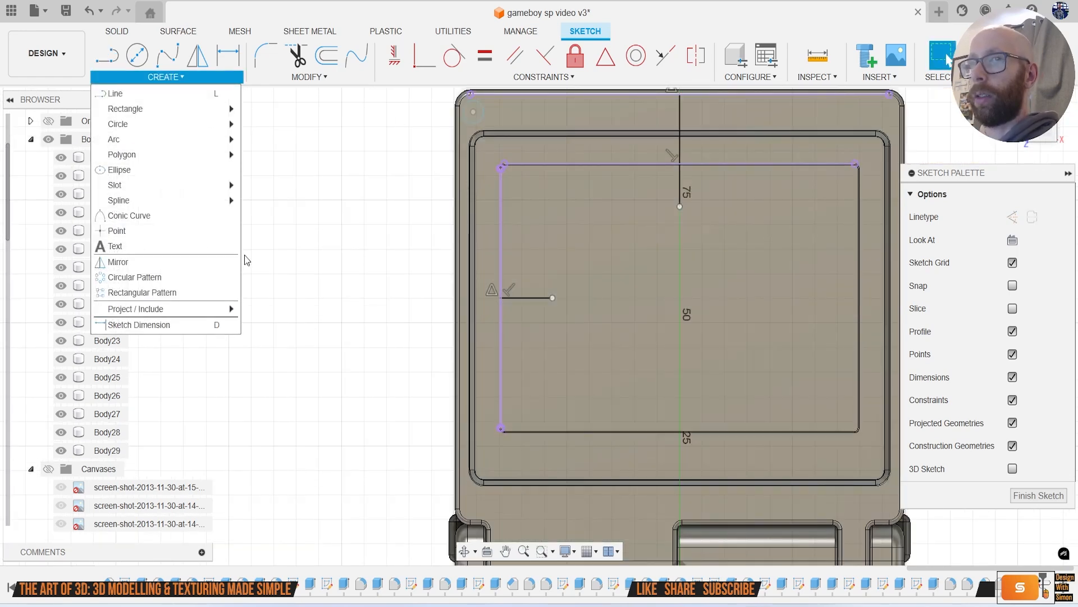
pyautogui.click(231, 262)
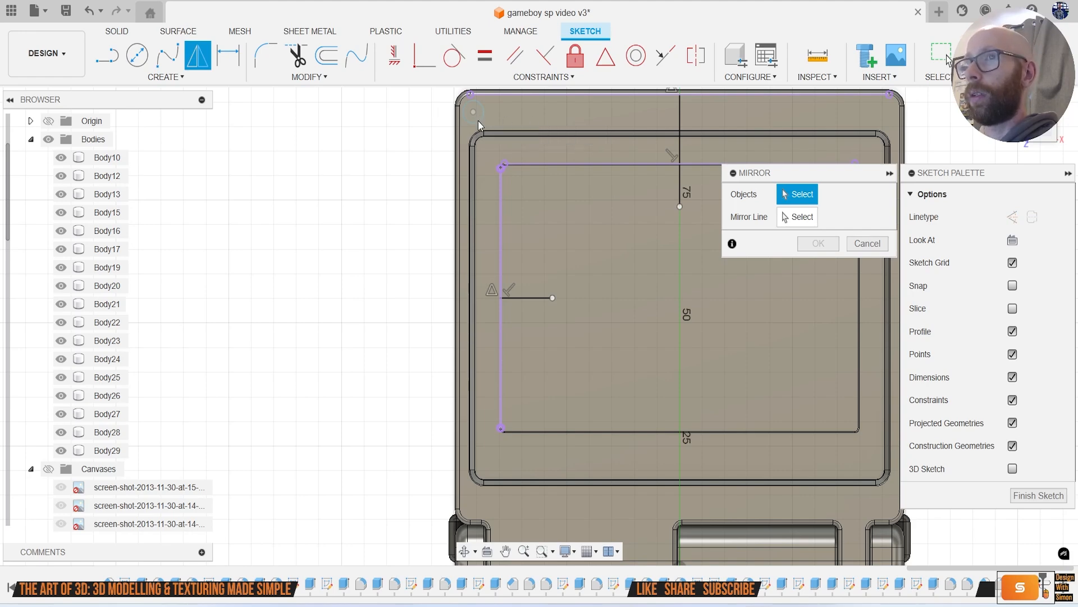
pyautogui.click(48, 139)
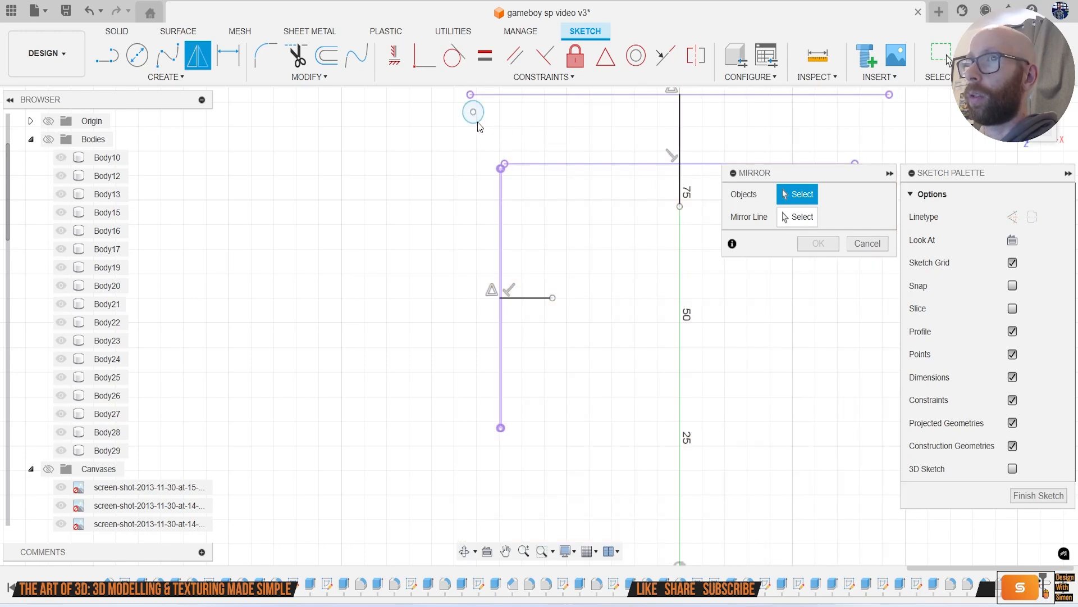
pyautogui.click(861, 243)
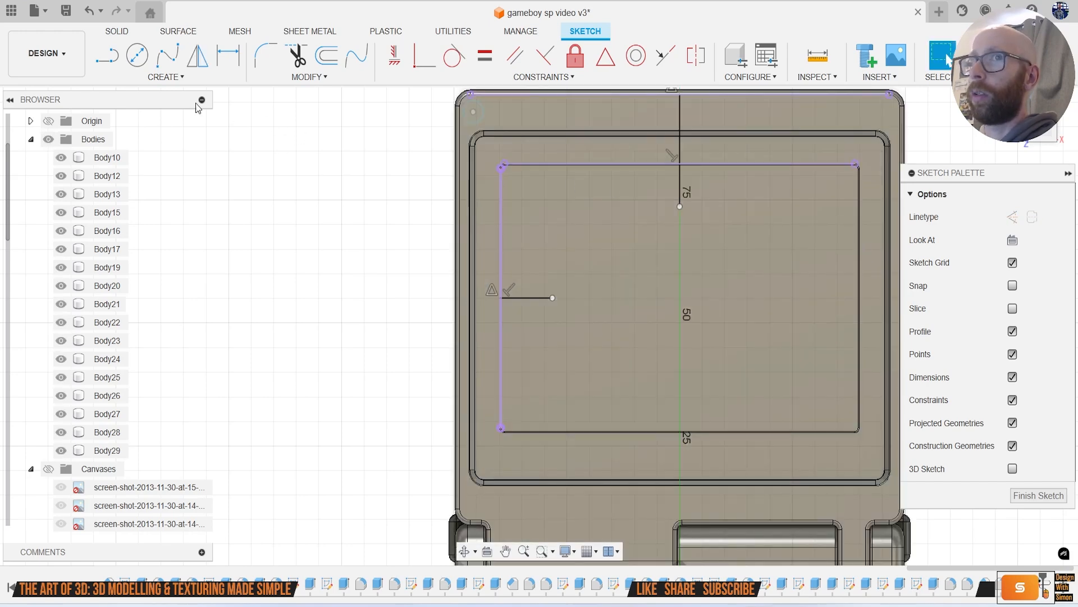
pyautogui.click(174, 82)
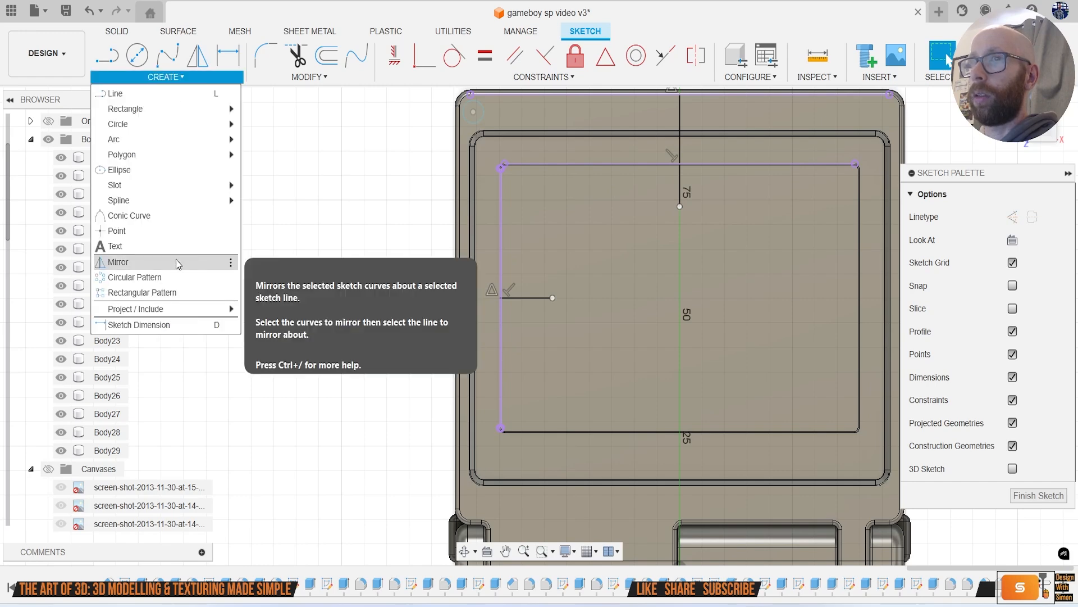
pyautogui.click(180, 264)
pyautogui.click(880, 245)
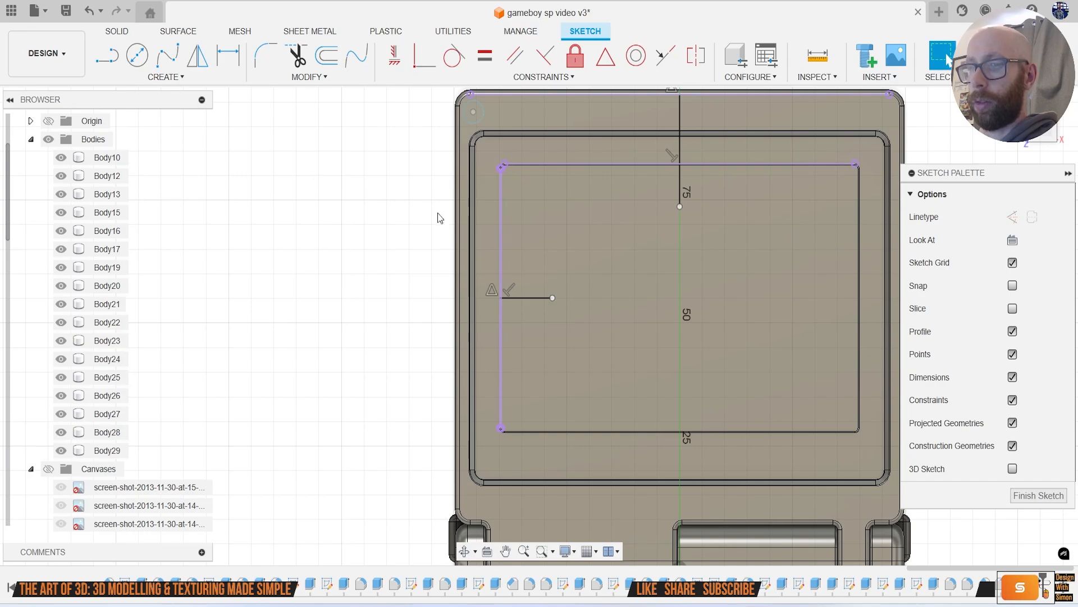
# Step: Cut the corner circle into the upper shell as a shallow hole with a two-sided Extrude, side one about 11.26 mm
pyautogui.press('e')
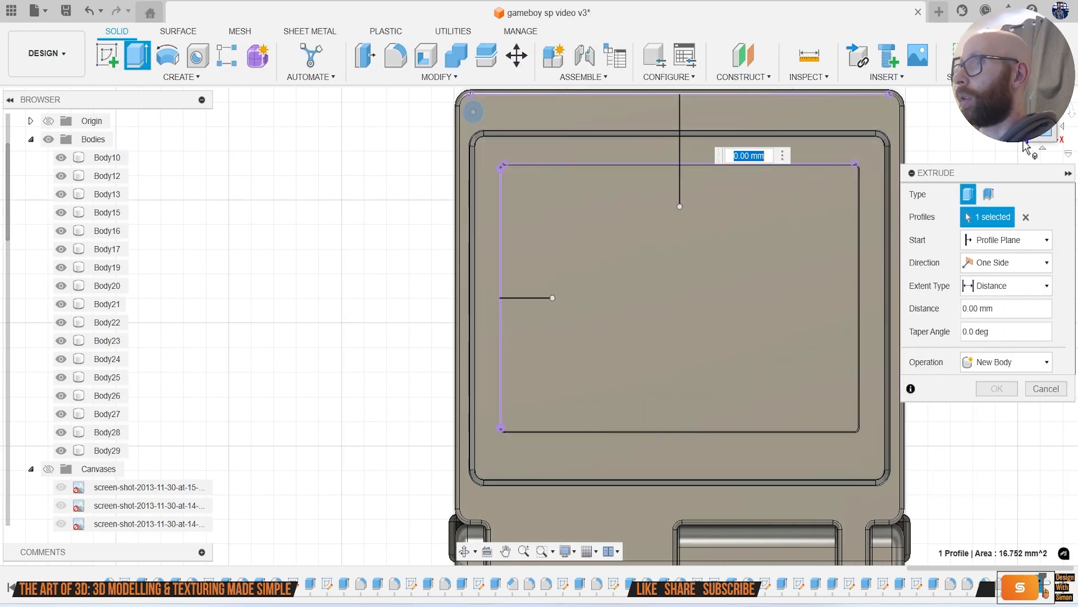
pyautogui.keyDown('shift'); pyautogui.moveTo(540, 320); pyautogui.dragTo(345, 392, button='middle'); pyautogui.keyUp('shift')
pyautogui.scroll(1, 345, 392)
pyautogui.scroll(2, 325, 376)
pyautogui.moveTo(322, 341); pyautogui.dragTo(323, 235)
pyautogui.click(1006, 262)
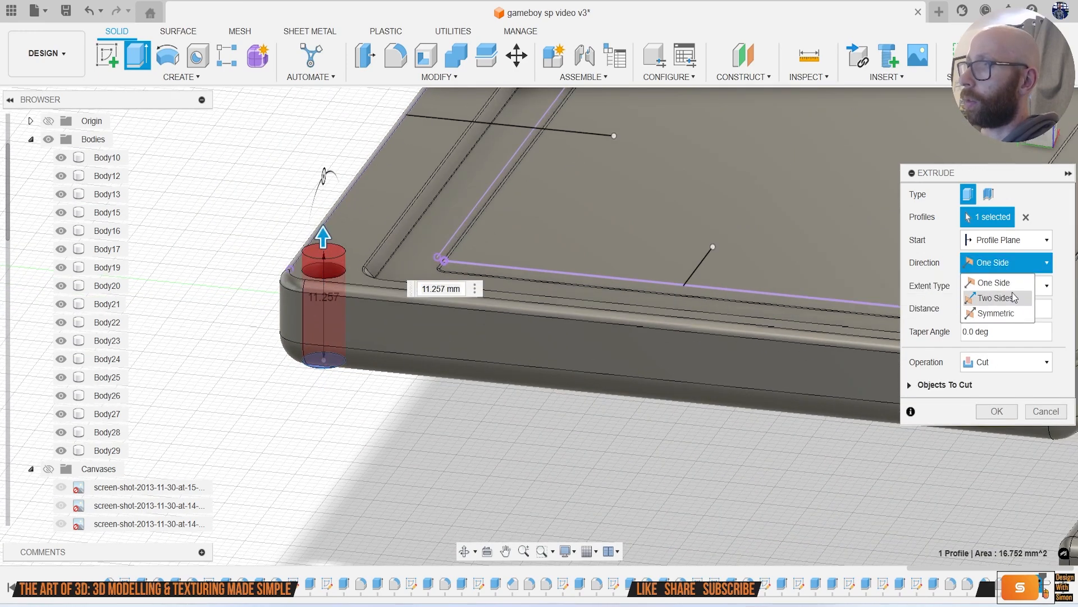
pyautogui.click(992, 287)
pyautogui.moveTo(324, 375); pyautogui.dragTo(323, 286)
pyautogui.click(997, 528)
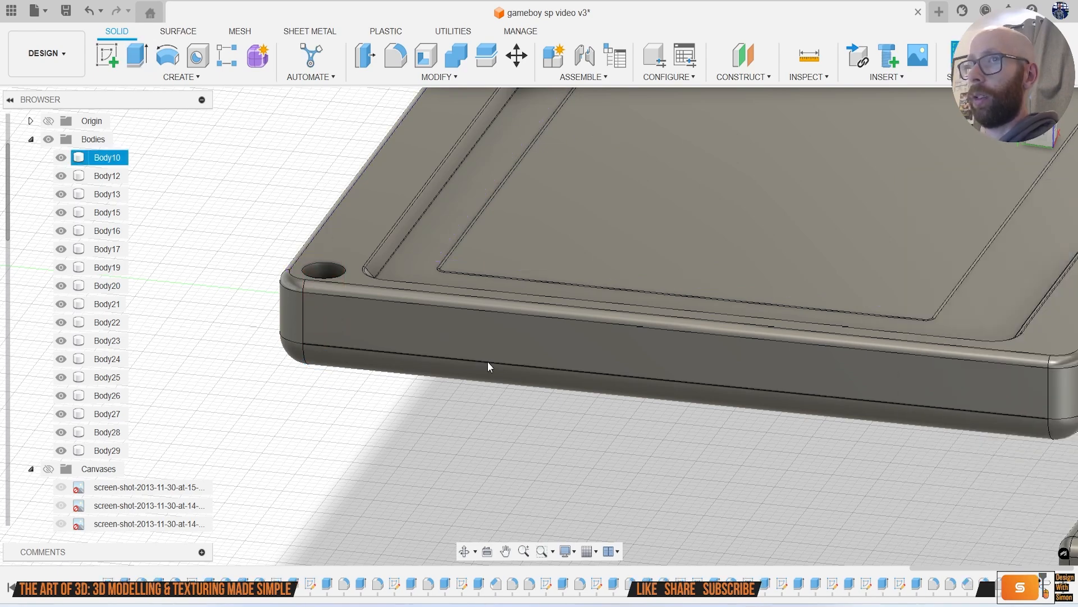
# Step: Fillet the rim of the corner hole in the upper shell with a 0.4 mm radius
pyautogui.press('f')
pyautogui.scroll(2, 346, 247)
pyautogui.click(317, 260)
pyautogui.write('.4')
pyautogui.press('Return')
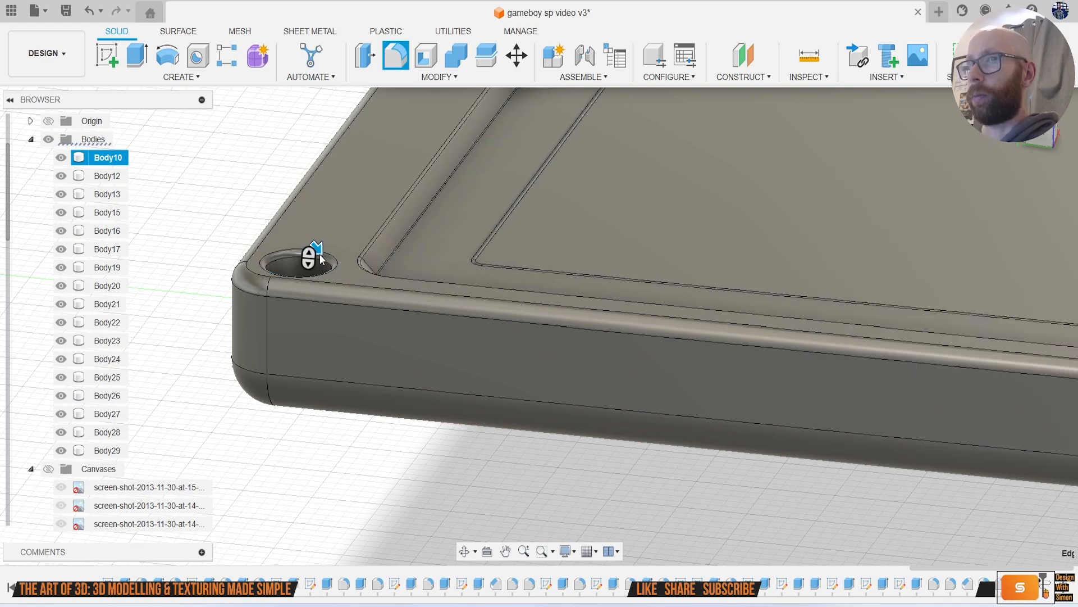
# Step: Mirror the corner hole's cut and rim fillet features across the centre origin plane to the upper shell's opposite outer corner
pyautogui.moveTo(1048, 135); pyautogui.dragTo(1032, 140)
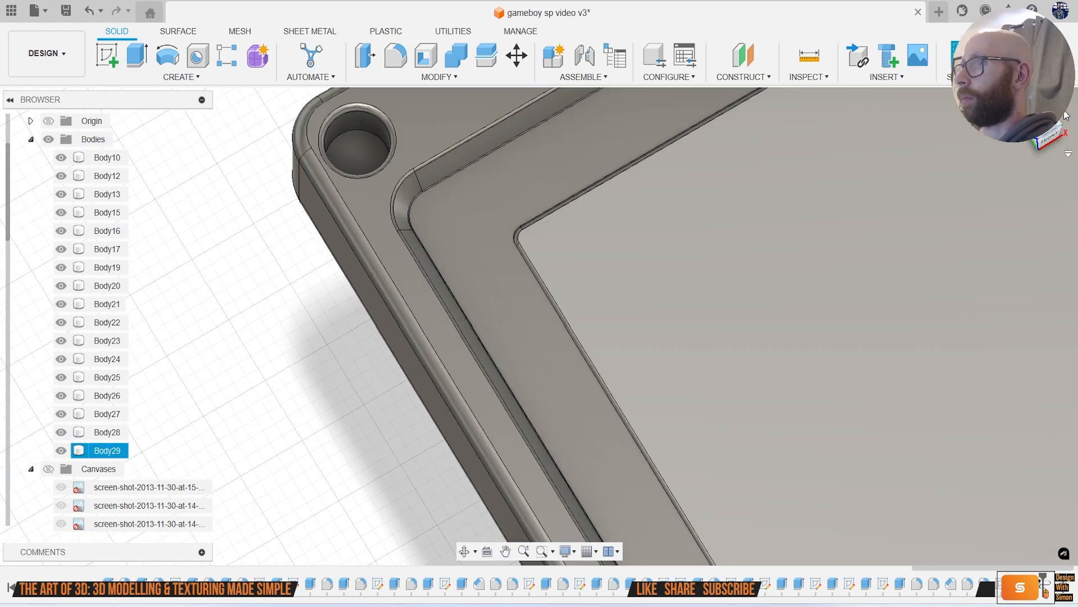
pyautogui.click(1051, 136)
pyautogui.scroll(-7, 712, 274)
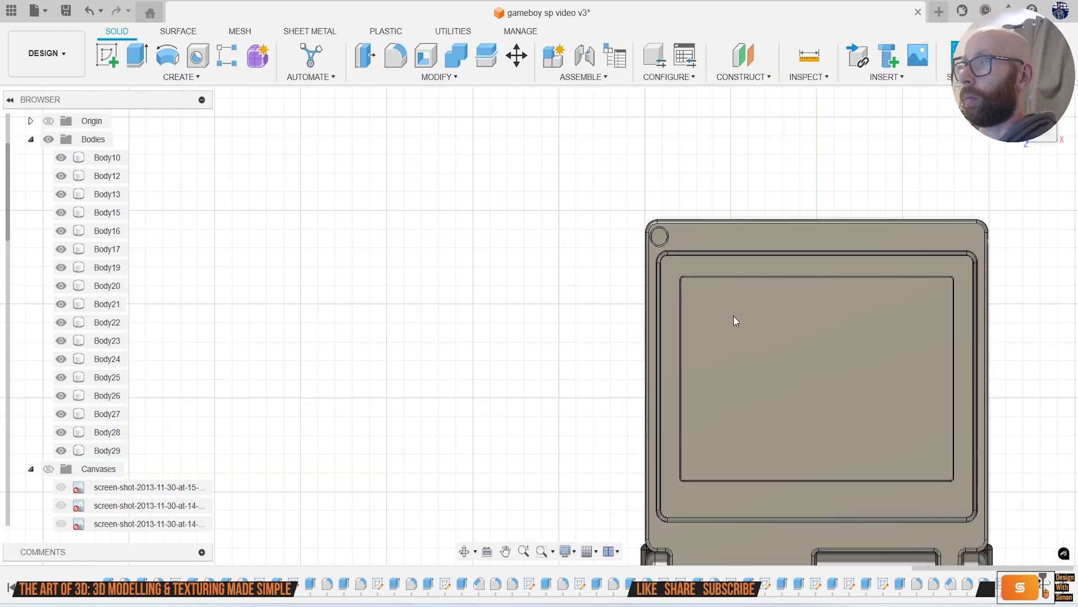
pyautogui.moveTo(733, 316); pyautogui.dragTo(669, 209, button='middle')
pyautogui.click(181, 77)
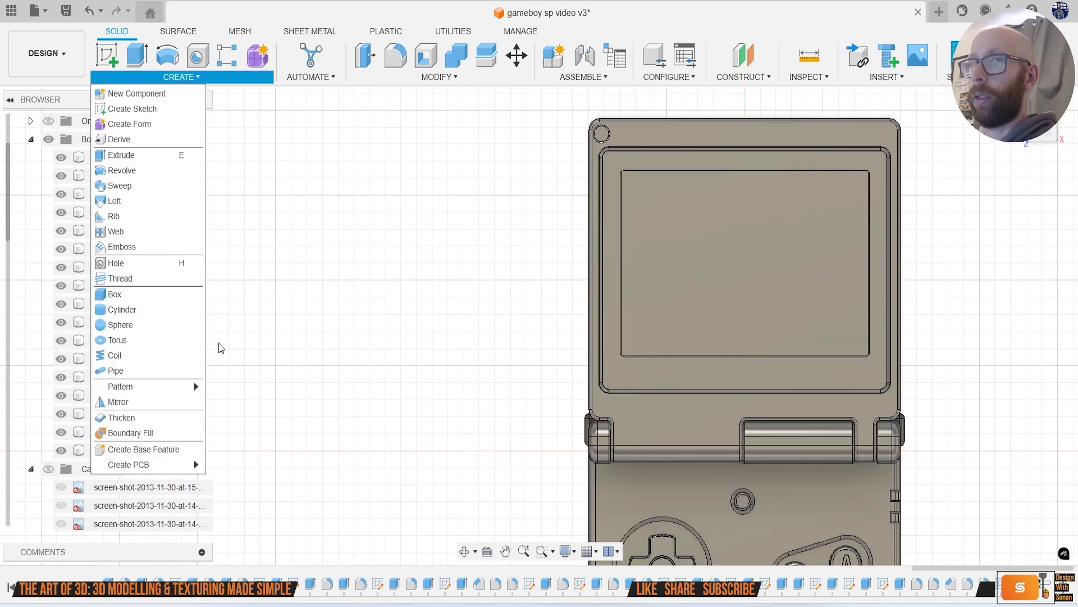
pyautogui.click(178, 401)
pyautogui.click(1034, 195)
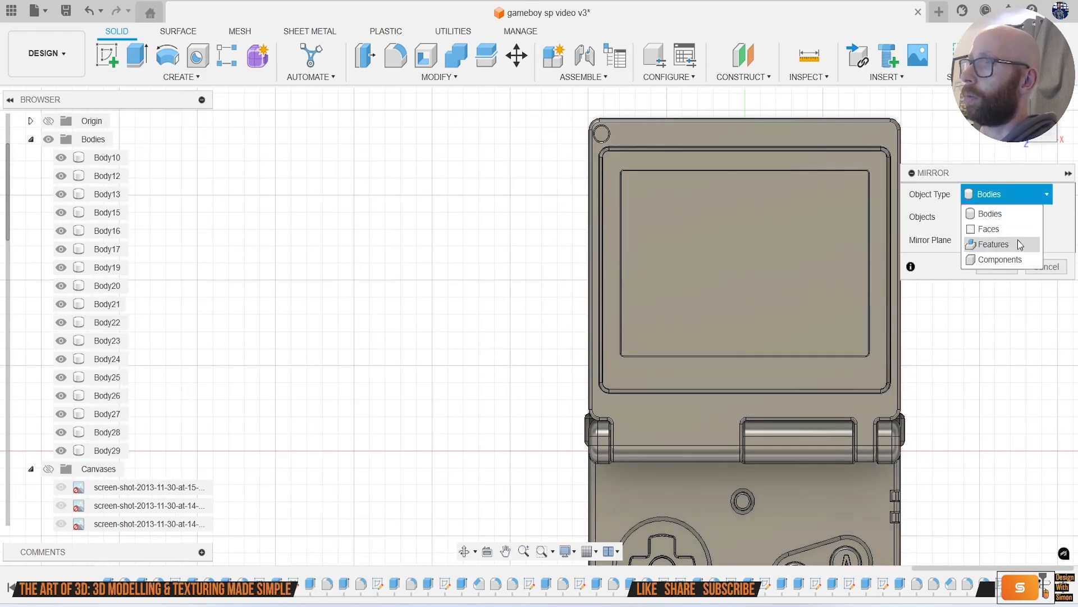
pyautogui.click(989, 244)
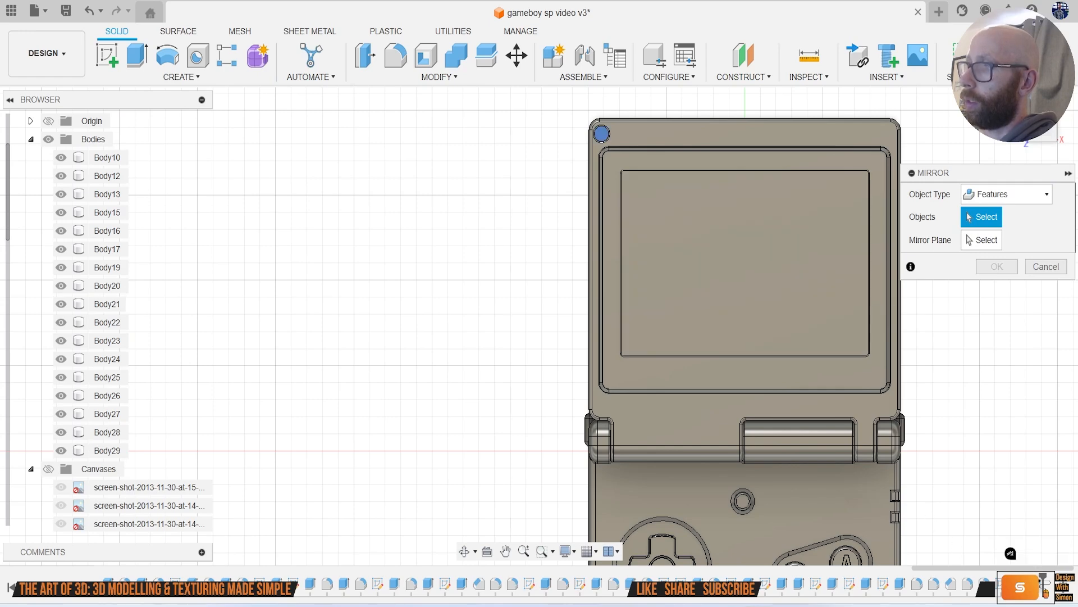
pyautogui.click(1022, 584)
pyautogui.click(1040, 584)
pyautogui.moveTo(985, 355); pyautogui.dragTo(872, 320, button='middle')
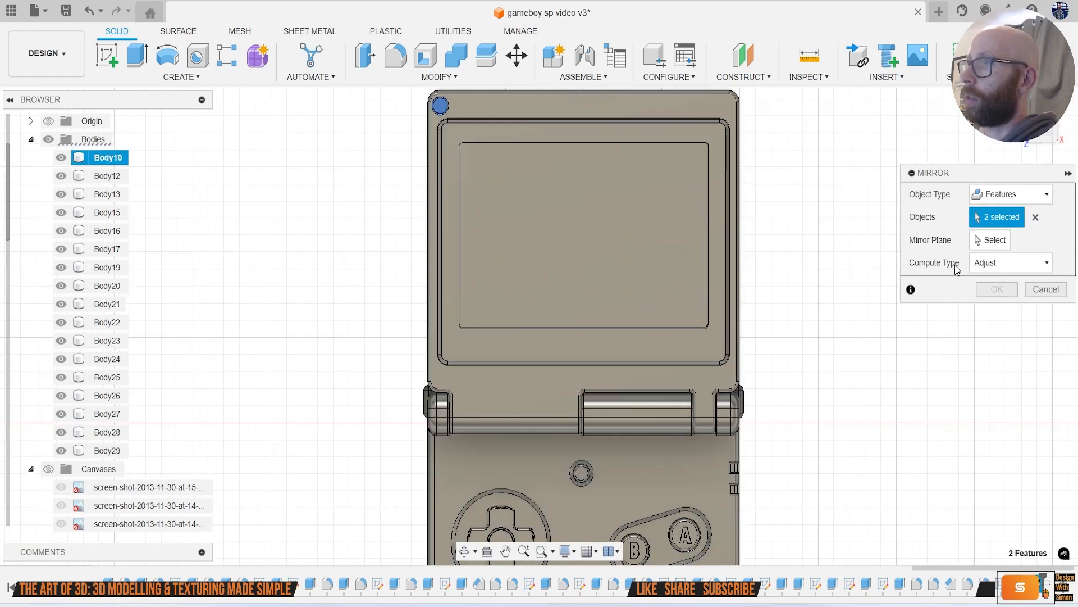
pyautogui.click(983, 241)
pyautogui.scroll(-2, 798, 396)
pyautogui.moveTo(1030, 126); pyautogui.dragTo(1016, 134)
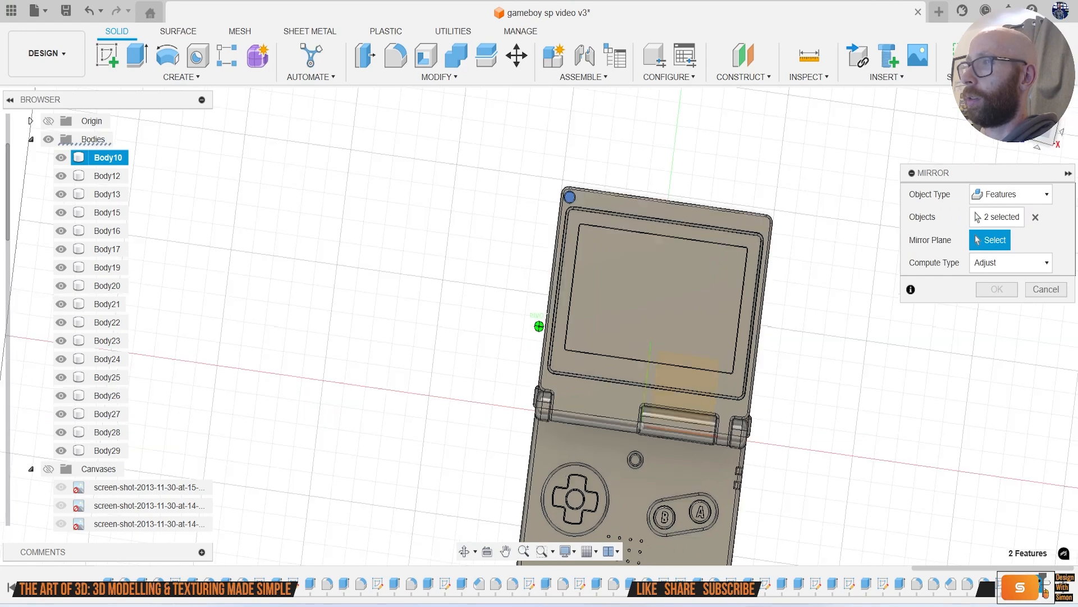
pyautogui.keyDown('shift'); pyautogui.moveTo(539, 326); pyautogui.dragTo(585, 393, button='middle'); pyautogui.keyUp('shift')
pyautogui.click(566, 429)
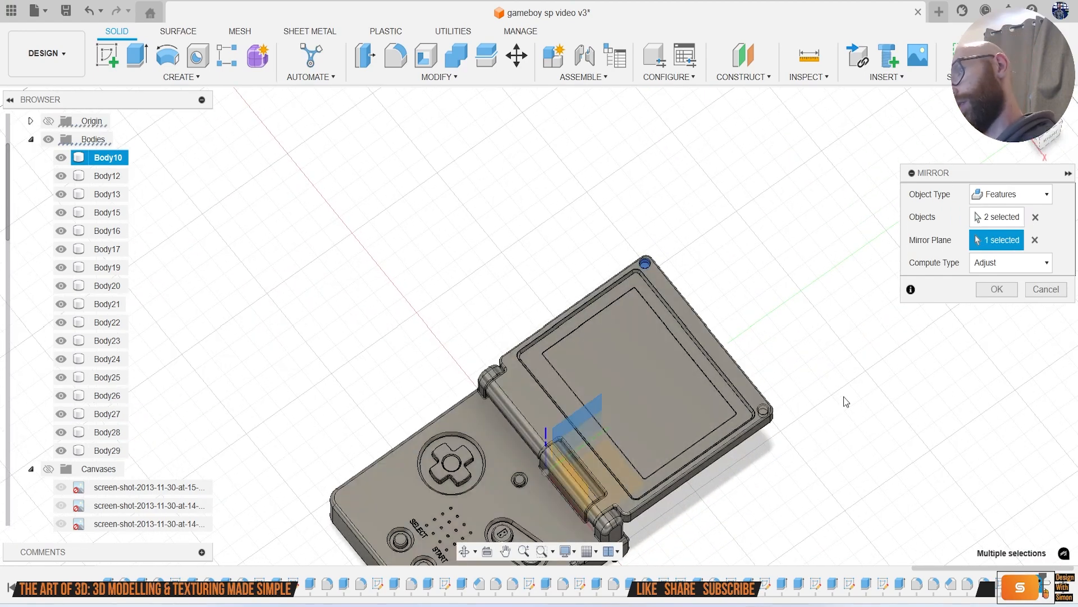
pyautogui.click(1044, 135)
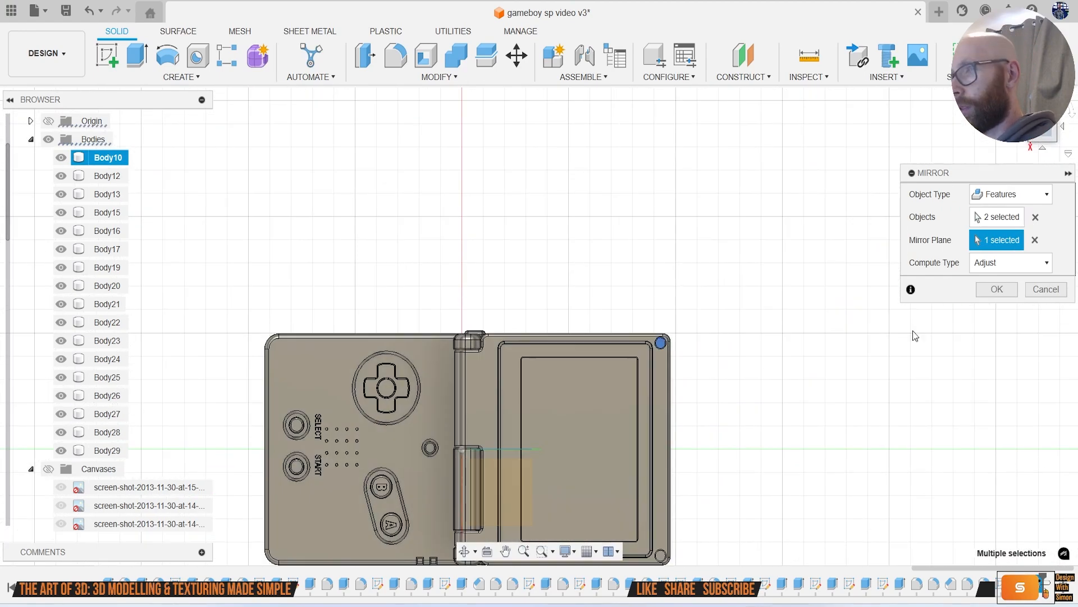
pyautogui.scroll(3, 708, 458)
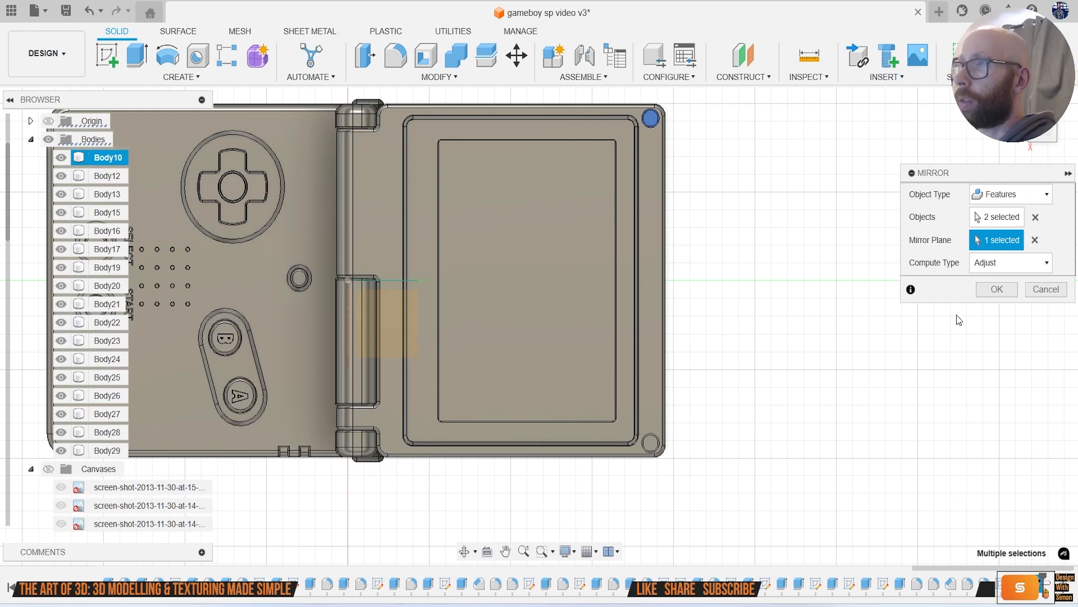
pyautogui.click(997, 290)
# Step: Show Sketch27 and construct a Plane at Angle at 0 degrees through the short line at the display panel's side edge
pyautogui.moveTo(1043, 142); pyautogui.dragTo(1043, 117)
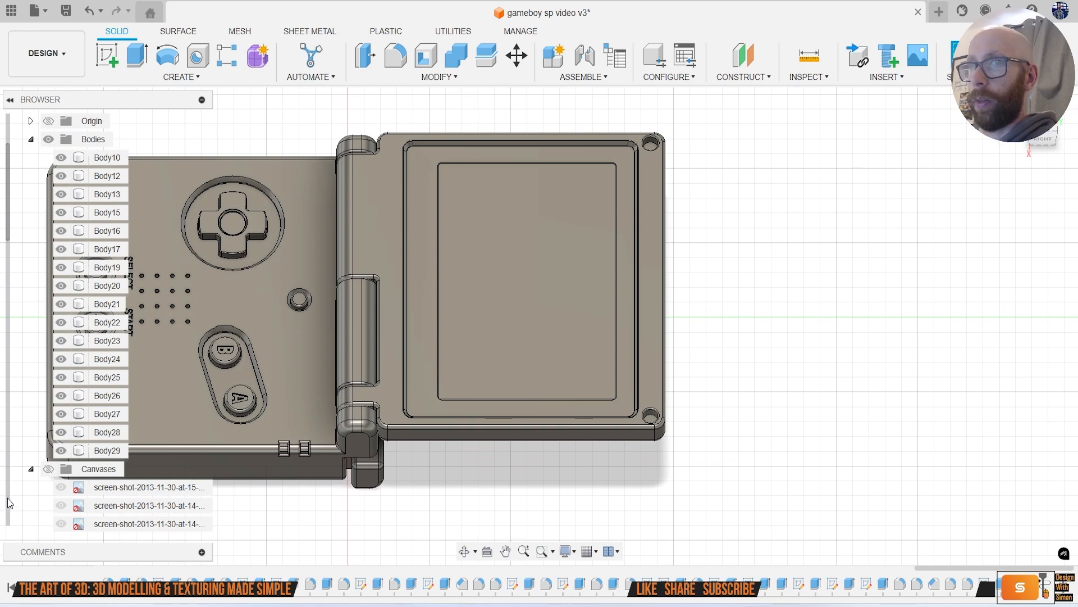
pyautogui.scroll(-7, 85, 500)
pyautogui.scroll(-3, 86, 499)
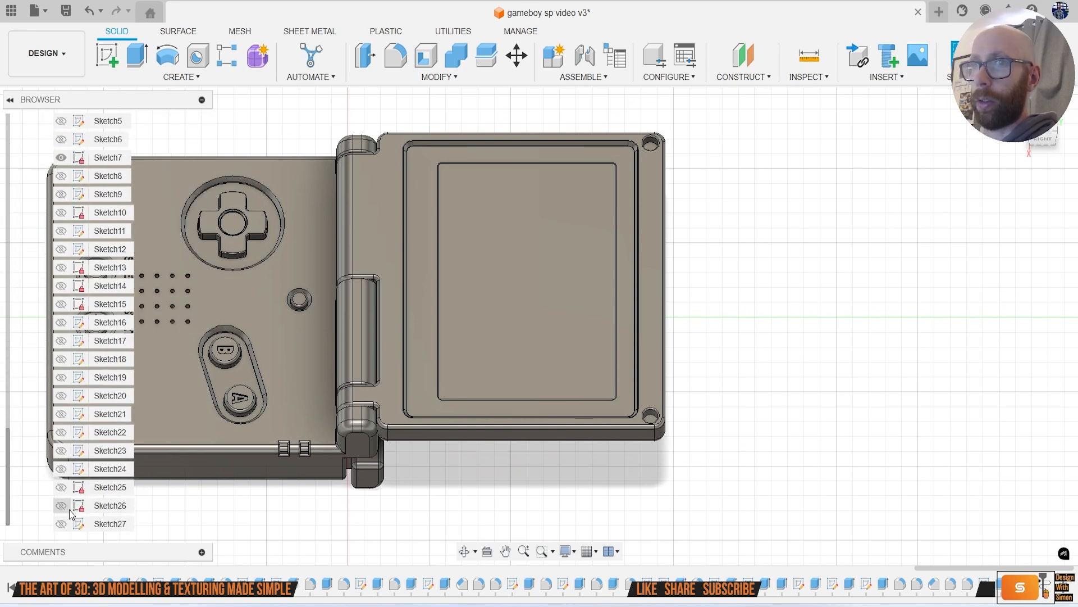
pyautogui.click(61, 524)
pyautogui.click(60, 524)
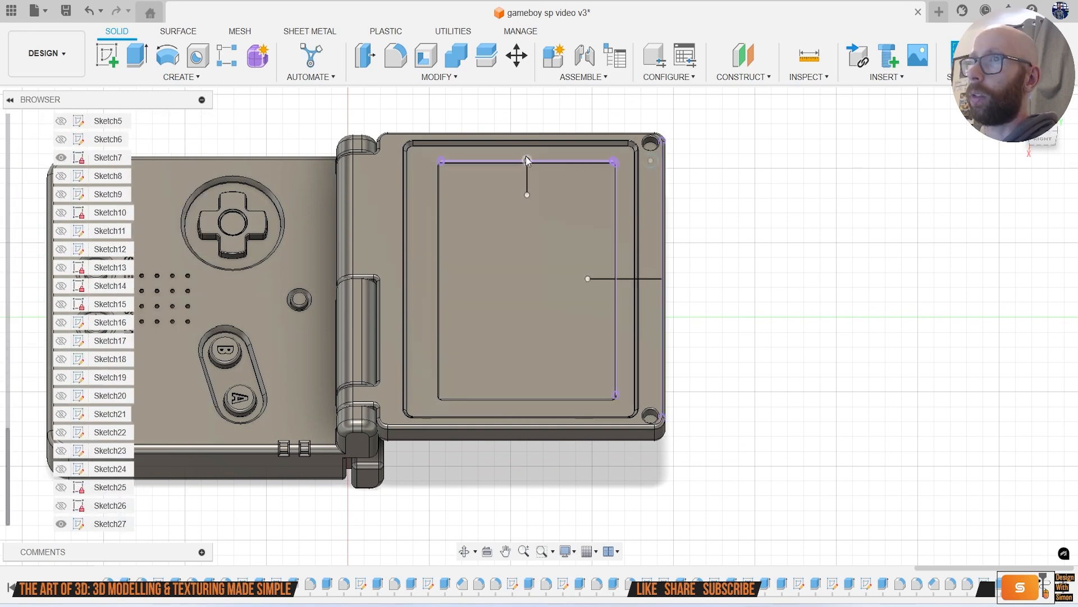
pyautogui.click(743, 76)
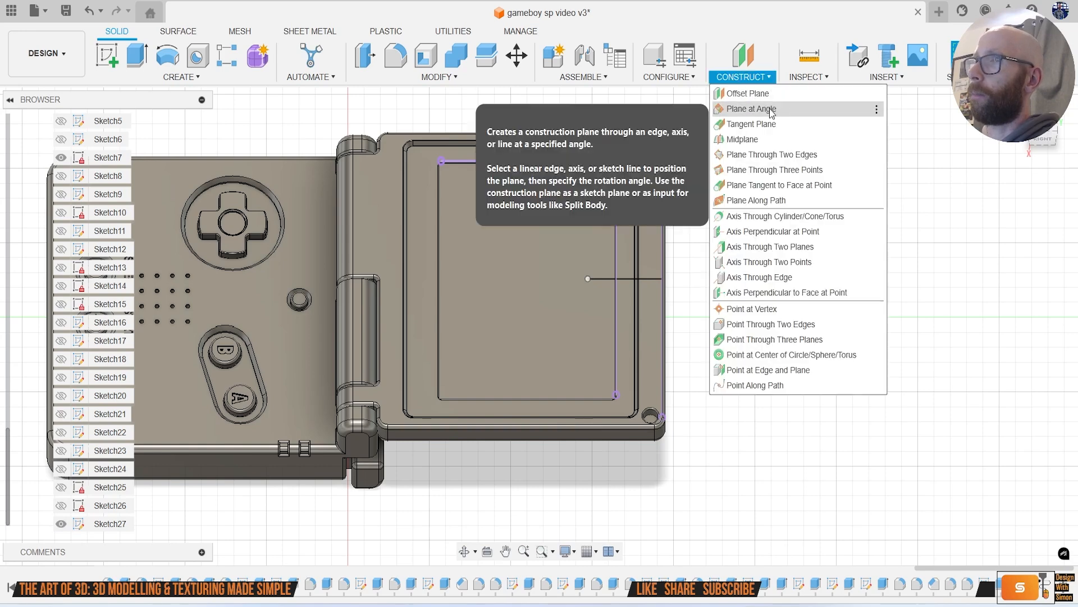
pyautogui.click(768, 109)
pyautogui.click(526, 188)
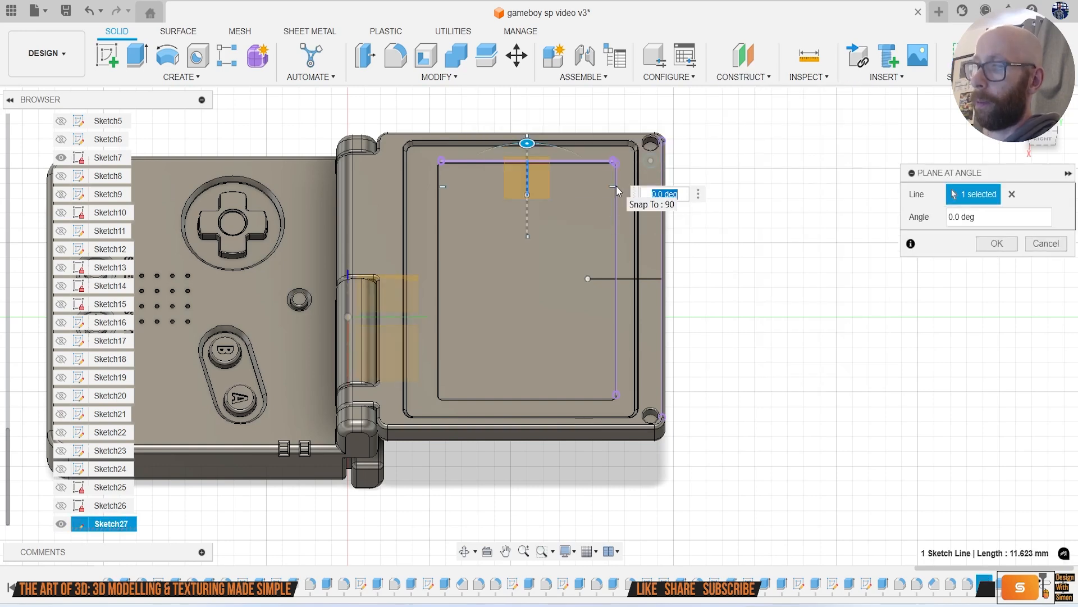
pyautogui.press('Escape')
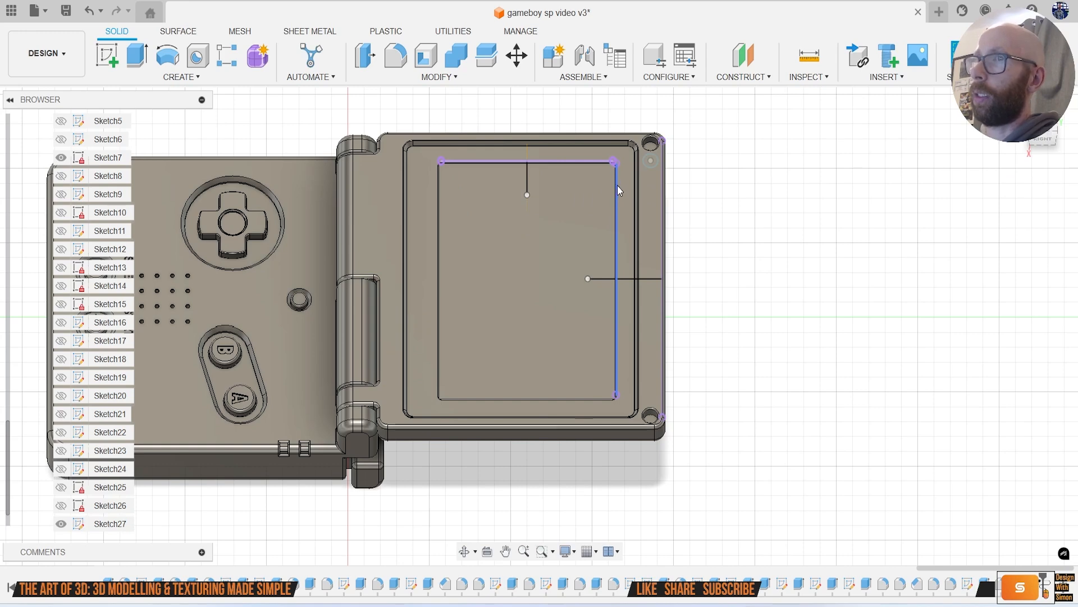
# Step: Try to mirror the hole cut, rim fillet and first mirror features across the new construction plane towards the hinge
pyautogui.click(209, 79)
pyautogui.click(121, 401)
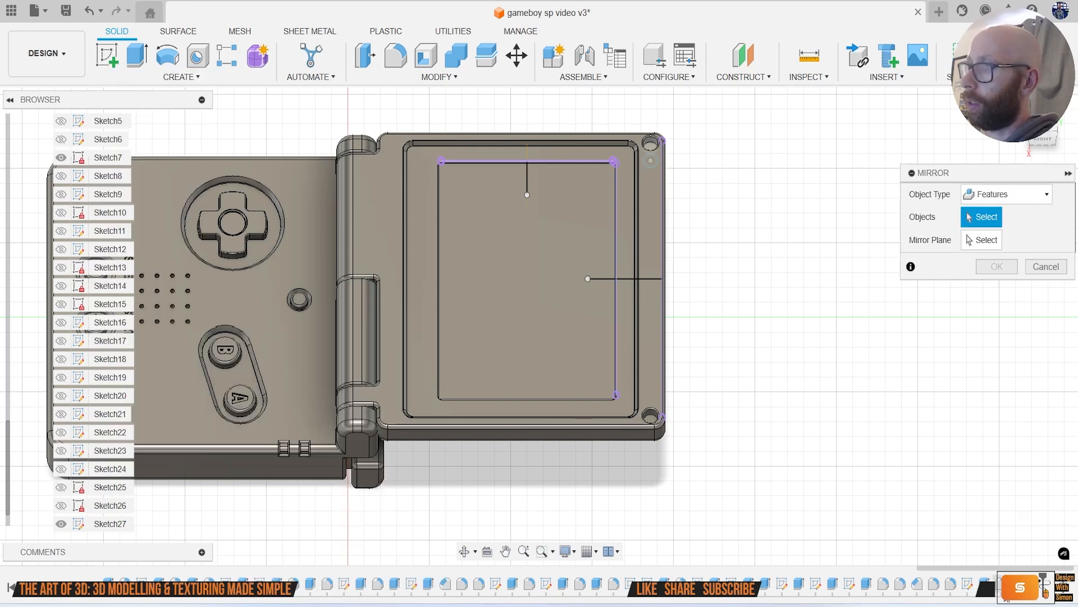
pyautogui.click(984, 583)
pyautogui.click(1002, 583)
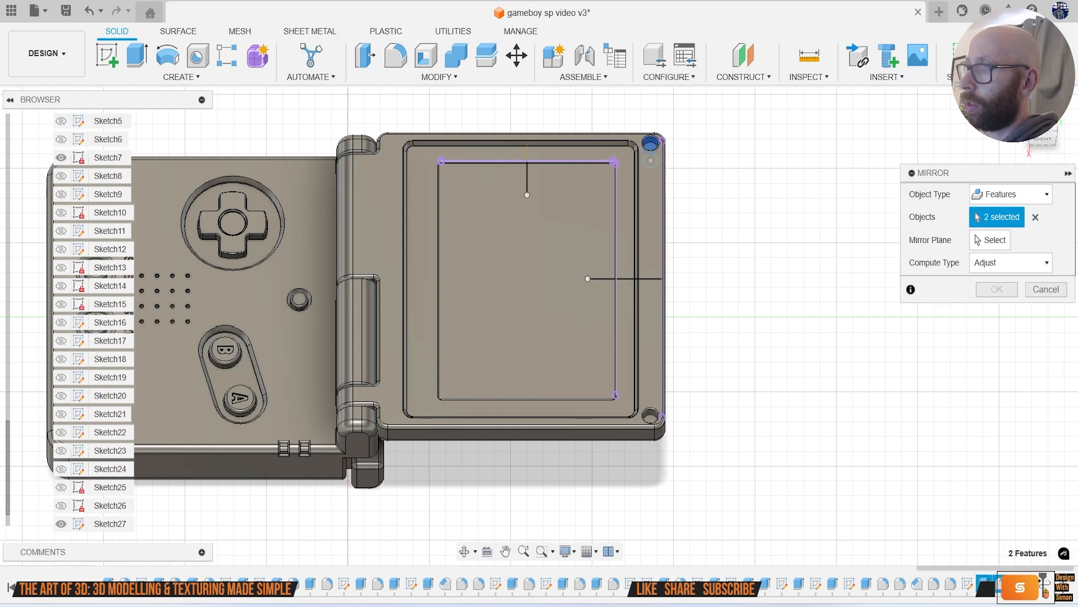
pyautogui.click(1018, 583)
pyautogui.click(995, 243)
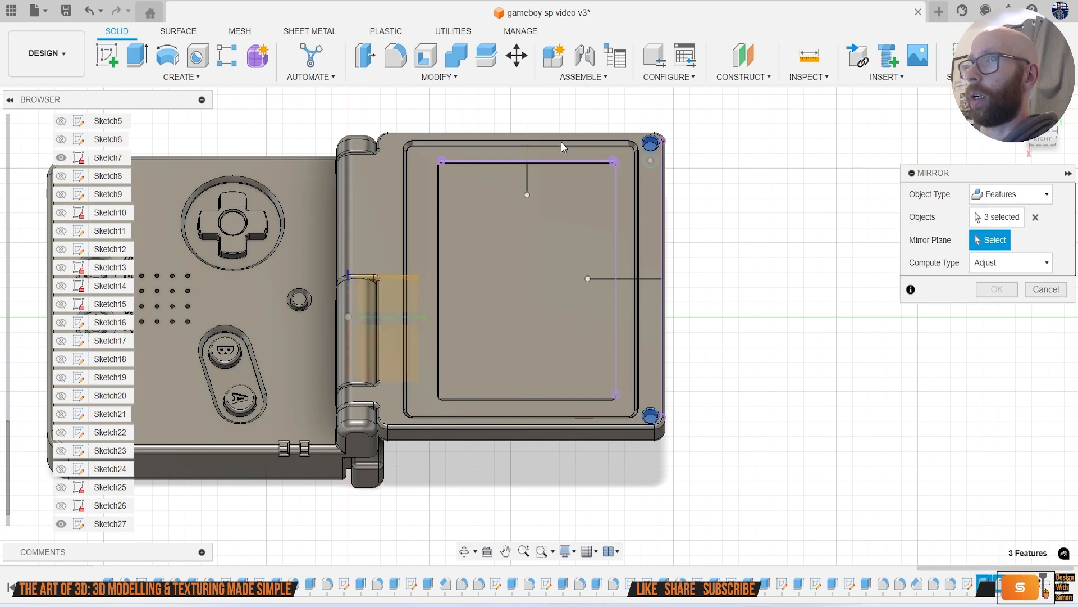
pyautogui.click(526, 153)
pyautogui.click(988, 295)
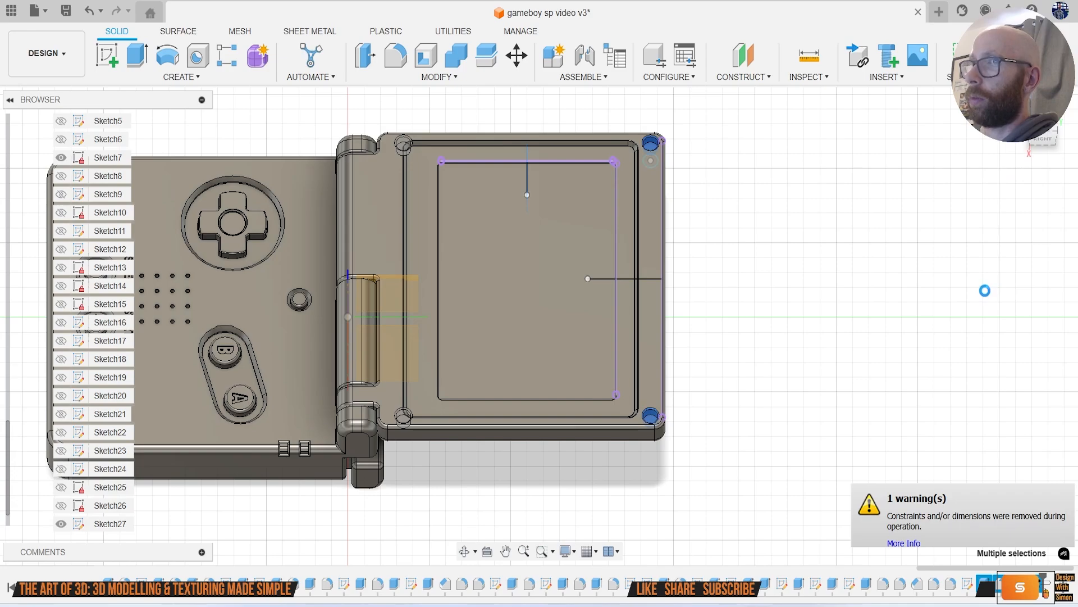
# Step: Sketch a circle about 4.5 mm in diameter on the upper shell's inner face, in the left corner just above the hinge
pyautogui.moveTo(1045, 138)
pyautogui.mouseDown()
pyautogui.moveTo(1070, 115)
pyautogui.moveTo(1059, 128)
pyautogui.mouseUp()
pyautogui.click(1039, 125)
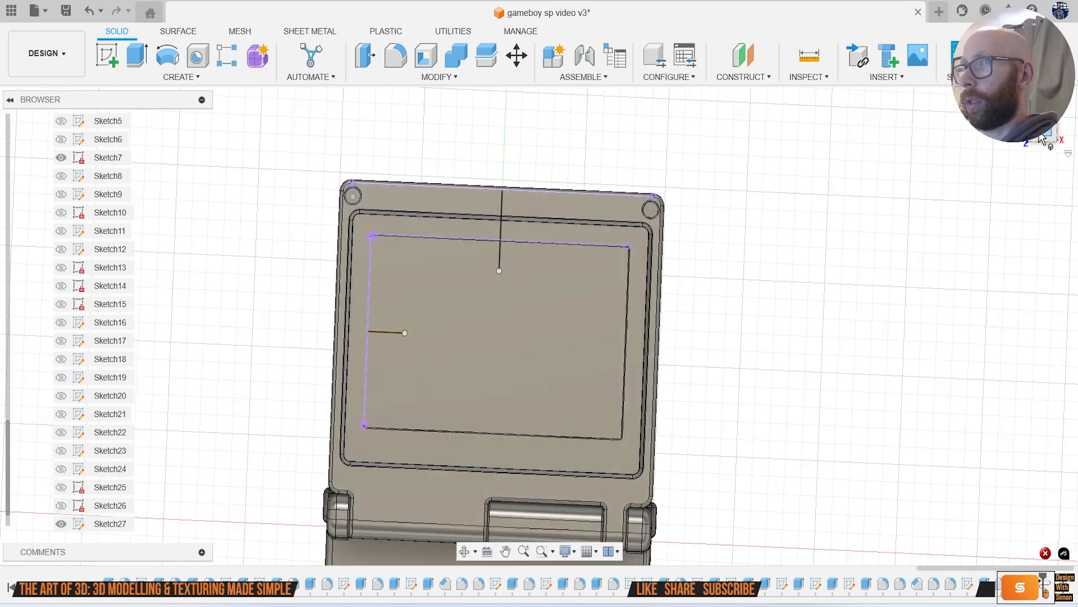
pyautogui.moveTo(880, 371); pyautogui.dragTo(953, 289, button='middle')
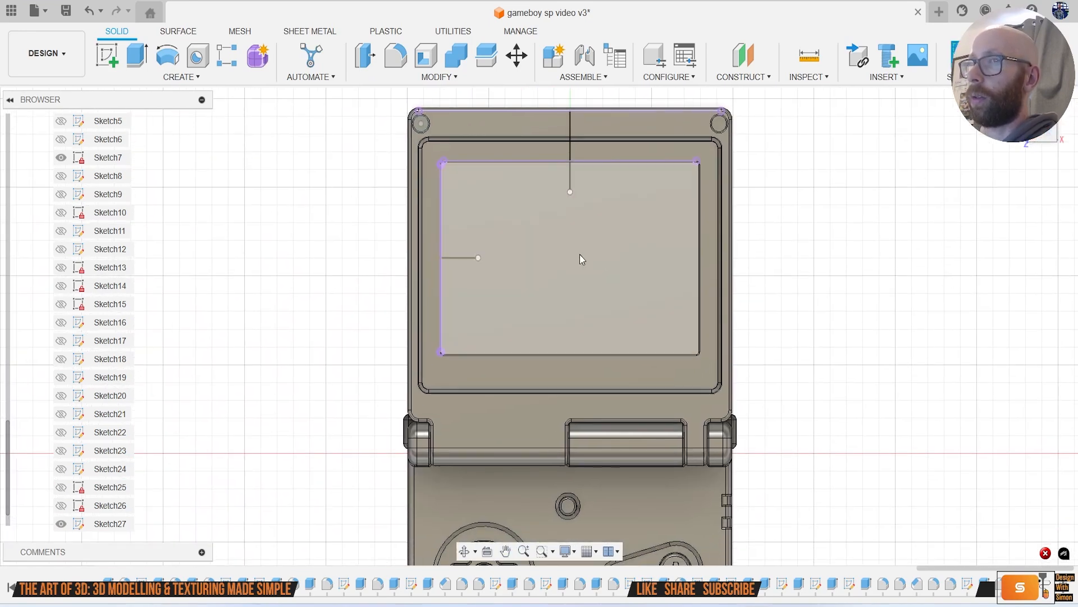
pyautogui.click(107, 54)
pyautogui.click(439, 443)
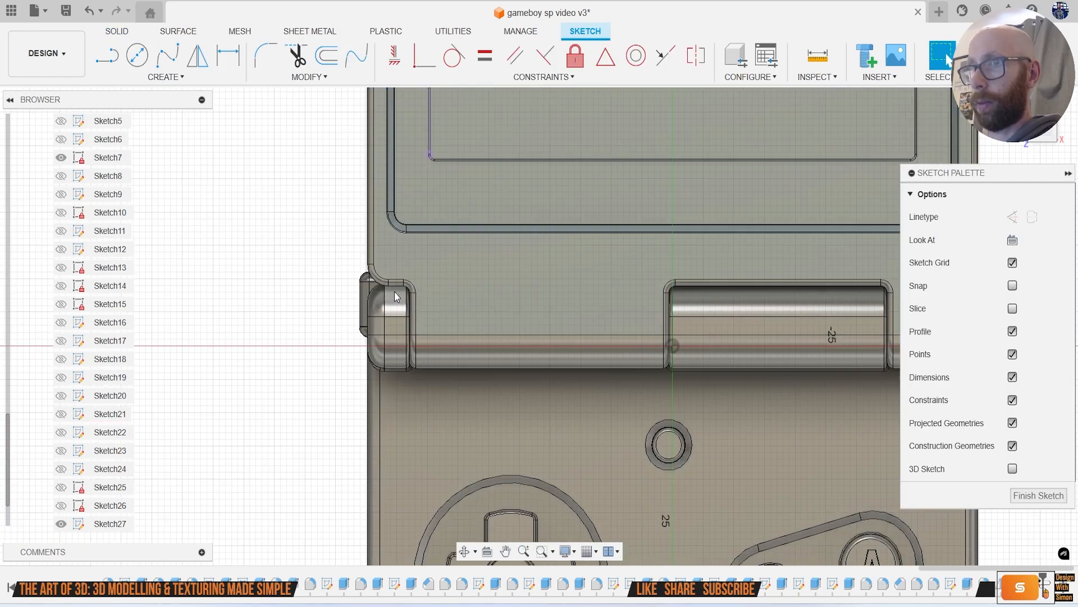
pyautogui.press('c')
pyautogui.scroll(3, 442, 381)
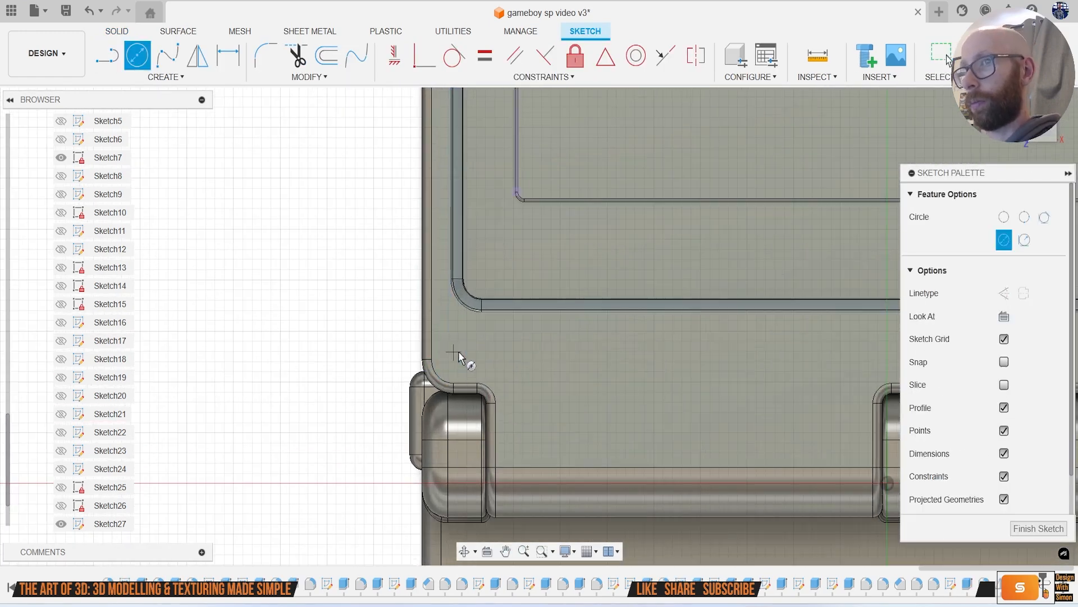
pyautogui.click(463, 346)
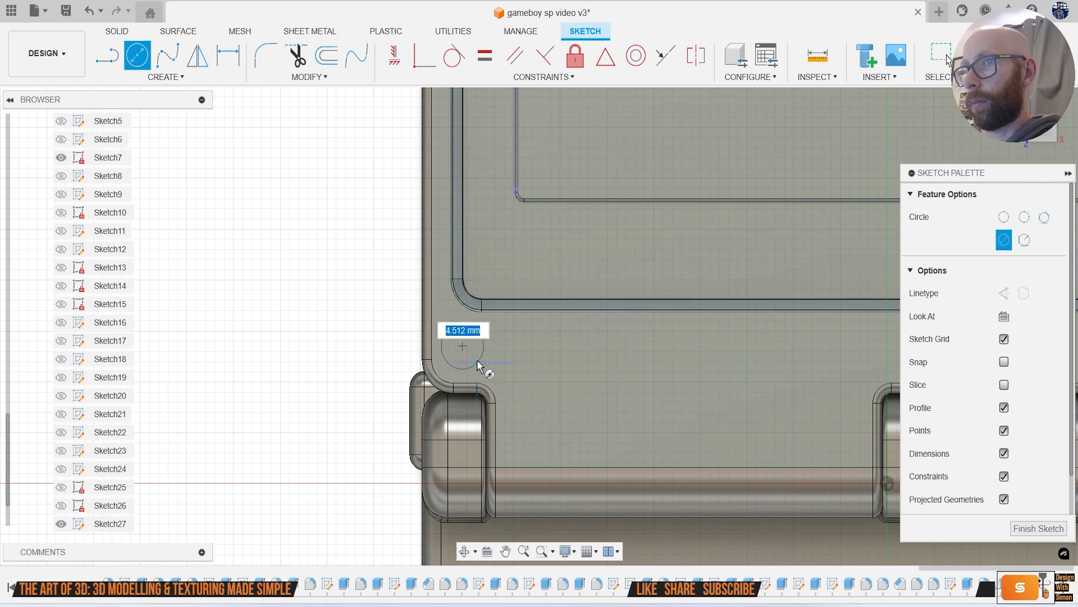
pyautogui.scroll(-5, 481, 368)
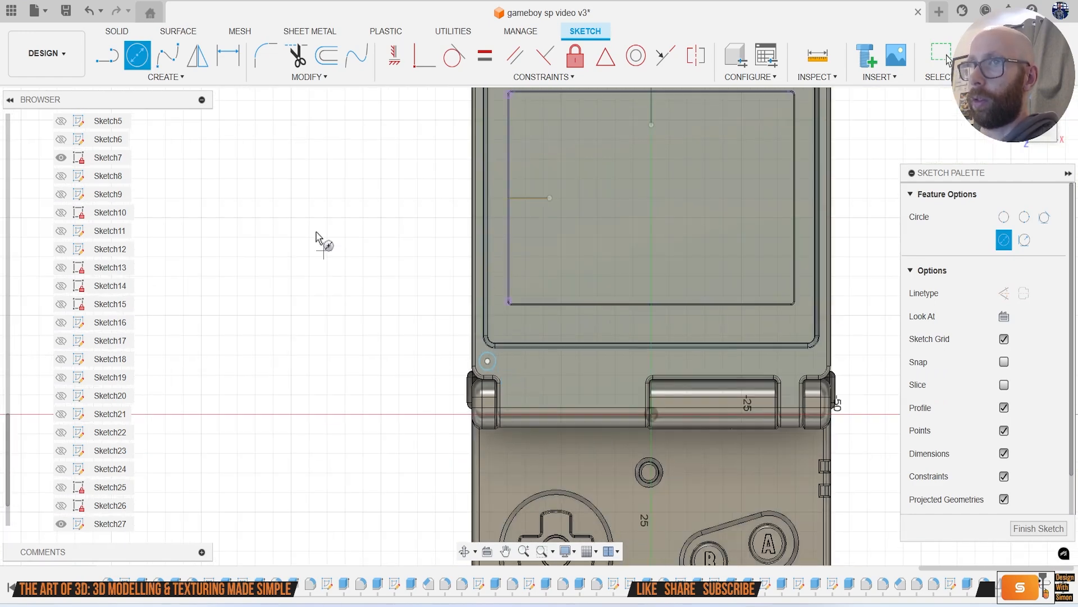
pyautogui.press('Escape')
# Step: Mirror the hinge-side sketch circle across the vertical centre line to the opposite corner of the upper shell
pyautogui.click(166, 77)
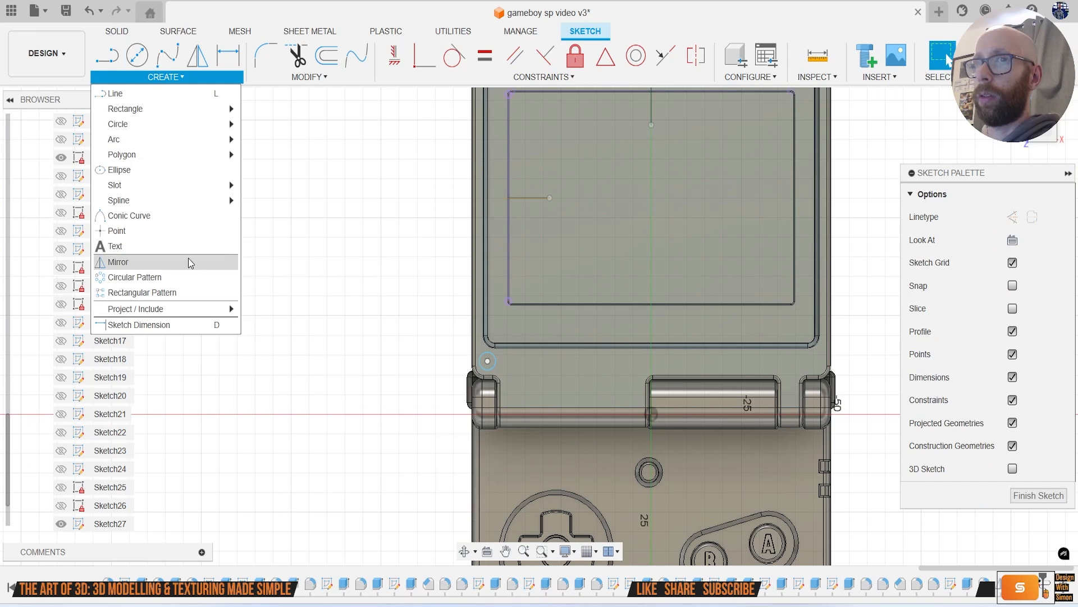
pyautogui.click(187, 258)
pyautogui.click(488, 353)
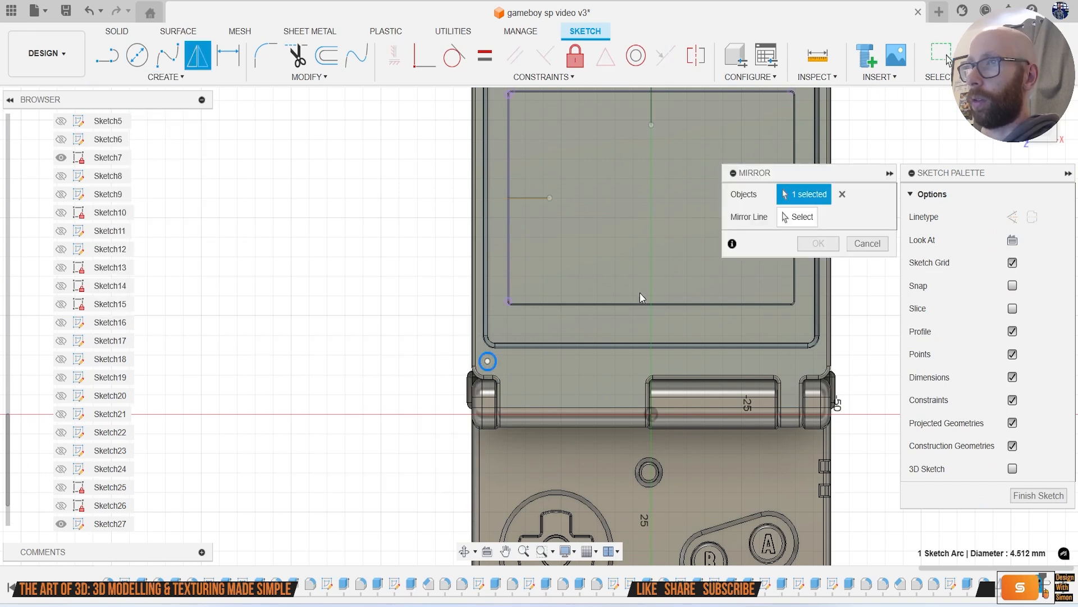
pyautogui.click(800, 217)
pyautogui.click(652, 112)
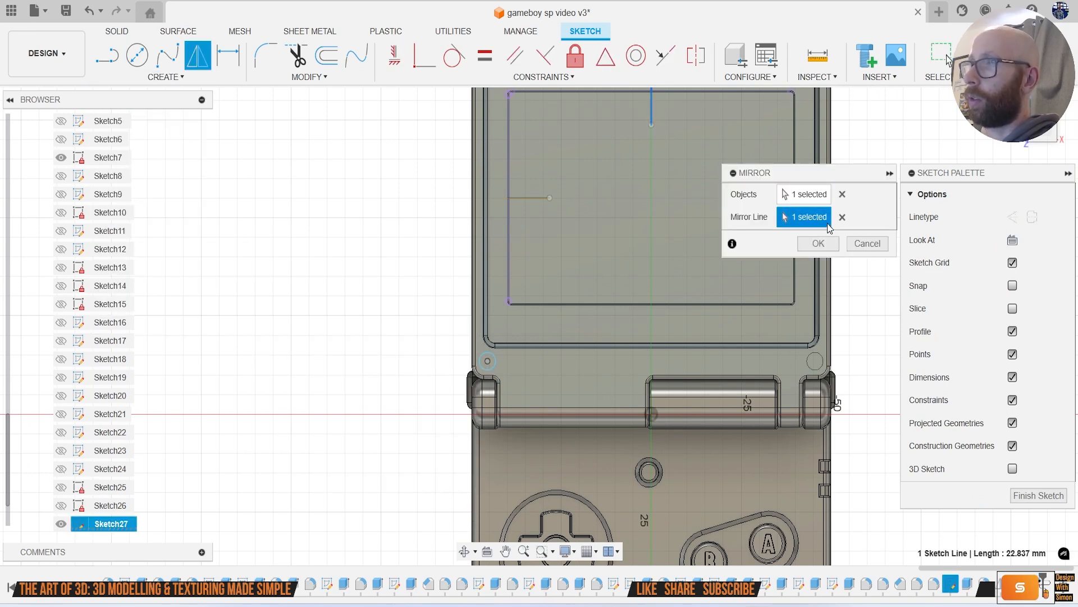
pyautogui.click(818, 243)
# Step: Cut both hinge-side circles into the upper shell with an Extrude distance of -1.847 mm
pyautogui.scroll(-3, 673, 338)
pyautogui.scroll(6, 594, 353)
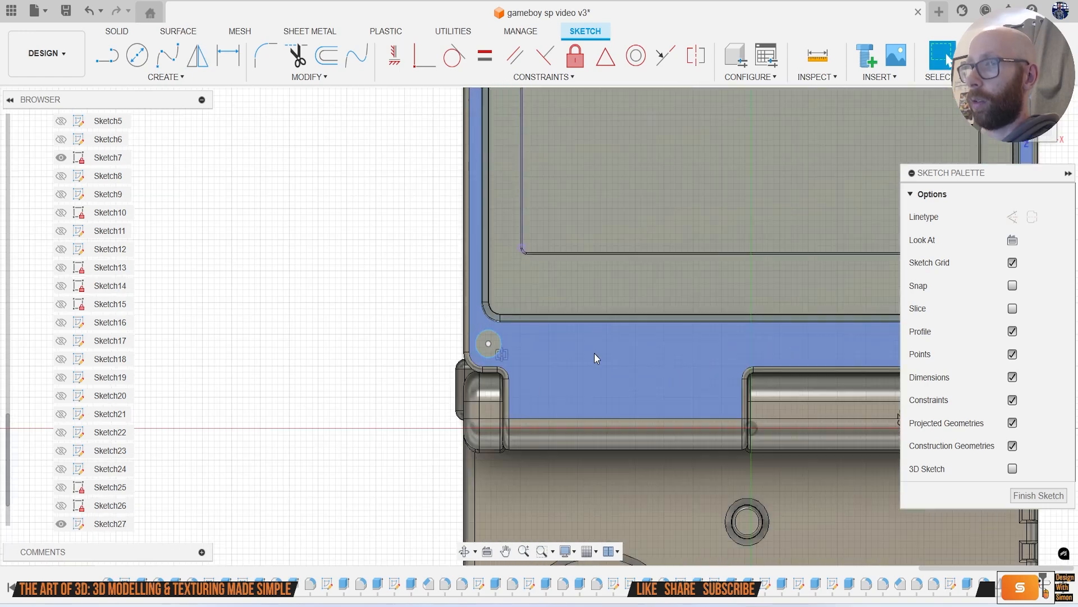
pyautogui.press('e')
pyautogui.click(502, 346)
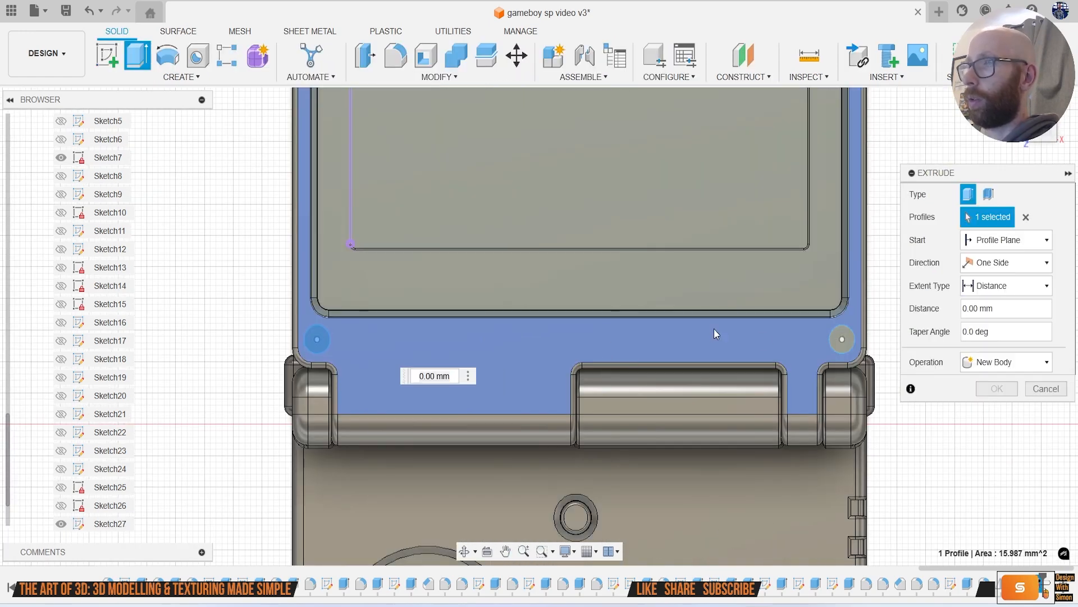
pyautogui.click(844, 337)
pyautogui.moveTo(1043, 141); pyautogui.dragTo(1026, 110)
pyautogui.moveTo(839, 342); pyautogui.dragTo(841, 360)
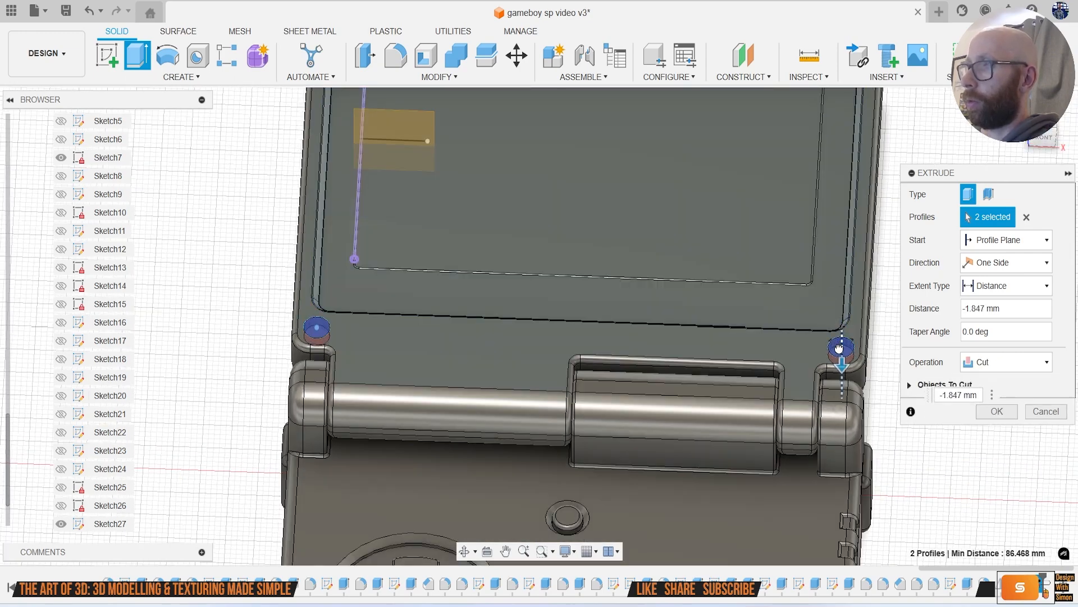
pyautogui.click(1003, 411)
# Step: Fillet the rims of the two hinge-side corner holes with a constant radius
pyautogui.press('f')
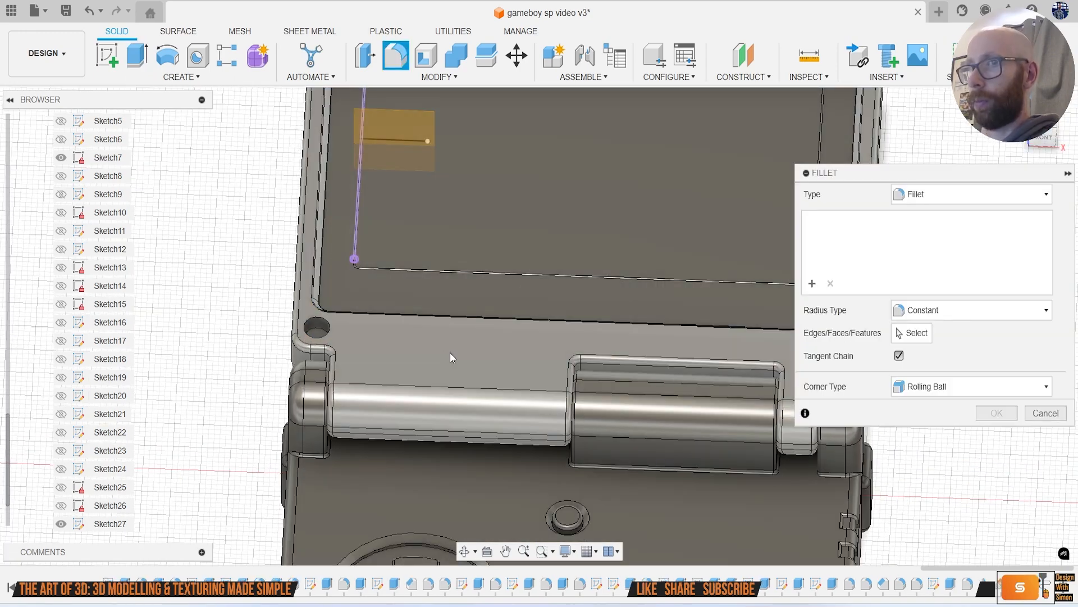
pyautogui.click(331, 333)
pyautogui.click(720, 342)
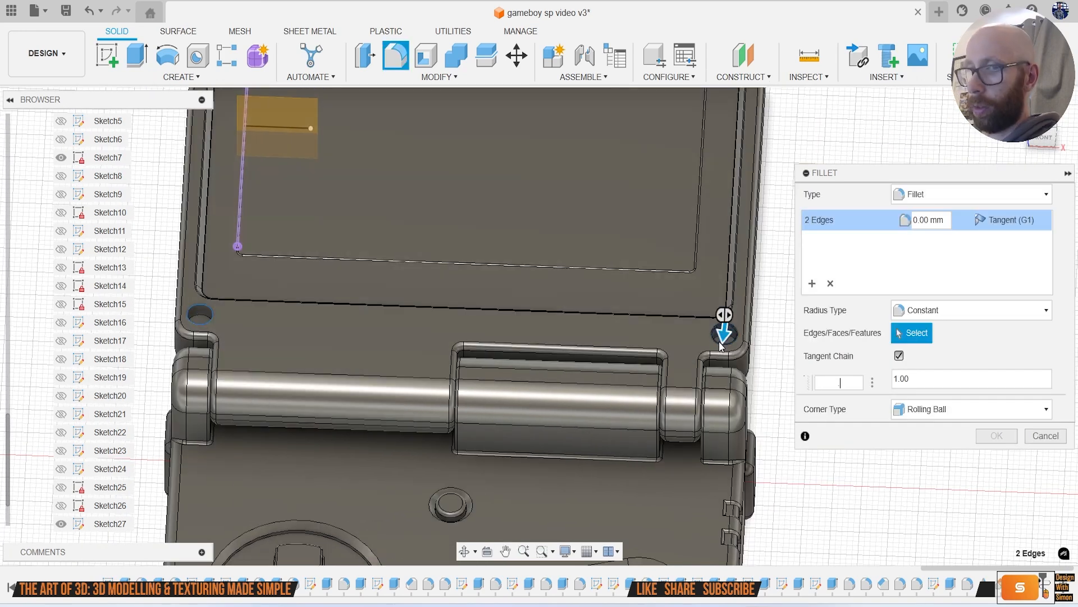
pyautogui.press('Return')
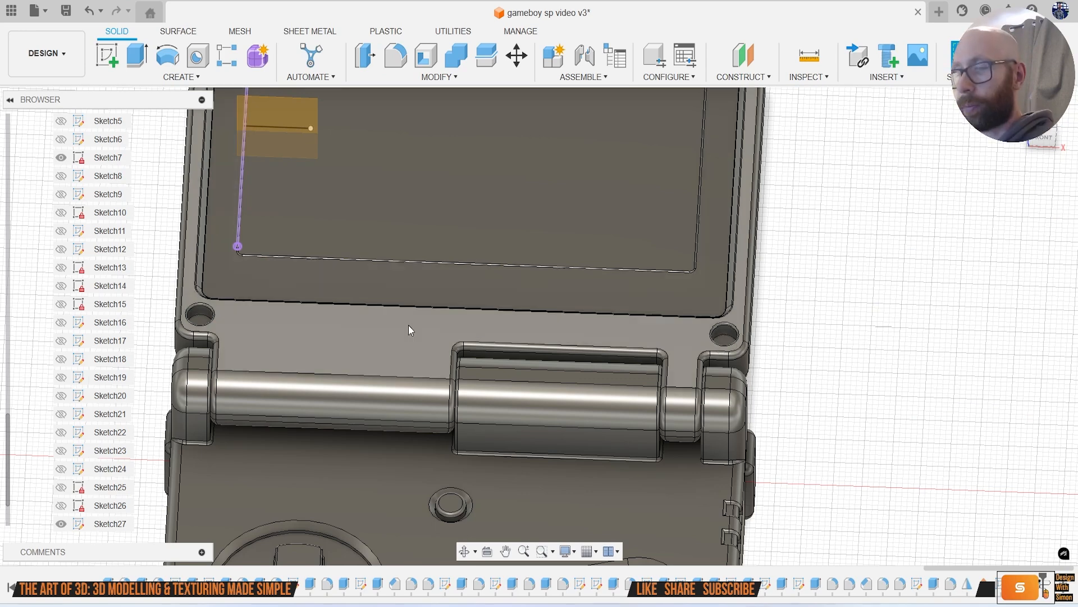
pyautogui.press('e')
pyautogui.moveTo(256, 321); pyautogui.dragTo(712, 336)
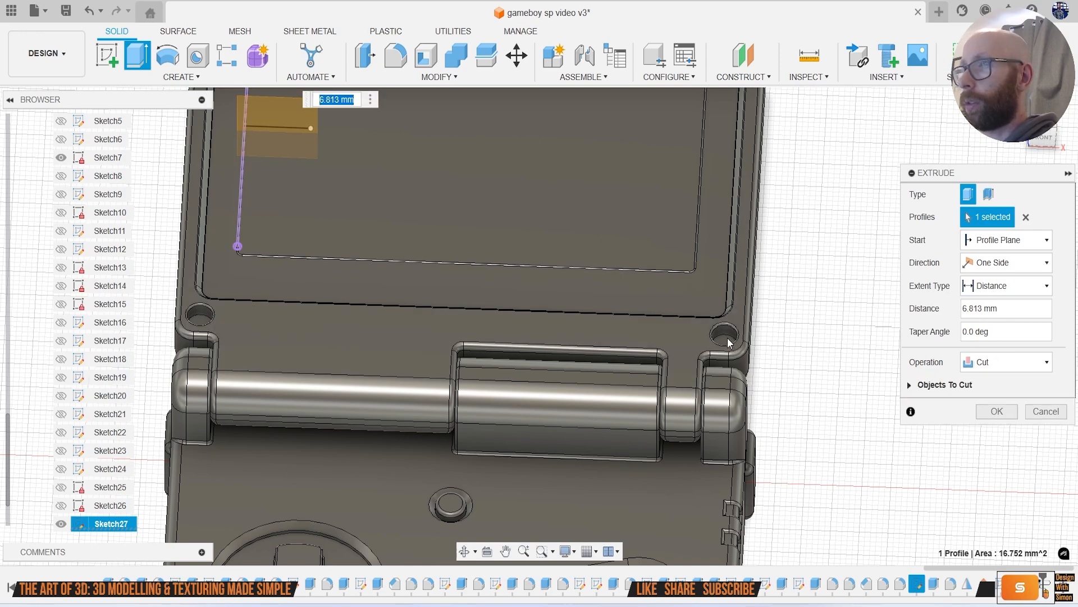
pyautogui.scroll(3, 730, 353)
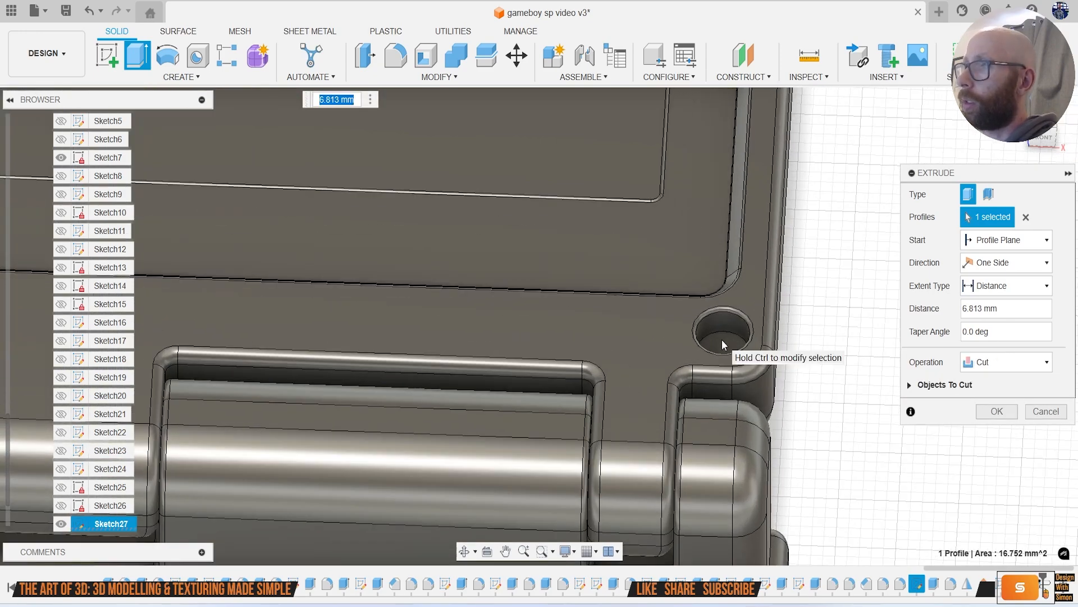
pyautogui.click(1045, 411)
pyautogui.scroll(-2, 892, 377)
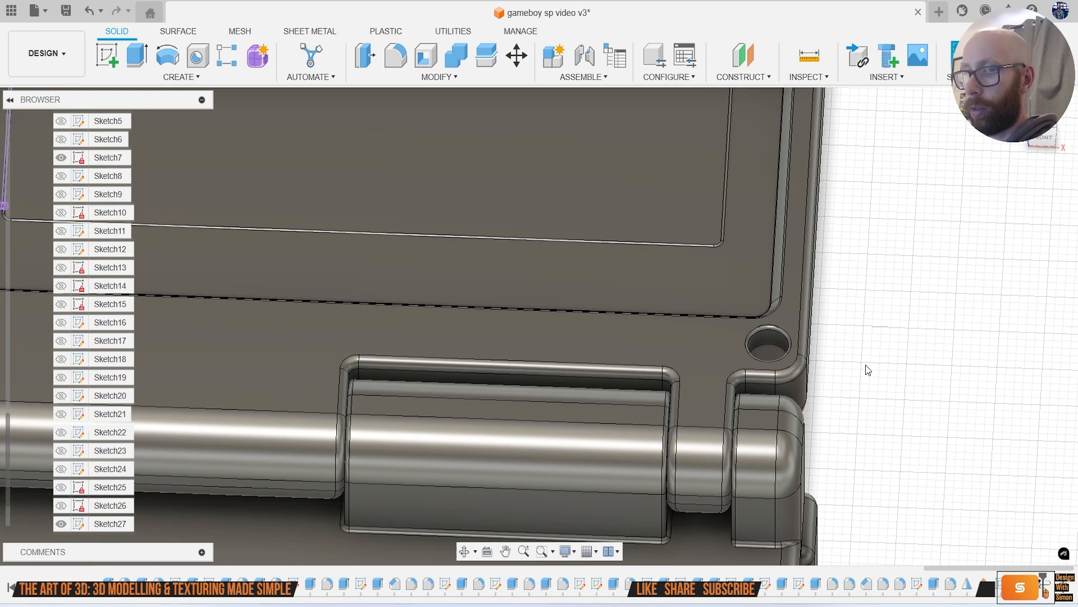
pyautogui.press('e')
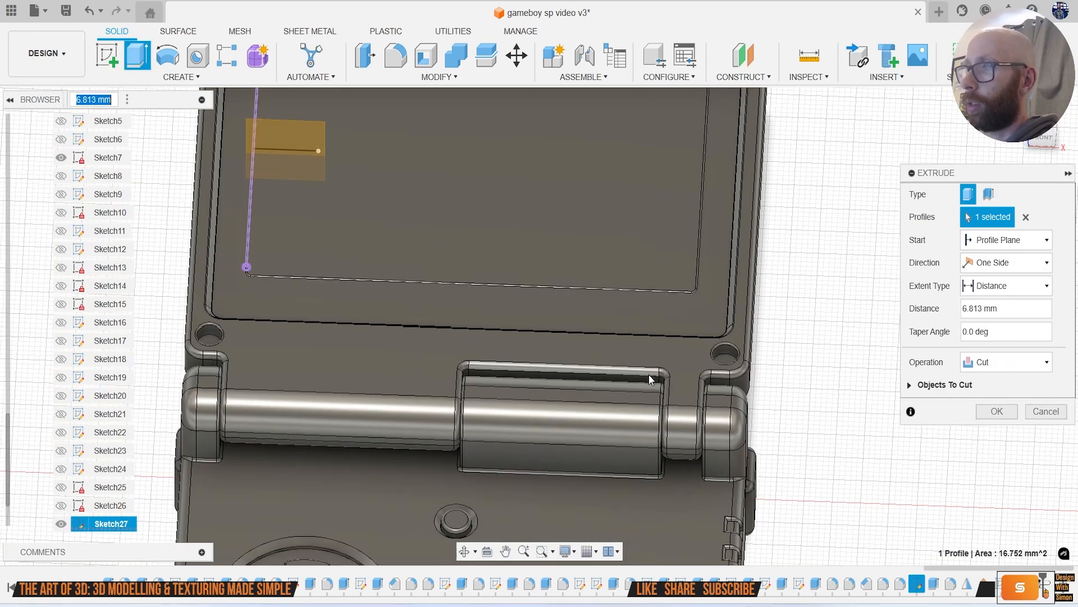
pyautogui.scroll(-1, 649, 374)
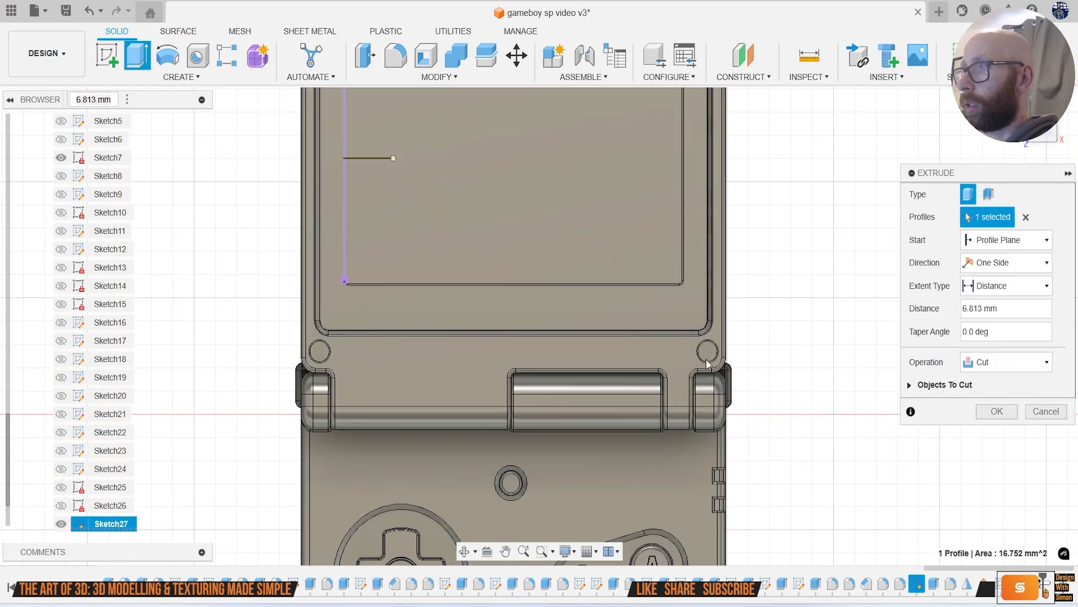
pyautogui.scroll(-1, 112, 430)
# Step: Hide the still visible sketches, Sketch7 and Sketch27, leaving the upper shell's hole faces free to select
pyautogui.click(61, 487)
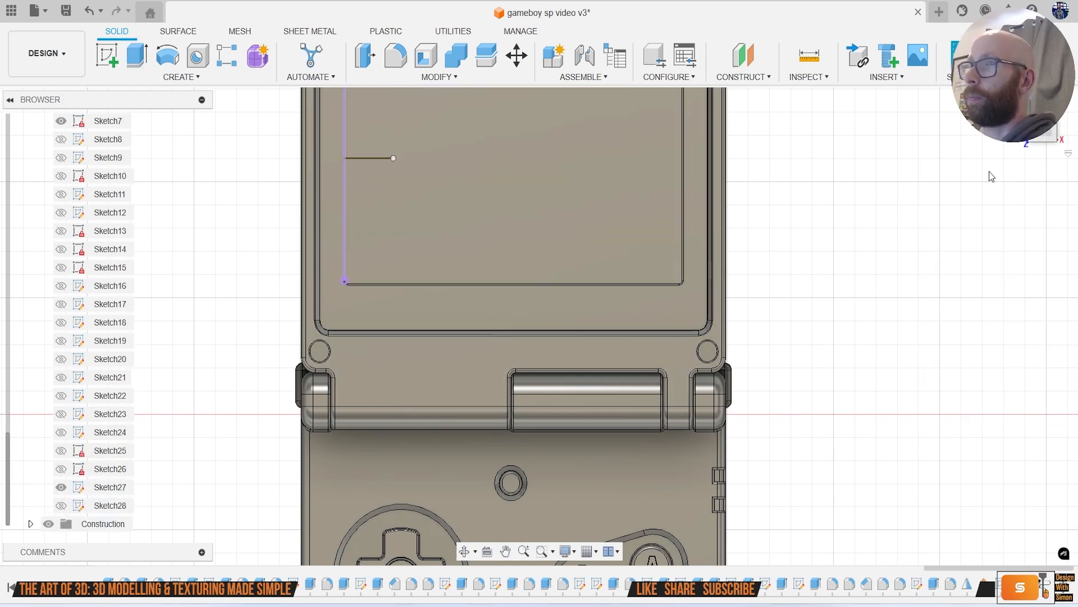
pyautogui.scroll(-3, 495, 314)
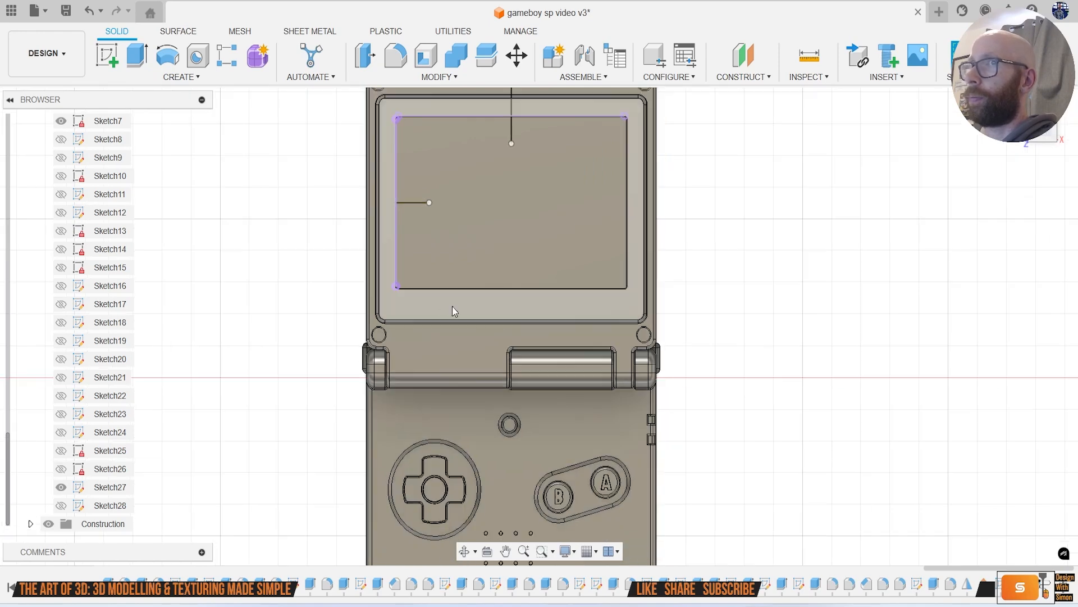
pyautogui.moveTo(453, 306); pyautogui.dragTo(544, 349, button='middle')
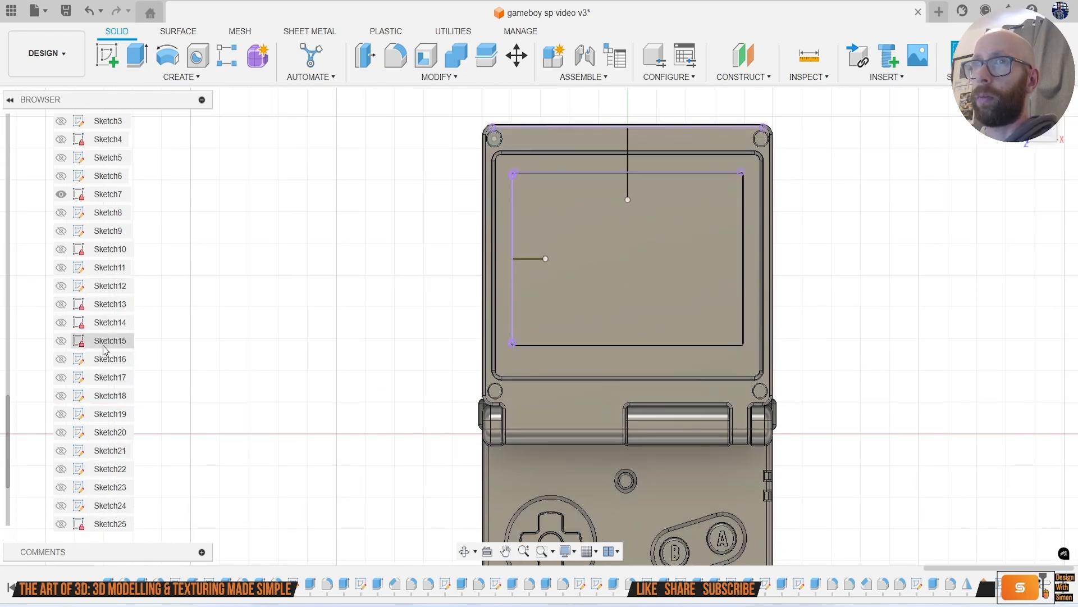
pyautogui.click(60, 487)
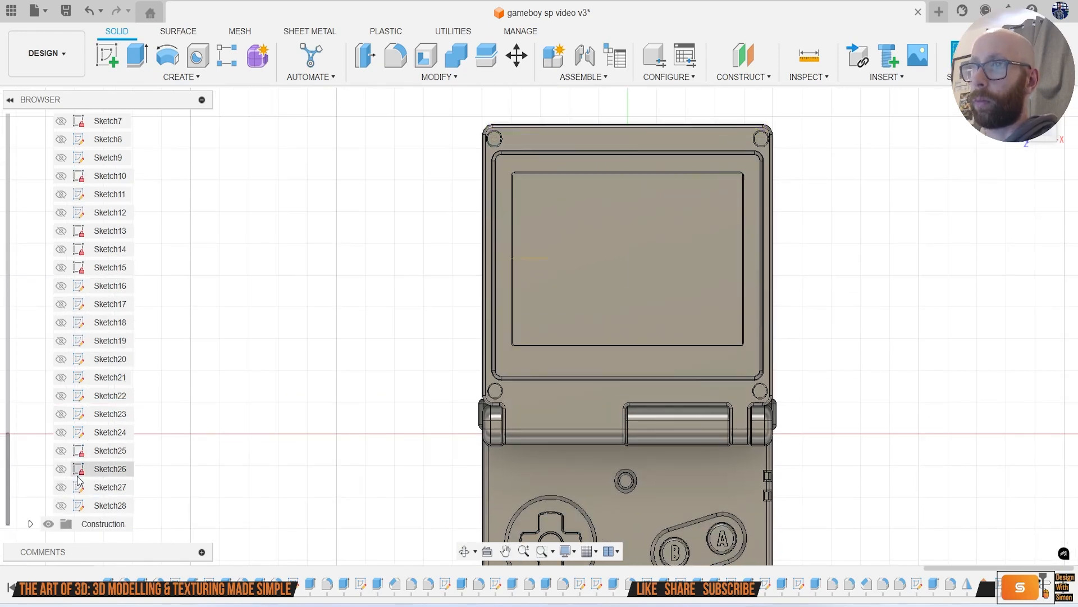
# Step: Extrude the floors of the two hinge-side corner holes by 2.415 mm as new bodies to form plugs
pyautogui.press('e')
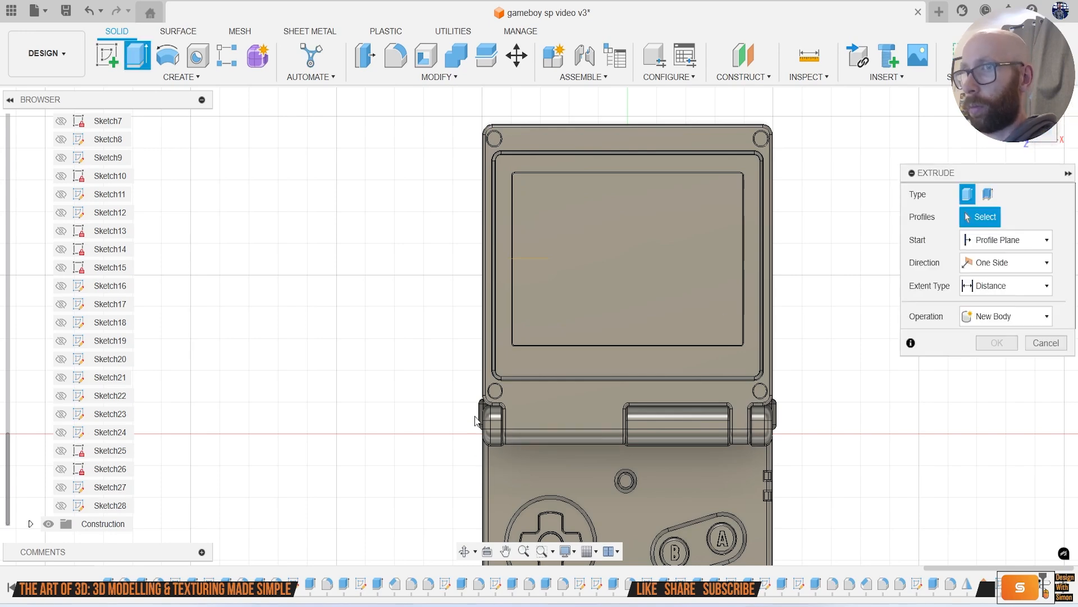
pyautogui.click(494, 391)
pyautogui.scroll(3, 722, 389)
pyautogui.click(769, 387)
pyautogui.moveTo(767, 328); pyautogui.dragTo(734, 445, button='middle')
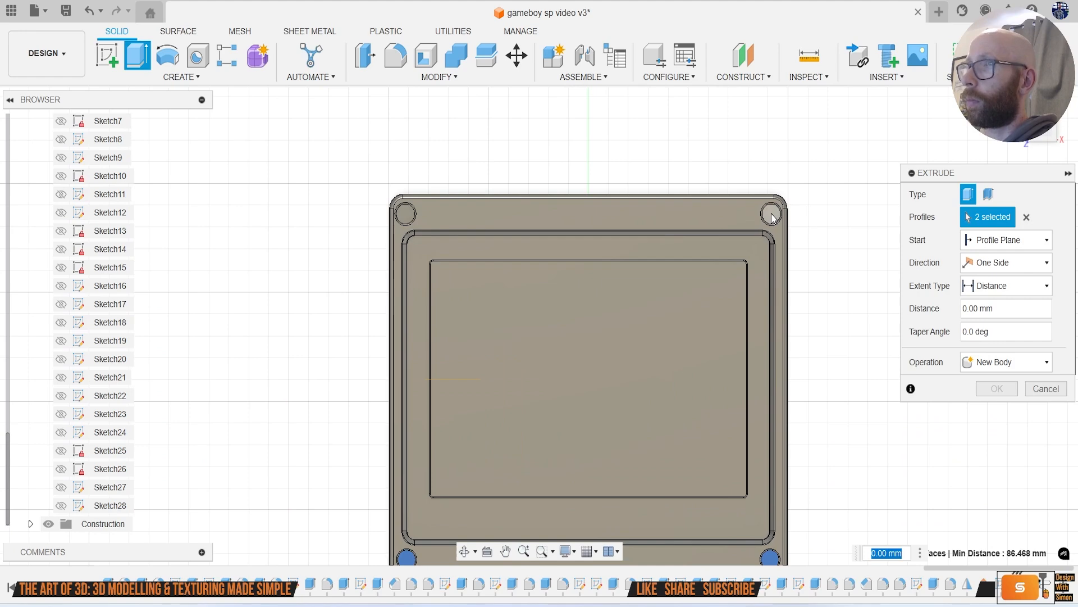
pyautogui.click(772, 217)
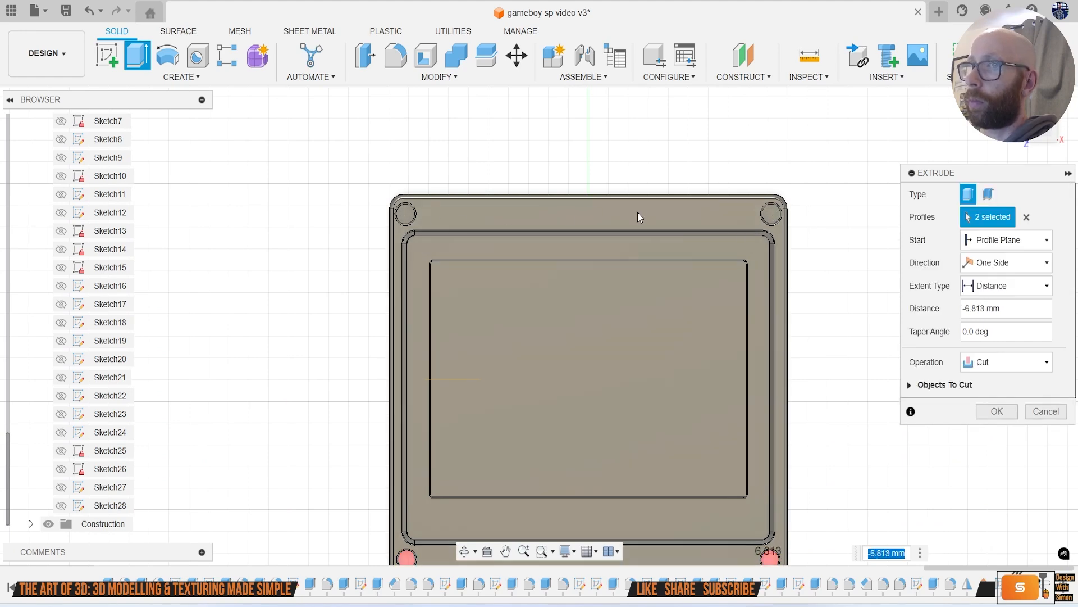
pyautogui.keyDown('shift'); pyautogui.moveTo(765, 556); pyautogui.dragTo(719, 410, button='middle'); pyautogui.keyUp('shift')
pyautogui.scroll(5, 719, 415)
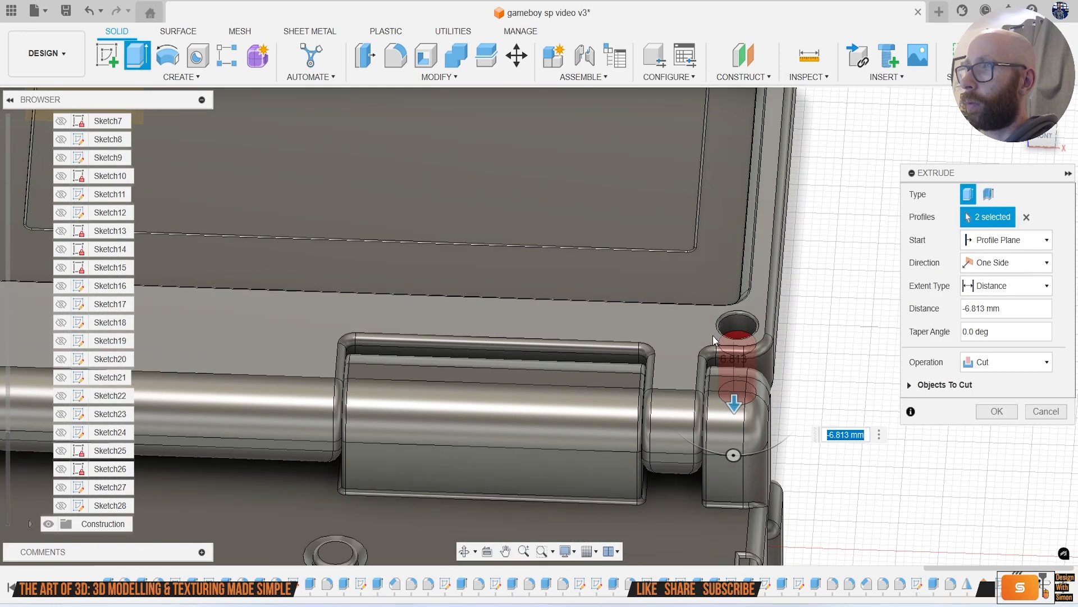
pyautogui.moveTo(735, 379); pyautogui.dragTo(686, 335)
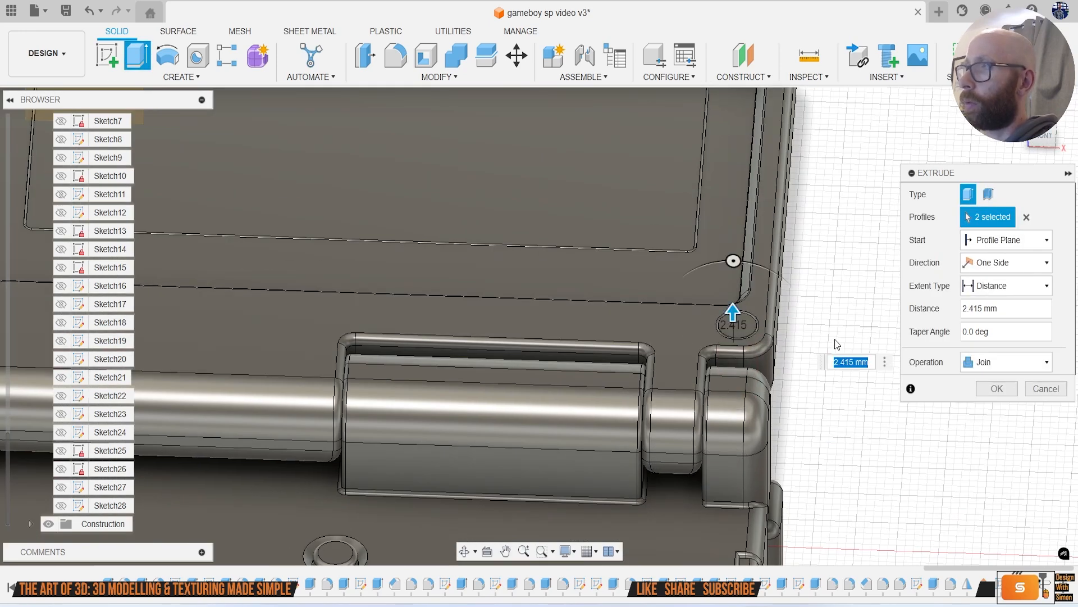
pyautogui.click(1008, 362)
pyautogui.click(1000, 428)
pyautogui.click(1000, 389)
# Step: Fillet the top edges of the two hinge-side plugs with a constant 0.3 mm radius
pyautogui.press('f')
pyautogui.click(737, 326)
pyautogui.scroll(4, 742, 325)
pyautogui.click(747, 327)
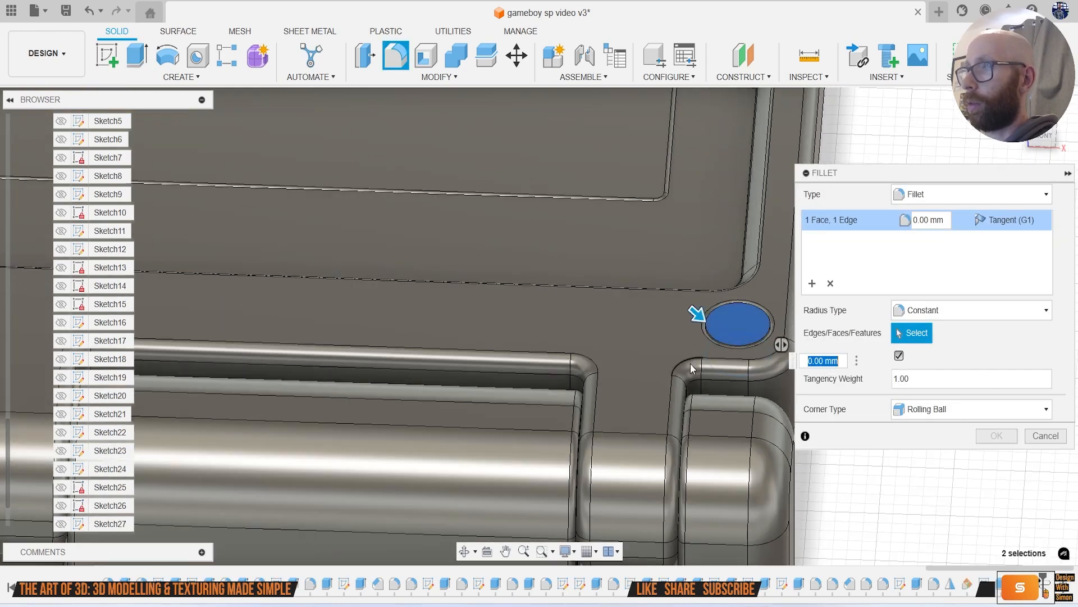
pyautogui.scroll(-4, 669, 381)
pyautogui.moveTo(303, 354); pyautogui.dragTo(624, 340, button='middle')
pyautogui.scroll(4, 505, 321)
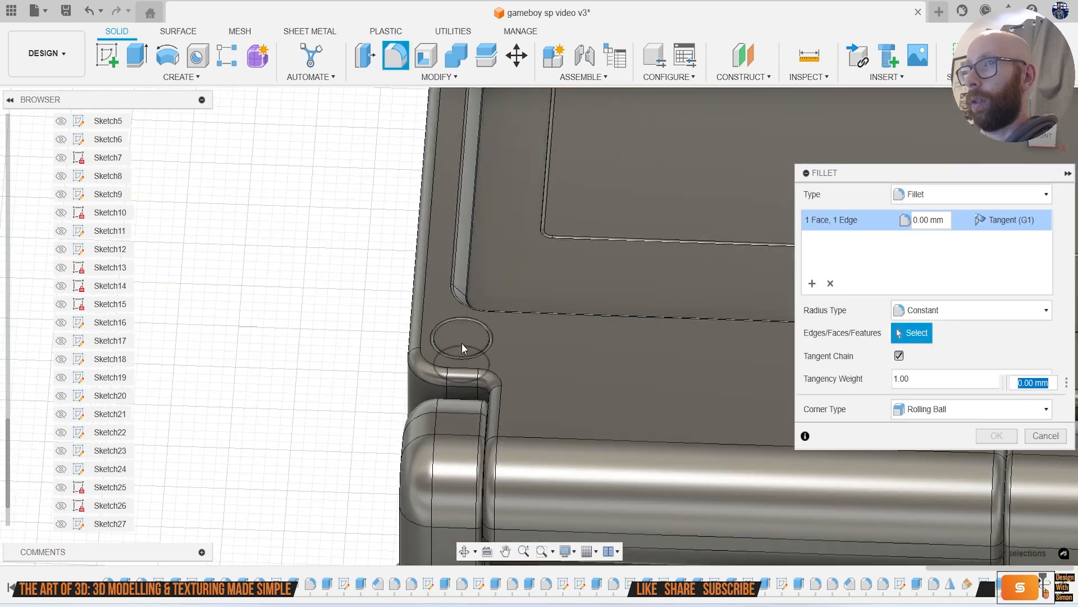
pyautogui.click(462, 342)
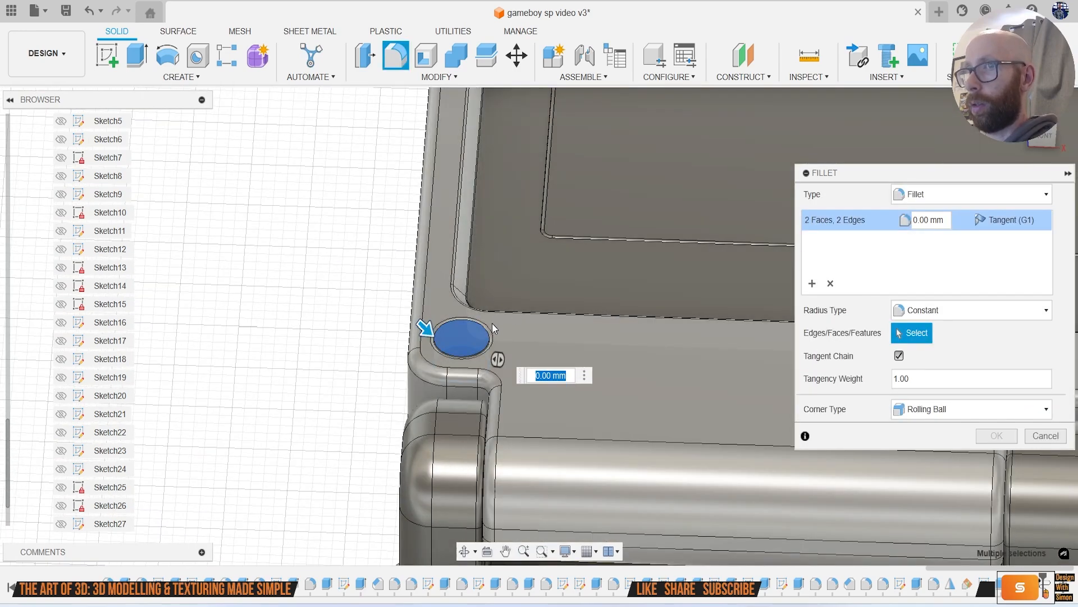
pyautogui.write('.3')
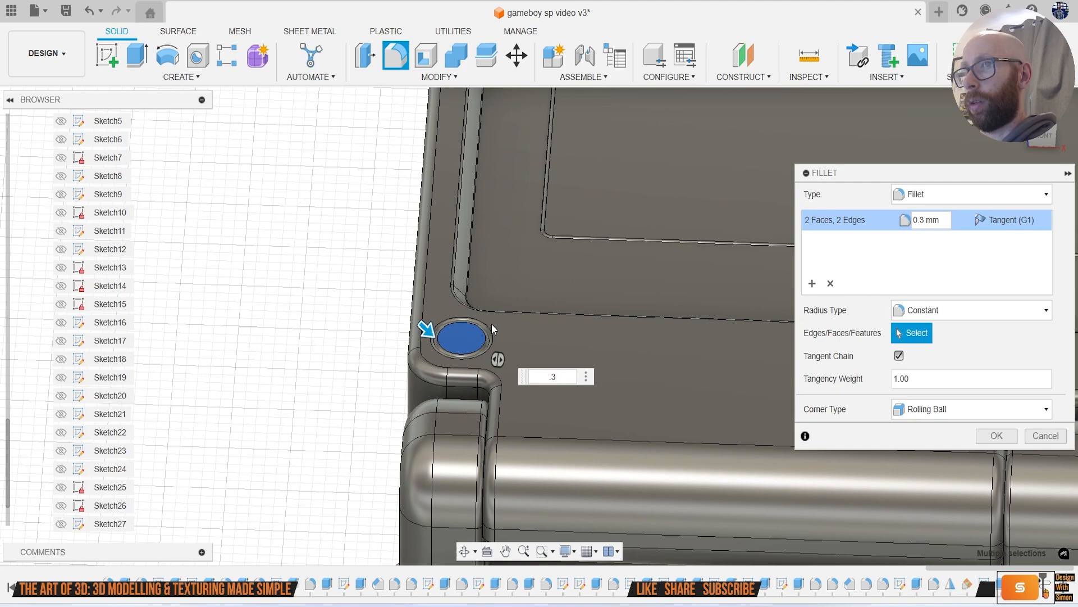
pyautogui.press('Return')
# Step: Extrude the floors of the two corner holes at the screen's far end by 3.094 mm as new bodies
pyautogui.scroll(-3, 491, 323)
pyautogui.scroll(-3, 491, 324)
pyautogui.moveTo(512, 263); pyautogui.dragTo(584, 371, button='middle')
pyautogui.scroll(2, 757, 213)
pyautogui.click(1045, 139)
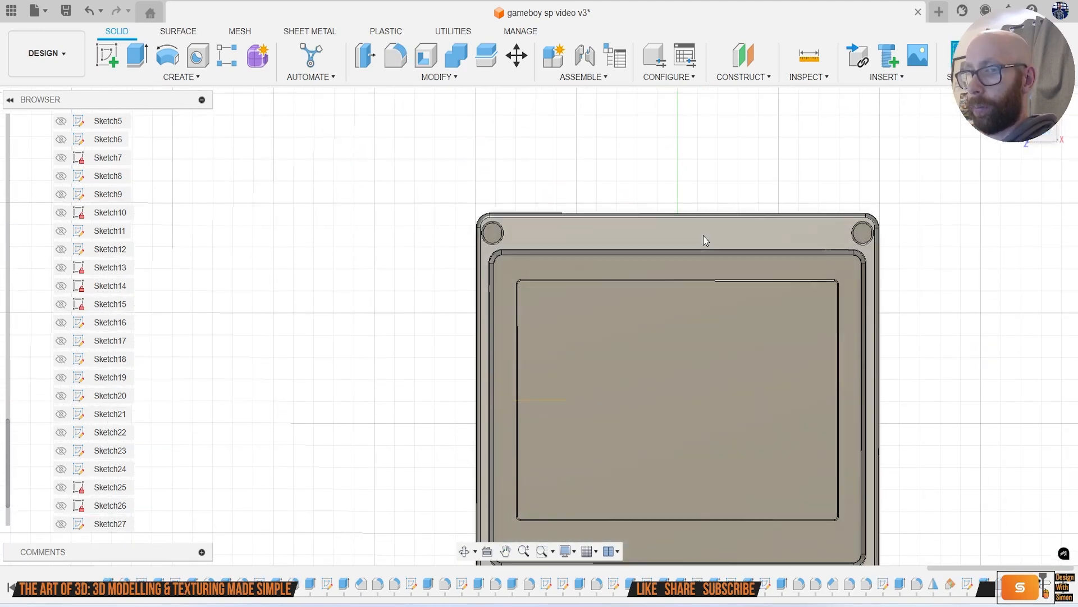
pyautogui.press('e')
pyautogui.click(493, 234)
pyautogui.click(862, 233)
pyautogui.click(1005, 362)
pyautogui.click(993, 427)
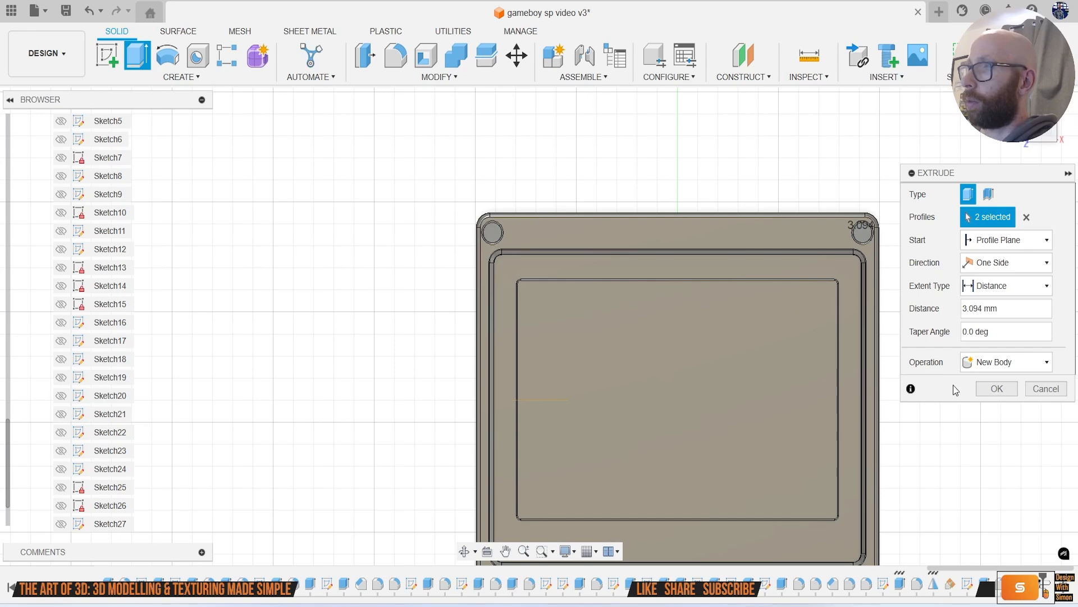
pyautogui.click(996, 389)
# Step: Fillet the top faces of the two plugs at the screen's far end with a constant 0.3 mm radius
pyautogui.press('f')
pyautogui.scroll(5, 483, 227)
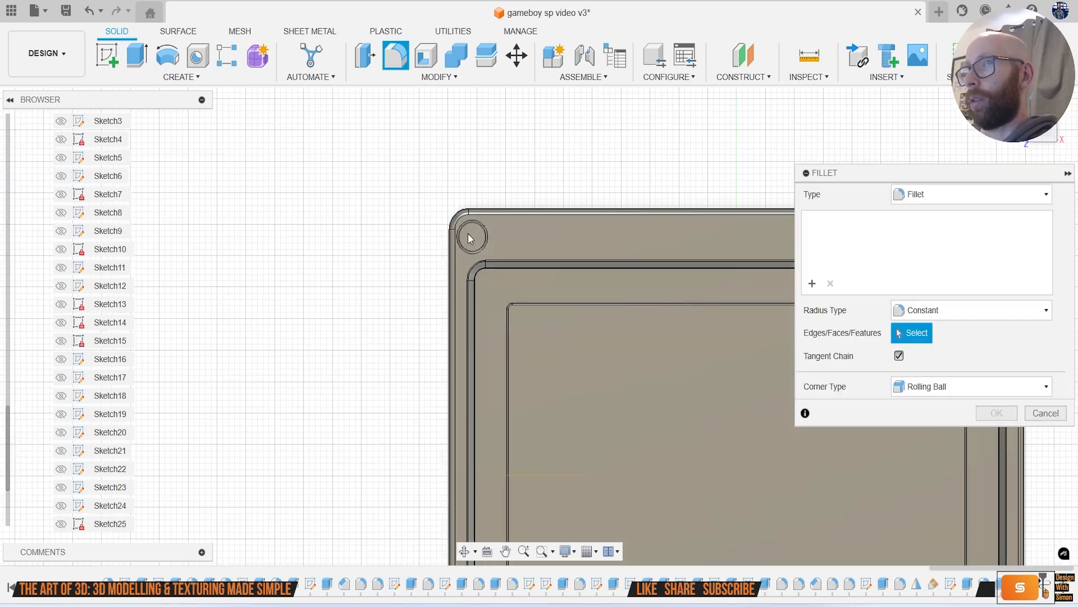
pyautogui.click(471, 236)
pyautogui.scroll(-5, 663, 255)
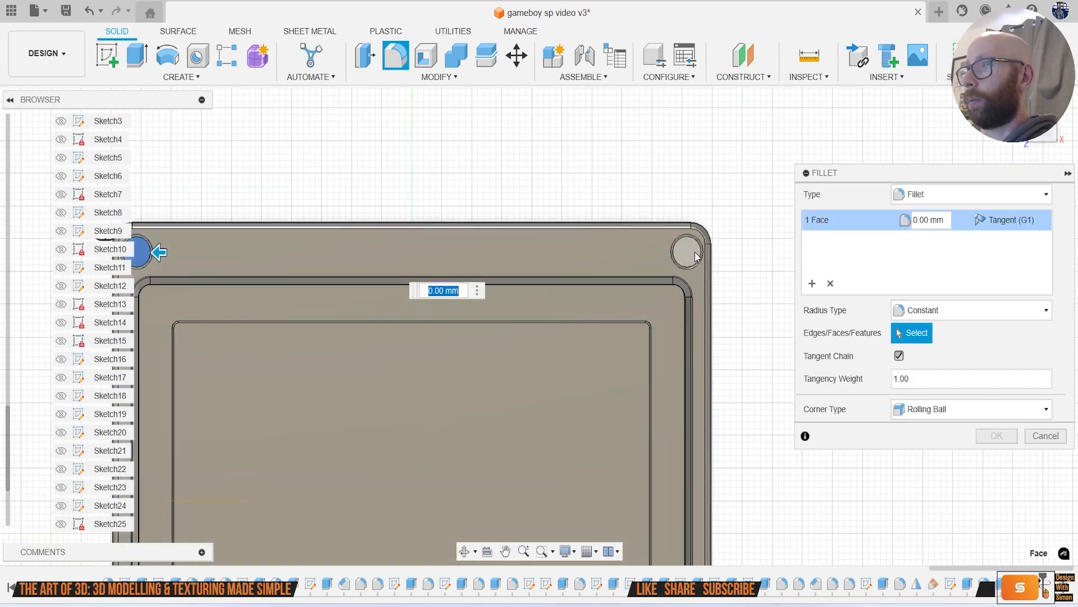
pyautogui.click(696, 257)
pyautogui.write('.3')
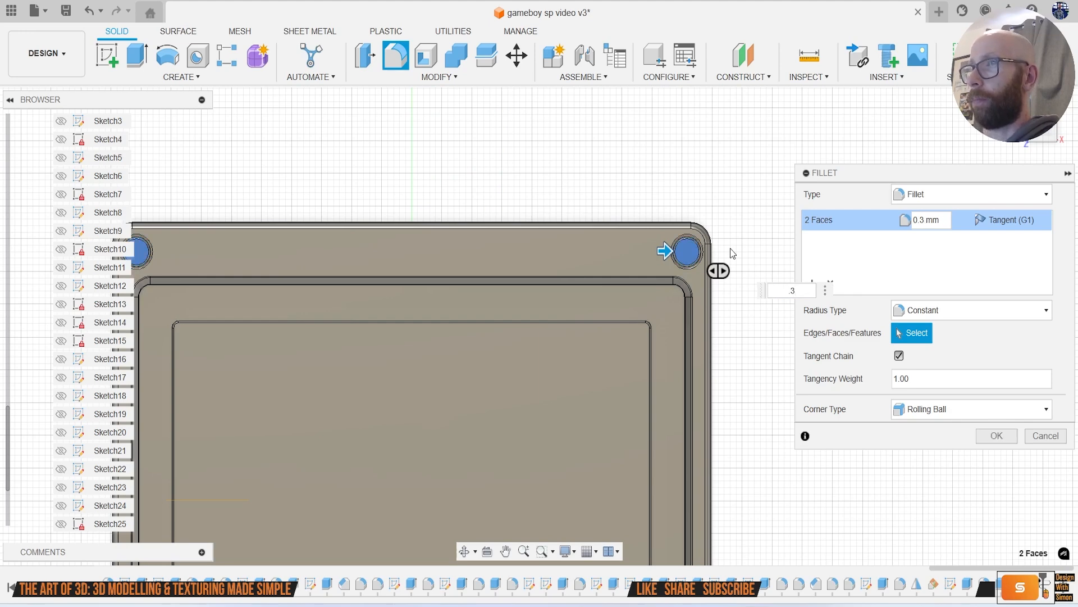
pyautogui.press('Return')
pyautogui.scroll(-5, 730, 248)
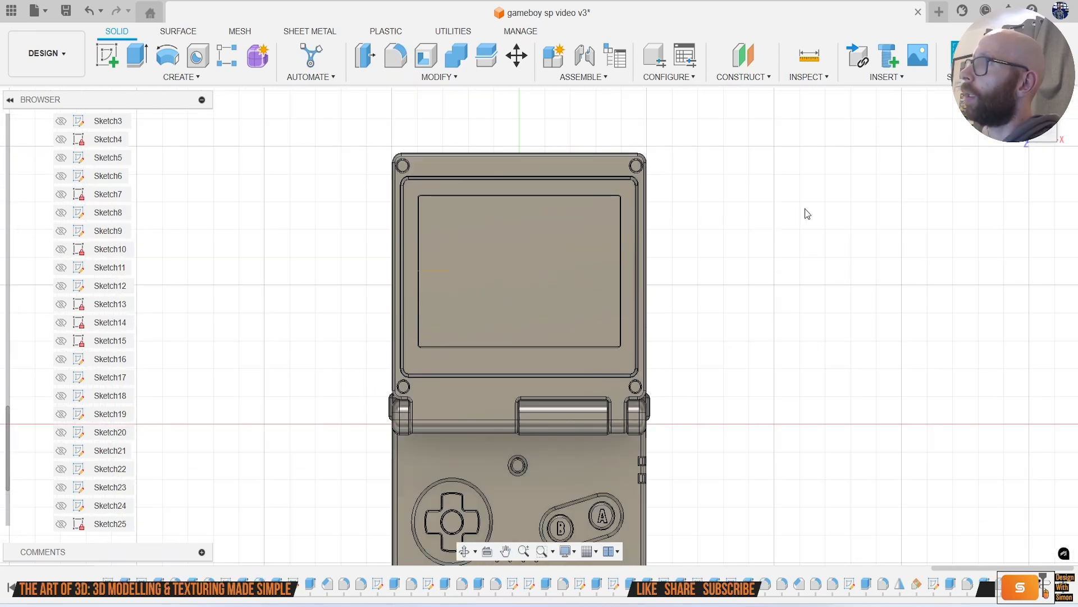
# Step: Sketch a vertical centre line on the upper shell's inner face, from its far edge to the screen recess
pyautogui.moveTo(1042, 135)
pyautogui.mouseDown()
pyautogui.moveTo(1011, 112)
pyautogui.moveTo(992, 73)
pyautogui.moveTo(1049, 128)
pyautogui.mouseUp()
pyautogui.click(1044, 121)
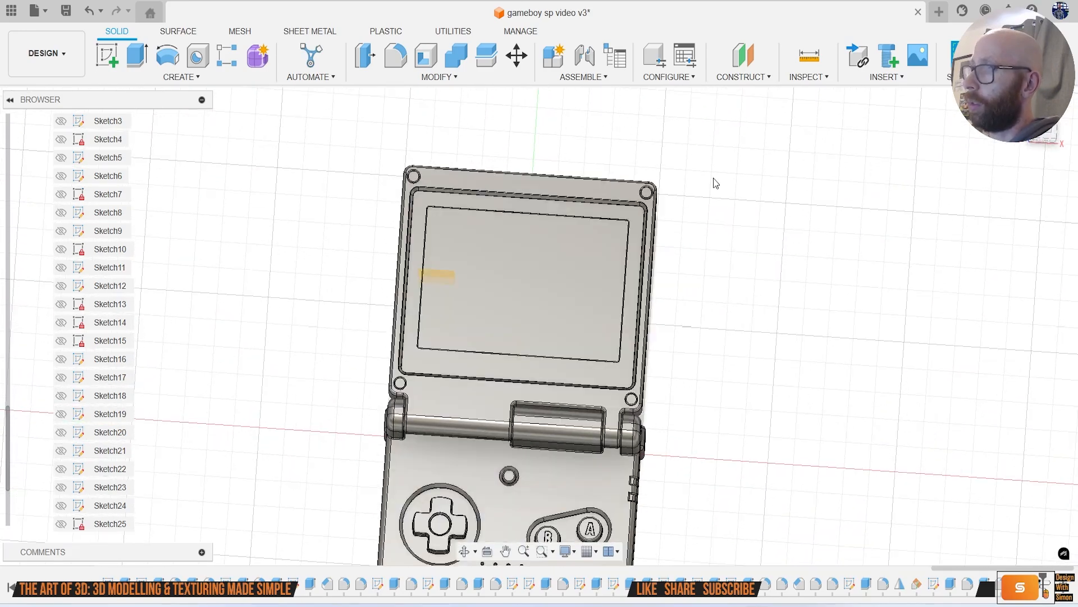
pyautogui.click(115, 60)
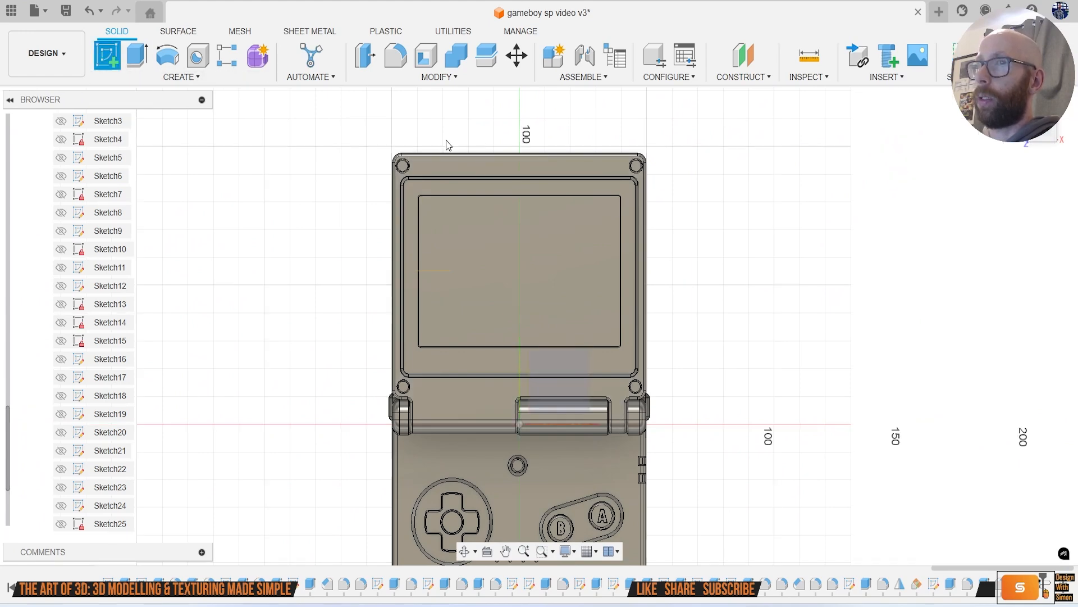
pyautogui.click(541, 173)
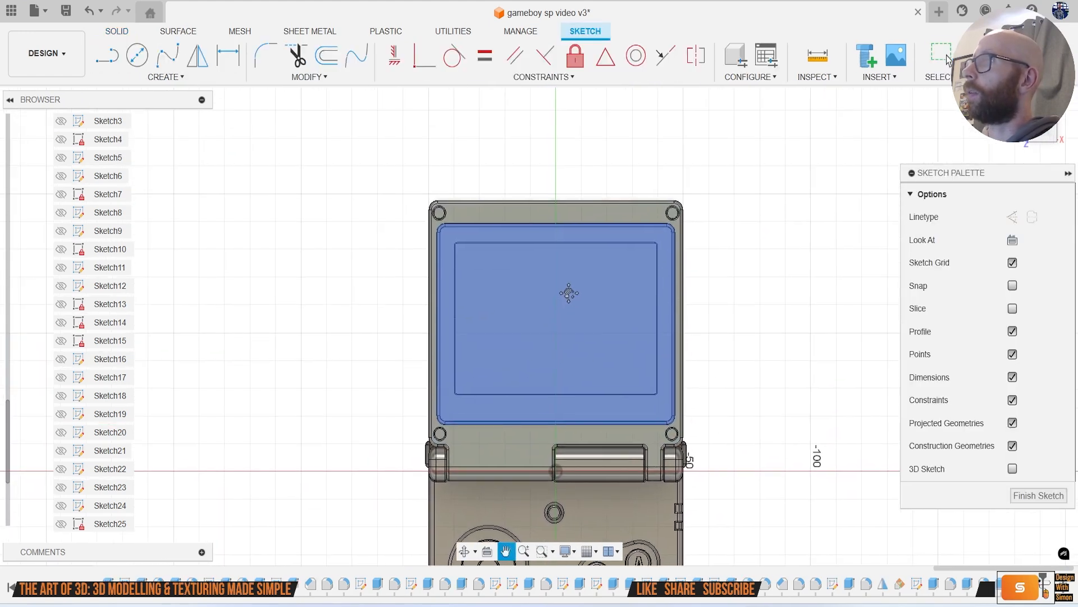
pyautogui.scroll(3, 562, 249)
pyautogui.press('l')
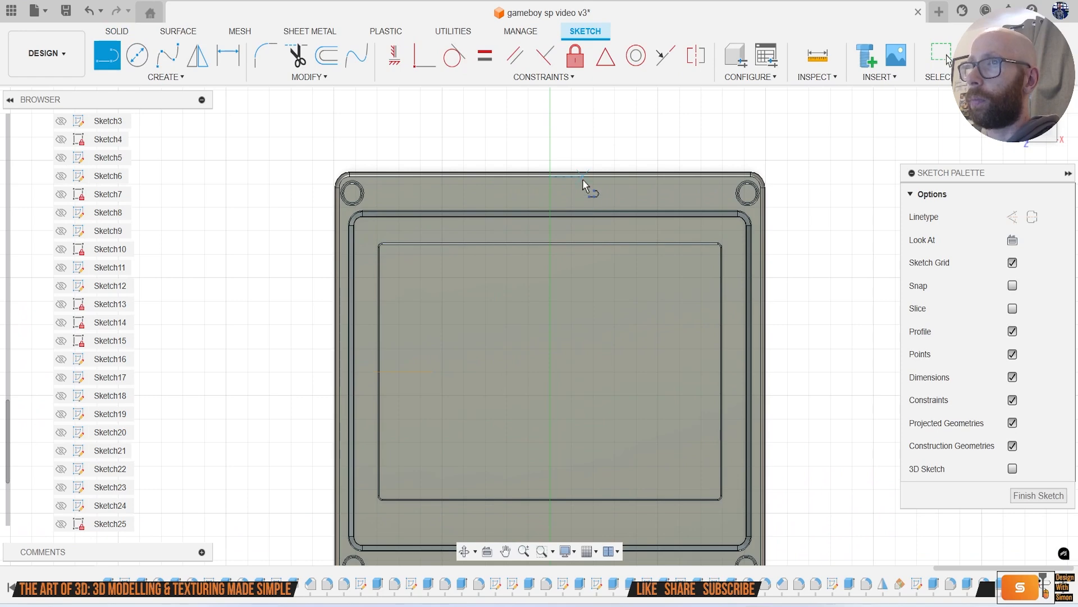
pyautogui.click(551, 176)
pyautogui.click(550, 209)
# Step: Sketch a circle centred on the midpoint of the short centre line above the screen
pyautogui.press('c')
pyautogui.scroll(2, 556, 254)
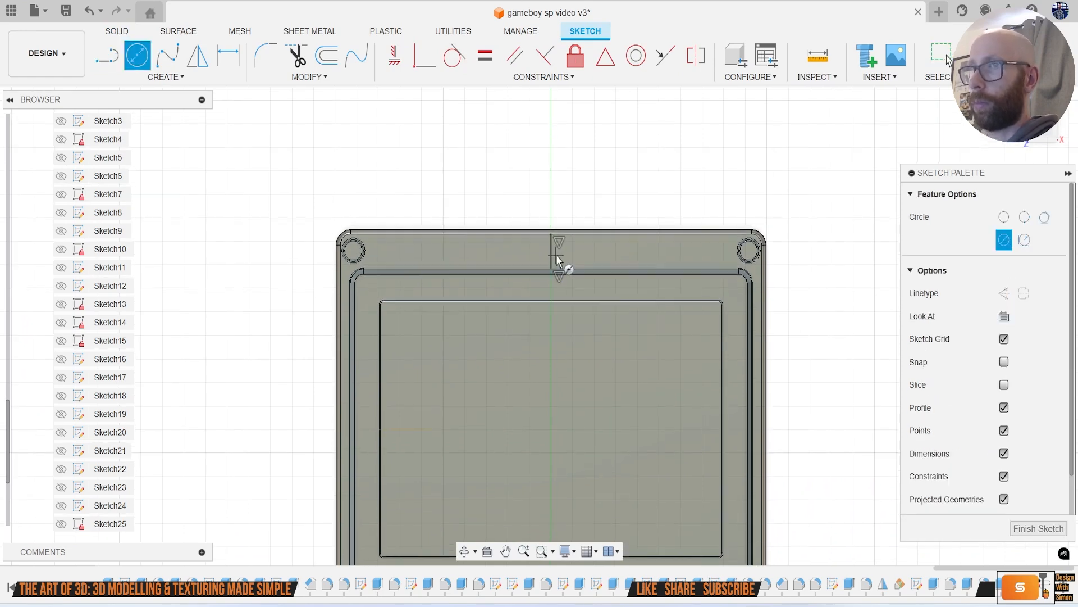
pyautogui.click(550, 253)
pyautogui.click(561, 262)
# Step: Extrude both halves of the circle above the screen as a cut with a distance of -1.578 mm
pyautogui.press('e')
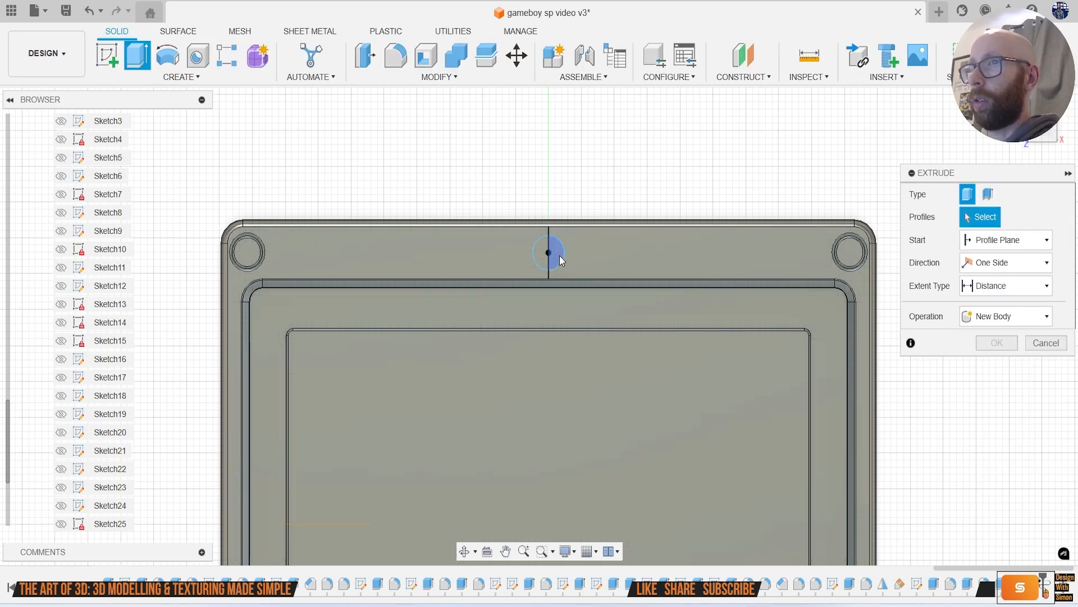
pyautogui.click(545, 254)
pyautogui.click(554, 254)
pyautogui.keyDown('shift'); pyautogui.moveTo(539, 326); pyautogui.dragTo(696, 321, button='middle'); pyautogui.keyUp('shift')
pyautogui.moveTo(607, 305); pyautogui.dragTo(607, 313)
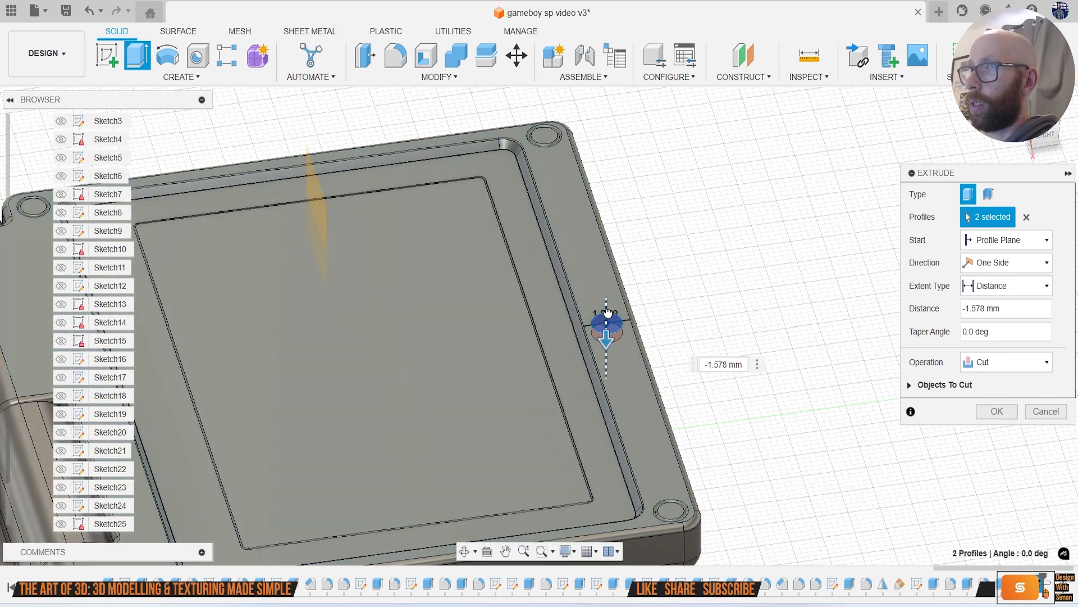
# Step: Cut the two selected circle profiles 1.578 mm deep into the screen frame and fillet the hole's rim by 0.3 mm
pyautogui.click(997, 411)
pyautogui.scroll(5, 646, 349)
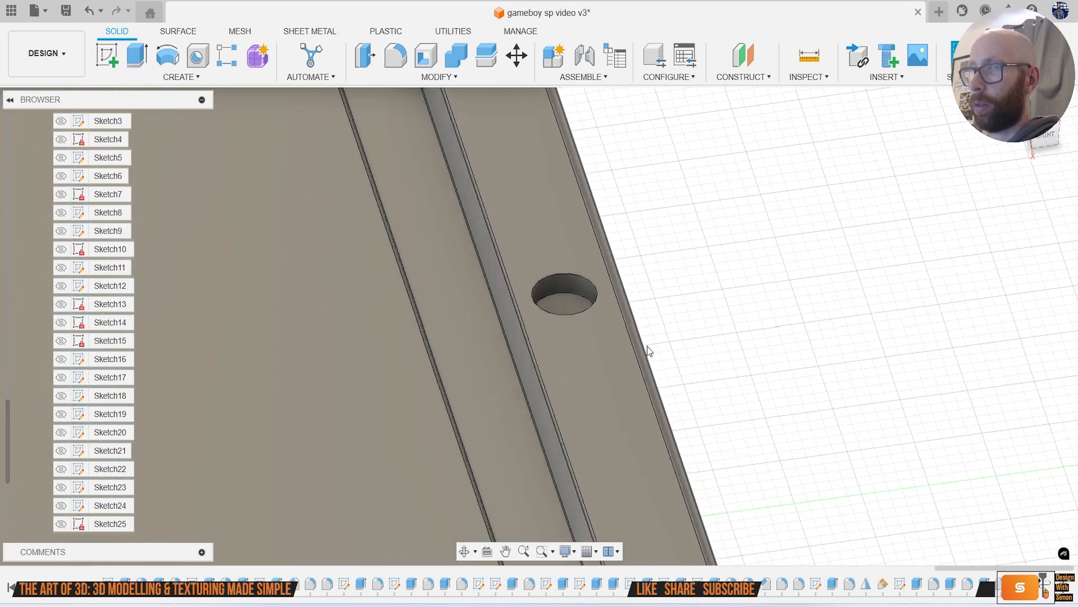
pyautogui.press('f')
pyautogui.click(586, 309)
pyautogui.write('.3')
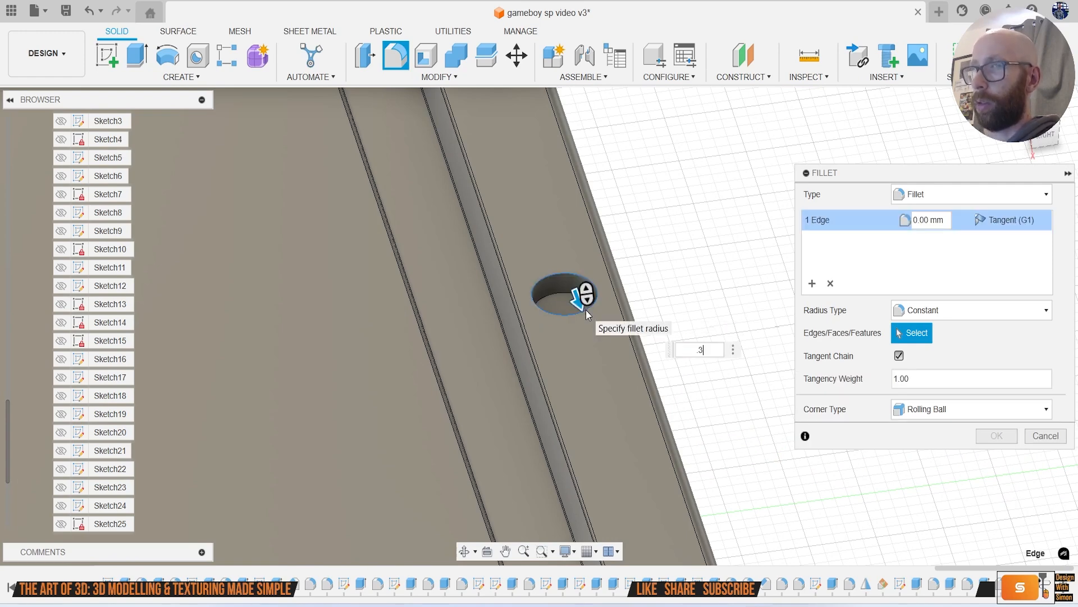
pyautogui.press('Return')
# Step: Extrude the floor face of the round hole up toward the frame surface as a new body
pyautogui.press('e')
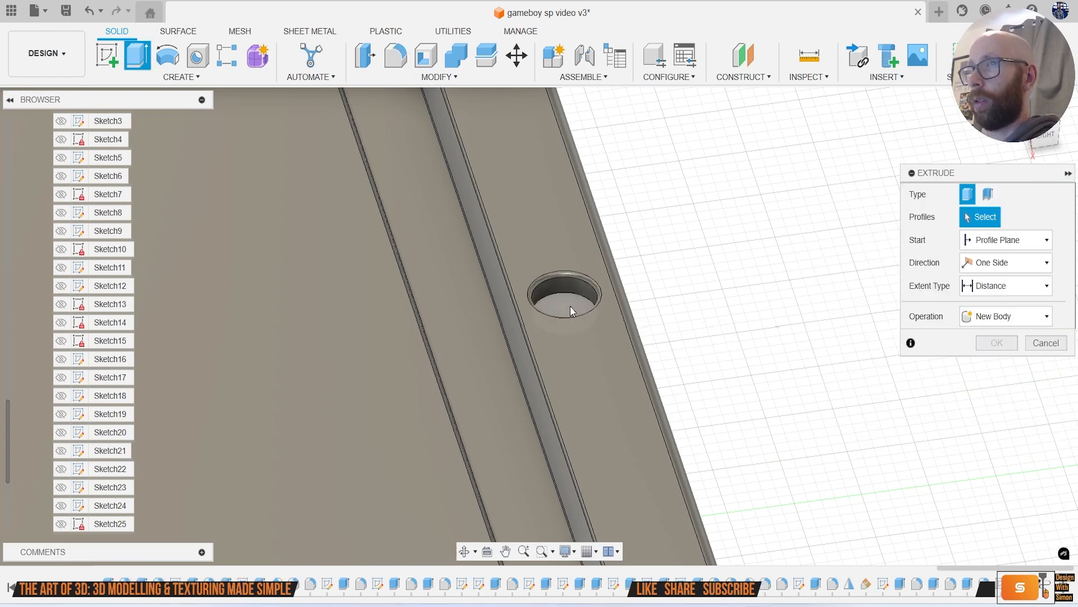
pyautogui.click(571, 306)
pyautogui.moveTo(570, 294); pyautogui.dragTo(569, 275)
pyautogui.click(991, 371)
pyautogui.click(1007, 414)
pyautogui.click(997, 390)
# Step: Fillet the top edge of the round plug in the screen frame by 0.3 mm
pyautogui.press('f')
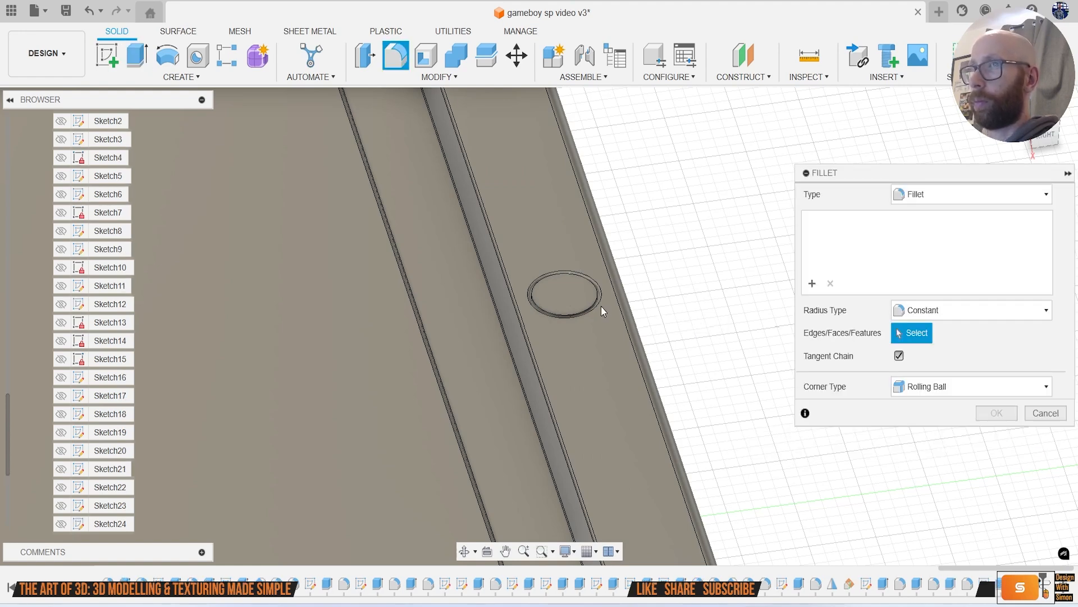
pyautogui.click(588, 303)
pyautogui.click(574, 285)
pyautogui.write('.3')
pyautogui.press('Return')
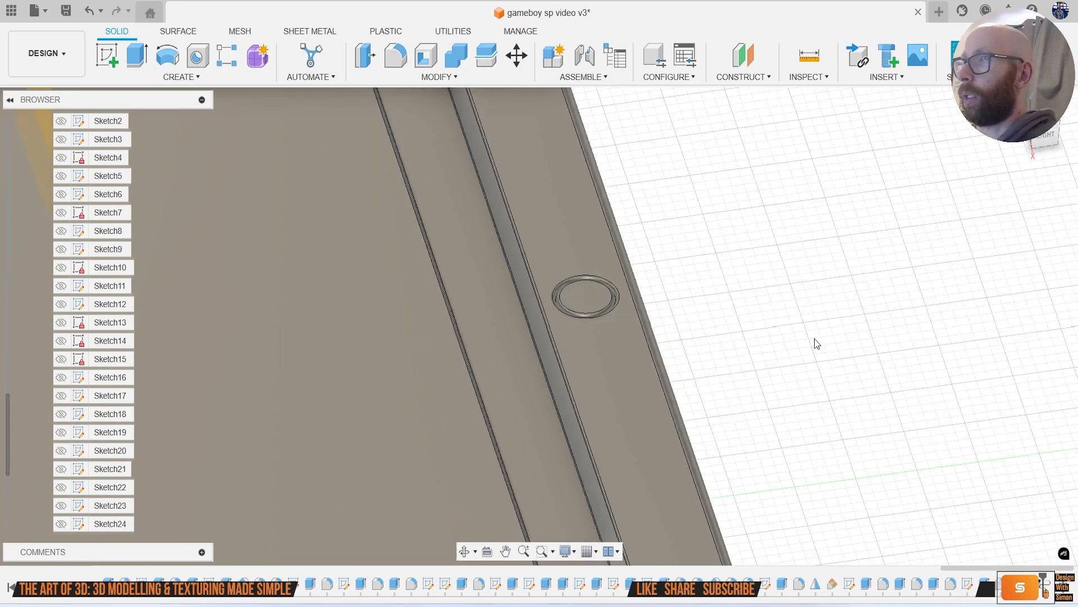
# Step: Hide the construction plane that crosses the screen area
pyautogui.scroll(-5, 817, 335)
pyautogui.moveTo(817, 335); pyautogui.dragTo(734, 236, button='middle')
pyautogui.moveTo(1028, 126); pyautogui.dragTo(1056, 146)
pyautogui.moveTo(928, 231); pyautogui.dragTo(889, 225, button='middle')
pyautogui.scroll(4, 371, 223)
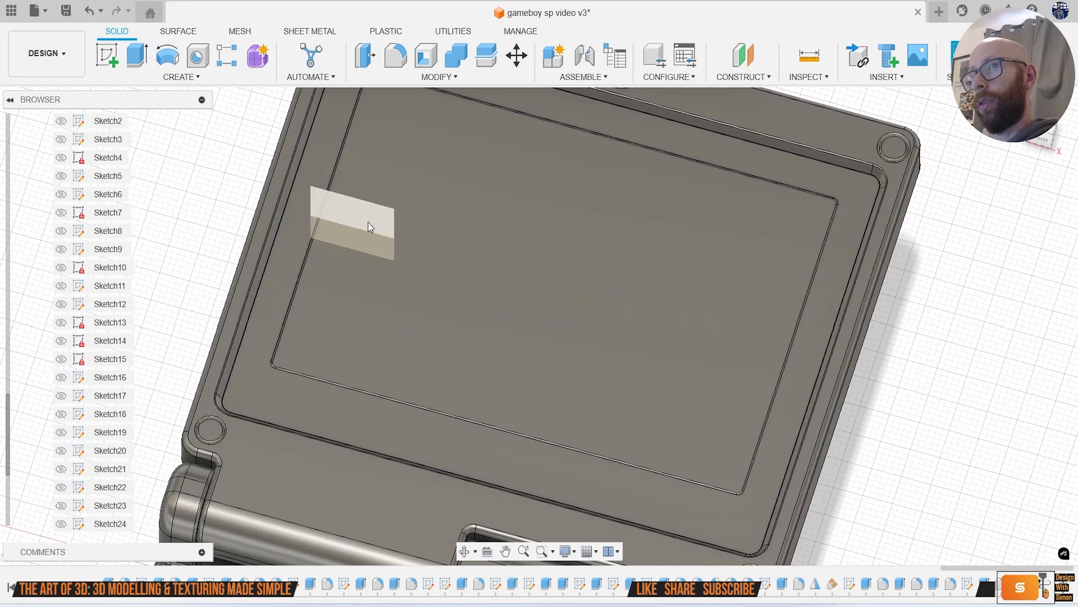
pyautogui.click(368, 222)
pyautogui.scroll(-4, 524, 264)
pyautogui.press('v')
# Step: Save the design with the version description "User Saved"
pyautogui.moveTo(674, 300); pyautogui.dragTo(592, 234, button='middle')
pyautogui.scroll(-2, 548, 292)
pyautogui.moveTo(621, 319); pyautogui.dragTo(615, 248, button='middle')
pyautogui.keyDown('shift'); pyautogui.moveTo(539, 326); pyautogui.dragTo(584, 348, button='middle'); pyautogui.keyUp('shift')
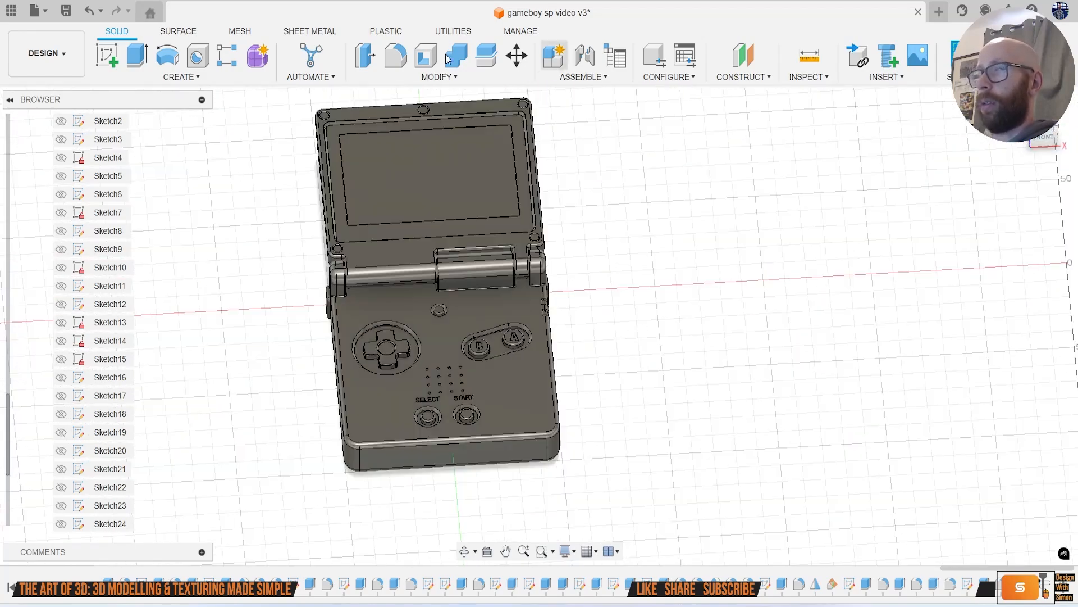
pyautogui.click(65, 10)
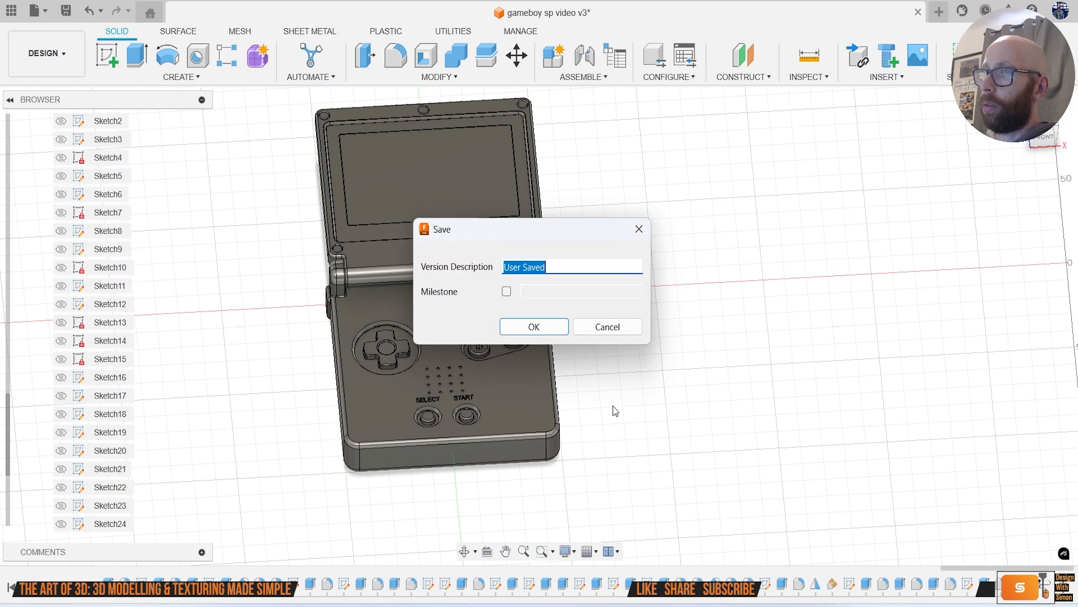
pyautogui.click(536, 328)
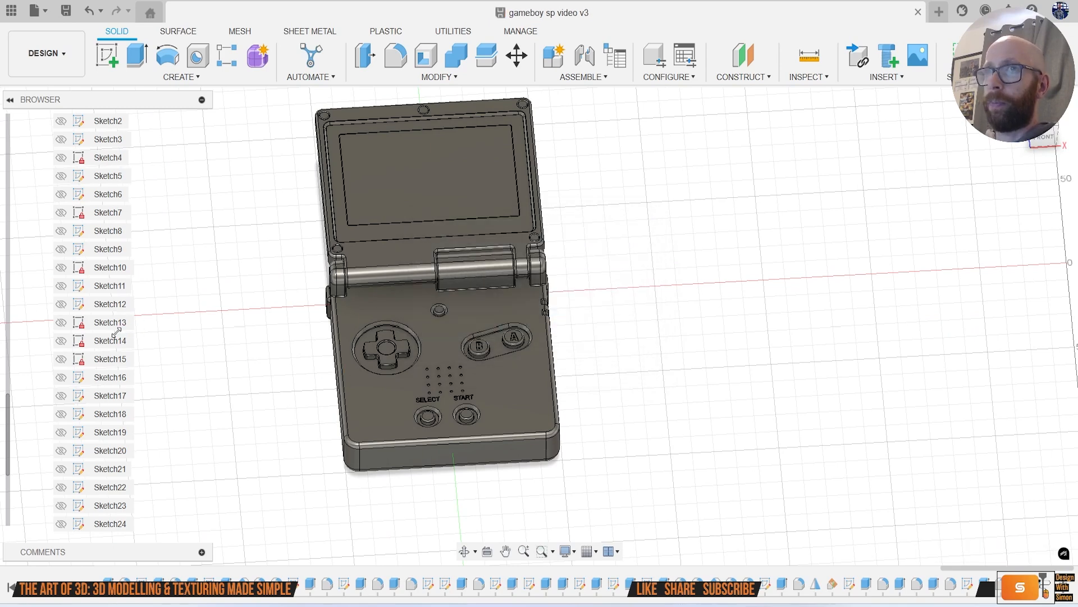
# Step: Collapse the Sketches folder, show the reference canvases and look at the model from its rear side
pyautogui.scroll(3, 34, 253)
pyautogui.click(30, 248)
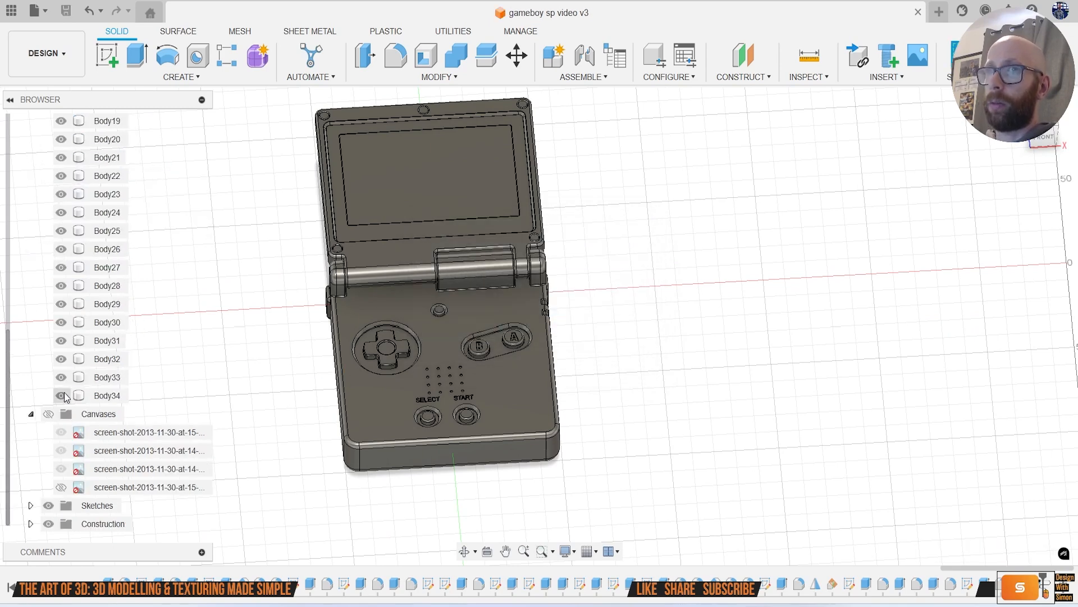
pyautogui.click(49, 414)
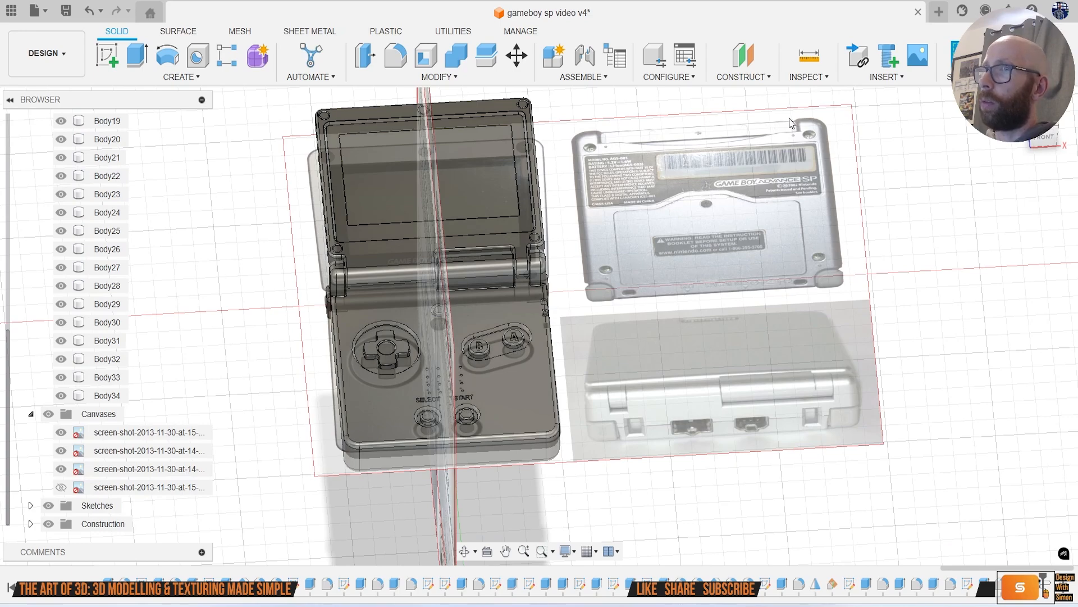
pyautogui.moveTo(806, 190); pyautogui.dragTo(811, 200, button='middle')
pyautogui.click(1046, 135)
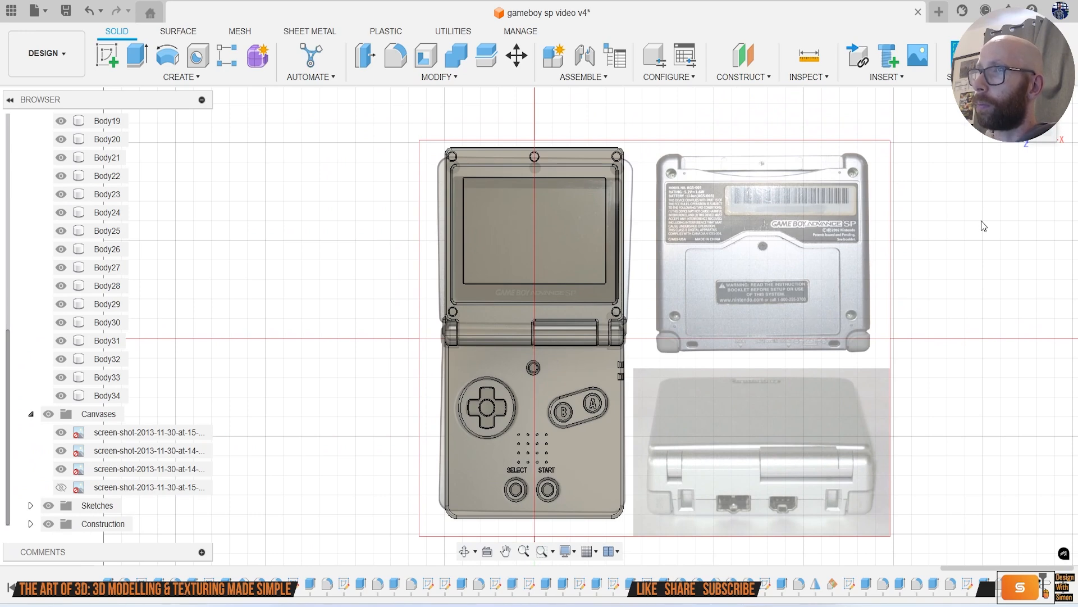
pyautogui.click(1058, 135)
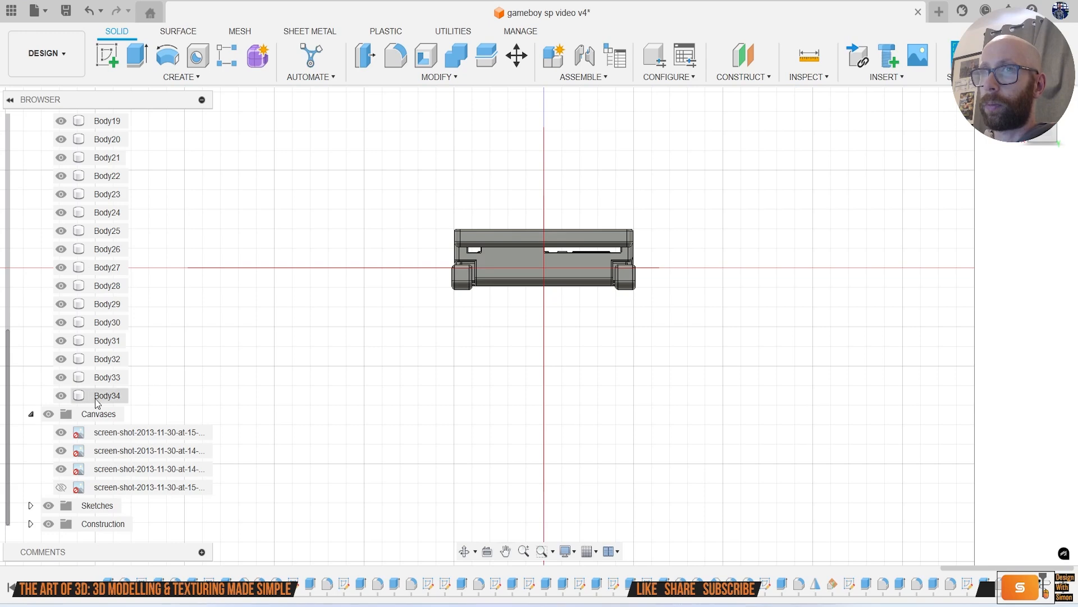
# Step: Show the remaining hidden canvas with the rear-view photo of the console's ports
pyautogui.click(63, 487)
pyautogui.press('Escape')
pyautogui.scroll(5, 476, 279)
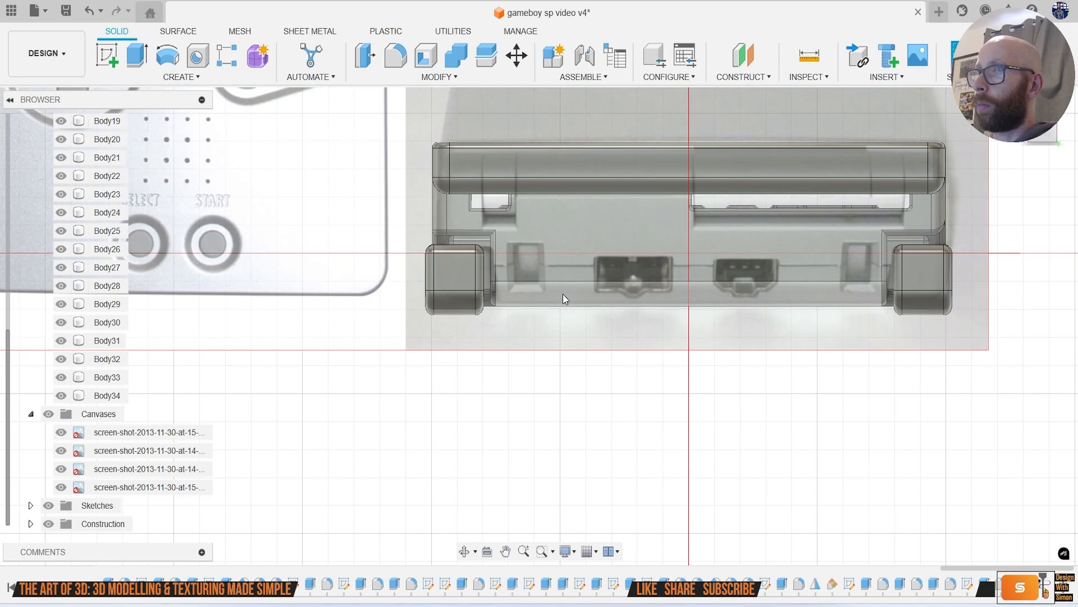
# Step: Sketch a short horizontal line on the console's back along the photo's seam, between the notch and the adjacent port, and finish the sketch
pyautogui.scroll(-3, 563, 294)
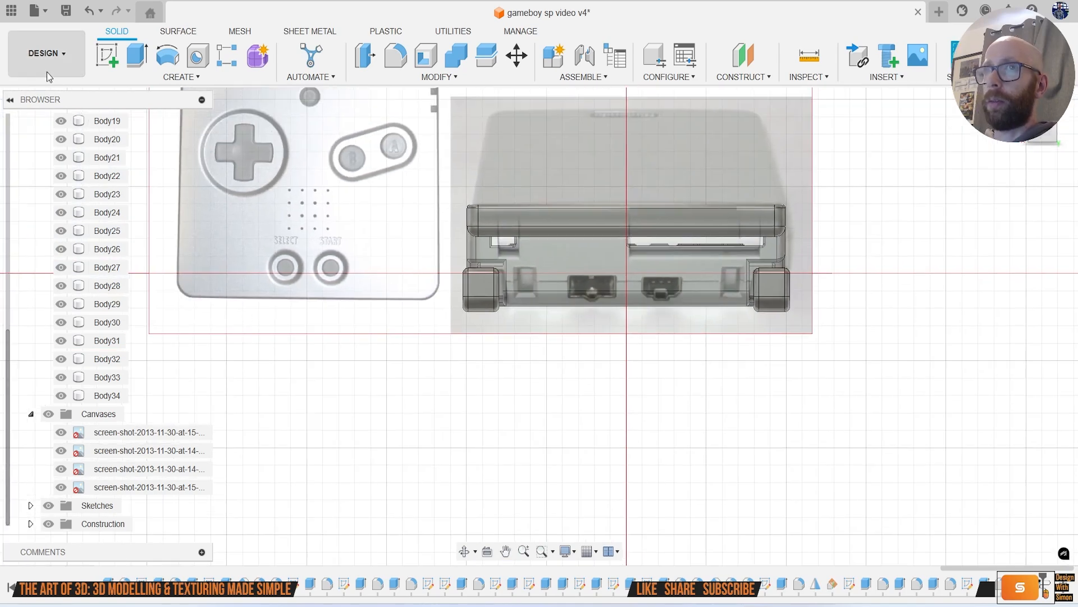
pyautogui.click(107, 55)
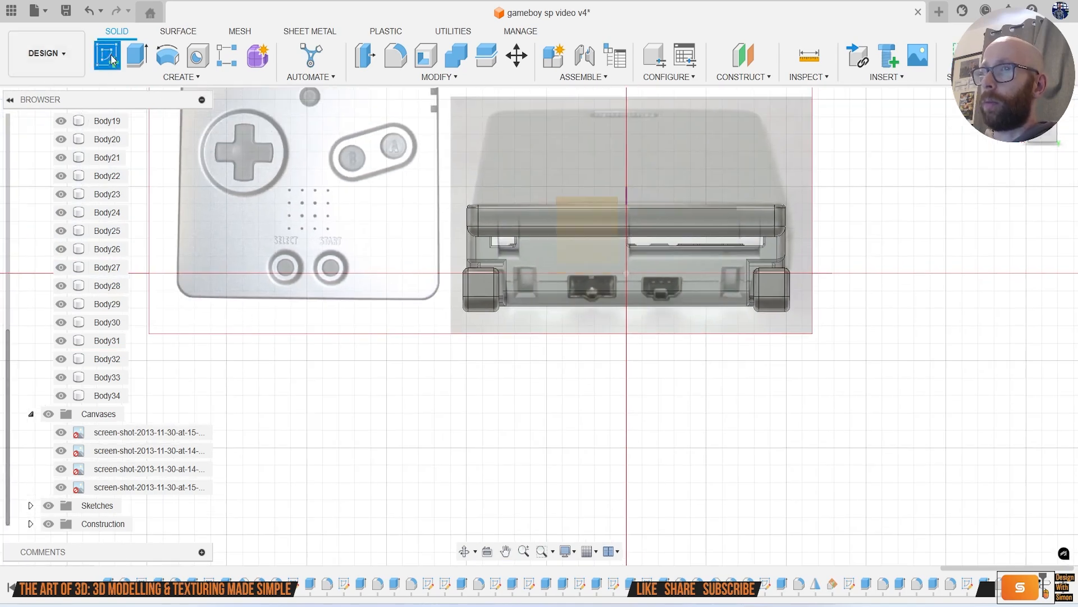
pyautogui.click(537, 278)
pyautogui.press('l')
pyautogui.scroll(4, 442, 345)
pyautogui.click(472, 278)
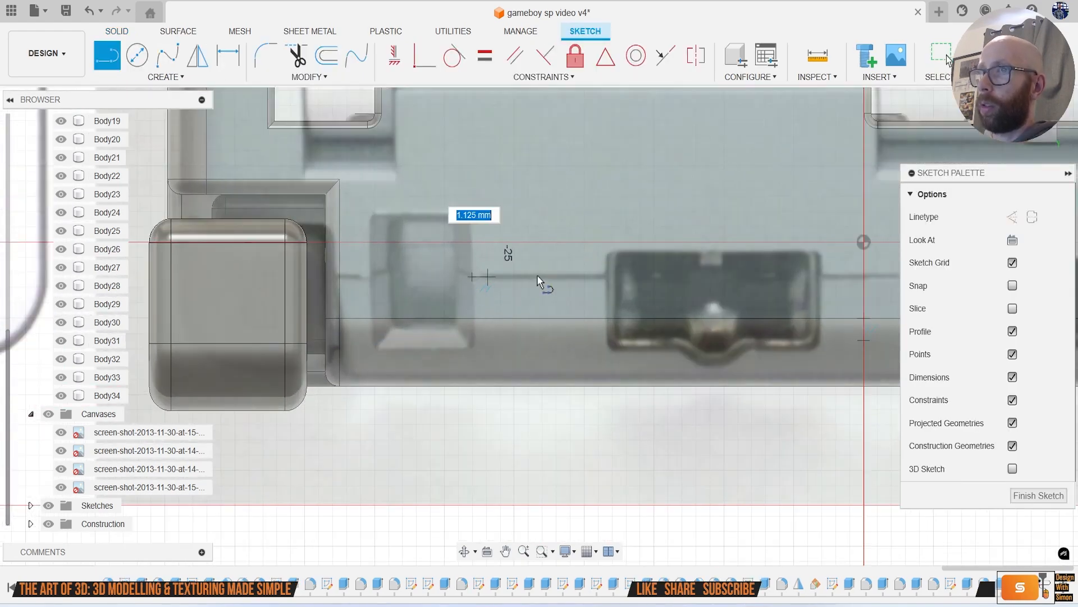
pyautogui.click(597, 277)
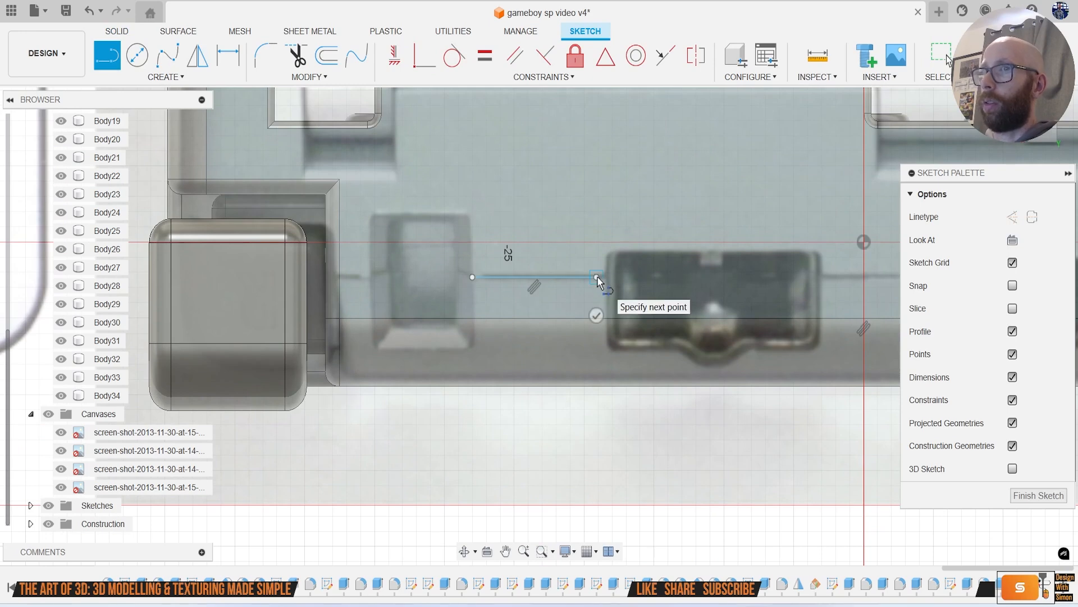
pyautogui.press('Escape')
pyautogui.scroll(-3, 606, 315)
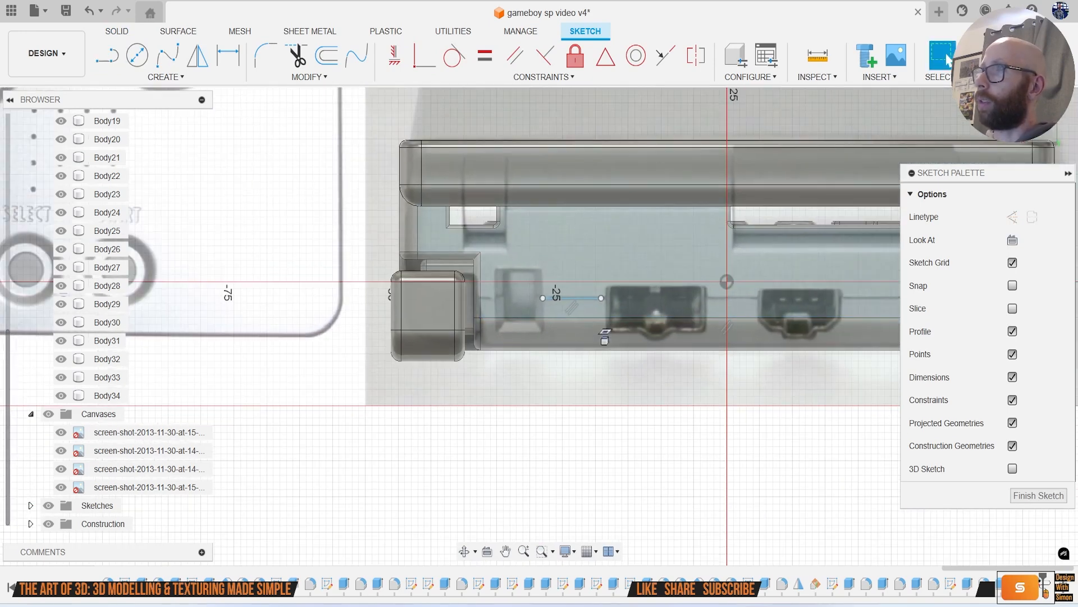
pyautogui.press('e')
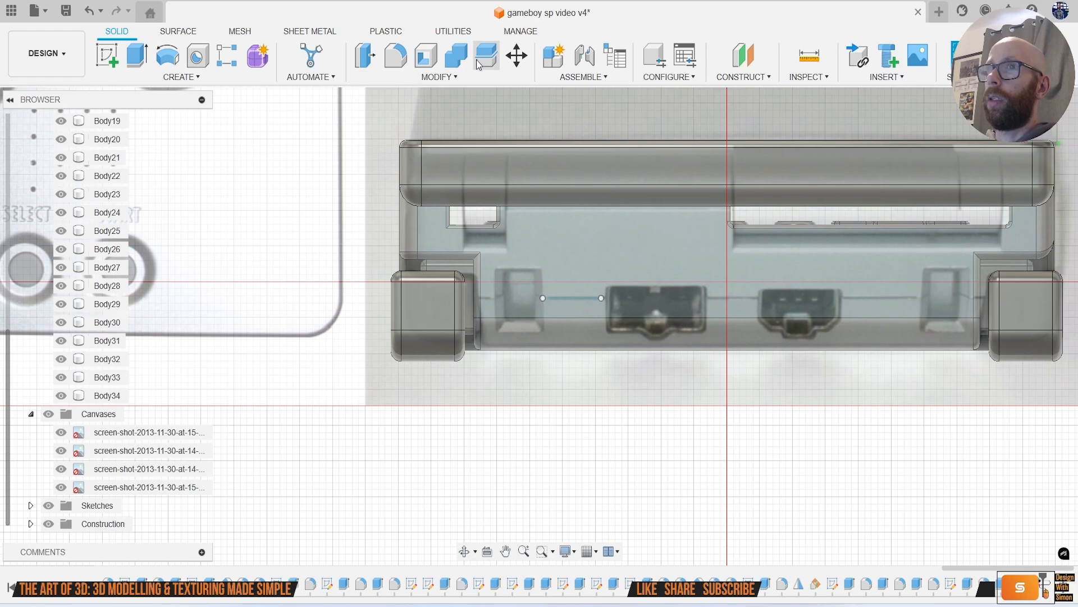
# Step: Split the lower console body (Body12) with the sketched seam line, extending the splitting tool
pyautogui.click(482, 59)
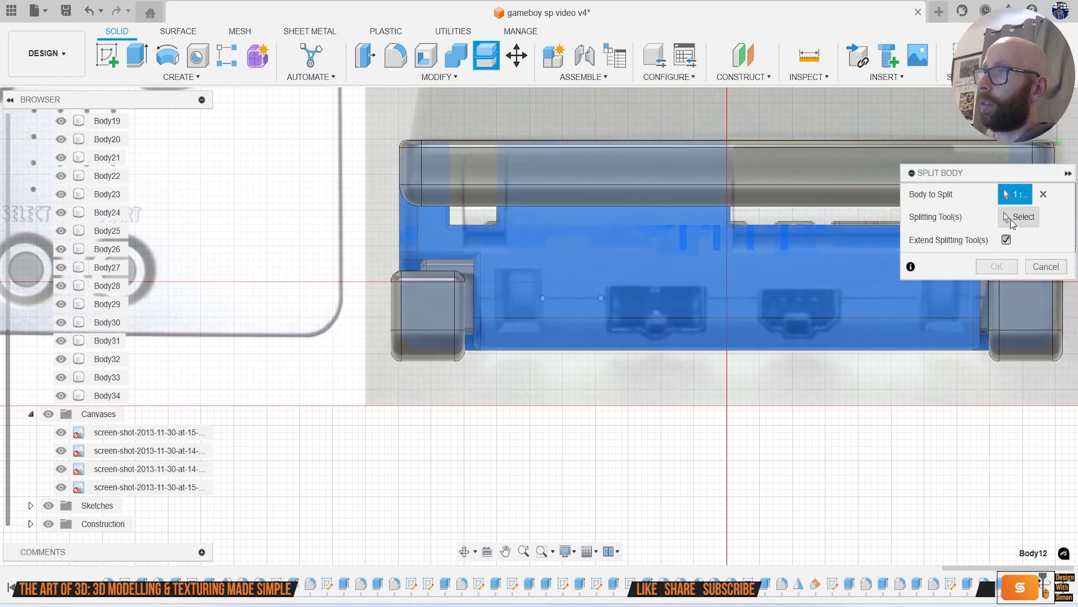
pyautogui.click(584, 298)
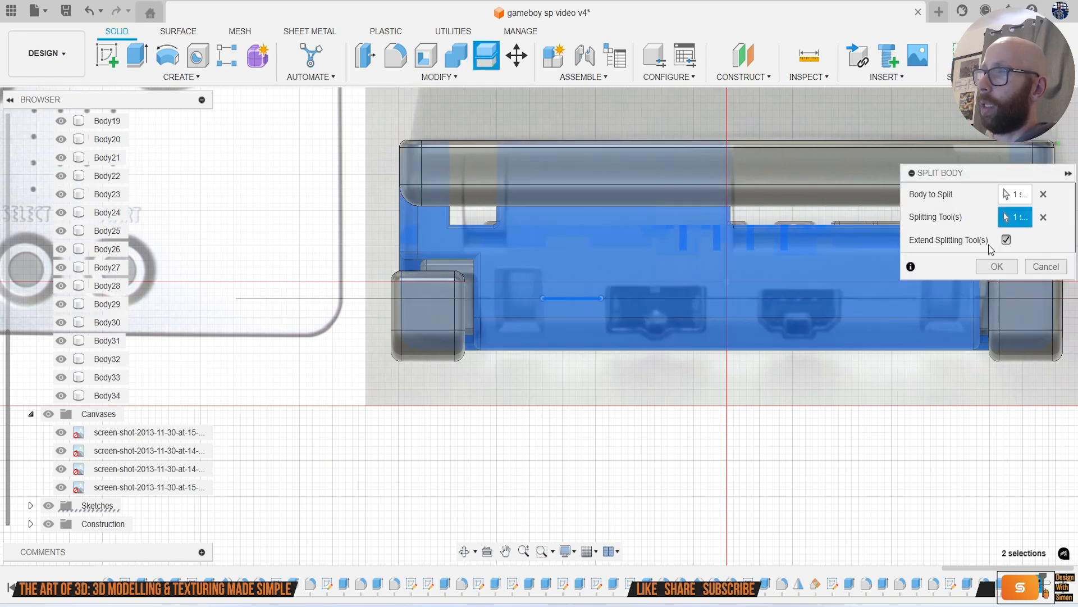
pyautogui.click(997, 267)
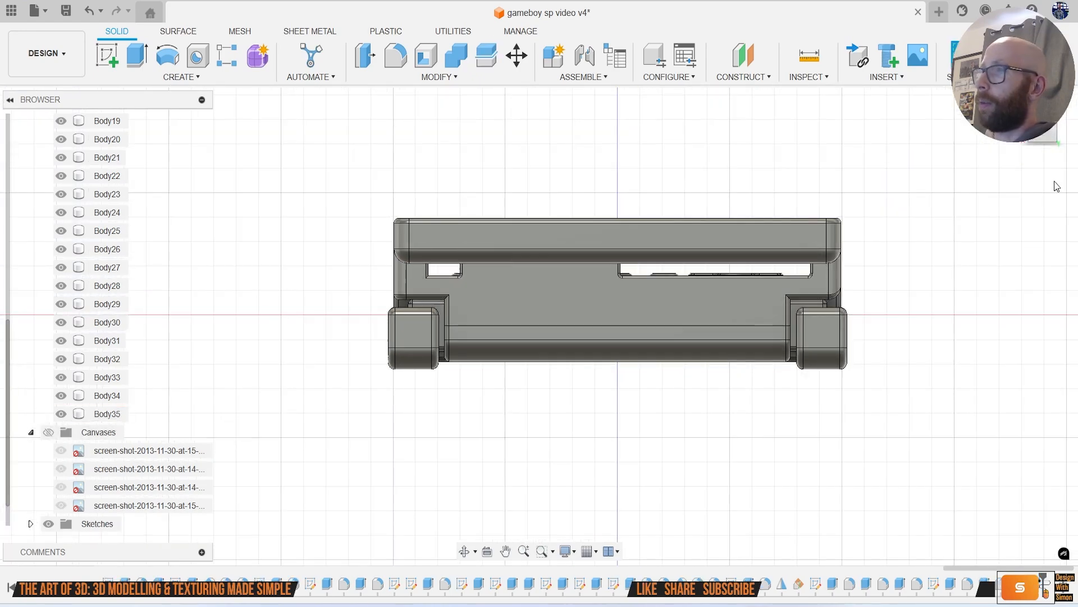
# Step: Hide the corner block bodies Body13, Body15, Body16 and Body17 to expose the recesses in the lower console
pyautogui.moveTo(1050, 128); pyautogui.dragTo(1070, 135)
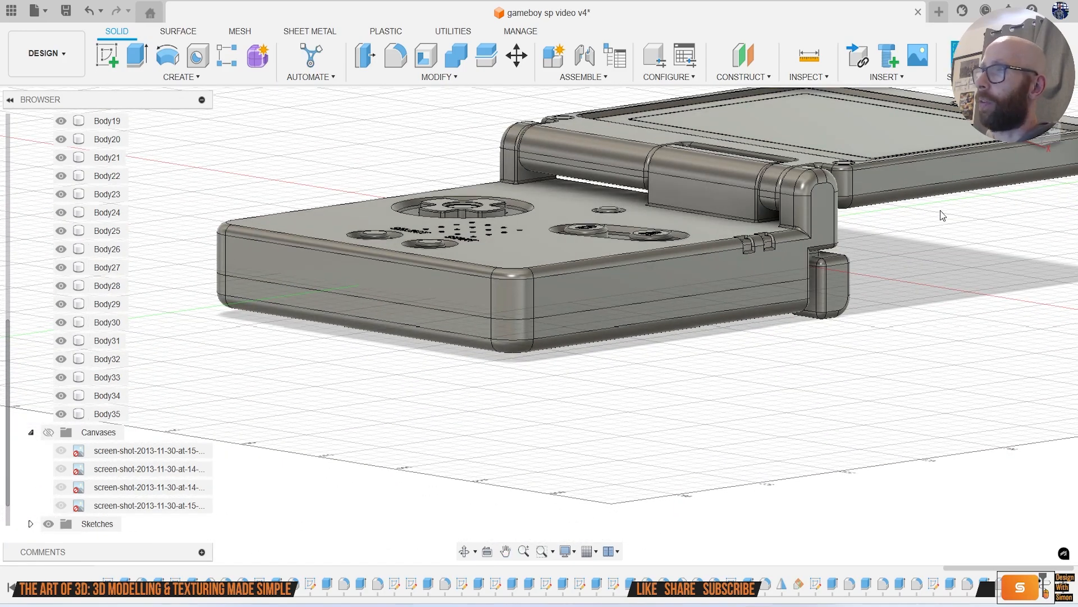
pyautogui.click(1061, 125)
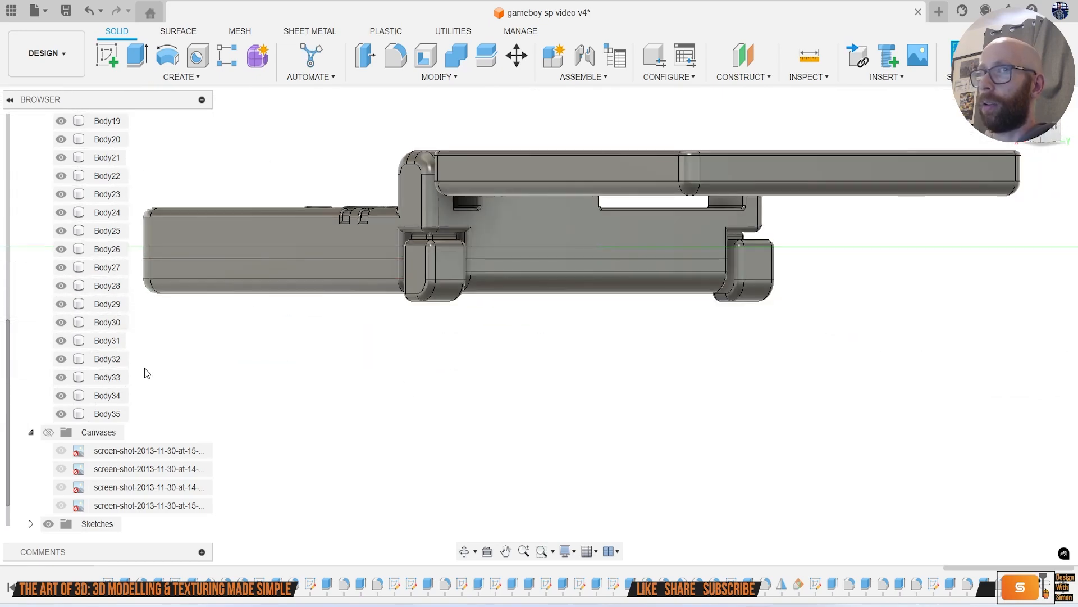
pyautogui.scroll(2, 469, 273)
pyautogui.click(449, 267)
pyautogui.scroll(5, 96, 315)
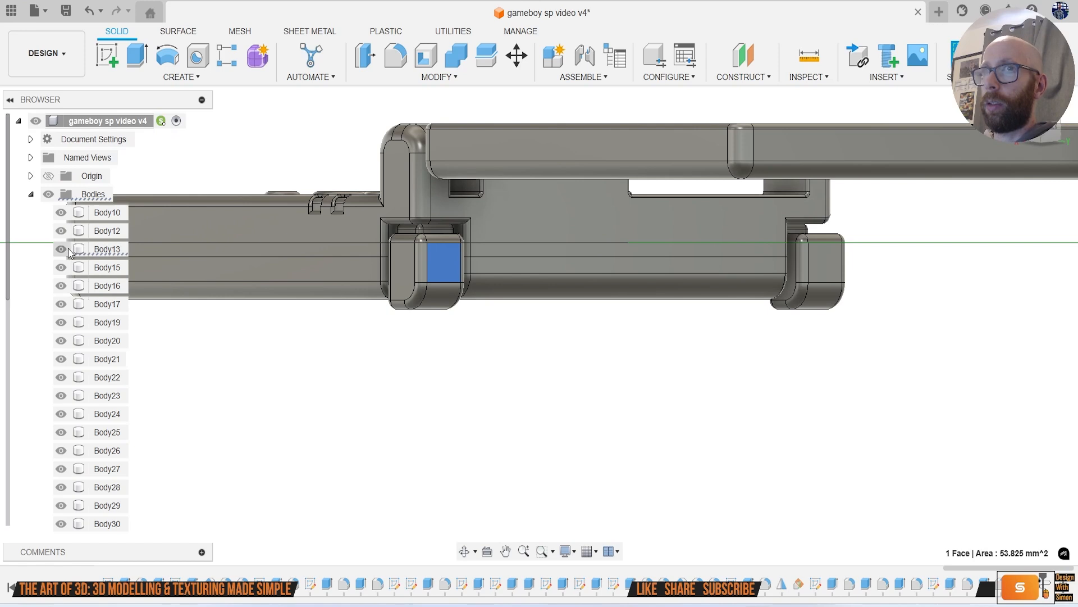
pyautogui.click(62, 247)
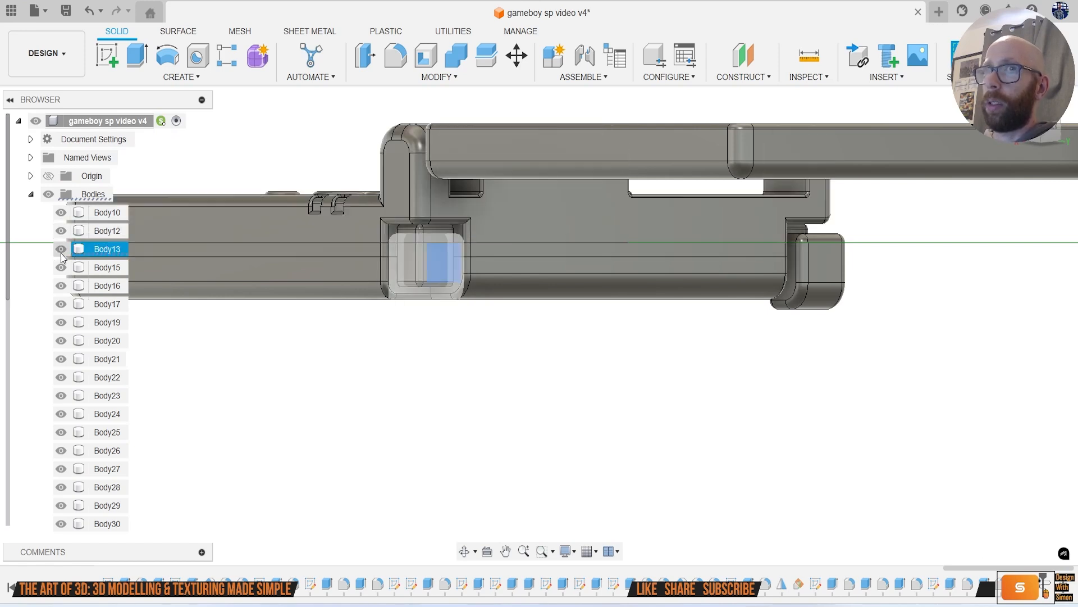
pyautogui.click(62, 272)
pyautogui.click(60, 268)
pyautogui.click(60, 249)
pyautogui.click(61, 285)
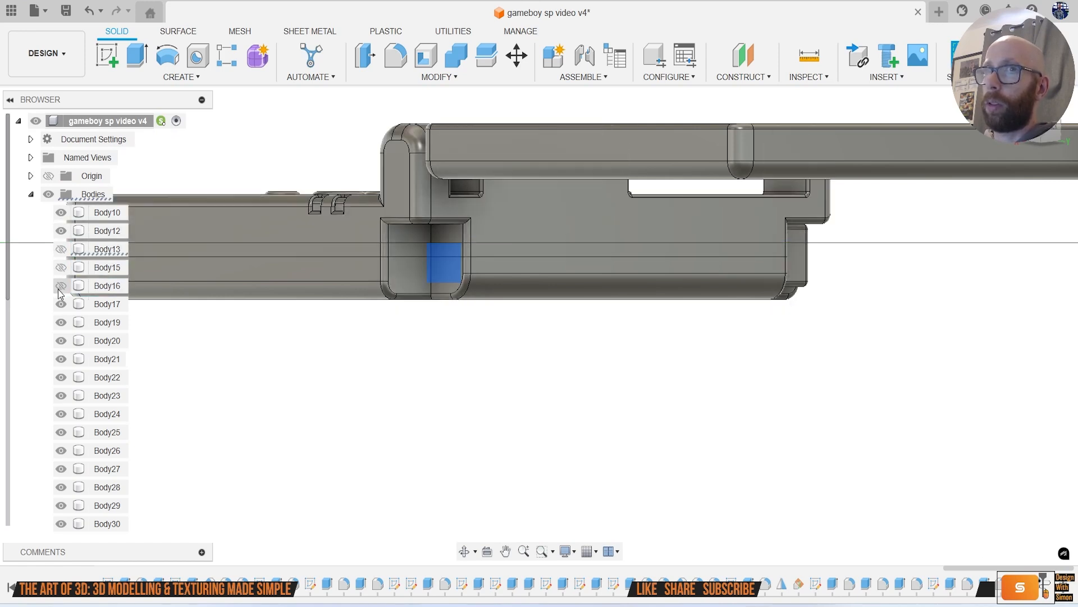
pyautogui.click(61, 304)
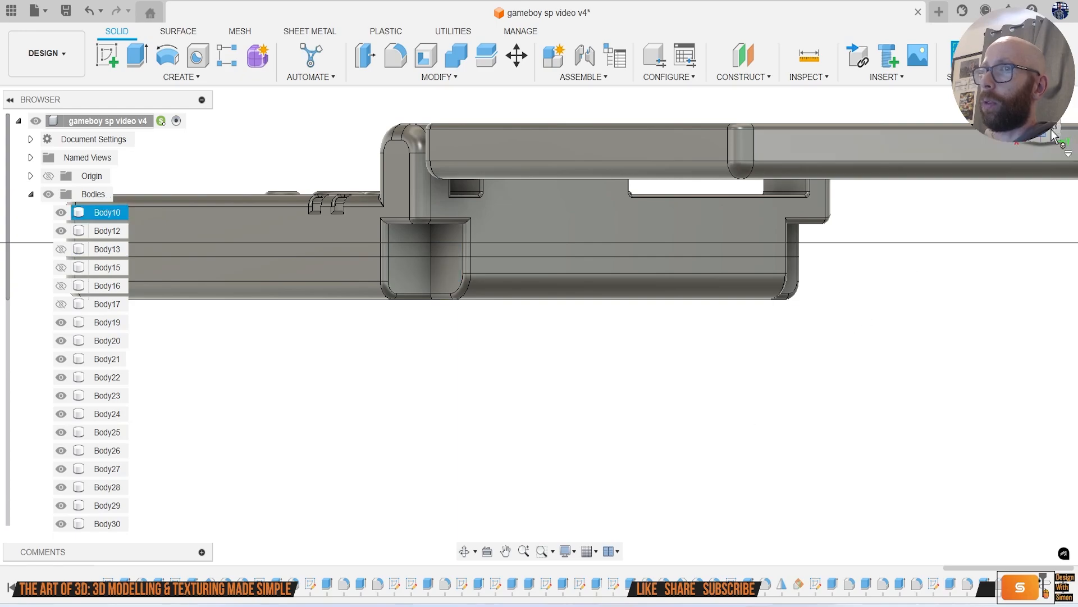
# Step: Cut a groove into Body12 along the lower console's seam with a circular 1 mm Pipe following the chained edges on both sides
pyautogui.moveTo(1049, 132)
pyautogui.mouseDown()
pyautogui.moveTo(1033, 140)
pyautogui.moveTo(1011, 107)
pyautogui.moveTo(988, 113)
pyautogui.moveTo(972, 135)
pyautogui.moveTo(1002, 145)
pyautogui.mouseUp()
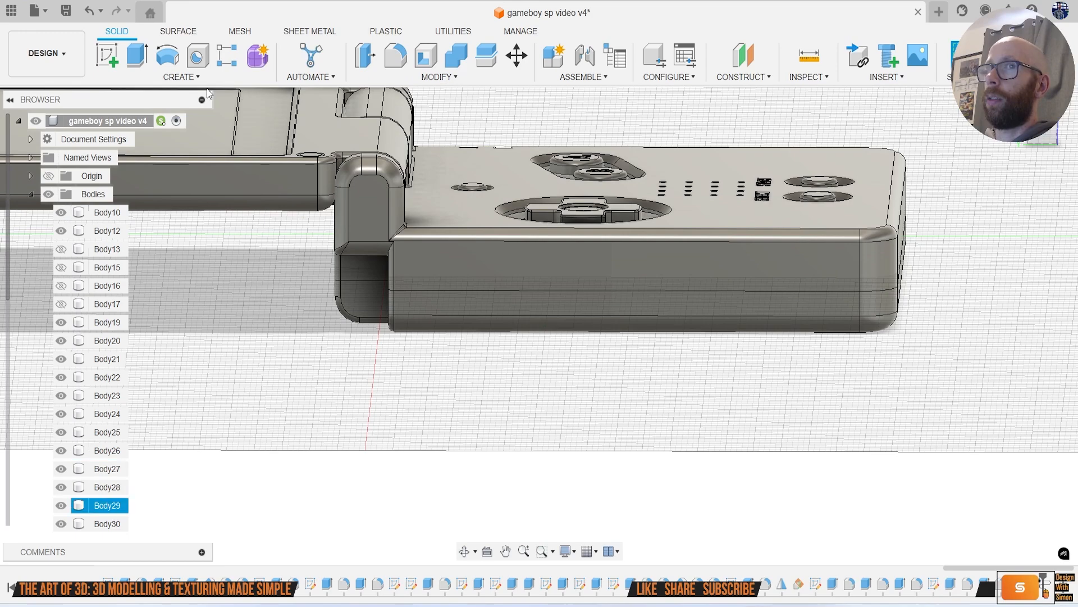
pyautogui.click(184, 77)
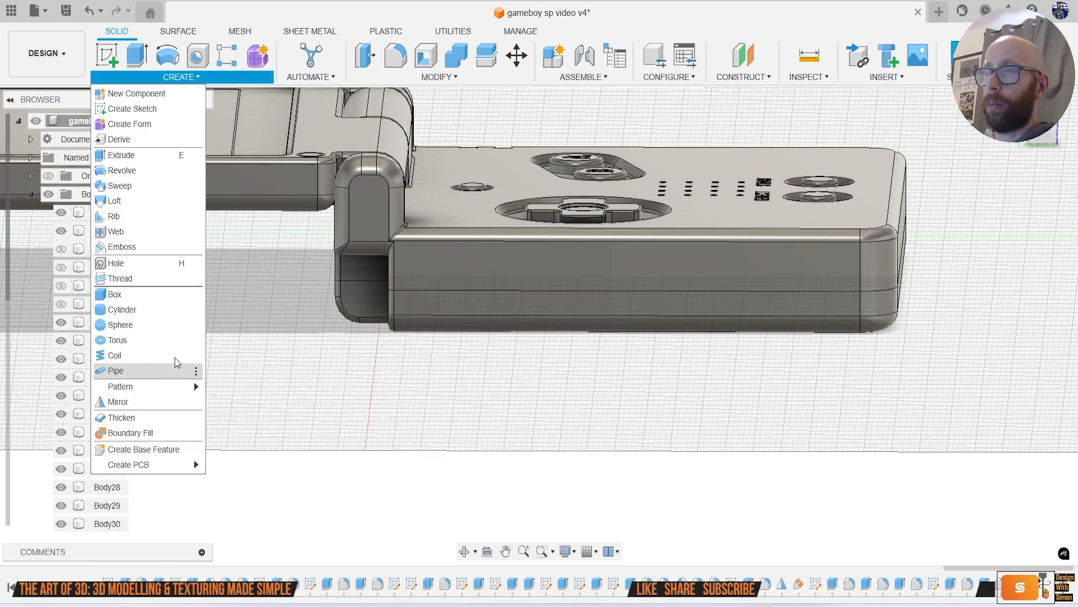
pyautogui.click(163, 370)
pyautogui.click(492, 290)
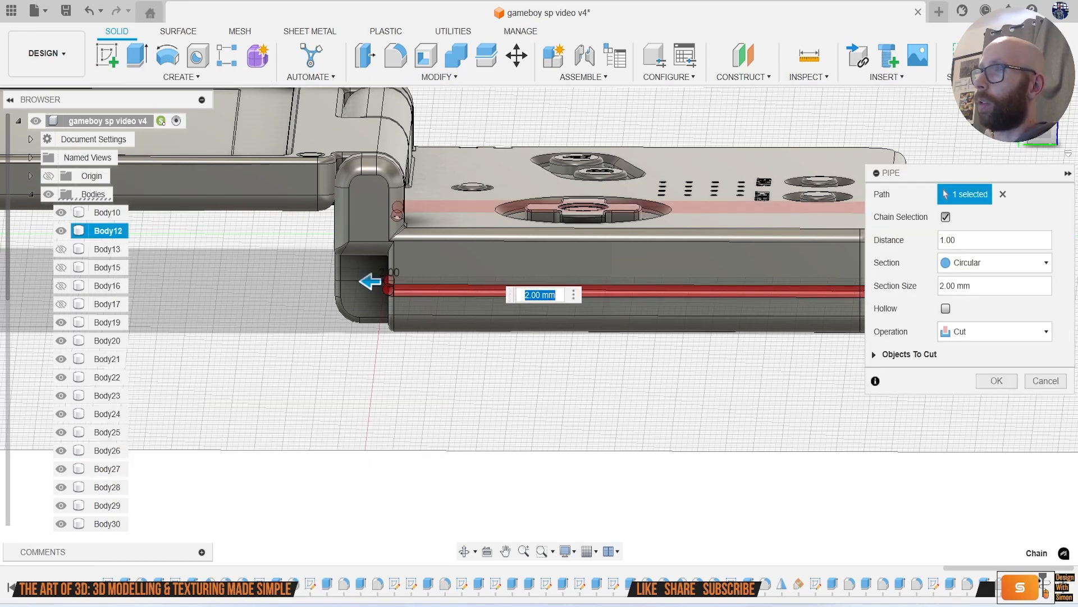
pyautogui.click(1058, 127)
pyautogui.scroll(5, 485, 295)
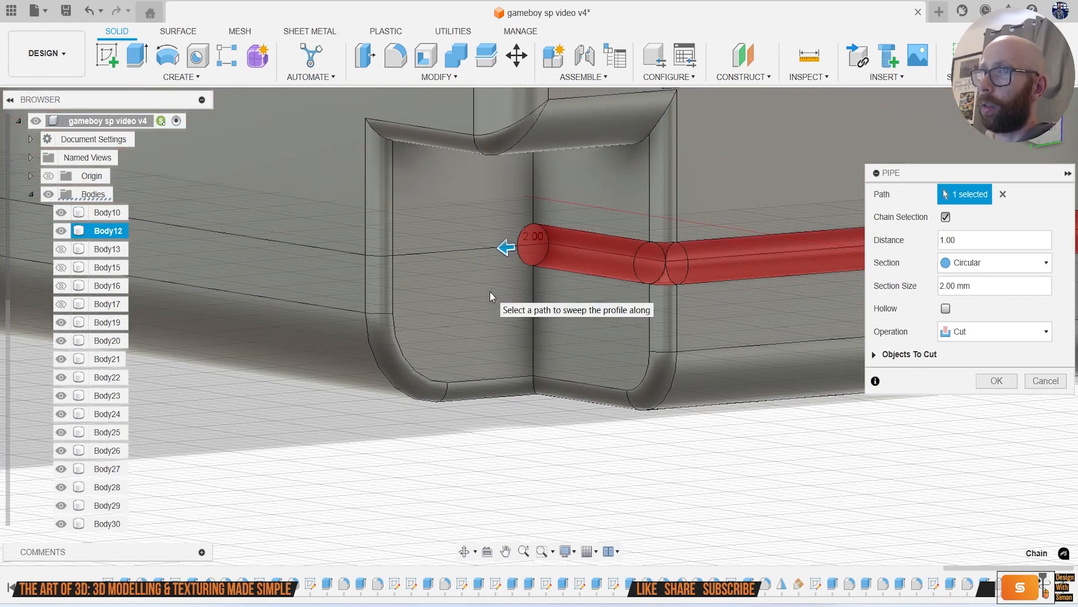
pyautogui.scroll(-6, 403, 303)
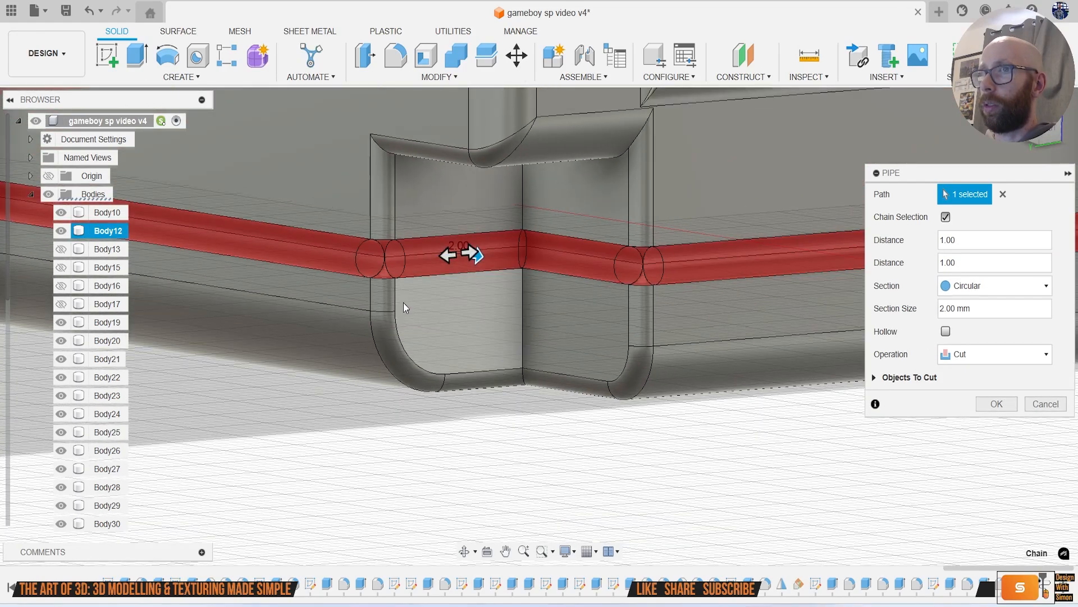
pyautogui.keyDown('shift'); pyautogui.moveTo(320, 361); pyautogui.dragTo(520, 360, button='middle'); pyautogui.keyUp('shift')
pyautogui.doubleClick(997, 314)
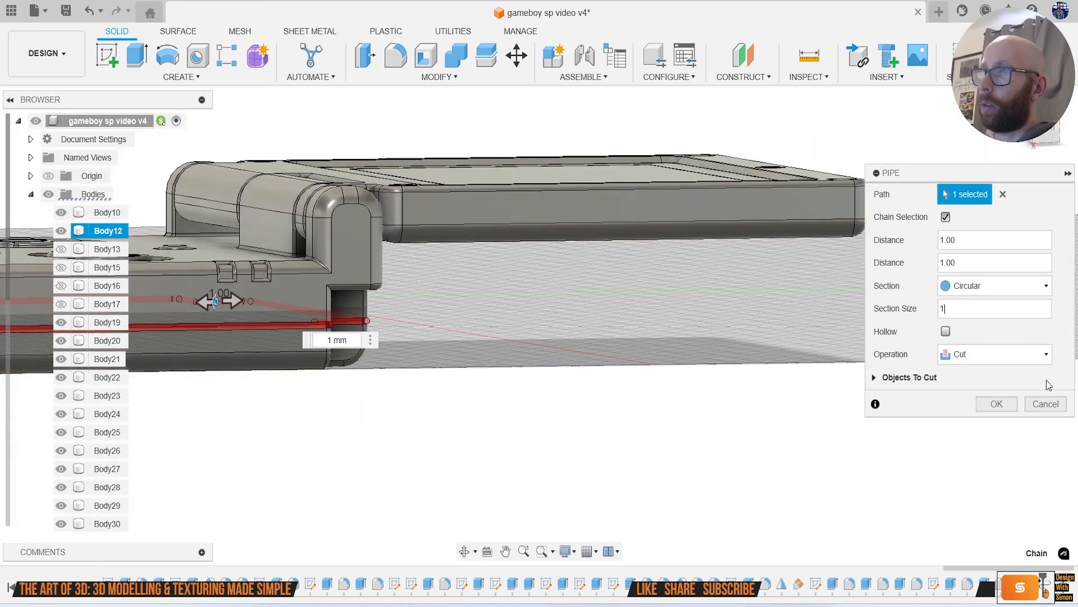
pyautogui.click(1007, 405)
# Step: Reduce the section size of the seam groove's pipe cut to 0.5 mm
pyautogui.scroll(-2, 678, 360)
pyautogui.moveTo(694, 343); pyautogui.dragTo(1008, 287, button='middle')
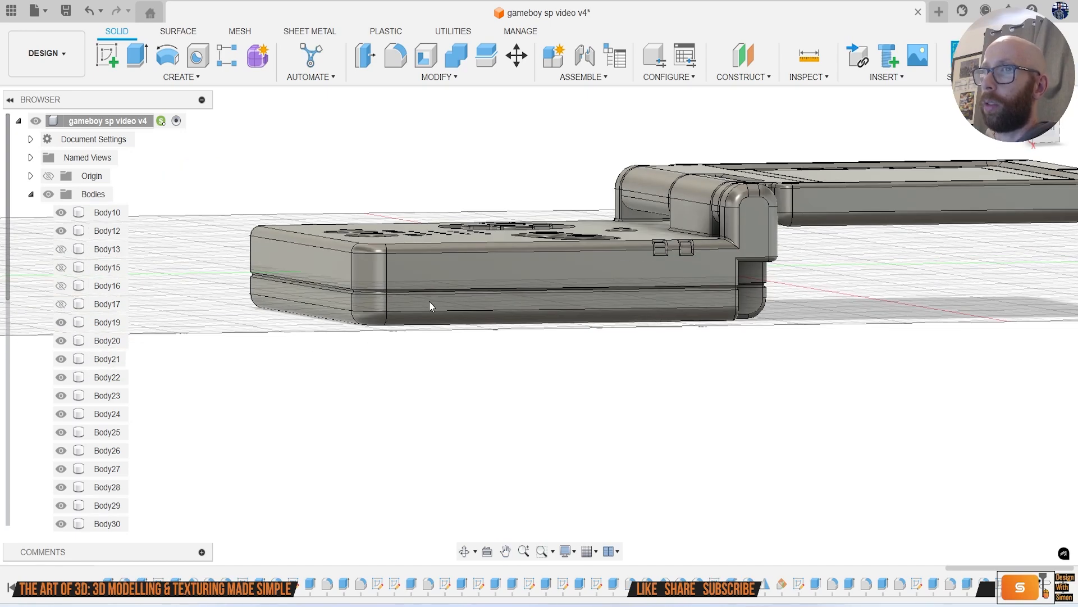
pyautogui.scroll(3, 418, 294)
pyautogui.scroll(1, 418, 295)
pyautogui.scroll(-5, 418, 295)
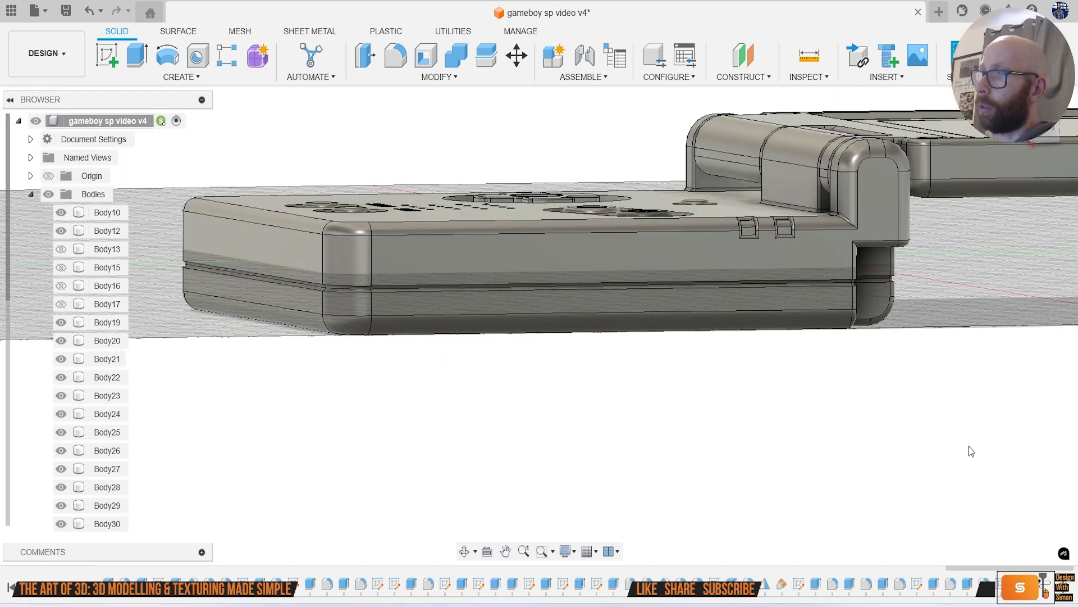
pyautogui.rightClick(1046, 587)
pyautogui.click(1005, 436)
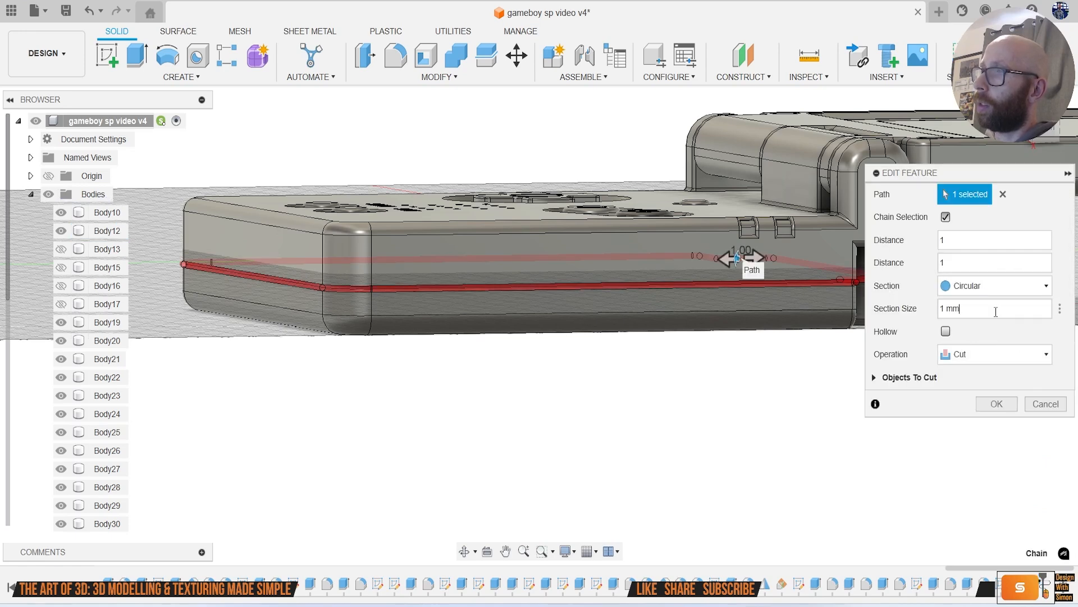
pyautogui.write('.5')
pyautogui.press('Return')
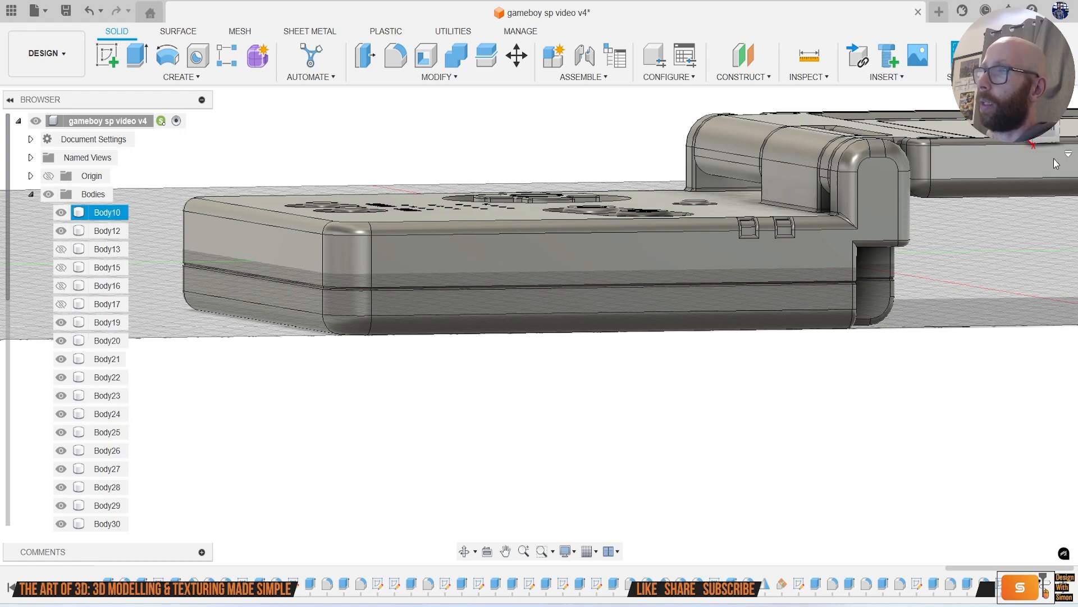
# Step: Look at the console from the side and show the corner block bodies Body13, Body15 and Body16 again
pyautogui.click(1055, 162)
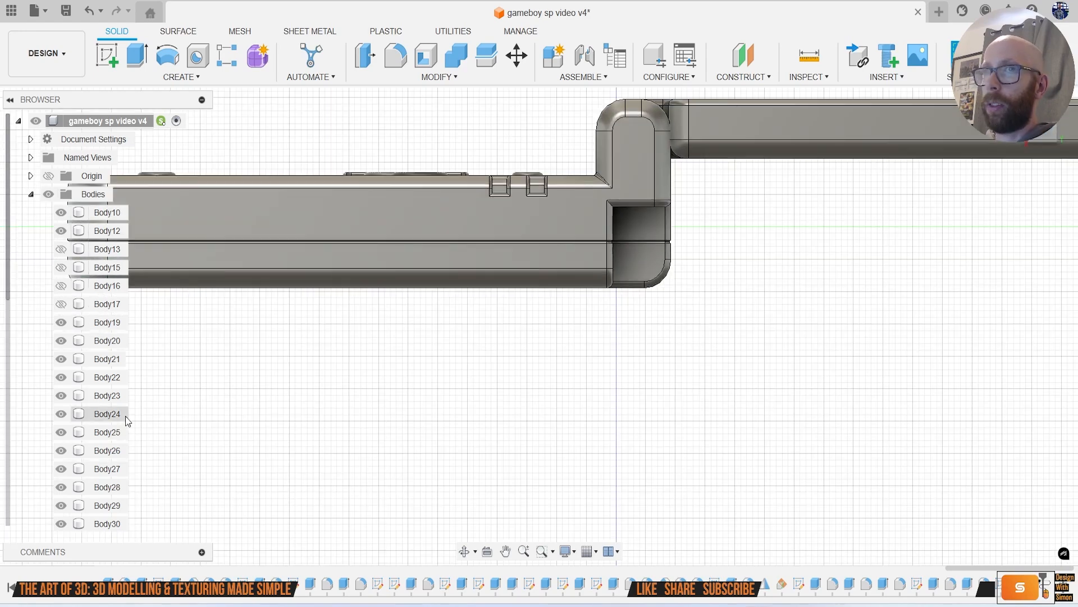
pyautogui.click(60, 248)
pyautogui.click(60, 267)
pyautogui.click(61, 286)
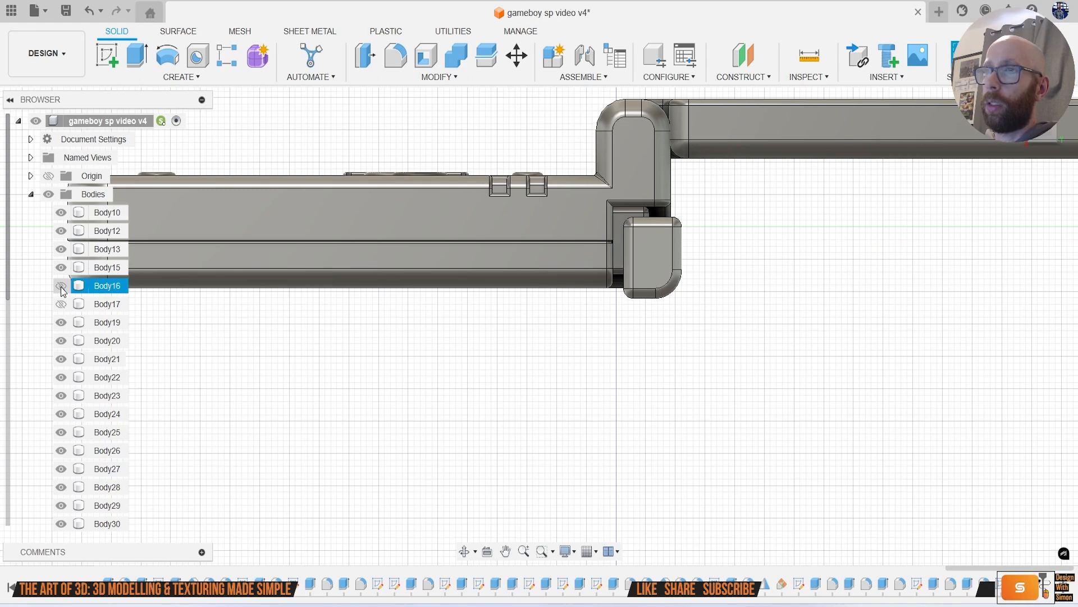
# Step: Show all the reference photo canvases together with the model
pyautogui.moveTo(453, 463); pyautogui.dragTo(558, 456, button='middle')
pyautogui.scroll(-10, 149, 506)
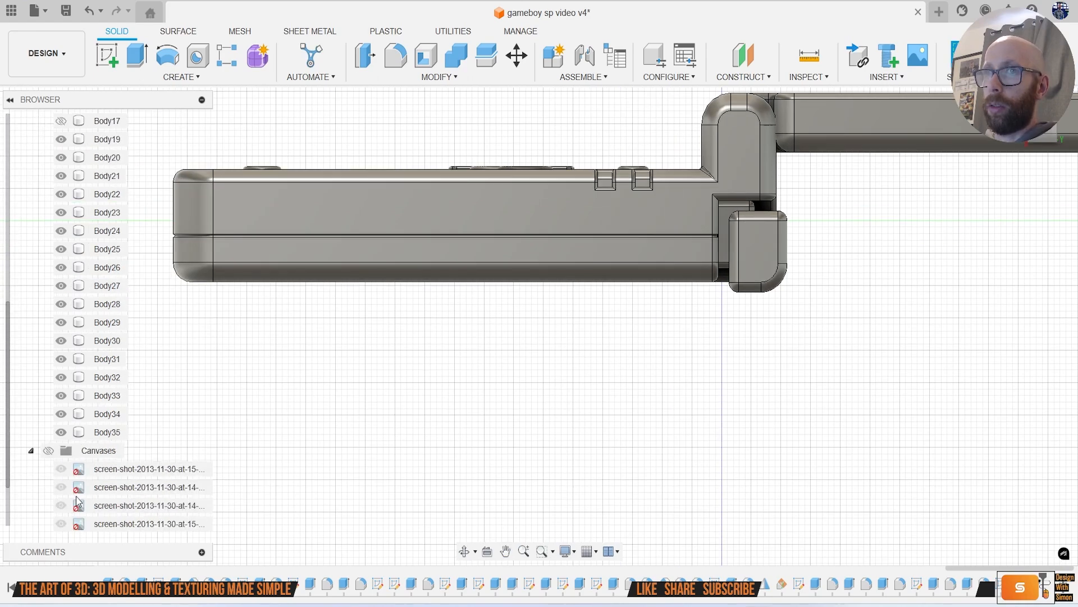
pyautogui.click(49, 450)
# Step: Sketch a rectangle on the console's flat side face, tracing the outline of the power switch recess in the photo
pyautogui.scroll(5, 357, 434)
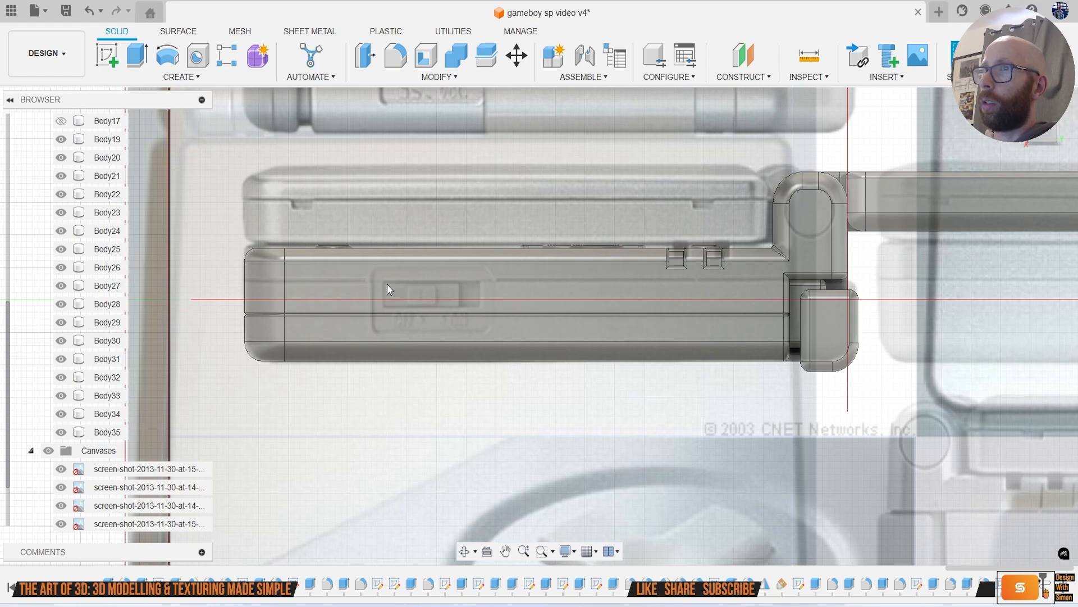
pyautogui.scroll(-1, 405, 292)
pyautogui.moveTo(406, 292); pyautogui.dragTo(233, 285, button='middle')
pyautogui.moveTo(525, 310); pyautogui.dragTo(716, 313, button='middle')
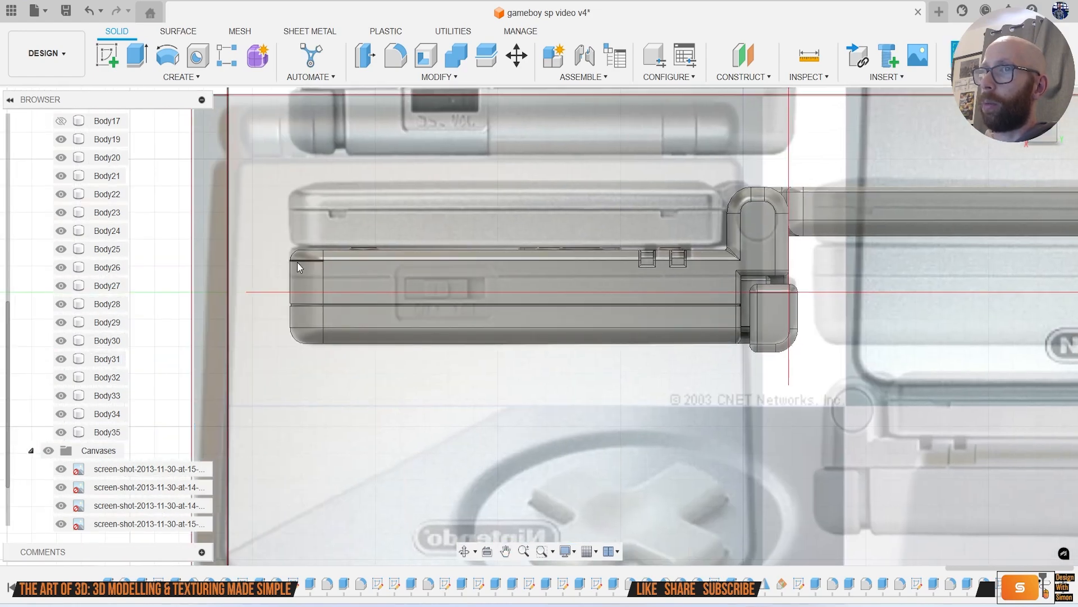
pyautogui.scroll(1, 296, 254)
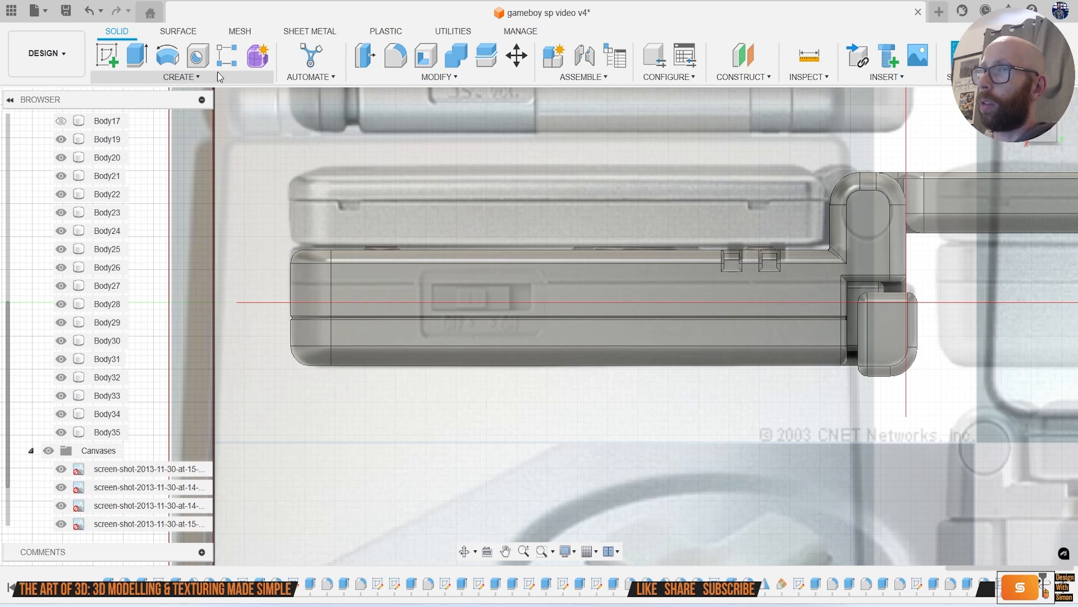
pyautogui.click(107, 55)
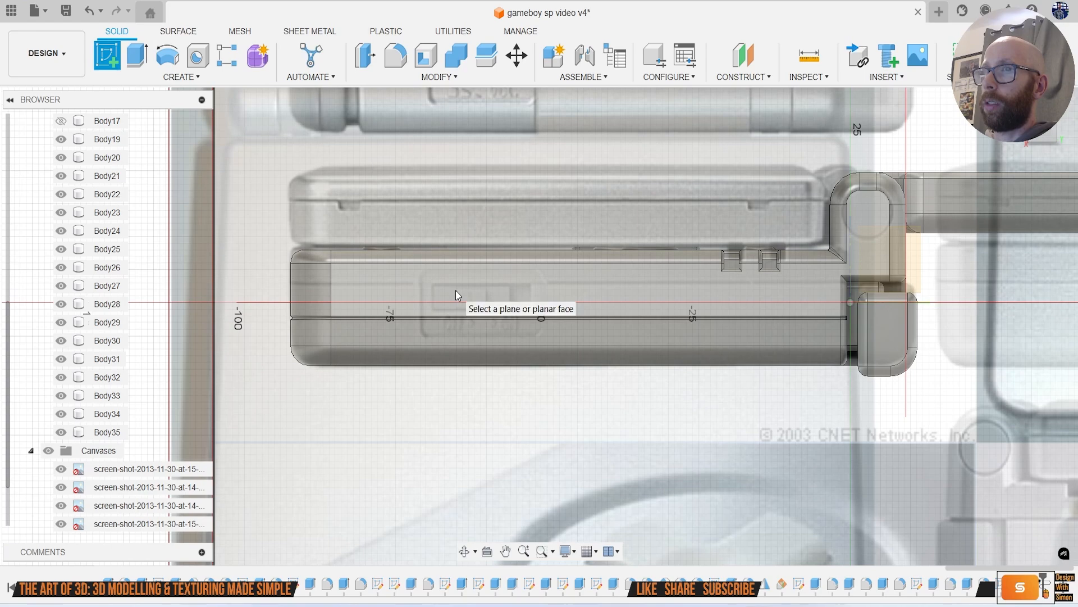
pyautogui.click(483, 286)
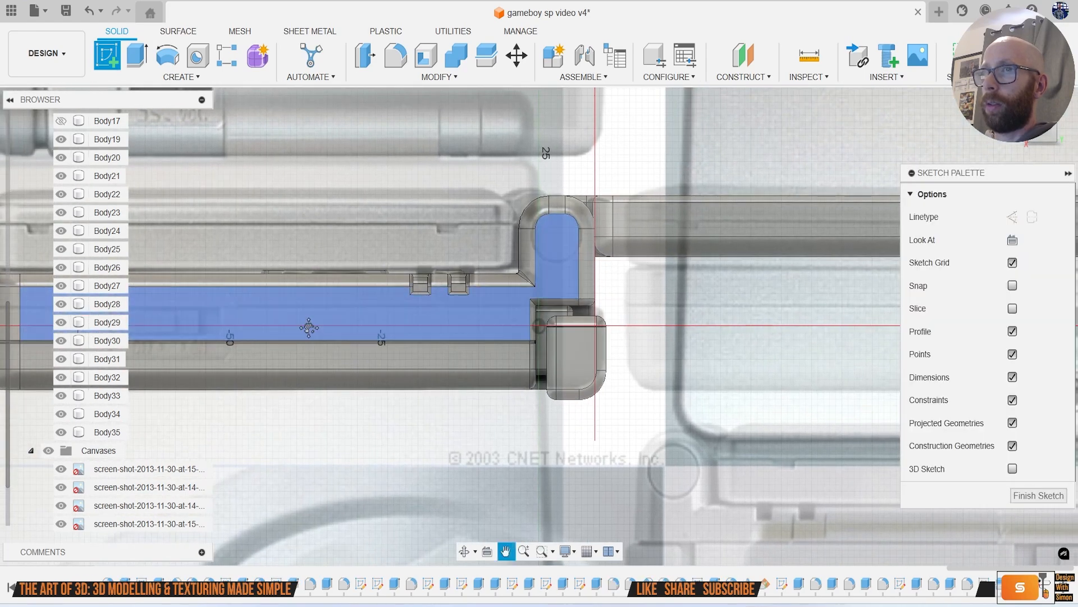
pyautogui.scroll(4, 467, 343)
pyautogui.press('r')
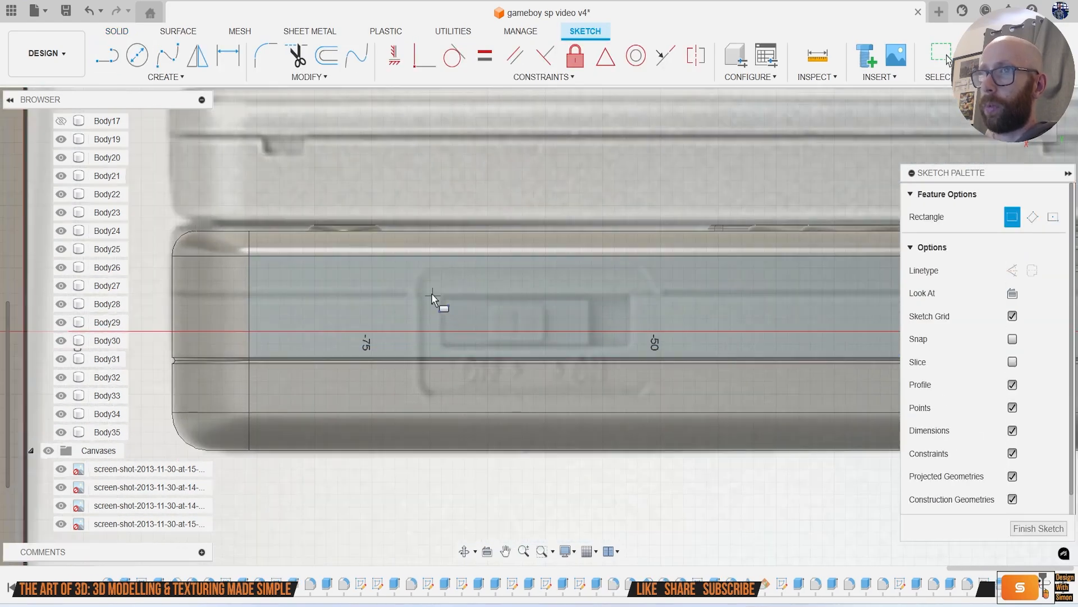
pyautogui.scroll(2, 416, 268)
pyautogui.click(415, 264)
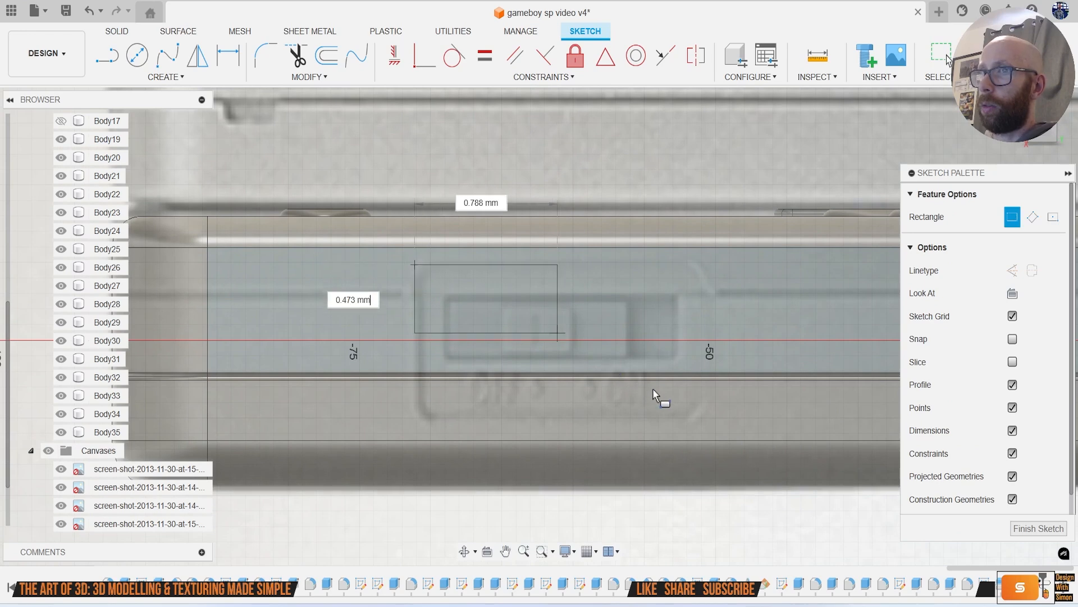
pyautogui.click(709, 415)
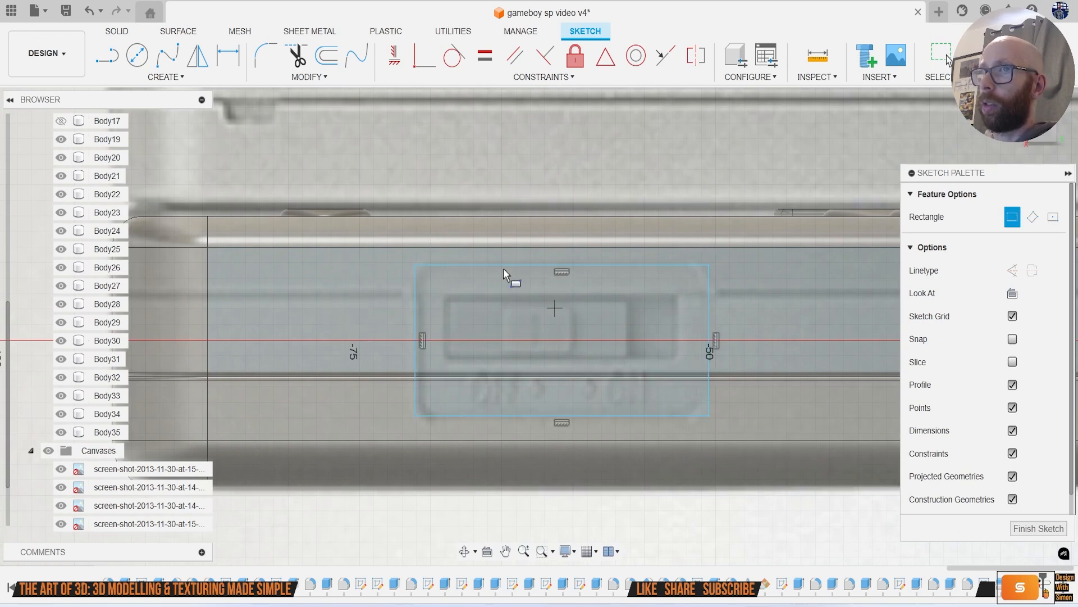
# Step: Round all four corners of the switch recess rectangle with a sketch fillet of radius 1.462 mm
pyautogui.click(265, 65)
pyautogui.click(415, 267)
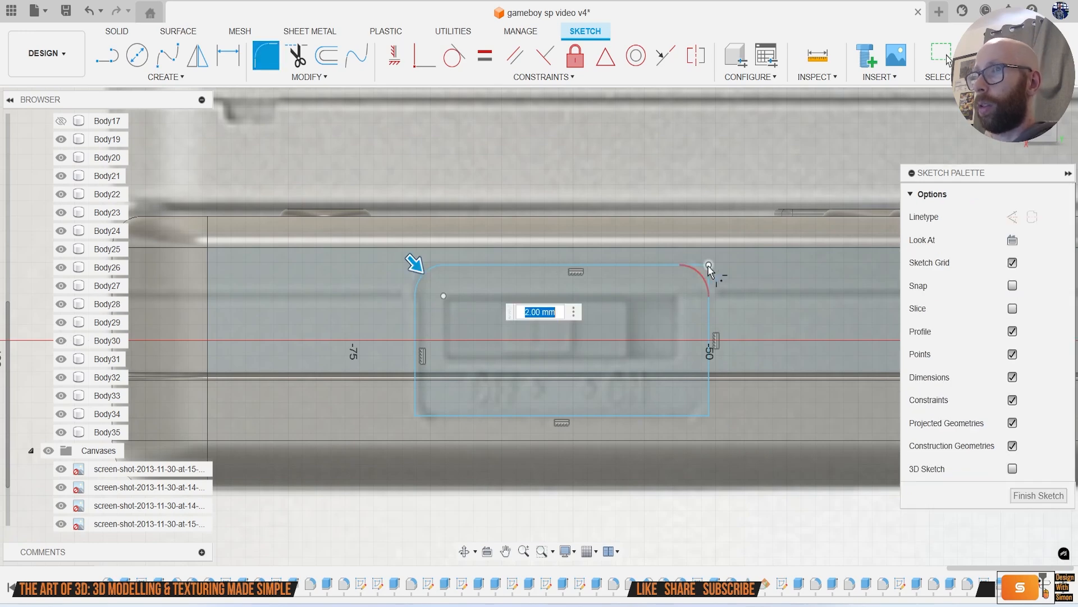
pyautogui.click(708, 265)
pyautogui.click(698, 418)
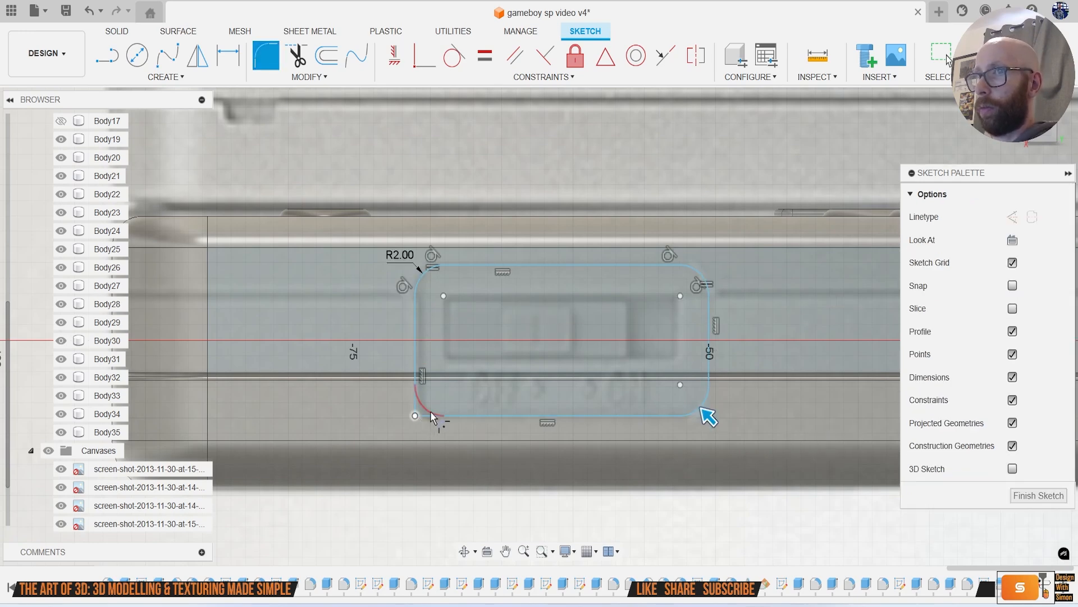
pyautogui.click(417, 414)
pyautogui.moveTo(416, 415); pyautogui.dragTo(415, 415)
pyautogui.press('Return')
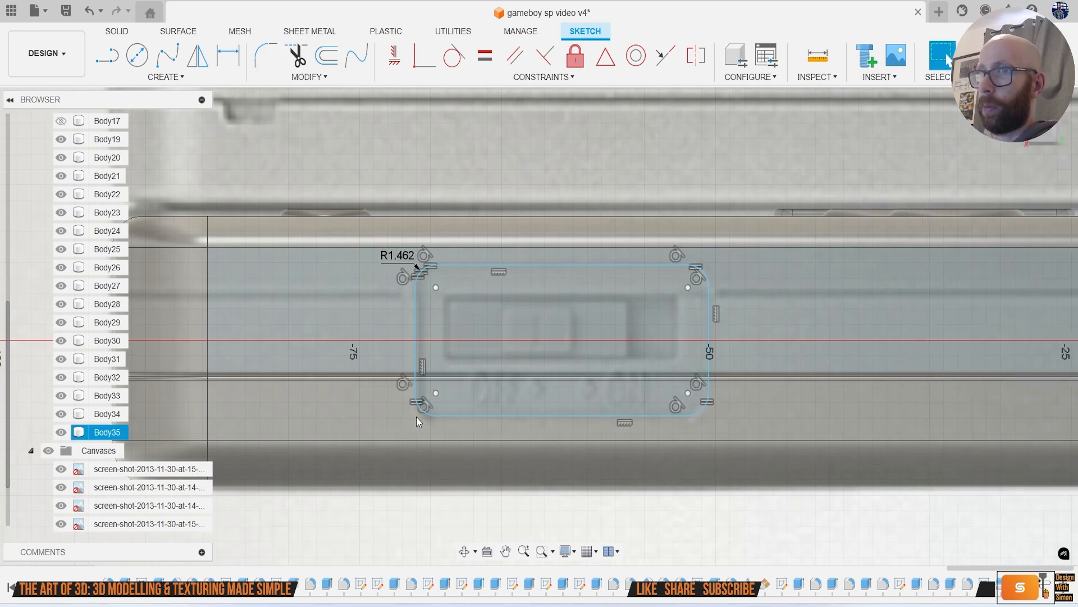
pyautogui.press('e')
pyautogui.scroll(2, 484, 337)
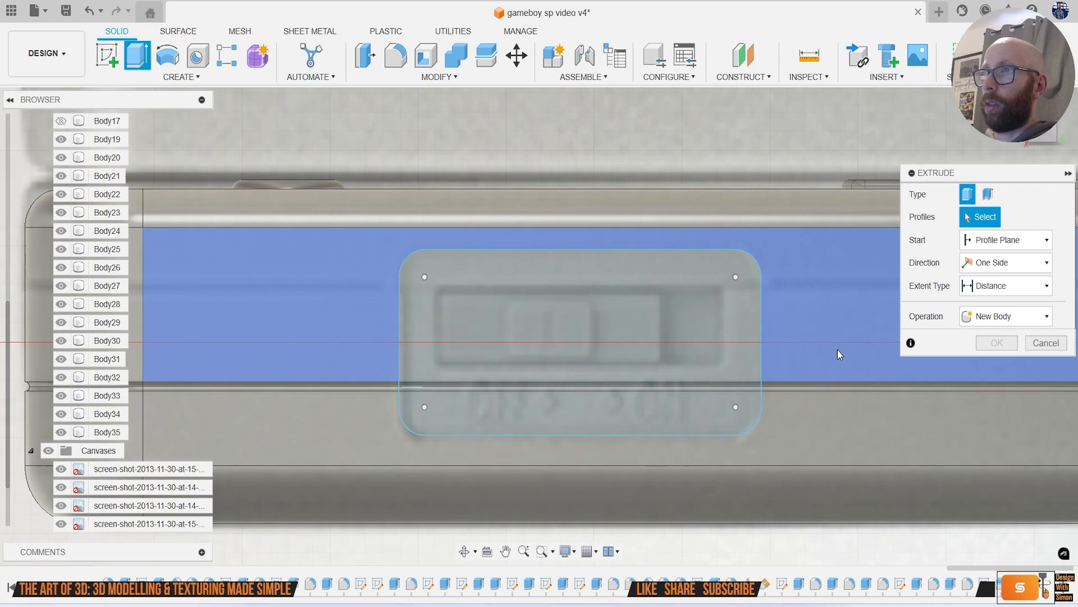
pyautogui.click(1036, 344)
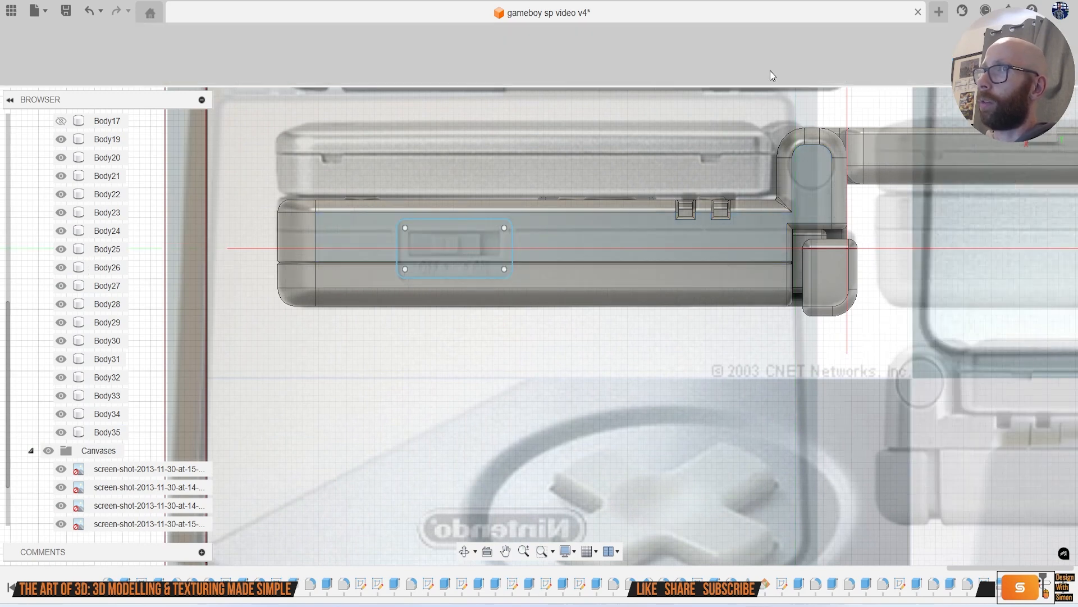
# Step: Combine the split upper and lower parts of the lower console into a single body
pyautogui.click(459, 62)
pyautogui.click(614, 245)
pyautogui.click(645, 286)
pyautogui.click(997, 312)
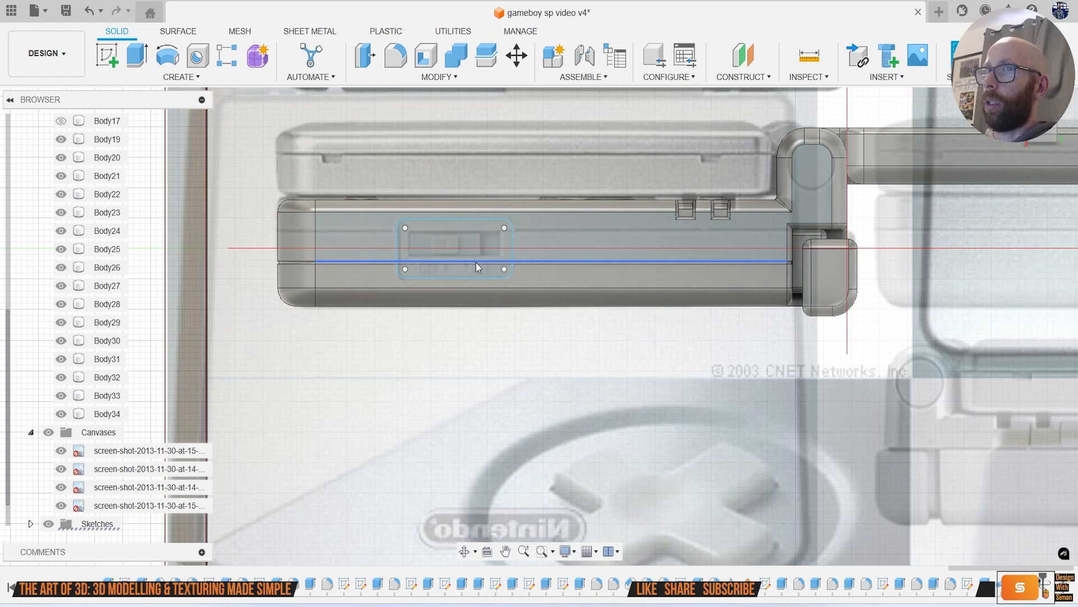
# Step: Extrude both parts of the rounded rectangle profile -1.534 mm as a cut to form the power switch recess
pyautogui.press('e')
pyautogui.scroll(5, 444, 257)
pyautogui.click(427, 250)
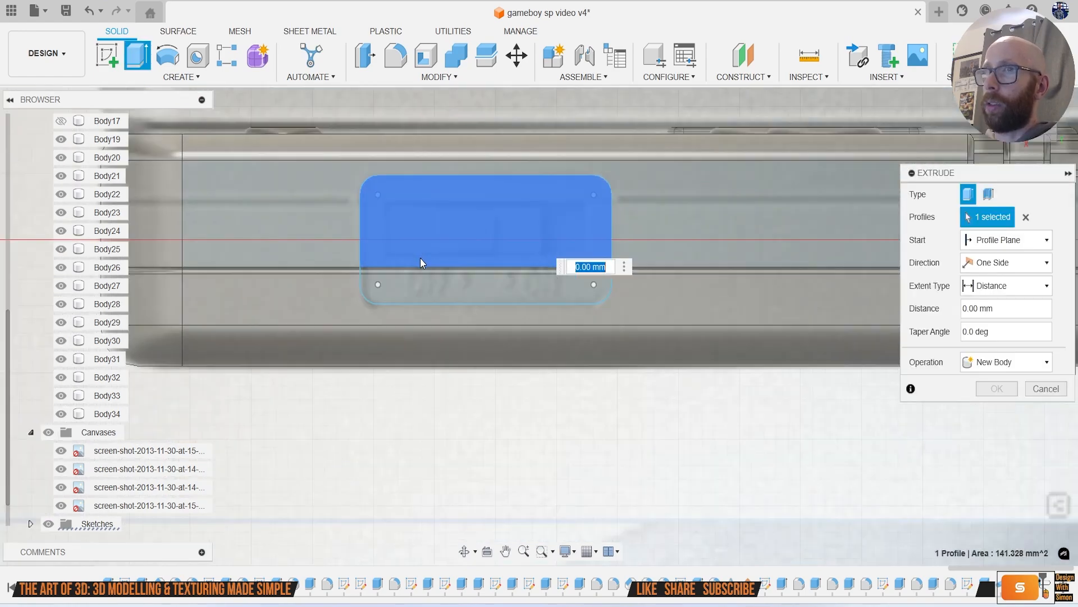
pyautogui.click(546, 291)
pyautogui.scroll(-2, 500, 271)
pyautogui.keyDown('shift'); pyautogui.moveTo(540, 338); pyautogui.dragTo(515, 246, button='middle'); pyautogui.keyUp('shift')
pyautogui.moveTo(485, 282); pyautogui.dragTo(485, 289)
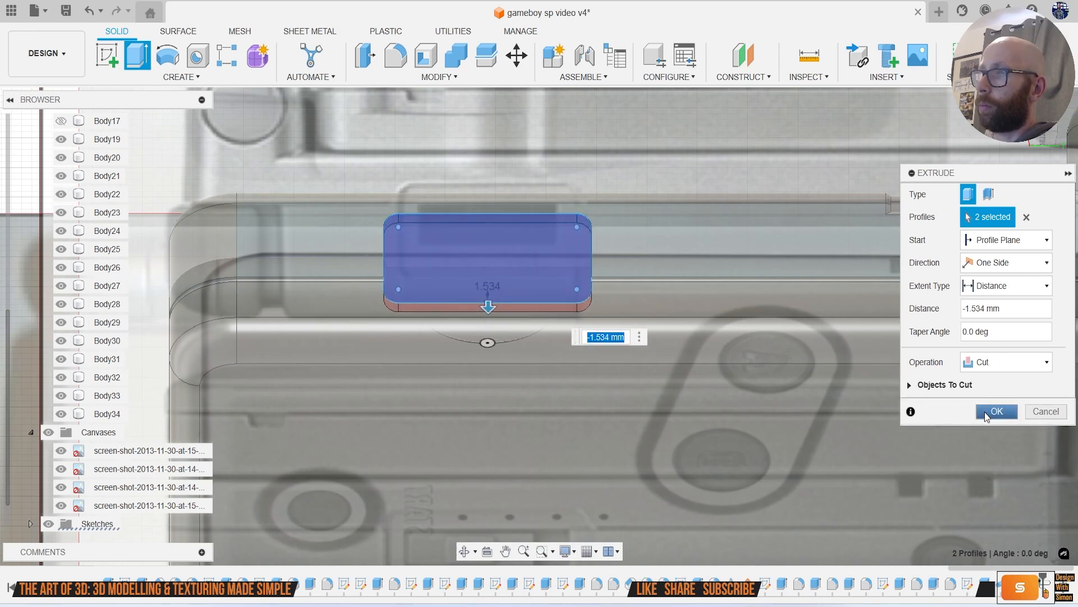
pyautogui.click(995, 412)
# Step: Select the switch recess's outer rim edges and fillet them with a radius of 0.2 mm
pyautogui.scroll(3, 419, 245)
pyautogui.press('f')
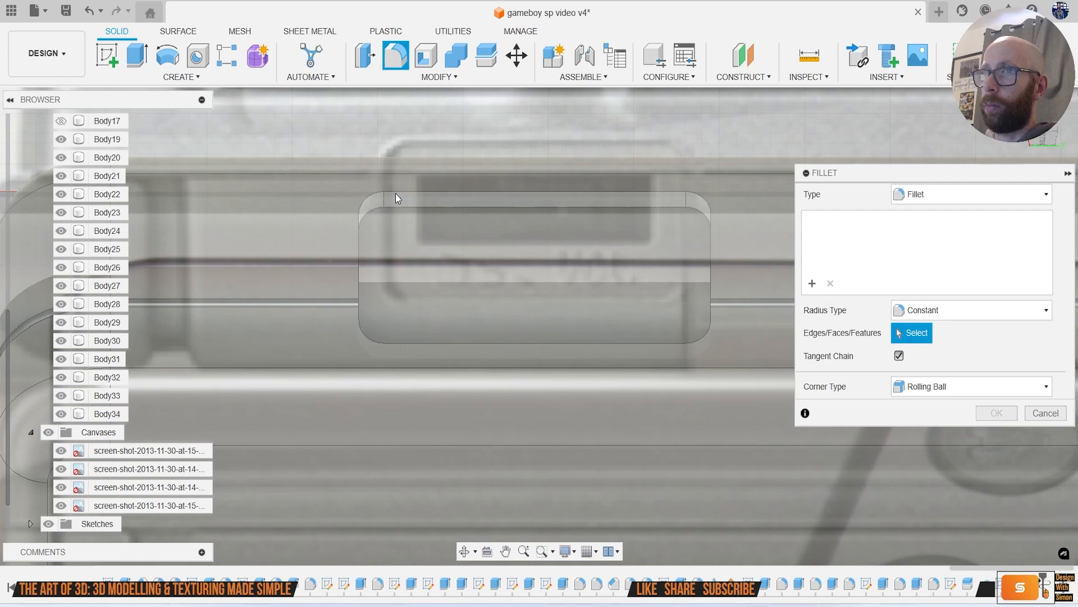
pyautogui.click(394, 192)
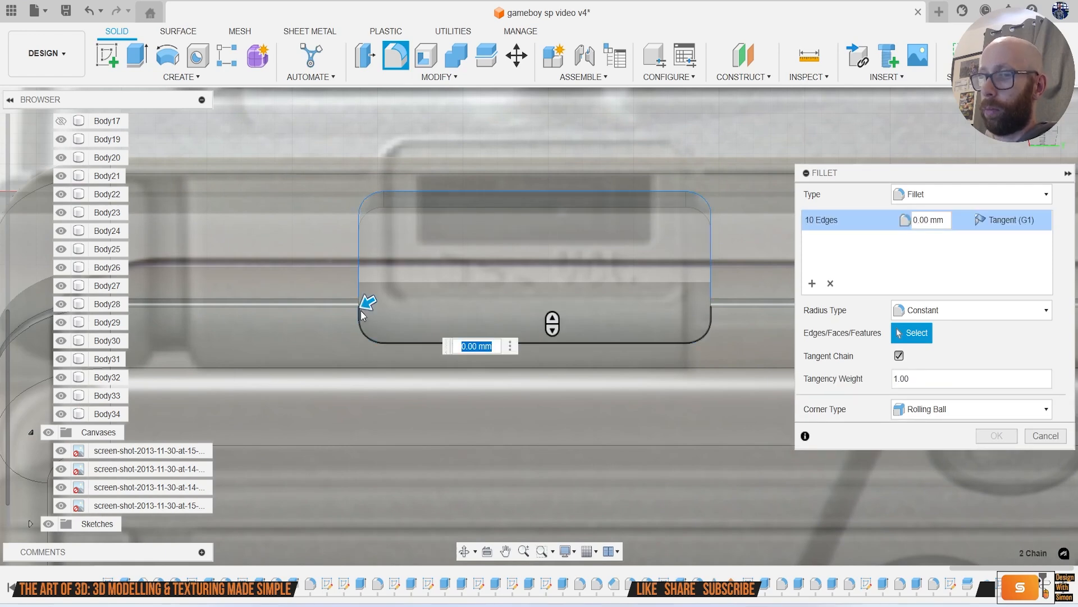
pyautogui.press('BackSpace')
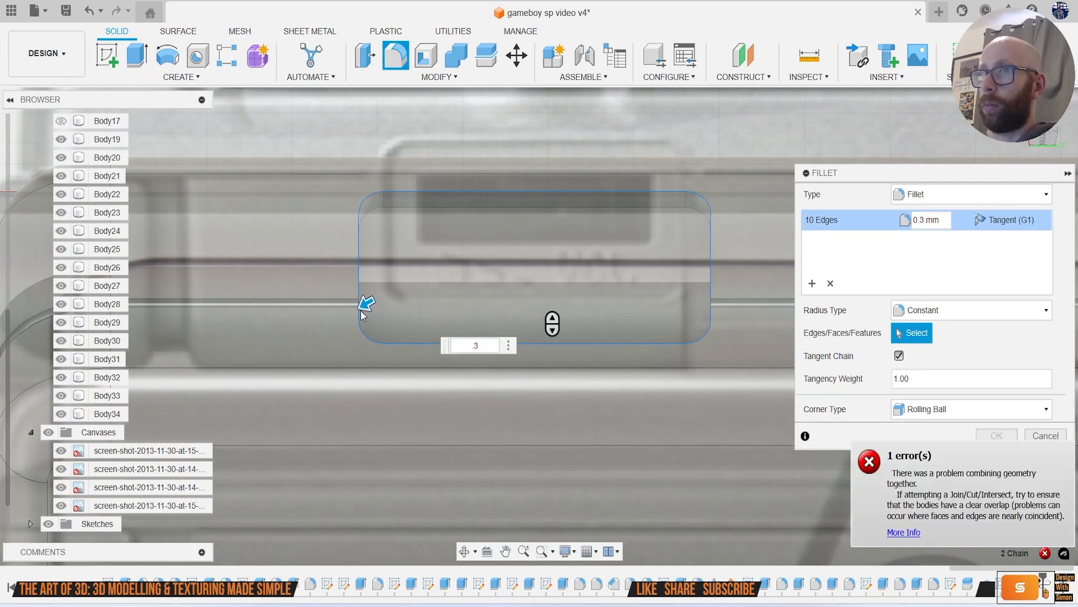
pyautogui.press('BackSpace')
pyautogui.write('2')
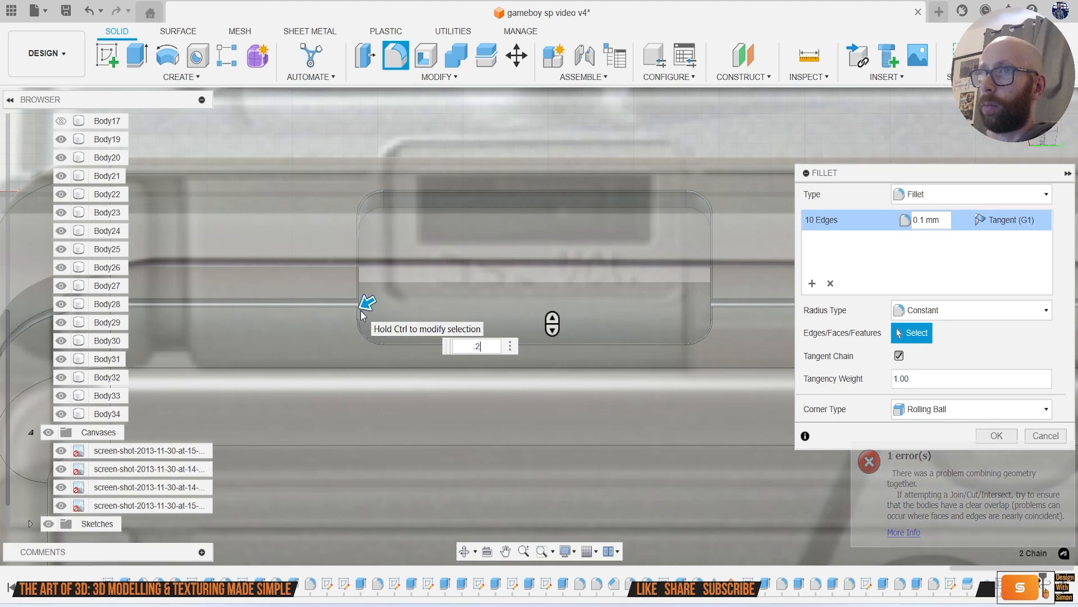
# Step: Add the two missed edges where the seam groove meets the recess ends to the 0.2 mm fillet and apply it
pyautogui.scroll(-1, 191, 296)
pyautogui.scroll(-4, 301, 298)
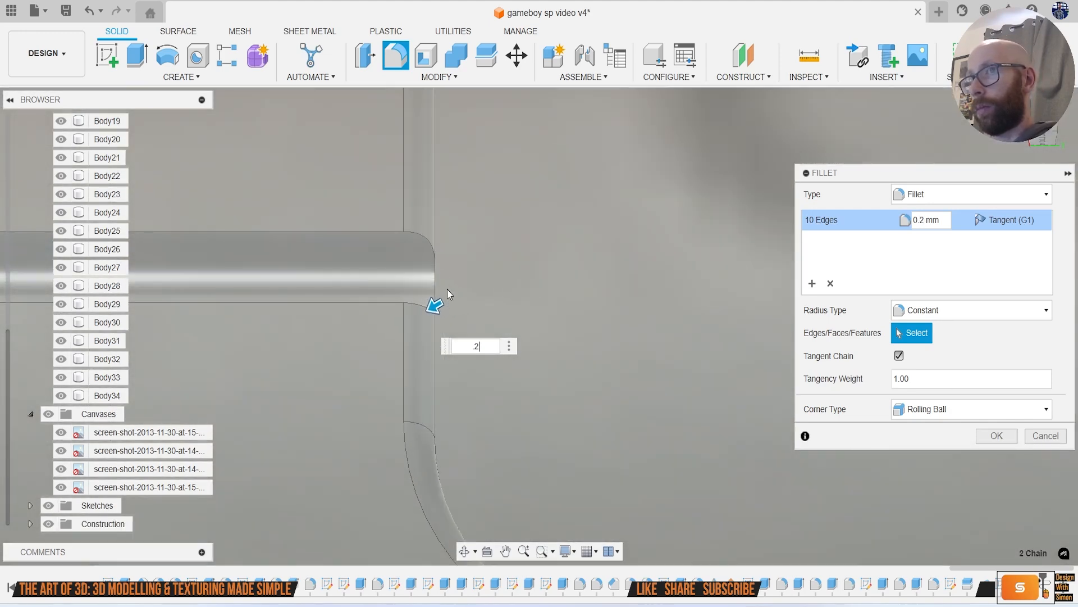
pyautogui.scroll(-3, 443, 269)
pyautogui.click(433, 257)
pyautogui.scroll(3, 498, 285)
pyautogui.scroll(3, 655, 300)
pyautogui.moveTo(678, 303); pyautogui.dragTo(565, 311, button='middle')
pyautogui.scroll(-3, 621, 298)
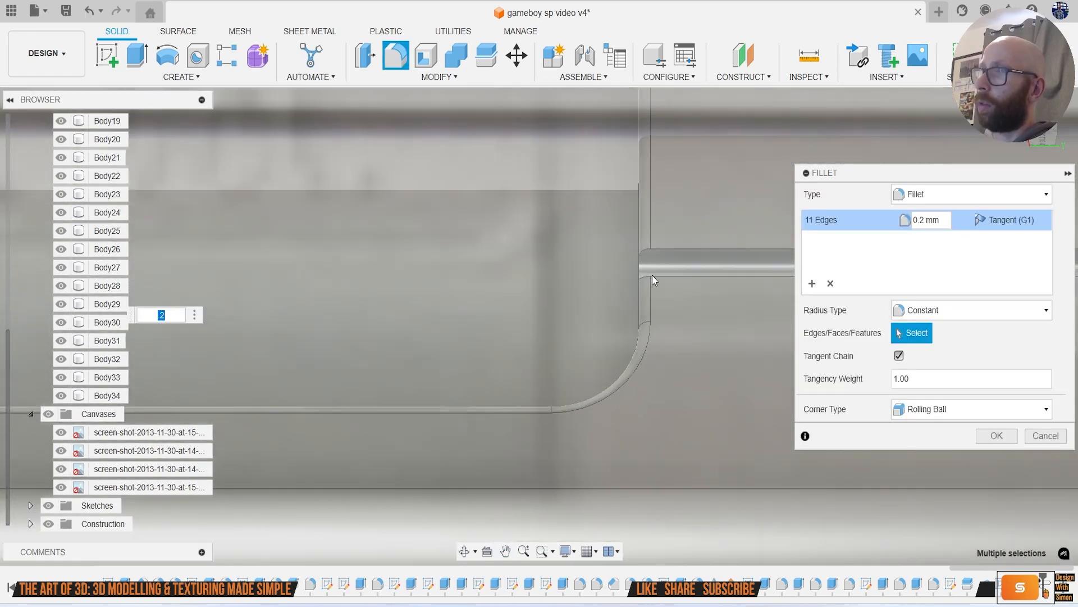
pyautogui.click(641, 267)
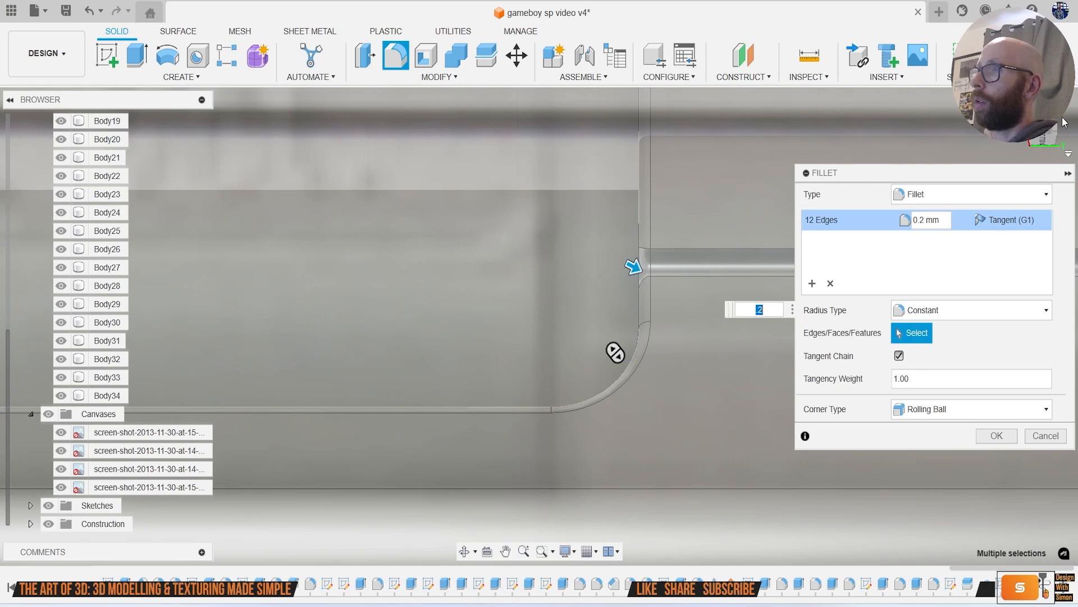
pyautogui.scroll(6, 571, 207)
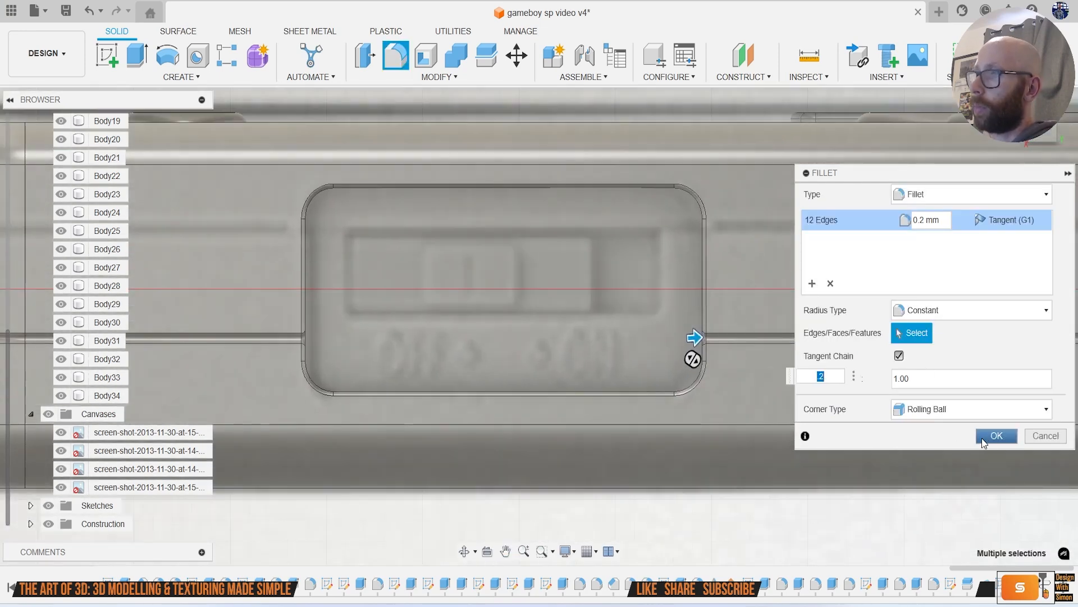
pyautogui.click(995, 436)
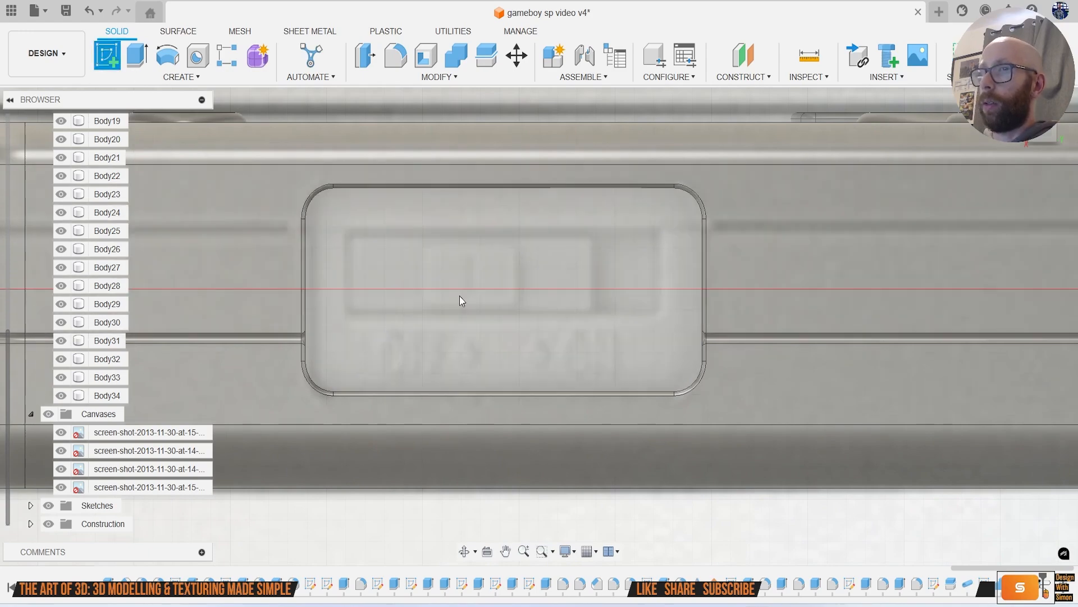
# Step: Start a sketch on the recess floor and draw a rectangle around the switch slot shown in the reference photo
pyautogui.click(459, 296)
pyautogui.moveTo(327, 313); pyautogui.dragTo(847, 328, button='middle')
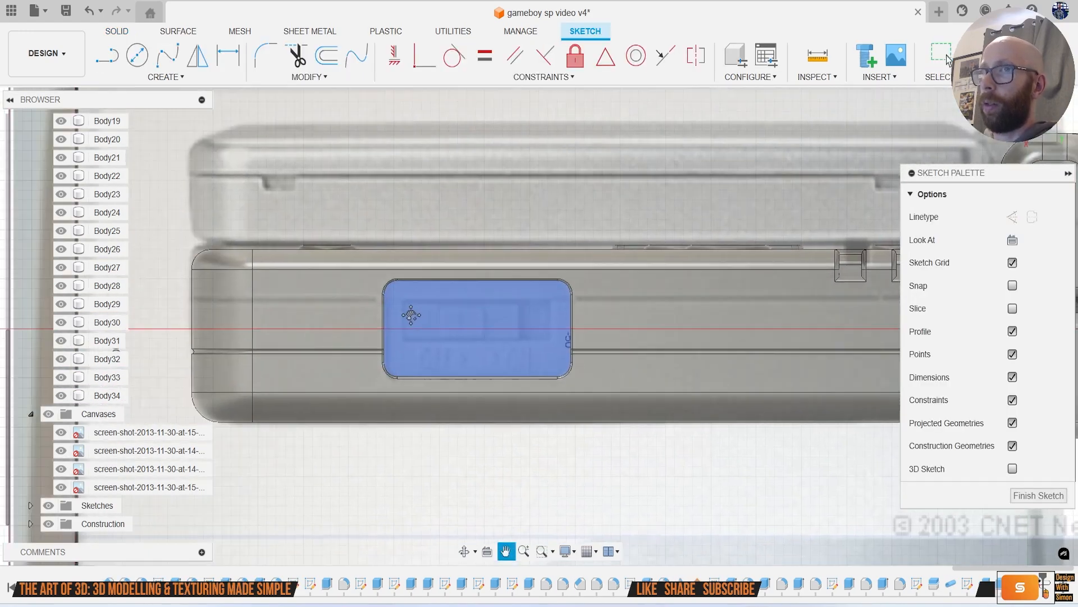
pyautogui.moveTo(370, 313); pyautogui.dragTo(441, 316, button='middle')
pyautogui.scroll(-3, 426, 316)
pyautogui.press('r')
pyautogui.click(419, 269)
pyautogui.click(847, 388)
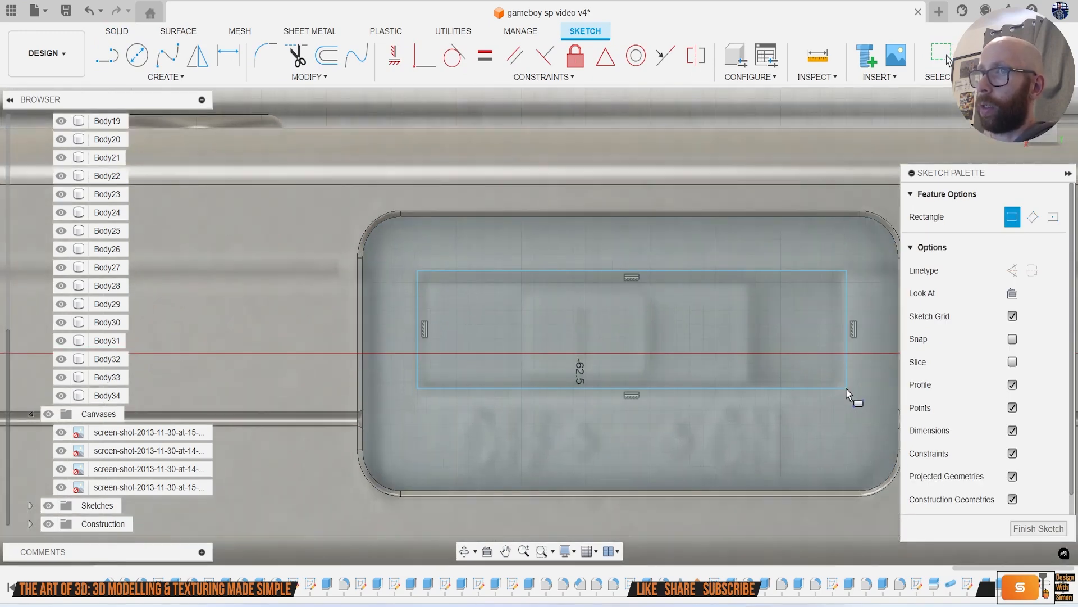
# Step: Round all four corners of the slot rectangle with a sketch fillet of radius 0.336 mm
pyautogui.click(265, 53)
pyautogui.click(416, 272)
pyautogui.click(420, 386)
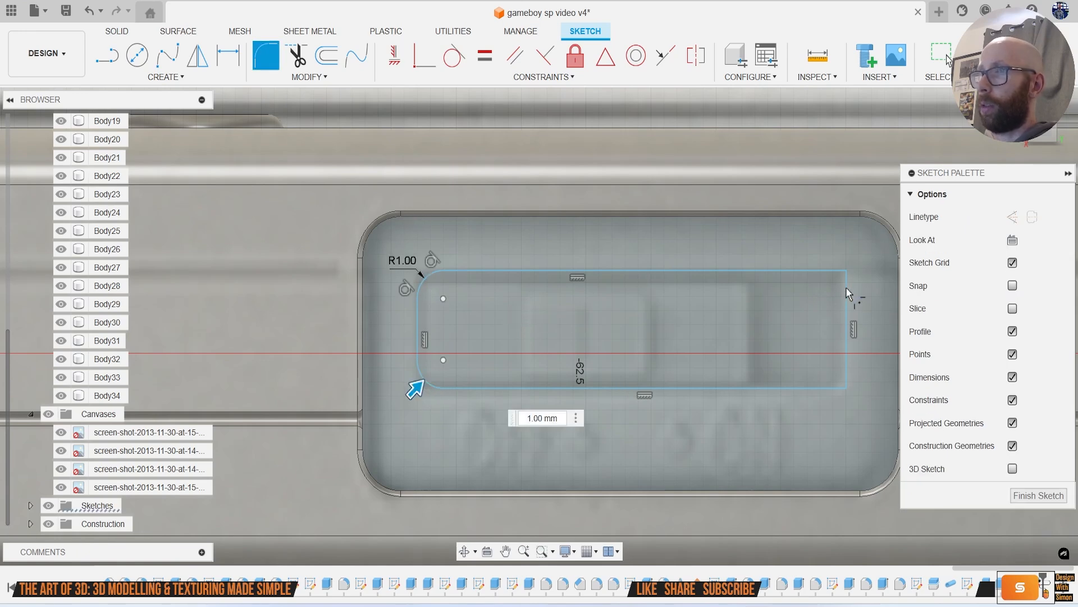
pyautogui.click(846, 271)
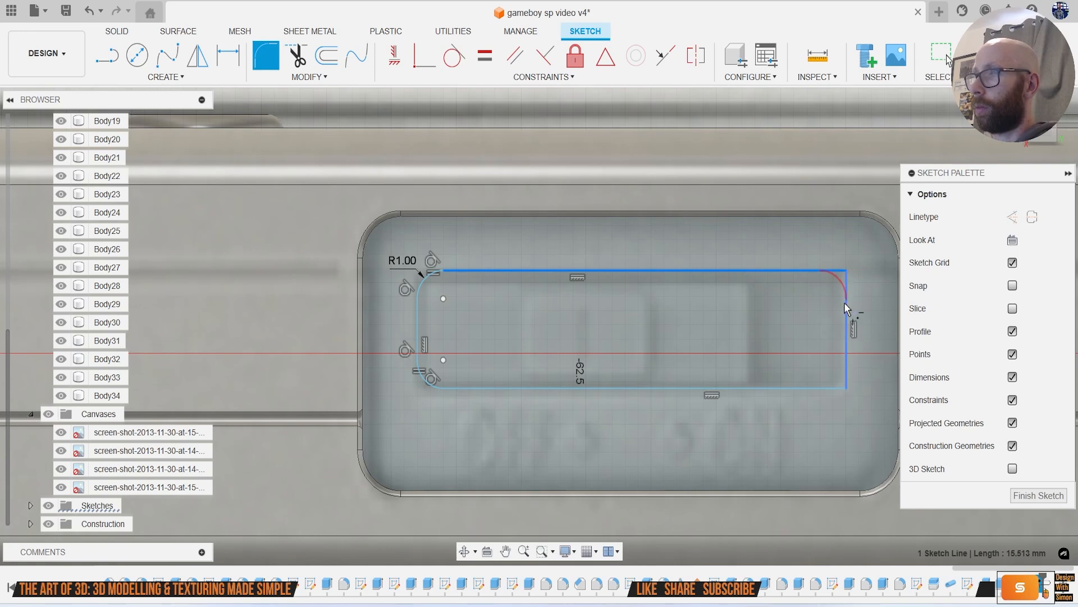
pyautogui.click(844, 302)
pyautogui.click(843, 387)
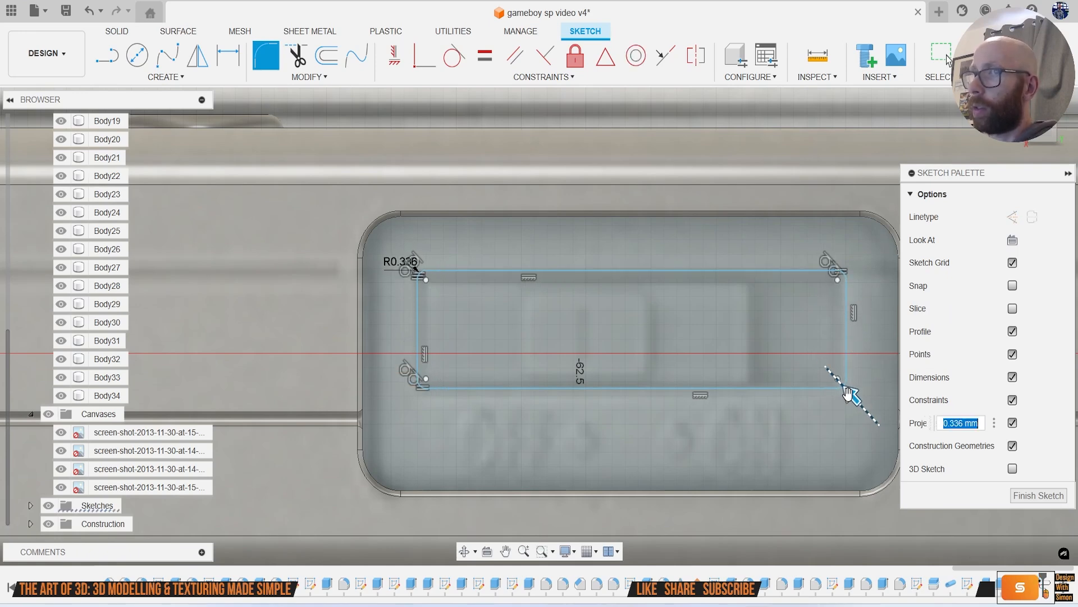
pyautogui.write('e')
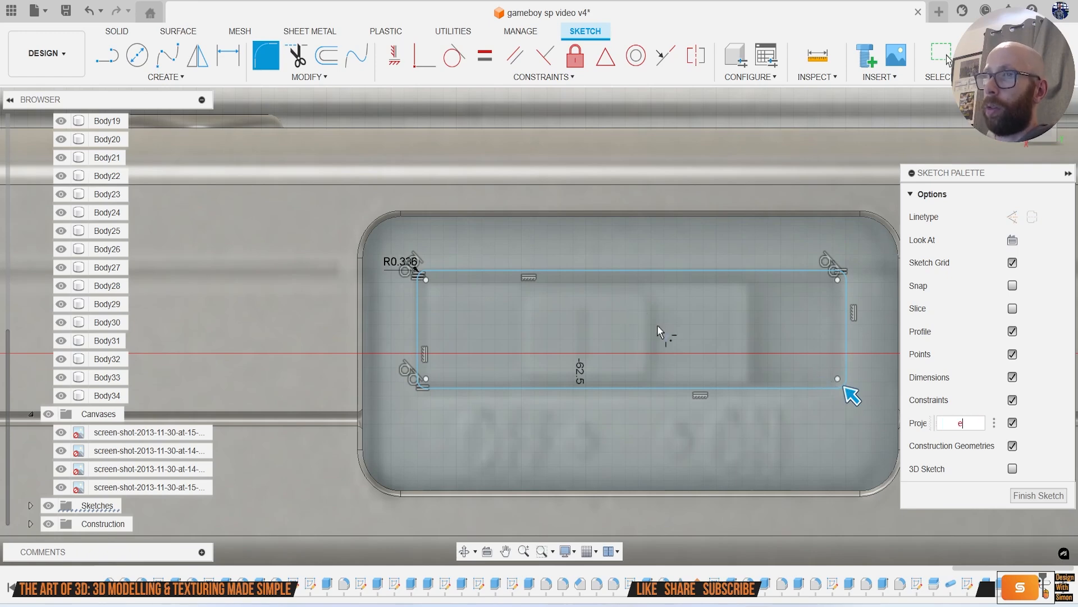
pyautogui.press('Escape')
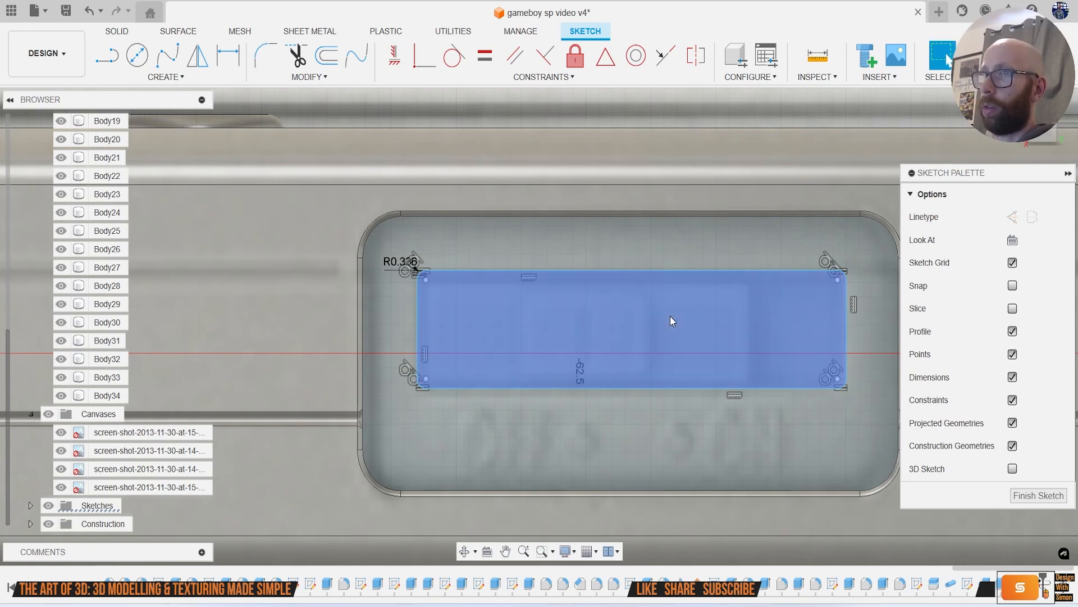
# Step: Extrude the rounded slot profile -1.291 mm as a cut into the recess floor
pyautogui.press('e')
pyautogui.click(674, 329)
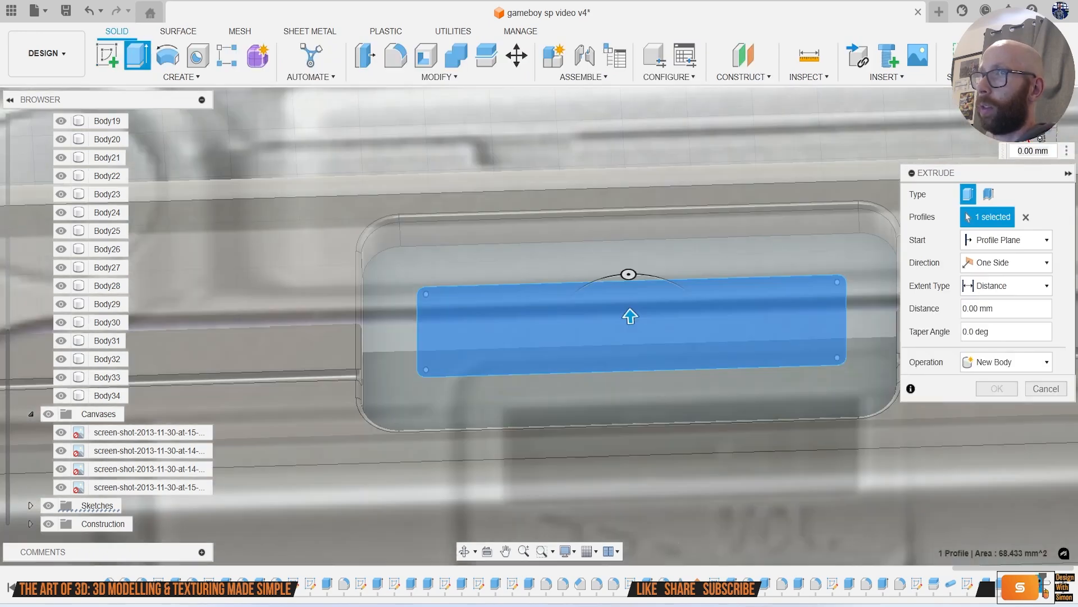
pyautogui.moveTo(629, 318); pyautogui.dragTo(632, 346)
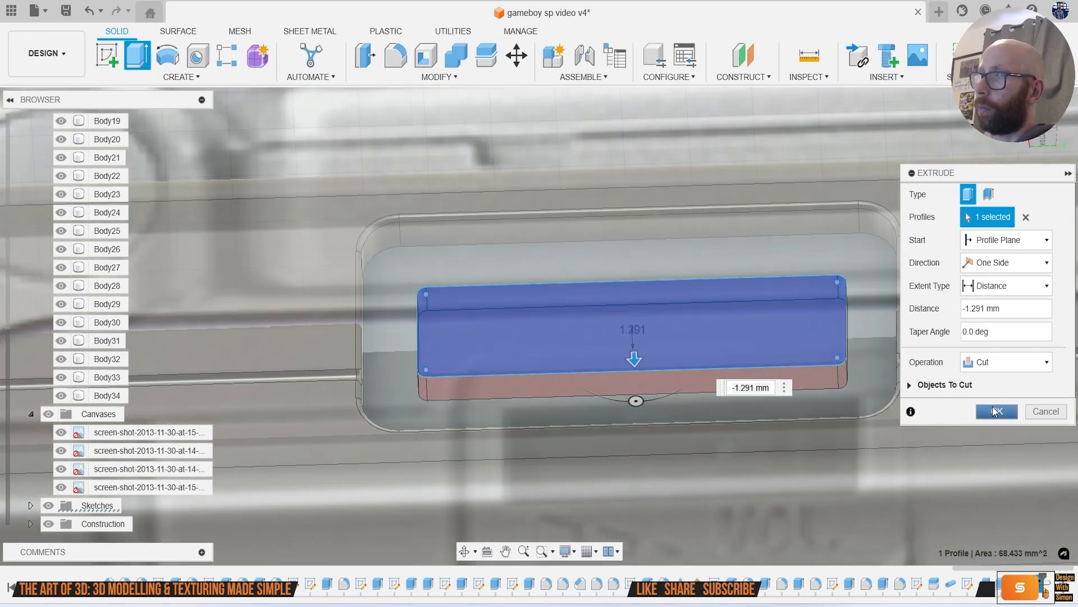
pyautogui.click(993, 409)
# Step: Fillet the rim edges of the switch slot with a radius of 0.3 mm
pyautogui.press('f')
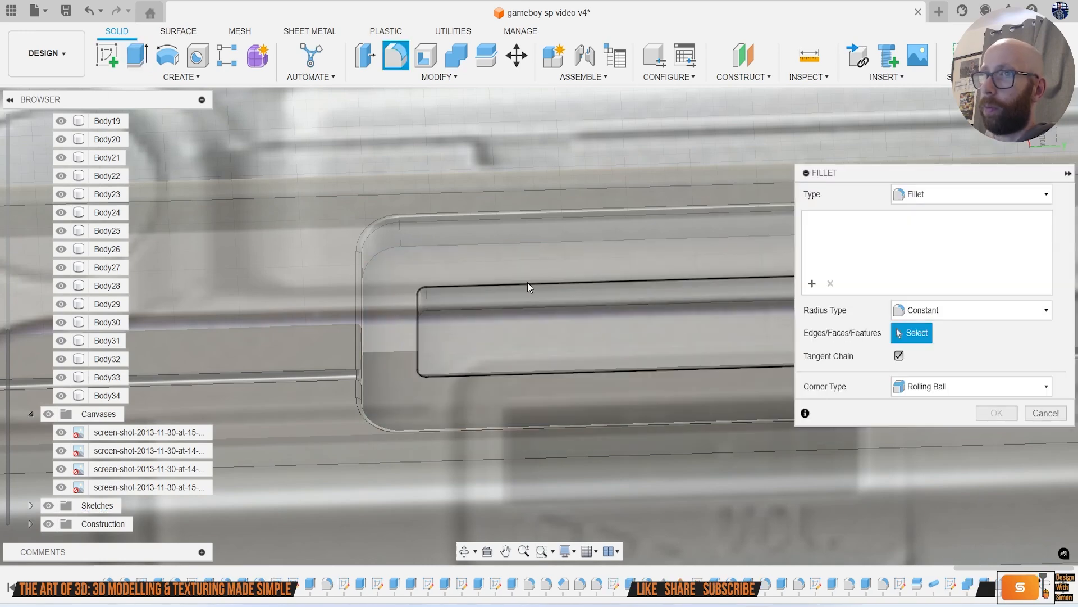
pyautogui.click(528, 282)
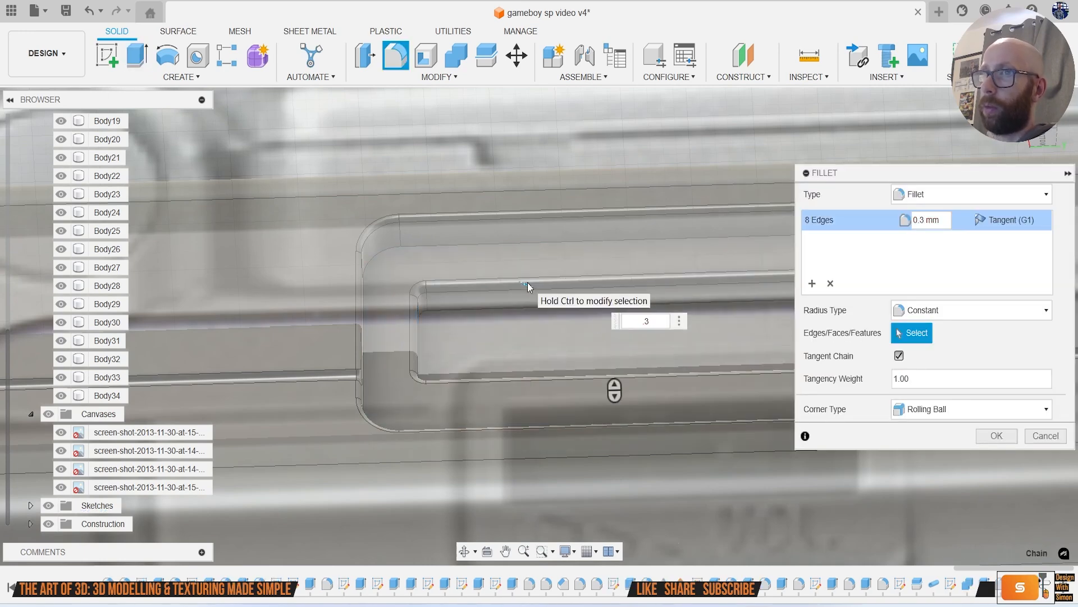
pyautogui.press('Return')
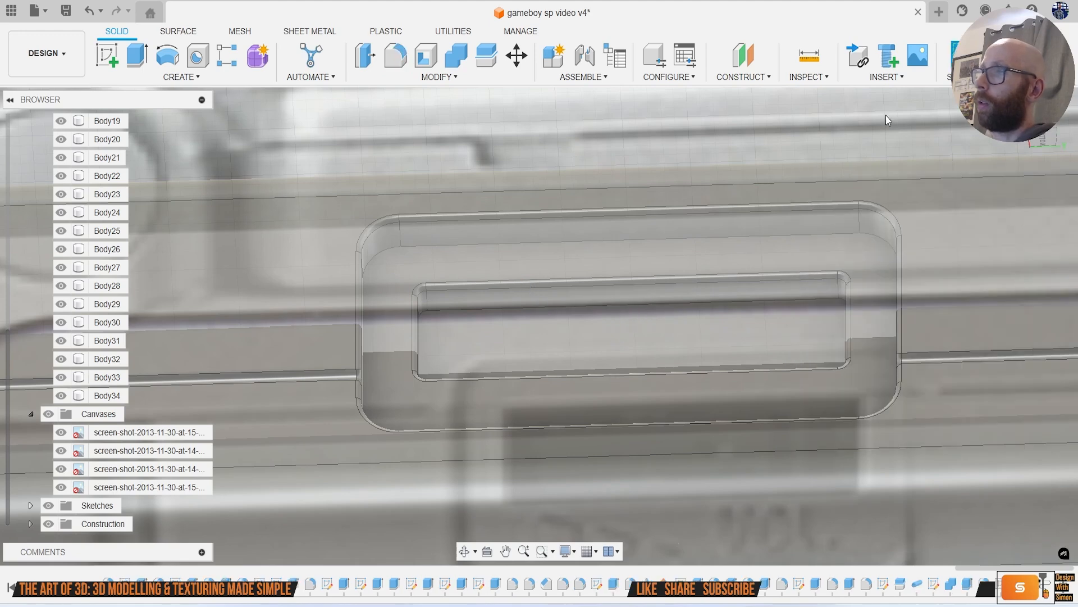
# Step: Sketch a vertical line across the slot floor at the end of the switch plate shown in the reference photo
pyautogui.click(1049, 128)
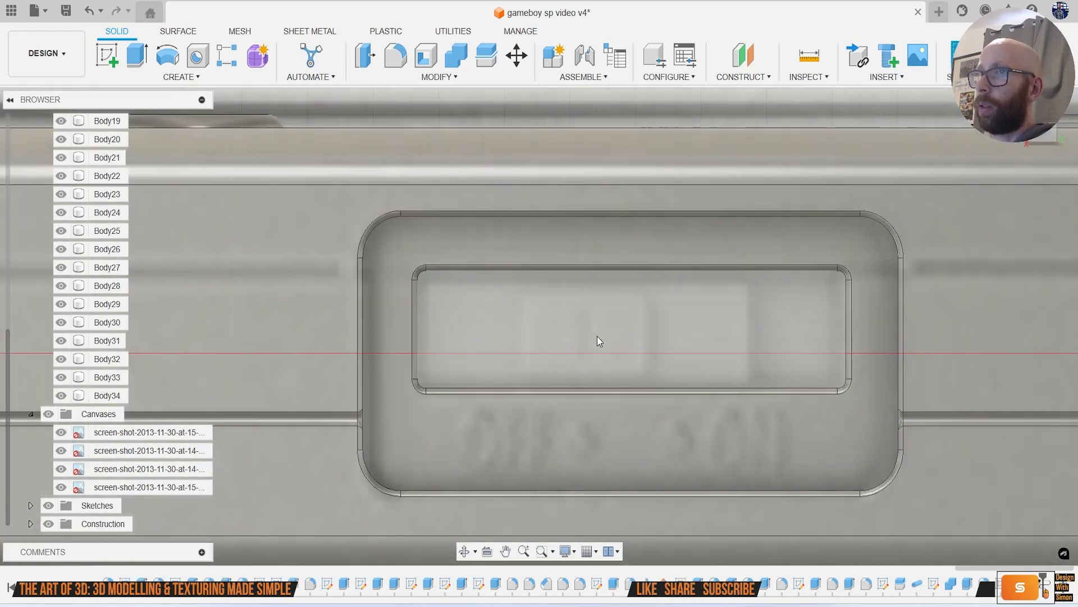
pyautogui.click(108, 56)
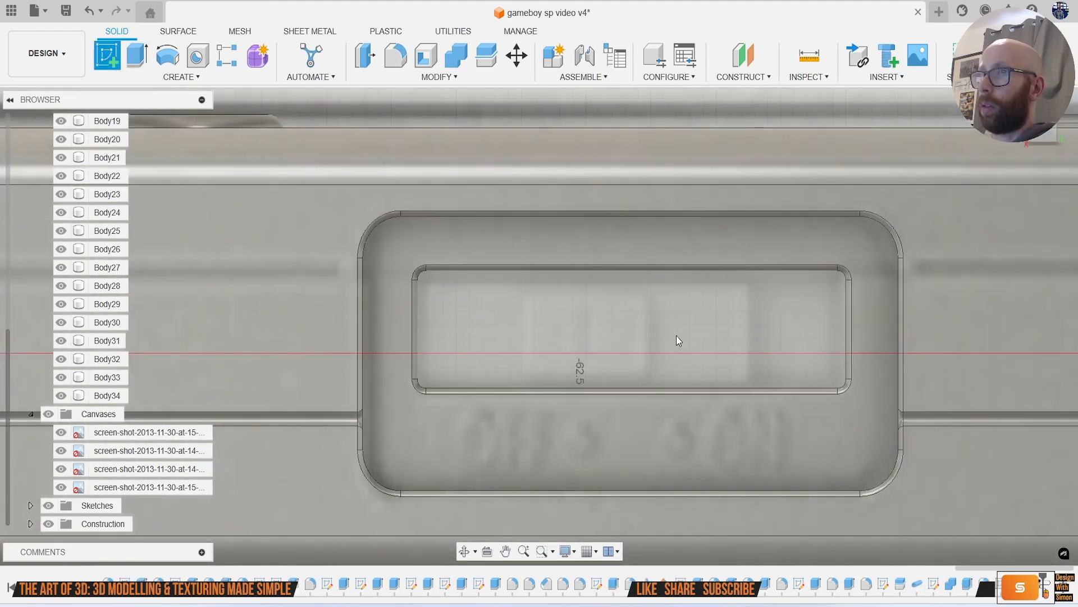
pyautogui.click(676, 335)
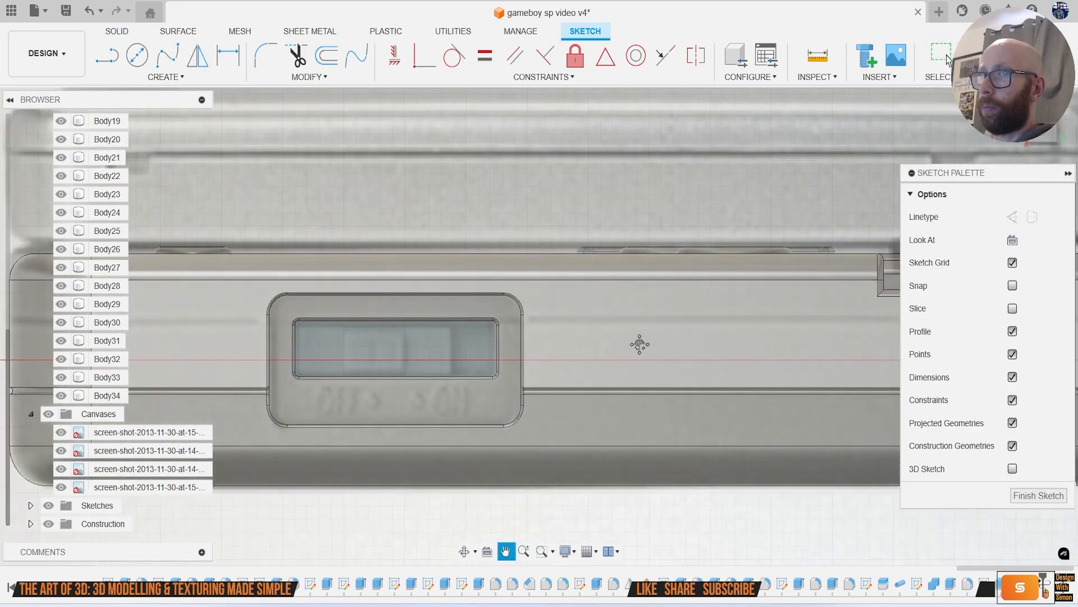
pyautogui.press('l')
pyautogui.scroll(3, 583, 349)
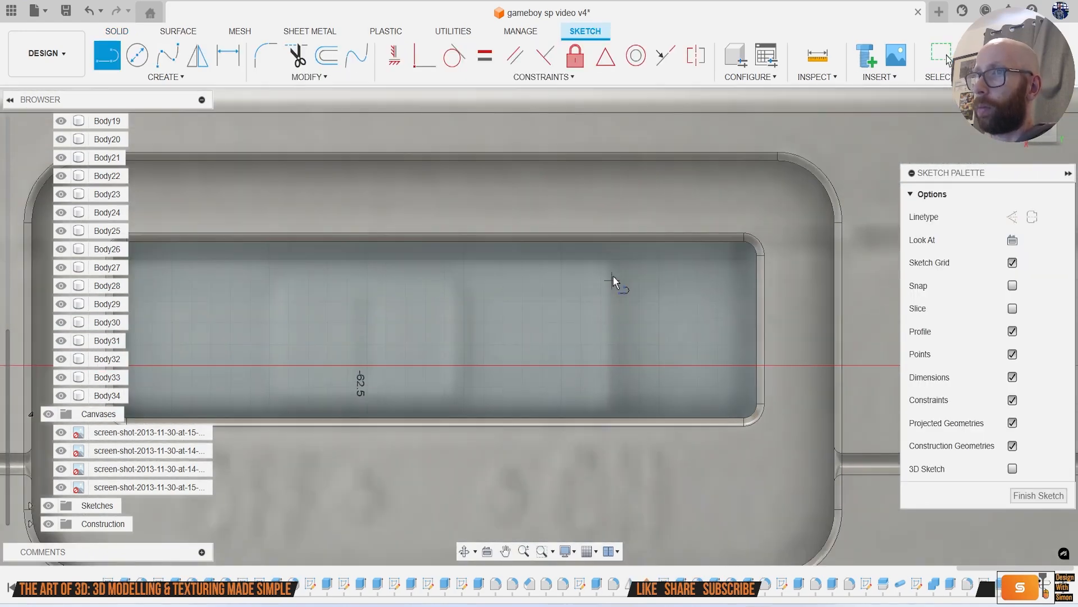
pyautogui.click(611, 245)
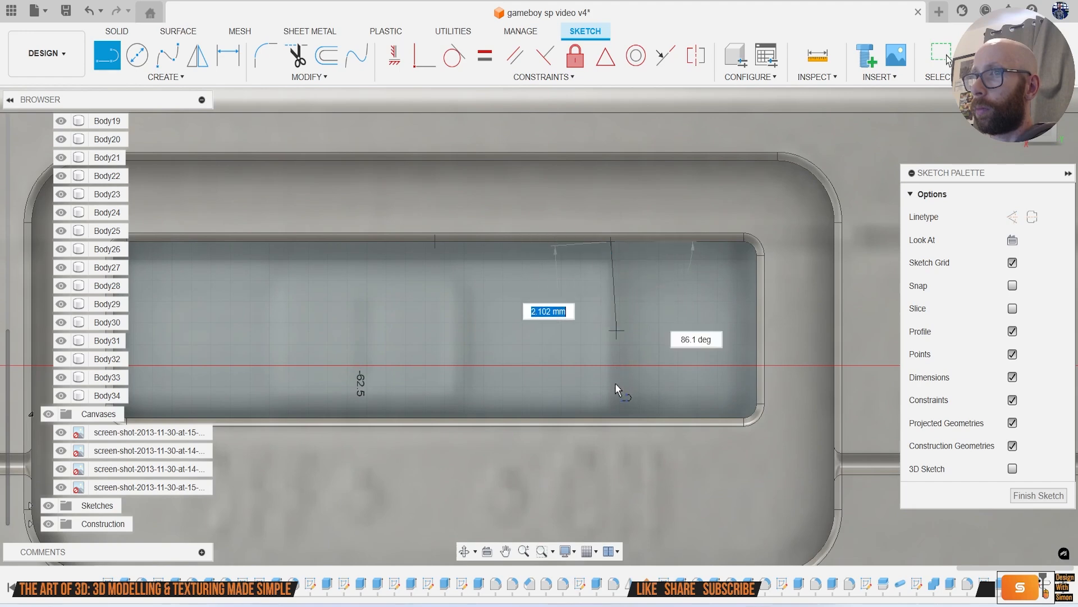
pyautogui.doubleClick(611, 415)
# Step: Extrude the larger slot floor profile 1.291 mm as a new body to form the sliding switch plate
pyautogui.press('e')
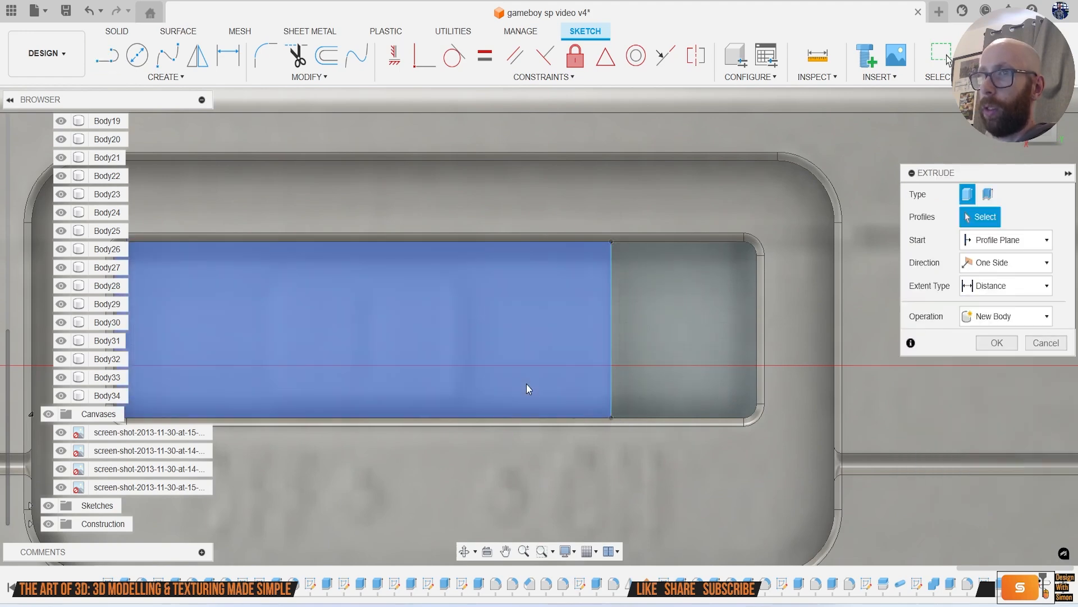
pyautogui.click(527, 383)
pyautogui.moveTo(1045, 134); pyautogui.dragTo(1039, 160)
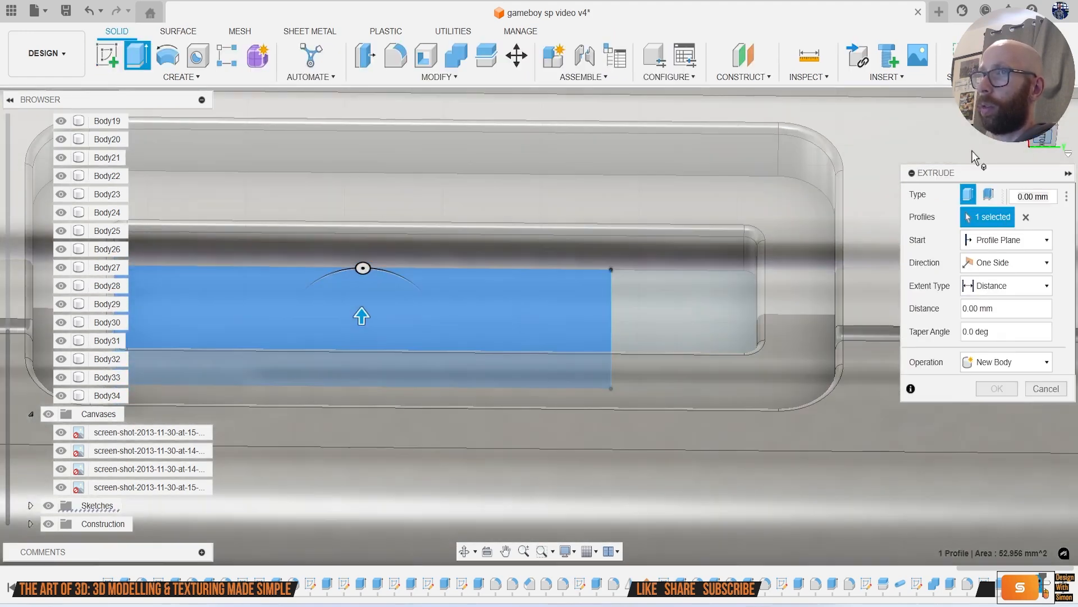
pyautogui.click(615, 204)
pyautogui.click(1039, 367)
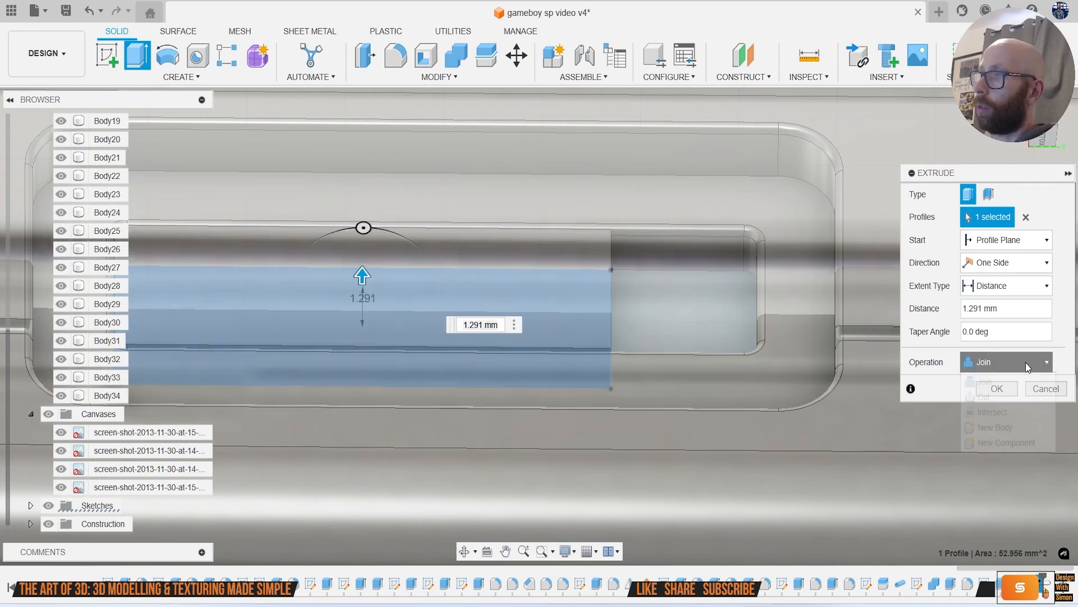
pyautogui.click(1005, 429)
pyautogui.click(993, 392)
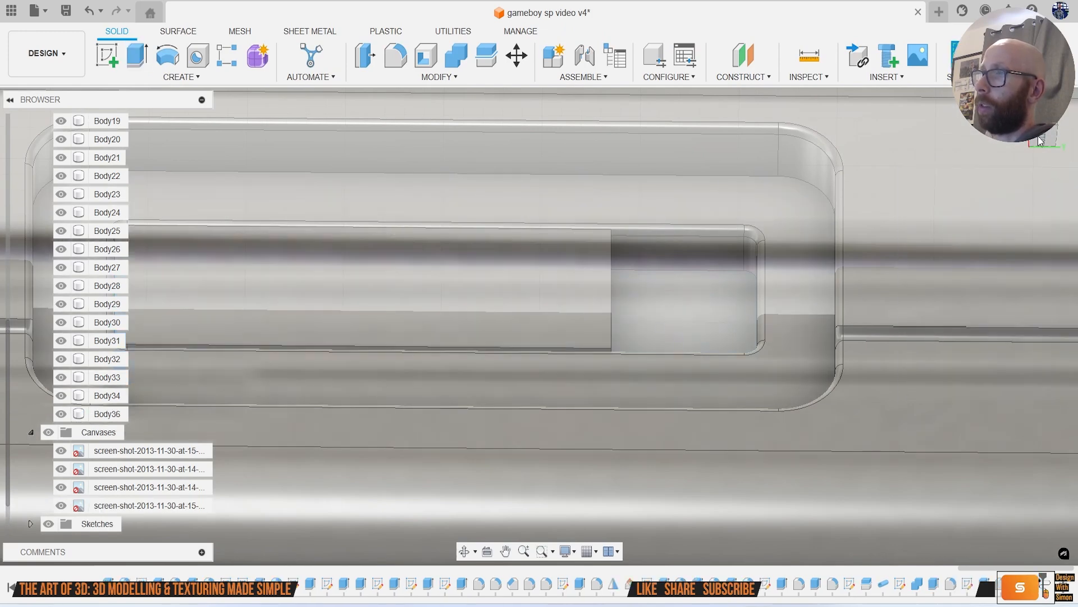
# Step: Sketch a center rectangle about 5 by 4.4 mm on the switch plate's face over the thumb grip in the photo
pyautogui.click(1042, 135)
pyautogui.moveTo(588, 385); pyautogui.dragTo(752, 372, button='middle')
pyautogui.press('r')
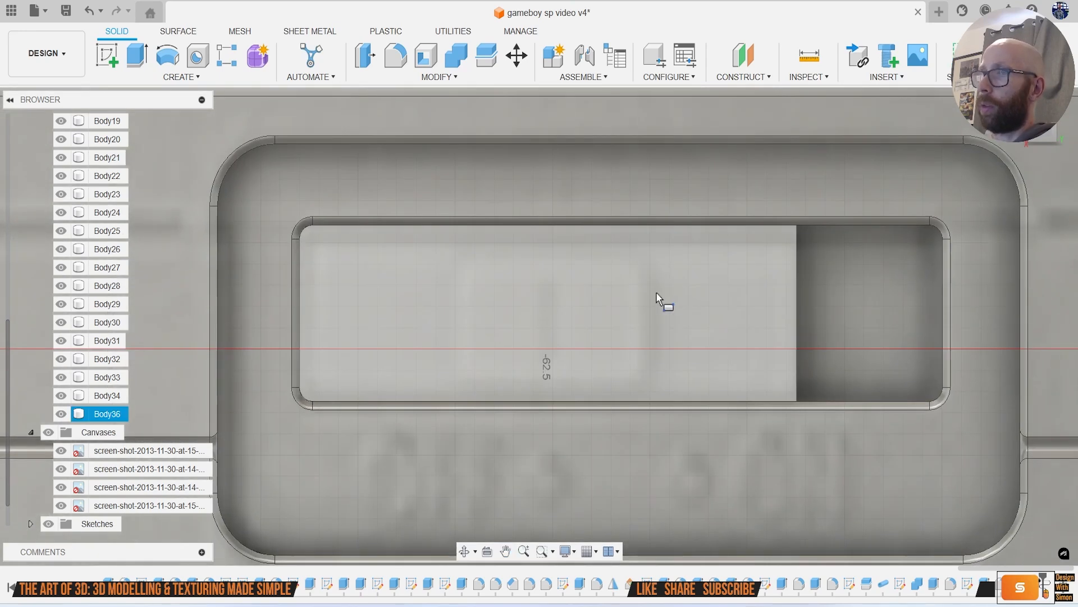
pyautogui.click(656, 293)
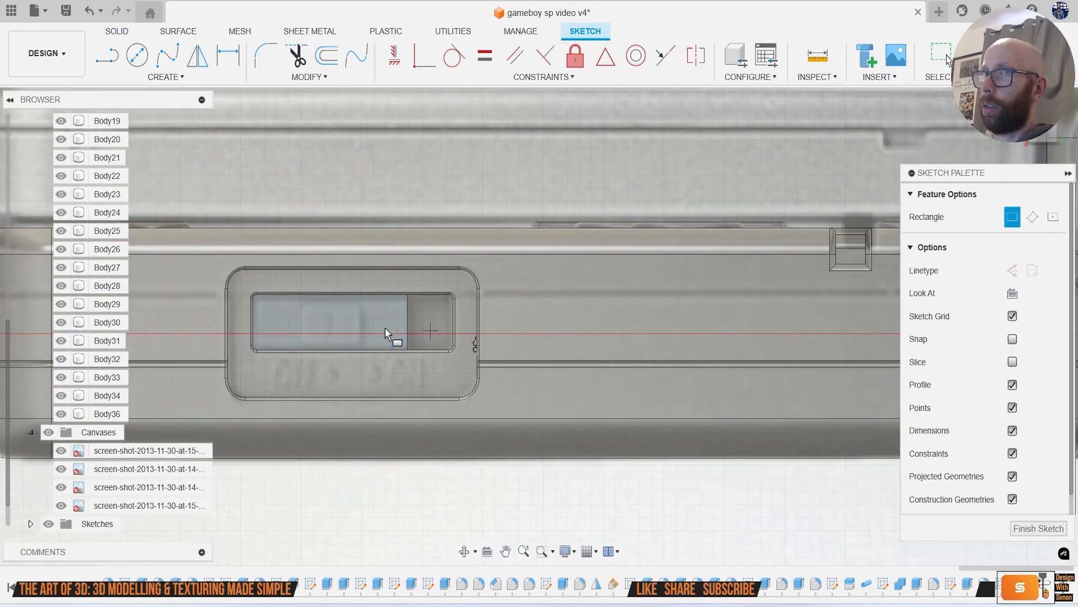
pyautogui.moveTo(377, 326); pyautogui.dragTo(527, 324, button='middle')
pyautogui.scroll(1, 527, 322)
pyautogui.scroll(2, 610, 303)
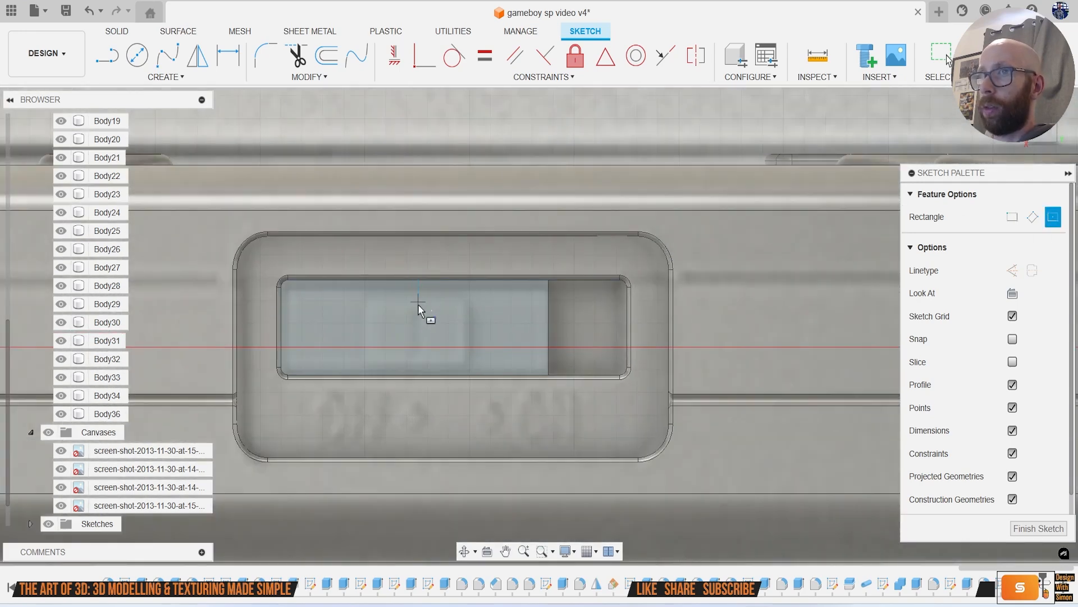
pyautogui.click(419, 330)
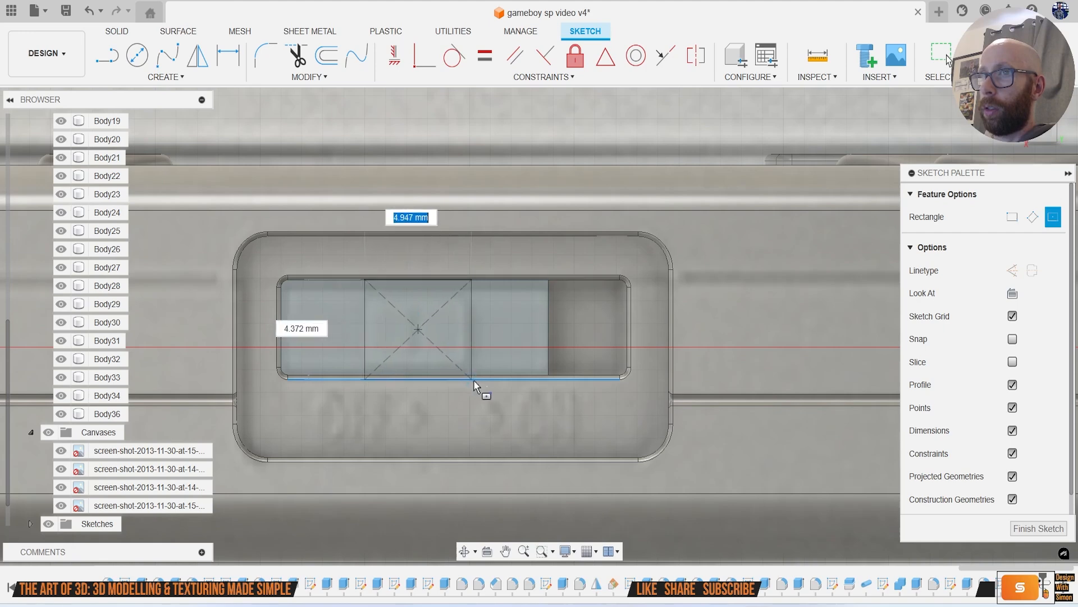
pyautogui.click(474, 379)
# Step: Hide the reference photos and extrude the rectangle on the switch plate outward 0.732 mm as a new body to form the thumb grip
pyautogui.press('e')
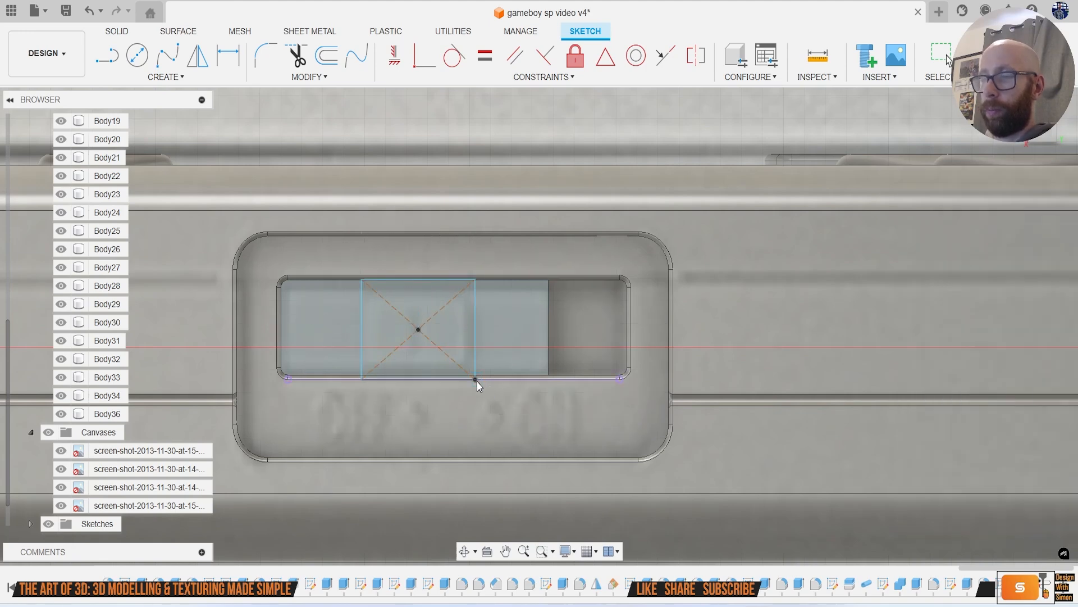
pyautogui.moveTo(1034, 129)
pyautogui.mouseDown()
pyautogui.moveTo(1005, 113)
pyautogui.moveTo(1013, 118)
pyautogui.mouseUp()
pyautogui.moveTo(422, 352)
pyautogui.keyDown('shift'); pyautogui.mouseDown(button='middle')
pyautogui.moveTo(436, 305)
pyautogui.moveTo(481, 315)
pyautogui.moveTo(459, 282)
pyautogui.moveTo(392, 248)
pyautogui.mouseUp(button='middle'); pyautogui.keyUp('shift')
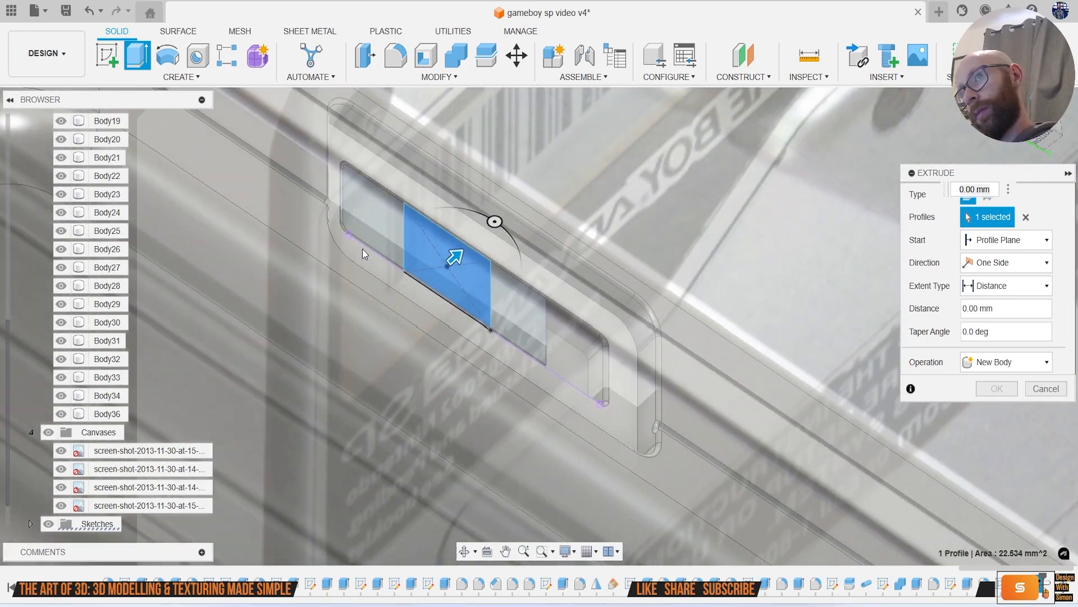
pyautogui.click(50, 433)
pyautogui.scroll(6, 444, 256)
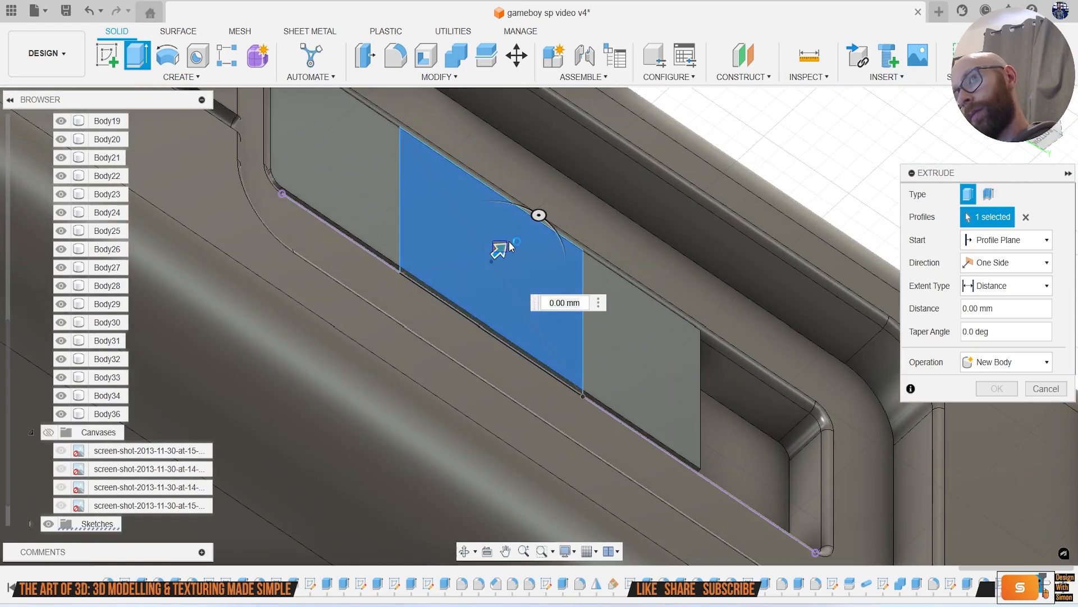
pyautogui.moveTo(499, 254); pyautogui.dragTo(516, 234)
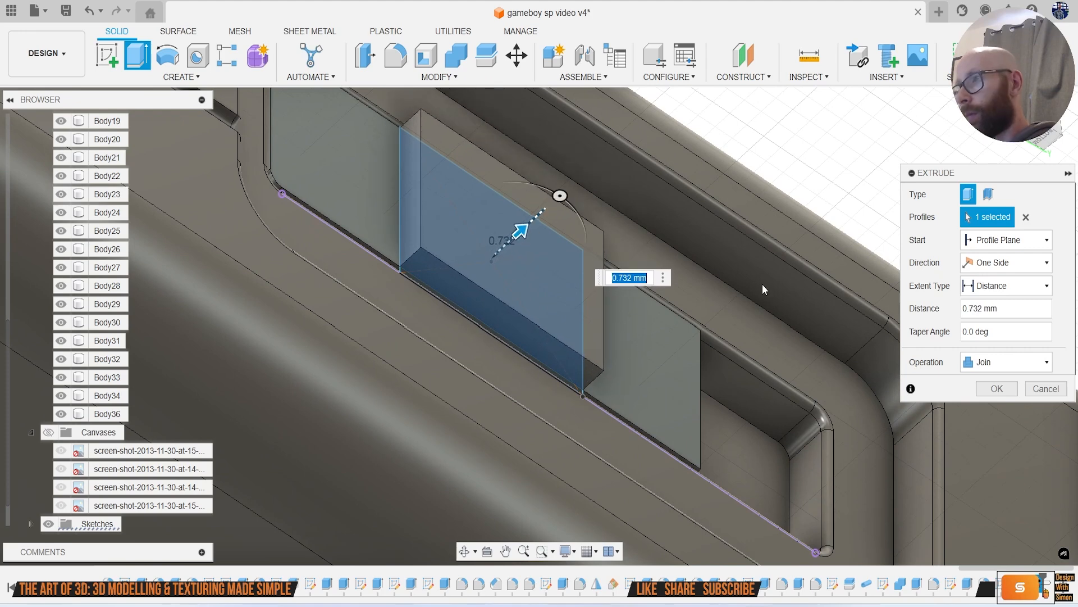
pyautogui.click(1021, 368)
pyautogui.click(992, 425)
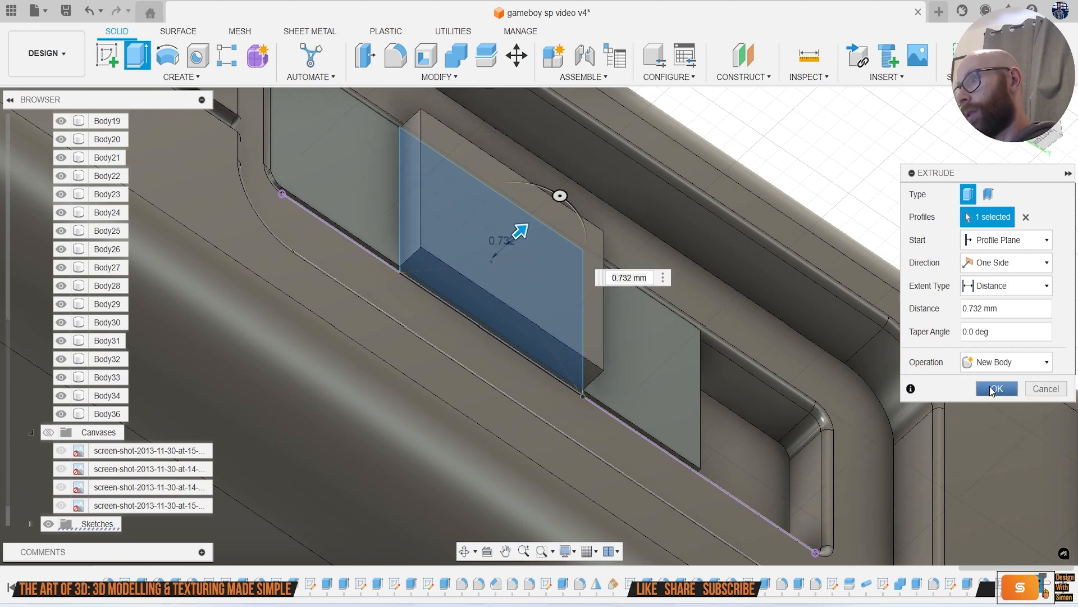
pyautogui.click(994, 389)
# Step: Combine the switch plate and the thumb grip block into one body with a Join operation
pyautogui.scroll(3, 487, 377)
pyautogui.scroll(5, 487, 271)
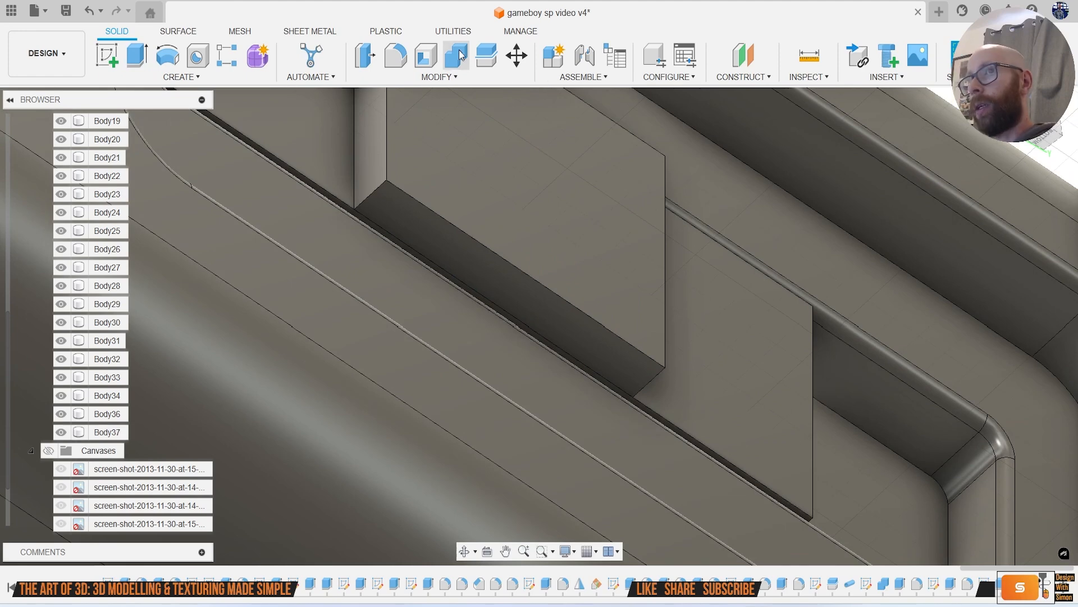
pyautogui.moveTo(475, 172); pyautogui.dragTo(632, 264, button='middle')
pyautogui.click(632, 264)
pyautogui.click(510, 240)
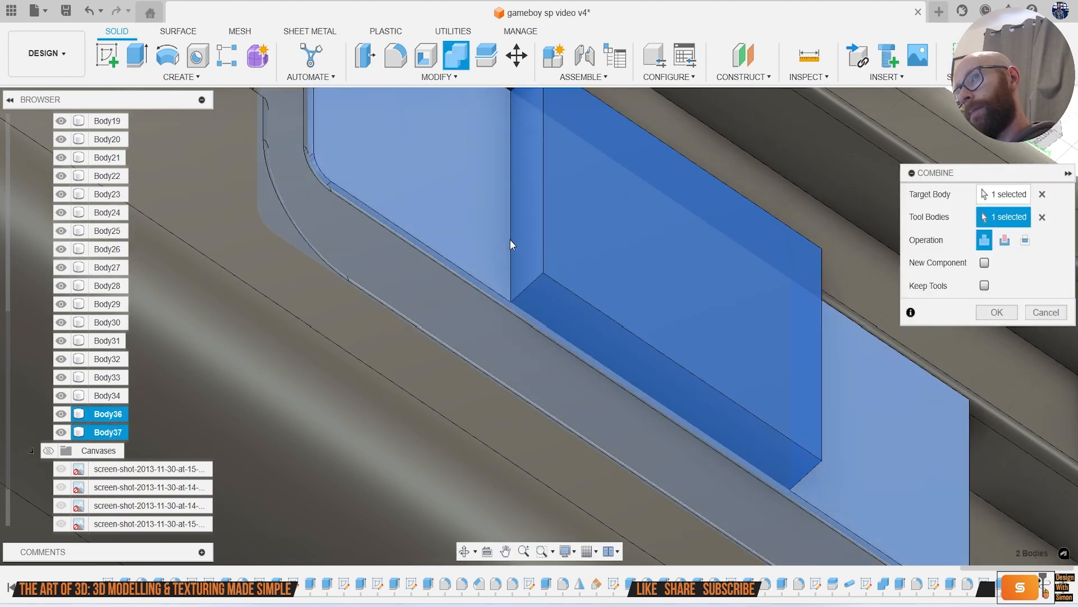
pyautogui.click(1002, 309)
pyautogui.scroll(-3, 1002, 306)
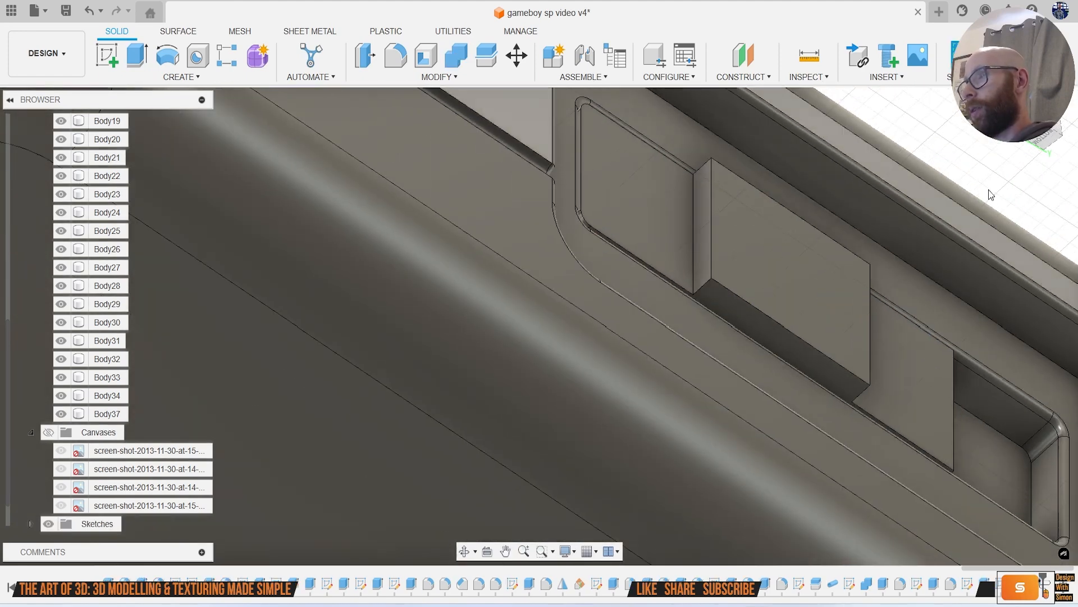
# Step: Show the reference photos and start a sketch on the front face of the thumb grip
pyautogui.click(1053, 127)
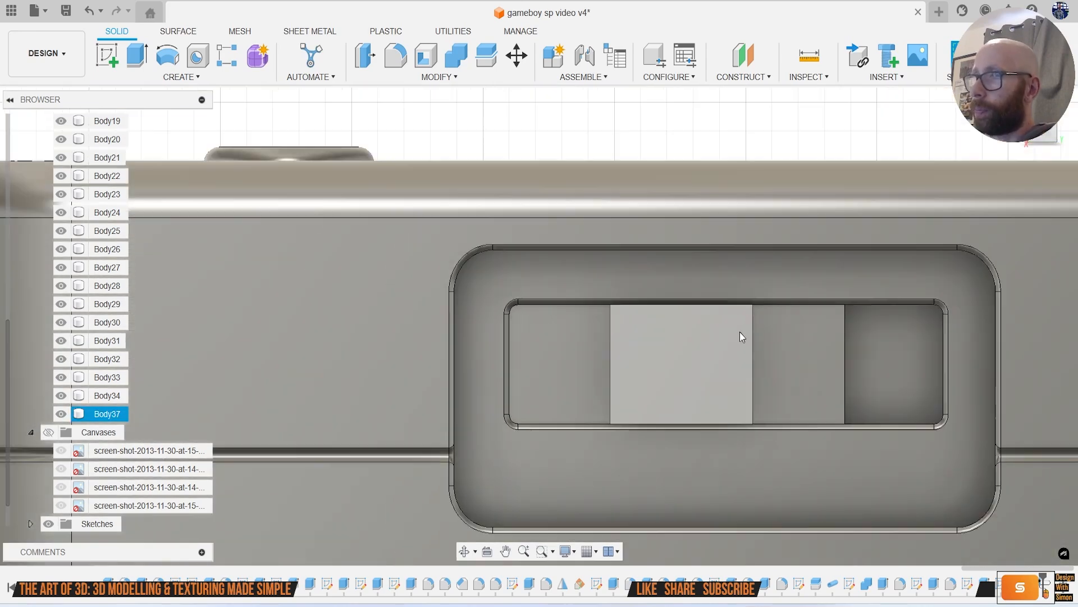
pyautogui.click(49, 433)
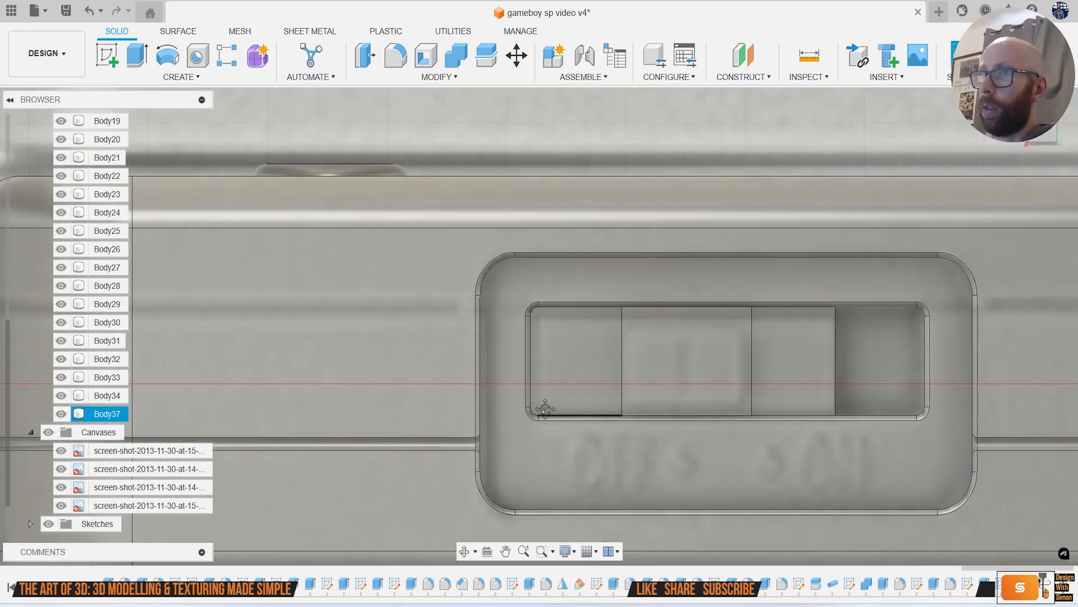
pyautogui.moveTo(512, 369); pyautogui.dragTo(379, 308, button='middle')
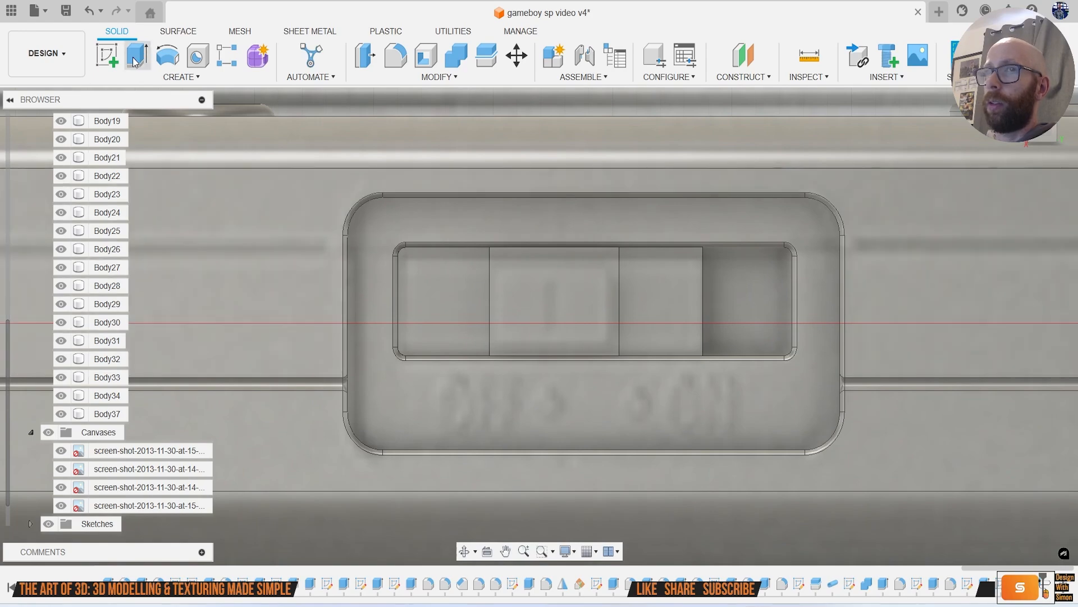
pyautogui.click(107, 56)
pyautogui.click(544, 305)
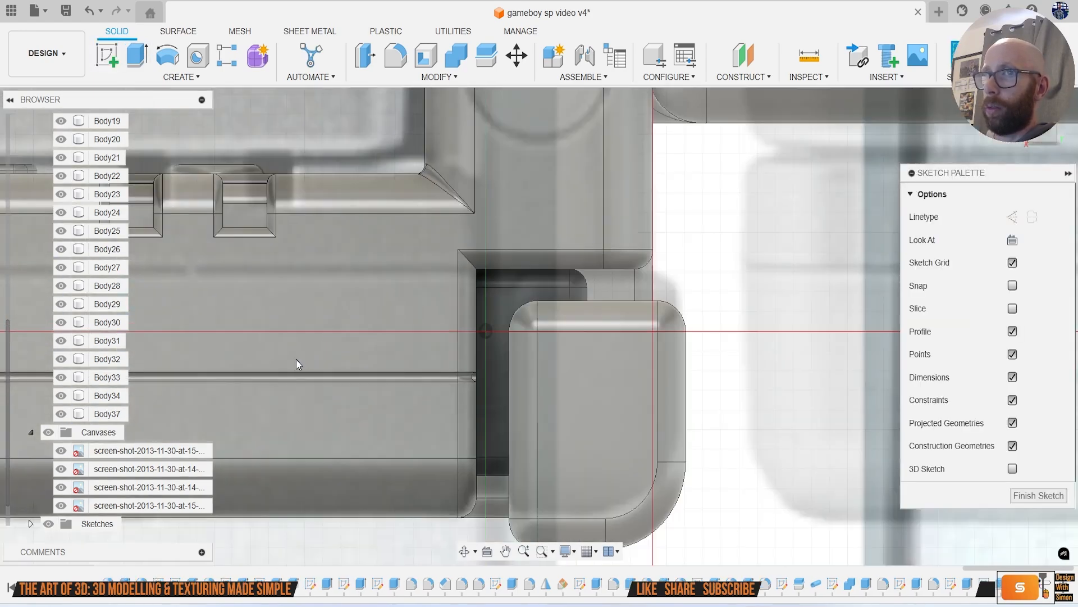
pyautogui.scroll(5, 450, 344)
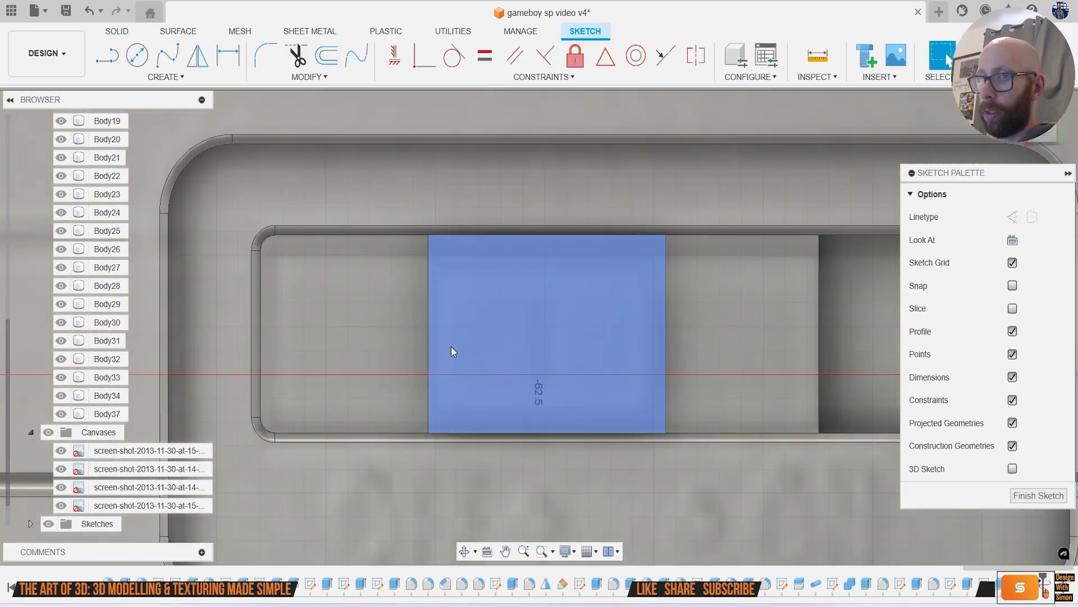
# Step: Sketch a narrow center rectangle from the grip's upper edge midpoint and a wider, shorter one overlapping it at the grip face's center
pyautogui.press('r')
pyautogui.click(1053, 217)
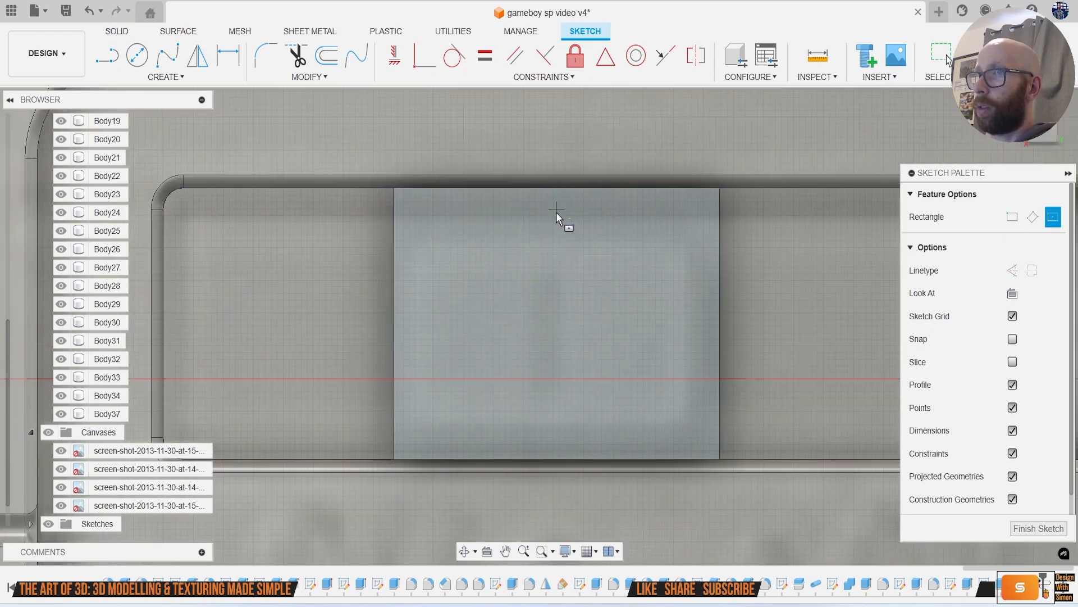
pyautogui.click(556, 188)
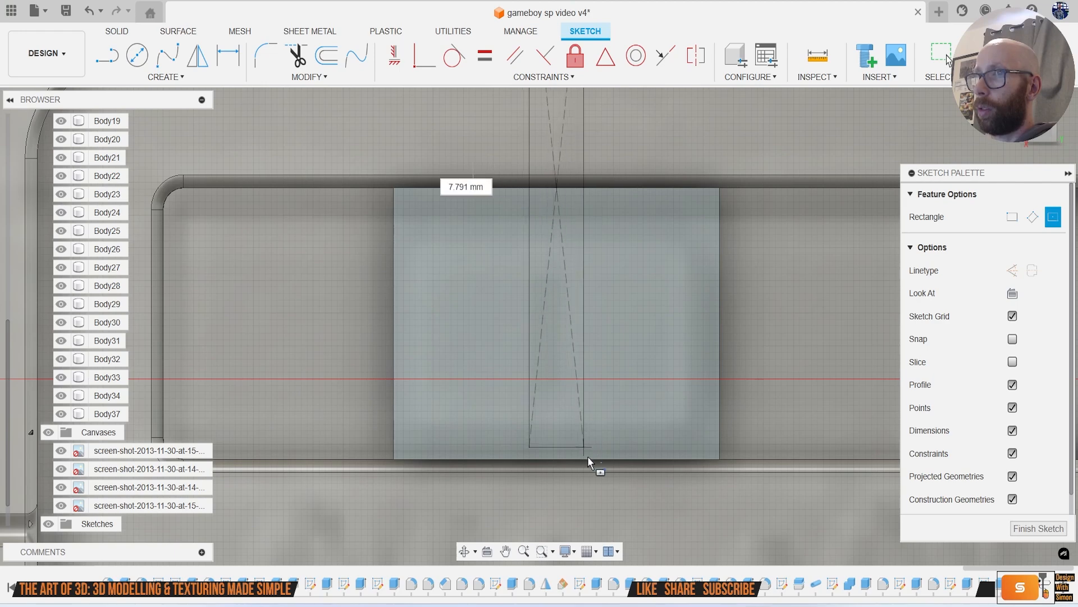
pyautogui.click(576, 491)
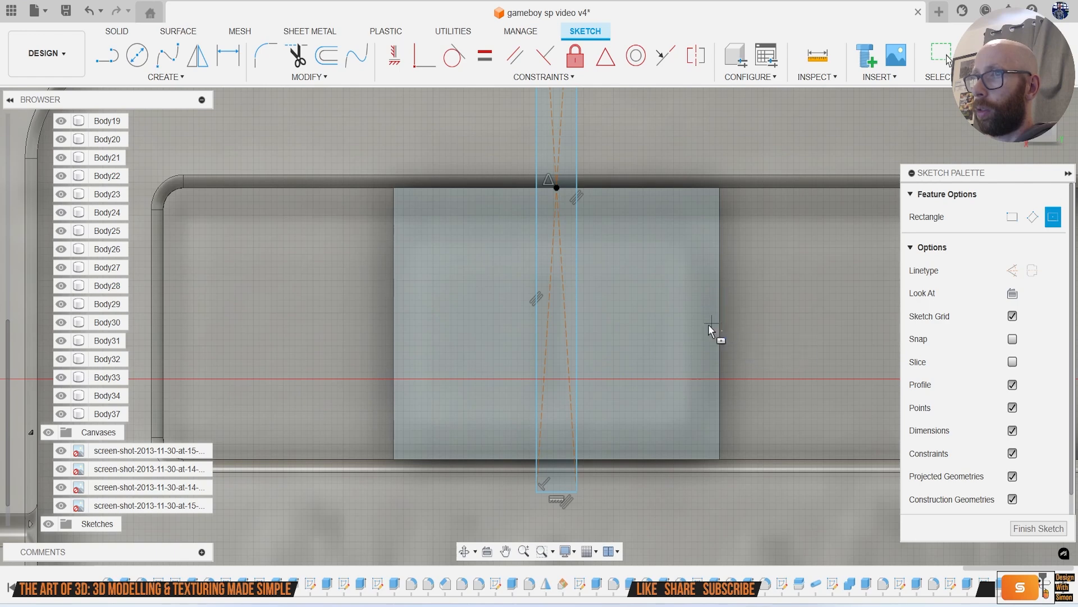
pyautogui.click(556, 324)
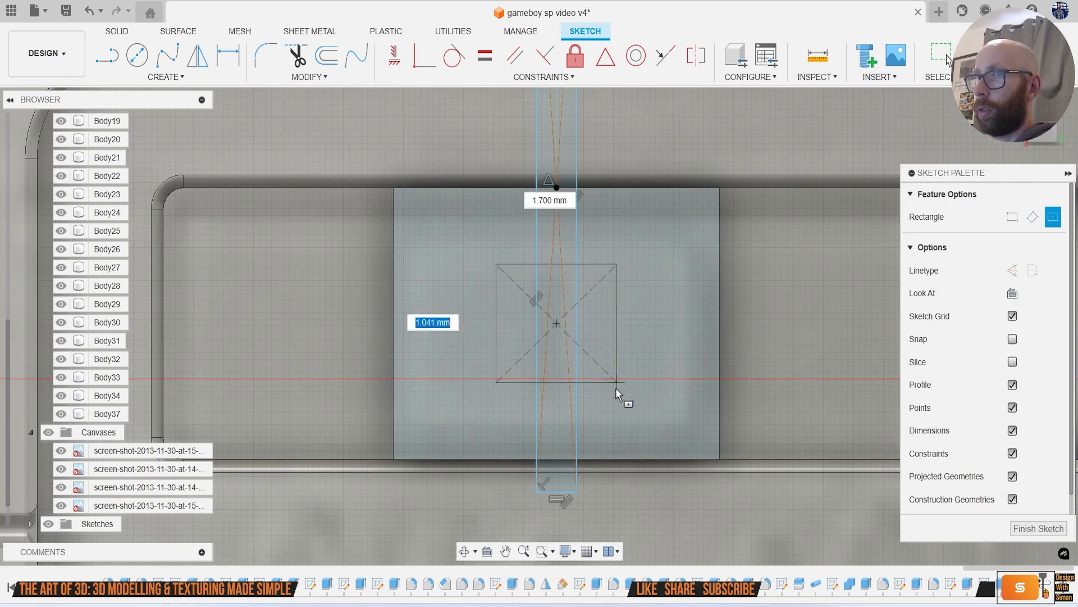
pyautogui.click(604, 411)
# Step: Extrude the narrow overlap of the two rectangles -0.423 mm as a cut to form a groove in the thumb grip
pyautogui.press('e')
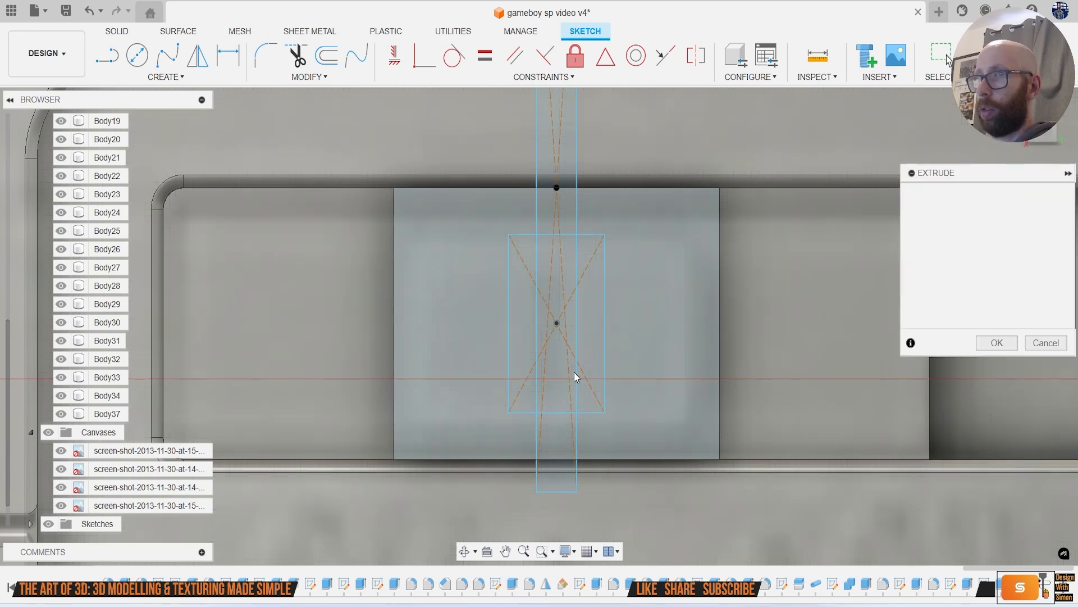
pyautogui.click(569, 372)
pyautogui.moveTo(1039, 140); pyautogui.dragTo(1039, 121)
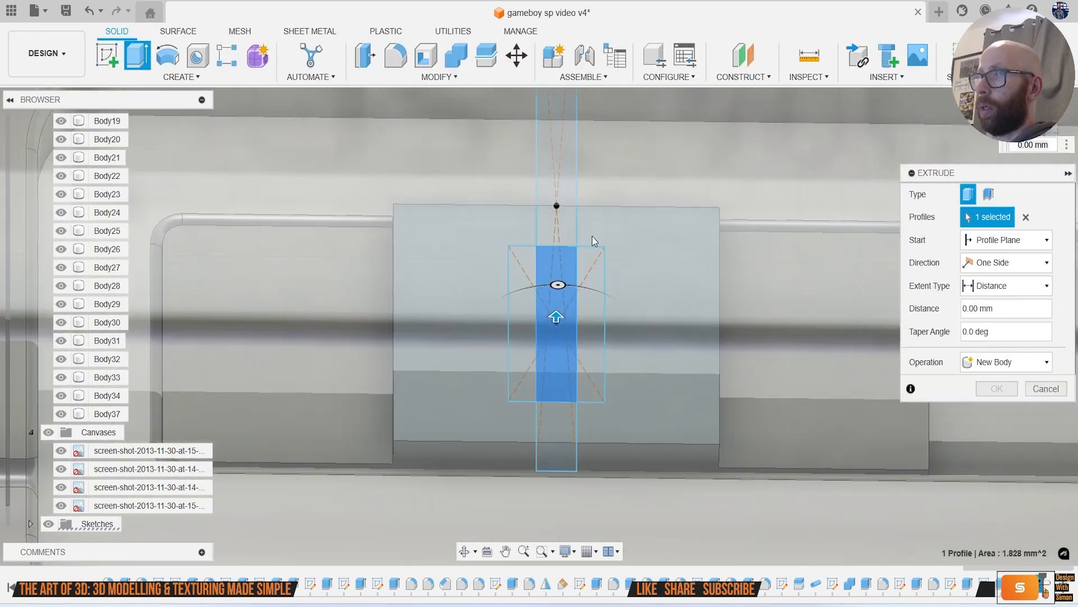
pyautogui.moveTo(557, 320); pyautogui.dragTo(557, 333)
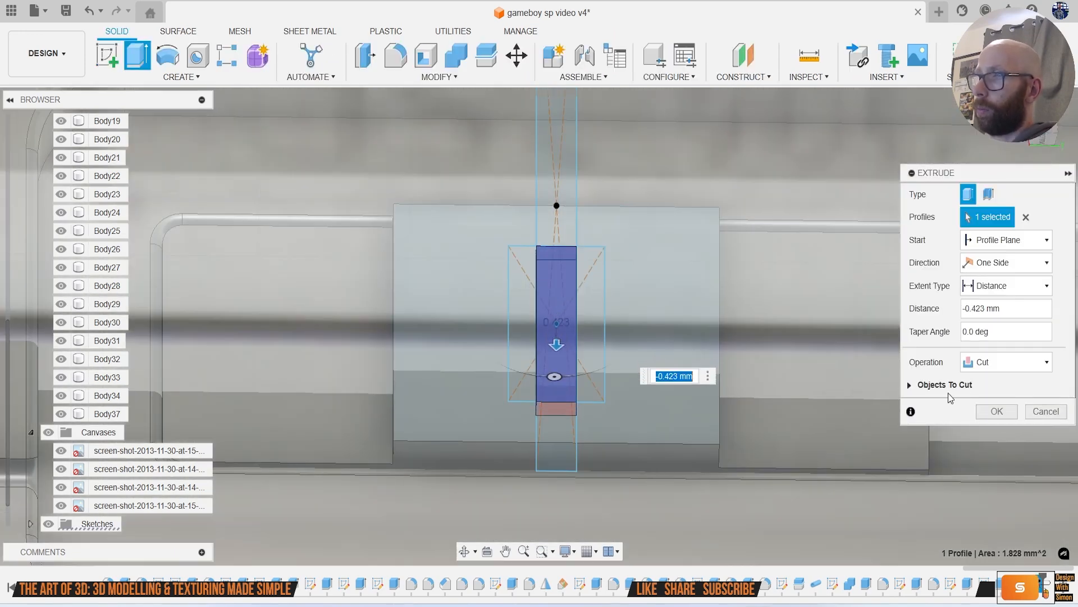
pyautogui.click(987, 413)
# Step: Isolate the combined power switch body
pyautogui.scroll(-5, 572, 380)
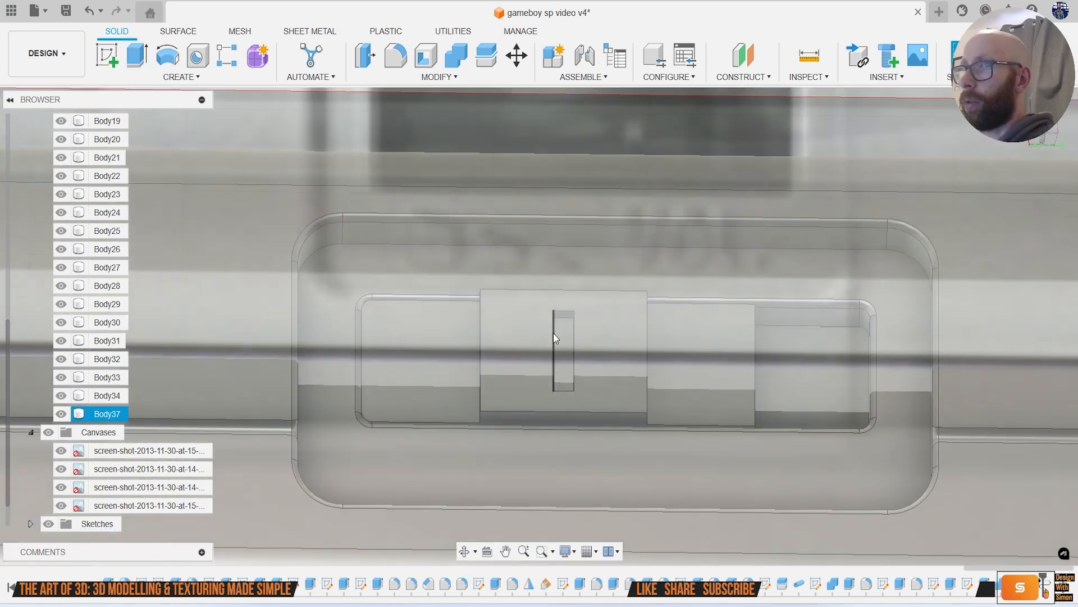
pyautogui.click(110, 413)
pyautogui.rightClick(107, 413)
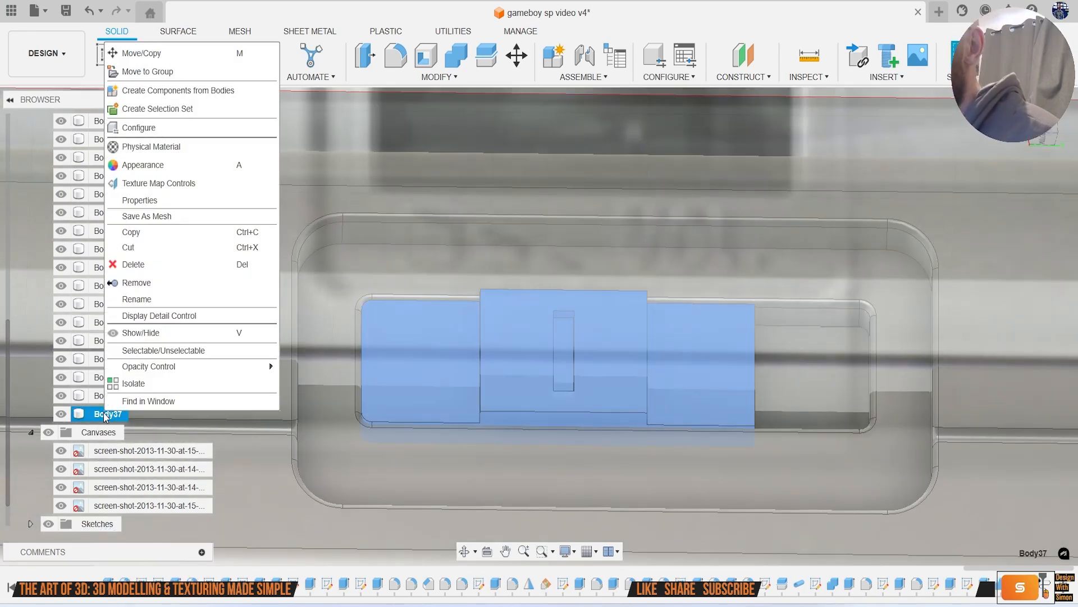
pyautogui.click(125, 383)
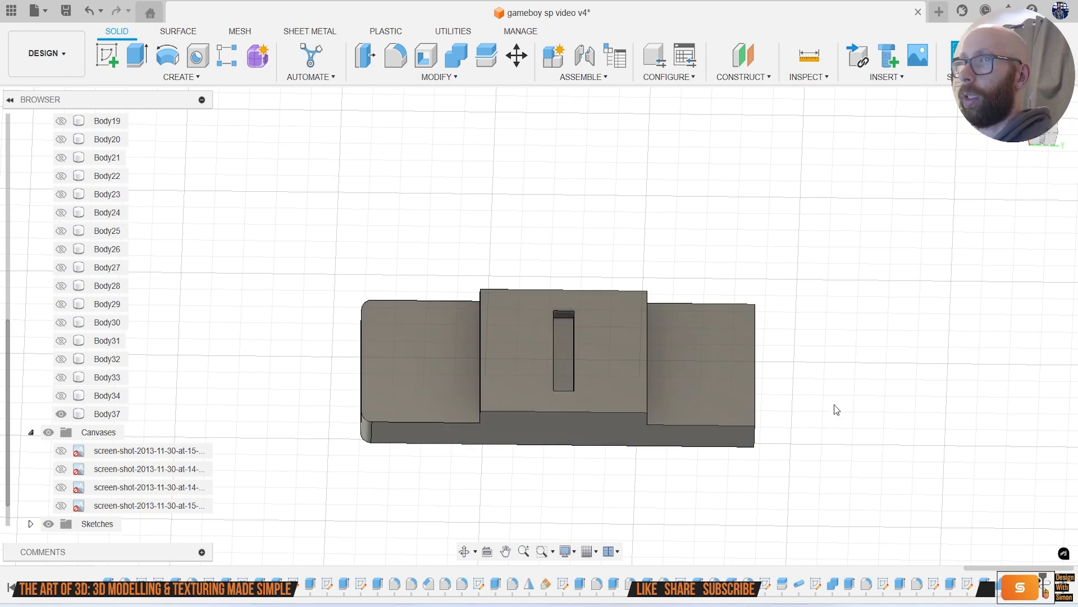
# Step: Fillet all edges of the isolated switch body, including the groove, with a radius of 0.2 mm
pyautogui.press('f')
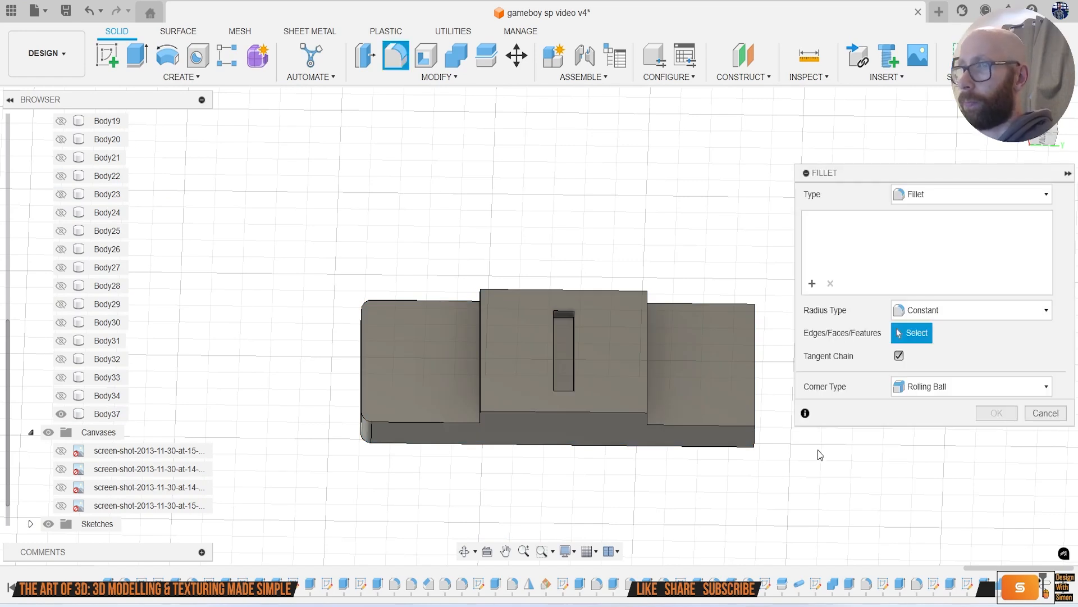
pyautogui.moveTo(745, 463); pyautogui.dragTo(307, 227)
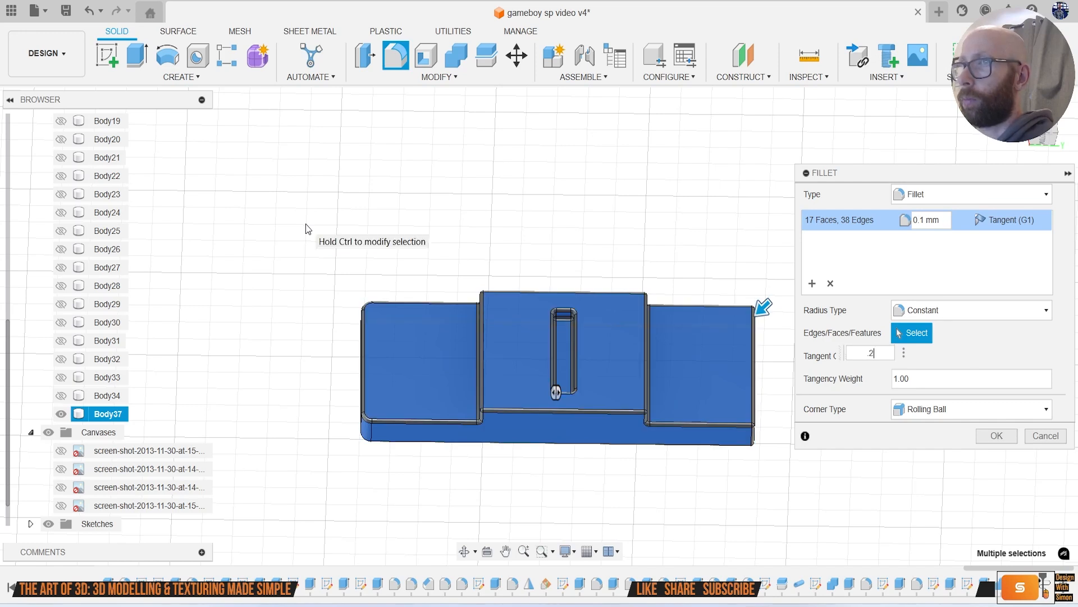
pyautogui.press('Return')
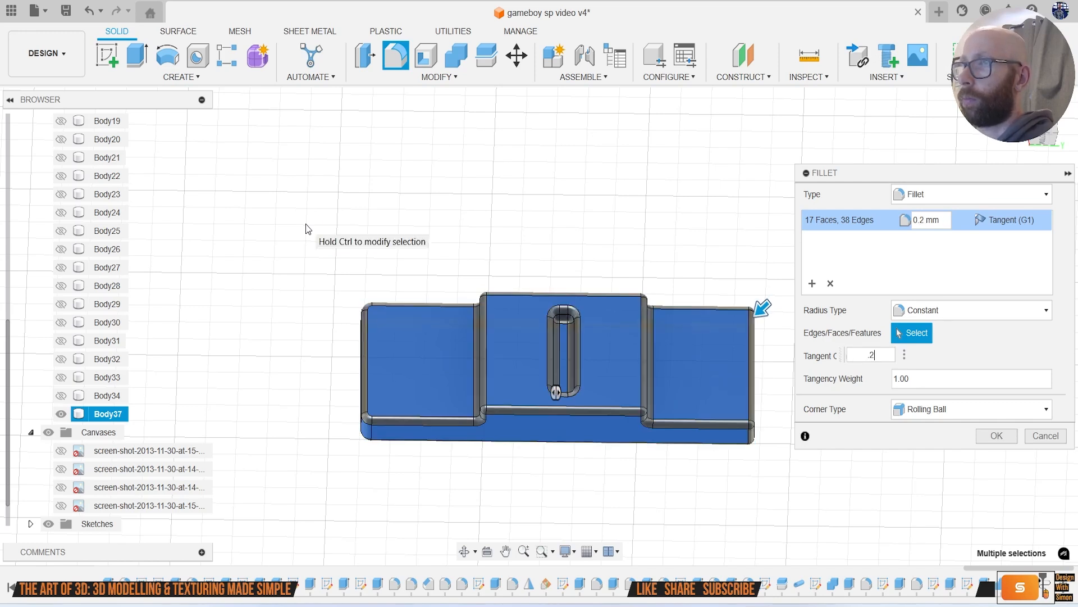
pyautogui.press('Return')
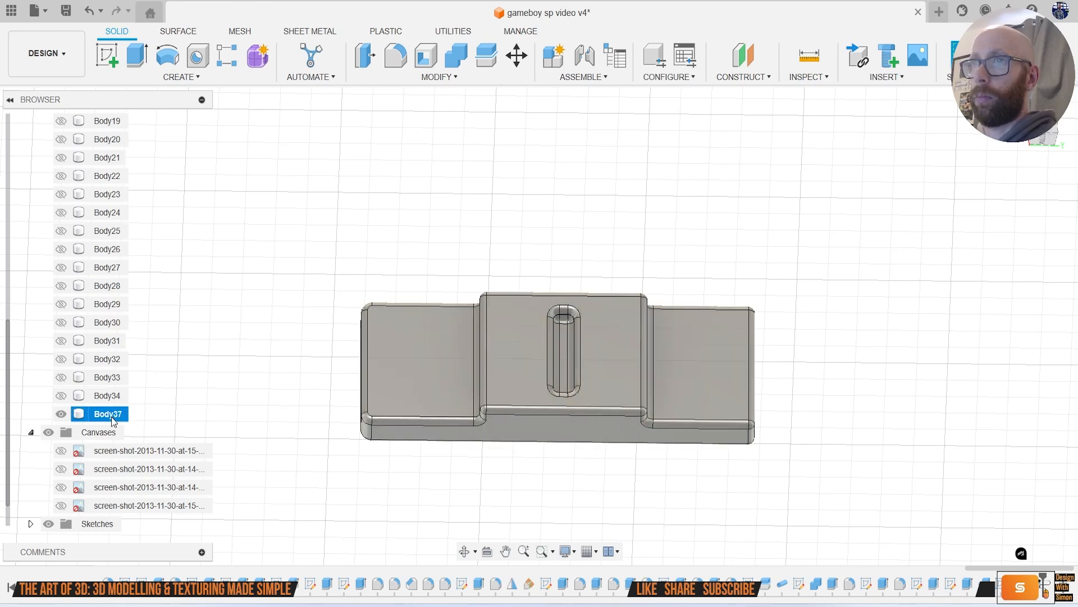
# Step: Unisolate the switch body, hide the reference photos and check the switch in its recess from an angle and from the side
pyautogui.rightClick(112, 415)
pyautogui.click(168, 385)
pyautogui.scroll(-3, 510, 308)
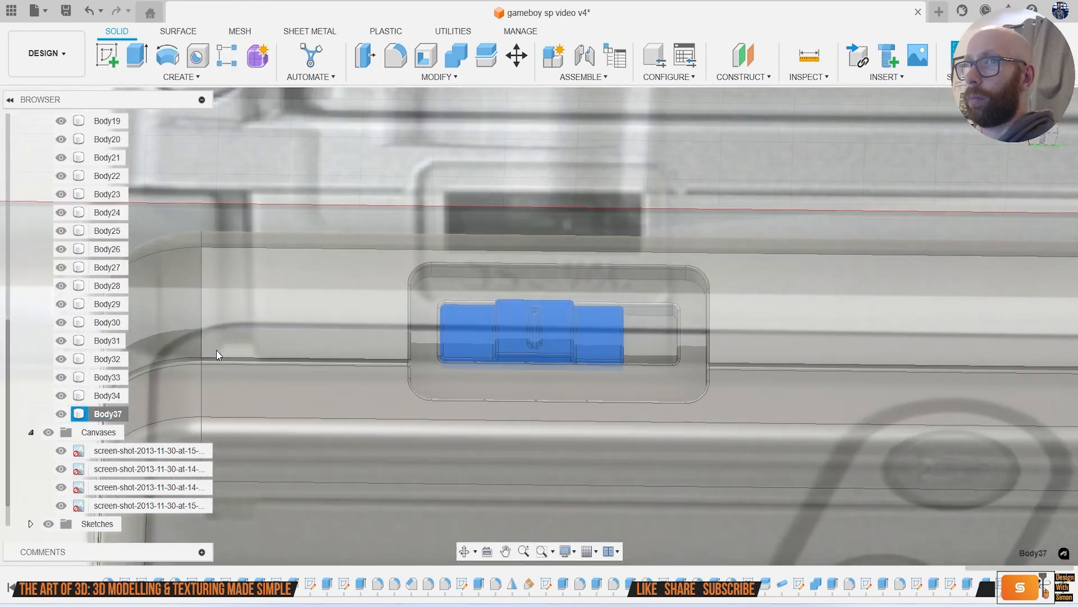
pyautogui.click(48, 505)
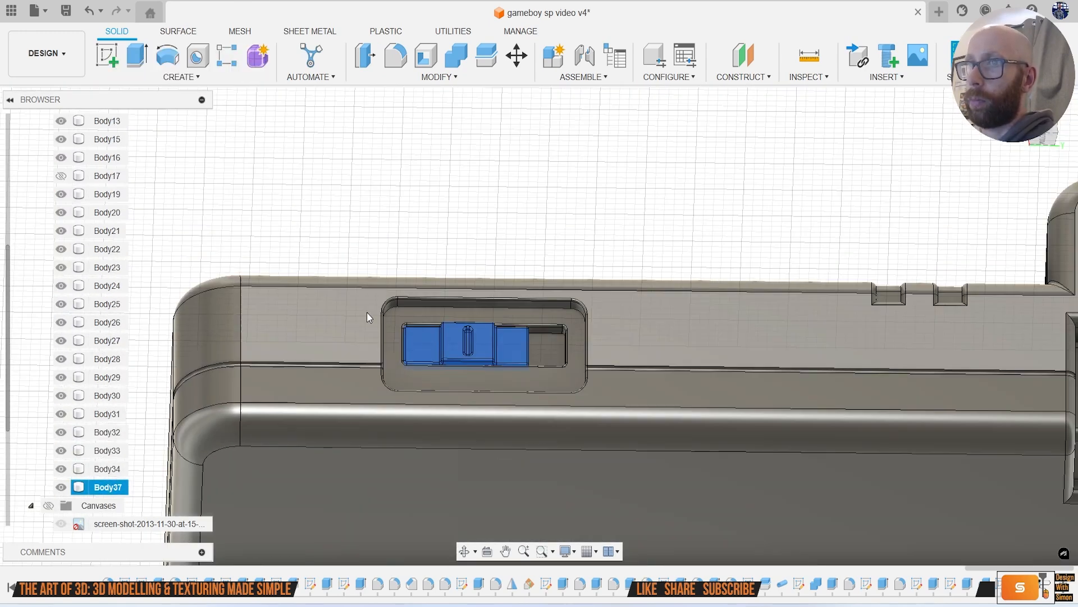
pyautogui.click(474, 172)
pyautogui.moveTo(539, 326)
pyautogui.keyDown('shift'); pyautogui.mouseDown(button='middle')
pyautogui.moveTo(540, 404)
pyautogui.moveTo(561, 404)
pyautogui.moveTo(702, 314)
pyautogui.moveTo(533, 309)
pyautogui.moveTo(430, 275)
pyautogui.mouseUp(button='middle'); pyautogui.keyUp('shift')
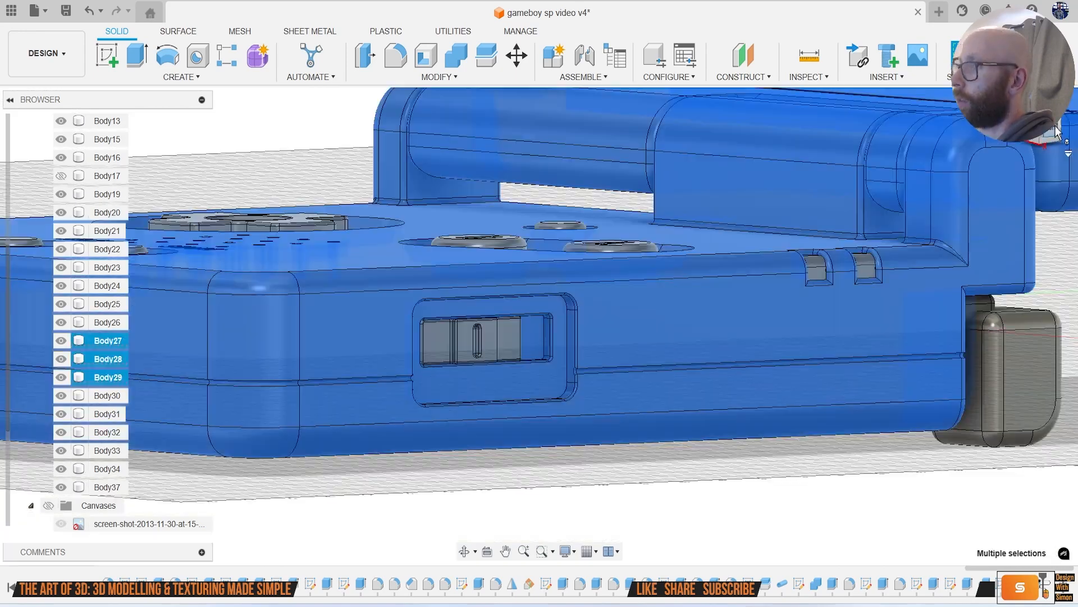
pyautogui.click(1056, 132)
pyautogui.click(527, 494)
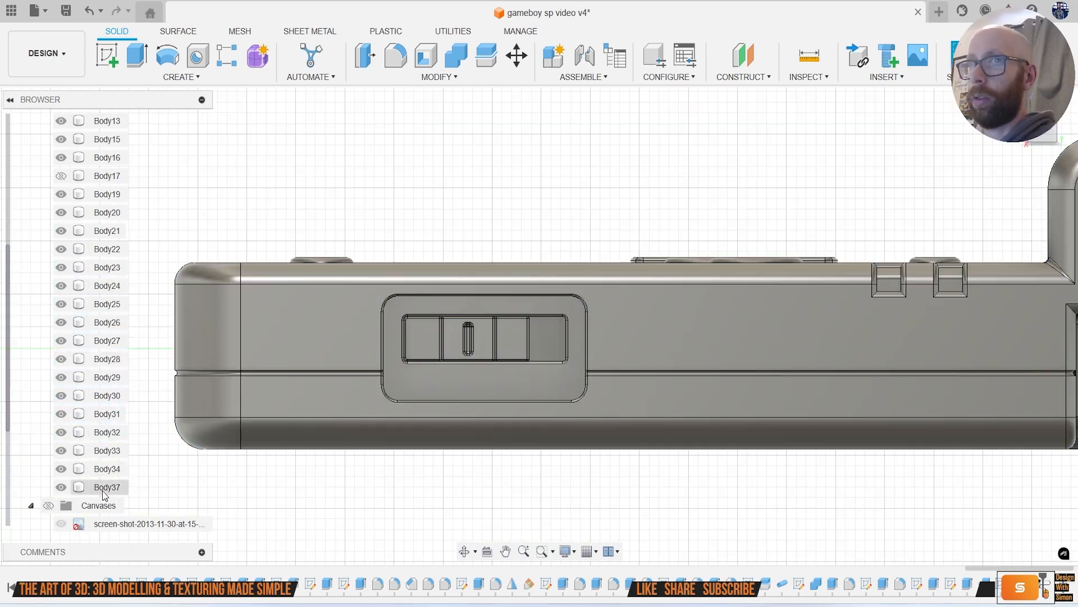
# Step: Show the reference photos again and start a sketch on the recess floor below the power switch
pyautogui.click(49, 505)
pyautogui.scroll(5, 478, 401)
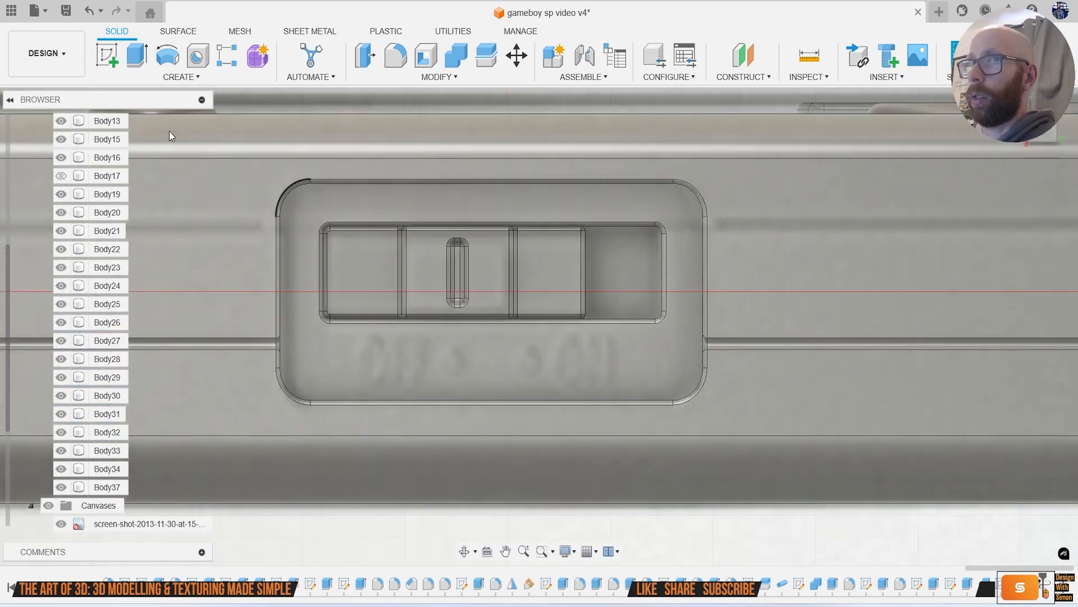
pyautogui.click(103, 54)
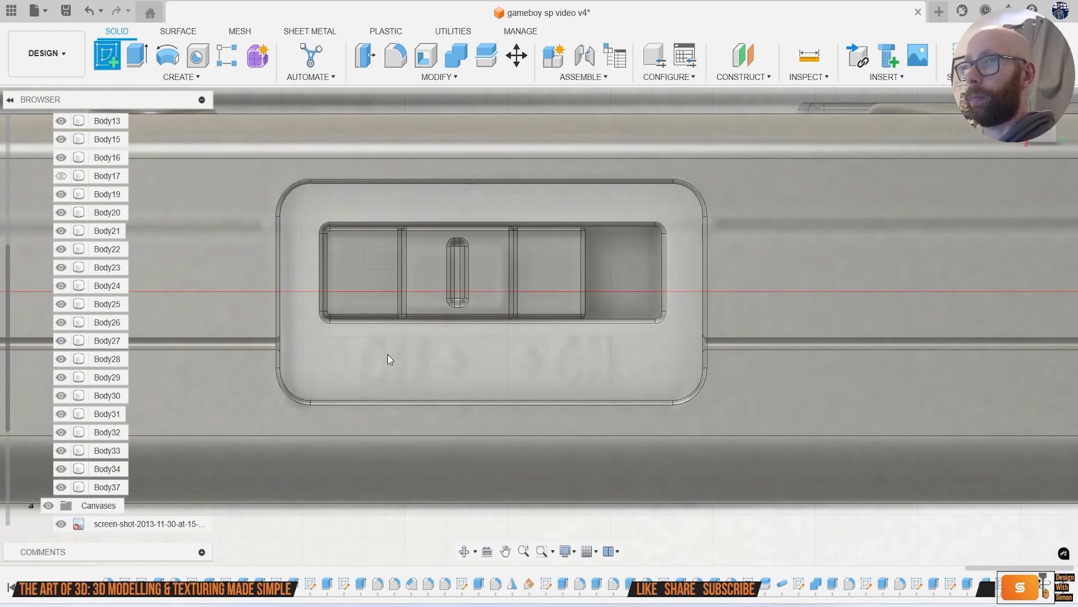
pyautogui.click(387, 355)
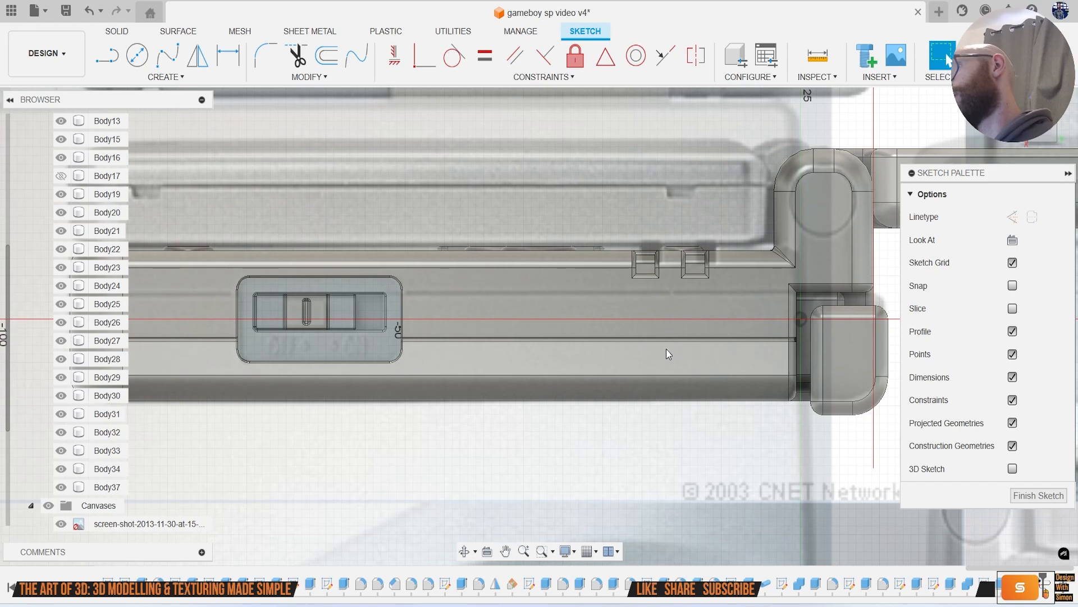
# Step: Examine the side-view reference photos for the markings around the power switch
pyautogui.scroll(-3, 652, 348)
pyautogui.scroll(-3, 642, 333)
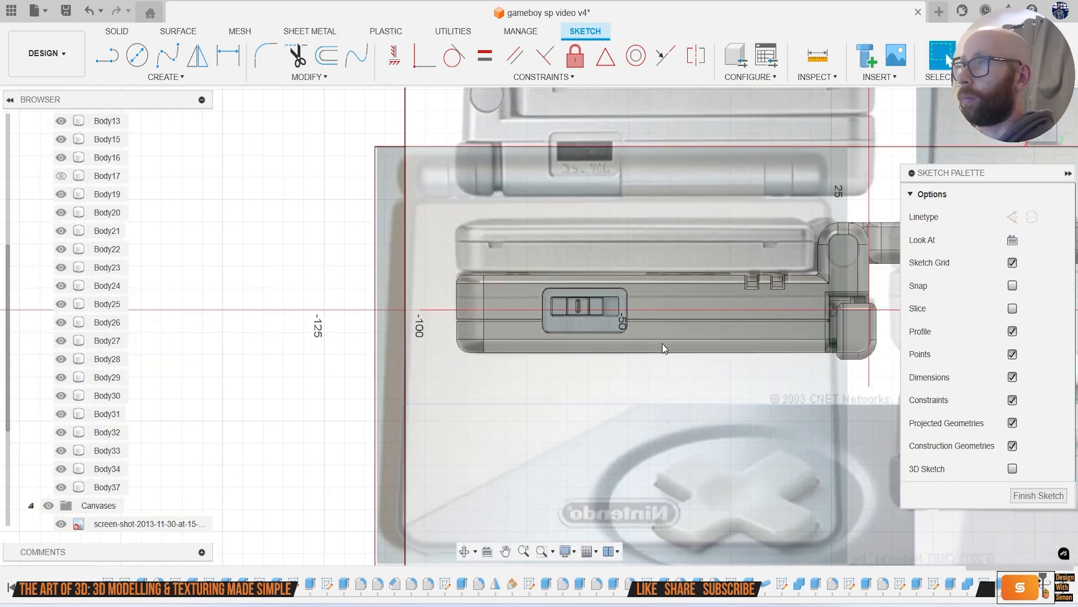
pyautogui.scroll(-2, 662, 342)
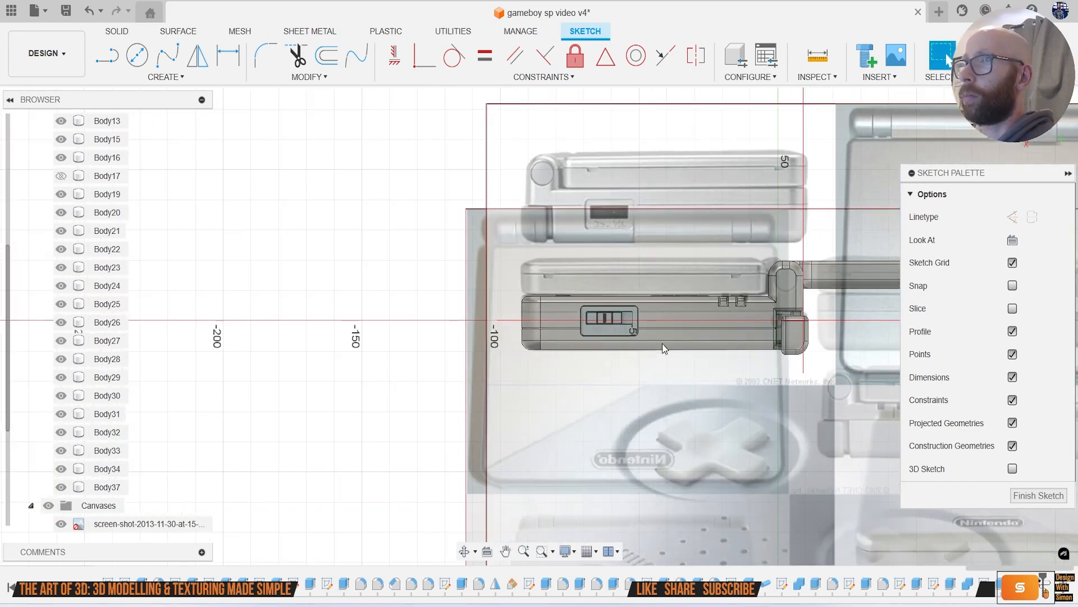
pyautogui.scroll(4, 662, 343)
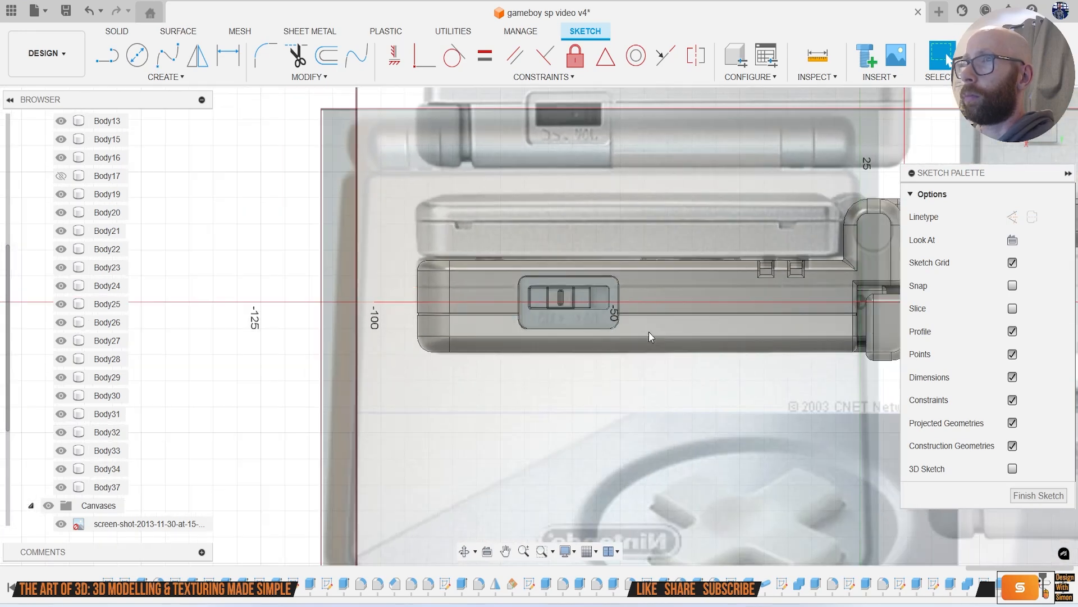
pyautogui.scroll(-1, 649, 335)
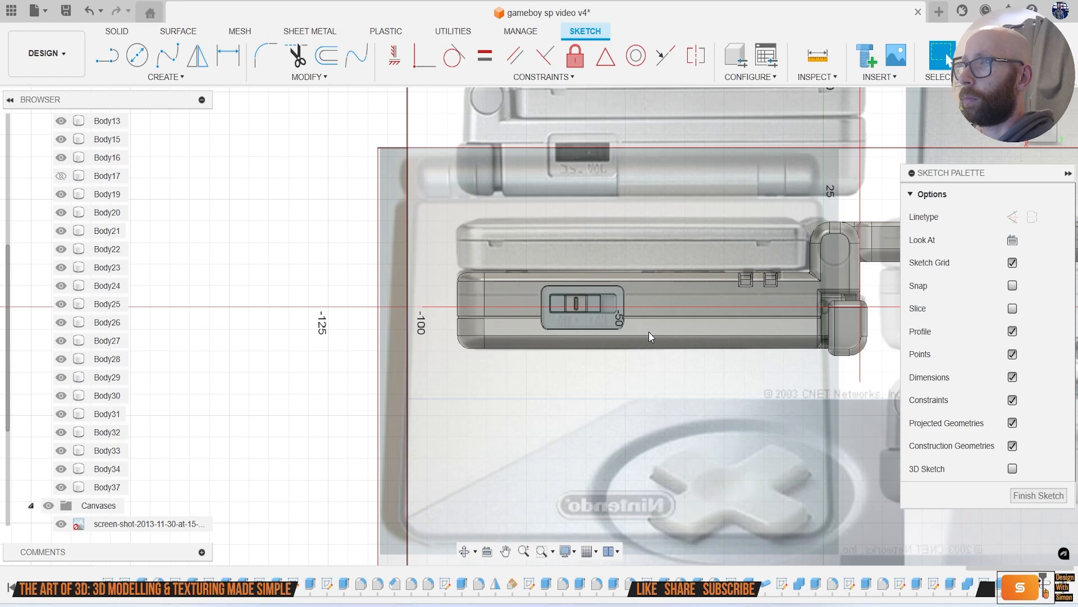
pyautogui.scroll(-5, 649, 331)
pyautogui.moveTo(682, 361)
pyautogui.mouseDown(button='middle')
pyautogui.moveTo(625, 302)
pyautogui.moveTo(577, 289)
pyautogui.mouseUp(button='middle')
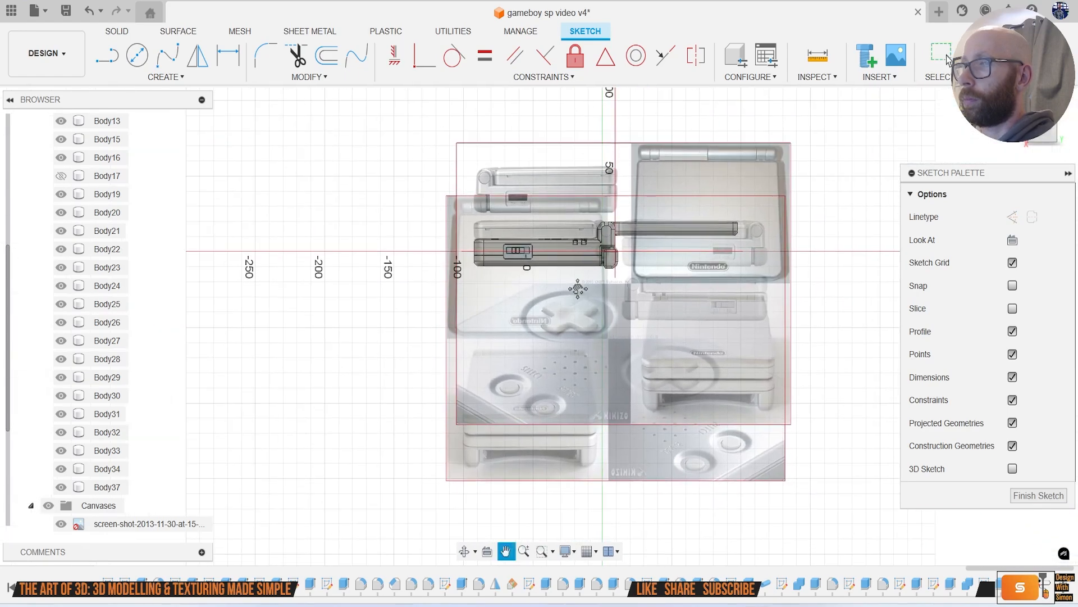
pyautogui.scroll(8, 578, 289)
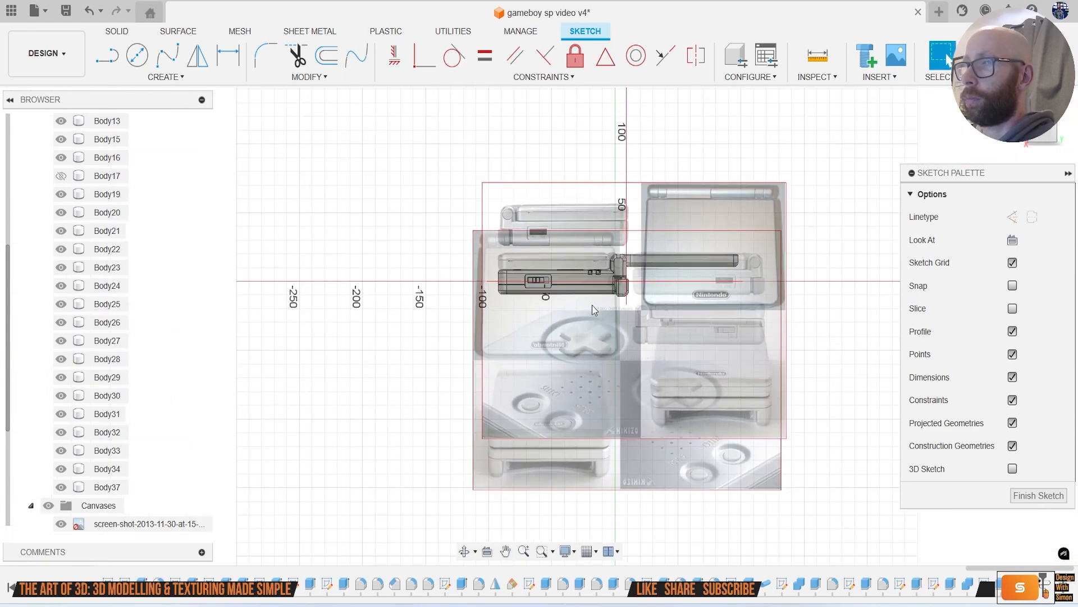
pyautogui.scroll(4, 497, 274)
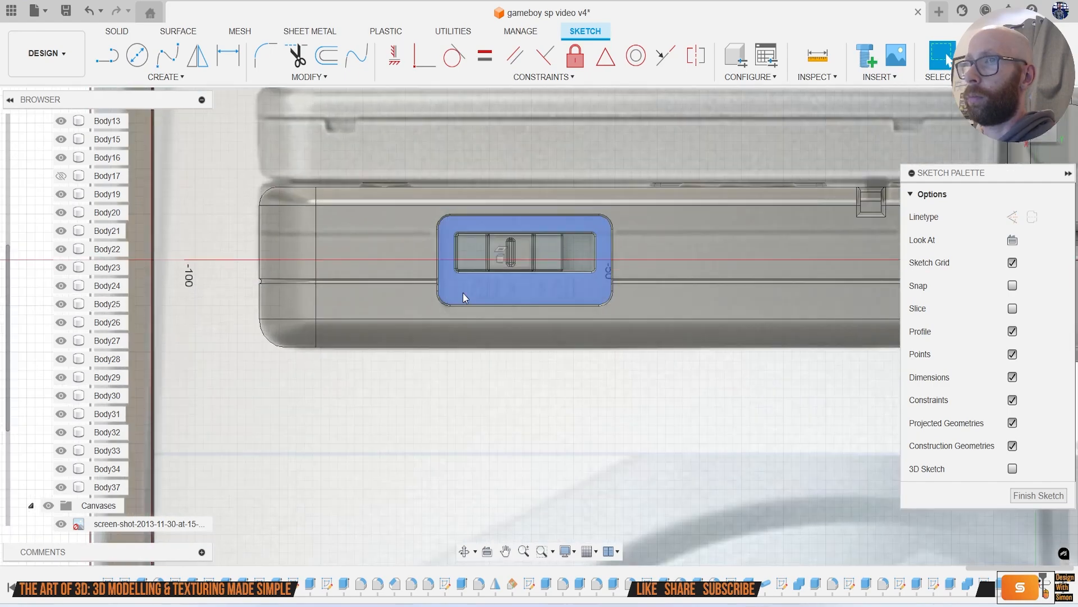
# Step: Add the sketch text "ON" in Arial Narrow, 1.5 mm high, below the switch at the photo's OFF marking
pyautogui.click(148, 77)
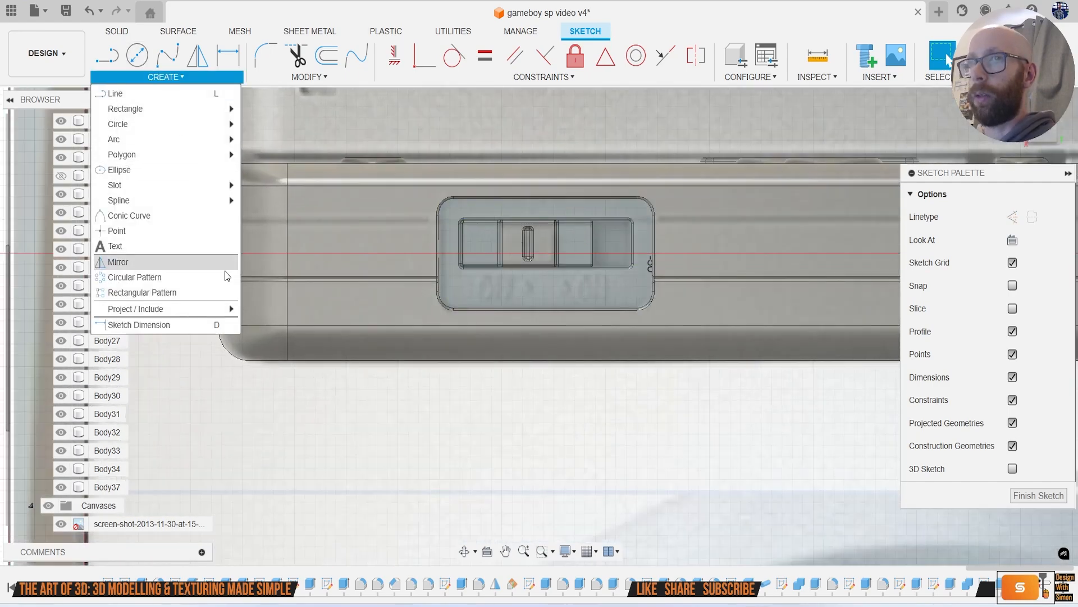
pyautogui.click(113, 248)
pyautogui.scroll(3, 463, 274)
pyautogui.scroll(2, 478, 276)
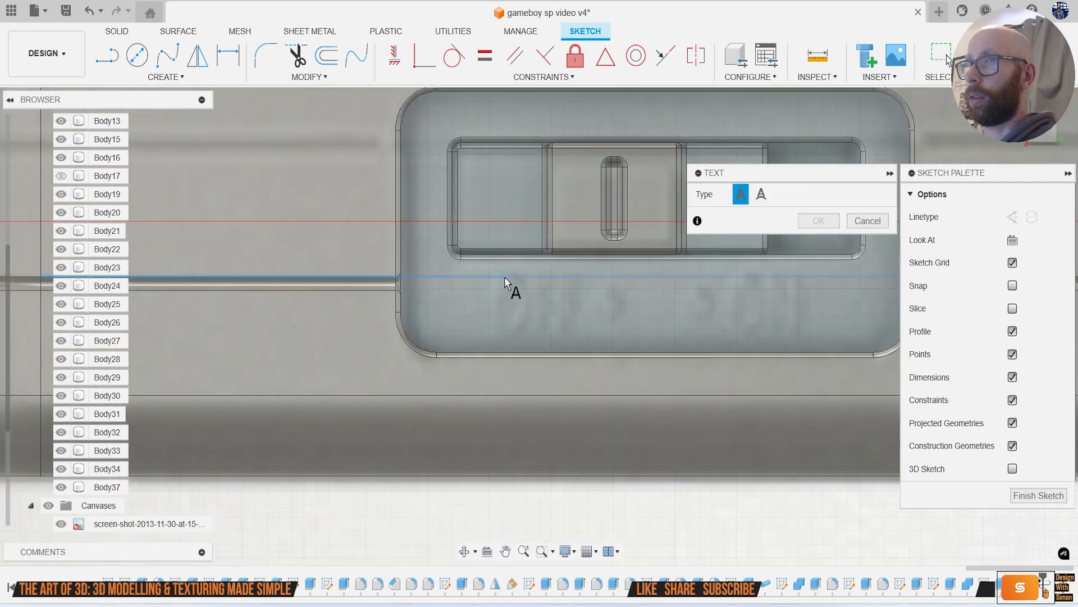
pyautogui.click(586, 335)
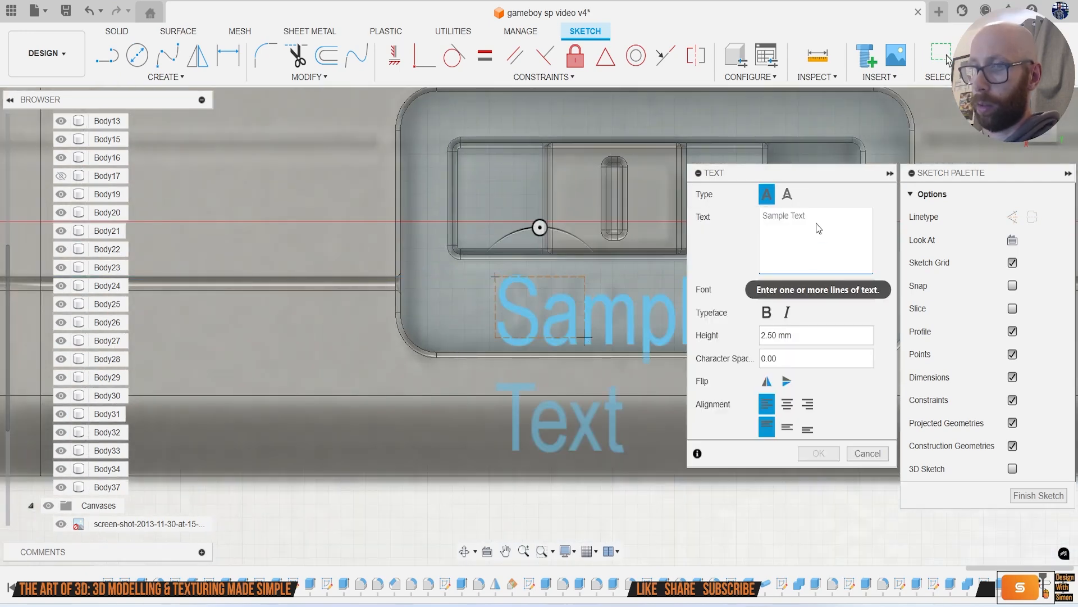
pyautogui.write('ON')
pyautogui.click(821, 333)
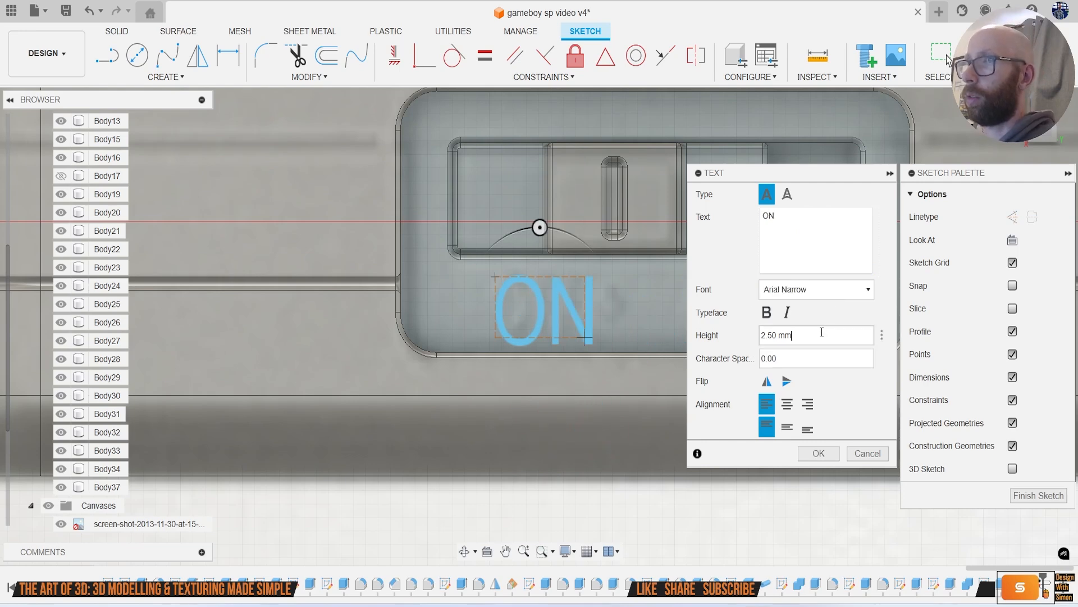
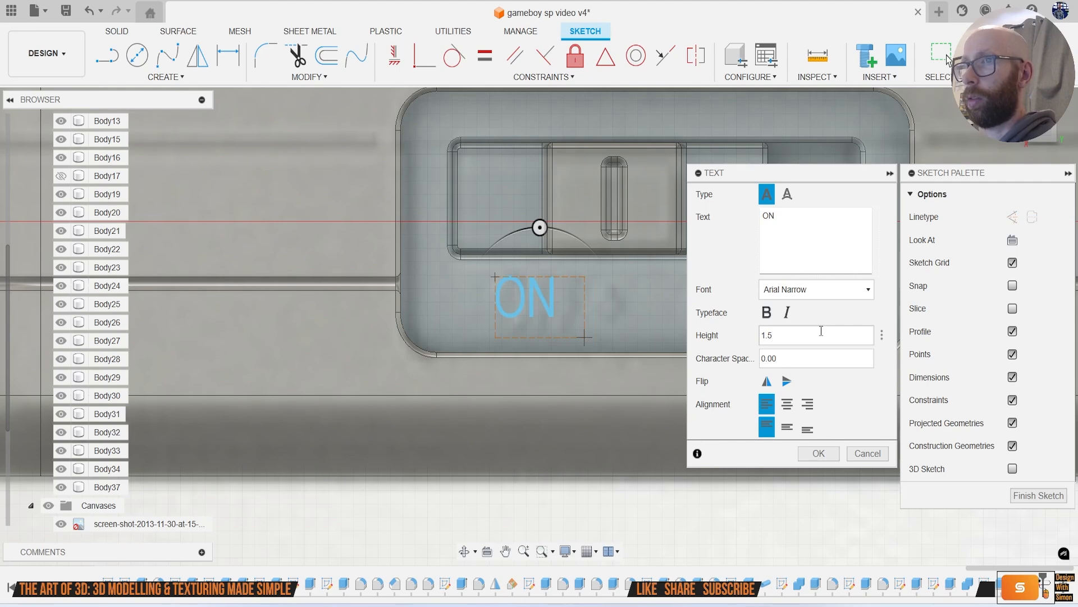
pyautogui.press('Return')
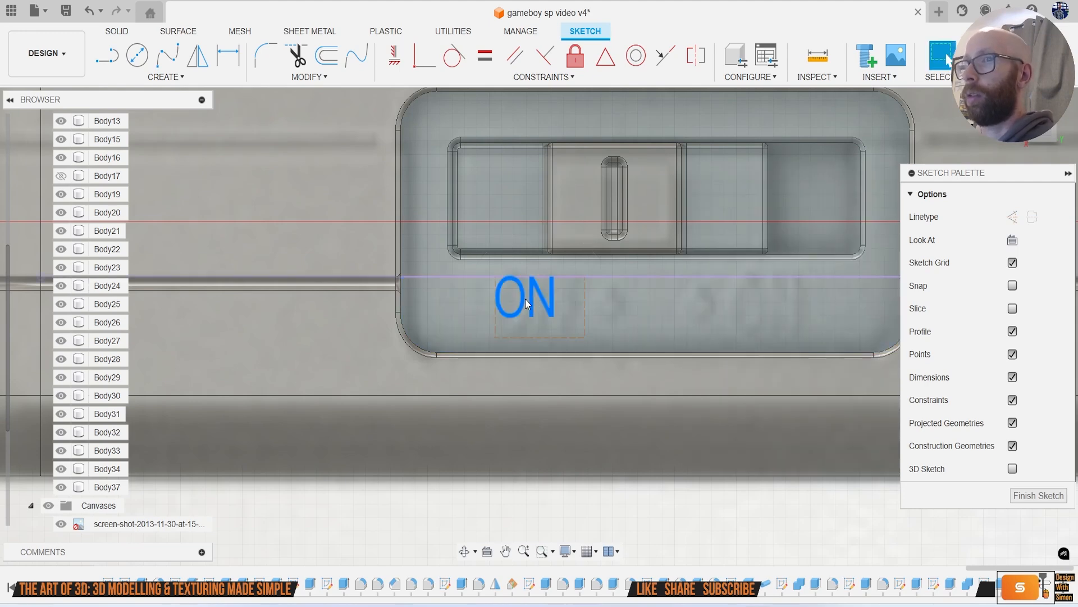
# Step: Copy the ON text along the recess floor to the photo's ON marking
pyautogui.click(554, 305)
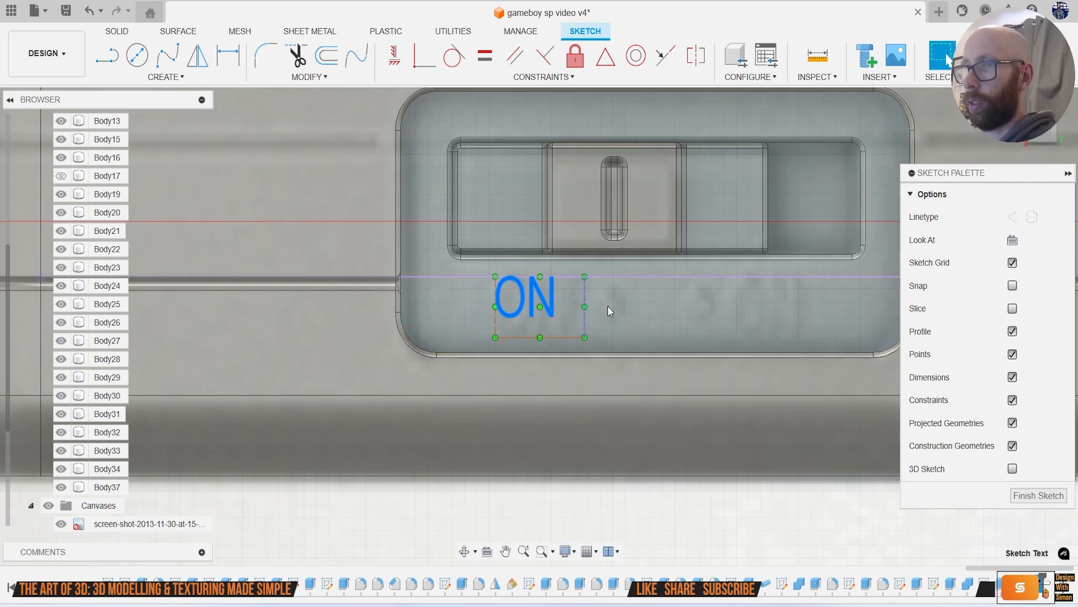
pyautogui.press('m')
pyautogui.moveTo(626, 310); pyautogui.dragTo(449, 296, button='middle')
pyautogui.moveTo(390, 280); pyautogui.dragTo(627, 322)
pyautogui.click(828, 454)
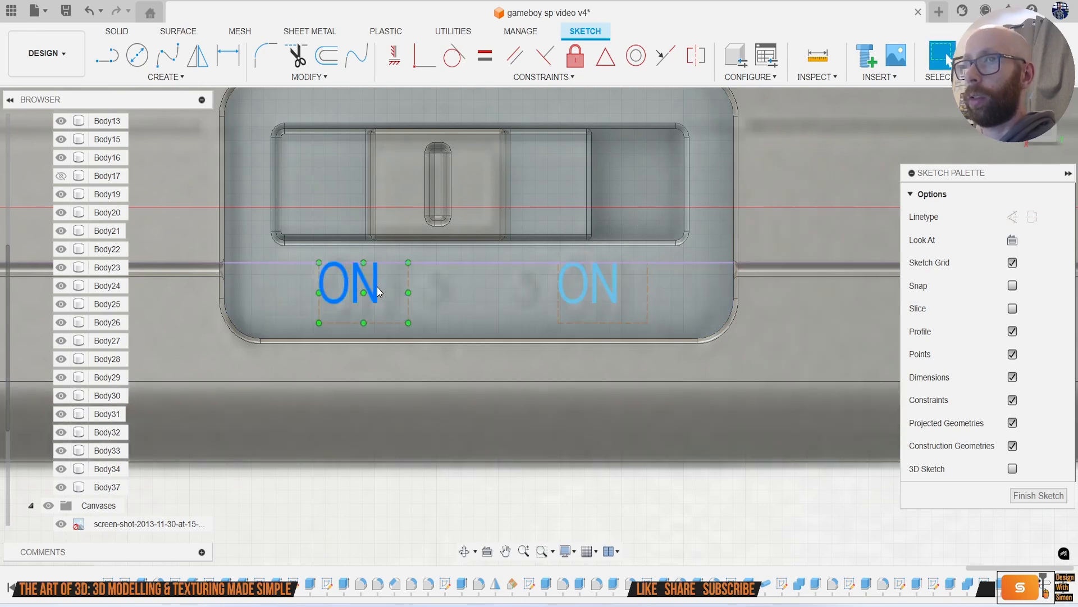
# Step: Change the original text beneath the closed end of the switch to "OFF"
pyautogui.doubleClick(375, 288)
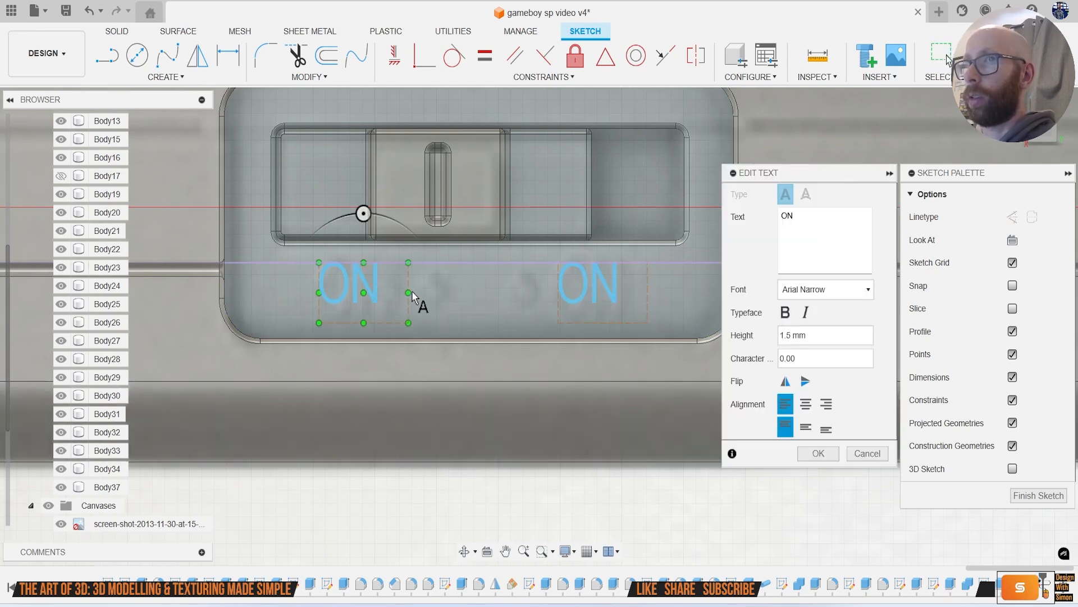
pyautogui.click(845, 261)
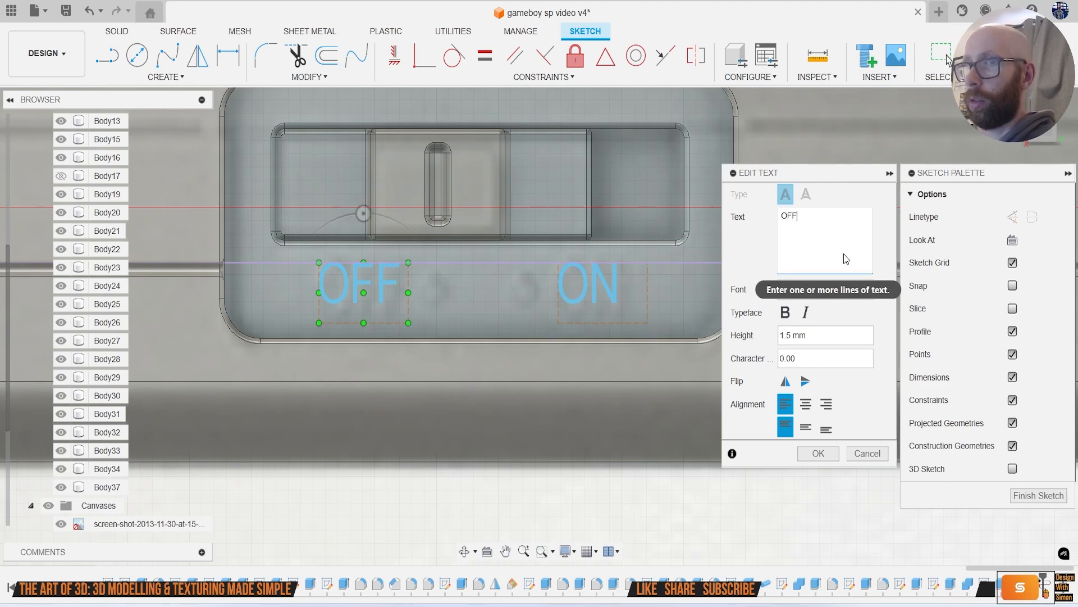
pyautogui.click(819, 453)
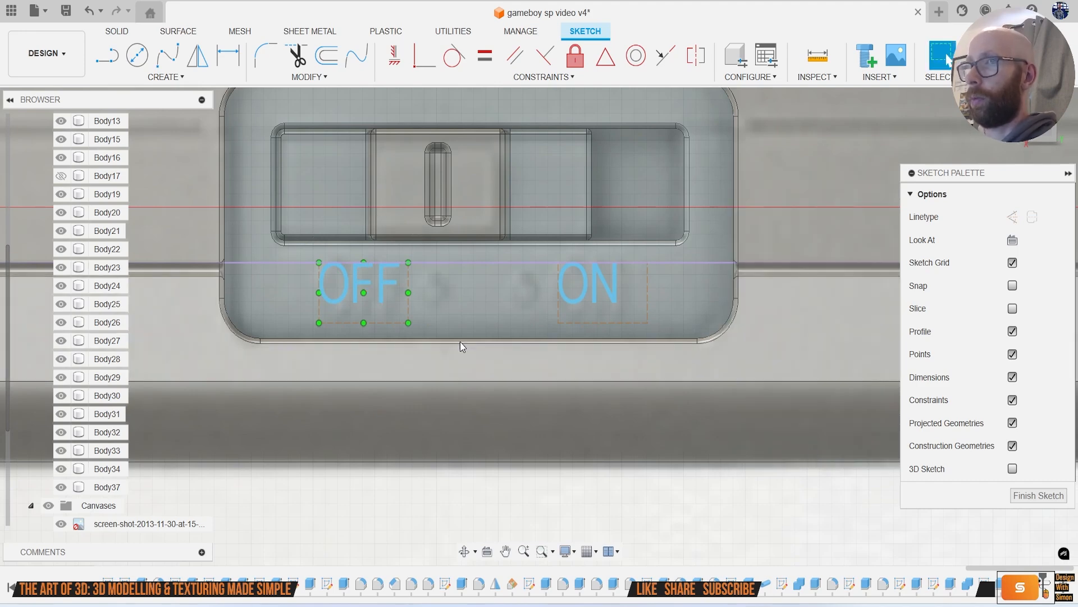
# Step: Sketch a circle about 1.04 mm in diameter just beside the OFF text, over the photo's dot
pyautogui.scroll(1, 415, 287)
pyautogui.press('c')
pyautogui.scroll(1, 476, 290)
pyautogui.click(431, 286)
pyautogui.click(439, 302)
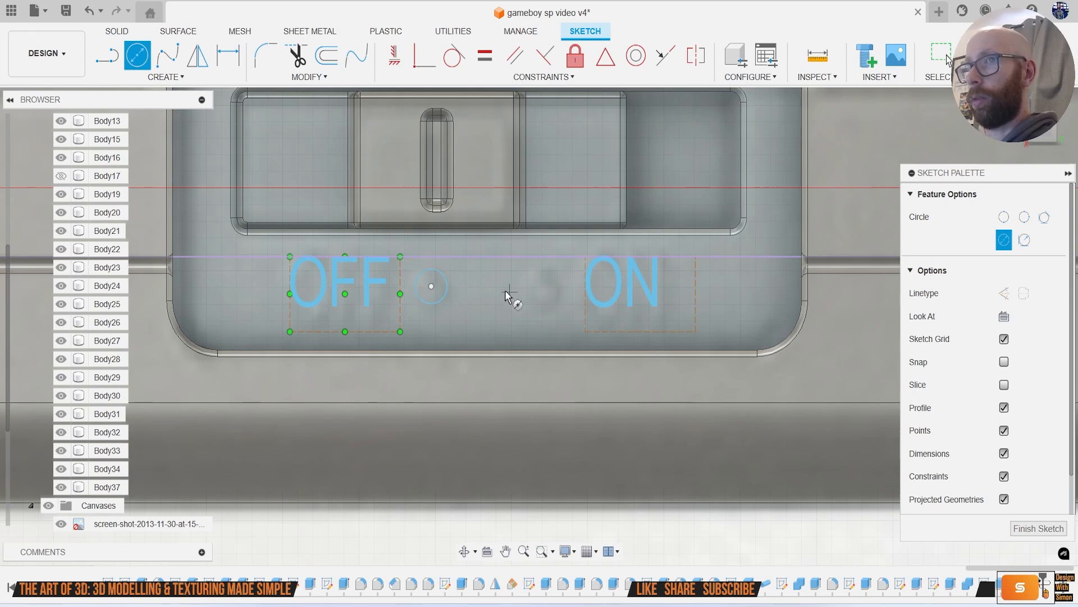
pyautogui.press('Escape')
# Step: Copy the small circle across so that a second dot sits beside the ON text
pyautogui.click(446, 291)
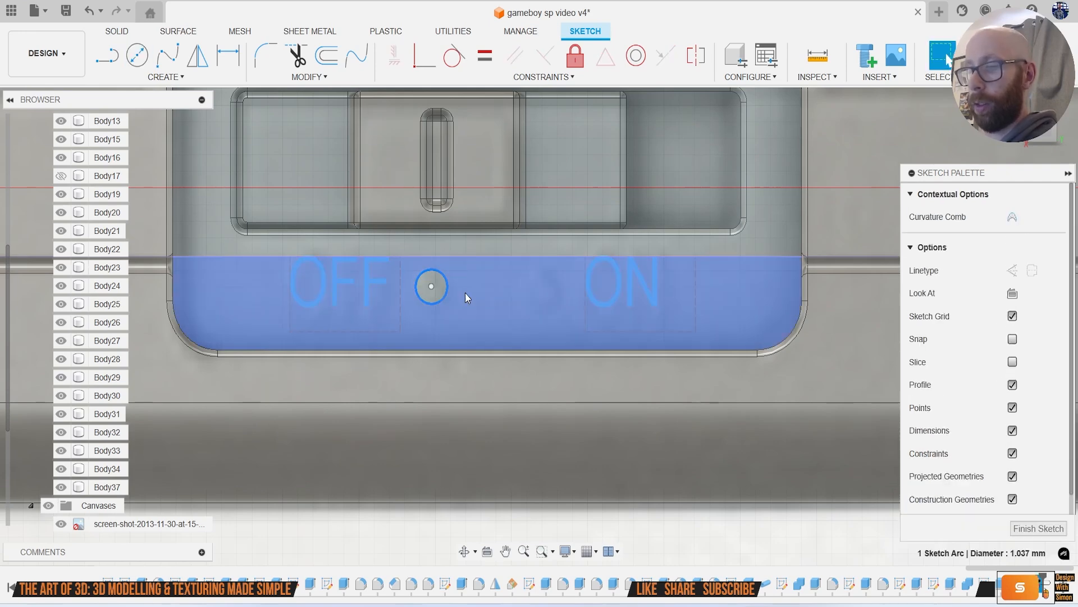
pyautogui.press('m')
pyautogui.moveTo(470, 285); pyautogui.dragTo(589, 286)
pyautogui.click(811, 450)
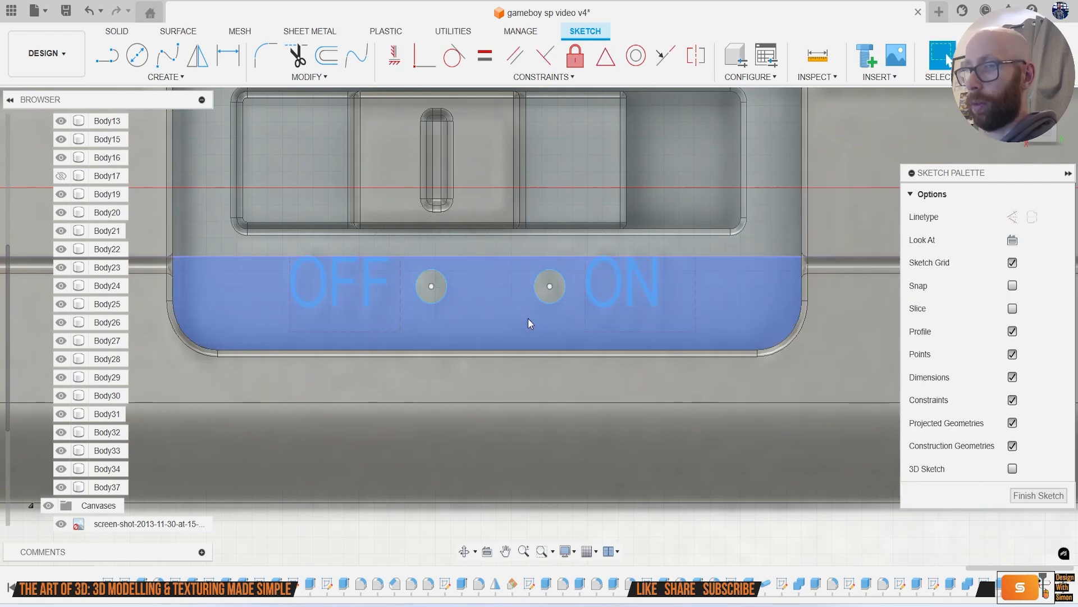
# Step: Extrude the OFF and ON texts and both dots 0.273 mm outward, joined to the case body
pyautogui.press('e')
pyautogui.click(646, 300)
pyautogui.click(436, 295)
pyautogui.moveTo(1036, 135); pyautogui.dragTo(1036, 110)
pyautogui.click(487, 309)
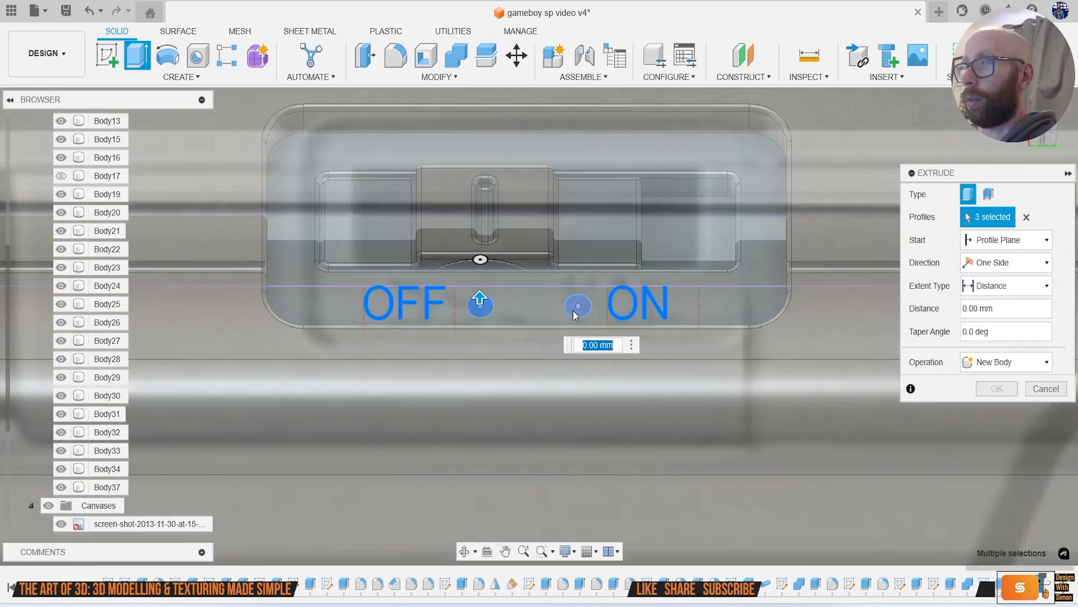
pyautogui.click(577, 309)
pyautogui.scroll(1, 584, 304)
pyautogui.moveTo(586, 298); pyautogui.dragTo(611, 306)
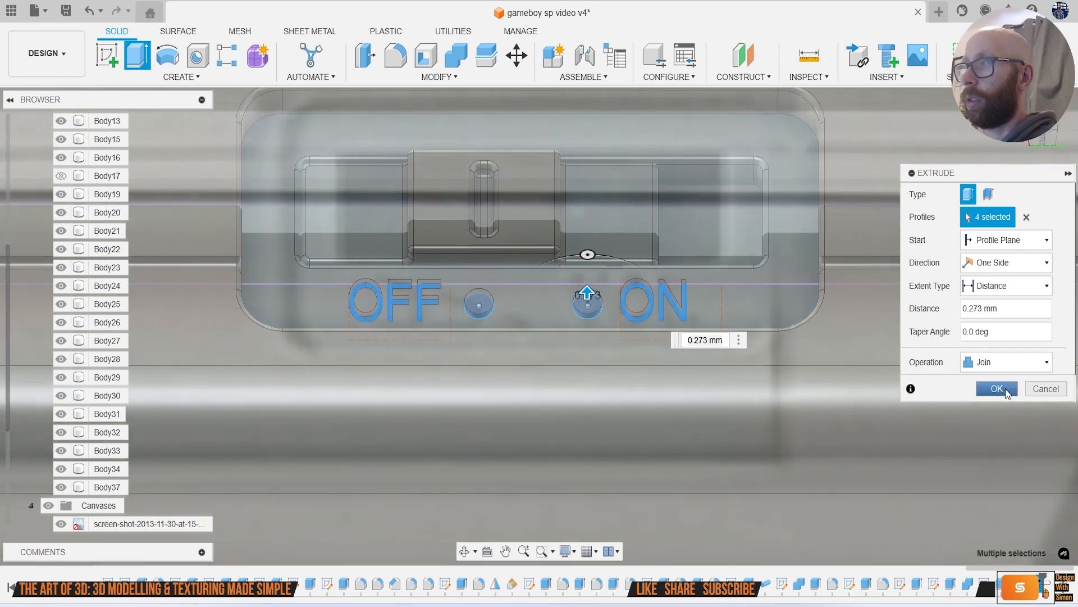
pyautogui.click(998, 388)
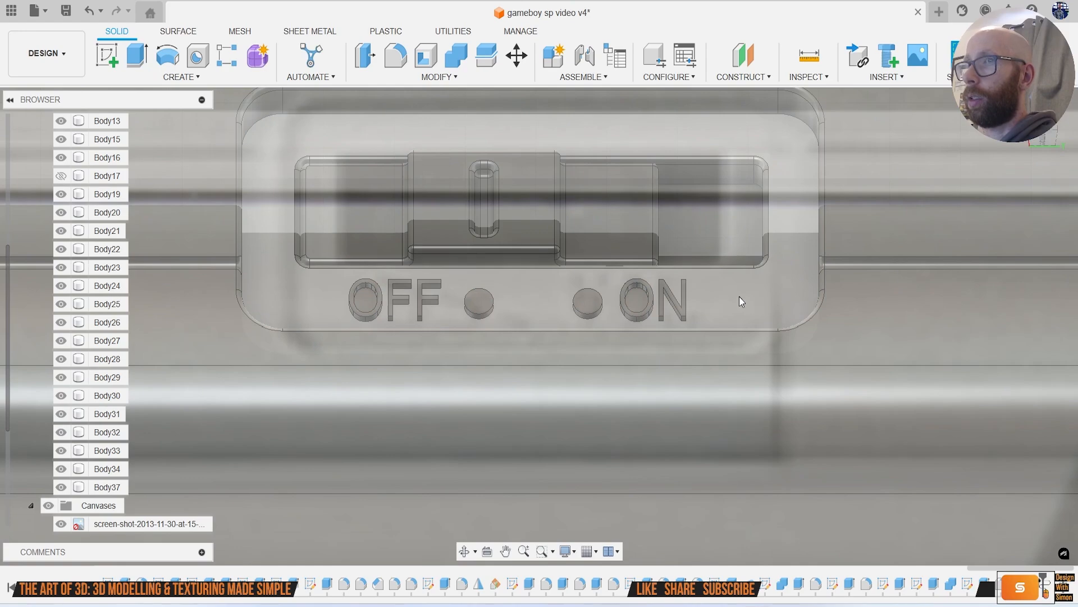
# Step: Check the raised markings from an angle and the side, and temporarily hide the bodies to compare them with the reference photo
pyautogui.scroll(-3, 771, 283)
pyautogui.moveTo(1059, 136)
pyautogui.mouseDown()
pyautogui.moveTo(1067, 149)
pyautogui.moveTo(1039, 135)
pyautogui.mouseUp()
pyautogui.scroll(-5, 785, 289)
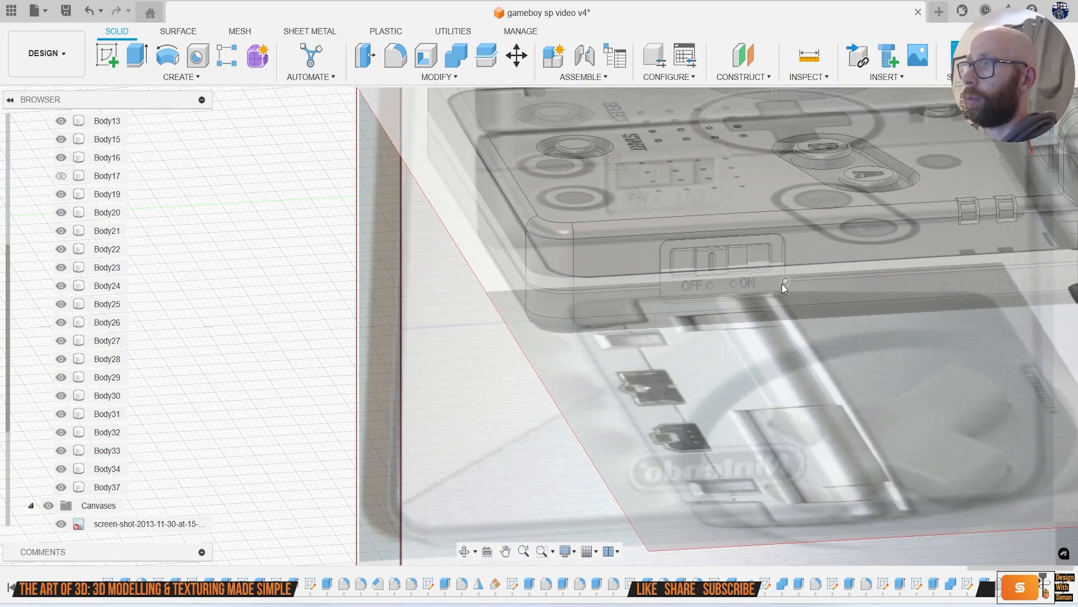
pyautogui.click(1051, 138)
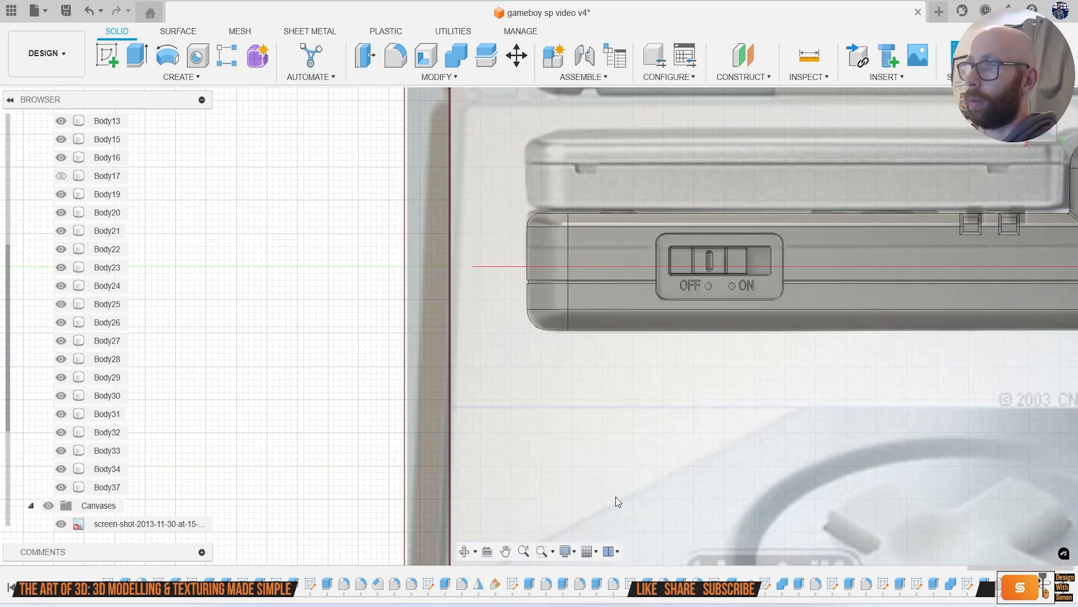
pyautogui.scroll(3, 115, 354)
pyautogui.click(53, 197)
pyautogui.click(50, 195)
pyautogui.scroll(5, 726, 266)
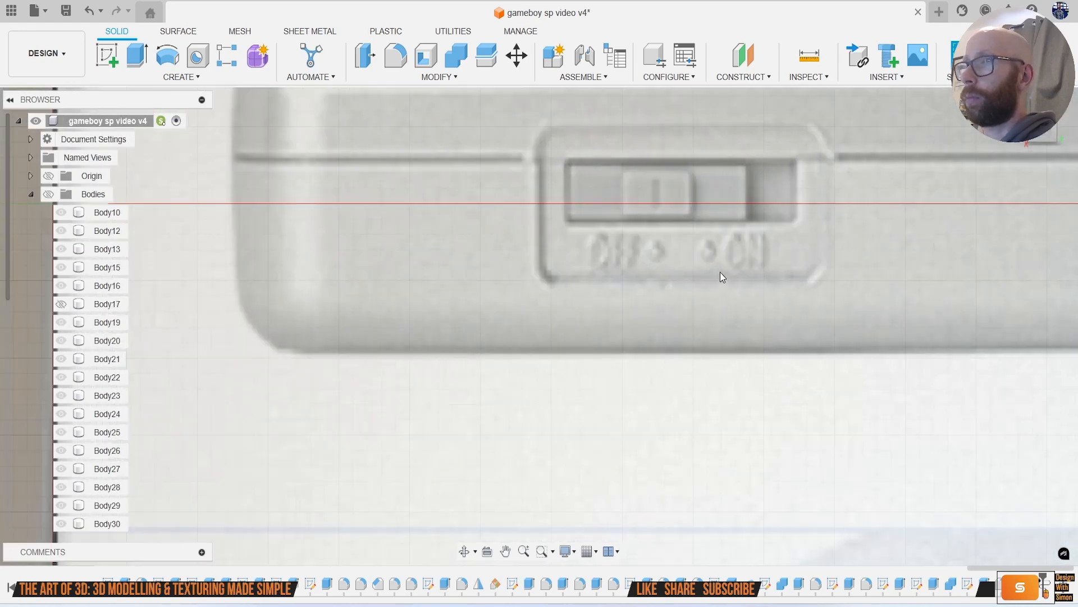
pyautogui.scroll(-5, 720, 280)
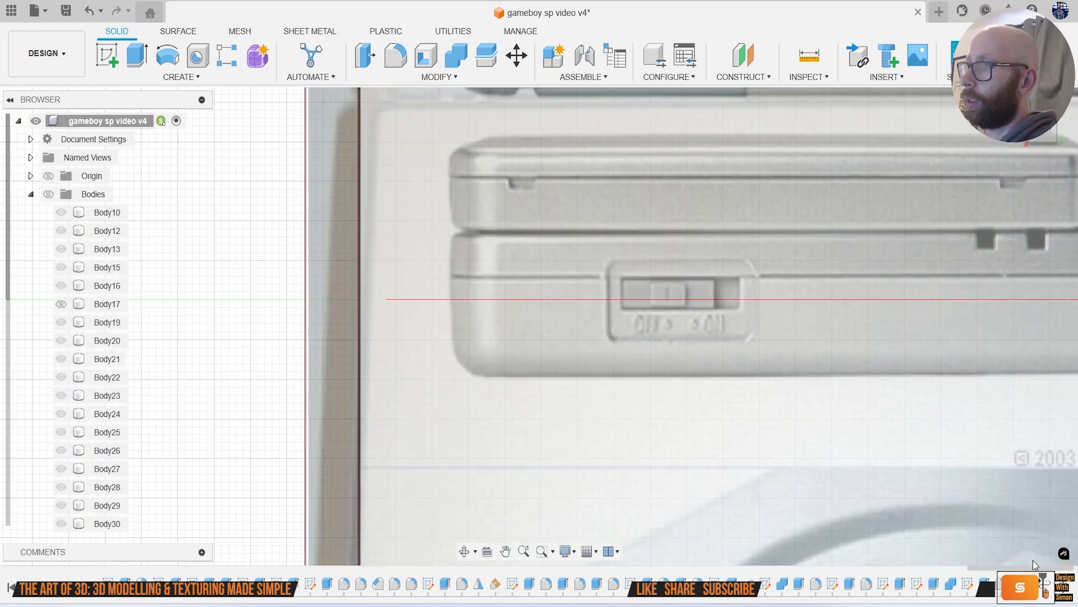
pyautogui.scroll(-5, 40, 472)
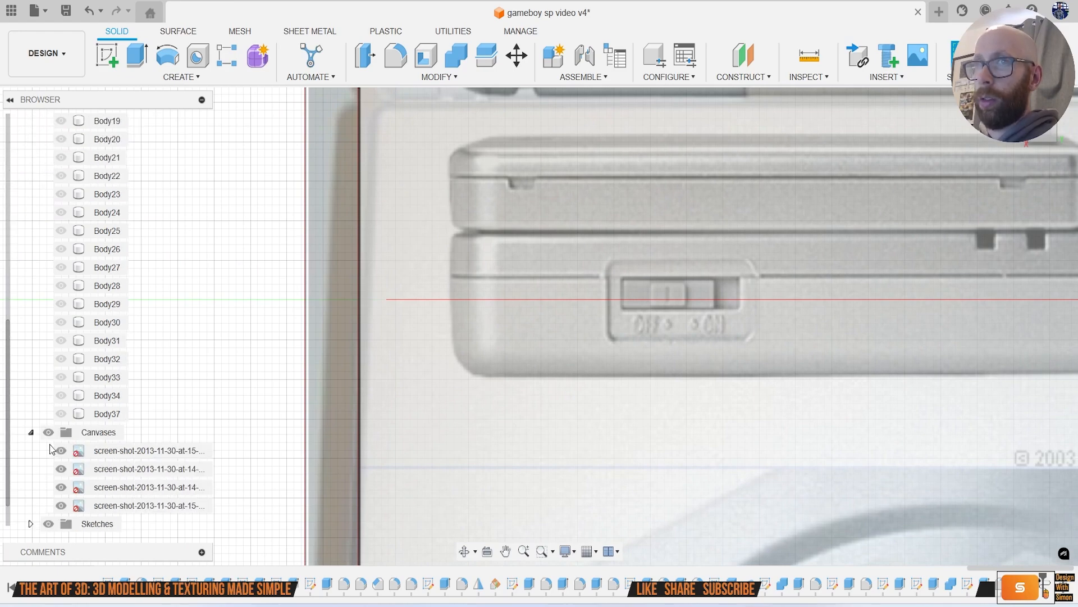
pyautogui.scroll(5, 49, 446)
pyautogui.click(48, 194)
pyautogui.click(631, 370)
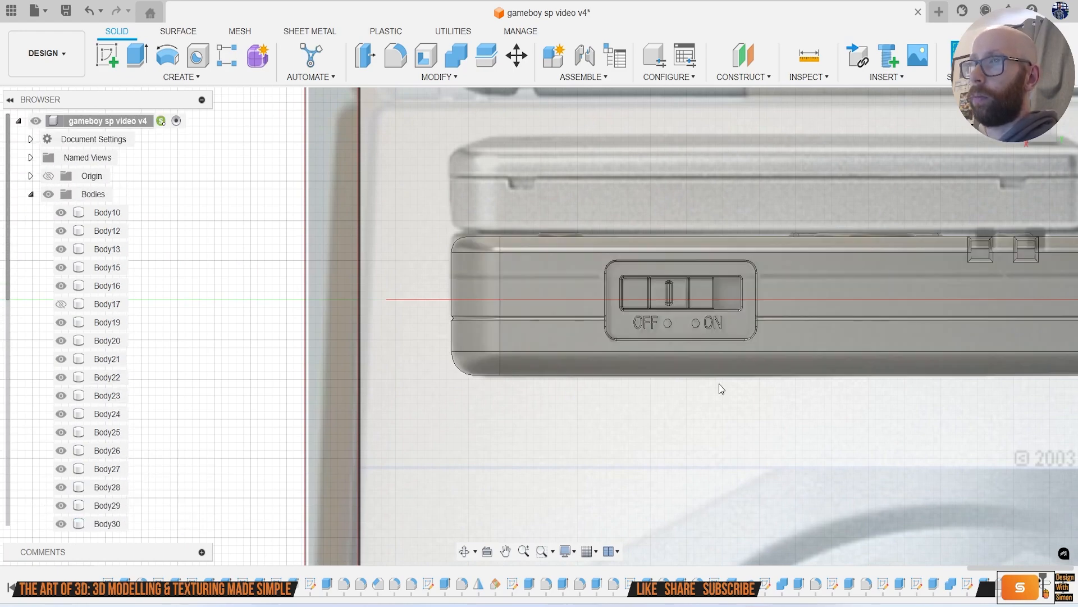
# Step: Fillet the top faces of the raised OFF and ON letters and both dots with a 0.05 mm radius
pyautogui.scroll(10, 647, 329)
pyautogui.scroll(4, 604, 275)
pyautogui.press('f')
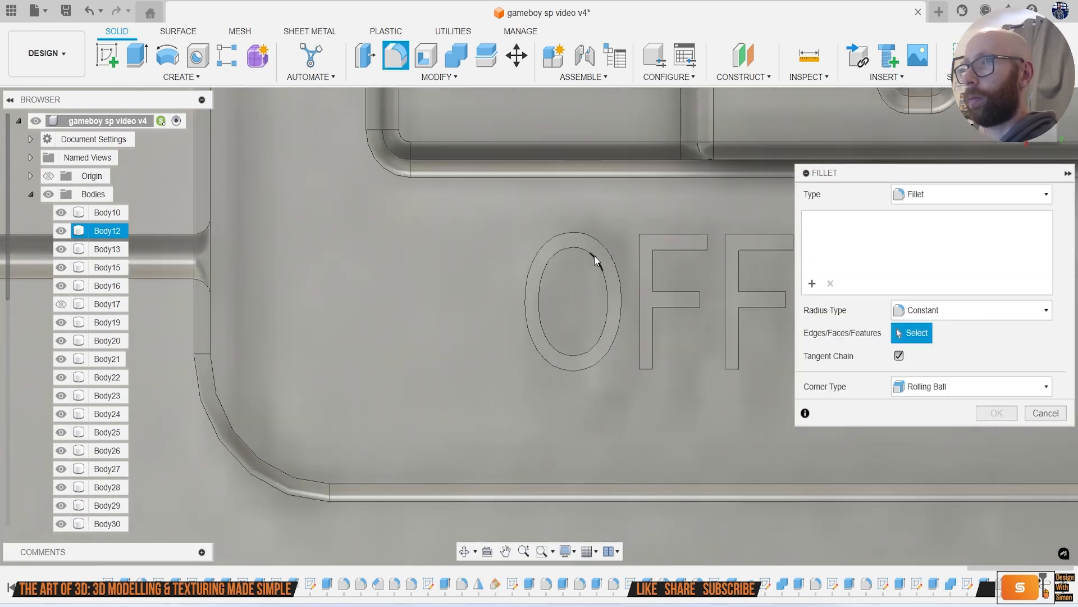
pyautogui.scroll(2, 588, 246)
pyautogui.click(584, 243)
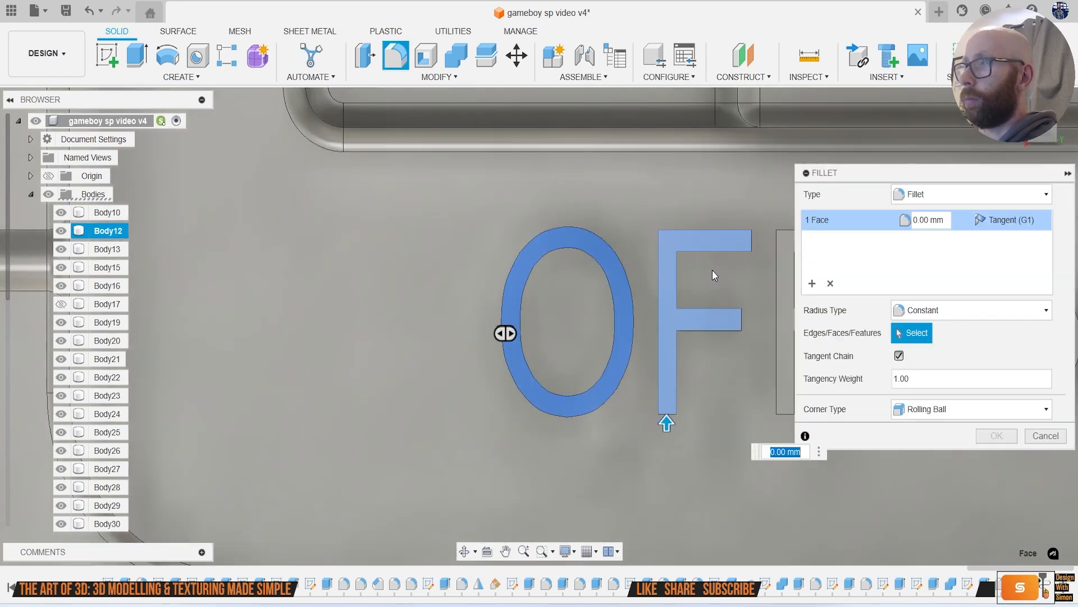
pyautogui.click(703, 249)
pyautogui.moveTo(789, 280); pyautogui.dragTo(558, 295, button='middle')
pyautogui.click(577, 263)
pyautogui.moveTo(786, 360); pyautogui.dragTo(551, 372, button='middle')
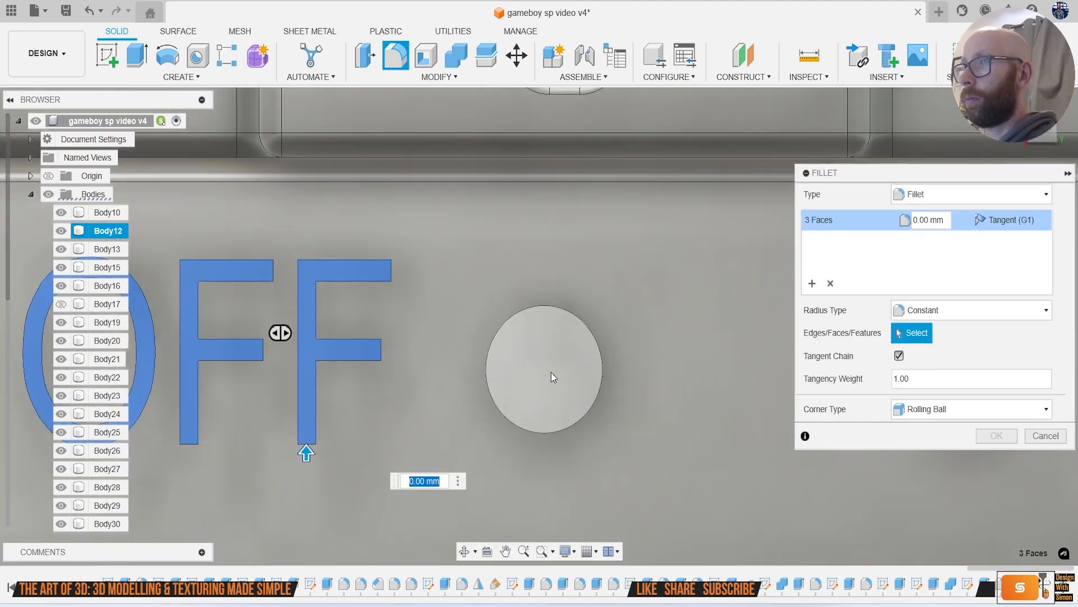
pyautogui.click(551, 372)
pyautogui.scroll(-2, 604, 407)
pyautogui.moveTo(605, 407); pyautogui.dragTo(308, 380, button='middle')
pyautogui.click(507, 349)
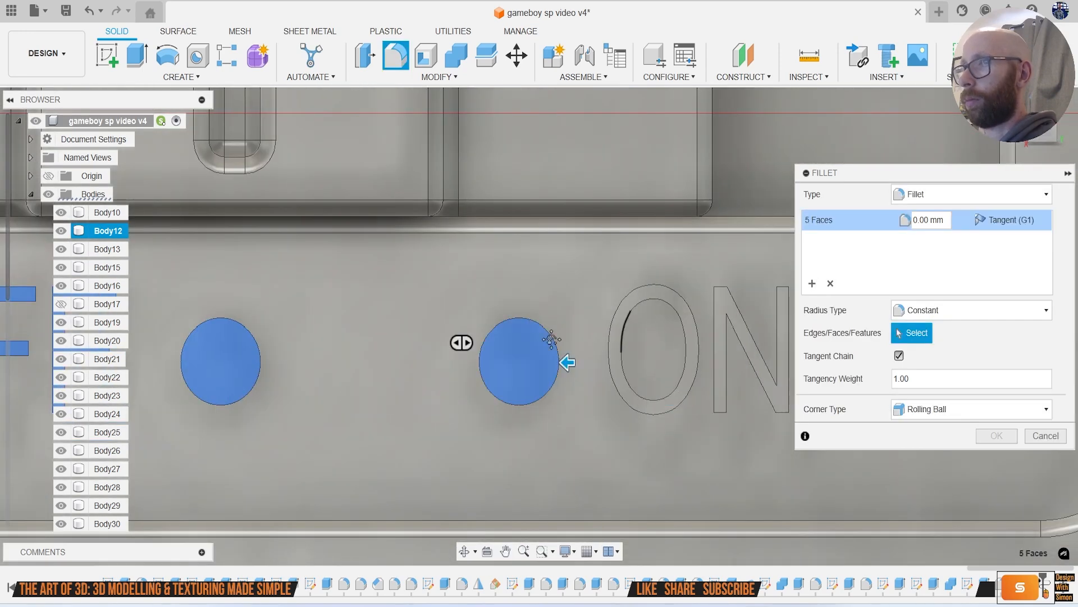
pyautogui.scroll(2, 511, 316)
pyautogui.click(491, 311)
pyautogui.click(551, 315)
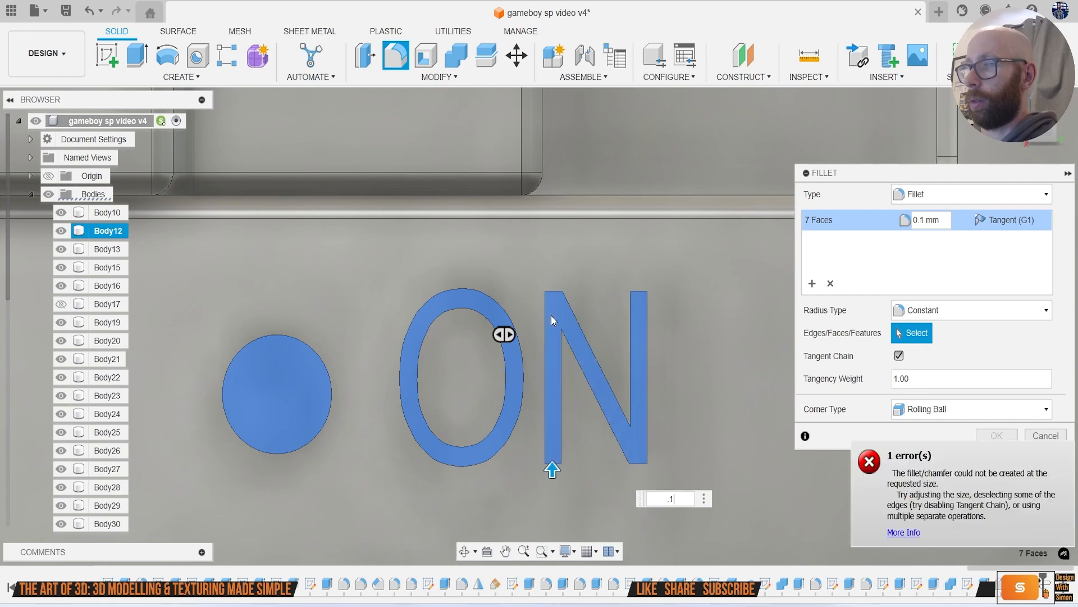
pyautogui.press('Return')
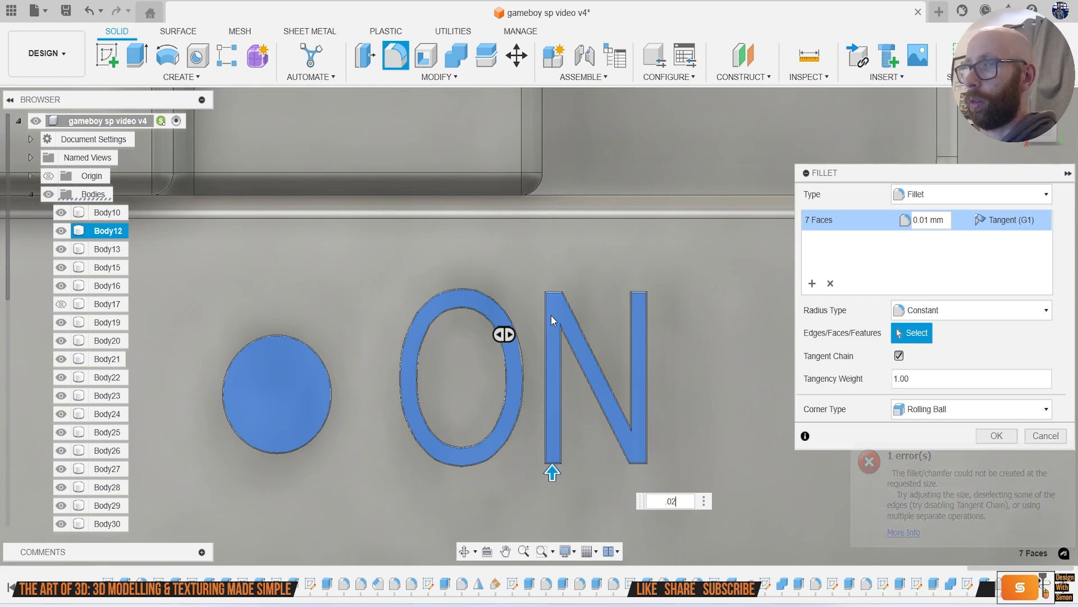
pyautogui.press('BackSpace')
pyautogui.write('2')
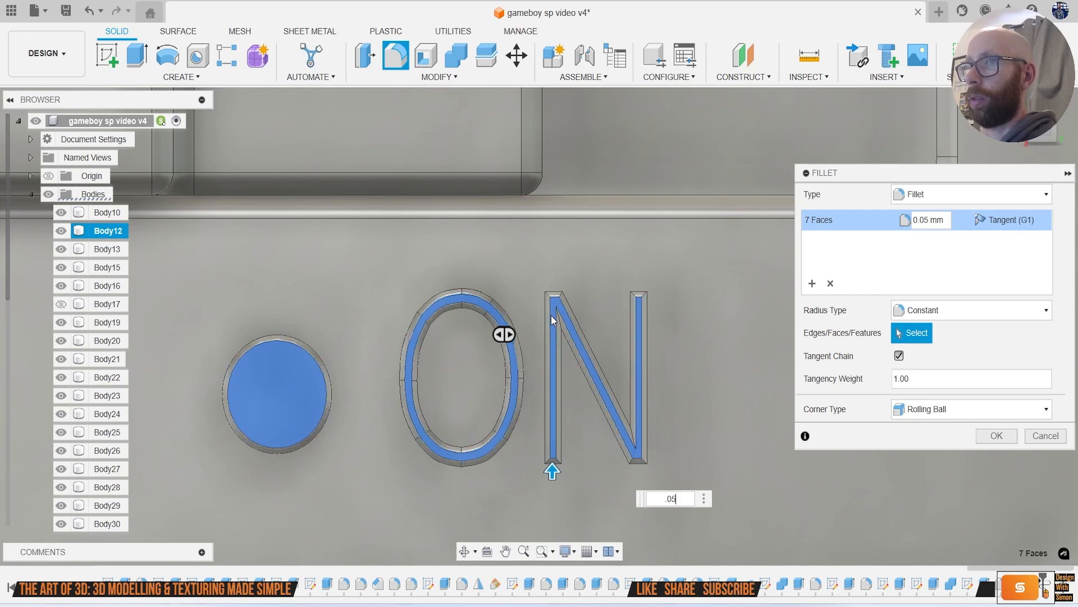
pyautogui.press('Return')
pyautogui.scroll(-5, 400, 373)
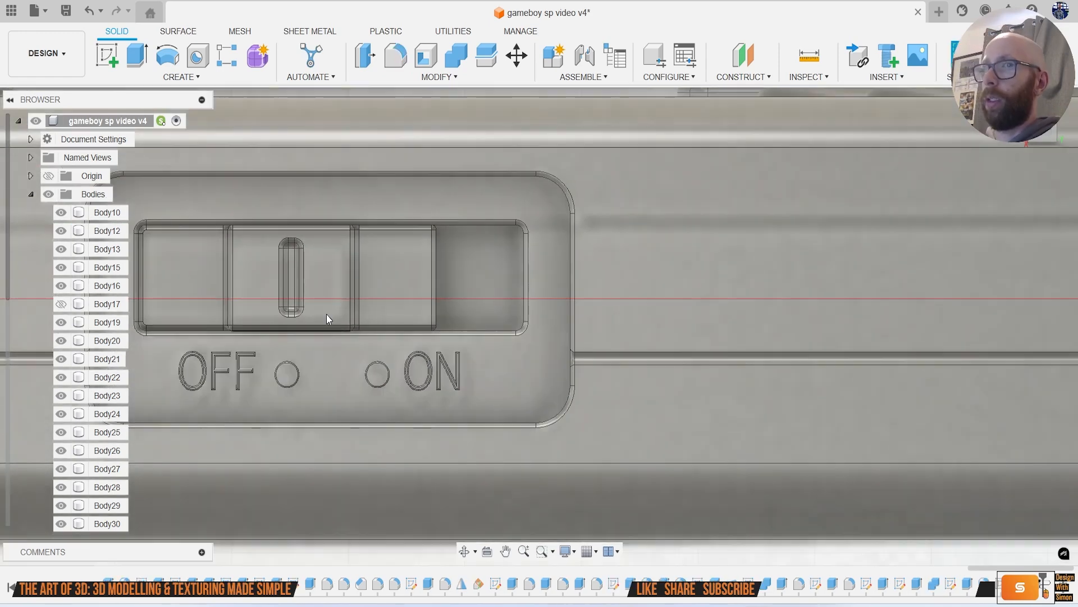
pyautogui.press('Escape')
# Step: Save the design as a new version
pyautogui.click(65, 11)
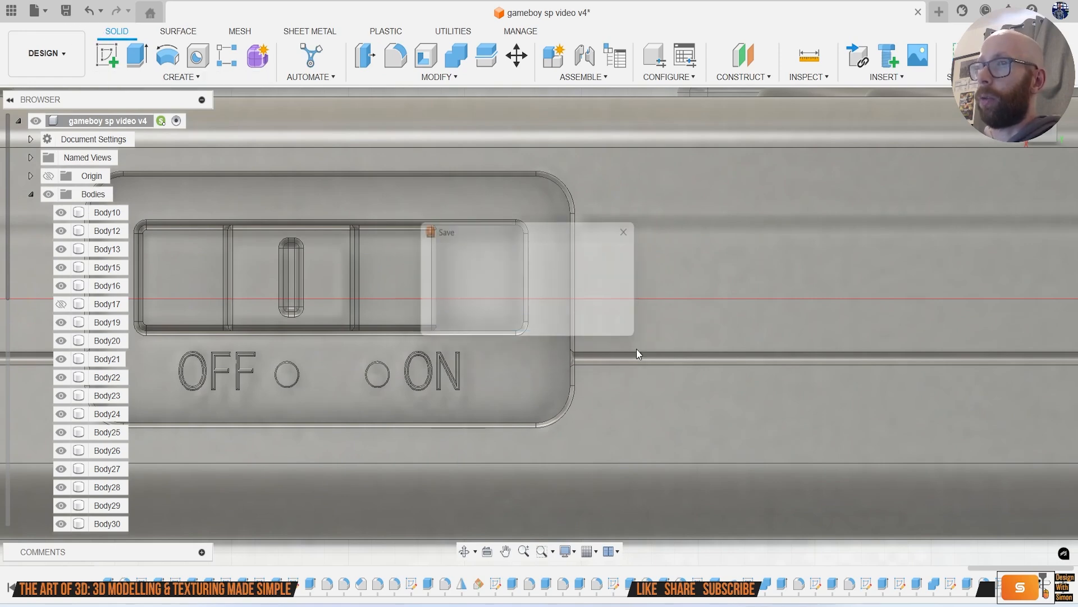
pyautogui.click(534, 326)
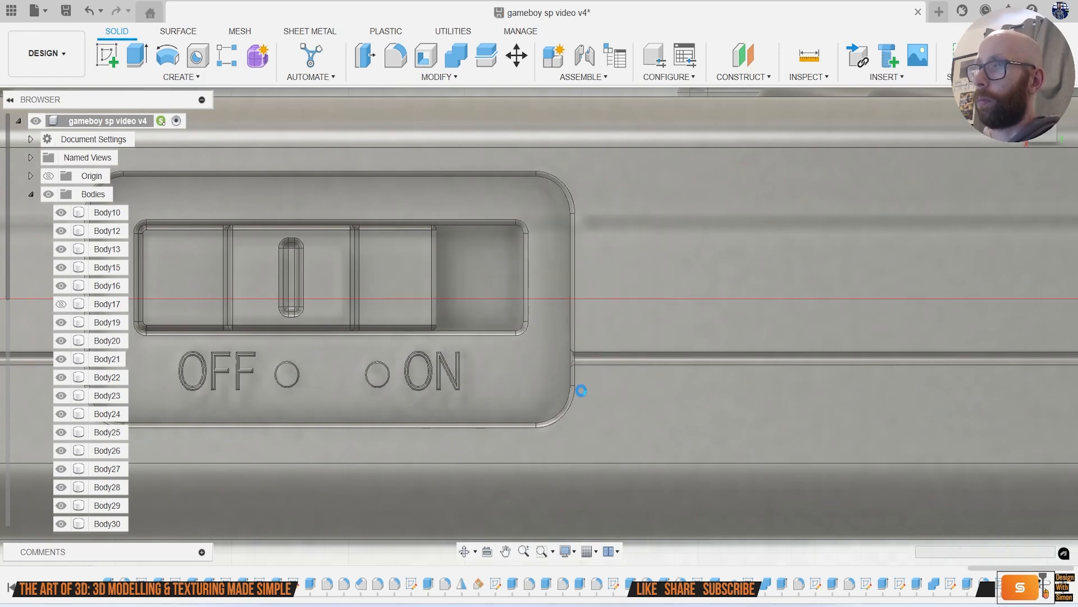
pyautogui.scroll(-3, 574, 394)
pyautogui.scroll(-3, 561, 393)
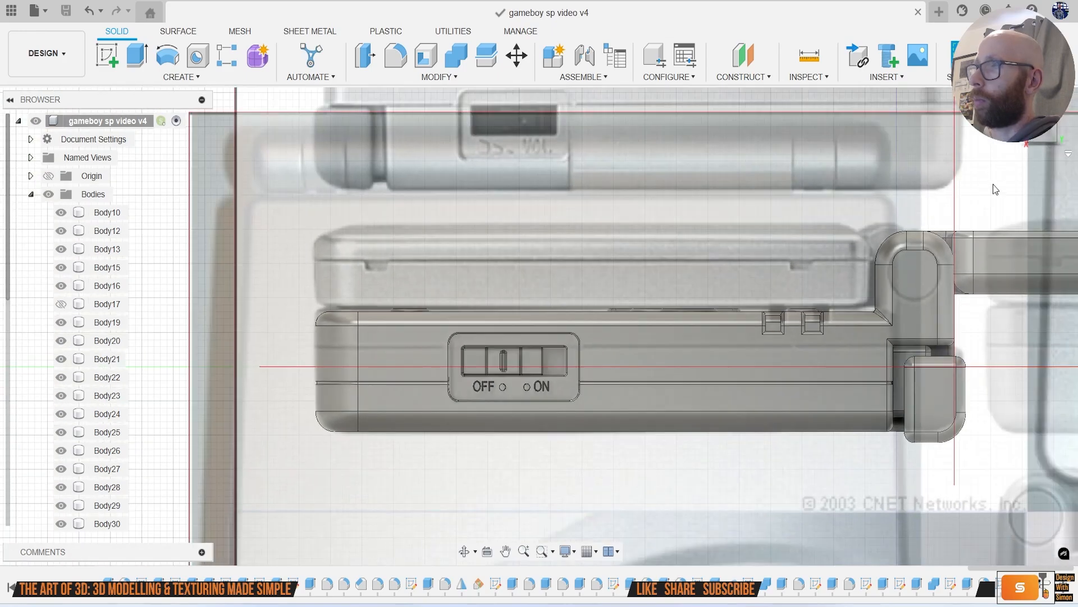
# Step: View the opposite side of the console and hide the overlapping back-and-hinge reference photo canvas
pyautogui.click(1046, 137)
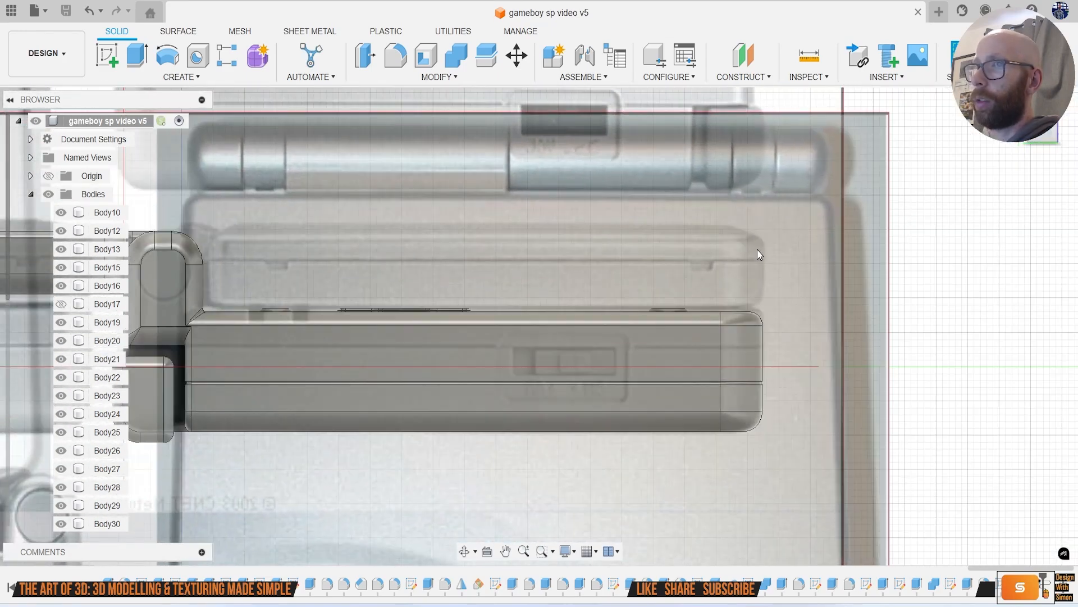
pyautogui.scroll(-4, 677, 331)
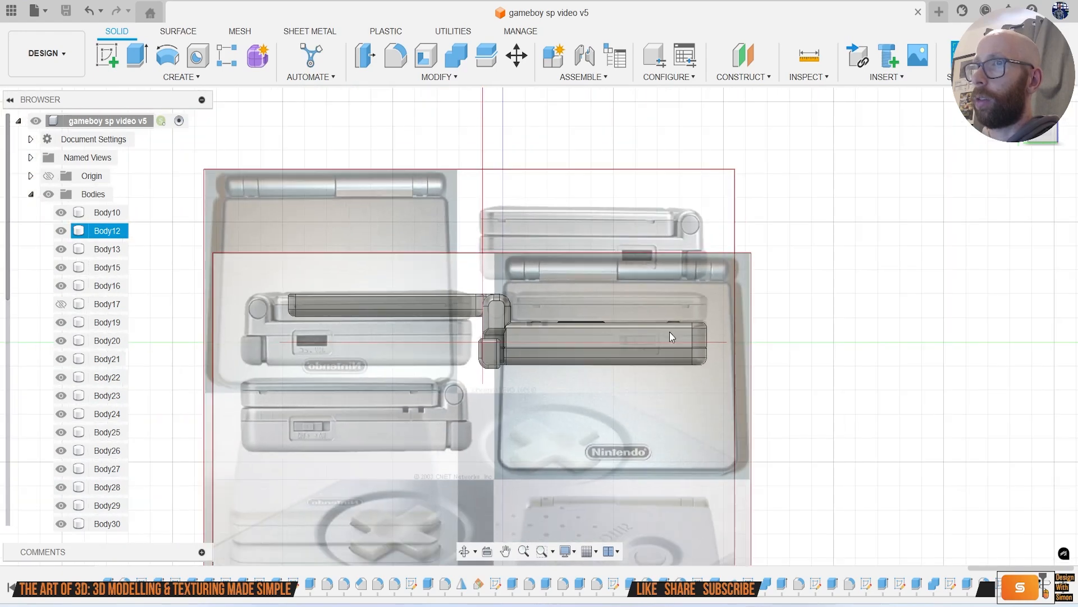
pyautogui.scroll(3, 669, 331)
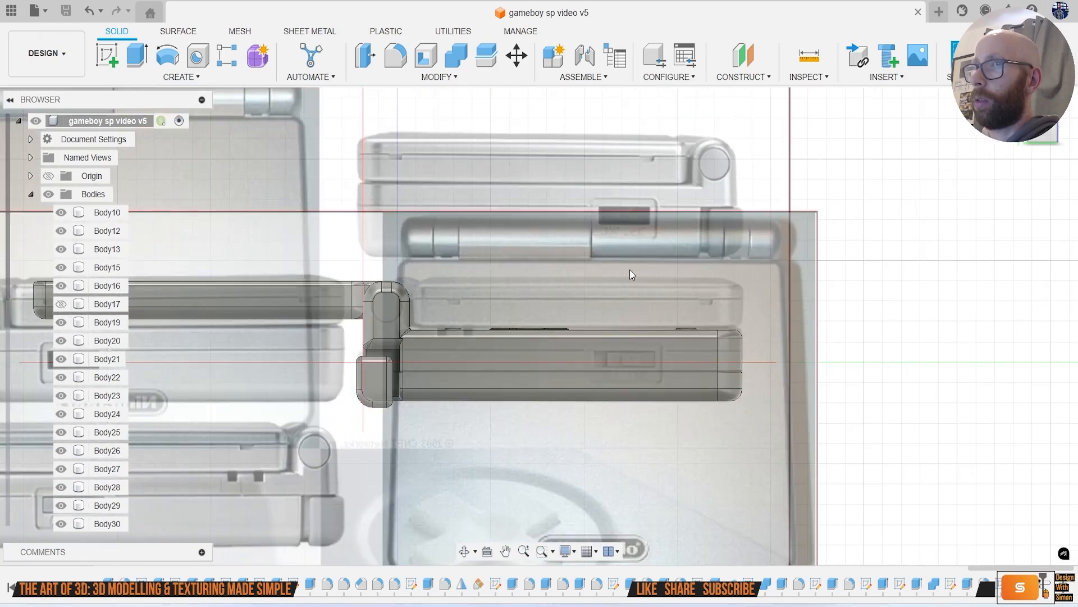
pyautogui.scroll(-3, 629, 269)
pyautogui.click(632, 322)
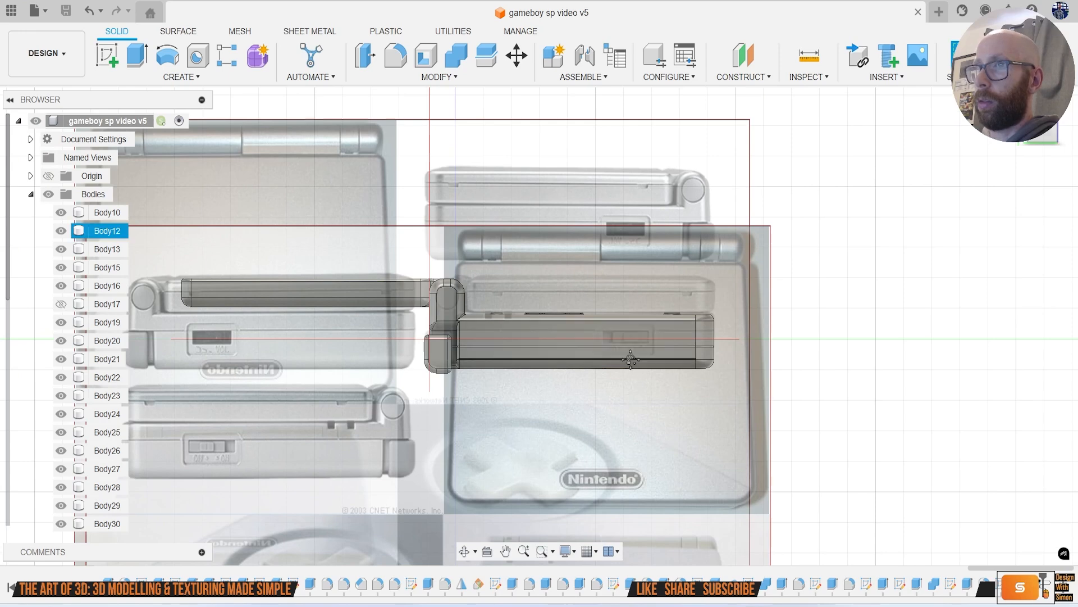
pyautogui.moveTo(630, 361); pyautogui.dragTo(740, 314, button='middle')
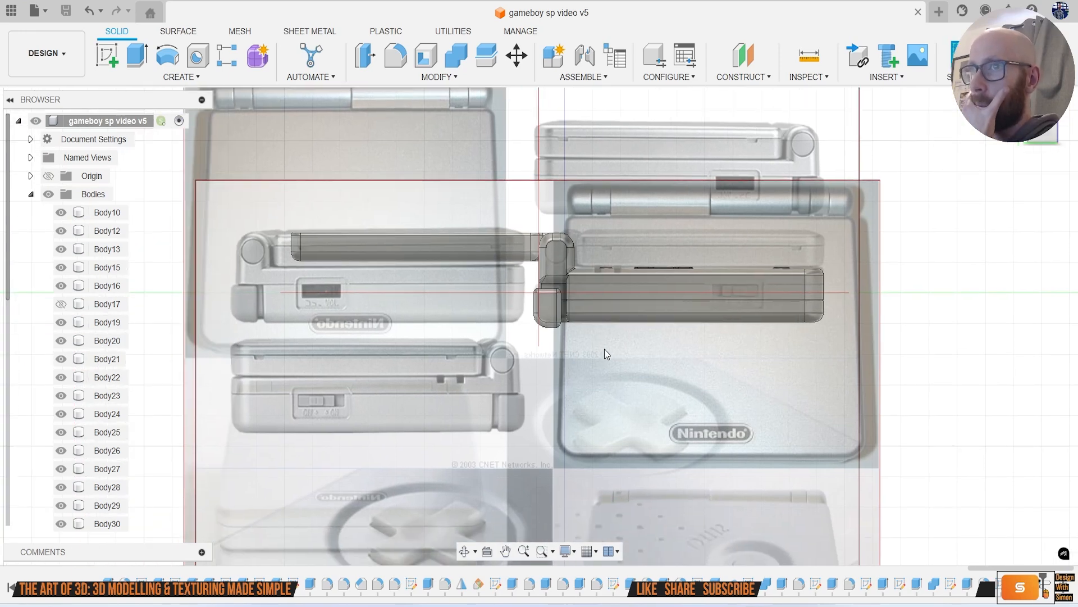
pyautogui.scroll(-5, 126, 420)
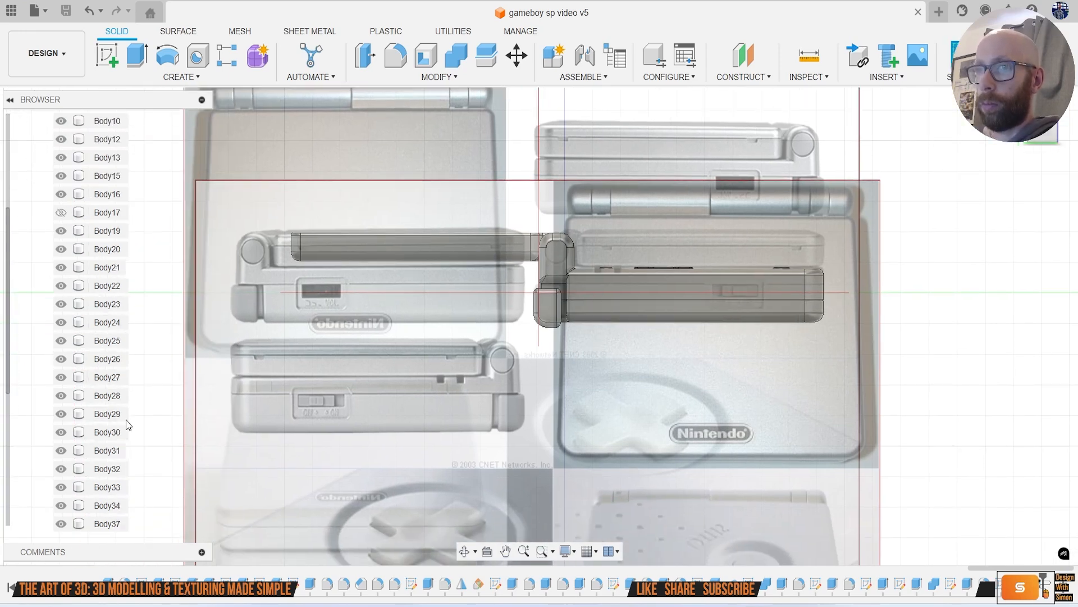
pyautogui.click(31, 414)
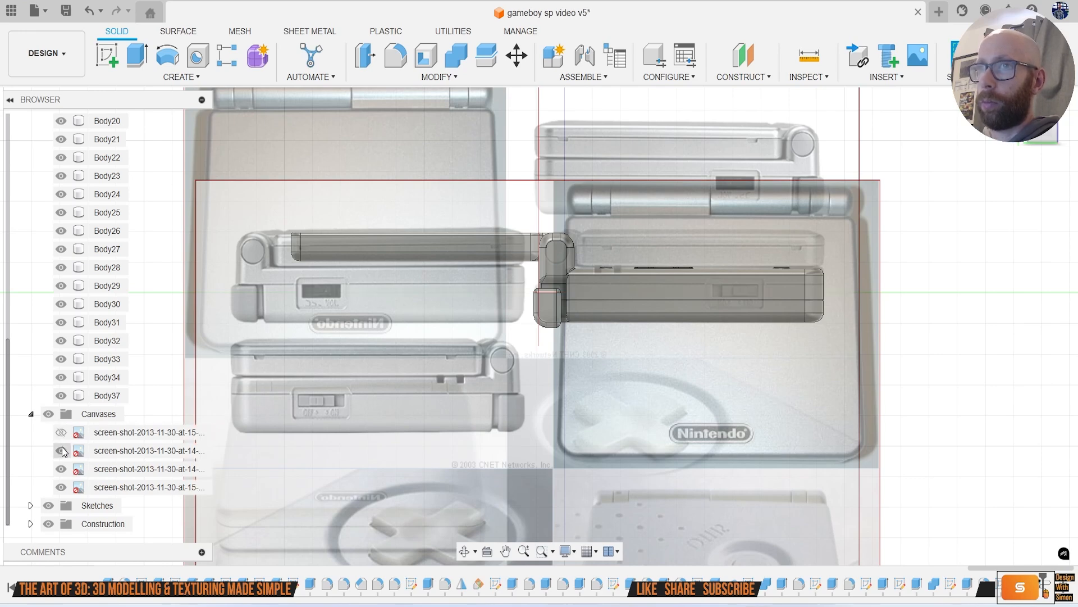
pyautogui.click(61, 451)
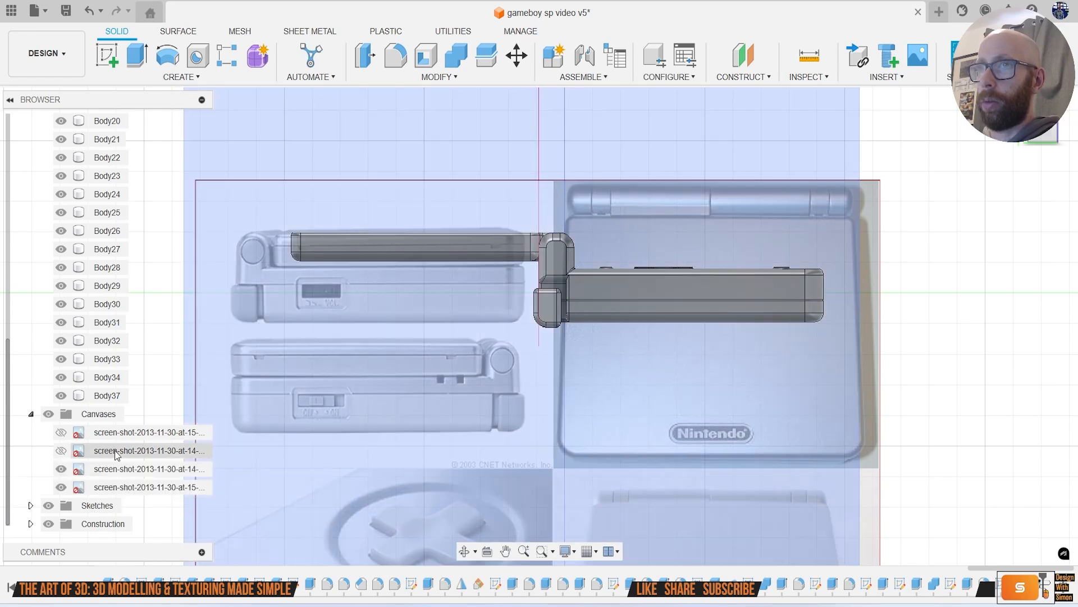
pyautogui.click(72, 452)
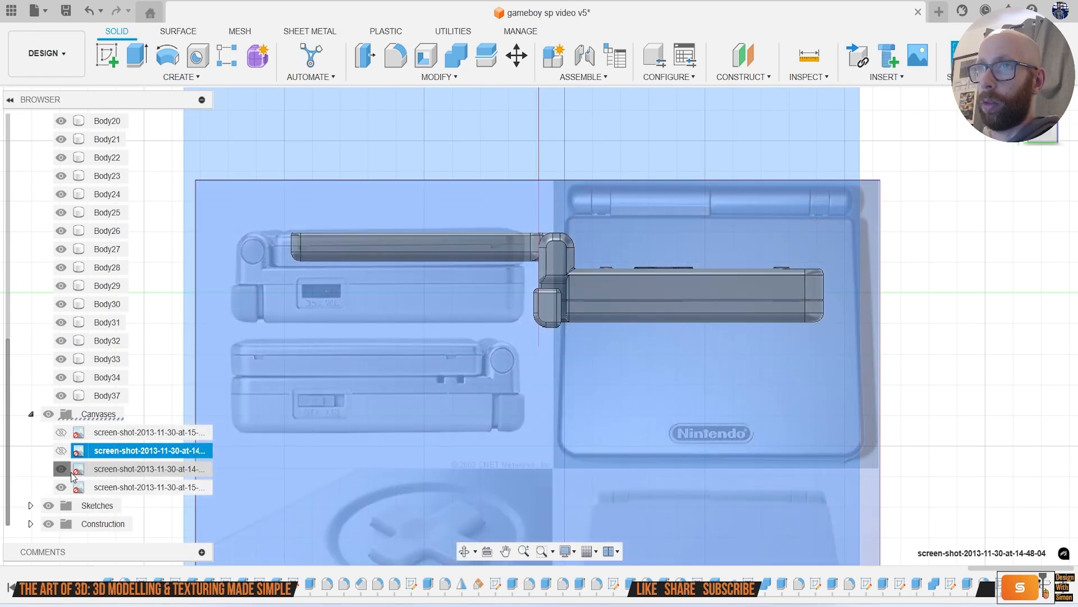
pyautogui.click(61, 469)
pyautogui.click(61, 469)
# Step: Move the screen-shot-2013-11-30-at-14-48-04 1 canvas by X -105.485 mm and Y -0.422 mm so its upper side photo lines up with the case
pyautogui.rightClick(115, 471)
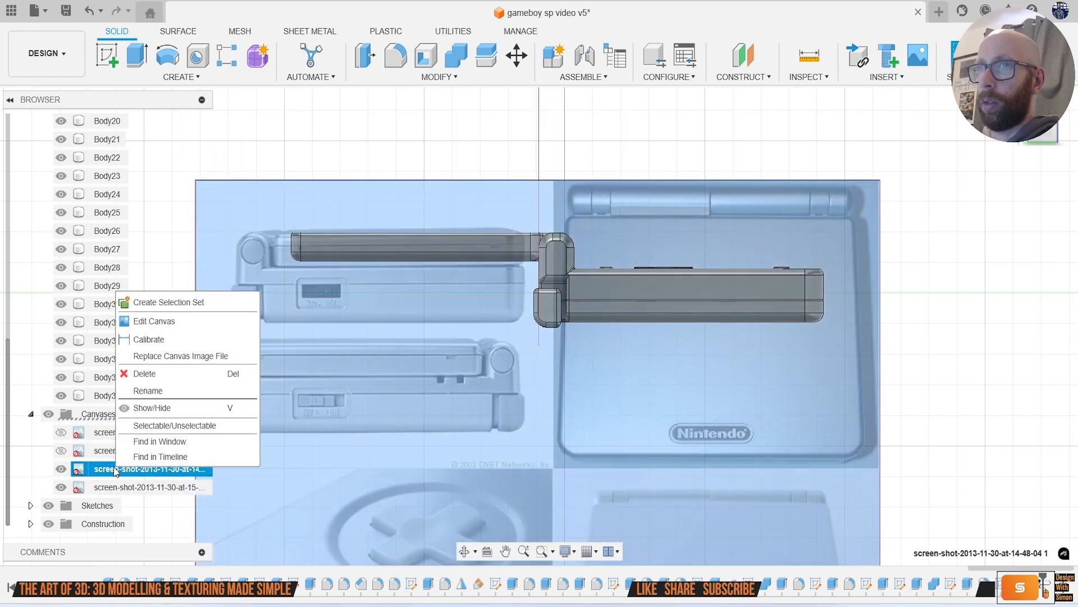
pyautogui.click(154, 320)
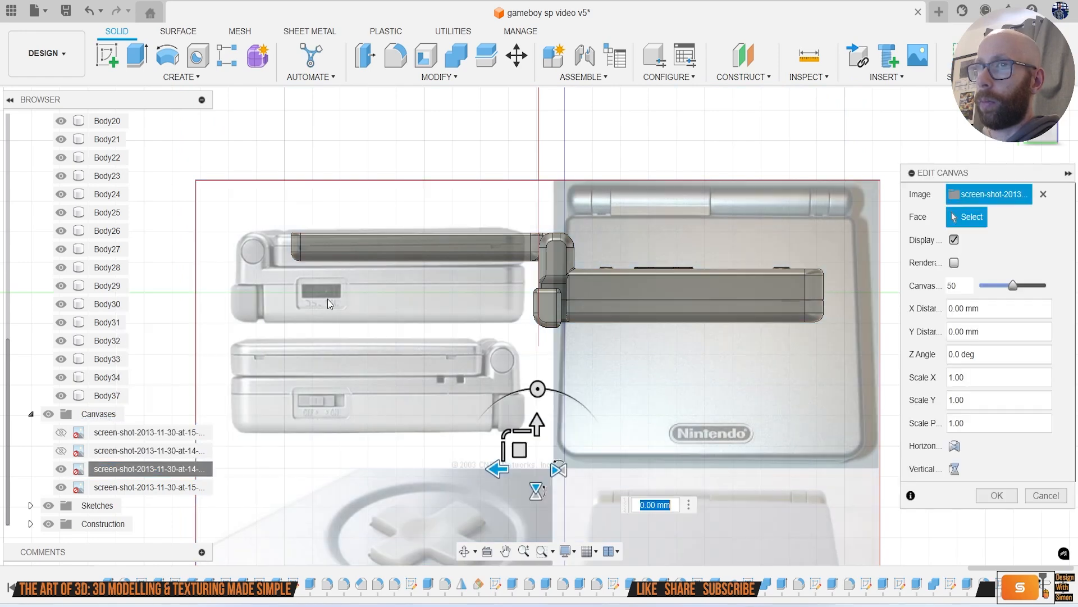
pyautogui.moveTo(518, 452); pyautogui.dragTo(796, 398)
pyautogui.moveTo(704, 420); pyautogui.dragTo(563, 436, button='middle')
pyautogui.scroll(2, 529, 400)
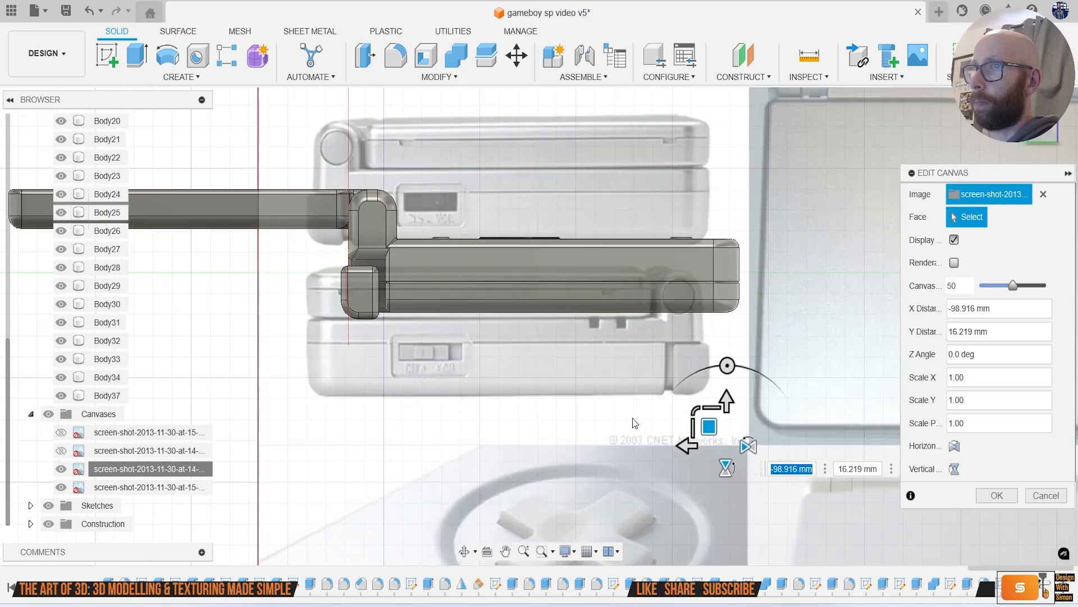
pyautogui.moveTo(710, 426); pyautogui.dragTo(737, 497)
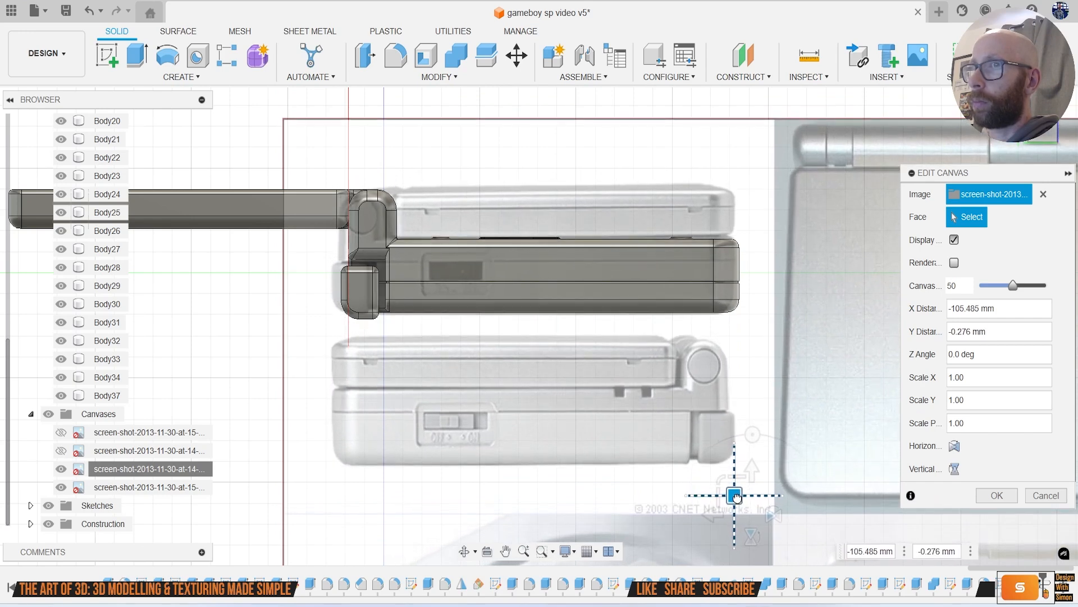
pyautogui.moveTo(737, 497); pyautogui.dragTo(738, 495)
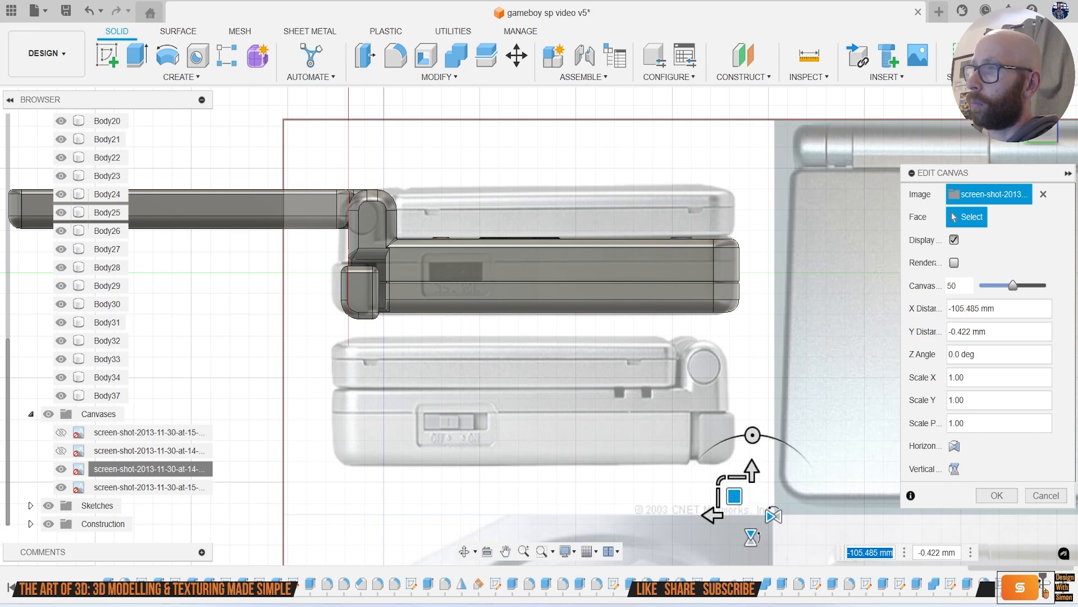
pyautogui.click(997, 495)
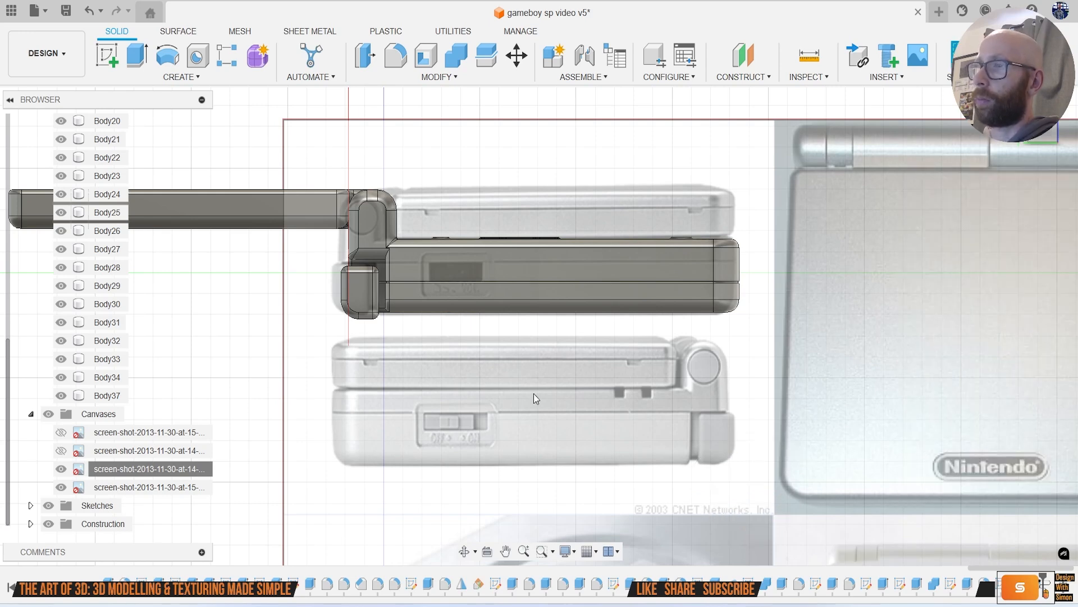
# Step: Sketch a rectangle on the case's side face, tracing the outline of the volume switch panel in the photo
pyautogui.click(110, 55)
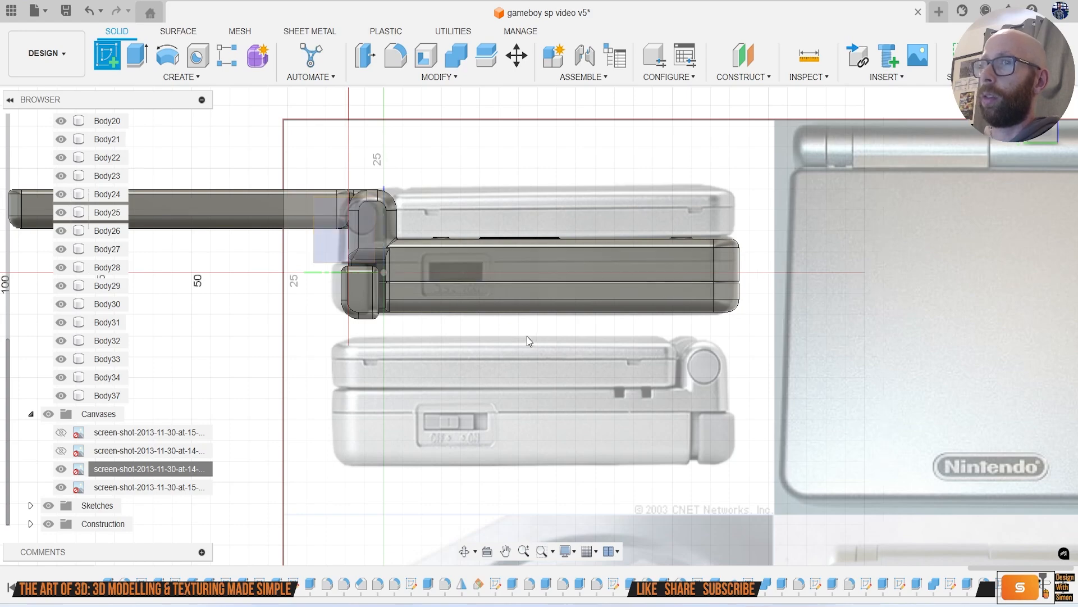
pyautogui.scroll(3, 460, 297)
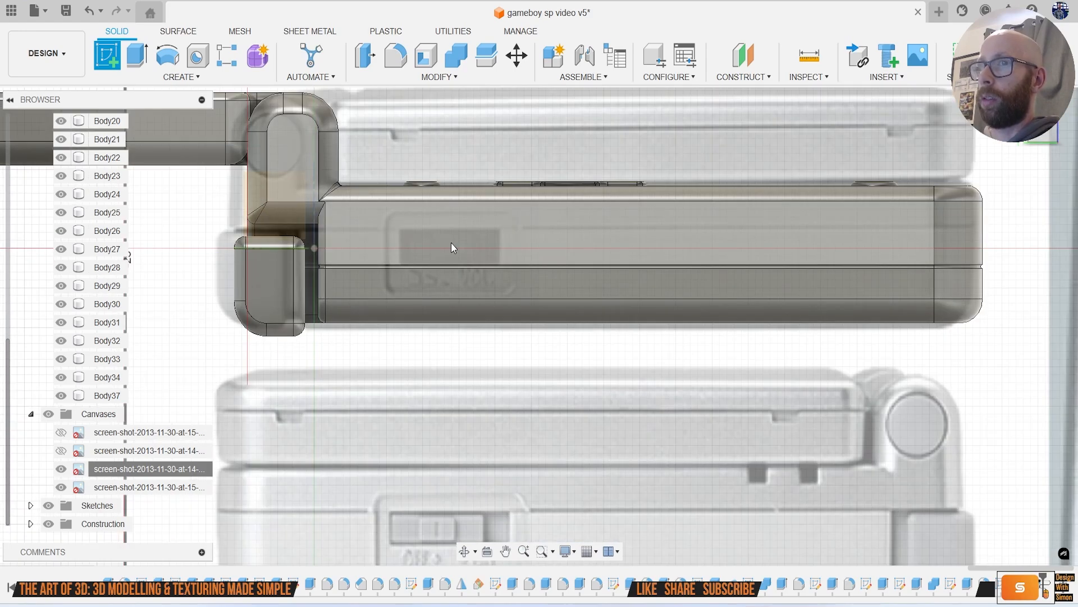
pyautogui.click(451, 242)
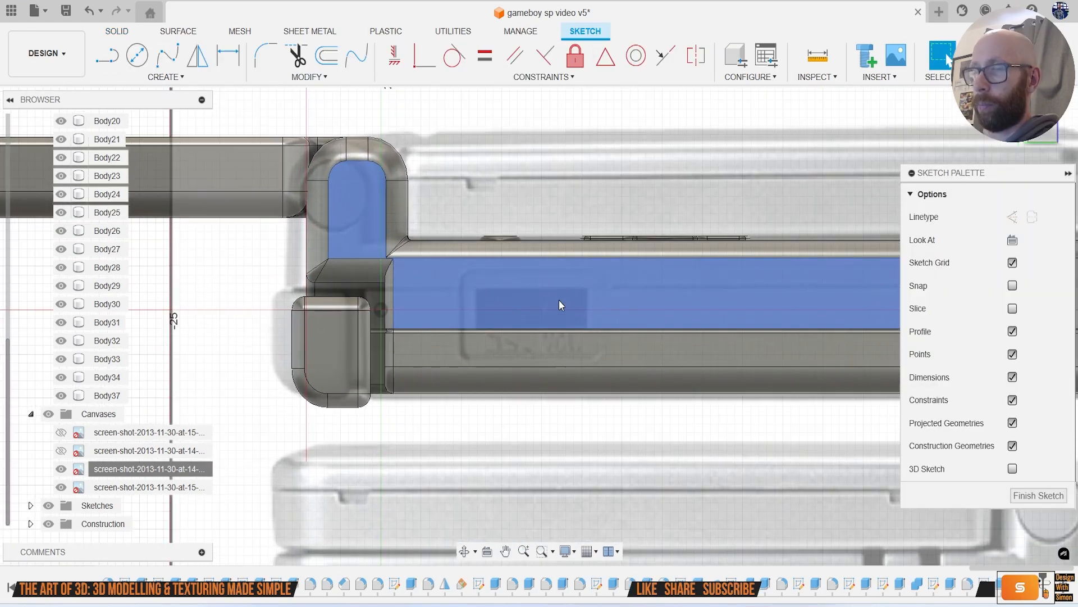
pyautogui.press('r')
pyautogui.scroll(3, 472, 274)
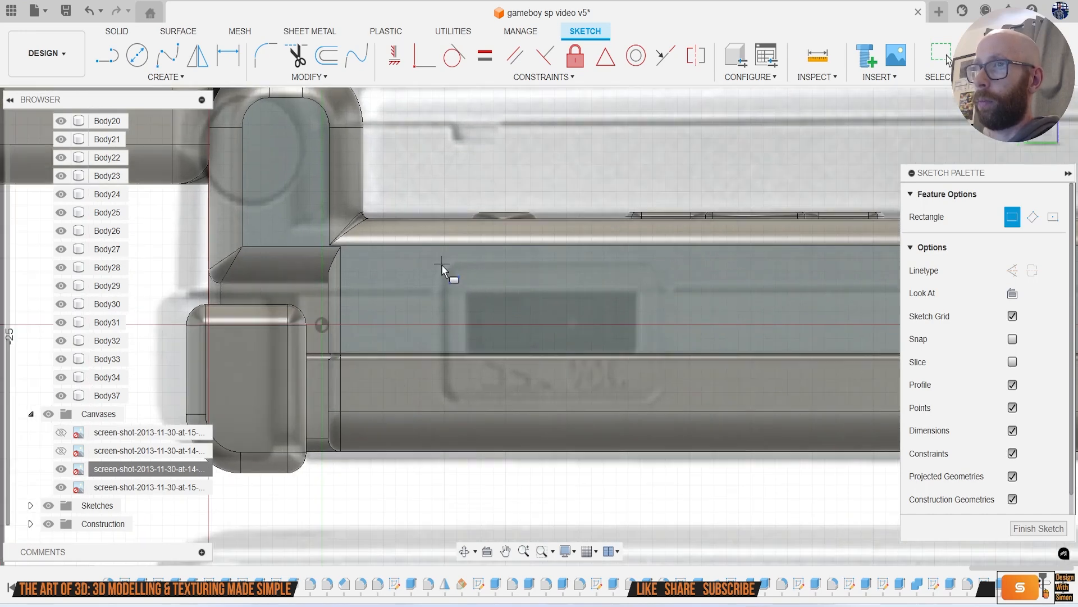
pyautogui.click(442, 264)
pyautogui.click(665, 403)
# Step: Round all four corners of the rectangle with equal sketch fillets matched to the panel corners in the photo
pyautogui.click(268, 56)
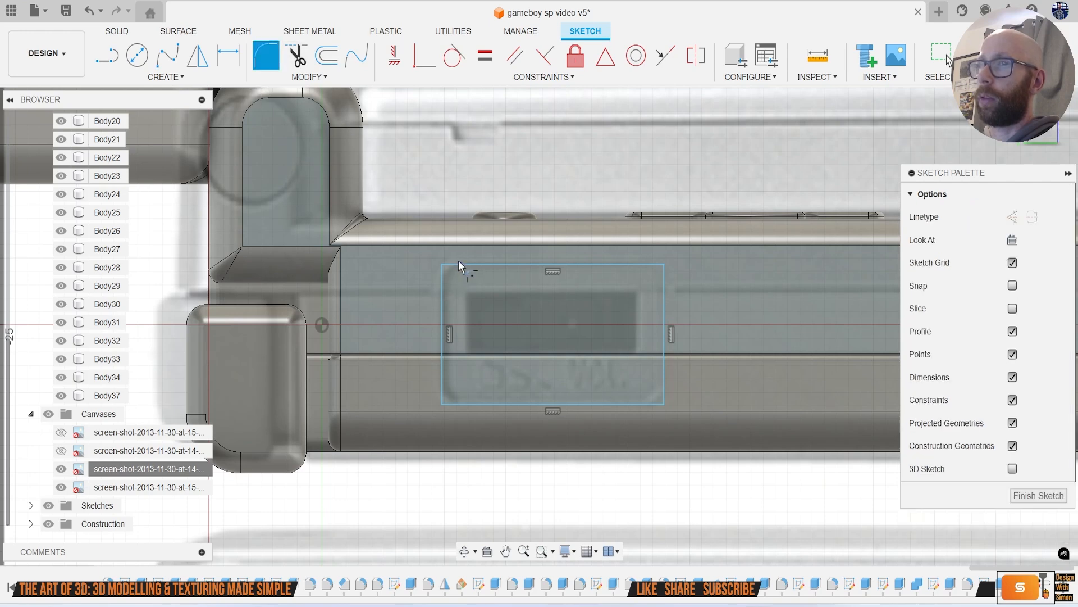
pyautogui.click(443, 266)
pyautogui.click(665, 265)
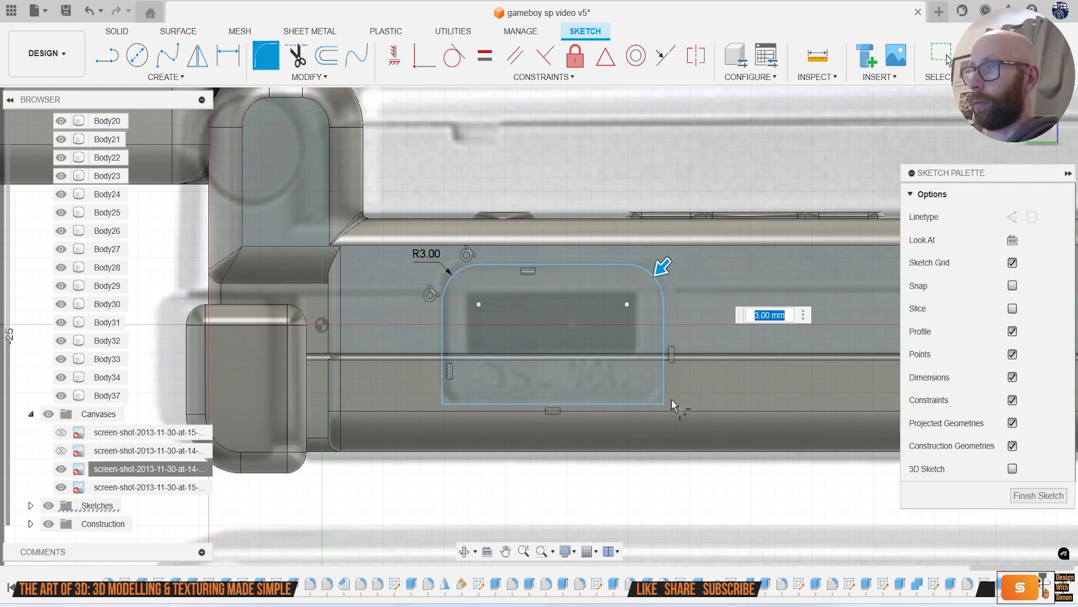
pyautogui.click(642, 402)
pyautogui.click(447, 406)
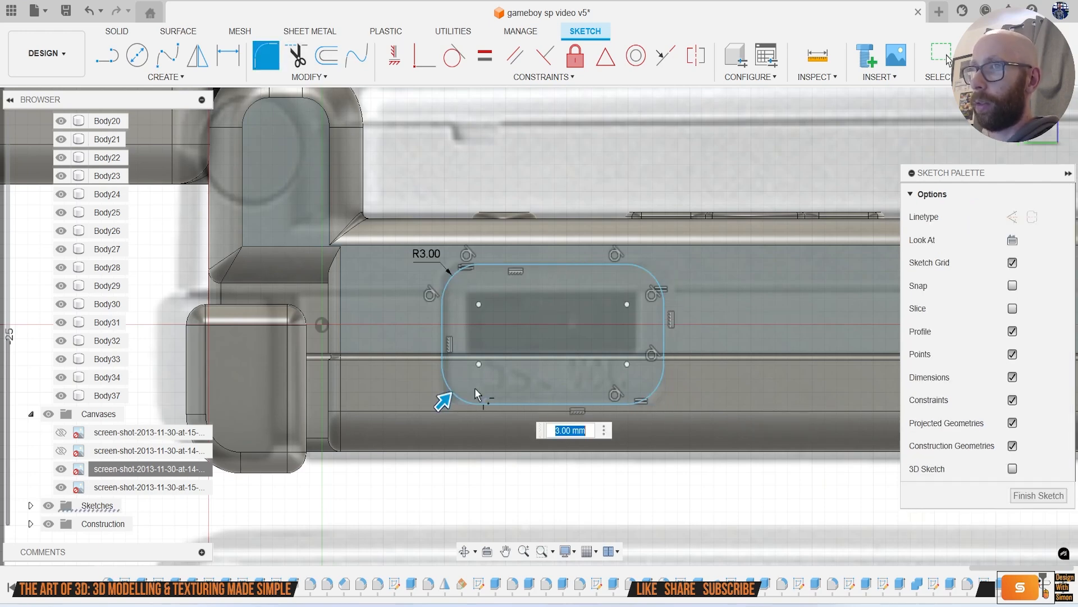
pyautogui.moveTo(445, 401); pyautogui.dragTo(440, 405)
pyautogui.press('Return')
pyautogui.press('Escape')
# Step: Extrude both halves of the rounded volume panel profile into the case side as a cut of -1.035 mm
pyautogui.press('e')
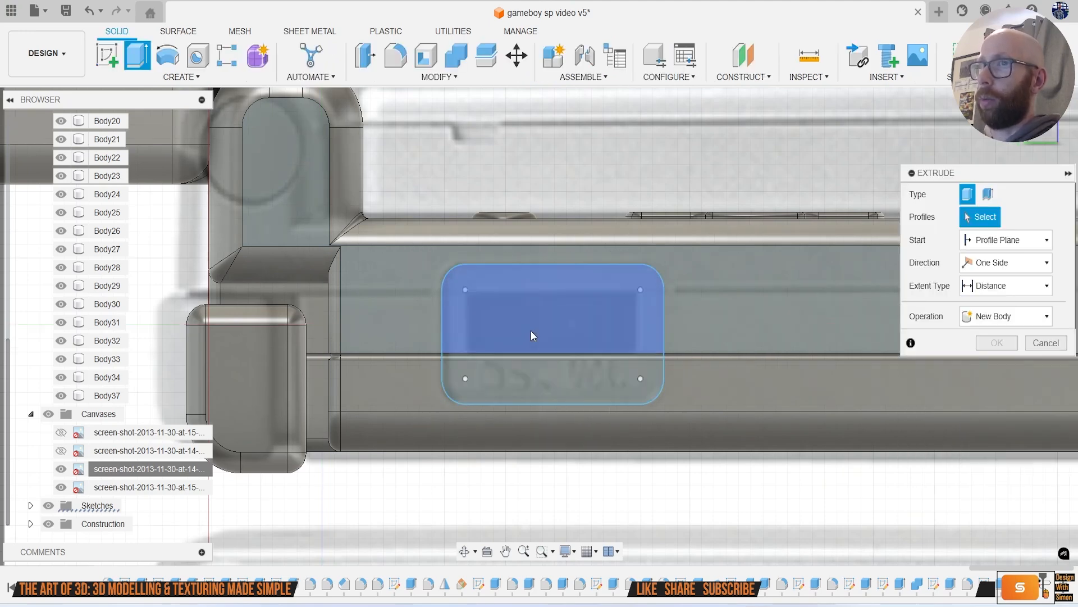
pyautogui.click(531, 330)
pyautogui.click(527, 365)
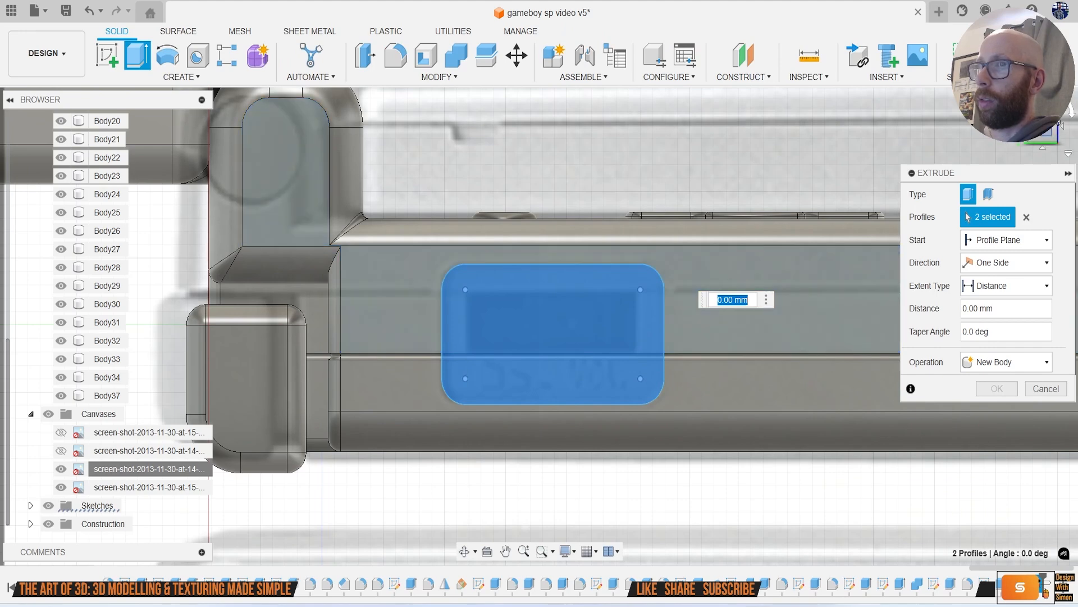
pyautogui.keyDown('shift'); pyautogui.moveTo(539, 325); pyautogui.dragTo(617, 287, button='middle'); pyautogui.keyUp('shift')
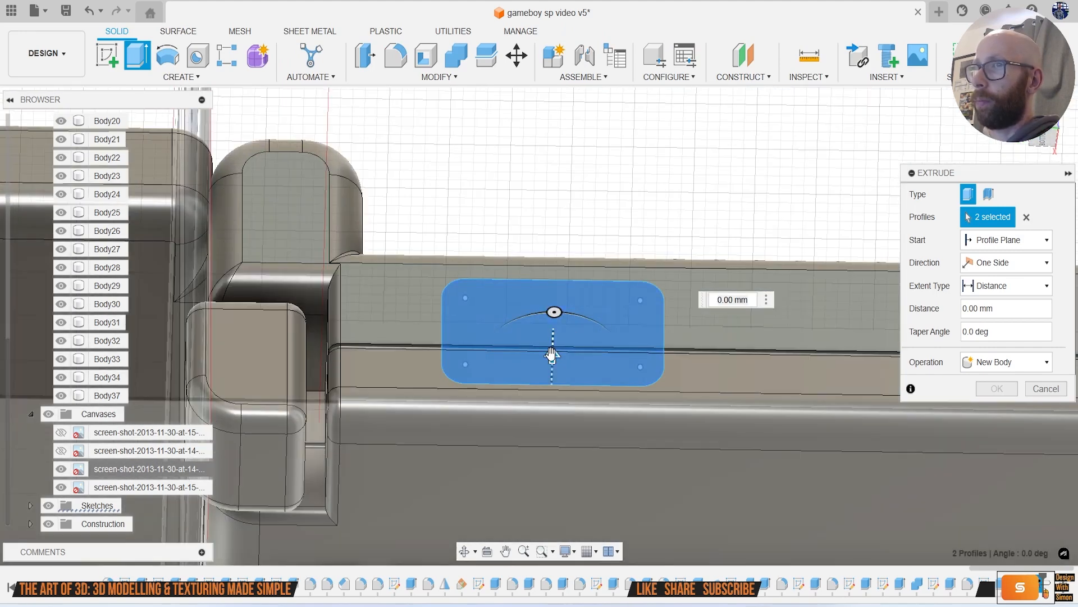
pyautogui.moveTo(552, 355); pyautogui.dragTo(551, 373)
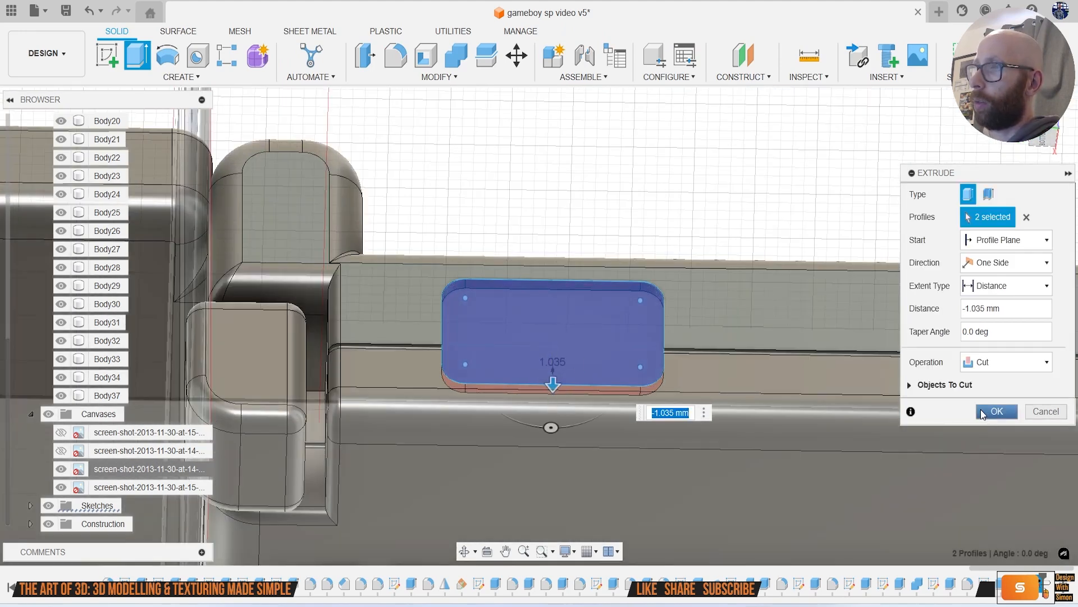
pyautogui.click(984, 413)
# Step: Fillet the outer rim of the volume panel recess, including the short edges where the case seam meets it, with a 0.2 mm radius
pyautogui.scroll(2, 510, 309)
pyautogui.press('f')
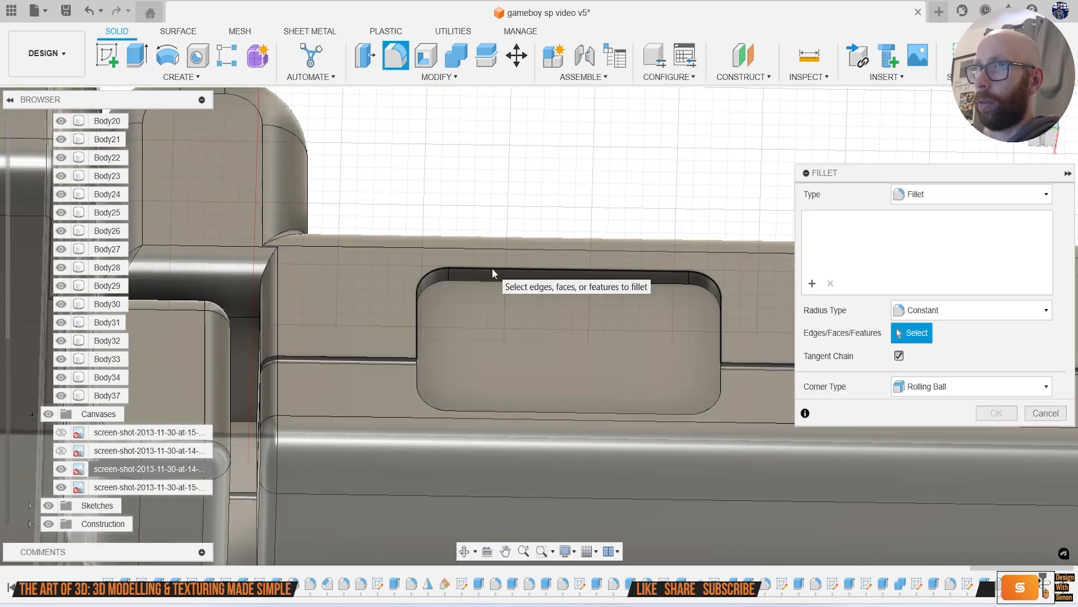
pyautogui.click(492, 267)
pyautogui.click(420, 376)
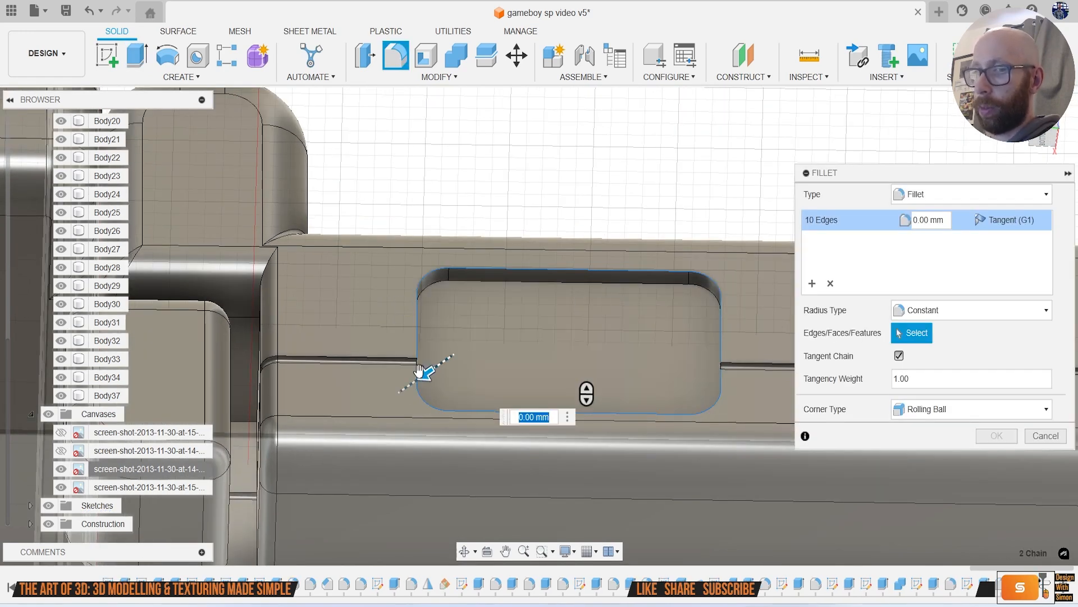
pyautogui.press('Return')
pyautogui.scroll(6, 418, 370)
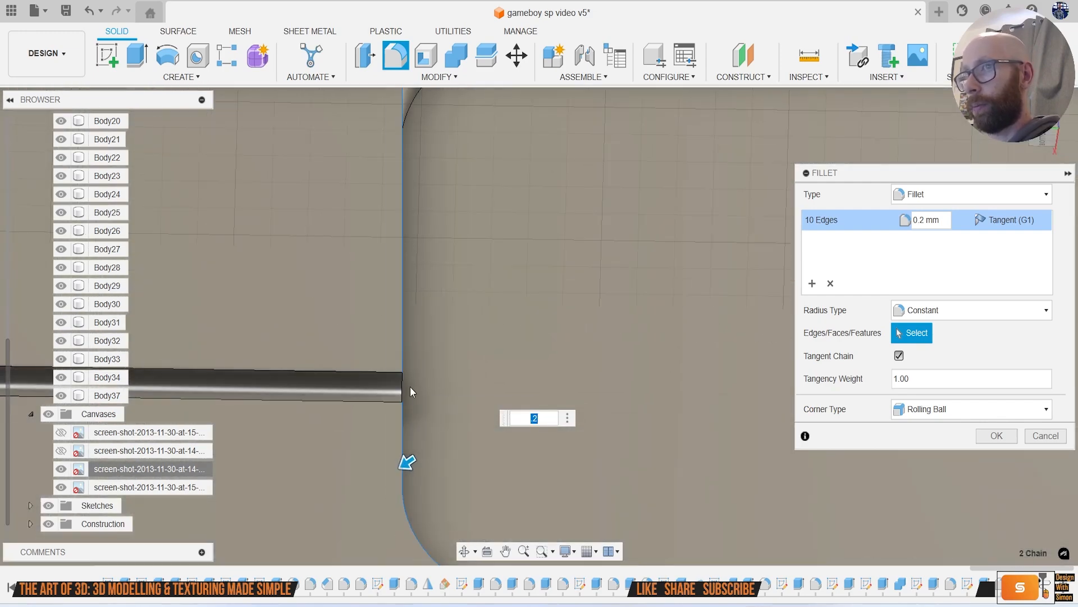
pyautogui.click(403, 392)
pyautogui.scroll(-4, 402, 392)
pyautogui.moveTo(687, 306); pyautogui.dragTo(336, 278, button='middle')
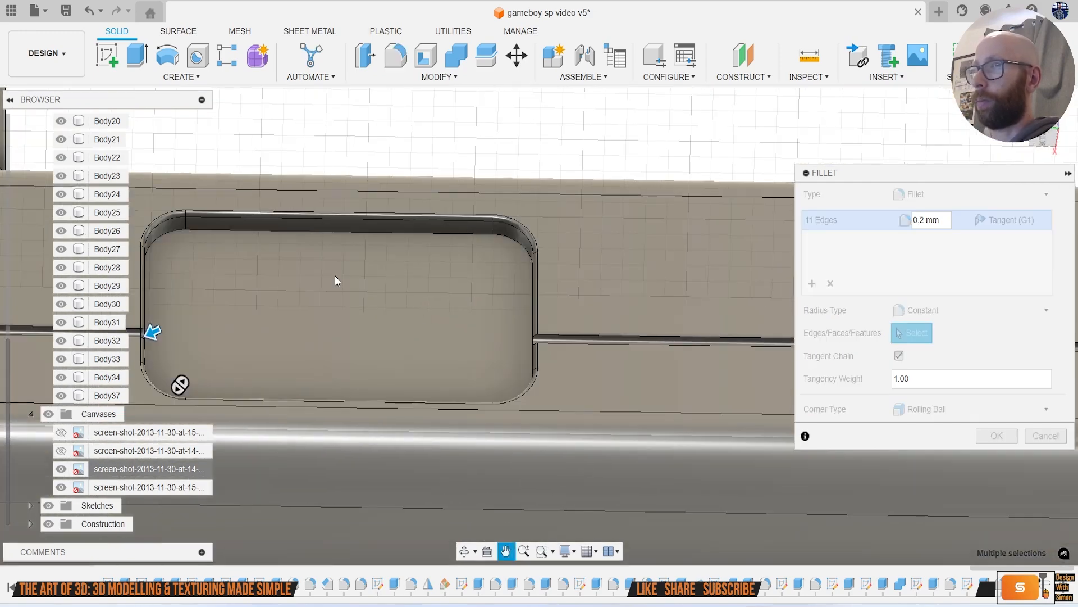
pyautogui.scroll(2, 542, 343)
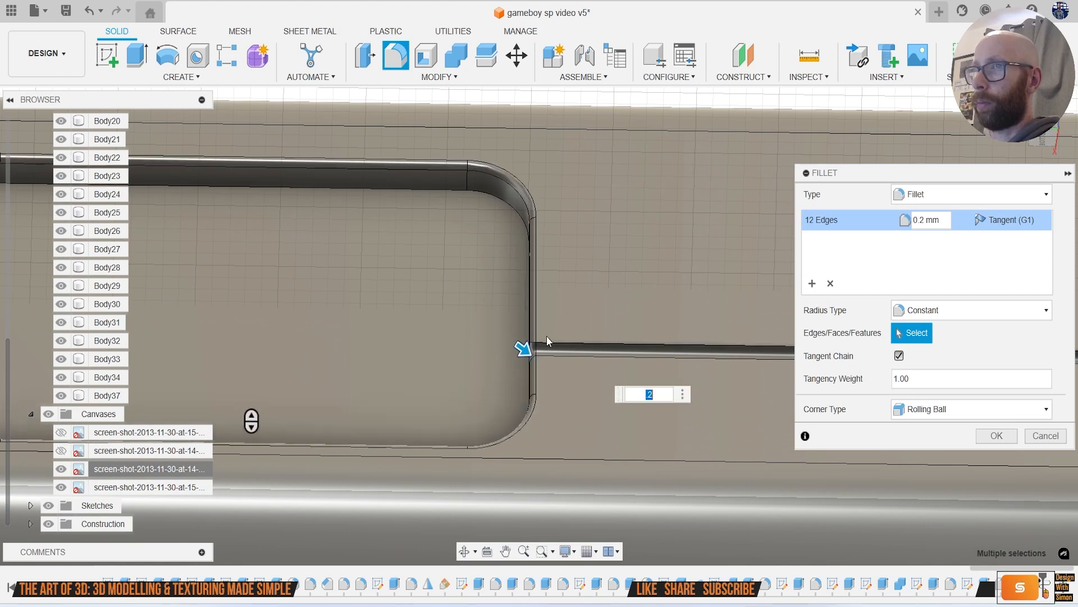
pyautogui.press('Return')
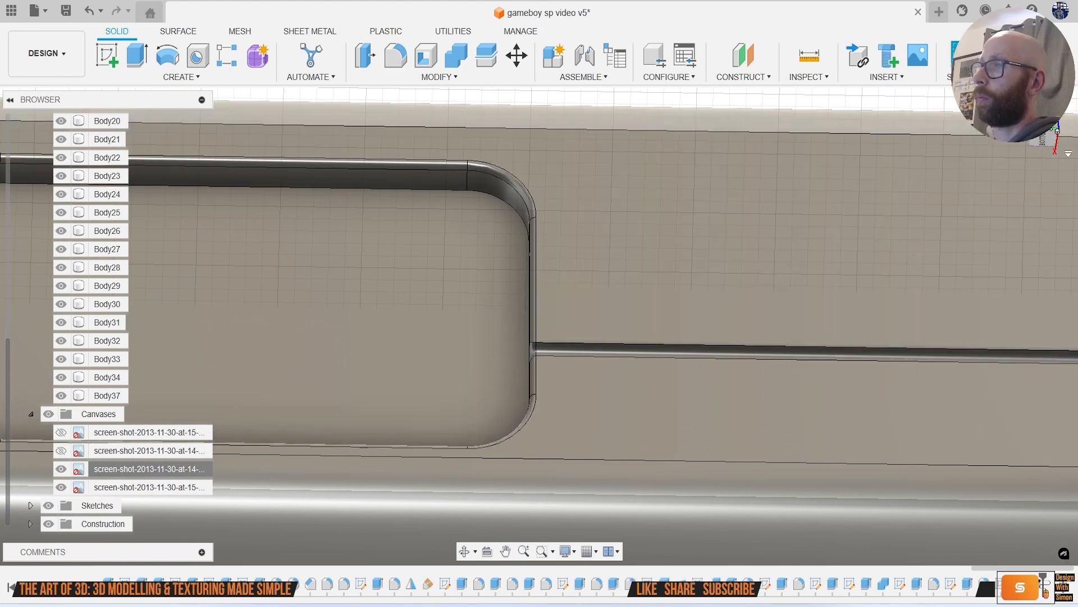
# Step: Sketch a rectangle on the floor of the volume panel recess, tracing the dark switch slot in the reference photo
pyautogui.click(1040, 125)
pyautogui.scroll(-3, 444, 389)
pyautogui.moveTo(265, 347); pyautogui.dragTo(400, 325, button='middle')
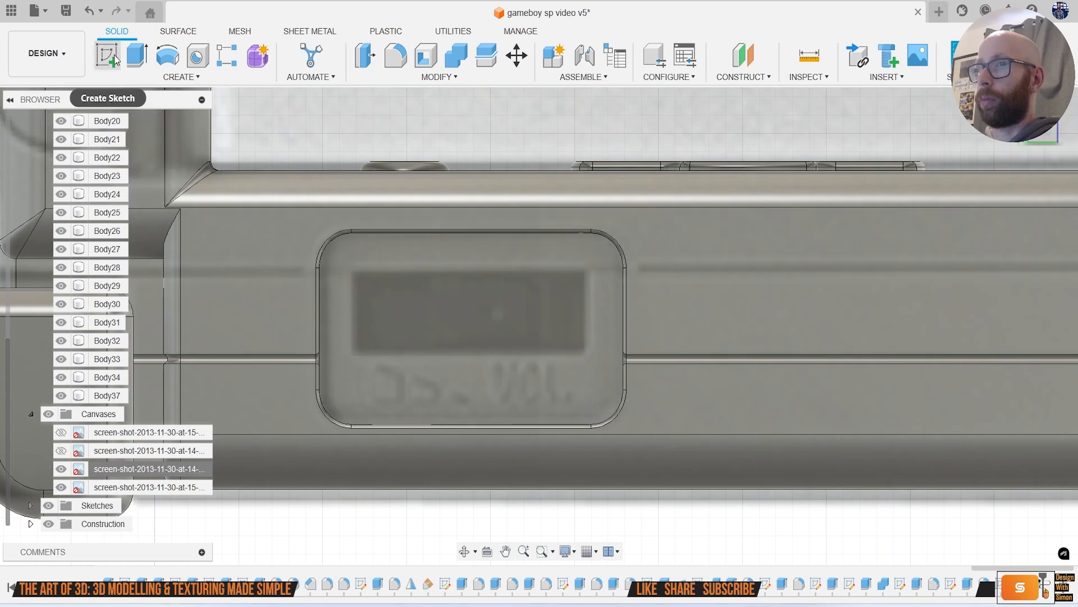
pyautogui.click(108, 55)
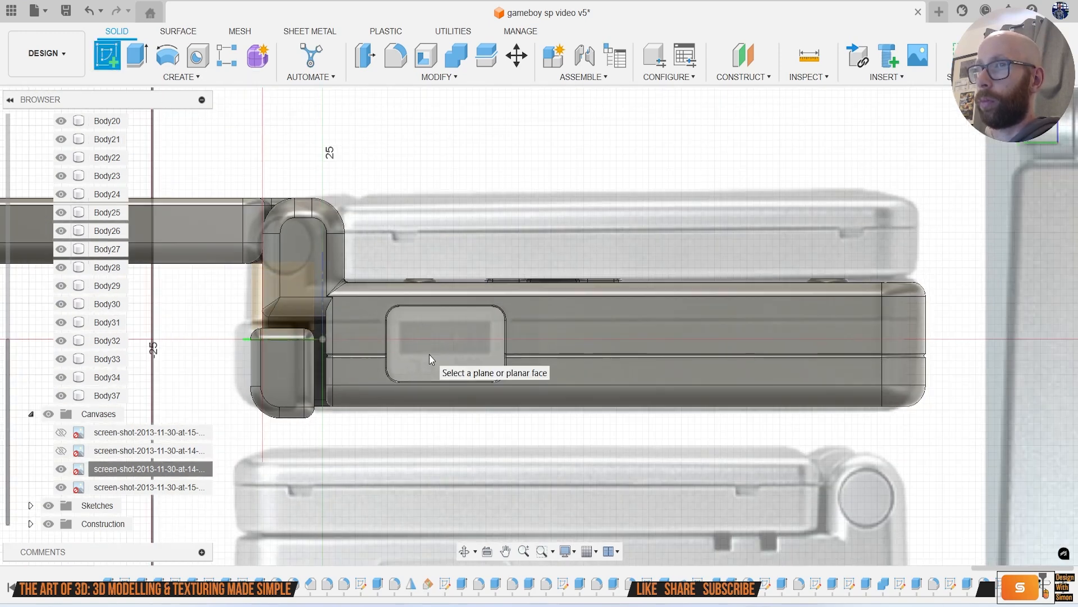
pyautogui.scroll(-4, 429, 355)
pyautogui.scroll(2, 429, 355)
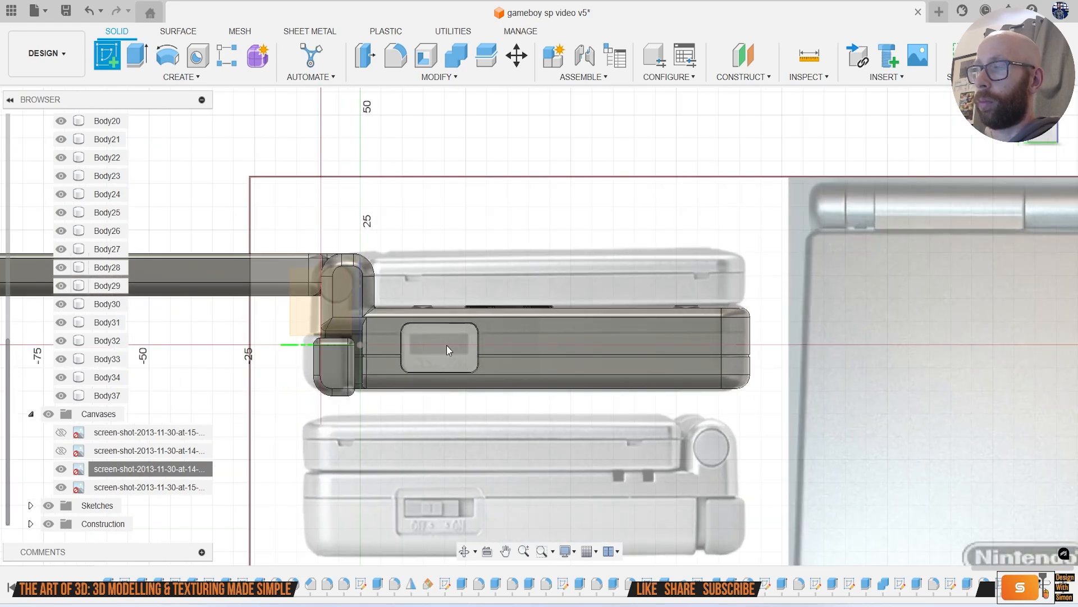
pyautogui.click(446, 345)
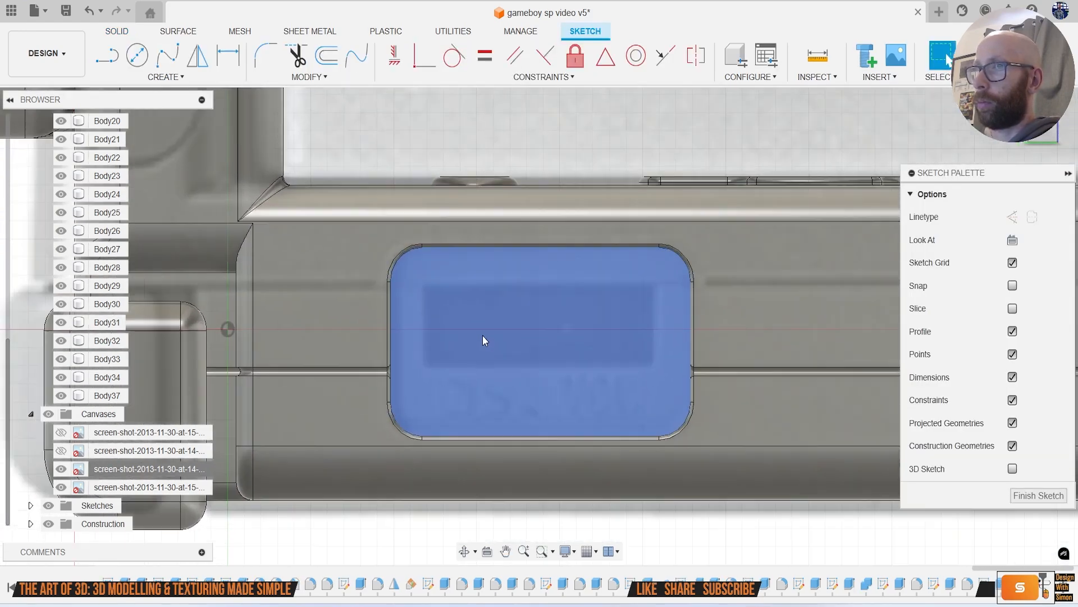
pyautogui.press('r')
pyautogui.scroll(3, 469, 337)
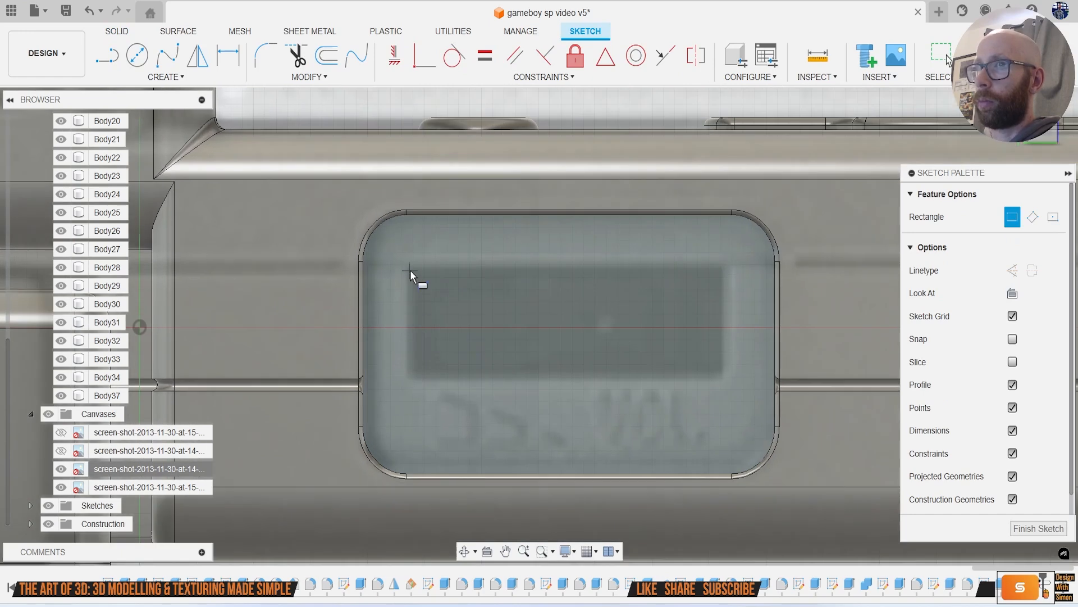
pyautogui.click(410, 268)
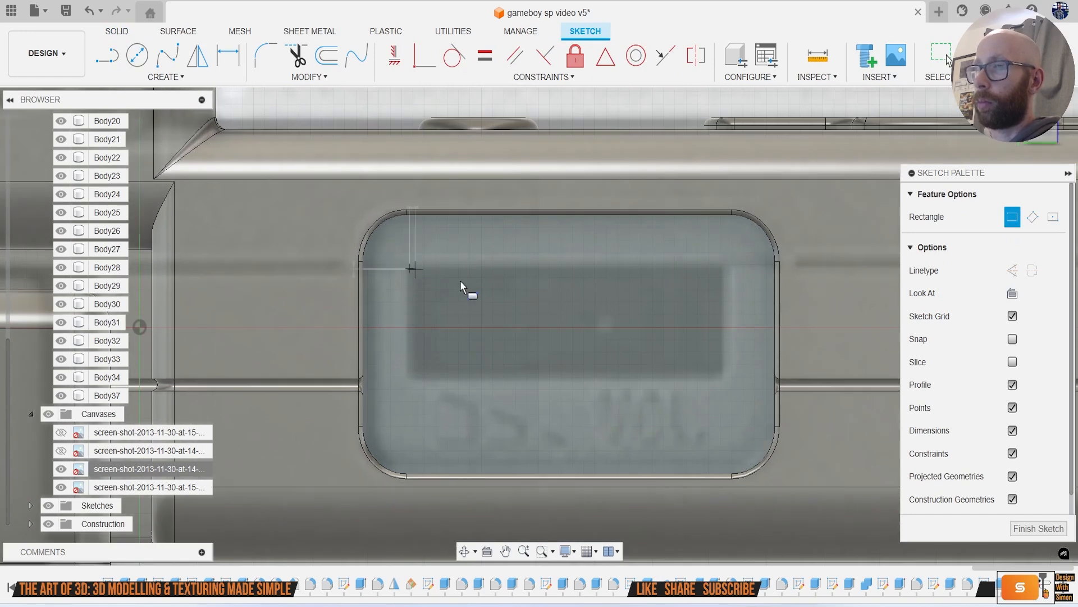
pyautogui.click(724, 377)
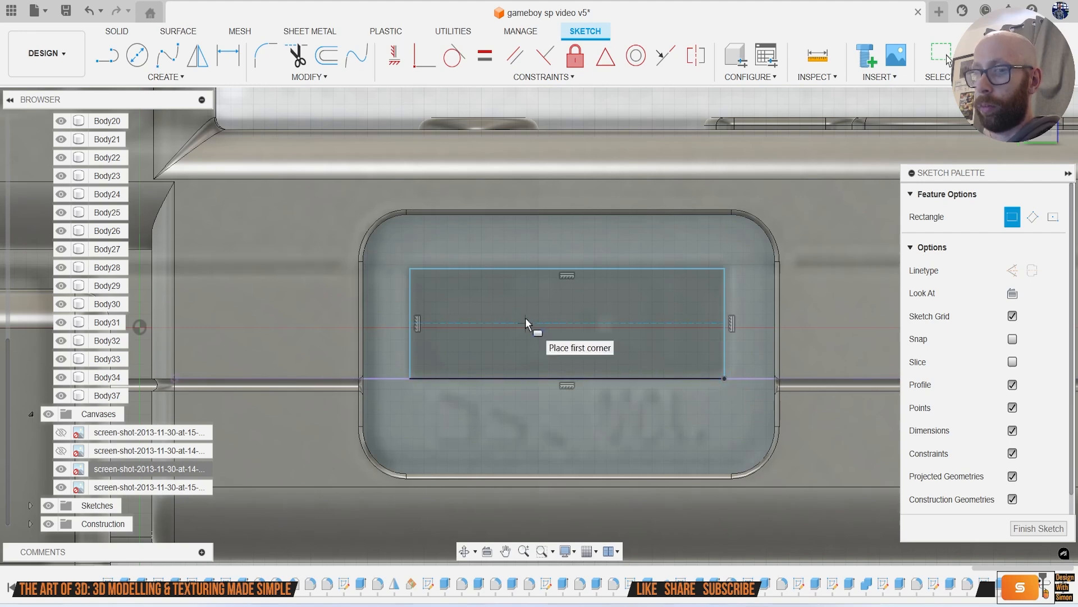
# Step: Round all four corners of the slot rectangle with equal sketch fillets of about 0.45 mm radius
pyautogui.click(265, 56)
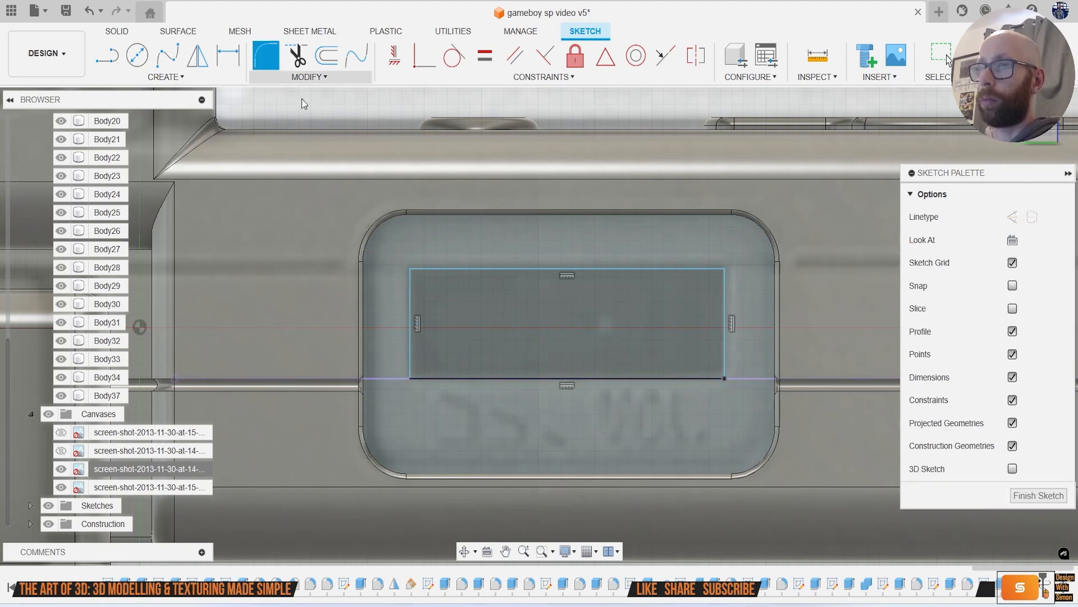
pyautogui.click(411, 268)
pyautogui.write('1')
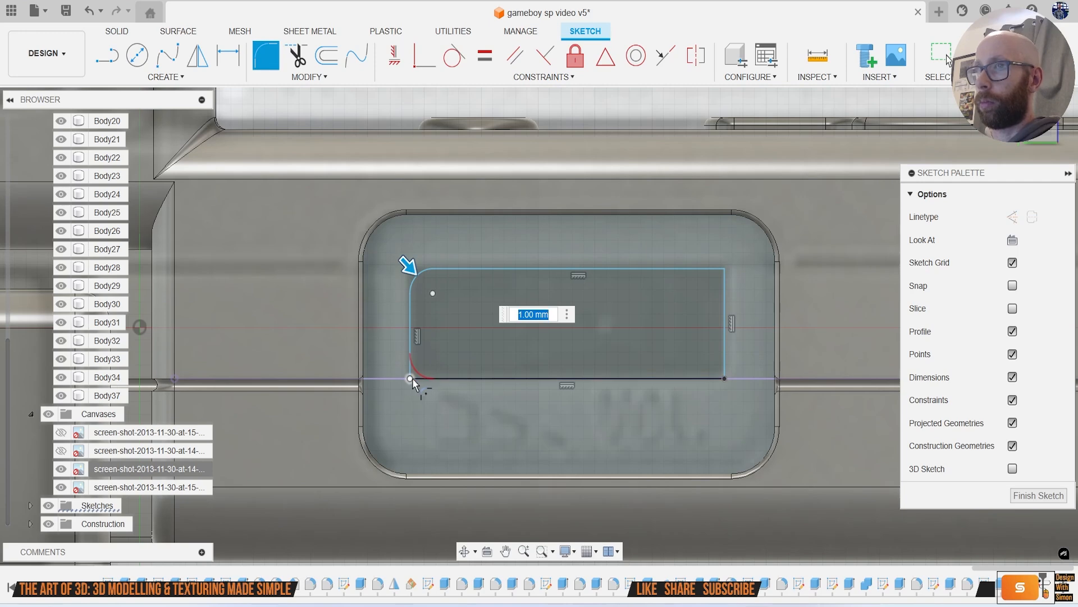
pyautogui.click(413, 378)
pyautogui.click(725, 376)
pyautogui.click(731, 278)
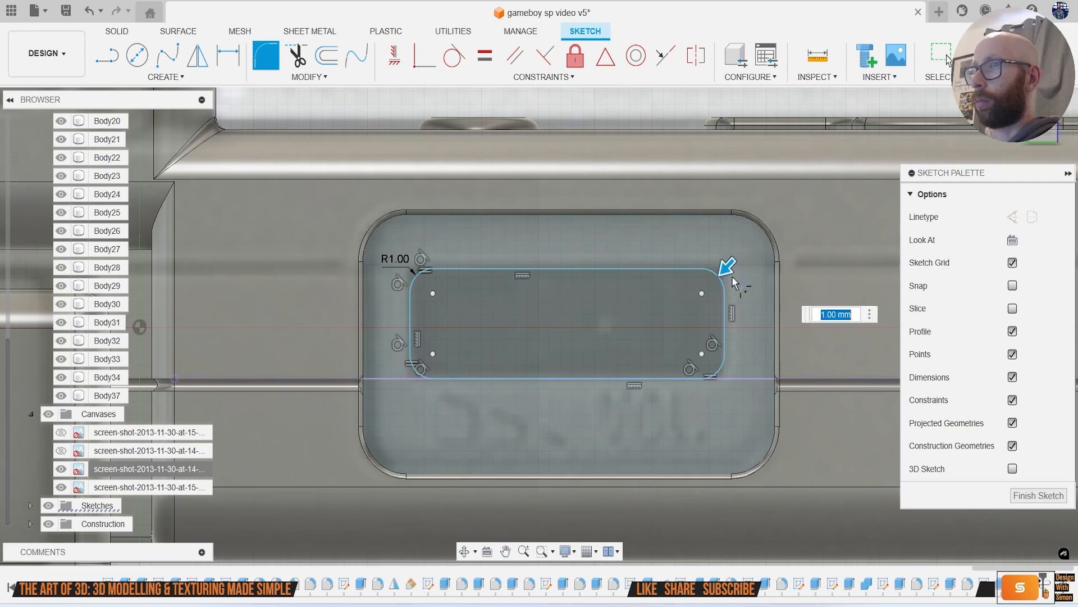
pyautogui.press('Return')
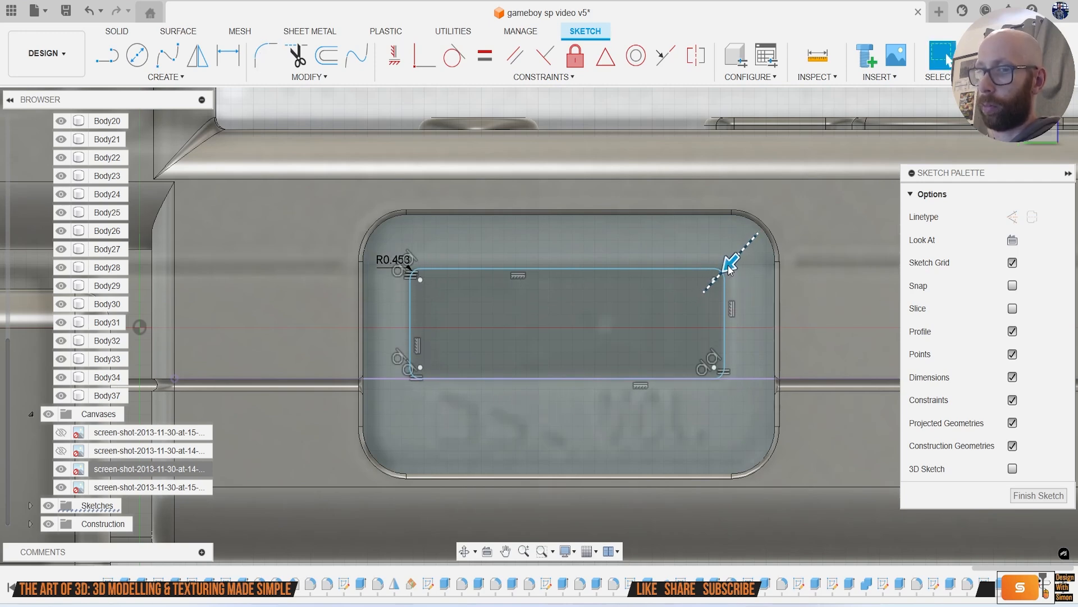
# Step: Extrude the rounded slot profile into the recess floor as a cut of -0.602 mm
pyautogui.press('e')
pyautogui.click(699, 290)
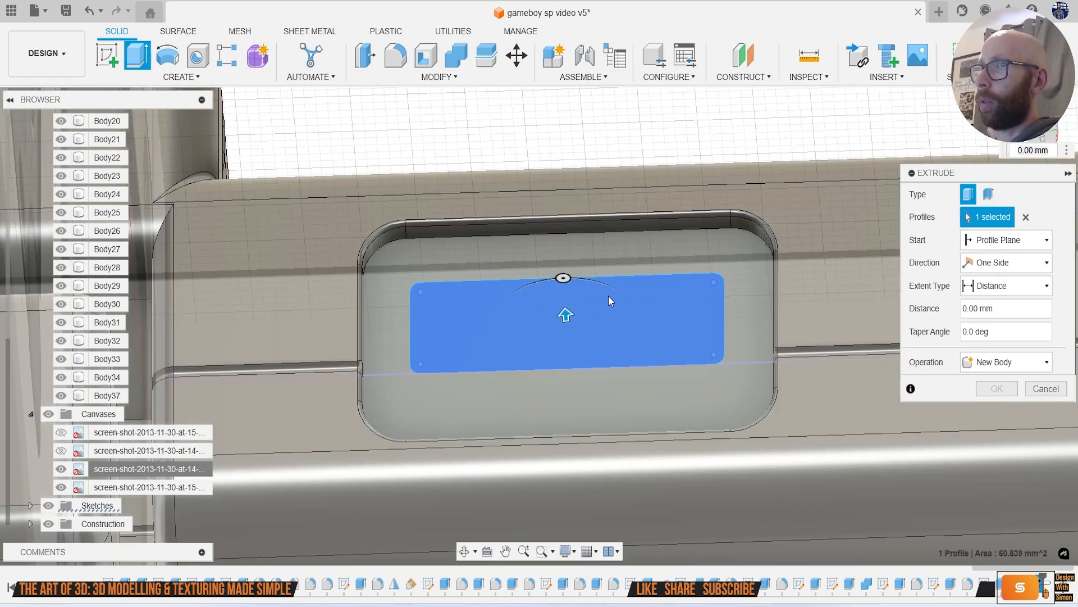
pyautogui.moveTo(567, 313); pyautogui.dragTo(569, 340)
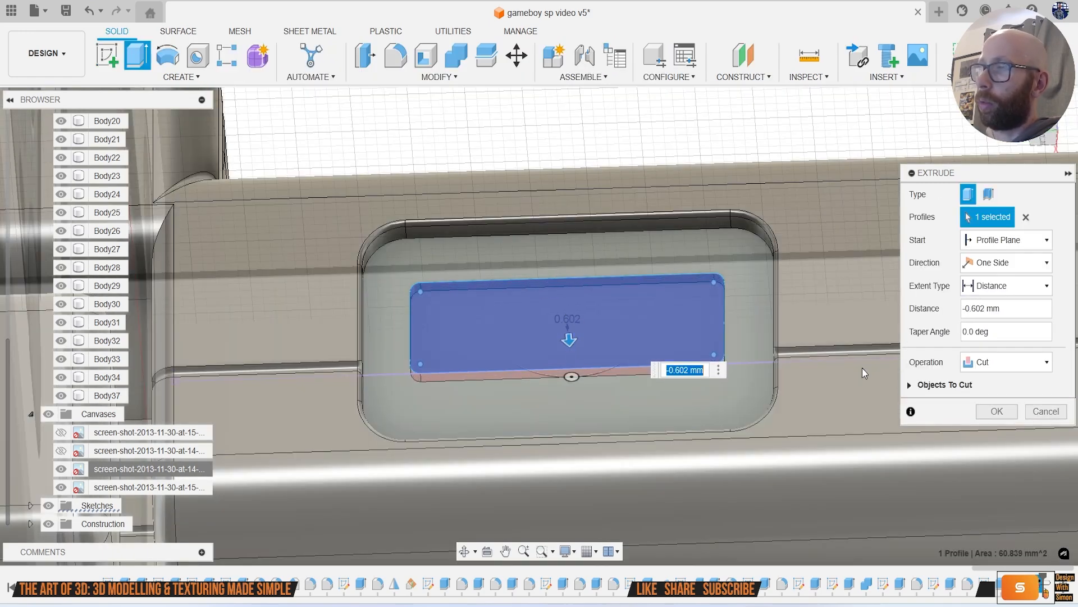
pyautogui.click(992, 412)
# Step: Fillet the top edge loop of the switch slot with a 0.1 mm radius
pyautogui.press('f')
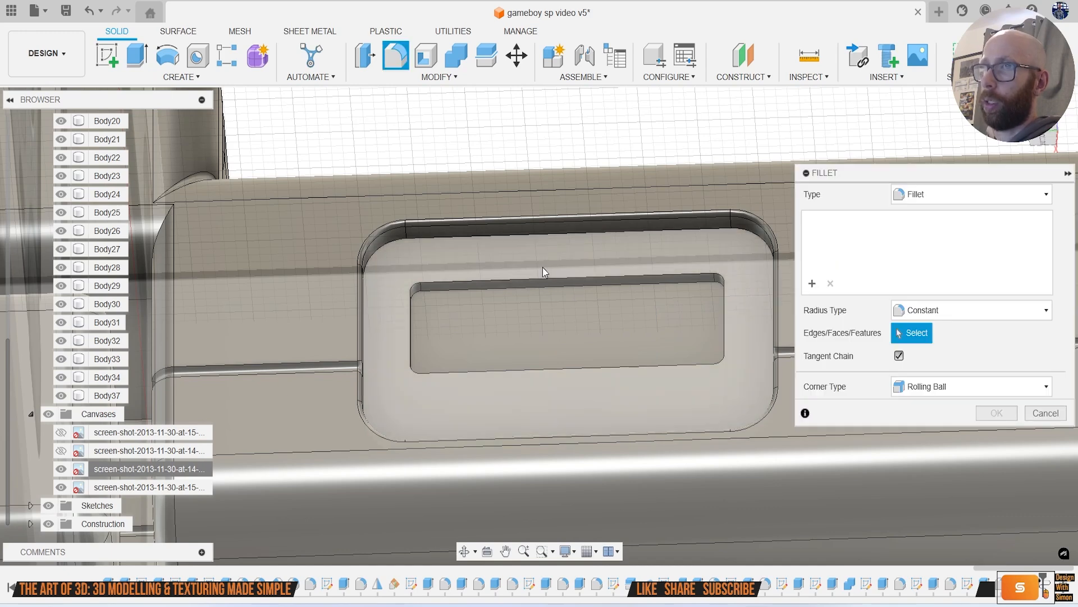
pyautogui.click(535, 284)
pyautogui.write('.1')
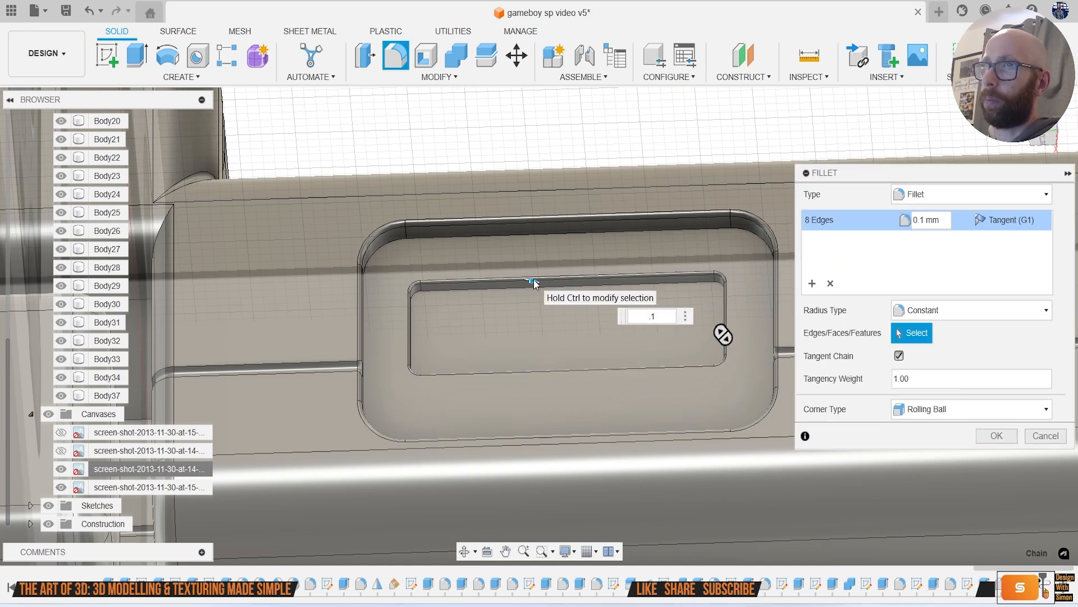
pyautogui.press('Return')
# Step: Sketch a vertical line across the slot floor from upper to lower edge, about a quarter of its length from the hinge-side end
pyautogui.click(107, 56)
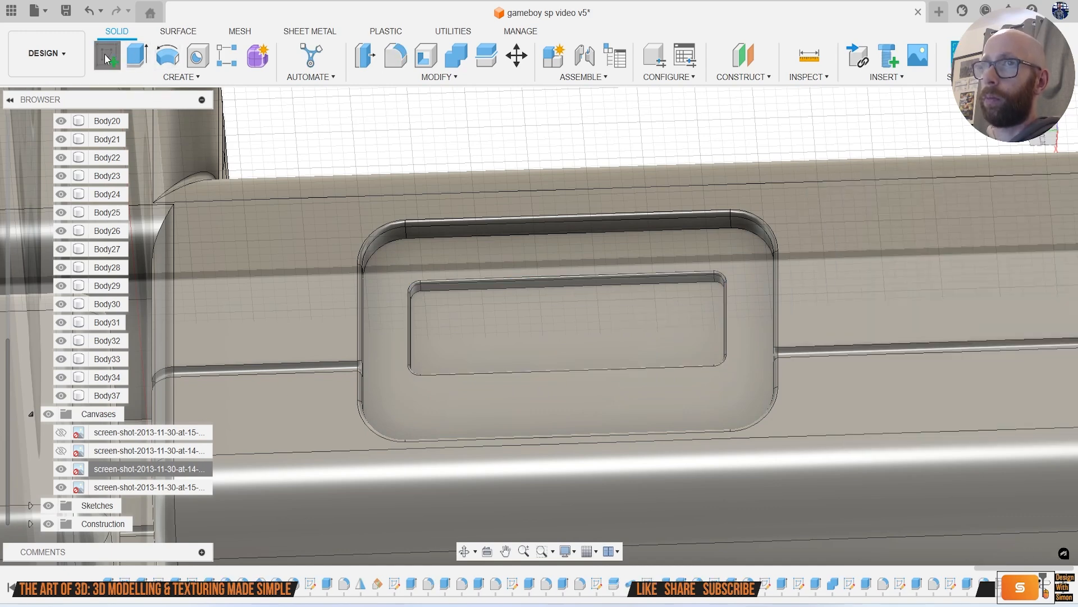
pyautogui.click(531, 341)
pyautogui.scroll(-2, 616, 381)
pyautogui.moveTo(615, 380); pyautogui.dragTo(341, 351, button='middle')
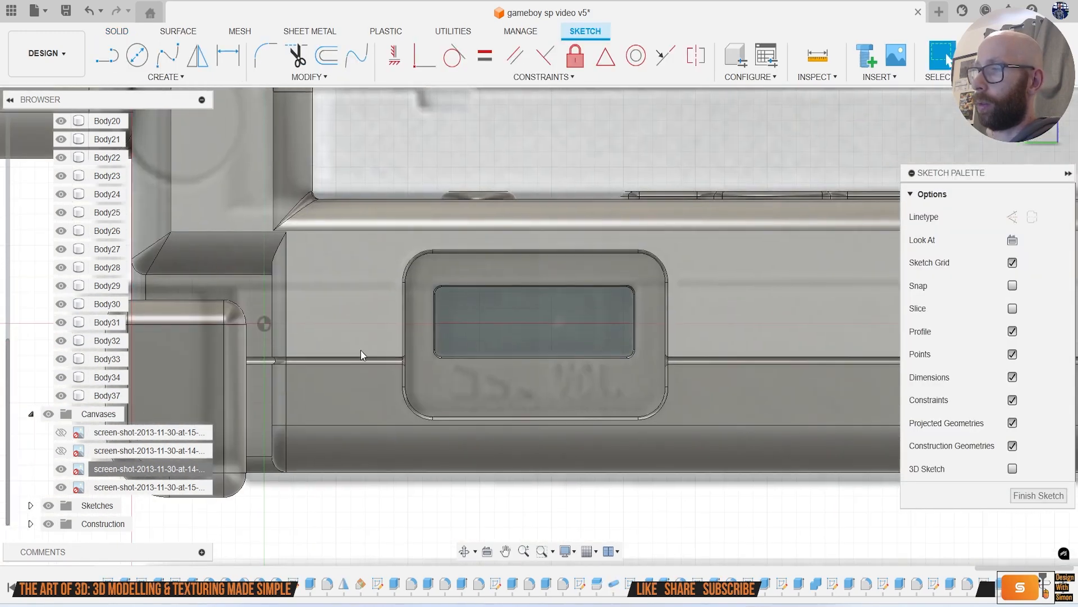
pyautogui.scroll(2, 556, 327)
pyautogui.scroll(1, 515, 304)
pyautogui.press('l')
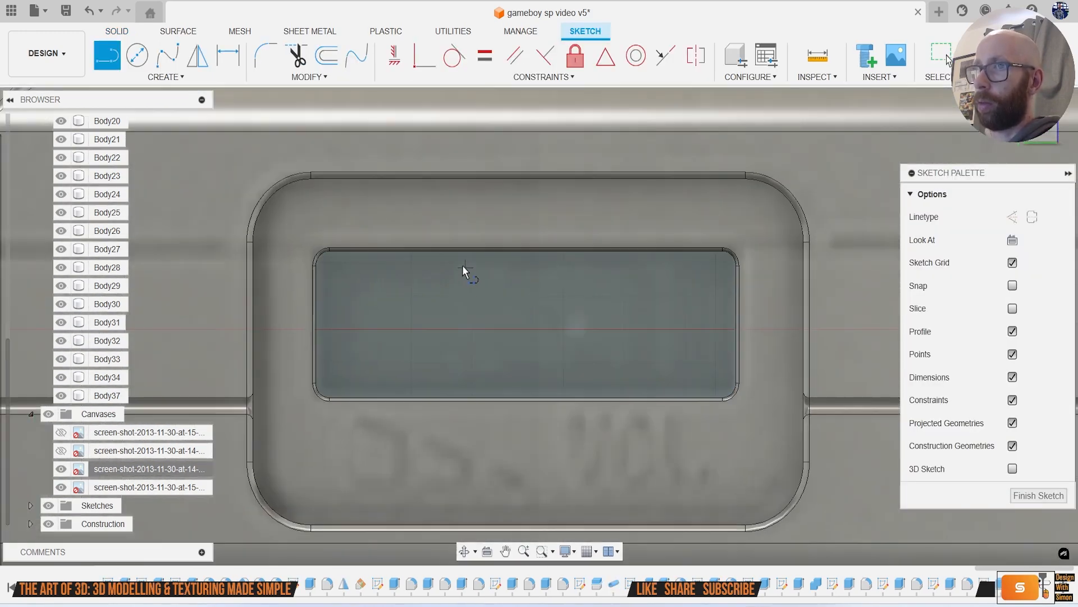
pyautogui.click(436, 251)
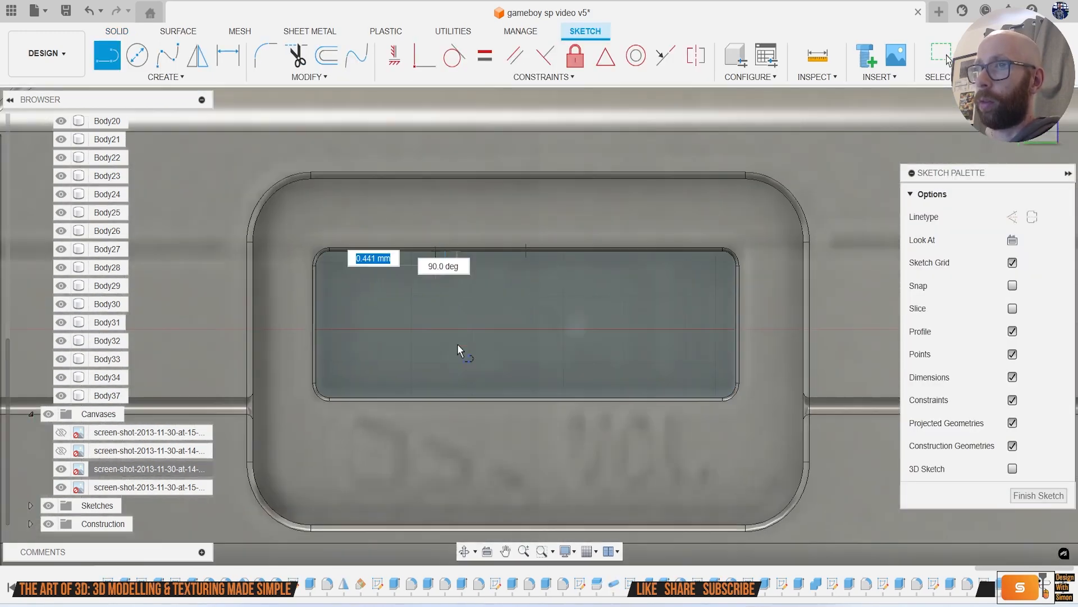
pyautogui.doubleClick(436, 396)
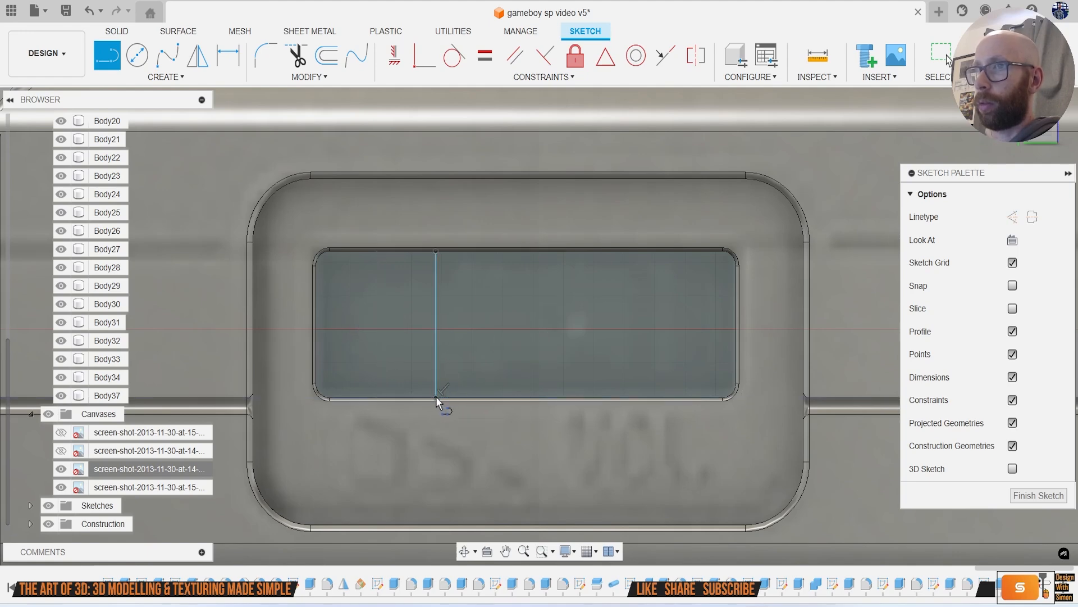
# Step: Extrude the larger portion of the divided slot floor outward 1.209 mm as a new body for the volume slider
pyautogui.press('e')
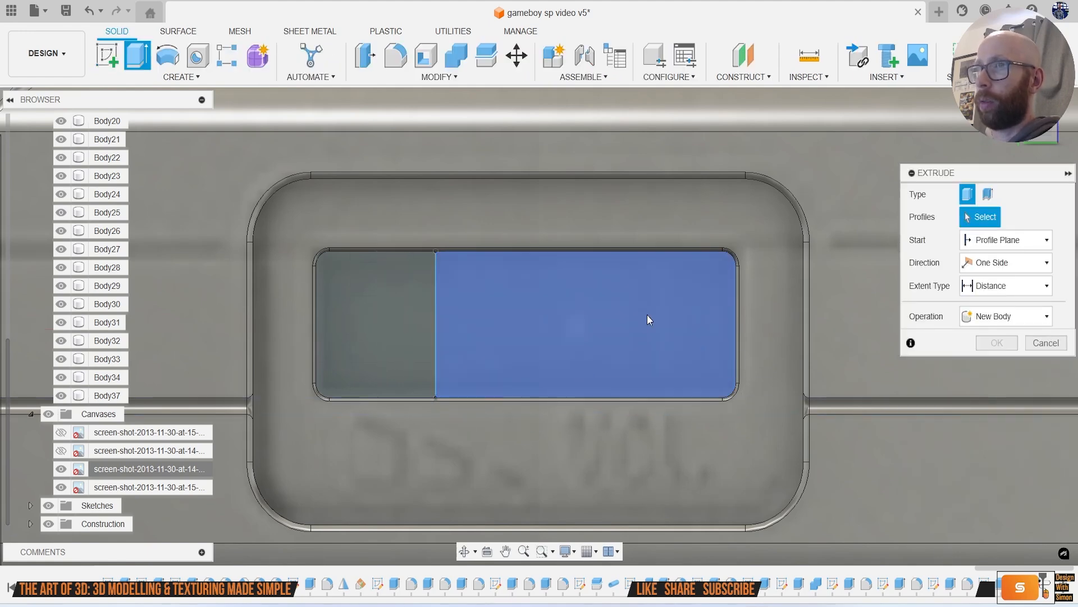
pyautogui.click(585, 364)
pyautogui.moveTo(585, 318); pyautogui.dragTo(562, 326)
pyautogui.keyDown('shift'); pyautogui.moveTo(561, 326); pyautogui.dragTo(615, 301, button='middle'); pyautogui.keyUp('shift')
pyautogui.moveTo(584, 293); pyautogui.dragTo(581, 279)
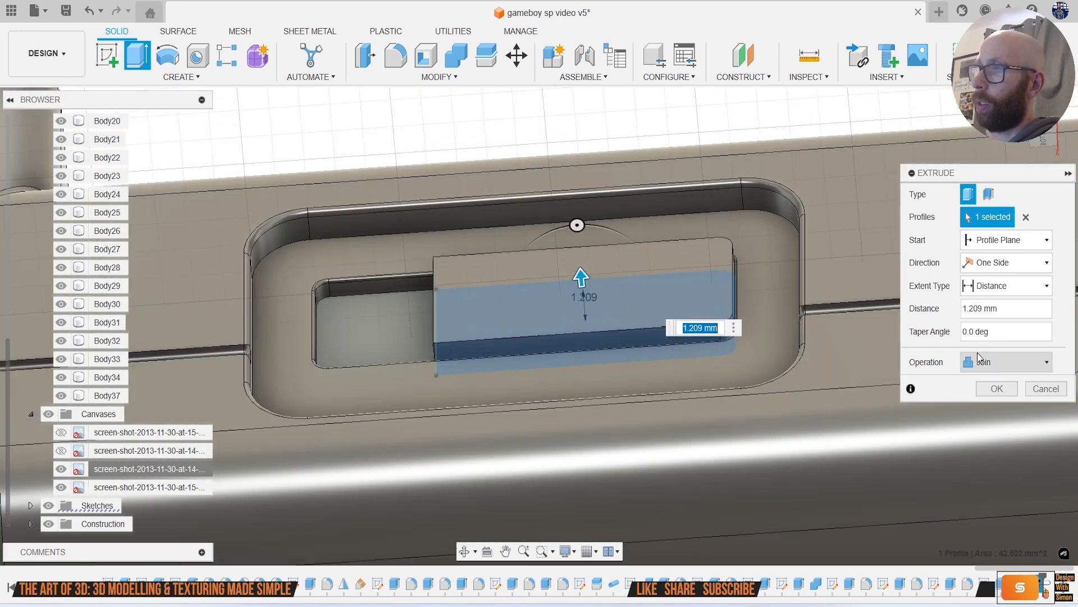
pyautogui.click(1006, 362)
pyautogui.click(1011, 425)
pyautogui.click(1009, 389)
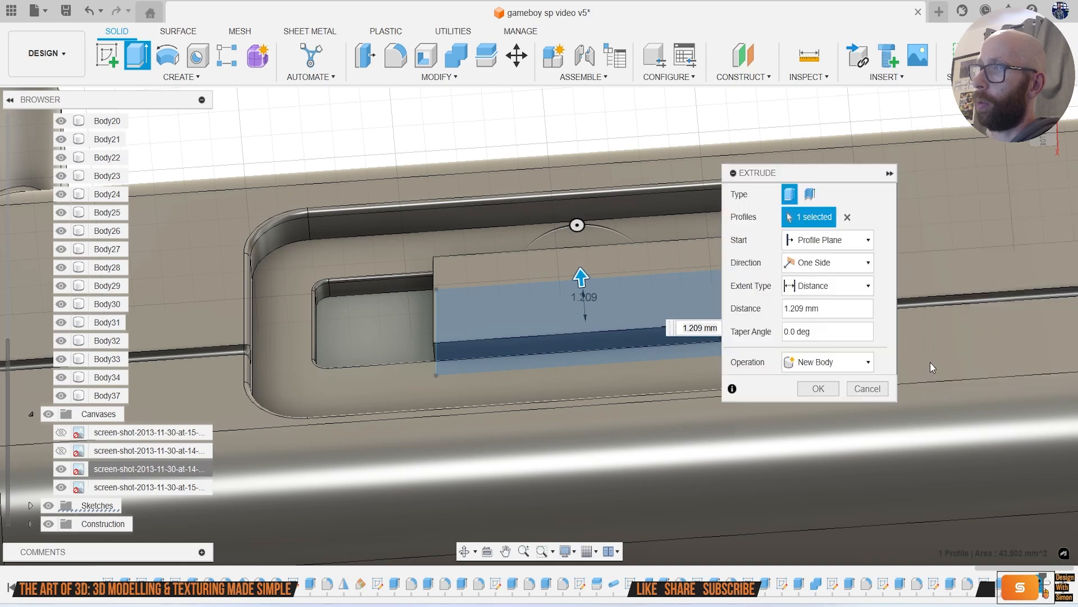
# Step: Sketch a rectangle across the middle of the slider's outer face, overhanging its long edges, with a centred inner rectangle about 0.7 by 3.3 mm
pyautogui.click(101, 53)
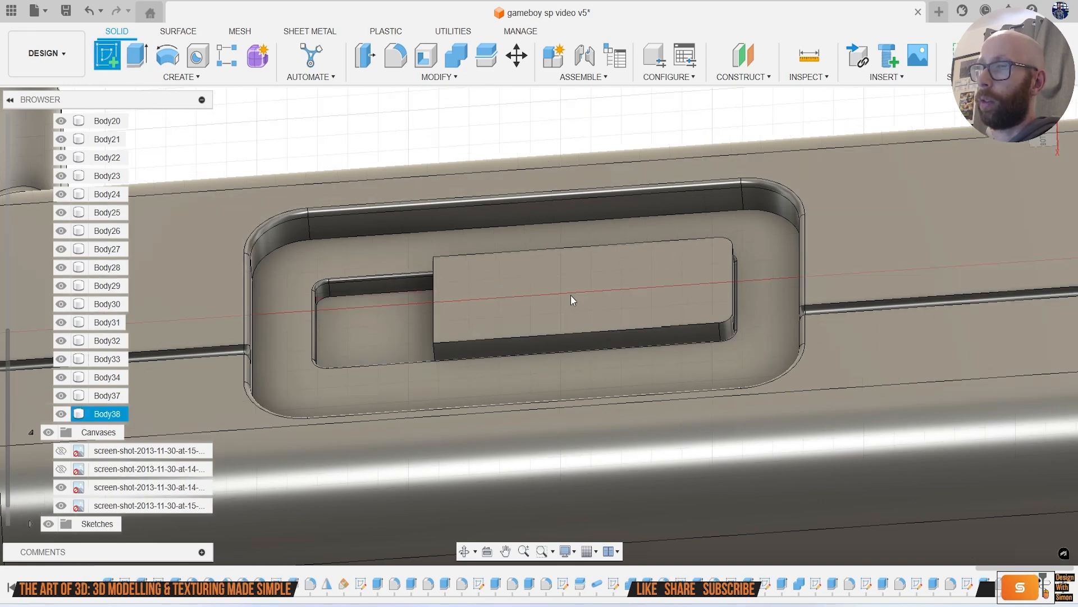
pyautogui.click(571, 295)
pyautogui.press('r')
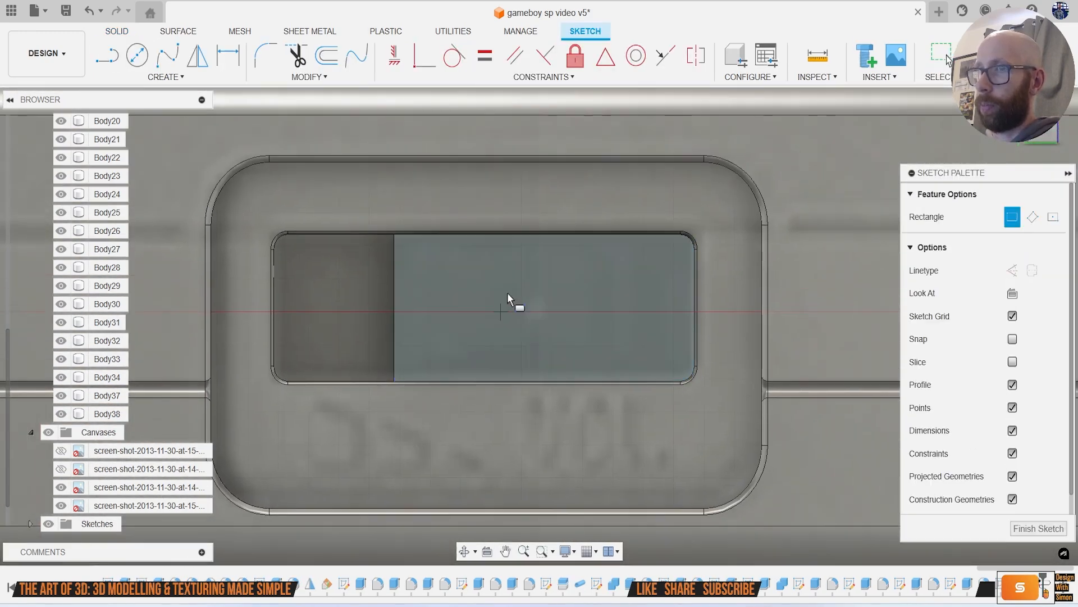
pyautogui.scroll(3, 510, 298)
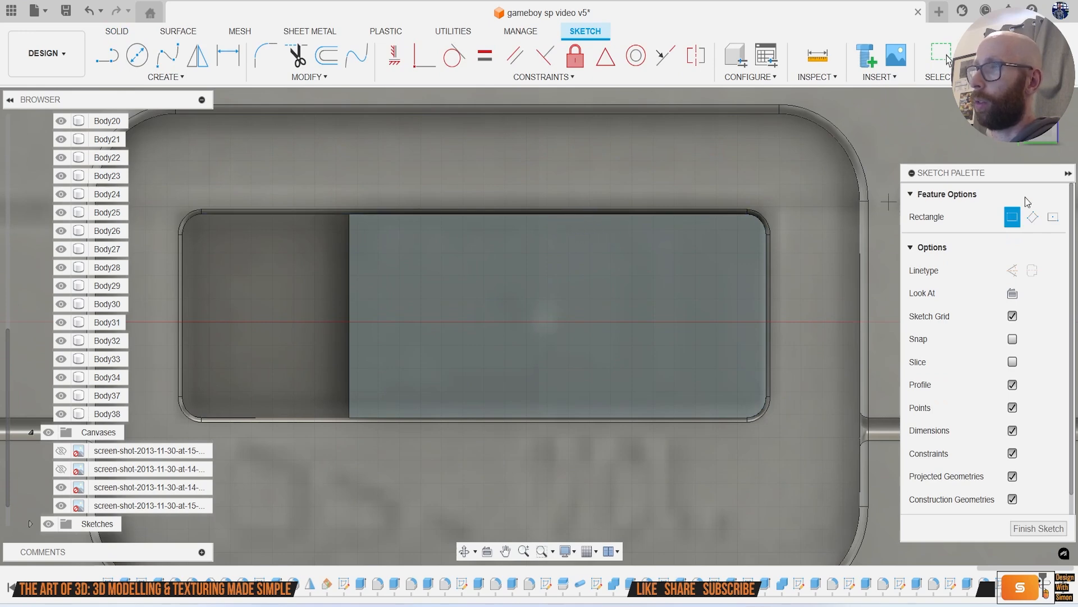
pyautogui.click(560, 218)
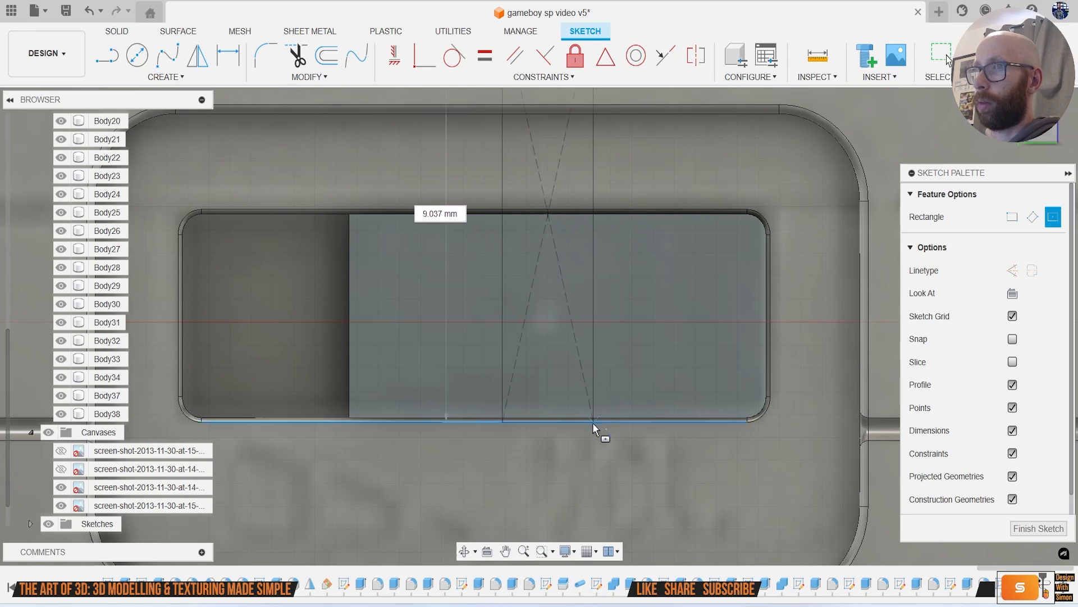
pyautogui.click(587, 439)
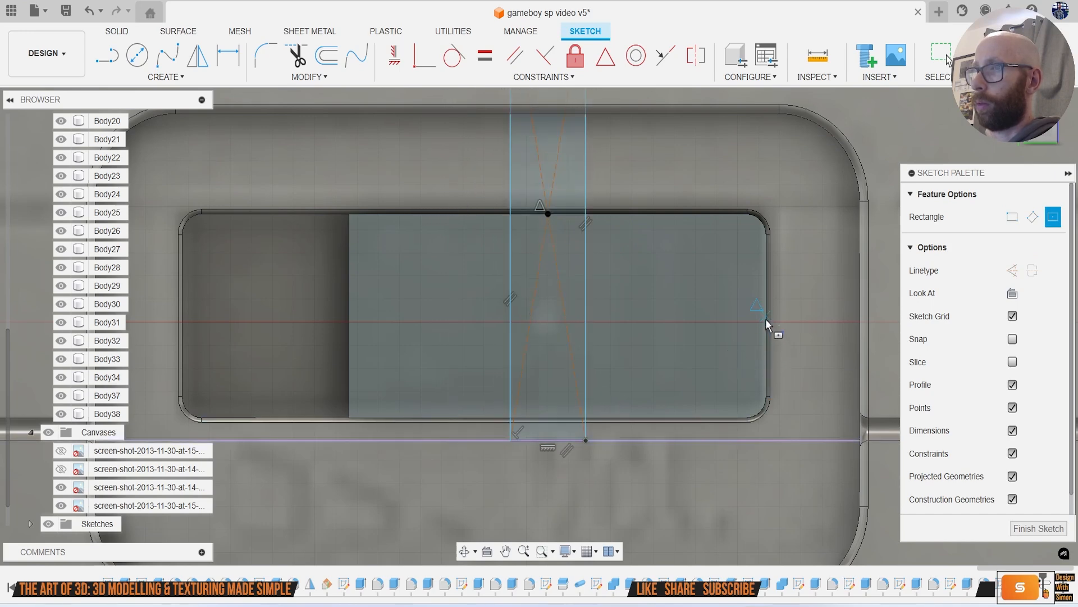
pyautogui.click(548, 322)
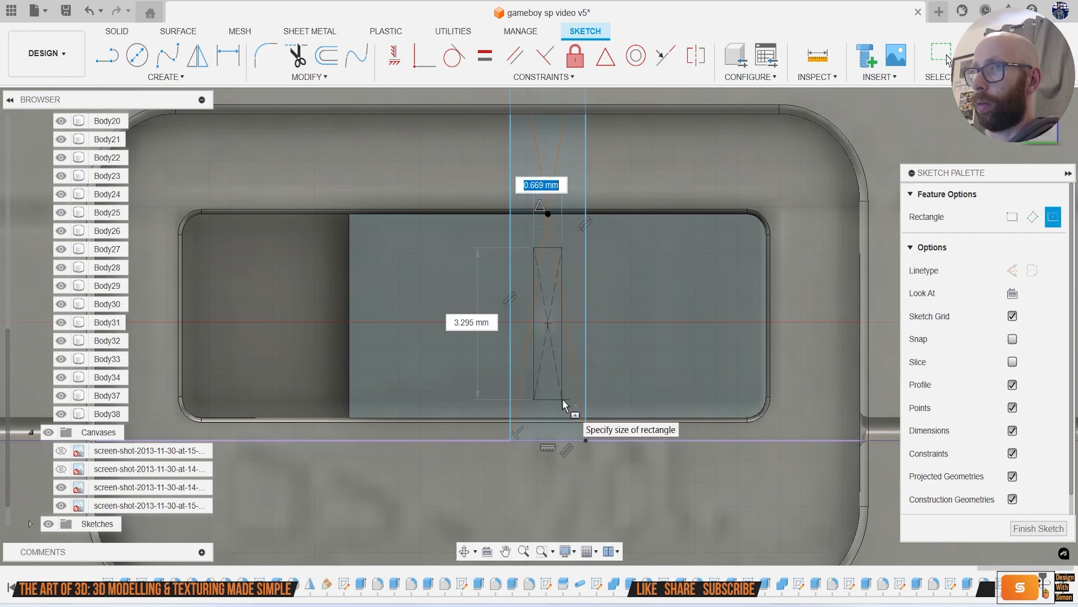
pyautogui.click(560, 396)
# Step: Extrude the area between the two rectangles outward within the slider's width as a raised grip around a narrow groove, joined to the slider
pyautogui.scroll(-1, 746, 263)
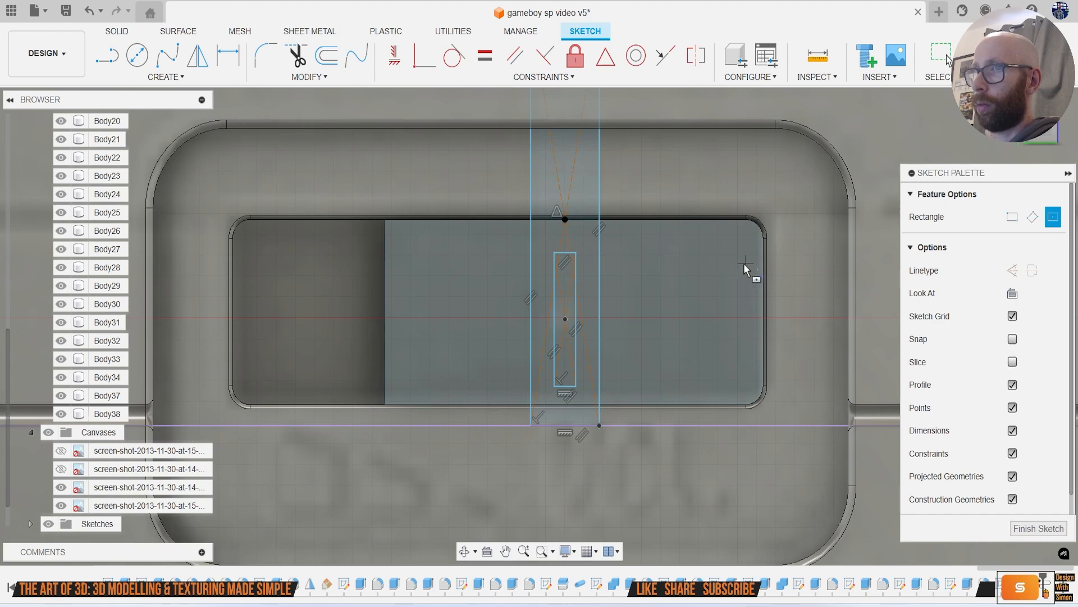
pyautogui.press('e')
pyautogui.click(574, 240)
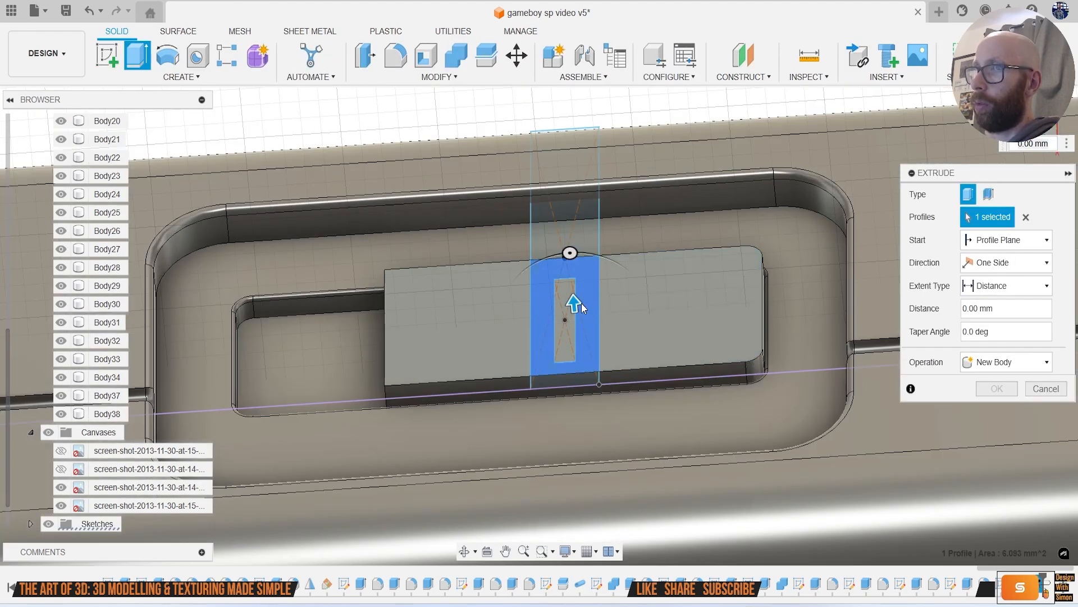
pyautogui.moveTo(582, 302); pyautogui.dragTo(579, 280)
pyautogui.click(997, 389)
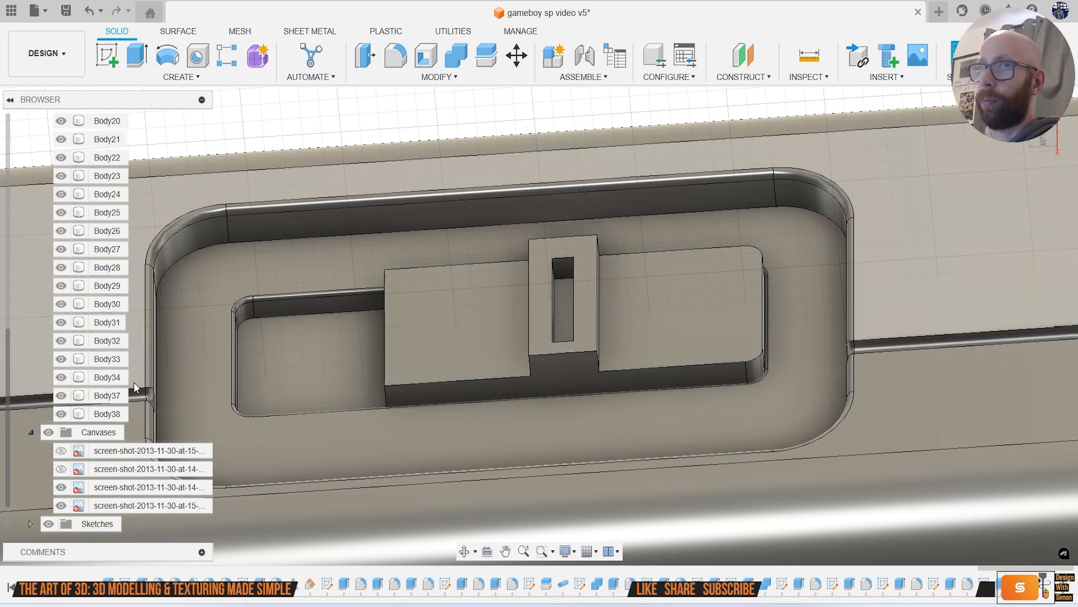
# Step: Isolate the volume slider body and fillet all of its faces with a 0.2 mm radius
pyautogui.rightClick(103, 415)
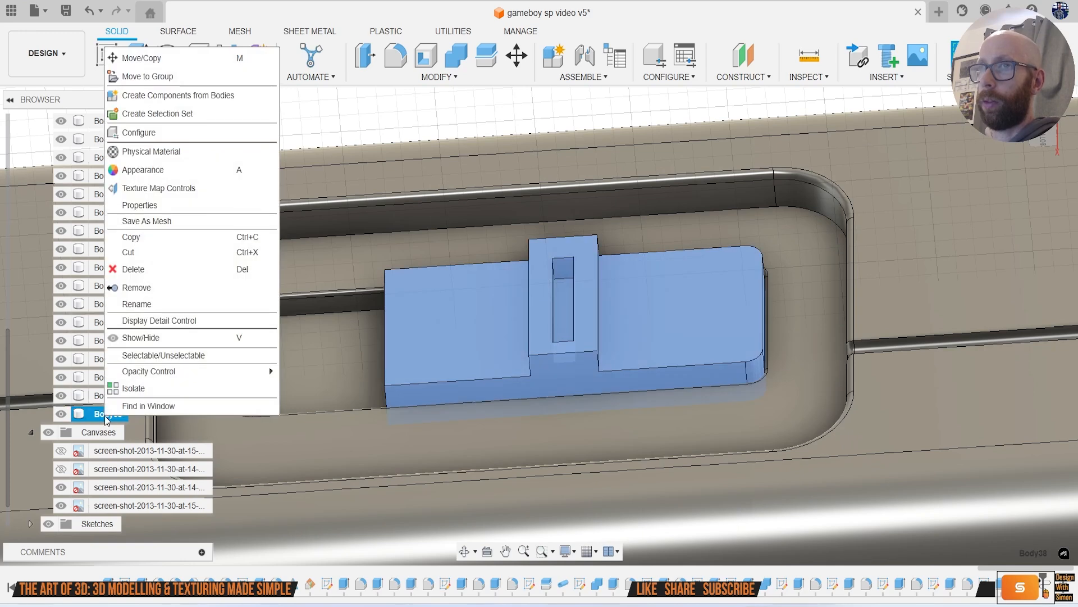
pyautogui.click(147, 389)
pyautogui.moveTo(770, 466); pyautogui.dragTo(256, 209)
pyautogui.press('f')
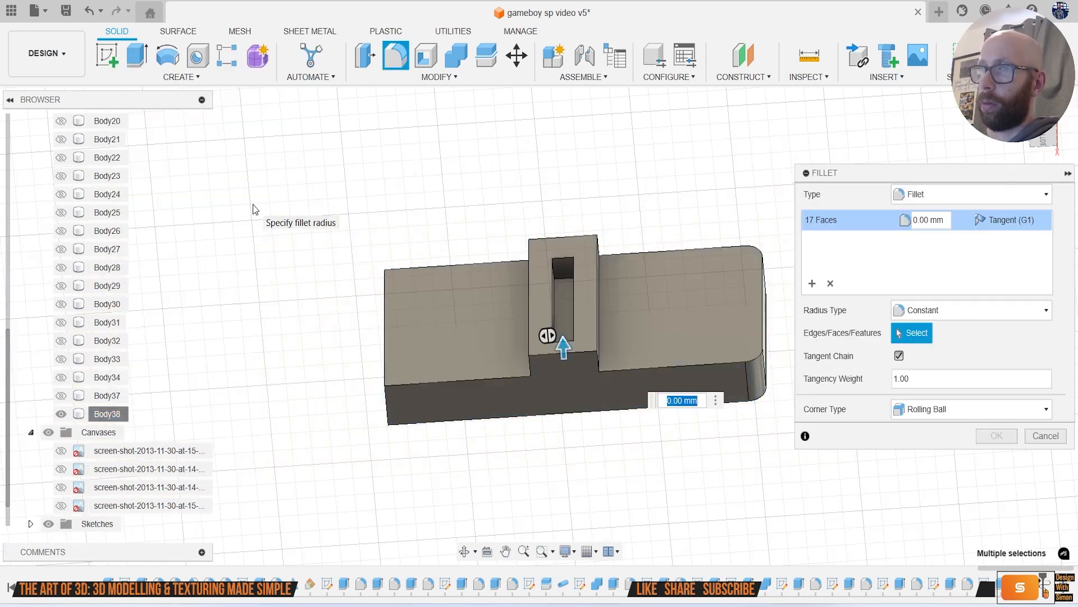
pyautogui.write('.2')
pyautogui.press('Return')
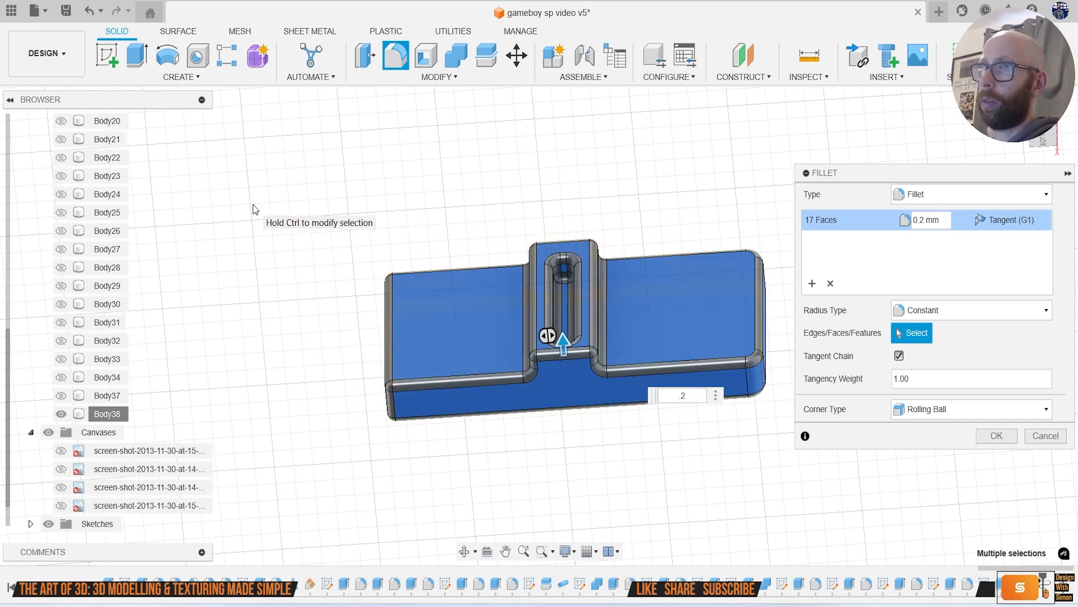
# Step: Unisolate the slider body to bring back the rest of the console model
pyautogui.rightClick(117, 415)
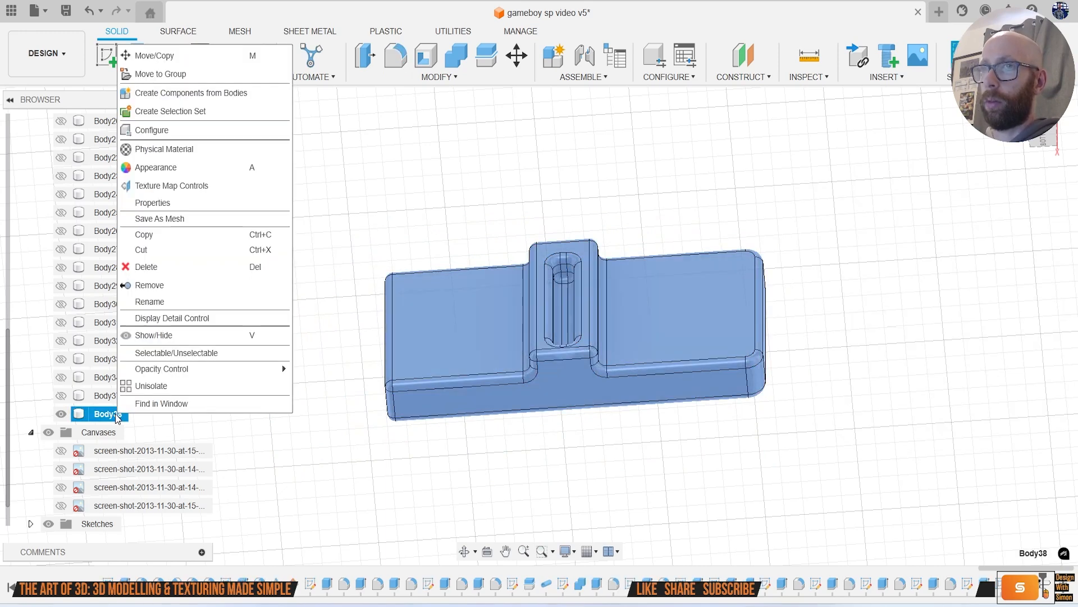
pyautogui.click(160, 386)
pyautogui.scroll(-2, 315, 357)
pyautogui.click(377, 180)
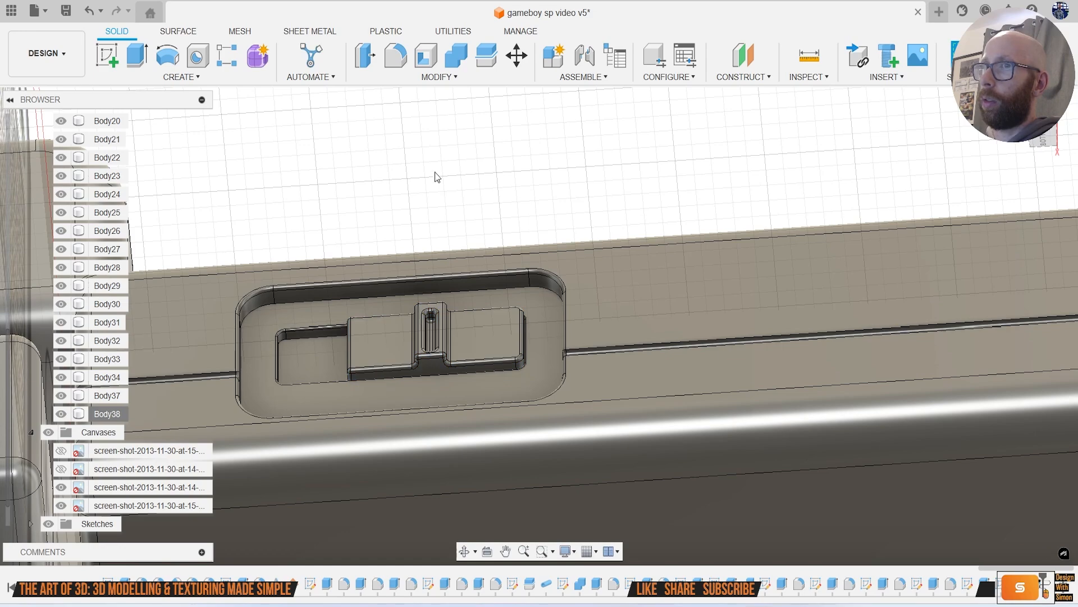
# Step: Start a sketch on the recess floor and add the text "VOL" in Arial Narrow, 1.50 mm high, below the switch slot
pyautogui.click(1055, 130)
pyautogui.moveTo(710, 327); pyautogui.dragTo(770, 254, button='middle')
pyautogui.click(108, 62)
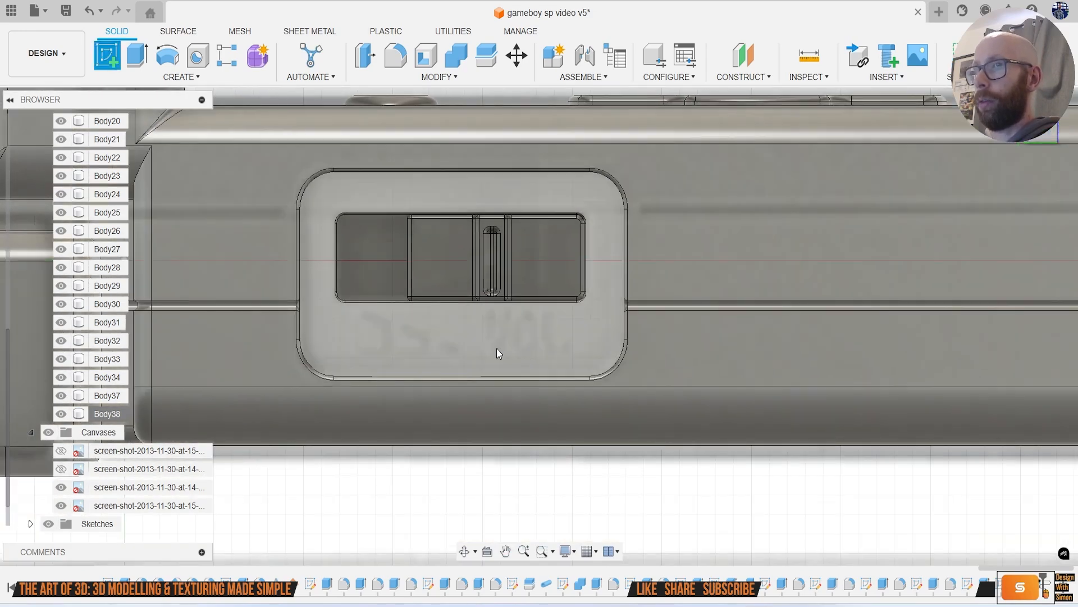
pyautogui.click(494, 348)
pyautogui.moveTo(632, 328); pyautogui.dragTo(260, 272, button='middle')
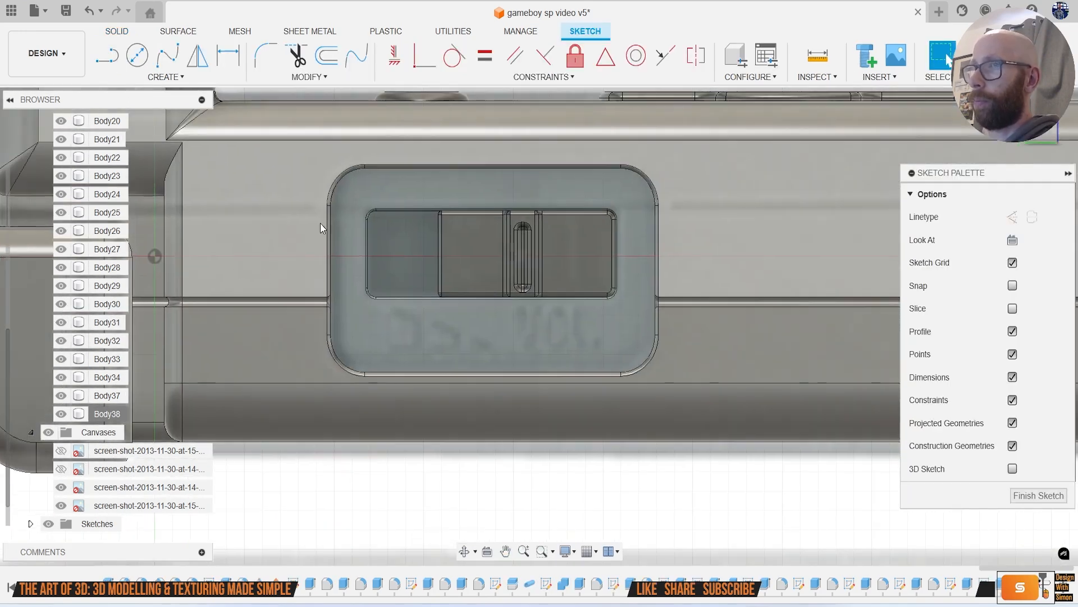
pyautogui.click(160, 78)
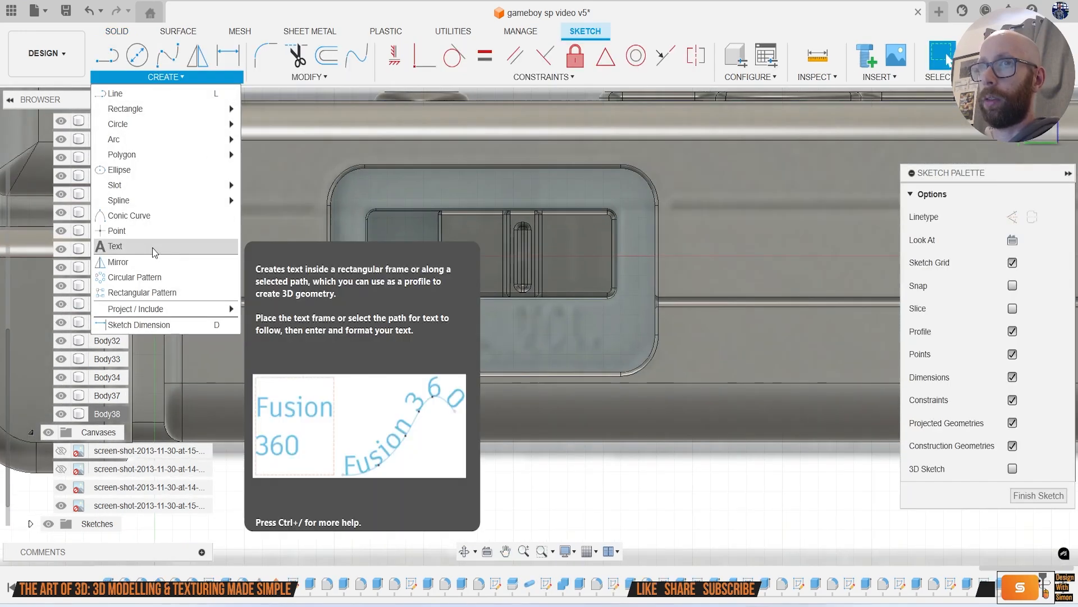
pyautogui.click(217, 251)
pyautogui.scroll(3, 494, 302)
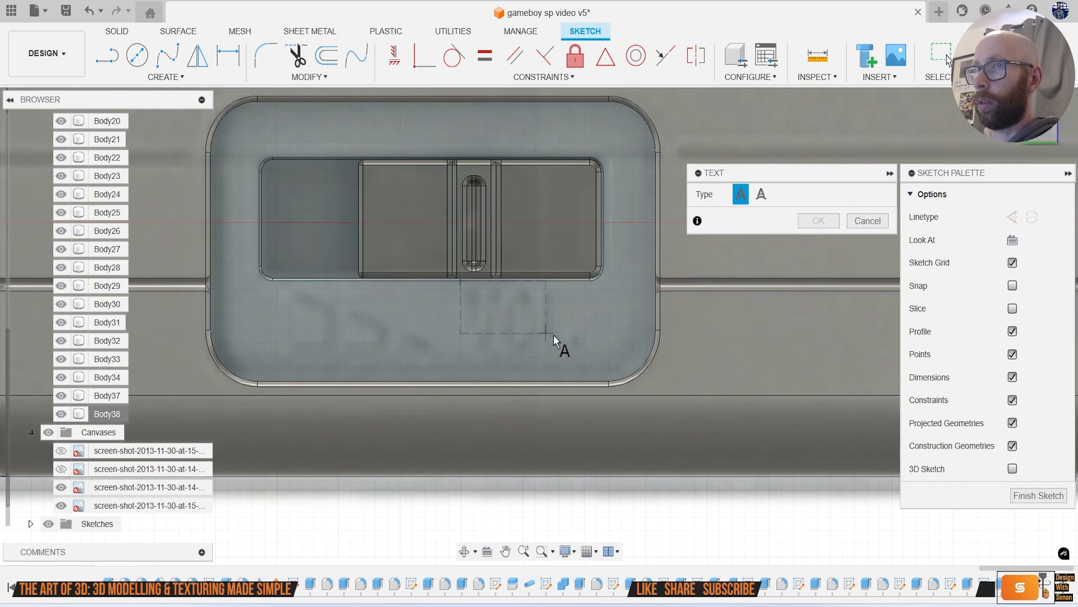
pyautogui.click(590, 353)
pyautogui.click(820, 244)
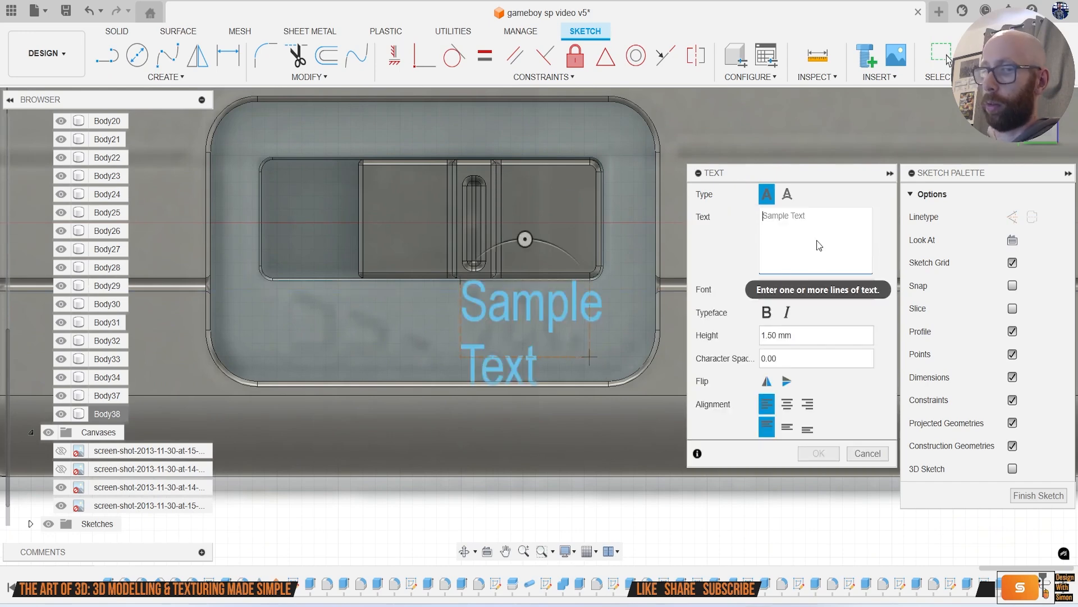
pyautogui.write('VOL')
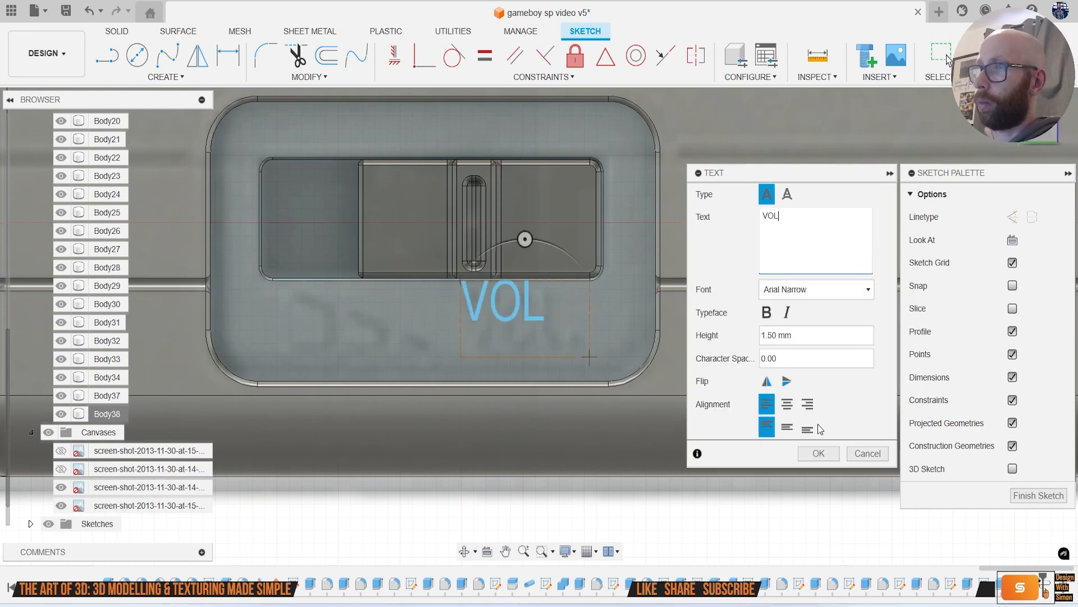
pyautogui.click(805, 459)
# Step: Straighten the VOL text frame, delete the perpendicular constraint at its corner, and move the text lower, clear of the slot edge
pyautogui.moveTo(518, 286); pyautogui.dragTo(531, 302)
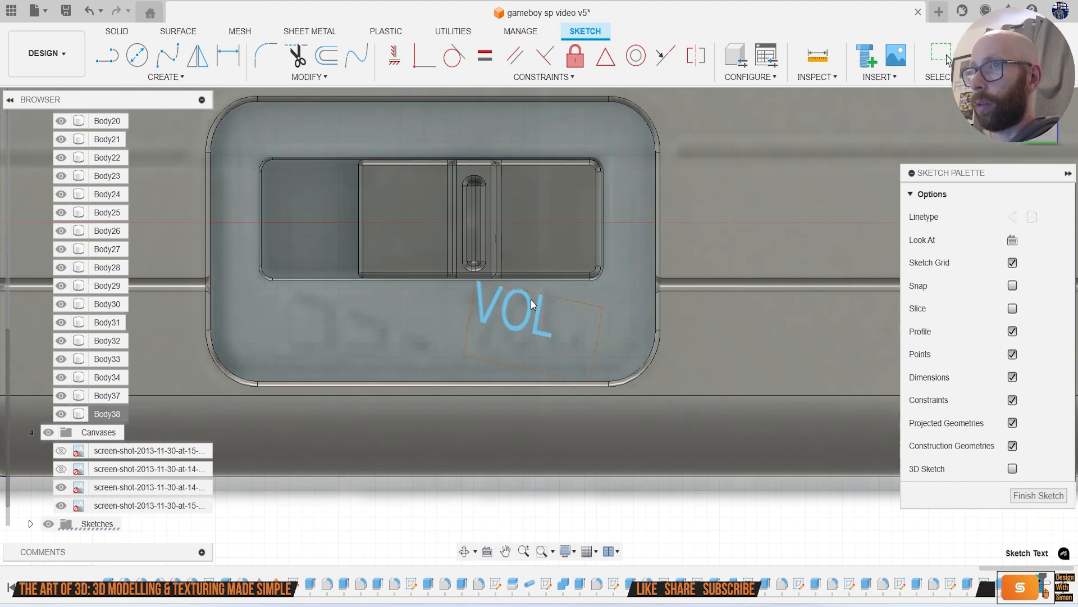
pyautogui.moveTo(475, 283); pyautogui.dragTo(423, 293)
pyautogui.scroll(5, 505, 284)
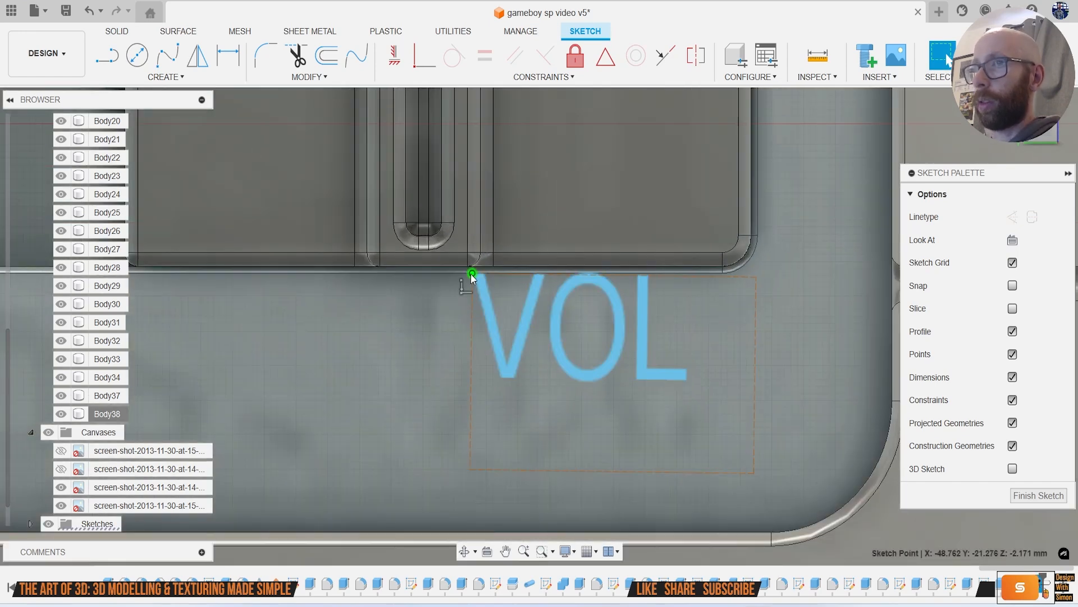
pyautogui.click(464, 289)
pyautogui.press('Delete')
pyautogui.moveTo(522, 305); pyautogui.dragTo(480, 353)
pyautogui.scroll(-5, 542, 369)
pyautogui.moveTo(492, 355); pyautogui.dragTo(571, 313, button='middle')
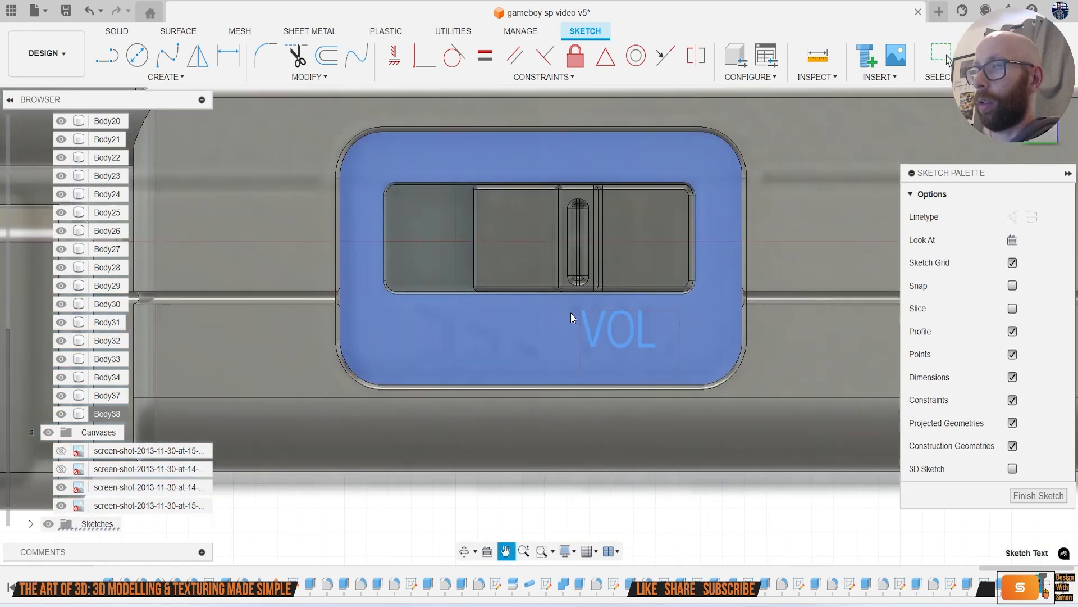
# Step: Sketch a right triangle over the reference volume symbol beside the VOL text, with its vertical side farthest from the text
pyautogui.scroll(3, 370, 309)
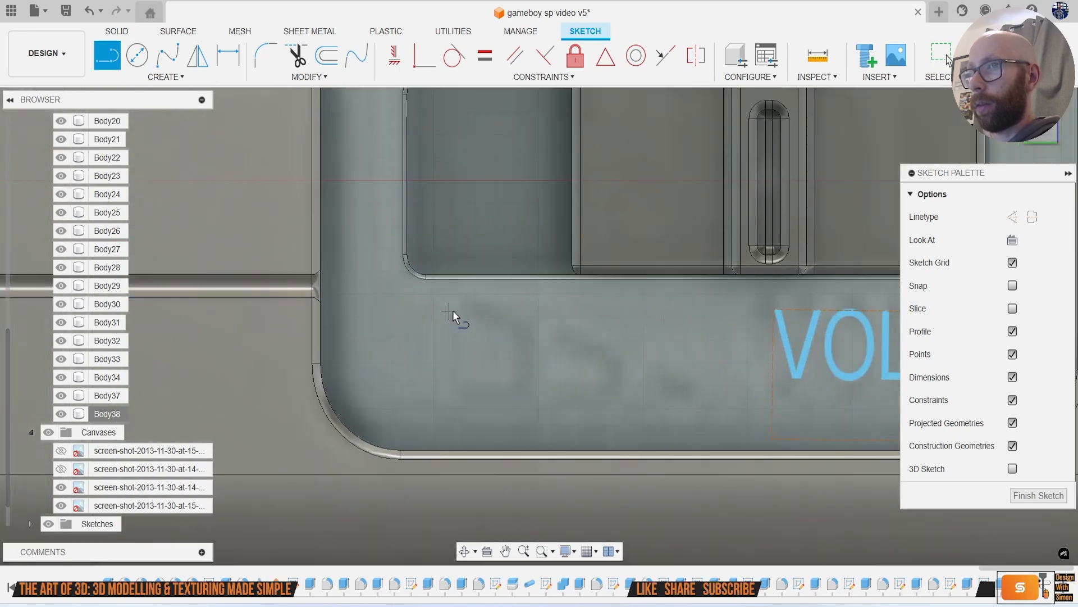
pyautogui.click(454, 304)
pyautogui.click(455, 393)
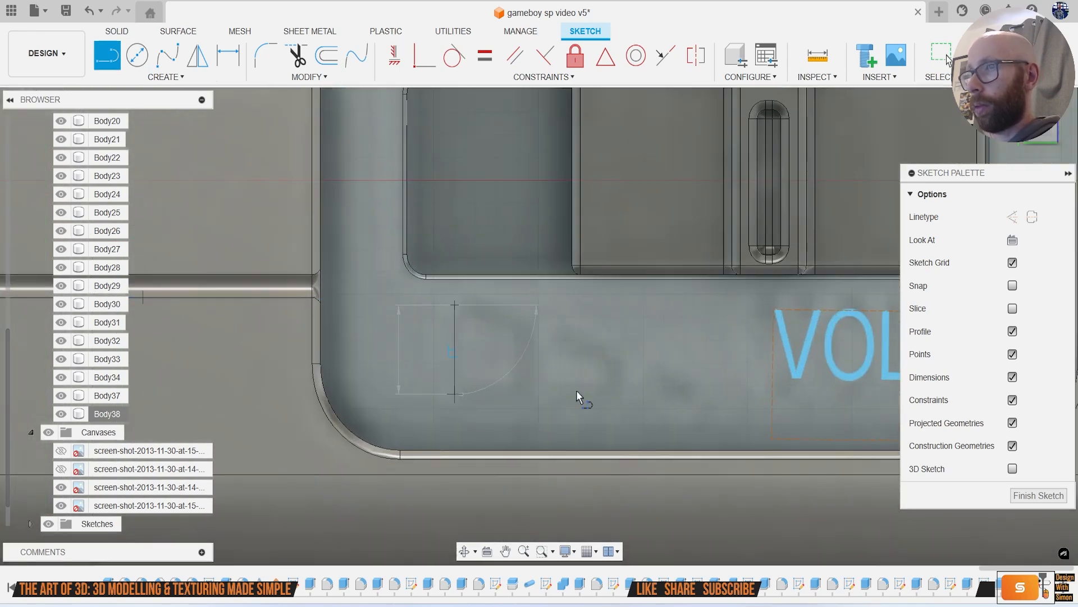
pyautogui.click(684, 394)
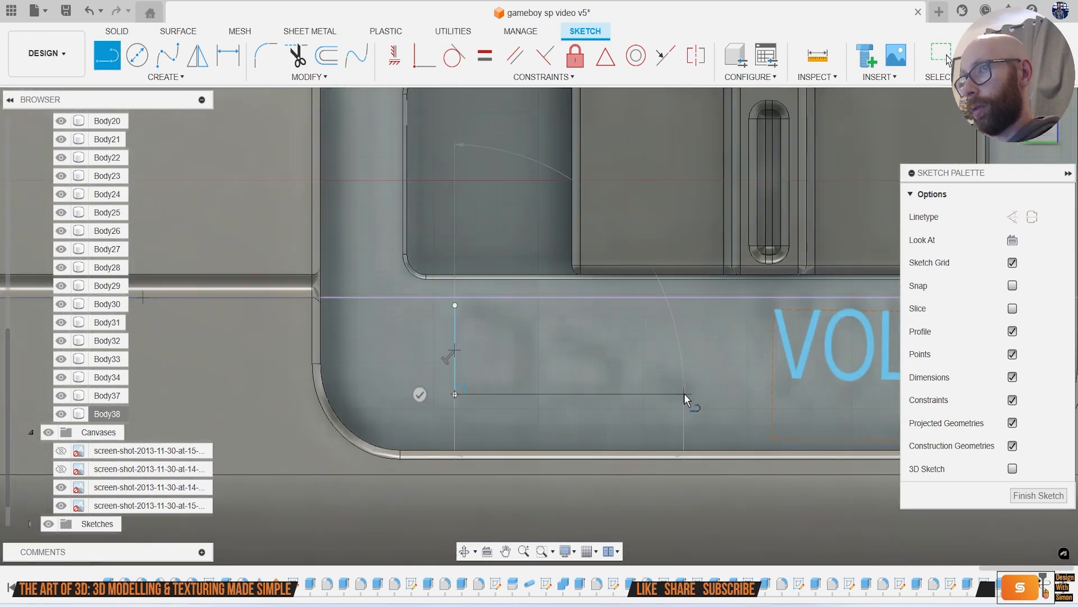
pyautogui.click(456, 305)
# Step: Sketch two parallel vertical lines across the triangle to mark the first gap in the volume symbol
pyautogui.click(511, 328)
pyautogui.click(511, 416)
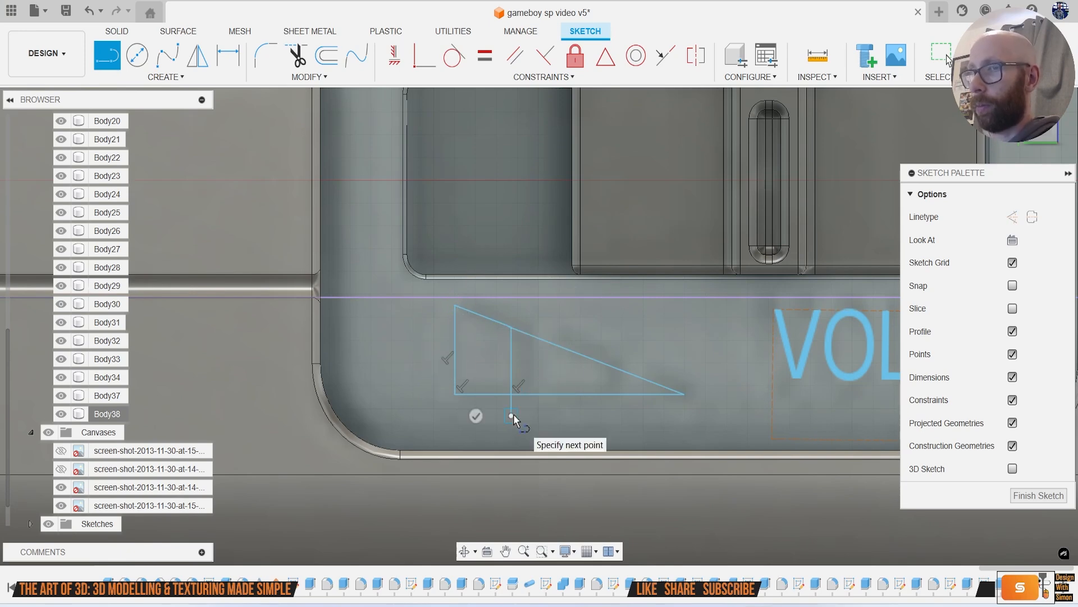
pyautogui.click(511, 416)
pyautogui.click(545, 331)
pyautogui.click(545, 410)
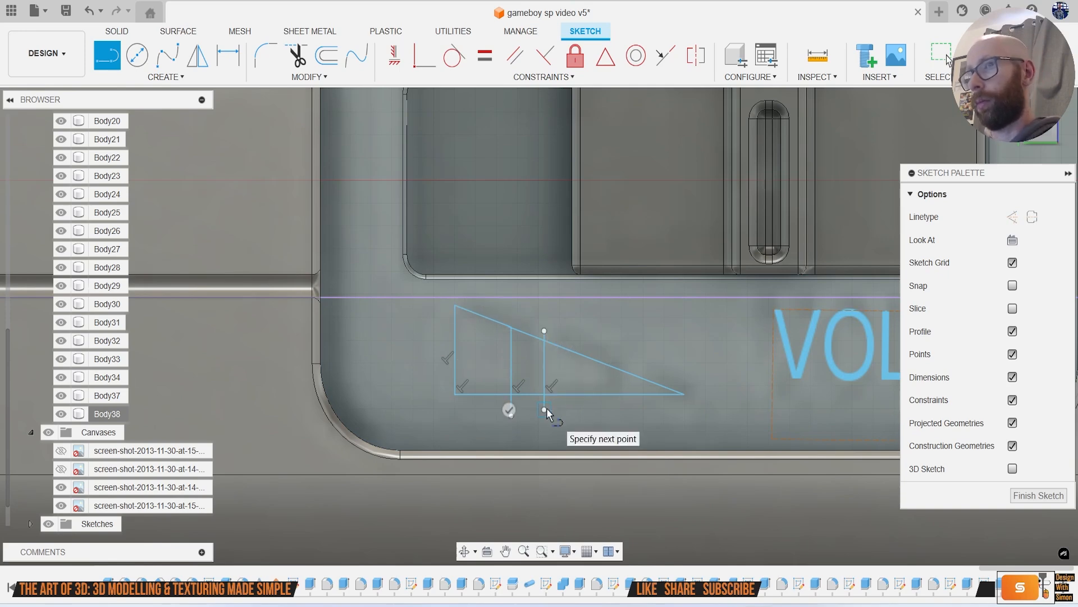
pyautogui.press('Escape')
# Step: Copy the two vertical lines 1.838 mm in X toward the triangle's tip to mark a second gap
pyautogui.click(544, 374)
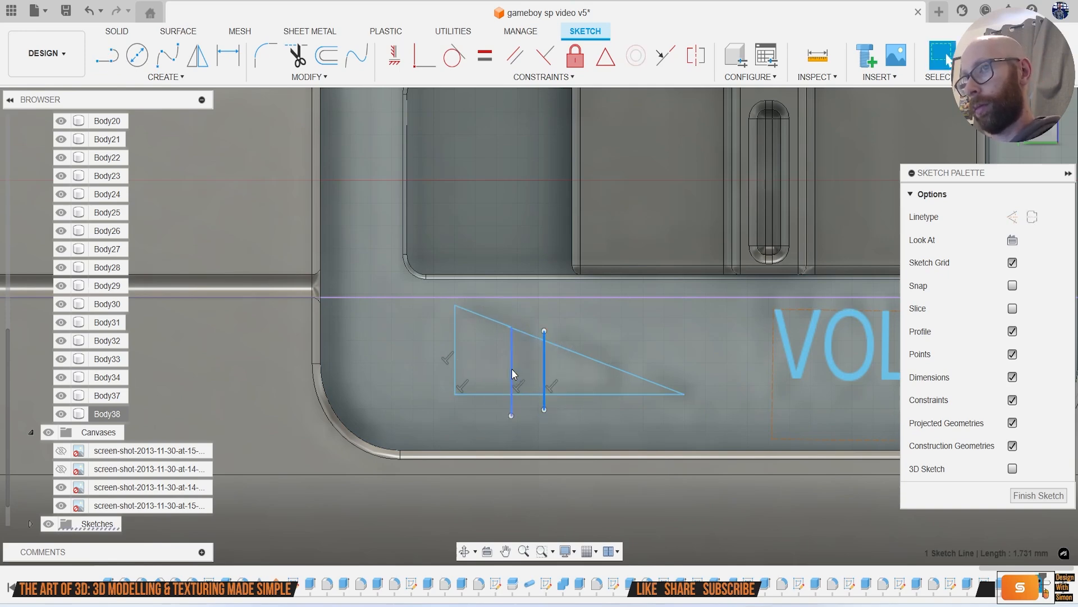
pyautogui.press('m')
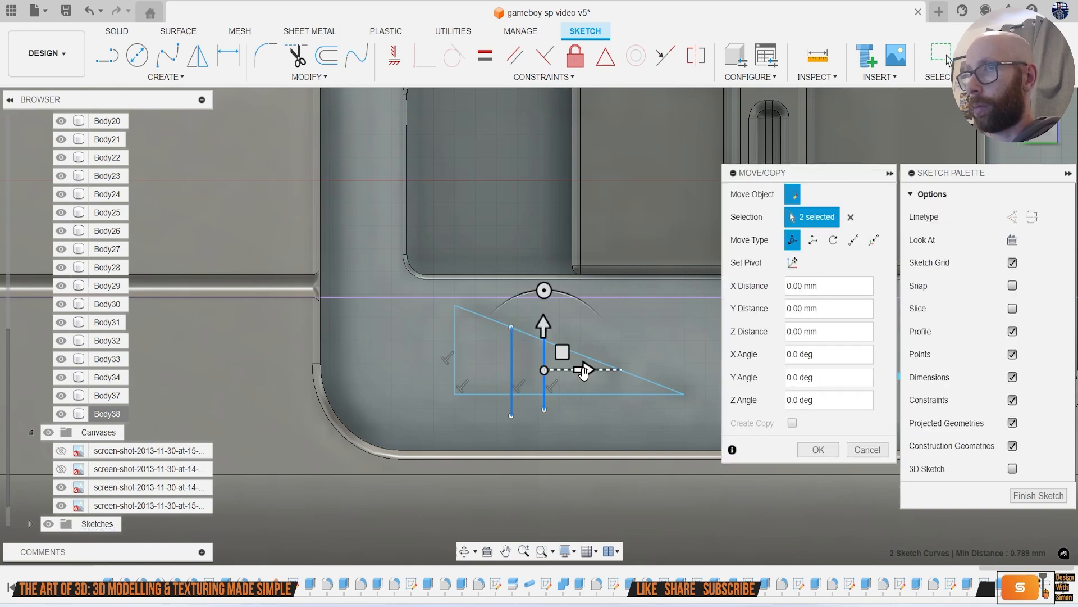
pyautogui.moveTo(587, 372); pyautogui.dragTo(664, 371)
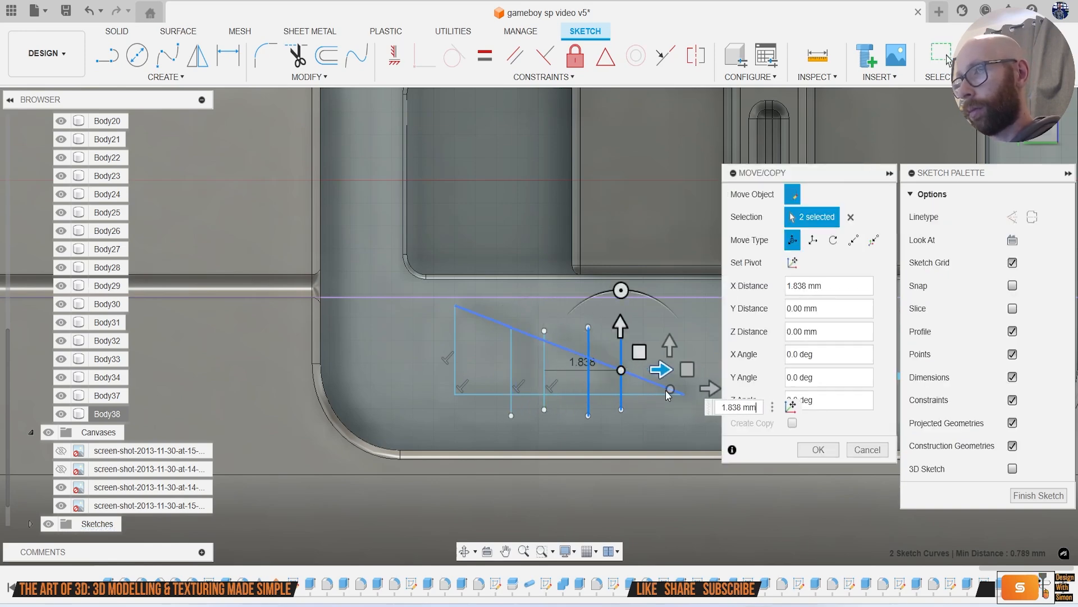
pyautogui.click(826, 449)
# Step: Extrude the three volume-symbol segments and the VOL letters outward 0.374 mm, joined to the body
pyautogui.scroll(-1, 719, 371)
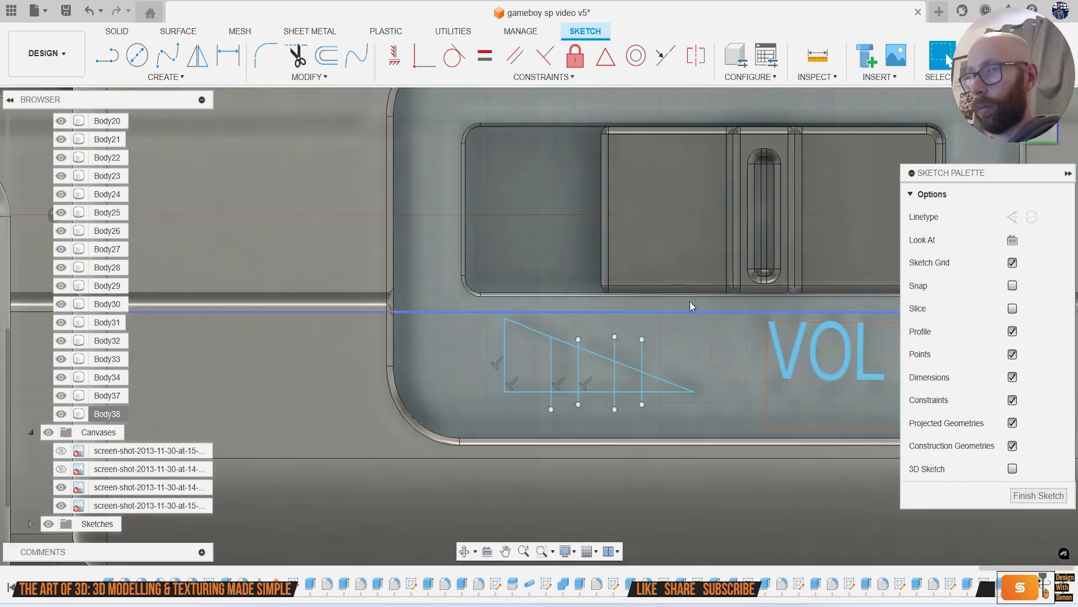
pyautogui.press('e')
pyautogui.click(549, 365)
pyautogui.click(601, 370)
pyautogui.click(653, 379)
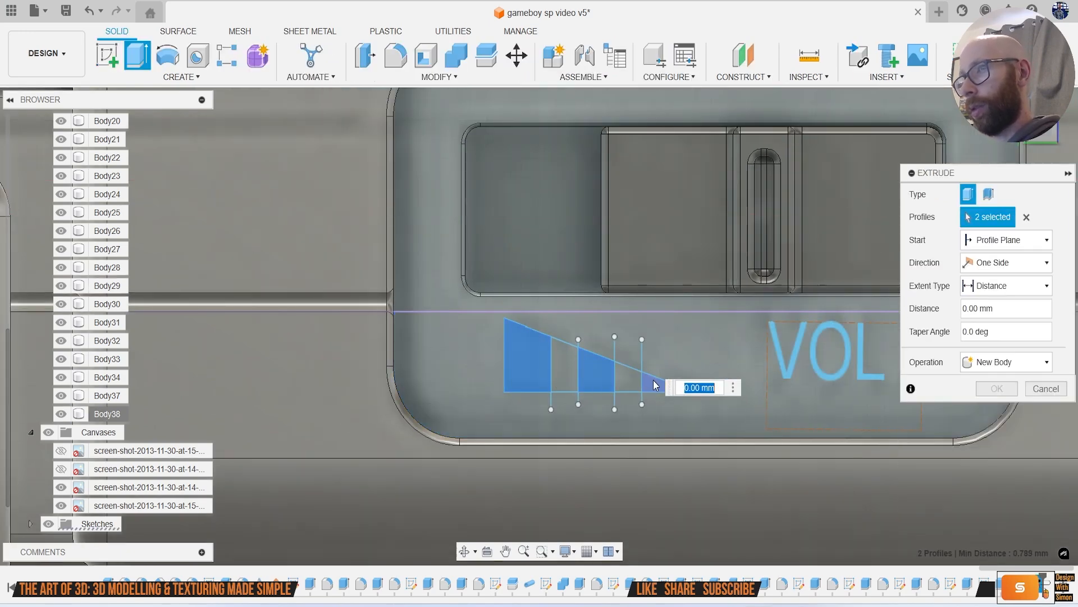
pyautogui.moveTo(666, 378); pyautogui.dragTo(530, 359, button='middle')
pyautogui.click(692, 332)
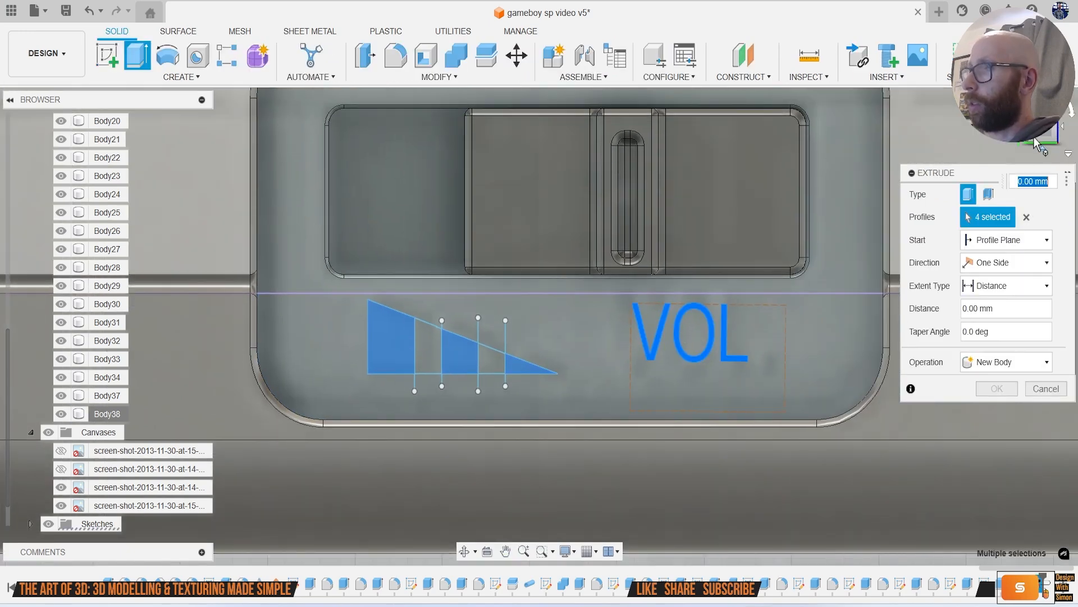
pyautogui.keyDown('shift'); pyautogui.moveTo(709, 303); pyautogui.dragTo(727, 243, button='middle'); pyautogui.keyUp('shift')
pyautogui.moveTo(690, 325)
pyautogui.mouseDown()
pyautogui.moveTo(689, 305)
pyautogui.moveTo(689, 315)
pyautogui.mouseUp()
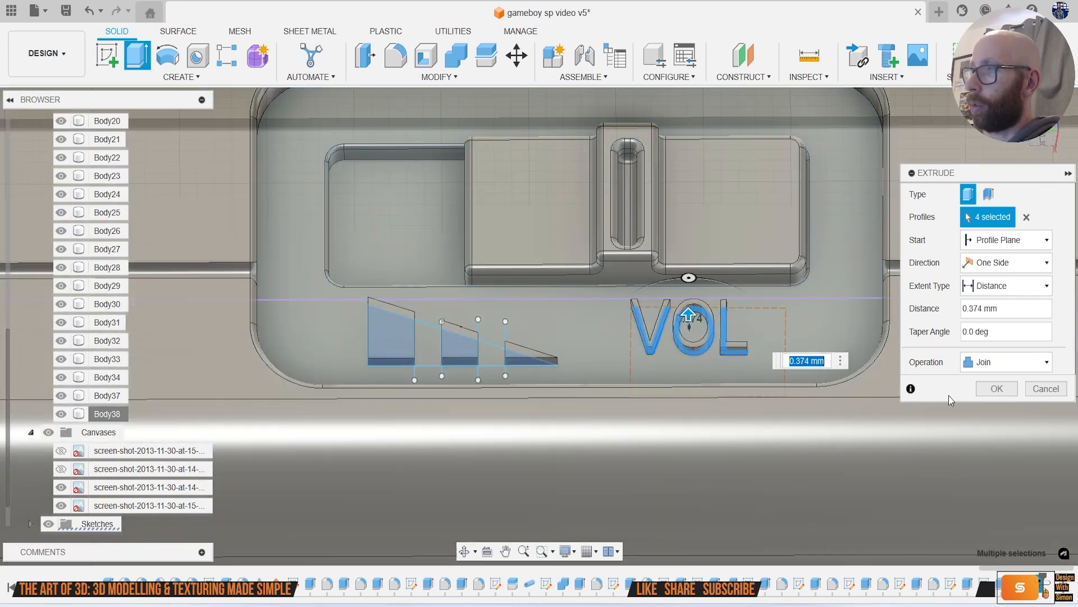
pyautogui.click(993, 390)
# Step: Fillet the outer faces of the three volume-symbol segments and the V, O and L letters with a 0.03 mm radius
pyautogui.scroll(3, 486, 348)
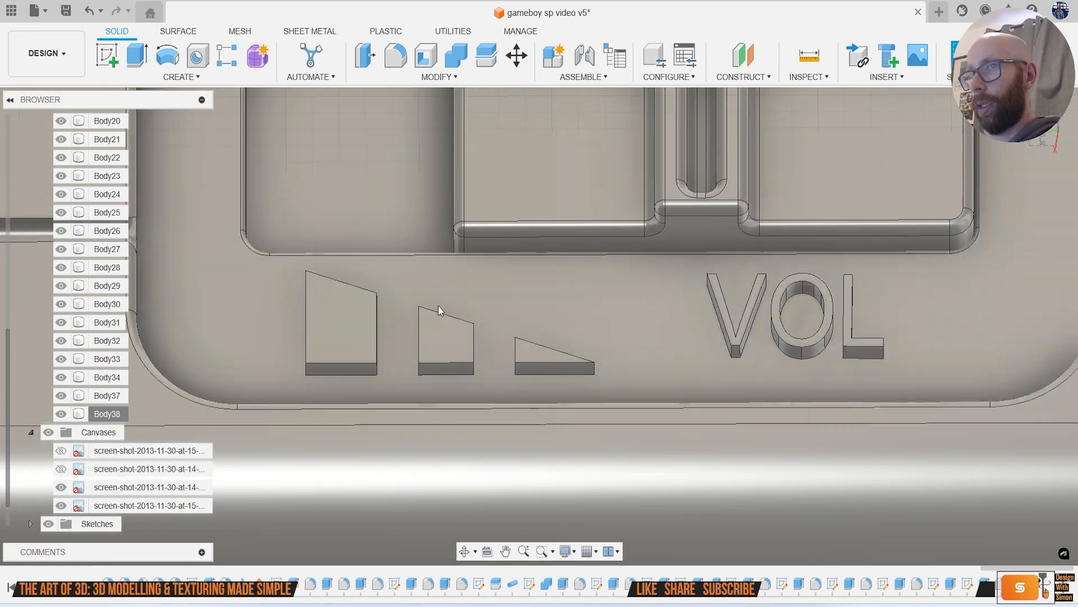
pyautogui.press('f')
pyautogui.click(362, 328)
pyautogui.click(438, 333)
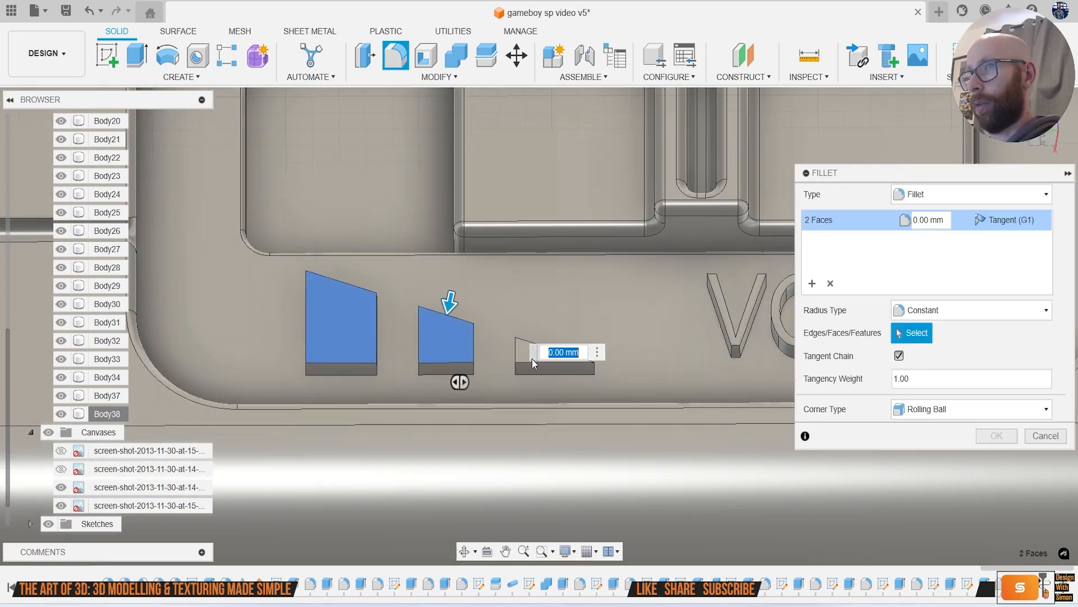
pyautogui.click(522, 353)
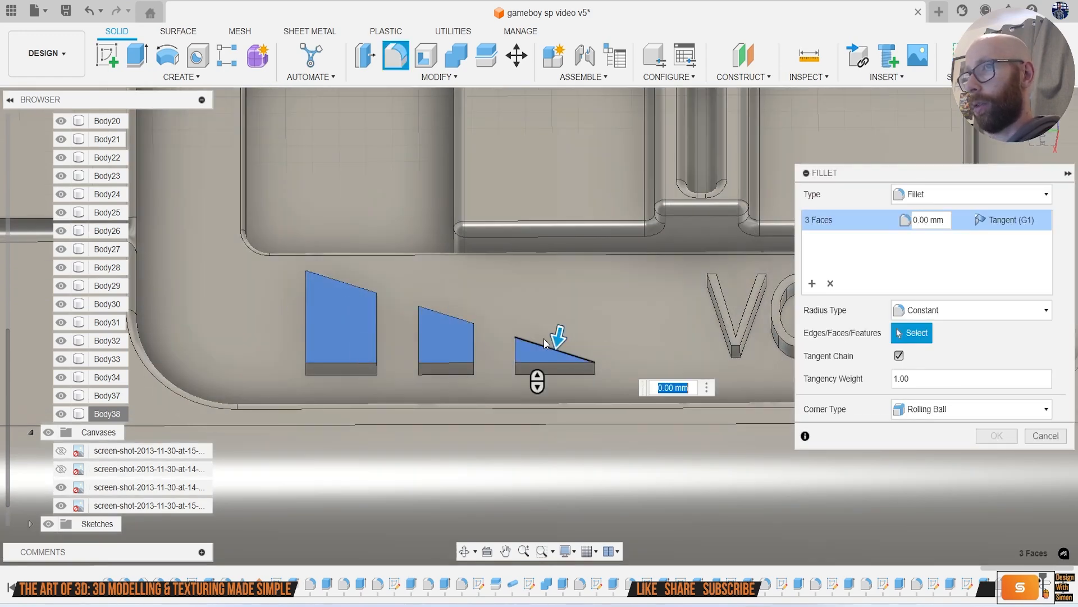
pyautogui.scroll(3, 544, 272)
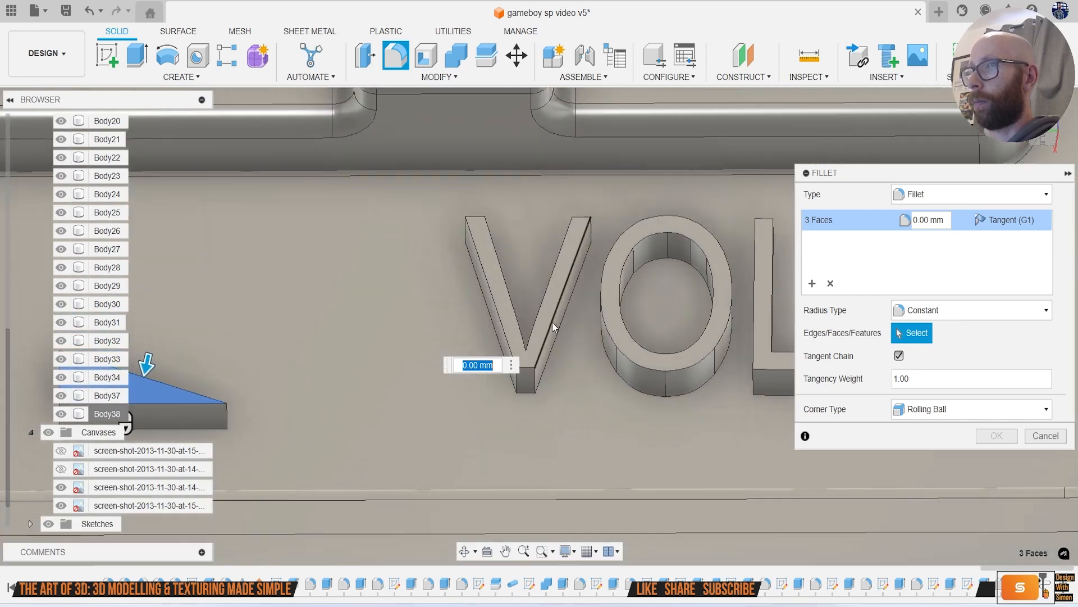
pyautogui.scroll(3, 548, 332)
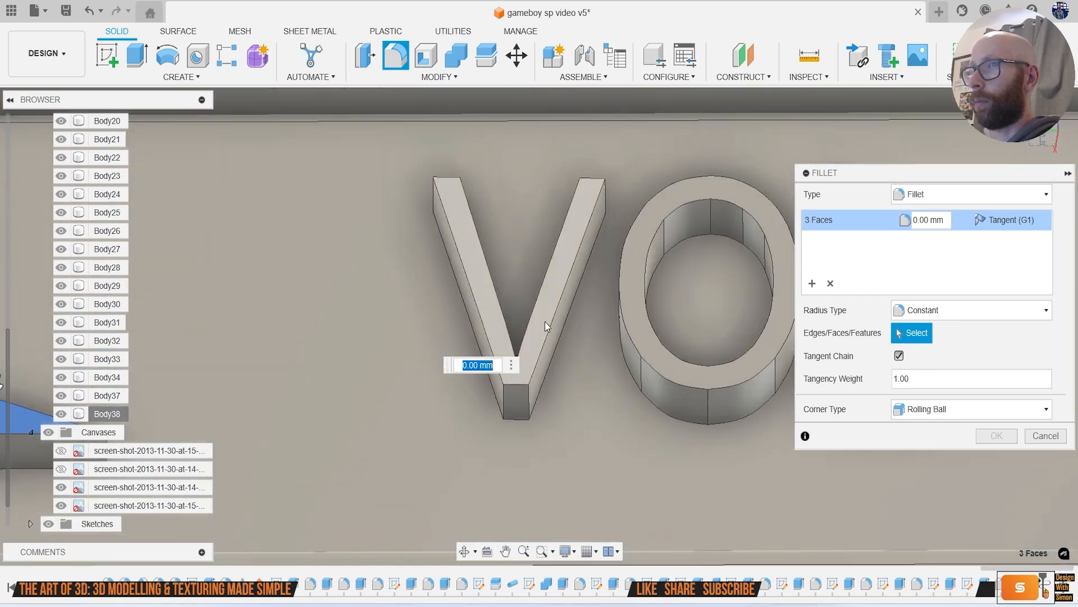
pyautogui.click(584, 213)
pyautogui.click(703, 187)
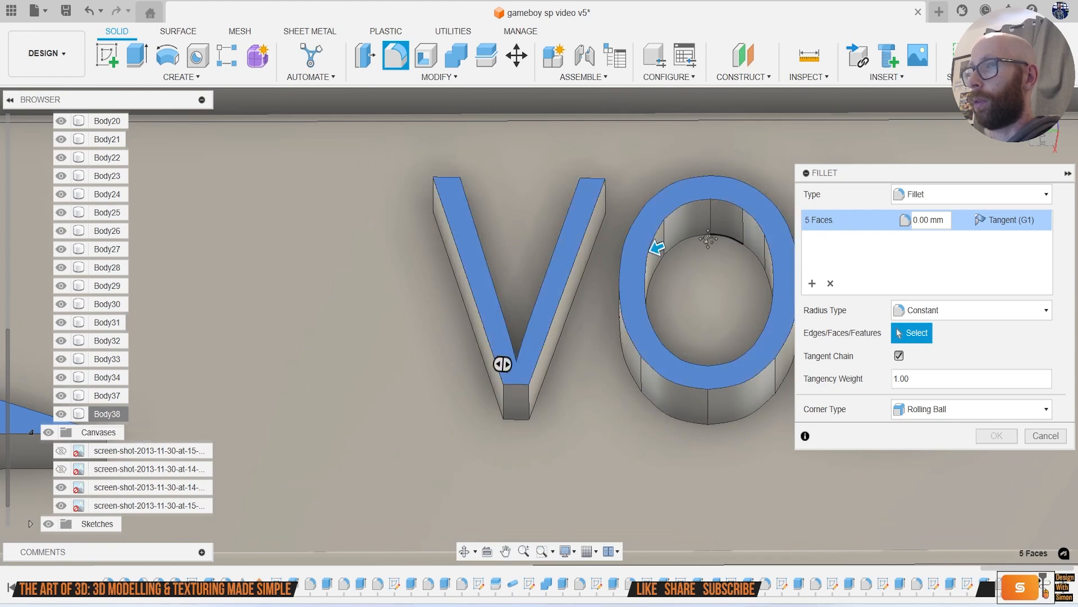
pyautogui.moveTo(705, 238); pyautogui.dragTo(481, 268, button='middle')
pyautogui.scroll(1, 637, 233)
pyautogui.click(625, 234)
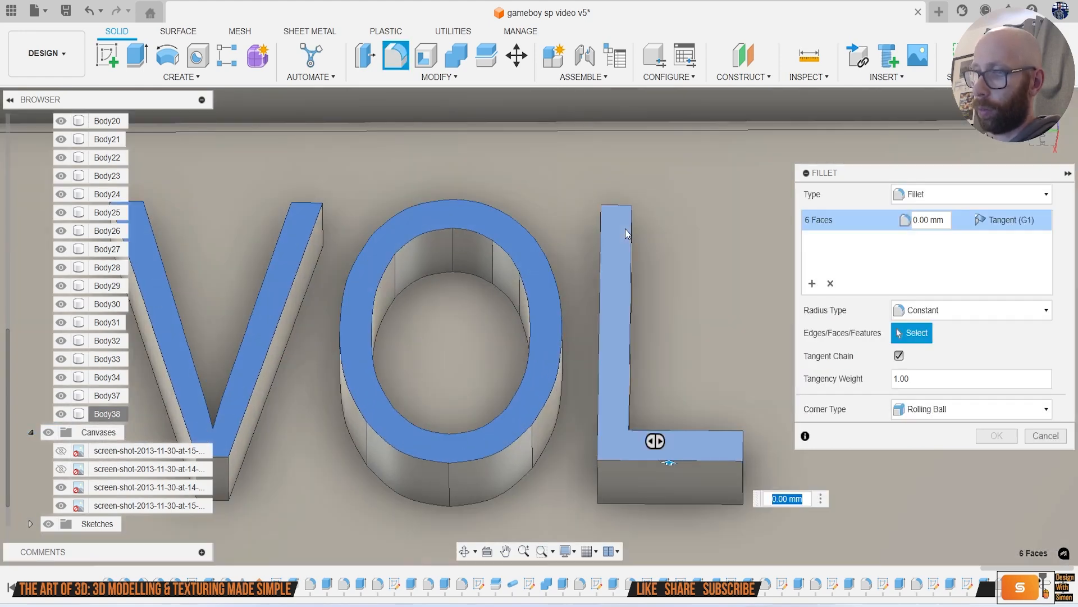
pyautogui.press('Return')
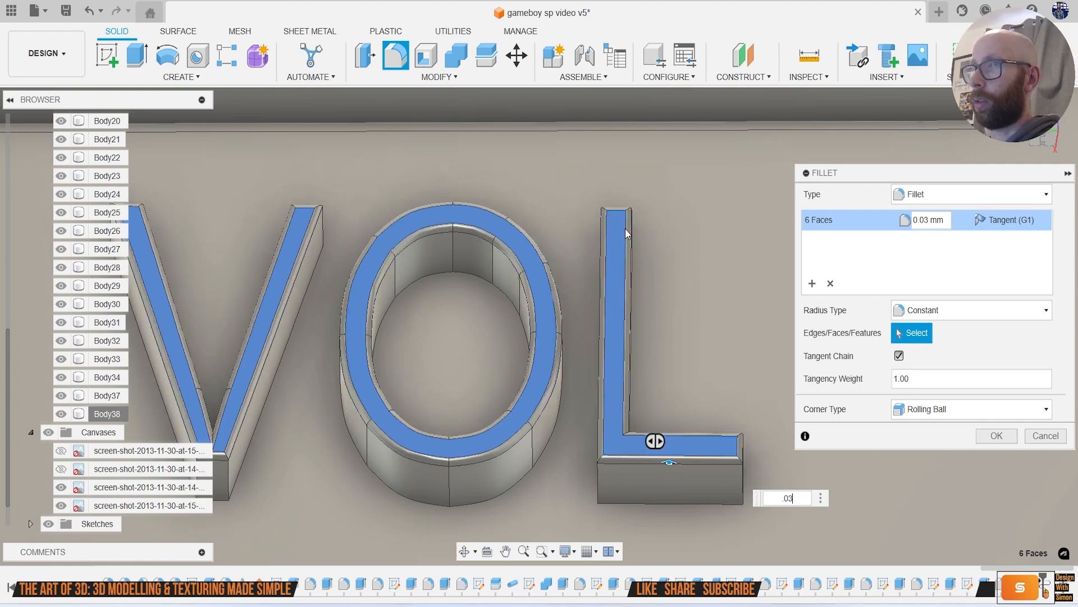
pyautogui.press('Return')
# Step: Face the console's end opposite the hinge and show the two hidden reference canvases
pyautogui.scroll(-5, 578, 239)
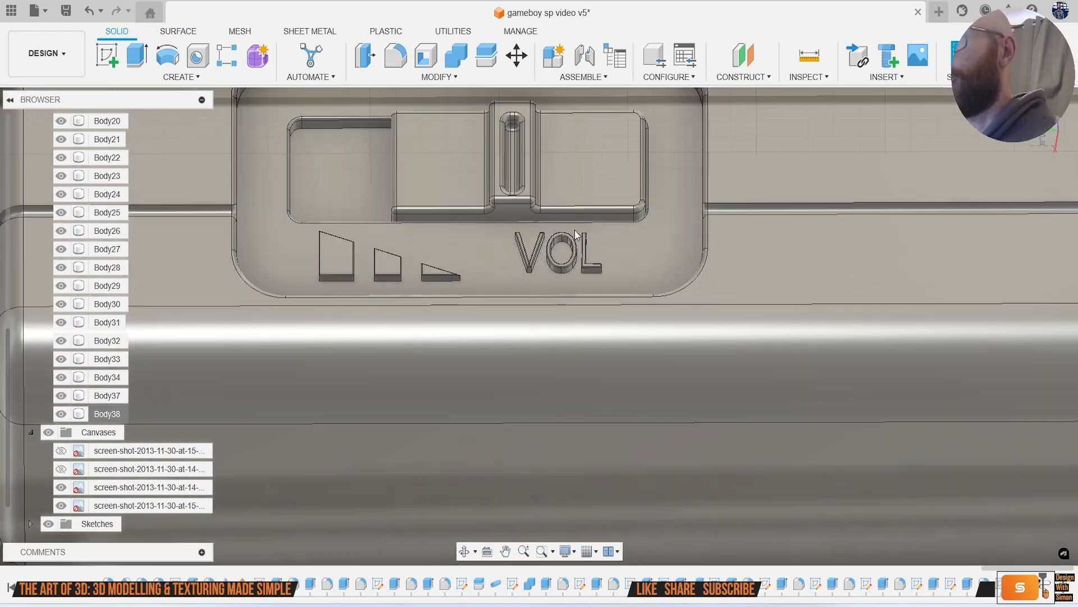
pyautogui.scroll(-6, 477, 230)
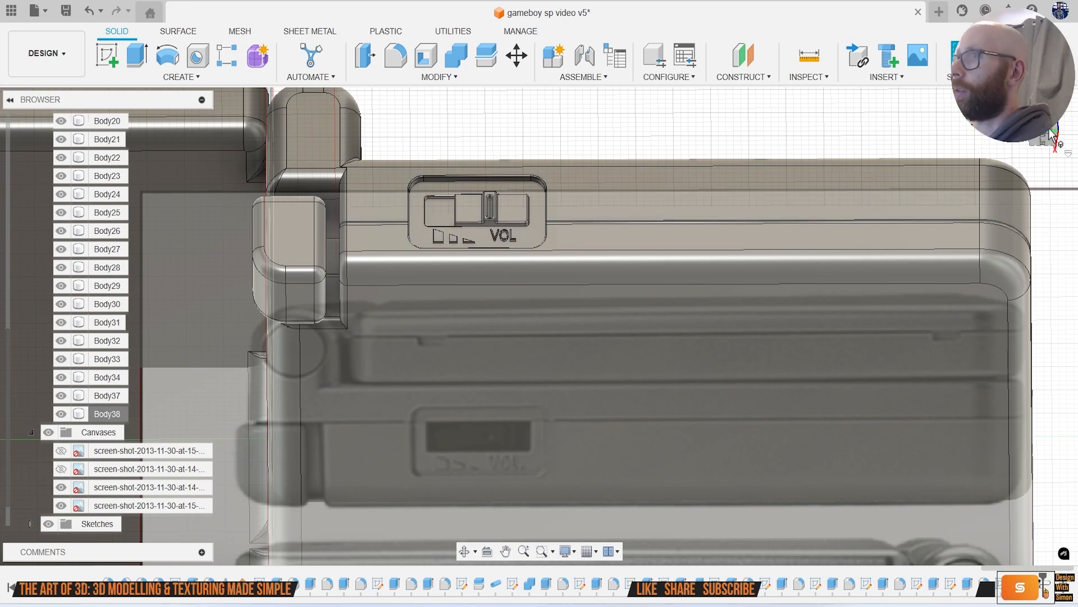
pyautogui.moveTo(1051, 135); pyautogui.dragTo(1057, 127)
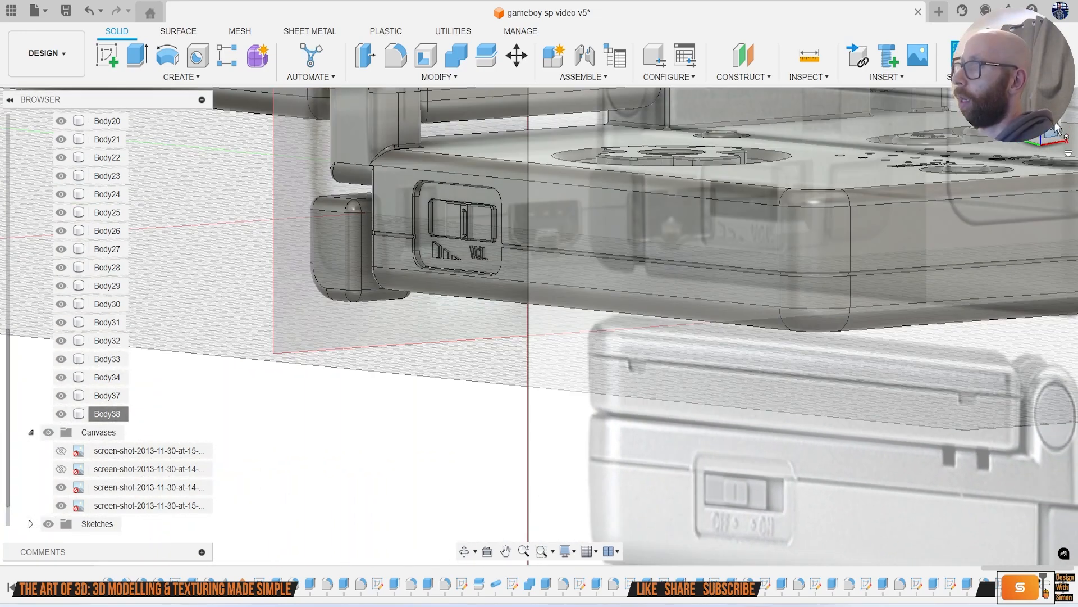
pyautogui.click(1055, 124)
pyautogui.scroll(-3, 785, 198)
pyautogui.moveTo(784, 197); pyautogui.dragTo(563, 253, button='middle')
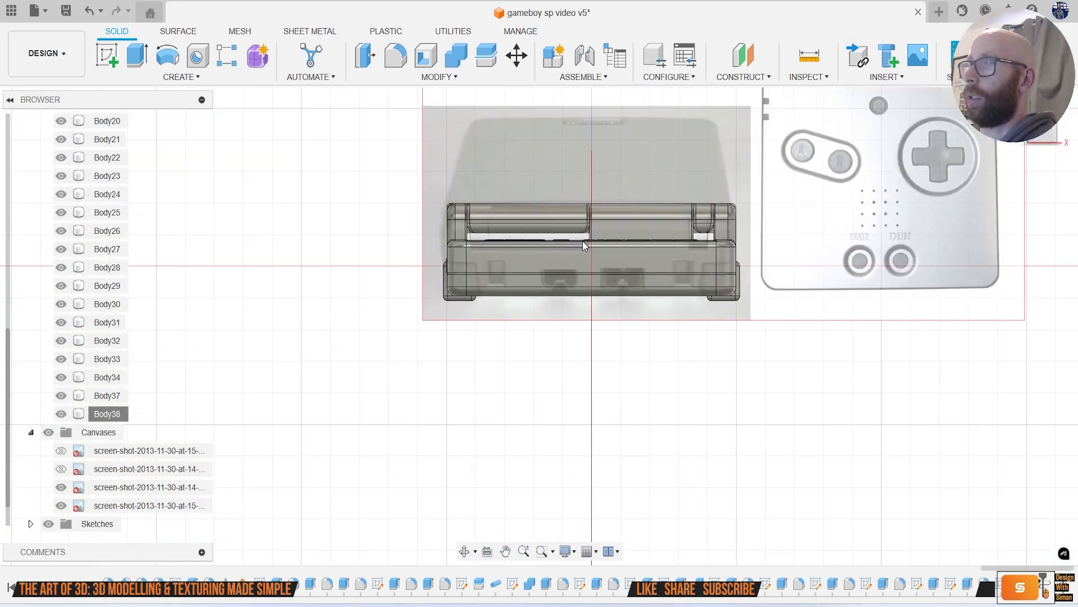
pyautogui.click(61, 451)
pyautogui.click(61, 468)
# Step: Sketch a center rectangle on the lower shell's end face, centred on the vertical axis, spanning between the corner feet and past the lower edge
pyautogui.scroll(-5, 365, 388)
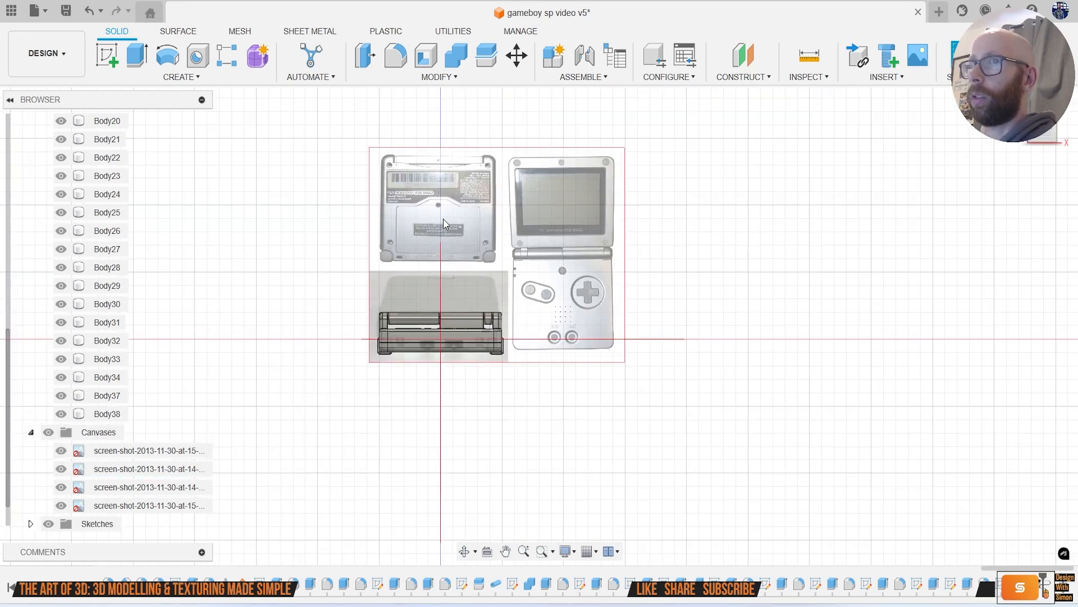
pyautogui.scroll(3, 434, 178)
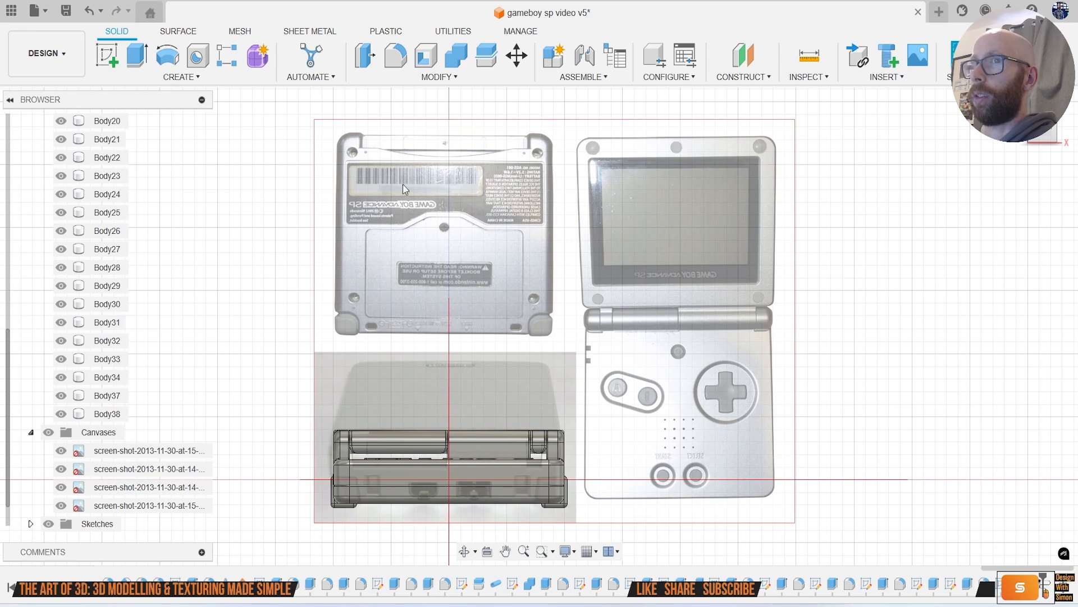
pyautogui.moveTo(566, 266); pyautogui.dragTo(599, 163, button='middle')
pyautogui.scroll(4, 418, 401)
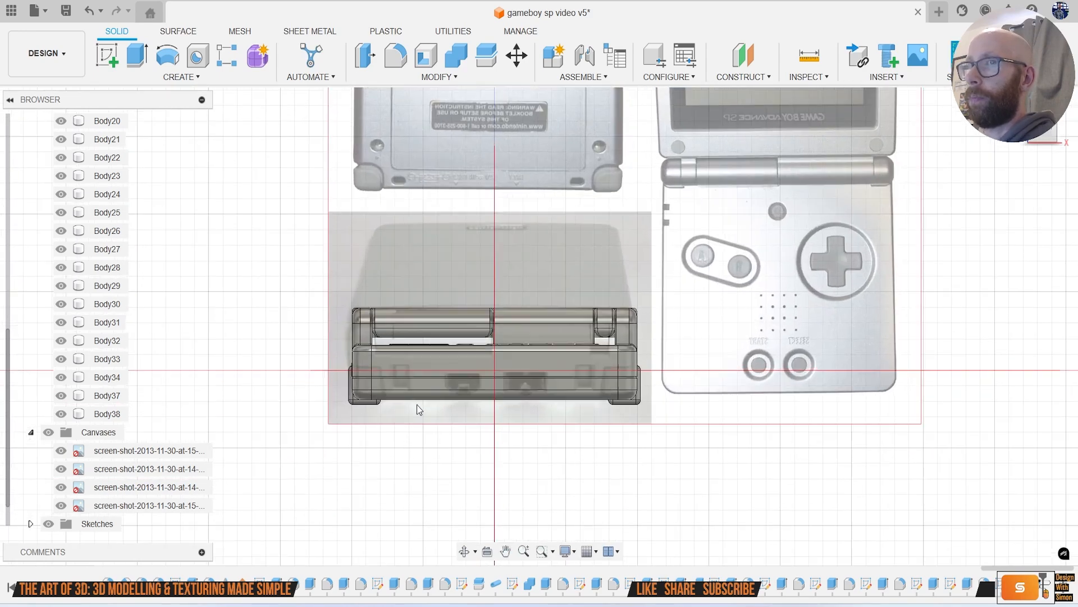
pyautogui.scroll(-6, 385, 384)
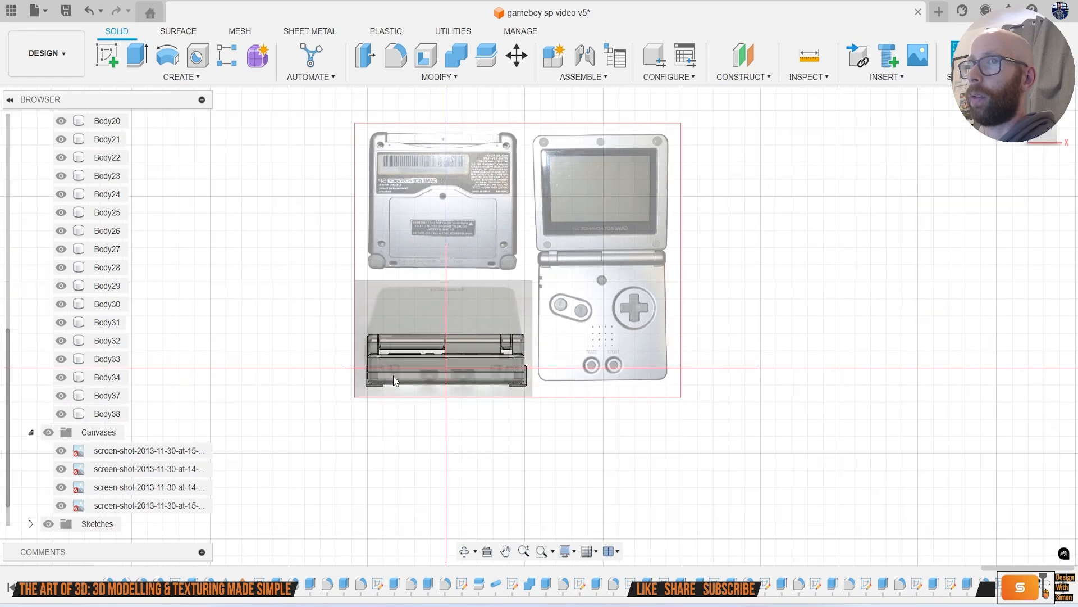
pyautogui.scroll(6, 393, 376)
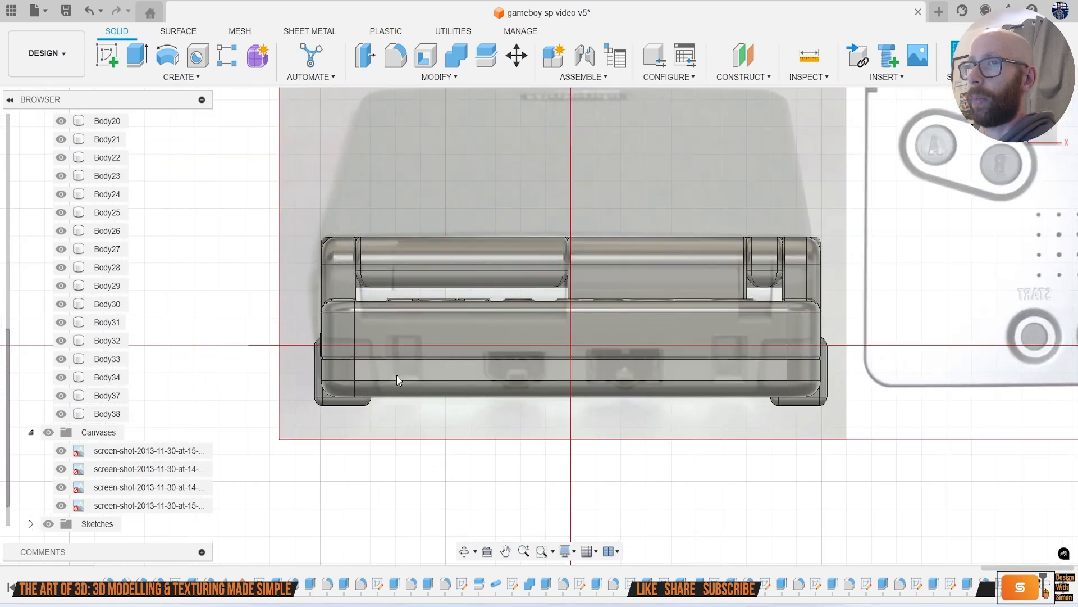
pyautogui.click(110, 52)
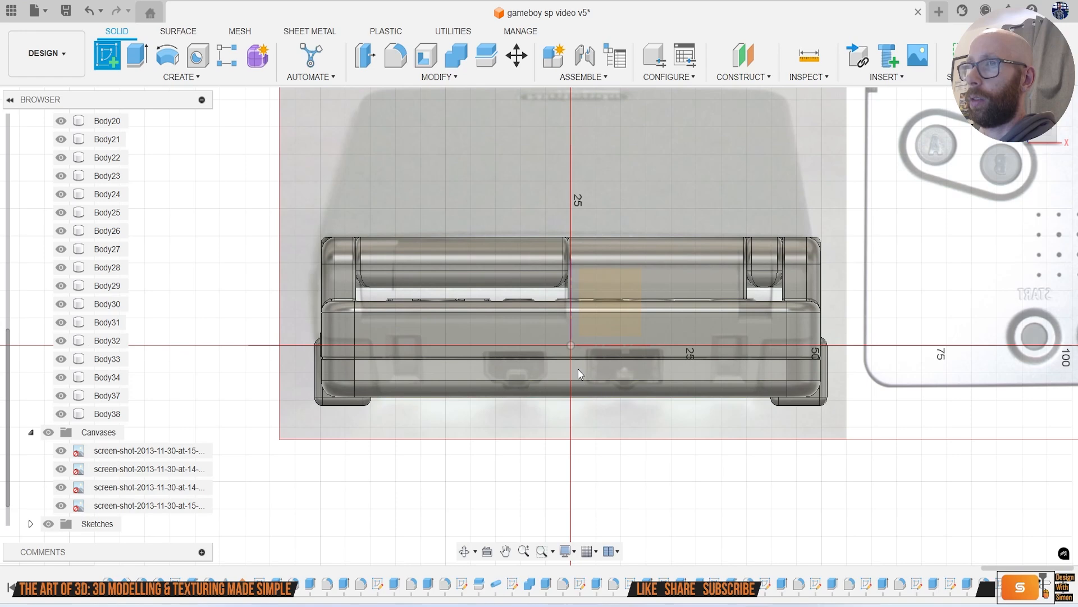
pyautogui.click(578, 369)
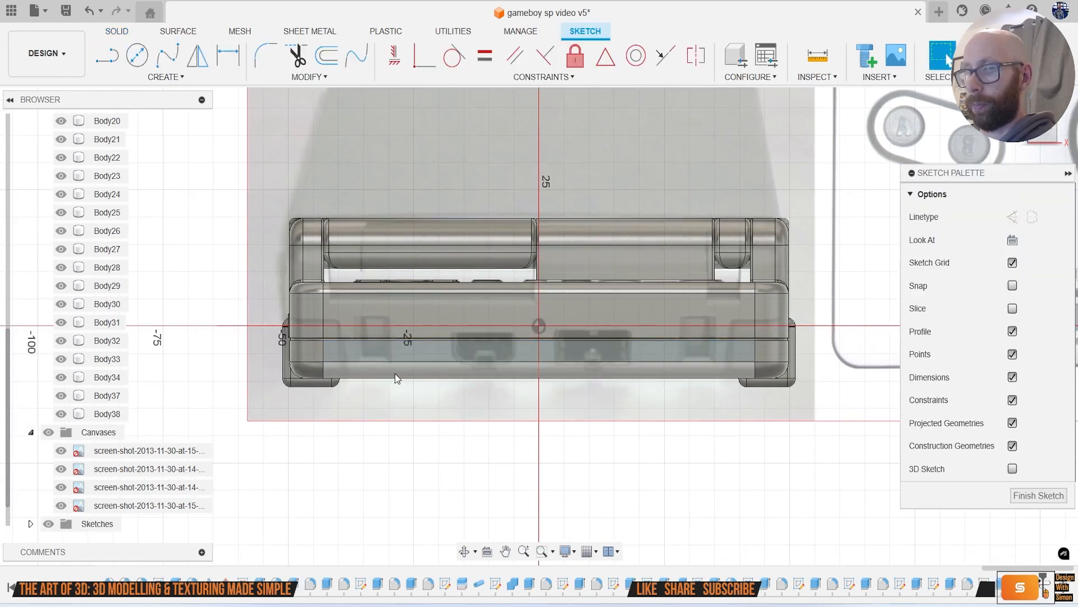
pyautogui.press('r')
pyautogui.click(1053, 217)
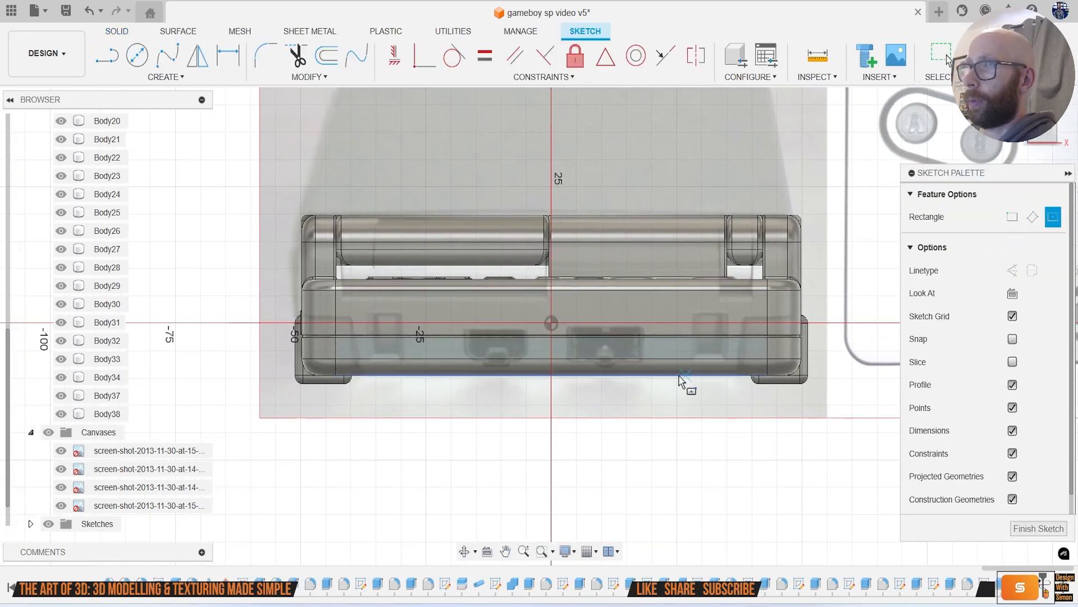
pyautogui.click(553, 359)
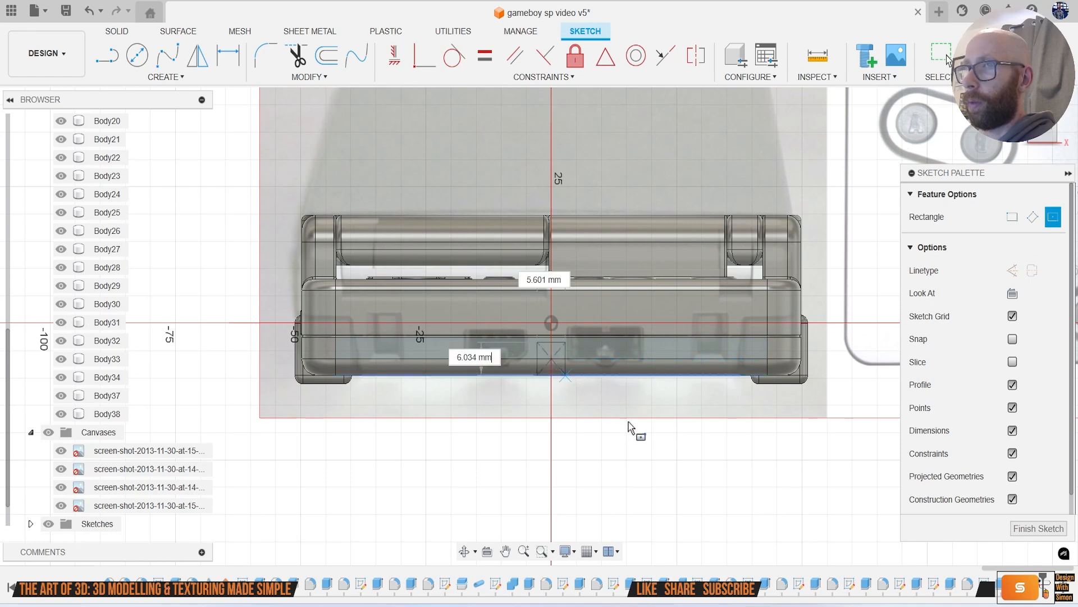
pyautogui.click(753, 406)
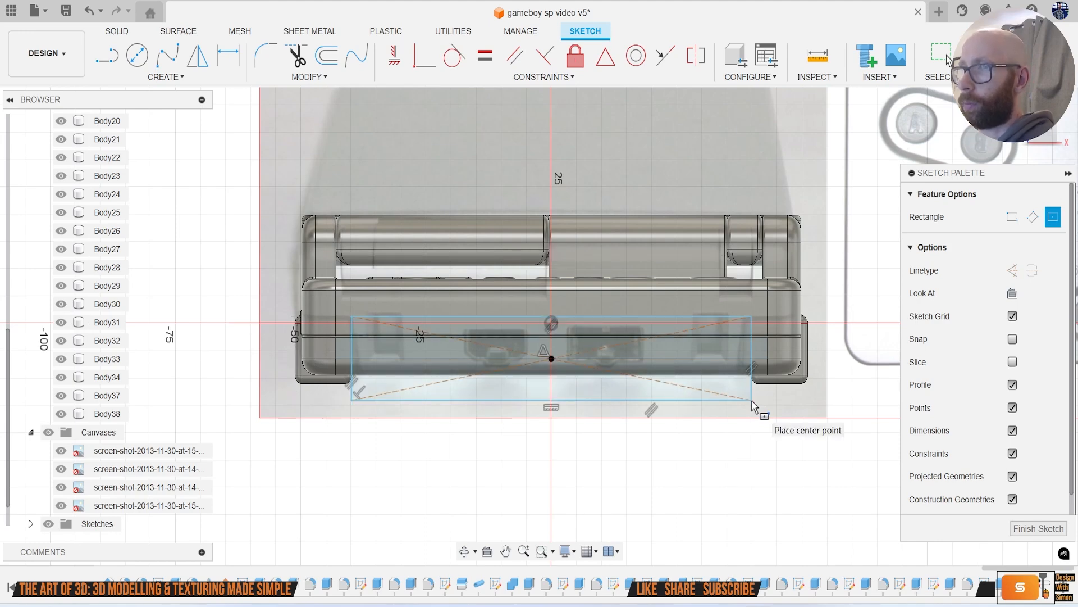
pyautogui.scroll(2, 752, 383)
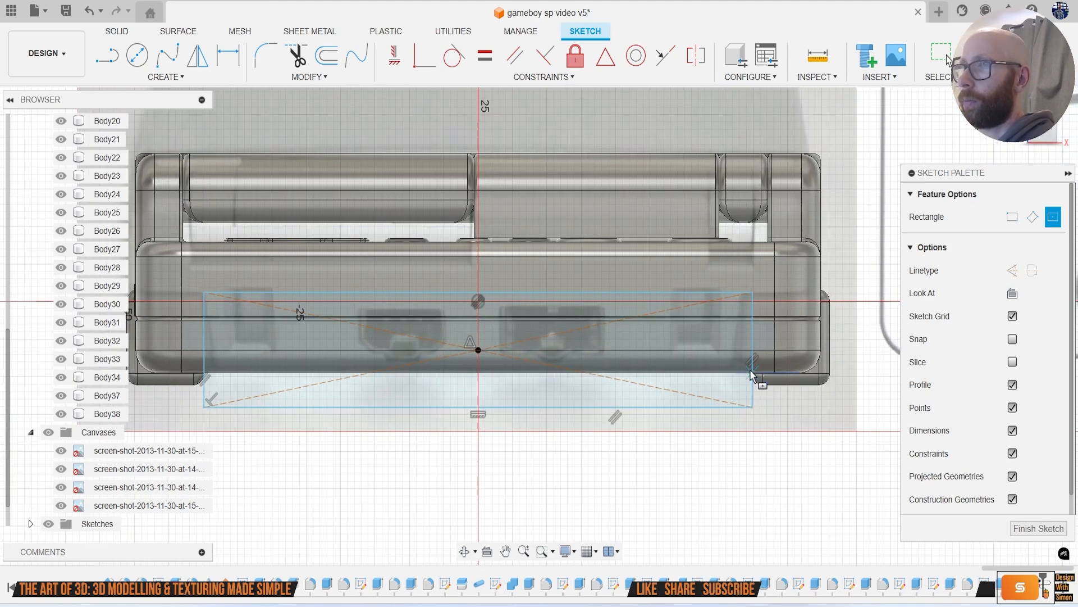
pyautogui.click(755, 329)
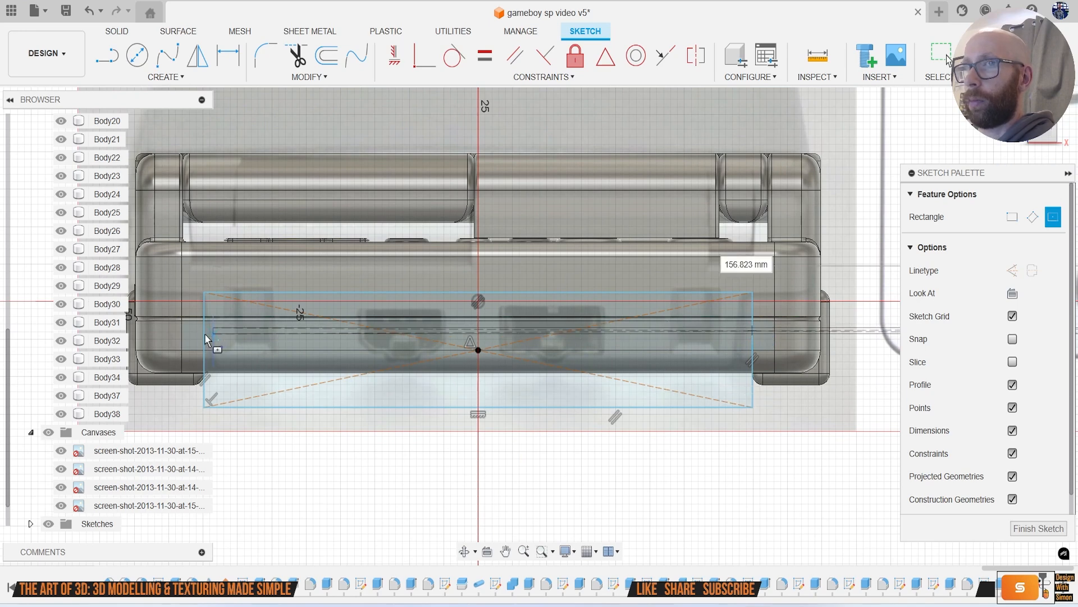
pyautogui.press('Escape')
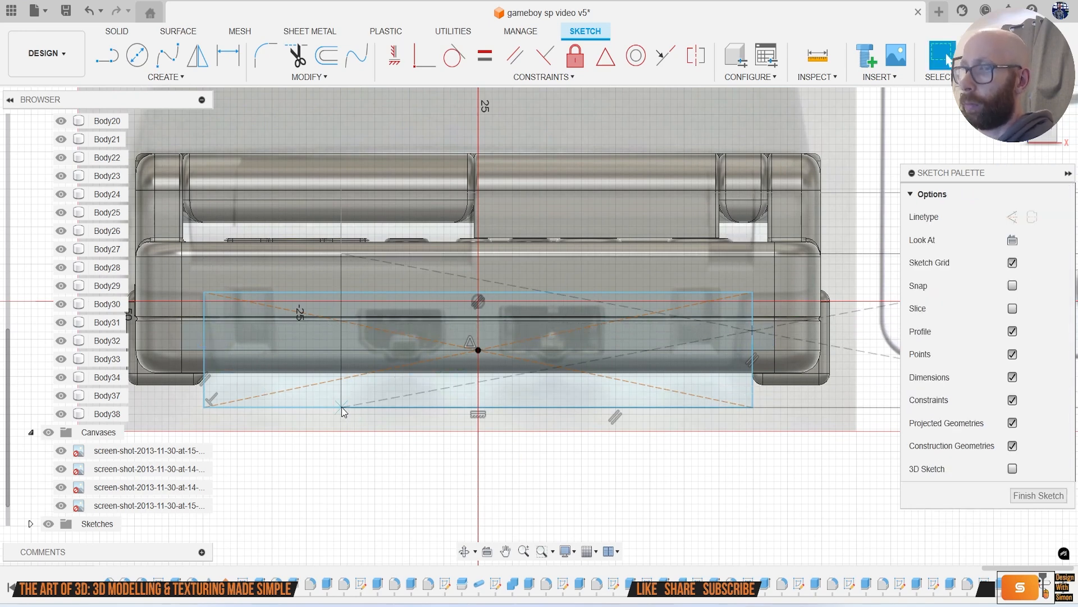
# Step: Sketch a horizontal line across the rectangle from side to side, just below the shell's seam line
pyautogui.press('l')
pyautogui.click(753, 337)
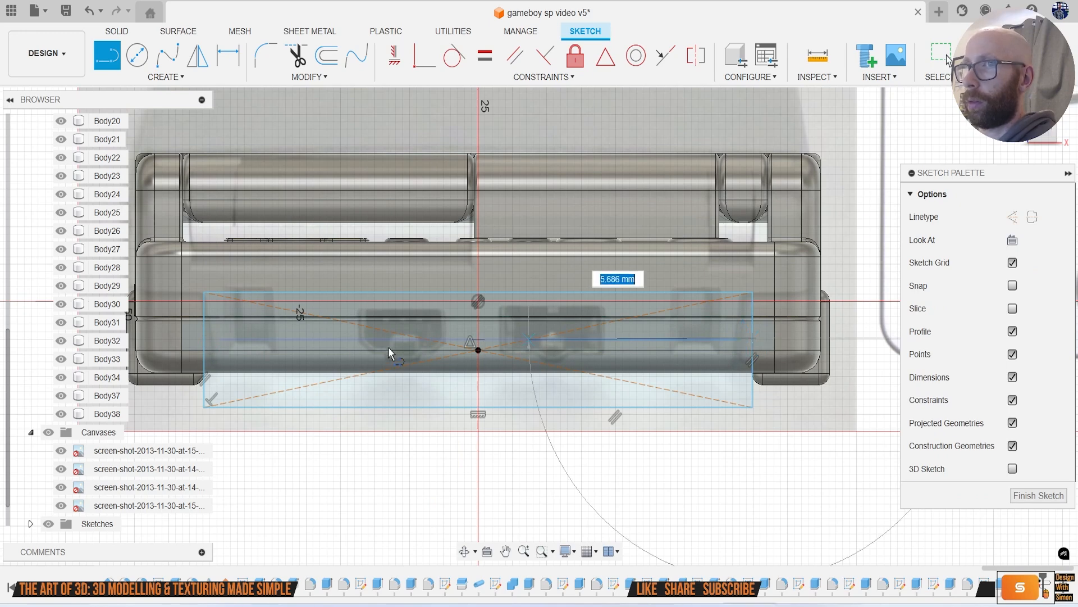
pyautogui.click(204, 338)
# Step: Extrude the two rectangle profiles below the horizontal line about 11.9 mm into the lower shell as a cut
pyautogui.press('e')
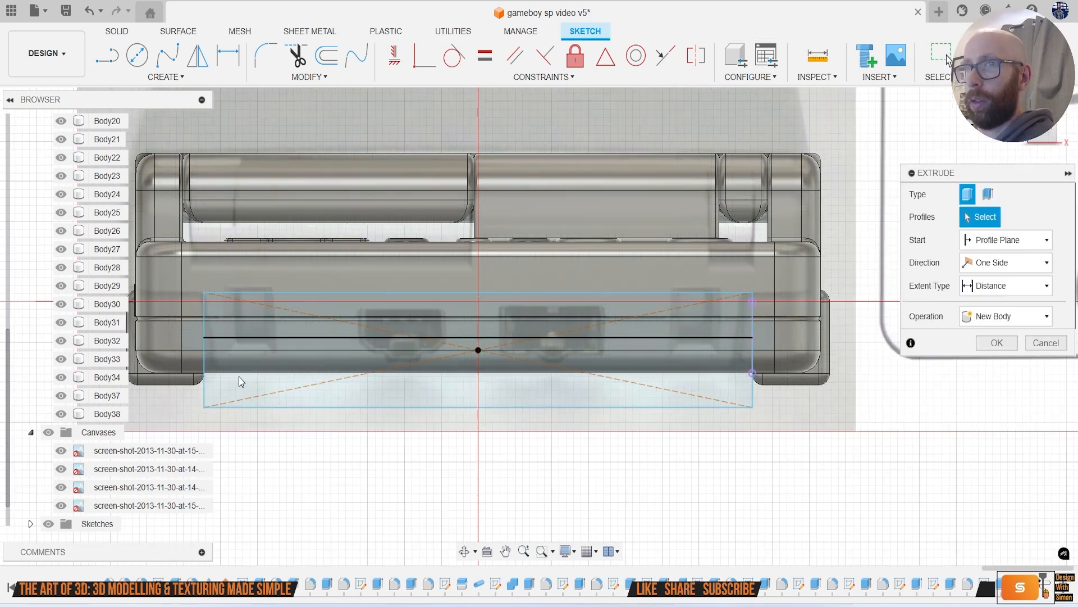
pyautogui.click(251, 359)
pyautogui.click(549, 349)
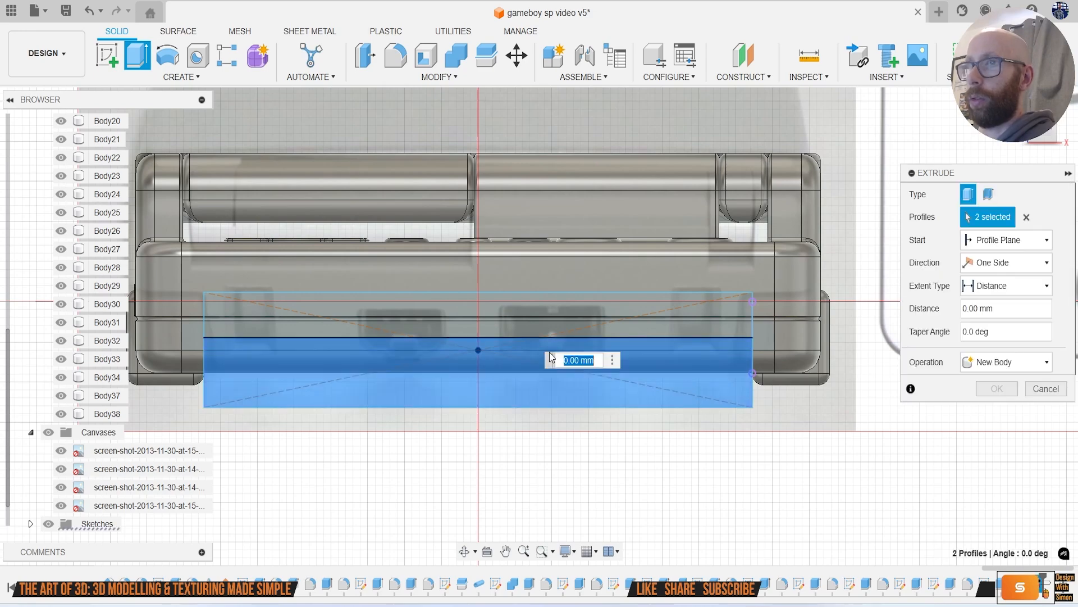
pyautogui.click(1040, 143)
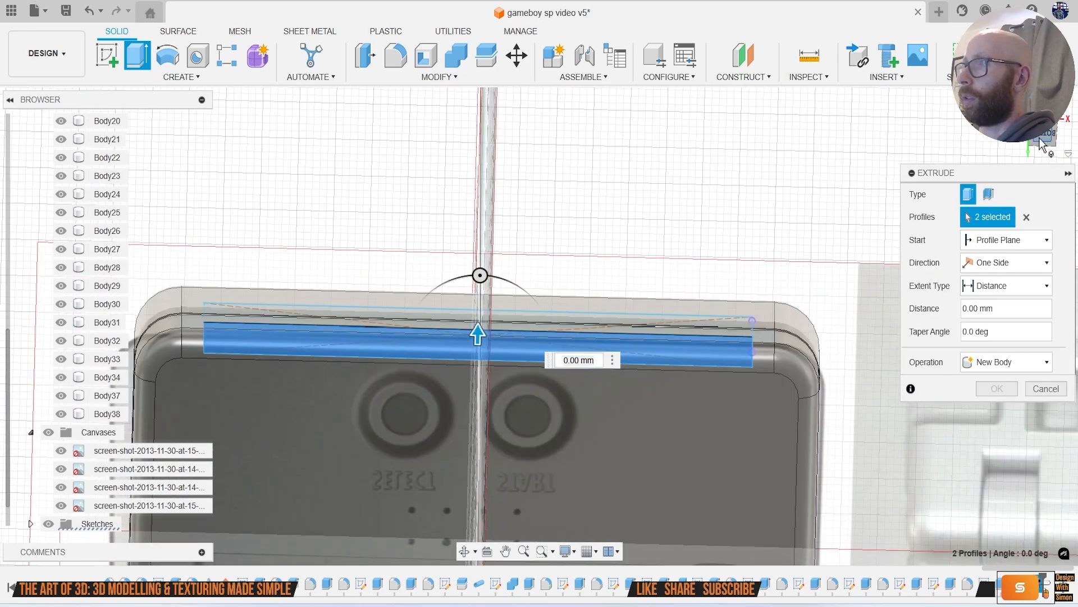
pyautogui.scroll(-8, 669, 391)
pyautogui.moveTo(669, 397); pyautogui.dragTo(654, 258, button='middle')
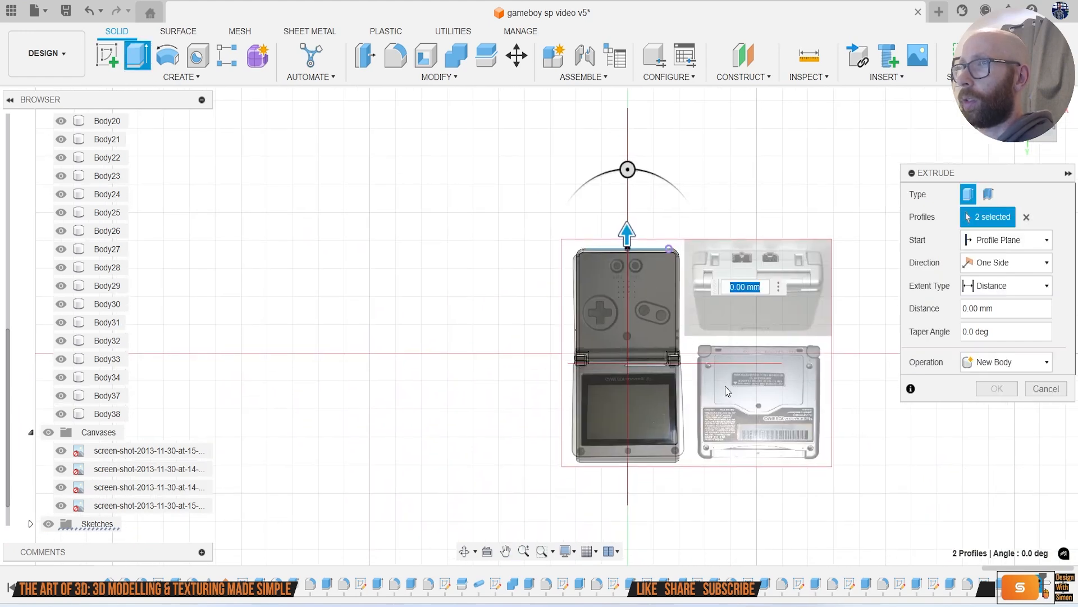
pyautogui.scroll(2, 758, 399)
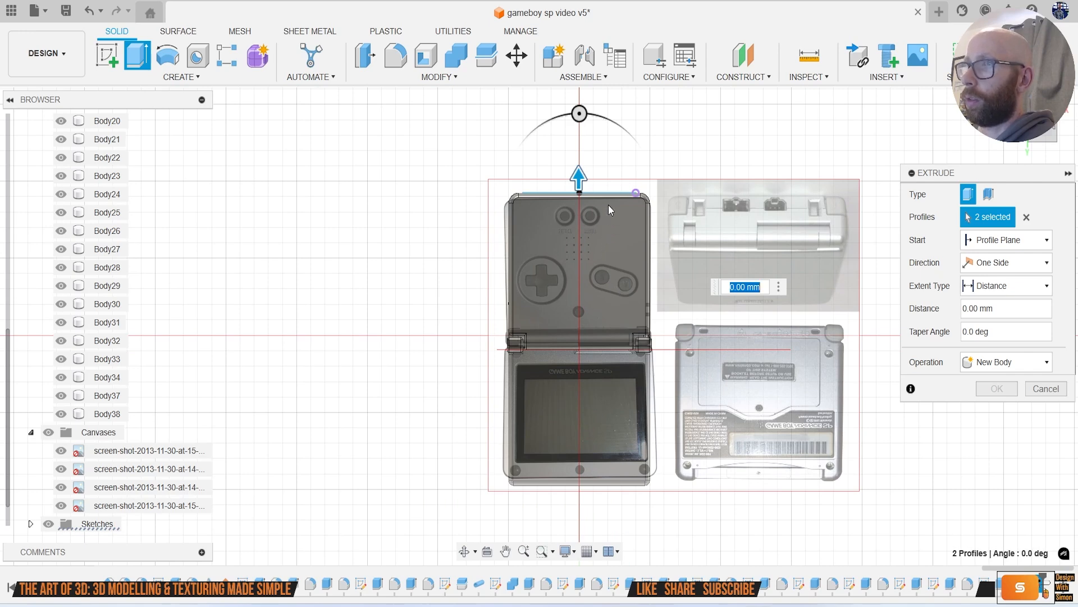
pyautogui.moveTo(585, 174); pyautogui.dragTo(579, 206)
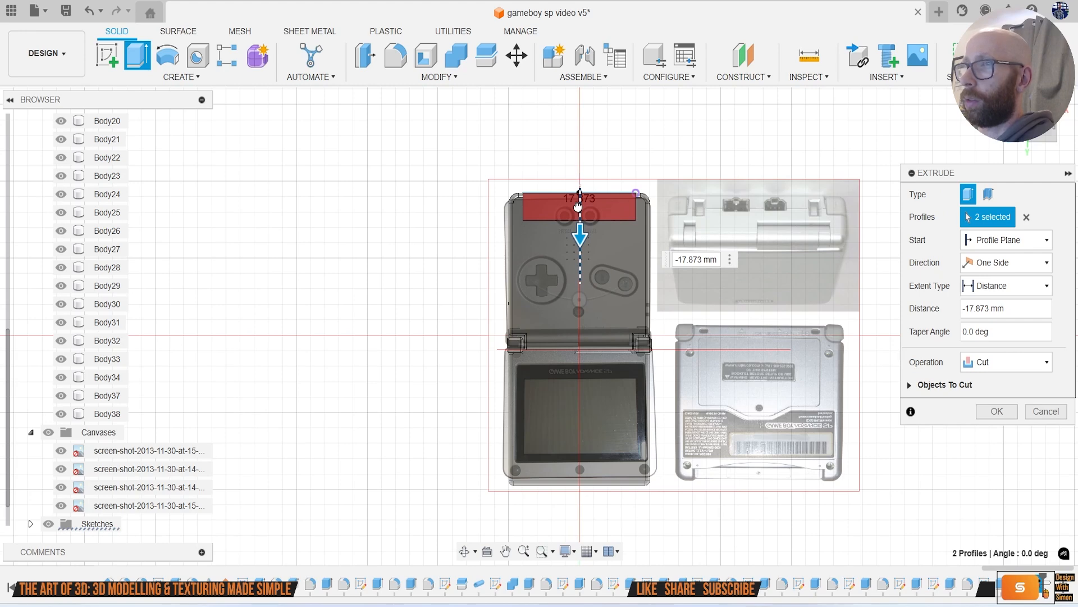
pyautogui.moveTo(578, 207); pyautogui.dragTo(578, 198)
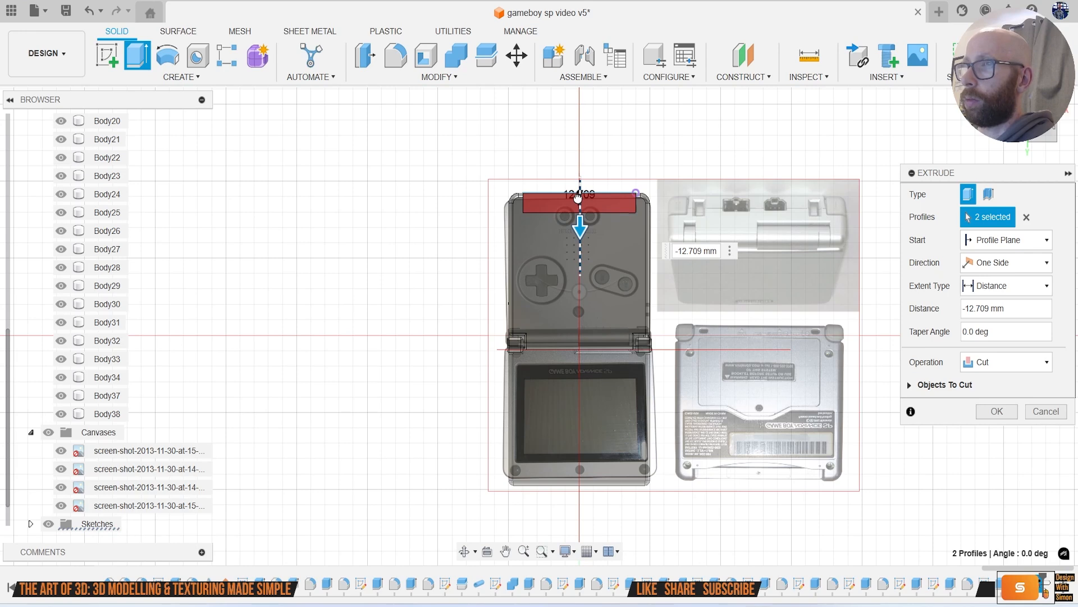
pyautogui.moveTo(578, 197); pyautogui.dragTo(578, 196)
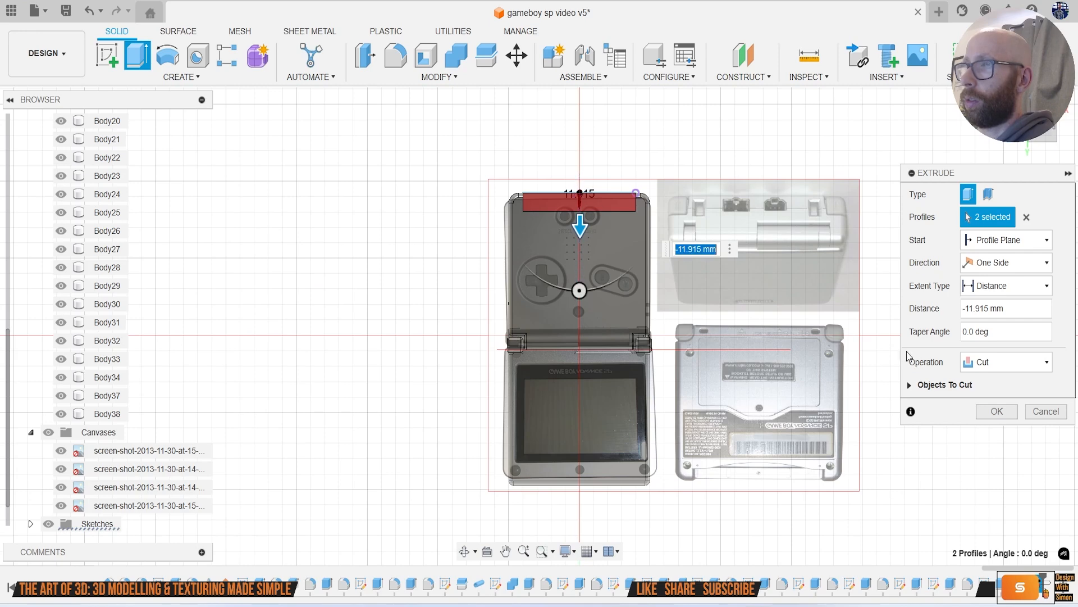
pyautogui.click(996, 412)
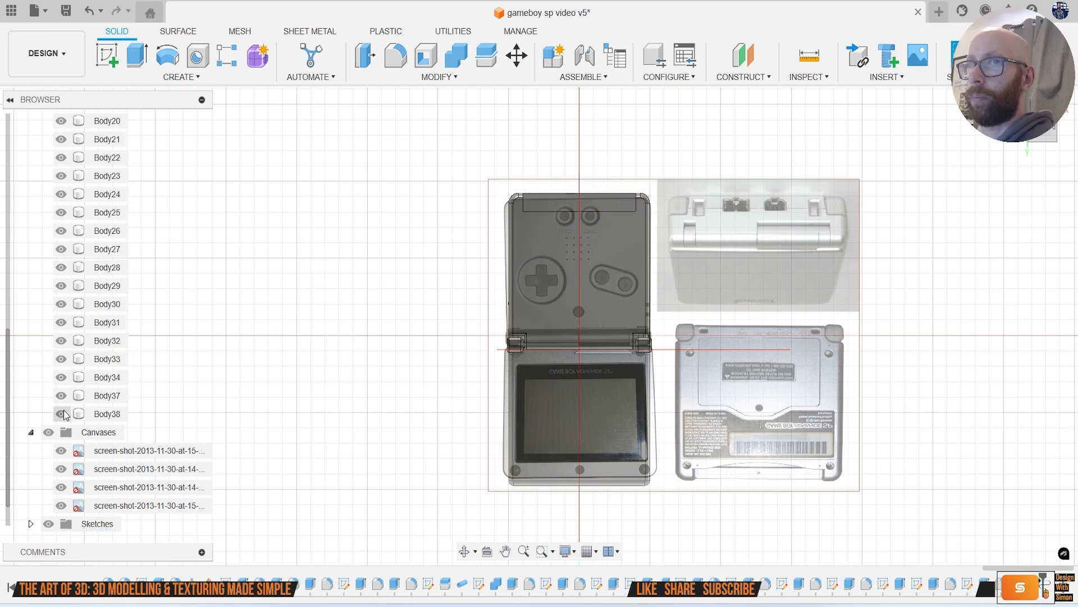
# Step: Start a sketch on the lower shell's underside and draw a short horizontal line inward from the rectangular recess's side edge
pyautogui.click(48, 433)
pyautogui.click(48, 433)
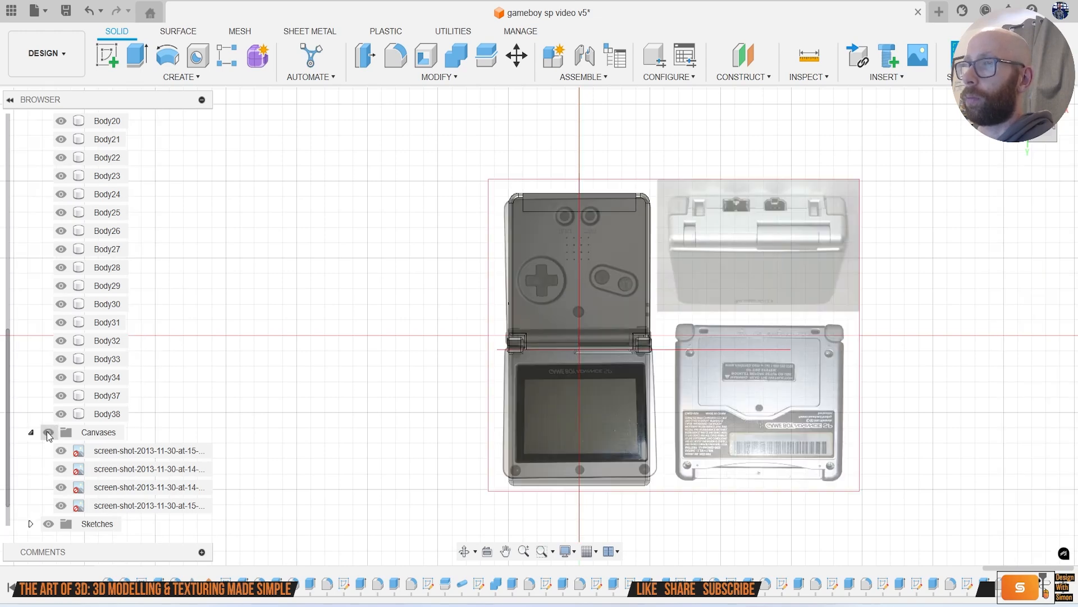
pyautogui.scroll(5, 415, 305)
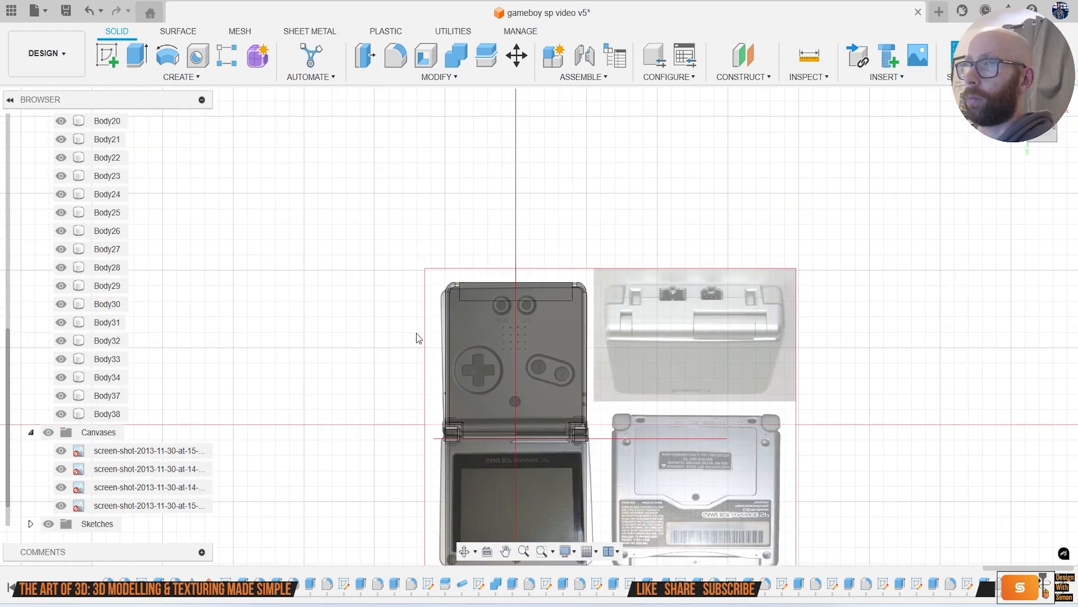
pyautogui.click(107, 56)
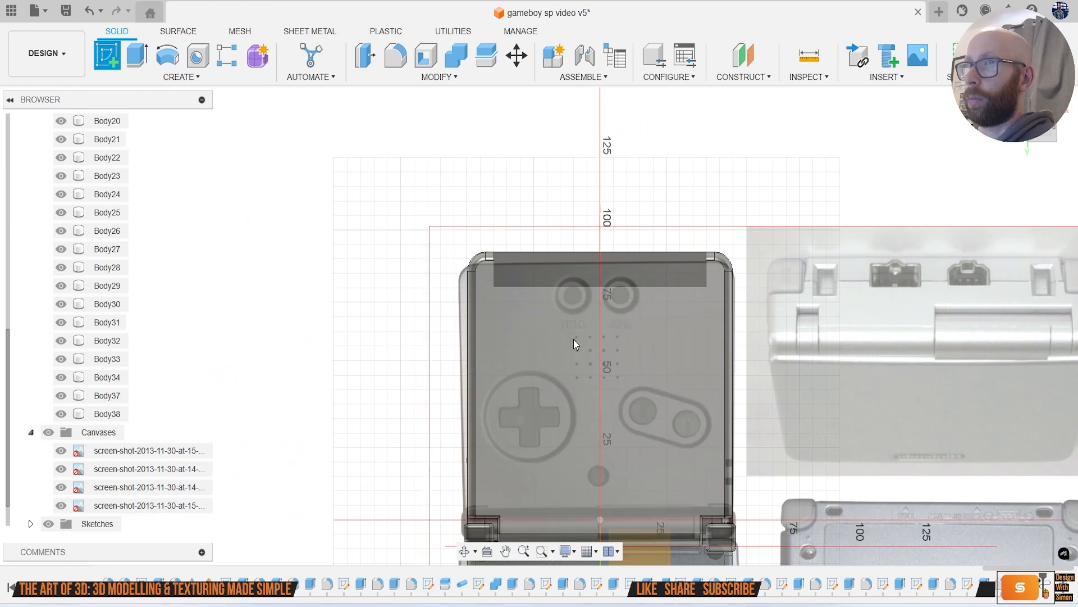
pyautogui.click(539, 313)
pyautogui.moveTo(535, 291)
pyautogui.mouseDown(button='middle')
pyautogui.moveTo(518, 287)
pyautogui.moveTo(518, 348)
pyautogui.mouseUp(button='middle')
pyautogui.scroll(3, 472, 269)
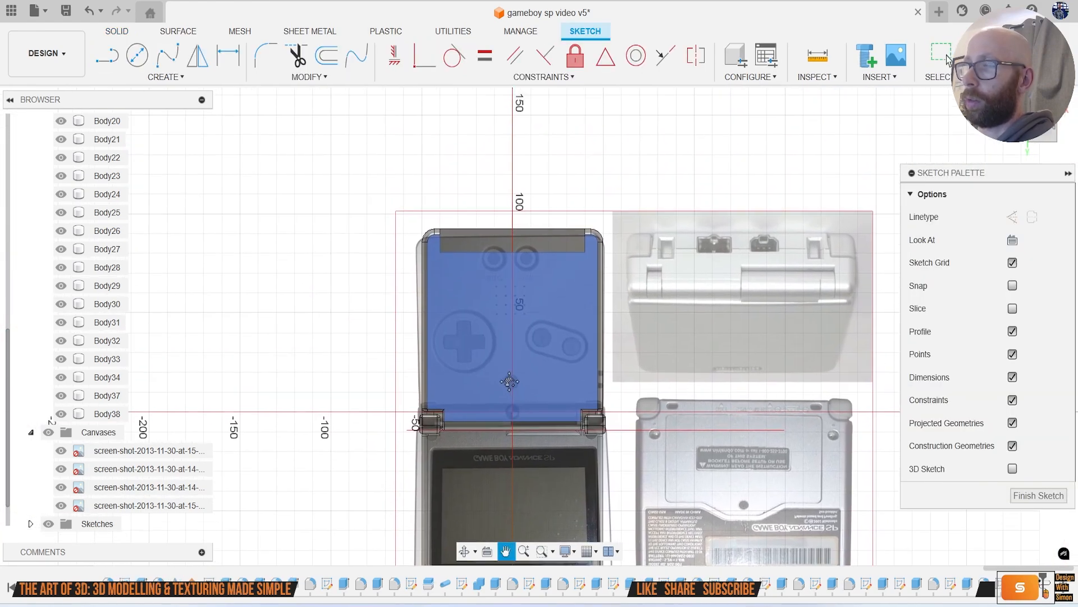
pyautogui.scroll(5, 449, 281)
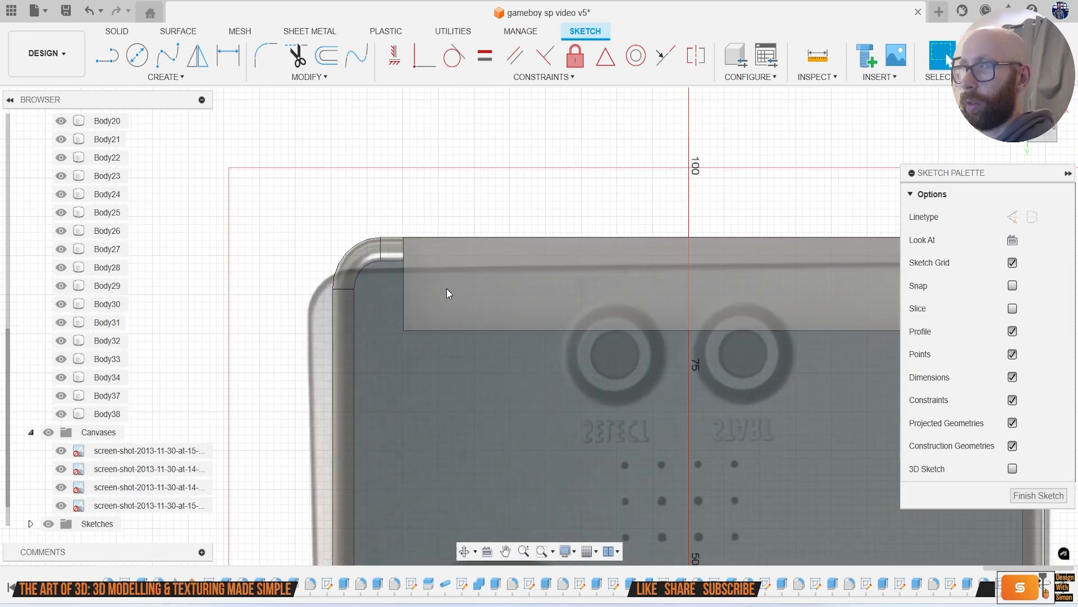
pyautogui.press('l')
pyautogui.click(404, 278)
pyautogui.click(449, 277)
pyautogui.scroll(-5, 449, 279)
pyautogui.scroll(3, 452, 282)
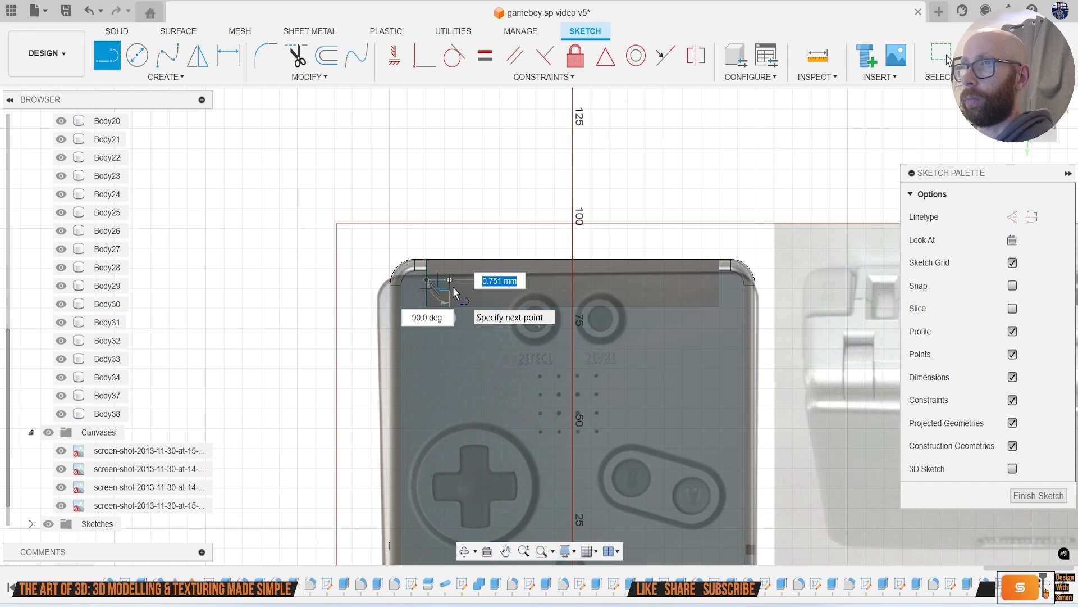
pyautogui.press('Escape')
# Step: Draw a vertical line on the centre axis from the recess's inner edge to beyond the shell's outer edge
pyautogui.click(572, 305)
pyautogui.click(572, 237)
pyautogui.press('Escape')
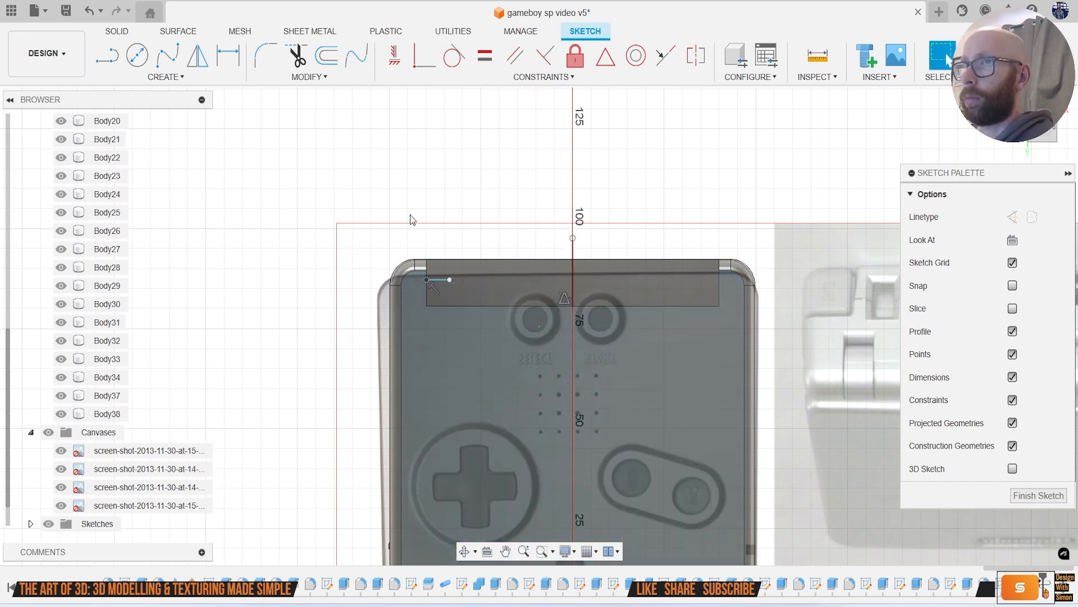
pyautogui.click(165, 76)
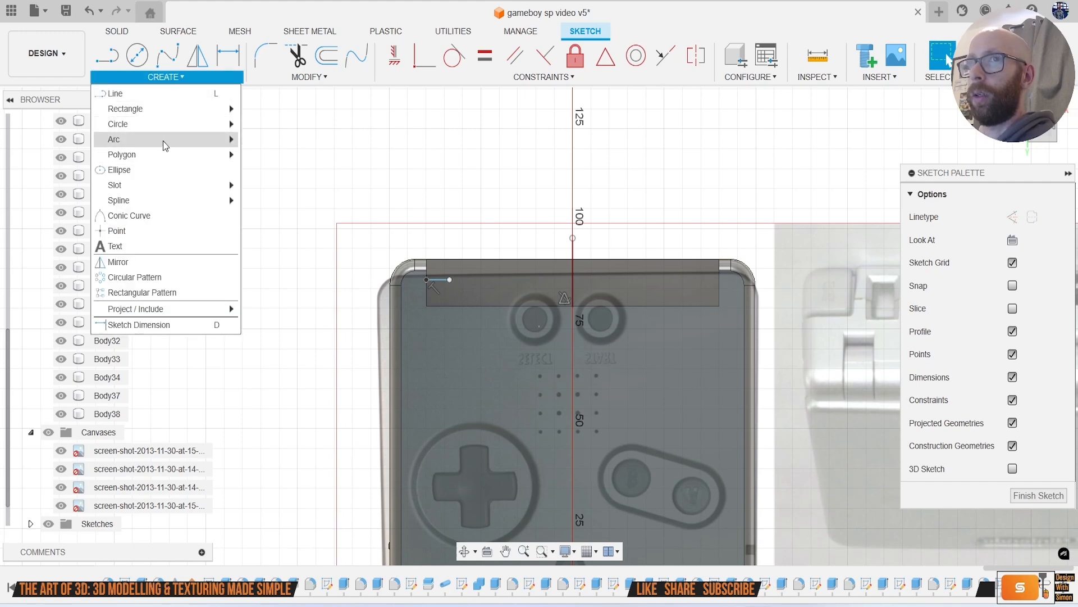
pyautogui.moveTo(163, 139)
pyautogui.click(259, 142)
pyautogui.scroll(-5, 443, 358)
pyautogui.moveTo(427, 263); pyautogui.dragTo(419, 254, button='middle')
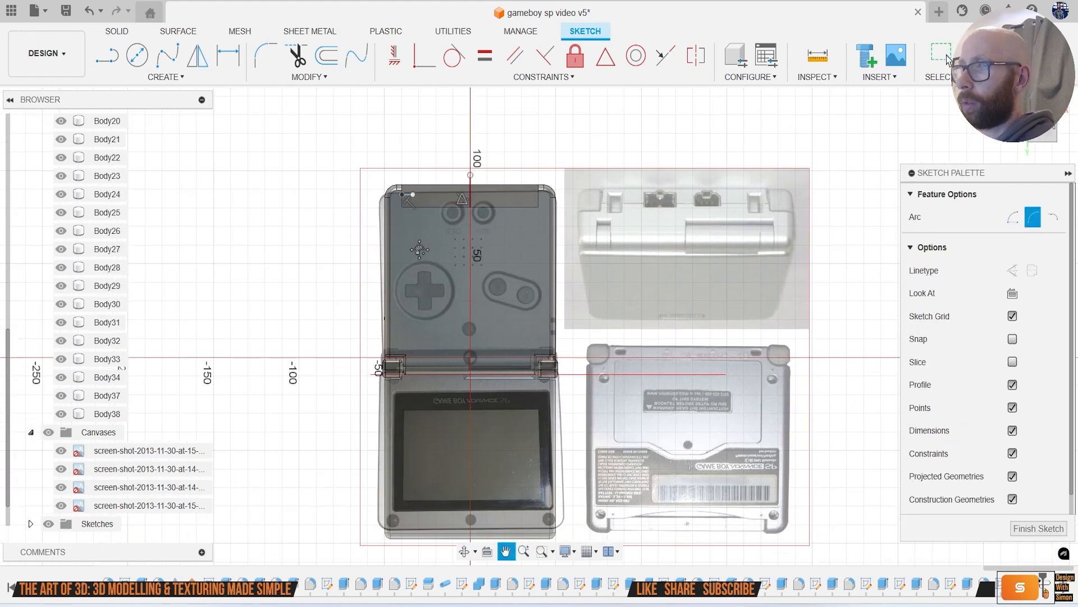
pyautogui.scroll(3, 429, 284)
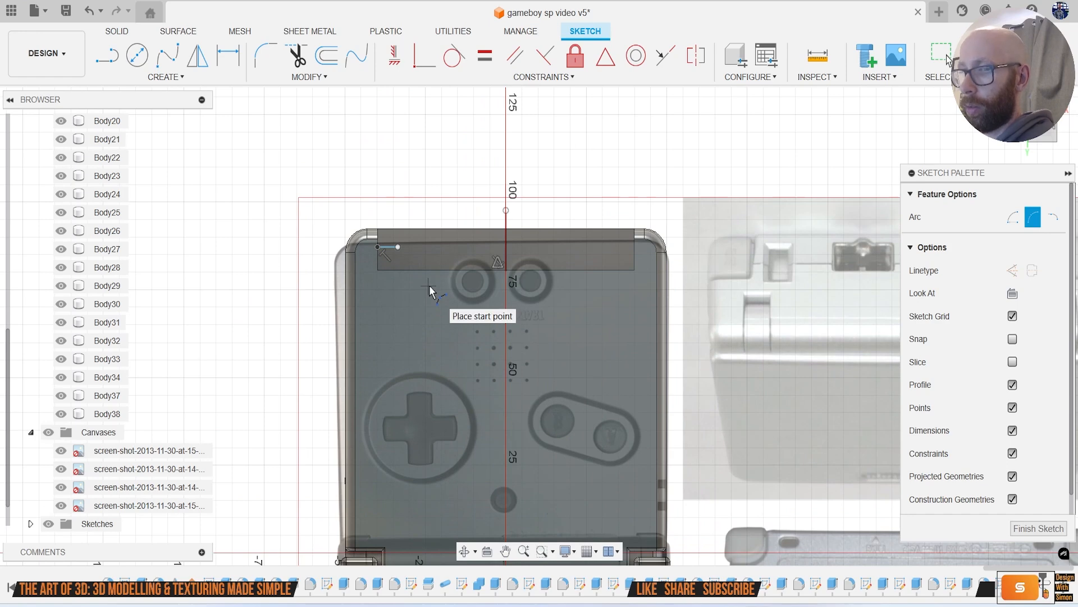
# Step: Mirror the short horizontal line about the vertical centre line to the recess's opposite side
pyautogui.click(166, 76)
pyautogui.click(173, 264)
pyautogui.click(387, 248)
pyautogui.click(797, 217)
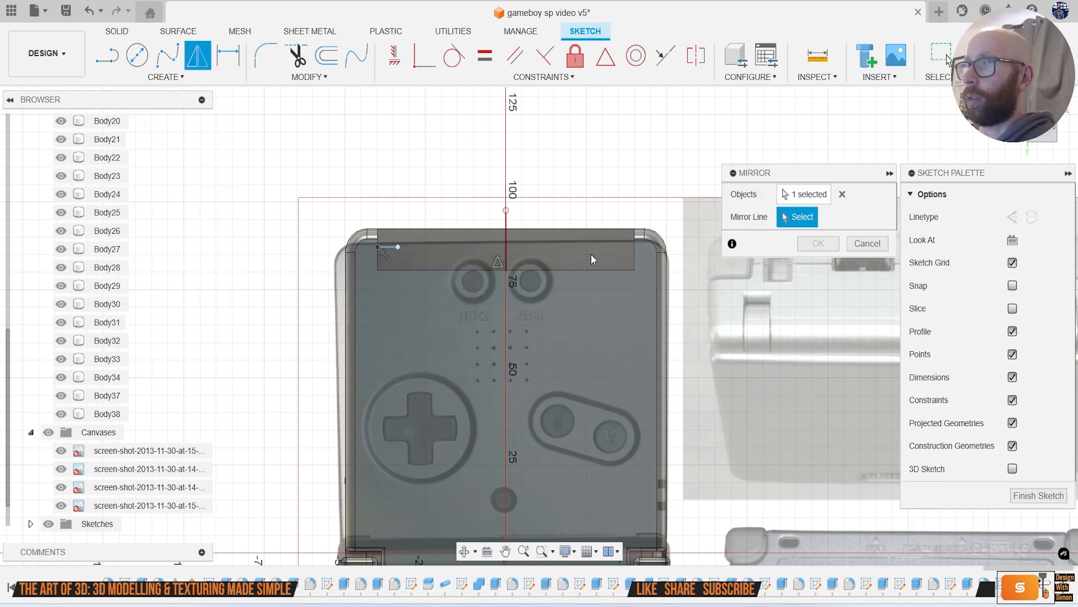
pyautogui.click(505, 259)
pyautogui.click(814, 248)
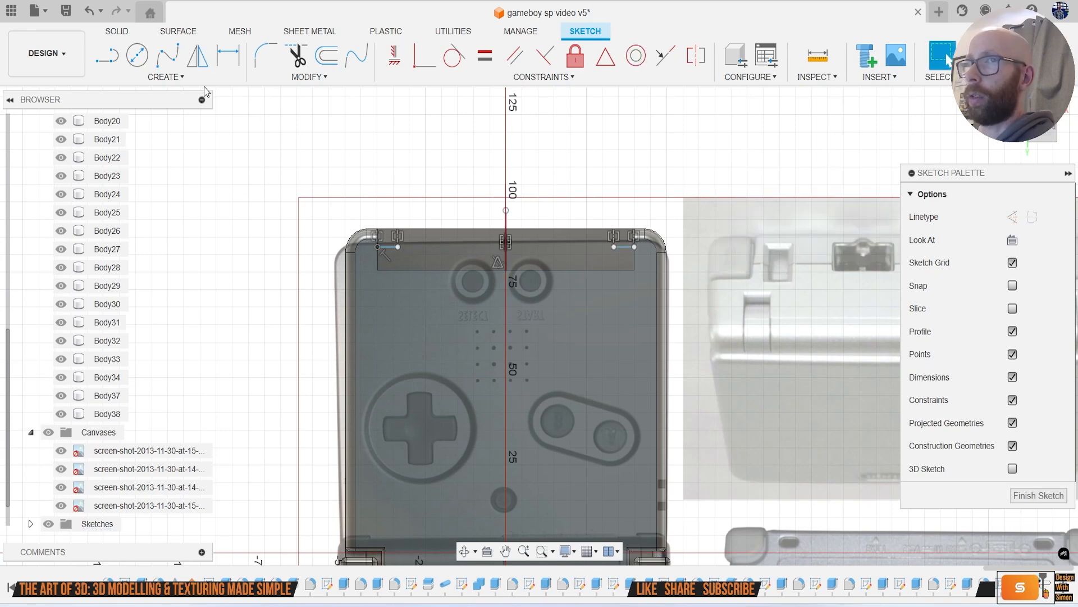
# Step: Draw a 3-point arc joining the inner ends of the two short lines, bulging toward the recess's inner edge on the centre axis
pyautogui.click(165, 77)
pyautogui.moveTo(182, 148)
pyautogui.click(275, 139)
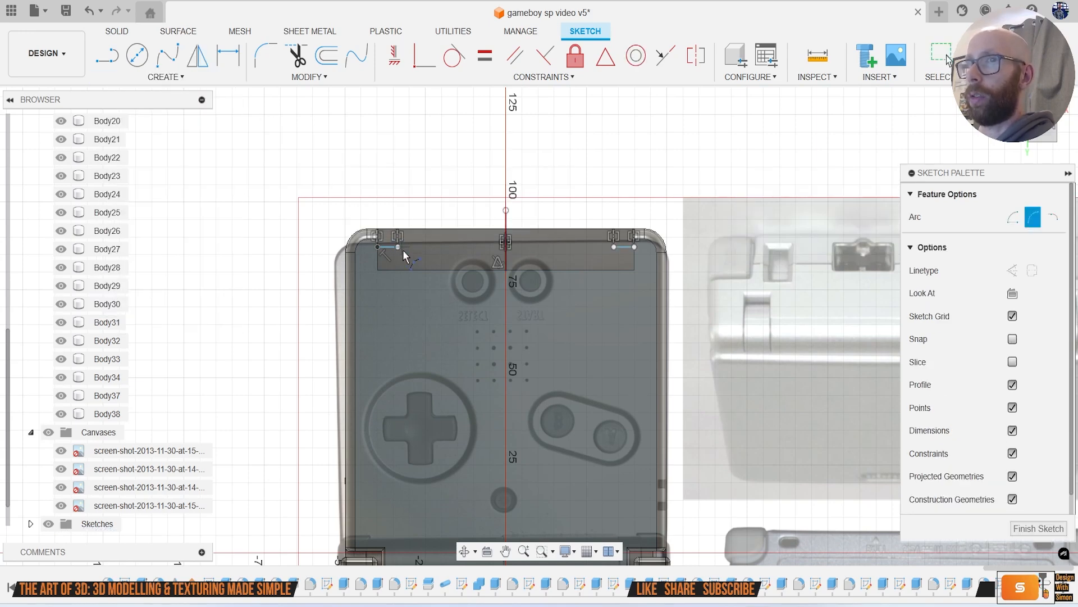
pyautogui.click(398, 248)
pyautogui.click(614, 246)
pyautogui.click(506, 259)
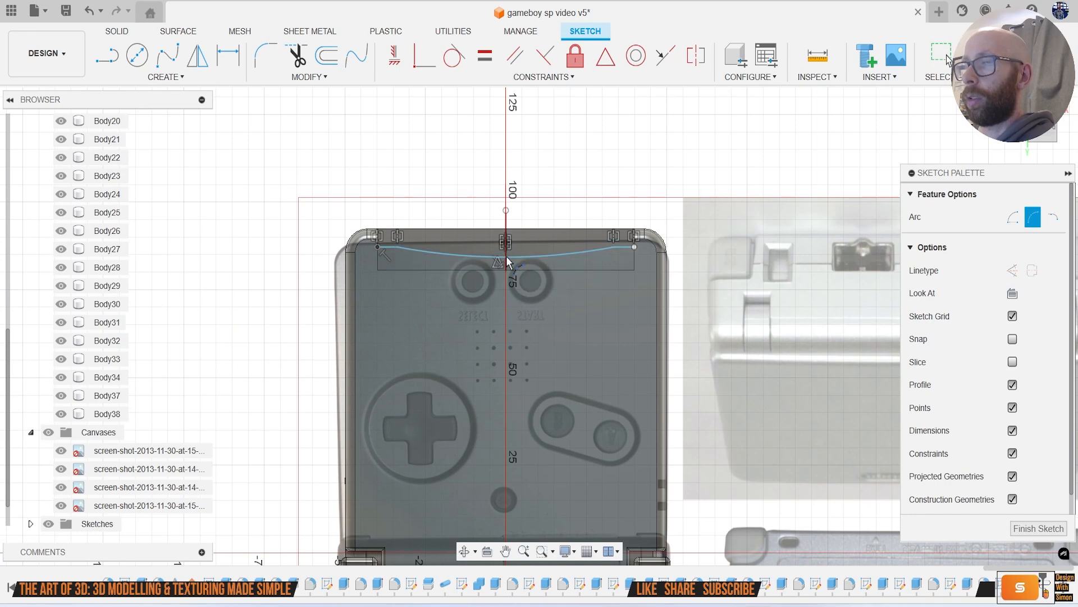
# Step: Hide the reference canvases and extrude the two profiles between the arc and the recess's inner edge about 1.53 mm inward as a join
pyautogui.press('e')
pyautogui.click(436, 265)
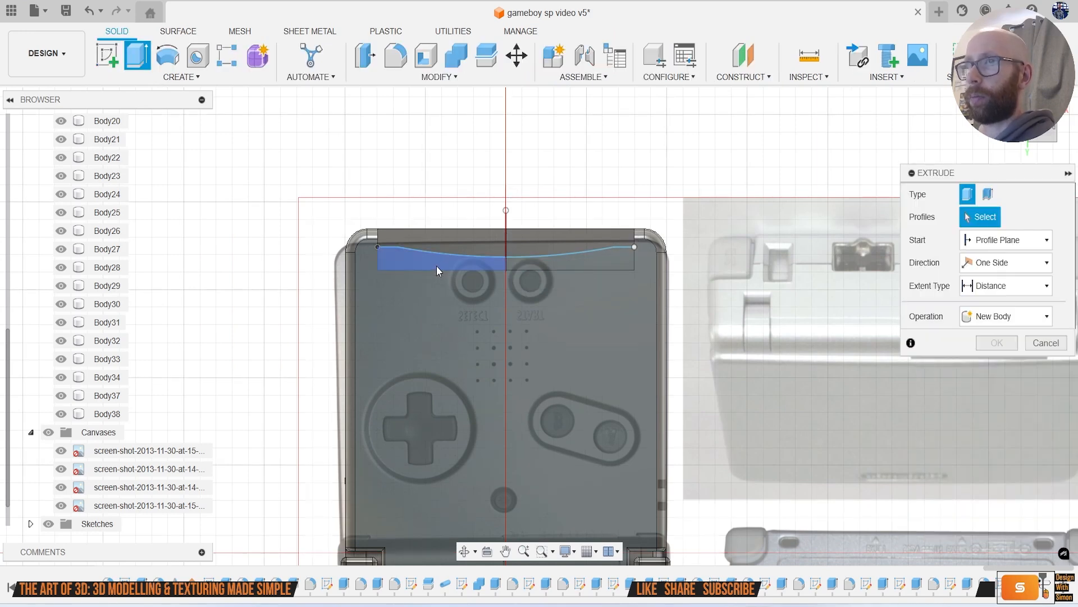
pyautogui.click(540, 260)
pyautogui.click(48, 432)
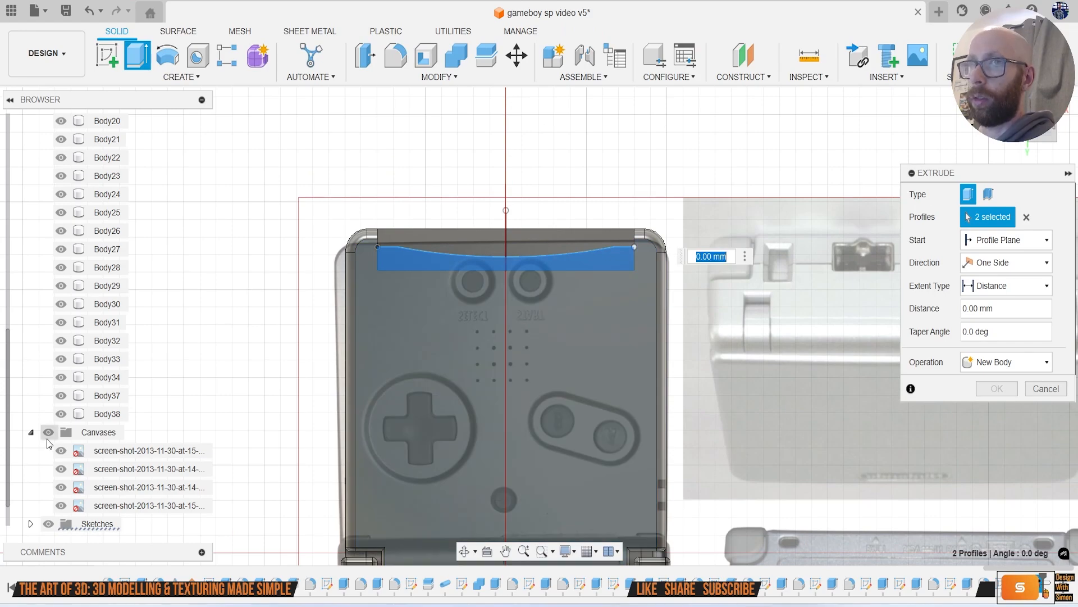
pyautogui.click(1038, 142)
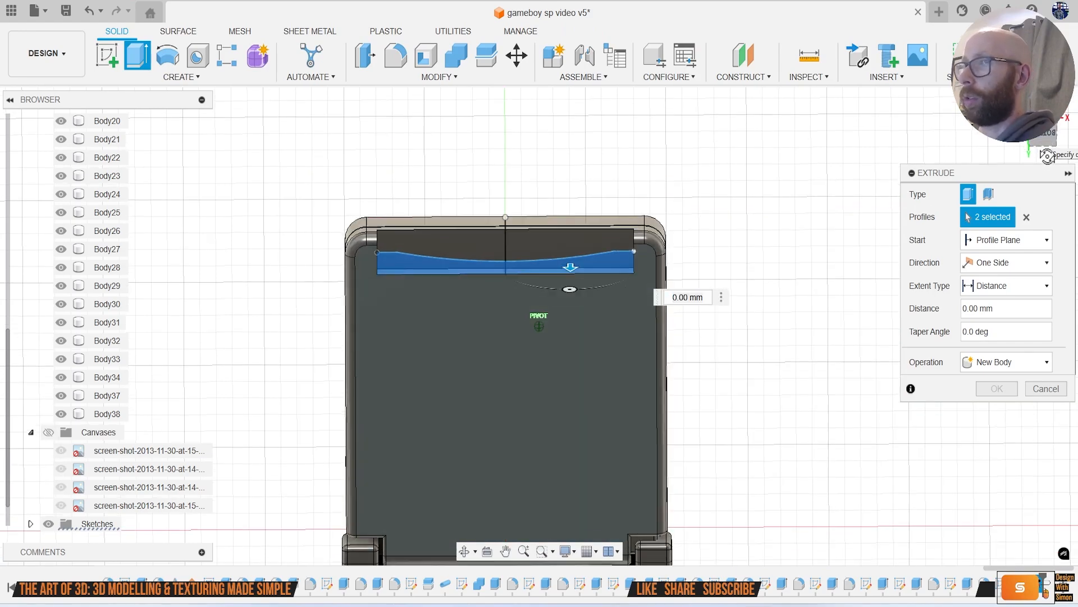
pyautogui.moveTo(561, 321)
pyautogui.mouseDown()
pyautogui.moveTo(560, 310)
pyautogui.moveTo(561, 341)
pyautogui.mouseUp()
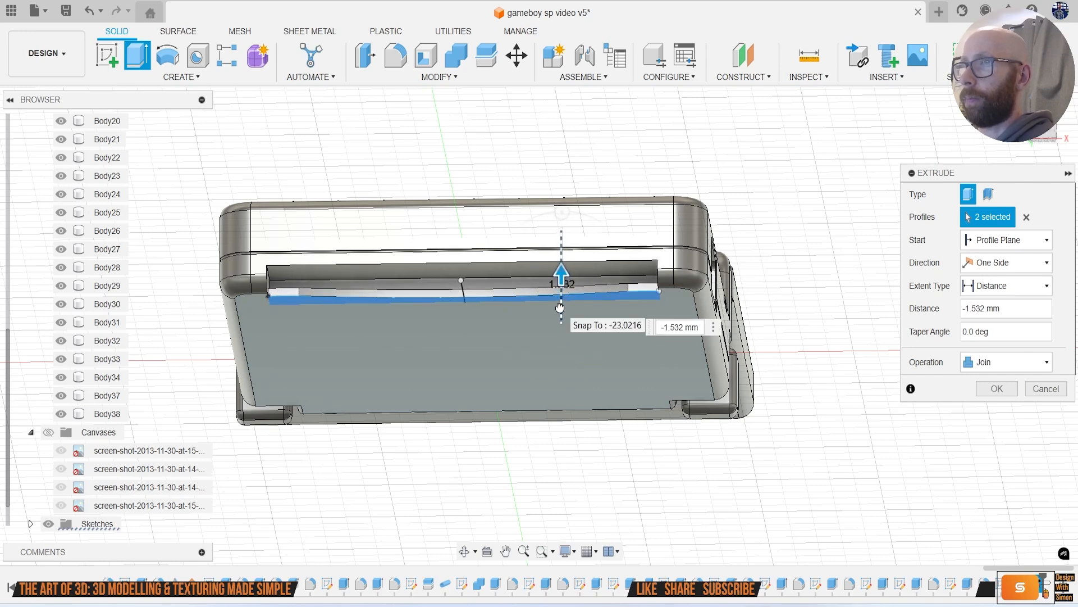
pyautogui.click(997, 388)
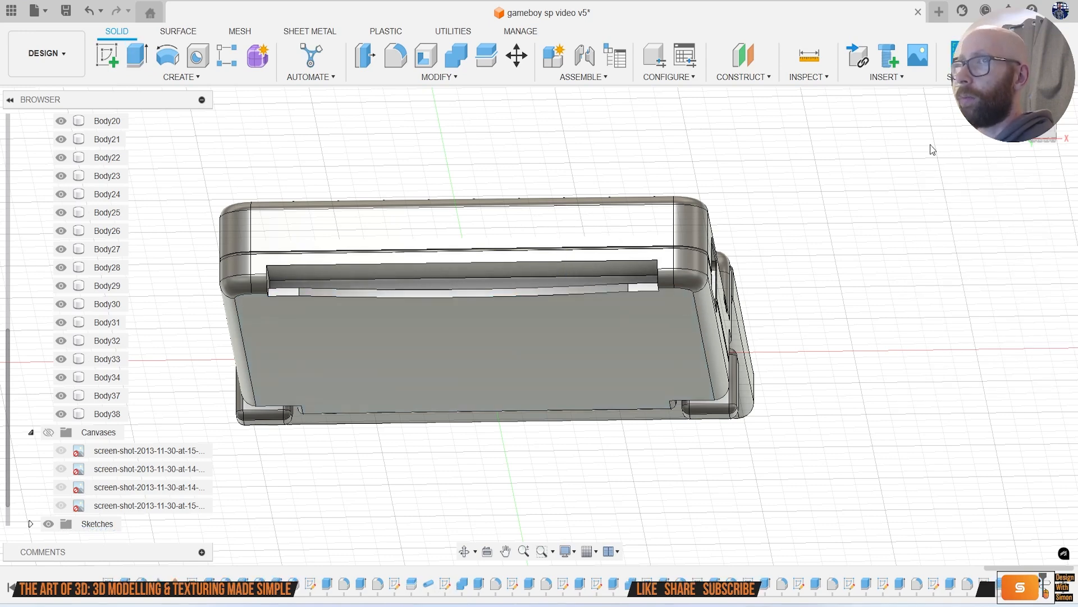
# Step: Extrude the recess's inner end wall about 26.8 mm deeper into the lower shell as a cut
pyautogui.moveTo(1047, 135); pyautogui.dragTo(1044, 115)
pyautogui.moveTo(539, 326)
pyautogui.keyDown('shift'); pyautogui.mouseDown(button='middle')
pyautogui.moveTo(539, 371)
pyautogui.moveTo(416, 332)
pyautogui.moveTo(556, 368)
pyautogui.moveTo(497, 254)
pyautogui.mouseUp(button='middle'); pyautogui.keyUp('shift')
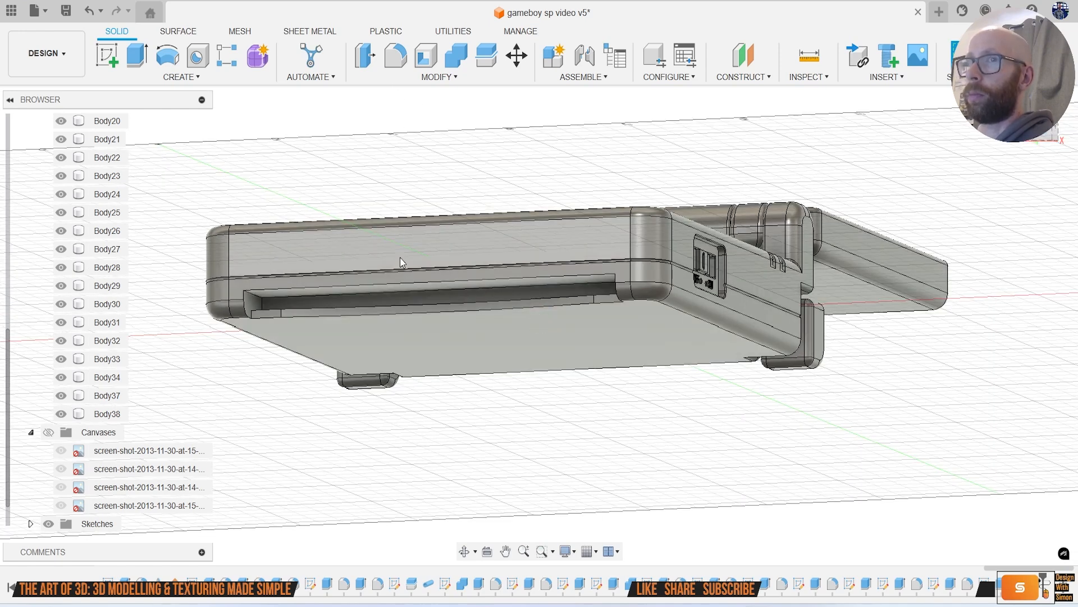
pyautogui.scroll(1, 409, 307)
pyautogui.press('e')
pyautogui.click(406, 299)
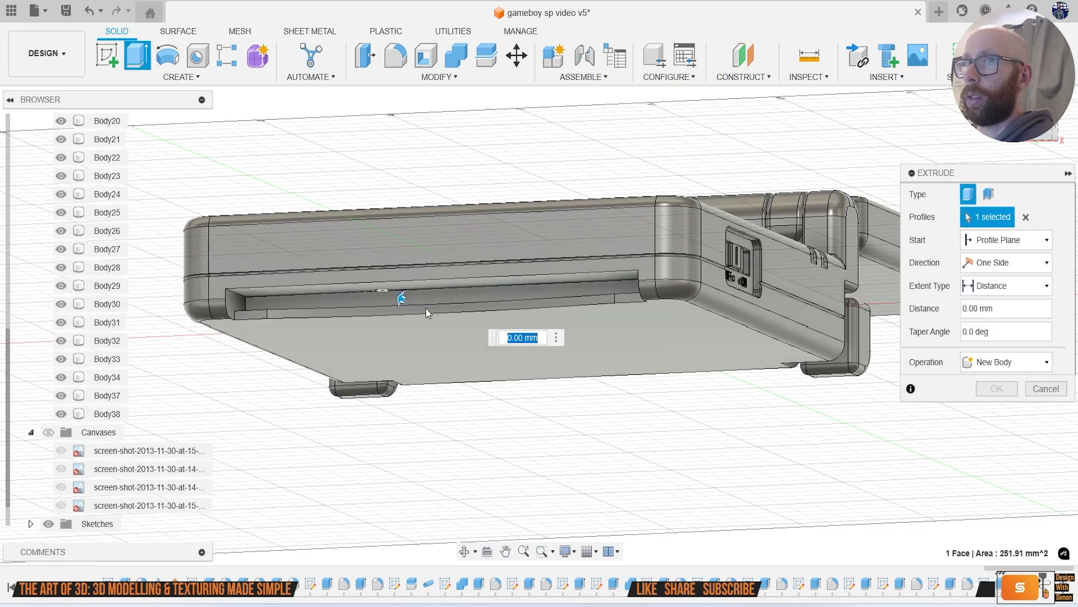
pyautogui.moveTo(403, 299); pyautogui.dragTo(443, 336)
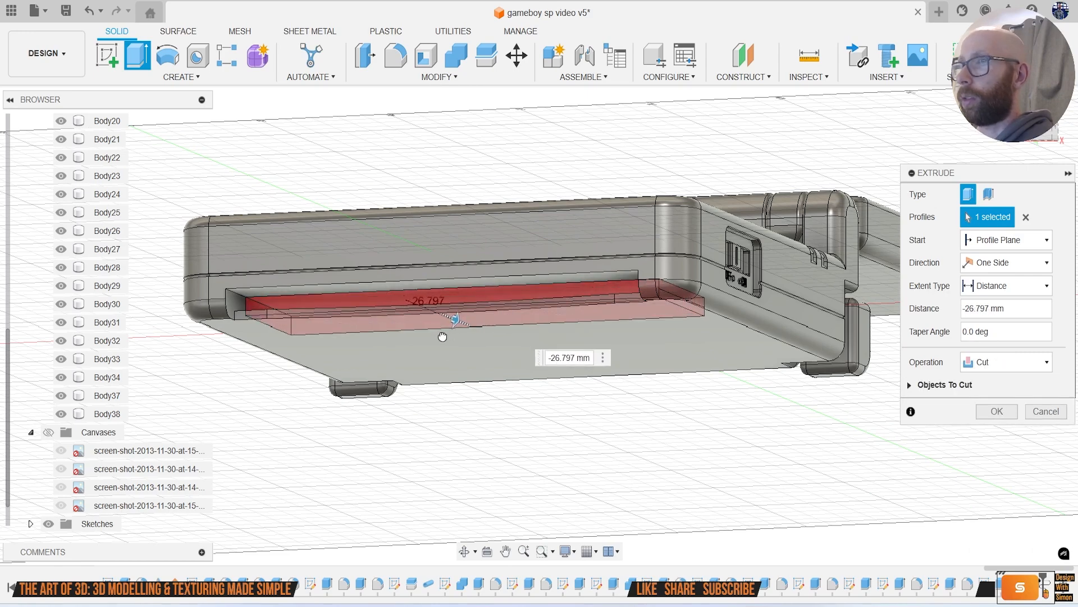
pyautogui.click(1002, 416)
# Step: Extrude the recess's ceiling face about 1.56 mm upward into the shell as a cut
pyautogui.press('e')
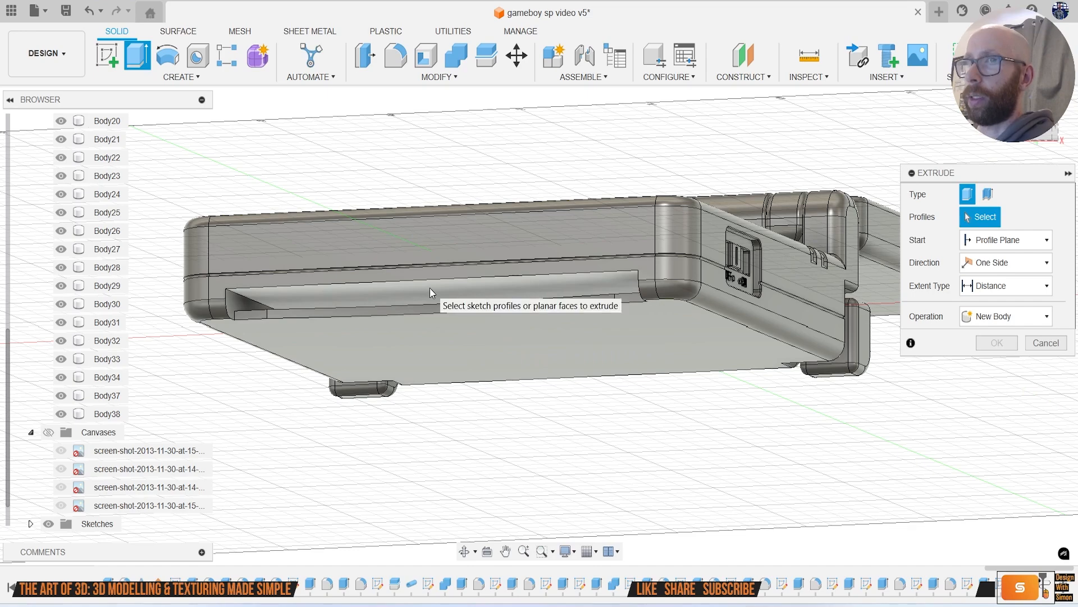
pyautogui.click(429, 290)
pyautogui.moveTo(429, 298); pyautogui.dragTo(431, 299)
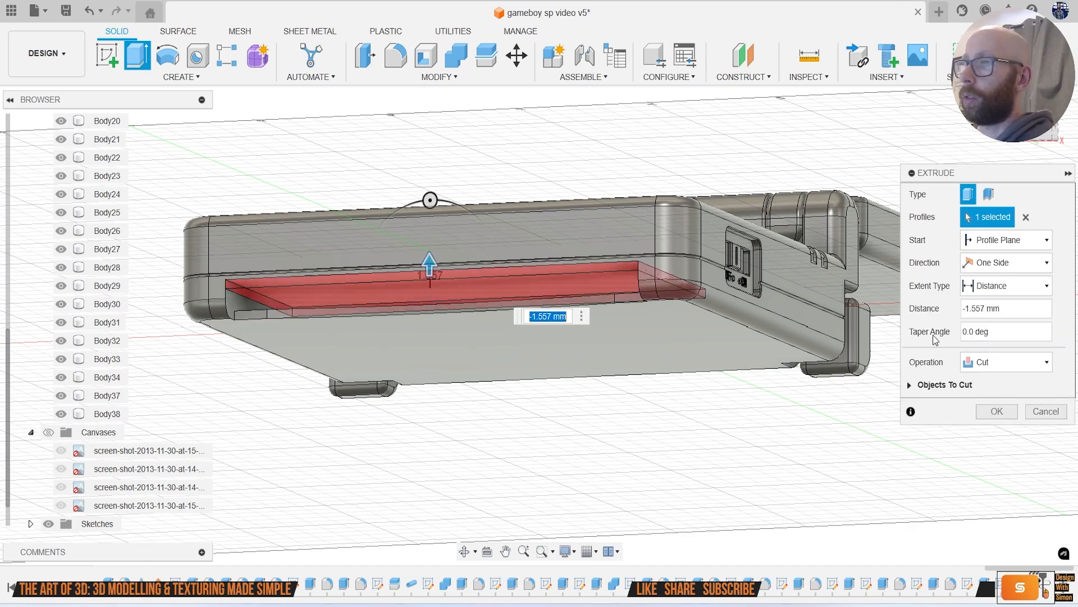
pyautogui.click(997, 417)
pyautogui.moveTo(539, 325)
pyautogui.keyDown('shift'); pyautogui.mouseDown(button='middle')
pyautogui.moveTo(584, 393)
pyautogui.moveTo(567, 219)
pyautogui.moveTo(512, 315)
pyautogui.moveTo(427, 299)
pyautogui.mouseUp(button='middle'); pyautogui.keyUp('shift')
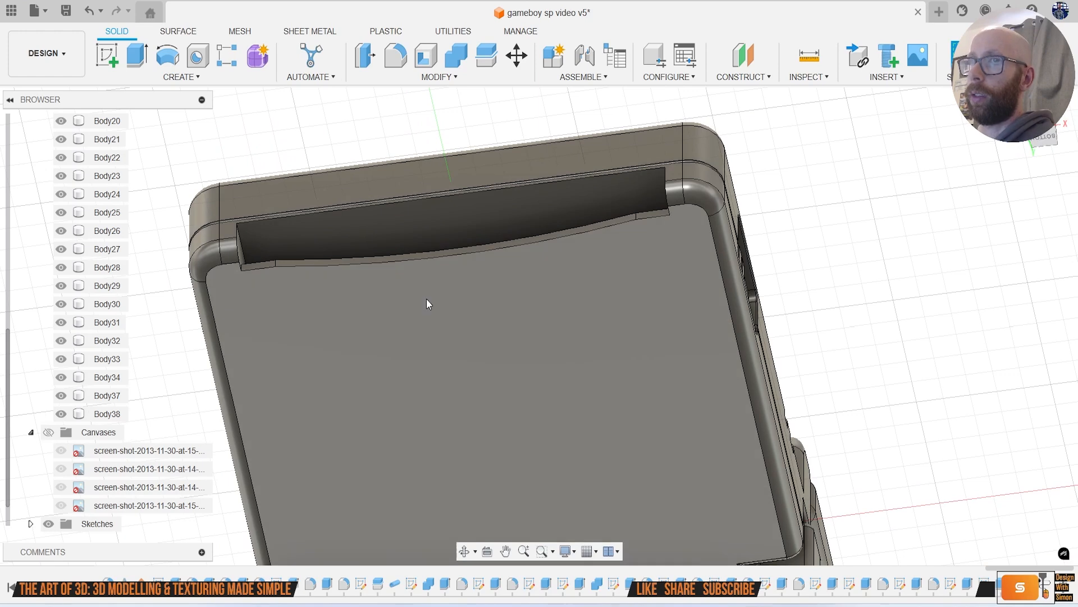
pyautogui.scroll(6, 427, 299)
pyautogui.press('f')
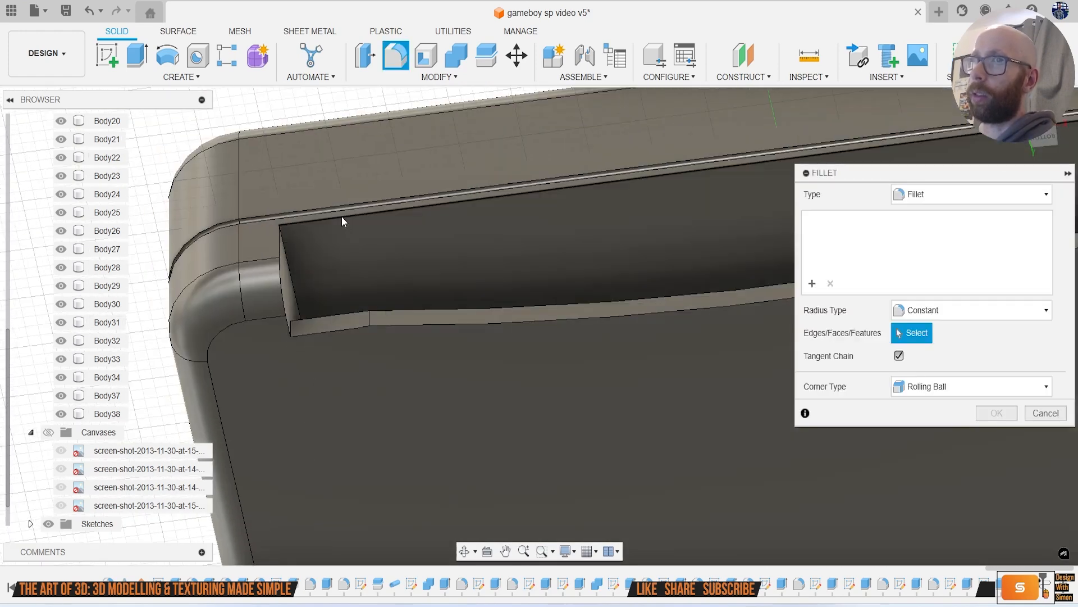
pyautogui.click(342, 219)
pyautogui.click(282, 248)
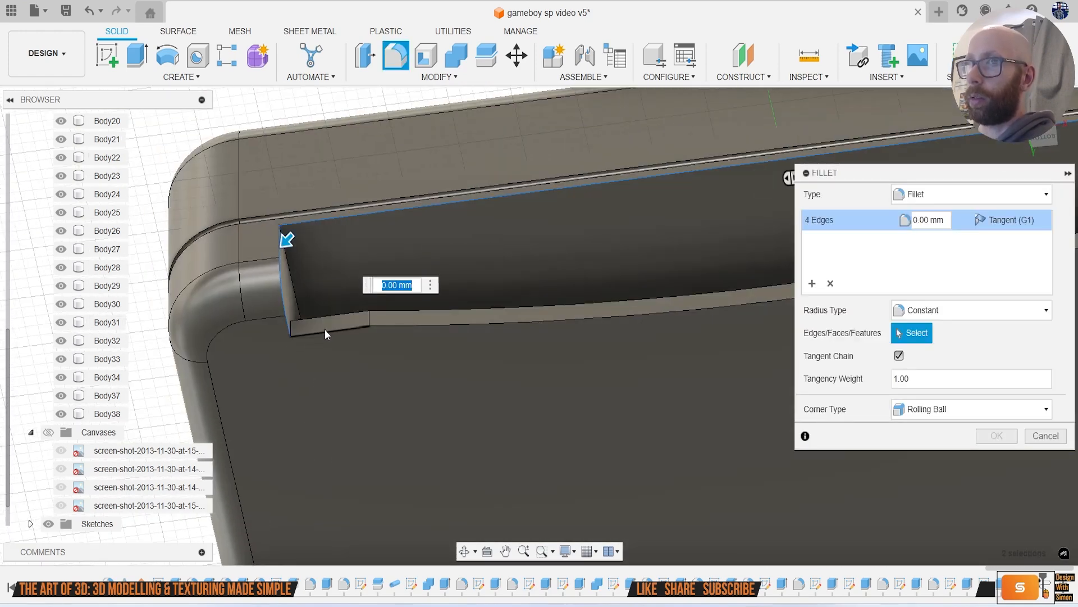
pyautogui.click(325, 332)
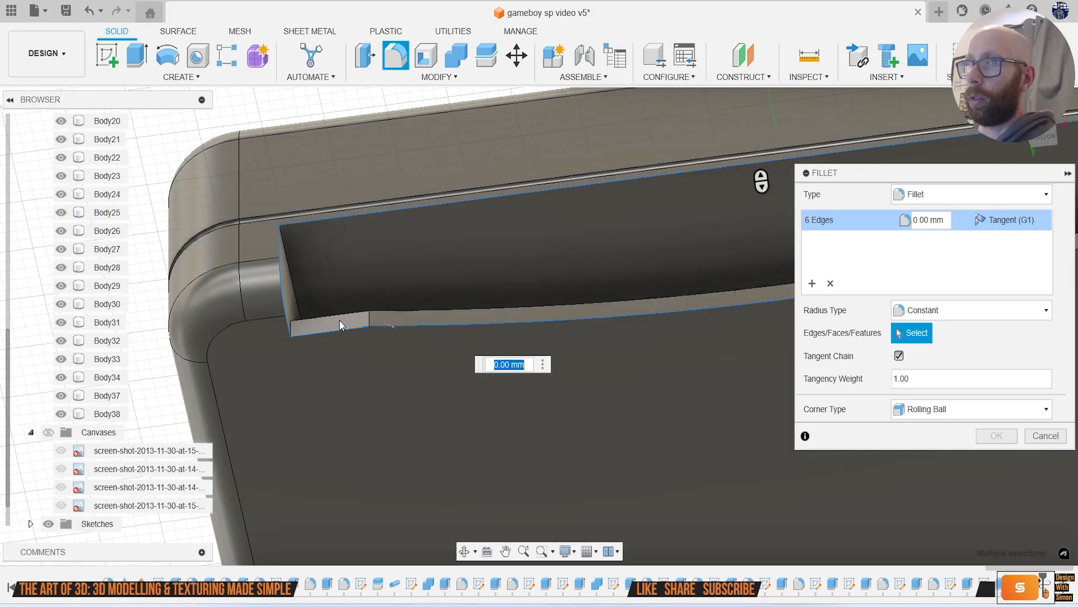
pyautogui.click(329, 316)
pyautogui.click(391, 311)
pyautogui.scroll(-3, 528, 313)
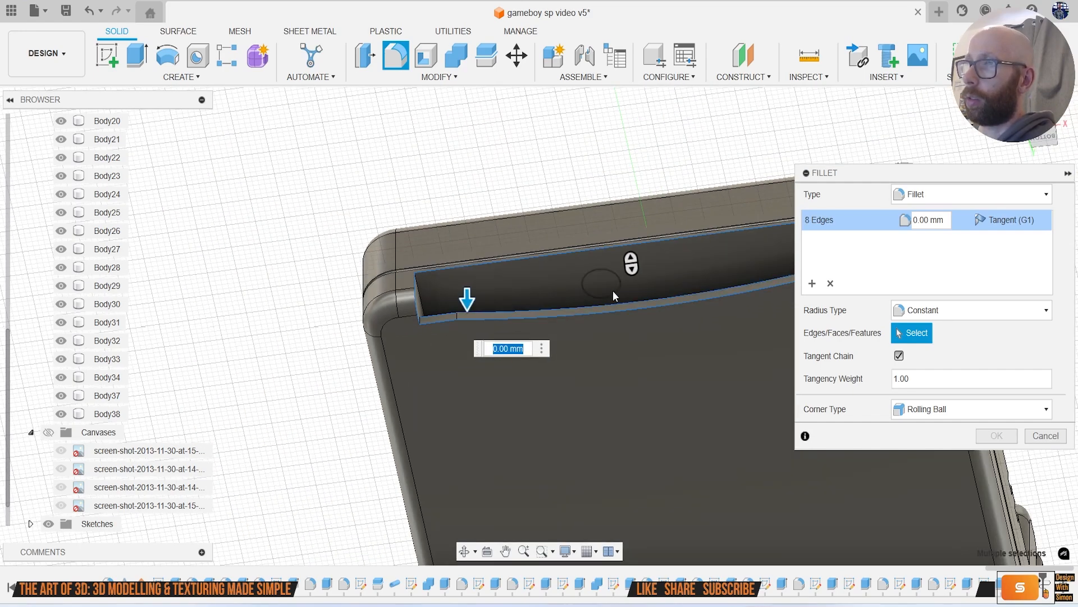
pyautogui.moveTo(613, 291); pyautogui.dragTo(337, 331, button='middle')
pyautogui.scroll(3, 624, 275)
pyautogui.click(559, 342)
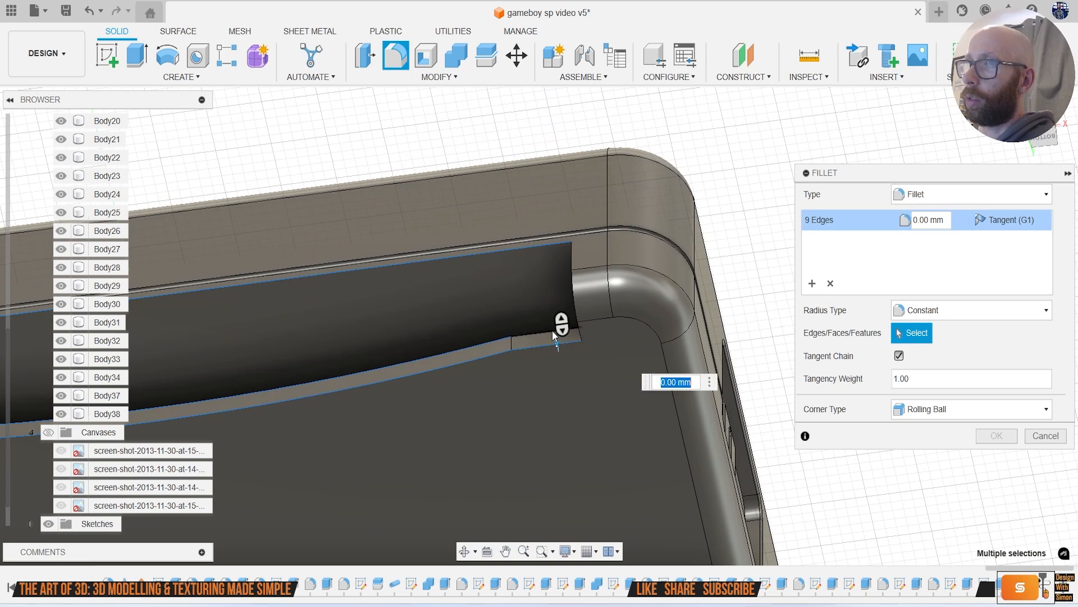
pyautogui.click(580, 303)
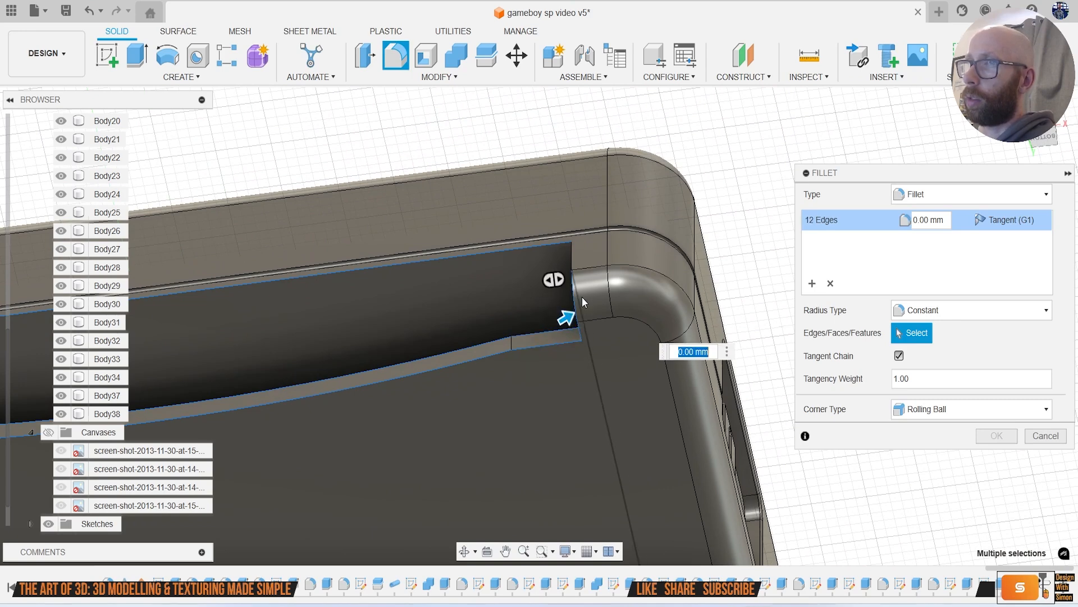
pyautogui.click(577, 260)
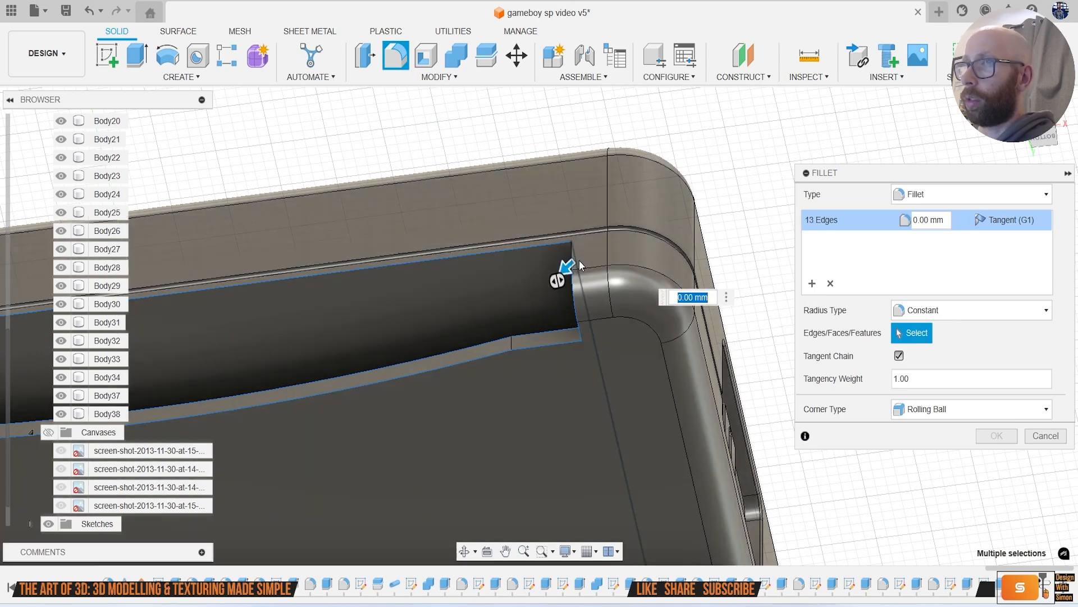
pyautogui.keyDown('shift'); pyautogui.moveTo(570, 260); pyautogui.dragTo(748, 291, button='middle'); pyautogui.keyUp('shift')
pyautogui.scroll(3, 410, 315)
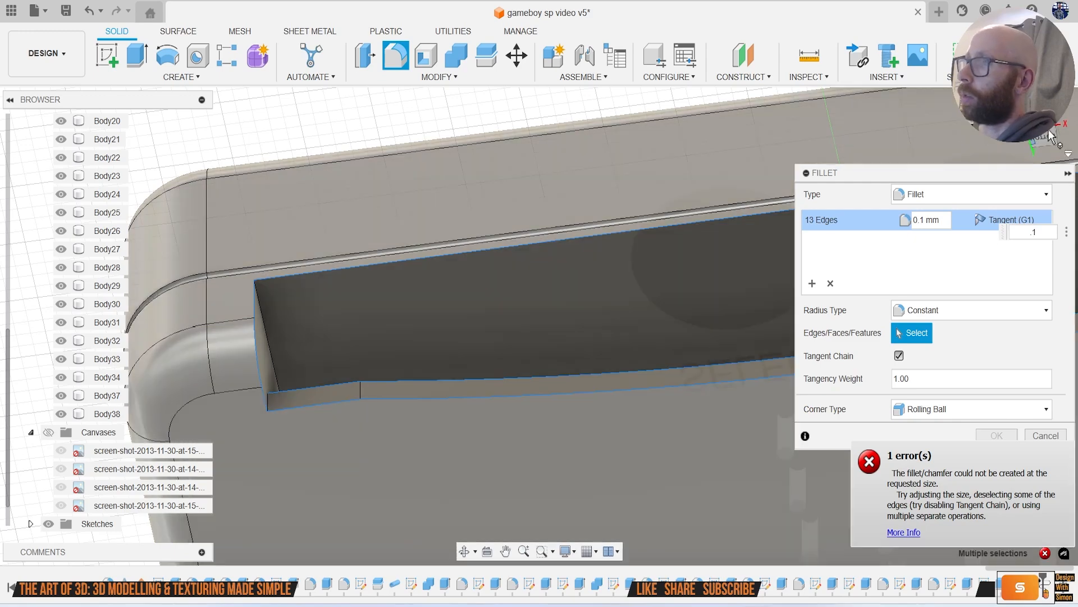
pyautogui.moveTo(1046, 140); pyautogui.dragTo(959, 185)
pyautogui.moveTo(496, 323); pyautogui.dragTo(553, 247, button='middle')
pyautogui.scroll(3, 342, 407)
pyautogui.scroll(2, 328, 396)
pyautogui.click(312, 392)
pyautogui.scroll(-3, 415, 324)
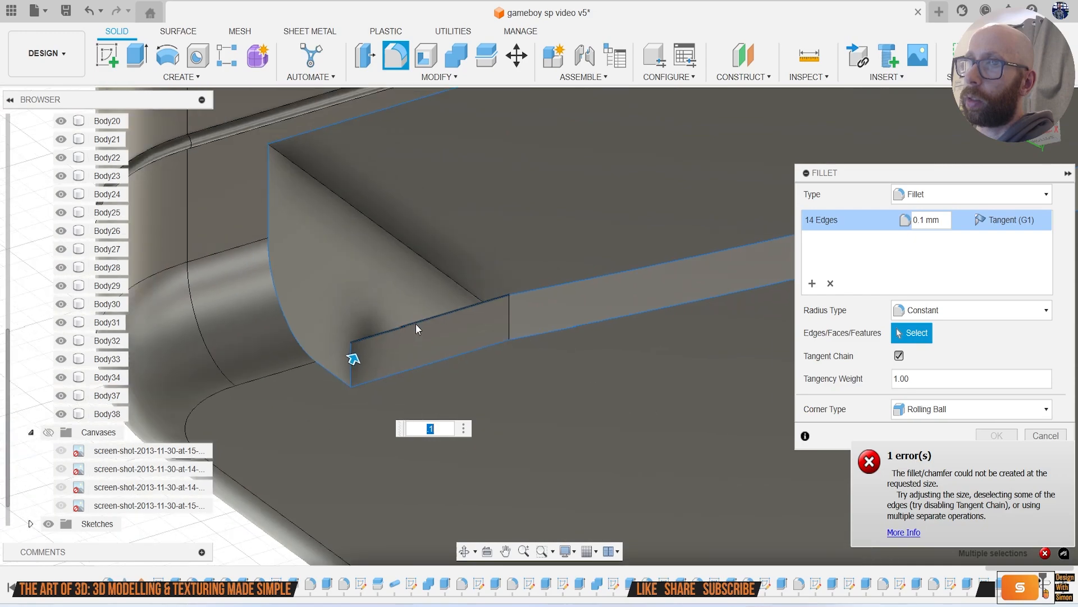
pyautogui.scroll(-6, 415, 323)
pyautogui.scroll(2, 672, 275)
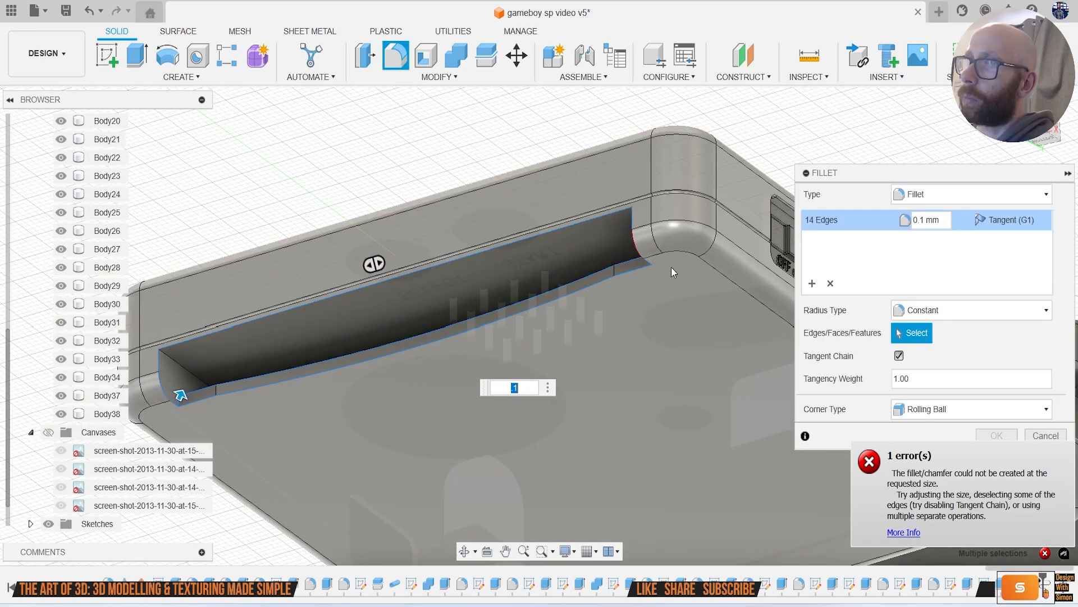
pyautogui.scroll(4, 679, 247)
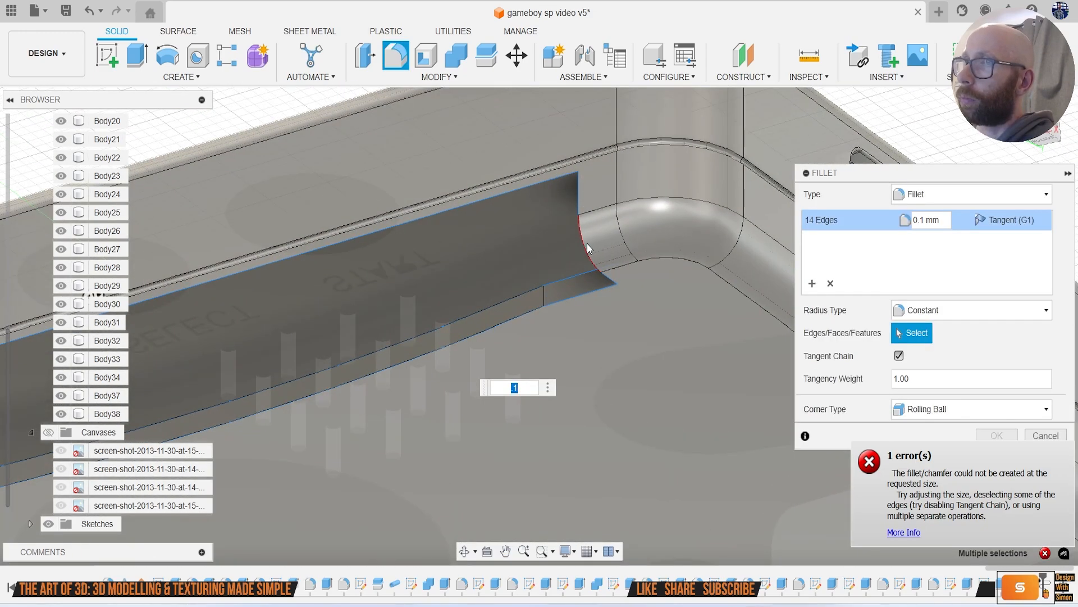
pyautogui.click(587, 244)
pyautogui.scroll(-1, 590, 304)
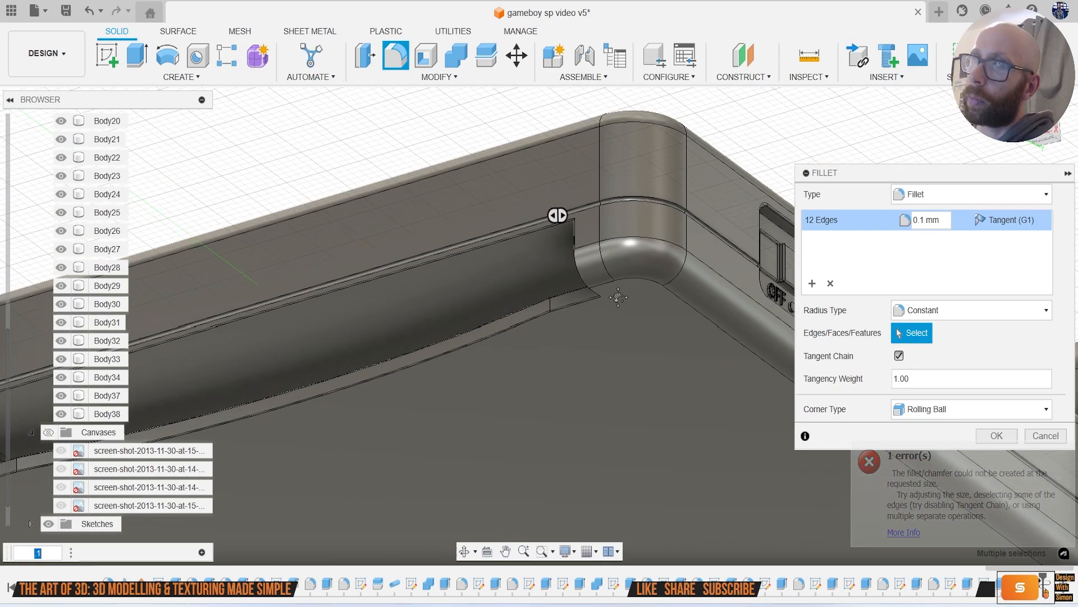
pyautogui.moveTo(618, 297); pyautogui.dragTo(875, 213, button='middle')
pyautogui.moveTo(528, 301); pyautogui.dragTo(433, 312, button='middle')
pyautogui.keyDown('shift'); pyautogui.moveTo(539, 315); pyautogui.dragTo(215, 320, button='middle'); pyautogui.keyUp('shift')
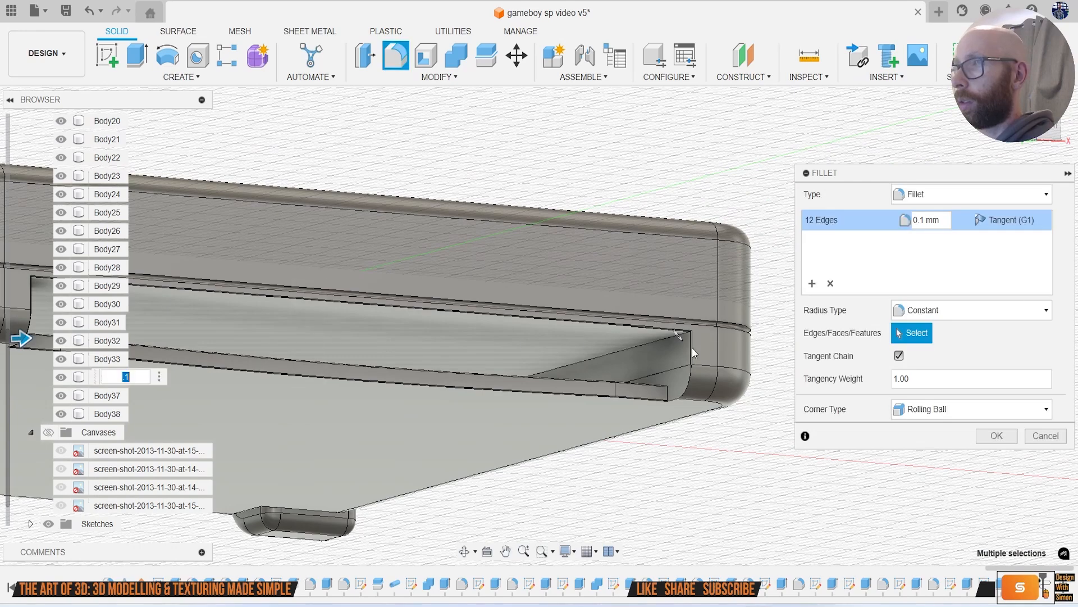
pyautogui.scroll(5, 695, 353)
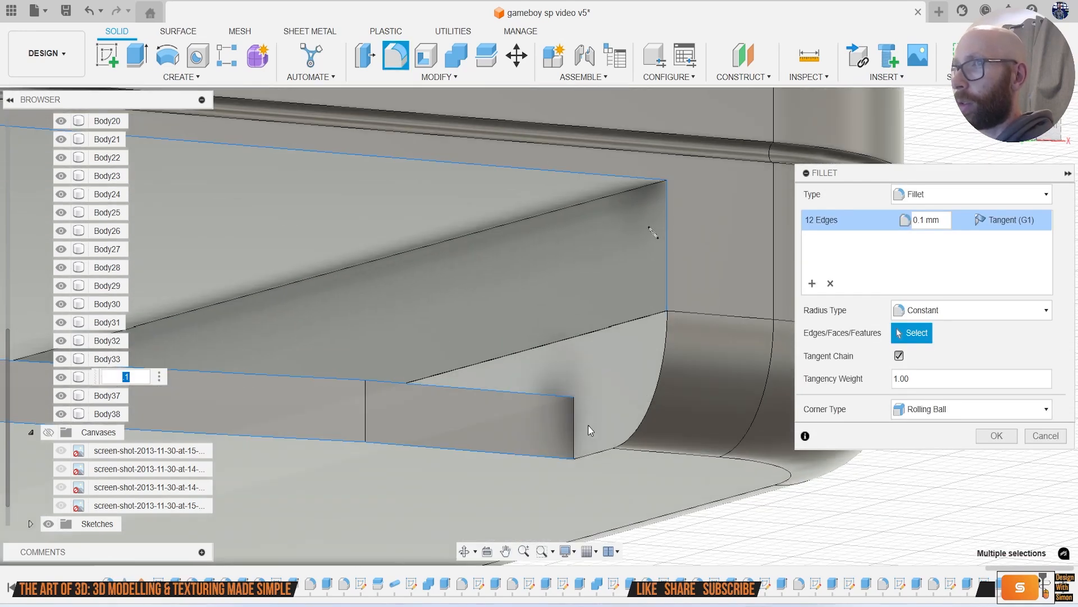
pyautogui.click(576, 433)
pyautogui.scroll(1, 628, 440)
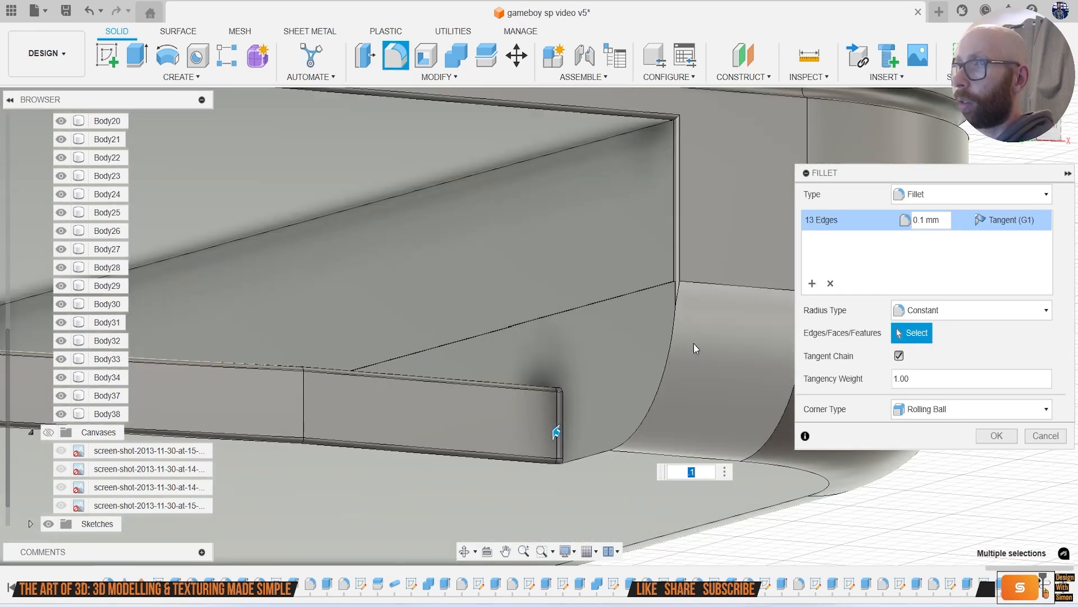
pyautogui.click(664, 369)
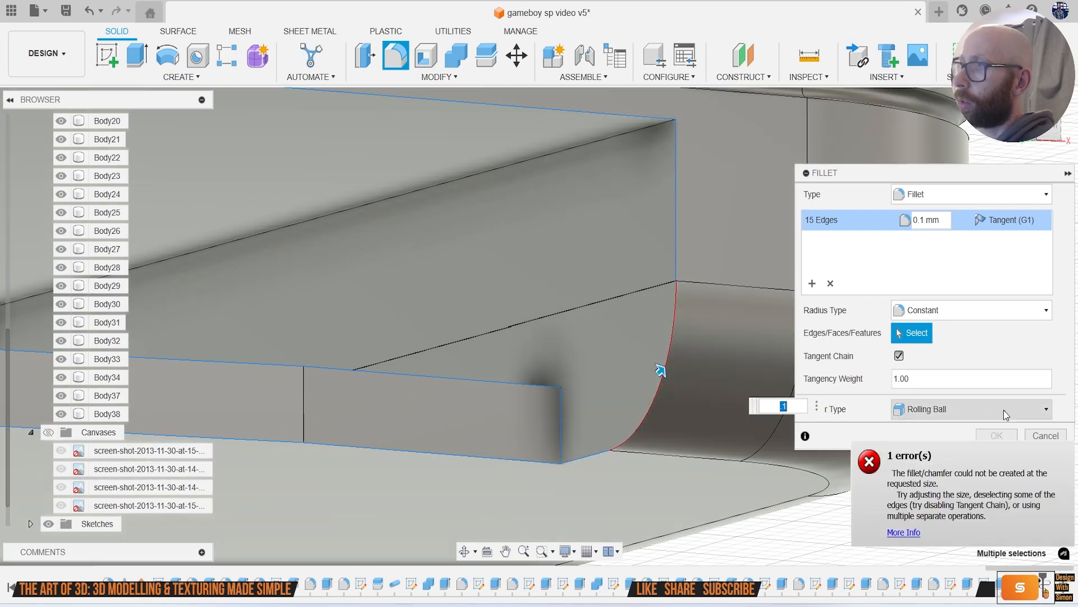
pyautogui.click(1042, 436)
# Step: Begin a 0.3 mm fillet on the cartridge recess's power-switch-side end edges, long outer edge and adjoining short underside edge
pyautogui.scroll(-5, 720, 359)
pyautogui.moveTo(647, 376); pyautogui.dragTo(606, 364, button='middle')
pyautogui.scroll(4, 606, 364)
pyautogui.press('f')
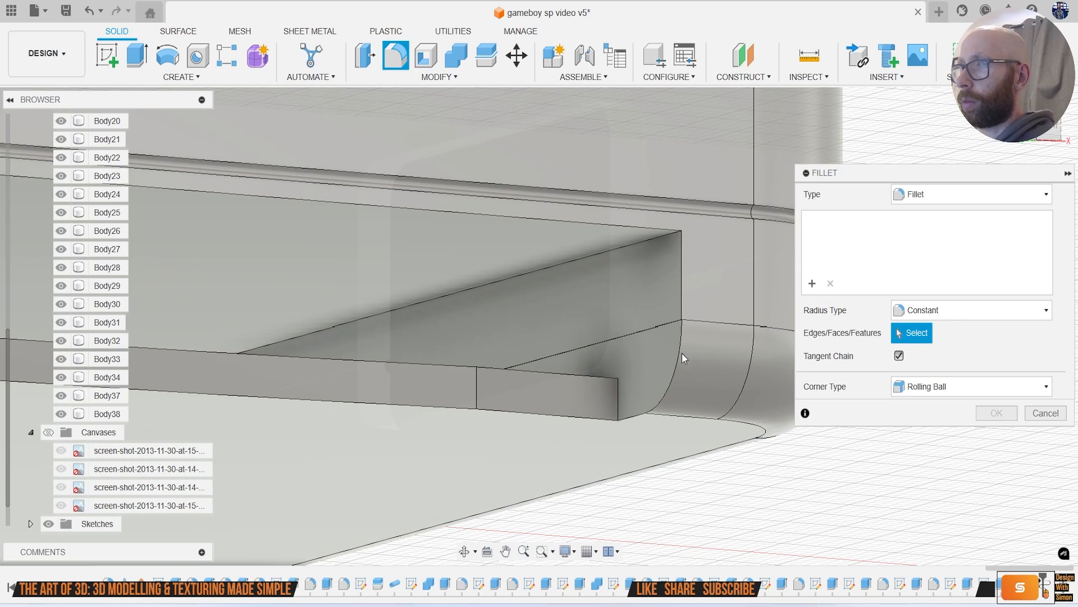
pyautogui.click(683, 358)
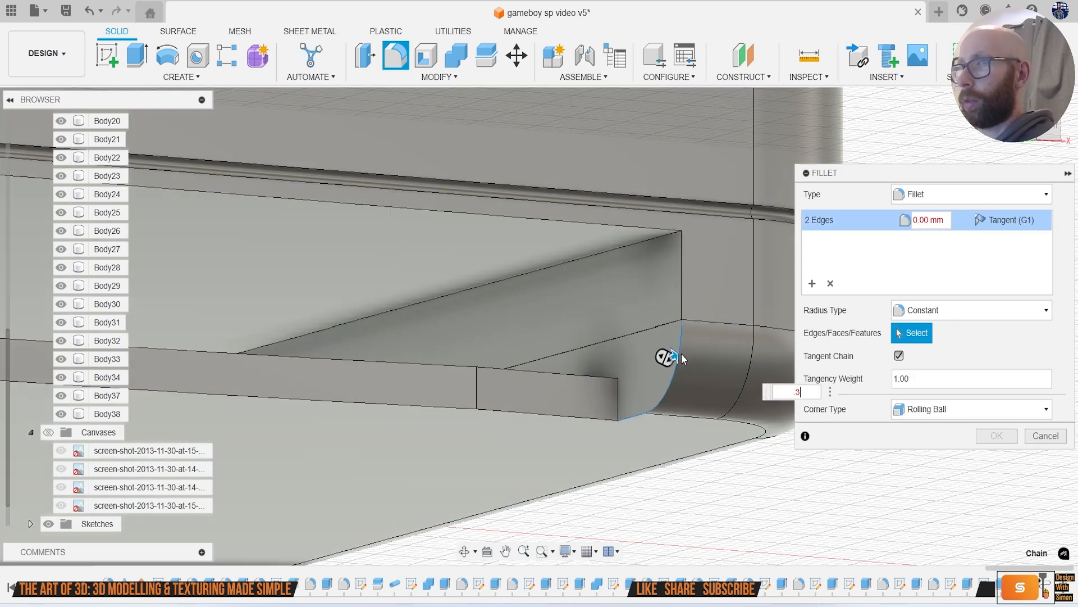
pyautogui.click(680, 295)
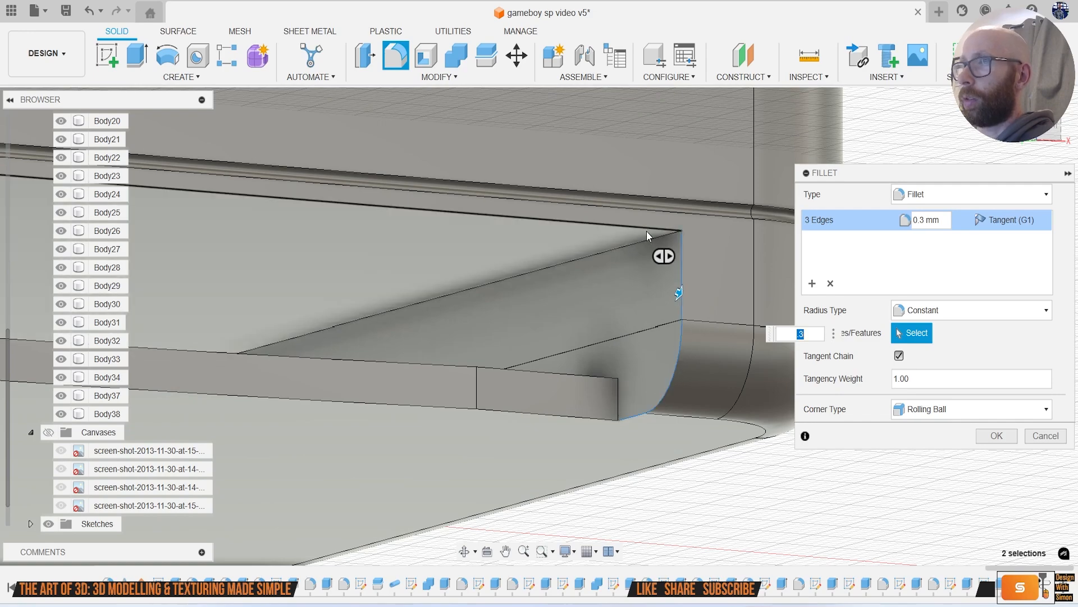
pyautogui.click(646, 231)
pyautogui.click(602, 419)
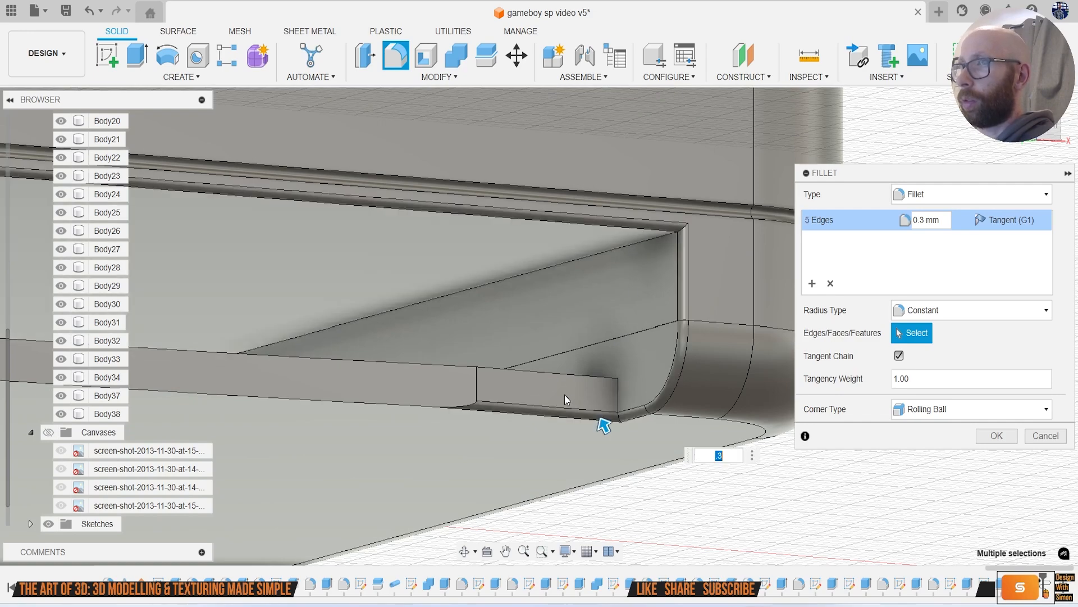
# Step: Add the recess's curved underside edge and the short edge at its far end to the 0.3 mm fillet
pyautogui.scroll(-2, 578, 400)
pyautogui.click(464, 404)
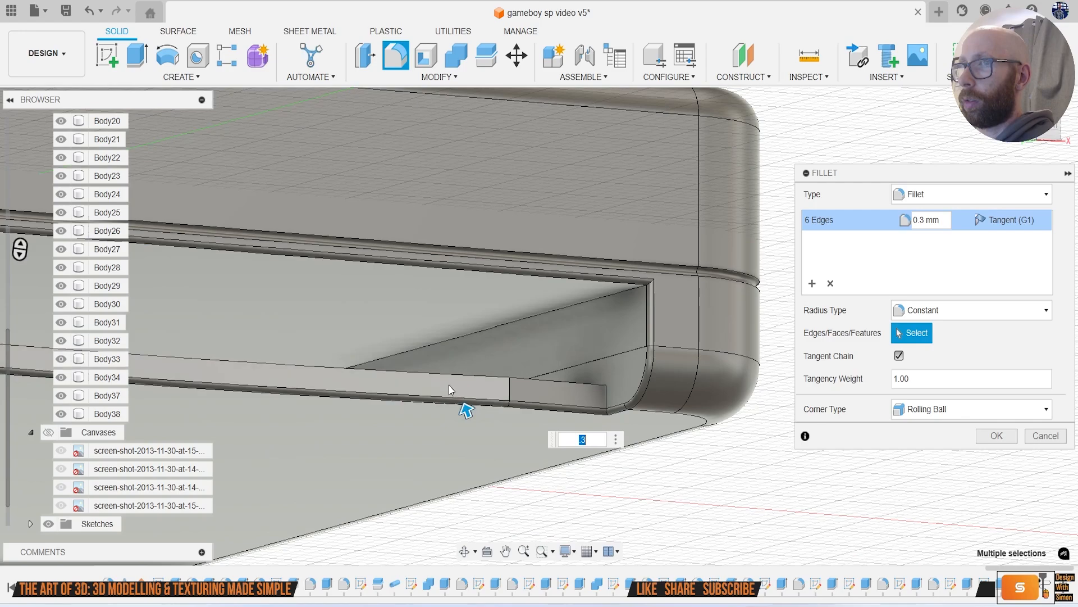
pyautogui.scroll(-3, 447, 387)
pyautogui.moveTo(426, 397); pyautogui.dragTo(553, 368, button='middle')
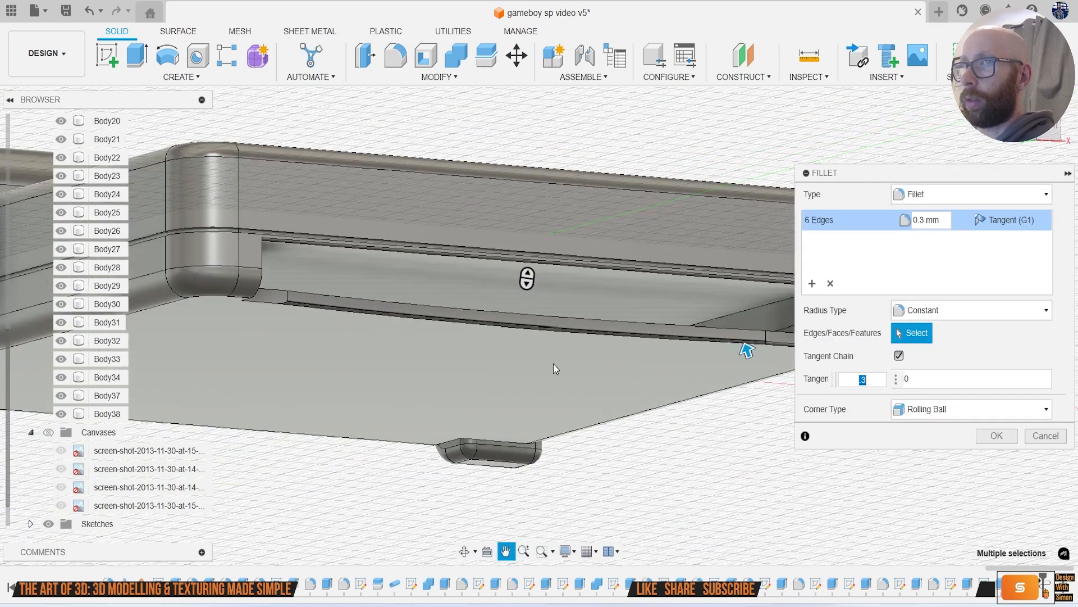
pyautogui.click(268, 305)
pyautogui.keyDown('shift'); pyautogui.moveTo(553, 351); pyautogui.dragTo(504, 305, button='middle'); pyautogui.keyUp('shift')
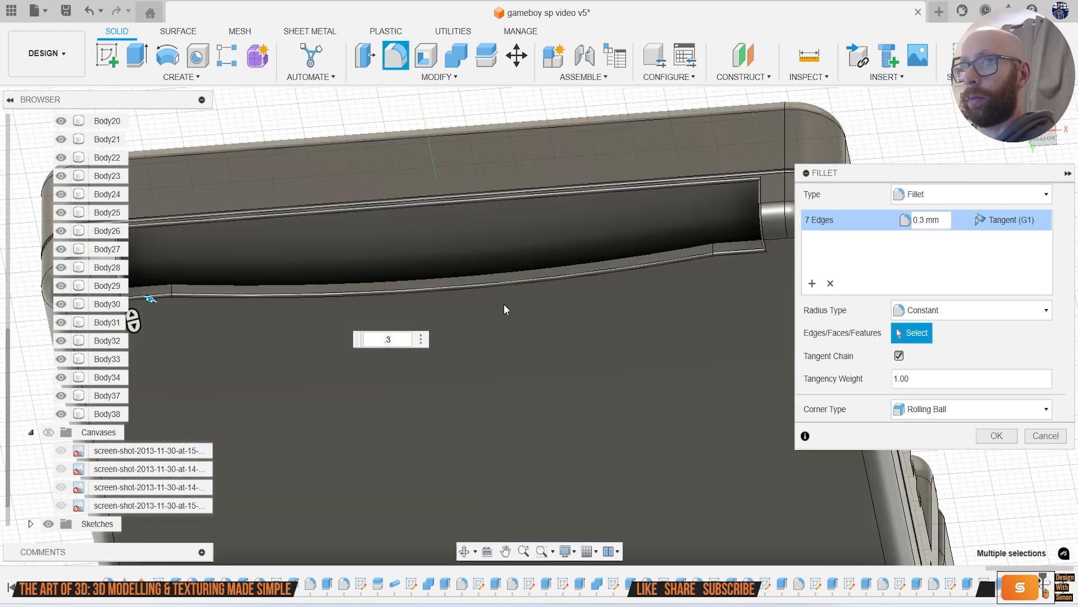
# Step: Try to include the side edges at the recess end away from the power switch in the 0.3 mm fillet
pyautogui.scroll(-2, 504, 305)
pyautogui.moveTo(391, 320); pyautogui.dragTo(552, 335, button='middle')
pyautogui.scroll(3, 396, 309)
pyautogui.click(414, 313)
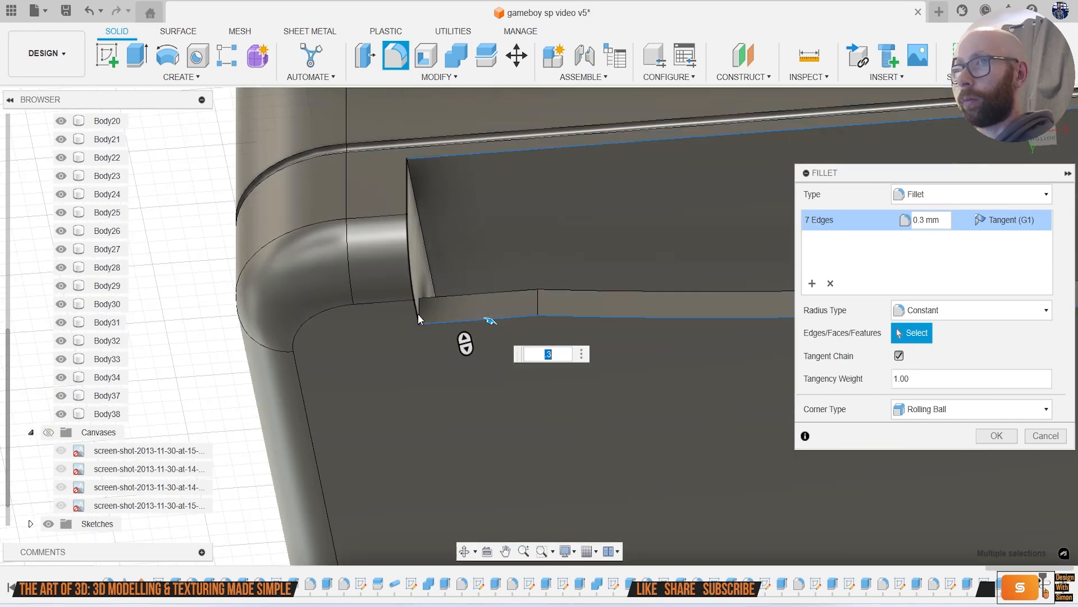
pyautogui.scroll(2, 427, 304)
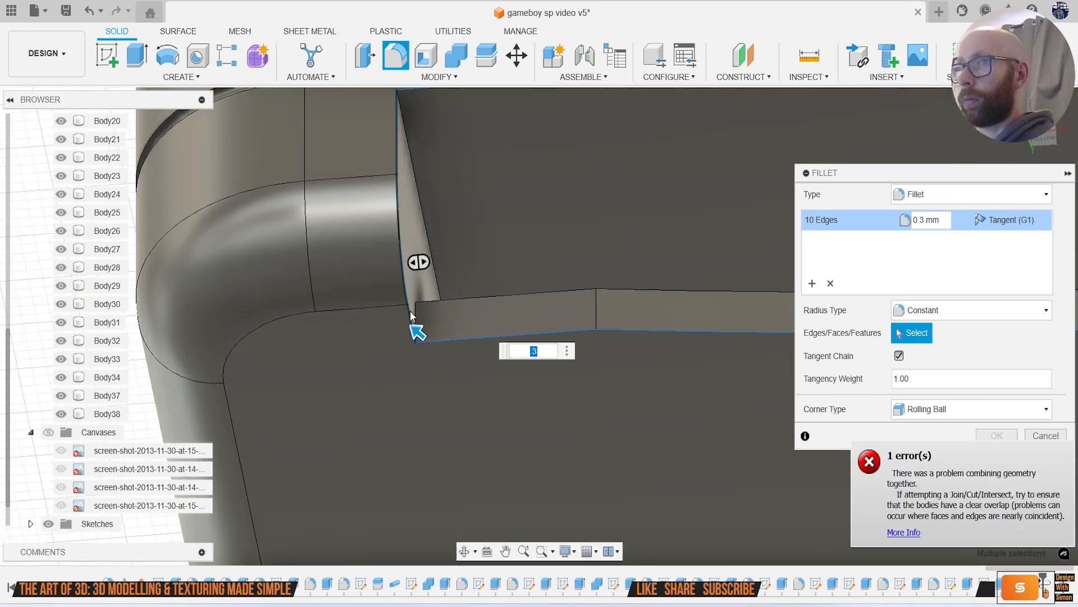
pyautogui.click(412, 315)
# Step: Apply the 0.3 mm fillet to the selected rim edges of the cartridge recess
pyautogui.scroll(-3, 559, 376)
pyautogui.scroll(-2, 629, 387)
pyautogui.moveTo(629, 388); pyautogui.dragTo(466, 375, button='middle')
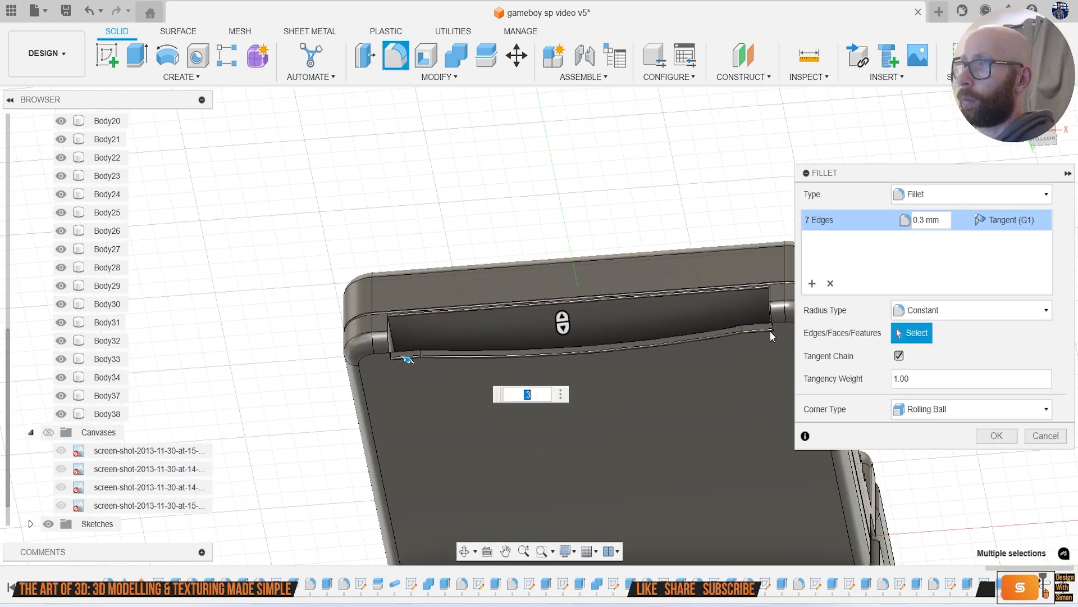
pyautogui.click(997, 436)
# Step: Fillet the chained side edges at the recess end away from the power switch as a separate feature
pyautogui.rightClick(397, 207)
pyautogui.click(397, 92)
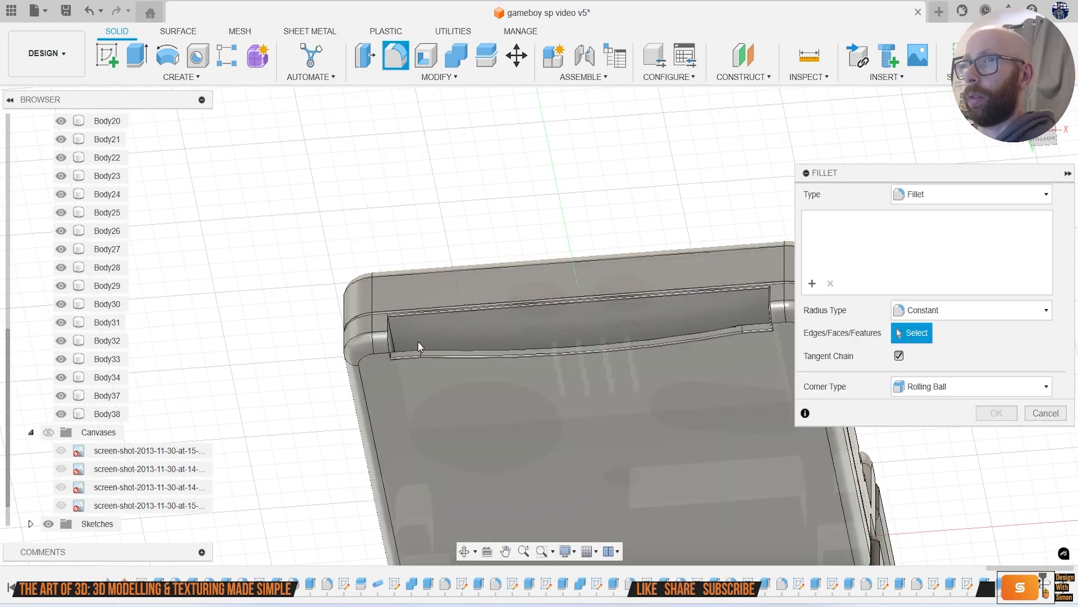
pyautogui.scroll(3, 418, 341)
pyautogui.click(361, 338)
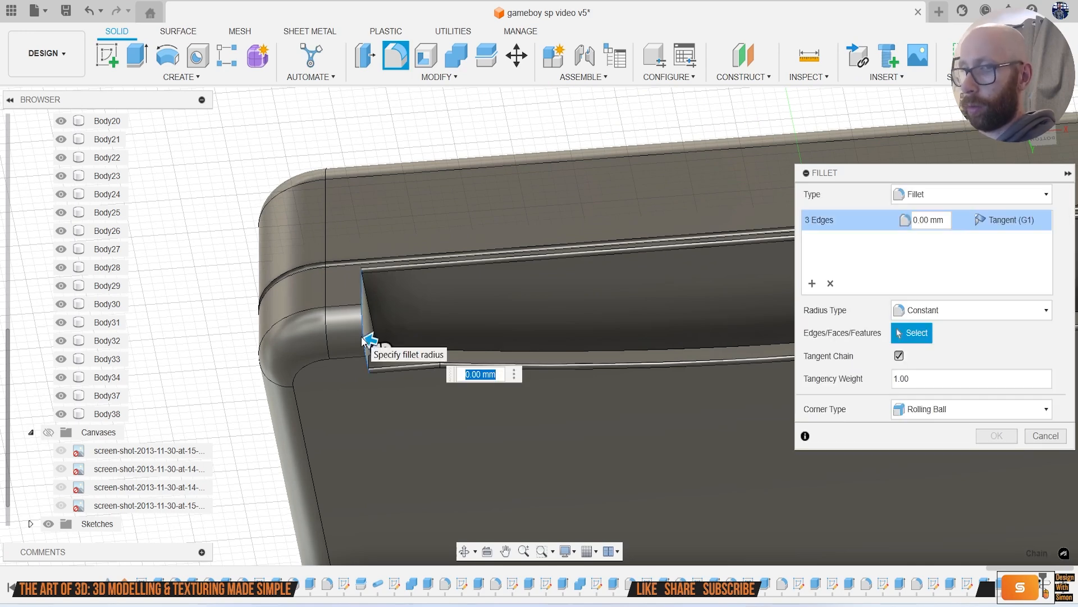
pyautogui.press('Return')
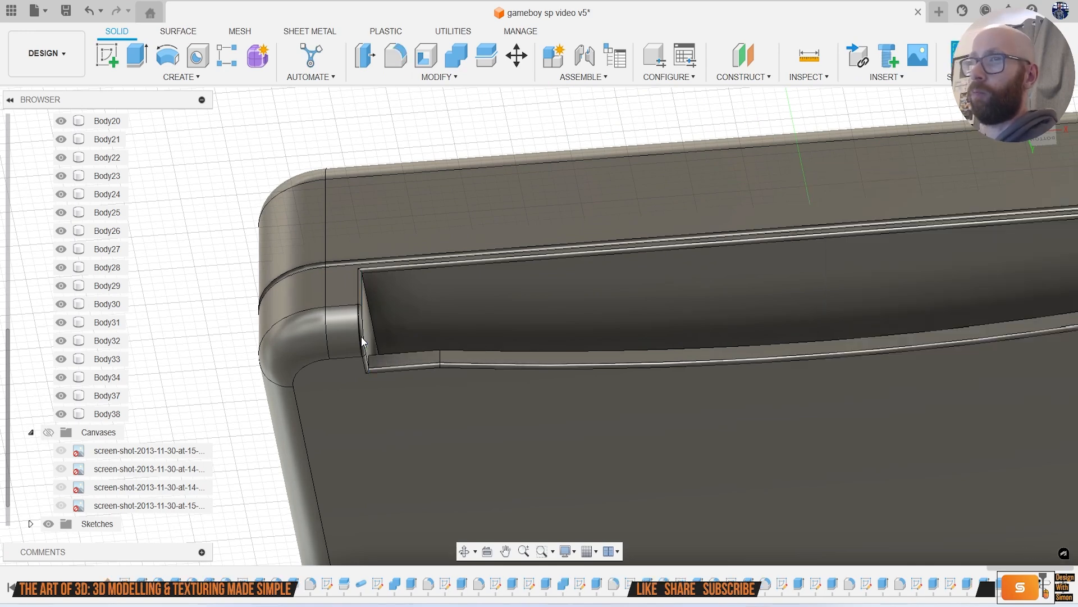
# Step: Fillet the inner edges of the recess's underside lip, covering the long curve and both short end segments
pyautogui.moveTo(800, 347); pyautogui.dragTo(760, 321, button='middle')
pyautogui.scroll(5, 494, 332)
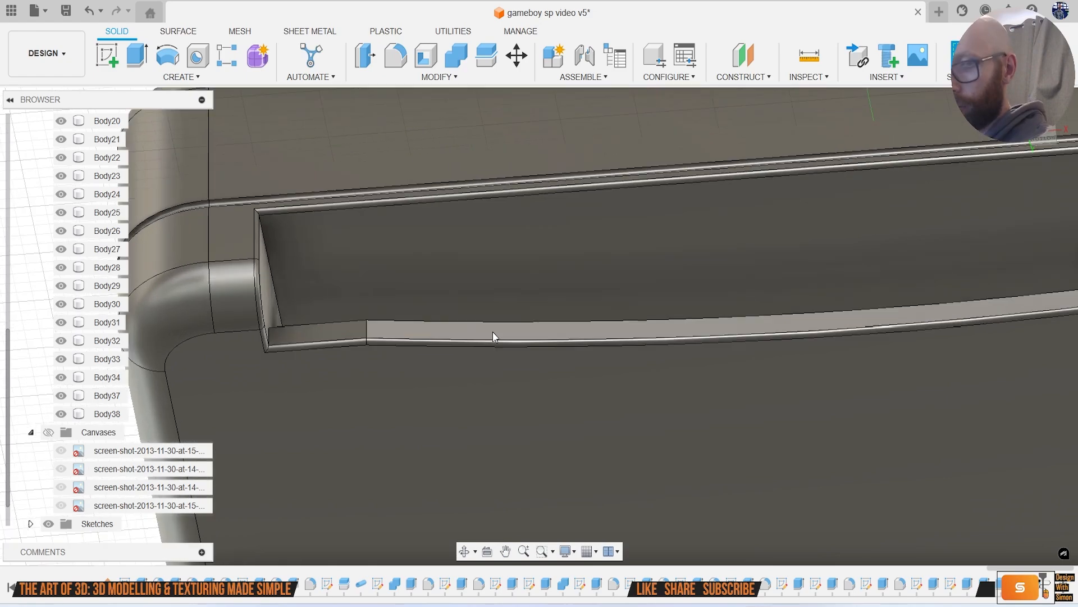
pyautogui.press('f')
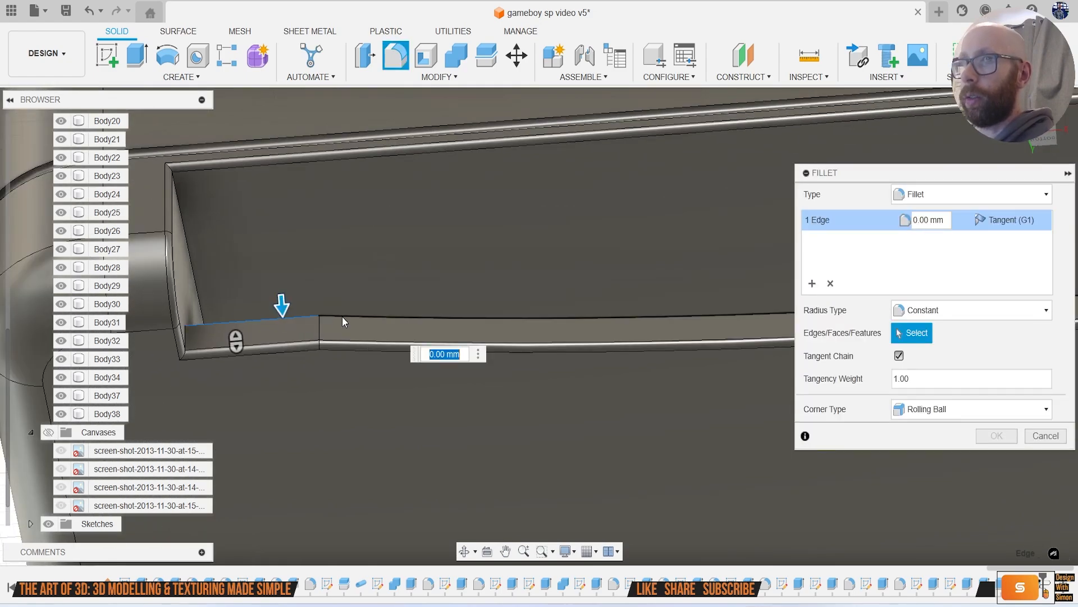
pyautogui.click(333, 316)
pyautogui.scroll(-3, 433, 327)
pyautogui.moveTo(522, 307); pyautogui.dragTo(166, 351, button='middle')
pyautogui.keyDown('shift'); pyautogui.moveTo(665, 314); pyautogui.dragTo(721, 316, button='middle'); pyautogui.keyUp('shift')
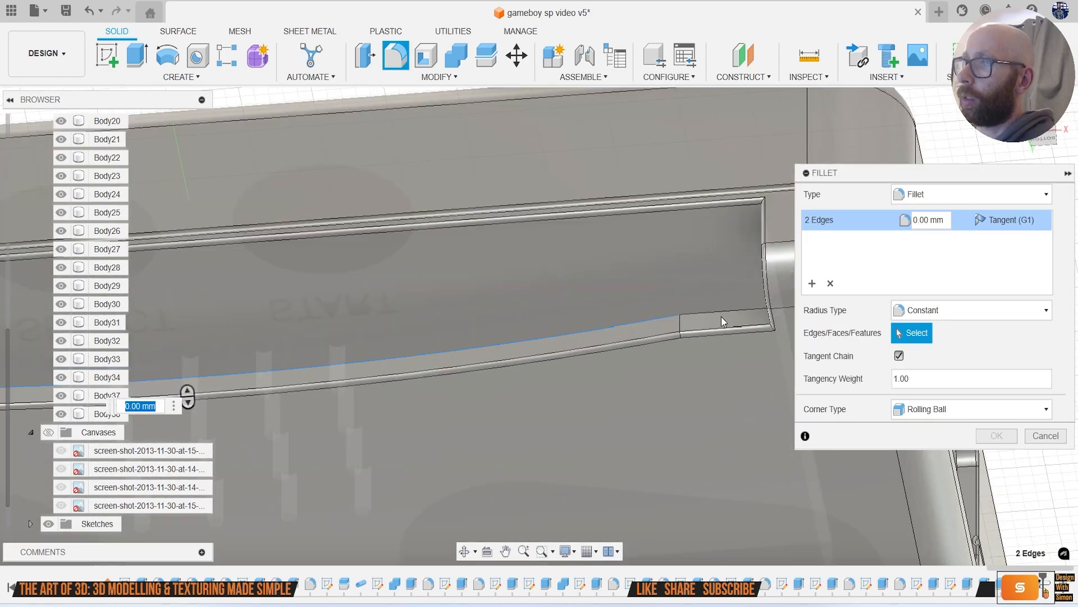
pyautogui.click(718, 312)
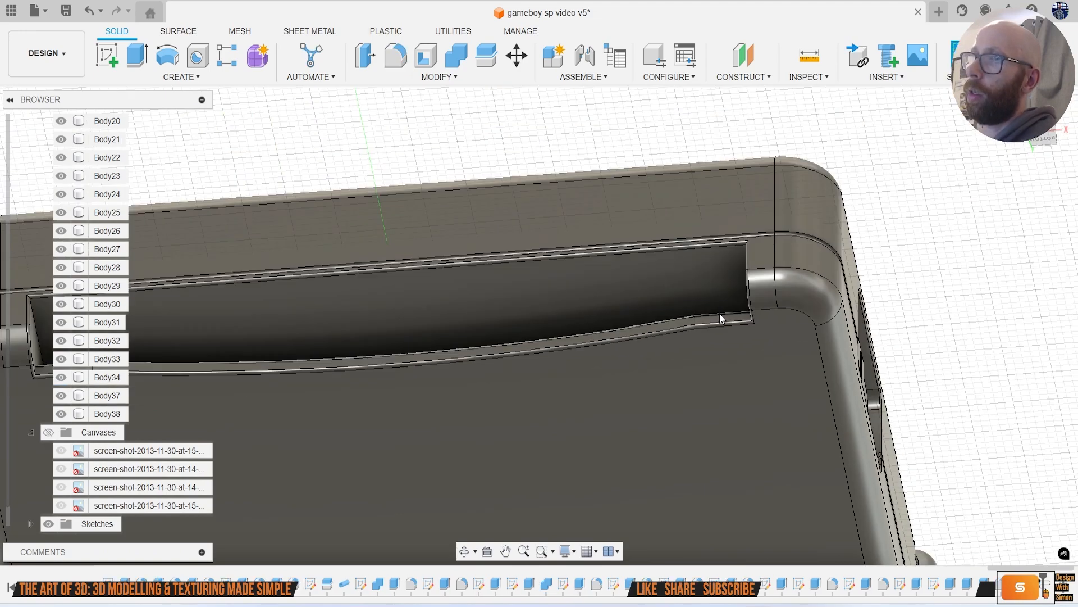
pyautogui.scroll(-6, 720, 313)
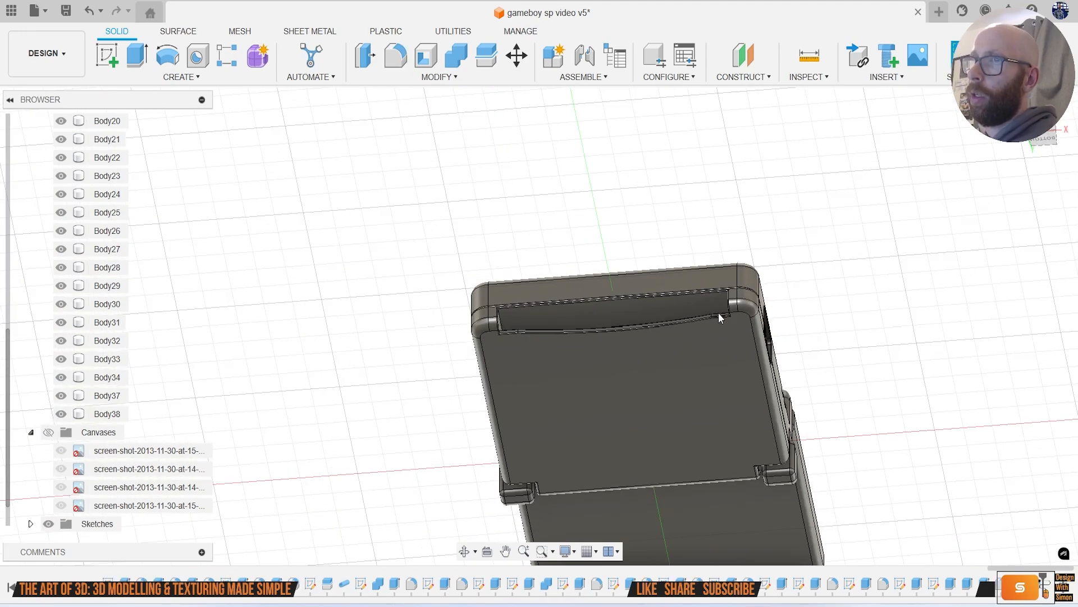
# Step: Show the reference canvases and view the model squarely from below with the lower shell beneath the hinge
pyautogui.keyDown('shift'); pyautogui.moveTo(539, 321); pyautogui.dragTo(618, 325, button='middle'); pyautogui.keyUp('shift')
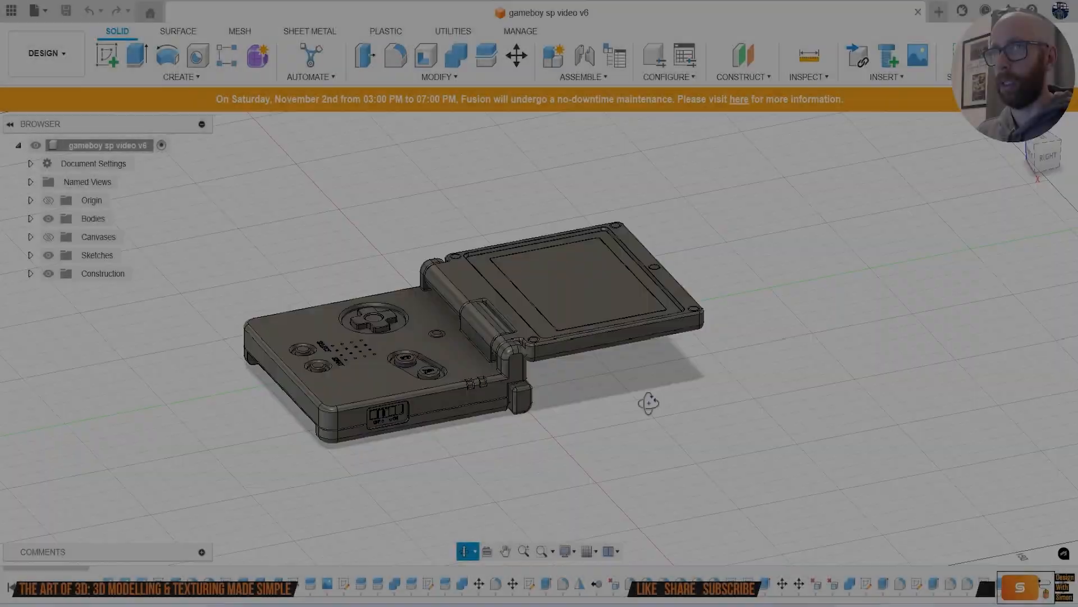
pyautogui.keyDown('shift'); pyautogui.moveTo(648, 403); pyautogui.dragTo(742, 272, button='middle'); pyautogui.keyUp('shift')
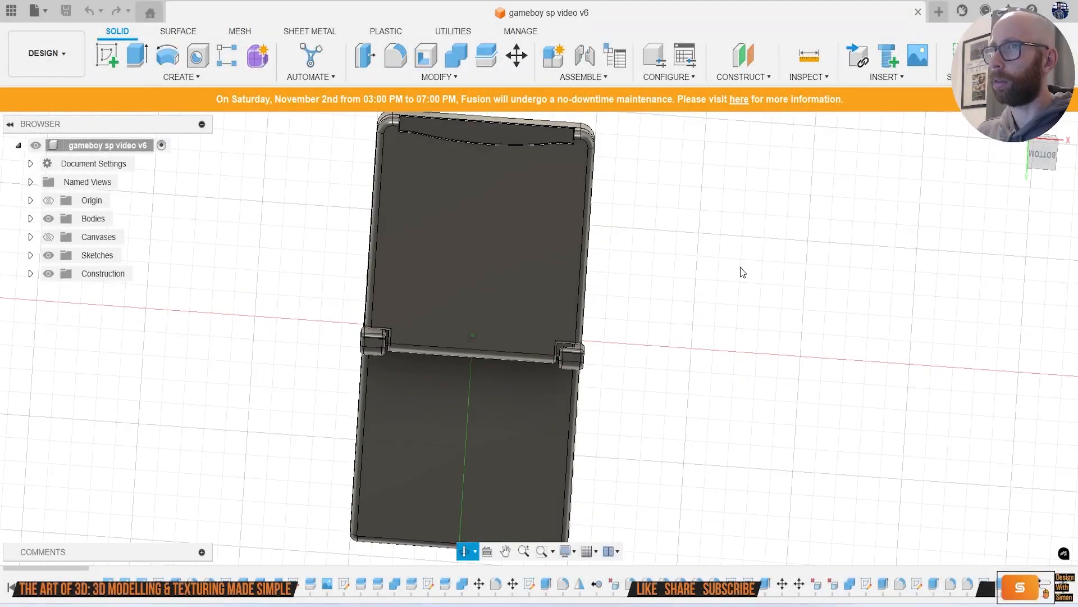
pyautogui.click(49, 237)
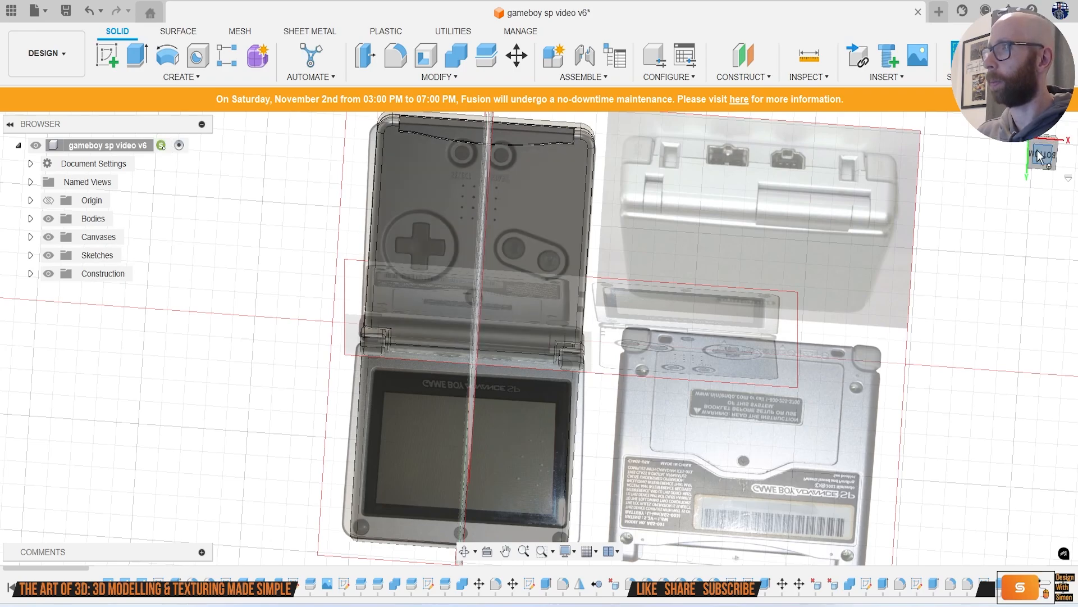
pyautogui.click(1040, 156)
pyautogui.click(1058, 126)
pyautogui.click(1058, 127)
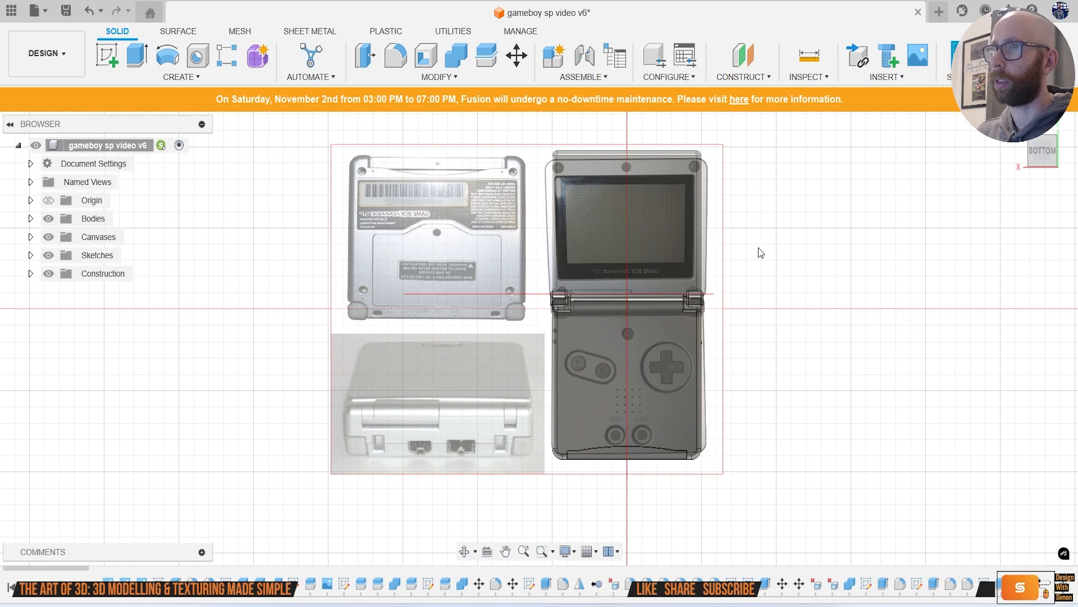
# Step: Edit the canvas screen-shot-2013-11-30-at-15-39-19, moving it about -121.8 mm in X and -87.2 mm in Y to bring the console-back photo over the lower shell
pyautogui.click(30, 237)
pyautogui.click(127, 256)
pyautogui.rightClick(127, 257)
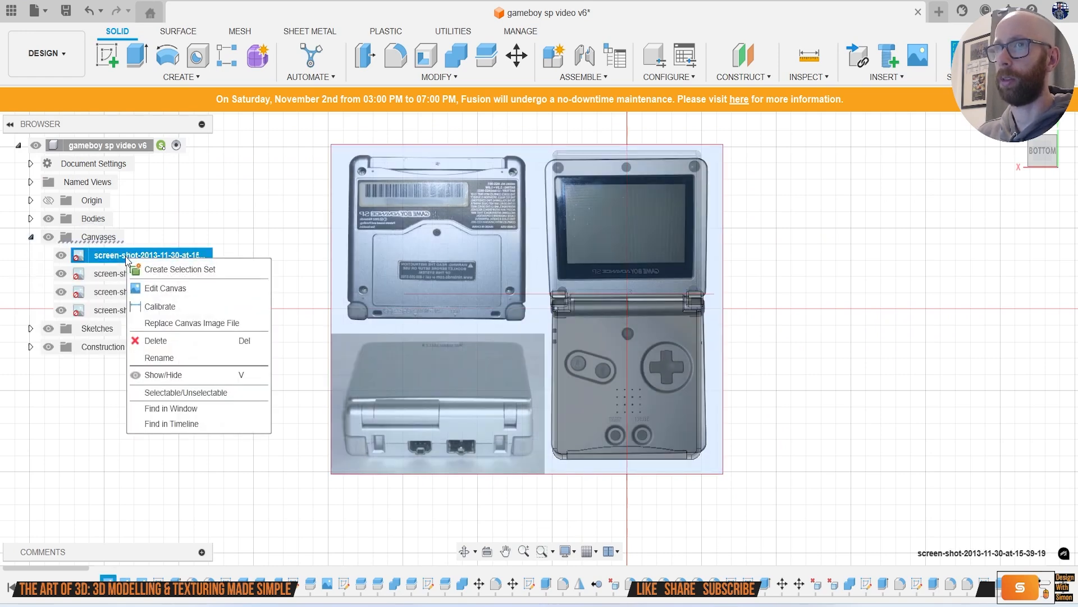
pyautogui.click(168, 288)
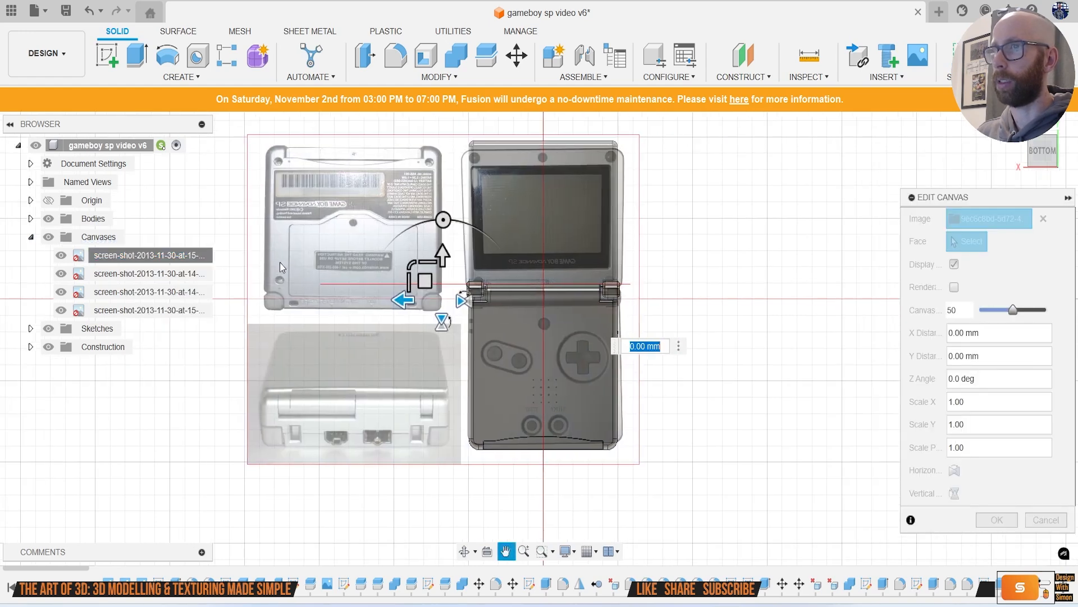
pyautogui.moveTo(425, 280); pyautogui.dragTo(608, 422)
pyautogui.scroll(-2, 597, 420)
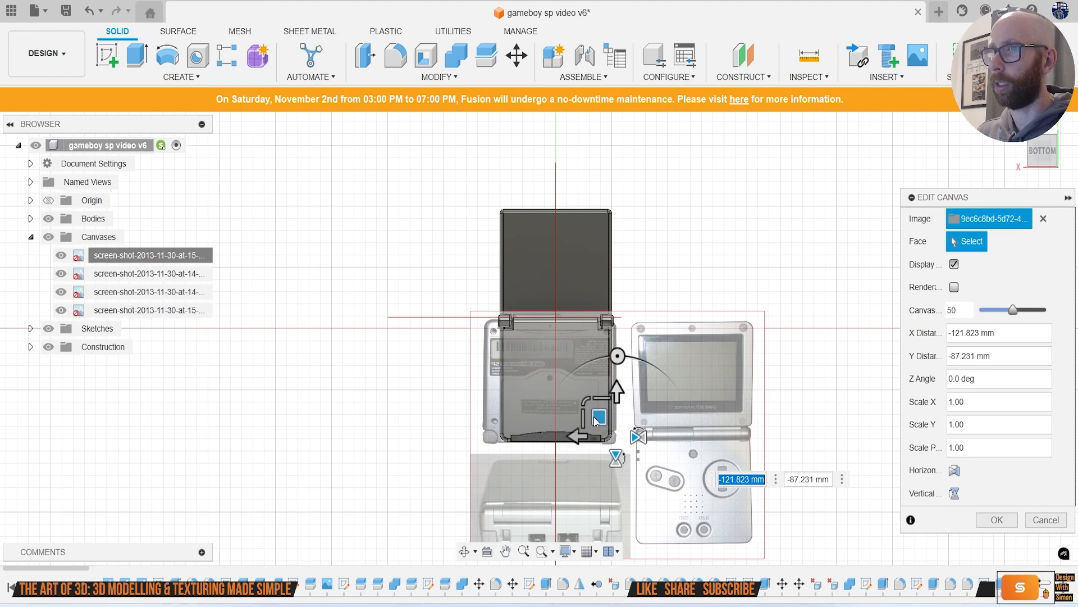
# Step: Rotate the canvas 180° and move it about -114.3 mm in X and -88.4 mm in Y, laying the console-back photo over the lower shell
pyautogui.scroll(3, 594, 417)
pyautogui.moveTo(658, 385); pyautogui.dragTo(670, 405)
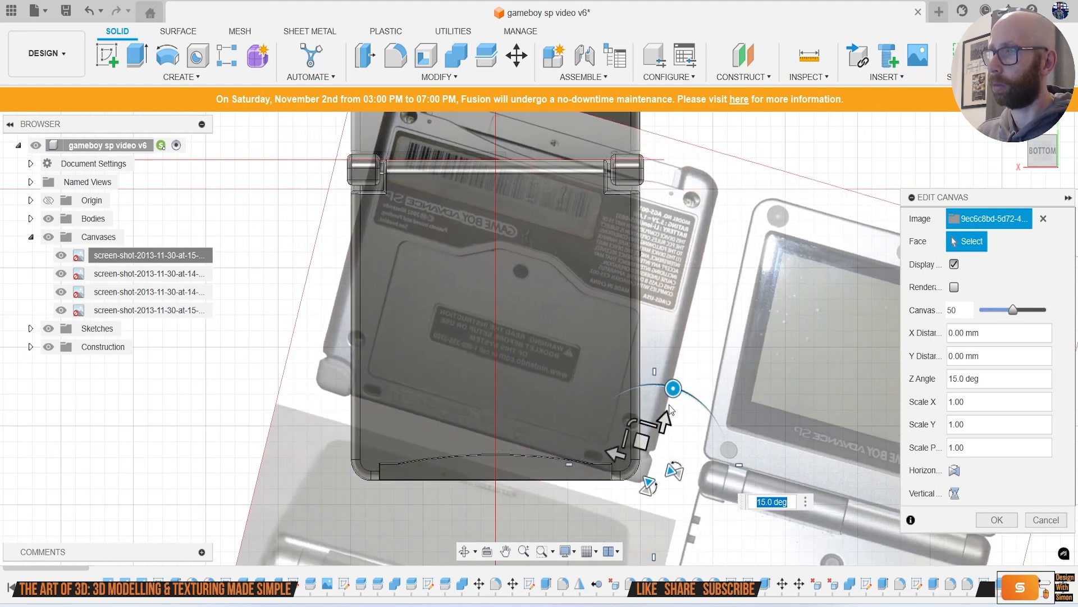
pyautogui.write('180')
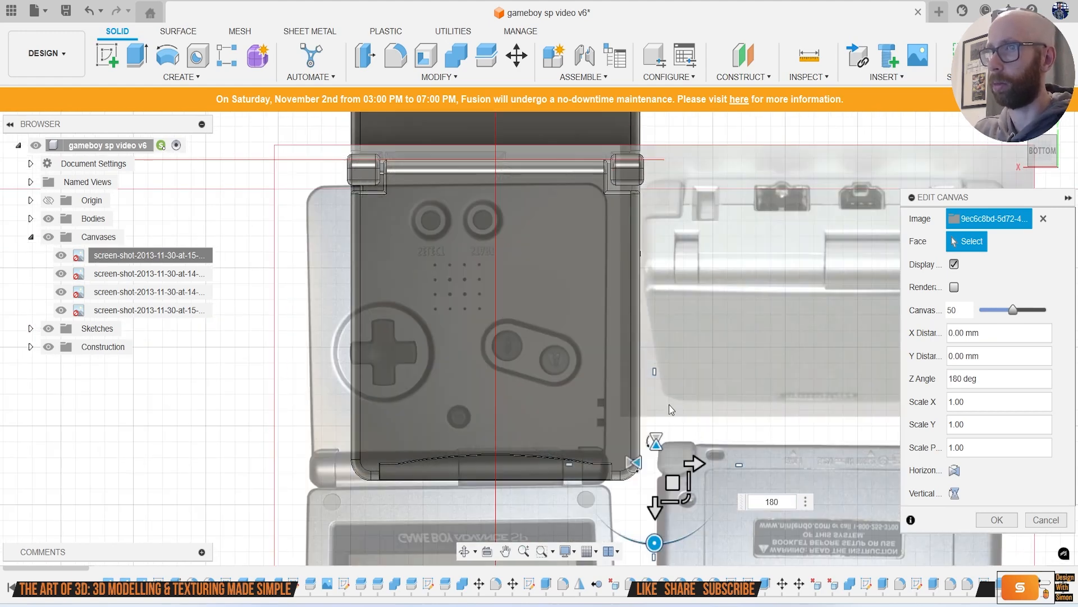
pyautogui.scroll(-3, 669, 404)
pyautogui.moveTo(674, 425); pyautogui.dragTo(543, 316)
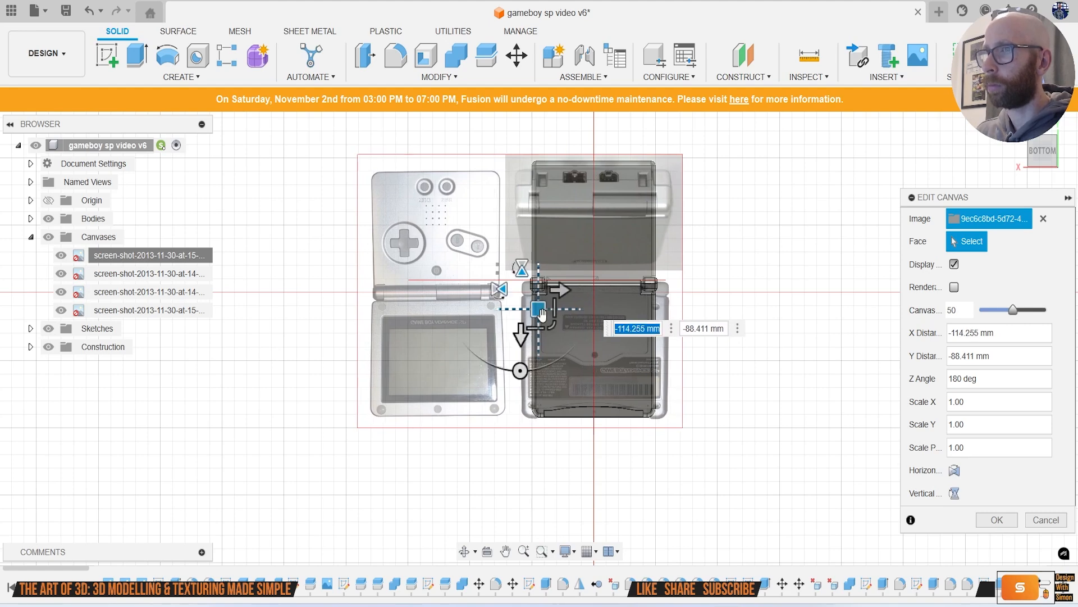
pyautogui.click(997, 520)
# Step: Start a sketch on the flat underside face of the lower shell and activate the Line tool
pyautogui.scroll(6, 605, 329)
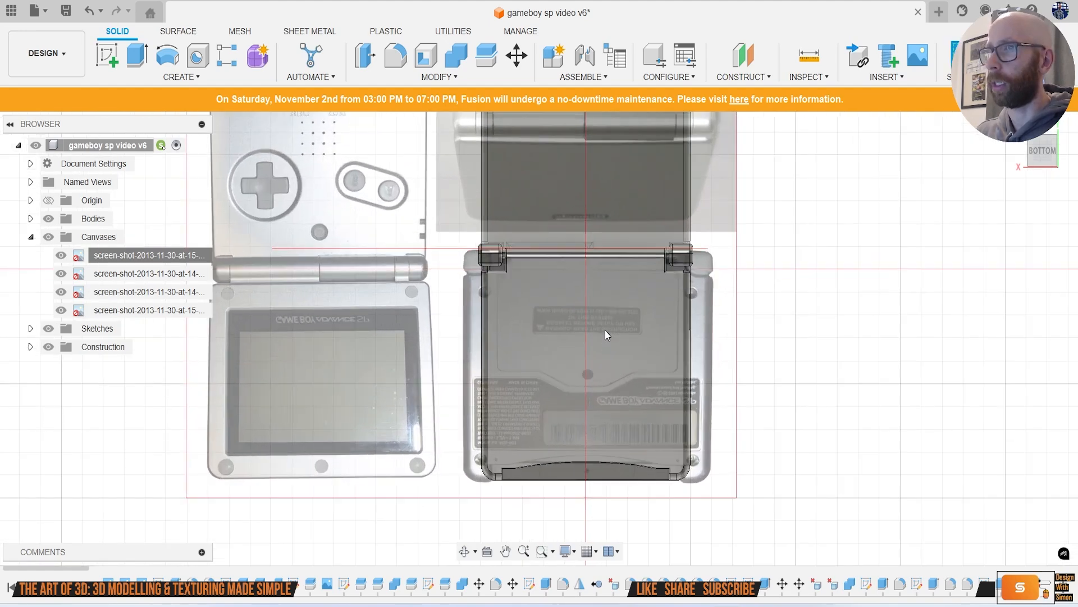
pyautogui.scroll(-6, 619, 373)
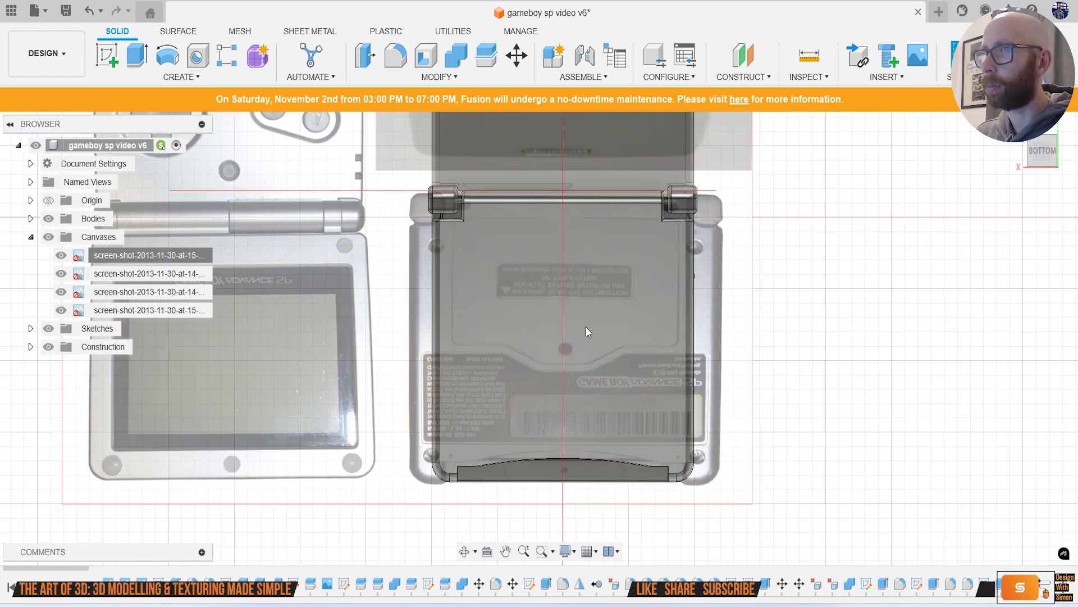
pyautogui.scroll(4, 585, 327)
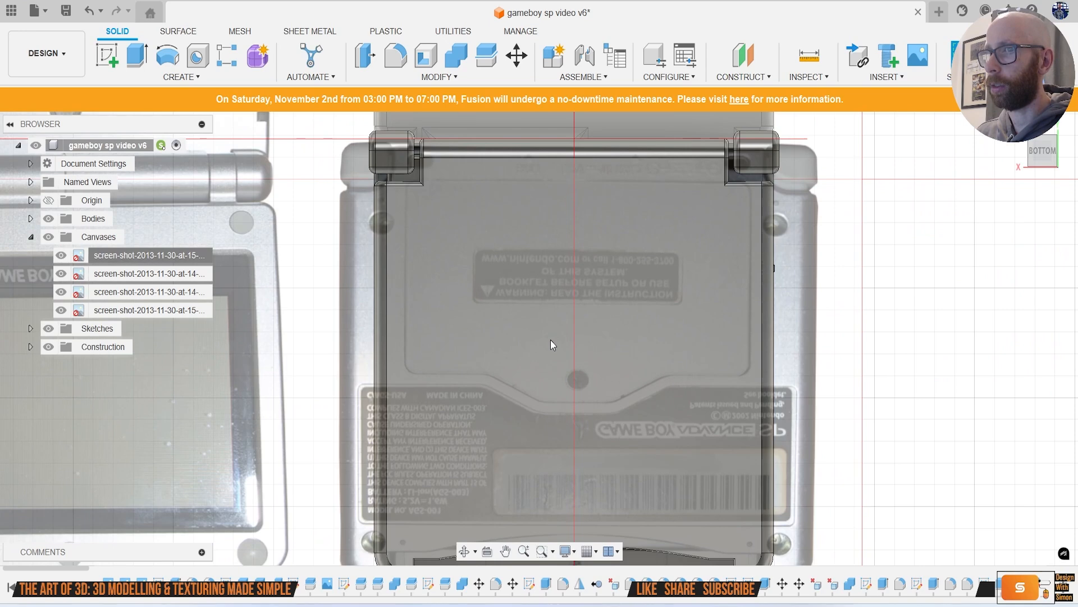
pyautogui.scroll(-1, 551, 344)
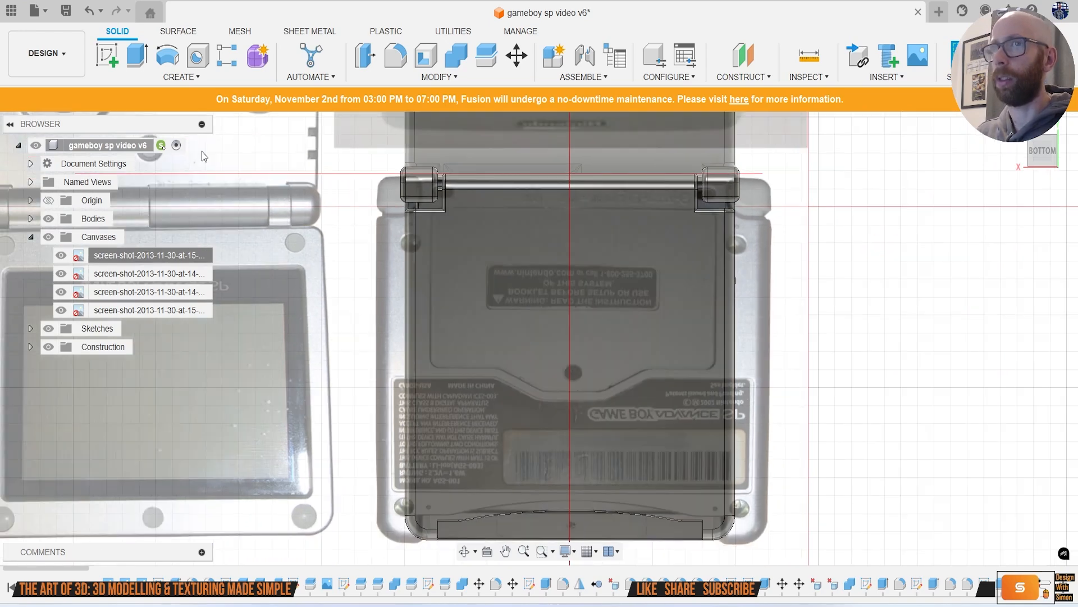
pyautogui.click(114, 58)
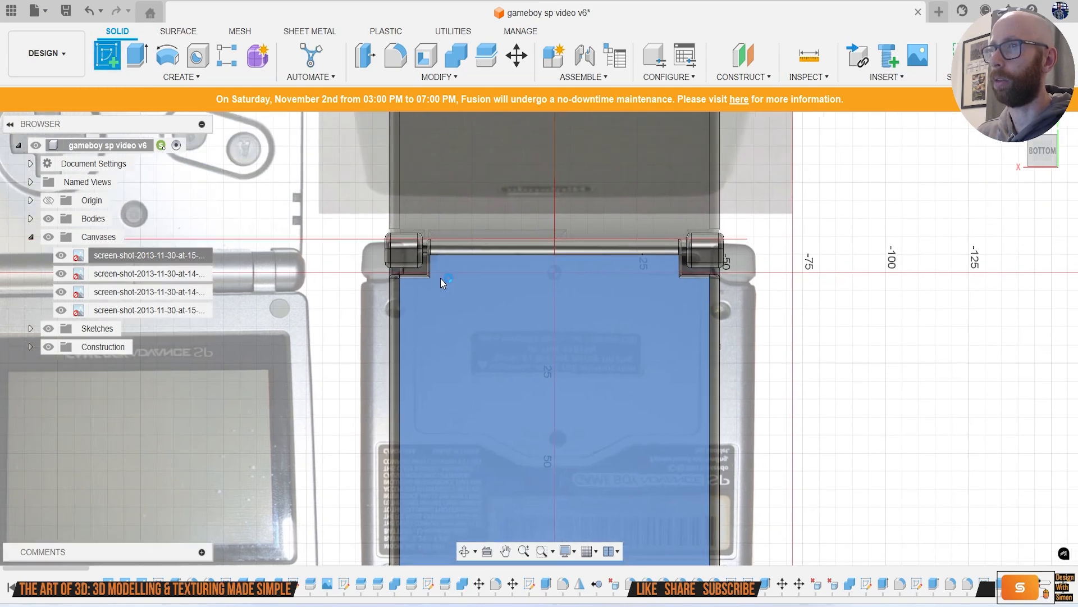
pyautogui.click(440, 280)
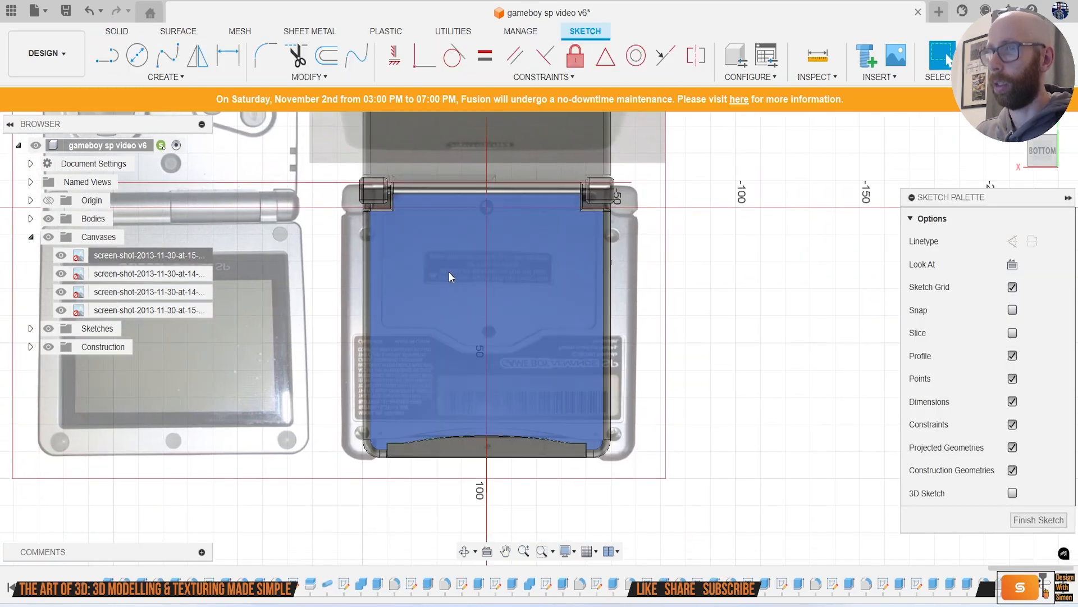
pyautogui.scroll(2, 441, 260)
pyautogui.press('l')
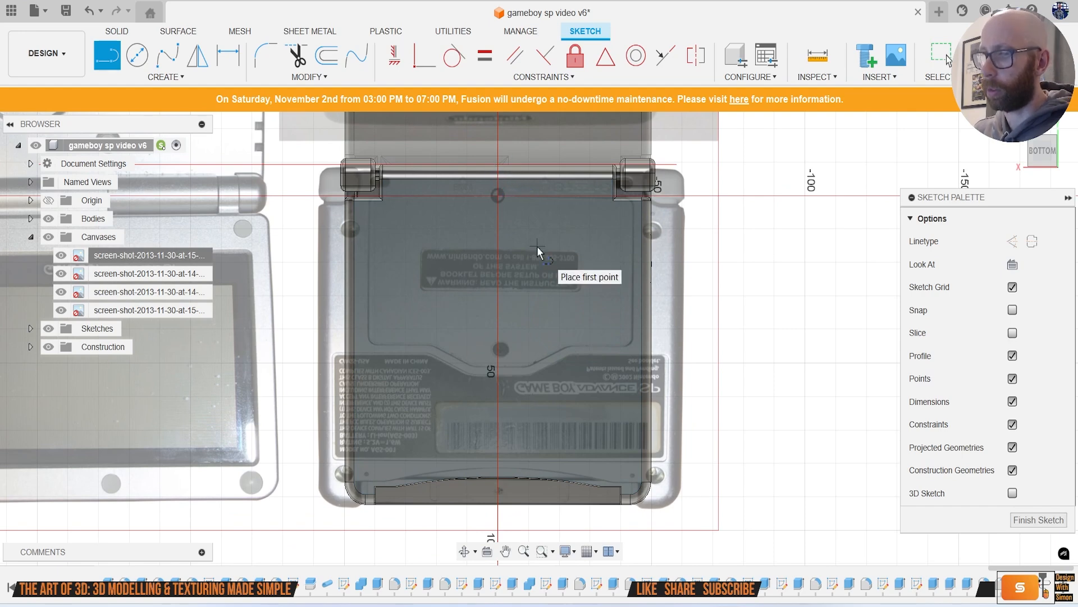
# Step: Project the outline of the console body's underside face into the active sketch
pyautogui.press('p')
pyautogui.click(549, 279)
pyautogui.click(818, 291)
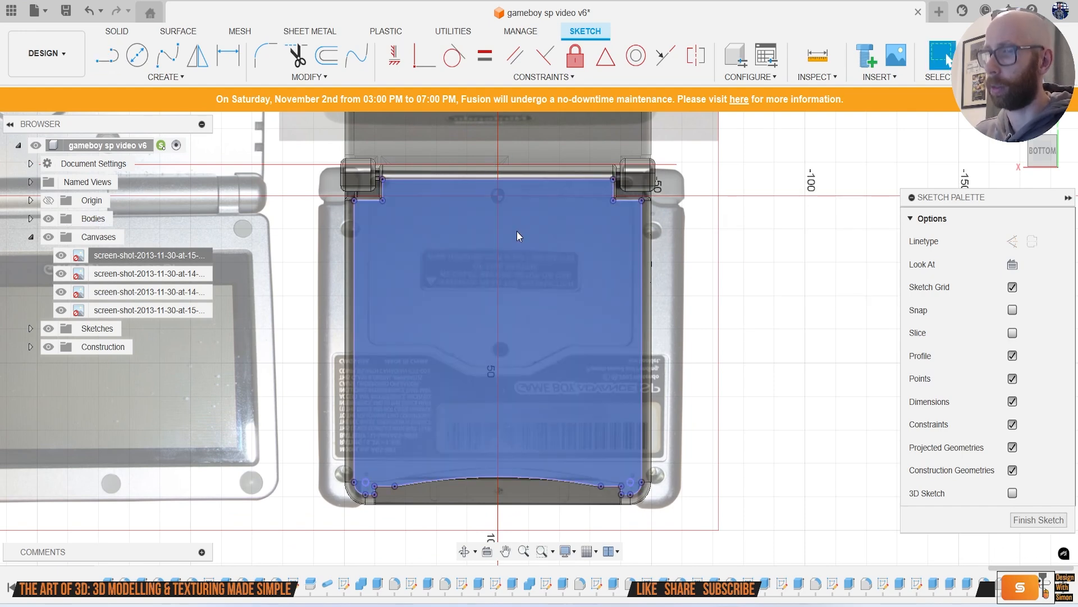
# Step: Sketch a vertical centre line about 101 mm long from the projected upper edge's midpoint to beyond the body's lower end
pyautogui.press('l')
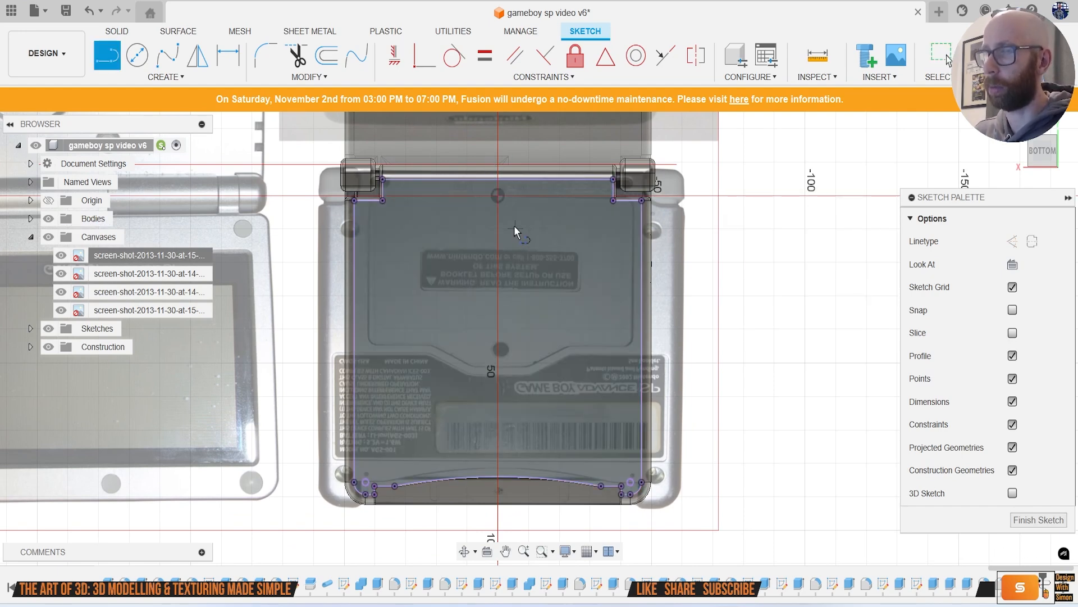
pyautogui.click(493, 179)
pyautogui.scroll(3, 497, 284)
pyautogui.scroll(-5, 510, 420)
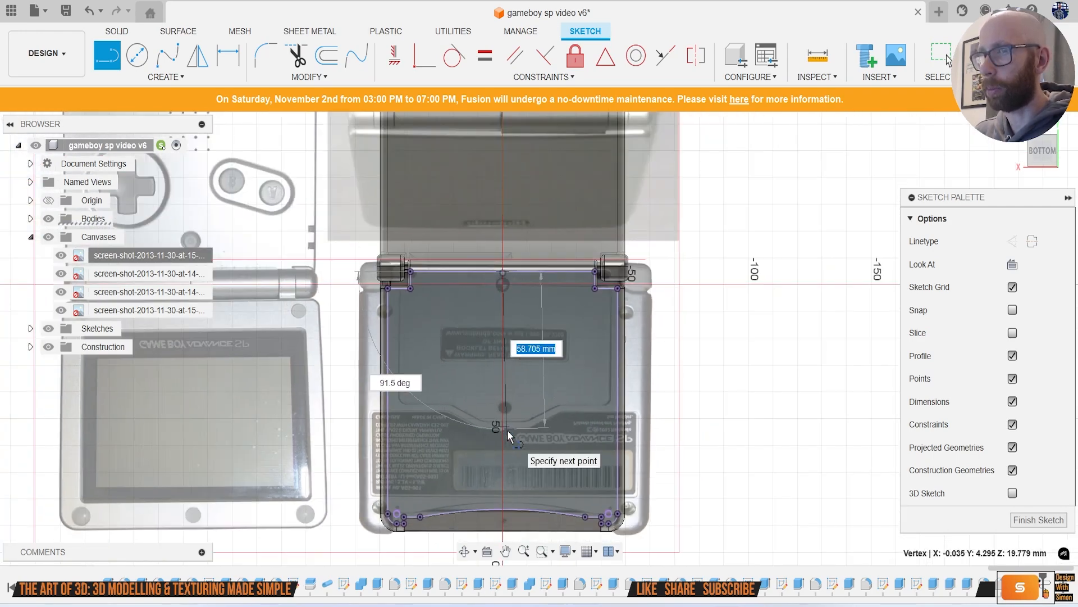
pyautogui.scroll(3, 504, 377)
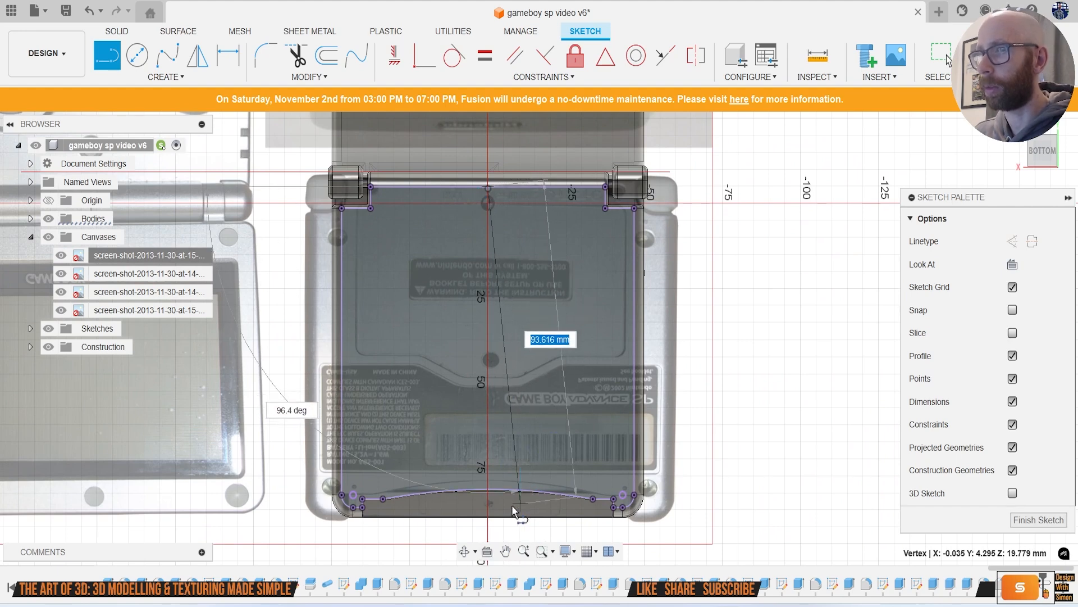
pyautogui.click(486, 534)
pyautogui.press('Escape')
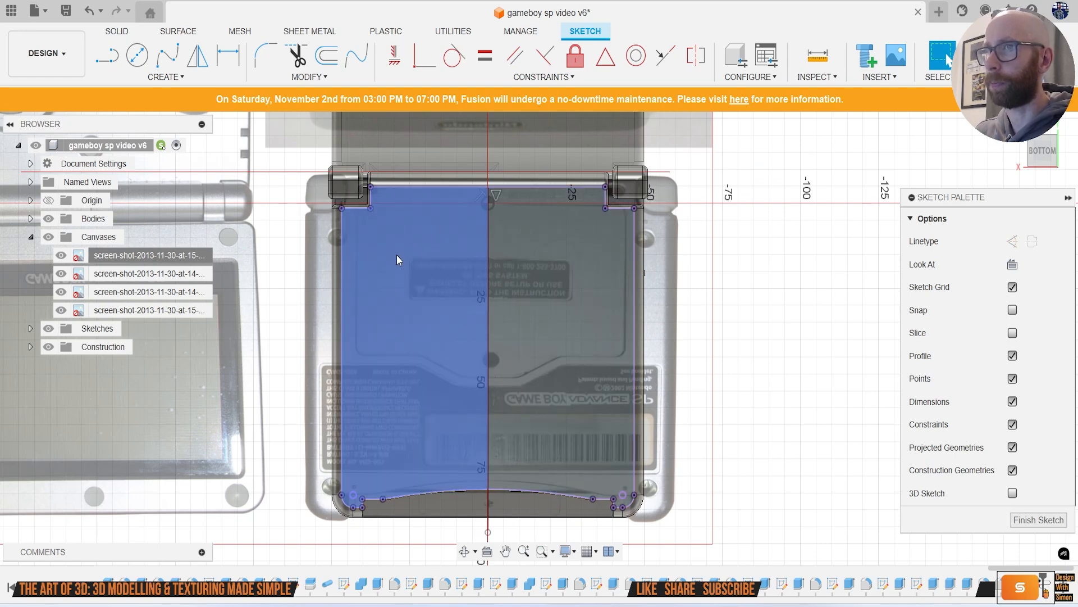
# Step: Examine the two halves of the split underside profile against the reference image of the console's back
pyautogui.moveTo(427, 260); pyautogui.dragTo(456, 275, button='middle')
pyautogui.scroll(1, 456, 275)
pyautogui.scroll(-2, 473, 319)
pyautogui.moveTo(473, 319); pyautogui.dragTo(466, 207, button='middle')
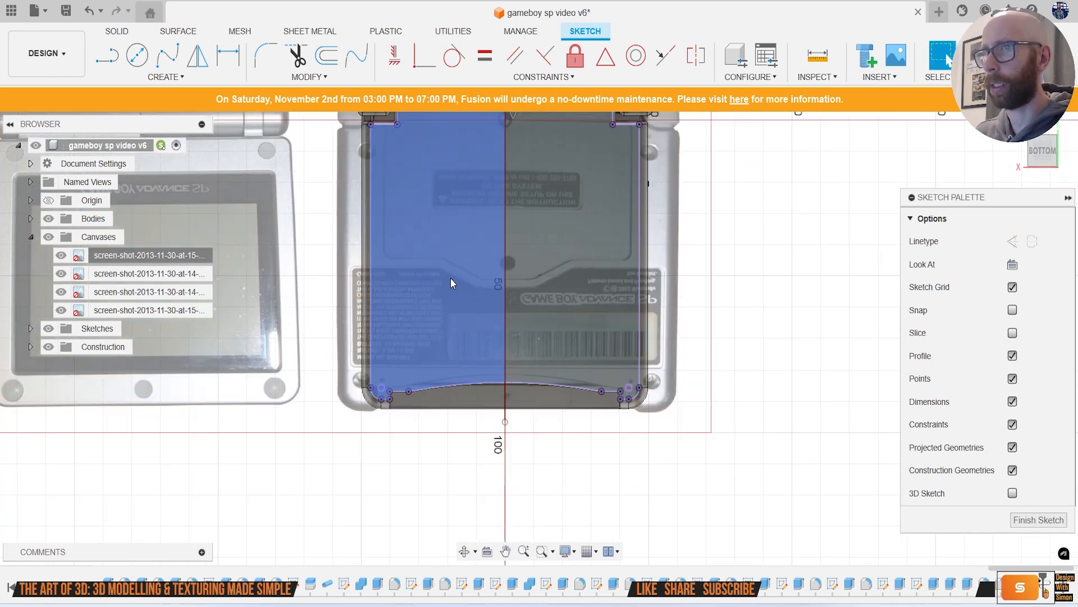
pyautogui.moveTo(375, 280); pyautogui.dragTo(390, 288, button='middle')
pyautogui.scroll(1, 390, 288)
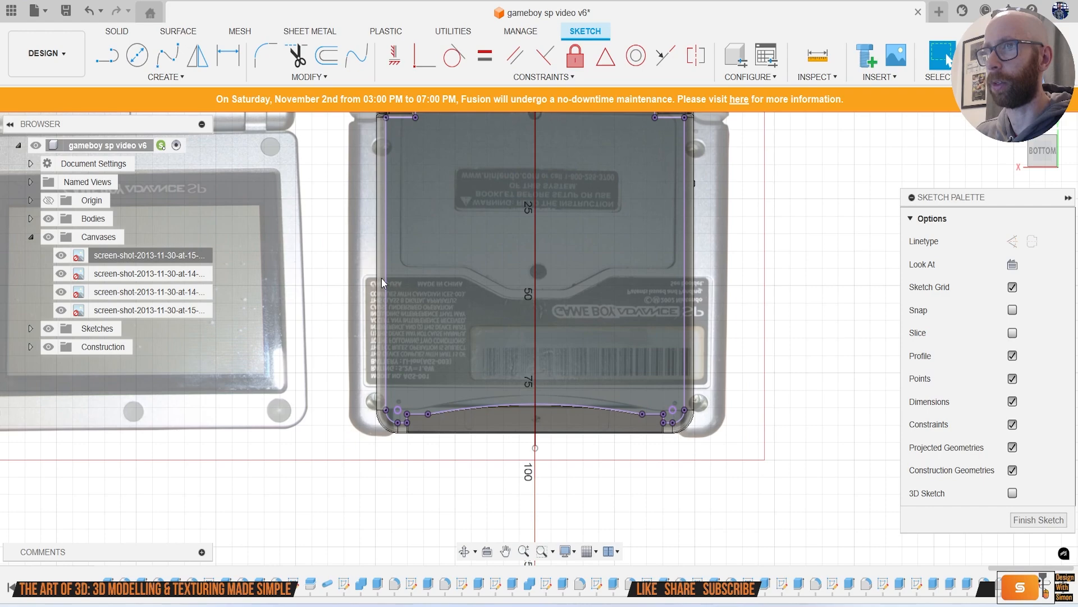
pyautogui.scroll(-2, 508, 337)
pyautogui.scroll(-2, 486, 335)
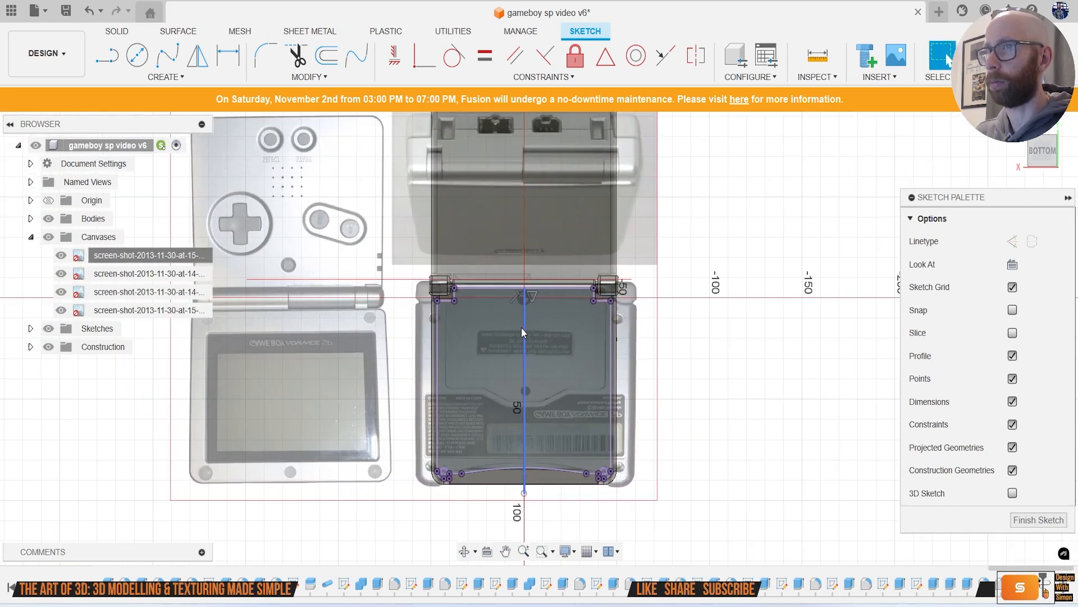
pyautogui.moveTo(520, 330); pyautogui.dragTo(519, 302, button='middle')
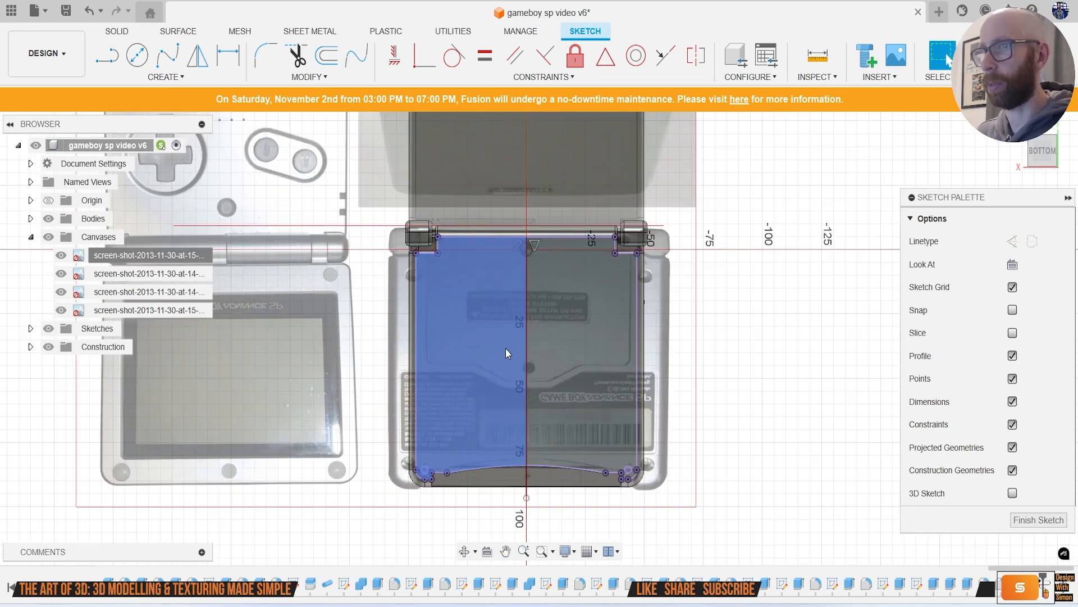
pyautogui.scroll(3, 518, 388)
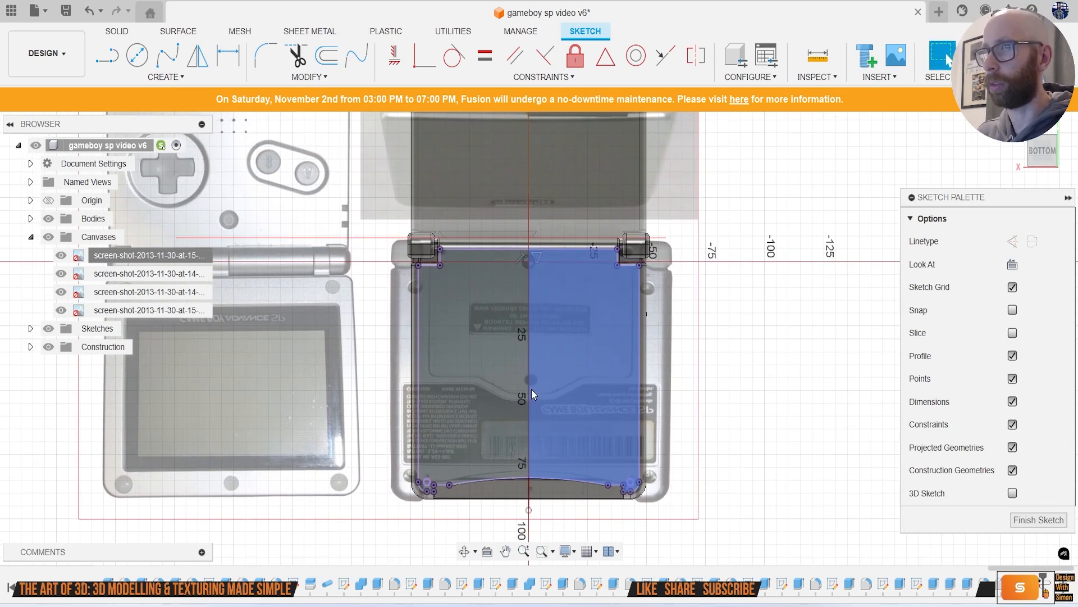
# Step: Trace the left half of the battery cover with connected lines, starting and ending on the centre line and including the angled lower section
pyautogui.press('l')
pyautogui.scroll(2, 518, 298)
pyautogui.scroll(2, 518, 280)
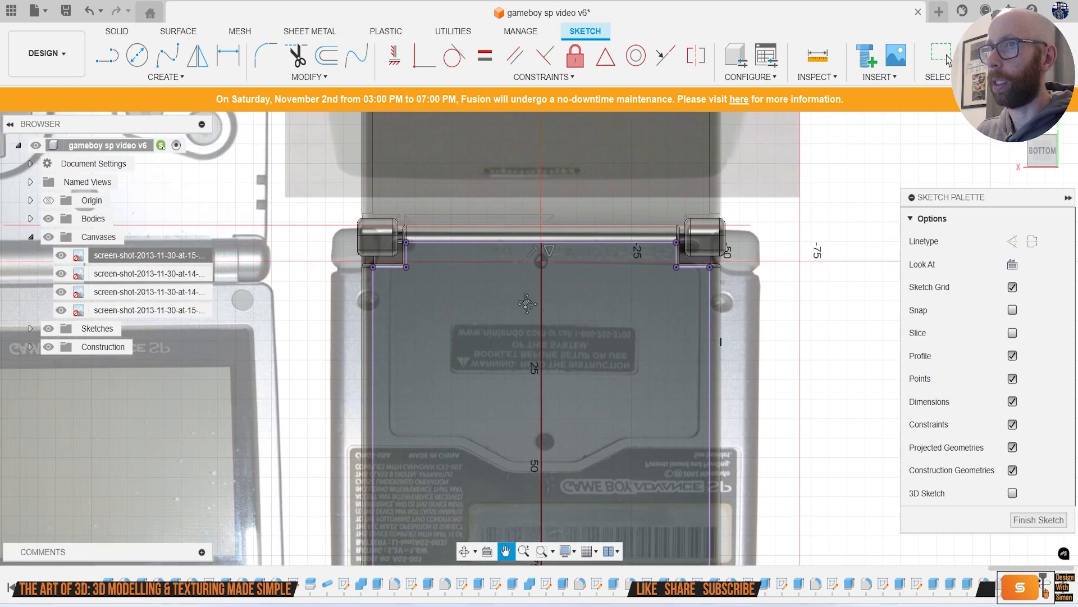
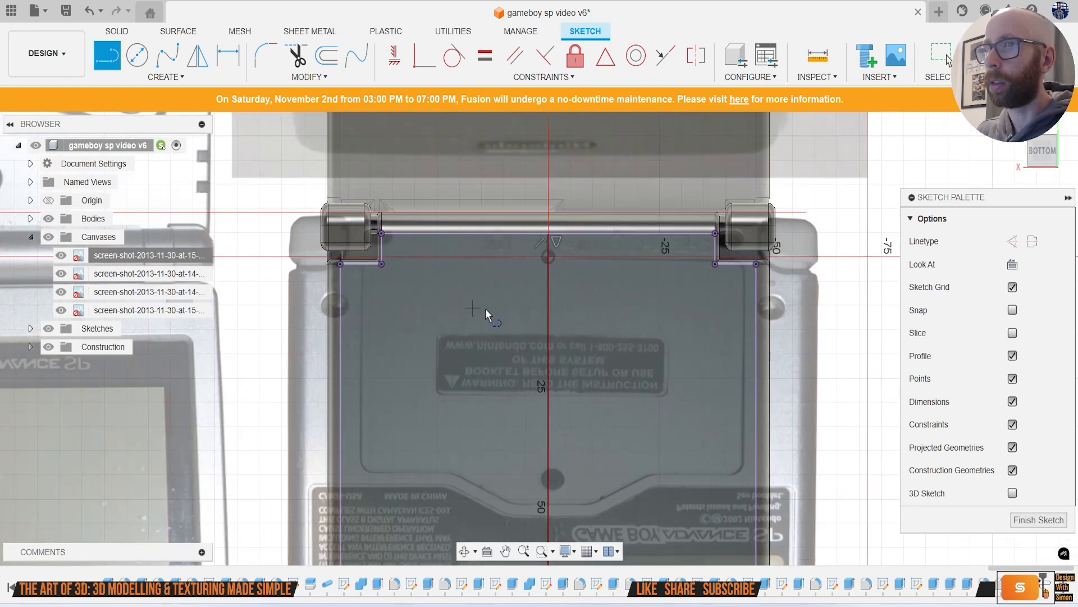
pyautogui.click(547, 270)
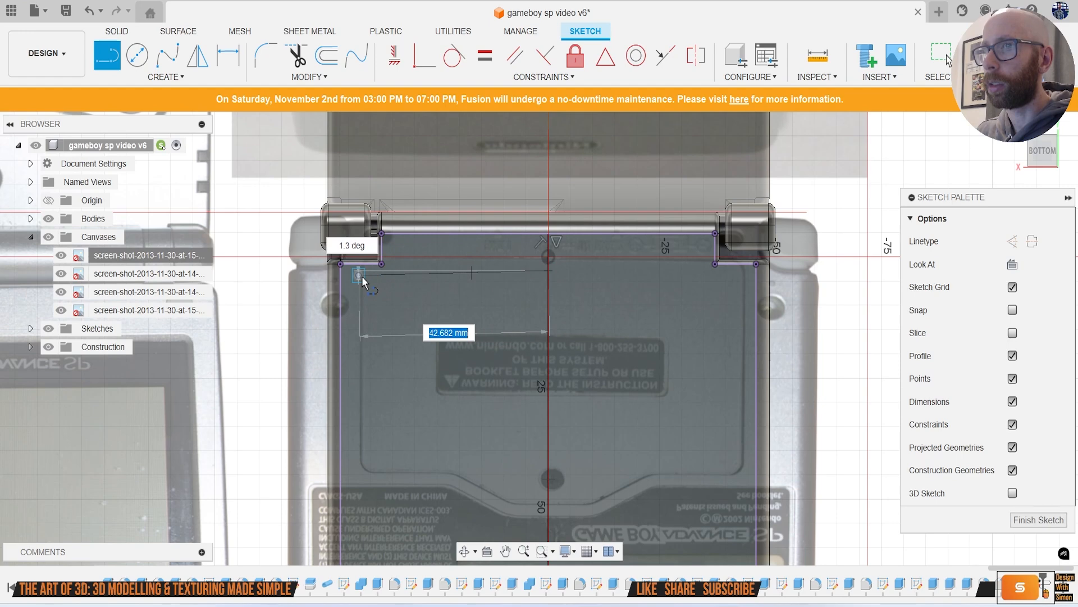
pyautogui.click(362, 273)
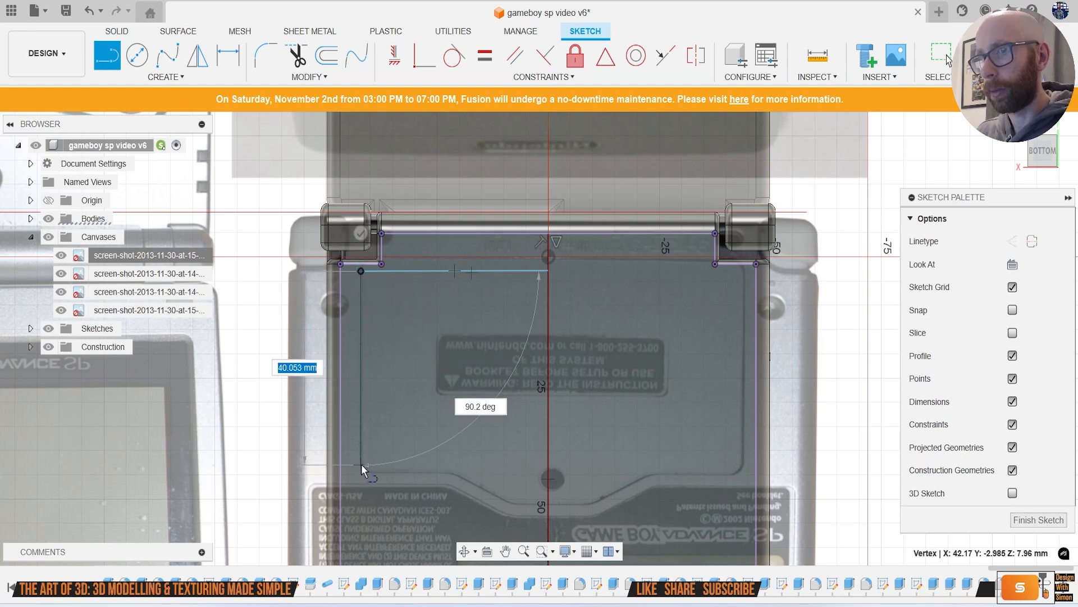
pyautogui.click(361, 472)
pyautogui.click(450, 472)
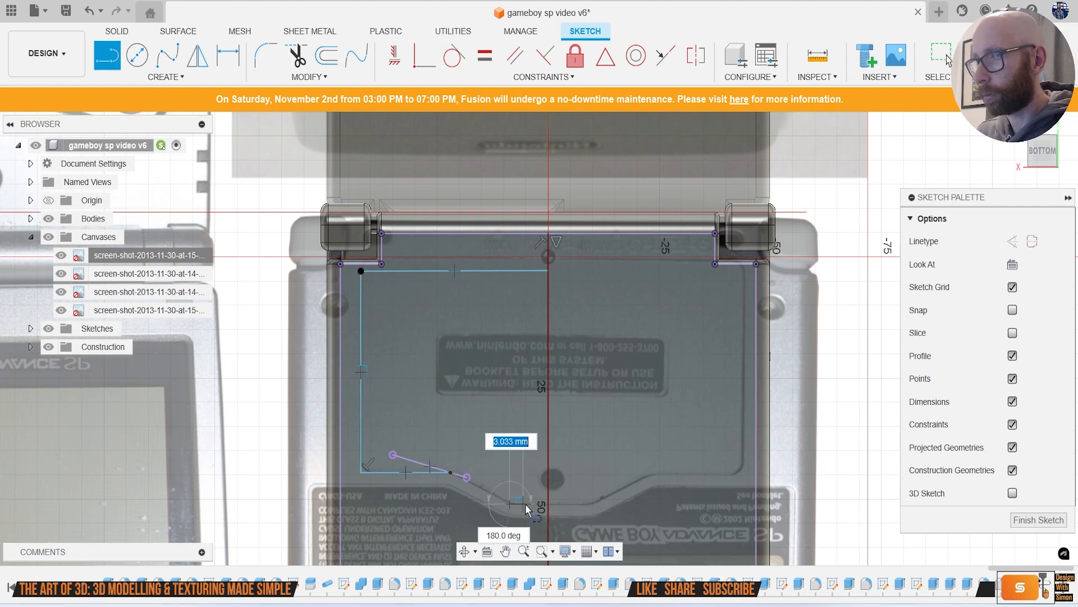
pyautogui.click(510, 503)
pyautogui.click(510, 503)
pyautogui.click(451, 472)
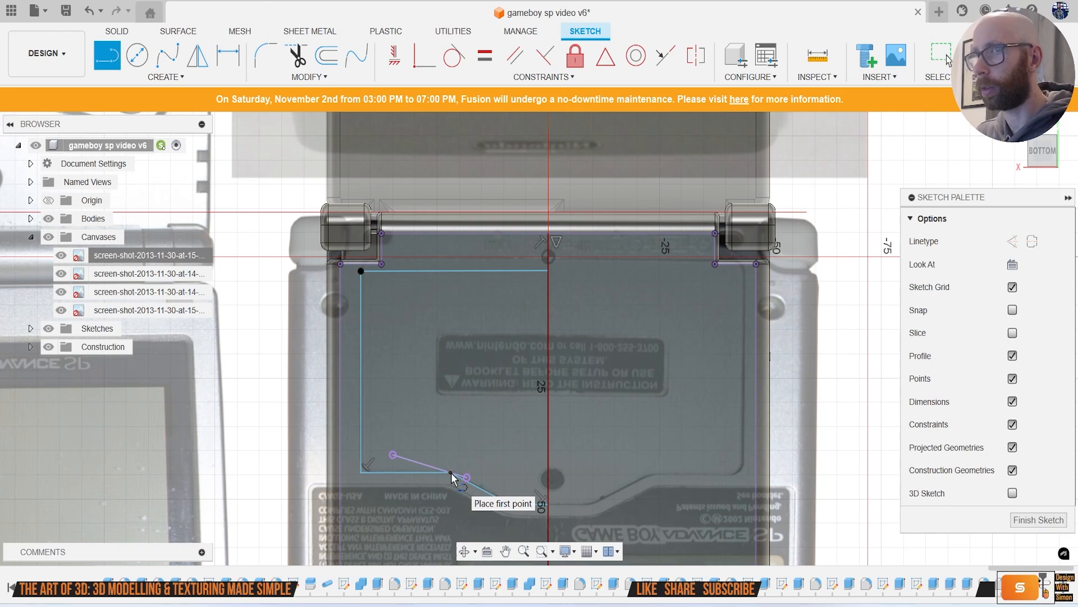
pyautogui.press('Escape')
# Step: Fillet the upper and lower outer corners of the half battery cover outline with a radius of about 2.58 mm
pyautogui.scroll(3, 376, 270)
pyautogui.scroll(-1, 357, 312)
pyautogui.click(266, 55)
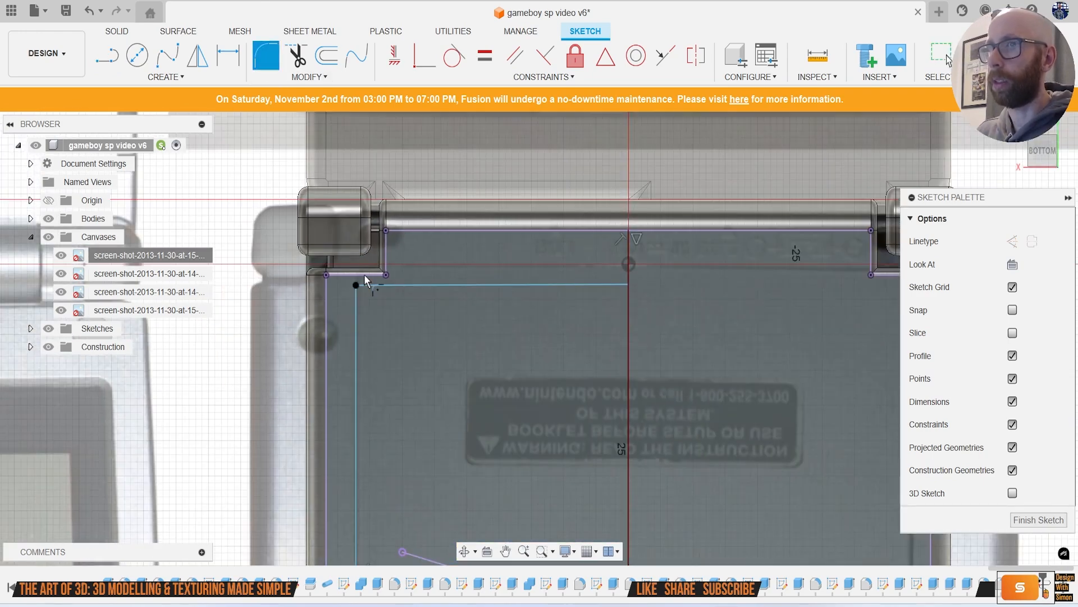
pyautogui.click(357, 285)
pyautogui.moveTo(364, 288); pyautogui.dragTo(343, 288)
pyautogui.scroll(-2, 428, 373)
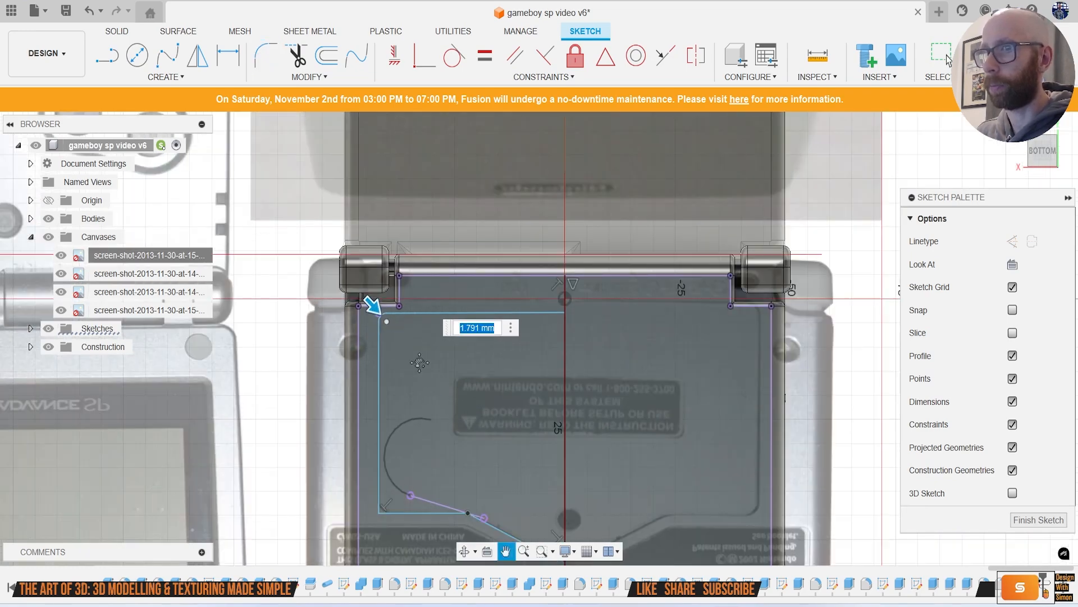
pyautogui.scroll(1, 391, 443)
pyautogui.click(392, 443)
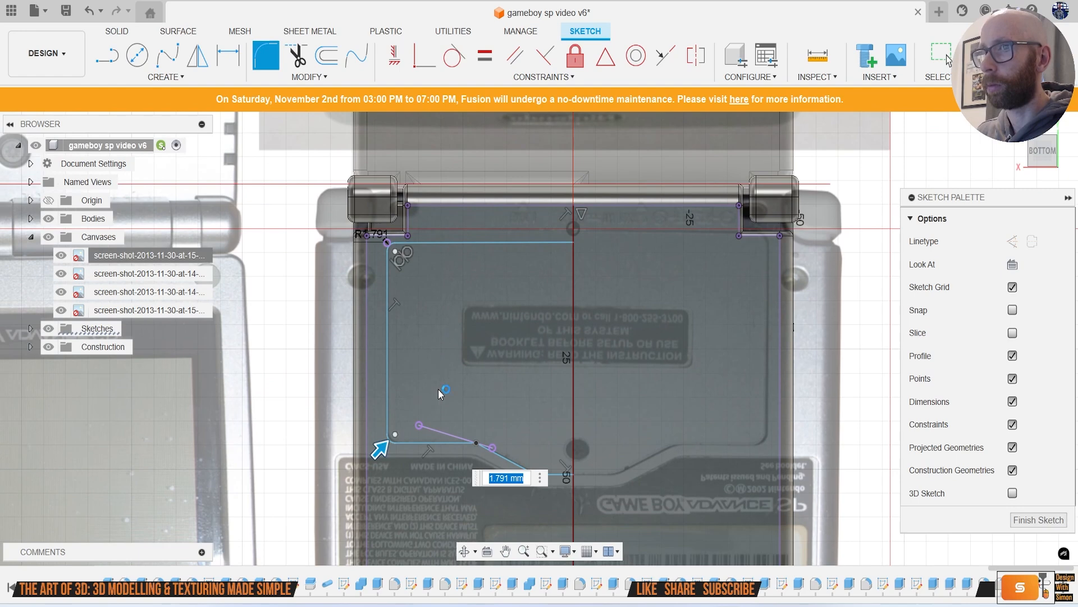
pyautogui.scroll(1, 382, 446)
pyautogui.moveTo(379, 447); pyautogui.dragTo(383, 447)
pyautogui.press('Return')
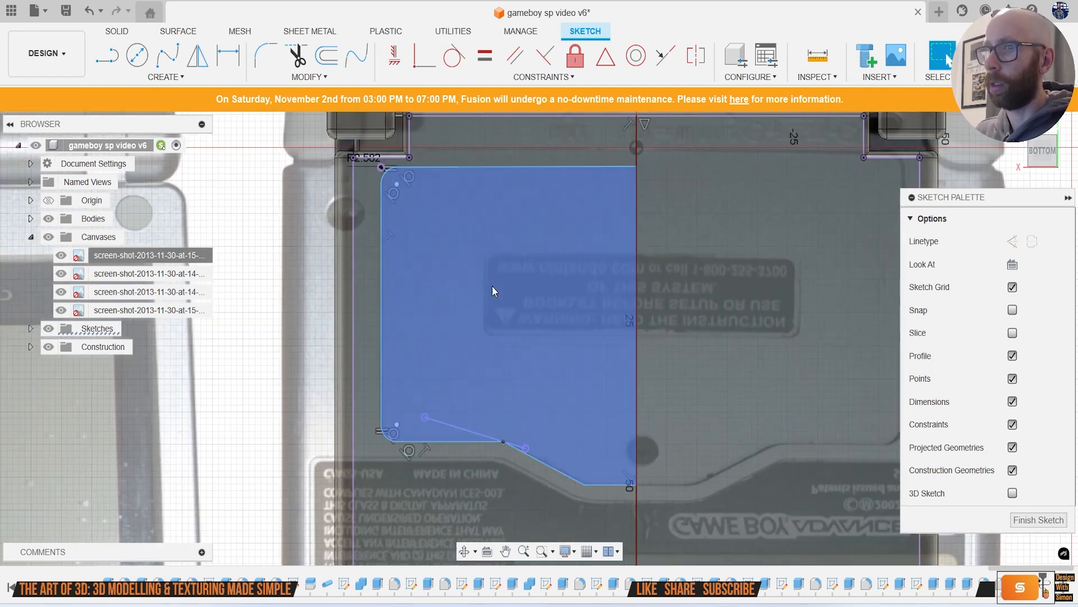
# Step: Fillet both ends of the outline's angled lower segment with a radius of about 7.05 mm
pyautogui.press('Return')
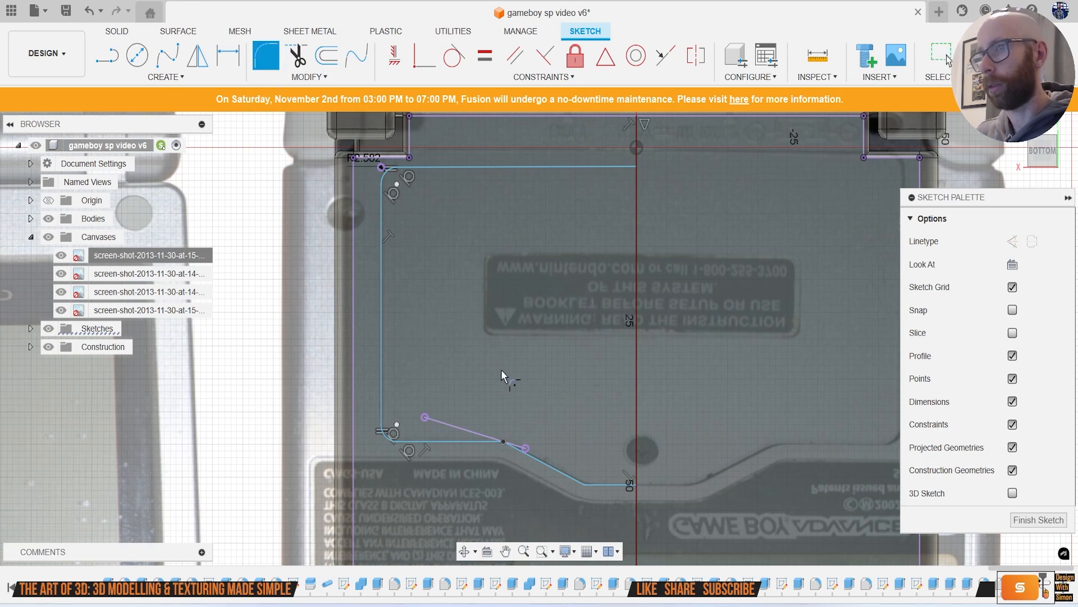
pyautogui.click(504, 442)
pyautogui.moveTo(575, 497); pyautogui.dragTo(470, 428, button='middle')
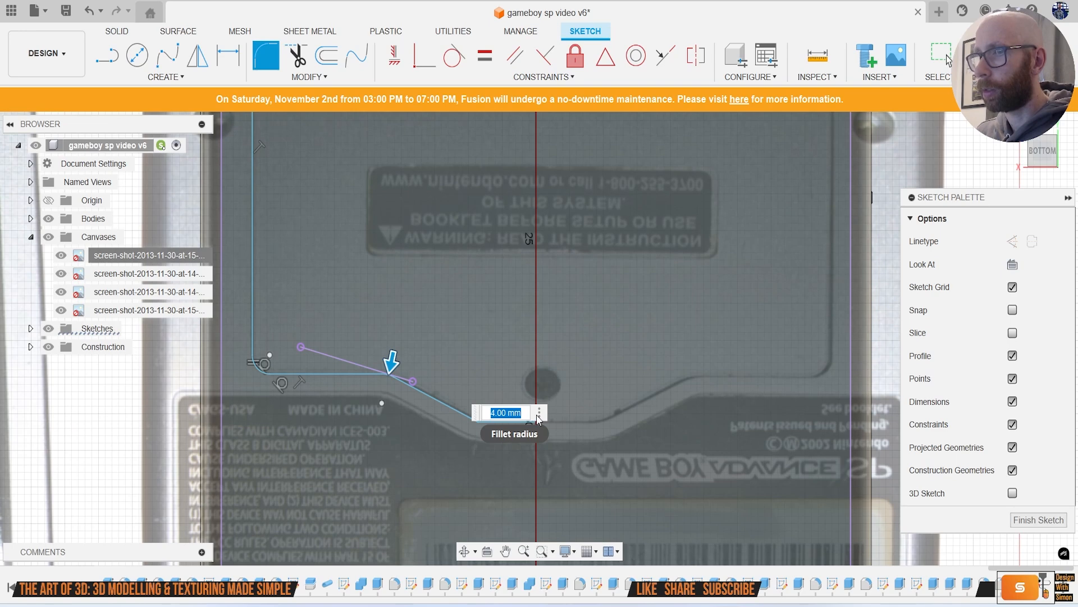
pyautogui.click(476, 429)
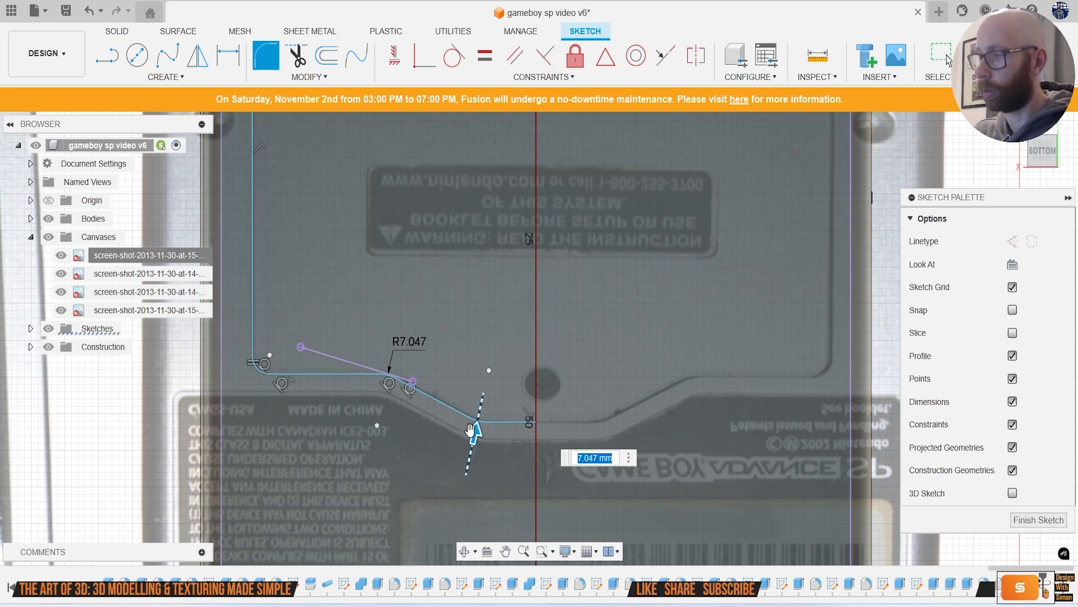
pyautogui.press('Return')
# Step: Mirror the nine connected curves of the half battery cover outline across the vertical centre line
pyautogui.scroll(-3, 482, 422)
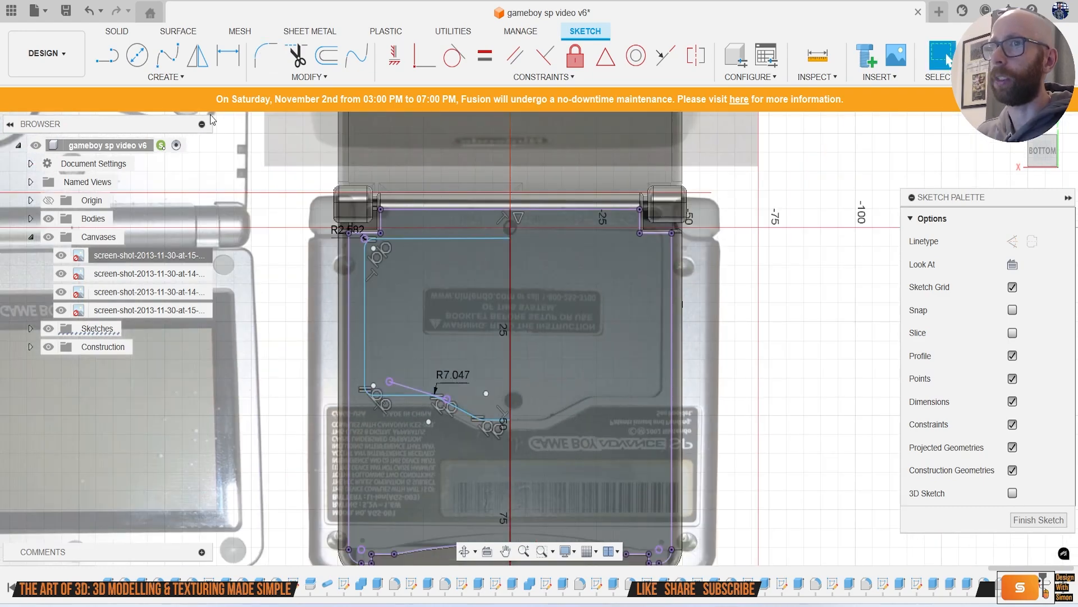
pyautogui.click(166, 77)
pyautogui.click(161, 261)
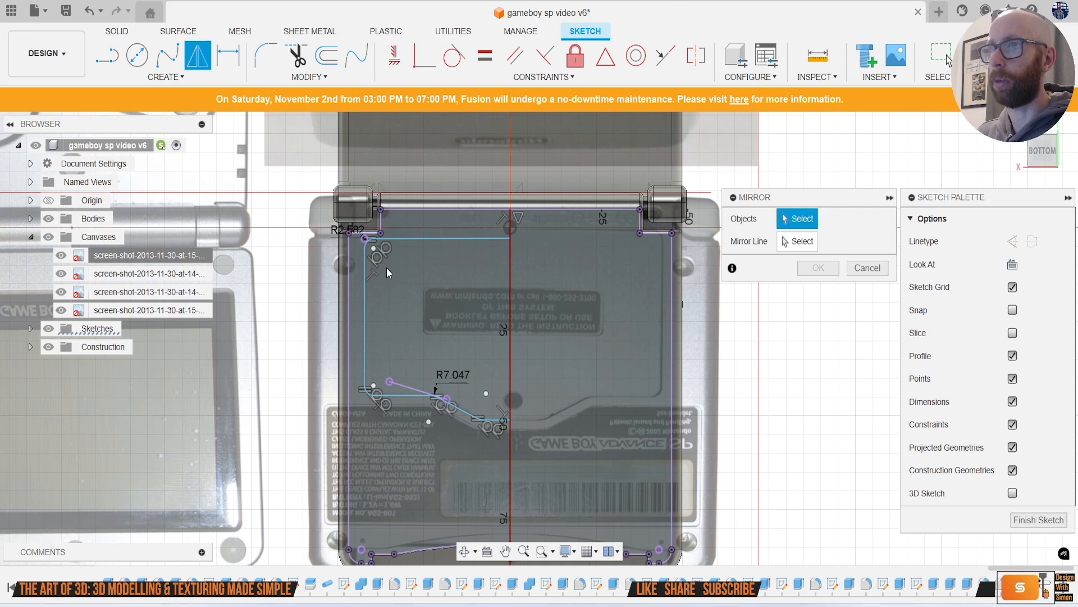
pyautogui.doubleClick(423, 242)
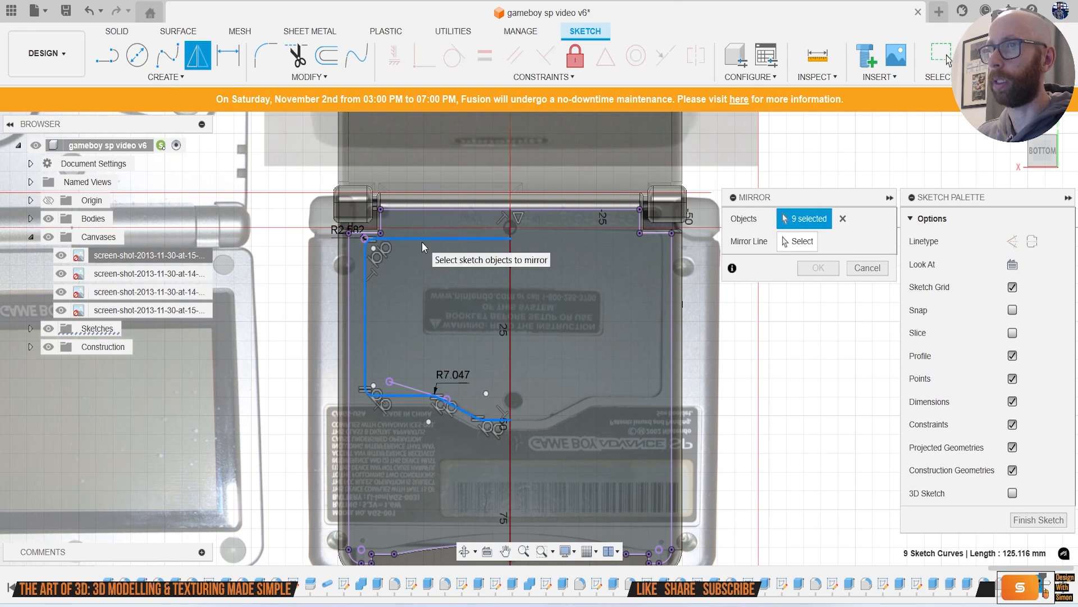
pyautogui.click(787, 241)
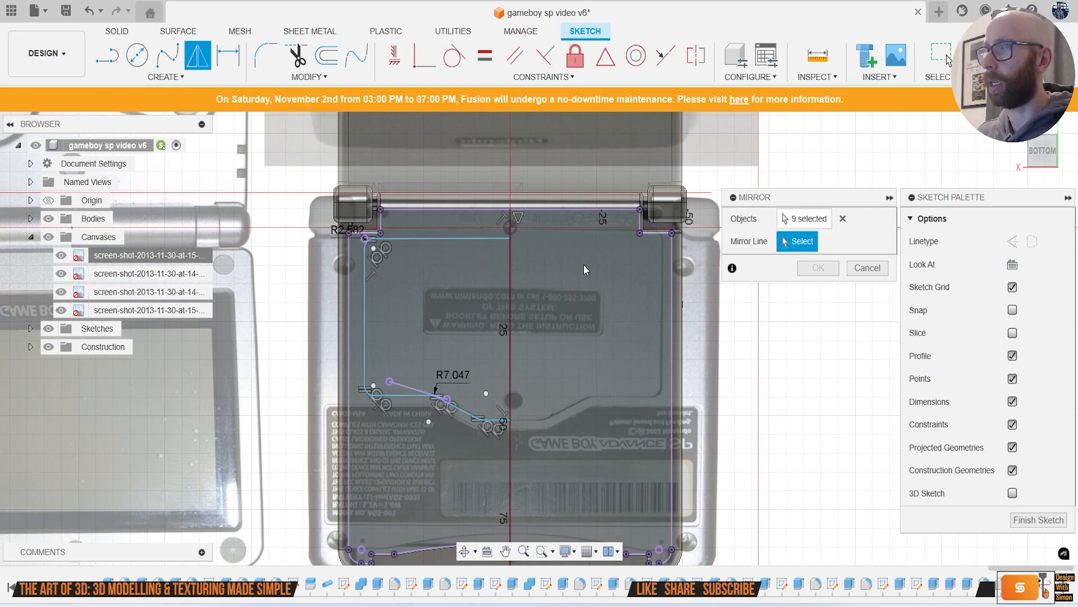
pyautogui.click(511, 297)
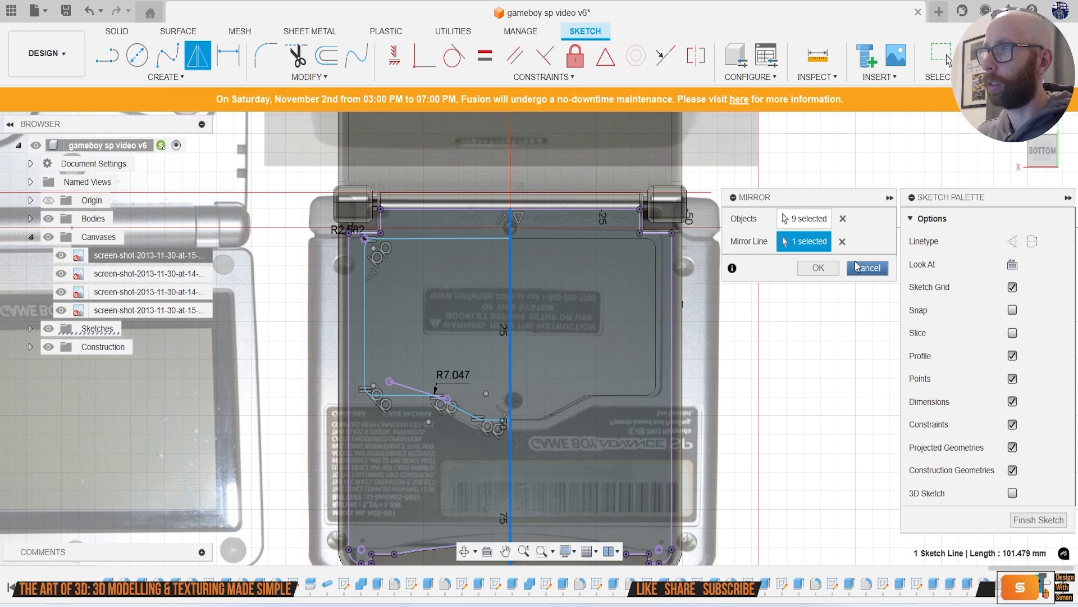
pyautogui.click(819, 268)
# Step: Offset the left half of the battery cover outline outward by 3.557 mm with chain selection
pyautogui.scroll(-1, 603, 308)
pyautogui.moveTo(602, 309); pyautogui.dragTo(601, 223, button='middle')
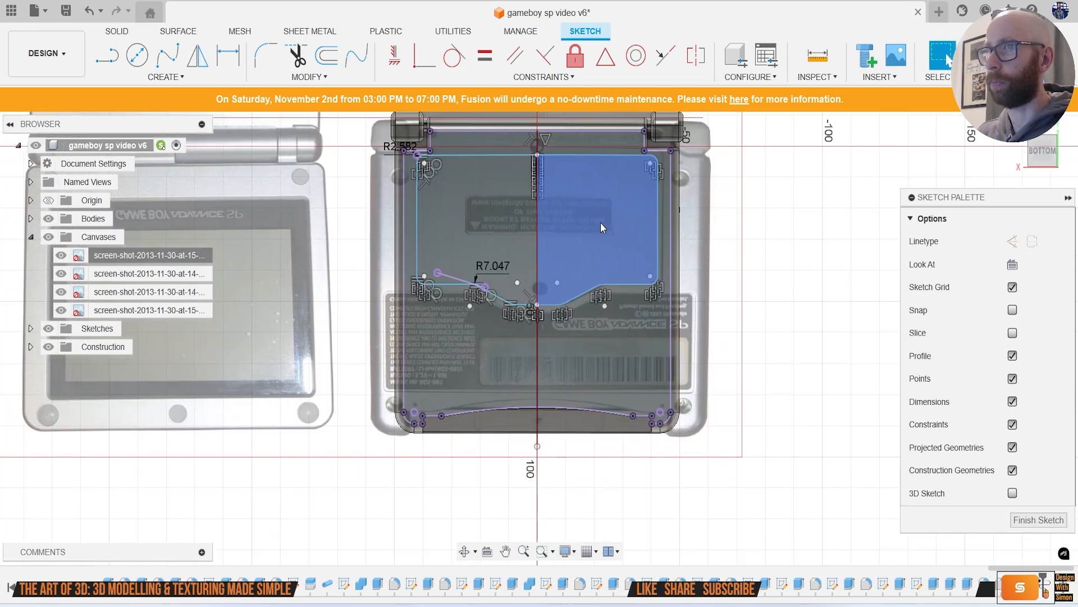
pyautogui.scroll(2, 448, 347)
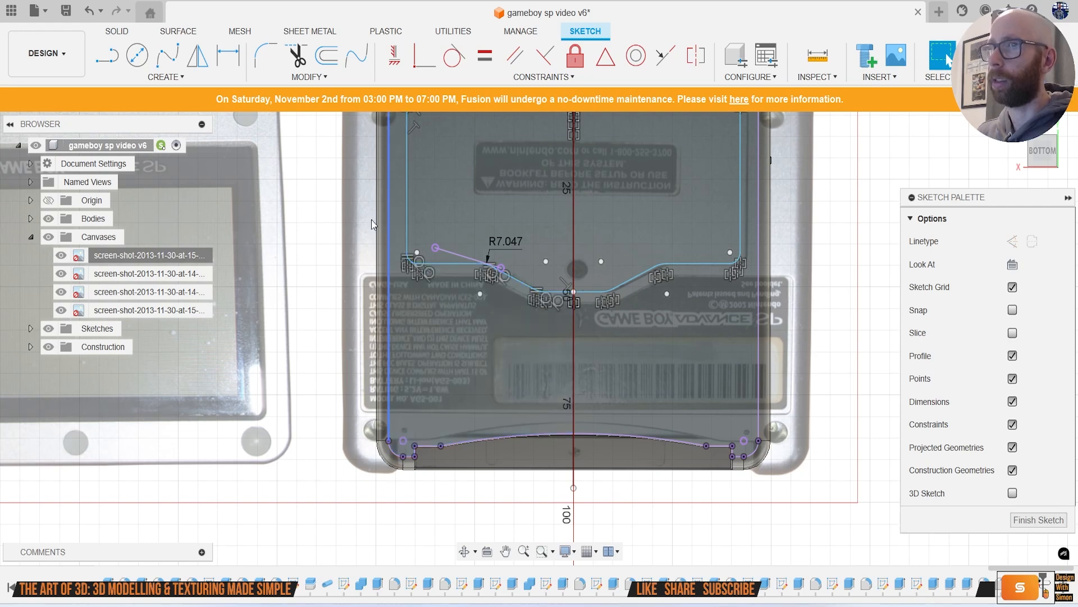
pyautogui.click(323, 64)
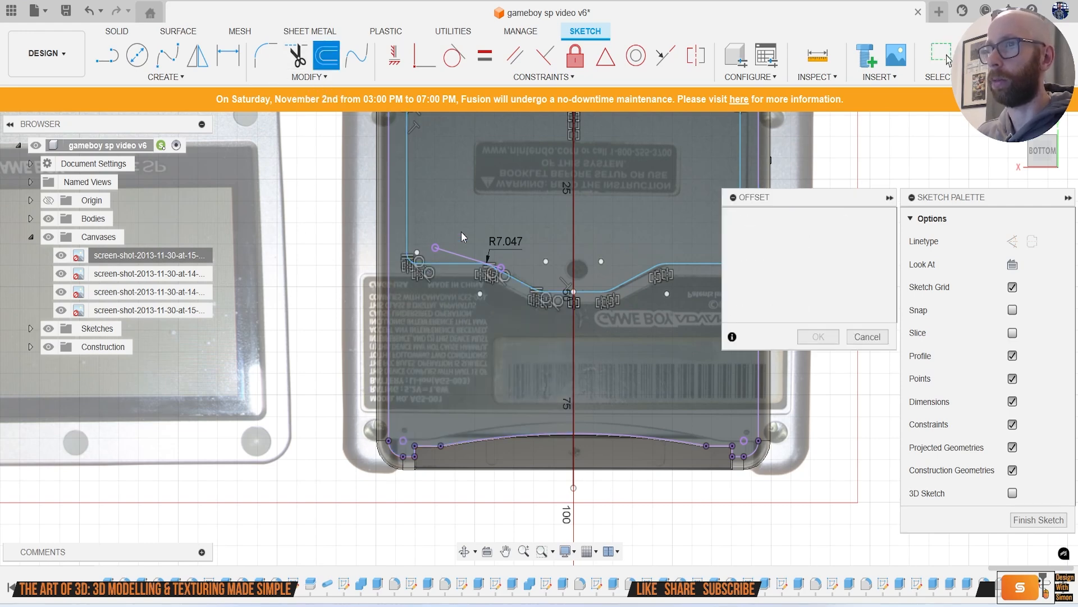
pyautogui.click(449, 263)
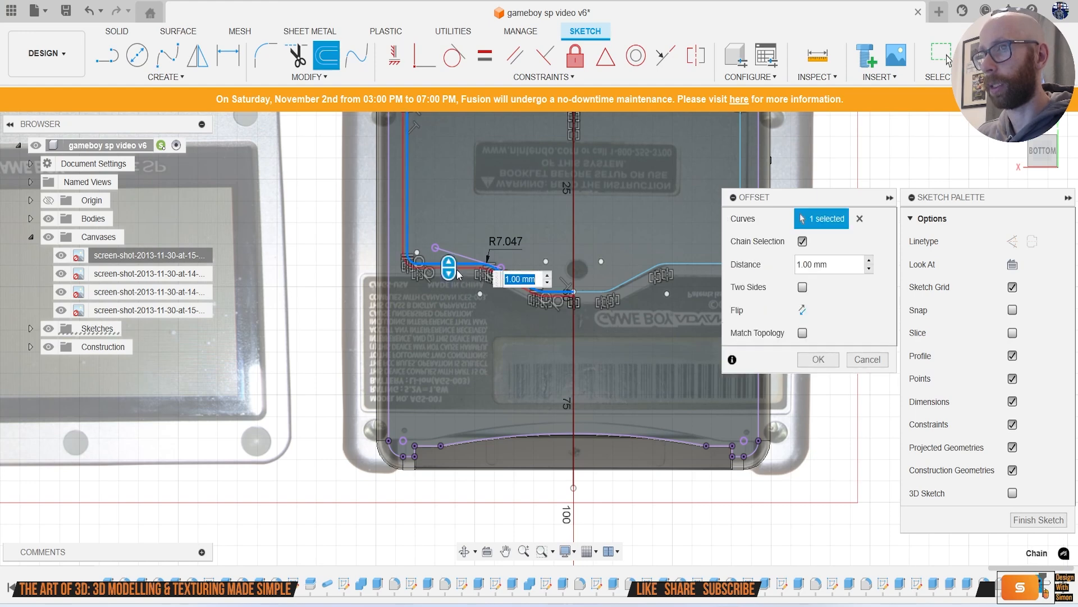
pyautogui.moveTo(449, 265); pyautogui.dragTo(450, 276)
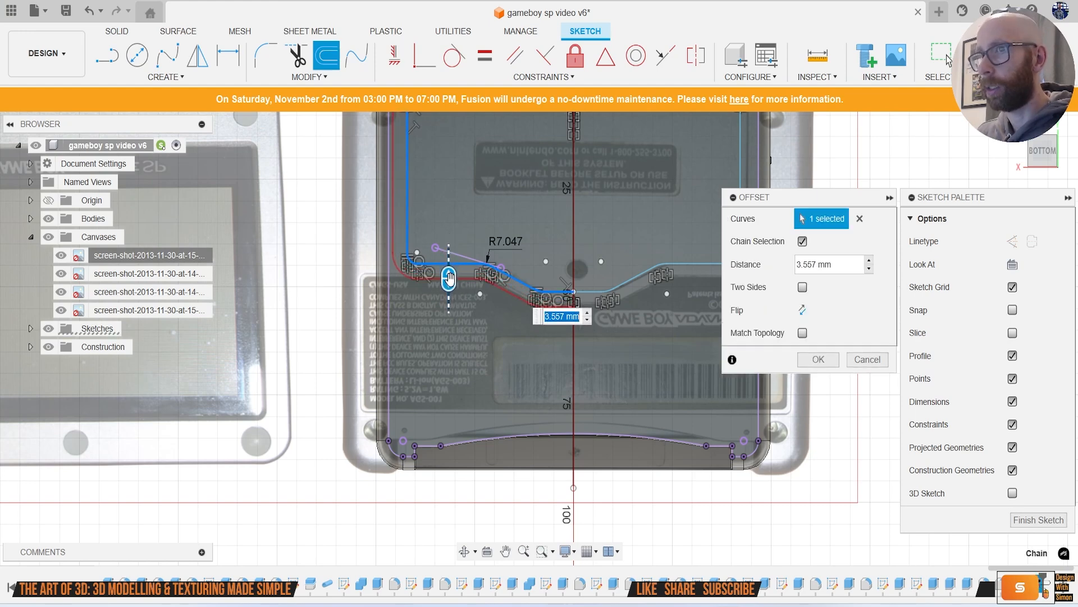
pyautogui.click(818, 359)
pyautogui.scroll(3, 611, 316)
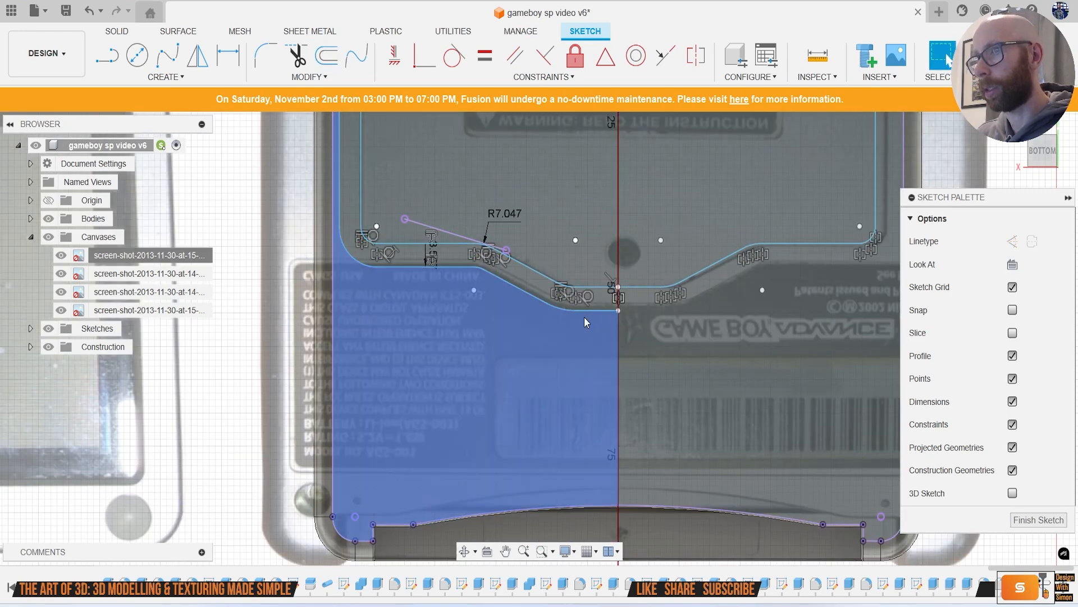
pyautogui.scroll(-5, 365, 269)
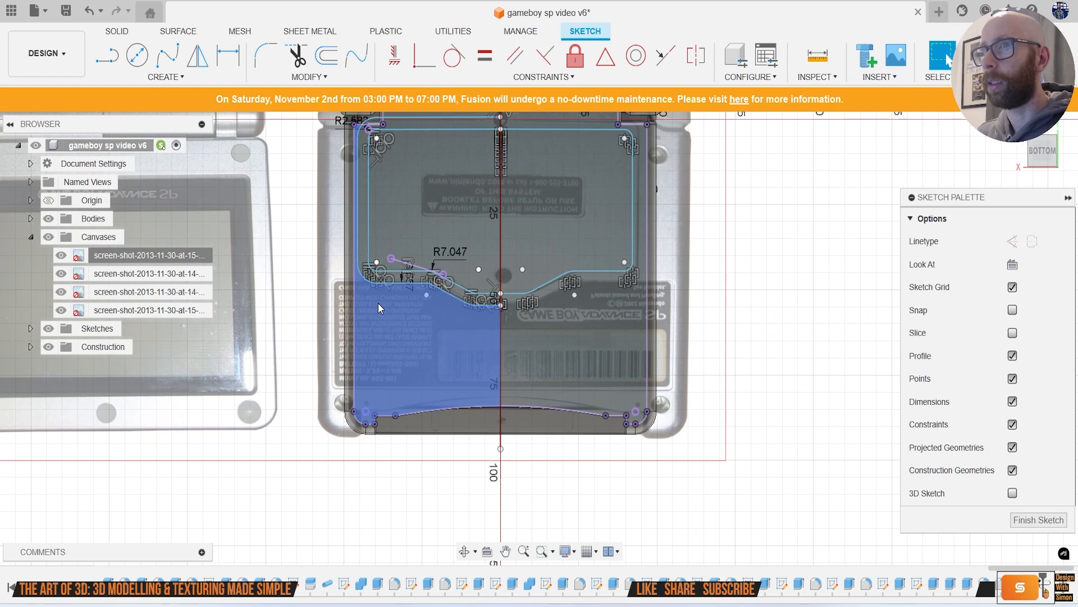
# Step: Trim away the lower outer corner arc of the offset battery cover outline
pyautogui.scroll(3, 379, 302)
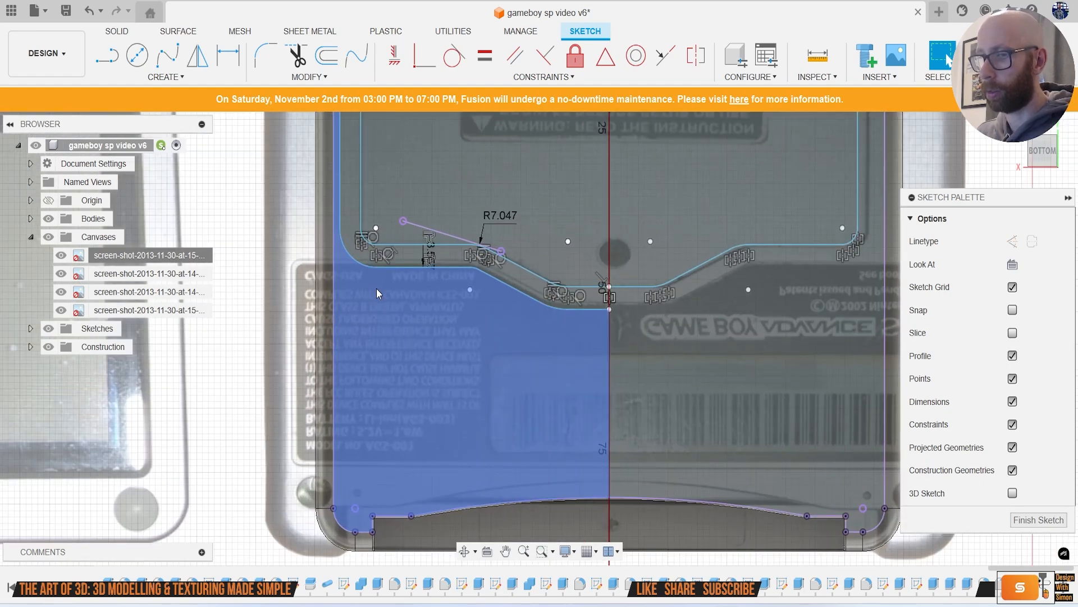
pyautogui.press('t')
pyautogui.click(360, 259)
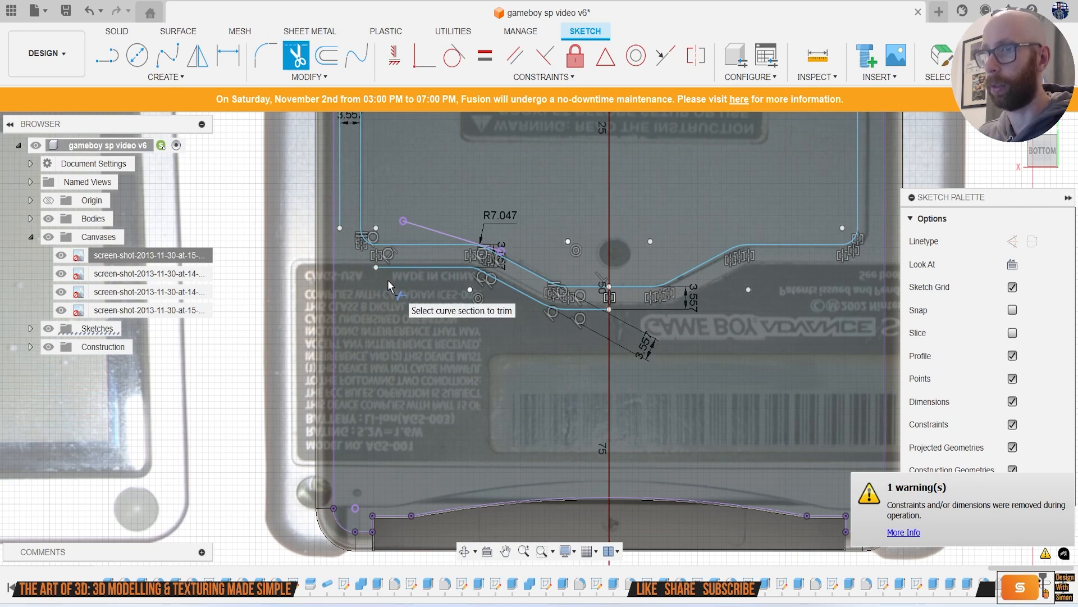
# Step: Draw a line about 31 mm straight down from the offset outline's open outer end, continuing horizontally to the vertical centre line
pyautogui.press('l')
pyautogui.scroll(2, 383, 270)
pyautogui.click(374, 265)
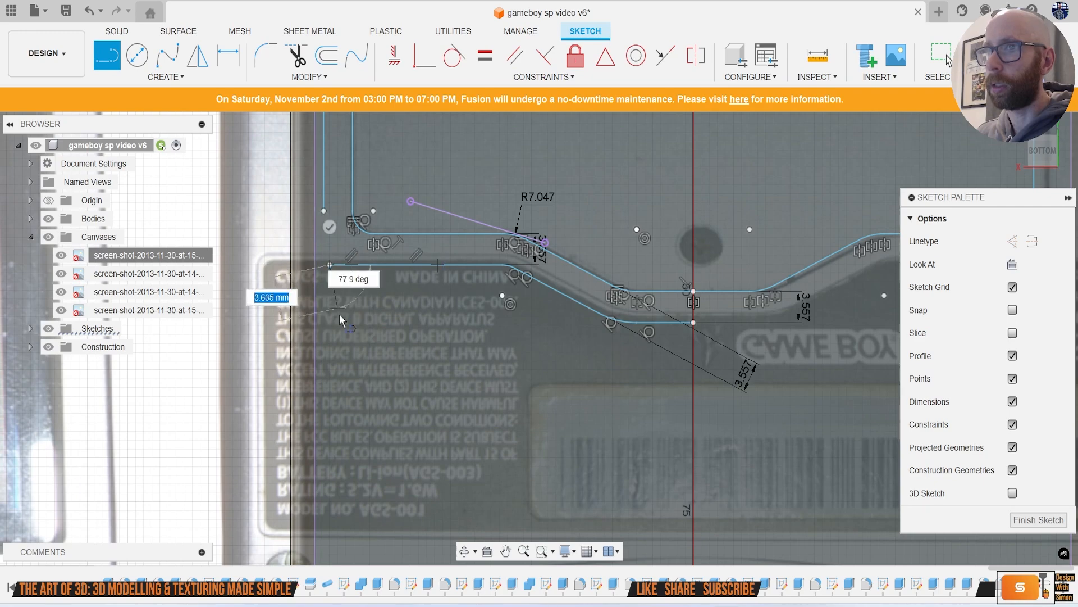
pyautogui.scroll(-3, 341, 325)
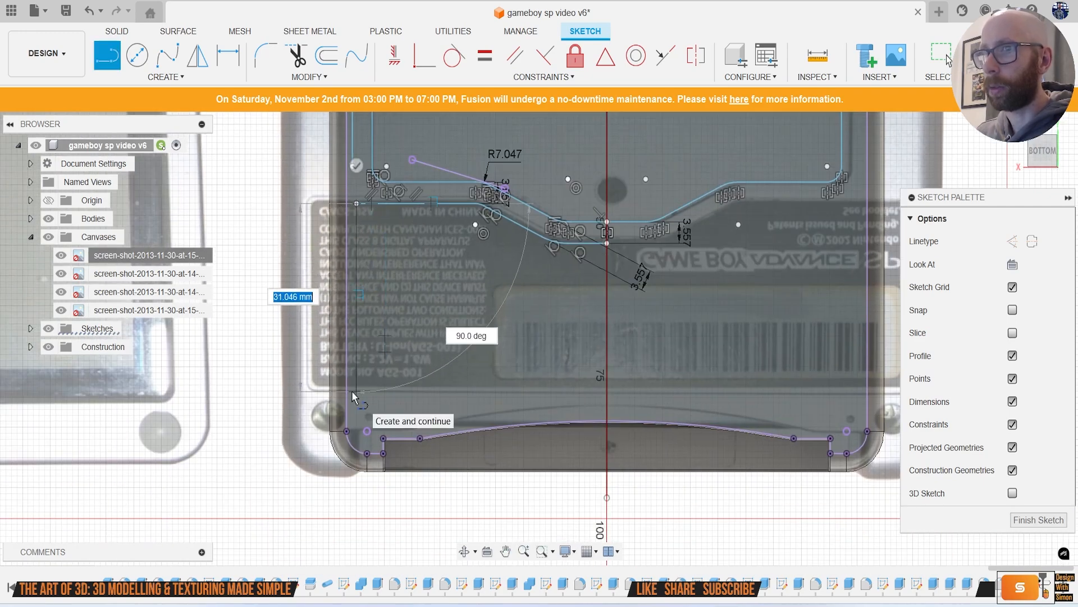
pyautogui.click(352, 390)
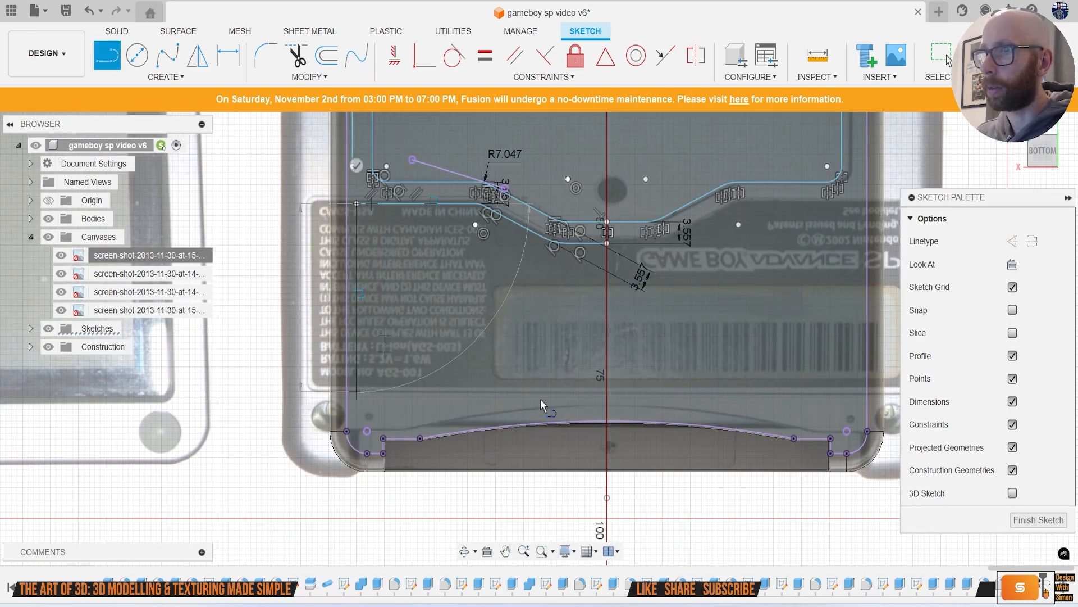
pyautogui.click(608, 392)
pyautogui.press('Escape')
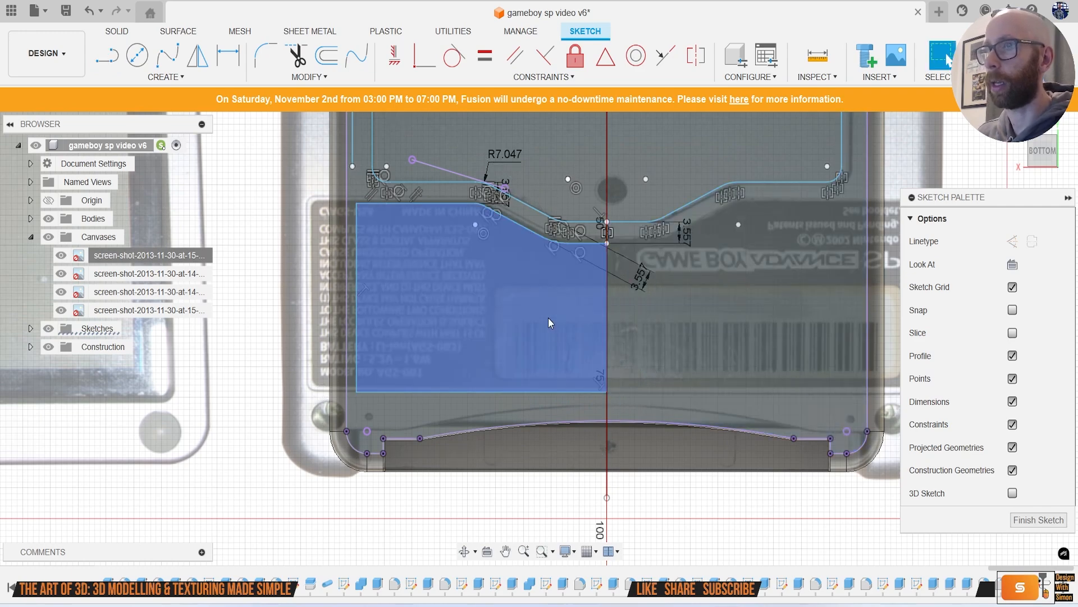
# Step: Fillet the two outer corners of the lower half-panel outline with a 1 mm radius
pyautogui.click(266, 55)
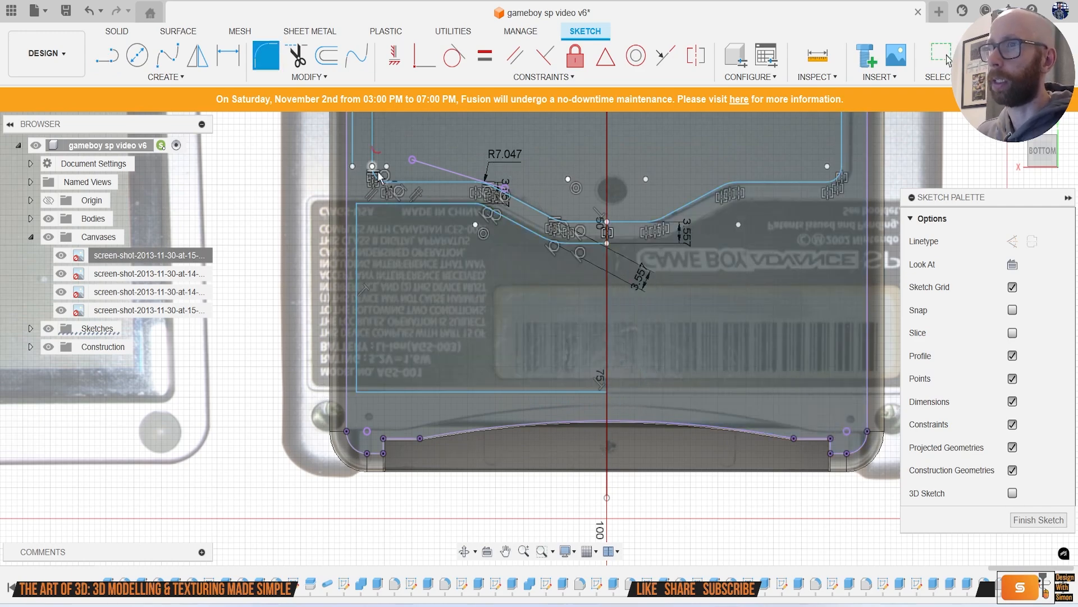
pyautogui.scroll(3, 375, 170)
pyautogui.click(347, 220)
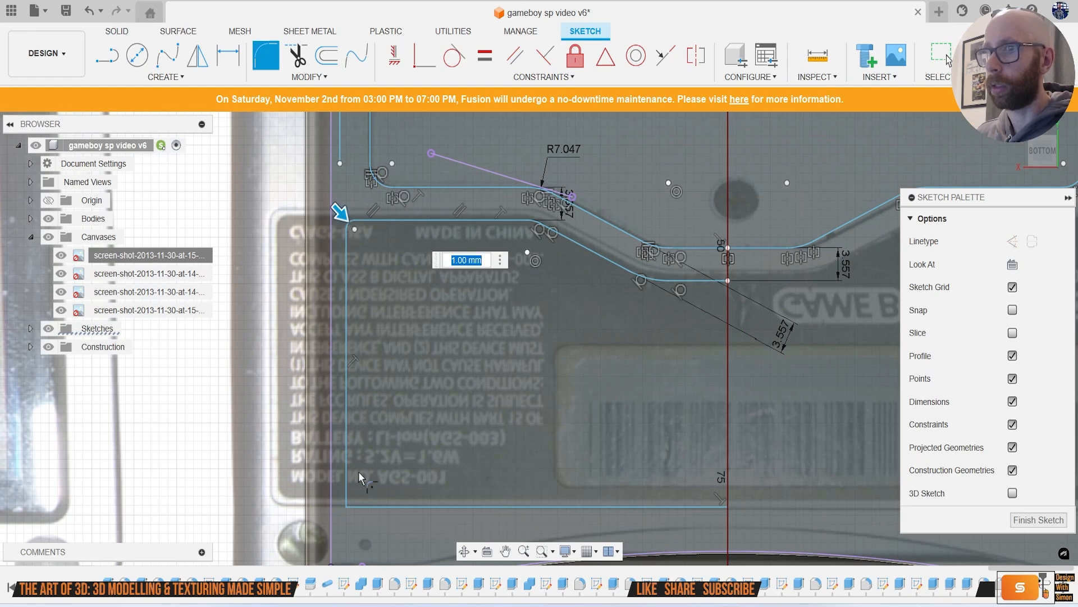
pyautogui.click(348, 506)
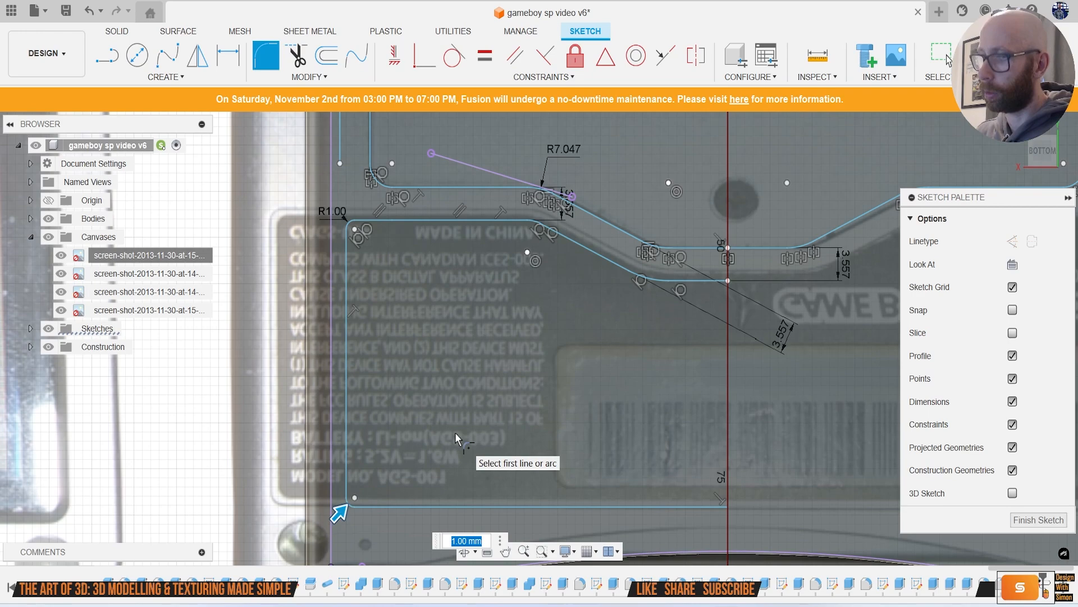
pyautogui.press('Return')
pyautogui.scroll(-5, 551, 321)
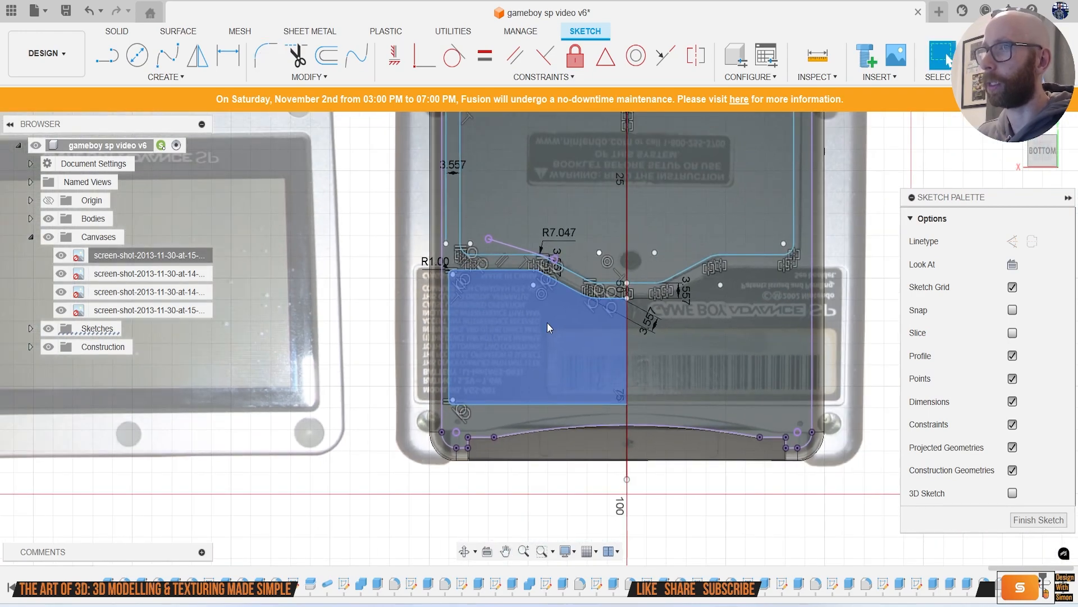
# Step: Mirror the ten connected curves of the lower half-panel outline across the vertical centre line
pyautogui.click(174, 78)
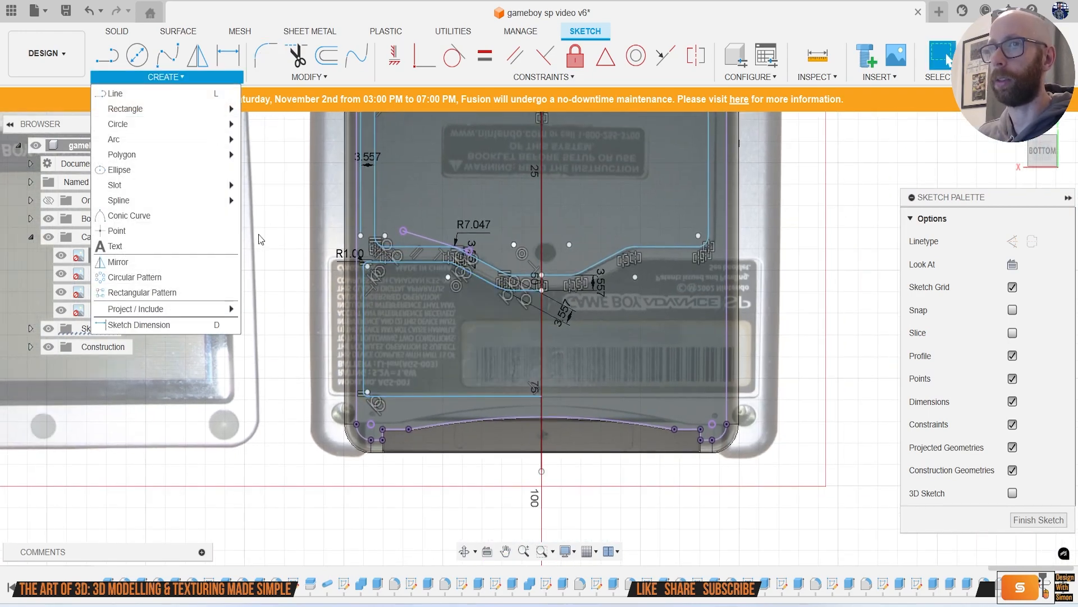
pyautogui.click(194, 263)
pyautogui.doubleClick(422, 261)
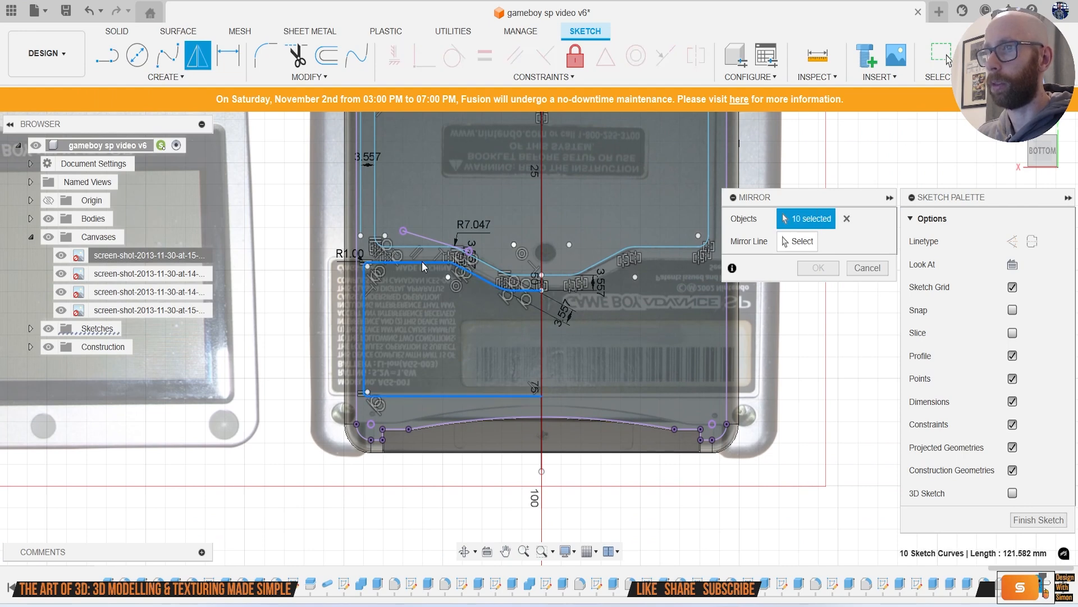
pyautogui.click(797, 242)
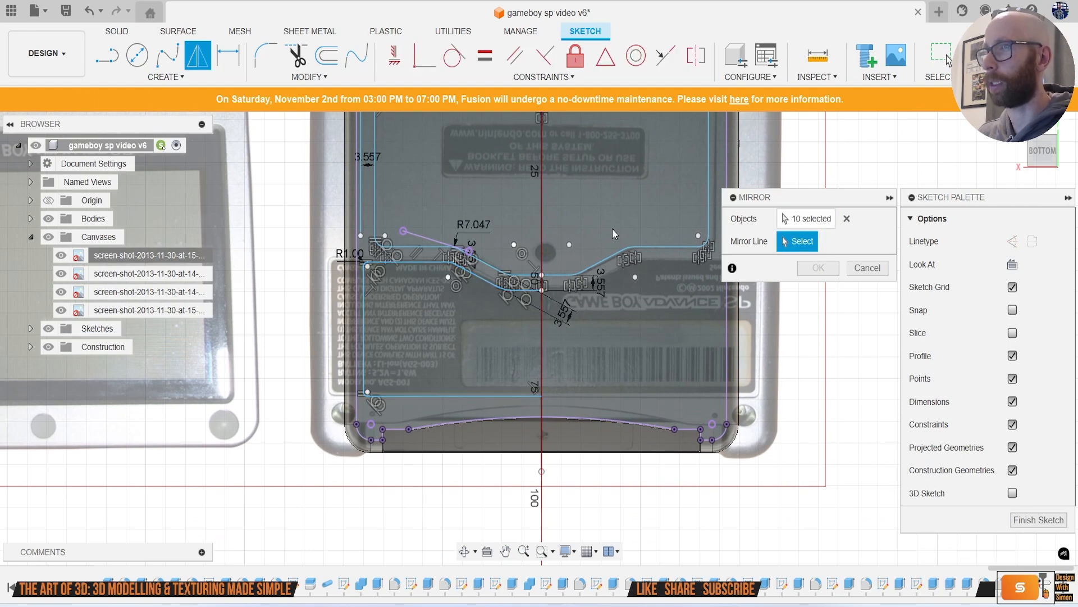
pyautogui.click(543, 228)
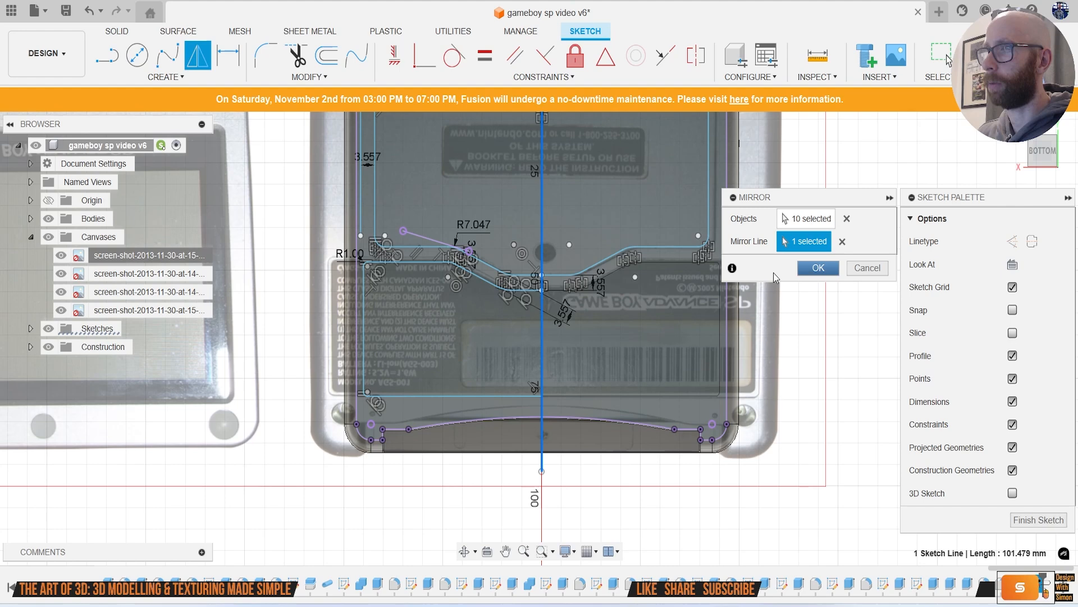
pyautogui.click(811, 268)
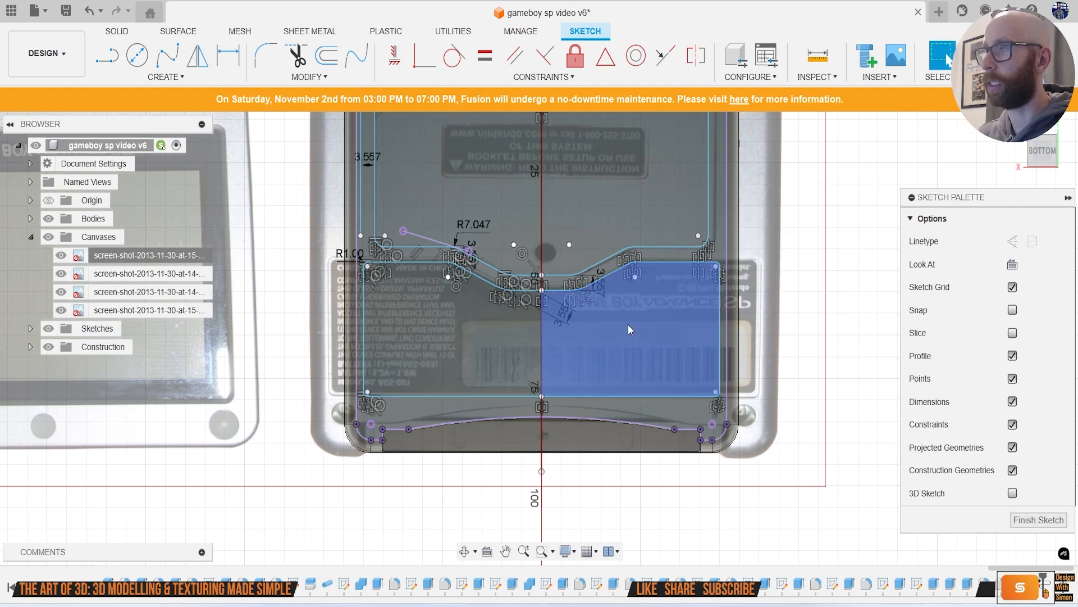
# Step: Check both panel outlines with the reference canvases hidden, and against the reference images with the canvases shown
pyautogui.scroll(-2, 623, 325)
pyautogui.scroll(-2, 622, 324)
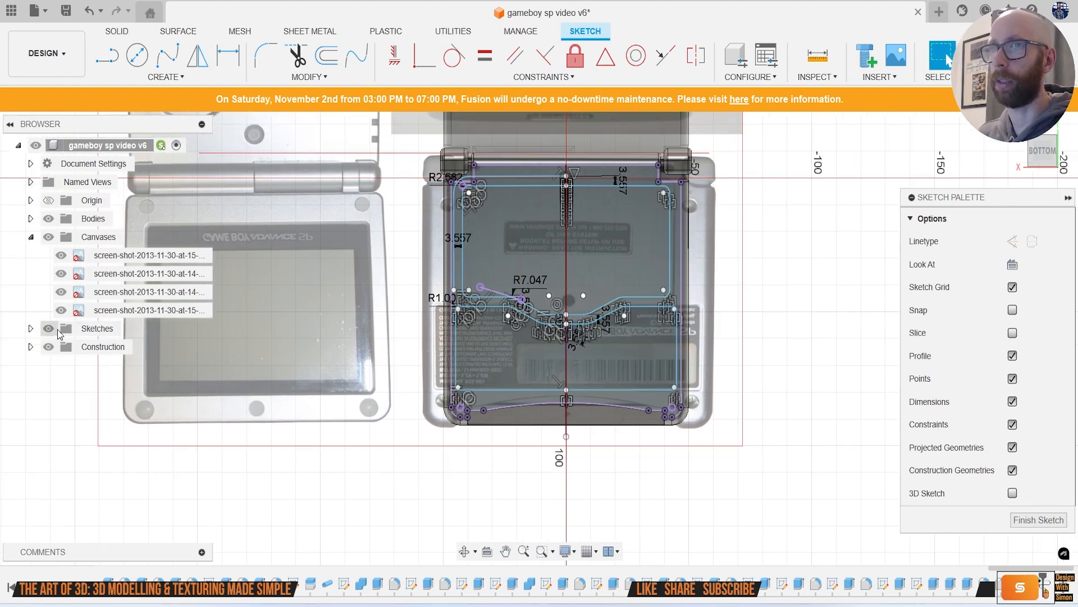
pyautogui.click(49, 242)
pyautogui.scroll(3, 514, 352)
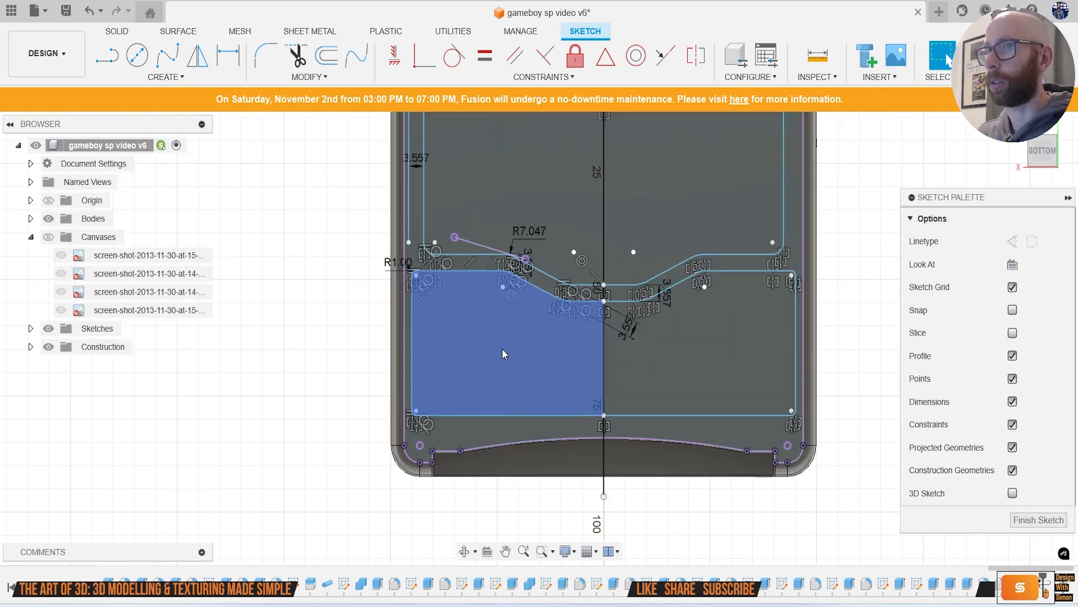
pyautogui.moveTo(626, 346); pyautogui.dragTo(594, 410, button='middle')
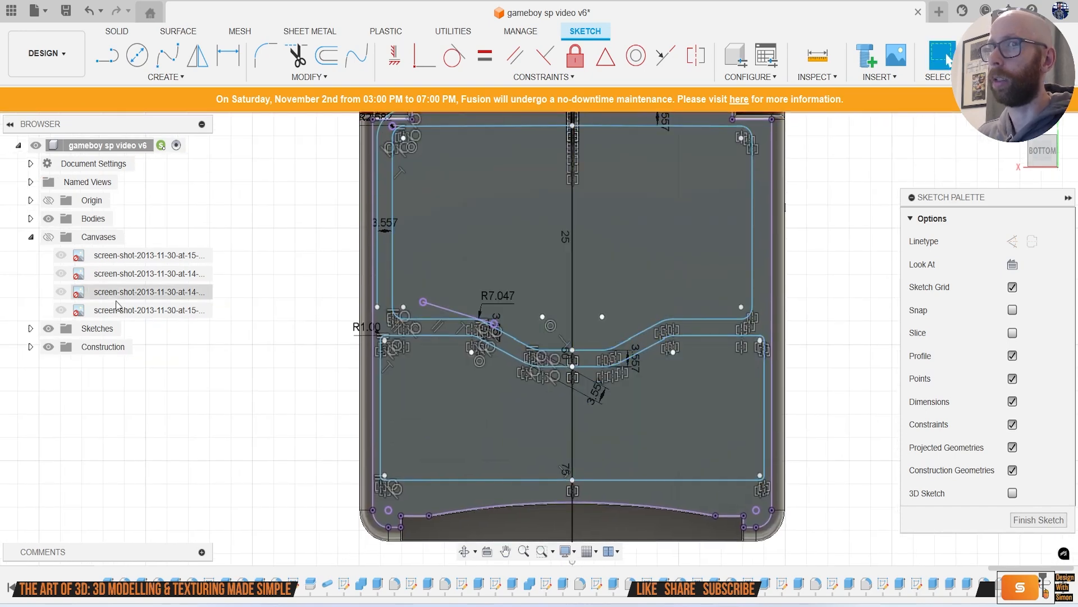
pyautogui.click(48, 241)
pyautogui.scroll(-2, 289, 290)
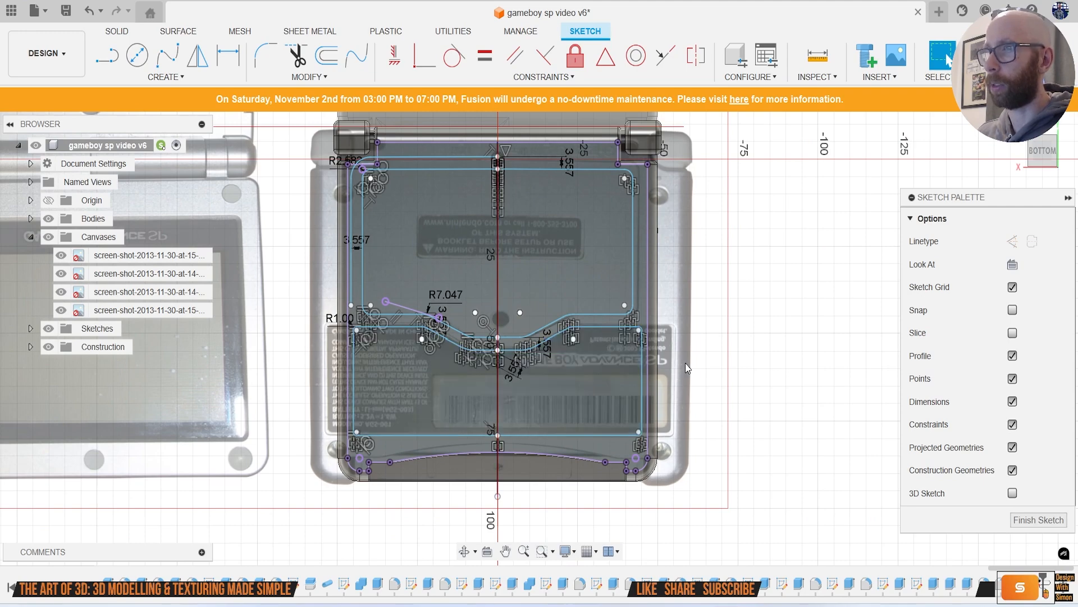
pyautogui.moveTo(505, 235); pyautogui.dragTo(537, 255, button='middle')
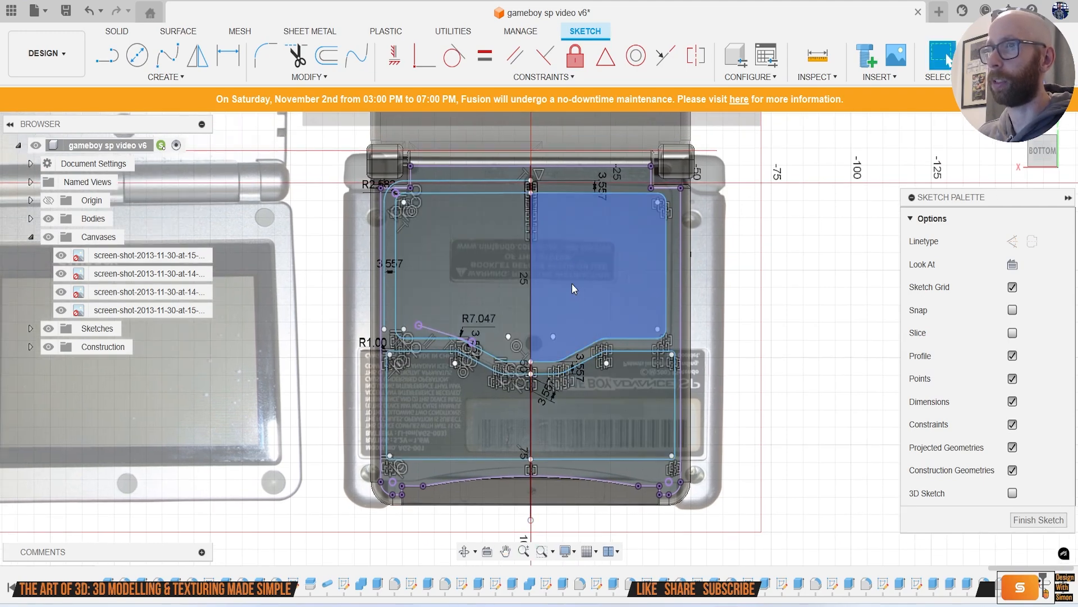
pyautogui.scroll(3, 564, 278)
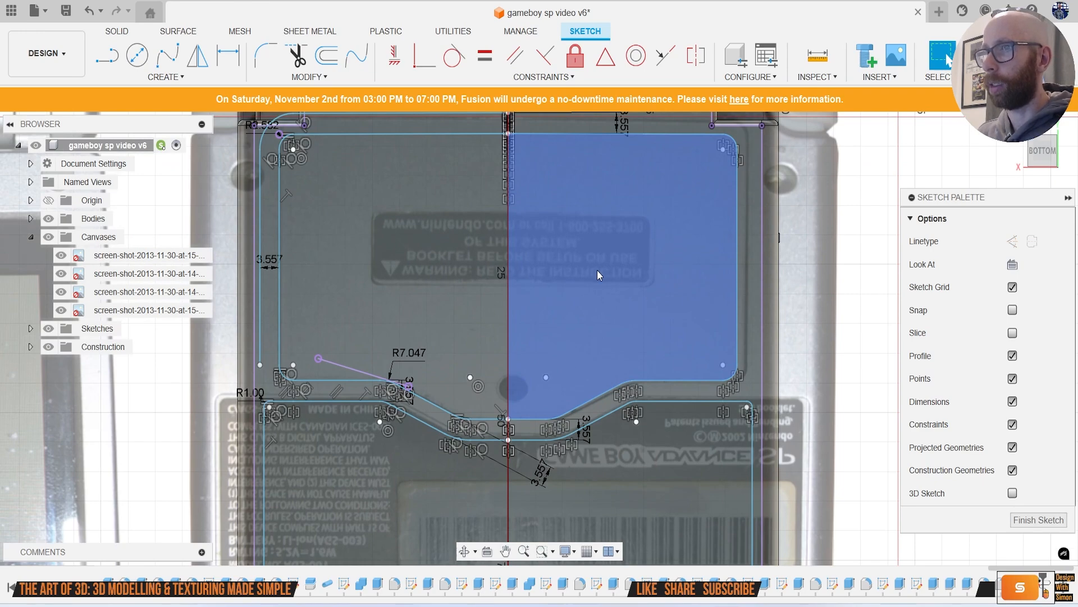
pyautogui.scroll(-3, 503, 265)
pyautogui.scroll(2, 511, 300)
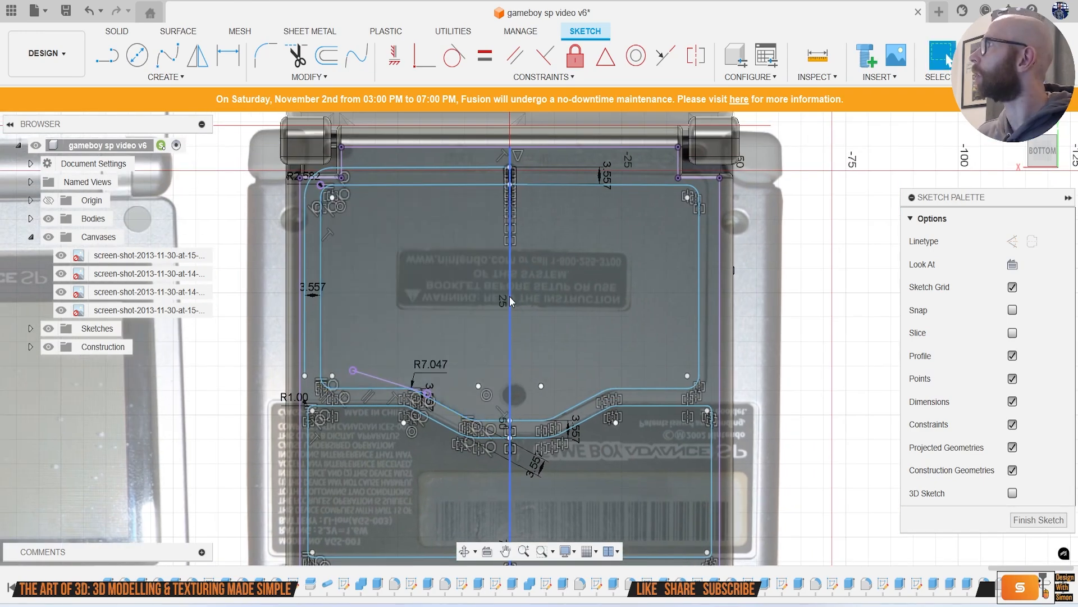
pyautogui.scroll(-3, 512, 301)
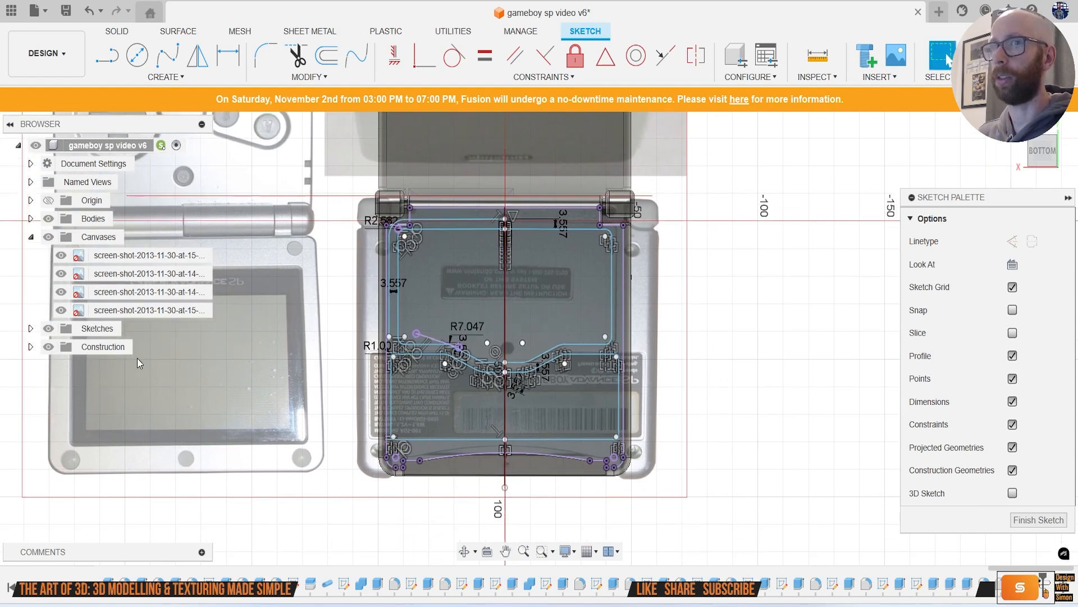
# Step: Hide the canvases and extrude the four battery cover and lower panel profiles as a cut about 0.937 mm deep into the base
pyautogui.click(50, 238)
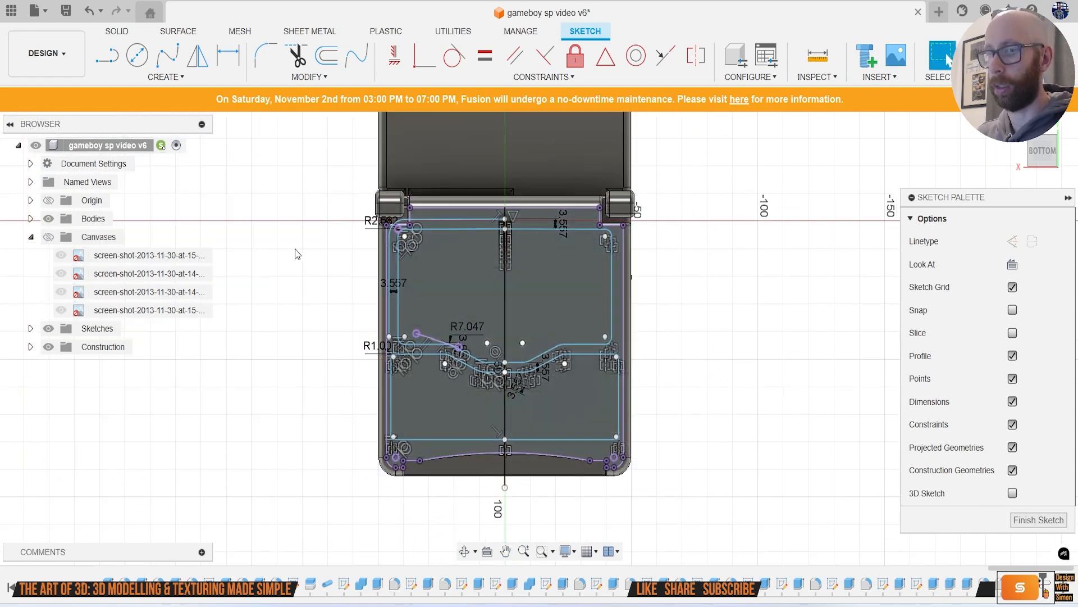
pyautogui.press('e')
pyautogui.click(455, 306)
pyautogui.click(548, 300)
pyautogui.click(517, 393)
pyautogui.click(467, 397)
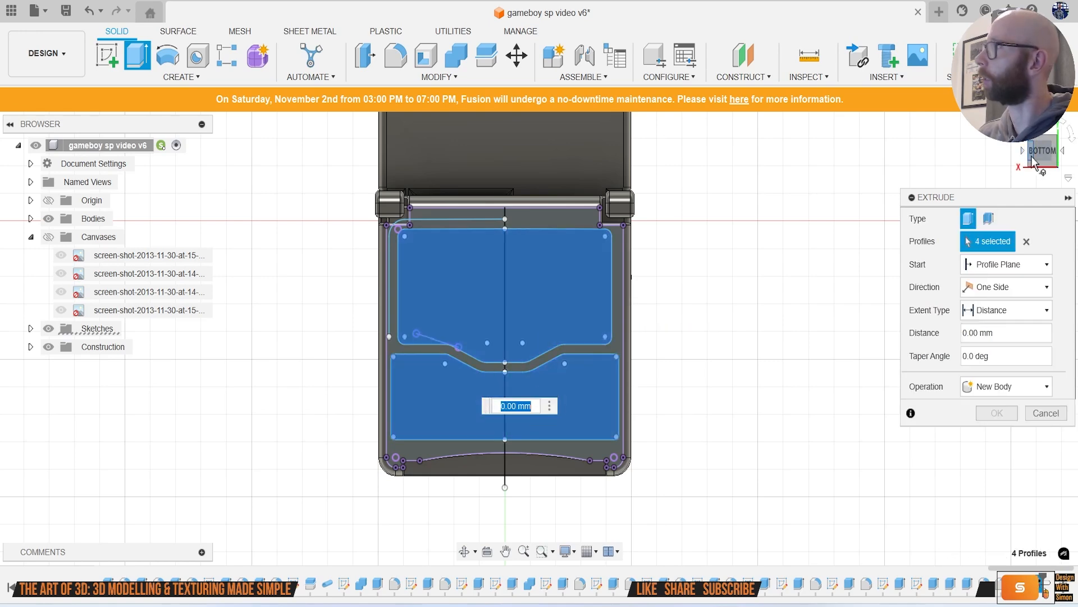
pyautogui.keyDown('shift'); pyautogui.moveTo(438, 393); pyautogui.dragTo(450, 394, button='middle'); pyautogui.keyUp('shift')
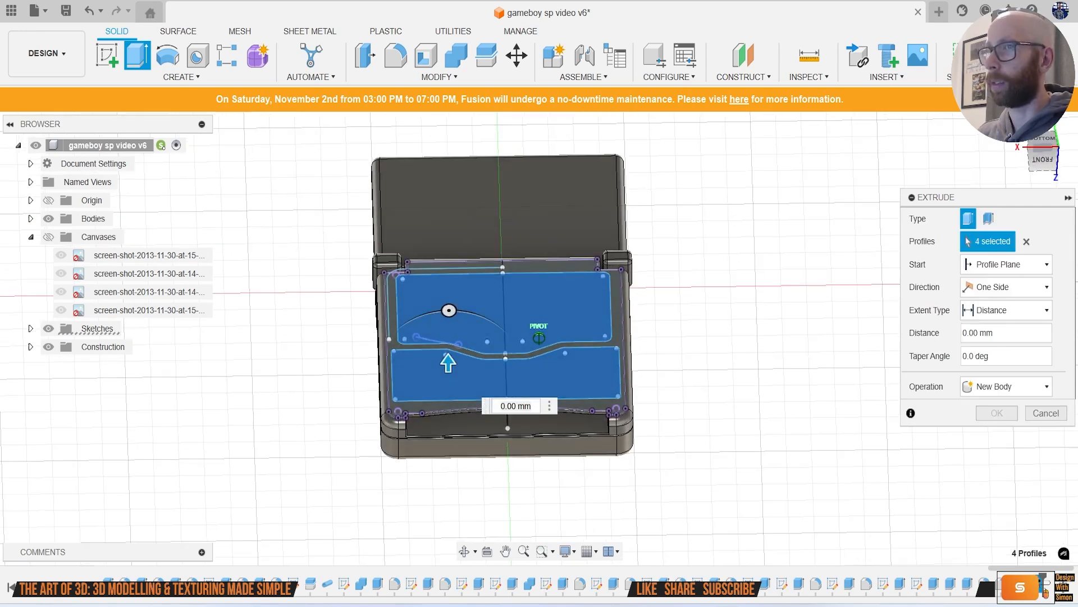
pyautogui.scroll(6, 454, 370)
pyautogui.moveTo(465, 372); pyautogui.dragTo(463, 381)
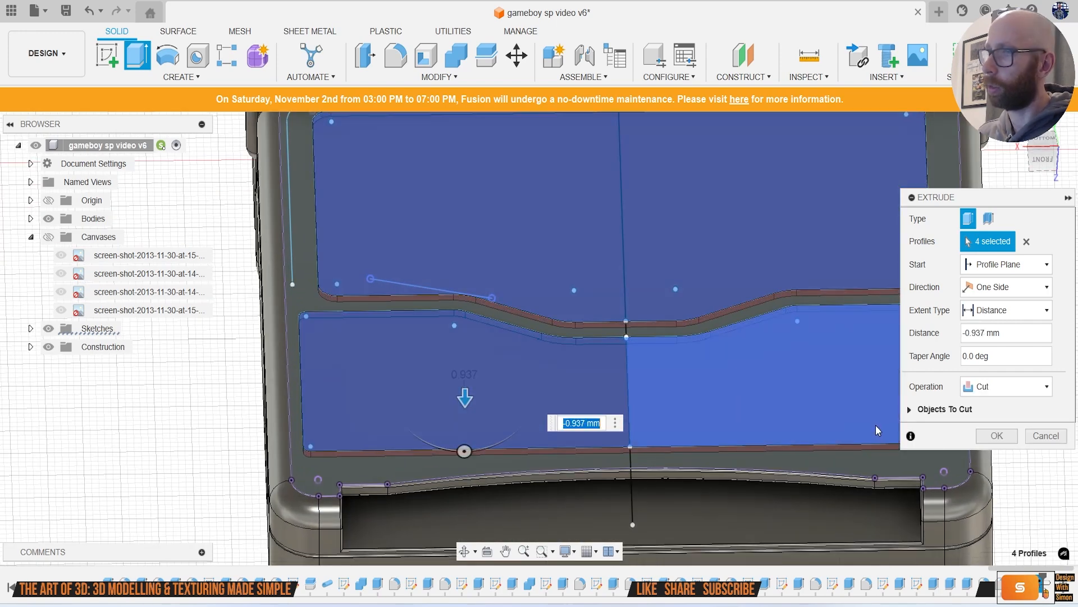
pyautogui.click(997, 436)
pyautogui.scroll(-3, 810, 443)
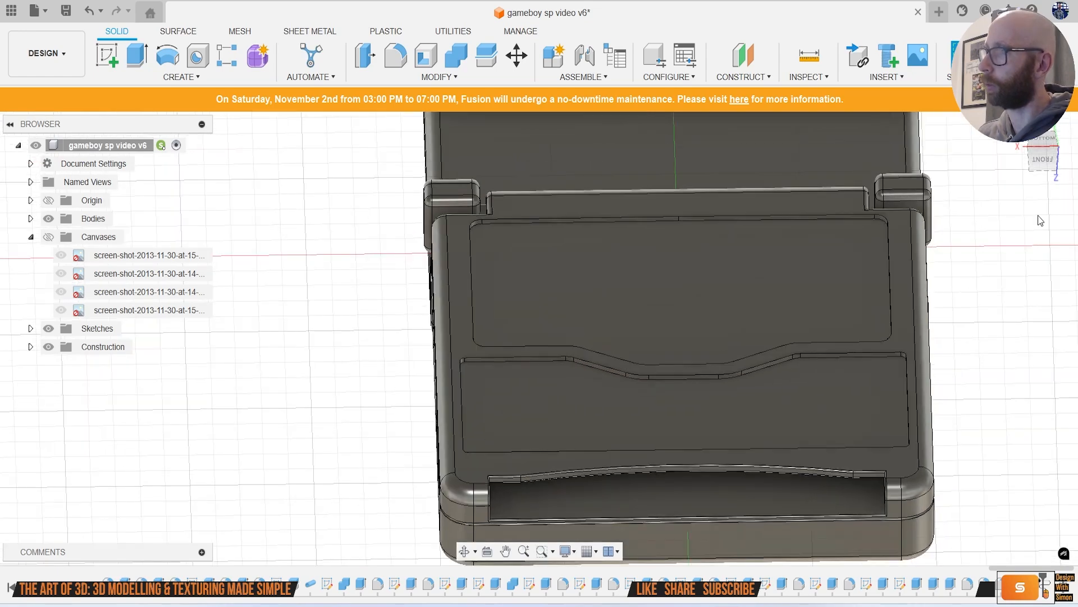
# Step: Fillet the outer rim edges of the lower panel recess with a 0.4 mm radius
pyautogui.click(1043, 173)
pyautogui.moveTo(1043, 115); pyautogui.dragTo(1042, 165)
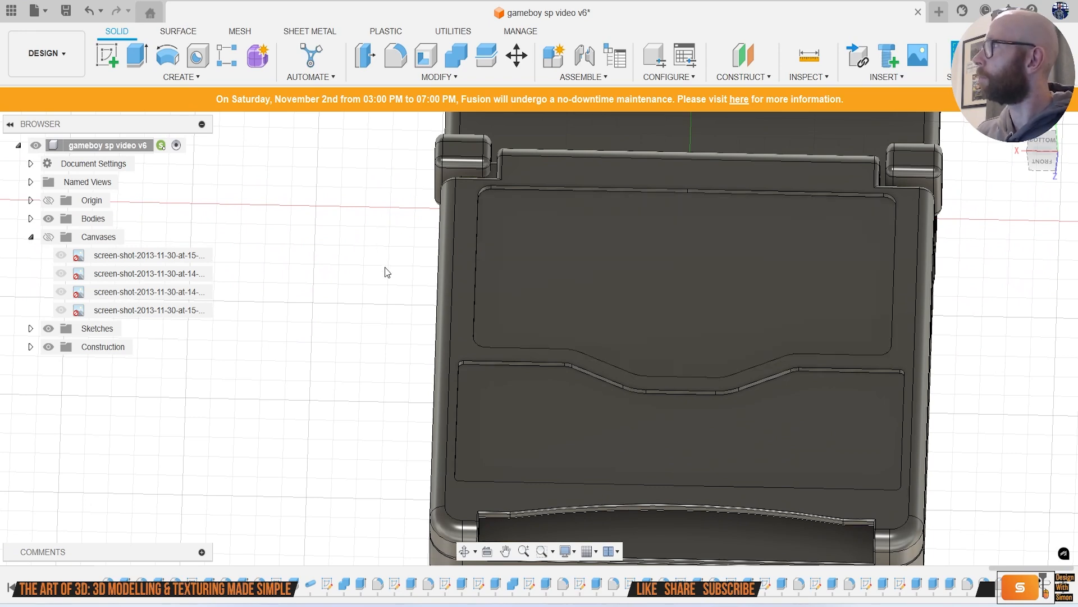
pyautogui.press('f')
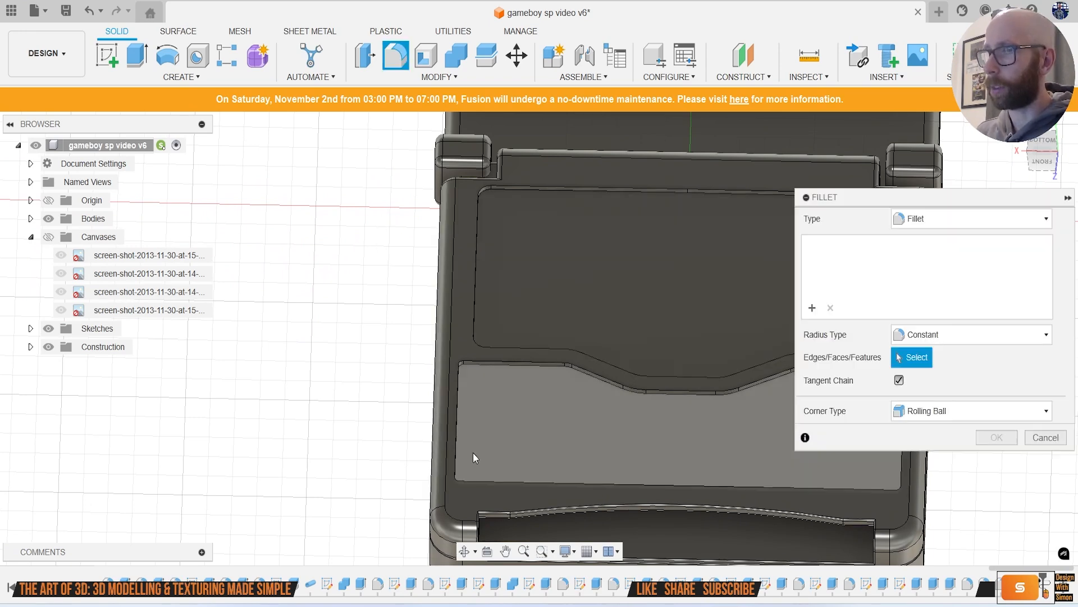
pyautogui.click(503, 371)
pyautogui.scroll(2, 540, 393)
pyautogui.scroll(2, 500, 390)
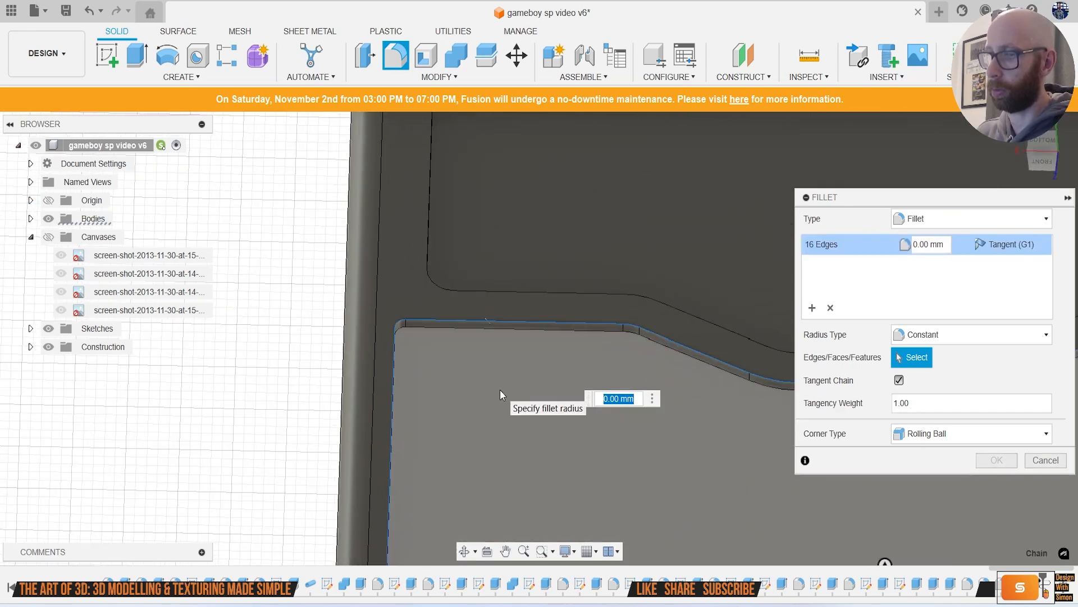
pyautogui.write('1')
pyautogui.press('BackSpace')
pyautogui.write('.4')
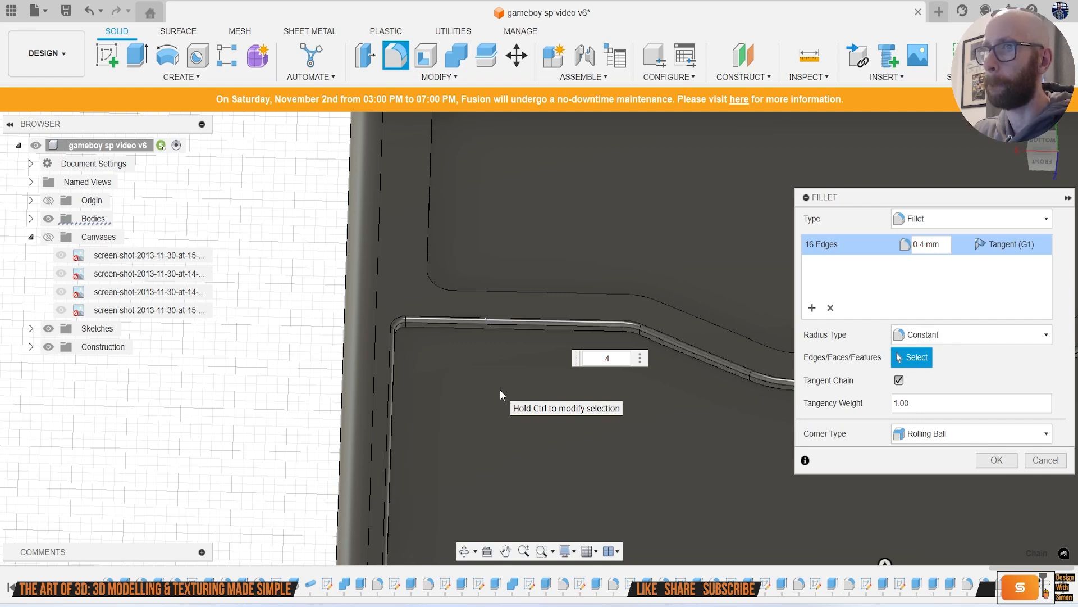
pyautogui.press('Return')
# Step: Fillet the edges of the lower panel recess's floor face with a 0.4 mm radius
pyautogui.press('f')
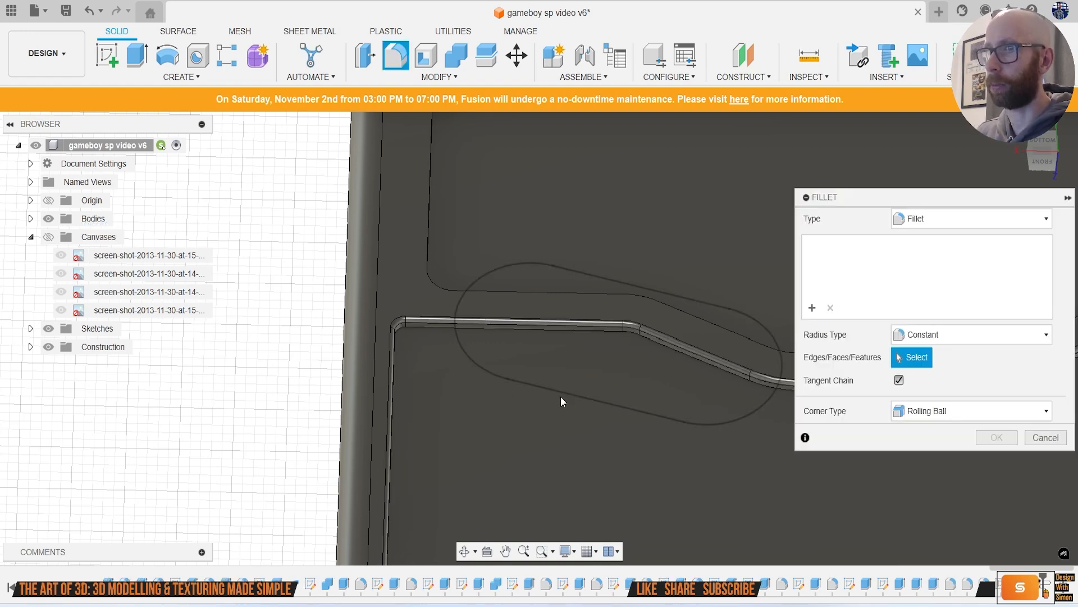
pyautogui.click(539, 421)
pyautogui.write('.4')
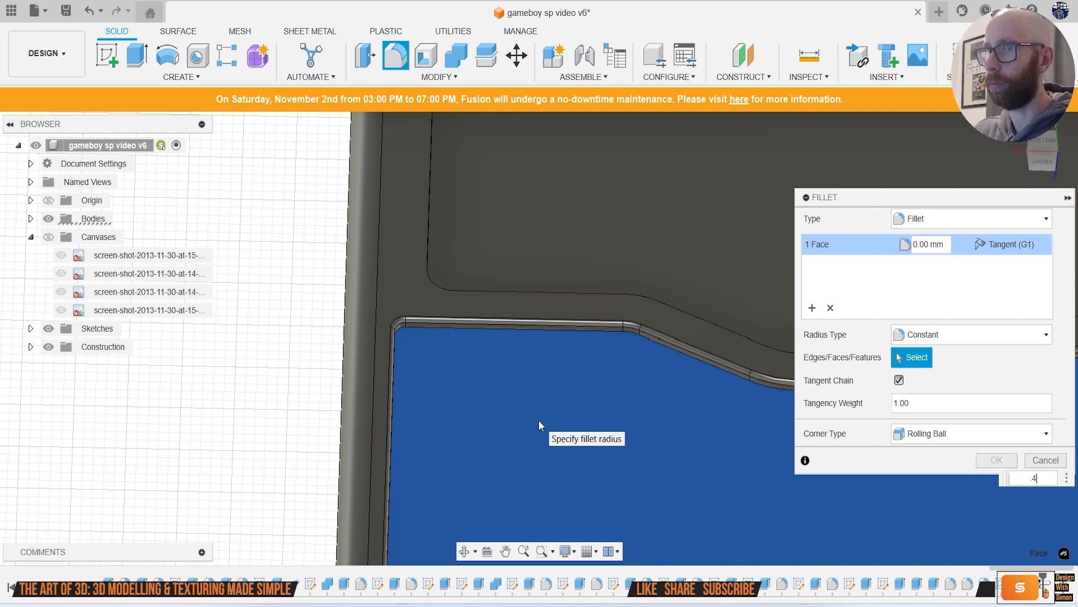
pyautogui.press('Return')
pyautogui.scroll(-5, 540, 421)
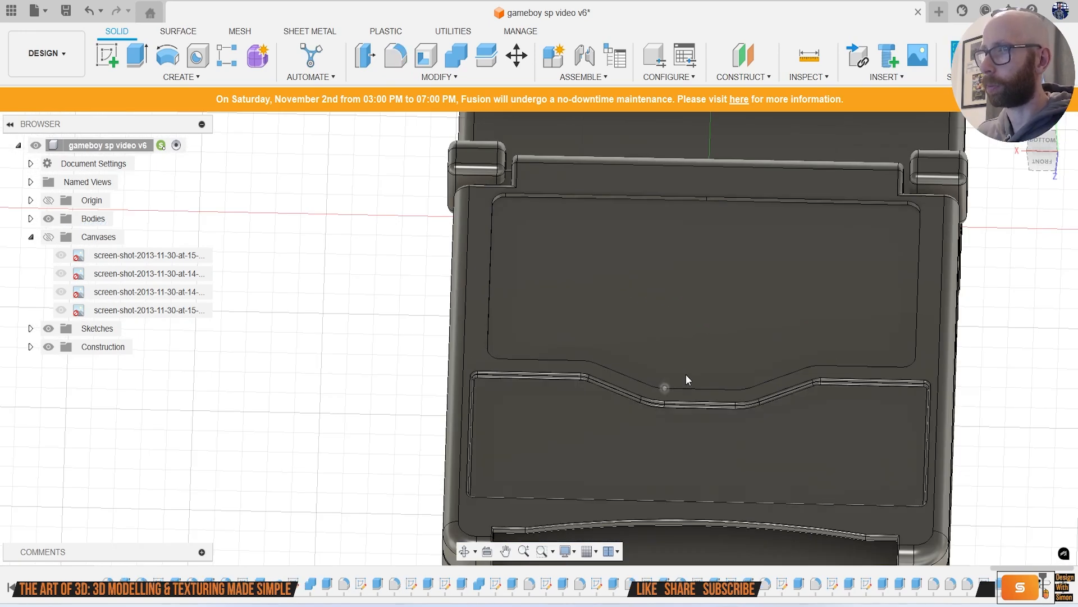
# Step: Extrude the battery cover recess floor about 0.937 mm outward as a new body
pyautogui.moveTo(669, 306); pyautogui.dragTo(649, 326, button='middle')
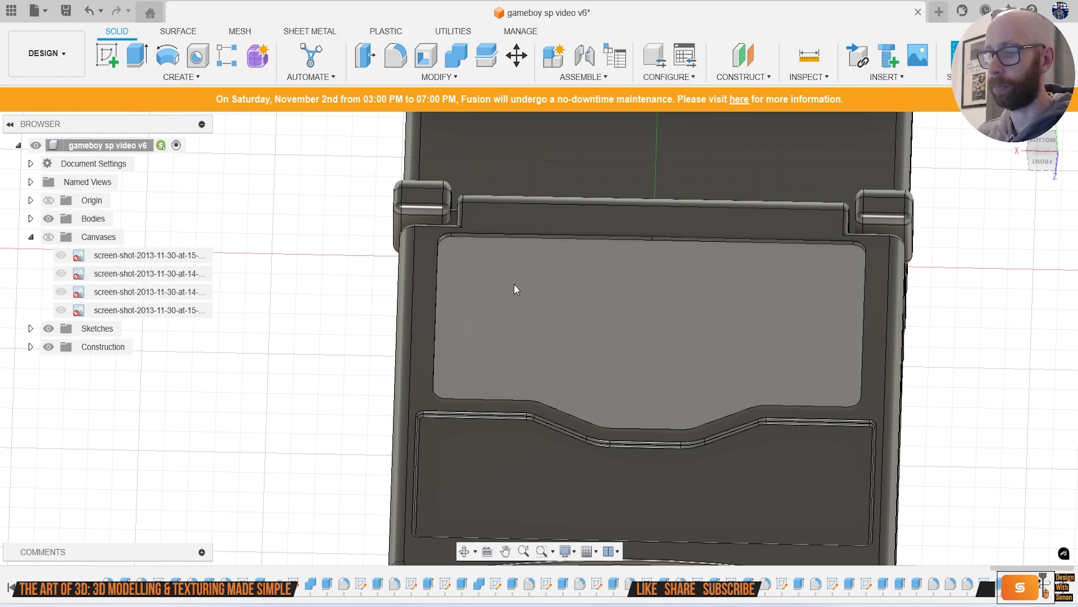
pyautogui.press('e')
pyautogui.click(566, 299)
pyautogui.scroll(4, 501, 214)
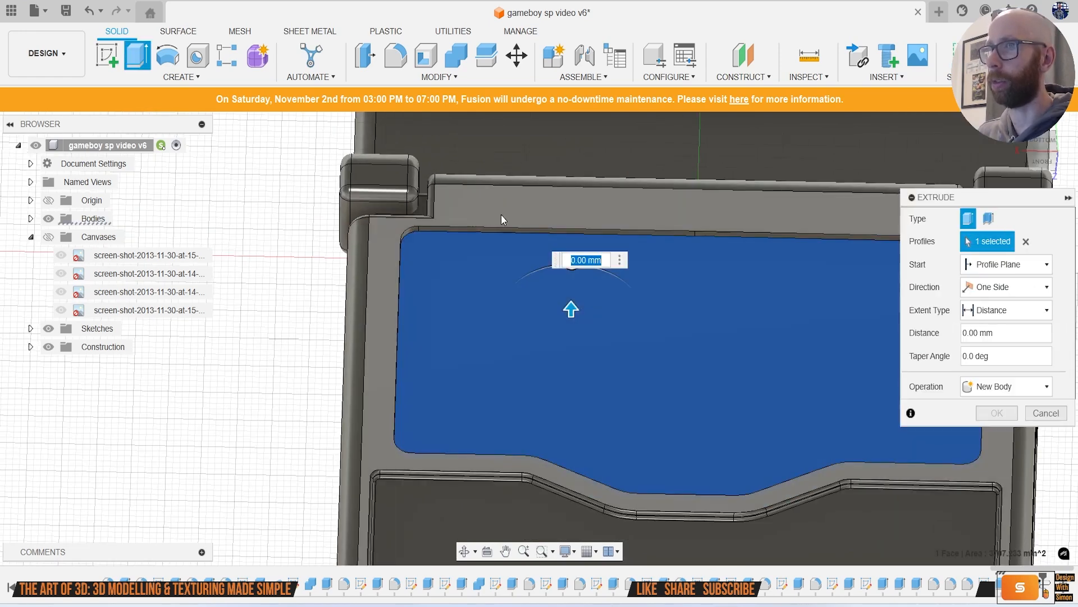
pyautogui.click(998, 390)
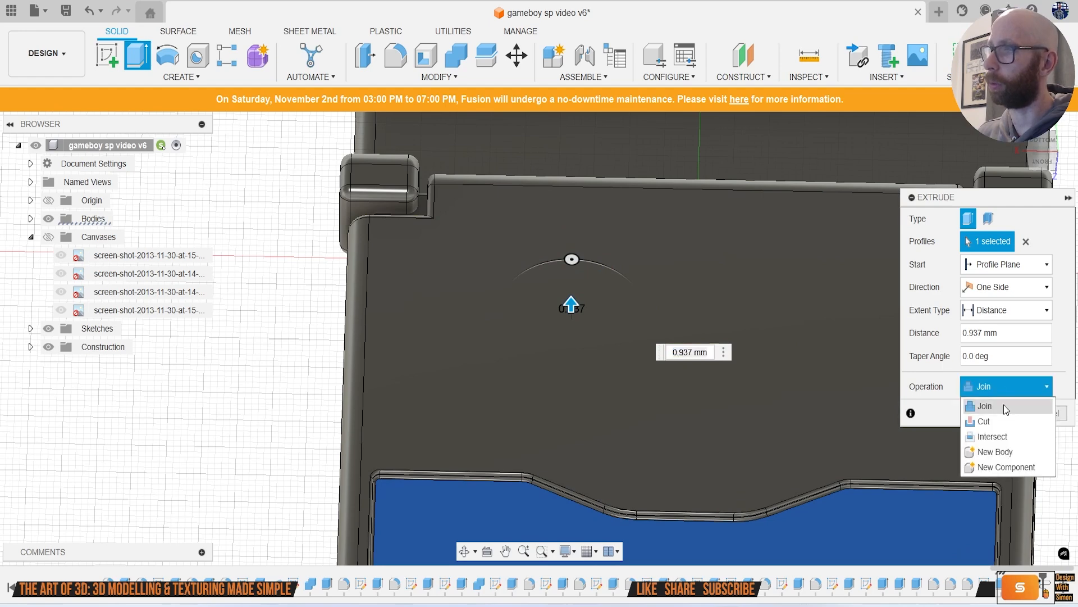
pyautogui.click(1012, 451)
pyautogui.click(998, 413)
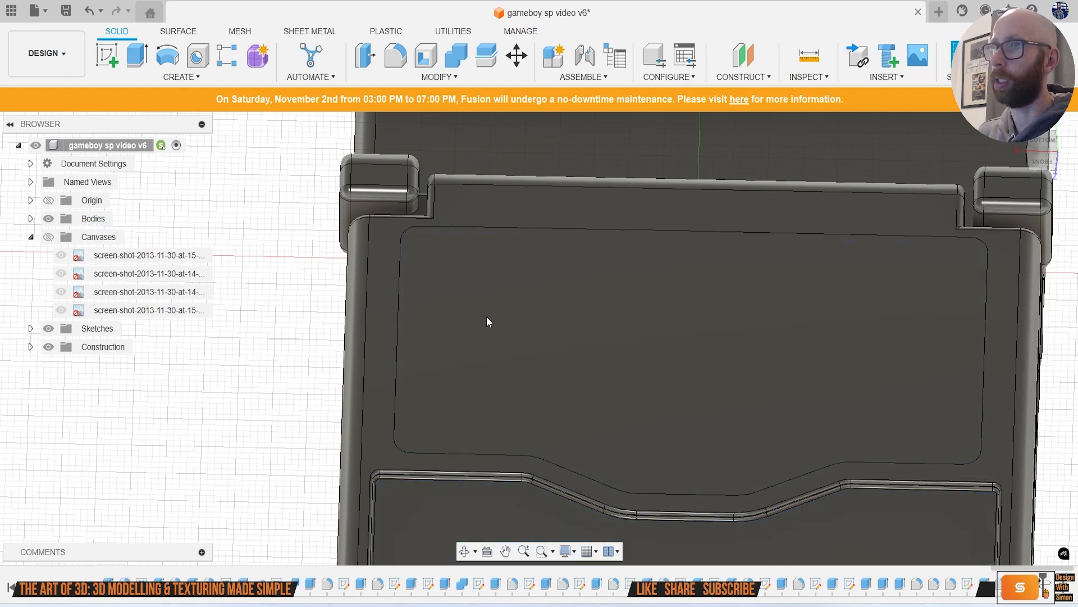
# Step: Fillet the edges of the battery cover's outer face with a 0.3 mm radius
pyautogui.press('f')
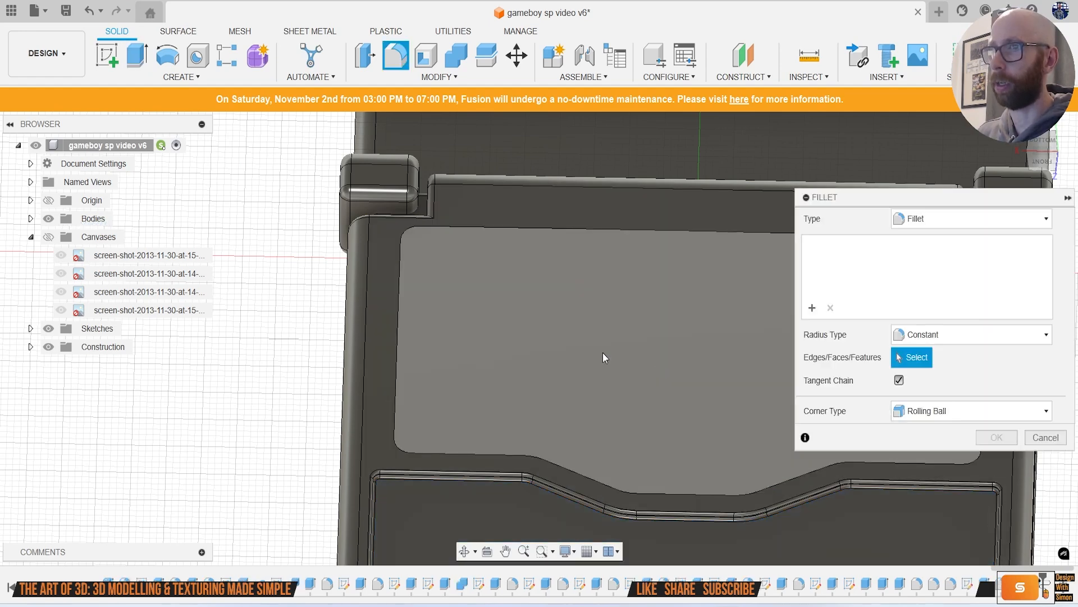
pyautogui.click(603, 358)
pyautogui.write('.3')
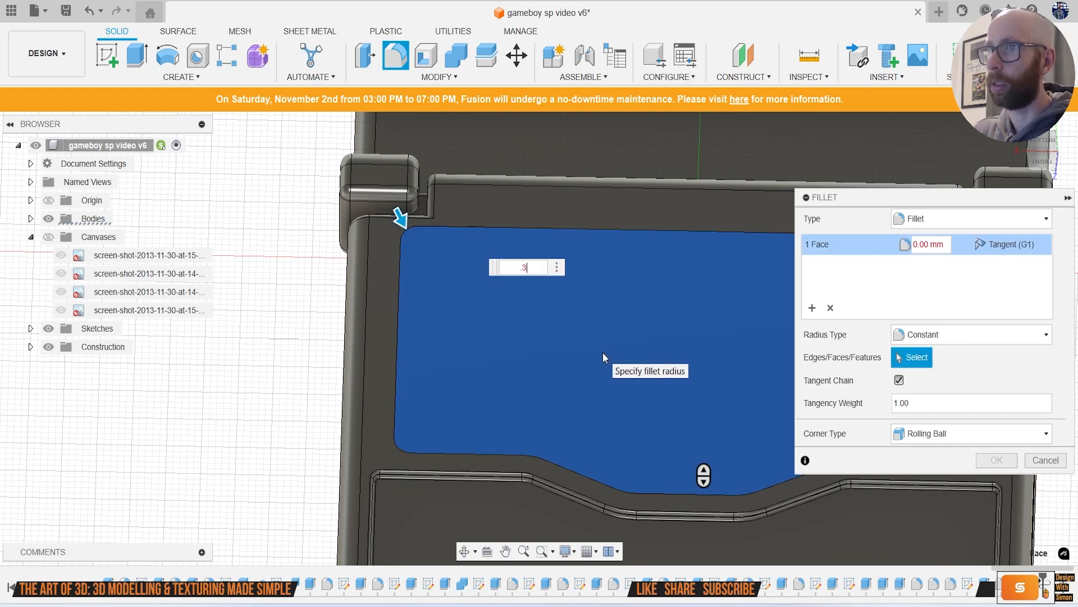
pyautogui.press('Return')
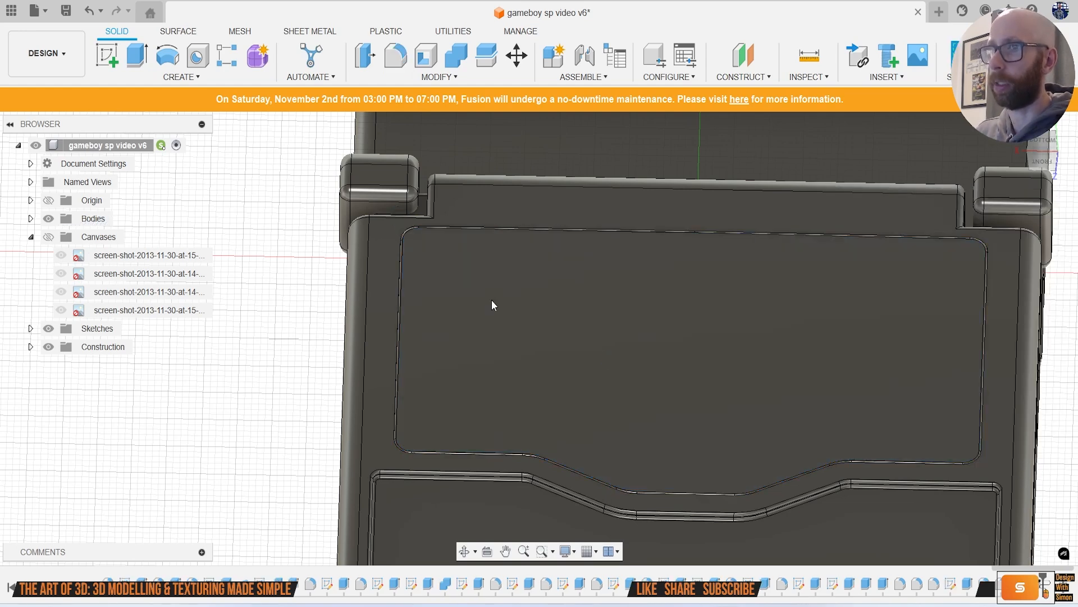
# Step: Fillet the base's rim edges around the battery cover with a 0.3 mm radius
pyautogui.scroll(5, 491, 300)
pyautogui.press('f')
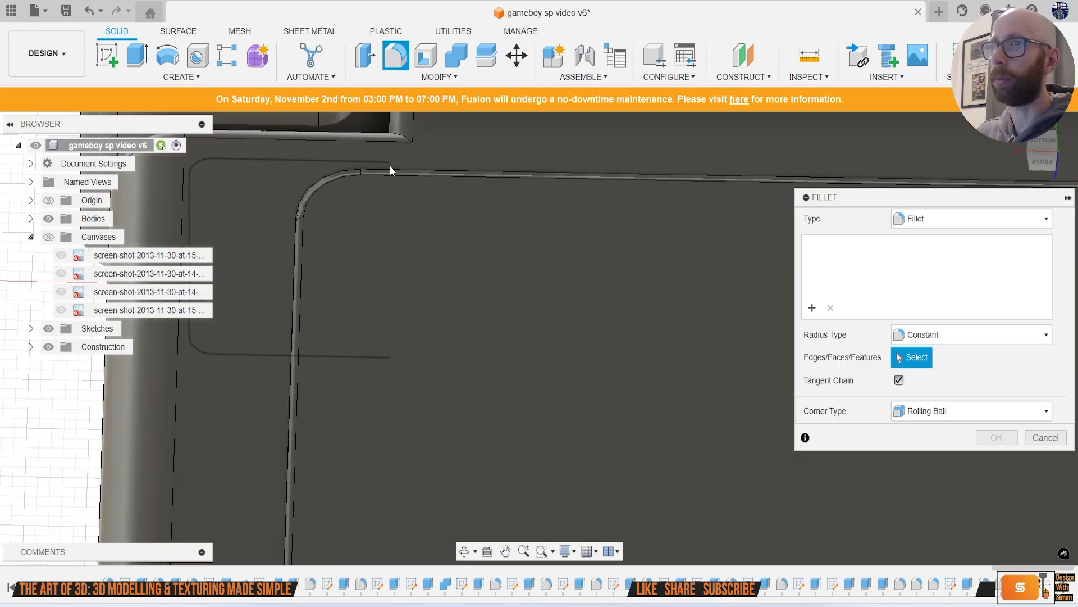
pyautogui.click(388, 169)
pyautogui.write('.3')
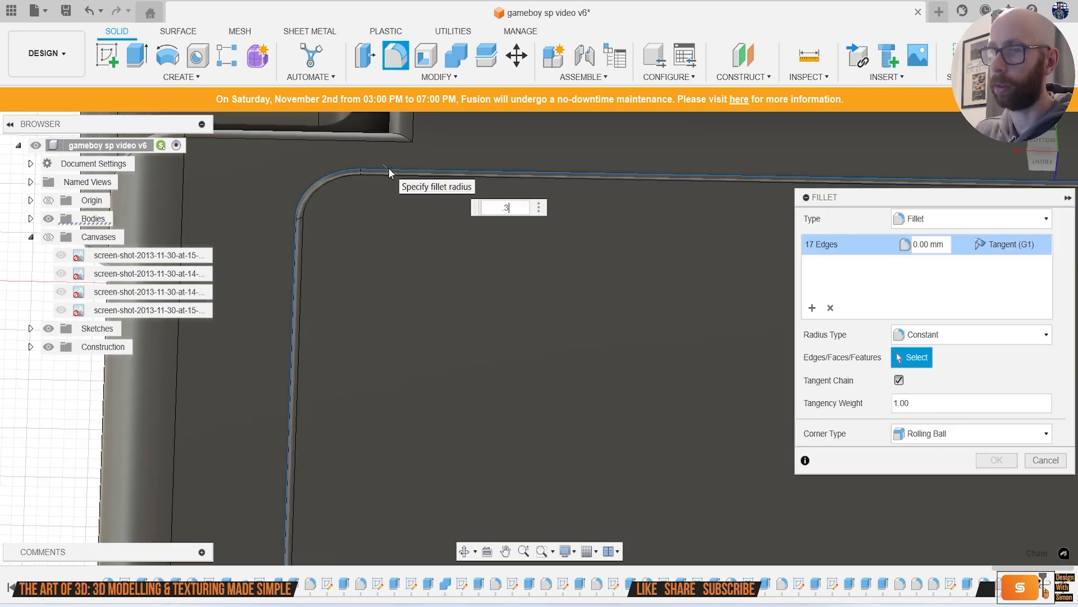
pyautogui.press('Return')
pyautogui.scroll(-5, 454, 278)
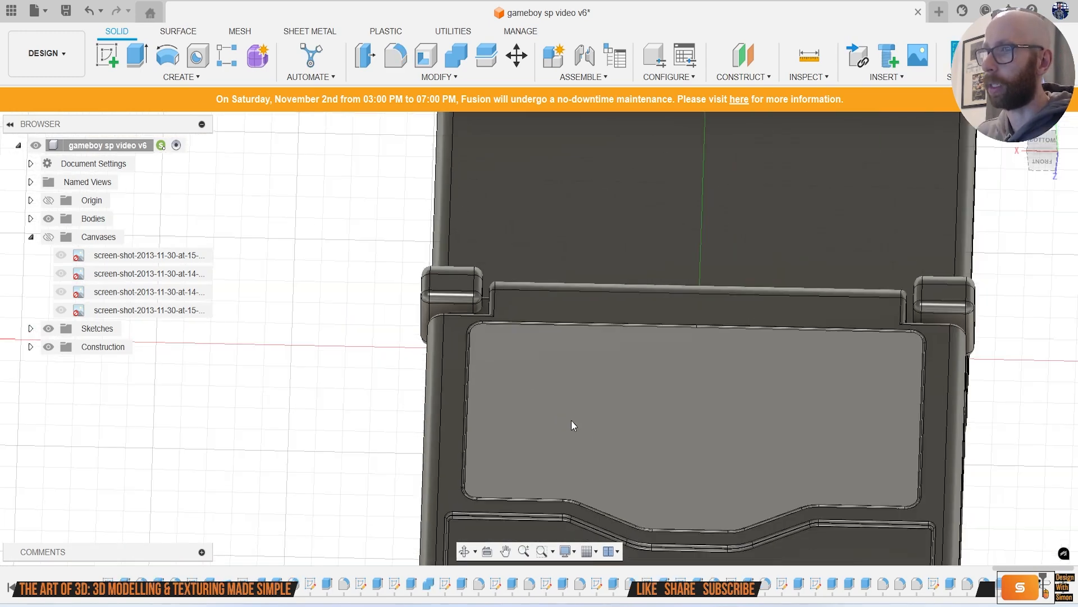
# Step: View the underside straight on with the reference canvases shown and compare the panels and remaining details with the photo
pyautogui.scroll(-6, 554, 412)
pyautogui.moveTo(1049, 160)
pyautogui.mouseDown()
pyautogui.moveTo(1045, 181)
pyautogui.moveTo(1064, 171)
pyautogui.mouseUp()
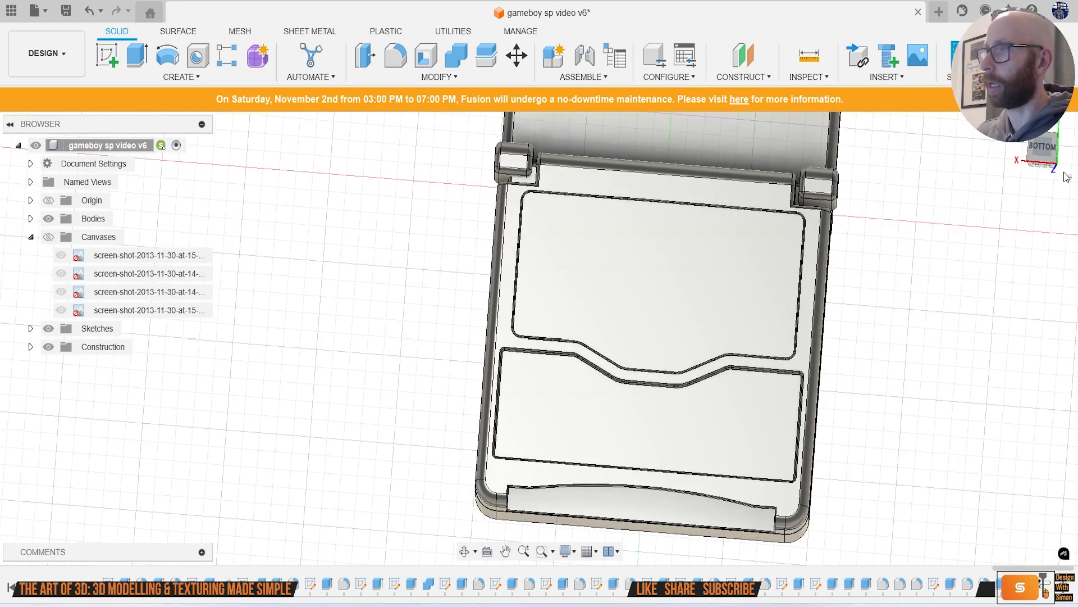
pyautogui.click(1042, 150)
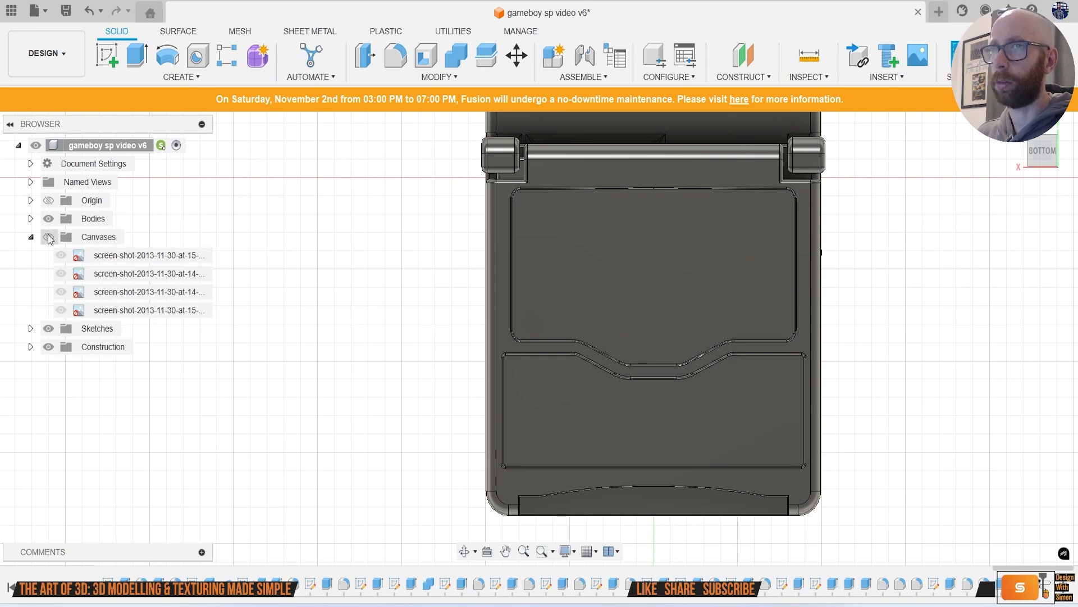
pyautogui.click(49, 238)
pyautogui.scroll(5, 578, 311)
pyautogui.scroll(2, 577, 309)
pyautogui.scroll(-2, 551, 318)
pyautogui.moveTo(569, 199); pyautogui.dragTo(562, 220, button='middle')
pyautogui.scroll(-3, 515, 268)
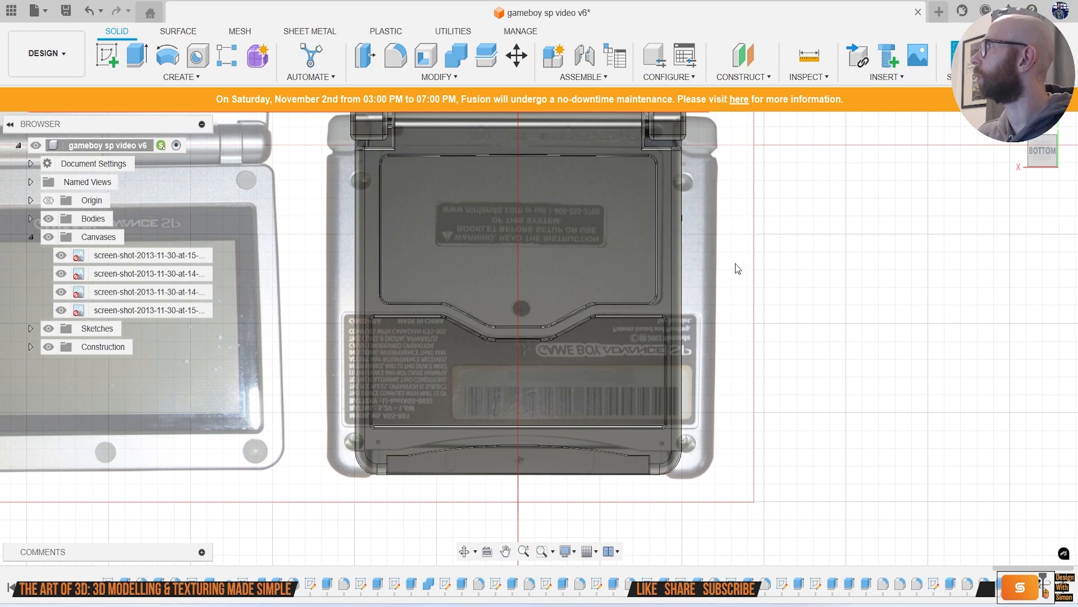
pyautogui.scroll(5, 524, 441)
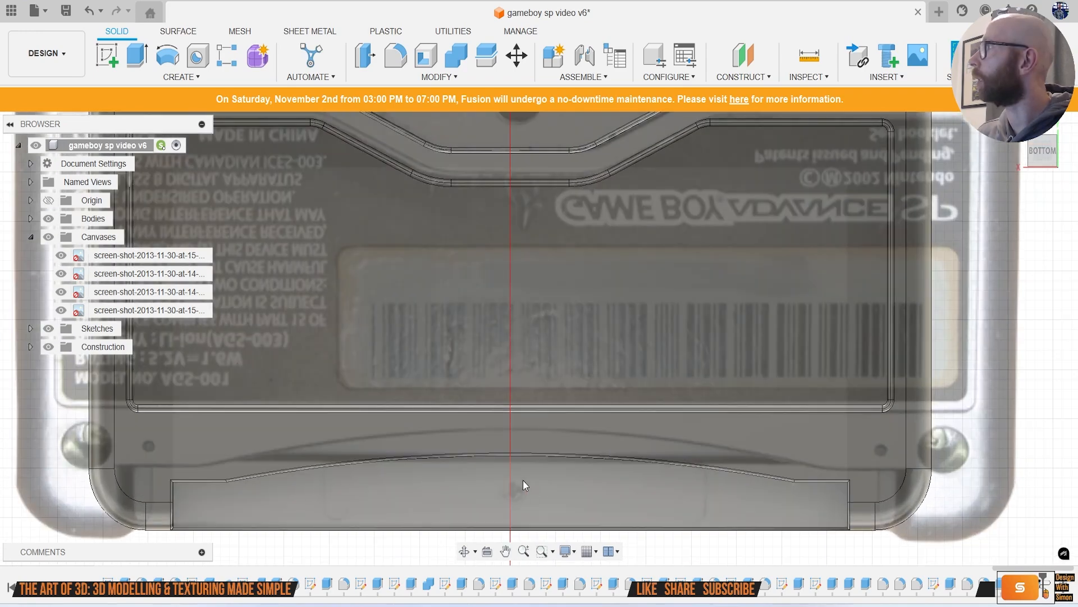
pyautogui.scroll(-6, 509, 492)
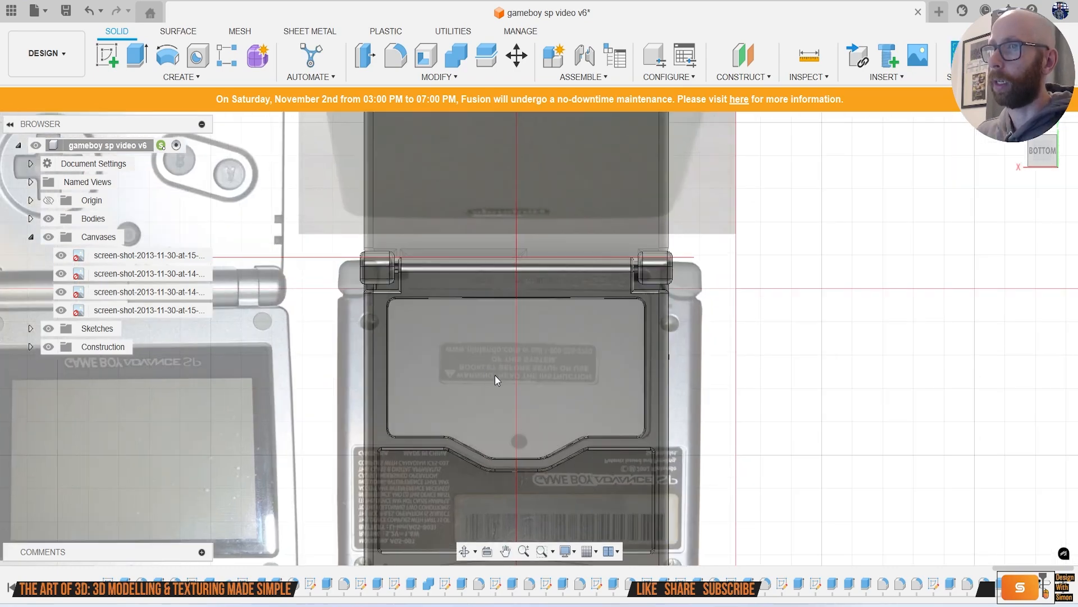
# Step: Start a sketch on the battery cover's outer face and project the face outline into it
pyautogui.click(106, 56)
pyautogui.click(507, 372)
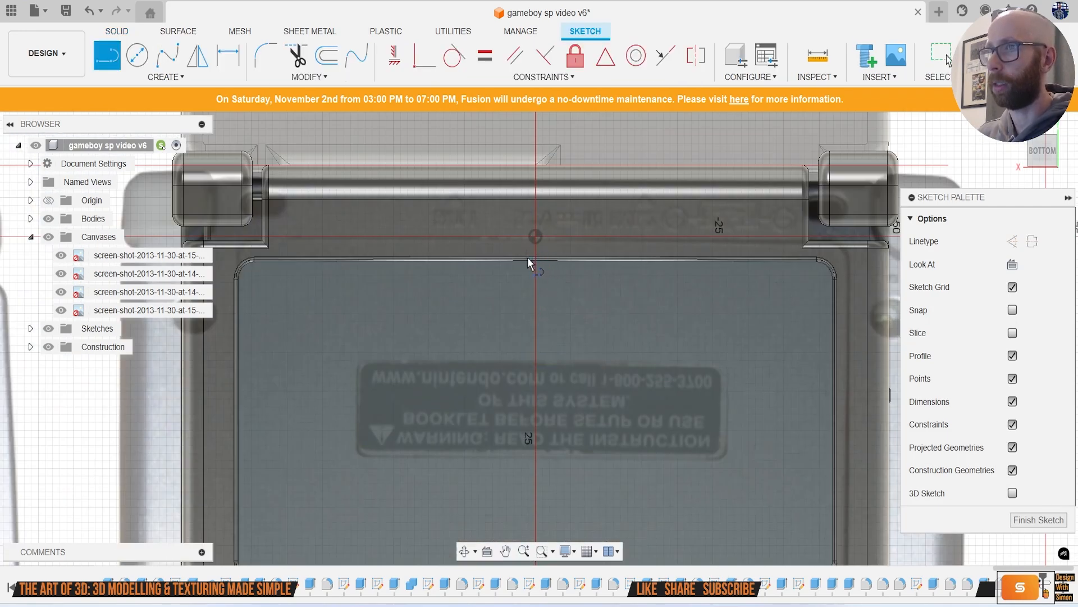
pyautogui.press('p')
pyautogui.click(571, 352)
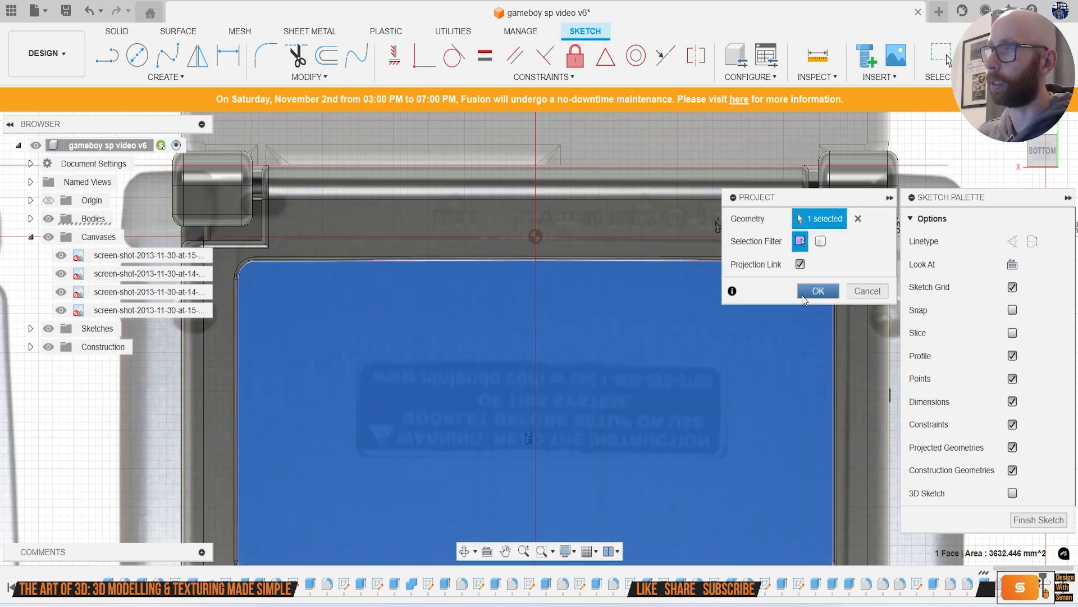
pyautogui.click(819, 291)
# Step: Draw a horizontal line across the cover's tab, joining the two inner ends of the projected lower edges
pyautogui.press('l')
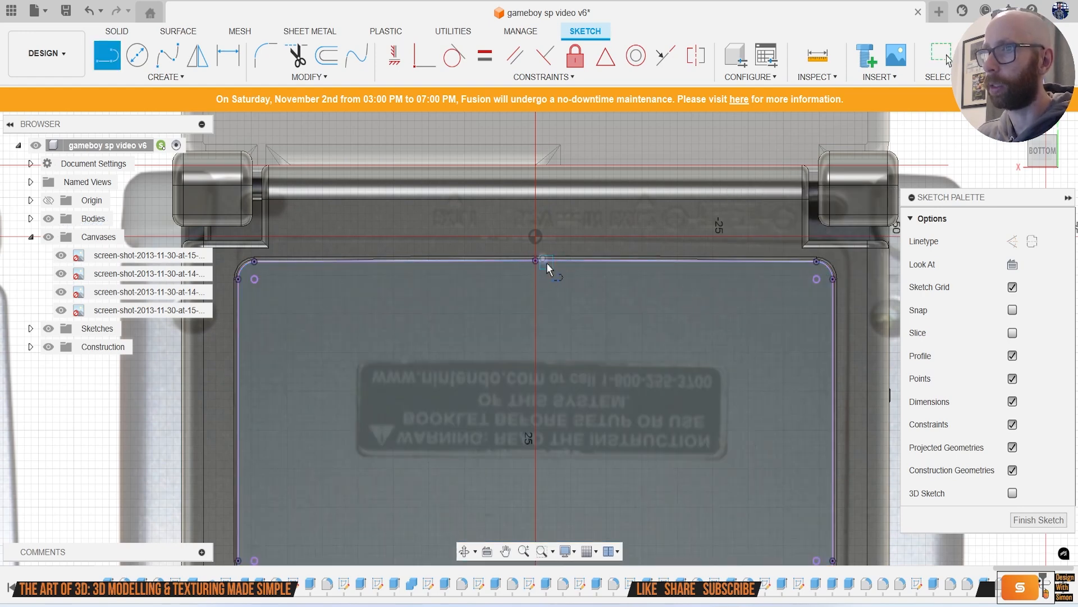
pyautogui.scroll(-5, 563, 415)
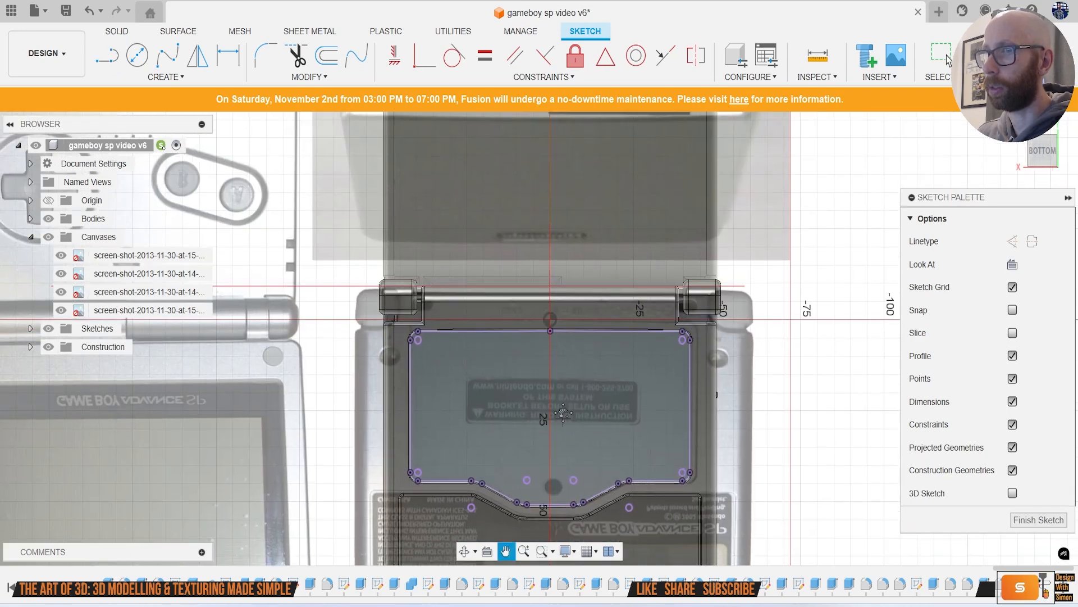
pyautogui.scroll(5, 500, 403)
pyautogui.click(391, 473)
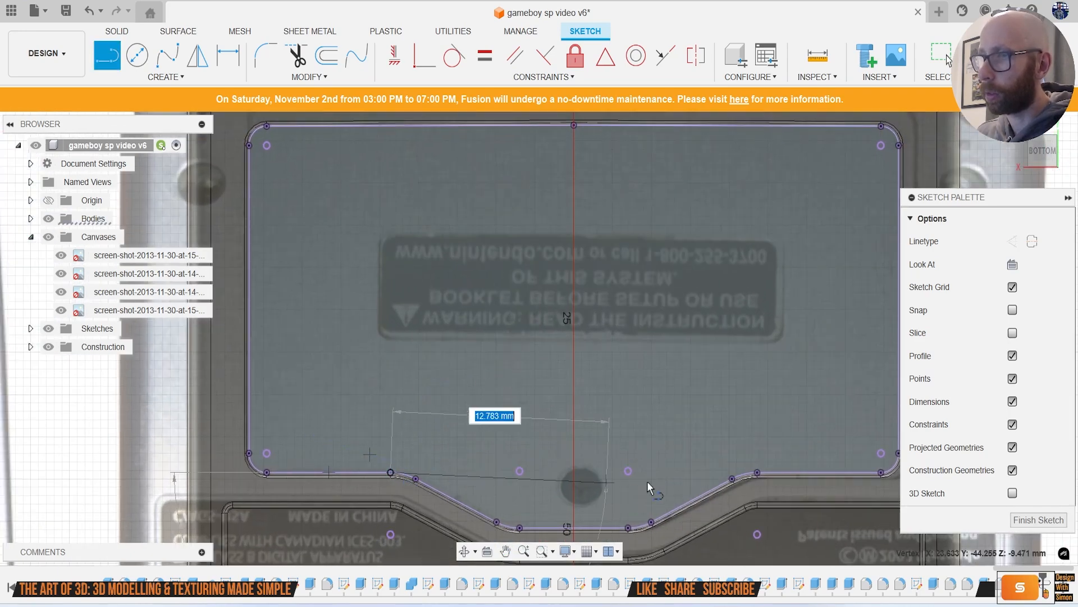
pyautogui.click(757, 473)
# Step: Draw a vertical centre line from the horizontal line's midpoint and half of the warning label's rectangular outline beside it
pyautogui.click(575, 473)
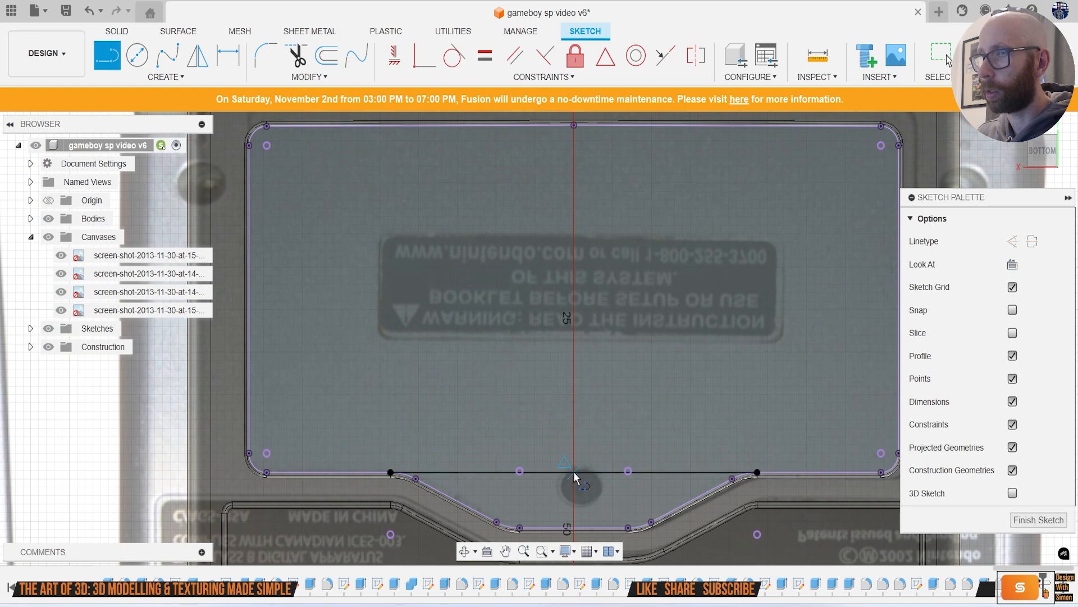
pyautogui.click(574, 233)
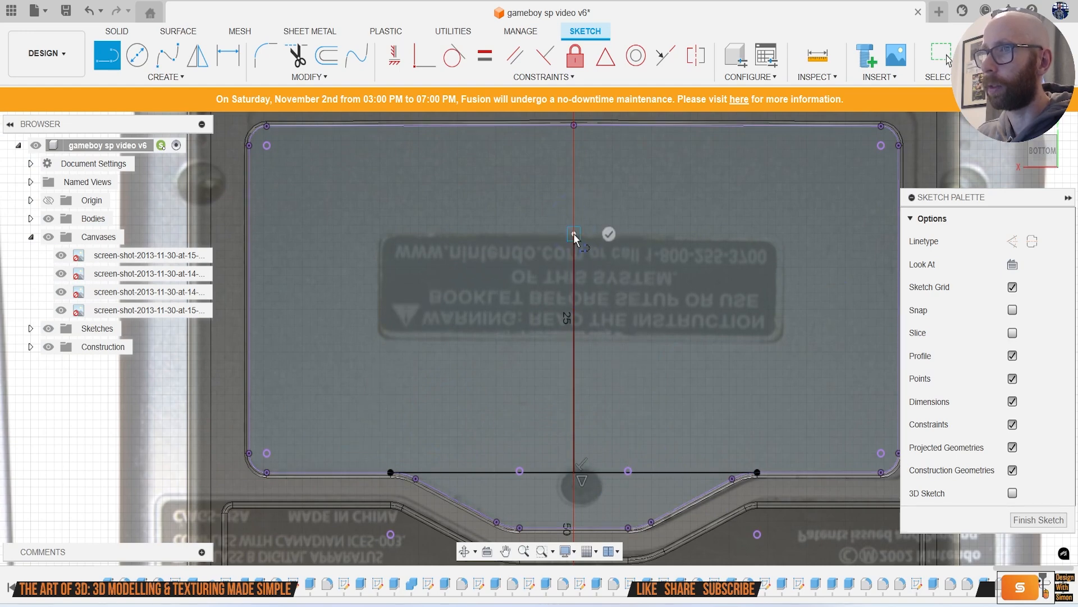
pyautogui.click(378, 237)
pyautogui.click(378, 339)
pyautogui.click(572, 340)
# Step: Round both outer corners of the half label outline with sketch fillets of about 1.47 mm radius
pyautogui.press('f')
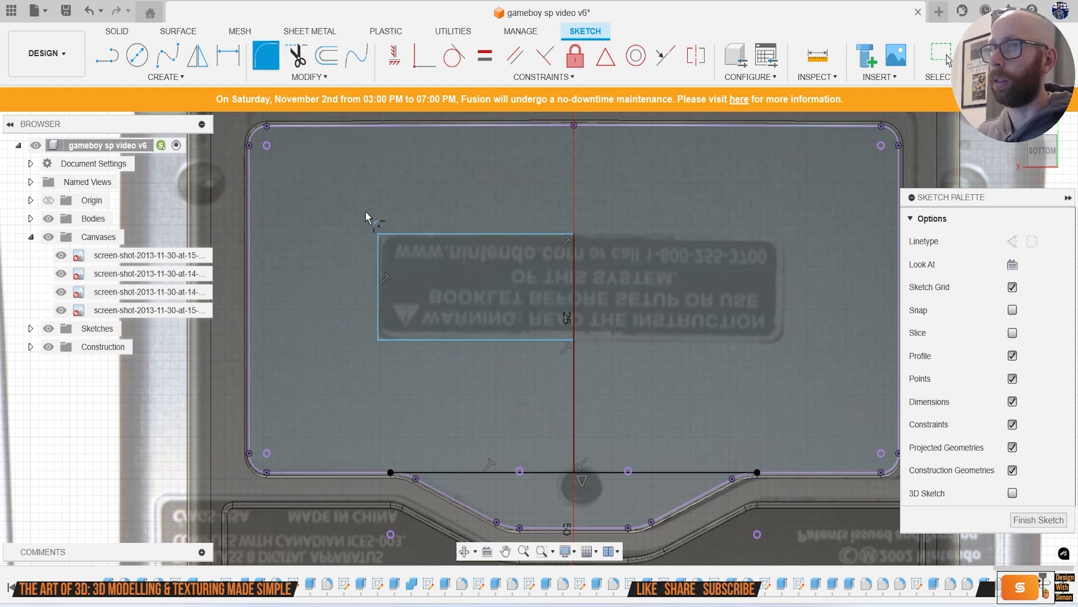
pyautogui.click(378, 234)
pyautogui.click(380, 340)
pyautogui.scroll(3, 379, 340)
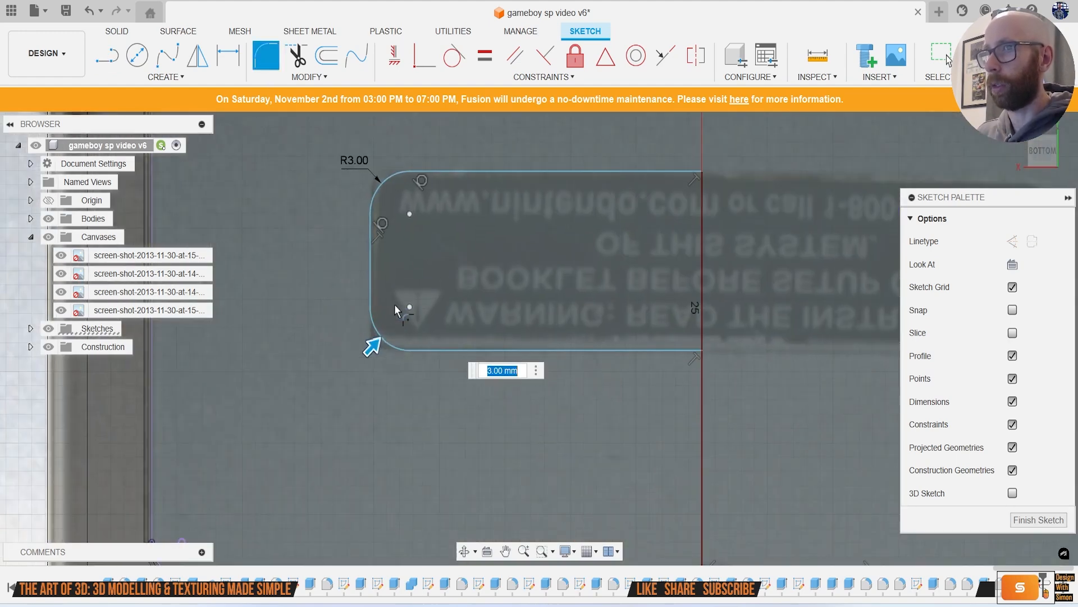
pyautogui.moveTo(376, 343); pyautogui.dragTo(369, 352)
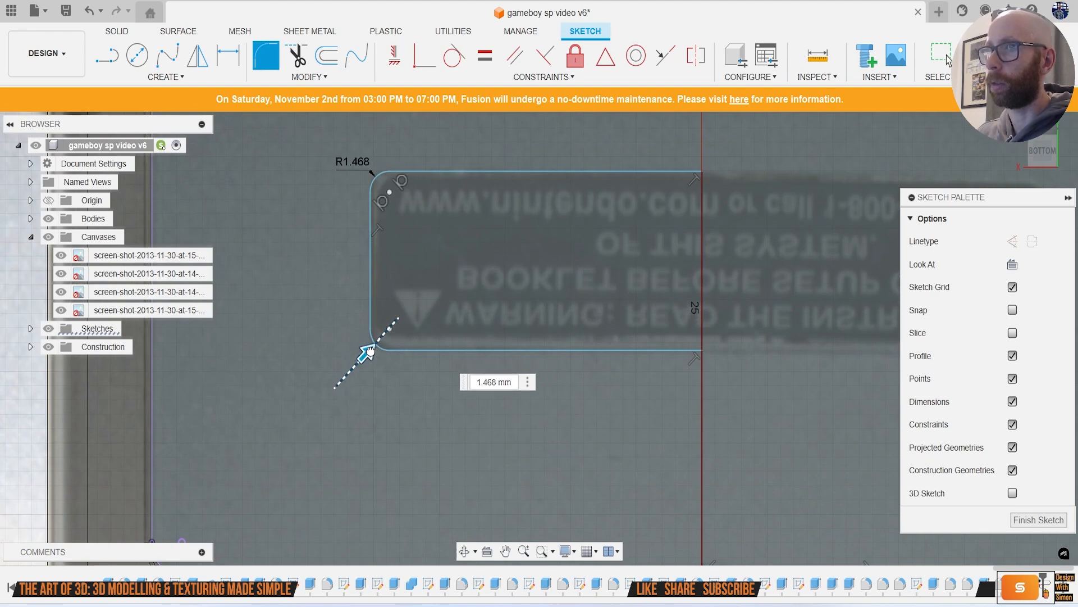
pyautogui.press('Return')
pyautogui.press('Escape')
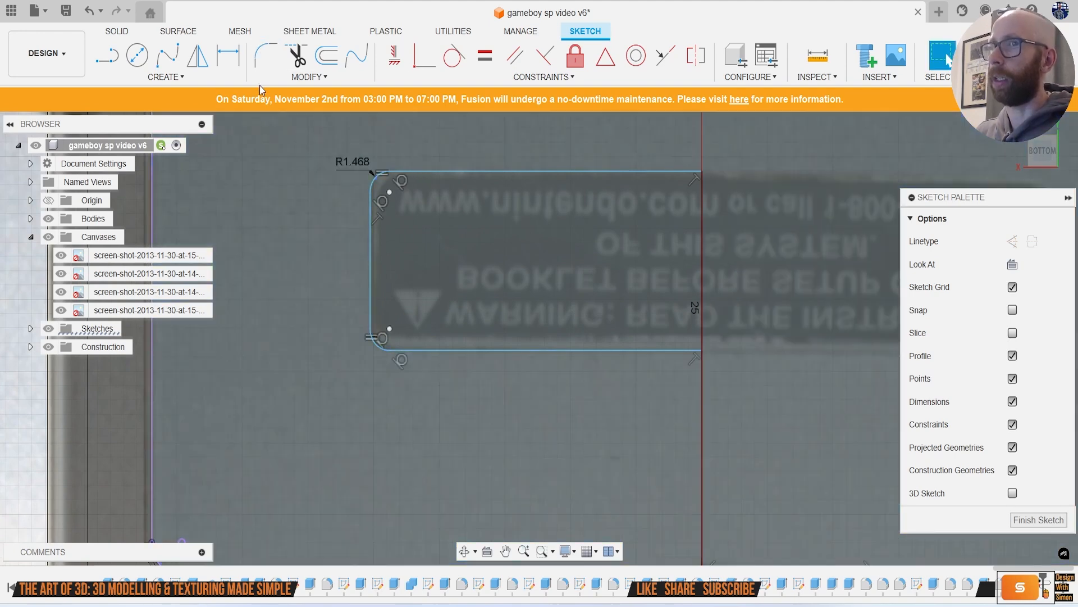
# Step: Mirror the rounded half label outline about the vertical centre line
pyautogui.click(166, 77)
pyautogui.click(140, 261)
pyautogui.doubleClick(519, 170)
pyautogui.moveTo(686, 238); pyautogui.dragTo(589, 244, button='middle')
pyautogui.click(605, 276)
pyautogui.click(811, 244)
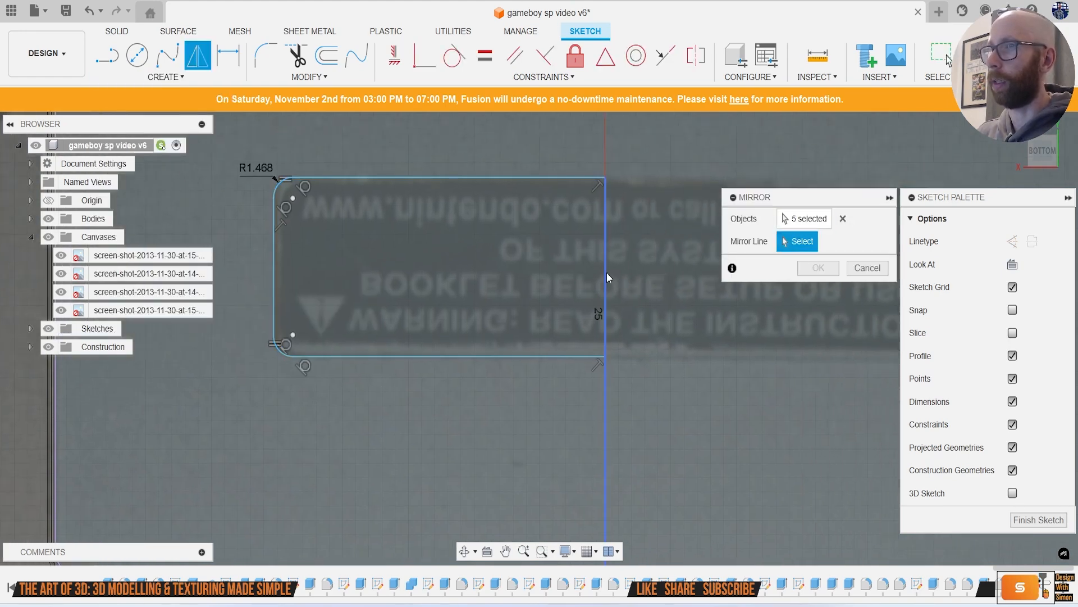
pyautogui.click(607, 278)
pyautogui.scroll(-2, 606, 277)
pyautogui.click(818, 268)
pyautogui.scroll(-2, 573, 281)
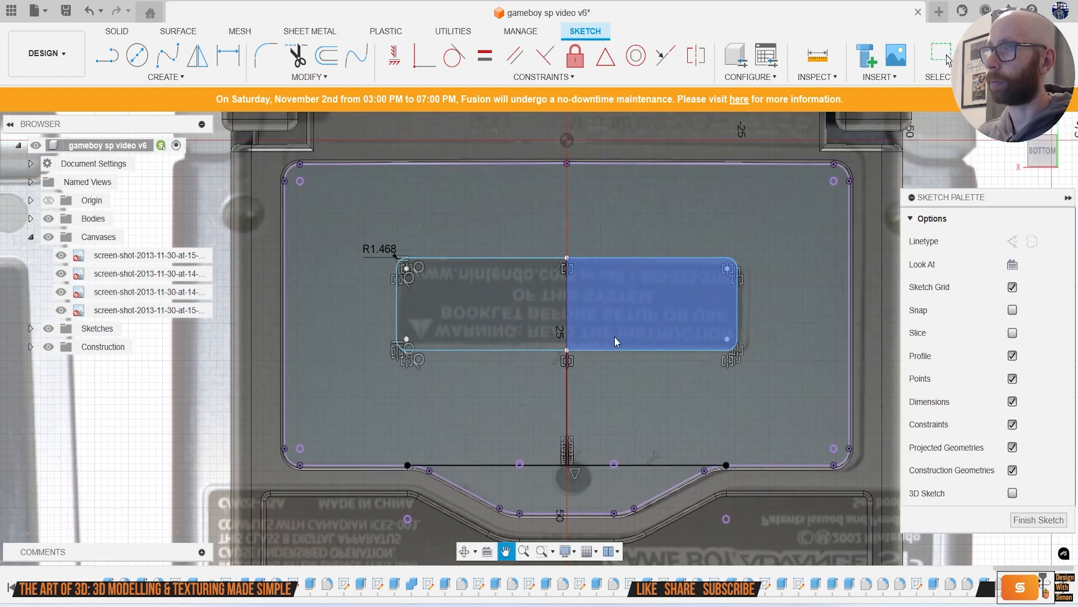
# Step: Extrude both halves of the warning label profile as a cut about 0.728 mm deep into the battery cover
pyautogui.click(707, 212)
pyautogui.click(693, 302)
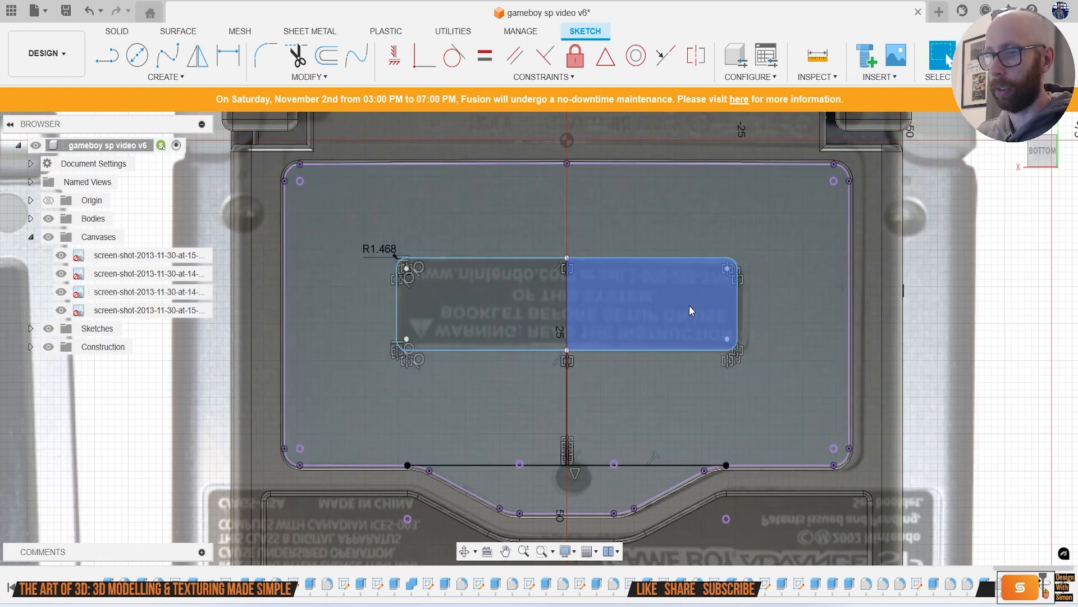
pyautogui.press('e')
pyautogui.click(551, 290)
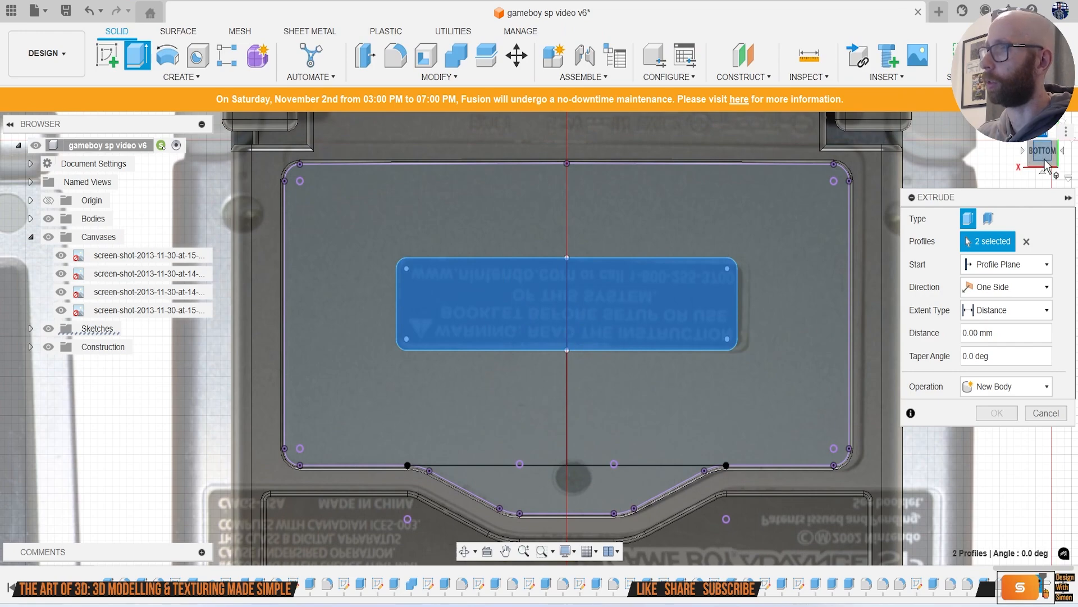
pyautogui.click(1046, 165)
pyautogui.scroll(2, 488, 281)
pyautogui.scroll(1, 495, 336)
pyautogui.moveTo(474, 291); pyautogui.dragTo(471, 299)
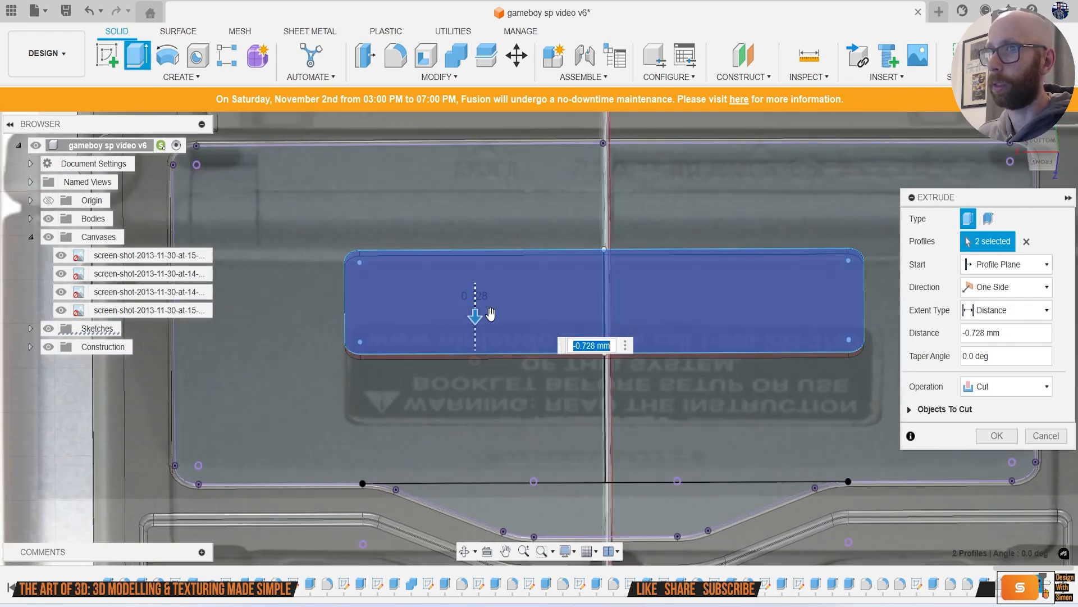
pyautogui.click(989, 436)
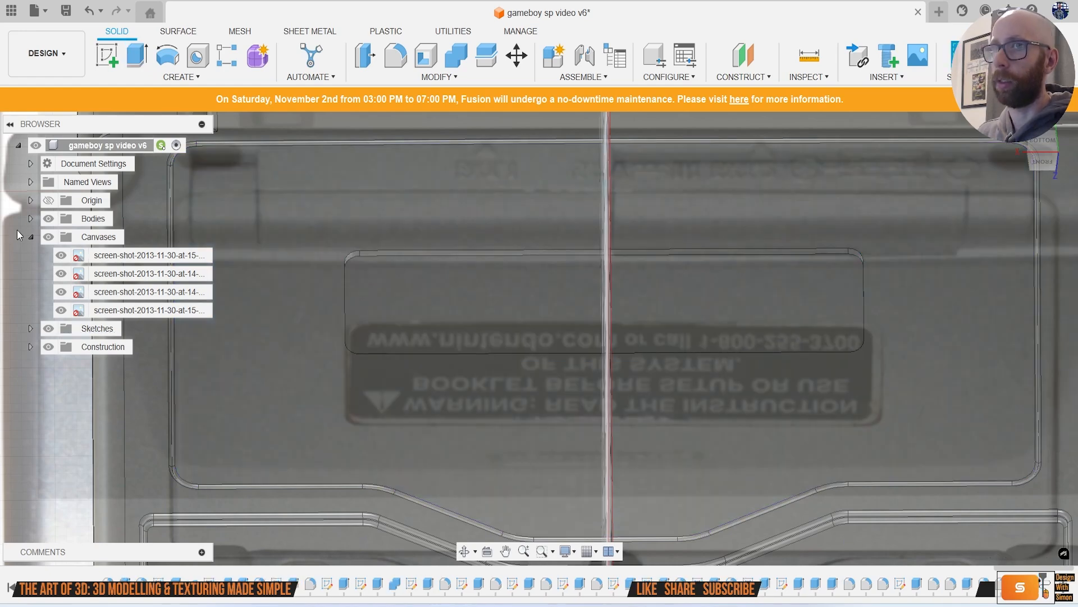
# Step: Hide the canvases and fillet the rim and floor edges of the warning label recess with a 0.2 mm radius
pyautogui.click(52, 236)
pyautogui.scroll(2, 460, 310)
pyautogui.press('f')
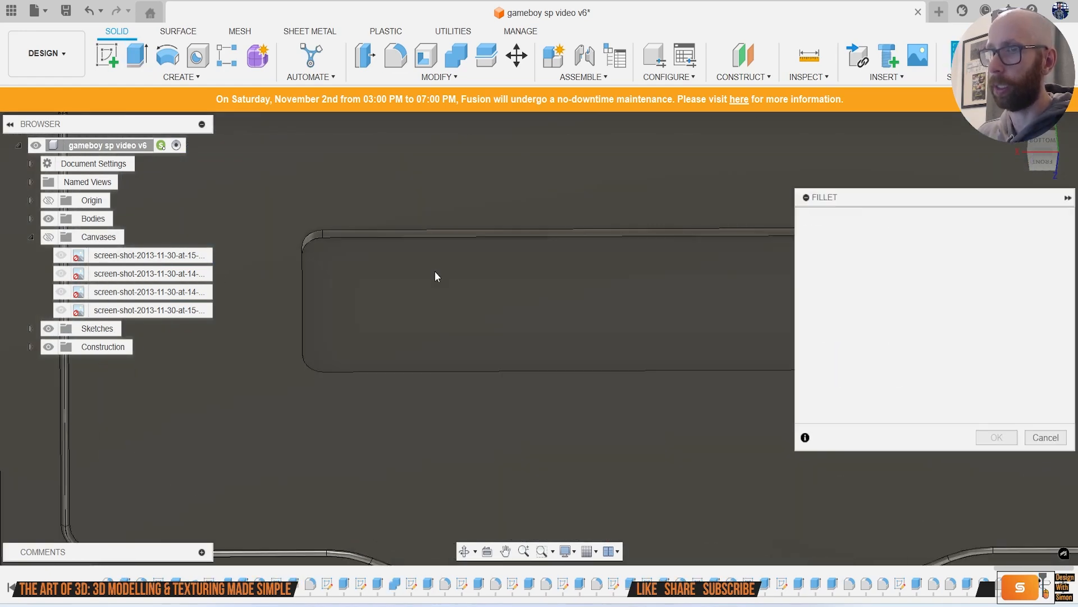
pyautogui.click(396, 233)
pyautogui.click(390, 237)
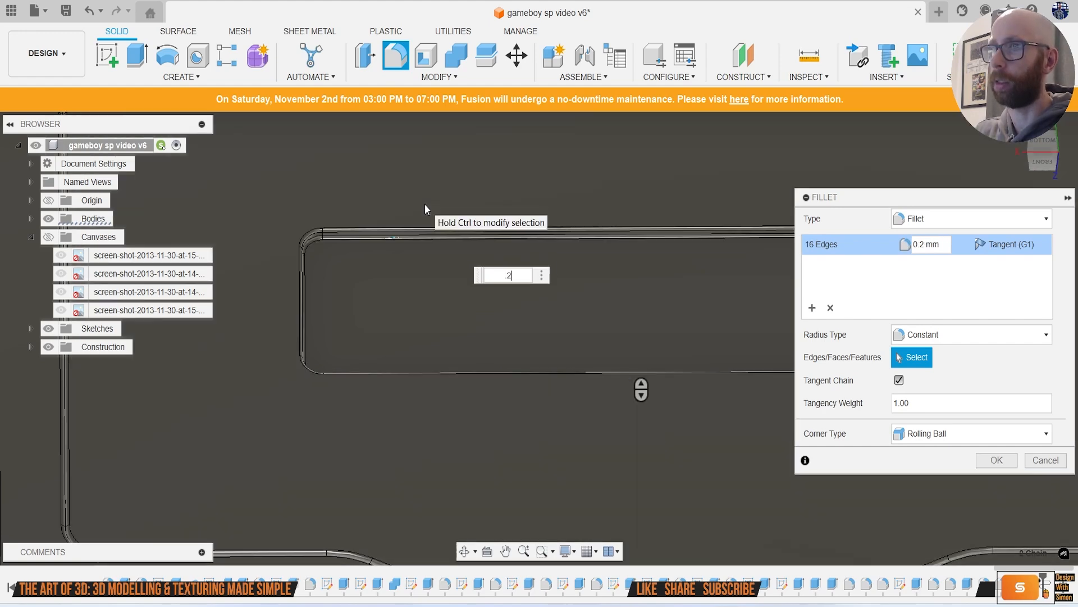
pyautogui.press('Escape')
pyautogui.scroll(-5, 450, 225)
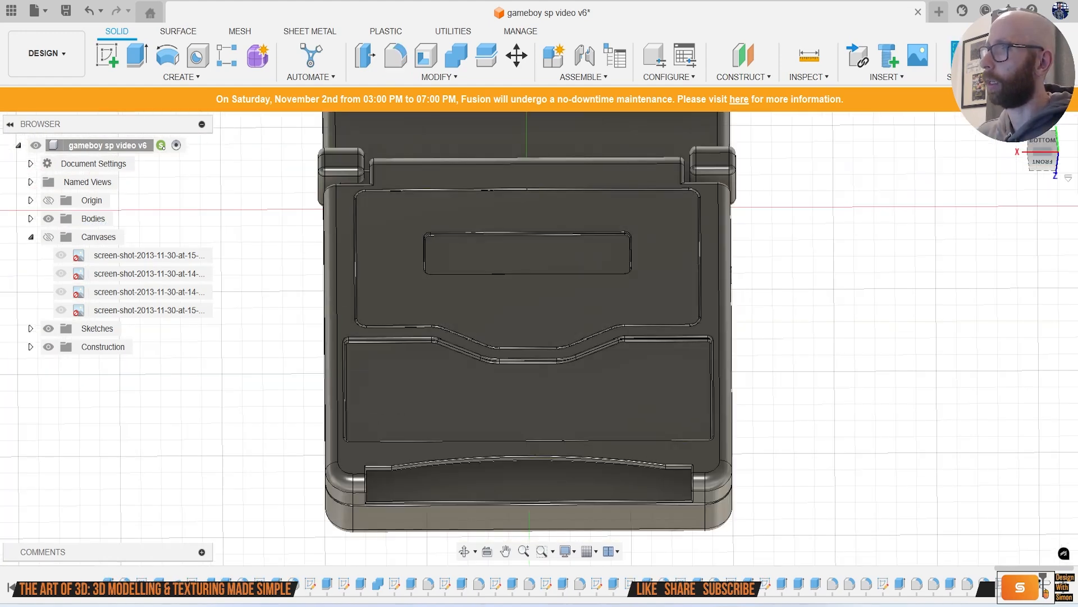
# Step: Show the reference canvases and, with the bodies temporarily hidden, examine the screw and foot positions on the console's underside photo
pyautogui.click(1040, 149)
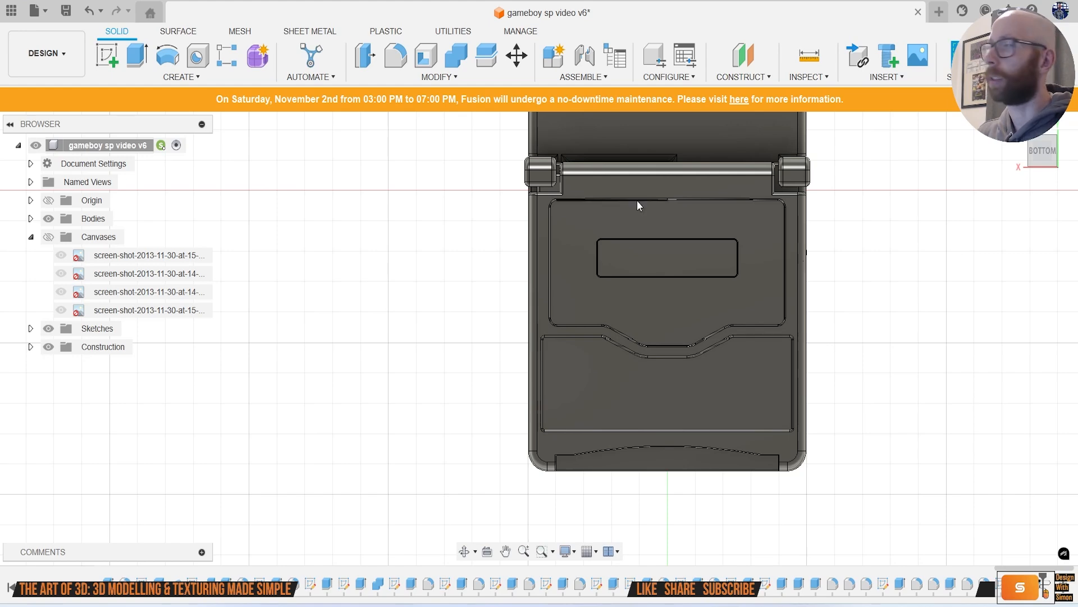
pyautogui.click(49, 236)
pyautogui.scroll(-1, 507, 221)
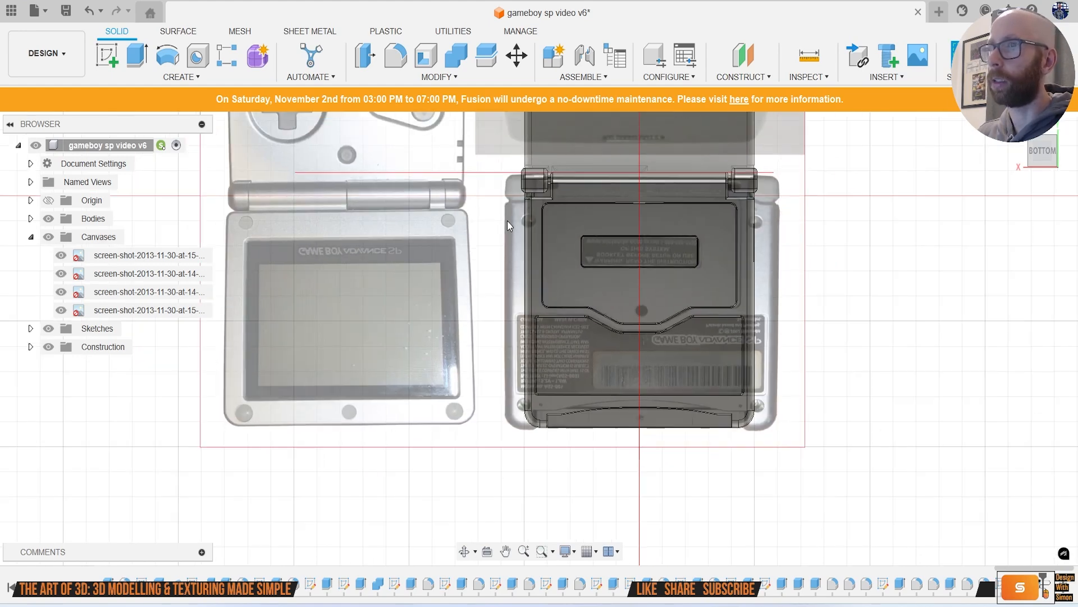
pyautogui.moveTo(508, 222); pyautogui.dragTo(429, 263, button='middle')
pyautogui.click(49, 219)
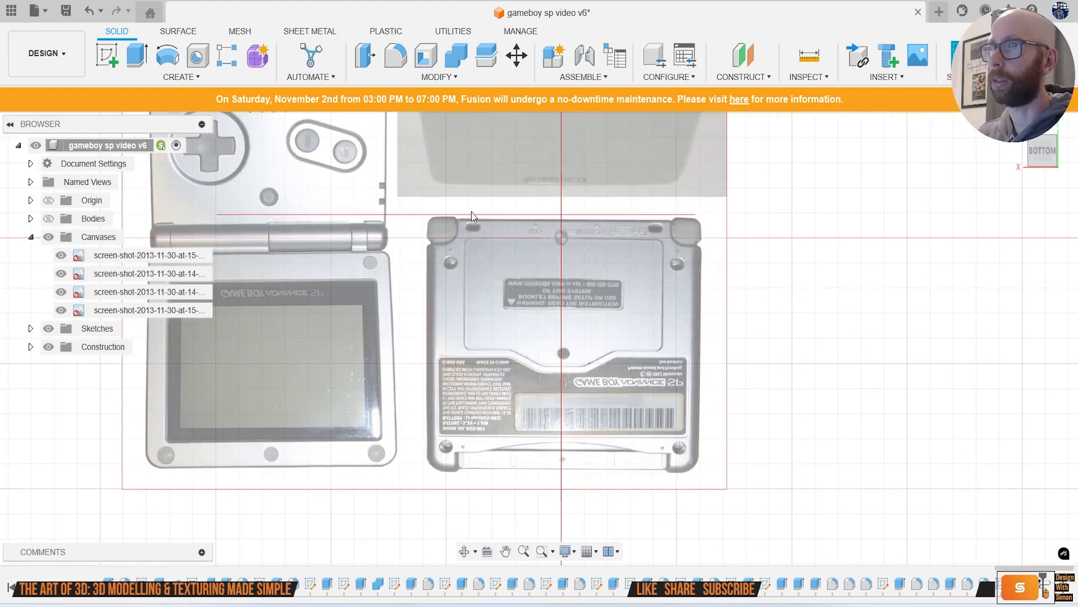
pyautogui.scroll(3, 529, 248)
pyautogui.moveTo(534, 278); pyautogui.dragTo(486, 155, button='middle')
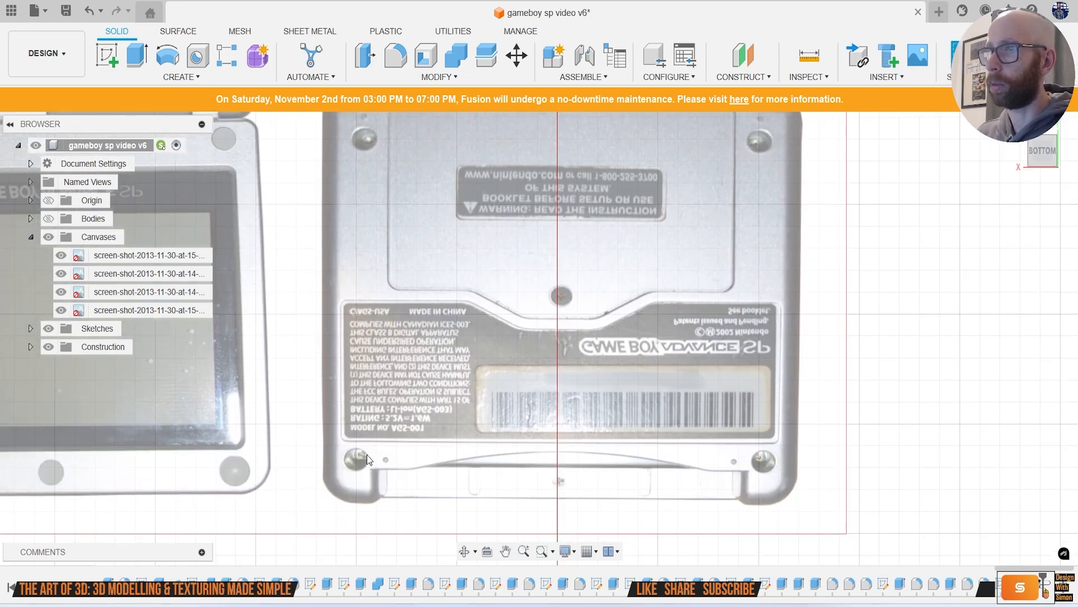
pyautogui.moveTo(755, 200); pyautogui.dragTo(759, 213, button='middle')
pyautogui.moveTo(378, 204); pyautogui.dragTo(368, 231, button='middle')
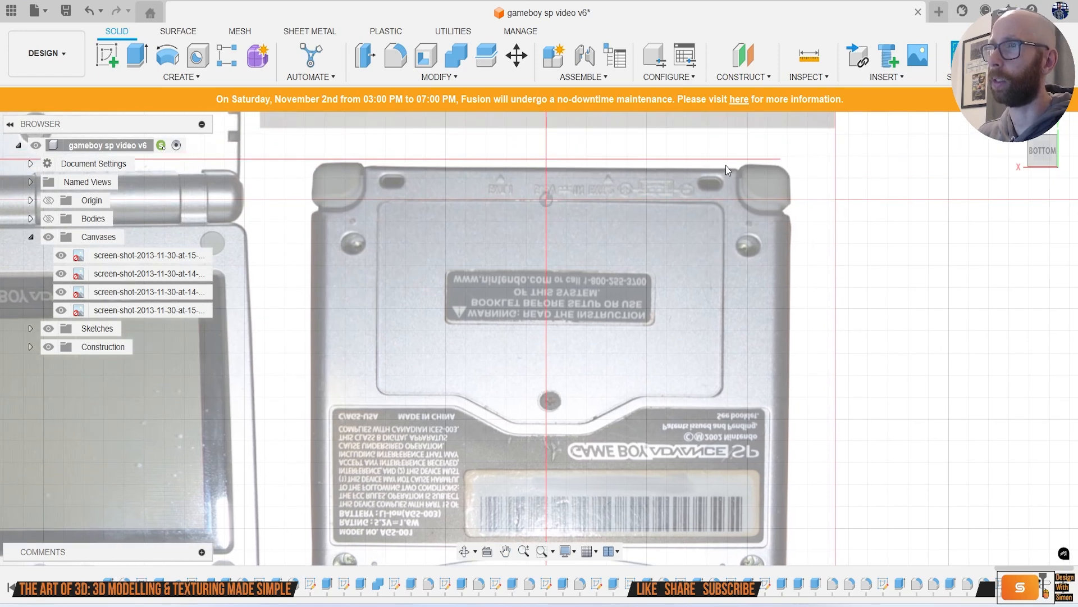
pyautogui.click(43, 221)
pyautogui.moveTo(338, 173); pyautogui.dragTo(308, 199, button='middle')
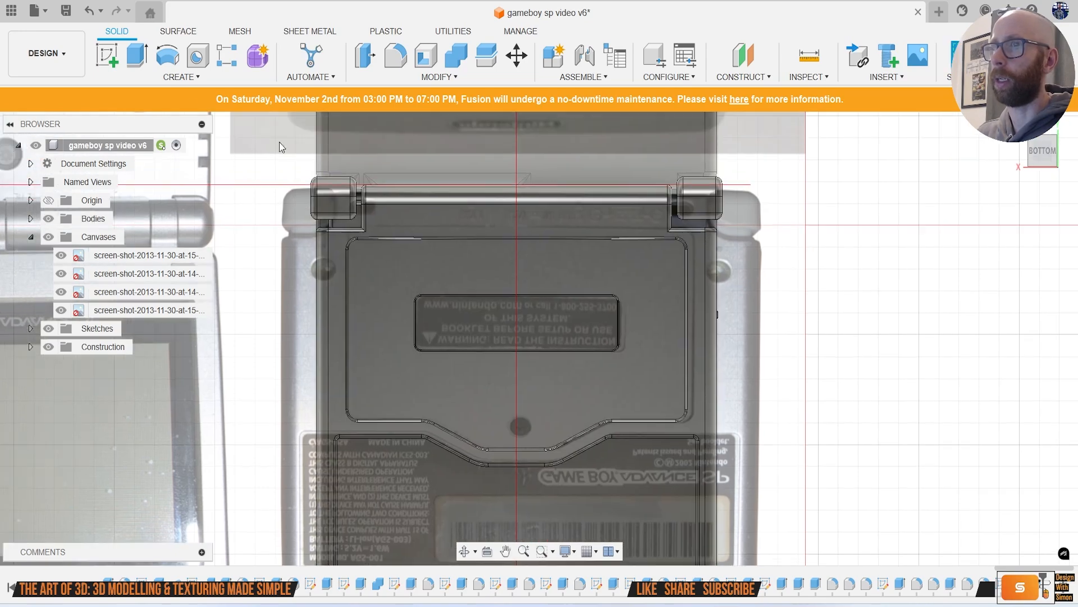
# Step: Sketch a 4 mm circle on the battery cover face, centred on the vertical centre line at the photo's lower screw
pyautogui.click(114, 56)
pyautogui.click(528, 414)
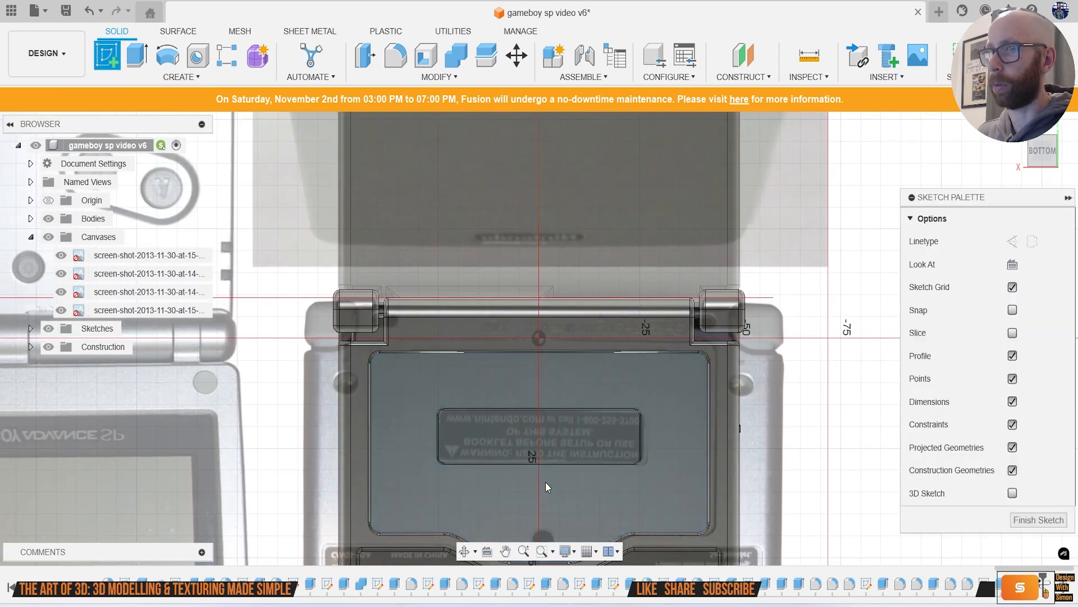
pyautogui.scroll(6, 500, 376)
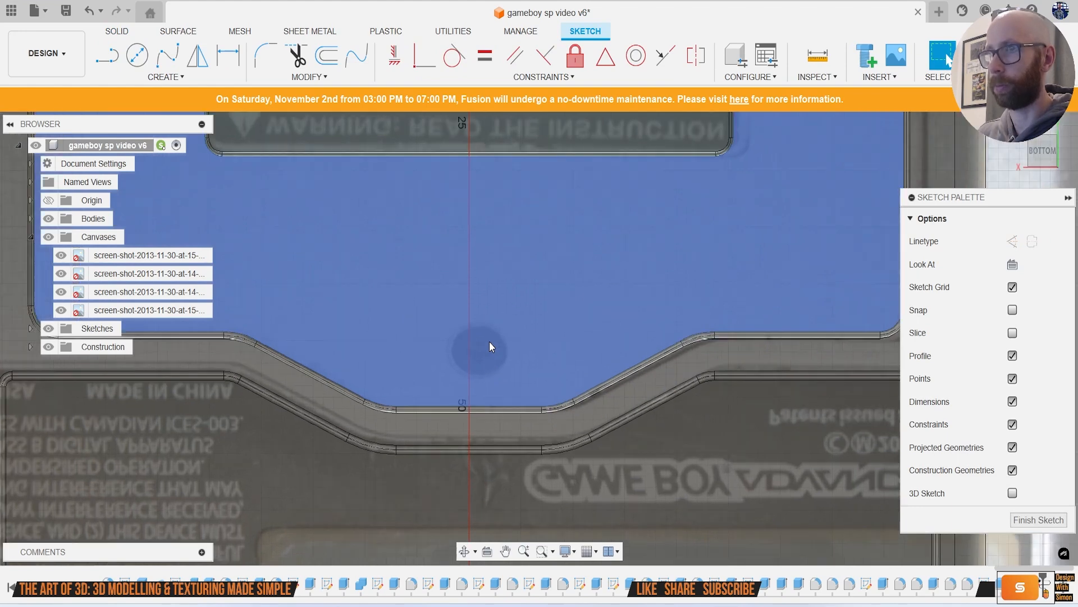
pyautogui.press('c')
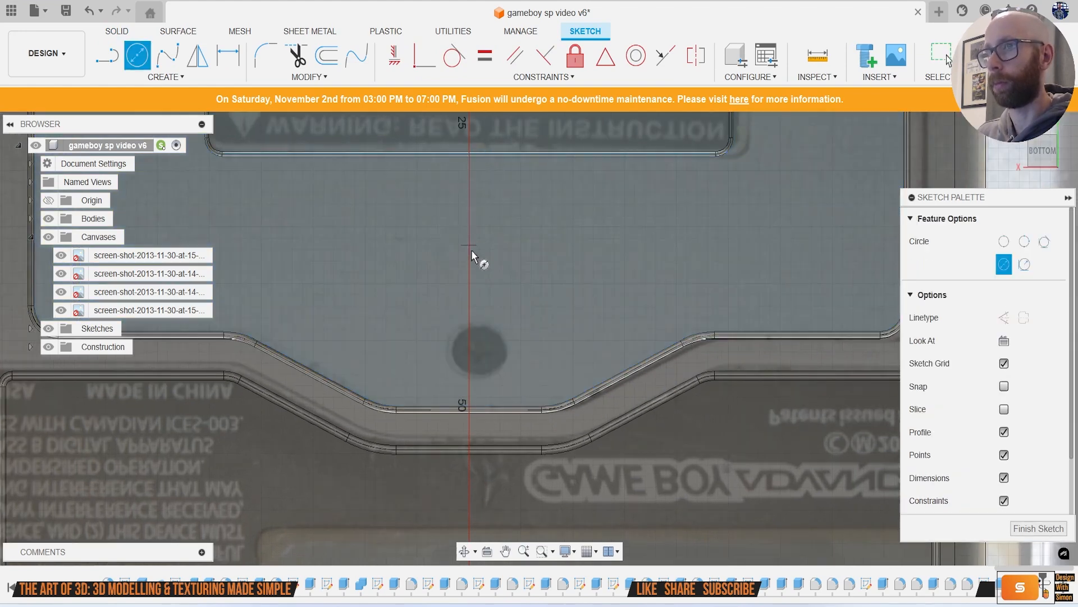
pyautogui.click(470, 352)
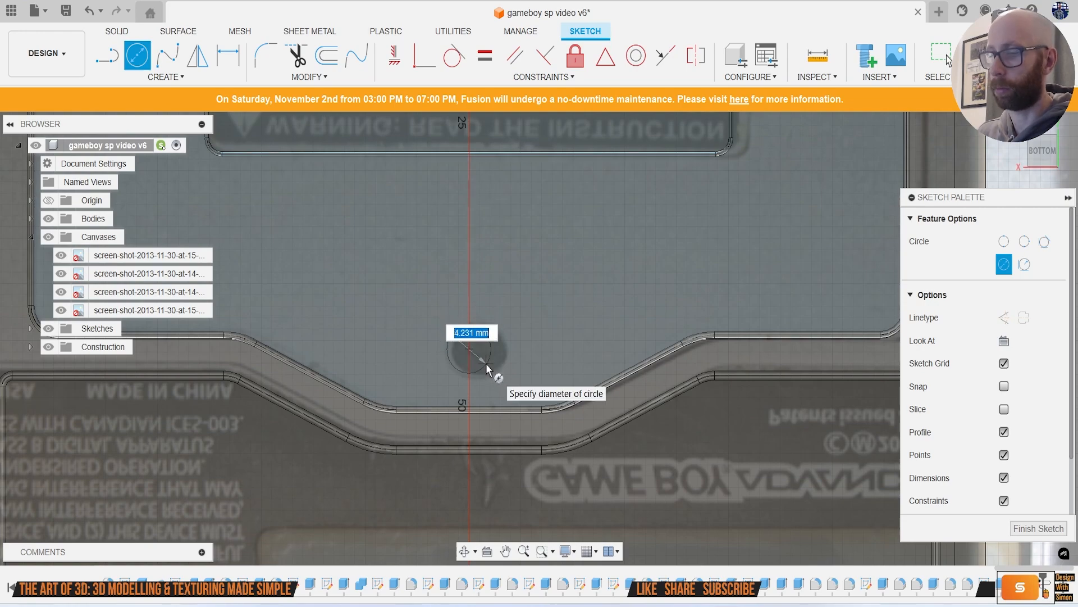
pyautogui.write('4')
pyautogui.press('Return')
pyautogui.press('Escape')
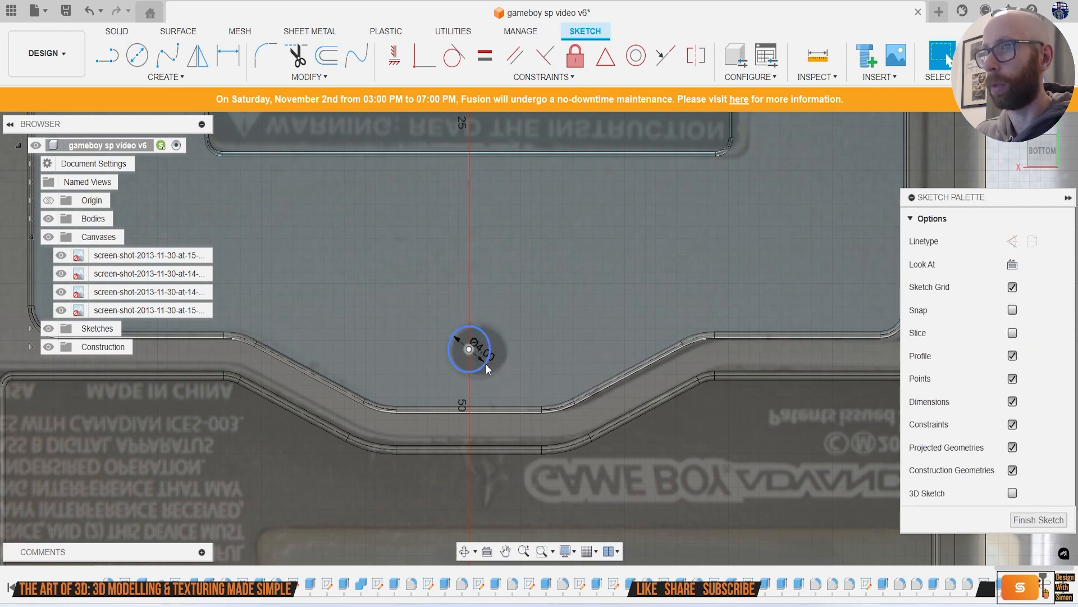
# Step: Set the screw circle's diameter to 5 mm
pyautogui.scroll(-3, 487, 364)
pyautogui.scroll(5, 481, 334)
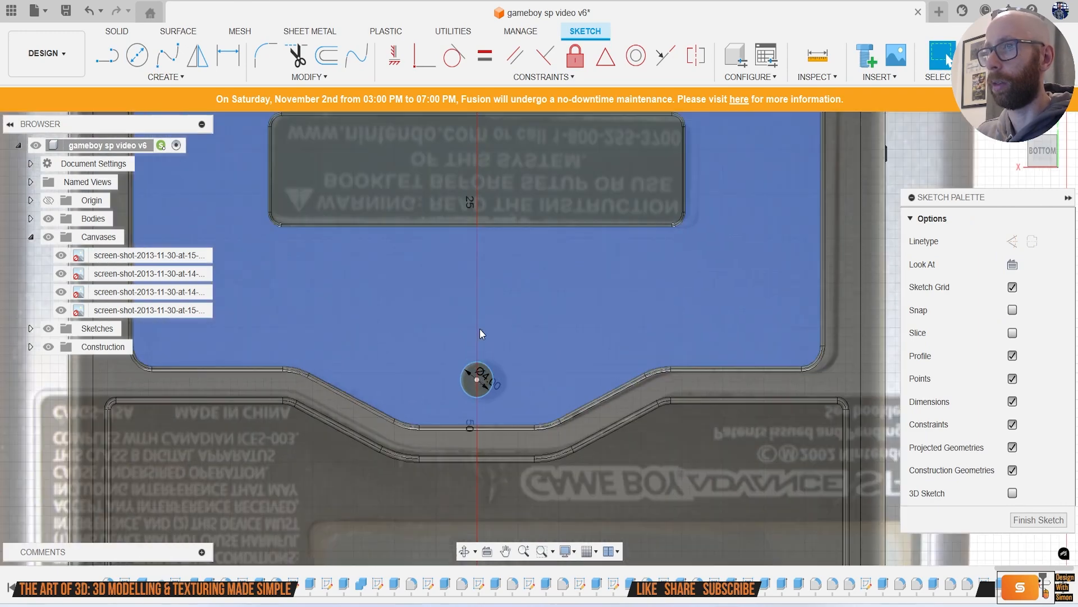
pyautogui.doubleClick(489, 409)
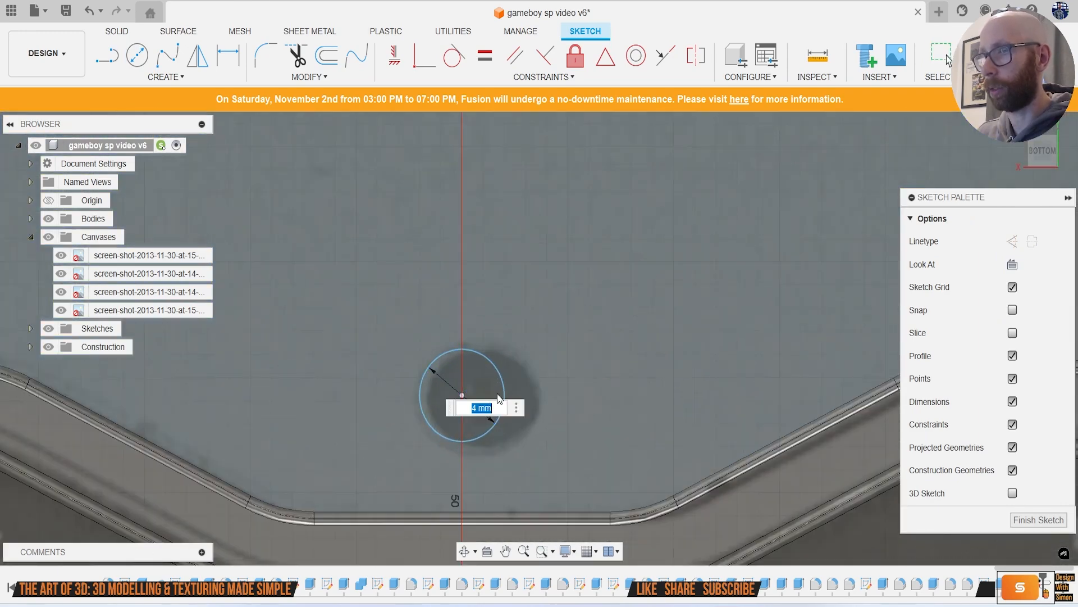
pyautogui.write('5')
pyautogui.press('Return')
pyautogui.scroll(-5, 498, 393)
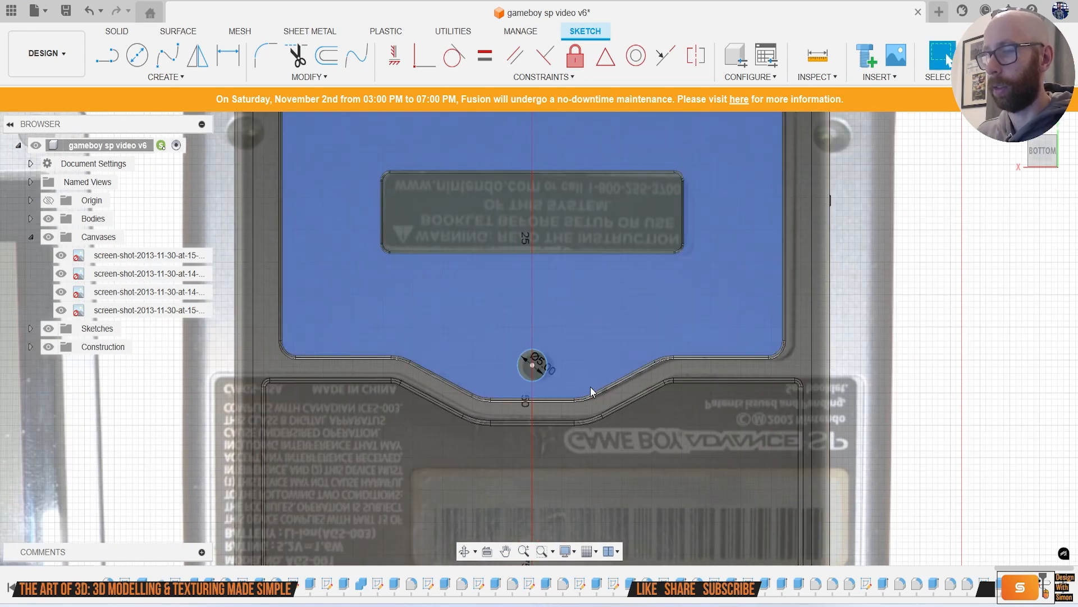
# Step: Extrude the screw circle as a shallow cut into the battery cover, with the canvases hidden
pyautogui.click(541, 372)
pyautogui.press('e')
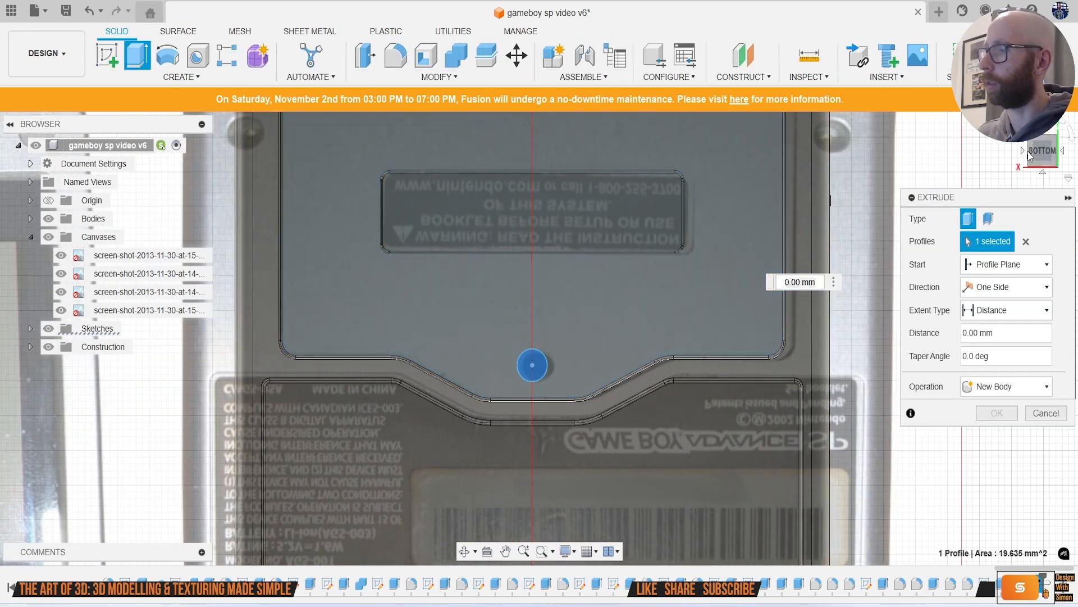
pyautogui.moveTo(1039, 160); pyautogui.dragTo(1037, 112)
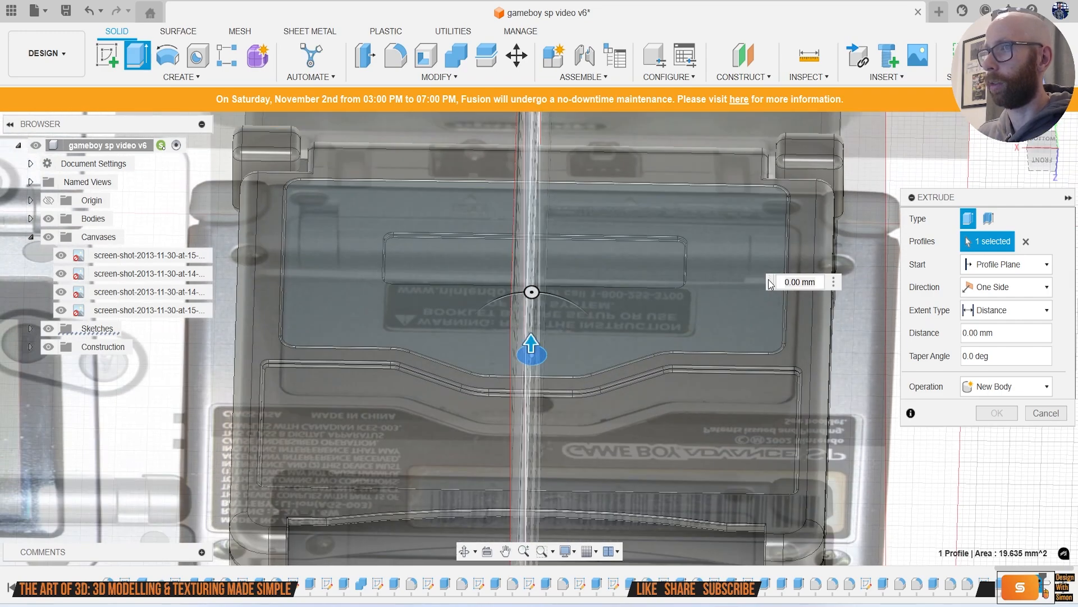
pyautogui.scroll(3, 554, 356)
pyautogui.click(48, 237)
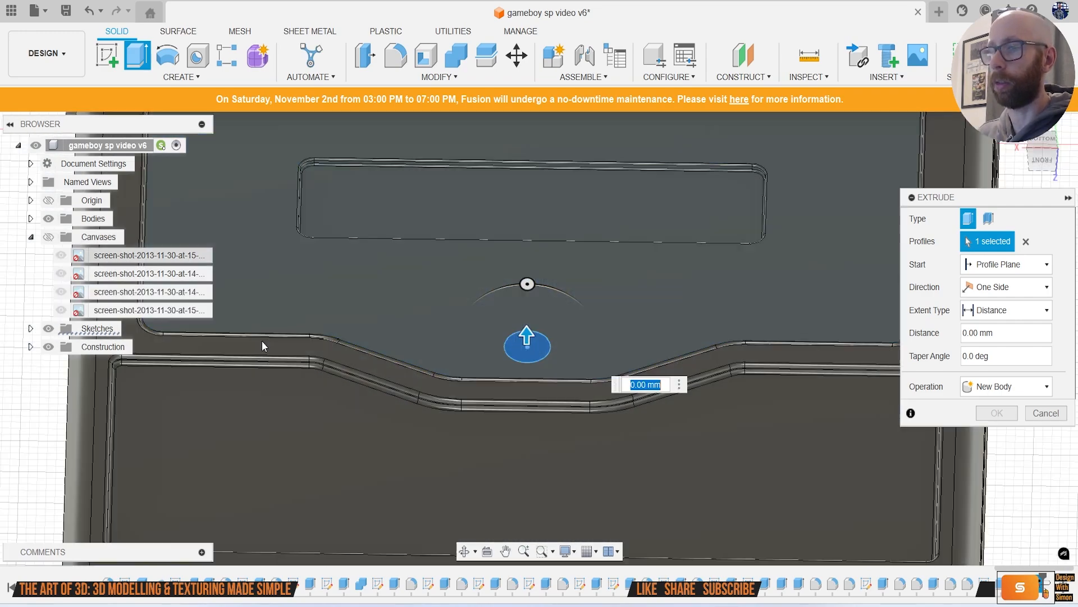
pyautogui.scroll(2, 529, 365)
pyautogui.scroll(2, 529, 365)
pyautogui.moveTo(485, 265); pyautogui.dragTo(494, 282)
pyautogui.click(996, 437)
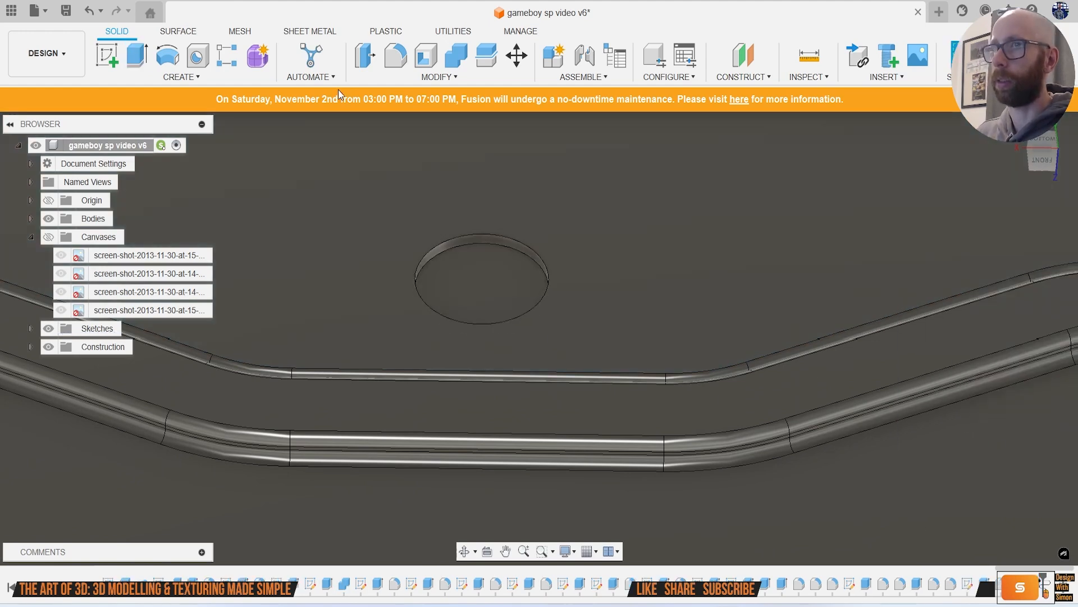
# Step: Add a small equal-distance chamfer to the outer rim of the round screw recess
pyautogui.click(438, 78)
pyautogui.click(424, 124)
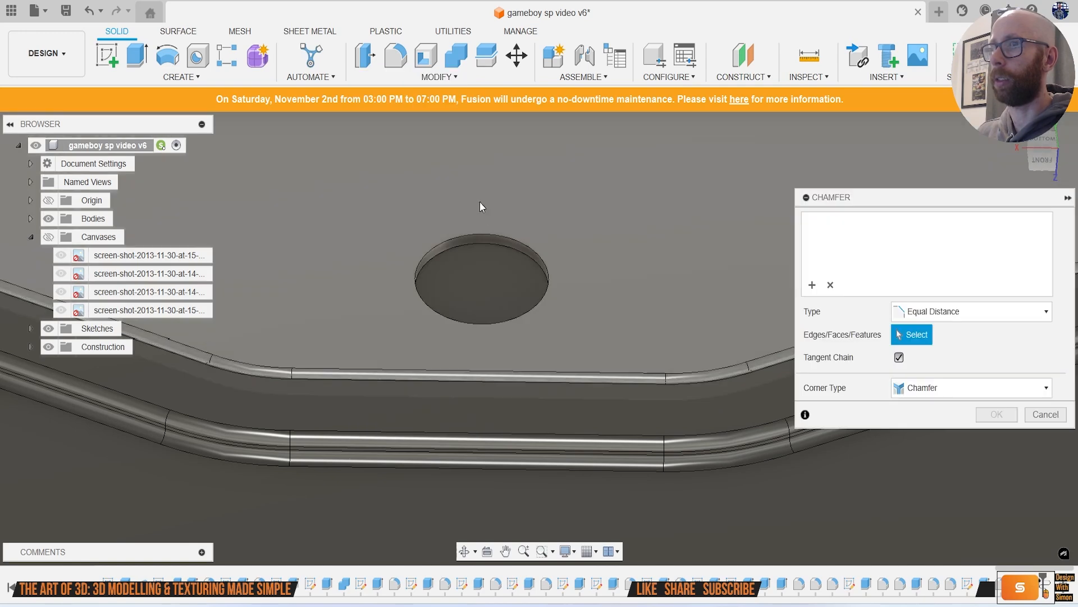
pyautogui.click(486, 233)
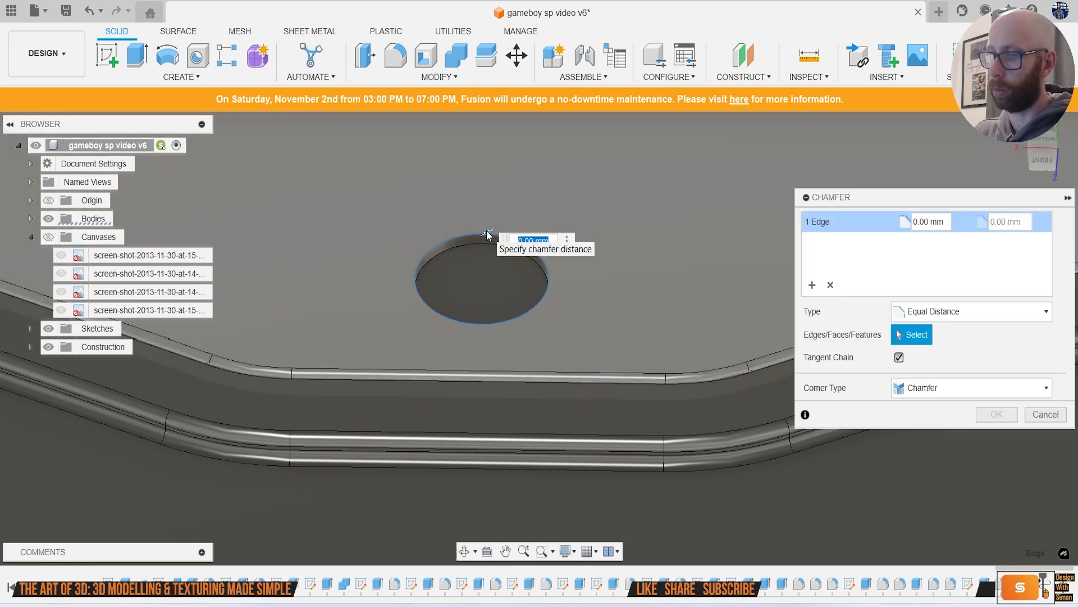
pyautogui.write('2')
pyautogui.press('Return')
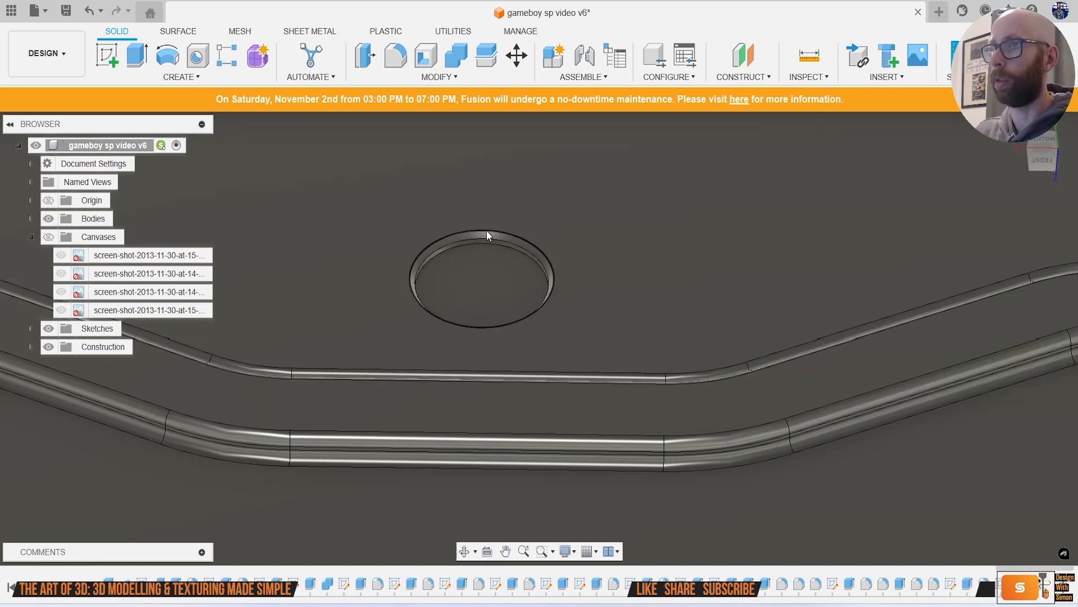
# Step: Fillet both edges of the screw recess's chamfer face with a very small constant radius
pyautogui.press('f')
pyautogui.scroll(4, 470, 229)
pyautogui.click(486, 249)
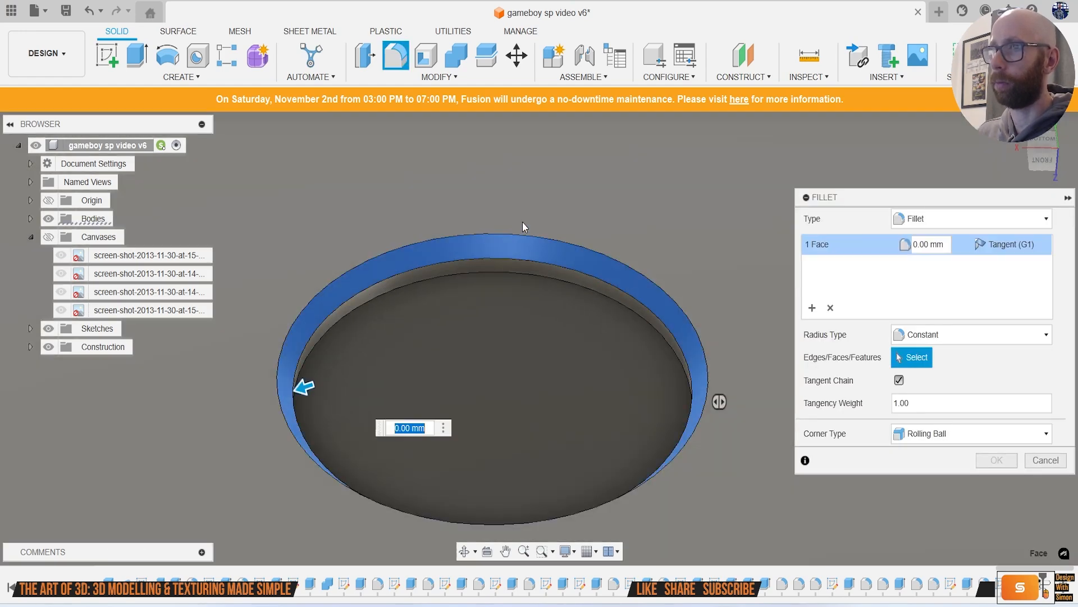
pyautogui.write('1')
pyautogui.press('Return')
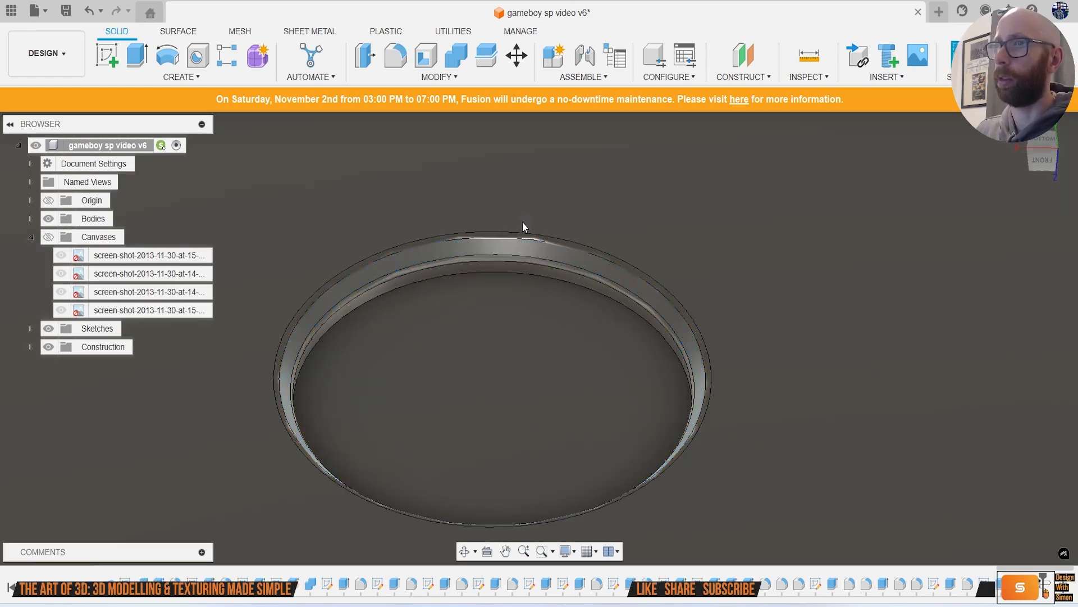
# Step: Extrude the screw recess's floor face 0.401 mm as a new body to form the screw head
pyautogui.scroll(-3, 525, 272)
pyautogui.click(106, 56)
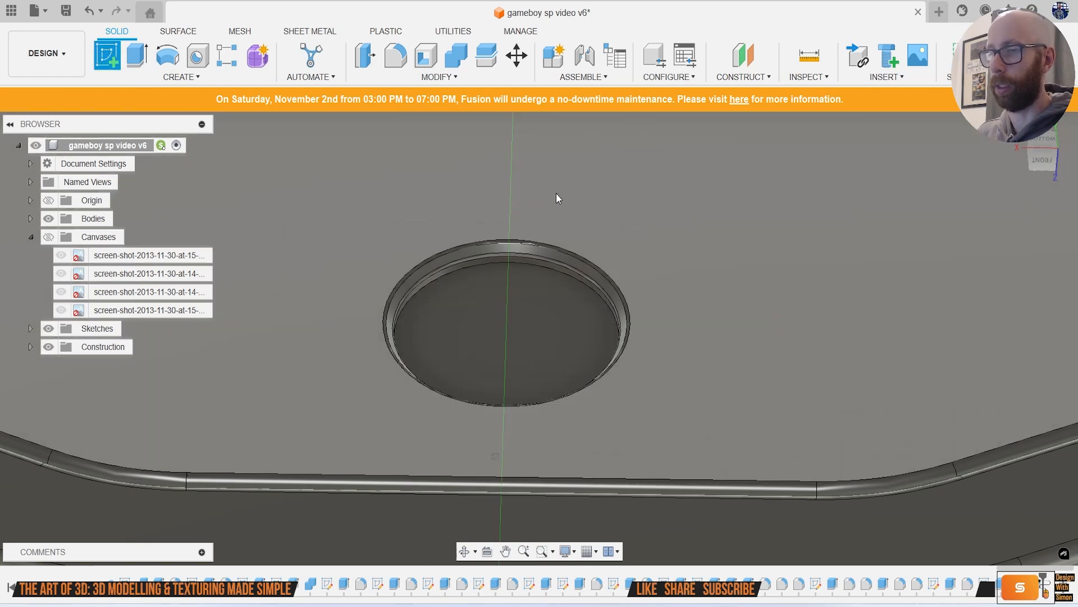
pyautogui.press('e')
pyautogui.click(509, 305)
pyautogui.moveTo(509, 306); pyautogui.dragTo(646, 227)
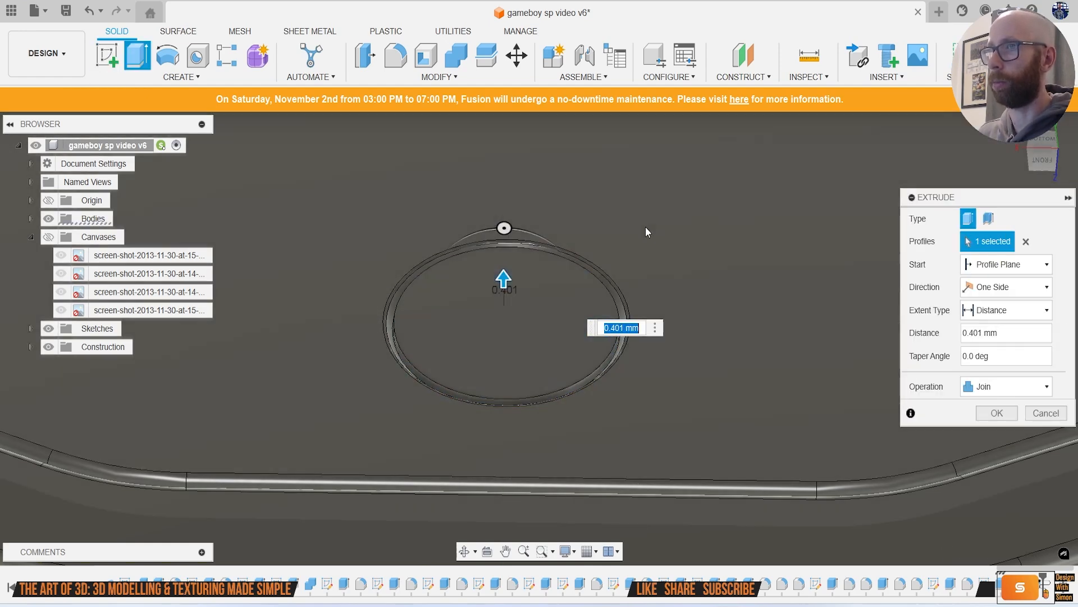
pyautogui.click(1010, 387)
pyautogui.click(1014, 454)
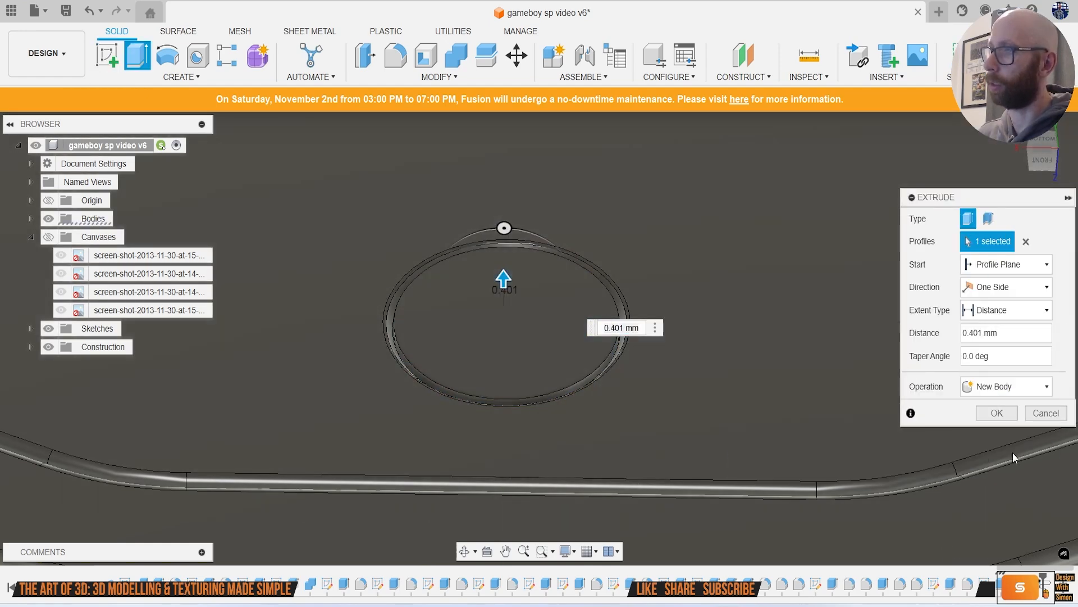
pyautogui.click(997, 414)
# Step: Find the new screw head disc among the bodies and isolate it
pyautogui.click(554, 322)
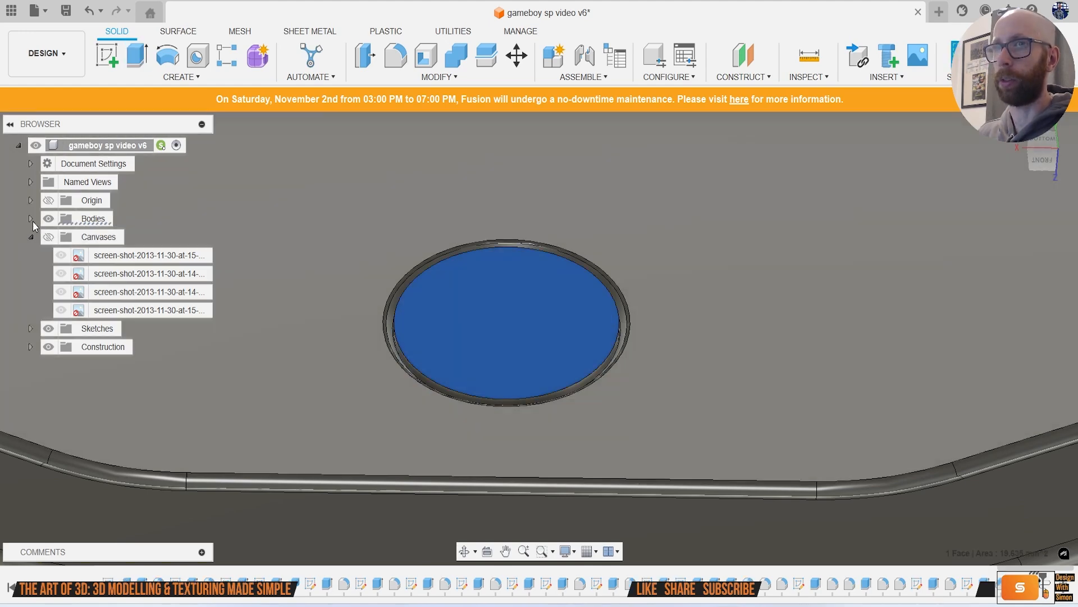
pyautogui.click(31, 219)
pyautogui.scroll(-5, 67, 309)
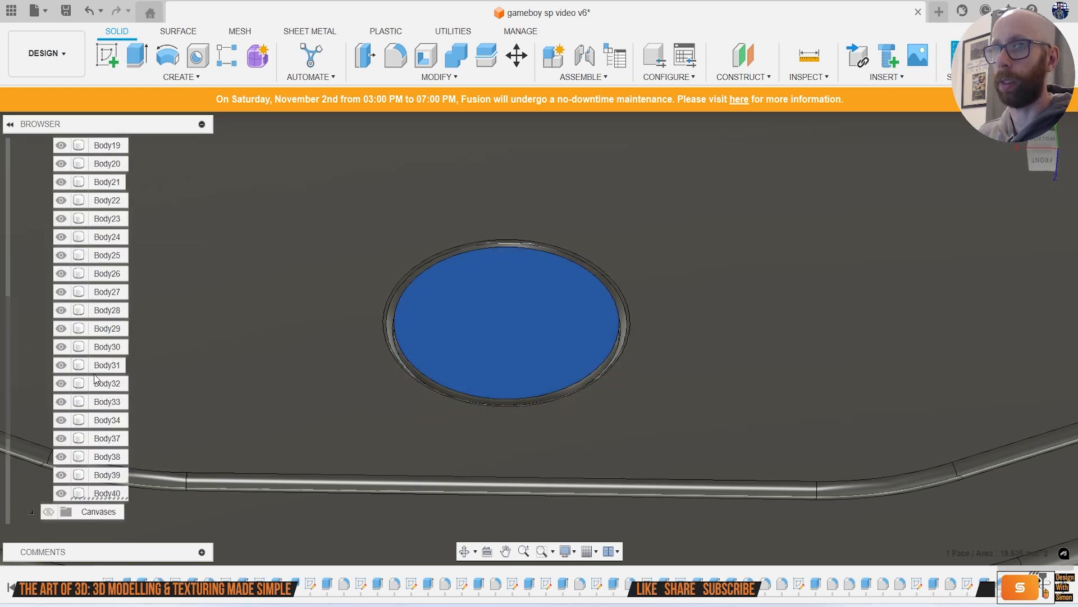
pyautogui.rightClick(93, 403)
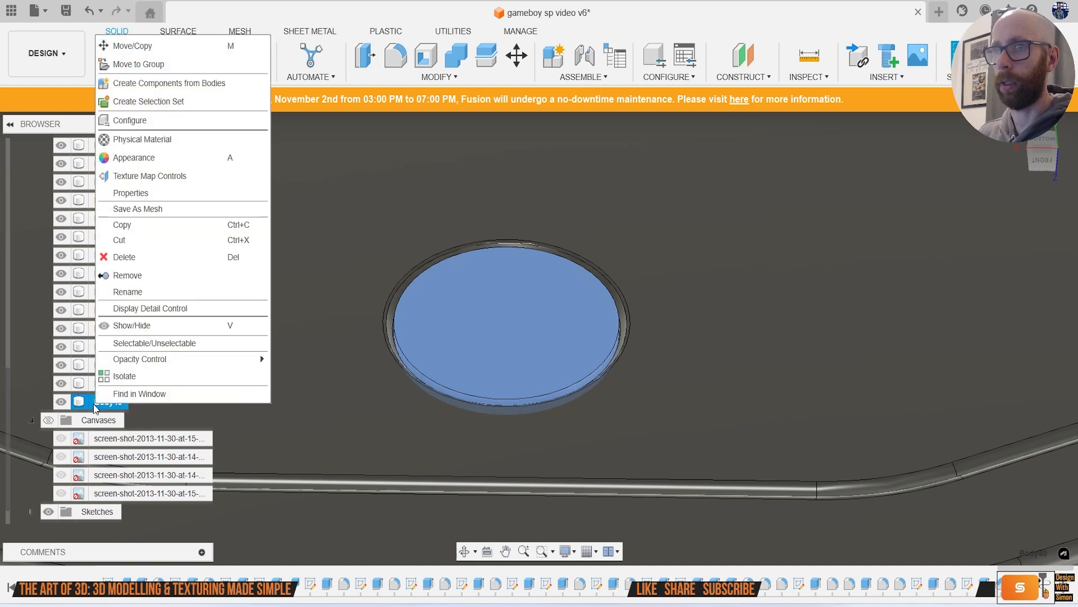
pyautogui.click(147, 379)
pyautogui.click(676, 286)
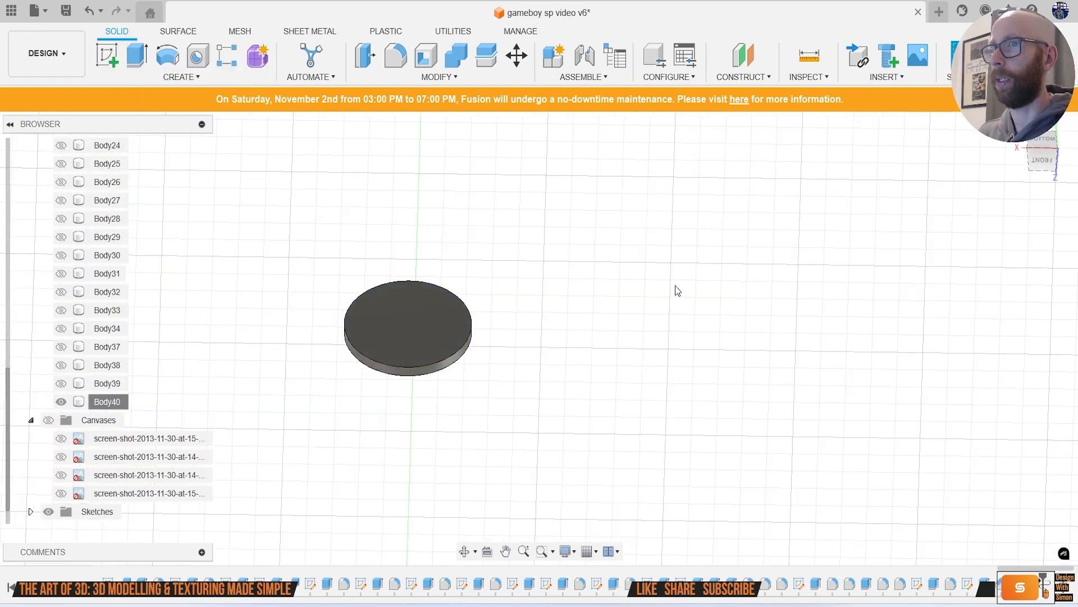
# Step: Start a sketch on the disc's outer face and draw a vertical line from its centre to just beyond the rim
pyautogui.click(1046, 140)
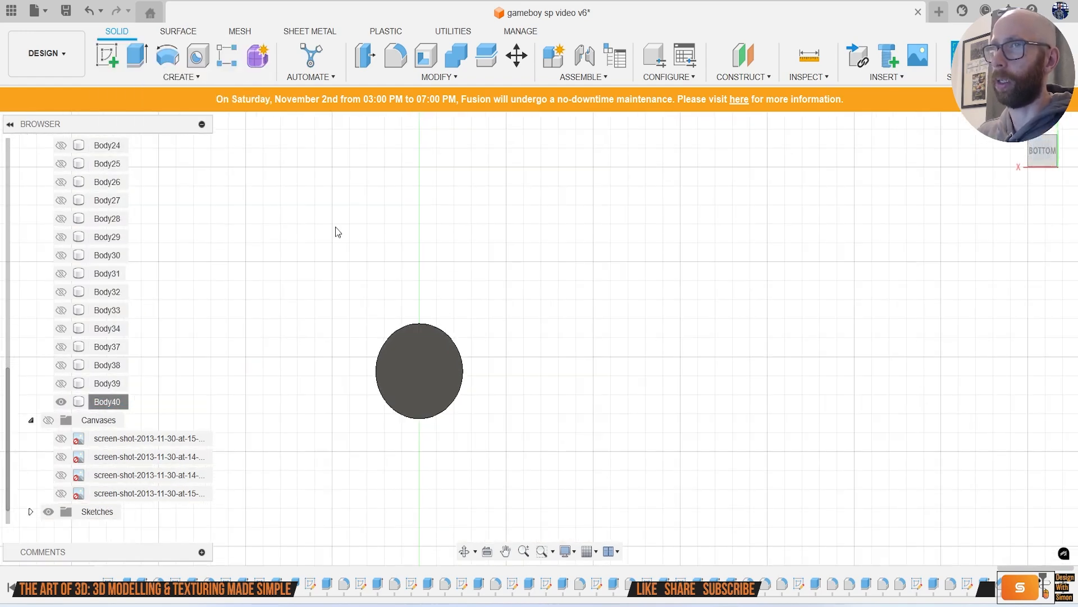
pyautogui.click(410, 382)
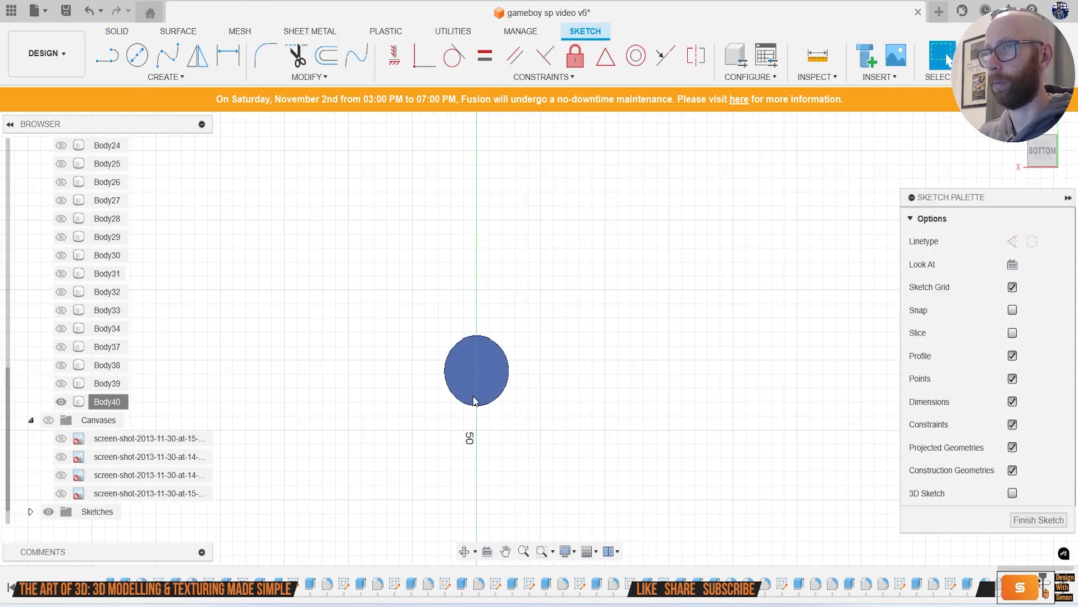
pyautogui.press('l')
pyautogui.scroll(3, 462, 369)
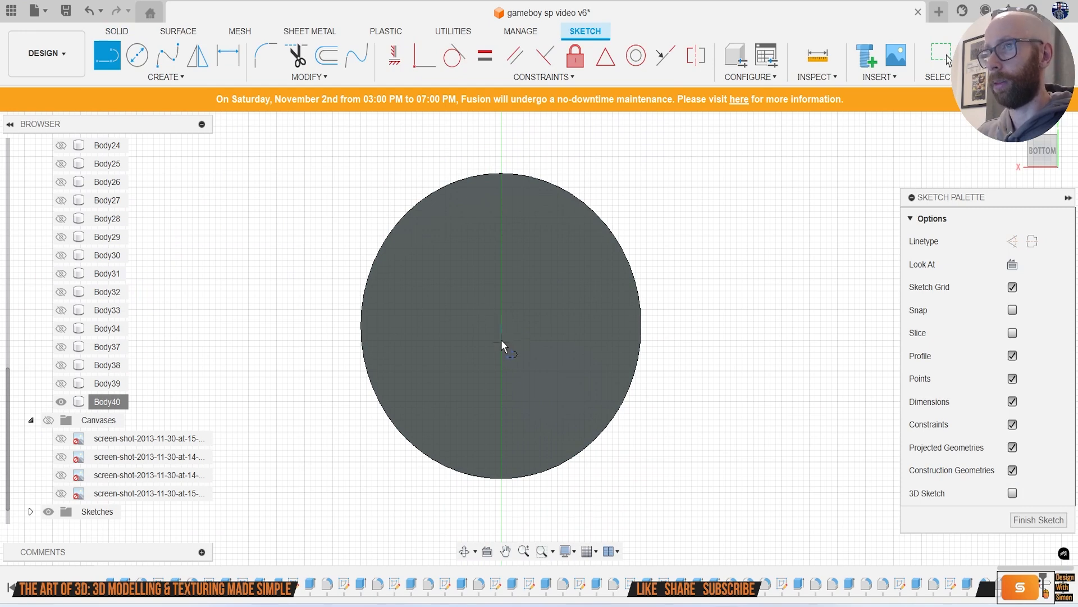
pyautogui.click(501, 325)
pyautogui.click(501, 155)
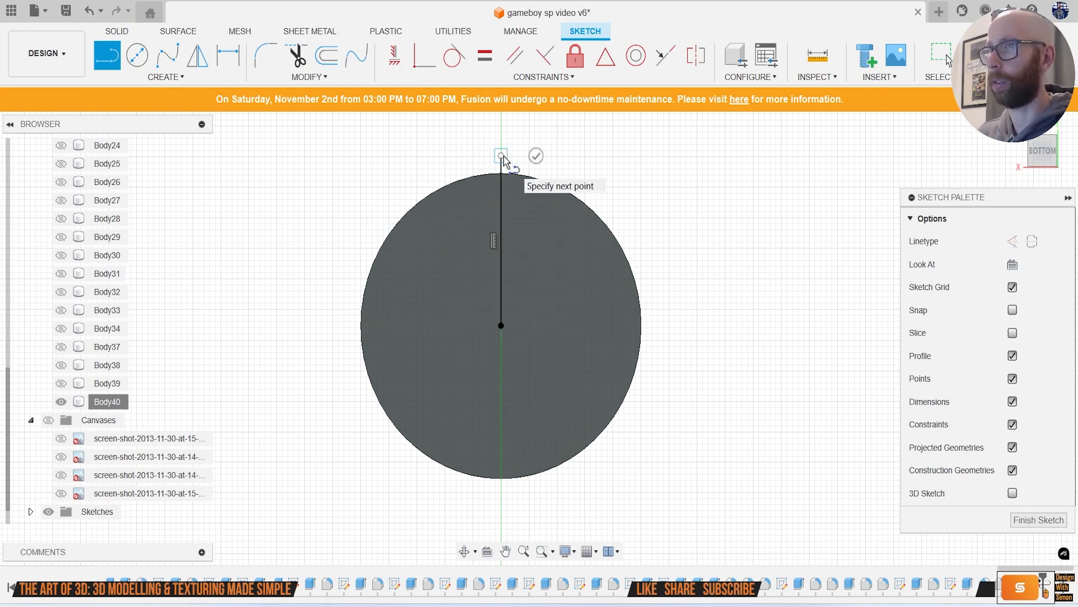
pyautogui.press('Escape')
# Step: Sketch a horizontal line from the disc's centre to just beyond the rim, perpendicular to the vertical line
pyautogui.press('l')
pyautogui.click(501, 325)
pyautogui.click(664, 325)
pyautogui.press('Escape')
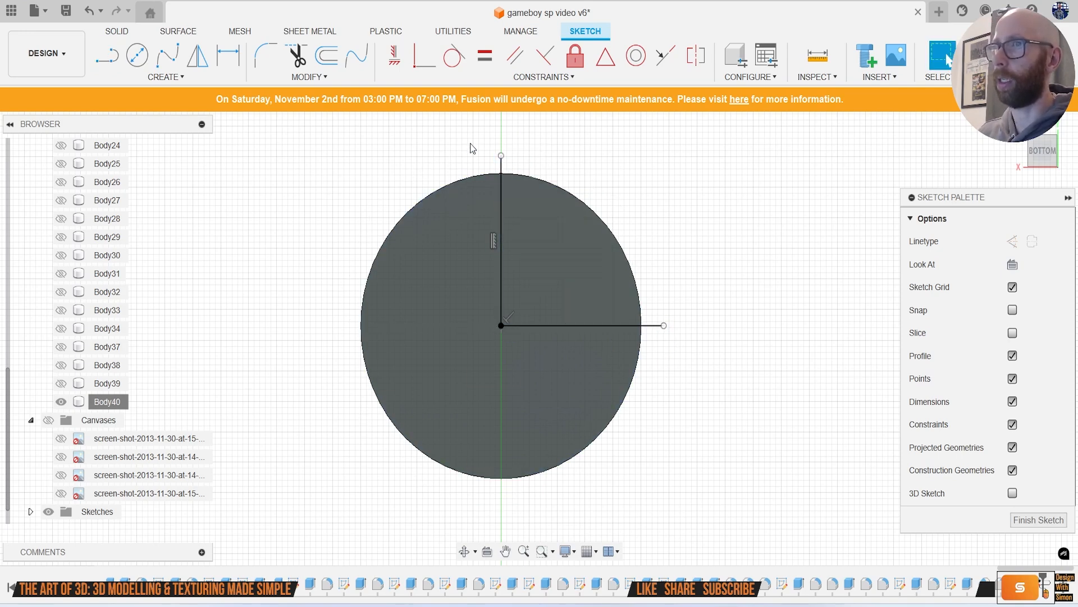
# Step: Extend the vertical and horizontal sketch lines through the disc's centre to the opposite rim
pyautogui.click(309, 77)
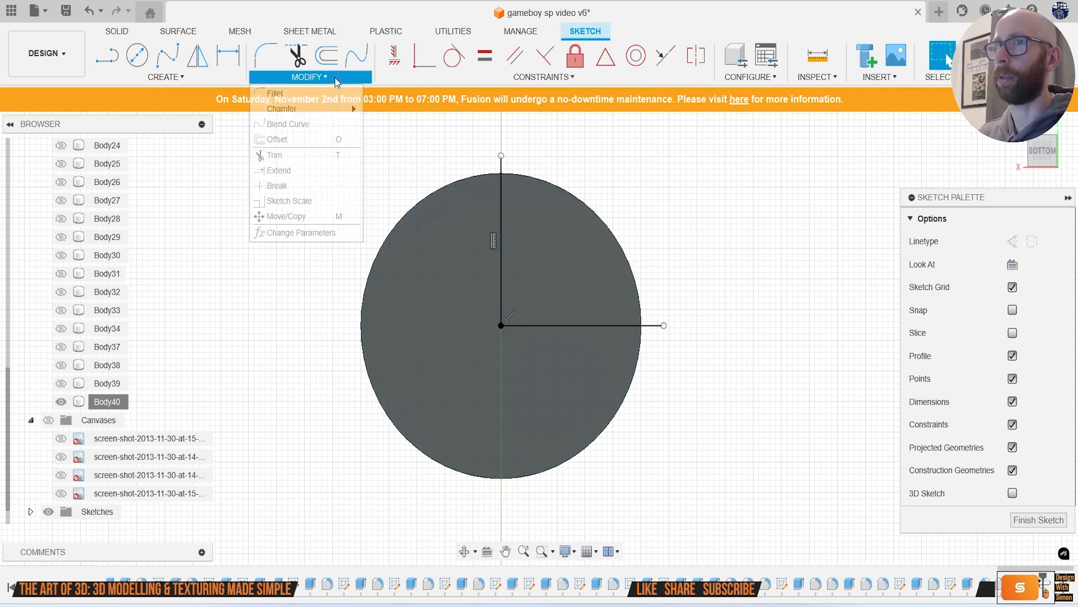
pyautogui.click(319, 170)
pyautogui.click(518, 326)
pyautogui.click(502, 317)
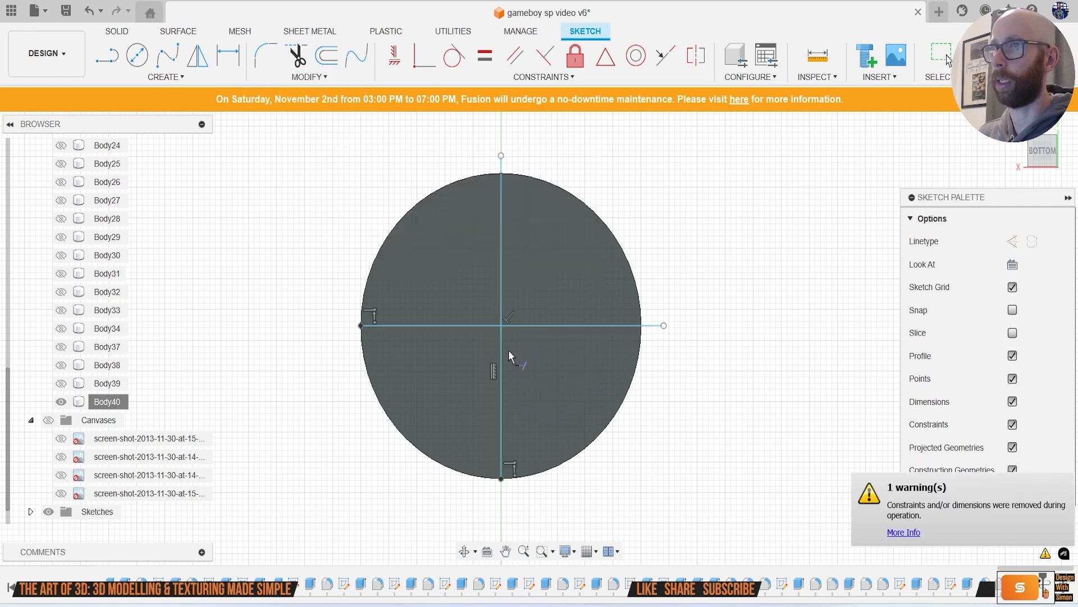
# Step: Project the disc's outer face into the sketch and trim the line ends that overshoot the rim
pyautogui.press('p')
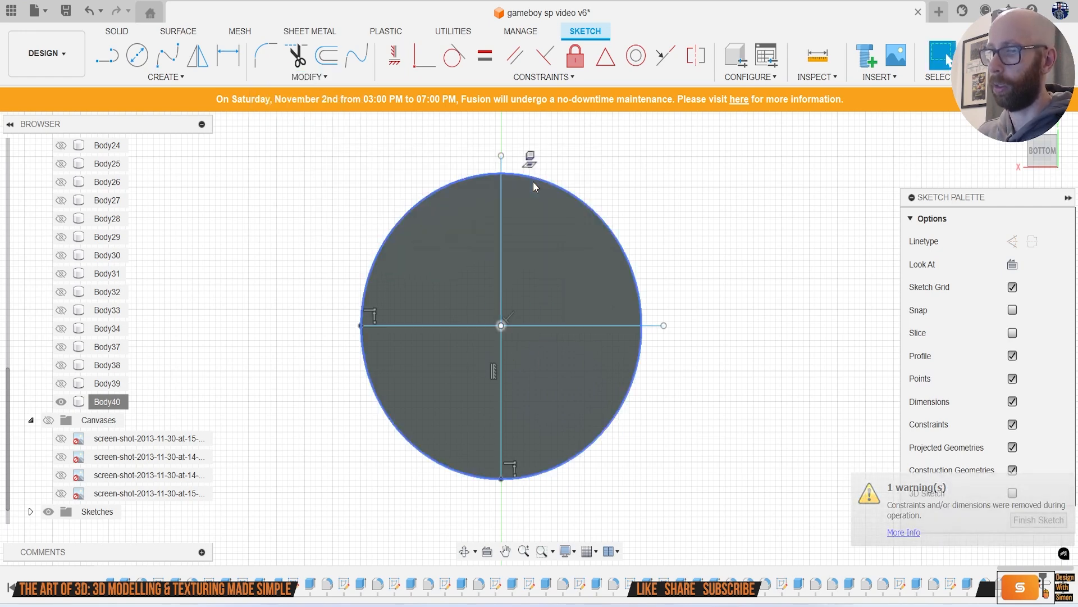
pyautogui.click(542, 209)
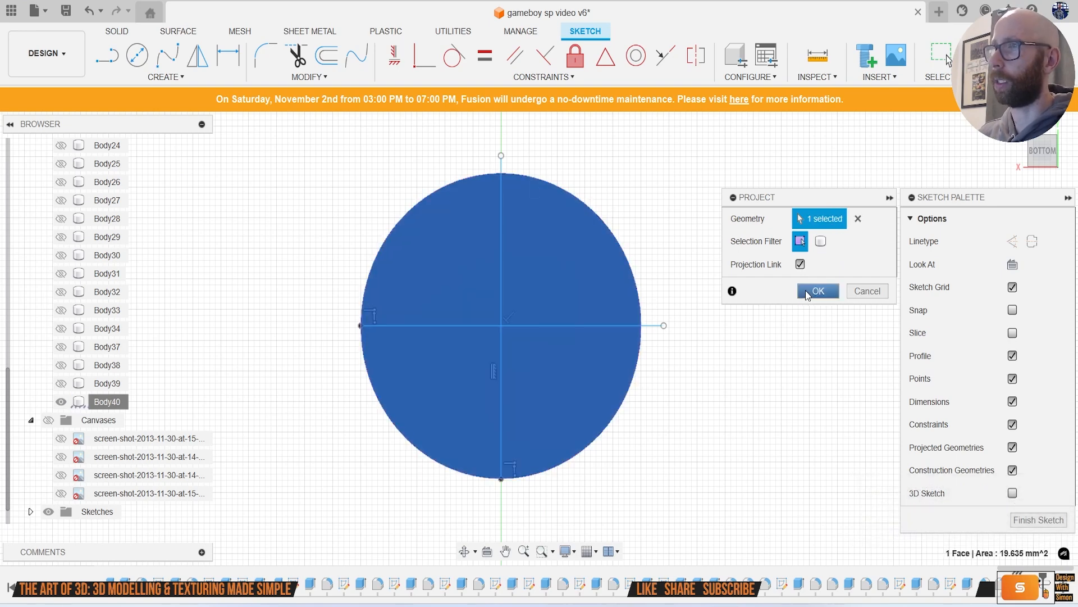
pyautogui.click(808, 293)
pyautogui.press('t')
pyautogui.click(502, 168)
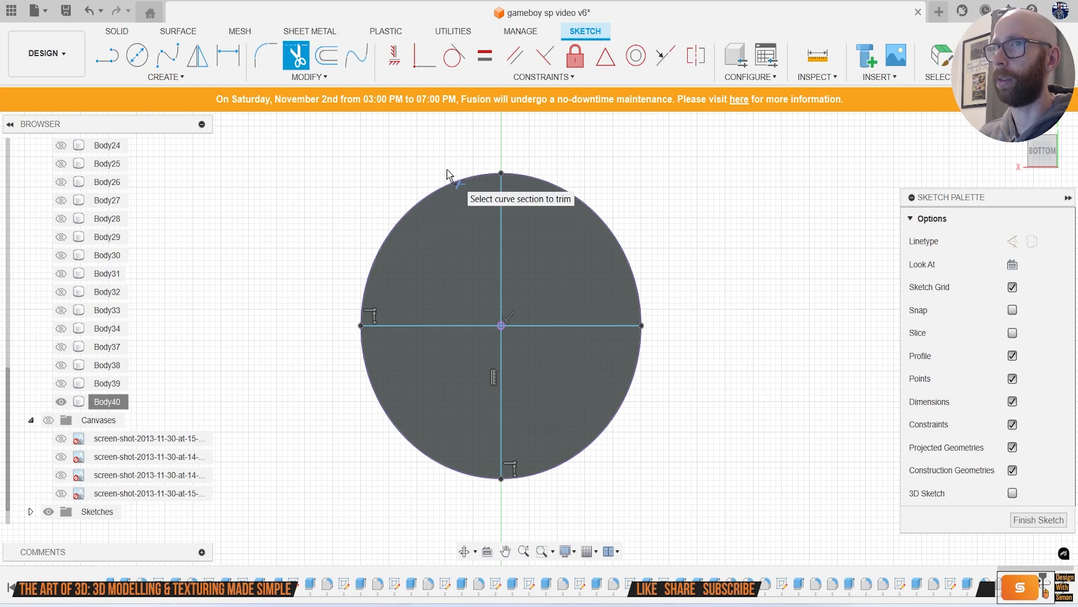
# Step: Offset the vertical centre line by 0.4 mm to each side
pyautogui.click(329, 63)
pyautogui.click(502, 273)
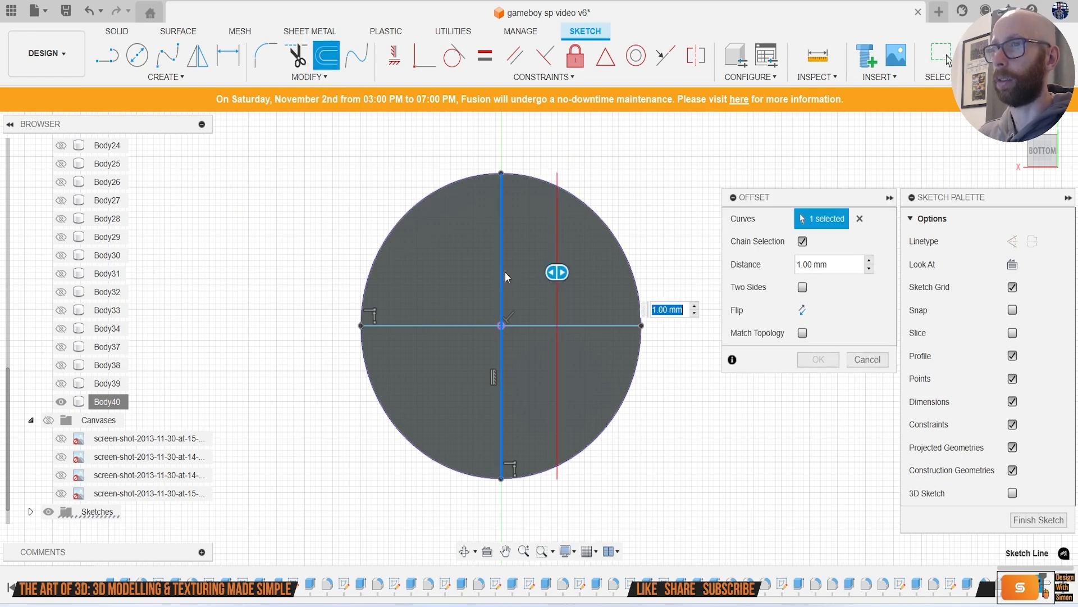
pyautogui.write('0.2')
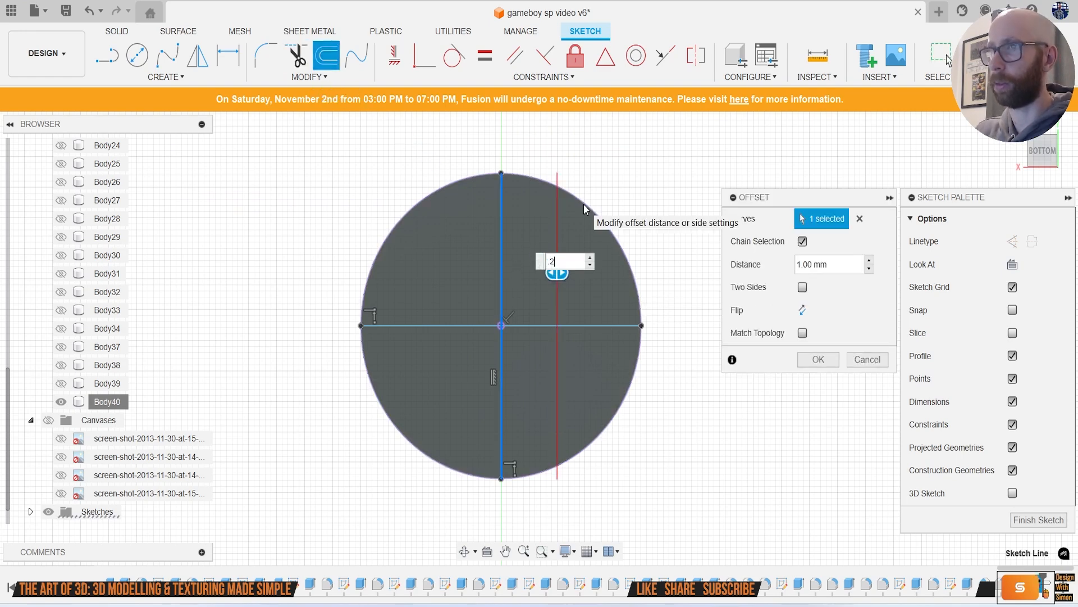
pyautogui.press('Tab')
pyautogui.write('.4')
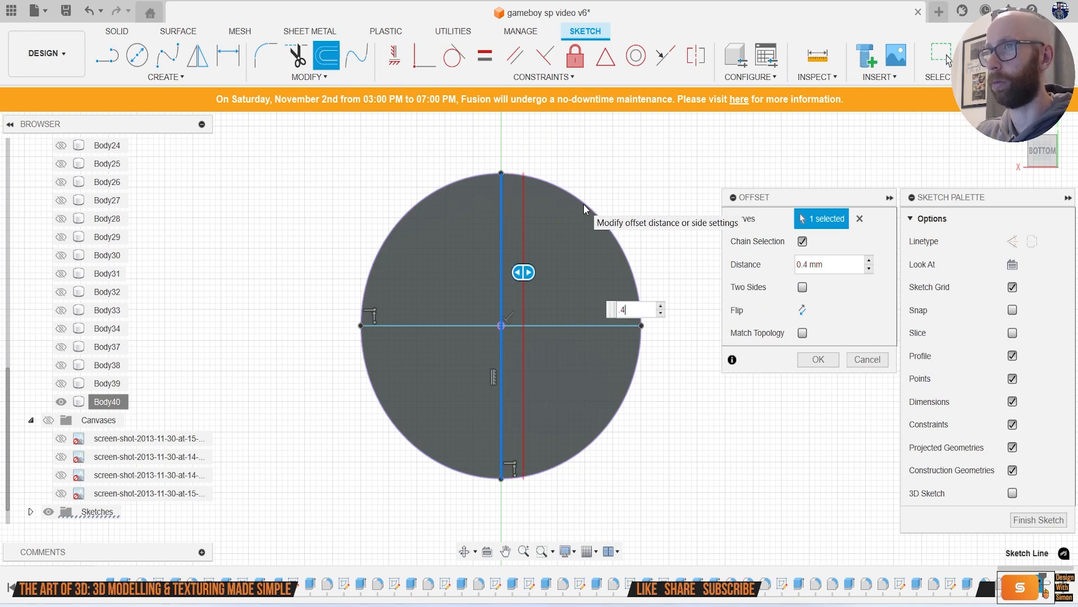
pyautogui.press('Return')
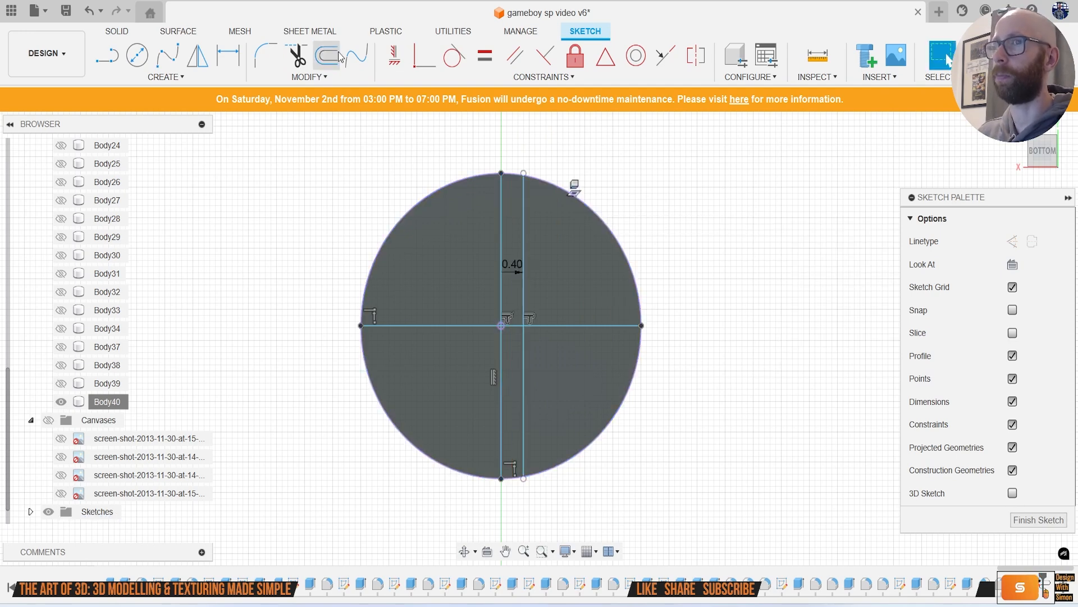
pyautogui.click(501, 288)
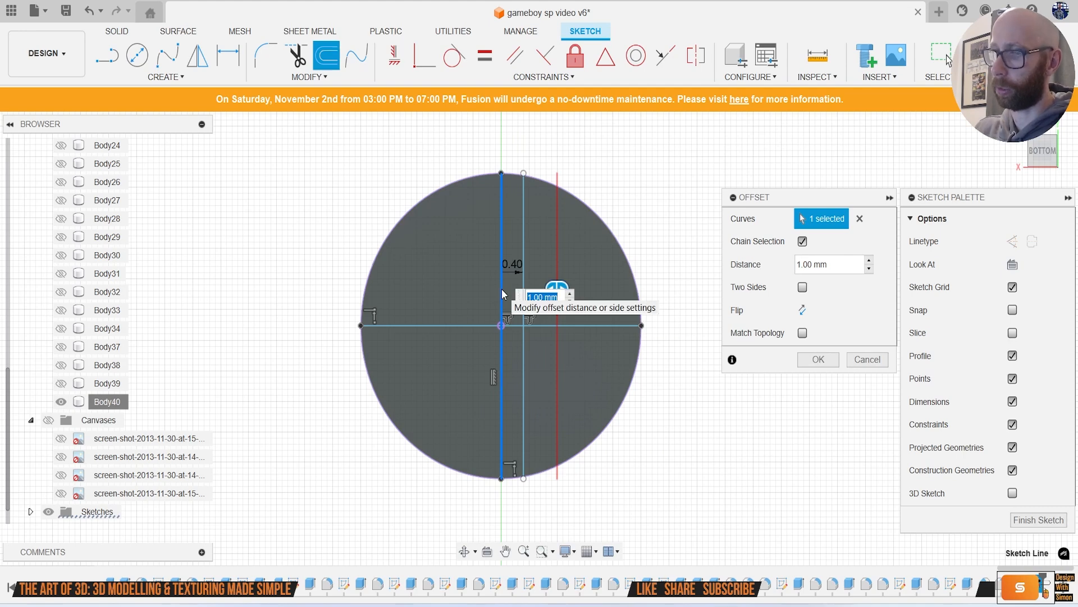
pyautogui.write('-.4')
pyautogui.press('Return')
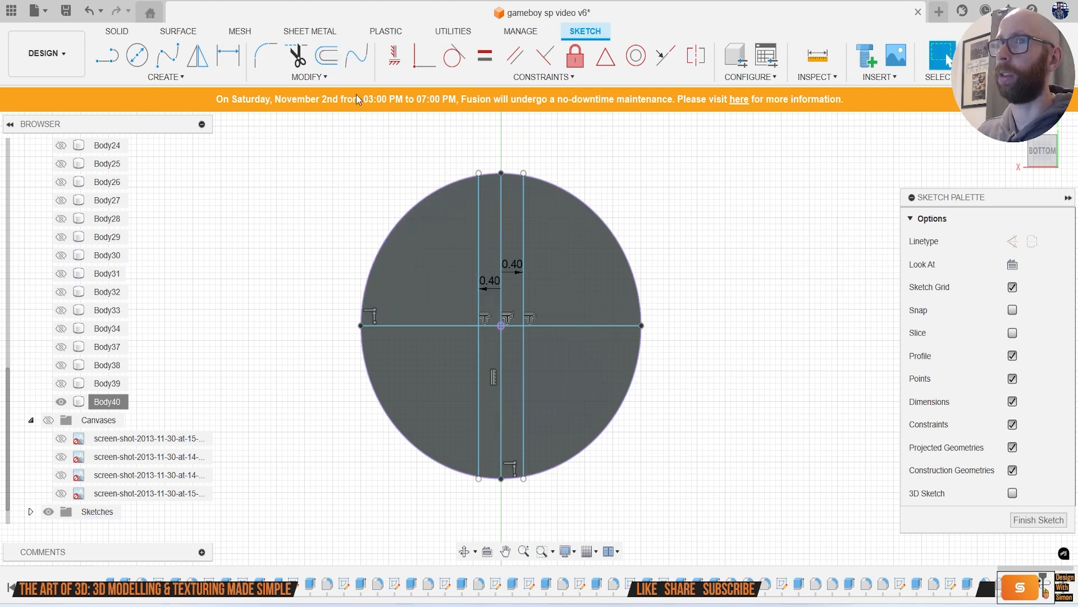
# Step: Offset the horizontal centre line by 0.4 mm to each side
pyautogui.click(440, 329)
pyautogui.write('.4')
pyautogui.press('Return')
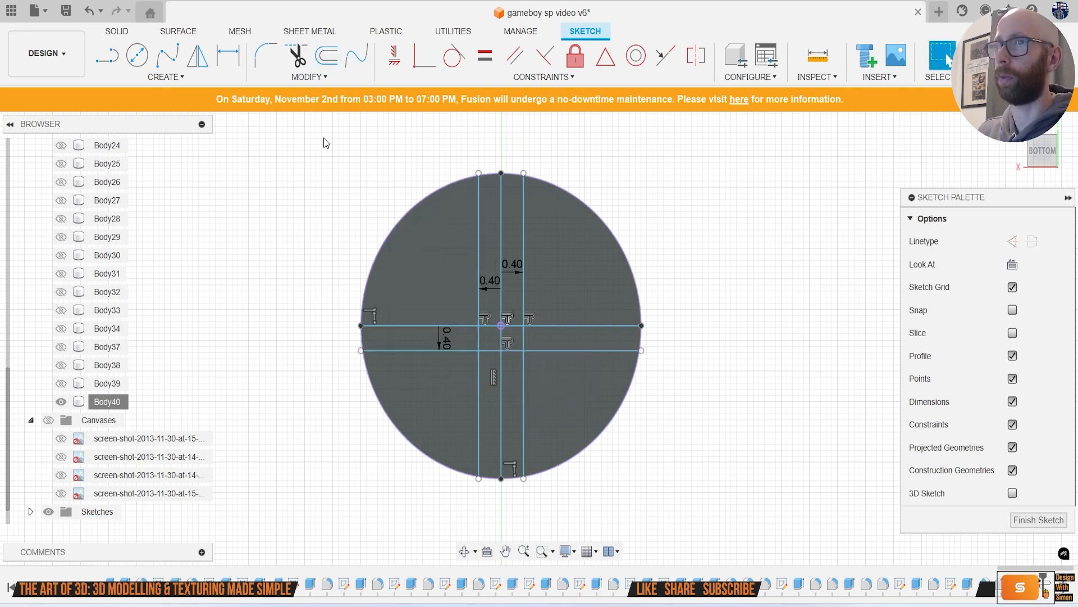
pyautogui.click(326, 55)
pyautogui.click(437, 329)
pyautogui.press('BackSpace')
pyautogui.write('-.4')
pyautogui.press('Return')
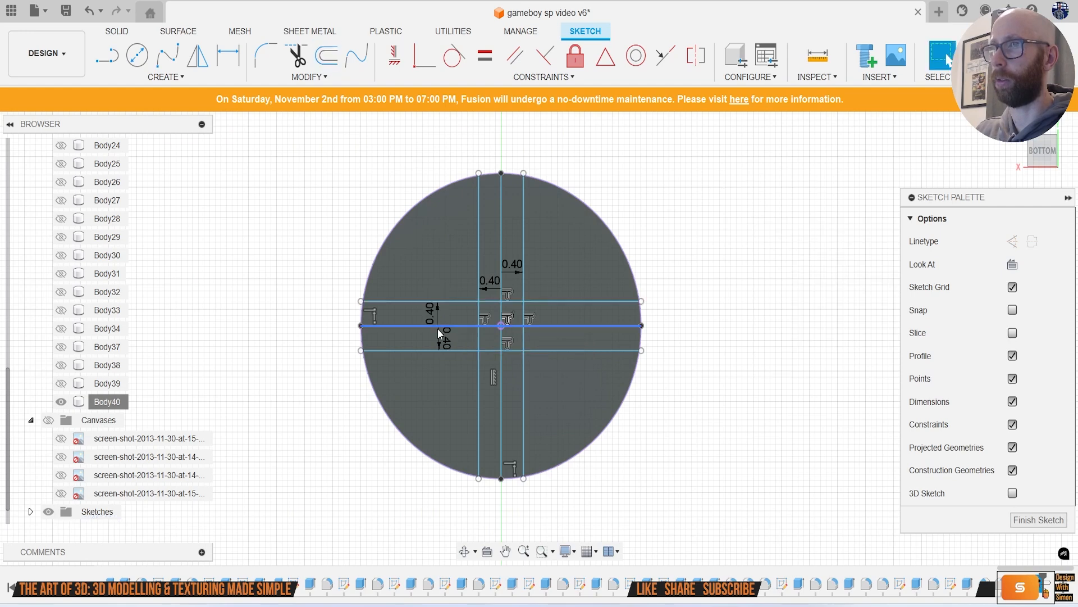
# Step: Extrude the twelve profiles forming the cross by -0.203 mm as a cut into the screw head
pyautogui.press('e')
pyautogui.click(493, 264)
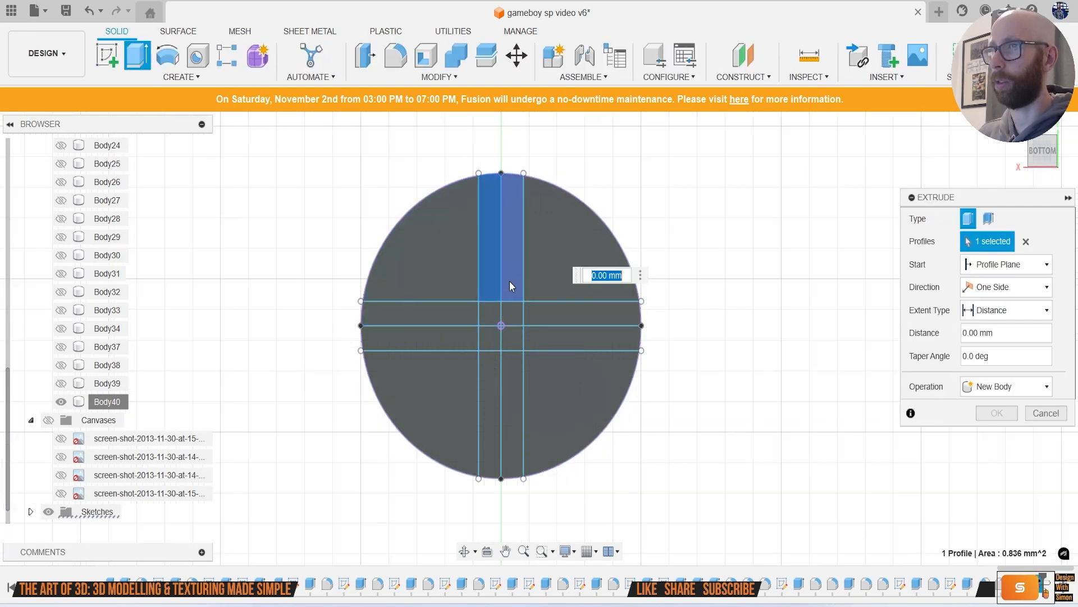
pyautogui.click(510, 281)
pyautogui.click(457, 319)
pyautogui.click(457, 334)
pyautogui.click(490, 346)
pyautogui.click(492, 371)
pyautogui.click(506, 369)
pyautogui.click(508, 343)
pyautogui.click(508, 318)
pyautogui.click(492, 316)
pyautogui.click(543, 316)
pyautogui.click(545, 335)
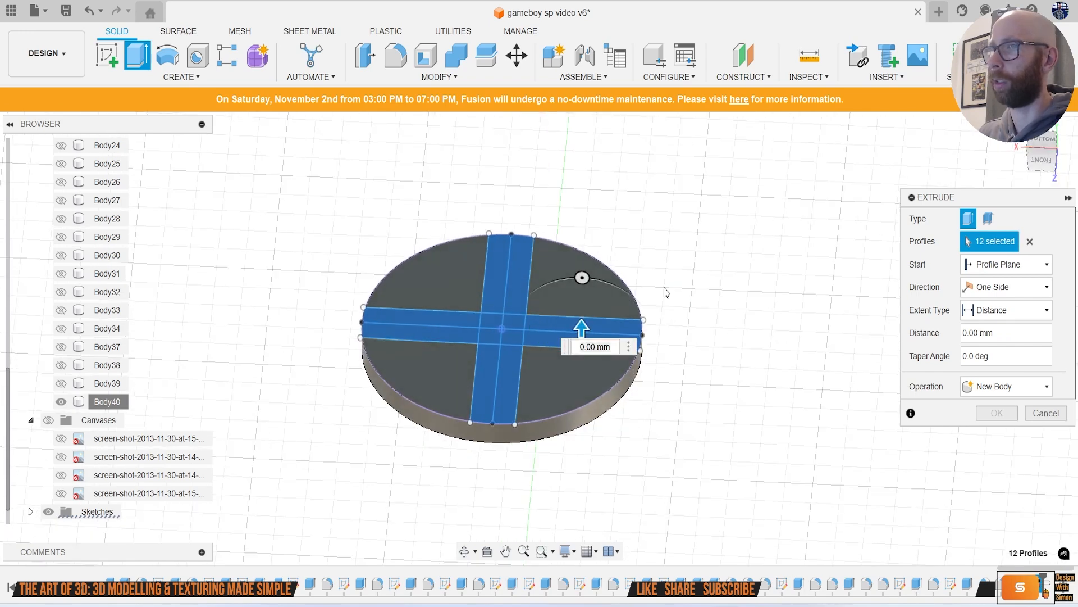
pyautogui.moveTo(528, 376)
pyautogui.mouseDown()
pyautogui.moveTo(528, 472)
pyautogui.moveTo(528, 394)
pyautogui.mouseUp()
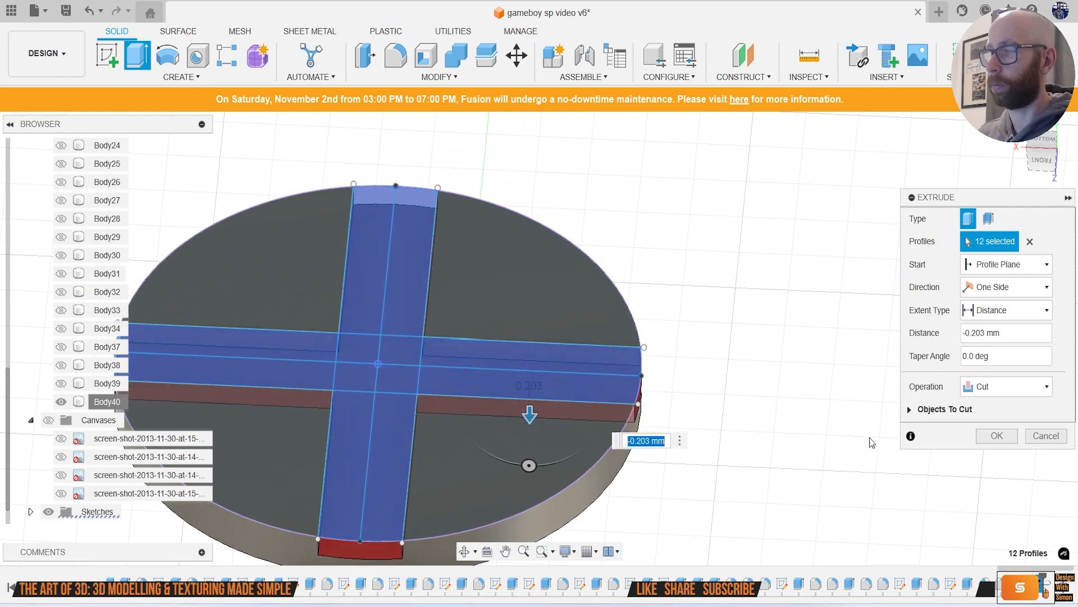
pyautogui.click(996, 436)
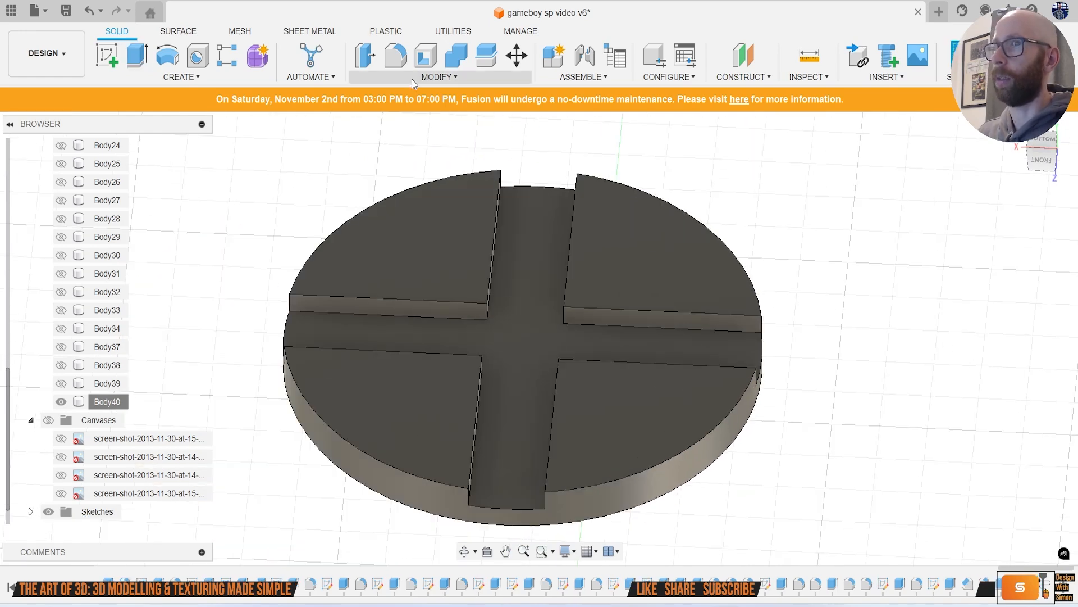
# Step: Add a small equal-distance chamfer around the four raised quadrant faces of the screw head
pyautogui.click(433, 77)
pyautogui.click(393, 125)
pyautogui.click(454, 242)
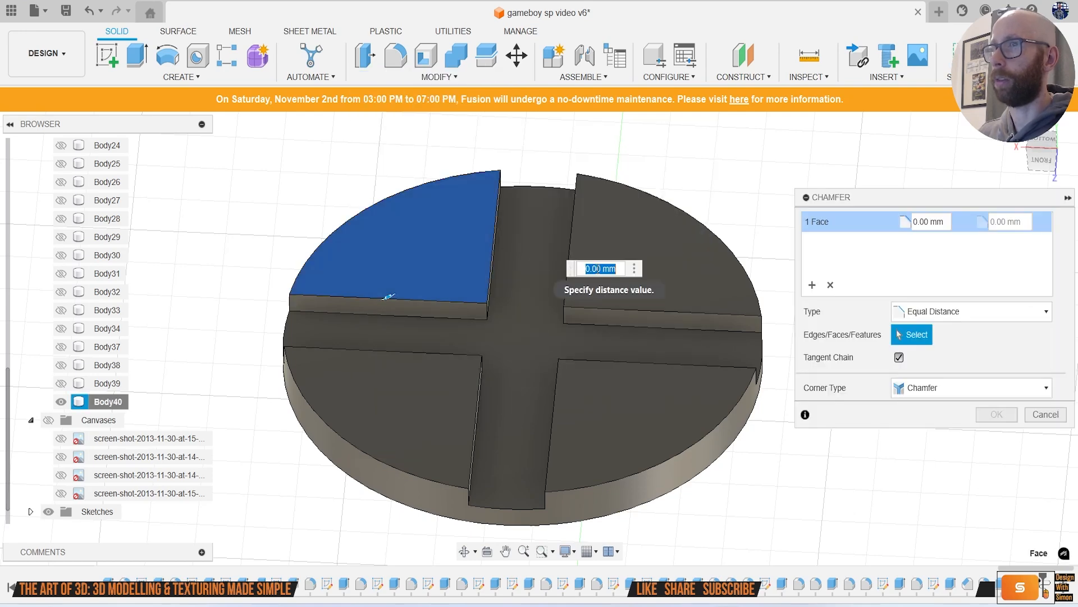
pyautogui.click(683, 275)
pyautogui.click(615, 376)
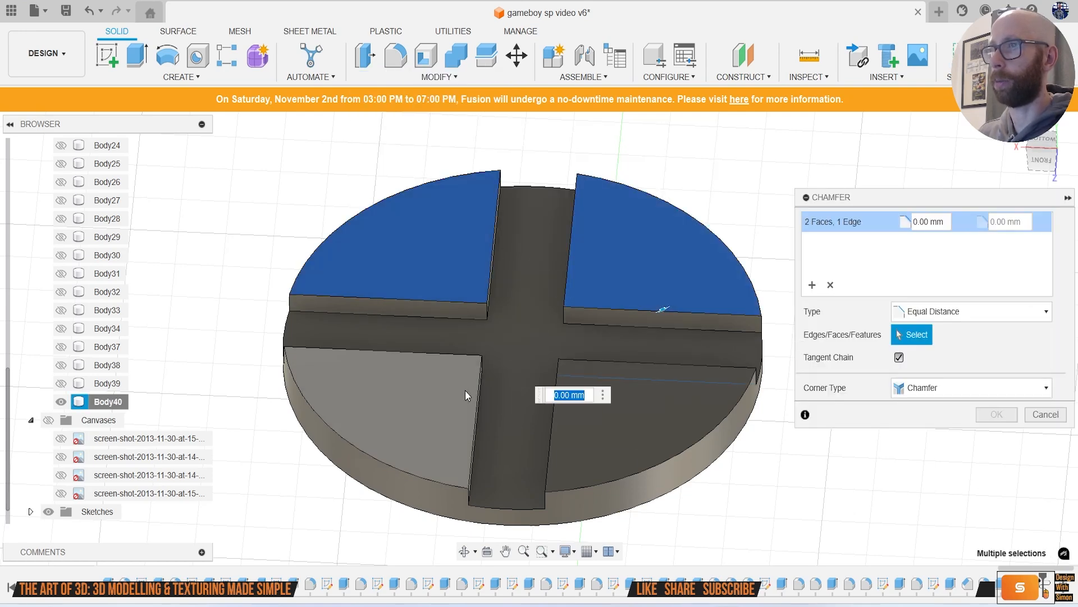
pyautogui.click(465, 390)
pyautogui.click(603, 400)
pyautogui.click(598, 376)
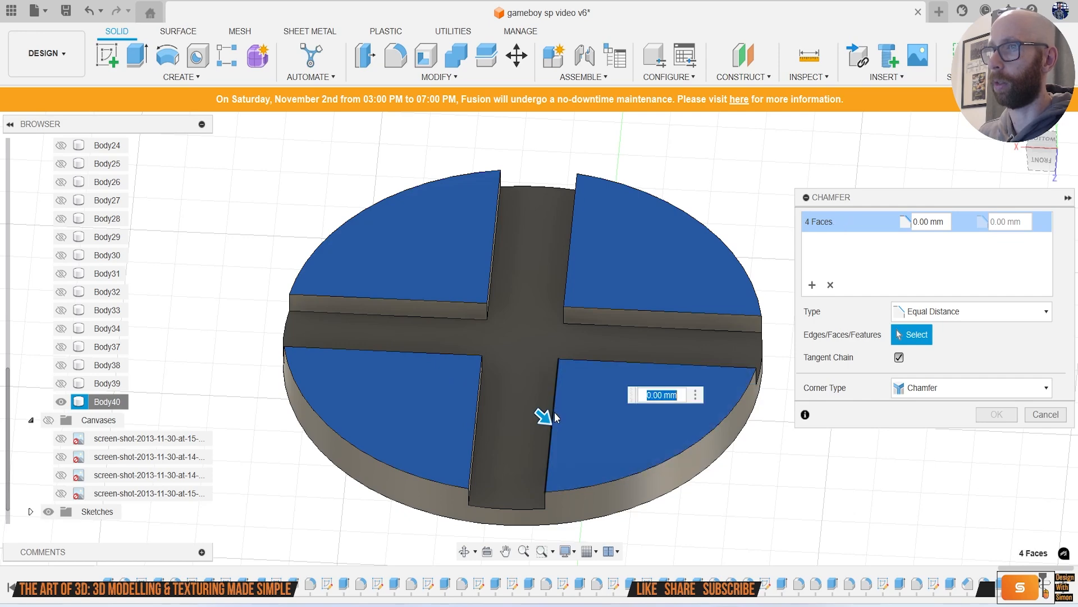
pyautogui.moveTo(542, 414); pyautogui.dragTo(546, 420)
pyautogui.click(997, 414)
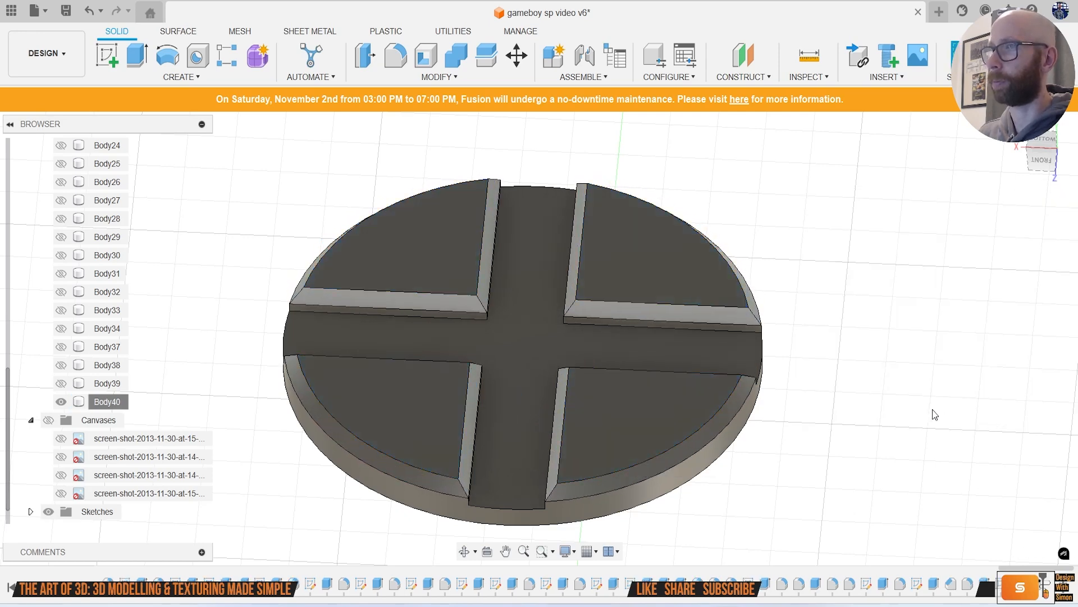
# Step: Fillet the edges of the four raised quadrant faces with a 0.1 mm radius
pyautogui.scroll(-3, 886, 392)
pyautogui.scroll(5, 719, 298)
pyautogui.press('f')
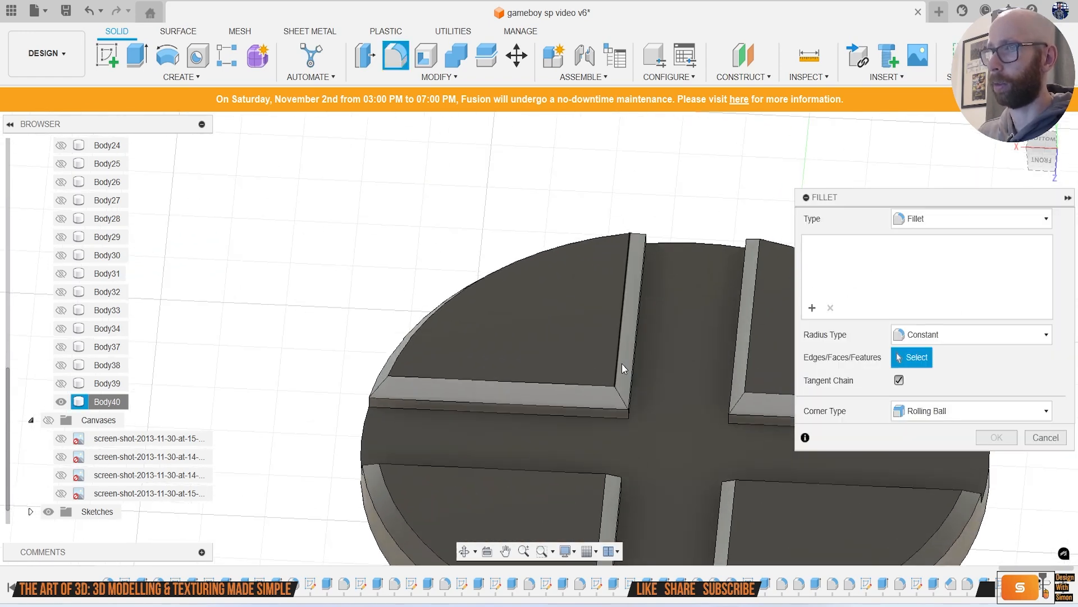
pyautogui.scroll(3, 501, 242)
pyautogui.click(503, 271)
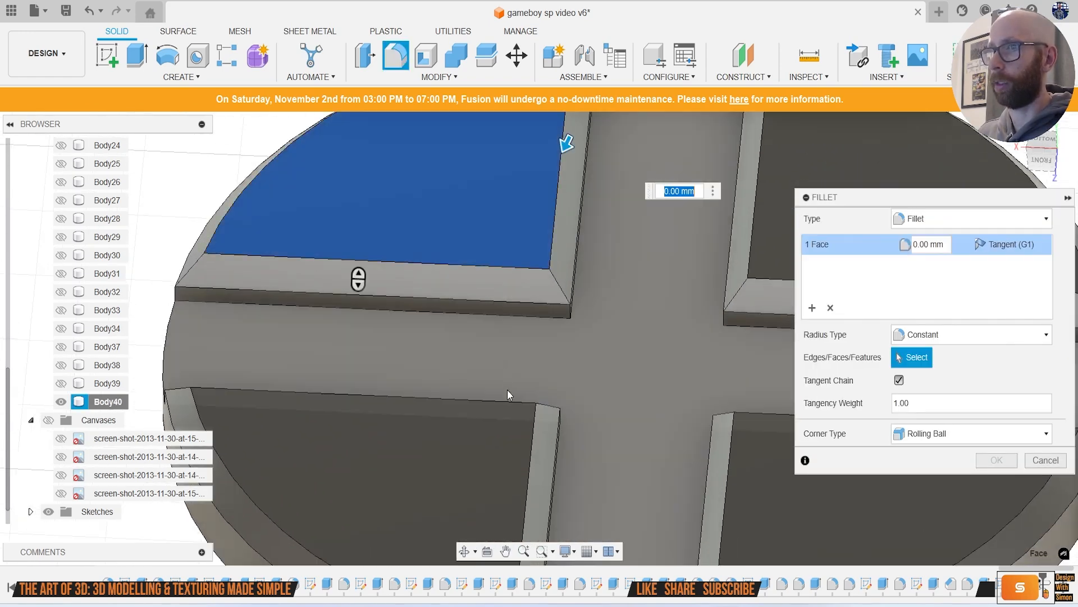
pyautogui.click(503, 426)
pyautogui.click(763, 252)
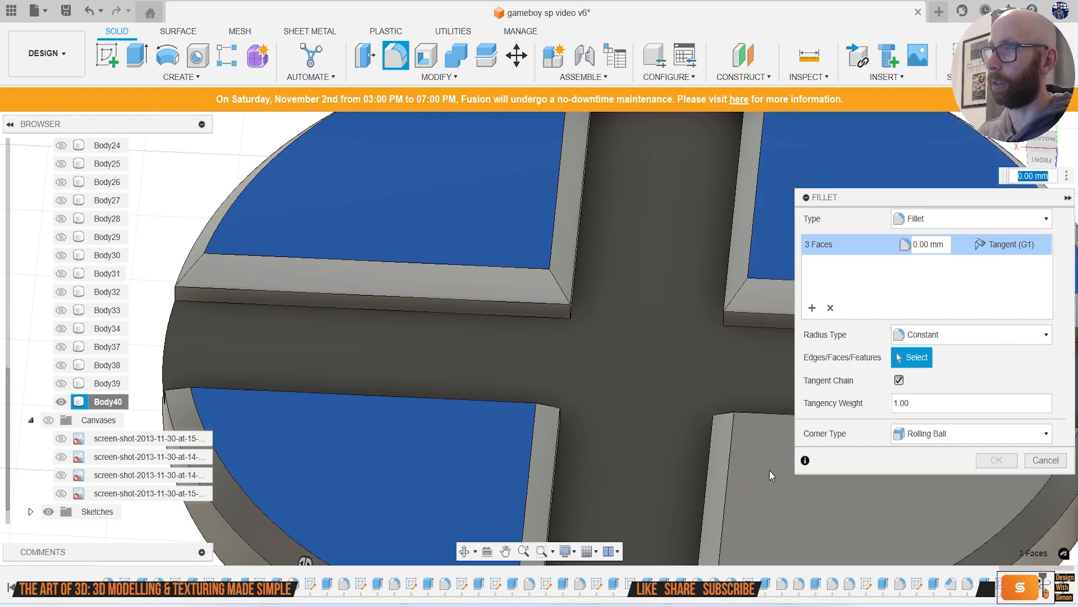
pyautogui.click(765, 461)
pyautogui.write('.1')
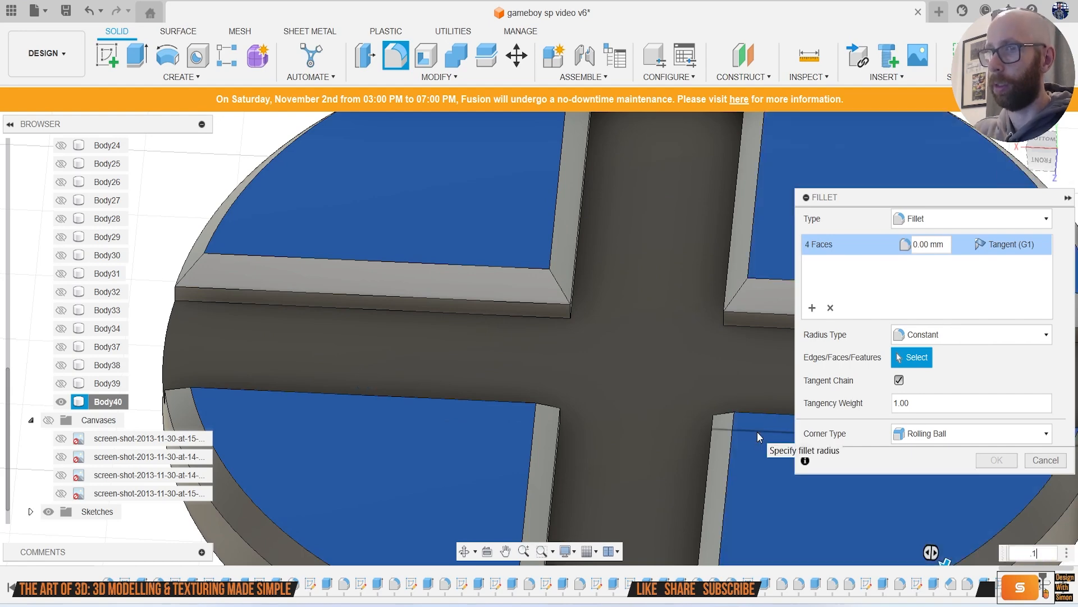
pyautogui.press('Return')
# Step: Unisolate the screw head body so the whole console is shown, and view the model from the bottom
pyautogui.scroll(-5, 765, 423)
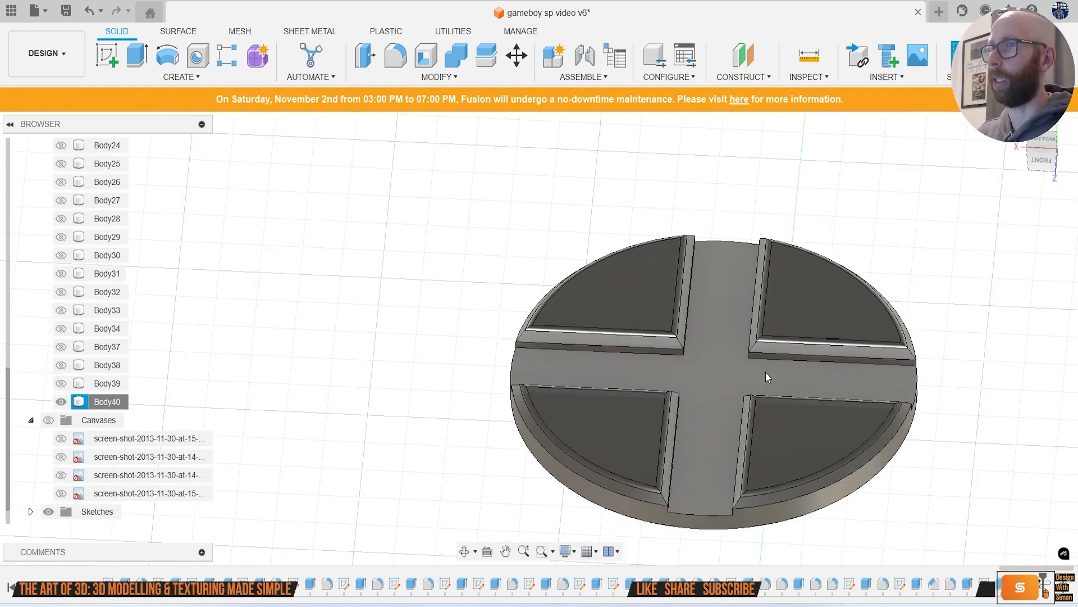
pyautogui.rightClick(106, 400)
pyautogui.click(160, 371)
pyautogui.scroll(-4, 307, 359)
pyautogui.scroll(-5, 360, 331)
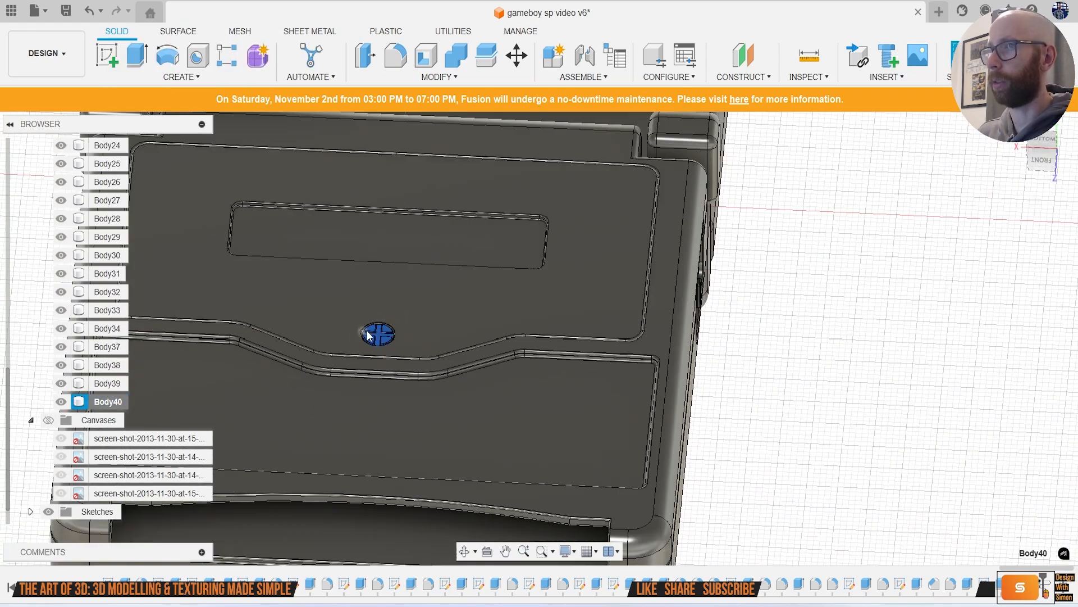
pyautogui.click(791, 335)
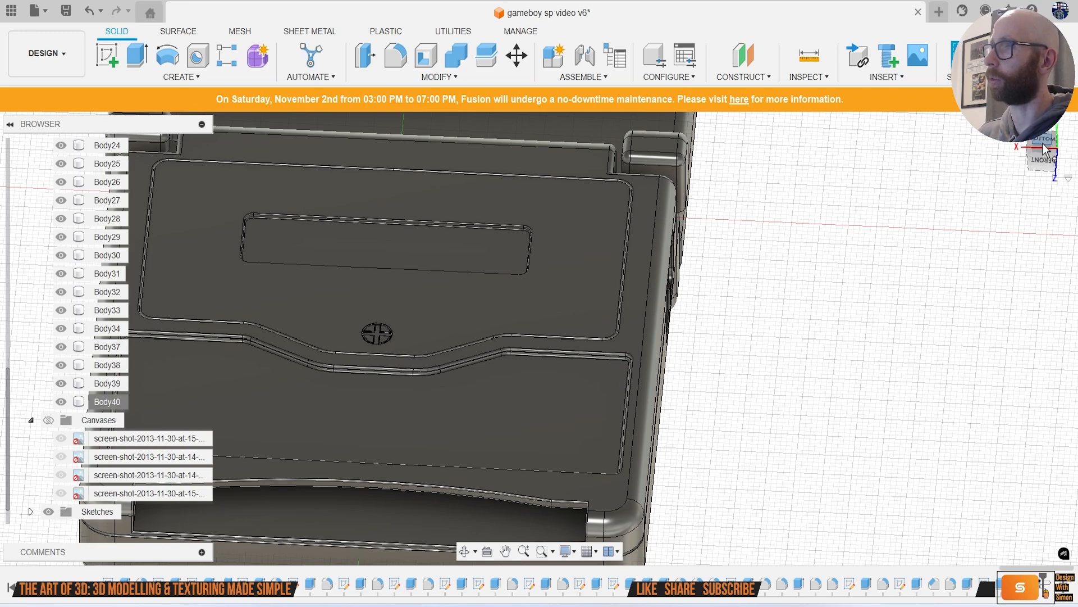
pyautogui.click(1045, 149)
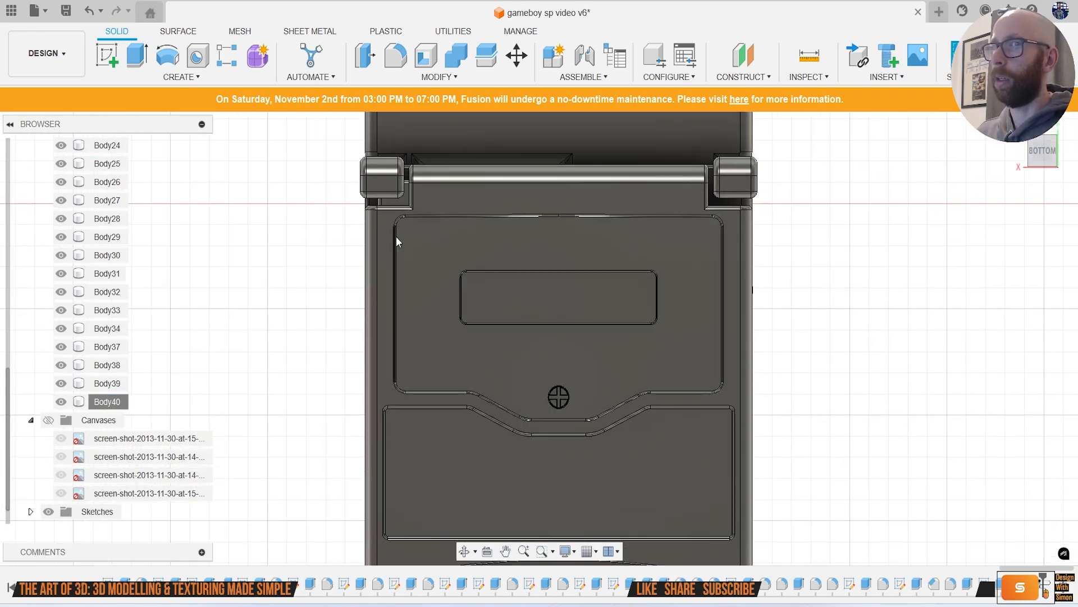
# Step: Compare the console's underside with the reference images by toggling the visibility of the canvases and bodies
pyautogui.click(49, 420)
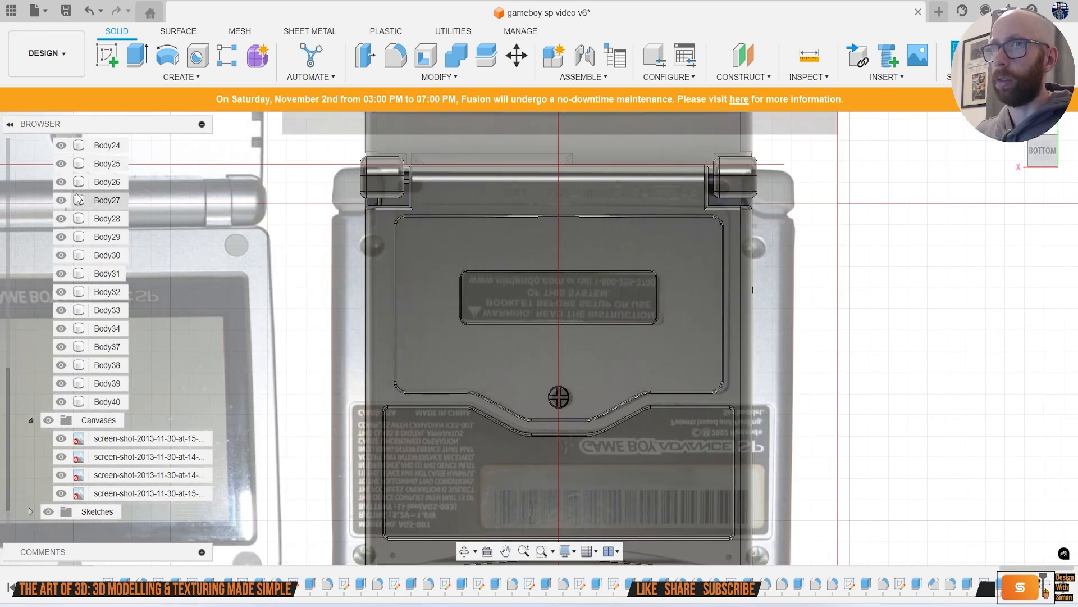
pyautogui.scroll(5, 48, 241)
pyautogui.click(32, 220)
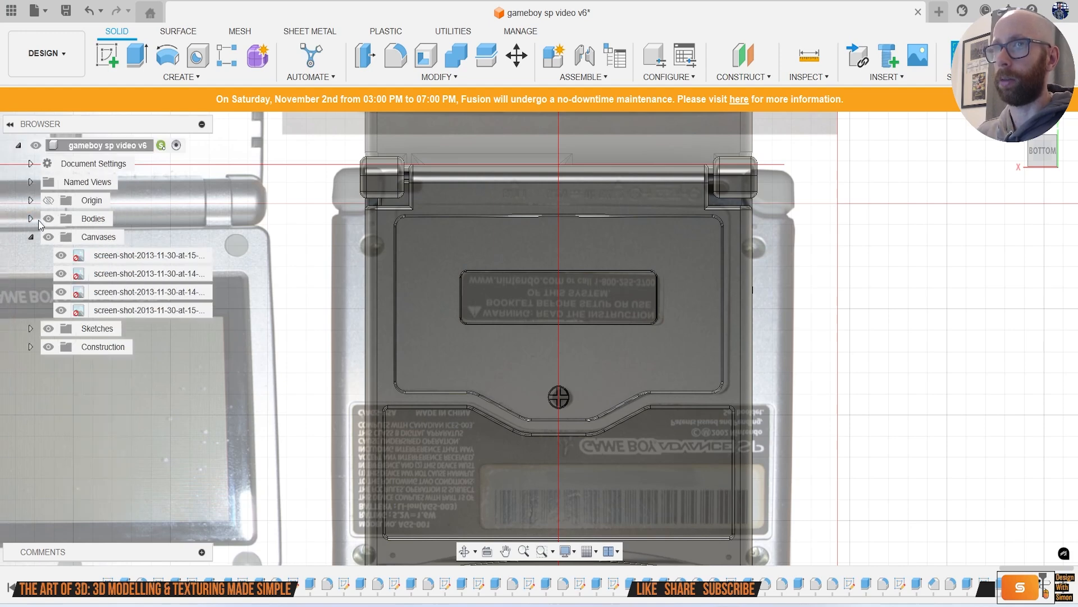
pyautogui.click(49, 218)
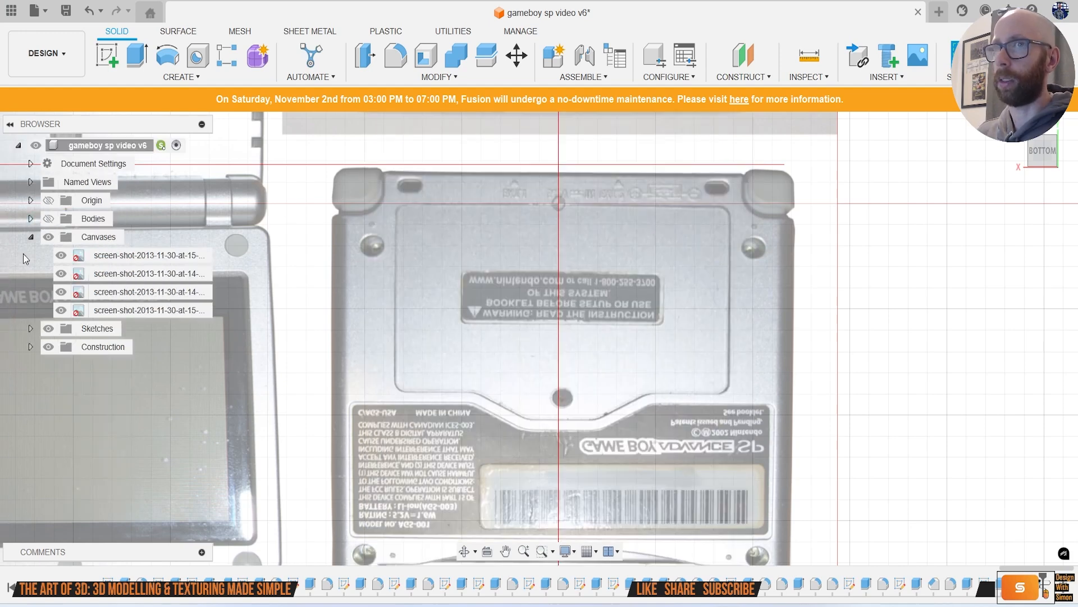
pyautogui.click(48, 218)
pyautogui.scroll(5, 409, 278)
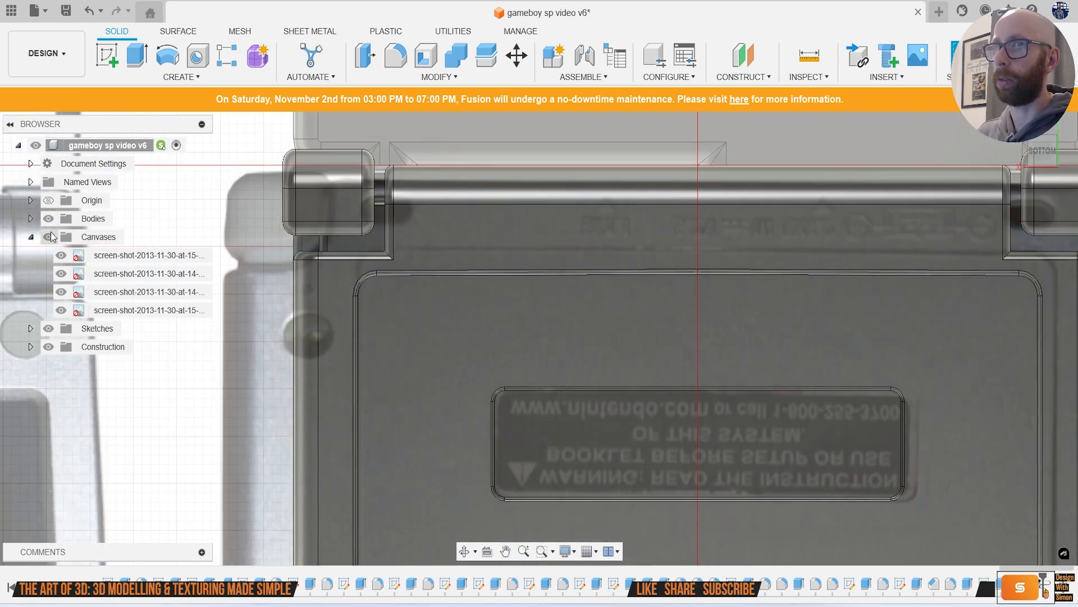
pyautogui.click(49, 236)
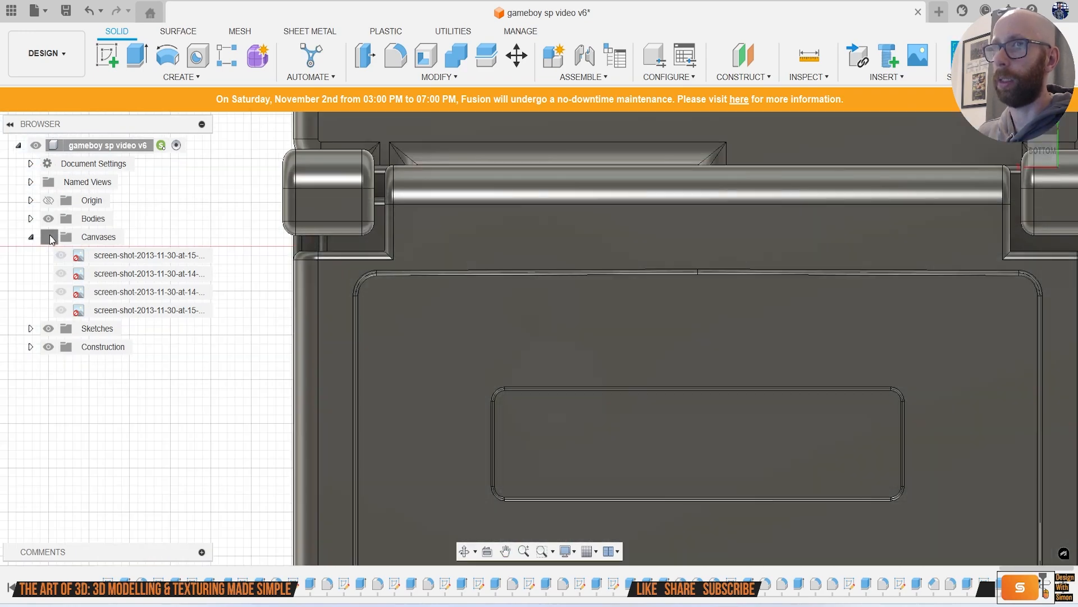
pyautogui.click(49, 237)
pyautogui.click(48, 219)
pyautogui.click(48, 219)
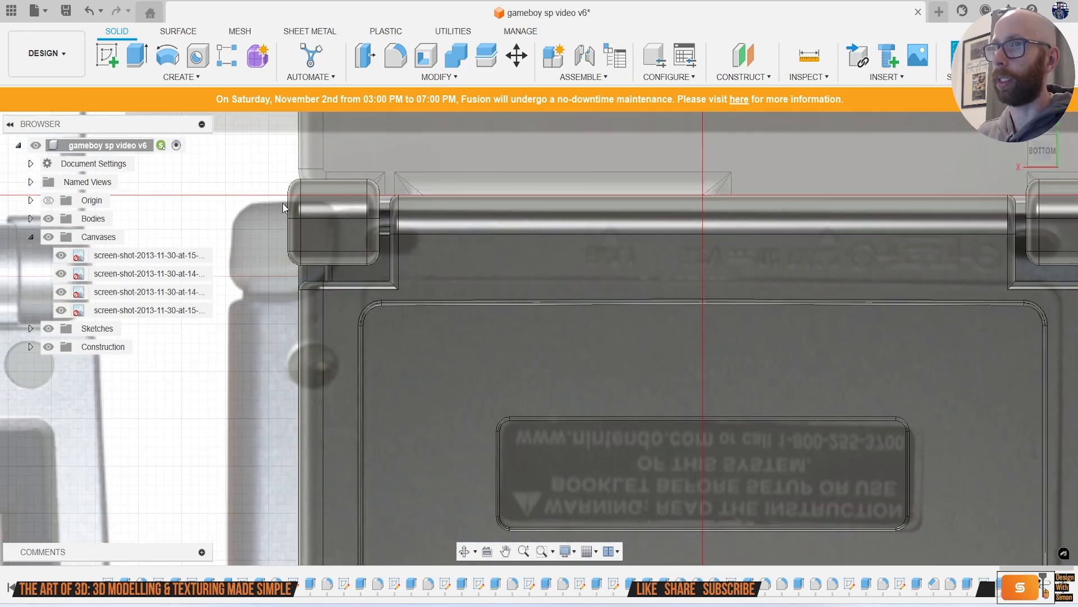
# Step: Start a sketch on the console's underside face and draw a small horizontal center-to-center slot beside the hinge, below the barrel
pyautogui.click(112, 60)
pyautogui.click(443, 255)
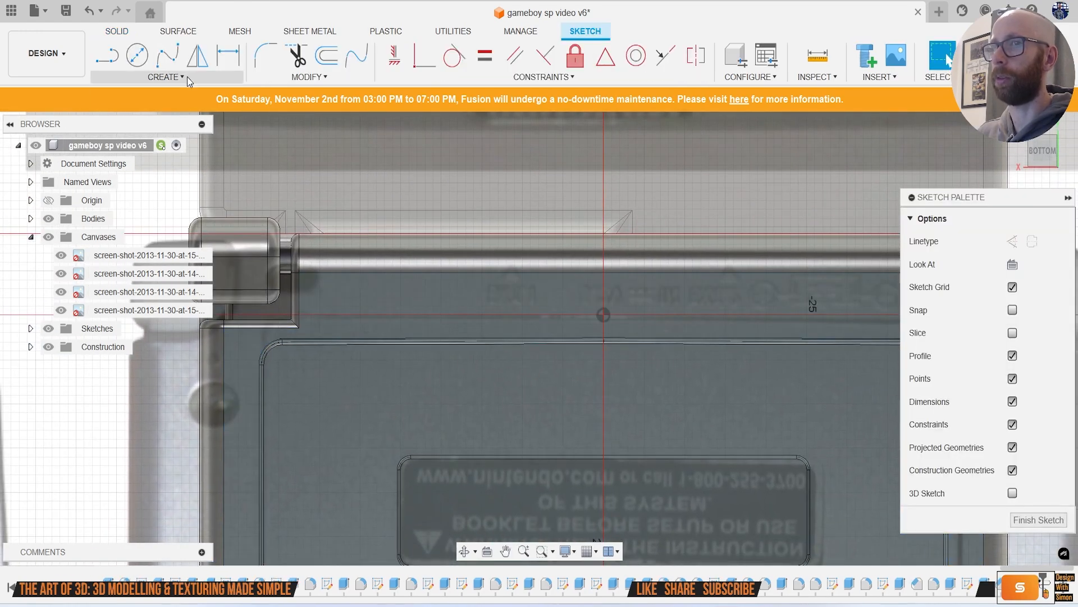
pyautogui.click(187, 76)
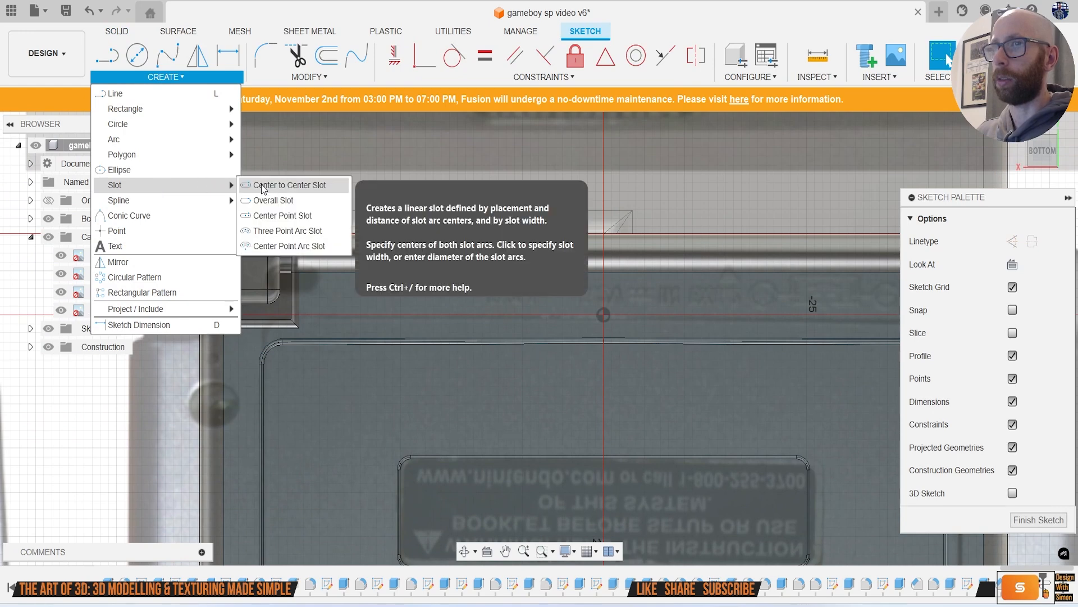
pyautogui.click(229, 181)
pyautogui.scroll(3, 329, 275)
pyautogui.click(313, 296)
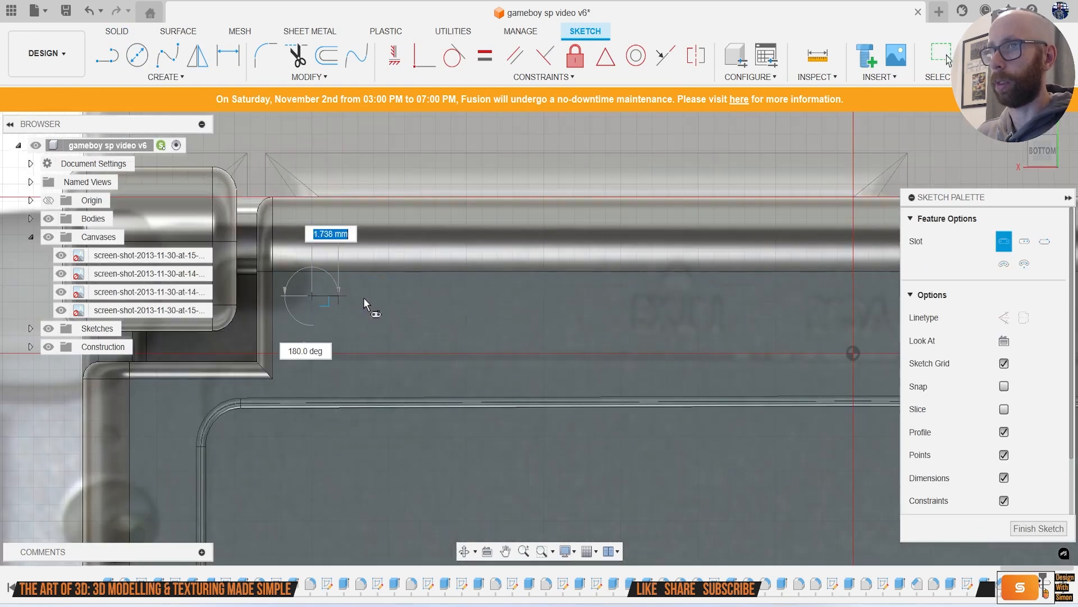
pyautogui.click(382, 296)
pyautogui.click(390, 317)
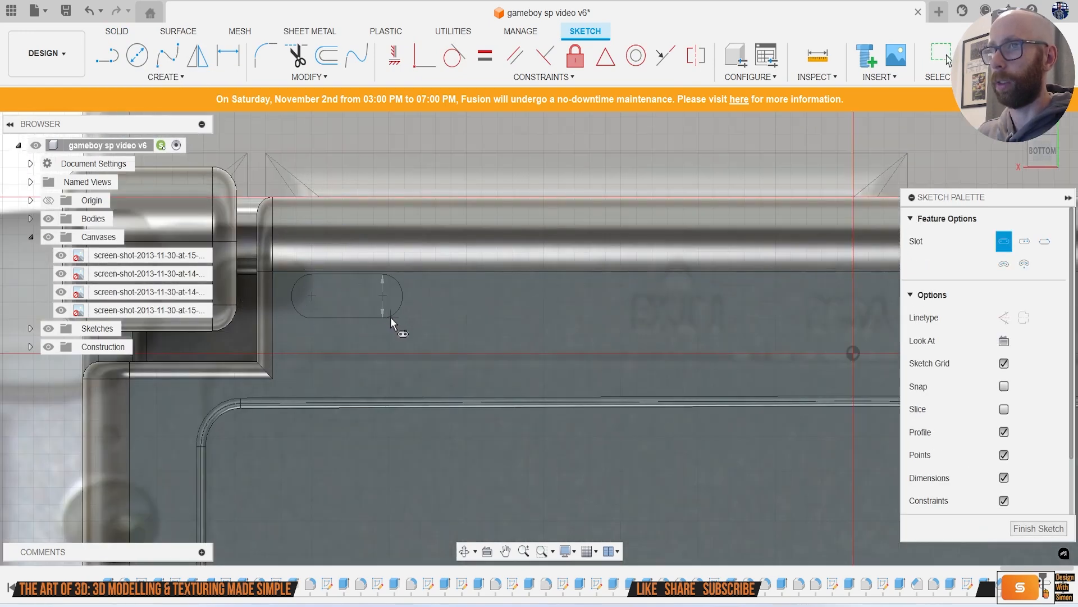
pyautogui.scroll(-5, 389, 317)
pyautogui.moveTo(397, 330); pyautogui.dragTo(350, 309, button='middle')
pyautogui.press('Escape')
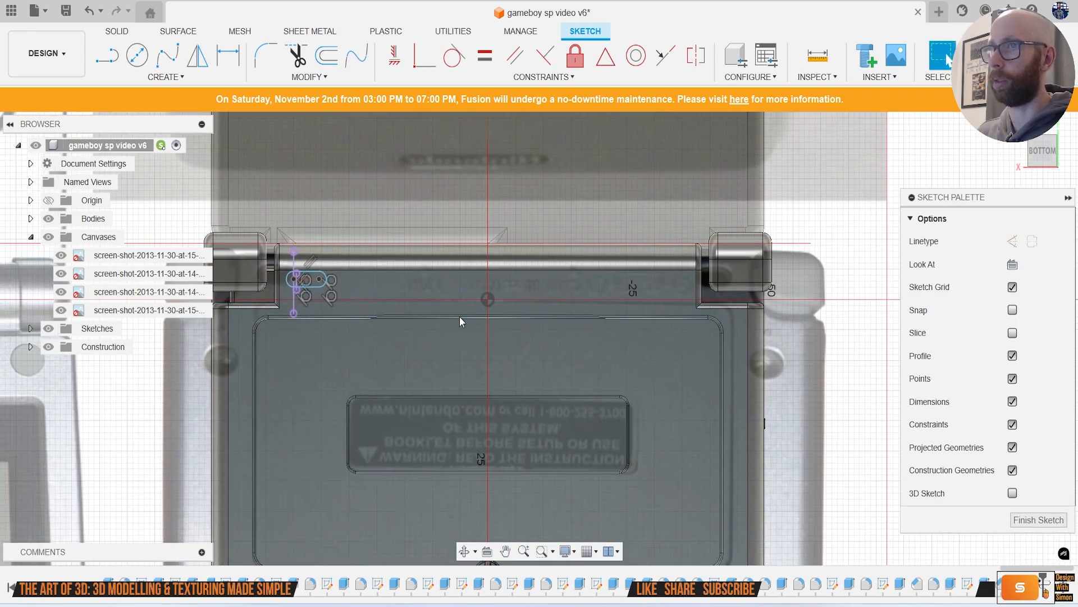
# Step: Project the underside face's outline into the sketch with the projection link kept on
pyautogui.press('p')
pyautogui.click(500, 291)
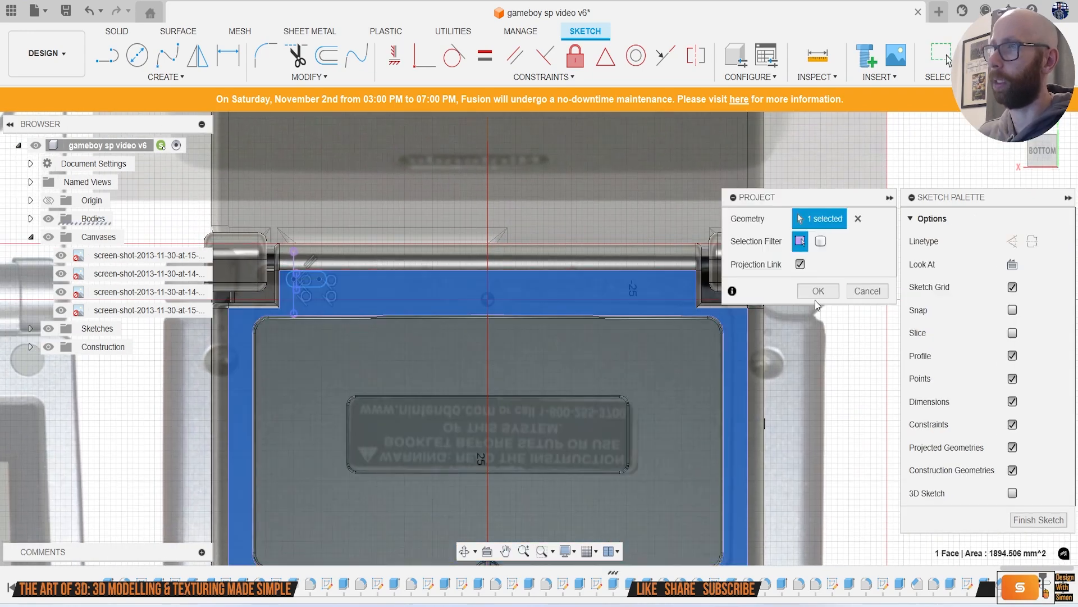
pyautogui.press('Return')
# Step: Draw a short vertical line down from the projected edge near the model's centre axis
pyautogui.press('l')
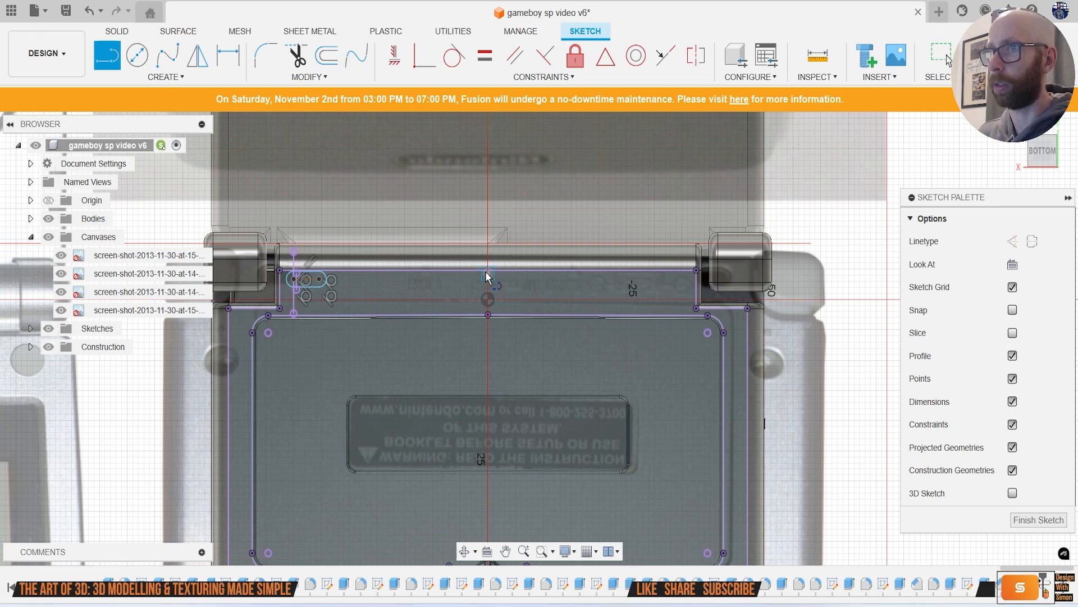
pyautogui.scroll(8, 490, 271)
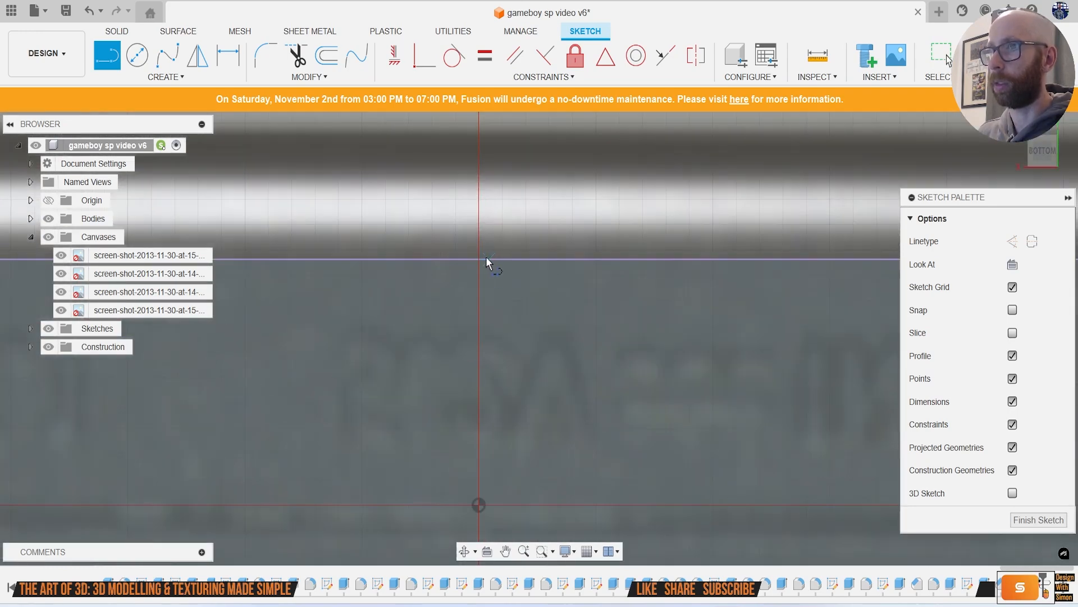
pyautogui.click(479, 258)
pyautogui.click(482, 356)
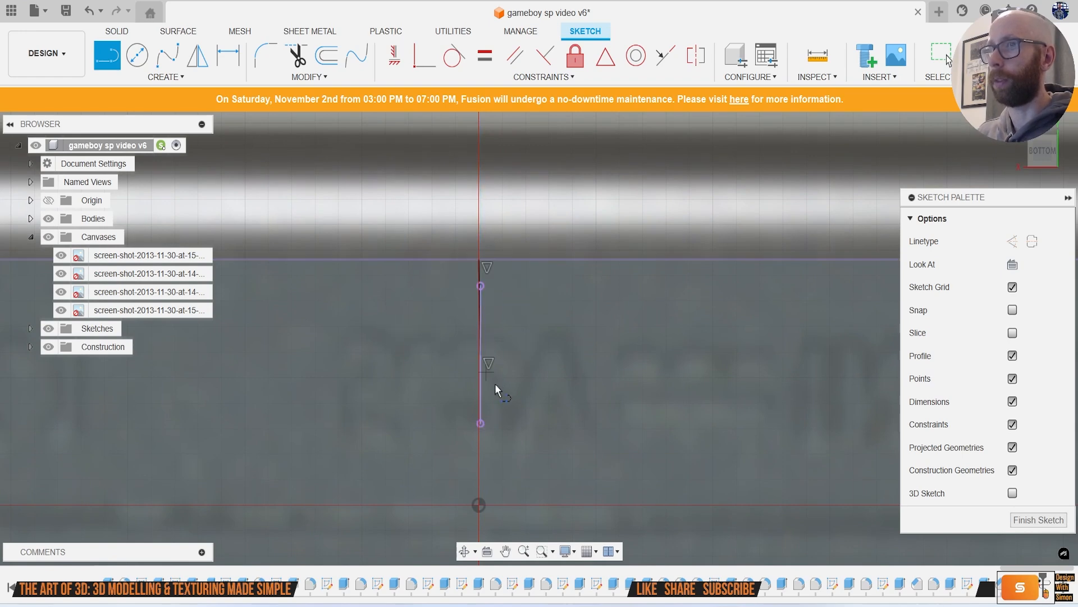
pyautogui.press('Escape')
pyautogui.scroll(-8, 544, 398)
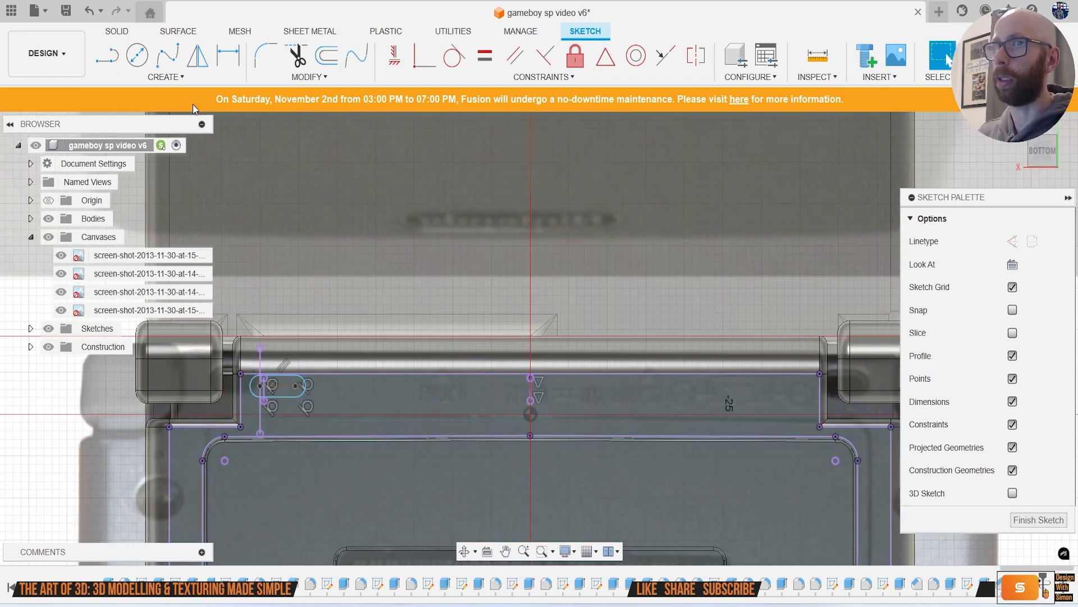
pyautogui.click(182, 80)
pyautogui.click(219, 261)
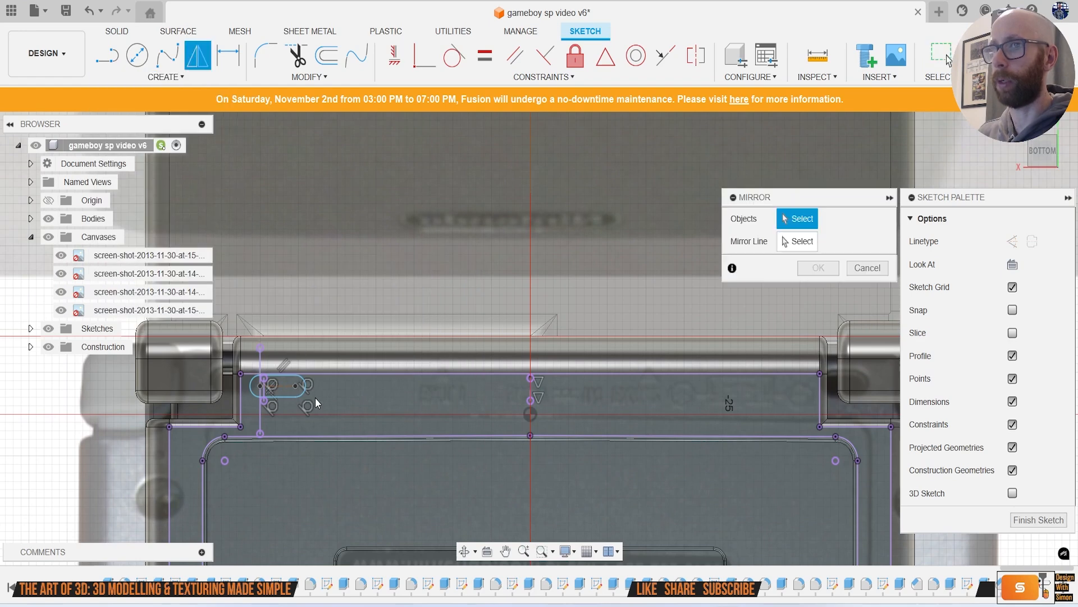
pyautogui.doubleClick(282, 394)
pyautogui.click(800, 243)
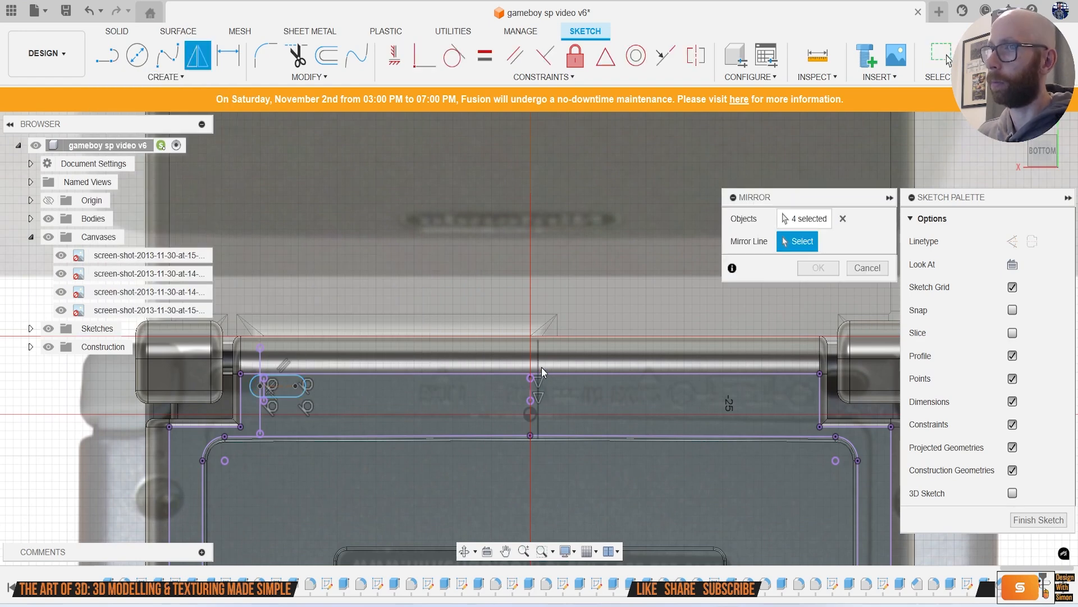
pyautogui.scroll(5, 551, 401)
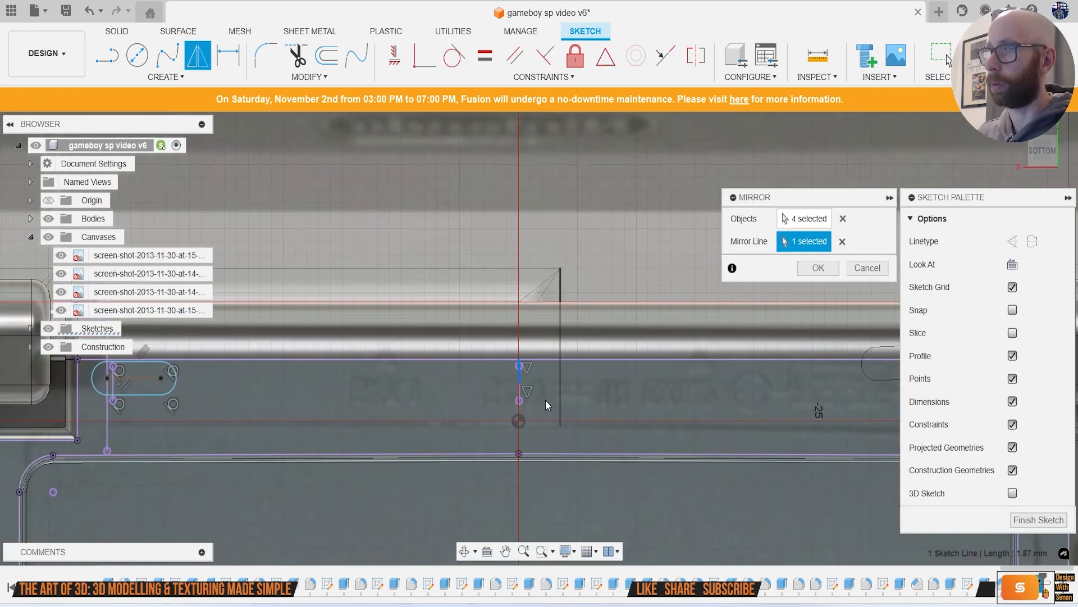
pyautogui.scroll(3, 503, 374)
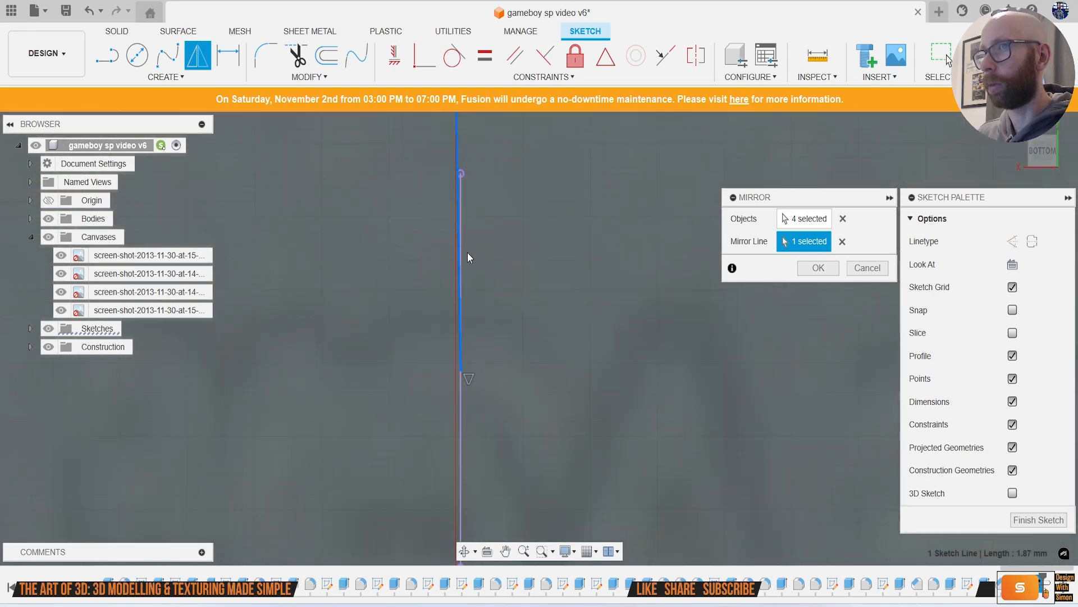
pyautogui.click(876, 266)
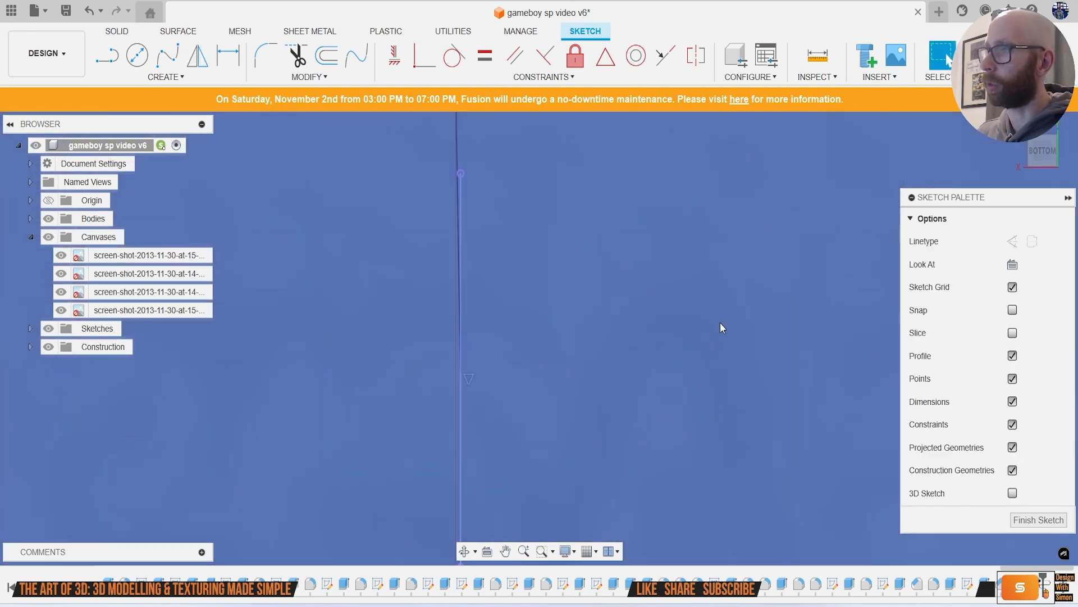
# Step: Trim away both segments of the line near the centre axis
pyautogui.scroll(-3, 588, 370)
pyautogui.scroll(2, 553, 308)
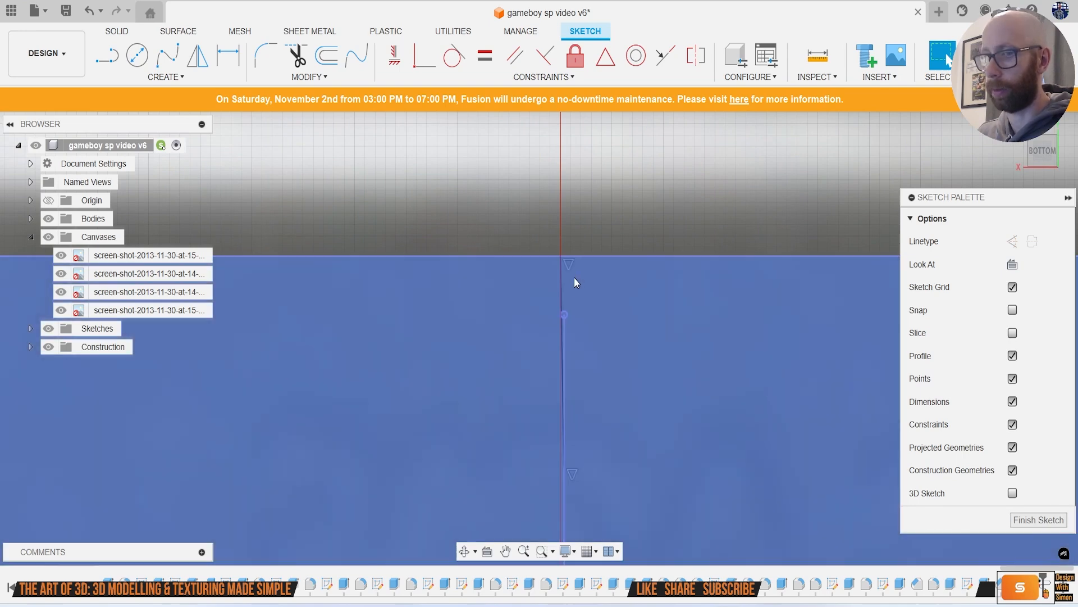
pyautogui.press('t')
pyautogui.click(562, 283)
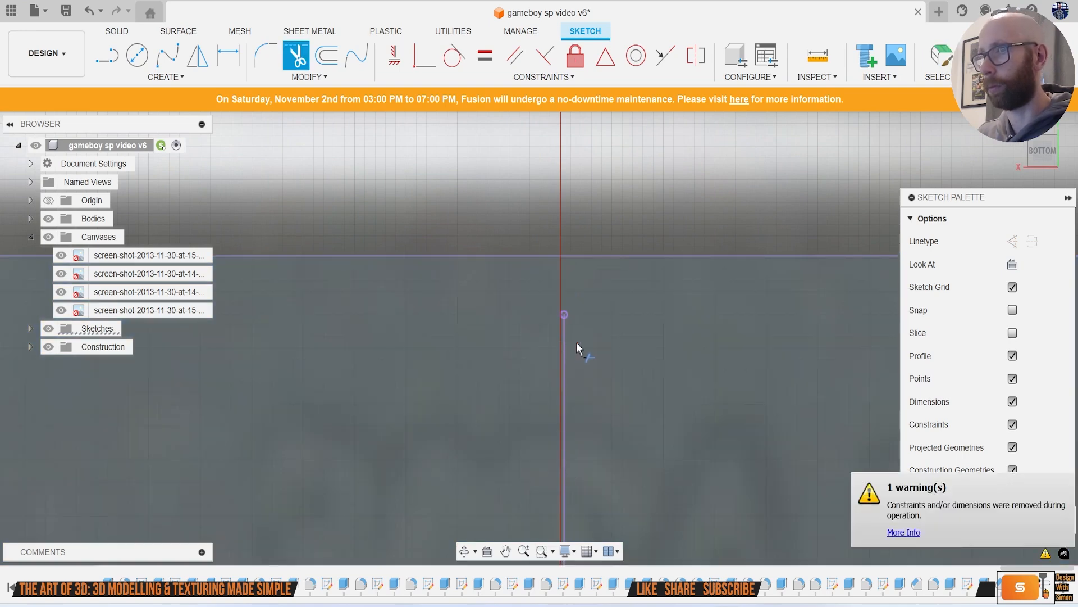
pyautogui.click(565, 346)
pyautogui.press('Escape')
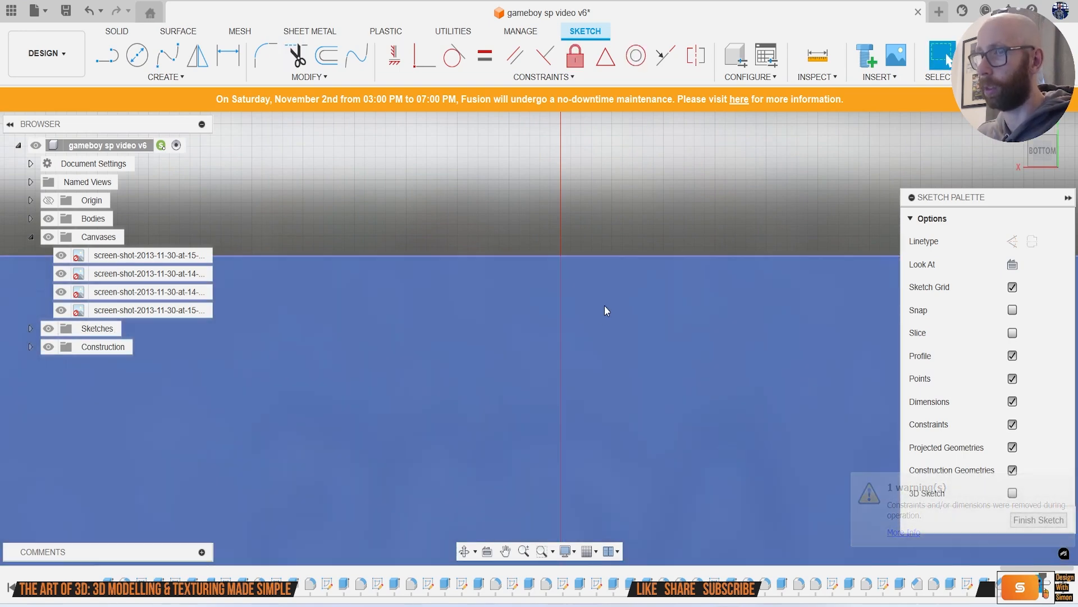
# Step: Draw a line about 3.2 mm long at 90 degrees down from the midpoint of the projected edge below the hinge barrel
pyautogui.press('l')
pyautogui.scroll(-3, 601, 318)
pyautogui.moveTo(580, 293)
pyautogui.mouseDown()
pyautogui.moveTo(594, 434)
pyautogui.moveTo(581, 447)
pyautogui.mouseUp()
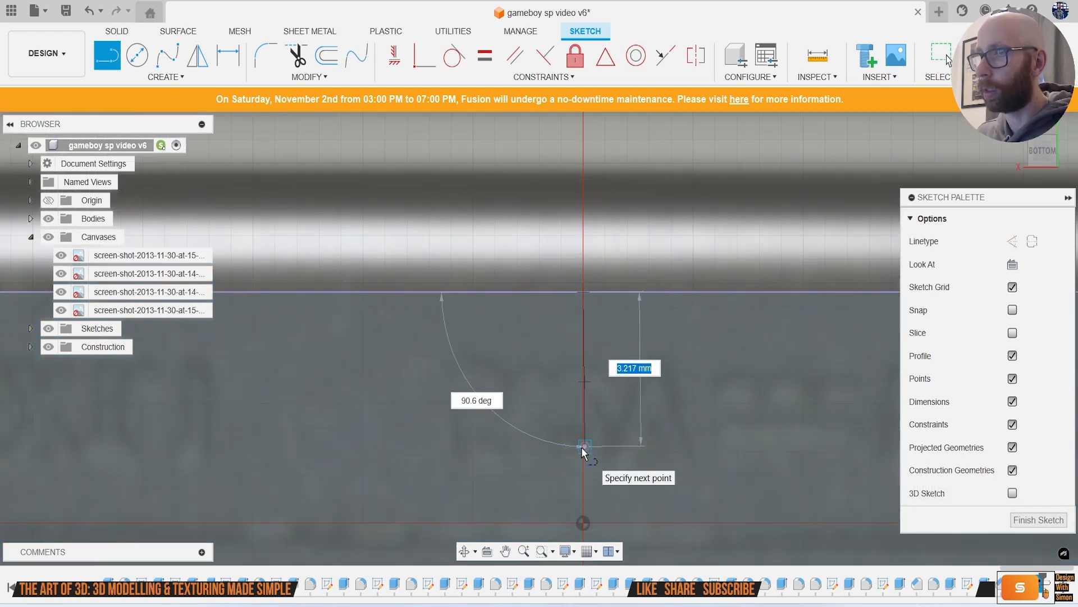
pyautogui.press('Tab')
pyautogui.write('90')
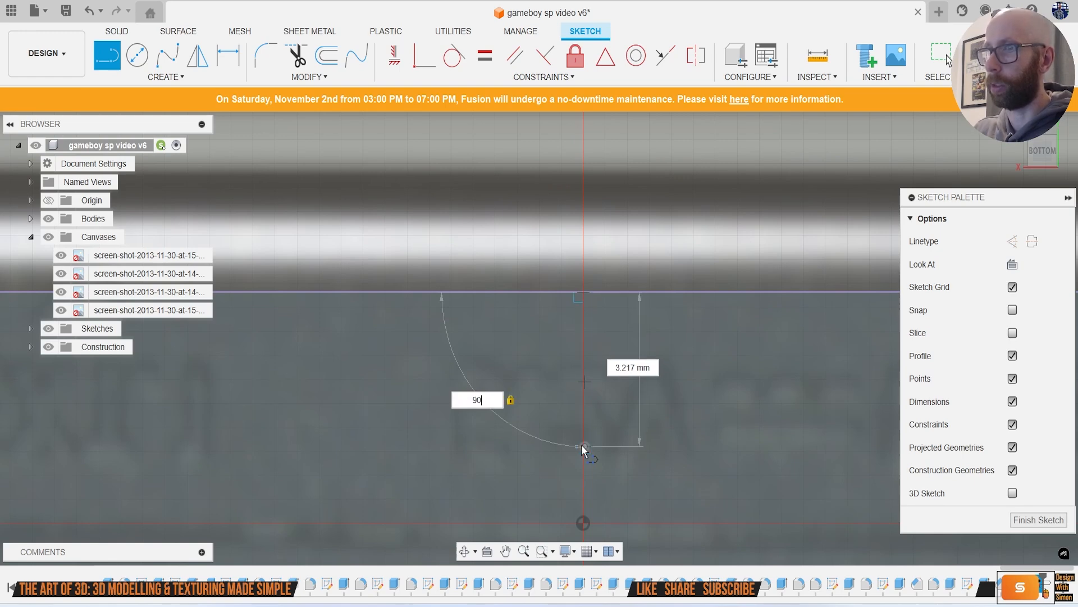
pyautogui.press('Return')
# Step: Mirror the slot's four curves across the vertical centre line and finish the sketch
pyautogui.scroll(-5, 583, 421)
pyautogui.moveTo(589, 387)
pyautogui.mouseDown(button='middle')
pyautogui.moveTo(632, 309)
pyautogui.moveTo(621, 296)
pyautogui.mouseUp(button='middle')
pyautogui.click(203, 80)
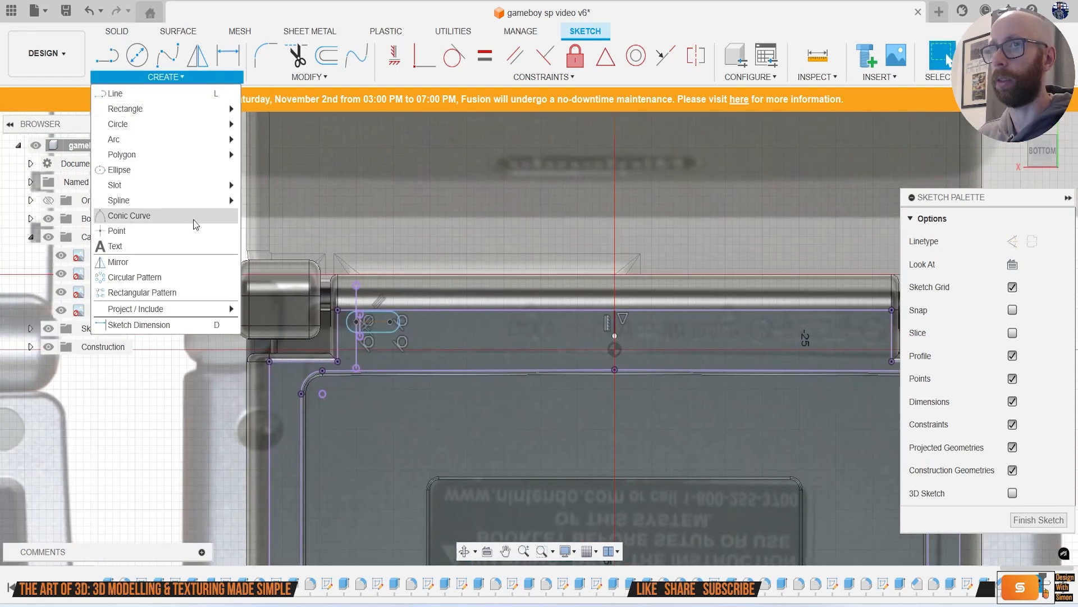
pyautogui.click(172, 264)
pyautogui.click(378, 336)
pyautogui.click(554, 309)
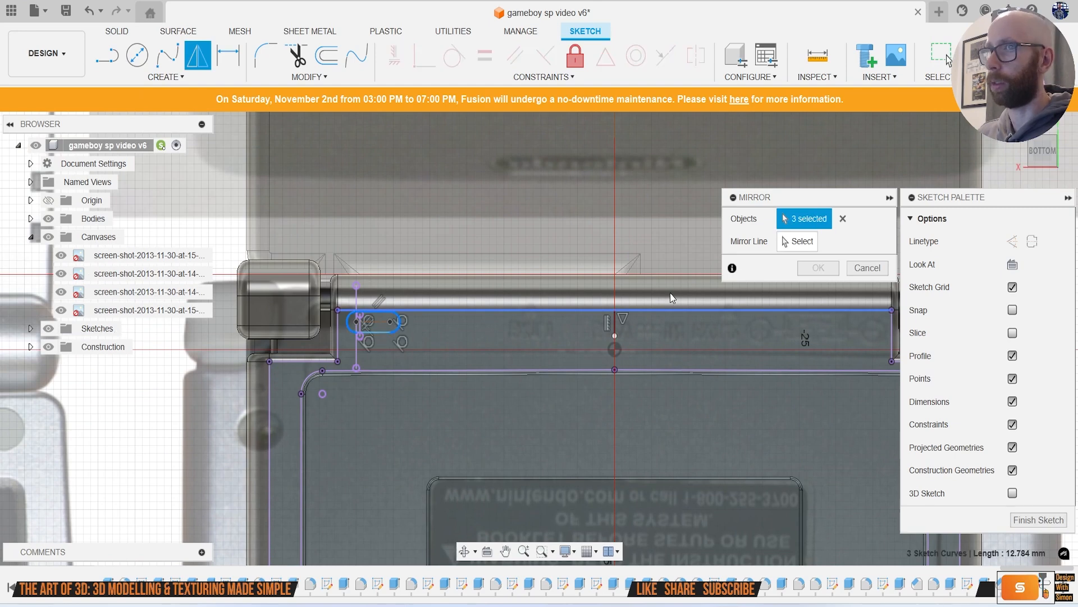
pyautogui.click(807, 250)
pyautogui.click(617, 324)
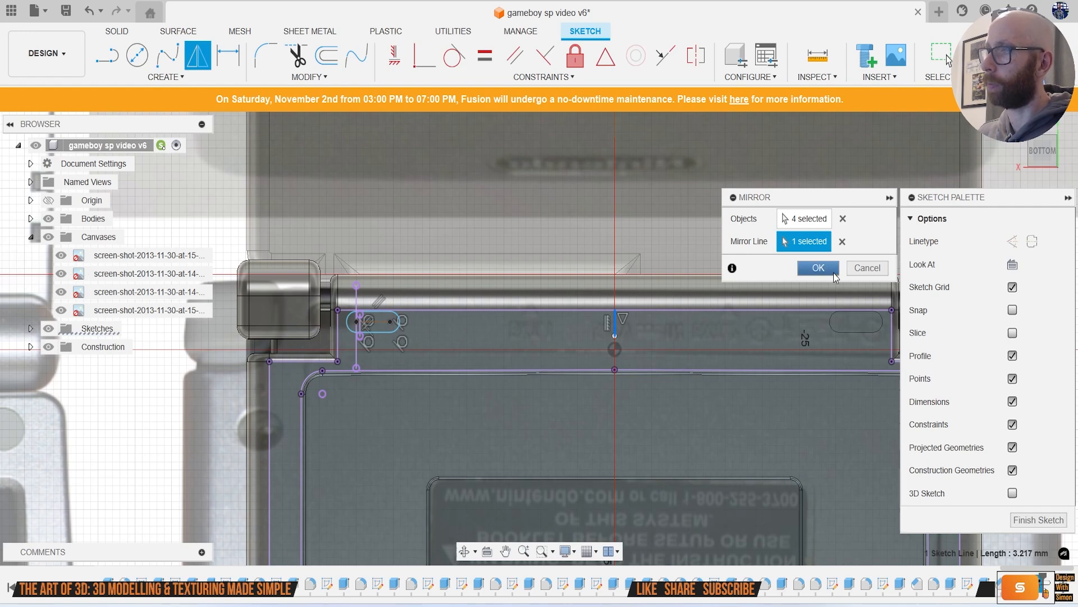
pyautogui.click(834, 270)
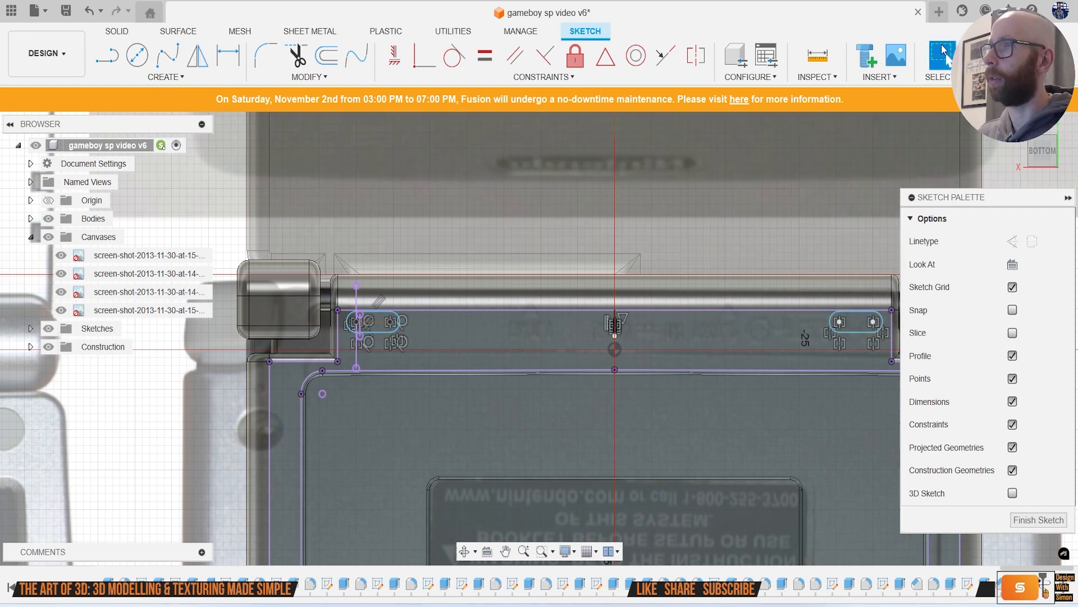
pyautogui.click(993, 59)
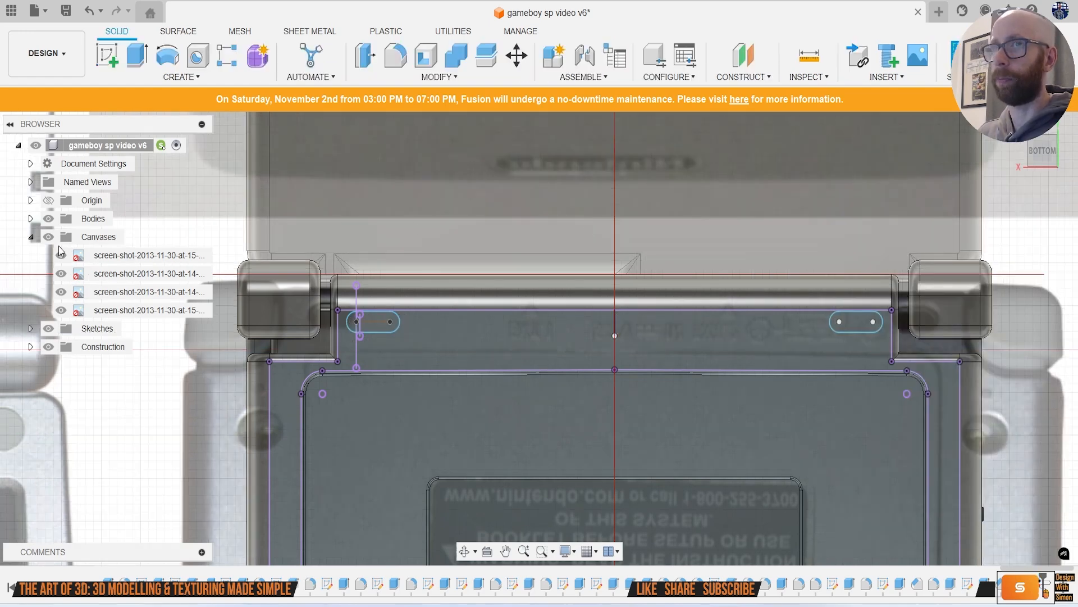
# Step: Hide the reference canvases and cut both slot profiles into the console's underside with Extrude
pyautogui.click(49, 237)
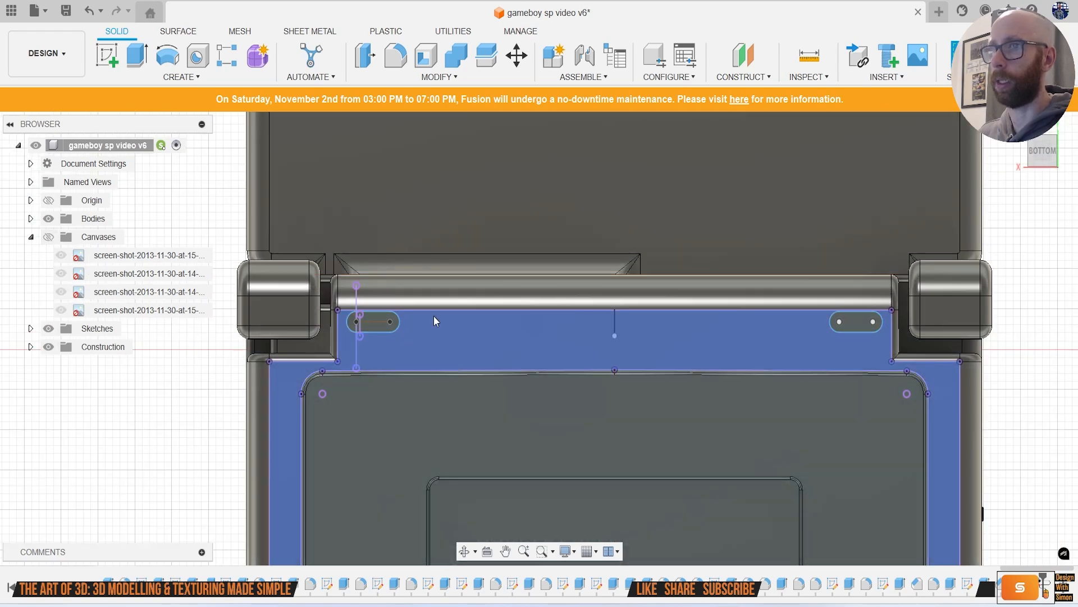
pyautogui.press('e')
pyautogui.click(353, 325)
pyautogui.click(352, 322)
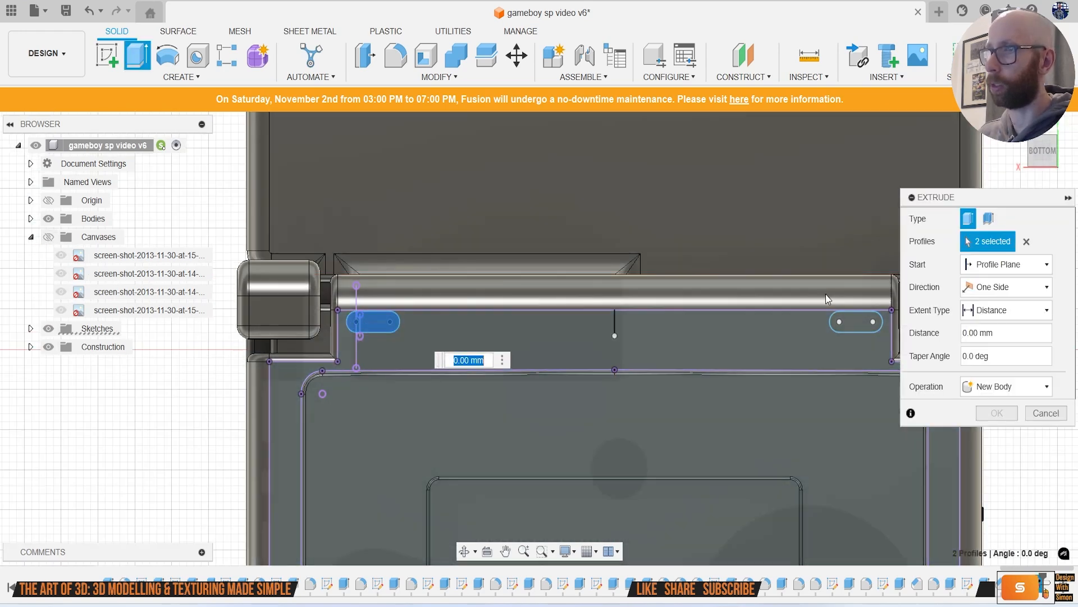
pyautogui.click(871, 328)
pyautogui.moveTo(1029, 158); pyautogui.dragTo(505, 441)
pyautogui.scroll(3, 527, 378)
pyautogui.click(1013, 439)
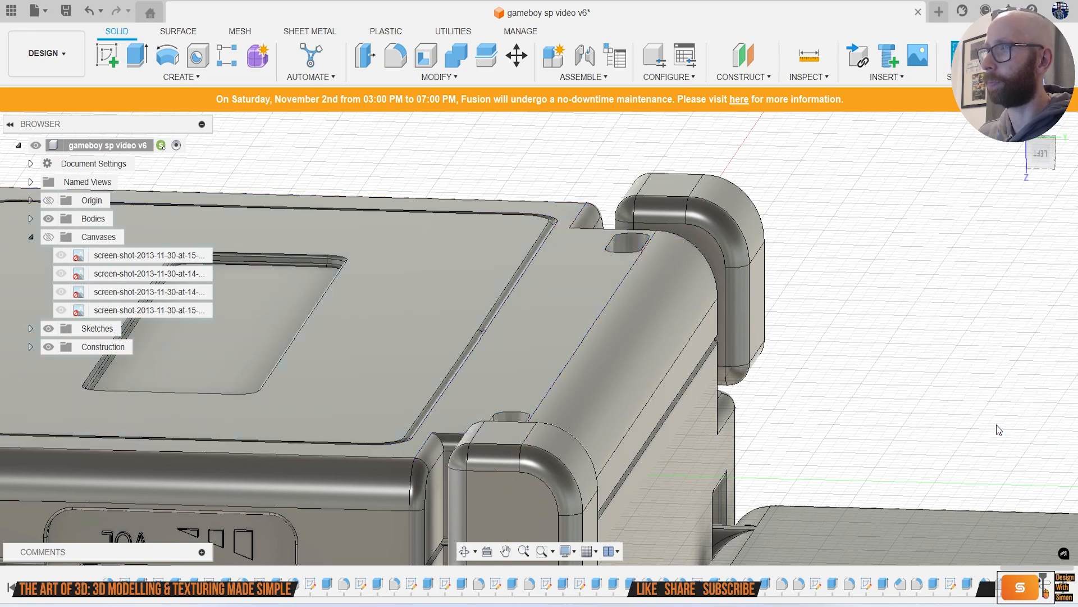
# Step: Fillet the outer rim edges of both slot recesses with a 0.3 mm radius
pyautogui.moveTo(1046, 162)
pyautogui.mouseDown()
pyautogui.moveTo(1028, 118)
pyautogui.moveTo(1011, 113)
pyautogui.moveTo(997, 127)
pyautogui.mouseUp()
pyautogui.moveTo(496, 295); pyautogui.dragTo(625, 296, button='middle')
pyautogui.scroll(2, 497, 268)
pyautogui.press('f')
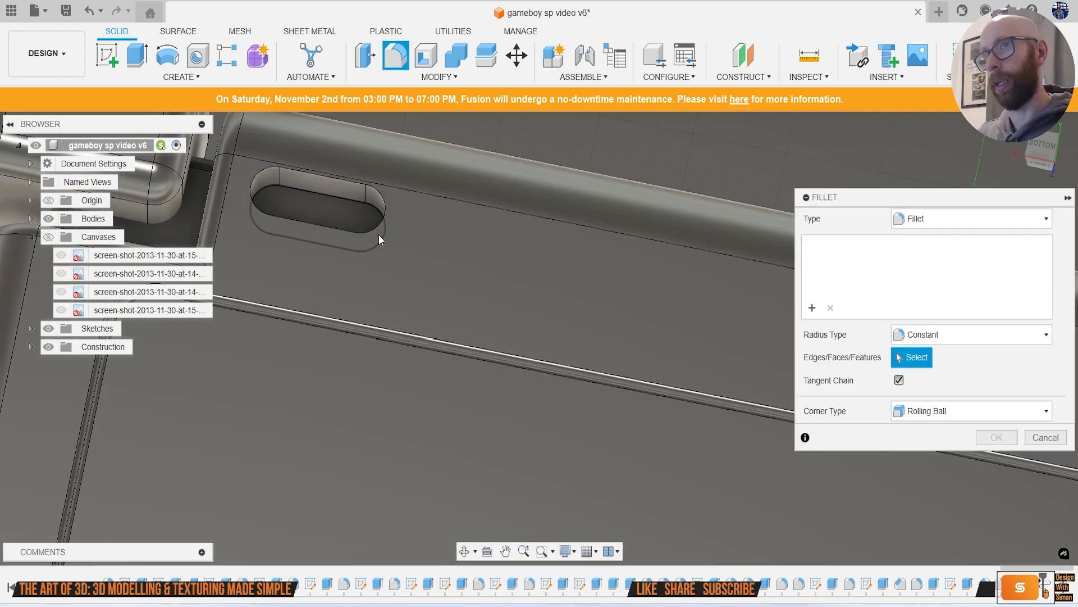
pyautogui.click(375, 231)
pyautogui.scroll(-4, 464, 298)
pyautogui.moveTo(591, 330); pyautogui.dragTo(360, 261, button='middle')
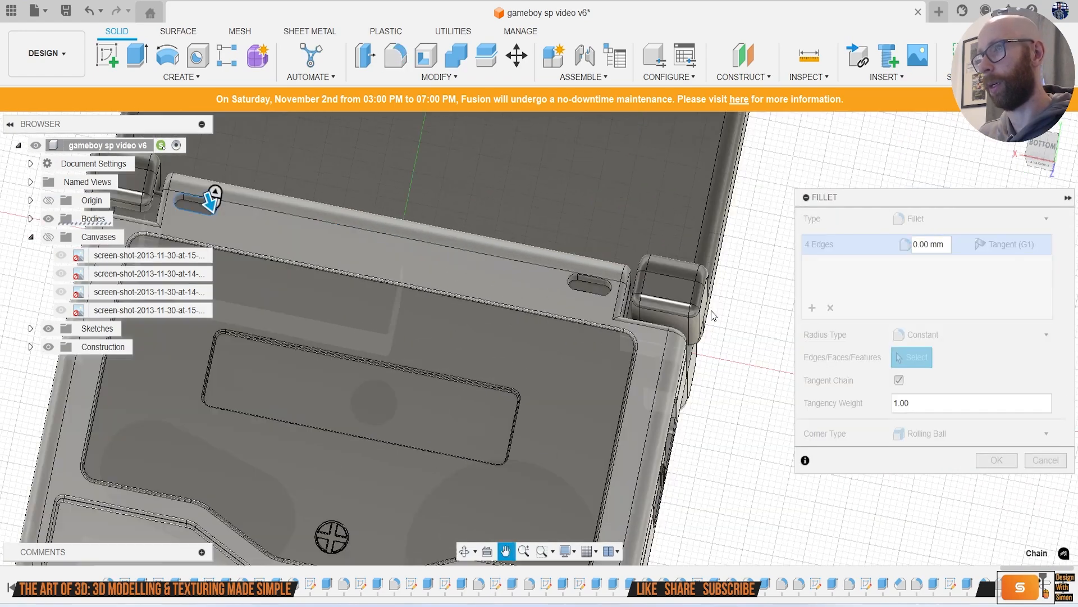
pyautogui.scroll(5, 601, 298)
pyautogui.click(589, 288)
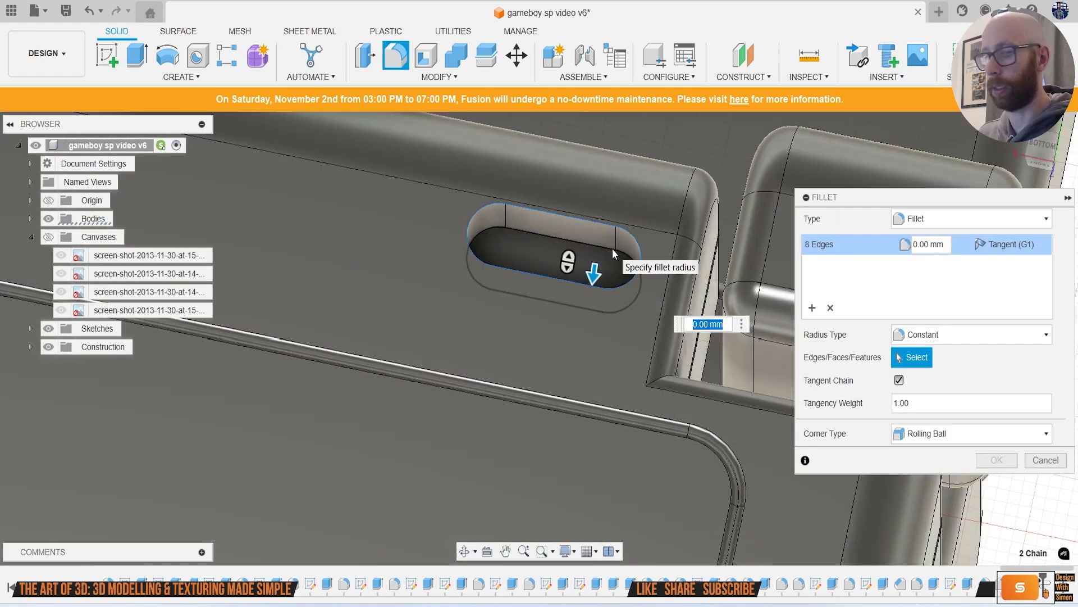
pyautogui.write('1')
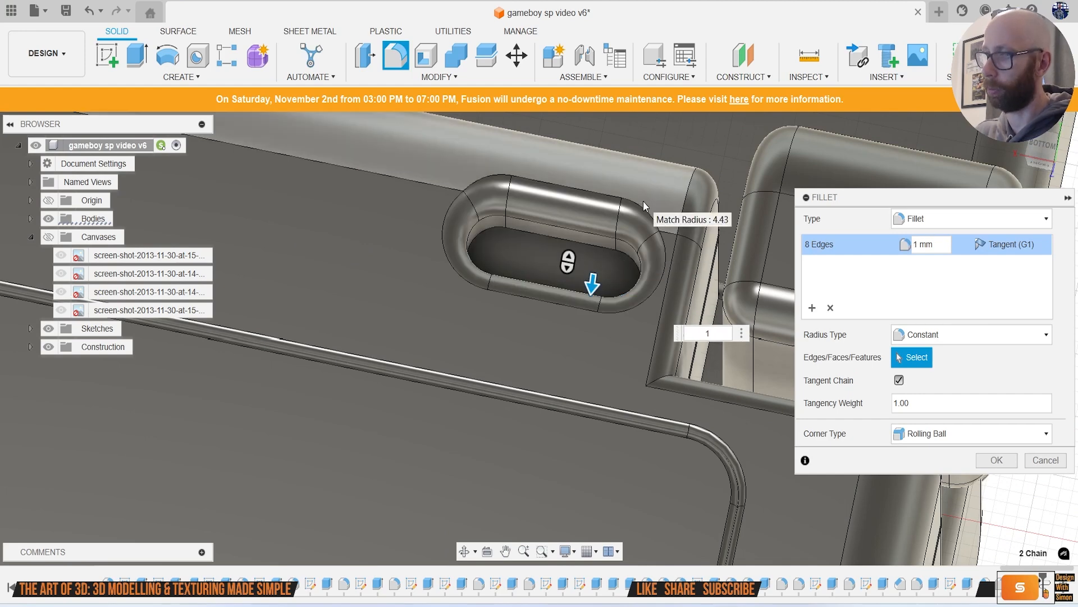
pyautogui.press('BackSpace')
pyautogui.write('.5')
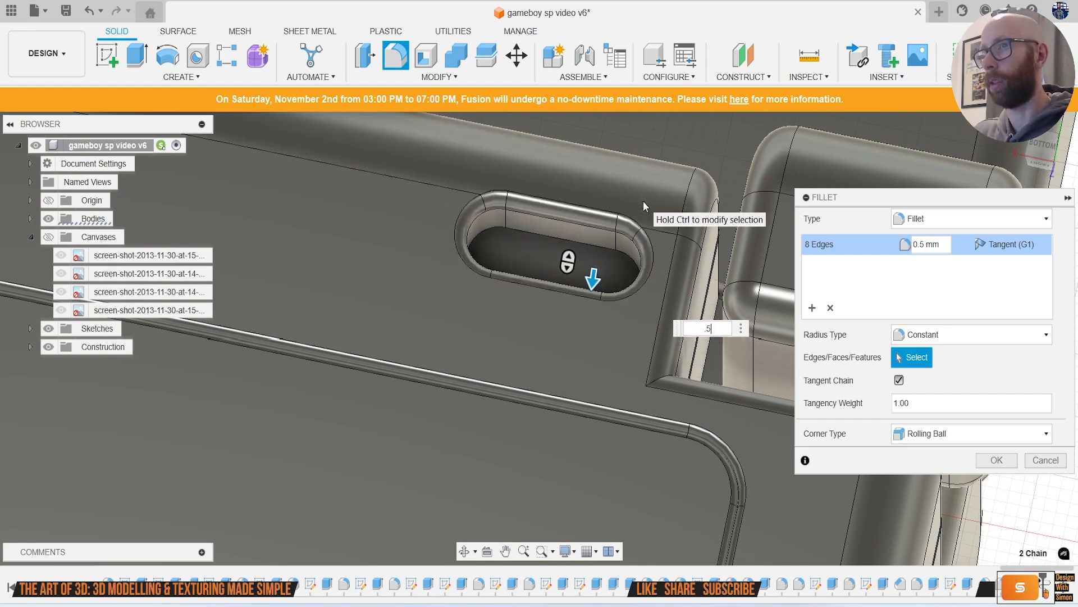
pyautogui.press('BackSpace')
pyautogui.write('3')
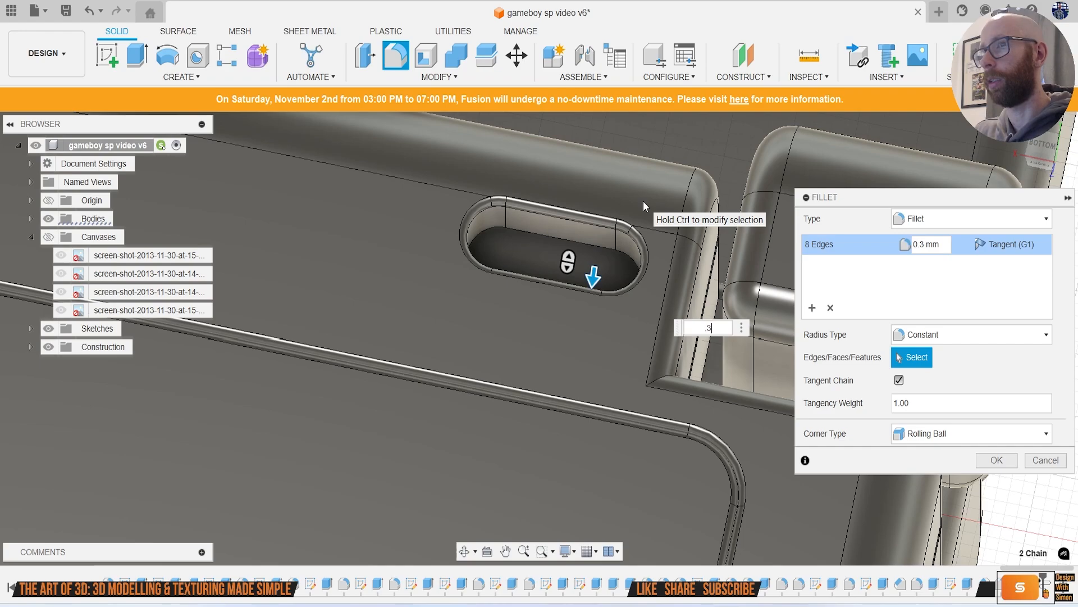
pyautogui.press('Return')
pyautogui.scroll(-6, 642, 200)
pyautogui.scroll(-3, 623, 213)
pyautogui.moveTo(623, 213); pyautogui.dragTo(658, 215, button='middle')
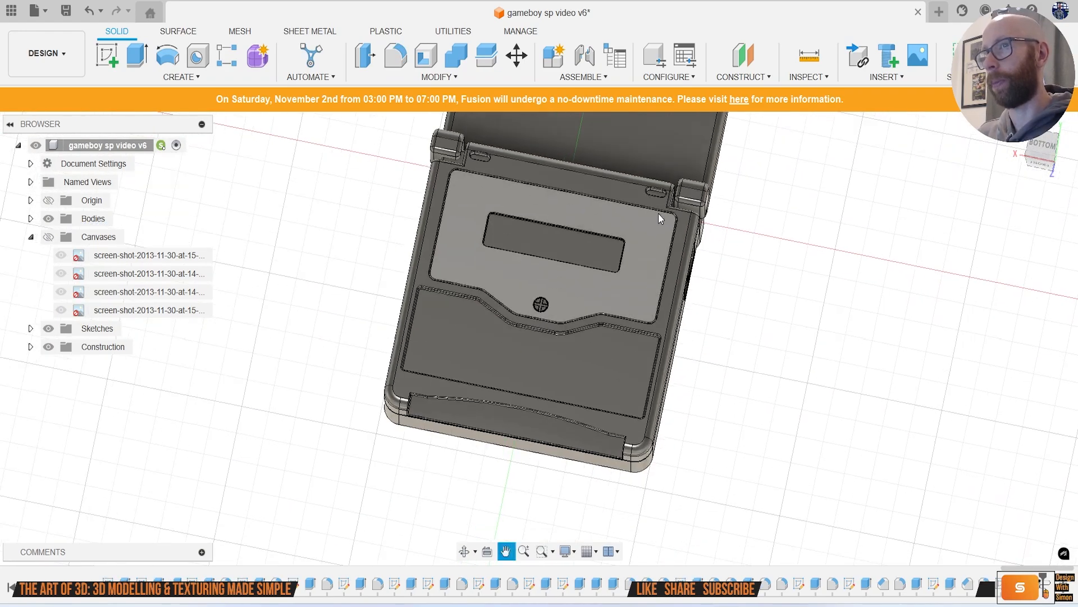
# Step: View the underside squarely from below and compare it with the reference canvases, leaving the canvases hidden
pyautogui.moveTo(1043, 151); pyautogui.dragTo(1058, 165)
pyautogui.keyDown('shift'); pyautogui.moveTo(618, 371); pyautogui.dragTo(618, 337, button='middle'); pyautogui.keyUp('shift')
pyautogui.moveTo(1033, 169)
pyautogui.mouseDown()
pyautogui.moveTo(1035, 179)
pyautogui.moveTo(991, 181)
pyautogui.moveTo(1018, 147)
pyautogui.moveTo(1034, 187)
pyautogui.mouseUp()
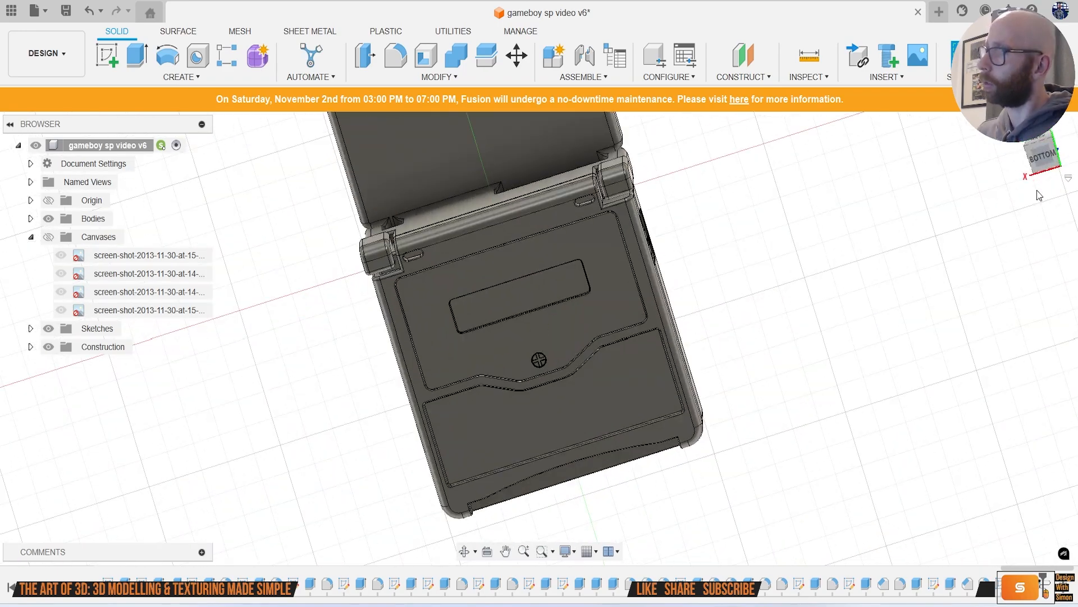
pyautogui.click(1039, 160)
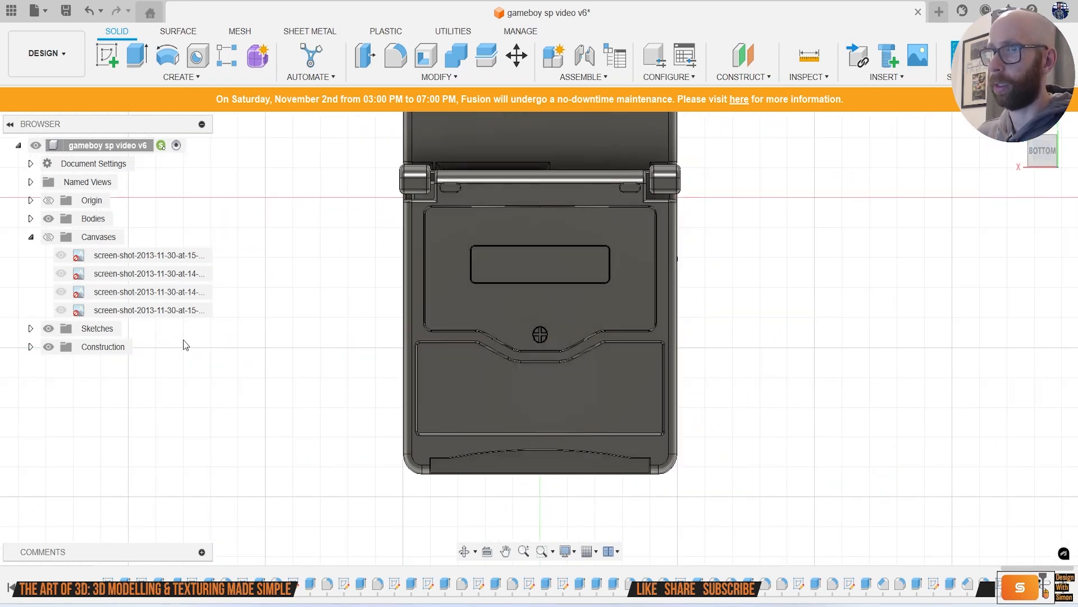
pyautogui.click(49, 236)
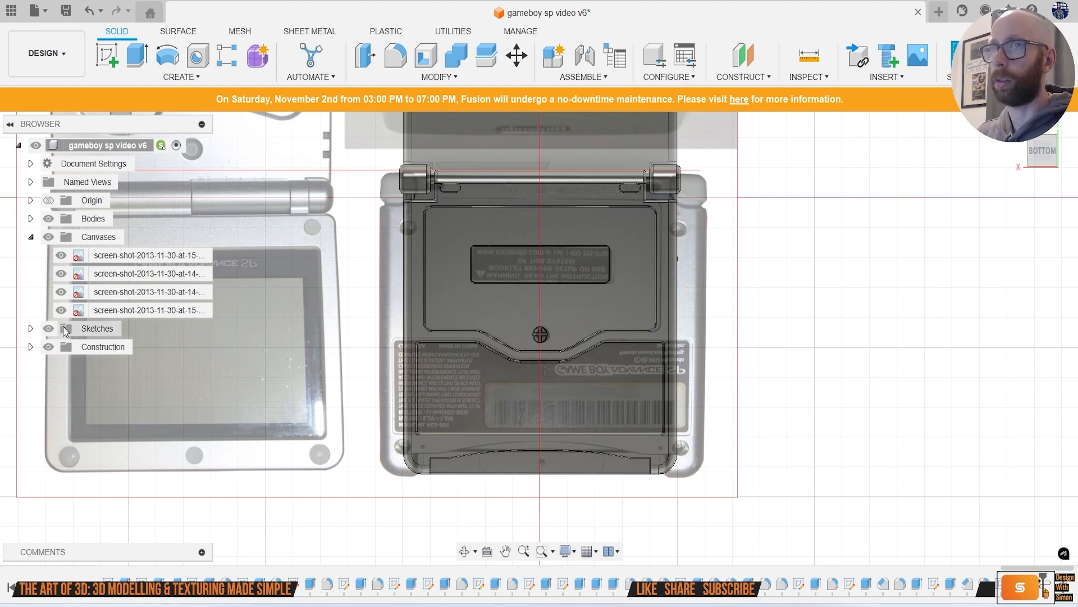
pyautogui.click(48, 236)
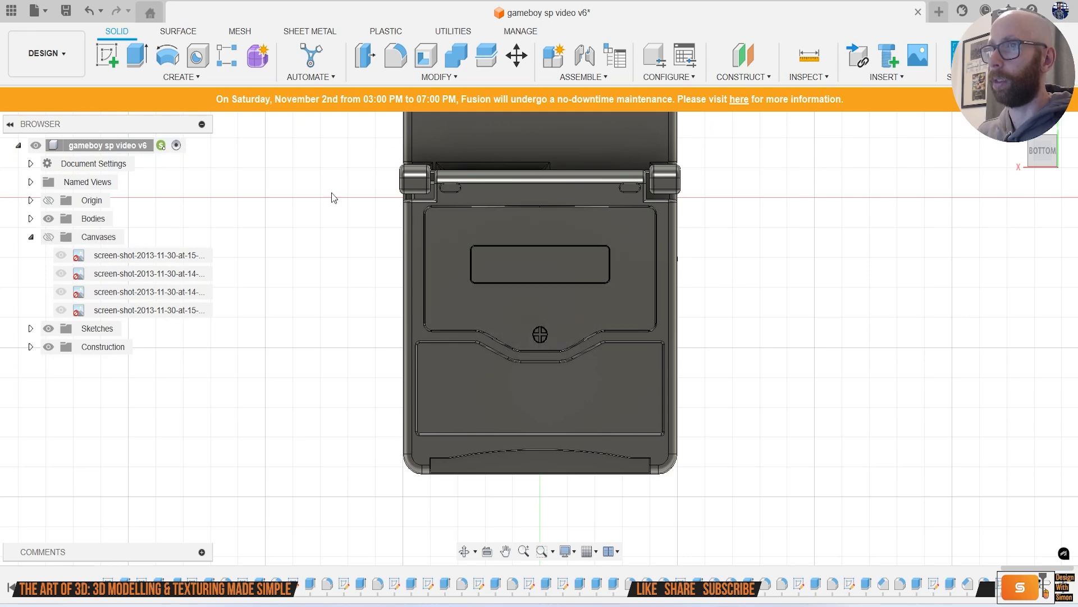
# Step: Start a sketch on the underside face and place a 4 mm circle between the battery cover's hinge-side corner and the body edge
pyautogui.click(111, 59)
pyautogui.scroll(3, 446, 325)
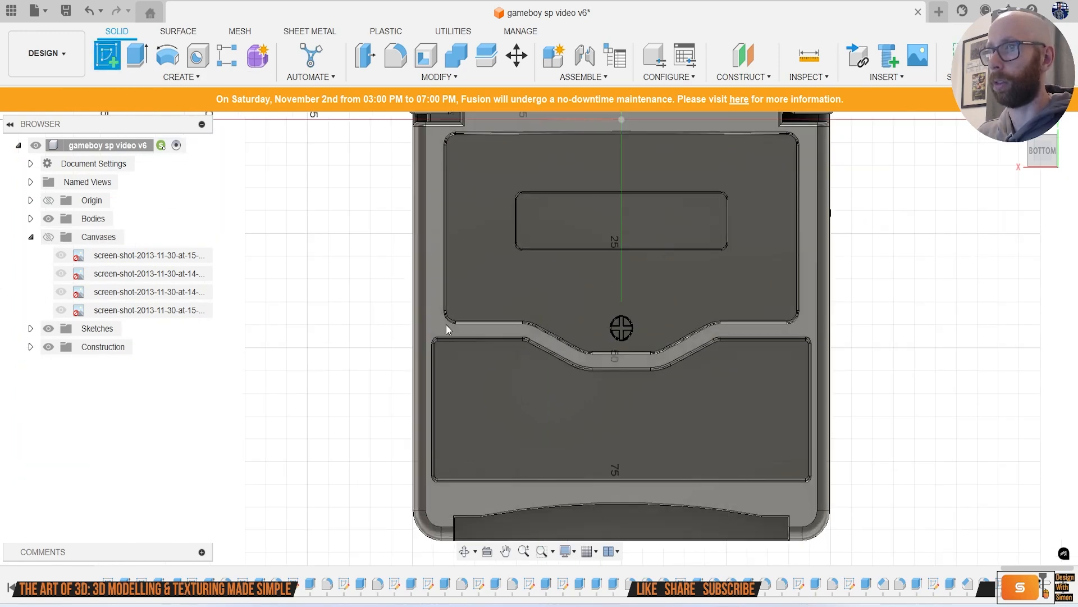
pyautogui.click(446, 281)
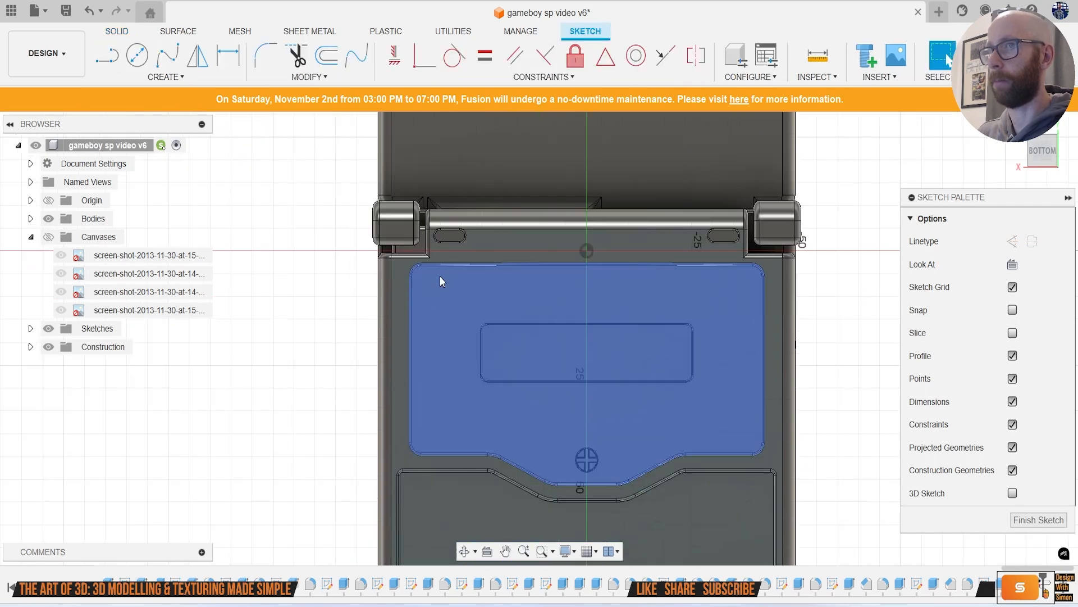
pyautogui.scroll(4, 398, 286)
pyautogui.press('c')
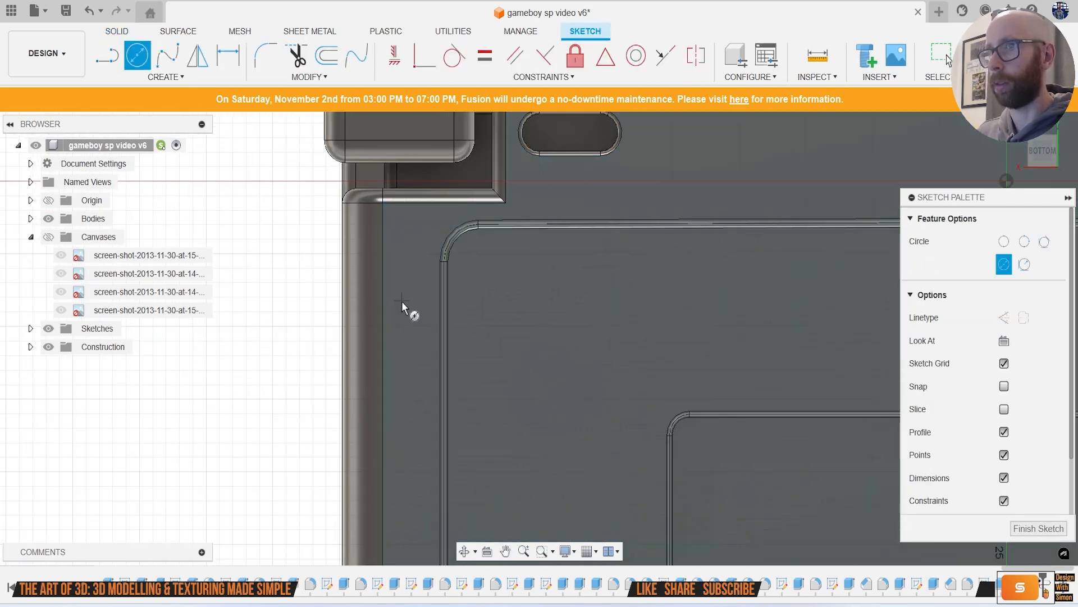
pyautogui.click(405, 300)
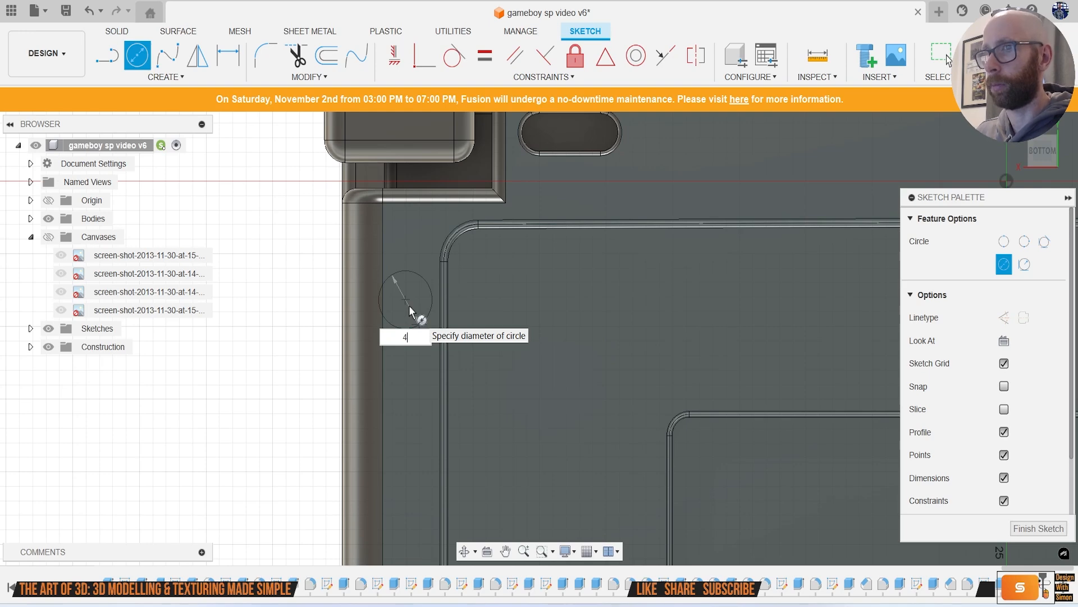
pyautogui.press('Return')
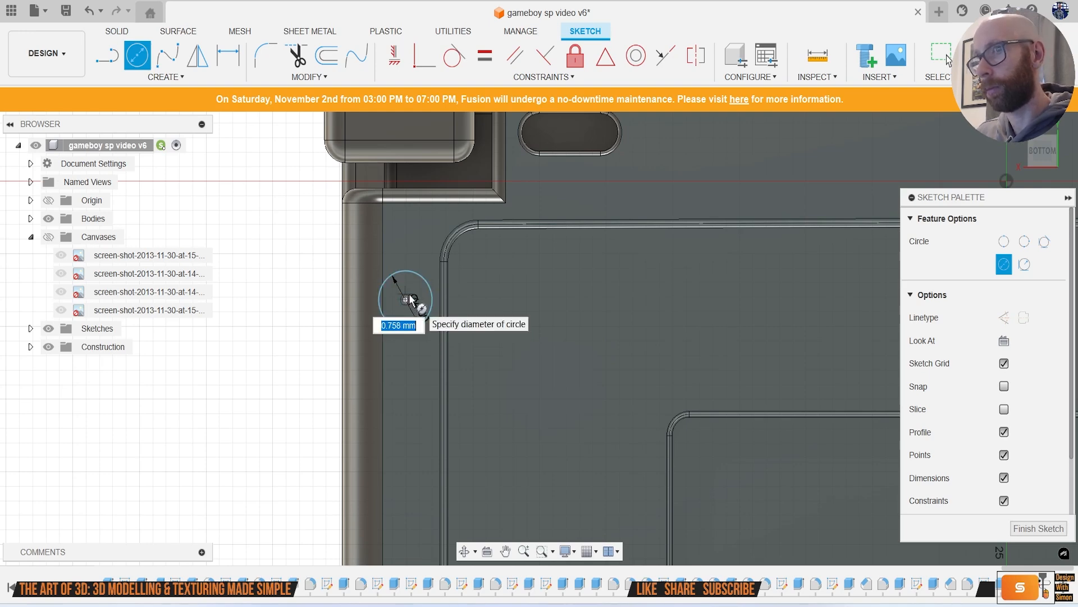
pyautogui.press('Escape')
pyautogui.moveTo(408, 304); pyautogui.dragTo(410, 296)
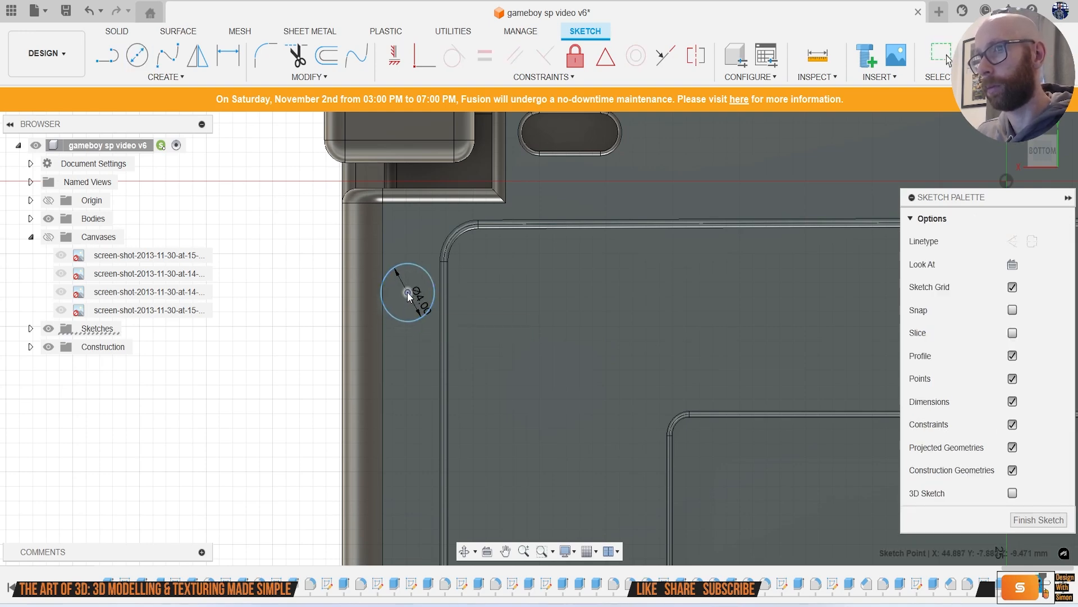
# Step: Examine the circle's placement relative to the body edge, the battery cover and the whole underside
pyautogui.scroll(-6, 408, 293)
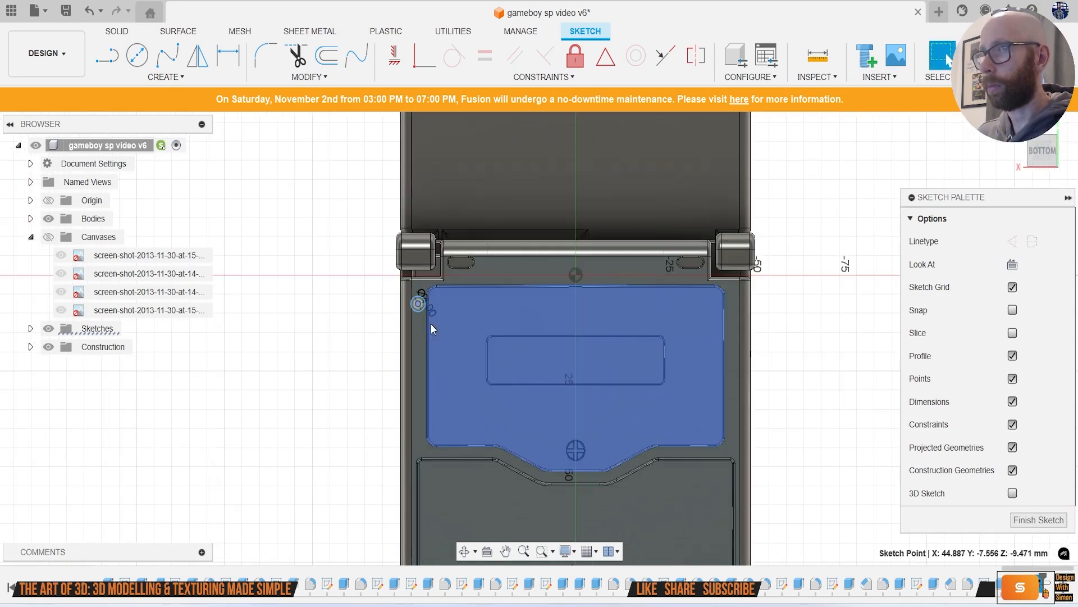
pyautogui.scroll(6, 452, 264)
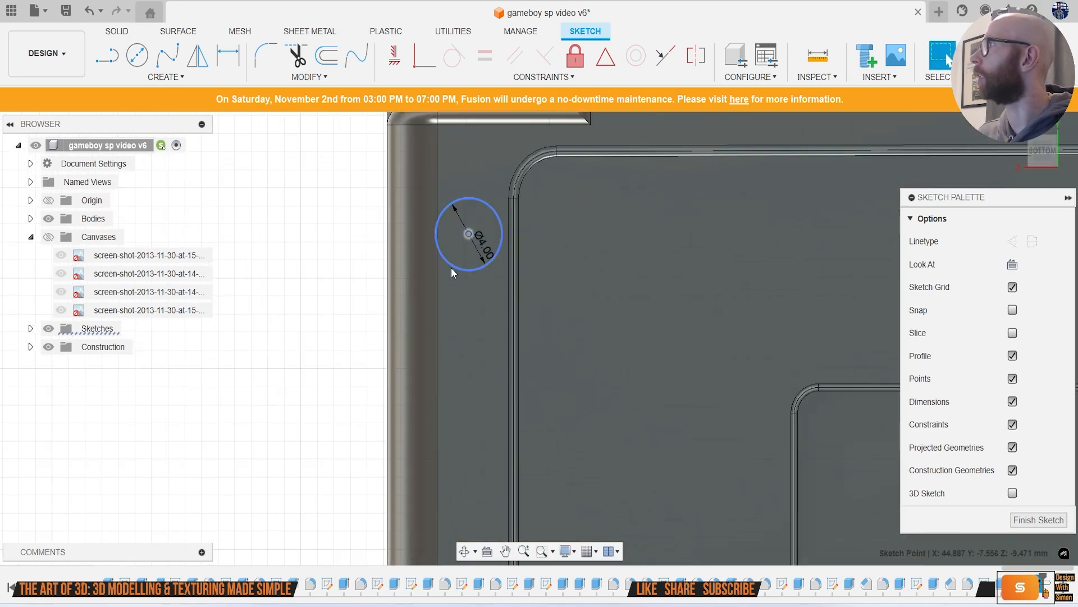
pyautogui.scroll(2, 449, 267)
pyautogui.scroll(-5, 447, 280)
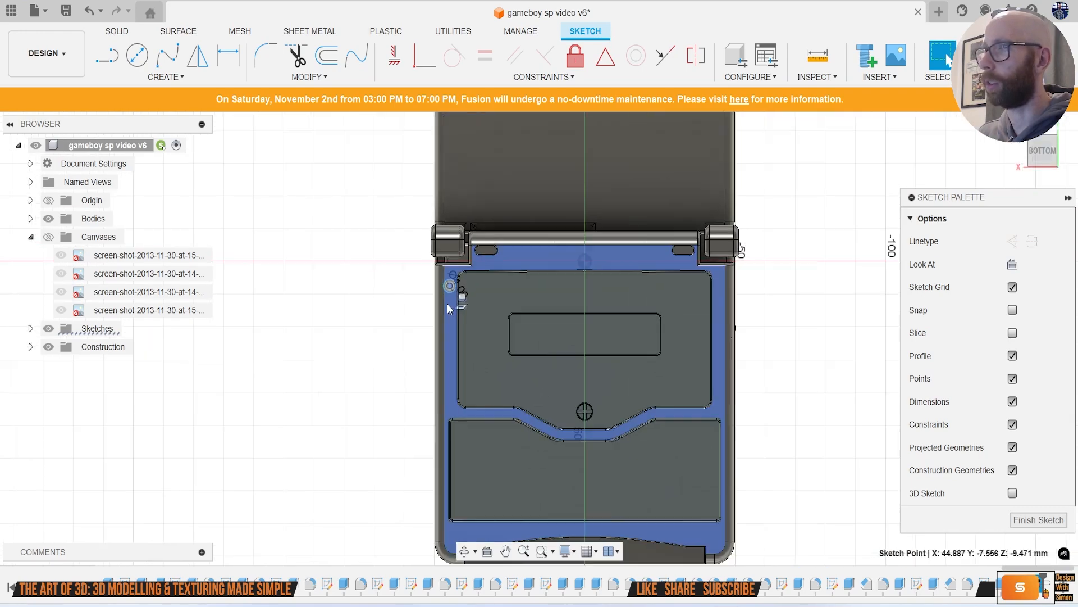
pyautogui.scroll(4, 444, 300)
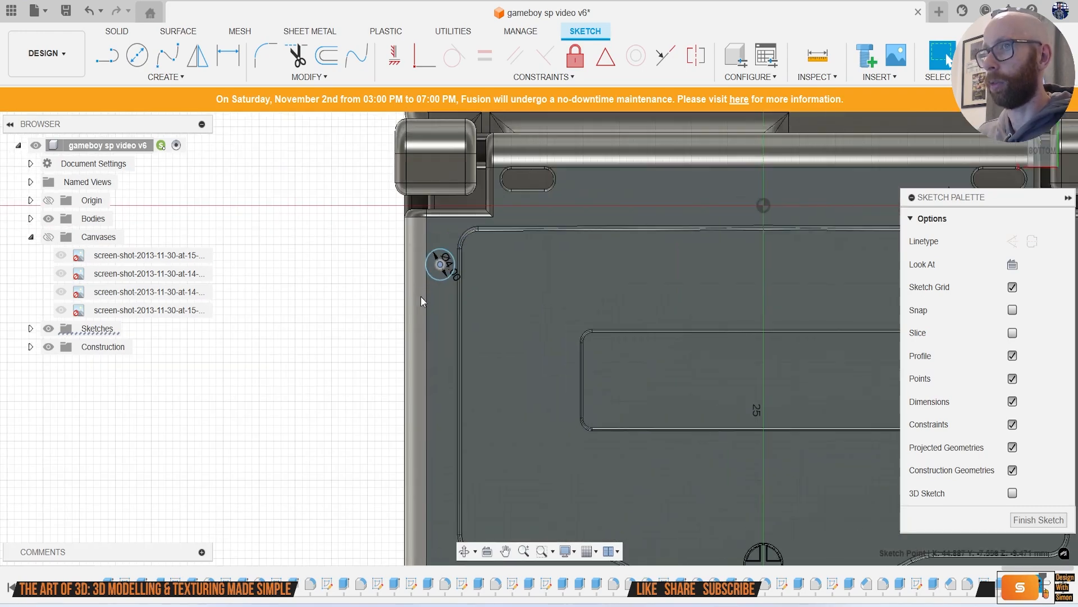
pyautogui.scroll(-3, 427, 308)
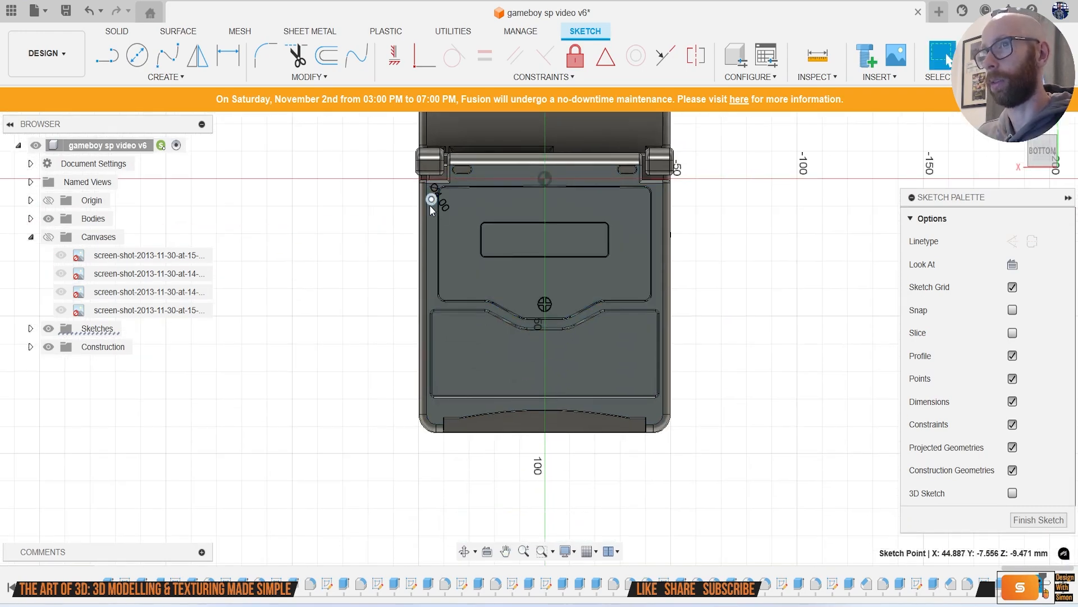
pyautogui.scroll(5, 430, 204)
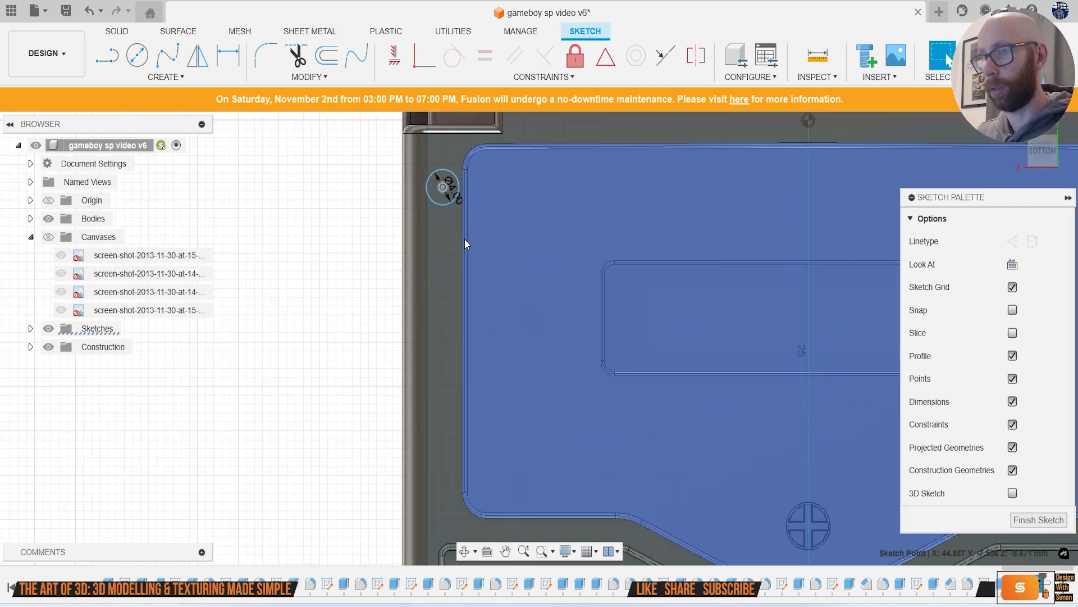
pyautogui.scroll(-6, 451, 209)
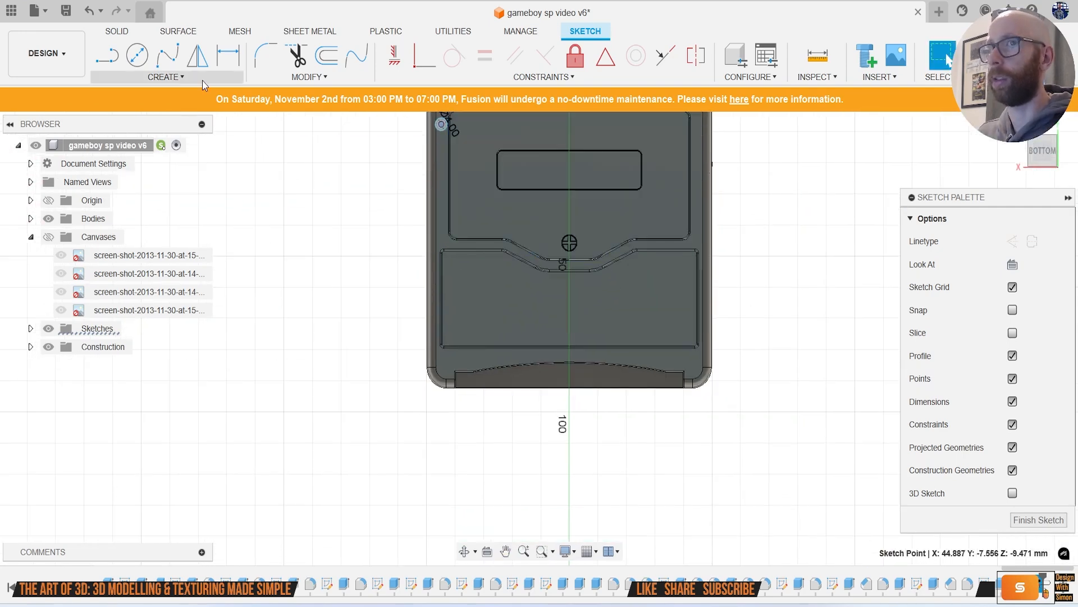
# Step: Draw a second 4 mm circle near the rounded front corner, just beyond the label recess
pyautogui.click(137, 55)
pyautogui.scroll(5, 483, 375)
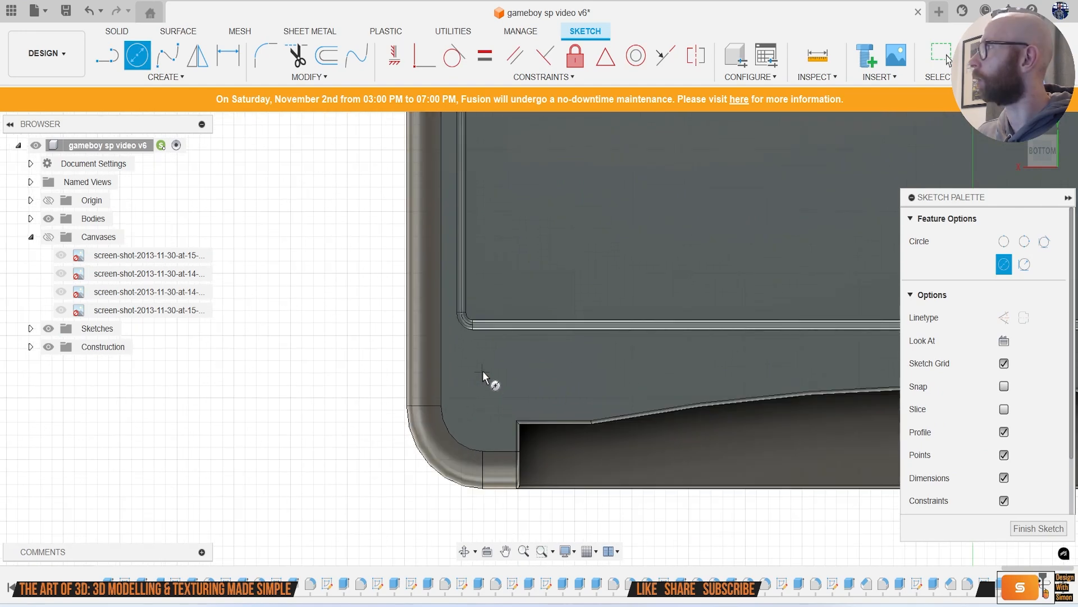
pyautogui.scroll(2, 490, 384)
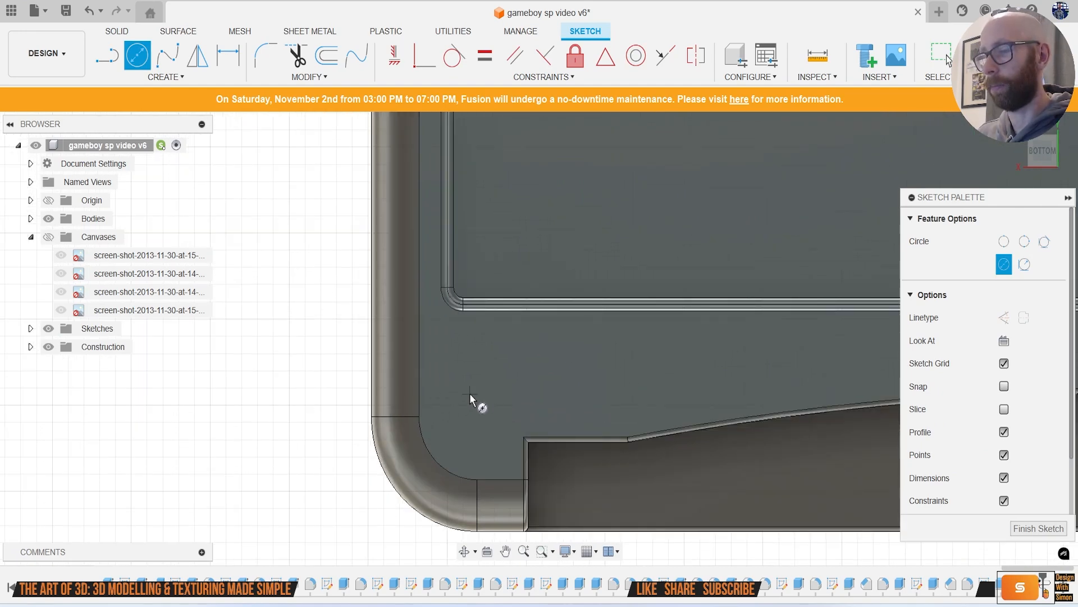
pyautogui.click(470, 396)
pyautogui.write('4')
pyautogui.press('Return')
pyautogui.press('Escape')
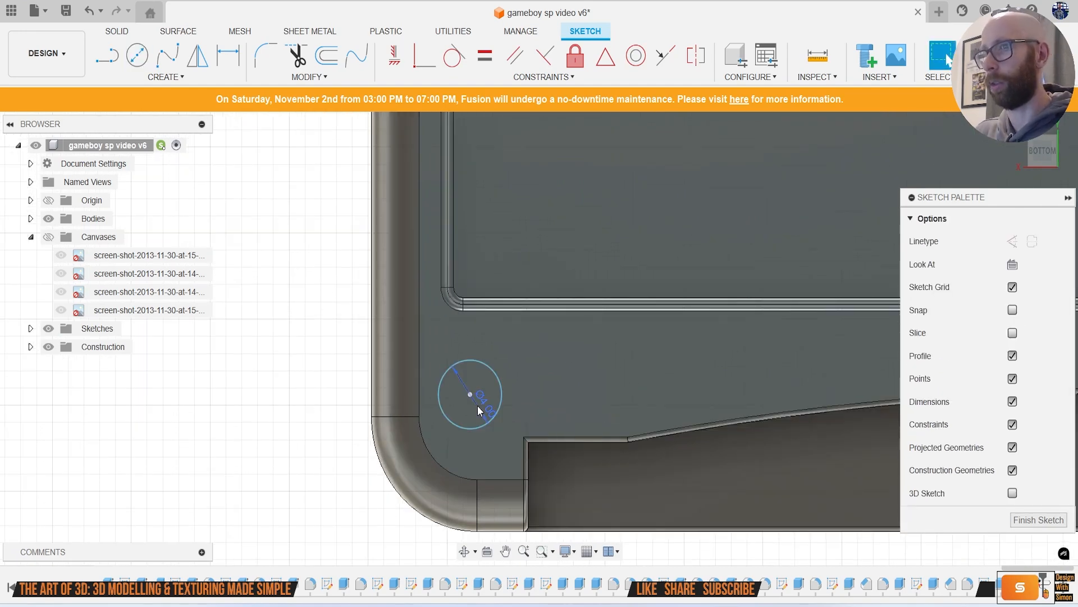
# Step: Draw a vertical centre line from the midpoint of the curved front edge up into the label recess
pyautogui.scroll(-6, 477, 406)
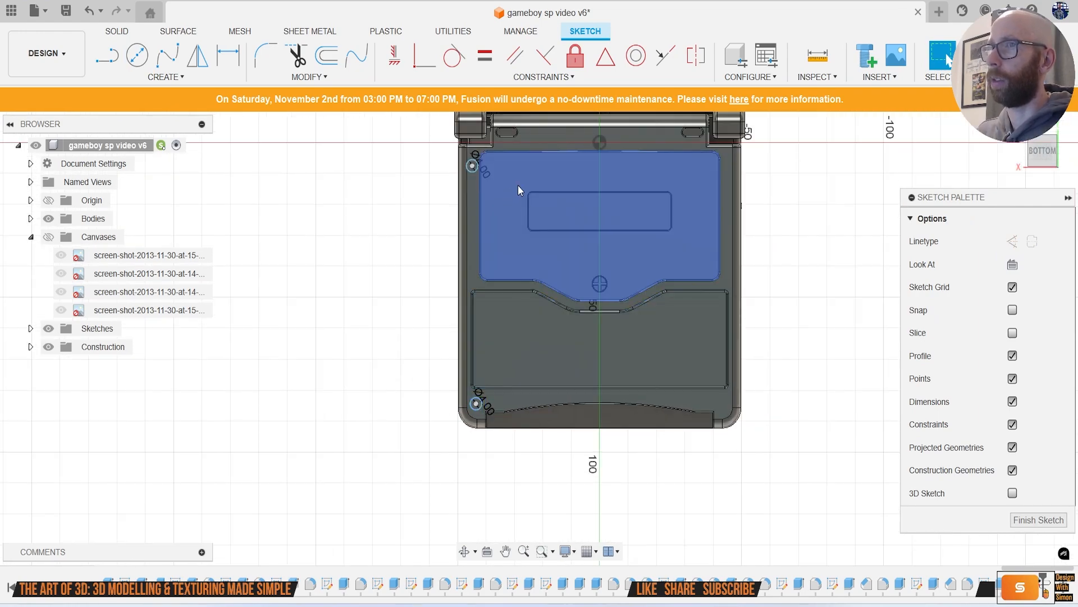
pyautogui.scroll(1, 517, 191)
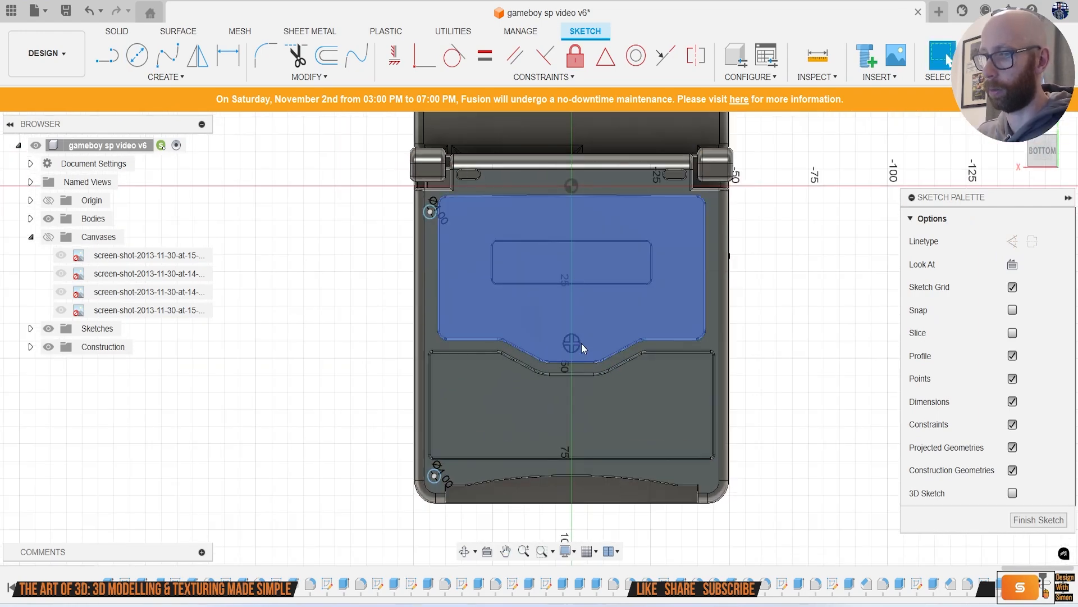
pyautogui.scroll(3, 608, 451)
pyautogui.press('l')
pyautogui.click(522, 442)
pyautogui.click(522, 318)
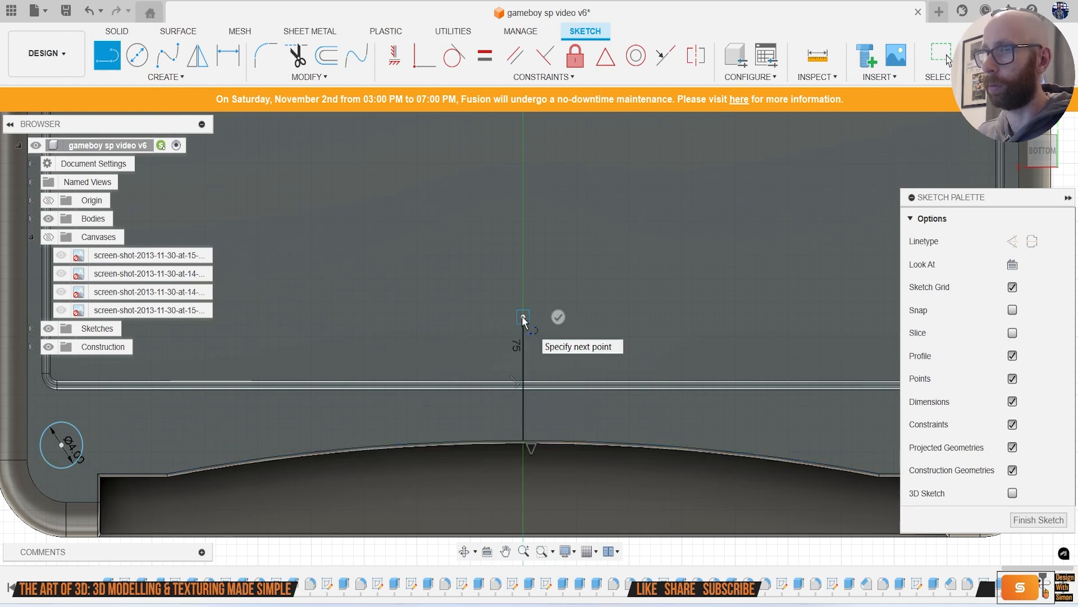
# Step: Mirror both 4 mm circles across the vertical centre line
pyautogui.scroll(-5, 522, 318)
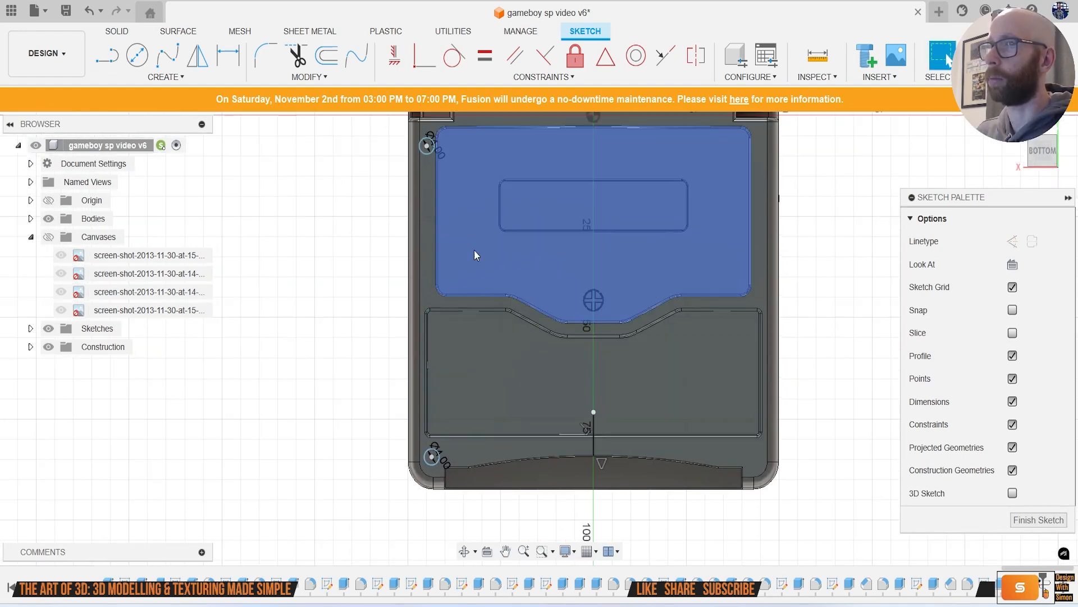
pyautogui.click(166, 78)
pyautogui.click(118, 262)
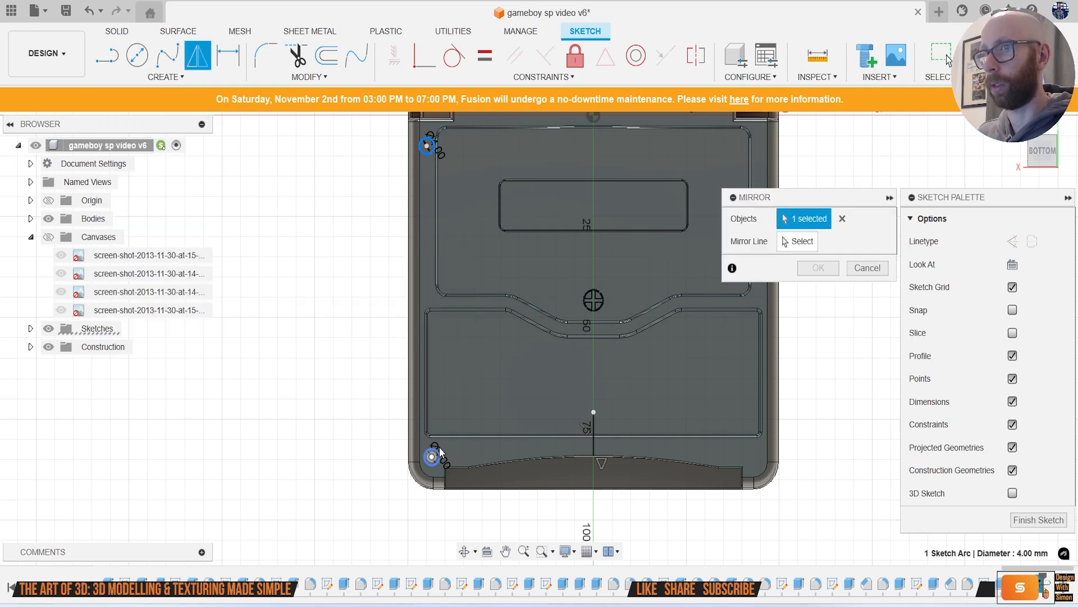
pyautogui.click(595, 426)
pyautogui.click(816, 268)
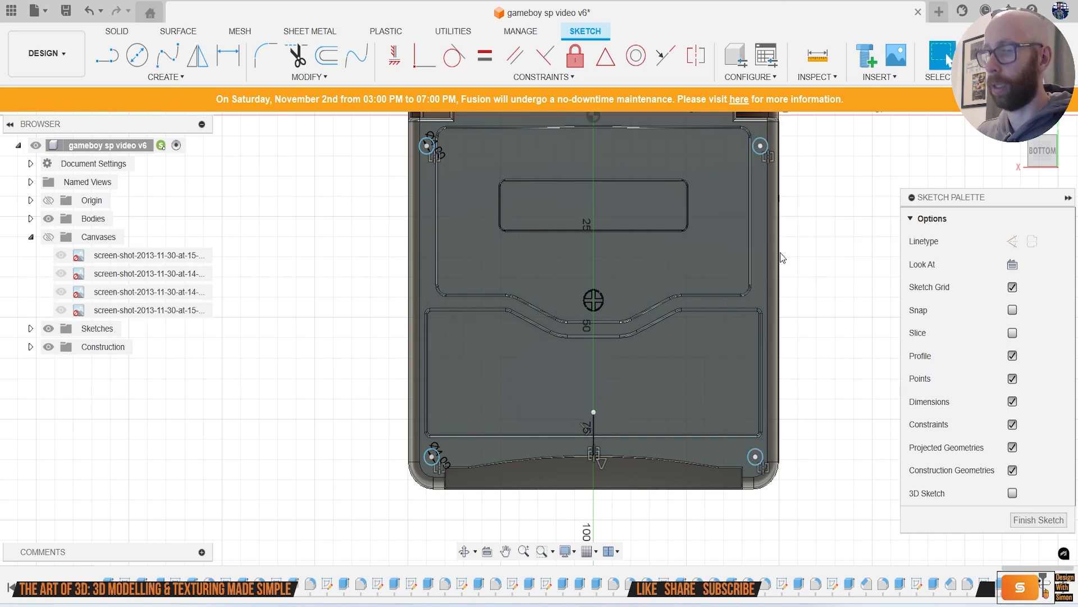
# Step: Extrude the four corner circles as a cut about 0.635 mm deep into the console's underside
pyautogui.press('e')
pyautogui.click(427, 147)
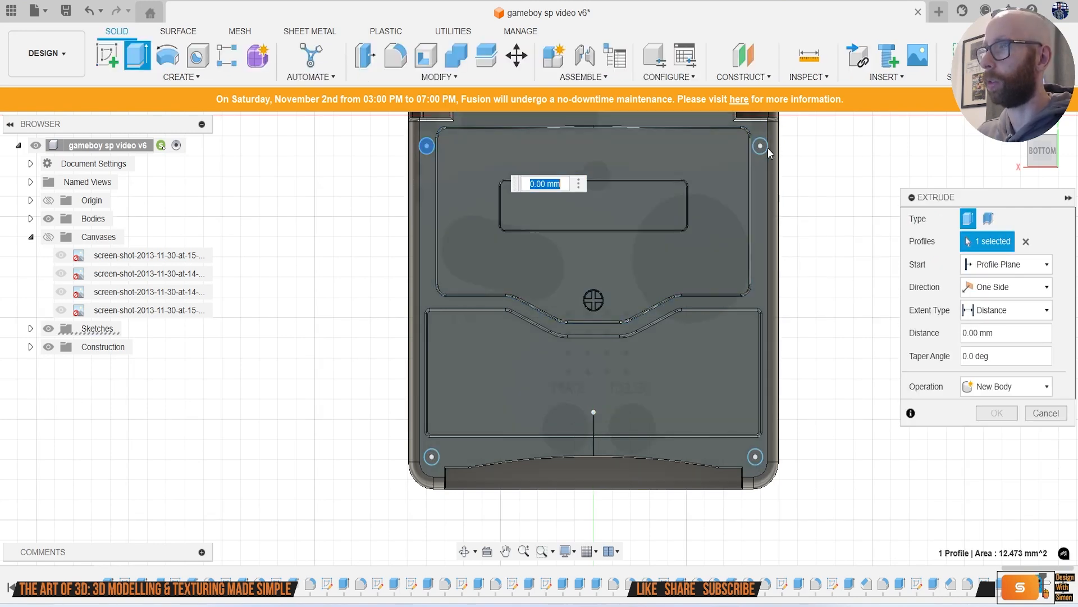
pyautogui.click(756, 457)
pyautogui.click(433, 458)
pyautogui.moveTo(1039, 155); pyautogui.dragTo(1039, 120)
pyautogui.scroll(6, 435, 433)
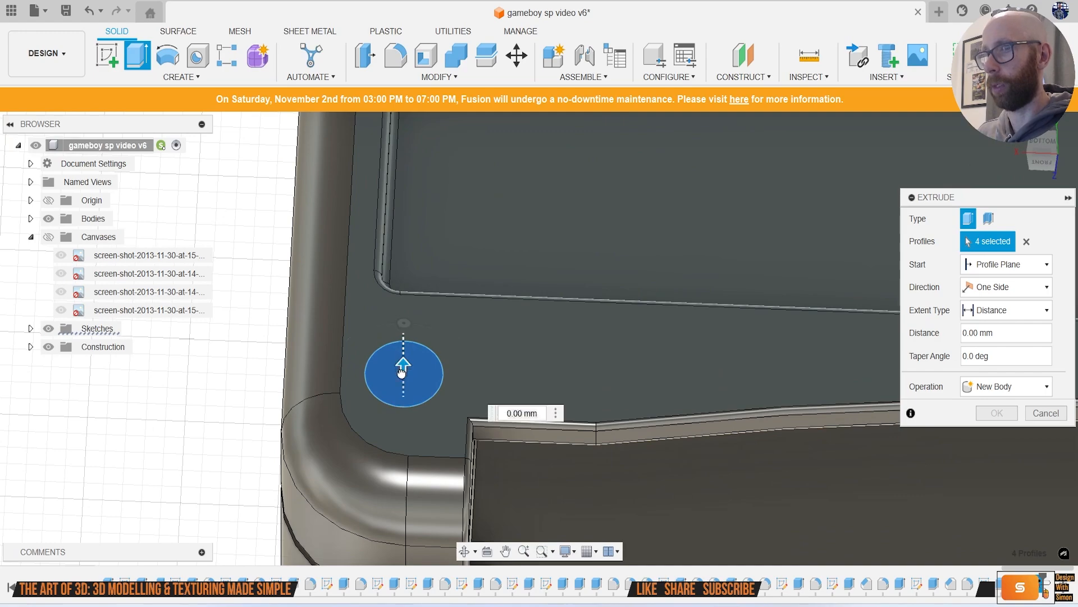
pyautogui.moveTo(401, 371); pyautogui.dragTo(401, 378)
pyautogui.click(996, 437)
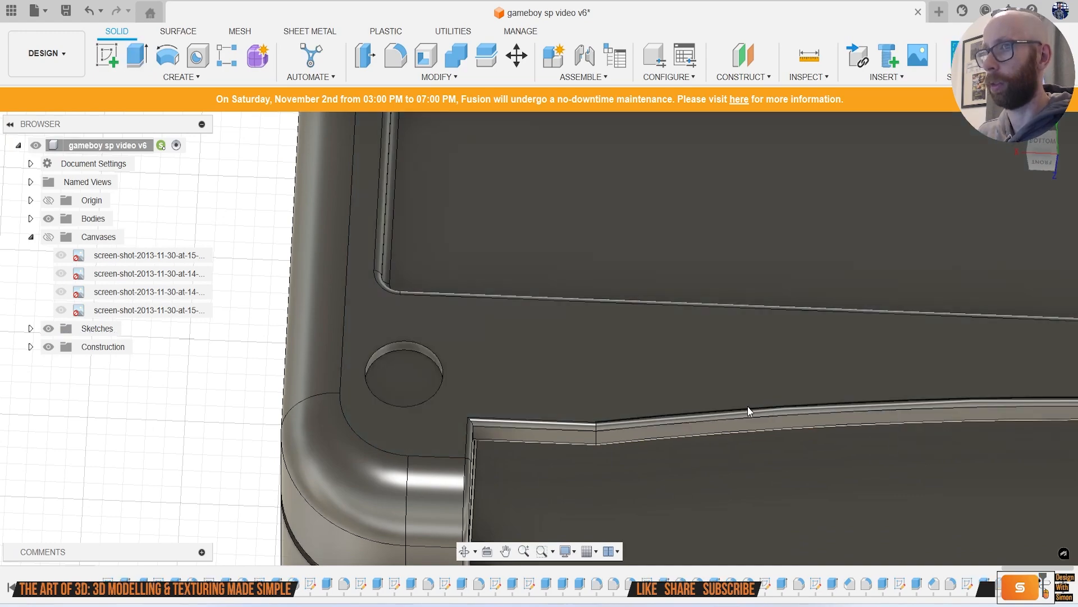
# Step: Inspect the circular corner recesses, especially where a hinge-side recess meets the body's rounded edge
pyautogui.scroll(-5, 747, 406)
pyautogui.moveTo(747, 406); pyautogui.dragTo(457, 448, button='middle')
pyautogui.scroll(1, 456, 448)
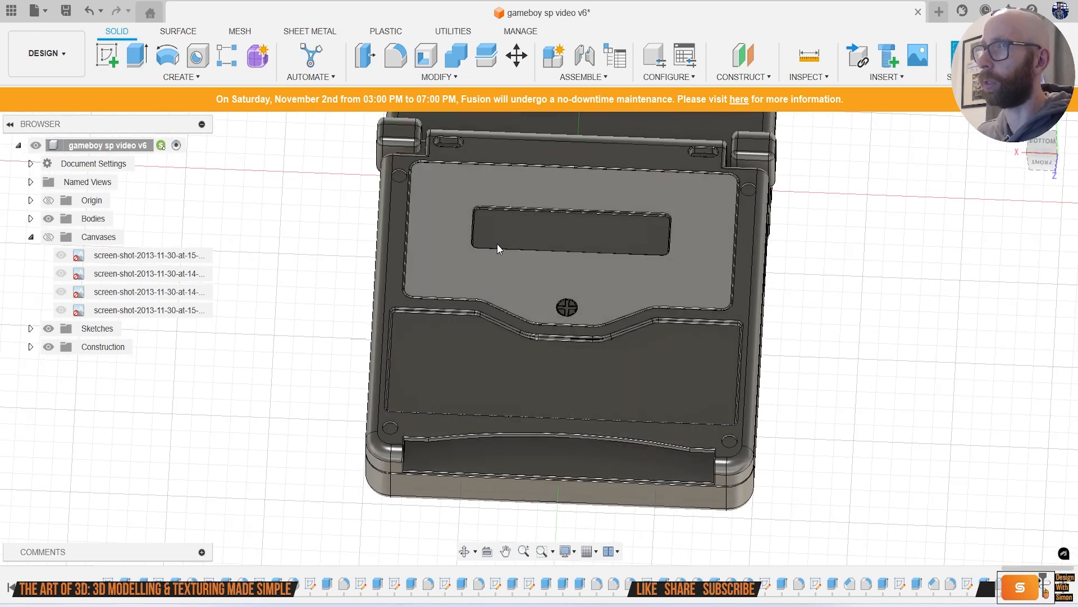
pyautogui.moveTo(407, 192); pyautogui.dragTo(500, 254, button='middle')
pyautogui.scroll(10, 500, 254)
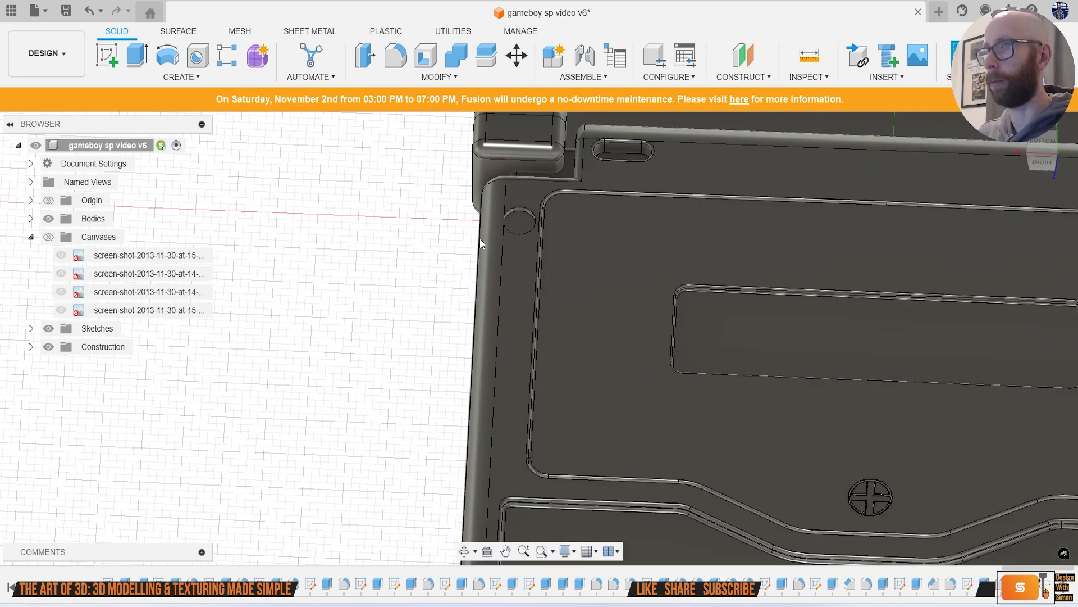
pyautogui.scroll(4, 510, 208)
pyautogui.moveTo(509, 194); pyautogui.dragTo(514, 265, button='middle')
pyautogui.scroll(2, 494, 258)
pyautogui.scroll(-3, 488, 274)
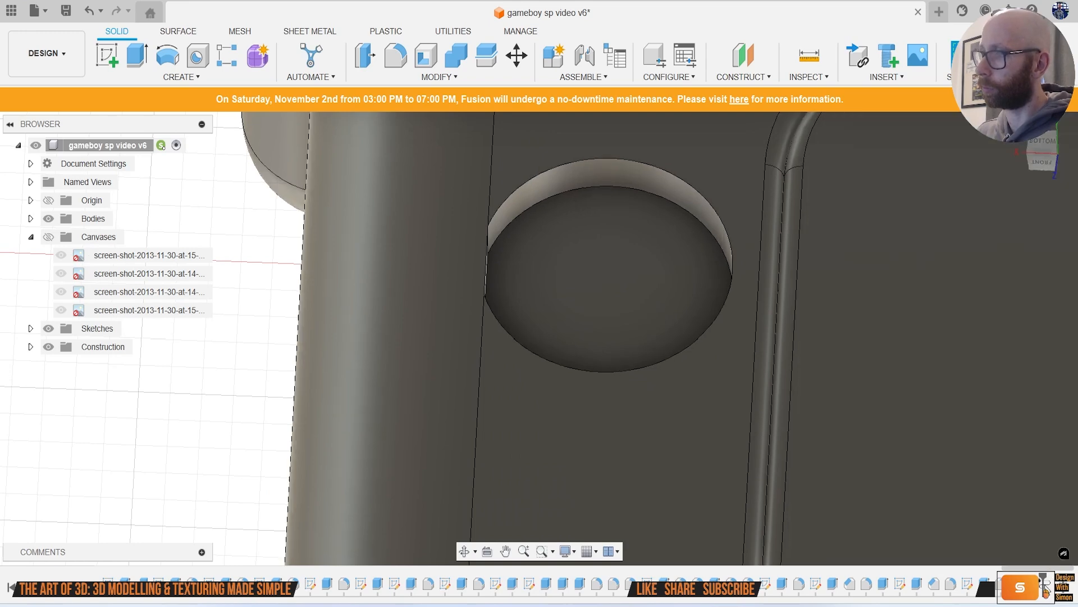
# Step: Edit the corner recess cut to include the leftover sliver profiles at the outer edges of both hinge-side circles
pyautogui.rightClick(1045, 585)
pyautogui.click(1033, 423)
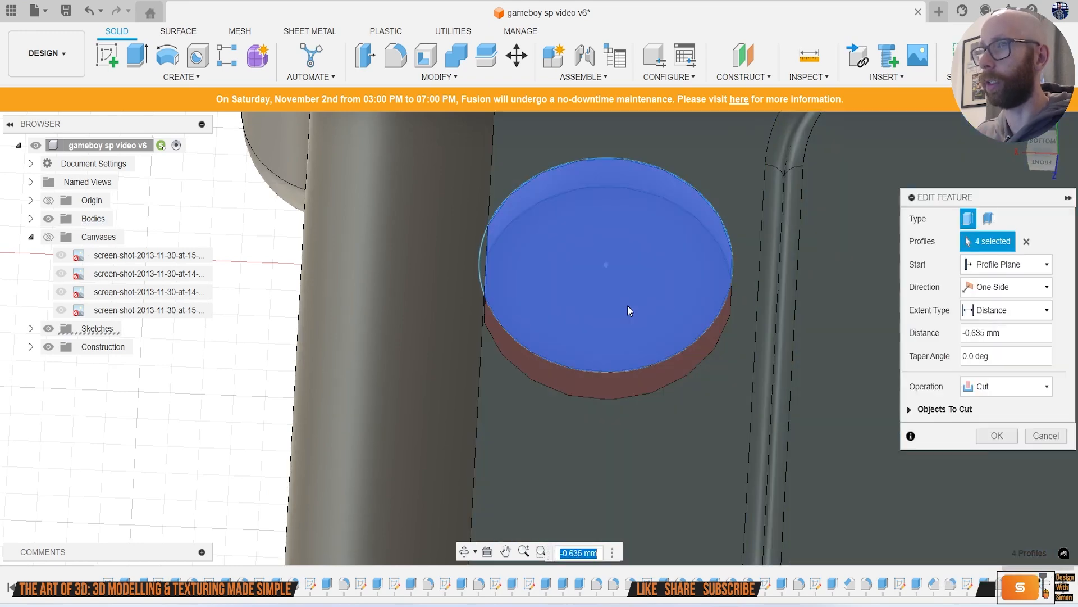
pyautogui.click(487, 262)
pyautogui.scroll(-5, 558, 315)
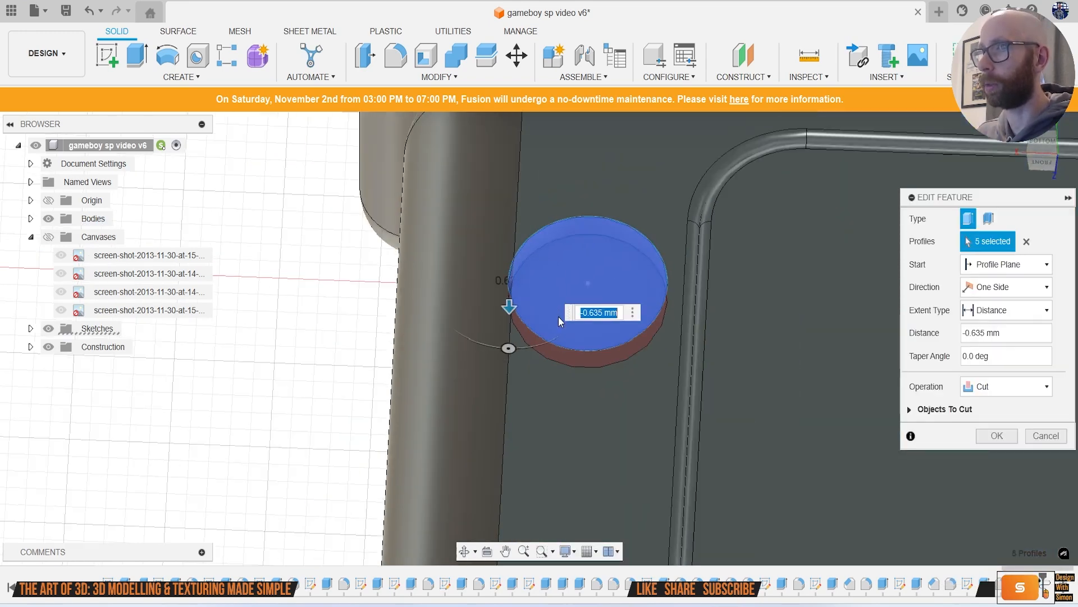
pyautogui.scroll(-6, 627, 349)
pyautogui.moveTo(545, 360); pyautogui.dragTo(234, 351, button='middle')
pyautogui.scroll(6, 676, 338)
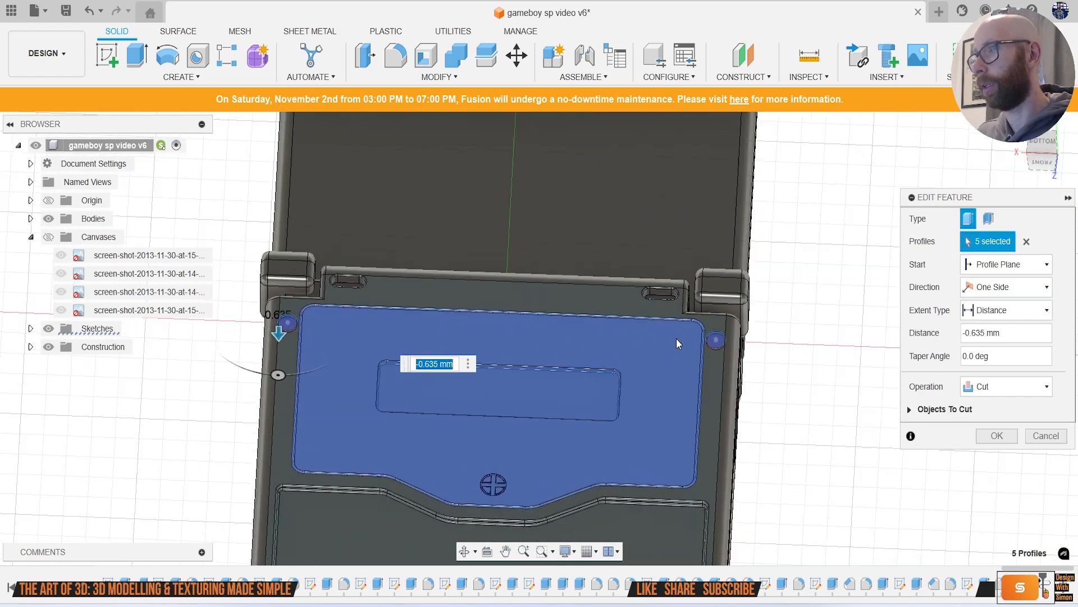
pyautogui.scroll(8, 754, 319)
pyautogui.click(729, 324)
pyautogui.click(997, 436)
pyautogui.scroll(-8, 801, 430)
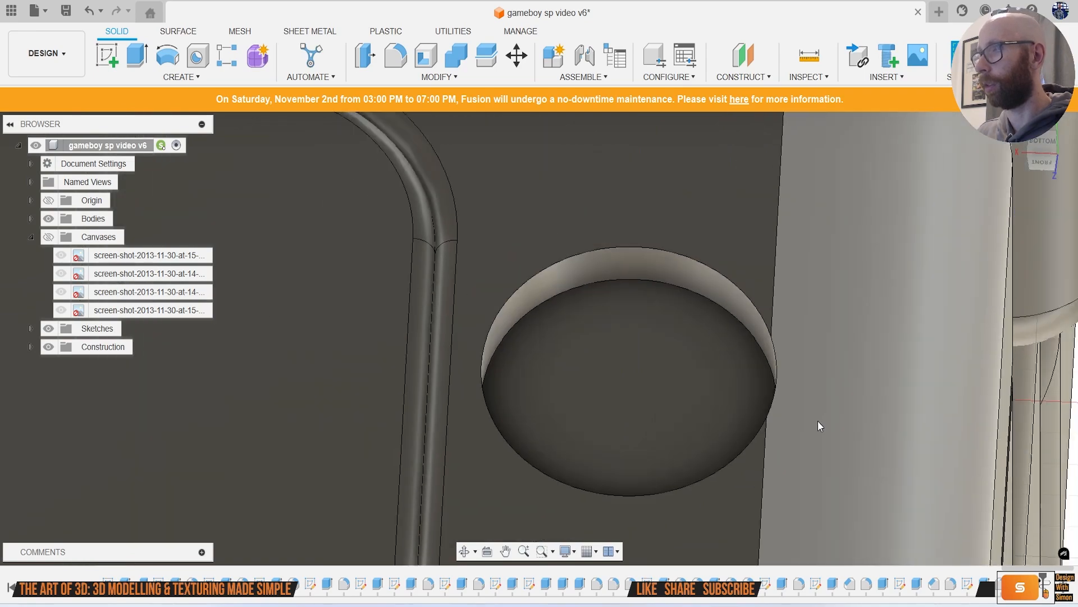
pyautogui.scroll(-5, 801, 432)
pyautogui.moveTo(800, 439); pyautogui.dragTo(850, 258, button='middle')
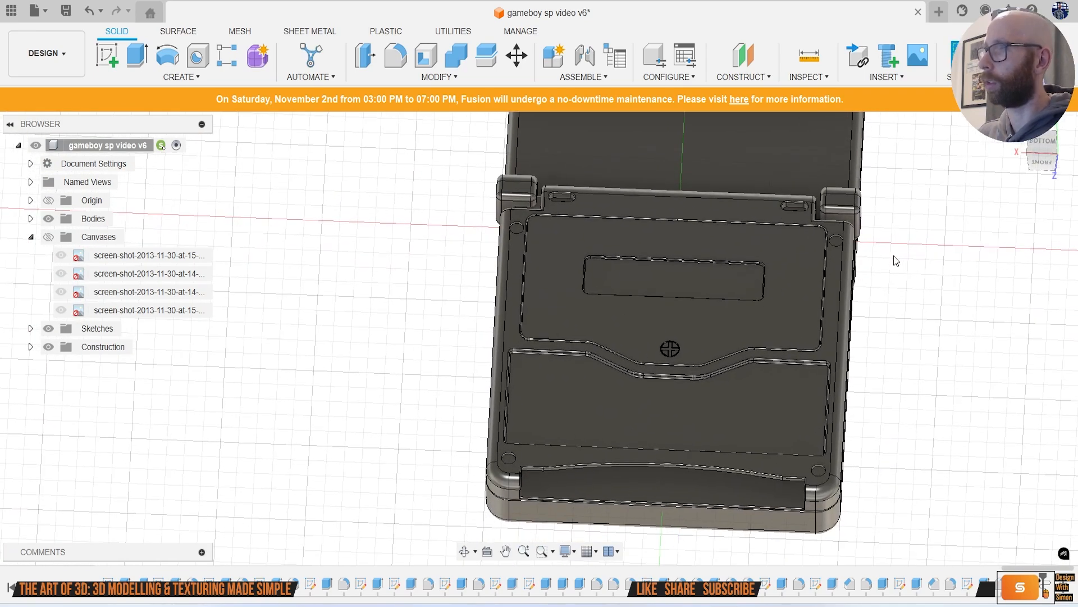
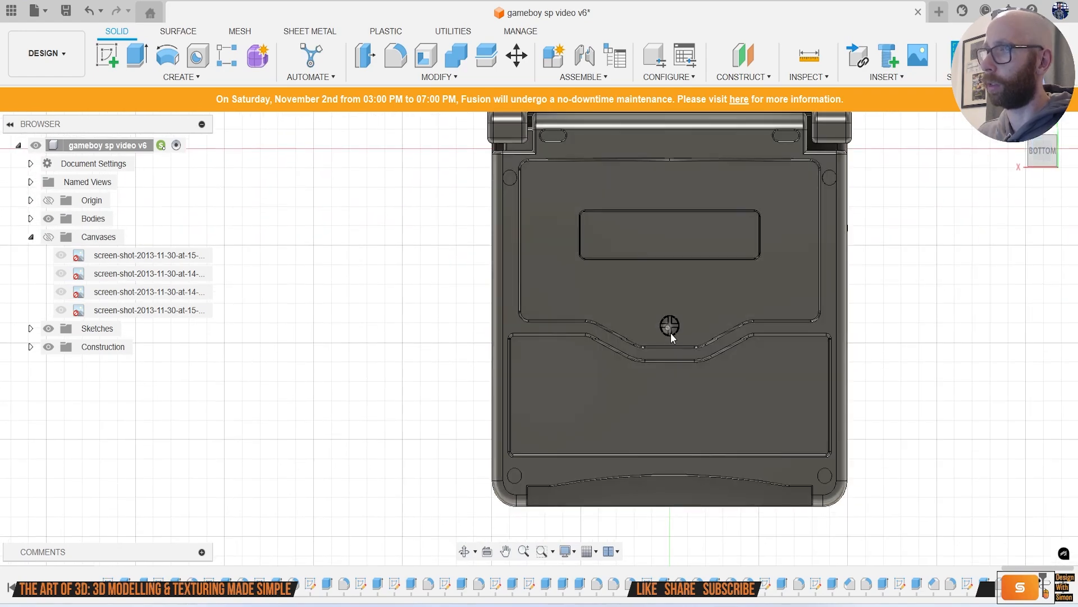
# Step: Fillet the rims of all four circular corner recesses with a 0.2 mm radius, including the split edges of the hinge-side recesses
pyautogui.scroll(10, 513, 176)
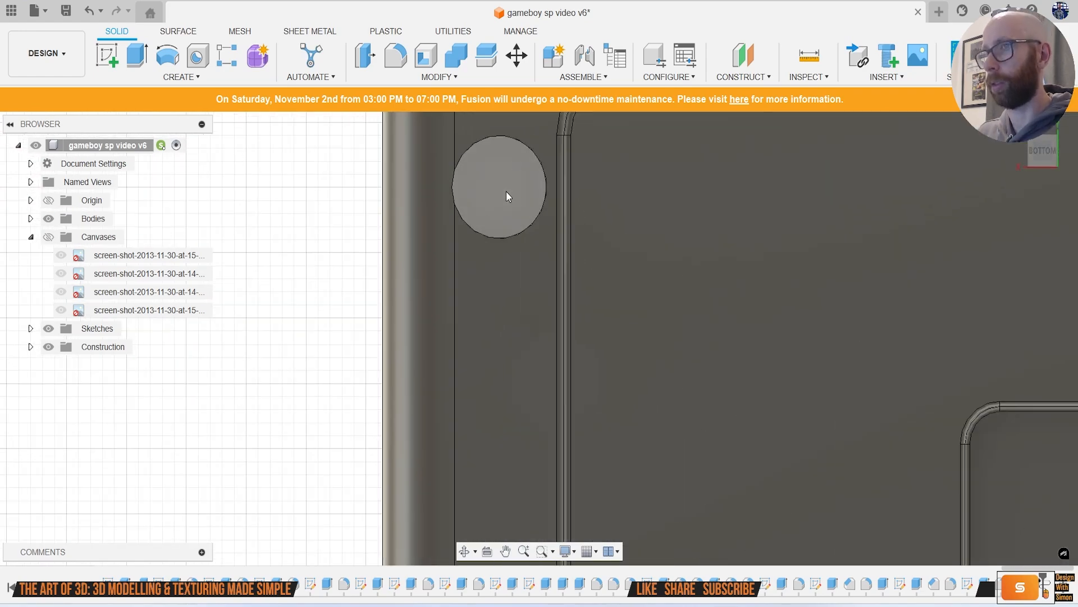
pyautogui.press('f')
pyautogui.click(507, 240)
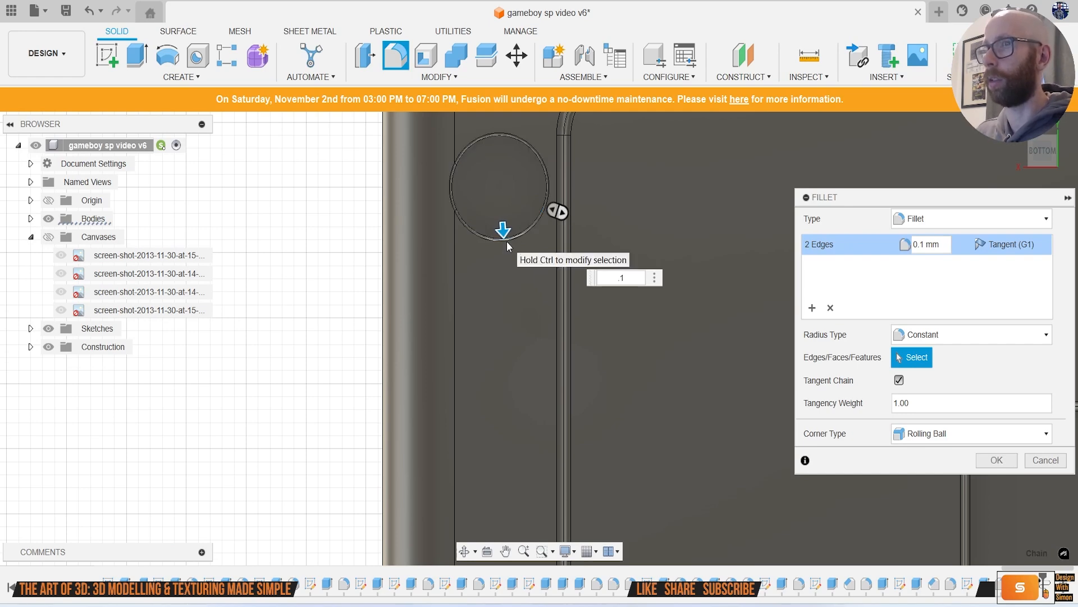
pyautogui.scroll(-10, 524, 302)
pyautogui.scroll(5, 558, 405)
pyautogui.click(551, 397)
pyautogui.scroll(-5, 633, 385)
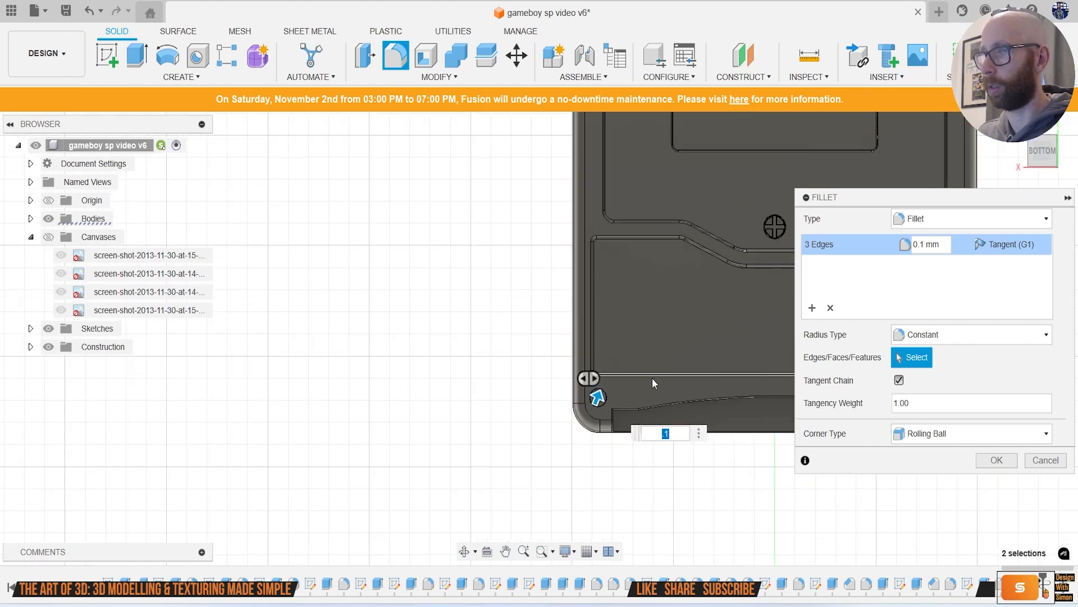
pyautogui.scroll(-5, 652, 378)
pyautogui.scroll(8, 646, 340)
pyautogui.click(657, 336)
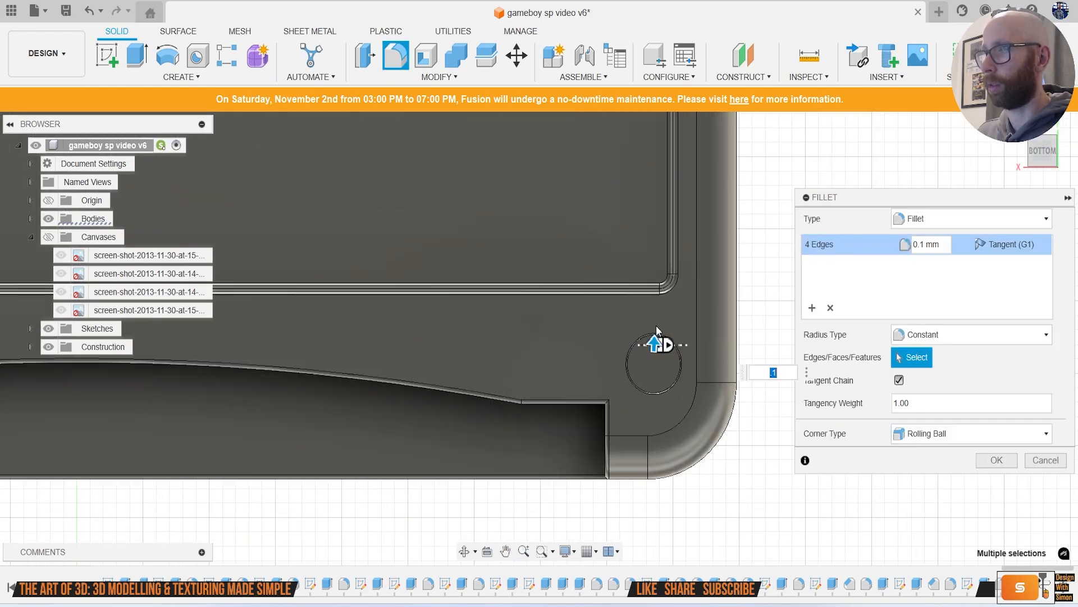
pyautogui.scroll(-6, 640, 315)
pyautogui.scroll(5, 624, 272)
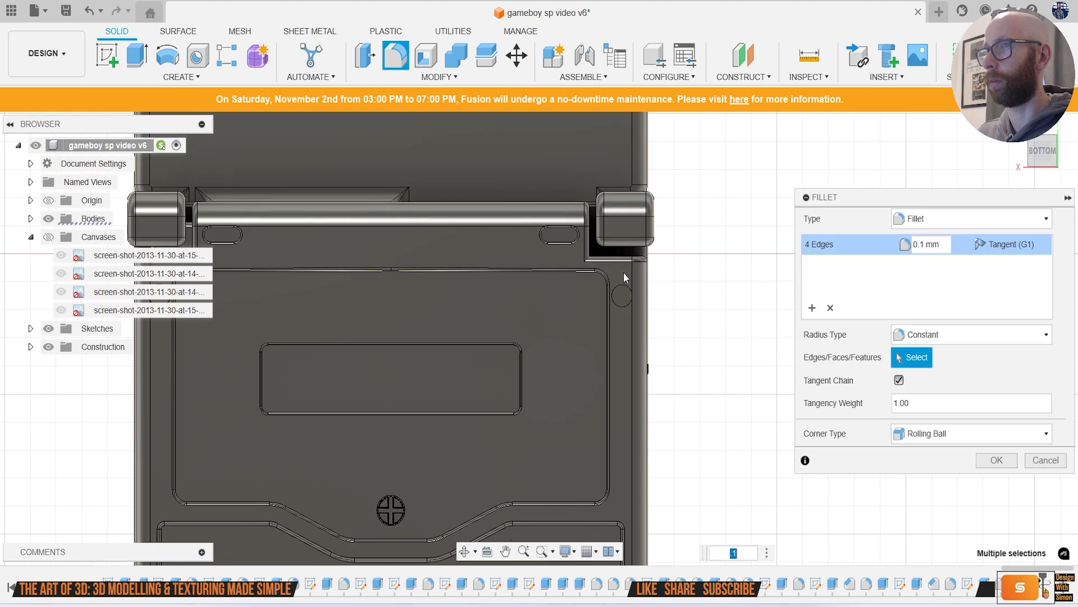
pyautogui.scroll(6, 624, 292)
pyautogui.click(600, 325)
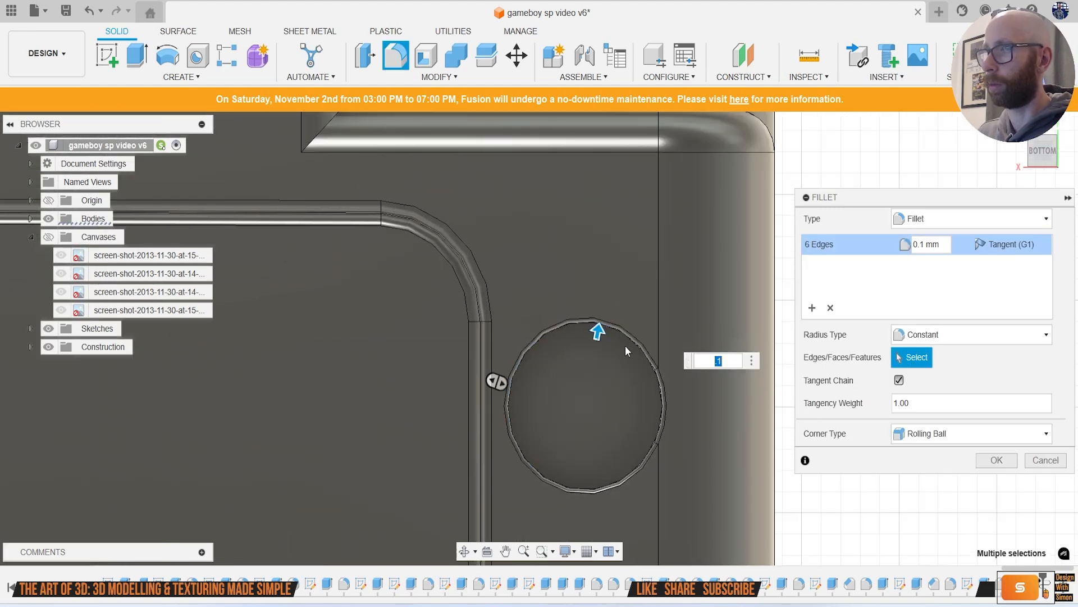
pyautogui.keyDown('shift'); pyautogui.moveTo(627, 352); pyautogui.dragTo(658, 353, button='middle'); pyautogui.keyUp('shift')
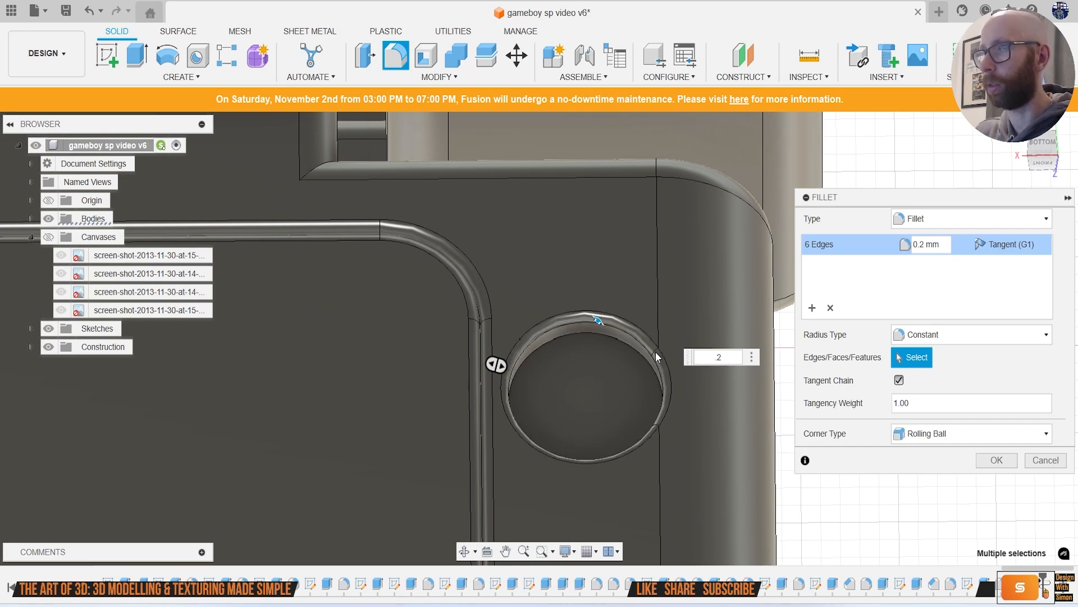
pyautogui.press('Return')
pyautogui.scroll(-8, 655, 349)
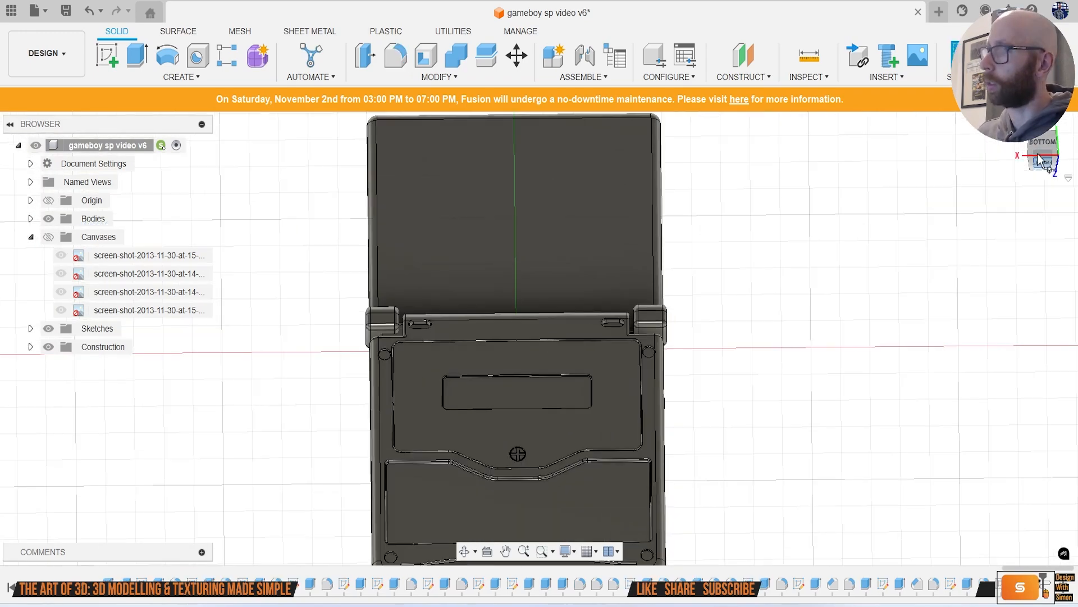
# Step: Copy the battery cover's cross-head screw body and move the copy about 44.97 mm in X and 38.05 mm in Y into a hinge-side corner recess
pyautogui.click(1039, 150)
pyautogui.scroll(8, 507, 477)
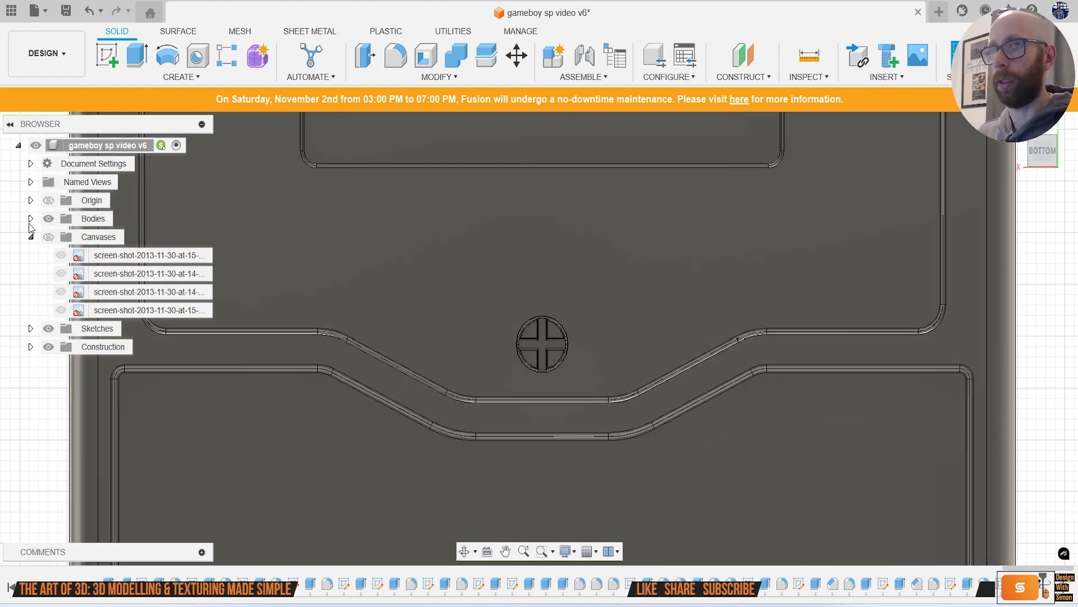
pyautogui.click(31, 218)
pyautogui.scroll(-10, 123, 423)
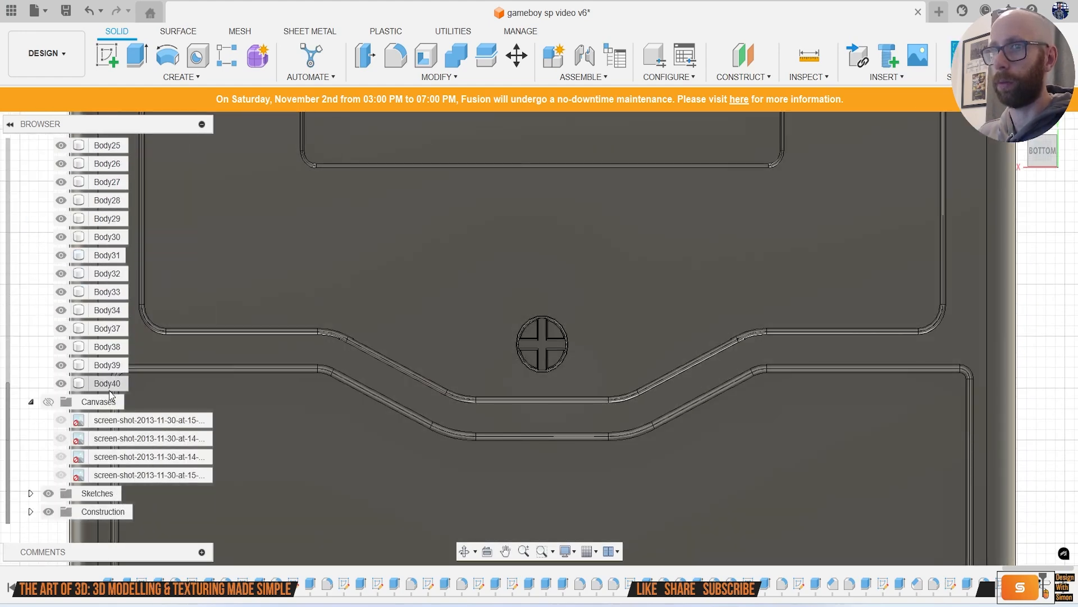
pyautogui.scroll(-5, 388, 388)
pyautogui.moveTo(403, 362); pyautogui.dragTo(457, 392, button='middle')
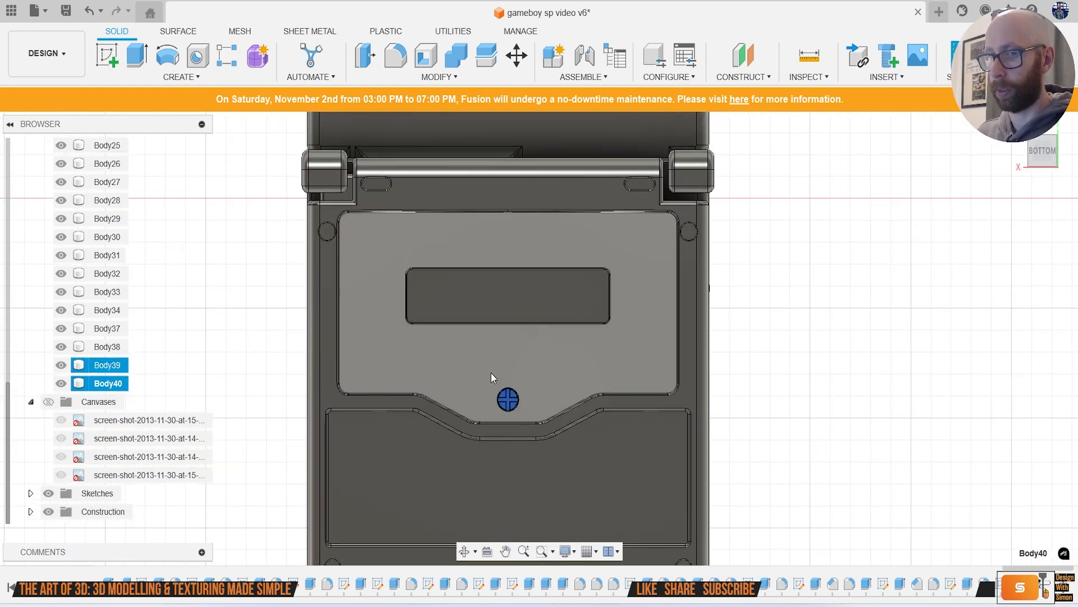
pyautogui.hotkey('ctrl', 'v')
pyautogui.moveTo(493, 390); pyautogui.dragTo(314, 226)
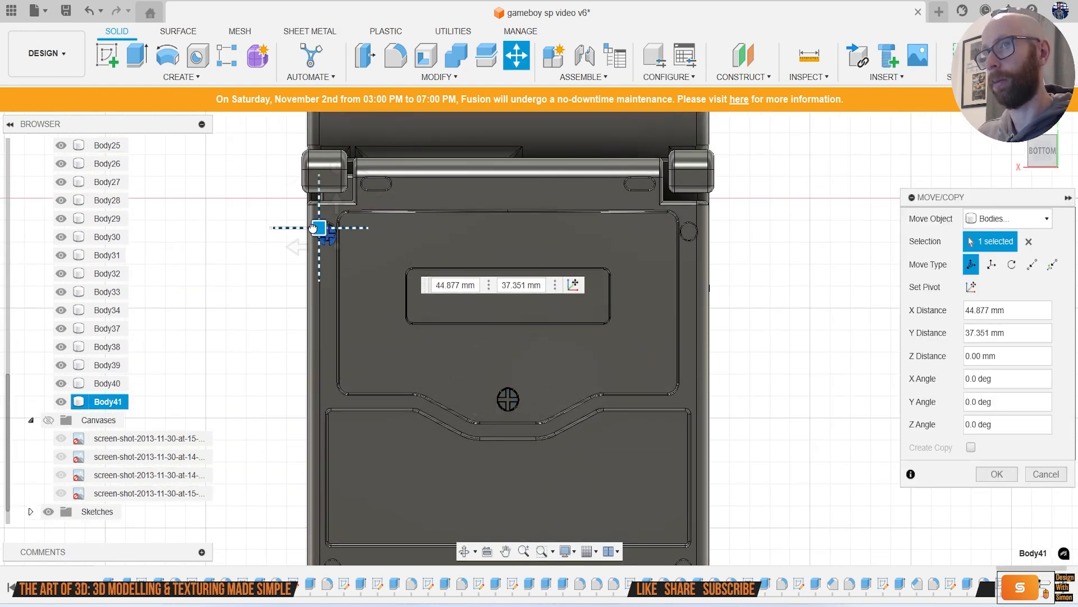
pyautogui.scroll(5, 419, 283)
pyautogui.scroll(3, 458, 348)
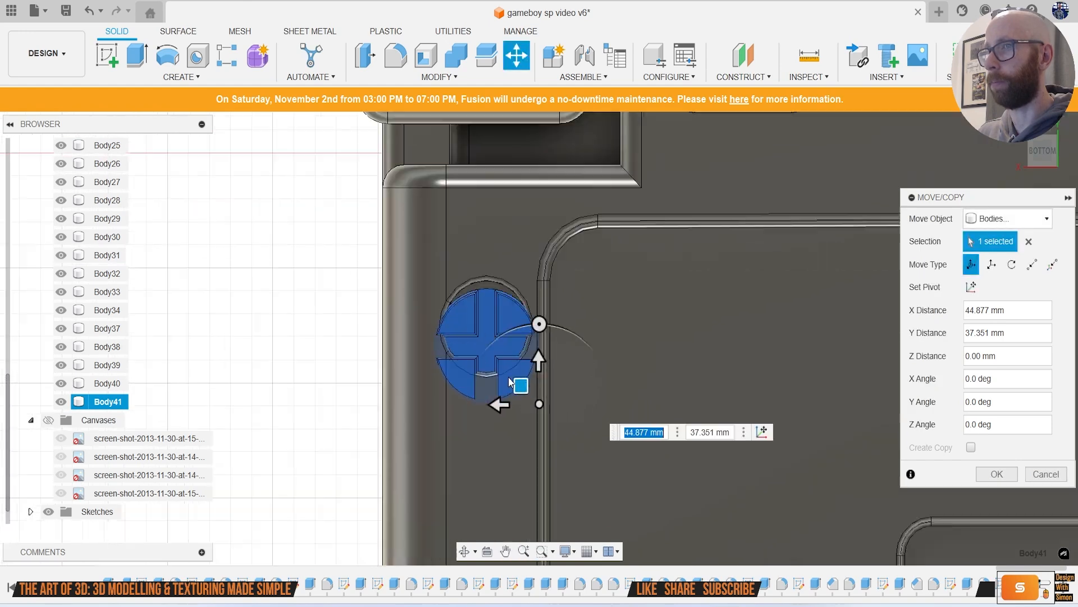
pyautogui.moveTo(525, 394); pyautogui.dragTo(524, 375)
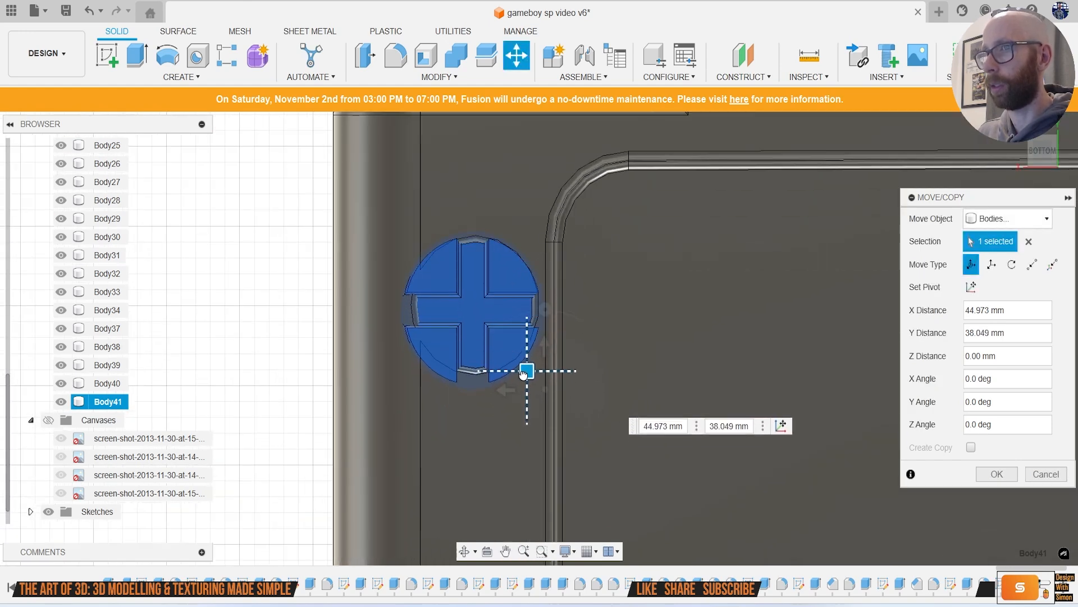
pyautogui.click(1011, 474)
# Step: Scale the copied screw body uniformly by a factor of 0.8 to fit inside the corner recess
pyautogui.click(430, 77)
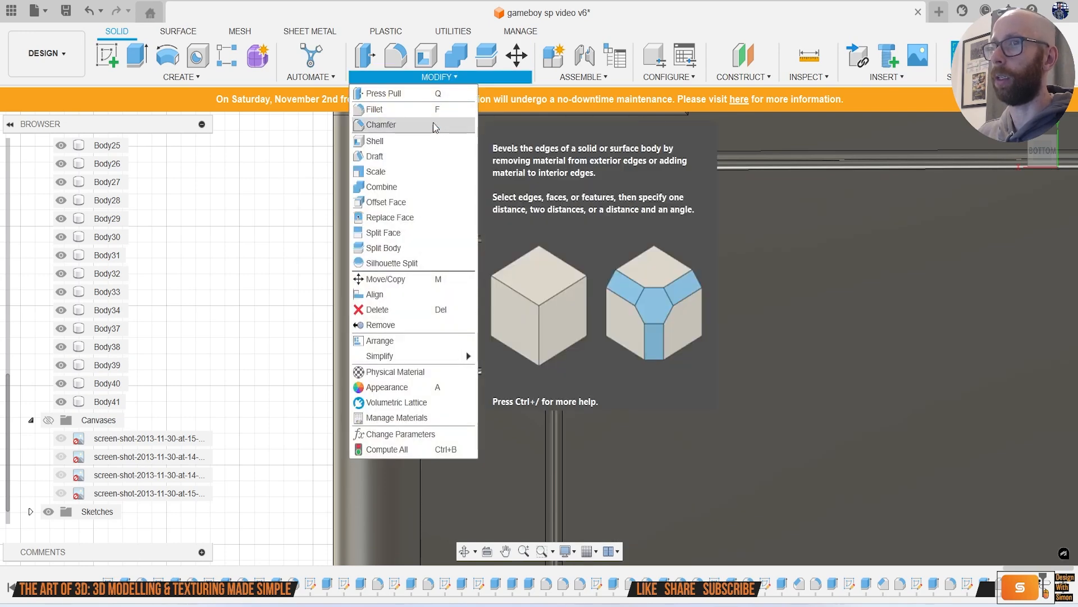
pyautogui.click(405, 172)
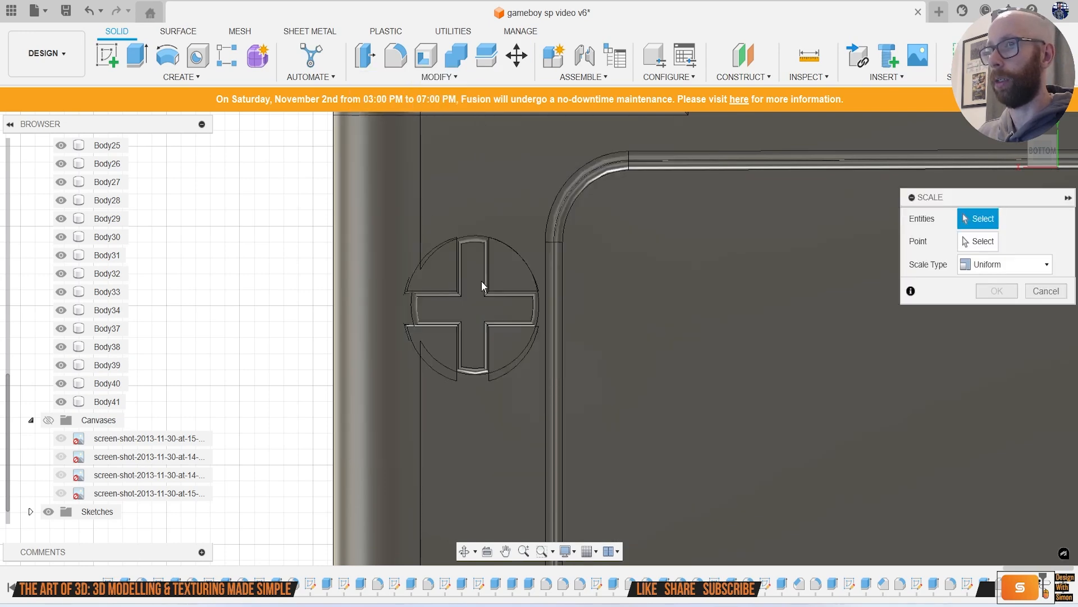
pyautogui.click(482, 285)
pyautogui.scroll(3, 505, 292)
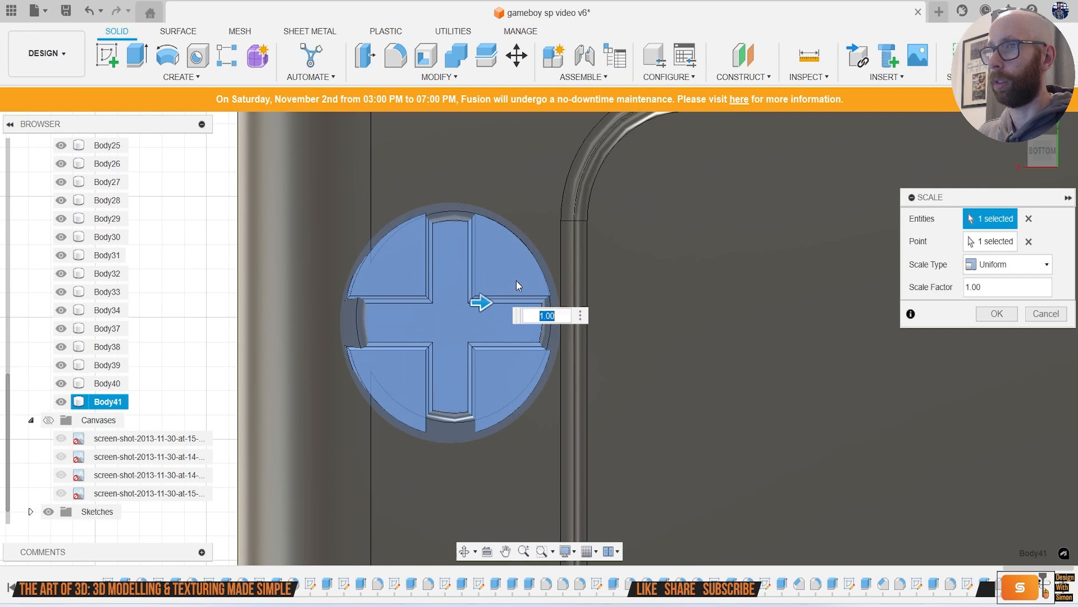
pyautogui.write('.9')
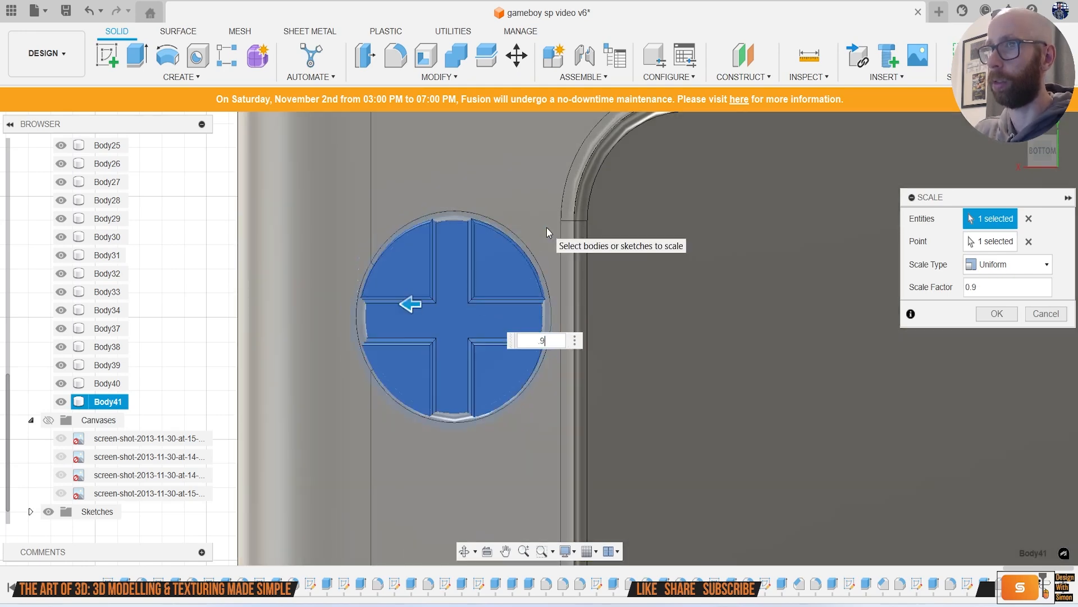
pyautogui.press('BackSpace')
pyautogui.write('8')
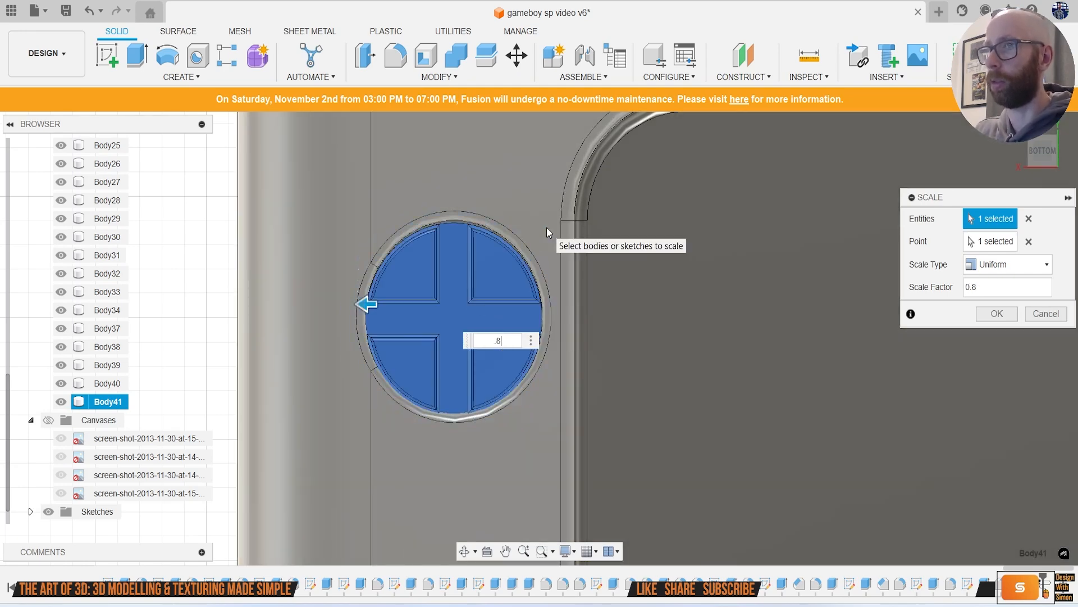
pyautogui.press('BackSpace')
pyautogui.write('7')
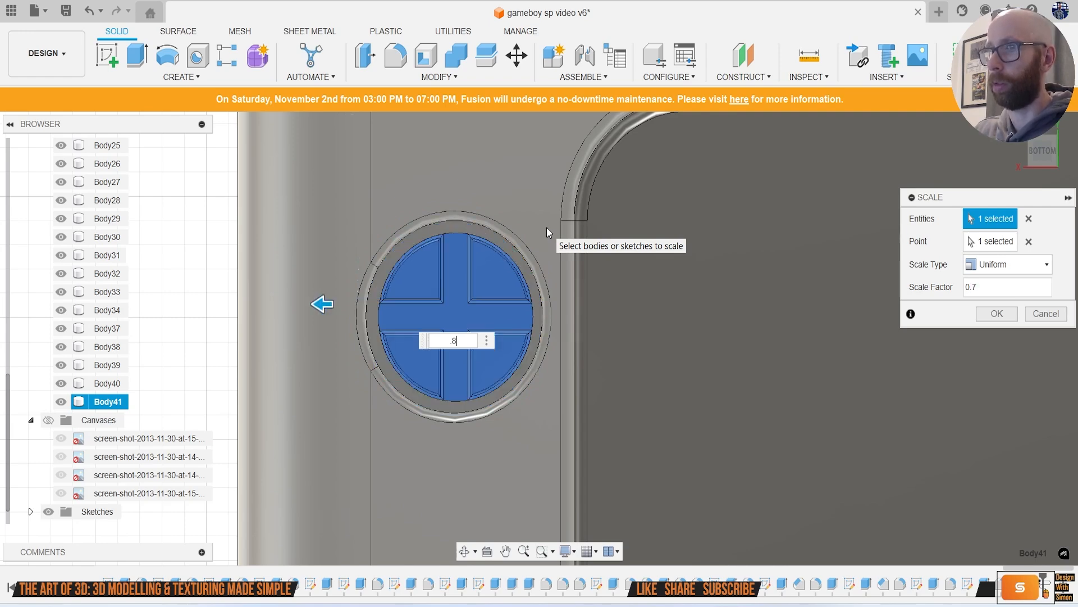
pyautogui.press('BackSpace')
pyautogui.write('8')
pyautogui.press('Return')
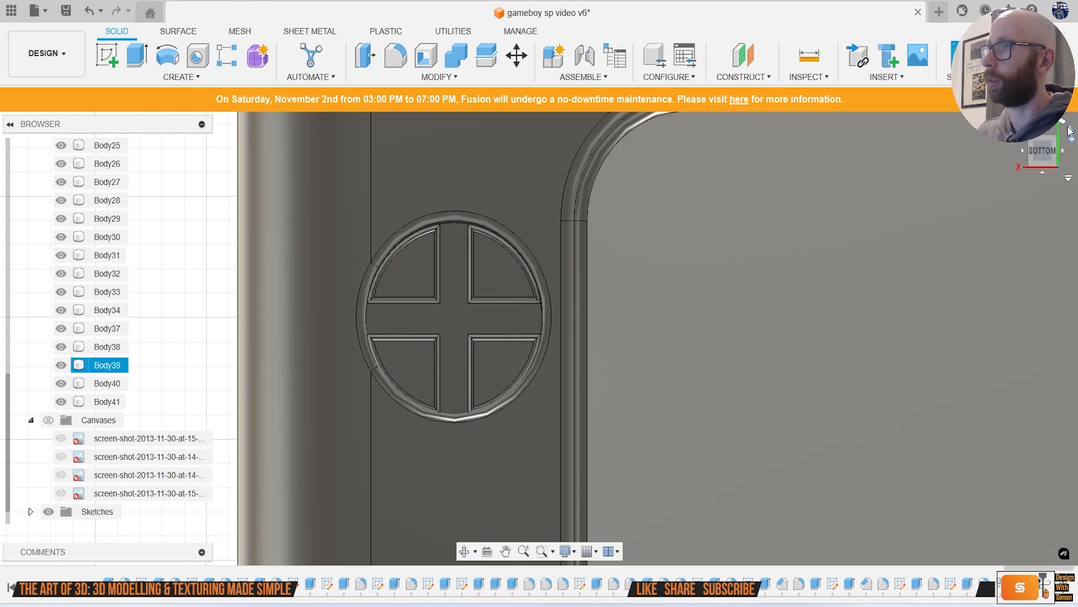
pyautogui.scroll(1, 1033, 155)
pyautogui.keyDown('shift'); pyautogui.moveTo(853, 286); pyautogui.dragTo(861, 210, button='middle'); pyautogui.keyUp('shift')
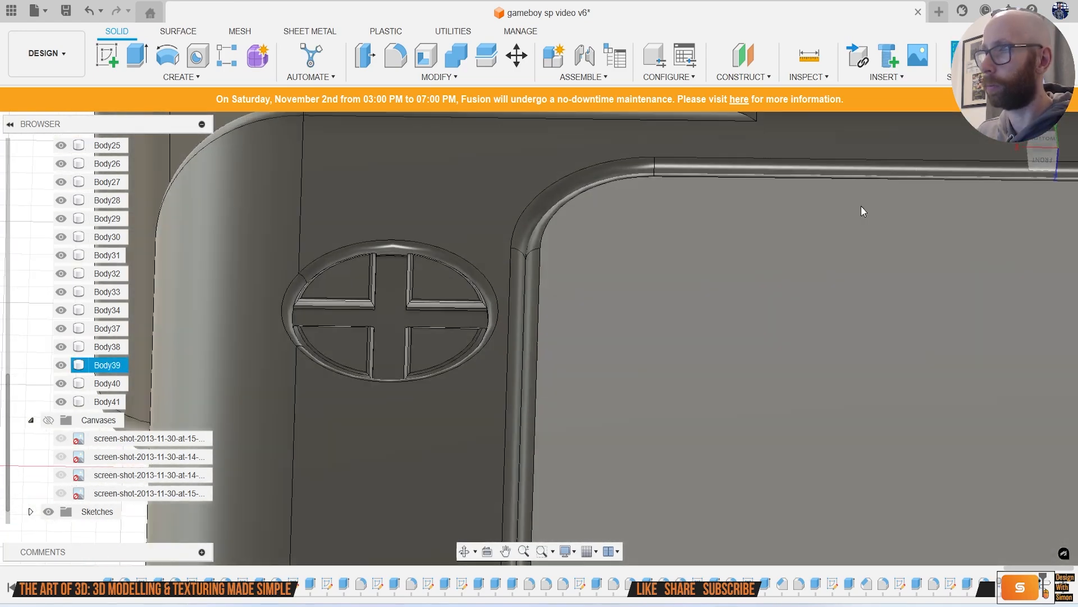
# Step: Nudge the scaled screw about 0.028 mm in Y to centre it in its recess
pyautogui.click(1046, 145)
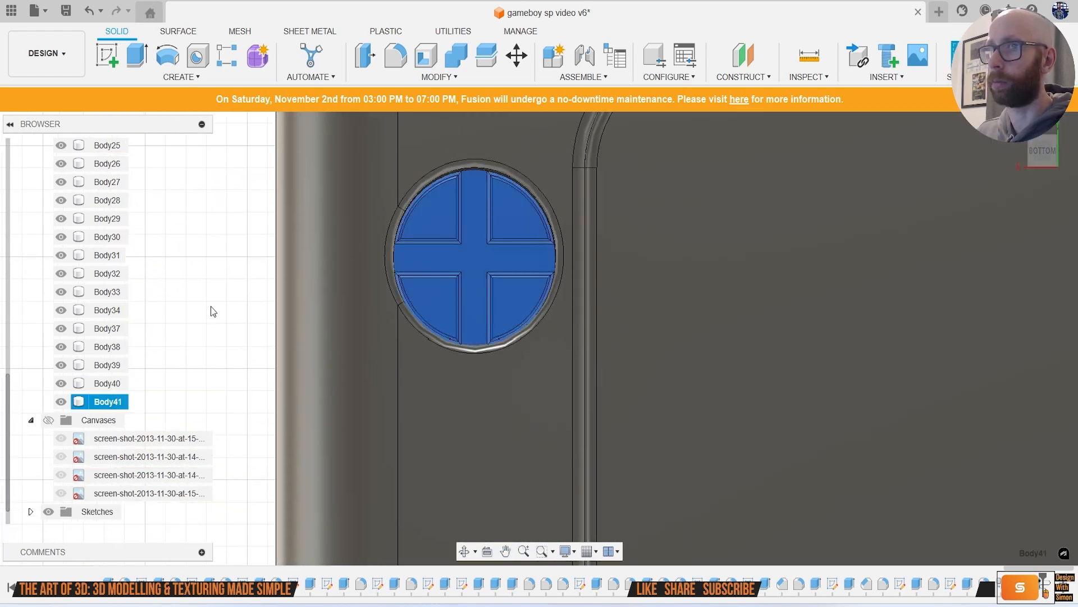
pyautogui.rightClick(209, 315)
pyautogui.click(169, 139)
pyautogui.moveTo(538, 329); pyautogui.dragTo(537, 330)
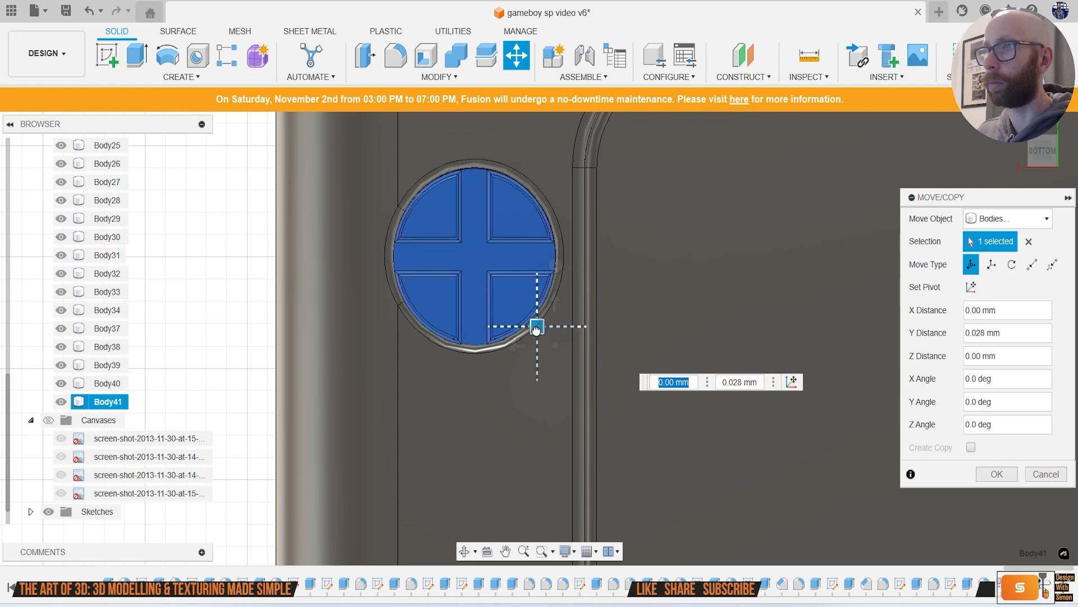
pyautogui.click(995, 473)
# Step: Copy the scaled corner screw and move the copy about -89.79 mm in X into the opposite hinge-side corner recess
pyautogui.scroll(-10, 707, 419)
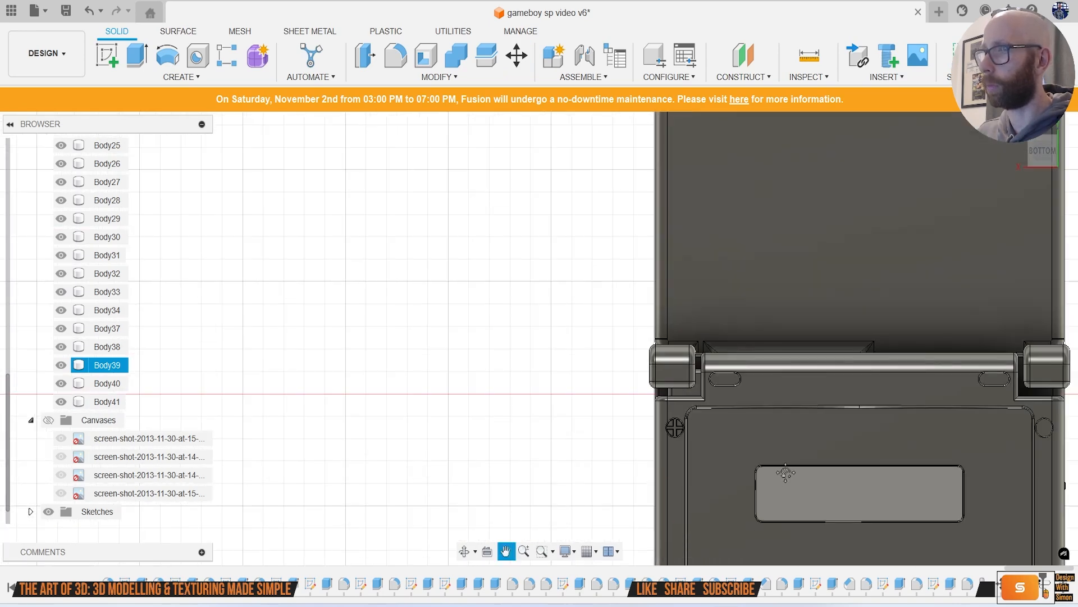
pyautogui.moveTo(786, 475); pyautogui.dragTo(657, 337, button='middle')
pyautogui.click(485, 352)
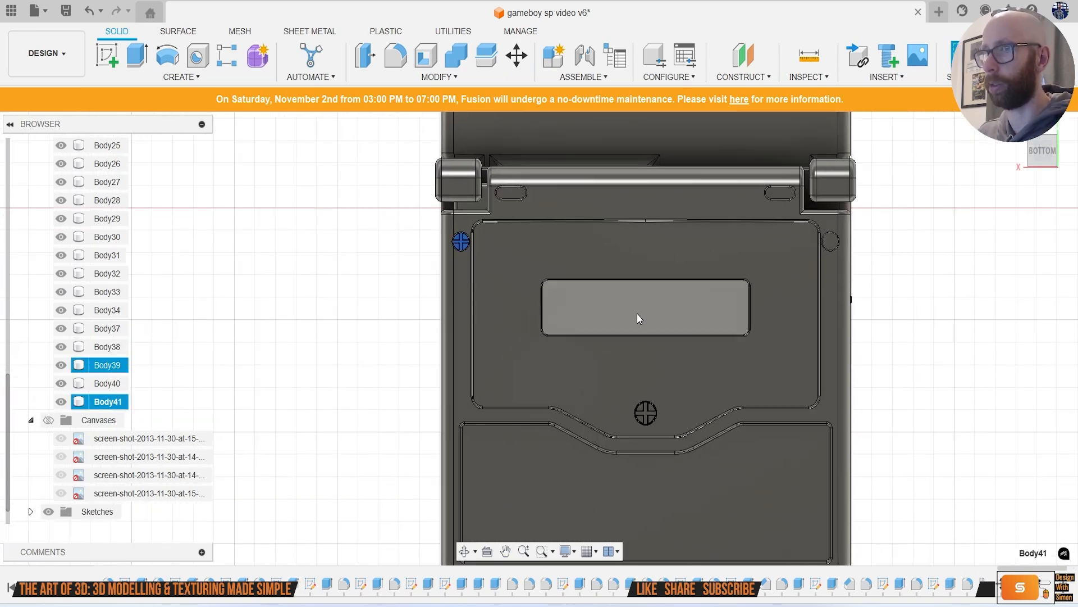
pyautogui.press('m')
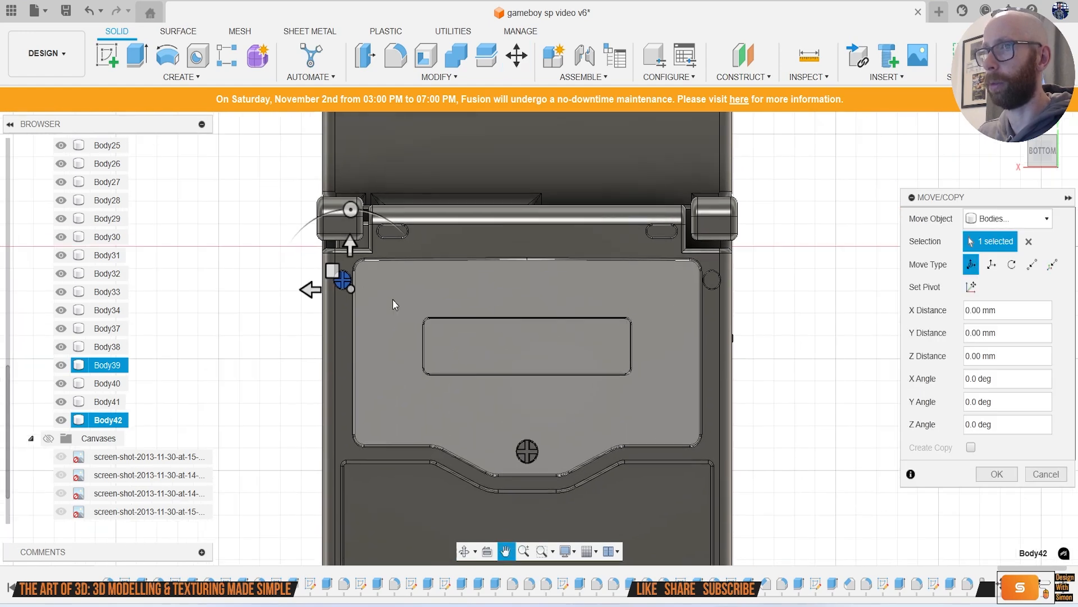
pyautogui.moveTo(310, 290); pyautogui.dragTo(722, 295)
pyautogui.scroll(3, 722, 294)
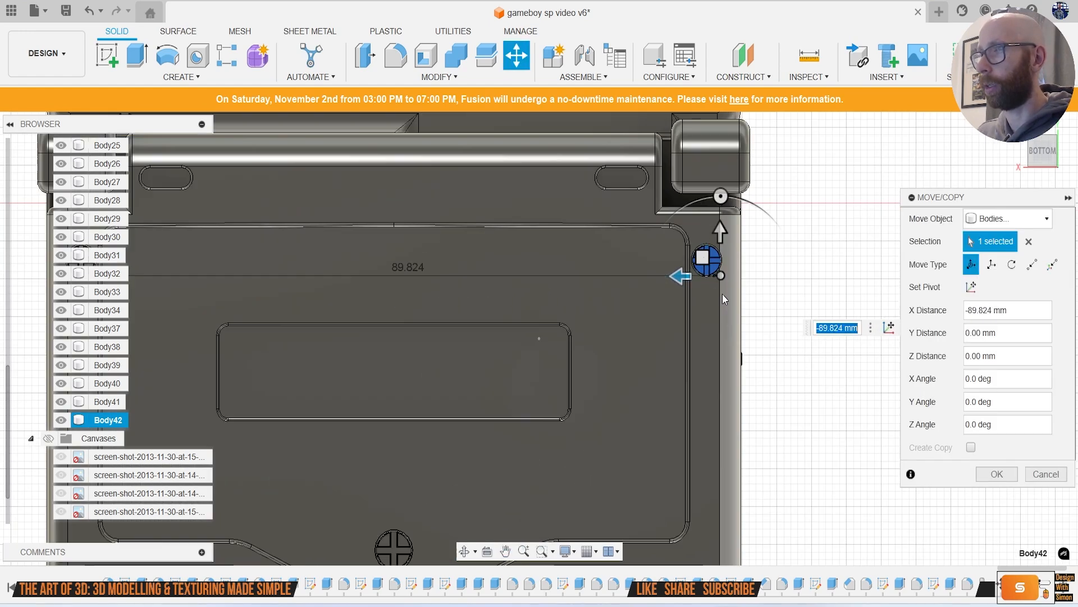
pyautogui.scroll(5, 709, 290)
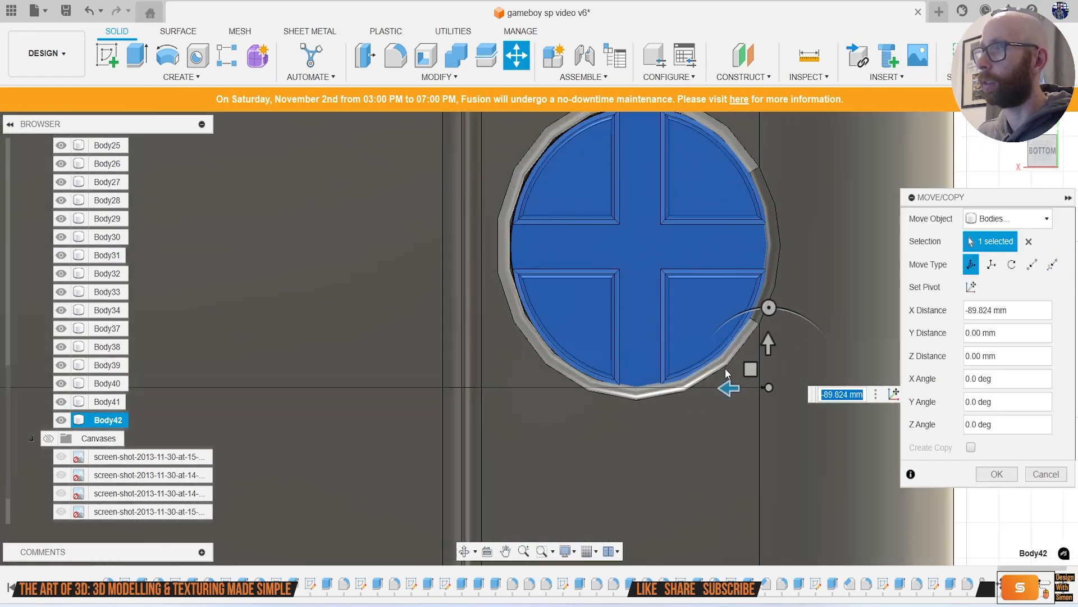
pyautogui.moveTo(729, 387); pyautogui.dragTo(726, 387)
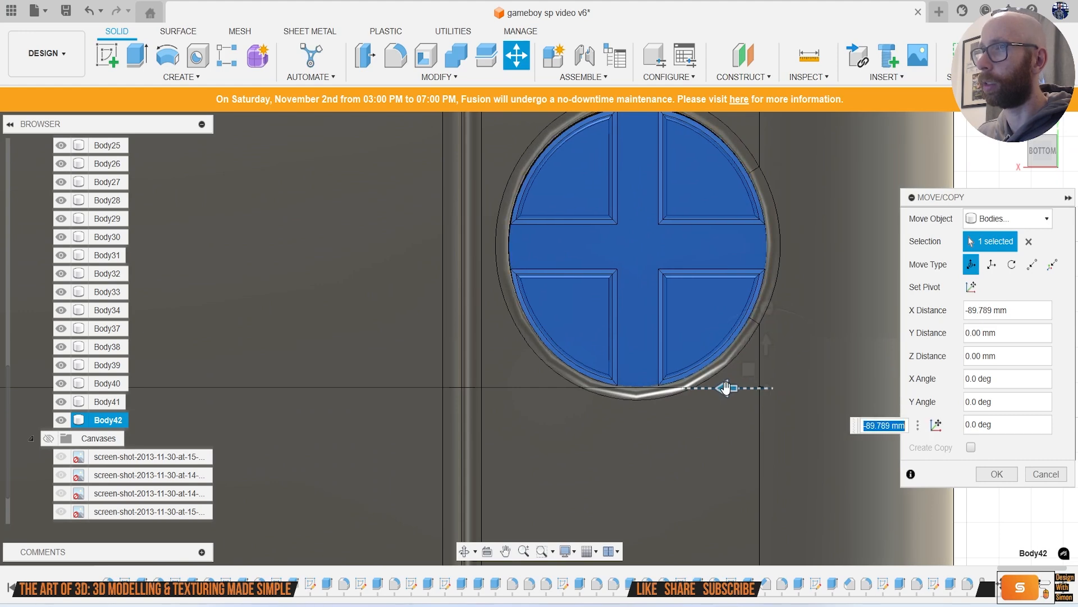
pyautogui.click(995, 474)
pyautogui.scroll(-10, 805, 449)
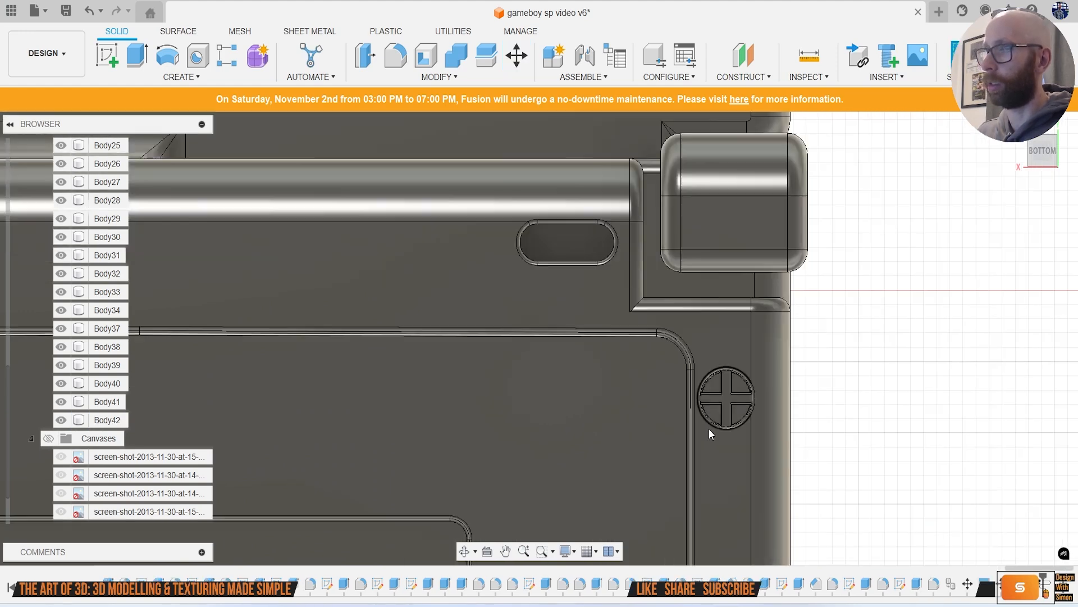
# Step: Copy the scaled screw and move the copy in X and Y into the front corner recess on the same side
pyautogui.scroll(10, 577, 241)
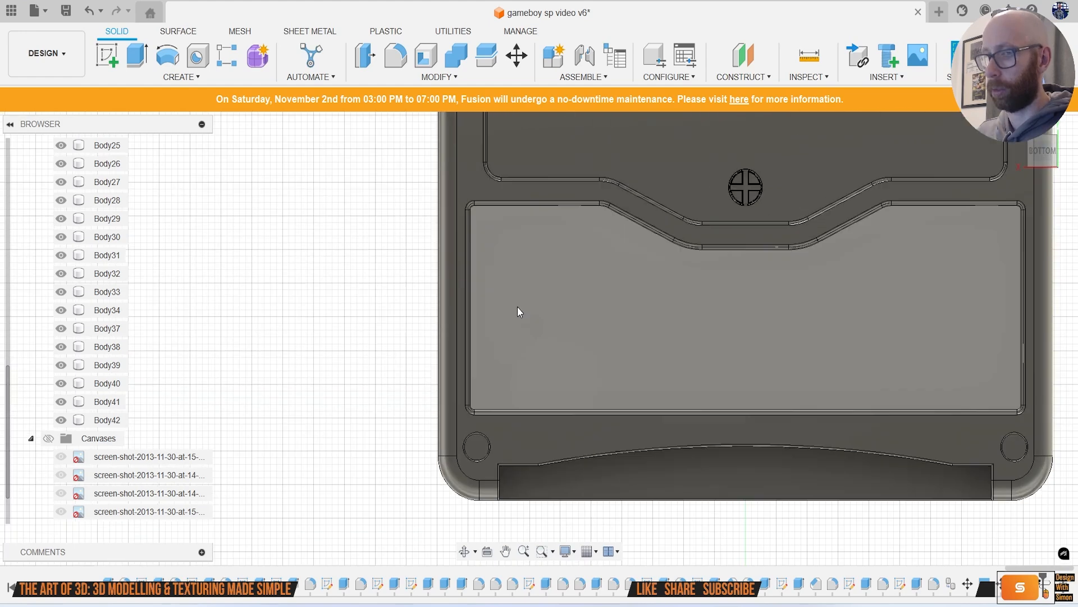
pyautogui.hotkey('ctrl', 'v')
pyautogui.scroll(-4, 515, 311)
pyautogui.moveTo(515, 303); pyautogui.dragTo(533, 325, button='middle')
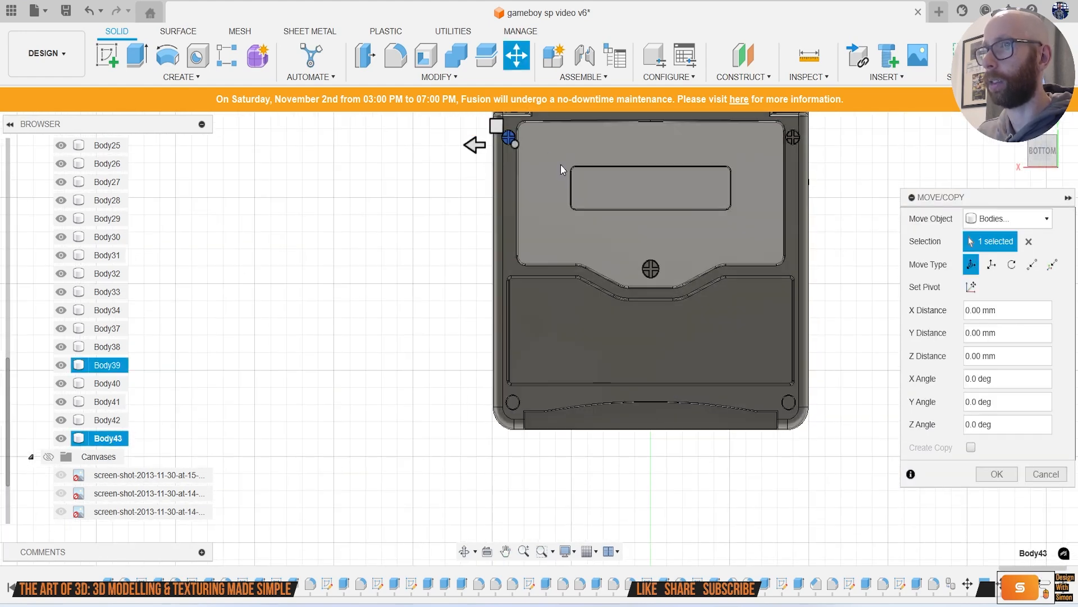
pyautogui.moveTo(496, 126); pyautogui.dragTo(510, 404)
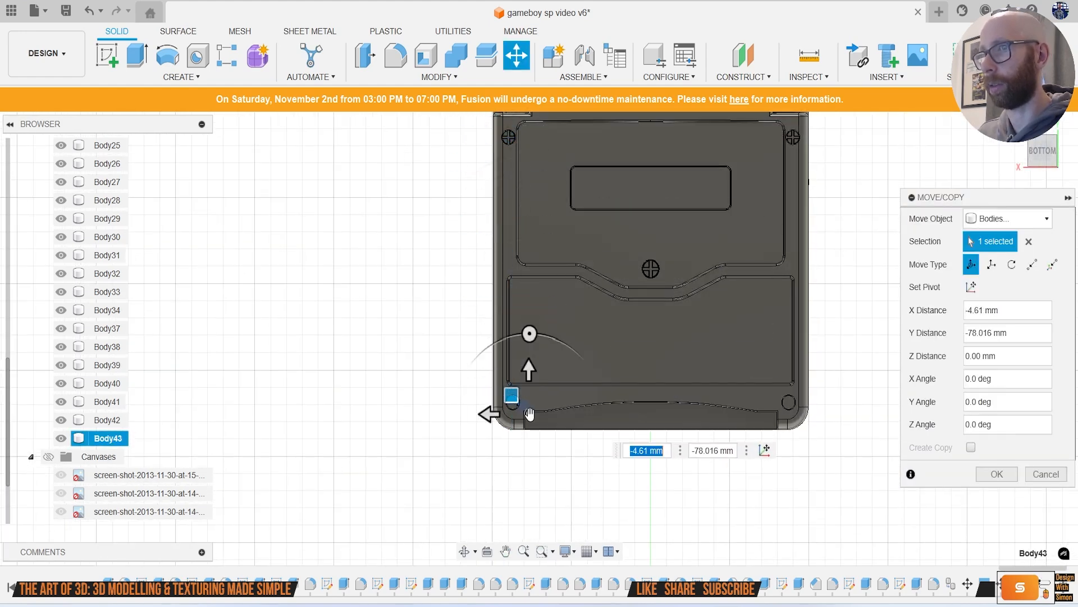
pyautogui.scroll(5, 512, 404)
pyautogui.scroll(5, 553, 405)
pyautogui.moveTo(578, 423); pyautogui.dragTo(466, 378)
pyautogui.click(996, 473)
pyautogui.scroll(-2, 955, 477)
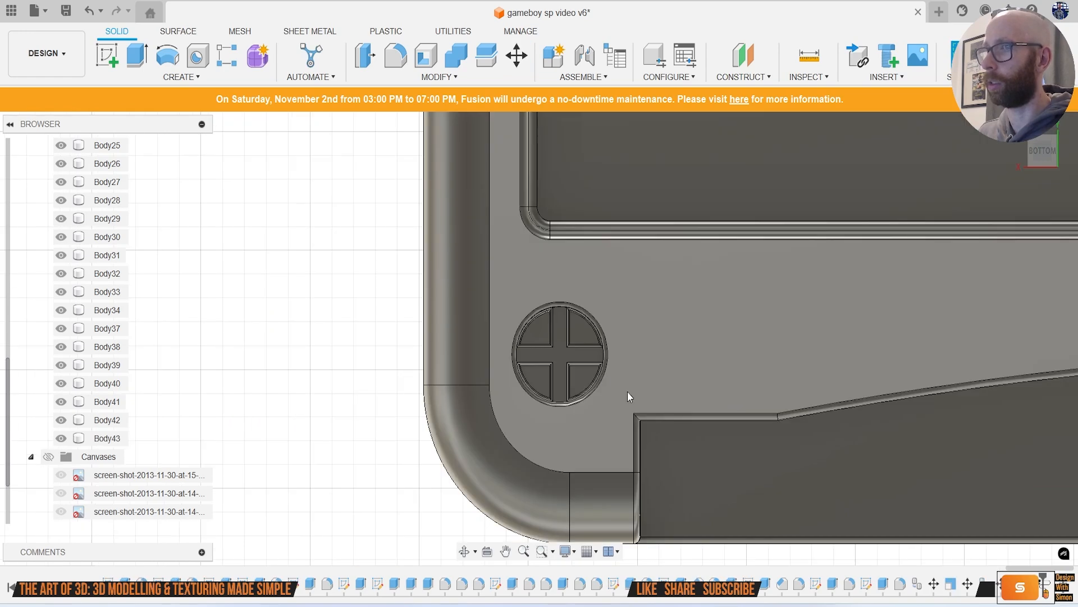
# Step: Copy the front corner screw and move the copy about -87.12 mm in X into the opposite front corner recess
pyautogui.scroll(-3, 579, 387)
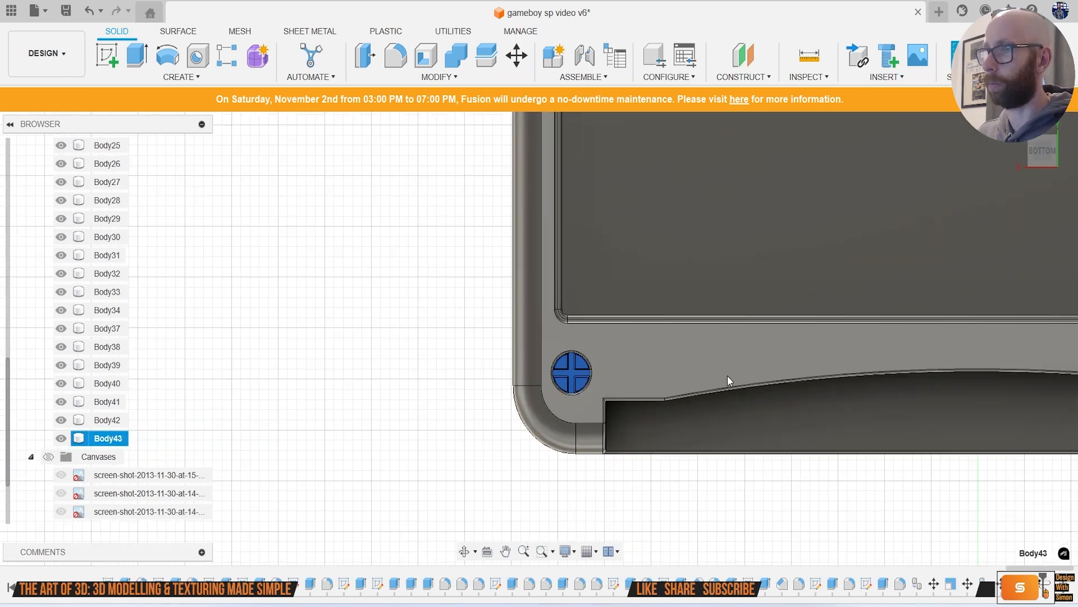
pyautogui.moveTo(852, 376); pyautogui.dragTo(465, 406, button='middle')
pyautogui.hotkey('ctrl', 'v')
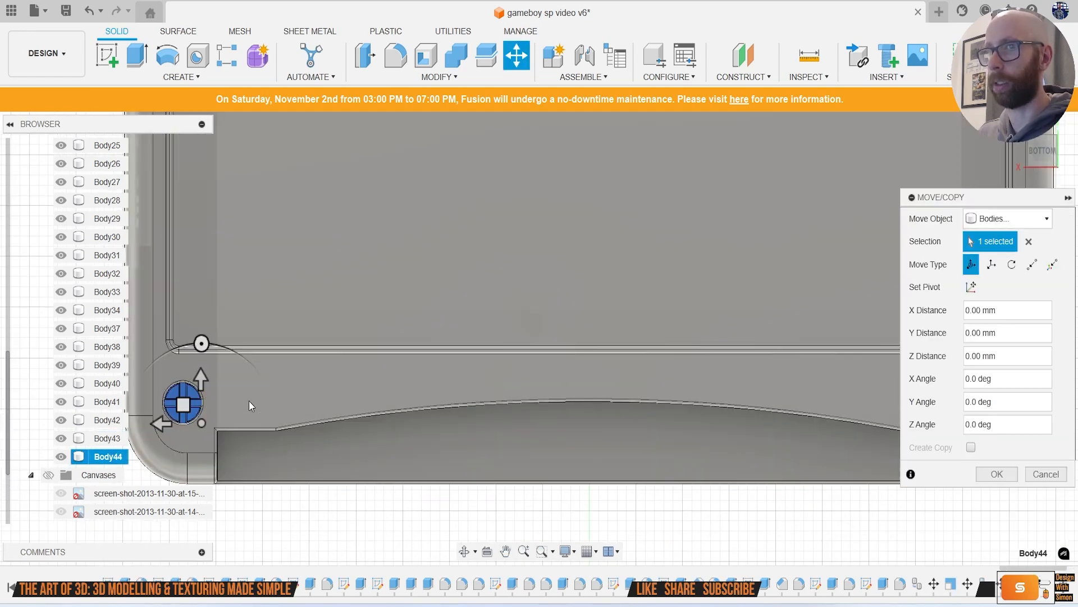
pyautogui.moveTo(163, 424); pyautogui.dragTo(753, 424)
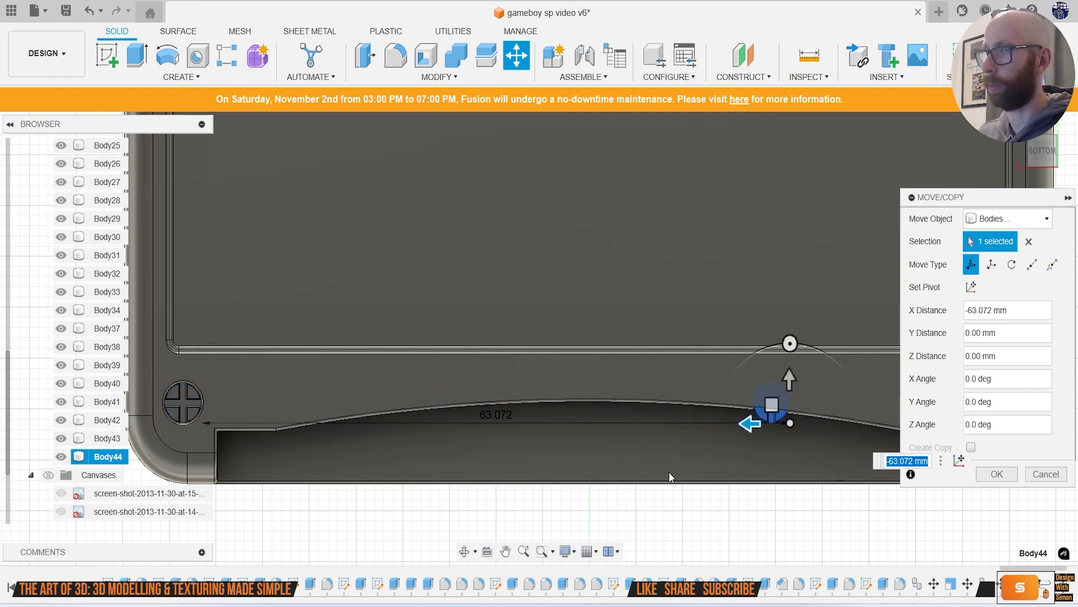
pyautogui.moveTo(672, 471); pyautogui.dragTo(331, 459, button='middle')
pyautogui.scroll(2, 419, 422)
pyautogui.moveTo(424, 395); pyautogui.dragTo(622, 416)
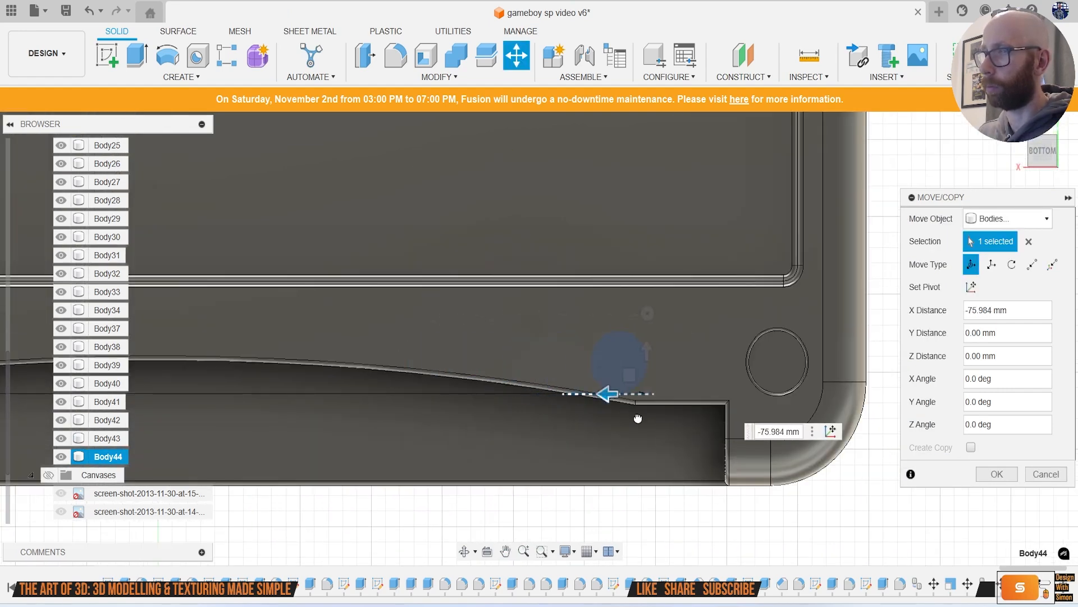
pyautogui.scroll(3, 771, 423)
pyautogui.moveTo(807, 342); pyautogui.dragTo(677, 438, button='middle')
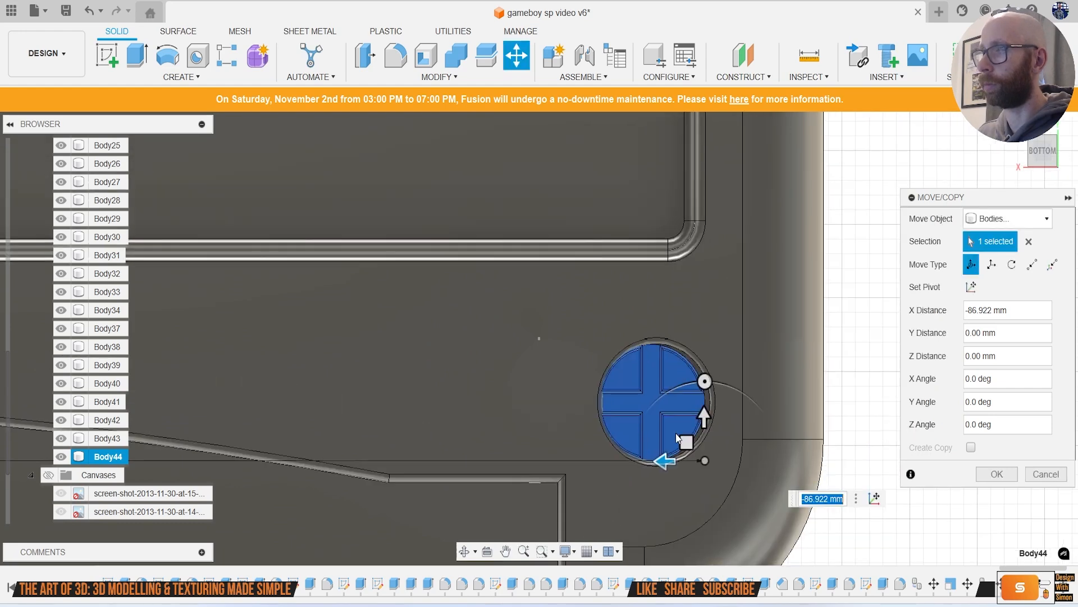
pyautogui.scroll(1, 676, 438)
pyautogui.moveTo(675, 471); pyautogui.dragTo(681, 472)
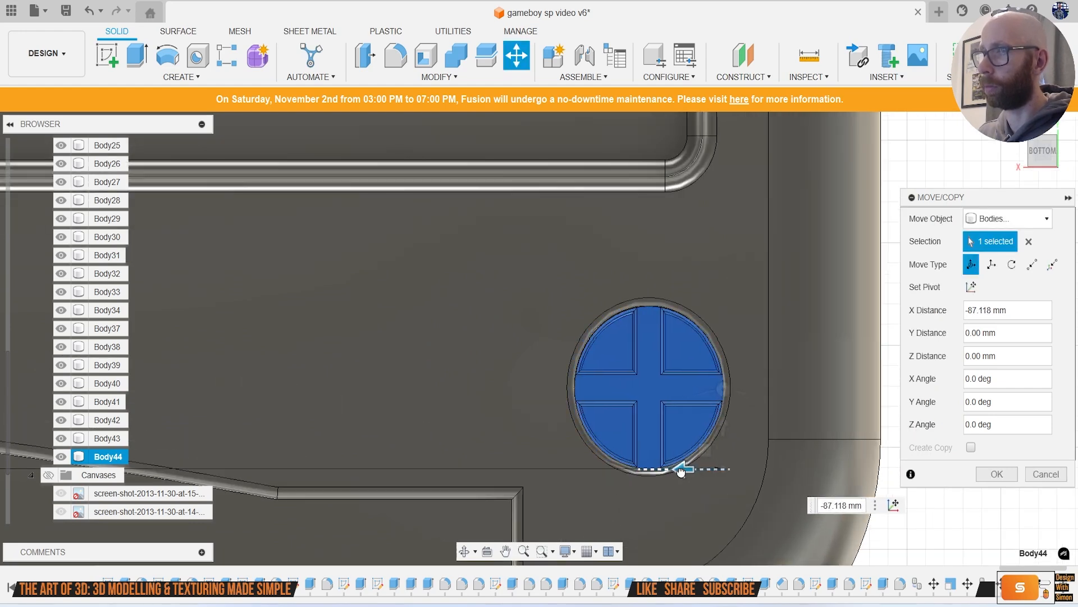
pyautogui.click(999, 474)
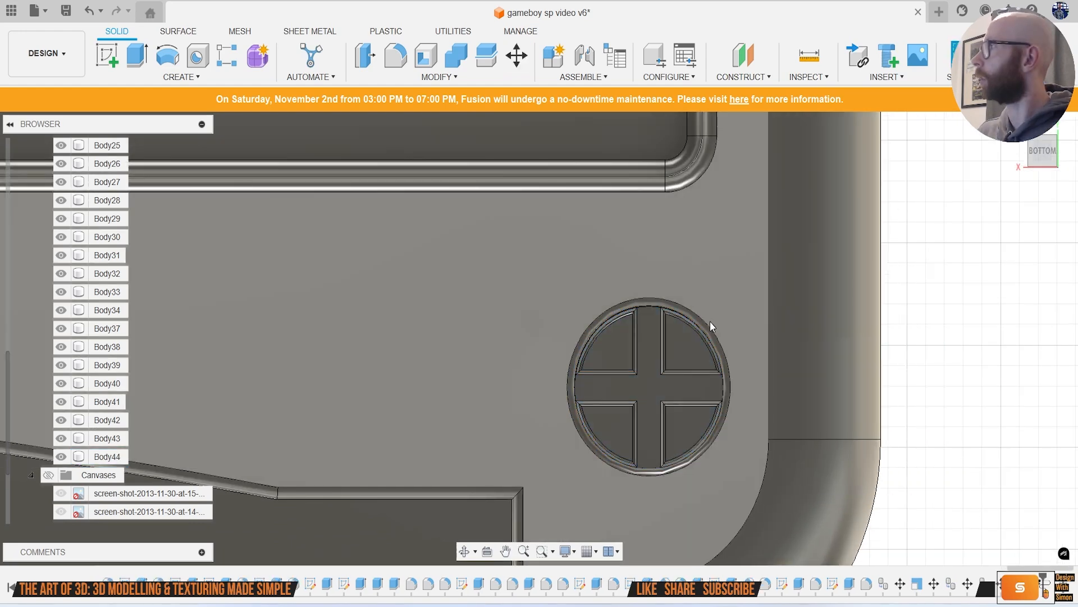
# Step: Show the reference canvases, hide all bodies and examine the front-edge details in the underside photo
pyautogui.scroll(-10, 607, 356)
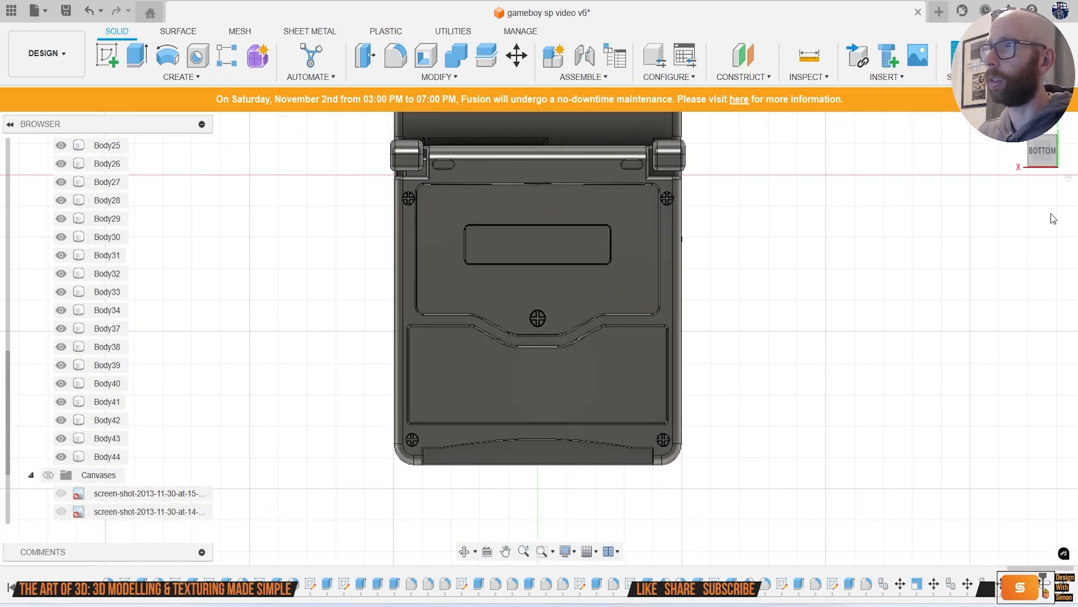
pyautogui.moveTo(874, 293)
pyautogui.keyDown('shift'); pyautogui.mouseDown(button='middle')
pyautogui.moveTo(864, 296)
pyautogui.moveTo(871, 349)
pyautogui.moveTo(1003, 399)
pyautogui.moveTo(850, 298)
pyautogui.moveTo(724, 417)
pyautogui.moveTo(622, 426)
pyautogui.moveTo(867, 305)
pyautogui.moveTo(855, 290)
pyautogui.mouseUp(button='middle'); pyautogui.keyUp('shift')
pyautogui.click(1047, 162)
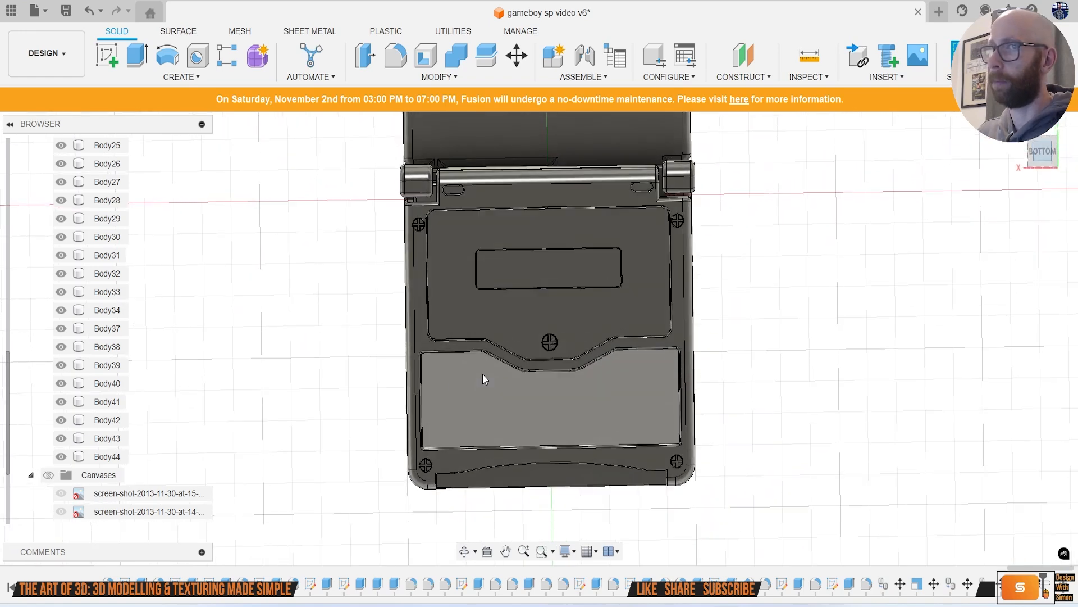
pyautogui.click(50, 475)
pyautogui.scroll(3, 454, 510)
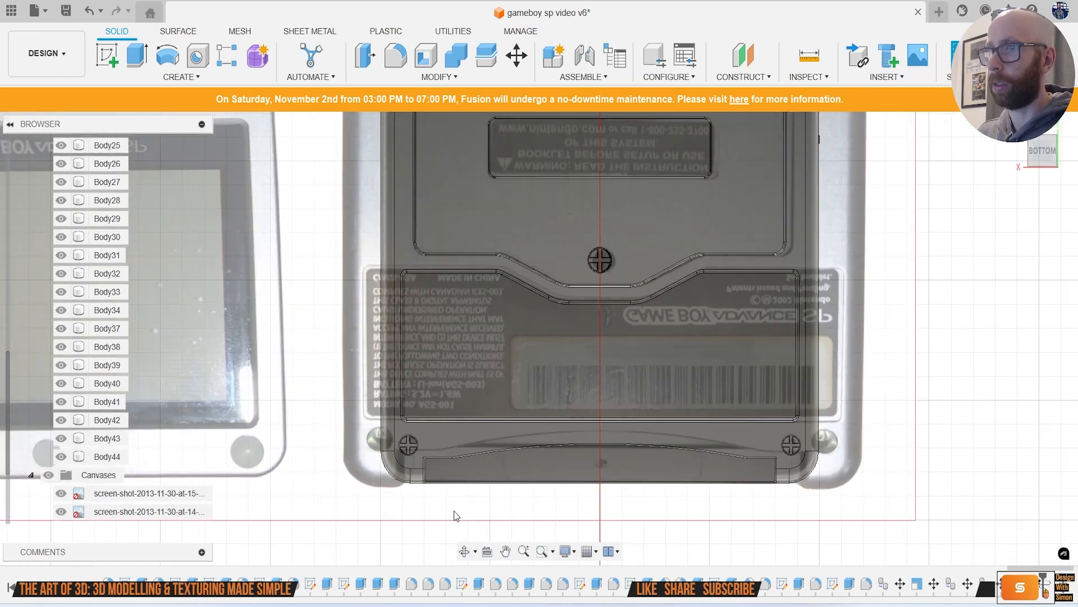
pyautogui.scroll(3, 124, 275)
pyautogui.scroll(4, 104, 258)
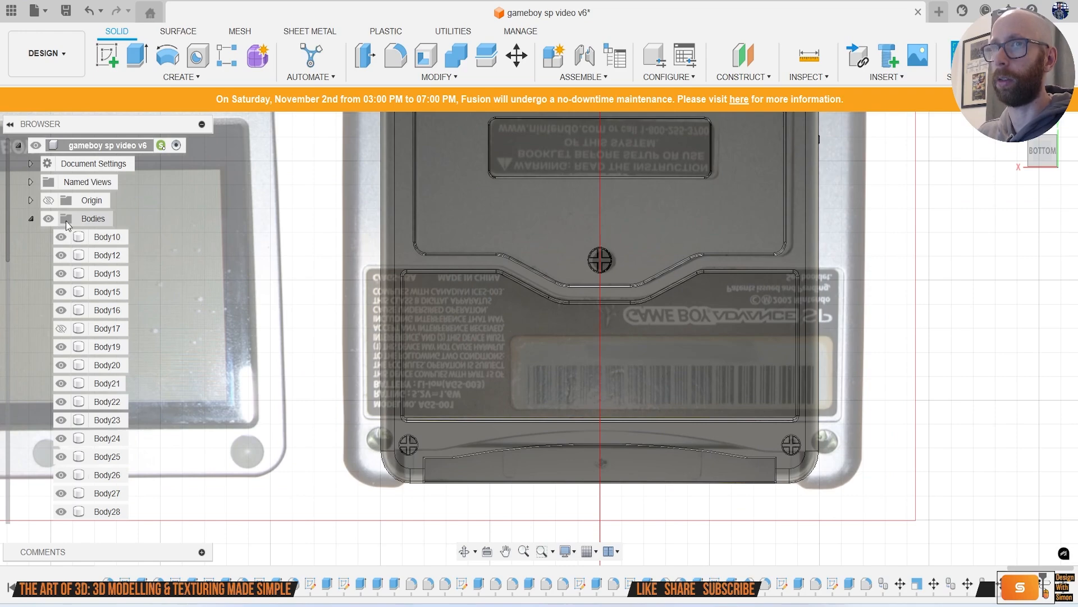
pyautogui.click(48, 219)
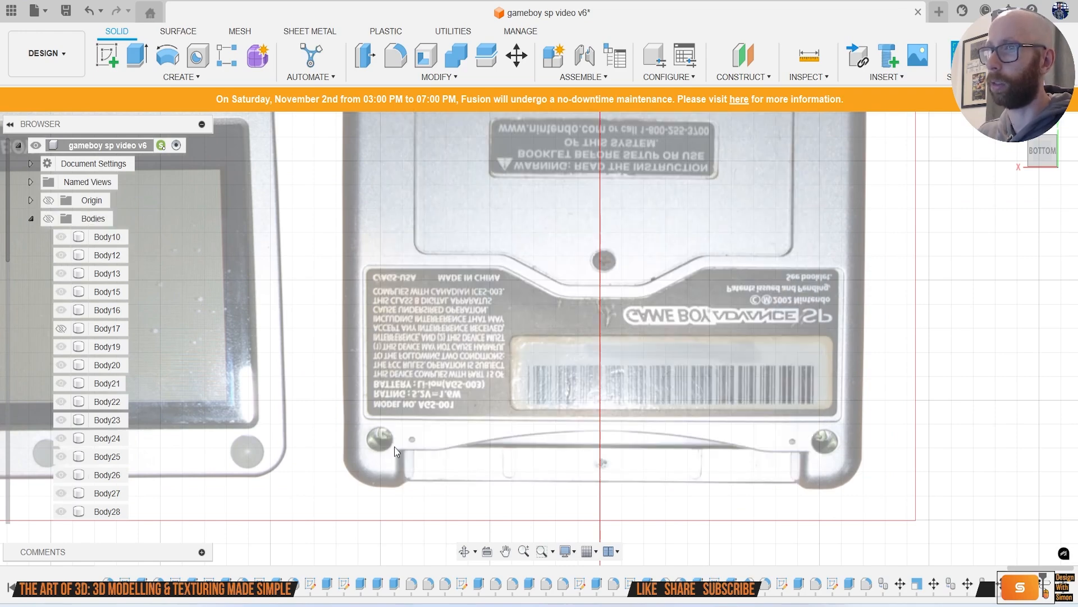
pyautogui.moveTo(491, 517); pyautogui.dragTo(431, 414, button='middle')
pyautogui.scroll(5, 584, 351)
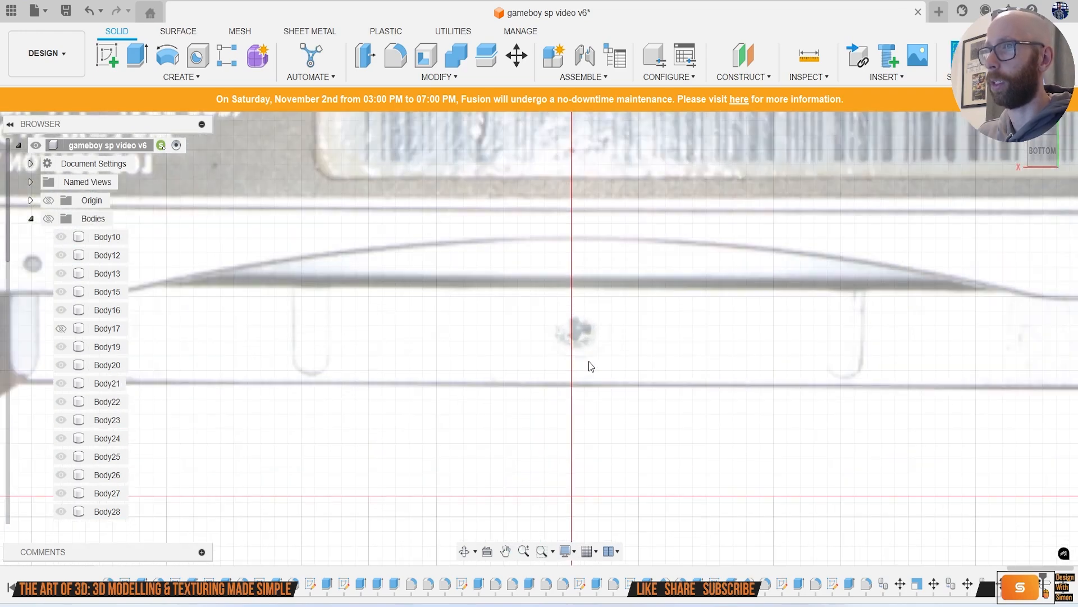
pyautogui.scroll(-2, 339, 356)
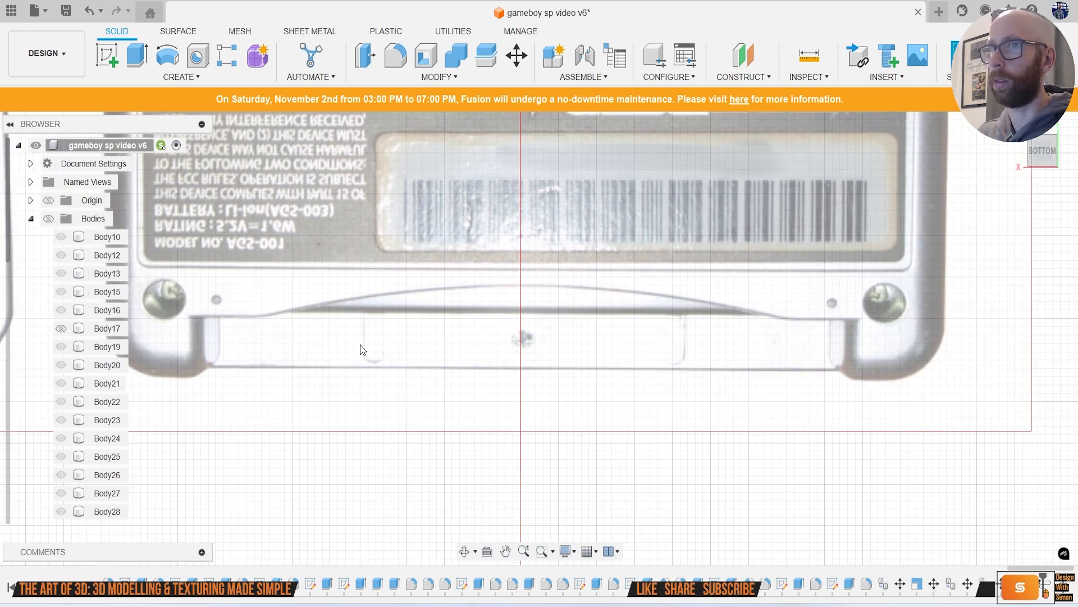
pyautogui.scroll(-2, 384, 348)
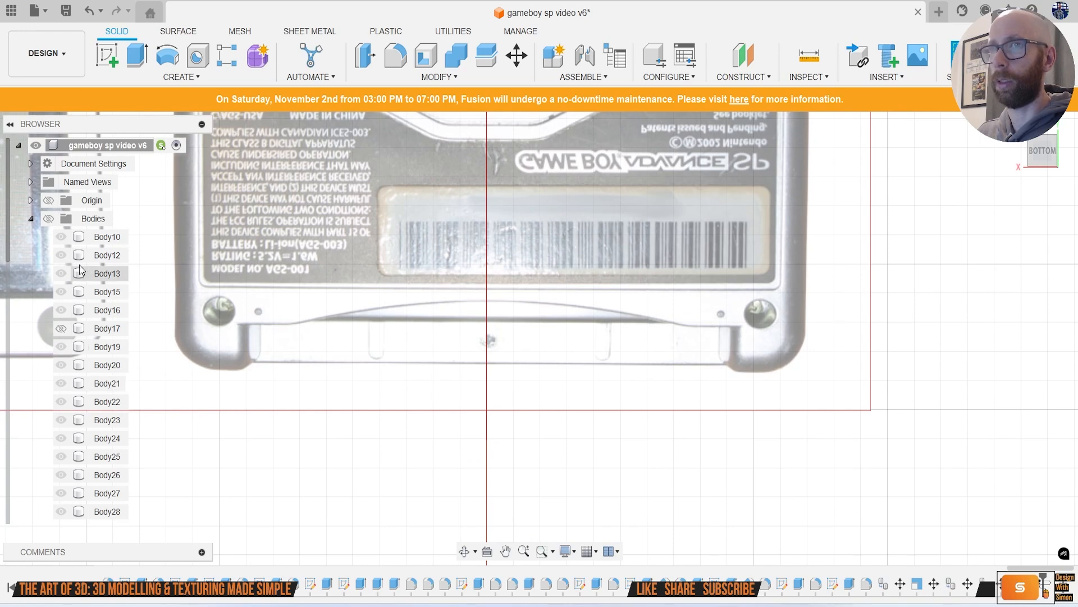
# Step: Show the bodies again and locate Body17 in the model view
pyautogui.click(48, 219)
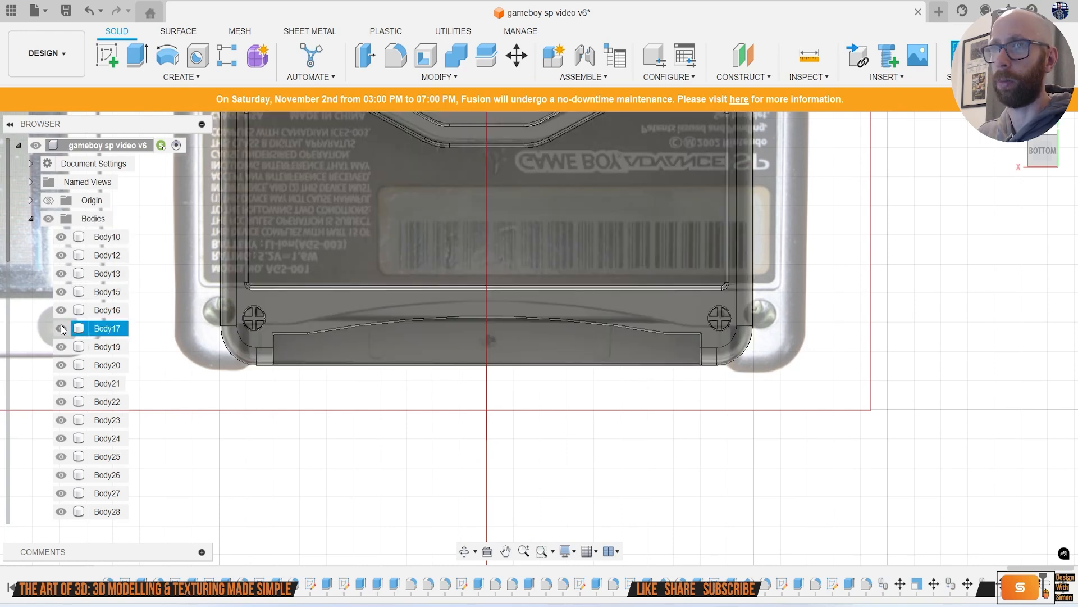
pyautogui.rightClick(108, 329)
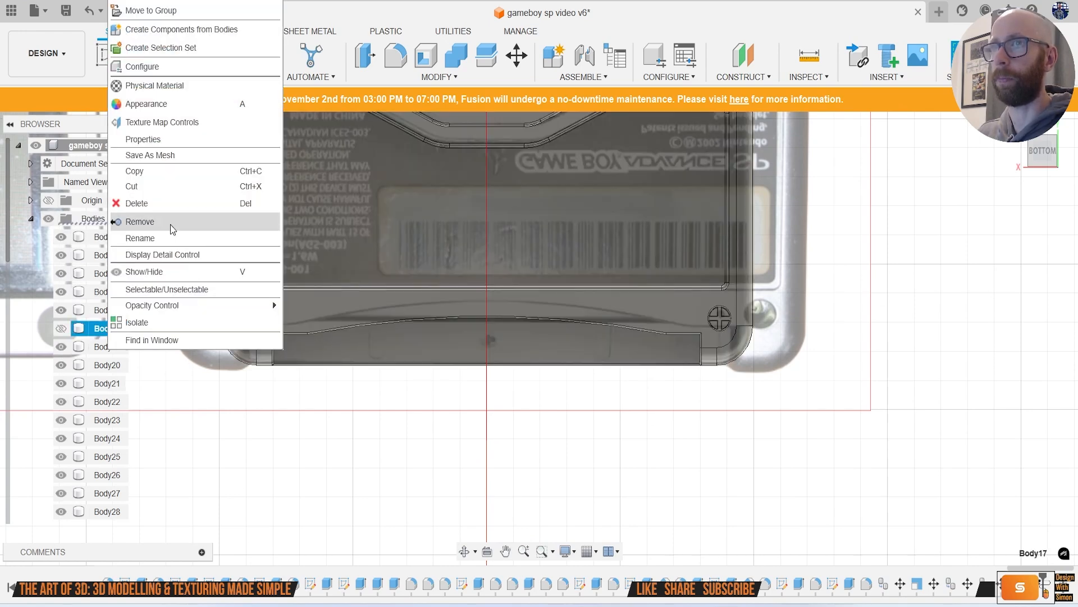
pyautogui.click(192, 323)
pyautogui.scroll(10, 461, 354)
pyautogui.rightClick(106, 329)
pyautogui.click(211, 342)
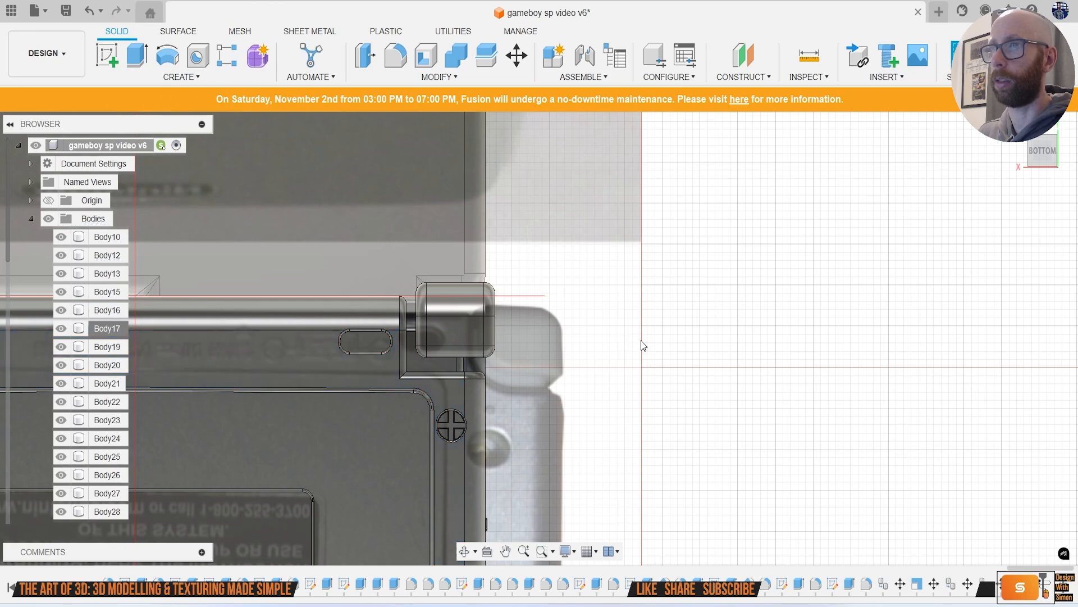
# Step: Start a sketch on the recessed face along the underside's front edge
pyautogui.scroll(-5, 322, 436)
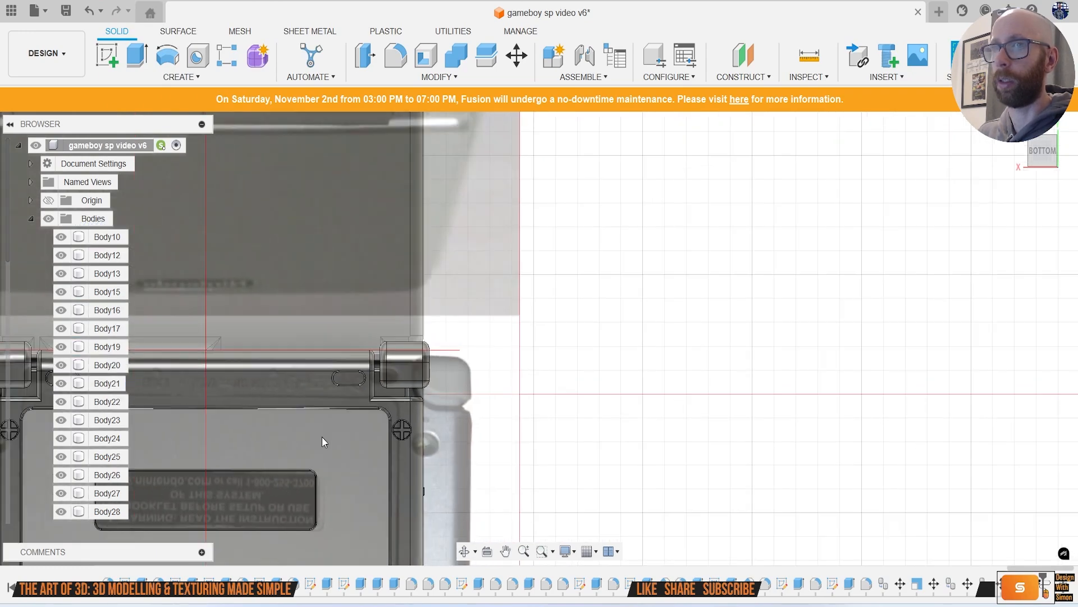
pyautogui.scroll(-2, 321, 439)
pyautogui.moveTo(491, 481); pyautogui.dragTo(568, 267, button='middle')
pyautogui.scroll(7, 395, 359)
pyautogui.moveTo(336, 359); pyautogui.dragTo(430, 382, button='middle')
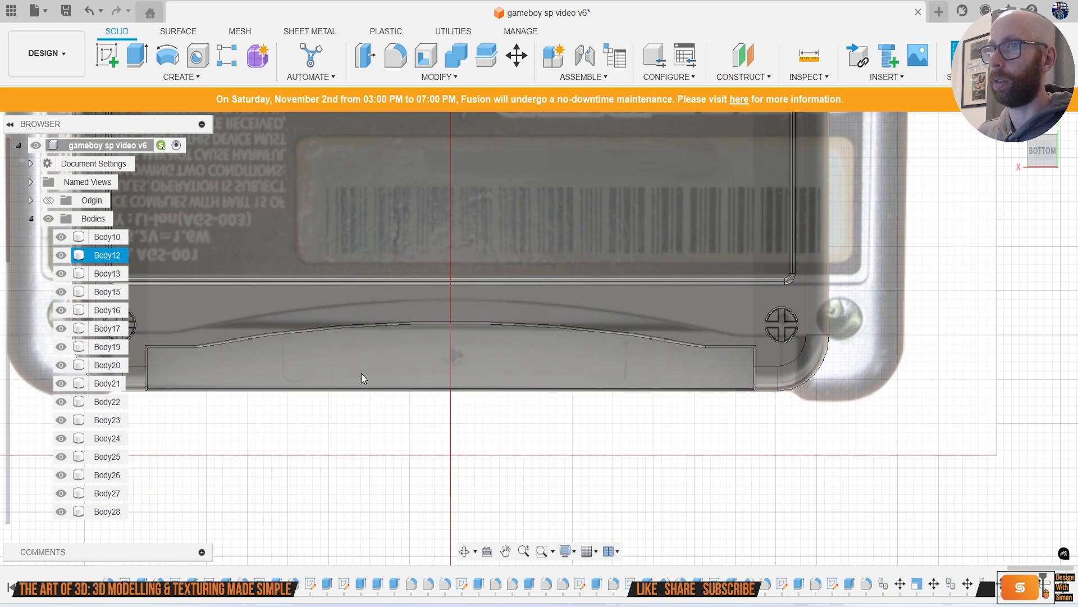
pyautogui.scroll(4, 433, 378)
pyautogui.scroll(-4, 432, 378)
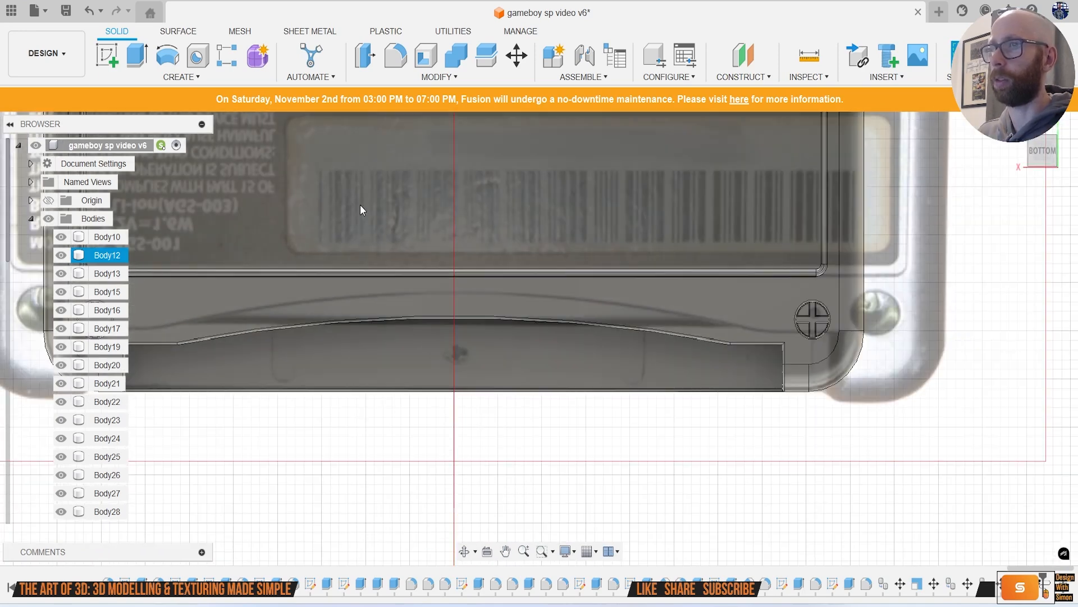
pyautogui.click(104, 55)
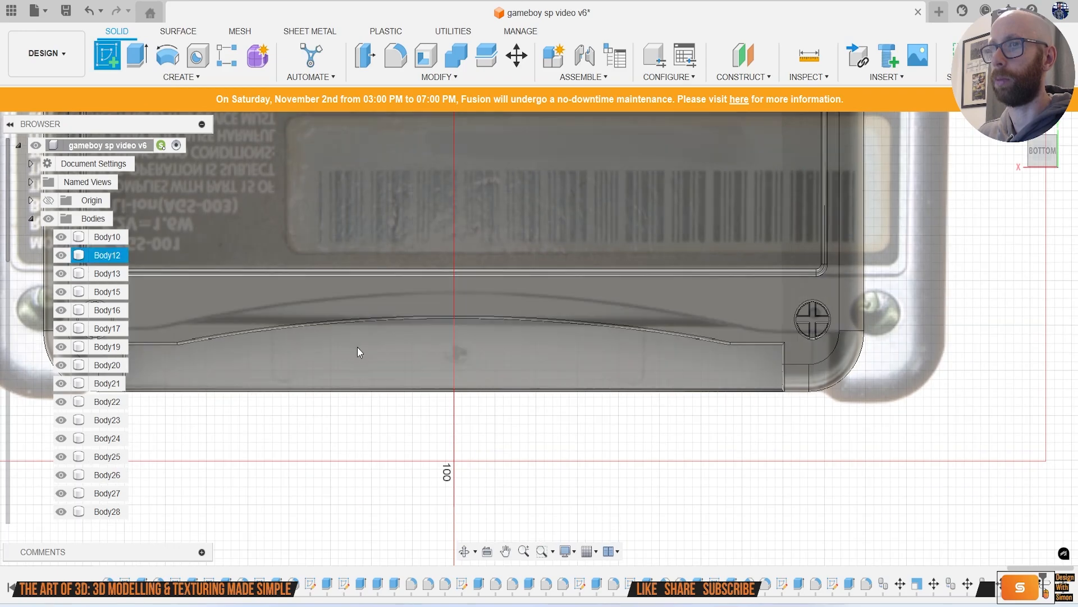
pyautogui.click(354, 346)
pyautogui.scroll(-2, 385, 391)
pyautogui.moveTo(384, 391); pyautogui.dragTo(411, 247, button='middle')
pyautogui.scroll(7, 441, 434)
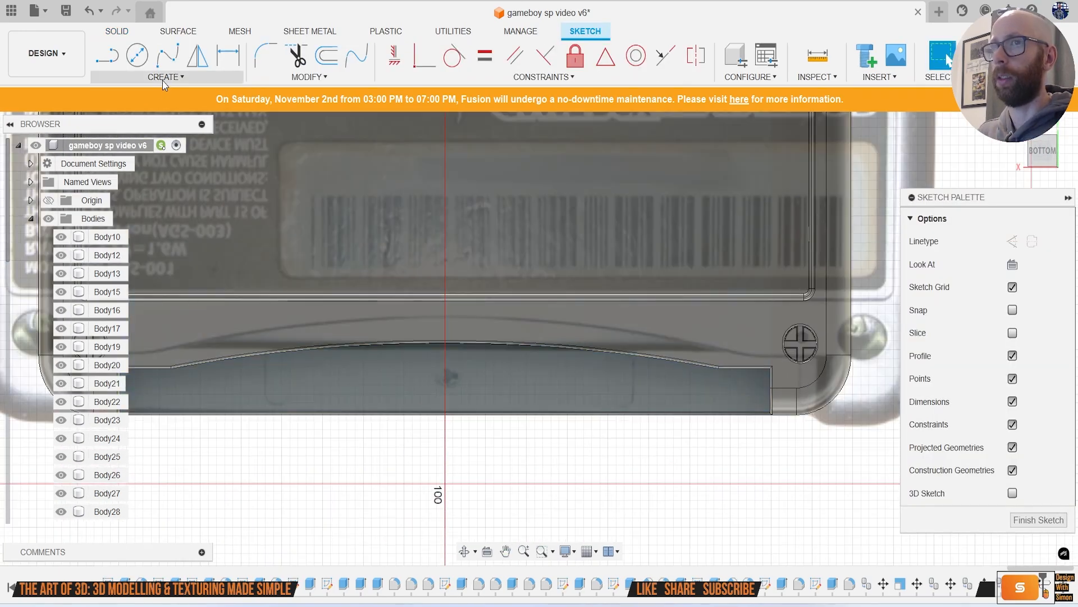
# Step: Draw a narrow center-to-center slot on the recess's centre line, running front to back with about 4 mm between its arc centres
pyautogui.click(164, 77)
pyautogui.moveTo(166, 187)
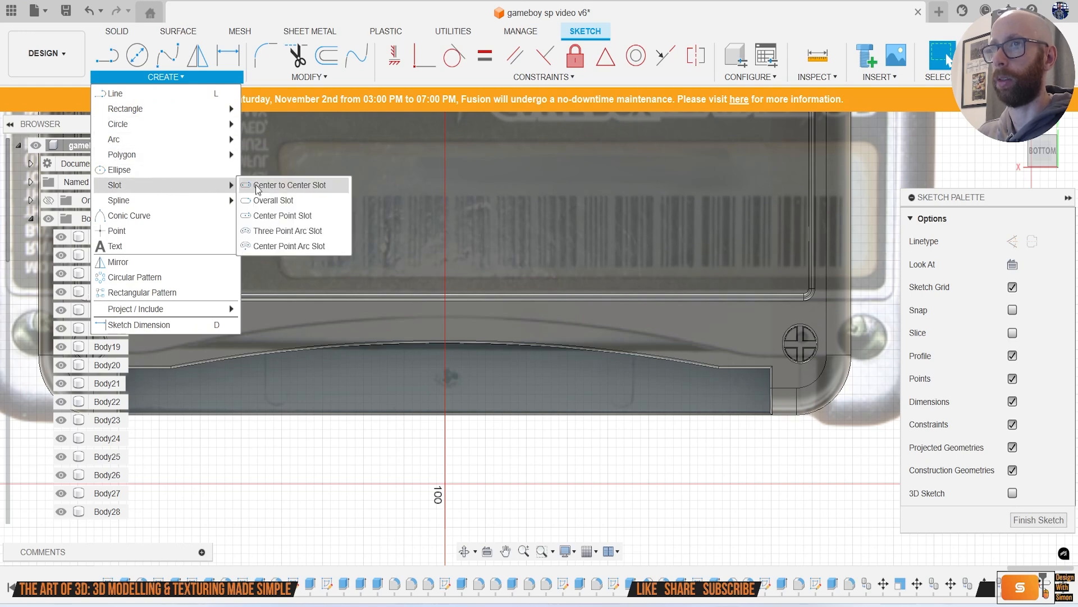
pyautogui.click(275, 185)
pyautogui.scroll(3, 443, 379)
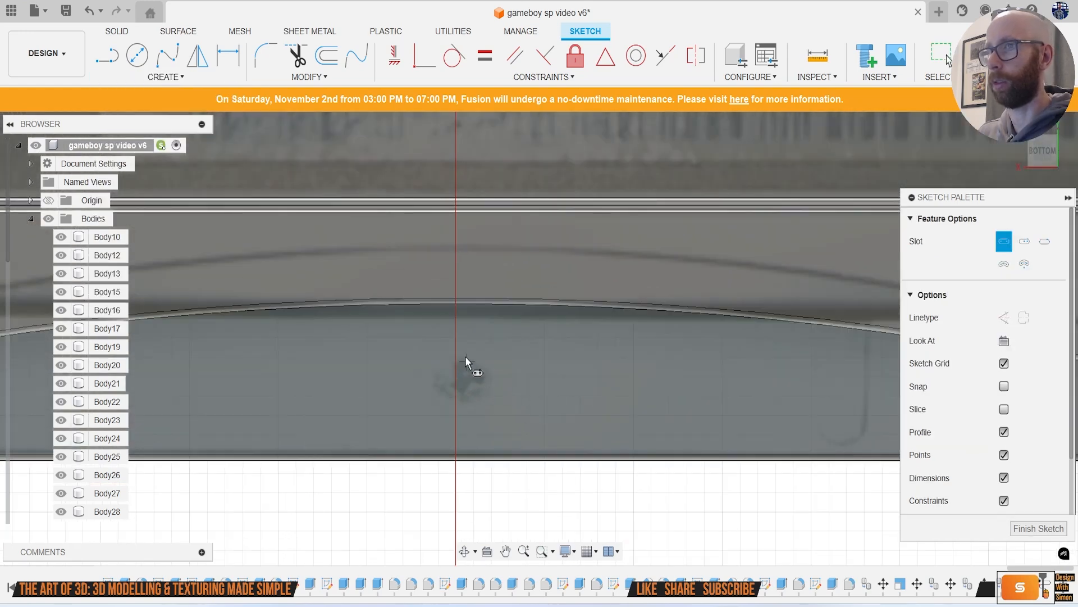
pyautogui.click(454, 344)
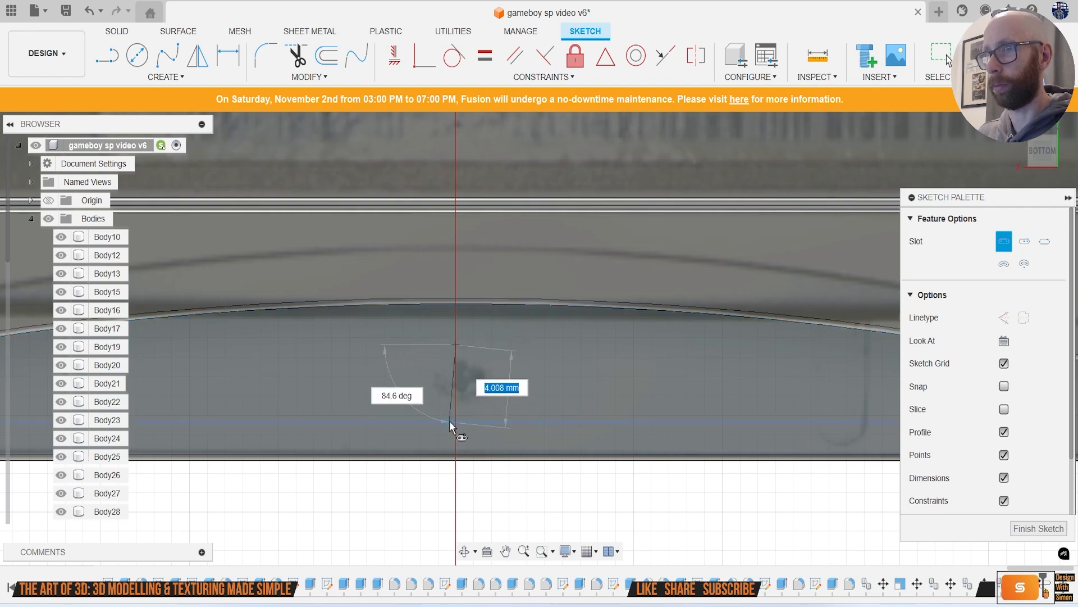
pyautogui.click(455, 423)
pyautogui.click(470, 422)
pyautogui.press('e')
pyautogui.click(451, 394)
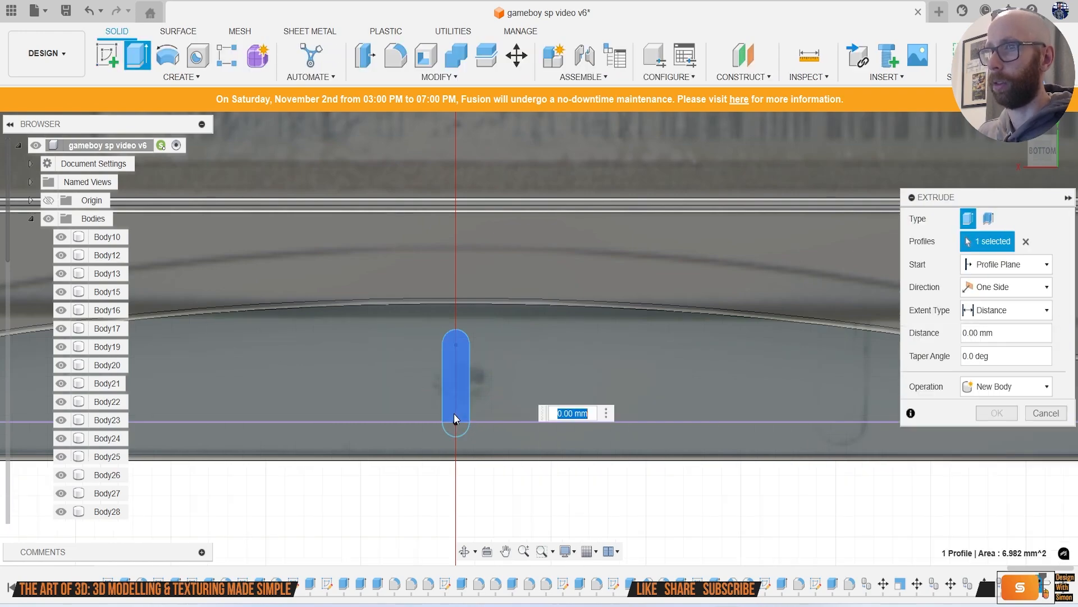
pyautogui.click(454, 428)
pyautogui.scroll(-2, 462, 413)
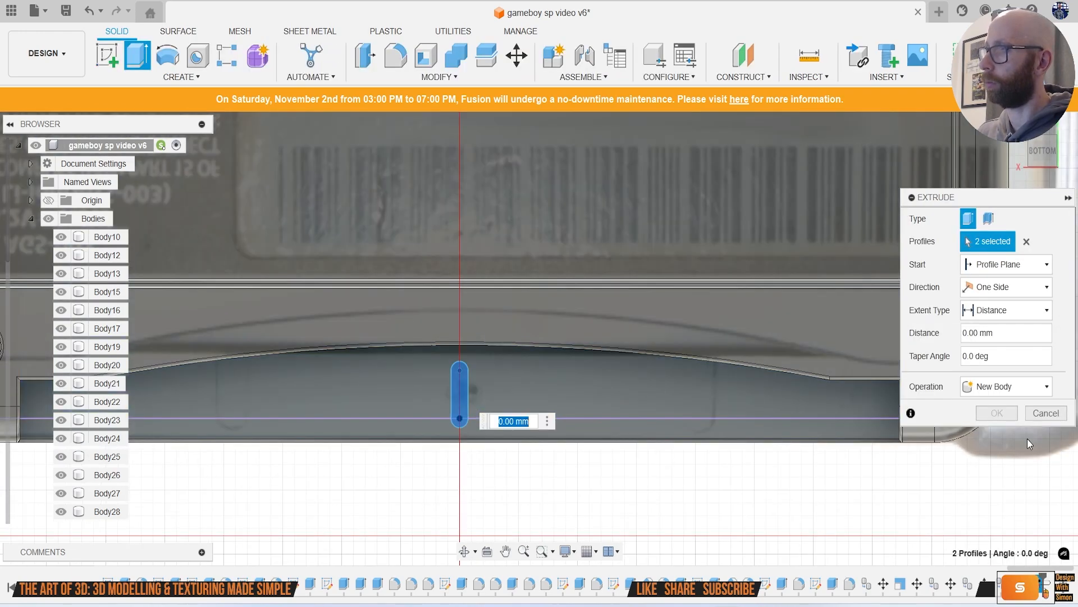
pyautogui.click(1045, 413)
pyautogui.scroll(-3, 473, 304)
pyautogui.scroll(-2, 483, 322)
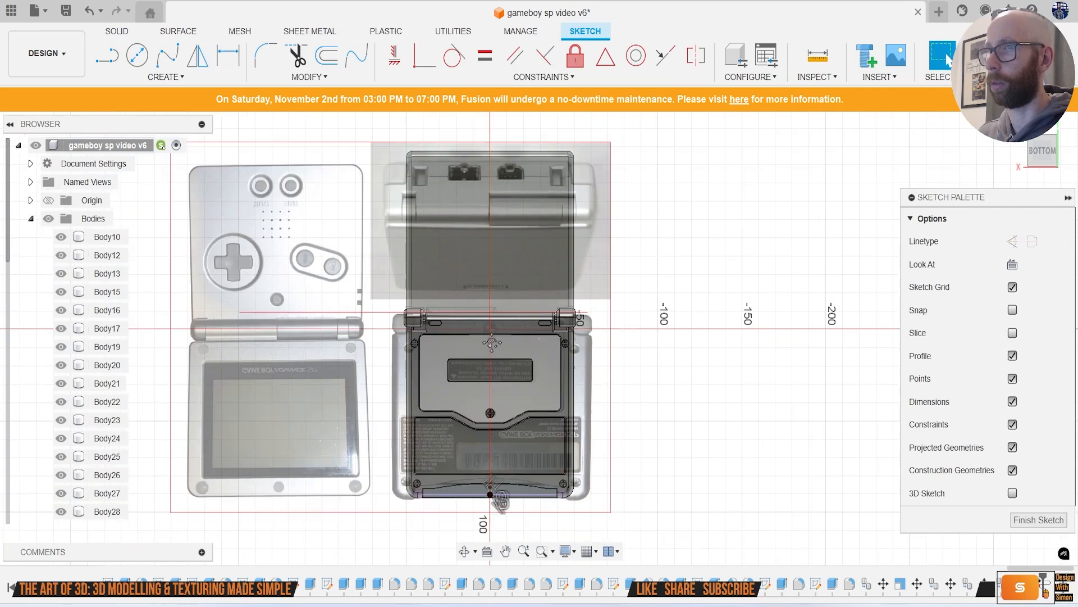
pyautogui.scroll(8, 491, 352)
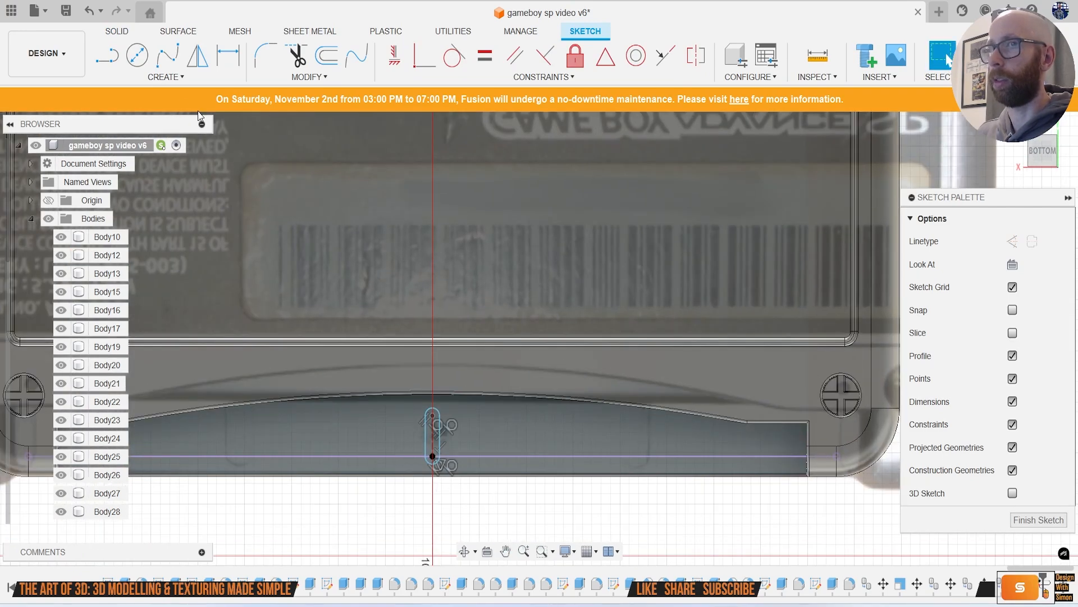
# Step: Set up a rectangular sketch pattern of the whole slot outline with the first direction set to Symmetric
pyautogui.click(166, 77)
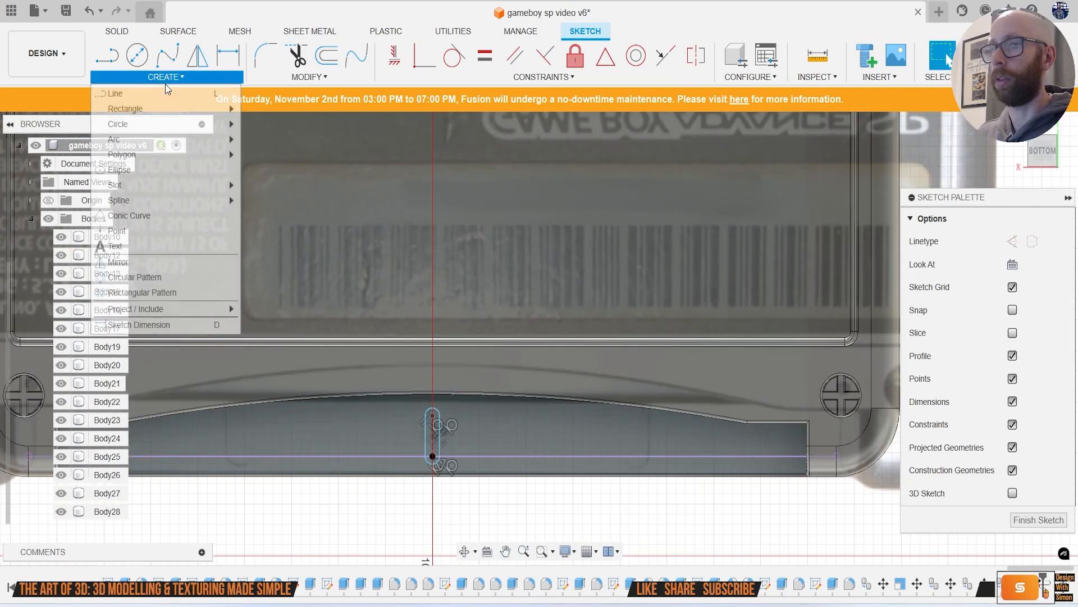
pyautogui.click(154, 293)
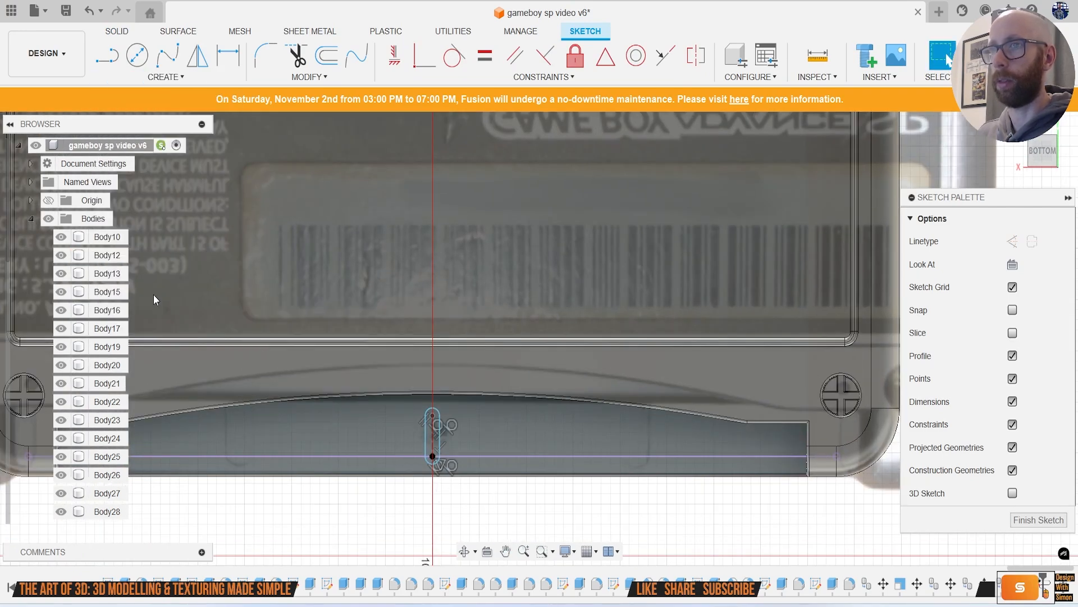
pyautogui.doubleClick(437, 438)
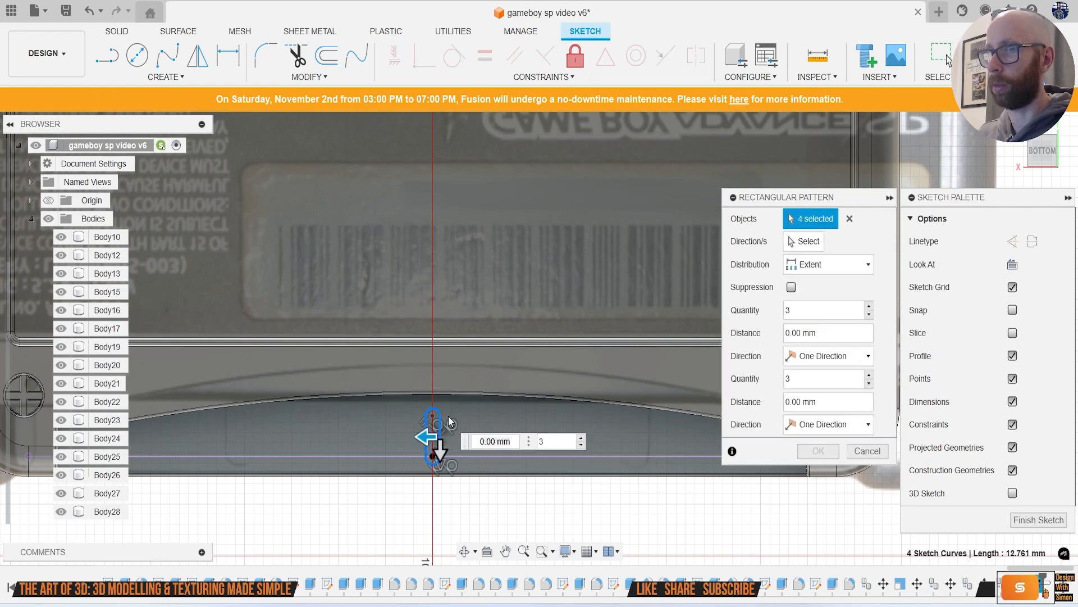
pyautogui.scroll(-1, 470, 423)
pyautogui.click(837, 356)
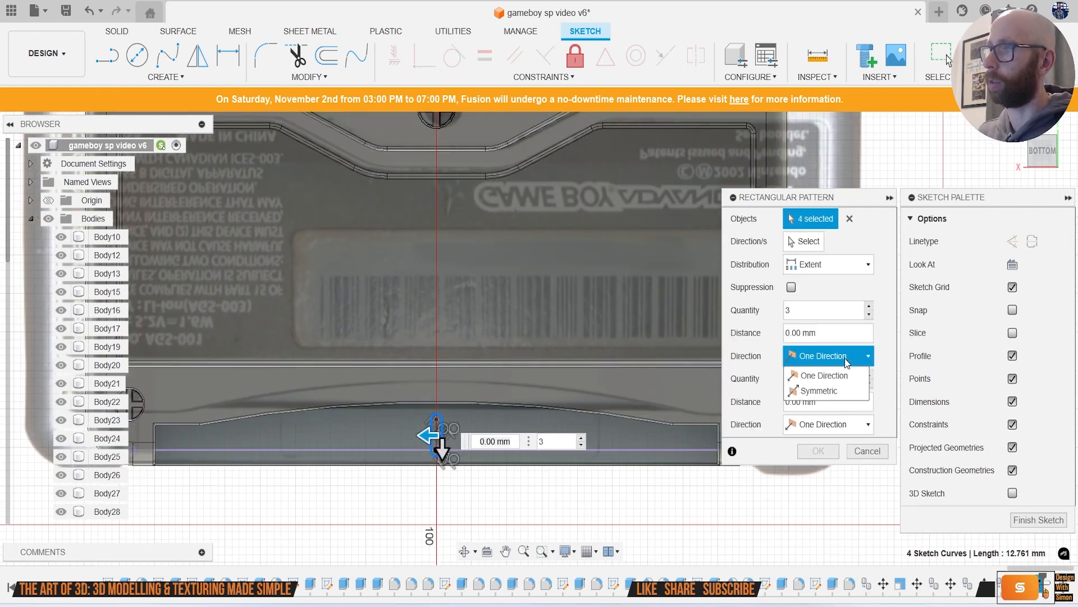
pyautogui.click(837, 386)
# Step: Spread the slot pattern along the recess with a 34.70 mm distance and a quantity of 5, and apply it
pyautogui.scroll(2, 478, 354)
pyautogui.moveTo(460, 340)
pyautogui.mouseDown()
pyautogui.moveTo(302, 375)
pyautogui.moveTo(243, 373)
pyautogui.mouseUp()
pyautogui.moveTo(258, 385); pyautogui.dragTo(454, 378, button='middle')
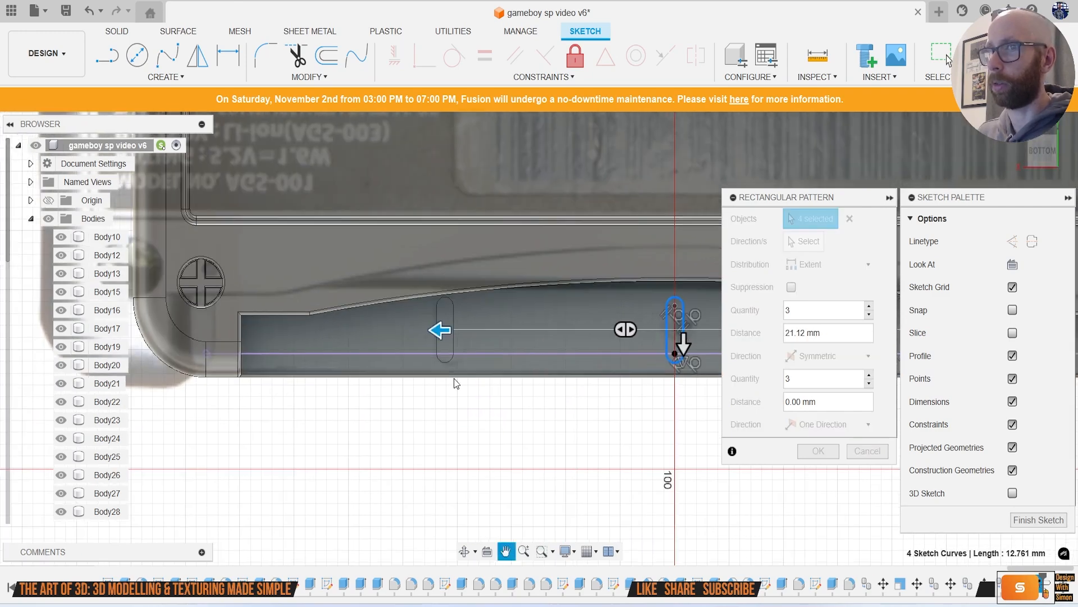
pyautogui.moveTo(439, 342); pyautogui.dragTo(291, 365)
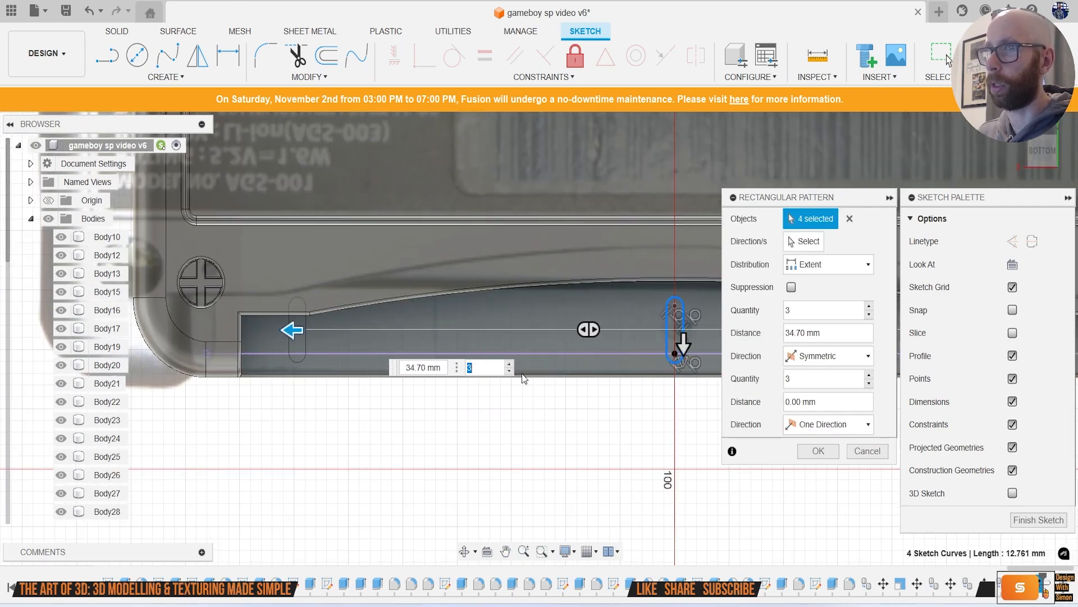
pyautogui.scroll(-4, 562, 398)
pyautogui.moveTo(688, 412); pyautogui.dragTo(556, 375, button='middle')
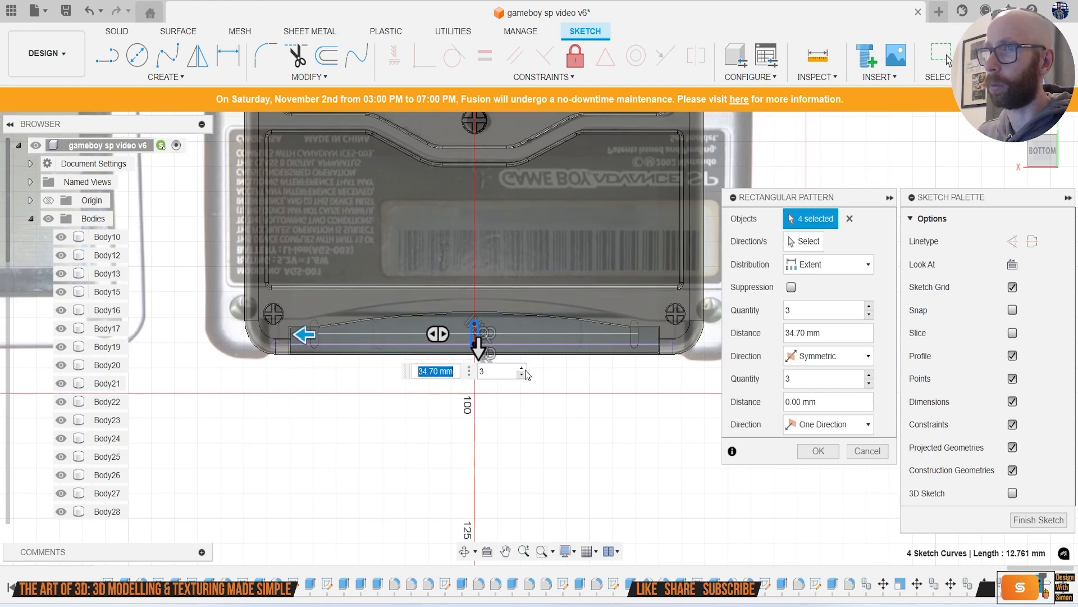
pyautogui.press('Tab')
pyautogui.write('4')
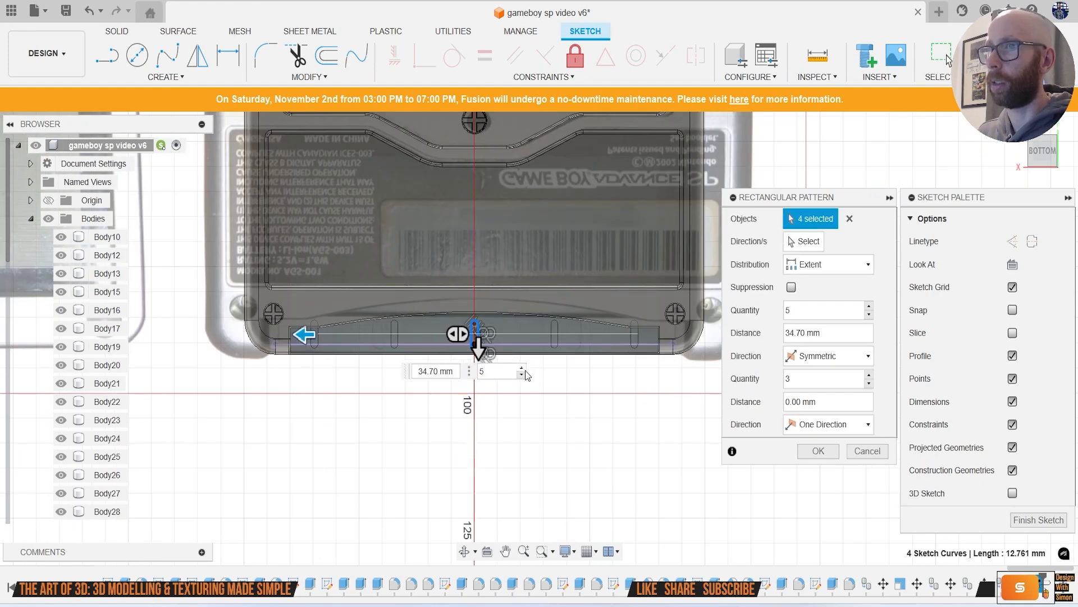
pyautogui.click(819, 450)
# Step: Hide all reference canvases and start an Extrude
pyautogui.keyDown('shift'); pyautogui.moveTo(450, 320); pyautogui.dragTo(405, 366, button='middle'); pyautogui.keyUp('shift')
pyautogui.scroll(2, 407, 362)
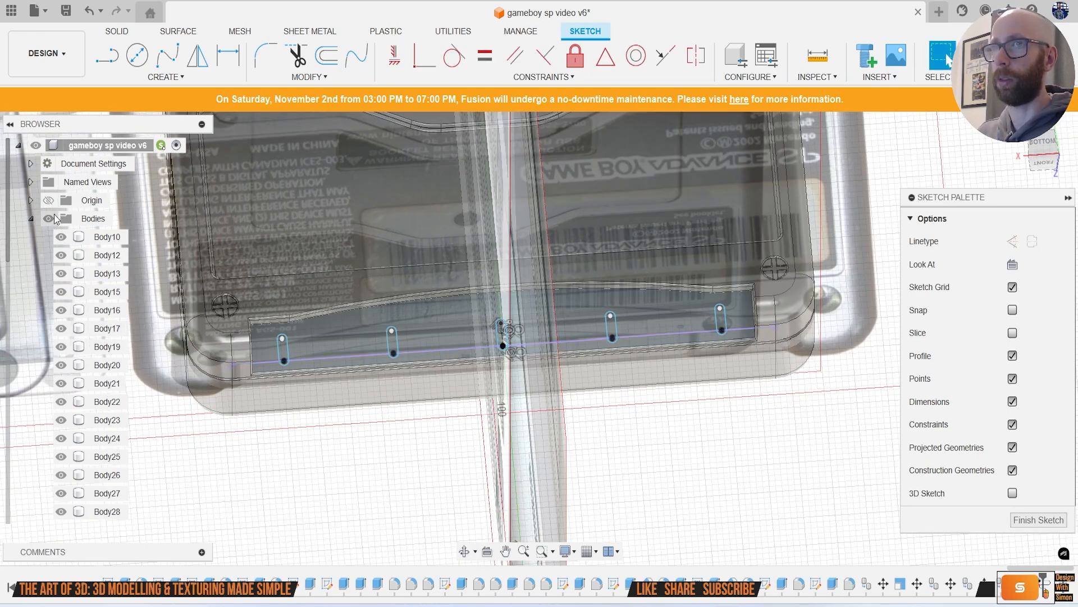
pyautogui.scroll(-5, 62, 365)
pyautogui.click(52, 456)
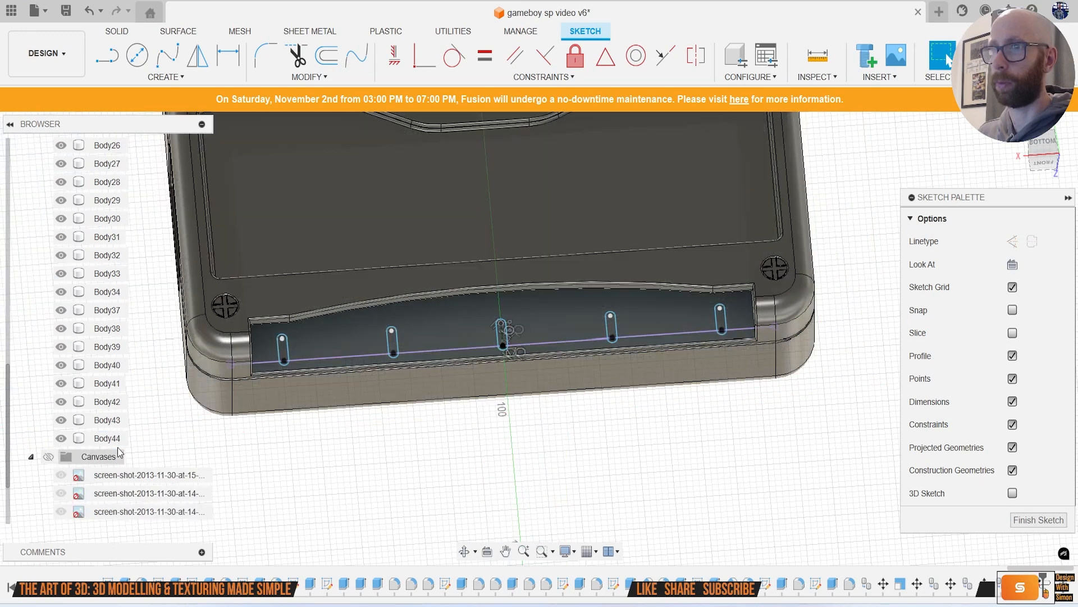
pyautogui.press('e')
pyautogui.click(284, 343)
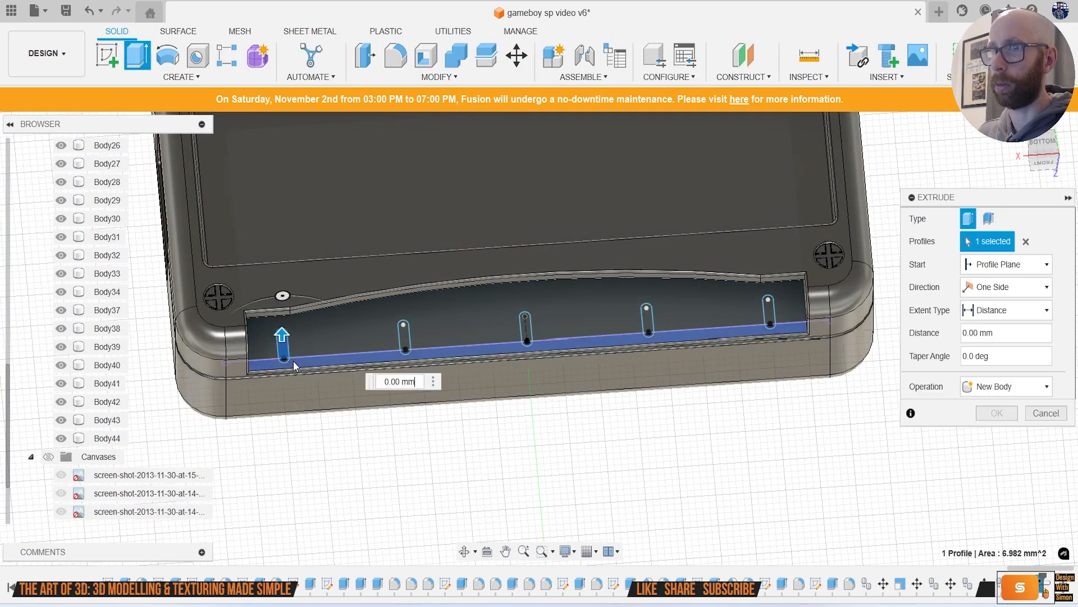
pyautogui.scroll(3, 292, 360)
pyautogui.click(285, 358)
pyautogui.click(475, 335)
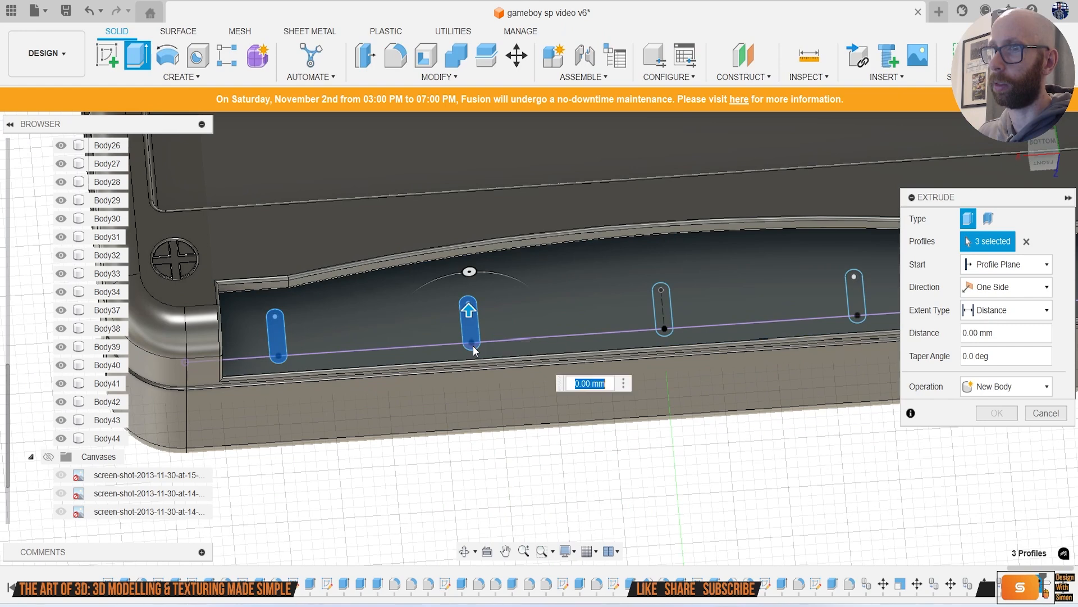
pyautogui.moveTo(473, 346); pyautogui.dragTo(215, 373, button='middle')
pyautogui.click(599, 326)
pyautogui.click(600, 323)
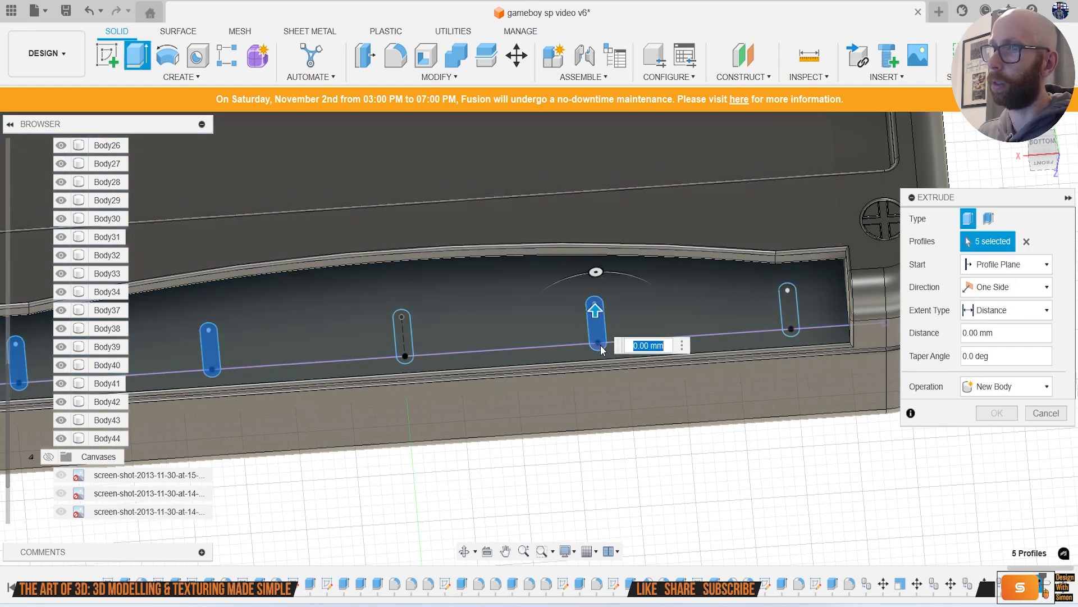
pyautogui.click(601, 344)
pyautogui.click(785, 304)
pyautogui.click(794, 330)
pyautogui.click(793, 326)
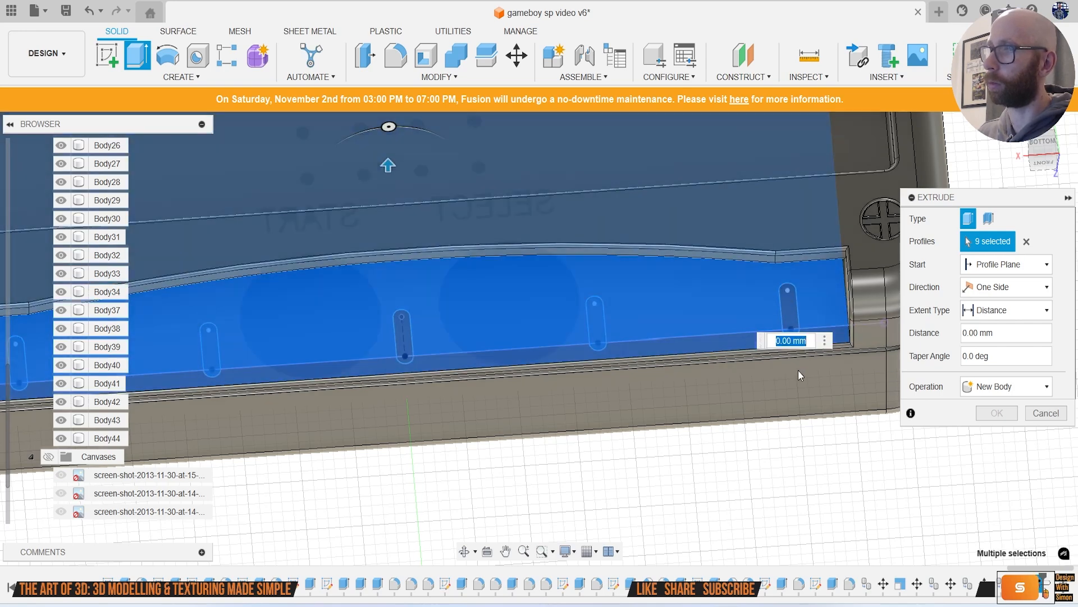
pyautogui.click(1026, 242)
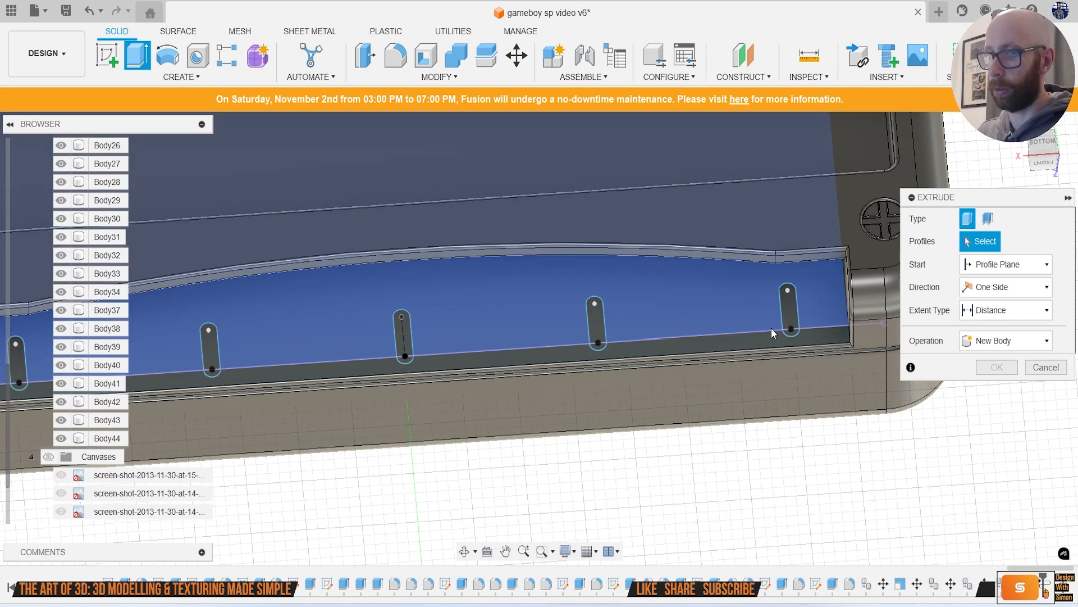
# Step: Extrude both profile parts of the four outer slots by 0.3 mm, leaving out the middle slot
pyautogui.click(796, 331)
pyautogui.click(790, 311)
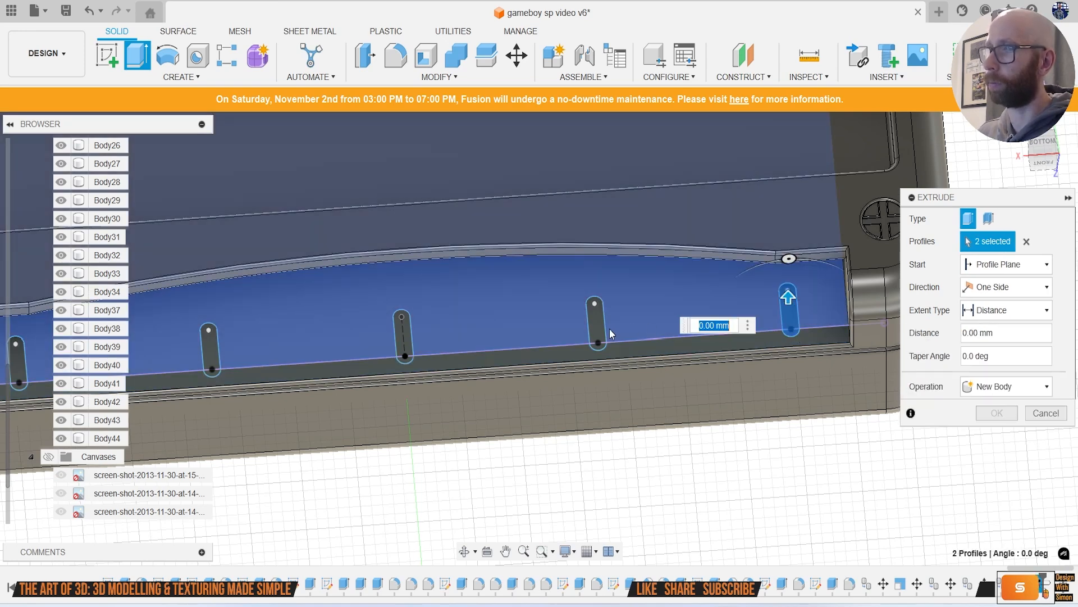
pyautogui.click(600, 345)
pyautogui.click(596, 327)
pyautogui.moveTo(461, 333); pyautogui.dragTo(616, 316, button='middle')
pyautogui.click(365, 356)
pyautogui.click(366, 335)
pyautogui.moveTo(307, 331); pyautogui.dragTo(395, 323, button='middle')
pyautogui.click(270, 360)
pyautogui.click(272, 342)
pyautogui.write('.1')
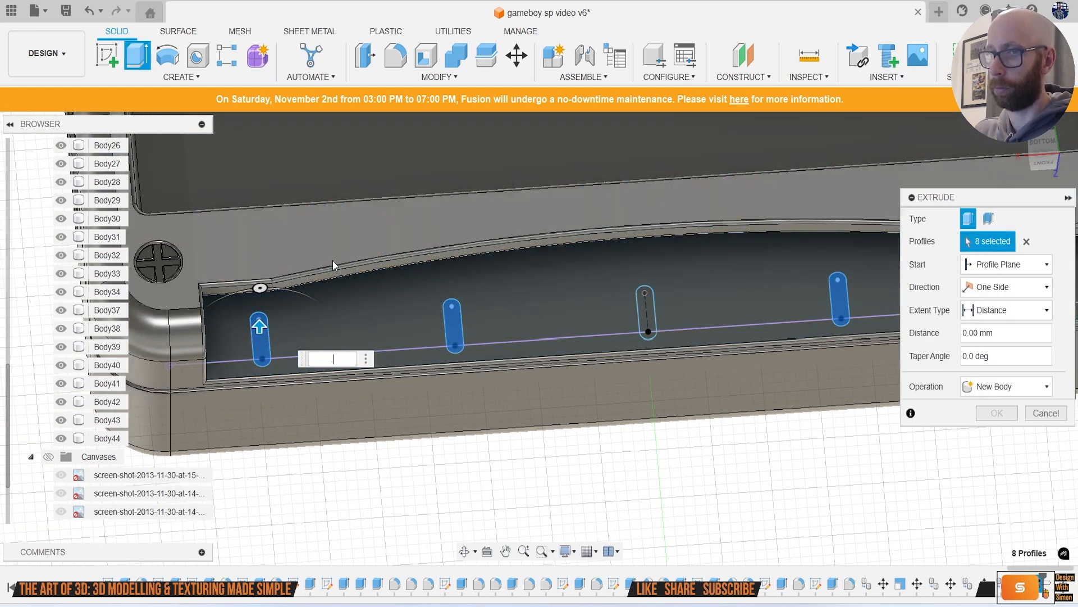
pyautogui.write('.3')
pyautogui.press('Return')
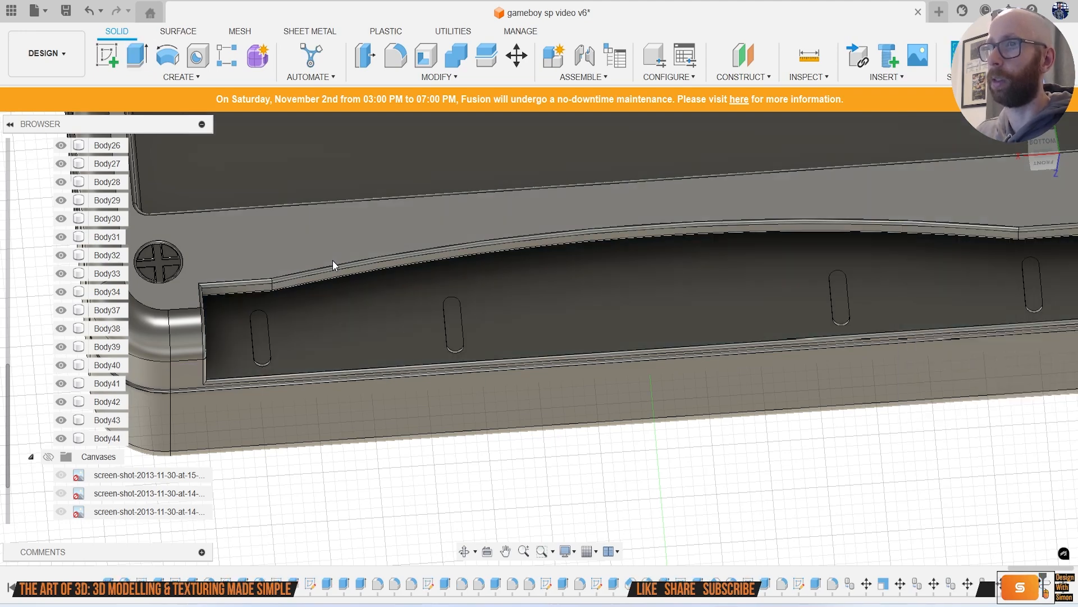
# Step: Fillet the faces of all four slots in the front-edge recess with a 0.1 mm radius
pyautogui.scroll(-5, 668, 336)
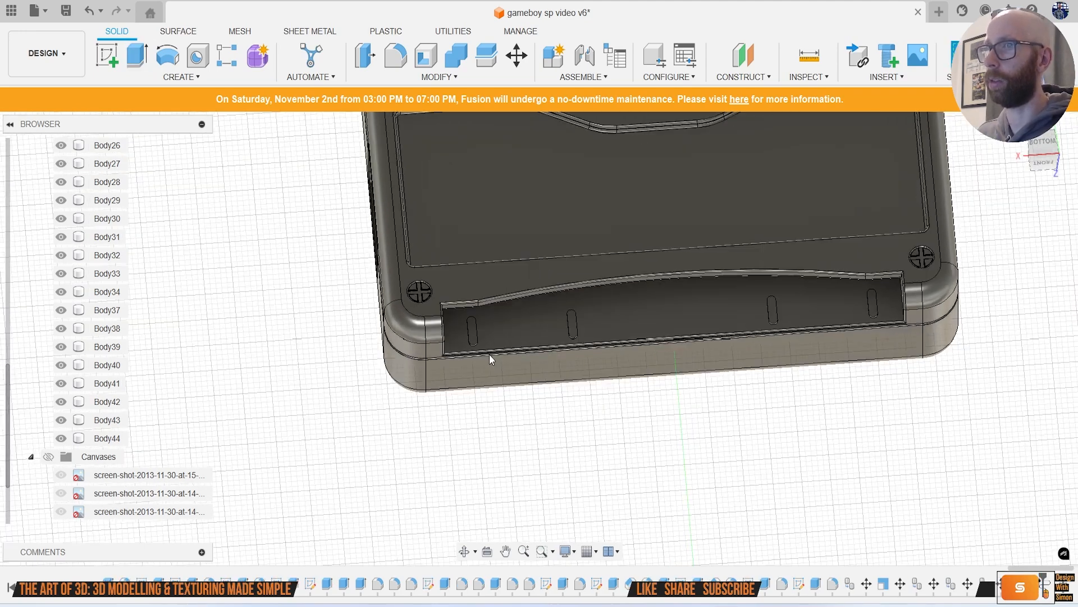
pyautogui.scroll(5, 484, 325)
pyautogui.press('f')
pyautogui.click(462, 323)
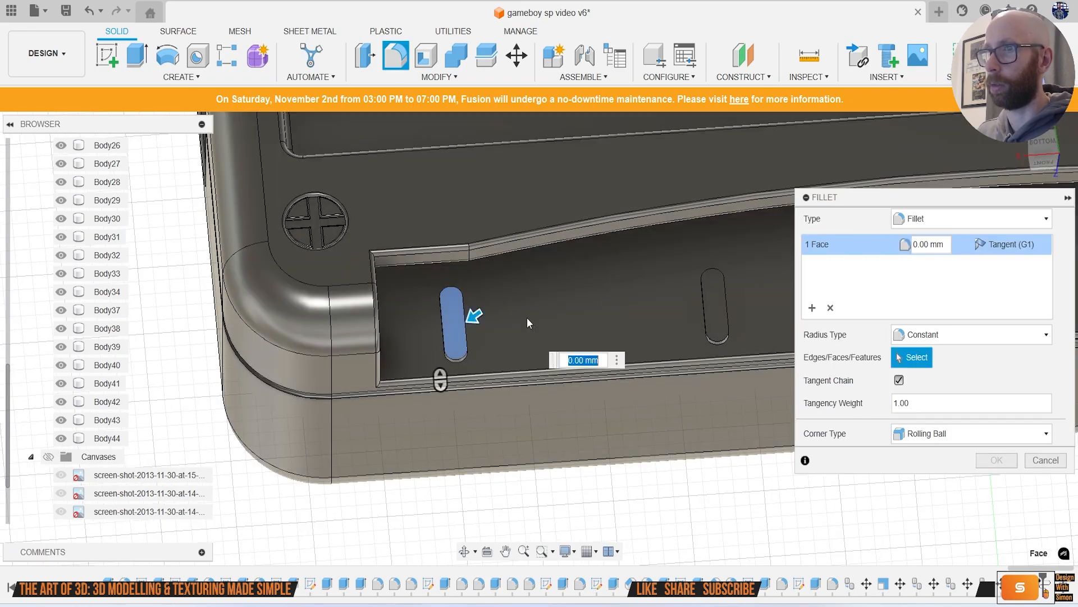
pyautogui.click(717, 307)
pyautogui.scroll(-4, 705, 308)
pyautogui.moveTo(702, 305); pyautogui.dragTo(475, 308, button='middle')
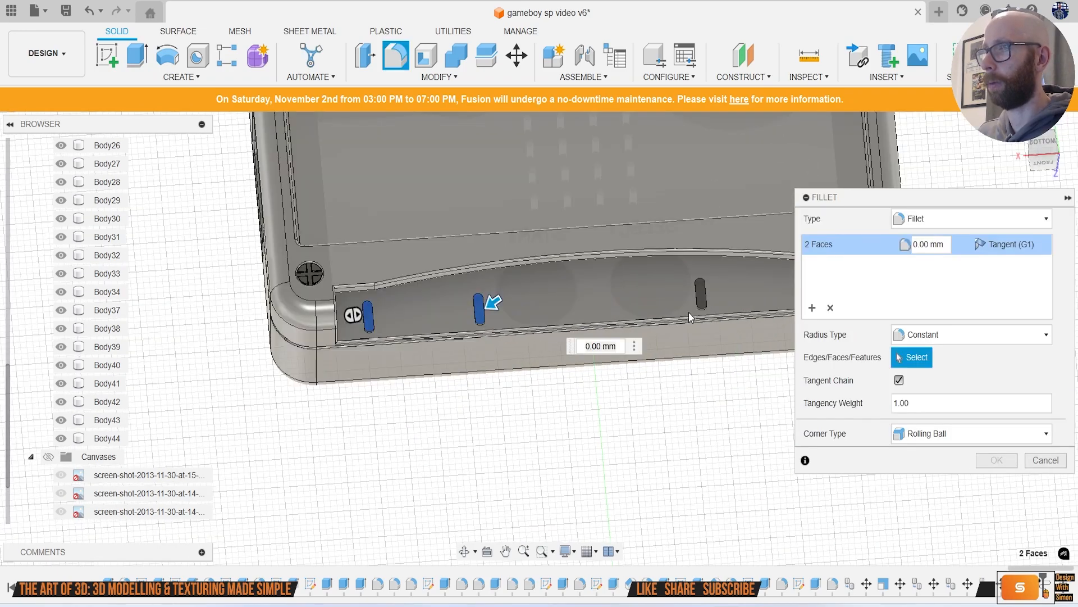
pyautogui.scroll(2, 686, 308)
pyautogui.click(704, 309)
pyautogui.scroll(-2, 702, 314)
pyautogui.moveTo(702, 313); pyautogui.dragTo(511, 305, button='middle')
pyautogui.scroll(4, 640, 278)
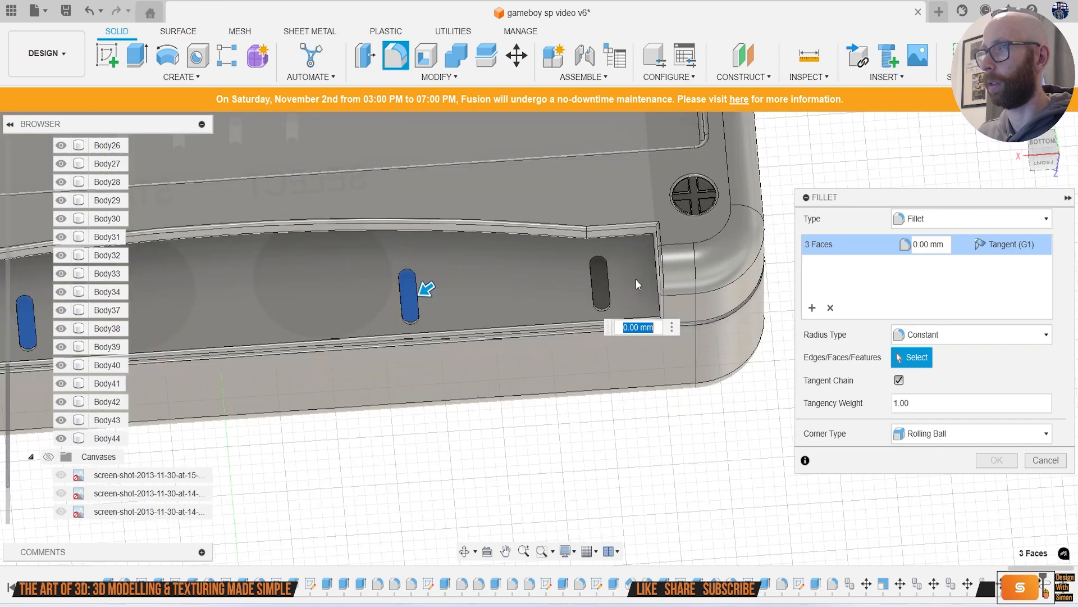
pyautogui.click(584, 283)
pyautogui.write('1')
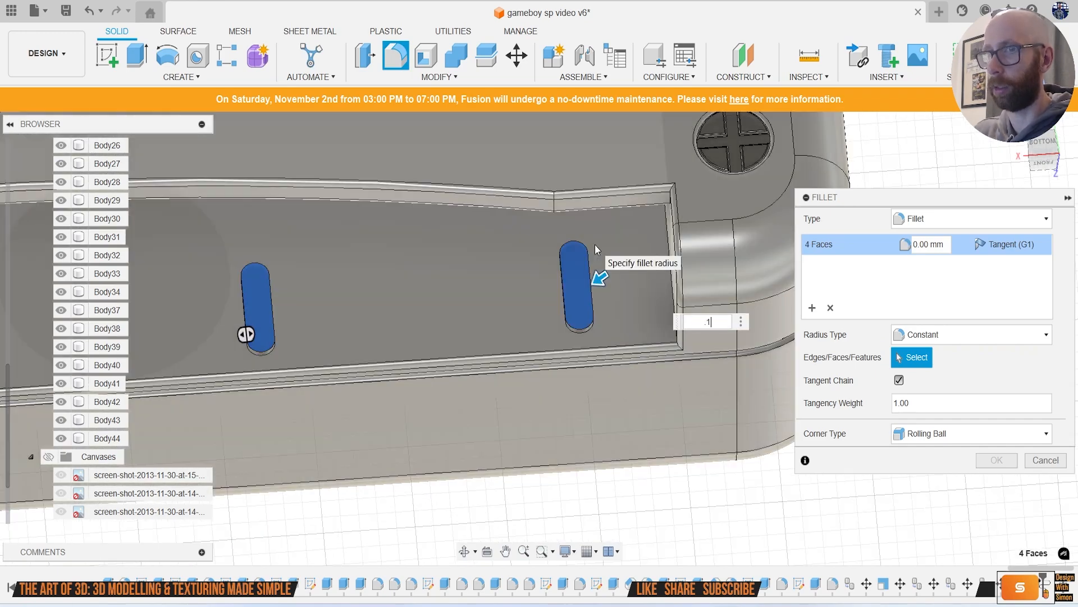
pyautogui.press('Return')
pyautogui.scroll(-4, 595, 244)
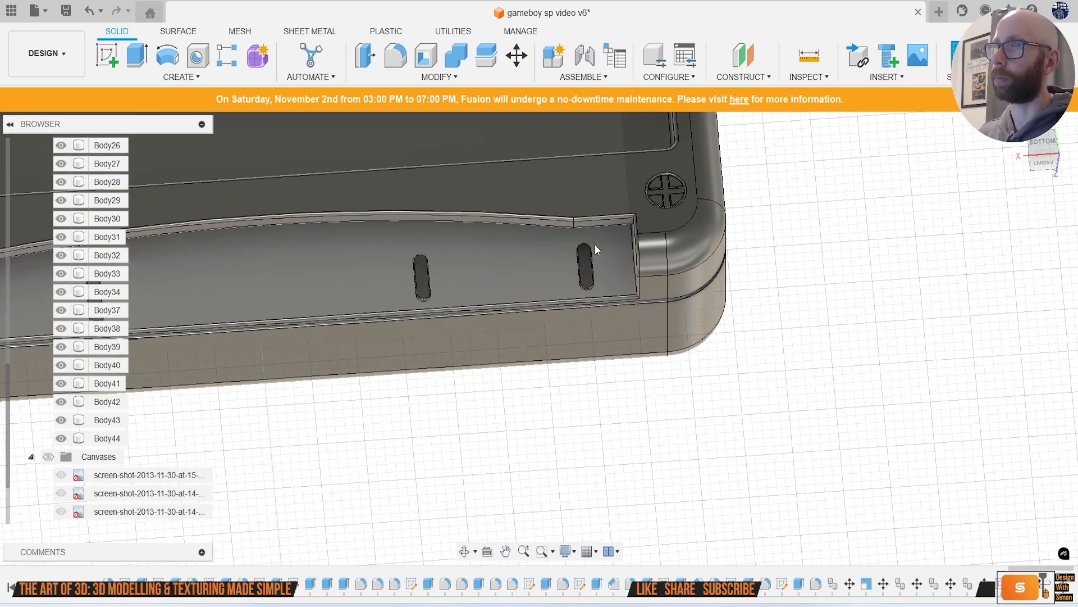
# Step: Show the reference canvases and sketch a 4 mm circle on the recess floor, centred between the slots over the reference screw
pyautogui.click(1049, 145)
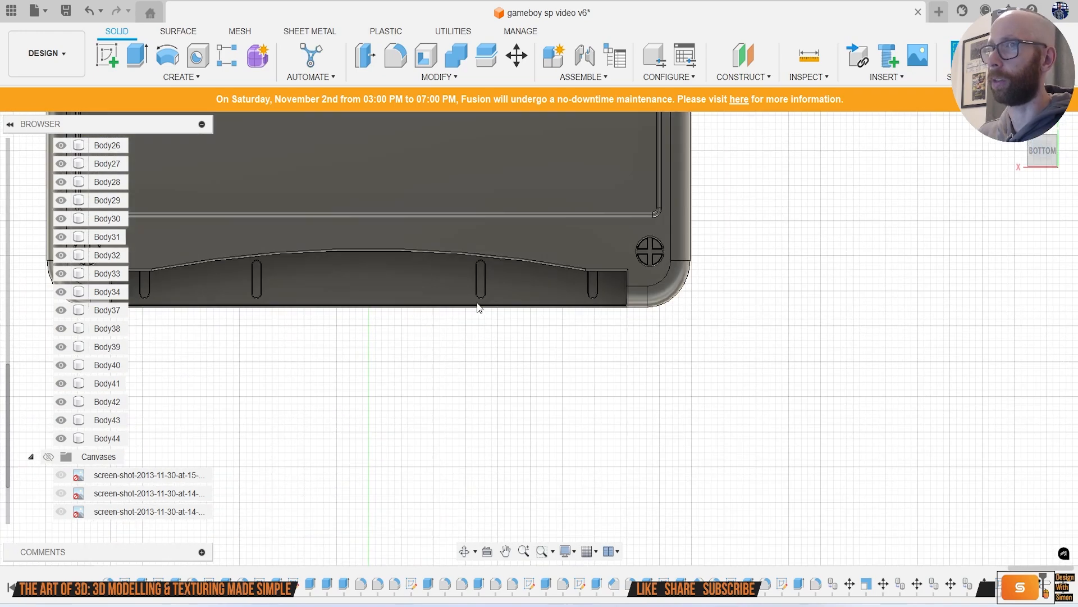
pyautogui.click(49, 457)
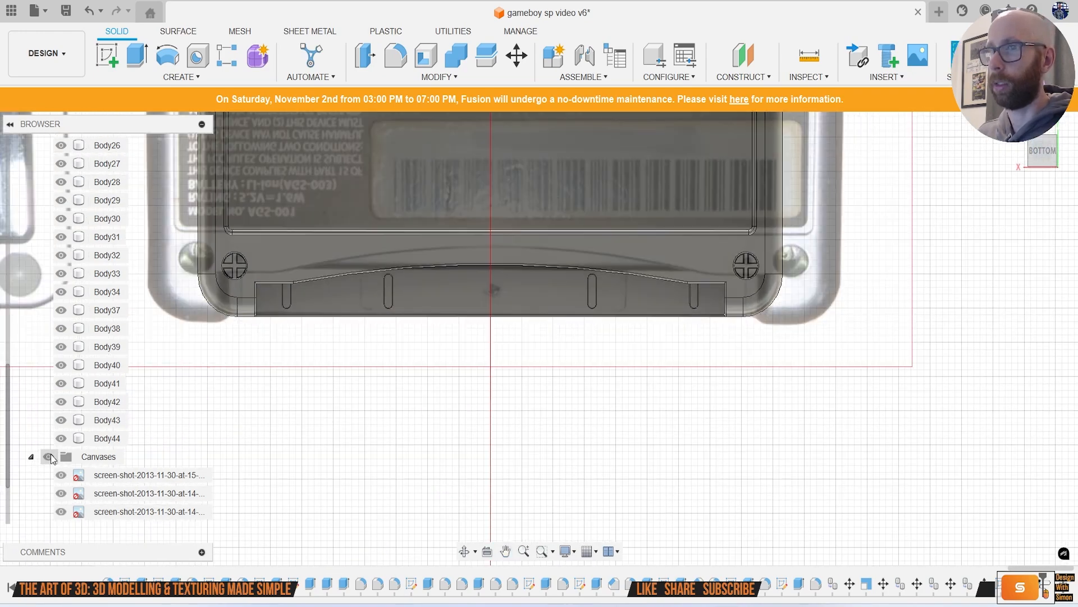
pyautogui.click(107, 56)
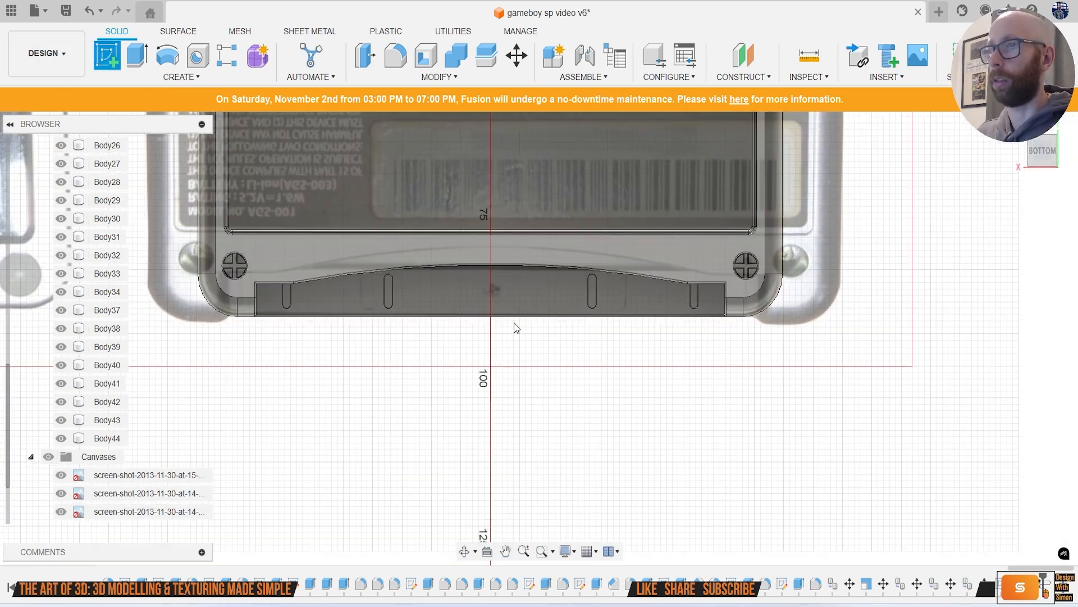
pyautogui.click(521, 292)
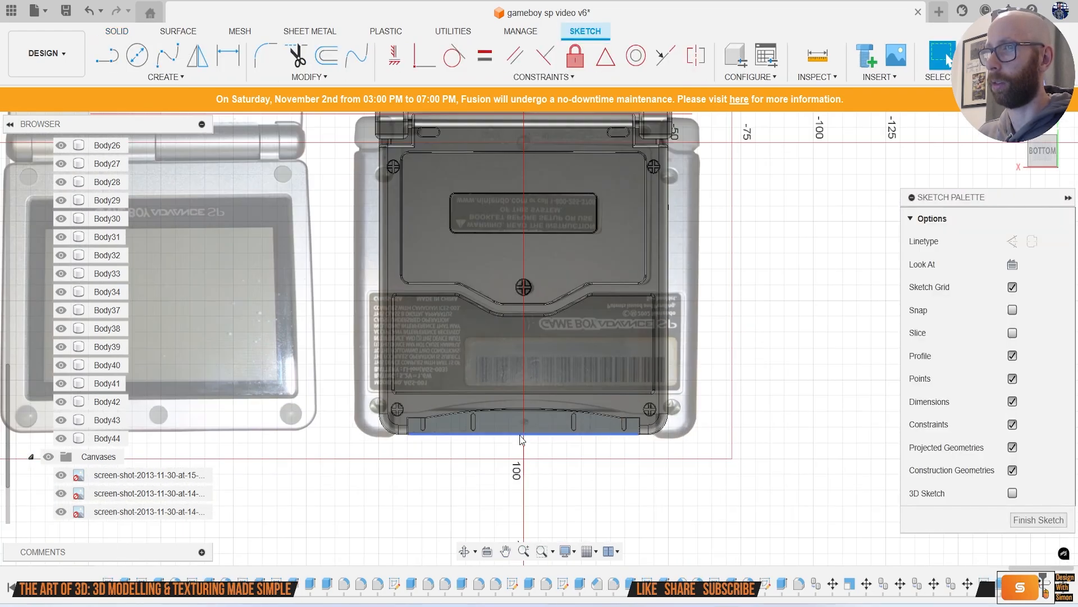
pyautogui.scroll(3, 530, 430)
pyautogui.press('c')
pyautogui.scroll(4, 526, 337)
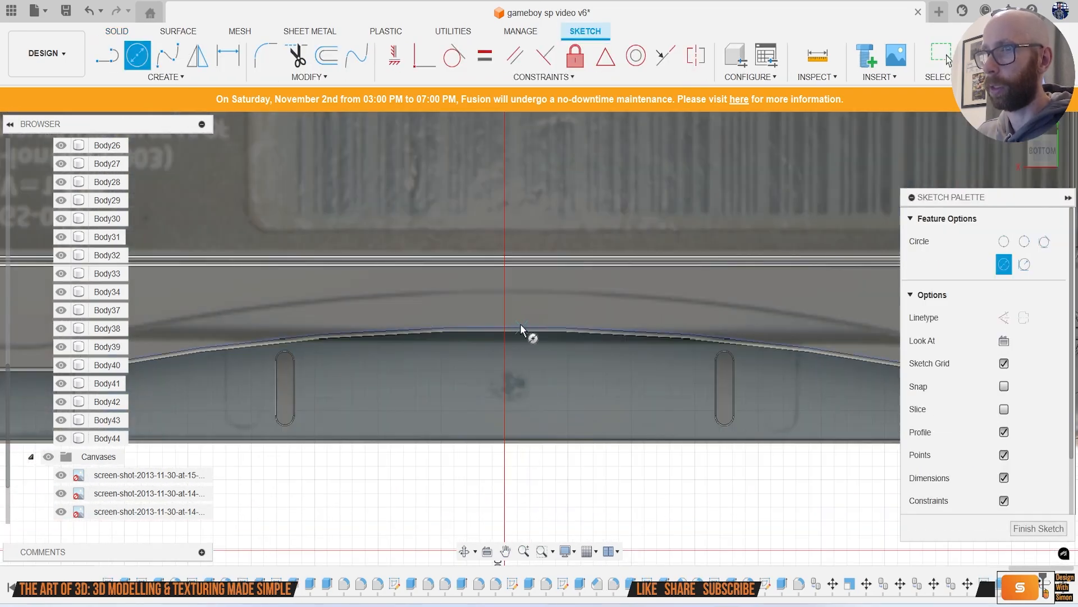
pyautogui.click(504, 388)
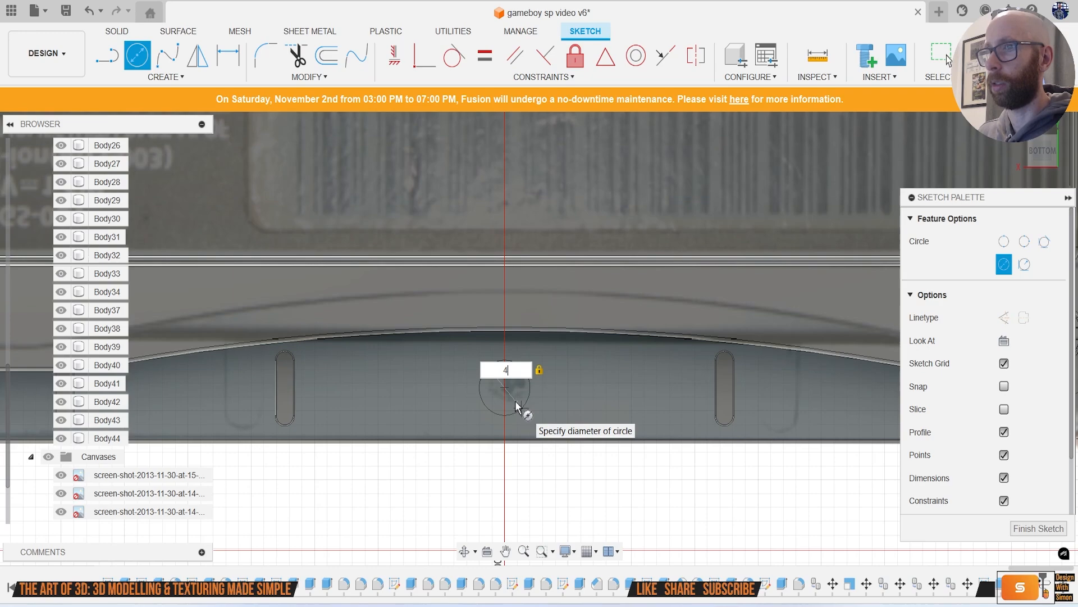
pyautogui.write('4')
pyautogui.press('Return')
# Step: Hide the canvases and extrude the circle as a cut with a distance of -1.065 mm
pyautogui.press('e')
pyautogui.click(510, 397)
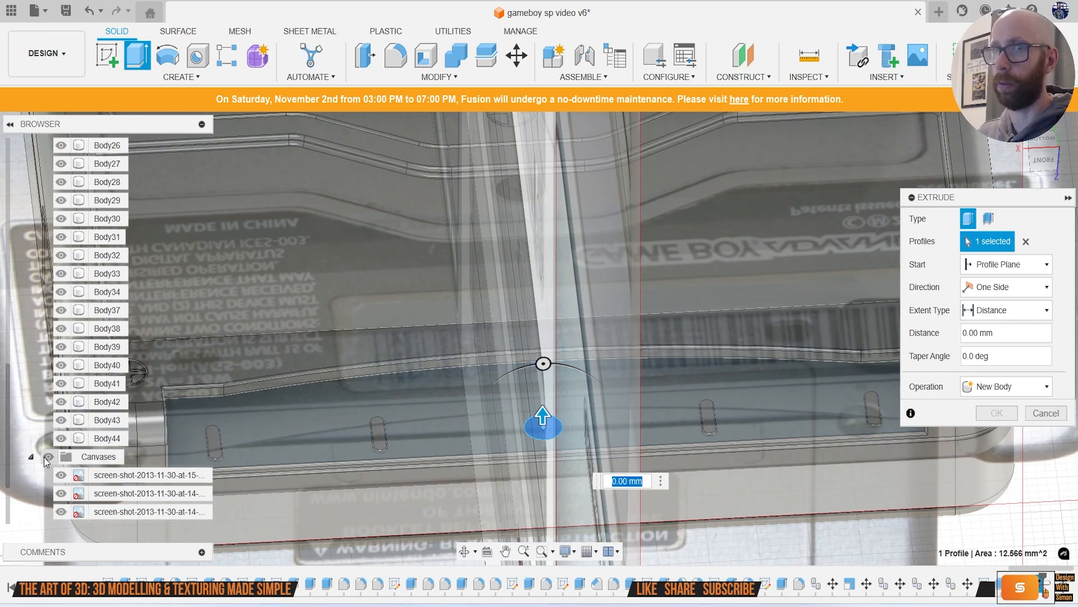
pyautogui.click(48, 457)
pyautogui.moveTo(546, 336); pyautogui.dragTo(547, 348)
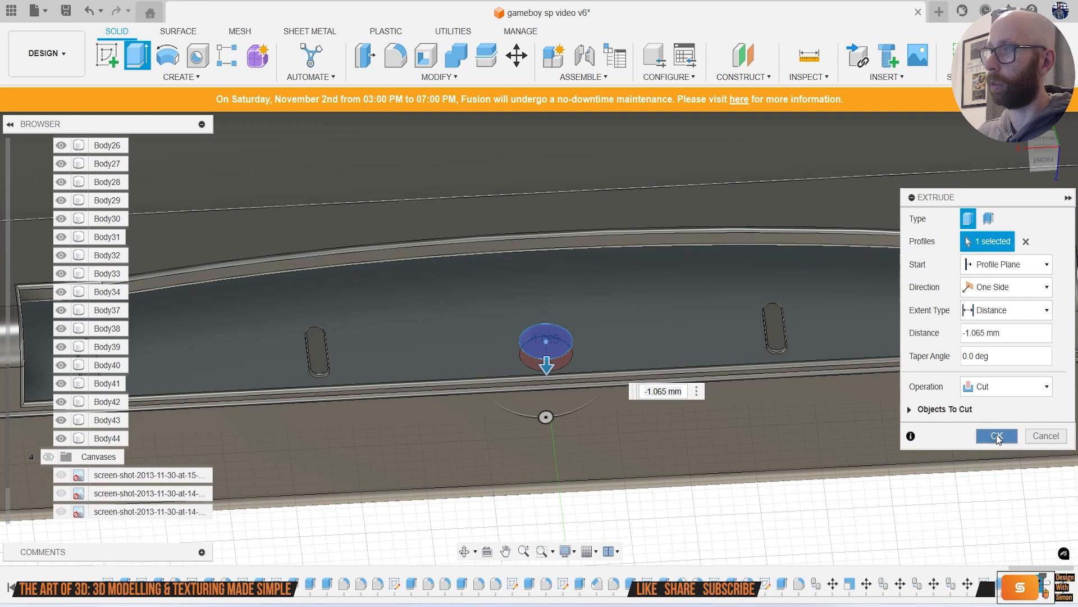
pyautogui.click(998, 436)
# Step: Fillet the upper rim of the round hole with a 0.2 mm radius
pyautogui.scroll(3, 571, 337)
pyautogui.press('f')
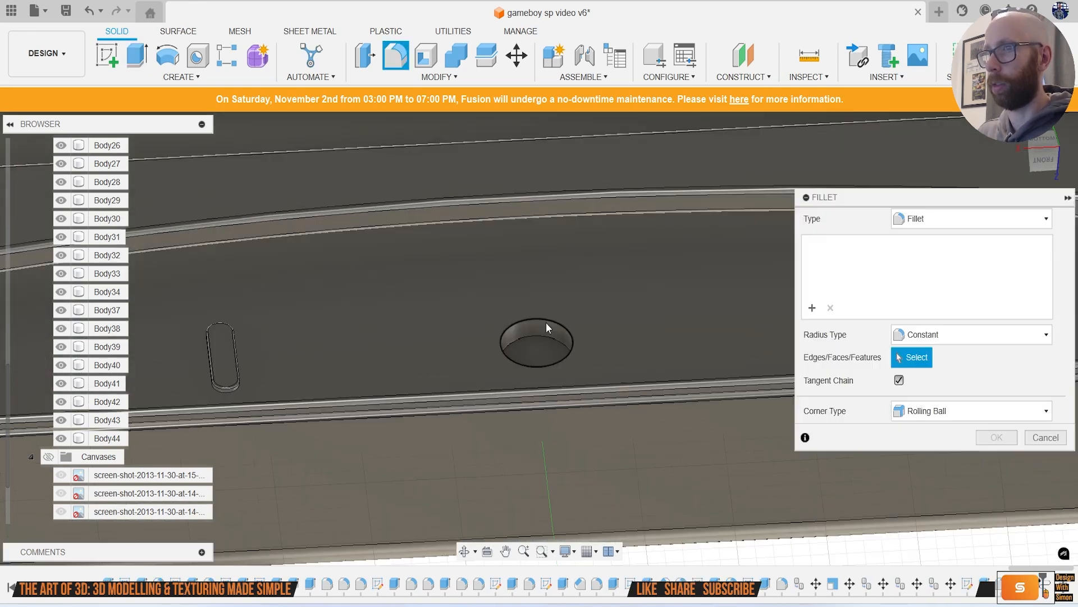
pyautogui.click(546, 323)
pyautogui.write('.2')
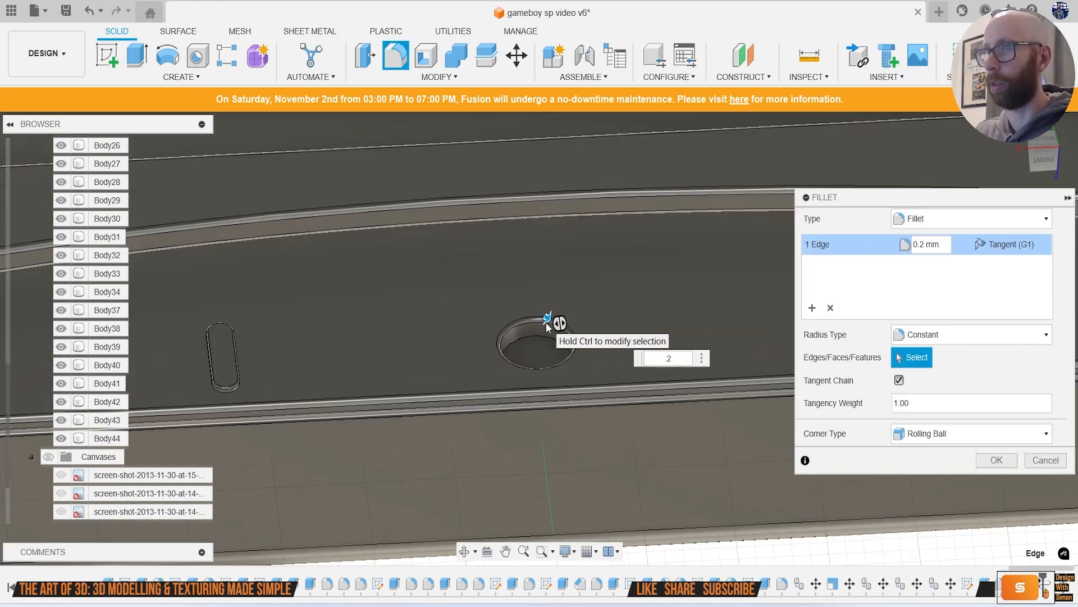
pyautogui.press('Return')
pyautogui.scroll(-6, 546, 322)
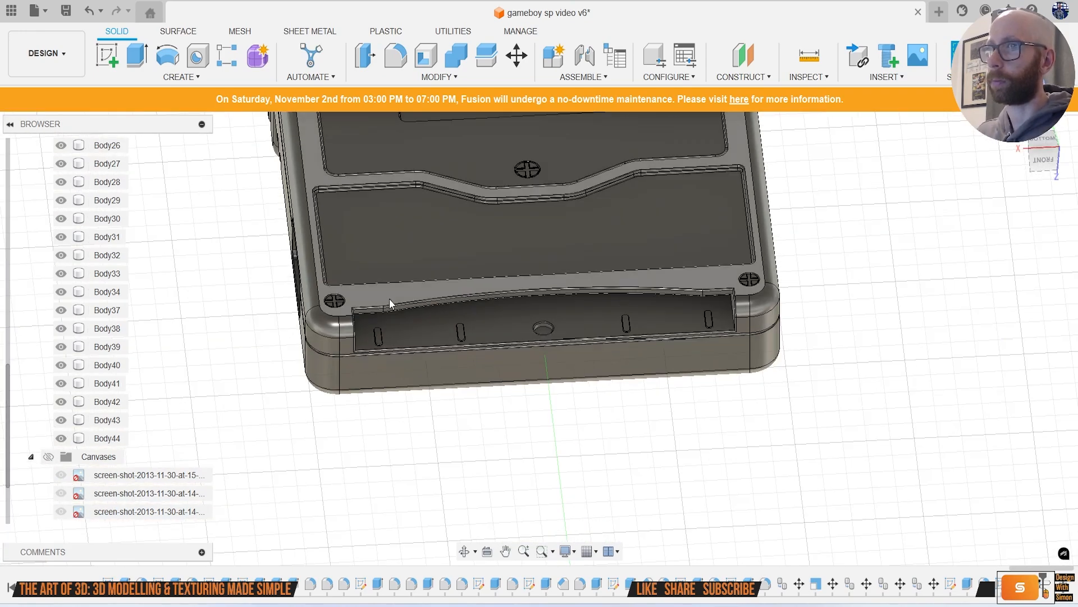
# Step: Move a copy of the corner screw over the round hole, 43.542 mm in X and -3.945 mm in Y
pyautogui.click(1041, 144)
pyautogui.click(116, 438)
pyautogui.press('m')
pyautogui.scroll(3, 809, 342)
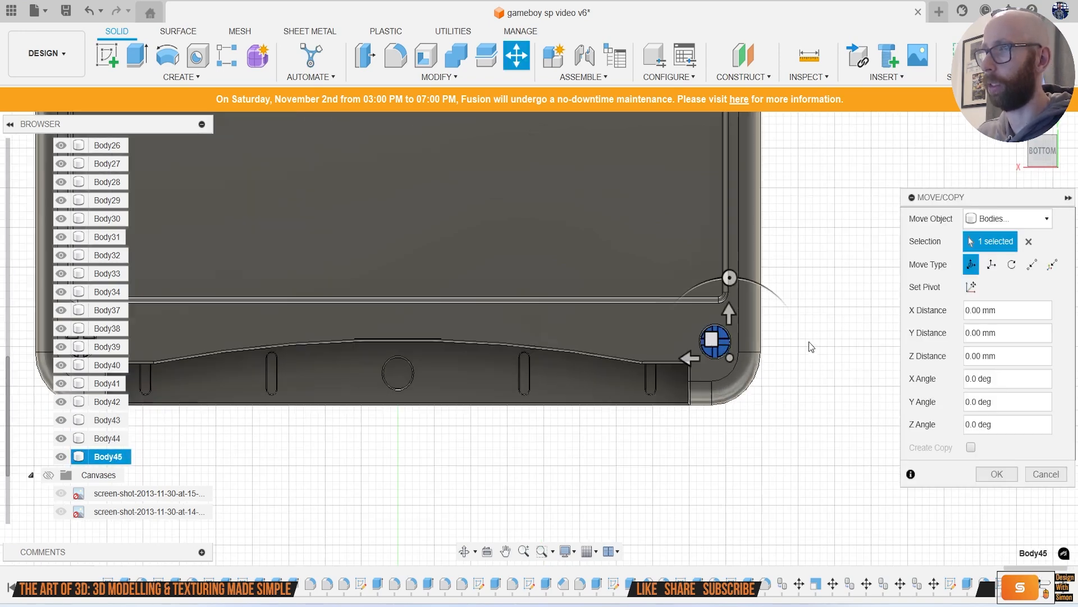
pyautogui.moveTo(734, 364); pyautogui.dragTo(404, 413)
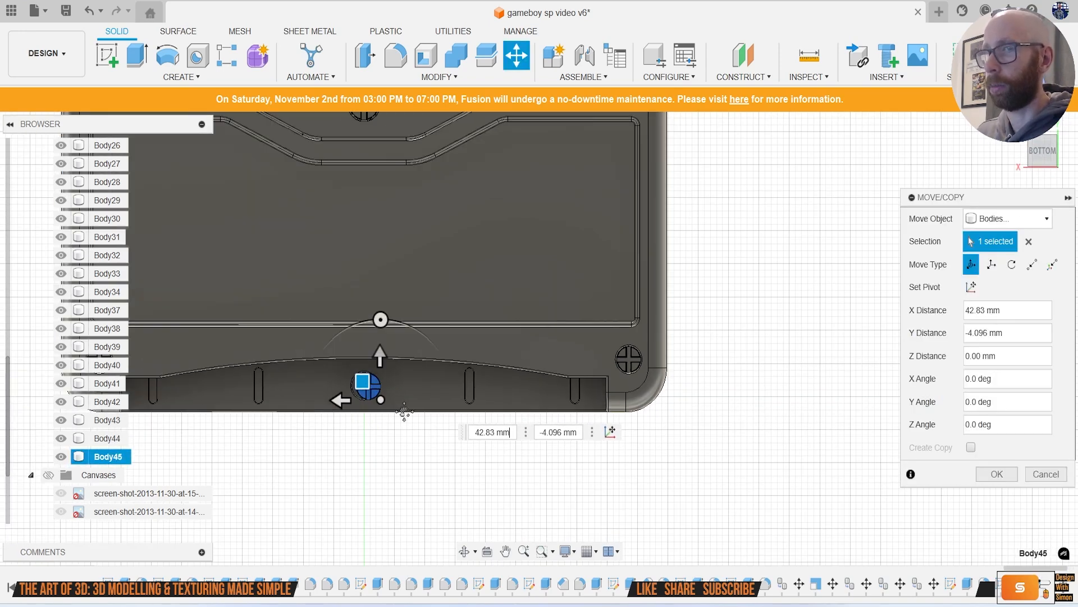
pyautogui.scroll(8, 517, 352)
pyautogui.moveTo(515, 380); pyautogui.dragTo(487, 379)
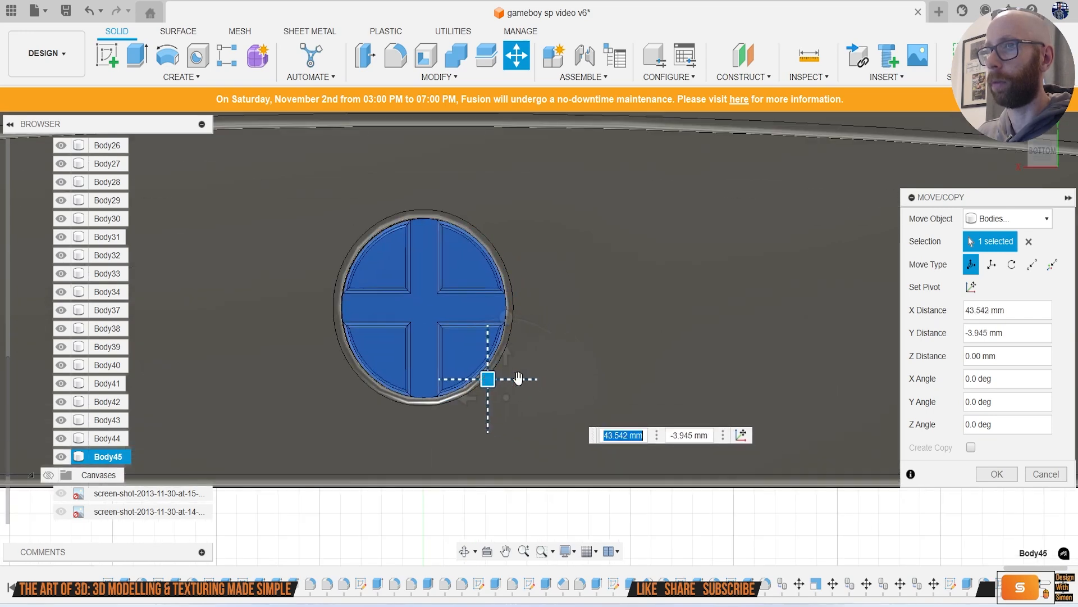
# Step: Sink the copied screw into the round hole with a Z distance of 6.752 mm and apply the move
pyautogui.scroll(-5, 518, 378)
pyautogui.keyDown('shift'); pyautogui.moveTo(744, 351); pyautogui.dragTo(746, 283, button='middle'); pyautogui.keyUp('shift')
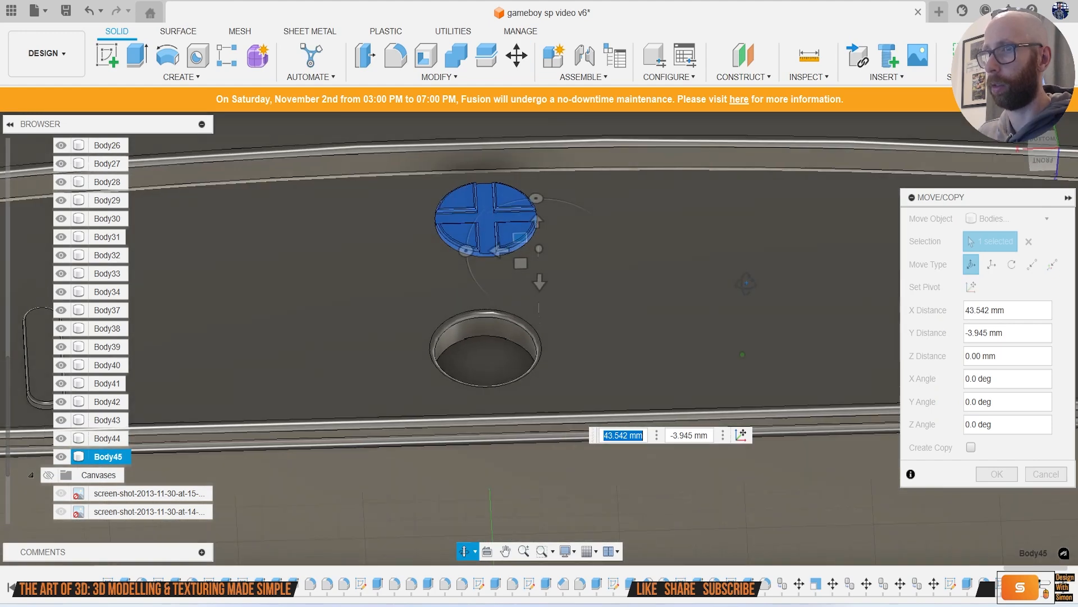
pyautogui.moveTo(539, 279); pyautogui.dragTo(550, 431)
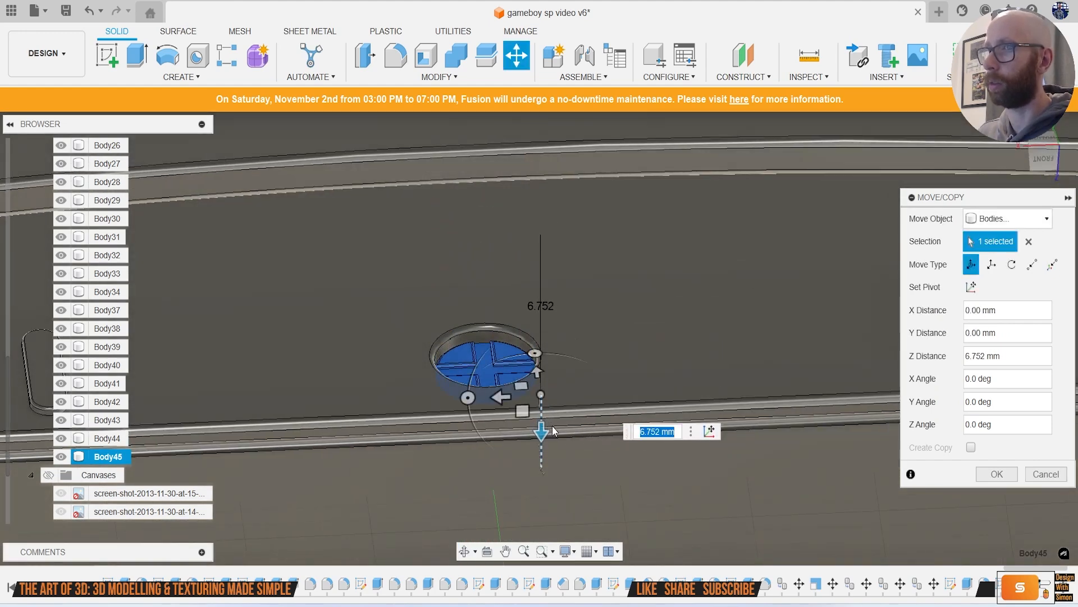
pyautogui.click(997, 474)
# Step: Examine the whole handheld from the underside and the top, including the recess, hinge, screen and controls
pyautogui.scroll(-8, 877, 438)
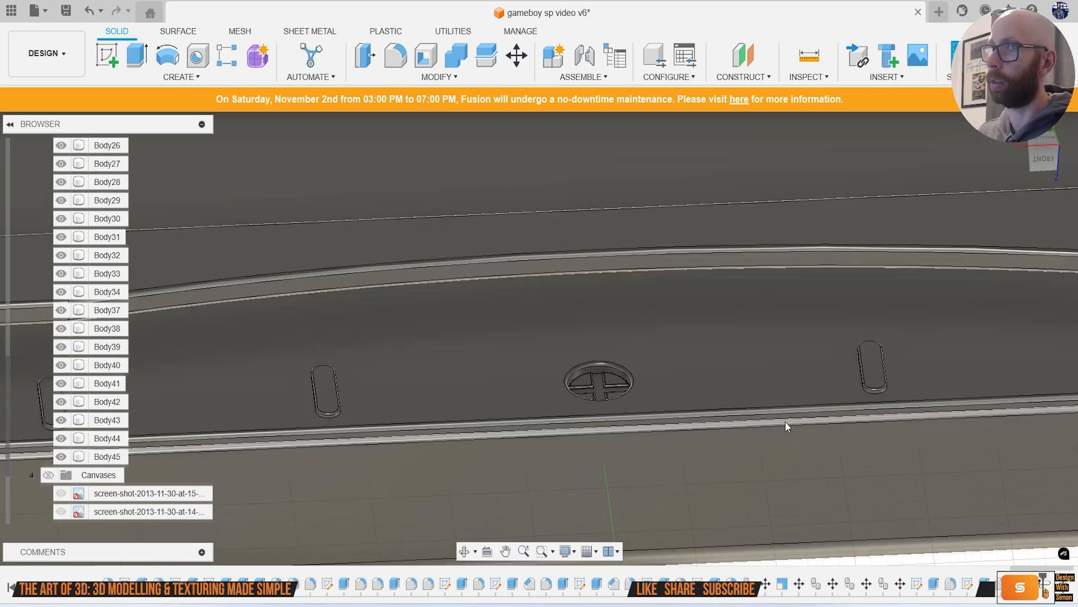
pyautogui.scroll(-5, 785, 421)
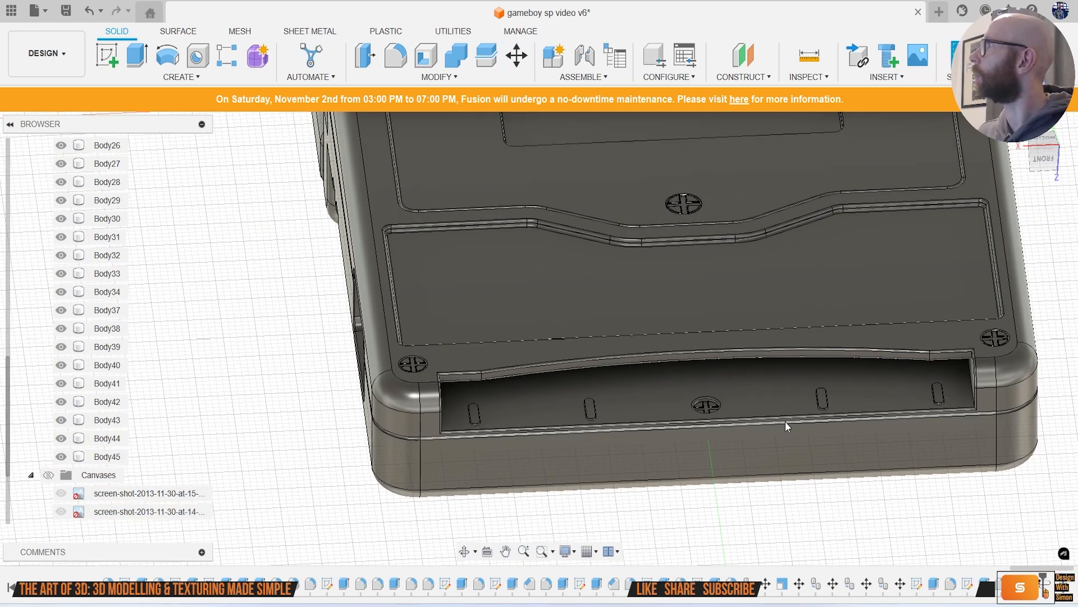
pyautogui.scroll(-5, 757, 296)
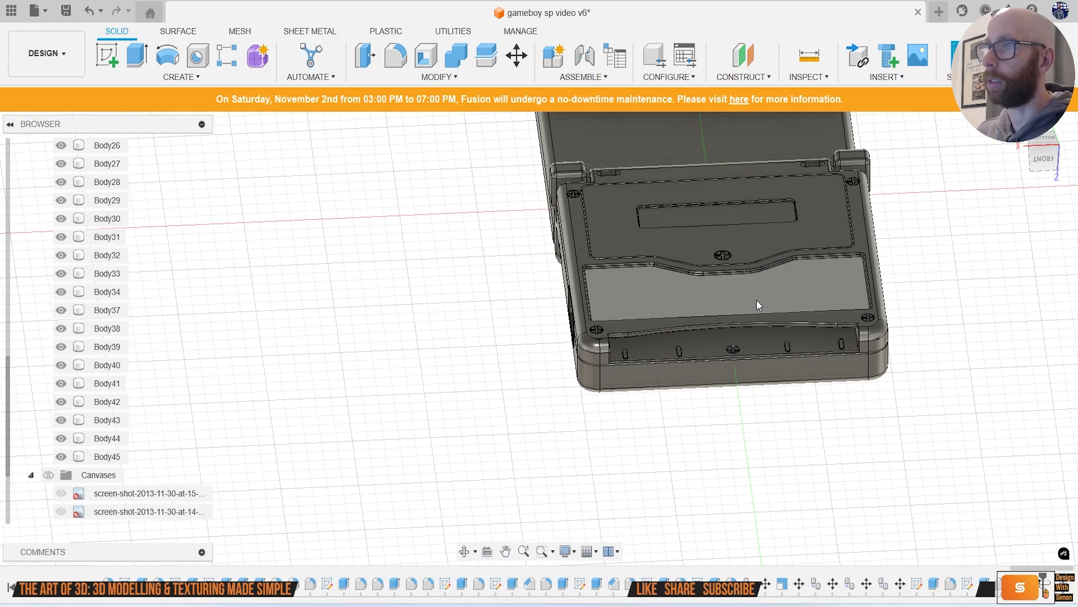
pyautogui.keyDown('shift'); pyautogui.moveTo(824, 293); pyautogui.dragTo(813, 366, button='middle'); pyautogui.keyUp('shift')
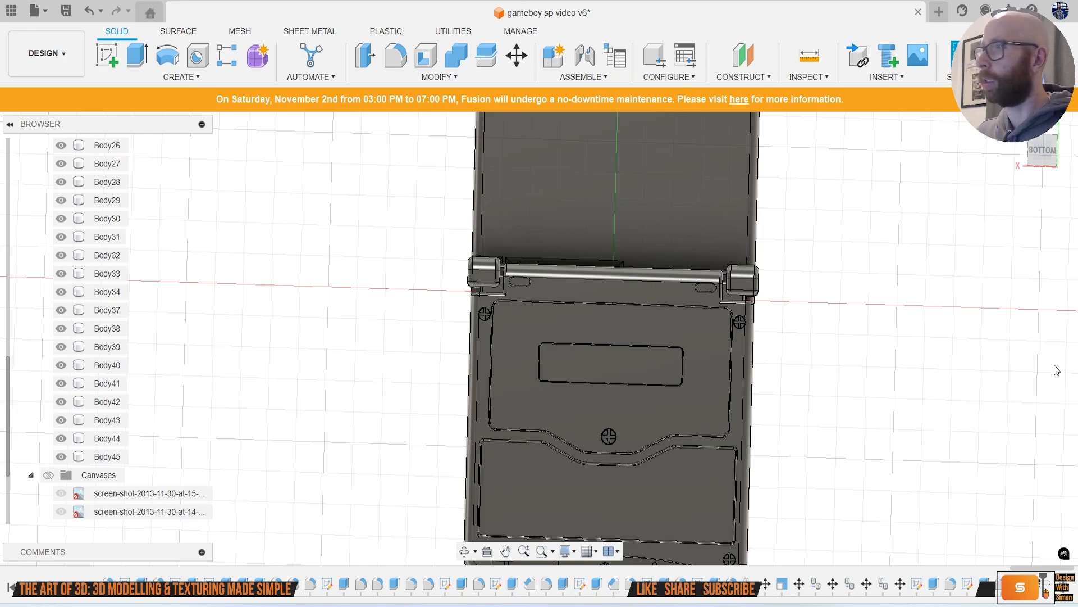
pyautogui.keyDown('shift'); pyautogui.moveTo(966, 349); pyautogui.dragTo(849, 250, button='middle'); pyautogui.keyUp('shift')
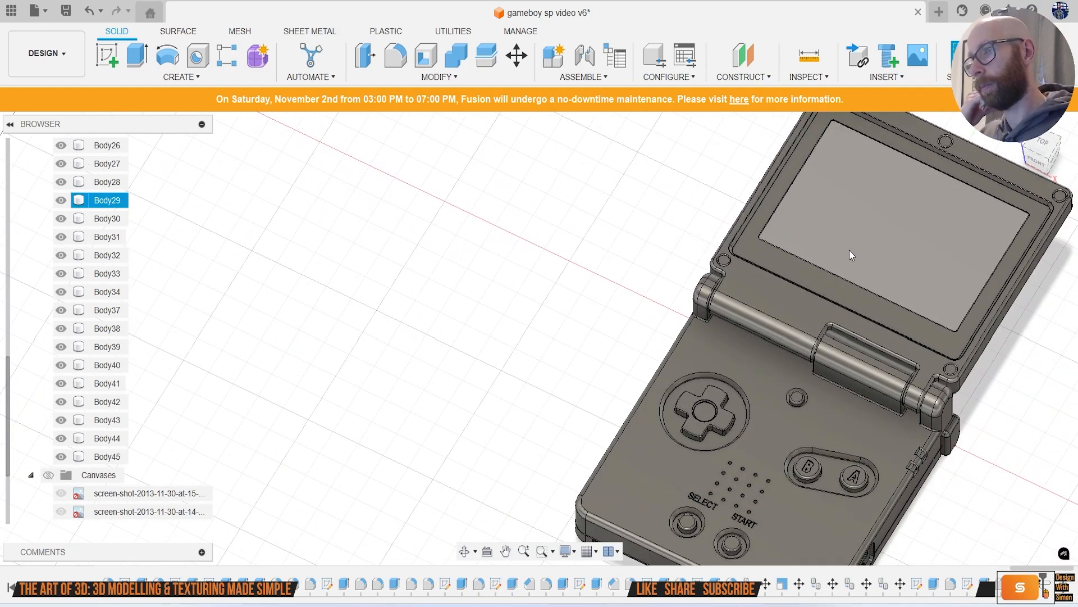
pyautogui.keyDown('shift'); pyautogui.moveTo(850, 251); pyautogui.dragTo(1074, 321, button='middle'); pyautogui.keyUp('shift')
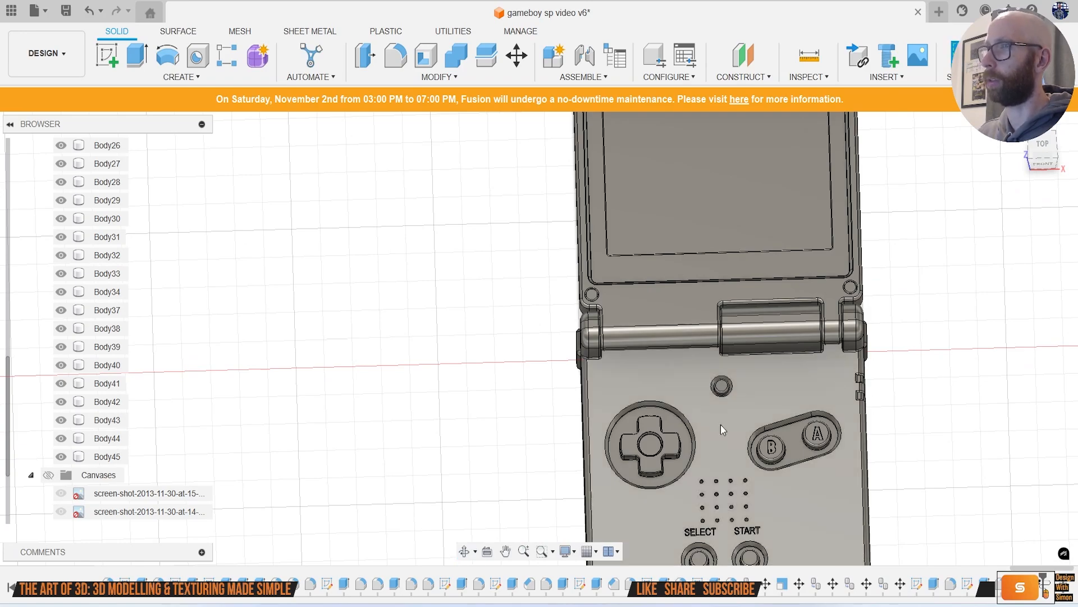
pyautogui.scroll(-4, 770, 379)
# Step: Show the reference canvases in the back view and start a sketch on the rear face of the base
pyautogui.keyDown('shift'); pyautogui.moveTo(826, 422); pyautogui.dragTo(963, 229, button='middle'); pyautogui.keyUp('shift')
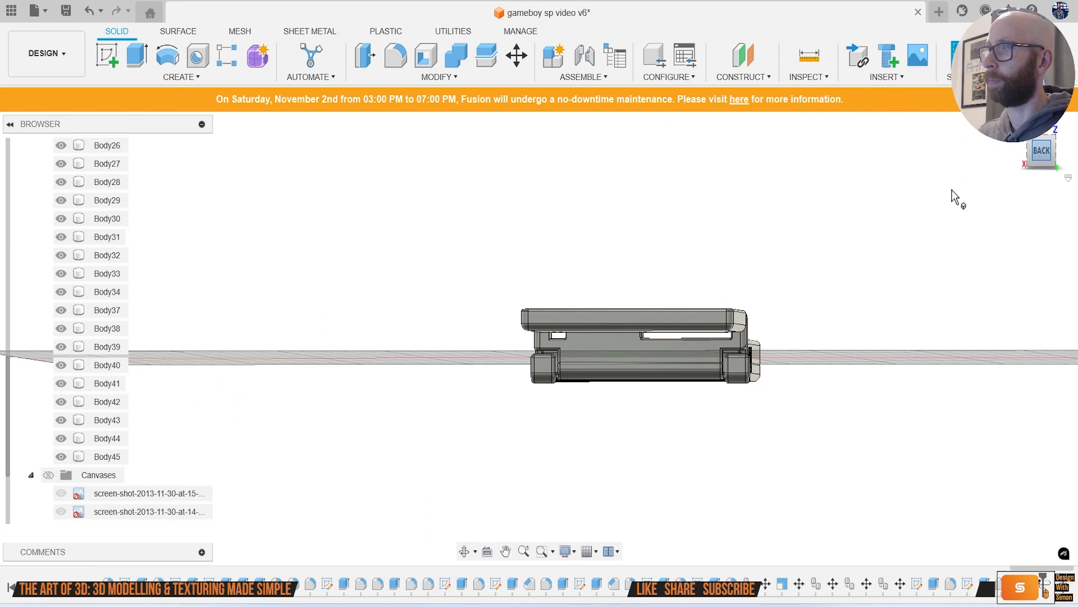
pyautogui.click(49, 475)
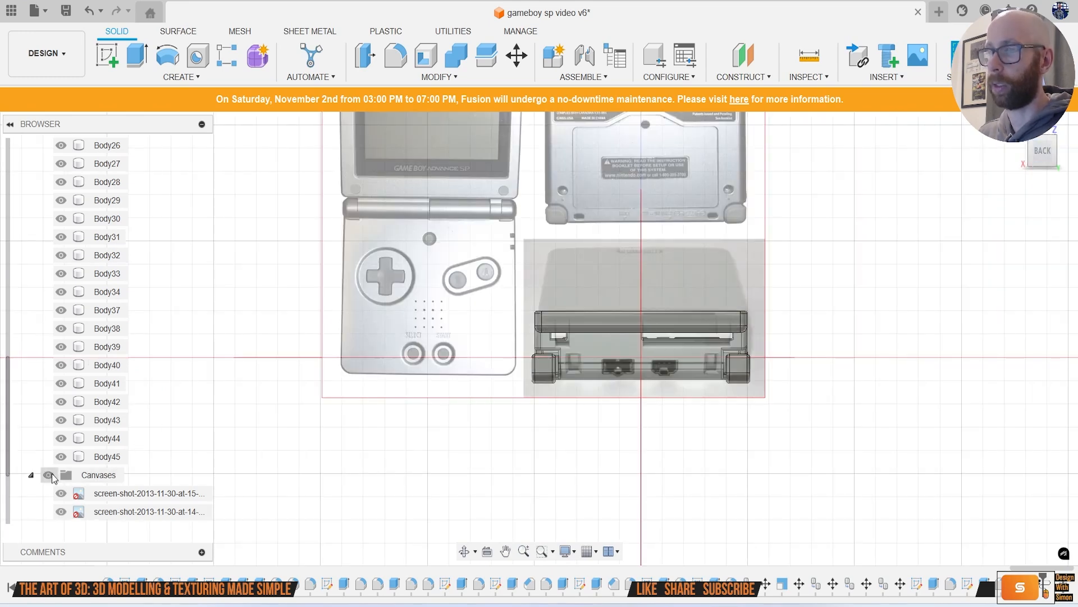
pyautogui.scroll(6, 667, 379)
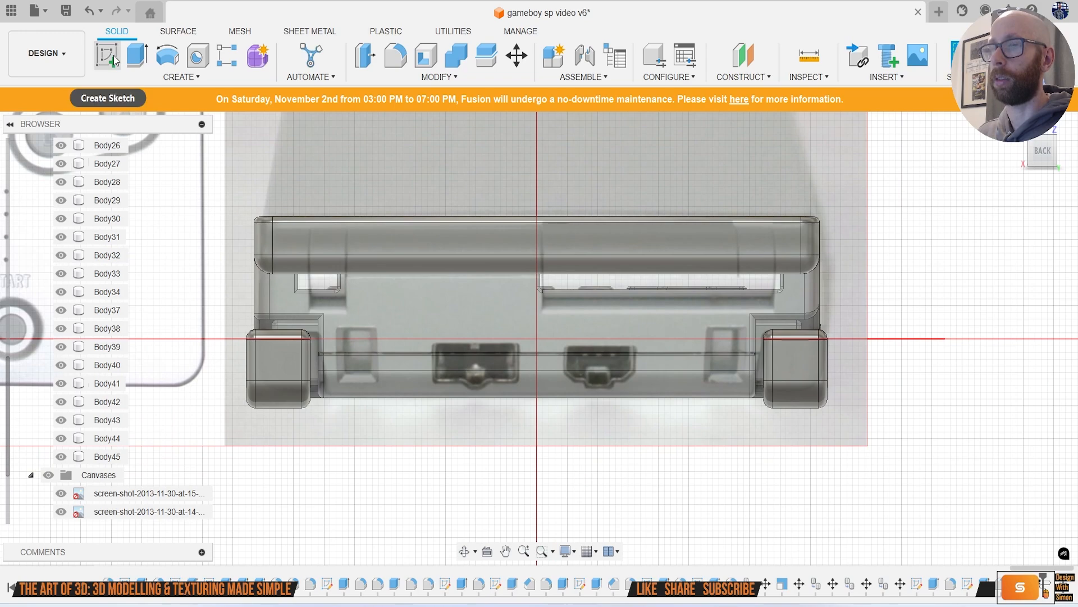
pyautogui.click(106, 57)
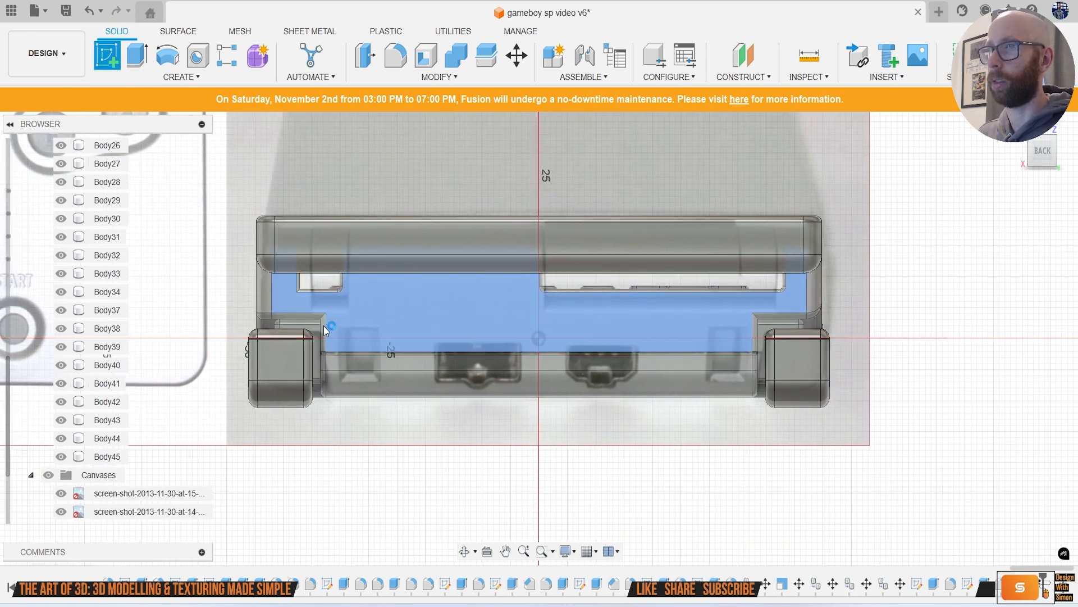
pyautogui.click(329, 316)
# Step: Project the curved lower rear face of the base into the sketch
pyautogui.scroll(5, 440, 382)
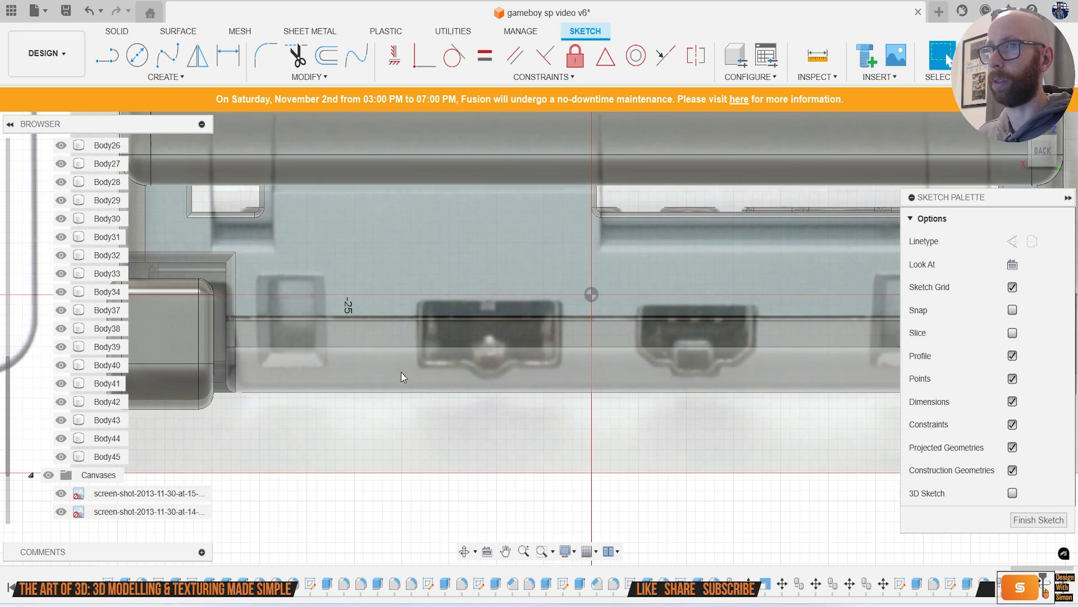
pyautogui.scroll(-4, 407, 374)
pyautogui.scroll(3, 449, 331)
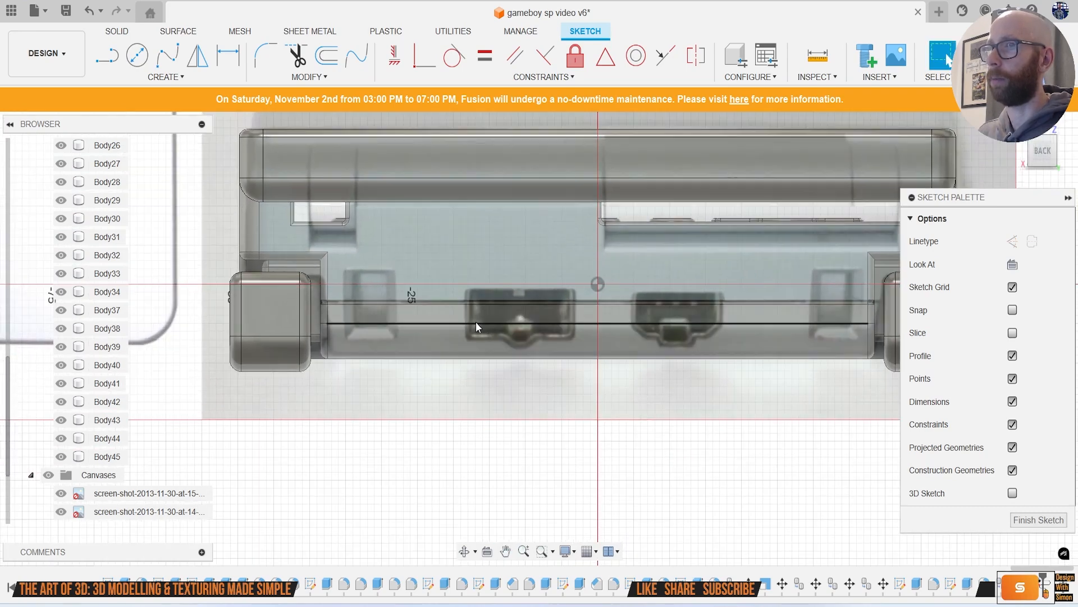
pyautogui.scroll(2, 466, 323)
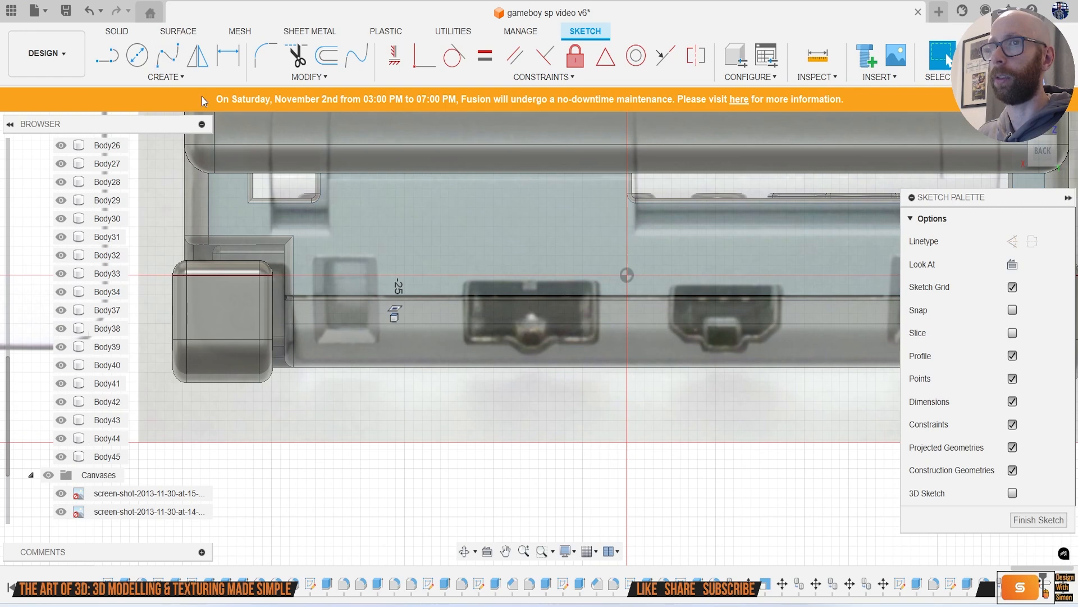
pyautogui.scroll(-2, 471, 315)
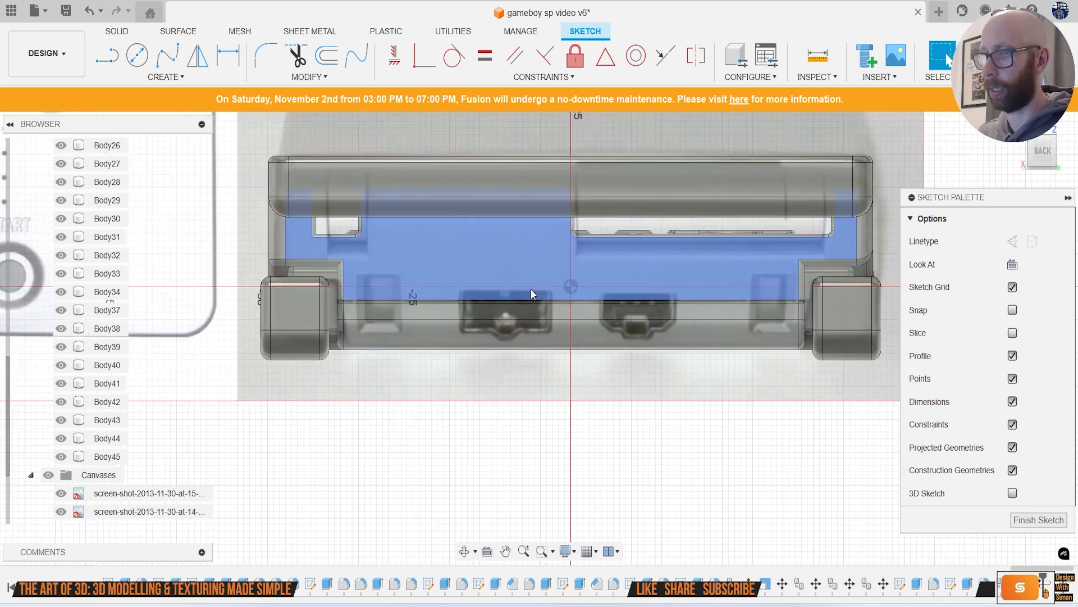
pyautogui.press('p')
pyautogui.click(578, 342)
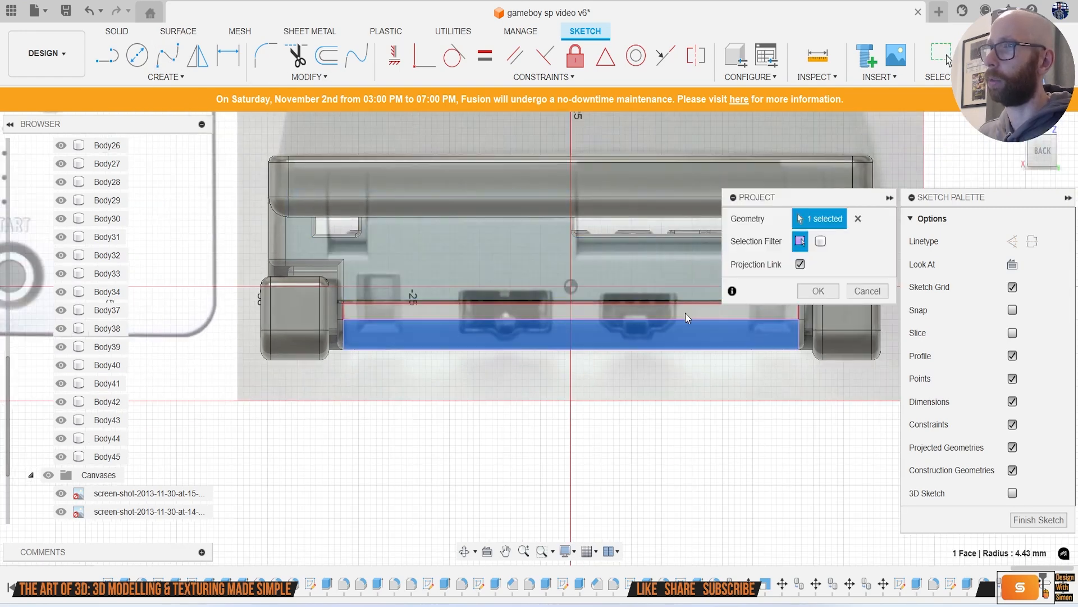
# Step: Project the lower back face into the sketch and draw a vertical centreline upward from the midpoint of its upper edge
pyautogui.click(816, 291)
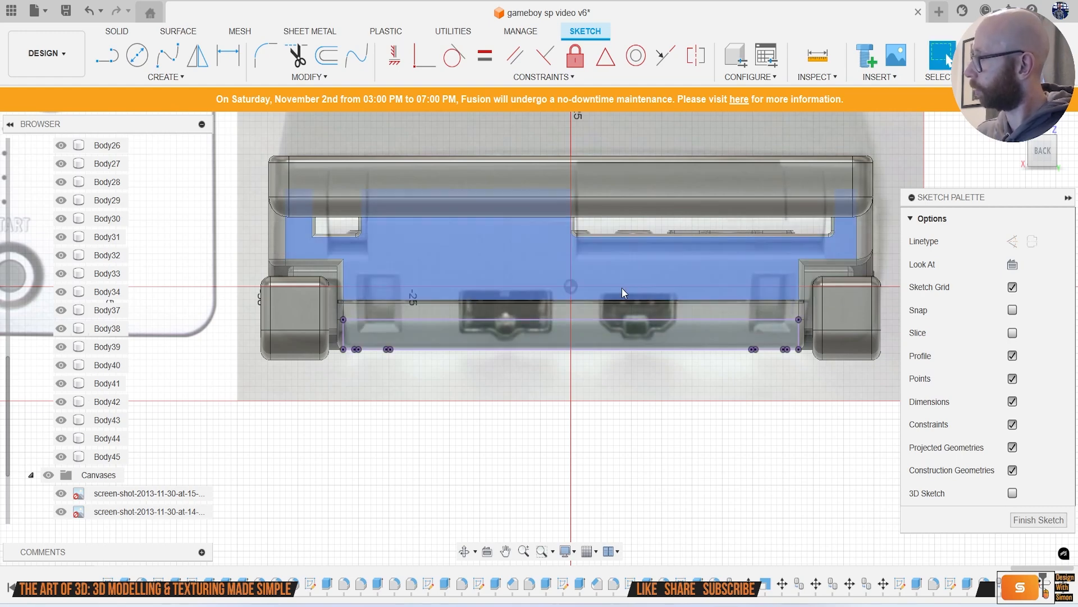
pyautogui.press('l')
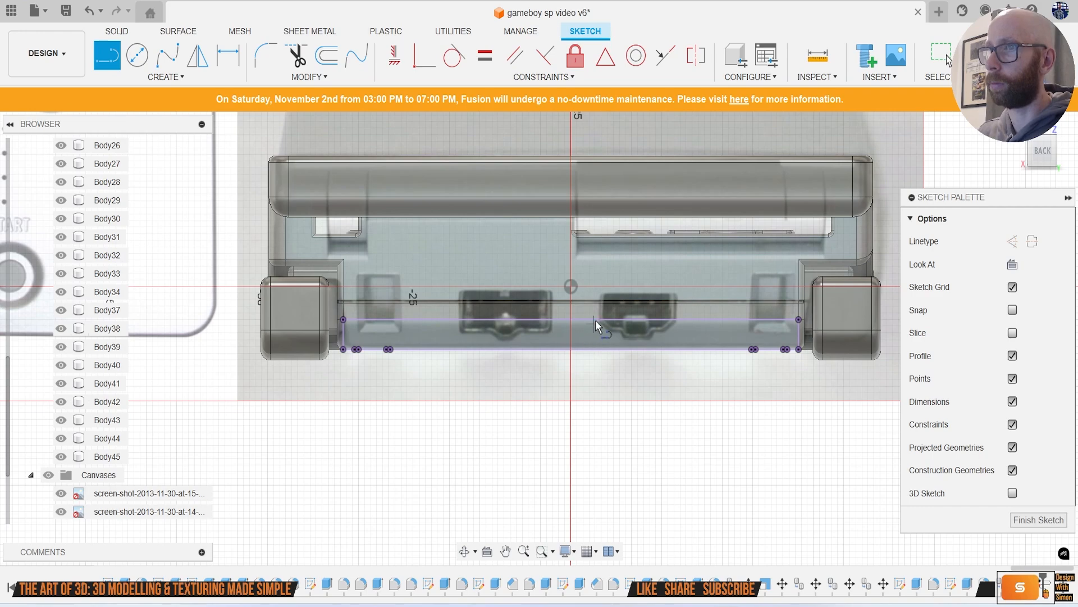
pyautogui.click(571, 260)
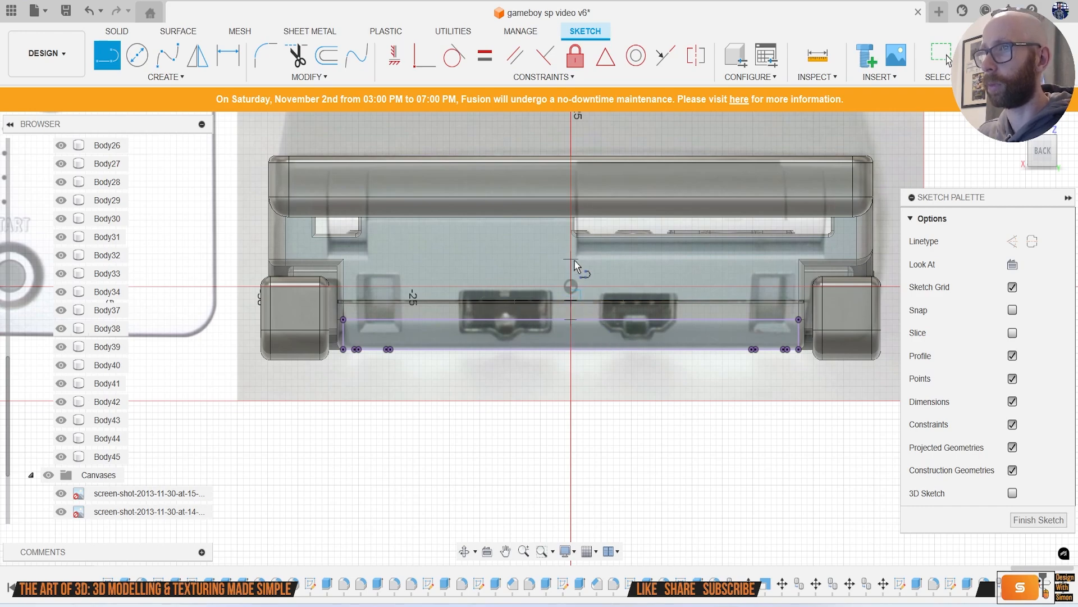
pyautogui.press('Escape')
# Step: Sketch a two-point rectangle over the small recess beside the hinge, extending slightly above the recess in the reference image
pyautogui.moveTo(390, 312); pyautogui.dragTo(394, 293, button='middle')
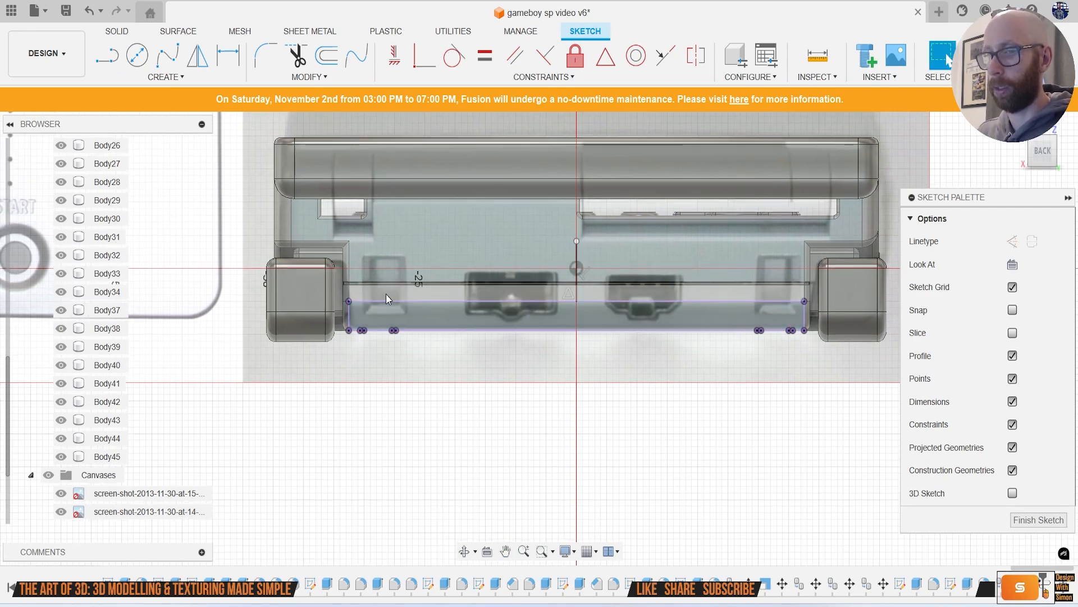
pyautogui.scroll(2, 386, 293)
pyautogui.scroll(3, 392, 231)
pyautogui.press('r')
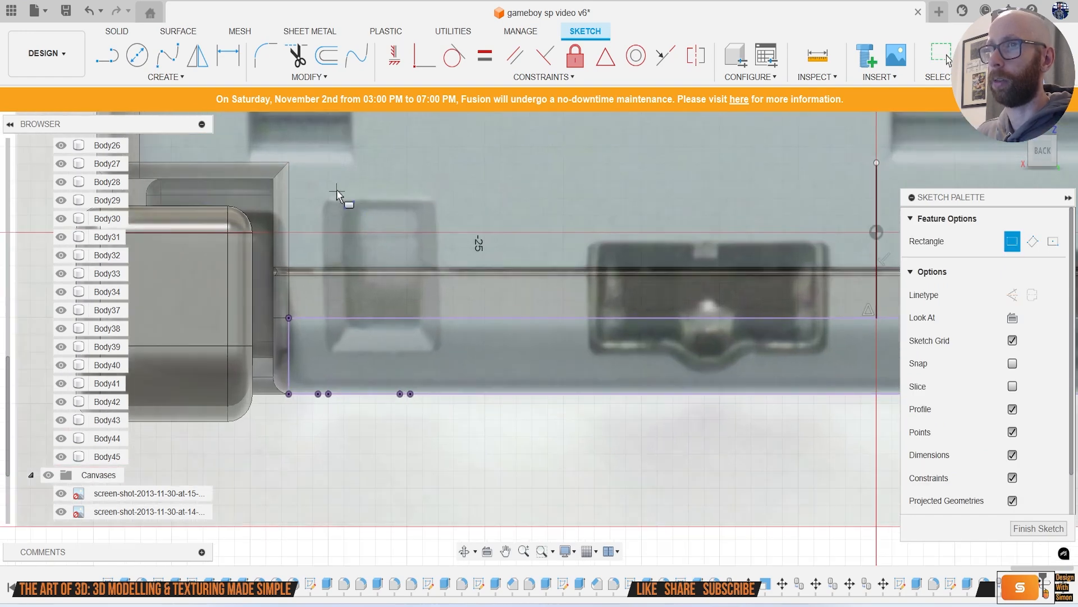
pyautogui.scroll(-4, 332, 183)
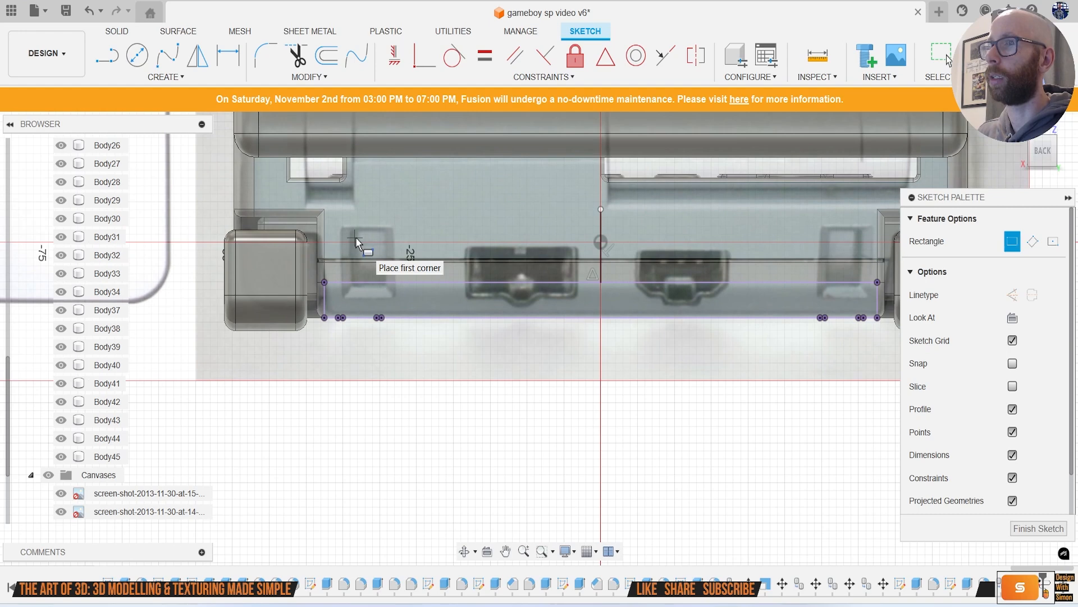
pyautogui.scroll(-1, 356, 237)
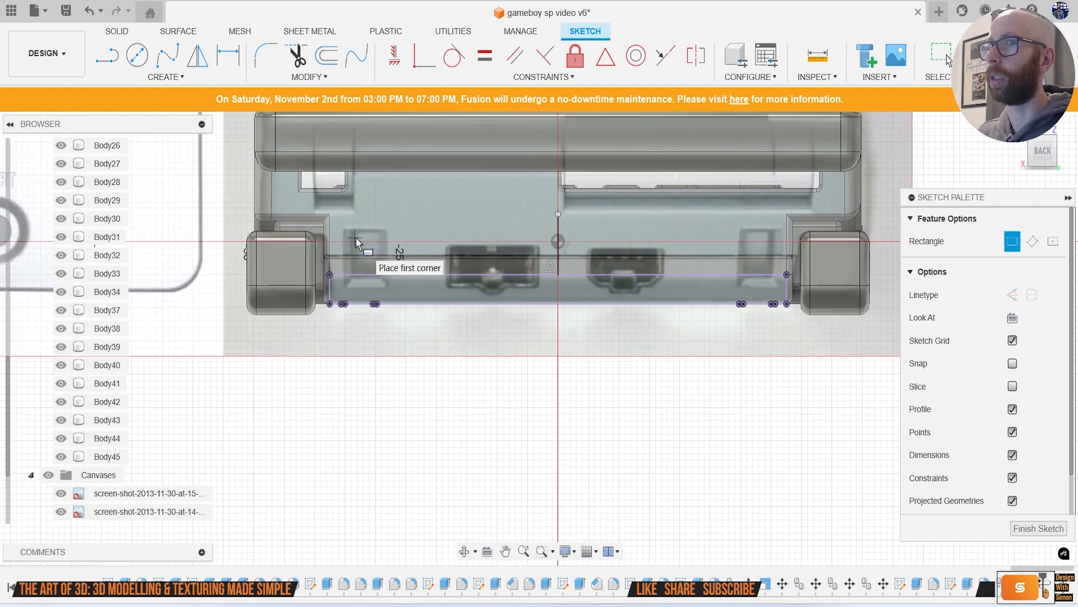
pyautogui.scroll(3, 355, 237)
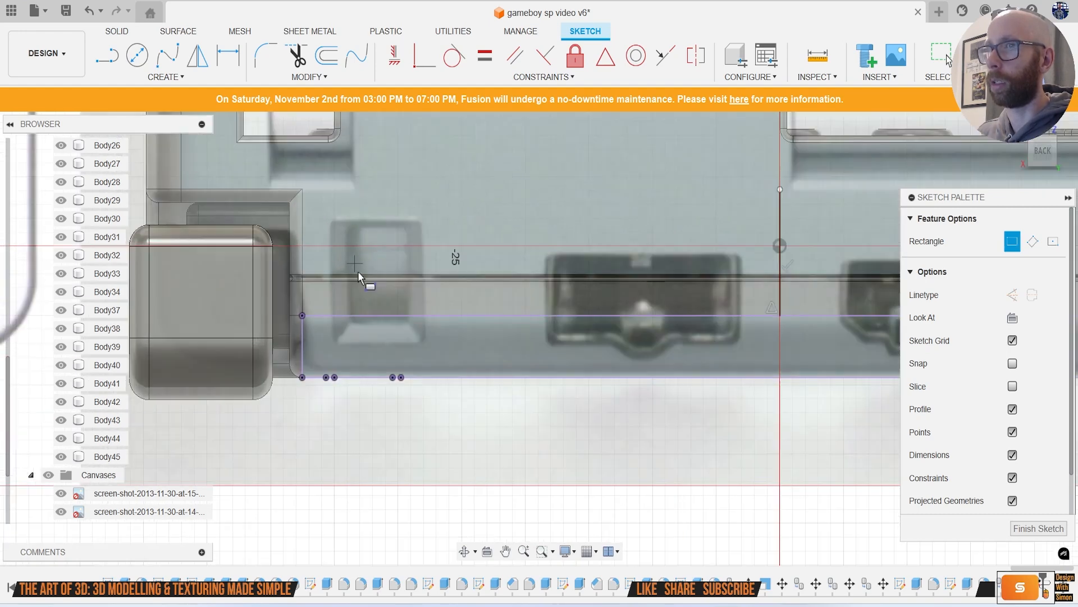
pyautogui.click(332, 302)
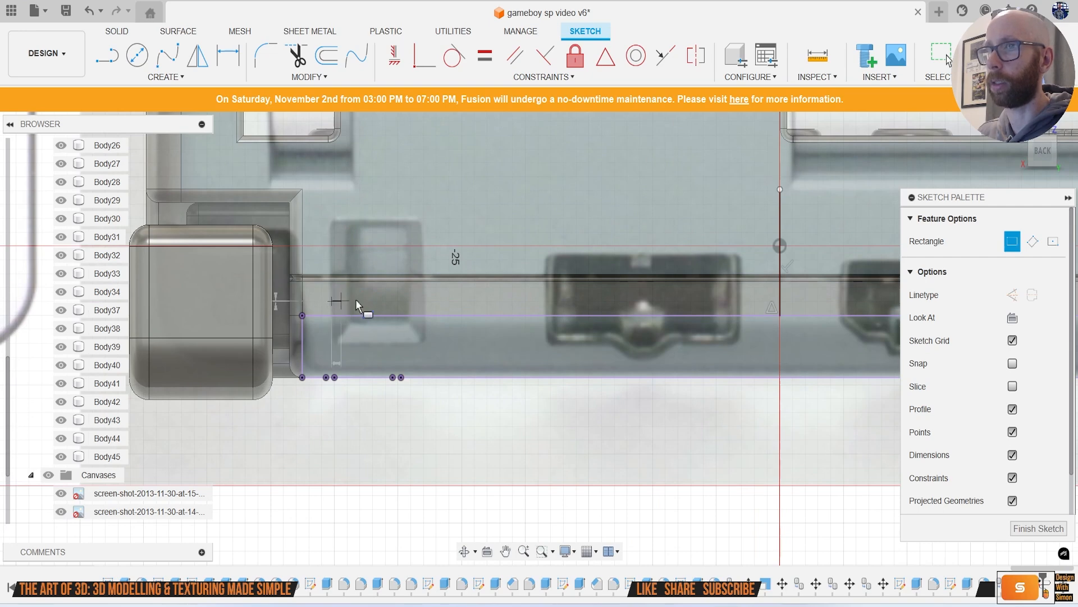
pyautogui.click(420, 196)
# Step: Draw a horizontal line from the recess rectangle's lower inner corner across and beyond both connector ports
pyautogui.scroll(-2, 443, 221)
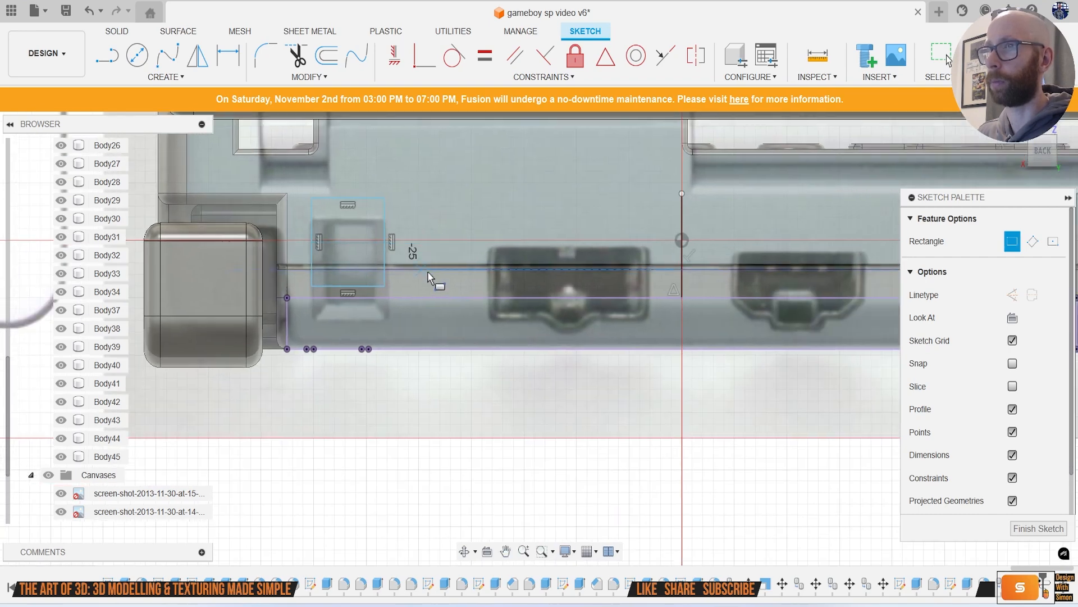
pyautogui.press('l')
pyautogui.click(375, 301)
pyautogui.scroll(-2, 541, 298)
pyautogui.scroll(2, 618, 304)
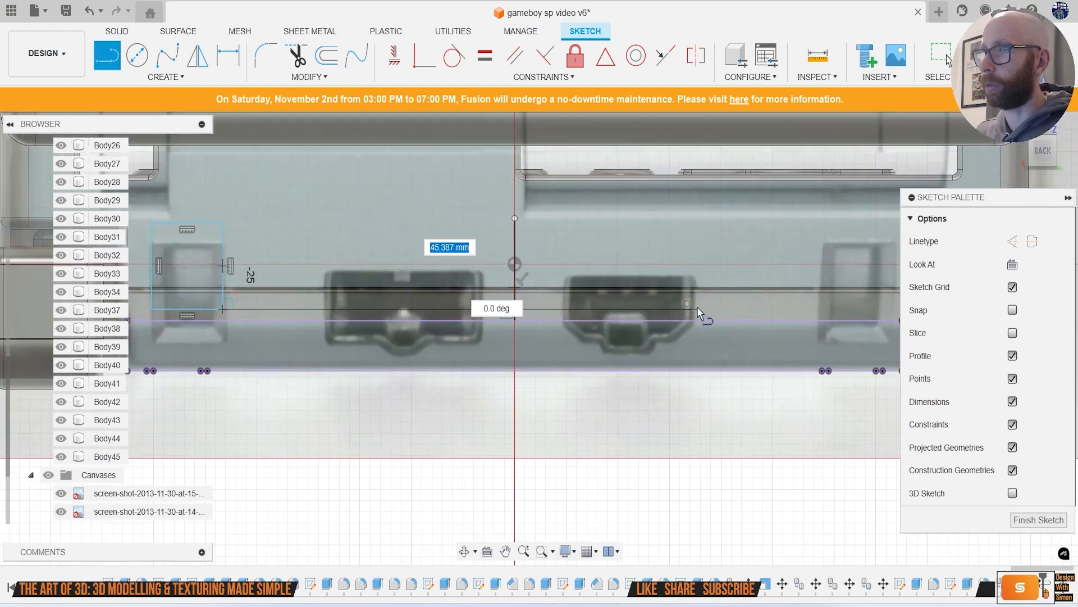
pyautogui.click(727, 307)
pyautogui.press('Escape')
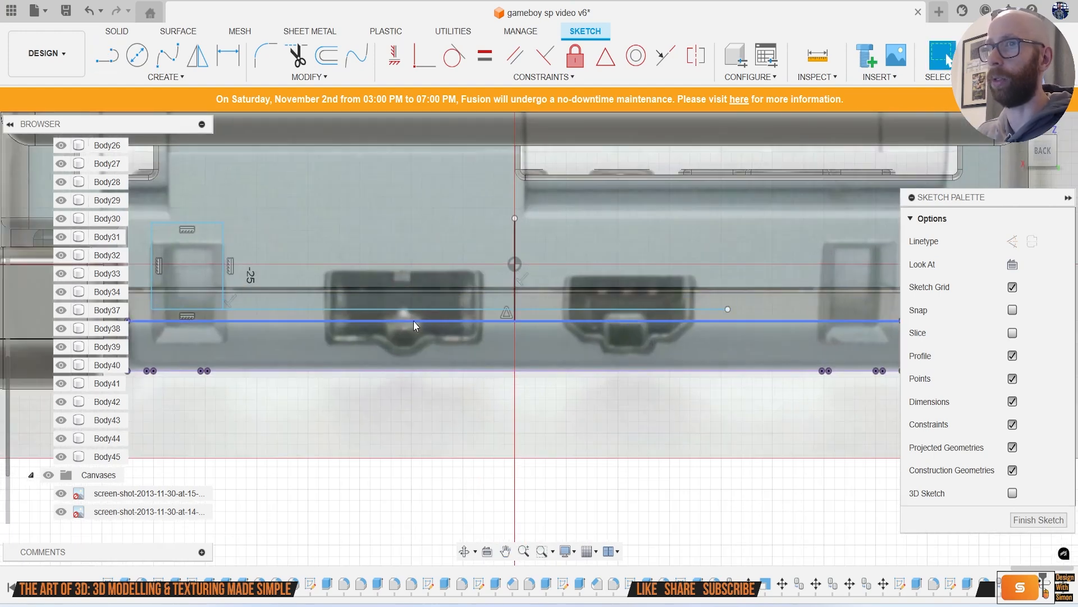
# Step: Sketch a rectangle over each of the two connector ports, starting both from the horizontal guide line
pyautogui.scroll(-1, 371, 255)
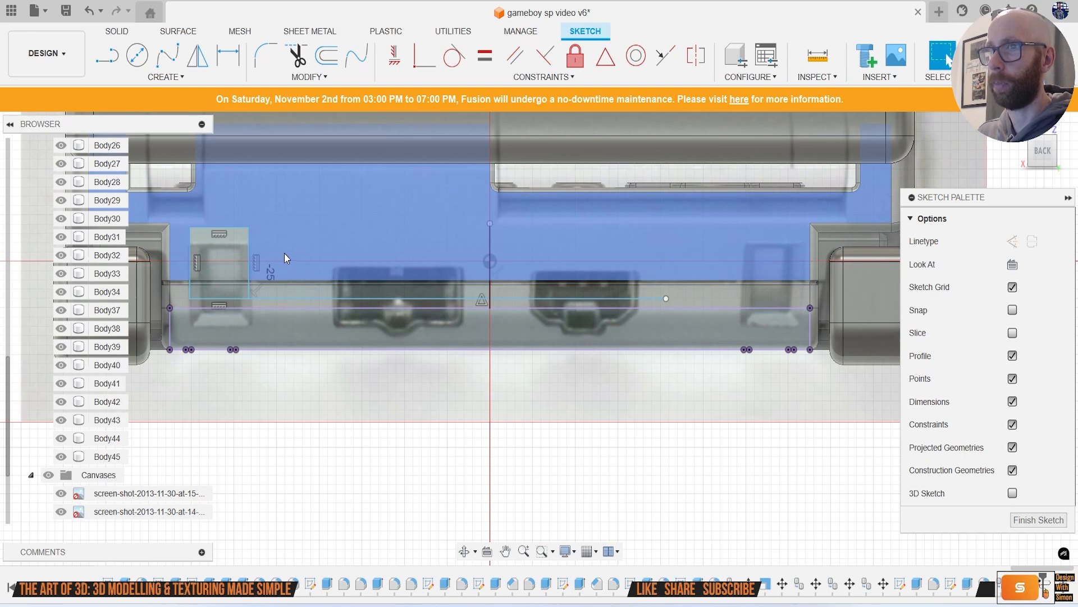
pyautogui.scroll(2, 295, 260)
pyautogui.press('r')
pyautogui.click(343, 320)
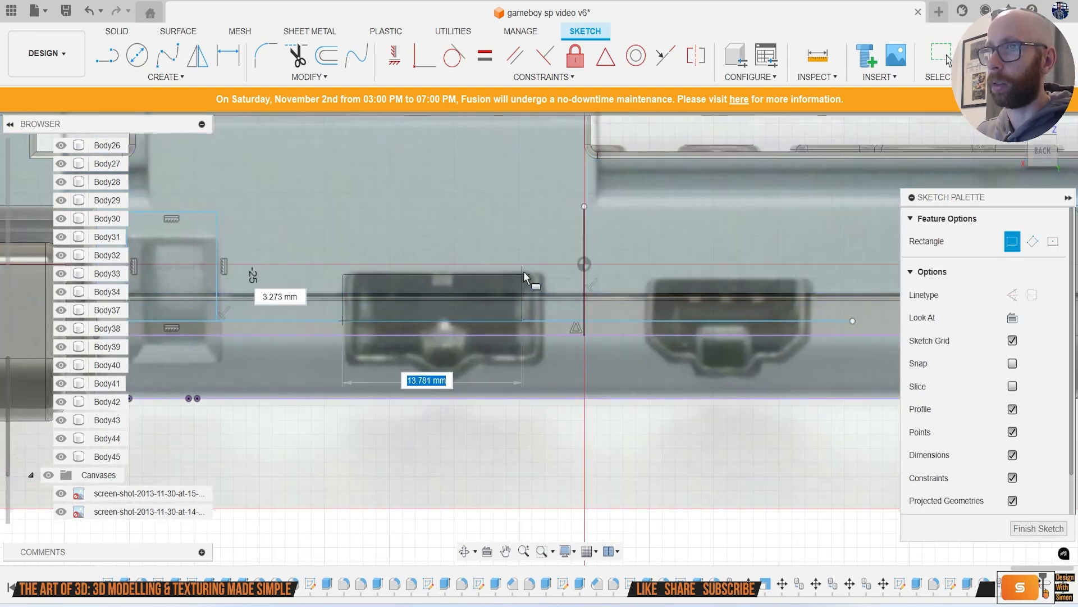
pyautogui.click(545, 243)
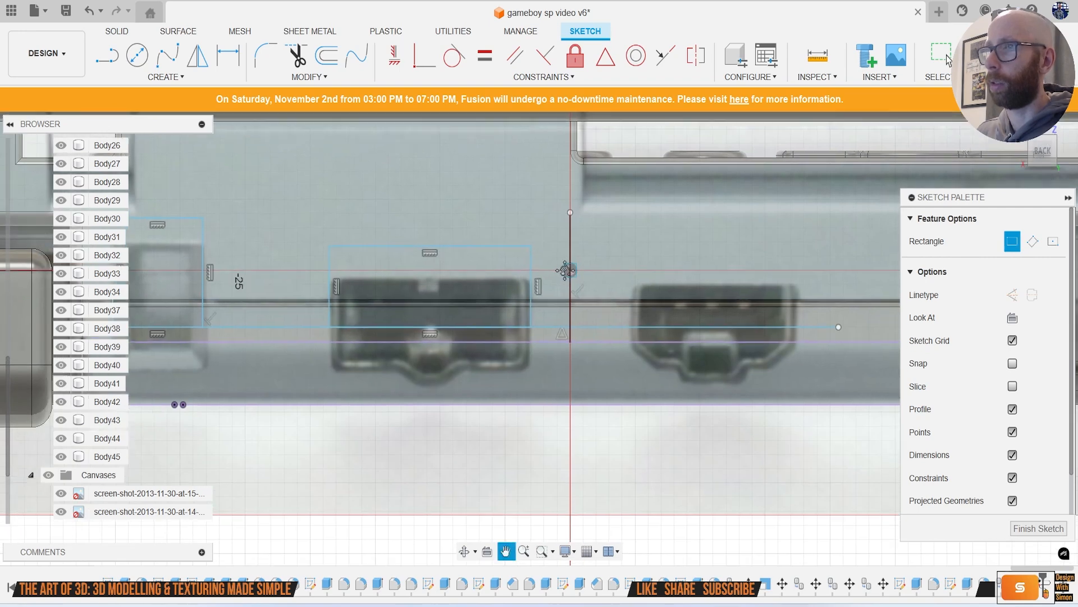
pyautogui.click(617, 334)
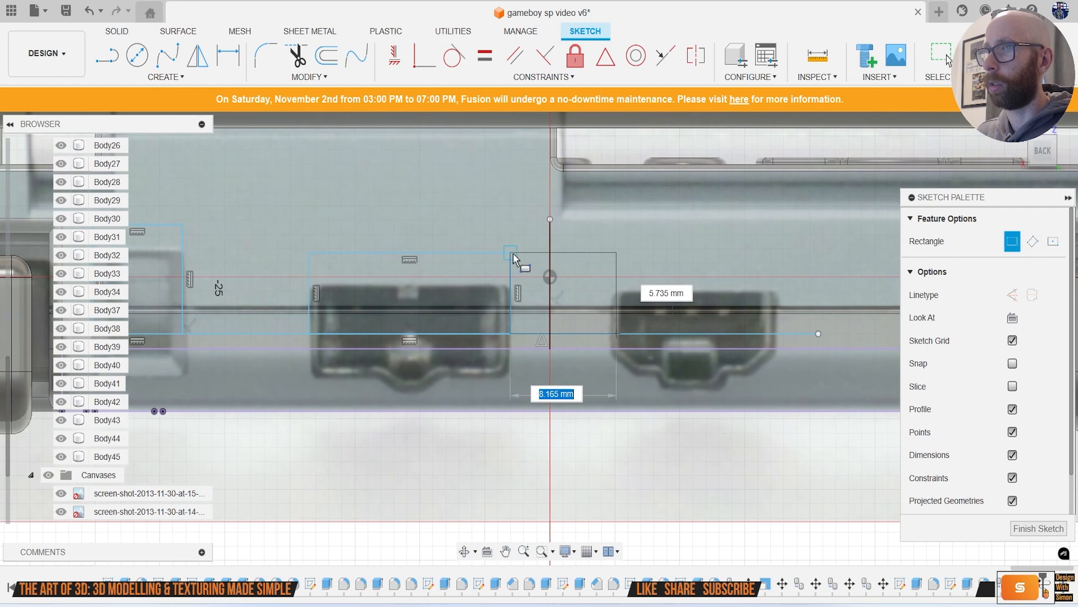
pyautogui.click(781, 258)
pyautogui.scroll(-5, 717, 317)
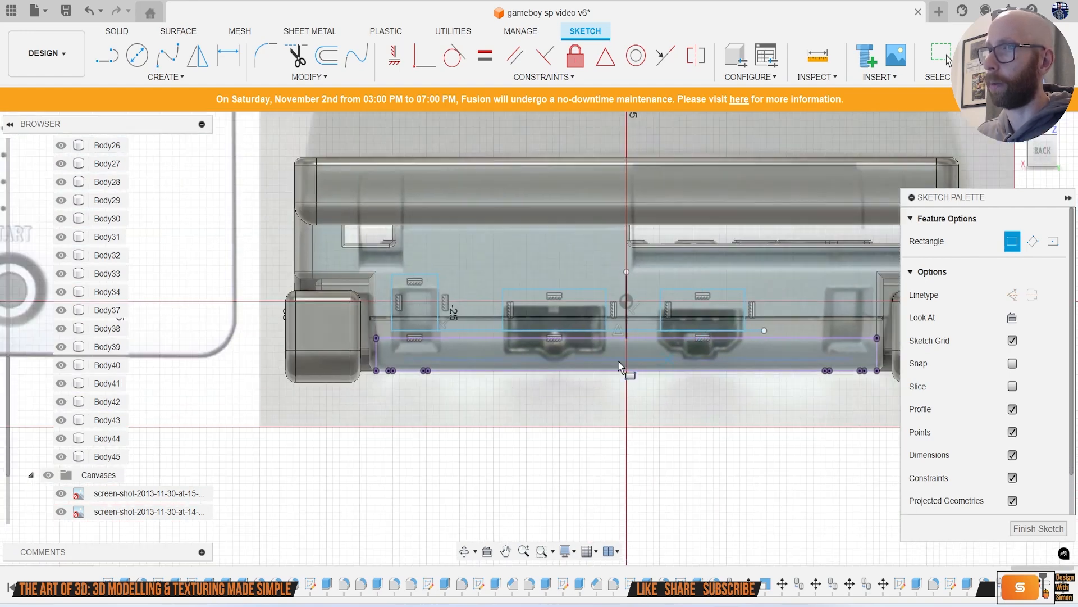
# Step: Draw a horizontal line through both port rectangles, from the wider one's outer side to the narrower one's outer side, slightly above their lower edges
pyautogui.scroll(5, 436, 308)
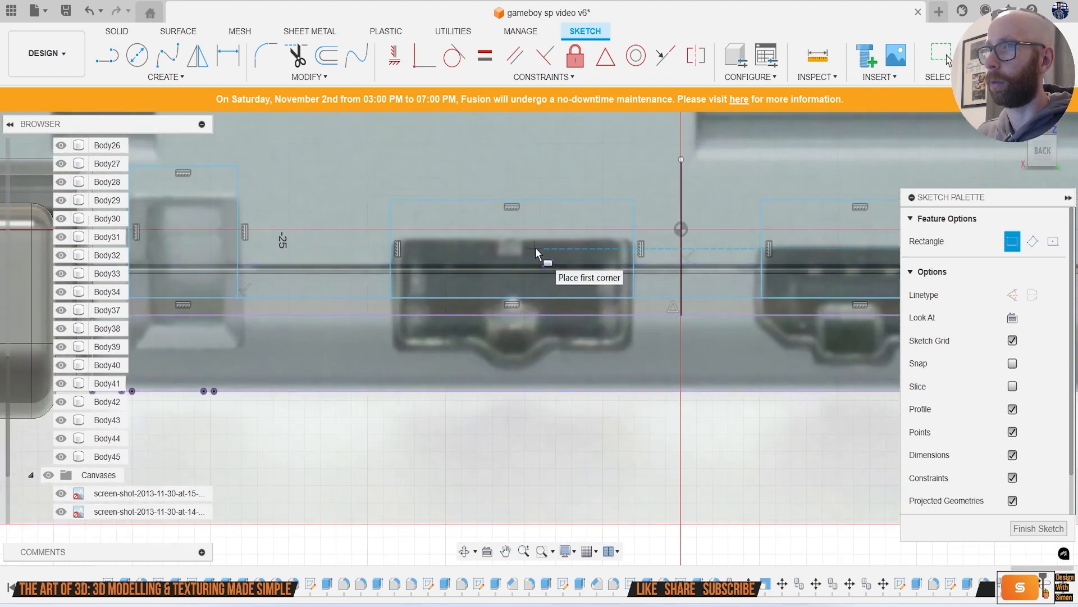
pyautogui.moveTo(535, 248); pyautogui.dragTo(355, 273, button='middle')
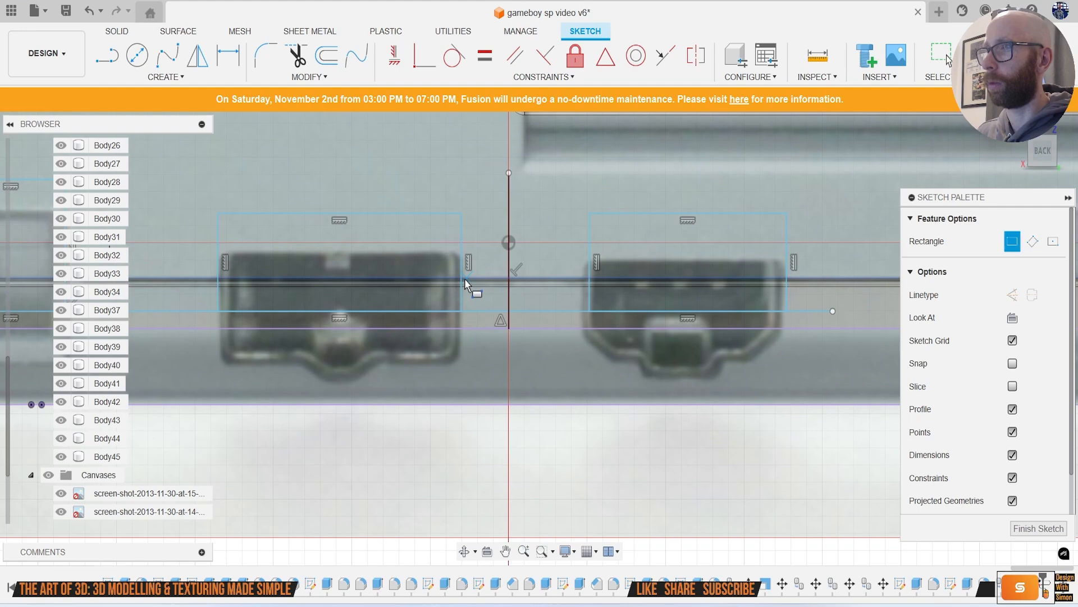
pyautogui.scroll(2, 210, 284)
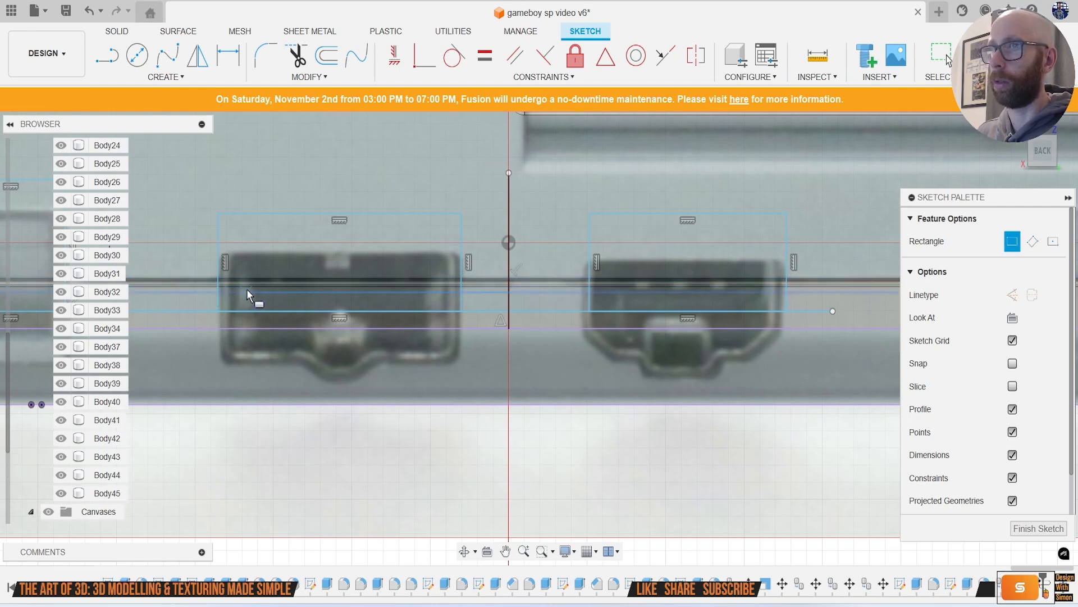
pyautogui.moveTo(303, 293); pyautogui.dragTo(402, 314, button='middle')
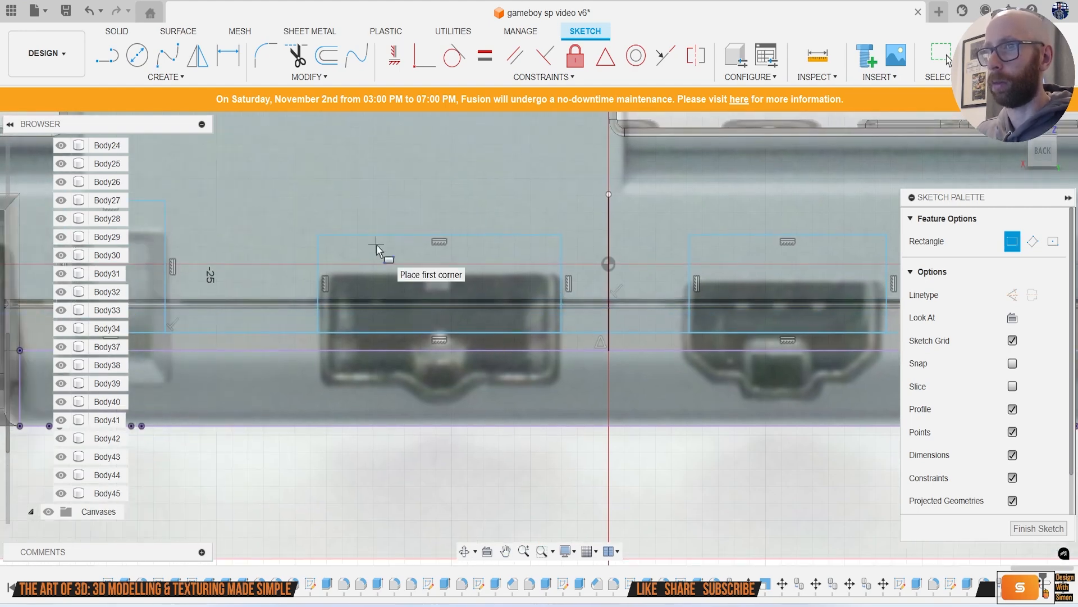
pyautogui.press('l')
pyautogui.scroll(2, 337, 315)
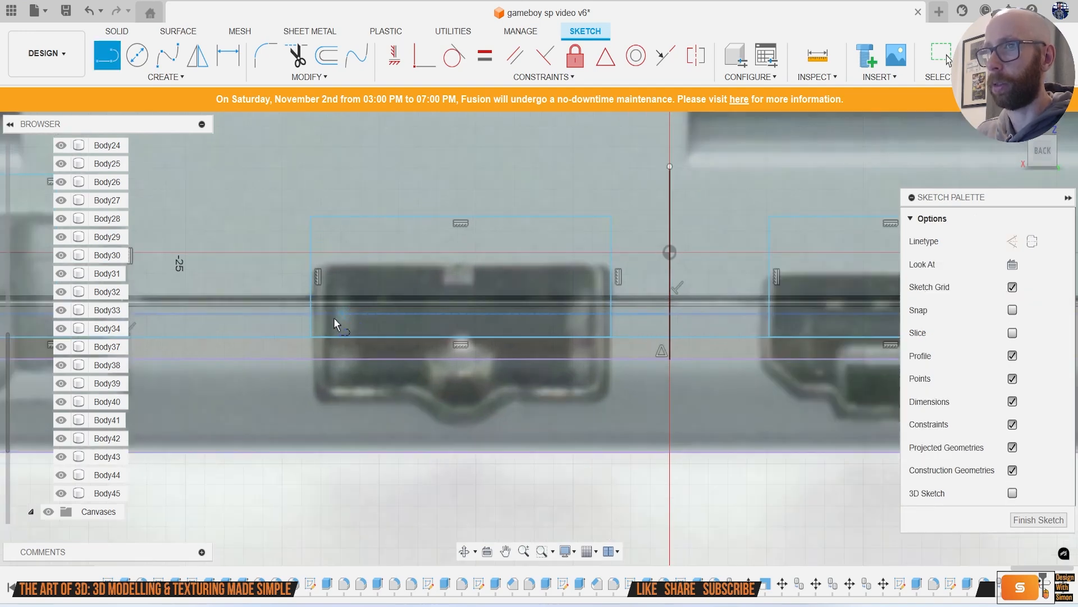
pyautogui.click(312, 316)
pyautogui.scroll(-2, 506, 333)
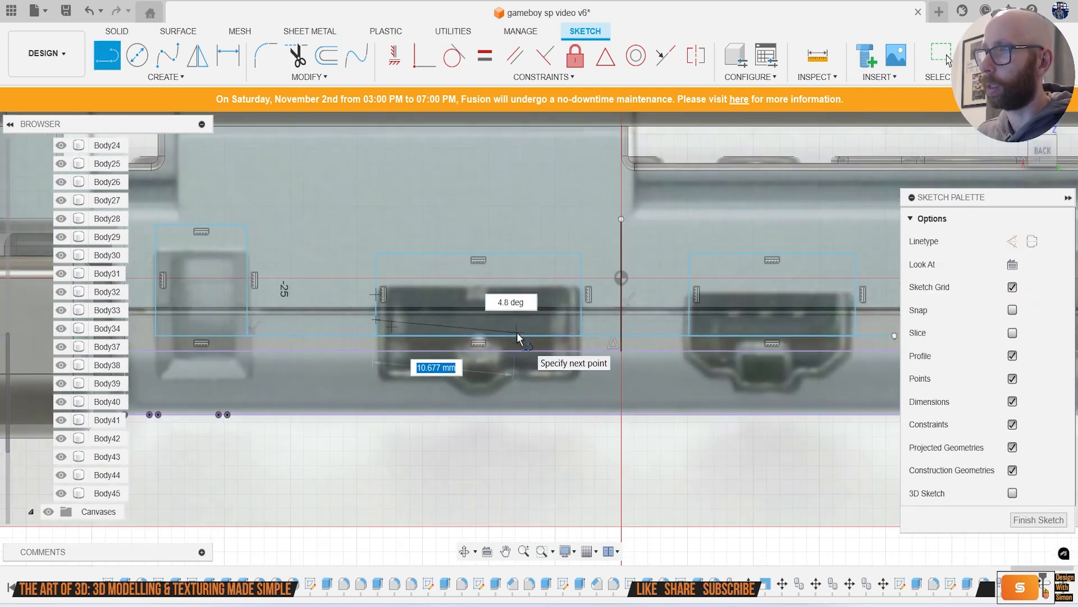
pyautogui.doubleClick(862, 326)
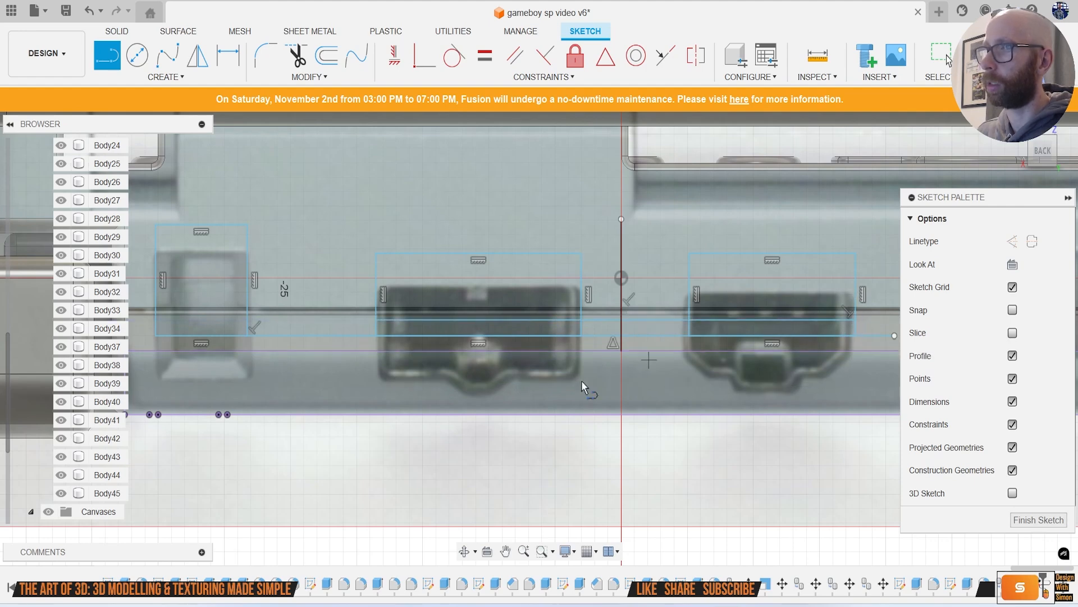
# Step: Trim away the part of the new horizontal line that lies between the two port rectangles
pyautogui.scroll(3, 493, 377)
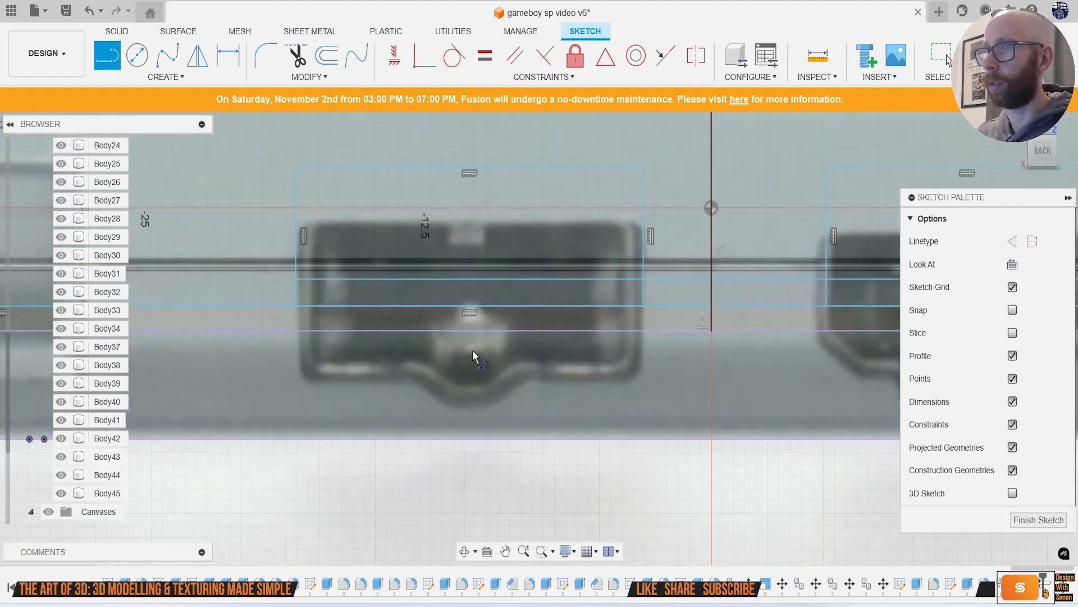
pyautogui.click(137, 55)
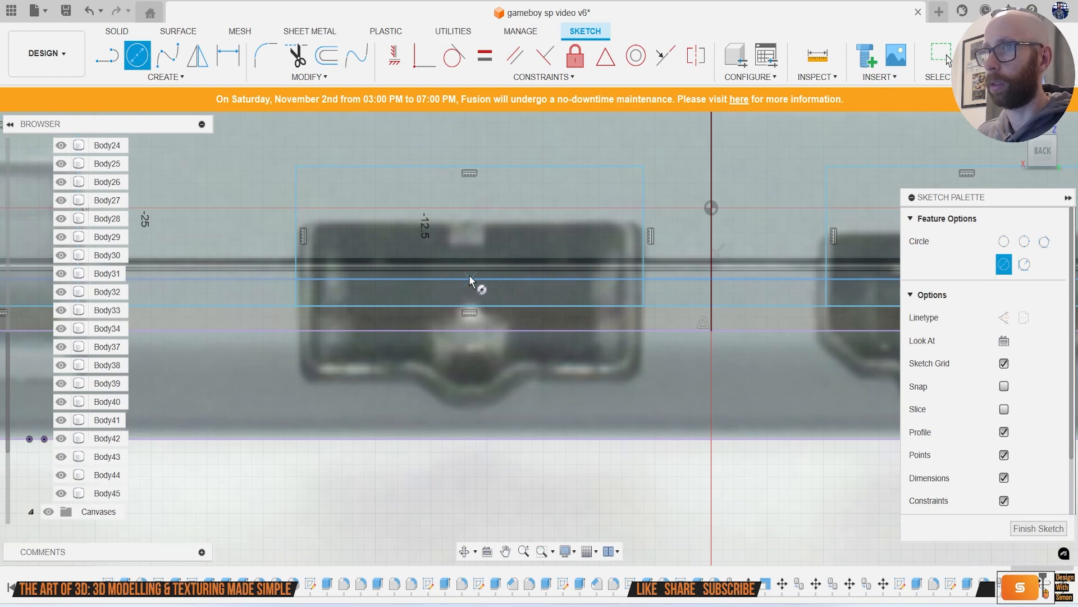
pyautogui.press('t')
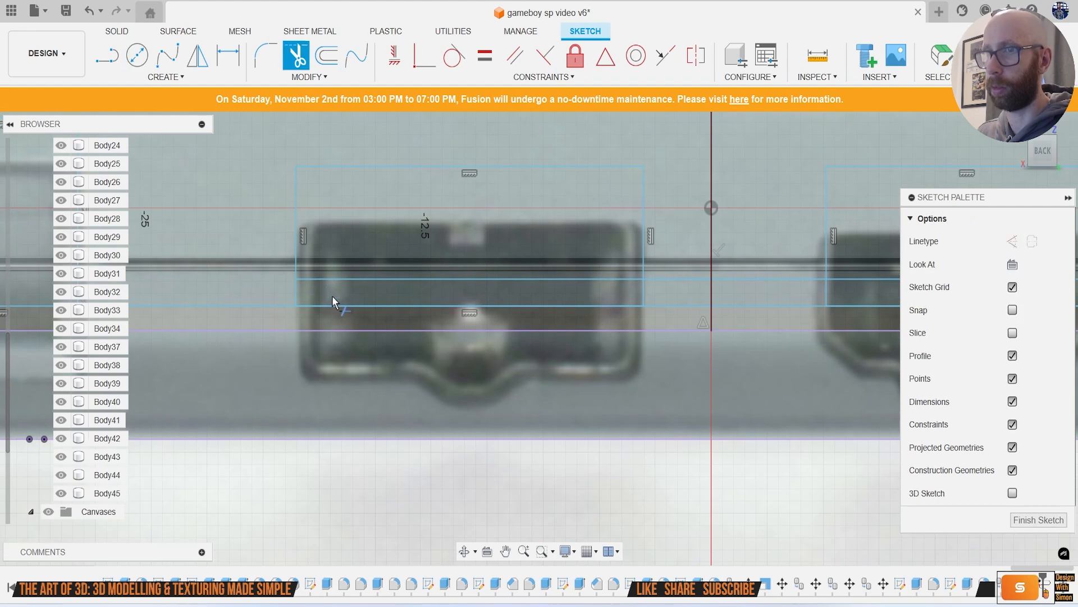
pyautogui.click(668, 284)
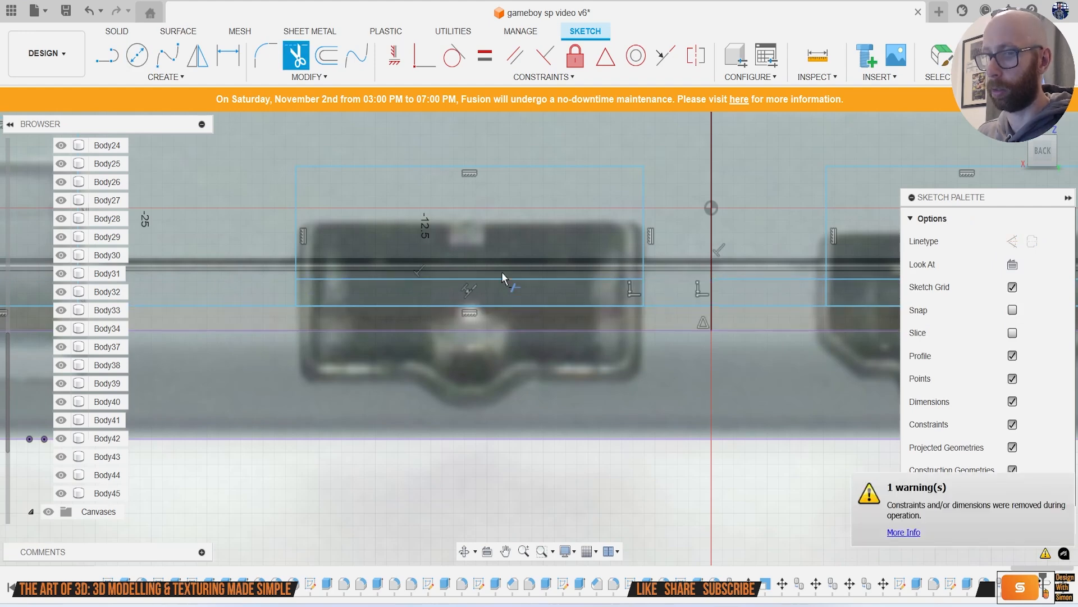
# Step: Draw a circle about 2.2 mm in diameter at the midpoint of the wider port's inner line and trim it to a downward half-round notch
pyautogui.press('c')
pyautogui.click(470, 280)
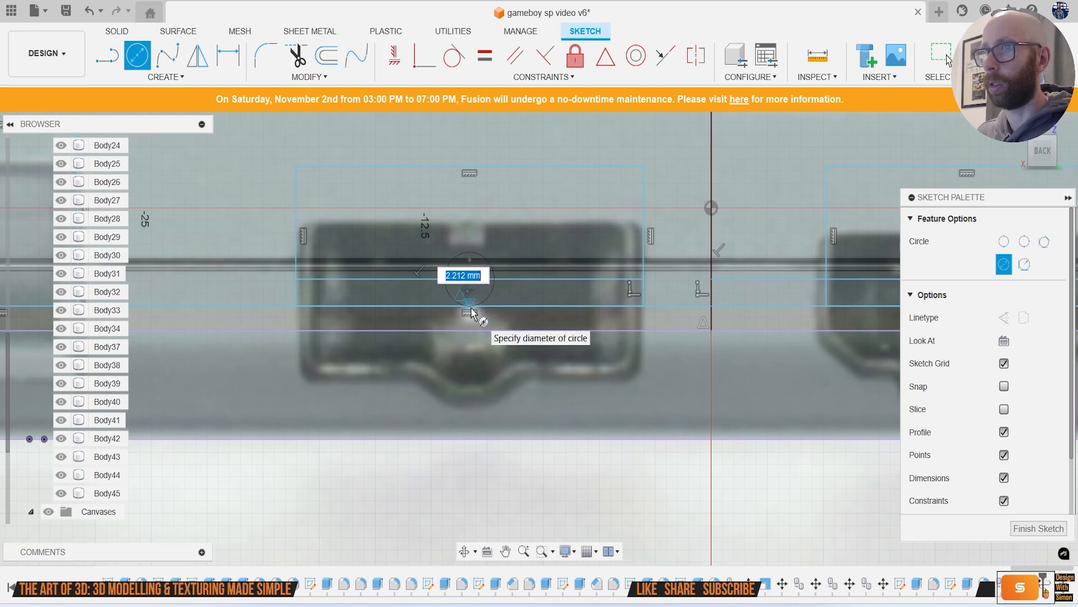
pyautogui.click(472, 313)
pyautogui.press('t')
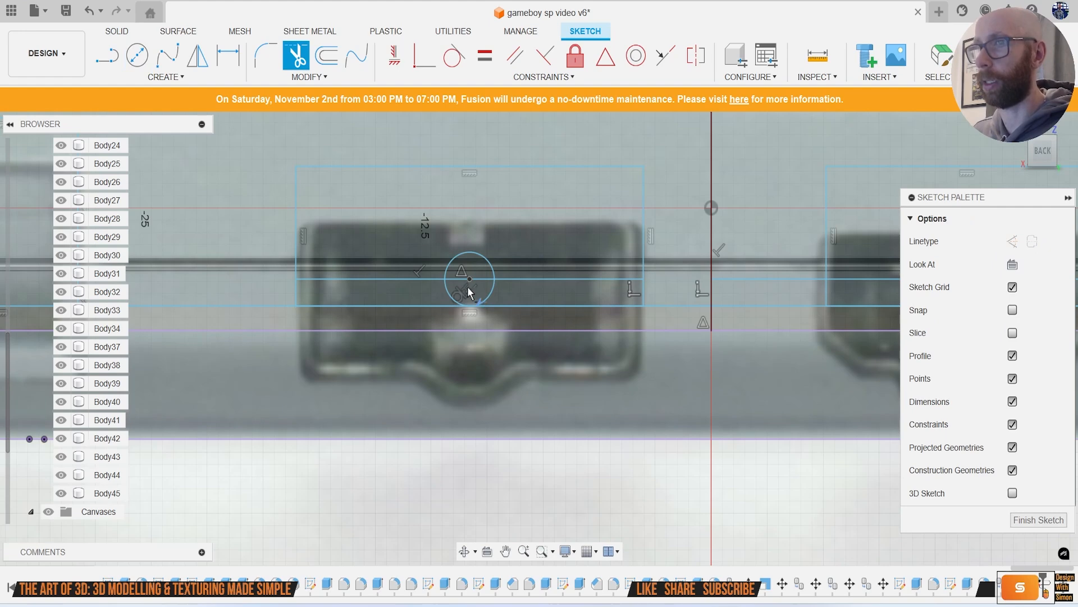
pyautogui.click(451, 271)
pyautogui.click(472, 280)
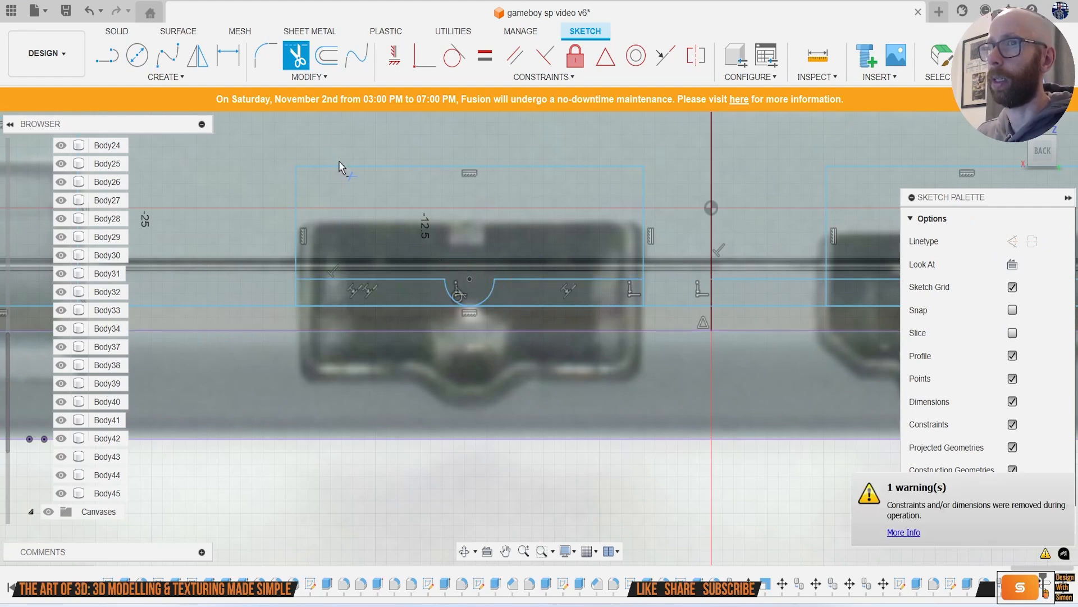
# Step: Fillet both corners where the half-round notch meets the horizontal line, with a radius of about 1.06 mm
pyautogui.click(266, 55)
pyautogui.click(433, 280)
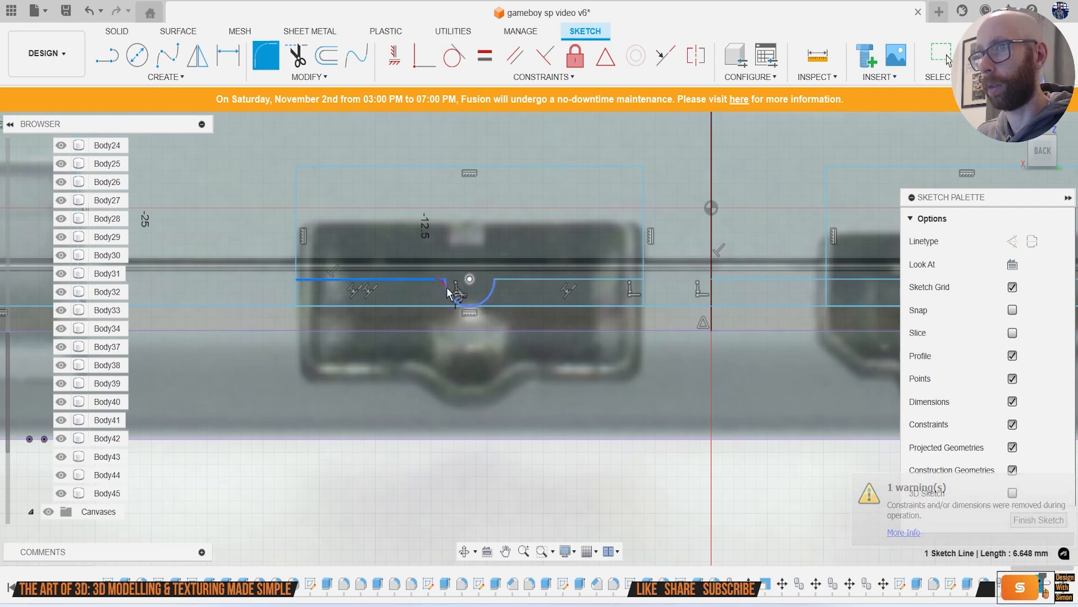
pyautogui.click(448, 290)
pyautogui.scroll(5, 483, 290)
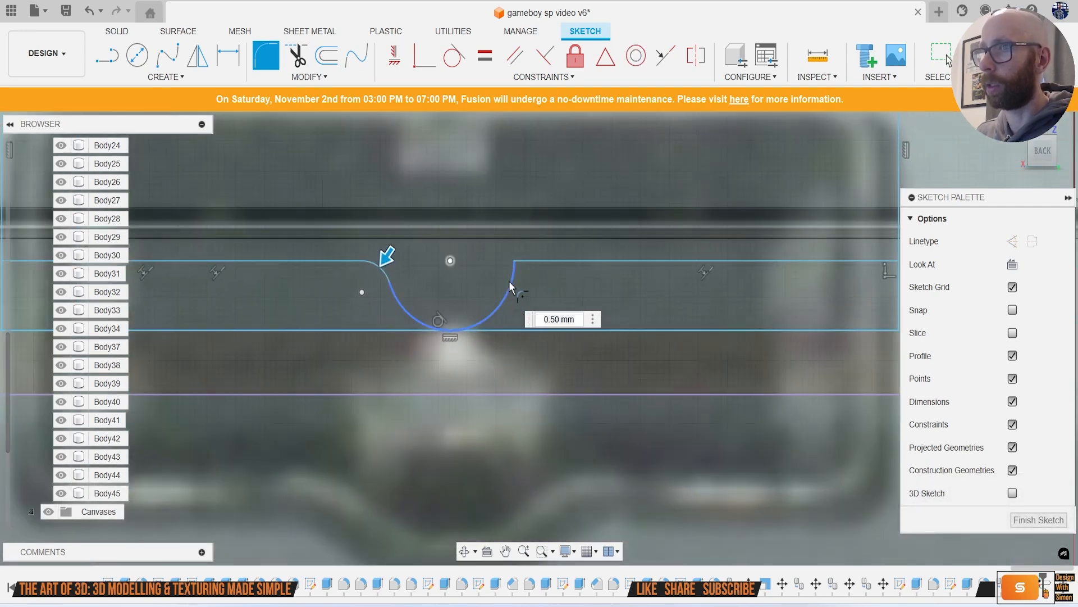
pyautogui.click(508, 290)
pyautogui.click(534, 259)
pyautogui.moveTo(515, 257); pyautogui.dragTo(522, 264)
pyautogui.press('Return')
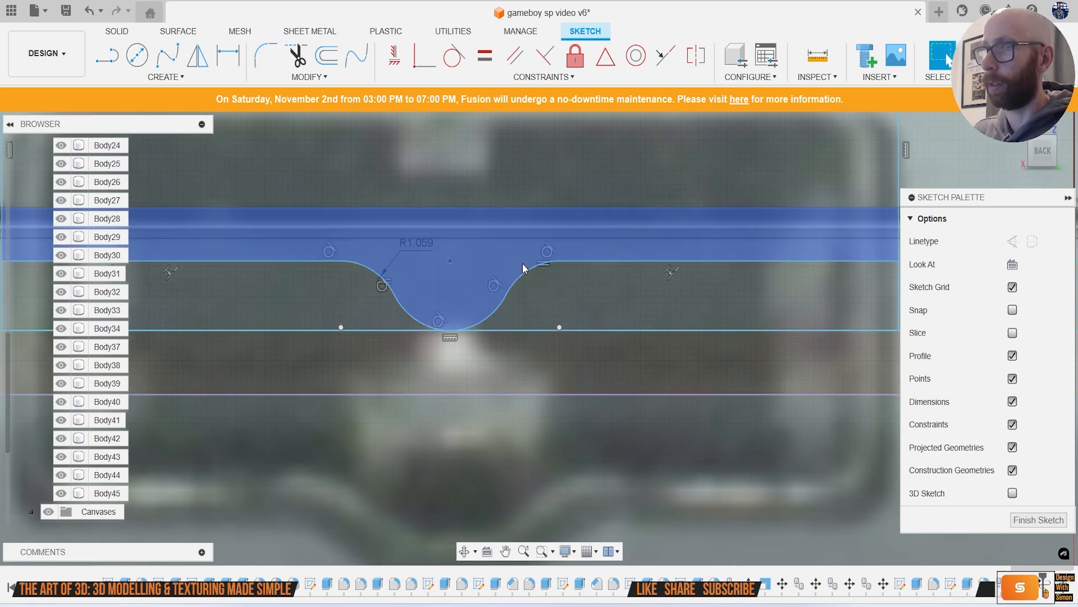
pyautogui.scroll(-8, 523, 264)
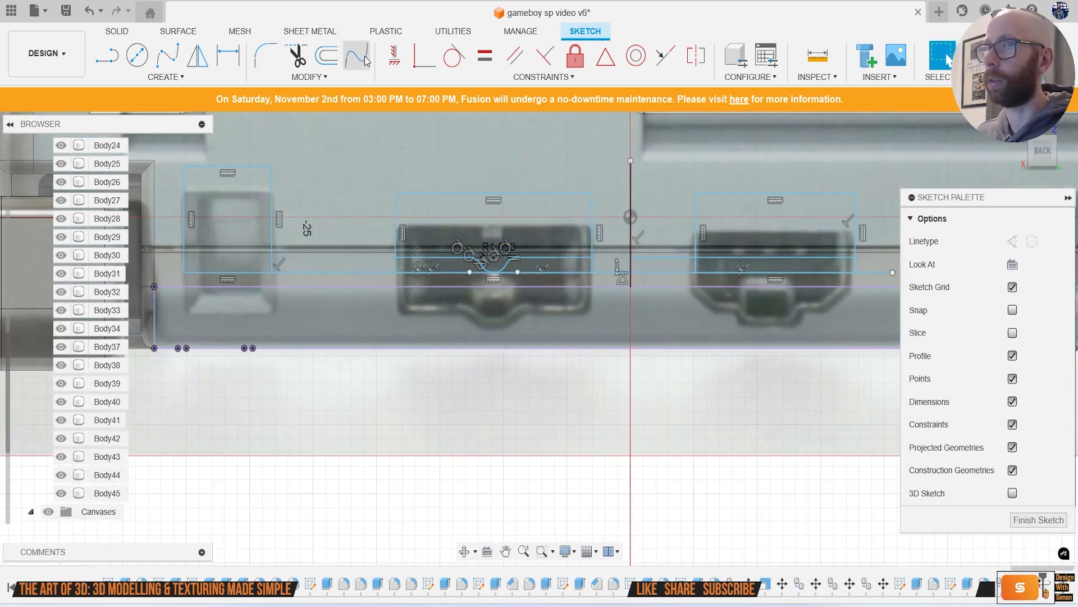
# Step: Fillet all four outer corners of the wider port outline with a radius of about 0.747 mm
pyautogui.click(265, 55)
pyautogui.scroll(3, 396, 197)
pyautogui.click(419, 293)
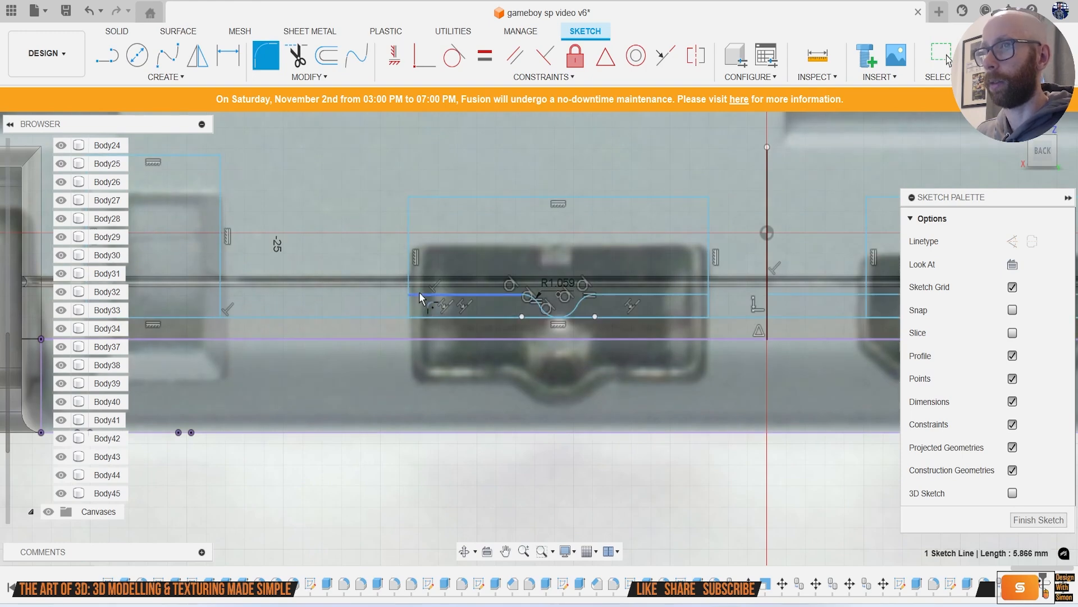
pyautogui.click(408, 280)
pyautogui.click(685, 295)
pyautogui.click(707, 270)
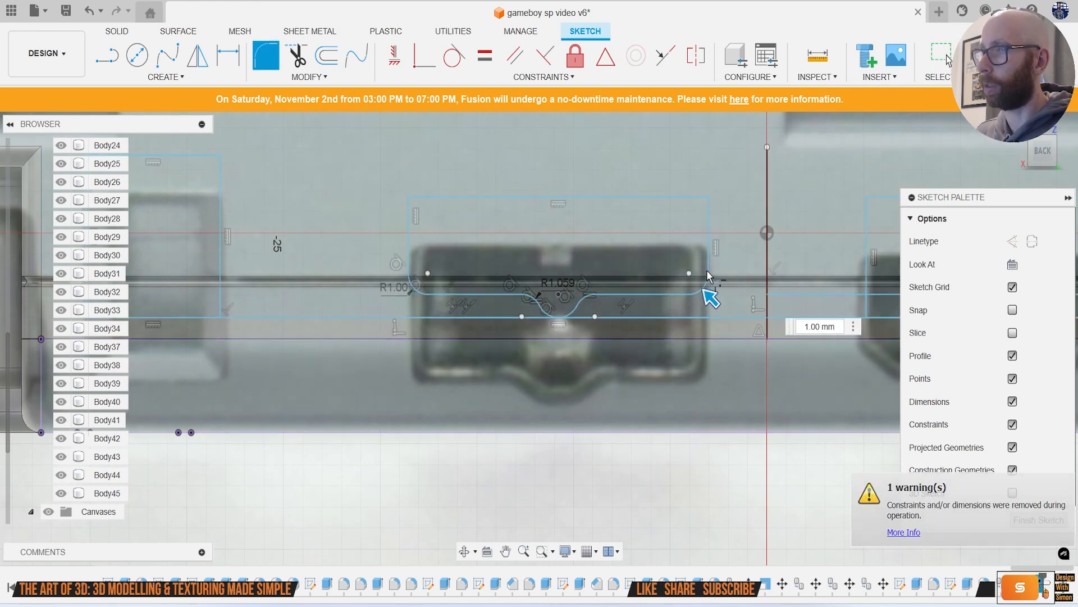
pyautogui.click(689, 198)
pyautogui.click(707, 217)
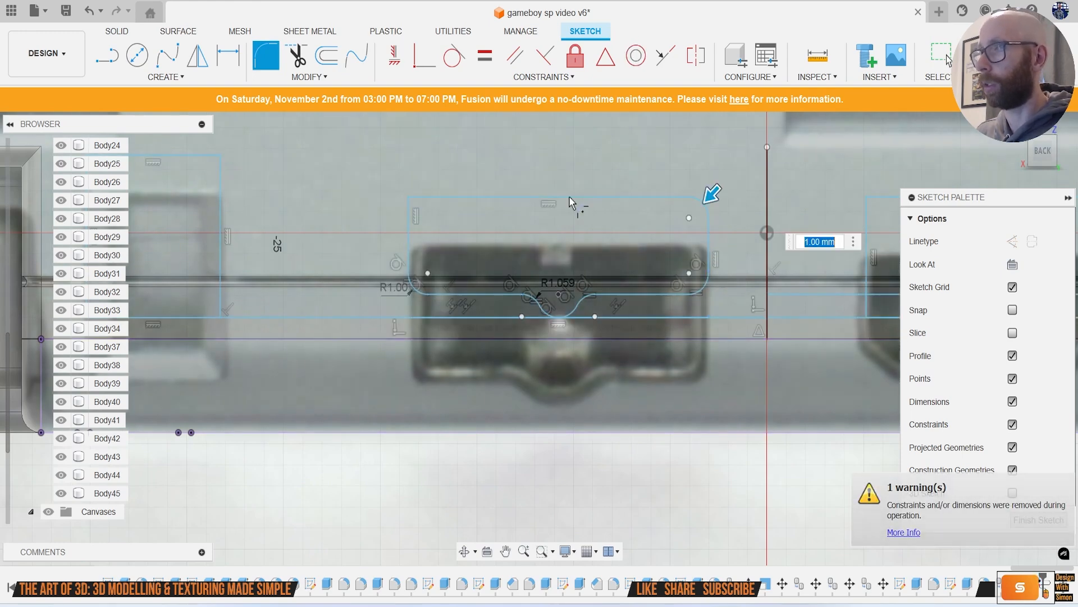
pyautogui.click(457, 197)
pyautogui.click(408, 201)
pyautogui.scroll(3, 403, 185)
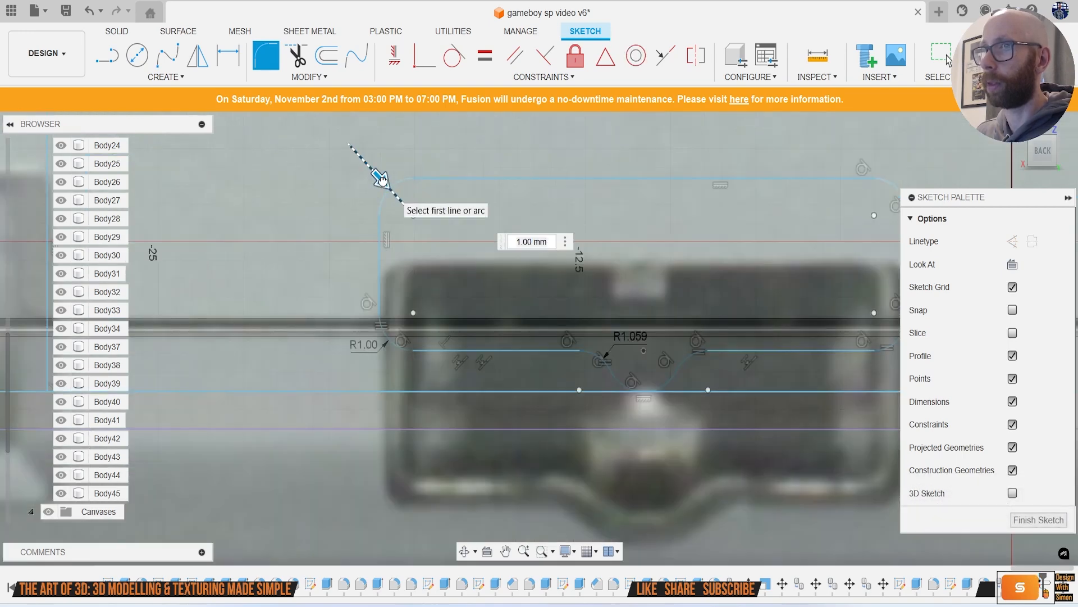
pyautogui.moveTo(381, 180); pyautogui.dragTo(377, 177)
pyautogui.press('Return')
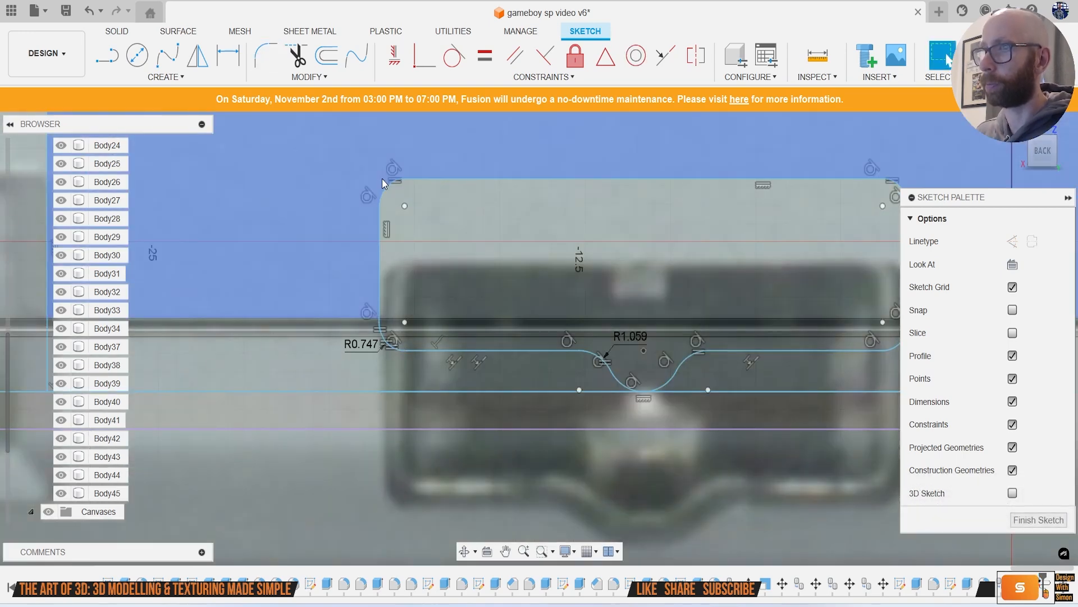
# Step: Trim the leftover piece of the inner horizontal line that sticks out of the narrower port rectangle toward the wider port
pyautogui.scroll(-4, 565, 298)
pyautogui.scroll(-2, 565, 298)
pyautogui.moveTo(617, 298); pyautogui.dragTo(388, 277, button='middle')
pyautogui.scroll(5, 555, 285)
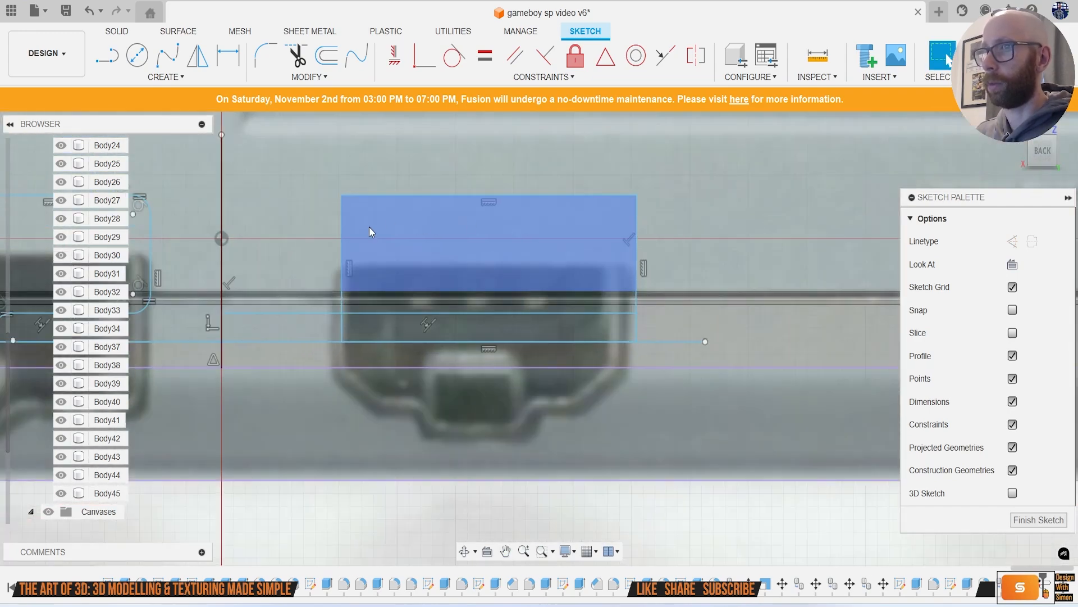
pyautogui.press('l')
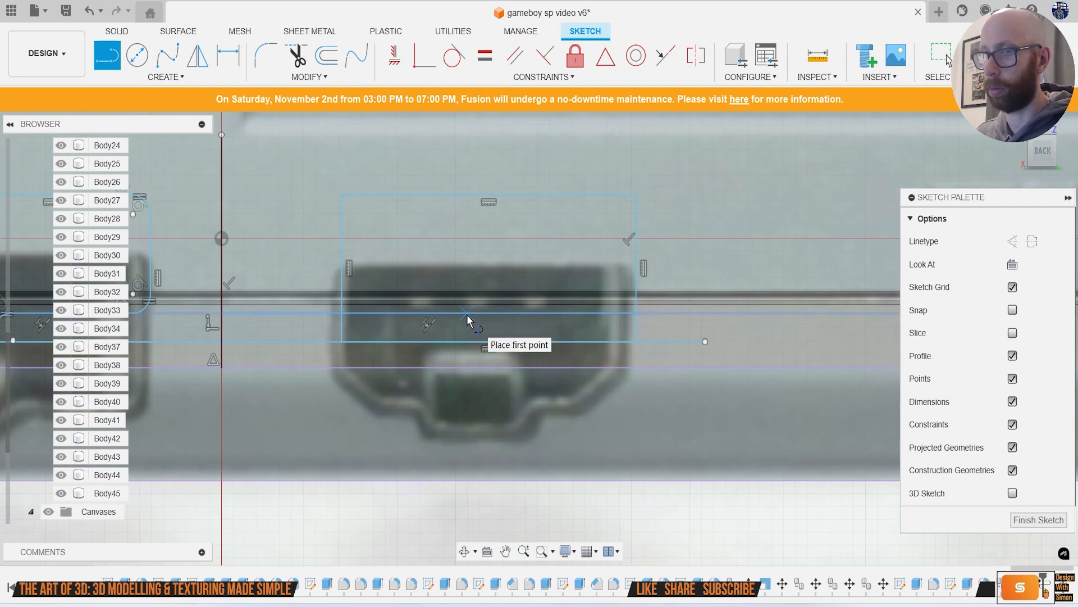
pyautogui.press('t')
pyautogui.click(312, 313)
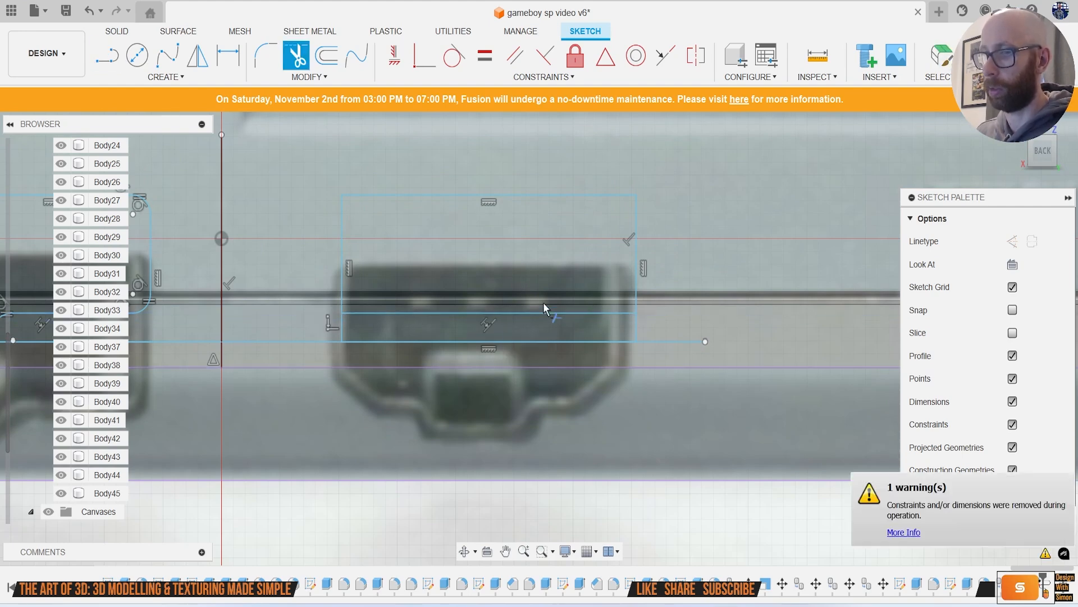
# Step: In the narrower port, draw a vertical centre line about 1.106 mm long between the inner line and lower edge, plus a slanted line on one side
pyautogui.press('l')
pyautogui.click(488, 314)
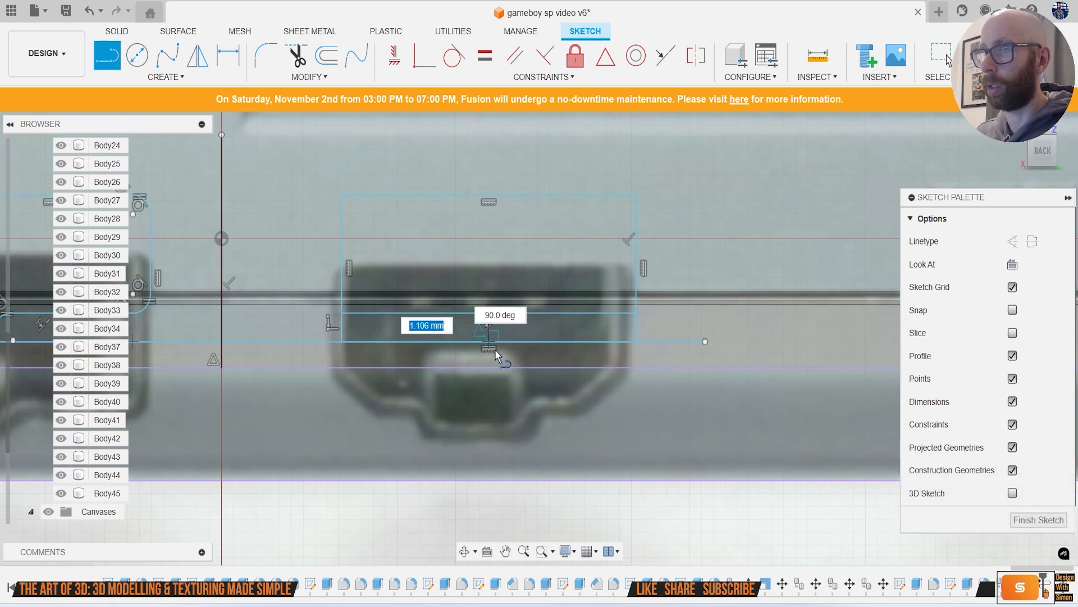
pyautogui.click(493, 345)
pyautogui.scroll(3, 517, 350)
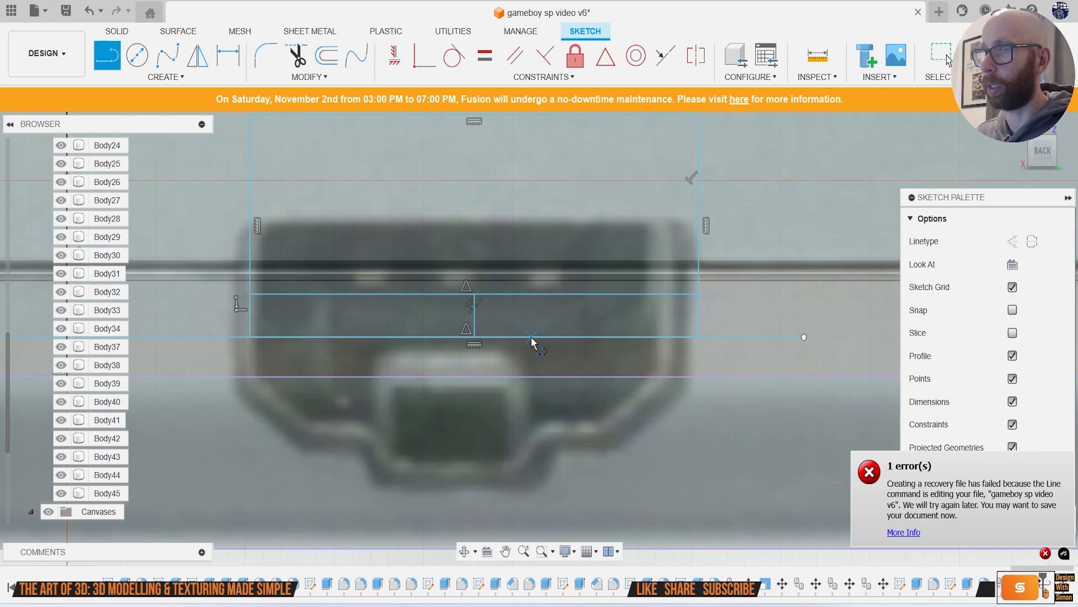
pyautogui.click(531, 336)
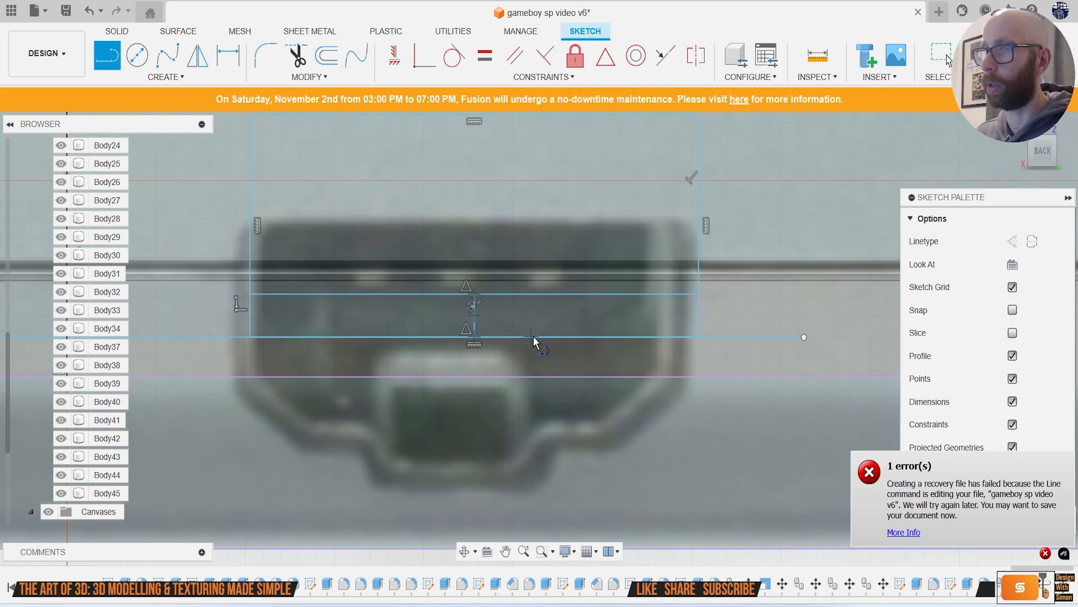
pyautogui.doubleClick(568, 294)
pyautogui.scroll(-3, 561, 354)
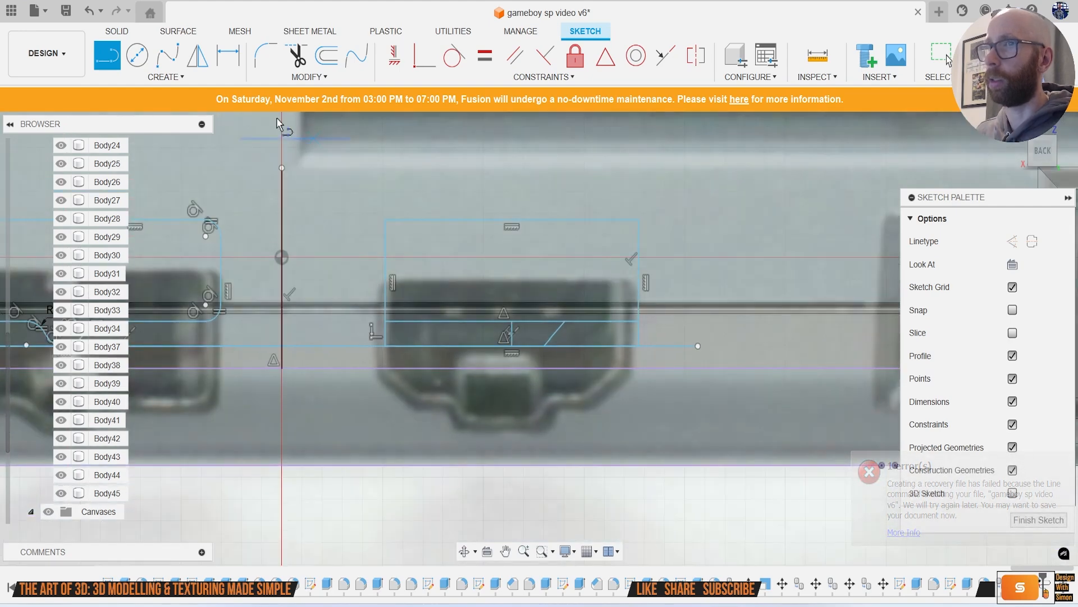
# Step: Mirror the slanted line in the narrower port about the short vertical centre line
pyautogui.click(169, 81)
pyautogui.click(117, 262)
pyautogui.click(555, 333)
pyautogui.click(798, 241)
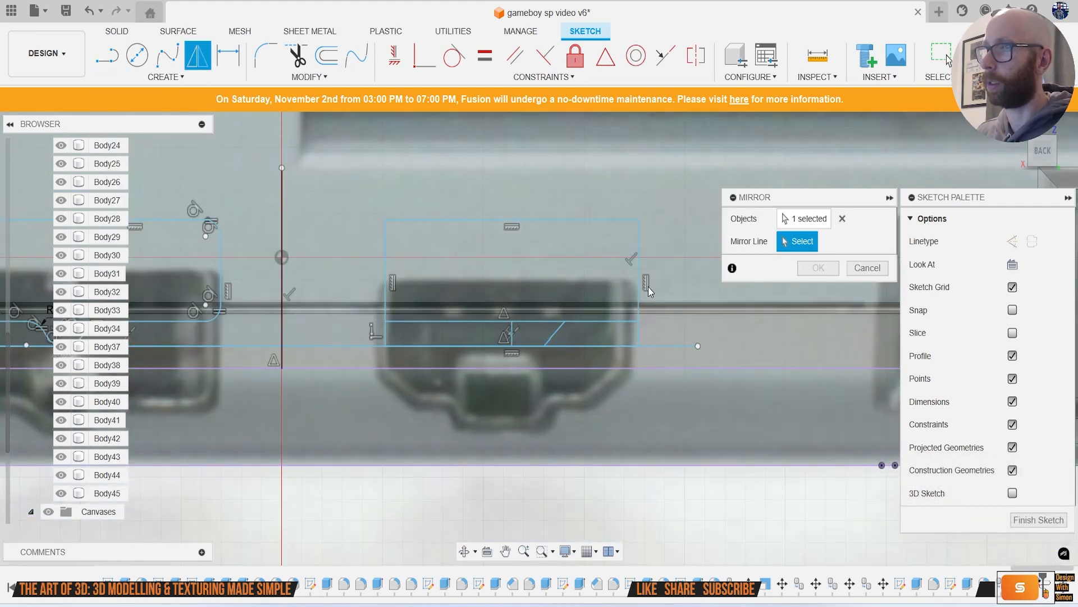
pyautogui.click(513, 336)
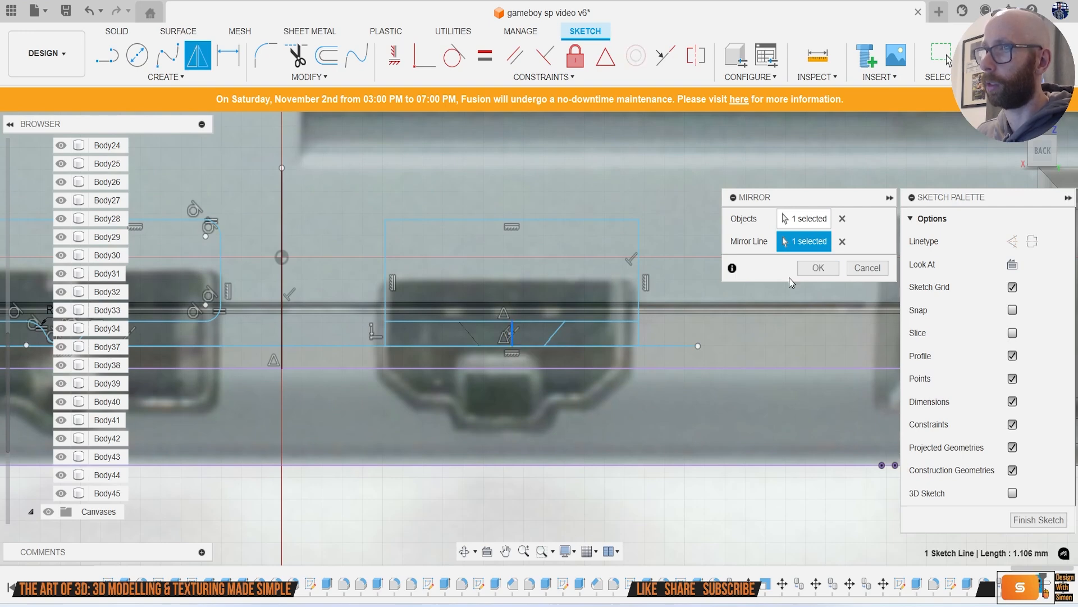
pyautogui.click(819, 268)
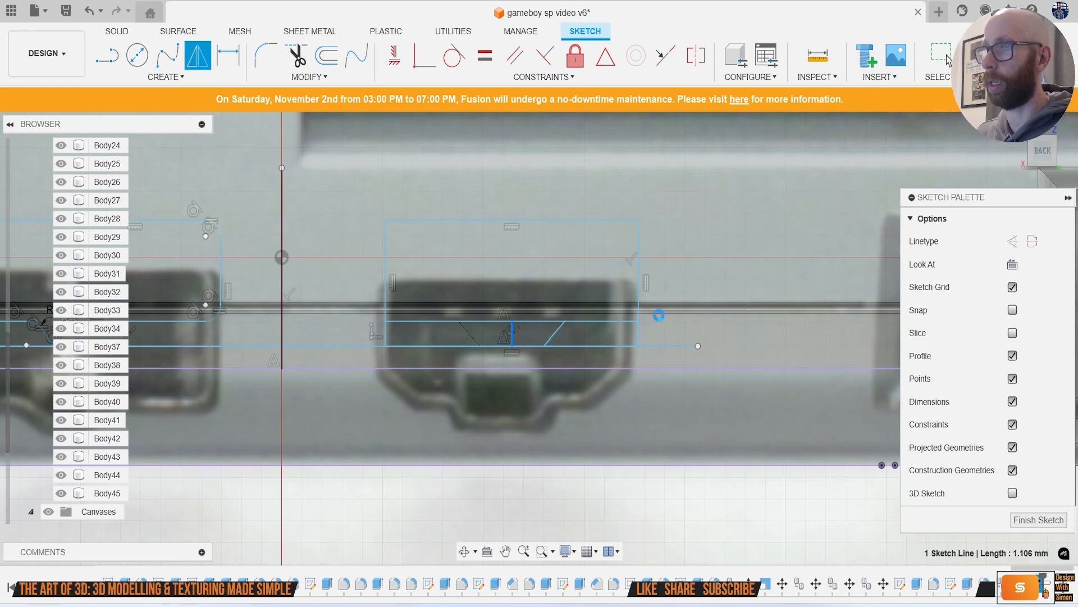
# Step: Chamfer both corners where the narrower port's inner horizontal line meets its sides, with an equal distance of about 1.157 mm
pyautogui.click(310, 77)
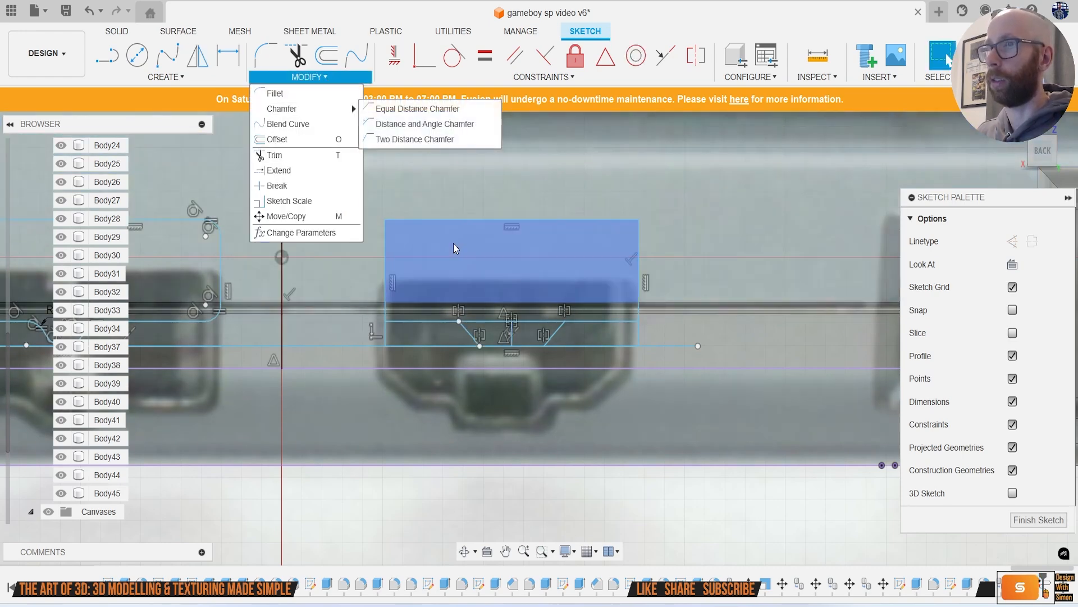
pyautogui.moveTo(343, 110)
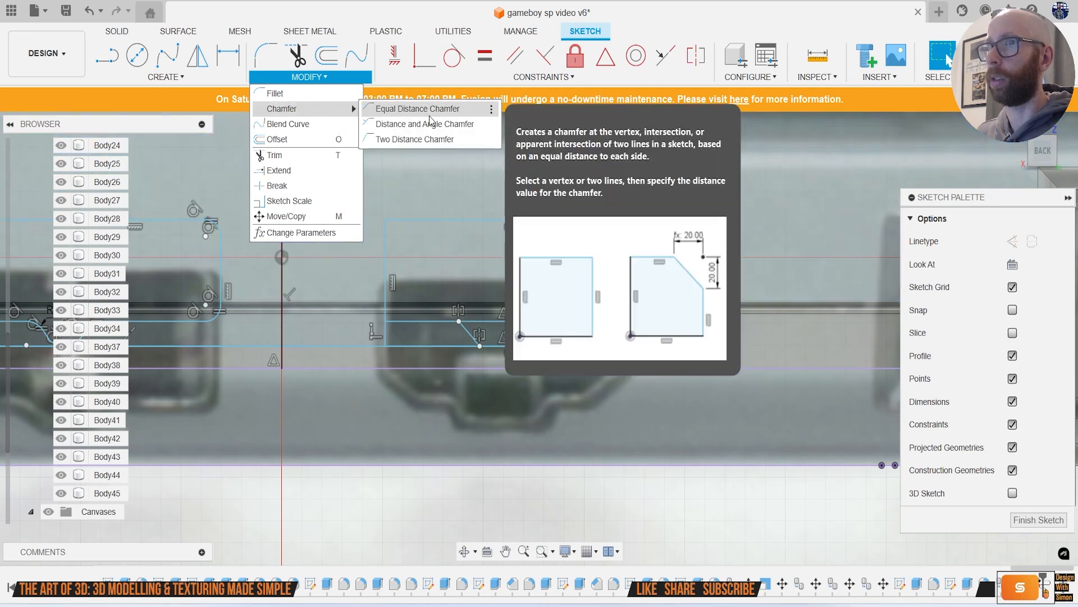
pyautogui.click(429, 115)
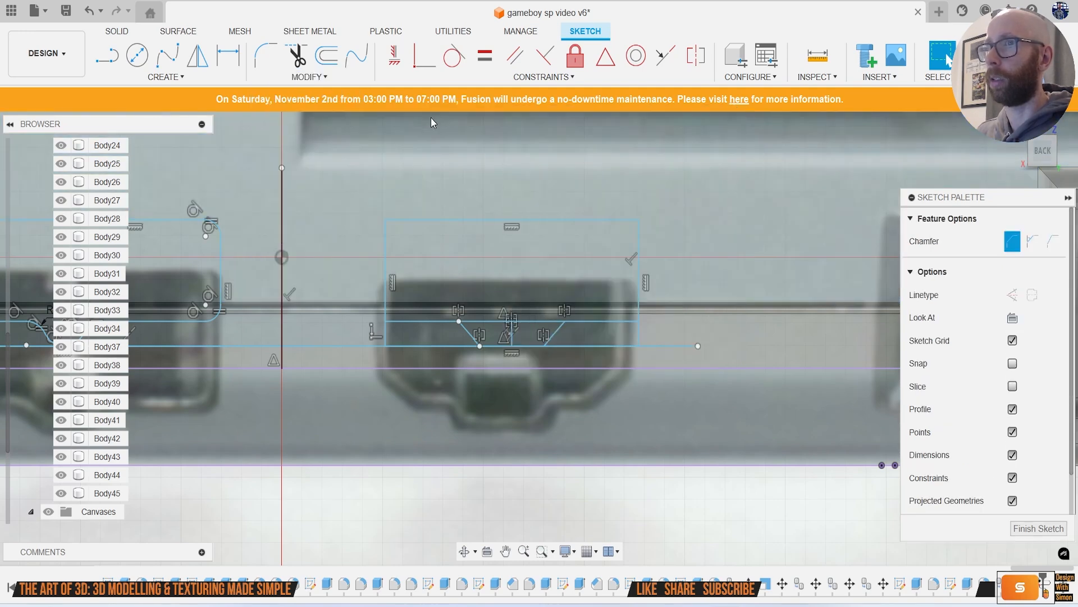
pyautogui.click(631, 322)
pyautogui.click(639, 306)
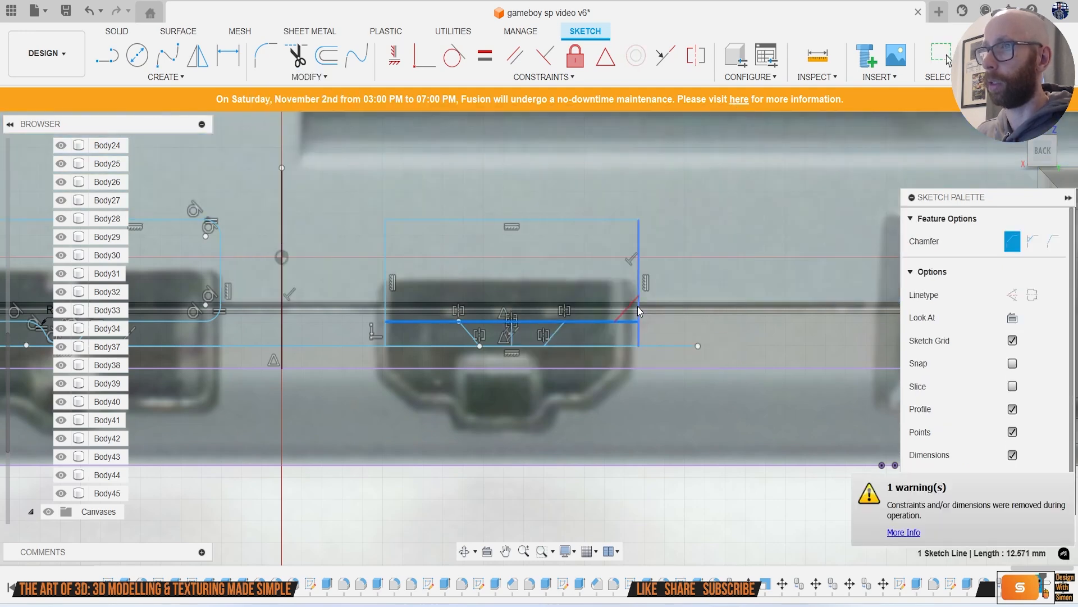
pyautogui.click(415, 321)
pyautogui.click(388, 304)
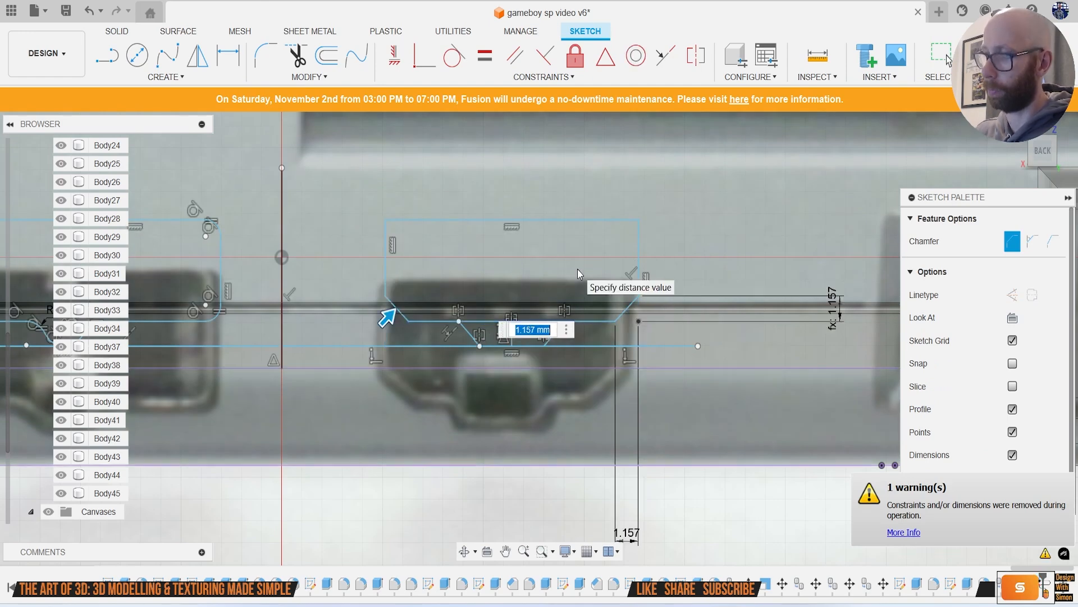
pyautogui.press('Return')
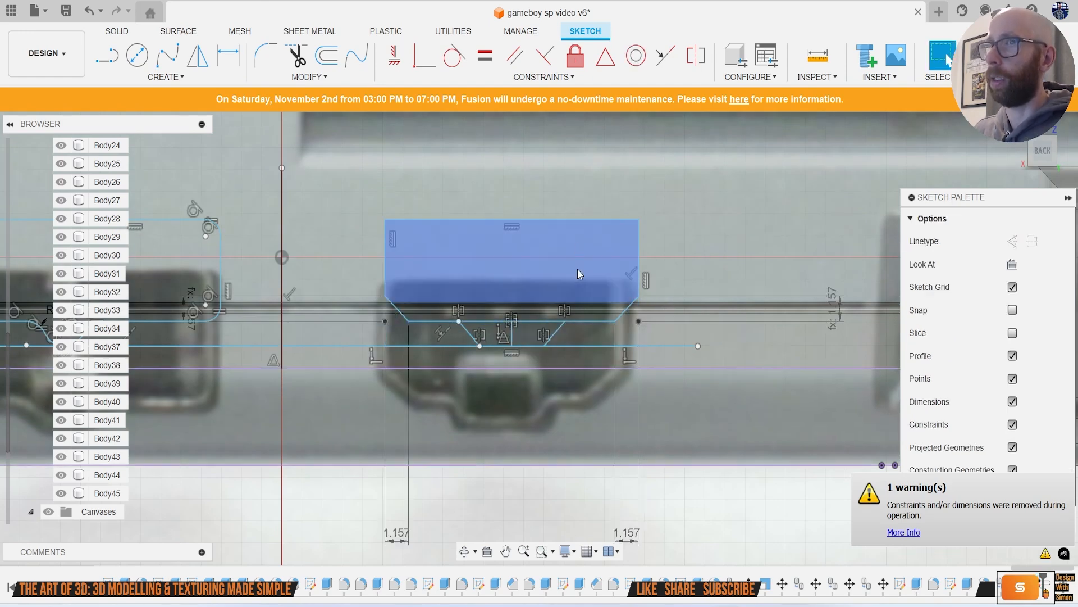
# Step: Fillet the two upper corners of the narrower port outline with a radius of about 0.477 mm
pyautogui.click(268, 56)
pyautogui.click(387, 220)
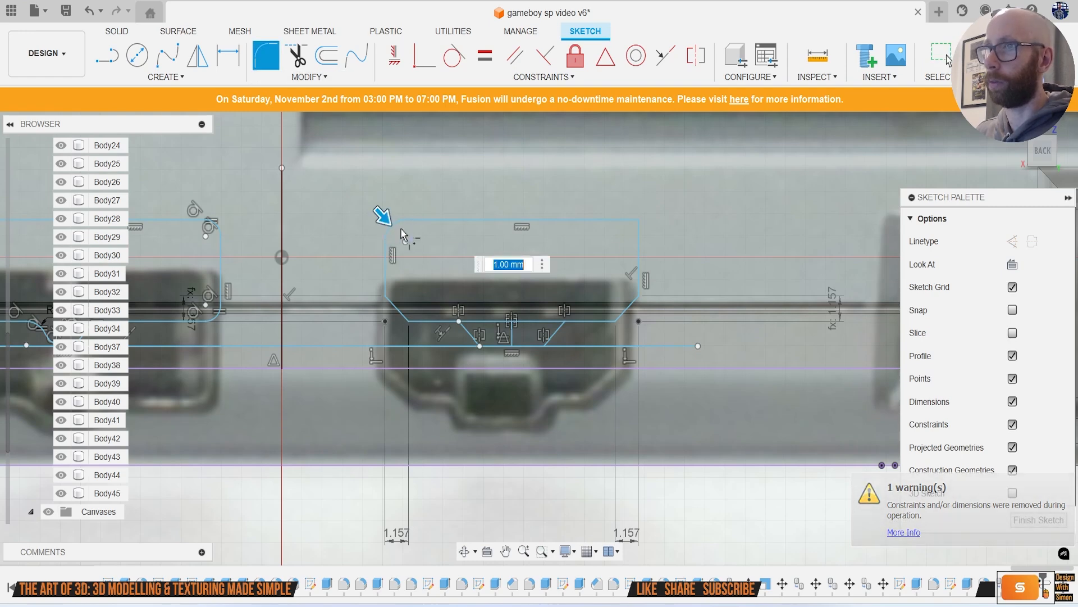
pyautogui.click(644, 240)
pyautogui.moveTo(637, 220); pyautogui.dragTo(640, 218)
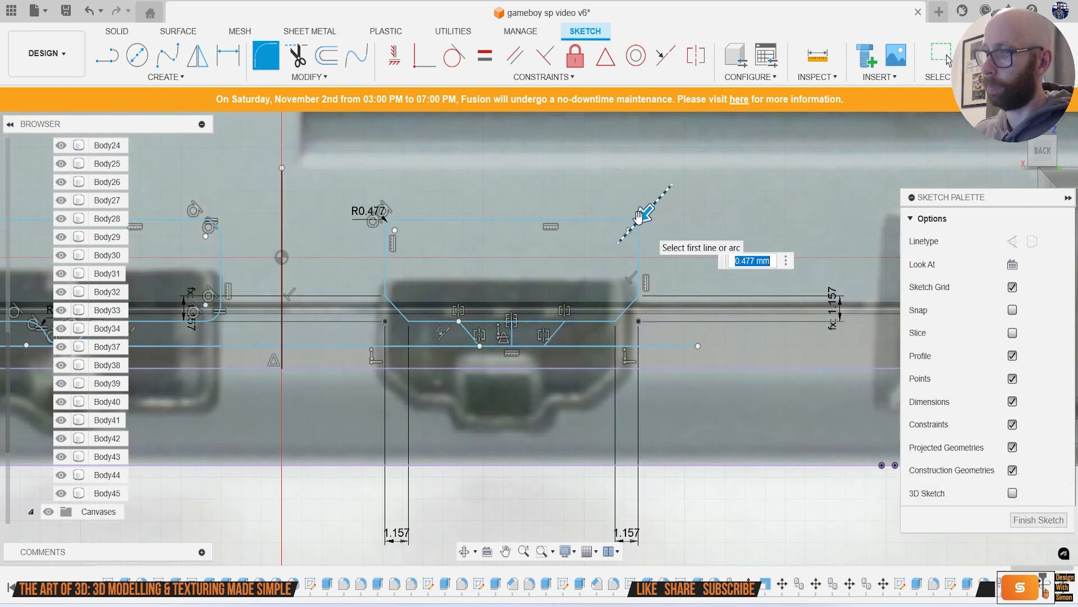
pyautogui.press('Return')
# Step: Trim away the narrower port's centre line and the inner horizontal line between the two slanted lines
pyautogui.press('t')
pyautogui.scroll(2, 471, 333)
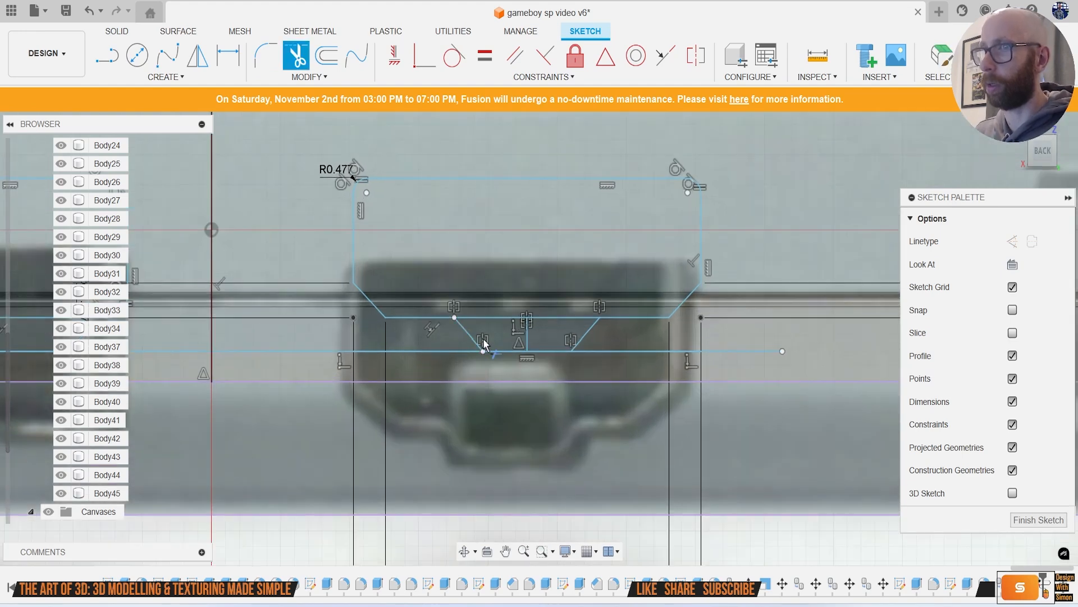
pyautogui.click(488, 318)
pyautogui.click(528, 326)
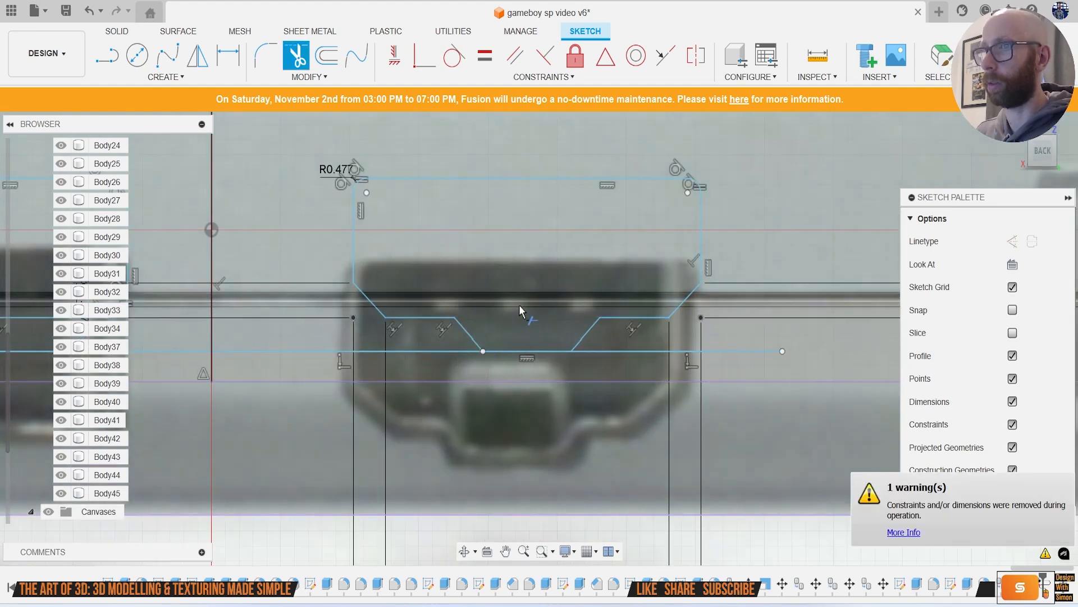
# Step: Fillet the notch's two upper corners and both ends of each chamfer on the narrower port with a 0.50 mm radius
pyautogui.click(266, 55)
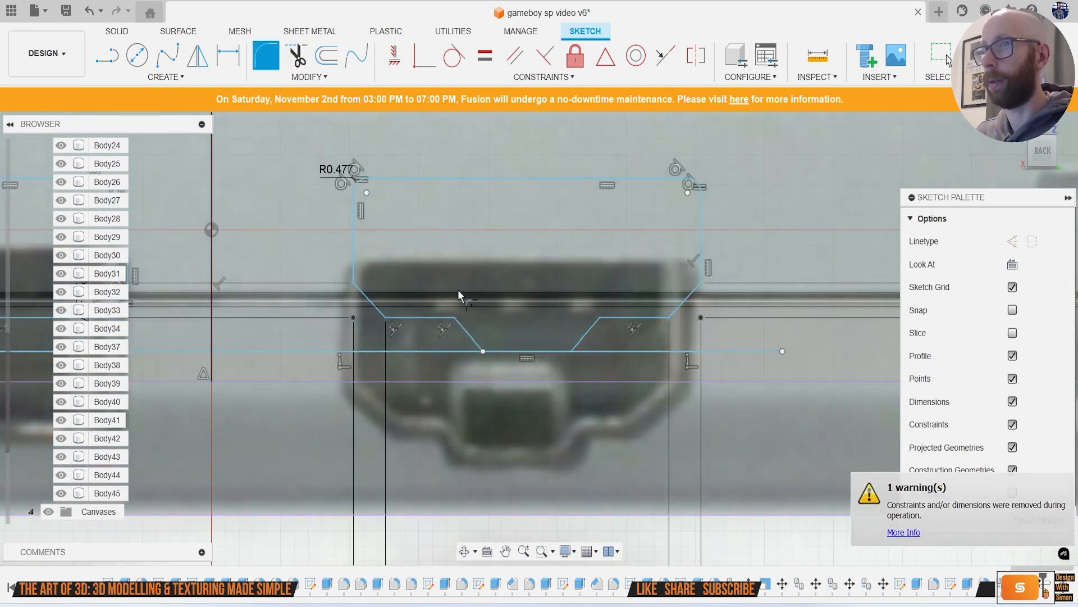
pyautogui.click(459, 323)
pyautogui.click(596, 314)
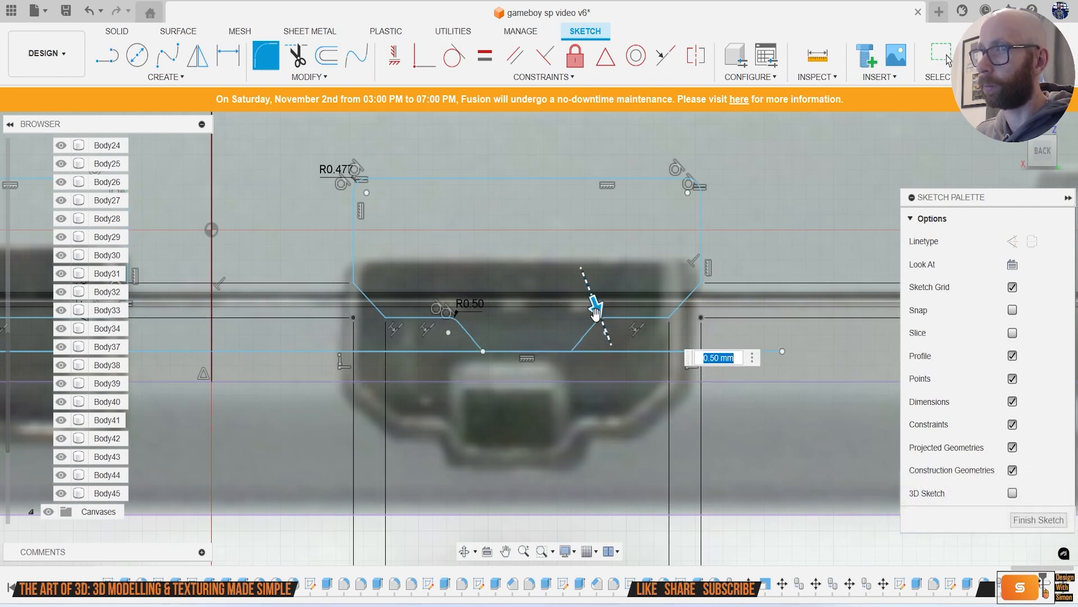
pyautogui.click(386, 316)
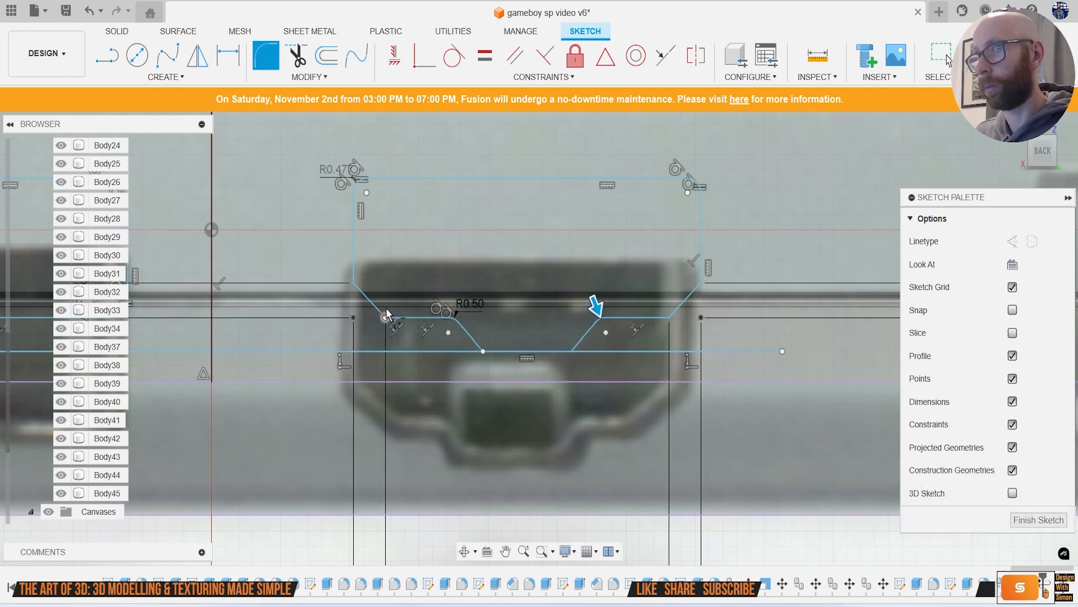
pyautogui.click(354, 284)
pyautogui.click(669, 318)
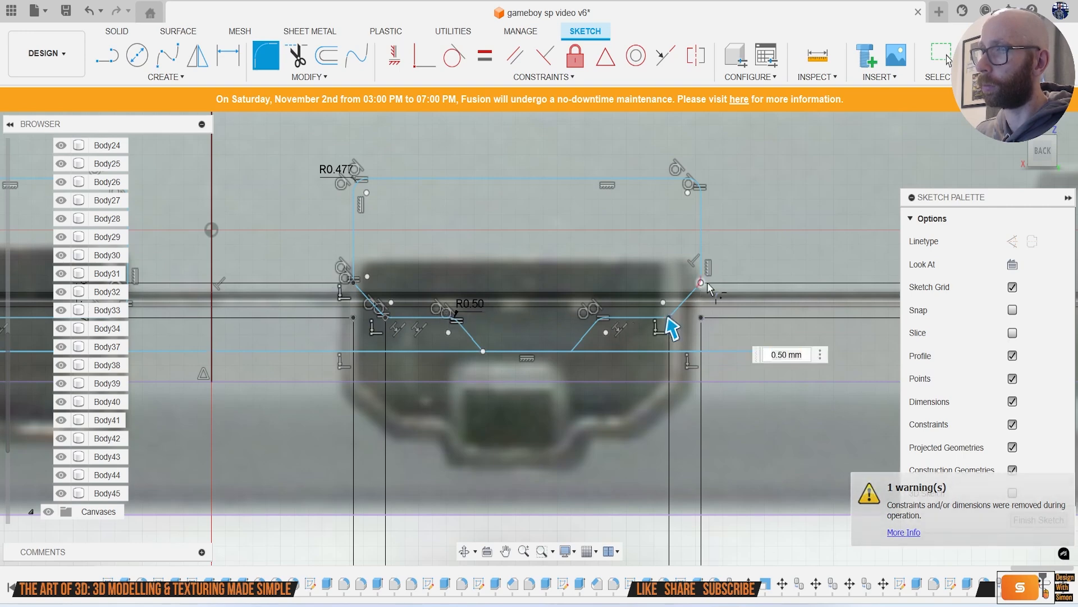
pyautogui.click(708, 280)
pyautogui.press('Return')
pyautogui.scroll(3, 501, 312)
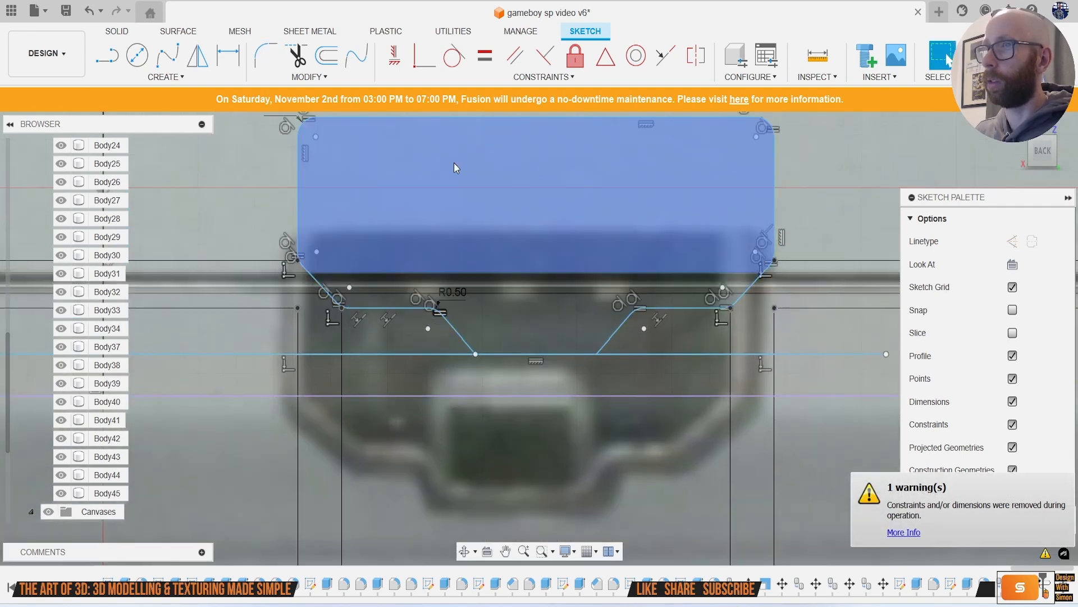
# Step: Fillet the two lower corners of the narrower port's notch with a 0.50 mm radius
pyautogui.click(265, 55)
pyautogui.scroll(2, 500, 356)
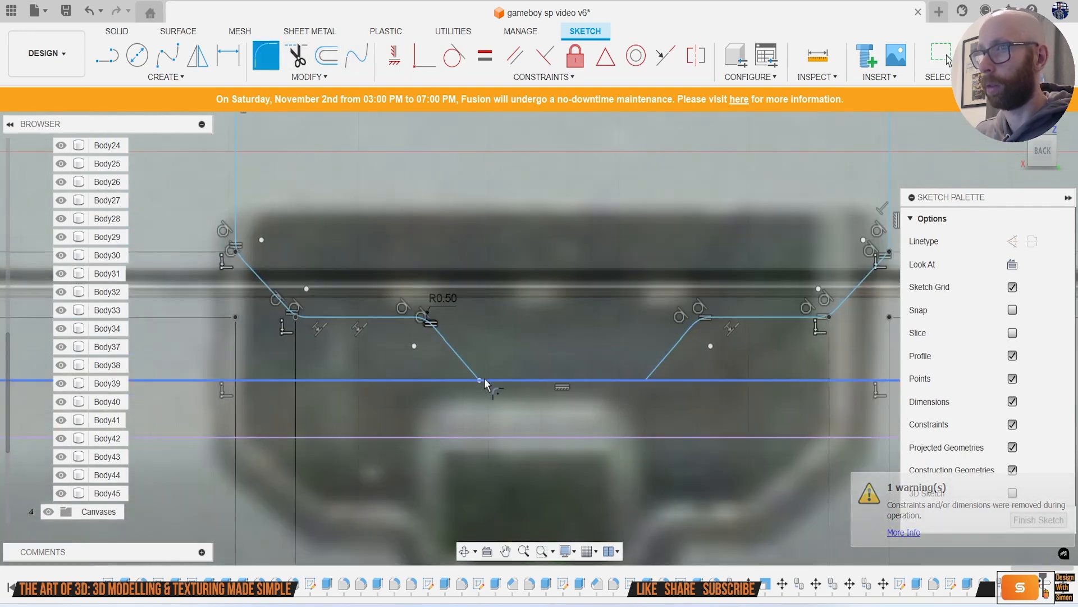
pyautogui.click(469, 368)
pyautogui.click(494, 380)
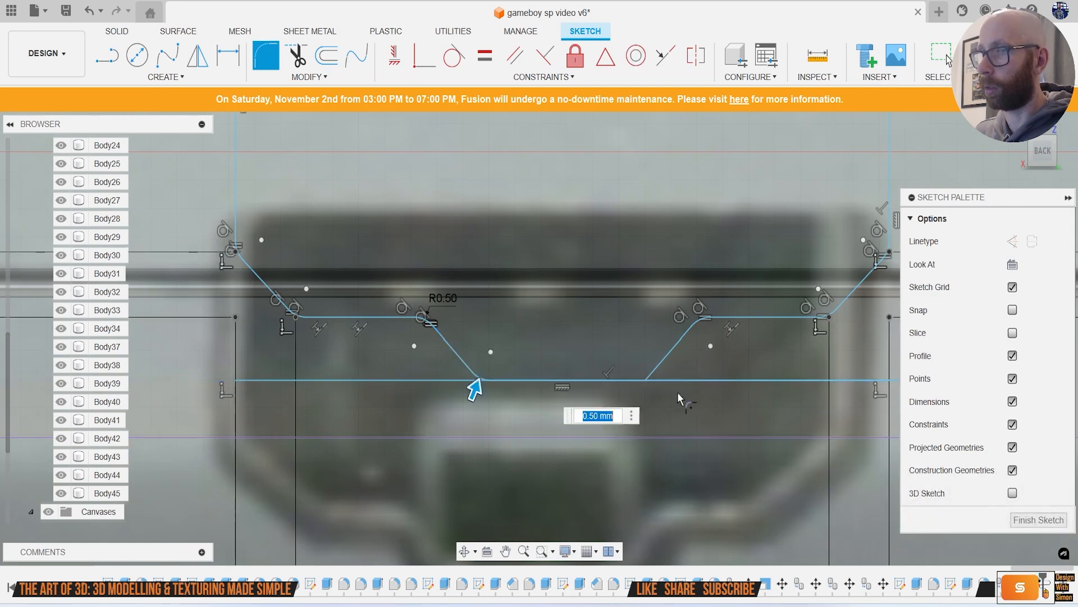
pyautogui.click(664, 359)
pyautogui.click(626, 381)
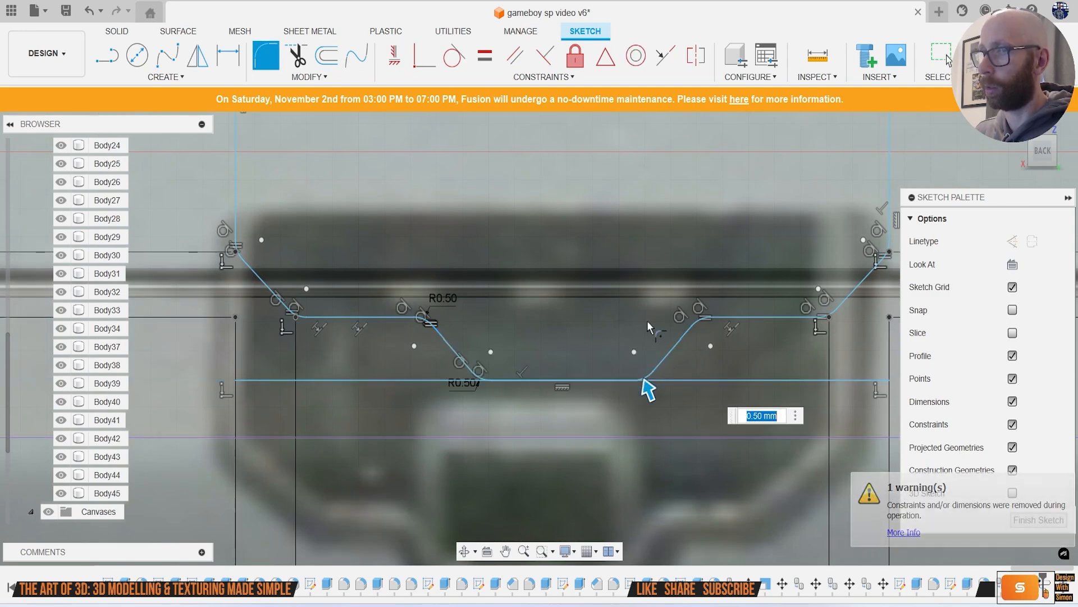
pyautogui.press('Return')
pyautogui.scroll(-6, 647, 320)
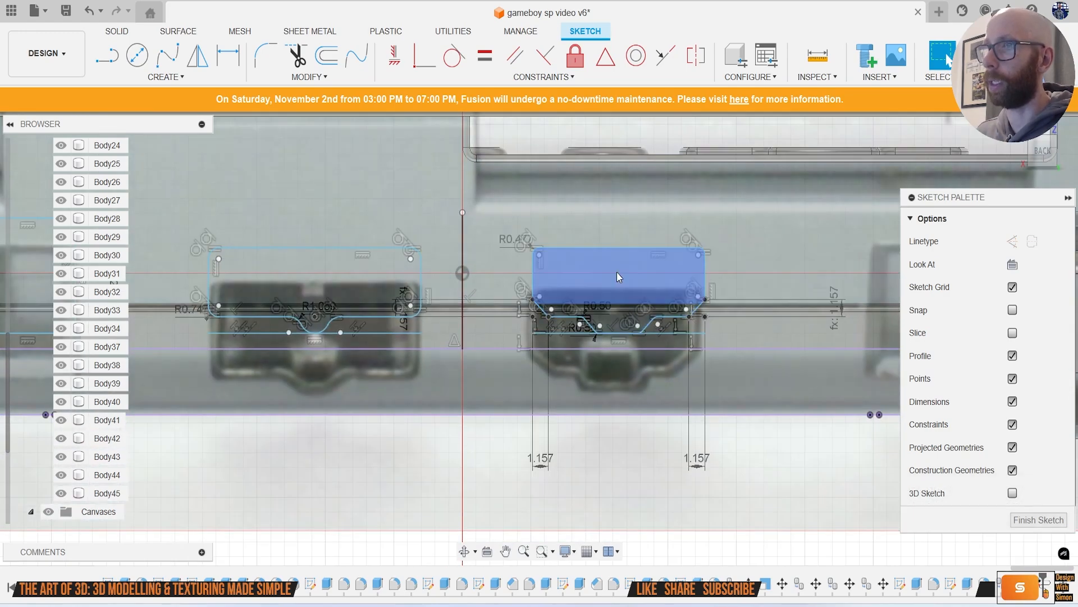
pyautogui.scroll(-1, 295, 302)
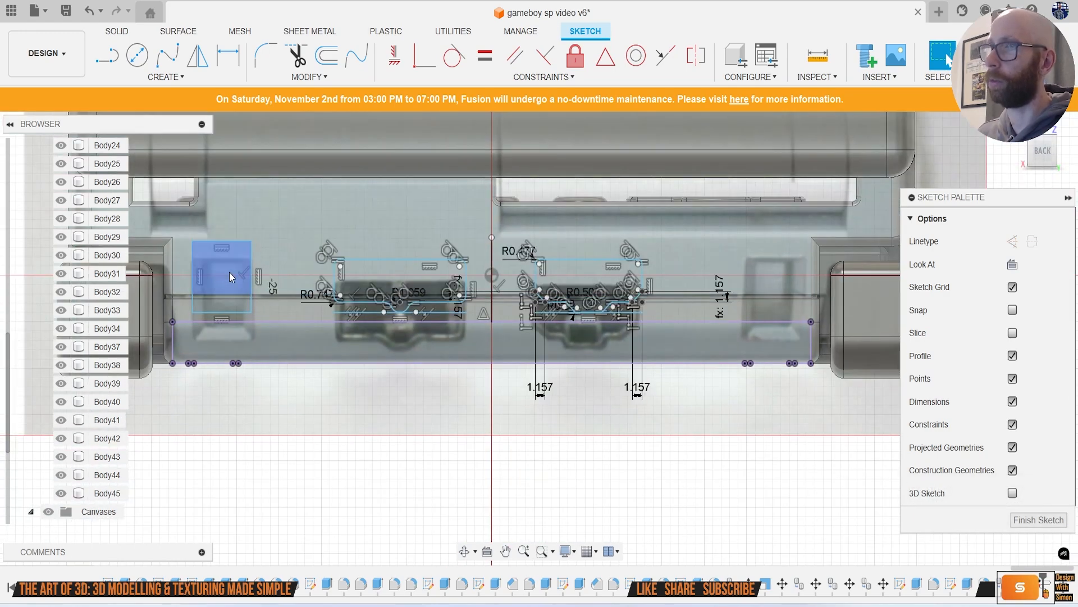
# Step: Mirror the rectangular slot outline across the vertical centre line to the other end of the rear face
pyautogui.click(162, 77)
pyautogui.click(199, 262)
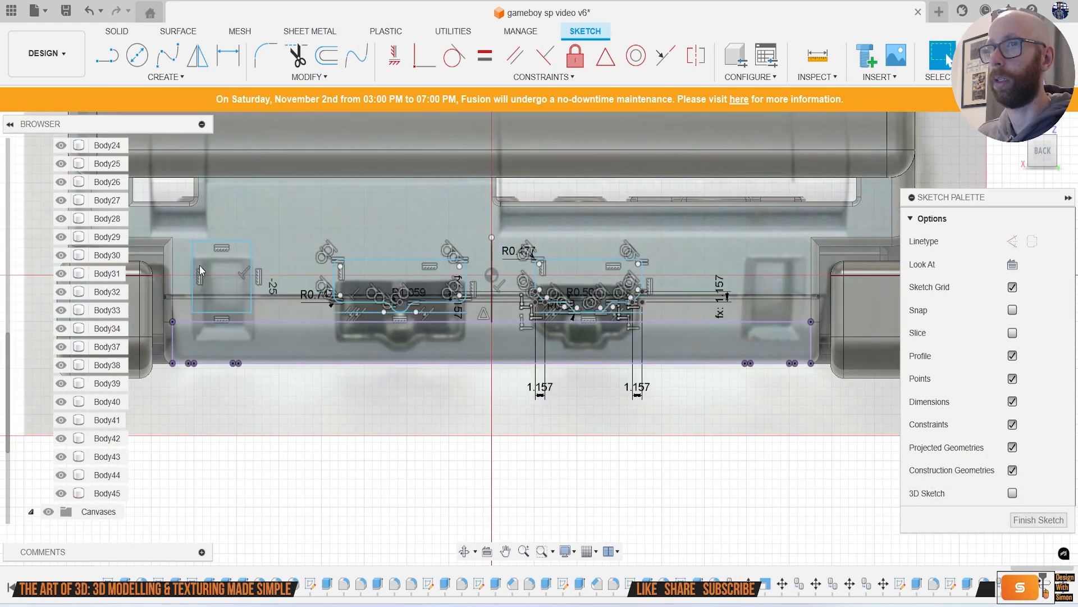
pyautogui.doubleClick(258, 271)
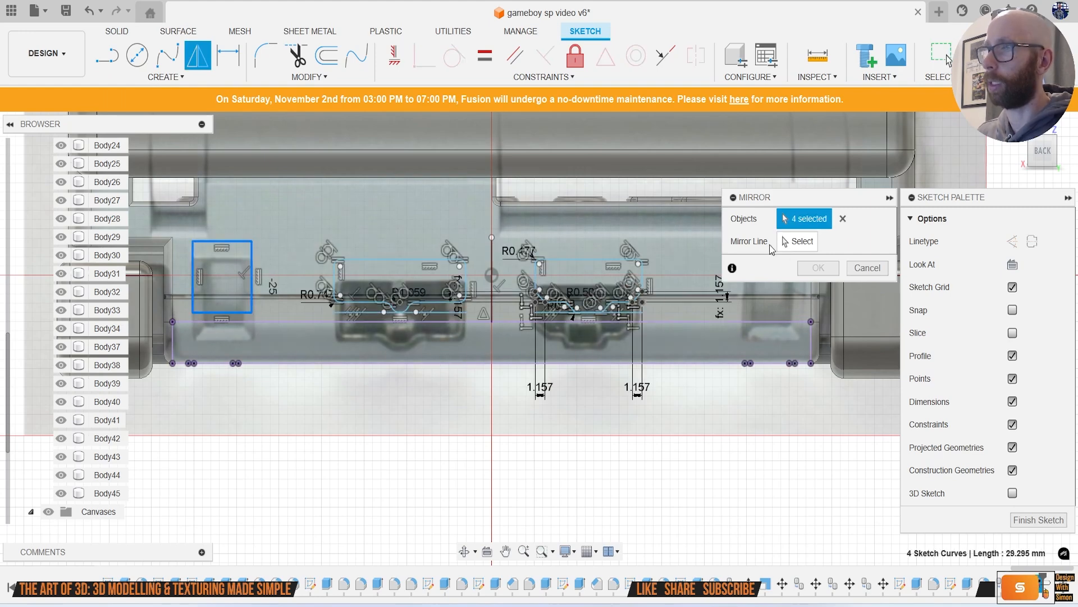
pyautogui.click(794, 242)
pyautogui.click(493, 271)
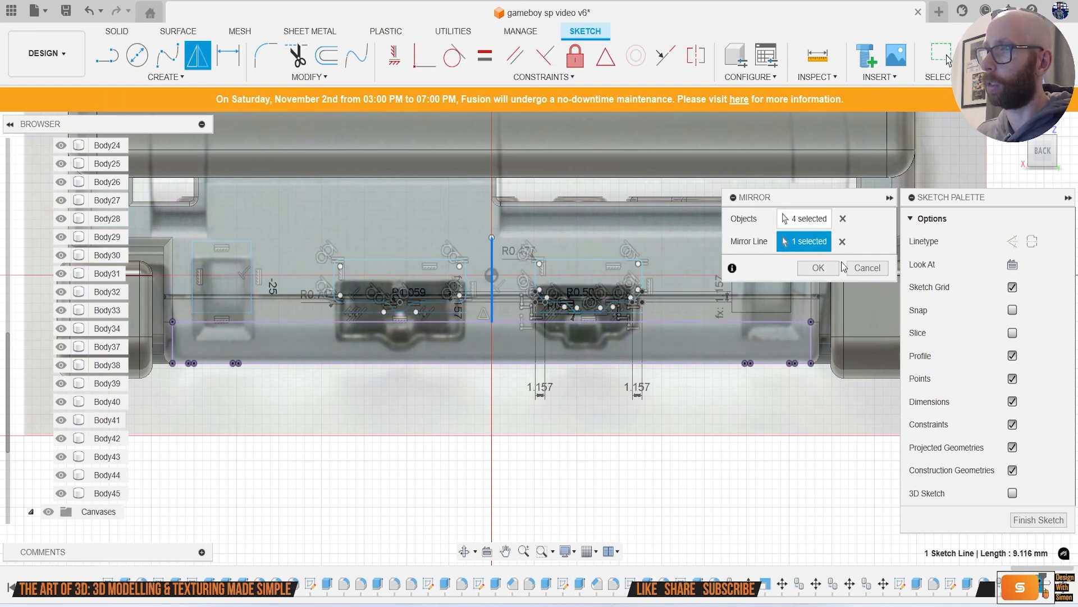
pyautogui.click(818, 268)
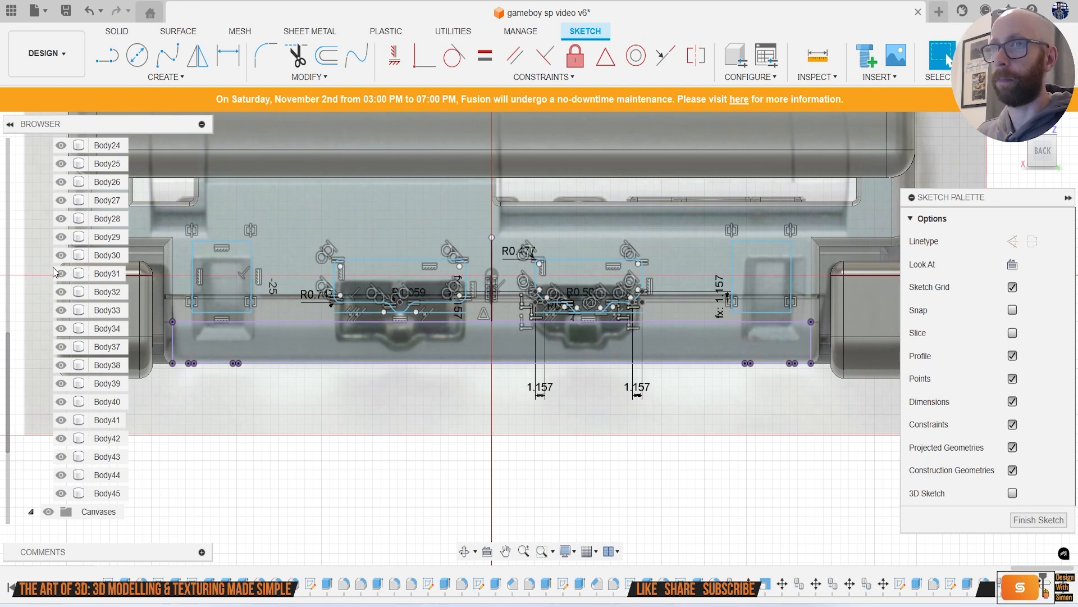
# Step: Finish the sketch and hide all the reference canvases
pyautogui.click(984, 56)
pyautogui.scroll(-2, 72, 422)
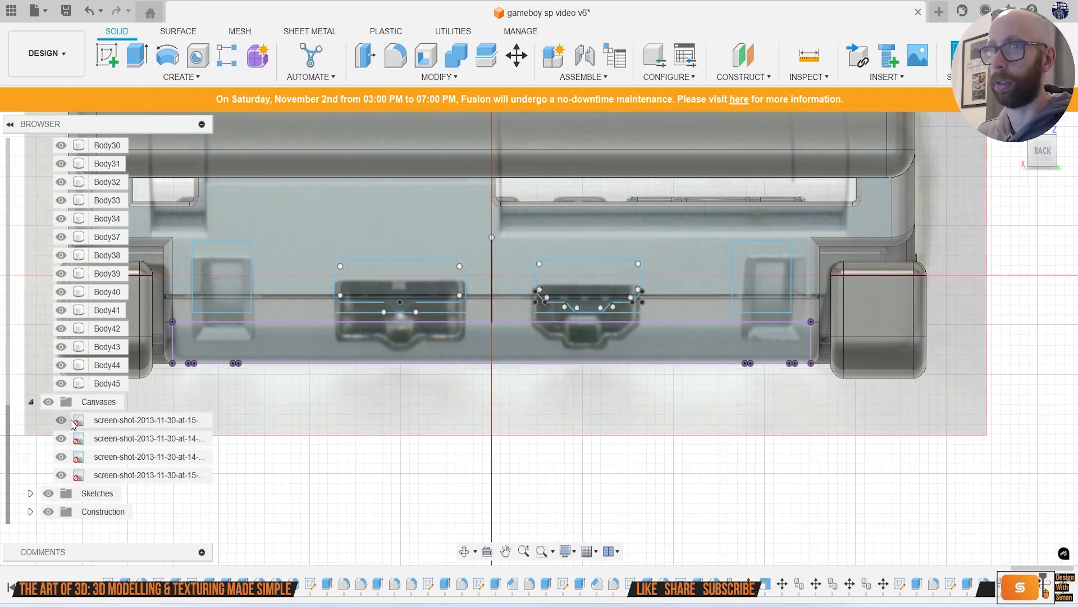
pyautogui.click(49, 402)
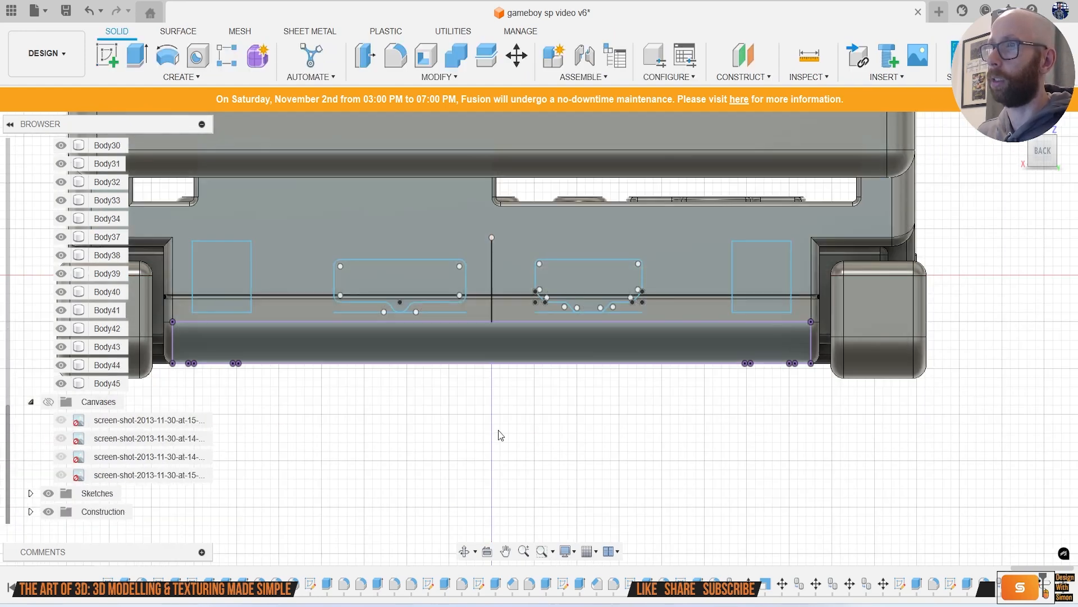
# Step: Extrude both rectangular slots and both connector port profiles, including their lower notches, inward as cuts into the rear of the console
pyautogui.moveTo(501, 436); pyautogui.dragTo(648, 440, button='middle')
pyautogui.press('e')
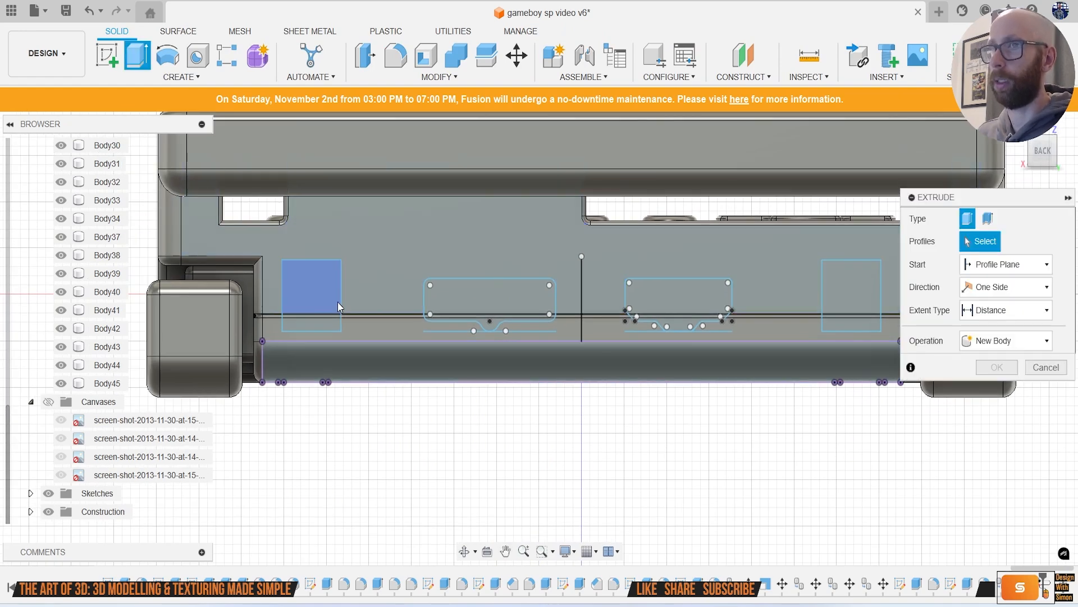
pyautogui.click(337, 302)
pyautogui.click(482, 322)
pyautogui.click(487, 312)
pyautogui.click(494, 325)
pyautogui.click(665, 306)
pyautogui.click(675, 323)
pyautogui.click(827, 295)
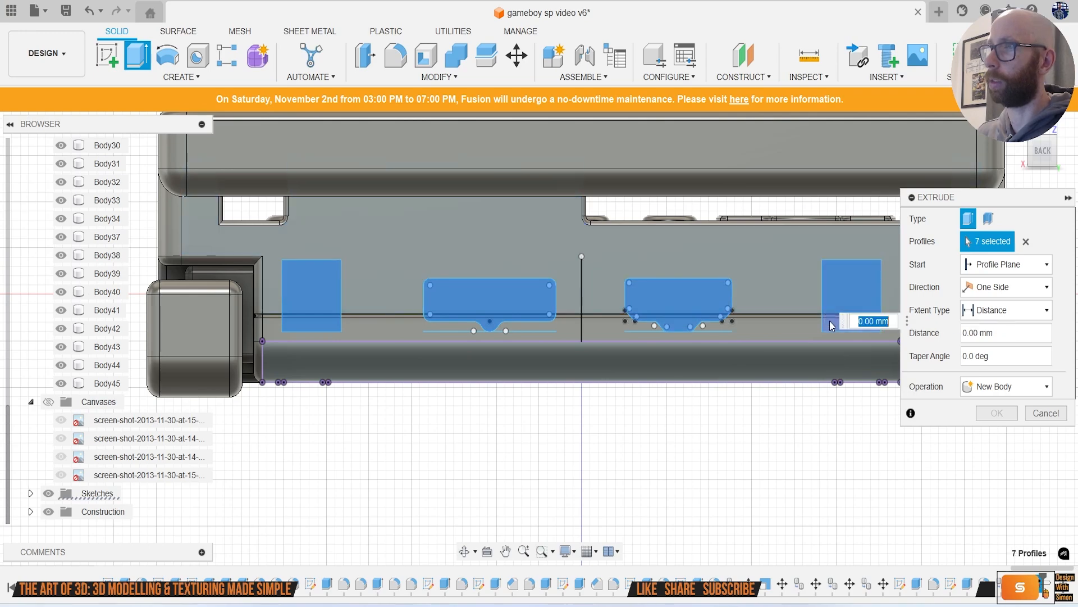
pyautogui.click(829, 324)
pyautogui.keyDown('shift'); pyautogui.moveTo(730, 303); pyautogui.dragTo(685, 254, button='middle'); pyautogui.keyUp('shift')
pyautogui.moveTo(879, 253); pyautogui.dragTo(878, 303)
pyautogui.click(1006, 436)
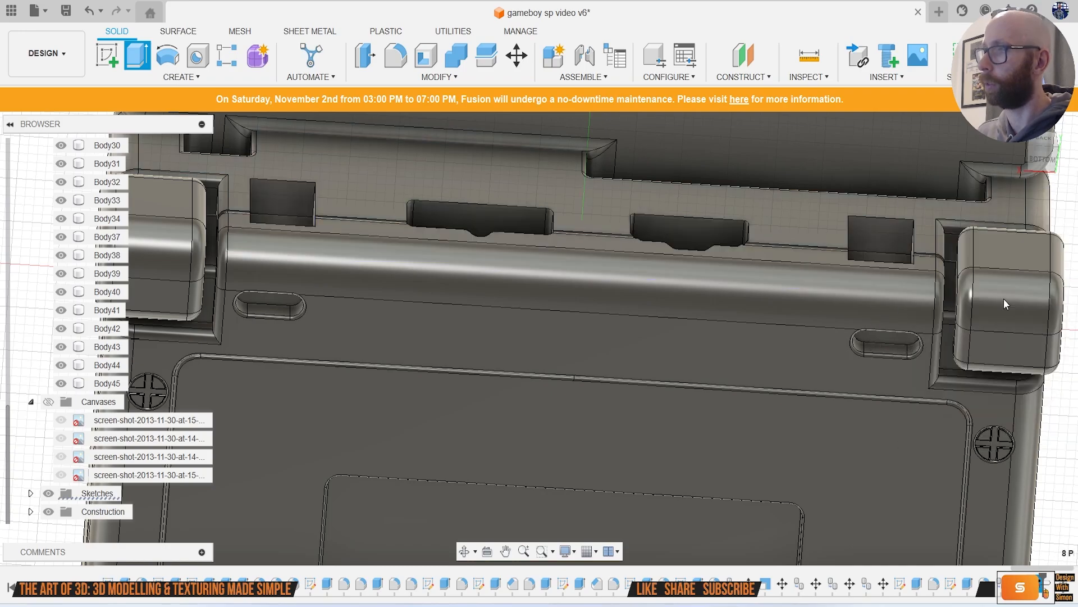
# Step: Chamfer all eight rim edges of the rectangular opening beside the wider port, including the short seam-line pieces, with a distance of 0.7 mm
pyautogui.keyDown('shift'); pyautogui.moveTo(815, 280); pyautogui.dragTo(871, 337, button='middle'); pyautogui.keyUp('shift')
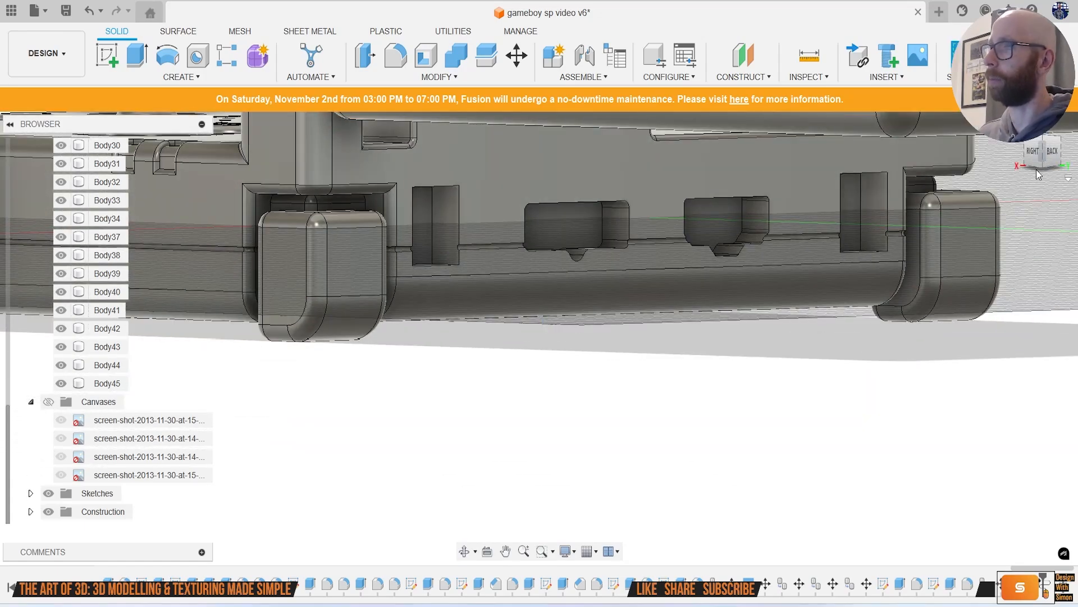
pyautogui.click(1050, 159)
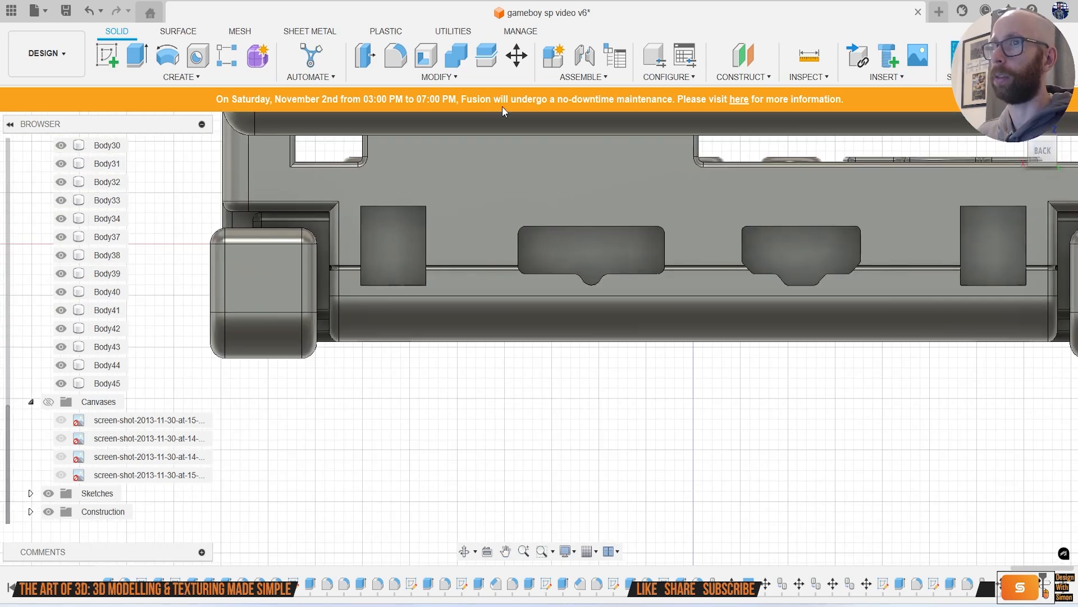
pyautogui.click(439, 77)
pyautogui.click(423, 122)
pyautogui.scroll(2, 398, 203)
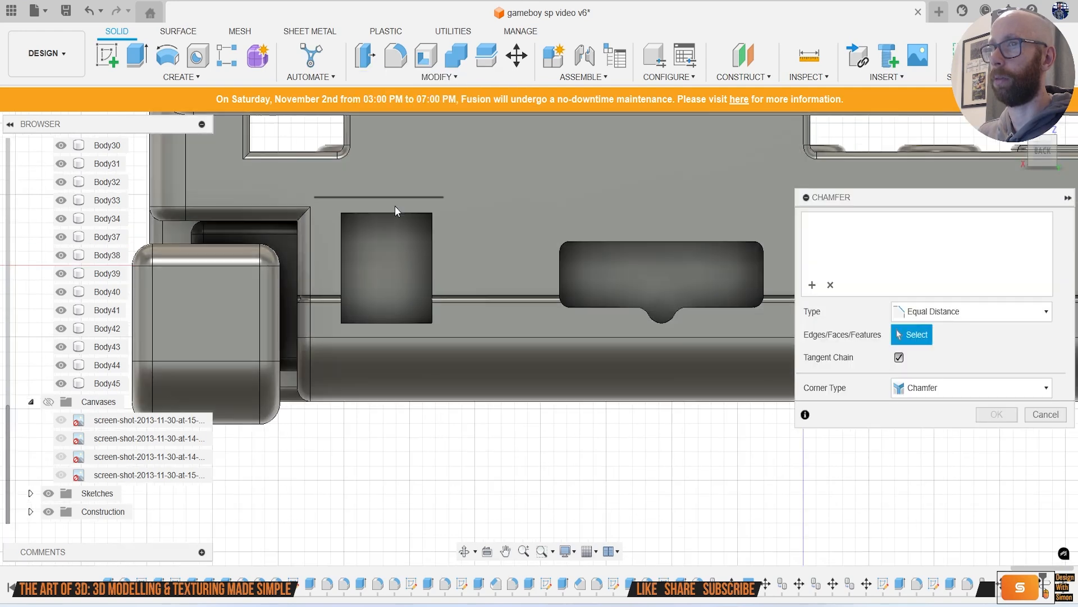
pyautogui.click(389, 212)
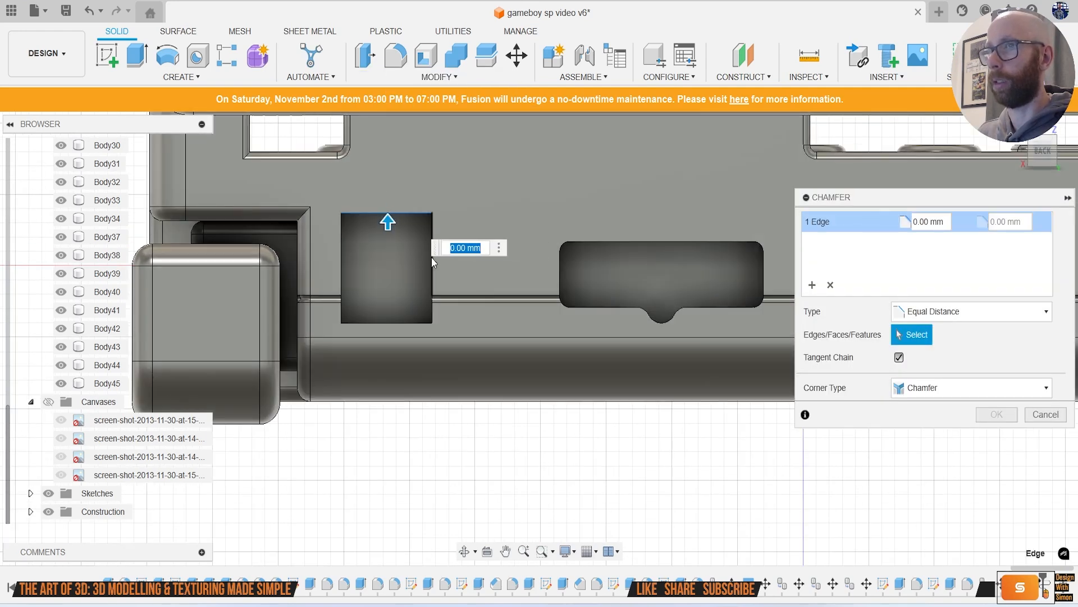
pyautogui.click(432, 257)
pyautogui.click(416, 322)
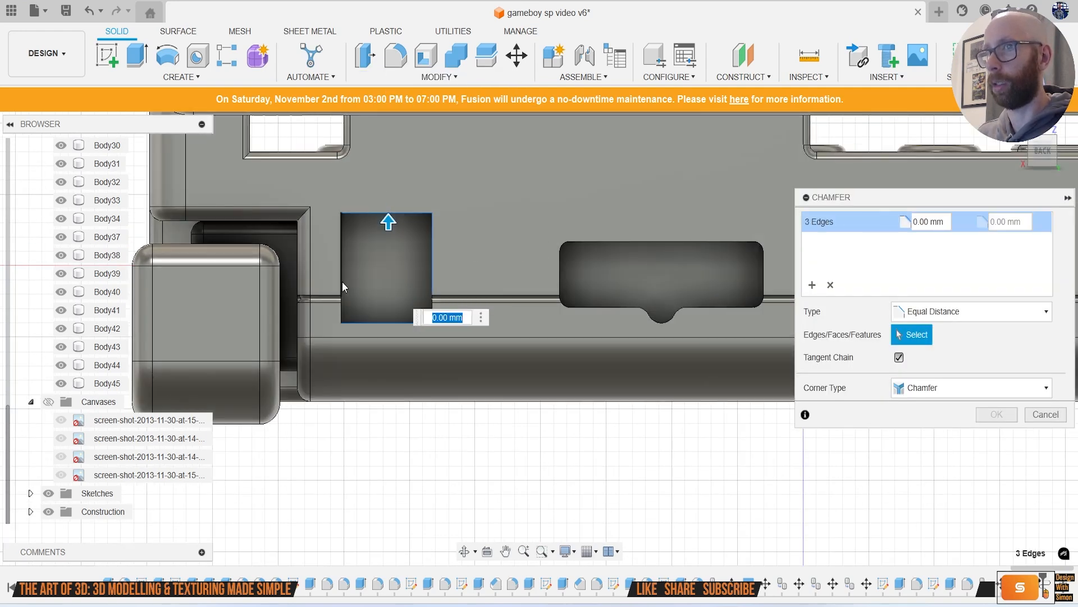
pyautogui.click(342, 281)
pyautogui.scroll(4, 343, 297)
pyautogui.click(329, 294)
pyautogui.click(331, 324)
pyautogui.scroll(-2, 536, 300)
pyautogui.click(717, 292)
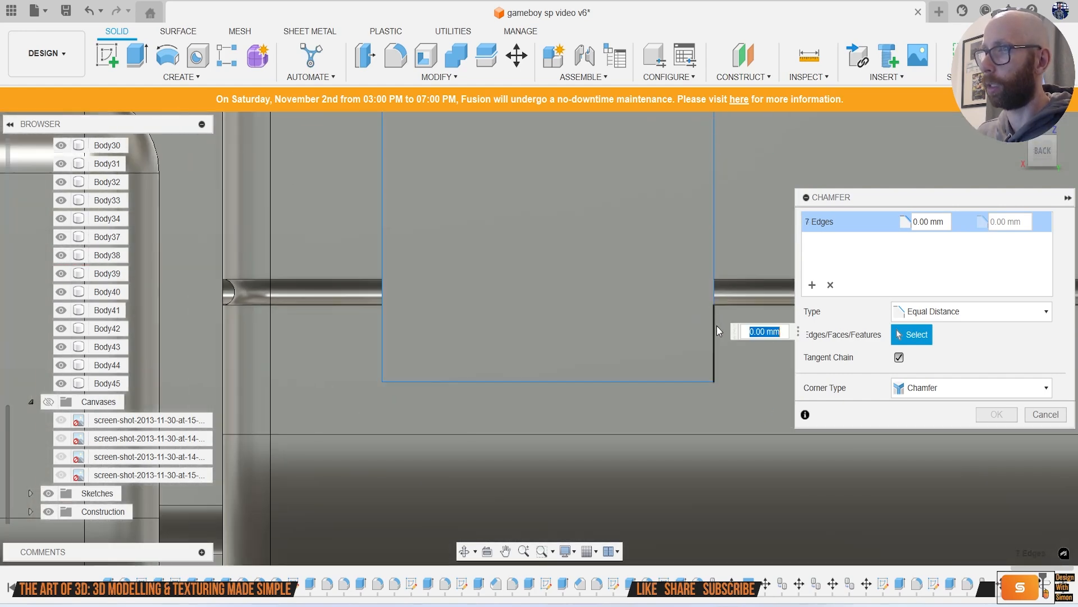
pyautogui.click(717, 326)
pyautogui.scroll(-4, 655, 304)
pyautogui.moveTo(631, 253); pyautogui.dragTo(597, 313, button='middle')
pyautogui.write('.')
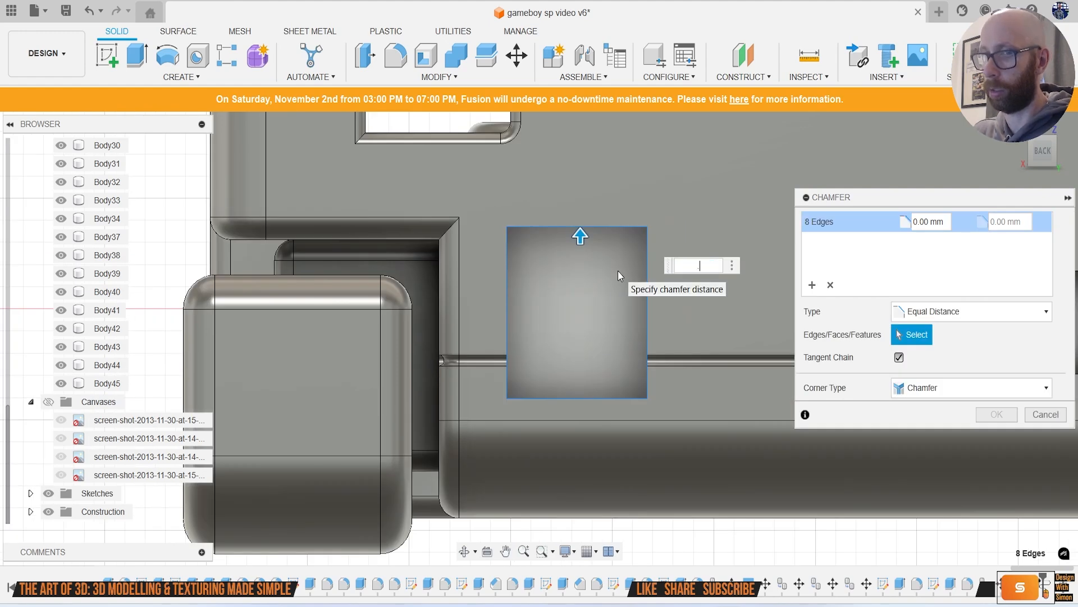
pyautogui.write('1')
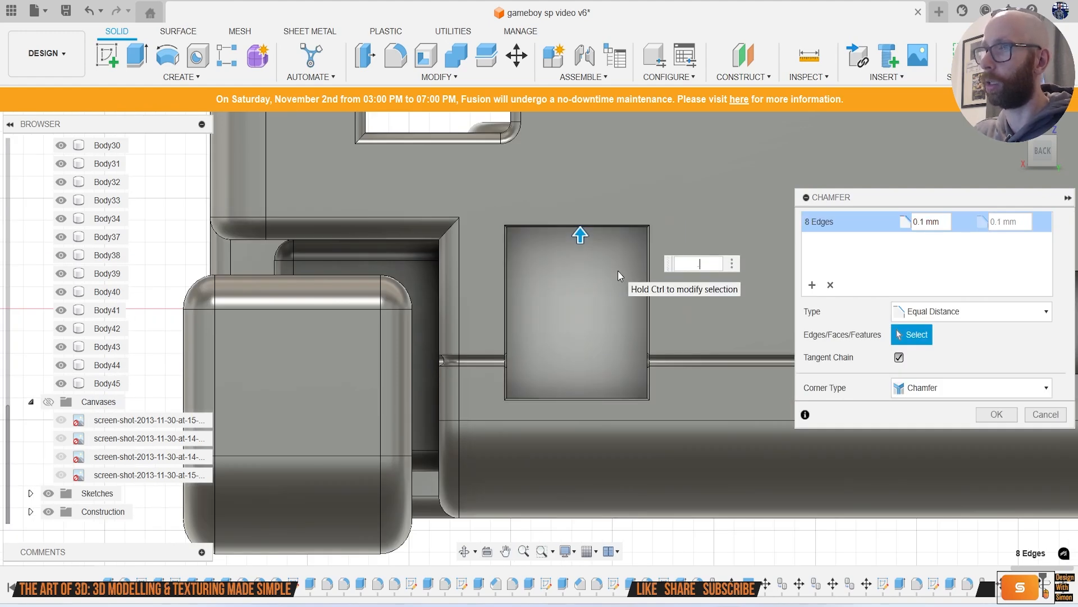
pyautogui.press('Return')
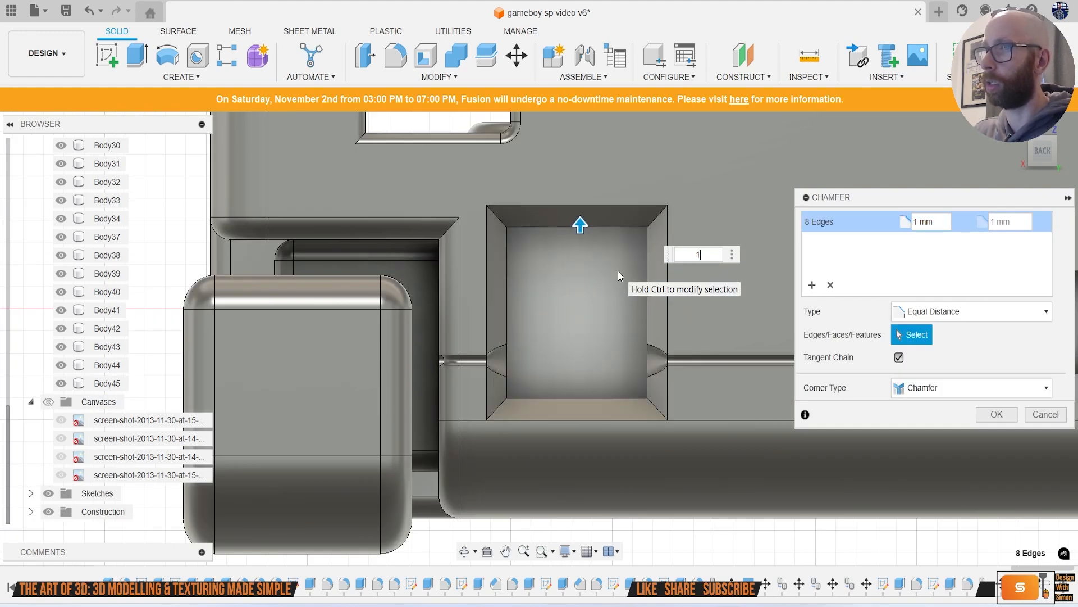
pyautogui.press('BackSpace')
pyautogui.write('.7')
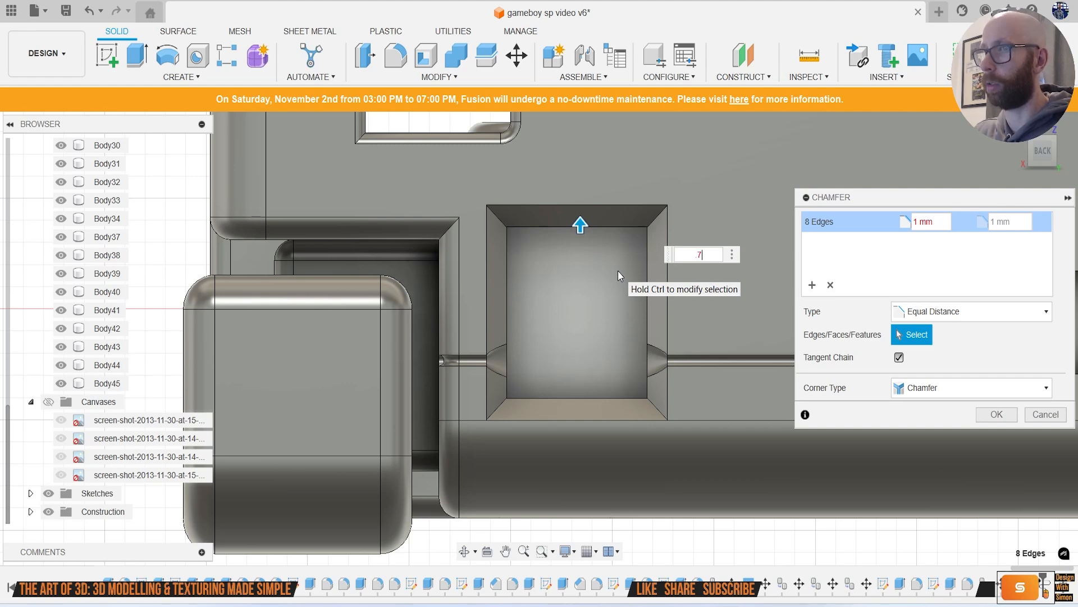
# Step: Add the upper and lower rim edges and the port-side edges of the rectangular opening beside the narrower port to the 0.7 mm chamfer
pyautogui.scroll(-4, 576, 286)
pyautogui.moveTo(615, 194); pyautogui.dragTo(352, 174, button='middle')
pyautogui.scroll(2, 724, 251)
pyautogui.scroll(3, 584, 242)
pyautogui.click(511, 230)
pyautogui.click(453, 282)
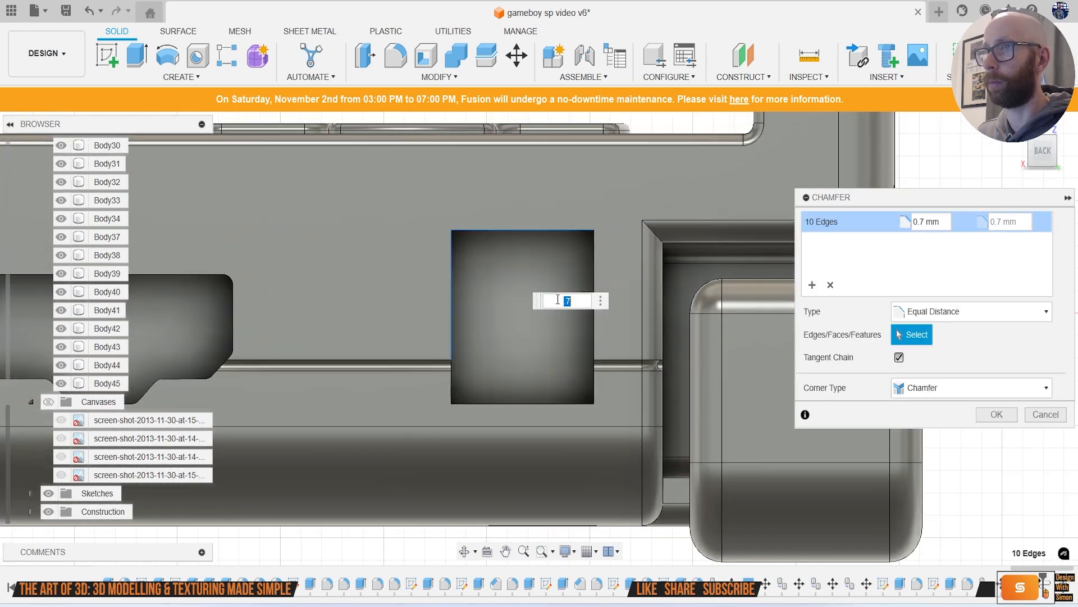
pyautogui.click(590, 319)
pyautogui.click(576, 329)
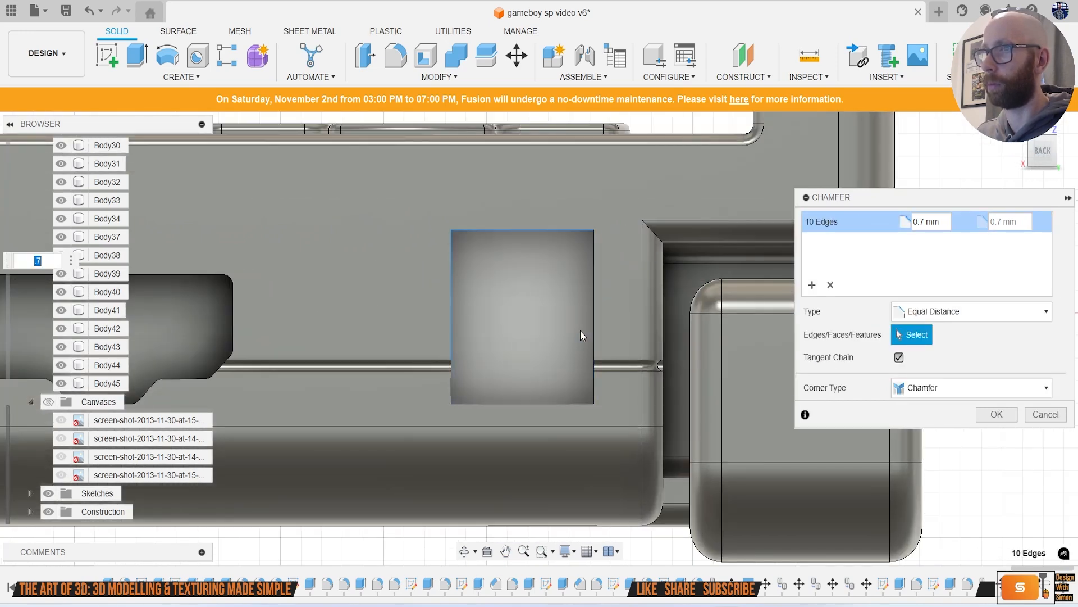
pyautogui.scroll(3, 568, 382)
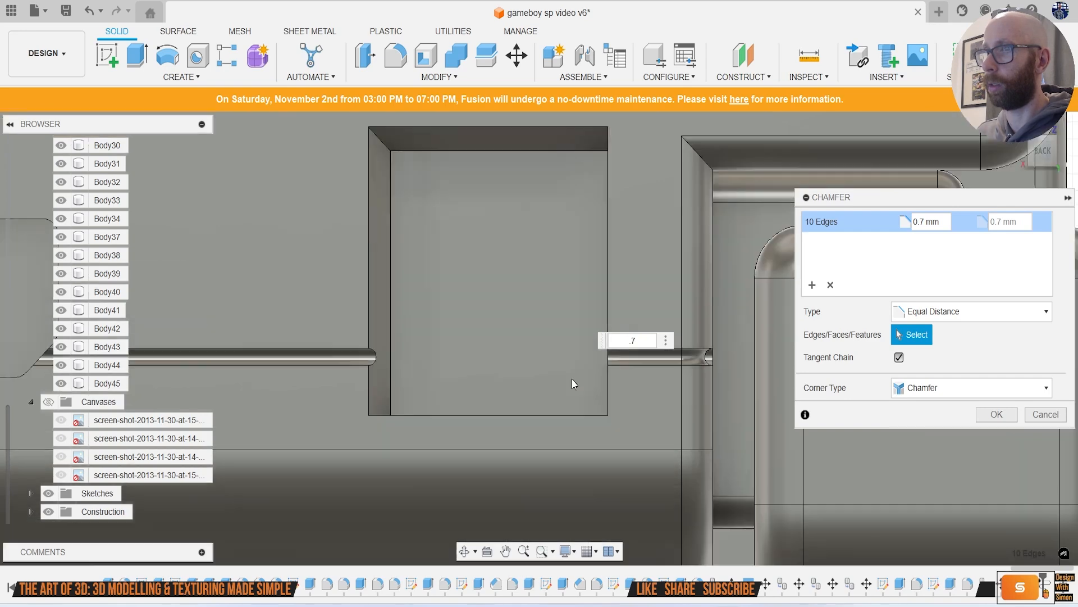
pyautogui.click(449, 417)
pyautogui.scroll(2, 438, 373)
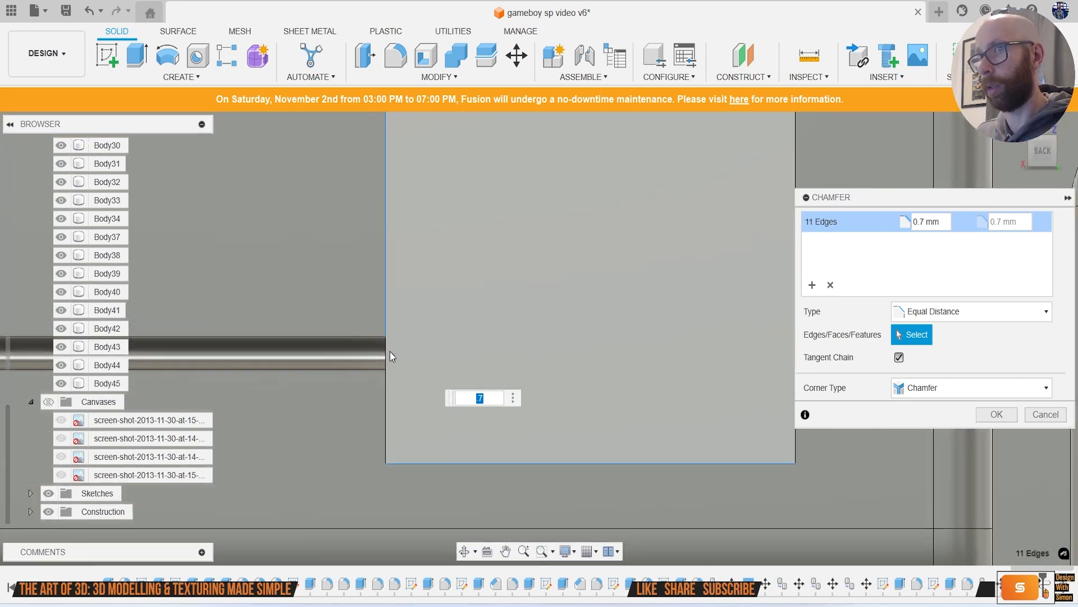
pyautogui.click(390, 352)
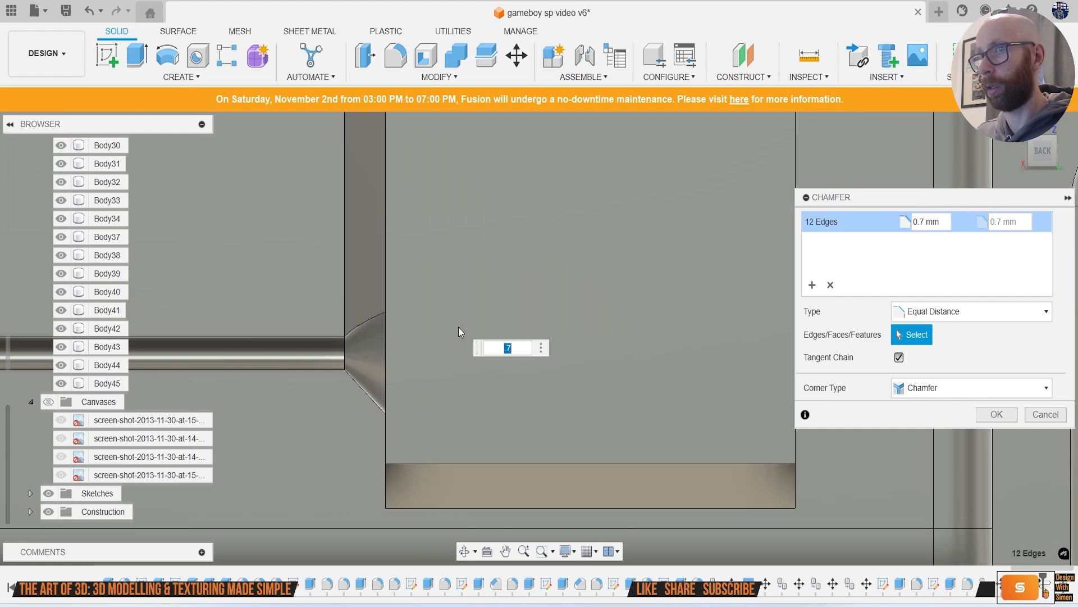
# Step: Add that opening's hinge-side edges and its remaining lower port-side edge to the selection, and apply the 0.7 mm chamfer
pyautogui.scroll(2, 644, 393)
pyautogui.click(706, 393)
pyautogui.click(706, 317)
pyautogui.click(705, 305)
pyautogui.scroll(-4, 606, 315)
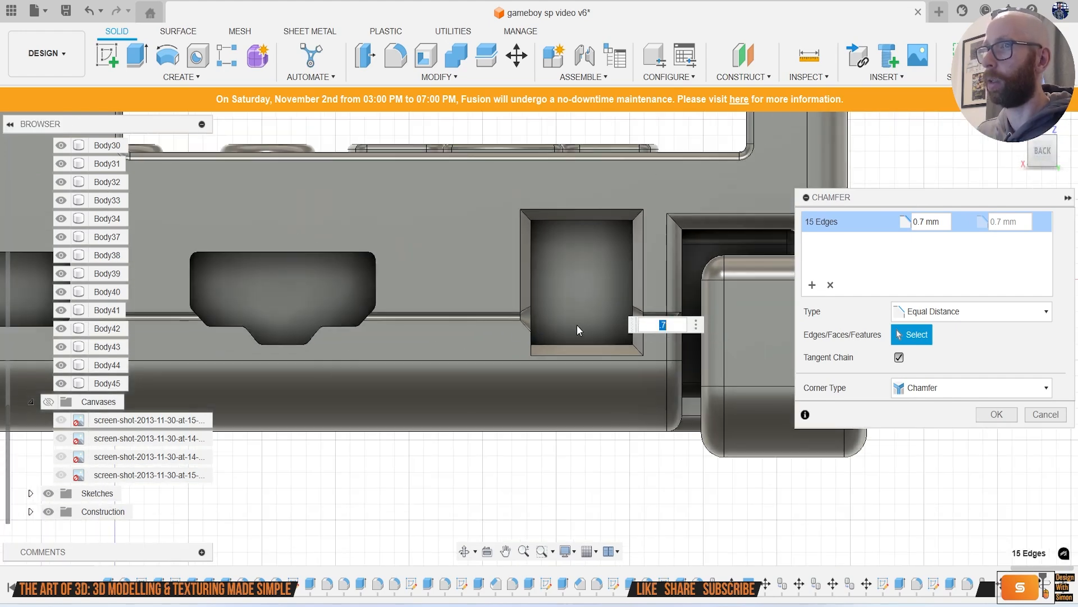
pyautogui.scroll(2, 525, 333)
pyautogui.scroll(-3, 557, 369)
pyautogui.scroll(4, 548, 342)
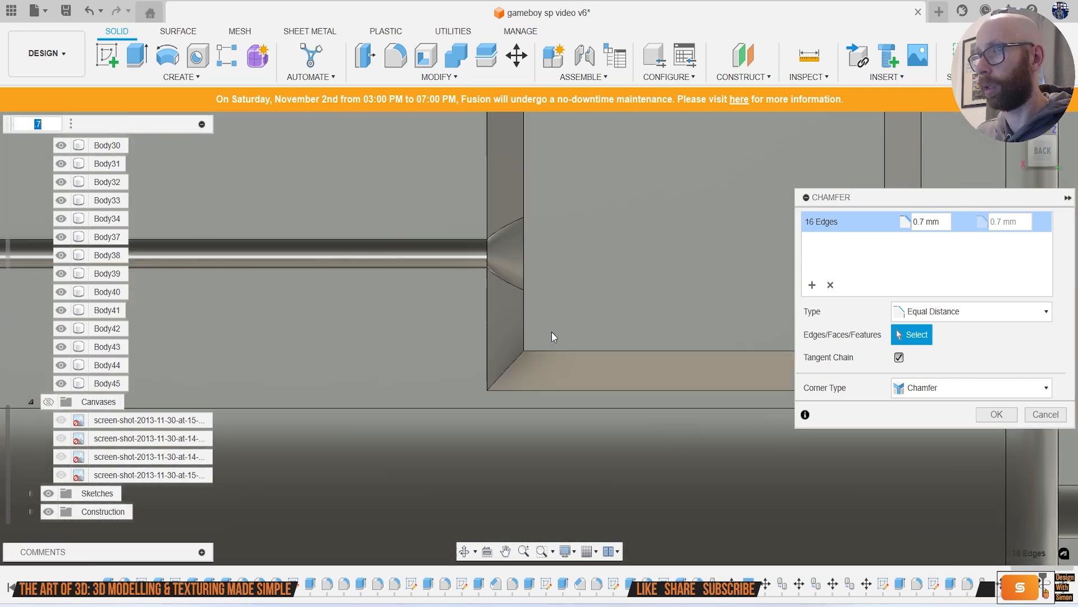
pyautogui.click(551, 336)
pyautogui.scroll(-4, 551, 332)
pyautogui.press('Return')
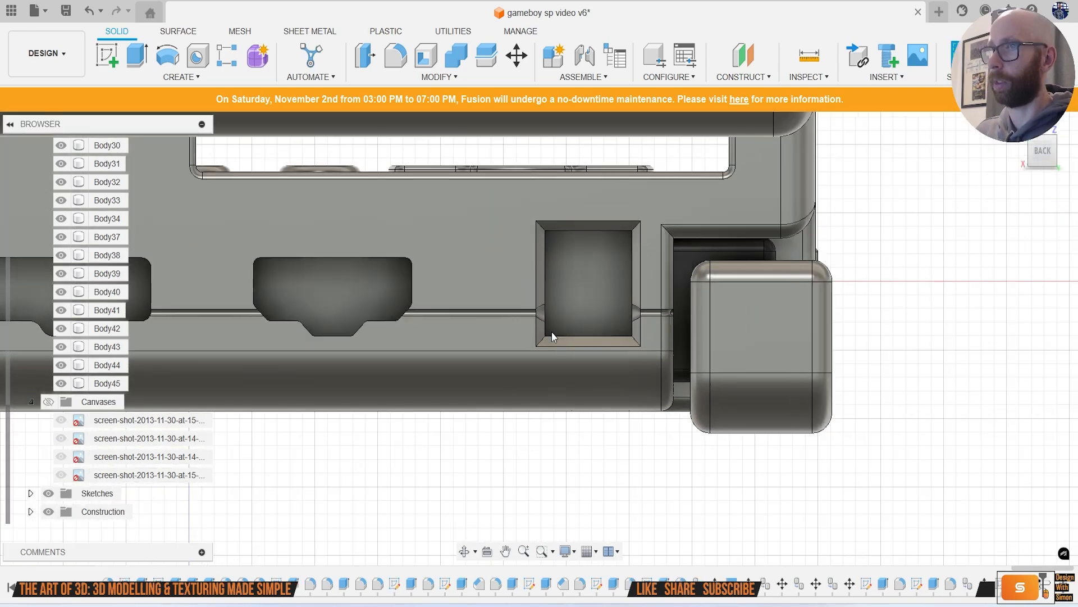
# Step: Start a fillet on the opening beside the wider port, selecting its upper, hinge-side and lower chamfer faces plus the lower port-side face
pyautogui.scroll(-3, 425, 314)
pyautogui.scroll(6, 444, 267)
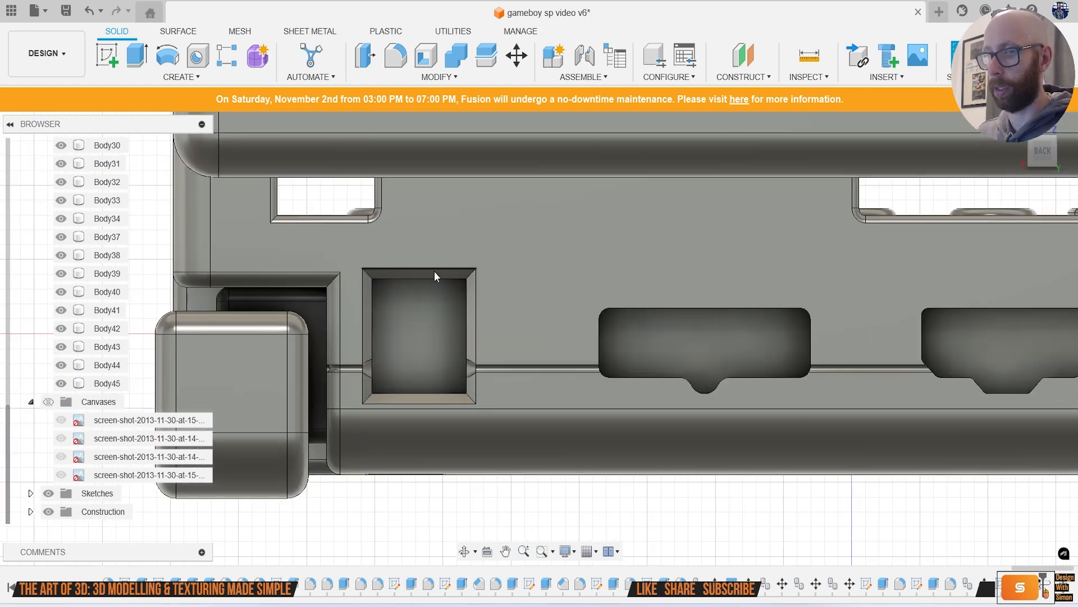
pyautogui.press('f')
pyautogui.click(388, 274)
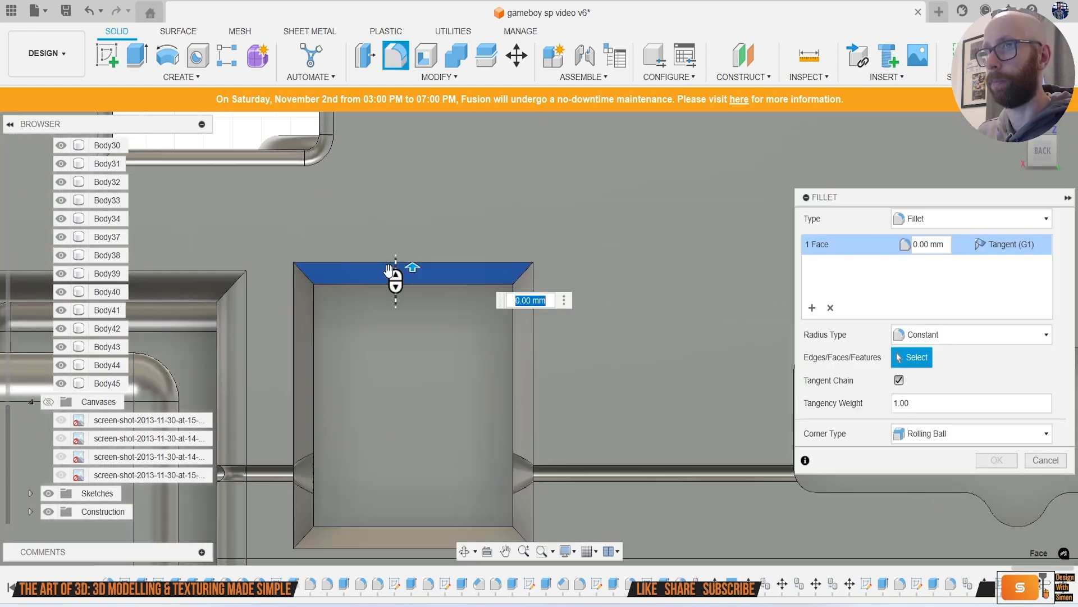
pyautogui.click(308, 430)
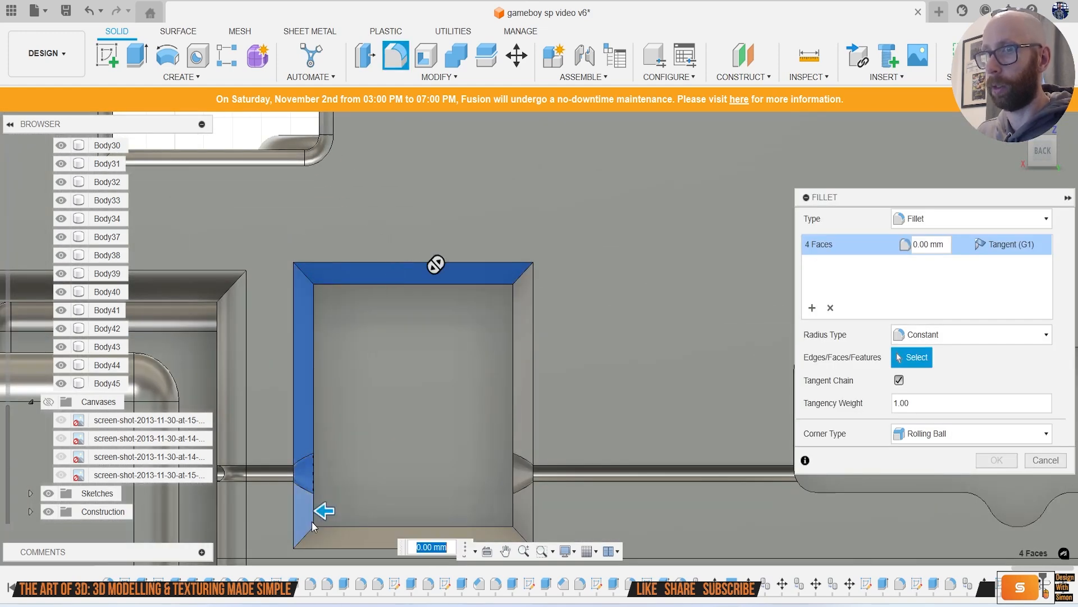
pyautogui.click(356, 534)
pyautogui.click(518, 488)
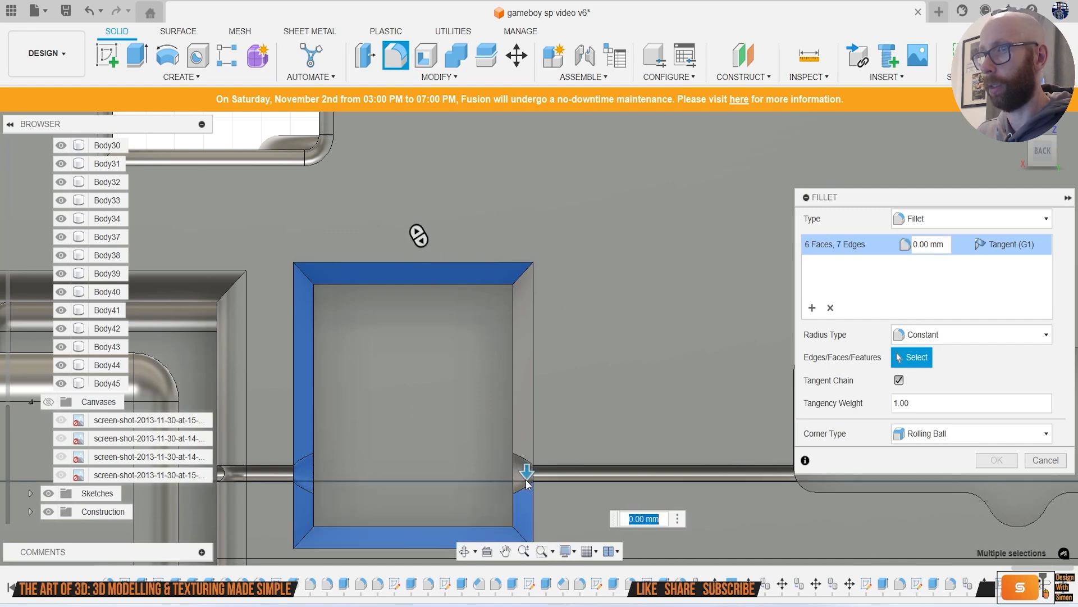
# Step: Add the upper port-side chamfer face and the seam-line face to the selection, and fillet all eight faces with a 0.1 mm radius
pyautogui.click(522, 462)
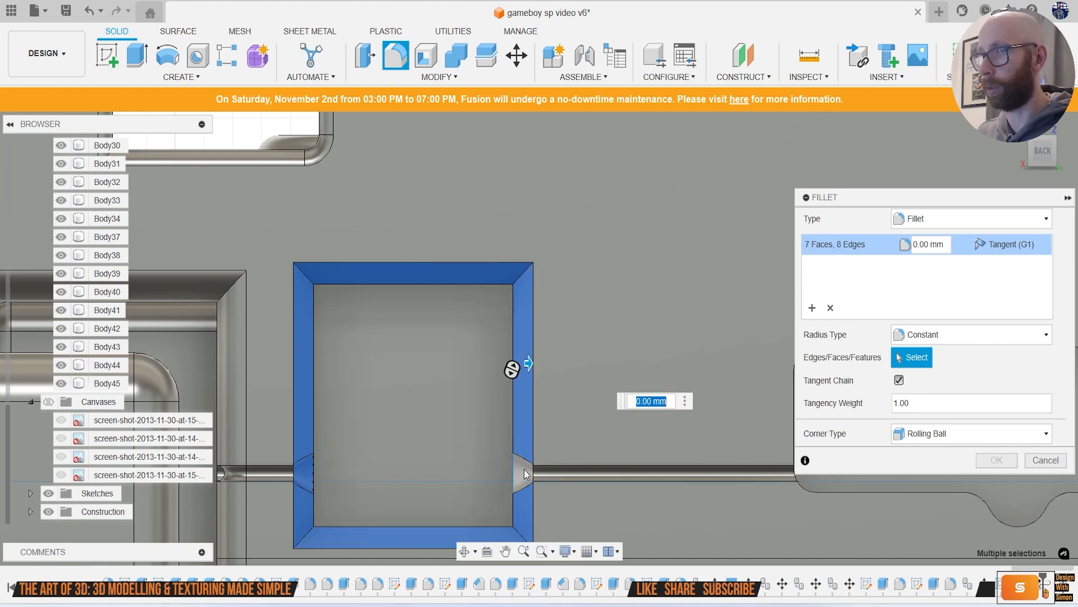
pyautogui.scroll(3, 524, 477)
pyautogui.click(514, 478)
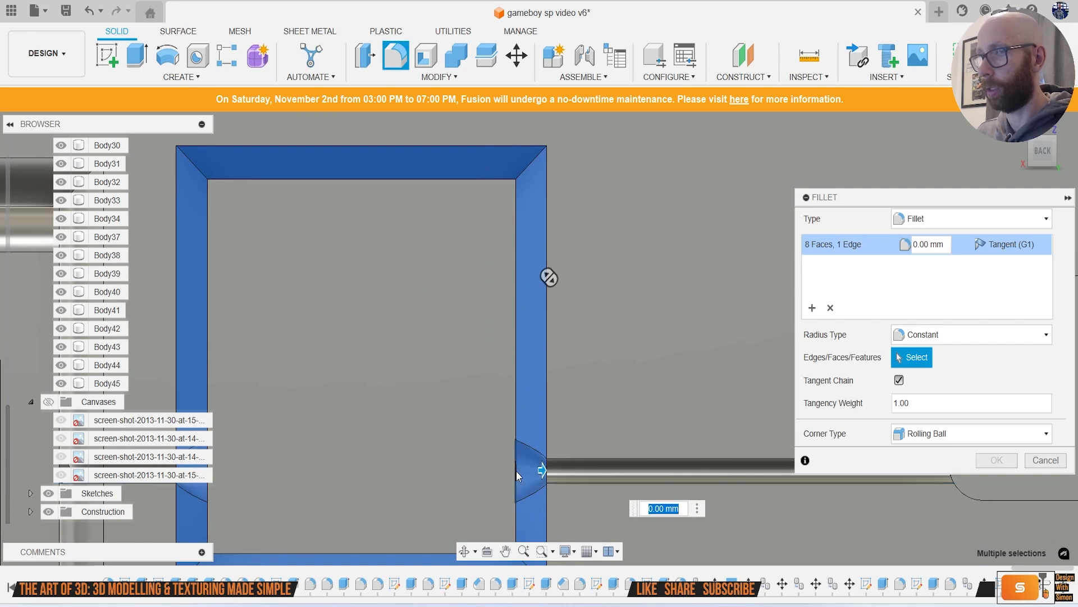
pyautogui.click(531, 417)
pyautogui.write('.1')
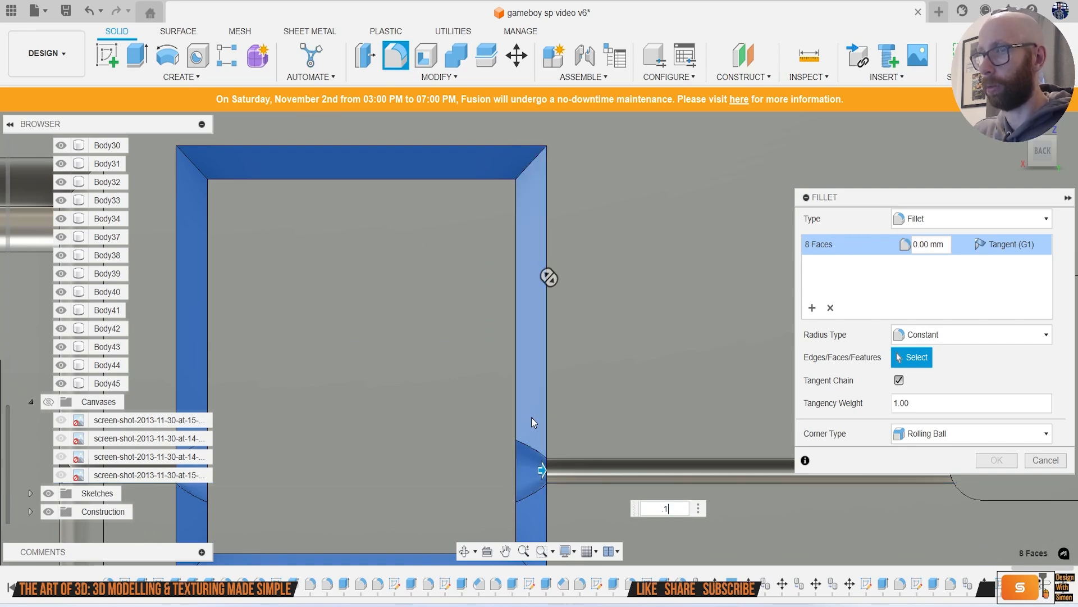
pyautogui.press('Return')
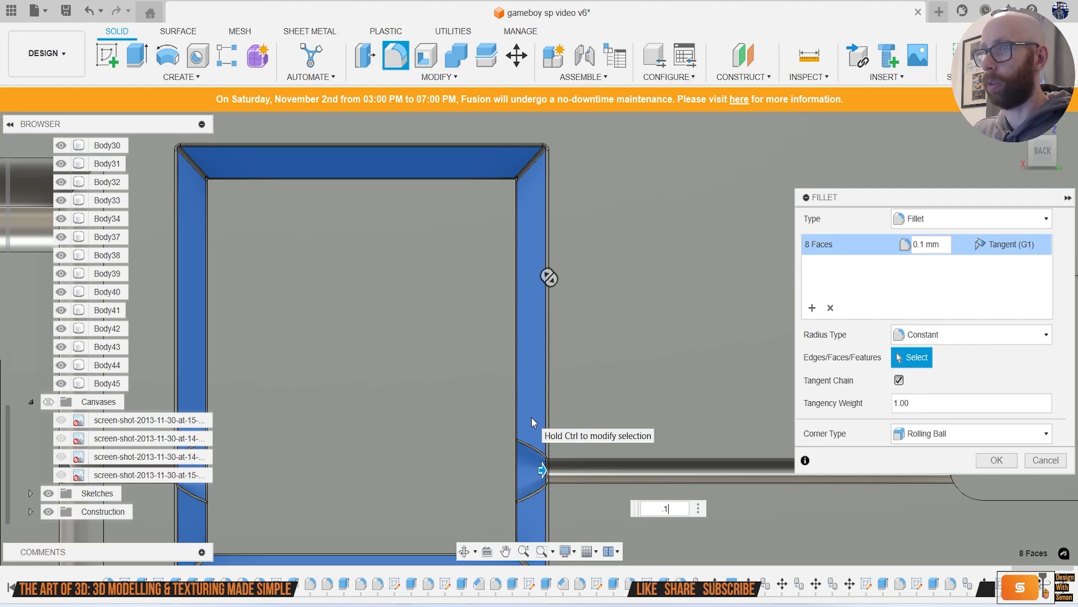
pyautogui.press('Return')
# Step: Start a fillet on the opening beside the narrower port, selecting its upper chamfer face, both upper side faces and the port-side seam face
pyautogui.scroll(-4, 609, 463)
pyautogui.moveTo(722, 417); pyautogui.dragTo(390, 364, button='middle')
pyautogui.scroll(1, 760, 397)
pyautogui.moveTo(787, 416); pyautogui.dragTo(403, 356, button='middle')
pyautogui.moveTo(637, 338); pyautogui.dragTo(432, 401, button='middle')
pyautogui.scroll(4, 624, 286)
pyautogui.press('f')
pyautogui.click(576, 290)
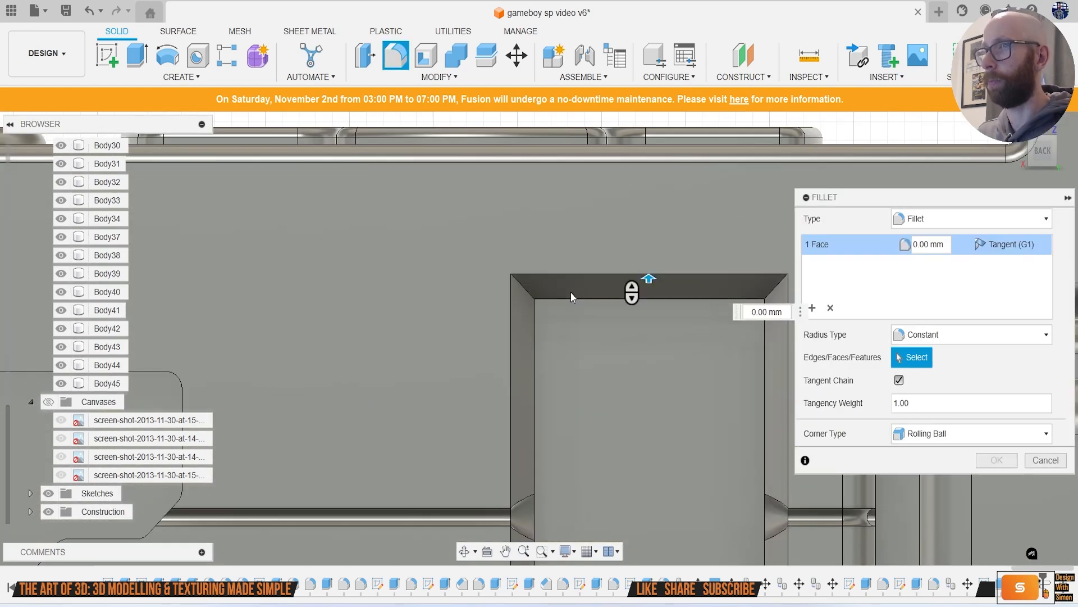
pyautogui.click(528, 334)
pyautogui.scroll(-3, 528, 337)
pyautogui.scroll(4, 636, 356)
pyautogui.click(661, 383)
pyautogui.scroll(3, 486, 458)
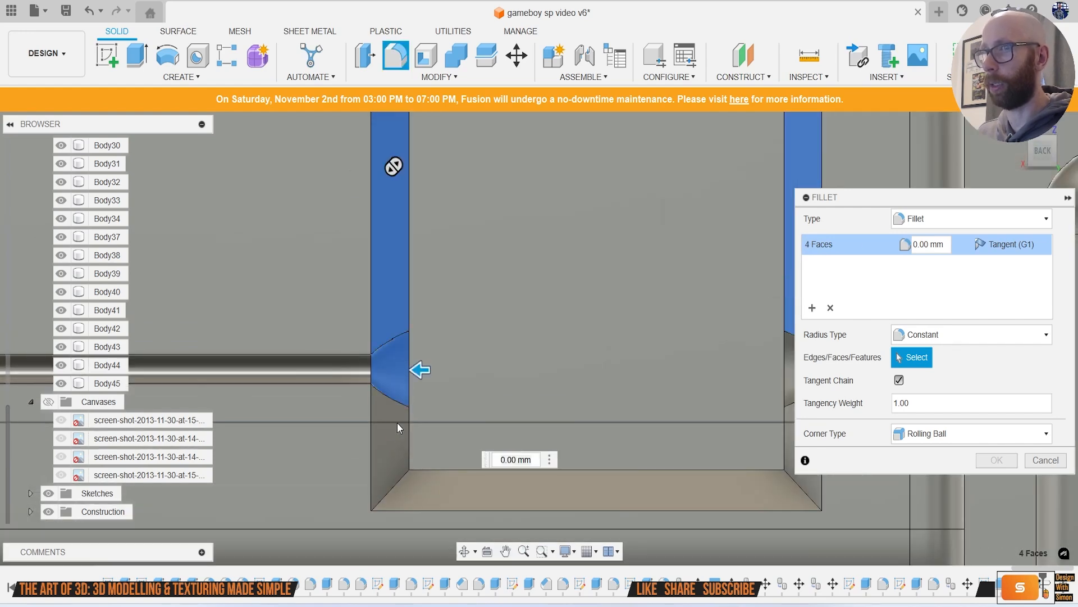
# Step: Add that opening's lower chamfer face, both lower side faces and the hinge-side seam face, and apply a 0.2 mm fillet
pyautogui.click(389, 443)
pyautogui.click(437, 480)
pyautogui.moveTo(489, 421); pyautogui.dragTo(410, 402, button='middle')
pyautogui.click(732, 424)
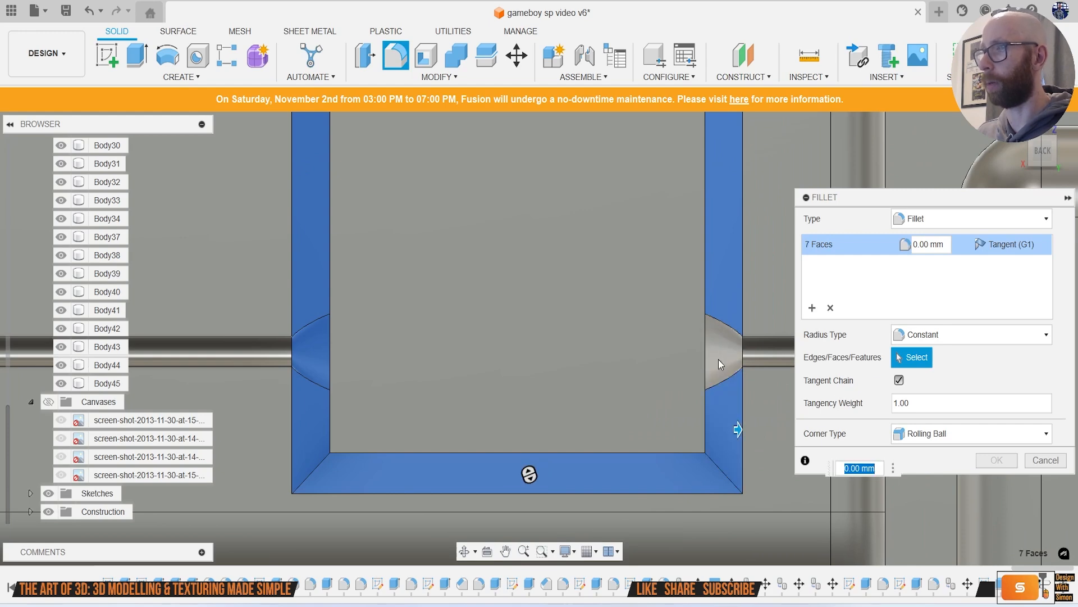
pyautogui.click(719, 364)
pyautogui.press('Return')
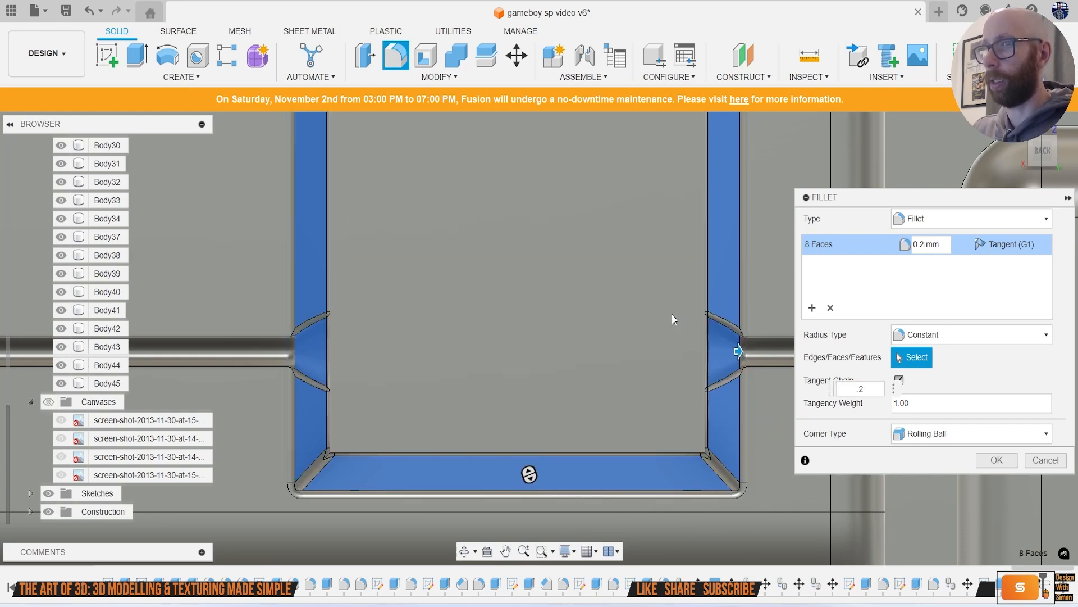
pyautogui.press('Return')
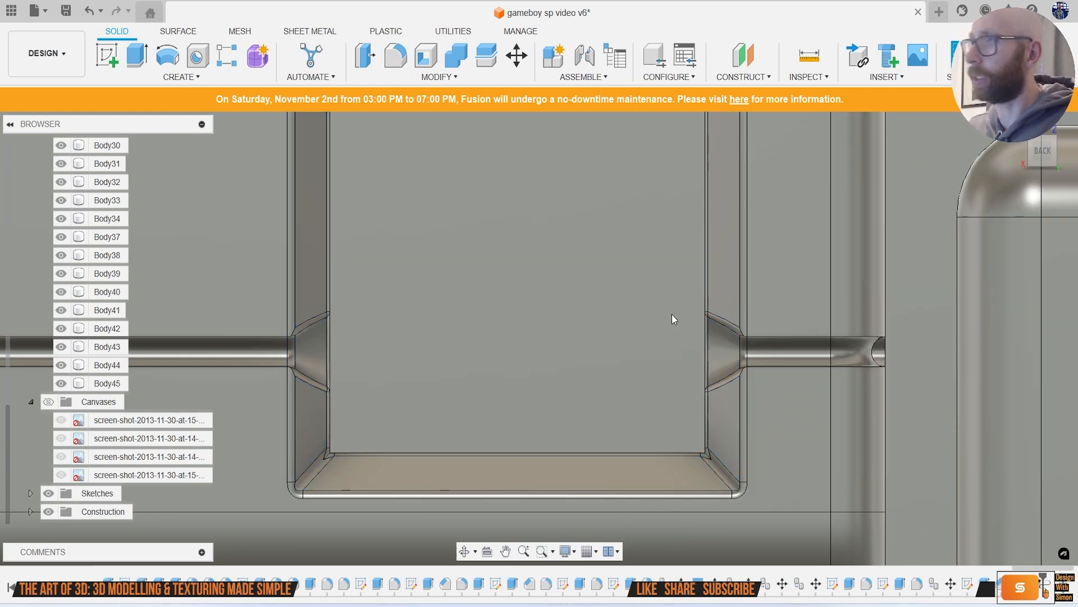
# Step: Show the reference canvases briefly to compare the rear ports and openings with the photo, and hide them again
pyautogui.scroll(-5, 624, 303)
pyautogui.scroll(-2, 565, 332)
pyautogui.moveTo(565, 331); pyautogui.dragTo(669, 326, button='middle')
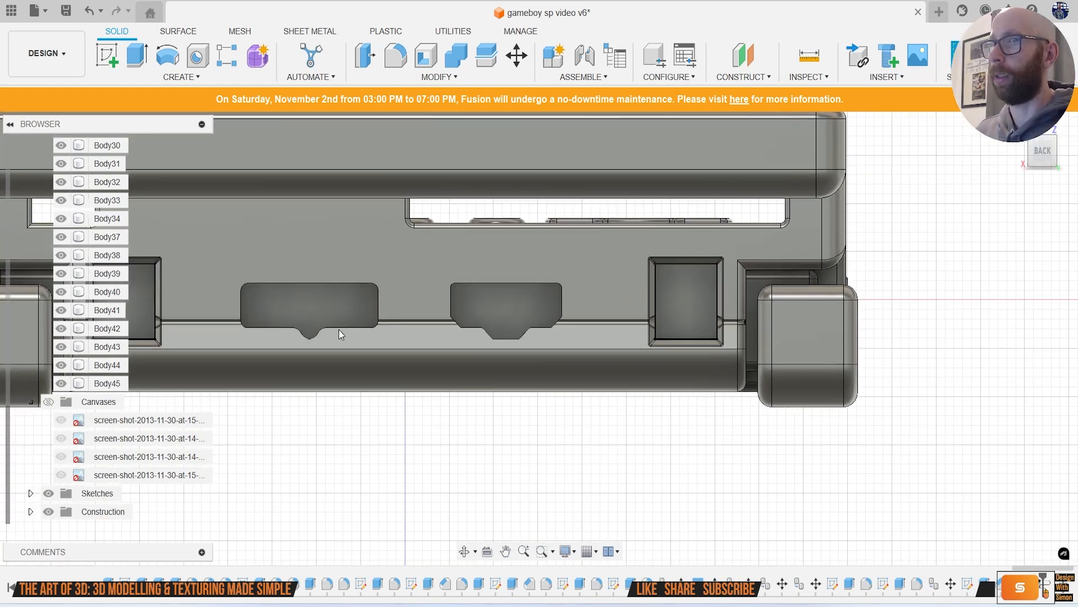
pyautogui.moveTo(339, 329); pyautogui.dragTo(462, 334, button='middle')
pyautogui.click(49, 401)
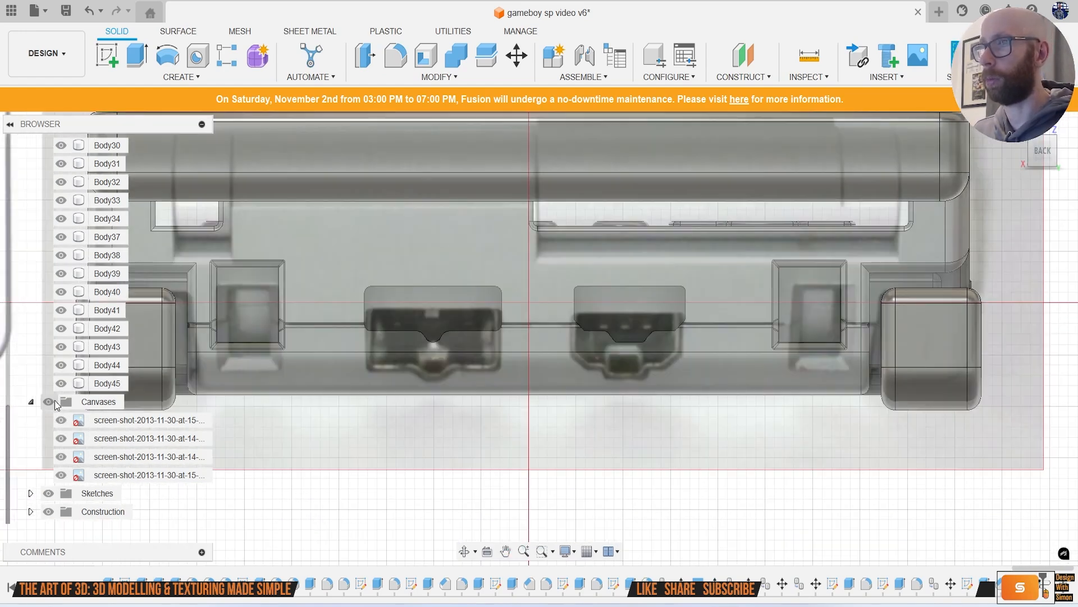
pyautogui.click(53, 402)
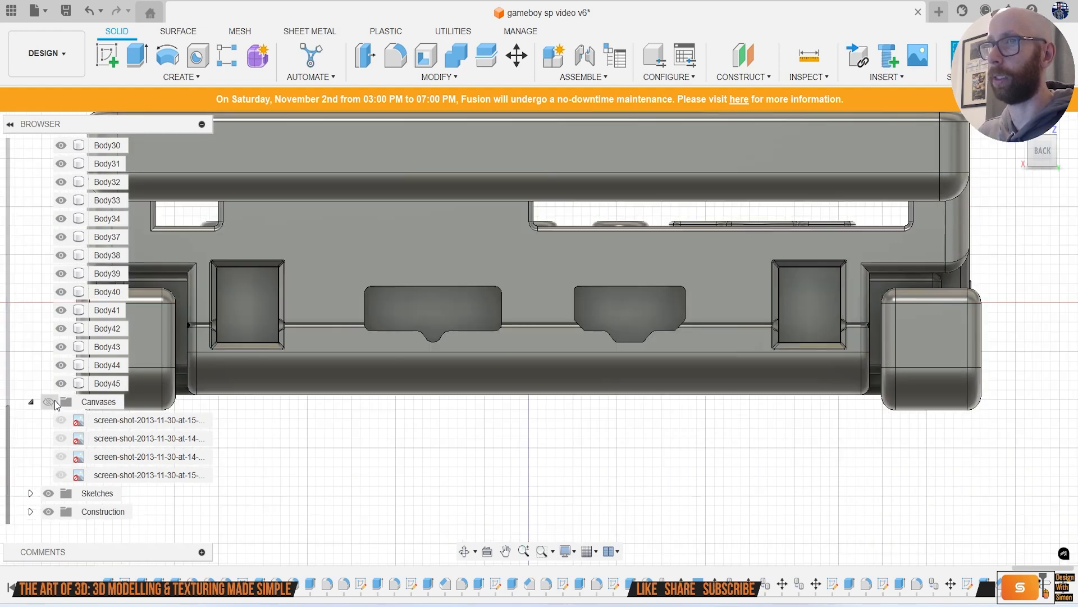
# Step: Select the complete rim of the wider port for a fillet, including its lower notch and the short edges at the seam line
pyautogui.scroll(3, 452, 291)
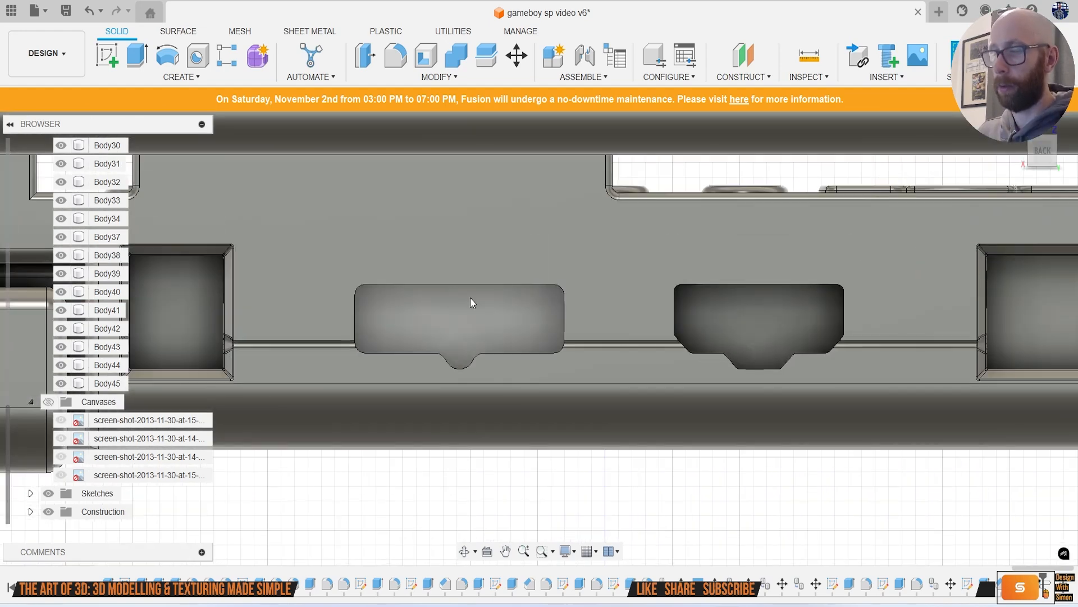
pyautogui.press('f')
pyautogui.click(404, 282)
pyautogui.scroll(3, 380, 326)
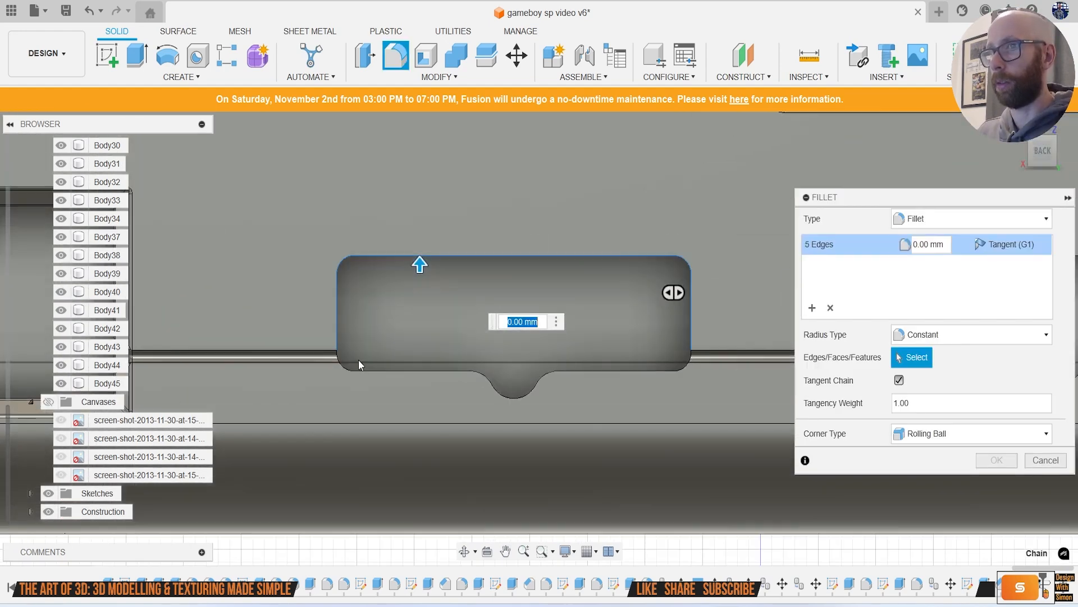
pyautogui.scroll(3, 348, 360)
pyautogui.click(331, 365)
pyautogui.scroll(-4, 444, 364)
pyautogui.moveTo(445, 363); pyautogui.dragTo(196, 342, button='middle')
pyautogui.scroll(1, 196, 342)
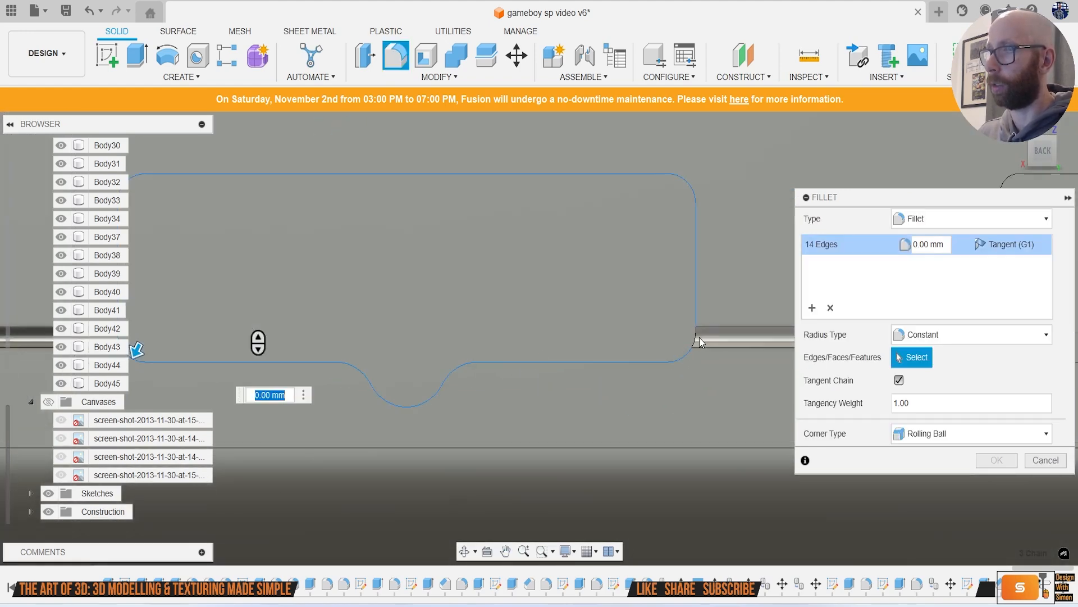
pyautogui.click(699, 338)
pyautogui.scroll(-5, 672, 366)
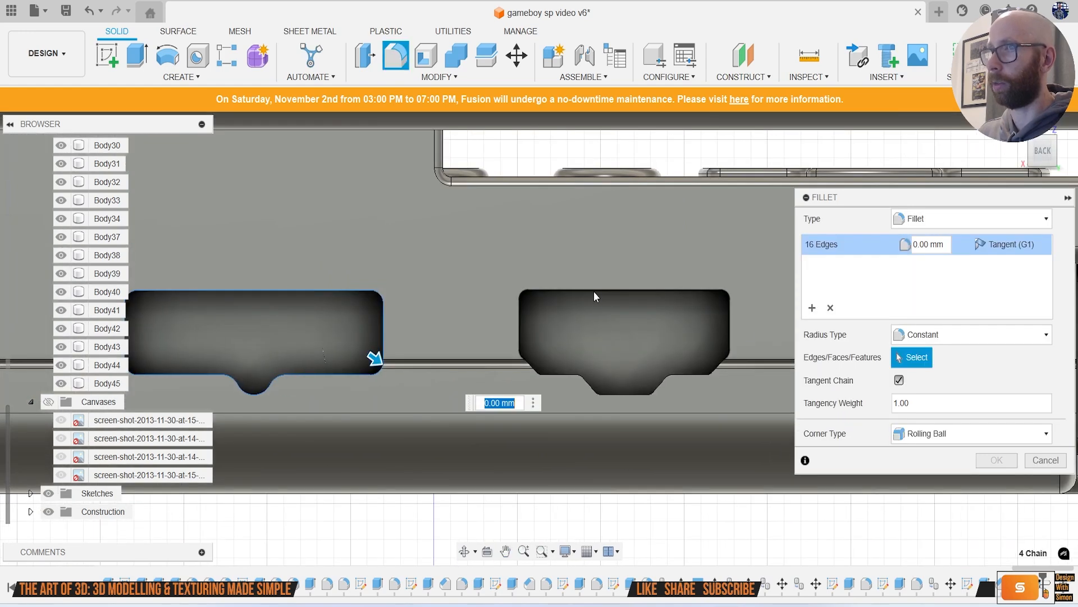
# Step: Add the narrower port's complete rim, including its notch and short seam-line edges, and fillet both port rims with a 0.2 mm radius
pyautogui.click(595, 291)
pyautogui.scroll(2, 524, 321)
pyautogui.scroll(3, 524, 387)
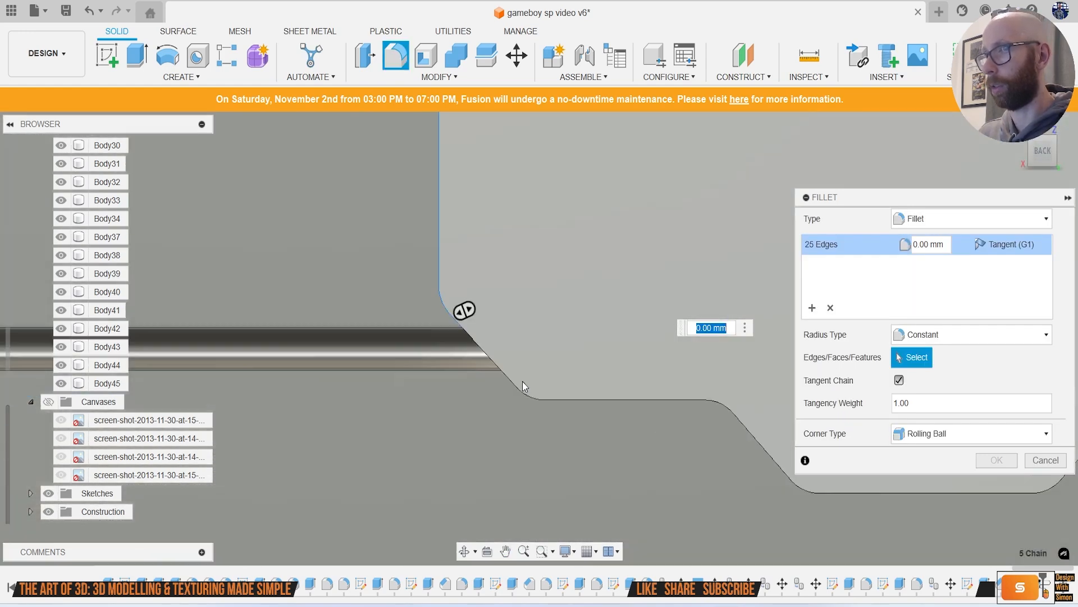
pyautogui.scroll(-2, 524, 386)
pyautogui.click(476, 352)
pyautogui.scroll(2, 550, 406)
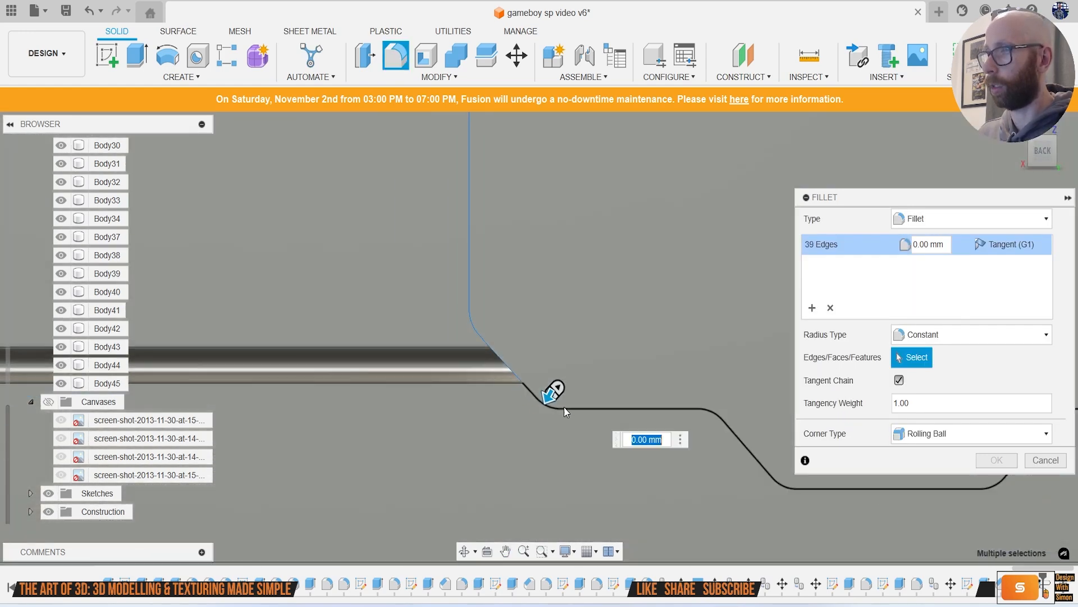
pyautogui.scroll(-3, 564, 407)
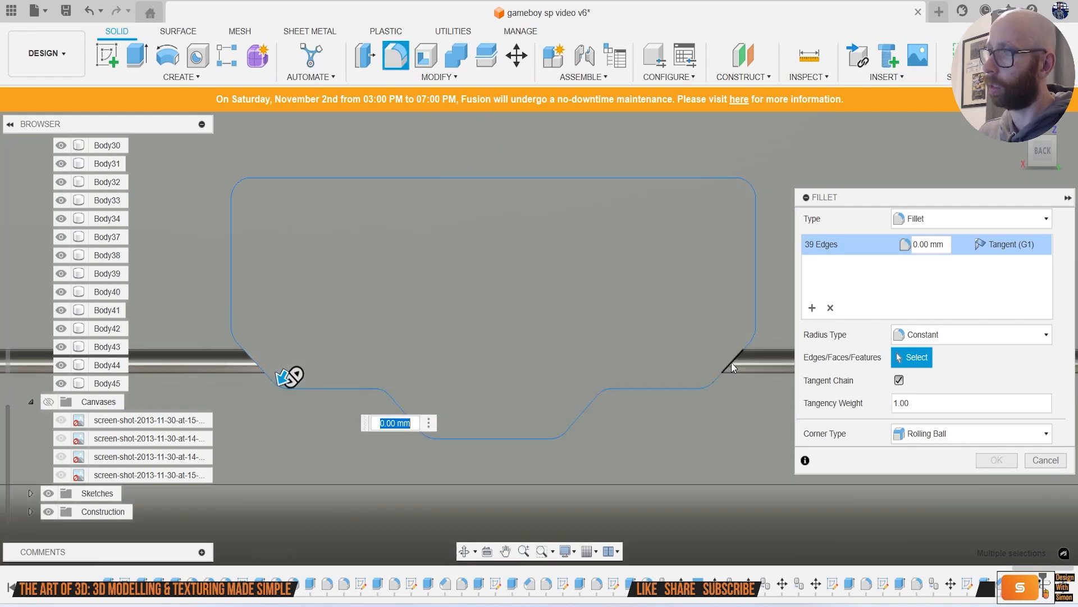
pyautogui.click(731, 365)
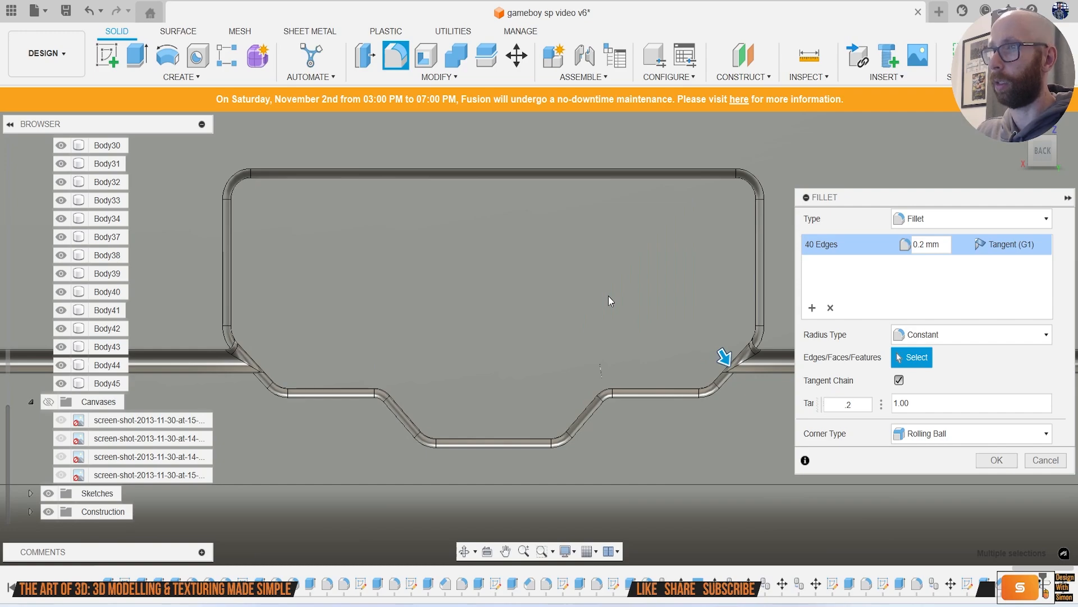
pyautogui.press('Return')
# Step: Extrude the inner end faces of both connector ports 4.061 mm outward as new bodies that fill the recesses
pyautogui.scroll(5, 609, 296)
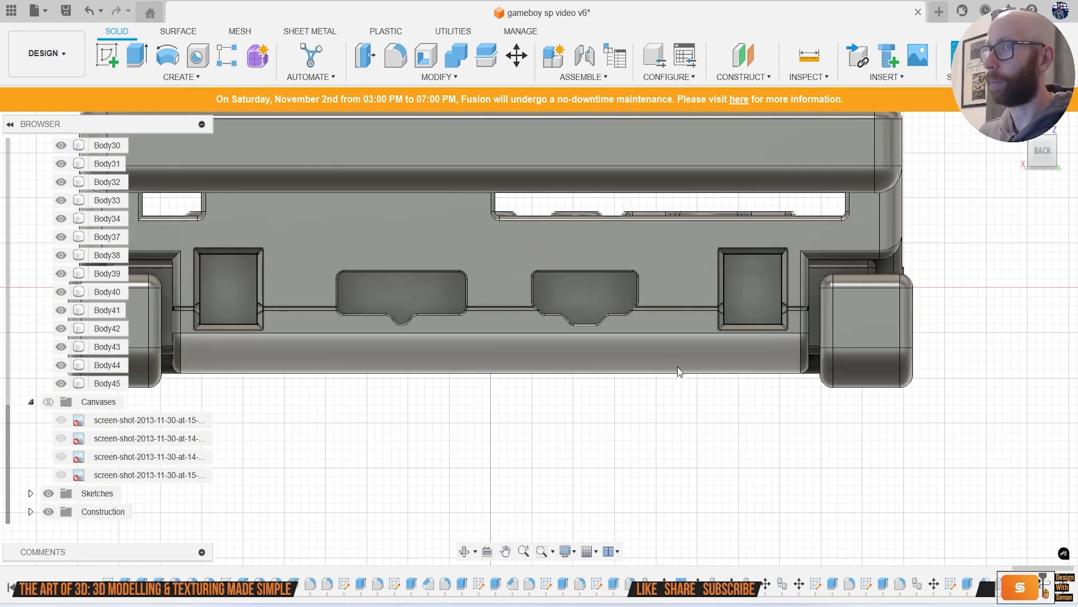
pyautogui.keyDown('shift'); pyautogui.moveTo(676, 371); pyautogui.dragTo(572, 334, button='middle'); pyautogui.keyUp('shift')
pyautogui.scroll(4, 443, 313)
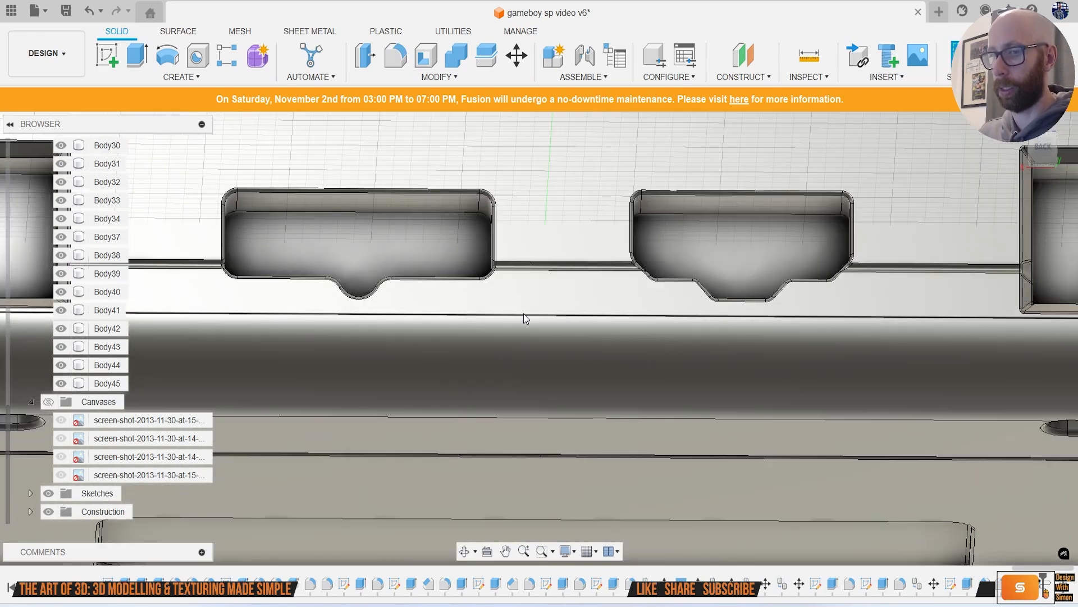
pyautogui.press('e')
pyautogui.click(441, 254)
pyautogui.click(710, 254)
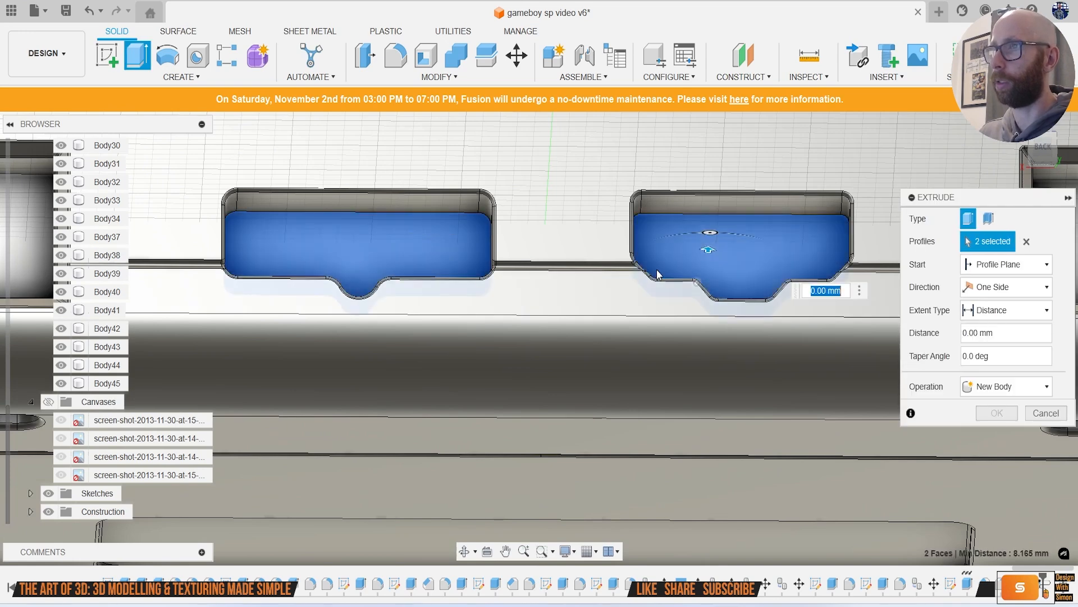
pyautogui.moveTo(538, 164); pyautogui.dragTo(540, 172)
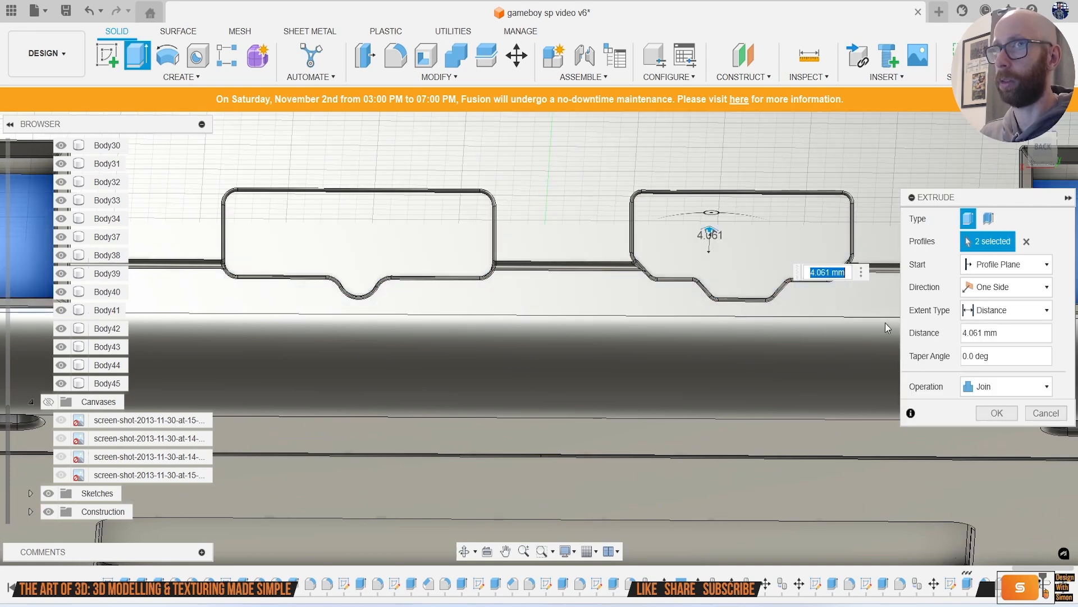
pyautogui.click(993, 387)
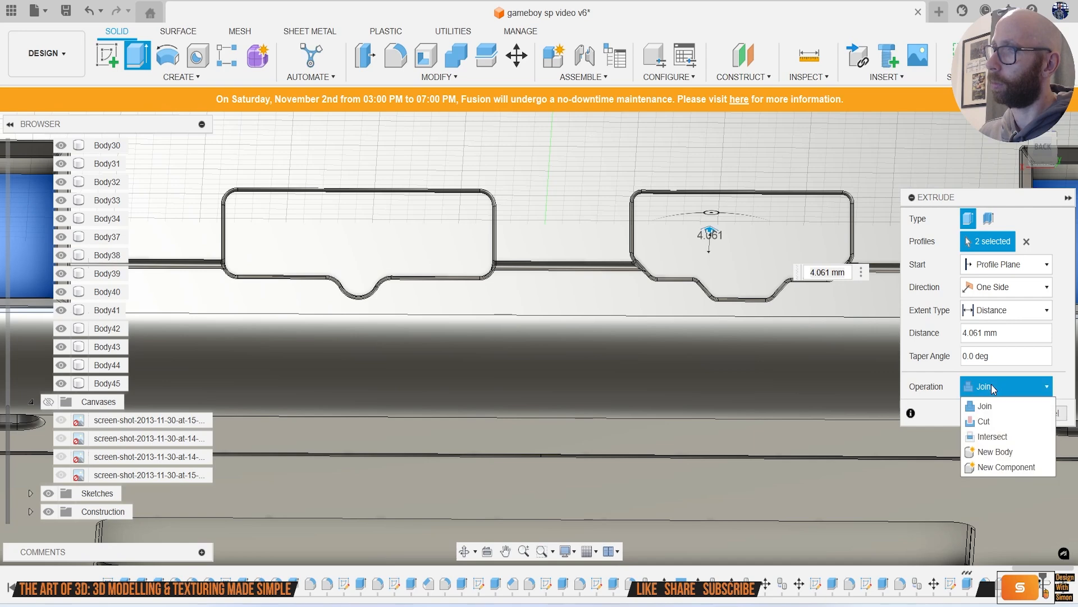
pyautogui.click(994, 452)
pyautogui.click(997, 413)
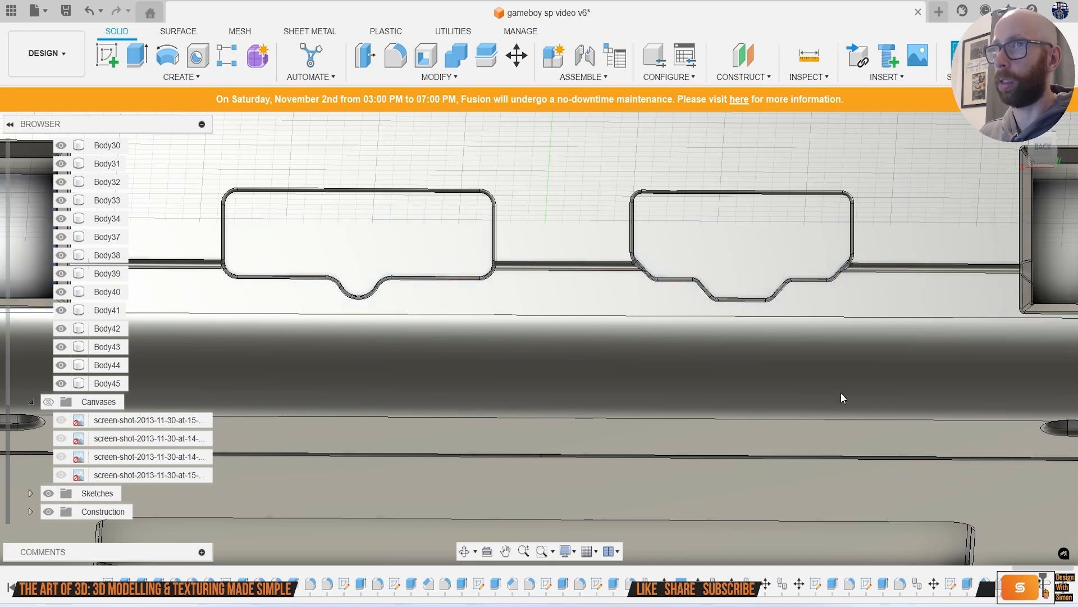
# Step: Shell the new body in the wider port to a 0.3 mm inside thickness, removing its outward-facing face
pyautogui.scroll(-3, 841, 393)
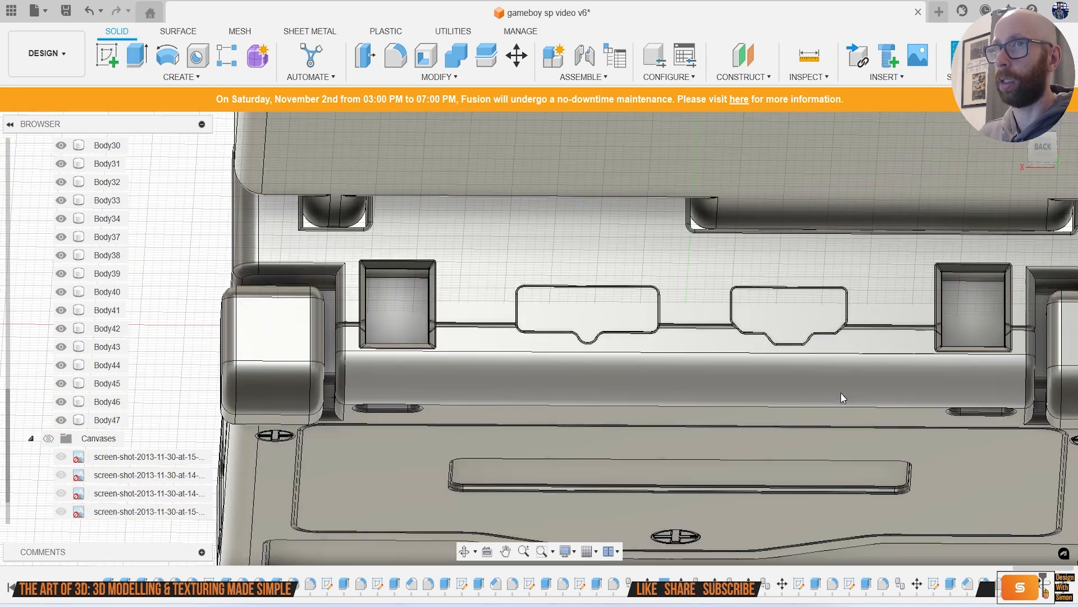
pyautogui.click(441, 62)
pyautogui.scroll(3, 606, 281)
pyautogui.click(616, 322)
pyautogui.scroll(2, 615, 319)
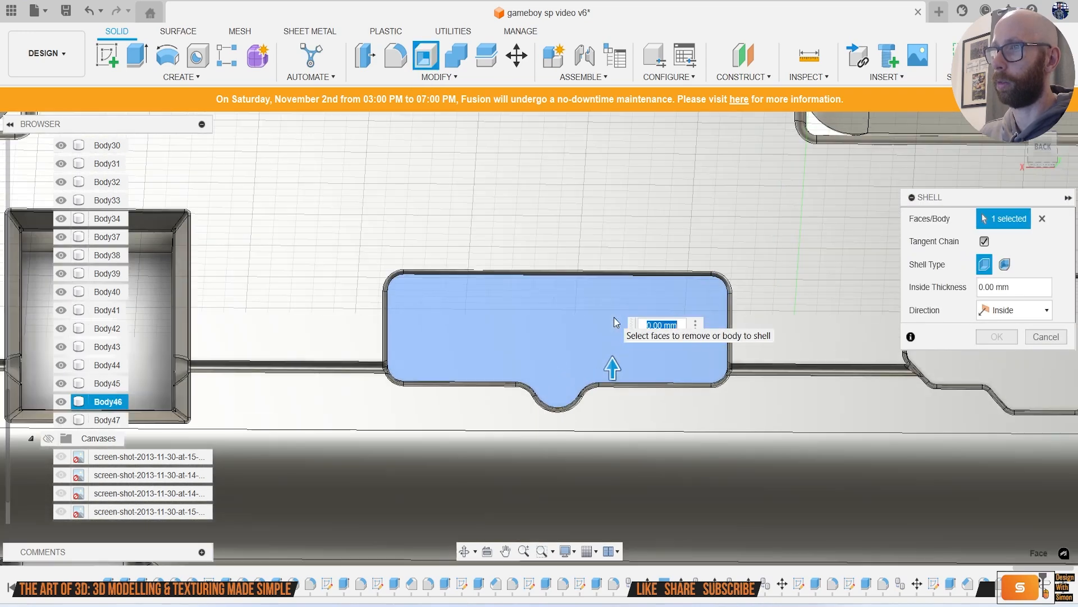
pyautogui.write('.1')
pyautogui.press('BackSpace')
pyautogui.write('2')
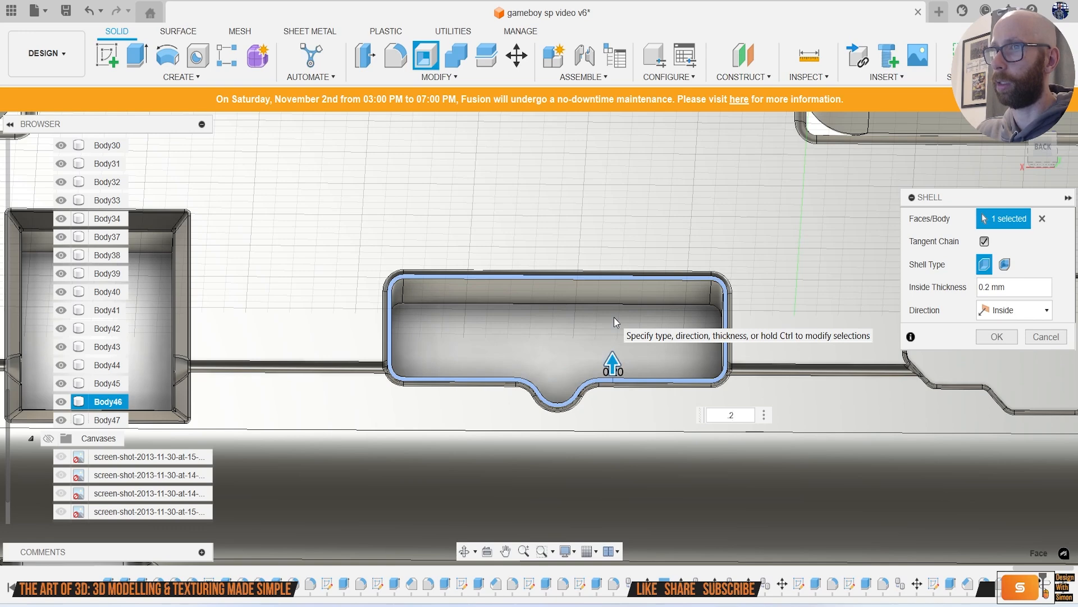
pyautogui.press('BackSpace')
pyautogui.write('3')
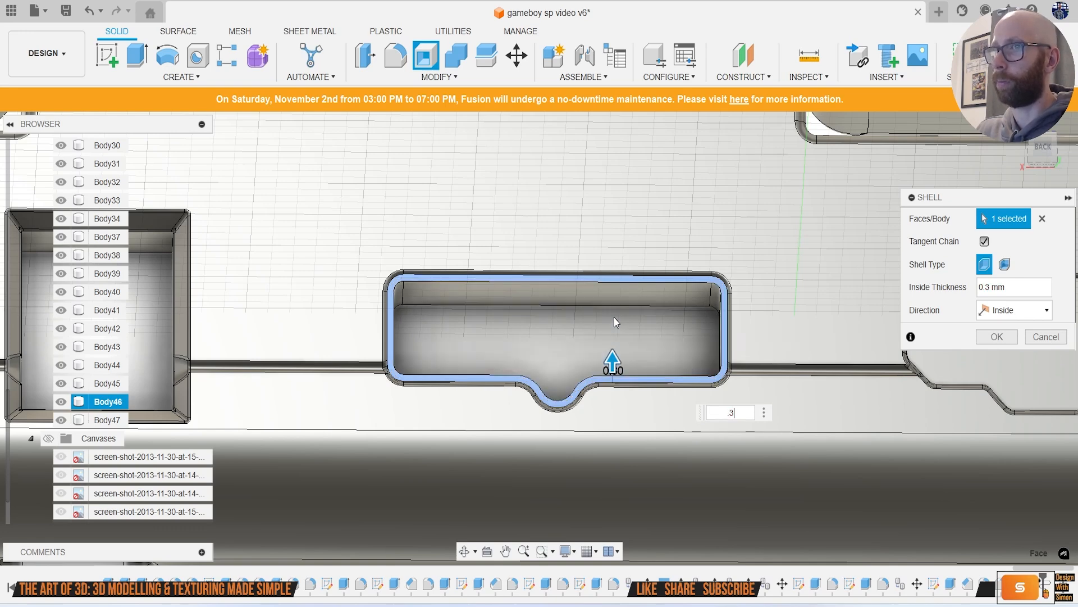
pyautogui.press('Return')
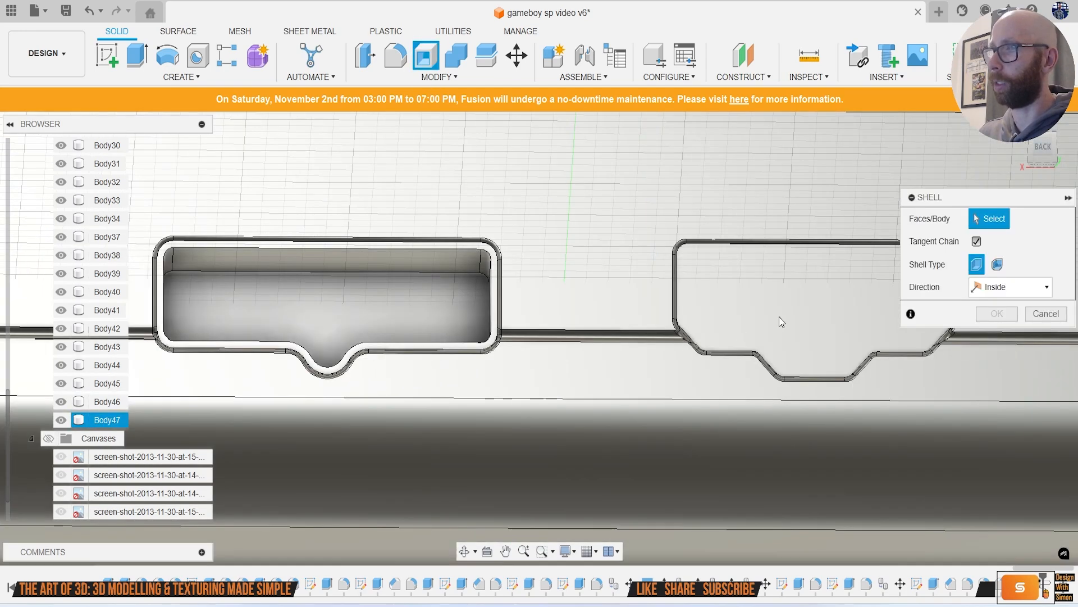
# Step: Shell the new body in the narrower port to a 0.3 mm inside thickness, removing its outward-facing face
pyautogui.click(780, 316)
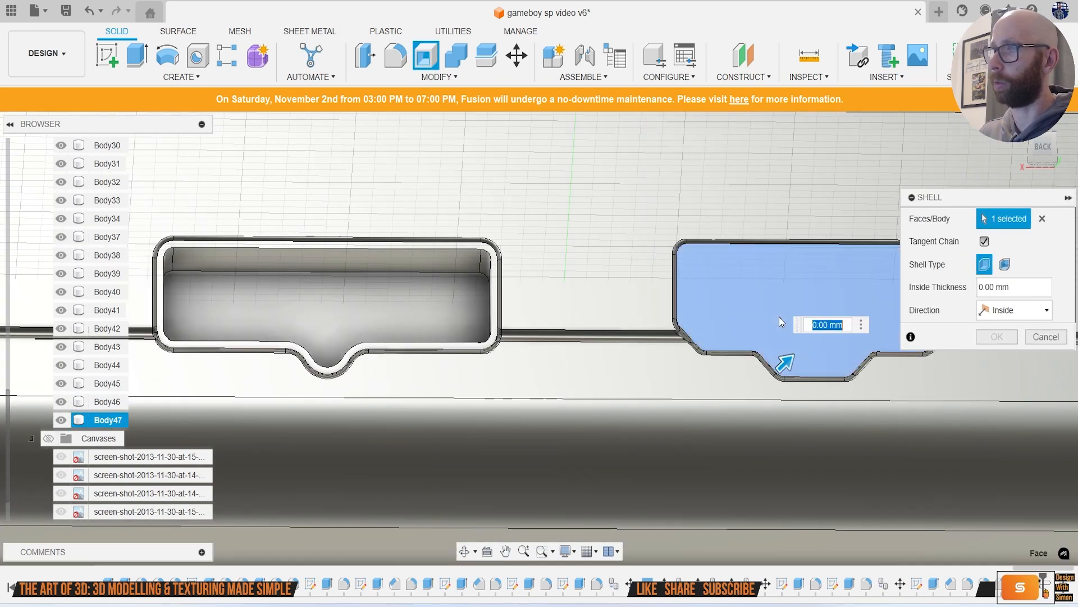
pyautogui.write('.3')
pyautogui.press('Return')
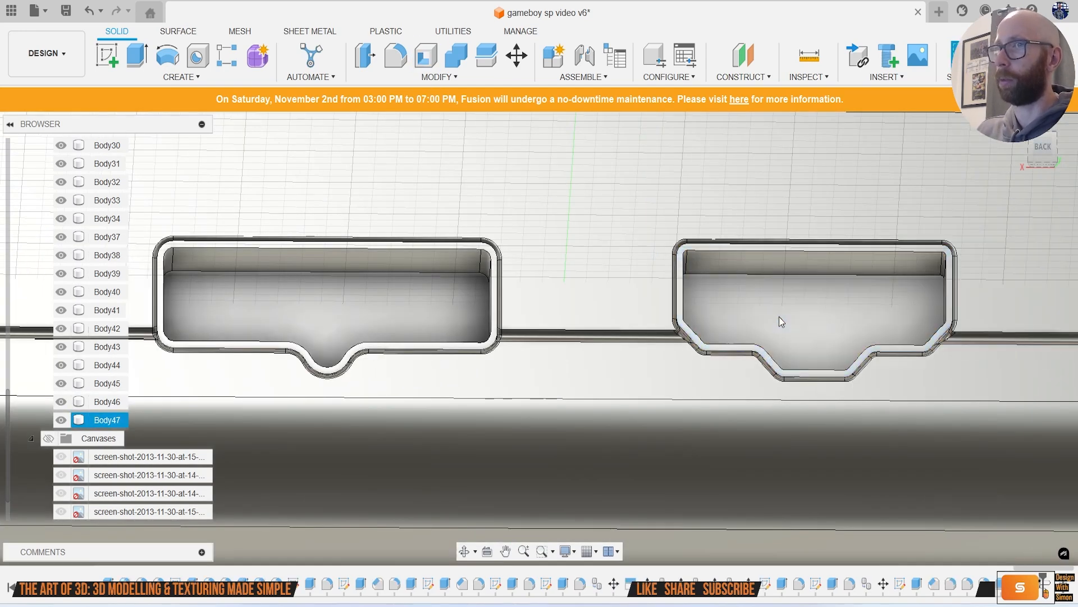
# Step: Start a fillet on the outward rim faces of both shelled connector bodies with a 0.2 mm radius
pyautogui.scroll(5, 344, 322)
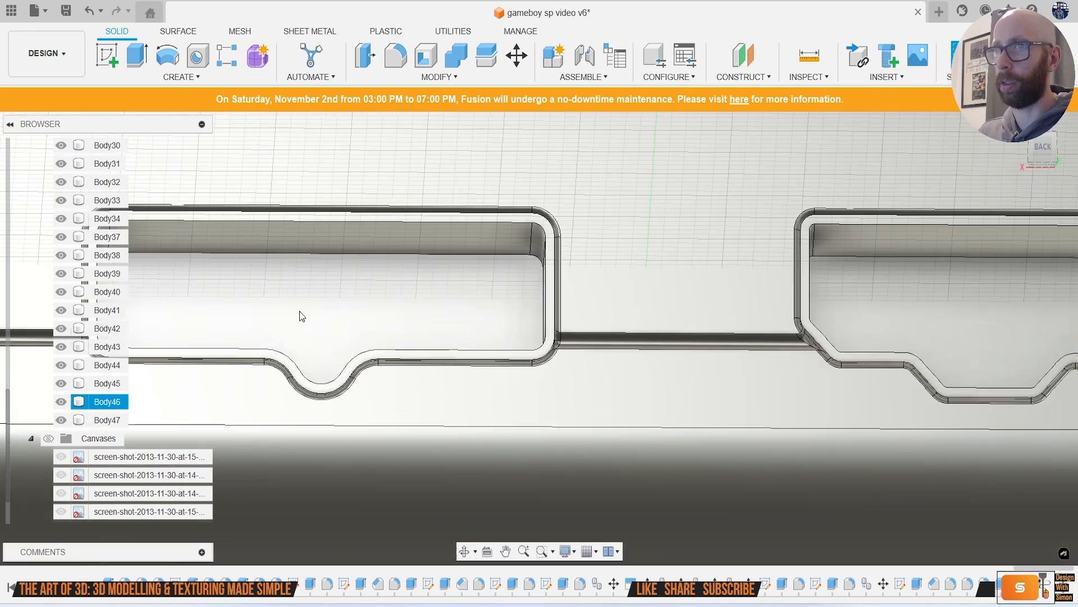
pyautogui.press('f')
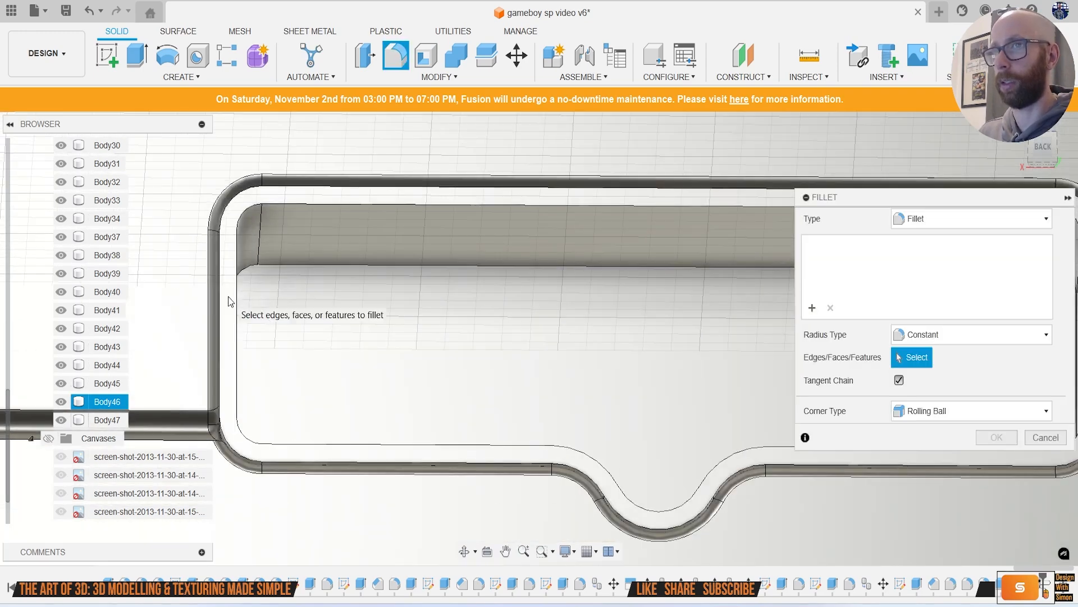
pyautogui.click(291, 314)
pyautogui.scroll(-3, 417, 336)
pyautogui.scroll(-1, 416, 336)
pyautogui.moveTo(715, 305); pyautogui.dragTo(450, 269, button='middle')
pyautogui.scroll(7, 450, 269)
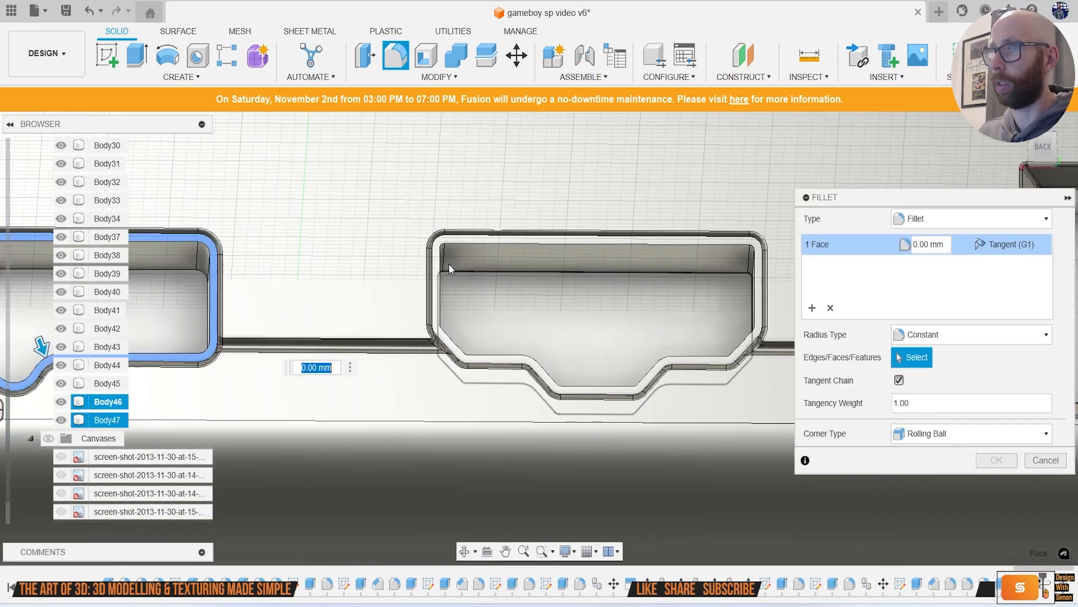
pyautogui.click(433, 300)
pyautogui.scroll(-6, 409, 322)
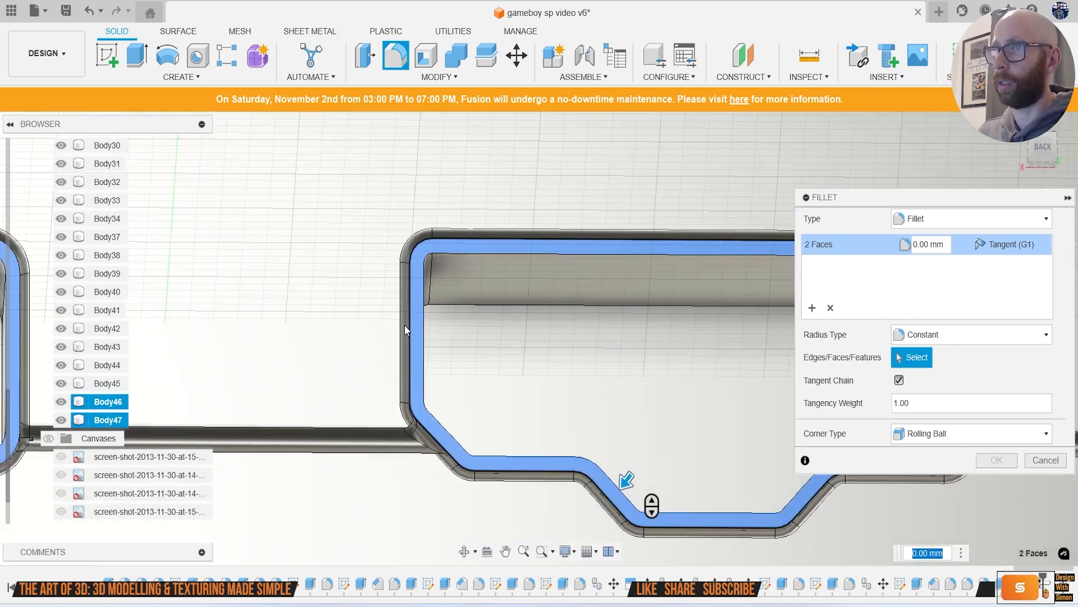
pyautogui.write('.2')
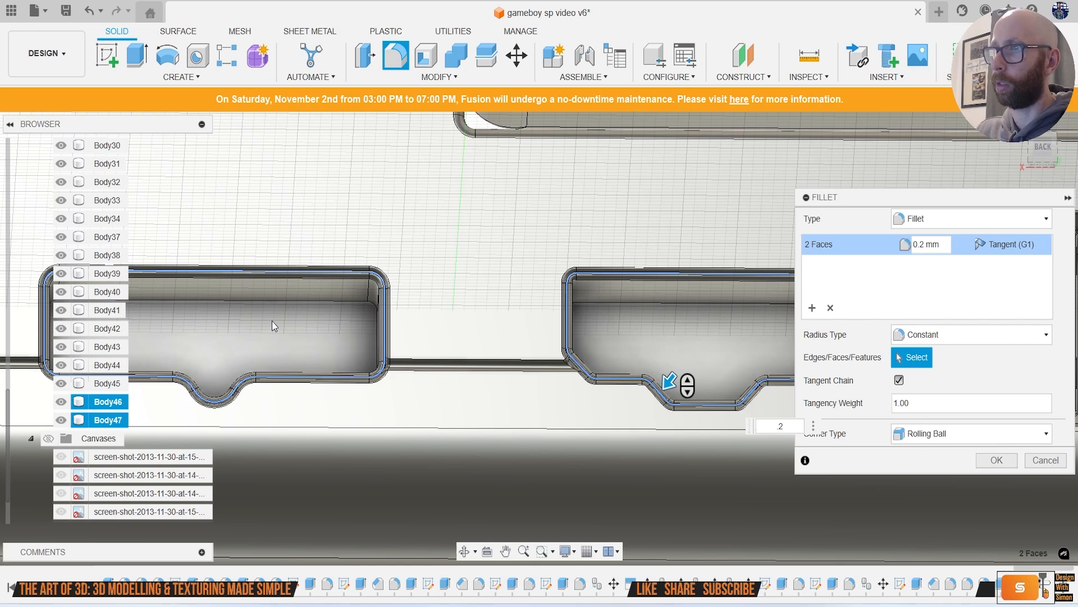
# Step: Add the inner end faces of both shelled connector bodies to the fillet and apply it with a 0.1 mm radius
pyautogui.click(302, 333)
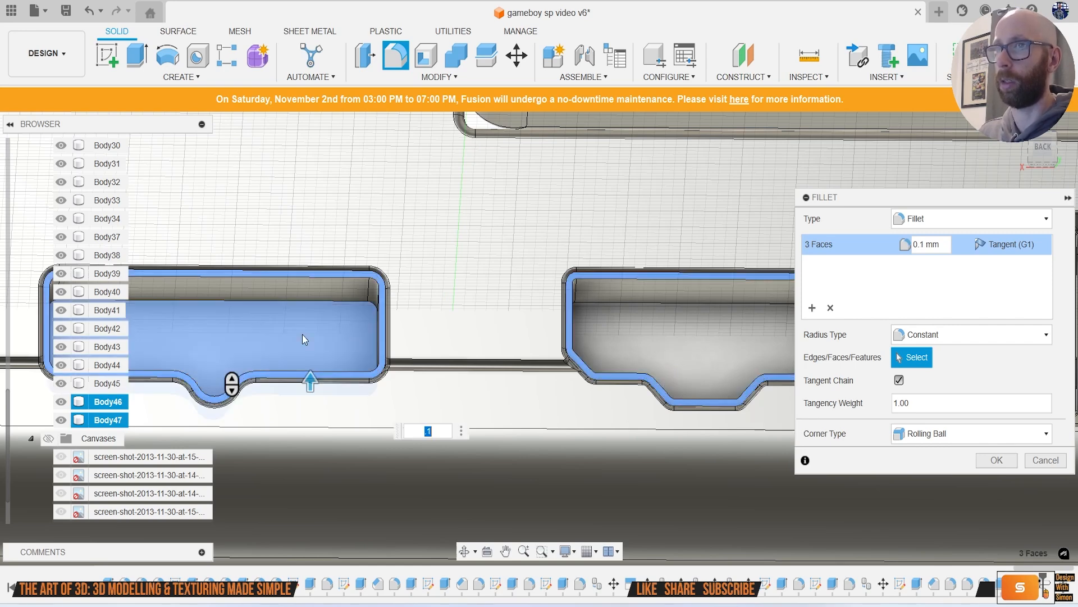
pyautogui.click(663, 329)
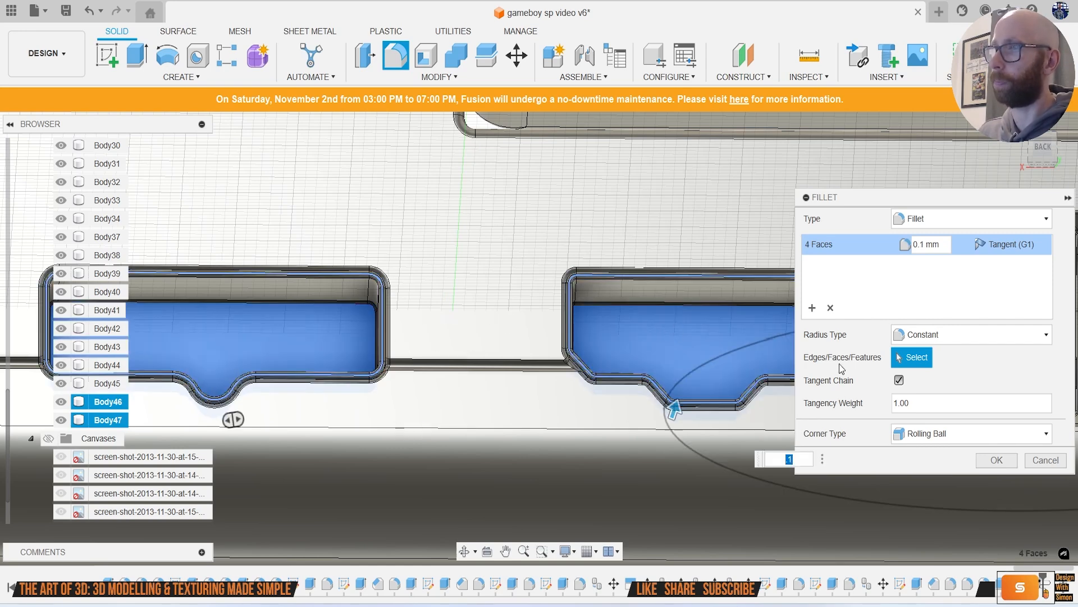
pyautogui.click(996, 460)
pyautogui.scroll(-6, 816, 418)
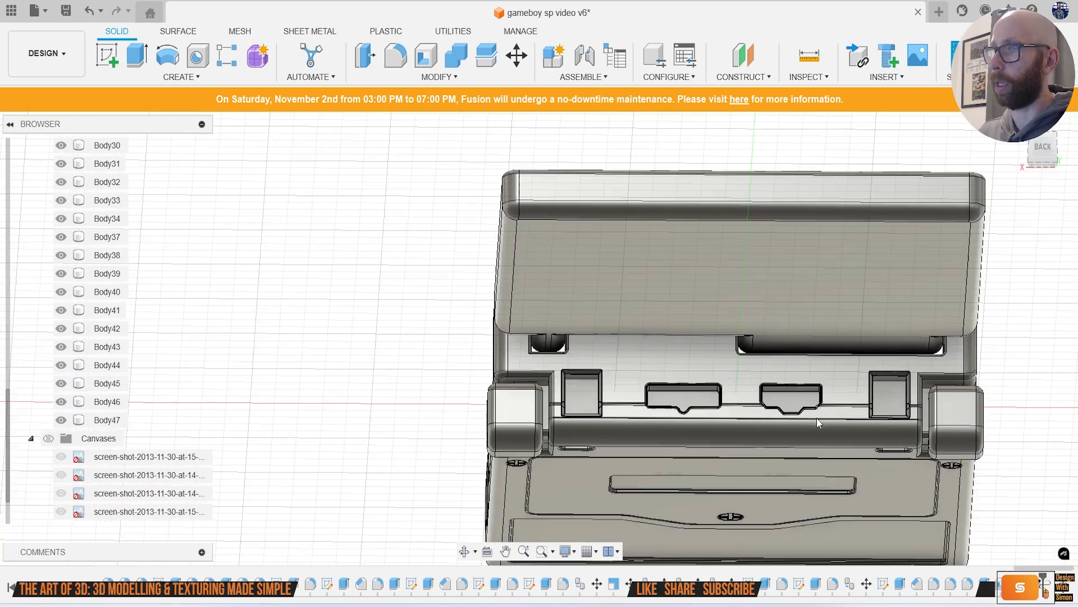
# Step: Hide all bodies and show only the first reference canvas, with the open front, underside and rear photos
pyautogui.keyDown('shift'); pyautogui.moveTo(915, 318); pyautogui.dragTo(549, 363, button='middle'); pyautogui.keyUp('shift')
pyautogui.moveTo(751, 352); pyautogui.dragTo(394, 306, button='middle')
pyautogui.scroll(-1, 573, 372)
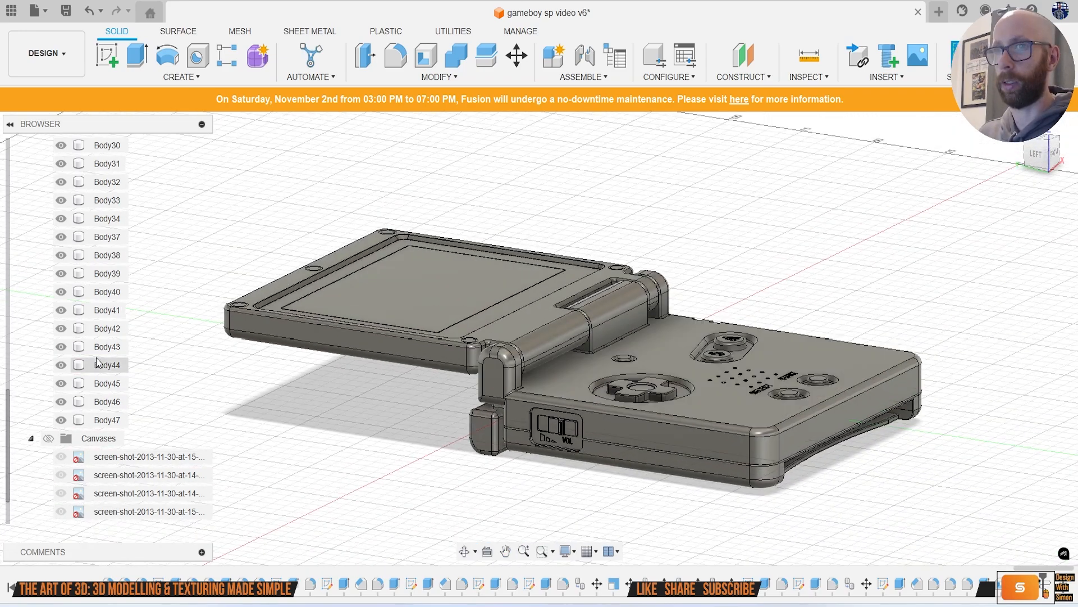
pyautogui.scroll(7, 65, 215)
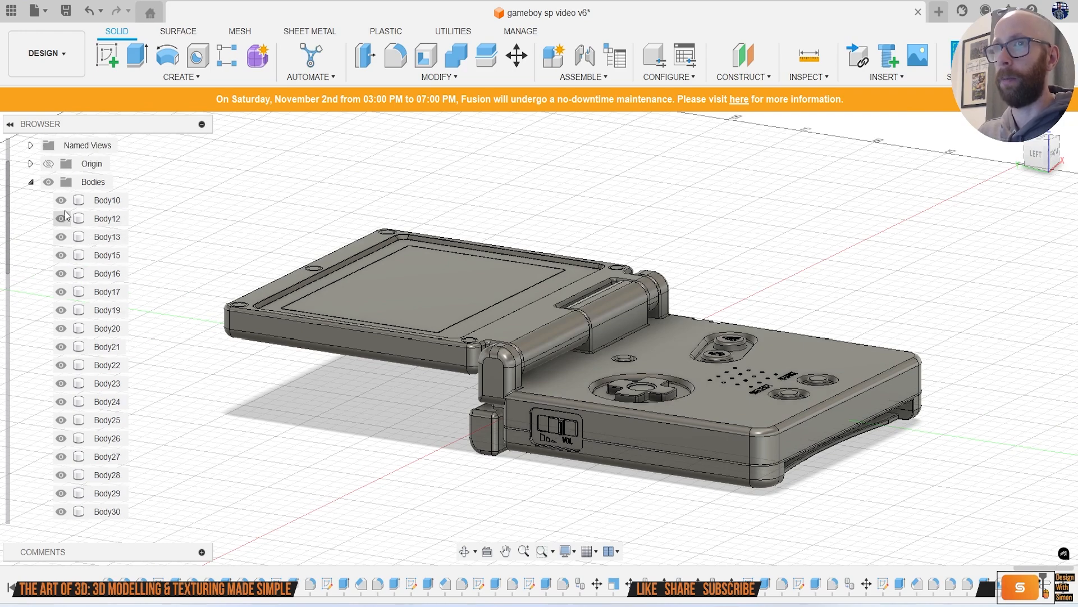
pyautogui.click(49, 182)
pyautogui.scroll(-7, 67, 426)
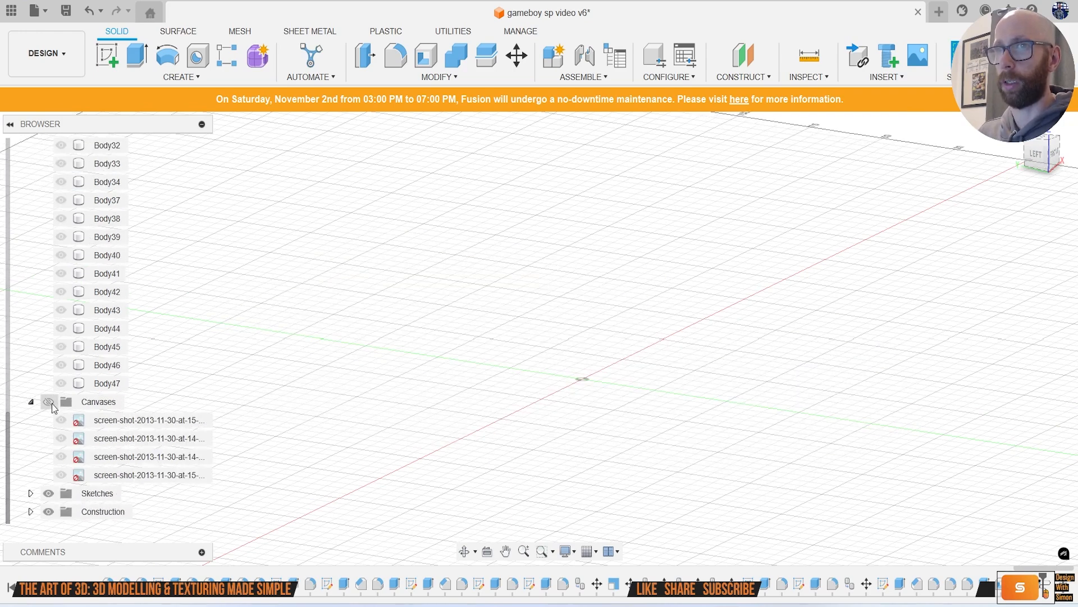
pyautogui.click(49, 403)
pyautogui.click(61, 438)
pyautogui.click(61, 456)
pyautogui.click(64, 475)
pyautogui.scroll(-2, 386, 379)
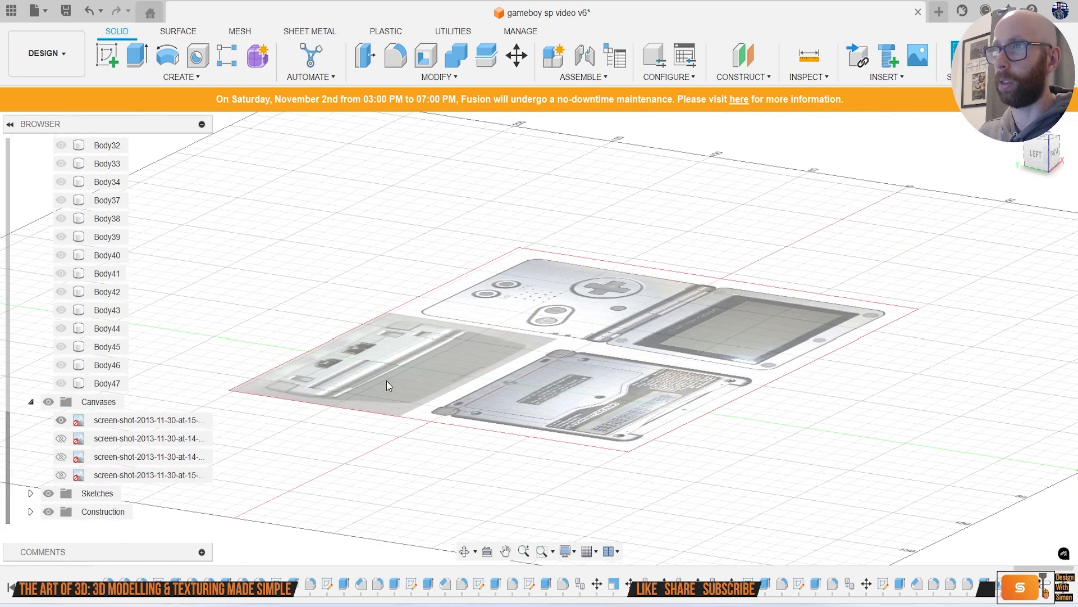
# Step: Examine the first reference canvas for remaining details, especially the engraved port markings and the label and screw areas on the underside
pyautogui.keyDown('shift'); pyautogui.moveTo(442, 360); pyautogui.dragTo(581, 422, button='middle'); pyautogui.keyUp('shift')
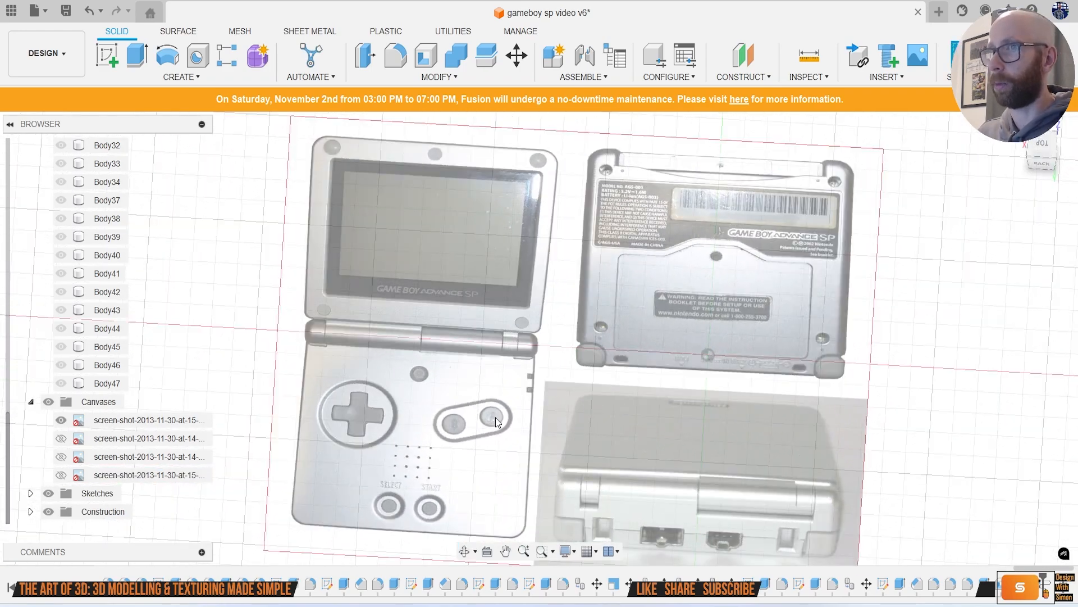
pyautogui.moveTo(496, 421); pyautogui.dragTo(546, 423, button='middle')
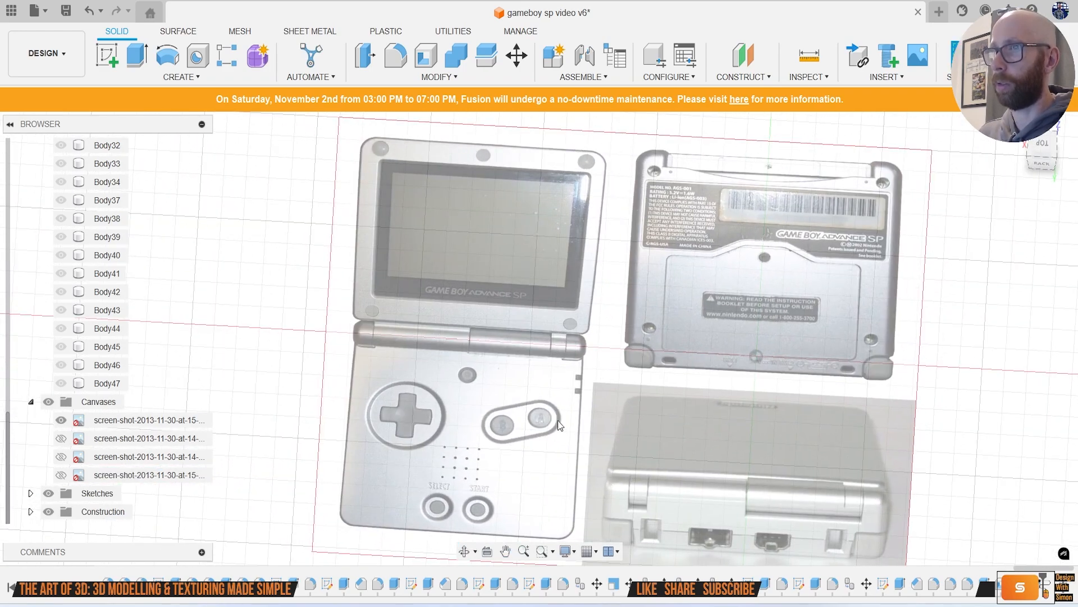
pyautogui.moveTo(633, 361); pyautogui.dragTo(522, 352, button='middle')
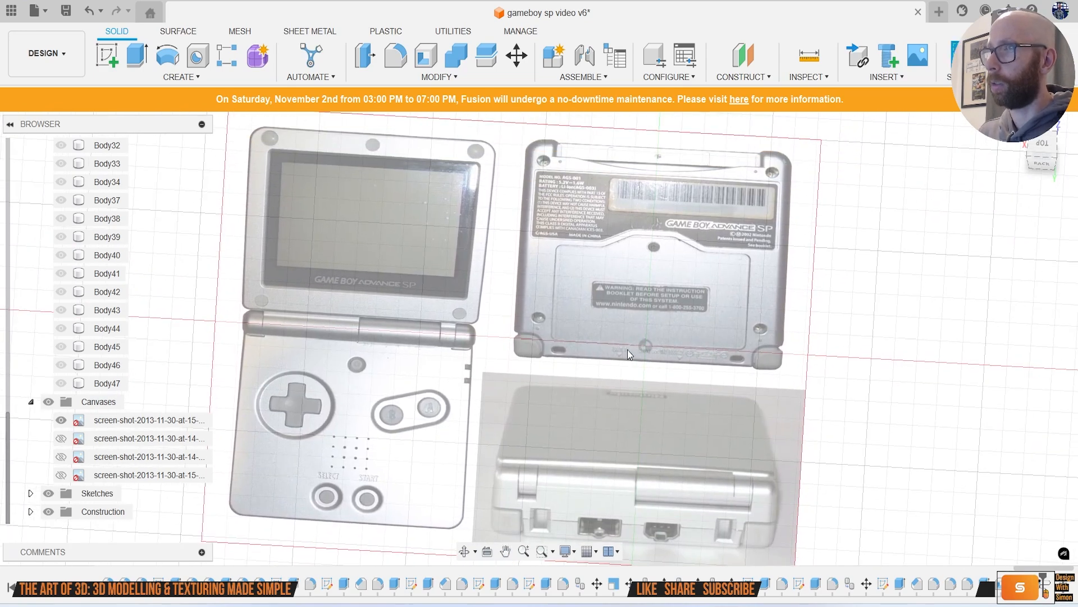
pyautogui.scroll(8, 672, 370)
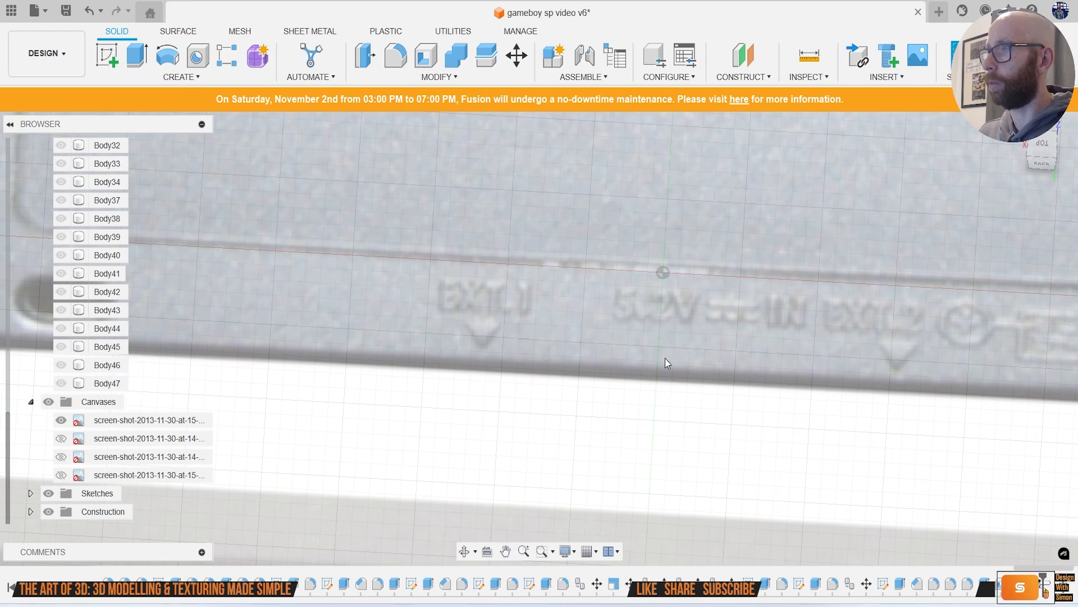
pyautogui.scroll(-6, 658, 355)
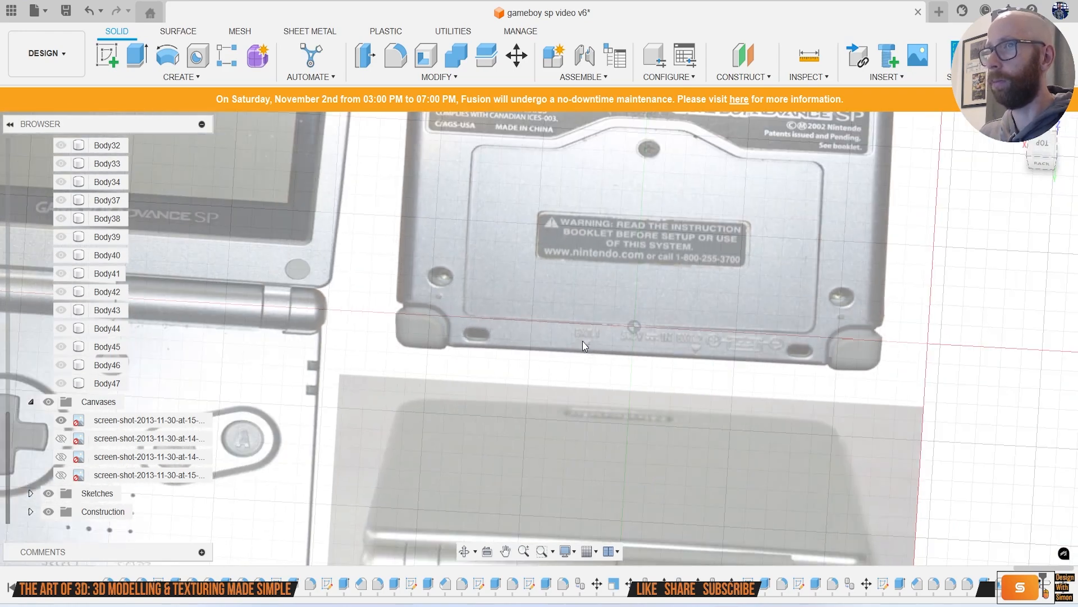
pyautogui.scroll(-4, 582, 342)
pyautogui.moveTo(582, 341); pyautogui.dragTo(546, 367, button='middle')
pyautogui.moveTo(546, 368); pyautogui.dragTo(539, 395, button='middle')
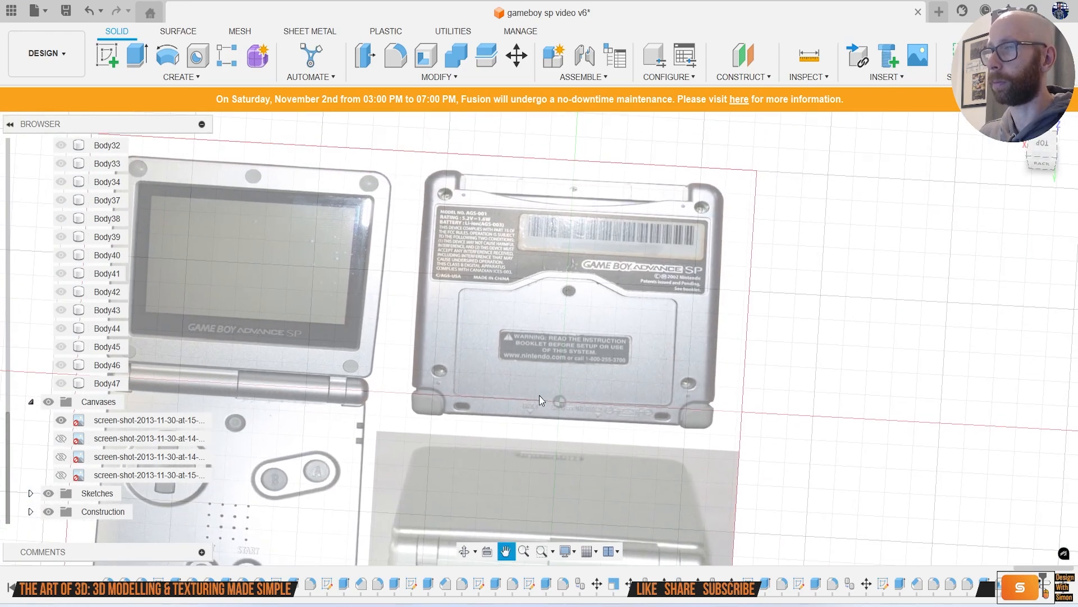
pyautogui.scroll(-3, 471, 214)
pyautogui.scroll(7, 471, 213)
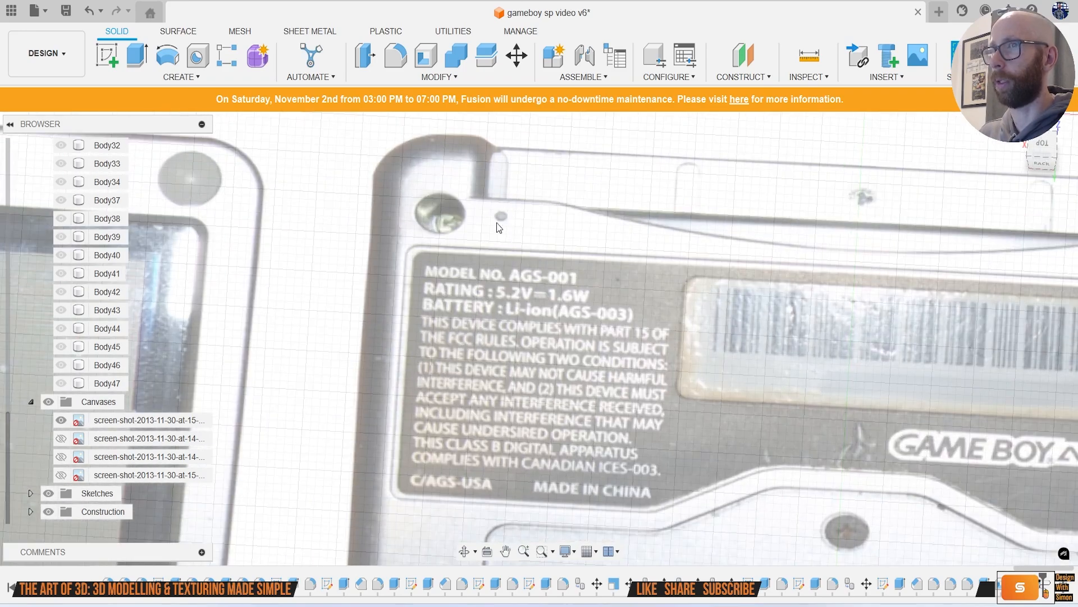
pyautogui.scroll(-8, 496, 222)
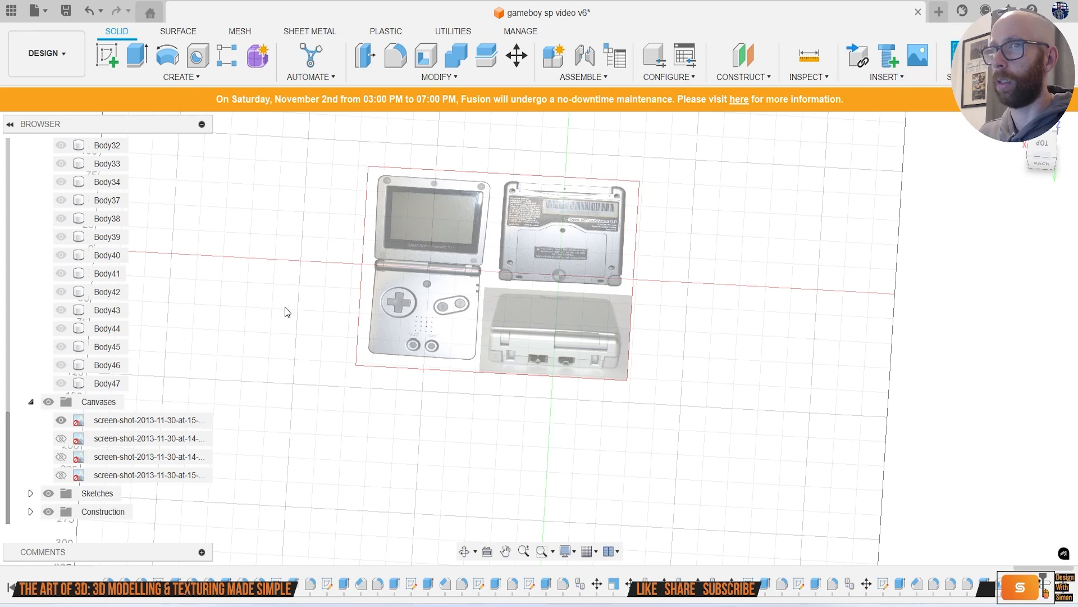
# Step: Hide the first reference canvas and show the second one, facing its side-profile photos
pyautogui.click(61, 420)
pyautogui.click(62, 439)
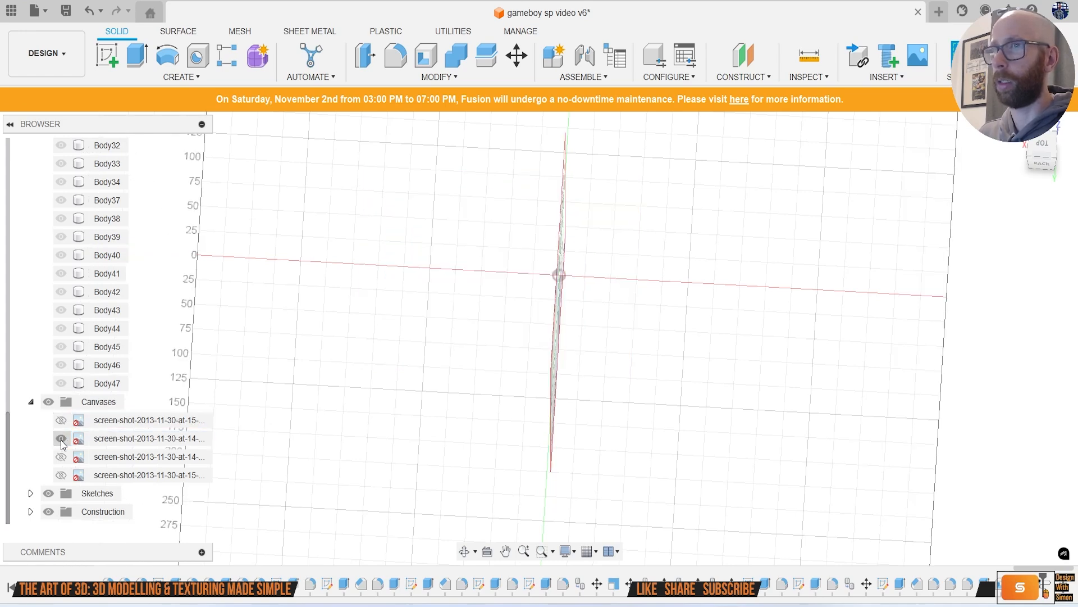
pyautogui.keyDown('shift'); pyautogui.moveTo(854, 312); pyautogui.dragTo(639, 262, button='middle'); pyautogui.keyUp('shift')
pyautogui.scroll(6, 618, 264)
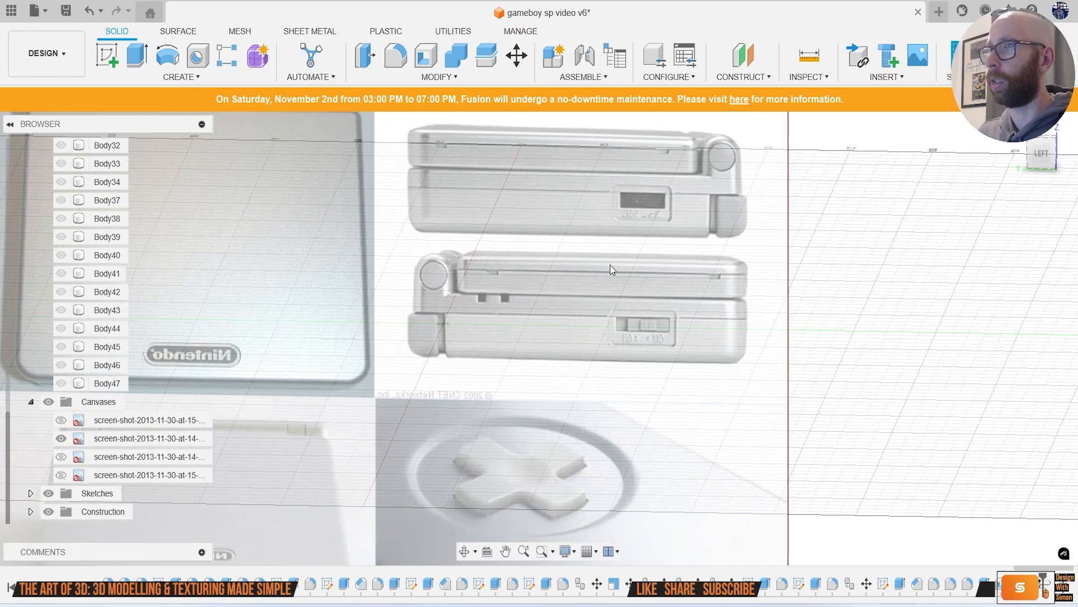
# Step: Examine the second canvas's closed side profiles and the Nintendo badge on the lid for details still missing from the model
pyautogui.scroll(4, 610, 264)
pyautogui.scroll(-5, 528, 278)
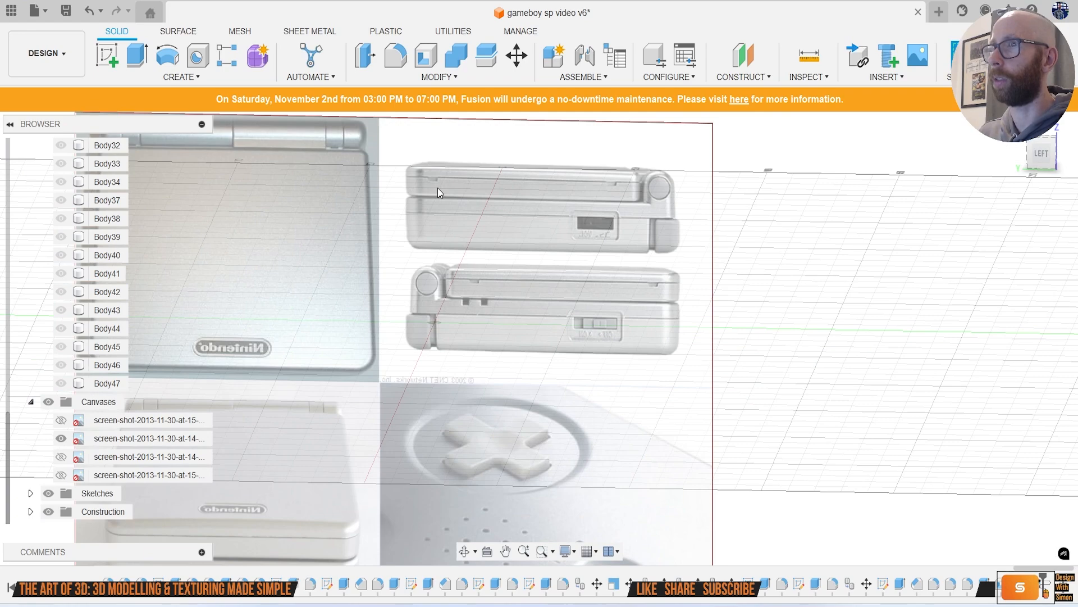
pyautogui.scroll(-6, 460, 286)
pyautogui.scroll(8, 330, 336)
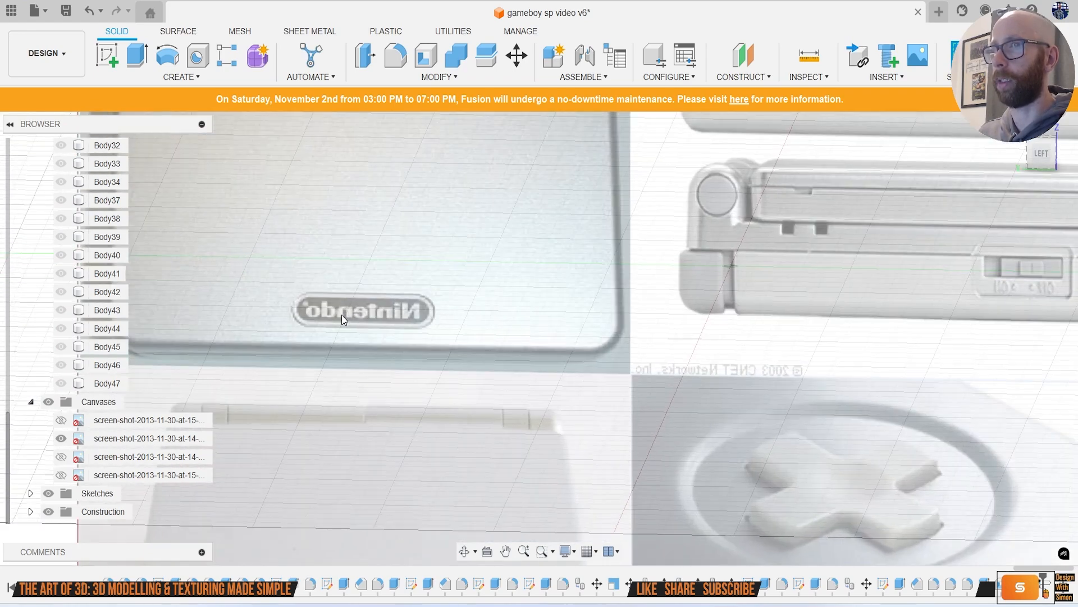
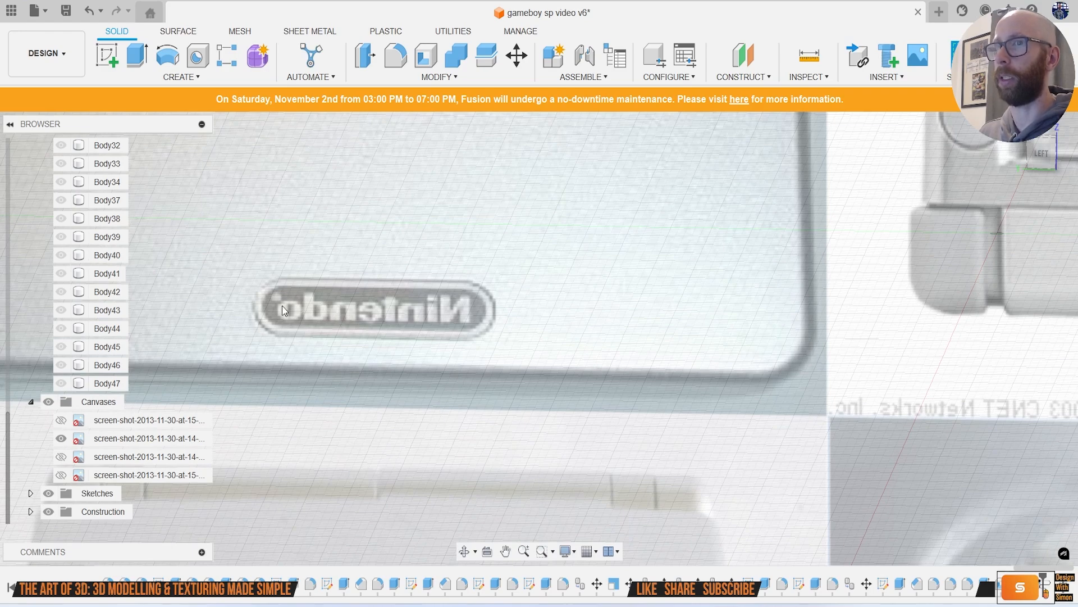
pyautogui.scroll(-7, 492, 317)
pyautogui.moveTo(729, 319); pyautogui.dragTo(644, 242, button='middle')
pyautogui.scroll(3, 676, 454)
pyautogui.scroll(-5, 671, 446)
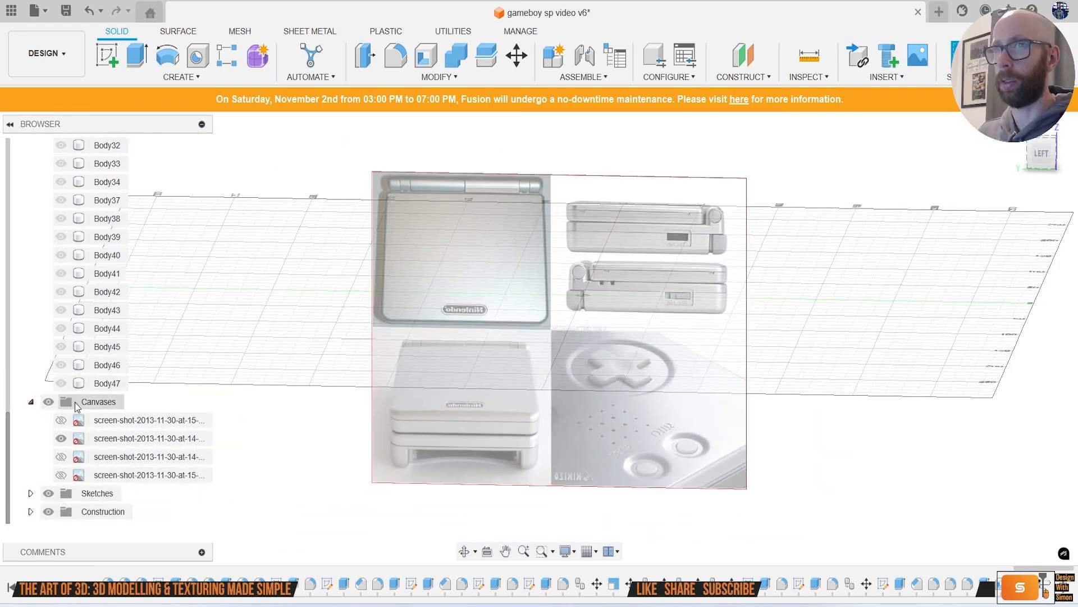
# Step: Show all bodies again and compare the open lid with the second reference canvas in the left view
pyautogui.scroll(5, 99, 317)
pyautogui.scroll(3, 99, 316)
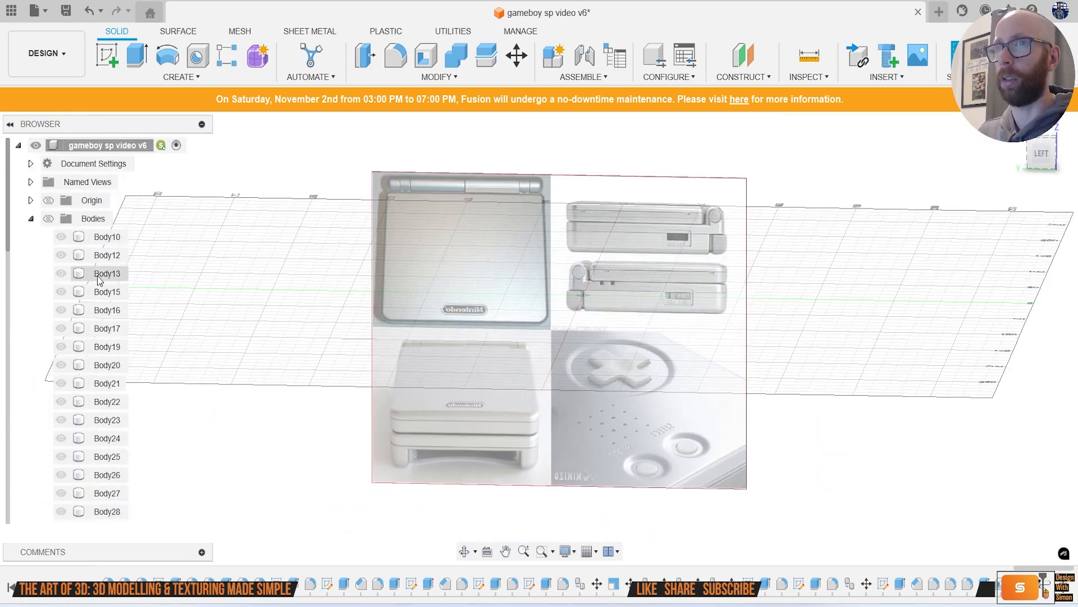
pyautogui.click(48, 219)
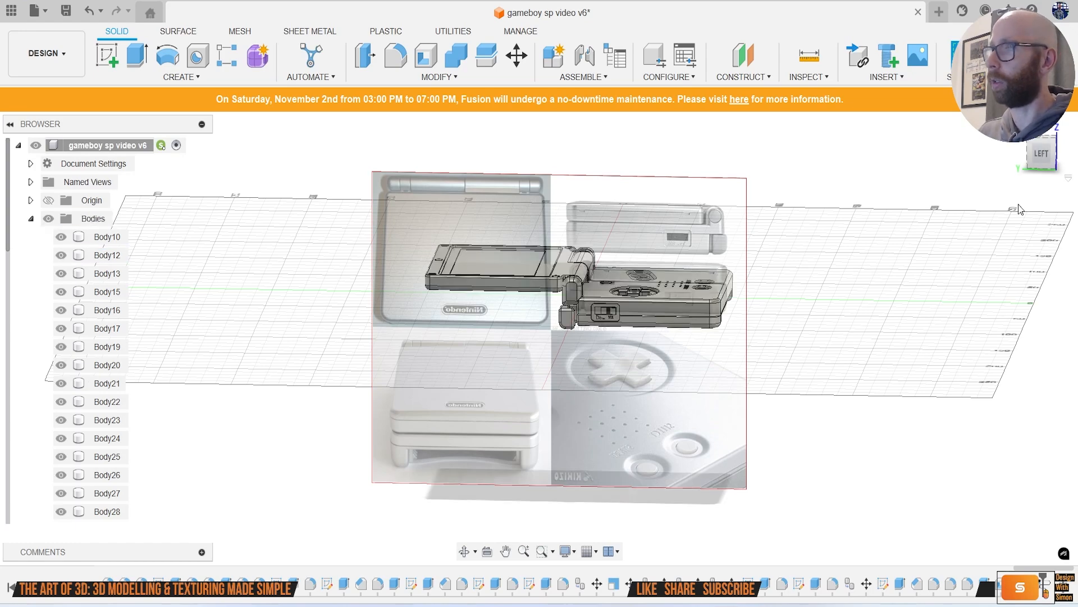
pyautogui.click(1042, 158)
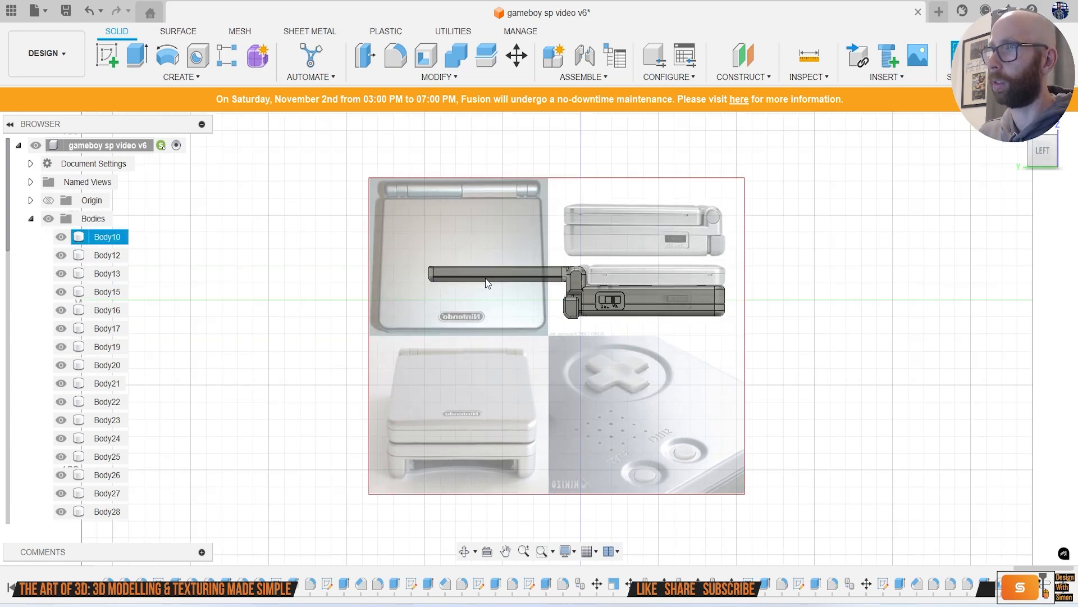
pyautogui.scroll(4, 662, 240)
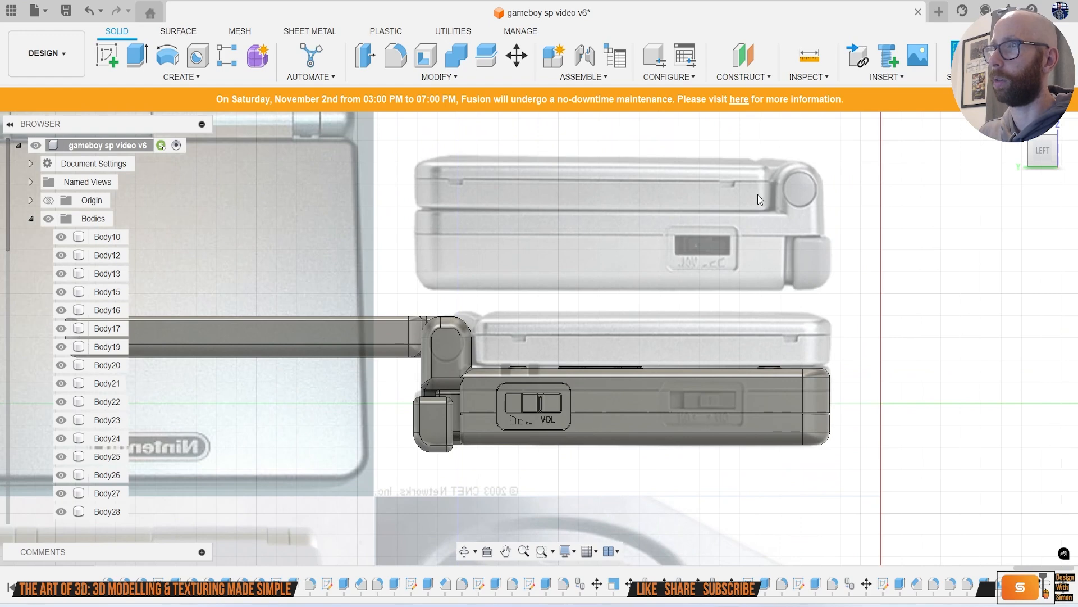
pyautogui.scroll(-1, 536, 354)
pyautogui.moveTo(336, 377); pyautogui.dragTo(536, 354, button='middle')
pyautogui.scroll(2, 536, 354)
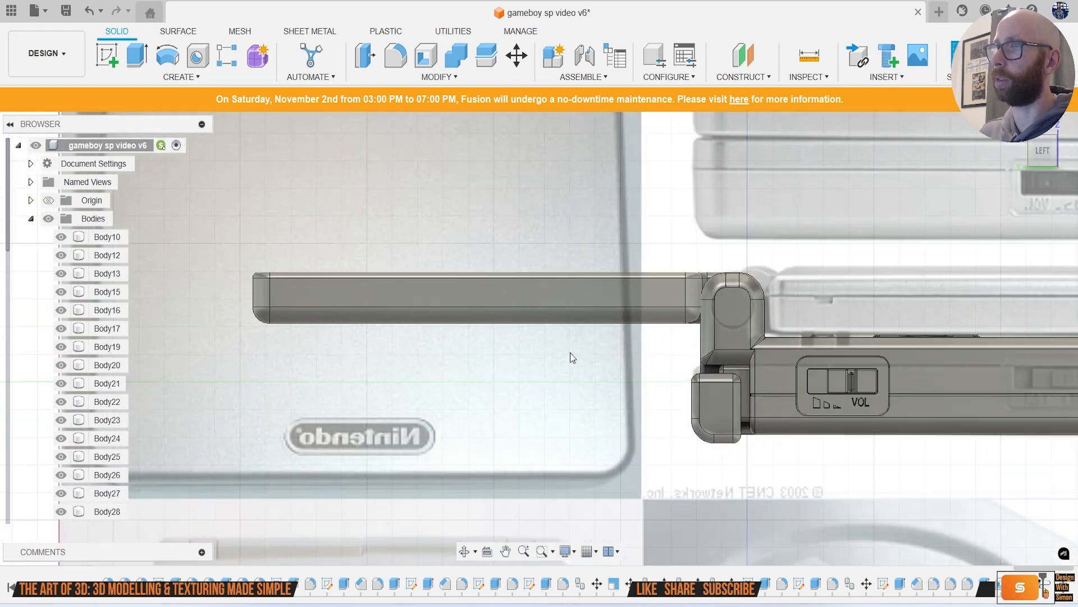
# Step: Hide everything except the lid body and show the first two reference canvases behind it
pyautogui.rightClick(119, 238)
pyautogui.click(206, 580)
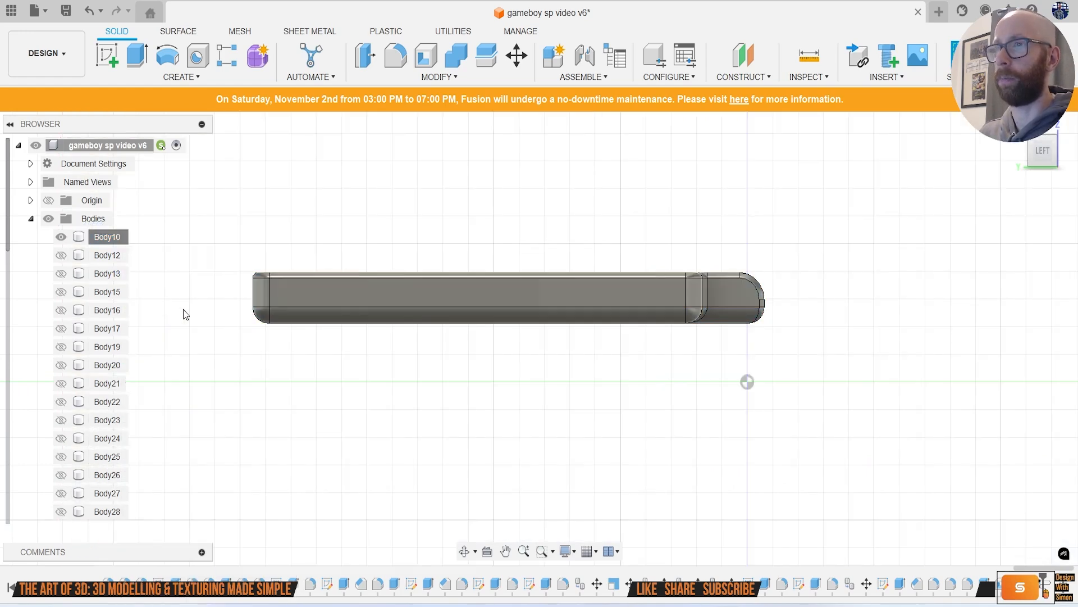
pyautogui.scroll(-2, 260, 338)
pyautogui.scroll(-6, 96, 441)
pyautogui.scroll(-2, 97, 444)
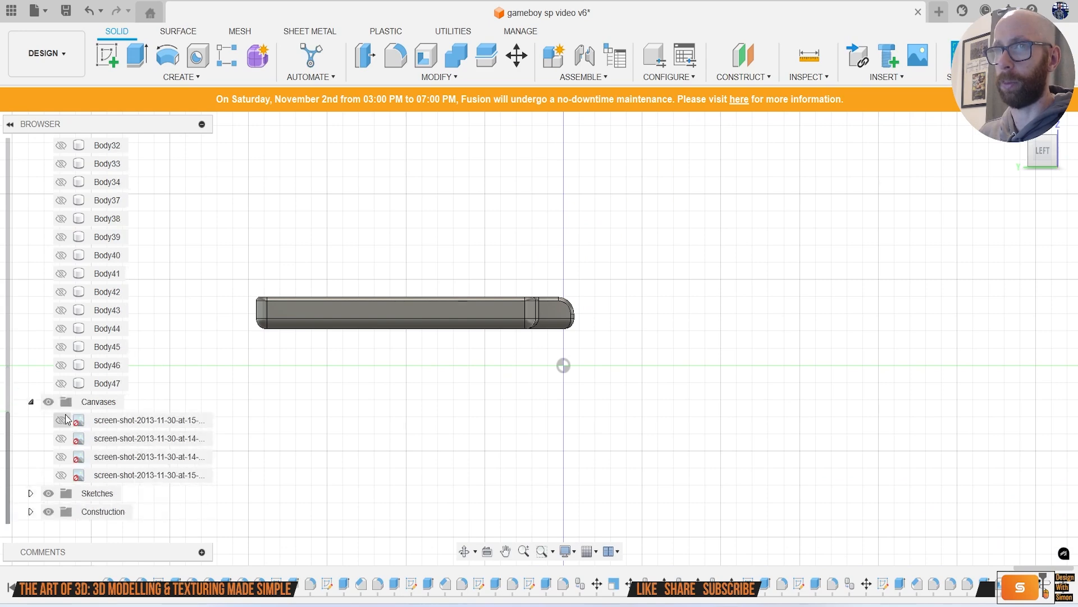
pyautogui.click(62, 420)
pyautogui.click(61, 438)
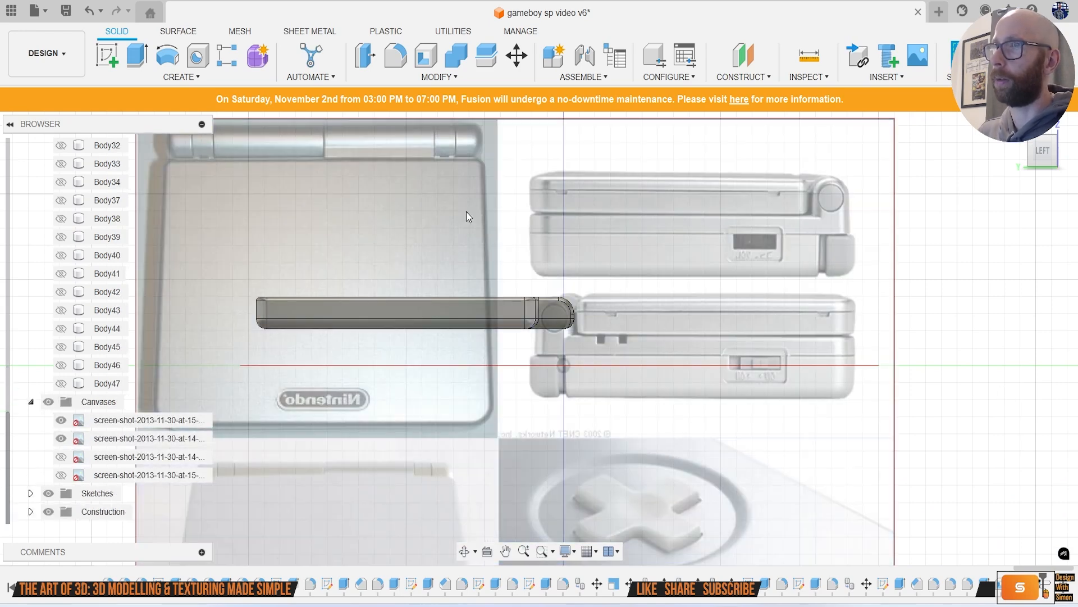
# Step: Sketch a short horizontal line on the lid's side face, crossing its free end at the seam height, and finish the sketch
pyautogui.click(106, 57)
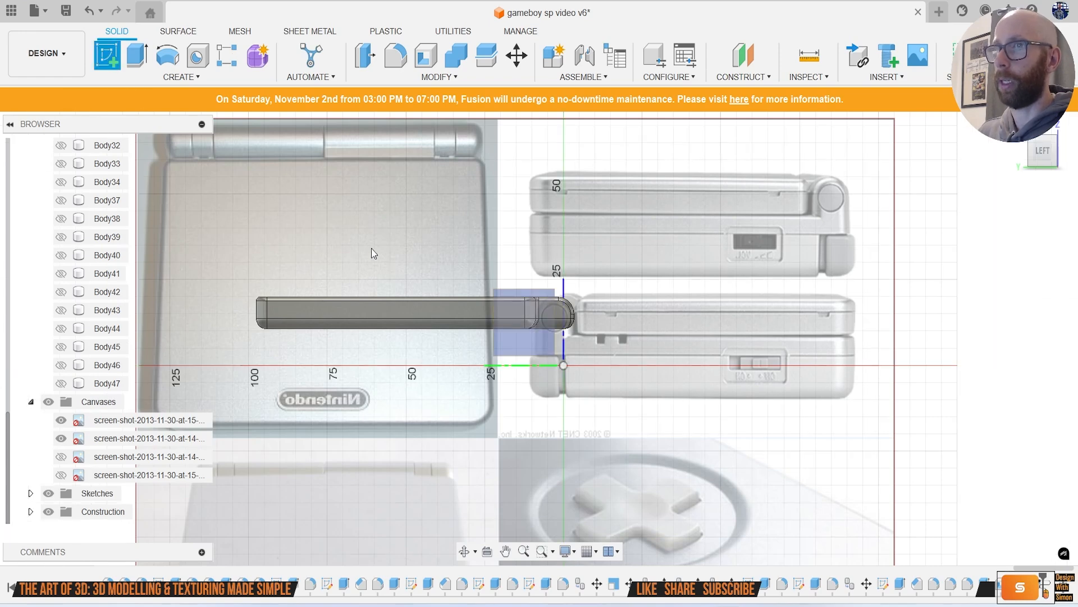
pyautogui.click(370, 305)
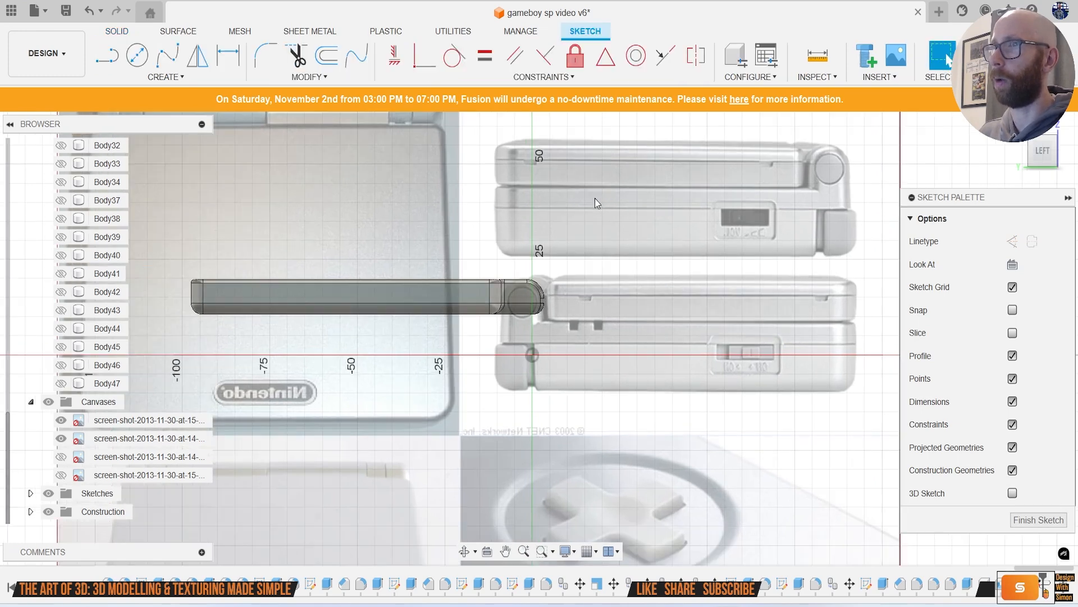
pyautogui.scroll(3, 478, 300)
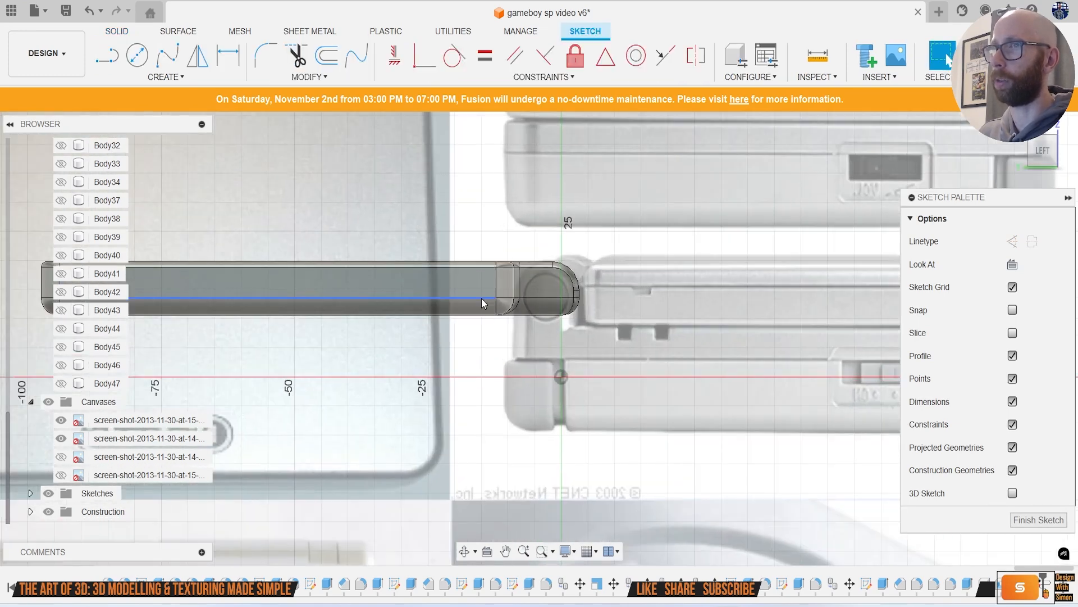
pyautogui.moveTo(463, 294); pyautogui.dragTo(524, 295, button='middle')
pyautogui.scroll(1, 524, 295)
pyautogui.scroll(-3, 402, 326)
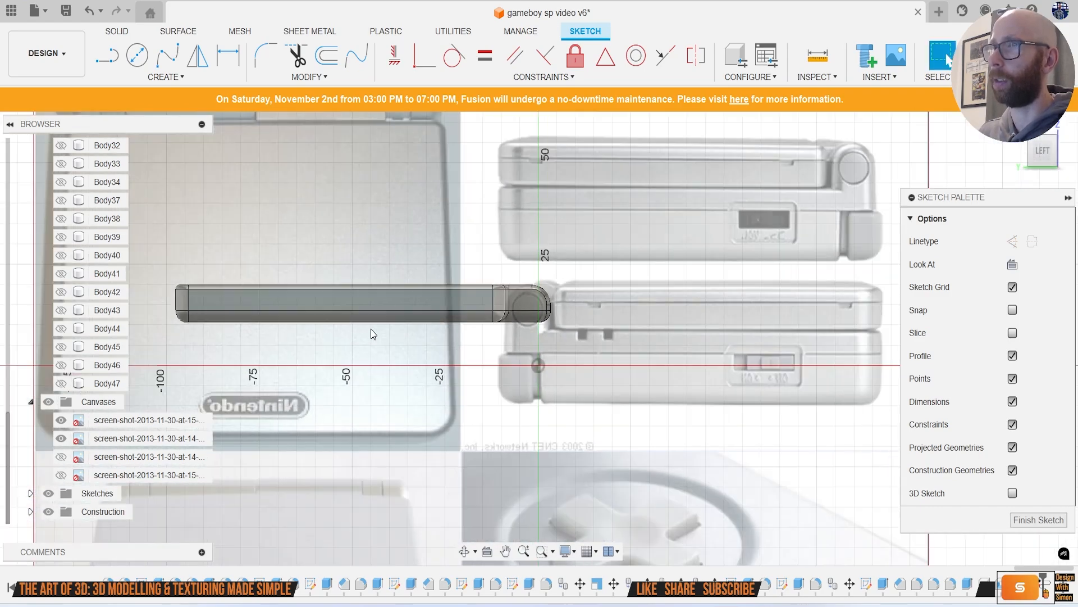
pyautogui.moveTo(385, 326); pyautogui.dragTo(466, 322, button='middle')
pyautogui.scroll(5, 254, 306)
pyautogui.press('l')
pyautogui.click(237, 273)
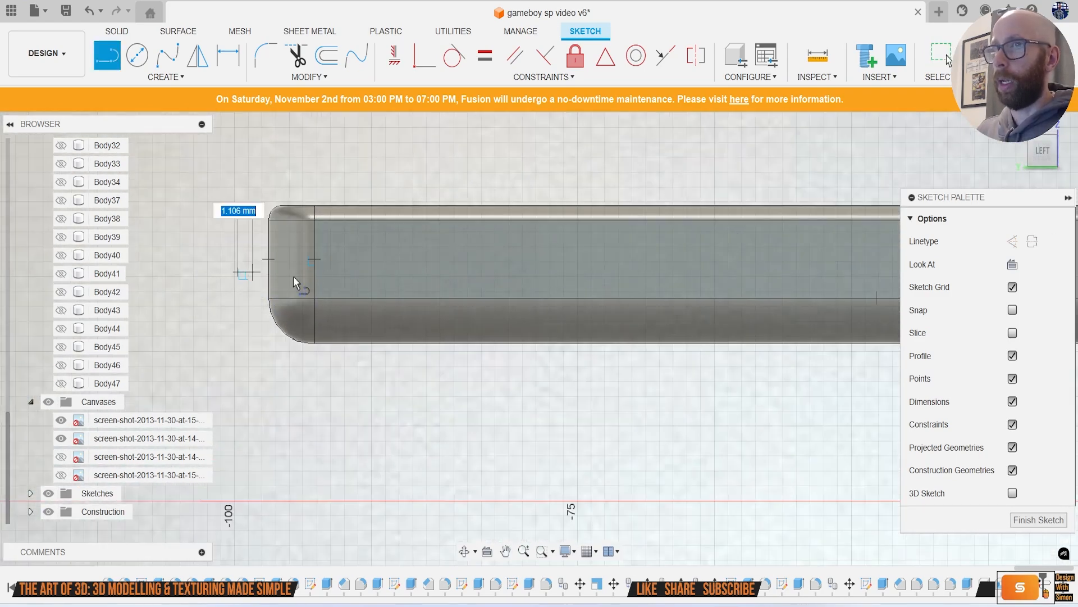
pyautogui.click(349, 276)
pyautogui.press('Escape')
pyautogui.scroll(-3, 348, 276)
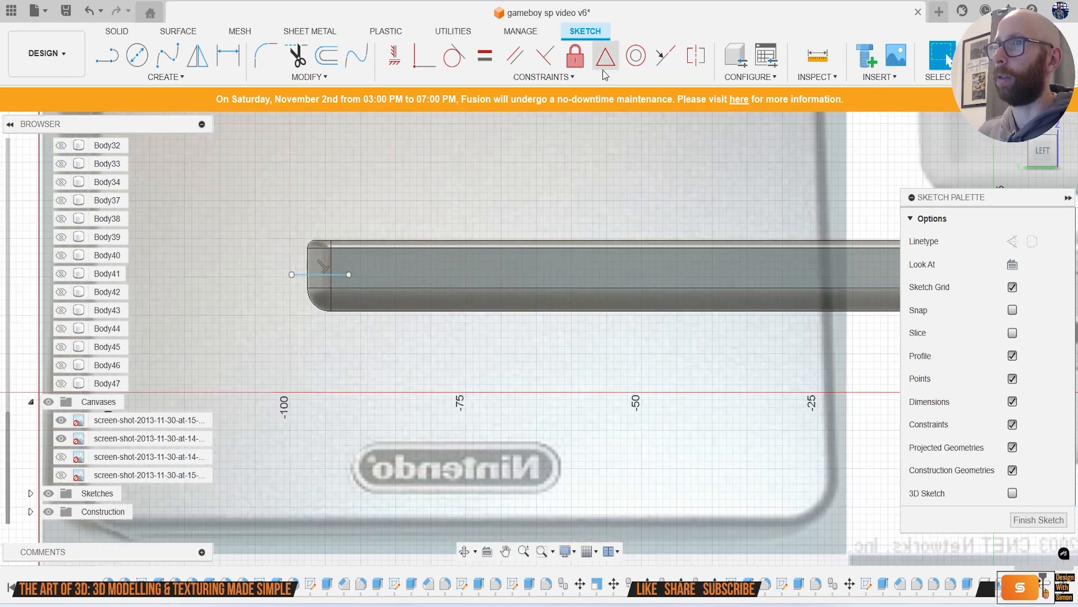
pyautogui.click(983, 59)
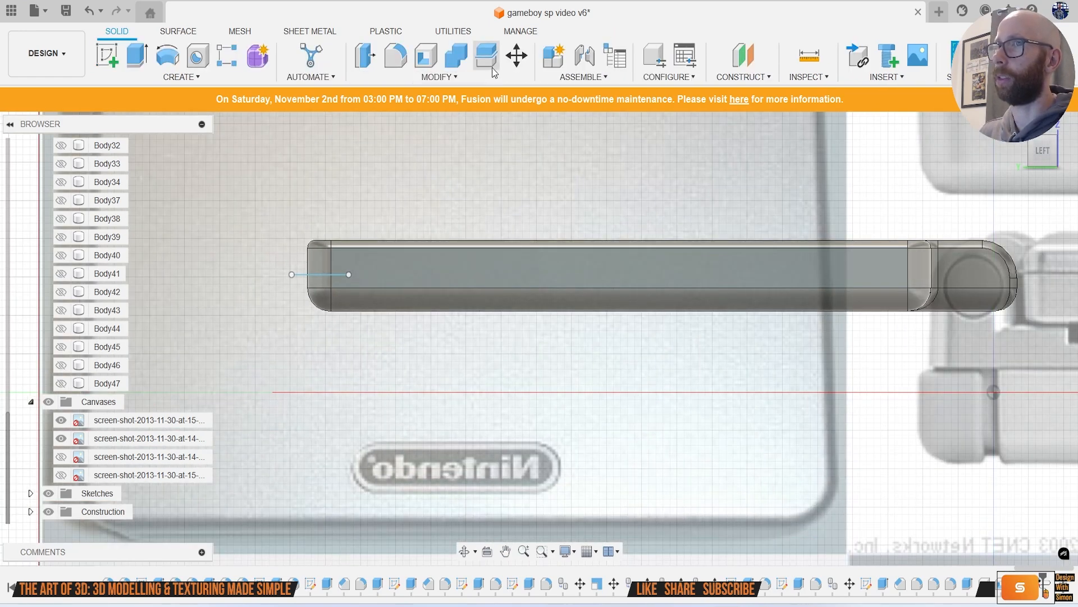
# Step: Split the lid body into upper and lower parts, using the short sketch line as an extended splitting tool
pyautogui.click(488, 57)
pyautogui.click(494, 258)
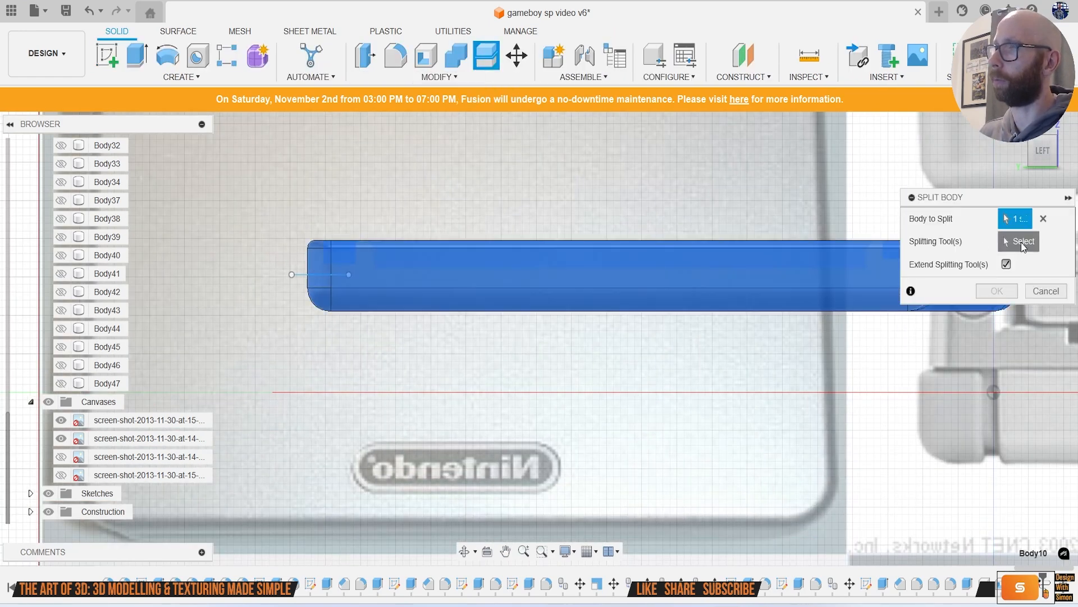
pyautogui.click(335, 274)
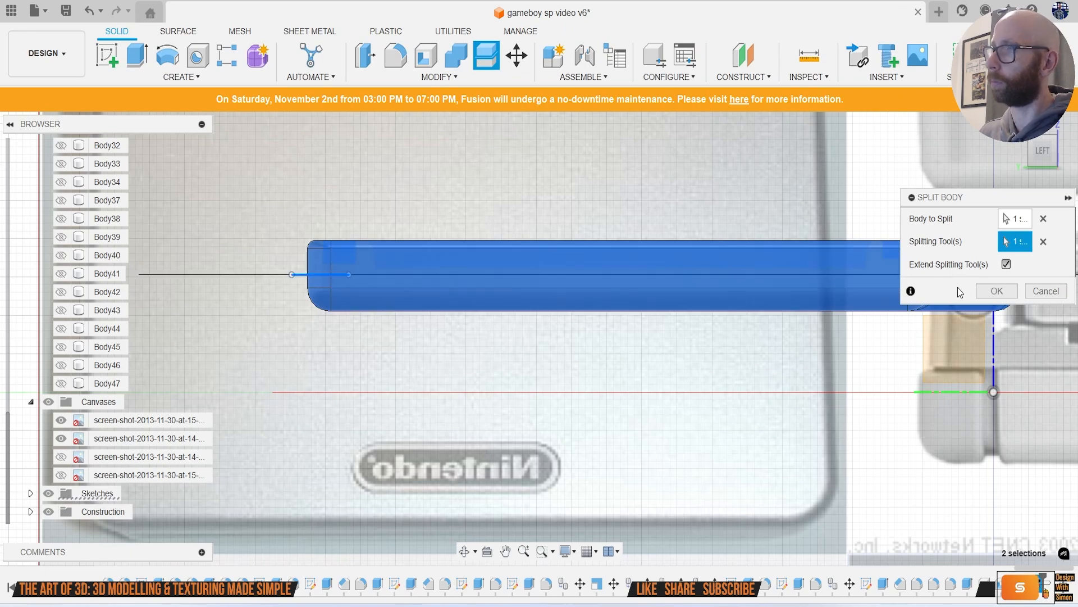
pyautogui.click(996, 291)
pyautogui.scroll(-5, 854, 306)
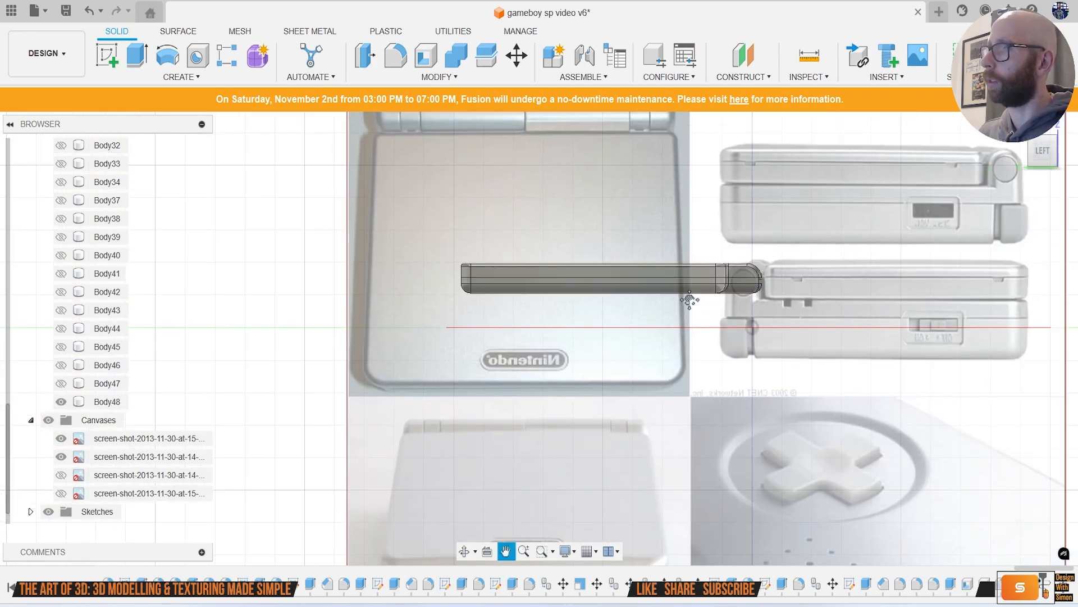
pyautogui.scroll(5, 457, 294)
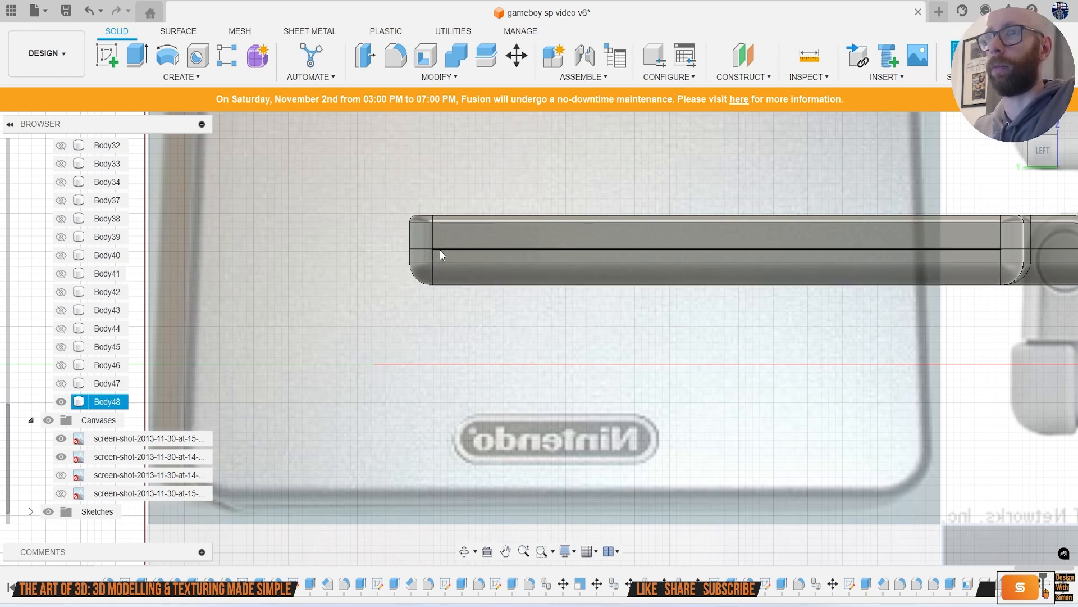
pyautogui.press('Escape')
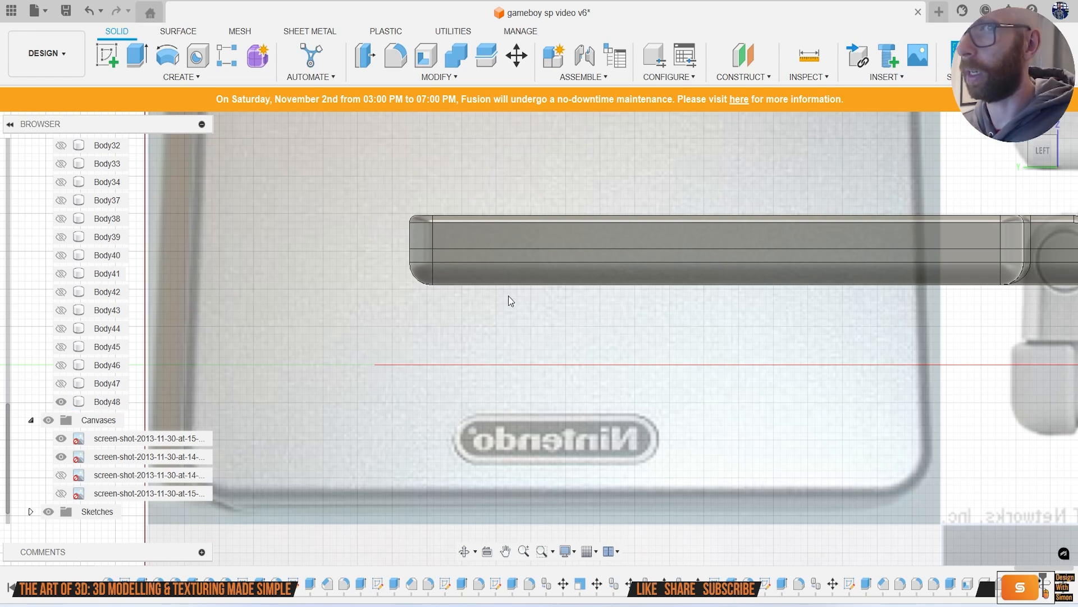
pyautogui.click(149, 76)
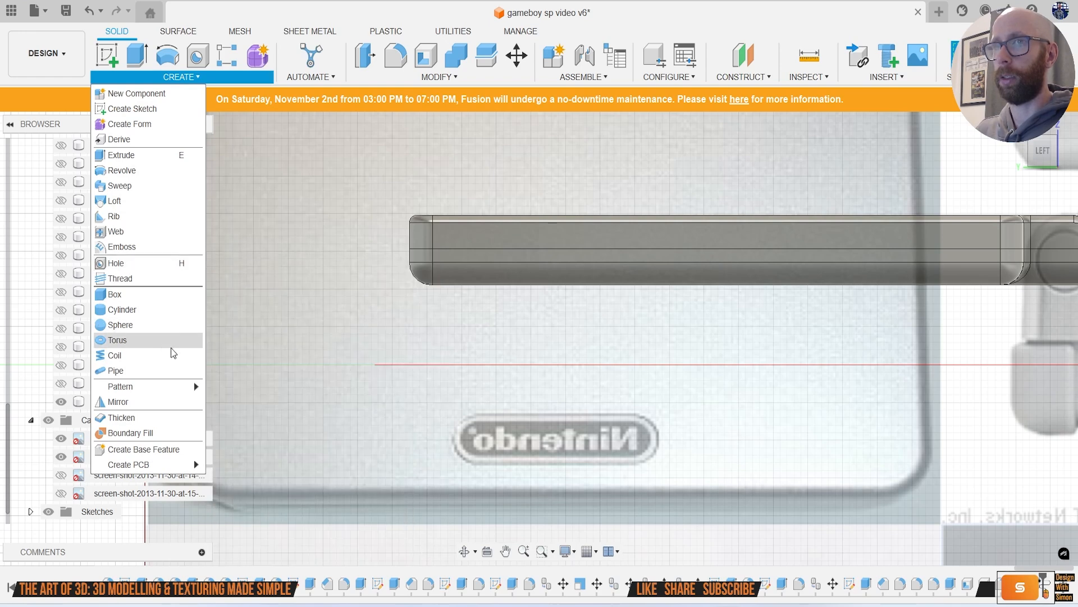
pyautogui.click(167, 371)
pyautogui.click(470, 266)
pyautogui.scroll(-3, 488, 342)
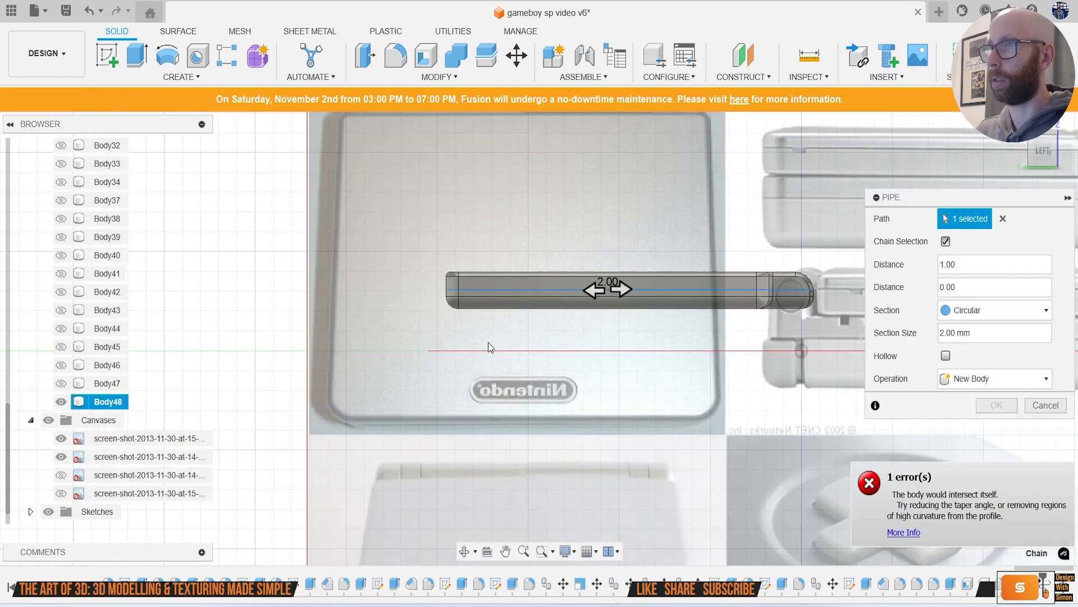
pyautogui.doubleClick(982, 334)
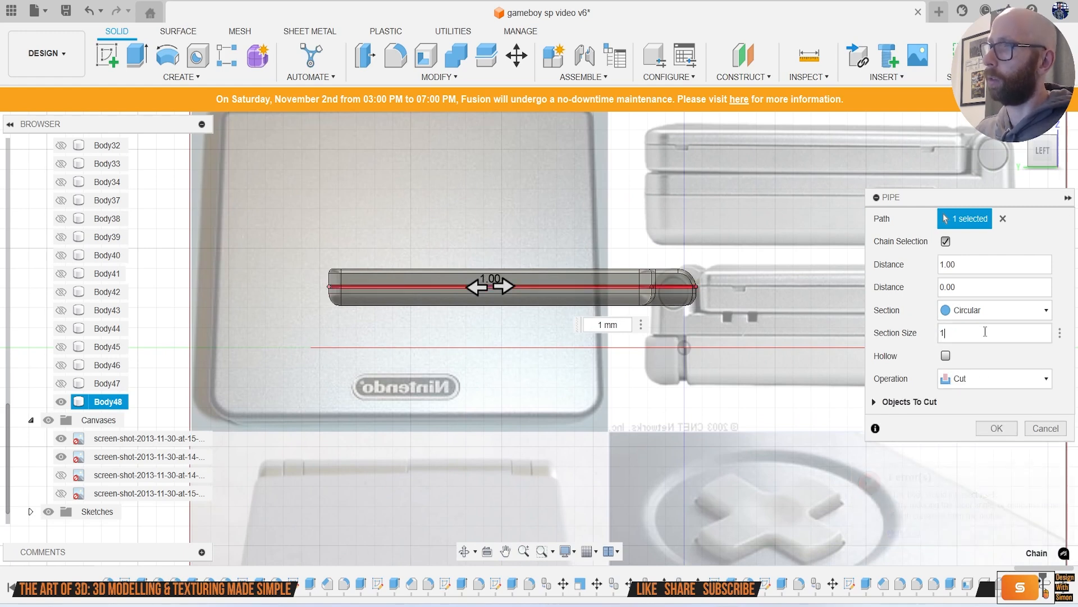
pyautogui.click(1044, 428)
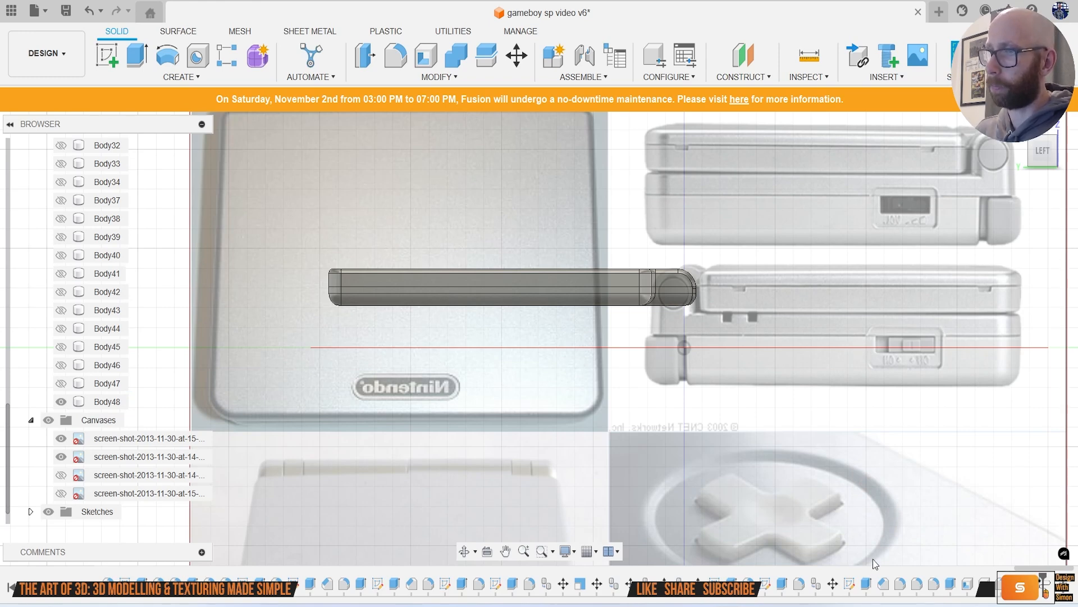
# Step: Check the section size of the existing pipe cut around the base in its feature settings, leaving it unedited
pyautogui.moveTo(1038, 569); pyautogui.dragTo(715, 577)
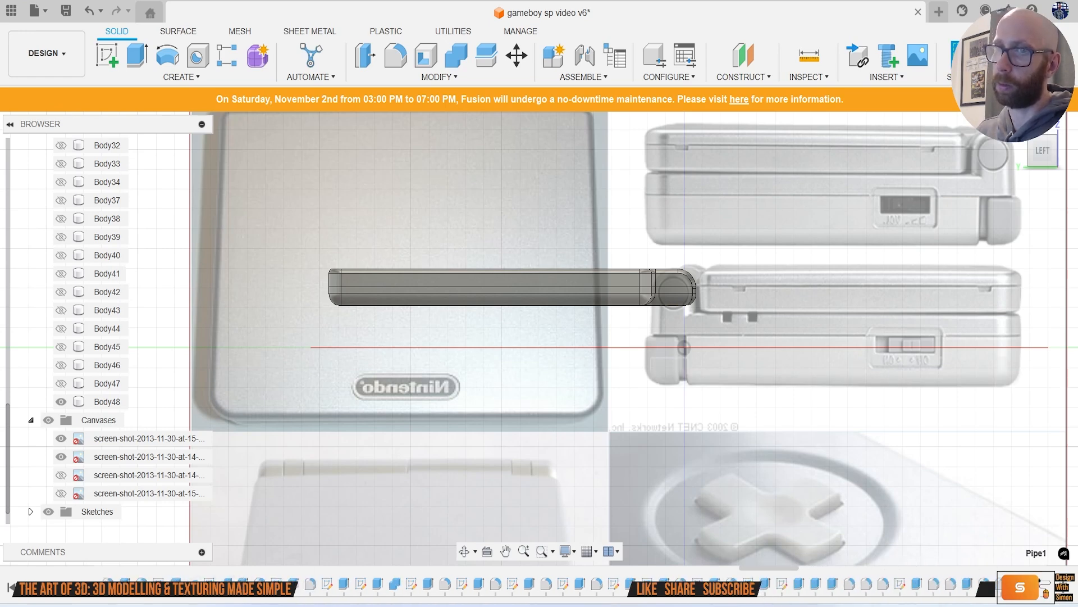
pyautogui.rightClick(192, 580)
pyautogui.click(249, 437)
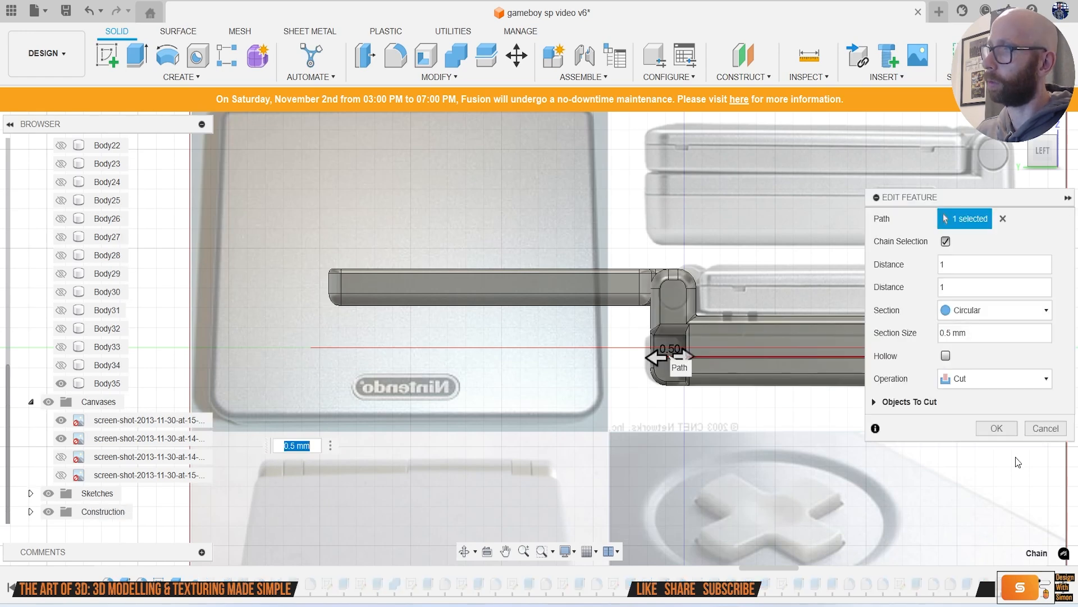
pyautogui.click(1036, 434)
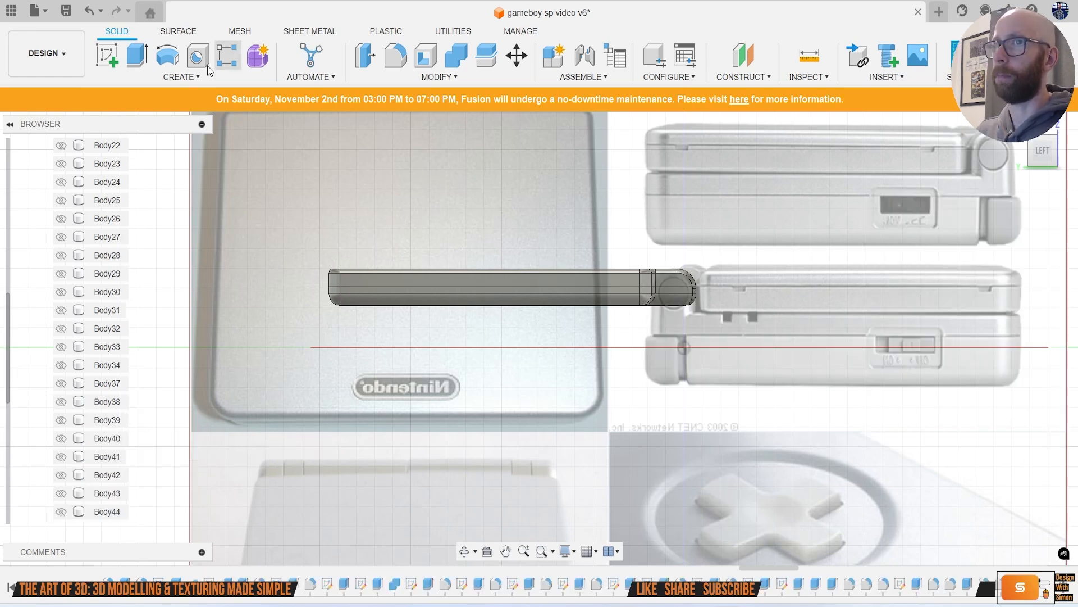
# Step: Cut a circular pipe with a 0.5 mm section size along the lid's split edge
pyautogui.click(171, 81)
pyautogui.click(158, 371)
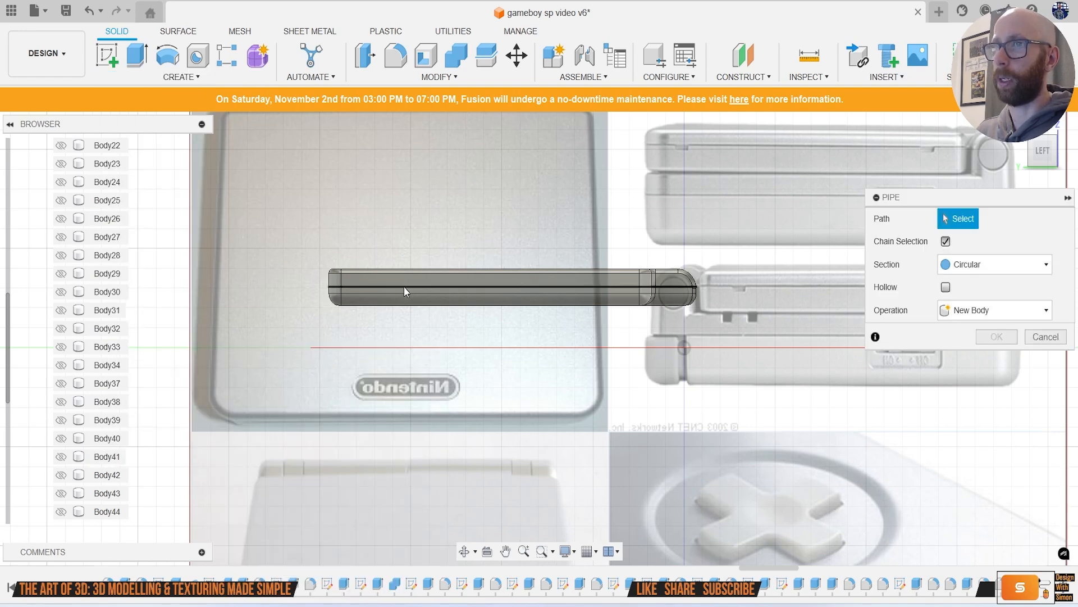
pyautogui.click(405, 285)
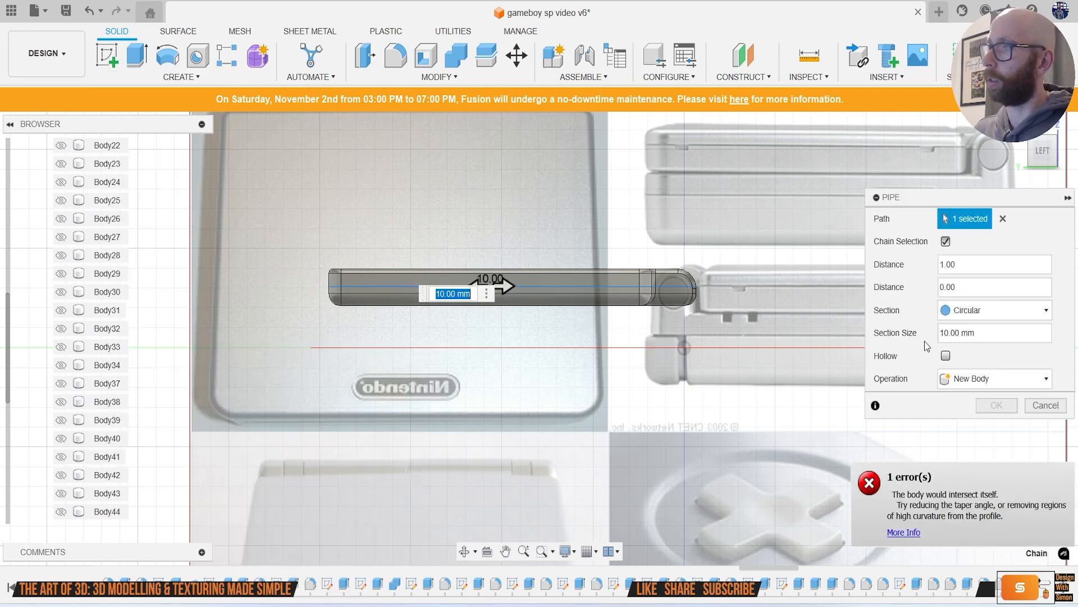
pyautogui.click(994, 338)
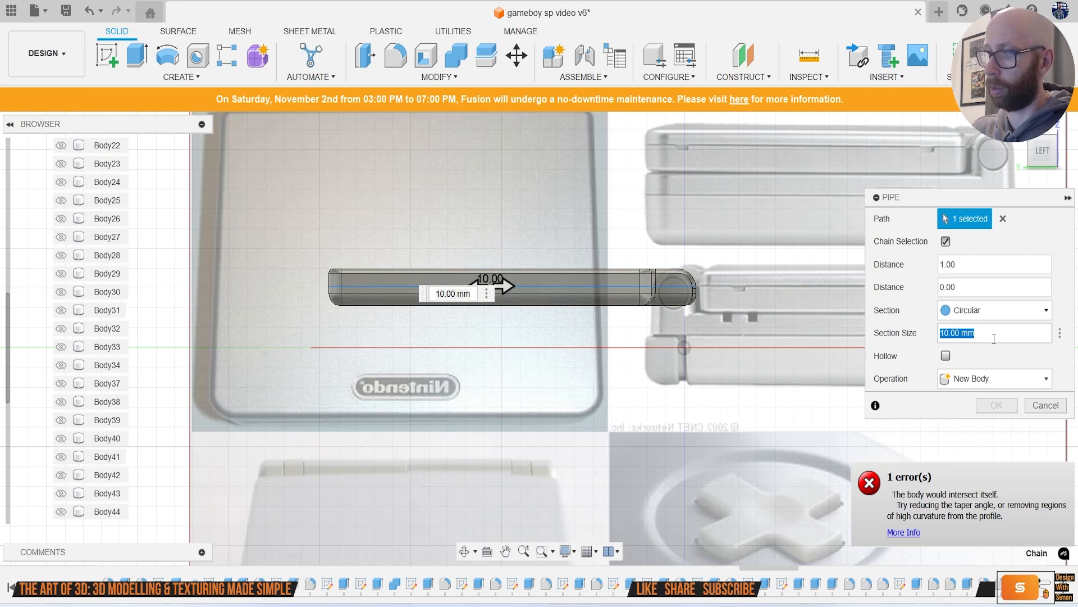
pyautogui.write('.5')
pyautogui.press('Return')
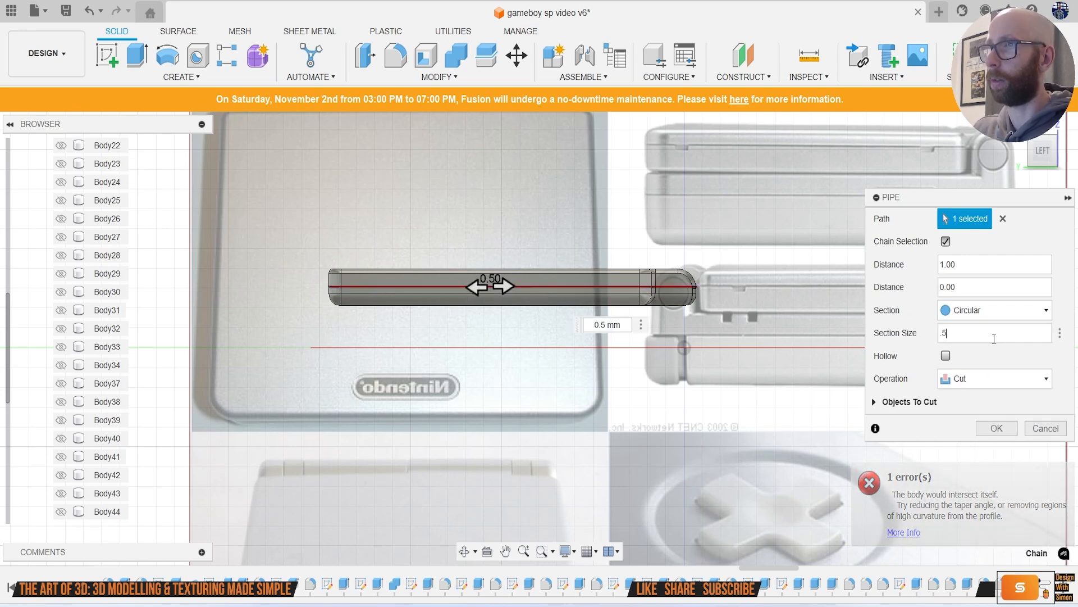
pyautogui.press('Return')
# Step: Hide all reference canvases and inspect the seam groove around the lid
pyautogui.scroll(-5, 133, 344)
pyautogui.click(30, 402)
pyautogui.click(48, 401)
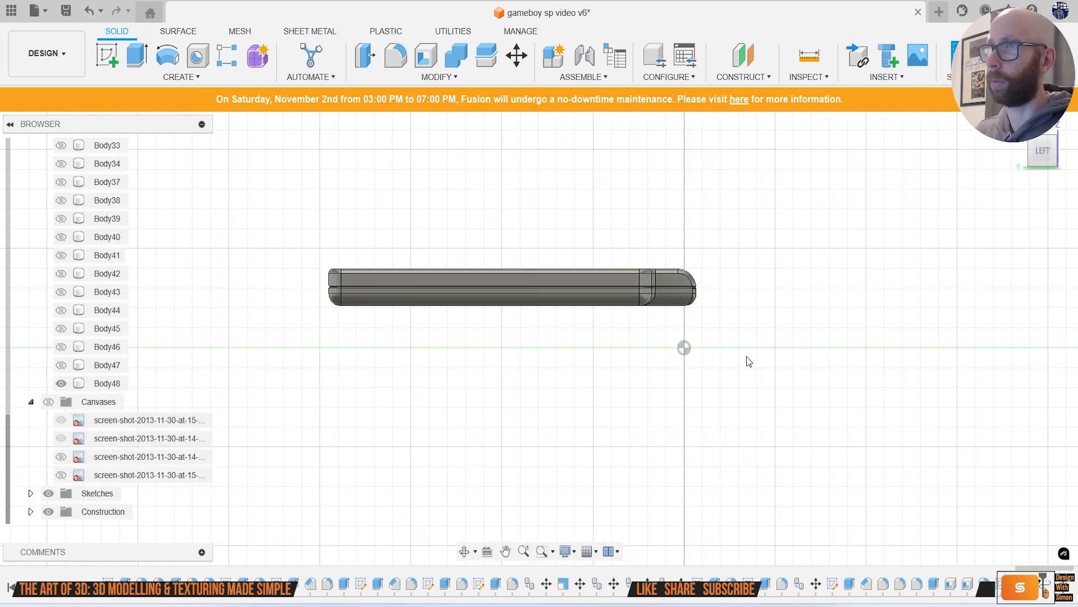
pyautogui.keyDown('shift'); pyautogui.moveTo(766, 346); pyautogui.dragTo(672, 358, button='middle'); pyautogui.keyUp('shift')
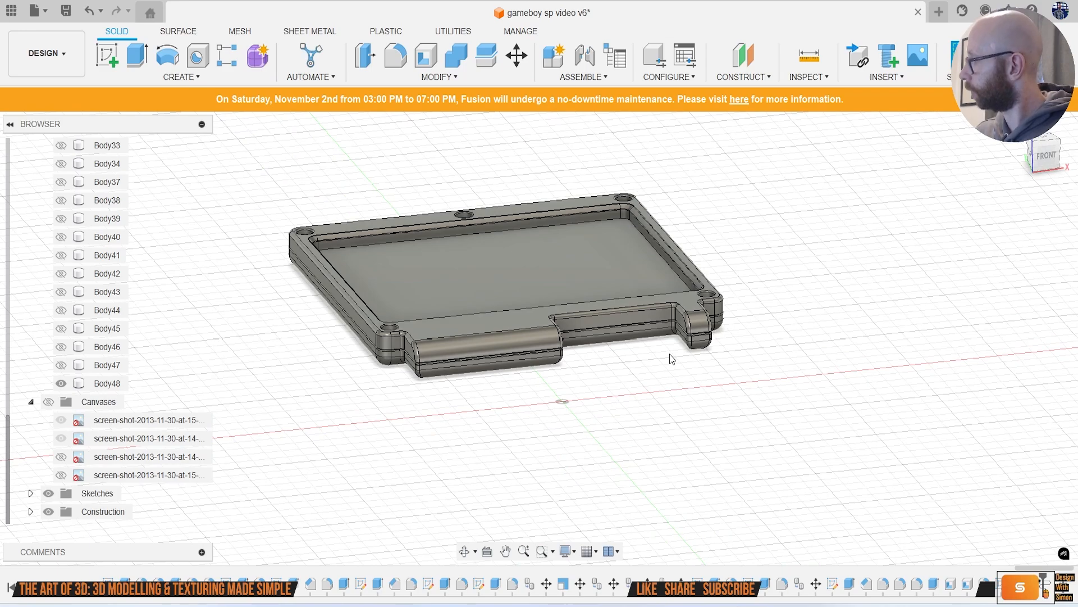
pyautogui.keyDown('shift'); pyautogui.moveTo(656, 349); pyautogui.dragTo(821, 378, button='middle'); pyautogui.keyUp('shift')
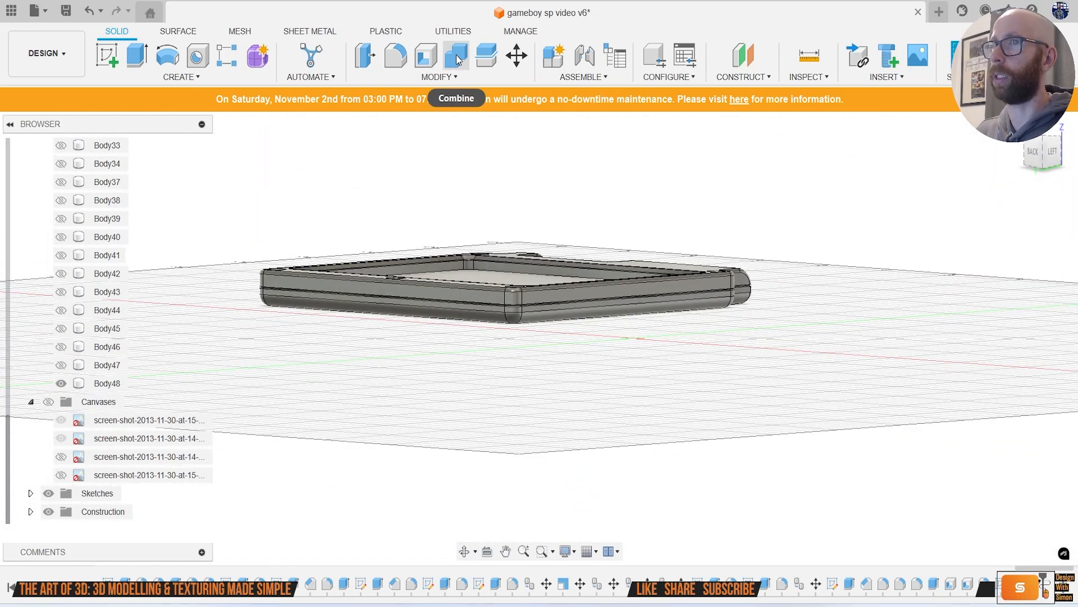
# Step: Join the lid's lower and upper parts into one body with Combine
pyautogui.click(456, 55)
pyautogui.scroll(5, 580, 387)
pyautogui.click(489, 248)
pyautogui.click(491, 197)
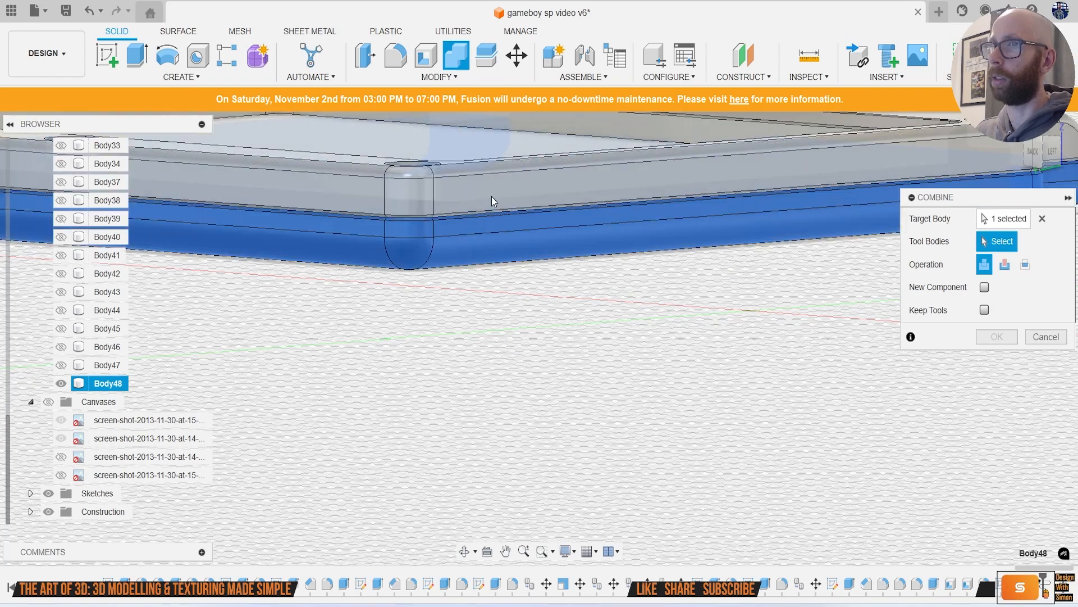
pyautogui.click(997, 337)
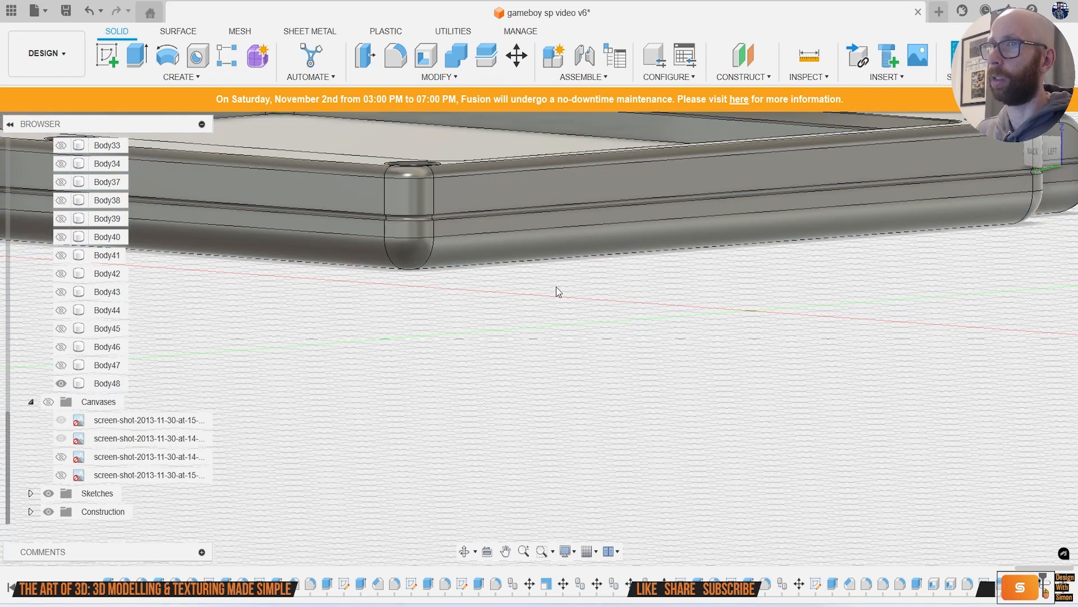
# Step: Set up a 0.1 mm constant-radius fillet on the upper and lower edges of the lid's seam groove
pyautogui.moveTo(559, 291); pyautogui.dragTo(661, 353, button='middle')
pyautogui.scroll(3, 572, 329)
pyautogui.press('f')
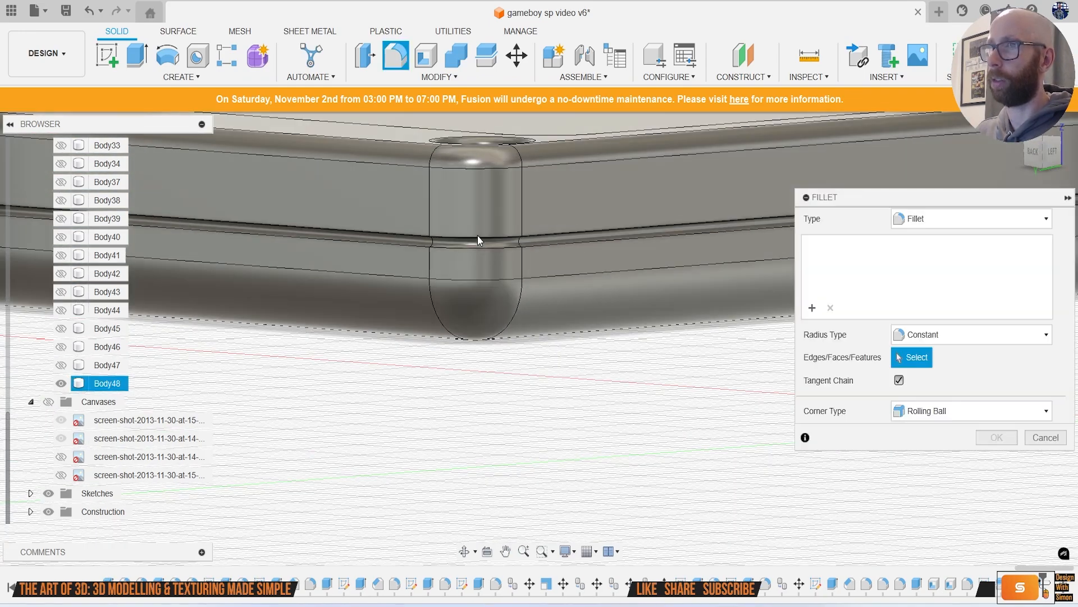
pyautogui.click(477, 235)
pyautogui.click(422, 245)
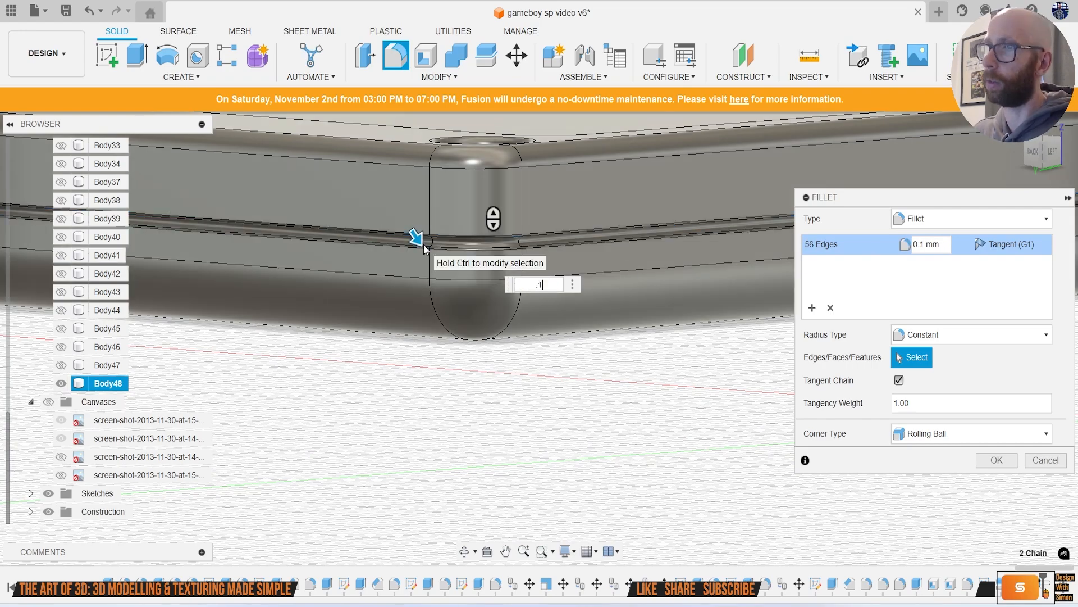
# Step: Check the groove fillet preview around the lid's corners and hinge recesses, and accept the fillet
pyautogui.scroll(-4, 424, 247)
pyautogui.moveTo(475, 247); pyautogui.dragTo(211, 312, button='middle')
pyautogui.keyDown('shift'); pyautogui.moveTo(583, 298); pyautogui.dragTo(405, 290, button='middle'); pyautogui.keyUp('shift')
pyautogui.scroll(10, 589, 306)
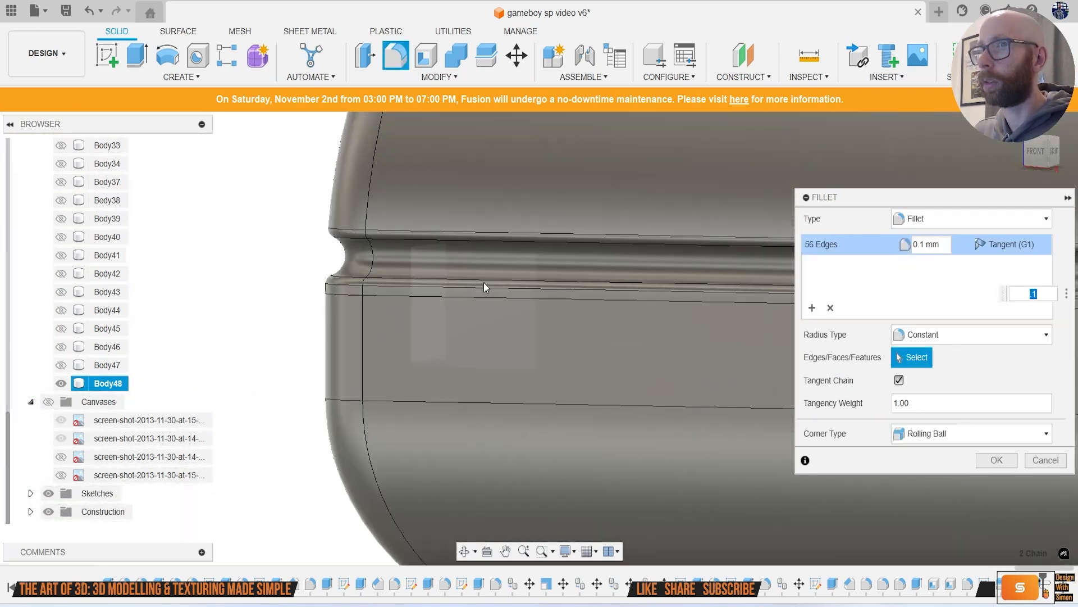
pyautogui.scroll(-8, 483, 282)
pyautogui.moveTo(573, 336); pyautogui.dragTo(429, 342, button='middle')
pyautogui.scroll(10, 440, 331)
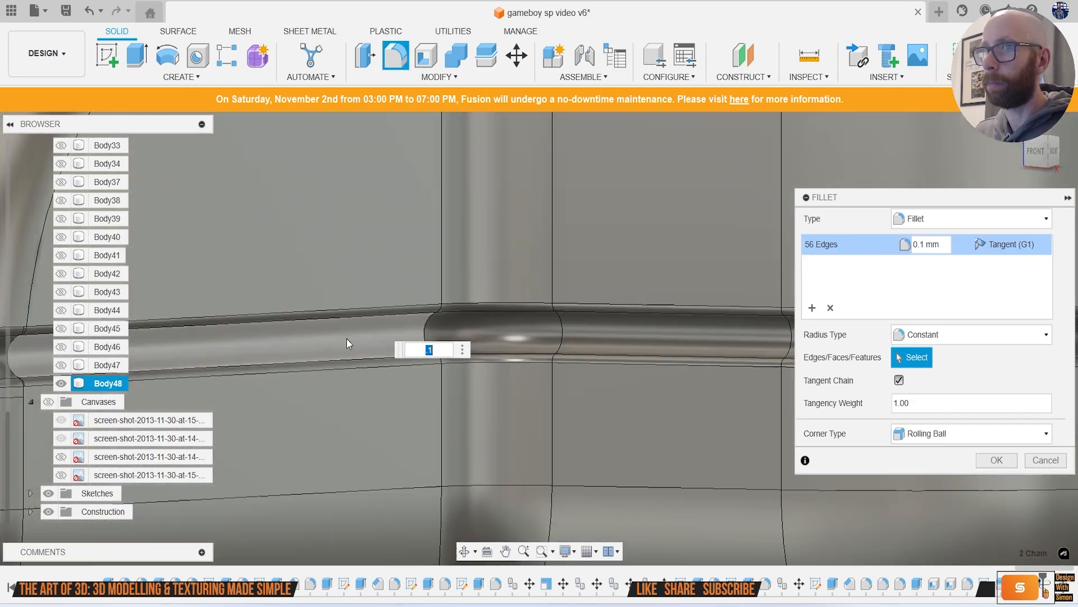
pyautogui.scroll(-10, 675, 376)
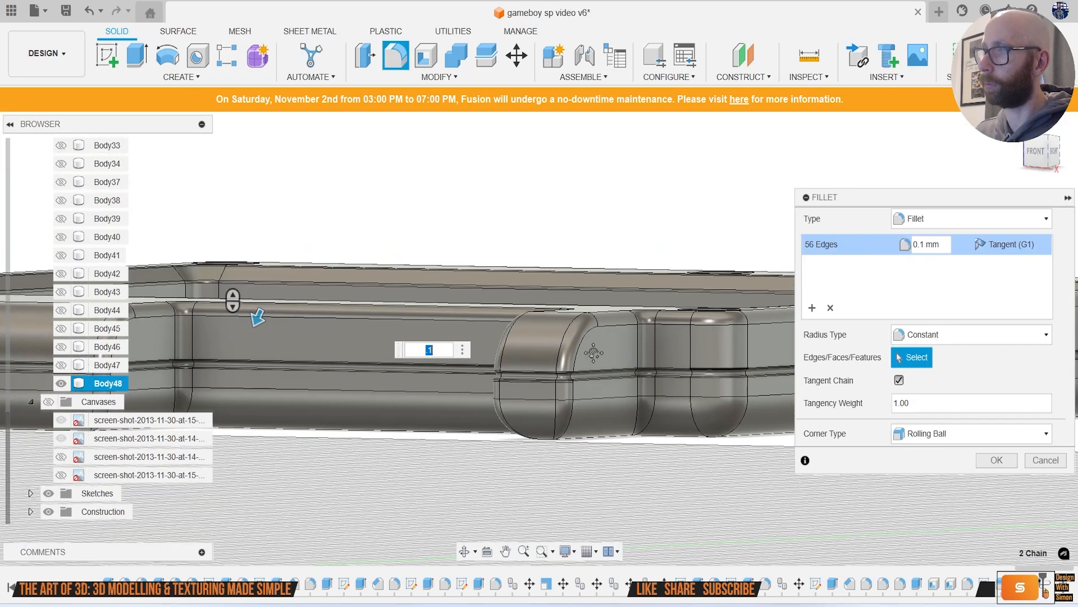
pyautogui.moveTo(637, 358); pyautogui.dragTo(328, 351, button='middle')
pyautogui.scroll(5, 508, 360)
pyautogui.scroll(2, 493, 336)
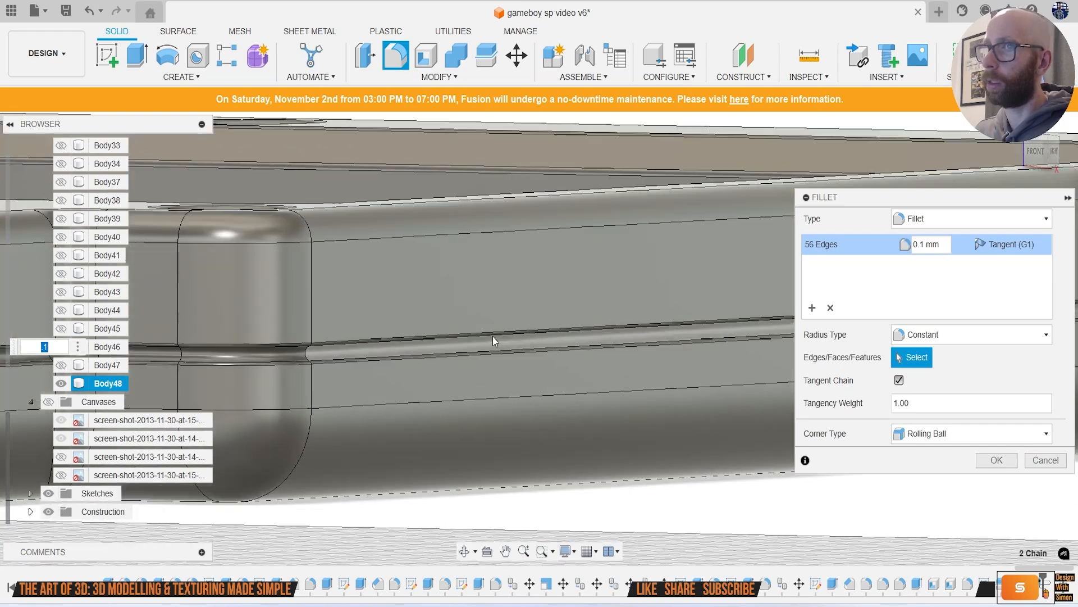
pyautogui.scroll(4, 493, 336)
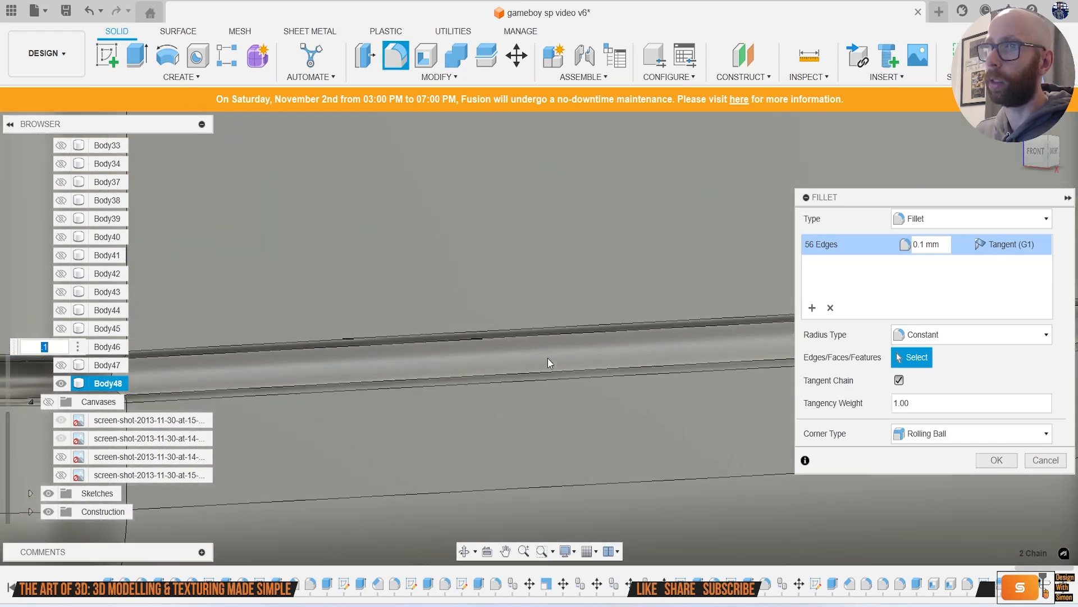
pyautogui.click(998, 460)
pyautogui.scroll(-3, 730, 342)
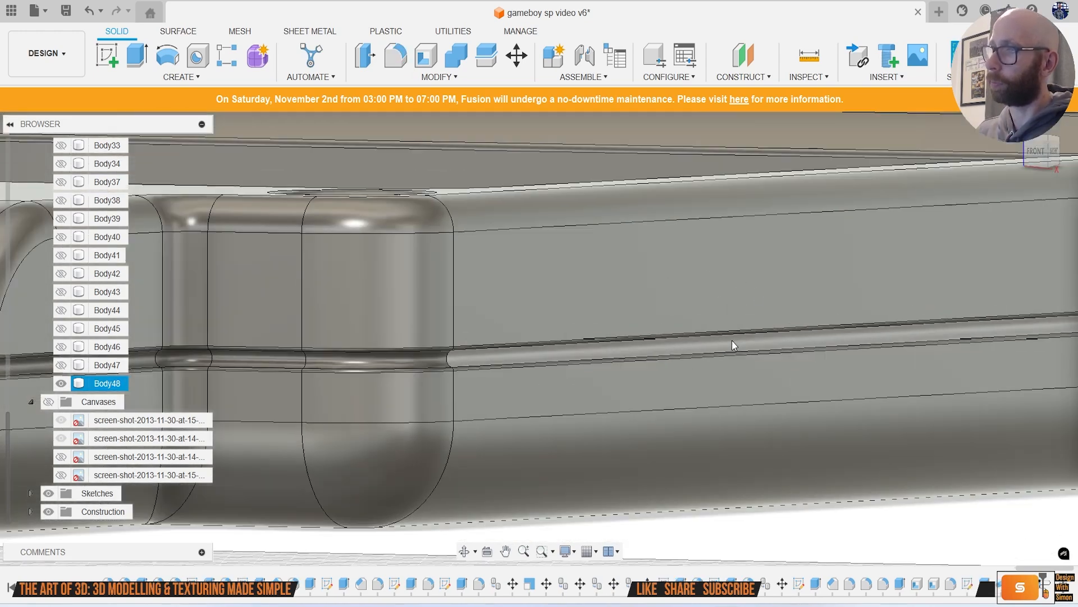
pyautogui.scroll(-6, 721, 343)
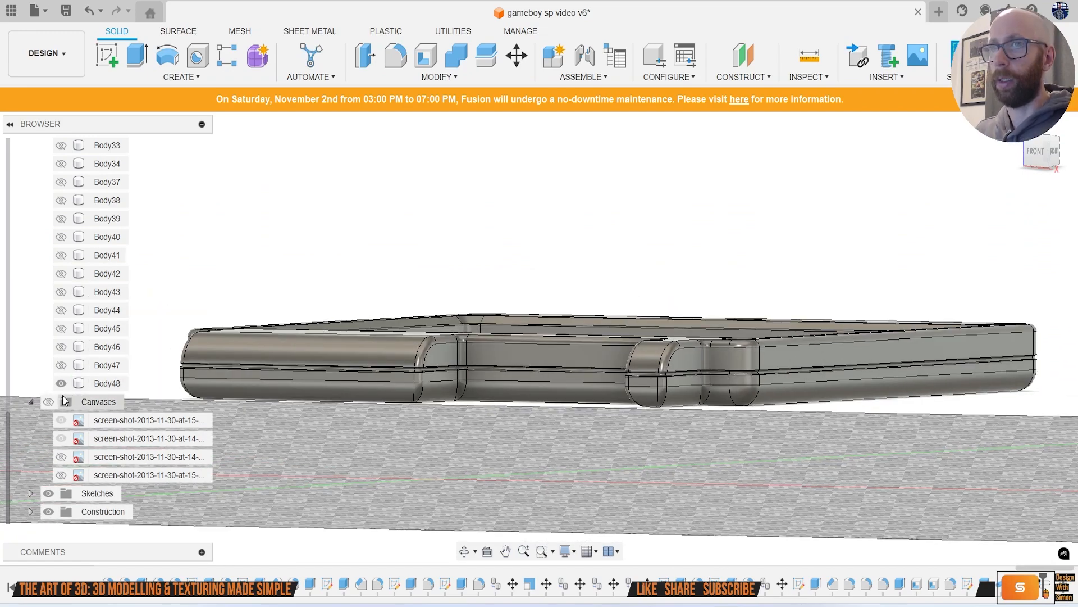
# Step: Show the reference canvases and compare the lid with the side-view reference photos from the left view
pyautogui.click(48, 401)
pyautogui.scroll(-4, 794, 277)
pyautogui.keyDown('shift'); pyautogui.moveTo(747, 301); pyautogui.dragTo(865, 292, button='middle'); pyautogui.keyUp('shift')
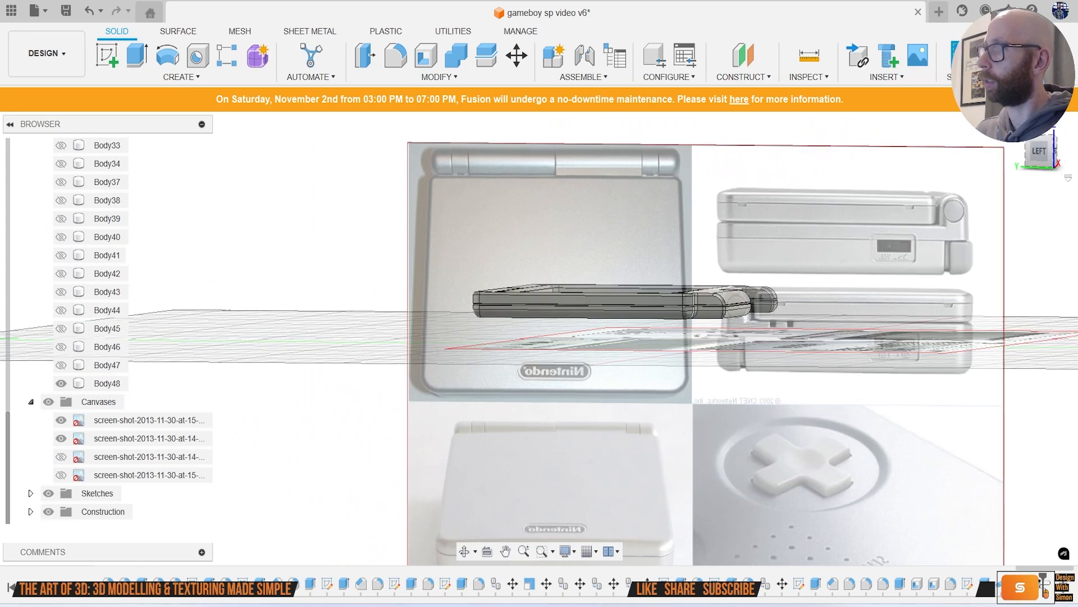
pyautogui.click(1040, 153)
pyautogui.scroll(5, 764, 209)
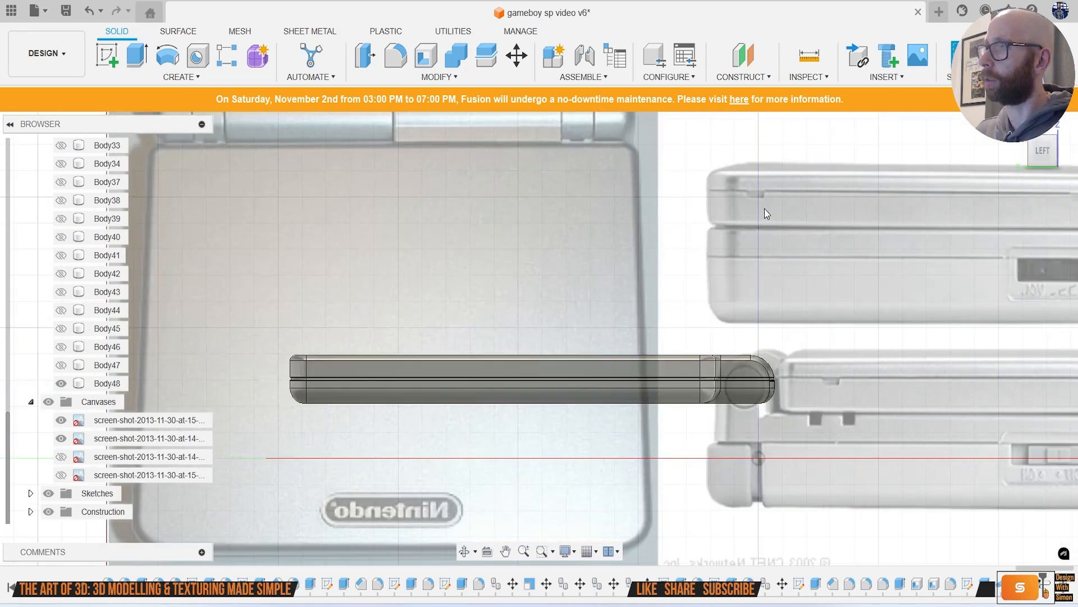
pyautogui.scroll(-5, 727, 269)
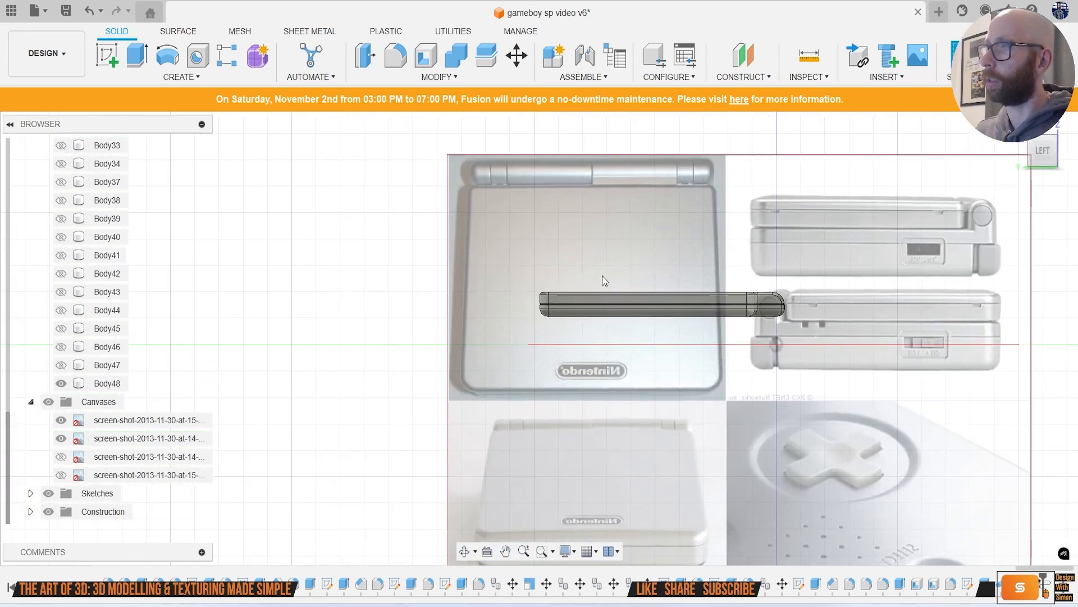
pyautogui.scroll(5, 581, 287)
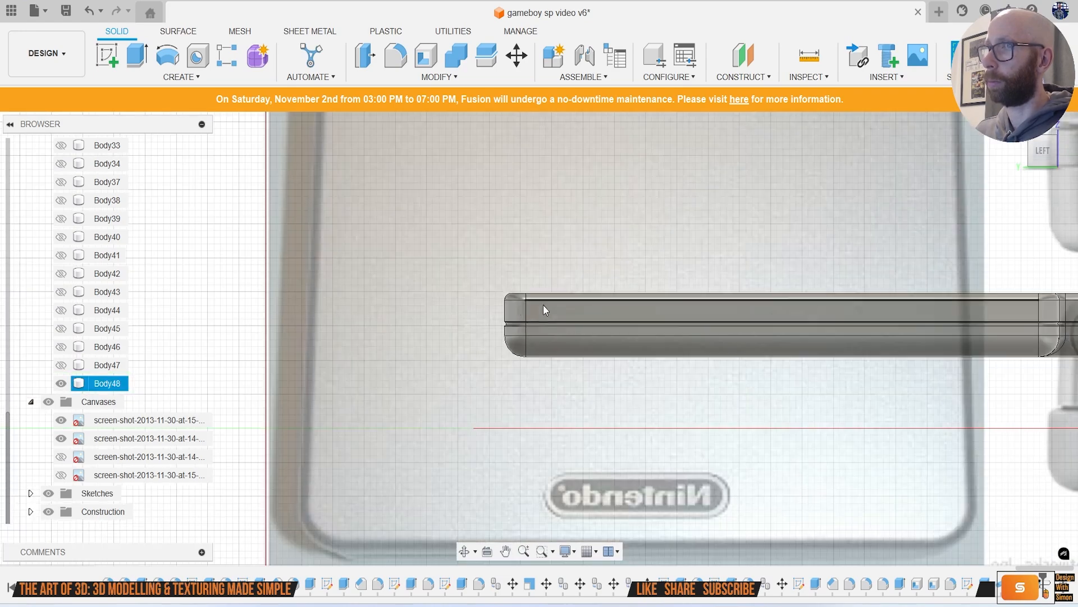
# Step: Start a sketch on the lid's flat side face and draw a 3 × 1 mm rectangle on the groove's upper edge near the front end
pyautogui.click(107, 57)
pyautogui.click(662, 308)
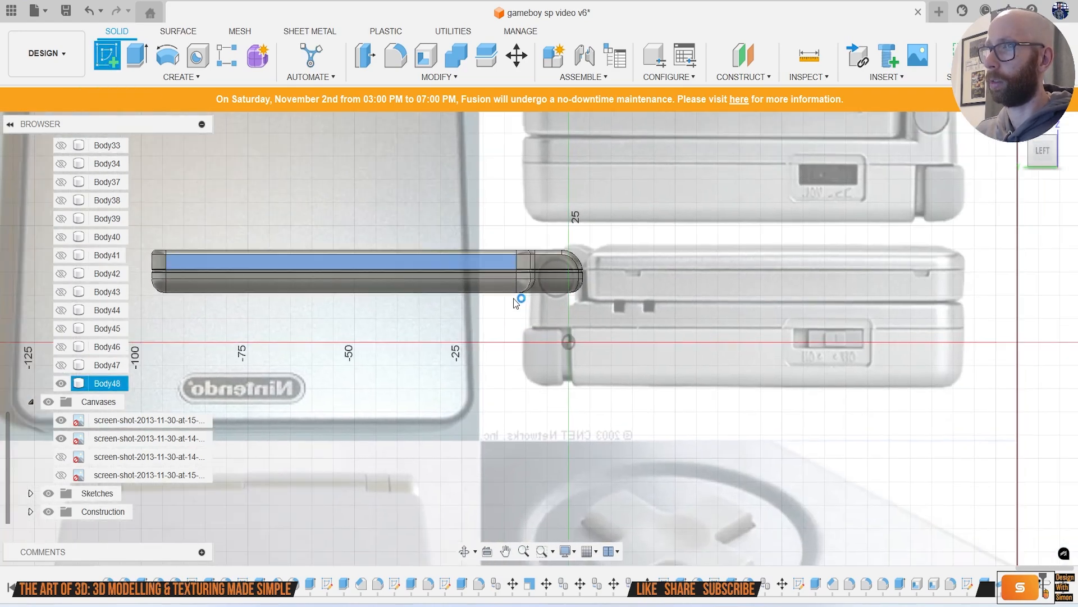
pyautogui.scroll(8, 433, 292)
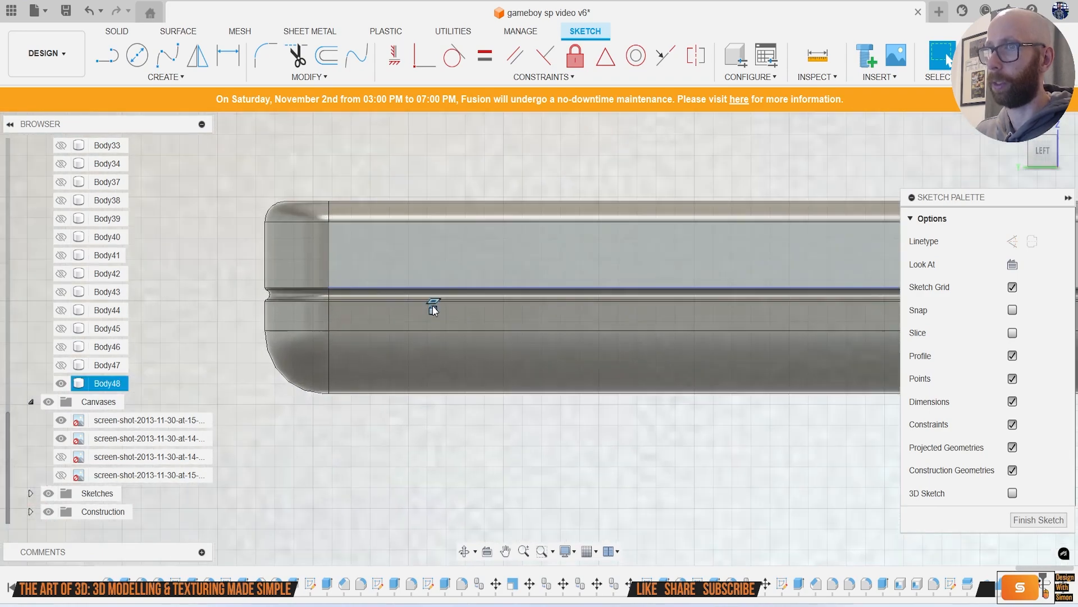
pyautogui.press('r')
pyautogui.scroll(3, 385, 286)
pyautogui.click(362, 273)
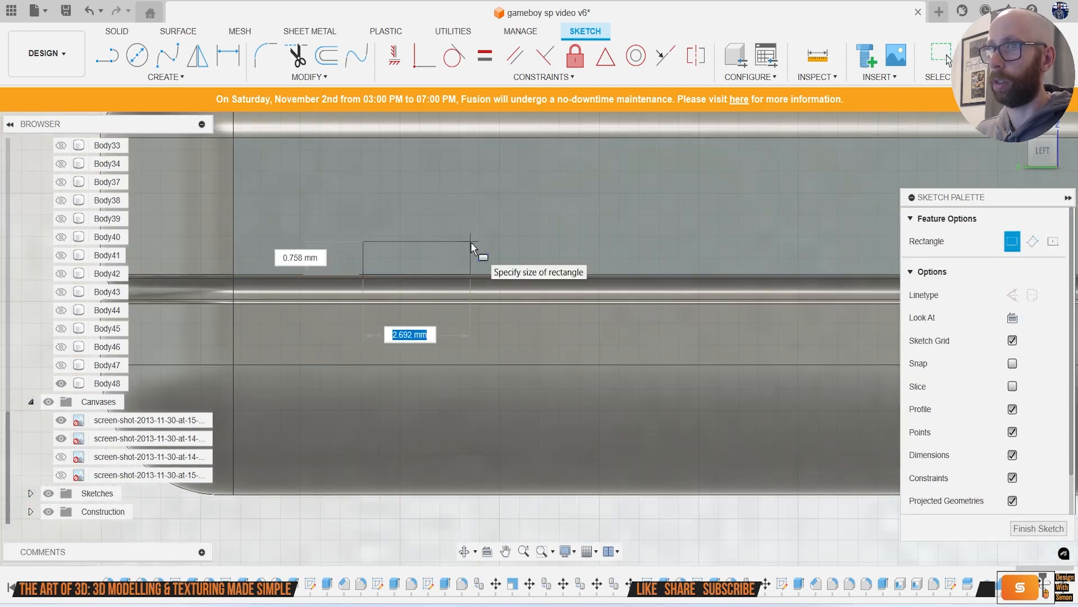
pyautogui.write('3')
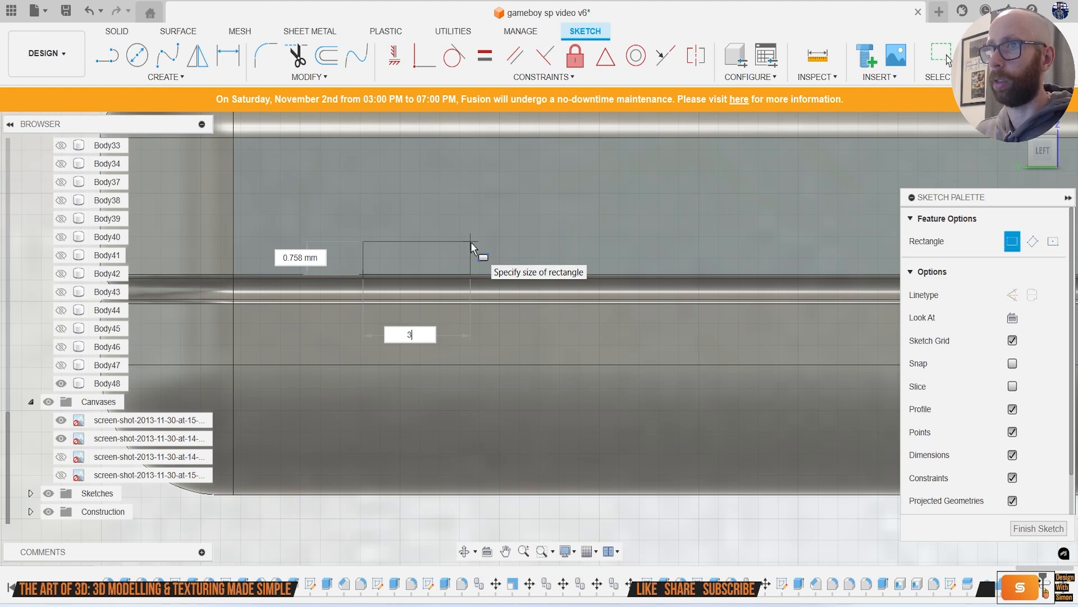
pyautogui.press('Tab')
pyautogui.write('1')
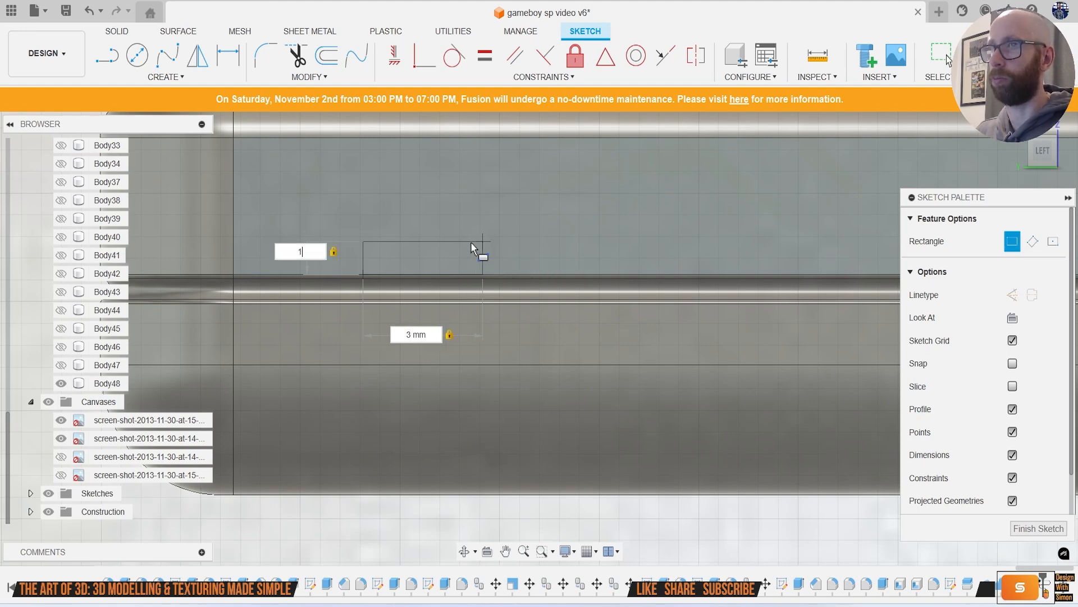
pyautogui.press('Return')
# Step: Draw a second 3 × 1 mm rectangle on the groove's upper edge, nearer the lid's hinge end
pyautogui.scroll(-5, 594, 279)
pyautogui.moveTo(858, 303); pyautogui.dragTo(581, 302, button='middle')
pyautogui.scroll(-2, 625, 295)
pyautogui.scroll(-5, 626, 315)
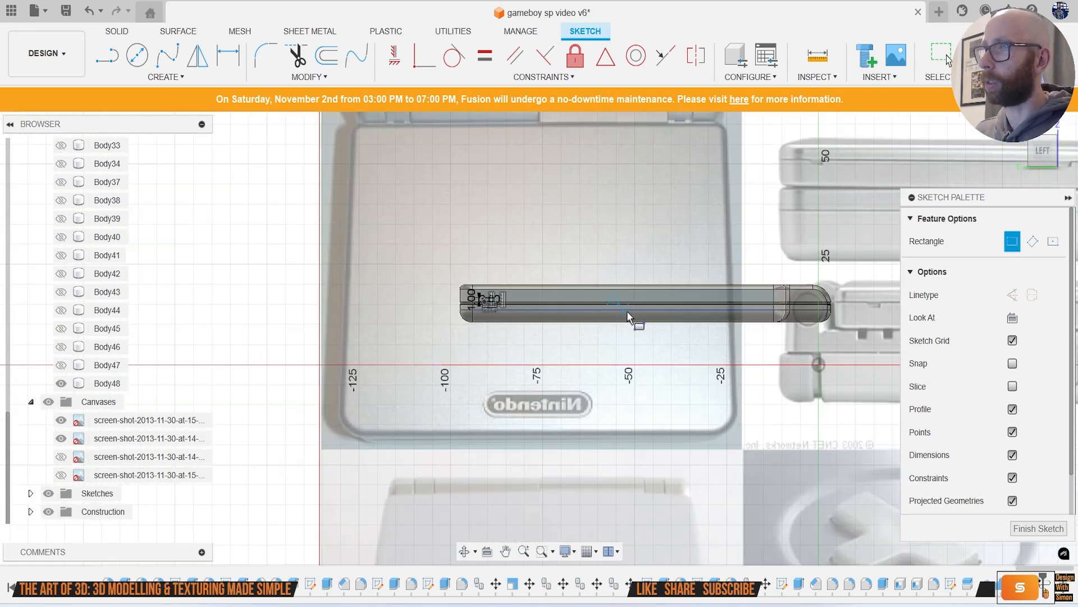
pyautogui.moveTo(650, 325); pyautogui.dragTo(507, 320, button='middle')
pyautogui.scroll(10, 507, 321)
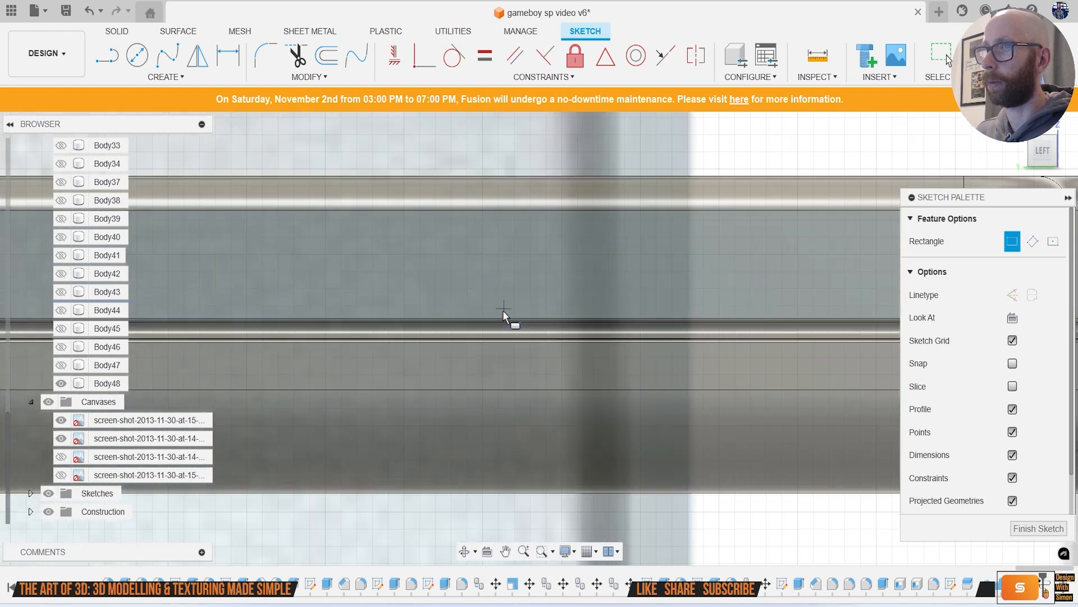
pyautogui.click(501, 319)
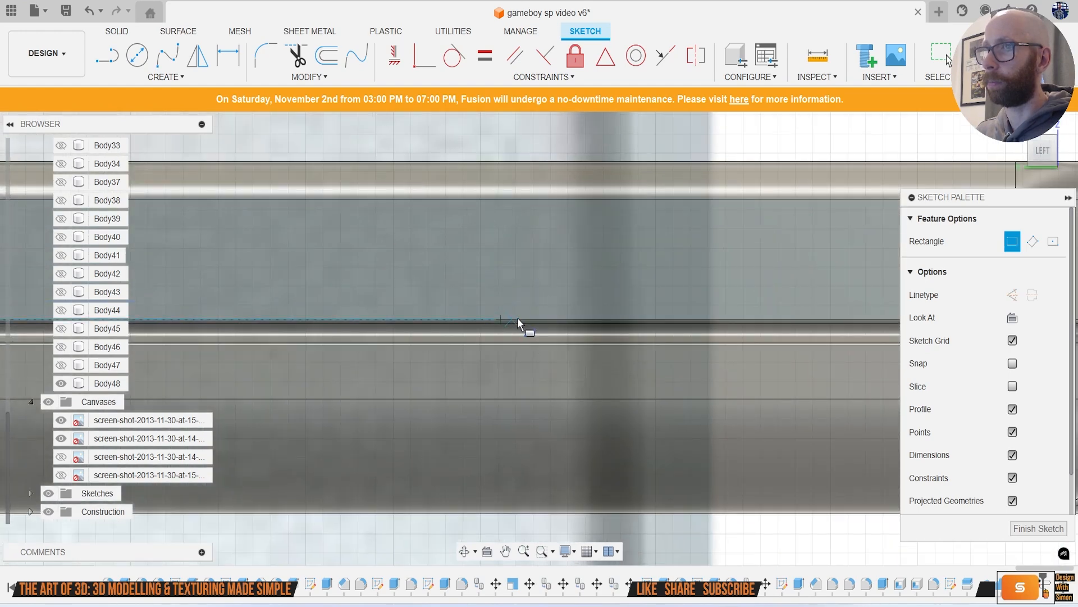
pyautogui.write('3')
pyautogui.press('Tab')
pyautogui.write('1')
pyautogui.press('Tab')
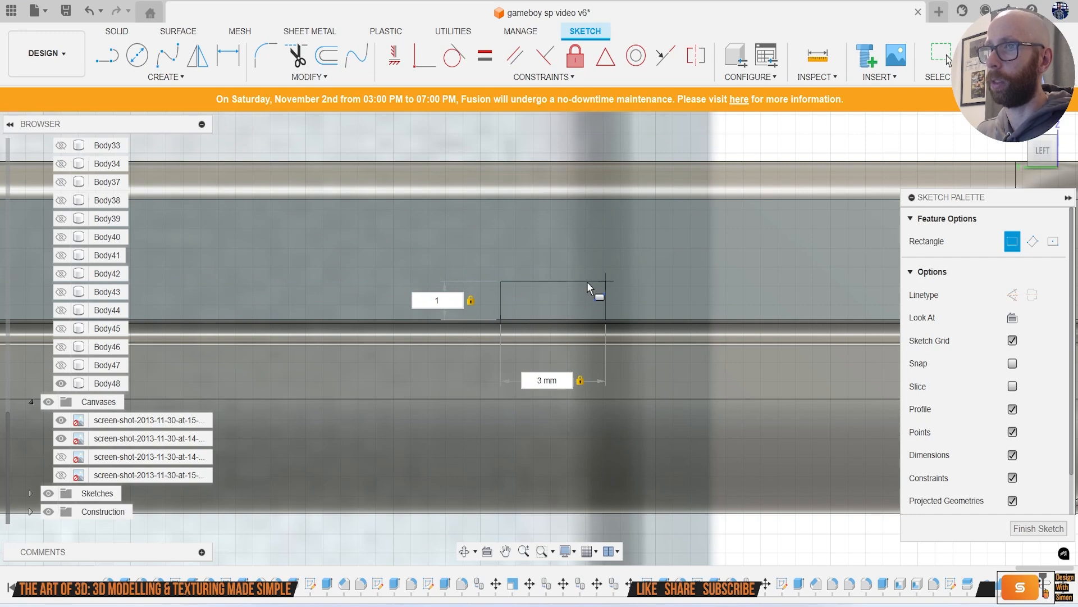
pyautogui.press('Return')
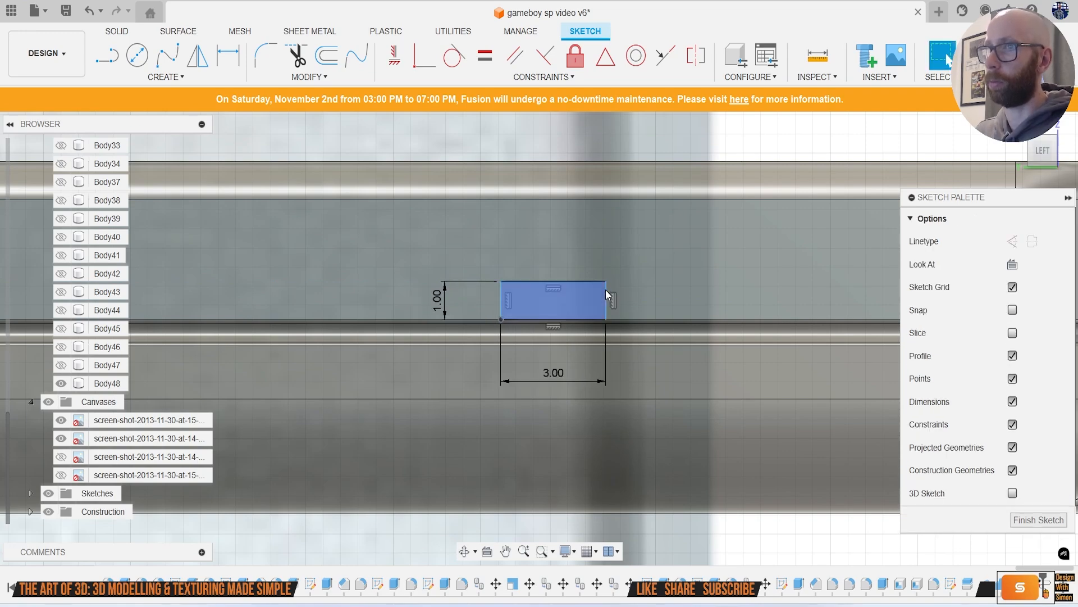
# Step: Extrude both small rectangles about 0.31 mm into the lid's side as a cut
pyautogui.scroll(-5, 588, 303)
pyautogui.click(579, 298)
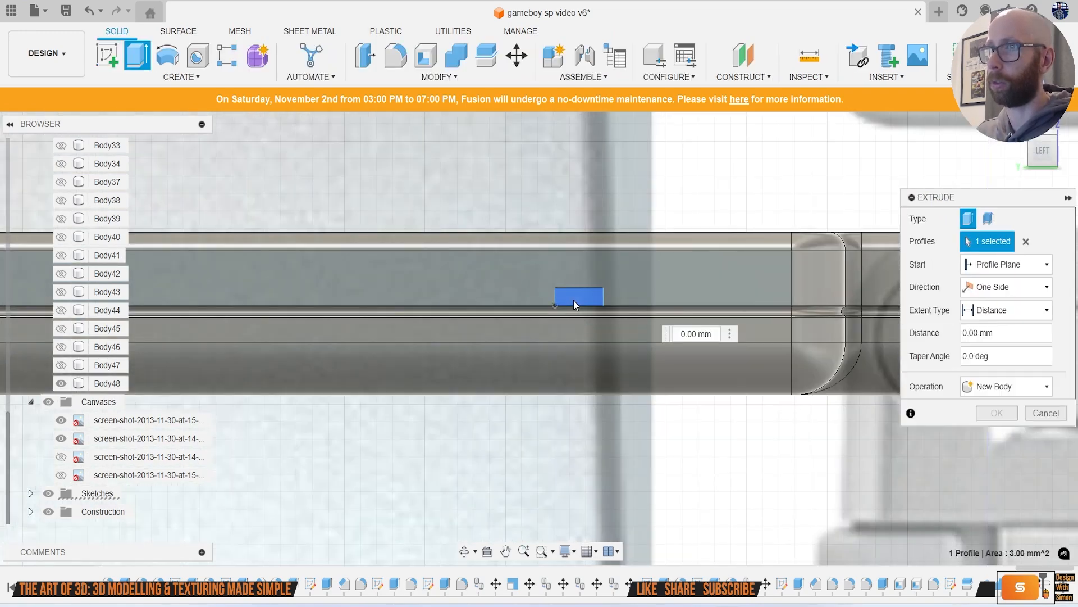
pyautogui.scroll(-5, 574, 303)
pyautogui.scroll(4, 387, 313)
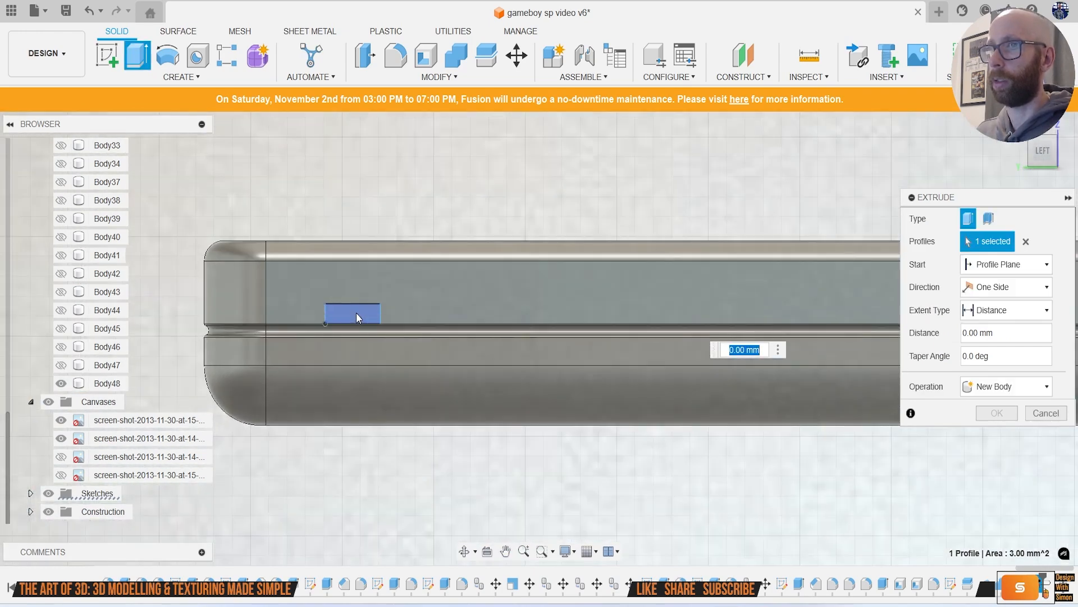
pyautogui.click(356, 312)
pyautogui.keyDown('shift'); pyautogui.moveTo(558, 274); pyautogui.dragTo(548, 343, button='middle'); pyautogui.keyUp('shift')
pyautogui.scroll(4, 338, 318)
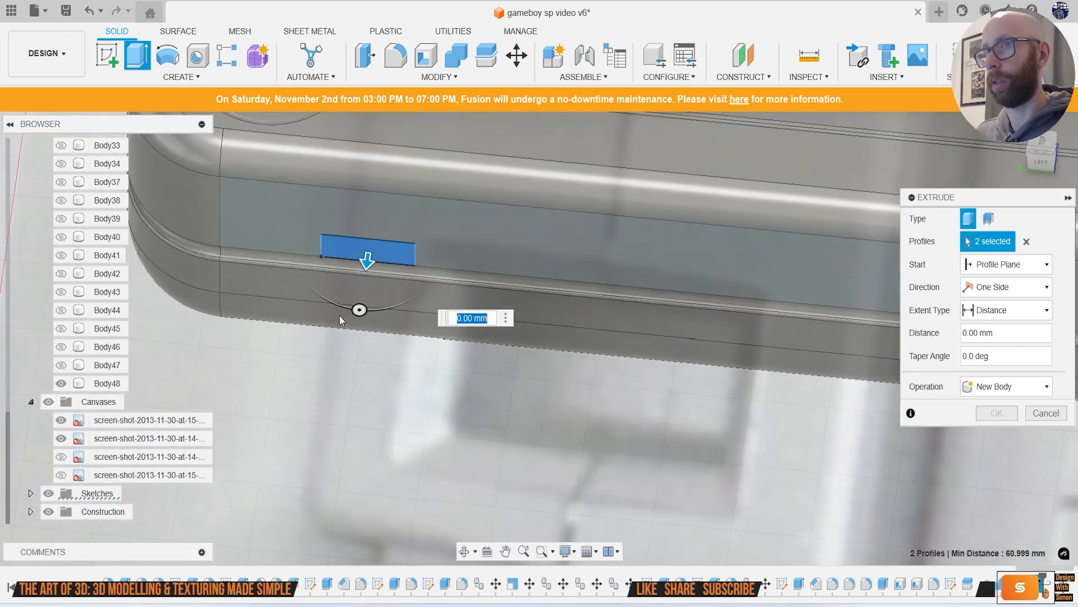
pyautogui.moveTo(376, 240); pyautogui.dragTo(377, 229)
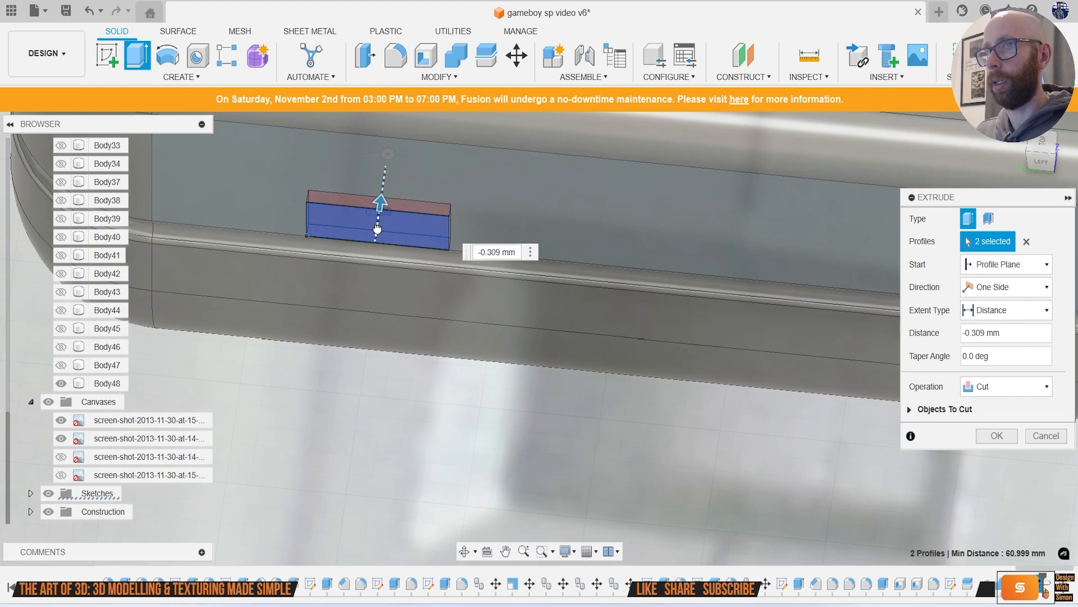
pyautogui.press('Return')
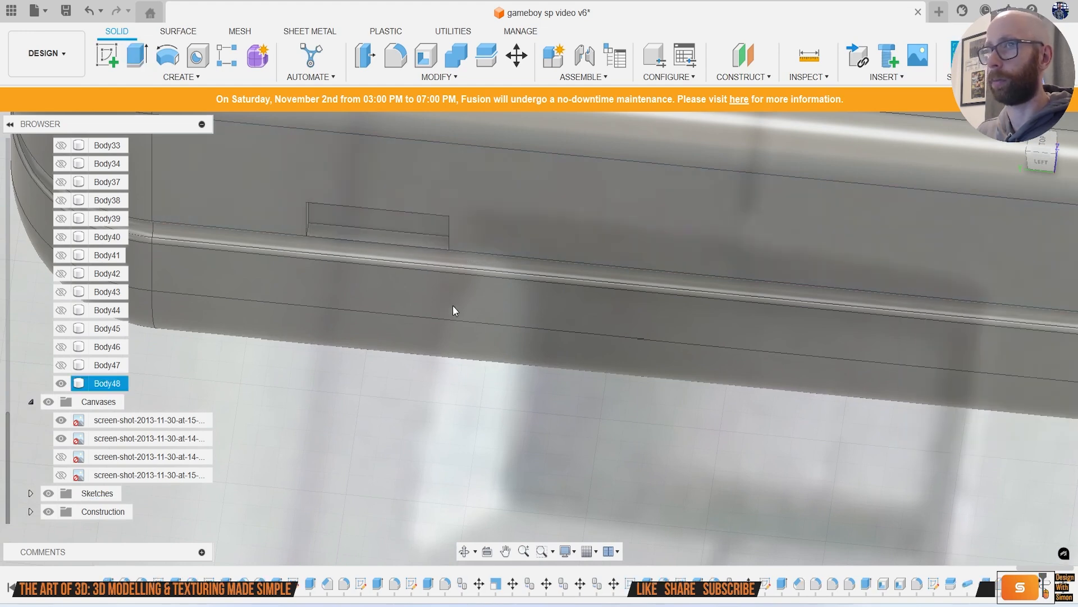
# Step: Hide all reference canvases and start a fillet at the small notch near the lid's front end
pyautogui.click(50, 402)
pyautogui.click(504, 257)
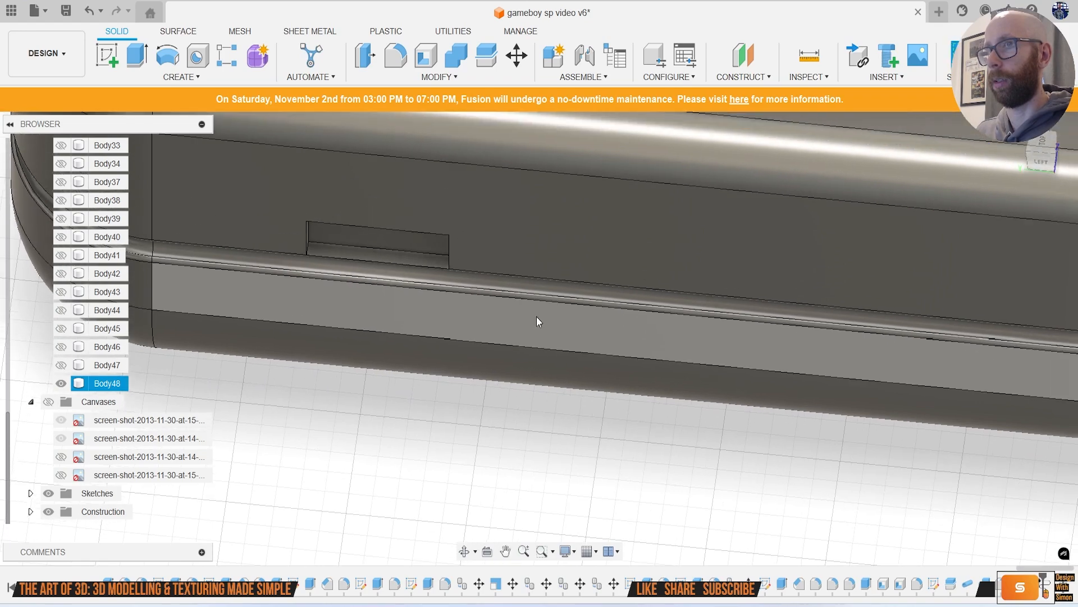
pyautogui.keyDown('shift'); pyautogui.moveTo(537, 315); pyautogui.dragTo(528, 214, button='middle'); pyautogui.keyUp('shift')
pyautogui.scroll(3, 275, 235)
pyautogui.press('f')
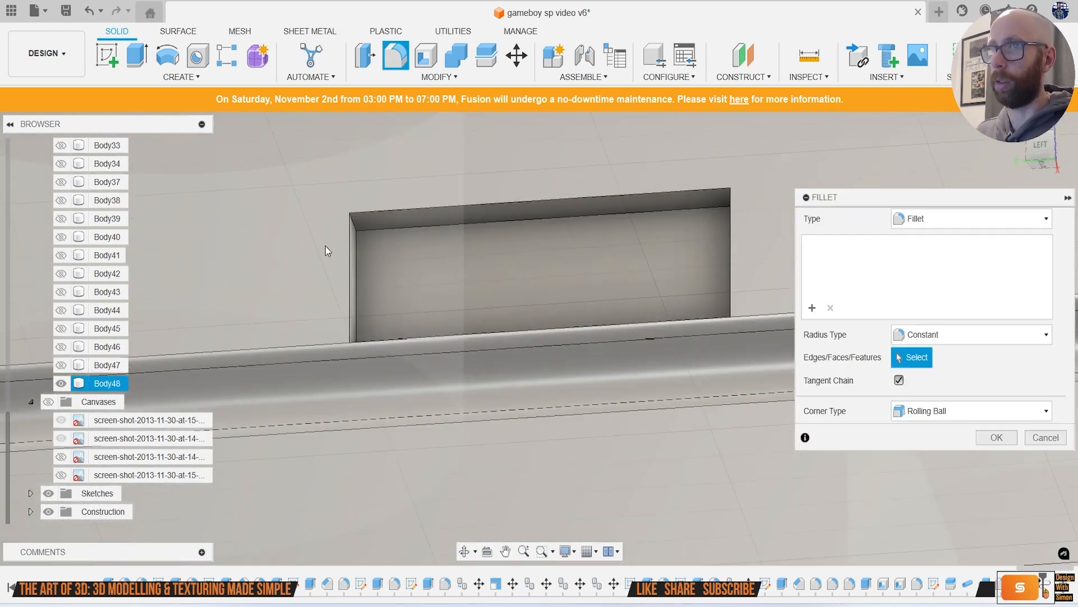
pyautogui.click(352, 250)
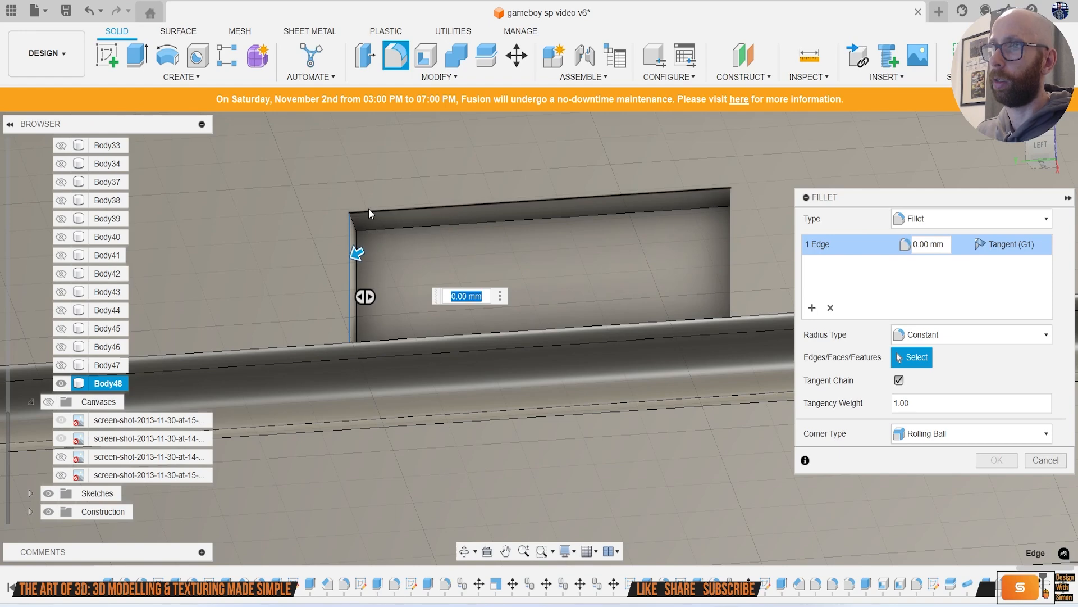
pyautogui.click(369, 209)
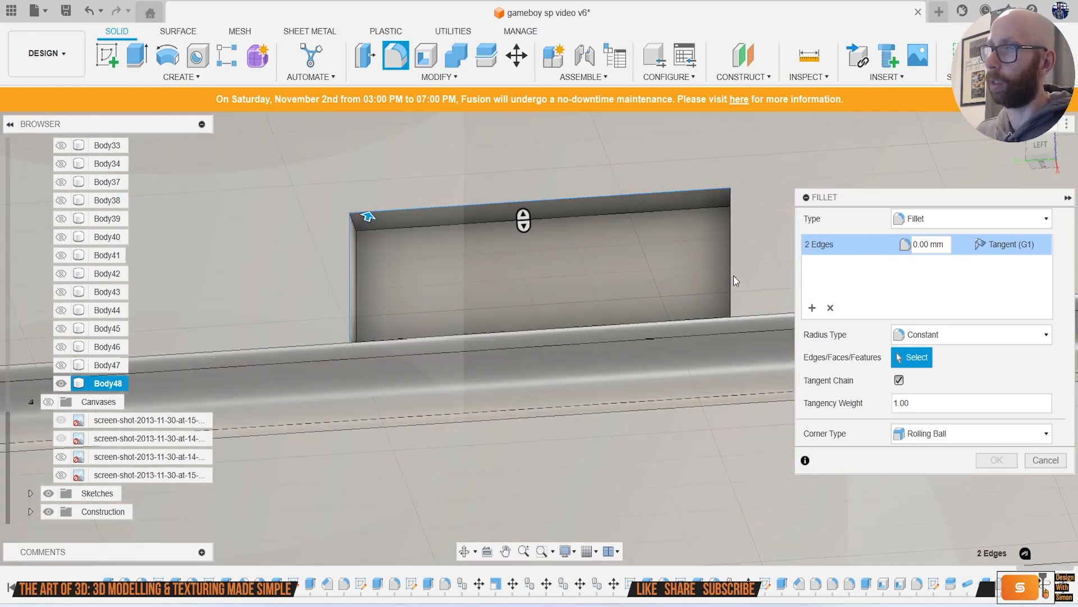
pyautogui.click(733, 275)
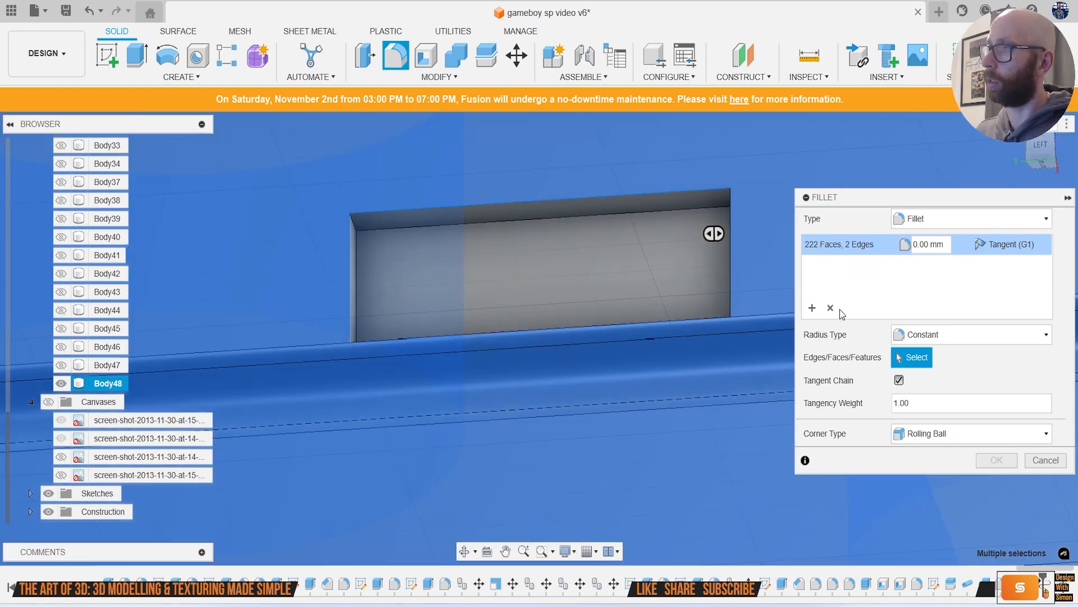
pyautogui.click(830, 307)
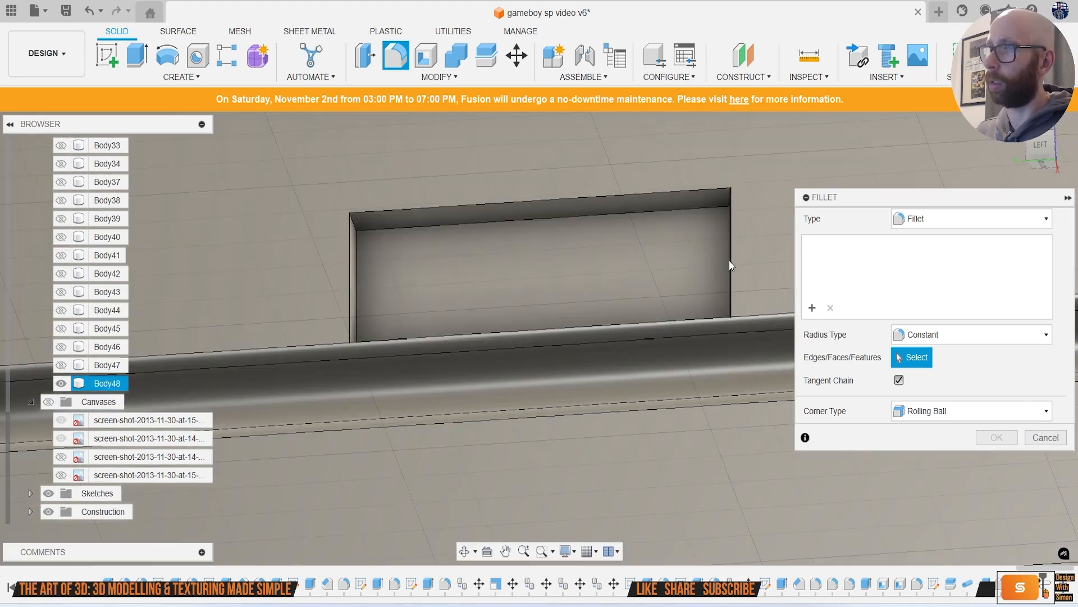
# Step: Select the four outline edges of the small notch near the lid's front end and set the fillet radius to 0.02 mm
pyautogui.click(730, 261)
pyautogui.click(679, 195)
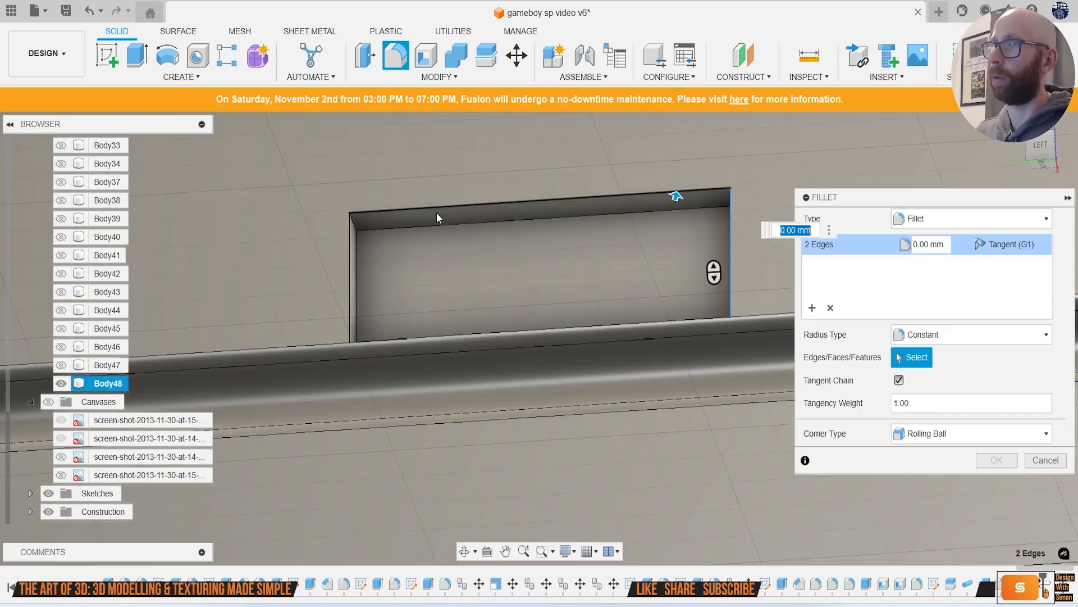
pyautogui.click(350, 275)
pyautogui.click(374, 340)
pyautogui.write('.1')
pyautogui.write('.01')
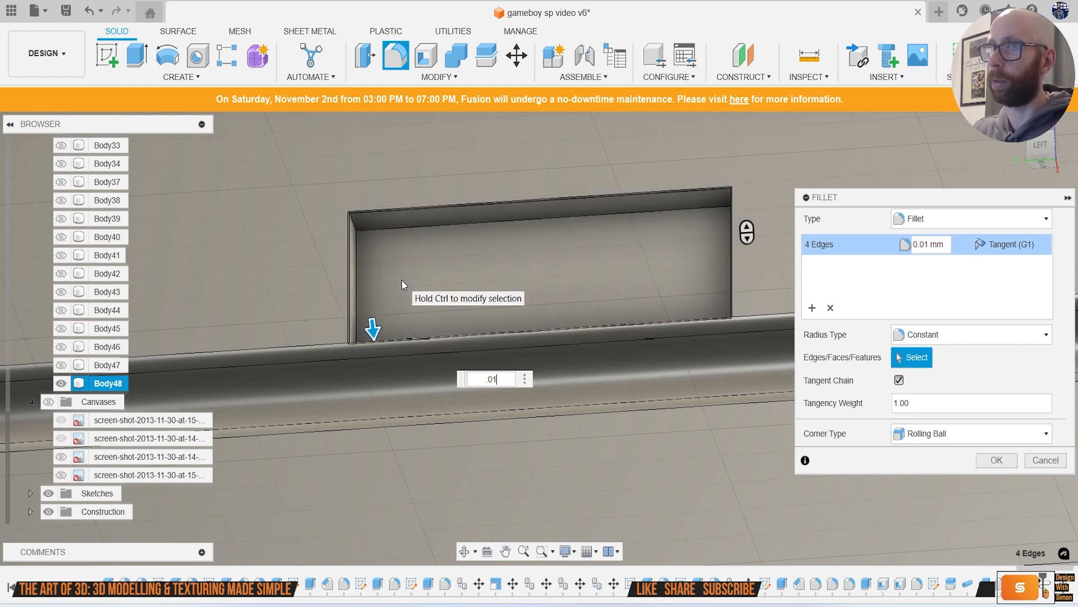
pyautogui.press('BackSpace')
pyautogui.write('2')
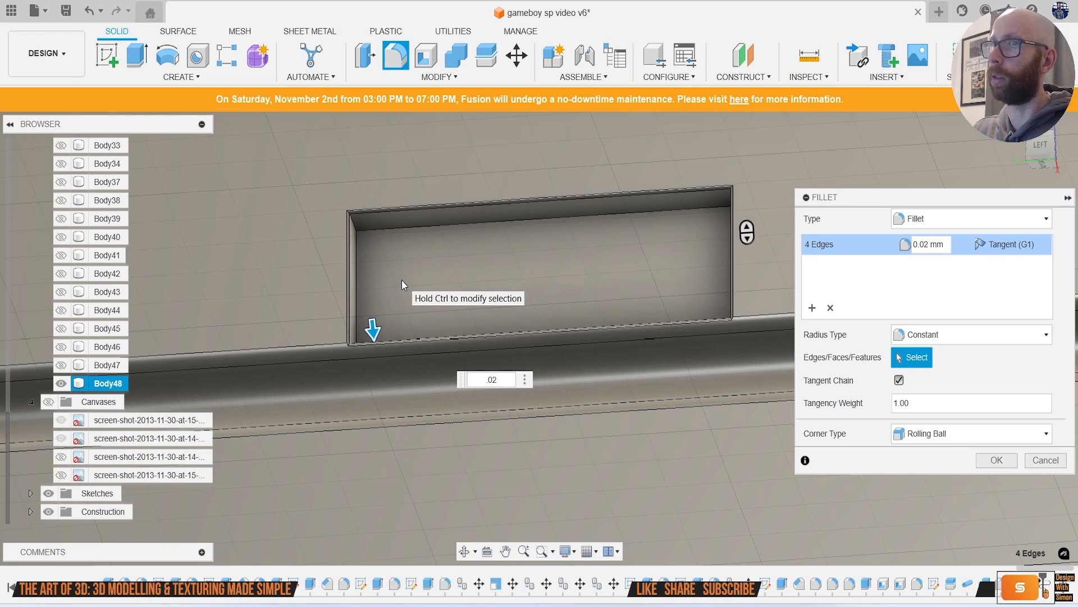
# Step: Add the four outline edges of the notch near the hinge end to the 0.02 mm fillet and apply it
pyautogui.scroll(-8, 402, 279)
pyautogui.moveTo(608, 263); pyautogui.dragTo(249, 315, button='middle')
pyautogui.moveTo(486, 296); pyautogui.dragTo(348, 275, button='middle')
pyautogui.moveTo(537, 289); pyautogui.dragTo(420, 324, button='middle')
pyautogui.scroll(5, 587, 275)
pyautogui.scroll(5, 587, 275)
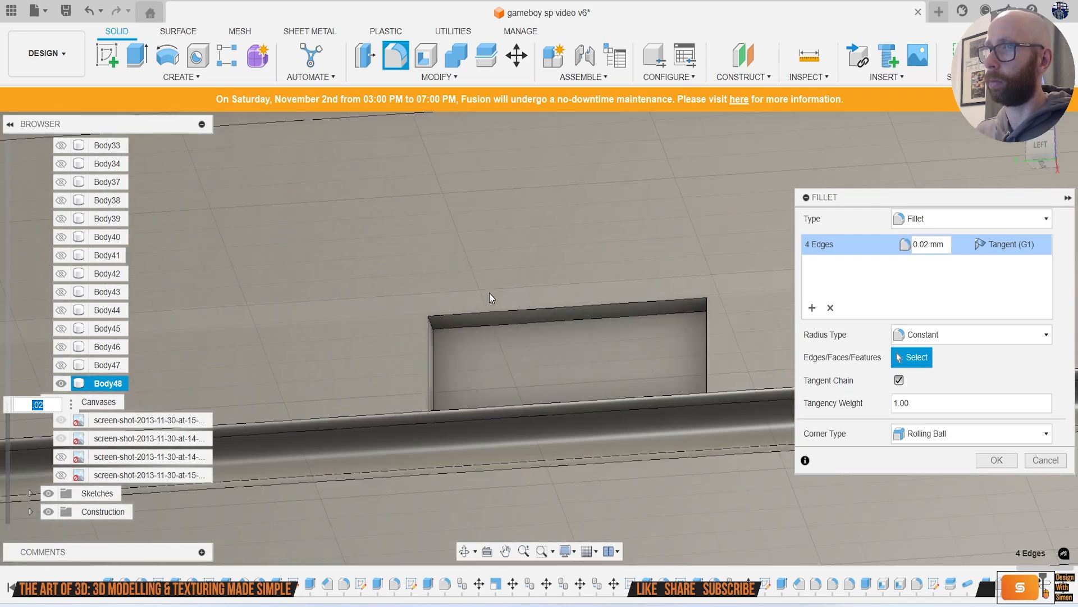
pyautogui.click(410, 371)
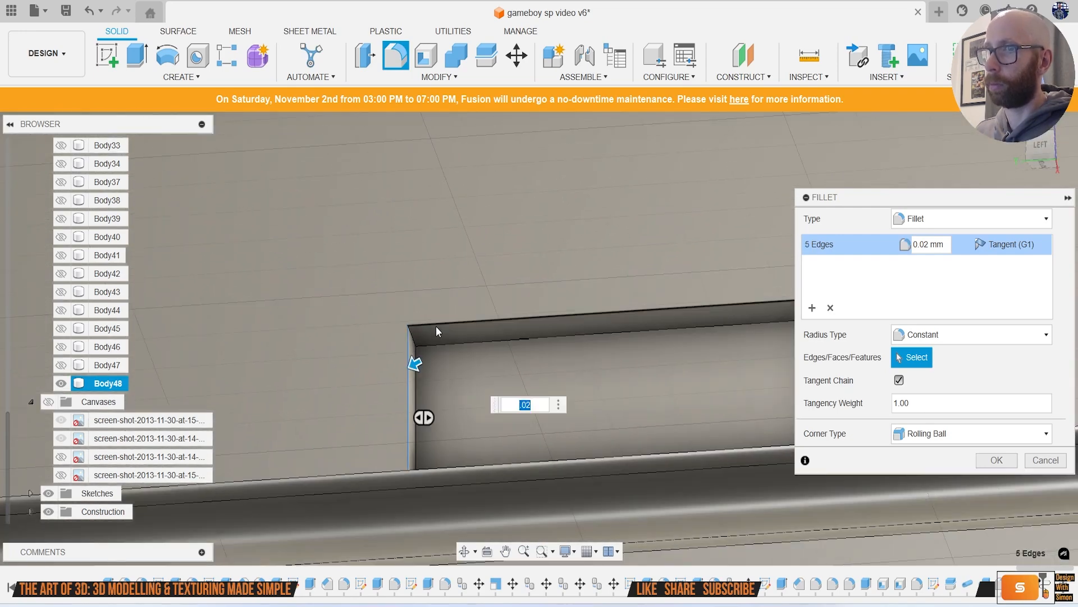
pyautogui.click(436, 326)
pyautogui.moveTo(452, 354); pyautogui.dragTo(325, 269, button='middle')
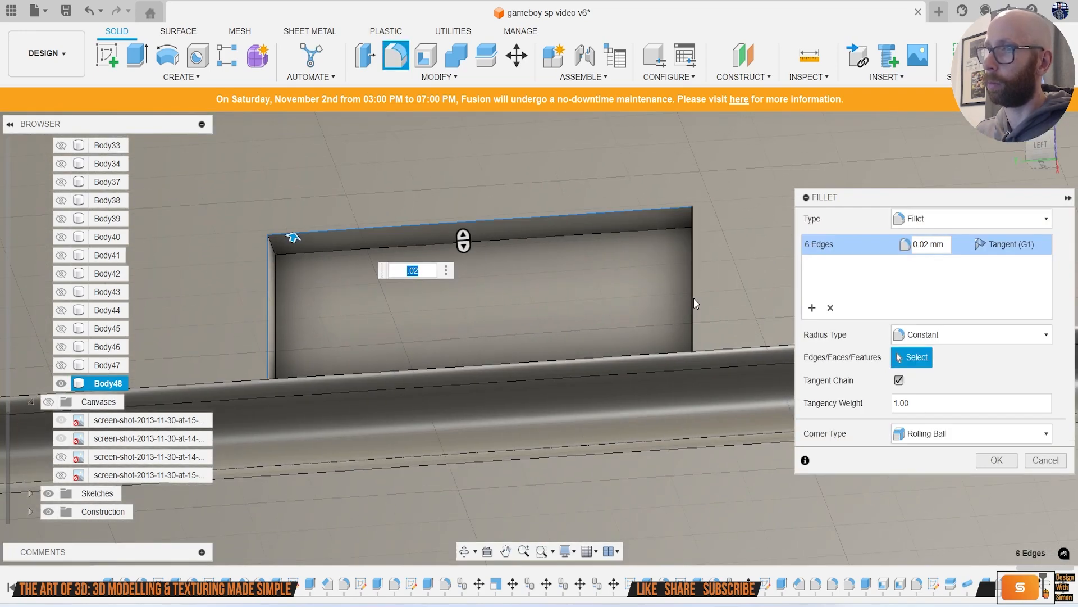
pyautogui.click(694, 298)
pyautogui.click(677, 350)
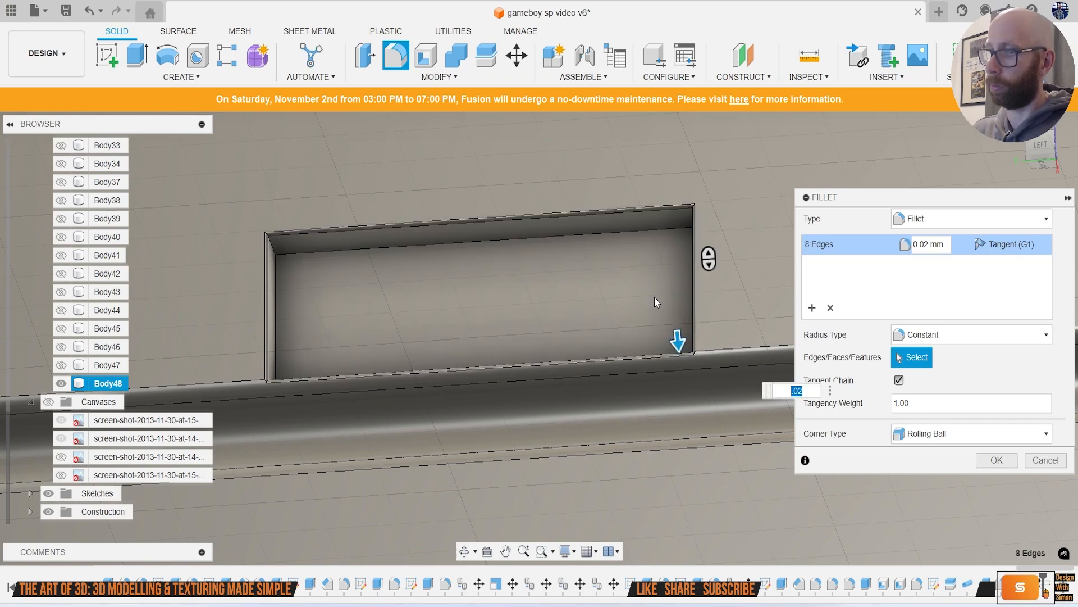
pyautogui.press('Return')
# Step: Fillet the edges around the inner floor face of the hinge-end notch at 0.02 mm
pyautogui.scroll(-5, 665, 291)
pyautogui.scroll(5, 649, 288)
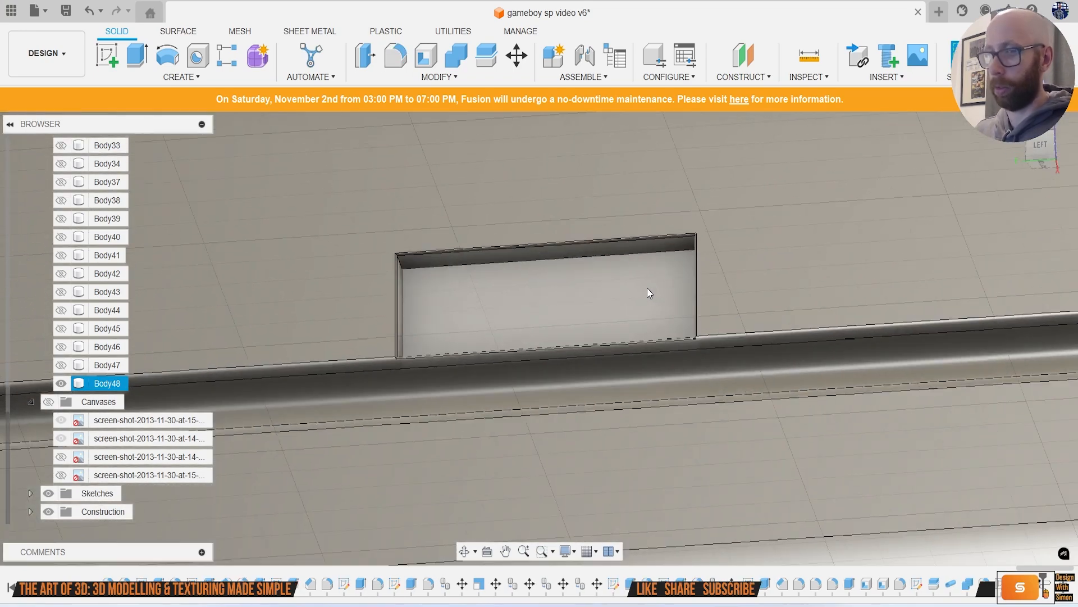
pyautogui.press('f')
pyautogui.click(593, 299)
pyautogui.write('.3')
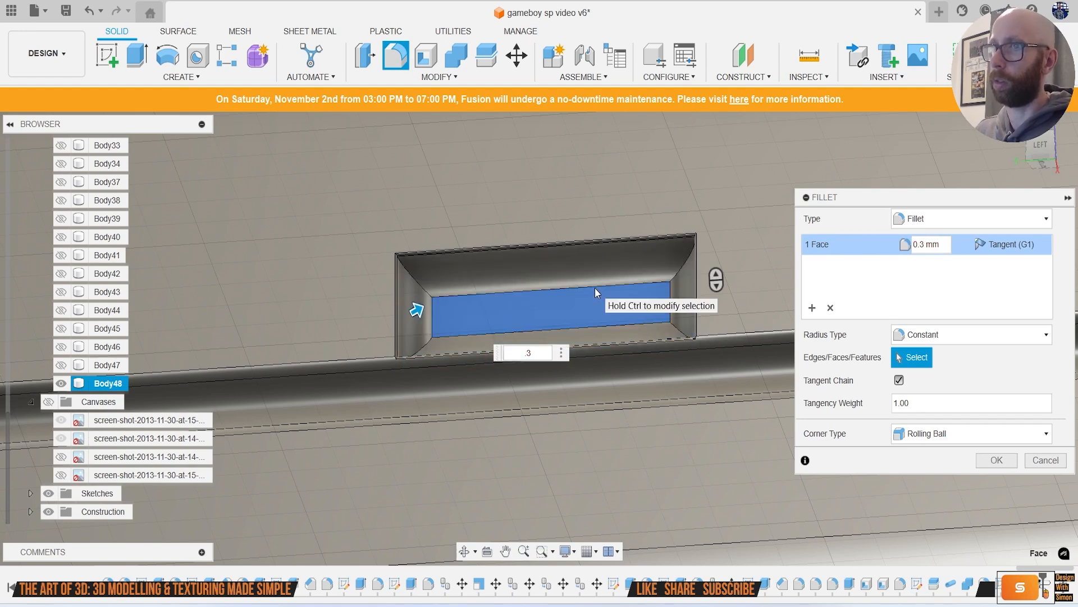
pyautogui.press('BackSpace')
pyautogui.write('1')
pyautogui.press('BackSpace')
pyautogui.write('02')
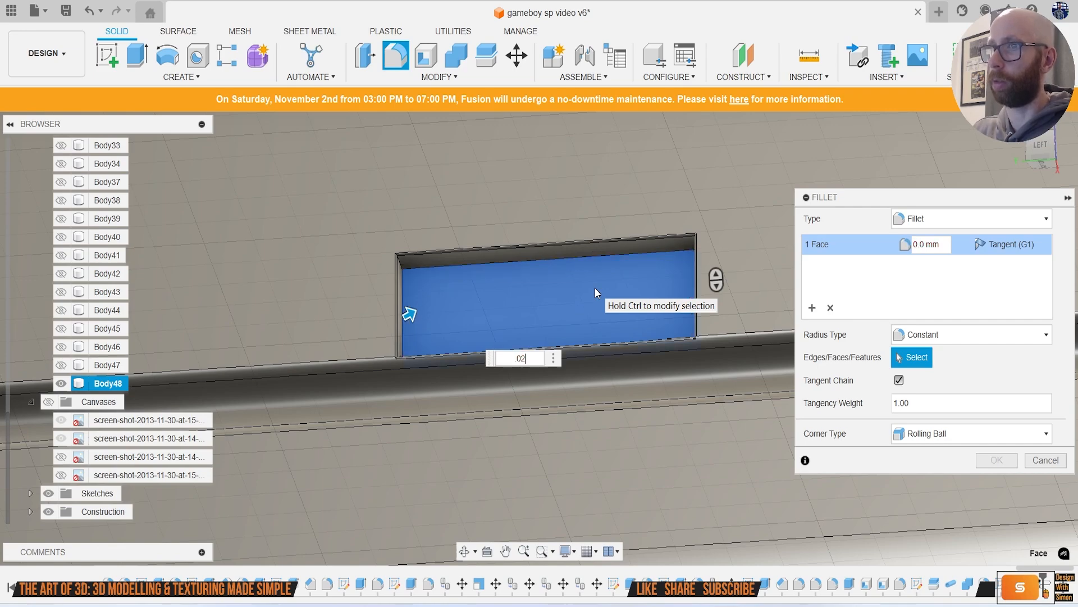
pyautogui.press('Return')
# Step: Fillet the edges around the inner floor face of the front-end notch at 0.02 mm
pyautogui.scroll(-3, 584, 272)
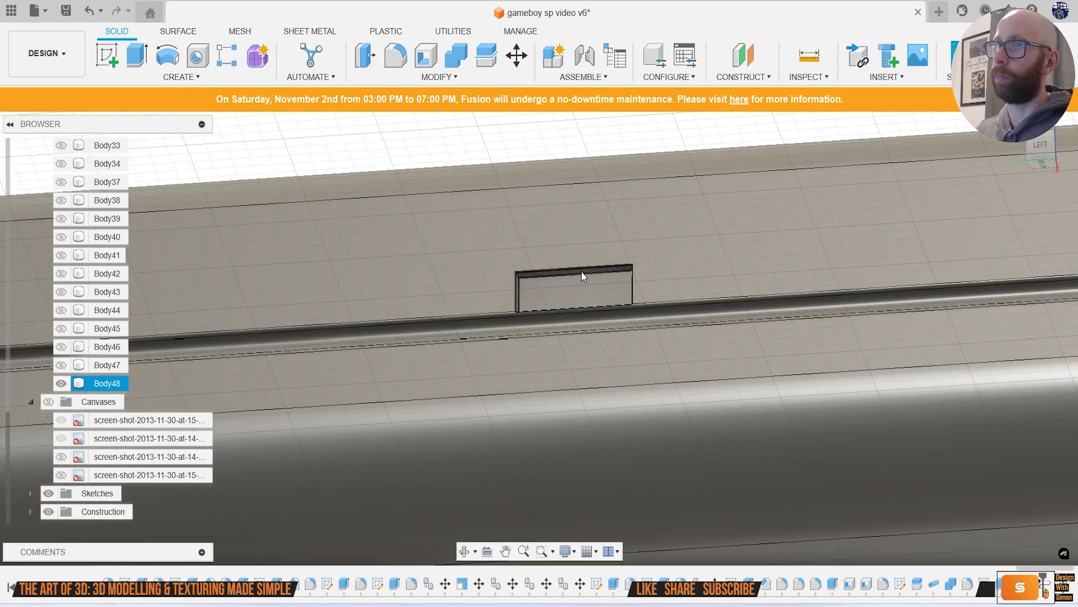
pyautogui.scroll(-4, 584, 272)
pyautogui.moveTo(180, 292); pyautogui.dragTo(561, 303, button='middle')
pyautogui.moveTo(186, 332); pyautogui.dragTo(617, 287, button='middle')
pyautogui.scroll(3, 337, 320)
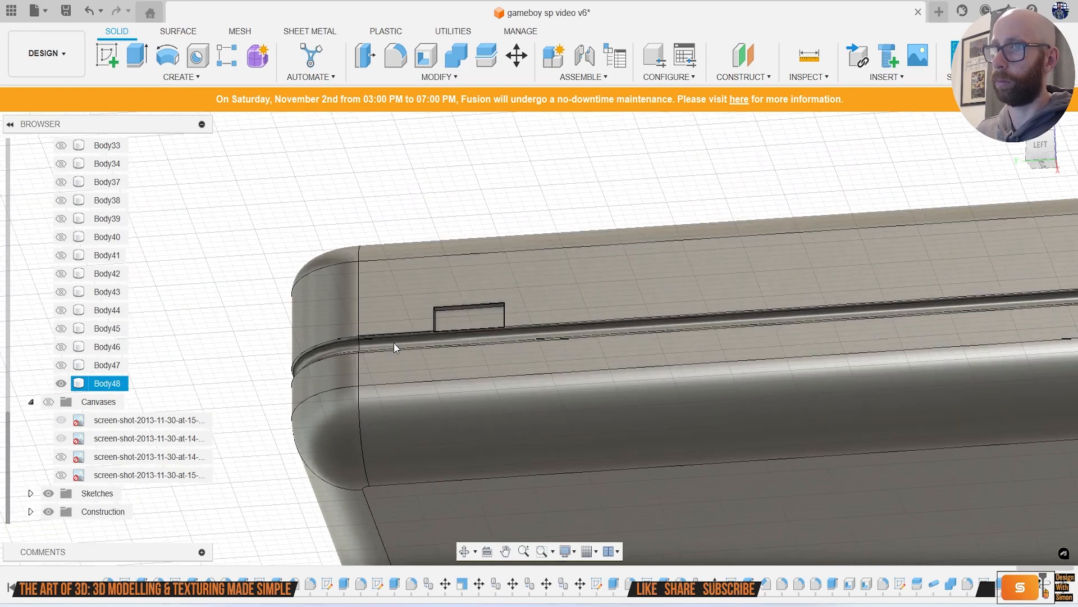
pyautogui.scroll(2, 438, 349)
pyautogui.press('f')
pyautogui.click(518, 281)
pyautogui.write('.02')
pyautogui.press('Return')
# Step: Start a sketch on the lid's opposite side face and project the already notched side face into it
pyautogui.scroll(-3, 552, 266)
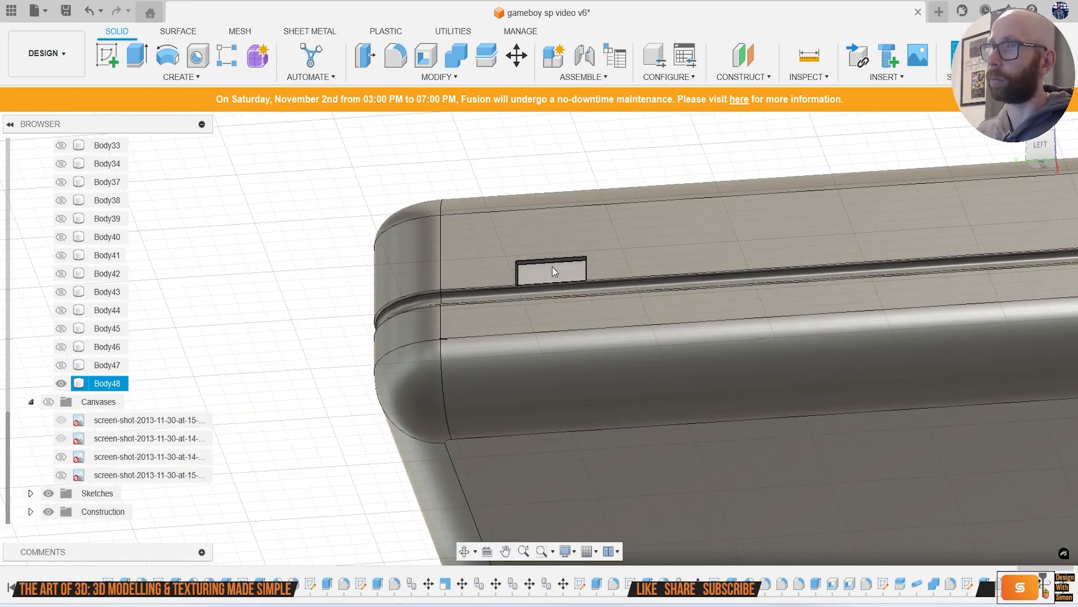
pyautogui.scroll(-5, 551, 267)
pyautogui.keyDown('shift'); pyautogui.moveTo(757, 226); pyautogui.dragTo(596, 261, button='middle'); pyautogui.keyUp('shift')
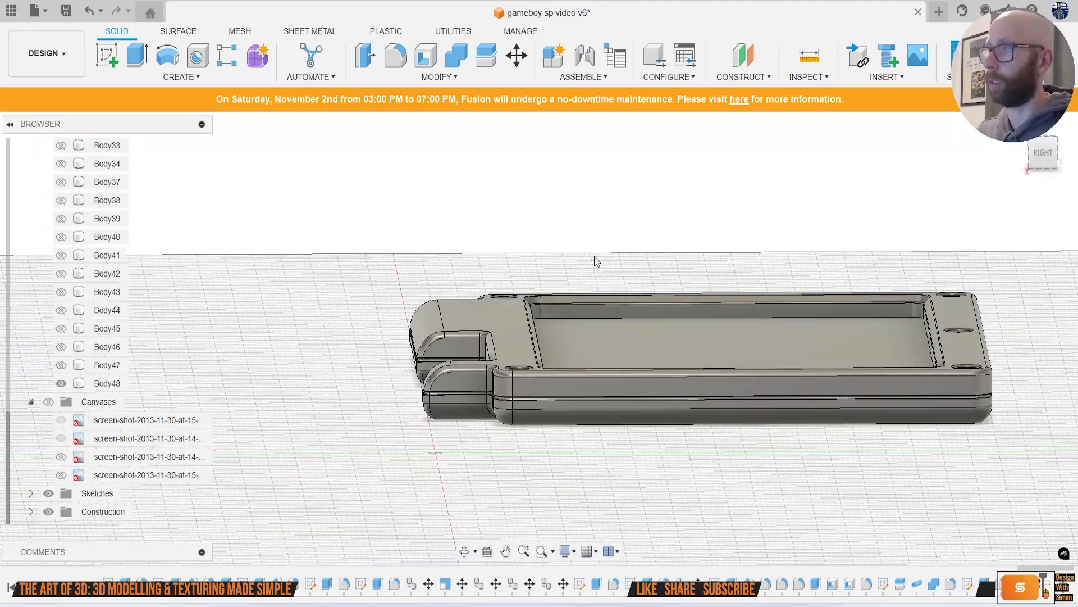
pyautogui.click(111, 60)
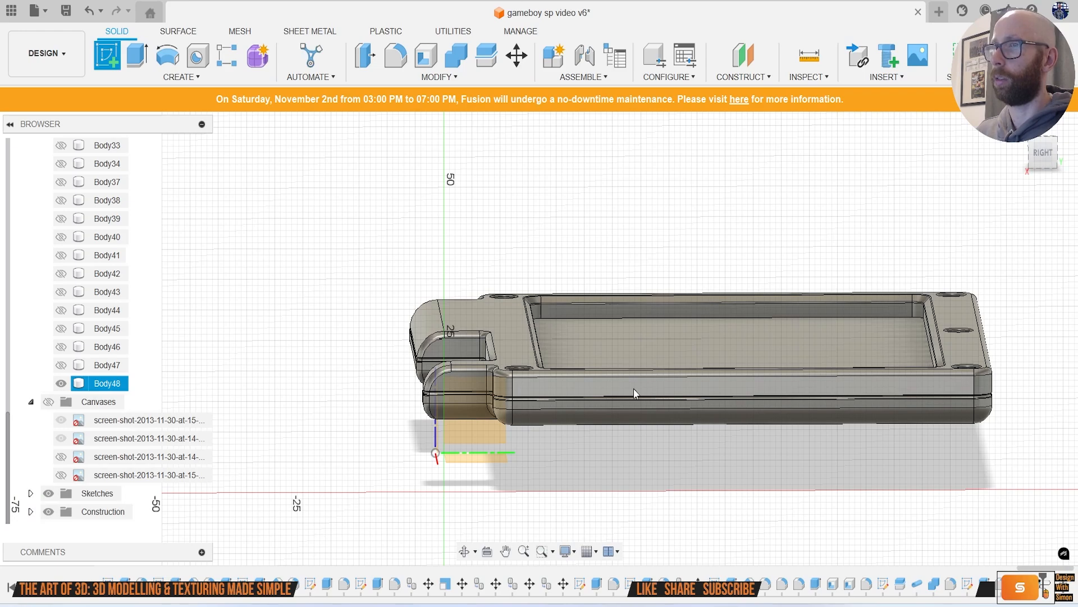
pyautogui.click(449, 373)
pyautogui.keyDown('shift'); pyautogui.moveTo(768, 254); pyautogui.dragTo(394, 304, button='middle'); pyautogui.keyUp('shift')
pyautogui.press('p')
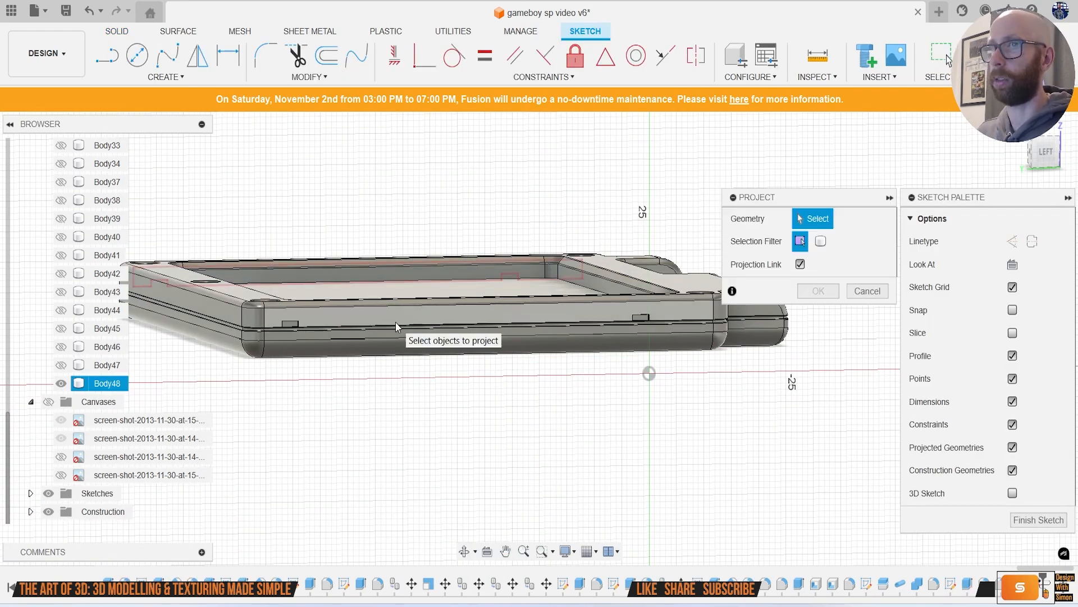
pyautogui.scroll(3, 396, 316)
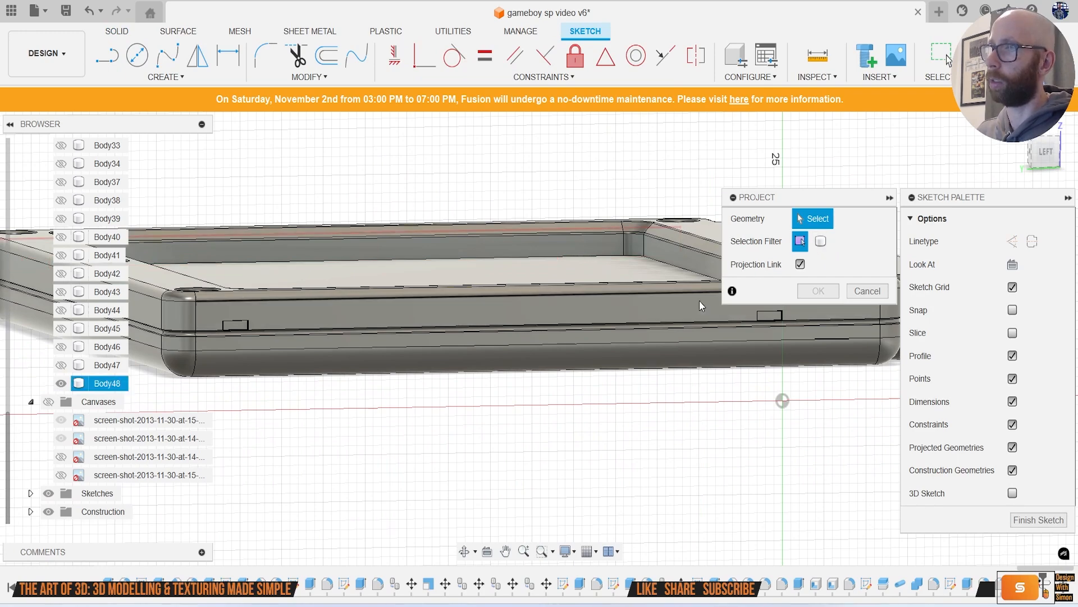
pyautogui.click(582, 320)
pyautogui.click(582, 321)
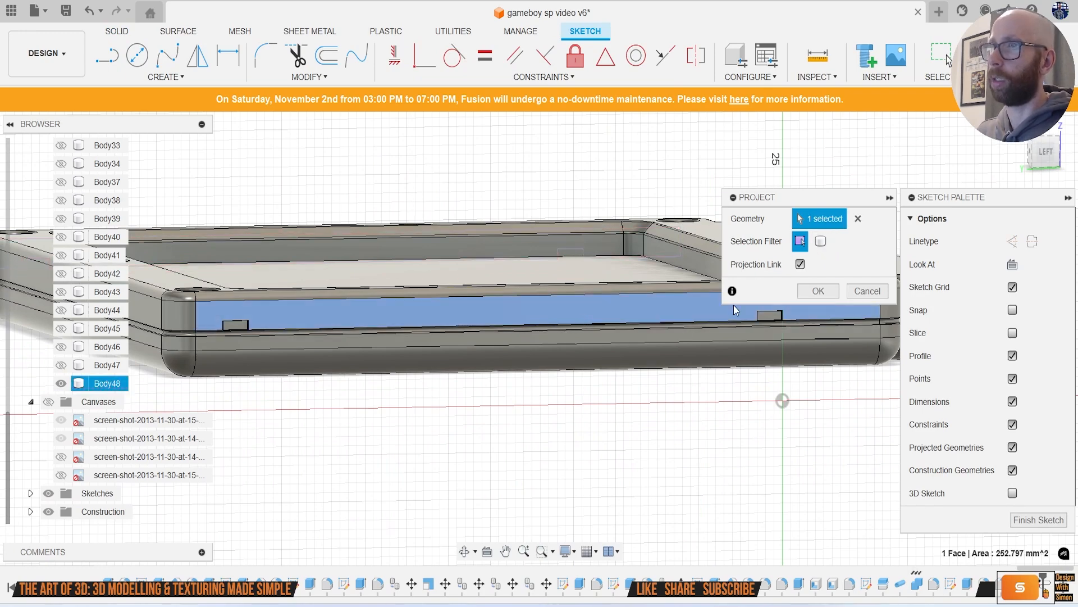
pyautogui.click(818, 291)
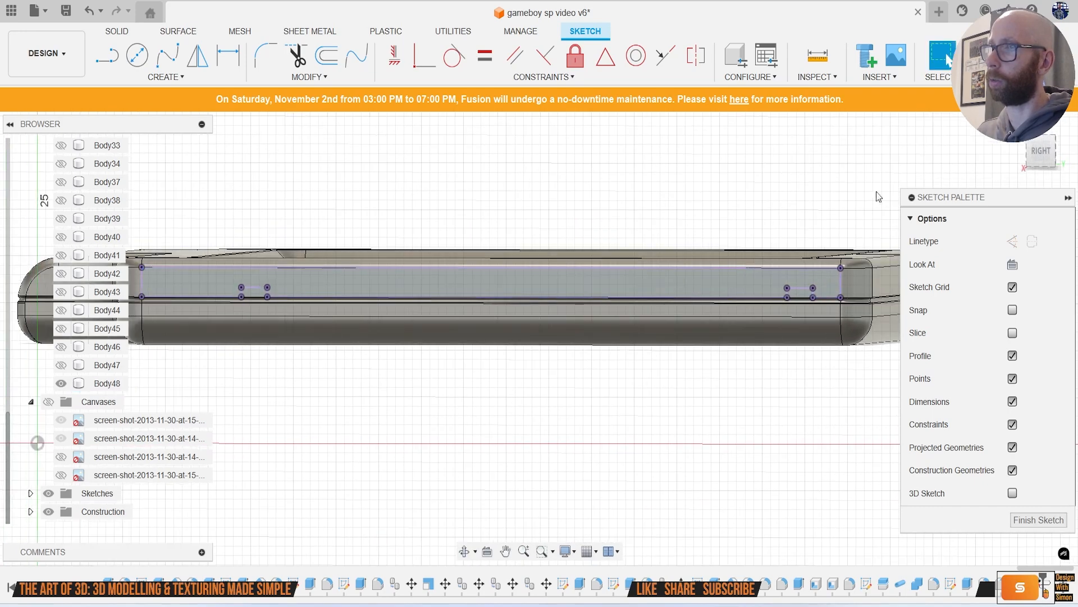
# Step: Extrude both projected notch rectangles a short distance into the lid's side as a cut
pyautogui.scroll(5, 278, 295)
pyautogui.press('e')
pyautogui.click(230, 292)
pyautogui.moveTo(321, 292); pyautogui.dragTo(675, 316, button='middle')
pyautogui.click(754, 275)
pyautogui.keyDown('shift'); pyautogui.moveTo(739, 275); pyautogui.dragTo(712, 336, button='middle'); pyautogui.keyUp('shift')
pyautogui.scroll(3, 712, 336)
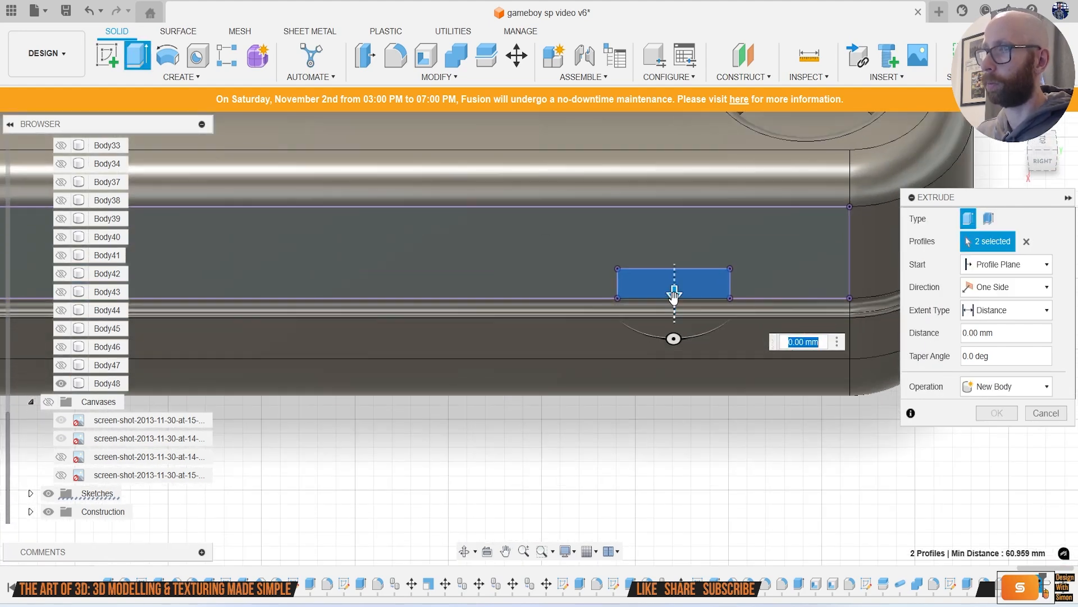
pyautogui.moveTo(674, 299); pyautogui.dragTo(672, 291)
pyautogui.click(1010, 439)
# Step: Select the outline edges and floor face of the new front-end notch for a 0.02 mm fillet
pyautogui.keyDown('shift'); pyautogui.moveTo(730, 352); pyautogui.dragTo(679, 258, button='middle'); pyautogui.keyUp('shift')
pyautogui.press('f')
pyautogui.scroll(2, 676, 258)
pyautogui.click(578, 246)
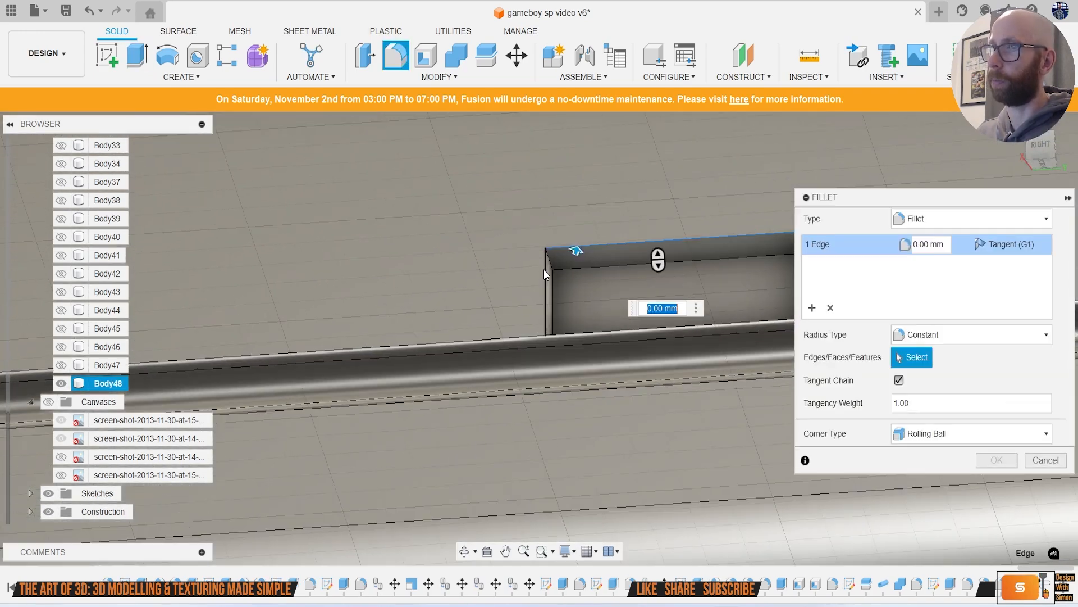
pyautogui.click(543, 270)
pyautogui.write('.02')
pyautogui.moveTo(453, 270); pyautogui.dragTo(208, 220, button='middle')
pyautogui.click(659, 251)
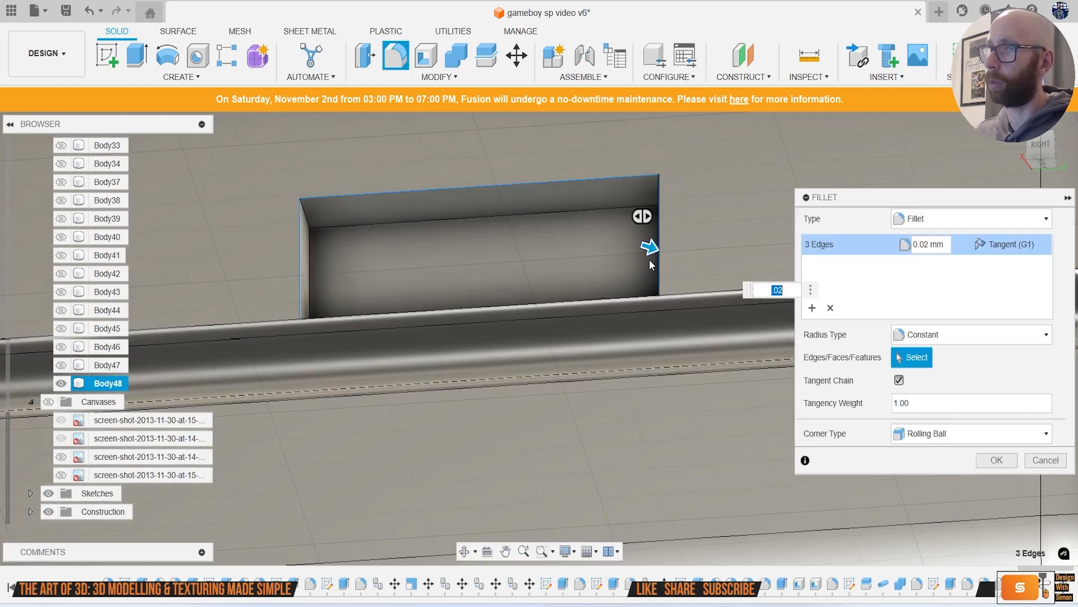
pyautogui.click(644, 297)
pyautogui.click(559, 261)
pyautogui.scroll(-3, 507, 285)
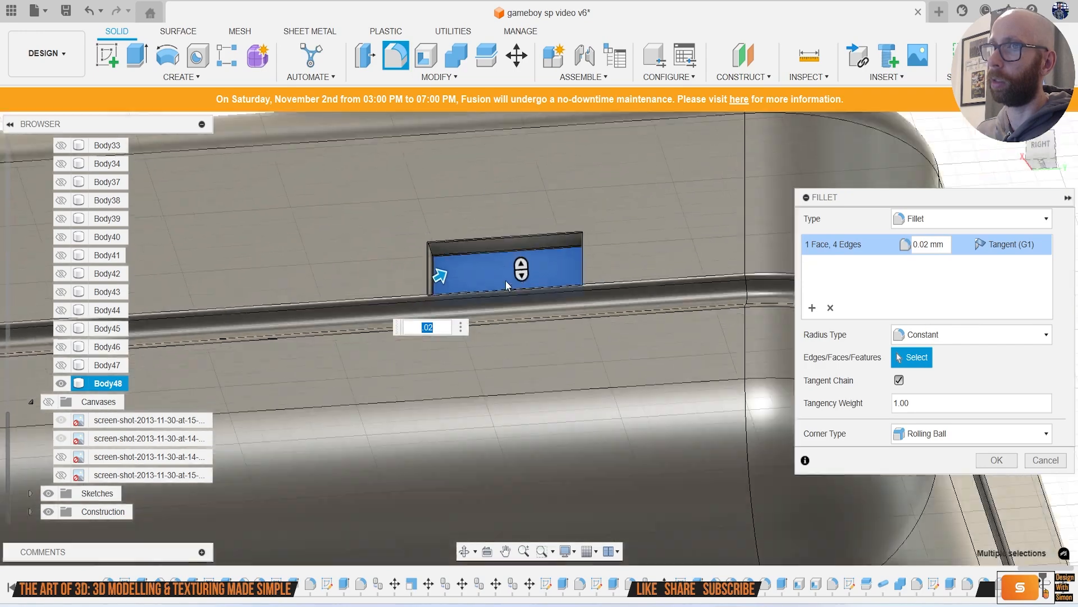
# Step: Add the outline edges and floor face of the new hinge-end notch to the 0.02 mm fillet and apply it
pyautogui.scroll(-3, 505, 285)
pyautogui.moveTo(495, 276); pyautogui.dragTo(864, 243, button='middle')
pyautogui.moveTo(358, 291); pyautogui.dragTo(889, 269, button='middle')
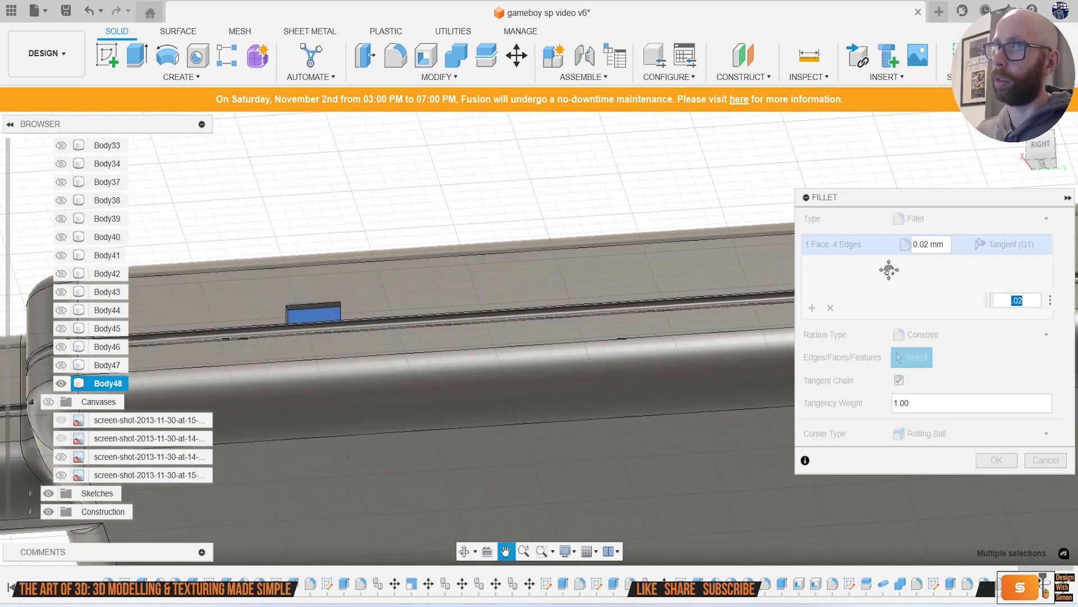
pyautogui.scroll(6, 350, 303)
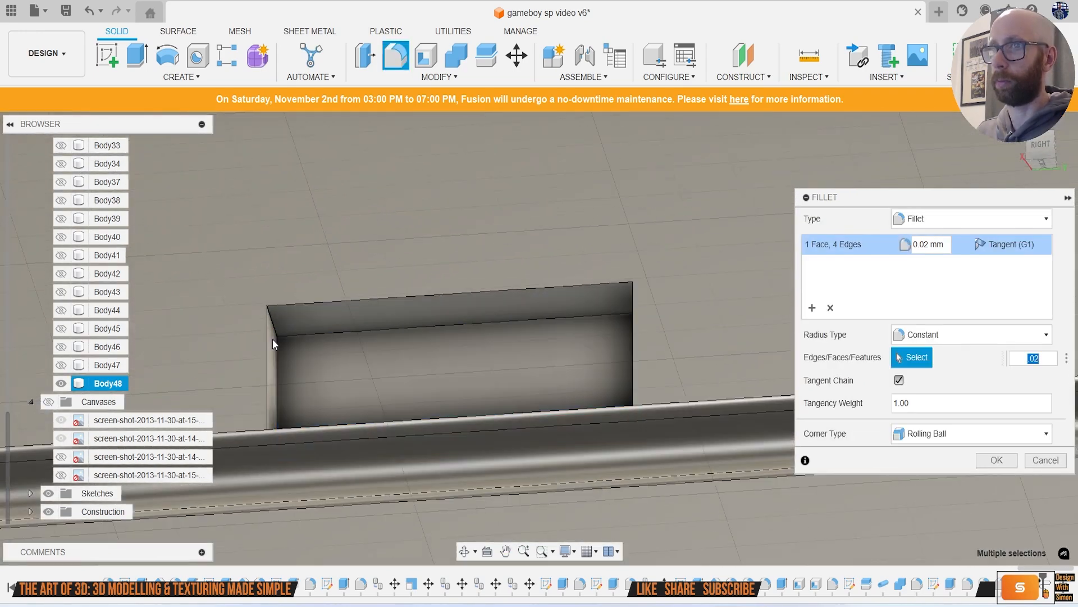
pyautogui.click(285, 305)
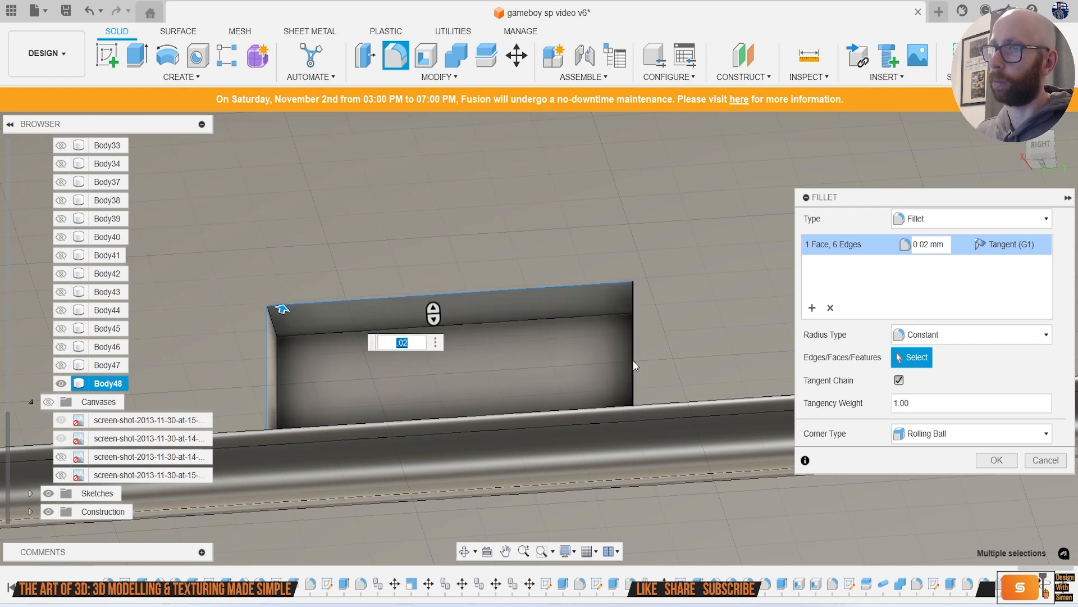
pyautogui.click(551, 379)
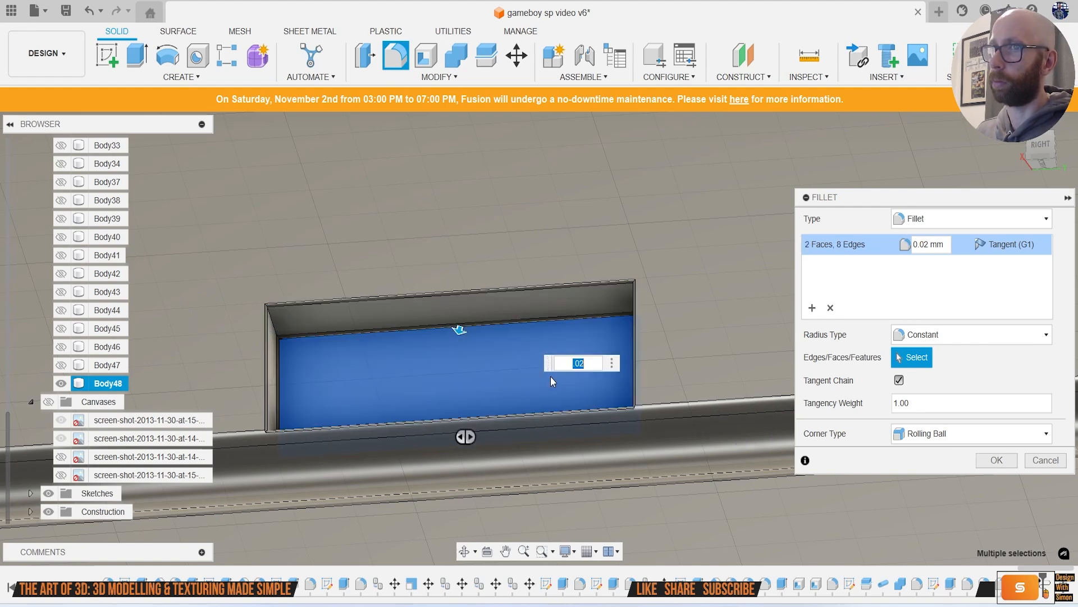
pyautogui.click(997, 460)
# Step: Show all bodies of the model again and face its underside straight on
pyautogui.scroll(-3, 748, 364)
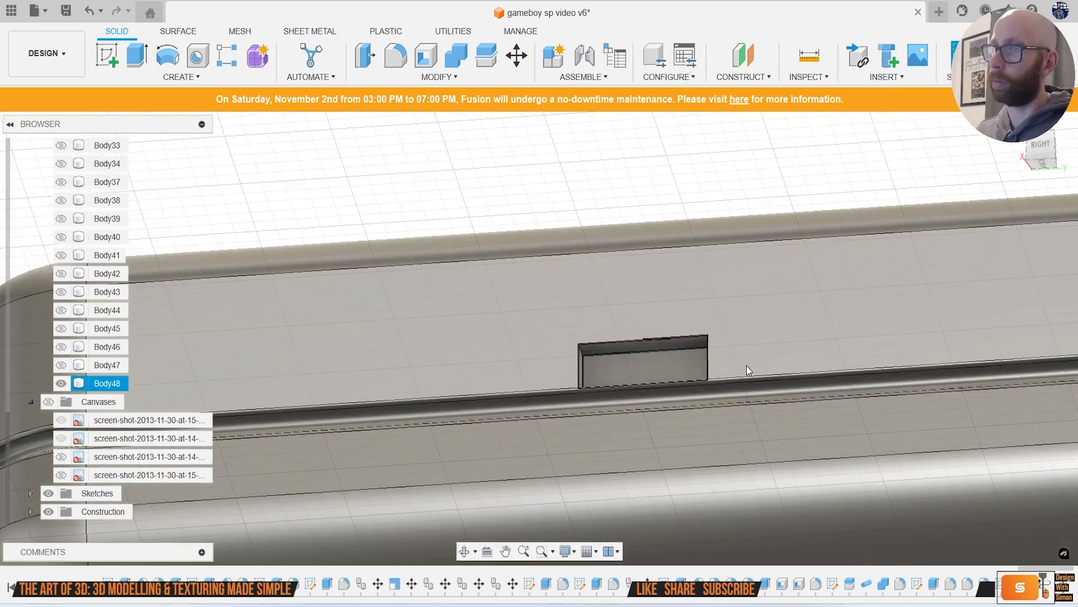
pyautogui.scroll(-5, 747, 365)
pyautogui.keyDown('shift'); pyautogui.moveTo(758, 350); pyautogui.dragTo(865, 418, button='middle'); pyautogui.keyUp('shift')
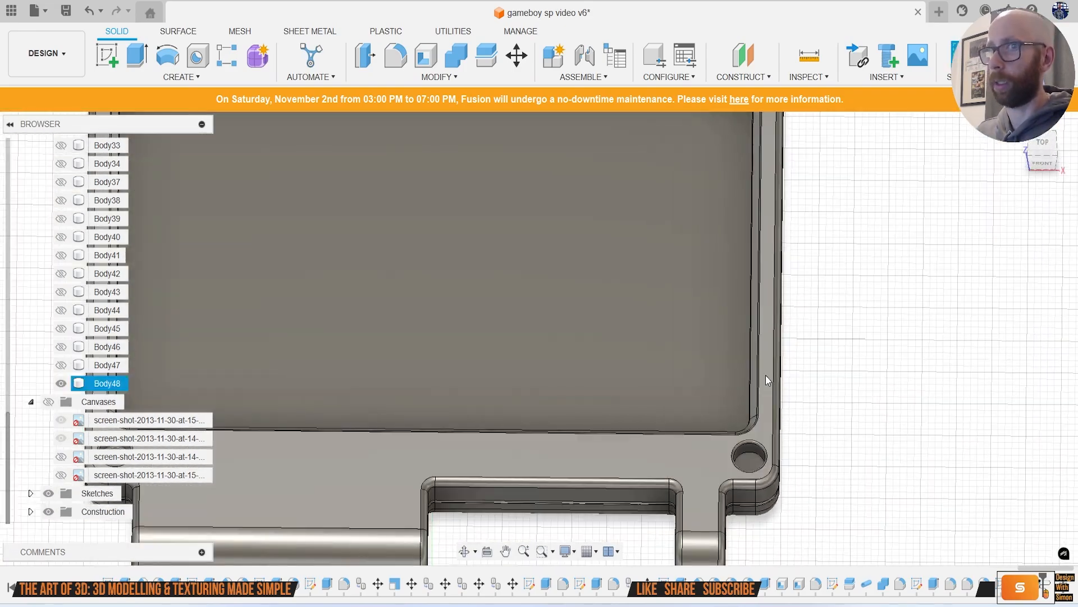
pyautogui.rightClick(115, 383)
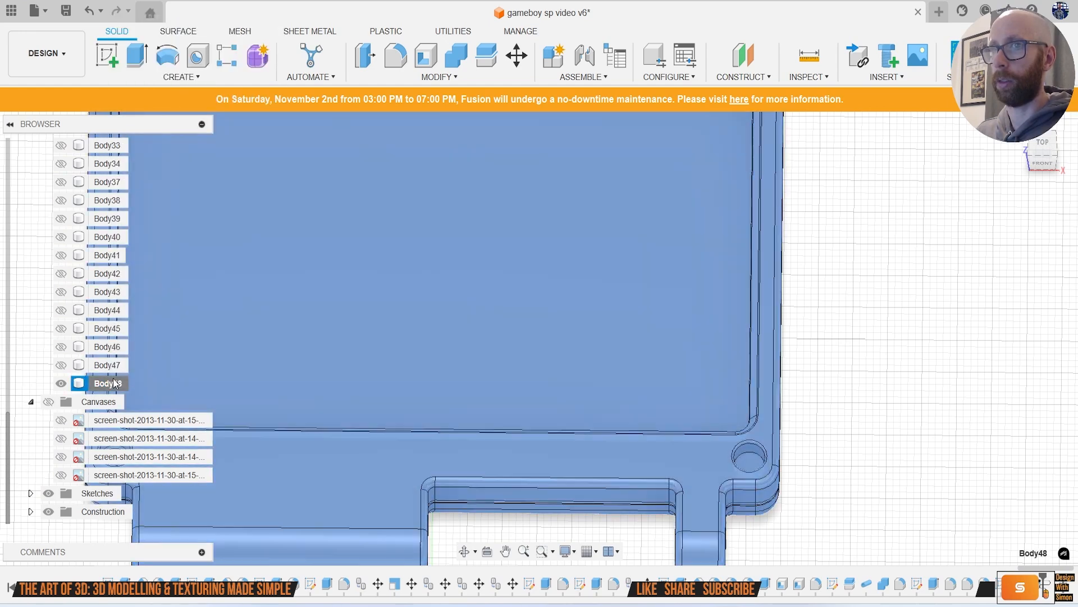
pyautogui.rightClick(113, 380)
pyautogui.click(126, 354)
pyautogui.scroll(-2, 797, 379)
pyautogui.click(929, 431)
pyautogui.scroll(-3, 926, 433)
pyautogui.keyDown('shift'); pyautogui.moveTo(934, 433); pyautogui.dragTo(1060, 221, button='middle'); pyautogui.keyUp('shift')
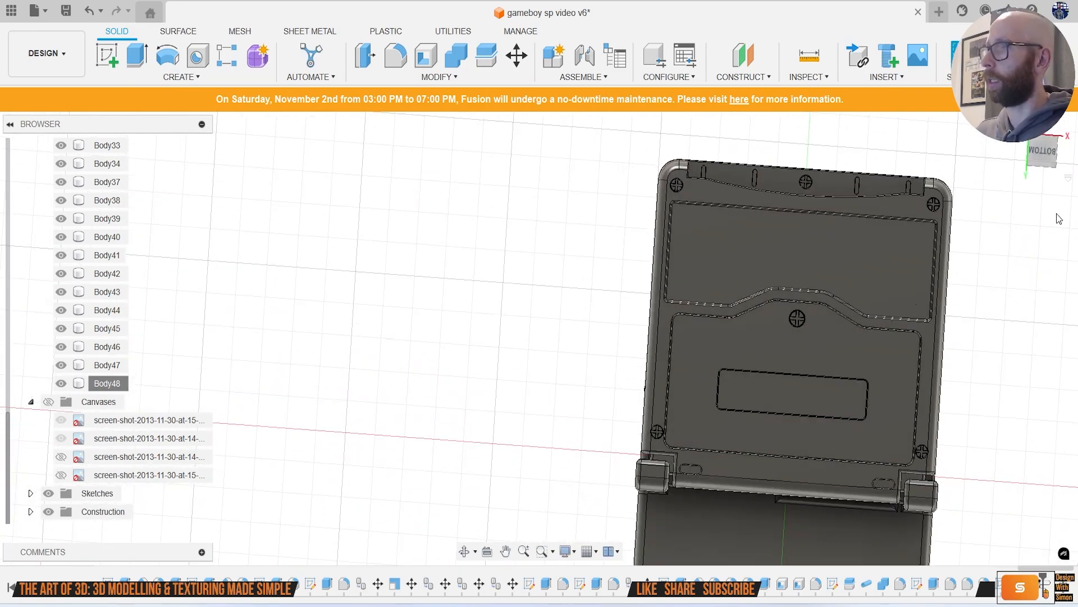
pyautogui.click(1037, 157)
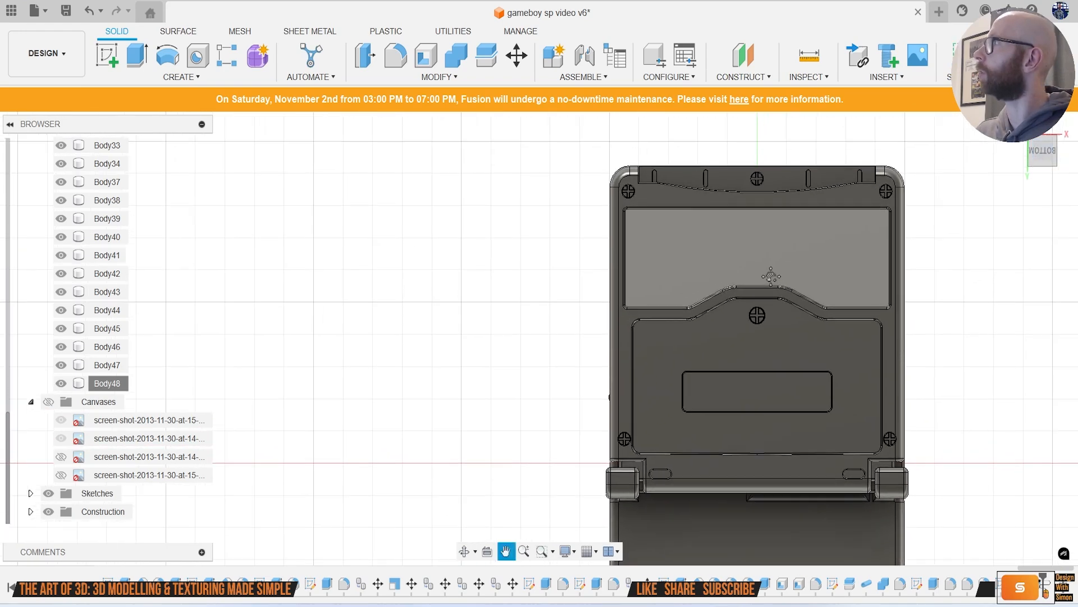
# Step: Show the reference canvases, and hide the bodies briefly to examine the photo of the console's back before showing them again
pyautogui.click(50, 408)
pyautogui.scroll(8, 56, 236)
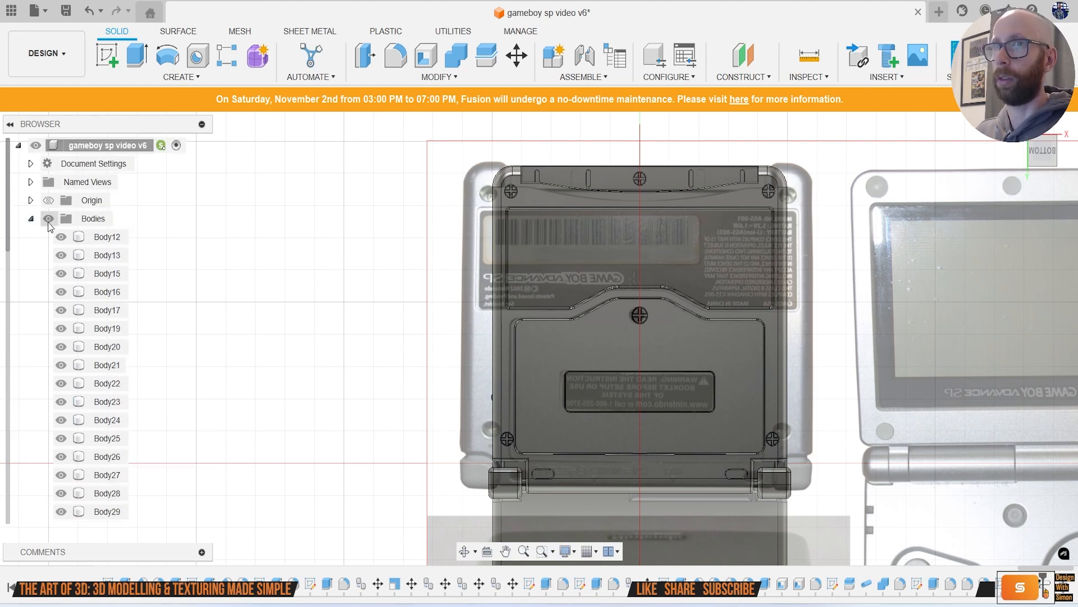
pyautogui.click(31, 218)
pyautogui.click(49, 218)
pyautogui.scroll(2, 675, 208)
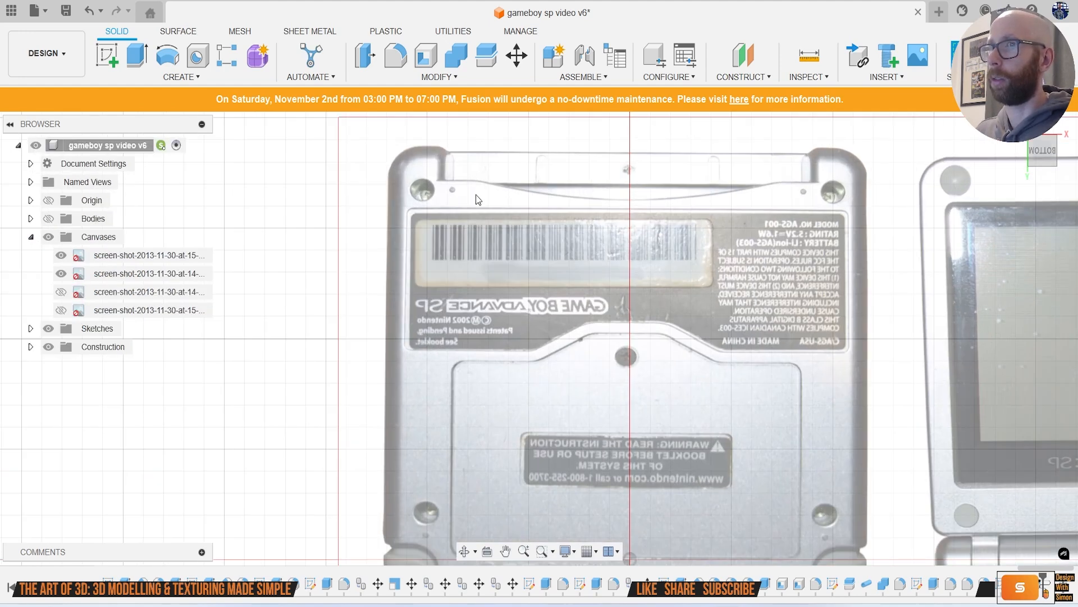
pyautogui.click(48, 219)
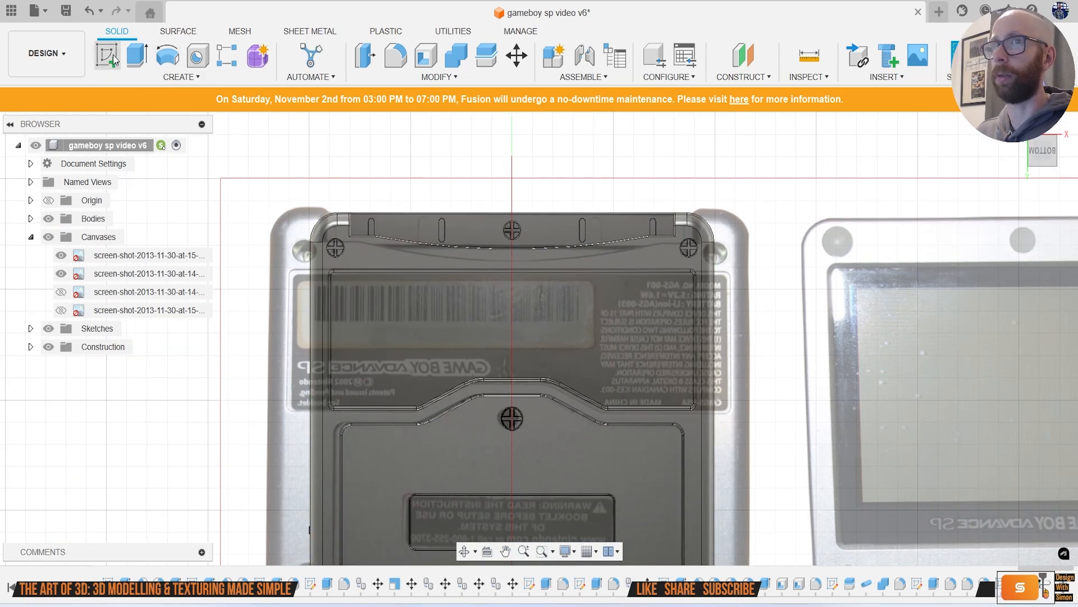
# Step: Start a sketch on the console's underside and draw a 1 mm diameter circle beside the corner screw near the curved recess
pyautogui.click(113, 55)
pyautogui.click(349, 250)
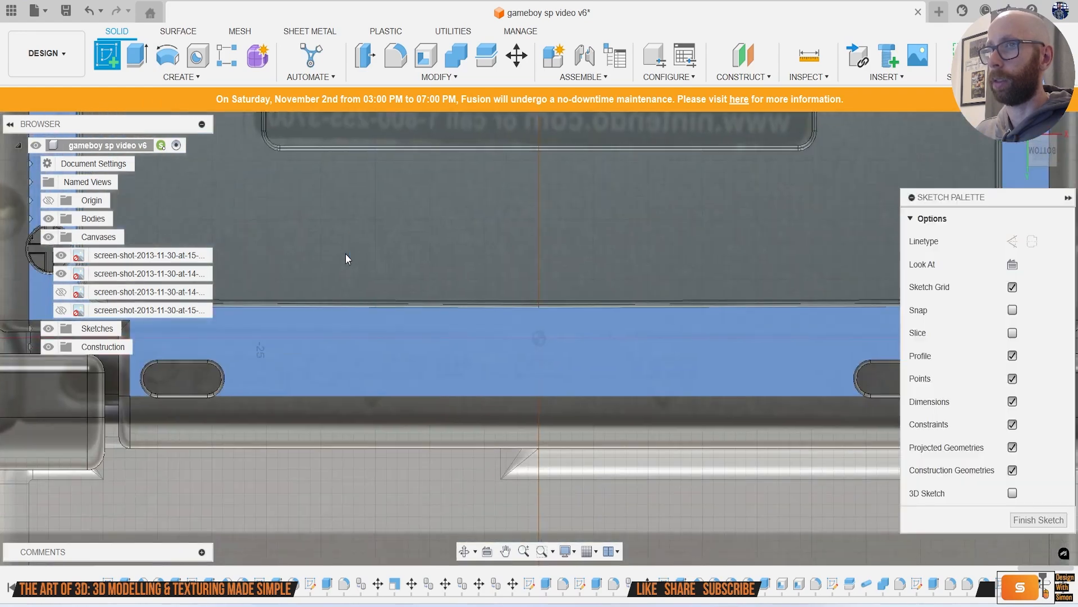
pyautogui.scroll(-5, 345, 254)
pyautogui.moveTo(345, 254); pyautogui.dragTo(470, 363, button='middle')
pyautogui.scroll(4, 417, 220)
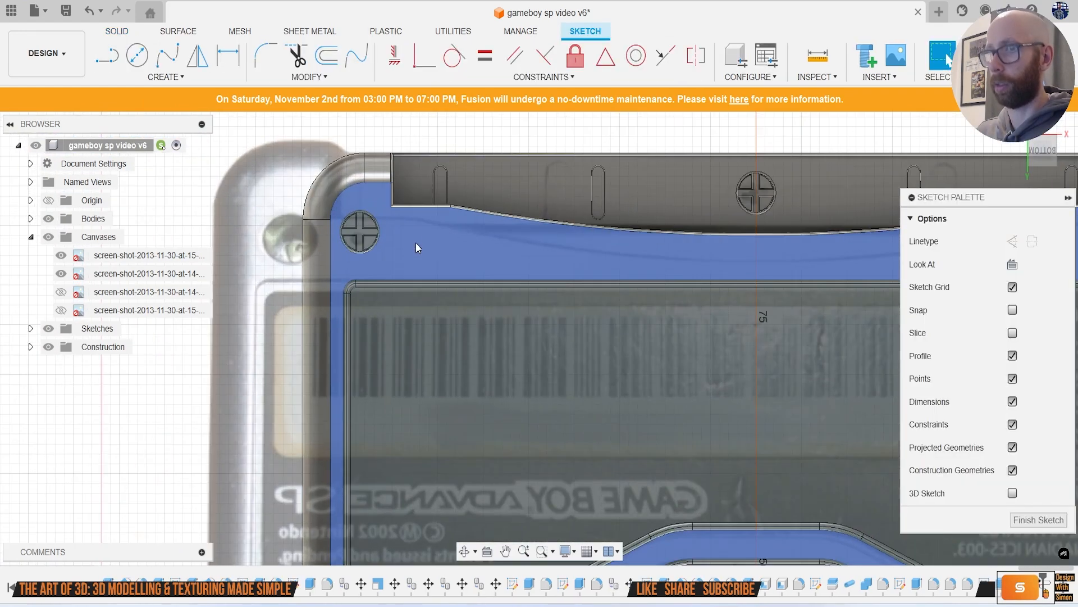
pyautogui.scroll(3, 415, 243)
pyautogui.press('c')
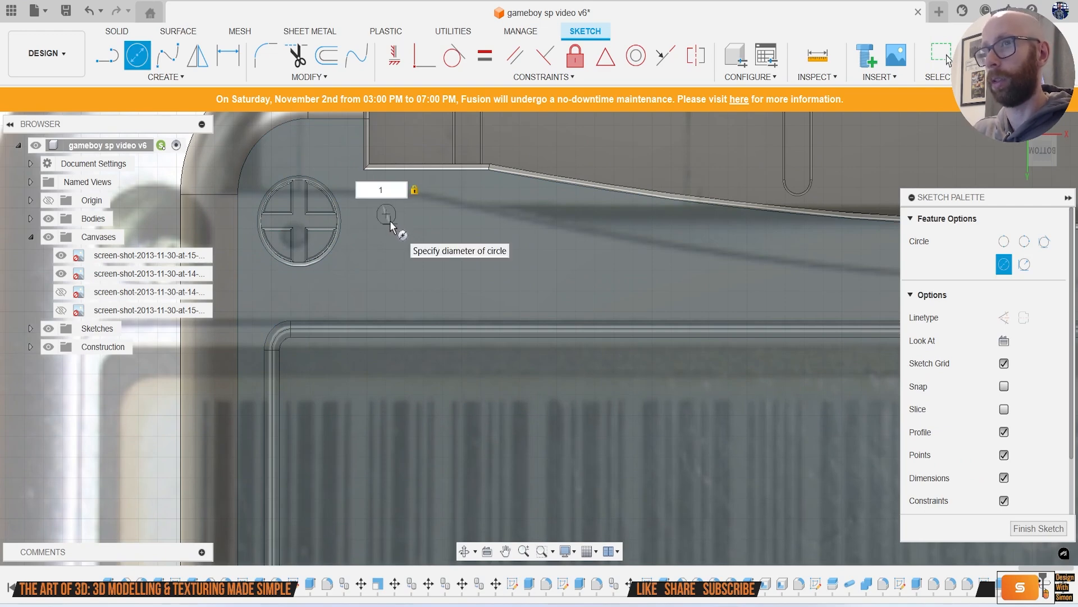
pyautogui.press('Return')
# Step: Draw a vertical centre line about 2.5 mm long down from the midpoint of the recess's curved edge
pyautogui.scroll(-5, 391, 221)
pyautogui.moveTo(637, 271); pyautogui.dragTo(437, 322, button='middle')
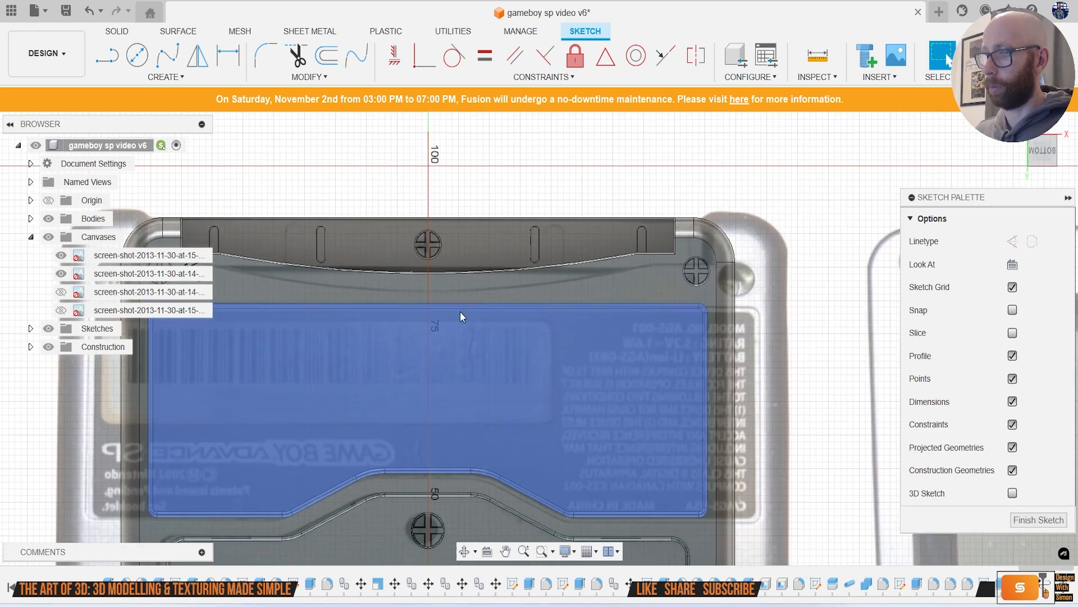
pyautogui.scroll(2, 476, 304)
pyautogui.press('l')
pyautogui.click(405, 255)
pyautogui.click(406, 279)
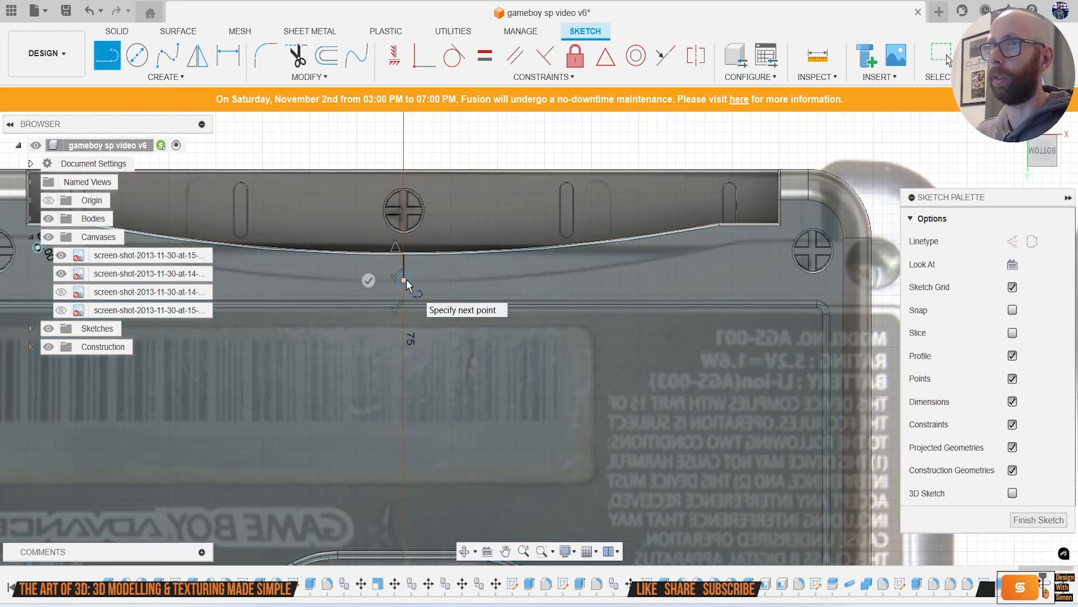
pyautogui.press('Escape')
# Step: Mirror the 1 mm circle across the short centre line to the other side of the underside
pyautogui.click(169, 77)
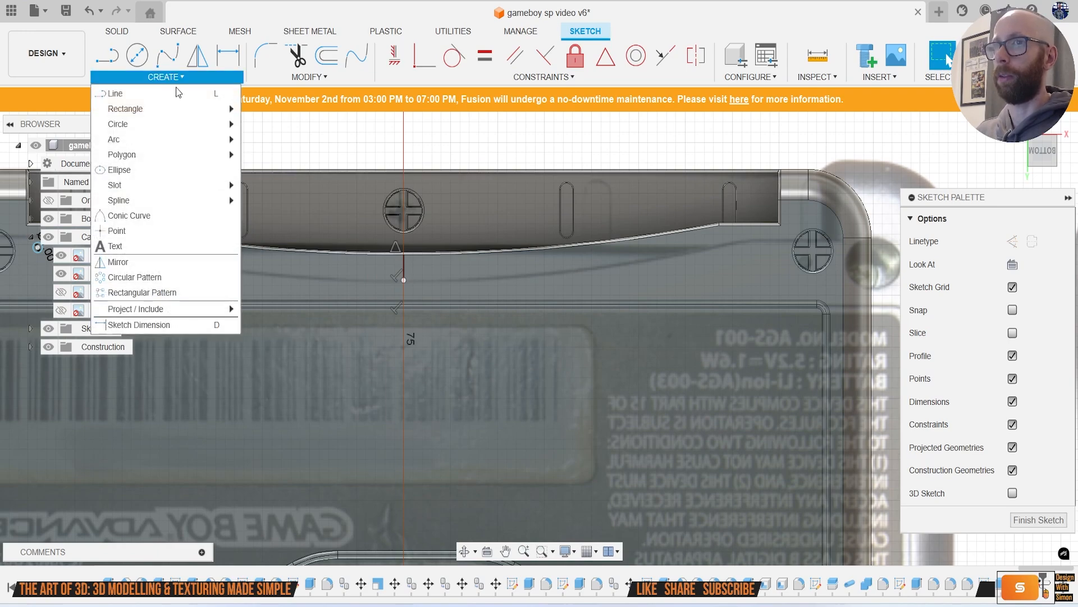
pyautogui.click(171, 260)
pyautogui.scroll(4, 250, 302)
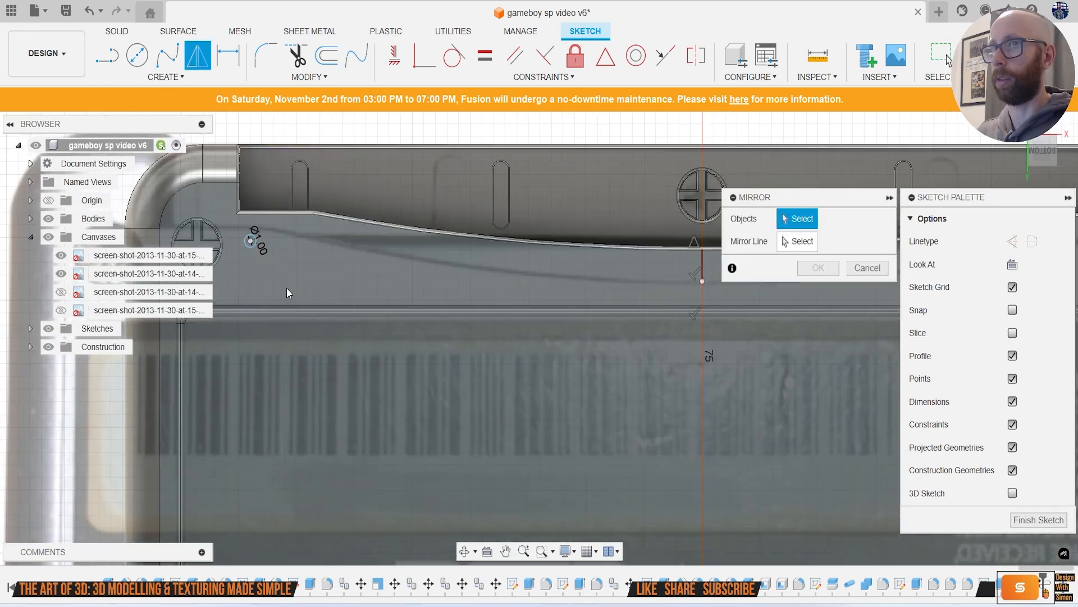
pyautogui.click(800, 243)
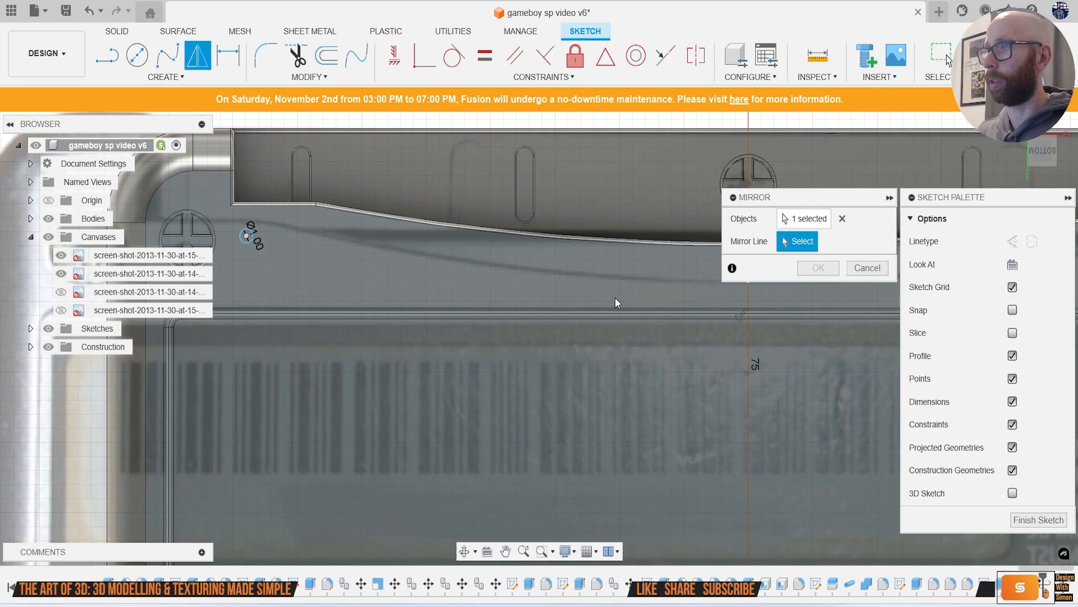
pyautogui.moveTo(616, 297); pyautogui.dragTo(494, 288, button='middle')
pyautogui.click(627, 257)
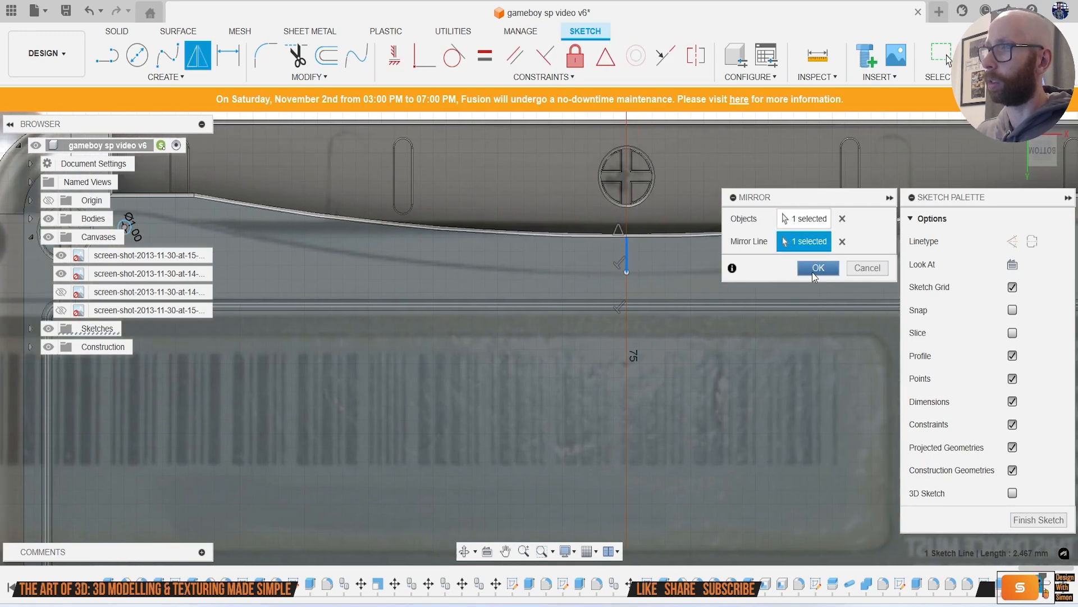
pyautogui.click(818, 268)
pyautogui.scroll(-3, 696, 288)
pyautogui.moveTo(689, 301); pyautogui.dragTo(574, 309, button='middle')
pyautogui.scroll(-1, 574, 309)
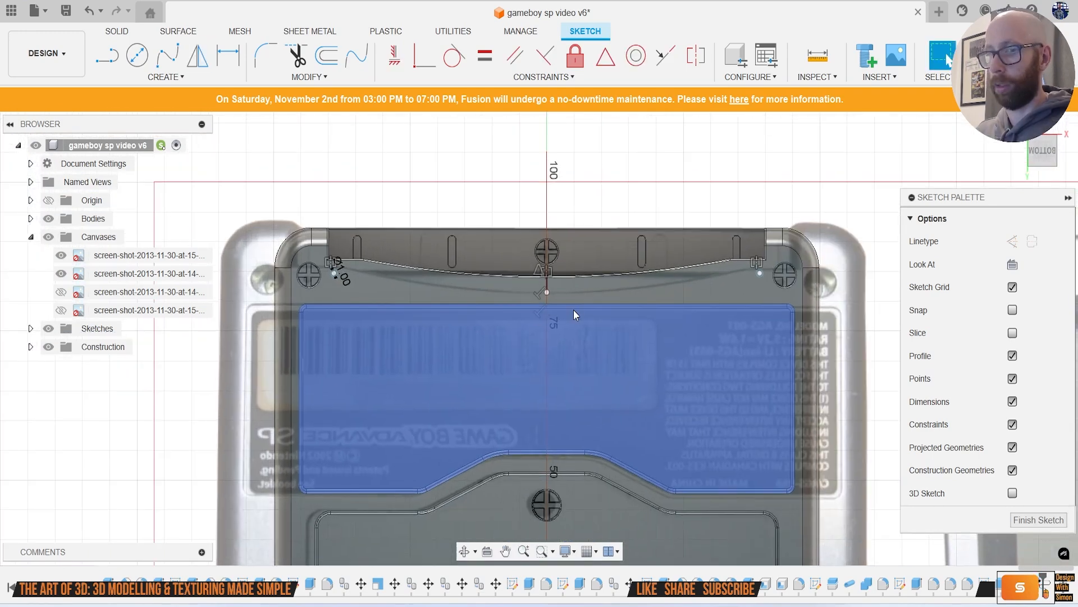
# Step: Extrude both 1 mm circles outward 0.4 mm, joined to the underside as small round pegs
pyautogui.scroll(4, 588, 311)
pyautogui.press('e')
pyautogui.scroll(-2, 351, 272)
pyautogui.scroll(5, 236, 259)
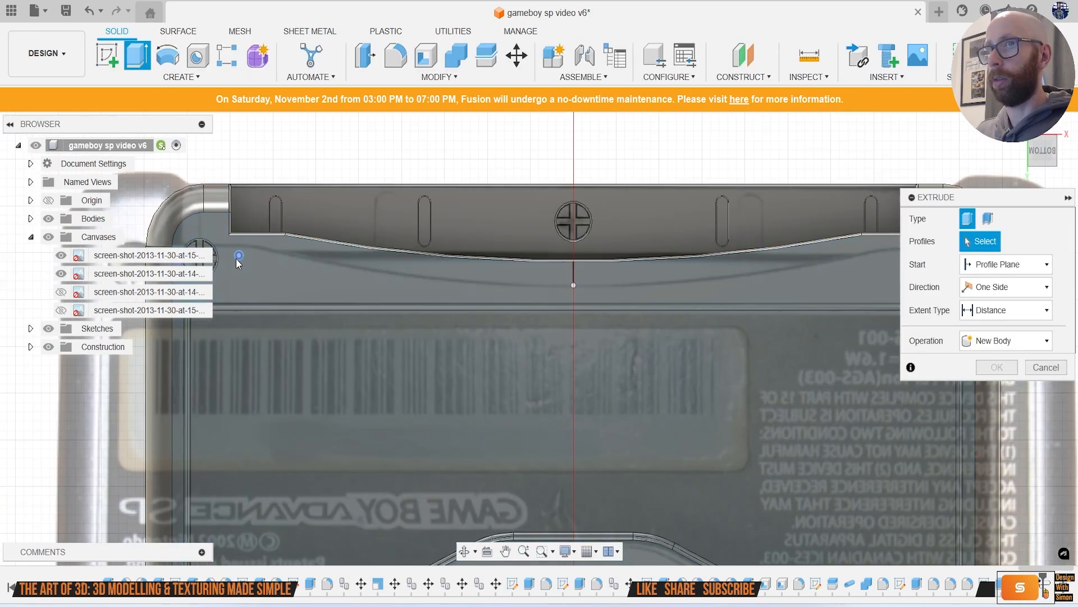
pyautogui.click(236, 255)
pyautogui.scroll(-3, 465, 282)
pyautogui.scroll(-3, 465, 279)
pyautogui.scroll(6, 641, 306)
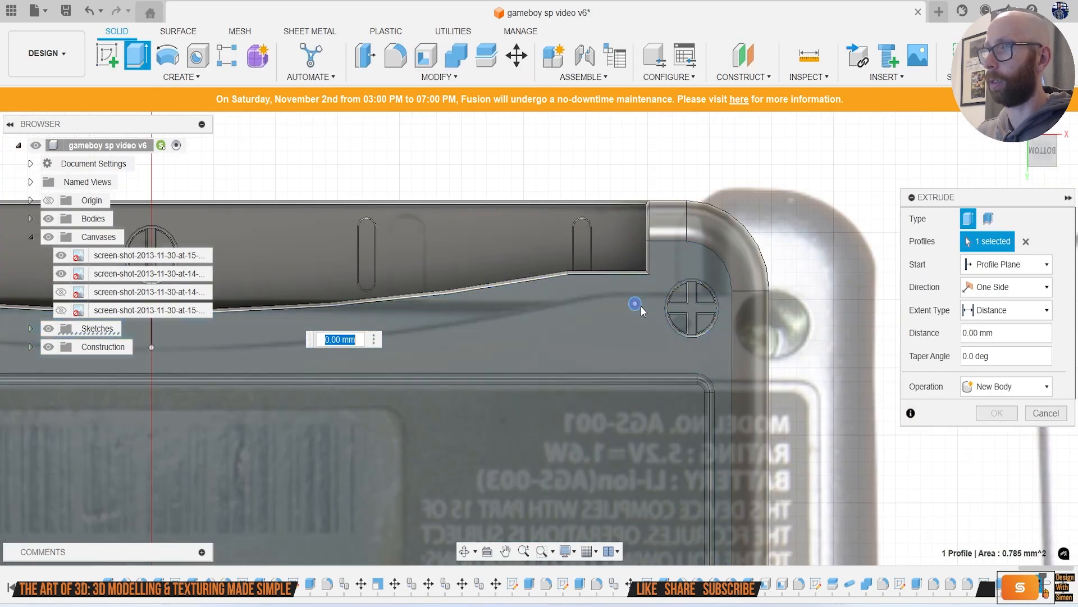
pyautogui.click(636, 346)
pyautogui.keyDown('shift'); pyautogui.moveTo(636, 346); pyautogui.dragTo(618, 222, button='middle'); pyautogui.keyUp('shift')
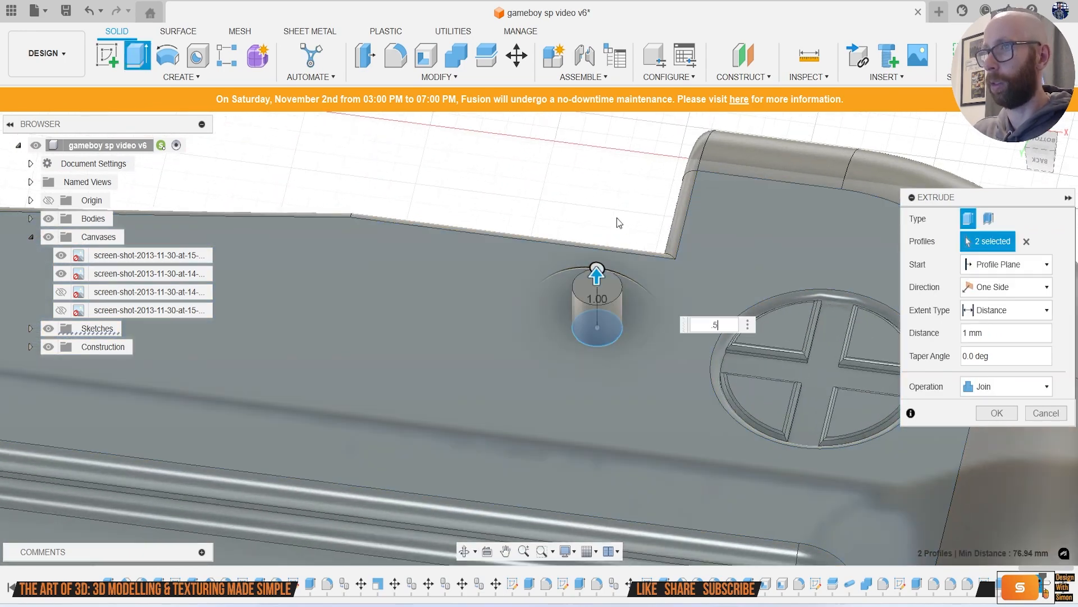
pyautogui.press('Return')
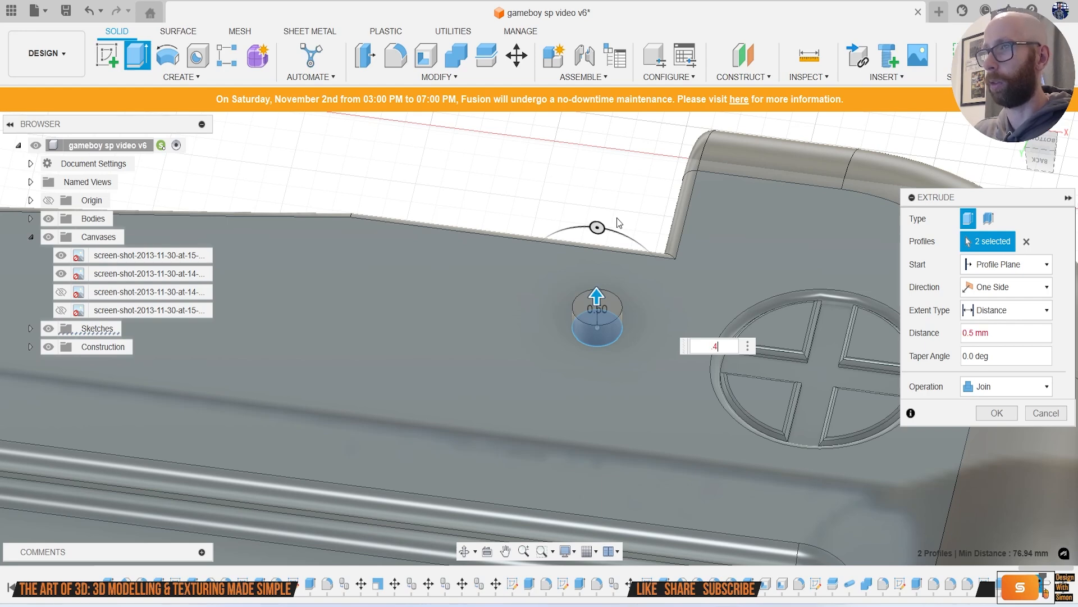
pyautogui.press('Return')
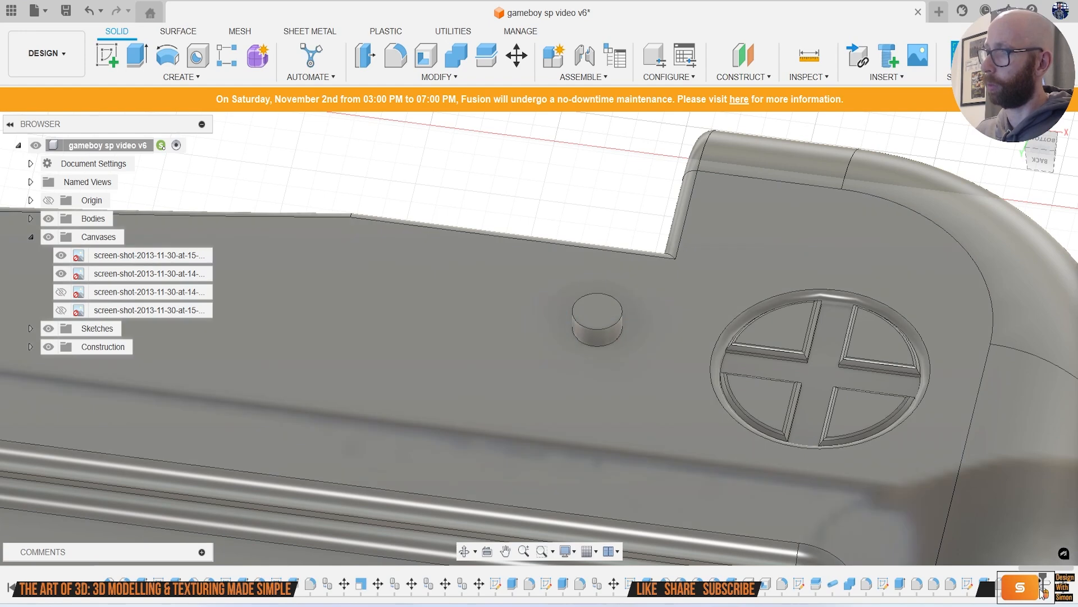
# Step: Edit the peg extrusion and set its distance to 0.2 mm
pyautogui.rightClick(1042, 586)
pyautogui.click(1006, 416)
pyautogui.write('.2')
pyautogui.press('Return')
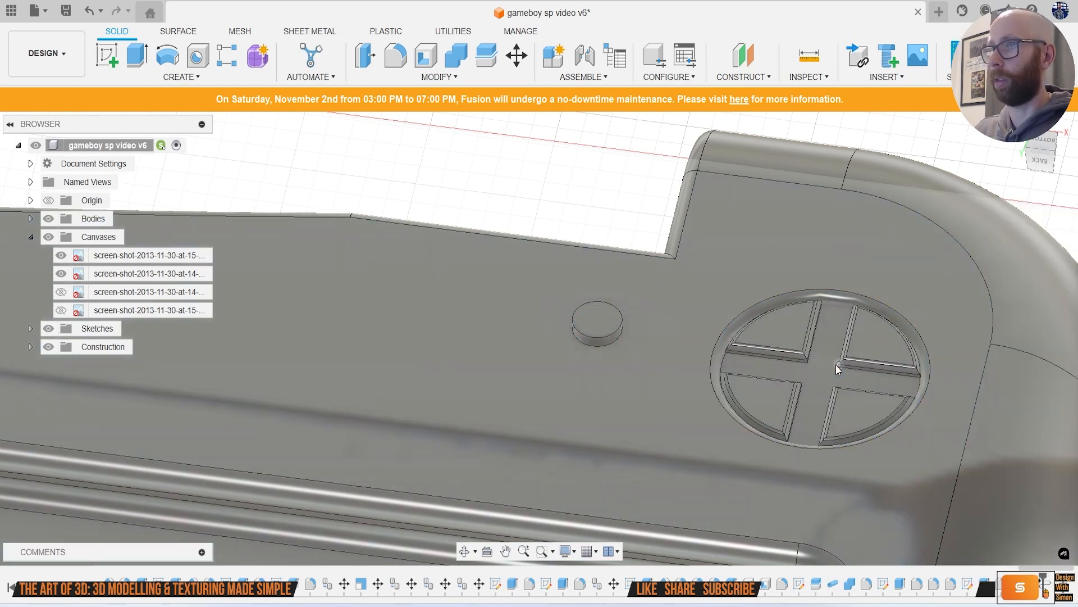
# Step: Fillet the top faces of both round pegs with a 0.1 mm radius
pyautogui.press('f')
pyautogui.scroll(-3, 615, 329)
pyautogui.click(598, 344)
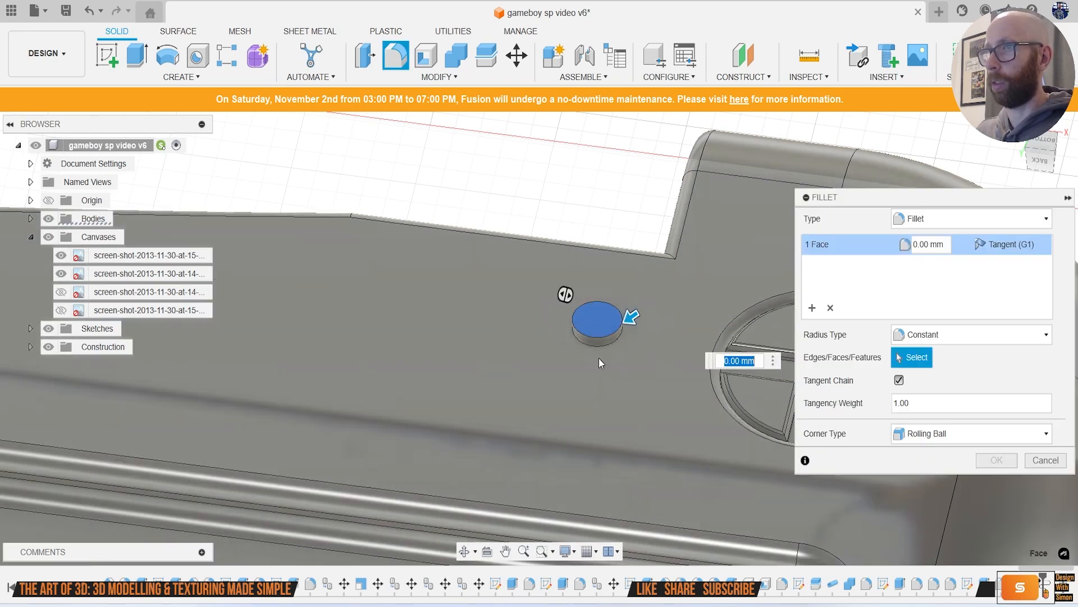
pyautogui.scroll(-4, 580, 393)
pyautogui.moveTo(549, 407); pyautogui.dragTo(926, 407, button='middle')
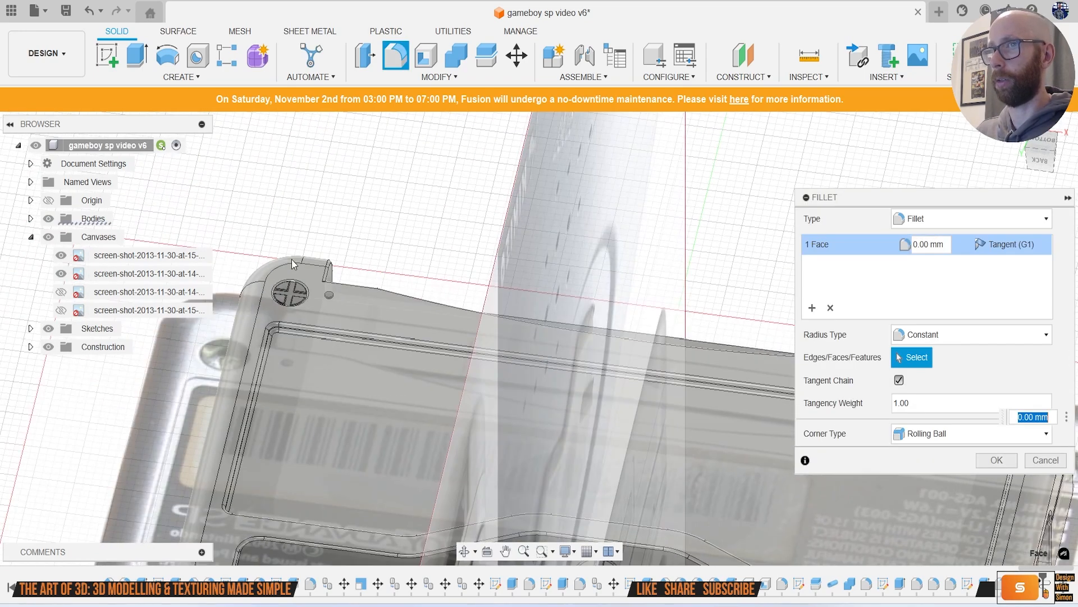
pyautogui.scroll(5, 335, 295)
pyautogui.click(308, 322)
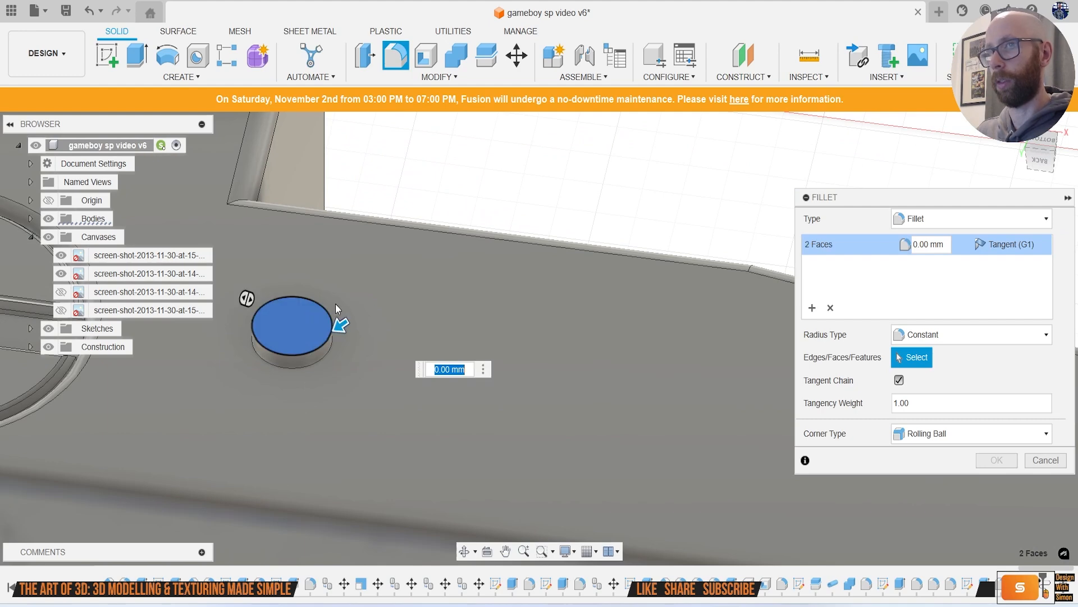
pyautogui.write('.1')
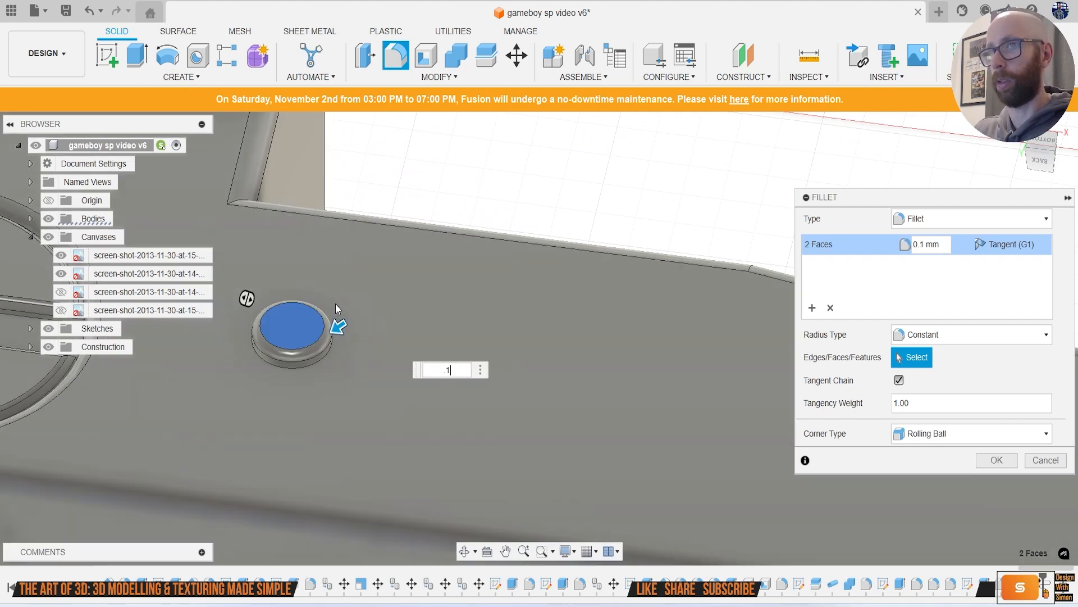
pyautogui.press('Return')
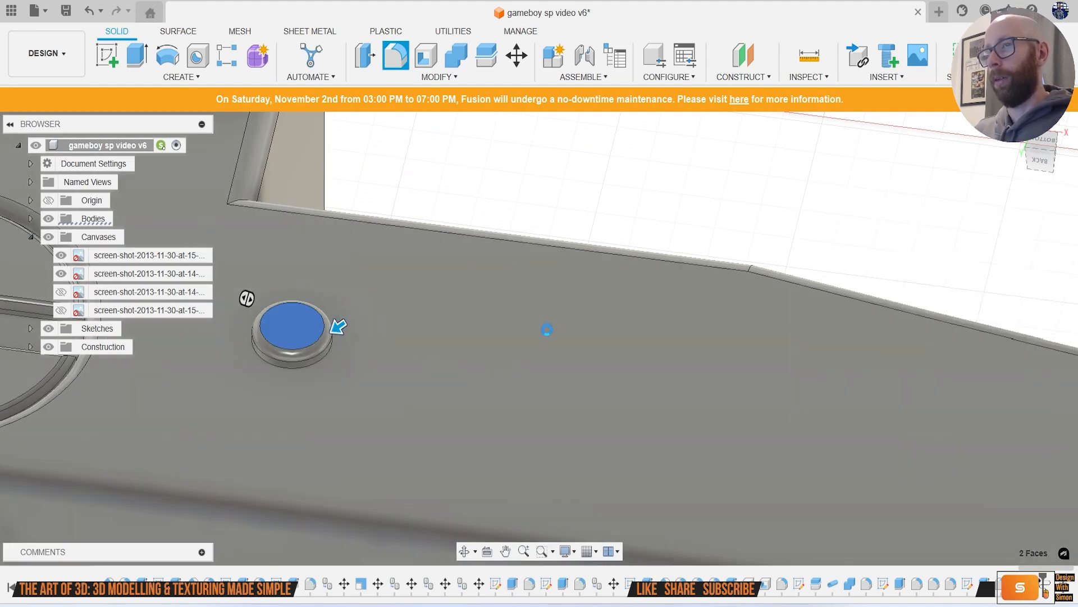
# Step: Hide the canvases, examine the model's underside with the new pegs from several angles, and face the bottom straight on
pyautogui.scroll(-6, 538, 401)
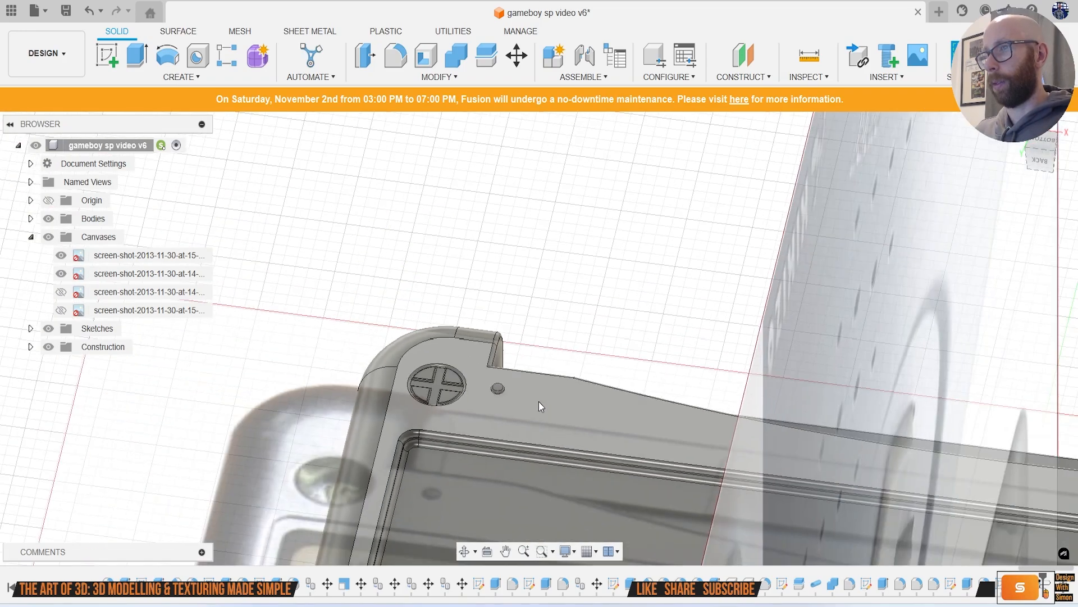
pyautogui.scroll(-4, 538, 401)
pyautogui.moveTo(589, 494); pyautogui.dragTo(466, 266, button='middle')
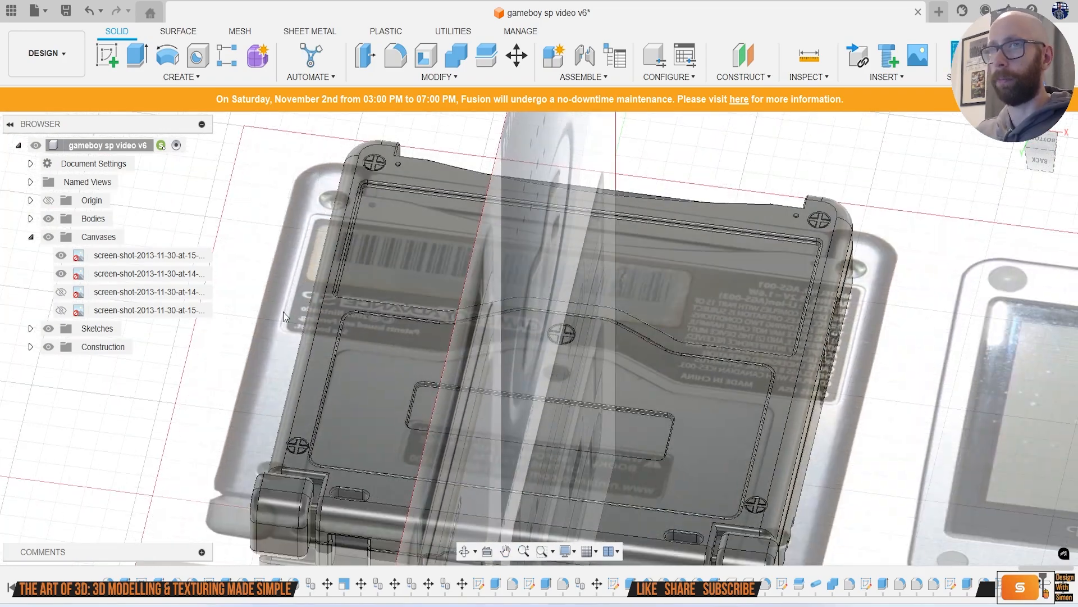
pyautogui.click(54, 236)
pyautogui.scroll(-4, 457, 346)
pyautogui.keyDown('shift'); pyautogui.moveTo(468, 332); pyautogui.dragTo(424, 460, button='middle'); pyautogui.keyUp('shift')
pyautogui.keyDown('shift'); pyautogui.moveTo(469, 368); pyautogui.dragTo(531, 191, button='middle'); pyautogui.keyUp('shift')
pyautogui.scroll(-1, 794, 200)
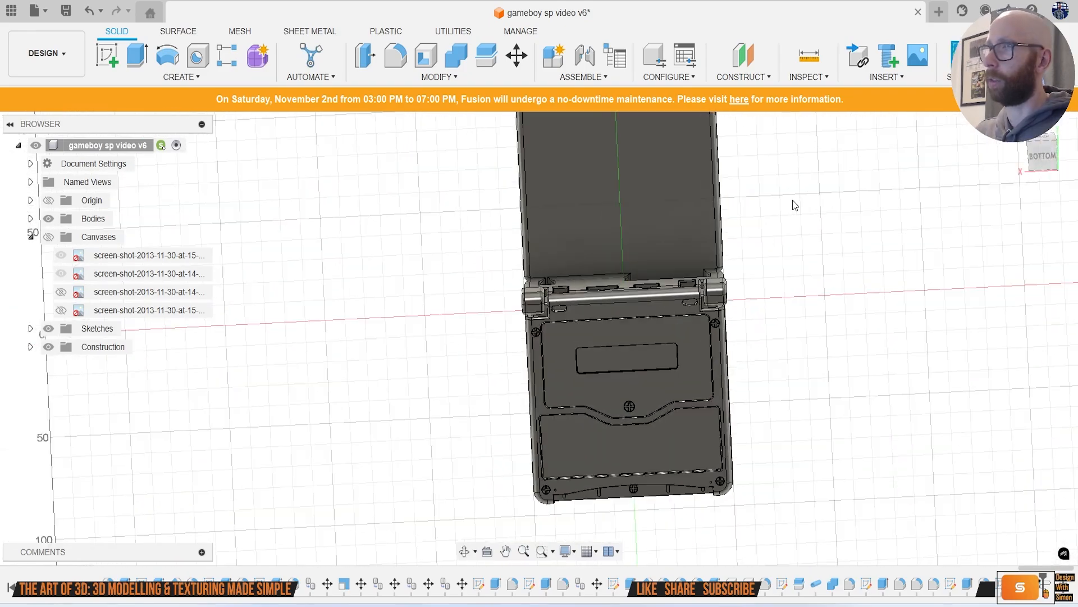
pyautogui.moveTo(793, 201); pyautogui.dragTo(793, 341, button='middle')
pyautogui.click(1043, 159)
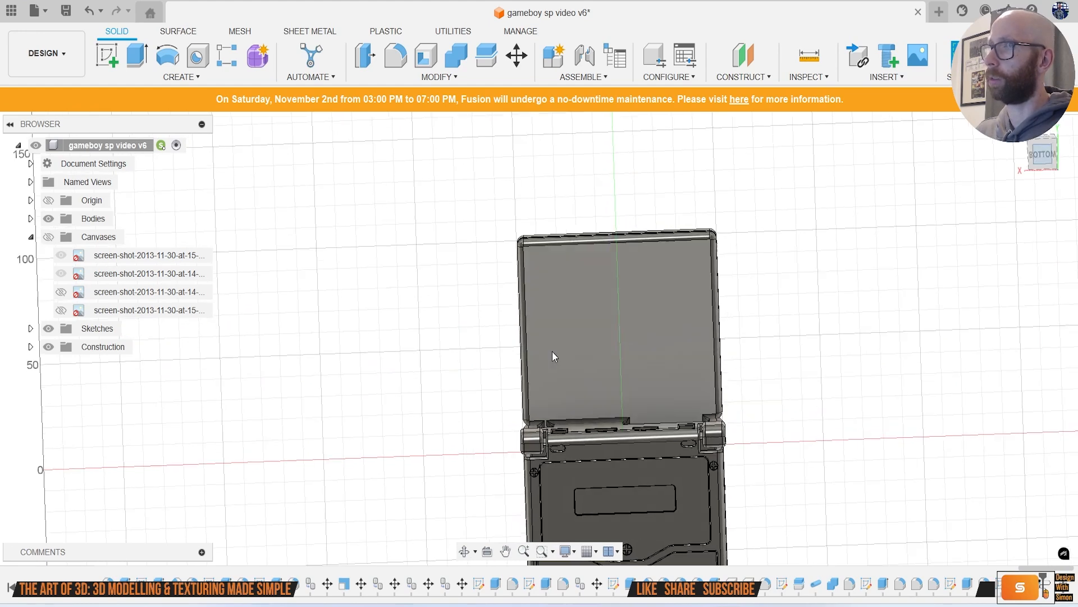
# Step: Turn the canvases back on to compare the reference photos, then hide all four images individually
pyautogui.click(49, 237)
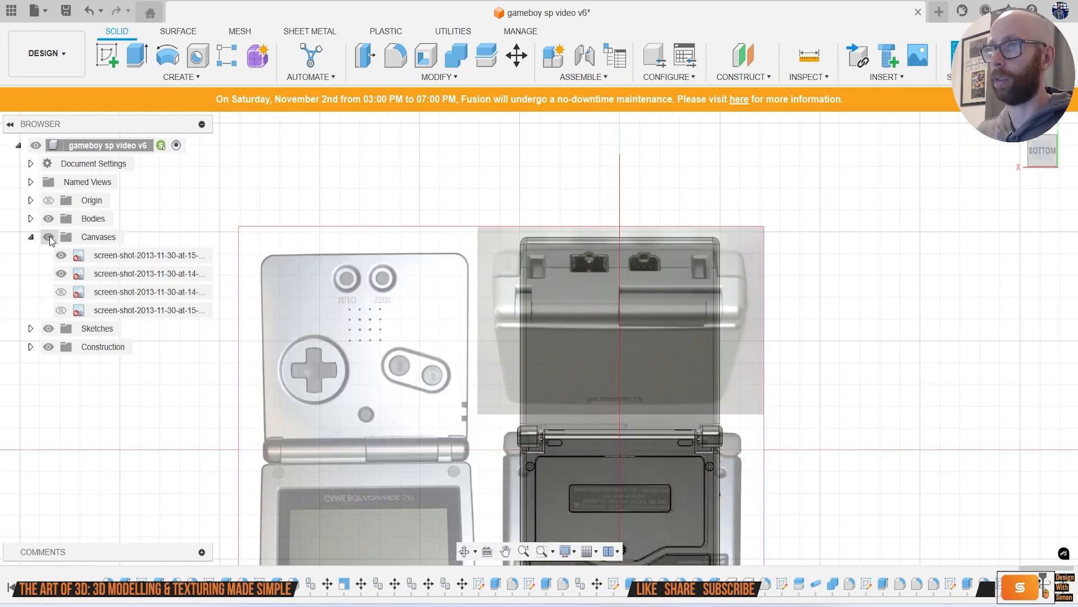
pyautogui.scroll(-3, 336, 377)
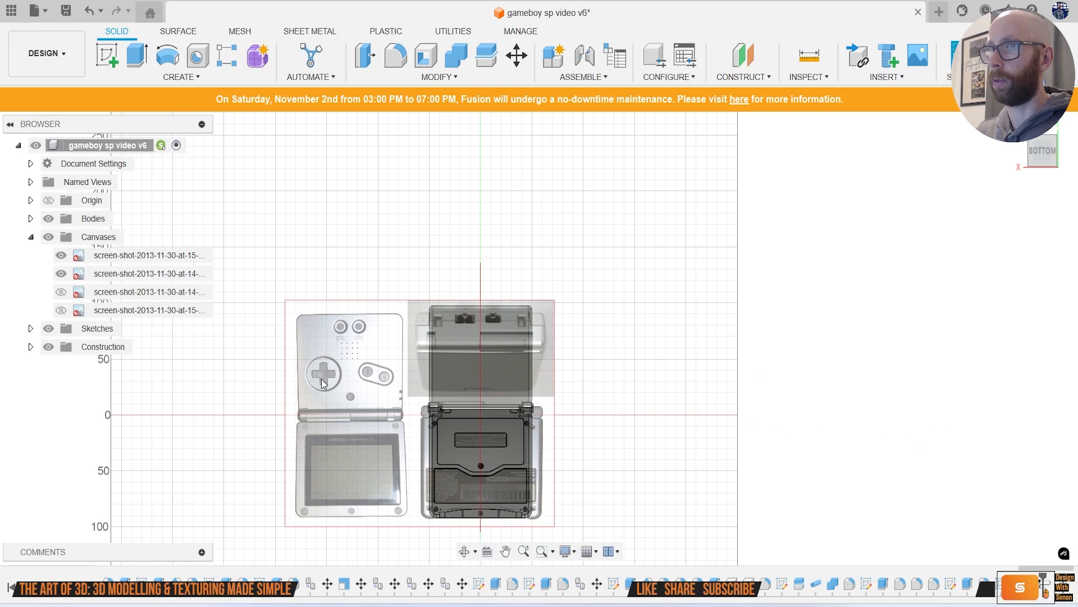
pyautogui.scroll(2, 339, 382)
pyautogui.click(60, 311)
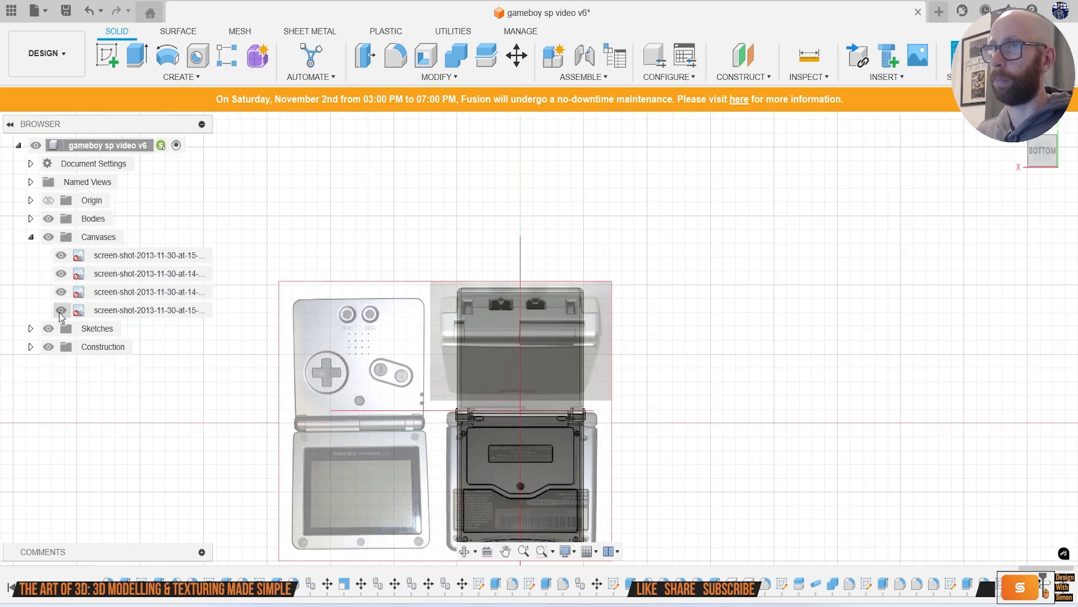
pyautogui.click(60, 311)
pyautogui.click(60, 292)
pyautogui.click(58, 279)
pyautogui.click(60, 273)
pyautogui.click(64, 257)
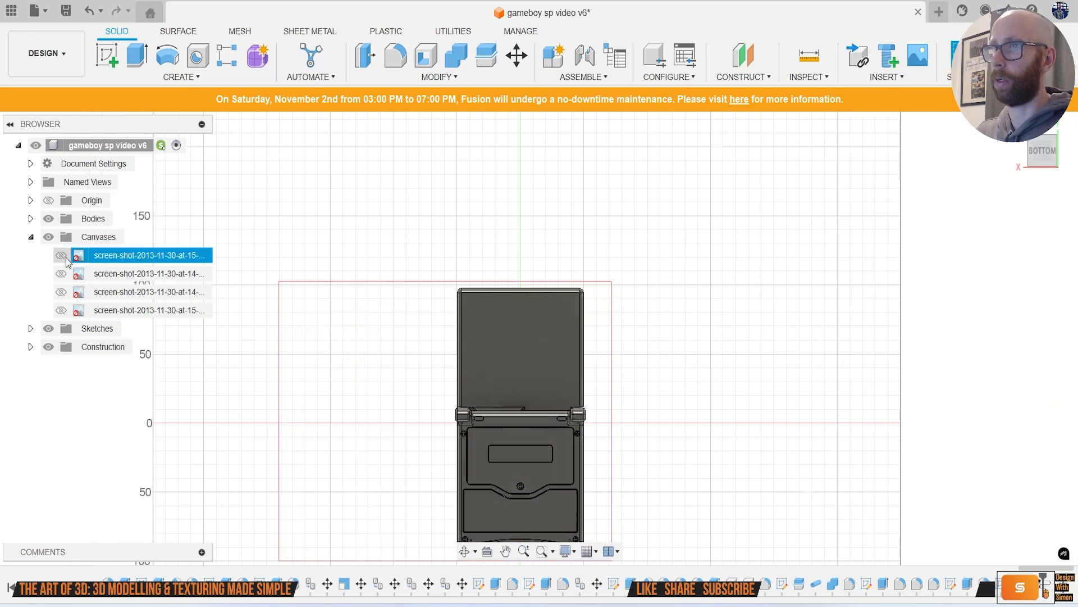
# Step: Show only the second reference canvas, examine the Nintendo logo in its lid photo, and return to the straight bottom view
pyautogui.click(61, 274)
pyautogui.keyDown('shift'); pyautogui.moveTo(800, 302); pyautogui.dragTo(887, 391, button='middle'); pyautogui.keyUp('shift')
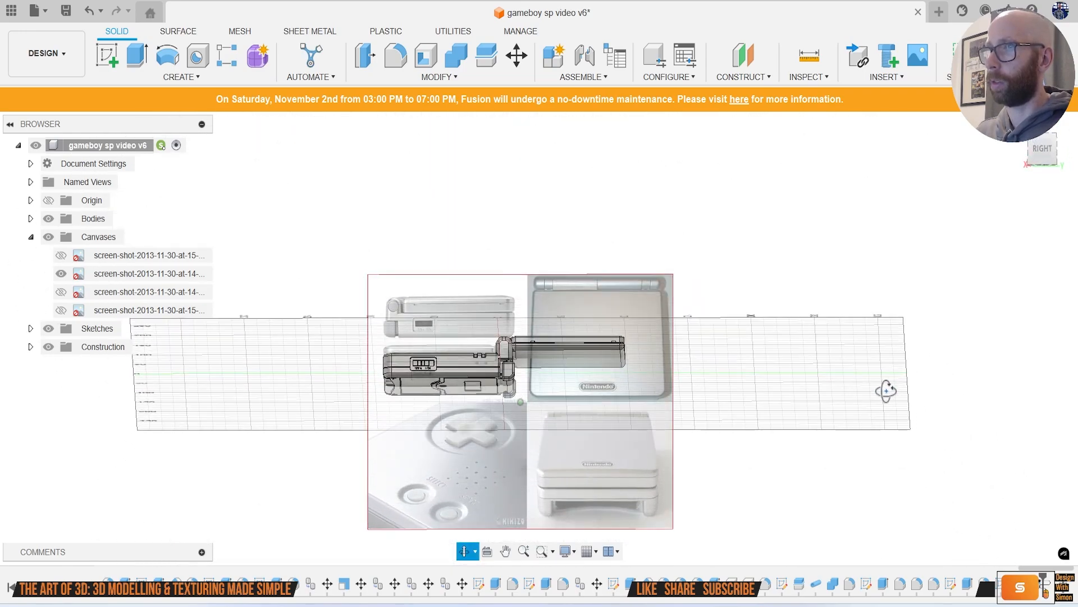
pyautogui.scroll(5, 614, 375)
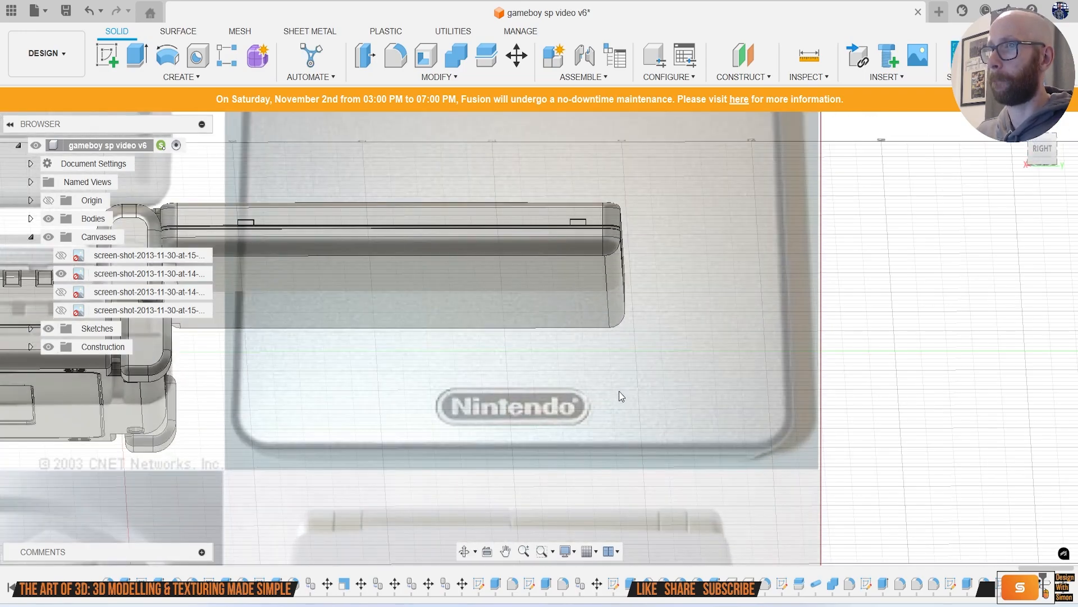
pyautogui.scroll(-4, 619, 391)
pyautogui.keyDown('shift'); pyautogui.moveTo(739, 396); pyautogui.dragTo(674, 281, button='middle'); pyautogui.keyUp('shift')
pyautogui.click(1048, 158)
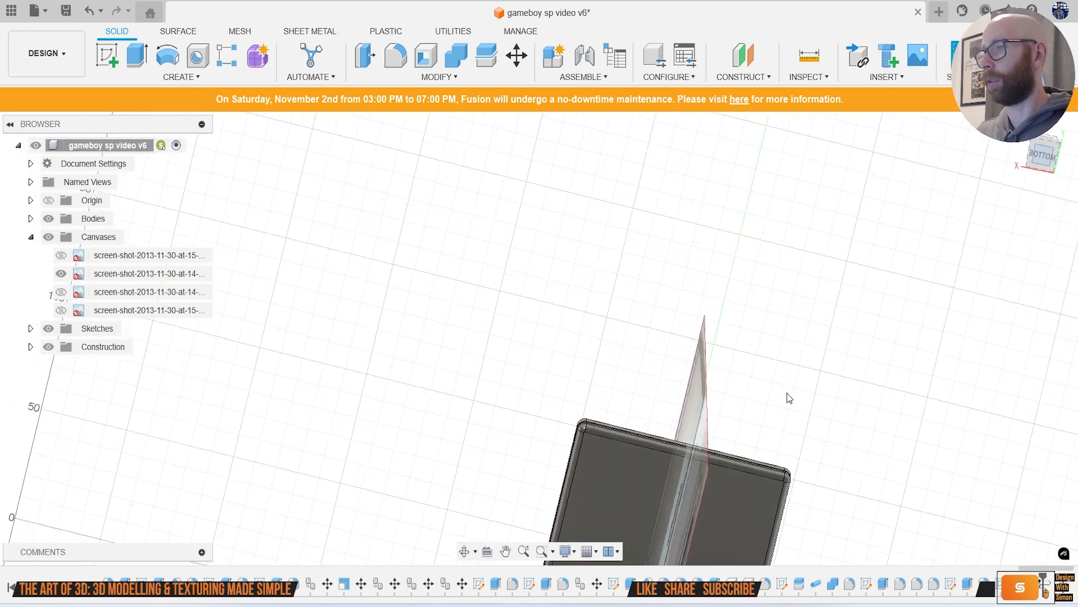
pyautogui.scroll(2, 617, 245)
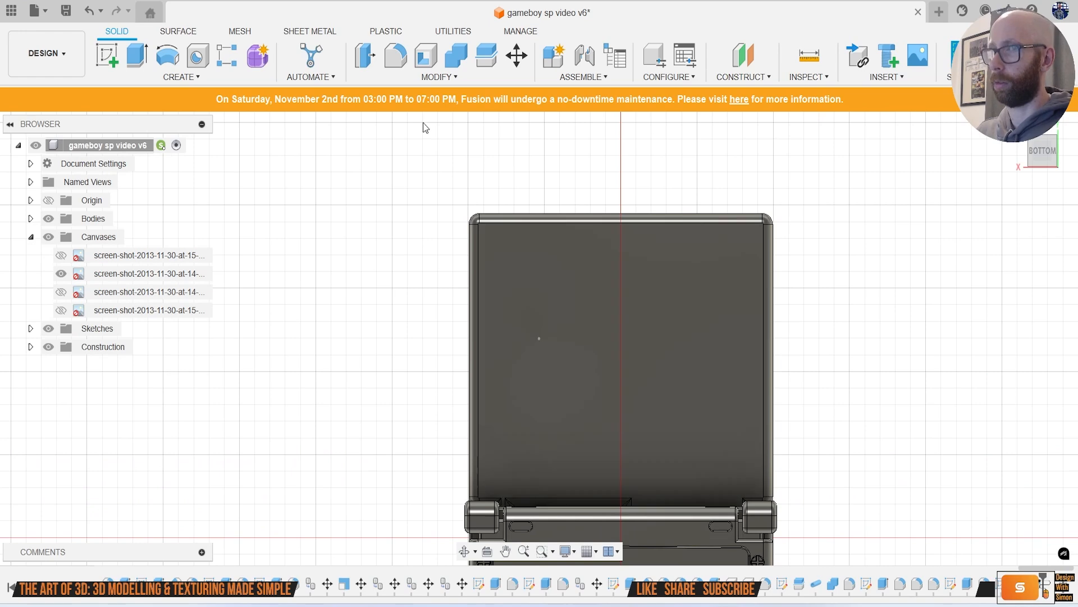
# Step: Start a sketch on the lid's outer face and draw a vertical centre line inward from the midpoint of its far edge
pyautogui.click(107, 49)
pyautogui.click(539, 295)
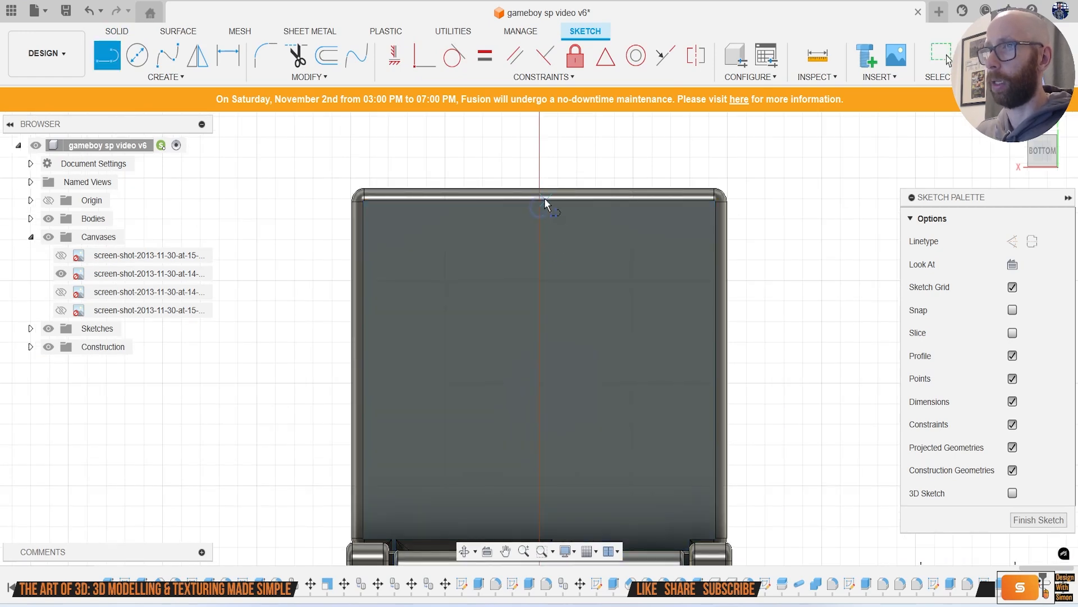
pyautogui.click(535, 198)
pyautogui.click(542, 286)
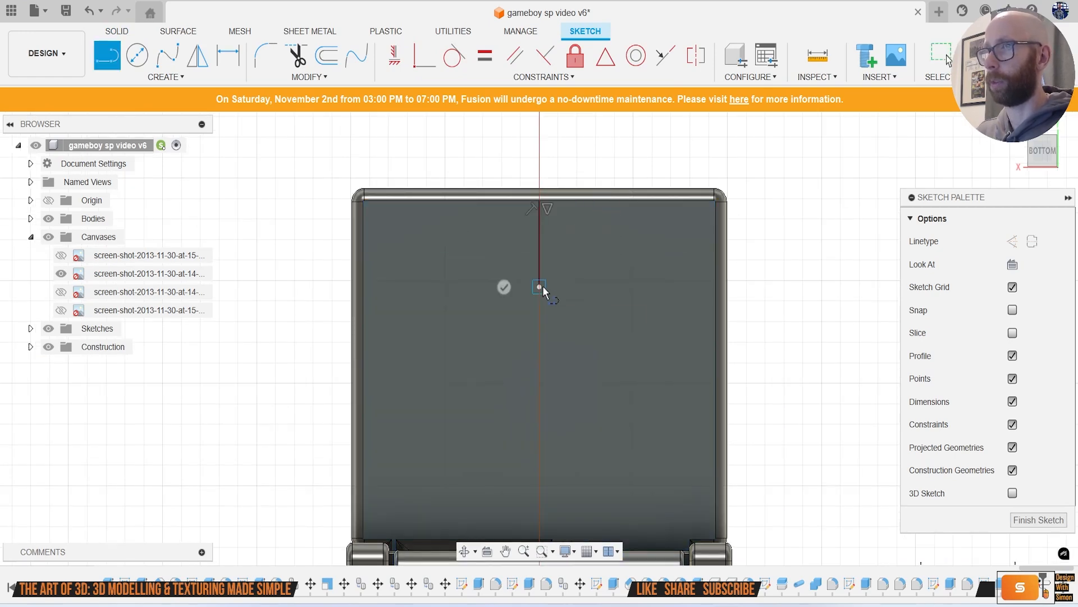
# Step: Draw a Center Point Slot about 4.6 mm wide, centred on the vertical line near the lid's far edge
pyautogui.press('Escape')
pyautogui.click(165, 77)
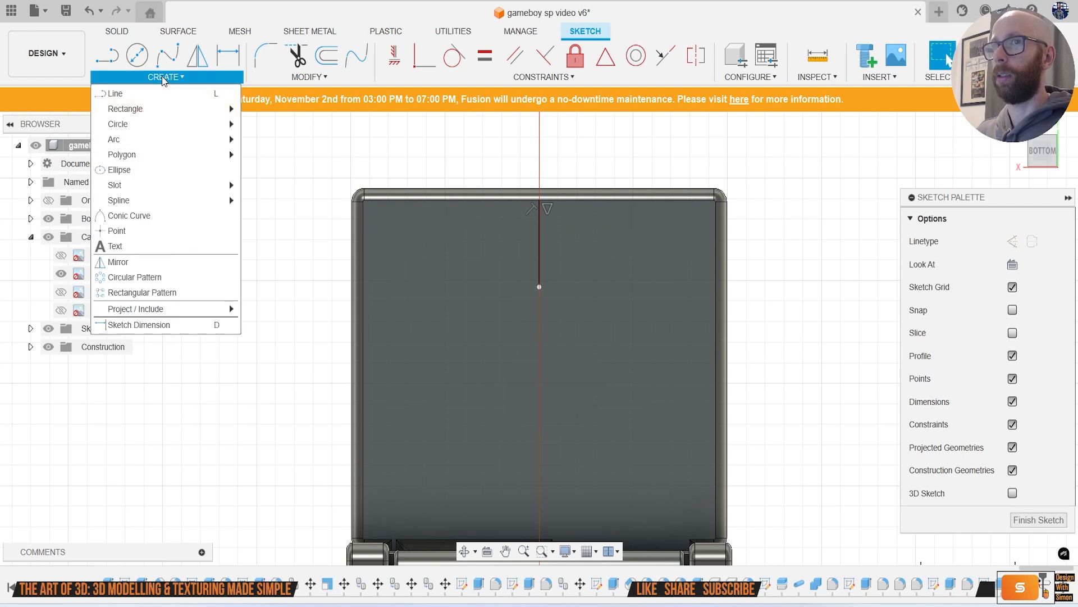
pyautogui.moveTo(179, 184)
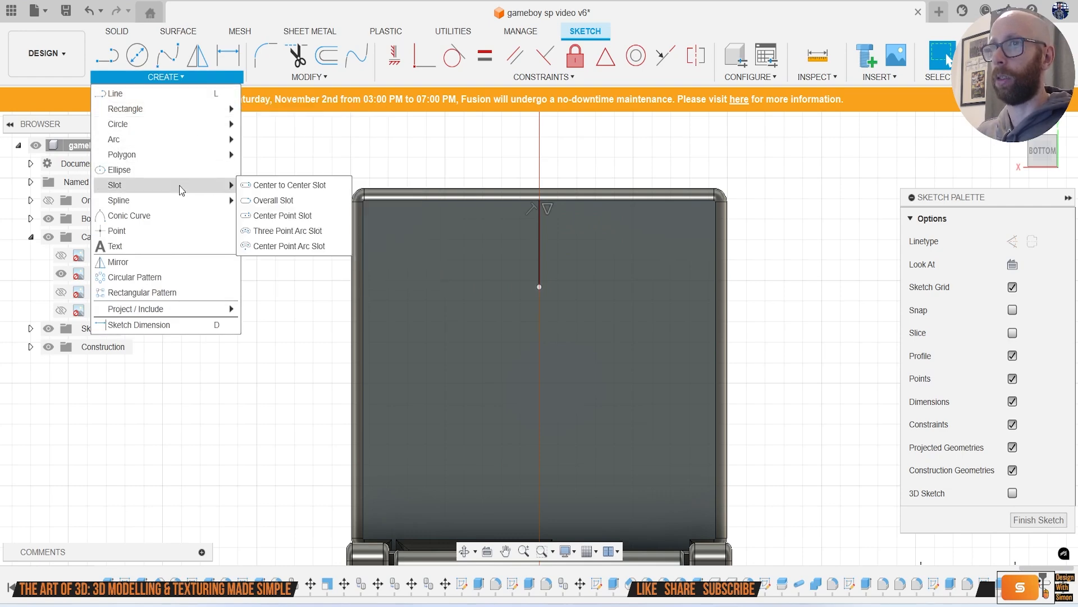
pyautogui.click(310, 215)
pyautogui.scroll(3, 578, 214)
pyautogui.scroll(2, 579, 214)
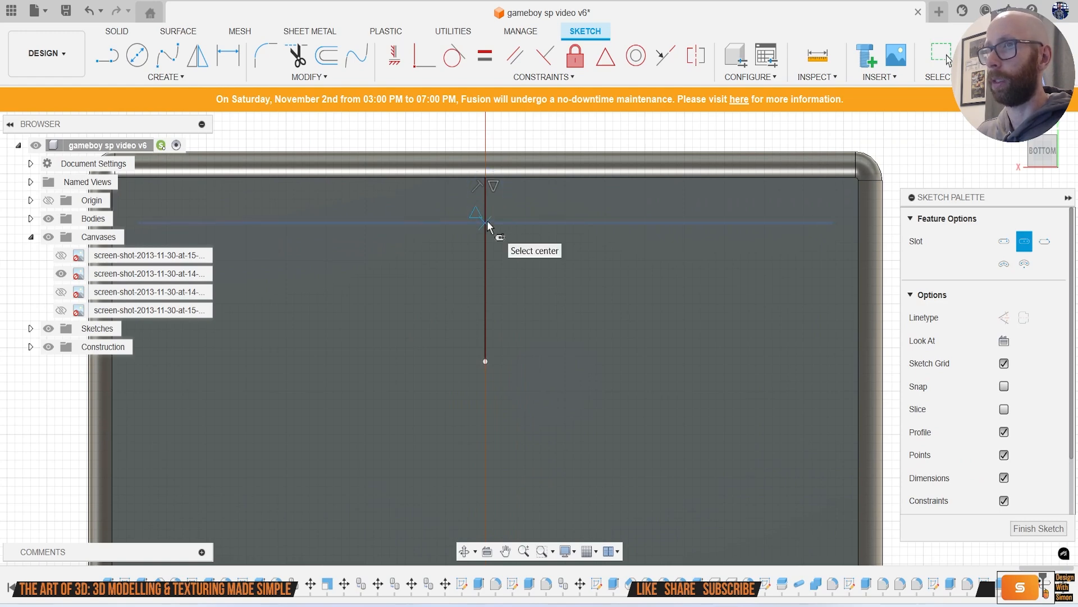
pyautogui.click(487, 220)
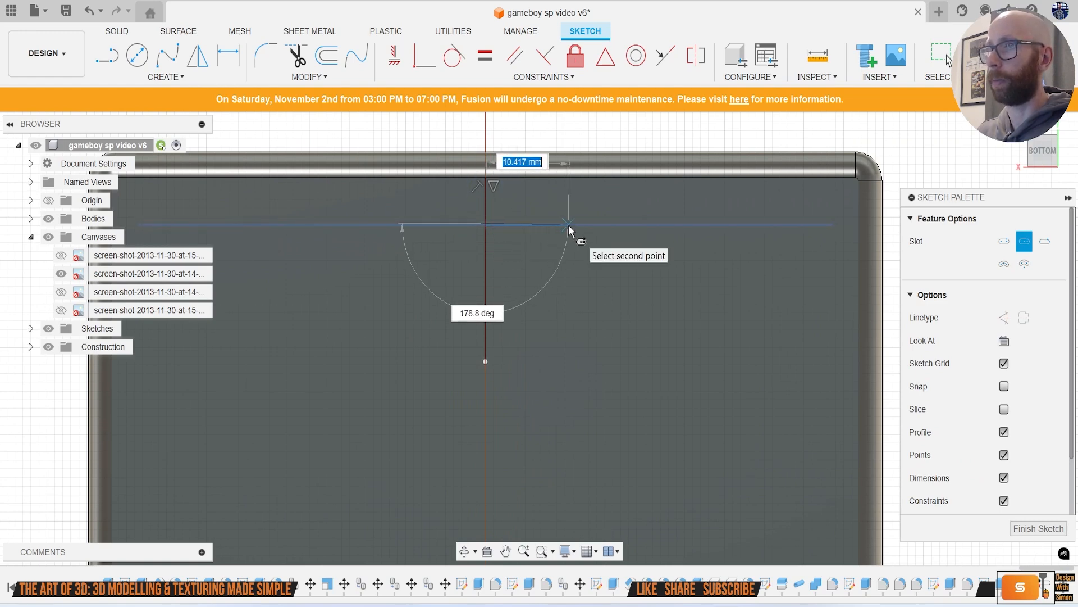
pyautogui.click(568, 226)
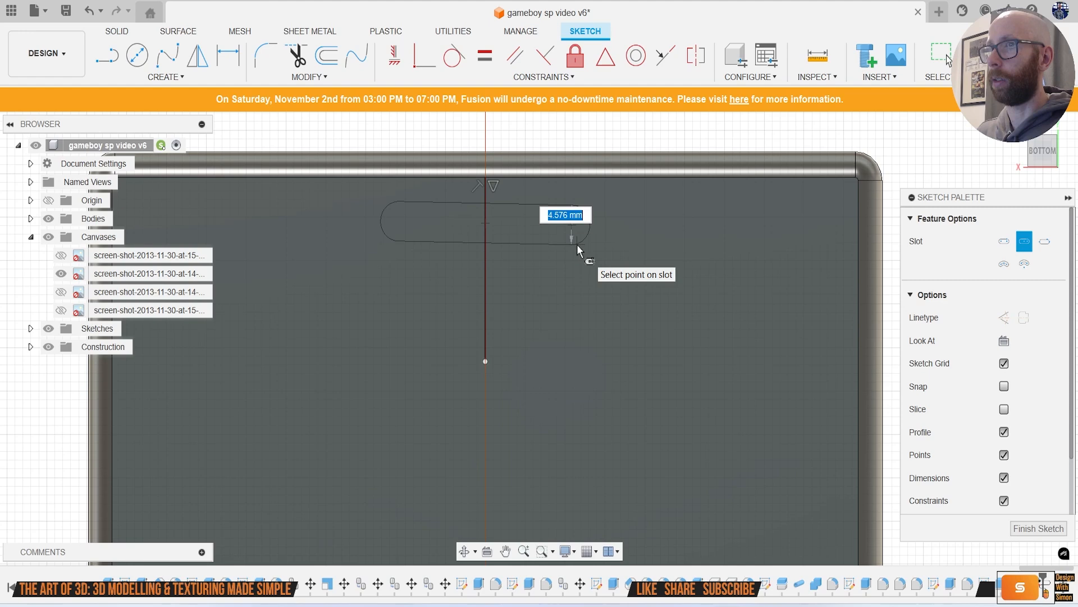
pyautogui.click(577, 245)
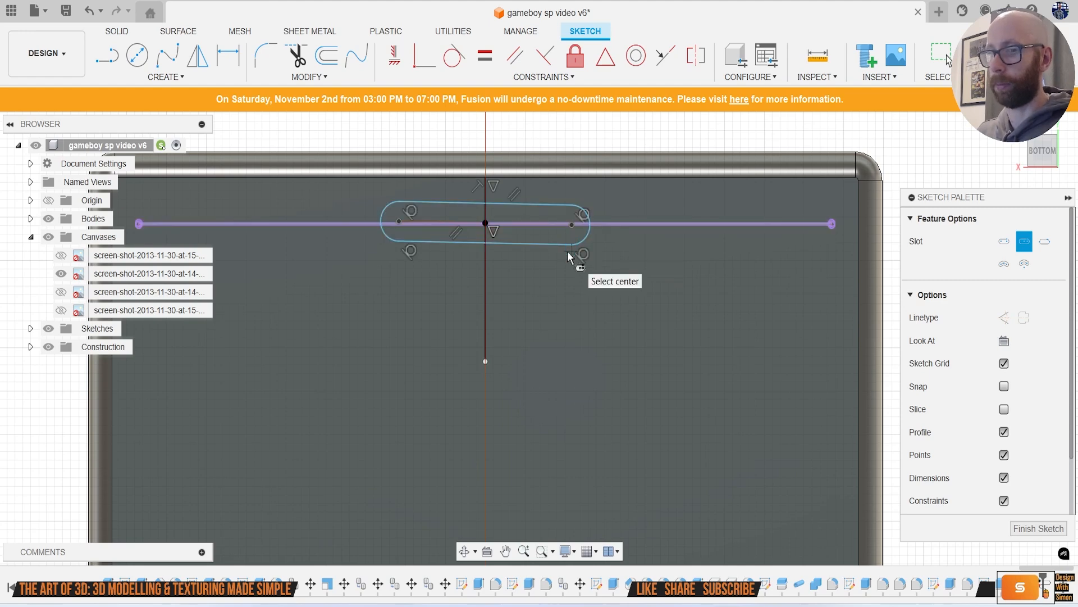
# Step: Try to extrude the slightly tilted slot, then cancel and delete the slot from the sketch
pyautogui.press('e')
pyautogui.click(528, 233)
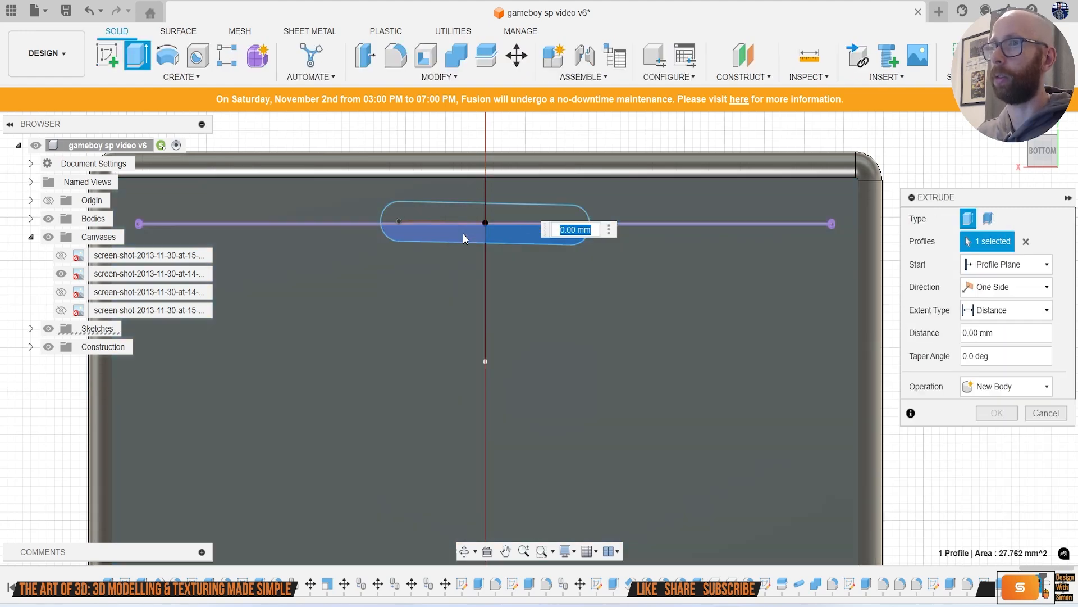
pyautogui.scroll(4, 477, 231)
pyautogui.scroll(-8, 496, 225)
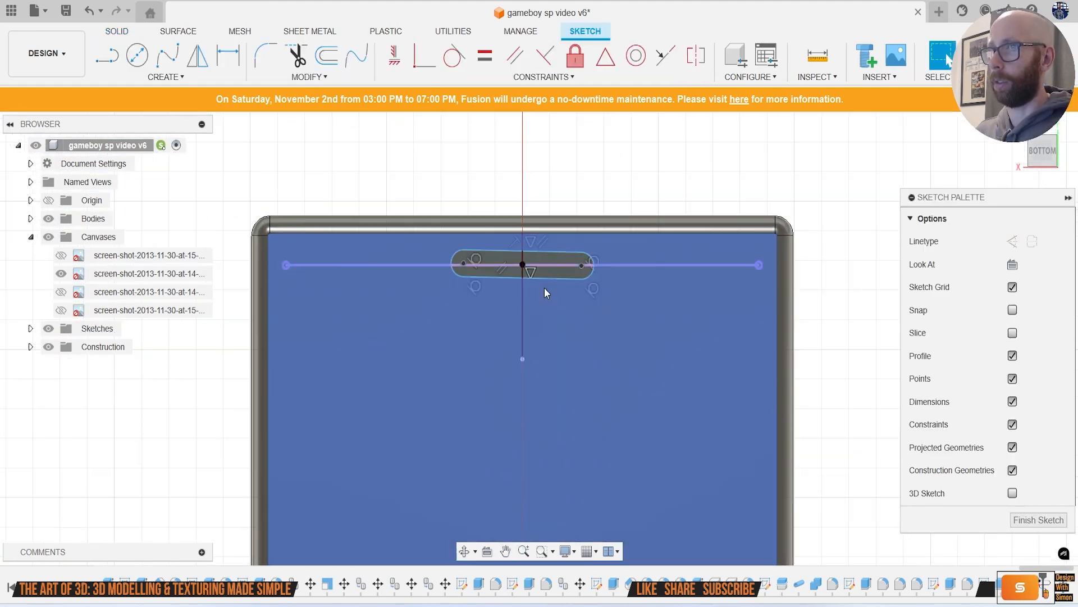
pyautogui.scroll(3, 546, 290)
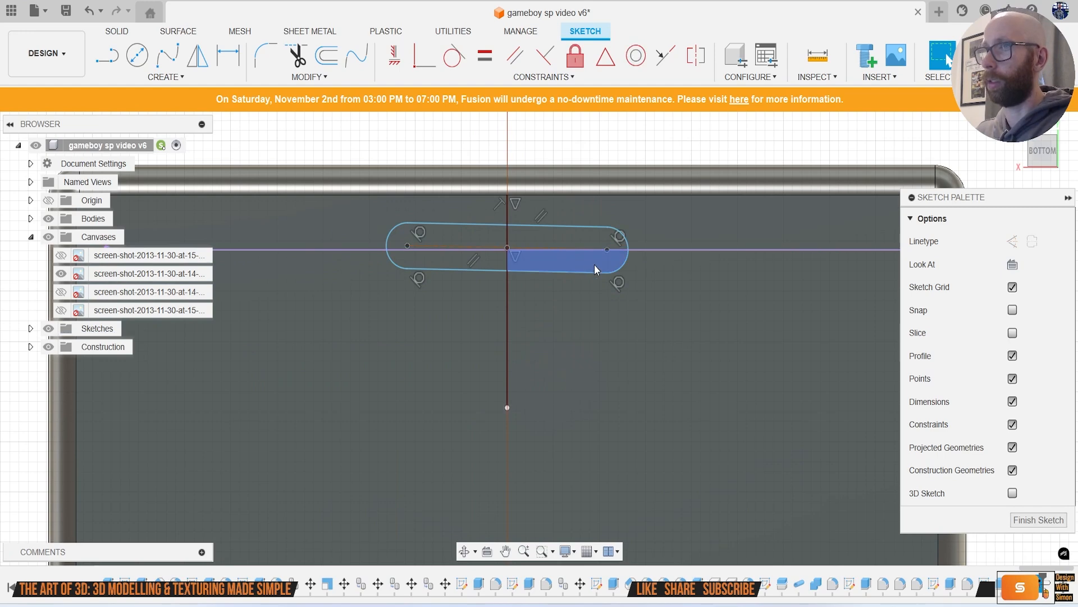
pyautogui.doubleClick(574, 272)
pyautogui.press('Delete')
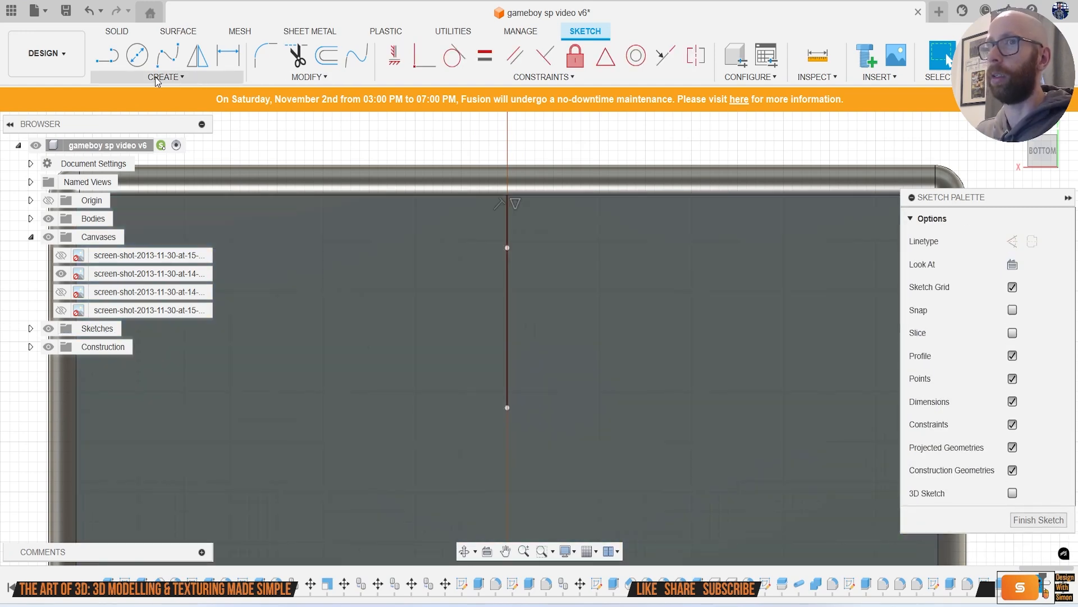
# Step: Draw a horizontal Center Point Slot centred on the upper endpoint of the remaining centre line
pyautogui.click(164, 77)
pyautogui.moveTo(187, 185)
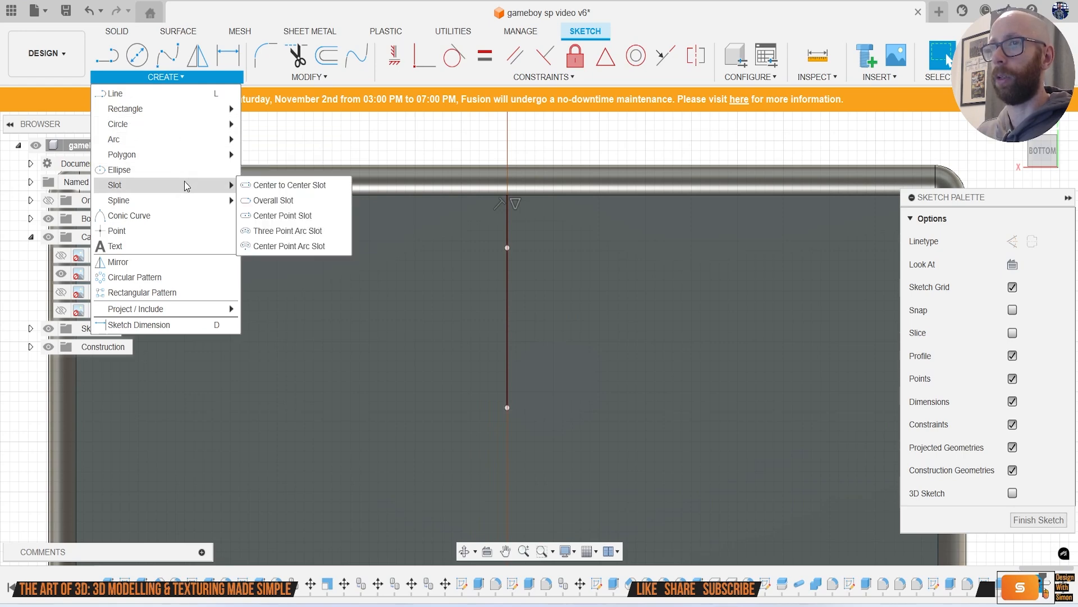
pyautogui.click(320, 216)
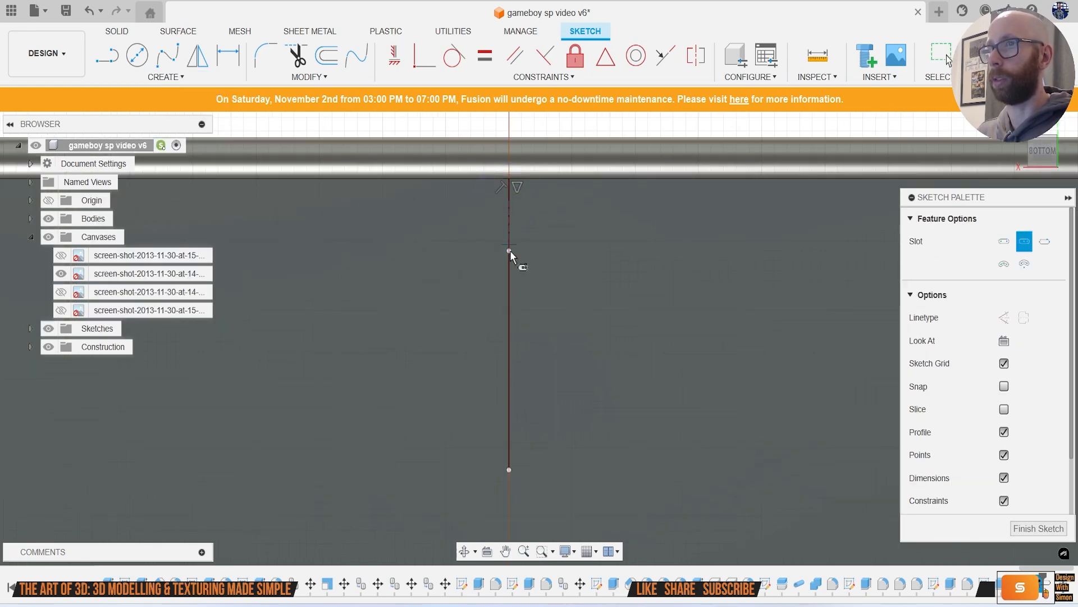
pyautogui.click(512, 253)
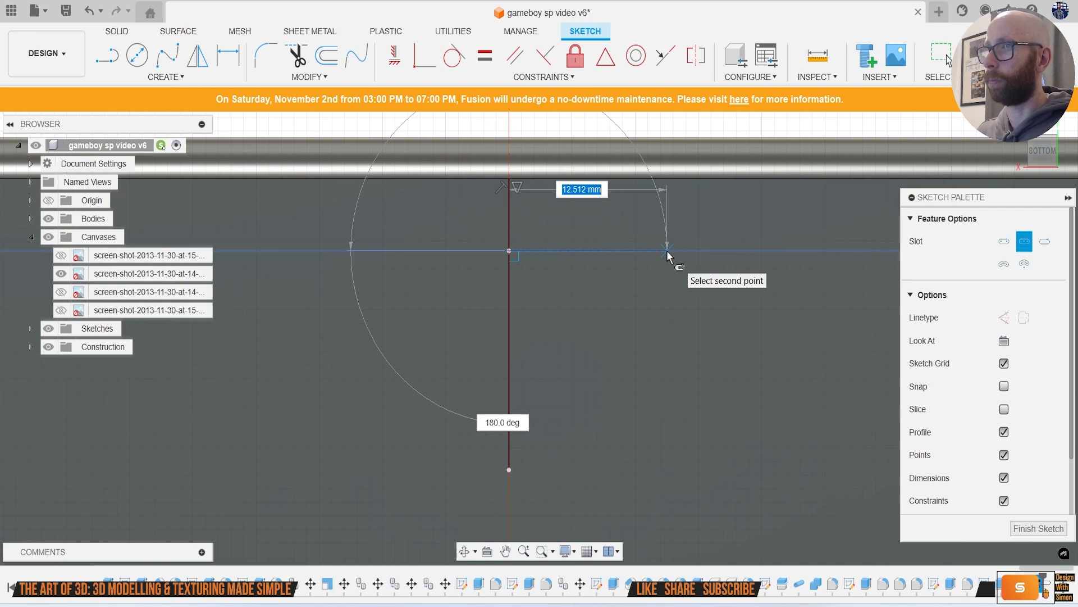
pyautogui.click(622, 251)
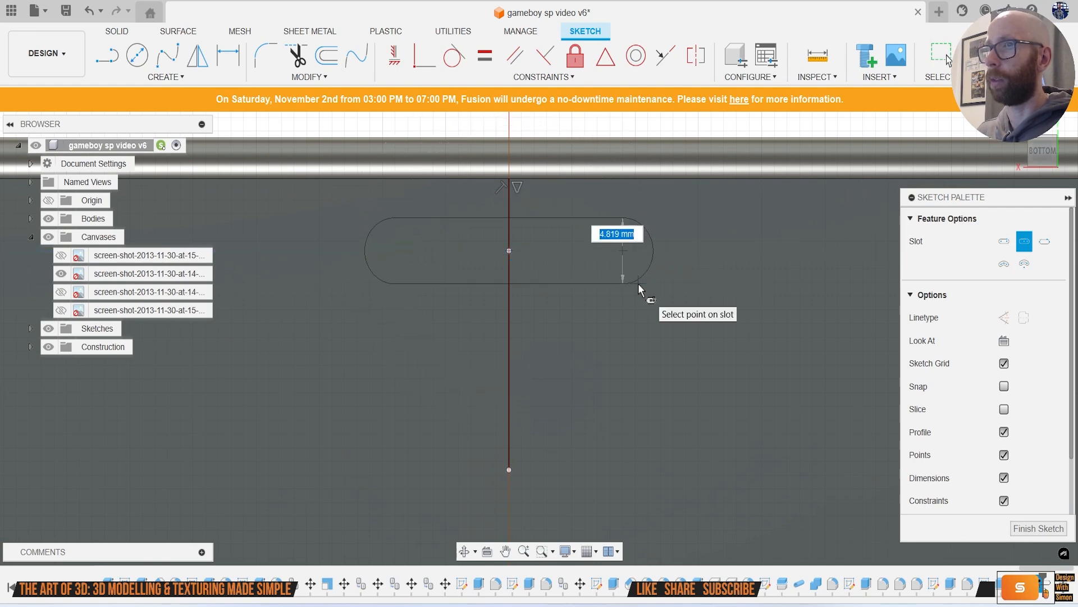
pyautogui.click(638, 288)
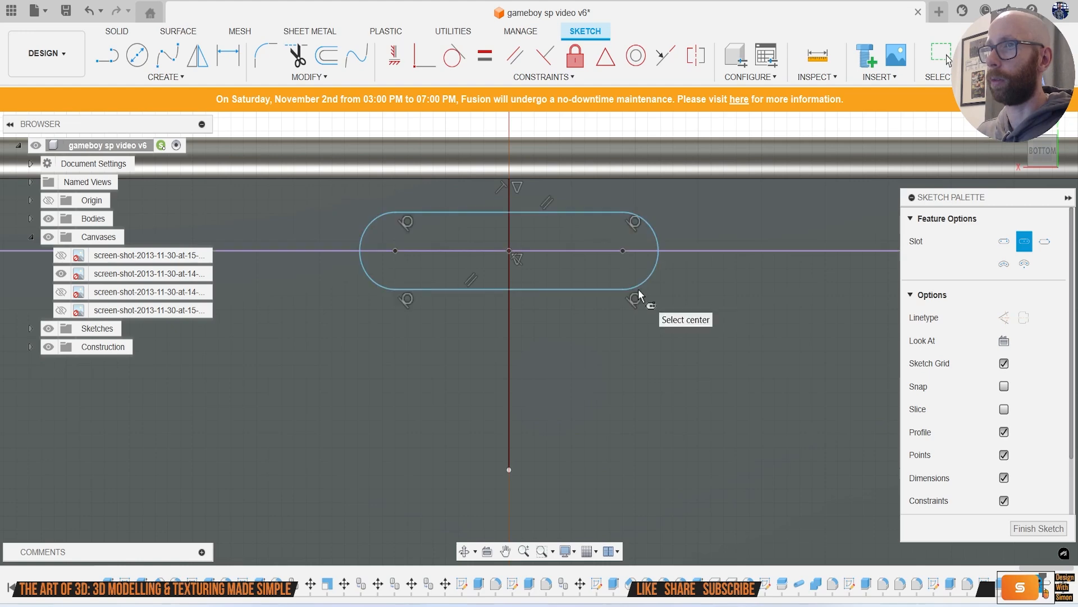
# Step: Cut all four slot profiles about 0.56 mm deep into the lid's outer face with Extrude
pyautogui.scroll(-2, 638, 288)
pyautogui.press('e')
pyautogui.click(604, 277)
pyautogui.click(525, 270)
pyautogui.click(524, 251)
pyautogui.click(511, 253)
pyautogui.keyDown('shift'); pyautogui.moveTo(511, 253); pyautogui.dragTo(591, 268, button='middle'); pyautogui.keyUp('shift')
pyautogui.scroll(3, 592, 258)
pyautogui.moveTo(598, 251); pyautogui.dragTo(600, 231)
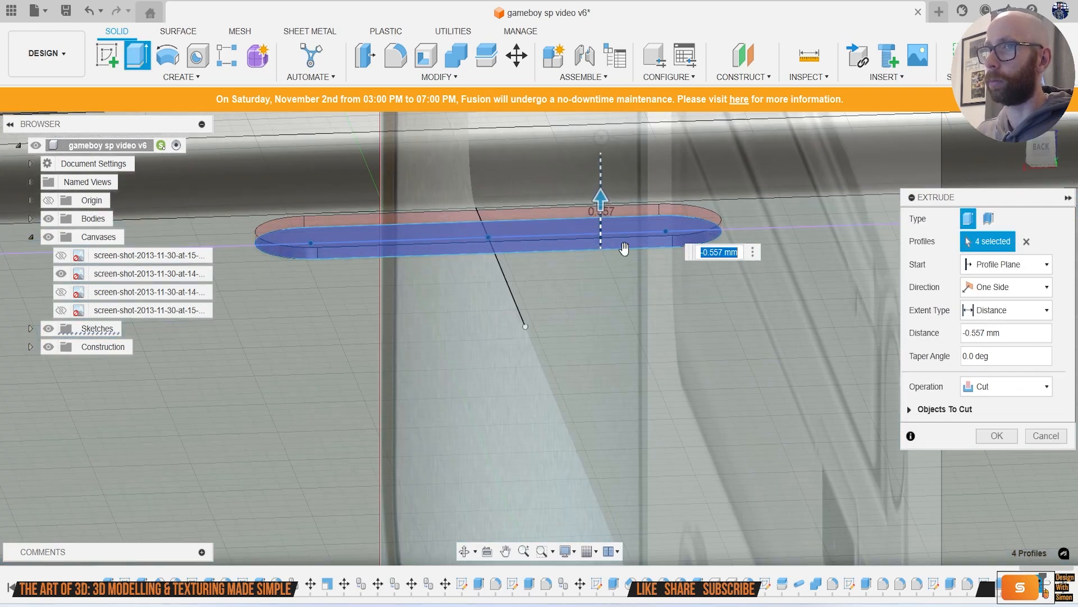
pyautogui.click(998, 435)
# Step: Fillet the slot recess's outer rim and inner floor edges with a 0.2 mm radius
pyautogui.keyDown('shift'); pyautogui.moveTo(791, 396); pyautogui.dragTo(616, 341, button='middle'); pyautogui.keyUp('shift')
pyautogui.scroll(4, 617, 340)
pyautogui.press('f')
pyautogui.scroll(3, 537, 278)
pyautogui.click(500, 205)
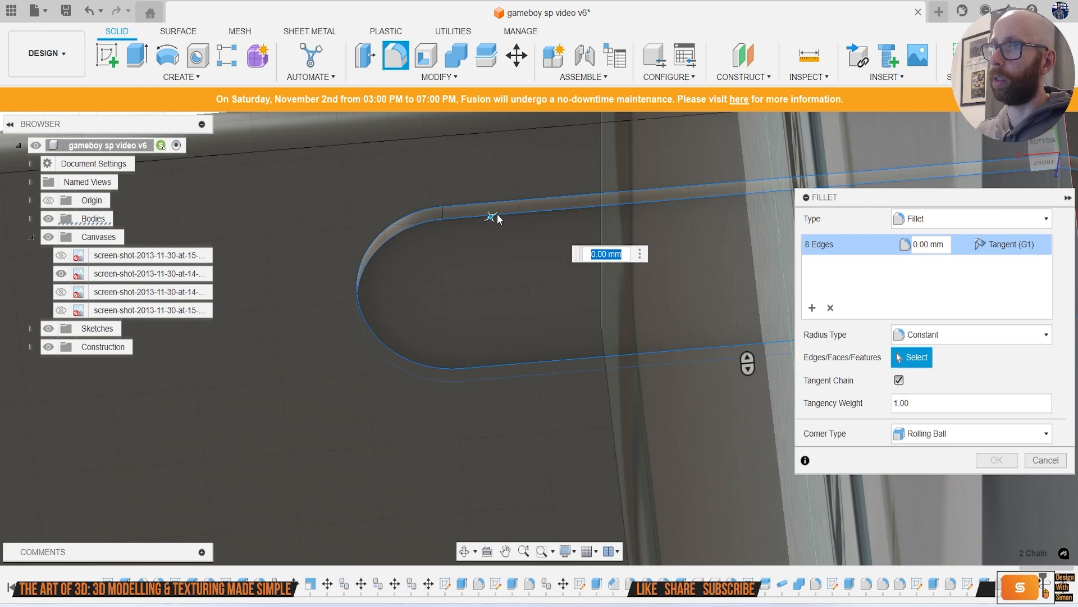
pyautogui.write('0.5')
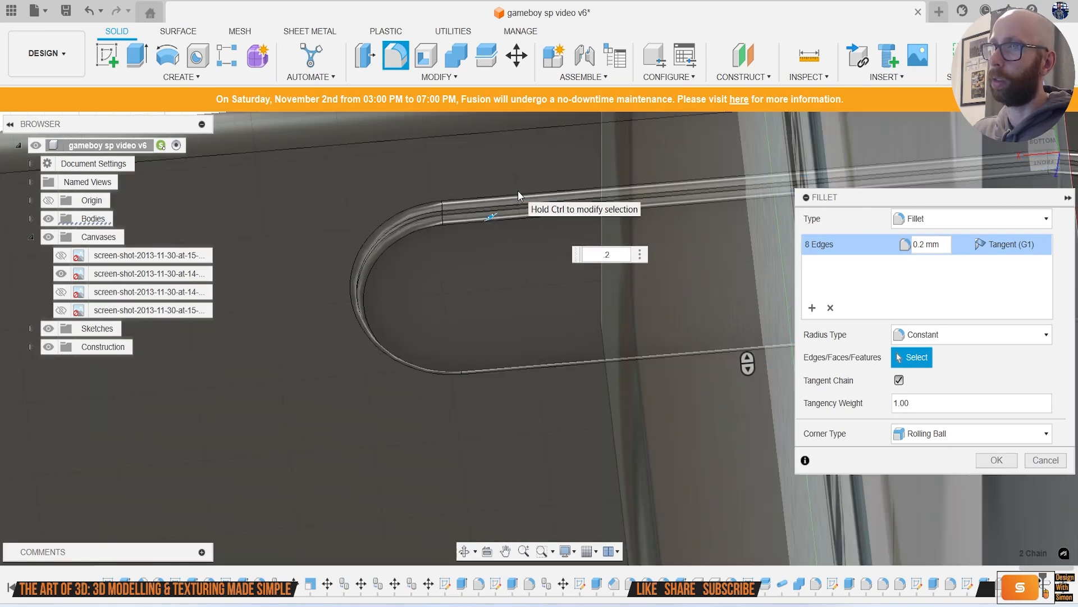
pyautogui.press('Return')
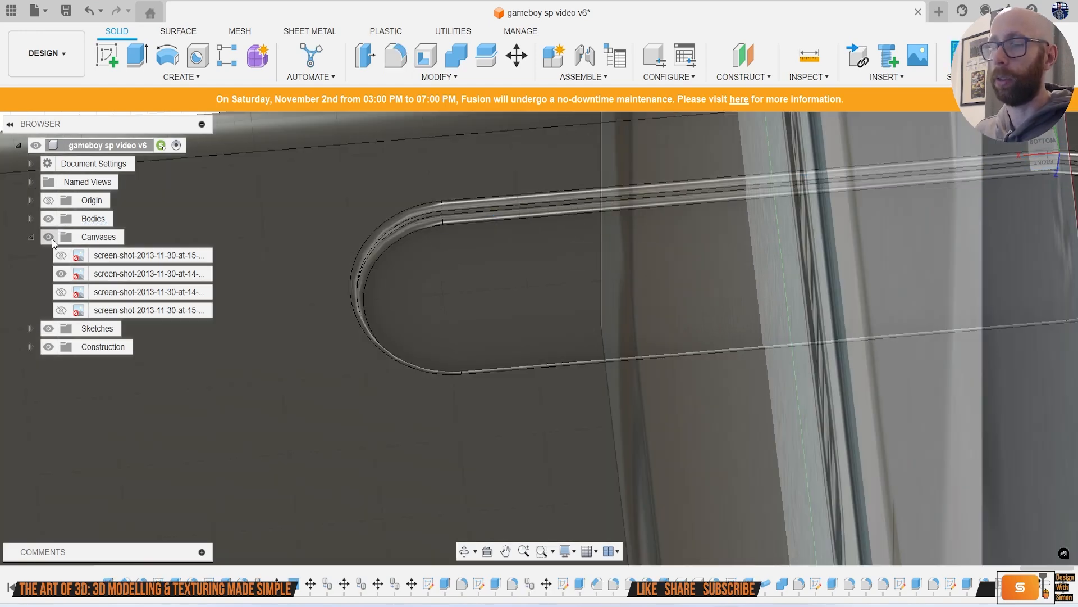
# Step: Hide the canvases and examine the whole model from below, straight above and the right side for missing details
pyautogui.click(49, 237)
pyautogui.scroll(-3, 356, 304)
pyautogui.scroll(-5, 360, 303)
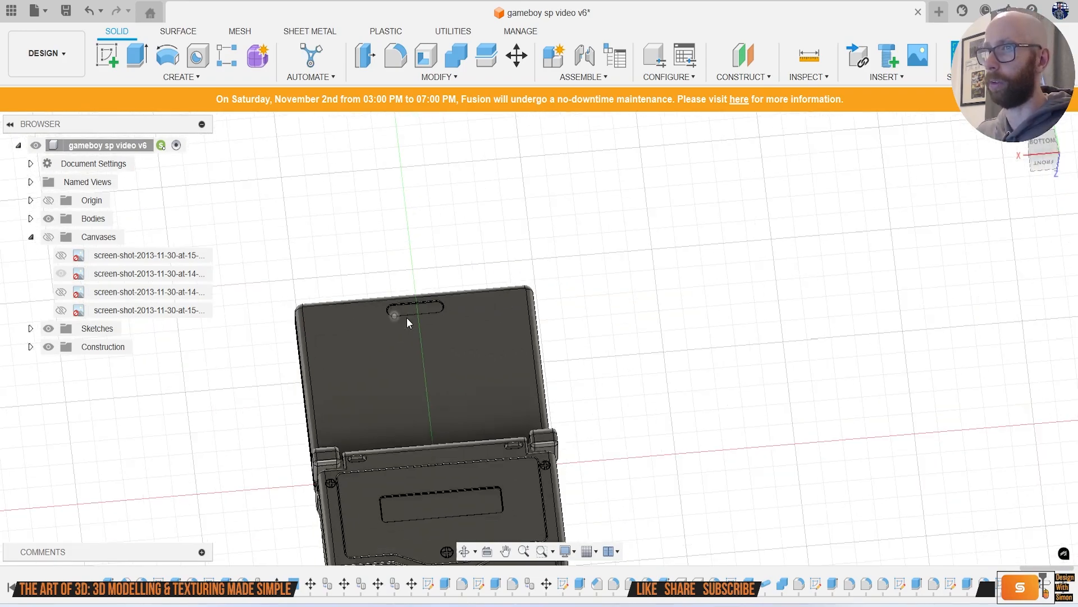
pyautogui.moveTo(402, 305)
pyautogui.keyDown('shift'); pyautogui.mouseDown(button='middle')
pyautogui.moveTo(411, 402)
pyautogui.moveTo(380, 356)
pyautogui.moveTo(421, 414)
pyautogui.moveTo(522, 435)
pyautogui.moveTo(567, 476)
pyautogui.moveTo(611, 327)
pyautogui.moveTo(569, 380)
pyautogui.moveTo(484, 330)
pyautogui.moveTo(469, 352)
pyautogui.moveTo(573, 366)
pyautogui.moveTo(561, 435)
pyautogui.mouseUp(button='middle'); pyautogui.keyUp('shift')
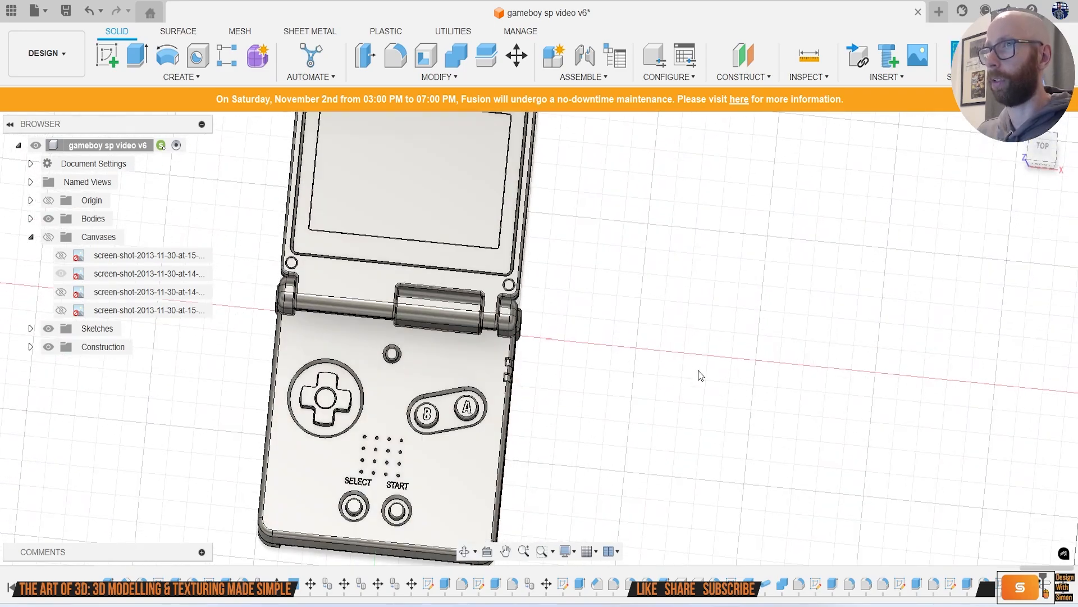
pyautogui.scroll(-2, 701, 371)
pyautogui.click(1040, 150)
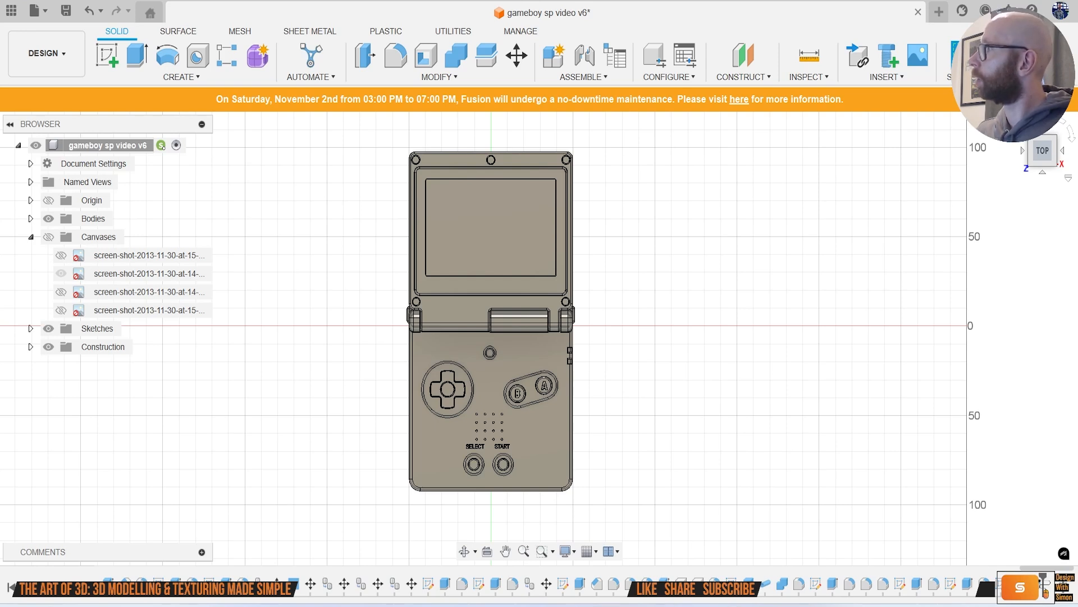
pyautogui.scroll(5, 500, 402)
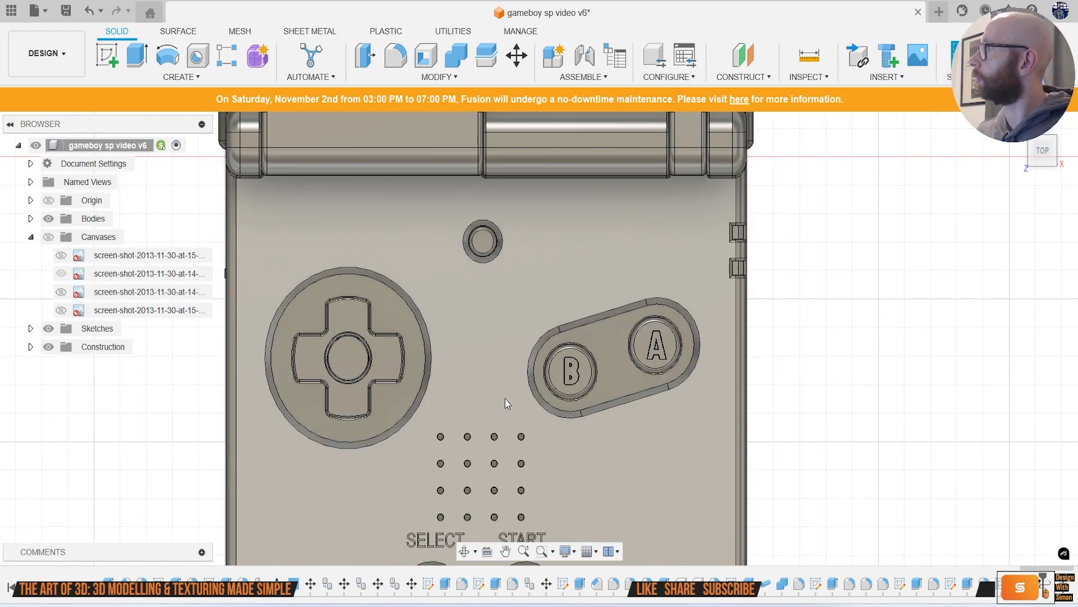
pyautogui.scroll(-2, 506, 401)
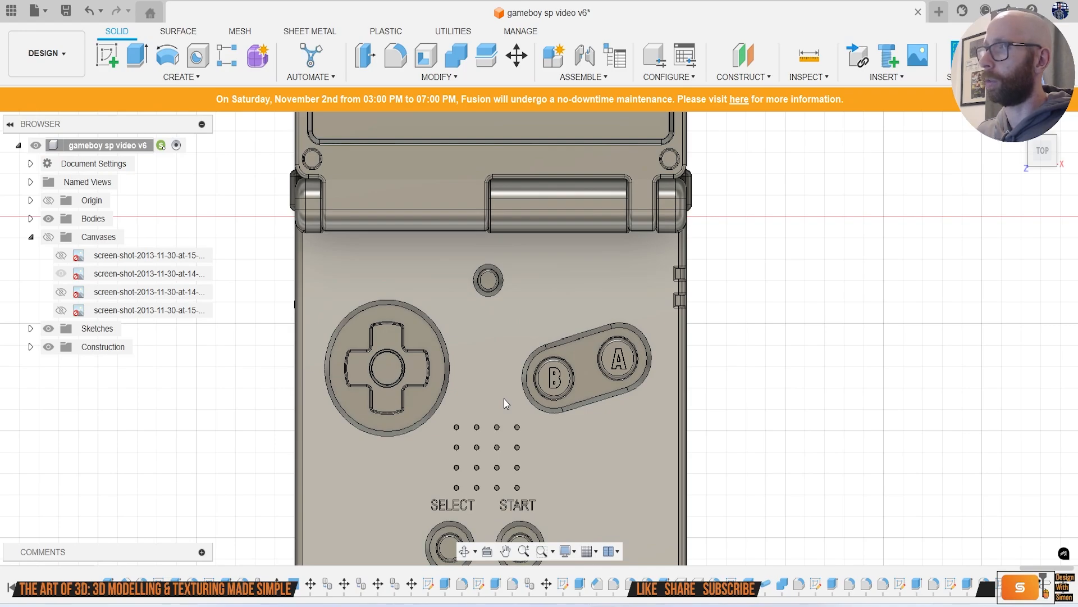
pyautogui.keyDown('shift'); pyautogui.moveTo(673, 435); pyautogui.dragTo(722, 379, button='middle'); pyautogui.keyUp('shift')
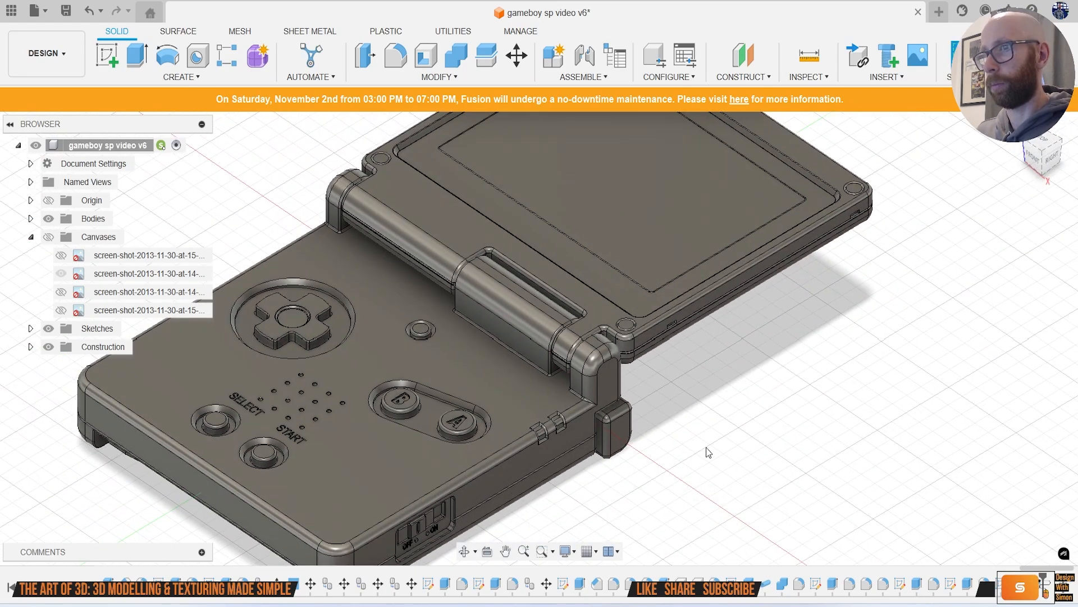
pyautogui.keyDown('shift'); pyautogui.moveTo(750, 462); pyautogui.dragTo(903, 365, button='middle'); pyautogui.keyUp('shift')
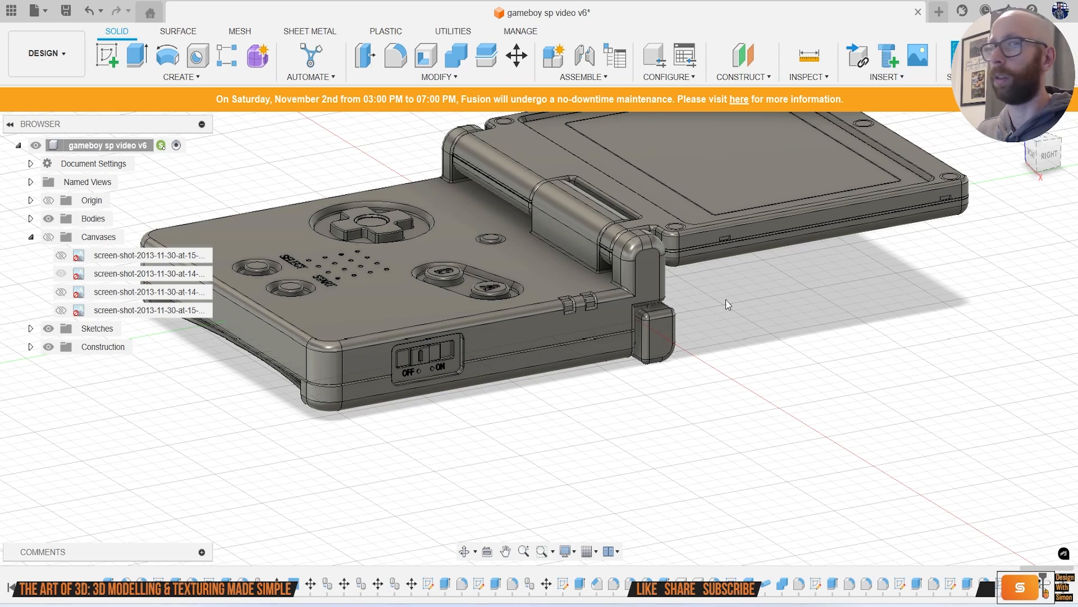
# Step: Show the canvases, hide the bodies briefly to examine the hinge in the side reference photo, and restore the bodies
pyautogui.click(48, 237)
pyautogui.click(49, 218)
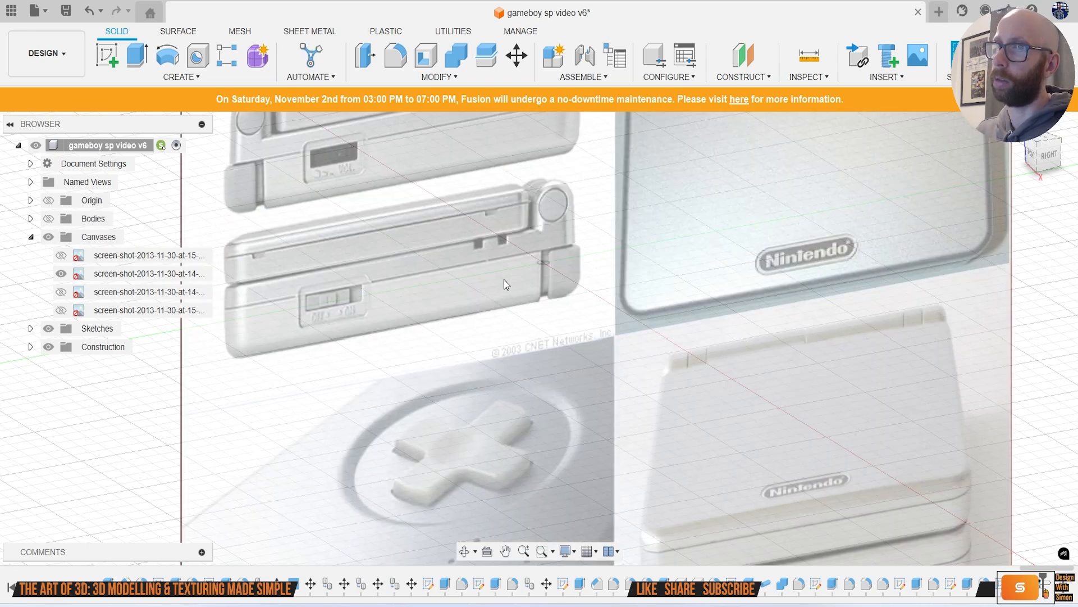
pyautogui.click(49, 219)
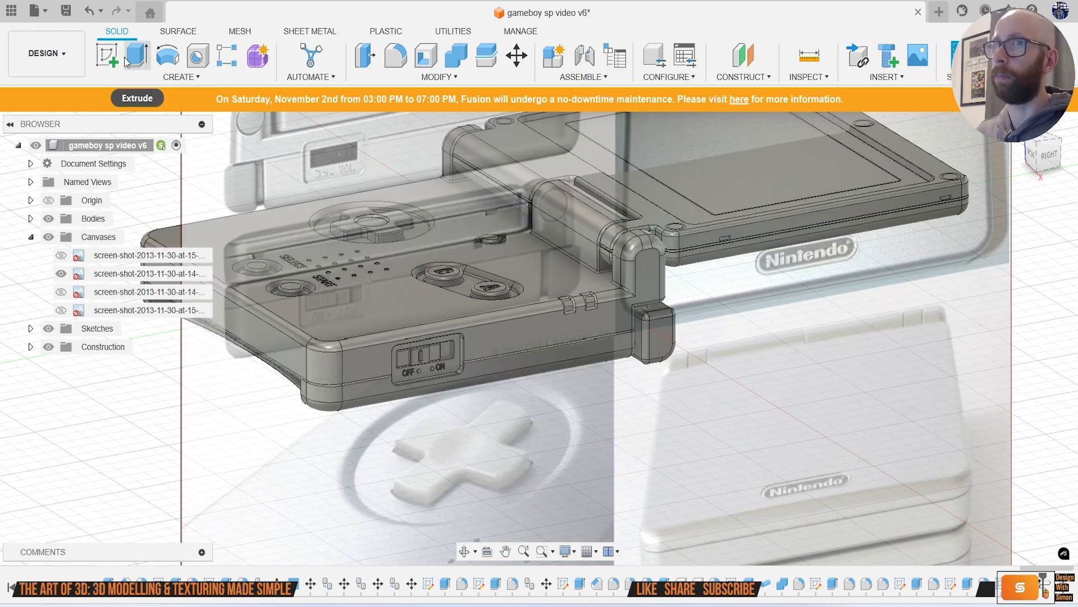
# Step: Start a sketch on the hinge's right side face and project that face's outline into it
pyautogui.click(107, 55)
pyautogui.click(645, 267)
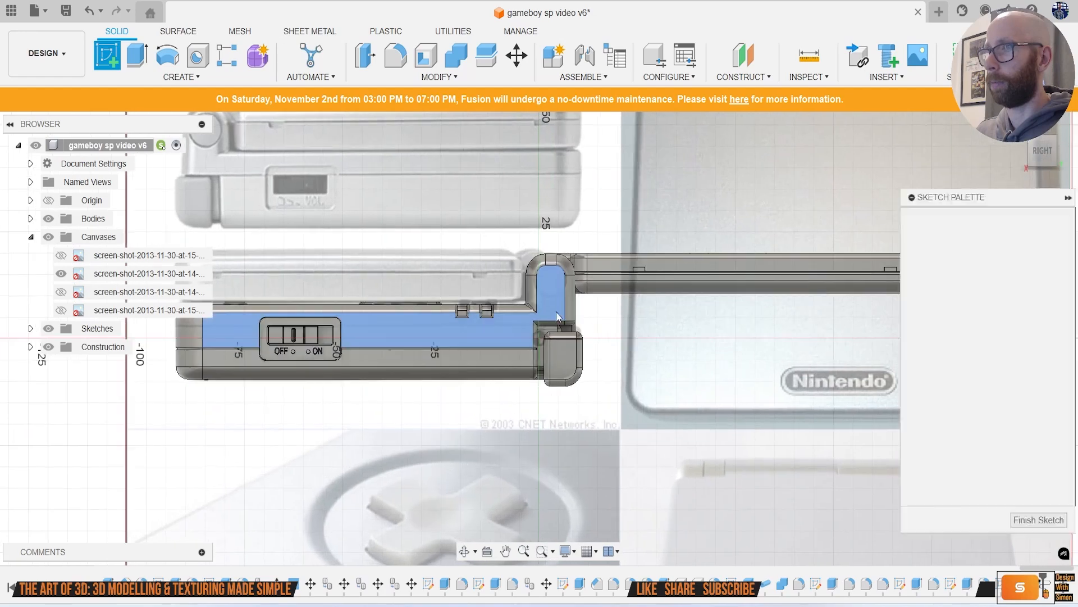
pyautogui.press('c')
pyautogui.scroll(1, 591, 265)
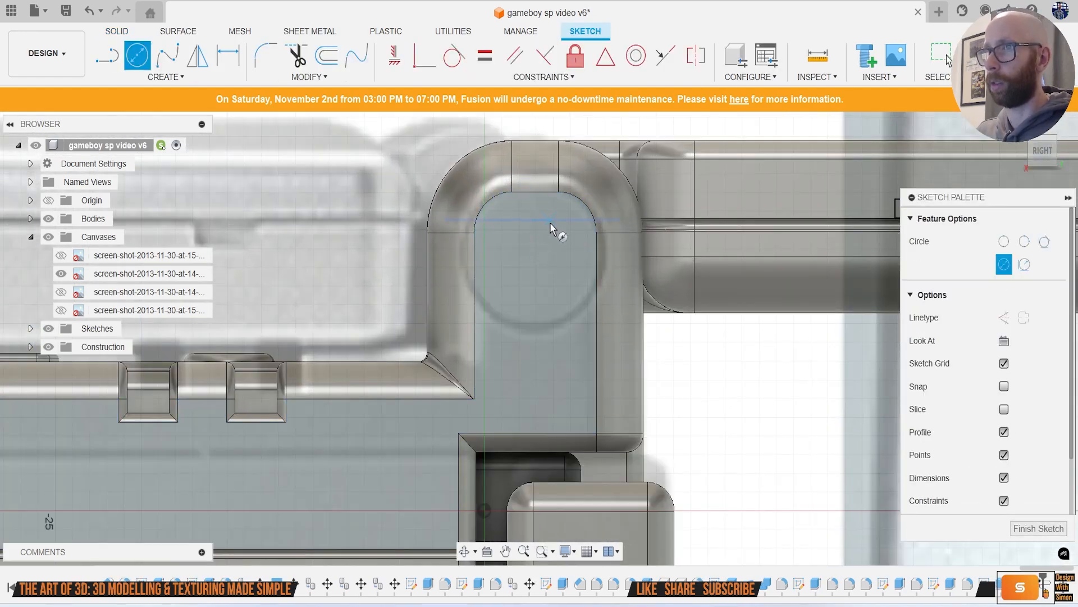
pyautogui.press('p')
pyautogui.click(557, 241)
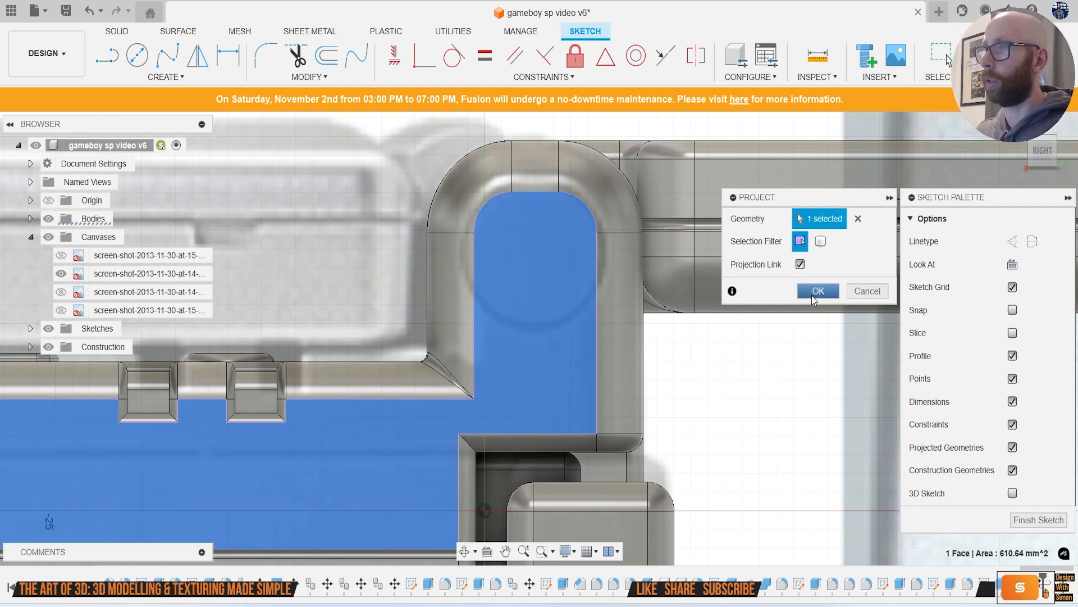
pyautogui.click(818, 291)
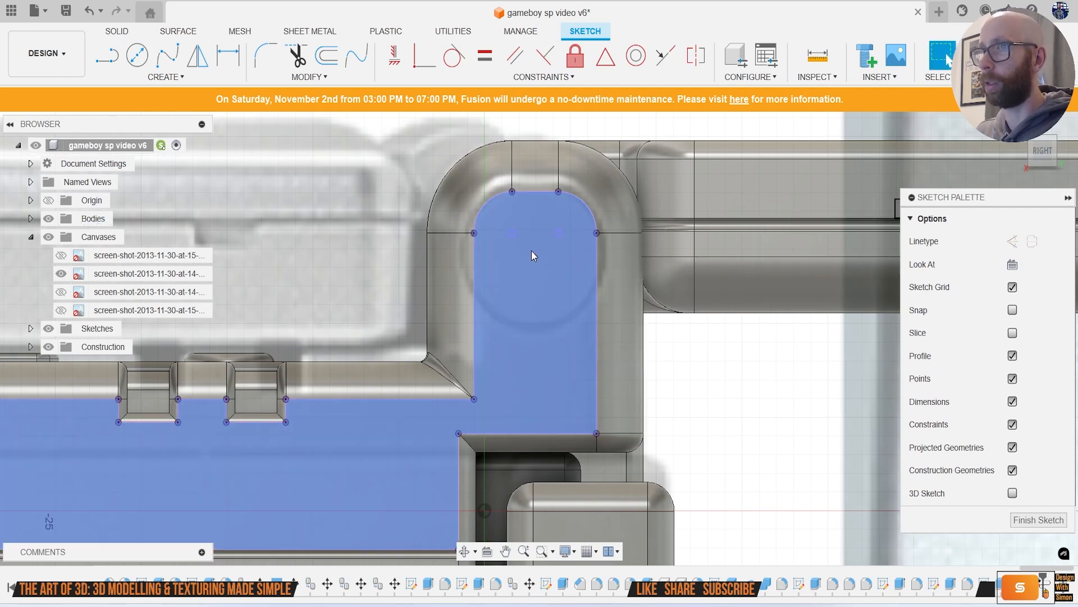
# Step: Draw a line between the hinge face's two arc centres and a circle about as wide as the face, centred on its midpoint
pyautogui.scroll(2, 505, 244)
pyautogui.press('l')
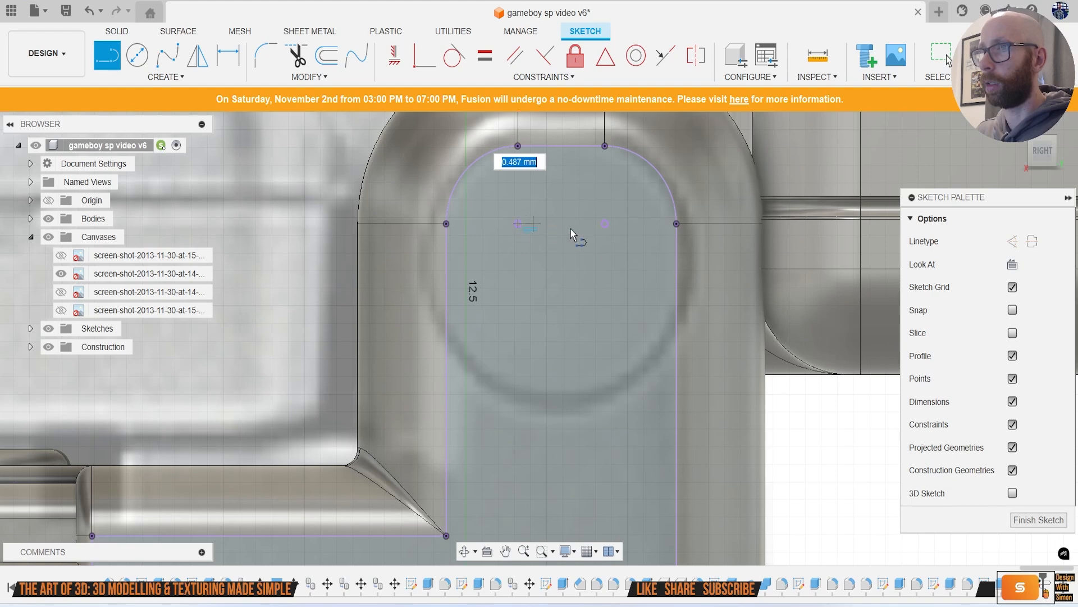
pyautogui.click(605, 224)
pyautogui.press('c')
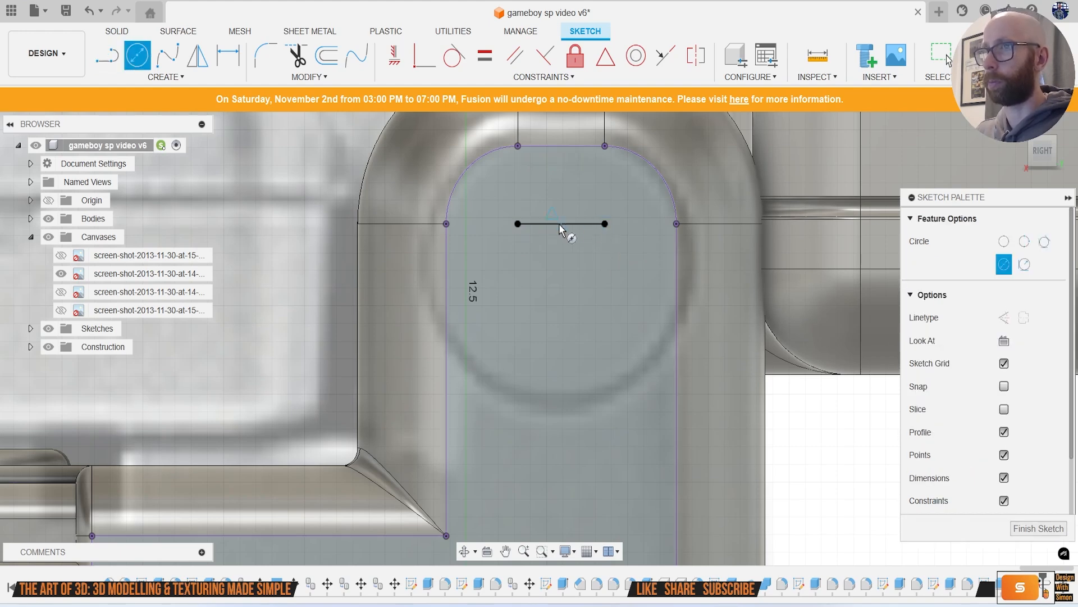
pyautogui.click(561, 223)
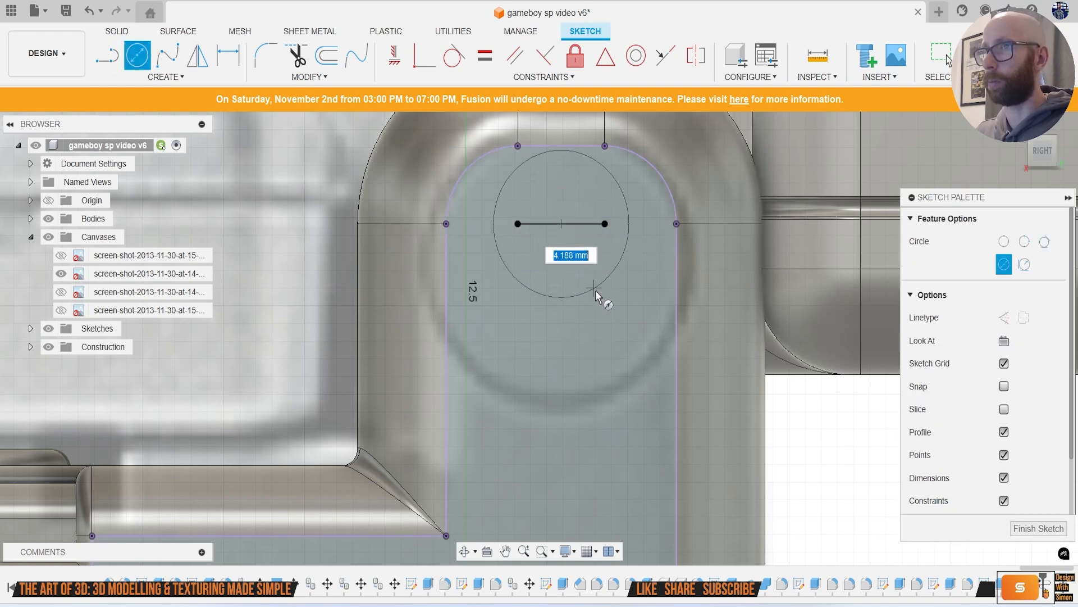
pyautogui.click(621, 343)
# Step: Finish the hinge circle sketch and hide all reference canvases
pyautogui.scroll(-3, 623, 348)
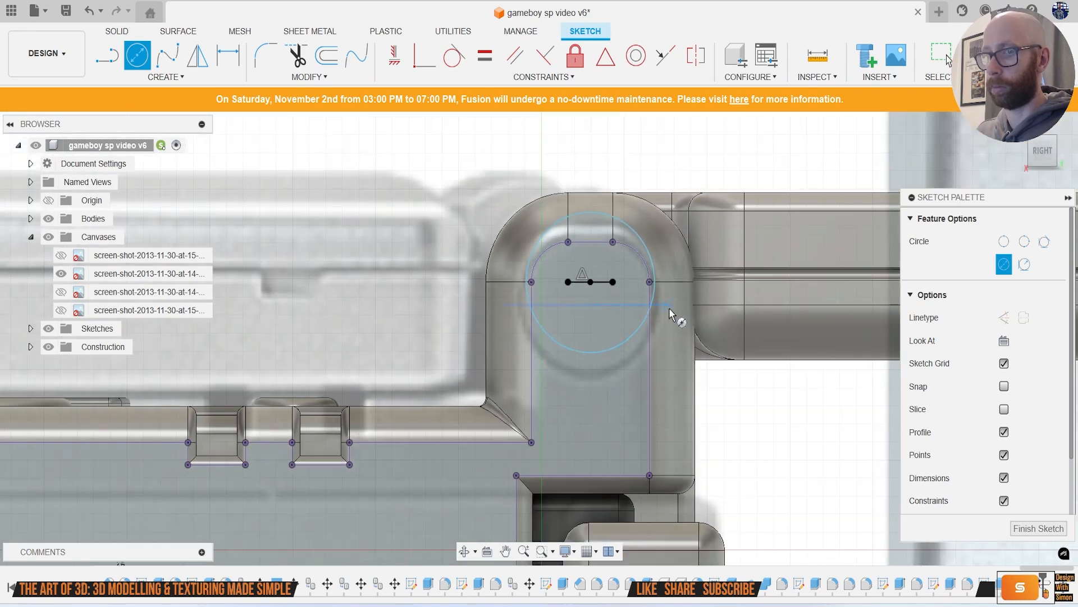
pyautogui.scroll(-1, 695, 302)
pyautogui.keyDown('shift'); pyautogui.moveTo(690, 330); pyautogui.dragTo(722, 351, button='middle'); pyautogui.keyUp('shift')
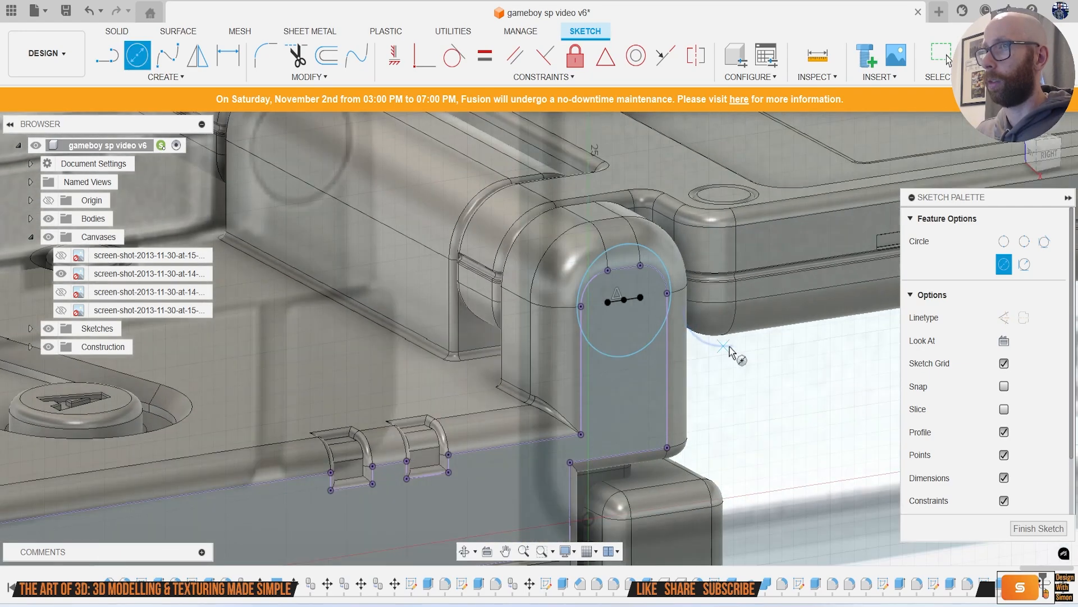
pyautogui.click(978, 59)
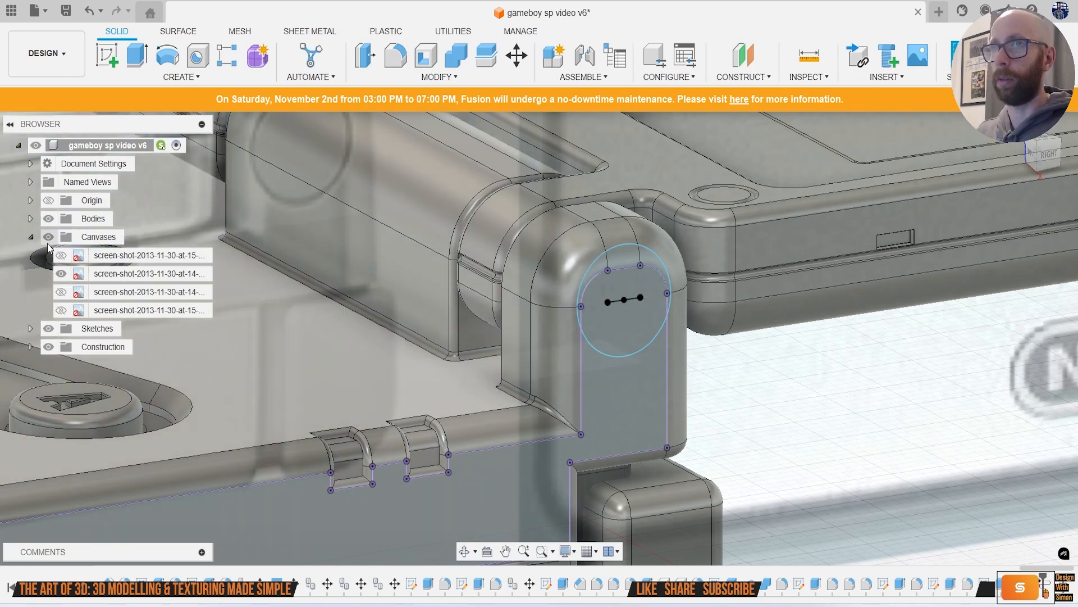
pyautogui.click(48, 237)
pyautogui.scroll(-3, 348, 394)
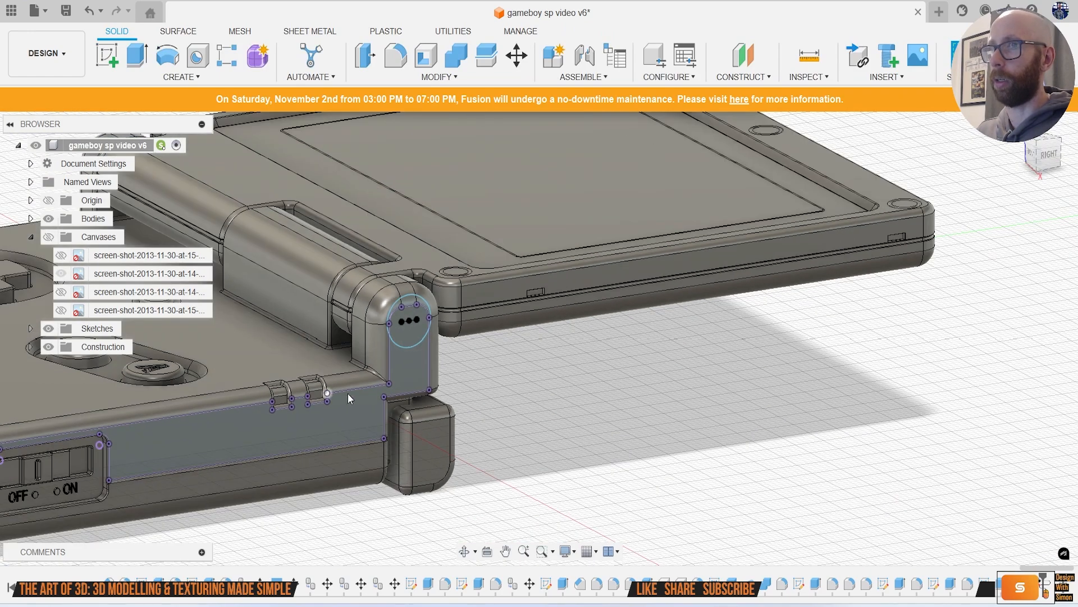
pyautogui.click(31, 237)
# Step: Duplicate the main lower shell body, Body12, in place without moving the copy
pyautogui.click(30, 218)
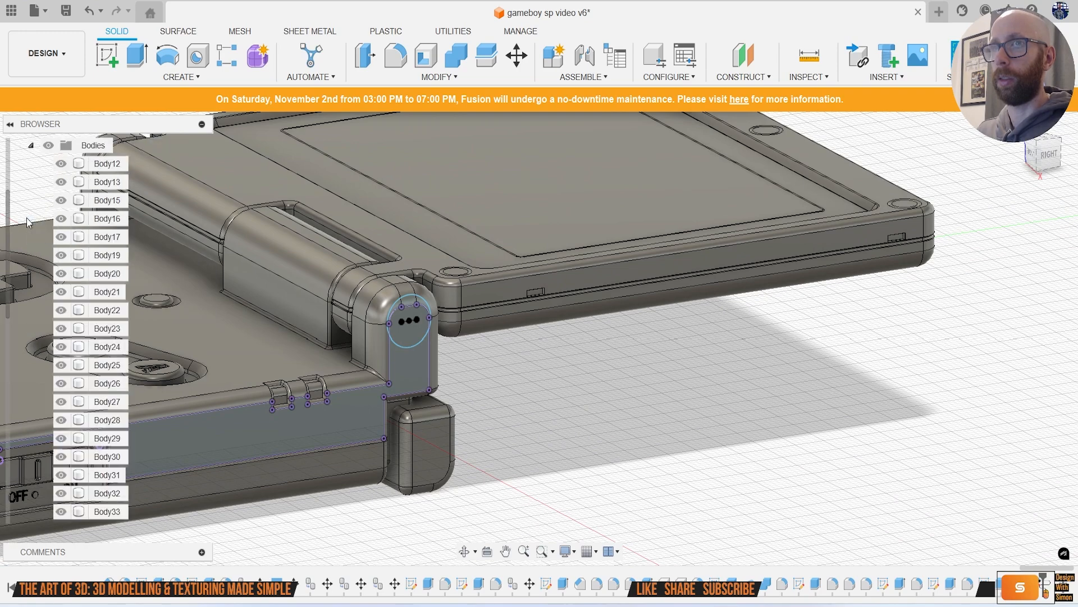
pyautogui.scroll(-2, 33, 225)
pyautogui.scroll(1, 116, 236)
pyautogui.click(105, 218)
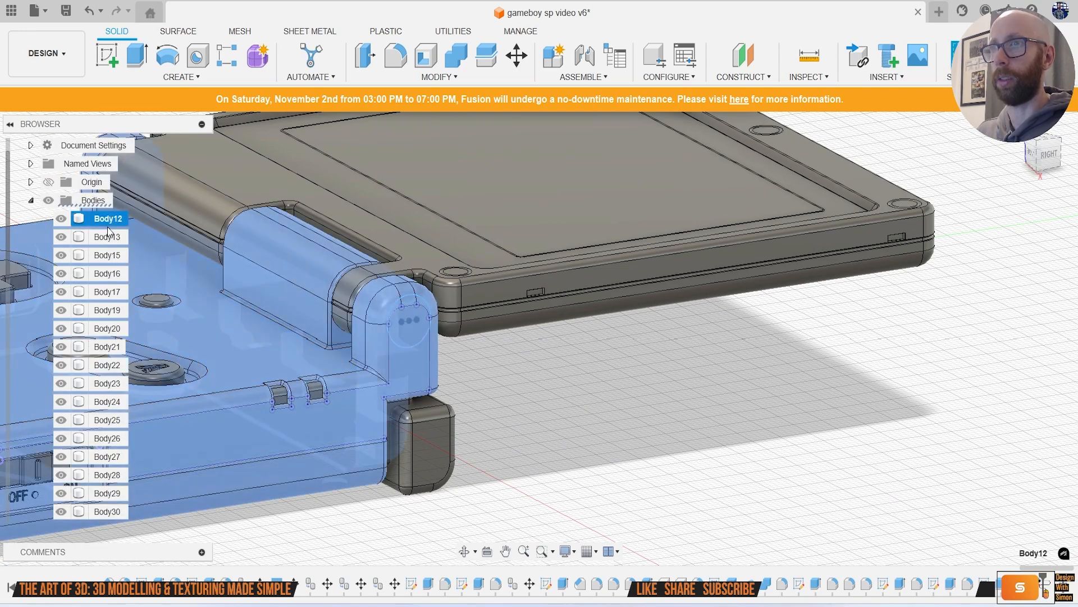
pyautogui.scroll(-2, 452, 440)
pyautogui.moveTo(456, 440); pyautogui.dragTo(682, 436, button='middle')
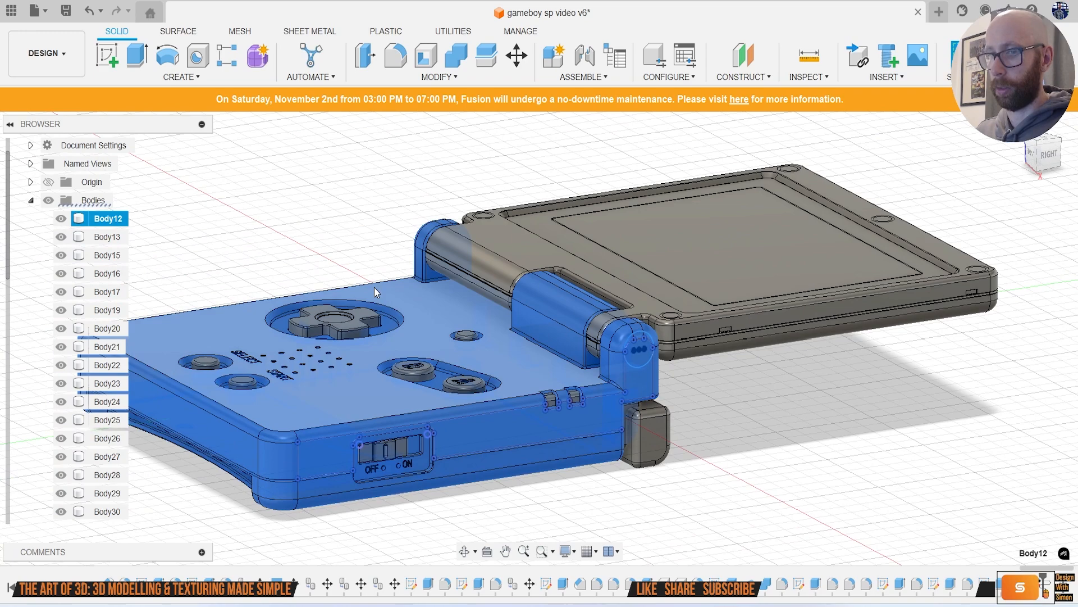
pyautogui.press('m')
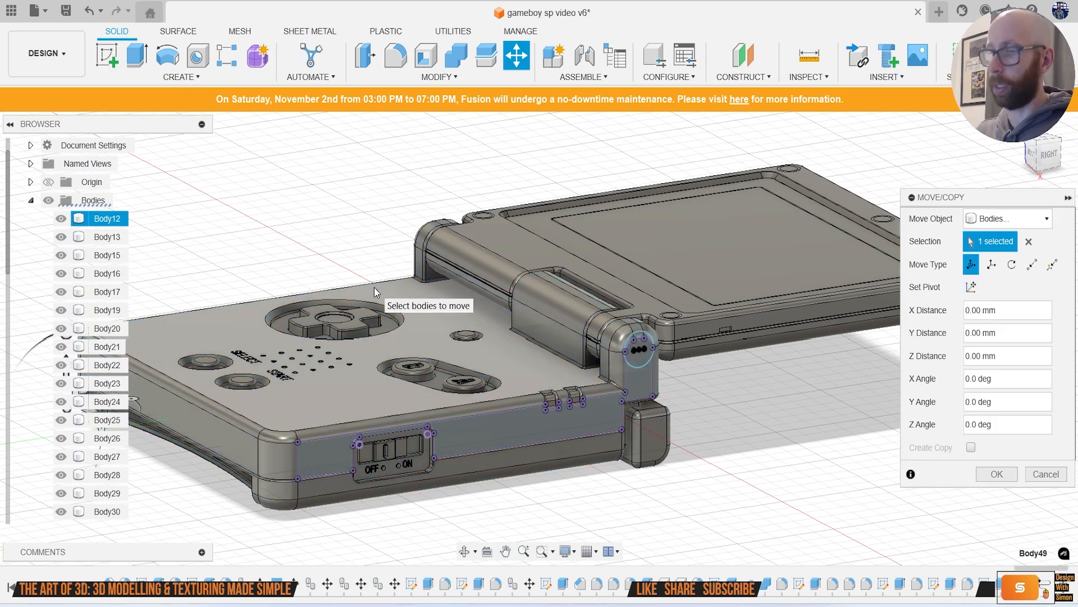
pyautogui.press('Escape')
# Step: Try to extrude the hinge circle's two profiles about 3.6 mm inward with the Intersect operation while both shell bodies are visible
pyautogui.scroll(5, 656, 387)
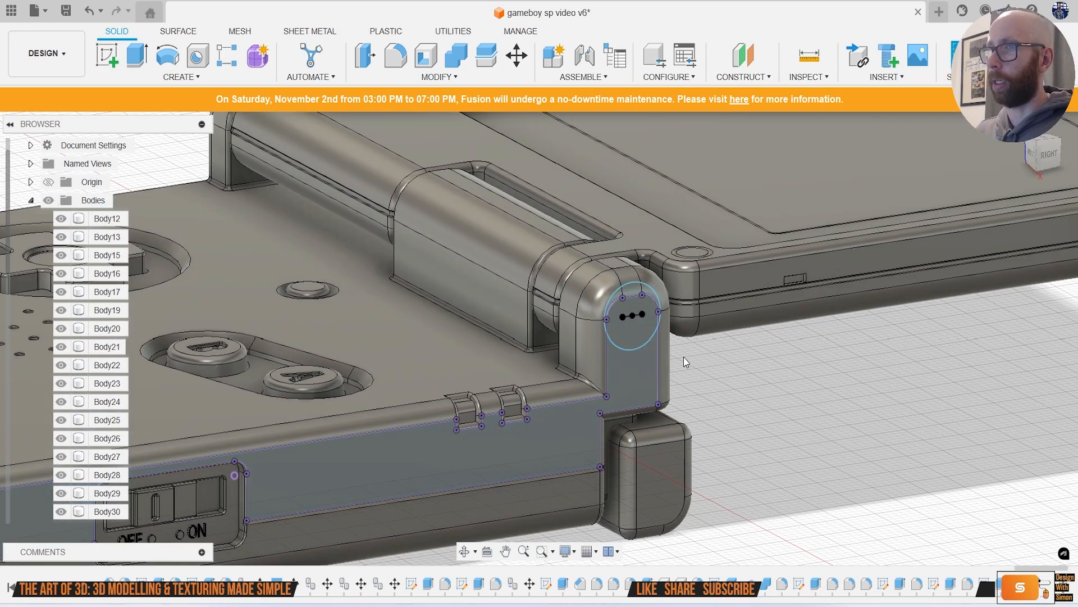
pyautogui.press('e')
pyautogui.click(643, 315)
pyautogui.scroll(2, 634, 325)
pyautogui.click(622, 298)
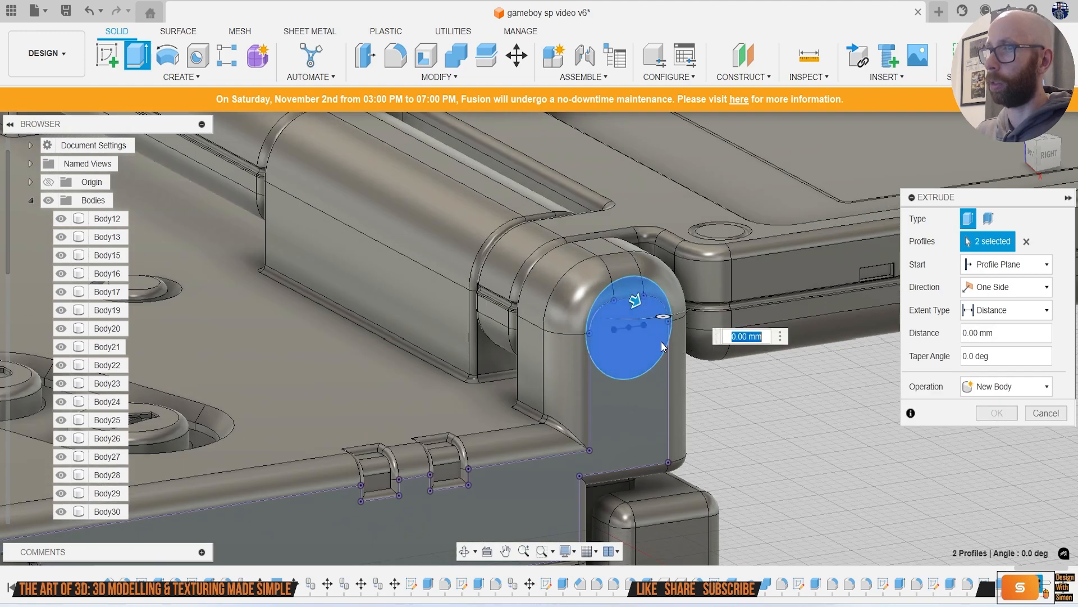
pyautogui.scroll(3, 623, 289)
pyautogui.moveTo(619, 276); pyautogui.dragTo(665, 304)
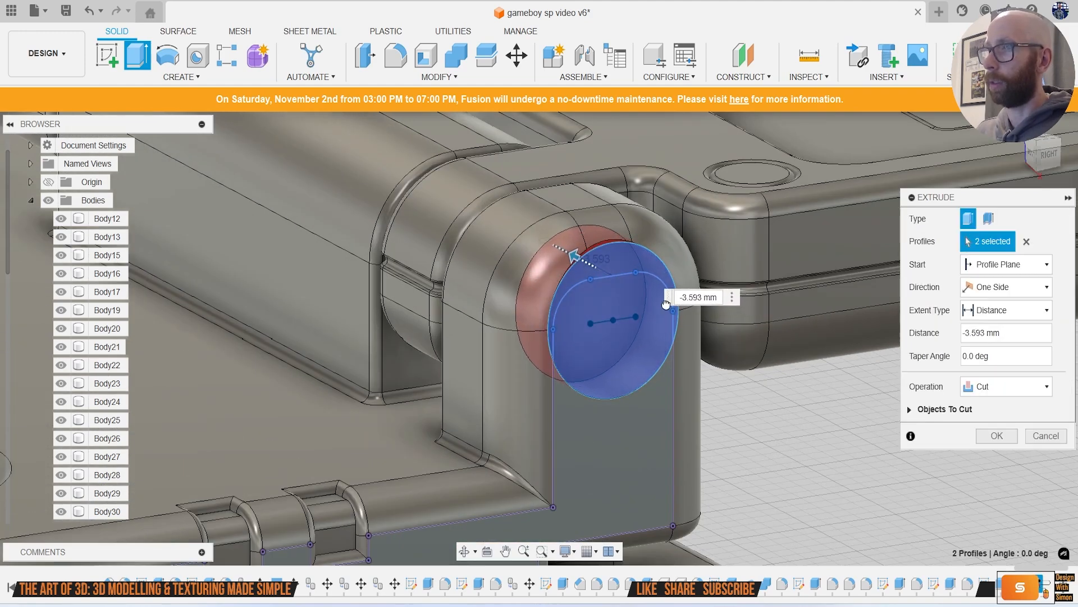
pyautogui.click(999, 387)
pyautogui.click(1008, 436)
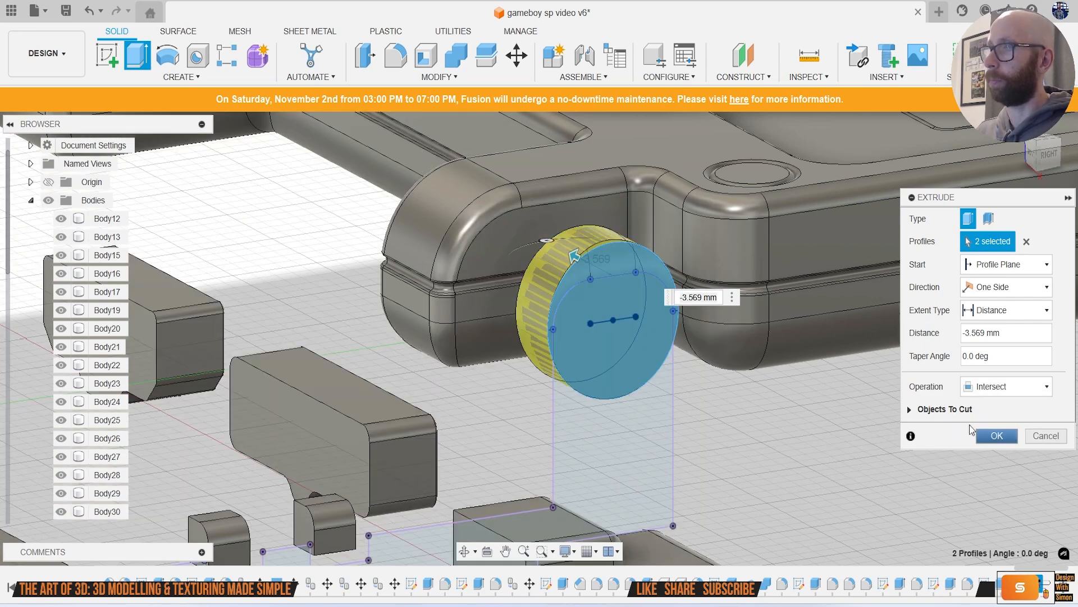
pyautogui.click(995, 437)
pyautogui.scroll(-2, 86, 356)
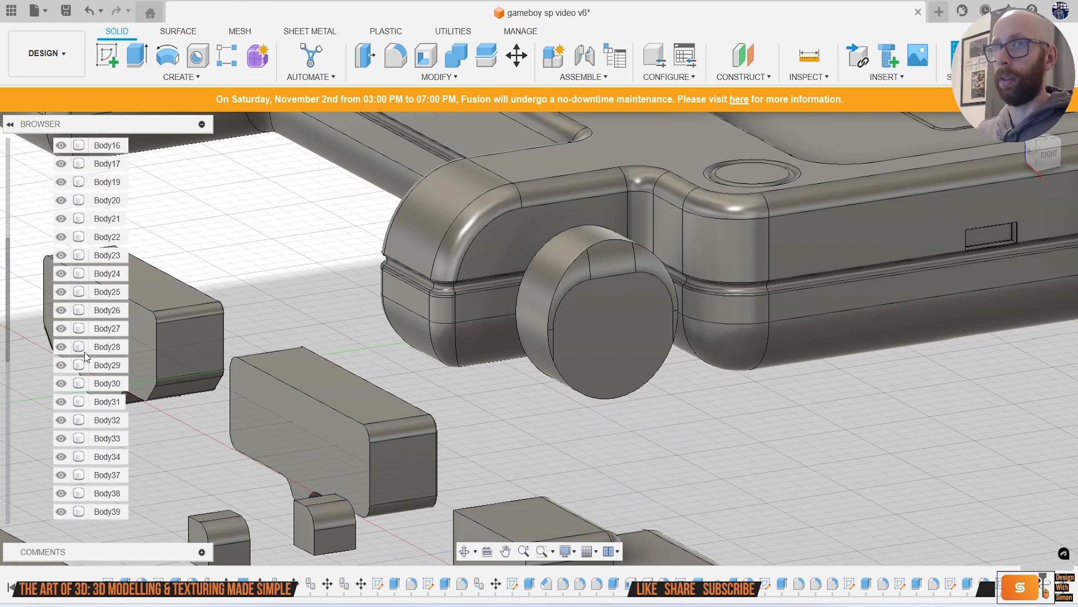
pyautogui.scroll(-4, 86, 356)
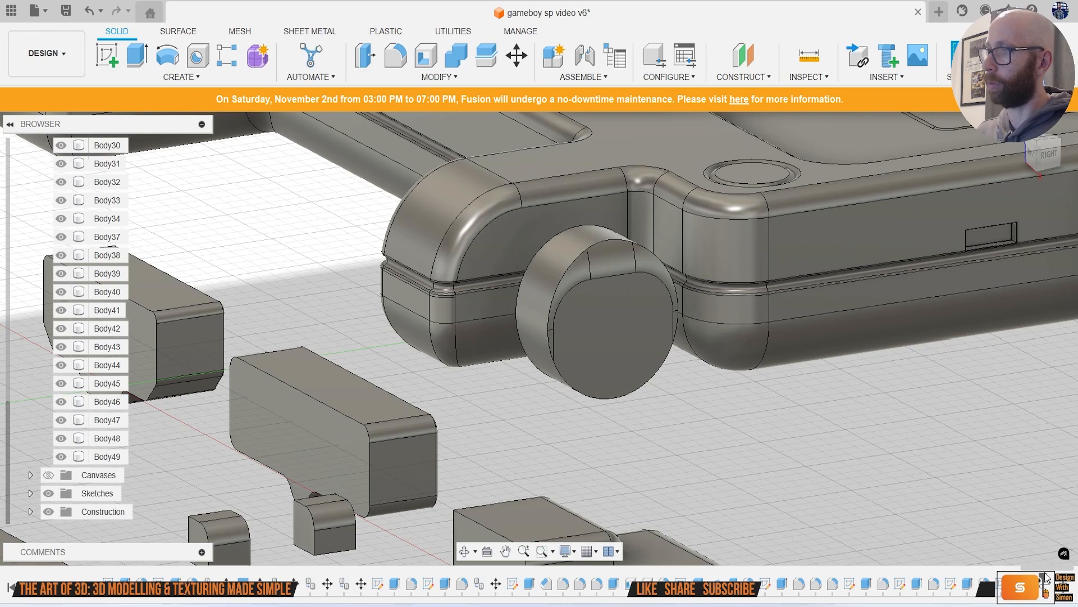
# Step: Undo the intersect extrusion and toggle the copied body's visibility to compare the model with and without the extrusion
pyautogui.hotkey('ctrl', 'z')
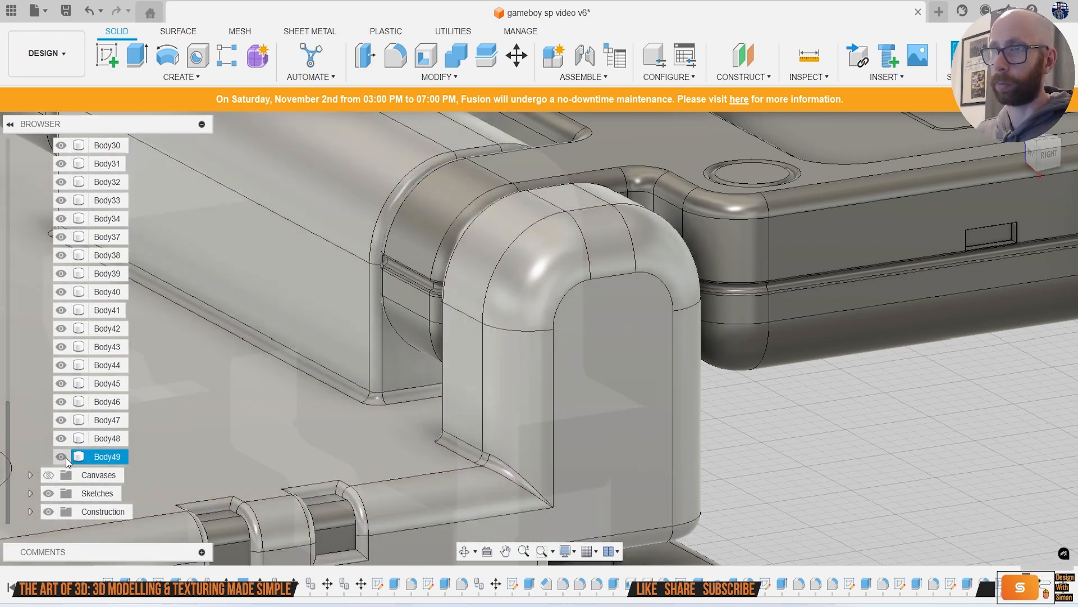
pyautogui.click(61, 456)
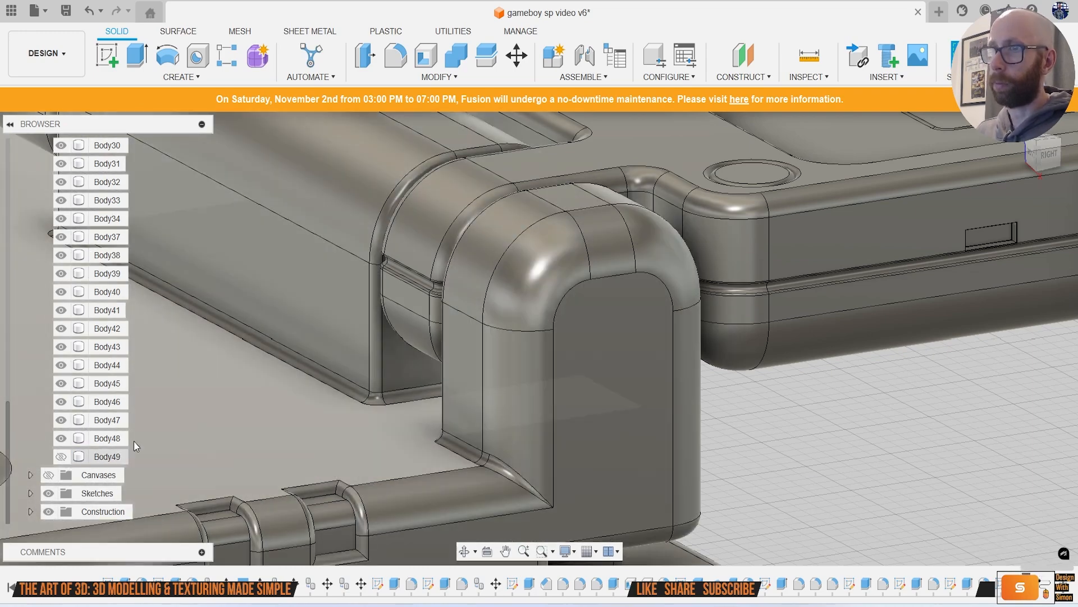
pyautogui.moveTo(1027, 583); pyautogui.dragTo(1044, 583)
pyautogui.click(59, 456)
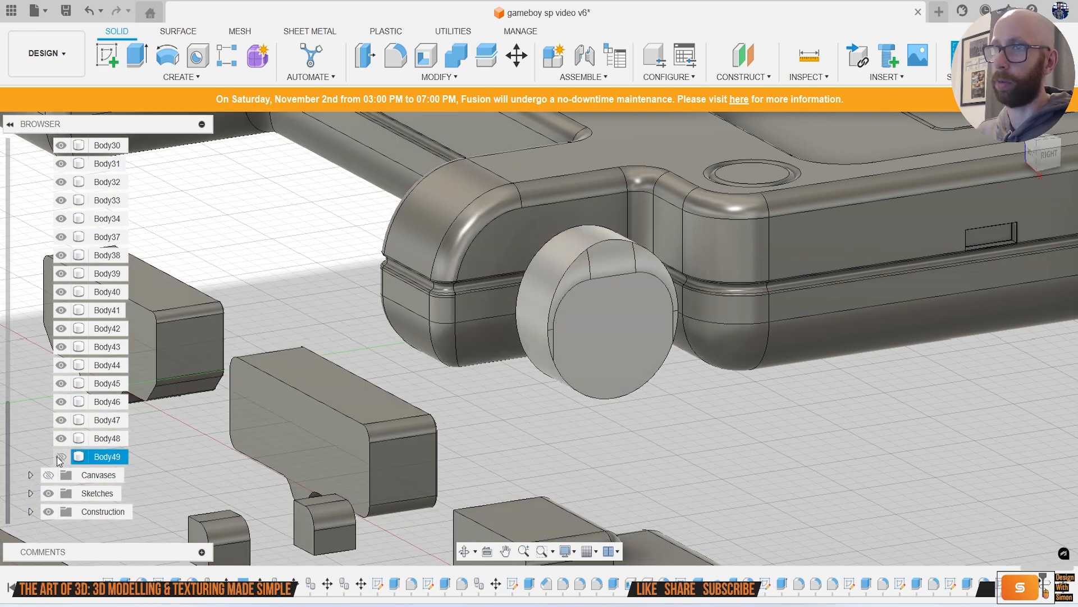
pyautogui.click(66, 461)
pyautogui.scroll(-5, 907, 502)
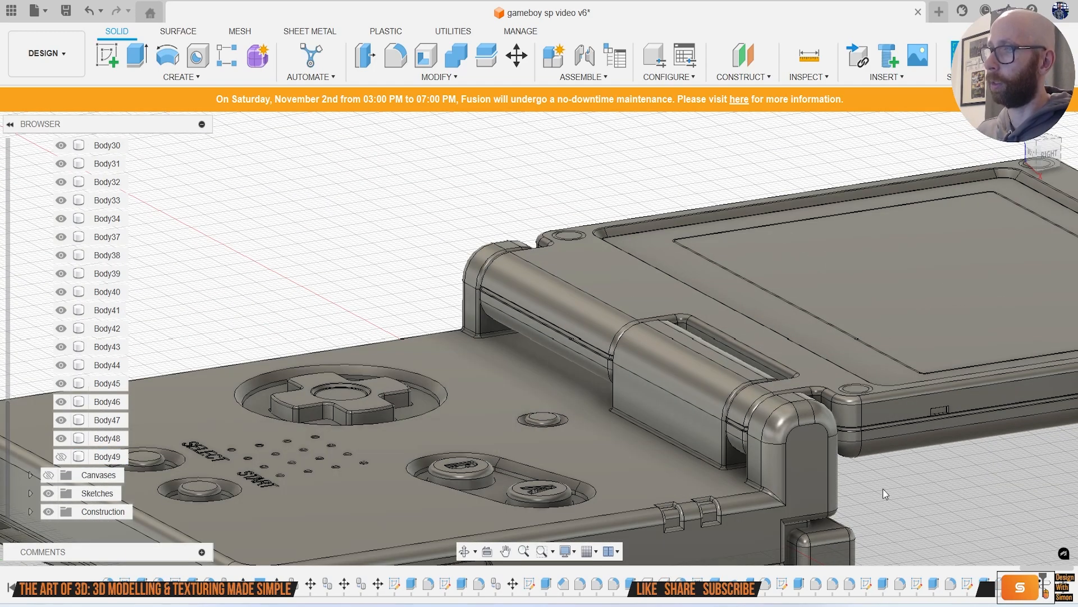
# Step: Hide the original shell Body12 and show only its copy, Body49
pyautogui.scroll(3, 122, 358)
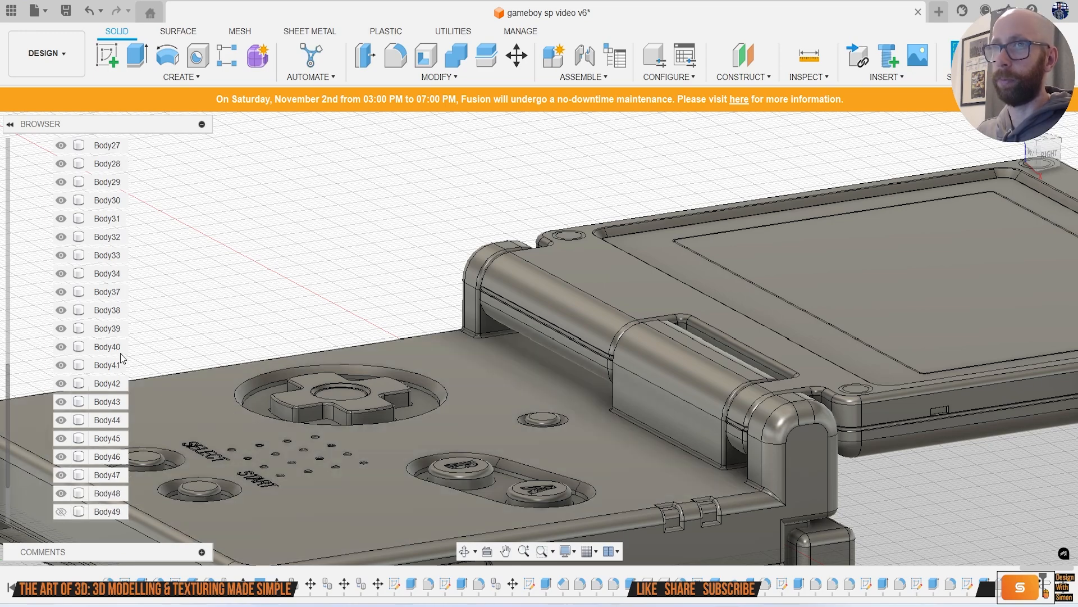
pyautogui.scroll(6, 112, 321)
pyautogui.click(60, 219)
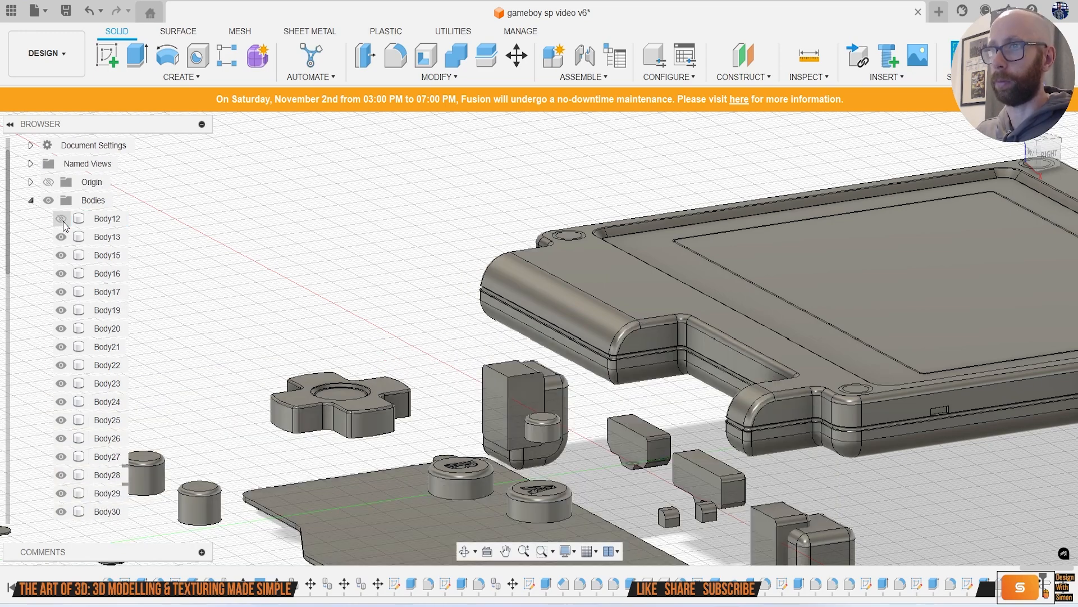
pyautogui.scroll(-10, 99, 444)
pyautogui.scroll(-1, 99, 459)
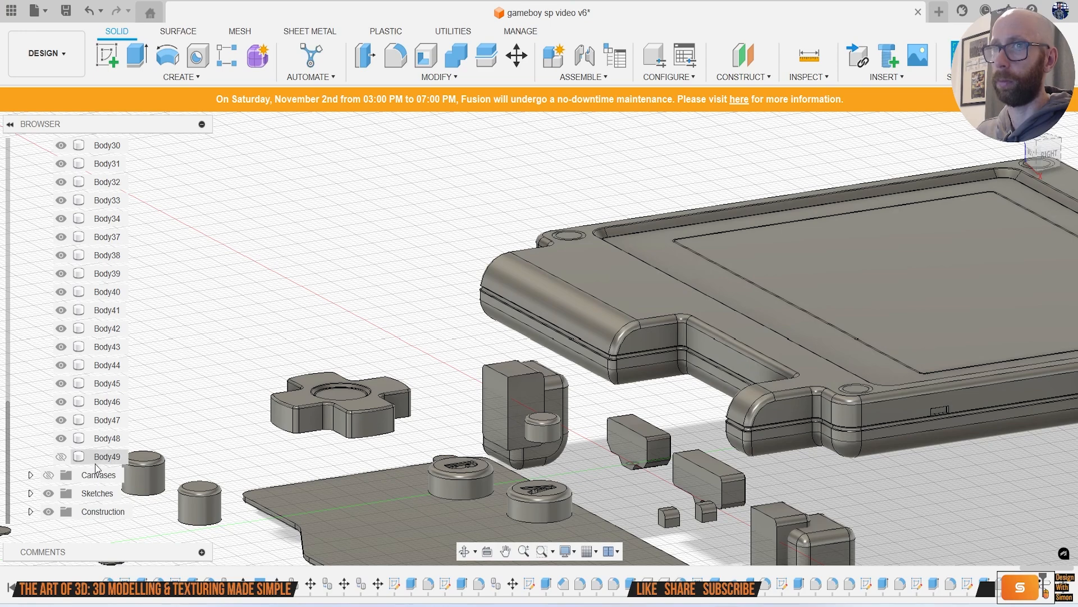
pyautogui.click(61, 456)
pyautogui.scroll(5, 73, 349)
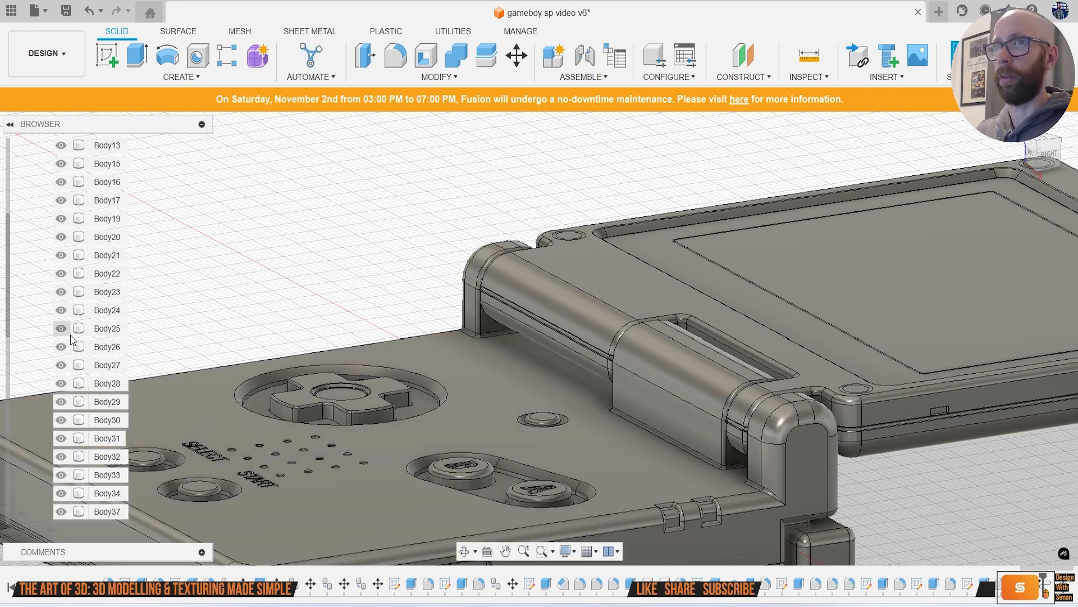
pyautogui.scroll(10, 72, 339)
pyautogui.scroll(-20, 78, 360)
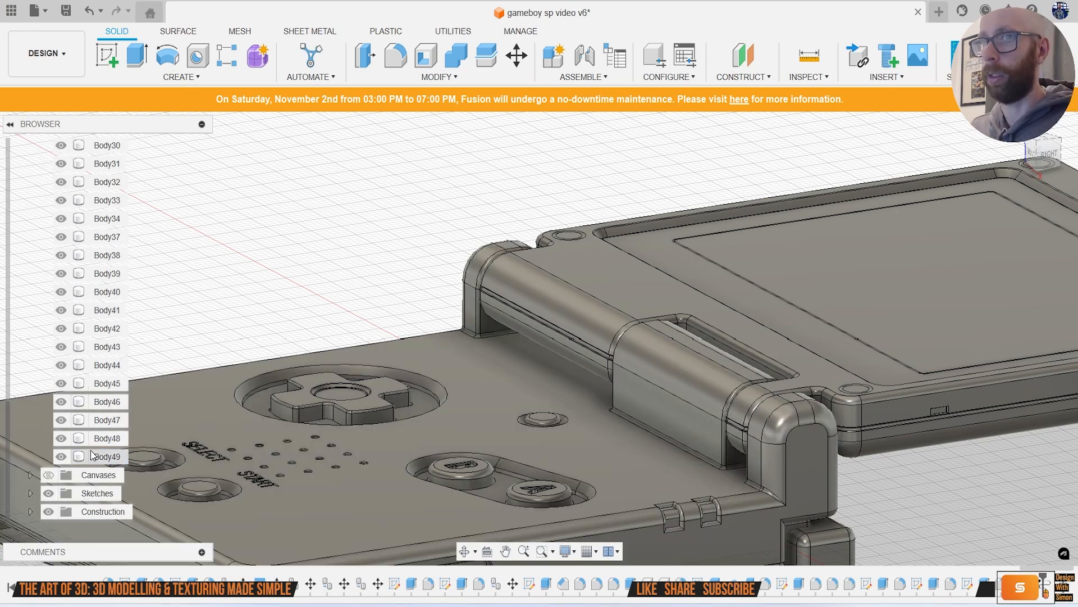
# Step: Show Sketch58, extrude its circle's two profiles about 2.6 mm into the copied shell as an Intersect, and hide the sketch again
pyautogui.click(30, 493)
pyautogui.scroll(-6, 91, 458)
pyautogui.scroll(-5, 92, 457)
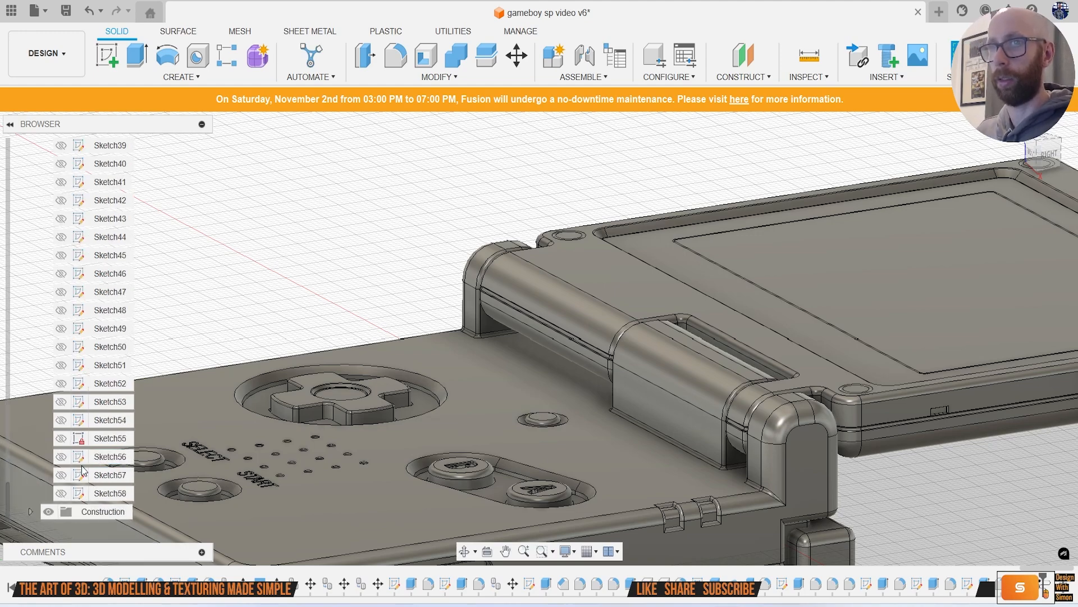
pyautogui.click(62, 493)
pyautogui.scroll(5, 804, 437)
pyautogui.press('e')
pyautogui.click(775, 429)
pyautogui.moveTo(784, 400)
pyautogui.mouseDown()
pyautogui.moveTo(800, 406)
pyautogui.moveTo(779, 396)
pyautogui.mouseUp()
pyautogui.click(1006, 386)
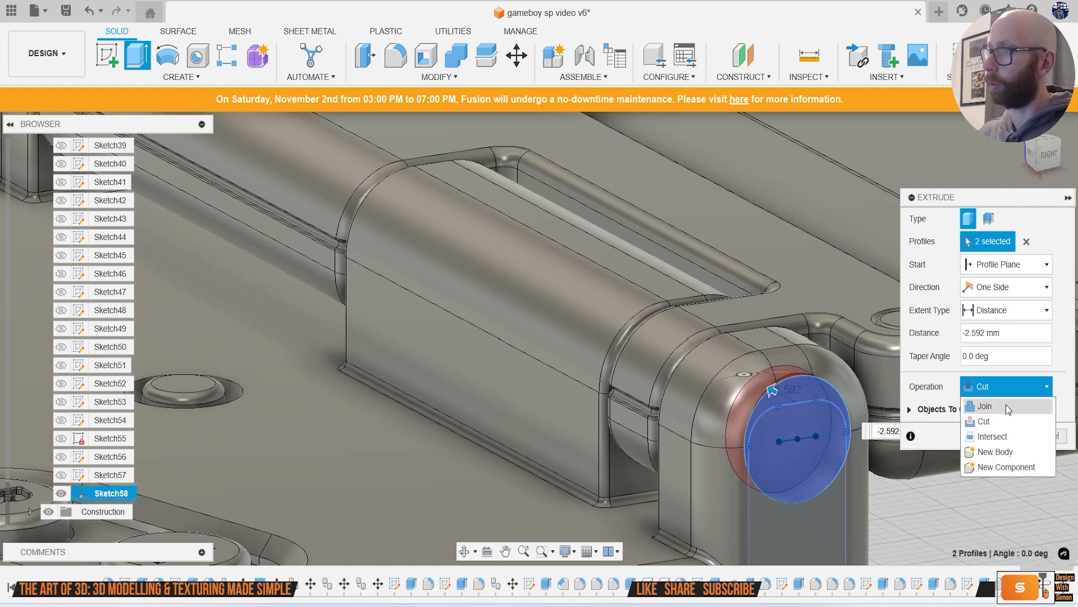
pyautogui.click(1009, 441)
pyautogui.click(1010, 437)
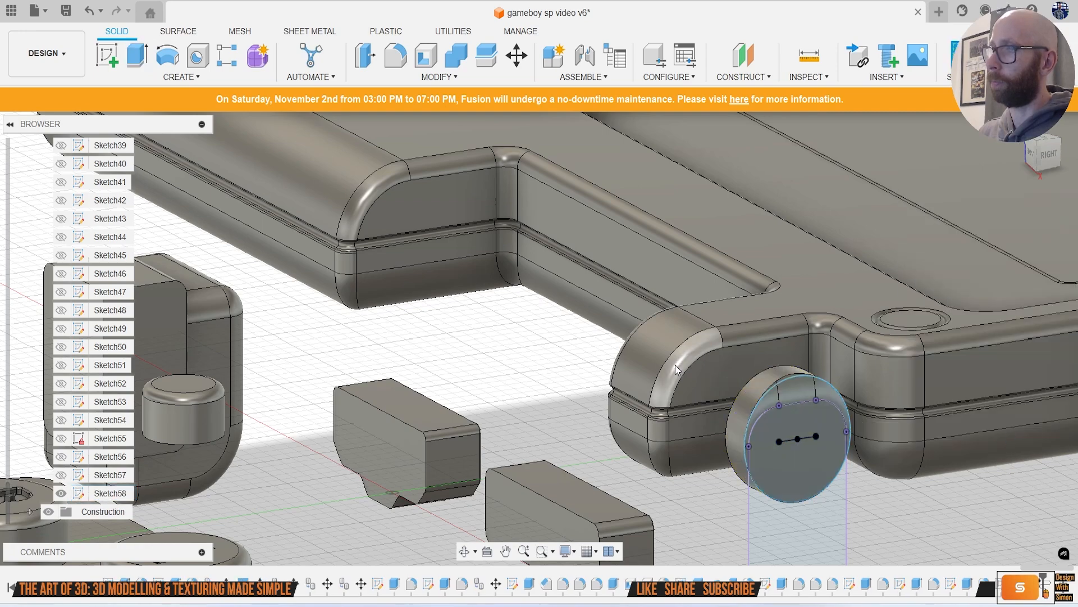
pyautogui.click(61, 493)
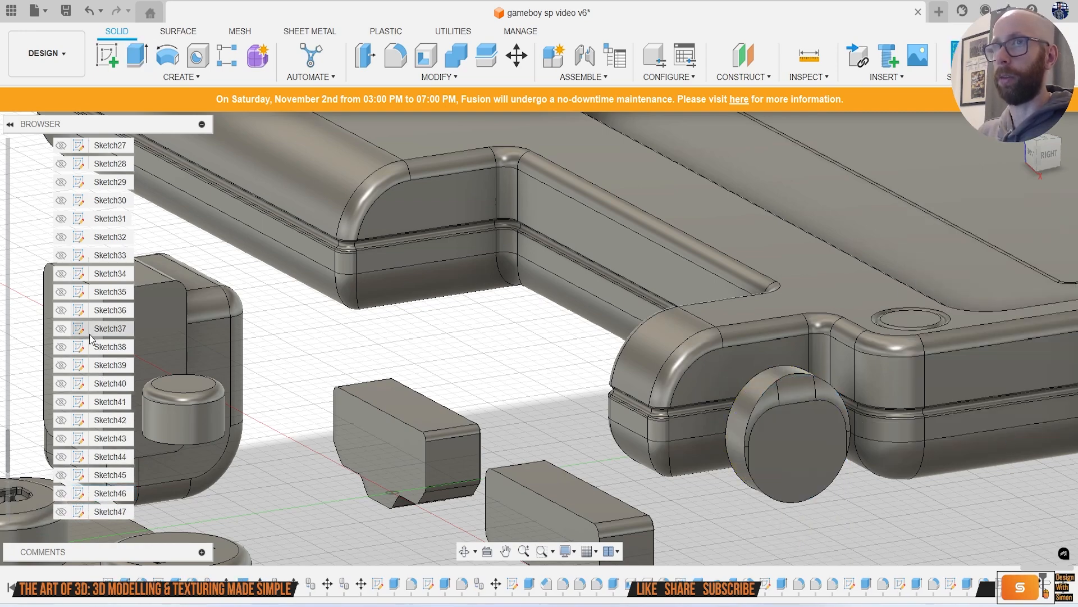
# Step: Show Body12 and use Combine to cut the hinge disc out of it, keeping the disc as a separate body
pyautogui.scroll(10, 78, 314)
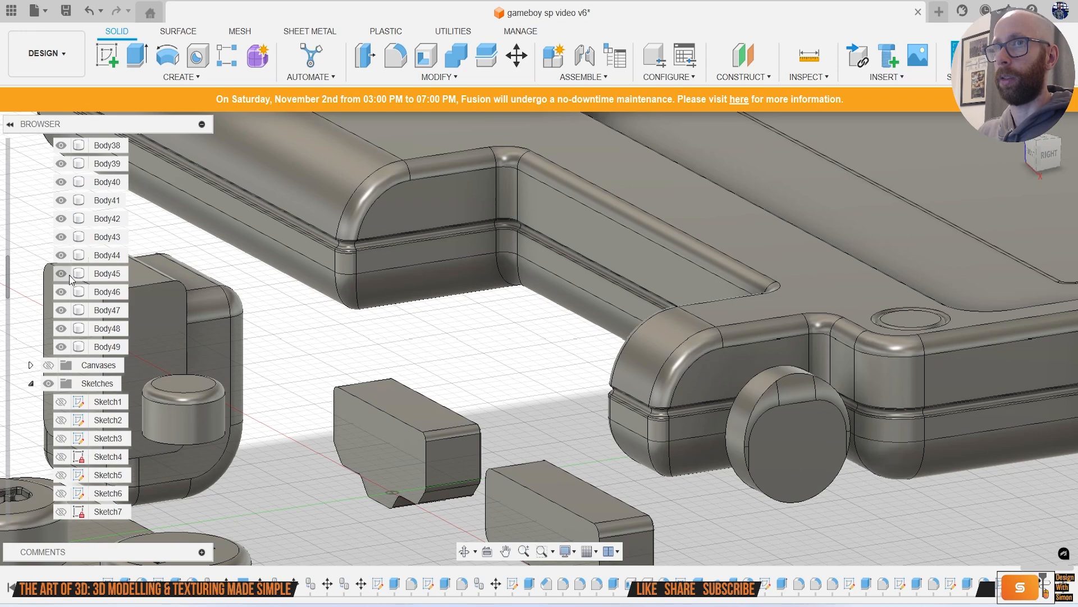
pyautogui.scroll(2, 70, 279)
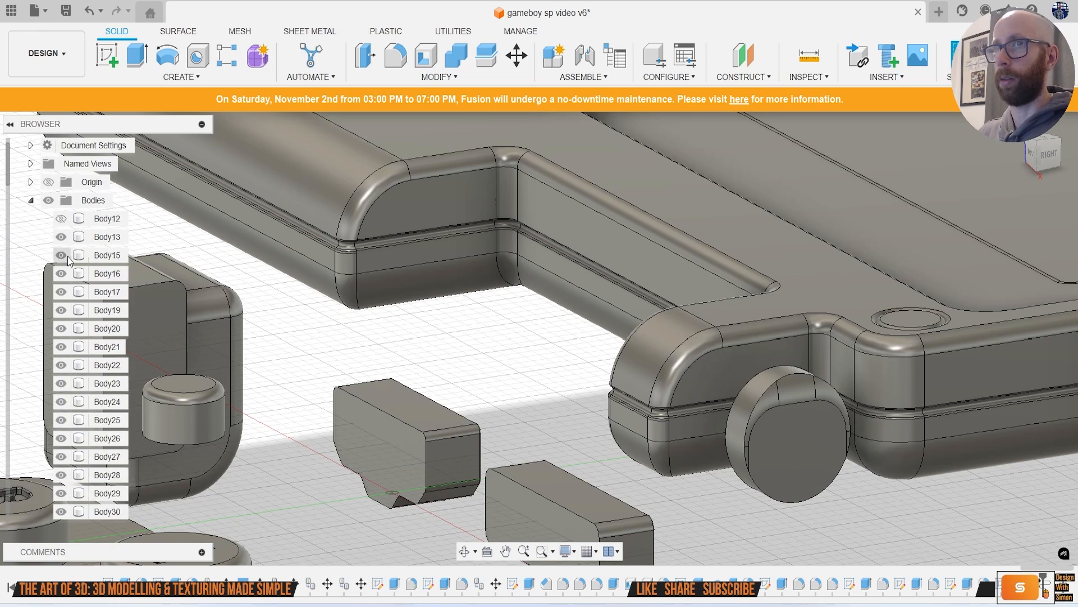
pyautogui.click(62, 219)
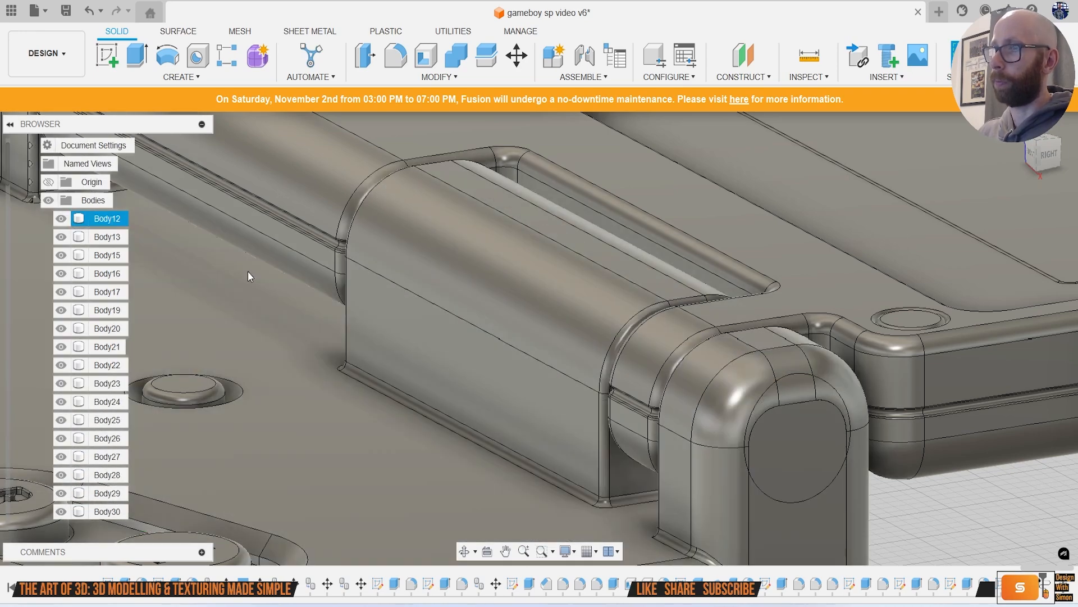
pyautogui.click(469, 60)
pyautogui.click(761, 351)
pyautogui.click(813, 423)
pyautogui.click(1003, 264)
pyautogui.click(986, 311)
pyautogui.click(997, 337)
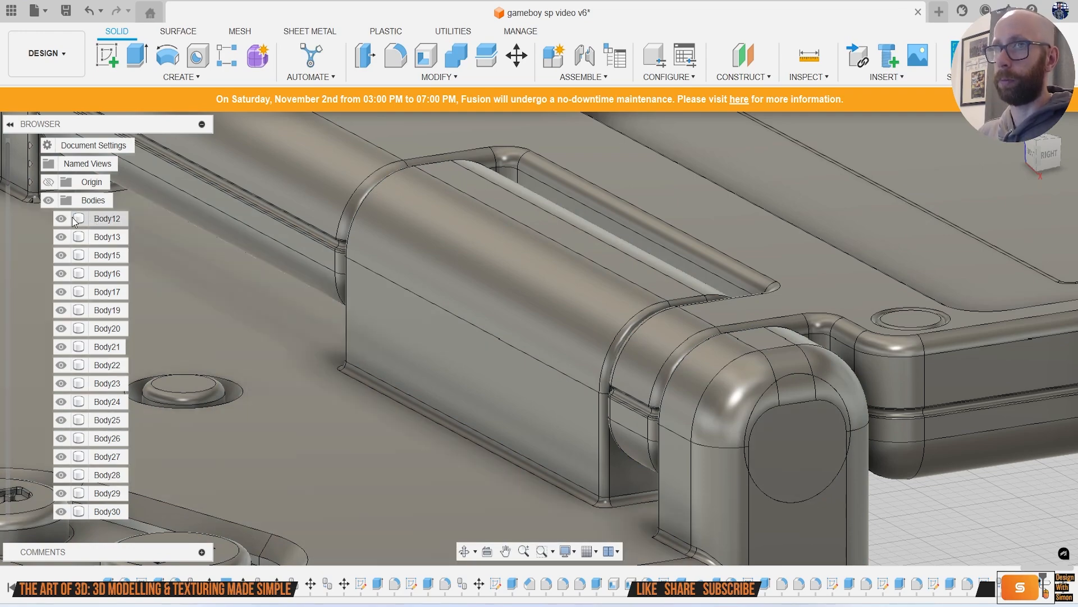
# Step: Hide Body12 to expose the hinge disc and start a Fillet for it
pyautogui.click(61, 218)
pyautogui.press('f')
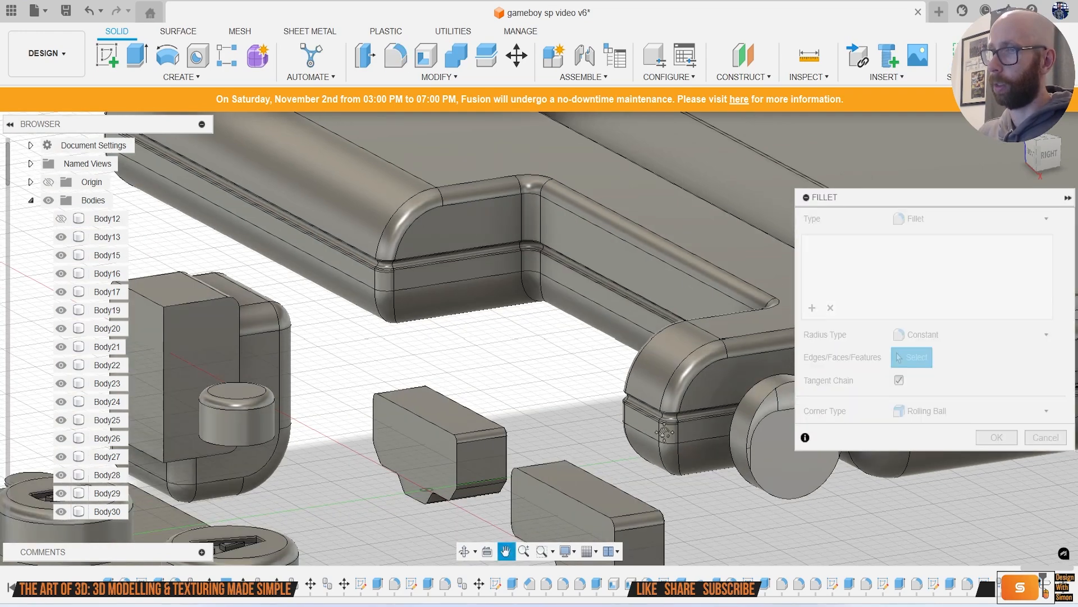
# Step: Fillet the outer face of the round hinge cap with a 0.5 mm radius
pyautogui.scroll(5, 702, 416)
pyautogui.click(632, 318)
pyautogui.write('.1')
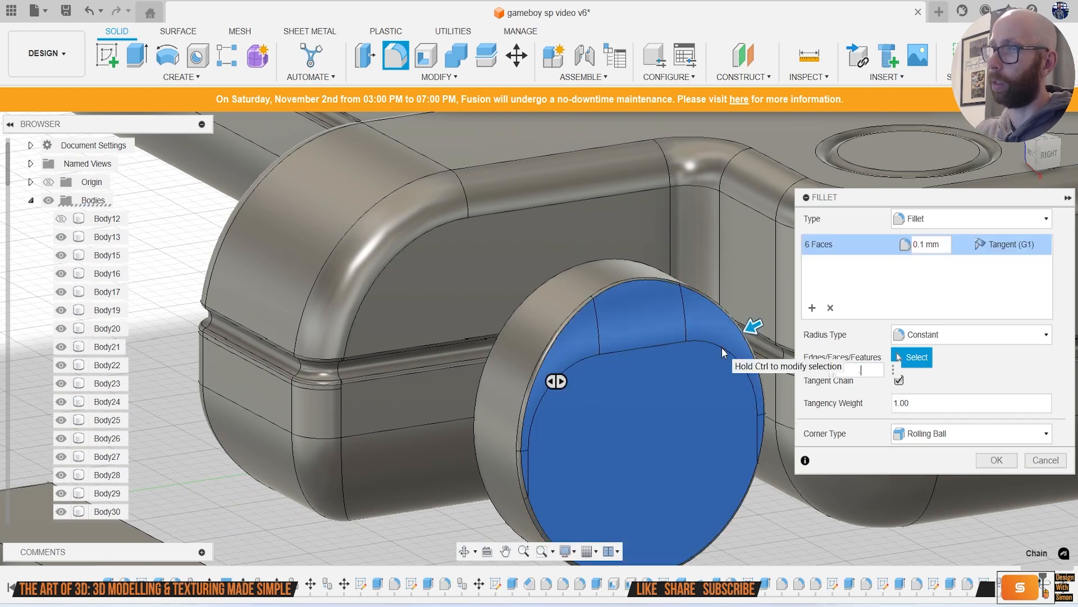
pyautogui.write('.5')
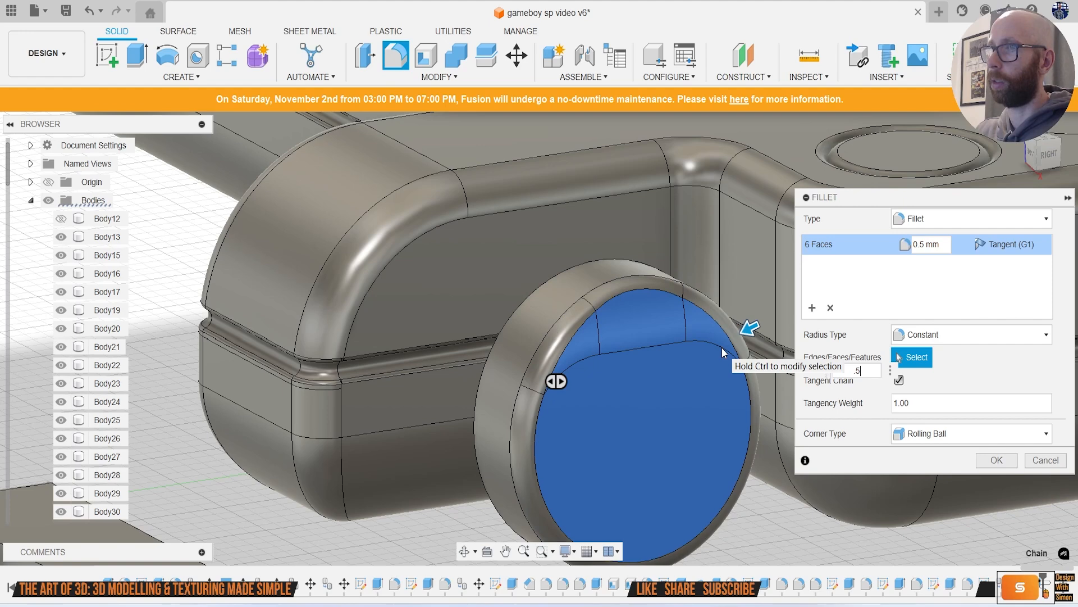
pyautogui.press('Return')
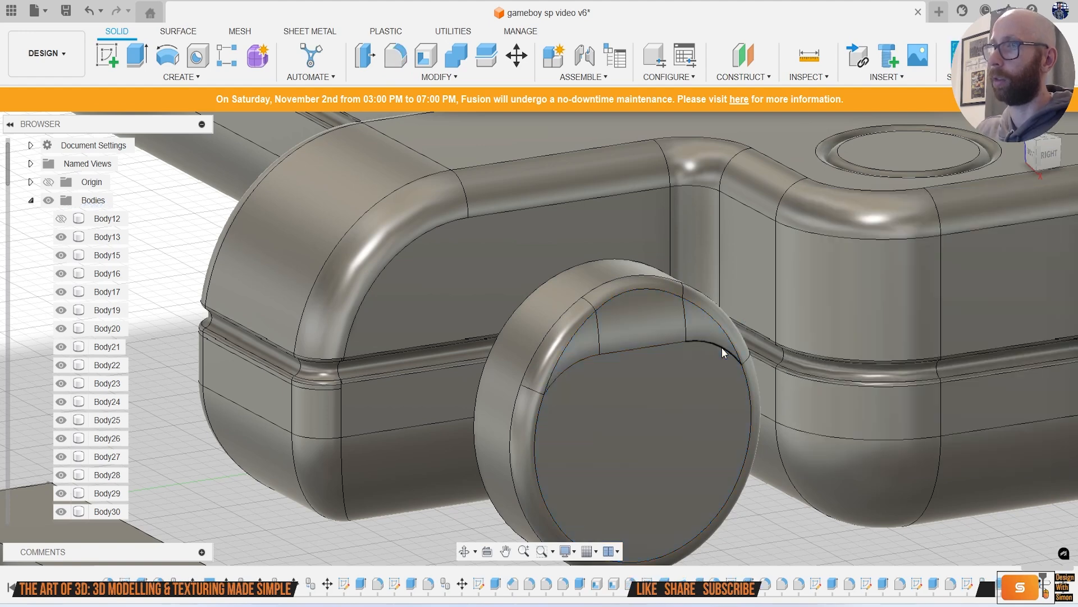
# Step: Show Body12 and set the hinge cap fillet's radius to 0.3 mm
pyautogui.click(55, 218)
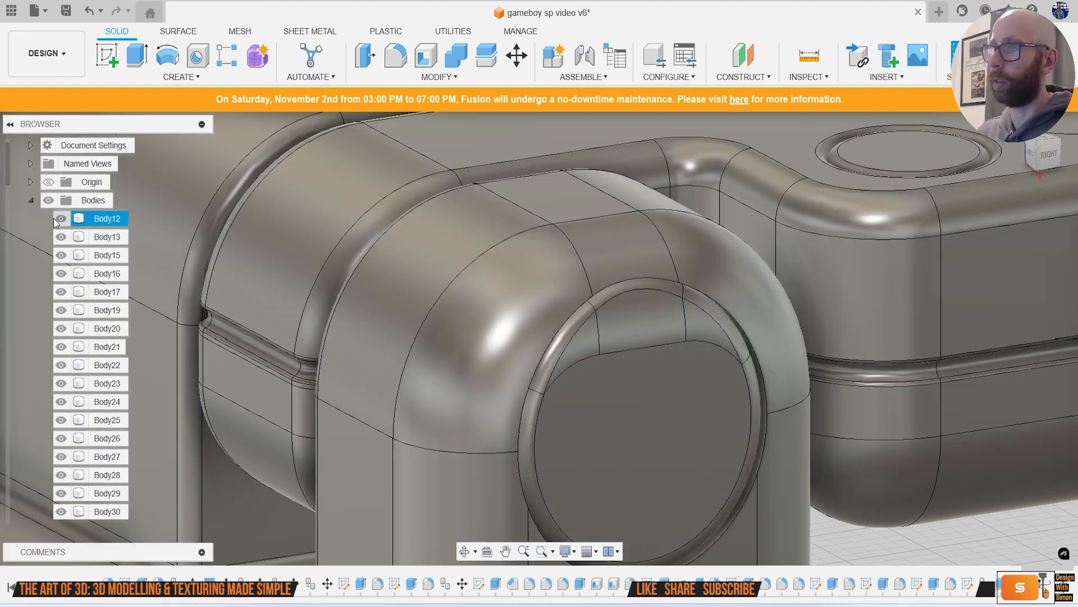
pyautogui.keyDown('shift'); pyautogui.moveTo(837, 389); pyautogui.dragTo(797, 331, button='middle'); pyautogui.keyUp('shift')
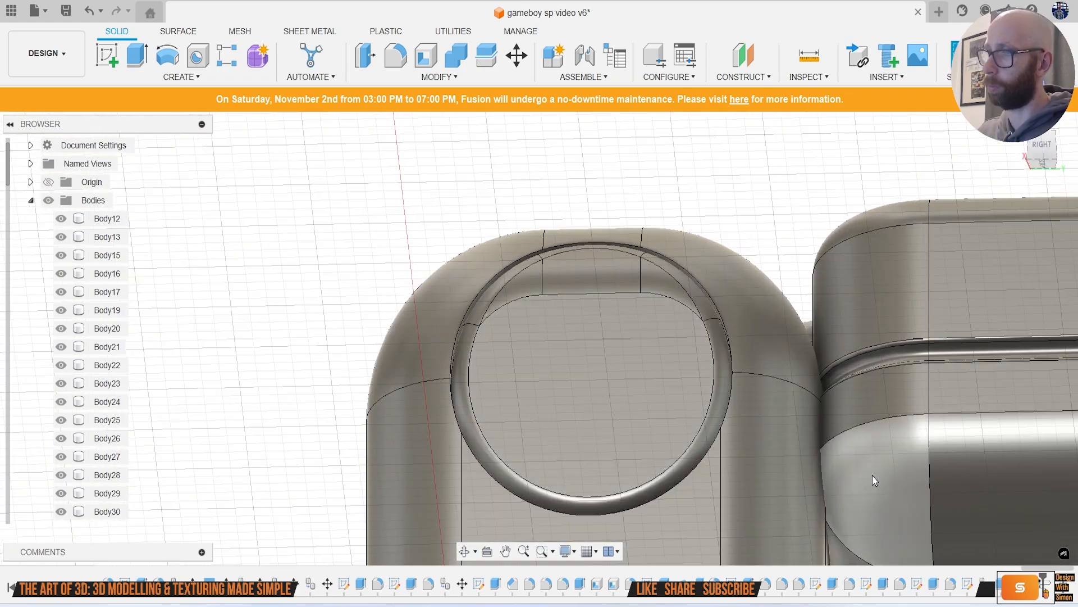
pyautogui.rightClick(1040, 584)
pyautogui.click(1002, 443)
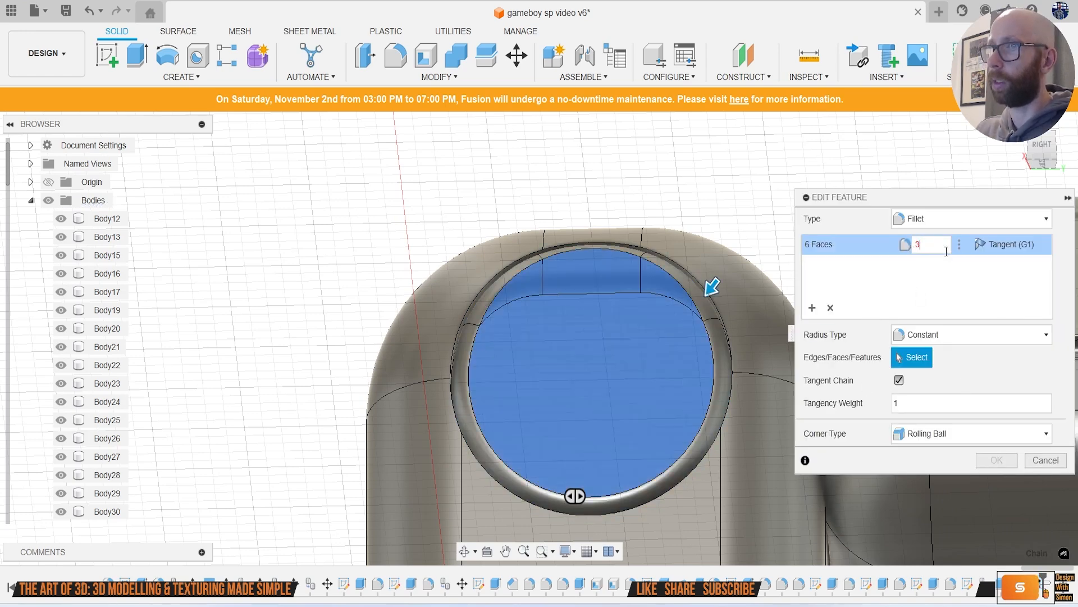
pyautogui.press('Return')
# Step: Fillet Body12's circular opening edge around the hinge cap with a 0.2 mm radius
pyautogui.scroll(3, 426, 355)
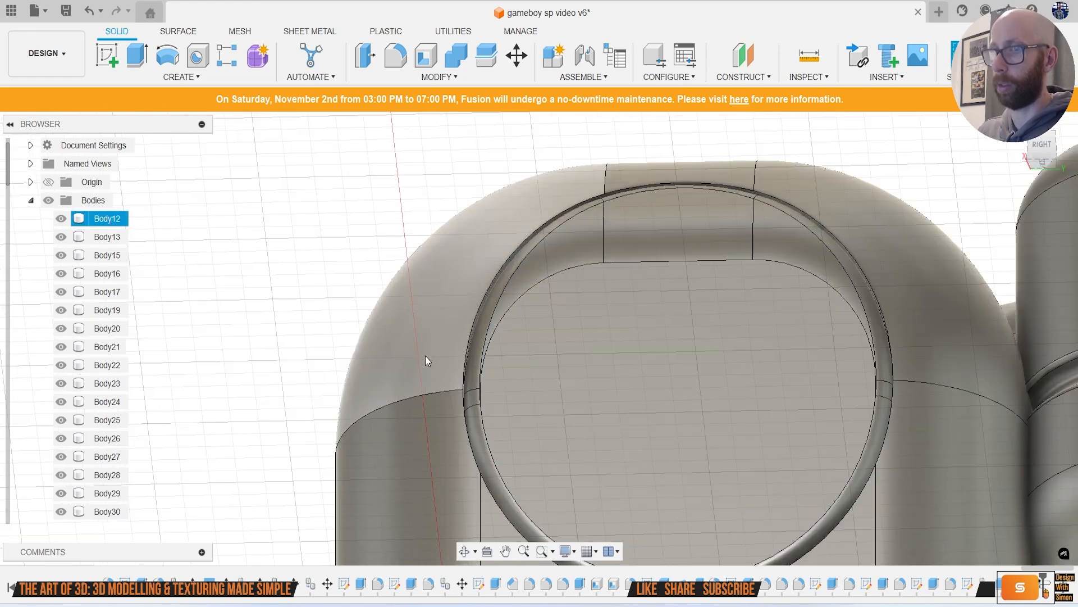
pyautogui.press('f')
pyautogui.click(464, 362)
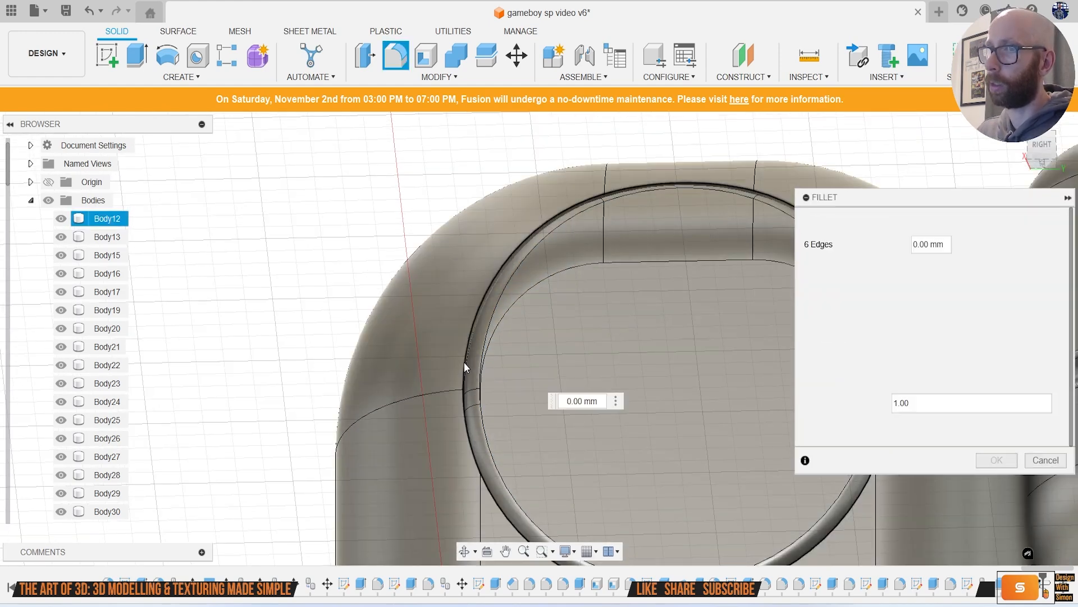
pyautogui.write('.2')
pyautogui.press('Return')
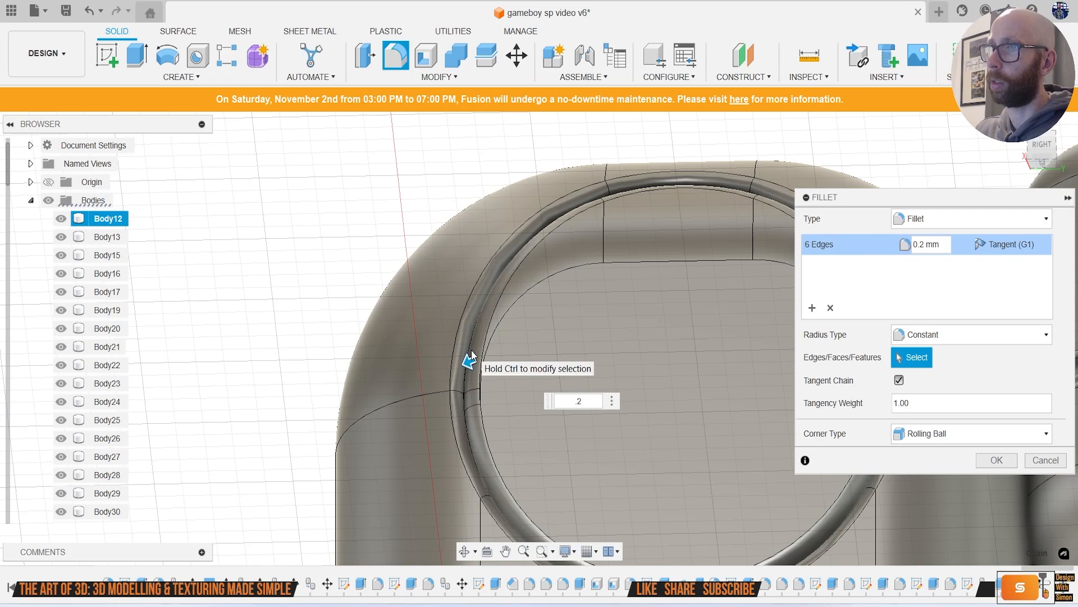
# Step: Show Sketch58 with the model seen straight from the left, where the opposite hinge end is
pyautogui.scroll(-4, 474, 347)
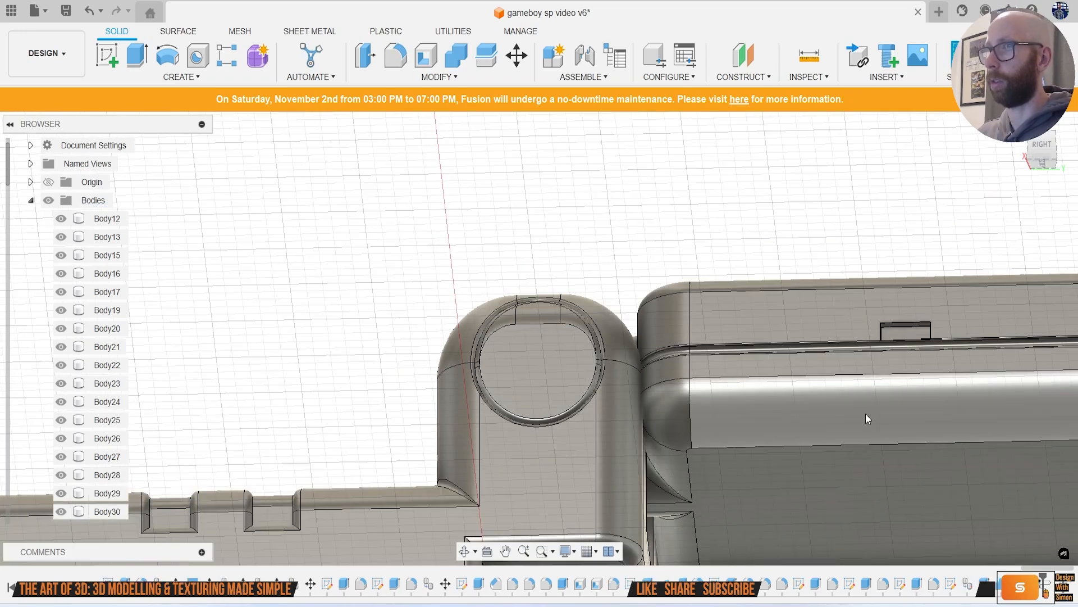
pyautogui.keyDown('shift'); pyautogui.moveTo(733, 350); pyautogui.dragTo(1065, 288, button='middle'); pyautogui.keyUp('shift')
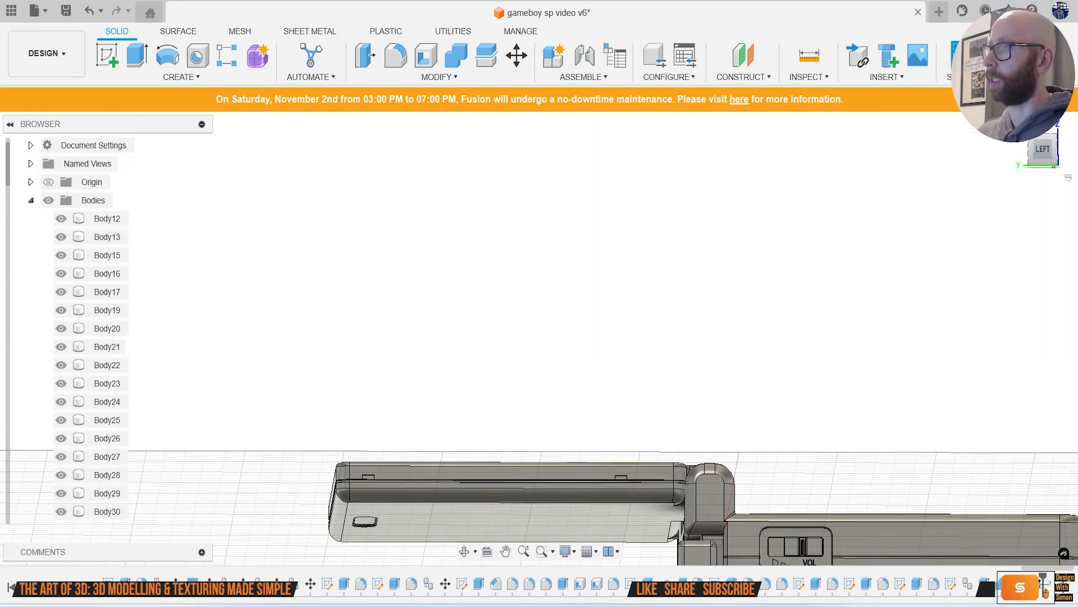
pyautogui.click(1047, 153)
pyautogui.moveTo(878, 462); pyautogui.dragTo(770, 202, button='middle')
pyautogui.scroll(3, 641, 280)
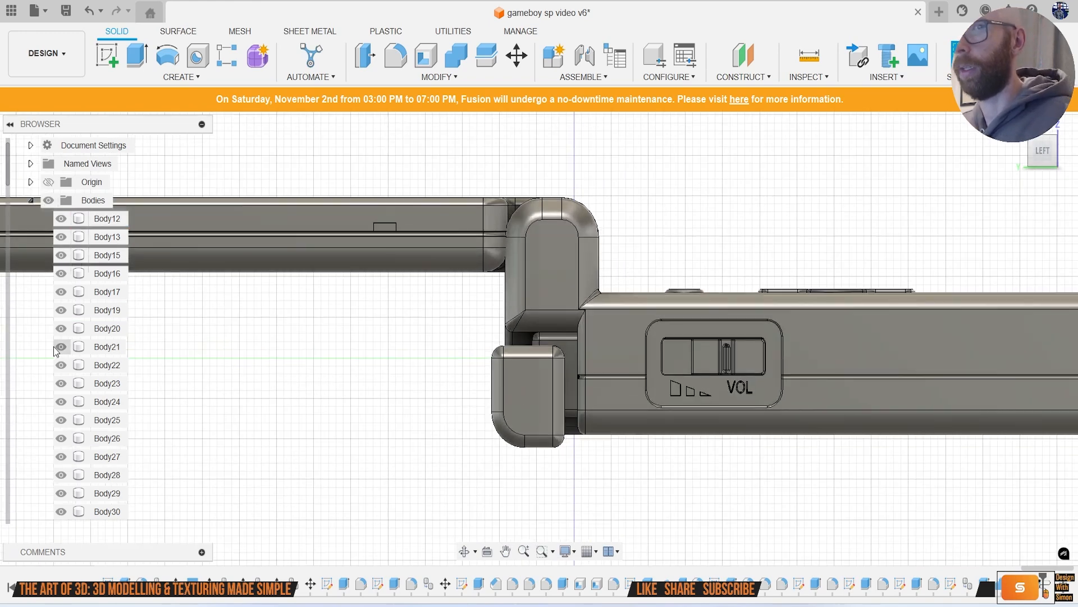
pyautogui.scroll(2, 152, 527)
pyautogui.scroll(-10, 73, 506)
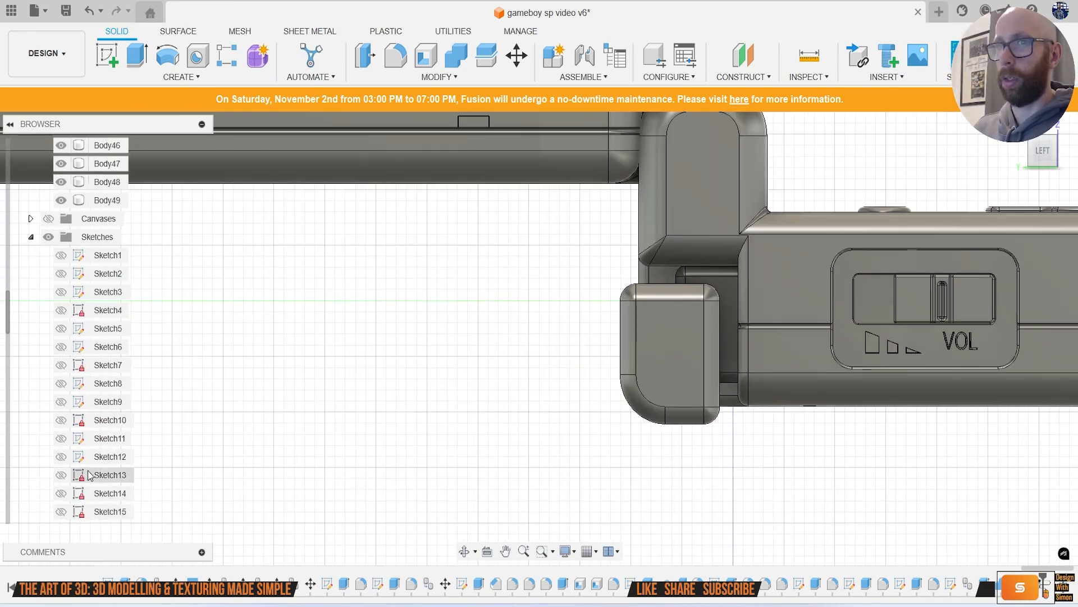
pyautogui.scroll(-4, 72, 506)
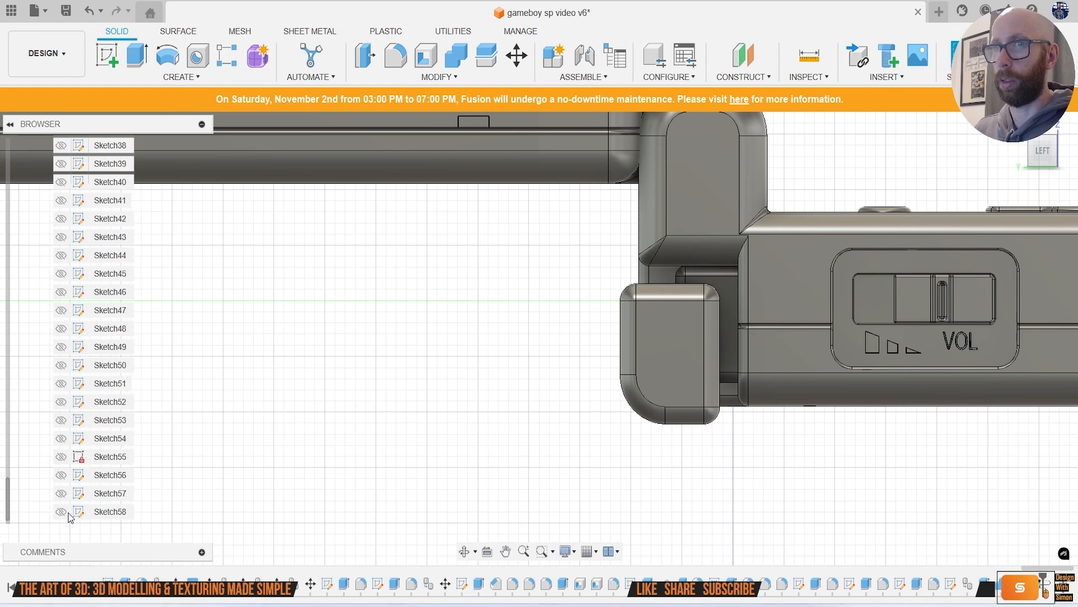
pyautogui.click(61, 493)
pyautogui.click(62, 475)
pyautogui.scroll(-2, 843, 146)
pyautogui.moveTo(860, 137)
pyautogui.mouseDown(button='middle')
pyautogui.moveTo(624, 456)
pyautogui.moveTo(564, 390)
pyautogui.mouseUp(button='middle')
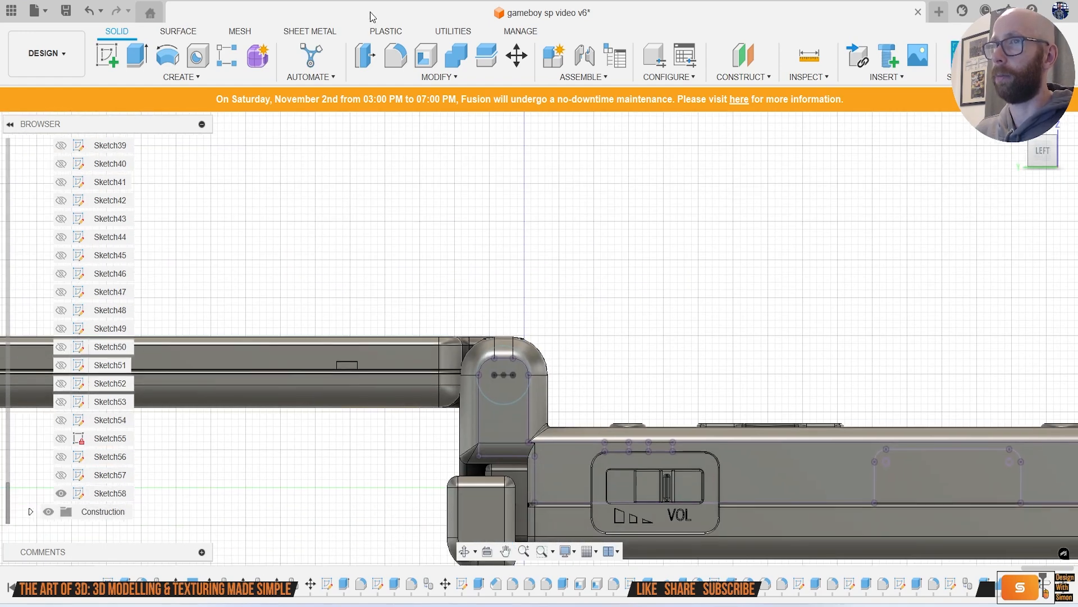
# Step: Start a sketch on the flat side face of the left hinge arm
pyautogui.click(107, 57)
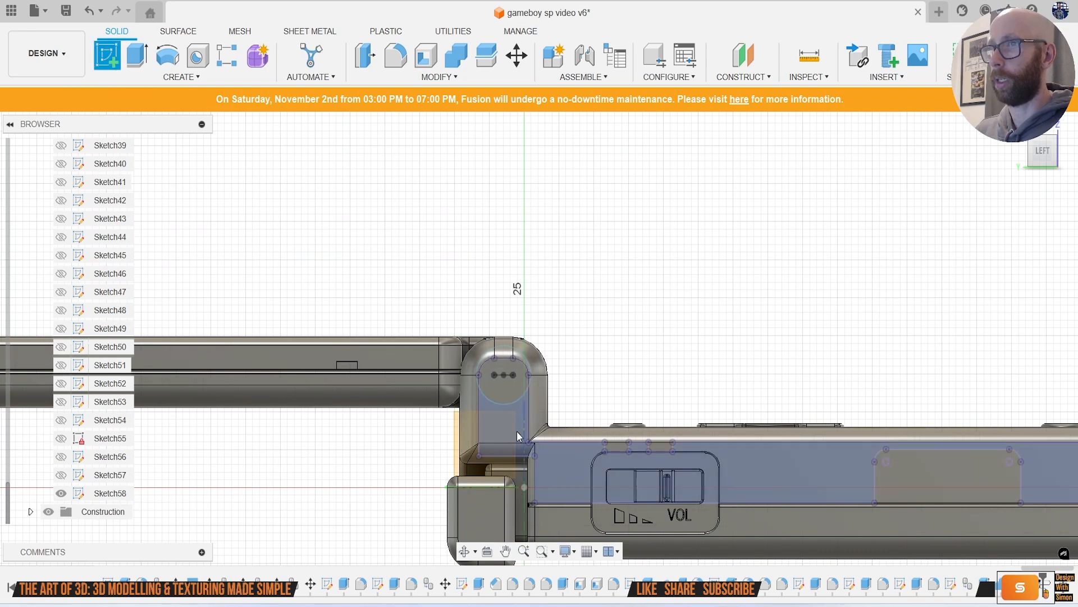
pyautogui.click(521, 412)
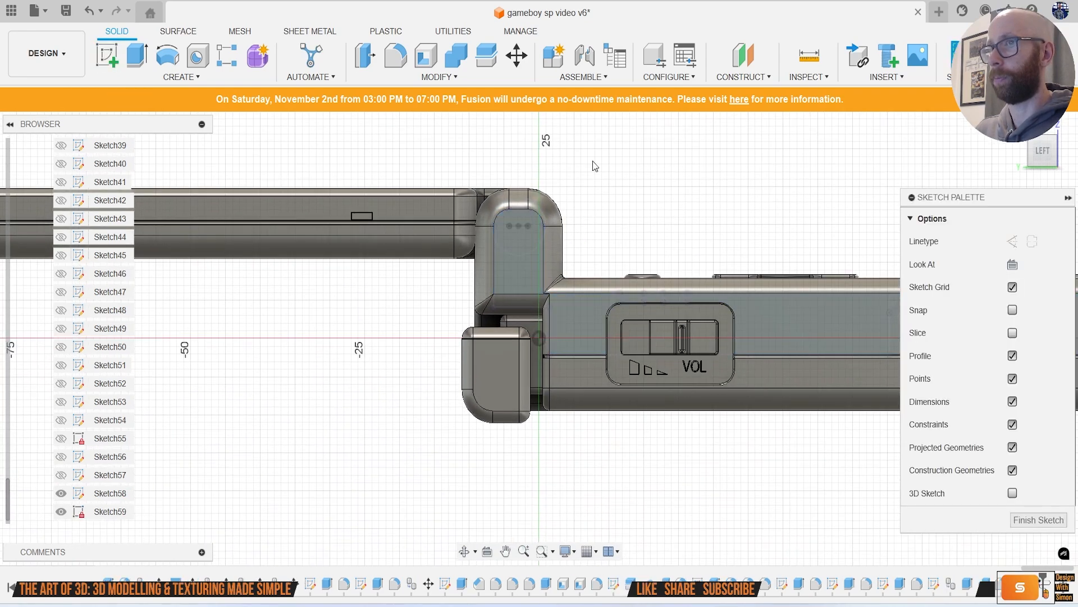
pyautogui.scroll(3, 508, 355)
# Step: Hide all bodies, project Sketch58's hinge circle into the new sketch, and finish the sketch
pyautogui.press('p')
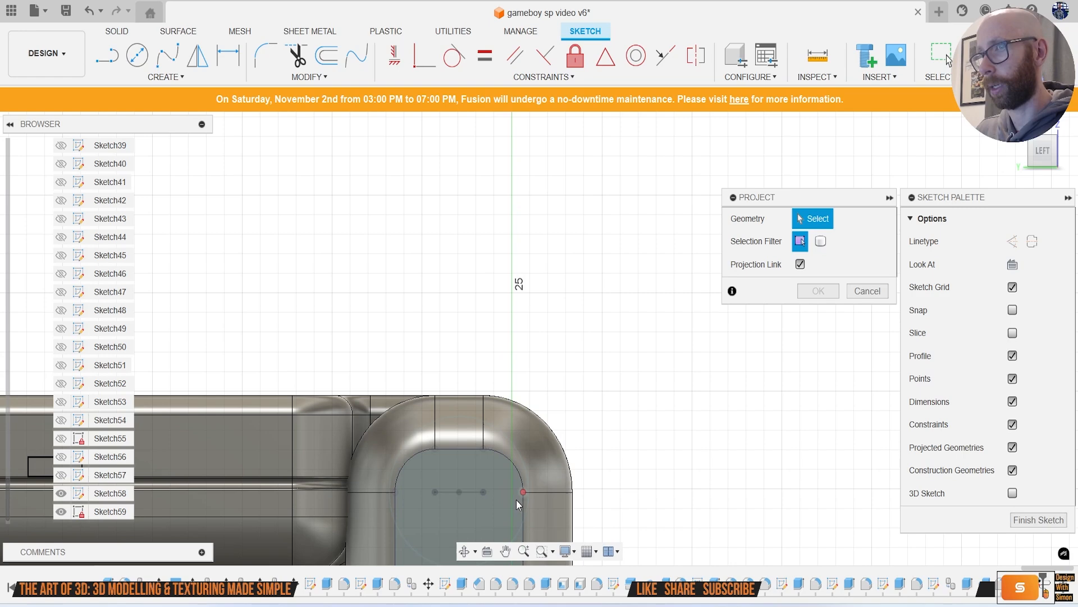
pyautogui.moveTo(464, 518); pyautogui.dragTo(560, 283, button='middle')
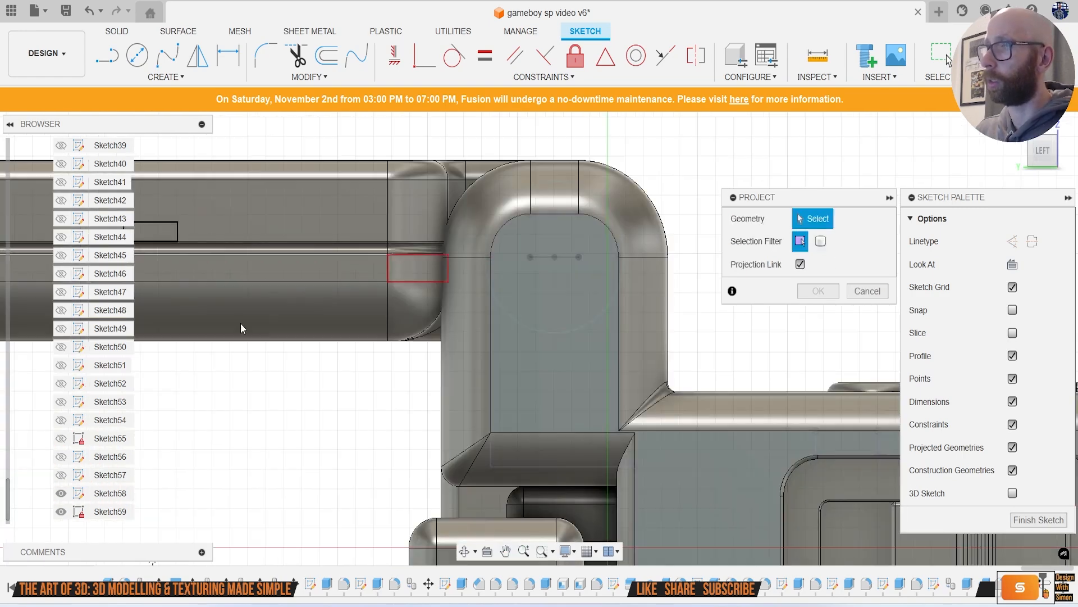
pyautogui.scroll(8, 126, 292)
pyautogui.scroll(12, 116, 224)
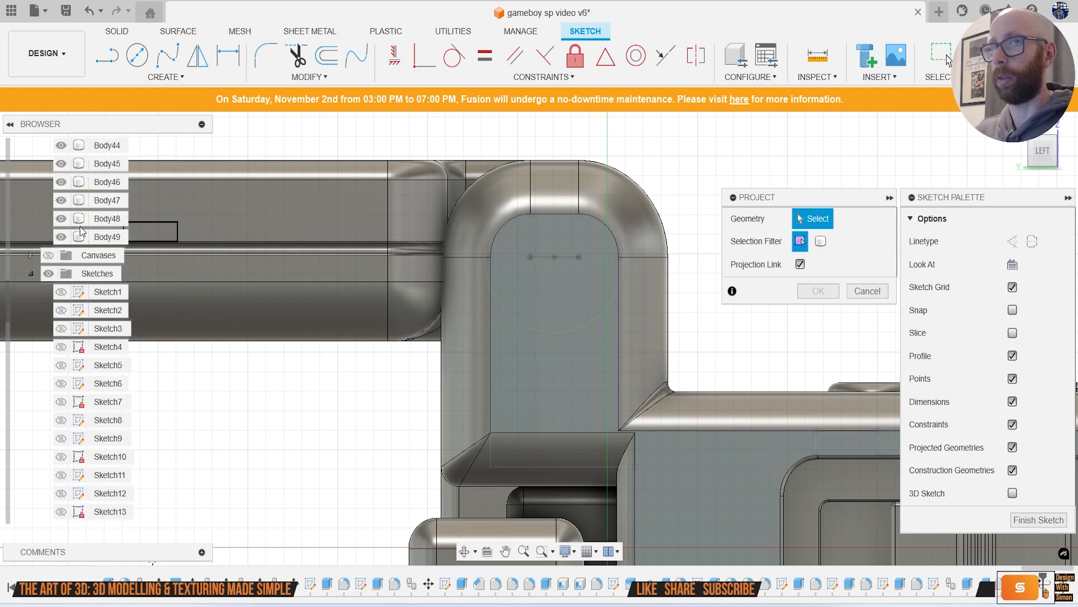
pyautogui.scroll(3, 81, 230)
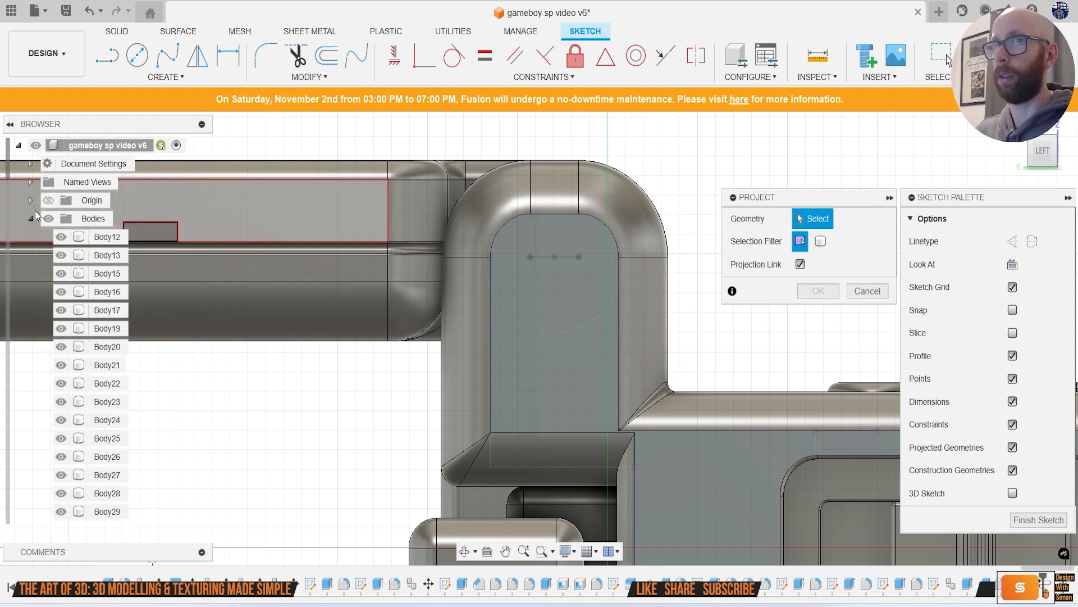
pyautogui.click(48, 218)
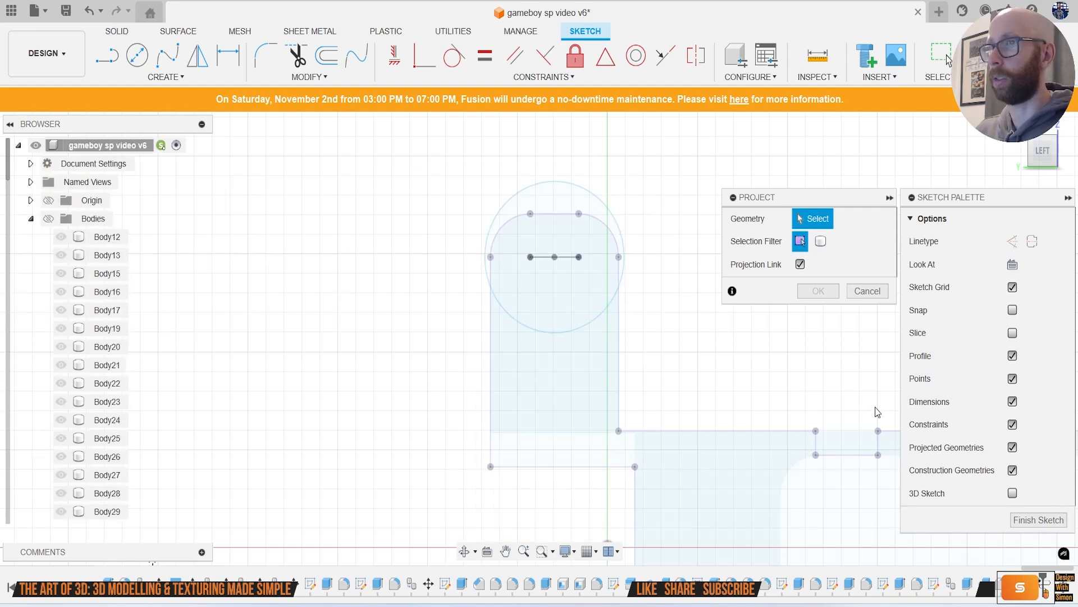
pyautogui.click(561, 185)
pyautogui.click(824, 290)
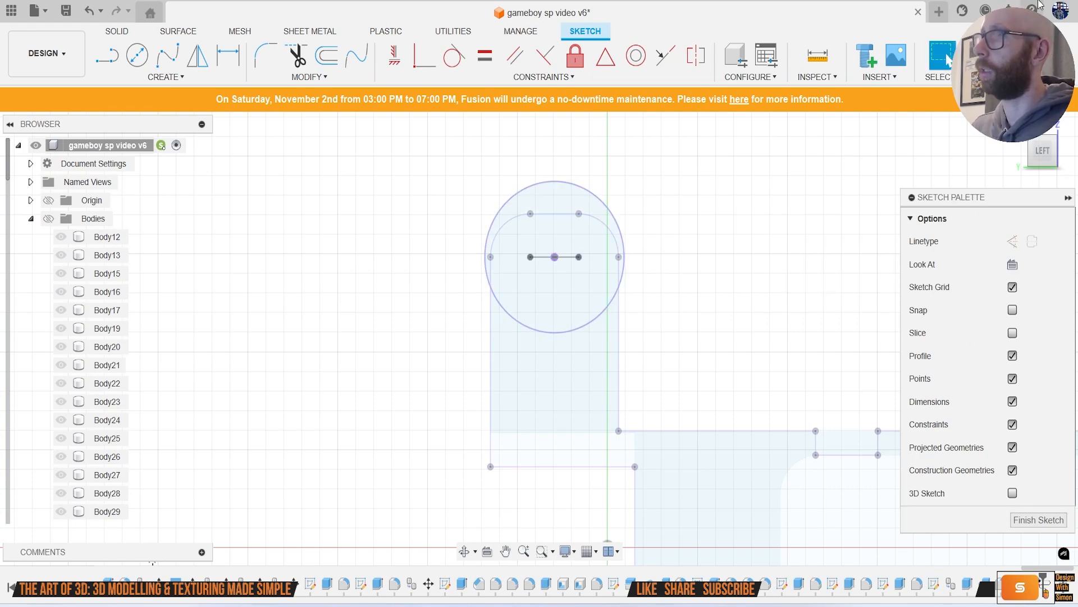
pyautogui.click(990, 56)
# Step: Show the bodies again, duplicate Body12 in place, and hide the original
pyautogui.moveTo(1043, 168); pyautogui.dragTo(814, 202)
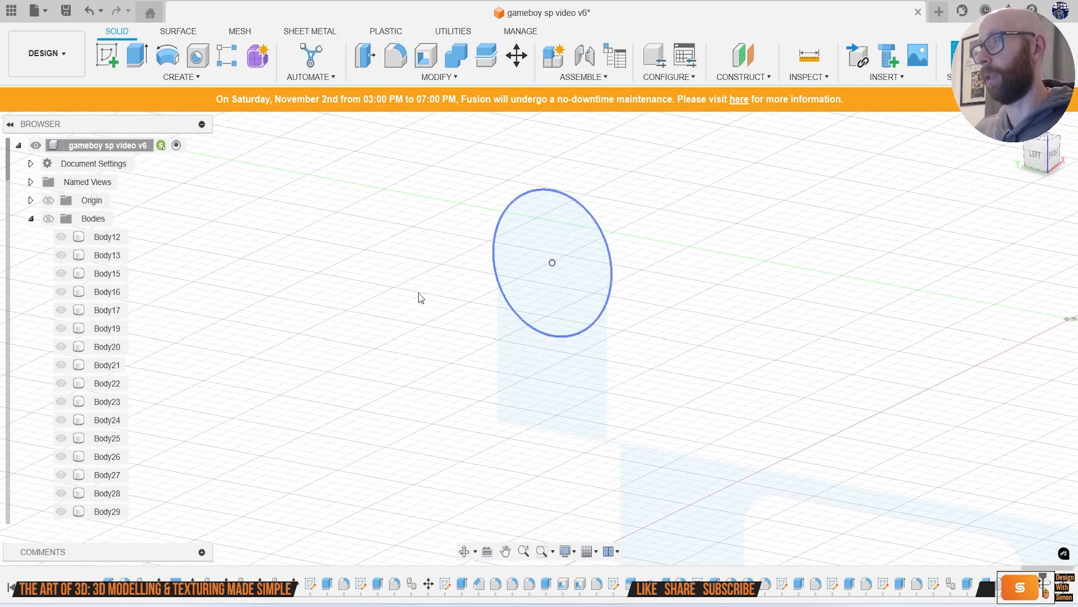
pyautogui.click(48, 219)
pyautogui.click(106, 238)
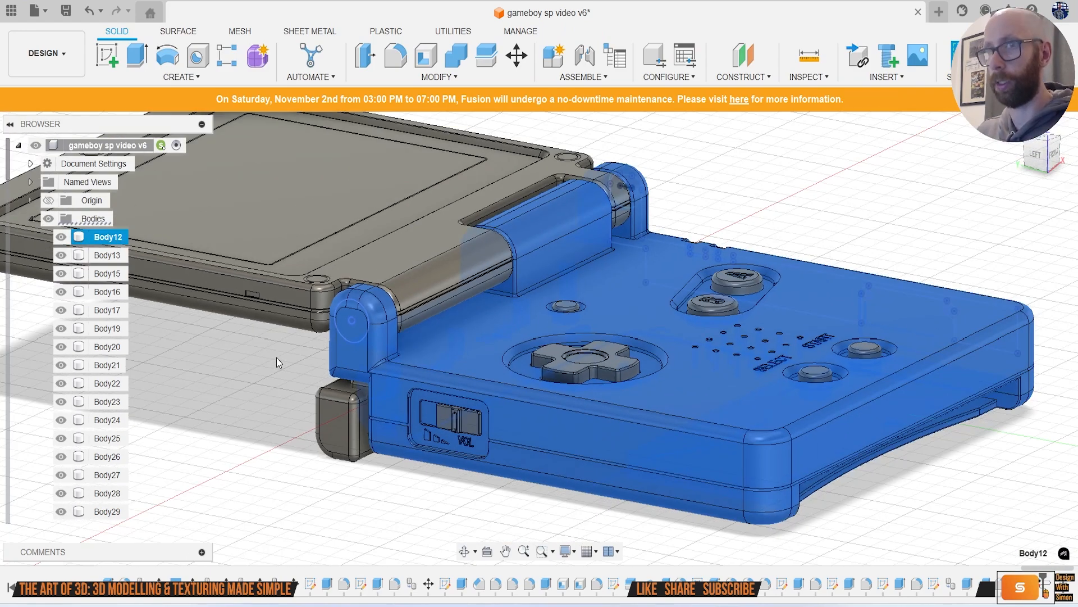
pyautogui.press('m')
pyautogui.press('Escape')
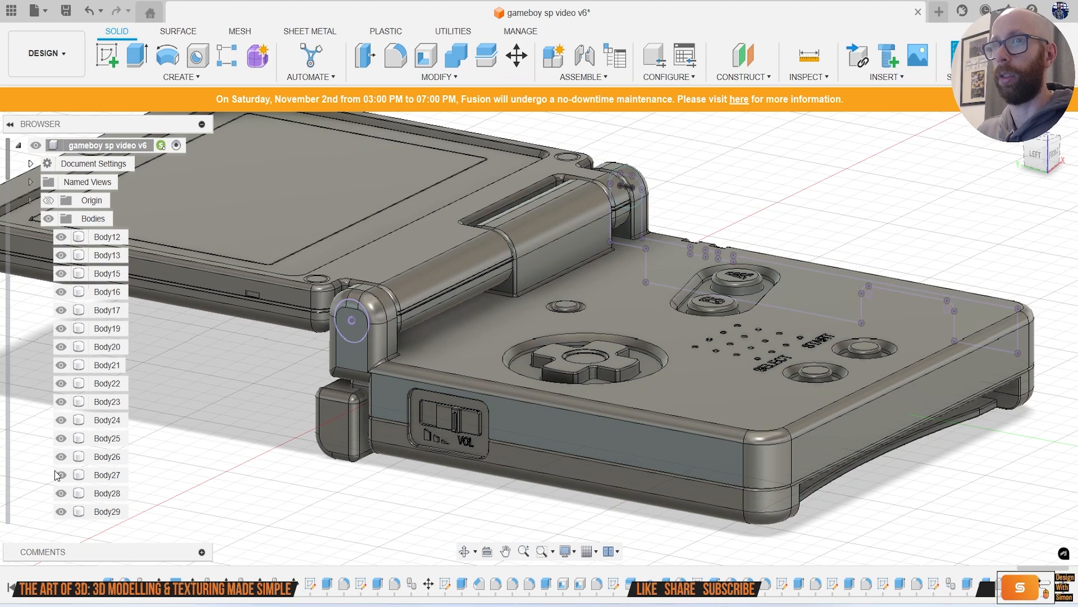
pyautogui.click(61, 237)
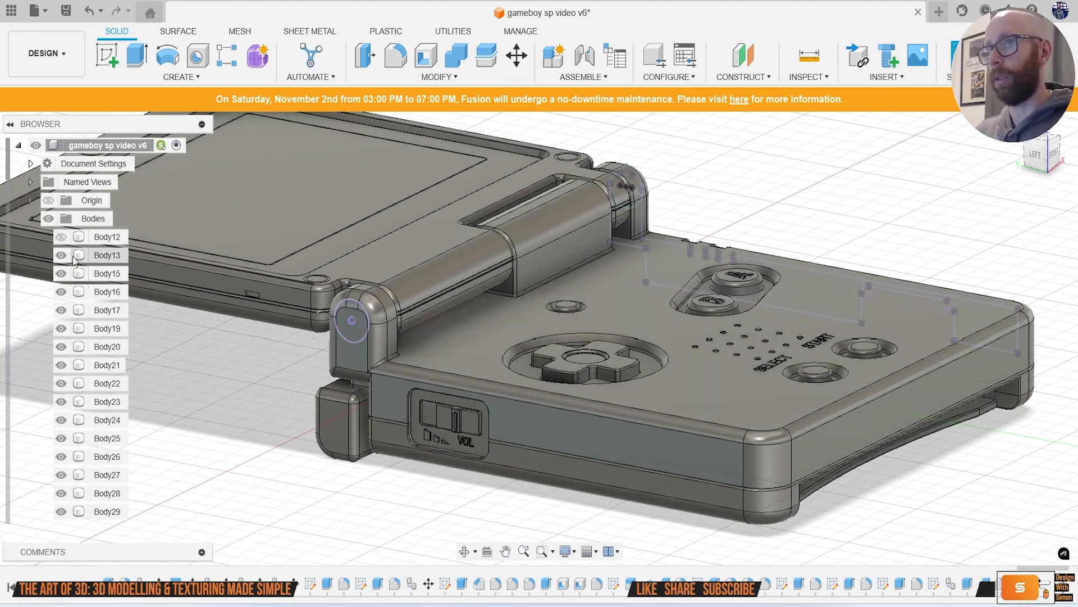
# Step: Extrude both parts of the hinge circle about -3 mm into the arm with the Intersect operation
pyautogui.scroll(2, 413, 414)
pyautogui.press('e')
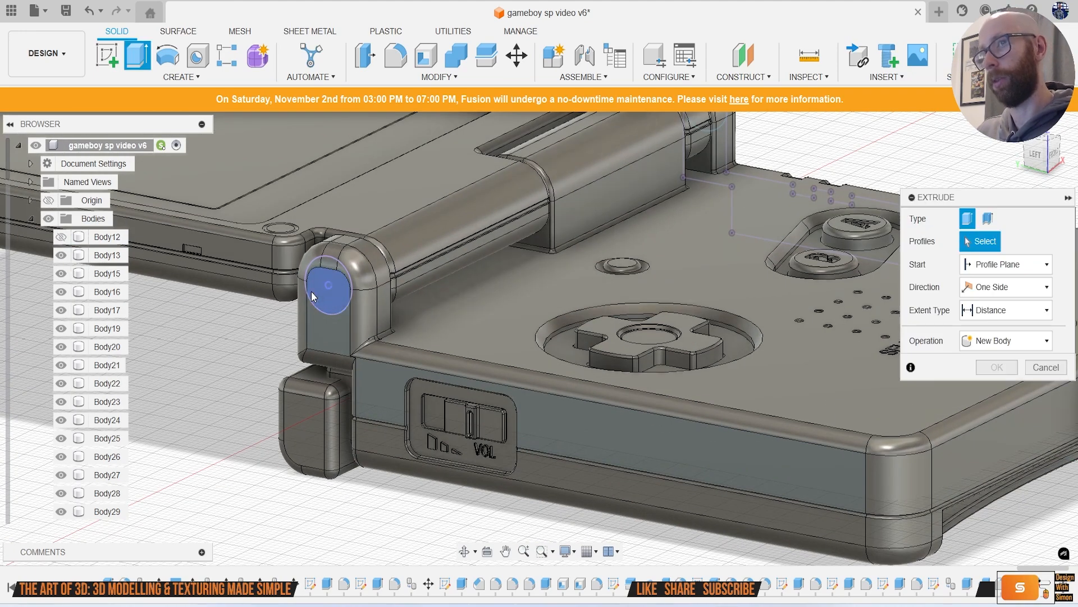
pyautogui.click(313, 297)
pyautogui.scroll(4, 323, 280)
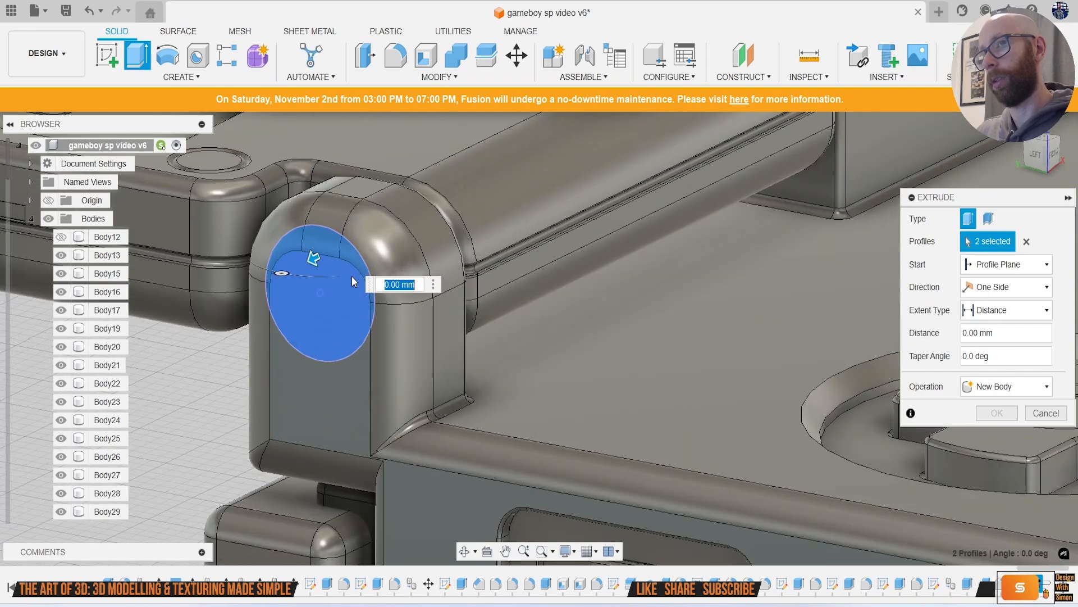
pyautogui.click(308, 259)
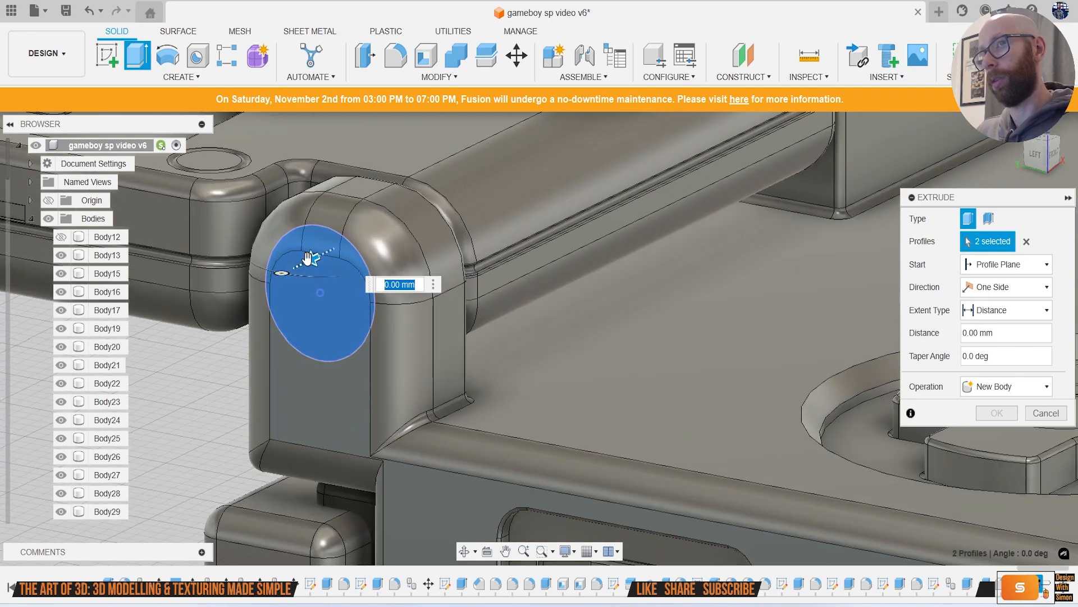
pyautogui.moveTo(310, 259); pyautogui.dragTo(353, 237)
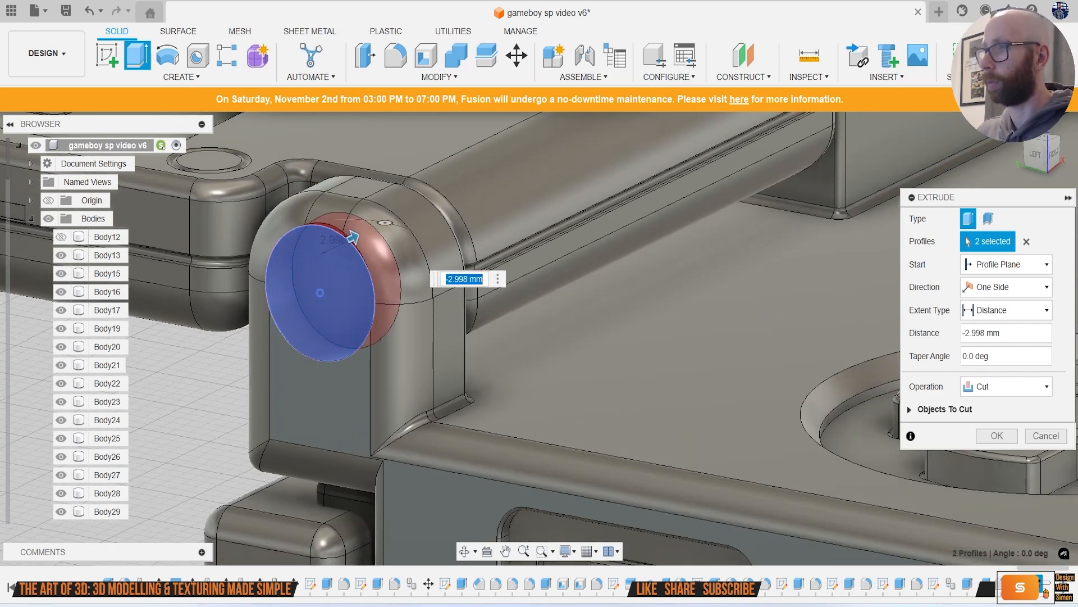
pyautogui.click(1000, 396)
pyautogui.click(1018, 435)
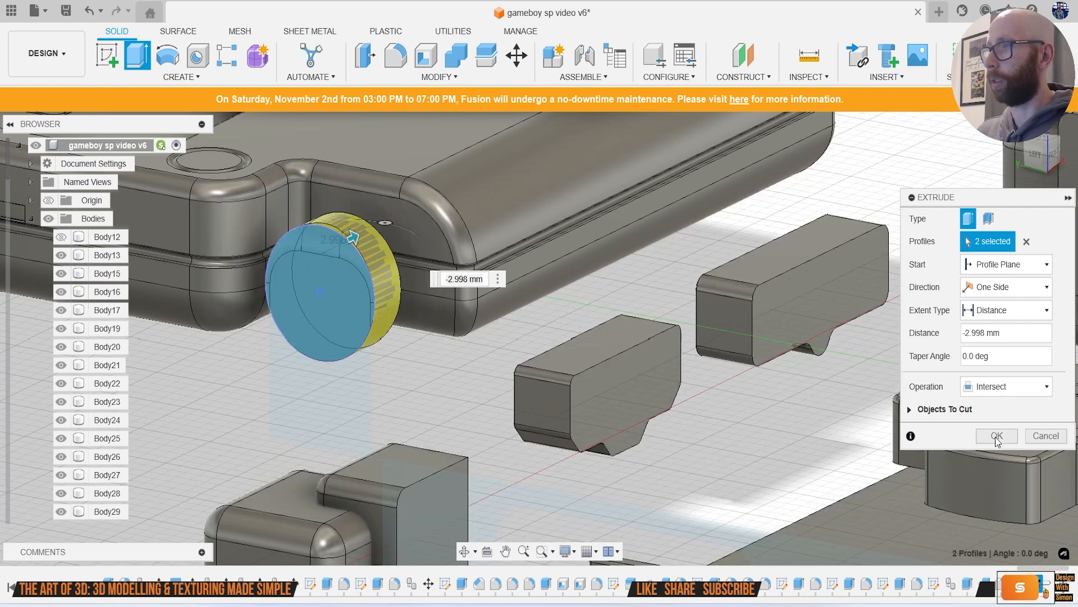
pyautogui.click(996, 437)
# Step: Show Body12 again around the new round cap on the left hinge arm
pyautogui.scroll(-10, 119, 395)
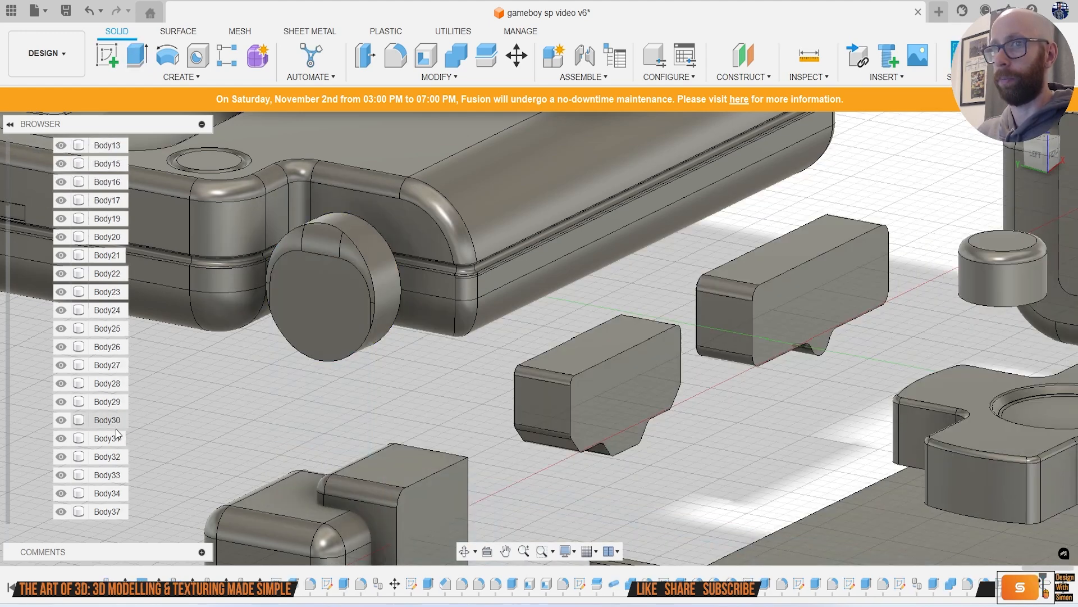
pyautogui.scroll(3, 74, 366)
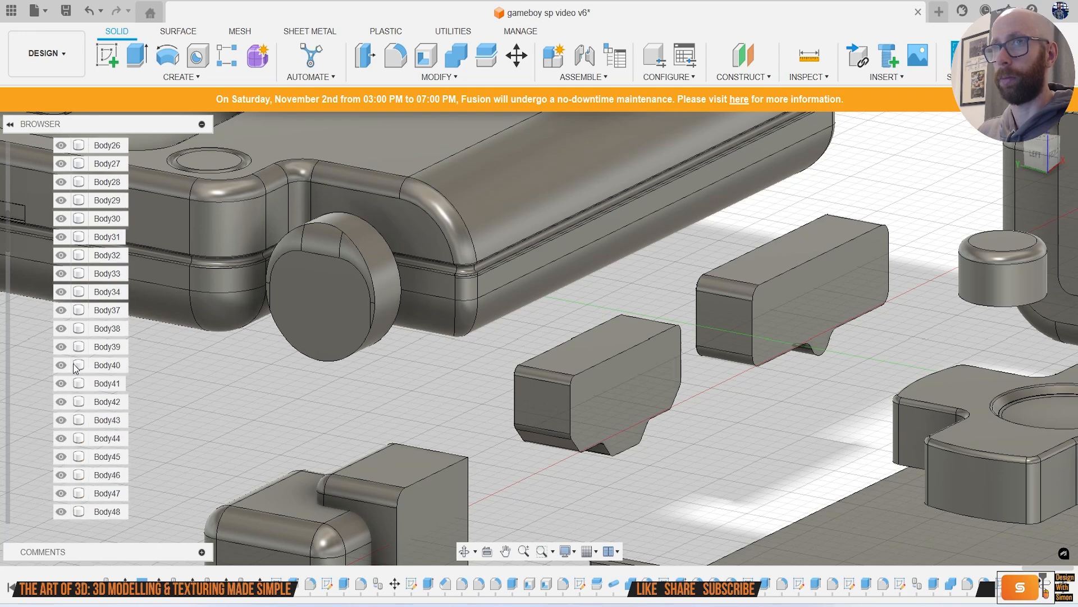
pyautogui.scroll(3, 76, 373)
pyautogui.click(61, 219)
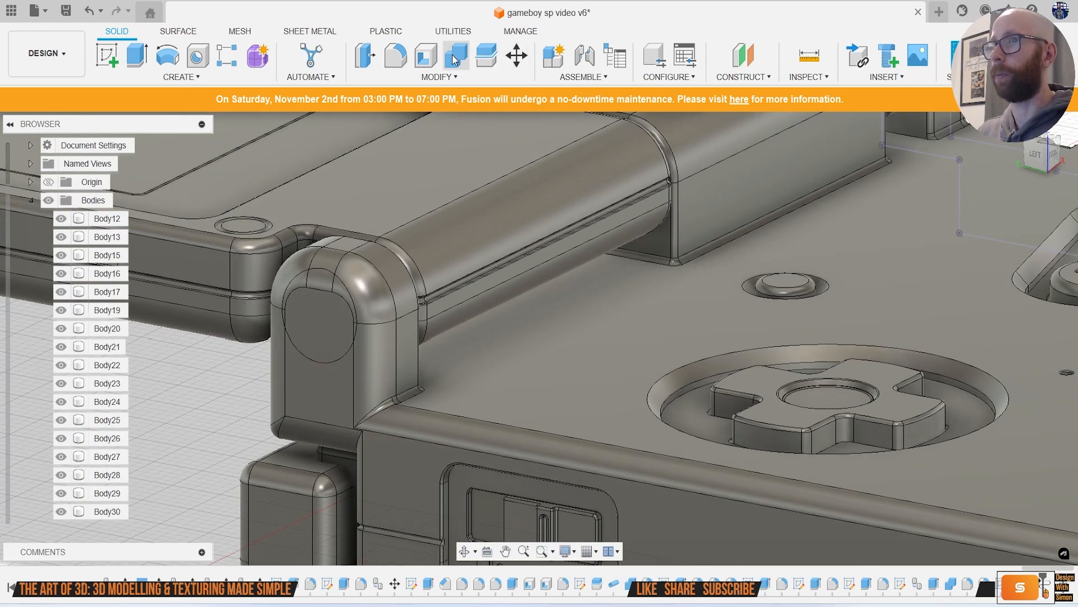
# Step: Cut the round hinge cap out of Body12 with a Combine operation, keeping the cap as tool body
pyautogui.click(455, 56)
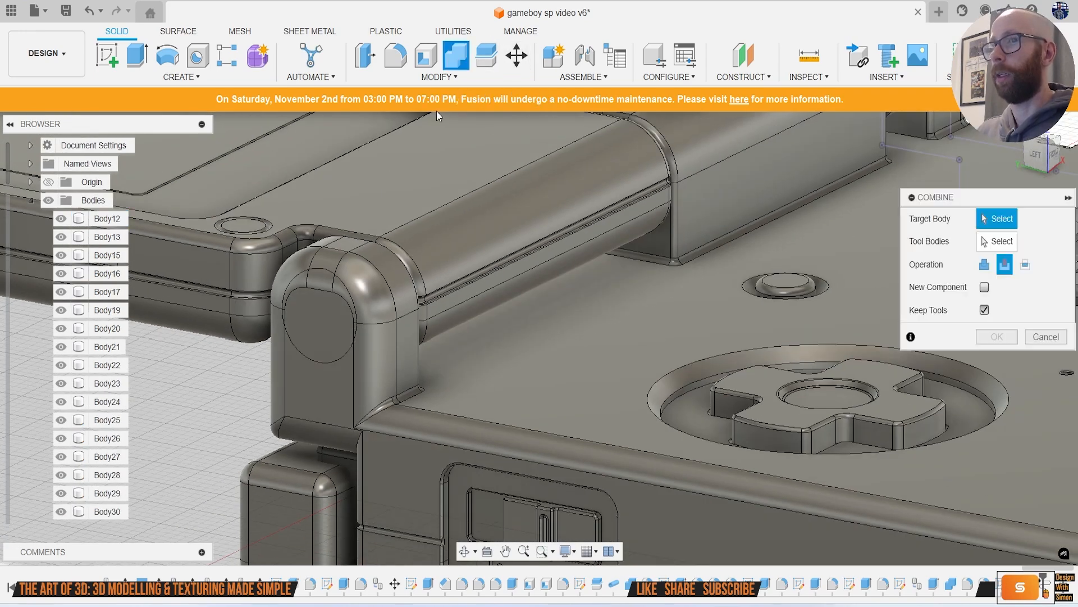
pyautogui.click(365, 381)
pyautogui.click(395, 345)
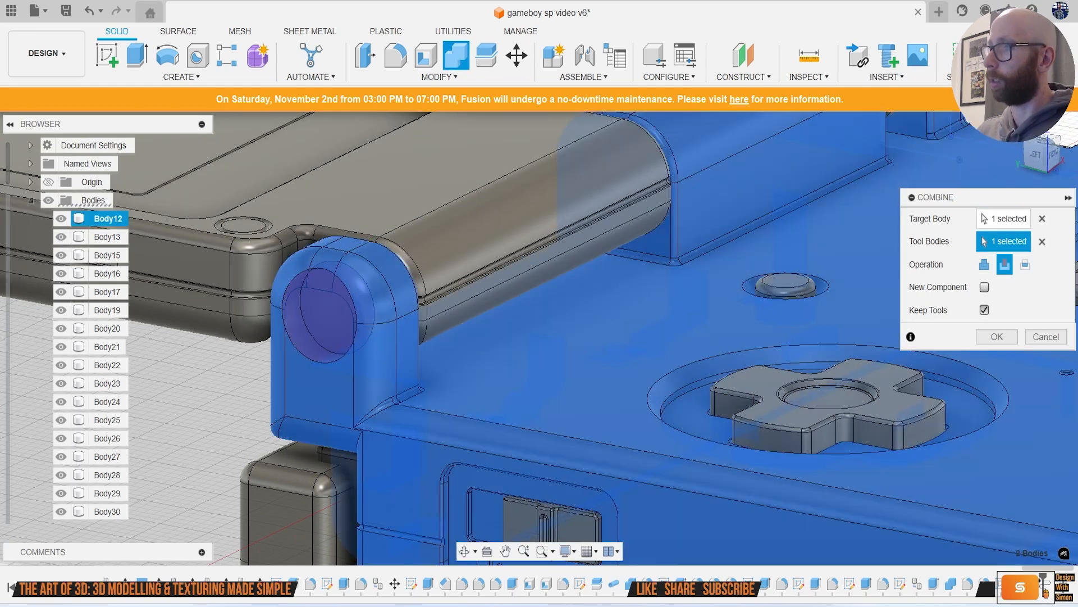
pyautogui.click(984, 338)
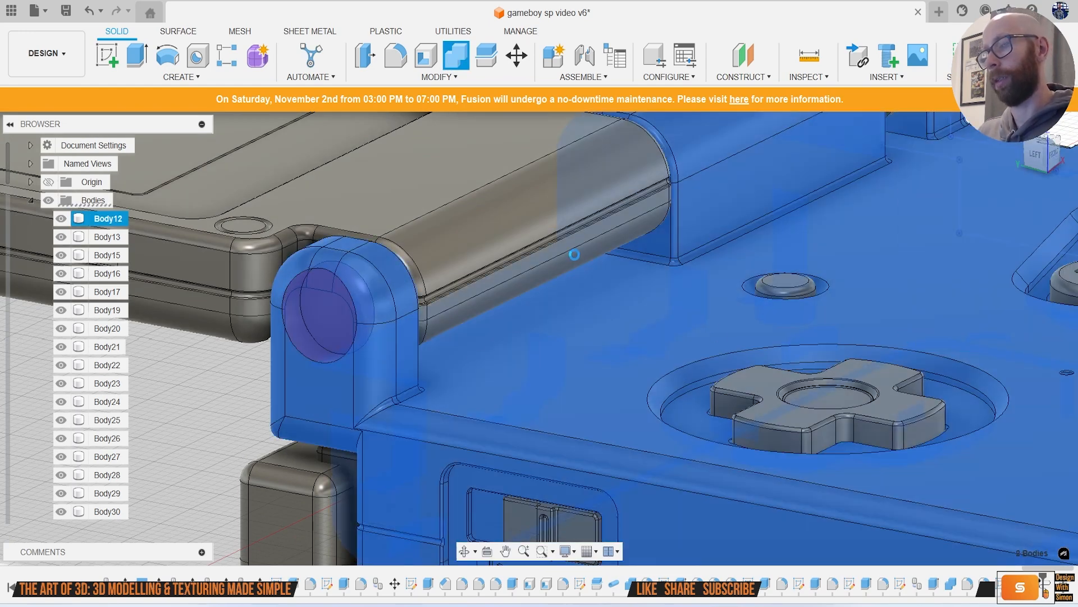
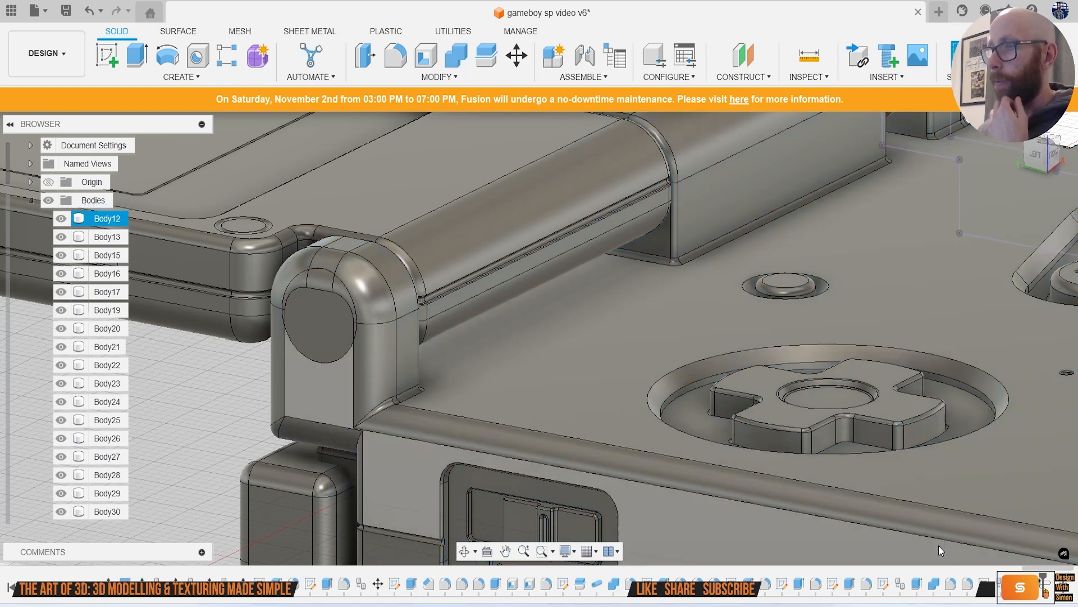
# Step: Check the radius of the earlier six-face hinge cap fillet and fillet the edges of the left round cap's outer faces
pyautogui.rightClick(950, 585)
pyautogui.click(972, 438)
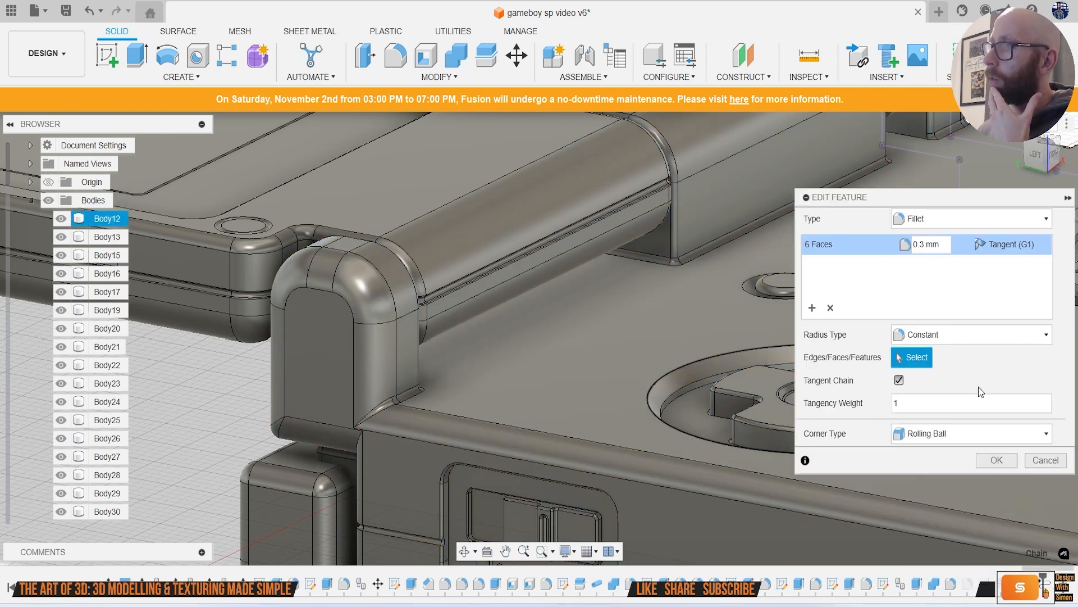
pyautogui.click(1044, 460)
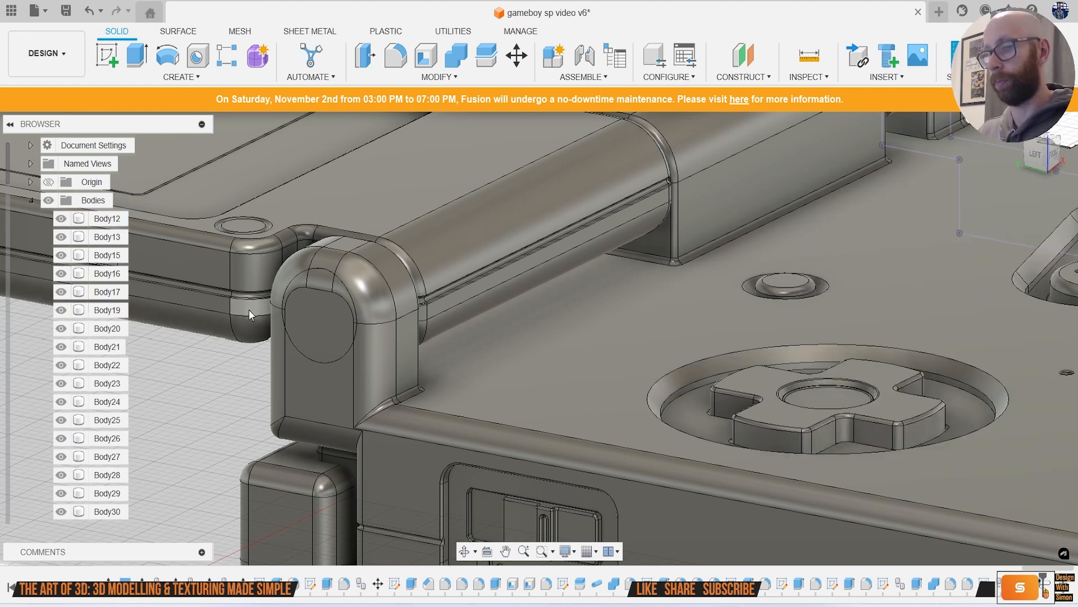
pyautogui.scroll(2, 249, 309)
pyautogui.press('f')
pyautogui.click(338, 336)
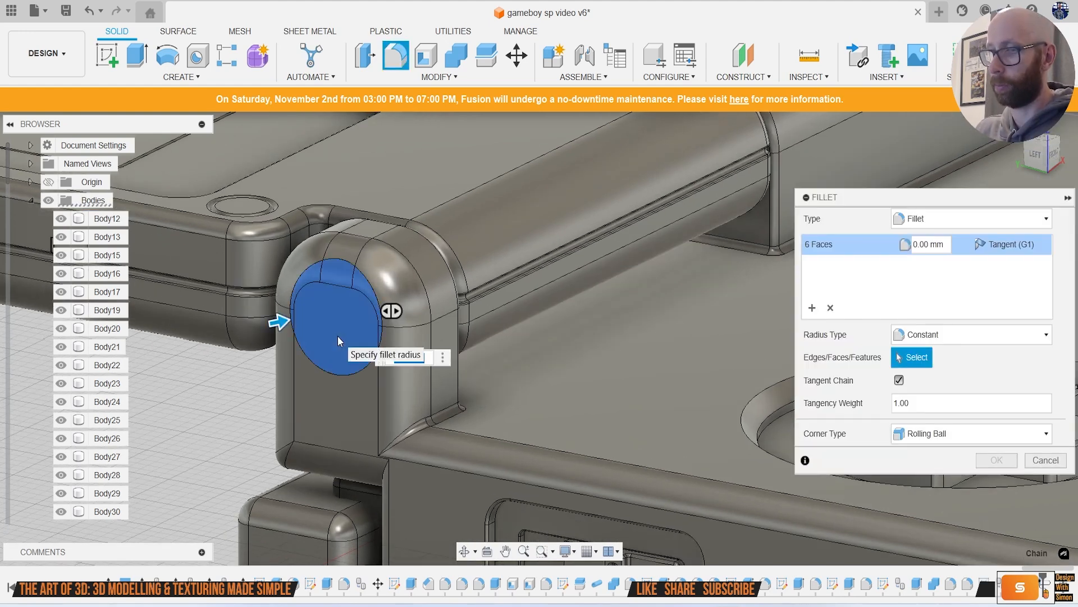
pyautogui.write('0.5')
pyautogui.press('Return')
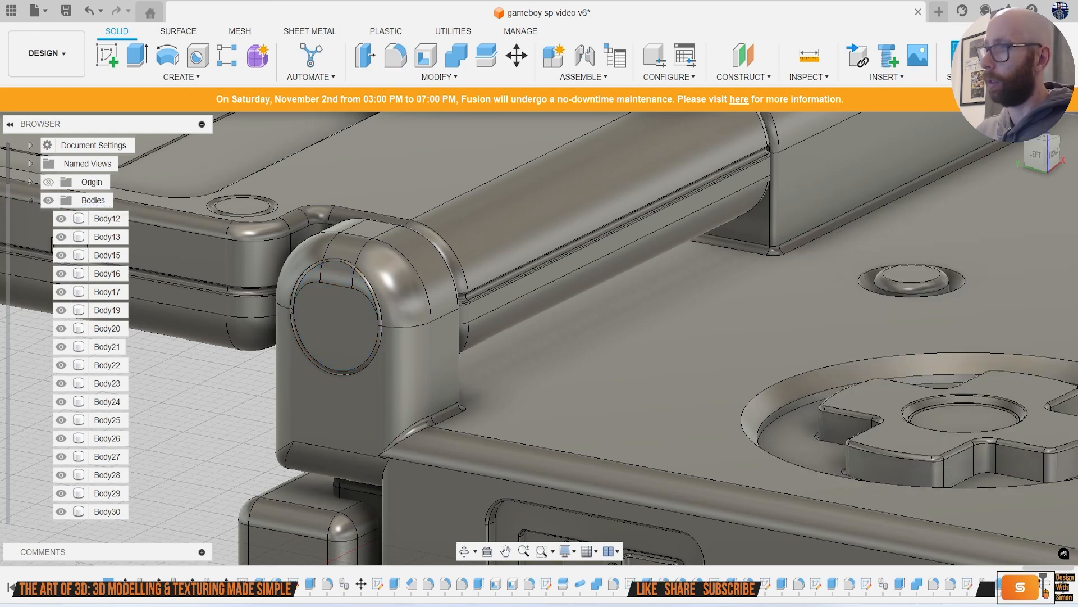
# Step: Check the earlier six-edge hinge fillet and apply a 0.2 mm fillet to the arm's edge around the left round cap
pyautogui.rightClick(949, 589)
pyautogui.click(1005, 443)
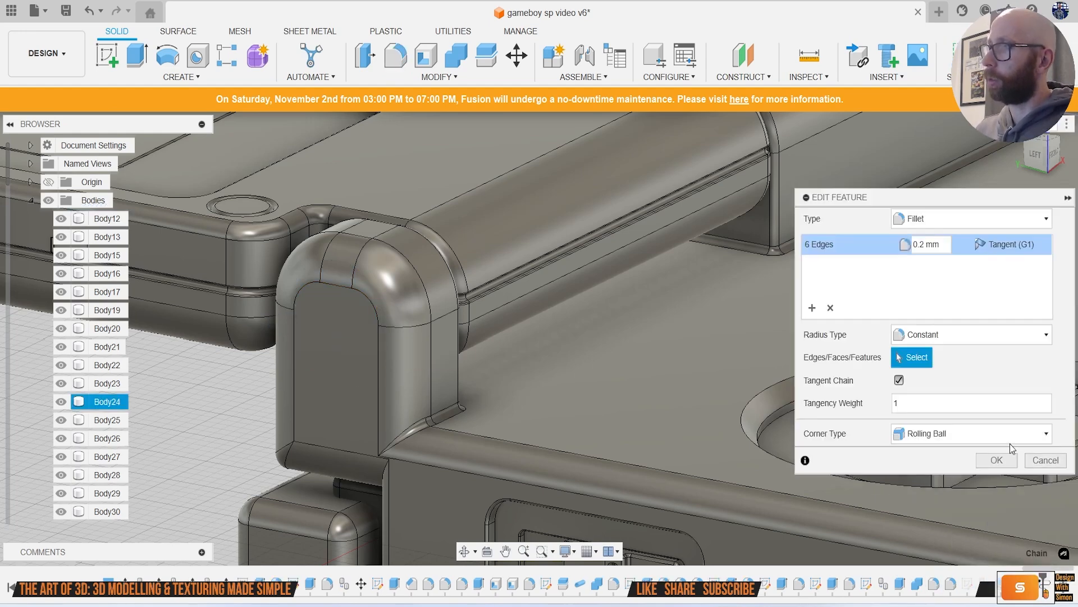
pyautogui.click(1031, 459)
pyautogui.scroll(6, 336, 247)
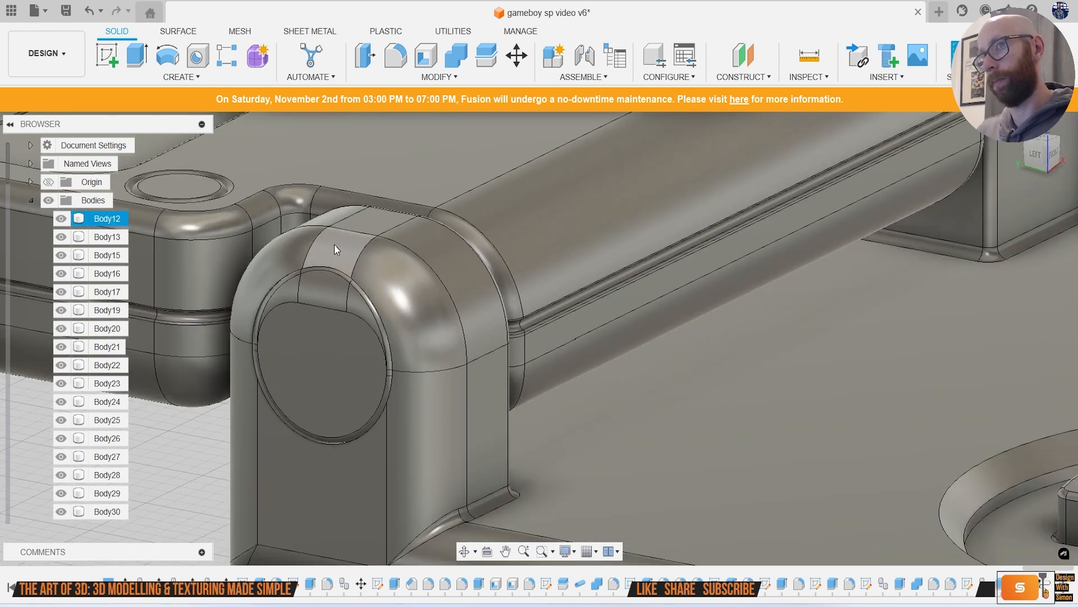
pyautogui.press('f')
pyautogui.click(363, 335)
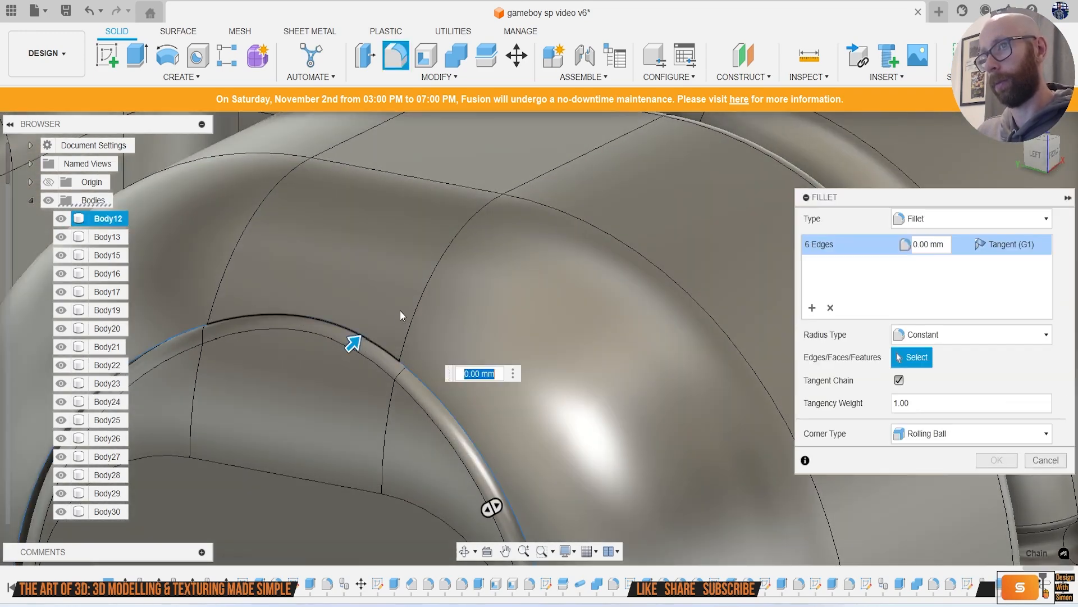
pyautogui.write('0.5')
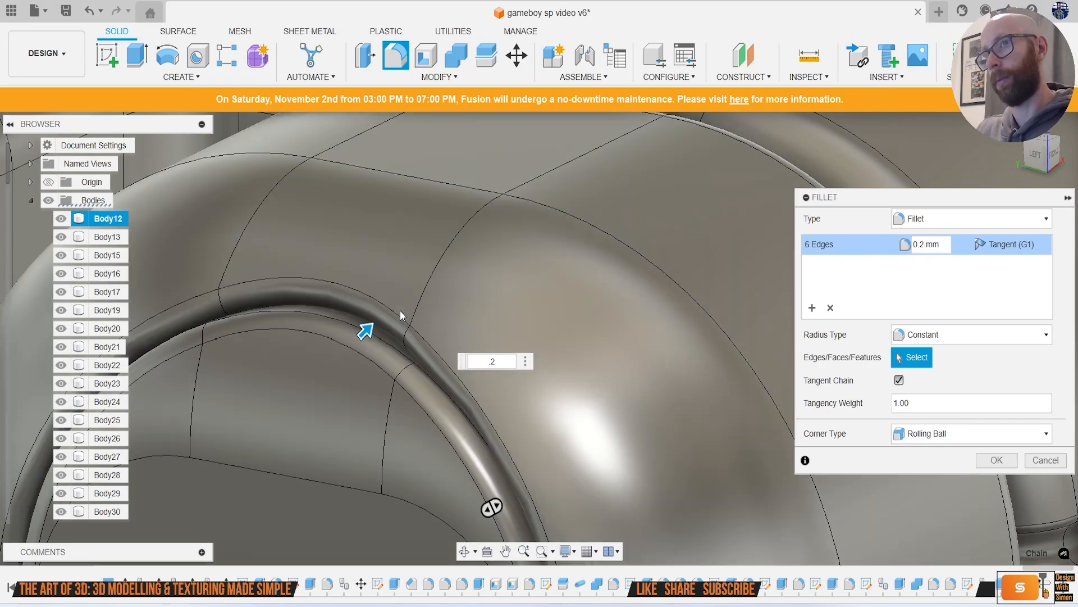
pyautogui.press('Return')
pyautogui.scroll(-10, 400, 310)
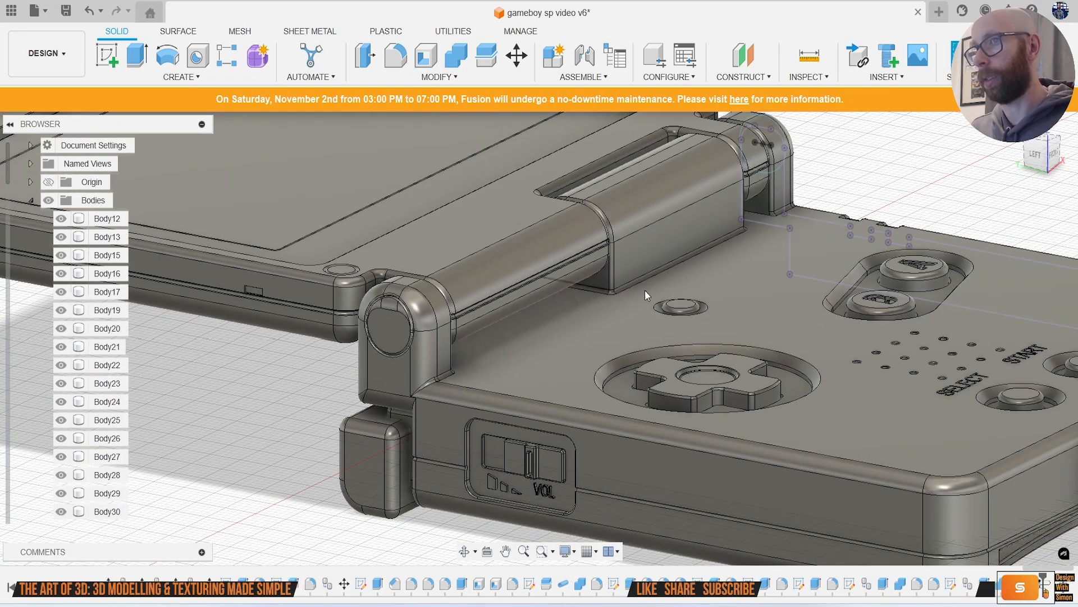
# Step: Hide Sketch58 on the right side of the body and collapse the list of sketches
pyautogui.keyDown('shift'); pyautogui.moveTo(656, 407); pyautogui.dragTo(559, 429, button='middle'); pyautogui.keyUp('shift')
pyautogui.scroll(-10, 123, 424)
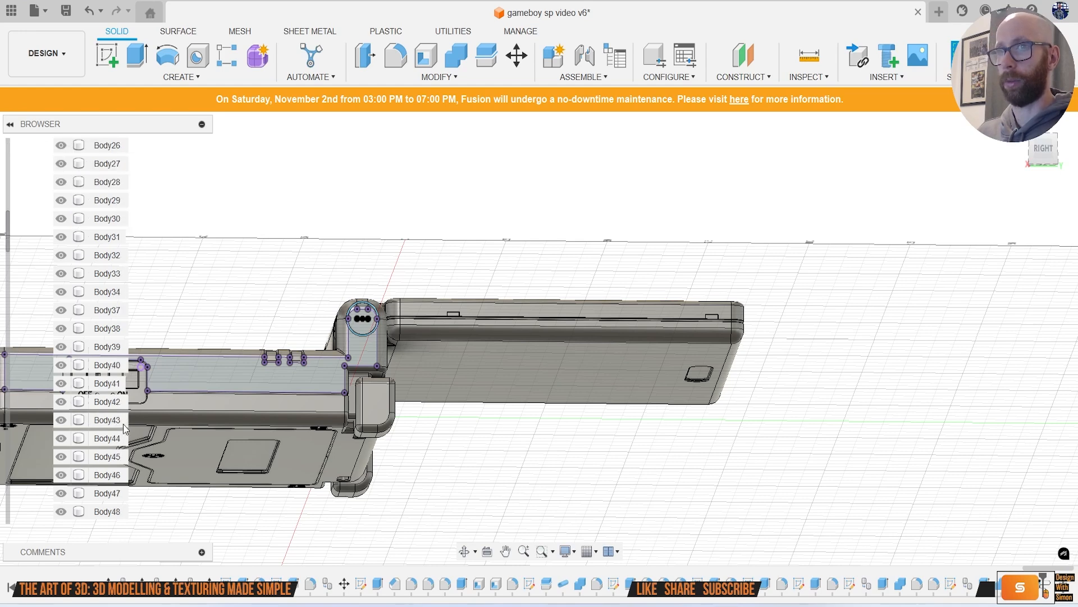
pyautogui.scroll(-10, 104, 439)
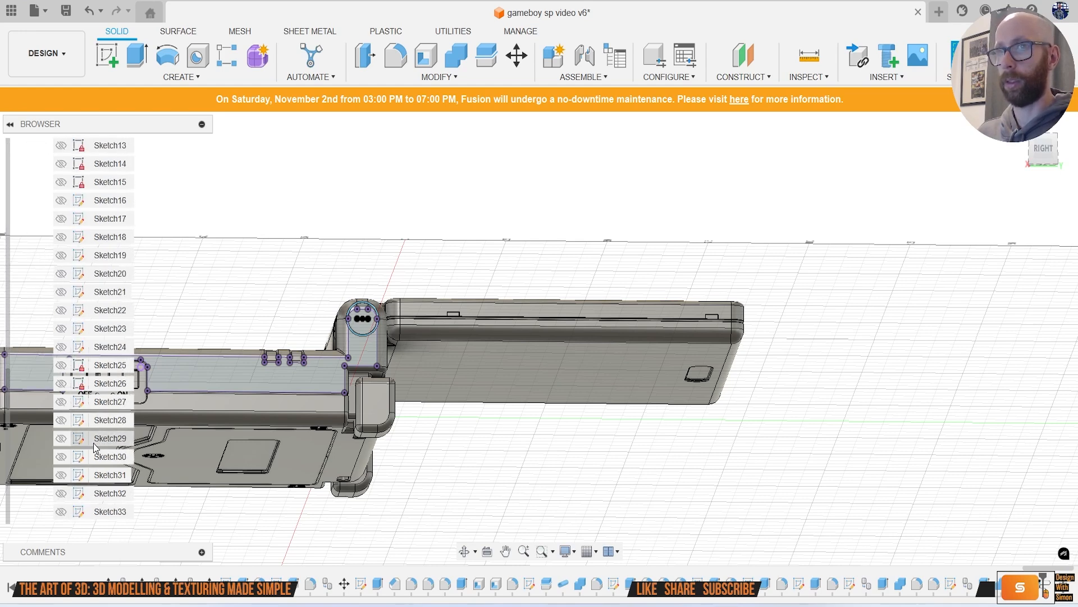
pyautogui.scroll(3, 90, 453)
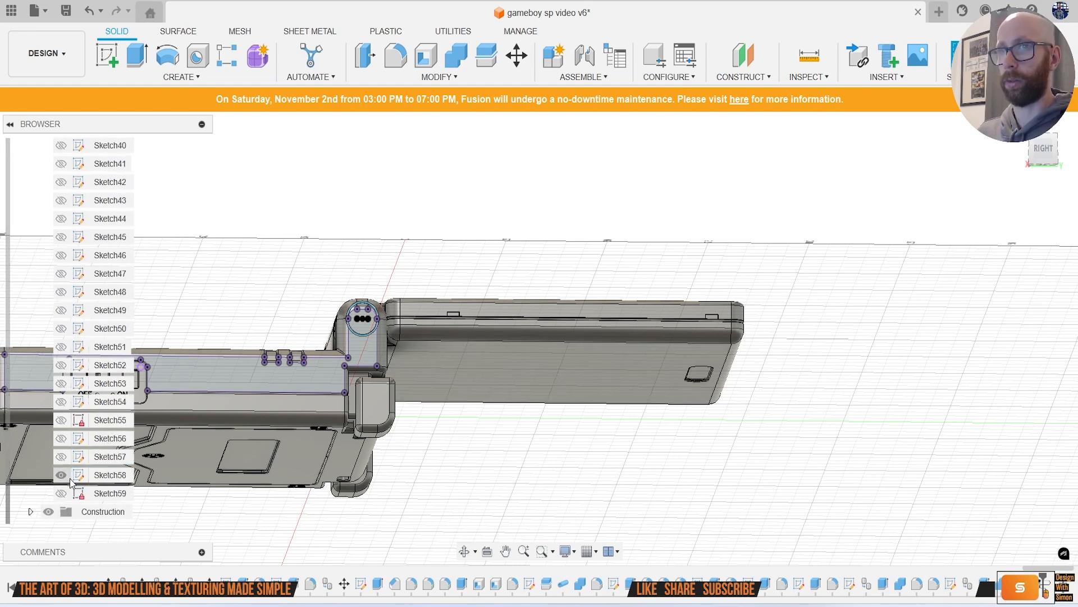
pyautogui.scroll(6, 82, 373)
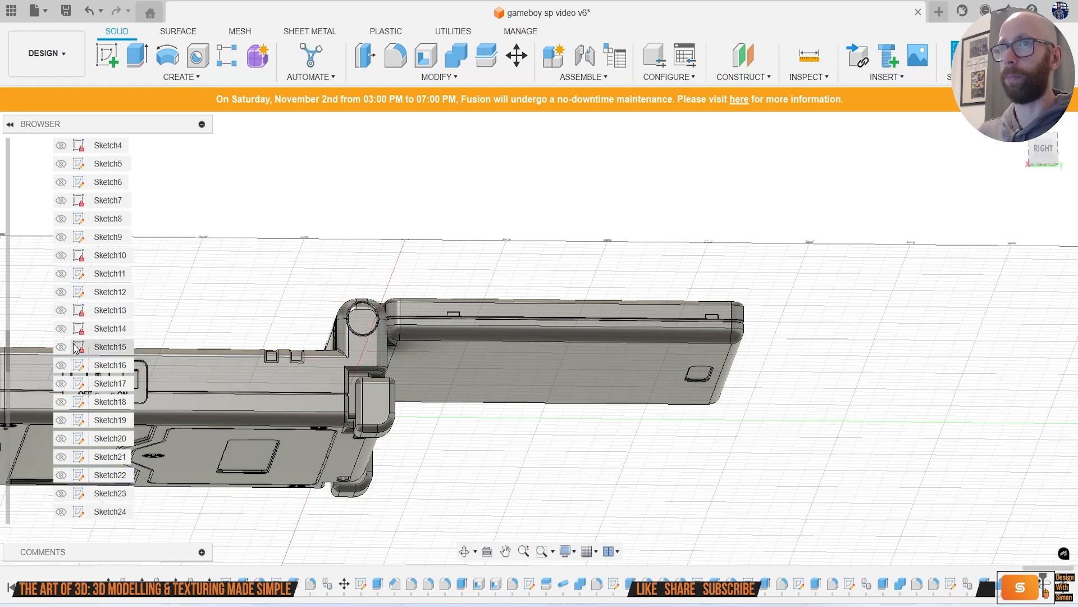
pyautogui.scroll(5, 74, 349)
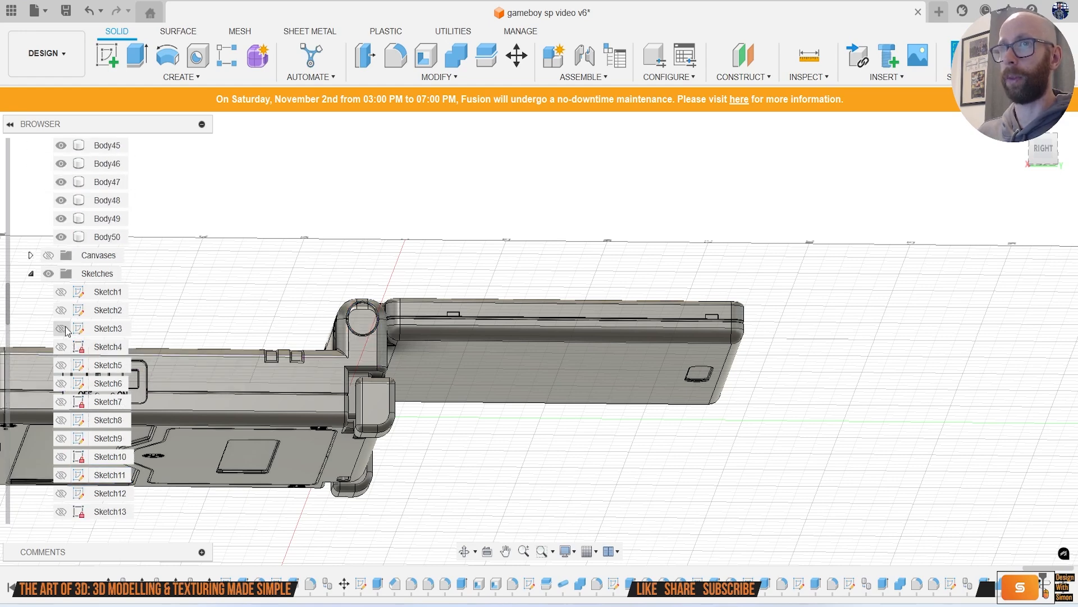
pyautogui.click(30, 273)
# Step: Save the design as a new version with the description "User Saved"
pyautogui.moveTo(651, 392)
pyautogui.keyDown('shift'); pyautogui.mouseDown(button='middle')
pyautogui.moveTo(580, 430)
pyautogui.moveTo(644, 463)
pyautogui.moveTo(705, 463)
pyautogui.moveTo(735, 445)
pyautogui.moveTo(722, 491)
pyautogui.moveTo(742, 511)
pyautogui.mouseUp(button='middle'); pyautogui.keyUp('shift')
pyautogui.scroll(-3, 706, 462)
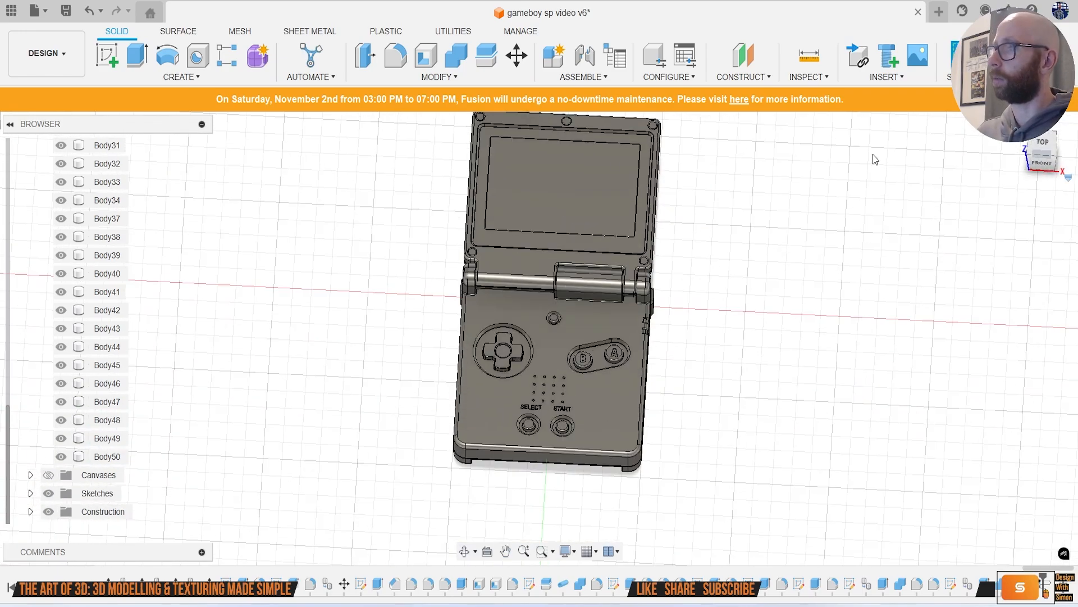
pyautogui.click(72, 16)
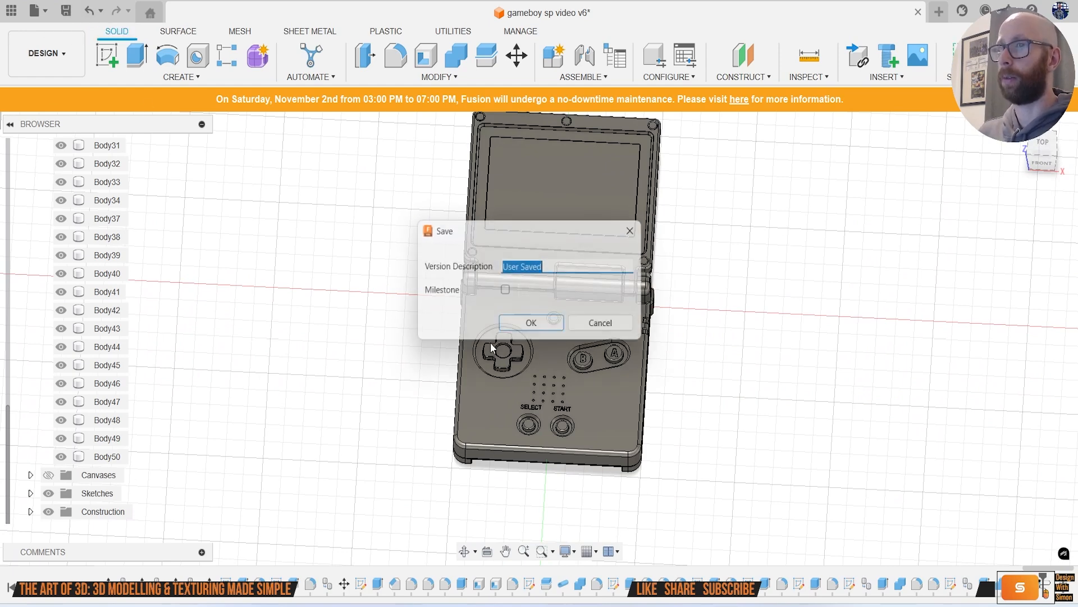
pyautogui.click(533, 325)
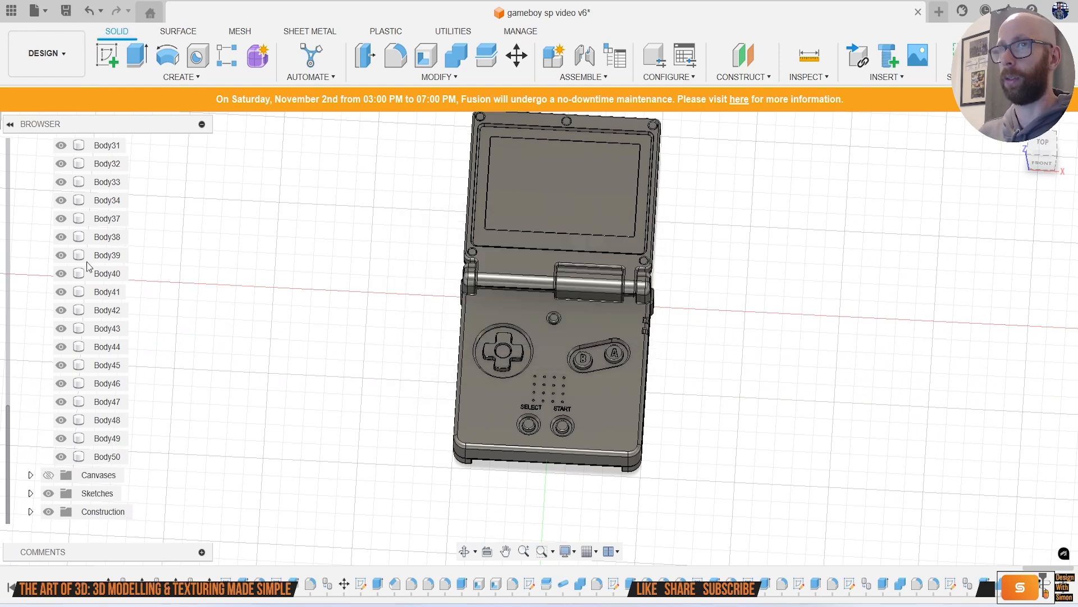
# Step: Hide all bodies and show the canvases to examine the side, lid and button reference photos for missing details
pyautogui.scroll(7, 121, 256)
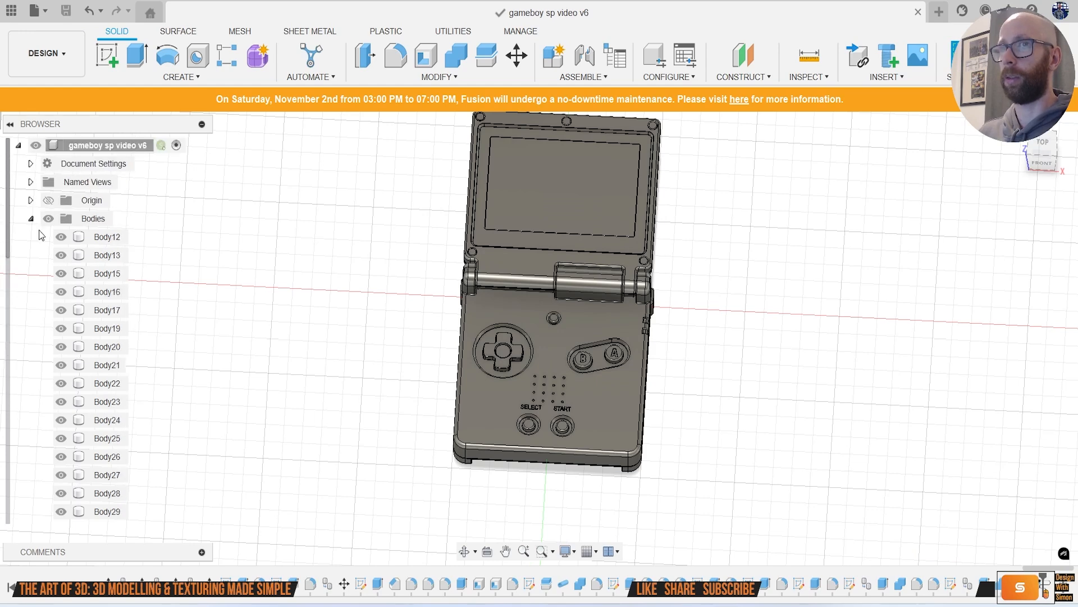
pyautogui.click(30, 219)
pyautogui.click(50, 219)
pyautogui.click(49, 236)
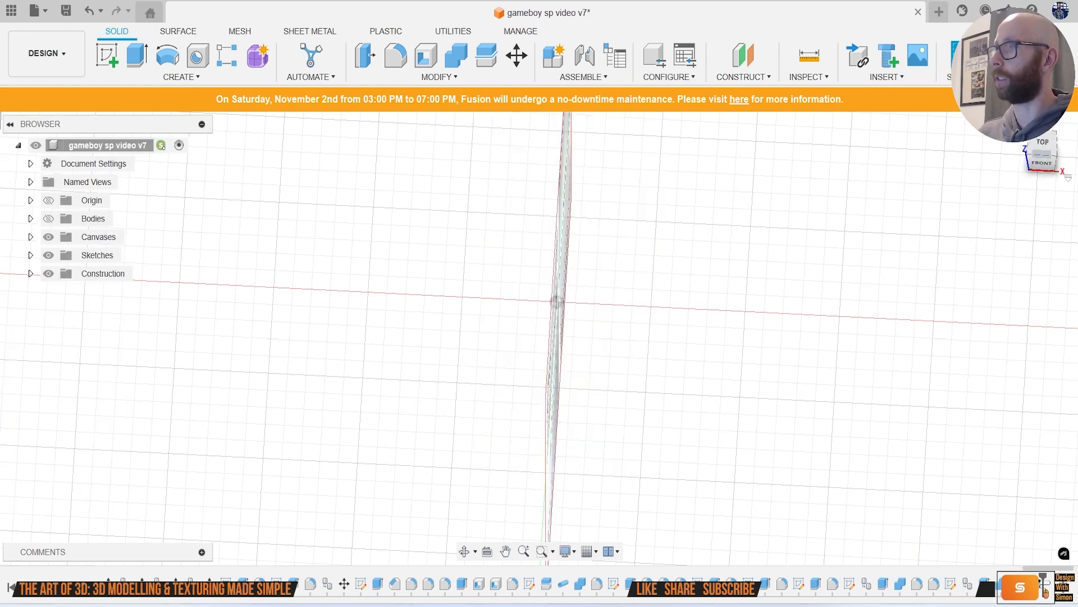
pyautogui.keyDown('shift'); pyautogui.moveTo(812, 337); pyautogui.dragTo(725, 296, button='middle'); pyautogui.keyUp('shift')
pyautogui.scroll(-2, 779, 355)
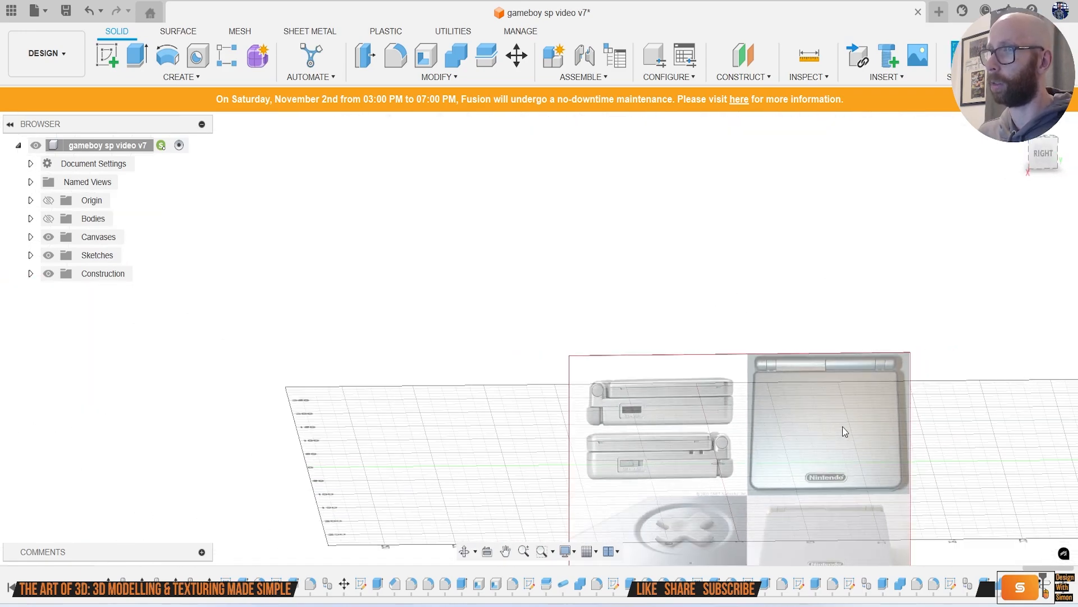
pyautogui.moveTo(843, 427); pyautogui.dragTo(762, 291, button='middle')
pyautogui.scroll(4, 533, 254)
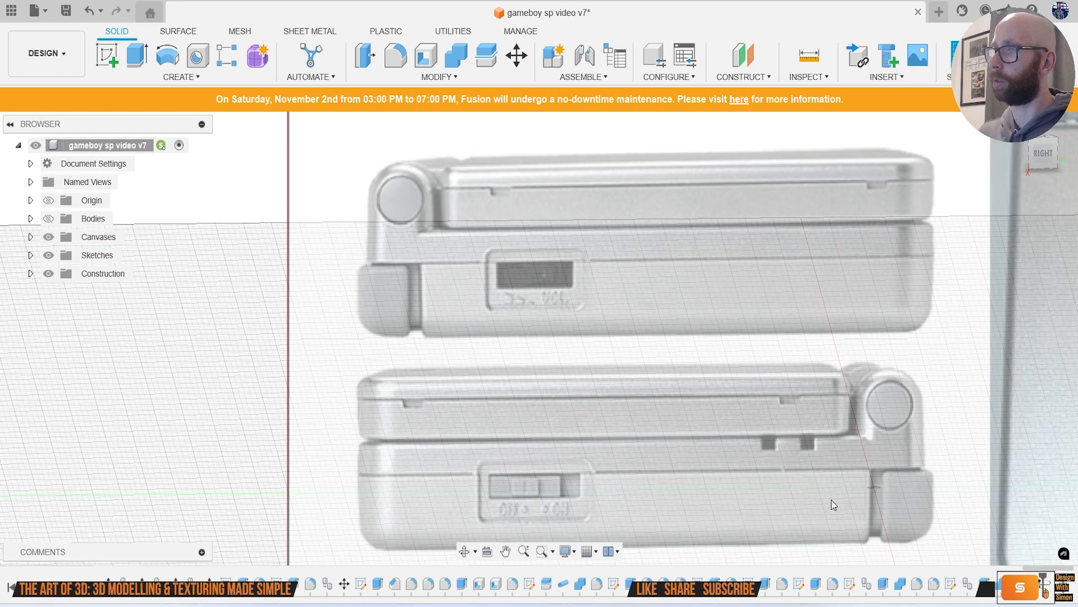
pyautogui.scroll(-4, 769, 468)
pyautogui.moveTo(769, 468); pyautogui.dragTo(471, 188, button='middle')
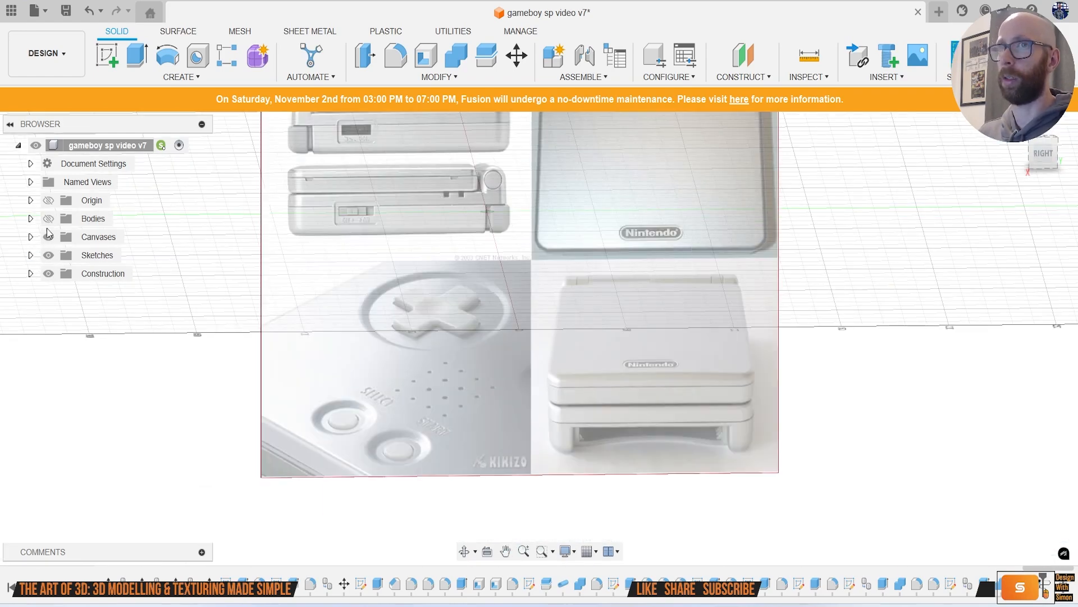
# Step: Switch to the canvas with the rear, bottom and open views, examine it, and show the bodies again instead of the canvases
pyautogui.click(30, 237)
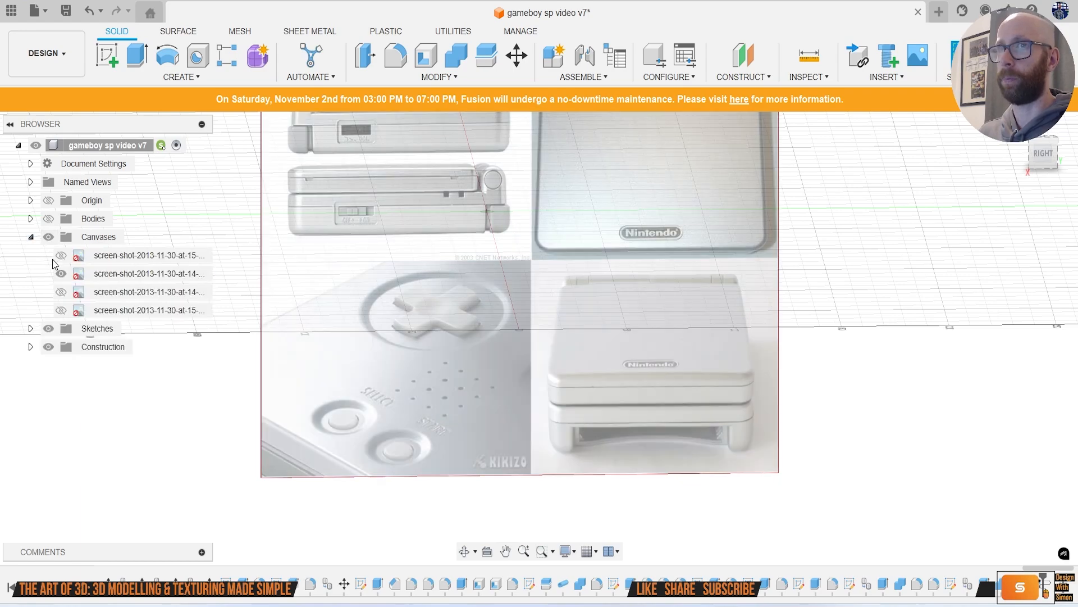
pyautogui.click(61, 255)
pyautogui.click(60, 274)
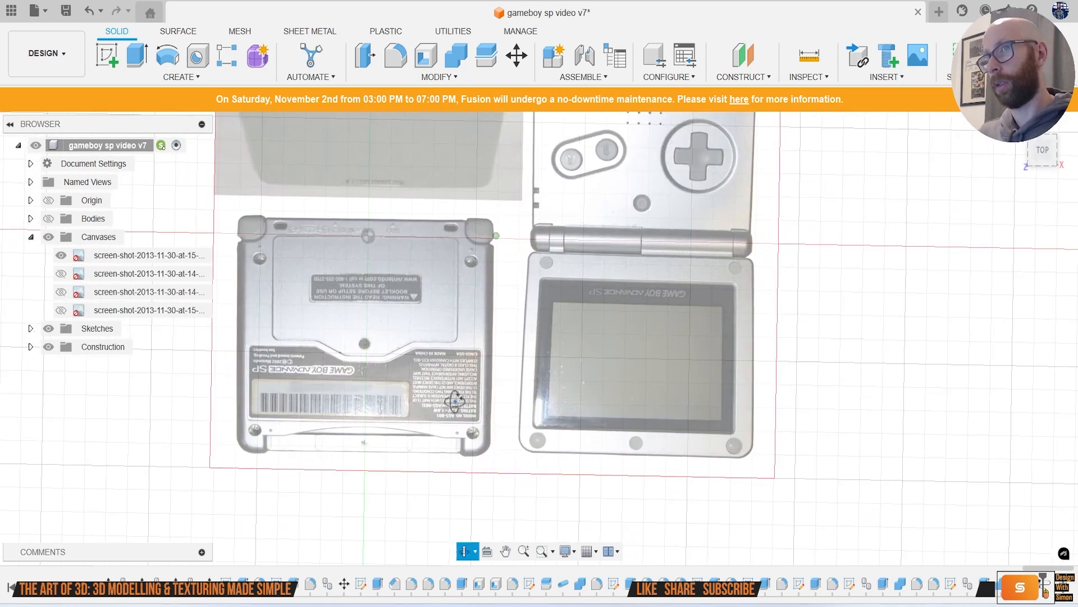
pyautogui.moveTo(396, 384); pyautogui.dragTo(486, 465, button='middle')
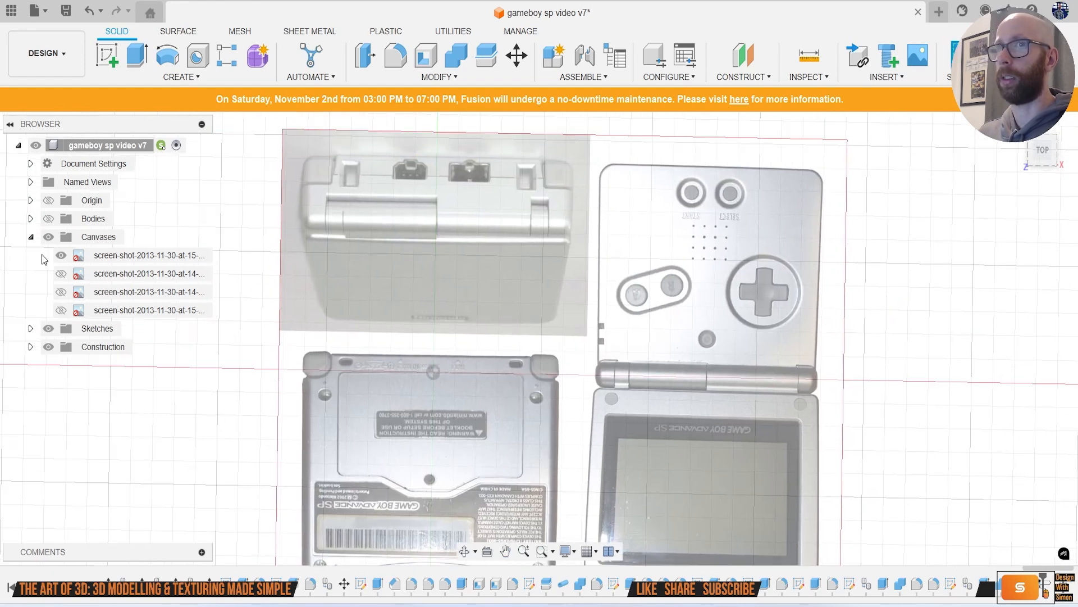
pyautogui.click(49, 237)
pyautogui.click(48, 218)
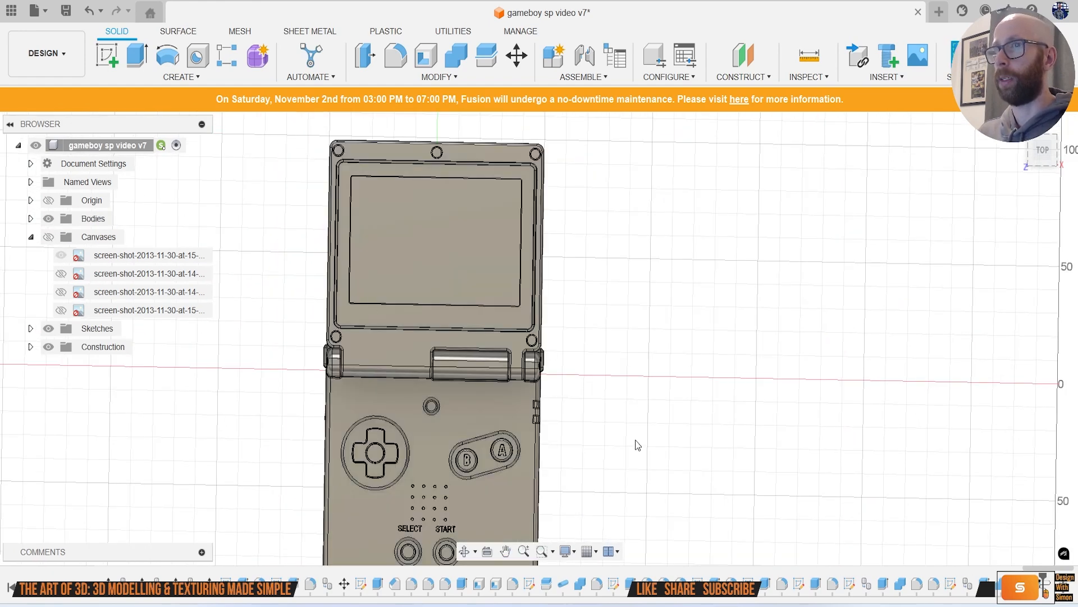
# Step: Apply a 0.2 mm fillet to the sloped faces of the recesses around the Start and Select buttons
pyautogui.keyDown('shift'); pyautogui.moveTo(635, 421); pyautogui.dragTo(523, 236, button='middle'); pyautogui.keyUp('shift')
pyautogui.scroll(5, 486, 413)
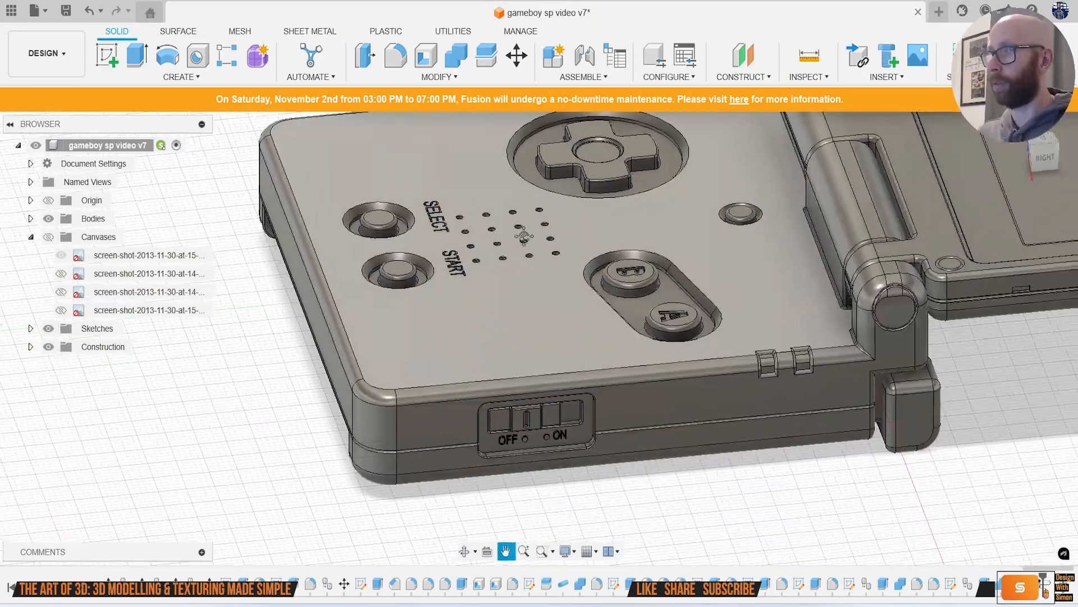
pyautogui.moveTo(509, 288); pyautogui.dragTo(445, 383, button='middle')
pyautogui.scroll(5, 270, 332)
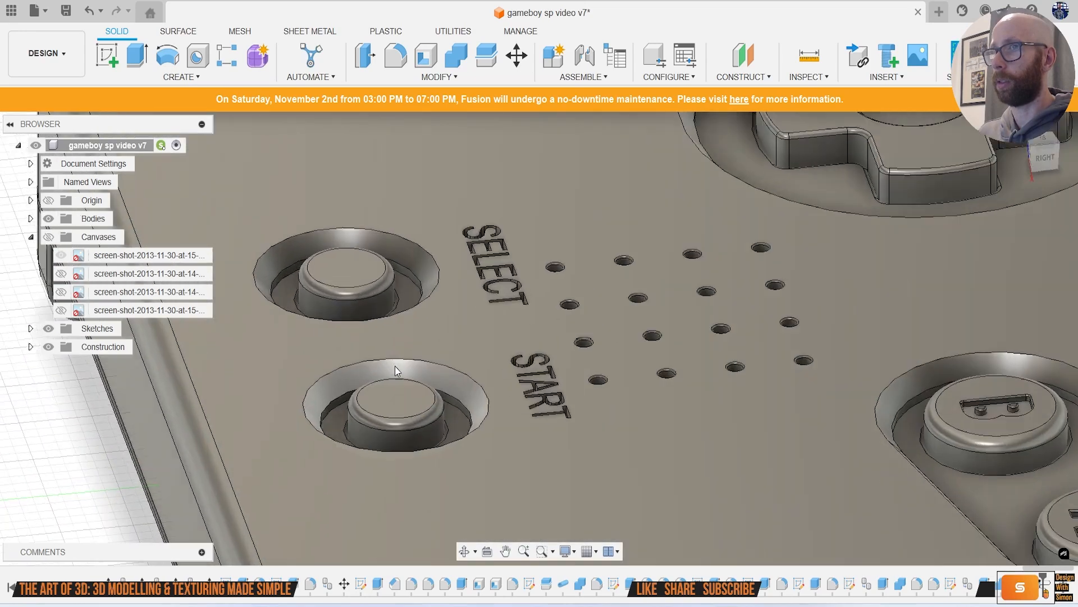
pyautogui.scroll(3, 395, 366)
pyautogui.press('f')
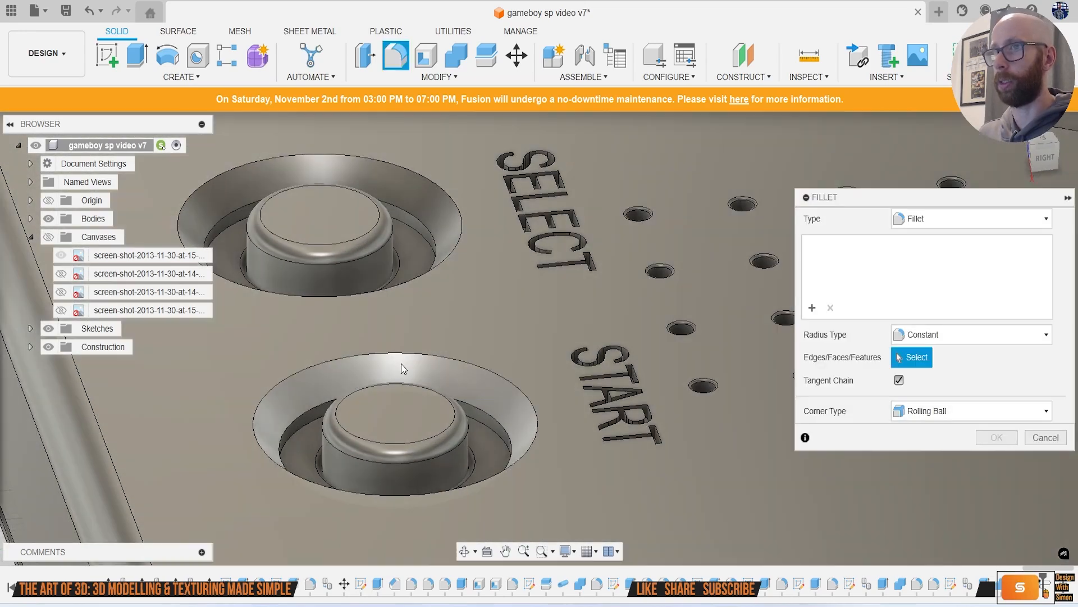
pyautogui.click(402, 363)
pyautogui.click(382, 171)
pyautogui.write('.1')
pyautogui.press('BackSpace')
pyautogui.write('2')
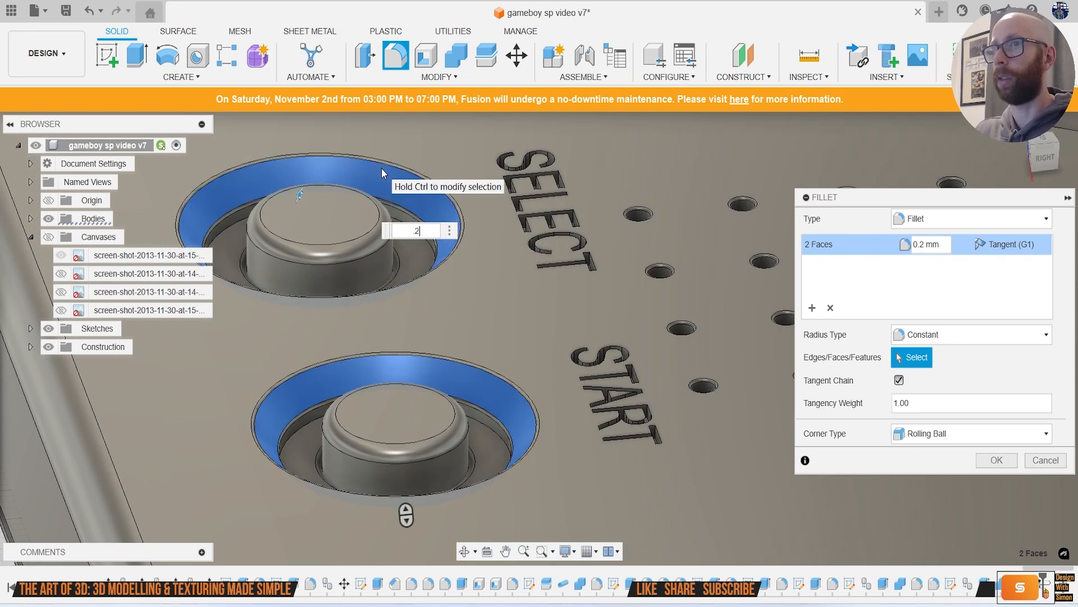
pyautogui.press('Return')
# Step: Apply a 0.2 mm fillet to the sloped face of the recess around the A and B buttons
pyautogui.scroll(-4, 382, 168)
pyautogui.moveTo(665, 230); pyautogui.dragTo(500, 358, button='middle')
pyautogui.scroll(4, 650, 420)
pyautogui.press('f')
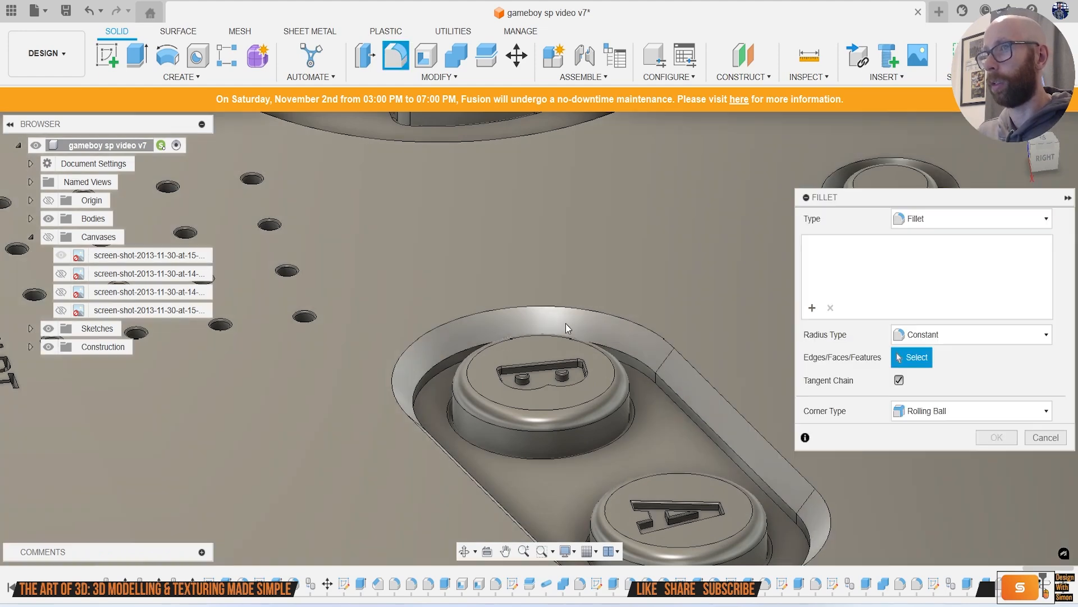
pyautogui.click(565, 322)
pyautogui.write('.2')
pyautogui.press('Return')
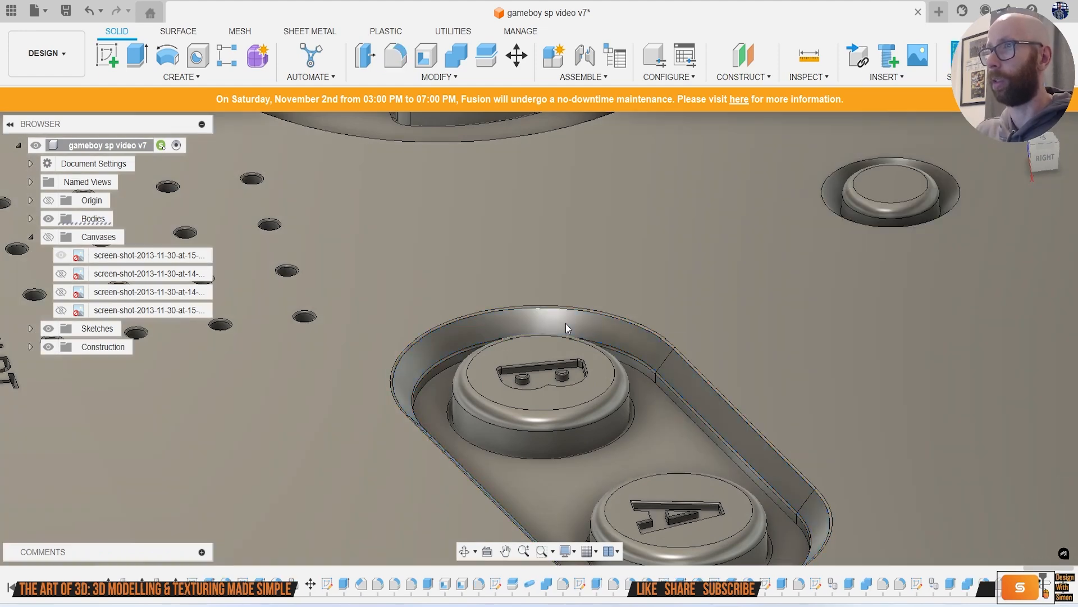
# Step: Set up a 0.2 mm fillet on the sloped wall and the floor of the round recess around the D-pad
pyautogui.moveTo(565, 322); pyautogui.dragTo(571, 601, button='middle')
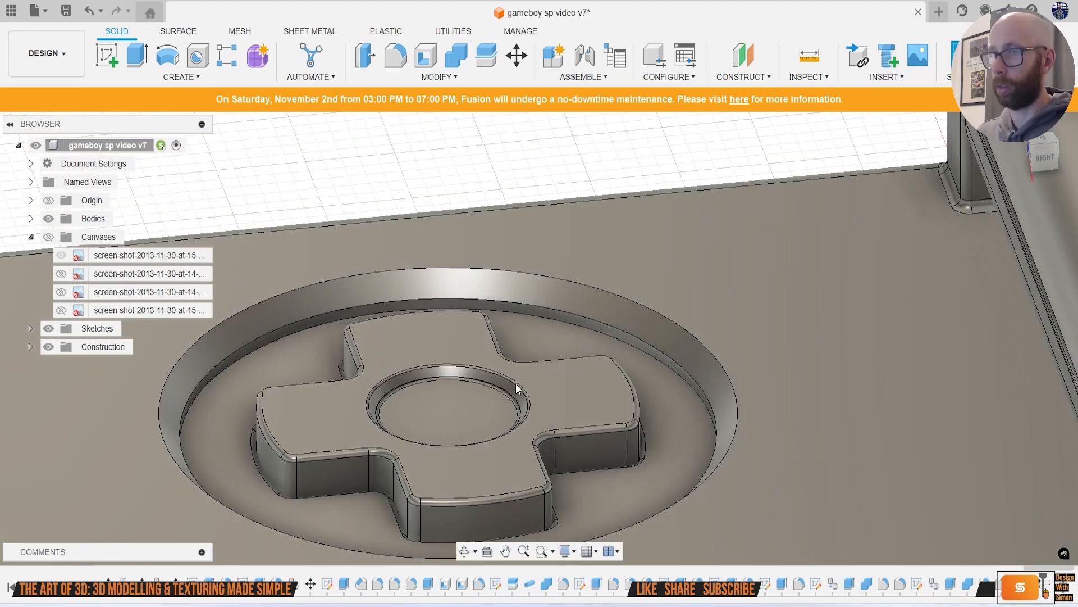
pyautogui.scroll(3, 530, 392)
pyautogui.press('f')
pyautogui.click(463, 258)
pyautogui.write('.2')
pyautogui.scroll(3, 463, 258)
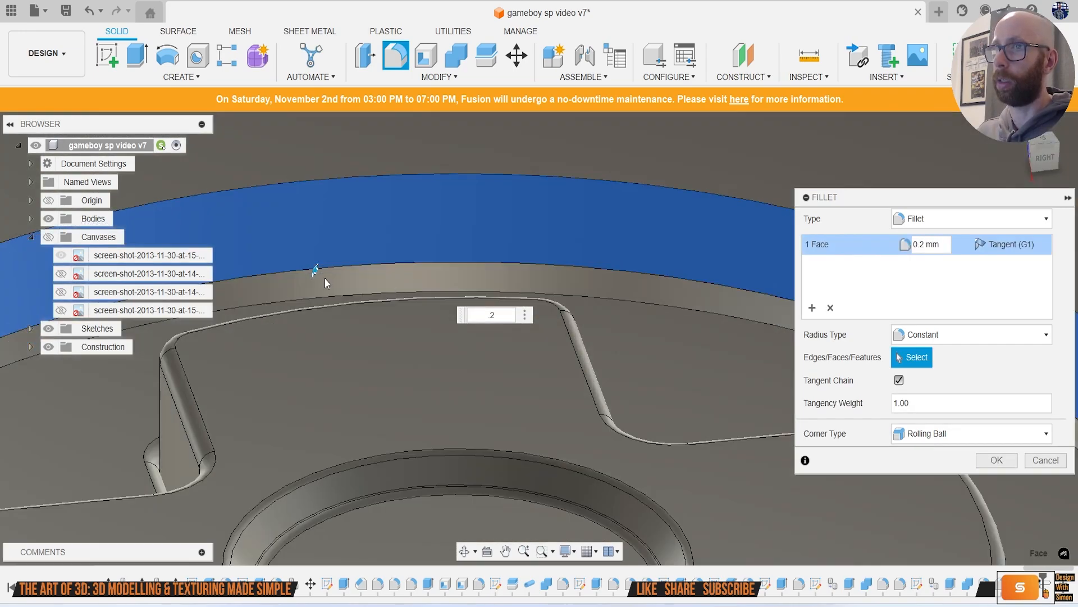
pyautogui.click(28, 427)
pyautogui.scroll(-3, 236, 394)
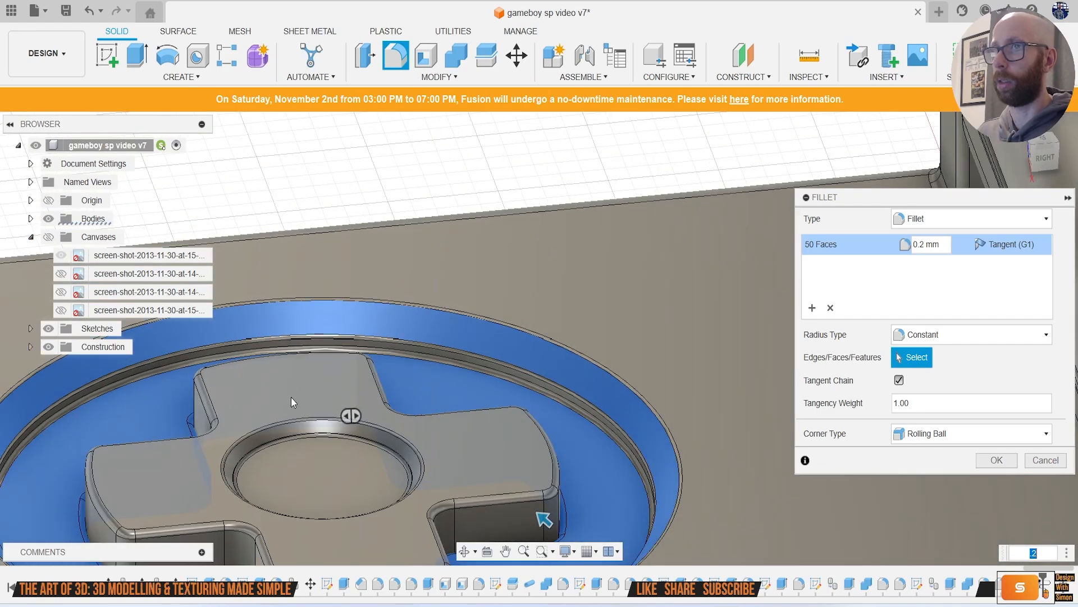
# Step: Include the recess of the small round button near the hinge in the fillet and apply it
pyautogui.scroll(-5, 314, 404)
pyautogui.scroll(8, 444, 236)
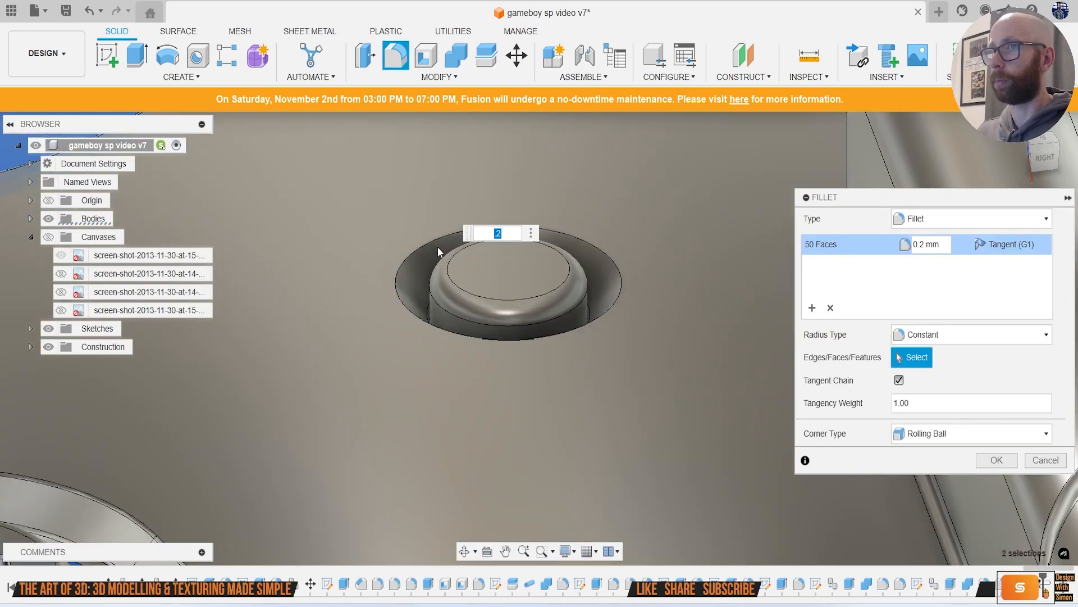
pyautogui.scroll(2, 432, 255)
pyautogui.click(423, 265)
pyautogui.press('Return')
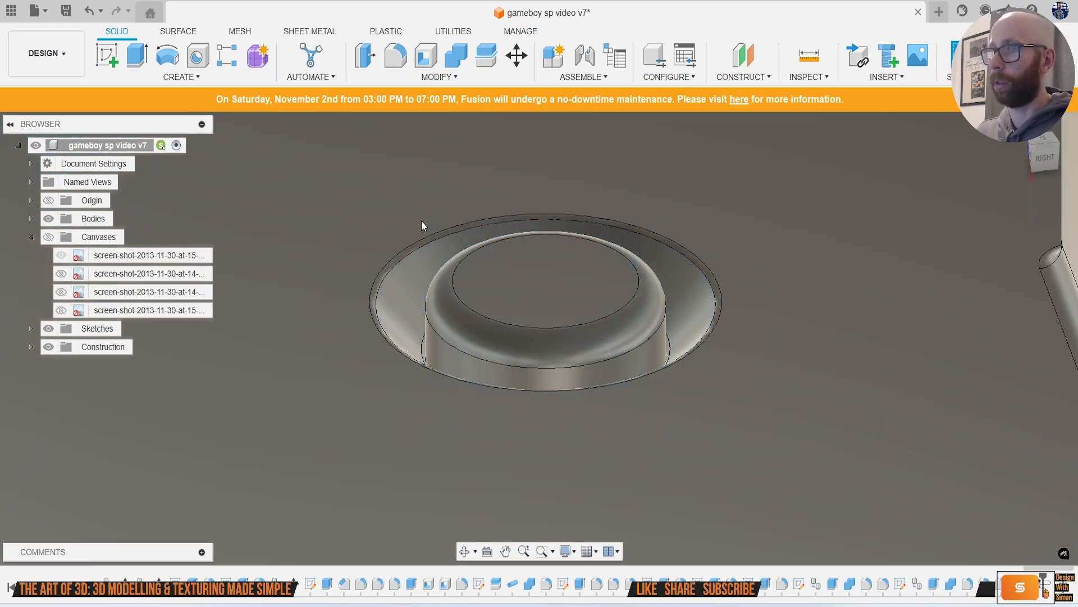
# Step: Examine the side slots, the power switch recess and the lid's round bumpers for edges that still need softening
pyautogui.scroll(-6, 438, 263)
pyautogui.scroll(2, 466, 305)
pyautogui.moveTo(555, 470); pyautogui.dragTo(547, 389, button='middle')
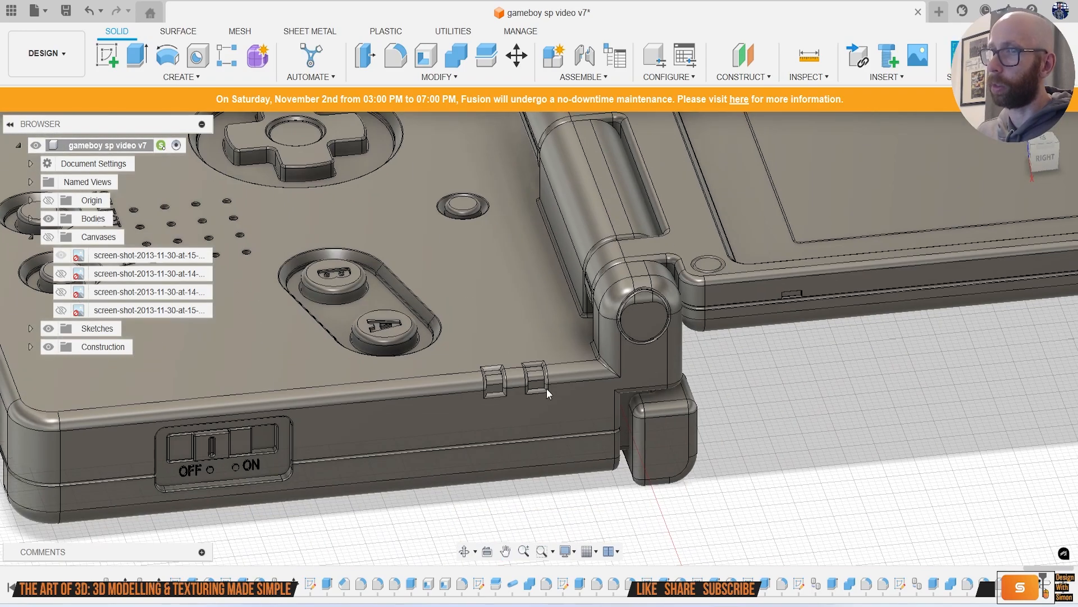
pyautogui.scroll(8, 539, 385)
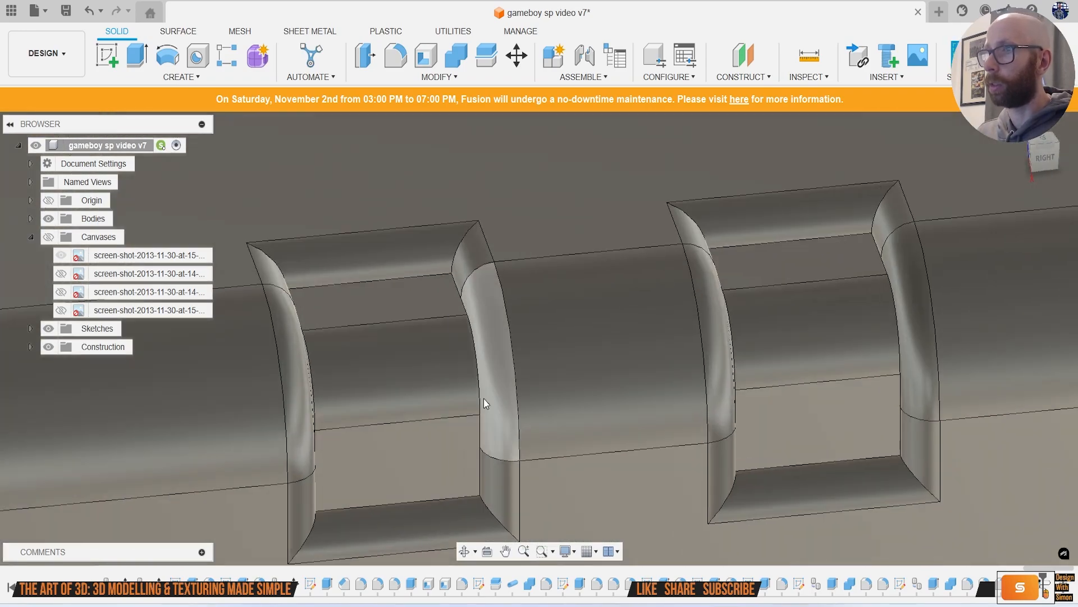
pyautogui.scroll(-10, 420, 388)
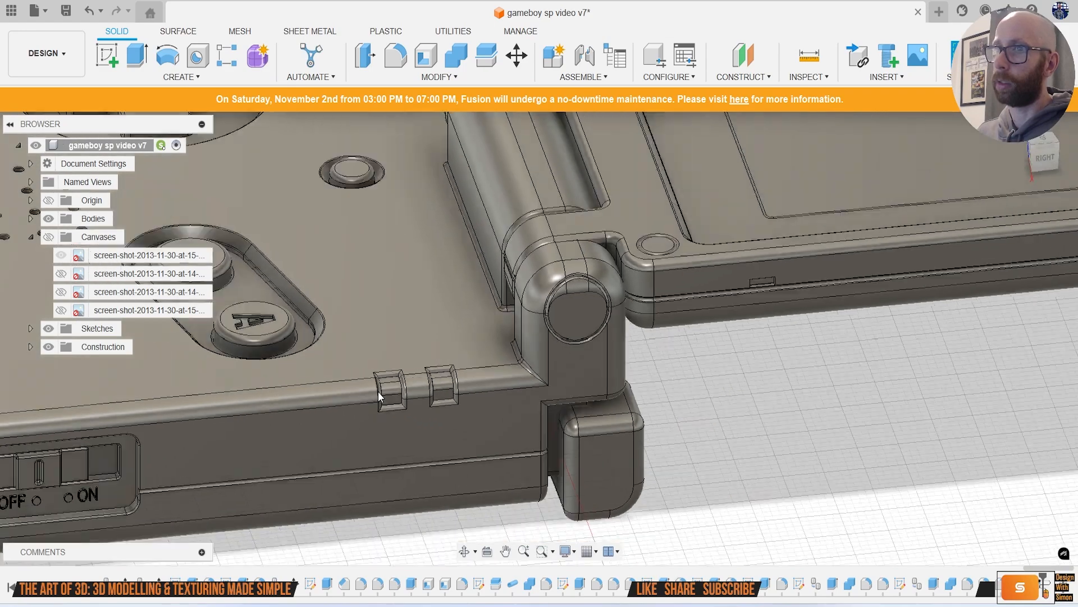
pyautogui.moveTo(379, 392); pyautogui.dragTo(605, 264, button='middle')
pyautogui.scroll(-5, 400, 390)
pyautogui.scroll(10, 397, 368)
pyautogui.scroll(-6, 489, 359)
pyautogui.scroll(3, 490, 359)
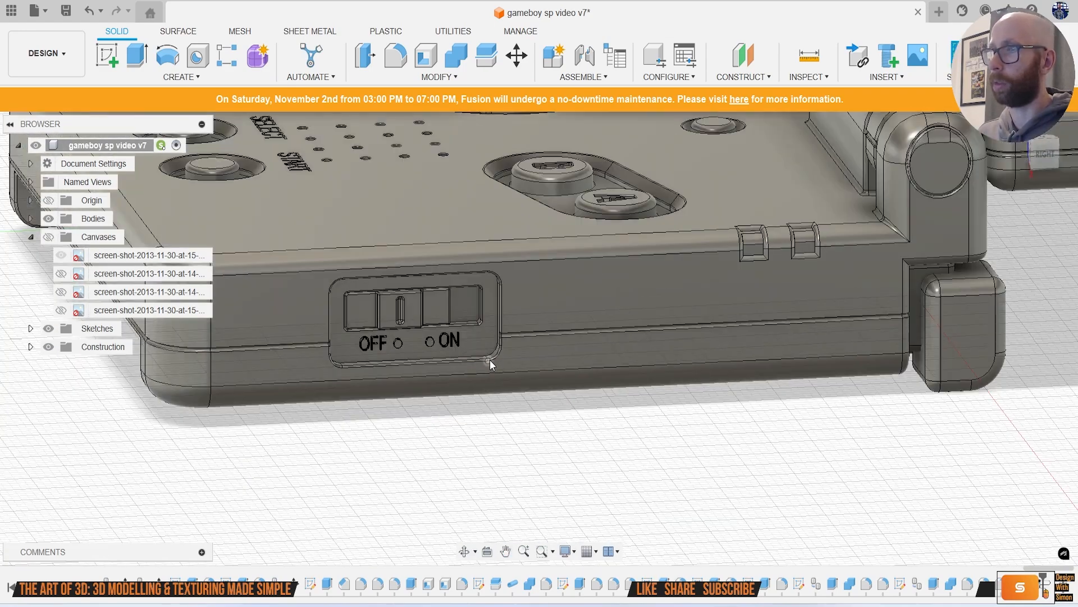
pyautogui.keyDown('shift'); pyautogui.moveTo(490, 359); pyautogui.dragTo(444, 370, button='middle'); pyautogui.keyUp('shift')
pyautogui.scroll(2, 241, 484)
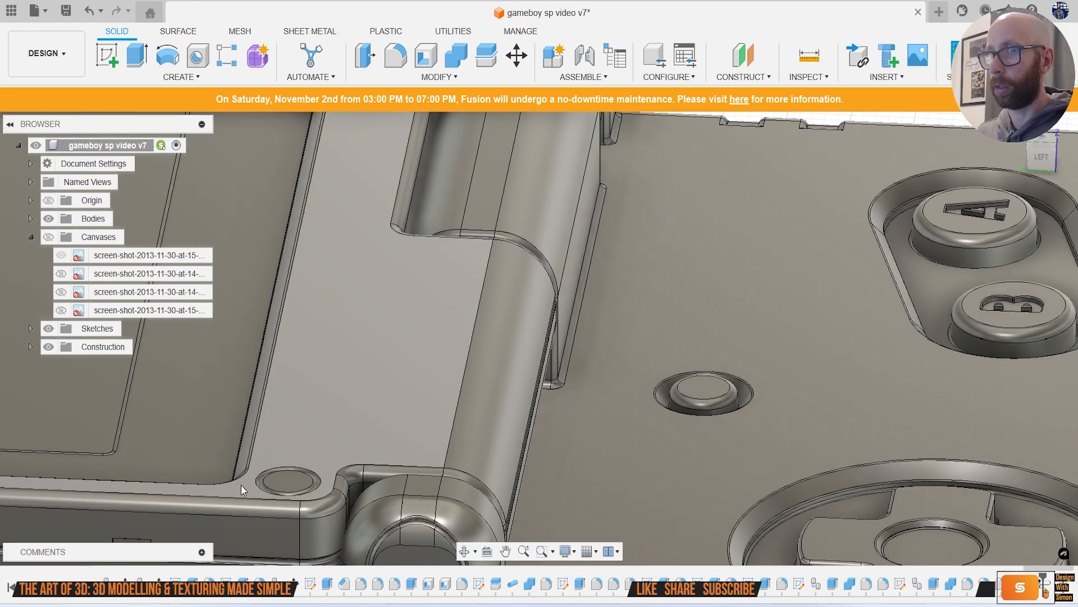
pyautogui.scroll(5, 241, 484)
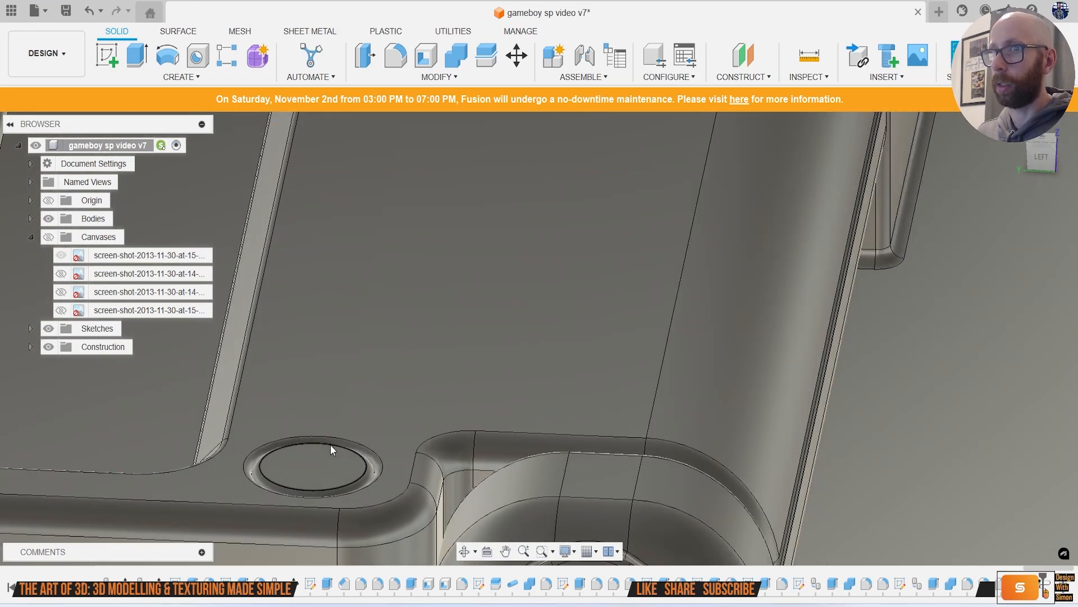
pyautogui.scroll(-8, 330, 444)
pyautogui.keyDown('shift'); pyautogui.moveTo(321, 416); pyautogui.dragTo(359, 365, button='middle'); pyautogui.keyUp('shift')
pyautogui.scroll(8, 383, 332)
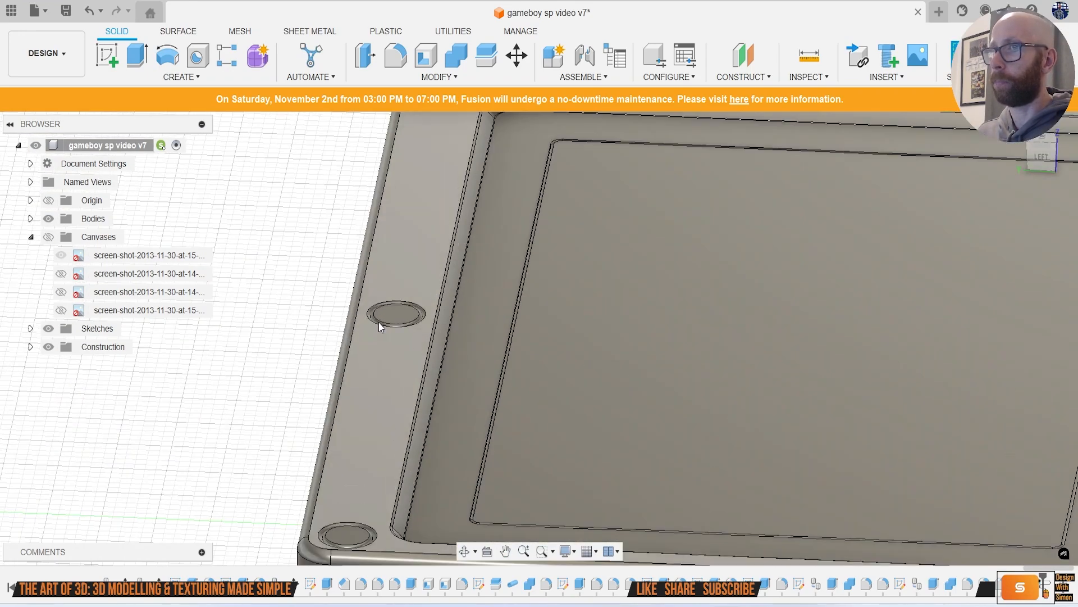
# Step: Apply a 0.1 mm fillet to the flat bezel face at the bottom of the lid's screen recess
pyautogui.scroll(-6, 516, 403)
pyautogui.scroll(10, 561, 413)
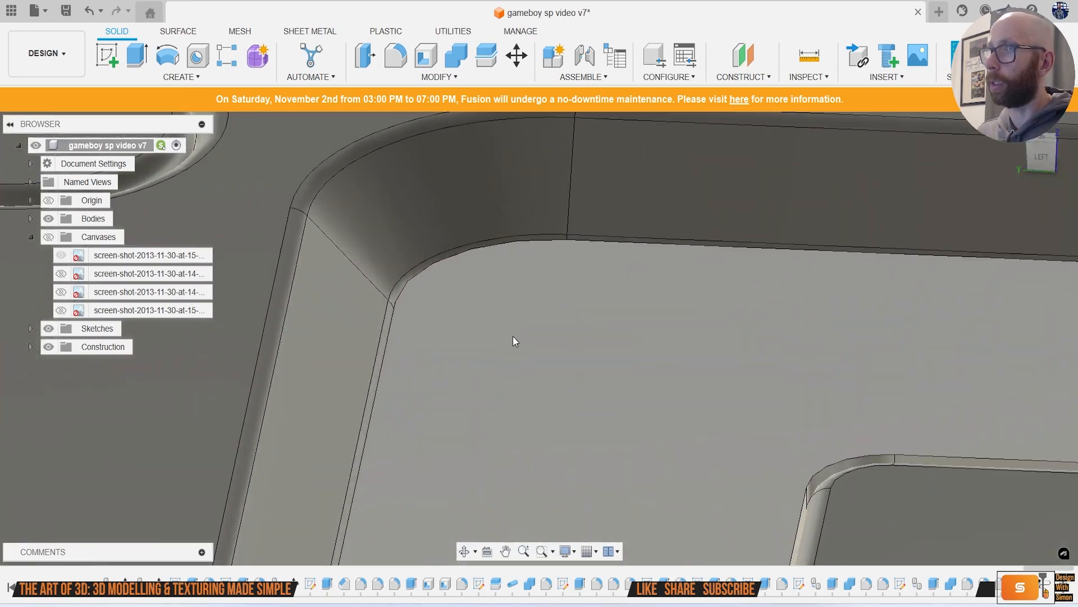
pyautogui.scroll(3, 586, 342)
pyautogui.press('f')
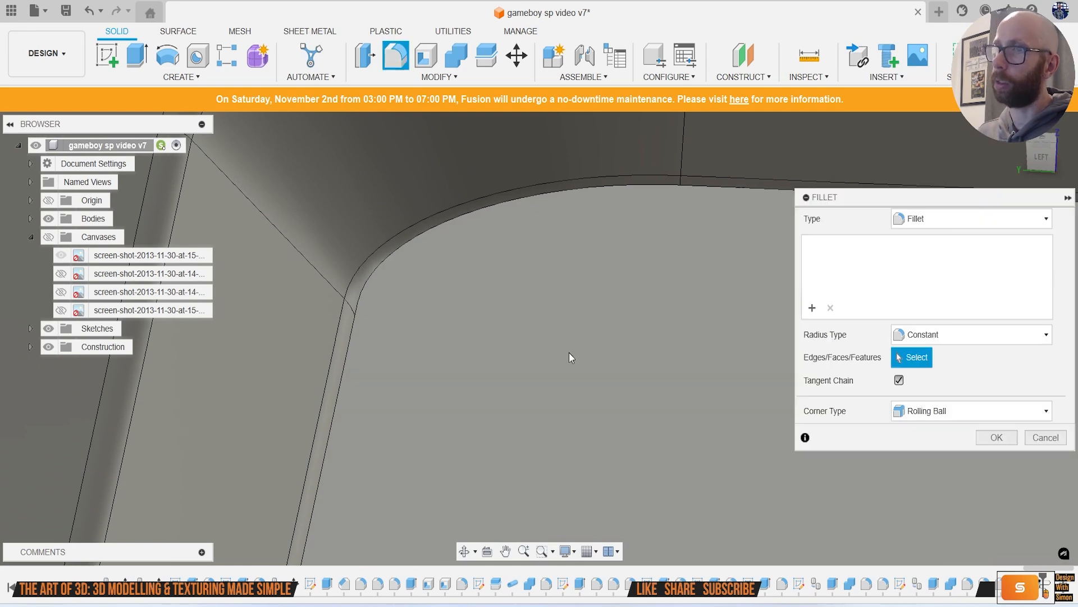
pyautogui.click(569, 352)
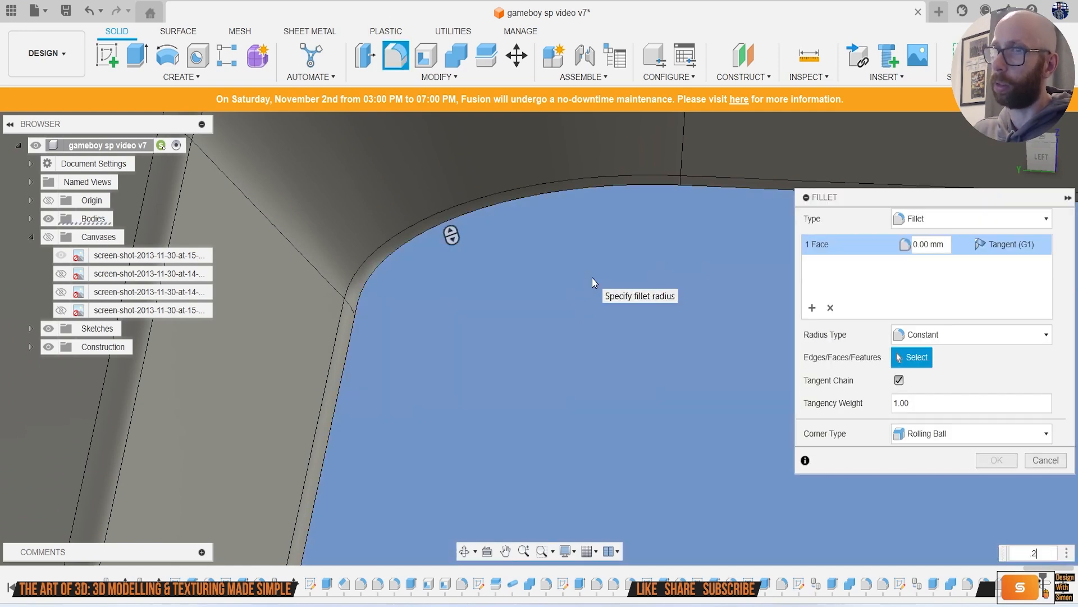
pyautogui.write('.1')
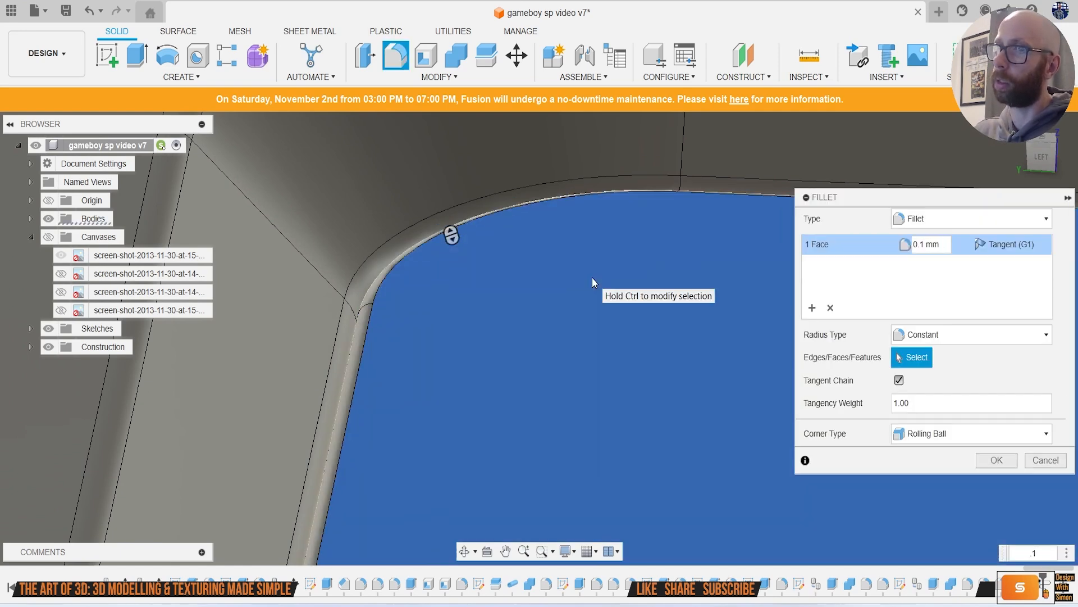
pyautogui.scroll(-4, 600, 274)
pyautogui.scroll(2, 729, 384)
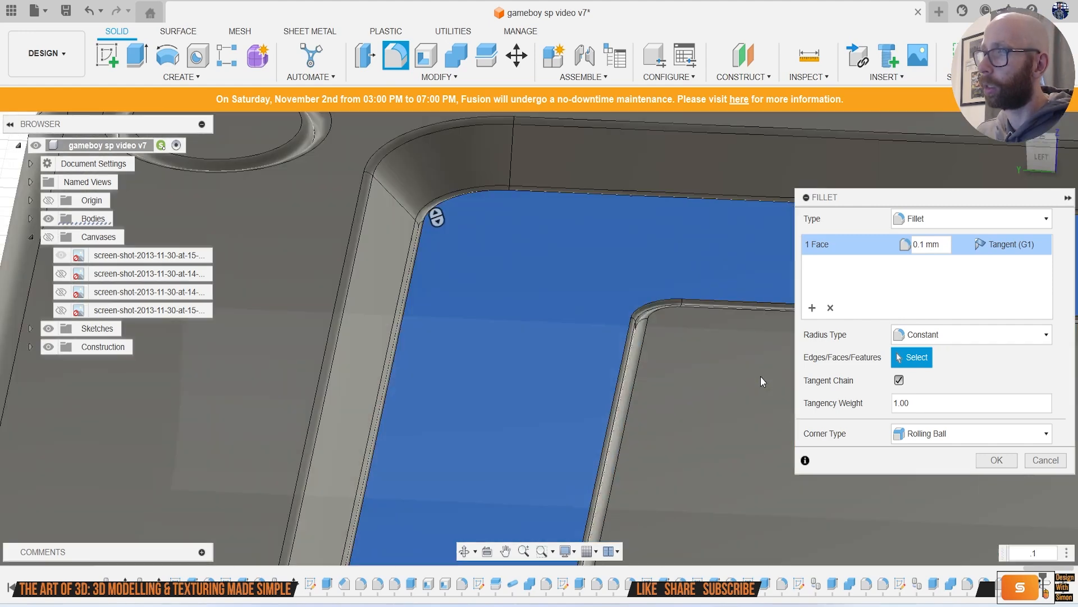
pyautogui.scroll(2, 767, 379)
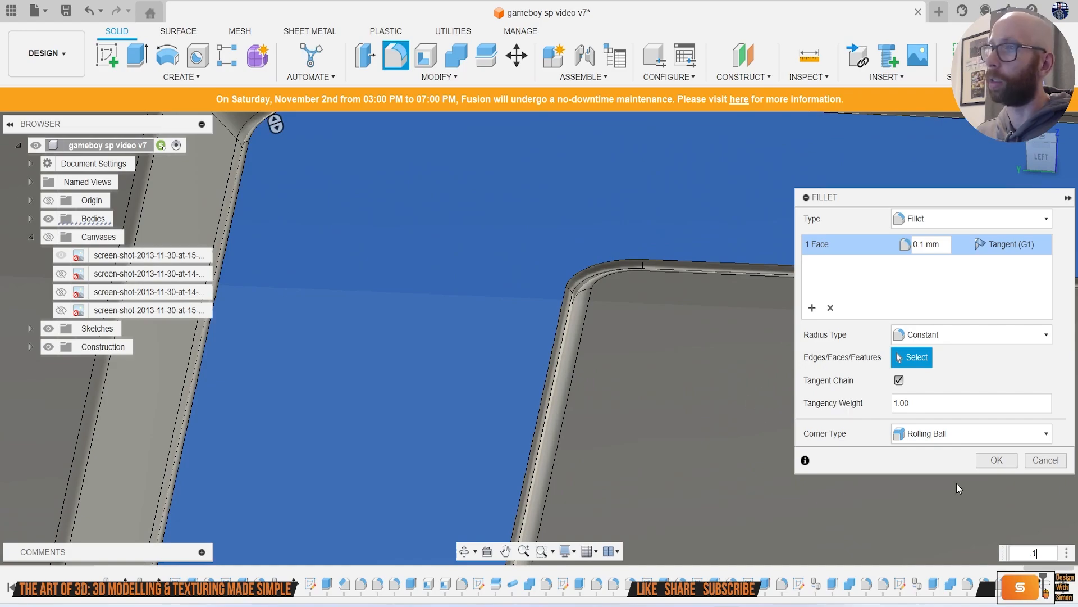
pyautogui.click(996, 459)
# Step: Find the lid's frame among the bodies and hide it to expose the screen parts underneath
pyautogui.scroll(-3, 712, 398)
pyautogui.scroll(3, 736, 416)
pyautogui.keyDown('shift'); pyautogui.moveTo(742, 421); pyautogui.dragTo(673, 195, button='middle'); pyautogui.keyUp('shift')
pyautogui.scroll(-5, 638, 484)
pyautogui.scroll(-2, 673, 197)
pyautogui.keyDown('shift'); pyautogui.moveTo(698, 429); pyautogui.dragTo(652, 333, button='middle'); pyautogui.keyUp('shift')
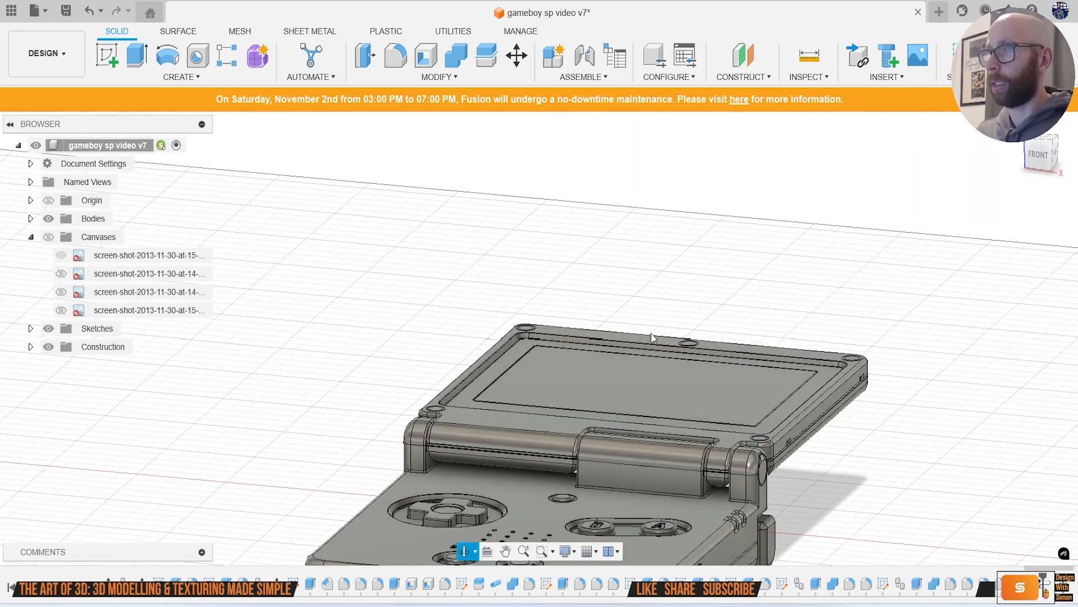
pyautogui.scroll(3, 657, 416)
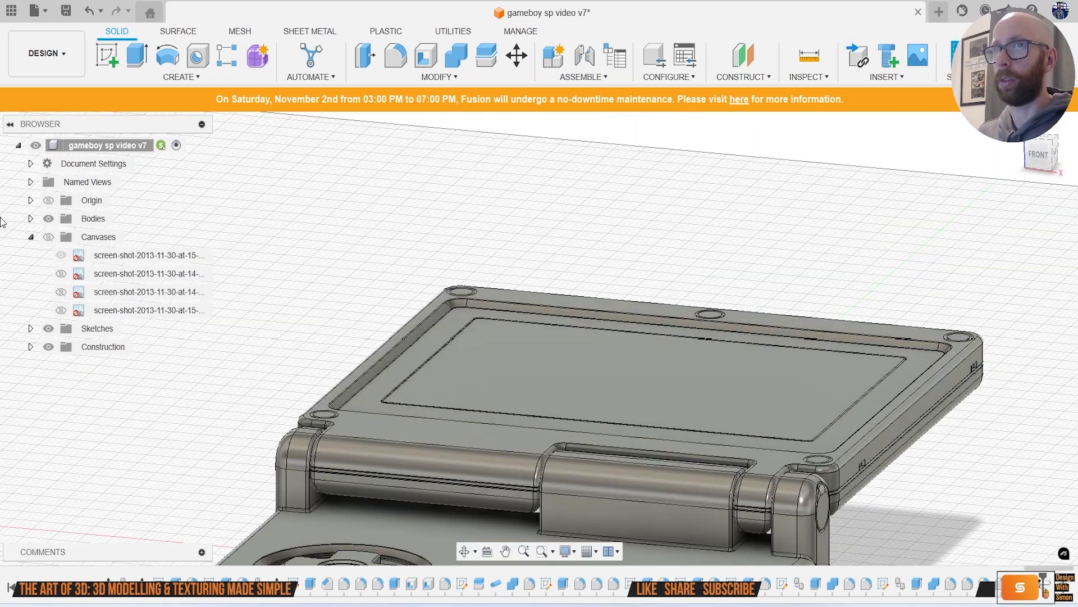
pyautogui.click(31, 237)
pyautogui.click(30, 219)
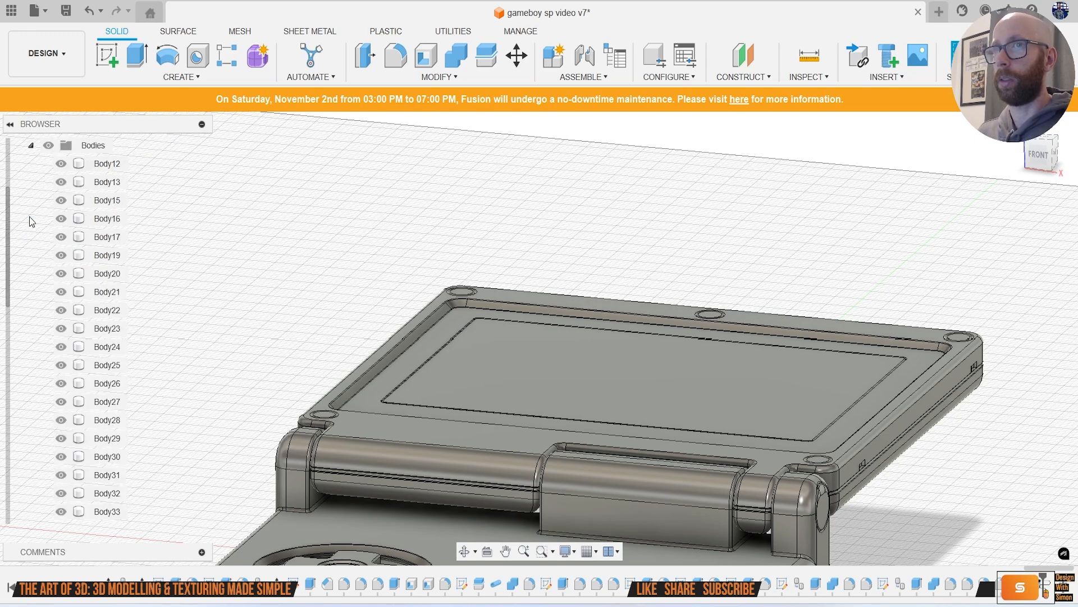
pyautogui.click(62, 219)
pyautogui.click(62, 219)
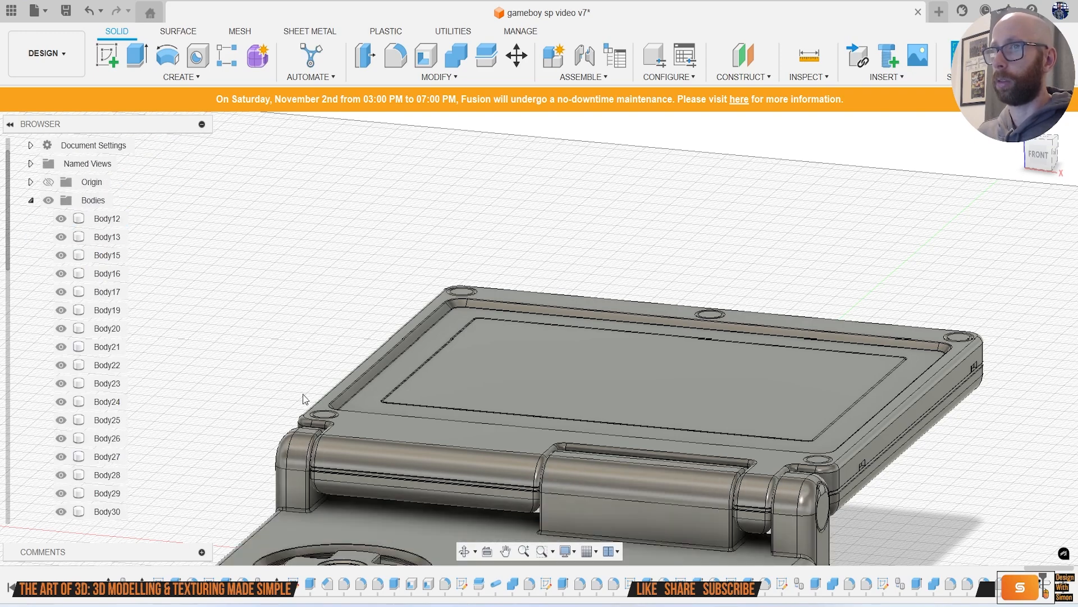
pyautogui.click(375, 396)
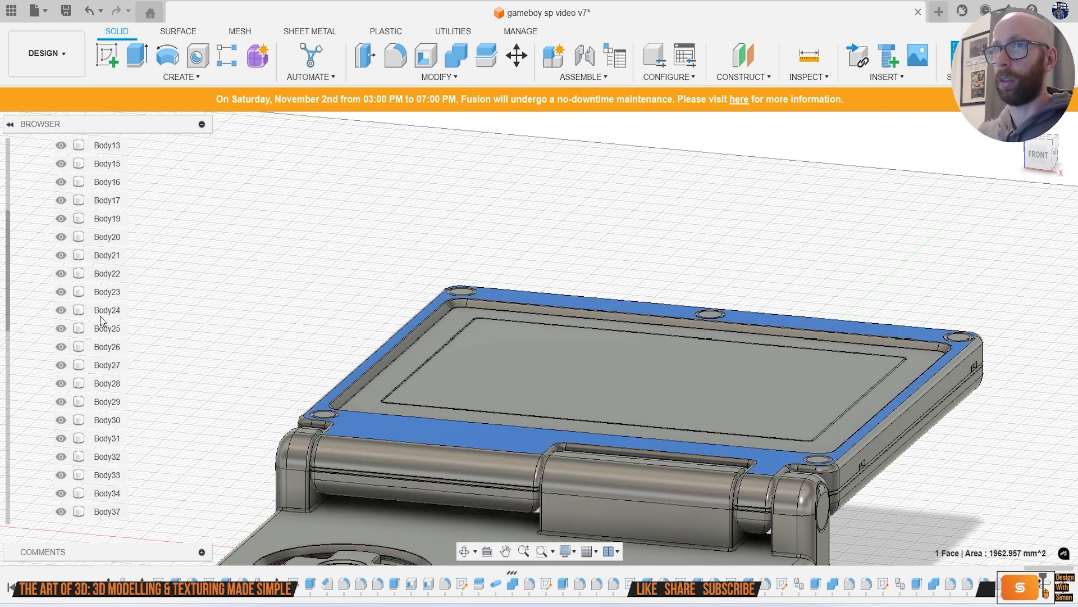
pyautogui.scroll(-7, 89, 337)
pyautogui.click(60, 438)
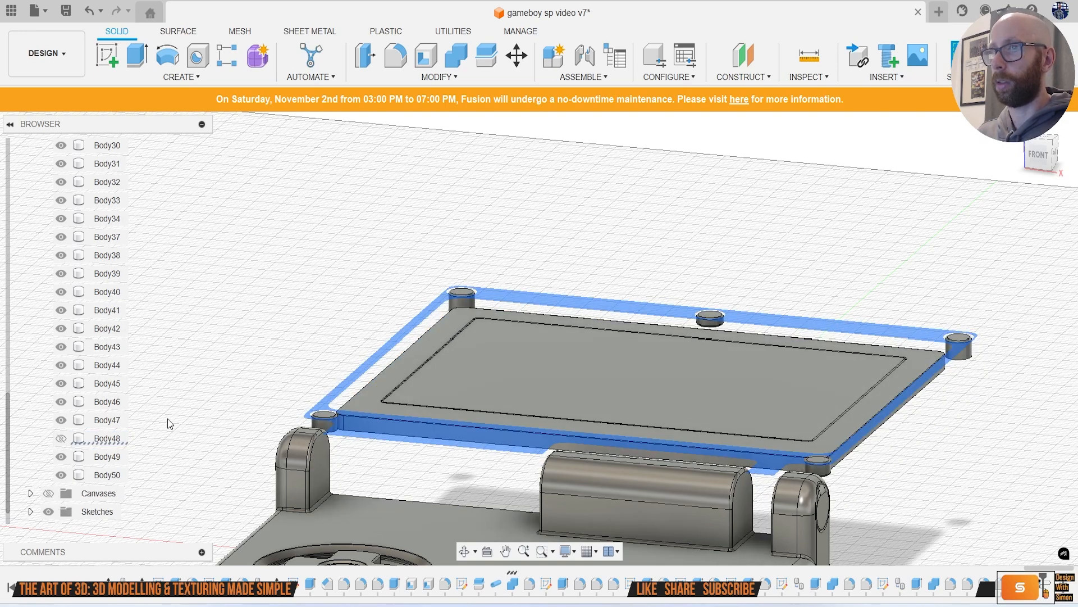
# Step: Hide the screen bezel body as well and examine the edges of the two stacked panels beneath it
pyautogui.click(373, 402)
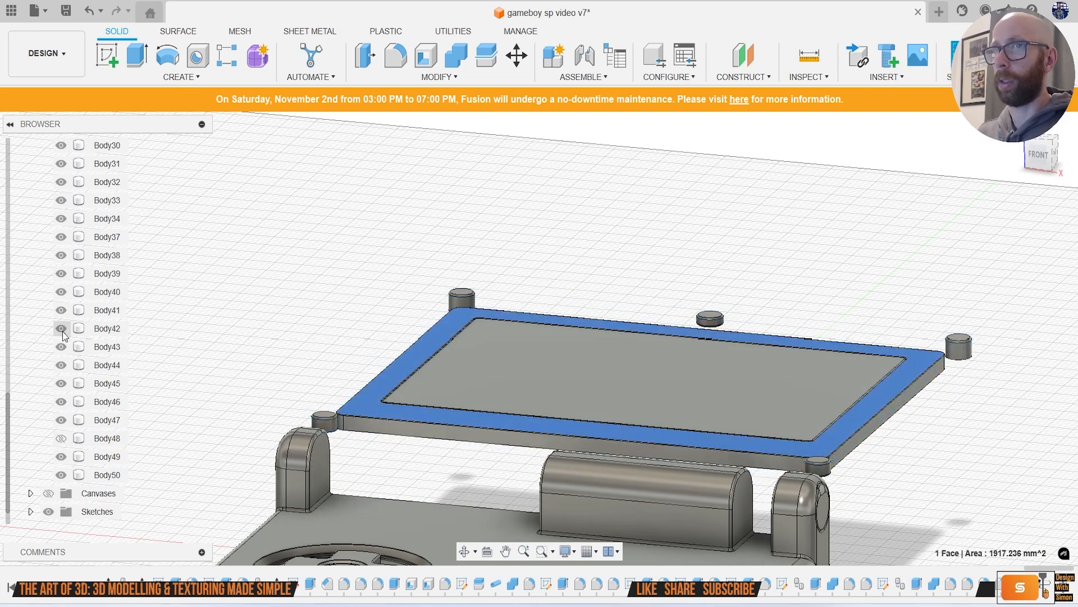
pyautogui.scroll(2, 90, 342)
pyautogui.click(61, 255)
pyautogui.click(397, 457)
pyautogui.scroll(3, 398, 418)
pyautogui.scroll(5, 402, 410)
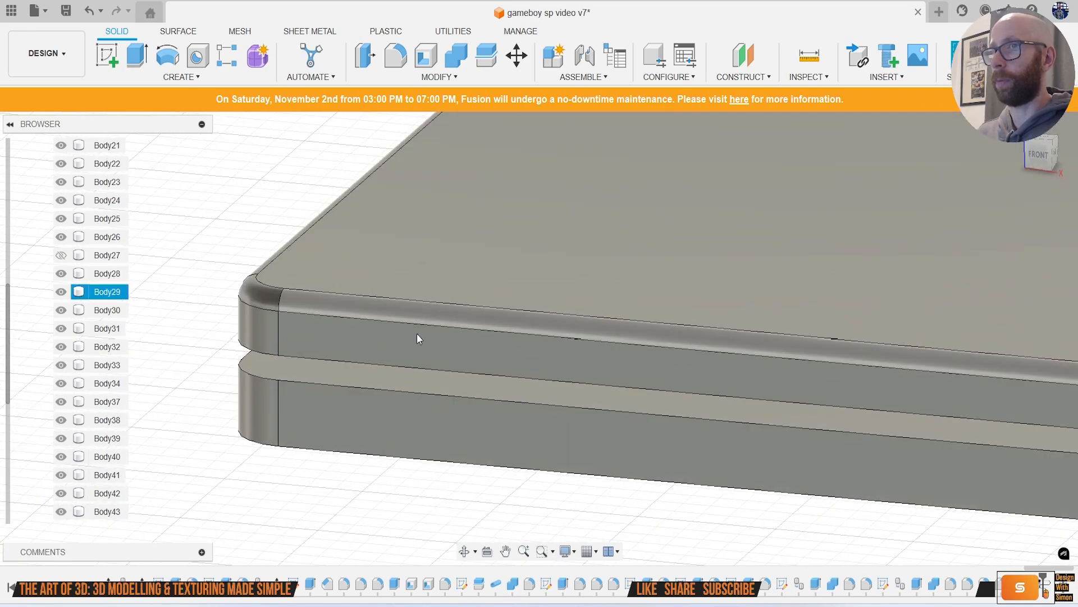
pyautogui.scroll(-10, 331, 414)
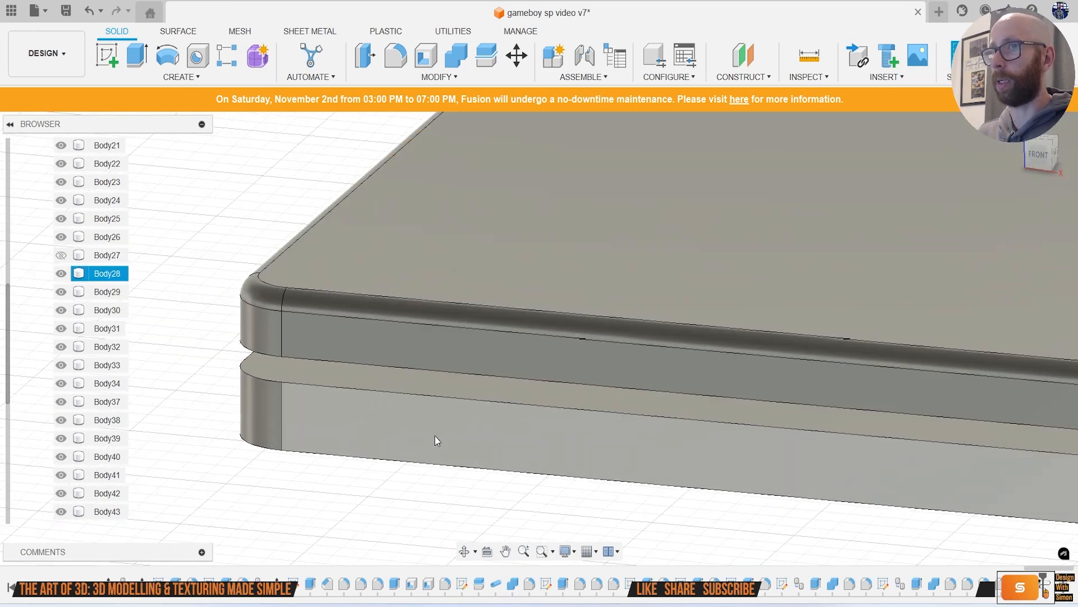
pyautogui.moveTo(564, 484); pyautogui.dragTo(403, 381, button='middle')
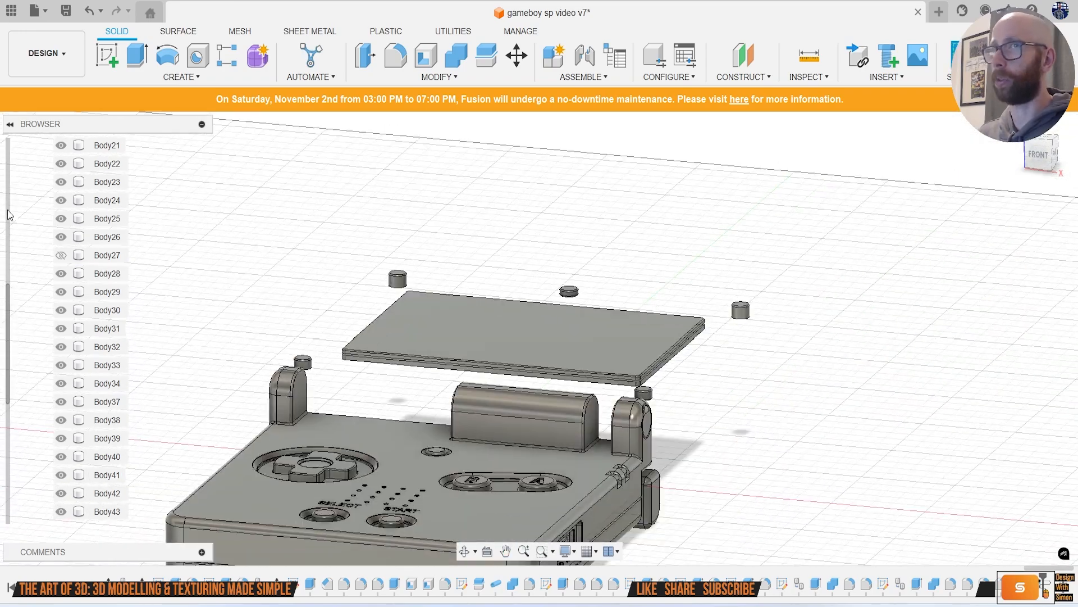
# Step: Show the screen bezel and the lid's frame bodies again
pyautogui.scroll(3, 9, 366)
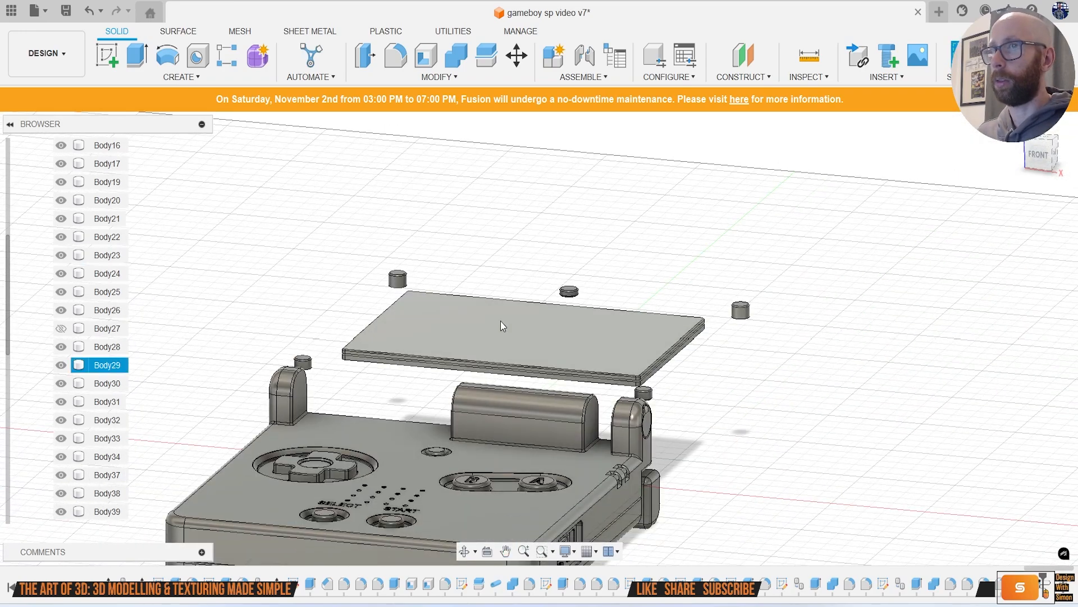
pyautogui.click(60, 328)
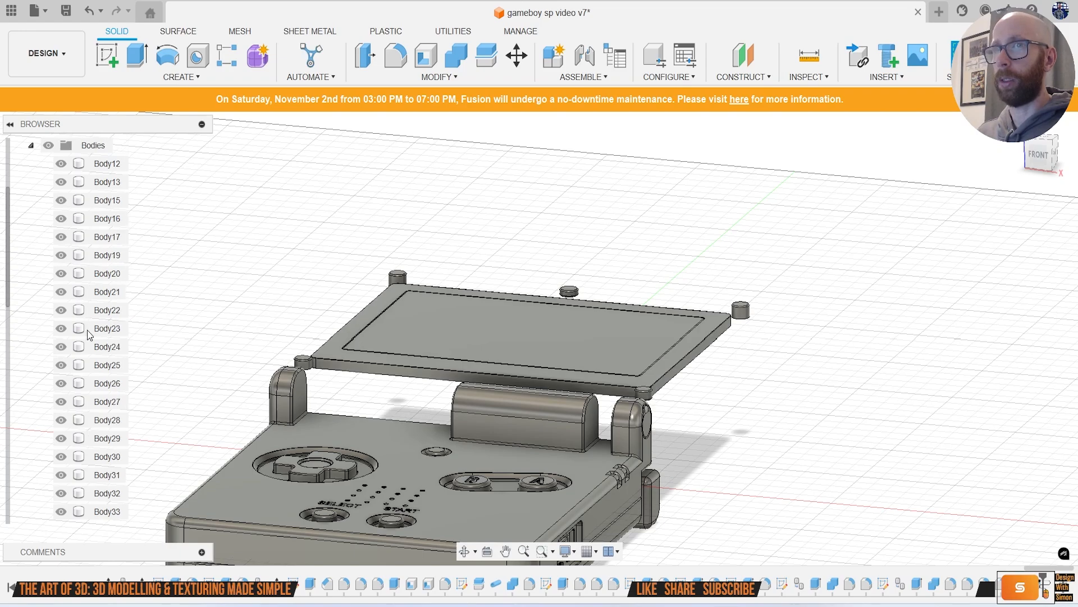
pyautogui.scroll(-5, 87, 337)
pyautogui.click(61, 438)
# Step: Save the design as a new version with the description "User Saved"
pyautogui.keyDown('shift'); pyautogui.moveTo(674, 421); pyautogui.dragTo(725, 387, button='middle'); pyautogui.keyUp('shift')
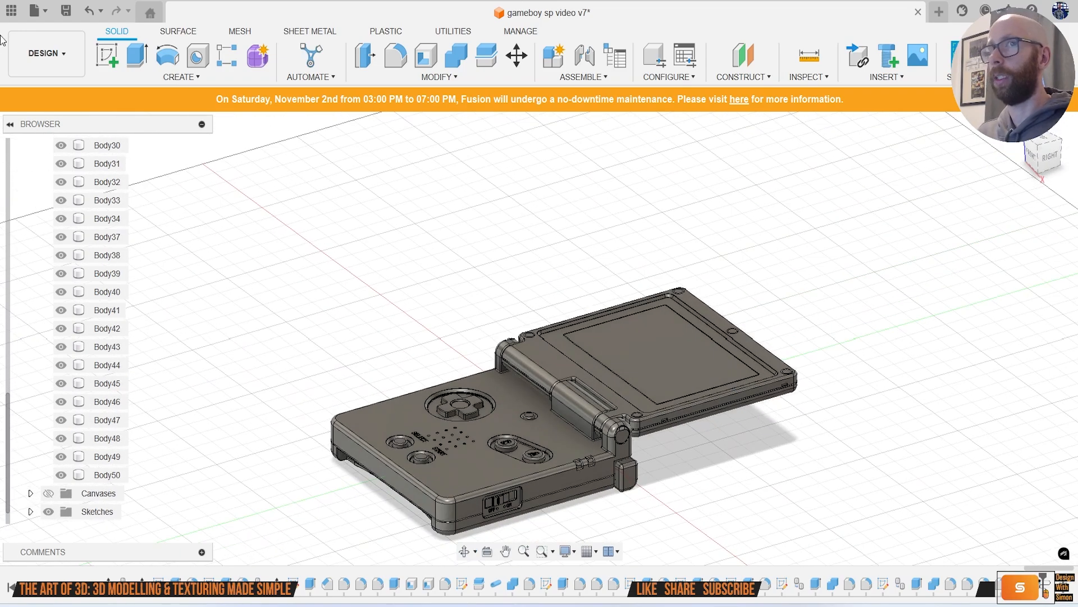
pyautogui.click(65, 11)
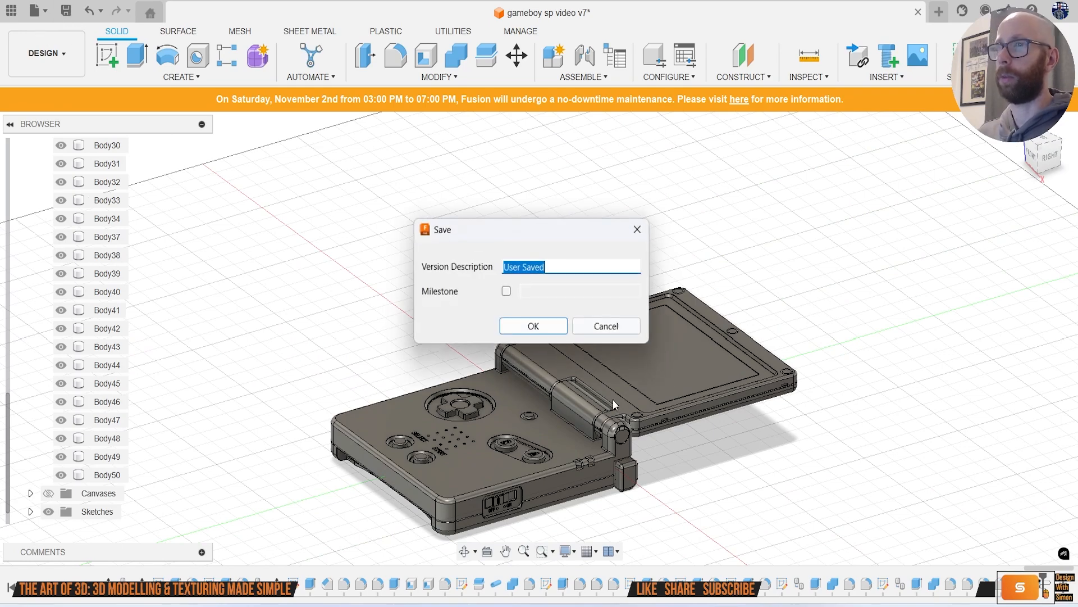
pyautogui.click(528, 326)
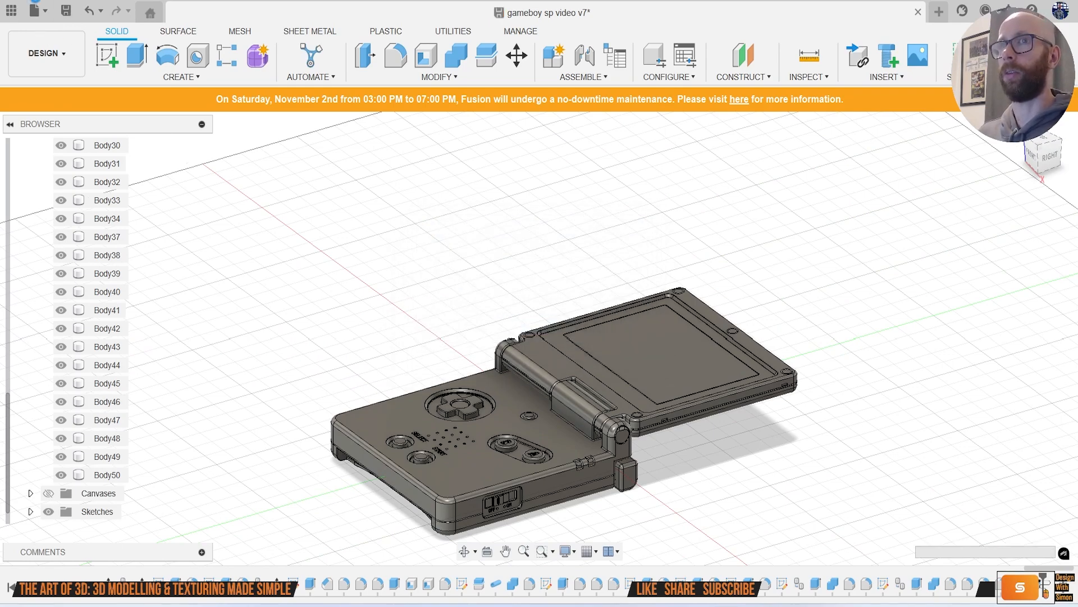
# Step: Export the design as an FBX file named "gameboy sp video v8" to the Downloads folder
pyautogui.click(32, 13)
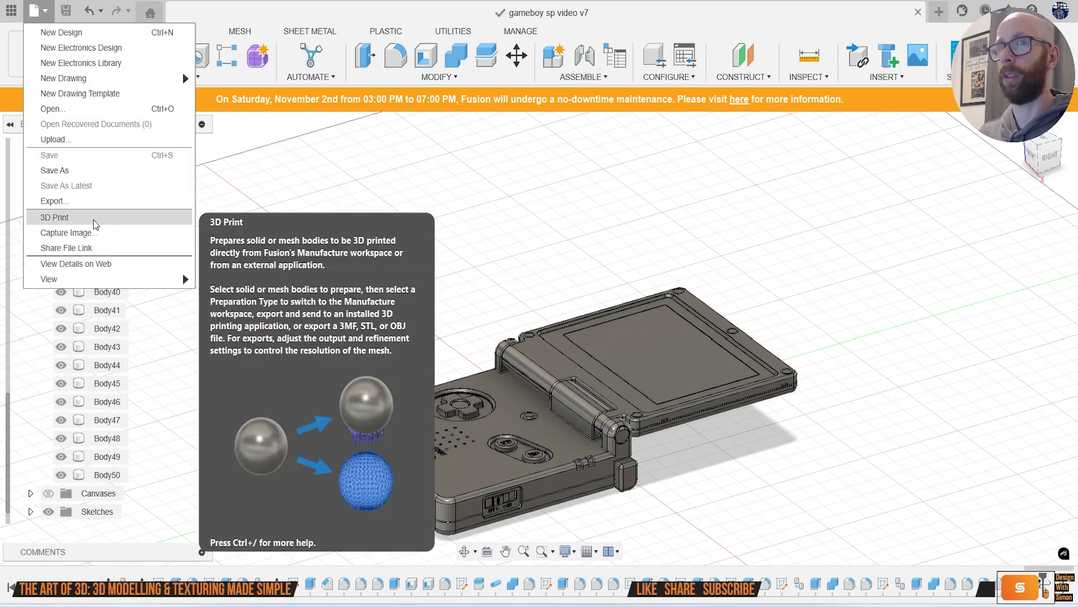
pyautogui.click(54, 201)
pyautogui.click(422, 271)
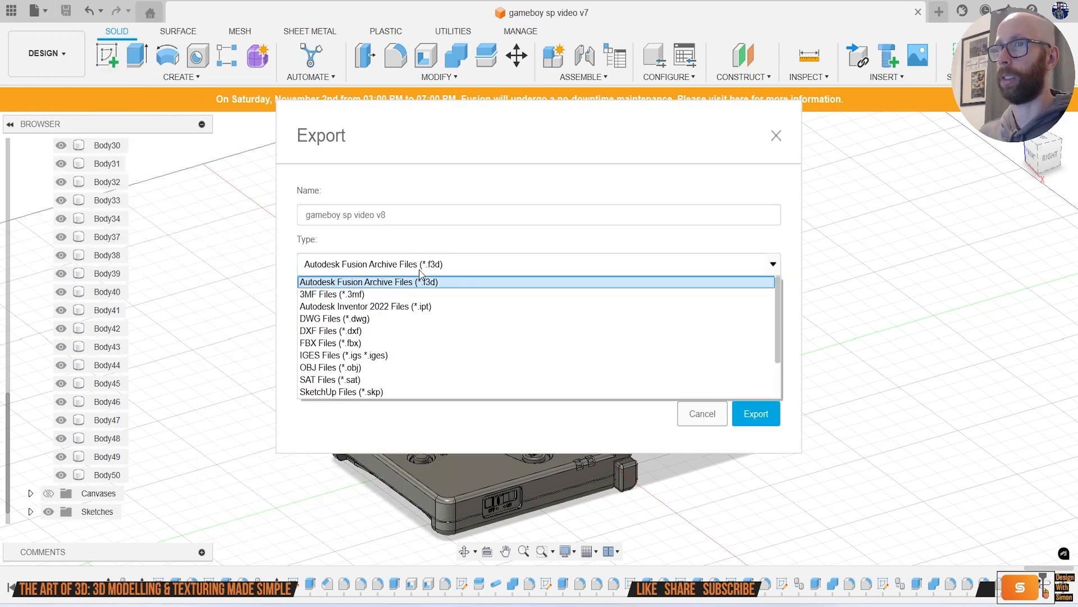
pyautogui.click(393, 346)
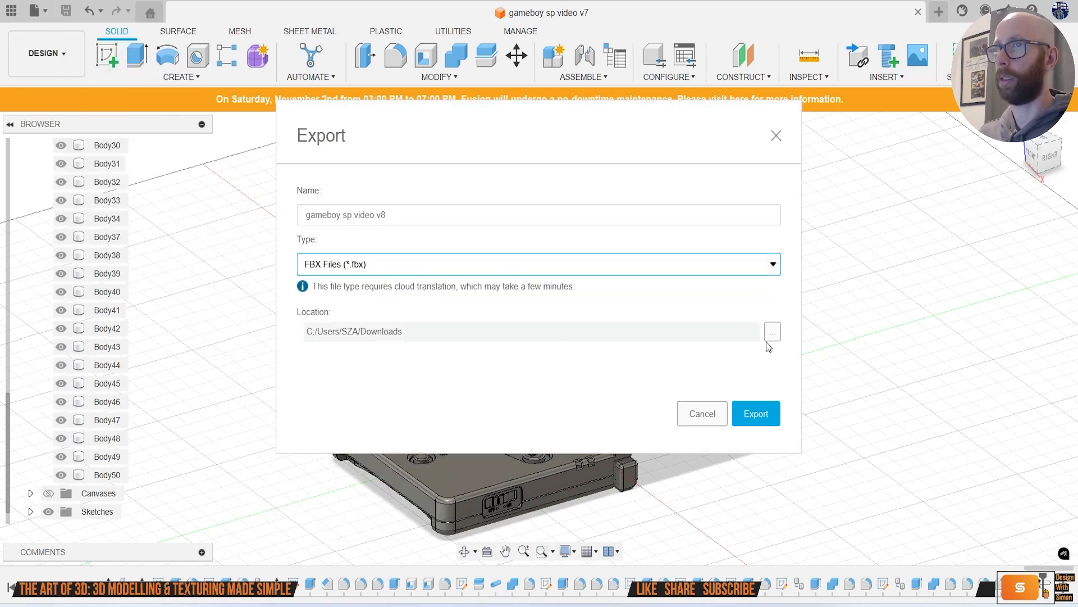
pyautogui.click(756, 414)
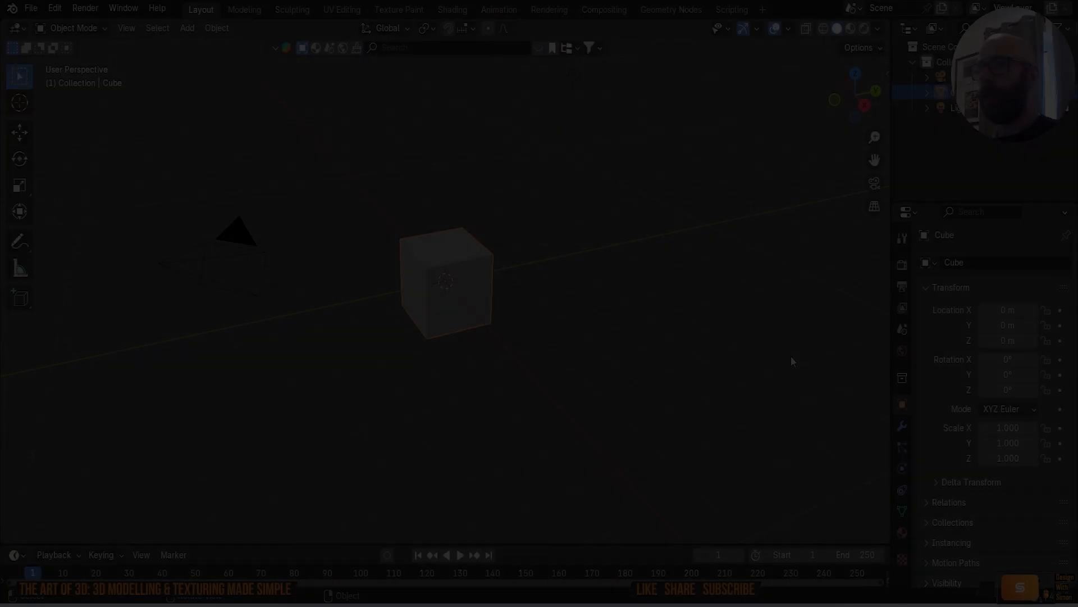
# Step: Switch to Blender and delete the default cube, camera and light from the new scene
pyautogui.scroll(-4, 676, 355)
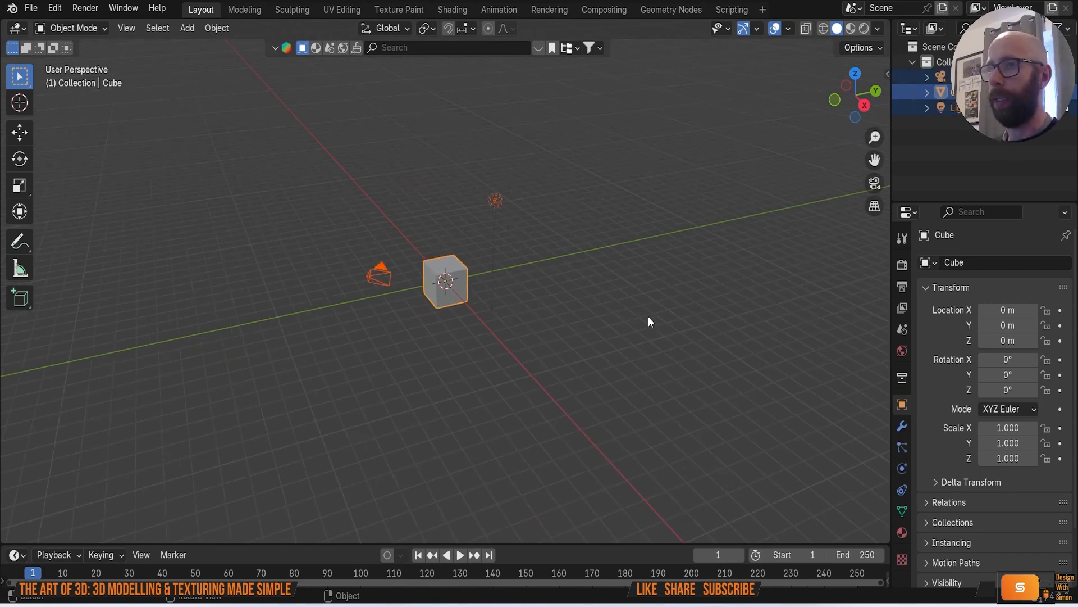
pyautogui.press('x')
pyautogui.click(648, 321)
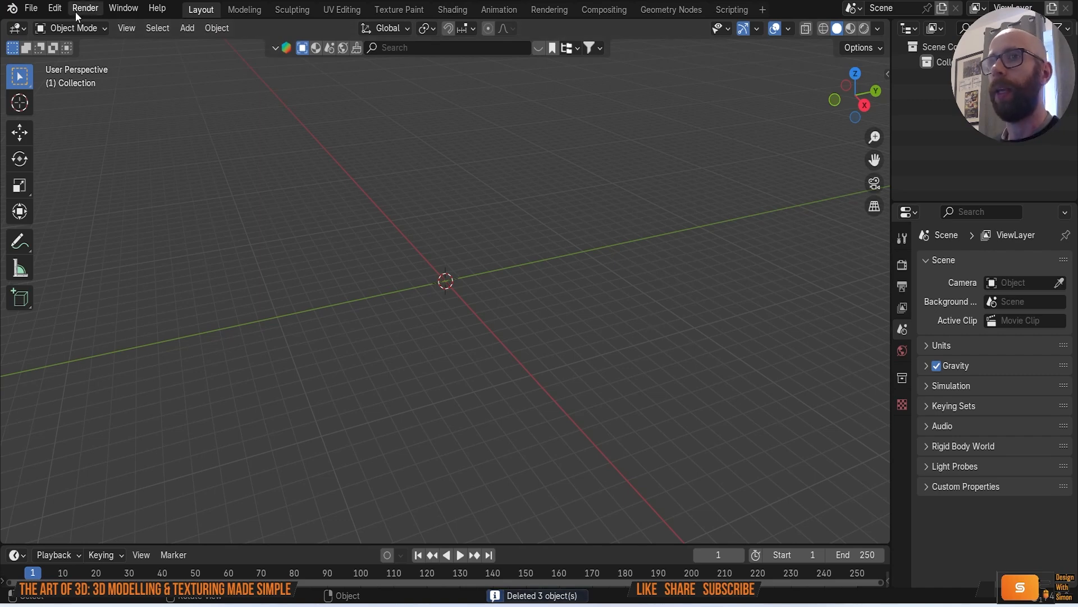
# Step: Import the gameboy sp video FBX file from the Downloads folder with the default import settings
pyautogui.click(31, 10)
pyautogui.moveTo(120, 223)
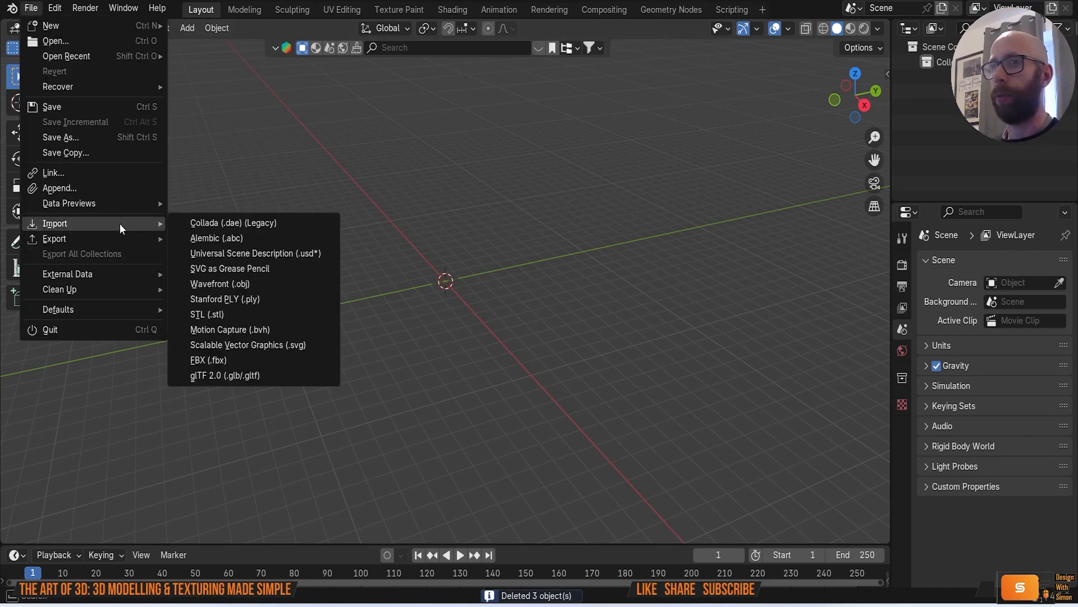
pyautogui.click(206, 362)
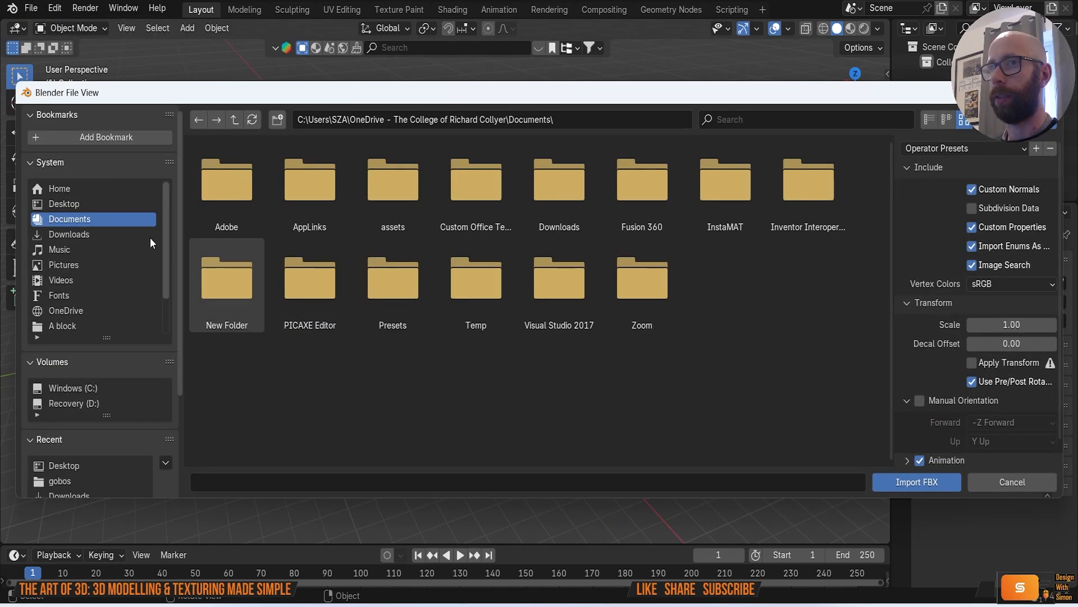
pyautogui.click(80, 205)
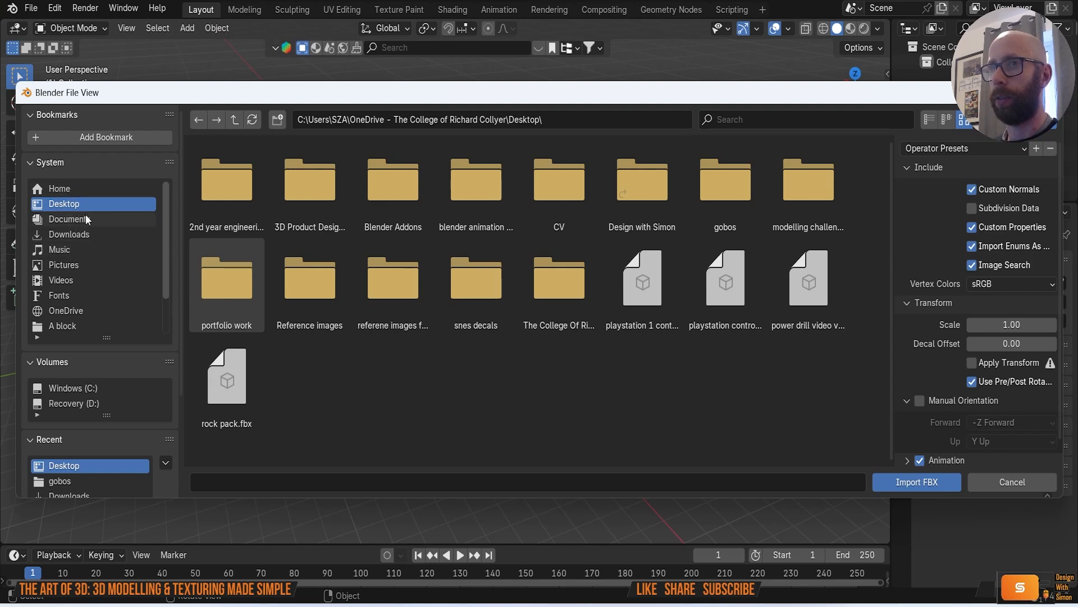
pyautogui.click(90, 233)
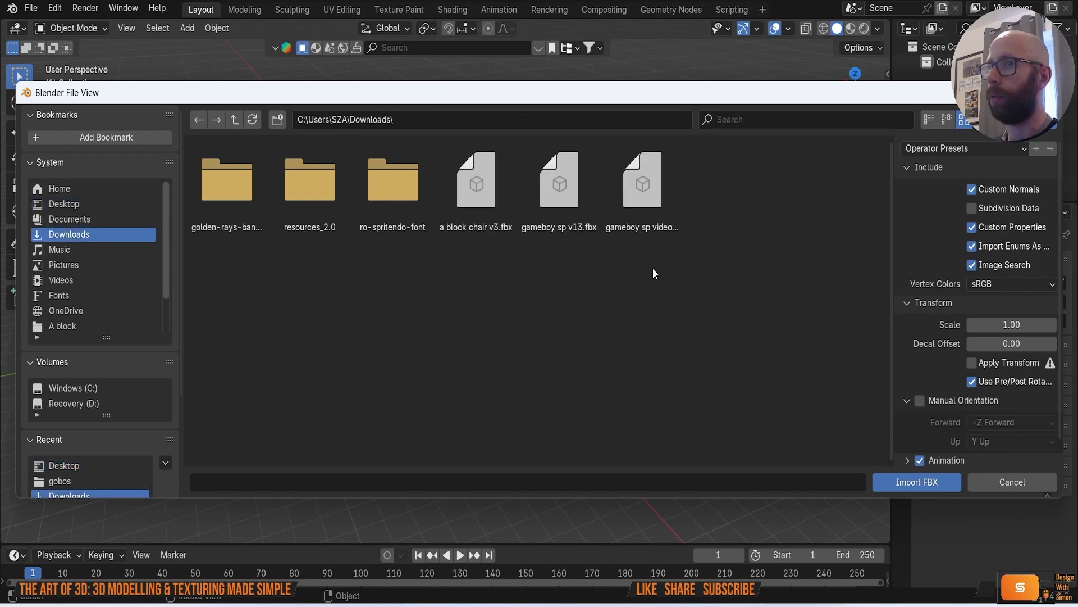
pyautogui.doubleClick(644, 198)
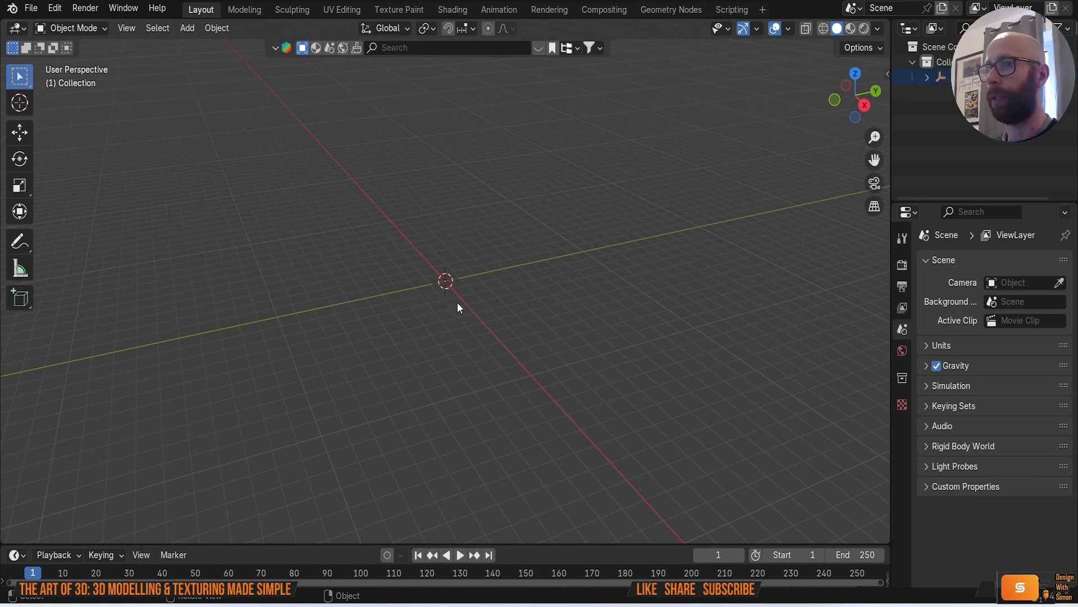
# Step: Add a default cube beside the imported console to compare their sizes, and delete the cube again
pyautogui.scroll(14, 471, 332)
pyautogui.moveTo(471, 332); pyautogui.dragTo(547, 307, button='middle')
pyautogui.scroll(-6, 483, 315)
pyautogui.moveTo(483, 316); pyautogui.dragTo(590, 315, button='middle')
pyautogui.scroll(-3, 599, 291)
pyautogui.hotkey('shift', 'a')
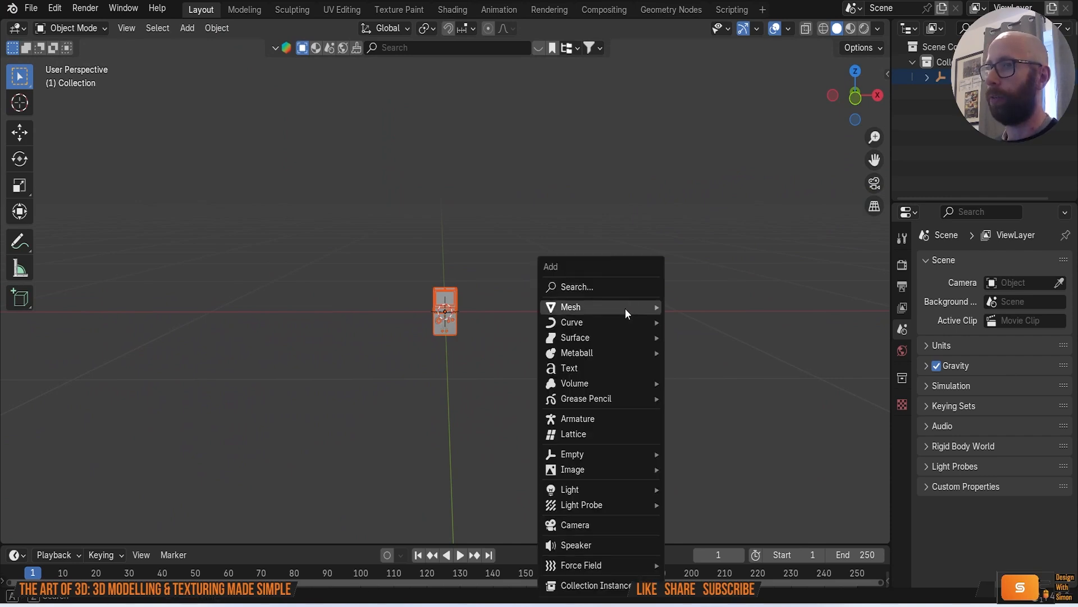
pyautogui.moveTo(626, 308)
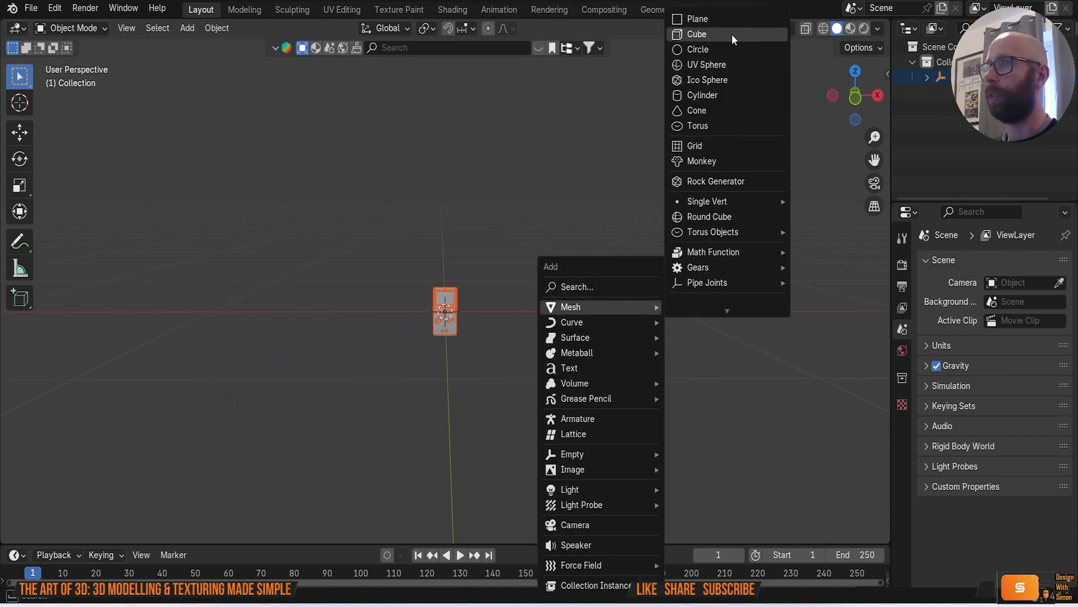
pyautogui.click(725, 32)
pyautogui.press('g')
pyautogui.click(782, 173)
pyautogui.scroll(-3, 692, 209)
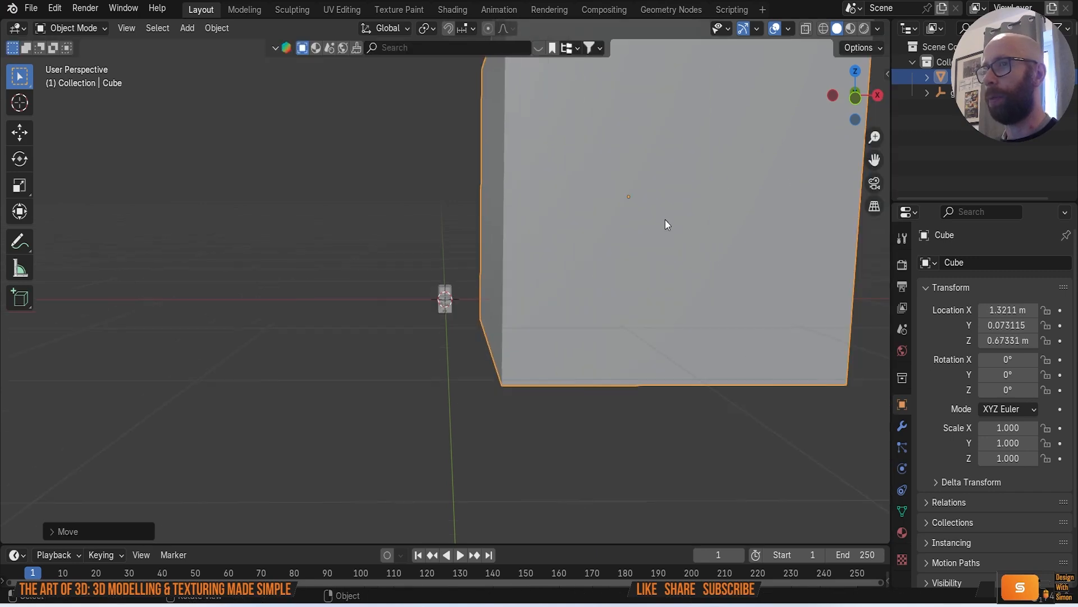
pyautogui.moveTo(640, 225); pyautogui.dragTo(464, 368, button='middle')
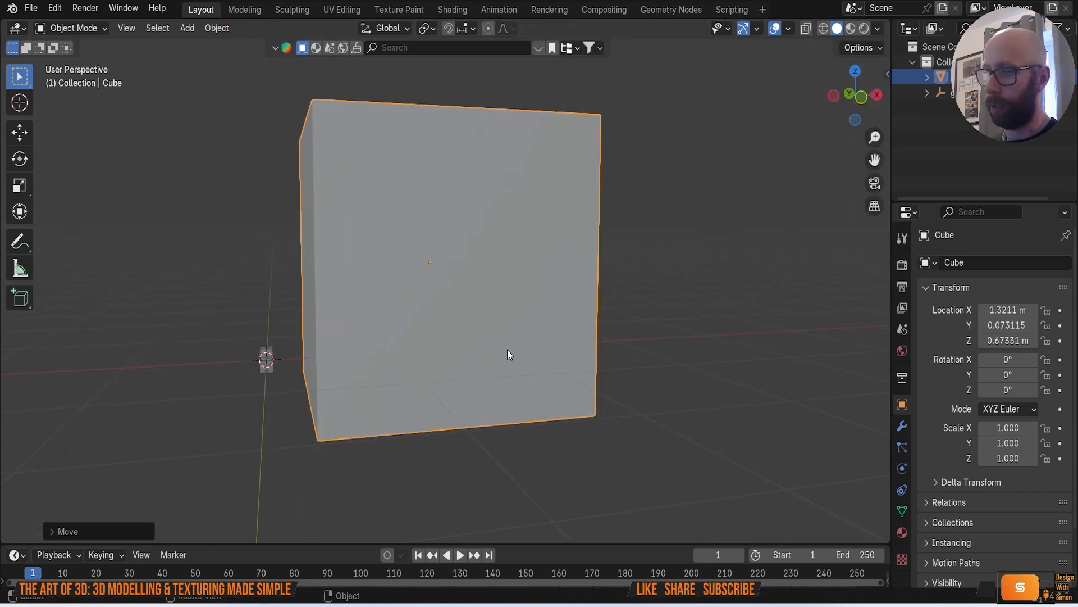
pyautogui.press('Delete')
# Step: Select every part of the imported console and scale it up uniformly to several times its size
pyautogui.moveTo(334, 336); pyautogui.dragTo(476, 241, button='middle')
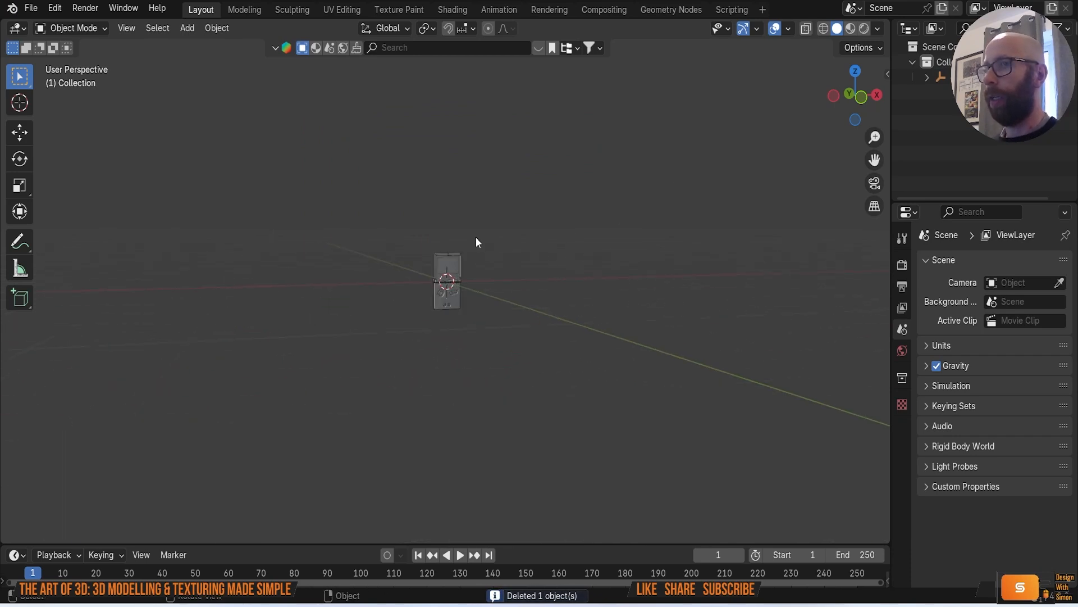
pyautogui.press('a')
pyautogui.press('s')
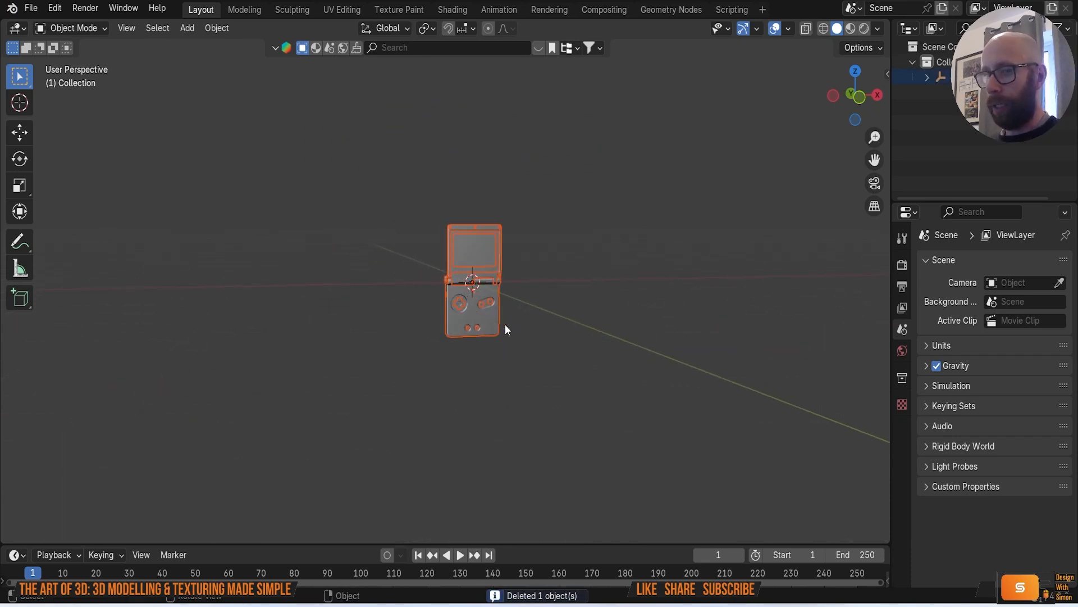
pyautogui.click(651, 362)
pyautogui.scroll(-4, 635, 368)
pyautogui.moveTo(635, 368); pyautogui.dragTo(511, 357, button='middle')
# Step: Raise the whole console along the Z axis until its lower edge sits on the ground plane
pyautogui.press('g')
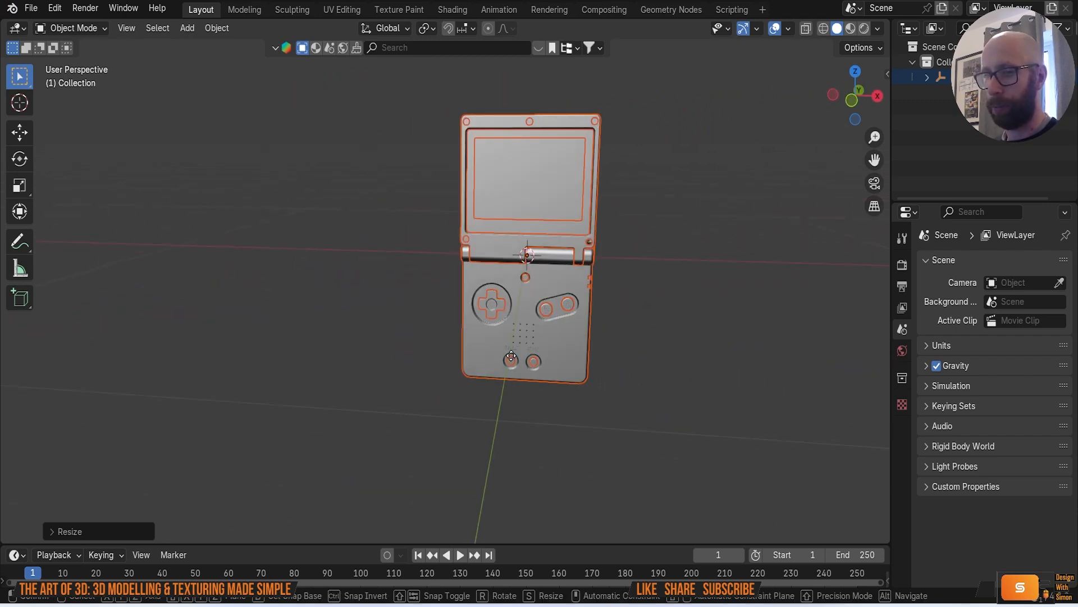
pyautogui.press('z')
pyautogui.click(528, 224)
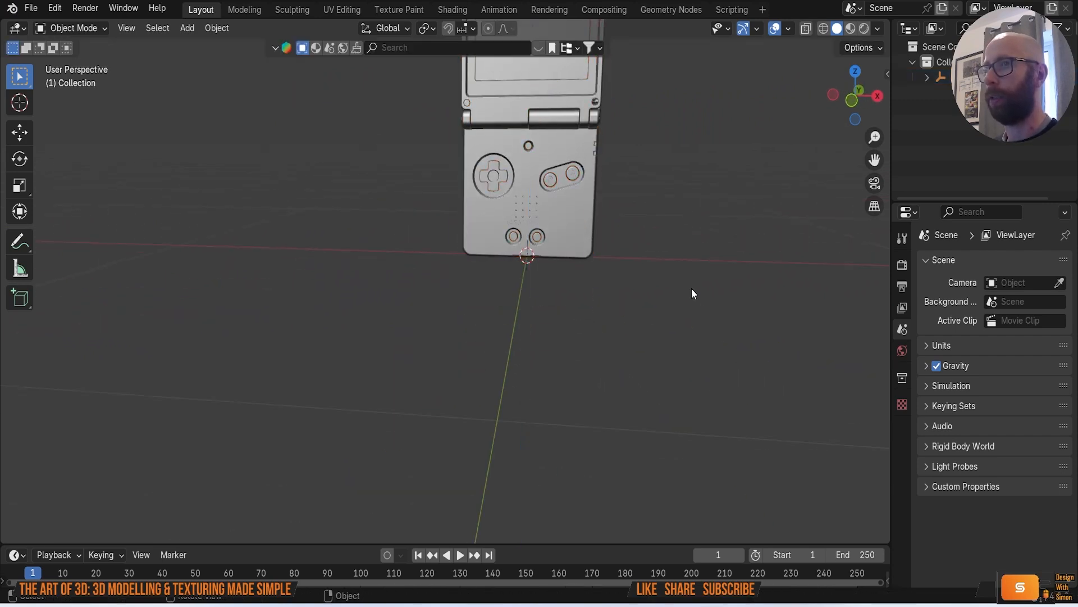
pyautogui.scroll(-2, 685, 314)
pyautogui.keyDown('shift'); pyautogui.moveTo(674, 340); pyautogui.dragTo(629, 456, button='middle'); pyautogui.keyUp('shift')
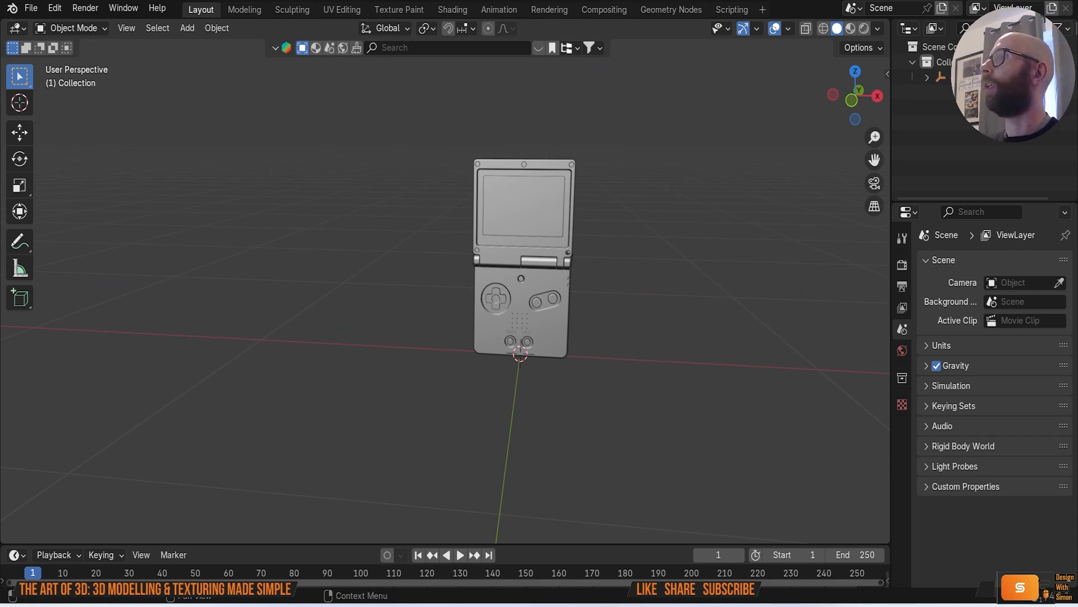
# Step: Bring up the imagecolorpicker.com page, look at its color read-outs and image upload option, and put the browser away
pyautogui.moveTo(1077, 169); pyautogui.dragTo(405, 12)
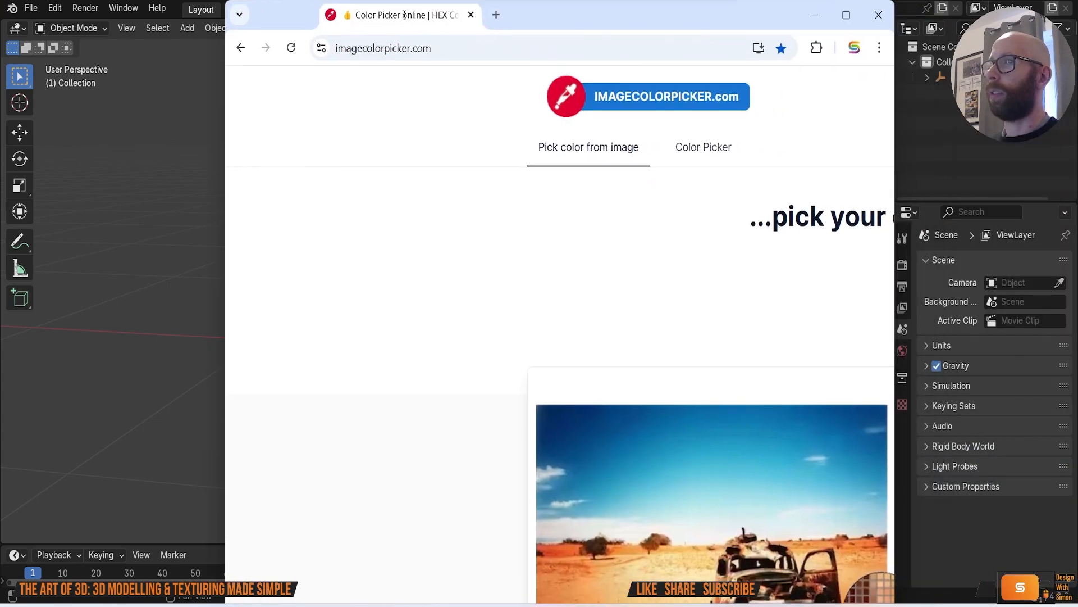
pyautogui.doubleClick(555, 20)
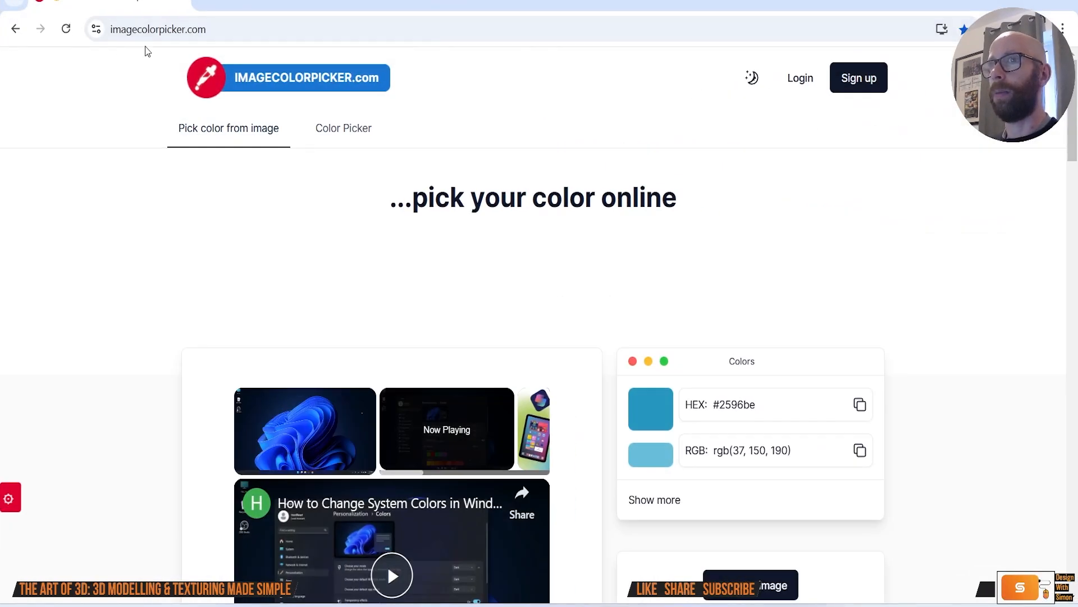
pyautogui.scroll(-2, 553, 309)
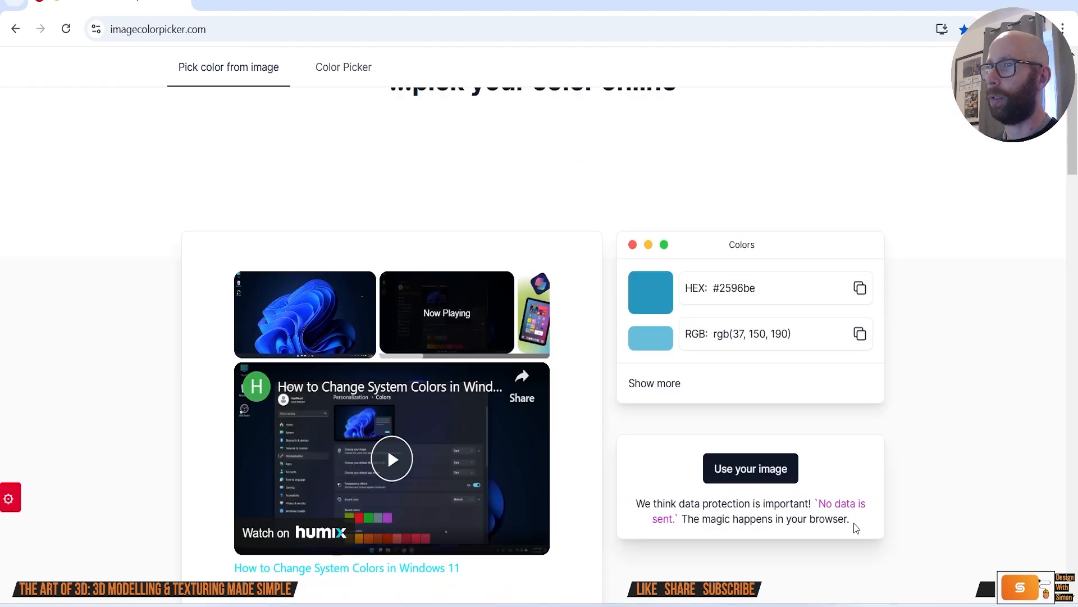
pyautogui.moveTo(582, 8); pyautogui.dragTo(1077, 77)
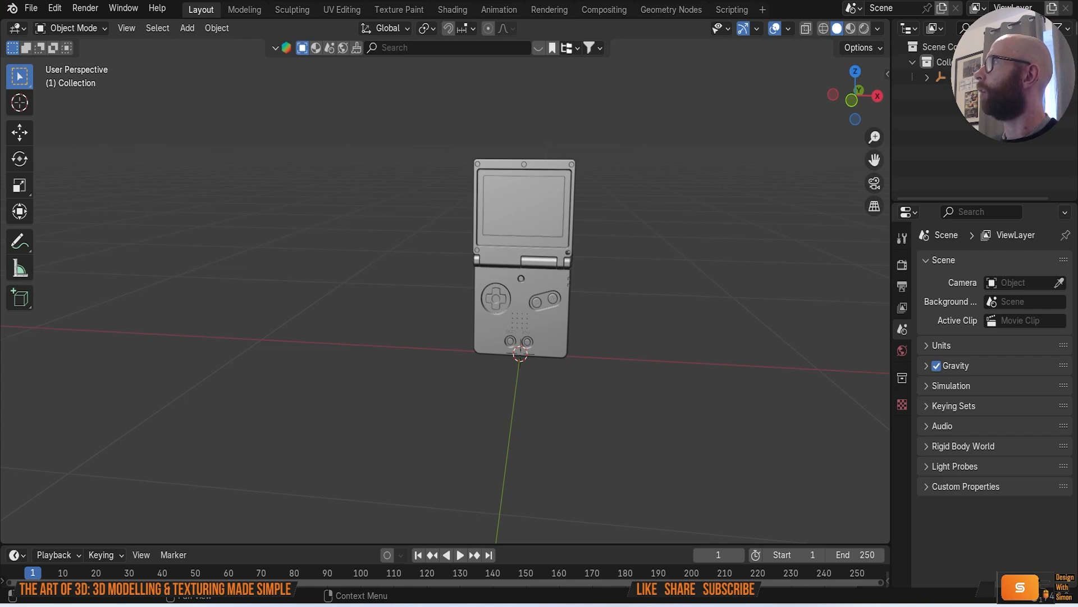
# Step: Search the online material library for "plastic base" and apply the Plastic Base 01 material to the console's lower shell
pyautogui.moveTo(530, 279); pyautogui.dragTo(653, 251, button='middle')
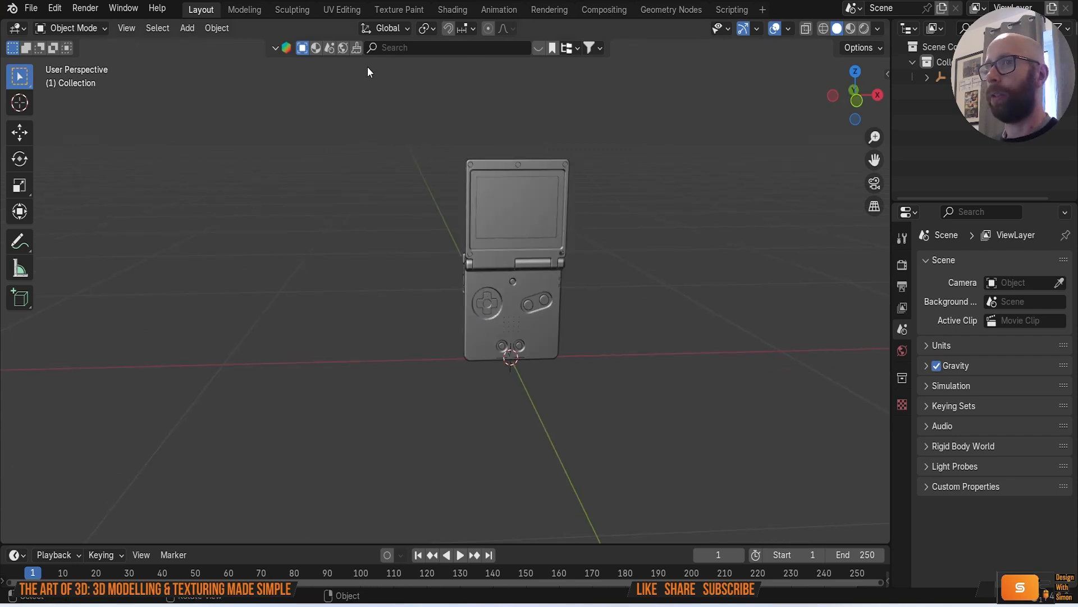
pyautogui.click(317, 49)
pyautogui.click(421, 48)
pyautogui.write('plastic base')
pyautogui.press('Return')
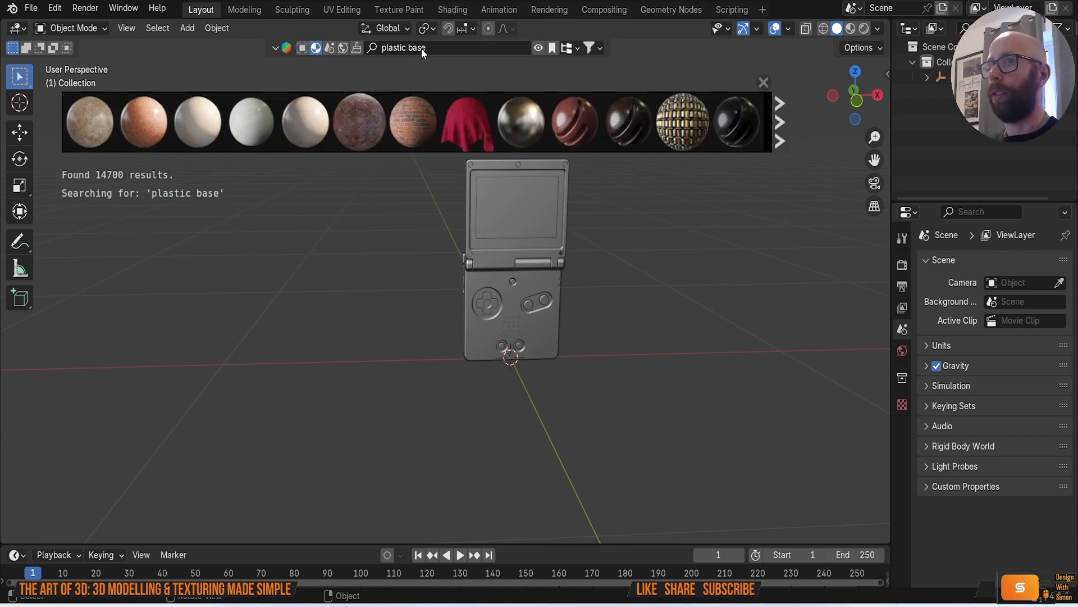
pyautogui.moveTo(100, 116)
pyautogui.moveTo(100, 116); pyautogui.dragTo(553, 337)
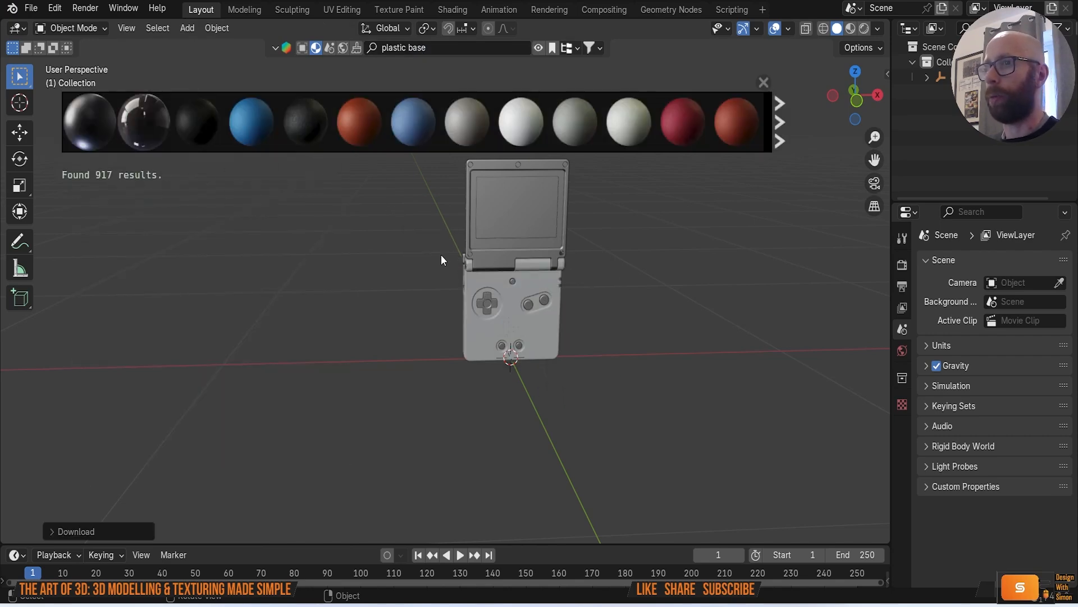
# Step: Switch the viewport to material preview shading and examine the plastic material on the console's lower shell
pyautogui.moveTo(592, 352)
pyautogui.mouseDown(button='middle')
pyautogui.moveTo(587, 330)
pyautogui.moveTo(793, 357)
pyautogui.moveTo(667, 356)
pyautogui.moveTo(769, 86)
pyautogui.moveTo(577, 372)
pyautogui.moveTo(646, 306)
pyautogui.mouseUp(button='middle')
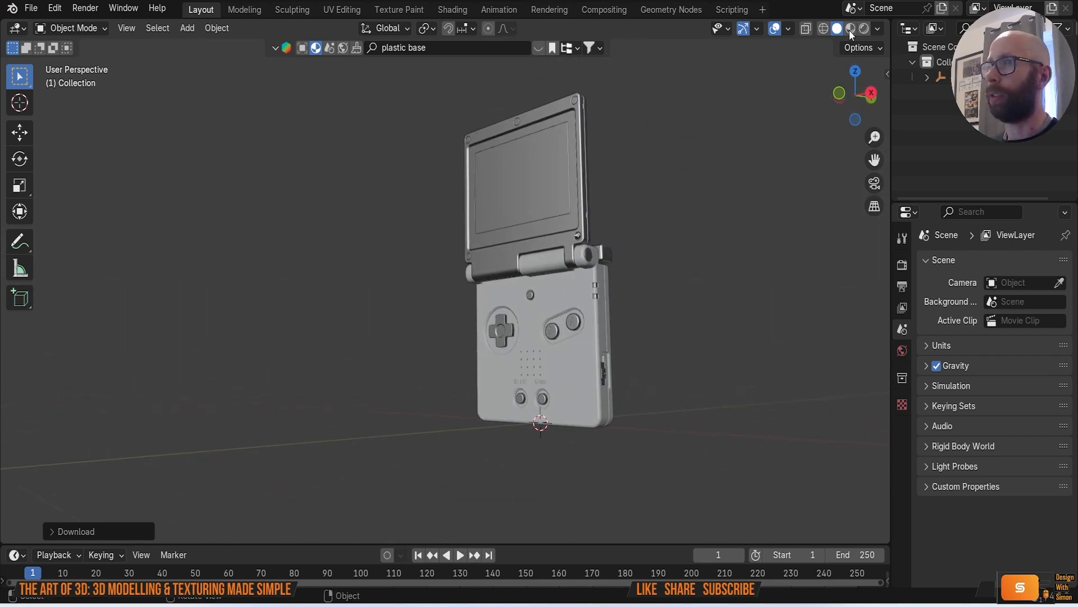
pyautogui.click(852, 29)
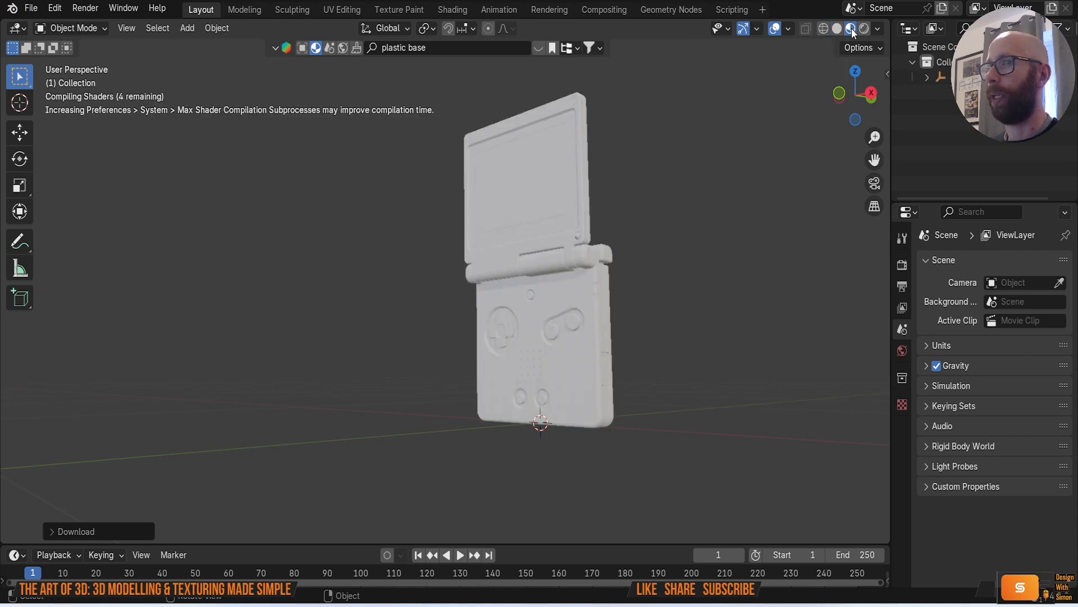
pyautogui.scroll(2, 732, 222)
pyautogui.moveTo(732, 222)
pyautogui.mouseDown(button='middle')
pyautogui.moveTo(822, 255)
pyautogui.moveTo(695, 288)
pyautogui.moveTo(487, 312)
pyautogui.moveTo(564, 320)
pyautogui.moveTo(554, 359)
pyautogui.moveTo(564, 212)
pyautogui.moveTo(635, 329)
pyautogui.moveTo(636, 304)
pyautogui.moveTo(613, 315)
pyautogui.moveTo(527, 226)
pyautogui.moveTo(551, 299)
pyautogui.moveTo(576, 304)
pyautogui.moveTo(556, 364)
pyautogui.mouseUp(button='middle')
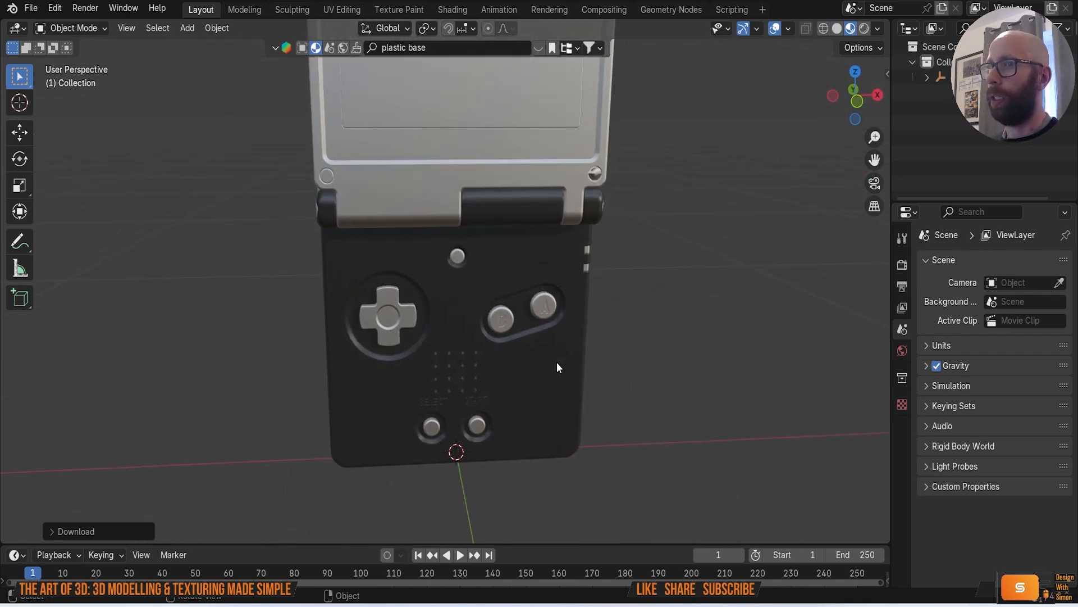
# Step: Open the lower shell's material in the Shading workspace, close the 3D viewport and file browser areas, and widen the image editor
pyautogui.click(556, 364)
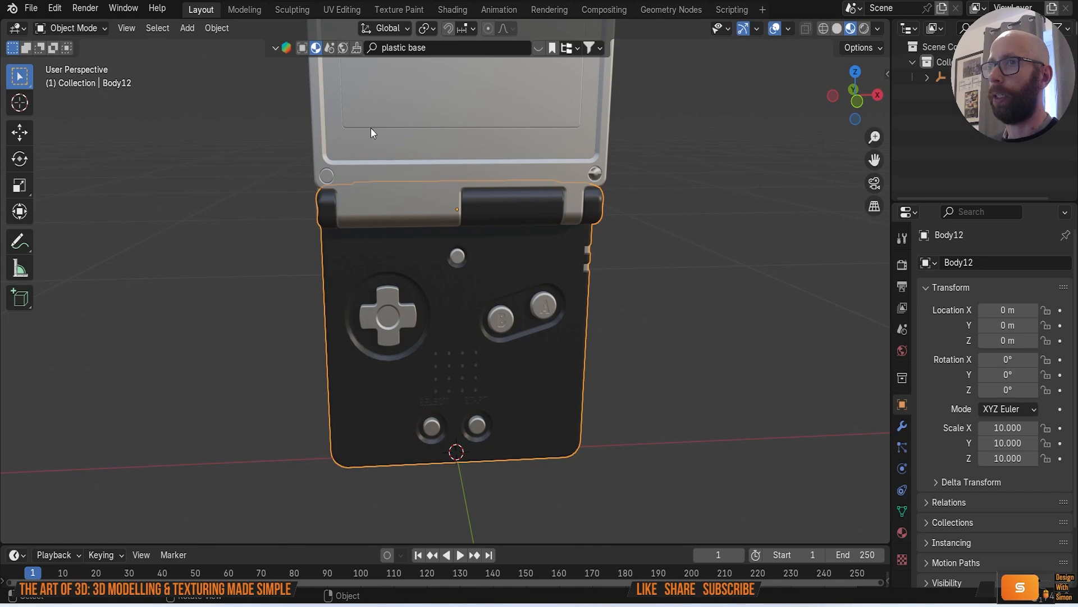
pyautogui.click(450, 10)
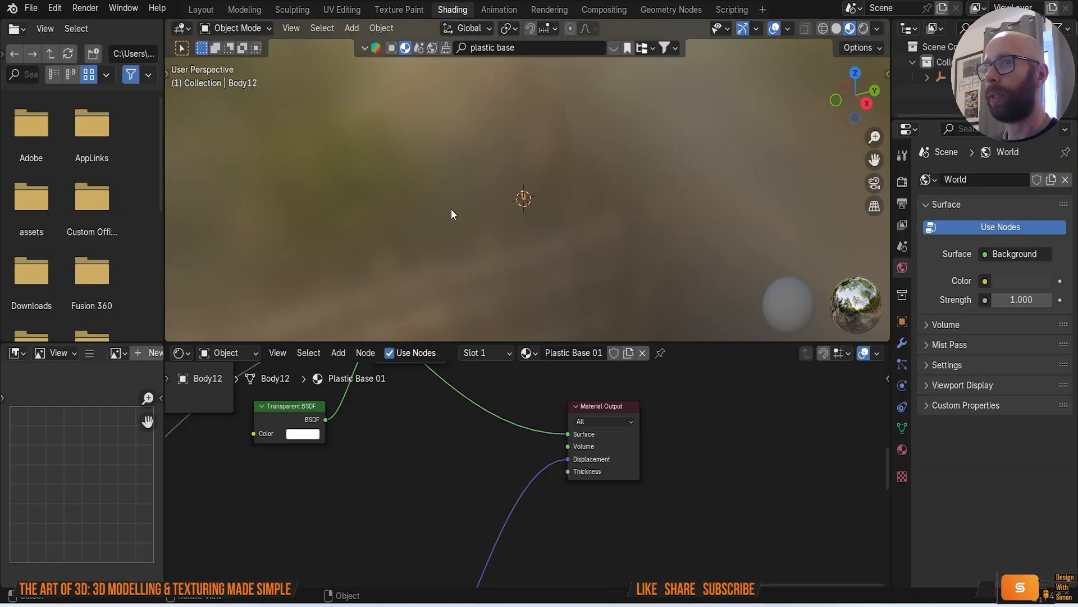
pyautogui.click(291, 27)
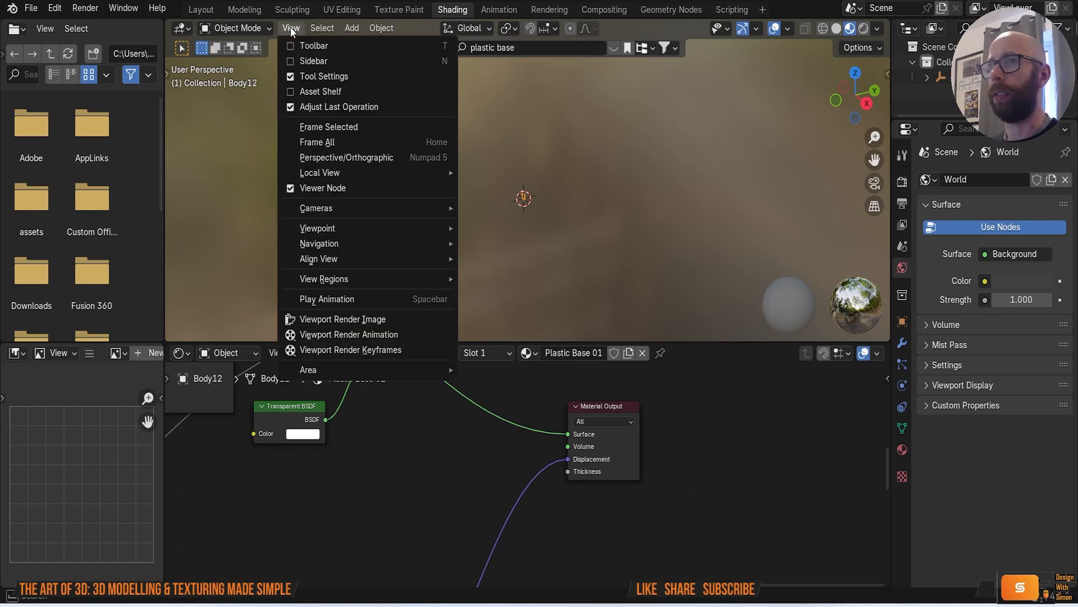
pyautogui.moveTo(450, 377)
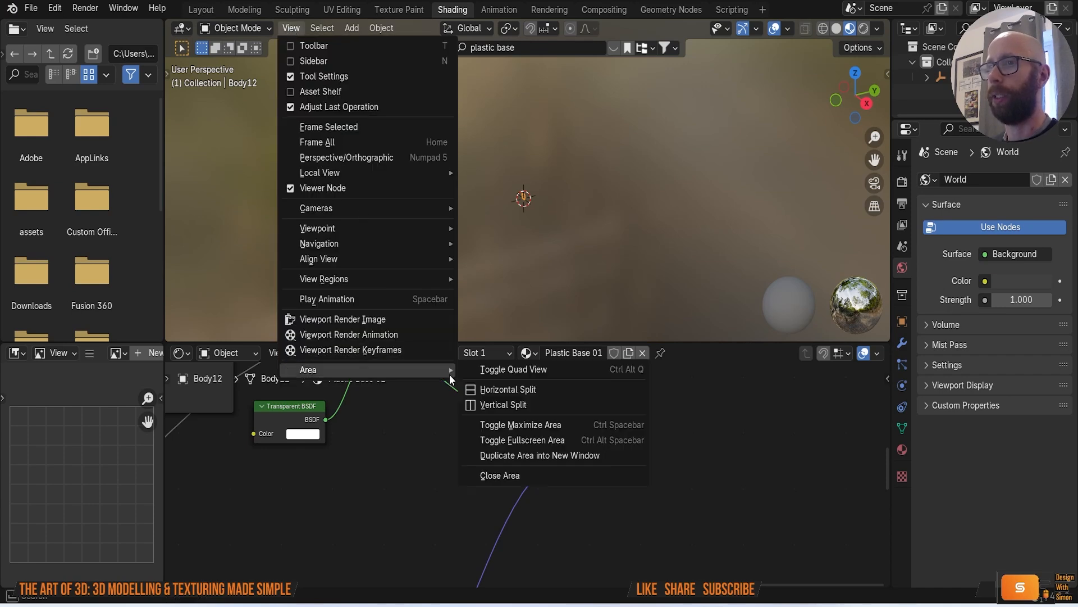
pyautogui.click(508, 476)
pyautogui.click(49, 30)
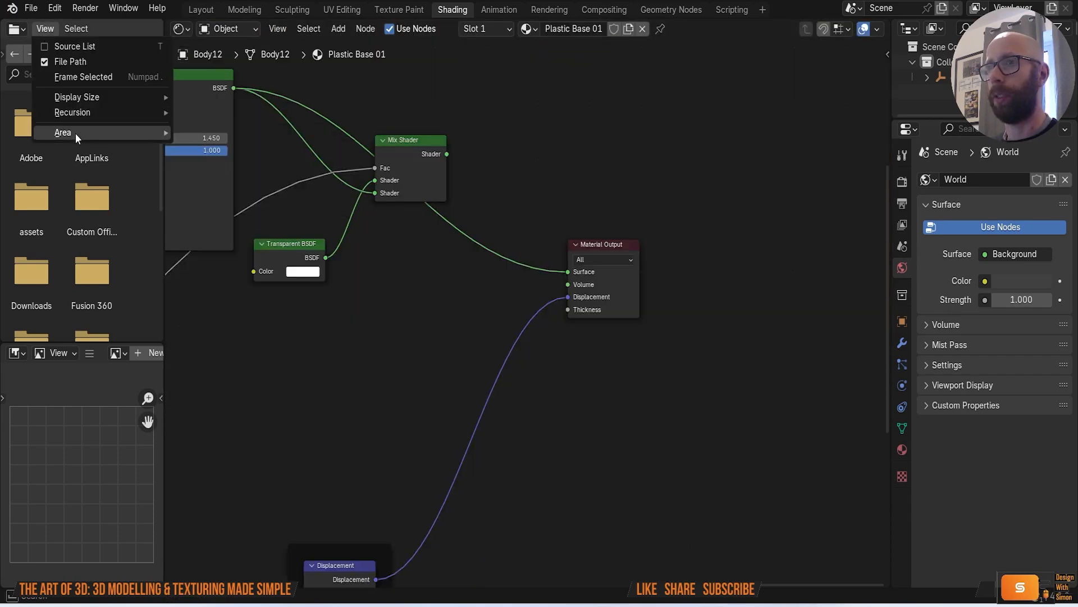
pyautogui.moveTo(74, 131)
pyautogui.click(205, 219)
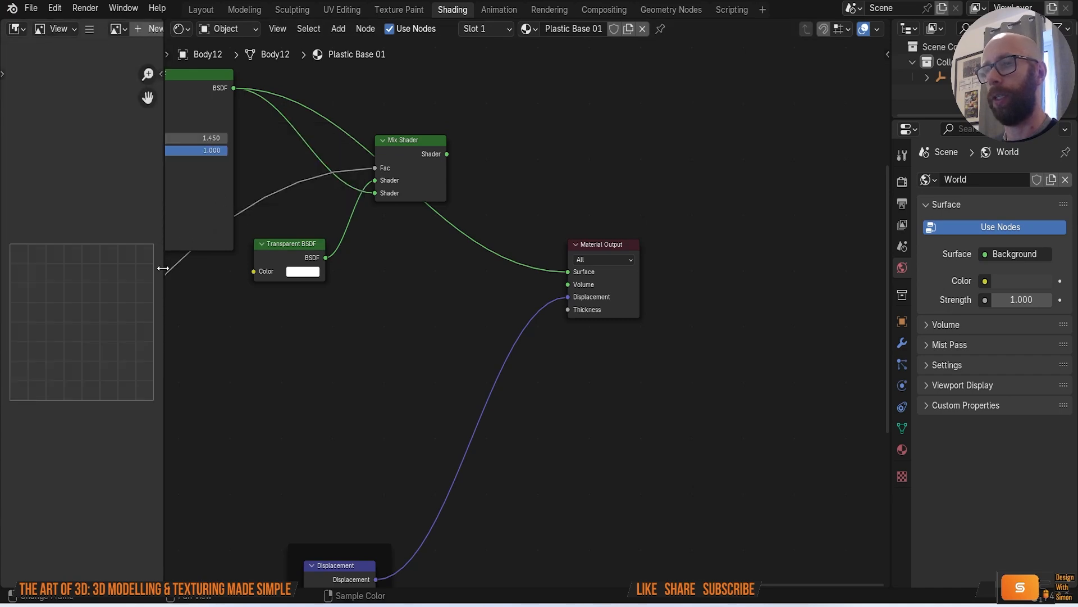
pyautogui.moveTo(163, 325); pyautogui.dragTo(477, 369)
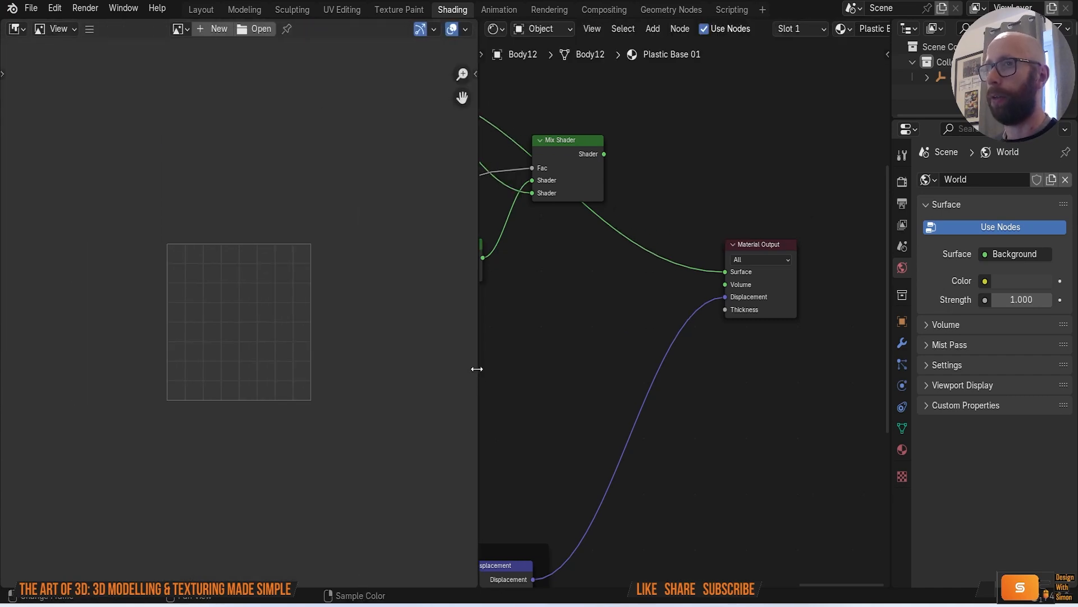
# Step: Turn the image editor area into a 3D viewport with material preview shading, showing the whole console at an angle
pyautogui.click(22, 31)
pyautogui.click(49, 70)
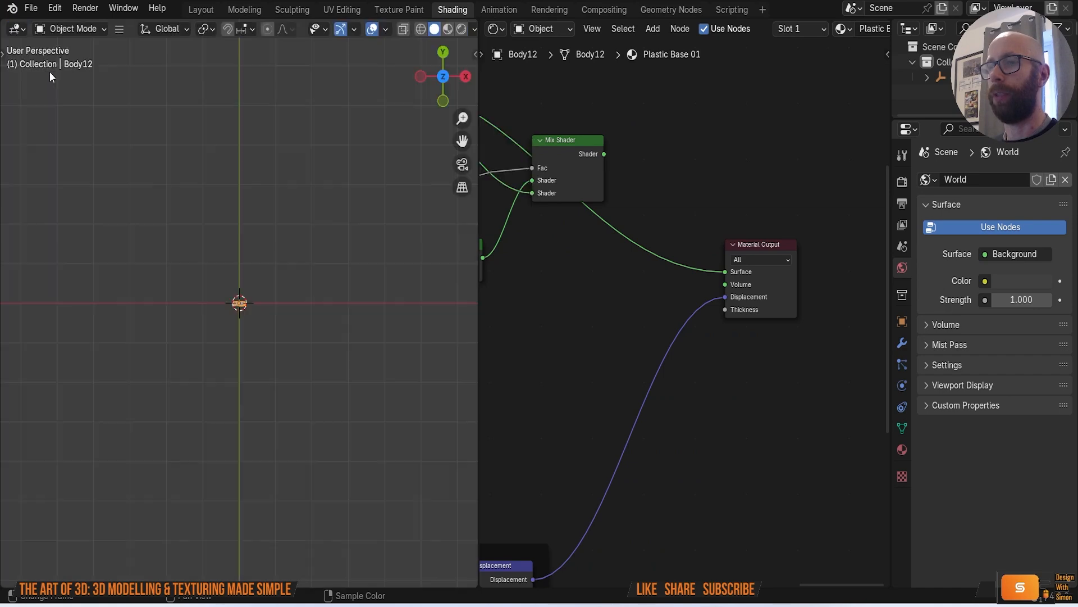
pyautogui.scroll(5, 259, 314)
pyautogui.moveTo(261, 319); pyautogui.dragTo(330, 280, button='middle')
pyautogui.click(447, 29)
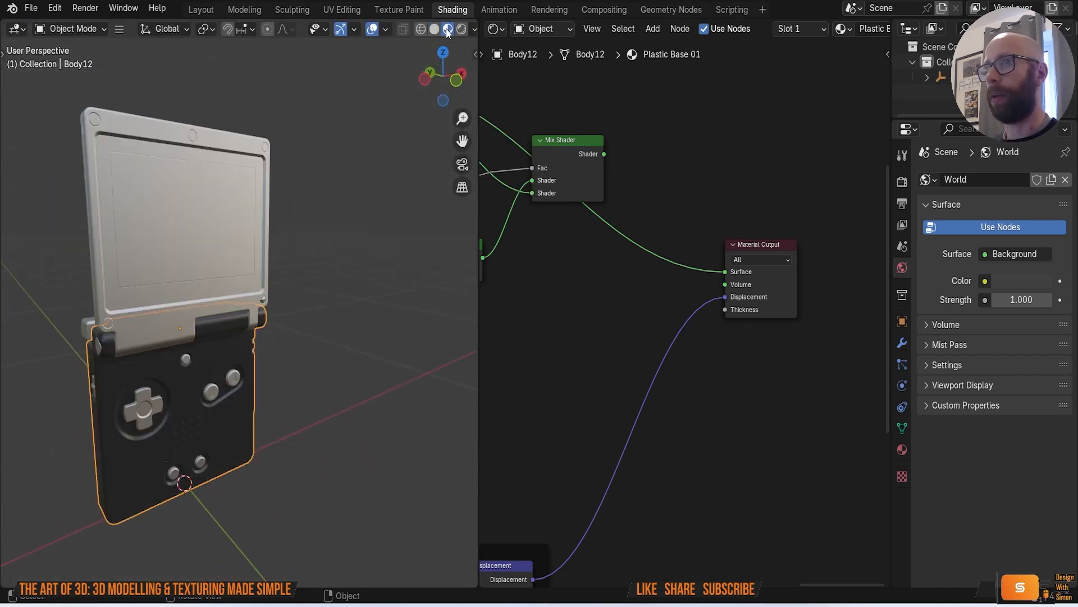
pyautogui.moveTo(302, 344); pyautogui.dragTo(286, 327, button='middle')
# Step: Examine the Plastic Base 01 node tree, from the texture nodes to the inputs feeding the Principled BSDF
pyautogui.scroll(-4, 689, 285)
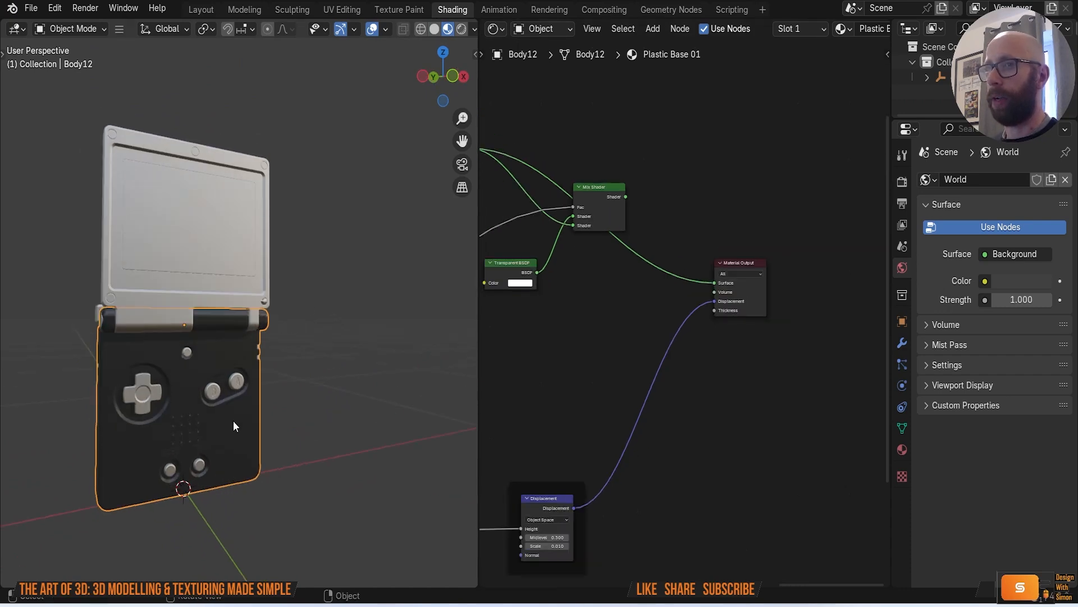
pyautogui.scroll(-6, 580, 348)
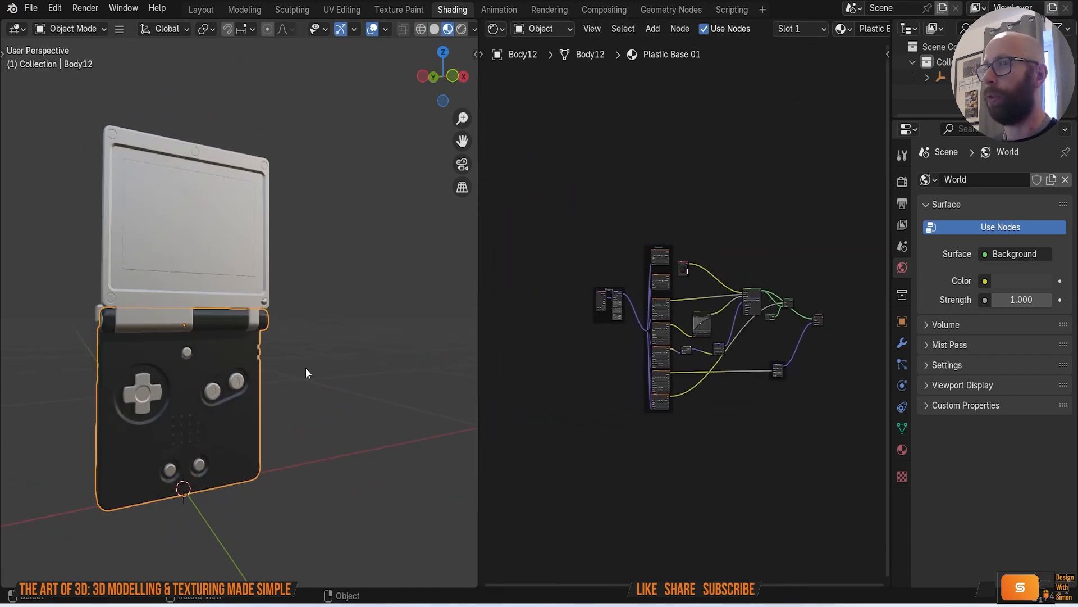
pyautogui.moveTo(306, 373); pyautogui.dragTo(337, 366, button='middle')
pyautogui.scroll(6, 700, 314)
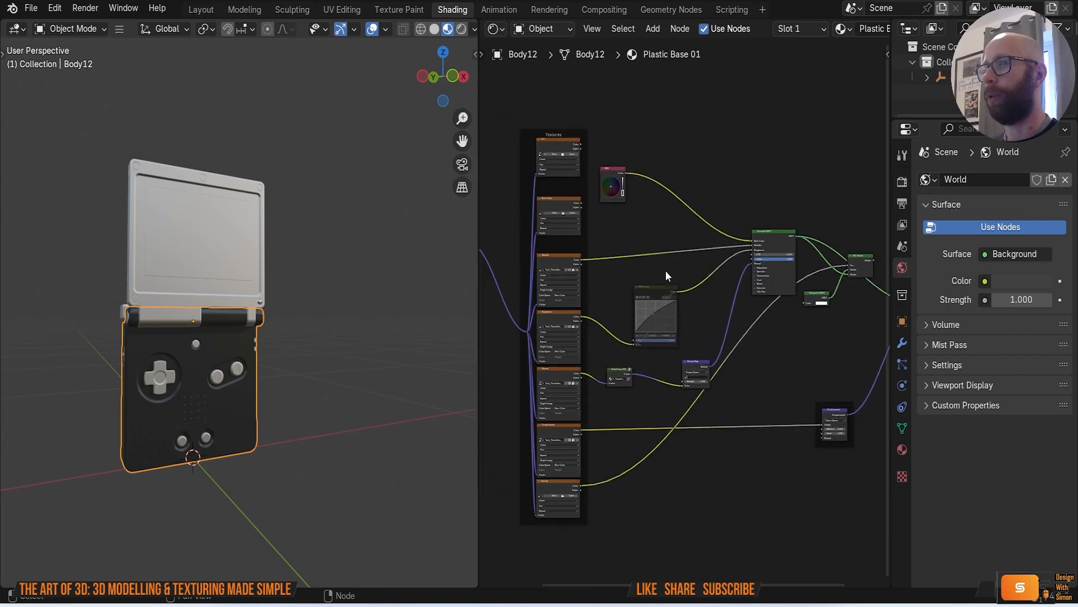
pyautogui.scroll(-2, 660, 265)
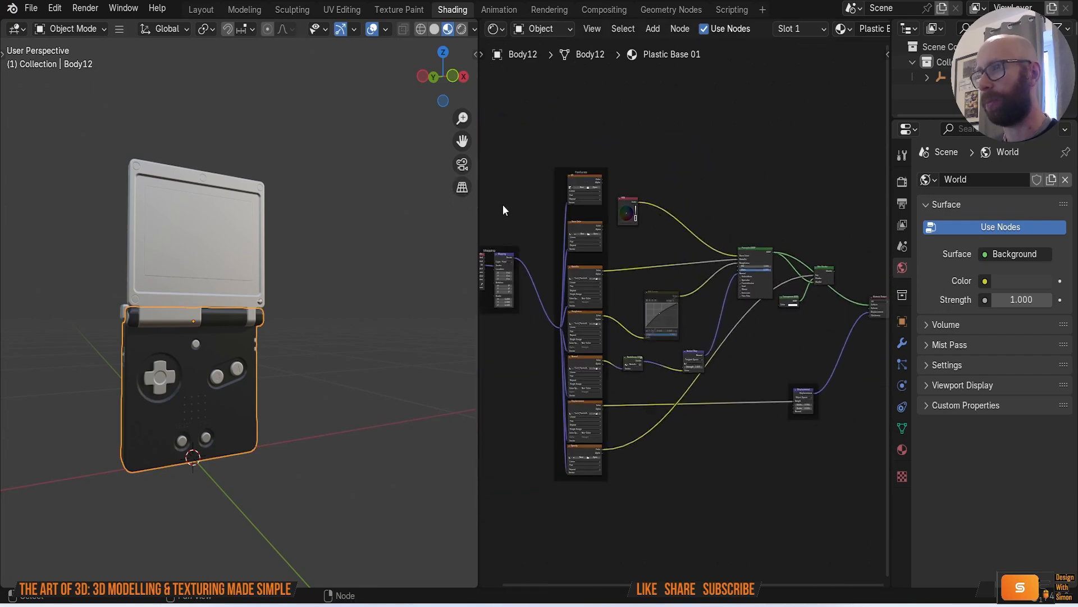
pyautogui.scroll(9, 753, 308)
pyautogui.moveTo(862, 506); pyautogui.dragTo(861, 502, button='middle')
pyautogui.moveTo(790, 363); pyautogui.dragTo(761, 324, button='middle')
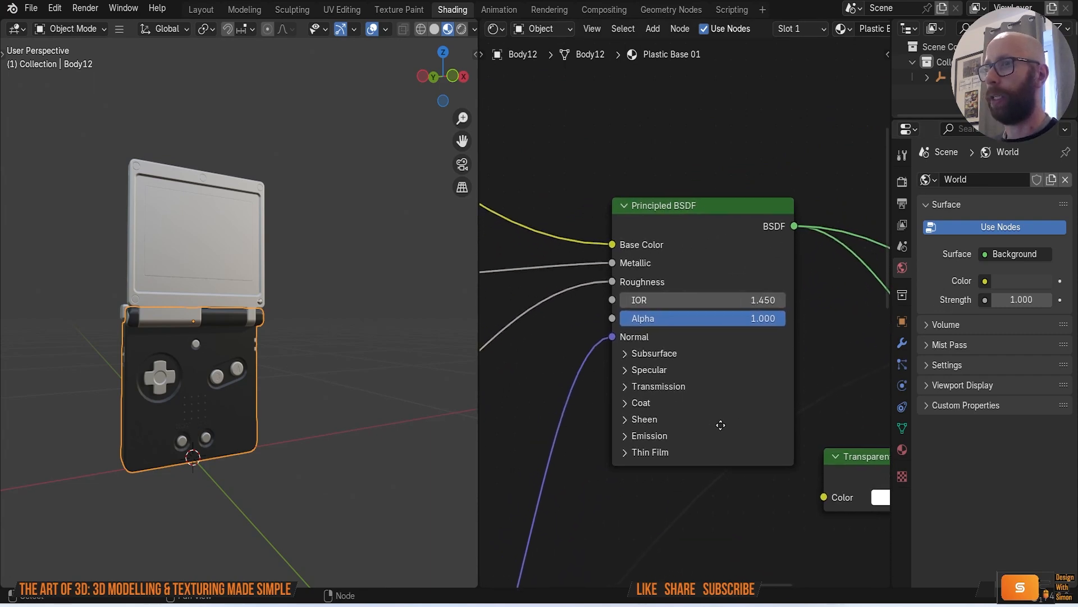
pyautogui.moveTo(694, 428); pyautogui.dragTo(770, 413, button='middle')
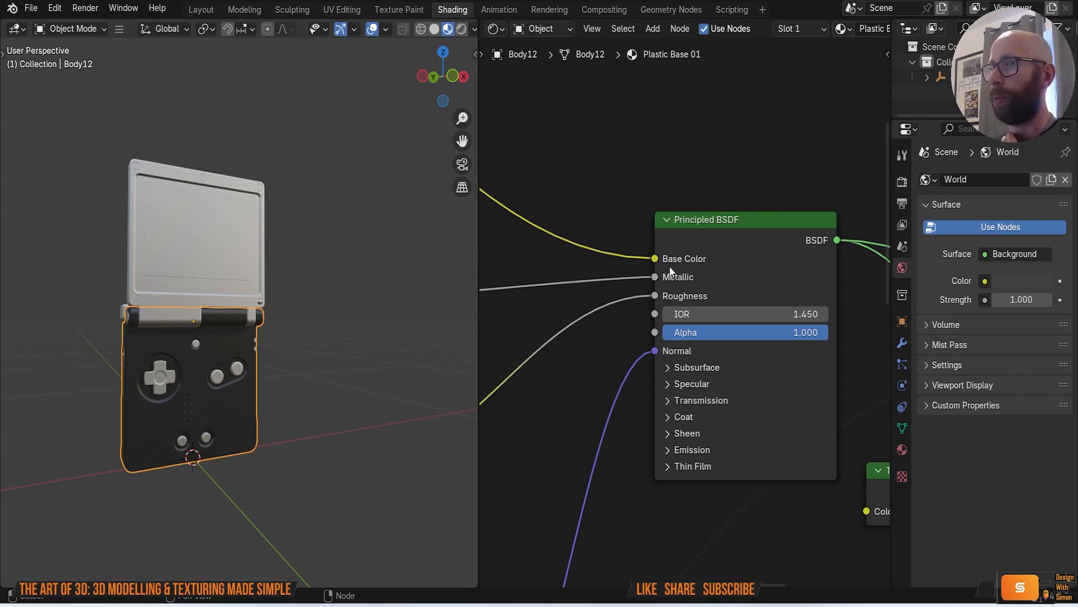
pyautogui.scroll(-2, 595, 247)
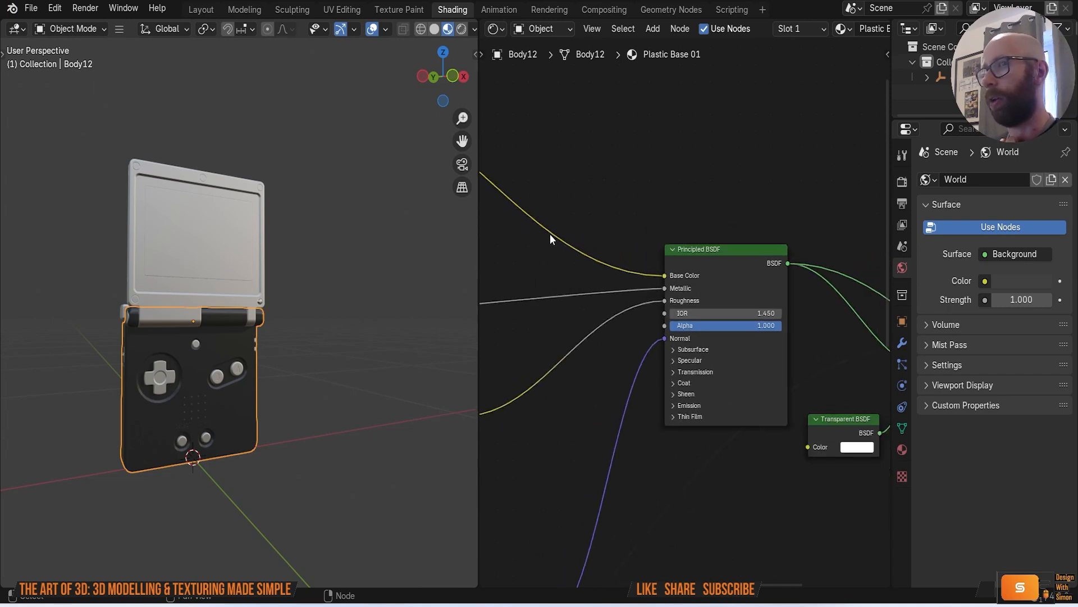
# Step: Set the RGB node feeding the base color to hex 605CB3, check the console's color, and return to the Layout workspace
pyautogui.moveTo(549, 240); pyautogui.dragTo(865, 418, button='middle')
pyautogui.moveTo(731, 340); pyautogui.dragTo(755, 306, button='middle')
pyautogui.scroll(6, 651, 289)
pyautogui.moveTo(646, 278); pyautogui.dragTo(612, 258, button='middle')
pyautogui.scroll(2, 618, 366)
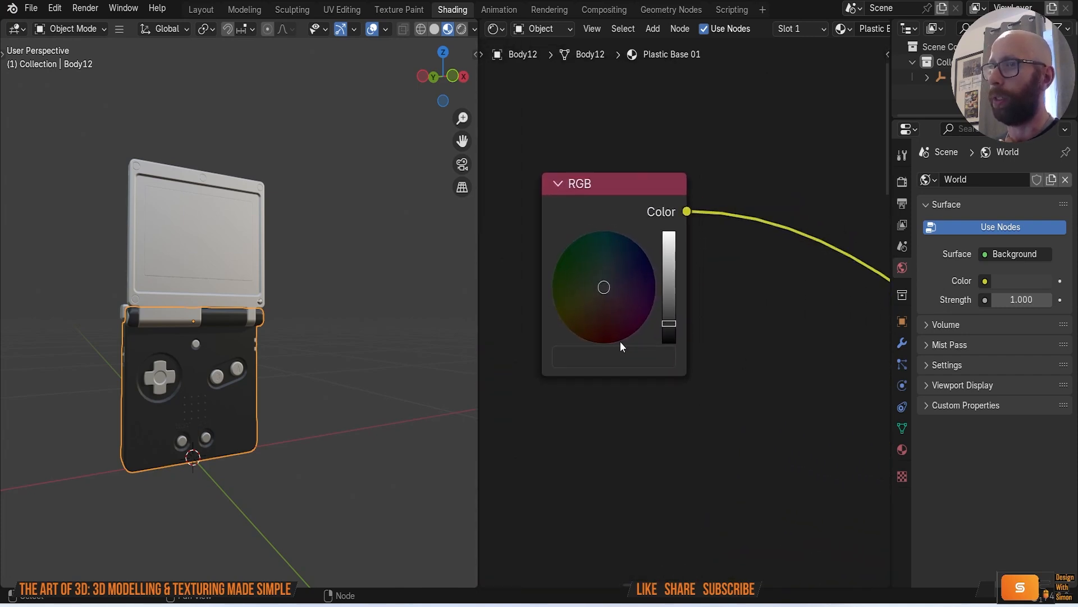
pyautogui.click(588, 358)
pyautogui.click(738, 235)
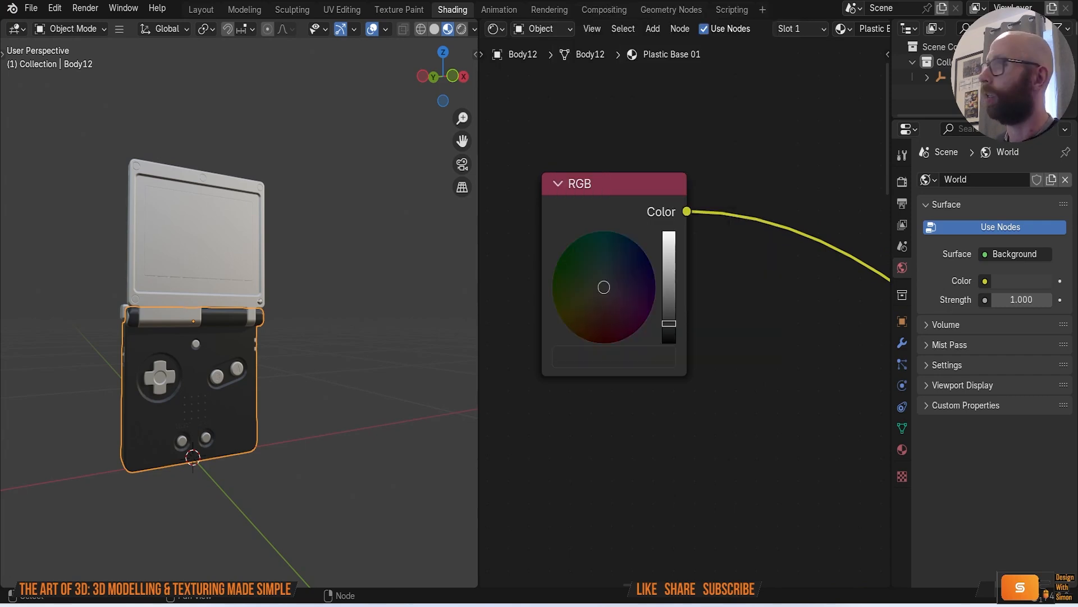
pyautogui.click(635, 364)
pyautogui.click(695, 275)
pyautogui.write('#605cb3')
pyautogui.press('Return')
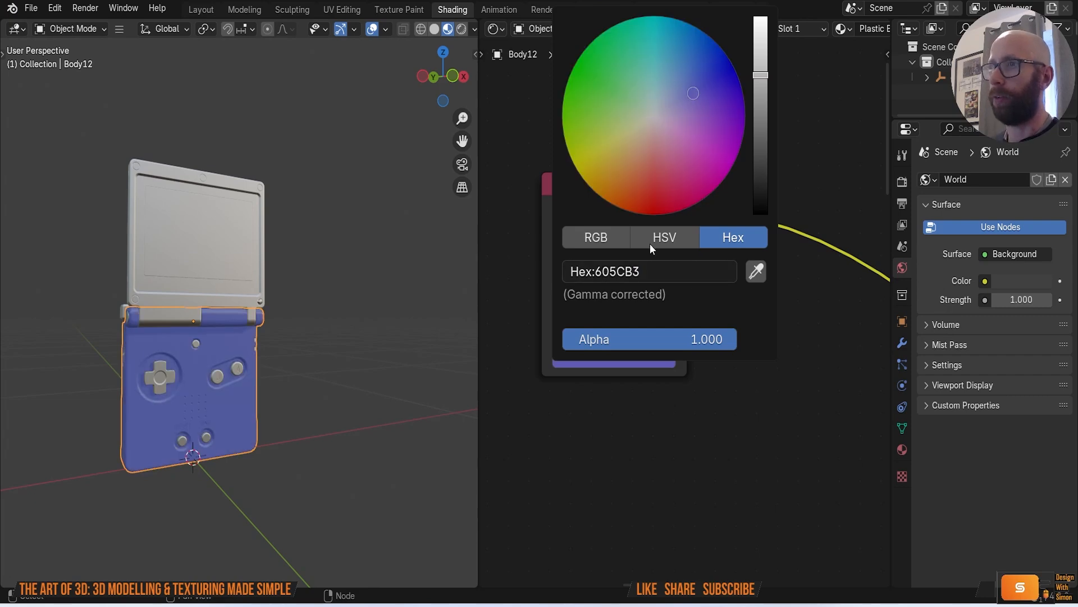
pyautogui.moveTo(295, 409); pyautogui.dragTo(286, 417, button='middle')
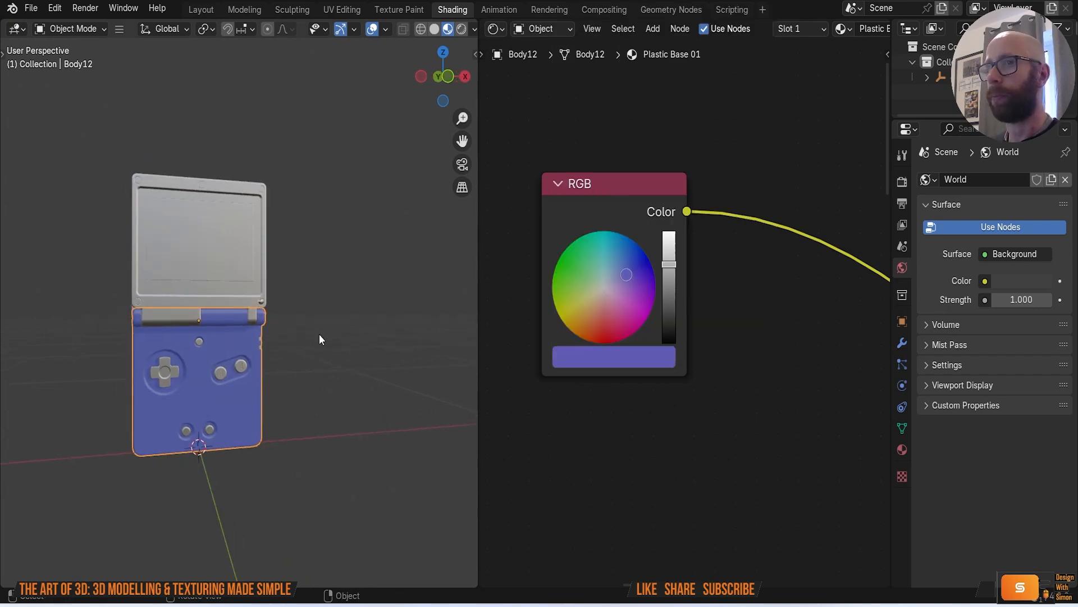
pyautogui.moveTo(320, 335); pyautogui.dragTo(337, 332, button='middle')
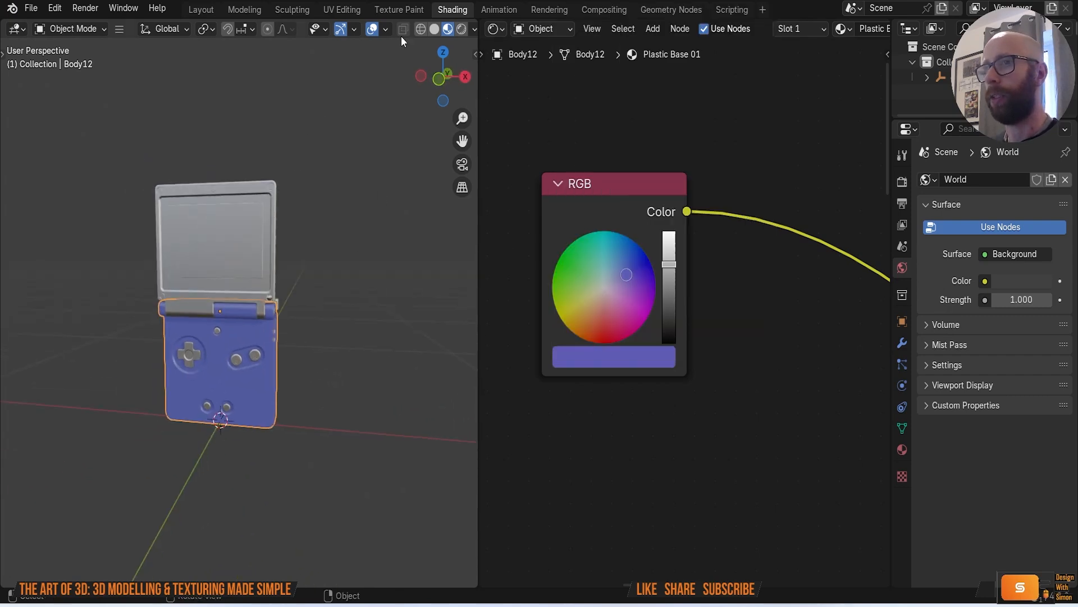
pyautogui.click(200, 10)
pyautogui.moveTo(453, 315)
pyautogui.mouseDown(button='middle')
pyautogui.moveTo(572, 297)
pyautogui.moveTo(469, 382)
pyautogui.moveTo(392, 362)
pyautogui.moveTo(539, 361)
pyautogui.moveTo(524, 344)
pyautogui.moveTo(569, 308)
pyautogui.moveTo(517, 352)
pyautogui.moveTo(572, 334)
pyautogui.moveTo(529, 309)
pyautogui.mouseUp(button='middle')
pyautogui.click(272, 298)
pyautogui.scroll(1, 546, 338)
pyautogui.keyDown('shift'); pyautogui.click(510, 282); pyautogui.keyUp('shift')
pyautogui.keyDown('shift'); pyautogui.click(135, 293); pyautogui.keyUp('shift')
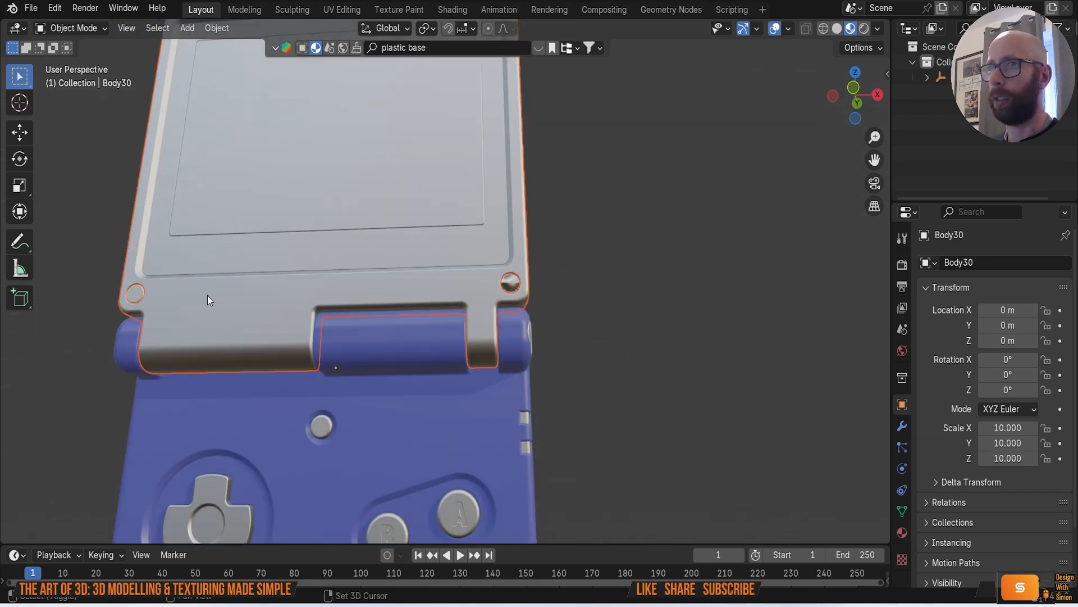
pyautogui.scroll(-2, 332, 244)
pyautogui.moveTo(333, 244); pyautogui.dragTo(353, 277, button='middle')
pyautogui.keyDown('shift'); pyautogui.moveTo(373, 297); pyautogui.dragTo(417, 477, button='middle'); pyautogui.keyUp('shift')
# Step: Select the lid and its round screw covers with the lower shell as the active object, and link the shell's material to them
pyautogui.click(285, 243)
pyautogui.click(346, 249)
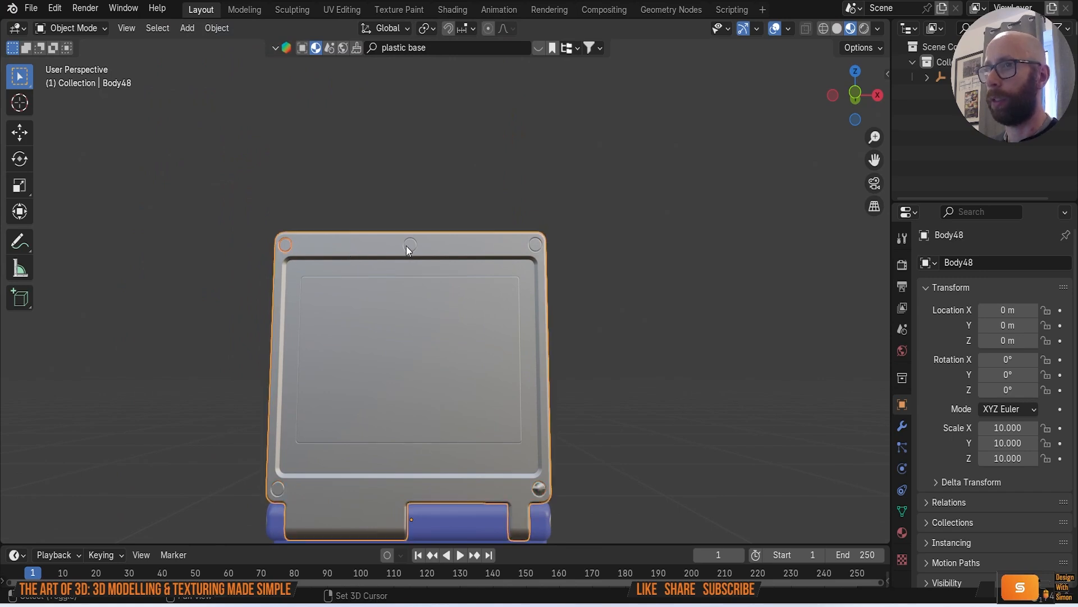
pyautogui.keyDown('shift'); pyautogui.click(540, 248); pyautogui.keyUp('shift')
pyautogui.keyDown('shift'); pyautogui.click(538, 488); pyautogui.keyUp('shift')
pyautogui.keyDown('shift'); pyautogui.click(279, 488); pyautogui.keyUp('shift')
pyautogui.keyDown('shift'); pyautogui.moveTo(471, 455); pyautogui.dragTo(444, 207, button='middle'); pyautogui.keyUp('shift')
pyautogui.keyDown('shift'); pyautogui.click(450, 338); pyautogui.keyUp('shift')
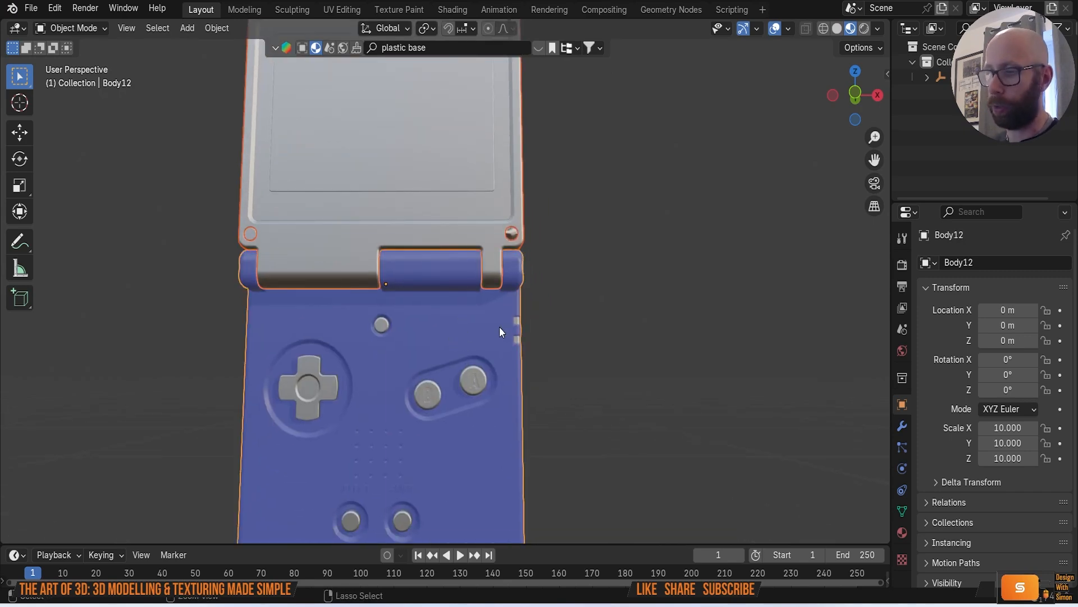
pyautogui.hotkey('ctrl', 'l')
pyautogui.click(477, 362)
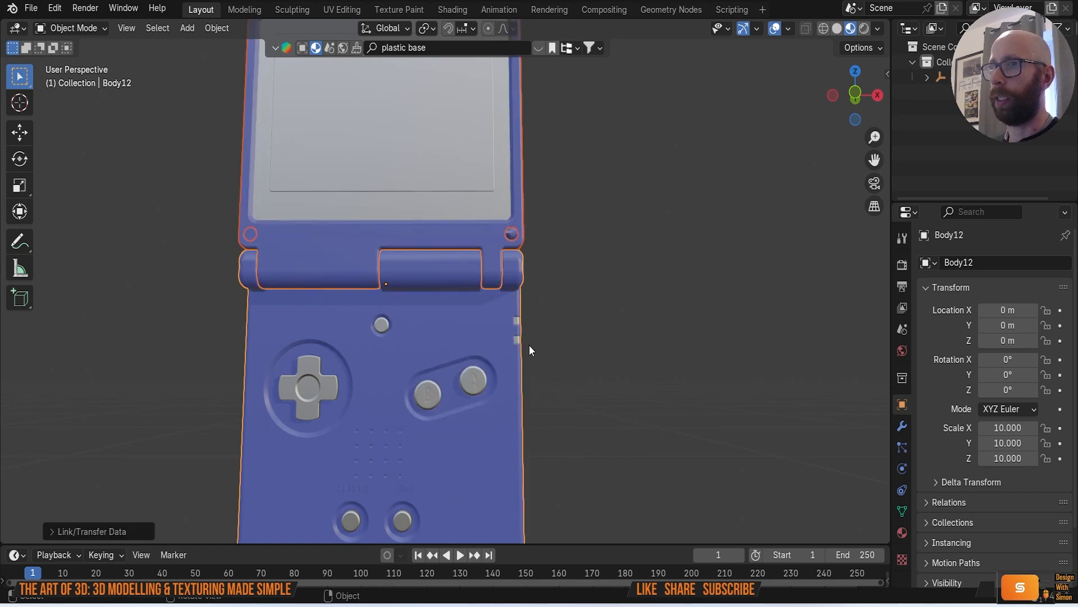
# Step: Link the lower shell's material to the small bodies beneath both shoulder buttons at the rear
pyautogui.moveTo(662, 368); pyautogui.dragTo(459, 280, button='middle')
pyautogui.scroll(5, 457, 278)
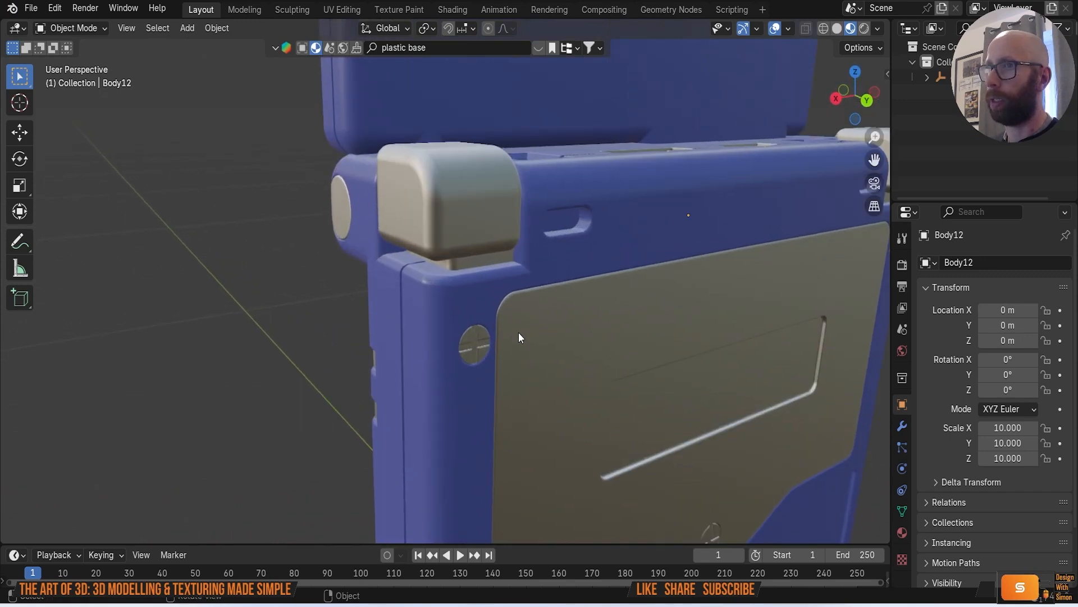
pyautogui.click(491, 259)
pyautogui.moveTo(490, 259)
pyautogui.mouseDown(button='middle')
pyautogui.moveTo(498, 245)
pyautogui.moveTo(788, 279)
pyautogui.moveTo(421, 300)
pyautogui.moveTo(495, 251)
pyautogui.mouseUp(button='middle')
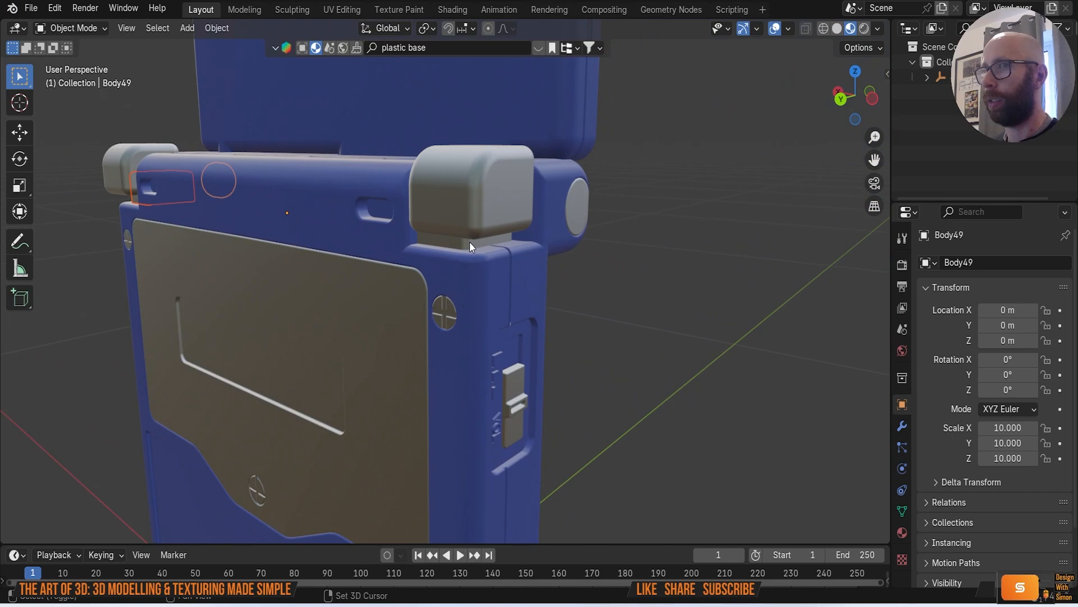
pyautogui.click(549, 172)
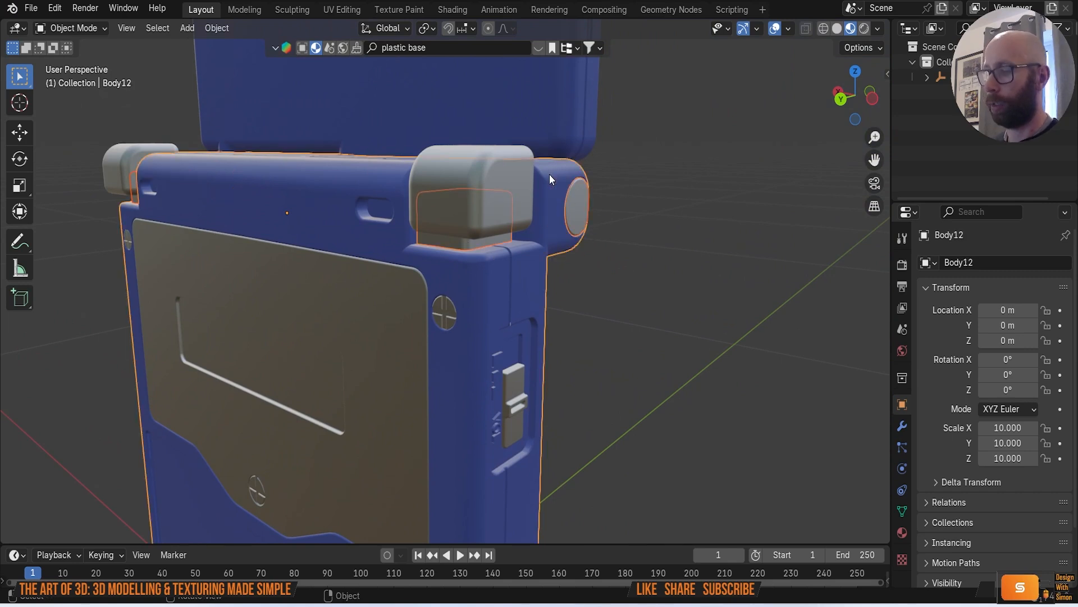
pyautogui.hotkey('ctrl', 'l')
pyautogui.click(549, 175)
# Step: Apply Shade Auto Smooth to the round screw cover in the lid's lower corner beside the hinge
pyautogui.moveTo(549, 174); pyautogui.dragTo(443, 330, button='middle')
pyautogui.scroll(6, 562, 283)
pyautogui.moveTo(565, 281); pyautogui.dragTo(598, 252, button='middle')
pyautogui.click(596, 251)
pyautogui.rightClick(595, 252)
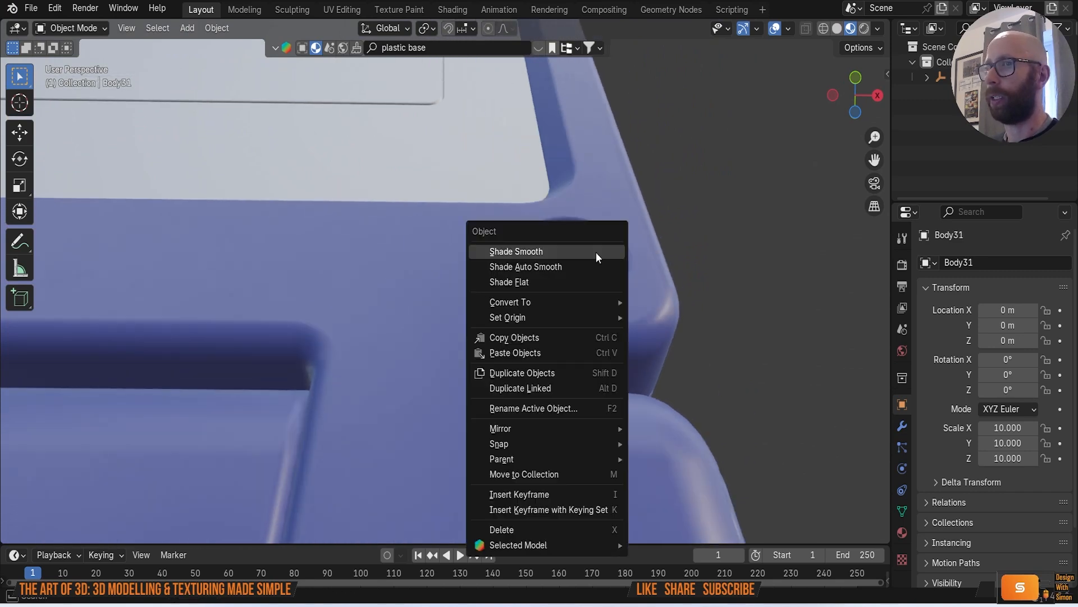
pyautogui.click(585, 265)
pyautogui.moveTo(585, 265); pyautogui.dragTo(594, 326, button='middle')
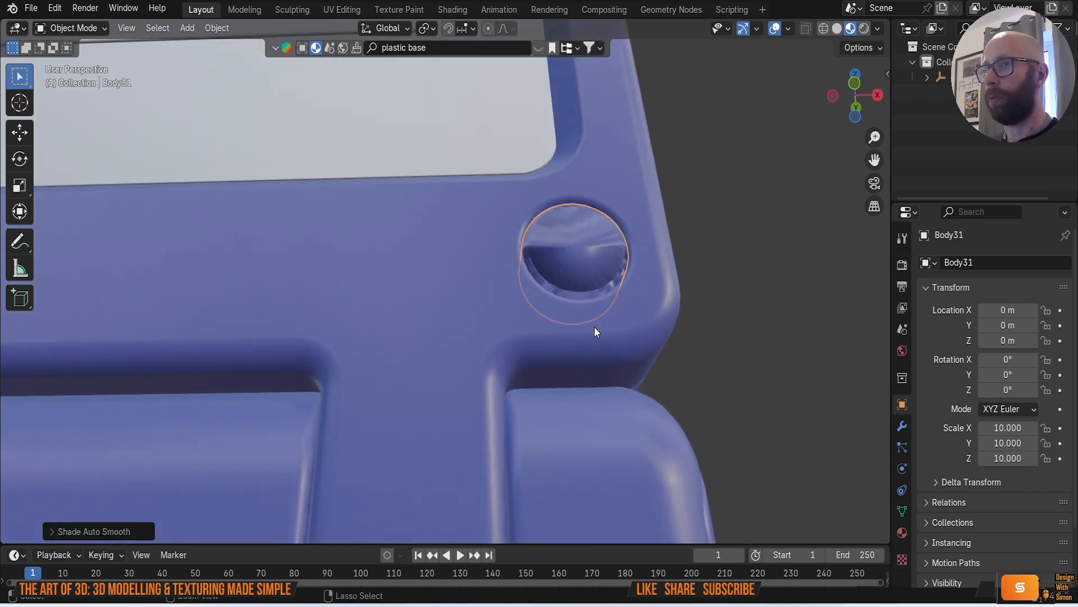
pyautogui.moveTo(664, 311); pyautogui.dragTo(560, 240, button='middle')
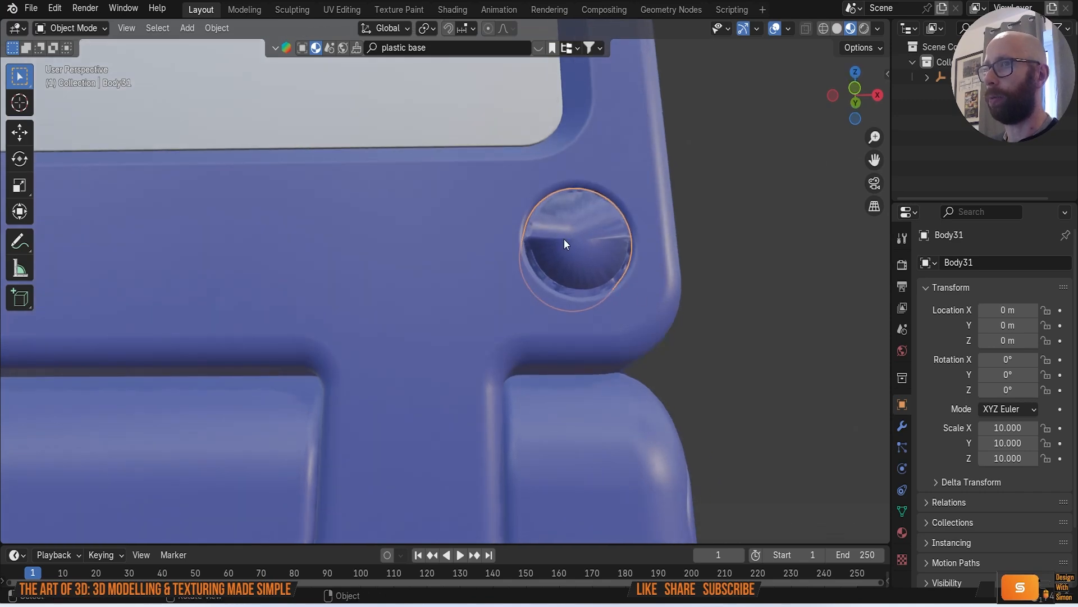
# Step: Add a Subdivision Surface modifier to the lid's round screw cover and bring the console's rear into view
pyautogui.click(902, 426)
pyautogui.click(932, 261)
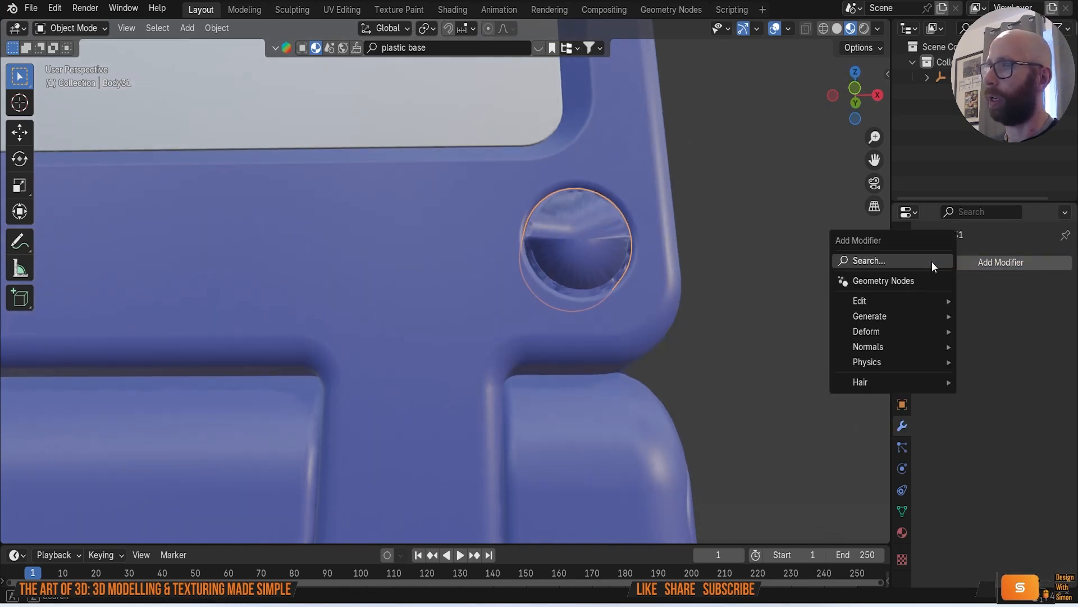
pyautogui.moveTo(912, 316)
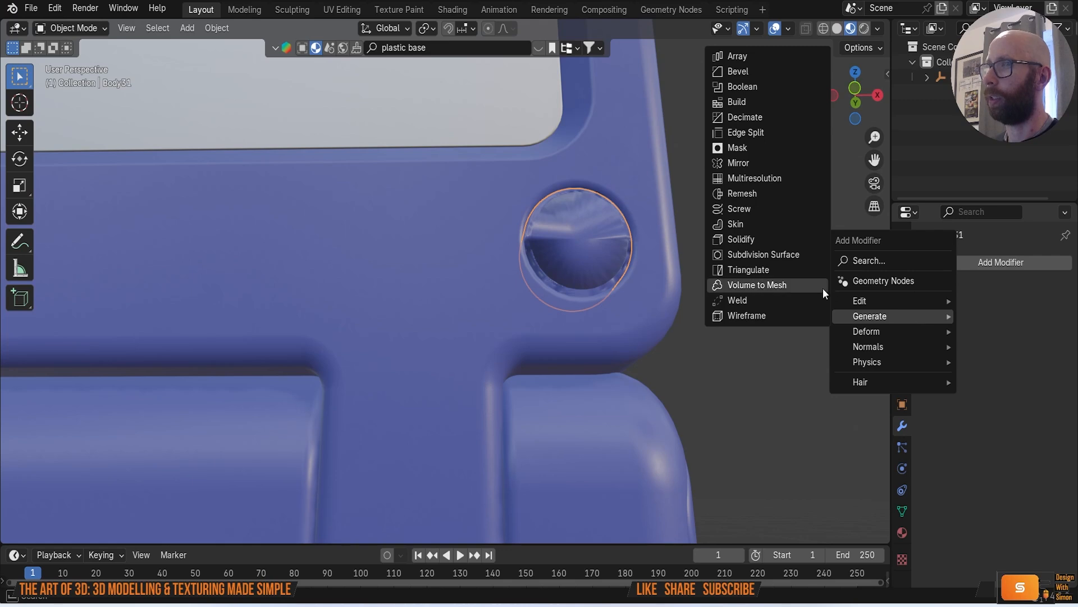
pyautogui.click(784, 254)
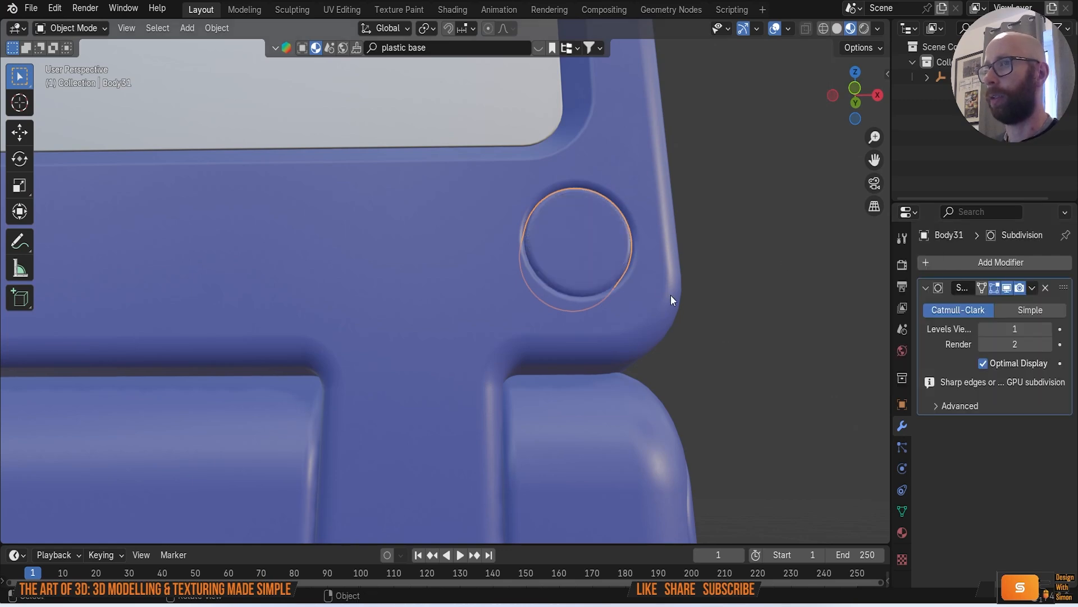
pyautogui.scroll(-6, 724, 336)
pyautogui.moveTo(722, 344); pyautogui.dragTo(554, 365, button='middle')
pyautogui.scroll(-5, 644, 372)
pyautogui.keyDown('shift'); pyautogui.moveTo(359, 304); pyautogui.dragTo(622, 308, button='middle'); pyautogui.keyUp('shift')
pyautogui.scroll(5, 514, 330)
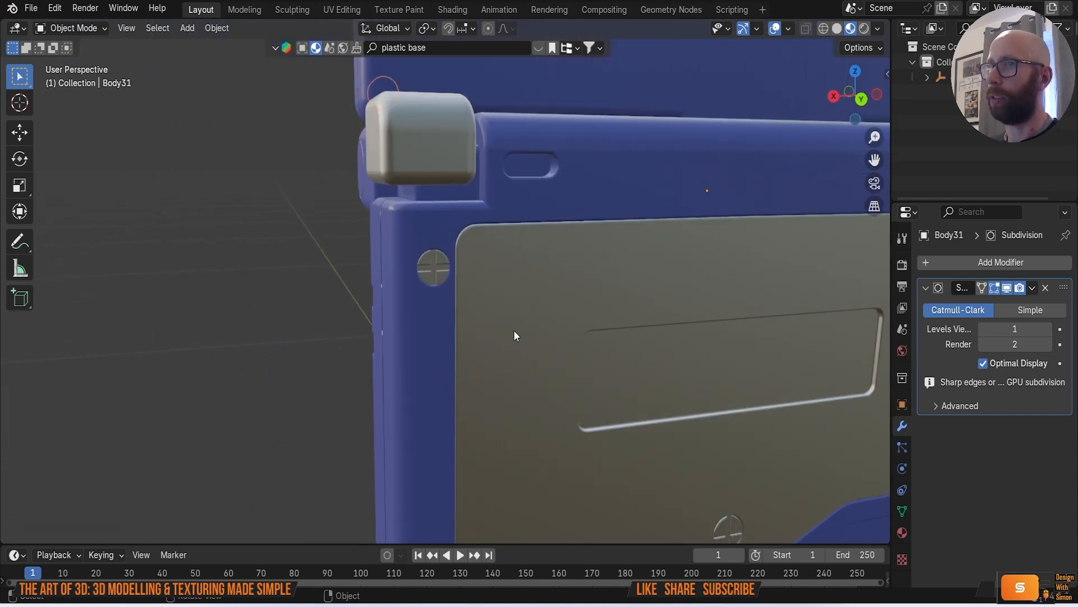
# Step: Link the lower shell's material to the battery cover on the console's rear
pyautogui.moveTo(595, 360); pyautogui.dragTo(494, 348, button='middle')
pyautogui.click(494, 281)
pyautogui.scroll(-3, 508, 300)
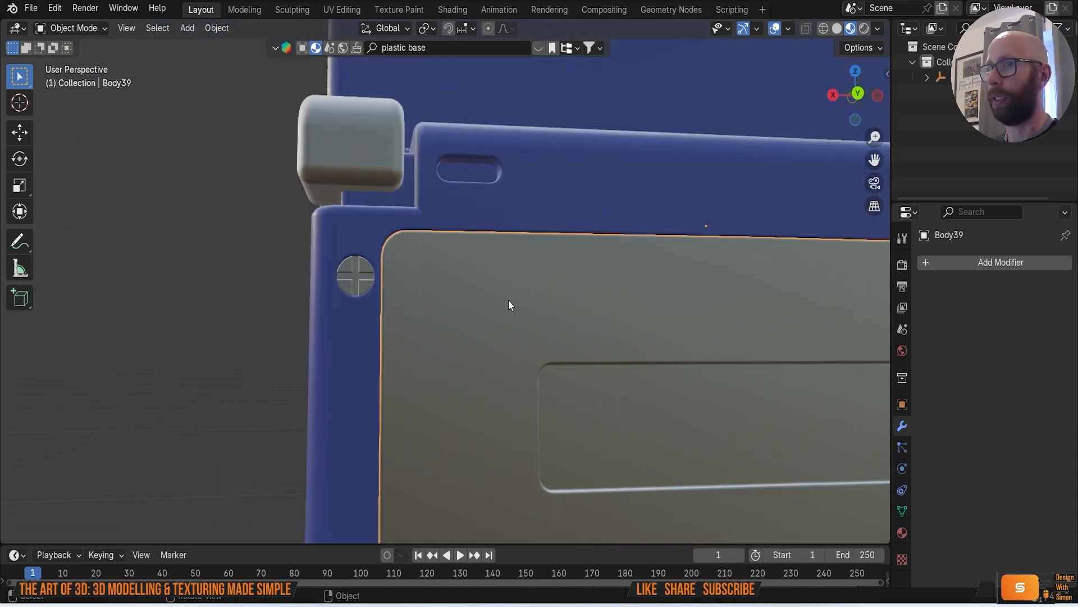
pyautogui.keyDown('shift'); pyautogui.click(596, 205); pyautogui.keyUp('shift')
pyautogui.hotkey('ctrl', 'l')
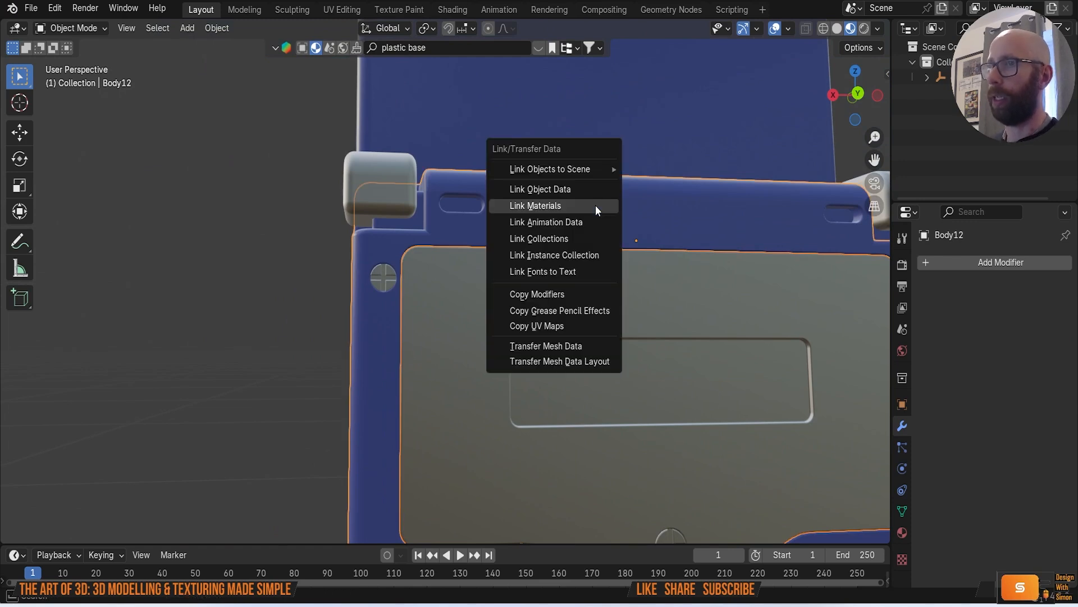
pyautogui.click(596, 206)
# Step: Assign the existing Plastic Base 01 material to the A button in place of Steel - Satin
pyautogui.scroll(-4, 601, 228)
pyautogui.moveTo(607, 250); pyautogui.dragTo(457, 288, button='middle')
pyautogui.scroll(2, 553, 318)
pyautogui.keyDown('shift'); pyautogui.moveTo(554, 318); pyautogui.dragTo(458, 276, button='middle'); pyautogui.keyUp('shift')
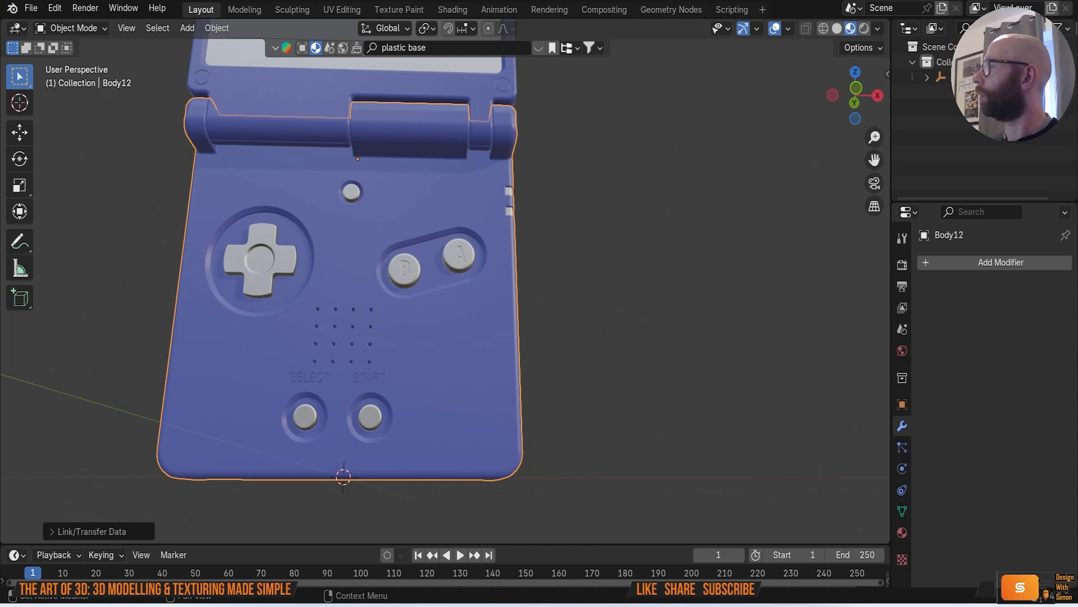
pyautogui.moveTo(566, 349); pyautogui.dragTo(477, 258, button='middle')
pyautogui.click(458, 254)
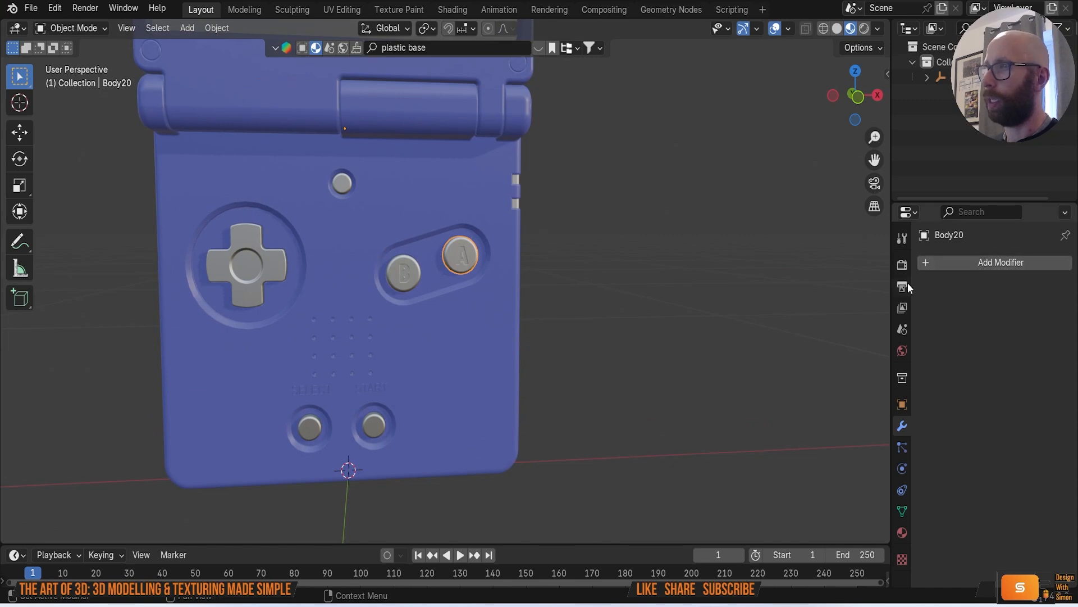
pyautogui.click(902, 532)
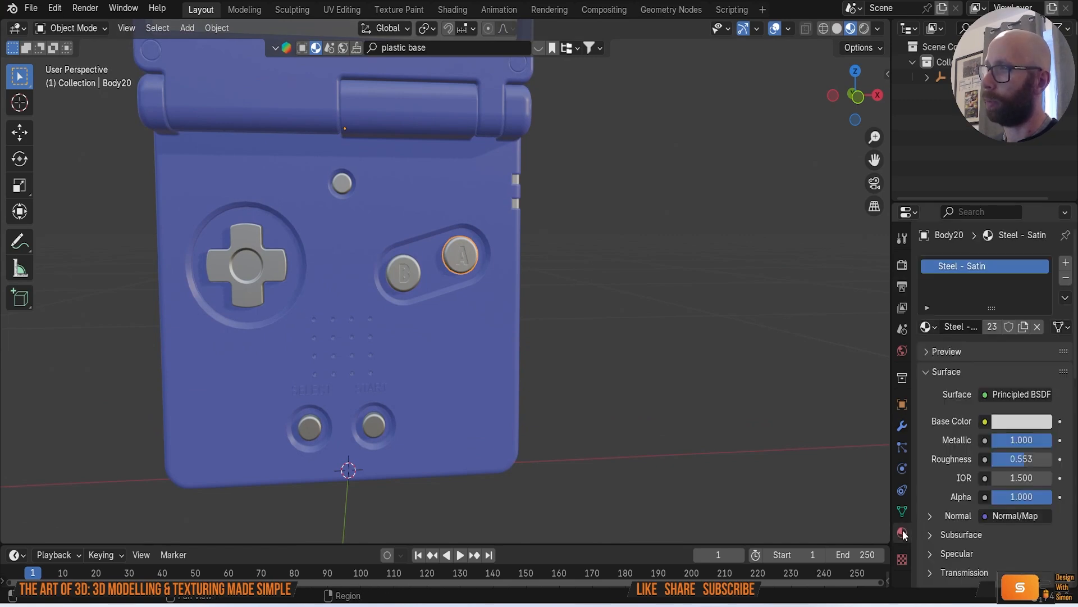
pyautogui.click(927, 326)
pyautogui.click(827, 365)
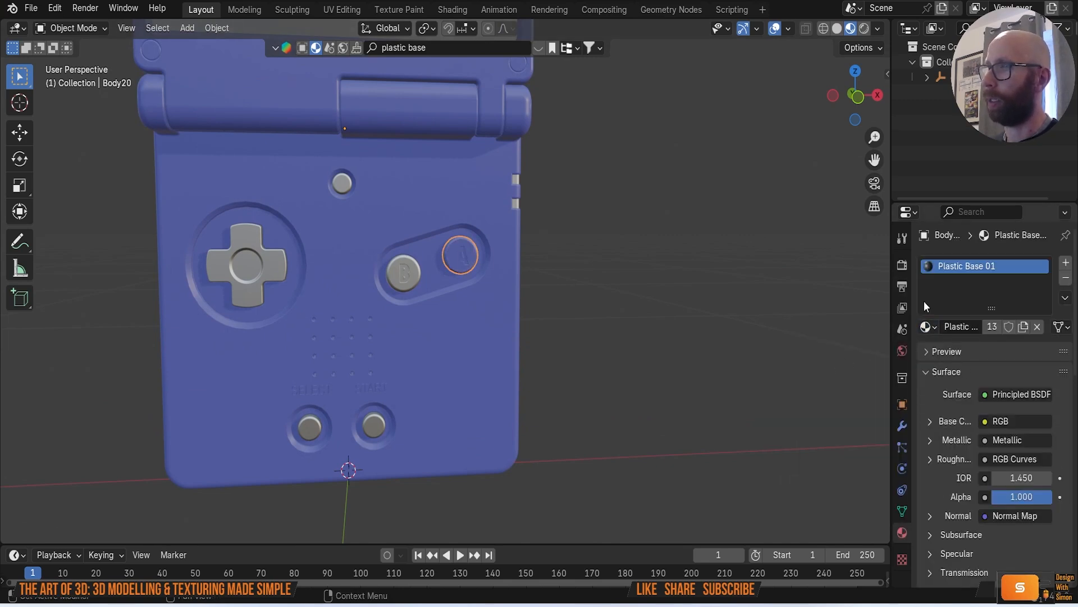
# Step: Rename the material "main purple" and give the A button its own copy named "grey buttons"
pyautogui.doubleClick(983, 267)
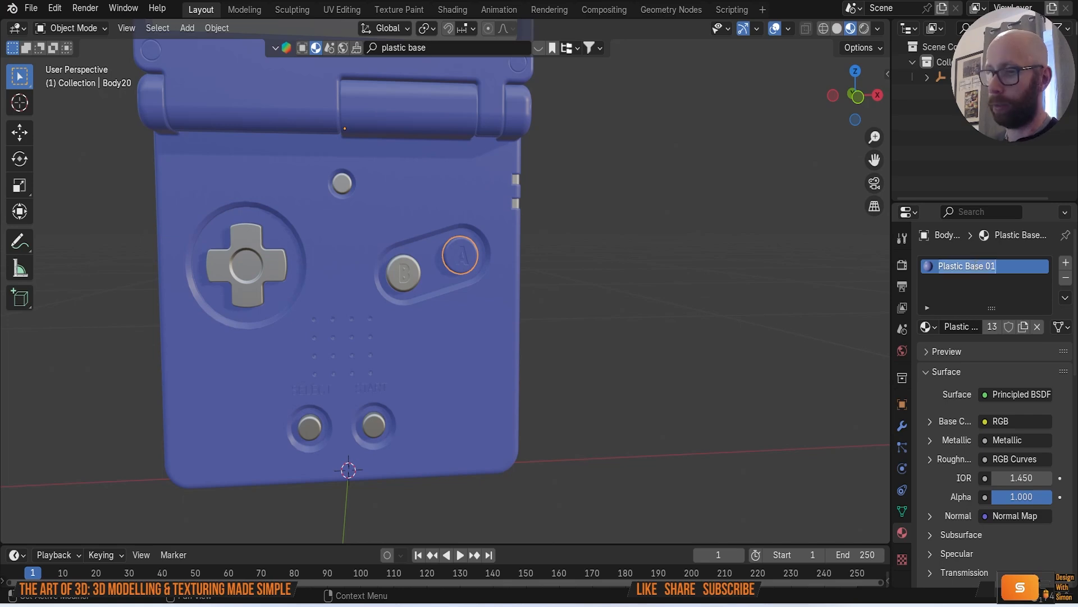
pyautogui.write('main purple')
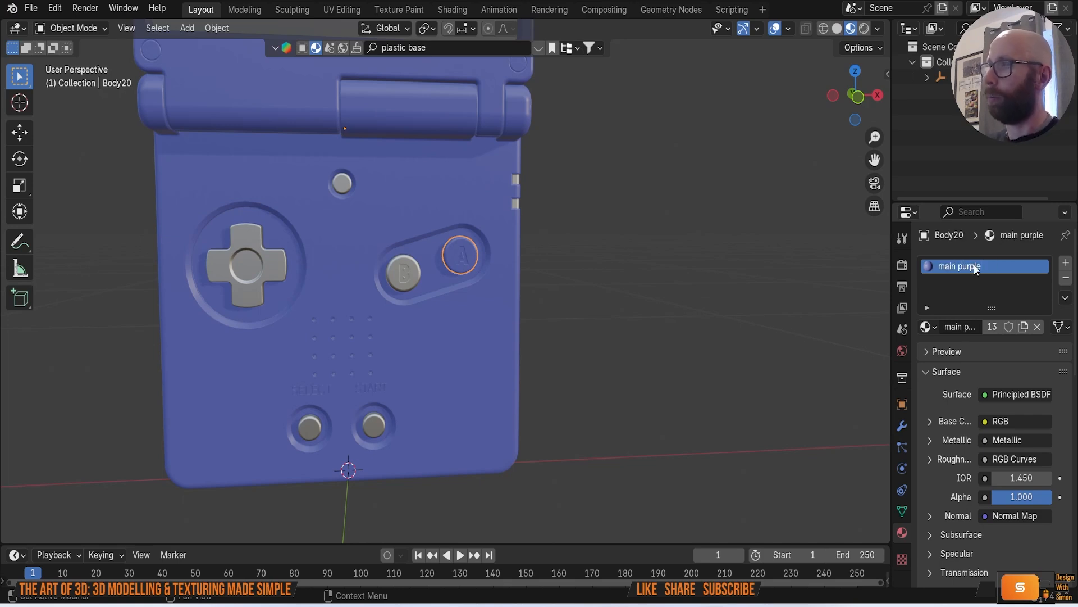
pyautogui.click(1023, 328)
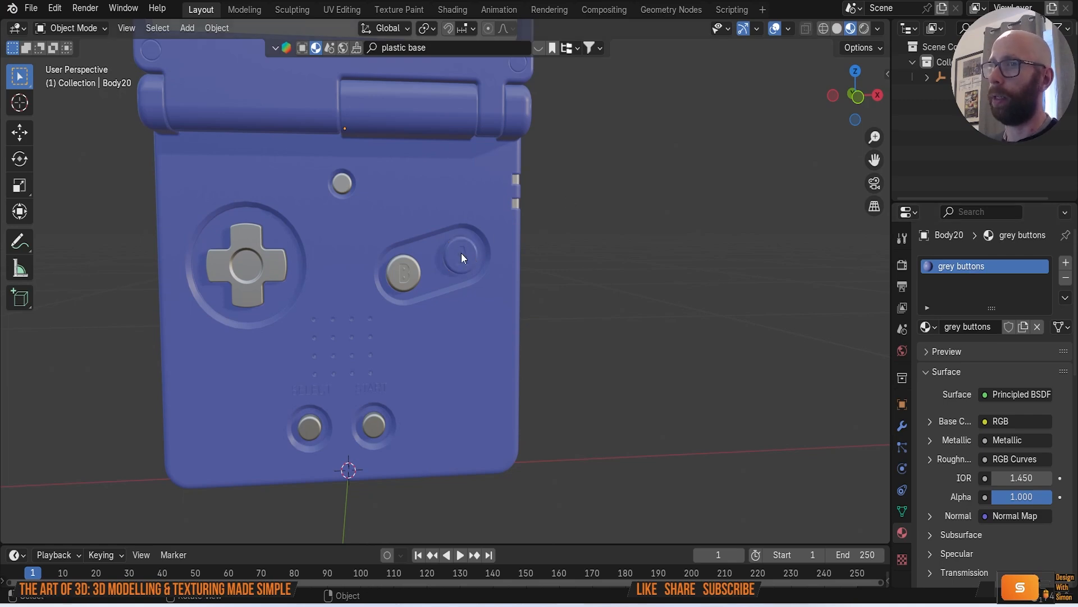
# Step: Set the grey buttons material's base colour to hex 58595B in the shader nodes and return to the layout workspace
pyautogui.click(453, 10)
pyautogui.click(628, 357)
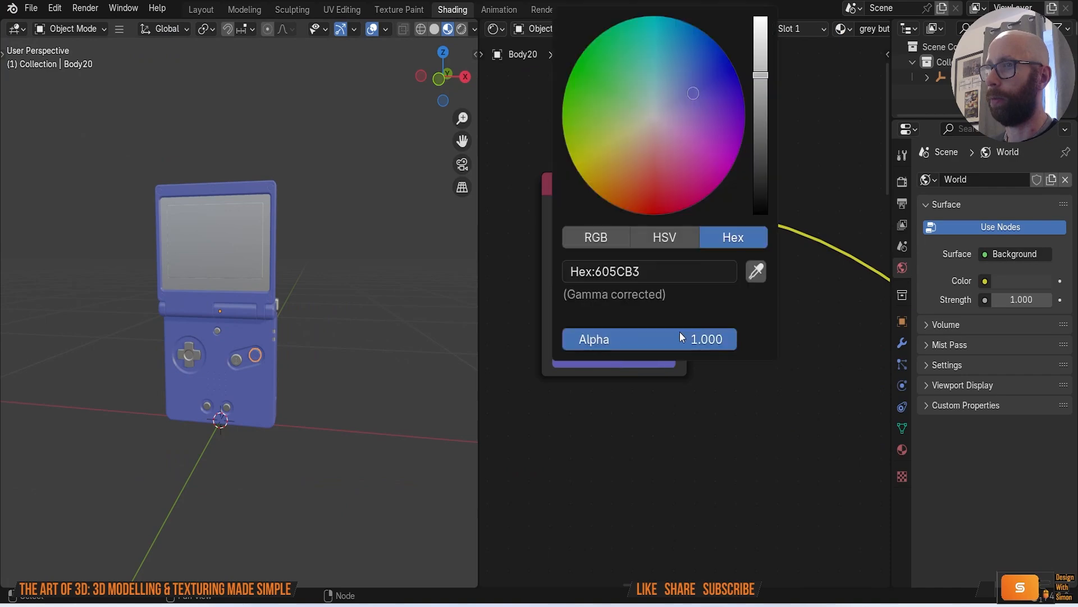
pyautogui.press('Return')
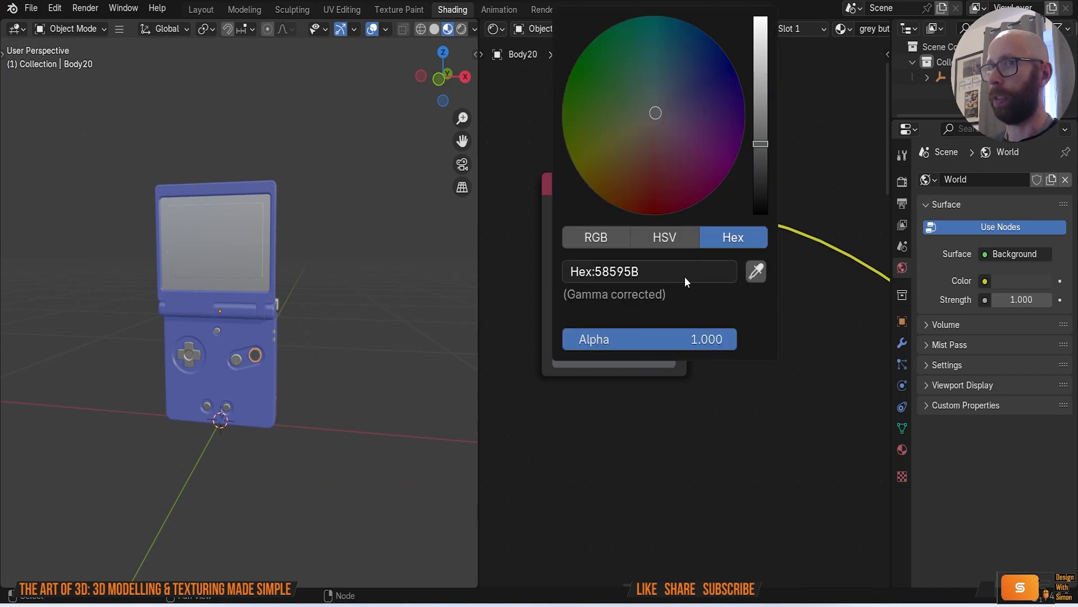
pyautogui.click(200, 10)
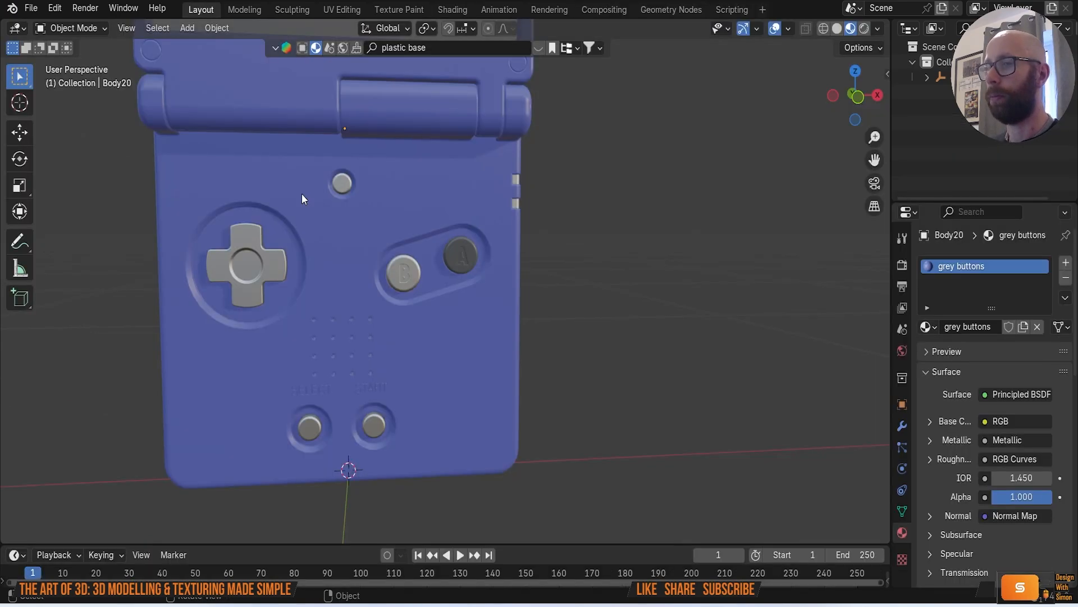
# Step: Link the A button's grey material to the B button, D-pad, Start, Select and the small round button below the hinge
pyautogui.moveTo(518, 304); pyautogui.dragTo(521, 281, button='middle')
pyautogui.scroll(1, 612, 306)
pyautogui.keyDown('shift'); pyautogui.moveTo(612, 306); pyautogui.dragTo(637, 317, button='middle'); pyautogui.keyUp('shift')
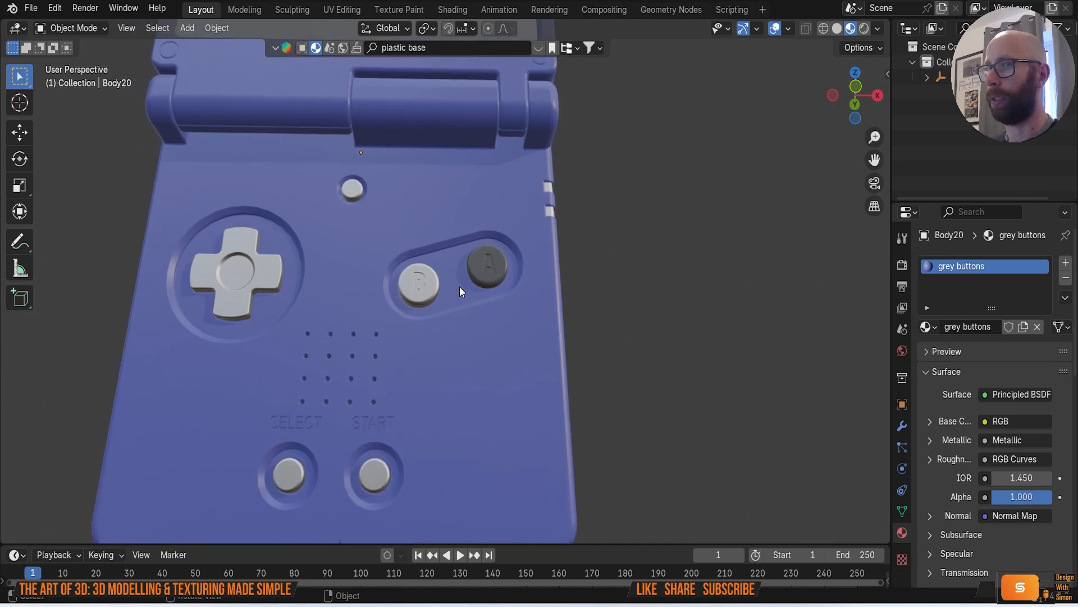
pyautogui.click(413, 286)
pyautogui.keyDown('shift'); pyautogui.click(358, 184); pyautogui.keyUp('shift')
pyautogui.keyDown('shift'); pyautogui.click(259, 265); pyautogui.keyUp('shift')
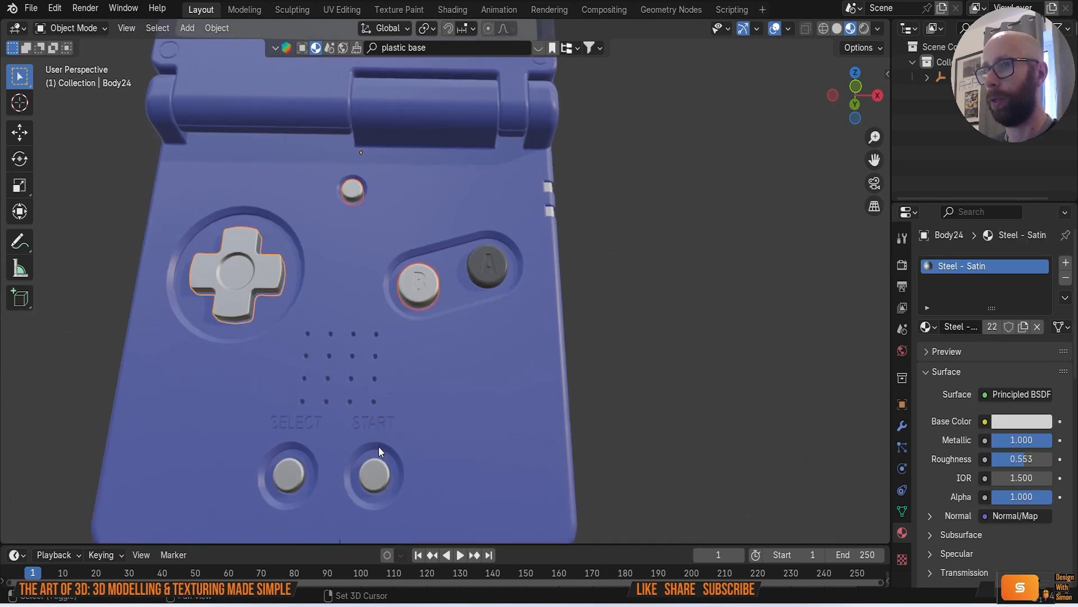
pyautogui.keyDown('shift'); pyautogui.click(377, 464); pyautogui.keyUp('shift')
pyautogui.keyDown('shift'); pyautogui.click(293, 472); pyautogui.keyUp('shift')
pyautogui.keyDown('shift'); pyautogui.click(492, 278); pyautogui.keyUp('shift')
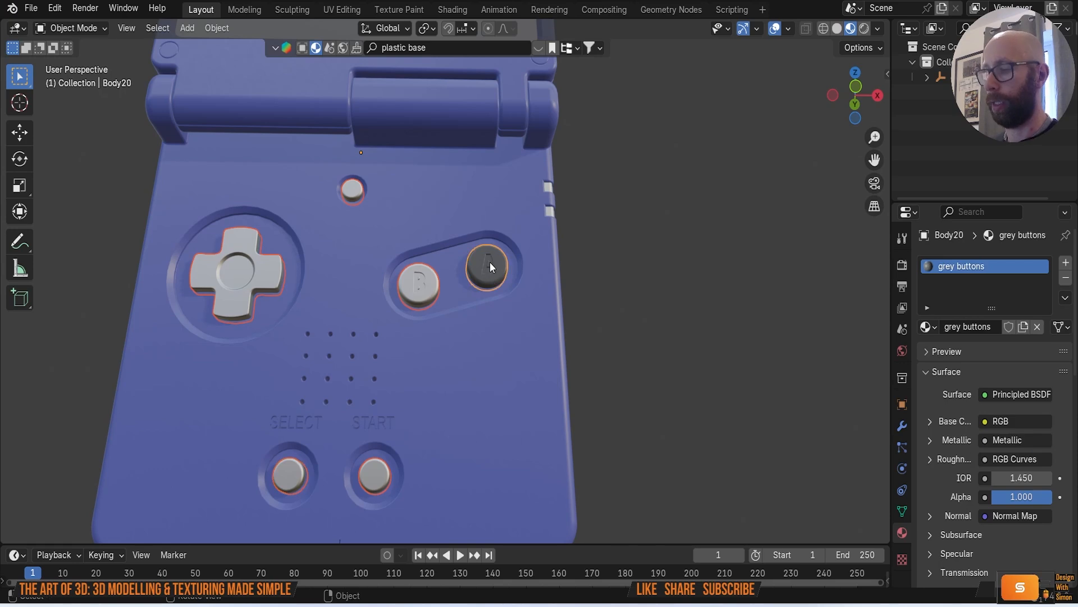
pyautogui.hotkey('ctrl', 'l')
pyautogui.click(490, 262)
pyautogui.click(700, 323)
# Step: Link the A button's grey material to the side switch beside the A button, both shoulder buttons and the two rear port inserts
pyautogui.moveTo(700, 325); pyautogui.dragTo(496, 360, button='middle')
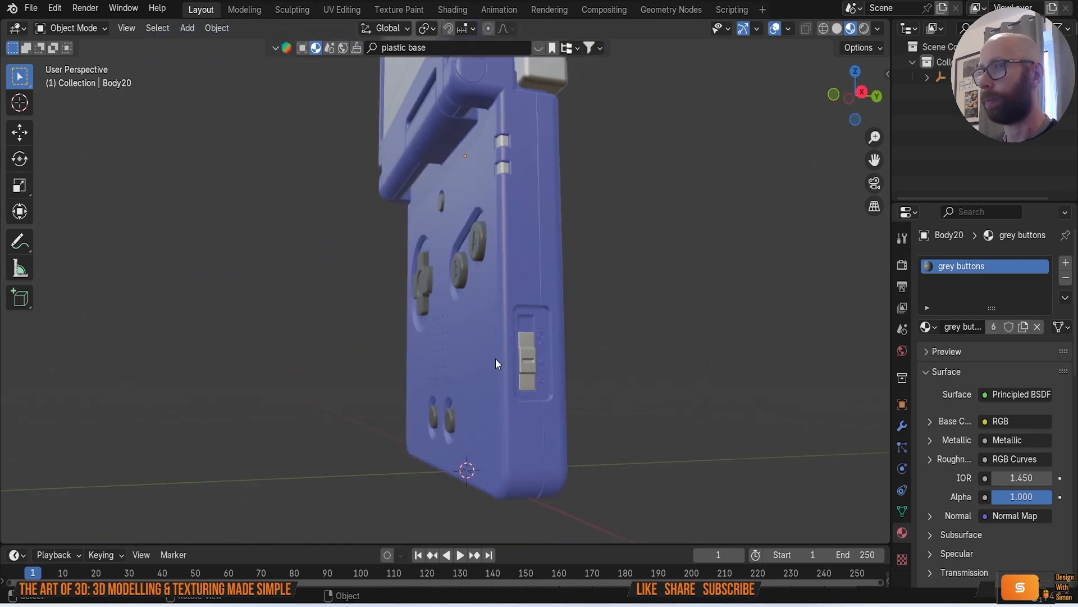
pyautogui.click(525, 364)
pyautogui.scroll(-1, 549, 298)
pyautogui.keyDown('shift'); pyautogui.moveTo(549, 295); pyautogui.dragTo(509, 449, button='middle'); pyautogui.keyUp('shift')
pyautogui.keyDown('shift'); pyautogui.click(488, 244); pyautogui.keyUp('shift')
pyautogui.moveTo(488, 244); pyautogui.dragTo(570, 396, button='middle')
pyautogui.keyDown('shift'); pyautogui.click(422, 230); pyautogui.keyUp('shift')
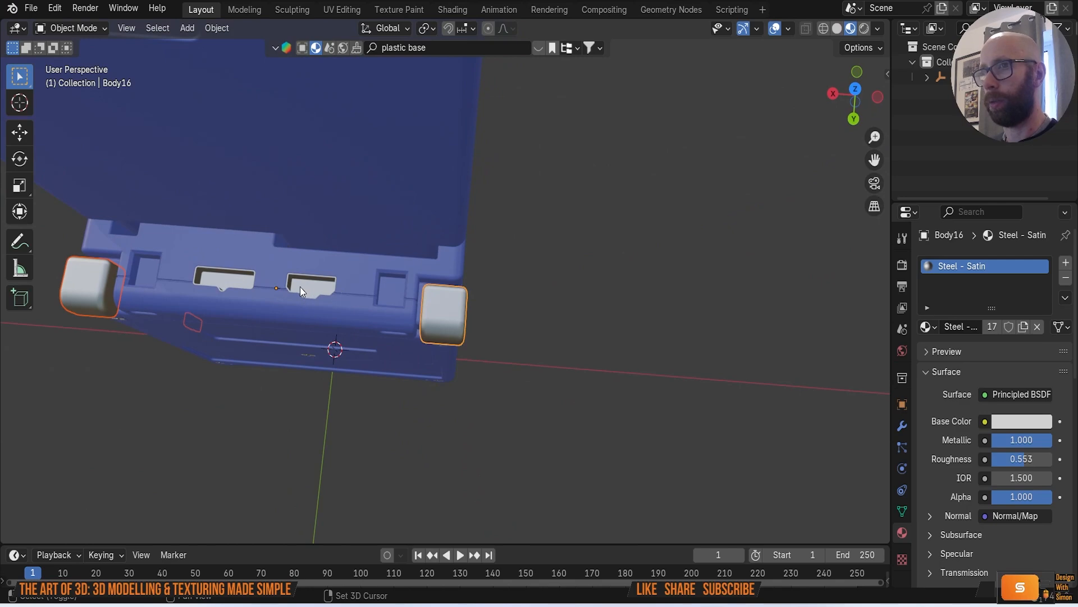
pyautogui.moveTo(362, 364); pyautogui.dragTo(266, 302, button='middle')
pyautogui.click(507, 275)
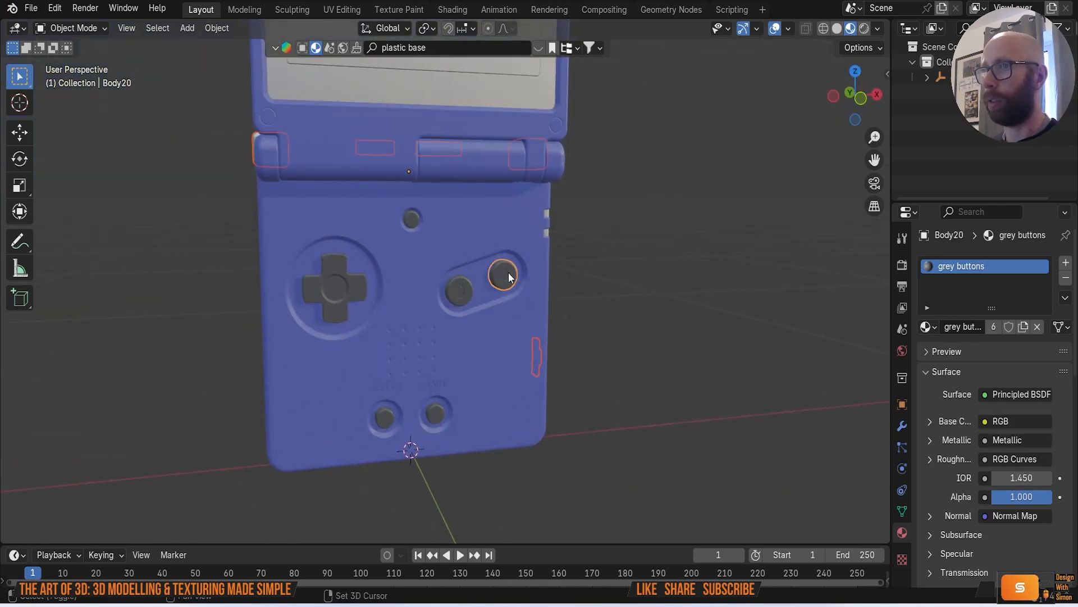
pyautogui.hotkey('ctrl', 'l')
pyautogui.click(507, 271)
# Step: Link the shoulder button's grey material to the slider on the D-pad side of the console
pyautogui.moveTo(508, 272); pyautogui.dragTo(709, 343, button='middle')
pyautogui.click(652, 326)
pyautogui.keyDown('shift'); pyautogui.click(642, 223); pyautogui.keyUp('shift')
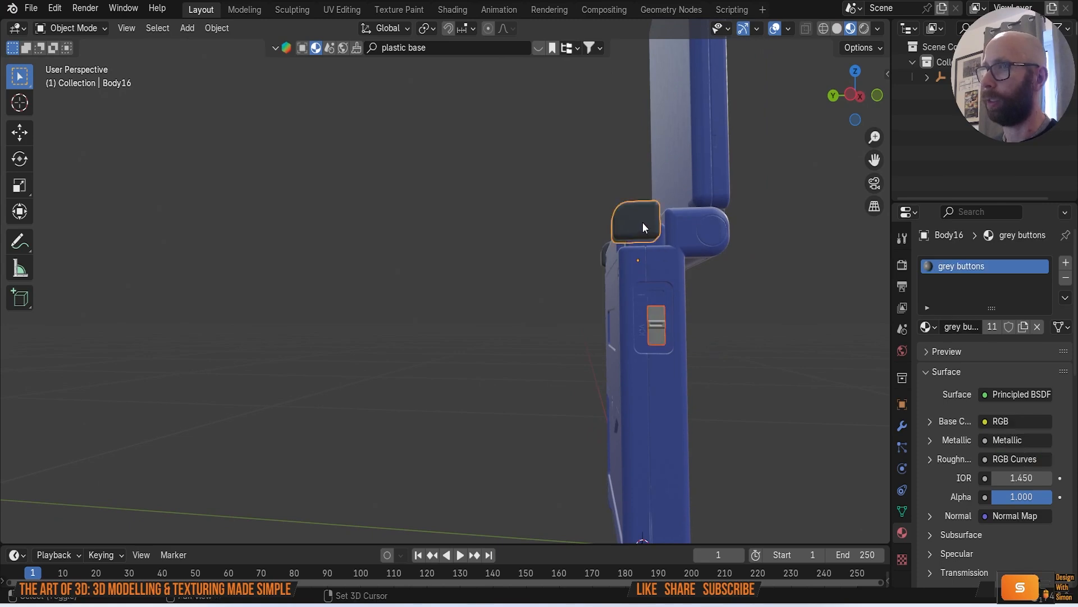
pyautogui.hotkey('ctrl', 'l')
pyautogui.click(642, 224)
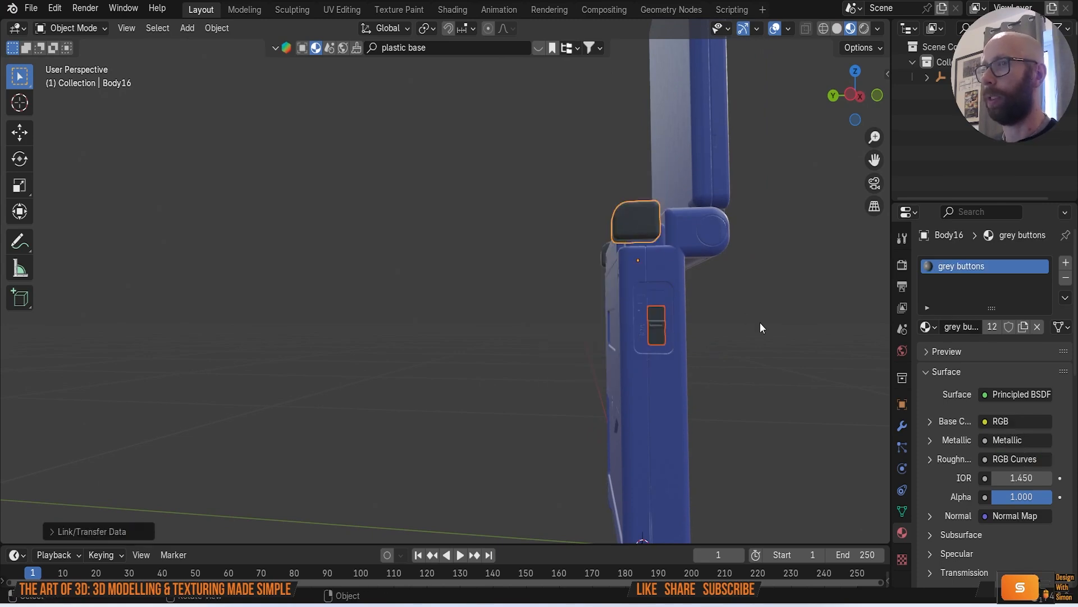
pyautogui.moveTo(760, 322); pyautogui.dragTo(630, 336, button='middle')
pyautogui.click(630, 336)
# Step: Examine the plastic texture up close on the front shell around the speaker holes and D-pad
pyautogui.moveTo(656, 374); pyautogui.dragTo(502, 334, button='middle')
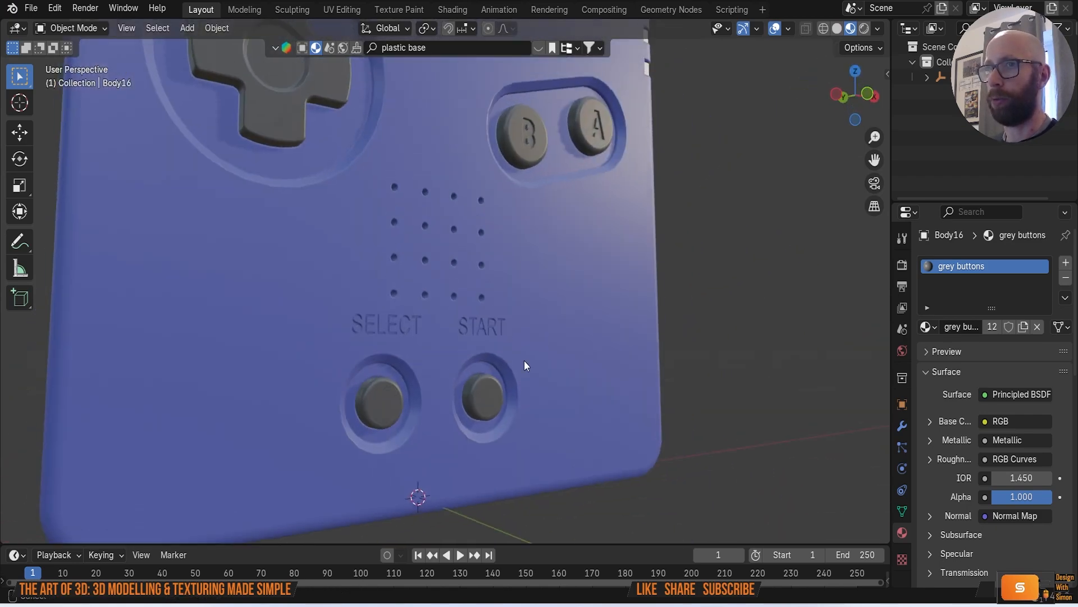
pyautogui.keyDown('shift'); pyautogui.moveTo(427, 323); pyautogui.dragTo(486, 376, button='middle'); pyautogui.keyUp('shift')
pyautogui.scroll(1, 486, 376)
pyautogui.scroll(5, 449, 364)
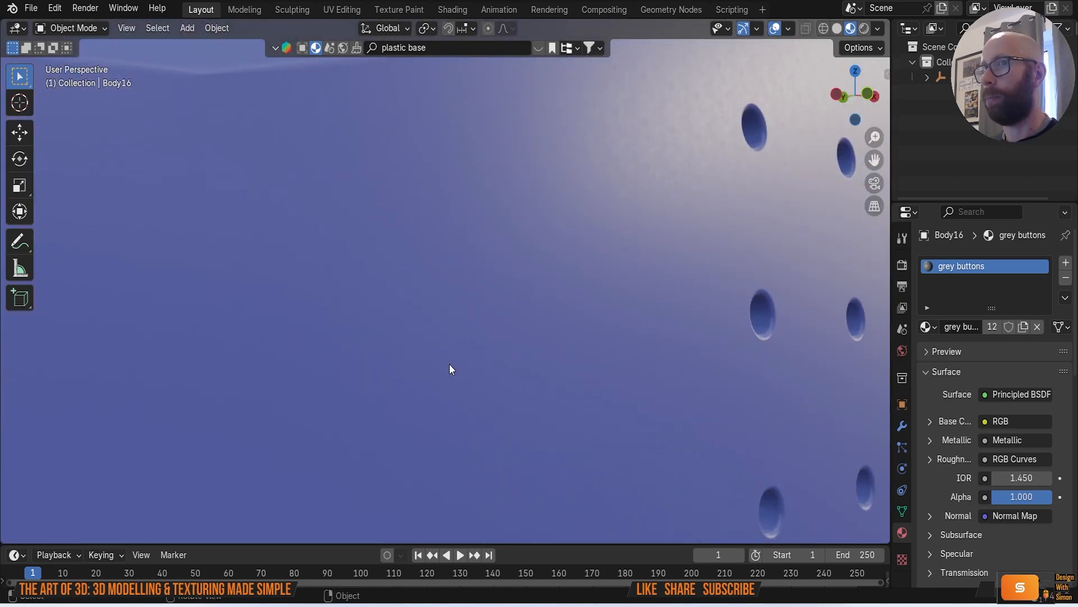
pyautogui.scroll(-5, 449, 368)
pyautogui.moveTo(449, 368); pyautogui.dragTo(468, 382, button='middle')
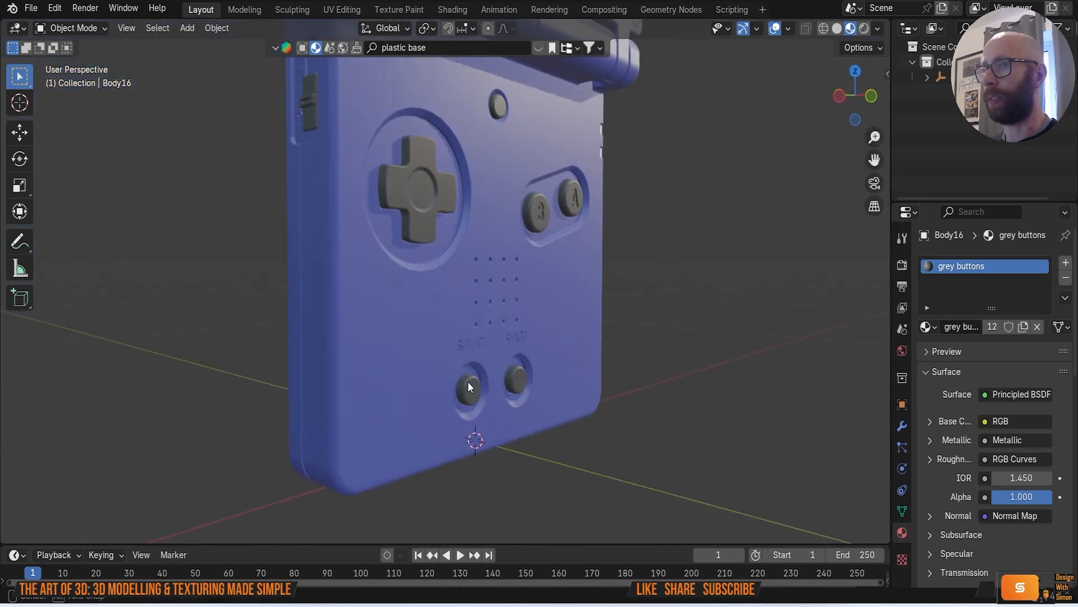
pyautogui.scroll(3, 504, 404)
pyautogui.scroll(6, 477, 396)
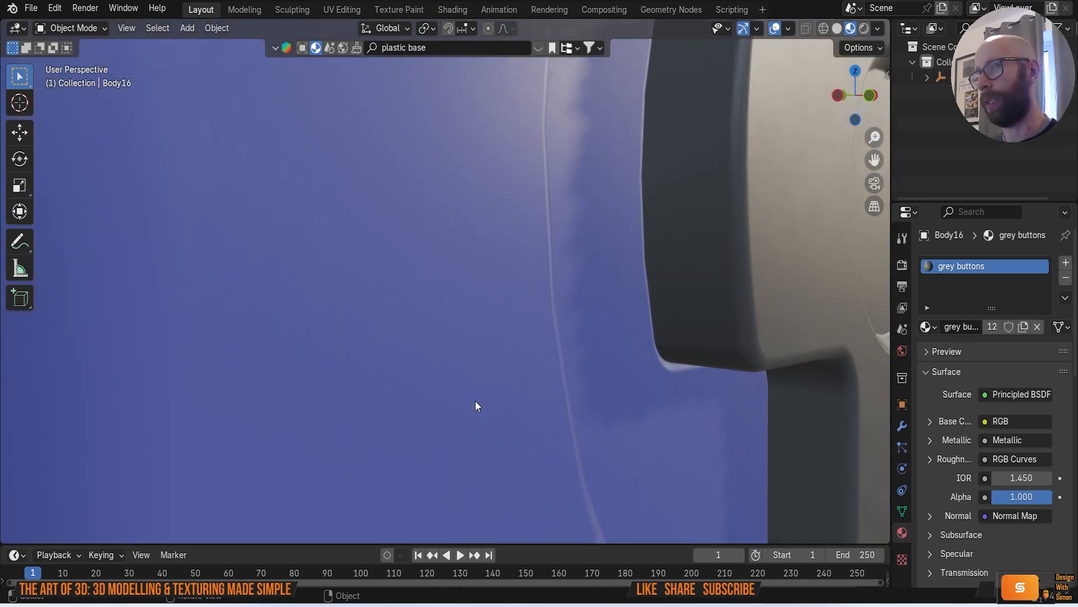
pyautogui.scroll(-2, 475, 400)
pyautogui.scroll(-3, 475, 405)
pyautogui.moveTo(475, 405); pyautogui.dragTo(471, 421, button='middle')
pyautogui.scroll(3, 552, 444)
pyautogui.moveTo(553, 444); pyautogui.dragTo(548, 478, button='middle')
pyautogui.scroll(2, 489, 428)
pyautogui.scroll(-3, 490, 424)
pyautogui.scroll(2, 548, 479)
pyautogui.scroll(-3, 549, 478)
pyautogui.moveTo(599, 426); pyautogui.dragTo(484, 378, button='middle')
# Step: Apply a Cube Projection UV mapping to all faces of the lower shell and check its plastic texture
pyautogui.scroll(2, 532, 416)
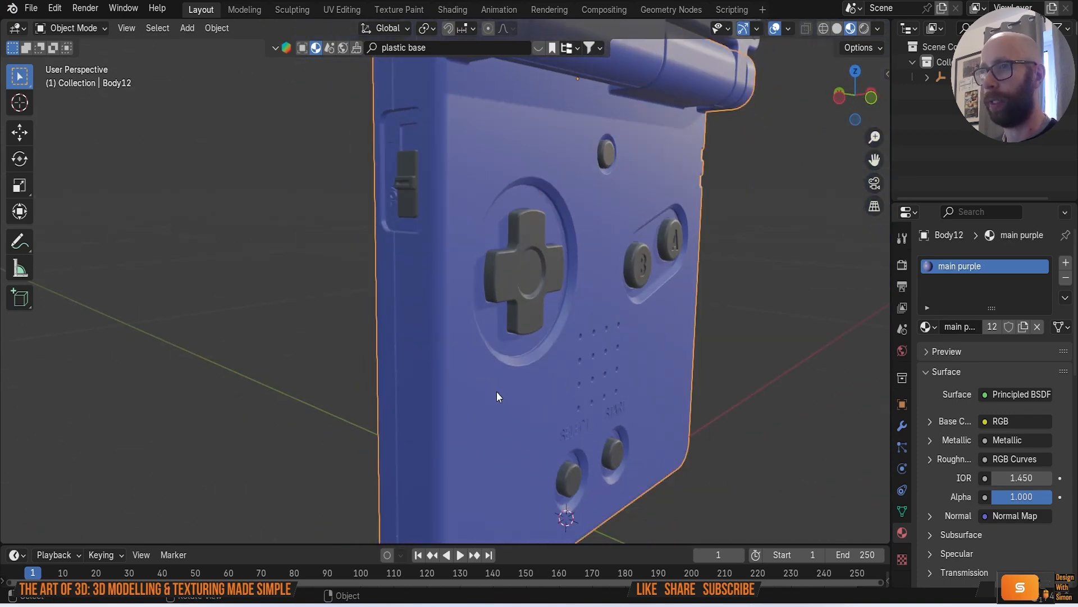
pyautogui.press('Tab')
pyautogui.moveTo(496, 396); pyautogui.dragTo(541, 429, button='middle')
pyautogui.press('3')
pyautogui.press('u')
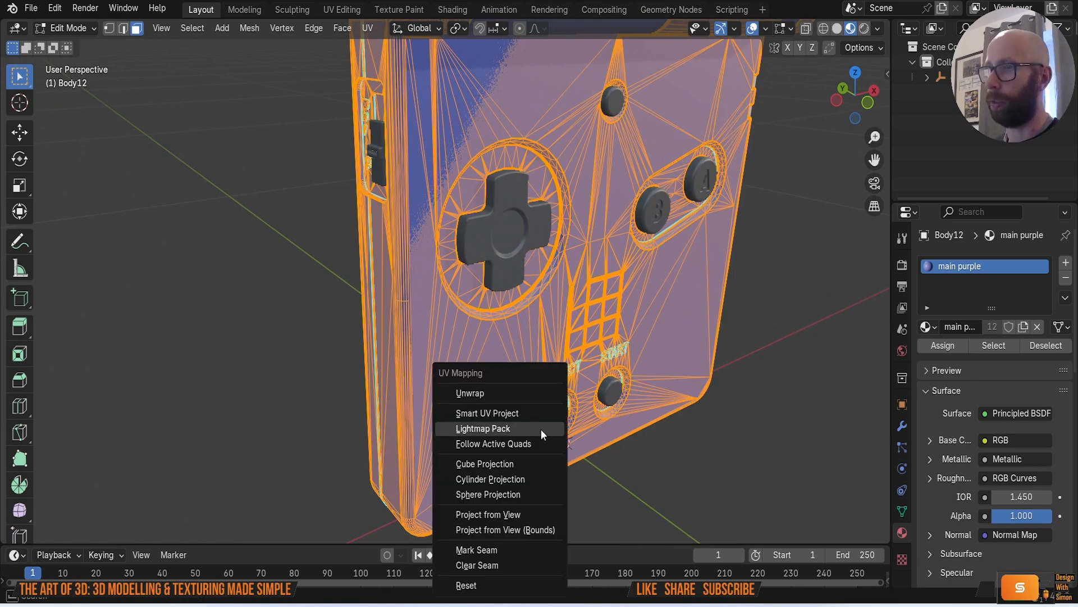
pyautogui.click(482, 463)
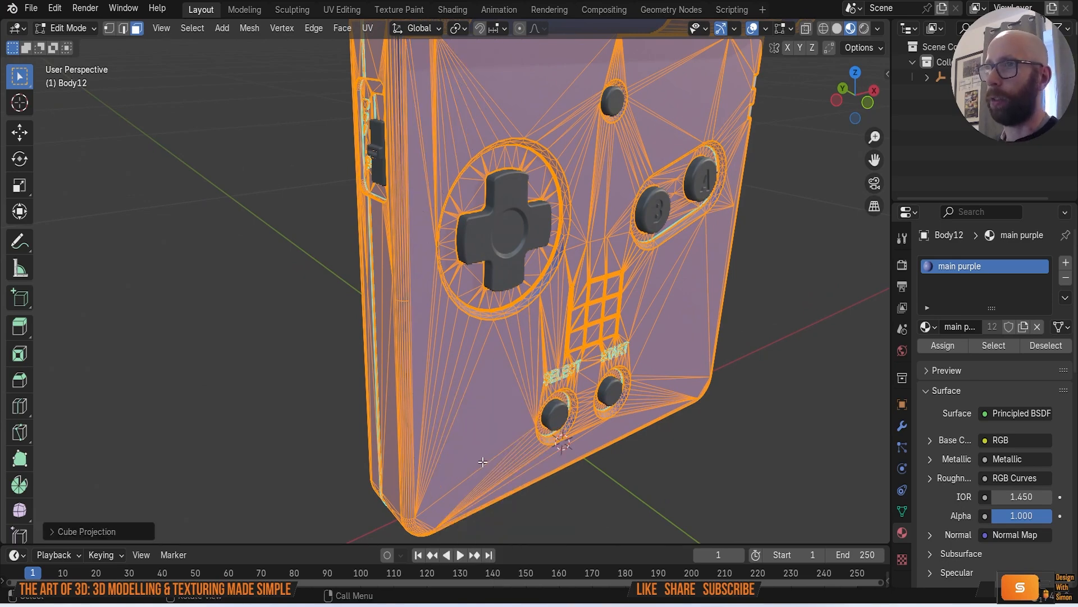
pyautogui.press('Tab')
pyautogui.scroll(8, 466, 385)
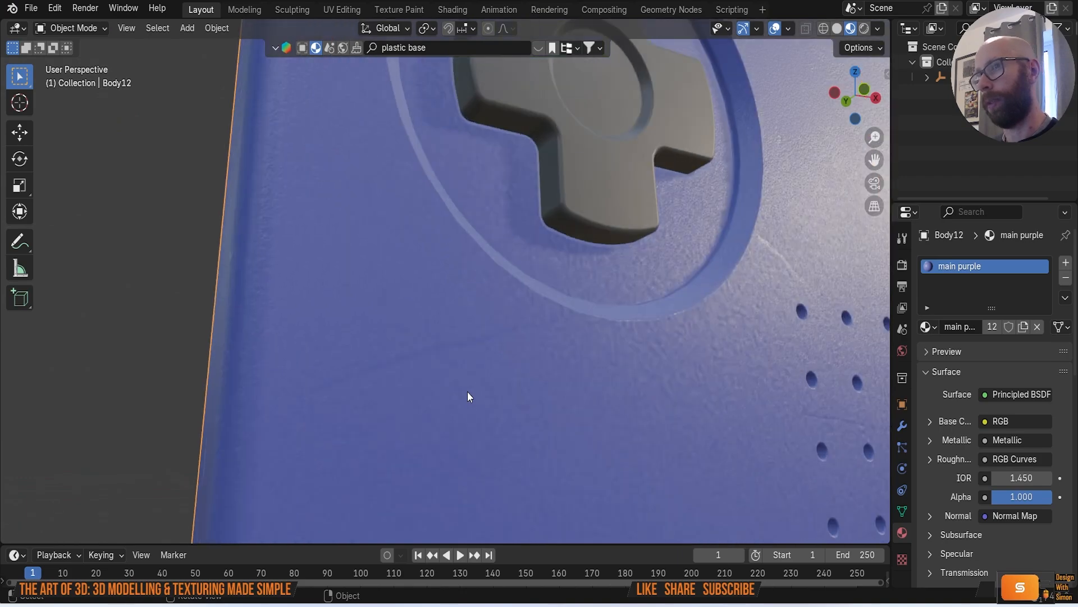
pyautogui.moveTo(496, 396); pyautogui.dragTo(487, 375, button='middle')
pyautogui.scroll(-2, 487, 377)
# Step: Apply a Cube Projection UV mapping to the rear battery cover
pyautogui.moveTo(515, 418); pyautogui.dragTo(461, 358, button='middle')
pyautogui.scroll(-3, 488, 372)
pyautogui.click(462, 358)
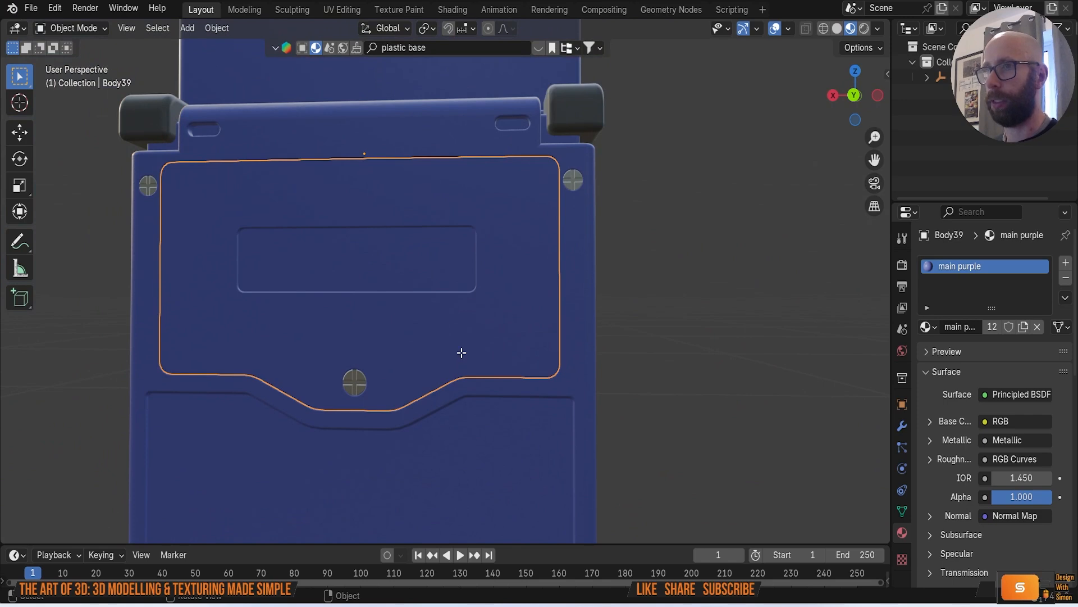
pyautogui.press('Tab')
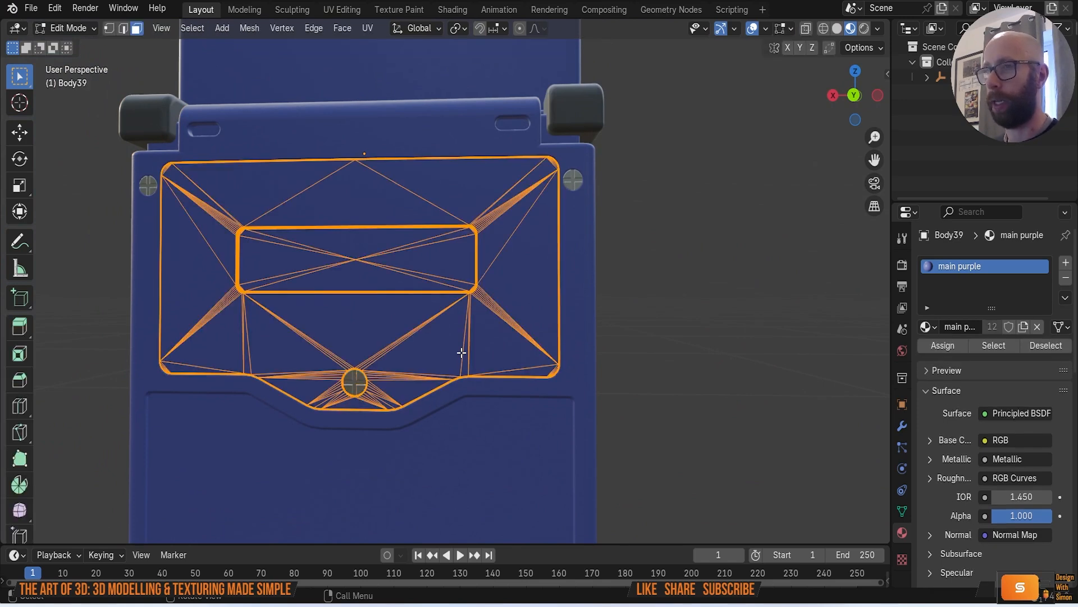
pyautogui.press('u')
pyautogui.click(460, 352)
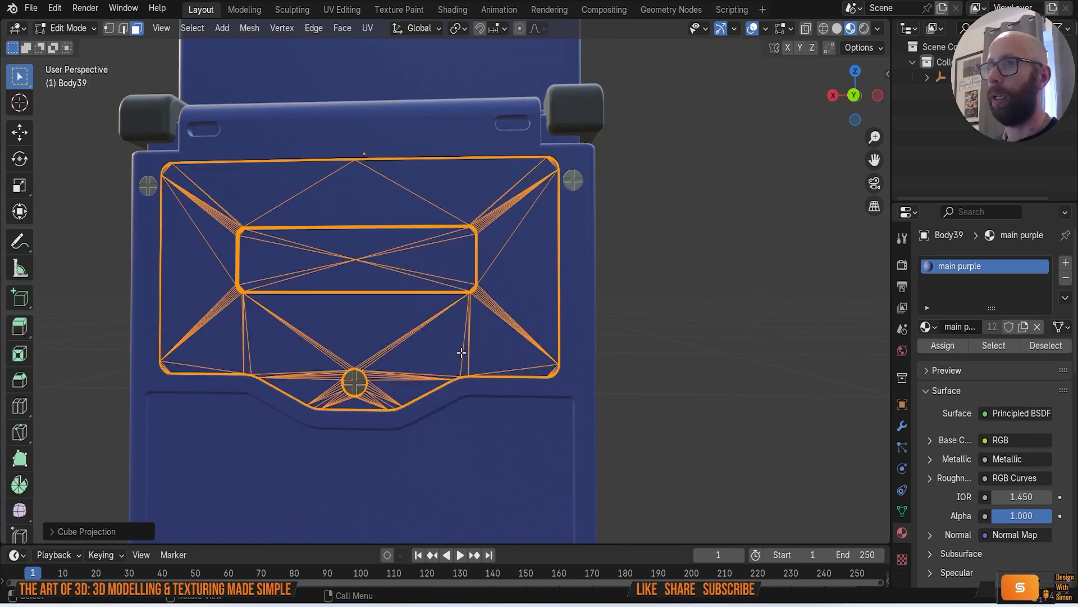
pyautogui.press('Tab')
# Step: Apply a Cube Projection UV mapping to the shoulder button on the D-pad side
pyautogui.moveTo(697, 333); pyautogui.dragTo(699, 372, button='middle')
pyautogui.moveTo(706, 418); pyautogui.dragTo(763, 322, button='middle')
pyautogui.click(739, 324)
pyautogui.press('Tab')
pyautogui.press('u')
pyautogui.click(739, 324)
pyautogui.press('Tab')
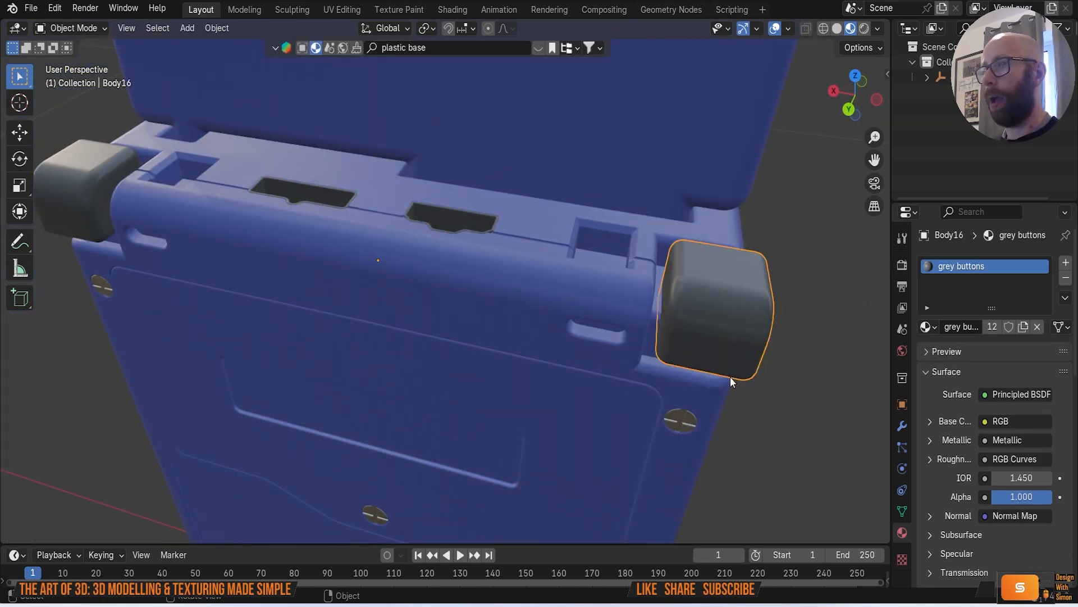
# Step: Apply a Cube Projection UV mapping to the shoulder button on the A button side
pyautogui.moveTo(731, 380); pyautogui.dragTo(613, 386, button='middle')
pyautogui.click(613, 386)
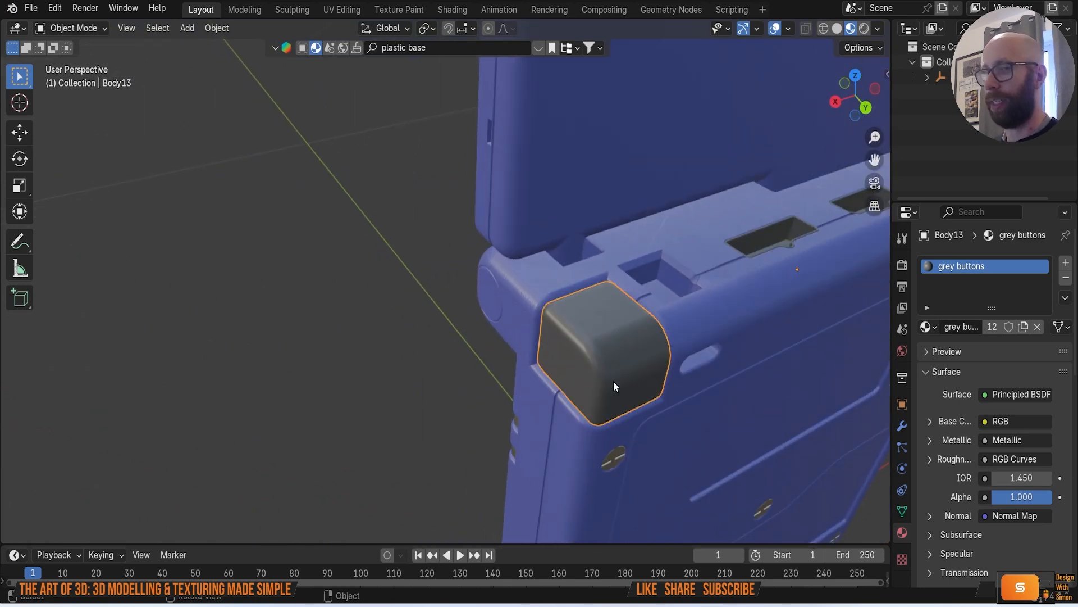
pyautogui.press('Tab')
pyautogui.press('u')
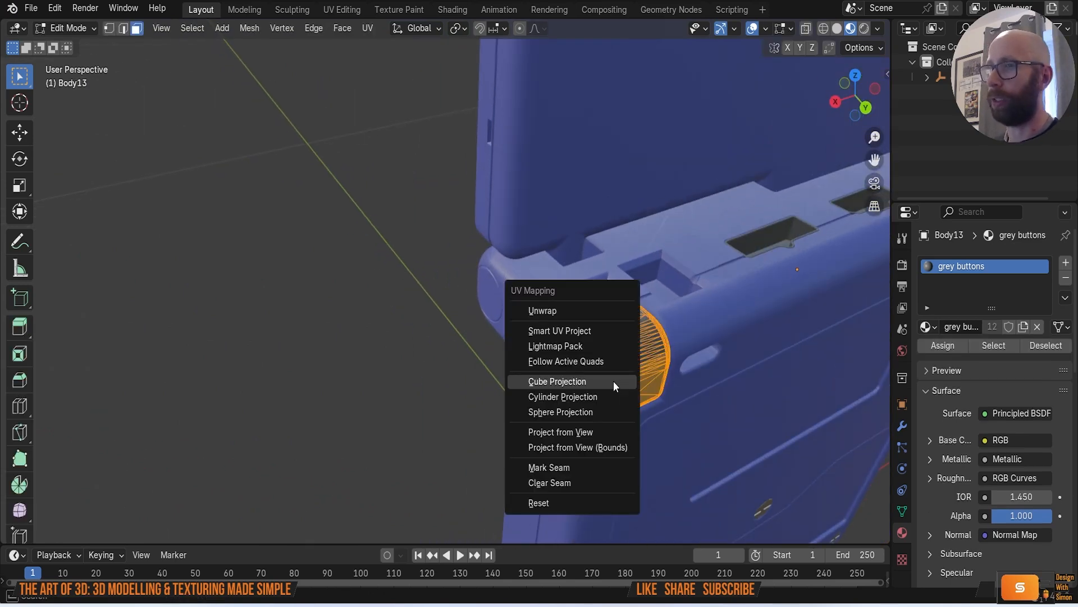
pyautogui.click(613, 380)
pyautogui.press('Tab')
# Step: Apply a Cube Projection UV mapping to the grey rear port with the small rounded notch
pyautogui.moveTo(491, 382); pyautogui.dragTo(491, 300, button='middle')
pyautogui.click(490, 299)
pyautogui.press('Tab')
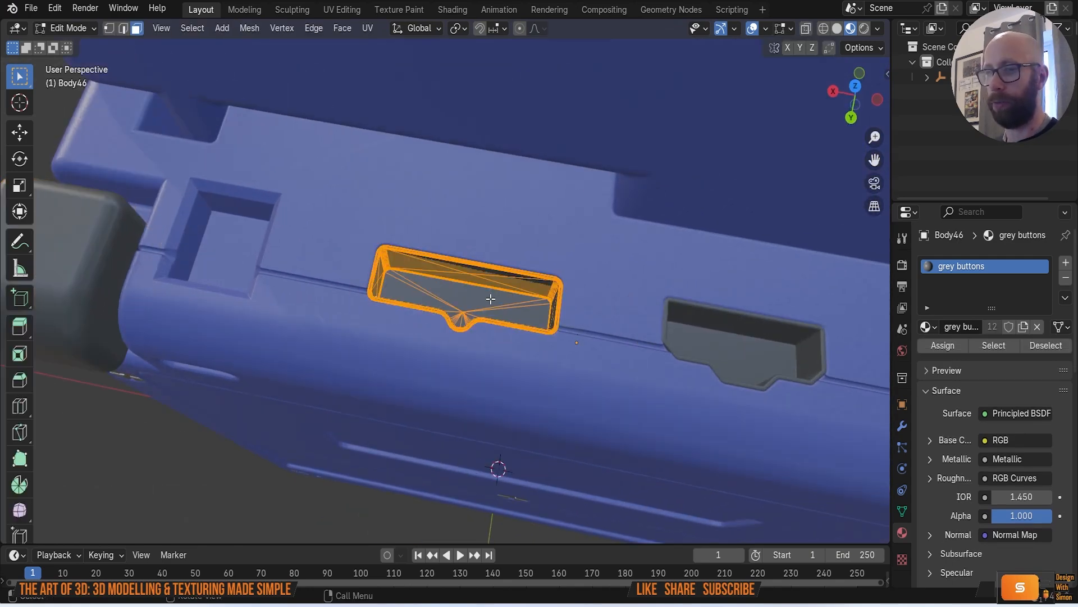
pyautogui.press('u')
pyautogui.click(491, 298)
pyautogui.press('Tab')
# Step: Apply a Cube Projection UV mapping to the neighbouring grey rear port with angled corners
pyautogui.click(742, 343)
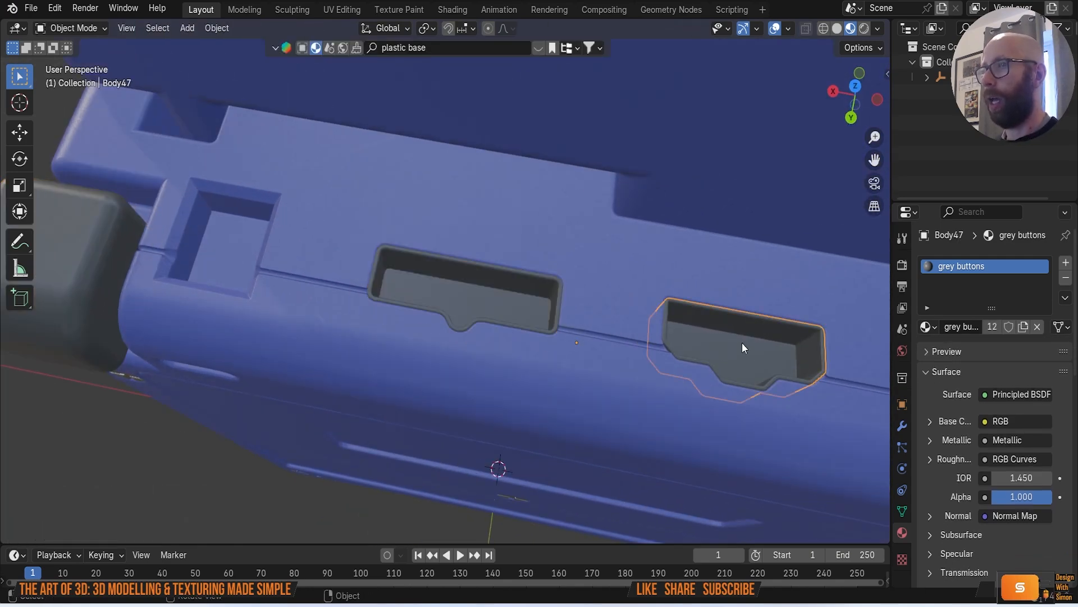
pyautogui.press('Tab')
pyautogui.press('u')
pyautogui.click(743, 343)
pyautogui.press('Tab')
# Step: Apply a Cube Projection UV mapping to the D-pad on the front of the lower half
pyautogui.moveTo(736, 386); pyautogui.dragTo(528, 321, button='middle')
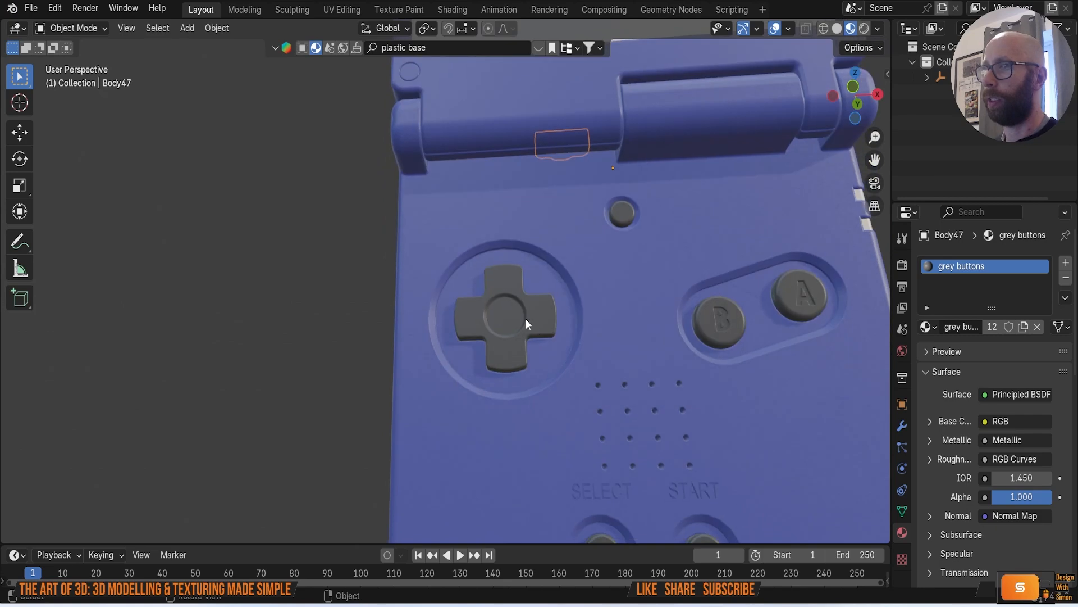
pyautogui.press('Tab')
pyautogui.press('u')
pyautogui.click(525, 319)
pyautogui.press('Tab')
# Step: Apply a Cube Projection UV mapping to the B button
pyautogui.moveTo(638, 353); pyautogui.dragTo(575, 311, button='middle')
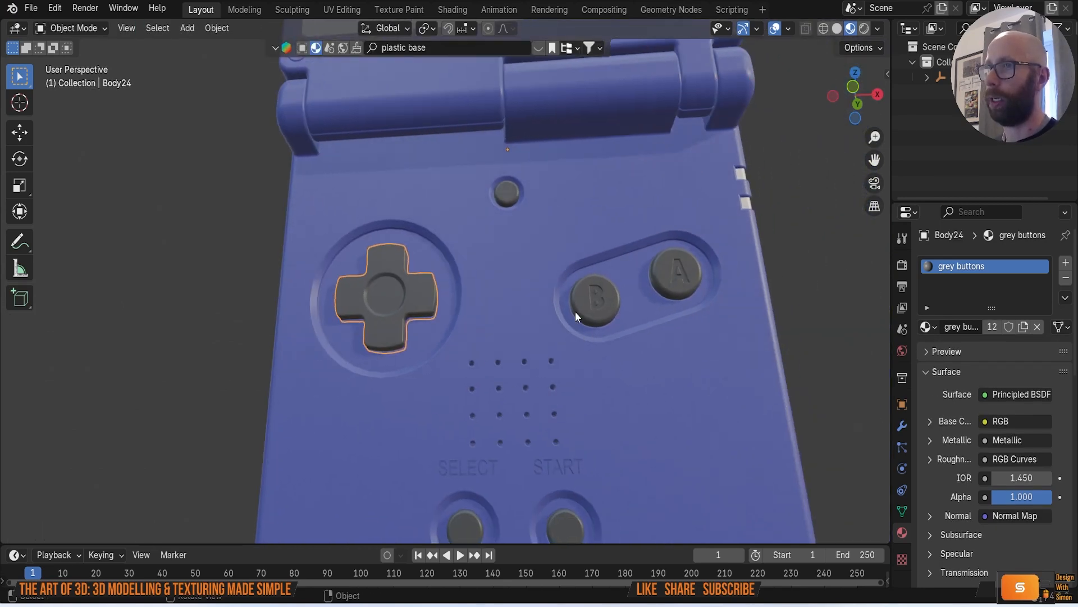
pyautogui.press('Tab')
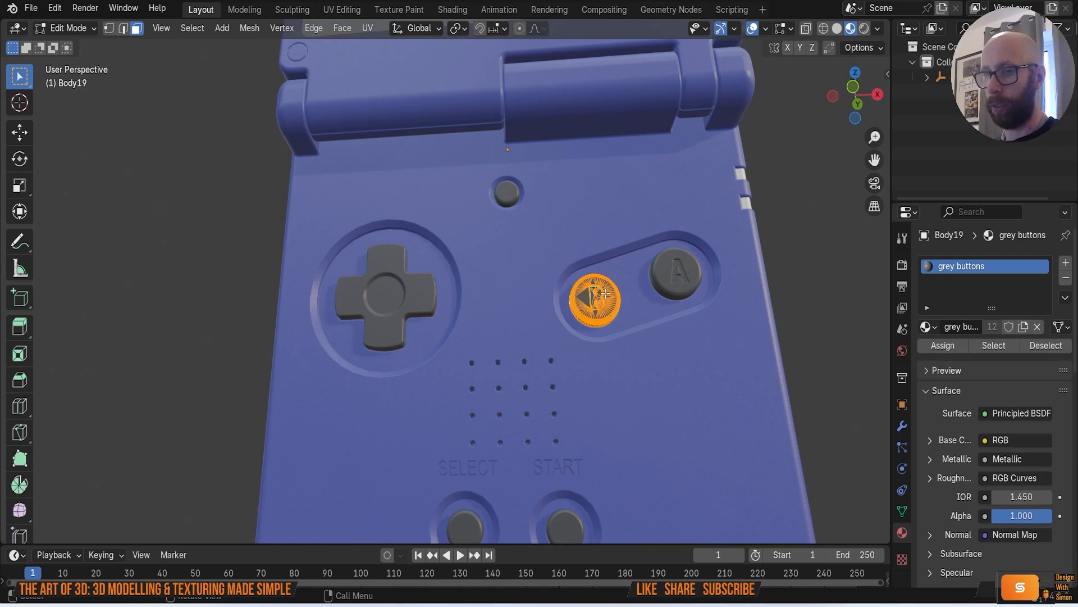
pyautogui.press('u')
pyautogui.click(605, 294)
pyautogui.press('Tab')
# Step: Apply a Cube Projection UV mapping to the A button
pyautogui.click(682, 284)
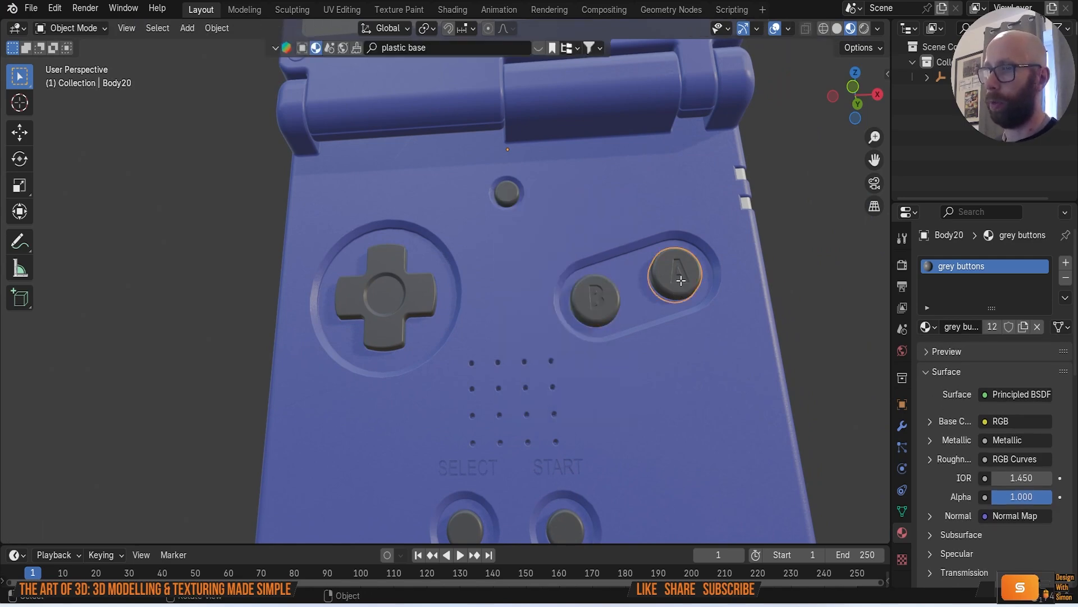
pyautogui.press('Tab')
pyautogui.press('u')
pyautogui.click(681, 281)
pyautogui.press('Tab')
# Step: Apply a Cube Projection UV mapping to the small round button just below the hinge
pyautogui.click(508, 194)
pyautogui.press('Tab')
pyautogui.press('u')
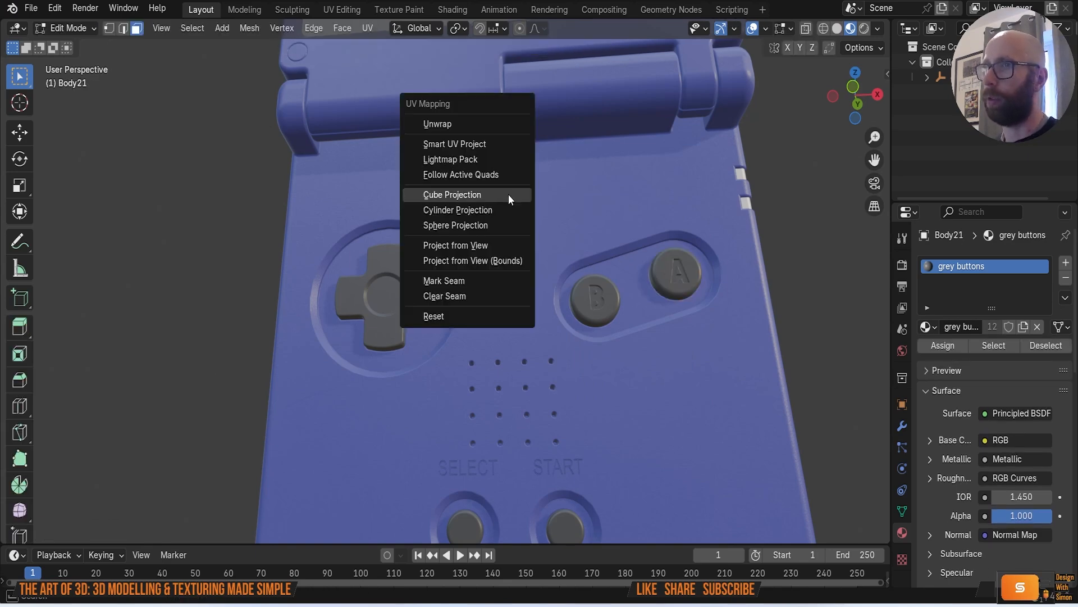
pyautogui.click(508, 195)
pyautogui.press('Tab')
# Step: Apply a Cube Projection UV mapping to the START button
pyautogui.keyDown('shift'); pyautogui.moveTo(592, 318); pyautogui.dragTo(628, 242, button='middle'); pyautogui.keyUp('shift')
pyautogui.click(556, 385)
pyautogui.press('Tab')
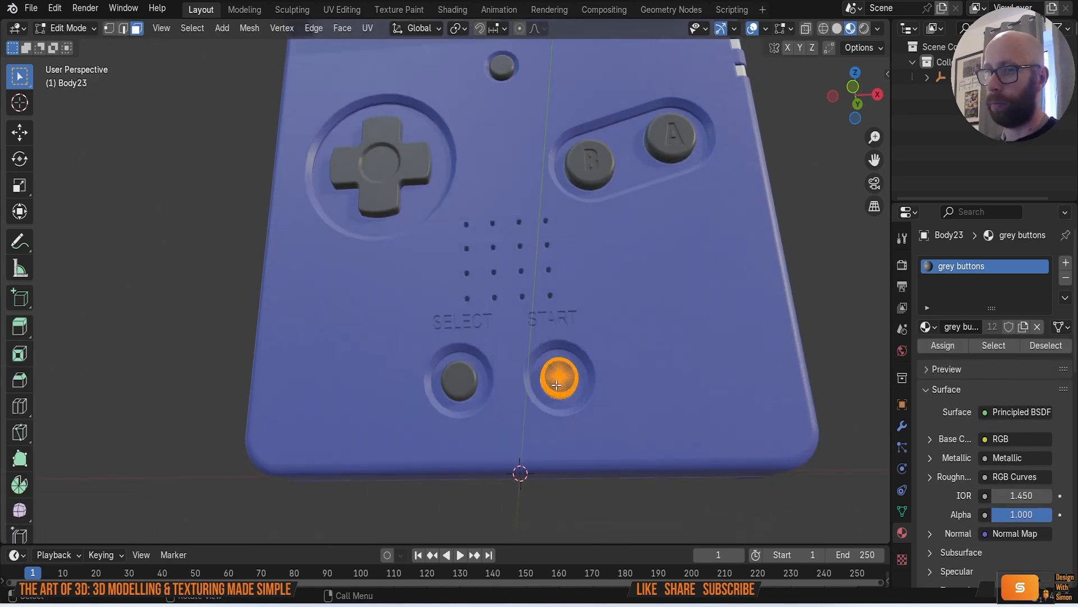
pyautogui.press('u')
pyautogui.click(556, 385)
pyautogui.press('Tab')
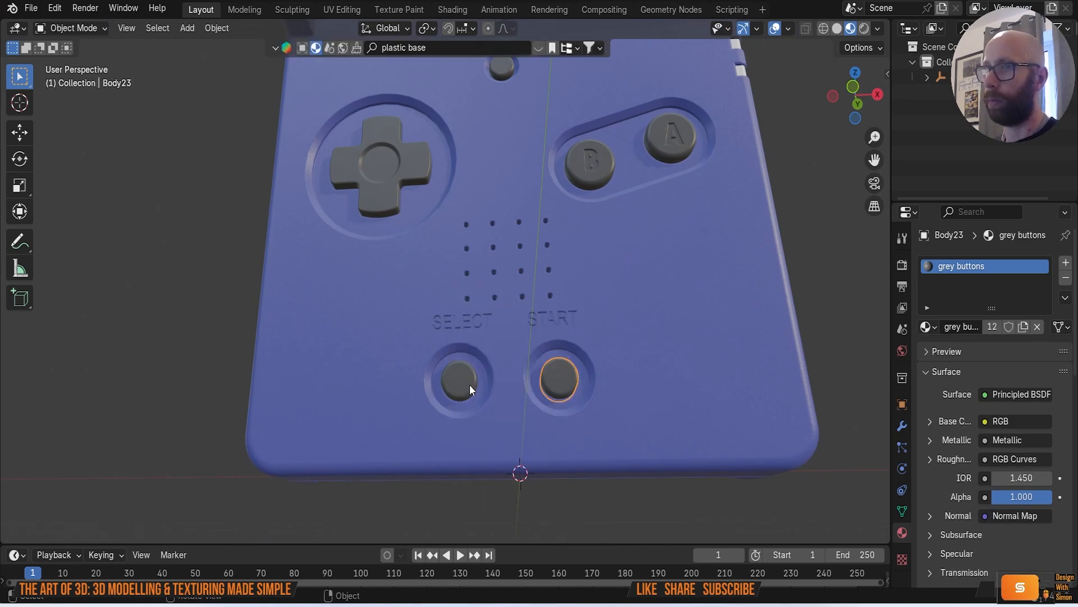
# Step: Apply a Cube Projection UV mapping to the SELECT button
pyautogui.press('Tab')
pyautogui.press('u')
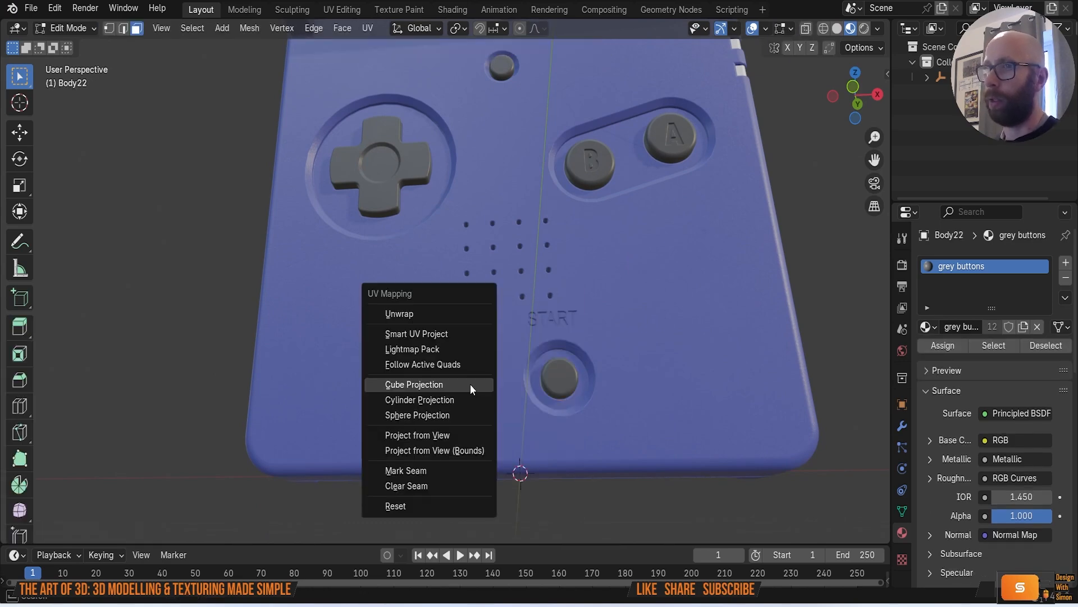
pyautogui.click(470, 383)
pyautogui.press('Tab')
# Step: Apply a Cube Projection UV mapping to the grey switch on the A button side of the body
pyautogui.scroll(-6, 576, 429)
pyautogui.moveTo(674, 440); pyautogui.dragTo(615, 430, button='middle')
pyautogui.scroll(4, 615, 430)
pyautogui.moveTo(672, 348); pyautogui.dragTo(531, 336, button='middle')
pyautogui.scroll(4, 424, 370)
pyautogui.scroll(6, 424, 370)
pyautogui.scroll(-5, 530, 335)
pyautogui.moveTo(507, 374); pyautogui.dragTo(412, 356, button='middle')
pyautogui.click(411, 356)
pyautogui.press('Tab')
pyautogui.press('u')
pyautogui.click(409, 356)
pyautogui.press('Tab')
# Step: Apply a Cube Projection UV mapping to the grey volume slider on the D-pad side of the body
pyautogui.moveTo(409, 356); pyautogui.dragTo(600, 352, button='middle')
pyautogui.scroll(-3, 527, 364)
pyautogui.scroll(3, 427, 157)
pyautogui.keyDown('shift'); pyautogui.moveTo(416, 146); pyautogui.dragTo(379, 294, button='middle'); pyautogui.keyUp('shift')
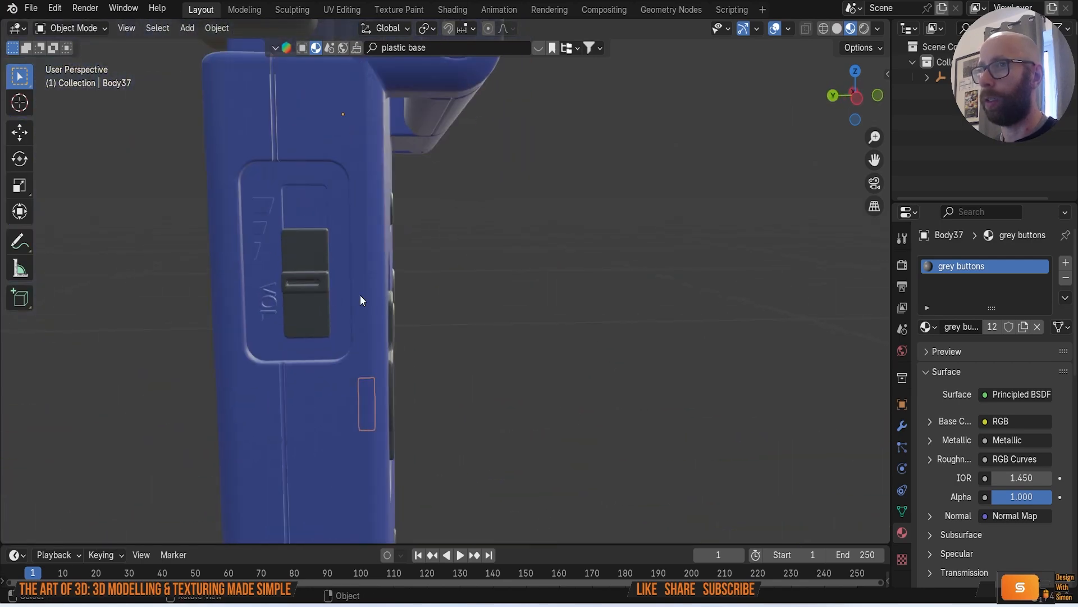
pyautogui.press('Tab')
pyautogui.press('u')
pyautogui.click(311, 308)
pyautogui.press('Tab')
# Step: Apply a Cube Projection UV mapping to the round screw cover at the screen frame's lower-left corner
pyautogui.moveTo(599, 337); pyautogui.dragTo(479, 343, button='middle')
pyautogui.scroll(4, 574, 308)
pyautogui.scroll(1, 617, 365)
pyautogui.keyDown('shift'); pyautogui.moveTo(618, 352); pyautogui.dragTo(559, 338, button='middle'); pyautogui.keyUp('shift')
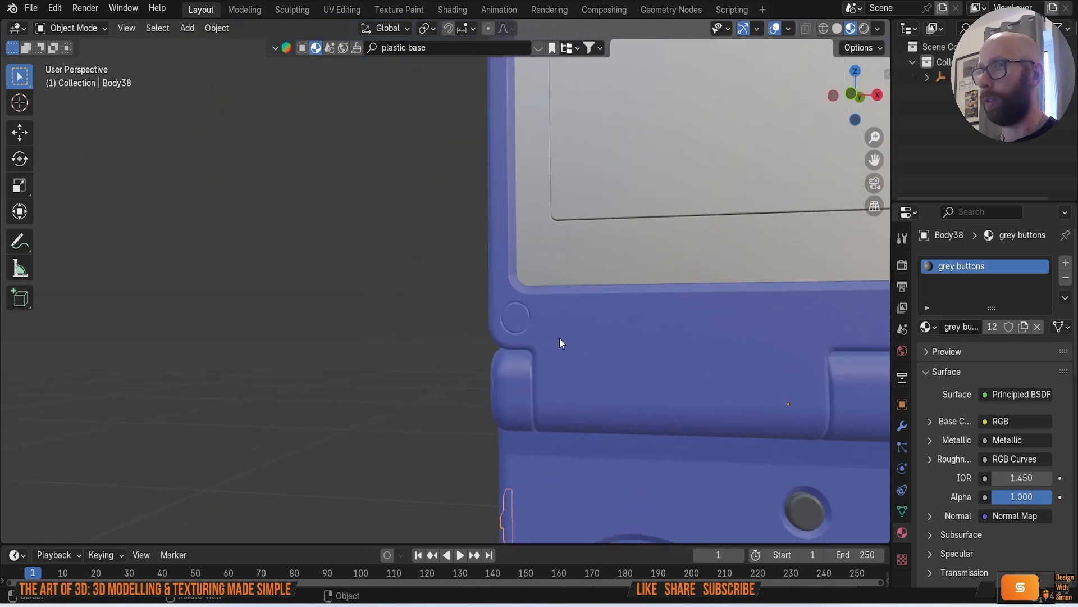
pyautogui.scroll(2, 556, 337)
pyautogui.click(547, 337)
pyautogui.press('Tab')
pyautogui.press('u')
pyautogui.click(547, 339)
pyautogui.press('Tab')
# Step: Apply a Cube Projection UV mapping to the purple front frame around the screen
pyautogui.scroll(-2, 610, 350)
pyautogui.keyDown('shift'); pyautogui.moveTo(610, 349); pyautogui.dragTo(366, 380, button='middle'); pyautogui.keyUp('shift')
pyautogui.scroll(2, 683, 342)
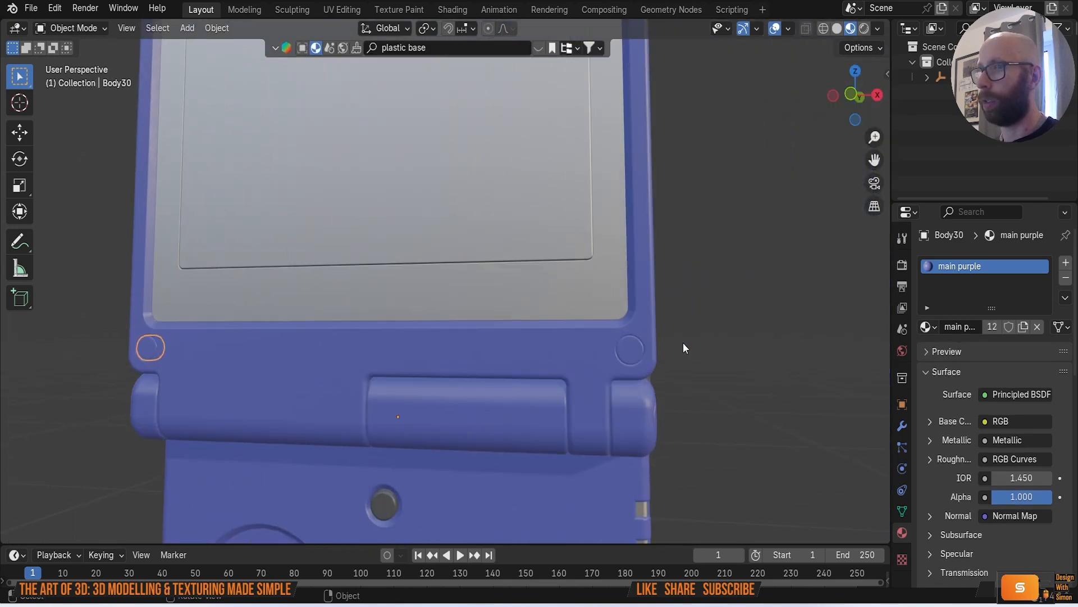
pyautogui.press('Tab')
pyautogui.press('u')
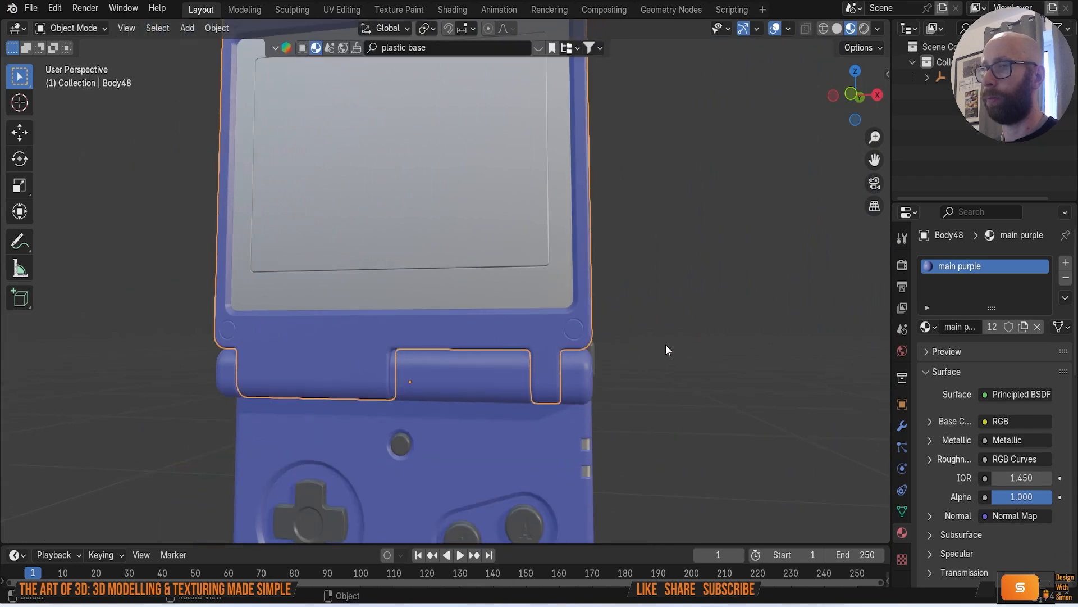
# Step: Apply a Cube Projection UV mapping to the round screw cover at the screen frame's upper-right corner
pyautogui.scroll(-3, 655, 250)
pyautogui.keyDown('shift'); pyautogui.moveTo(655, 250); pyautogui.dragTo(666, 430, button='middle'); pyautogui.keyUp('shift')
pyautogui.scroll(7, 594, 359)
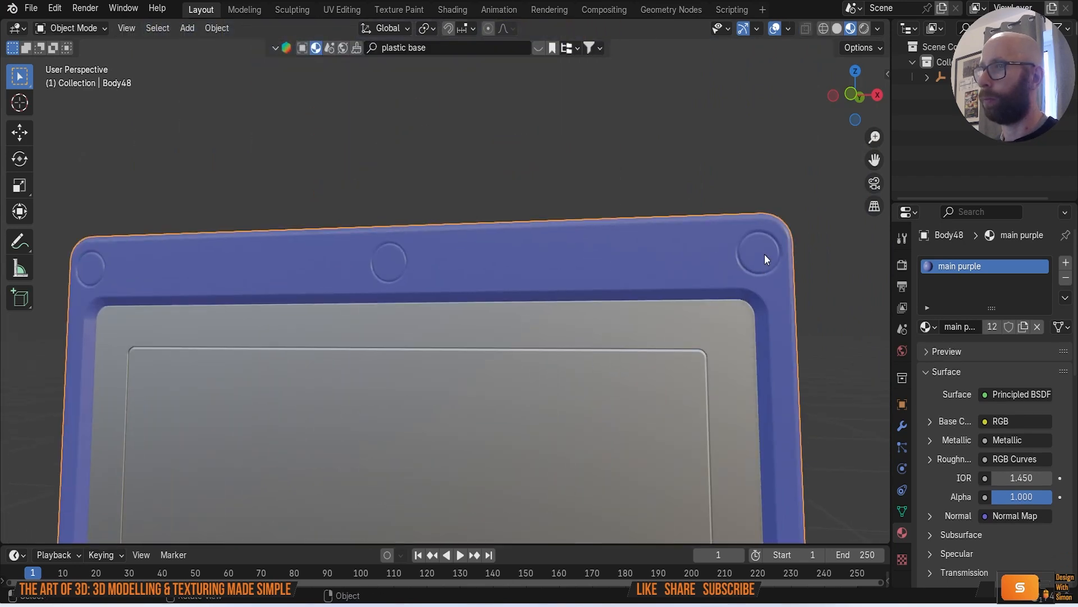
pyautogui.click(764, 254)
pyautogui.press('Tab')
pyautogui.press('u')
pyautogui.click(764, 253)
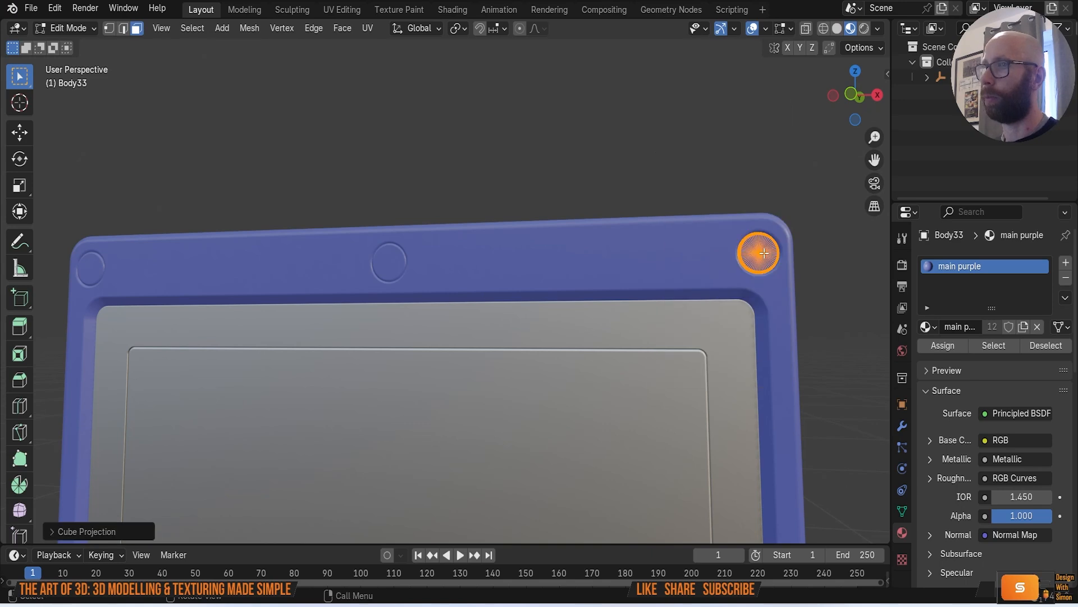
pyautogui.press('Tab')
# Step: Apply a Cube Projection UV mapping to the middle screw cover on the screen frame's upper edge
pyautogui.click(394, 270)
pyautogui.press('Tab')
pyautogui.press('u')
pyautogui.click(394, 269)
pyautogui.press('Tab')
pyautogui.click(414, 172)
# Step: Apply a Cube Projection UV mapping to the round screw cover at the screen frame's upper-left corner
pyautogui.scroll(-1, 423, 274)
pyautogui.keyDown('shift'); pyautogui.moveTo(427, 295); pyautogui.dragTo(691, 324, button='middle'); pyautogui.keyUp('shift')
pyautogui.press('Tab')
pyautogui.press('u')
pyautogui.click(381, 297)
pyautogui.press('Tab')
pyautogui.scroll(-3, 468, 202)
pyautogui.click(469, 204)
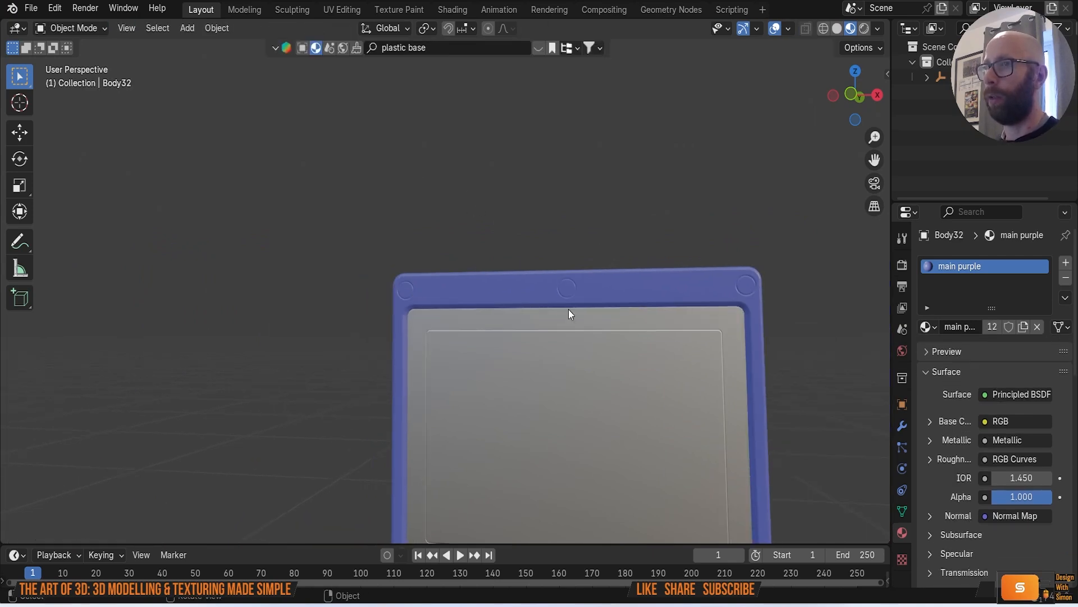
# Step: Search the material library for "plastic glossy" and apply High-Gloss Red Plastic to the bezel around the screen
pyautogui.keyDown('shift'); pyautogui.moveTo(633, 359); pyautogui.dragTo(579, 119, button='middle'); pyautogui.keyUp('shift')
pyautogui.moveTo(562, 190); pyautogui.dragTo(562, 298, button='middle')
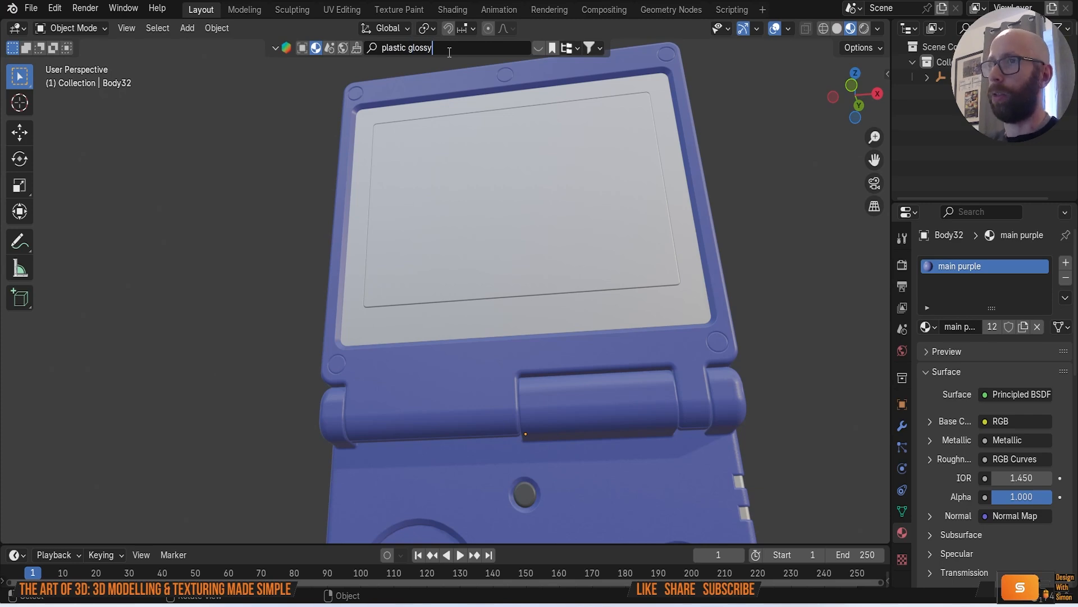
pyautogui.click(540, 48)
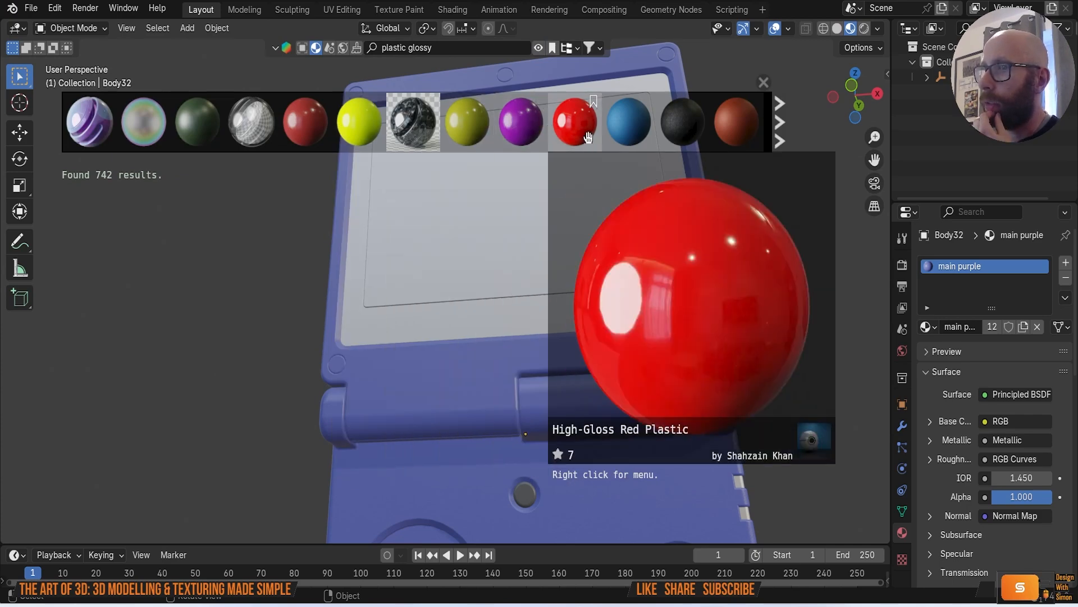
pyautogui.moveTo(588, 137); pyautogui.dragTo(688, 298)
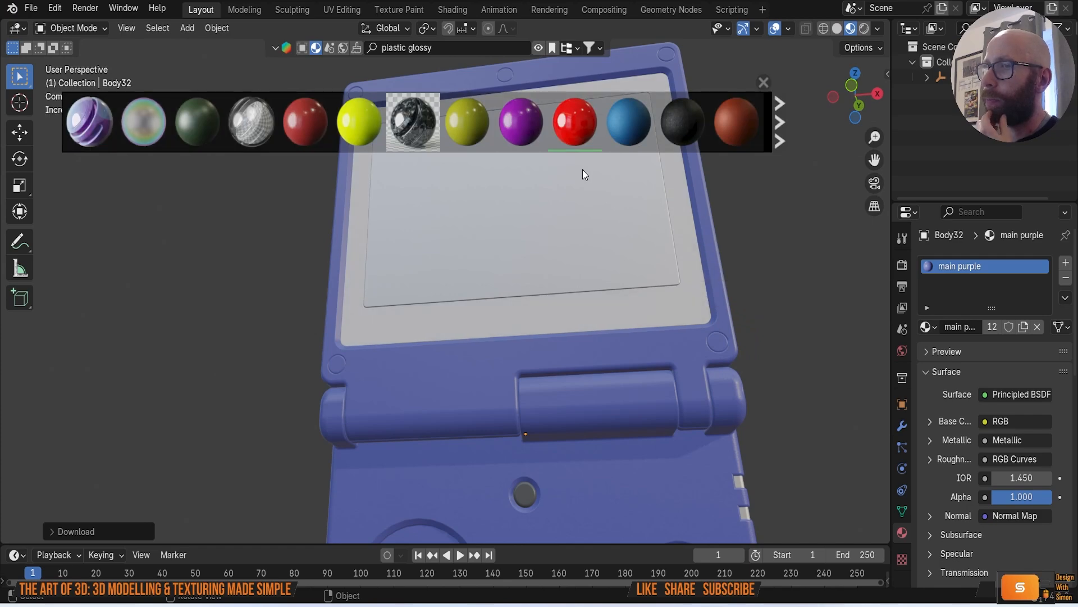
pyautogui.moveTo(638, 135); pyautogui.dragTo(739, 225, button='middle')
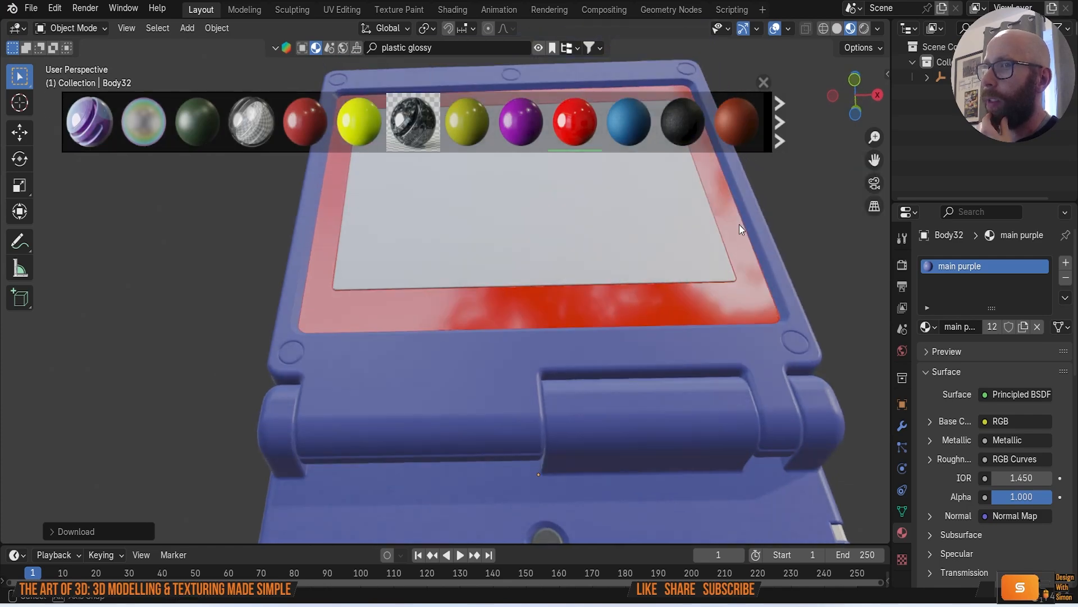
pyautogui.click(763, 83)
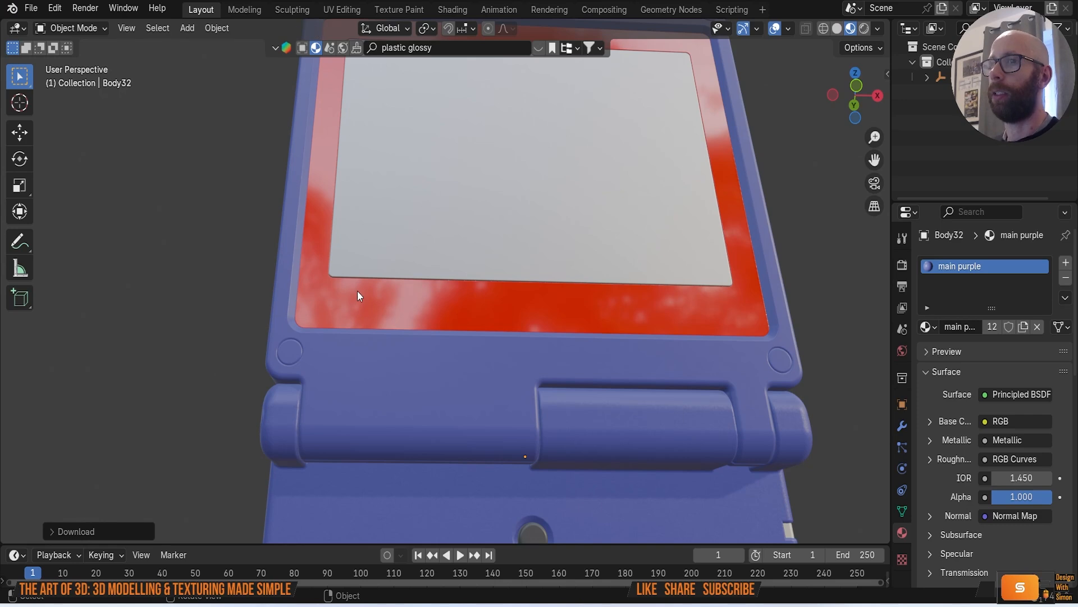
# Step: Change the Diffuse BSDF color of the bezel's High-Gloss Red Plastic material to black in the Shading workspace
pyautogui.click(376, 232)
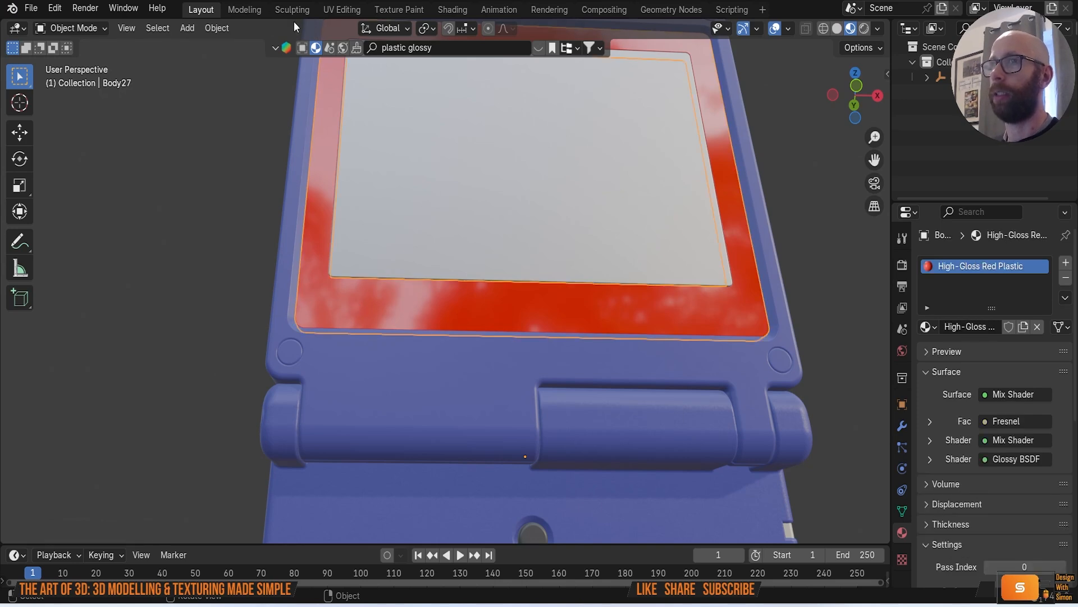
pyautogui.click(459, 9)
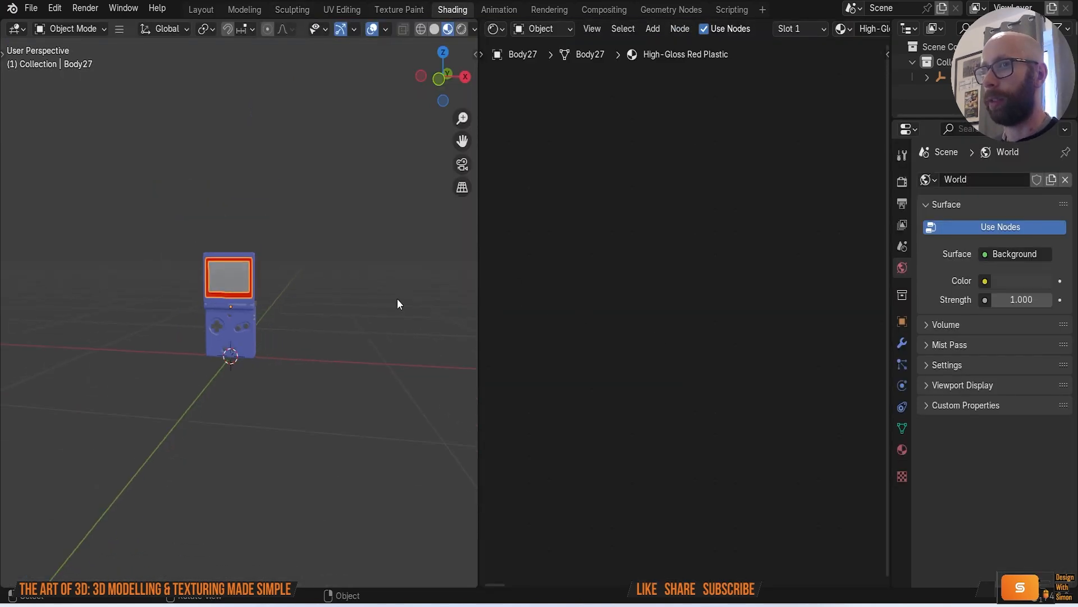
pyautogui.press('Home')
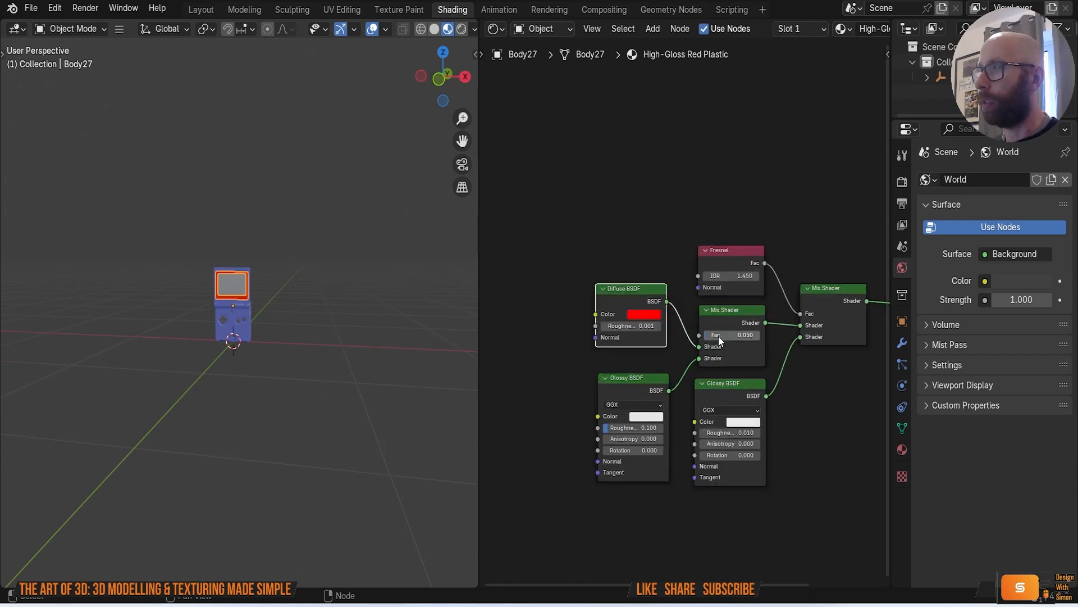
pyautogui.scroll(3, 720, 336)
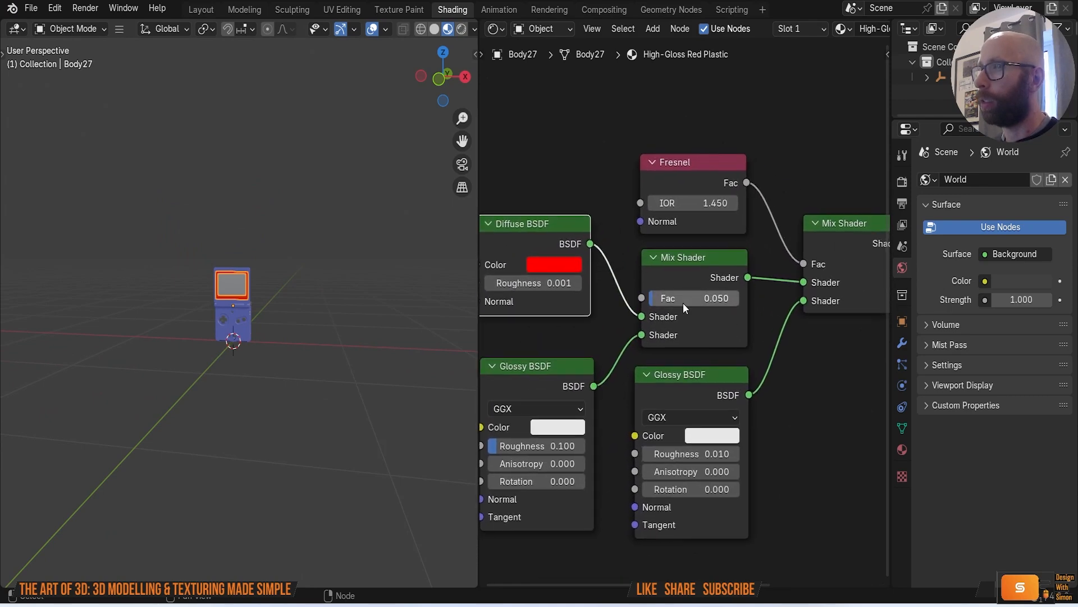
pyautogui.moveTo(671, 306); pyautogui.dragTo(742, 333, button='middle')
pyautogui.click(621, 291)
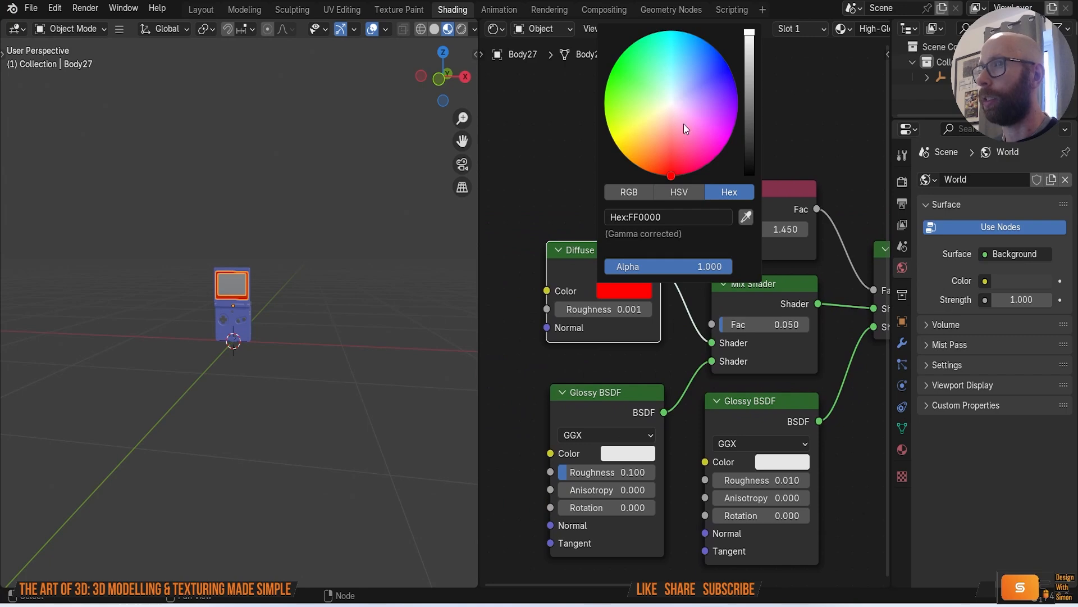
pyautogui.moveTo(749, 96); pyautogui.dragTo(749, 175)
# Step: Examine the glossy reflections of the screen bezel up close, including in the Layout workspace
pyautogui.scroll(1, 270, 266)
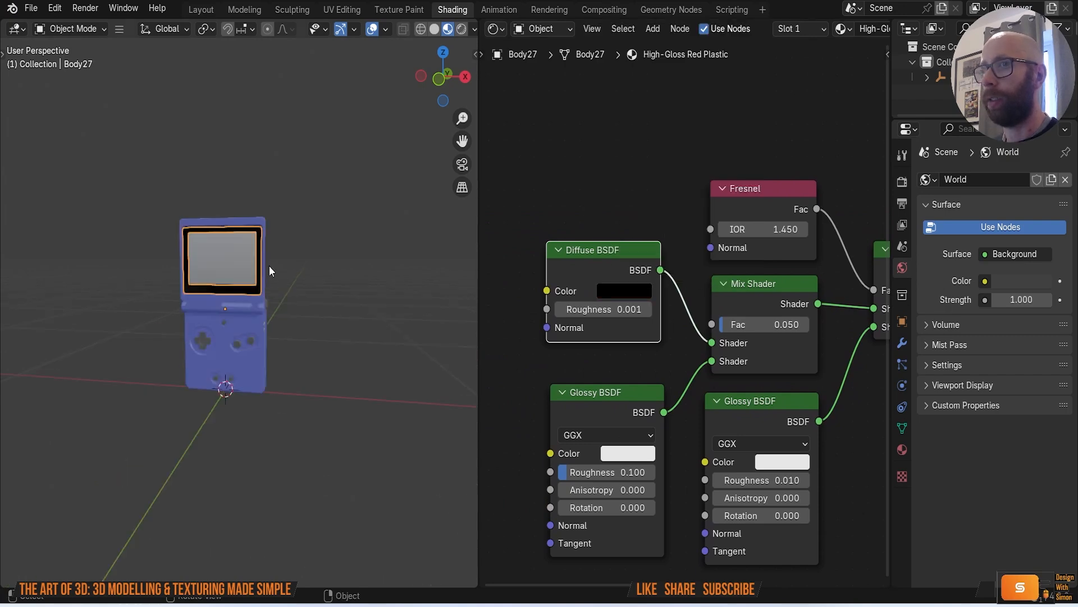
pyautogui.scroll(8, 268, 265)
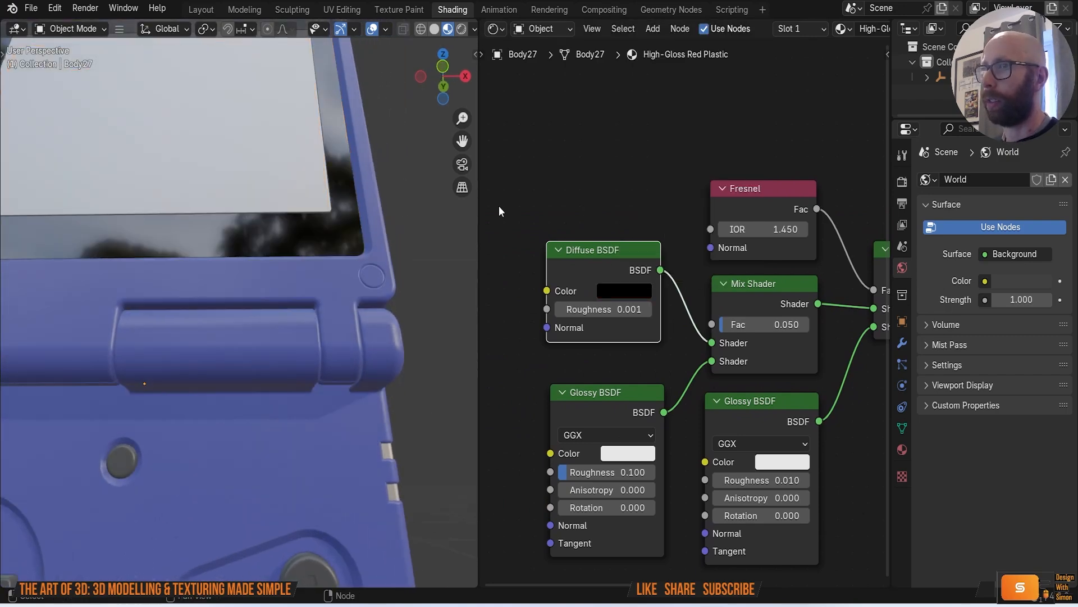
pyautogui.scroll(-5, 523, 230)
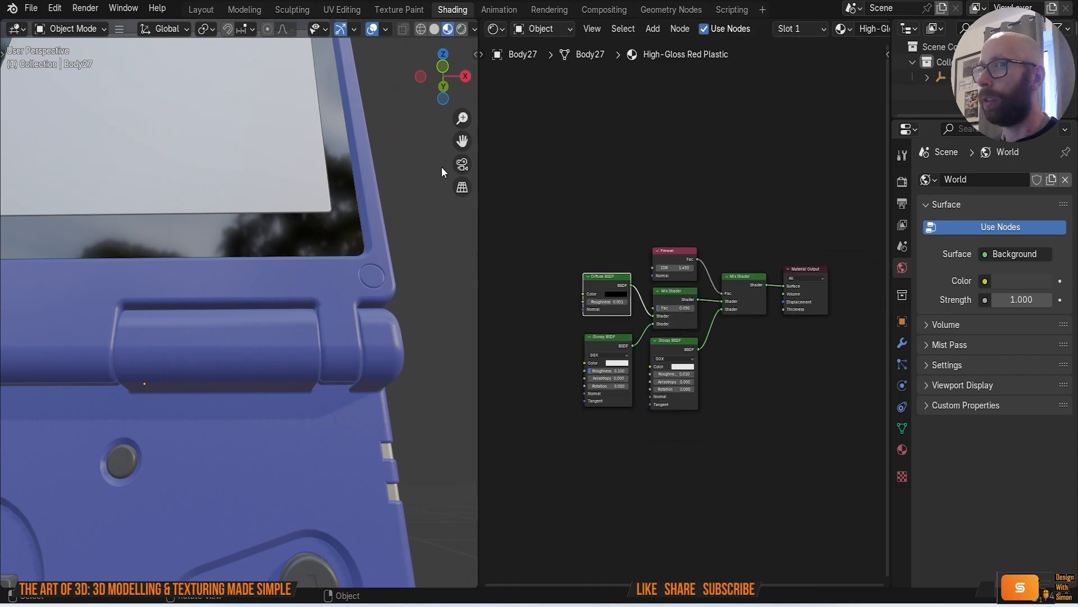
pyautogui.click(200, 10)
pyautogui.moveTo(461, 260)
pyautogui.mouseDown(button='middle')
pyautogui.moveTo(433, 325)
pyautogui.moveTo(483, 233)
pyautogui.moveTo(442, 183)
pyautogui.moveTo(457, 250)
pyautogui.moveTo(578, 253)
pyautogui.moveTo(494, 288)
pyautogui.moveTo(457, 243)
pyautogui.moveTo(436, 180)
pyautogui.moveTo(477, 217)
pyautogui.moveTo(477, 187)
pyautogui.moveTo(550, 230)
pyautogui.mouseUp(button='middle')
pyautogui.click(457, 243)
pyautogui.scroll(3, 478, 217)
pyautogui.moveTo(461, 179); pyautogui.dragTo(520, 272, button='middle')
# Step: Replace the screen's Steel - Satin material with a new material and assign an Image Texture to its base color
pyautogui.click(553, 271)
pyautogui.keyDown('shift'); pyautogui.moveTo(774, 304); pyautogui.dragTo(652, 221, button='middle'); pyautogui.keyUp('shift')
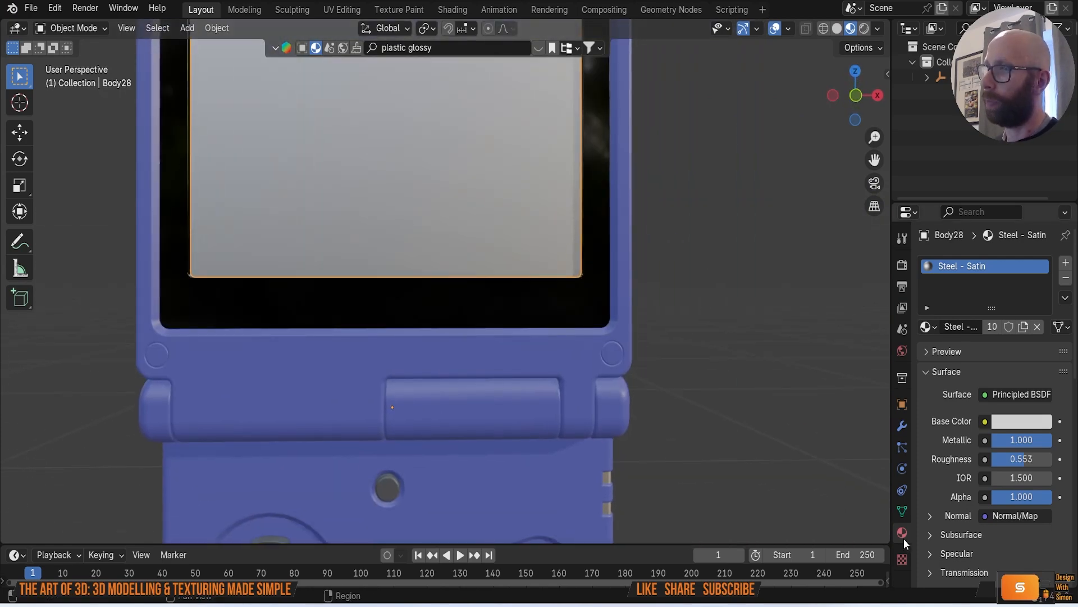
pyautogui.click(1025, 328)
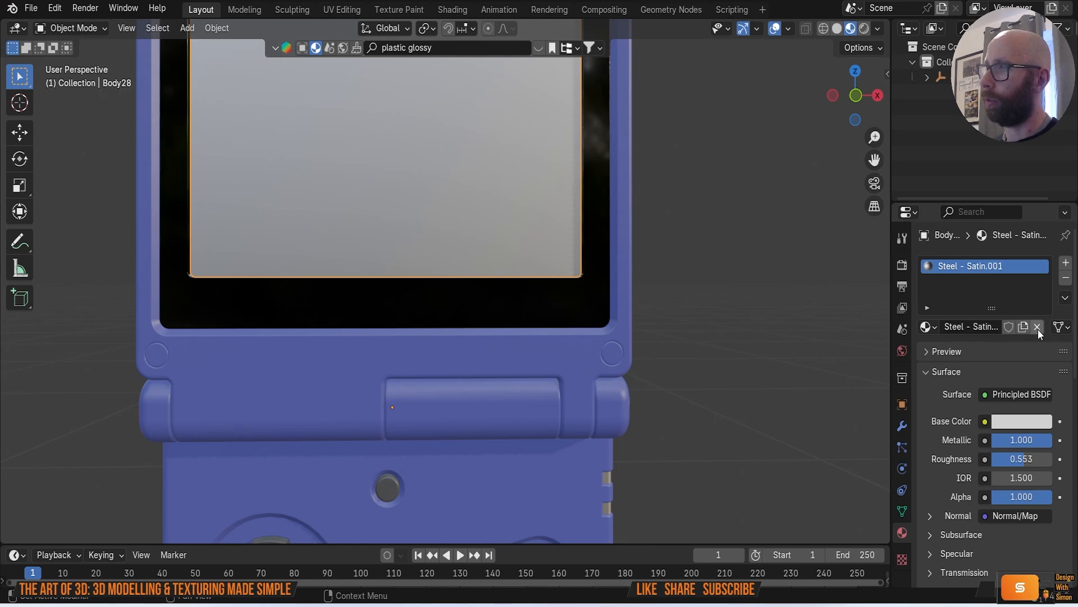
pyautogui.click(1038, 327)
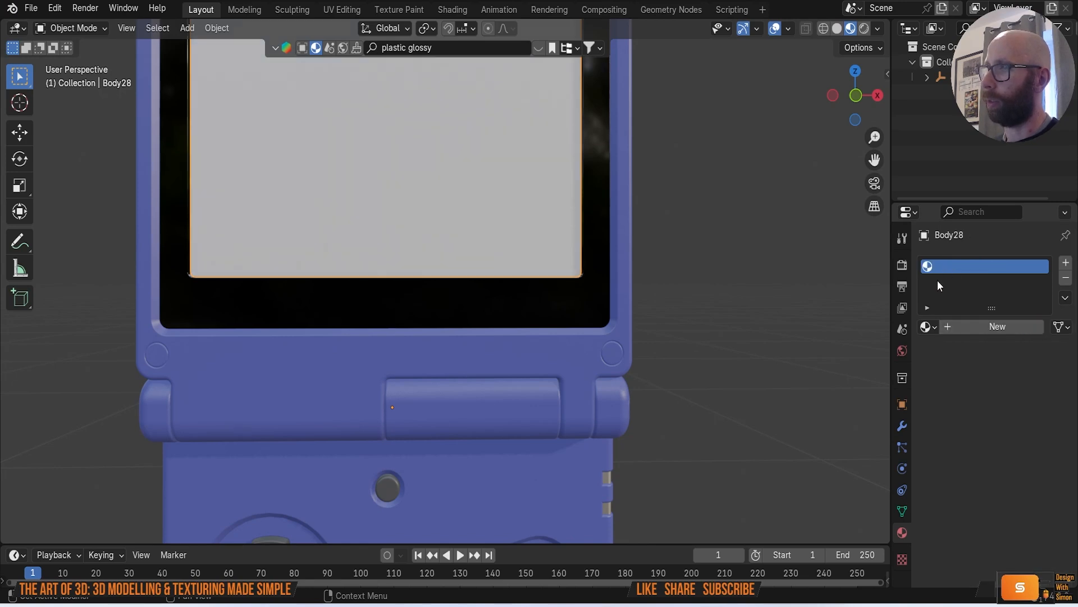
pyautogui.click(955, 327)
pyautogui.click(989, 422)
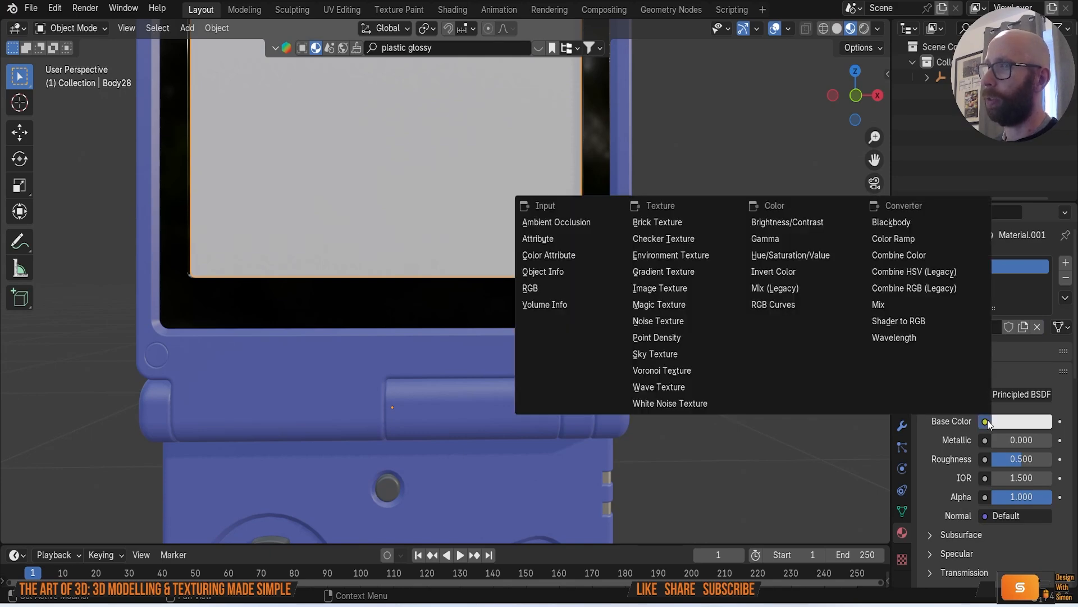
pyautogui.click(672, 289)
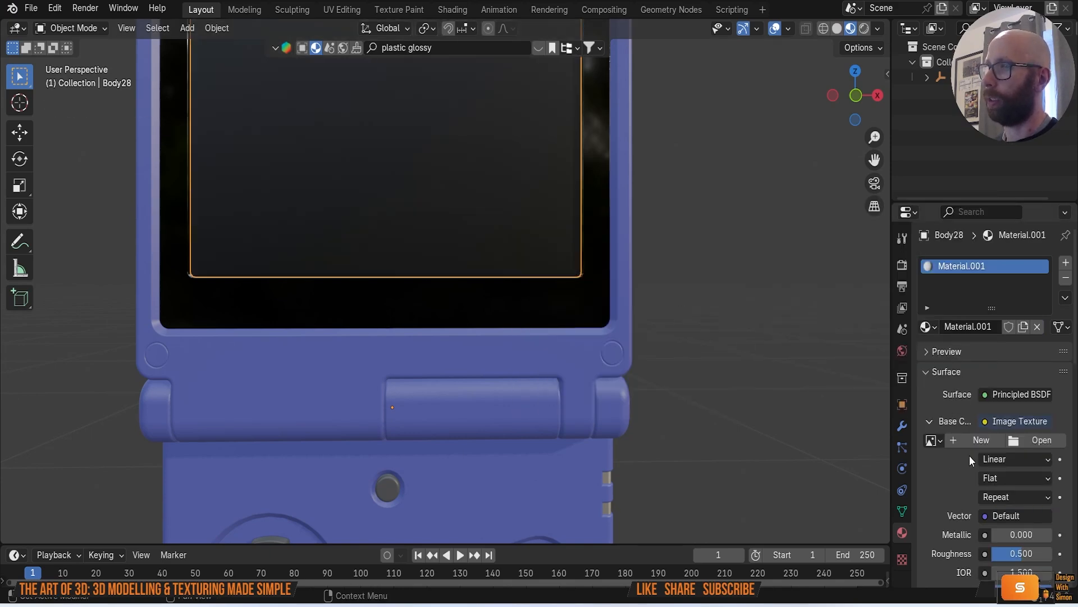
# Step: Load EjKHzpCWAAIyO_O.png from the Downloads folder as the screen material's base color image
pyautogui.click(1042, 440)
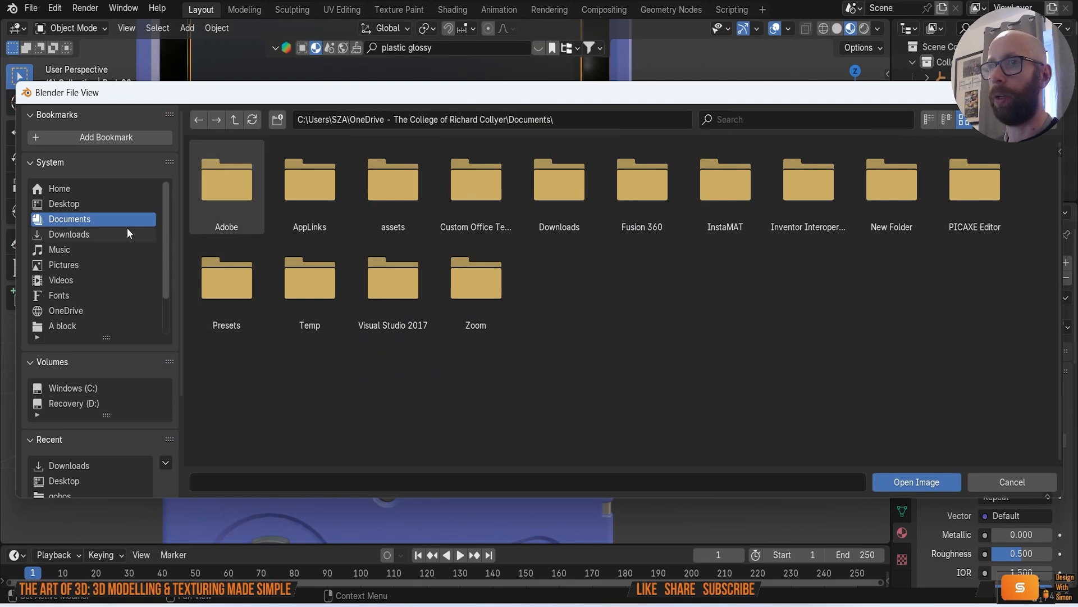
pyautogui.click(93, 235)
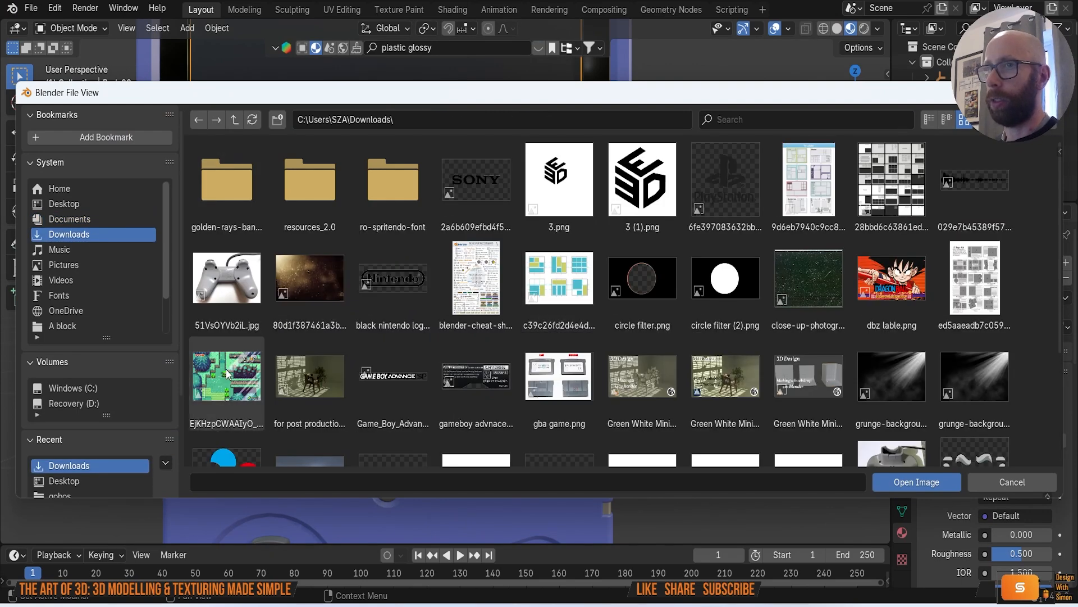
pyautogui.click(225, 369)
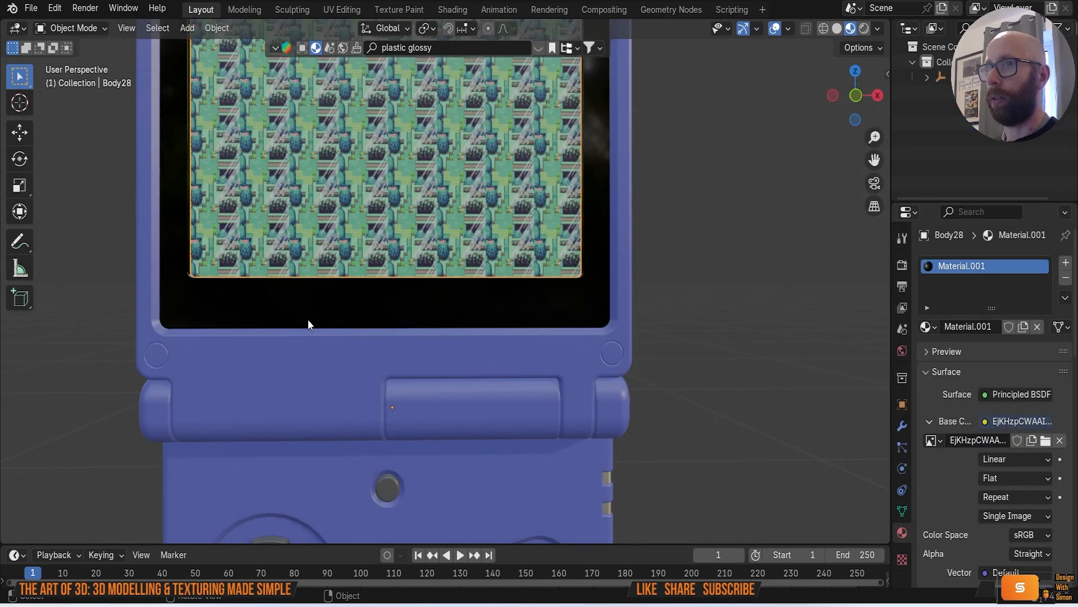
pyautogui.scroll(-3, 331, 335)
pyautogui.moveTo(358, 352); pyautogui.dragTo(390, 253, button='middle')
pyautogui.scroll(5, 450, 272)
pyautogui.moveTo(467, 315); pyautogui.dragTo(491, 350, button='middle')
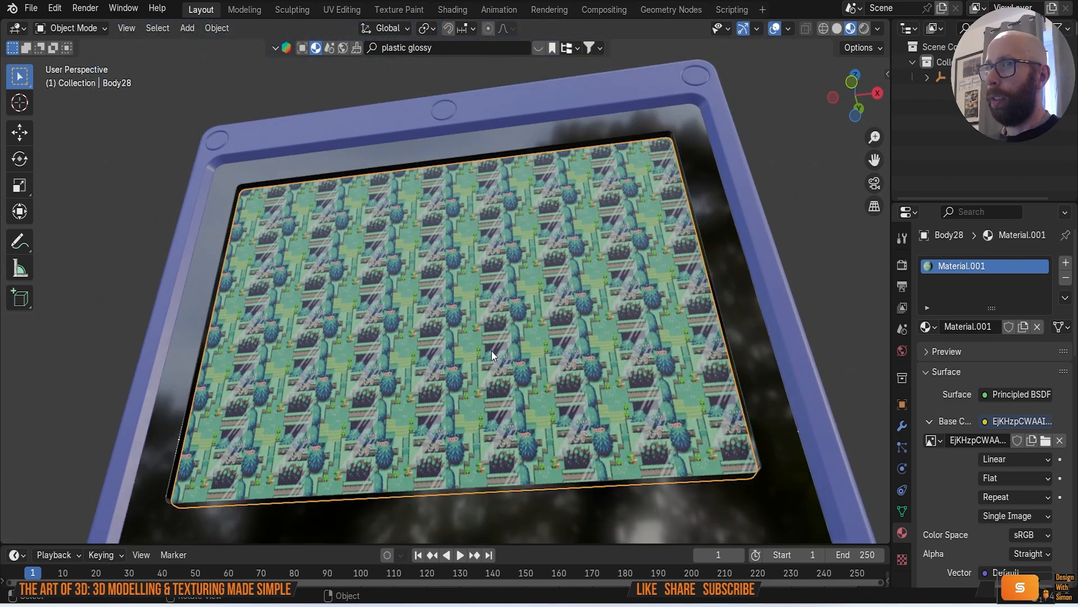
# Step: Cube-project the UVs of the whole screen mesh so the game image enlarges across it
pyautogui.press('Tab')
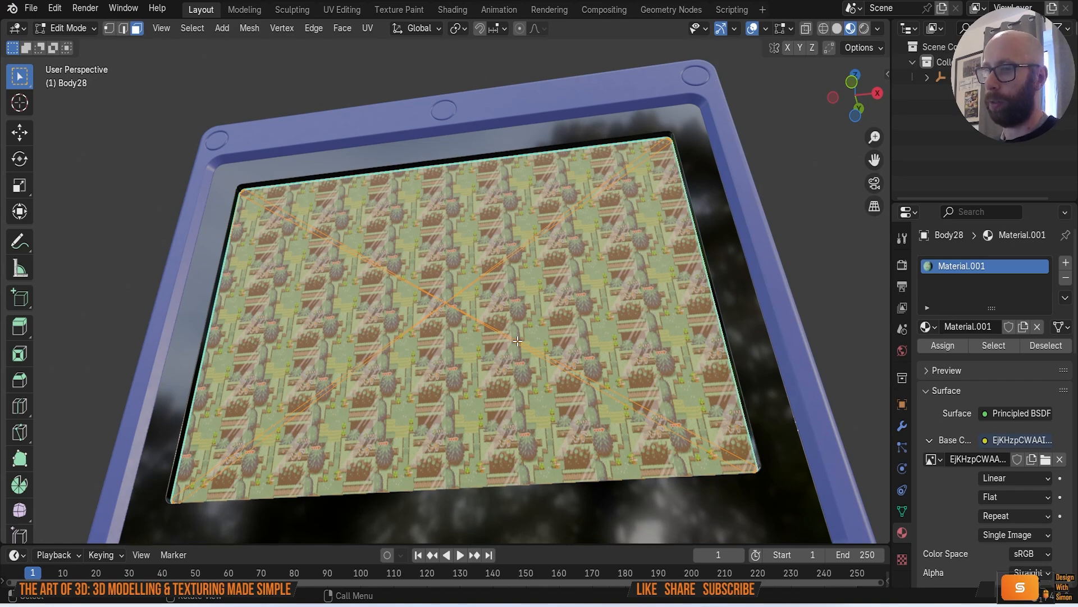
pyautogui.press('u')
pyautogui.click(517, 340)
pyautogui.press('Tab')
pyautogui.moveTo(517, 342); pyautogui.dragTo(541, 382, button='middle')
pyautogui.moveTo(425, 280); pyautogui.dragTo(502, 288, button='middle')
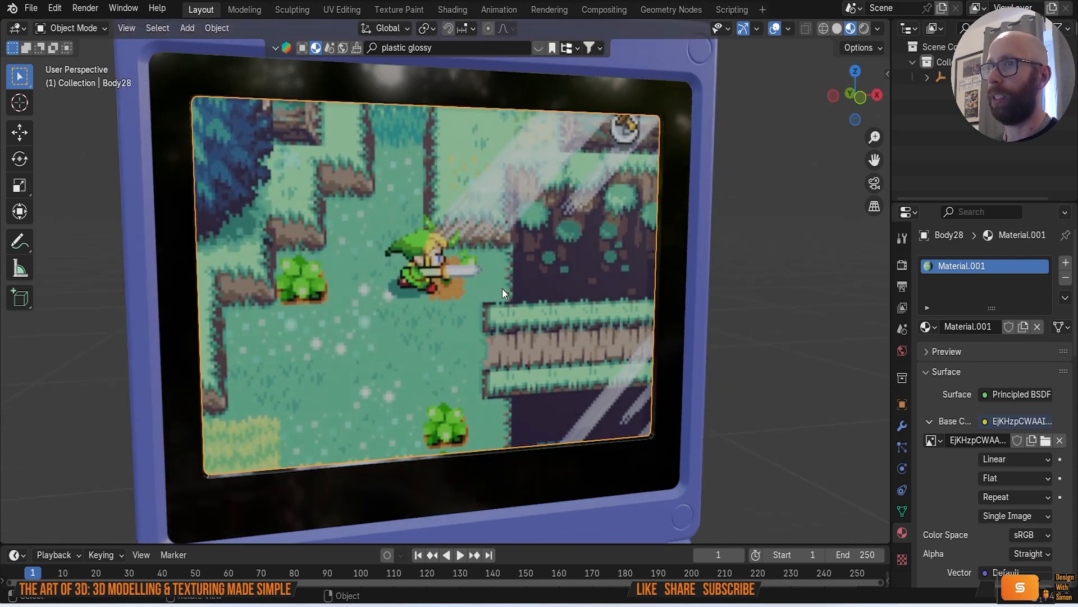
# Step: Switch to the UV Editing workspace and show the console from the front in Material Preview shading
pyautogui.click(344, 13)
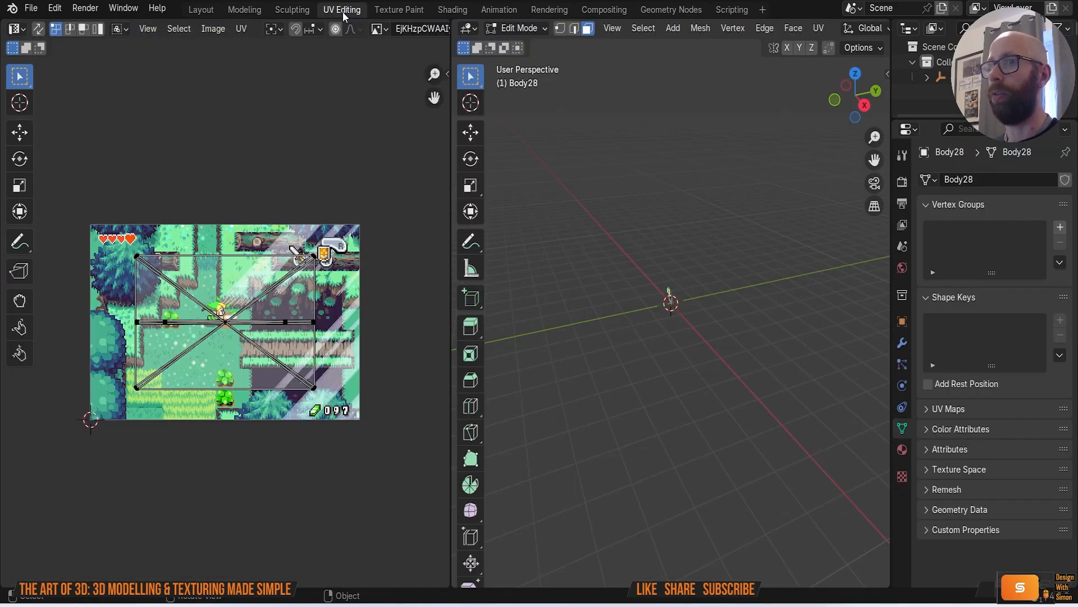
pyautogui.scroll(-1, 279, 305)
pyautogui.scroll(11, 667, 349)
pyautogui.moveTo(679, 349); pyautogui.dragTo(731, 344, button='middle')
pyautogui.scroll(-6, 794, 31)
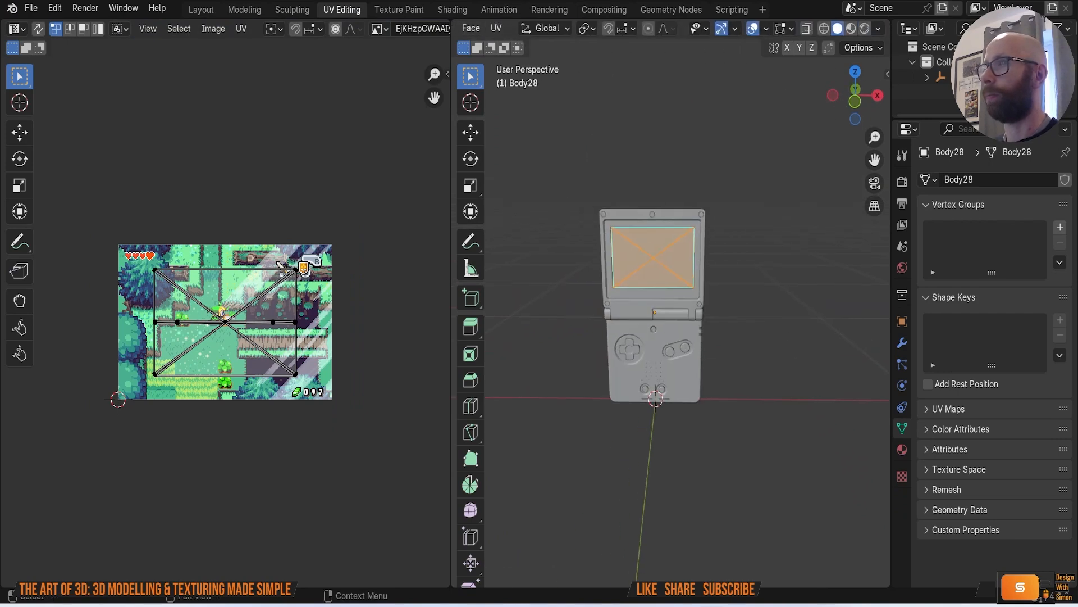
pyautogui.click(852, 28)
pyautogui.scroll(2, 344, 345)
pyautogui.scroll(-1, 342, 343)
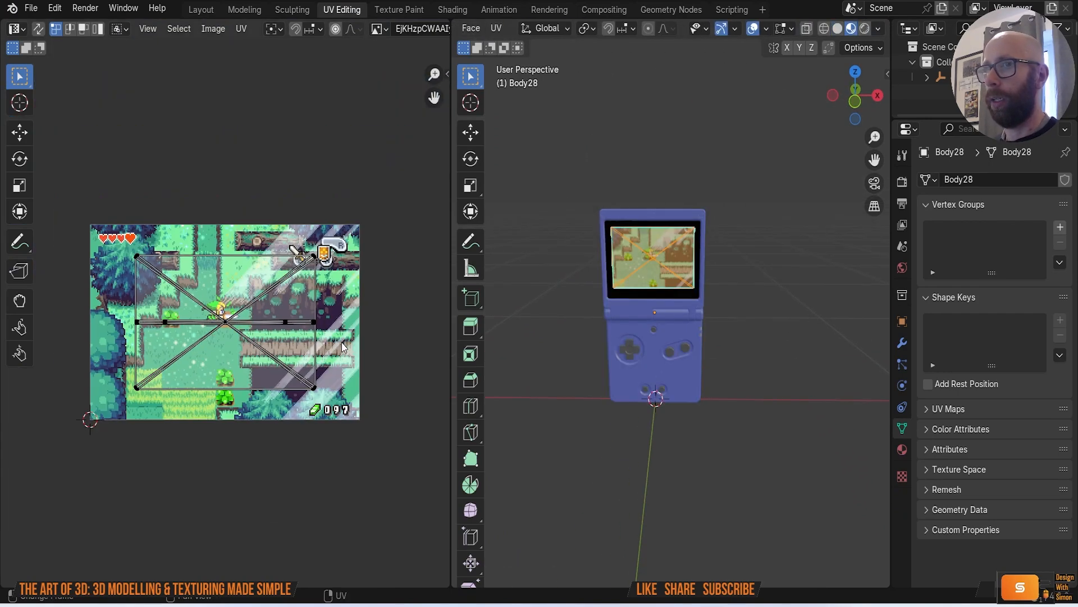
# Step: Scale all the screen's UVs by about 1.455, then stretch them slightly along X to cover the full game image
pyautogui.press('a')
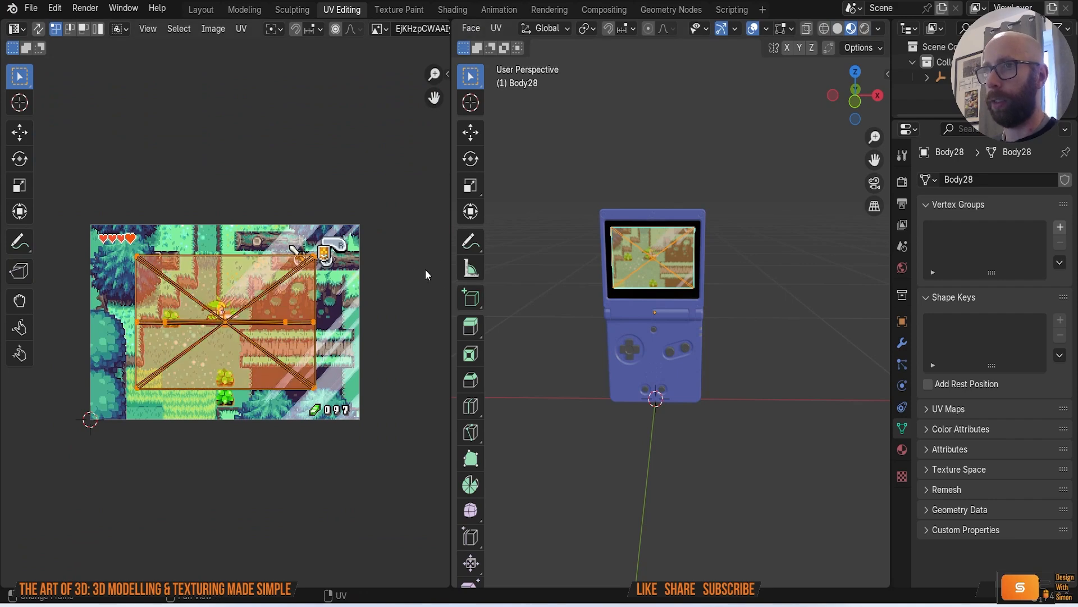
pyautogui.scroll(1, 366, 305)
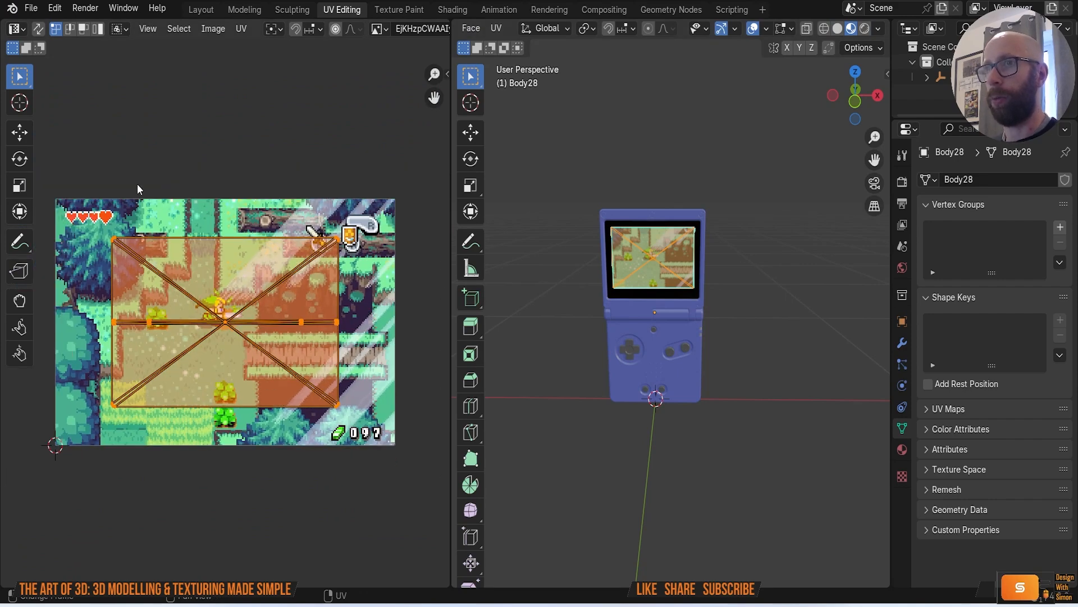
pyautogui.press('s')
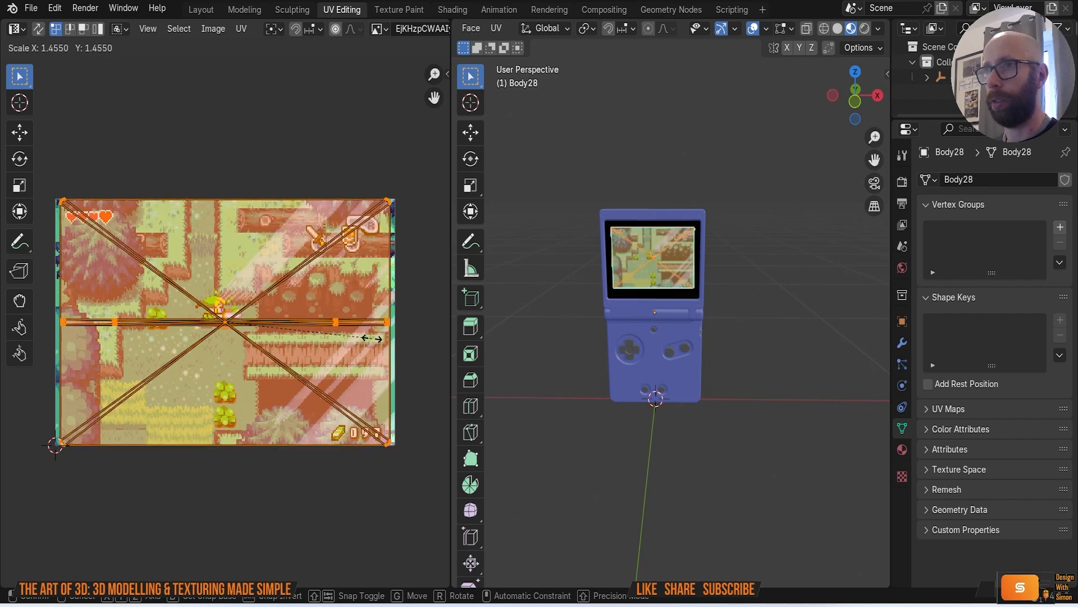
pyautogui.click(371, 339)
pyautogui.press('s')
pyautogui.press('x')
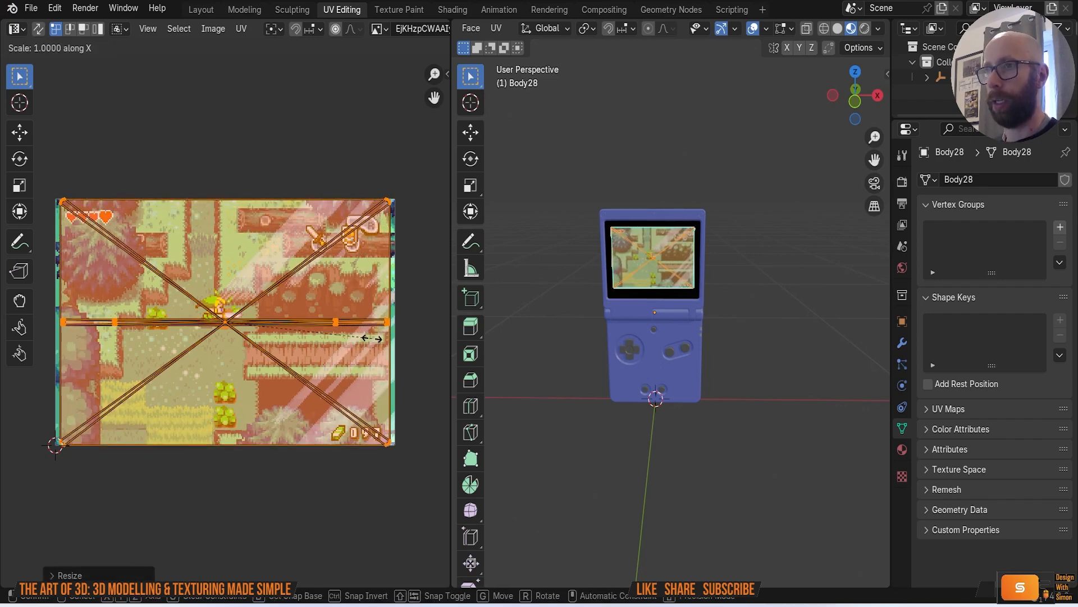
pyautogui.click(372, 340)
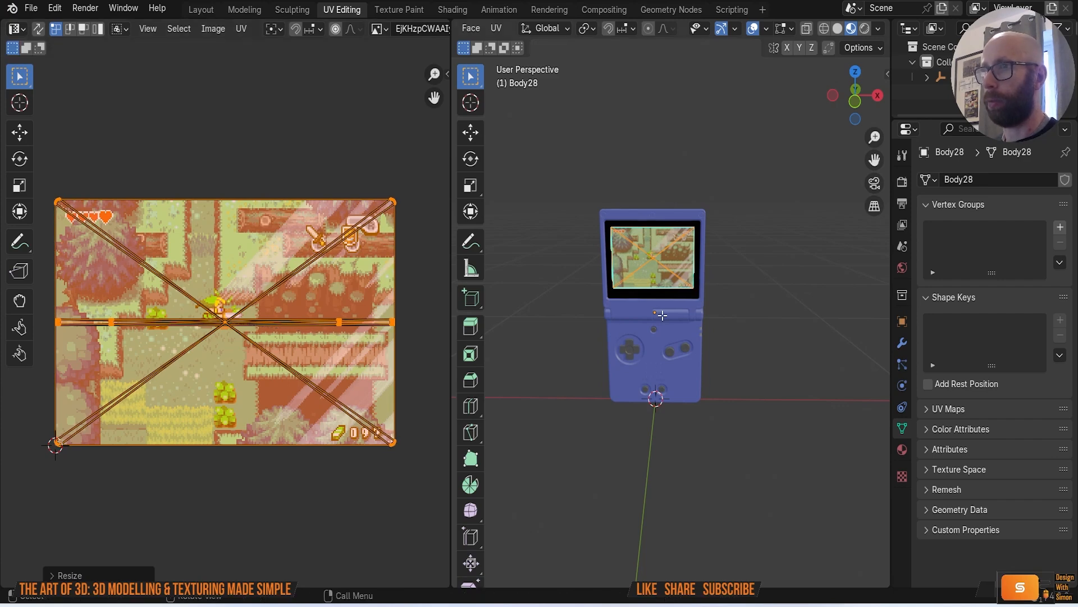
pyautogui.press('Tab')
pyautogui.scroll(8, 783, 266)
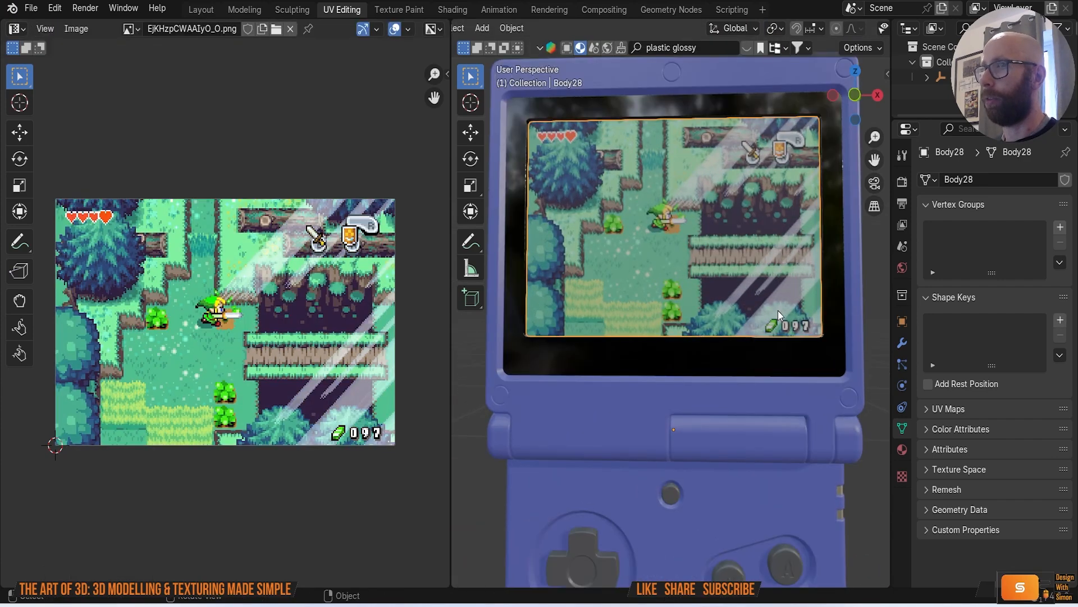
pyautogui.scroll(-5, 741, 268)
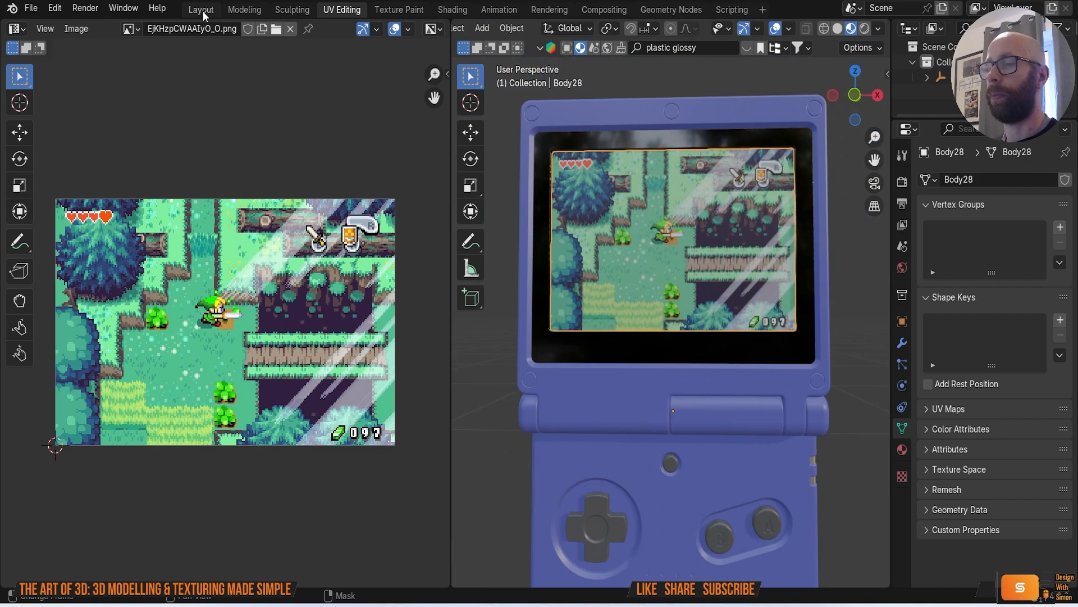
# Step: In the Layout workspace, assign an Image Texture using EjKHzpCWAAIyO_O.png to the screen material's emission color
pyautogui.click(204, 14)
pyautogui.scroll(-3, 558, 245)
pyautogui.moveTo(540, 245); pyautogui.dragTo(460, 270, button='middle')
pyautogui.keyDown('shift'); pyautogui.moveTo(590, 314); pyautogui.dragTo(491, 219, button='middle'); pyautogui.keyUp('shift')
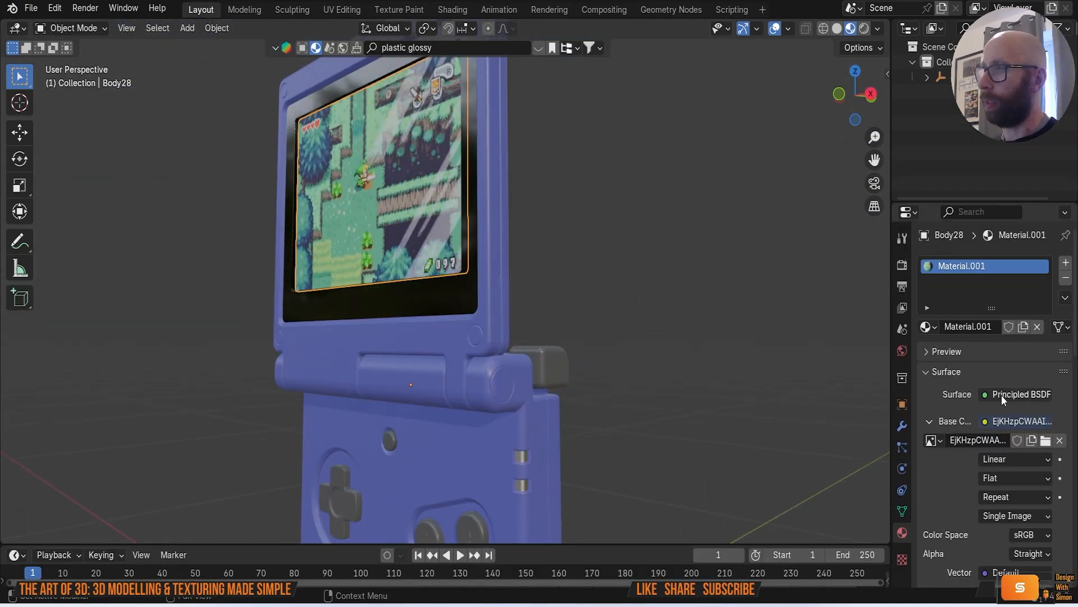
pyautogui.scroll(-12, 956, 460)
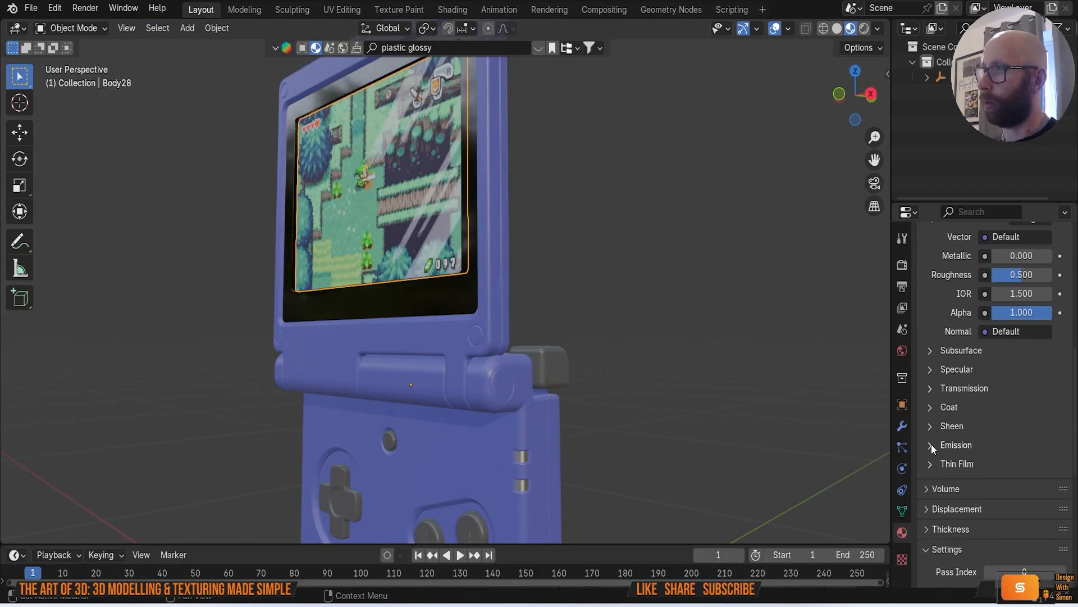
pyautogui.click(938, 447)
pyautogui.click(985, 464)
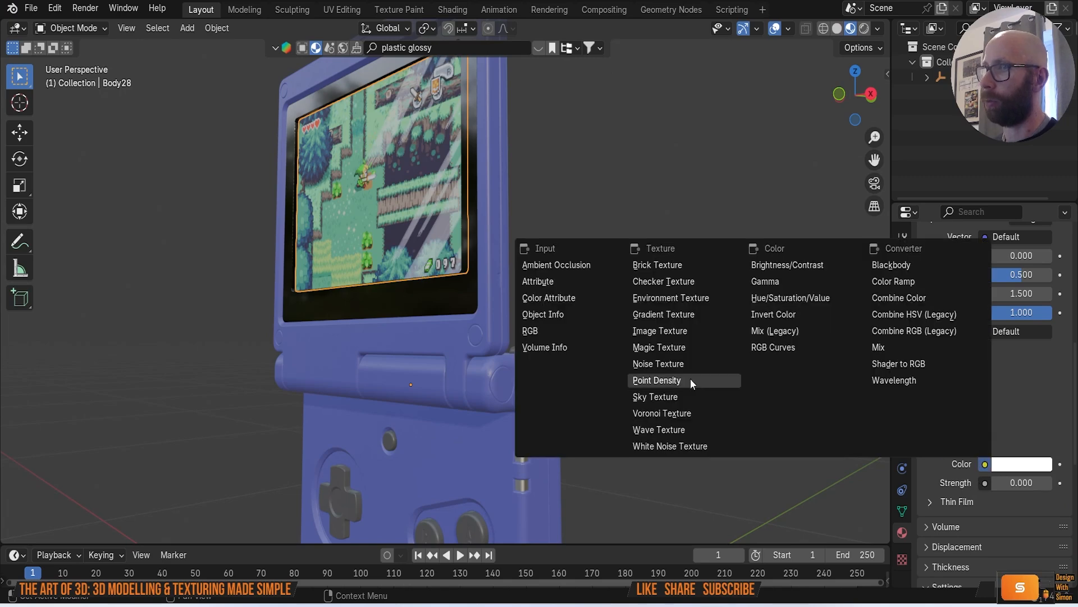
pyautogui.click(682, 330)
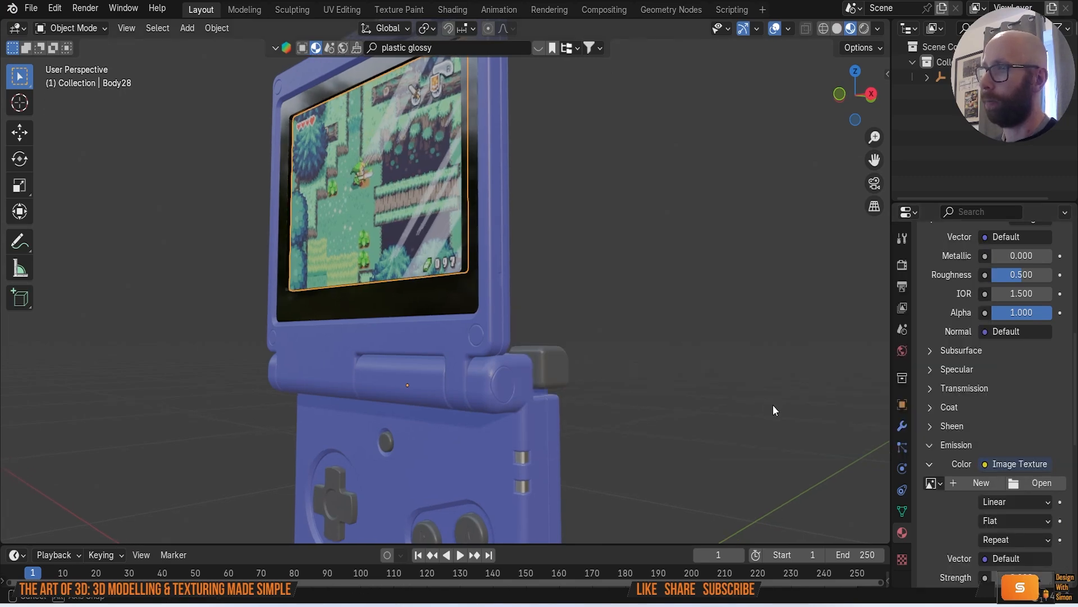
pyautogui.click(932, 483)
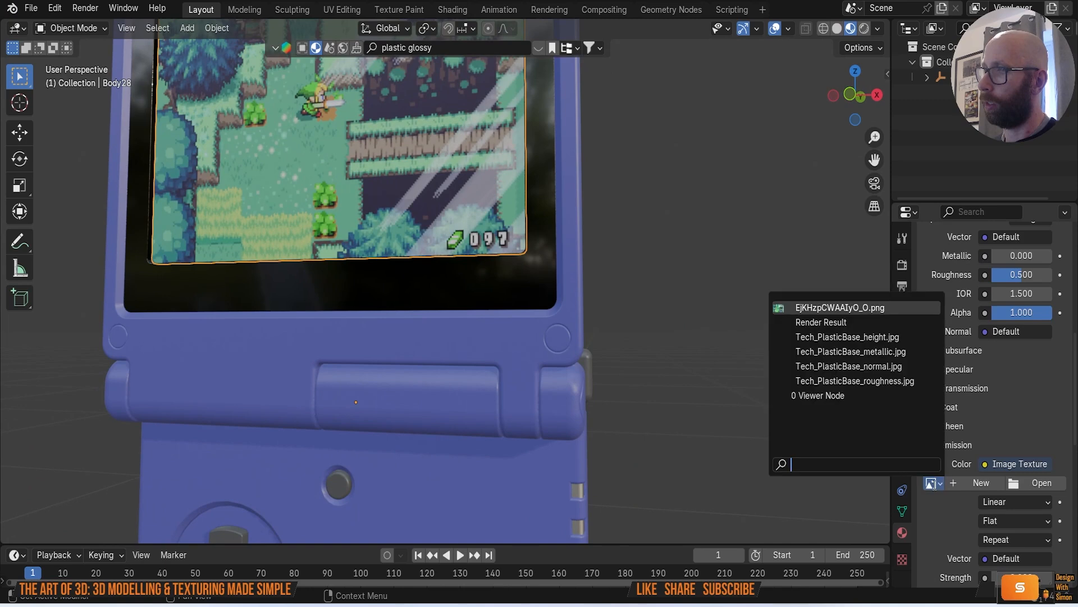
pyautogui.click(837, 308)
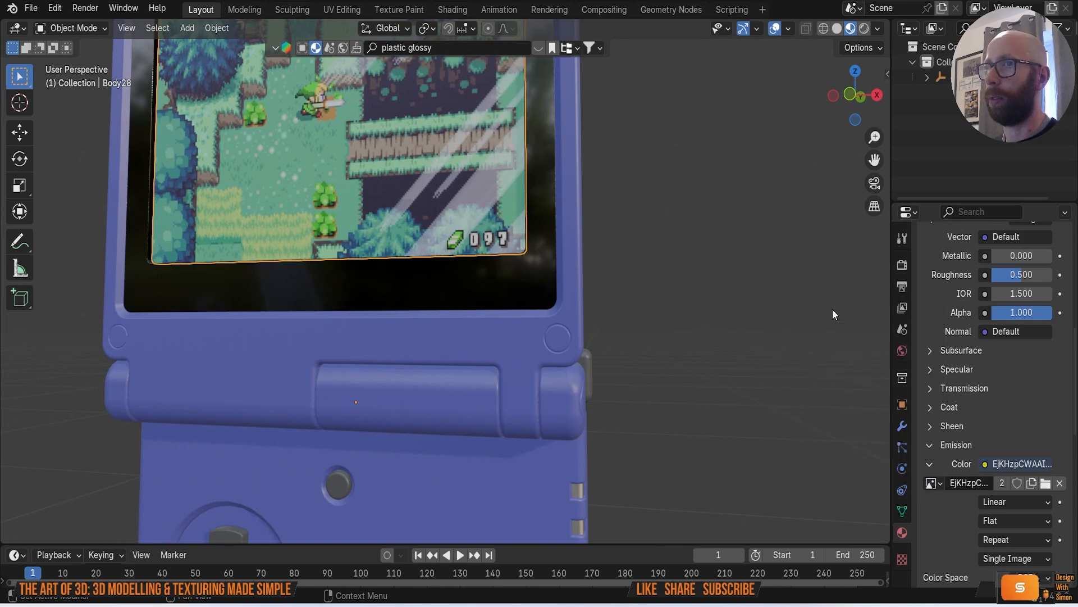
# Step: Set the screen material's emission strength to 1
pyautogui.scroll(-5, 944, 490)
pyautogui.click(1027, 512)
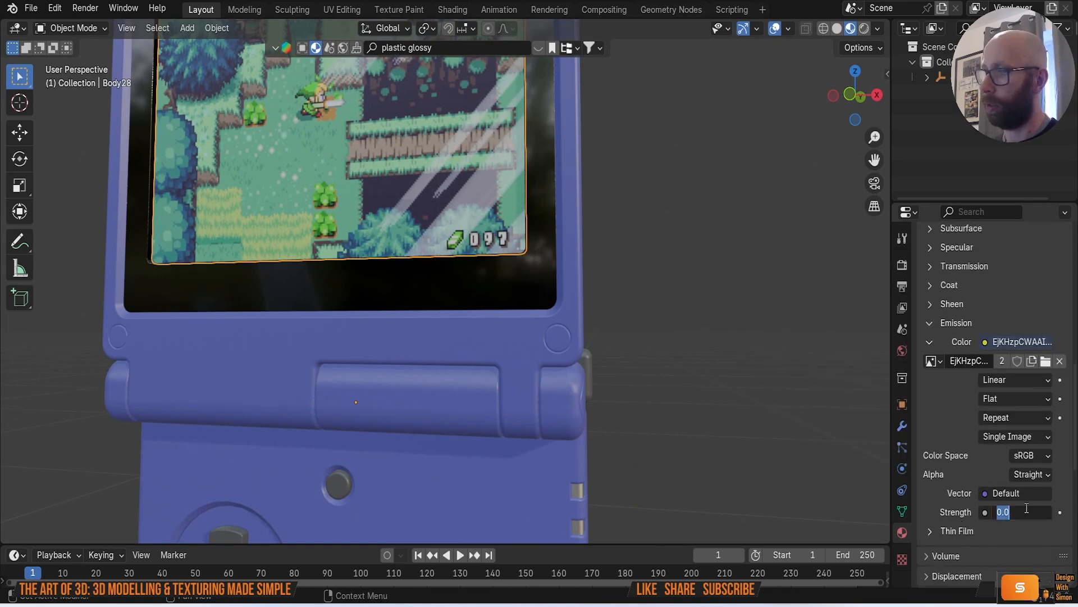
pyautogui.write('1')
pyautogui.press('Return')
pyautogui.scroll(-6, 778, 379)
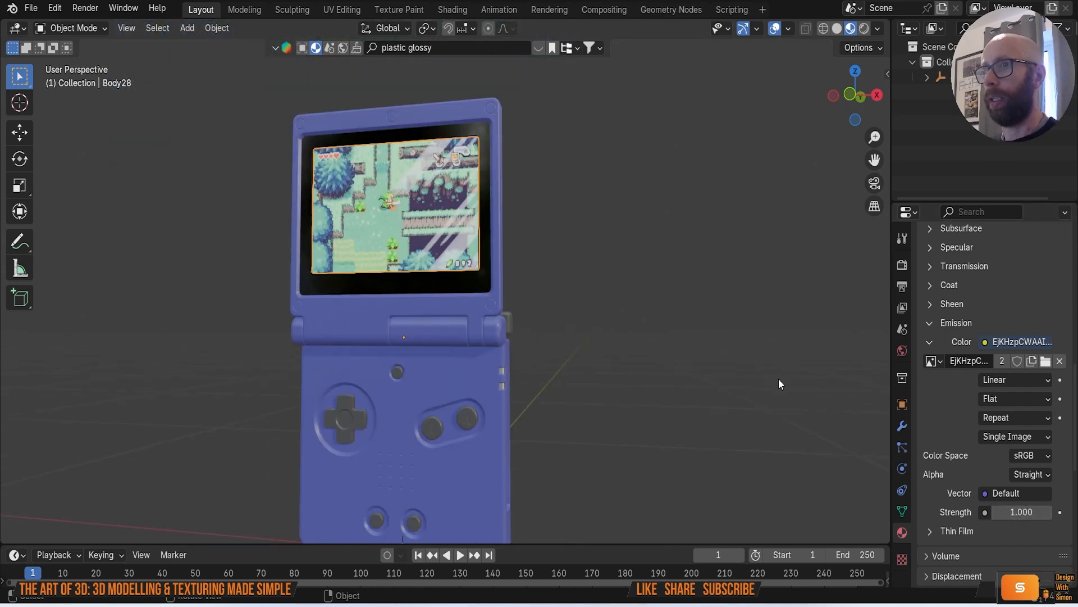
pyautogui.moveTo(810, 384); pyautogui.dragTo(779, 379, button='middle')
pyautogui.scroll(8, 521, 338)
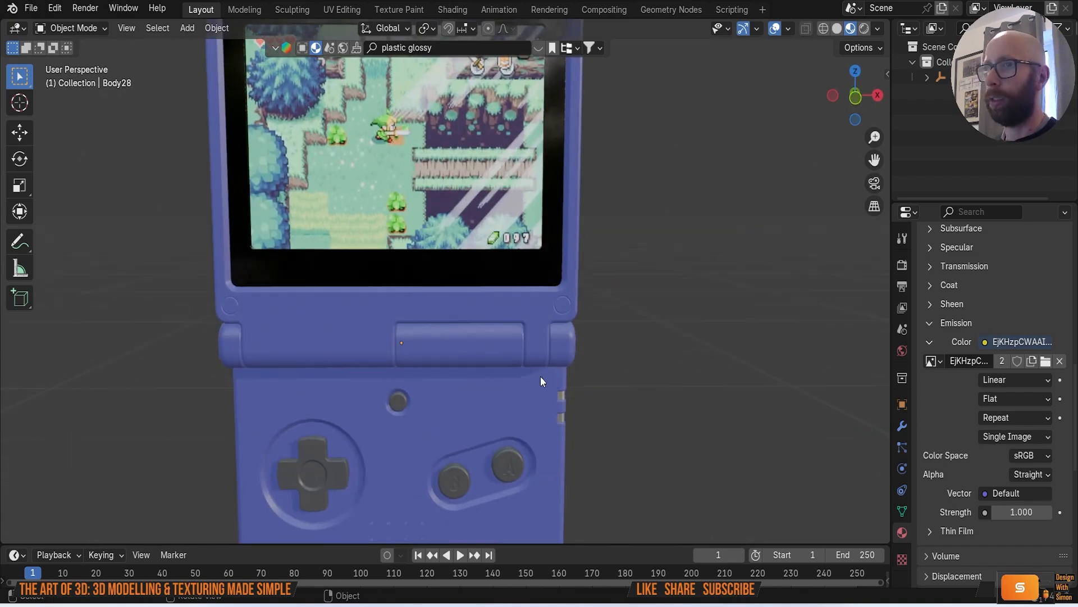
# Step: With the black bezel selected, add the Game Boy Advance SP logo image from the Downloads folder as a decal
pyautogui.scroll(3, 541, 381)
pyautogui.click(476, 302)
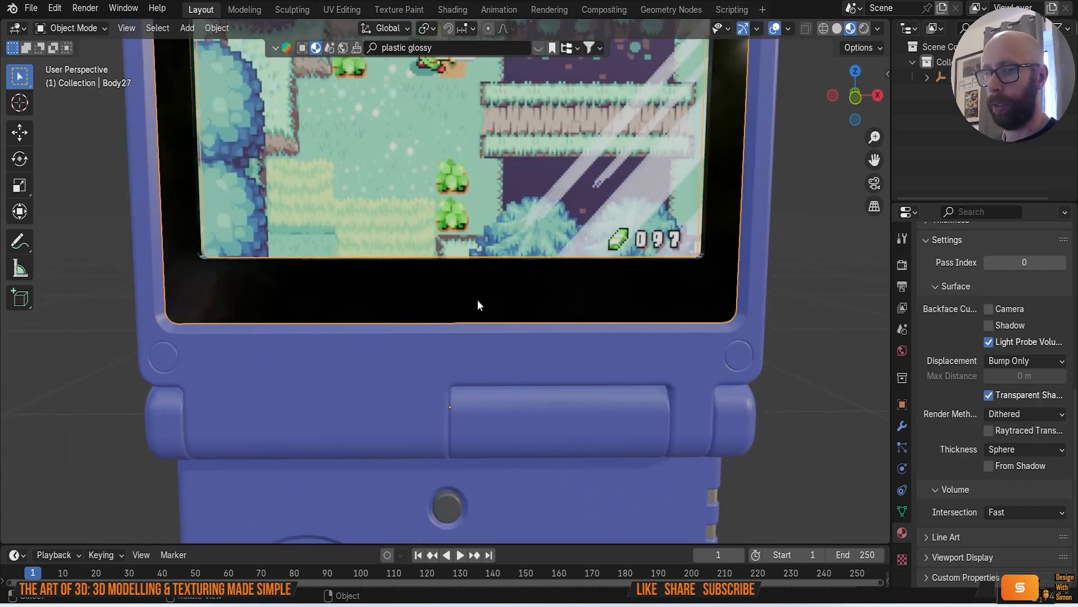
pyautogui.hotkey('shift', 'a')
pyautogui.moveTo(433, 465)
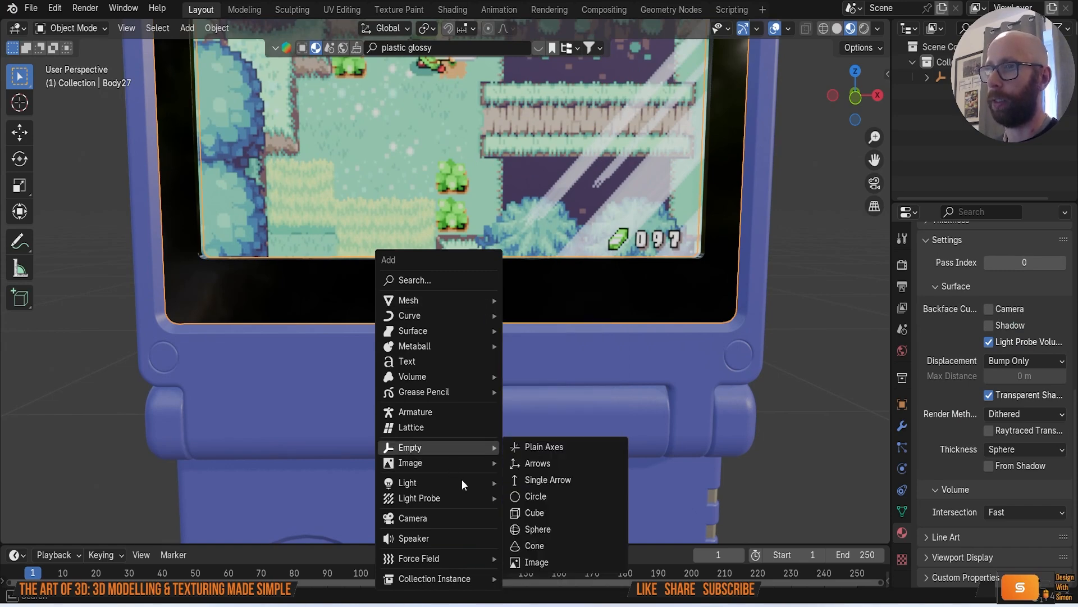
pyautogui.click(572, 510)
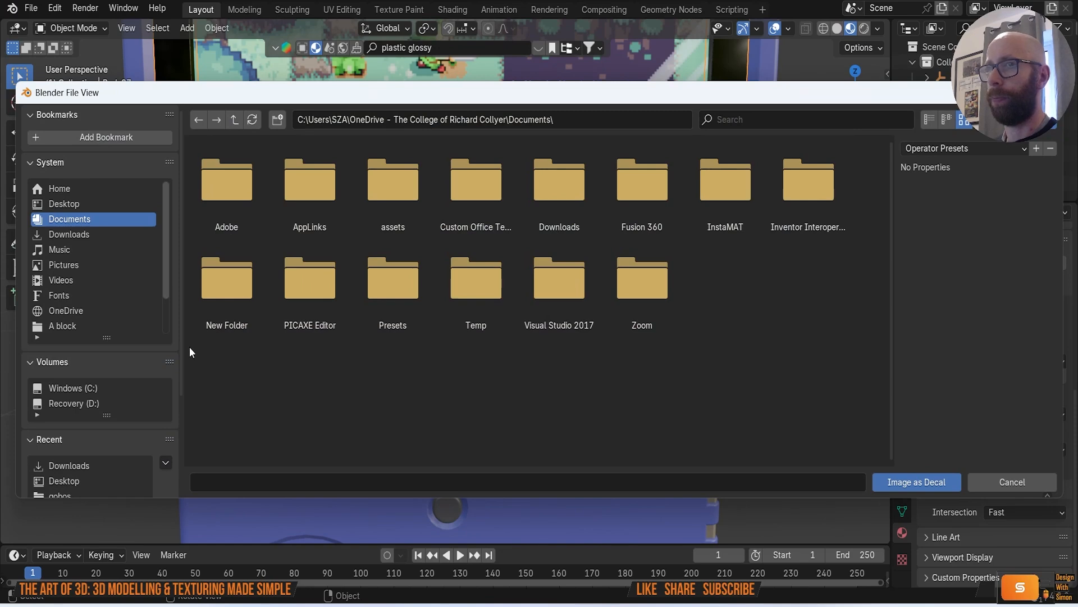
pyautogui.click(79, 236)
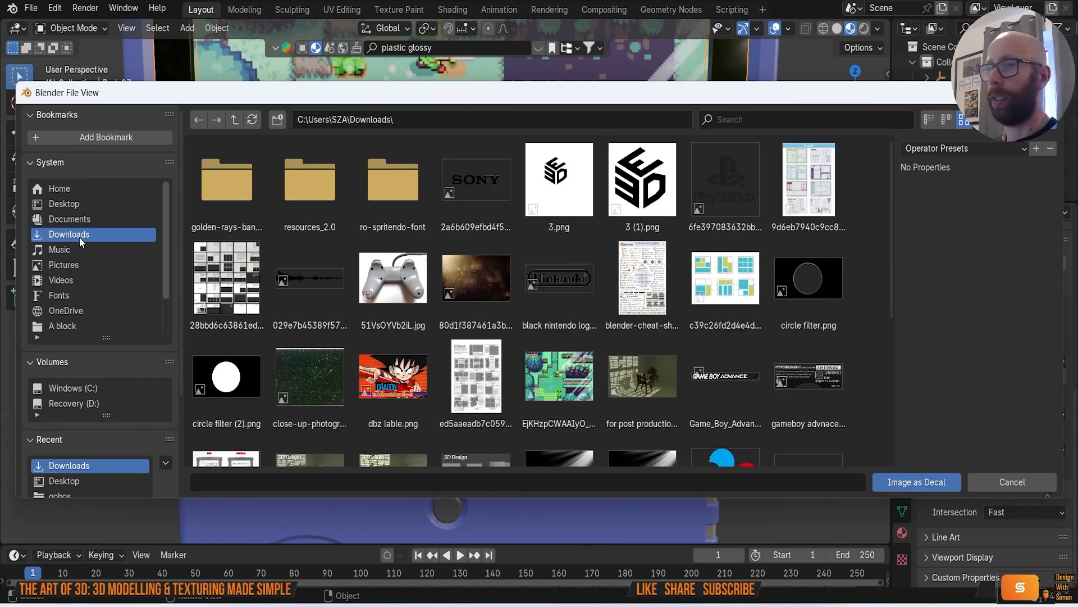
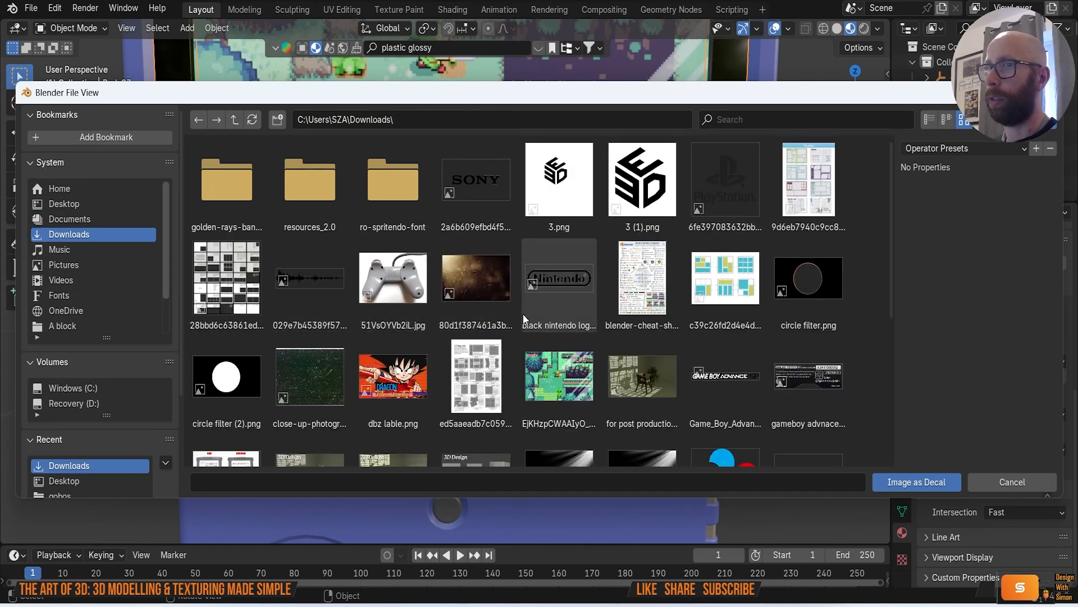
pyautogui.scroll(-1, 524, 311)
pyautogui.click(727, 344)
pyautogui.doubleClick(727, 344)
# Step: Rotate the logo decal -90° about the Z axis so it faces the front of the console
pyautogui.scroll(-8, 500, 339)
pyautogui.moveTo(509, 340); pyautogui.dragTo(557, 341, button='middle')
pyautogui.scroll(-3, 557, 341)
pyautogui.press('r')
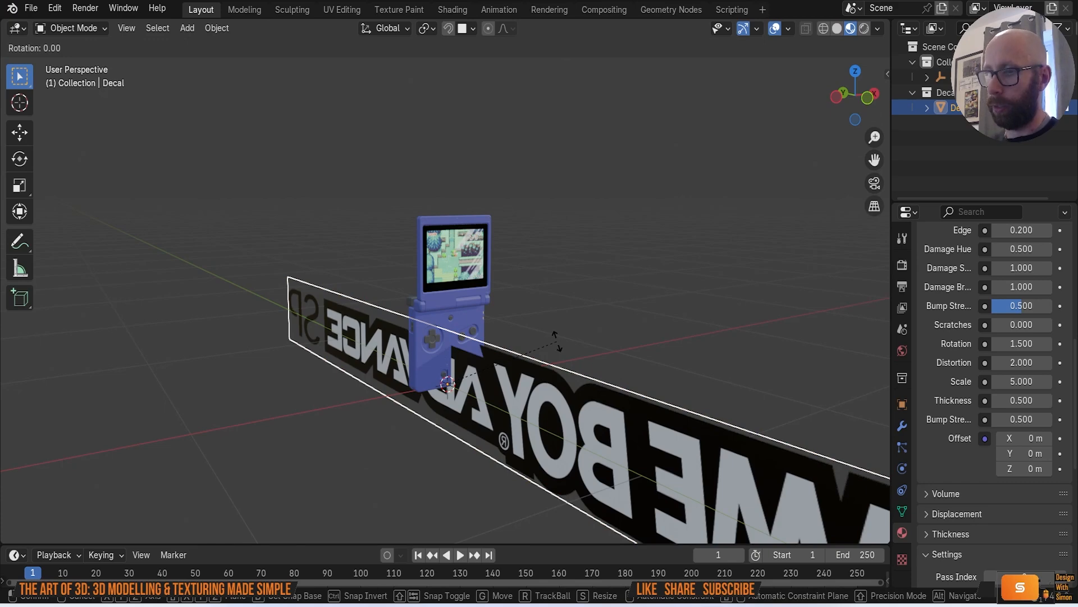
pyautogui.write('z90')
pyautogui.press('-')
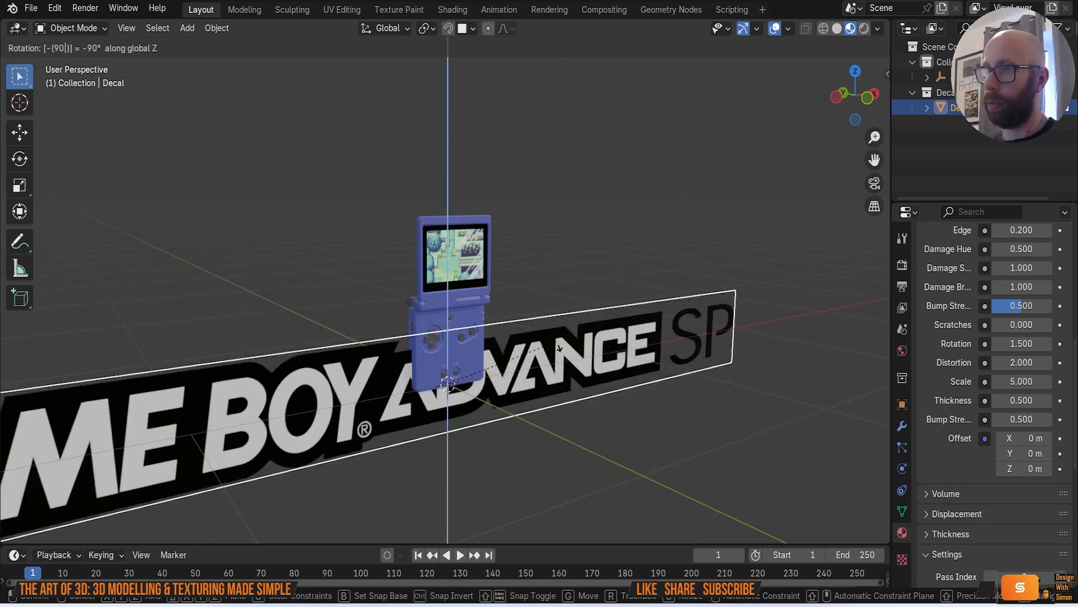
pyautogui.press('Return')
# Step: In front view, scale the logo decal down to about the console's width and raise it along Z to the bezel strip below the screen
pyautogui.press('`')
pyautogui.click(504, 274)
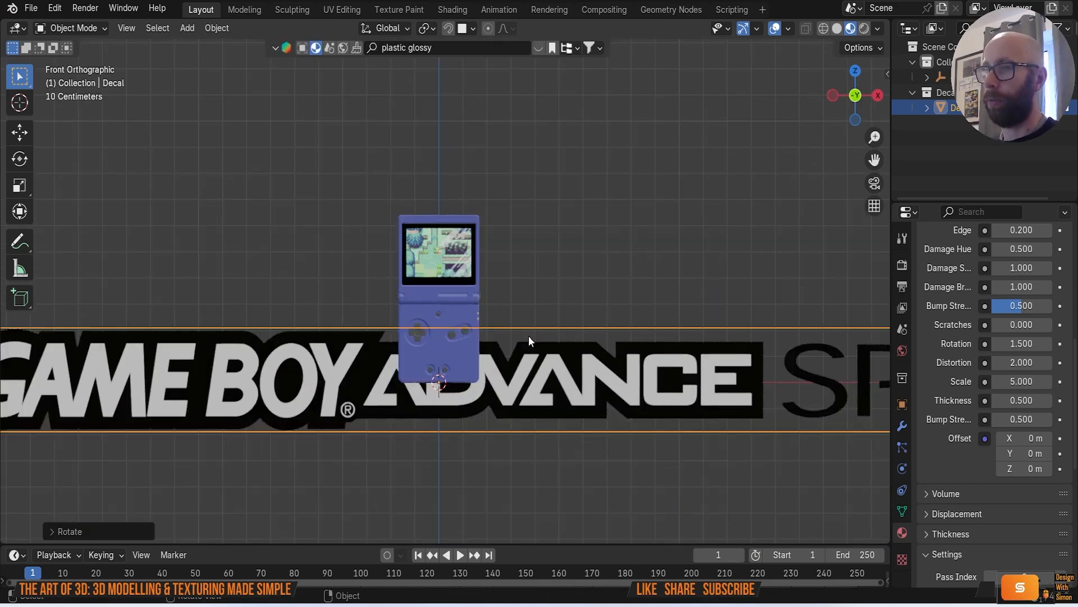
pyautogui.press('s')
pyautogui.click(450, 392)
pyautogui.press('g')
pyautogui.press('z')
pyautogui.click(455, 295)
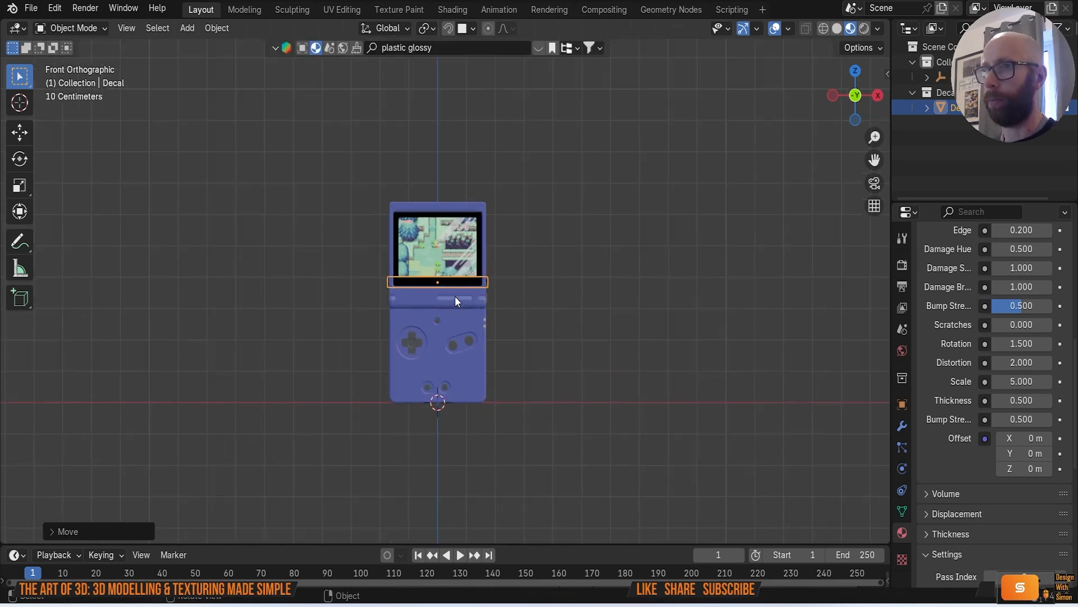
pyautogui.moveTo(455, 295); pyautogui.dragTo(576, 334, button='middle')
pyautogui.scroll(6, 497, 315)
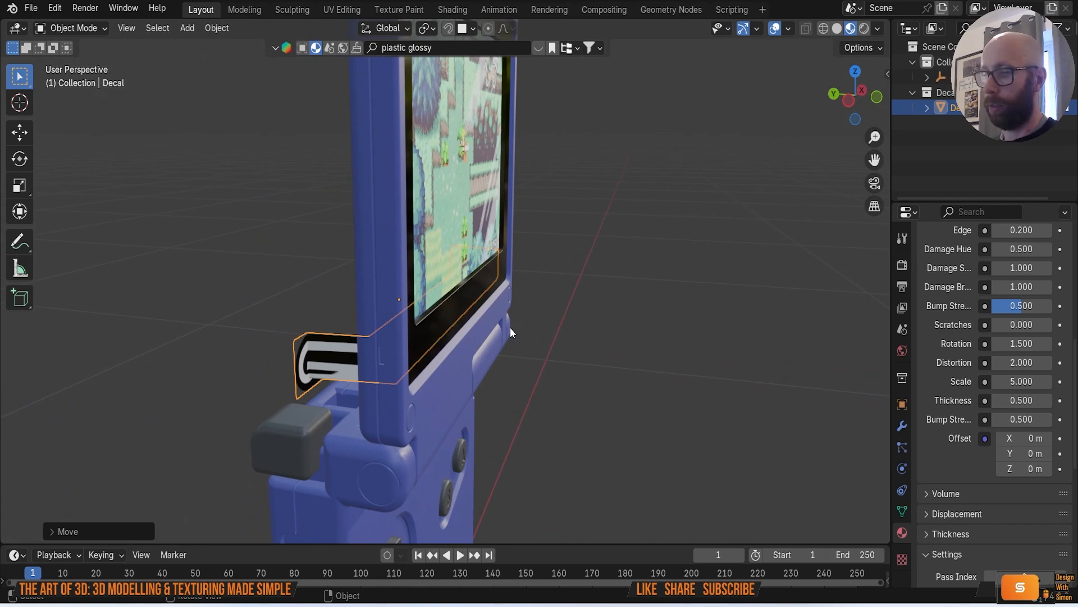
# Step: Move the logo decal along Y until it sits against the front of the black bezel
pyautogui.press('g')
pyautogui.press('y')
pyautogui.click(595, 349)
pyautogui.moveTo(595, 349); pyautogui.dragTo(524, 366, button='middle')
pyautogui.press('g')
pyautogui.press('y')
pyautogui.click(582, 353)
# Step: In front view, scale the logo decal to about 0.55 and position it in the bezel strip below the screen
pyautogui.press('`')
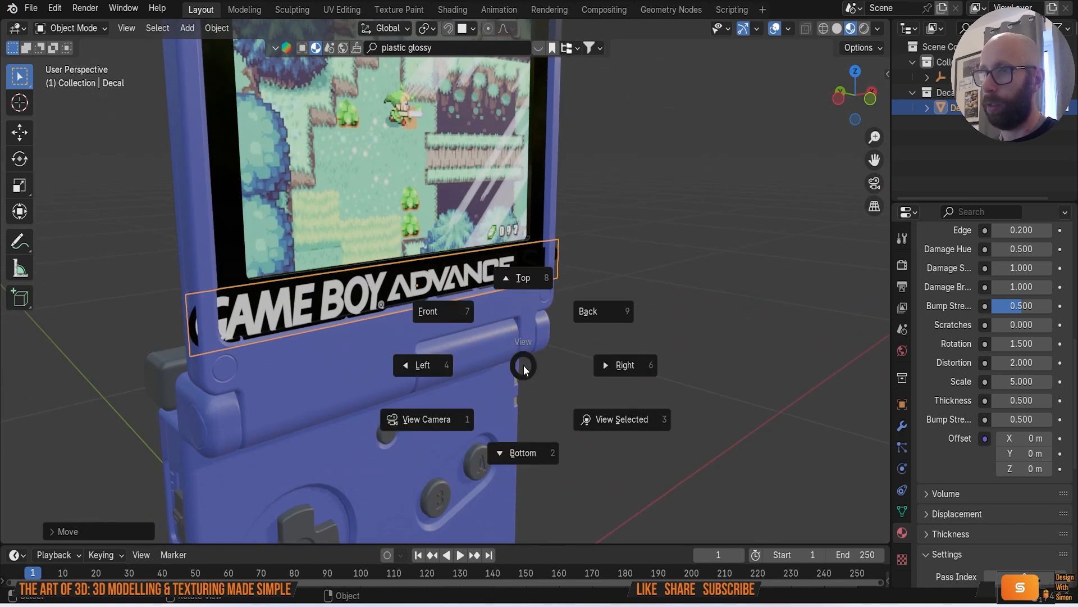
pyautogui.click(475, 324)
pyautogui.press('s')
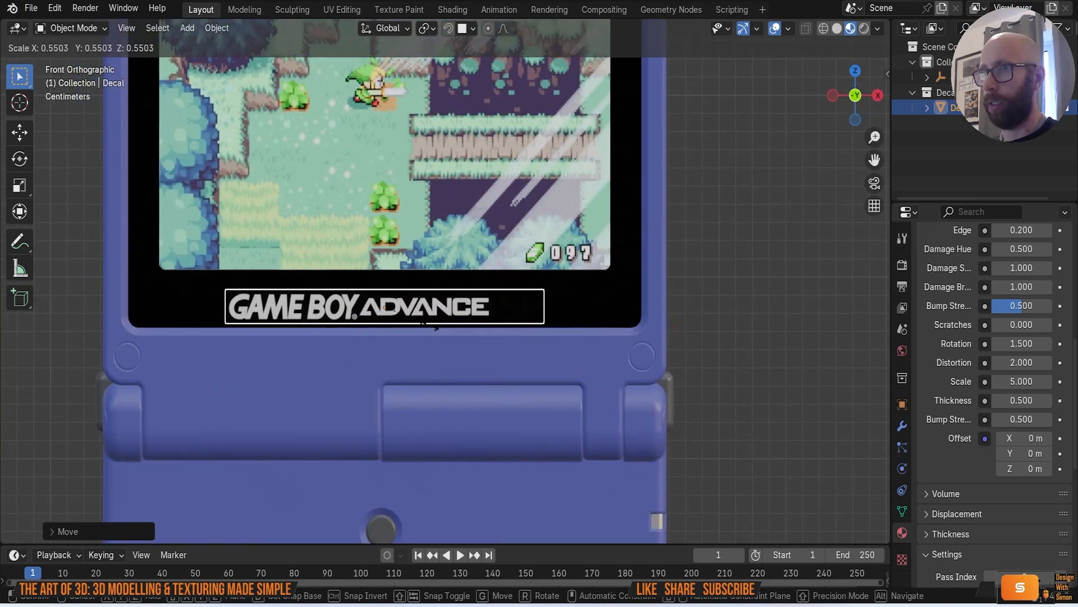
pyautogui.click(426, 325)
pyautogui.press('g')
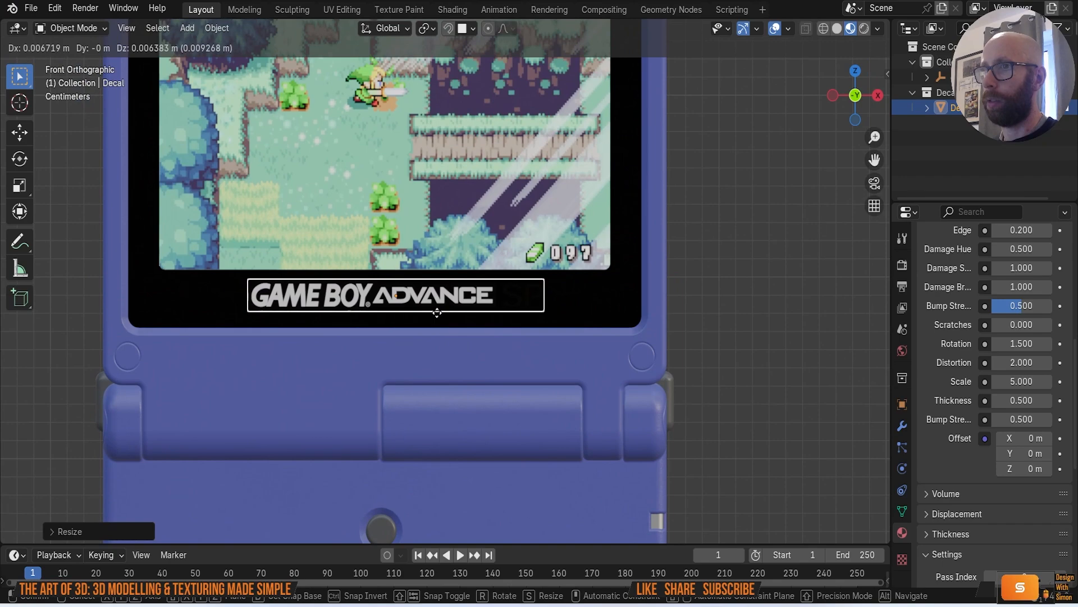
pyautogui.click(668, 330)
pyautogui.click(786, 336)
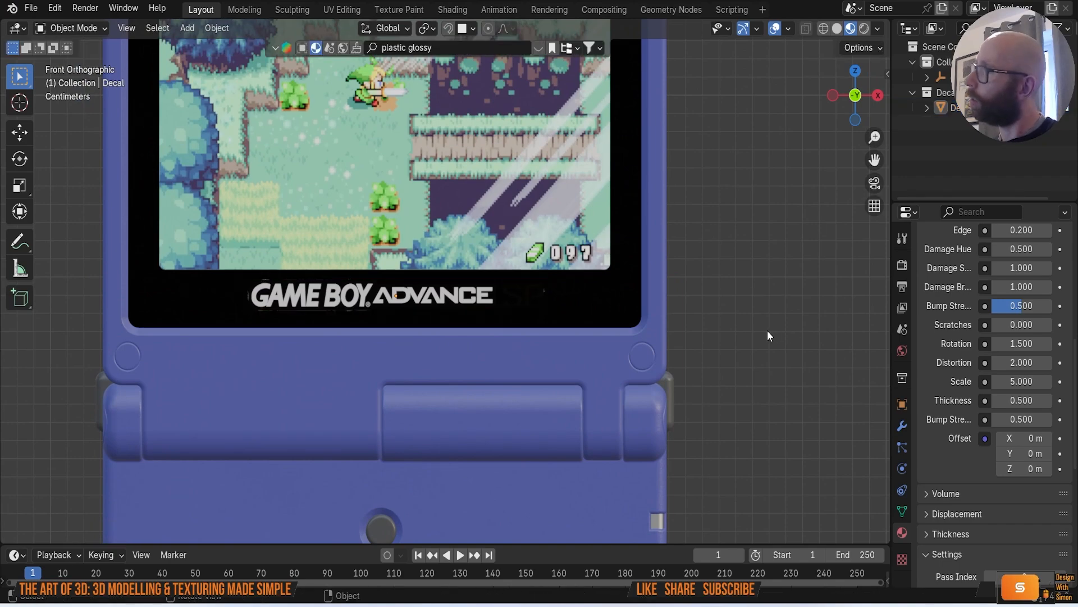
pyautogui.scroll(2, 450, 310)
pyautogui.moveTo(469, 309); pyautogui.dragTo(530, 352, button='middle')
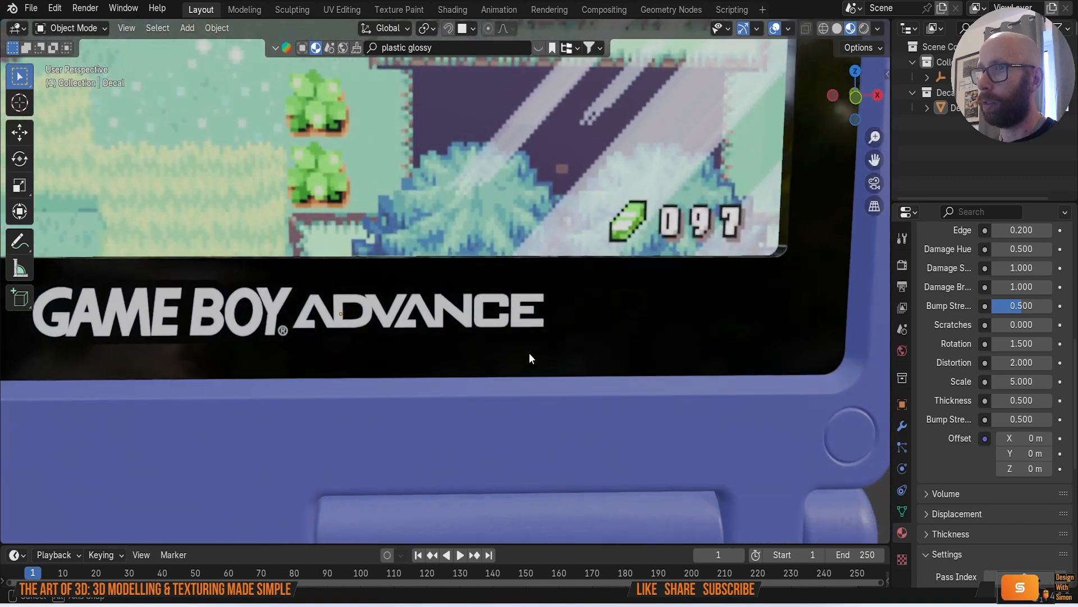
# Step: Slightly rescale the logo decal and set its Shrinkwrap offset to 0.01 m
pyautogui.click(508, 318)
pyautogui.press('s')
pyautogui.click(516, 322)
pyautogui.moveTo(515, 323); pyautogui.dragTo(569, 339, button='middle')
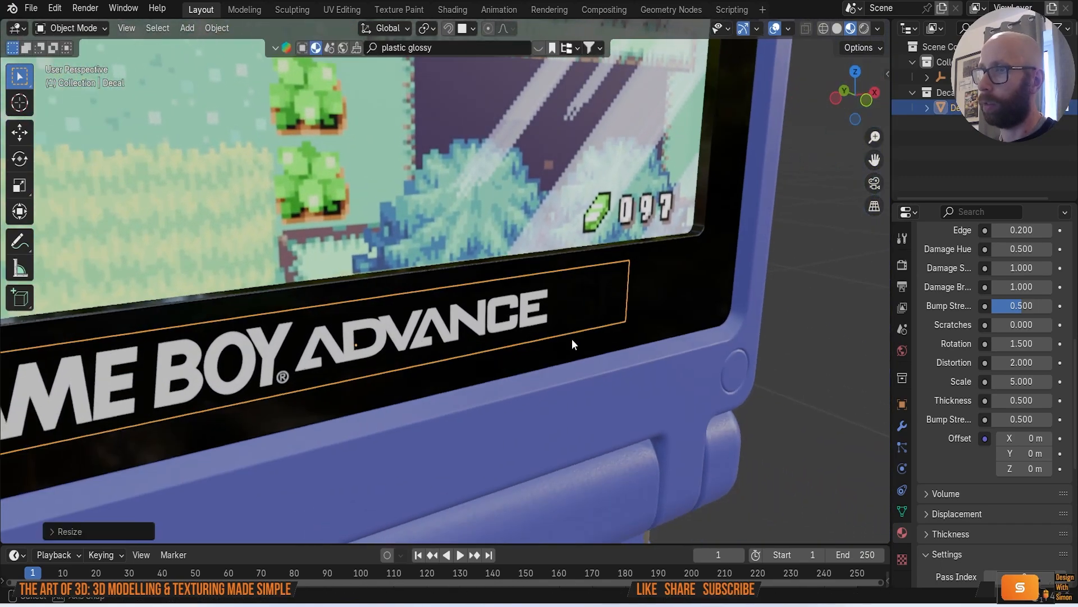
pyautogui.click(902, 425)
pyautogui.click(1004, 471)
pyautogui.write('0.01')
pyautogui.press('Return')
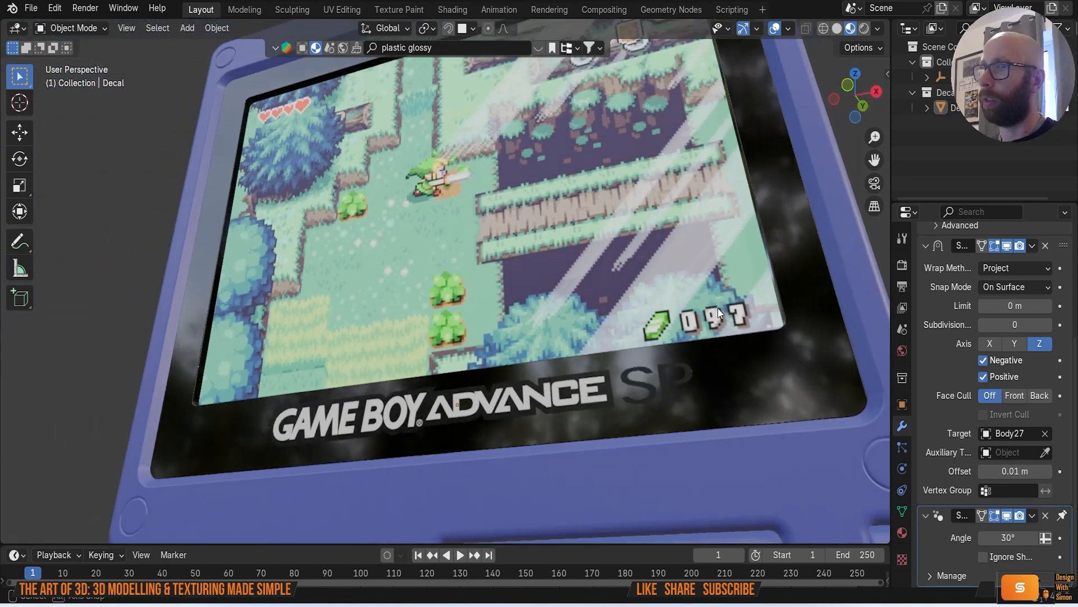
# Step: Lighten the bezel material's black base BSDF colour to a dark grey in its shader nodes, and return to the Layout workspace
pyautogui.moveTo(718, 308); pyautogui.dragTo(828, 425, button='middle')
pyautogui.moveTo(737, 404); pyautogui.dragTo(734, 371, button='middle')
pyautogui.click(594, 372)
pyautogui.click(753, 390)
pyautogui.scroll(2, 695, 364)
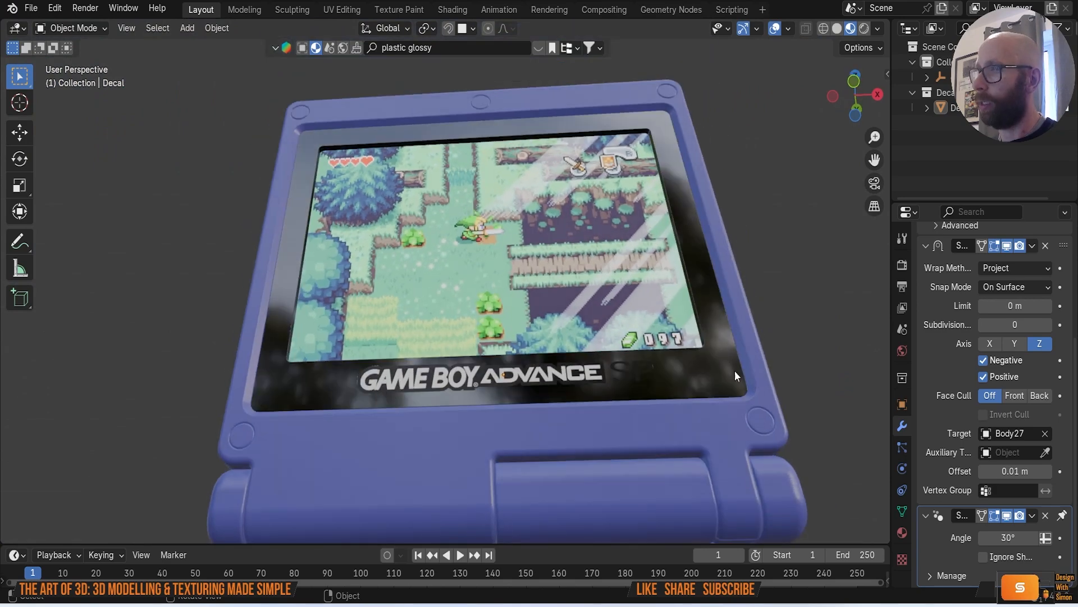
pyautogui.click(734, 371)
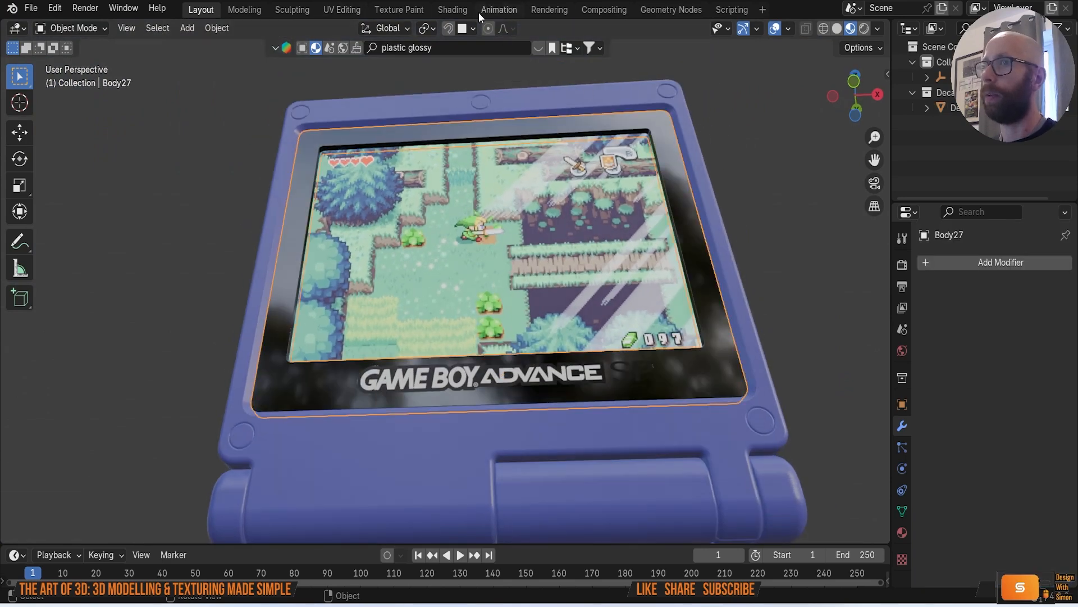
pyautogui.click(458, 12)
pyautogui.scroll(5, 646, 308)
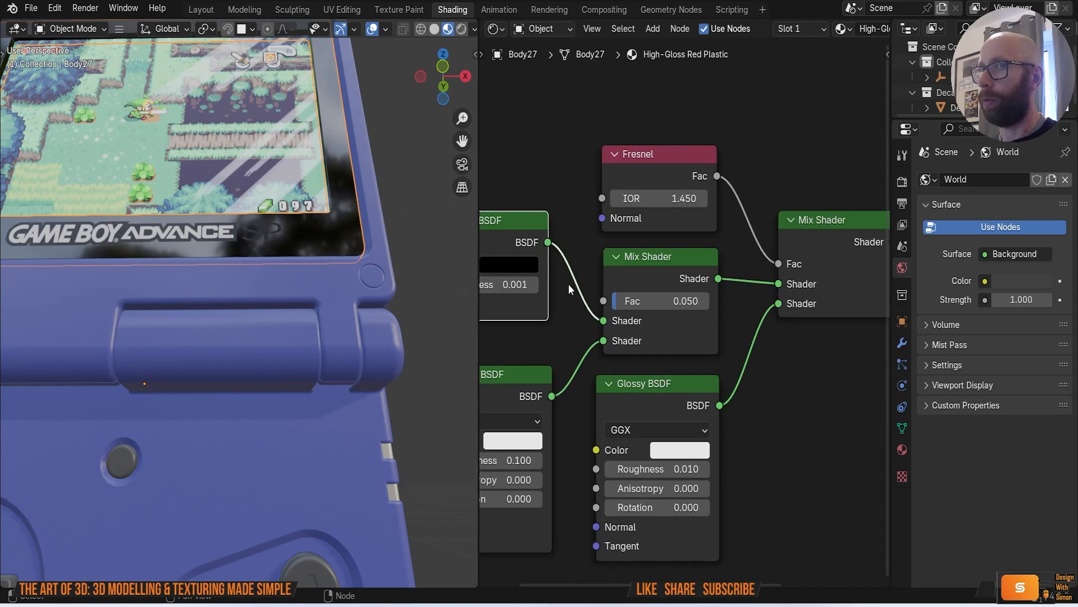
pyautogui.click(502, 258)
pyautogui.moveTo(638, 460); pyautogui.dragTo(636, 407)
pyautogui.moveTo(403, 226); pyautogui.dragTo(443, 308, button='middle')
pyautogui.scroll(-5, 450, 330)
pyautogui.click(201, 9)
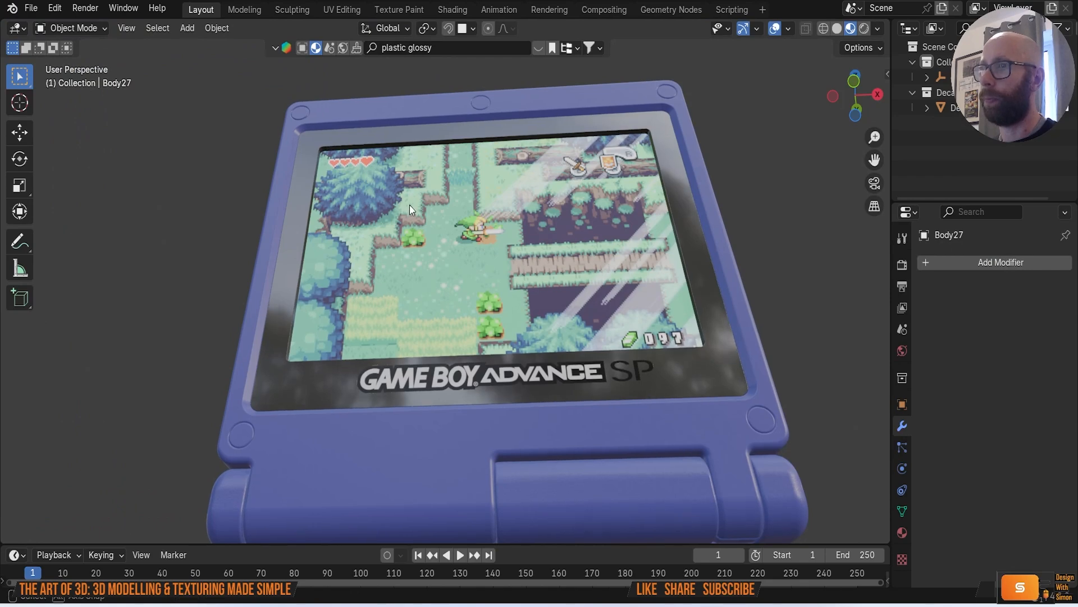
# Step: In front view, scale the logo decal down to about 0.8 and center it in the strip below the screen
pyautogui.scroll(-2, 430, 267)
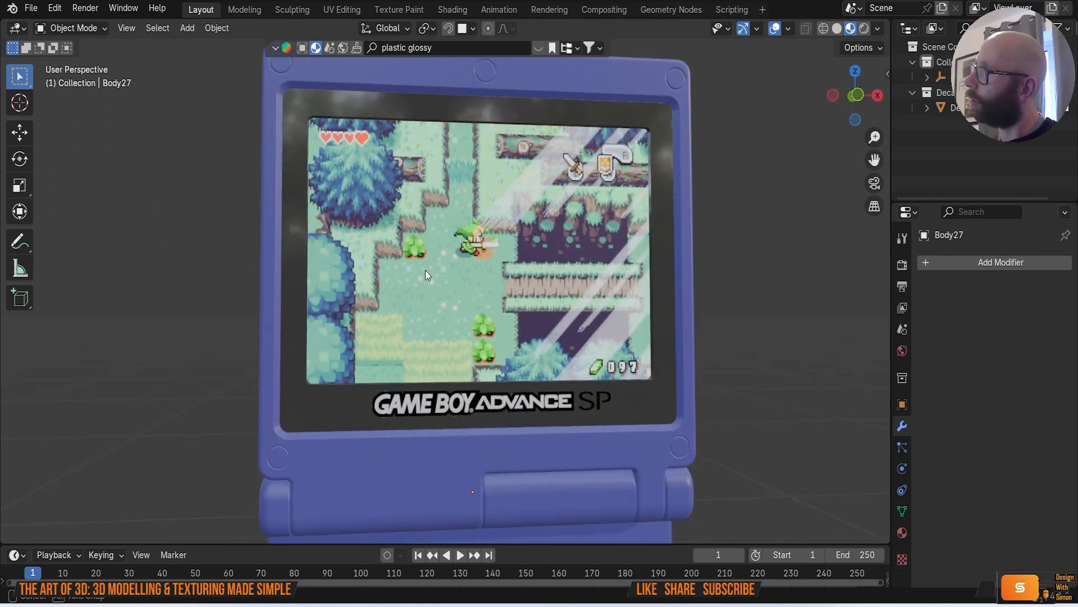
pyautogui.scroll(-6, 511, 305)
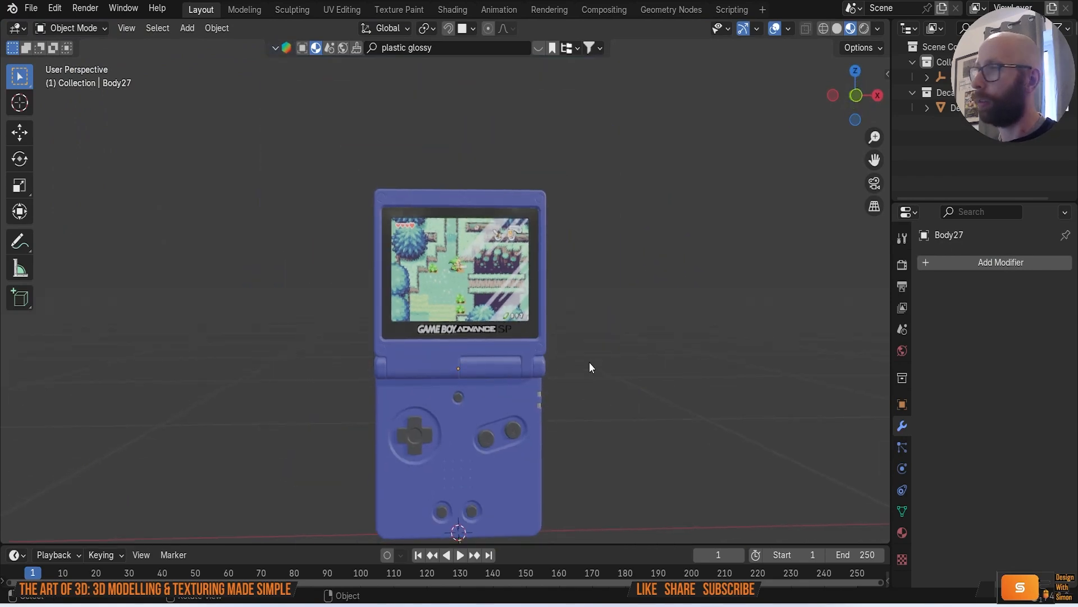
pyautogui.scroll(5, 506, 298)
pyautogui.press('`')
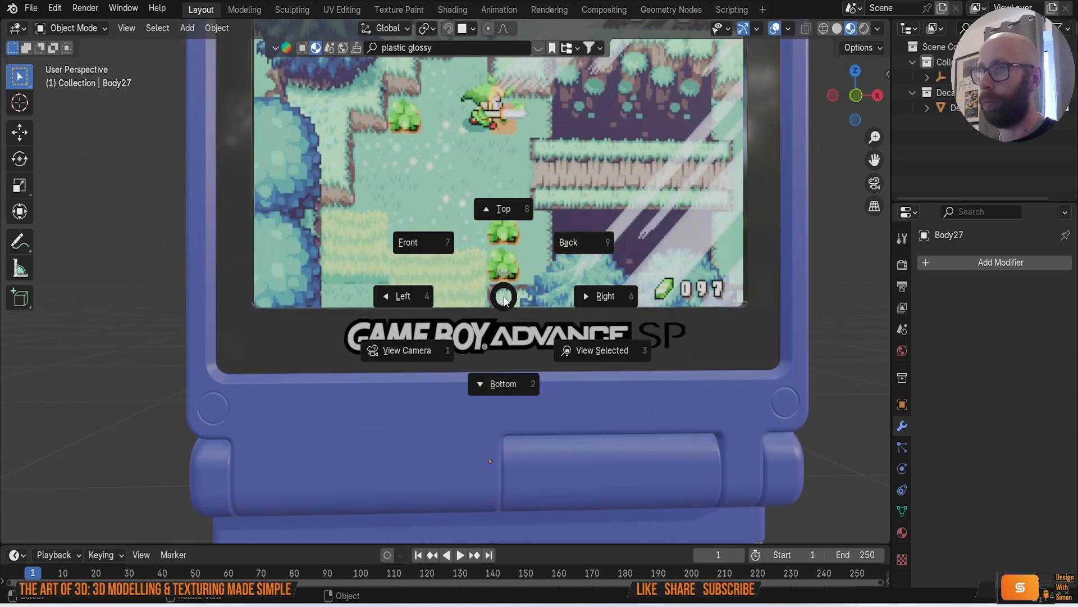
pyautogui.click(419, 242)
pyautogui.click(524, 336)
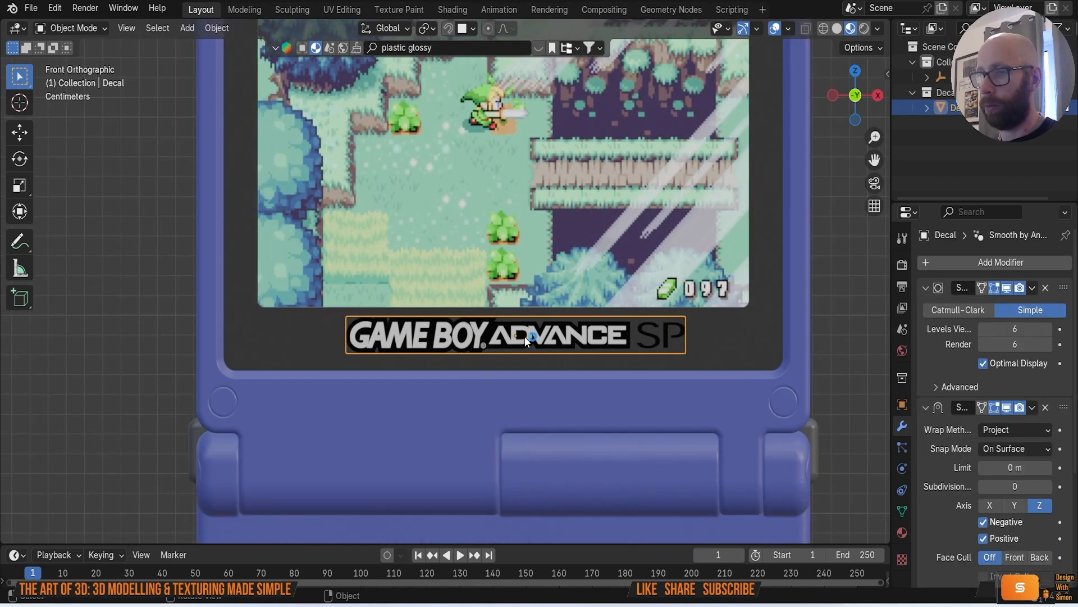
pyautogui.press('g')
pyautogui.click(545, 346)
pyautogui.press('s')
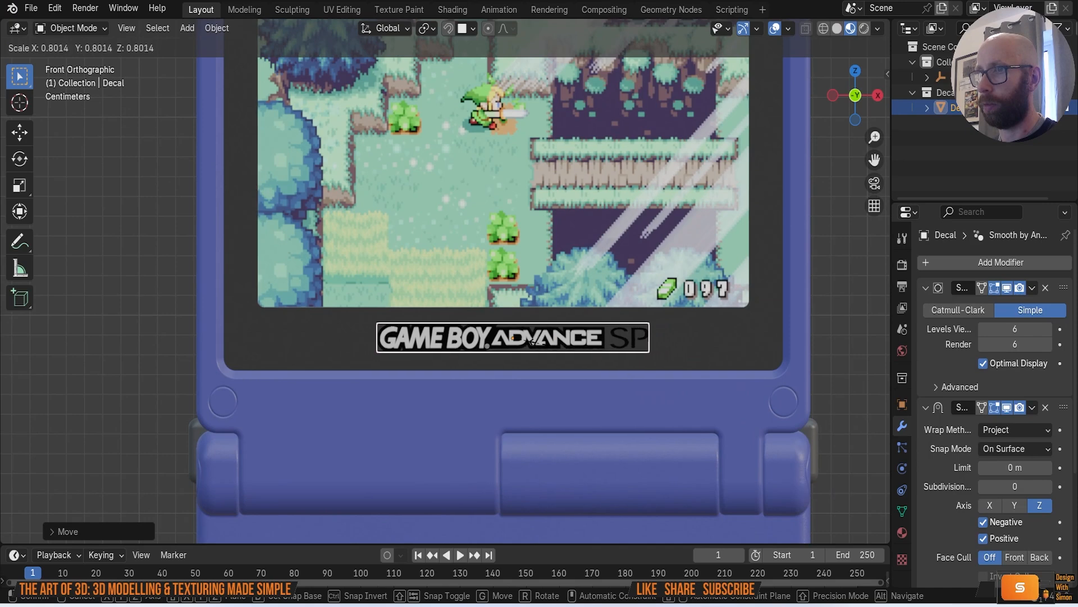
pyautogui.click(541, 342)
pyautogui.press('g')
pyautogui.click(551, 335)
pyautogui.scroll(-4, 552, 336)
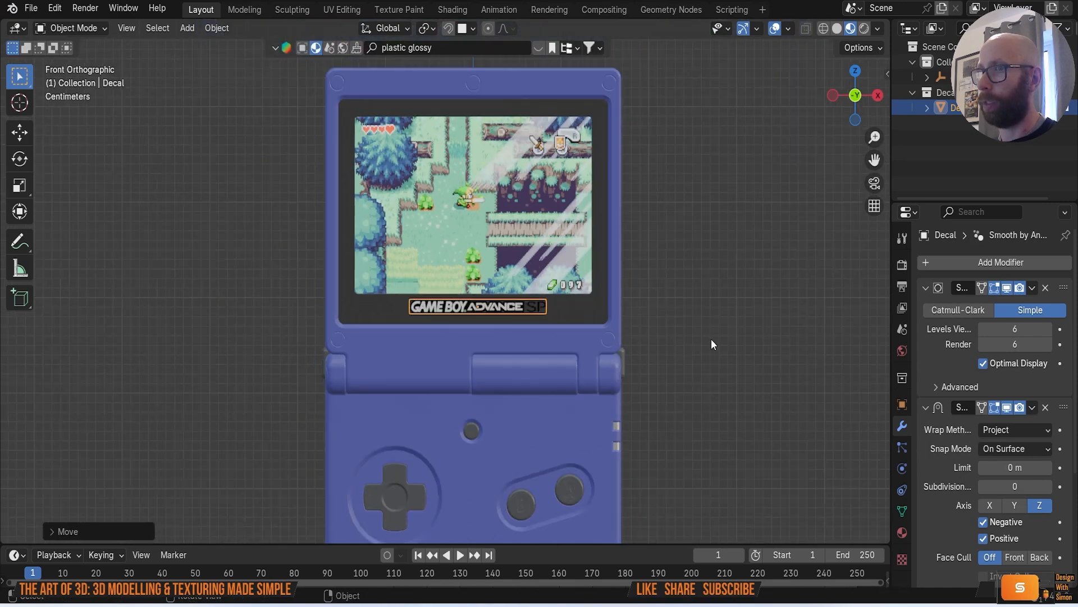
pyautogui.click(712, 339)
# Step: In back view, select the lower rear shell and add the Game Boy Advance label image from Downloads as a decal
pyautogui.moveTo(705, 352); pyautogui.dragTo(411, 284, button='middle')
pyautogui.moveTo(570, 323); pyautogui.dragTo(642, 391, button='middle')
pyautogui.press('`')
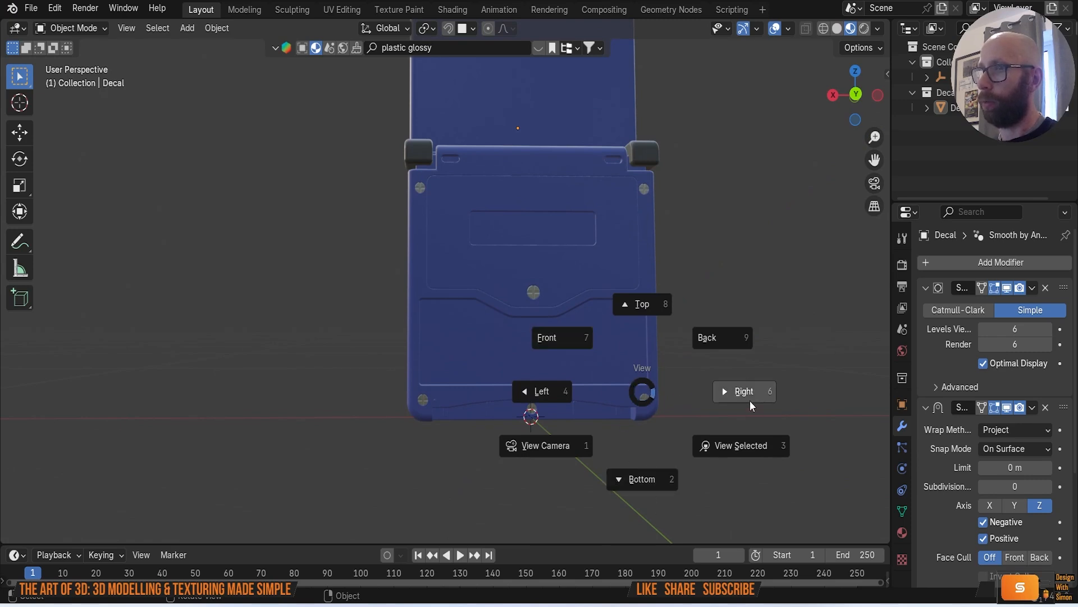
pyautogui.click(722, 336)
pyautogui.click(615, 386)
pyautogui.hotkey('shift', 'a')
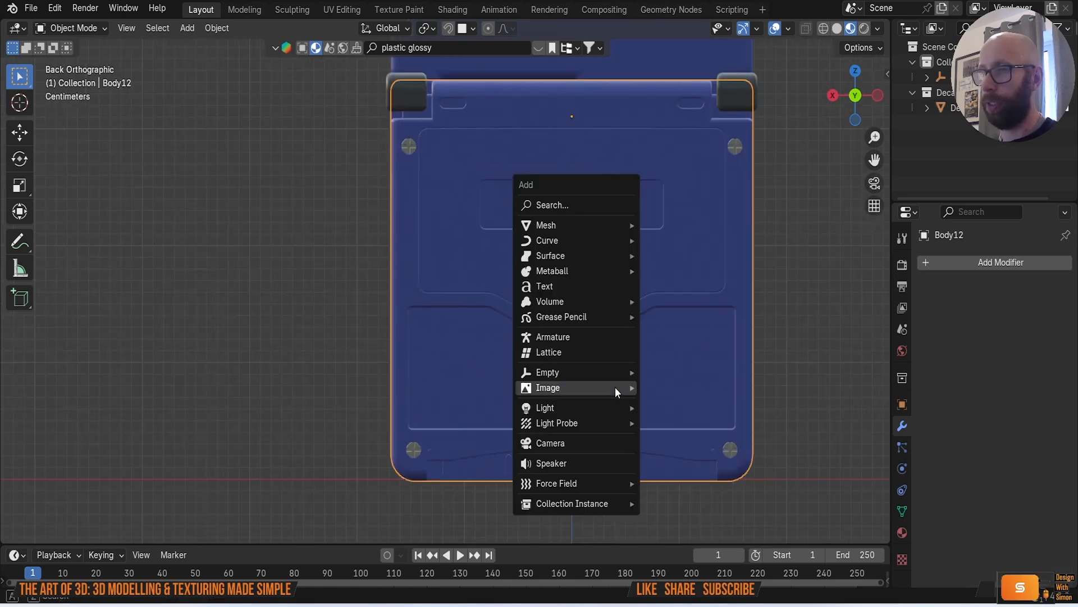
pyautogui.moveTo(616, 389)
pyautogui.click(692, 432)
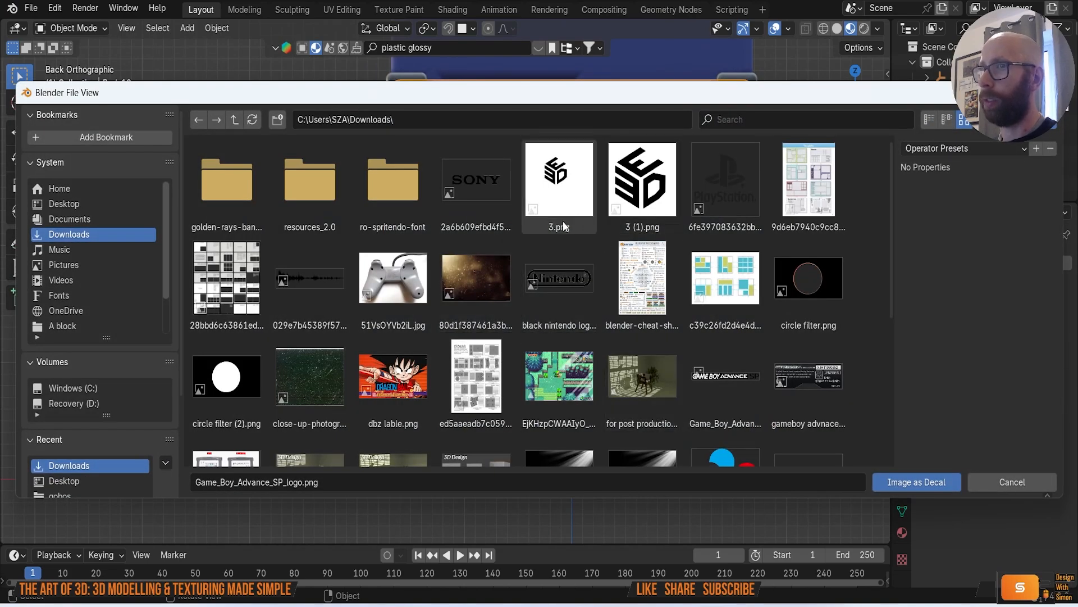
pyautogui.click(809, 375)
pyautogui.doubleClick(809, 374)
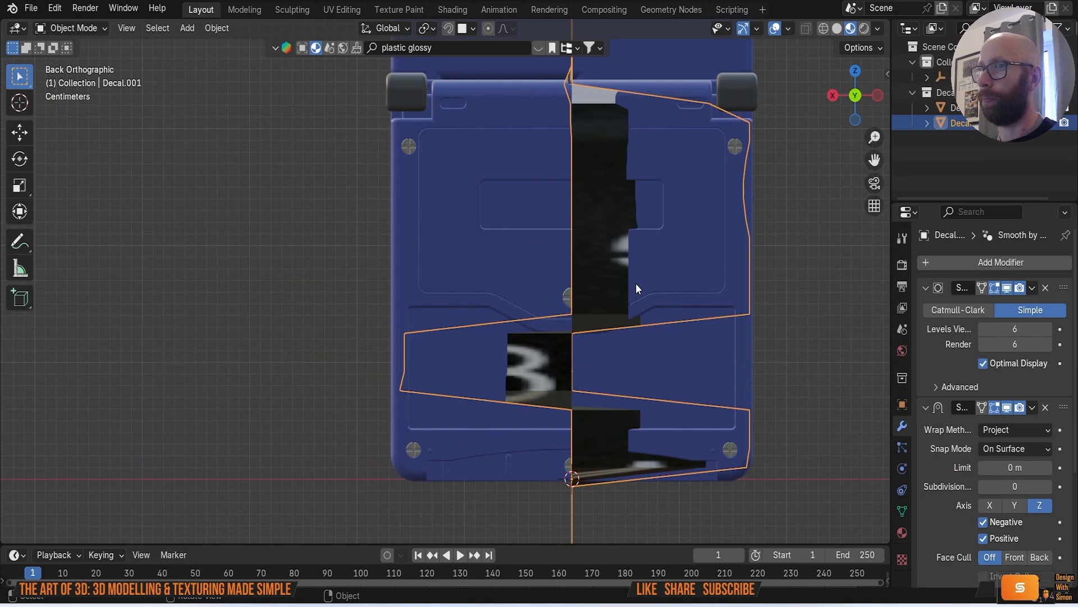
# Step: Rotate the label decal 90° about the Z axis so it faces the back of the console
pyautogui.write('rz90')
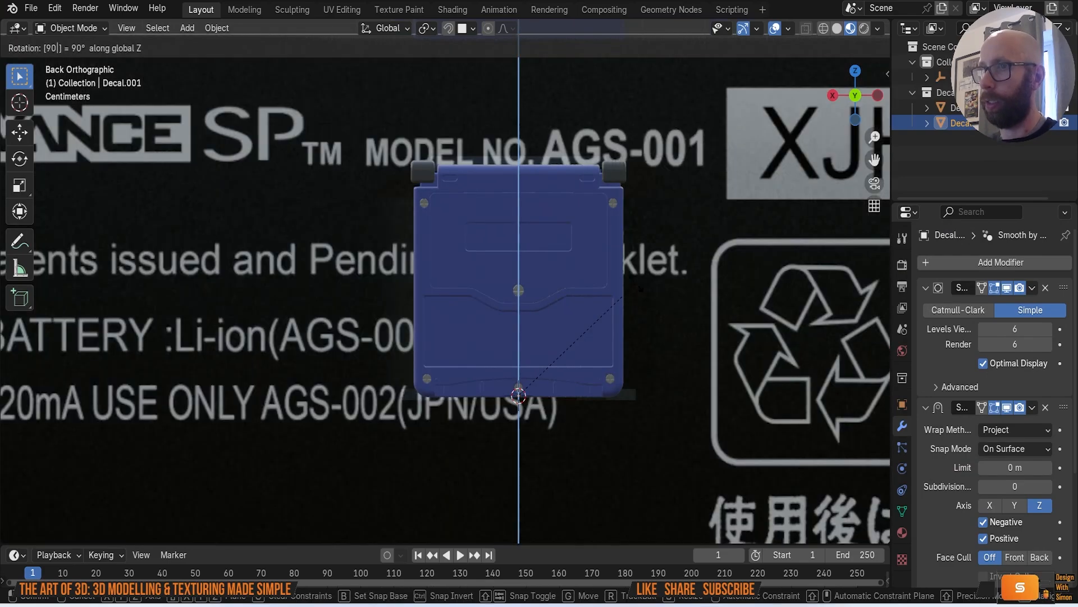
pyautogui.press('Return')
pyautogui.press('KP_Decimal')
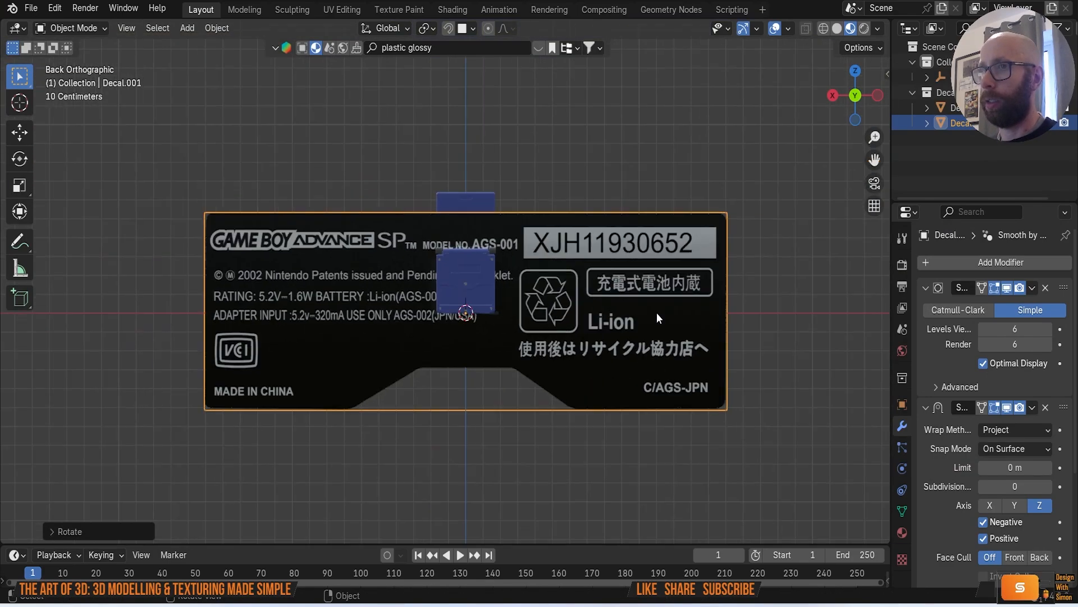
# Step: Scale the label decal down to about the console's width and raise it along Z to the recess on the back
pyautogui.scroll(2, 685, 368)
pyautogui.press('s')
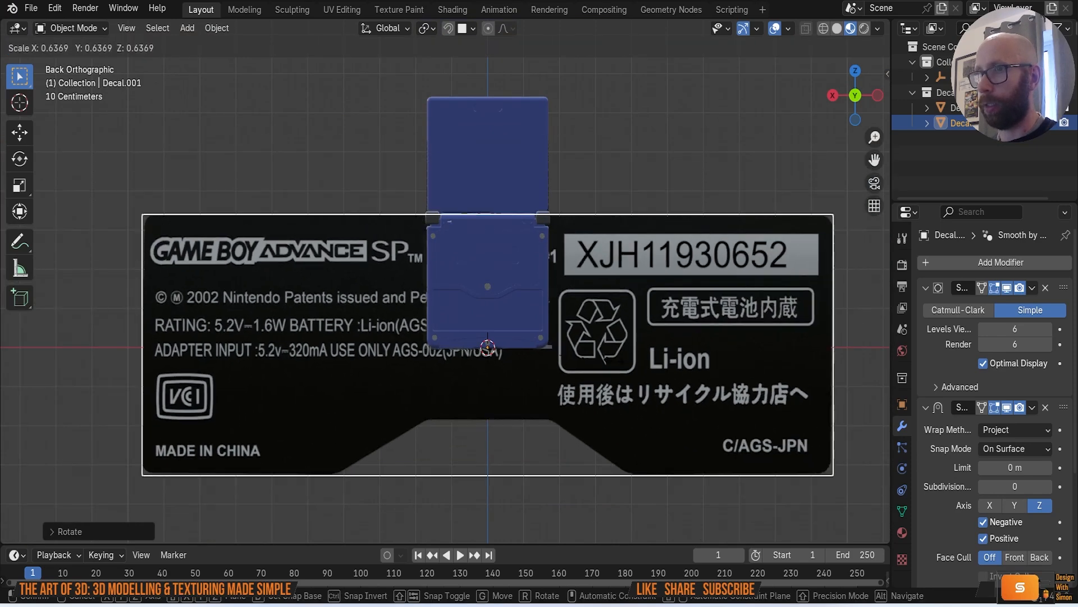
pyautogui.click(505, 334)
pyautogui.press('g')
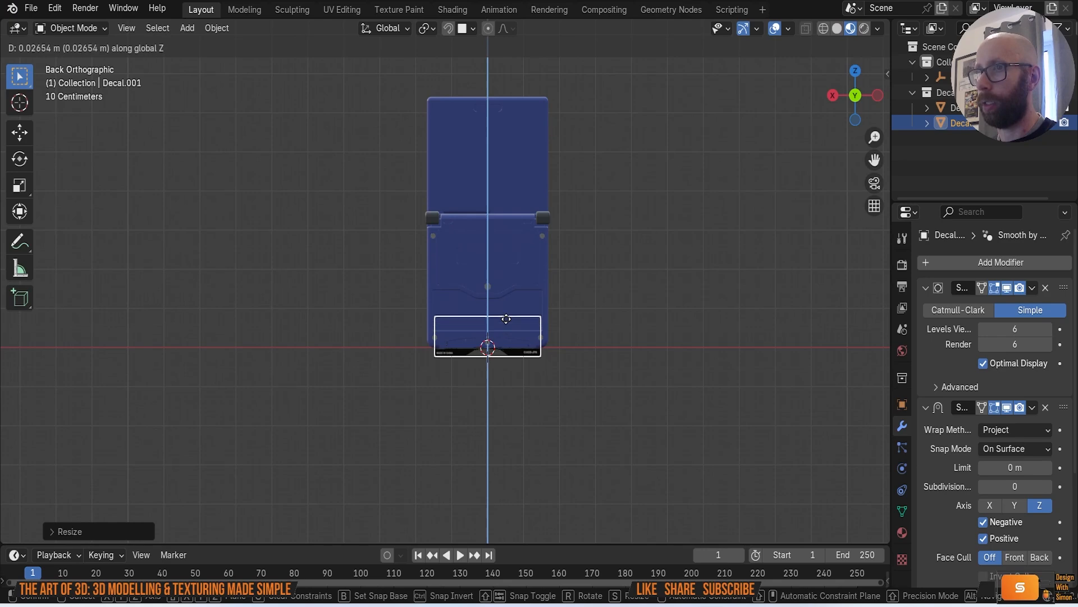
pyautogui.click(508, 303)
# Step: Move the label decal along Y onto the rear surface of the console
pyautogui.moveTo(508, 304); pyautogui.dragTo(535, 348, button='middle')
pyautogui.scroll(2, 579, 333)
pyautogui.press('g')
pyautogui.press('y')
pyautogui.click(604, 348)
# Step: In back view, rotate the label decal 180° about Y and shift it along X to line up with the recess's left edge
pyautogui.press('`')
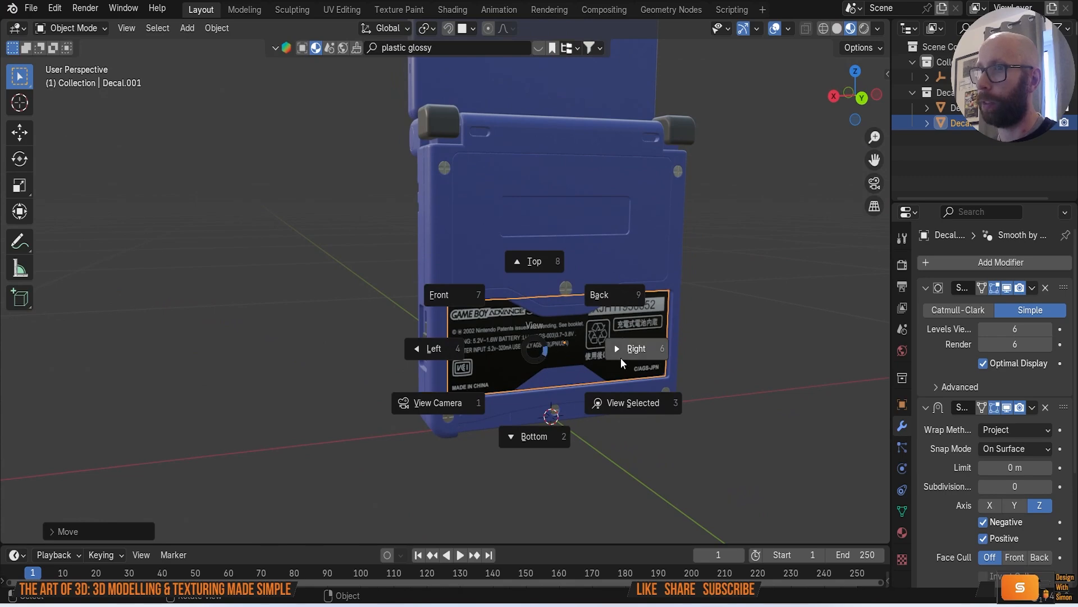
pyautogui.click(610, 311)
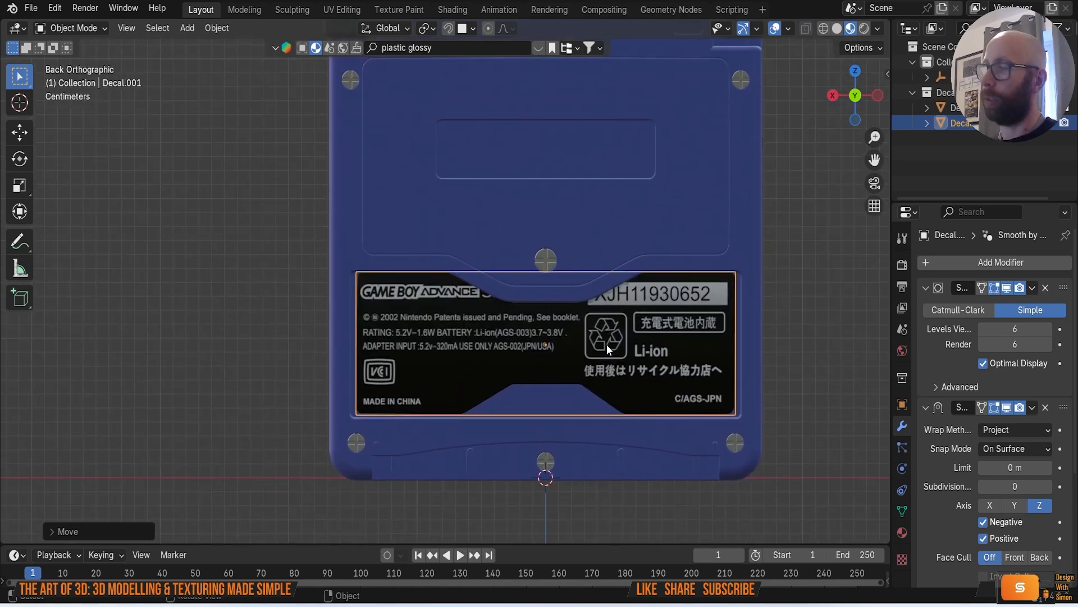
pyautogui.write('ry180')
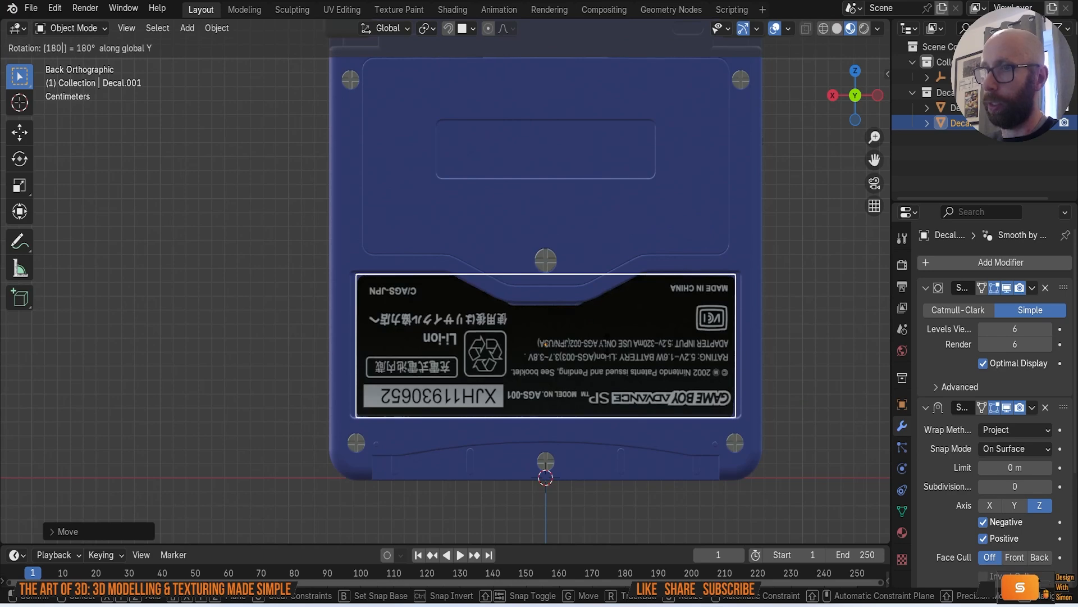
pyautogui.press('Return')
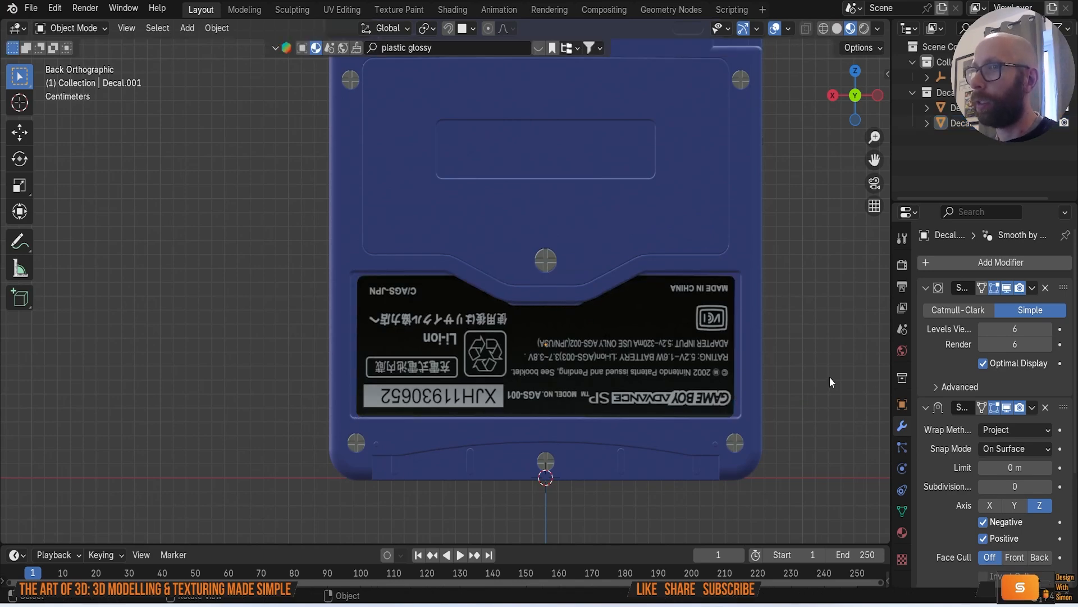
pyautogui.scroll(1, 786, 380)
pyautogui.press('g')
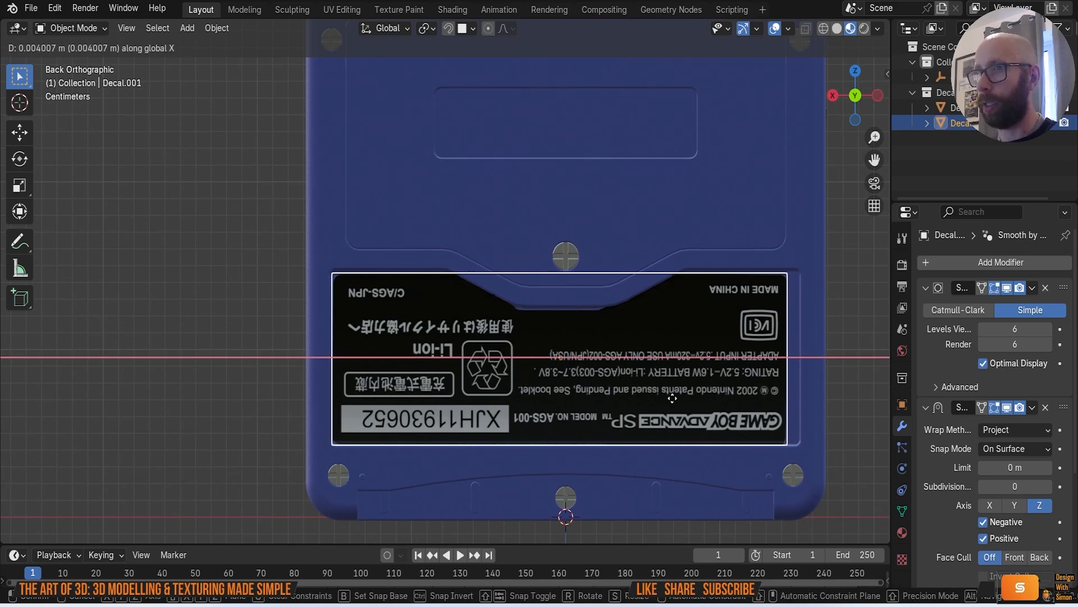
pyautogui.click(670, 399)
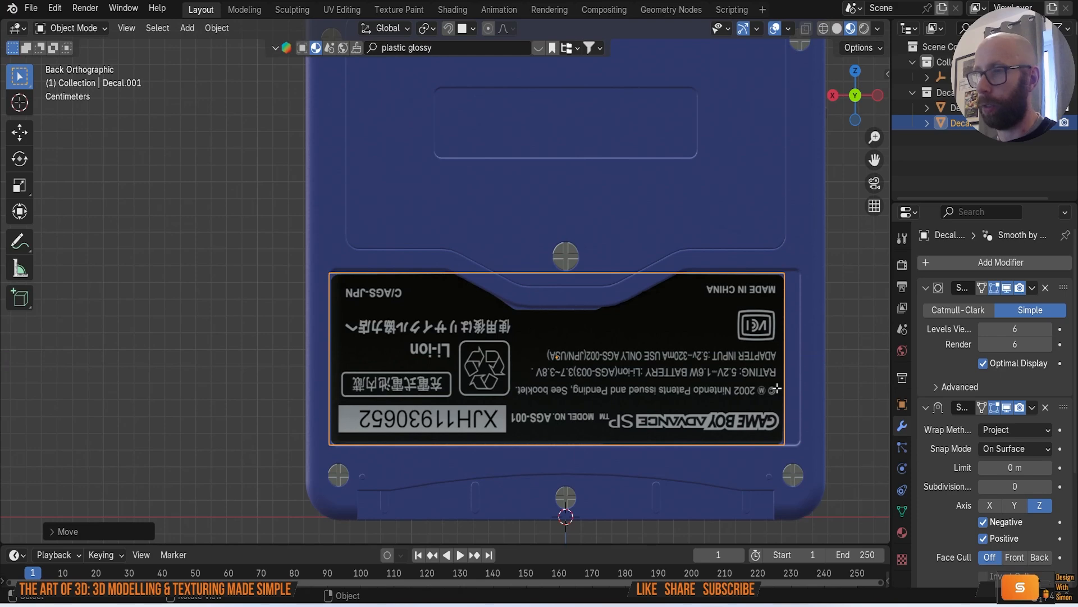
# Step: In Edit Mode, move the label decal's right-edge vertices along X out to the right edge of the recess
pyautogui.press('Tab')
pyautogui.scroll(2, 709, 360)
pyautogui.press('1')
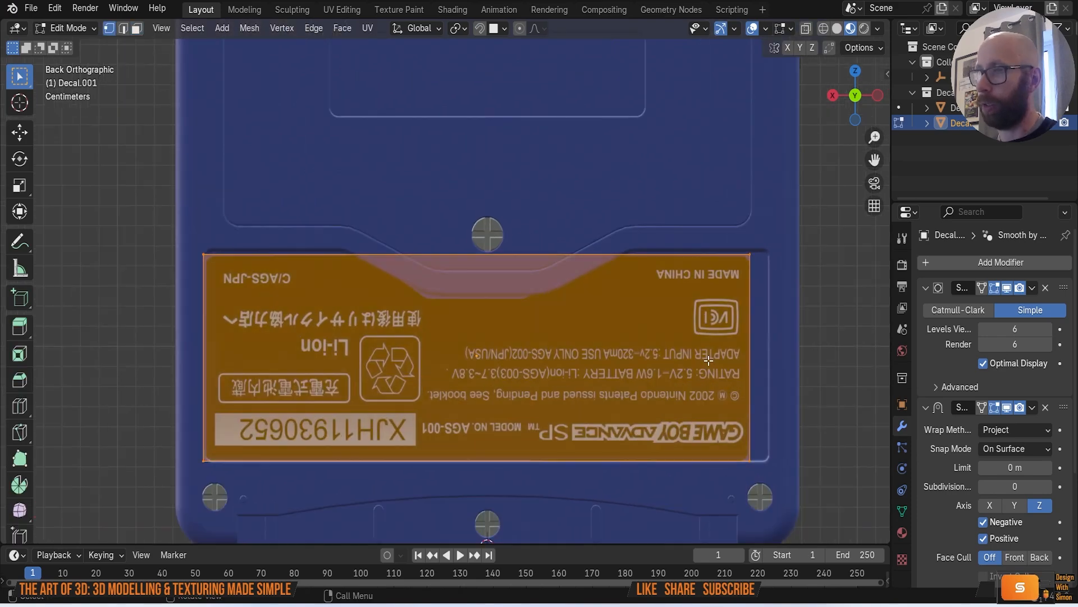
pyautogui.moveTo(709, 221); pyautogui.dragTo(779, 492)
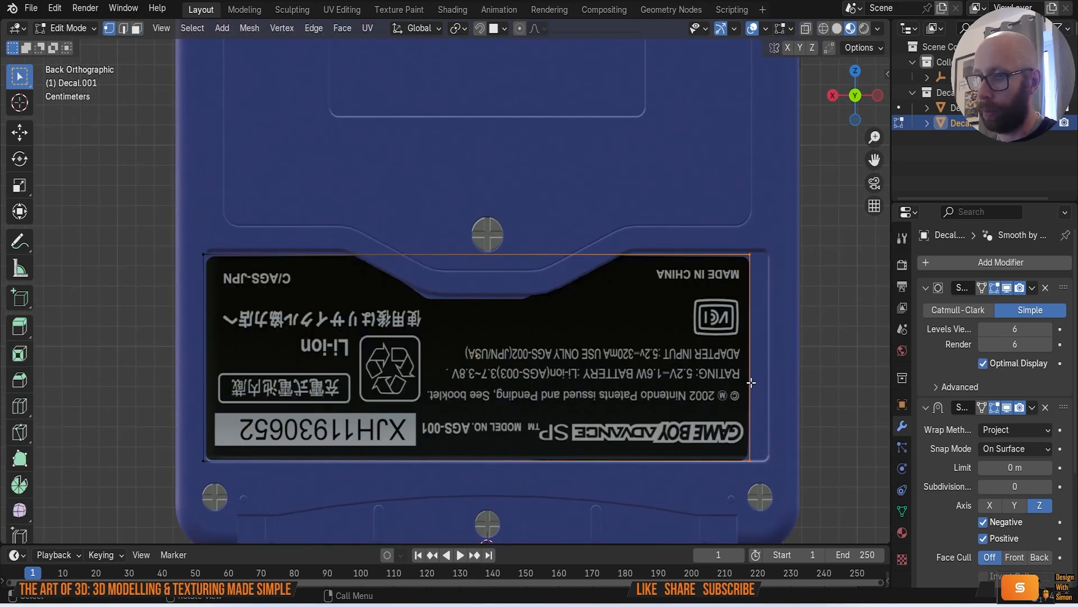
pyautogui.press('g')
pyautogui.press('x')
pyautogui.click(770, 387)
# Step: Move the label decal's left-edge vertices along X to match the left edge of the recess
pyautogui.keyDown('shift'); pyautogui.moveTo(637, 364); pyautogui.dragTo(746, 335, button='middle'); pyautogui.keyUp('shift')
pyautogui.keyDown('shift'); pyautogui.moveTo(242, 172); pyautogui.dragTo(368, 458); pyautogui.keyUp('shift')
pyautogui.press('g')
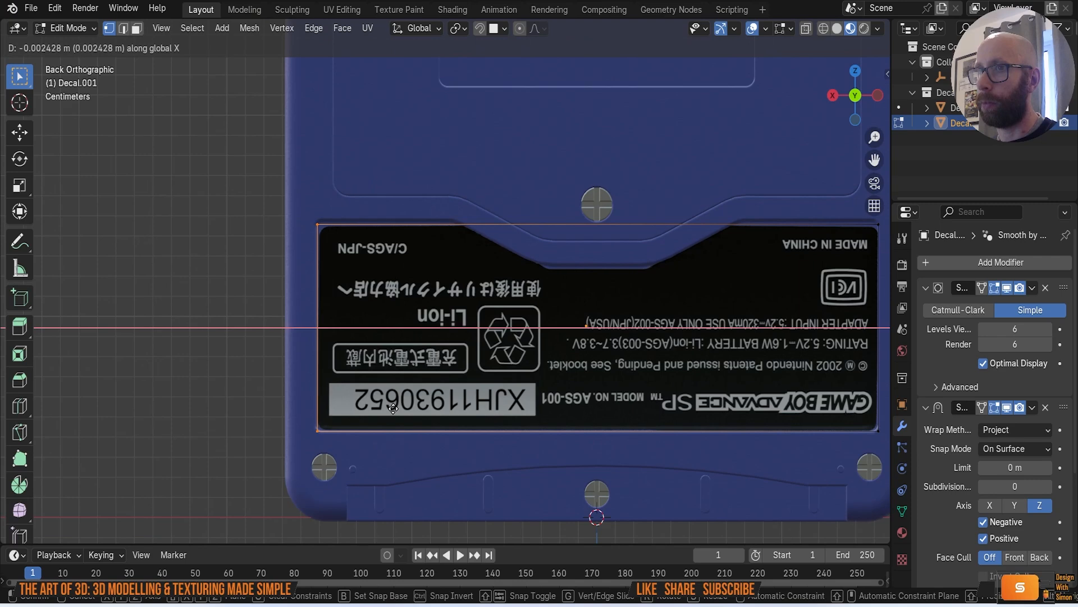
pyautogui.click(388, 407)
pyautogui.scroll(4, 493, 288)
pyautogui.scroll(-2, 466, 279)
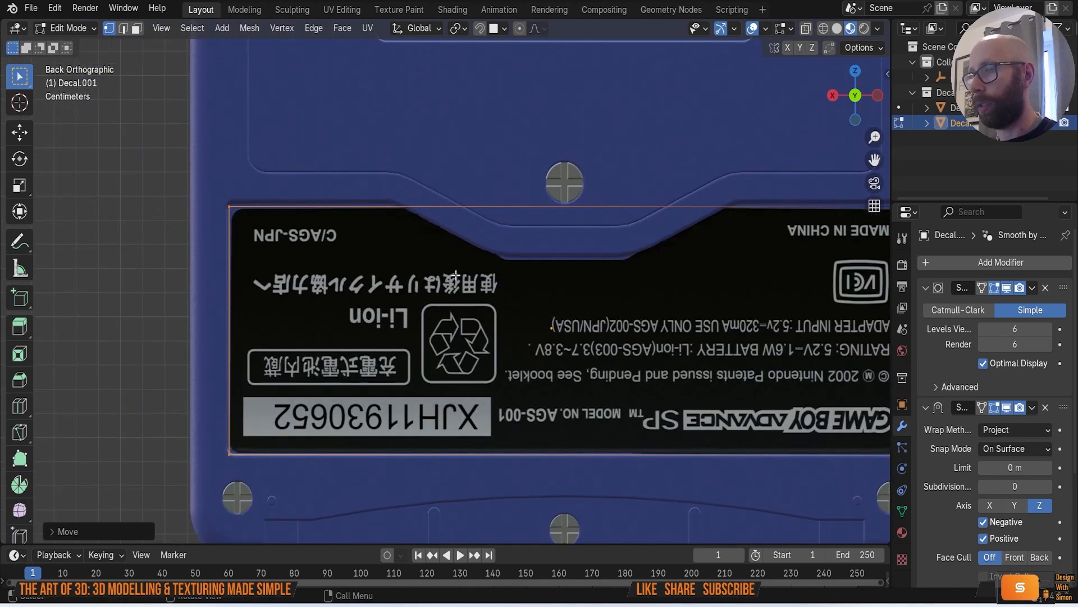
# Step: Add two evenly spaced vertical loop cuts across the label decal, without sliding them
pyautogui.hotkey('ctrl', 'r')
pyautogui.scroll(1, 551, 207)
pyautogui.click(566, 214)
pyautogui.rightClick(567, 214)
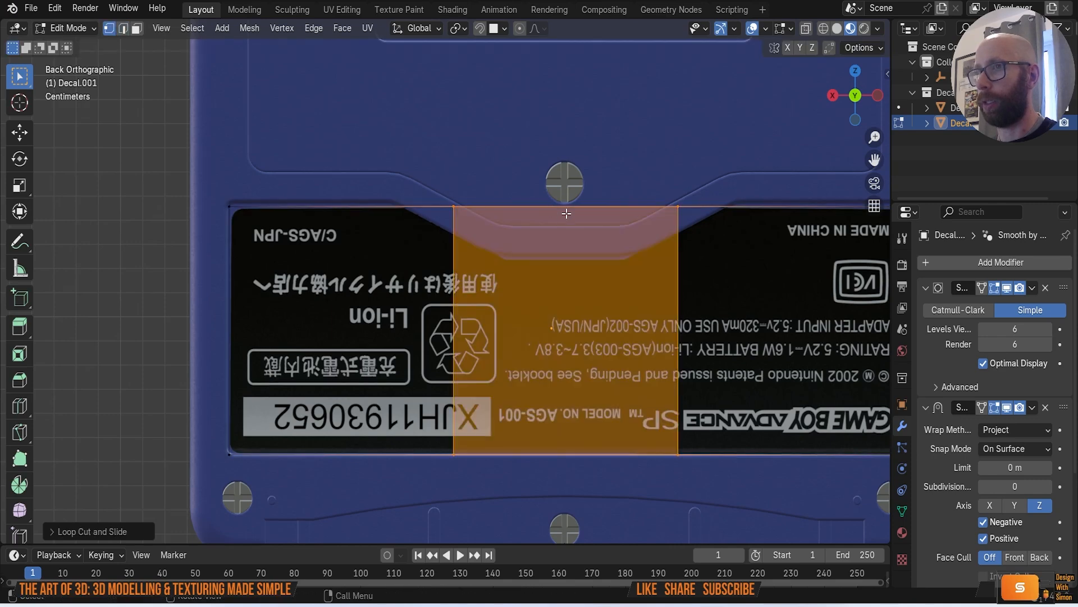
# Step: Move the upper vertices of the label decal's two loop cuts outward toward the recess's notch corners, and return to Object Mode
pyautogui.click(453, 207)
pyautogui.press('g')
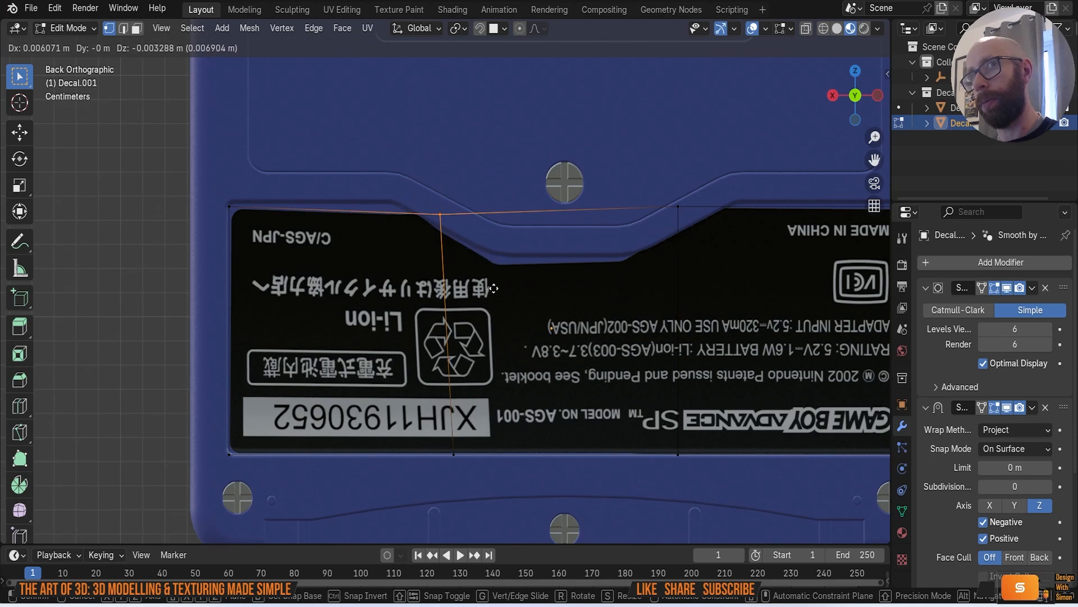
pyautogui.click(477, 272)
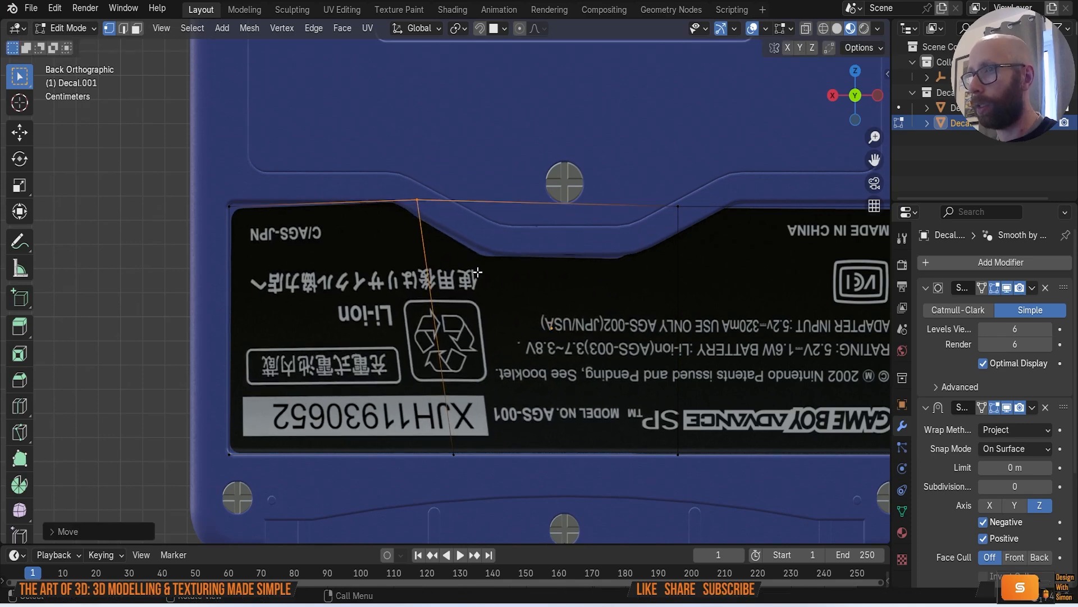
pyautogui.moveTo(618, 143); pyautogui.dragTo(709, 247)
pyautogui.press('g')
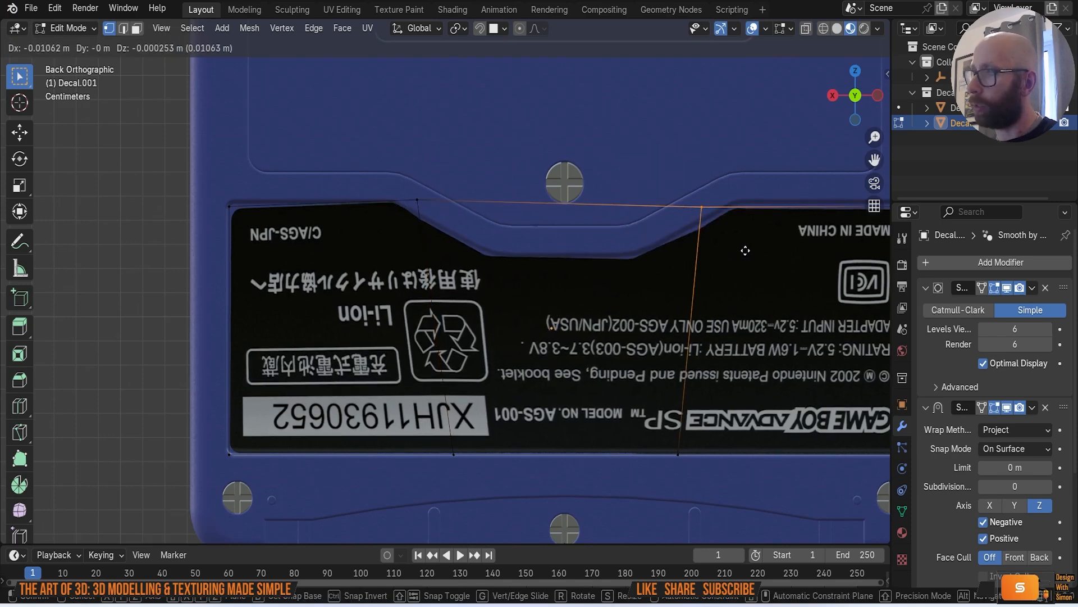
pyautogui.click(734, 245)
pyautogui.scroll(-3, 734, 246)
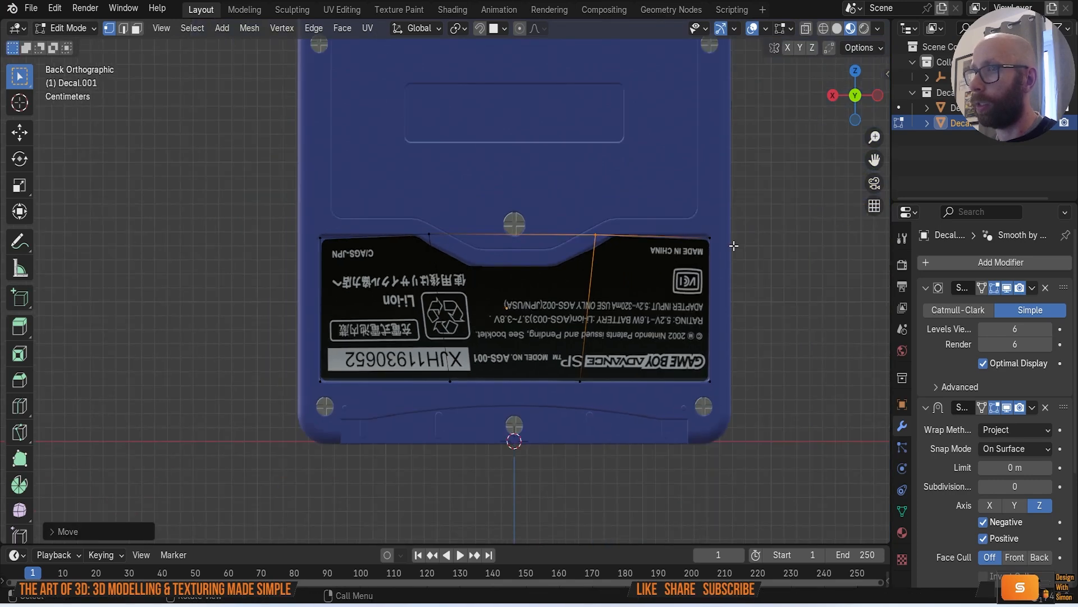
pyautogui.press('Tab')
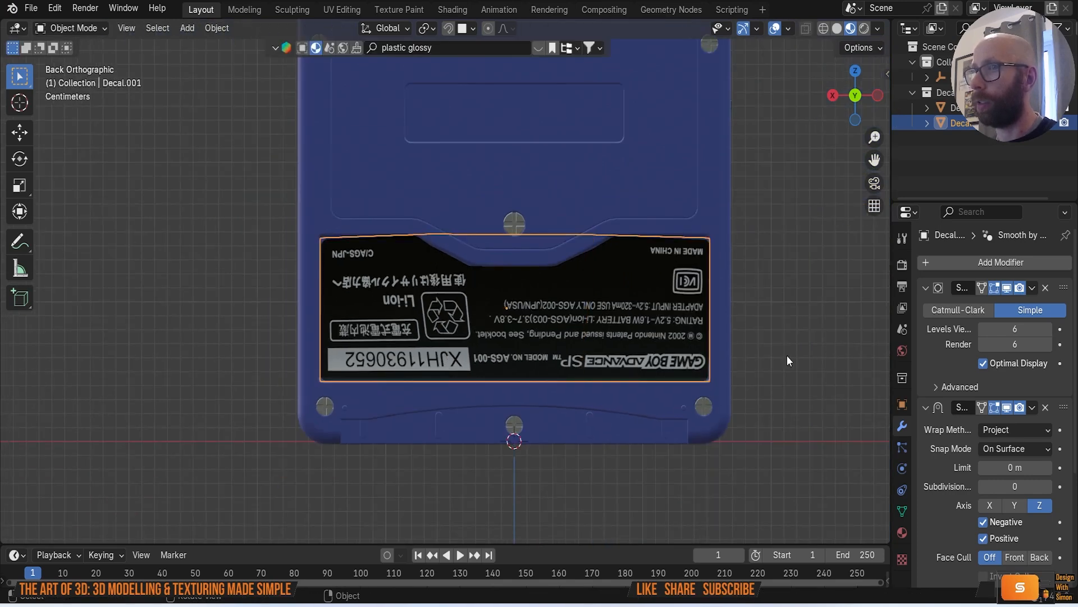
pyautogui.click(787, 355)
# Step: Save the project in the Documents folder as "gameboy sp video.blend"
pyautogui.moveTo(787, 355); pyautogui.dragTo(433, 370, button='middle')
pyautogui.scroll(5, 433, 370)
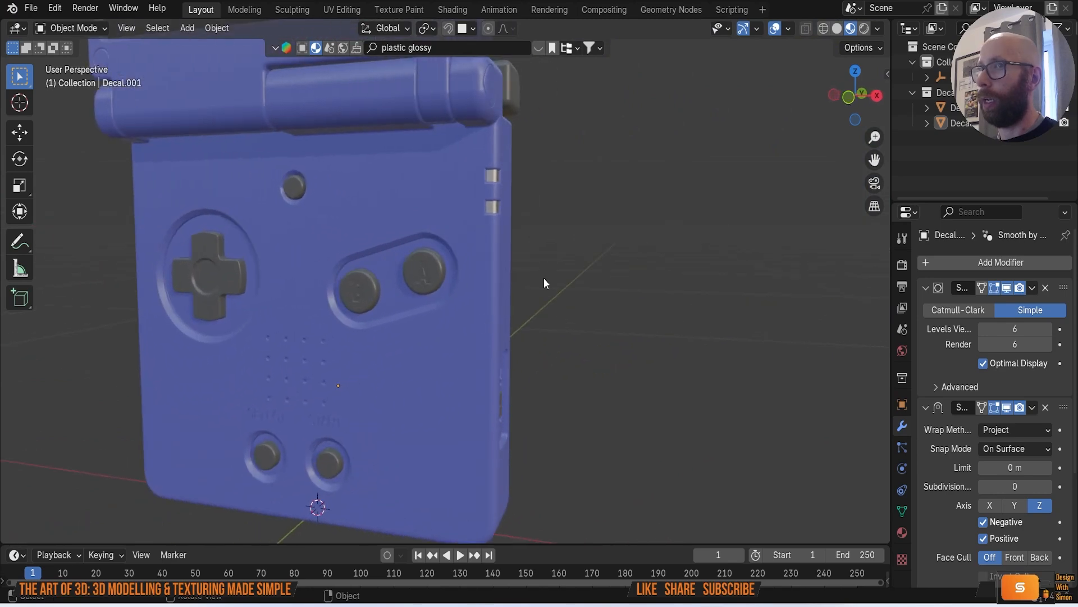
pyautogui.click(31, 10)
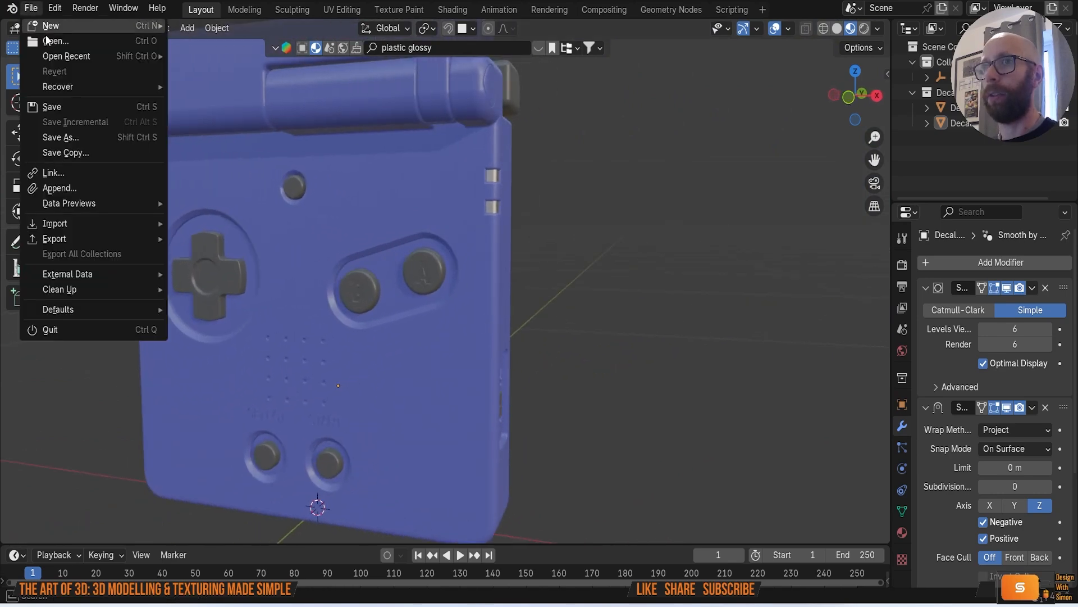
pyautogui.click(67, 103)
pyautogui.click(347, 483)
pyautogui.write('gameboy s')
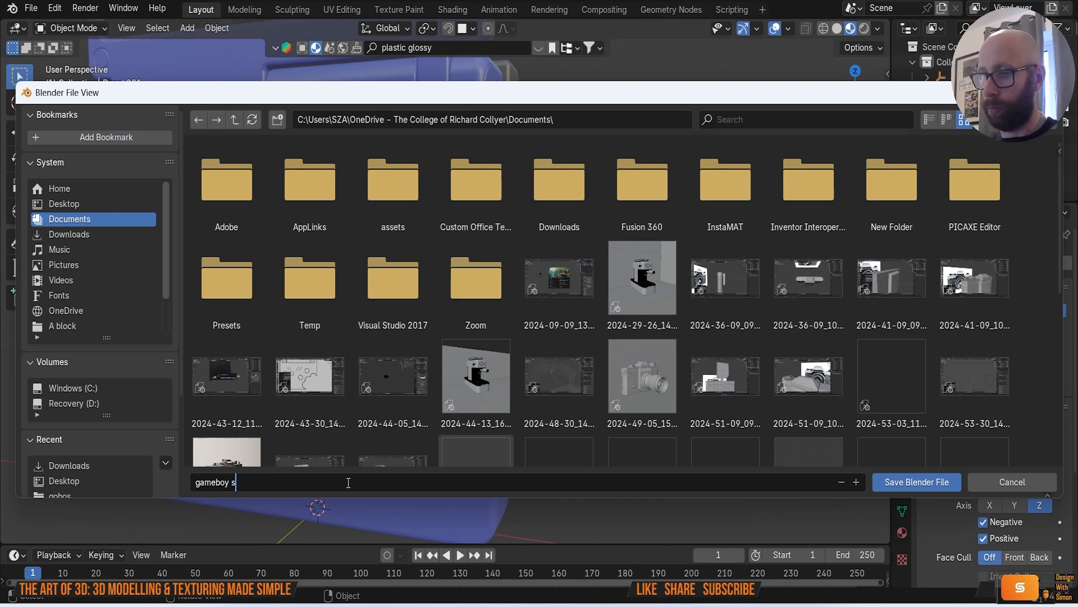
pyautogui.write('p video')
pyautogui.press('Return')
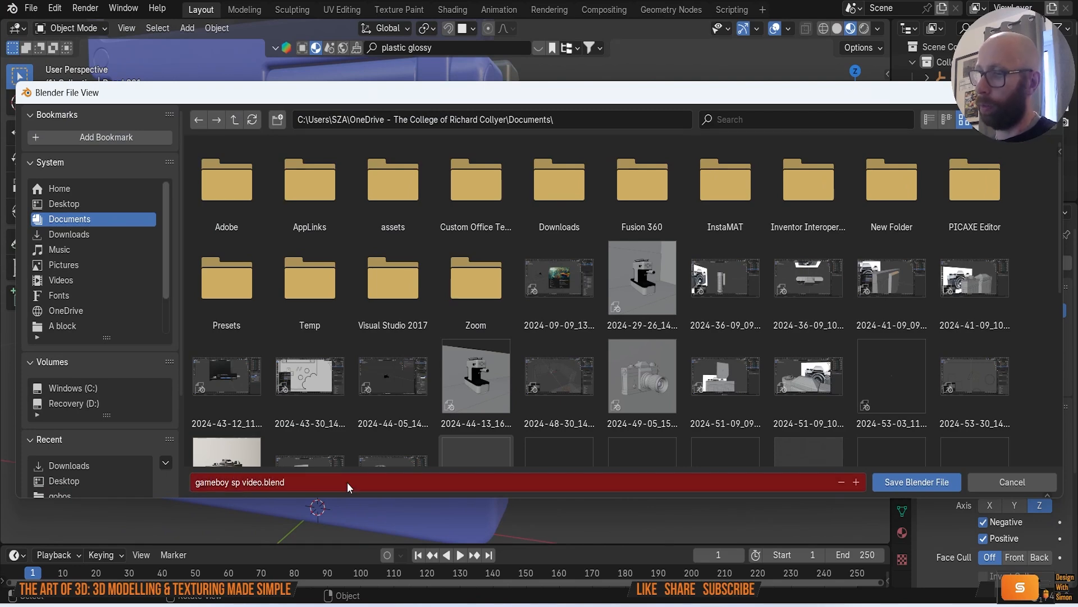
pyautogui.press('Return')
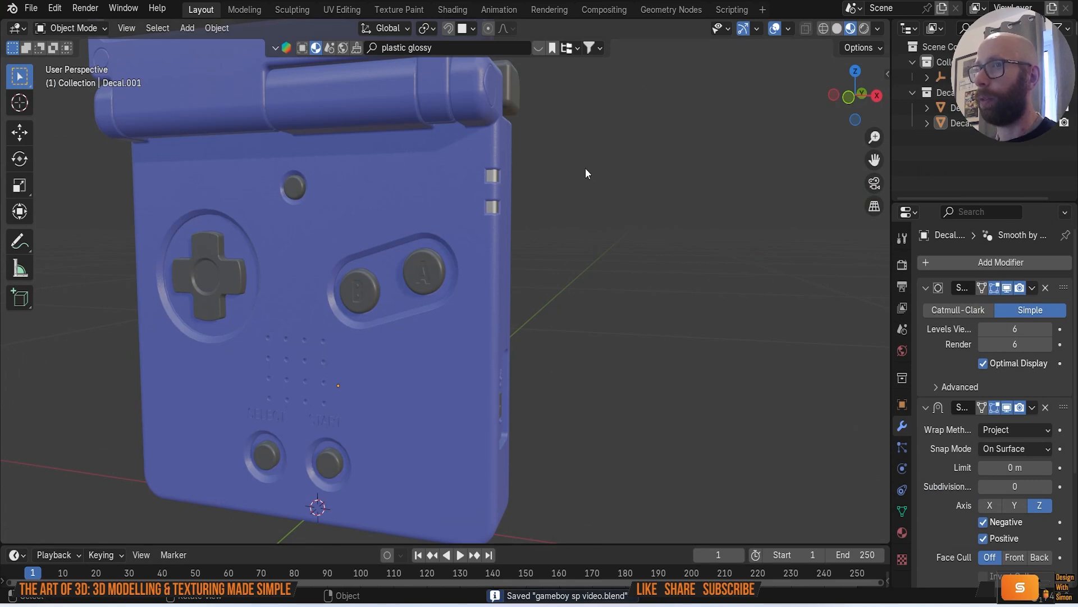
# Step: Replace the Steel - Satin material on the upper side indicator light with a new material that has a light green base colour
pyautogui.scroll(2, 561, 180)
pyautogui.click(463, 196)
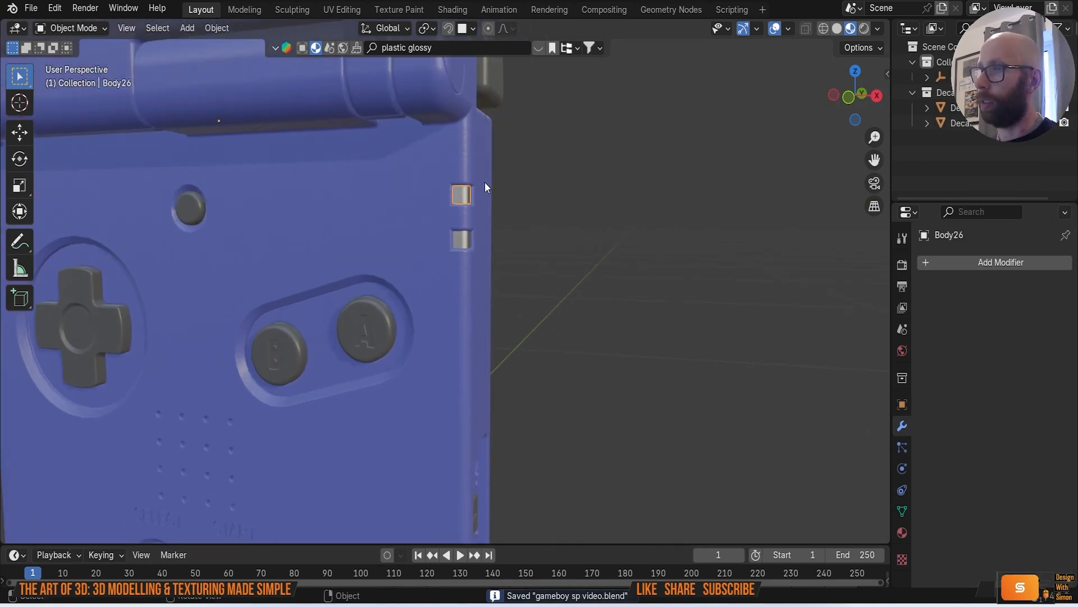
pyautogui.click(902, 533)
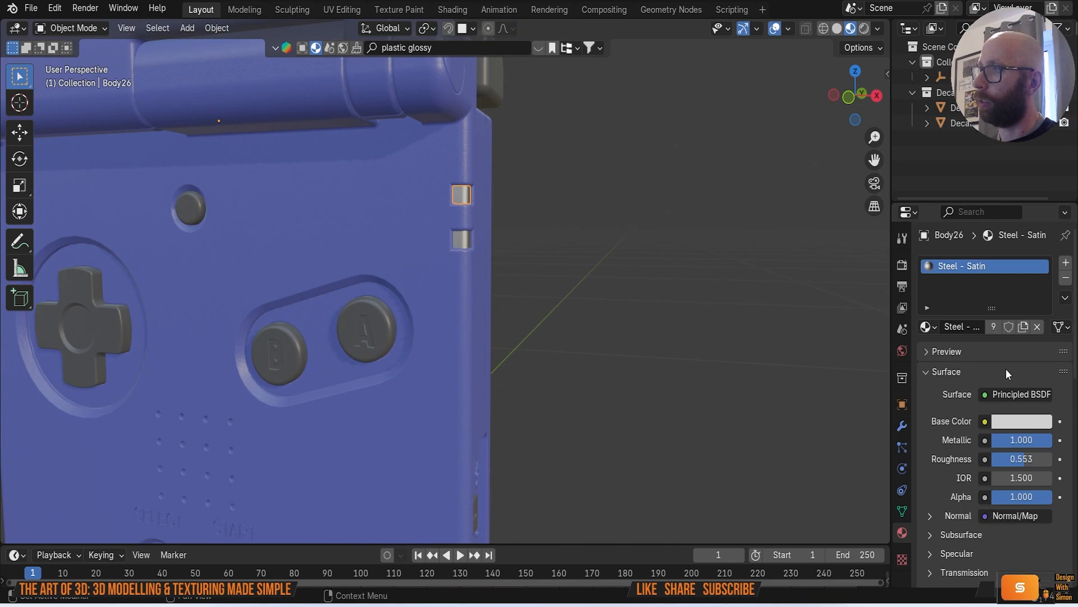
pyautogui.click(1037, 327)
pyautogui.click(952, 329)
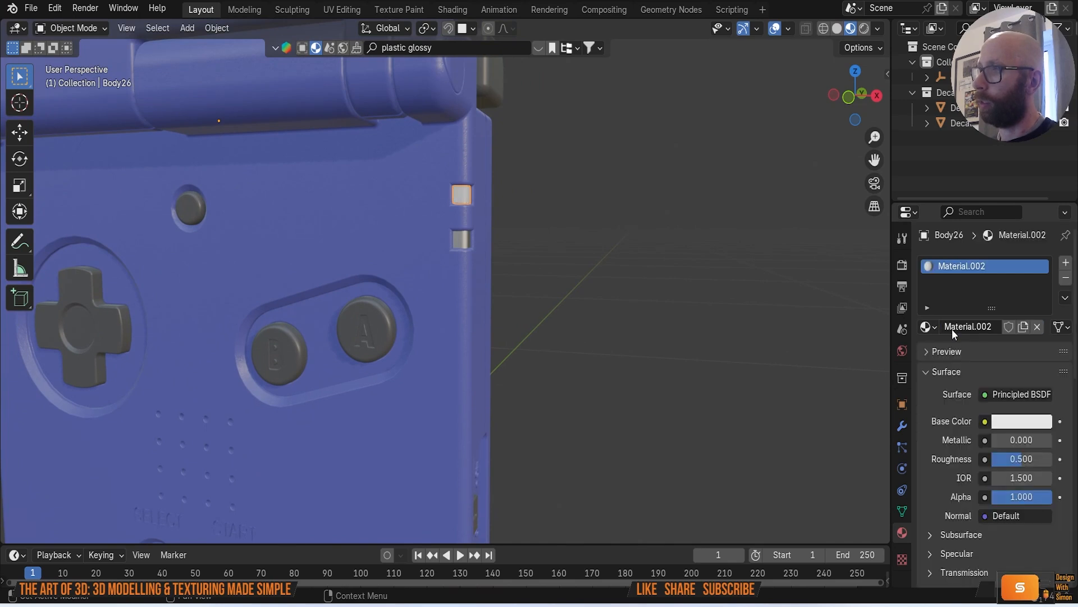
pyautogui.click(1013, 421)
pyautogui.moveTo(948, 260); pyautogui.dragTo(922, 219)
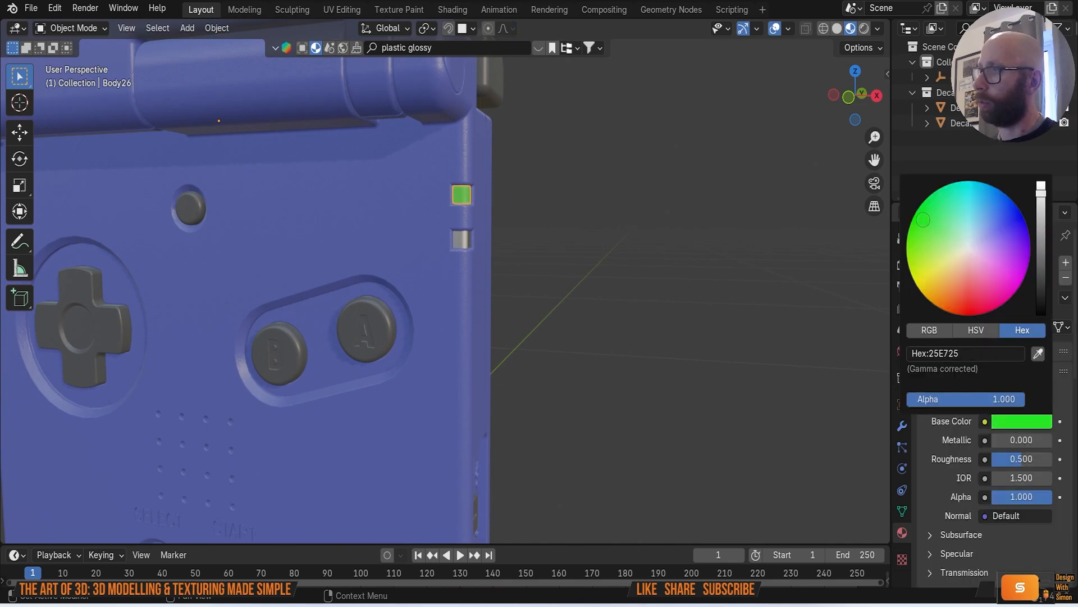
pyautogui.click(942, 245)
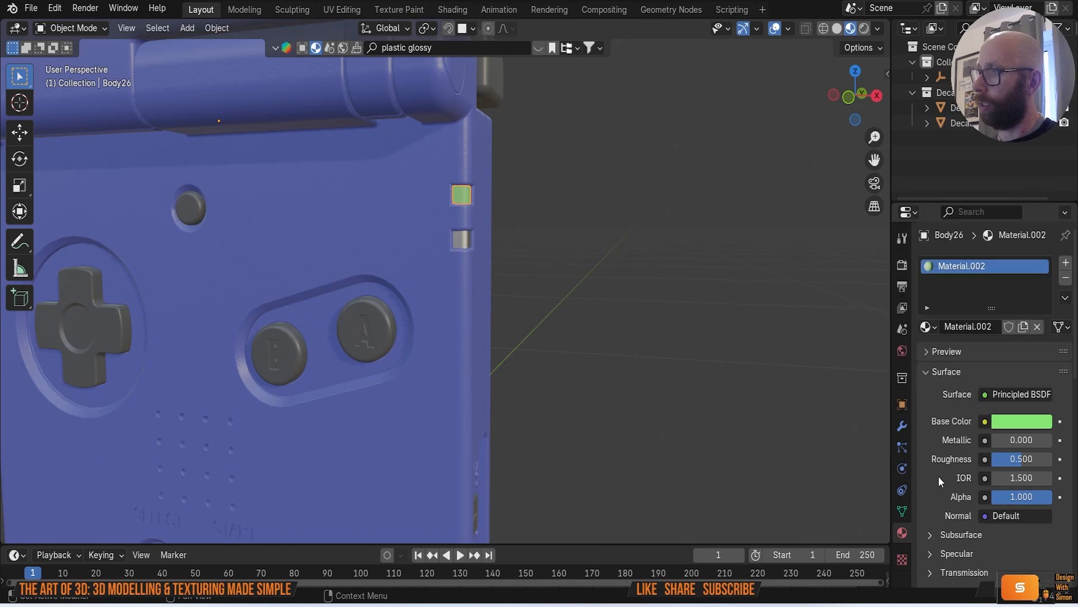
# Step: Give the indicator light's material a bright green emission colour and set the emission strength to 1
pyautogui.scroll(-10, 939, 476)
pyautogui.click(933, 385)
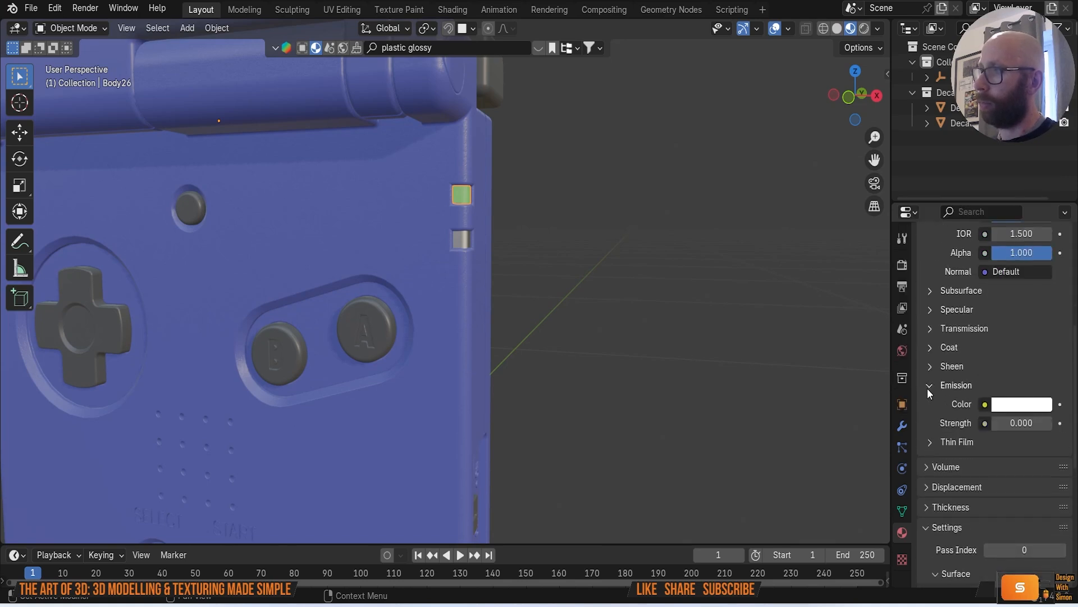
pyautogui.click(1011, 404)
pyautogui.click(929, 206)
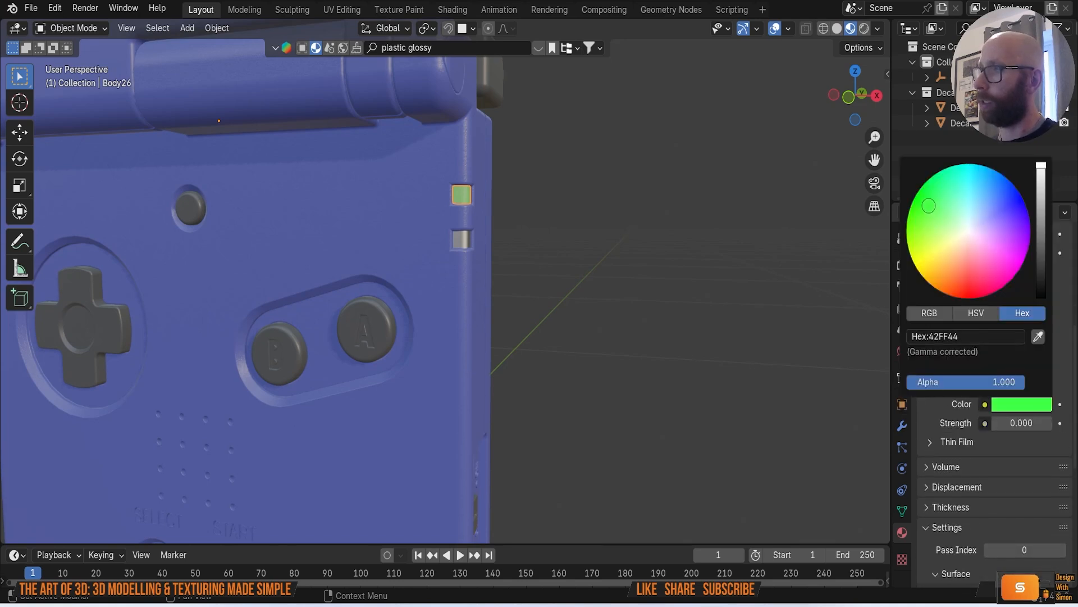
pyautogui.click(1025, 423)
pyautogui.write('1')
pyautogui.press('Return')
pyautogui.scroll(5, 1003, 359)
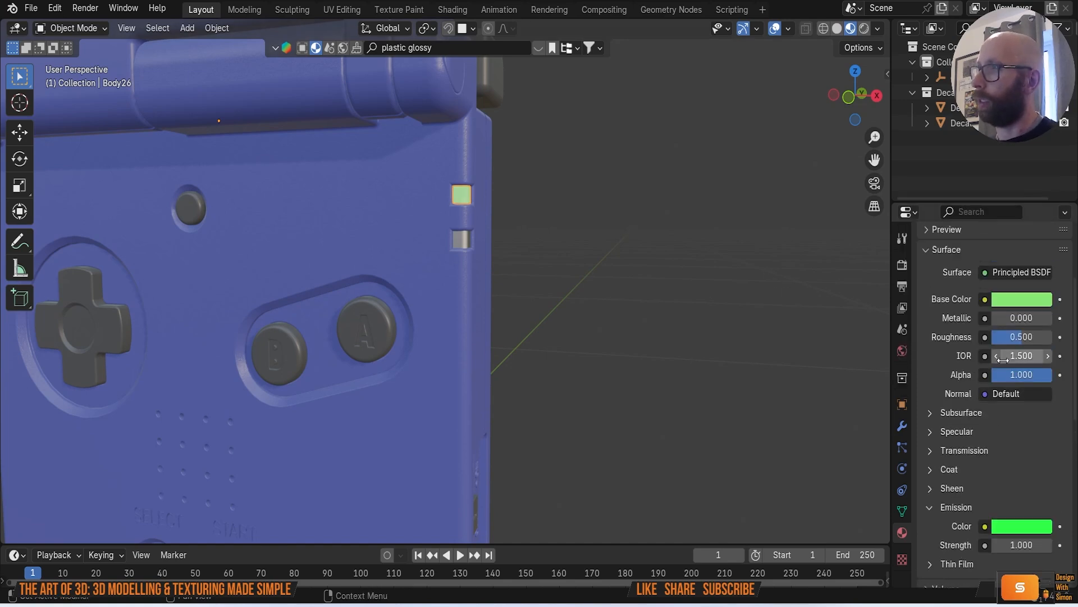
pyautogui.scroll(5, 1003, 360)
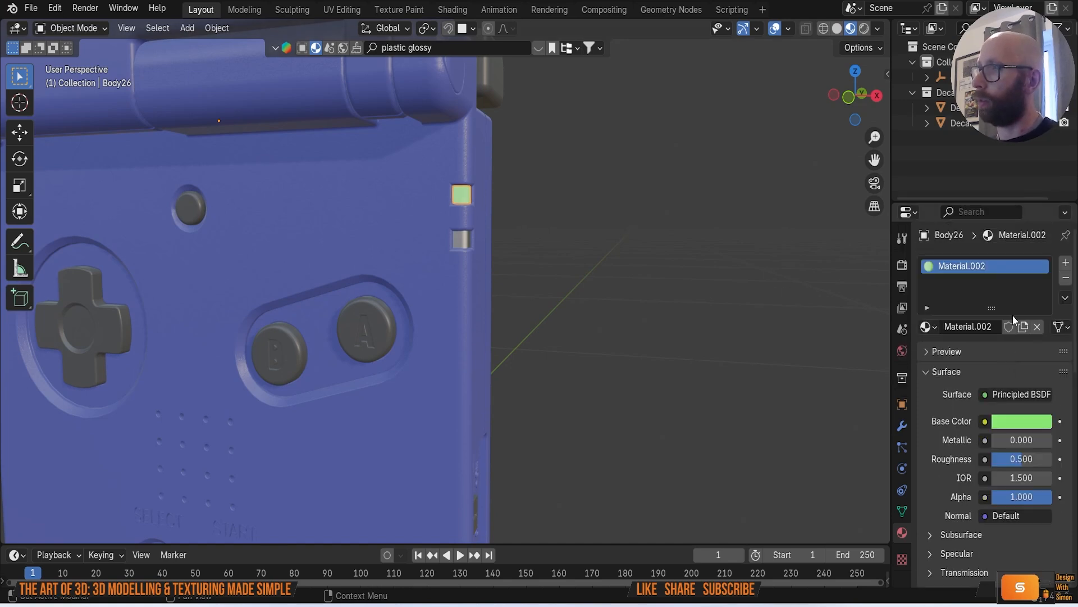
# Step: Link the green glowing material from the upper indicator light to the lower one
pyautogui.click(462, 242)
pyautogui.keyDown('shift'); pyautogui.click(461, 198); pyautogui.keyUp('shift')
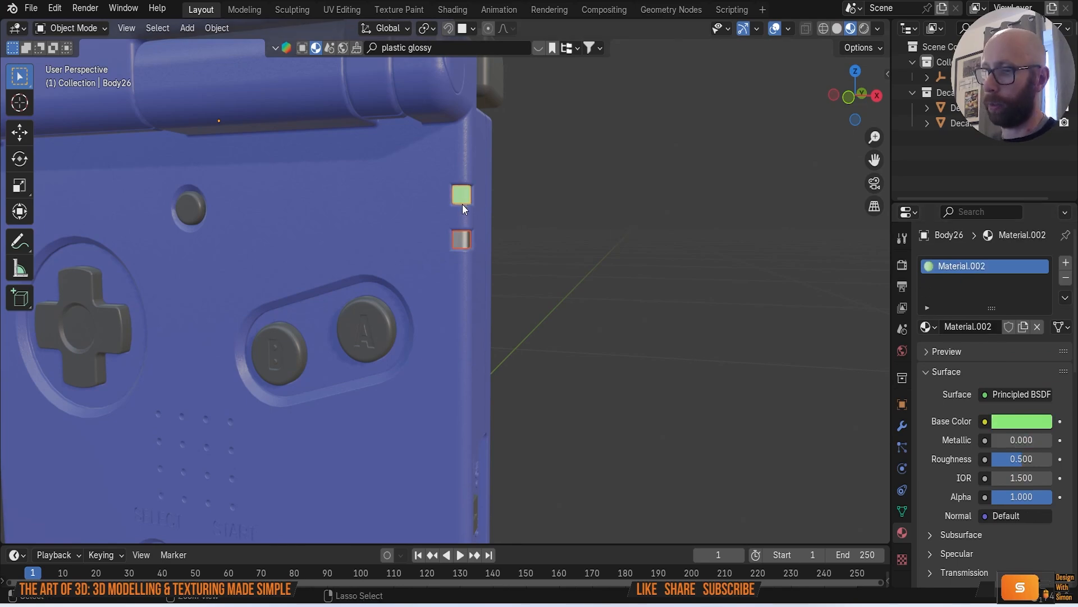
pyautogui.hotkey('ctrl', 'l')
pyautogui.click(463, 204)
# Step: Search the material library for "metal" and apply the Light iron material to the upper-left screw on the console's rear
pyautogui.scroll(-4, 695, 367)
pyautogui.moveTo(695, 367); pyautogui.dragTo(680, 297, button='middle')
pyautogui.scroll(3, 696, 359)
pyautogui.scroll(-4, 695, 368)
pyautogui.moveTo(695, 372); pyautogui.dragTo(477, 364, button='middle')
pyautogui.scroll(4, 482, 356)
pyautogui.moveTo(579, 318); pyautogui.dragTo(550, 339, button='middle')
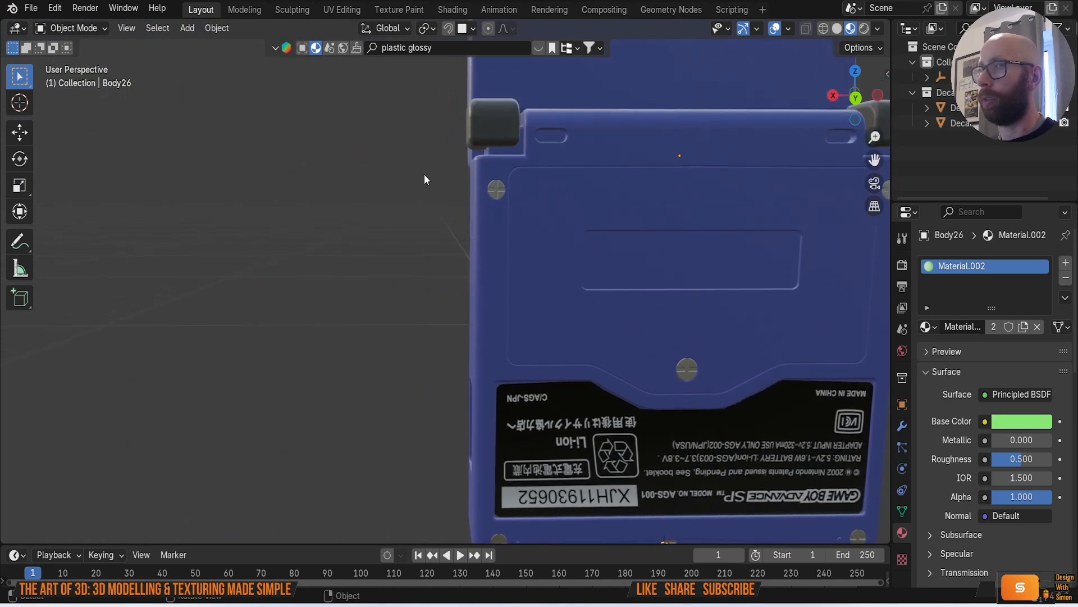
pyautogui.click(460, 45)
pyautogui.write('me')
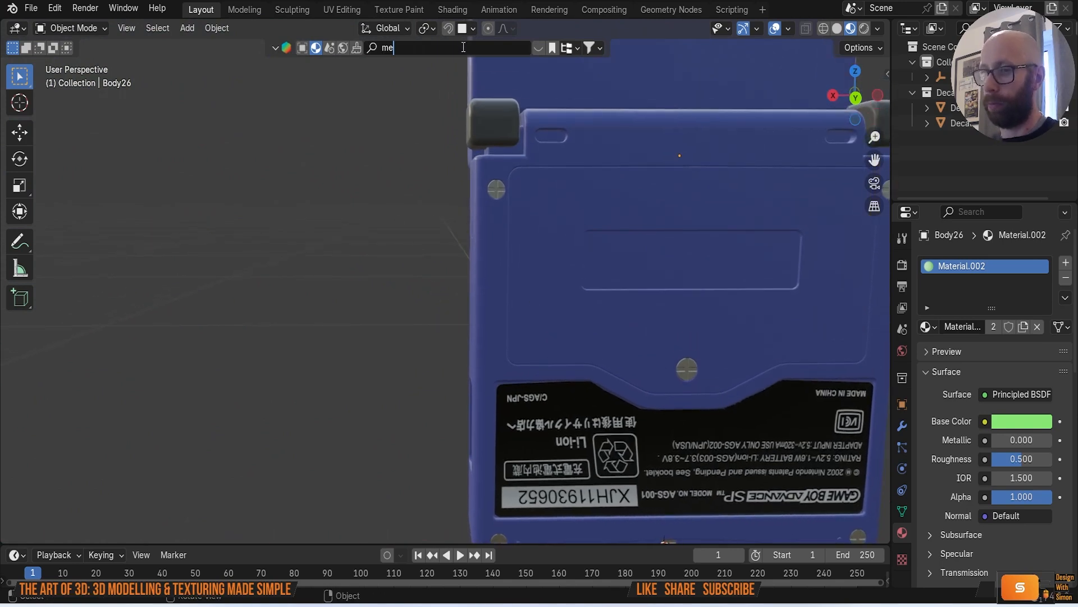
pyautogui.write('tal')
pyautogui.press('Return')
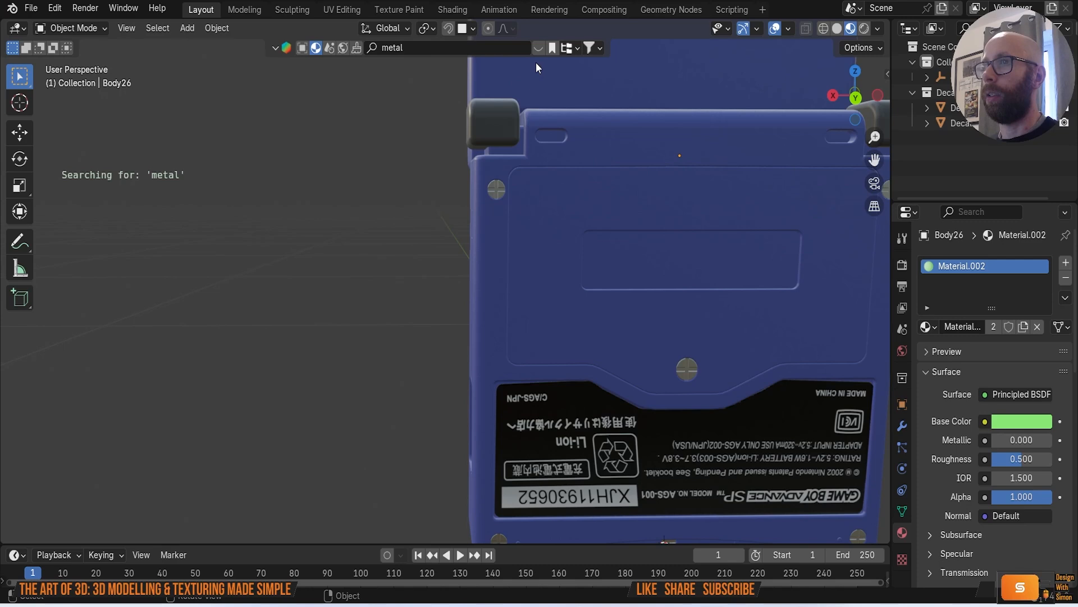
pyautogui.keyDown('shift'); pyautogui.moveTo(427, 299); pyautogui.dragTo(409, 369, button='middle'); pyautogui.keyUp('shift')
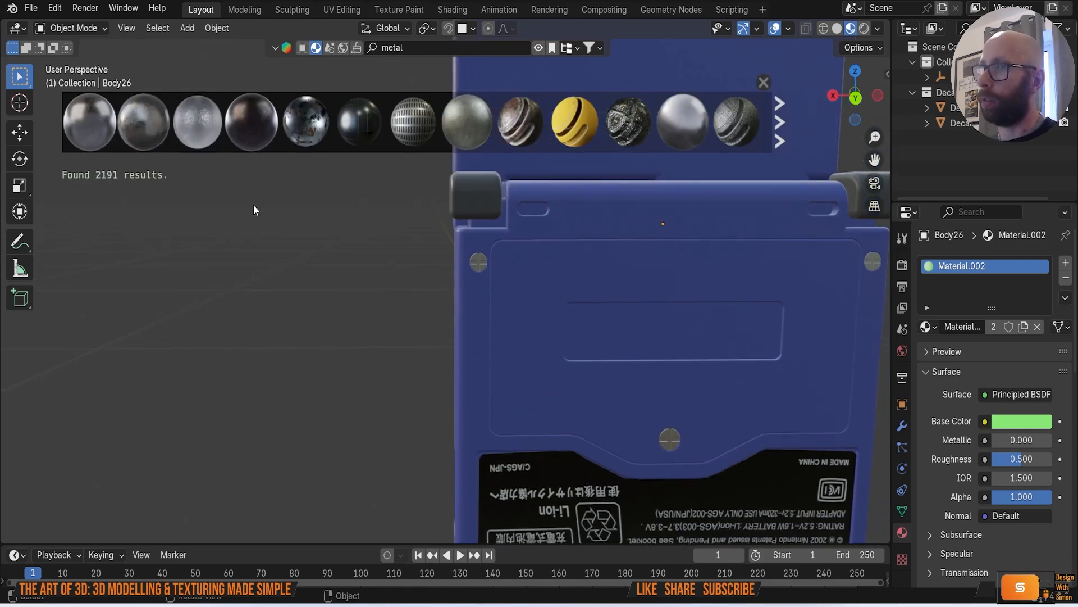
pyautogui.moveTo(92, 123); pyautogui.dragTo(478, 262)
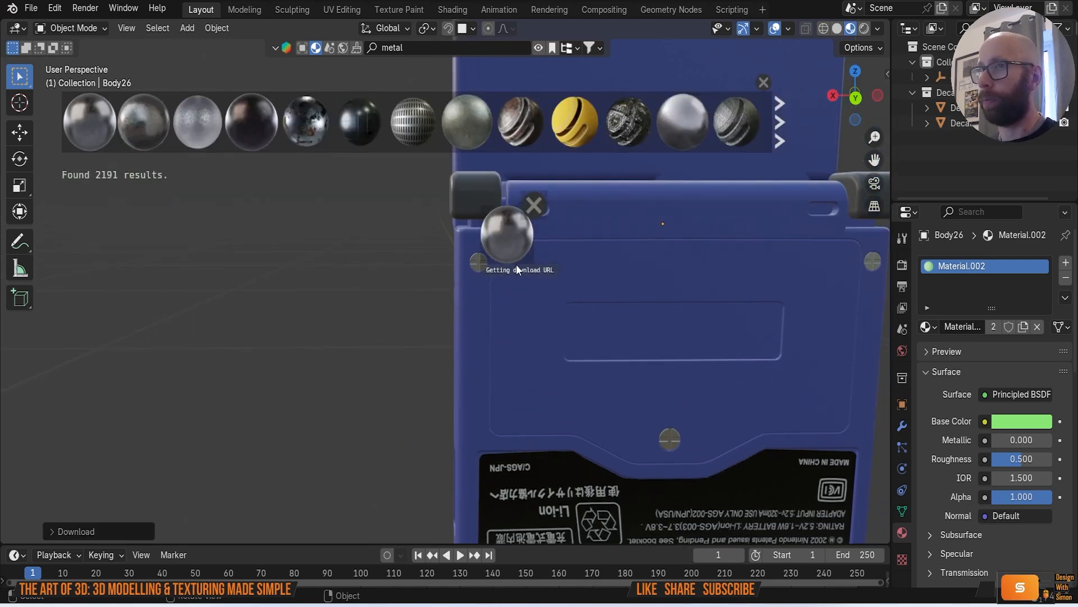
pyautogui.scroll(-3, 708, 315)
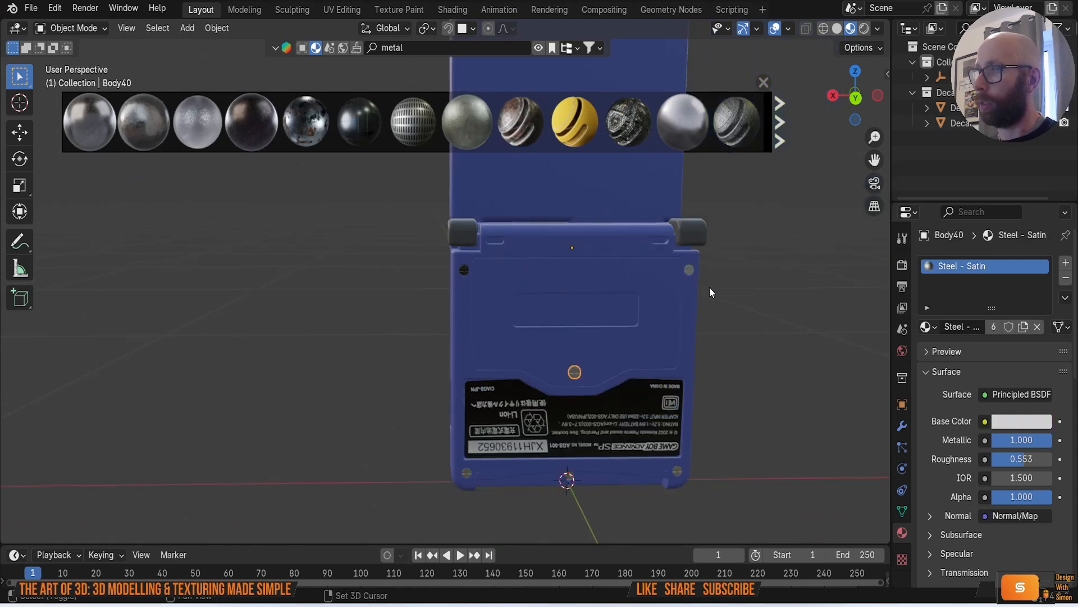
pyautogui.keyDown('shift'); pyautogui.click(689, 267); pyautogui.keyUp('shift')
pyautogui.moveTo(703, 372); pyautogui.dragTo(700, 352, button='middle')
pyautogui.click(683, 269)
pyautogui.click(738, 331)
# Step: Select the other five rear screws, with the upper-left screw as the active object, and link its Light iron material to them
pyautogui.click(680, 267)
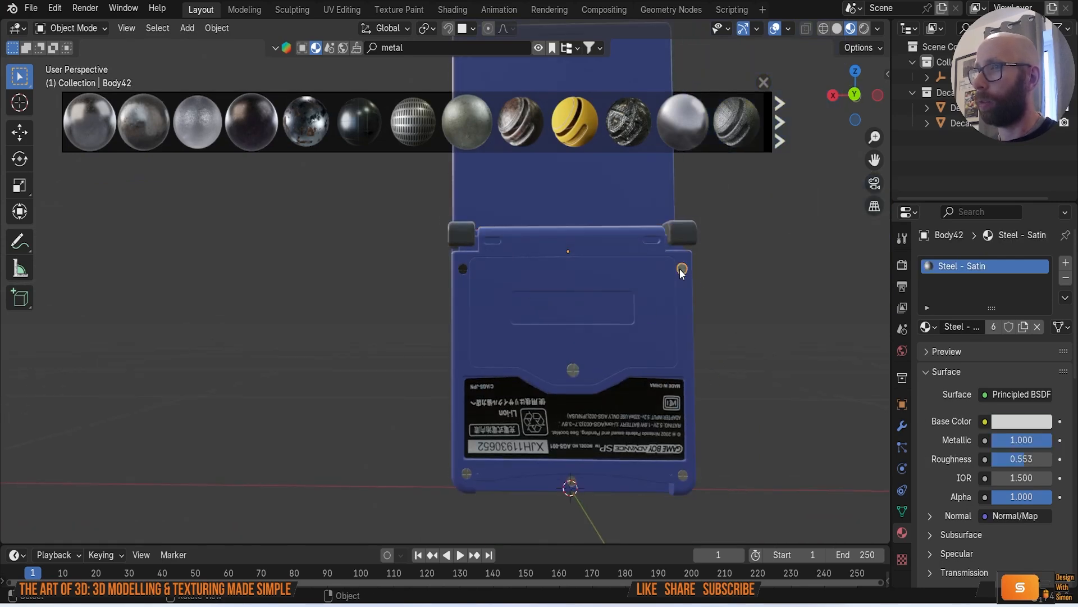
pyautogui.keyDown('shift'); pyautogui.click(572, 371); pyautogui.keyUp('shift')
pyautogui.keyDown('shift'); pyautogui.click(684, 474); pyautogui.keyUp('shift')
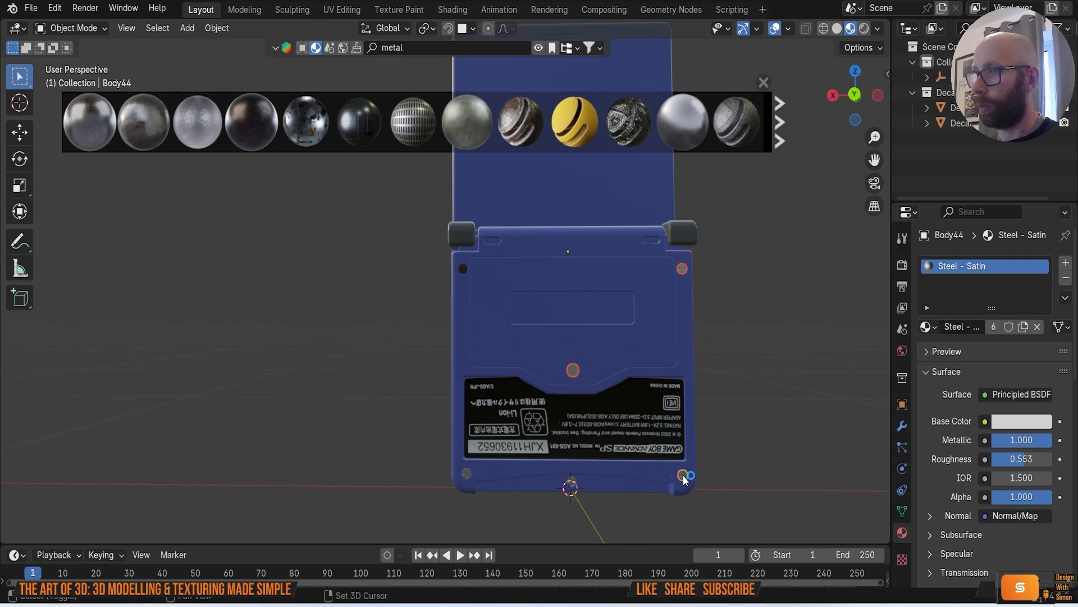
pyautogui.keyDown('shift'); pyautogui.click(464, 473); pyautogui.keyUp('shift')
pyautogui.scroll(3, 551, 499)
pyautogui.keyDown('shift'); pyautogui.moveTo(609, 457); pyautogui.dragTo(512, 225, button='middle'); pyautogui.keyUp('shift')
pyautogui.scroll(4, 561, 367)
pyautogui.keyDown('shift'); pyautogui.click(690, 518); pyautogui.keyUp('shift')
pyautogui.scroll(-4, 645, 433)
pyautogui.keyDown('shift'); pyautogui.moveTo(574, 332); pyautogui.dragTo(656, 573, button='middle'); pyautogui.keyUp('shift')
pyautogui.scroll(3, 488, 315)
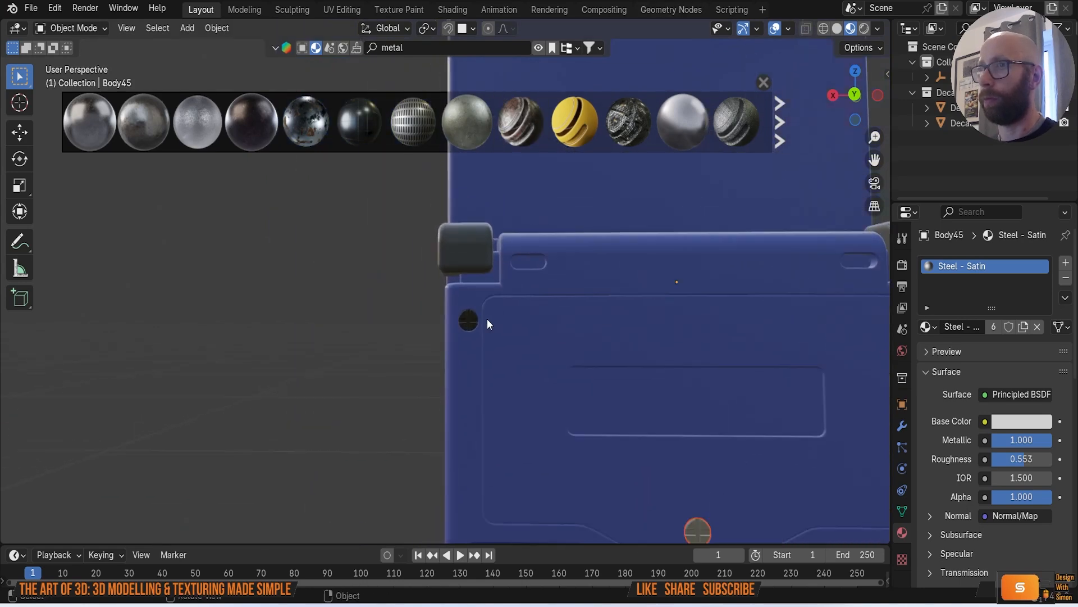
pyautogui.keyDown('shift'); pyautogui.click(492, 347); pyautogui.keyUp('shift')
pyautogui.hotkey('ctrl', 'l')
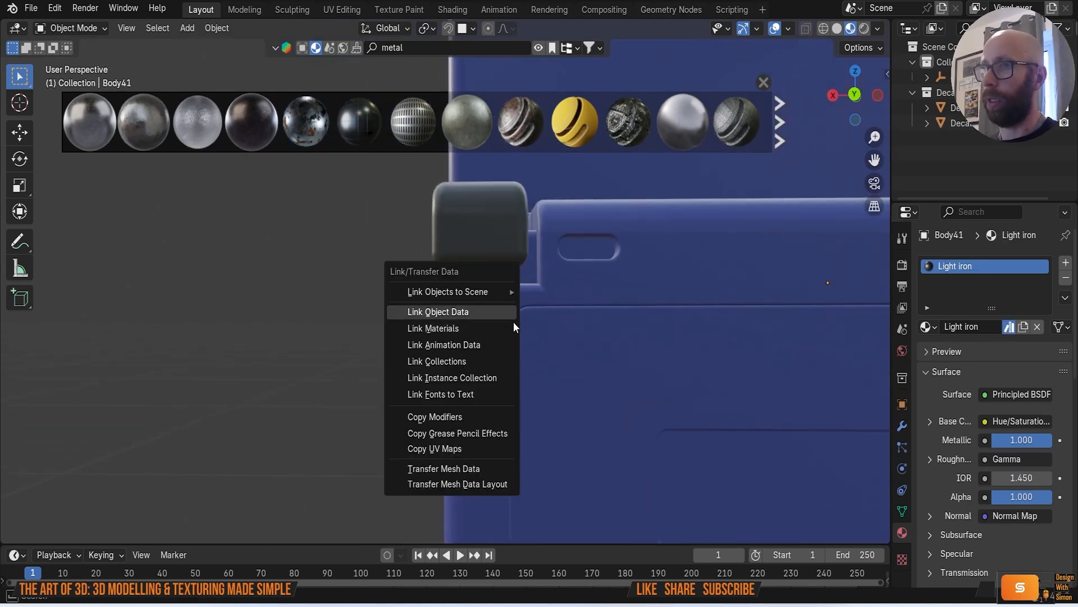
pyautogui.click(514, 328)
# Step: Dismiss the metal material search results and return to Object Mode
pyautogui.press('Tab')
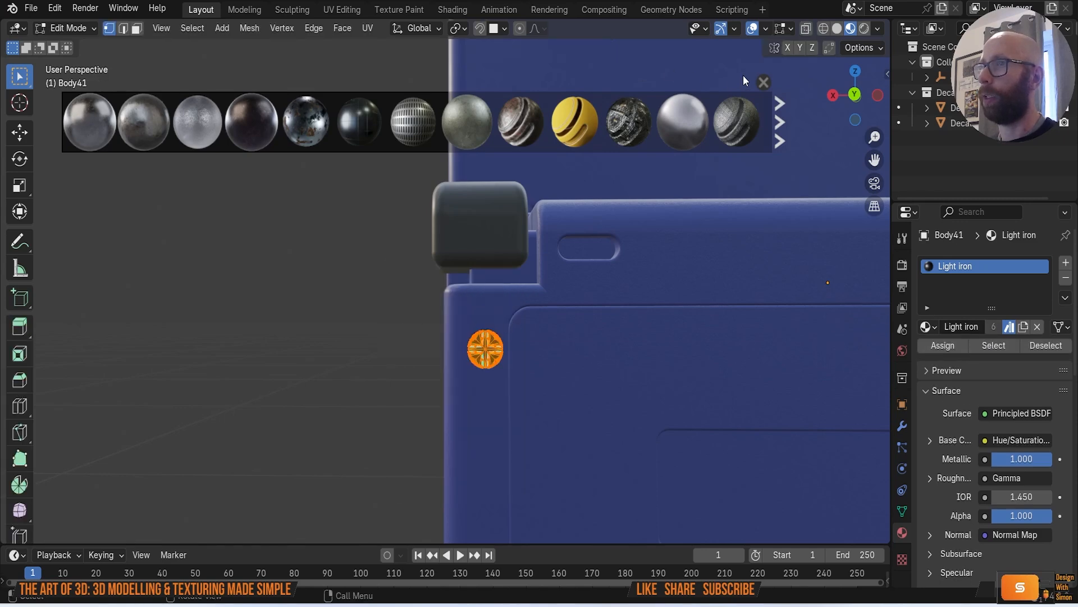
pyautogui.click(763, 82)
pyautogui.scroll(-2, 591, 236)
pyautogui.scroll(3, 353, 400)
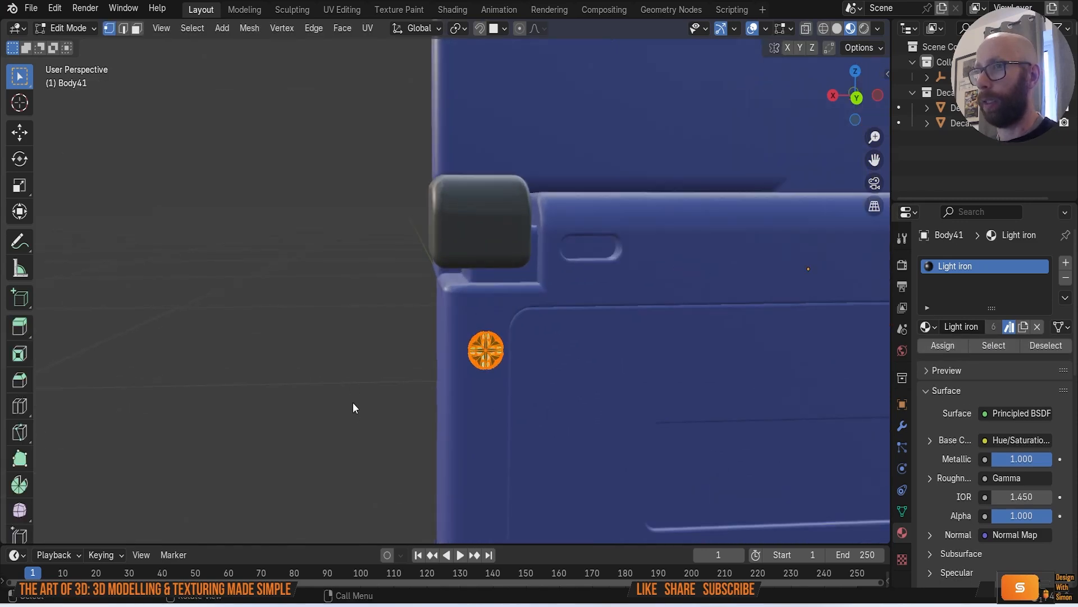
pyautogui.press('Tab')
# Step: Apply a Cube Projection UV unwrap to the upper-left screw on the console's rear
pyautogui.scroll(3, 364, 413)
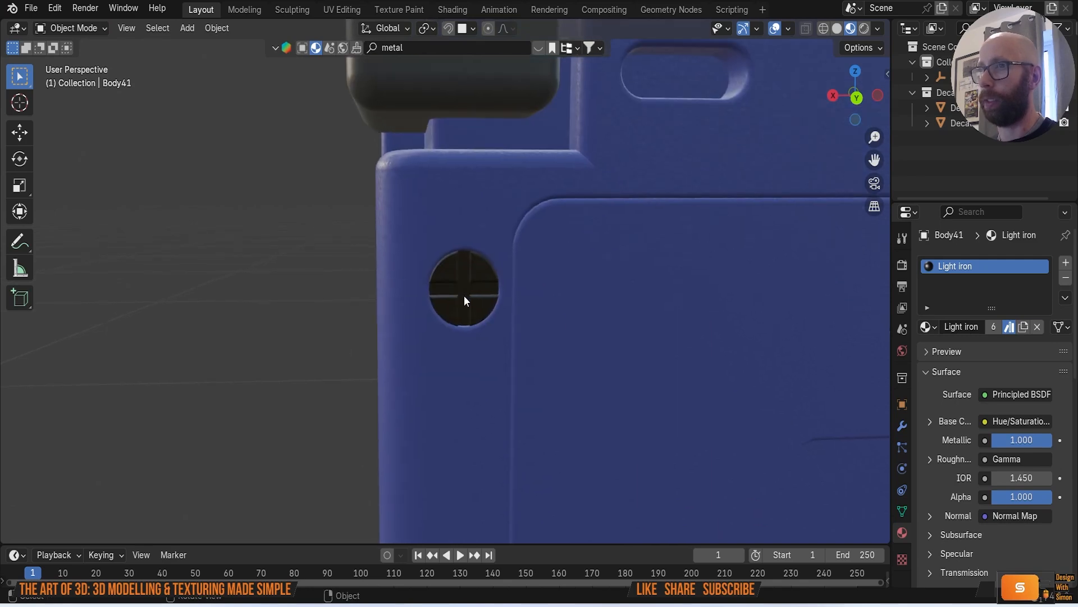
pyautogui.click(464, 296)
pyautogui.press('Tab')
pyautogui.press('u')
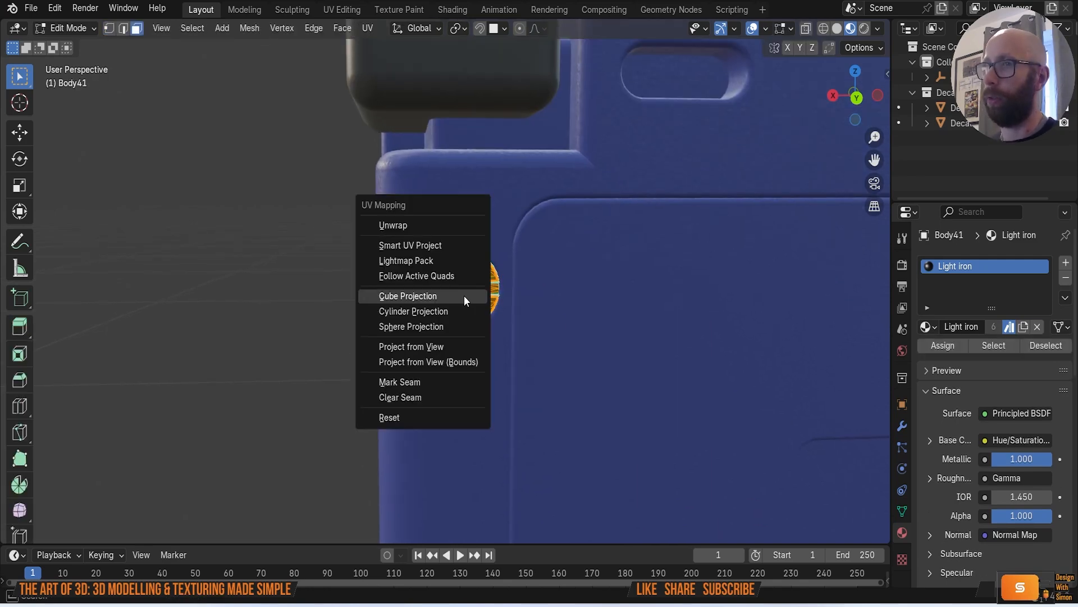
pyautogui.click(453, 297)
pyautogui.press('Tab')
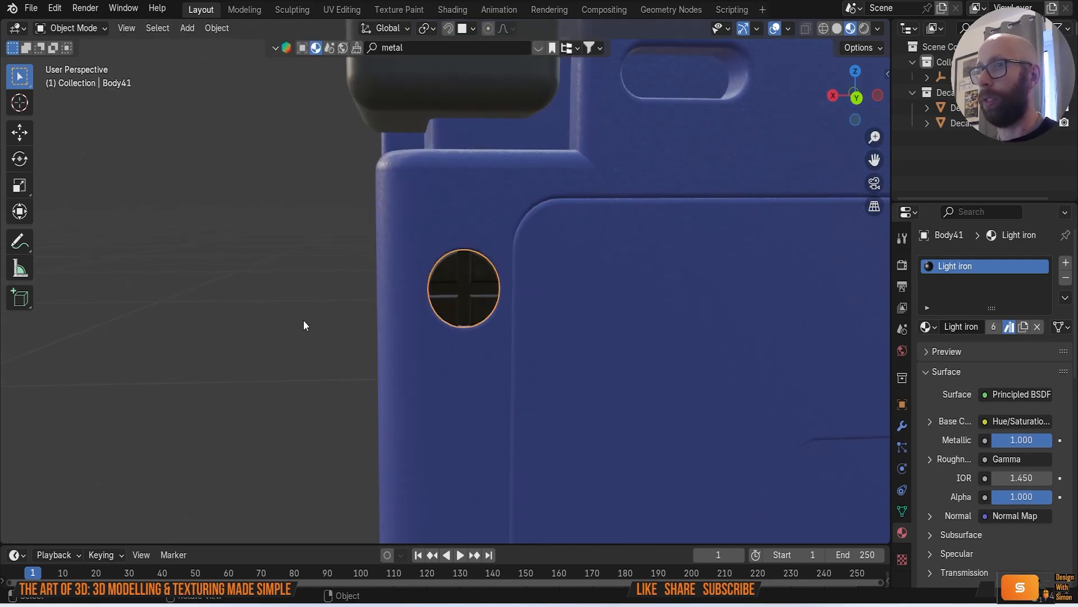
# Step: Apply a Cube Projection UV unwrap to the upper-right rear screw
pyautogui.scroll(-5, 337, 315)
pyautogui.keyDown('shift'); pyautogui.moveTo(603, 312); pyautogui.dragTo(396, 325, button='middle'); pyautogui.keyUp('shift')
pyautogui.scroll(7, 395, 324)
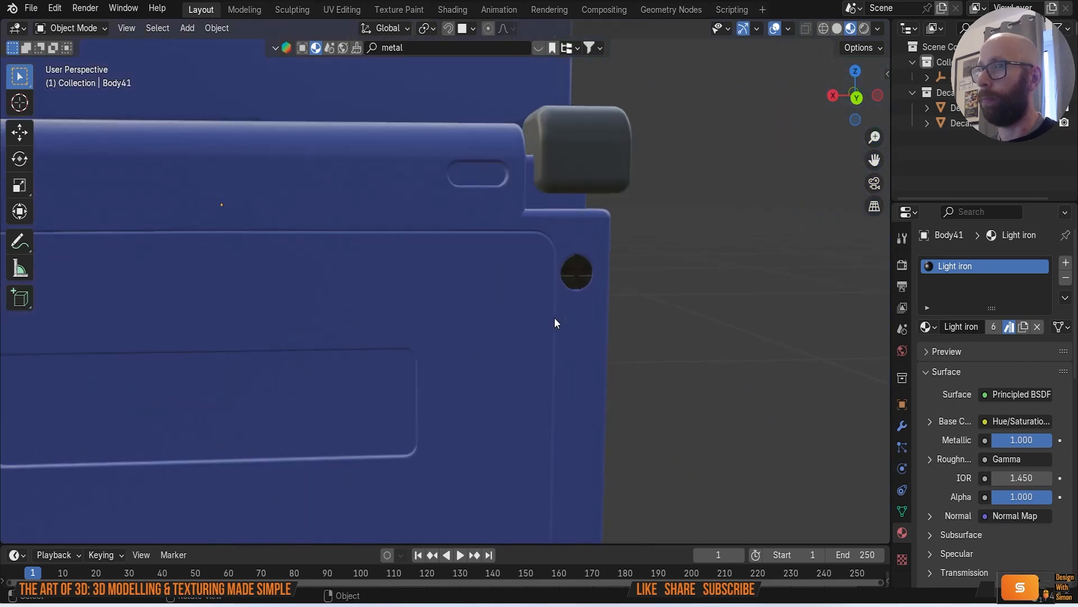
pyautogui.press('Tab')
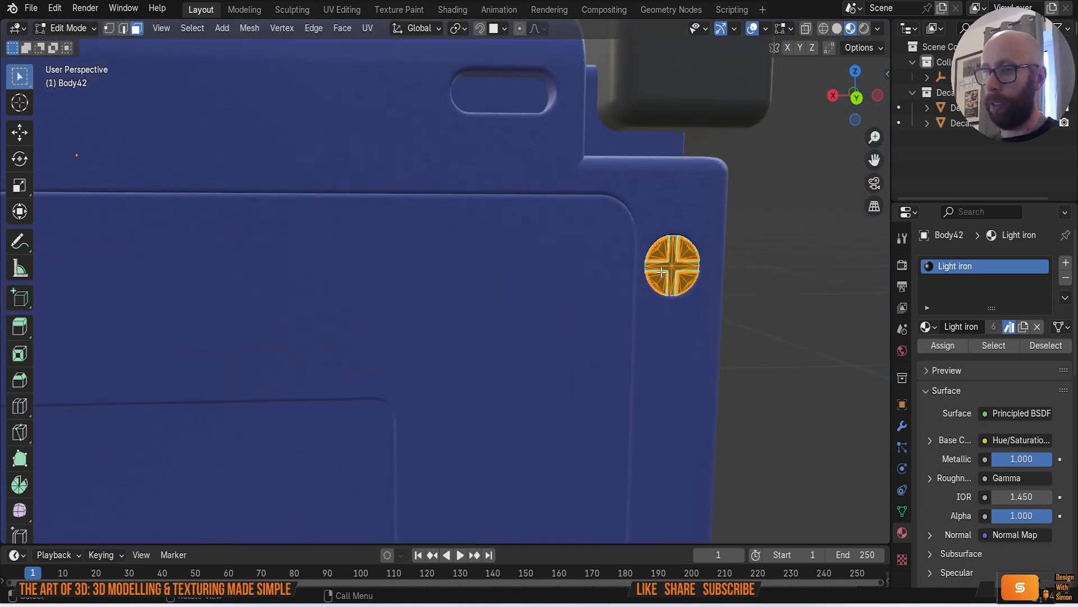
pyautogui.press('u')
pyautogui.click(662, 273)
pyautogui.press('Tab')
pyautogui.scroll(-7, 769, 374)
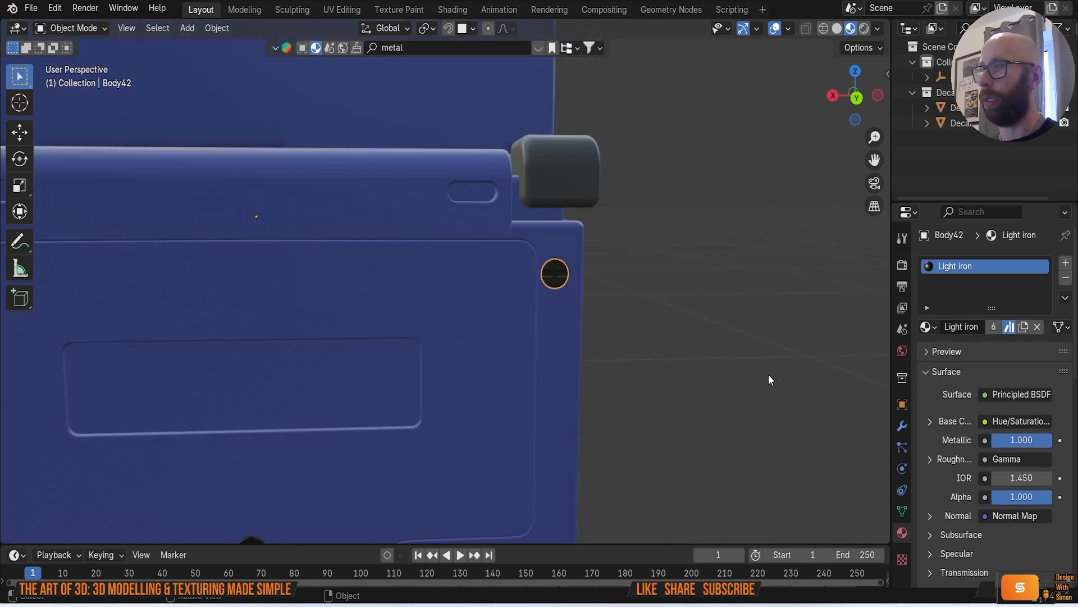
# Step: Apply a Cube Projection UV unwrap to the centre screw just above the rear label
pyautogui.keyDown('shift'); pyautogui.moveTo(674, 439); pyautogui.dragTo(759, 234, button='middle'); pyautogui.keyUp('shift')
pyautogui.scroll(4, 450, 232)
pyautogui.scroll(2, 450, 231)
pyautogui.click(382, 129)
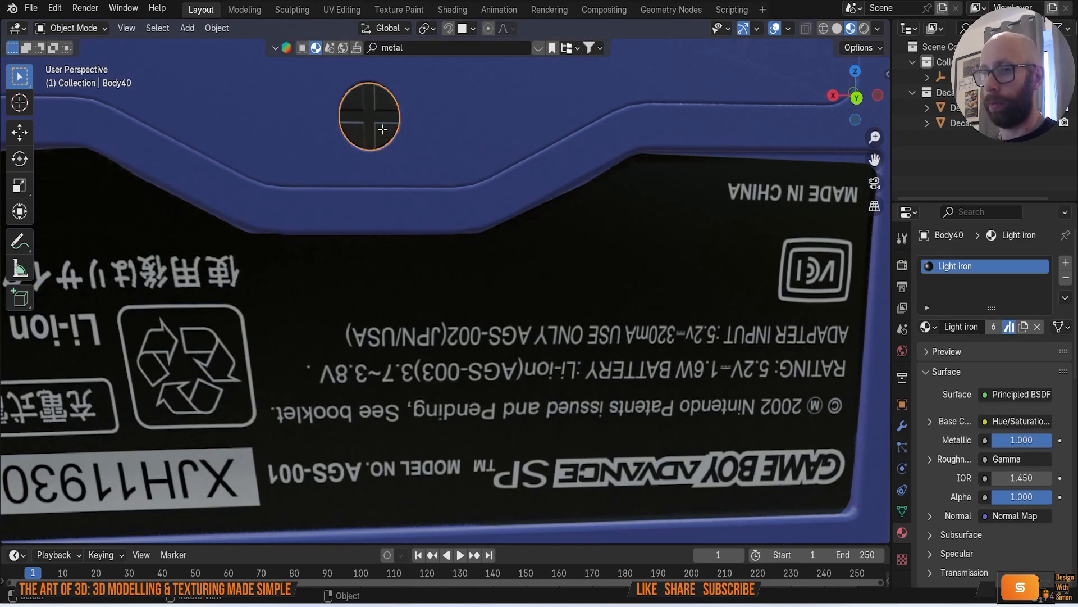
pyautogui.press('Tab')
pyautogui.press('u')
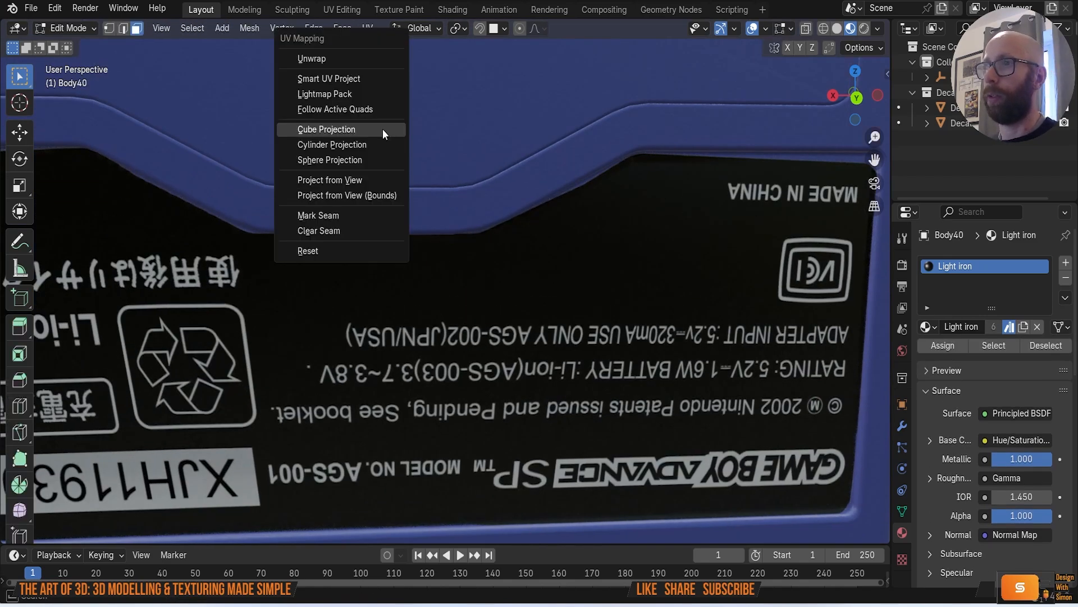
pyautogui.click(383, 129)
pyautogui.scroll(-3, 653, 304)
pyautogui.press('Tab')
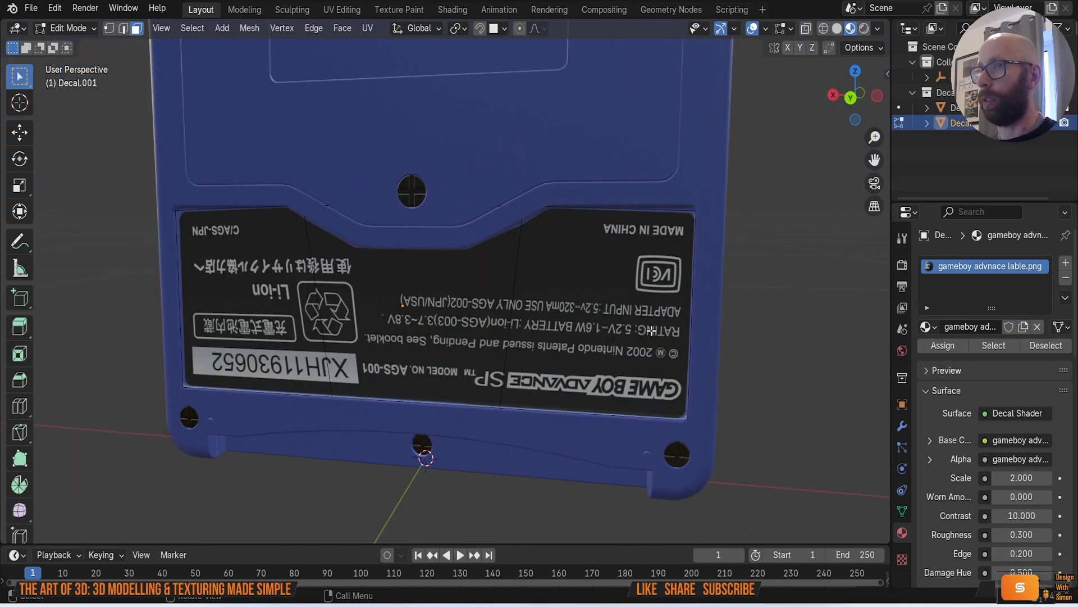
pyautogui.press('Tab')
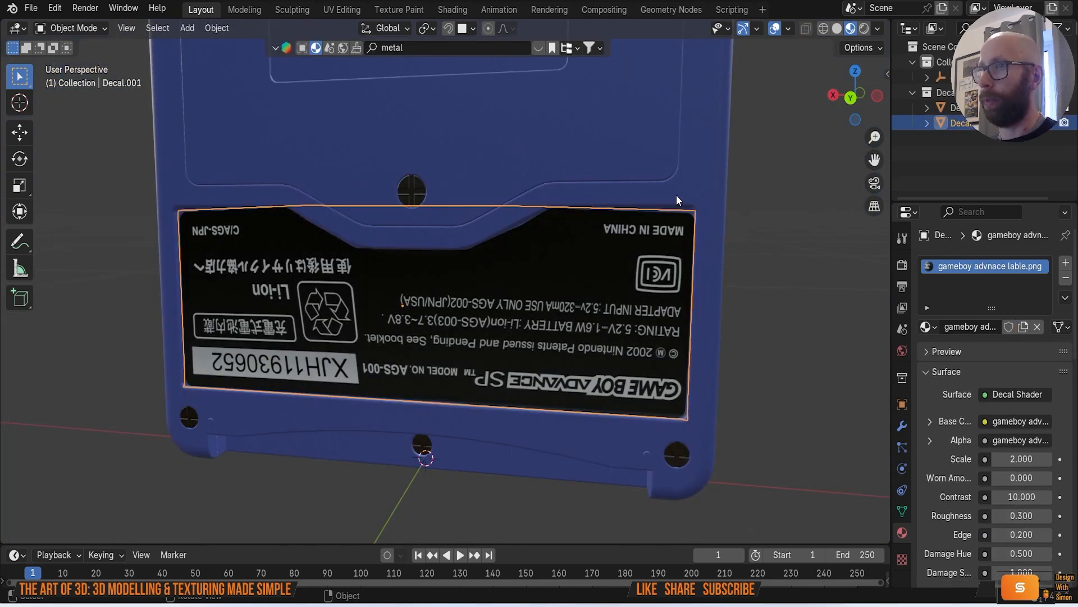
pyautogui.press('h')
pyautogui.scroll(1, 707, 230)
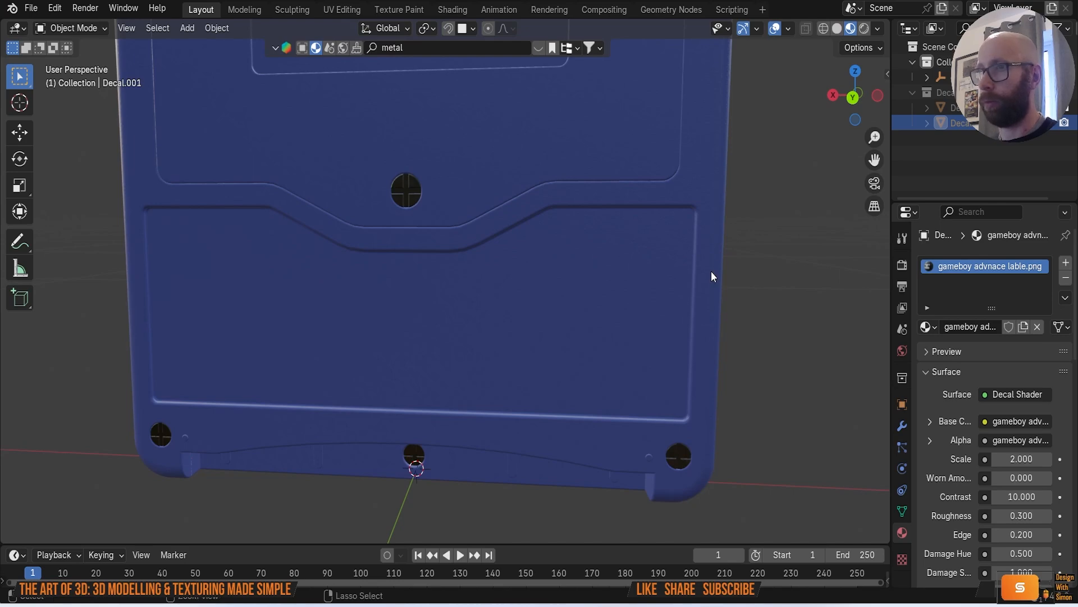
pyautogui.hotkey('ctrl', 'z')
# Step: Edit the rear label decal and raise its upper-right corner vertex about 0.003 m along the global Z axis
pyautogui.click(800, 313)
pyautogui.click(594, 305)
pyautogui.press('Tab')
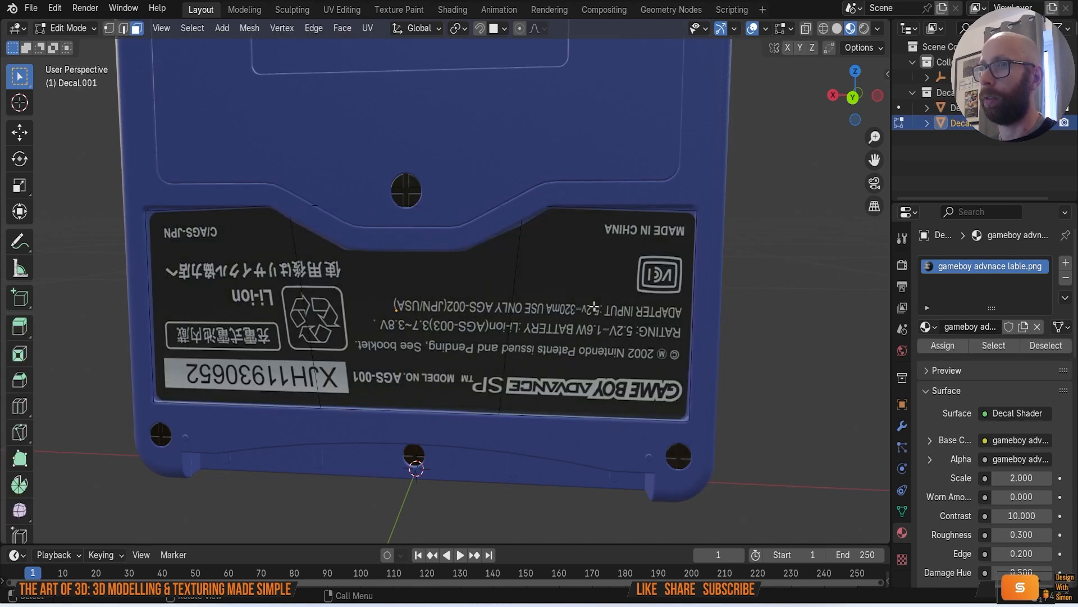
pyautogui.press('1')
pyautogui.moveTo(646, 305); pyautogui.dragTo(669, 296, button='middle')
pyautogui.click(688, 210)
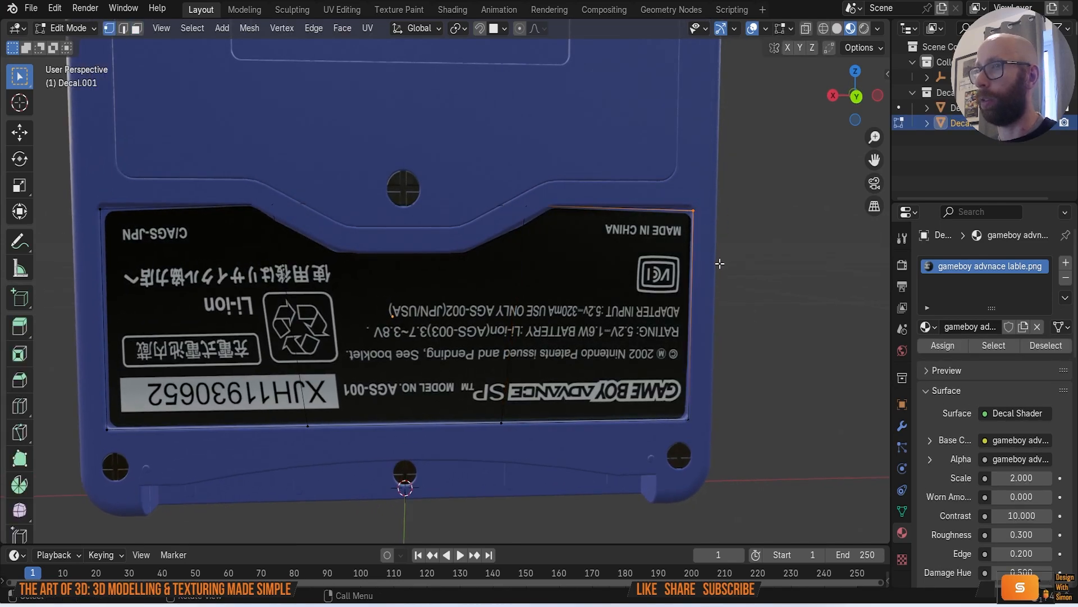
pyautogui.press('g')
pyautogui.press('z')
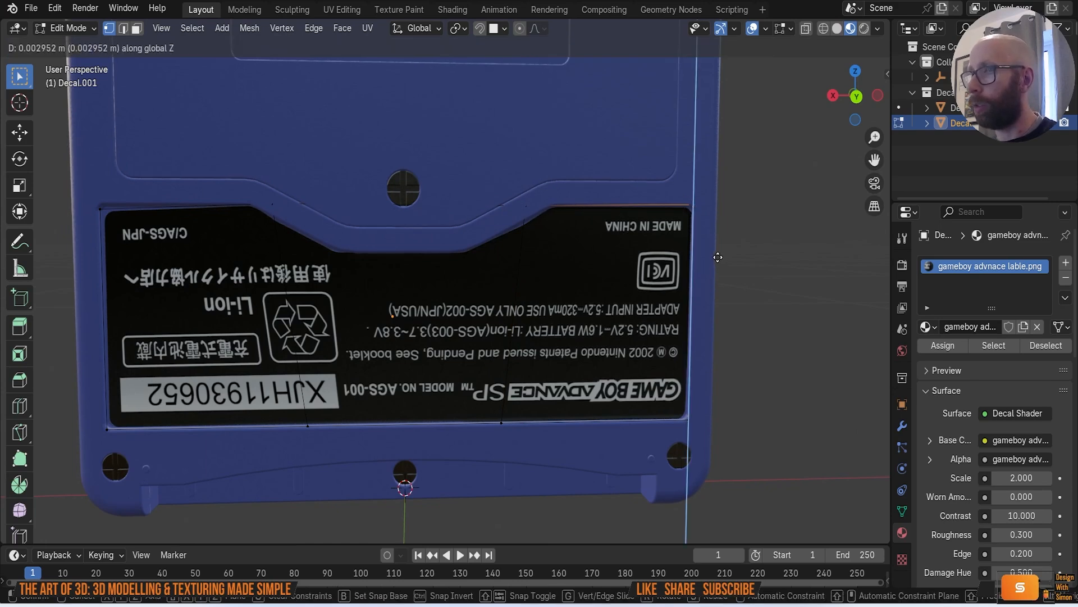
pyautogui.click(735, 314)
# Step: Raise the label decal's upper-left corner vertex about 0.0025 m along global Z, return to Object Mode and deselect the decal
pyautogui.keyDown('shift'); pyautogui.moveTo(703, 352); pyautogui.dragTo(876, 333, button='middle'); pyautogui.keyUp('shift')
pyautogui.moveTo(245, 164); pyautogui.dragTo(361, 269)
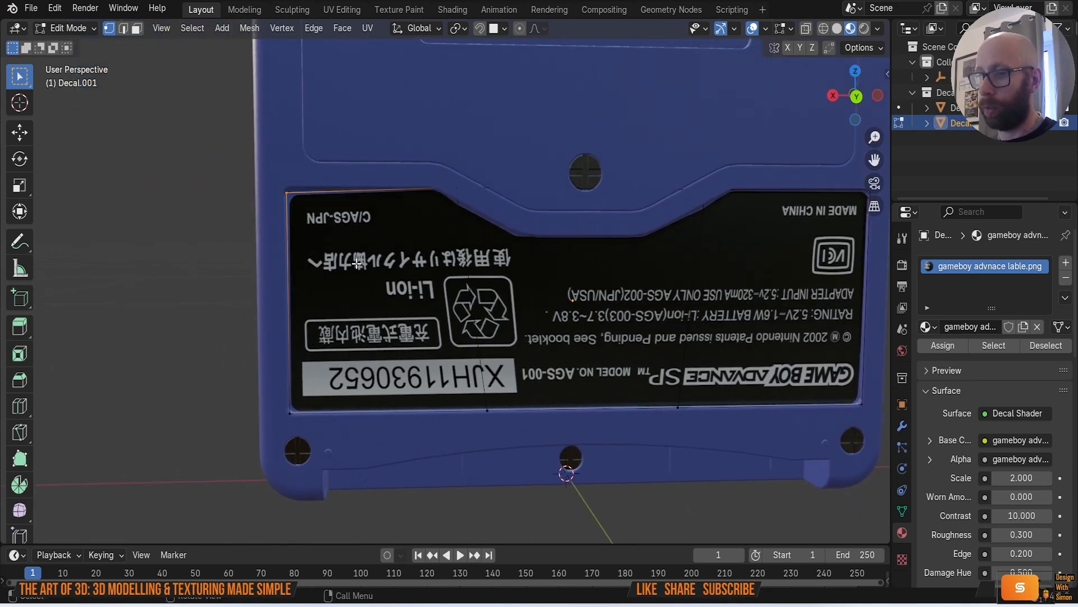
pyautogui.press('g')
pyautogui.press('z')
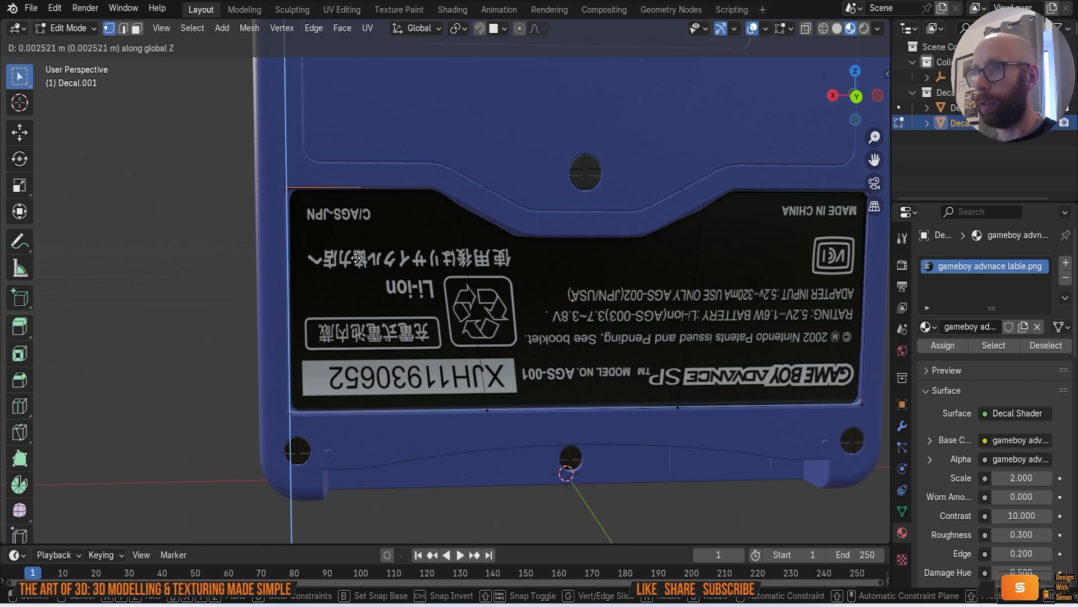
pyautogui.click(356, 258)
pyautogui.press('Tab')
pyautogui.scroll(-3, 208, 383)
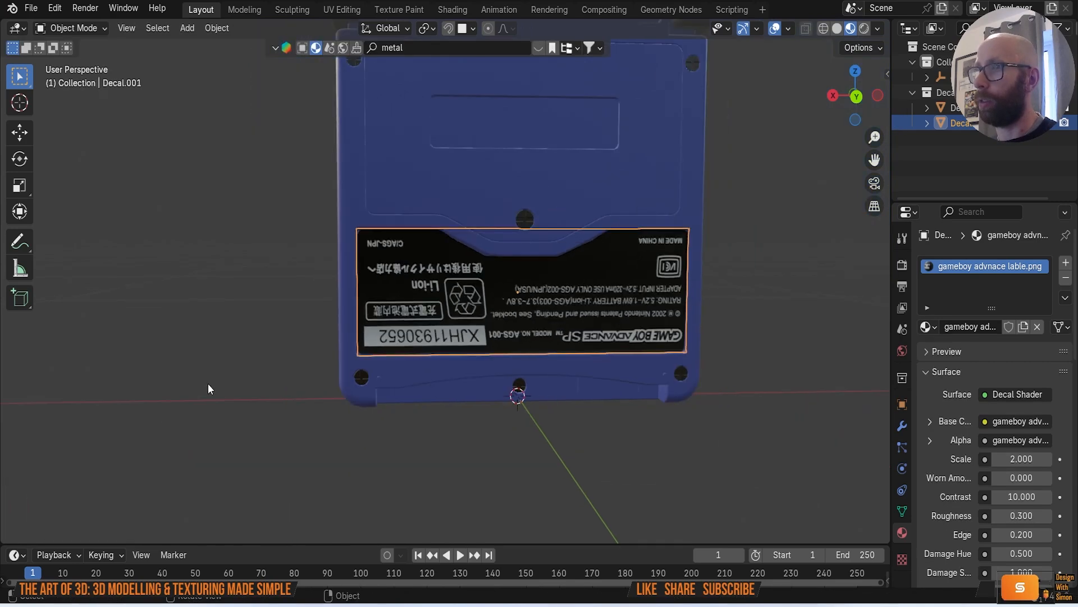
pyautogui.click(214, 353)
# Step: Apply a Cube Projection UV unwrap to the lower-left rear screw below the label
pyautogui.scroll(6, 453, 433)
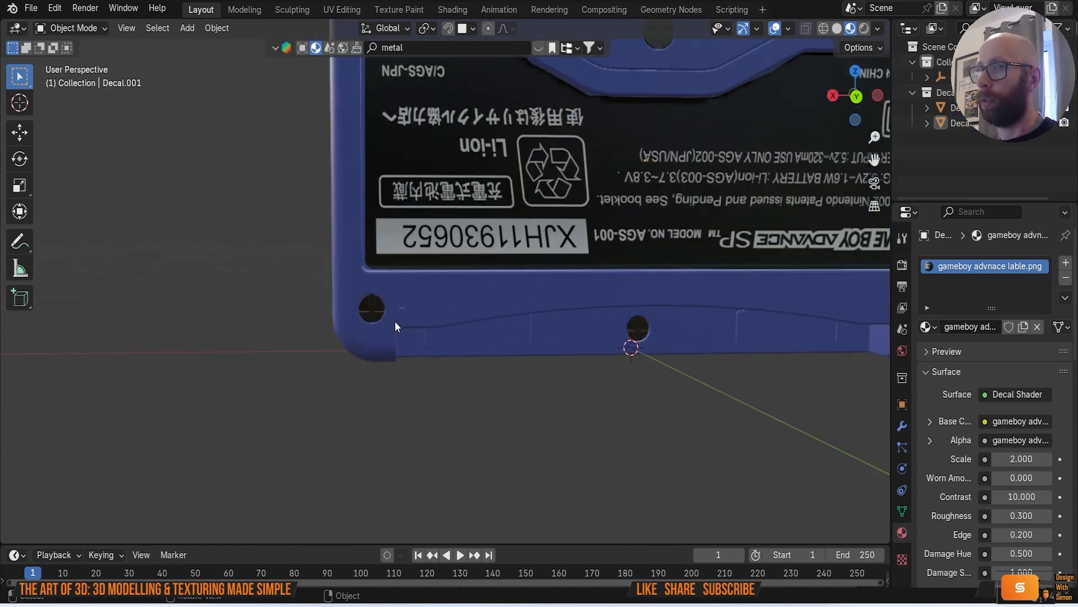
pyautogui.click(348, 333)
pyautogui.press('Tab')
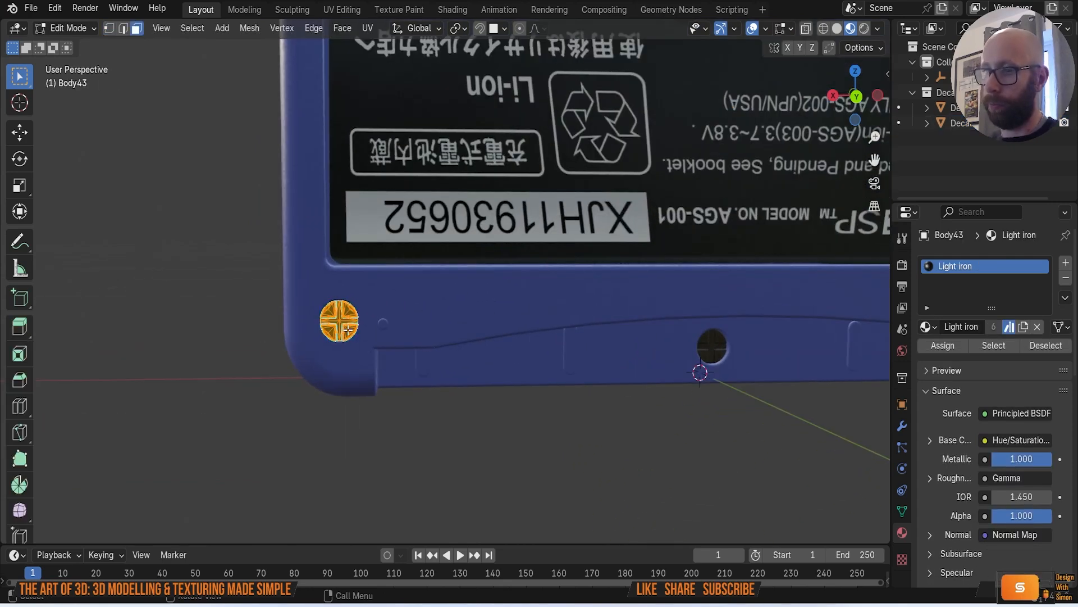
pyautogui.press('u')
pyautogui.click(348, 335)
pyautogui.press('Tab')
# Step: Apply a Cube Projection UV unwrap to the middle screw on the console's lower rear edge
pyautogui.click(647, 504)
pyautogui.keyDown('shift'); pyautogui.moveTo(630, 483); pyautogui.dragTo(556, 486, button='middle'); pyautogui.keyUp('shift')
pyautogui.press('Tab')
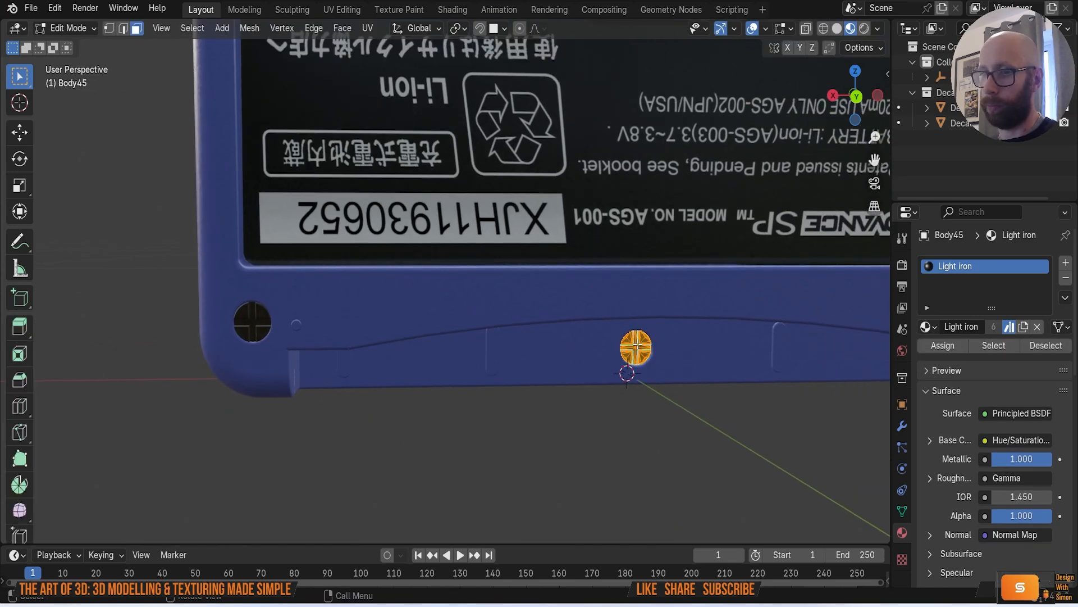
pyautogui.press('u')
pyautogui.click(638, 344)
pyautogui.press('Tab')
pyautogui.scroll(-3, 701, 447)
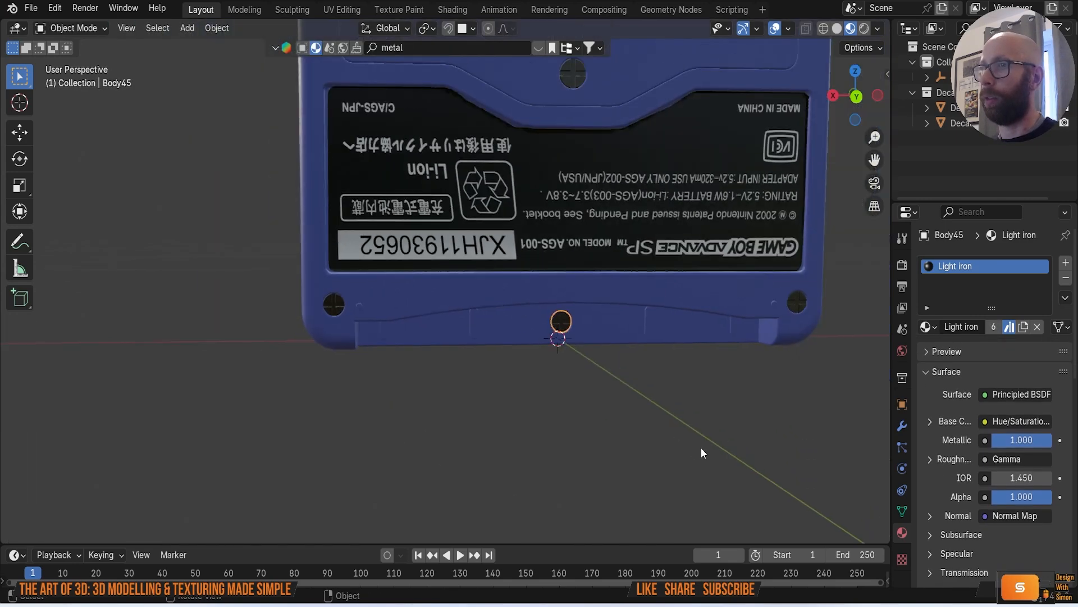
# Step: Apply a Cube Projection UV unwrap to the lower-right rear screw
pyautogui.keyDown('shift'); pyautogui.moveTo(701, 447); pyautogui.dragTo(526, 447, button='middle'); pyautogui.keyUp('shift')
pyautogui.scroll(2, 591, 346)
pyautogui.click(690, 321)
pyautogui.press('Tab')
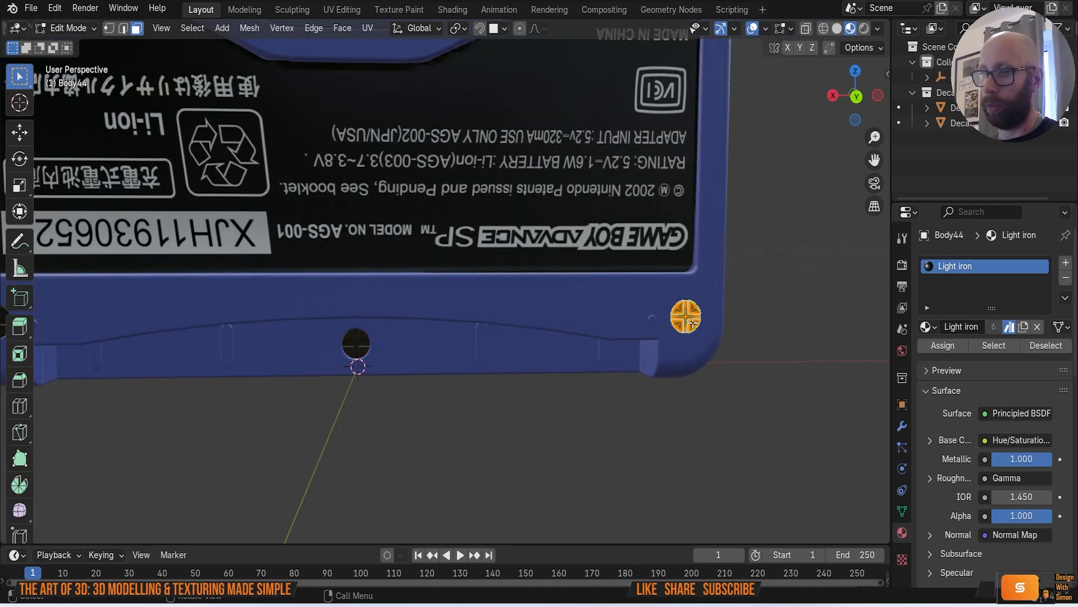
pyautogui.press('u')
pyautogui.click(693, 322)
pyautogui.press('Tab')
pyautogui.scroll(-4, 724, 433)
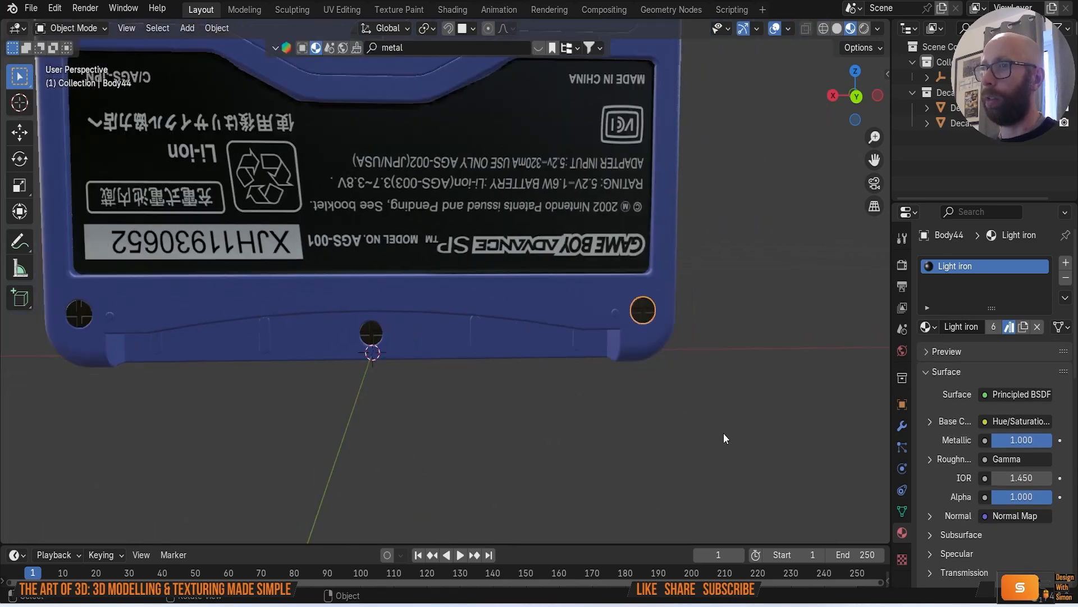
# Step: Switch to the Back Orthographic view, select the main purple lid body and start adding an image to the scene
pyautogui.moveTo(551, 416); pyautogui.dragTo(491, 416, button='middle')
pyautogui.moveTo(551, 477); pyautogui.dragTo(581, 372, button='middle')
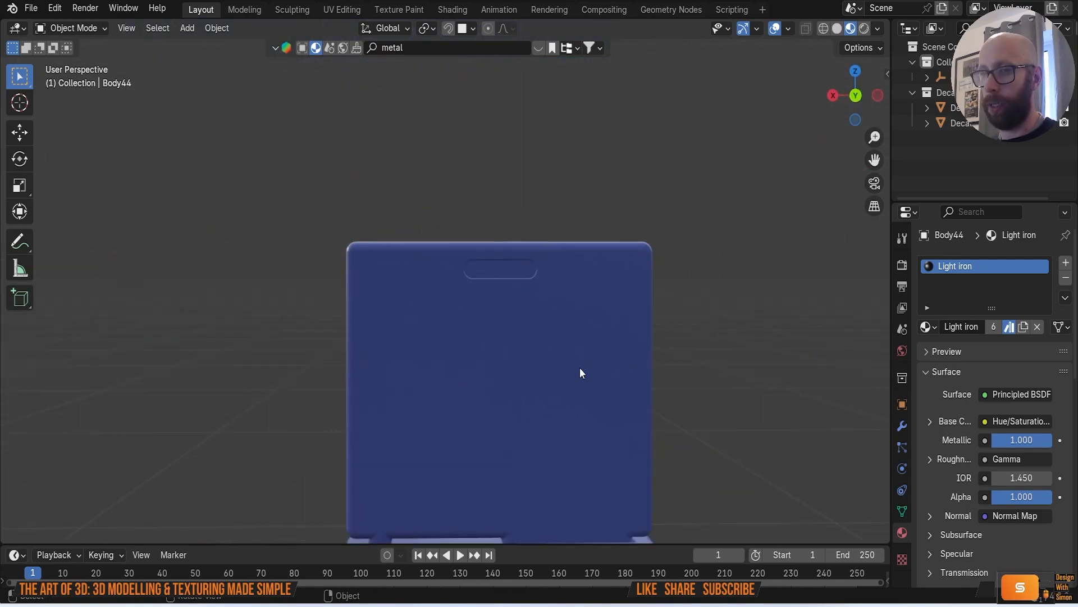
pyautogui.press('`')
pyautogui.click(658, 372)
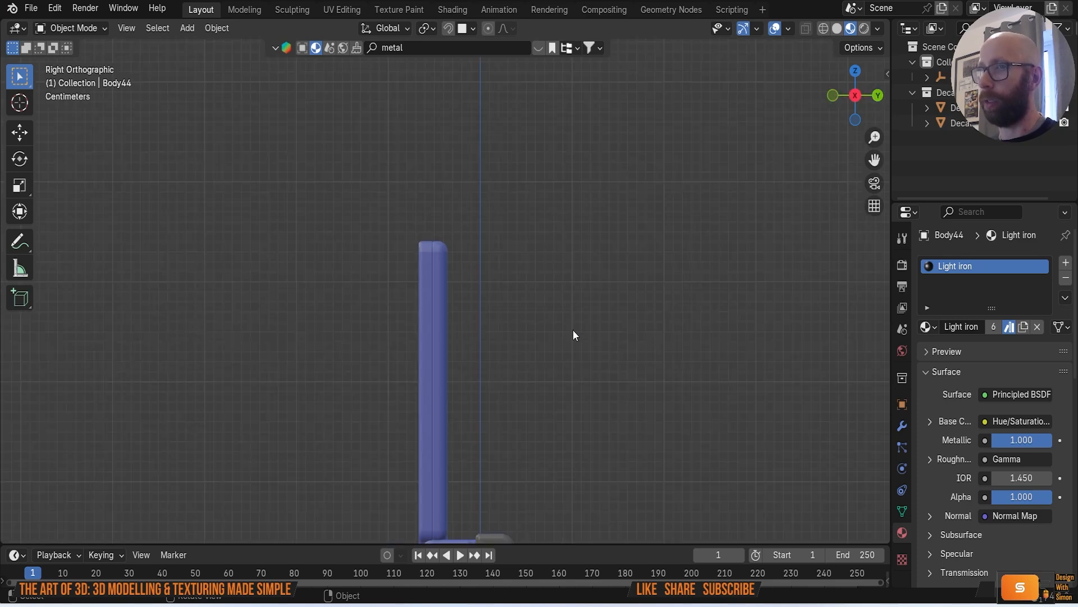
pyautogui.press('`')
pyautogui.click(650, 292)
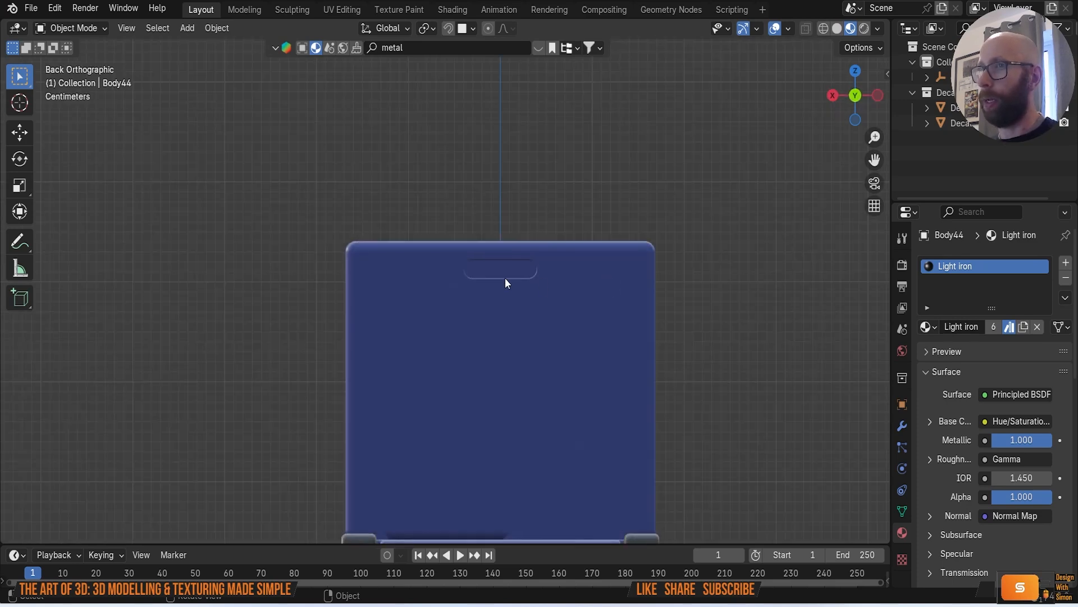
pyautogui.scroll(4, 582, 251)
pyautogui.click(582, 251)
pyautogui.hotkey('shift', 'a')
pyautogui.moveTo(583, 253)
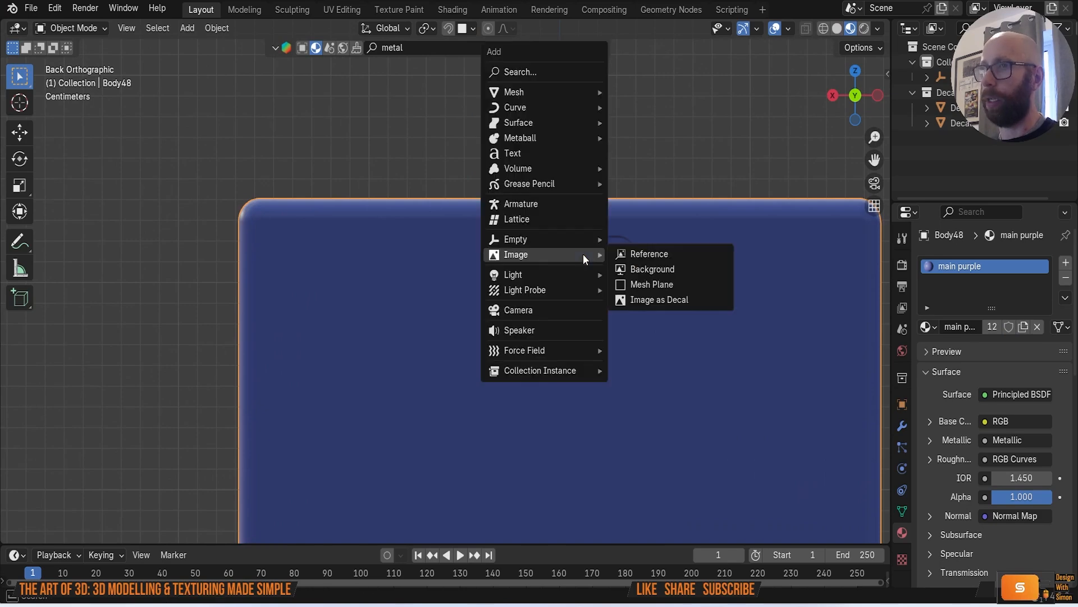
# Step: Add "black nintendo logo.png" as an image decal and rotate it 90° about the Z axis
pyautogui.click(666, 299)
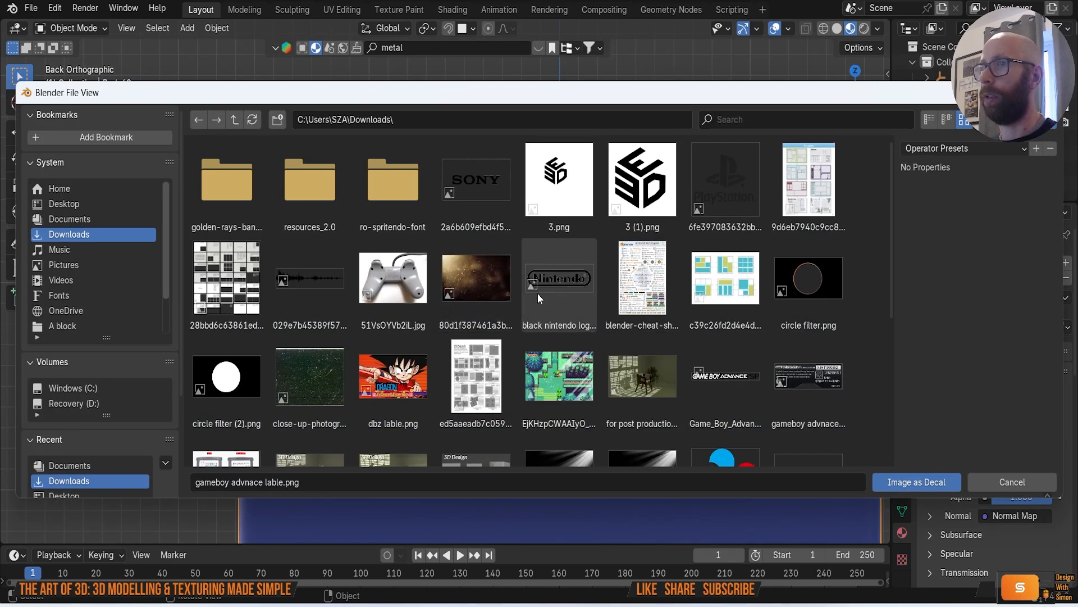
pyautogui.doubleClick(561, 287)
pyautogui.scroll(-10, 569, 368)
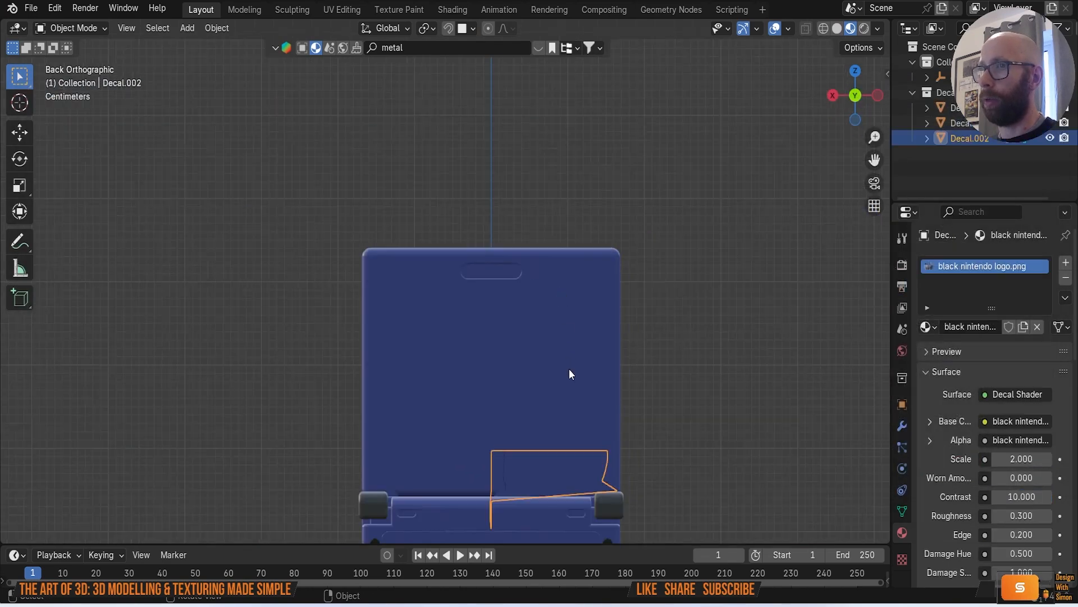
pyautogui.write('rz')
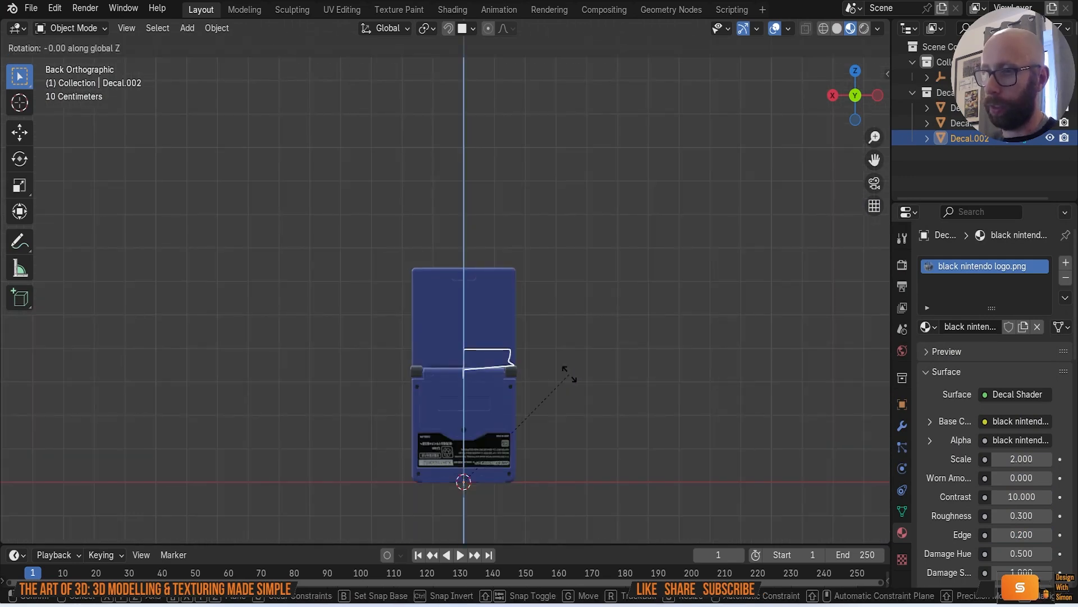
pyautogui.write('90')
pyautogui.press('Return')
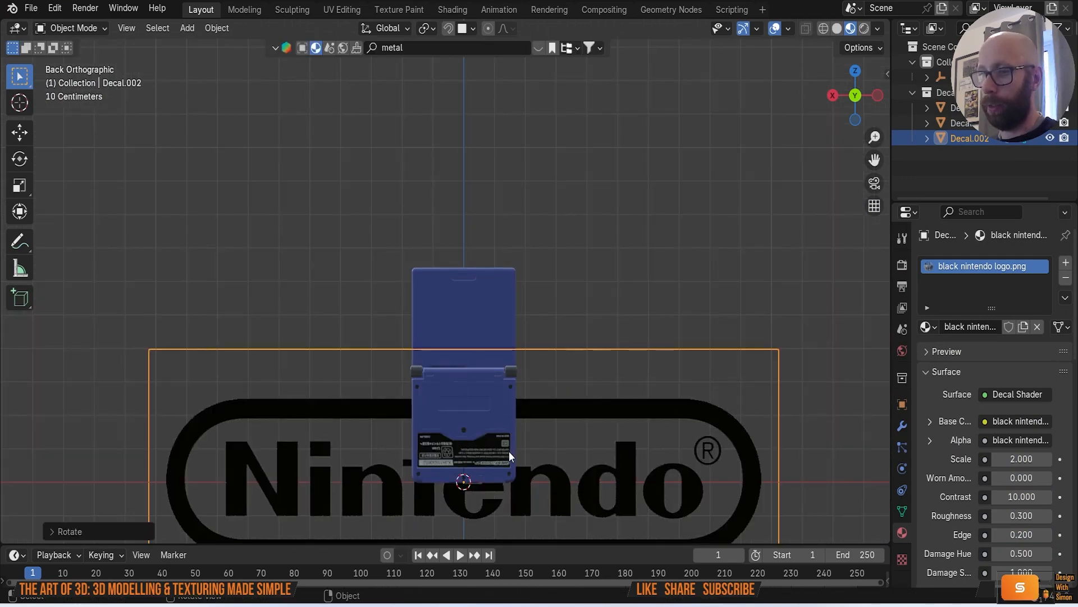
# Step: Raise the logo decal along Z to the console's lid and scale it down to roughly the slot recess's size
pyautogui.press('g')
pyautogui.press('z')
pyautogui.click(506, 266)
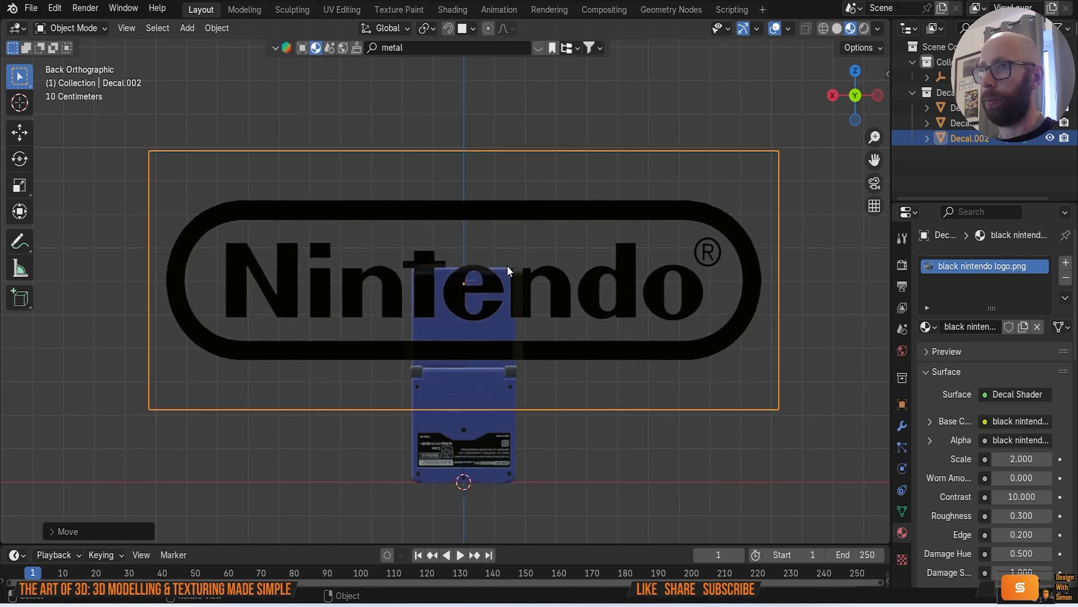
pyautogui.scroll(5, 605, 344)
pyautogui.press('s')
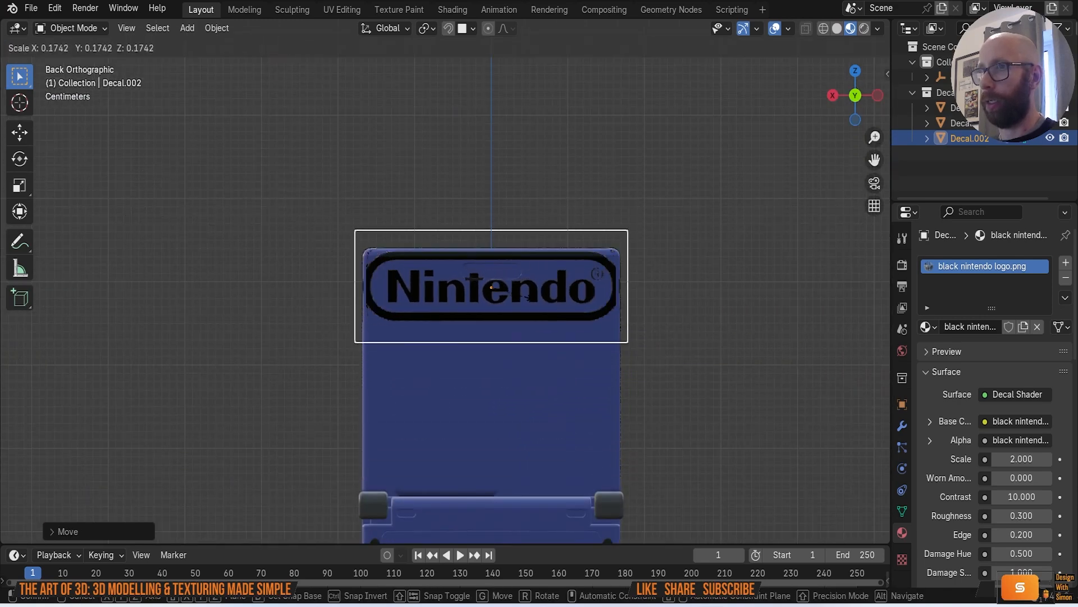
pyautogui.click(497, 278)
pyautogui.scroll(8, 498, 277)
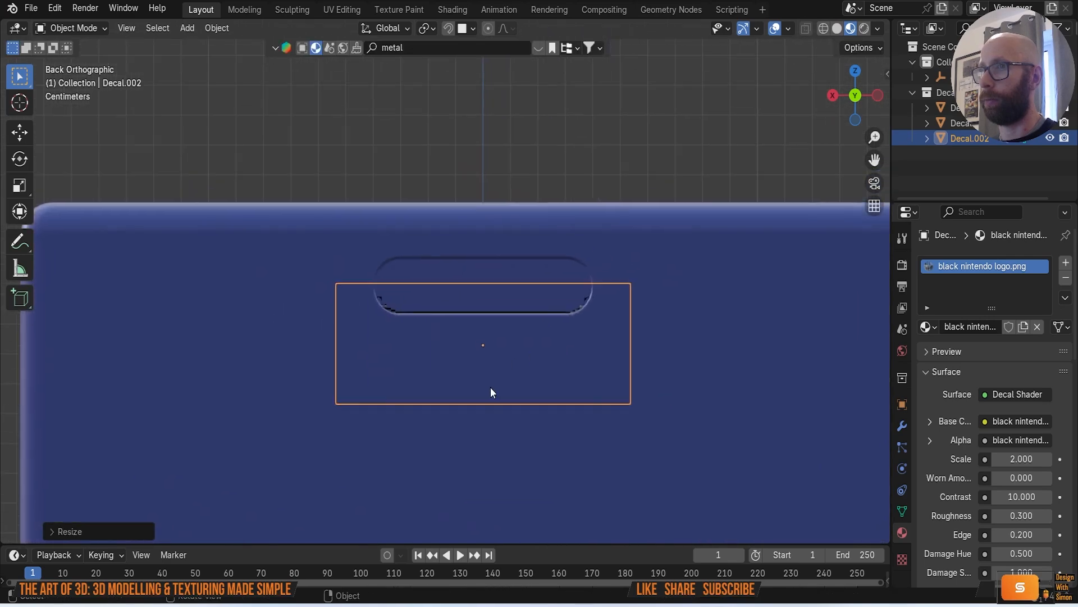
pyautogui.press('s')
pyautogui.click(579, 416)
# Step: Move the logo decal along the Y axis so it sits away from the lid's back face
pyautogui.moveTo(579, 416); pyautogui.dragTo(652, 430, button='middle')
pyautogui.press('g')
pyautogui.press('y')
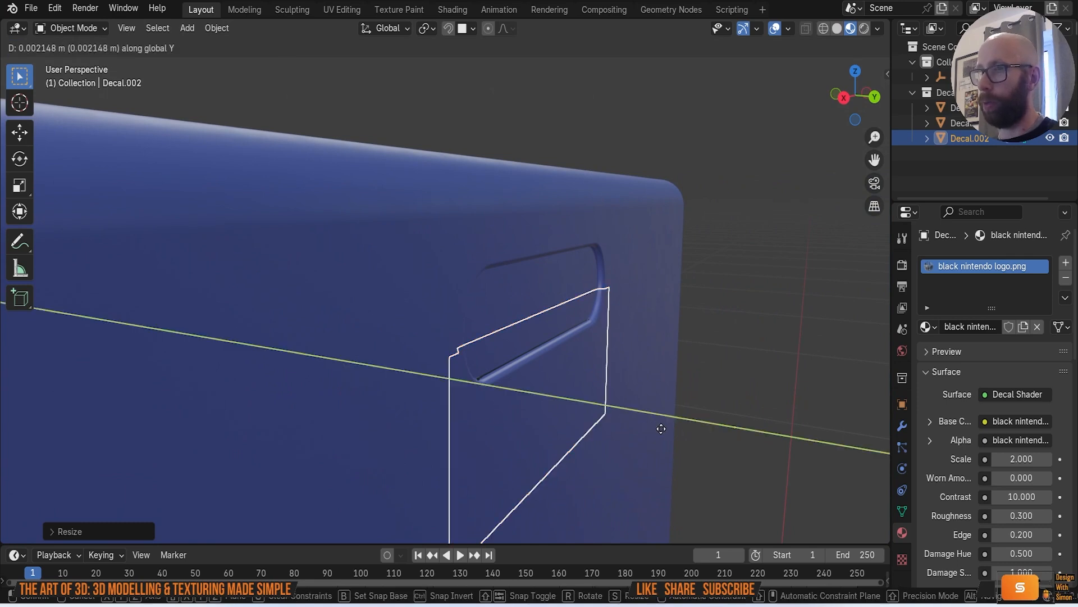
pyautogui.click(724, 454)
# Step: Set the offset of the decal's Shrinkwrap modifier to 0.01 m
pyautogui.click(903, 425)
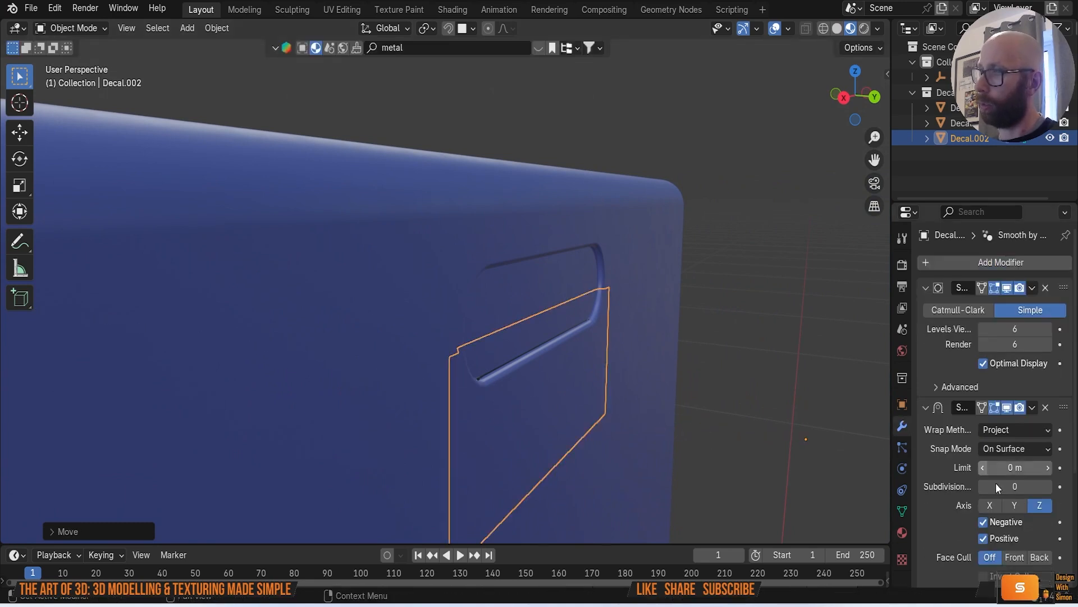
pyautogui.scroll(-10, 996, 483)
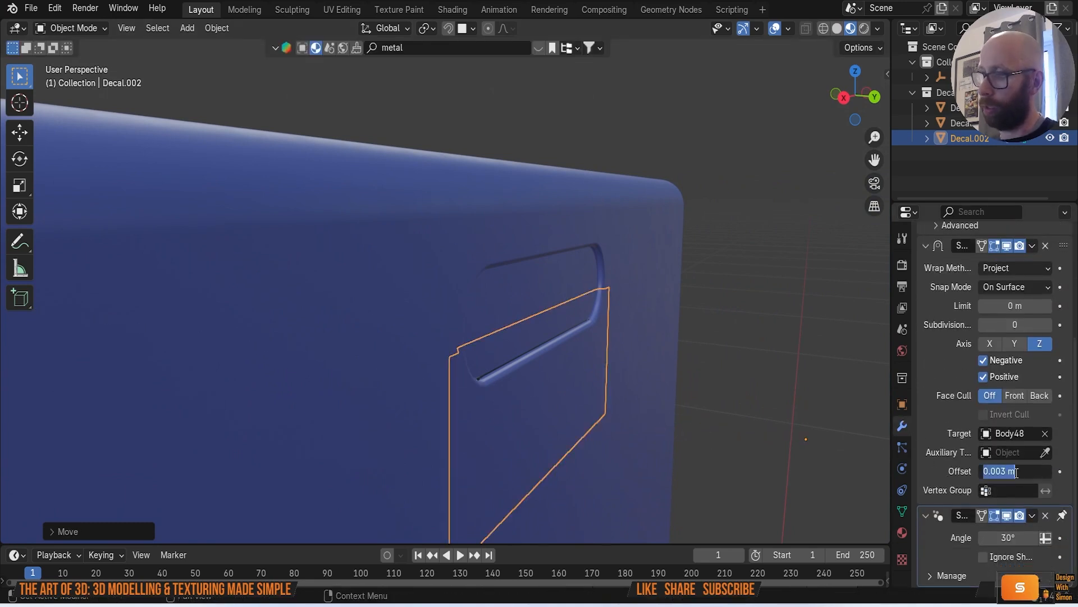
pyautogui.write('0.01')
pyautogui.press('Return')
pyautogui.moveTo(807, 391); pyautogui.dragTo(770, 402, button='middle')
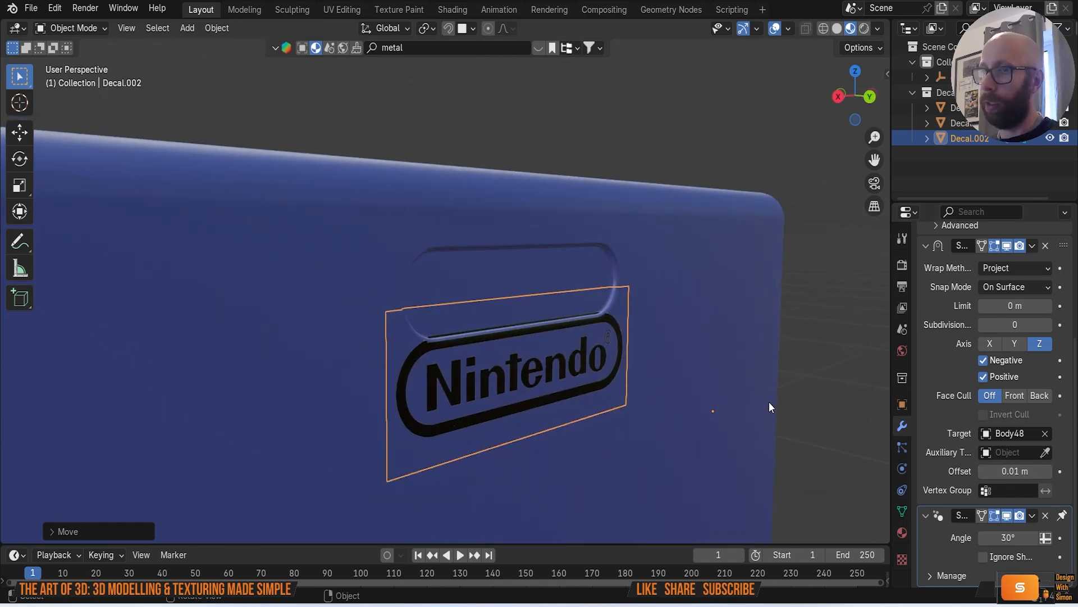
# Step: In the back view, raise the logo decal about 0.019 m along Z onto the lid's slot recess
pyautogui.press('`')
pyautogui.click(870, 396)
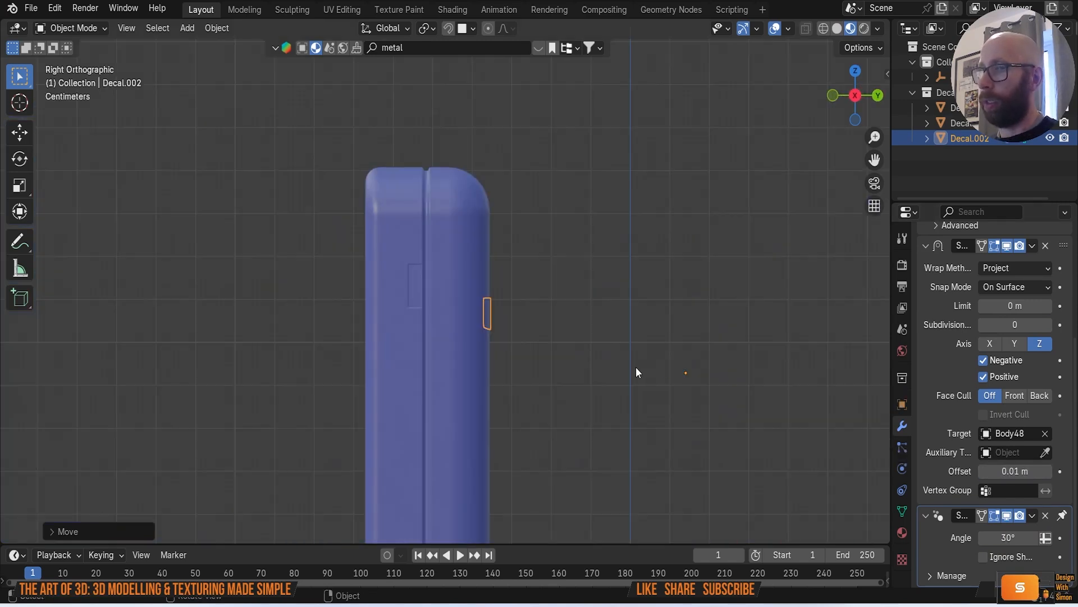
pyautogui.press('`')
pyautogui.click(698, 326)
pyautogui.press('g')
pyautogui.press('z')
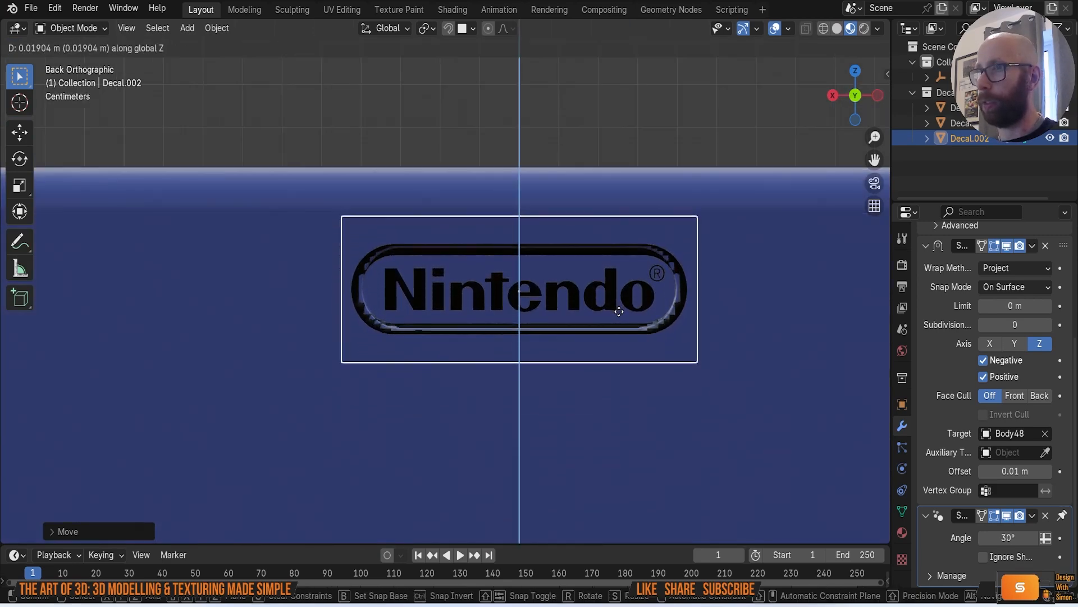
pyautogui.click(618, 314)
# Step: Shrink the logo decal in small amounts and nudge it so its outline fits within the recess
pyautogui.scroll(2, 654, 335)
pyautogui.press('s')
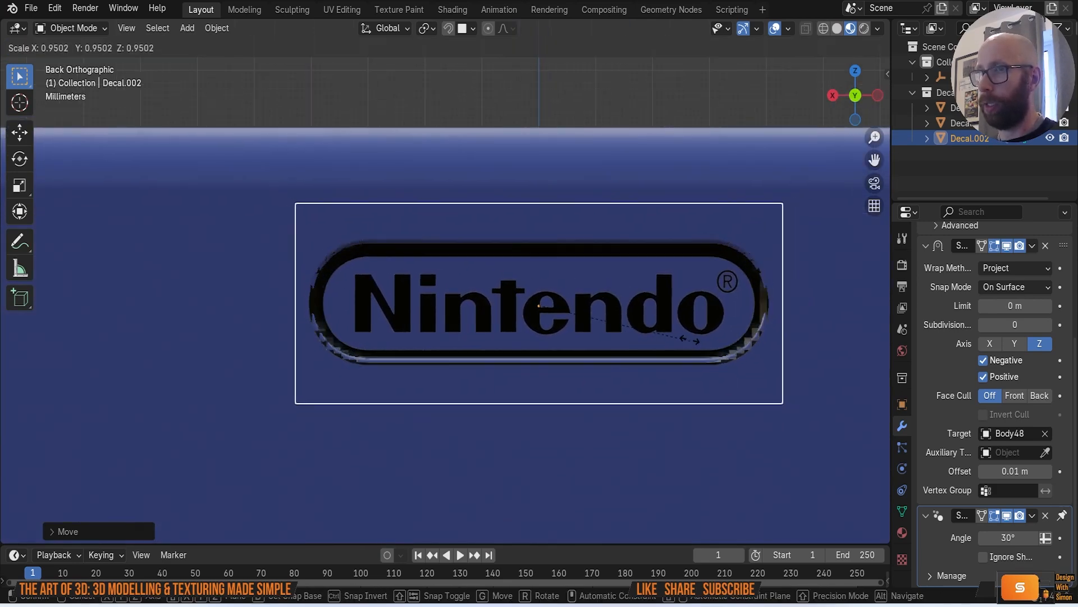
pyautogui.click(683, 336)
pyautogui.press('g')
pyautogui.click(680, 335)
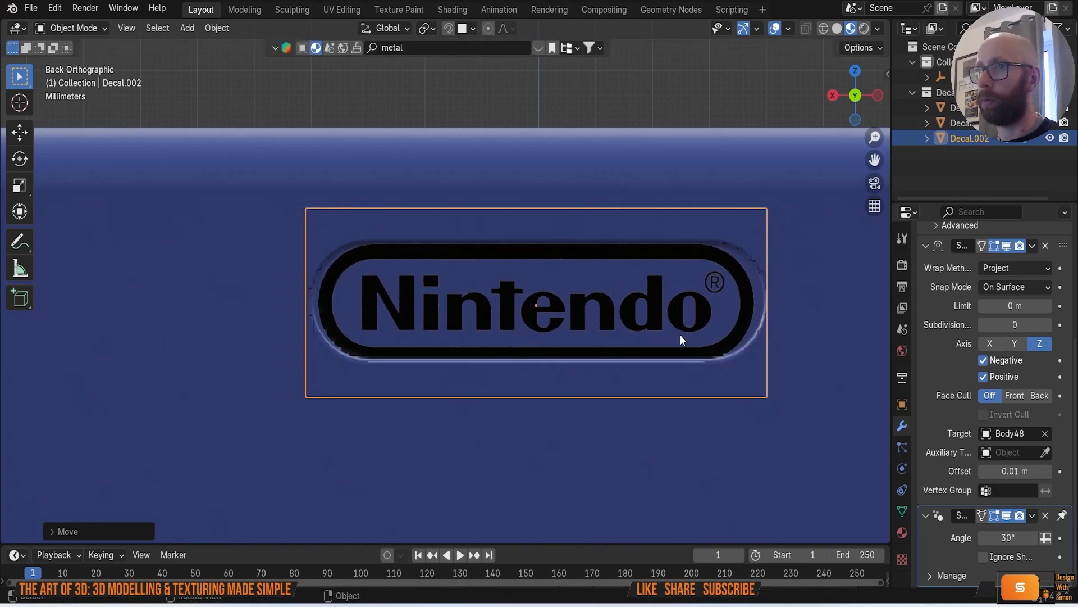
pyautogui.click(632, 106)
pyautogui.click(631, 305)
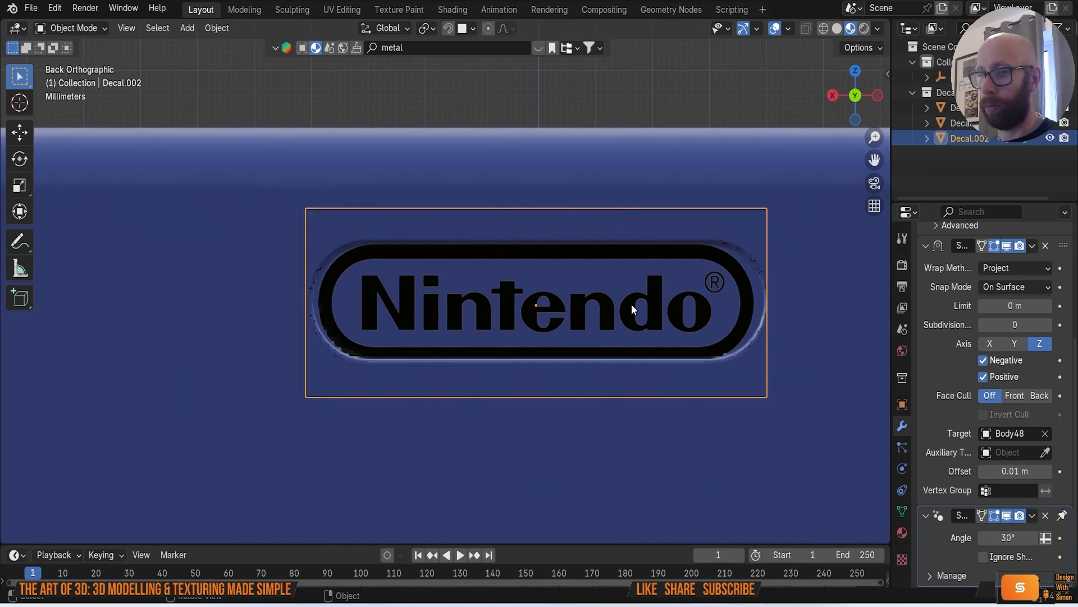
pyautogui.press('s')
pyautogui.click(628, 305)
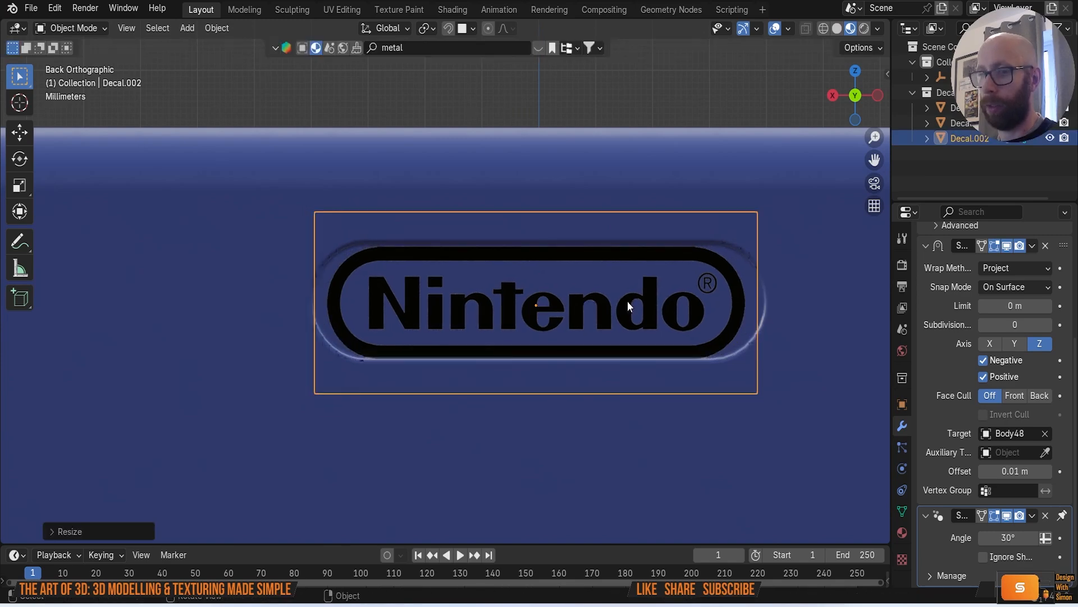
# Step: Stretch the logo decal slightly along X and shift it about -0.0005 m along X to centre it in the recess
pyautogui.press('s')
pyautogui.press('x')
pyautogui.click(633, 302)
pyautogui.press('g')
pyautogui.press('x')
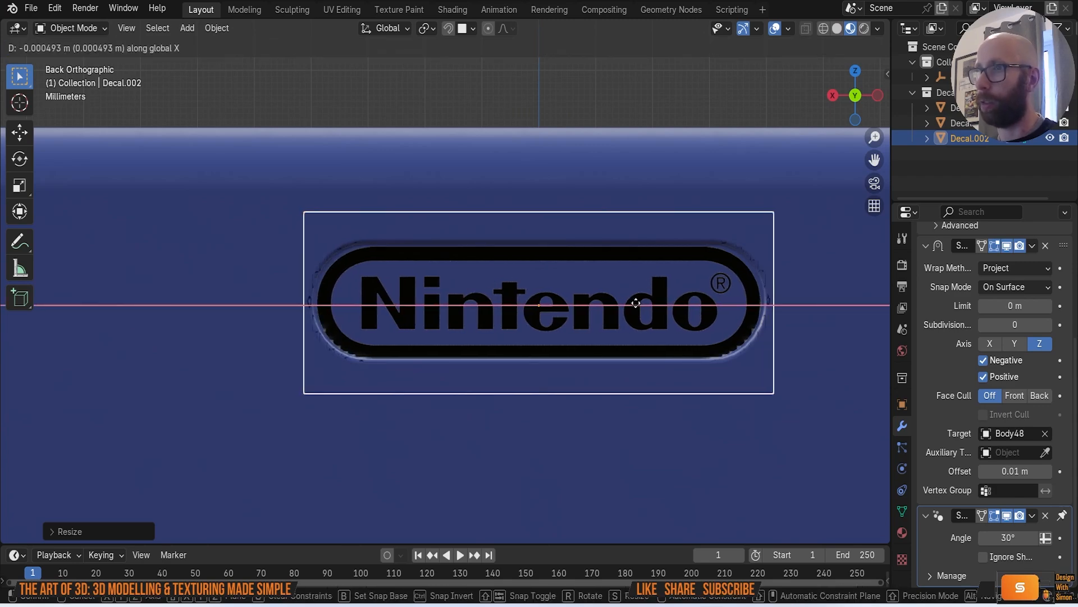
pyautogui.click(636, 304)
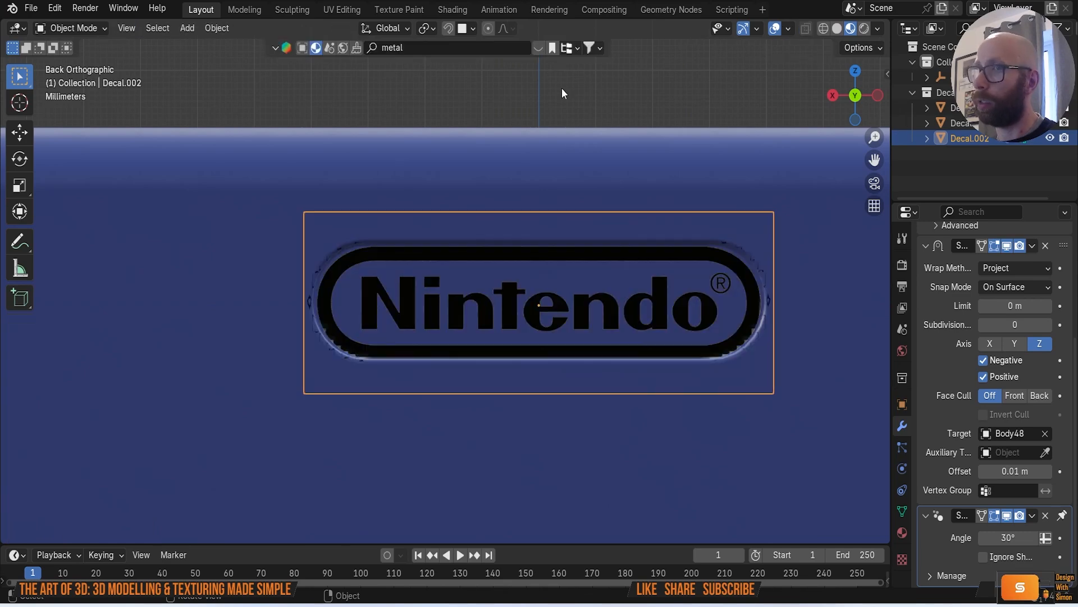
# Step: Scale the logo decal uniformly to about 0.97 so it clears the recess edge, and deselect it
pyautogui.click(735, 97)
pyautogui.click(555, 281)
pyautogui.scroll(1, 565, 303)
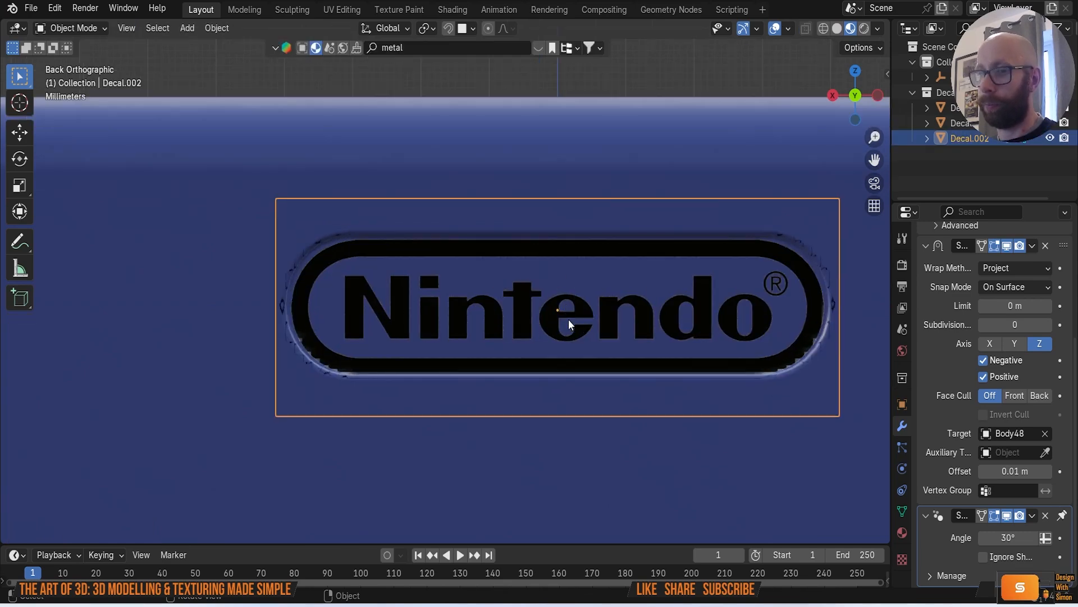
pyautogui.press('s')
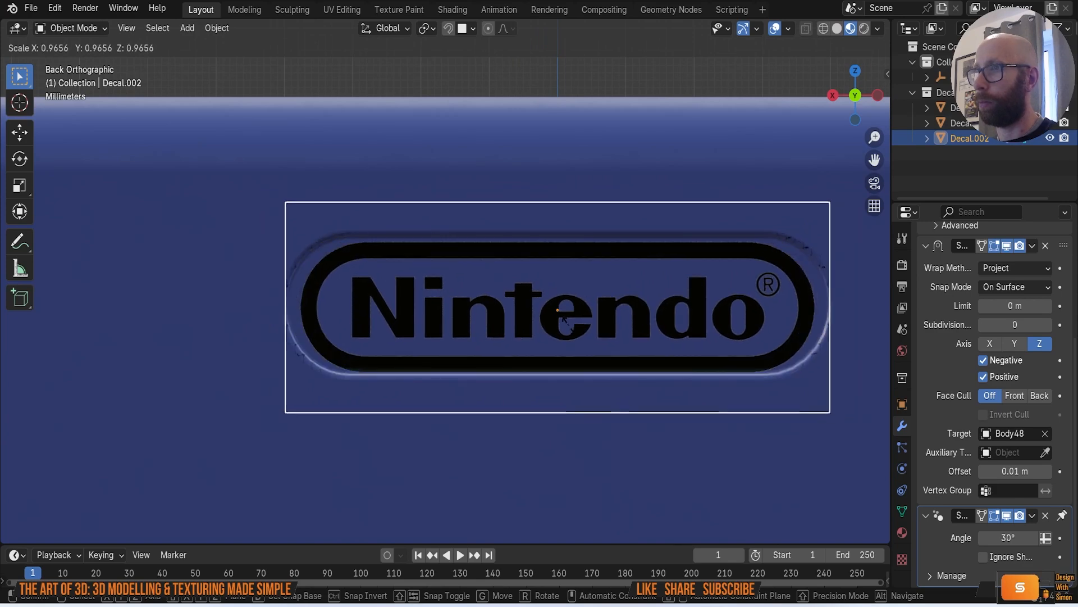
pyautogui.click(564, 318)
pyautogui.scroll(-3, 570, 329)
pyautogui.click(701, 135)
# Step: Save the project file "gameboy sp video.blend"
pyautogui.scroll(-6, 663, 236)
pyautogui.moveTo(650, 285); pyautogui.dragTo(474, 198, button='middle')
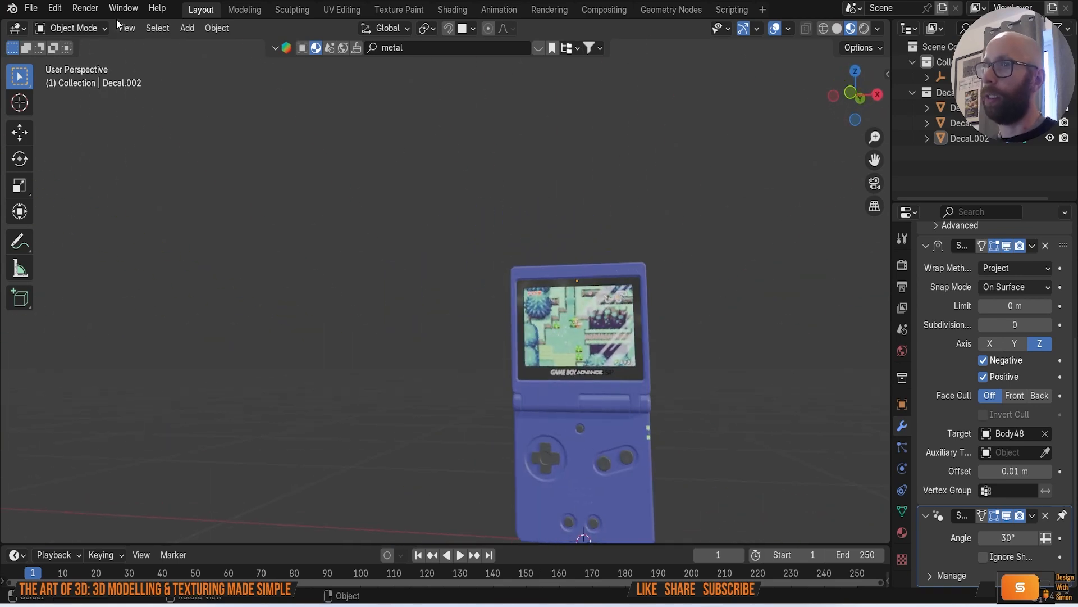
pyautogui.click(42, 12)
pyautogui.click(93, 121)
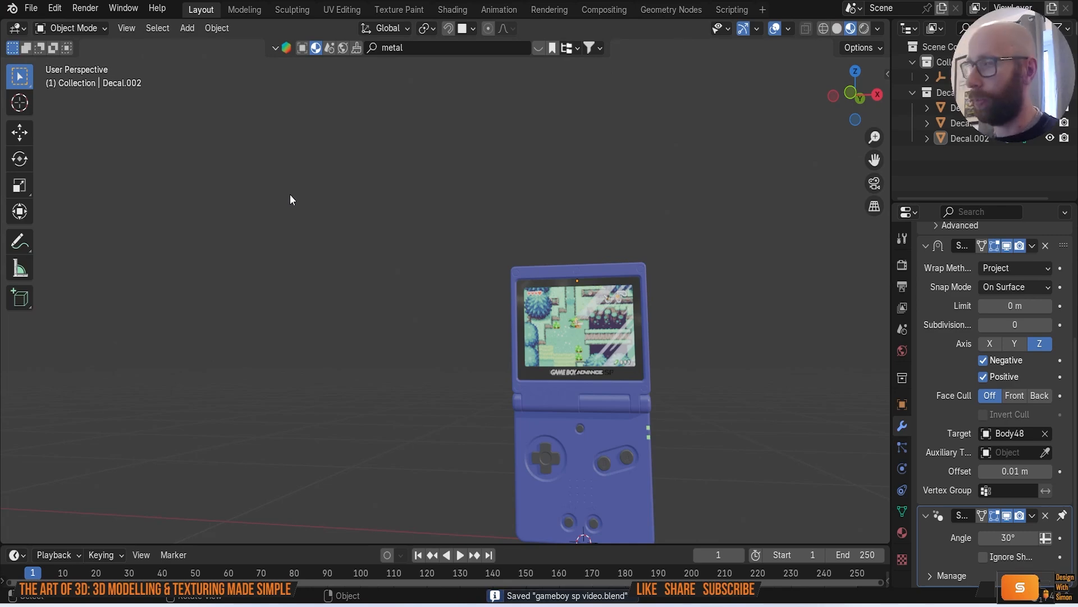
# Step: Select the console's lower body and add a One Click Age (OCA) setup to it
pyautogui.moveTo(534, 321); pyautogui.dragTo(492, 307, button='middle')
pyautogui.scroll(10, 500, 372)
pyautogui.scroll(-5, 510, 428)
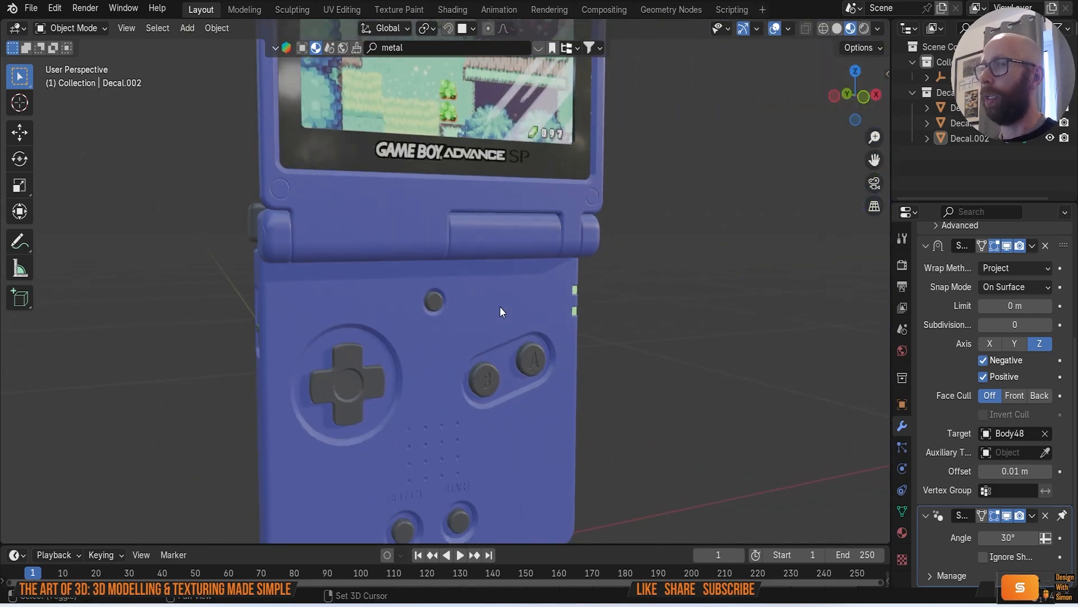
pyautogui.scroll(-4, 639, 329)
pyautogui.moveTo(605, 331); pyautogui.dragTo(629, 322, button='middle')
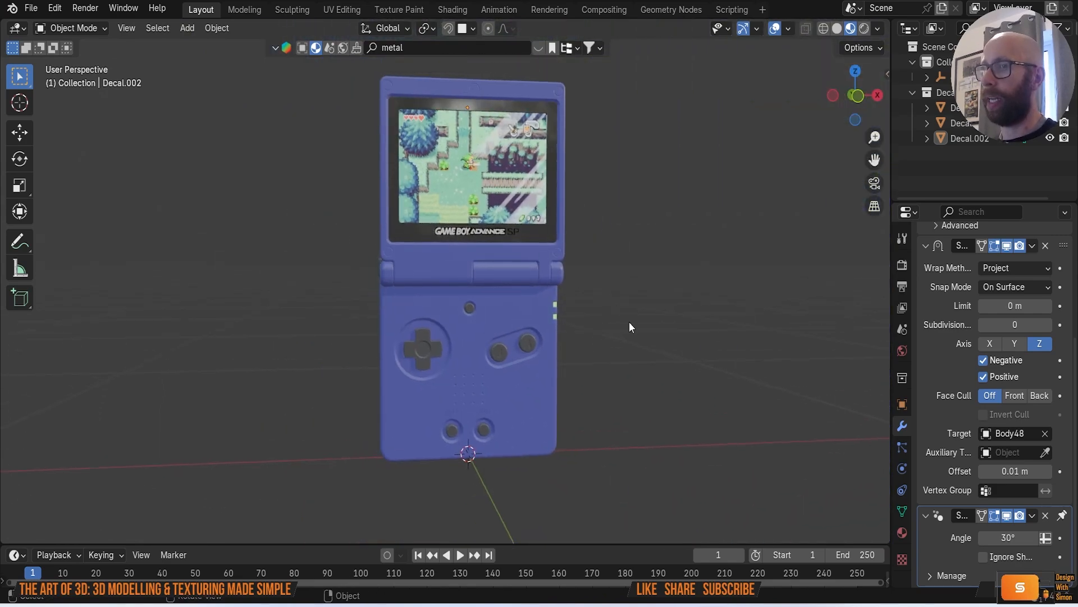
pyautogui.press('n')
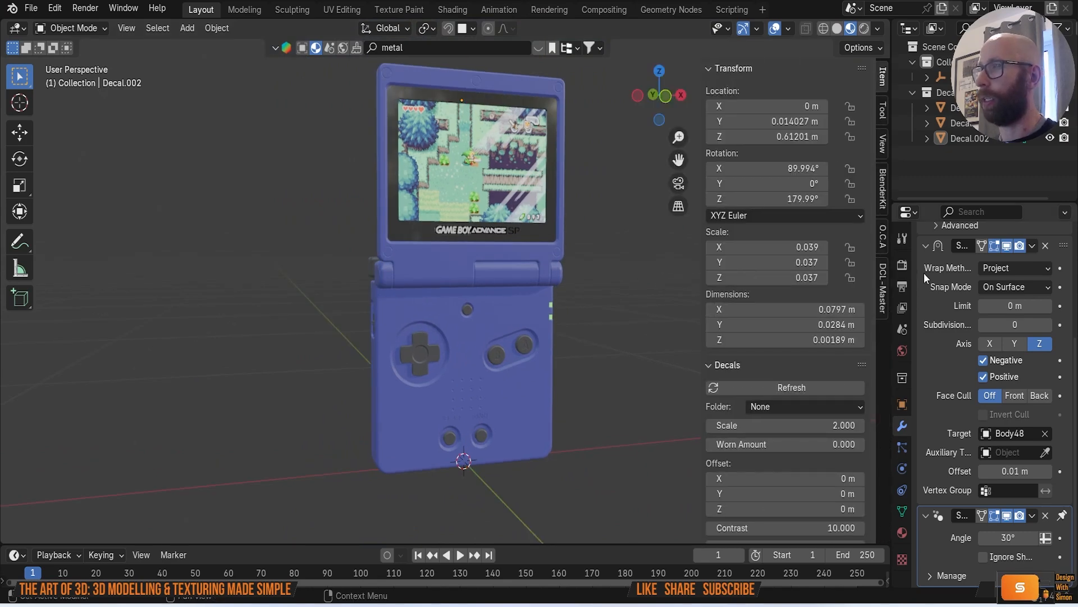
pyautogui.scroll(5, 585, 377)
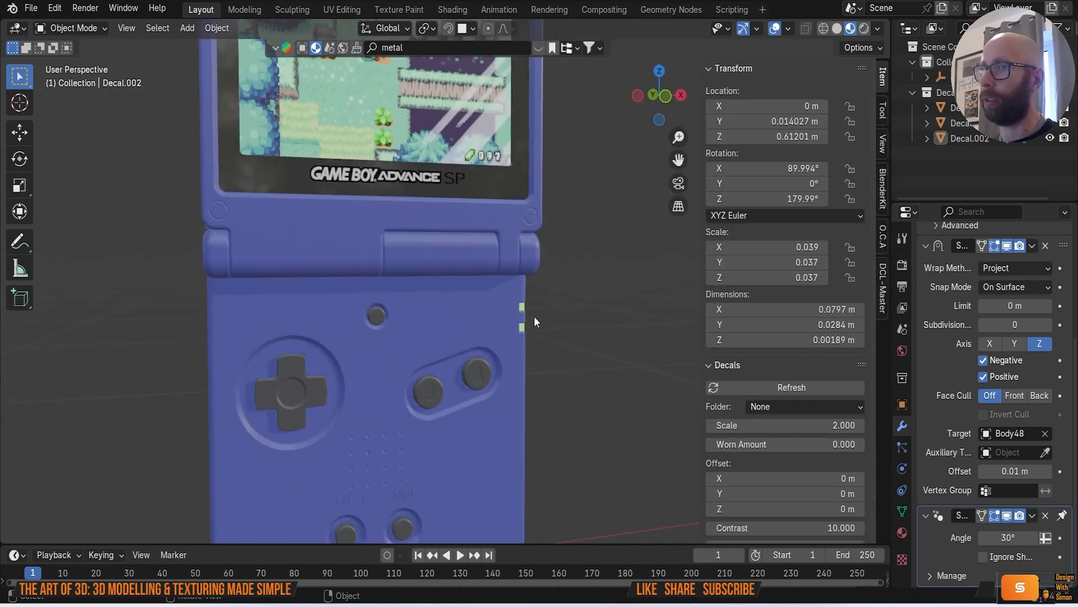
pyautogui.click(468, 321)
pyautogui.moveTo(468, 321); pyautogui.dragTo(501, 294, button='middle')
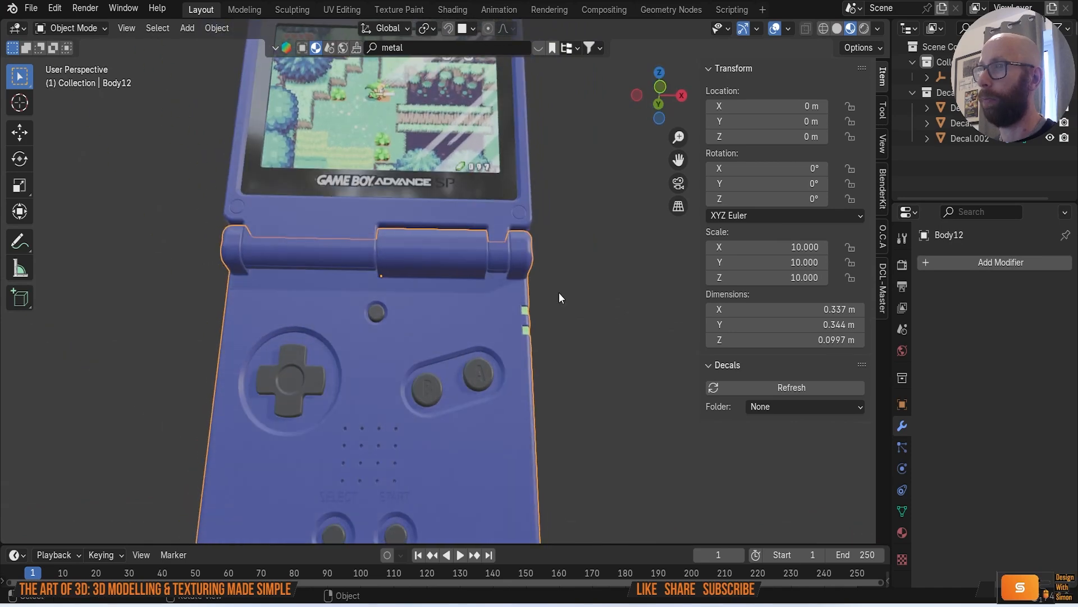
pyautogui.click(886, 237)
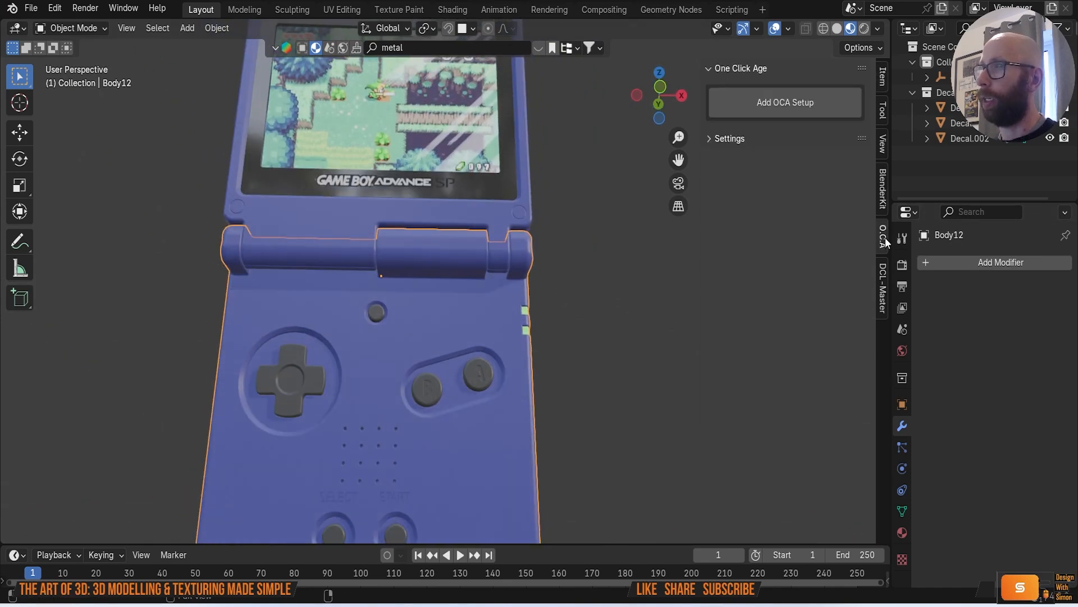
pyautogui.click(756, 105)
# Step: Deselect the console body and hide the viewport sidebar
pyautogui.moveTo(487, 356); pyautogui.dragTo(514, 372, button='middle')
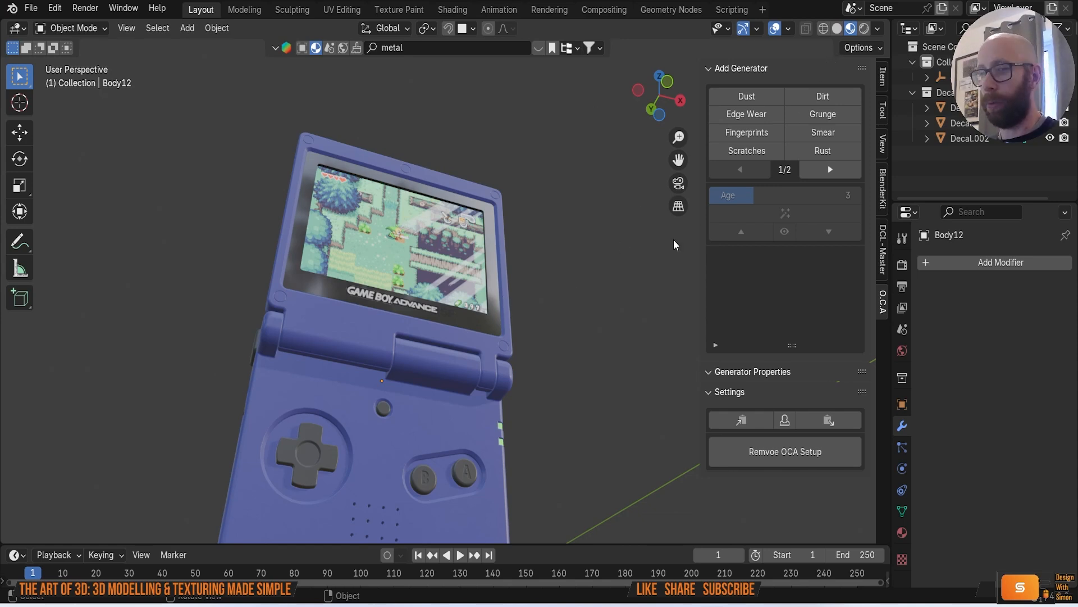
pyautogui.scroll(-5, 599, 375)
pyautogui.press('Tab')
pyautogui.moveTo(613, 371); pyautogui.dragTo(612, 414, button='middle')
pyautogui.scroll(-3, 612, 414)
pyautogui.hotkey('alt', 'a')
pyautogui.press('Tab')
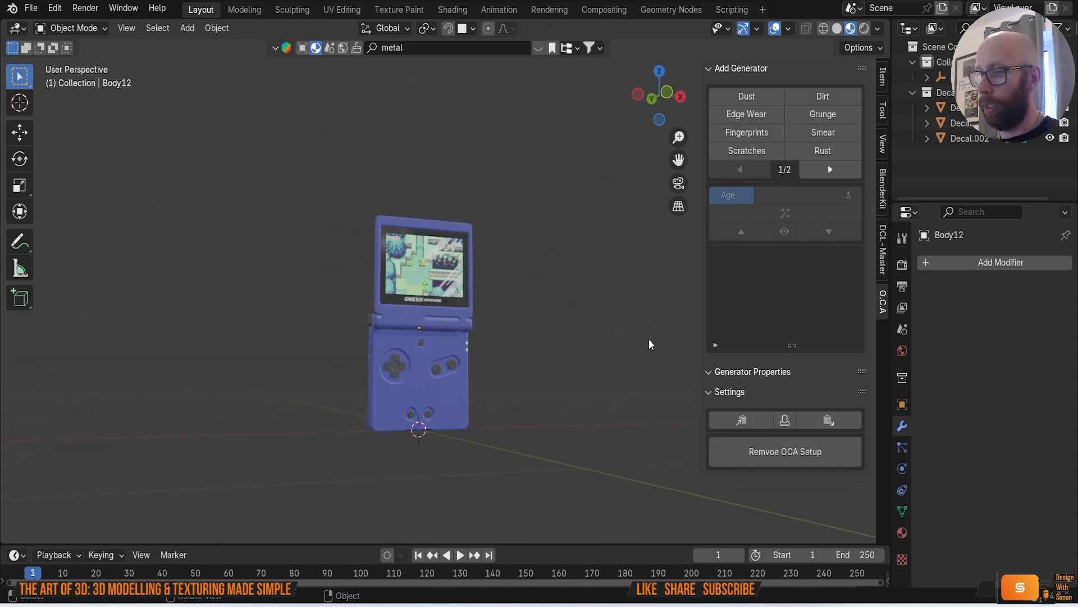
pyautogui.press('n')
# Step: Add a mesh plane under the console and scale it up as a wide ground surface
pyautogui.moveTo(635, 353); pyautogui.dragTo(616, 356, button='middle')
pyautogui.hotkey('shift', 'a')
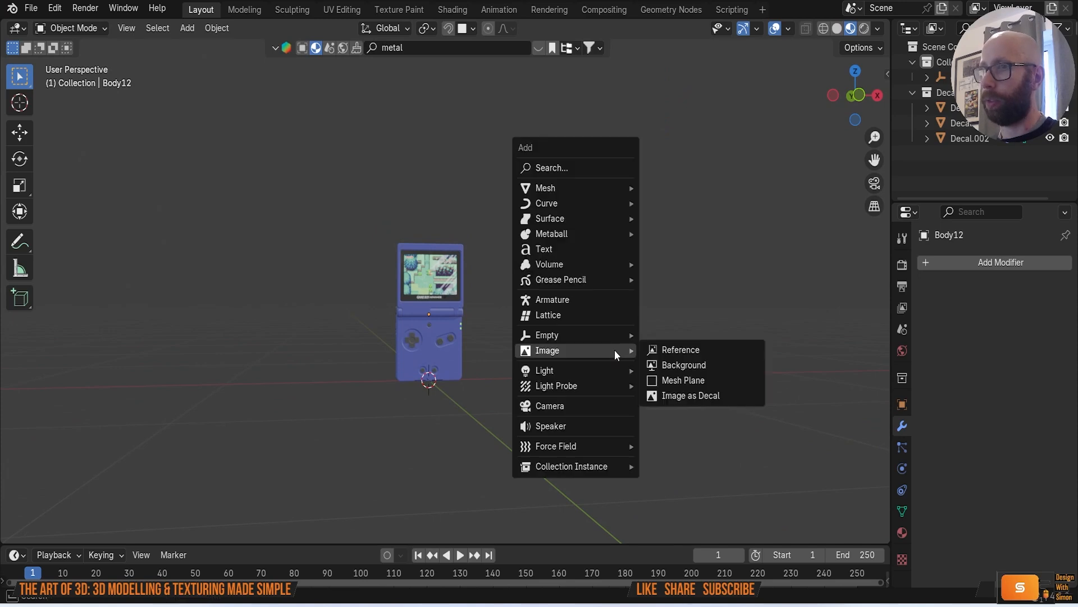
pyautogui.moveTo(590, 186)
pyautogui.click(678, 187)
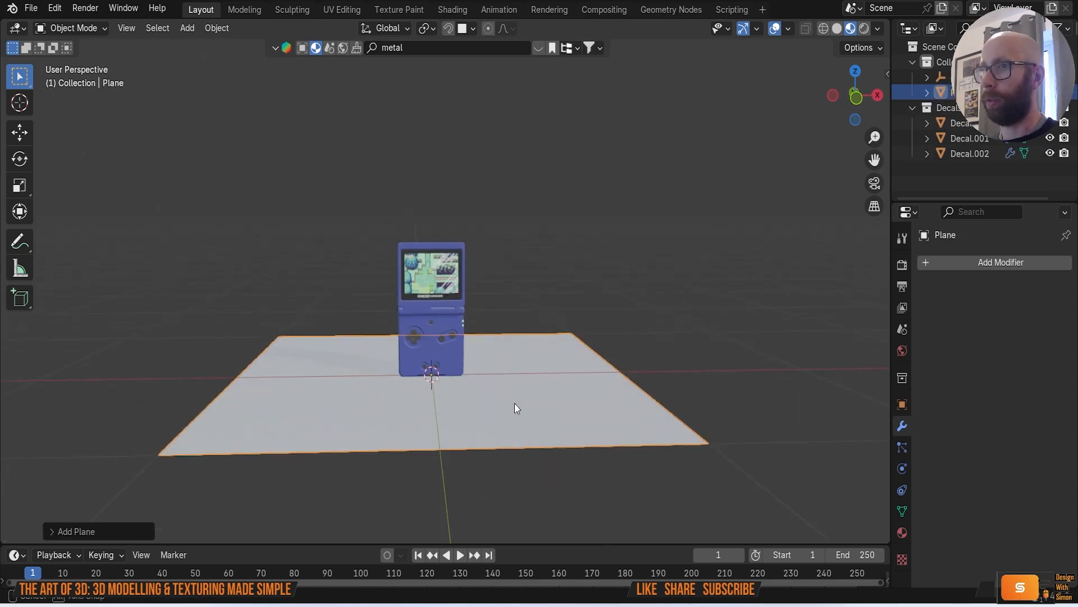
pyautogui.press('s')
pyautogui.click(642, 424)
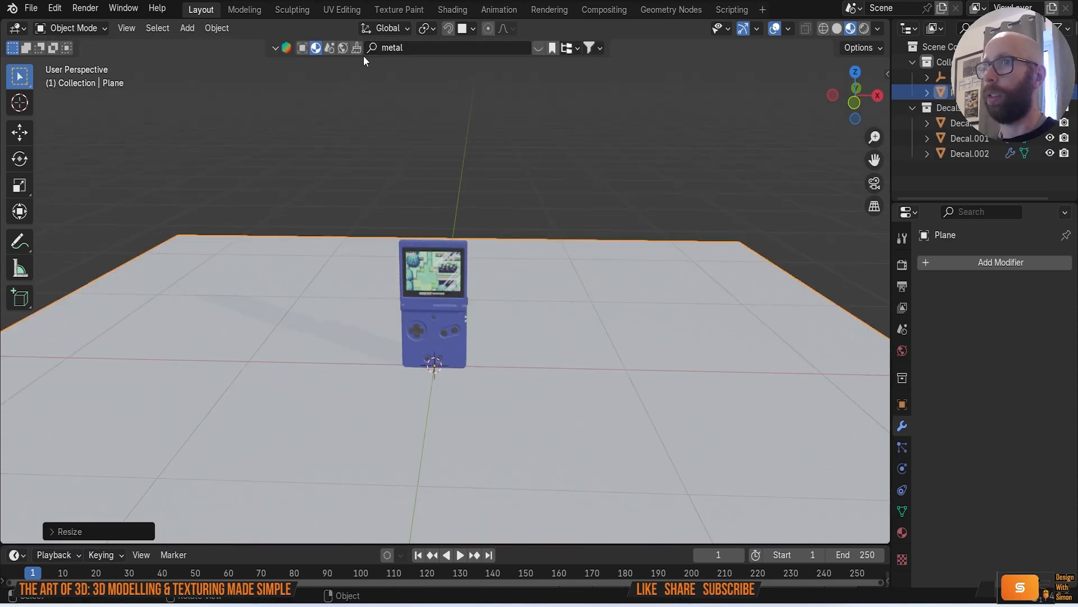
# Step: Search the material library for "painted wood"
pyautogui.click(439, 51)
pyautogui.write('painted wood')
pyautogui.press('Return')
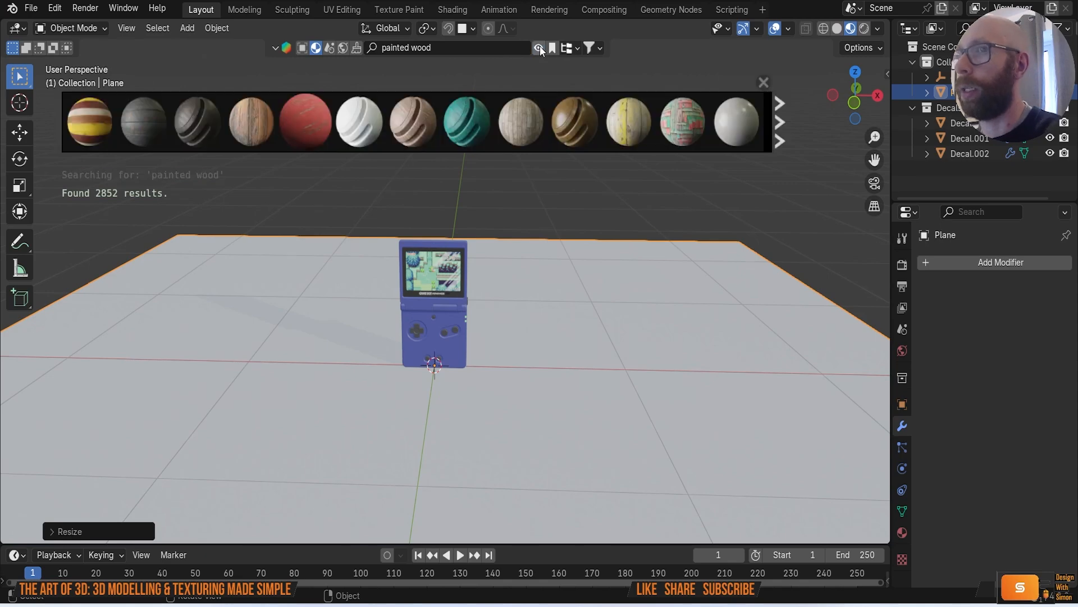
# Step: Apply the Black Painted Wood library material to the ground plane
pyautogui.moveTo(252, 120)
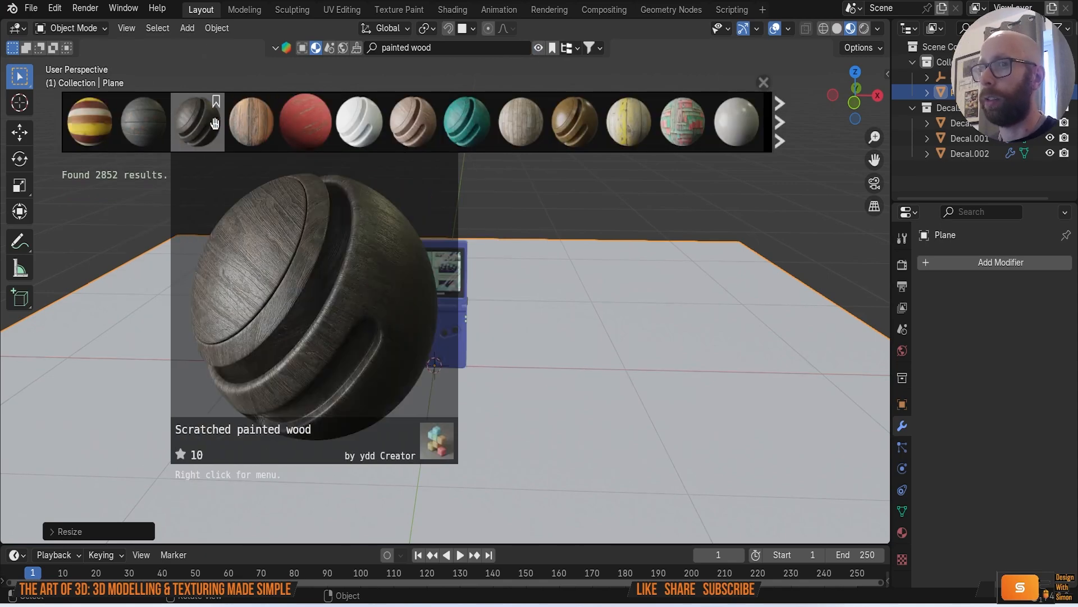
pyautogui.click(779, 134)
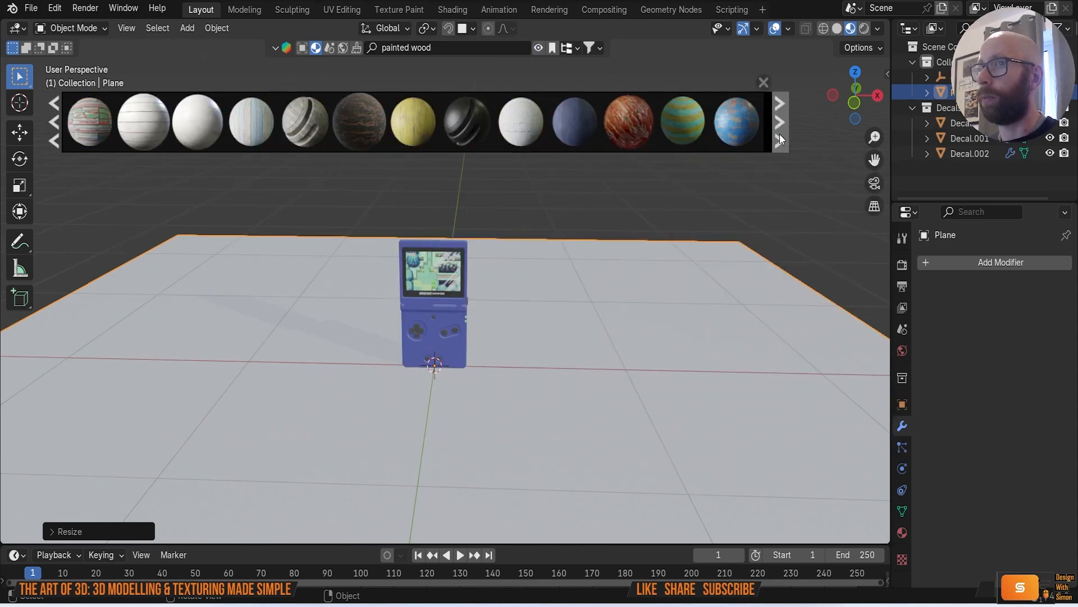
pyautogui.moveTo(466, 125)
pyautogui.mouseDown()
pyautogui.moveTo(522, 247)
pyautogui.moveTo(661, 377)
pyautogui.mouseUp()
pyautogui.moveTo(615, 326); pyautogui.dragTo(615, 326)
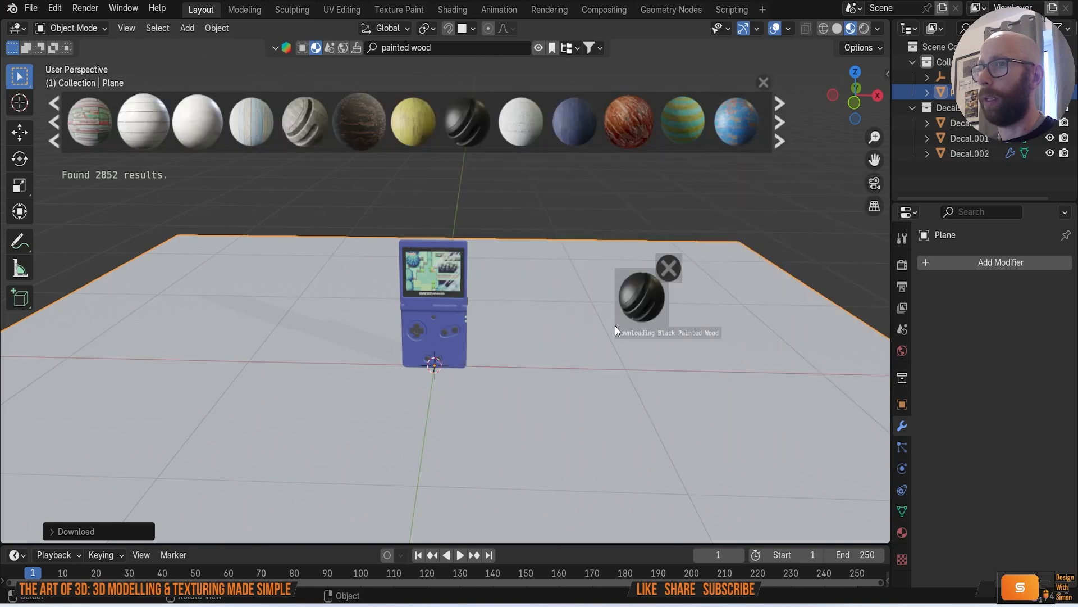
pyautogui.scroll(4, 563, 318)
pyautogui.moveTo(564, 318); pyautogui.dragTo(602, 338, button='middle')
pyautogui.scroll(-4, 572, 302)
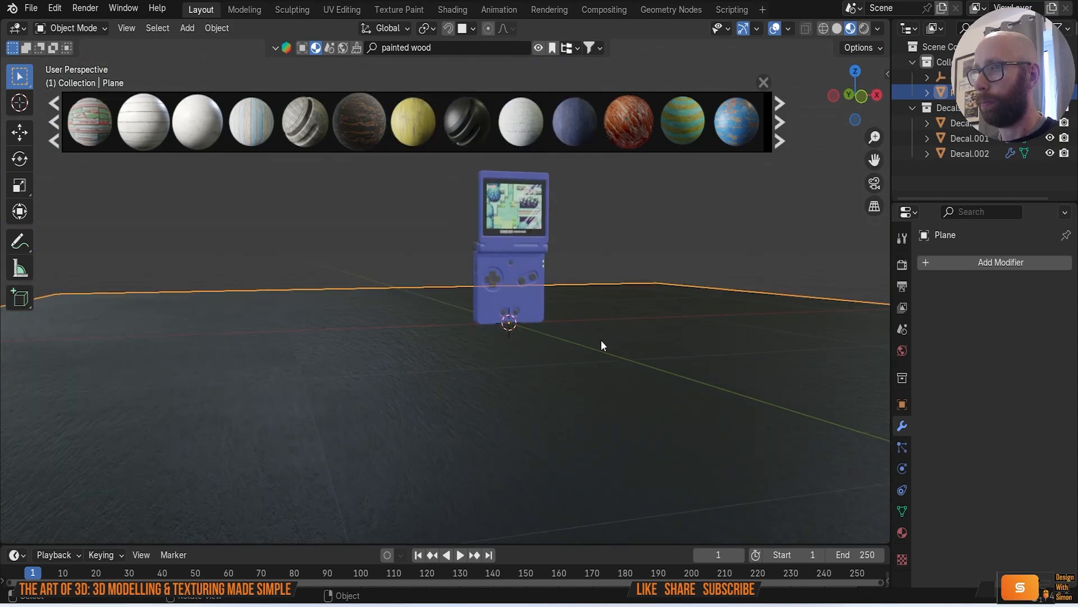
# Step: Move the ground plane down along Z so it sits below the console
pyautogui.press('g')
pyautogui.press('z')
pyautogui.click(601, 379)
pyautogui.moveTo(657, 254); pyautogui.dragTo(692, 241, button='middle')
pyautogui.scroll(-1, 666, 253)
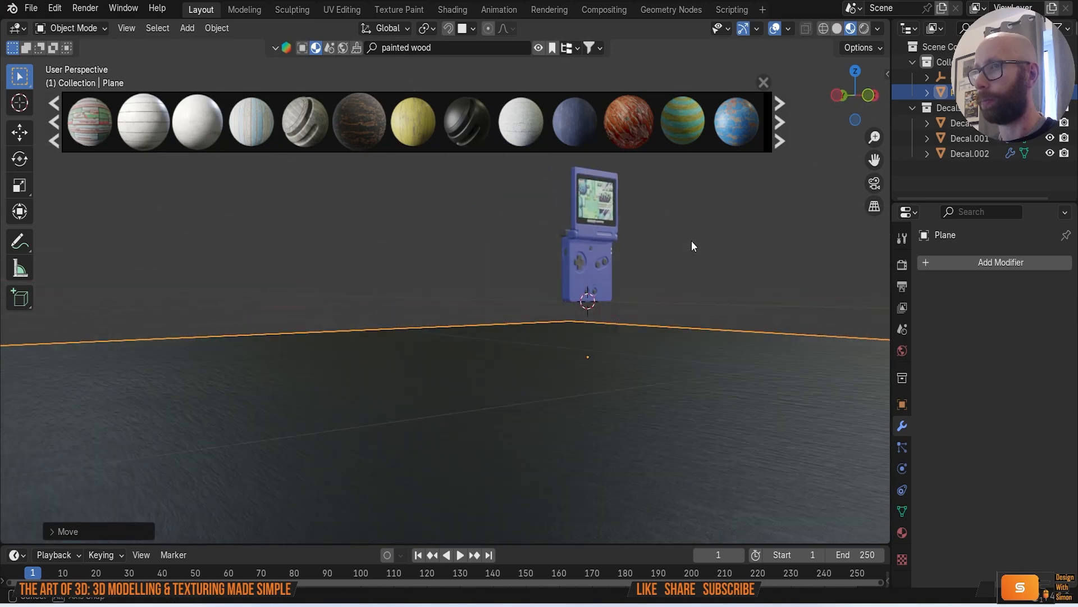
# Step: Select the console with its decals and make a linked duplicate of the selection beside the original
pyautogui.moveTo(515, 157); pyautogui.dragTo(655, 303)
pyautogui.moveTo(655, 303); pyautogui.dragTo(558, 265, button='middle')
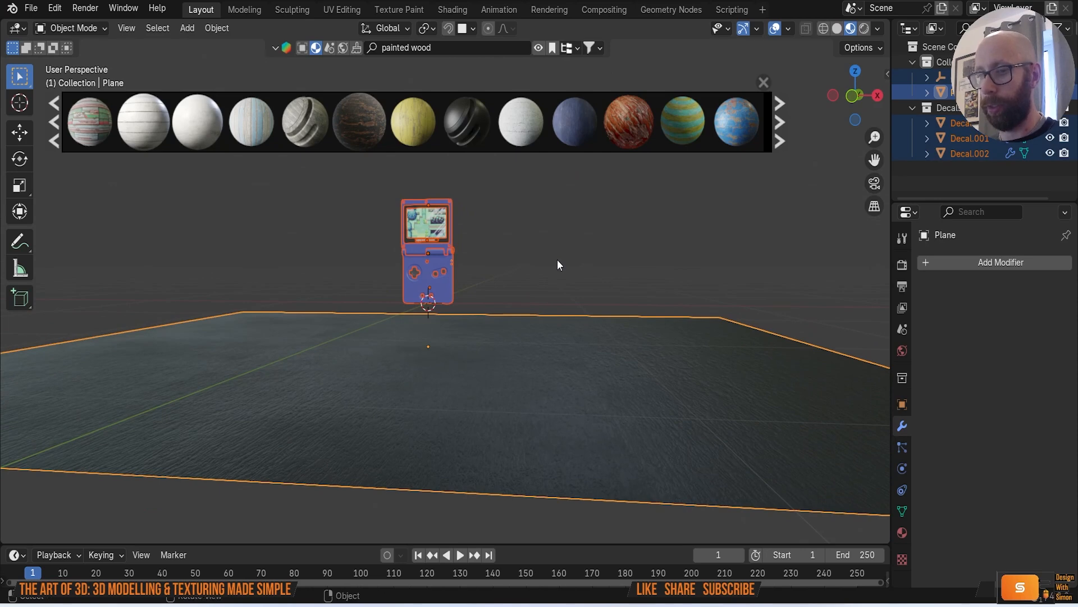
pyautogui.hotkey('alt', 'd')
pyautogui.click(636, 245)
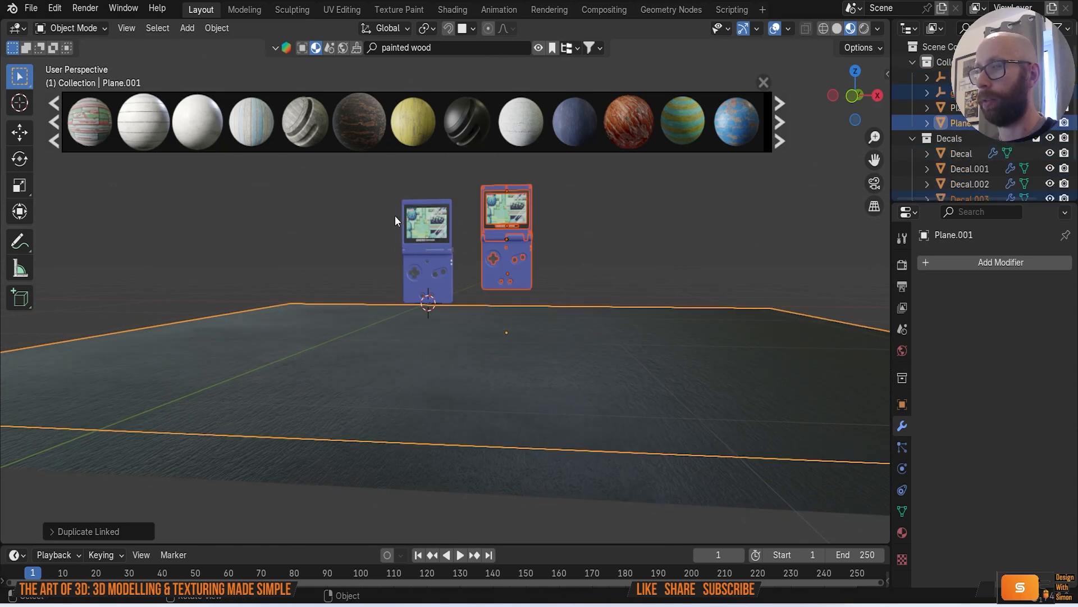
pyautogui.moveTo(536, 224)
pyautogui.mouseDown(button='middle')
pyautogui.moveTo(558, 227)
pyautogui.moveTo(549, 240)
pyautogui.mouseUp(button='middle')
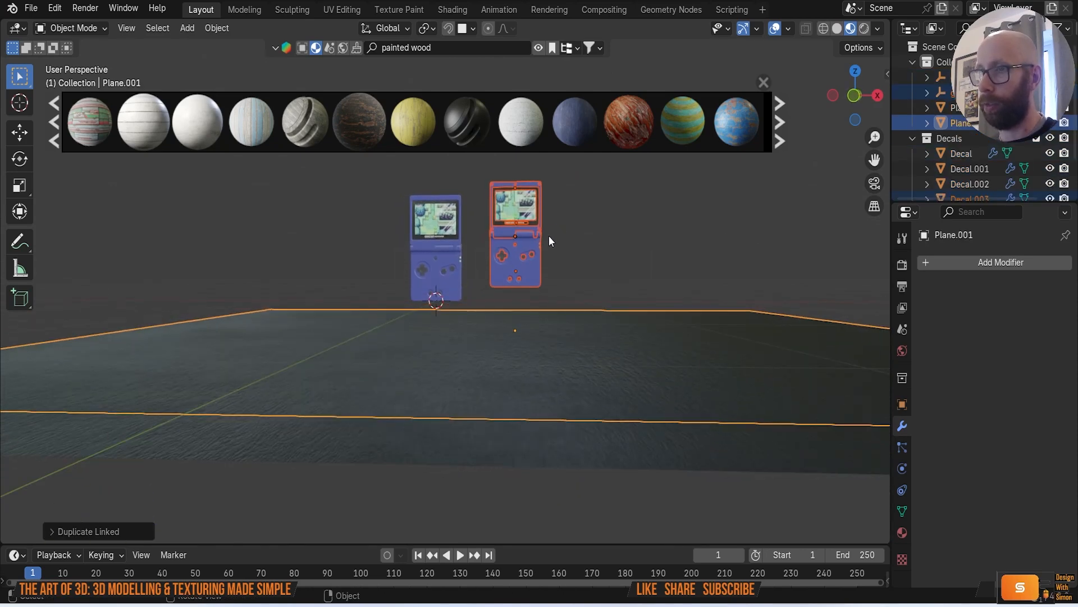
# Step: Exclude the plane from the selection and move the duplicate console farther away from the original
pyautogui.moveTo(568, 298); pyautogui.dragTo(568, 296)
pyautogui.press('g')
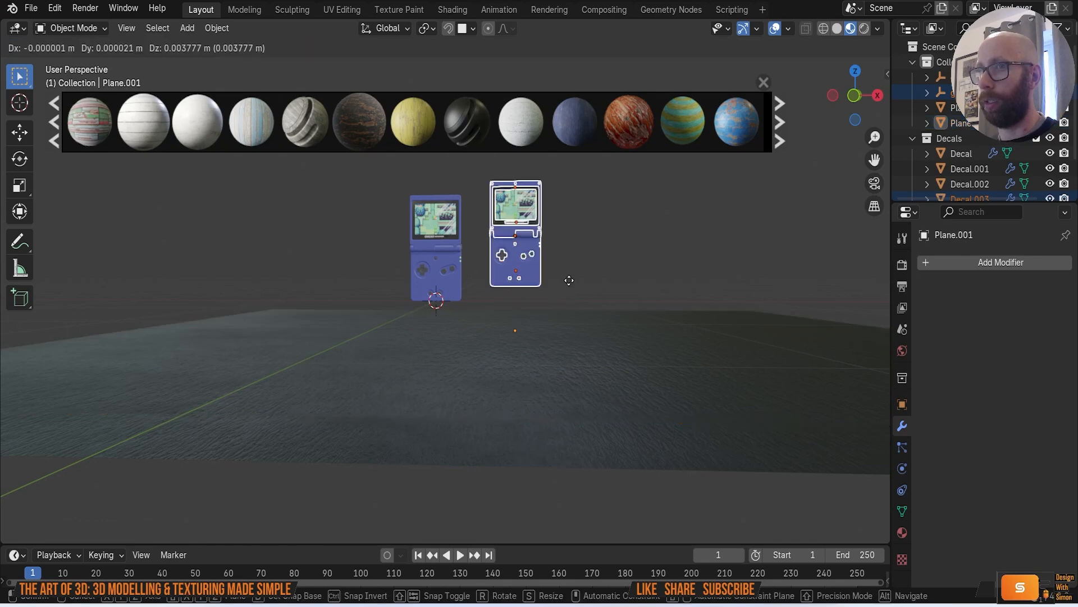
pyautogui.click(704, 258)
# Step: Select the duplicated ground plane on its own and delete it
pyautogui.moveTo(616, 295); pyautogui.dragTo(573, 271, button='middle')
pyautogui.moveTo(405, 182); pyautogui.dragTo(535, 313)
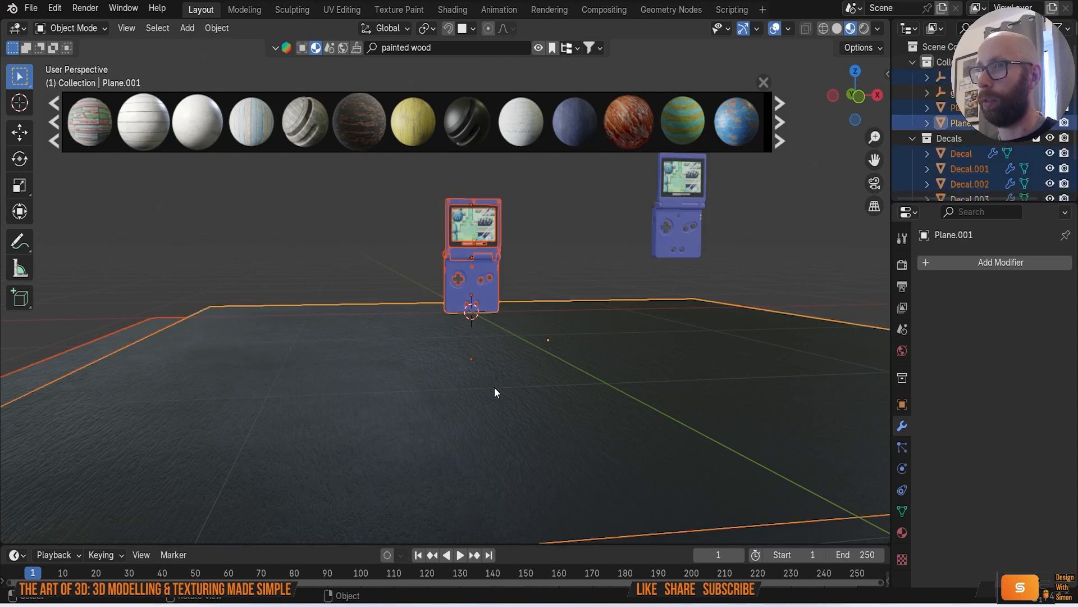
pyautogui.click(438, 396)
pyautogui.moveTo(438, 396); pyautogui.dragTo(449, 375, button='middle')
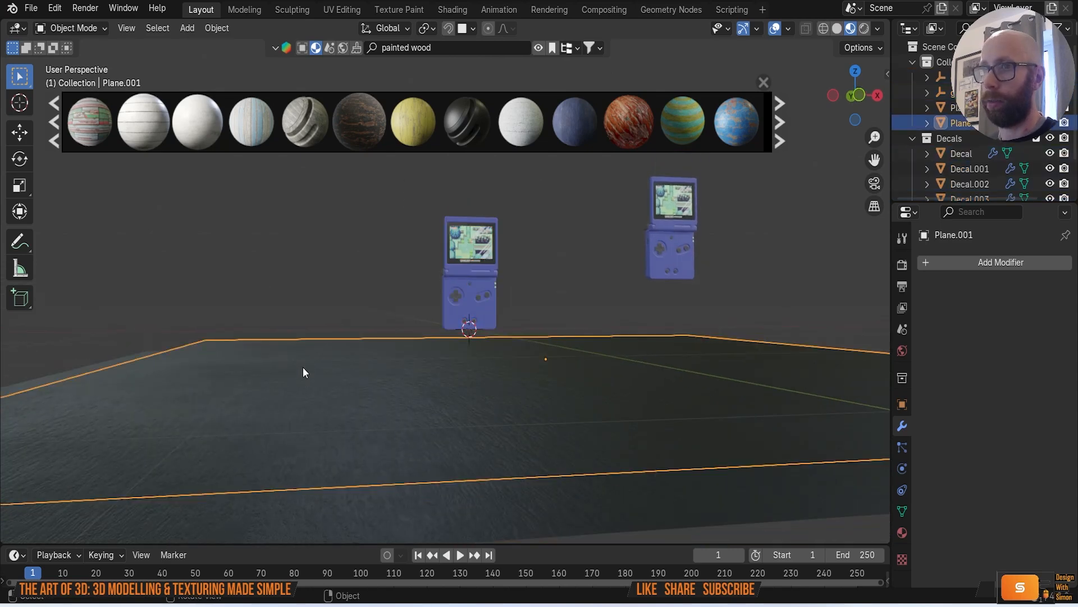
pyautogui.press('Delete')
# Step: Select all parts of the original console and rotate them 90° about the global X axis
pyautogui.moveTo(319, 327); pyautogui.dragTo(508, 302, button='middle')
pyautogui.moveTo(420, 175); pyautogui.dragTo(588, 322)
pyautogui.moveTo(588, 322); pyautogui.dragTo(599, 328, button='middle')
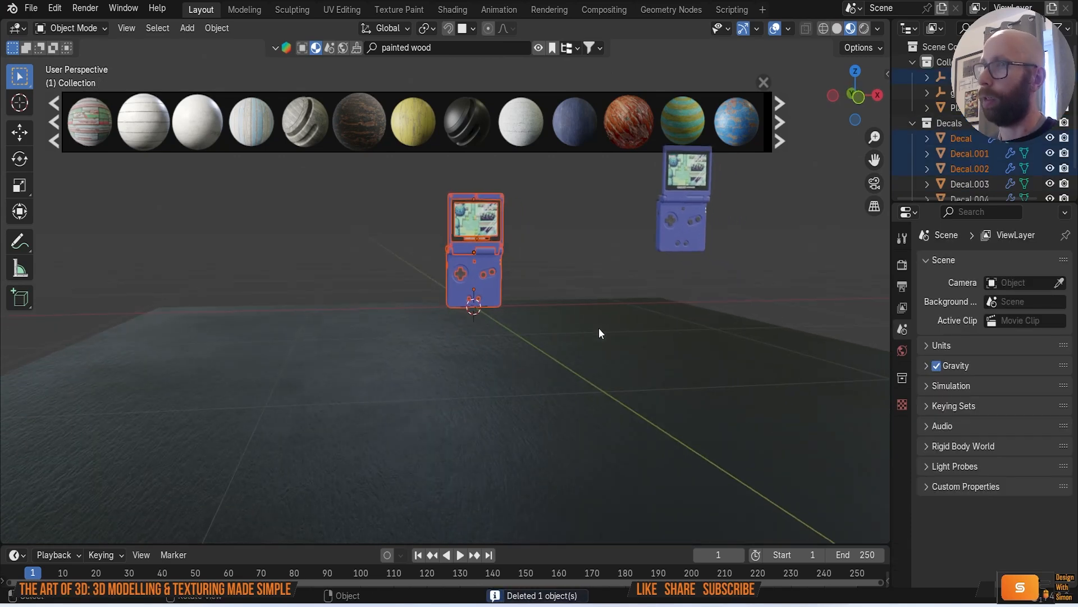
pyautogui.press('r')
pyautogui.write('x90')
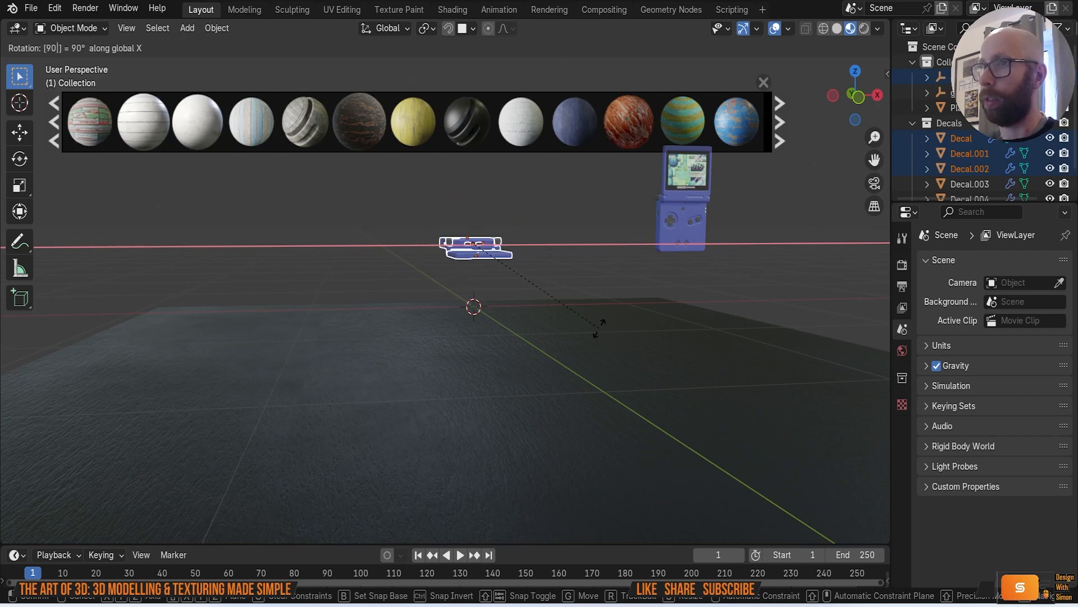
pyautogui.press('Return')
# Step: Lower the flat-lying console along Z towards the wood plane
pyautogui.moveTo(599, 328); pyautogui.dragTo(547, 287, button='middle')
pyautogui.scroll(2, 557, 320)
pyautogui.scroll(3, 530, 305)
pyautogui.press('g')
pyautogui.press('z')
pyautogui.click(541, 389)
pyautogui.scroll(3, 563, 376)
pyautogui.keyDown('shift'); pyautogui.moveTo(562, 375); pyautogui.dragTo(586, 295, button='middle'); pyautogui.keyUp('shift')
pyautogui.press('g')
pyautogui.press('z')
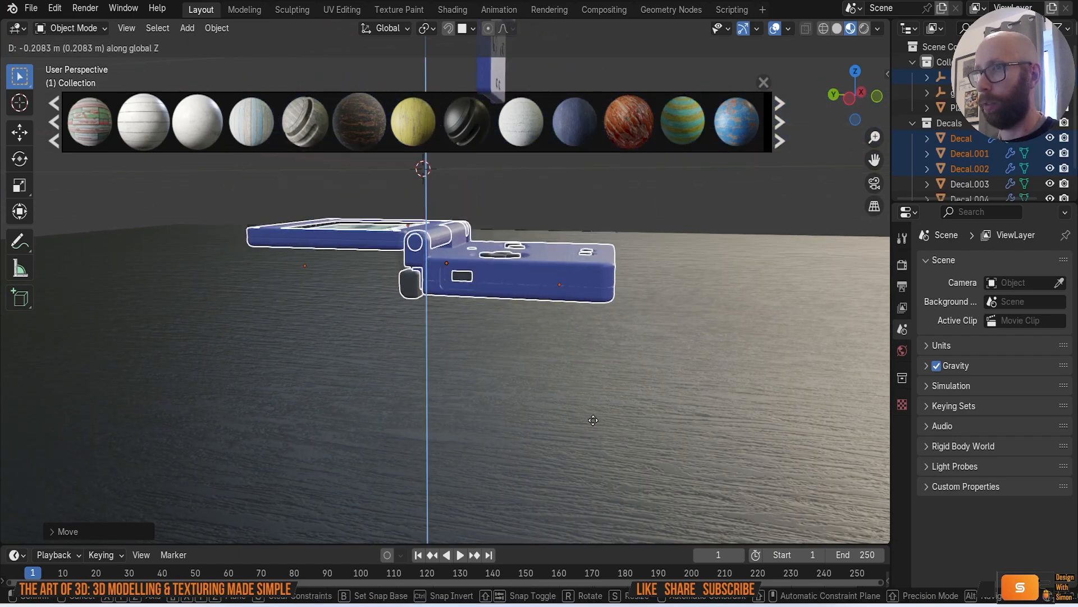
pyautogui.click(605, 453)
# Step: Fine-tune the flat console's height along Z so its underside rests on the wood surface
pyautogui.scroll(1, 622, 423)
pyautogui.keyDown('shift'); pyautogui.moveTo(623, 423); pyautogui.dragTo(631, 284, button='middle'); pyautogui.keyUp('shift')
pyautogui.scroll(3, 527, 260)
pyautogui.scroll(3, 454, 230)
pyautogui.keyDown('shift'); pyautogui.moveTo(453, 230); pyautogui.dragTo(582, 278, button='middle'); pyautogui.keyUp('shift')
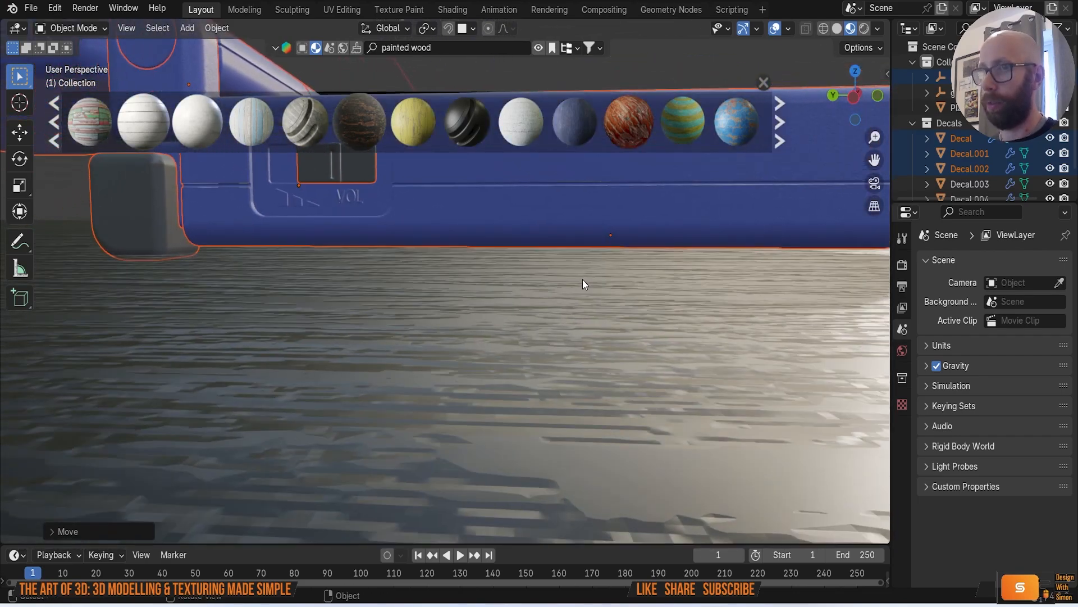
pyautogui.press('g')
pyautogui.press('z')
pyautogui.click(579, 272)
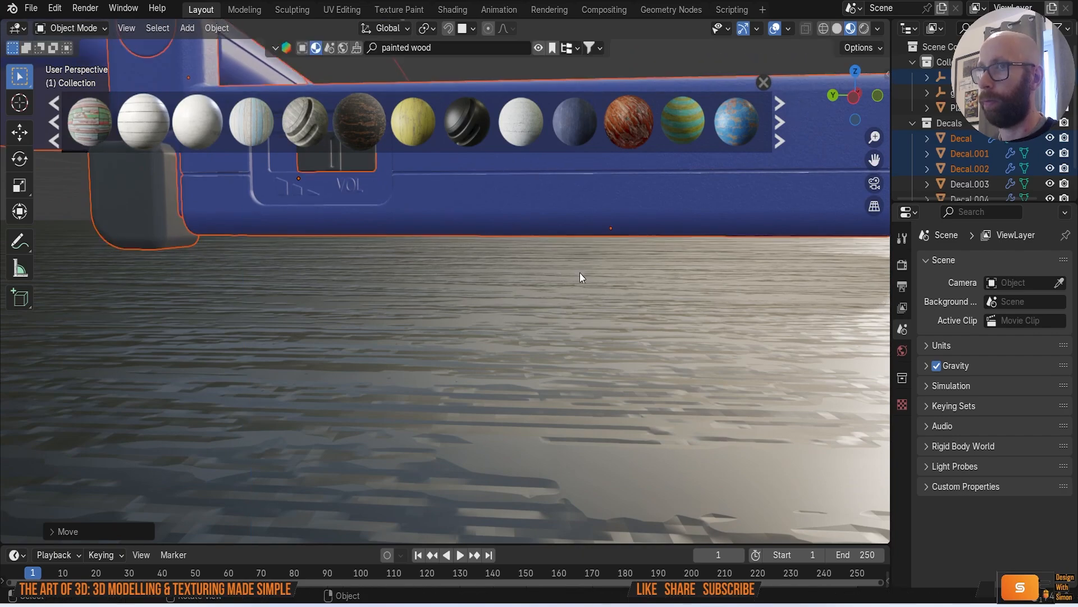
# Step: Move the upright duplicate console farther off to the side of the ground plane and frame it in the view
pyautogui.scroll(-3, 579, 272)
pyautogui.moveTo(579, 272); pyautogui.dragTo(375, 294, button='middle')
pyautogui.scroll(-4, 579, 323)
pyautogui.scroll(-1, 561, 318)
pyautogui.moveTo(561, 318); pyautogui.dragTo(485, 284, button='middle')
pyautogui.scroll(-5, 624, 324)
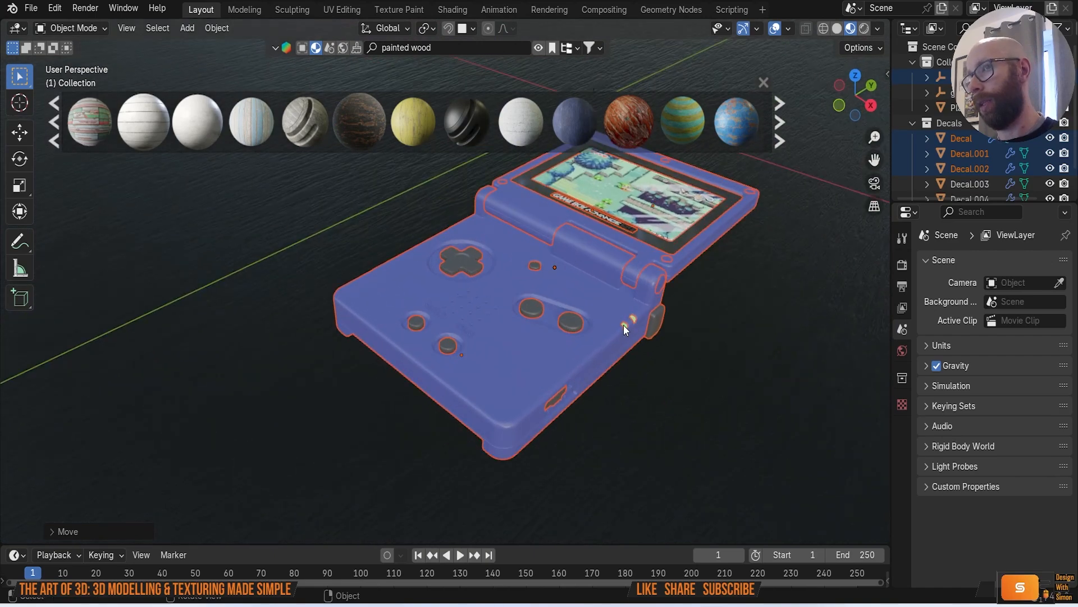
pyautogui.moveTo(623, 325); pyautogui.dragTo(509, 358, button='middle')
pyautogui.scroll(4, 743, 334)
pyautogui.hotkey('shift', 'c')
pyautogui.click(495, 275)
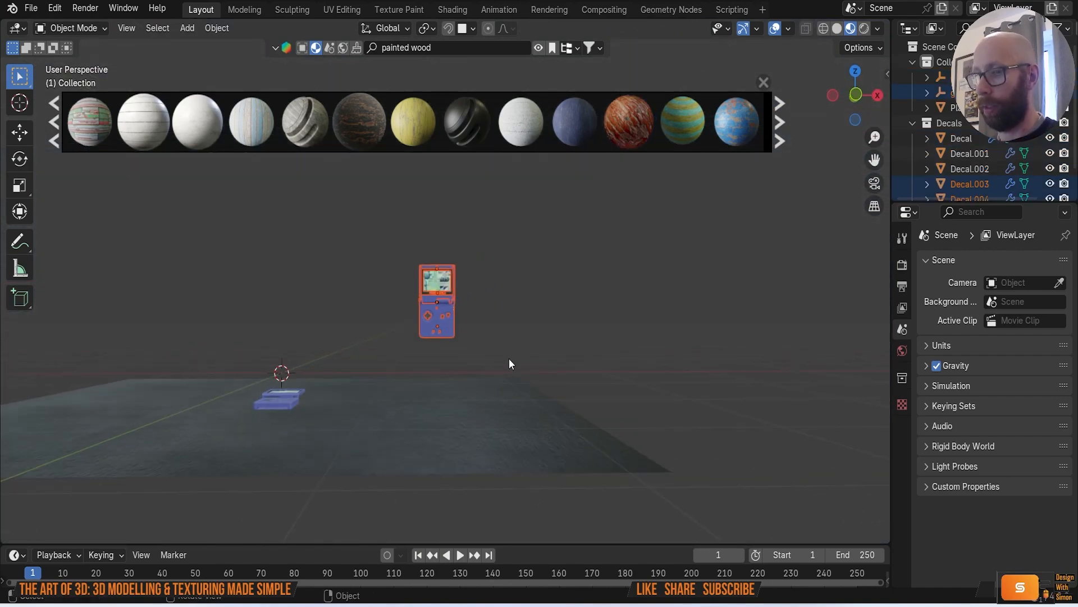
pyautogui.press('g')
pyautogui.click(717, 329)
pyautogui.press('KP_Decimal')
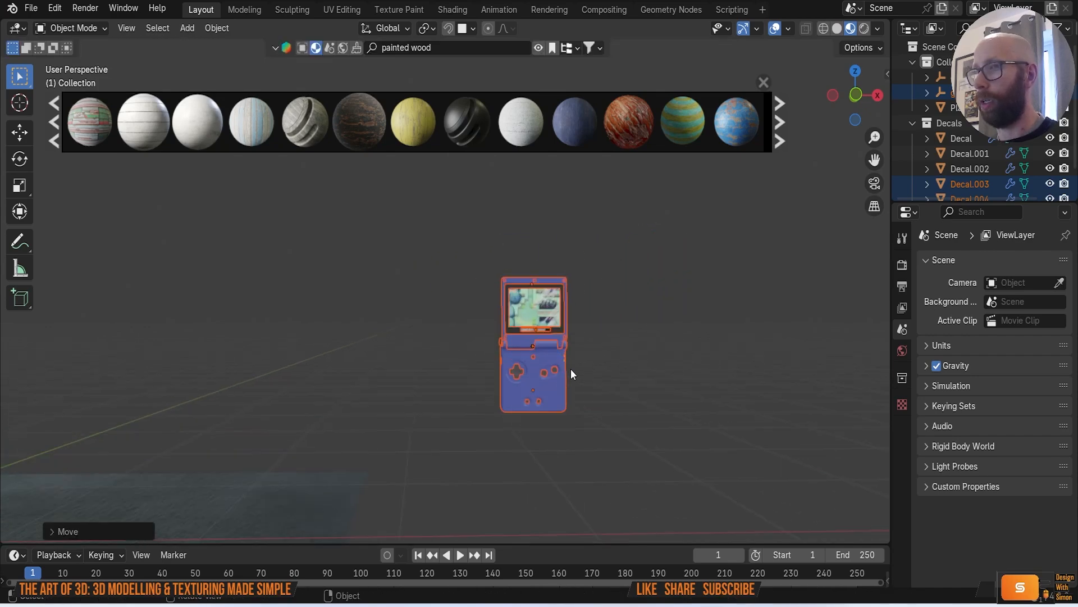
pyautogui.moveTo(449, 182); pyautogui.dragTo(714, 392)
pyautogui.moveTo(828, 384); pyautogui.dragTo(455, 328, button='middle')
pyautogui.click(505, 355)
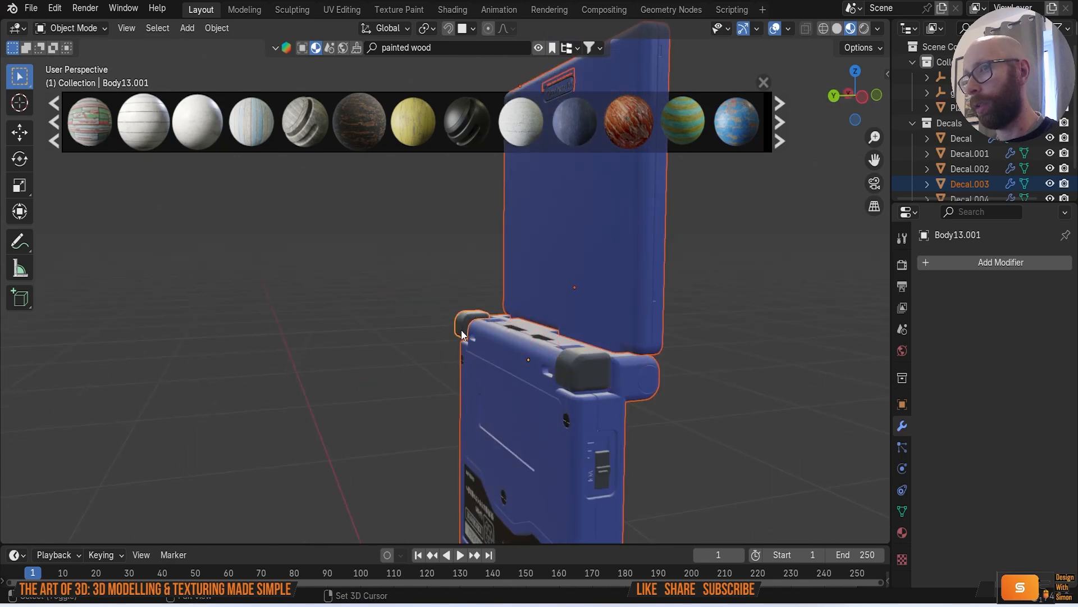
# Step: Snap the 3D cursor to the mesh of the round hinge cap on the upright console
pyautogui.moveTo(503, 350); pyautogui.dragTo(440, 383, button='middle')
pyautogui.scroll(2, 476, 338)
pyautogui.click(405, 339)
pyautogui.scroll(2, 415, 351)
pyautogui.press('Tab')
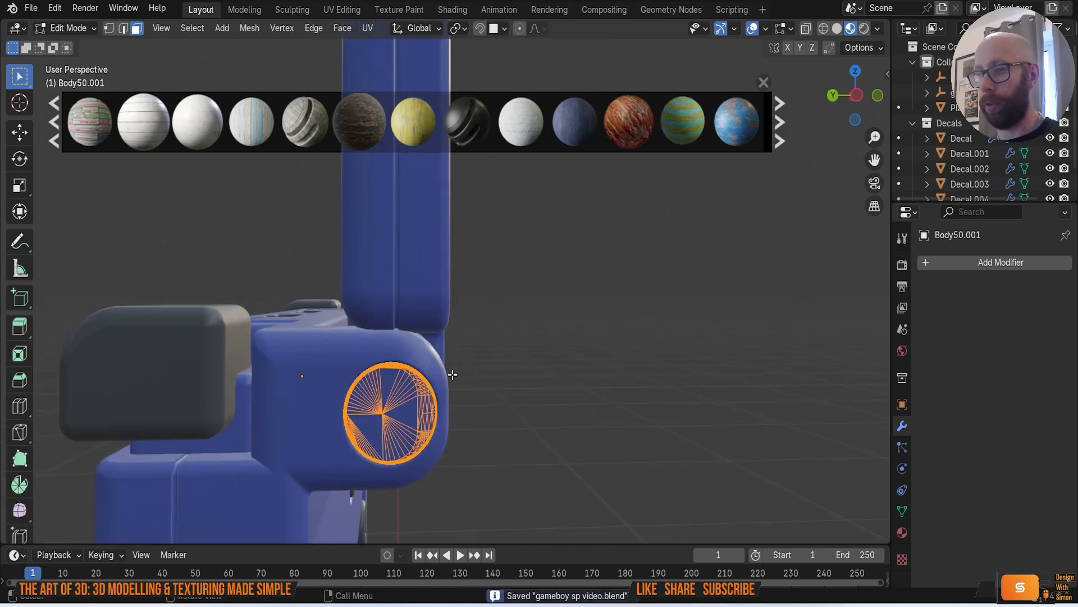
pyautogui.hotkey('shift', 's')
pyautogui.click(456, 466)
pyautogui.moveTo(456, 465); pyautogui.dragTo(565, 454, button='middle')
pyautogui.press('Tab')
# Step: Select the upright console's lid parts, including the screen and Nintendo decal, and set their origin to the 3D cursor
pyautogui.scroll(-2, 466, 407)
pyautogui.moveTo(466, 407); pyautogui.dragTo(491, 484, button='middle')
pyautogui.scroll(-6, 452, 395)
pyautogui.moveTo(312, 201); pyautogui.dragTo(682, 418)
pyautogui.moveTo(606, 438); pyautogui.dragTo(450, 259, button='middle')
pyautogui.moveTo(375, 186); pyautogui.dragTo(679, 414)
pyautogui.moveTo(664, 423); pyautogui.dragTo(788, 450, button='middle')
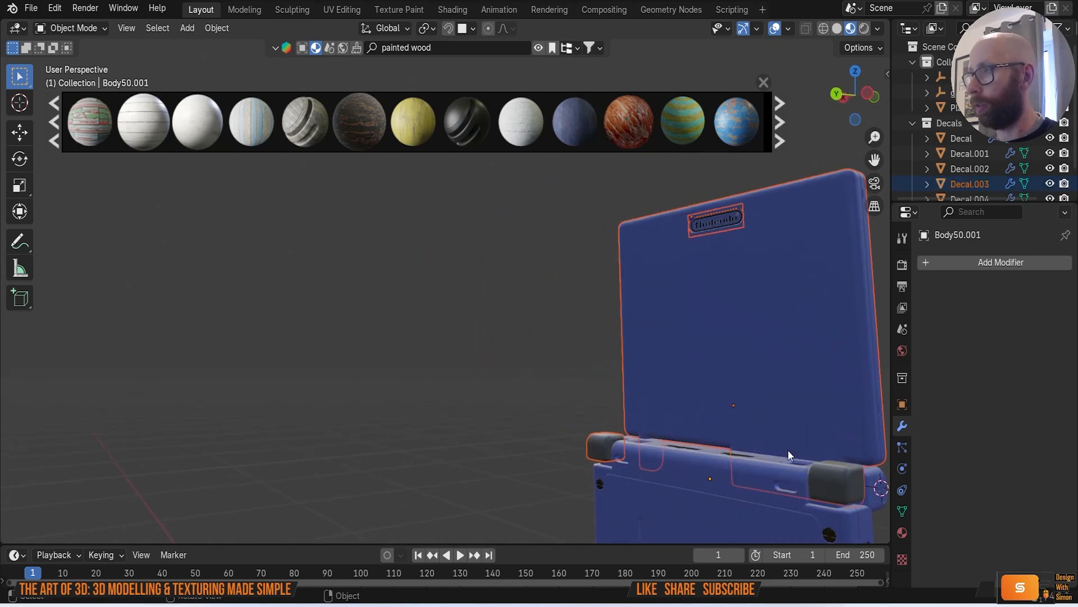
pyautogui.moveTo(628, 484); pyautogui.dragTo(706, 393, button='middle')
pyautogui.rightClick(704, 389)
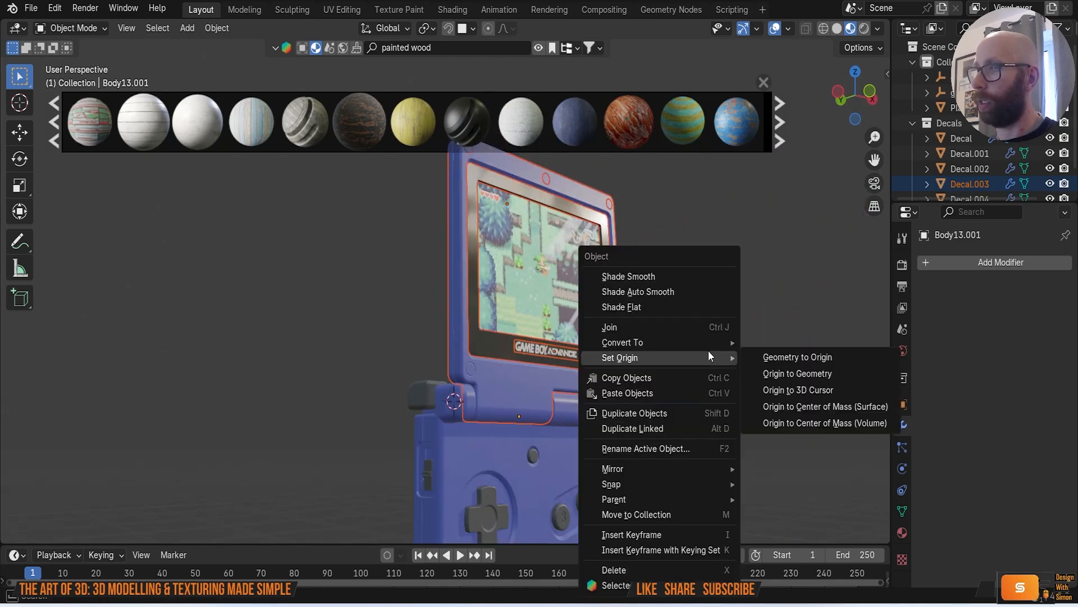
pyautogui.moveTo(679, 357)
pyautogui.click(786, 388)
# Step: Try to rotate the selected lid parts about the global X axis around the hinge
pyautogui.moveTo(786, 387); pyautogui.dragTo(558, 345, button='middle')
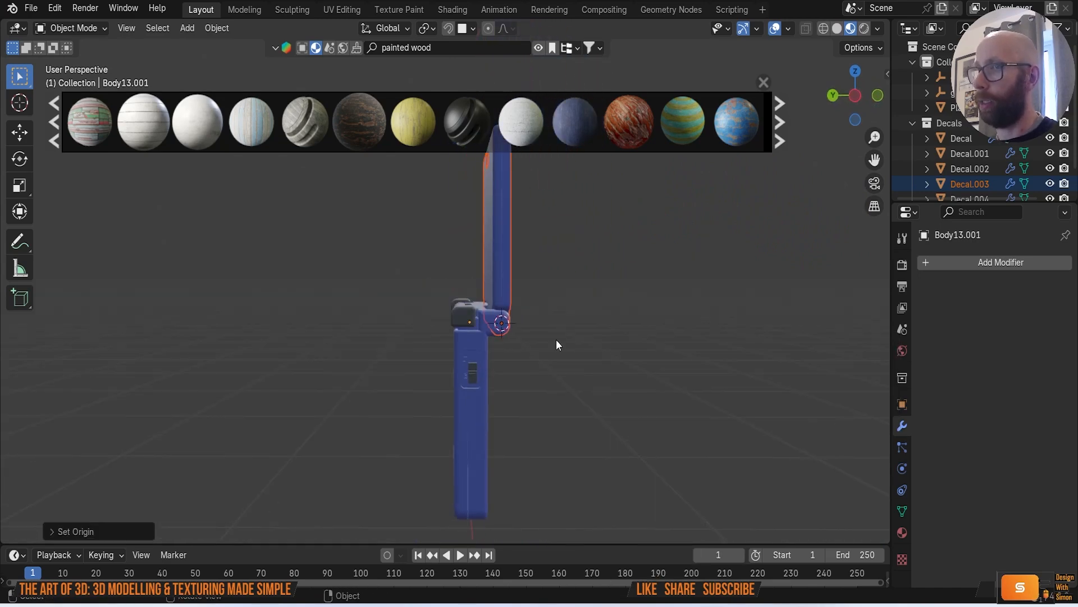
pyautogui.press('r')
pyautogui.press('x')
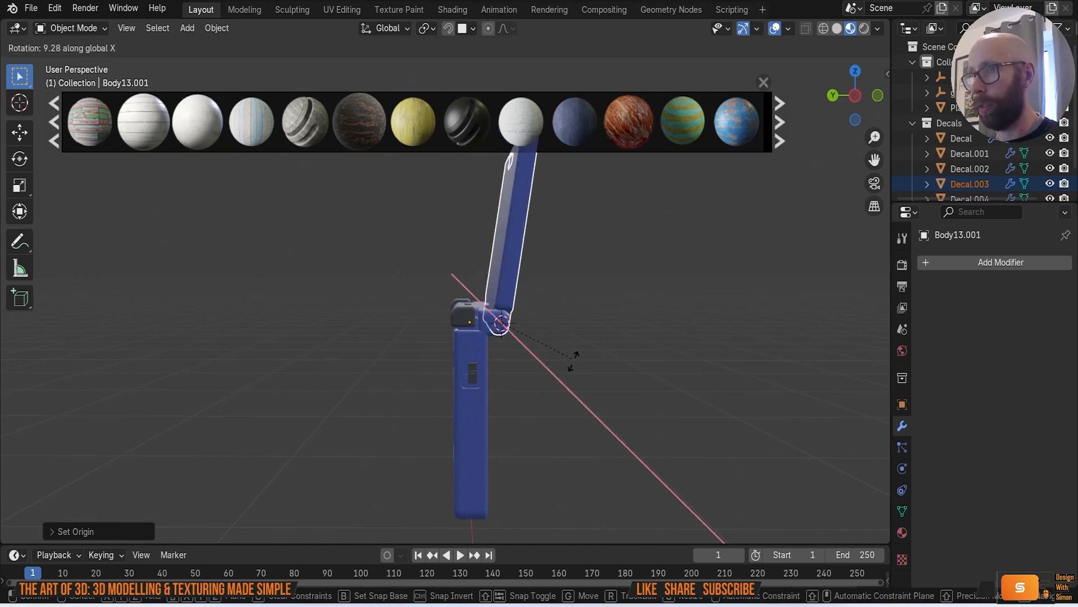
pyautogui.click(603, 430)
pyautogui.moveTo(602, 429); pyautogui.dragTo(511, 359, button='middle')
pyautogui.scroll(5, 472, 340)
pyautogui.scroll(-4, 471, 163)
pyautogui.scroll(-3, 379, 320)
# Step: Reselect only the lid parts and rotate them about the global X axis to fold the lid down towards the body
pyautogui.hotkey('alt', 'a')
pyautogui.moveTo(642, 308); pyautogui.dragTo(376, 77)
pyautogui.moveTo(493, 250); pyautogui.dragTo(545, 350, button='middle')
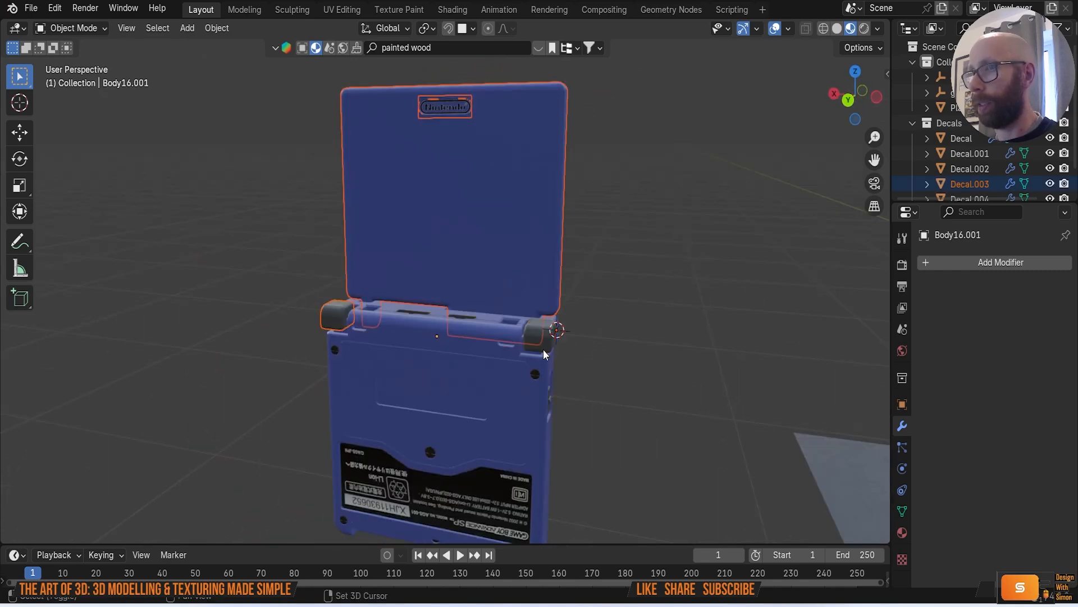
pyautogui.moveTo(373, 352); pyautogui.dragTo(611, 386, button='middle')
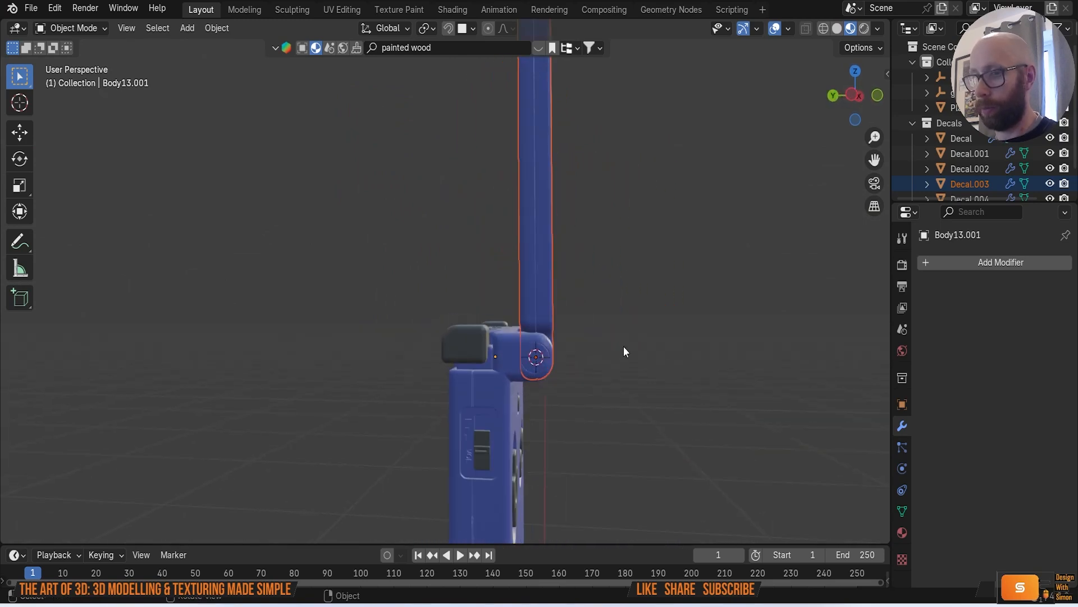
pyautogui.press('r')
pyautogui.press('x')
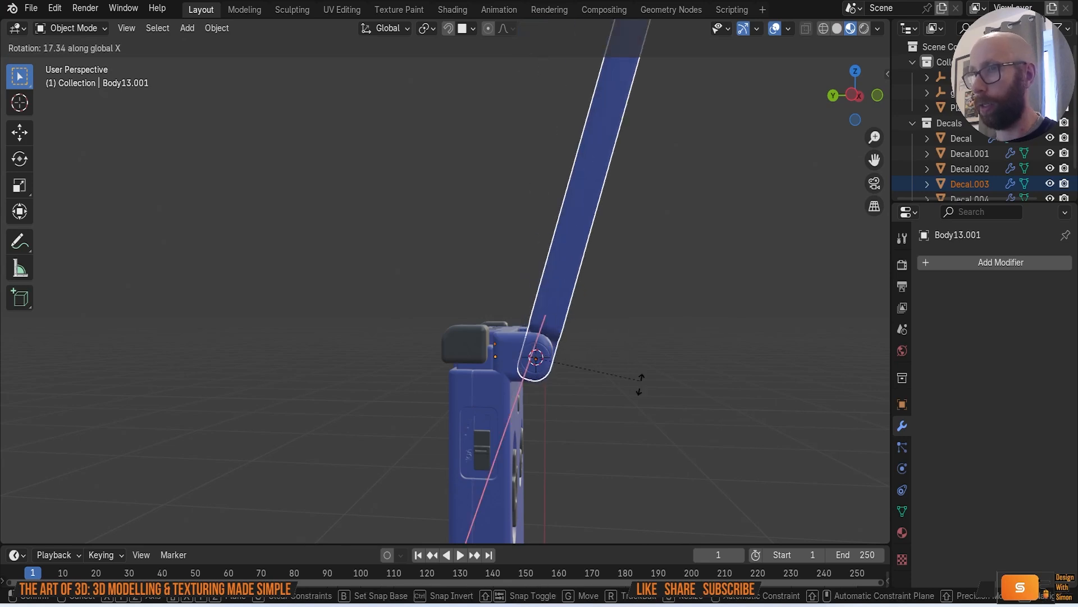
pyautogui.click(413, 453)
# Step: Rotate the lid slightly further about the global X axis so it closes against the console body
pyautogui.moveTo(414, 453); pyautogui.dragTo(610, 331, button='middle')
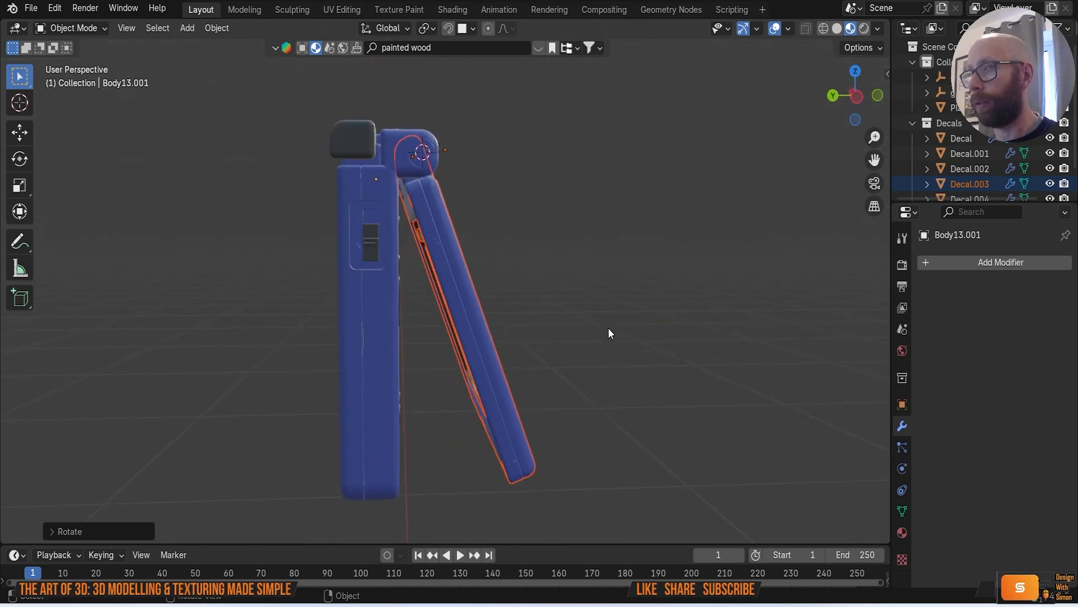
pyautogui.press('r')
pyautogui.press('x')
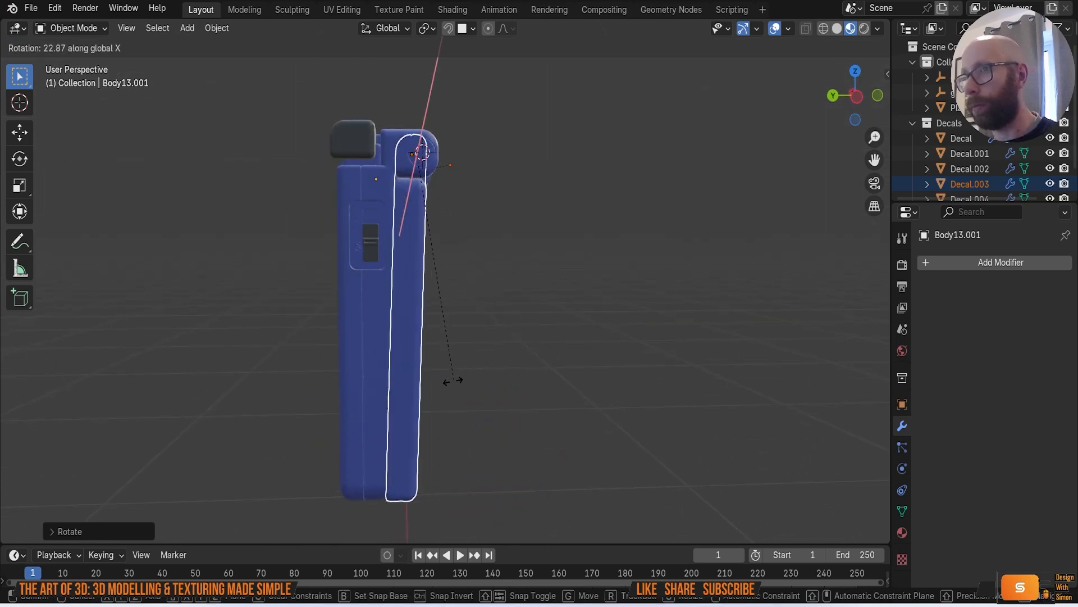
pyautogui.click(458, 382)
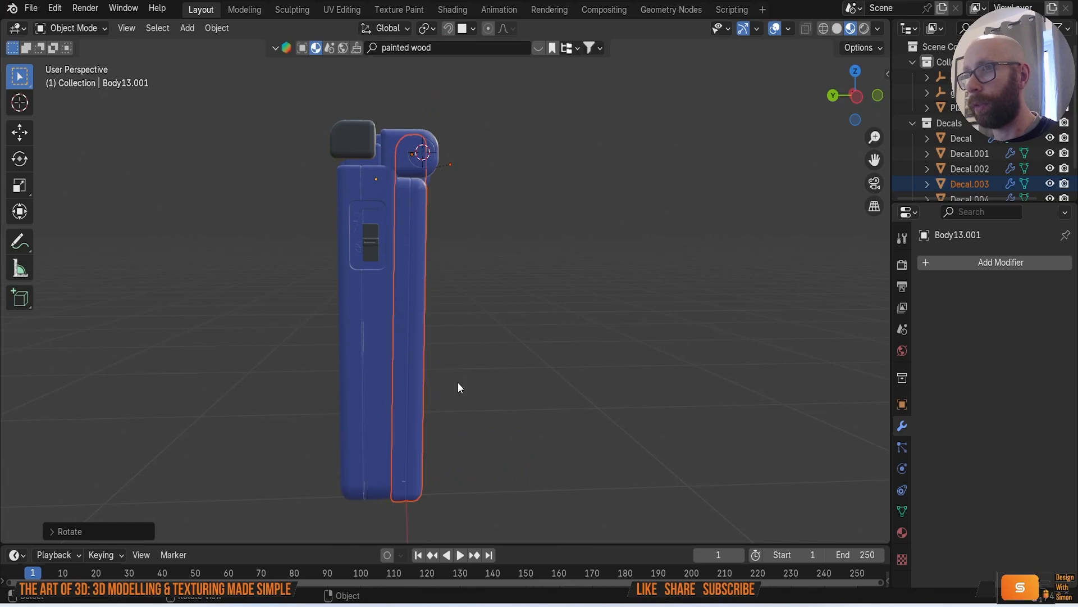
# Step: Examine the closed lid's alignment with the console body in the right orthographic view
pyautogui.press('Tab')
pyautogui.press('`')
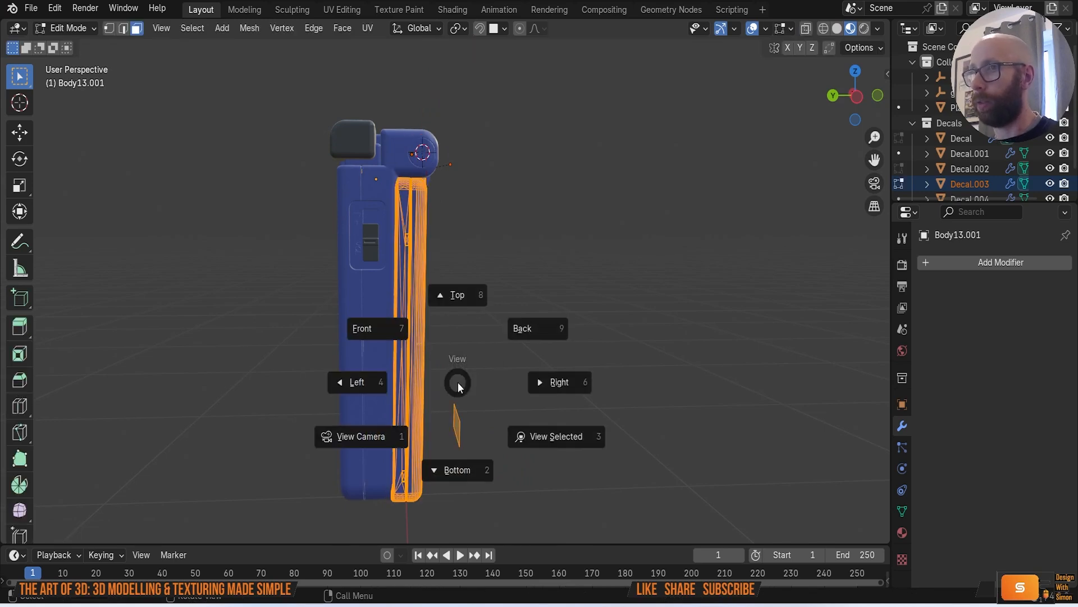
pyautogui.click(531, 354)
pyautogui.click(667, 349)
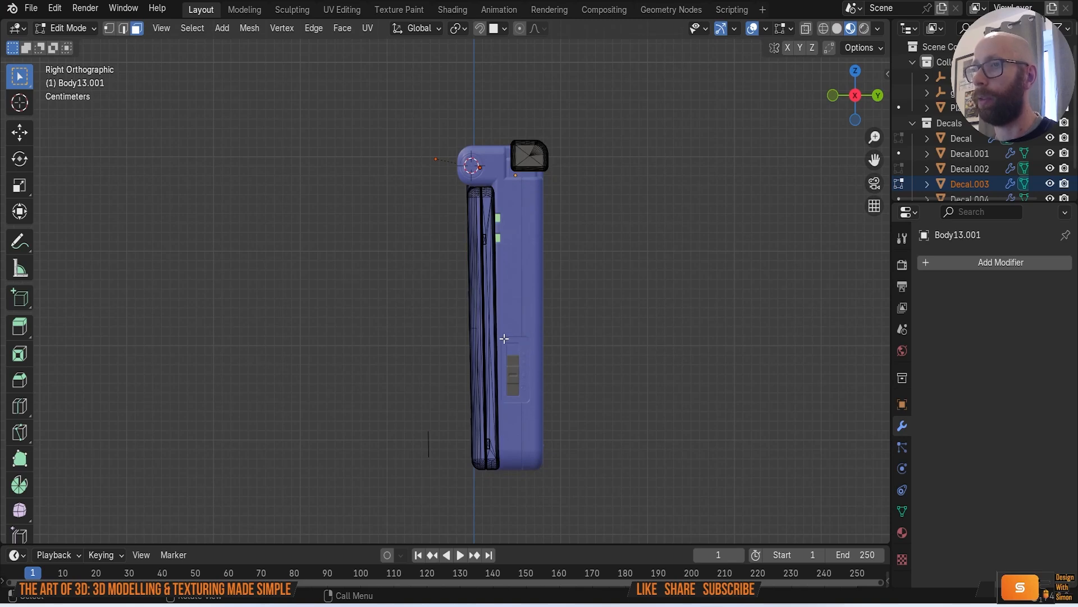
pyautogui.press('Tab')
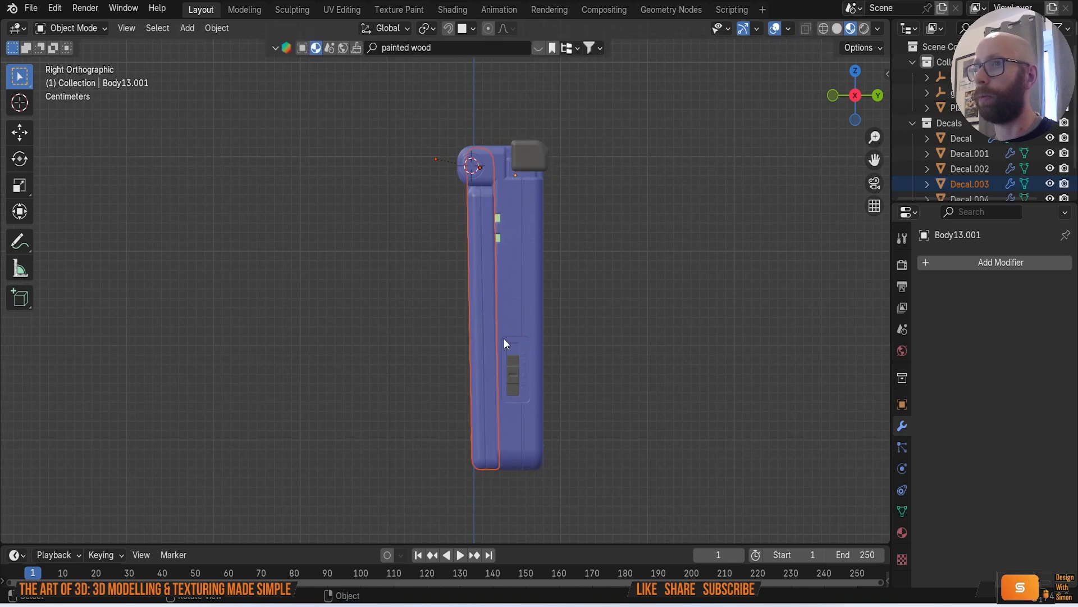
pyautogui.scroll(3, 504, 339)
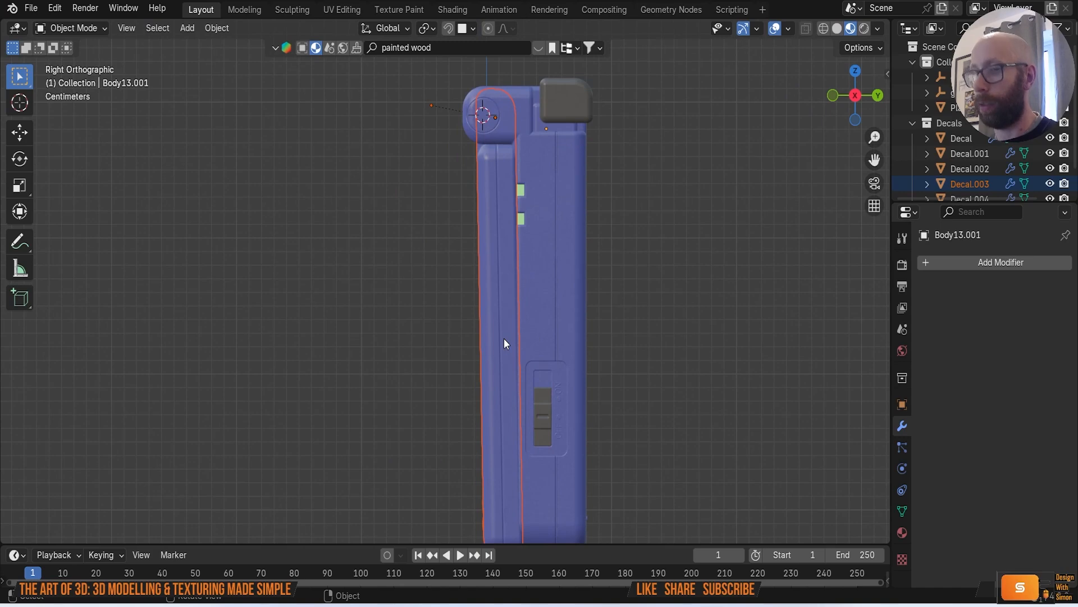
# Step: Nudge the closed lid about 0.005 m in the negative Y direction to align it with the hinge, and deselect it
pyautogui.press('g')
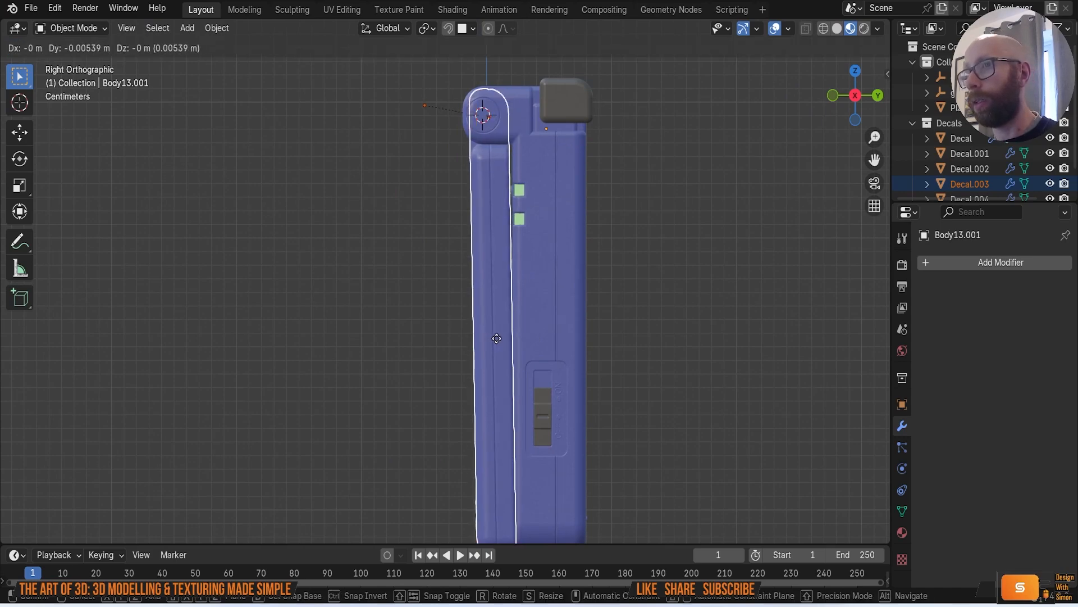
pyautogui.click(496, 339)
pyautogui.keyDown('shift'); pyautogui.moveTo(632, 412); pyautogui.dragTo(629, 253, button='middle'); pyautogui.keyUp('shift')
pyautogui.click(657, 331)
pyautogui.scroll(-1, 658, 333)
# Step: Select all parts of the closed console and rotate them -90° about the global X axis to lay it flat
pyautogui.moveTo(658, 333); pyautogui.dragTo(408, 267, button='middle')
pyautogui.moveTo(371, 148); pyautogui.dragTo(740, 495)
pyautogui.moveTo(740, 495); pyautogui.dragTo(674, 416, button='middle')
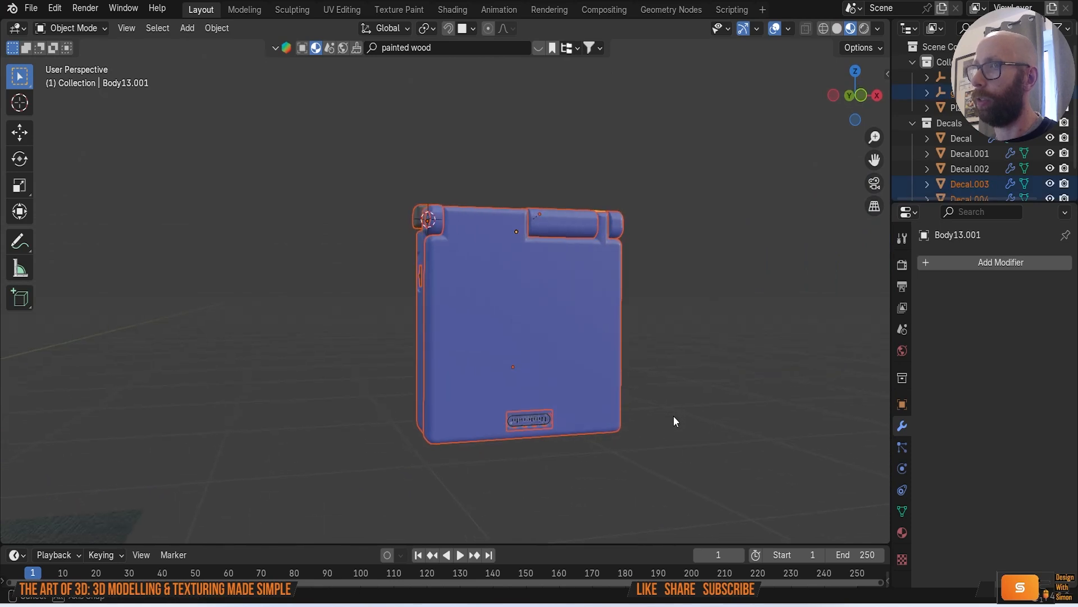
pyautogui.write('rx90')
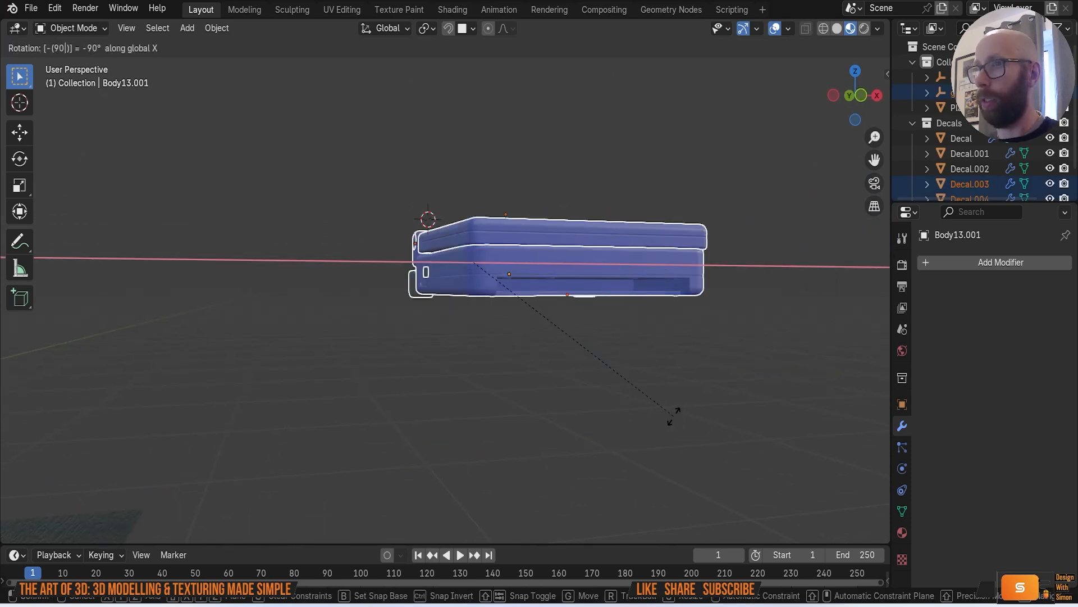
pyautogui.press('Return')
# Step: Hide the ground plane so the open console's parts can be selected in the top view
pyautogui.moveTo(672, 416); pyautogui.dragTo(656, 374, button='middle')
pyautogui.scroll(-8, 571, 393)
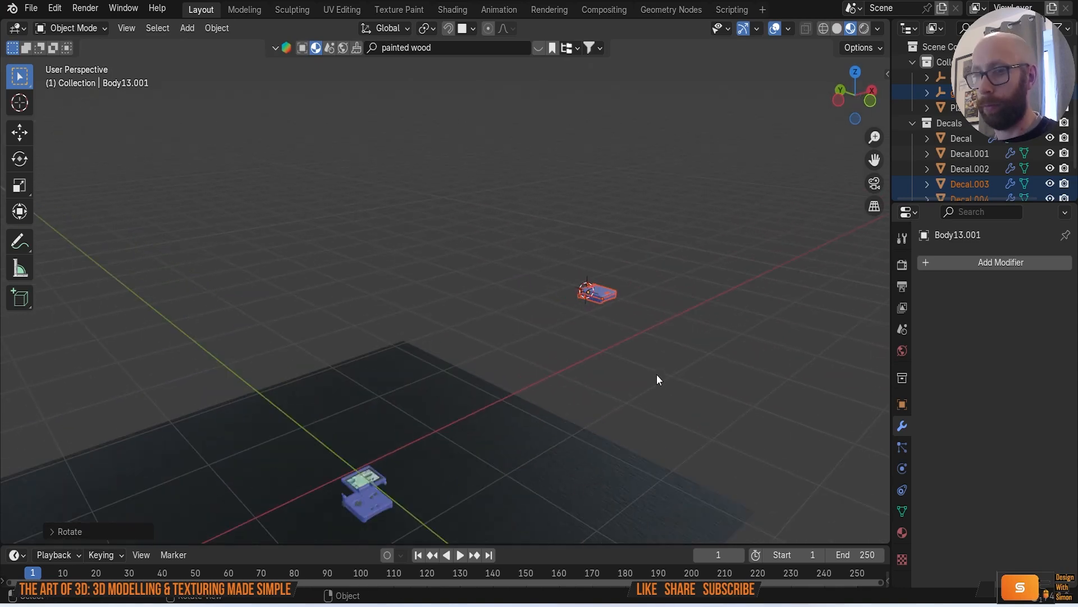
pyautogui.press('`')
pyautogui.click(649, 318)
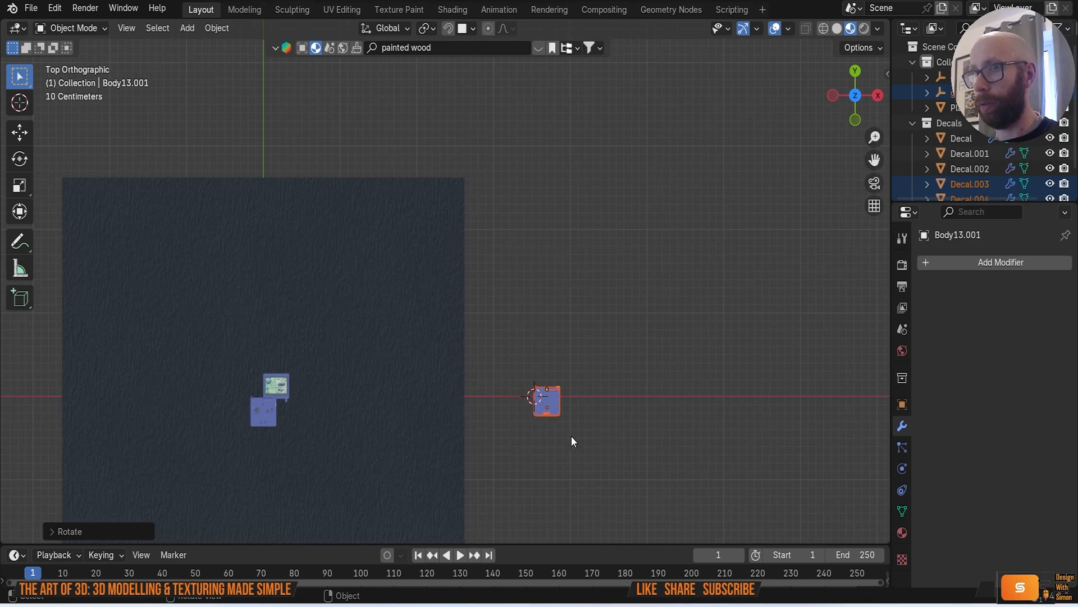
pyautogui.keyDown('shift'); pyautogui.moveTo(588, 436); pyautogui.dragTo(633, 416, button='middle'); pyautogui.keyUp('shift')
pyautogui.scroll(6, 428, 342)
pyautogui.keyDown('shift'); pyautogui.moveTo(443, 366); pyautogui.dragTo(593, 287, button='middle'); pyautogui.keyUp('shift')
pyautogui.scroll(3, 632, 222)
pyautogui.click(736, 411)
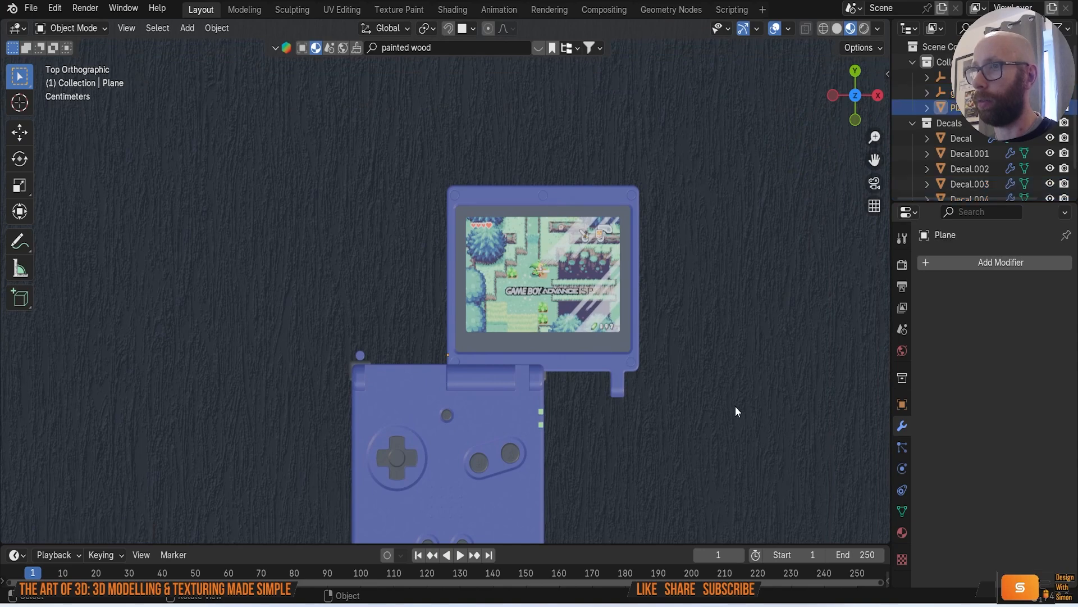
pyautogui.scroll(-10, 736, 411)
pyautogui.scroll(2, 665, 392)
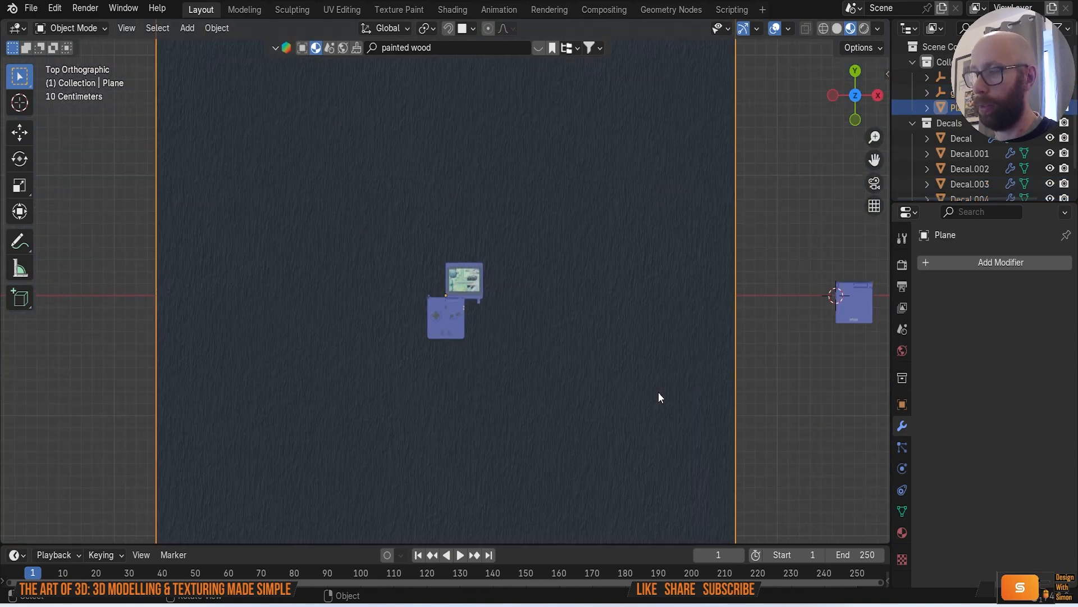
pyautogui.press('h')
# Step: Select the open console's lid parts and move them along the global X axis to line up with the body
pyautogui.scroll(6, 635, 382)
pyautogui.moveTo(398, 171); pyautogui.dragTo(657, 333)
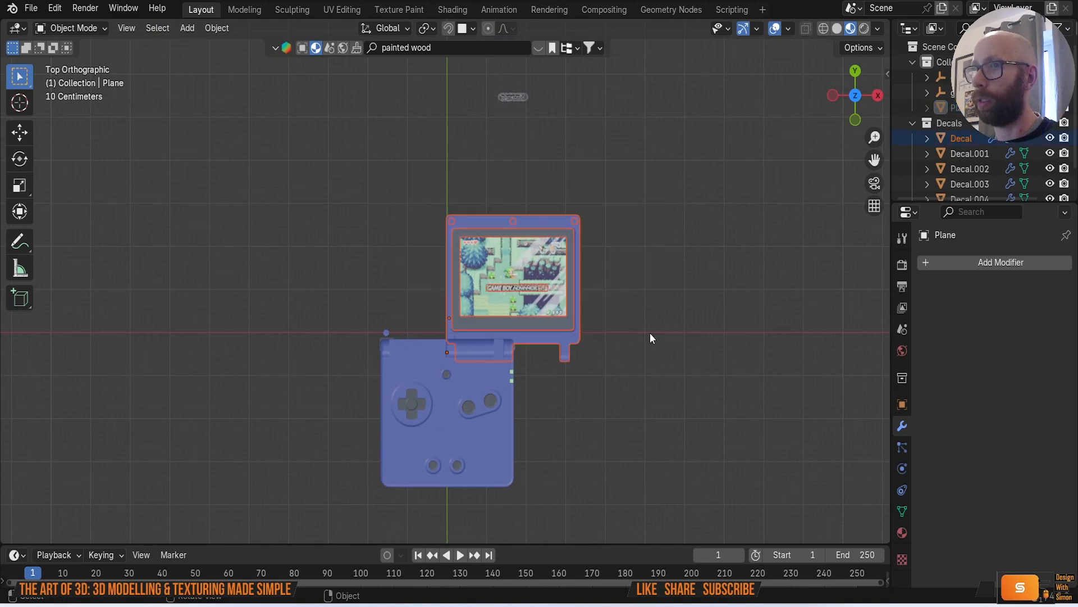
pyautogui.scroll(-8, 647, 335)
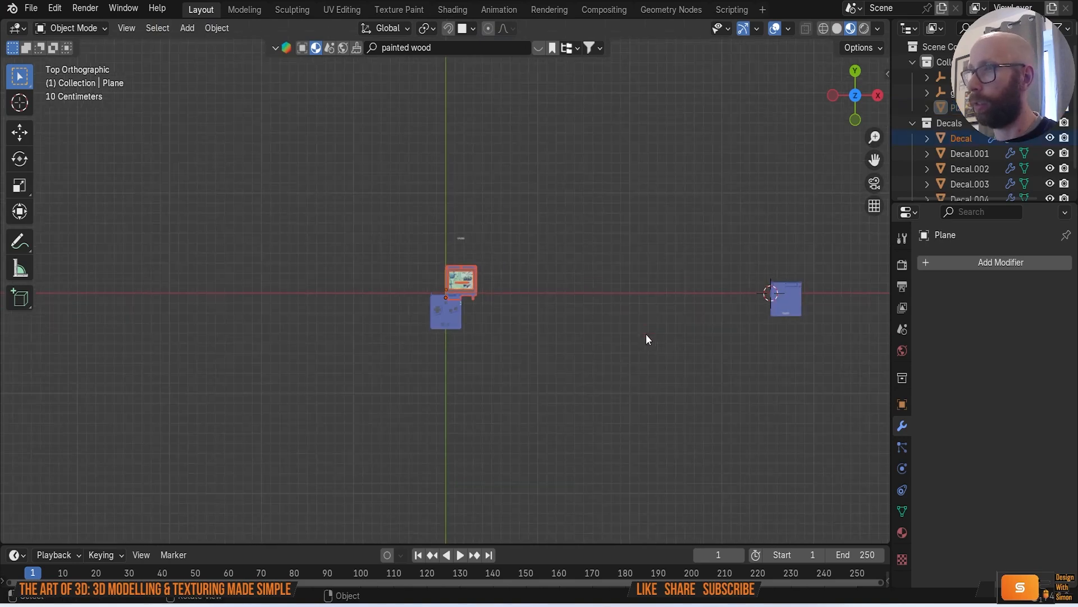
pyautogui.press('g')
pyautogui.click(530, 316)
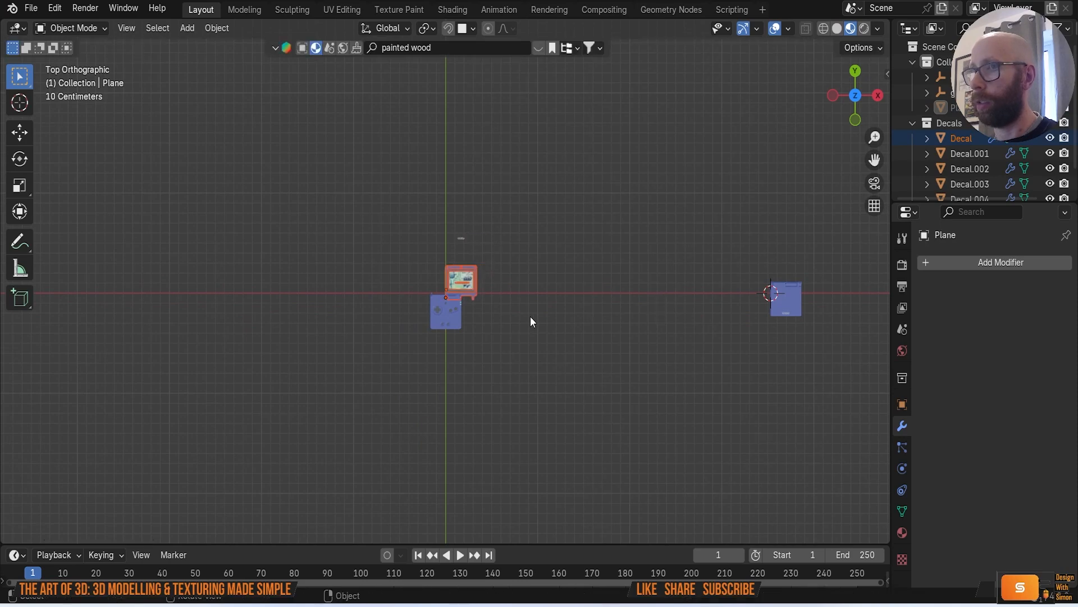
pyautogui.scroll(10, 530, 315)
pyautogui.press('g')
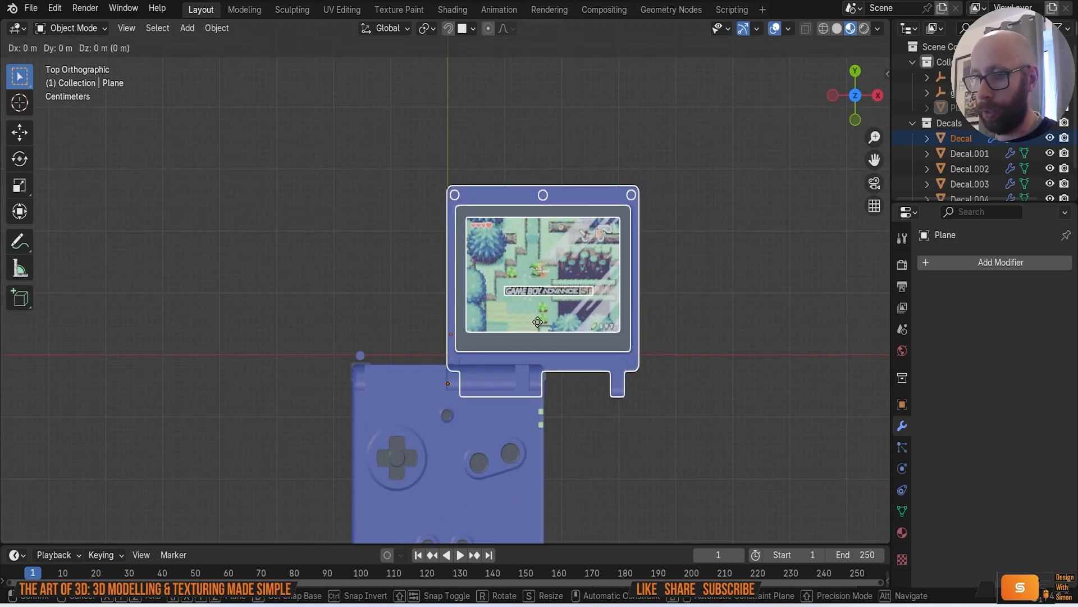
pyautogui.press('x')
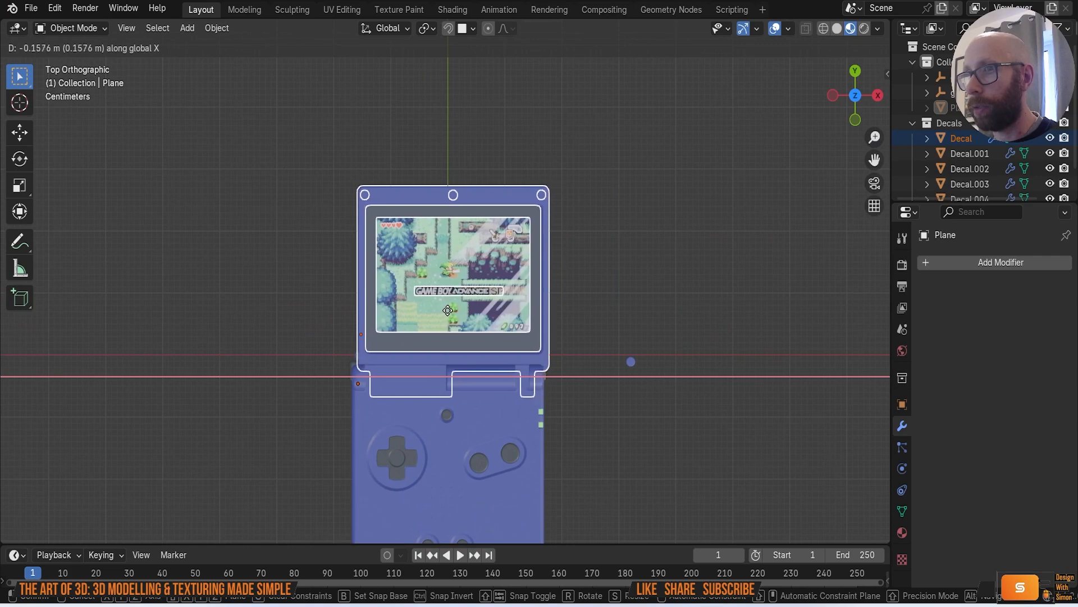
pyautogui.click(466, 322)
# Step: Fine-tune the open lid's position at the hinge by about 0.0115 m along Y and -0.0025 m along X
pyautogui.scroll(8, 470, 326)
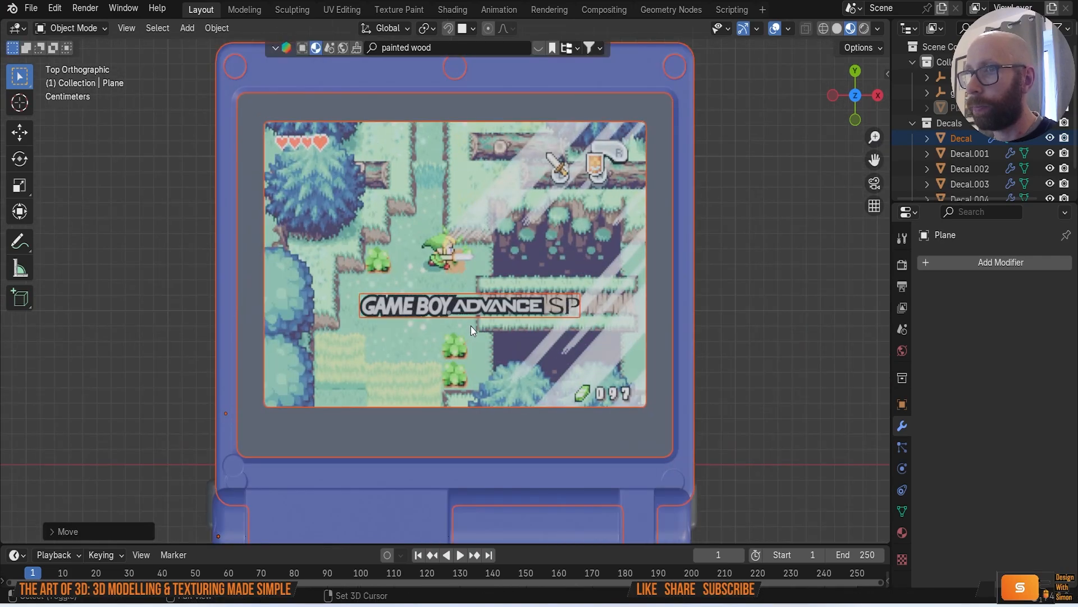
pyautogui.press('g')
pyautogui.press('z')
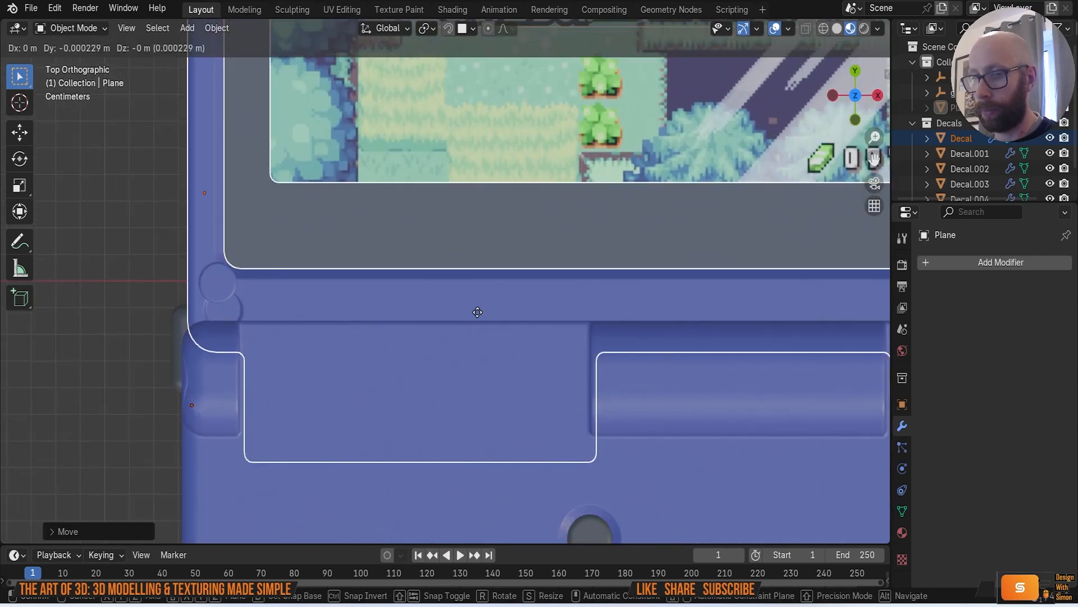
pyautogui.click(485, 291)
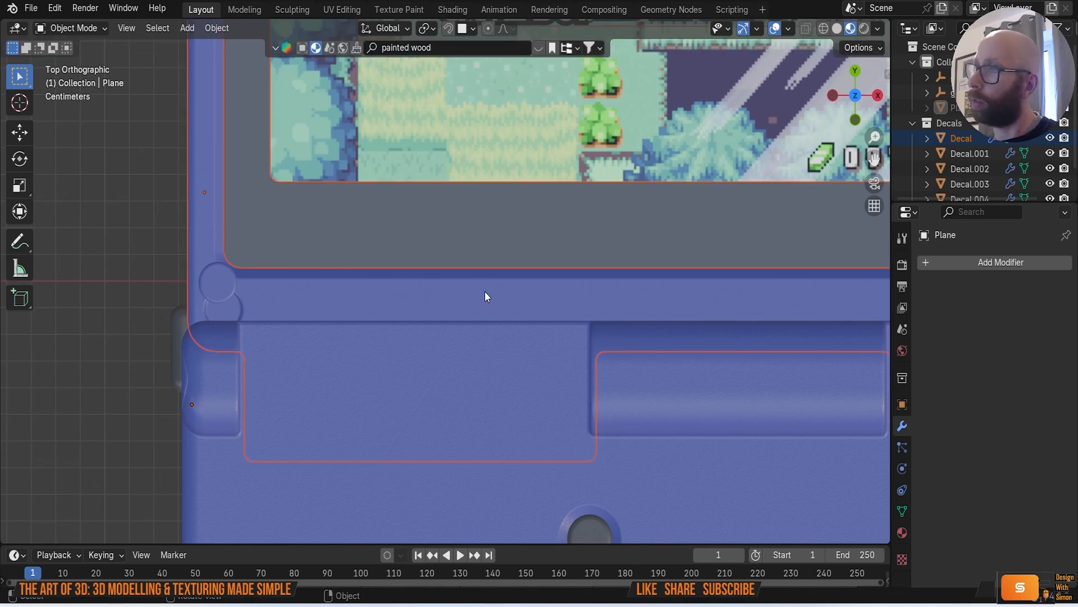
pyautogui.press('g')
pyautogui.press('y')
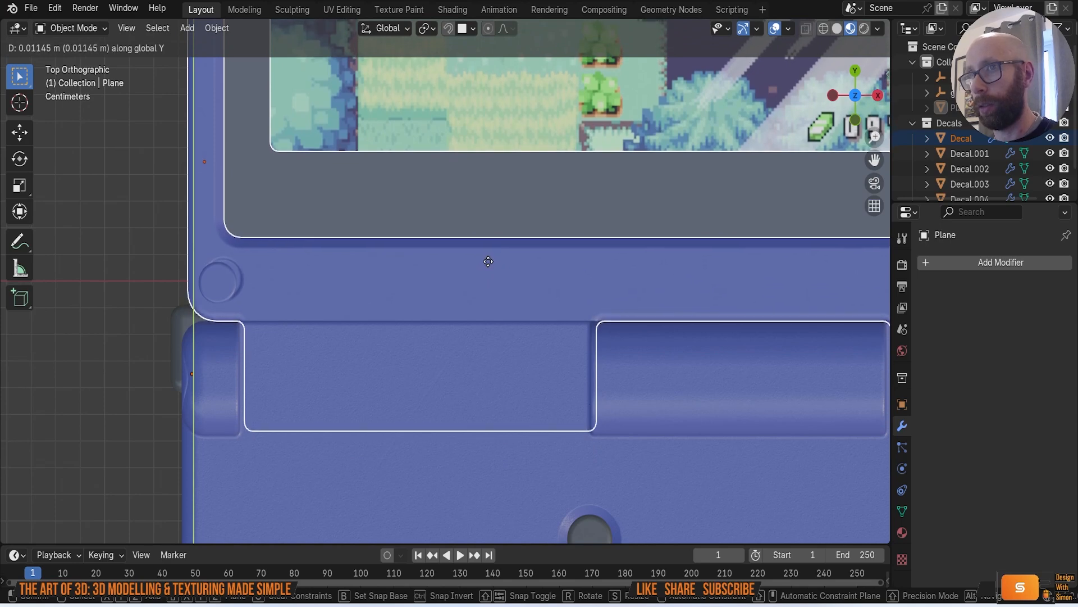
pyautogui.click(488, 261)
pyautogui.press('g')
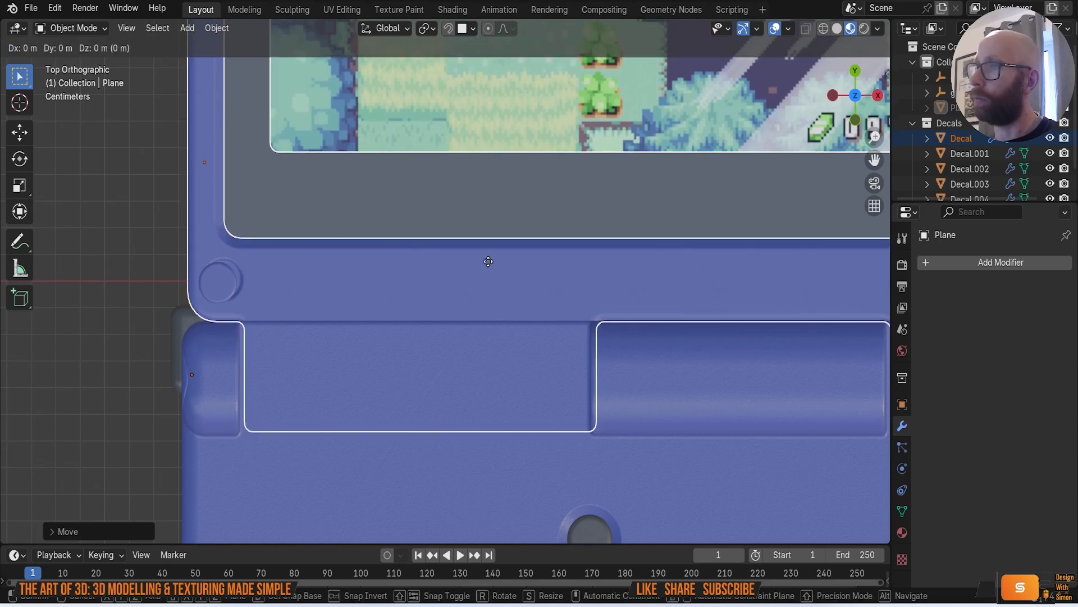
pyautogui.press('x')
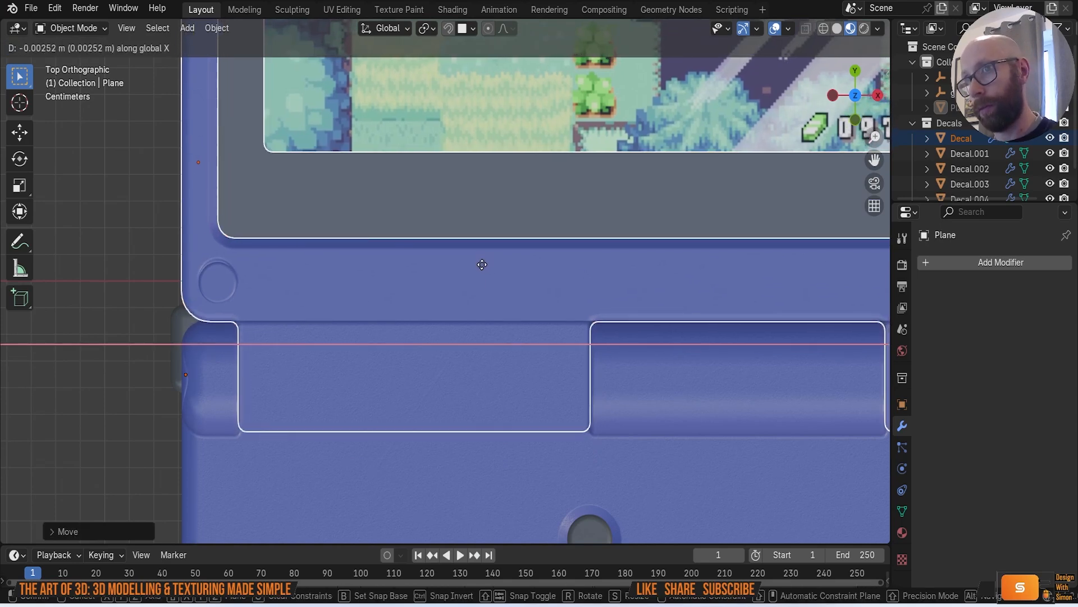
pyautogui.click(482, 265)
# Step: Raise the open lid about 0.045 m along the global Z axis so its knuckles sit in the hinge
pyautogui.scroll(-6, 488, 272)
pyautogui.moveTo(492, 277); pyautogui.dragTo(523, 358, button='middle')
pyautogui.scroll(3, 490, 386)
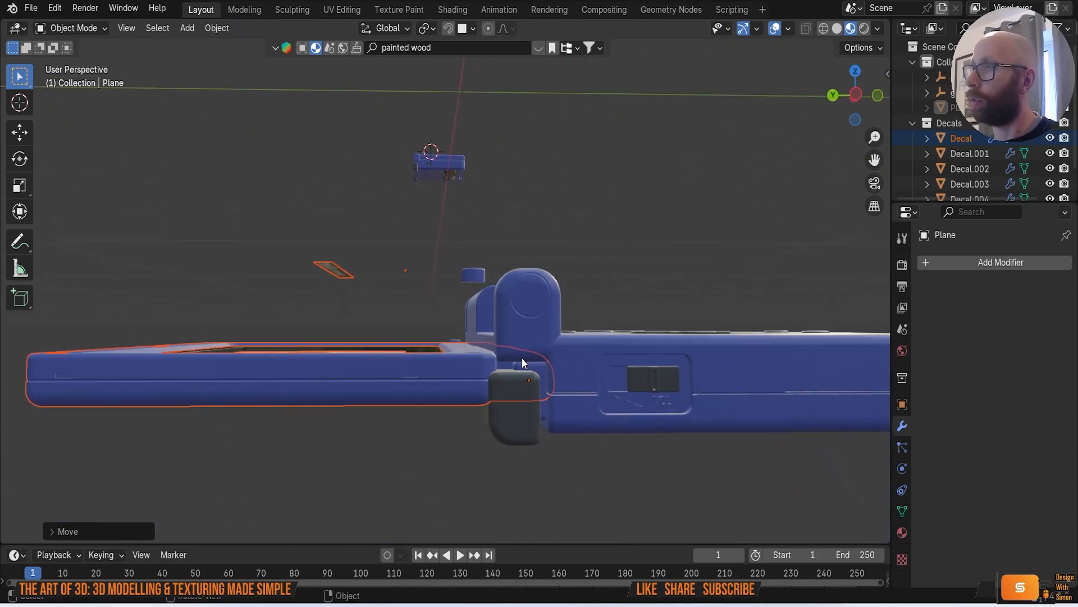
pyautogui.press('g')
pyautogui.press('z')
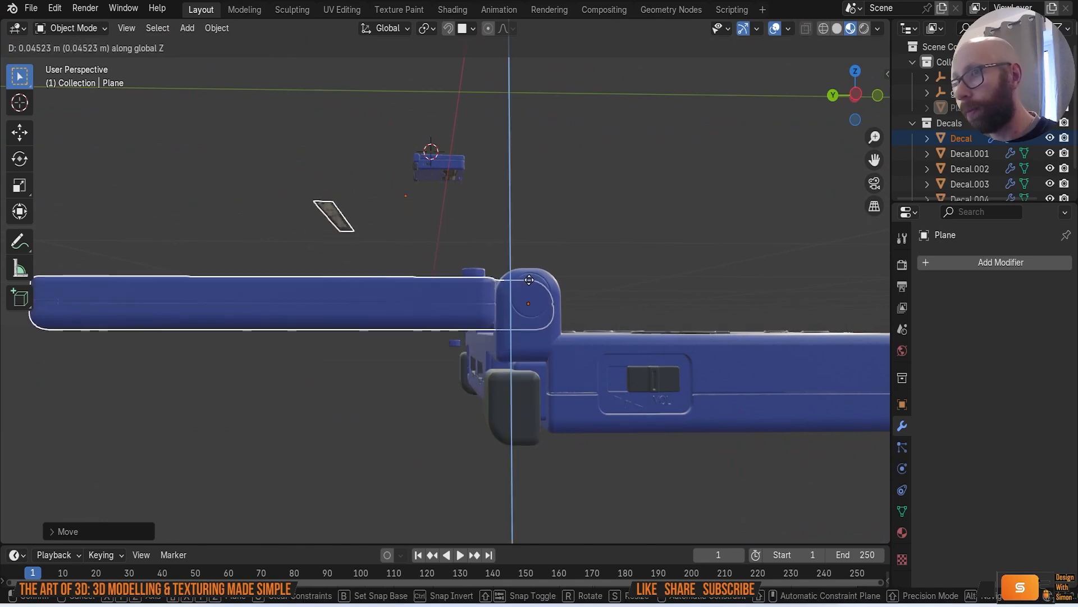
pyautogui.click(599, 242)
# Step: Delete the stray logo decal floating beside the open console's screen
pyautogui.moveTo(599, 242); pyautogui.dragTo(436, 365, button='middle')
pyautogui.moveTo(567, 375); pyautogui.dragTo(465, 315, button='middle')
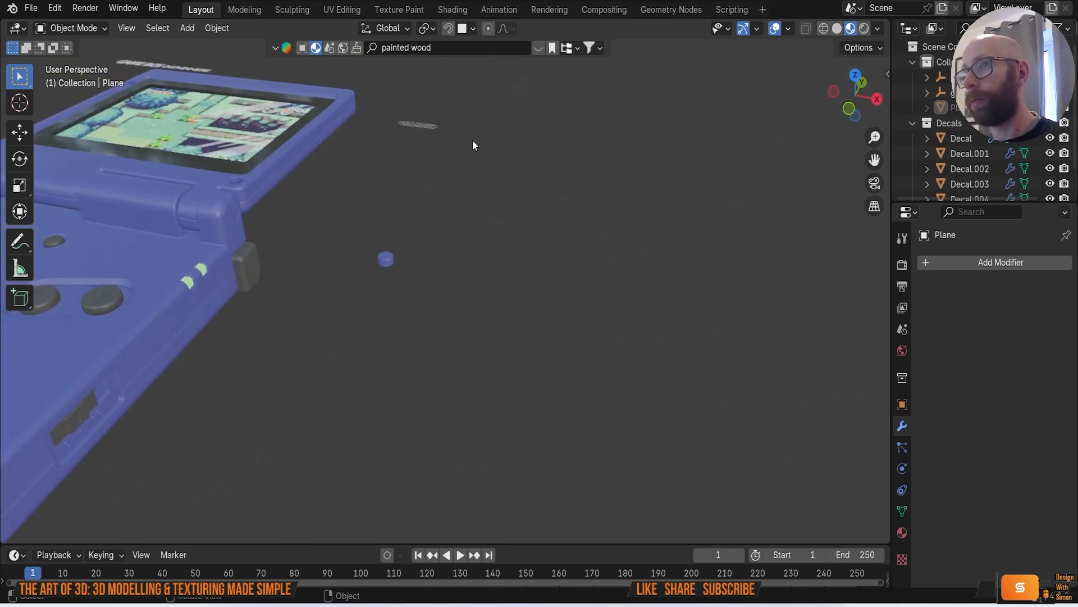
pyautogui.press('Delete')
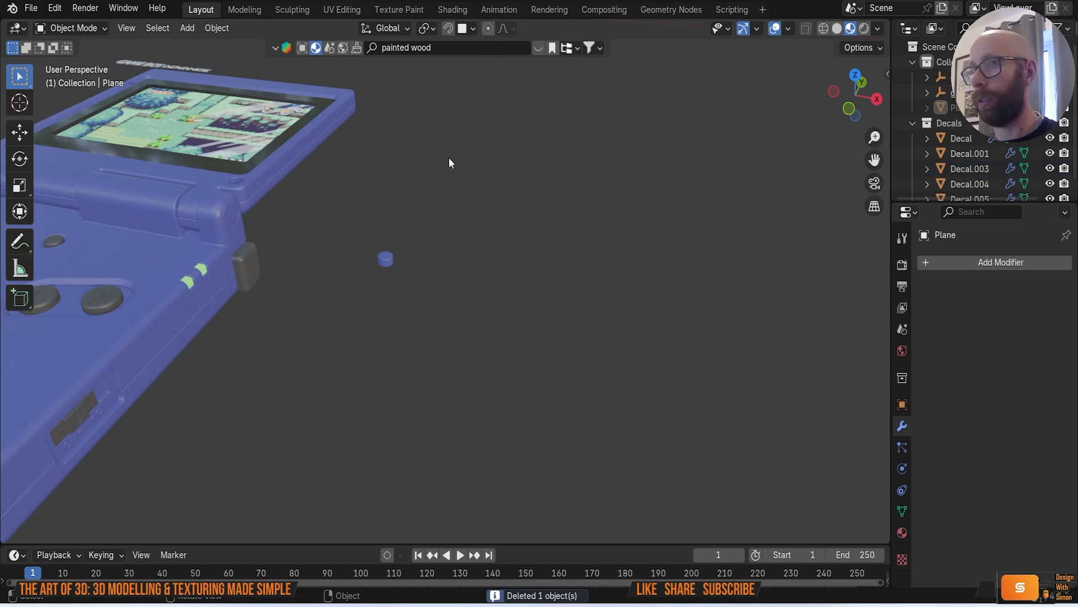
# Step: Inspect the closed and open consoles for misplaced parts and decals
pyautogui.scroll(-5, 451, 163)
pyautogui.moveTo(451, 162); pyautogui.dragTo(480, 221, button='middle')
pyautogui.scroll(-7, 480, 221)
pyautogui.keyDown('shift'); pyautogui.moveTo(586, 254); pyautogui.dragTo(290, 358, button='middle'); pyautogui.keyUp('shift')
pyautogui.scroll(5, 422, 340)
pyautogui.scroll(1, 380, 378)
pyautogui.keyDown('shift'); pyautogui.moveTo(380, 379); pyautogui.dragTo(534, 241, button='middle'); pyautogui.keyUp('shift')
pyautogui.scroll(3, 678, 85)
pyautogui.scroll(-9, 478, 252)
pyautogui.keyDown('shift'); pyautogui.moveTo(420, 264); pyautogui.dragTo(662, 262, button='middle'); pyautogui.keyUp('shift')
pyautogui.scroll(9, 450, 245)
# Step: Move the Game Boy Advance SP decal in the top view onto the bezel strip below the screen
pyautogui.moveTo(436, 250); pyautogui.dragTo(643, 272, button='middle')
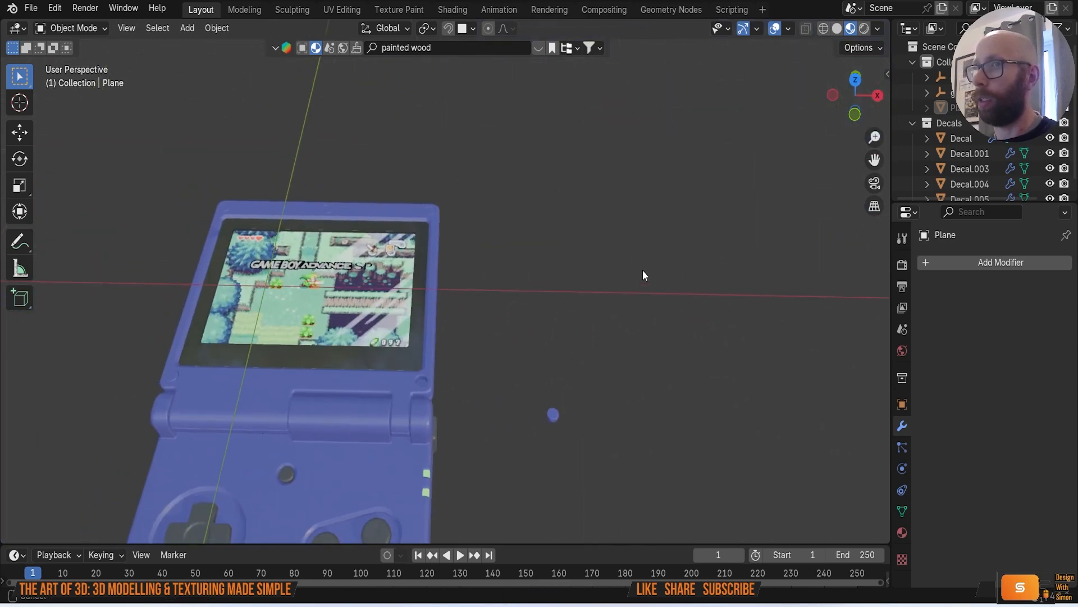
pyautogui.click(360, 276)
pyautogui.press('`')
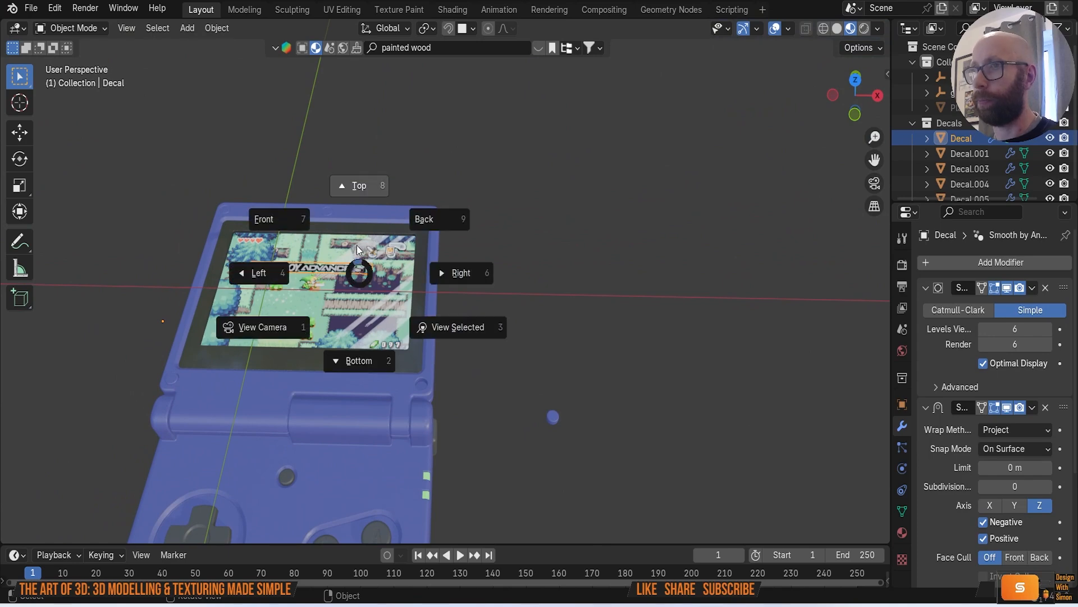
pyautogui.click(360, 260)
pyautogui.keyDown('shift'); pyautogui.moveTo(365, 286); pyautogui.dragTo(481, 274, button='middle'); pyautogui.keyUp('shift')
pyautogui.scroll(2, 450, 254)
pyautogui.press('g')
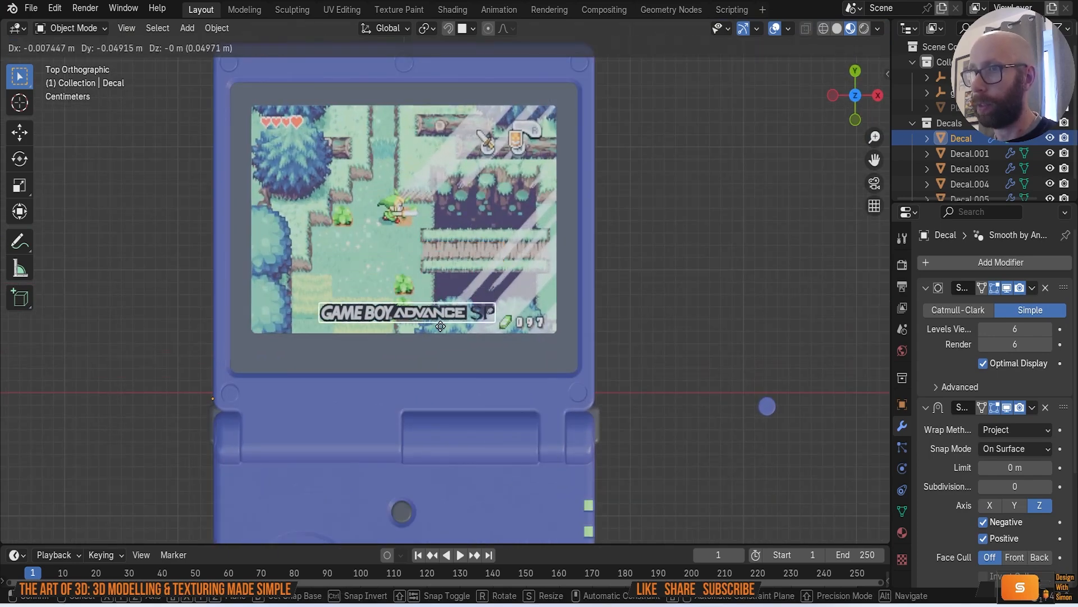
pyautogui.click(457, 367)
# Step: Delete the stray round pad floating beside the open console
pyautogui.moveTo(457, 367); pyautogui.dragTo(803, 358, button='middle')
pyautogui.press('Delete')
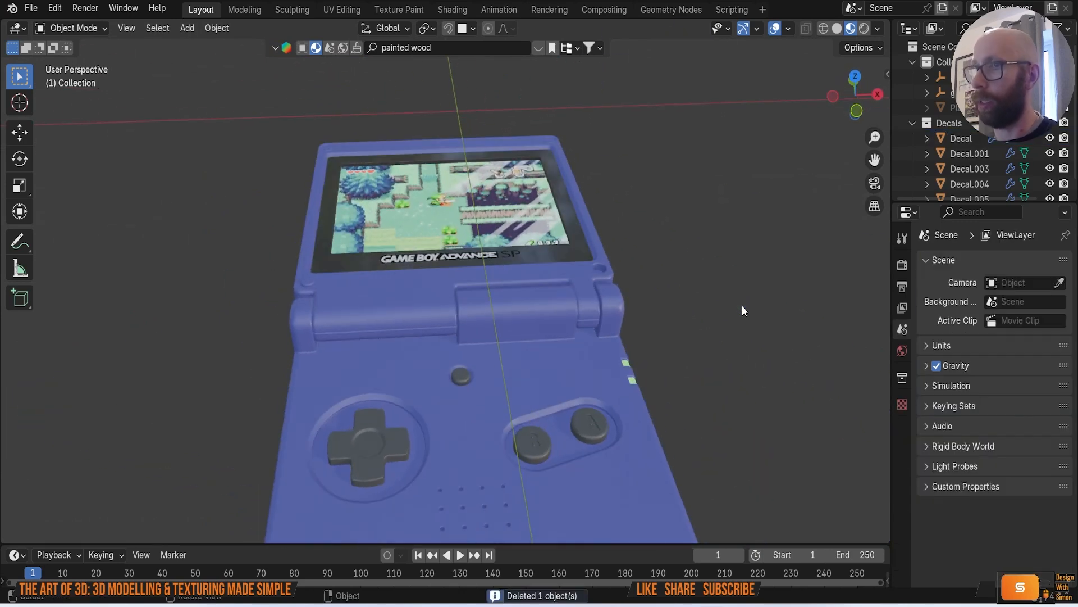
# Step: Move the round pad near the lid's hinge corner along Y and lower it along Z to seat it in its recess
pyautogui.scroll(6, 436, 305)
pyautogui.moveTo(475, 265); pyautogui.dragTo(547, 266, button='middle')
pyautogui.scroll(3, 551, 266)
pyautogui.click(476, 282)
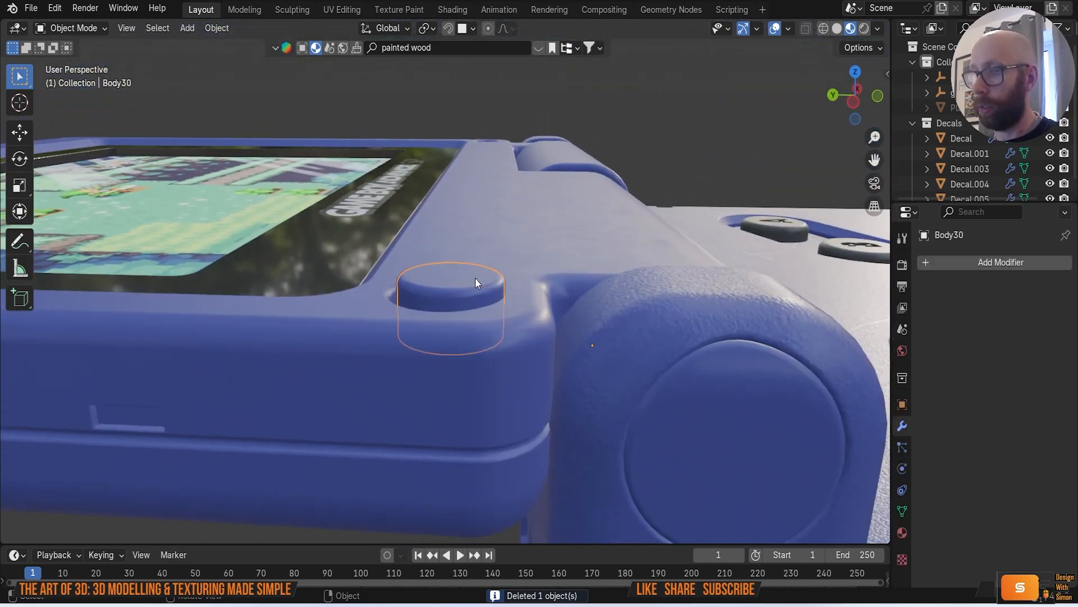
pyautogui.press('g')
pyautogui.press('y')
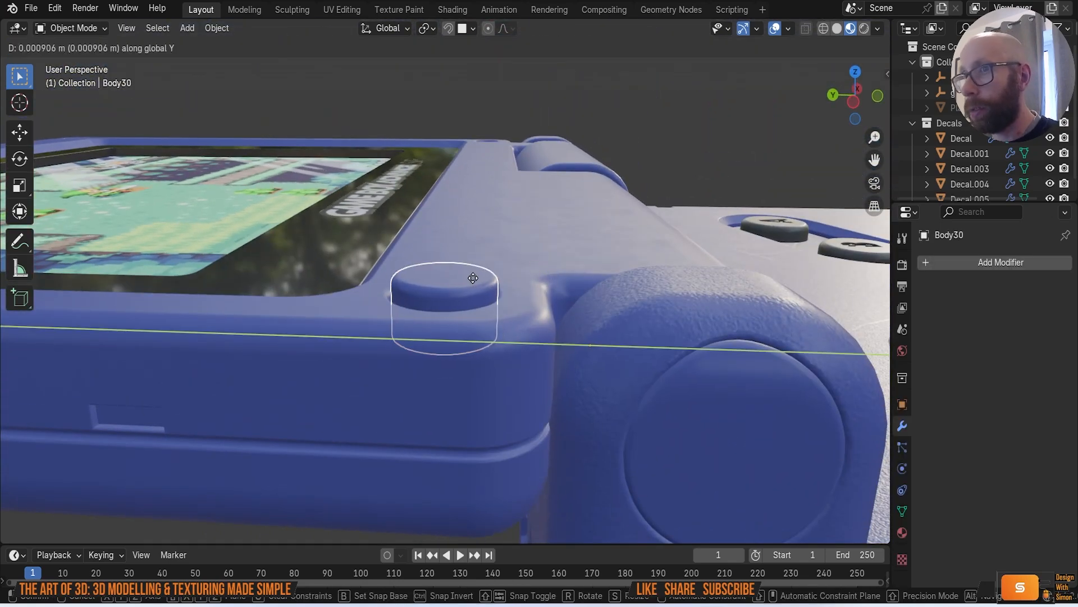
pyautogui.click(470, 278)
pyautogui.press('g')
pyautogui.press('z')
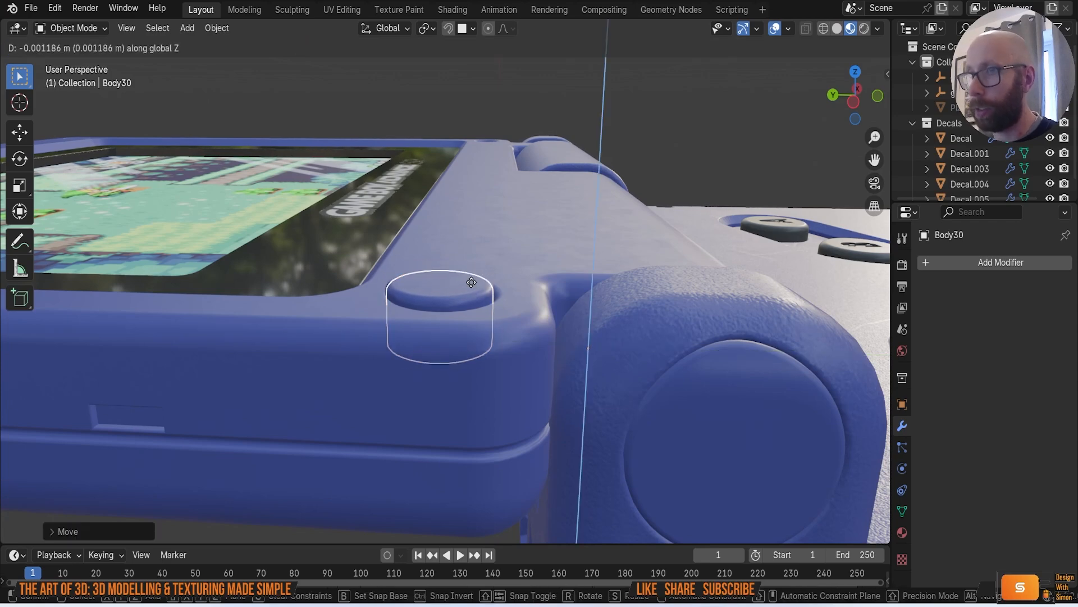
pyautogui.click(472, 285)
# Step: Duplicate the round pad along the global X axis into the recess at the lid's opposite hinge corner
pyautogui.moveTo(472, 284)
pyautogui.mouseDown(button='middle')
pyautogui.moveTo(508, 248)
pyautogui.moveTo(479, 322)
pyautogui.moveTo(473, 295)
pyautogui.mouseUp(button='middle')
pyautogui.press('`')
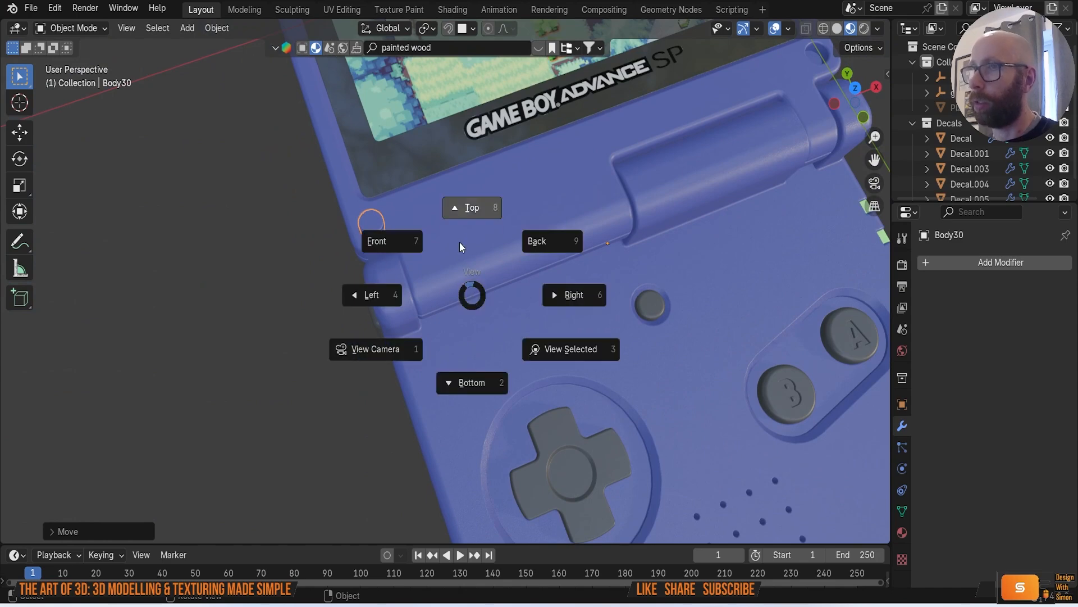
pyautogui.click(461, 247)
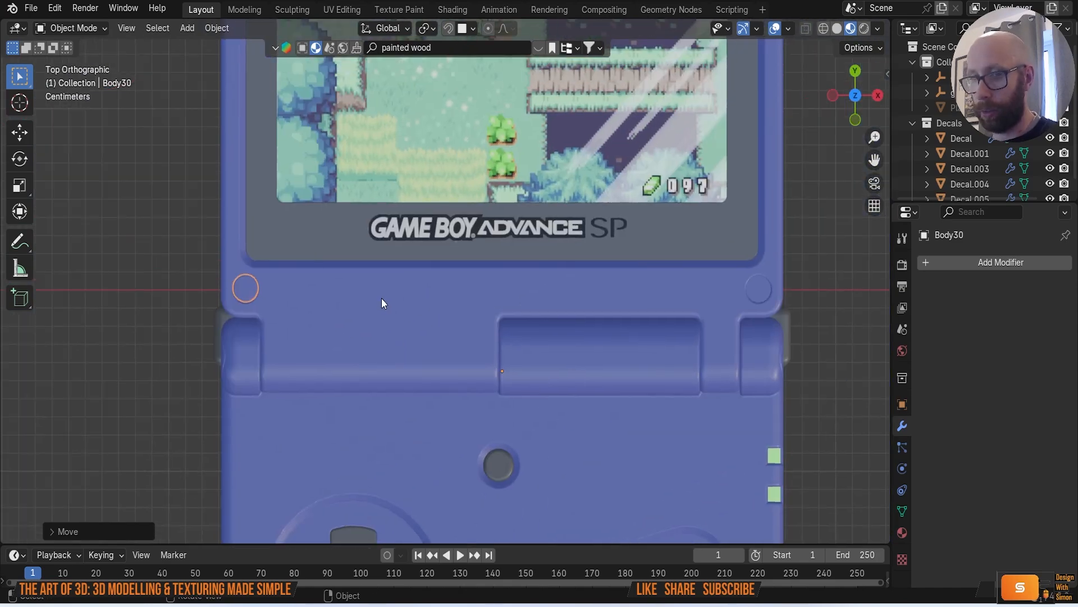
pyautogui.hotkey('shift', 'd')
pyautogui.press('x')
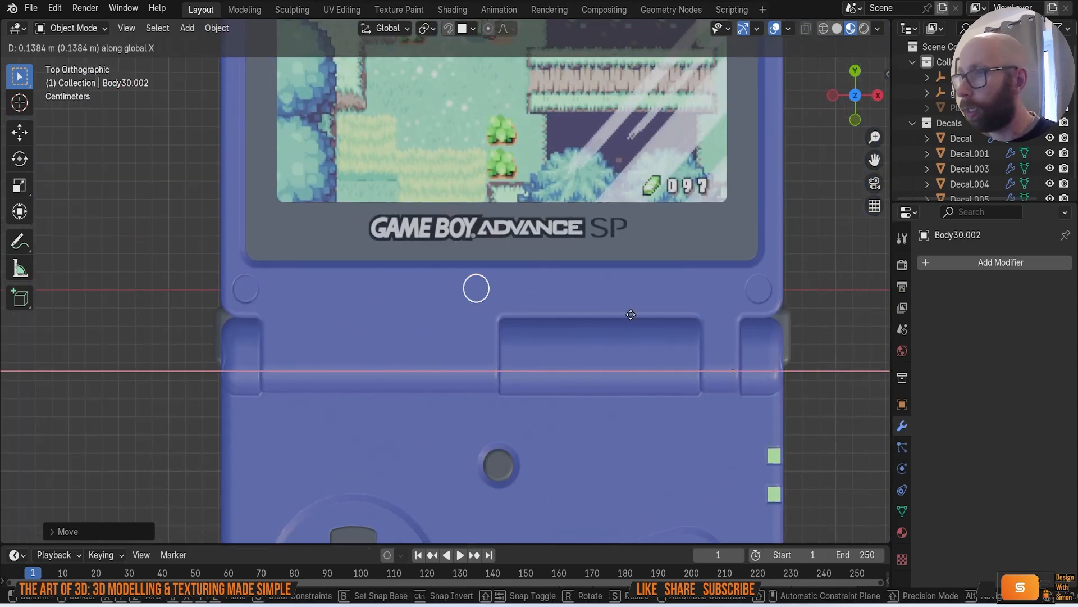
pyautogui.click(7, 330)
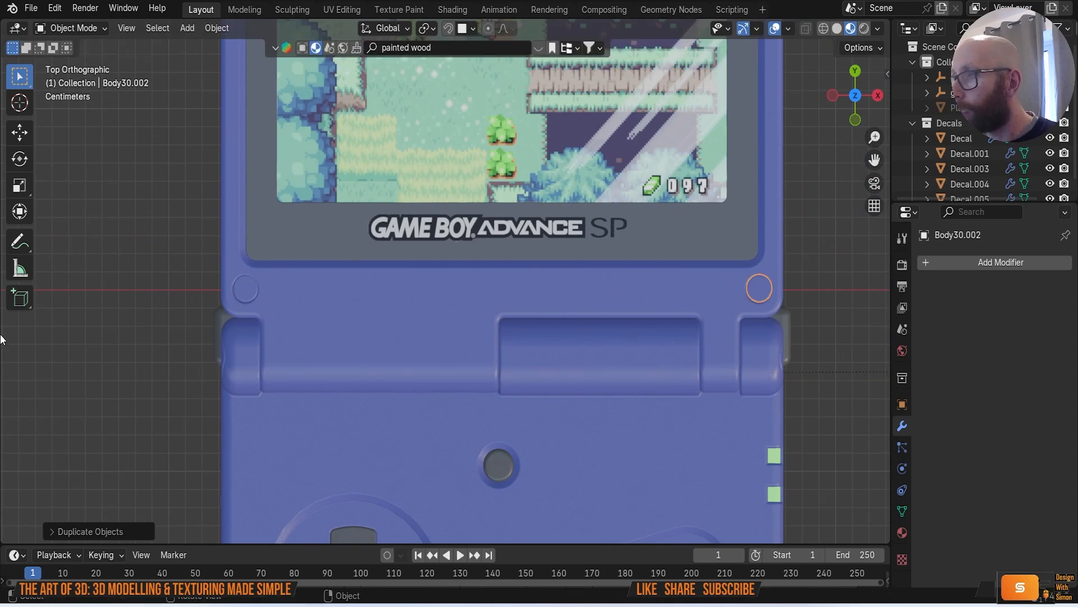
# Step: Select the whole closed console and move it close to the open console
pyautogui.scroll(-5, 137, 271)
pyautogui.moveTo(124, 255); pyautogui.dragTo(593, 259, button='middle')
pyautogui.scroll(-5, 574, 268)
pyautogui.moveTo(800, 211); pyautogui.dragTo(802, 213)
pyautogui.press('g')
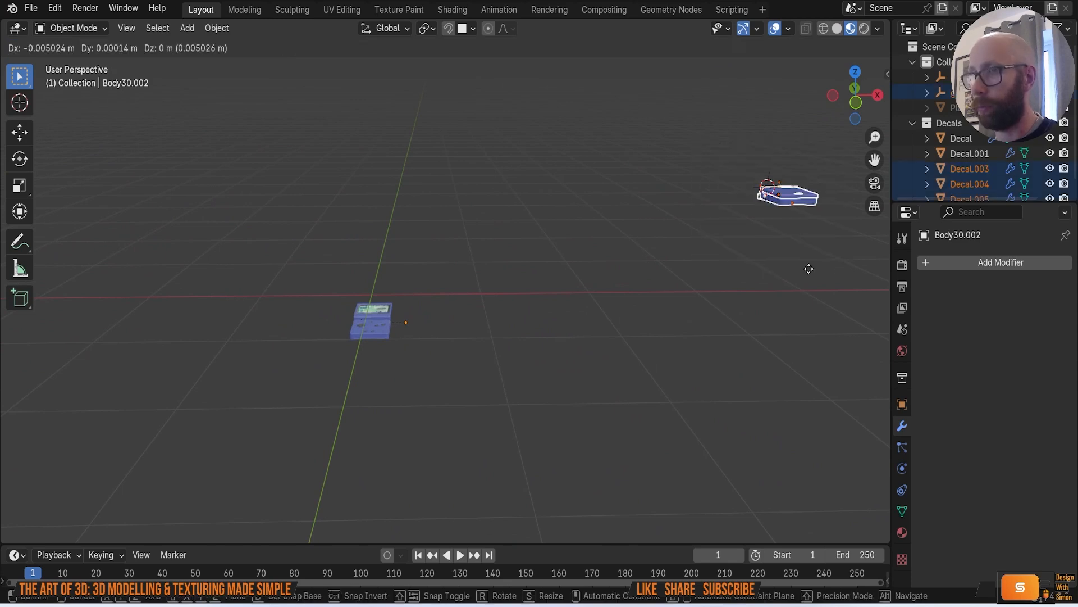
pyautogui.click(510, 381)
# Step: Deselect the closed console and unhide the ground plane
pyautogui.click(544, 351)
pyautogui.hotkey('alt', 'h')
pyautogui.moveTo(530, 356); pyautogui.dragTo(403, 291, button='middle')
# Step: In top view, move the closed console diagonally up and away from the open one, and rotate it clockwise about global Z
pyautogui.moveTo(337, 120); pyautogui.dragTo(647, 265)
pyautogui.press('`')
pyautogui.click(651, 225)
pyautogui.keyDown('shift'); pyautogui.moveTo(518, 311); pyautogui.dragTo(511, 407, button='middle'); pyautogui.keyUp('shift')
pyautogui.scroll(-2, 511, 407)
pyautogui.press('g')
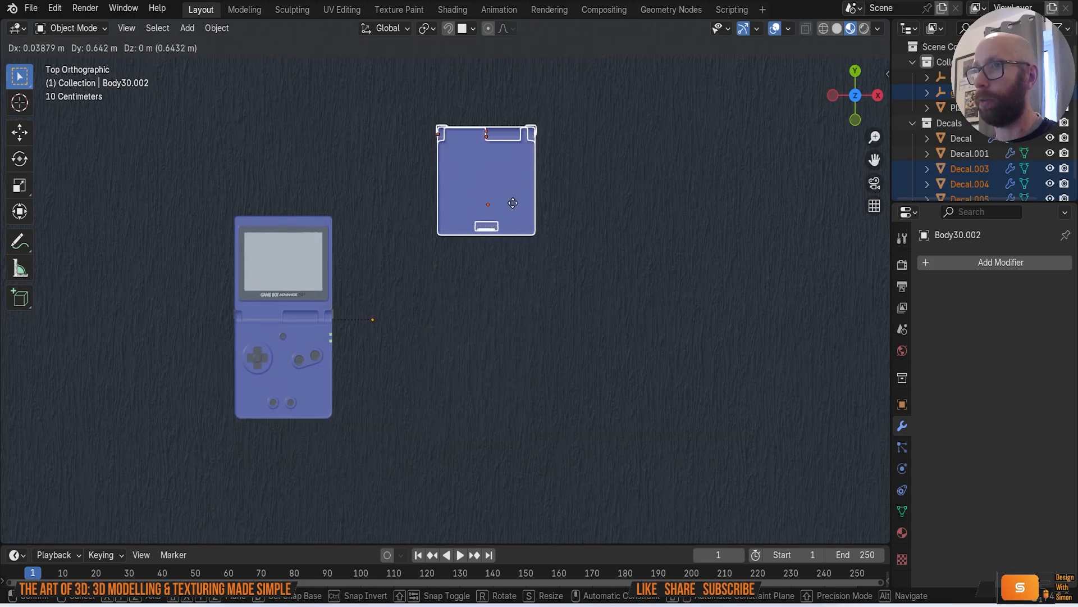
pyautogui.click(516, 200)
pyautogui.press('r')
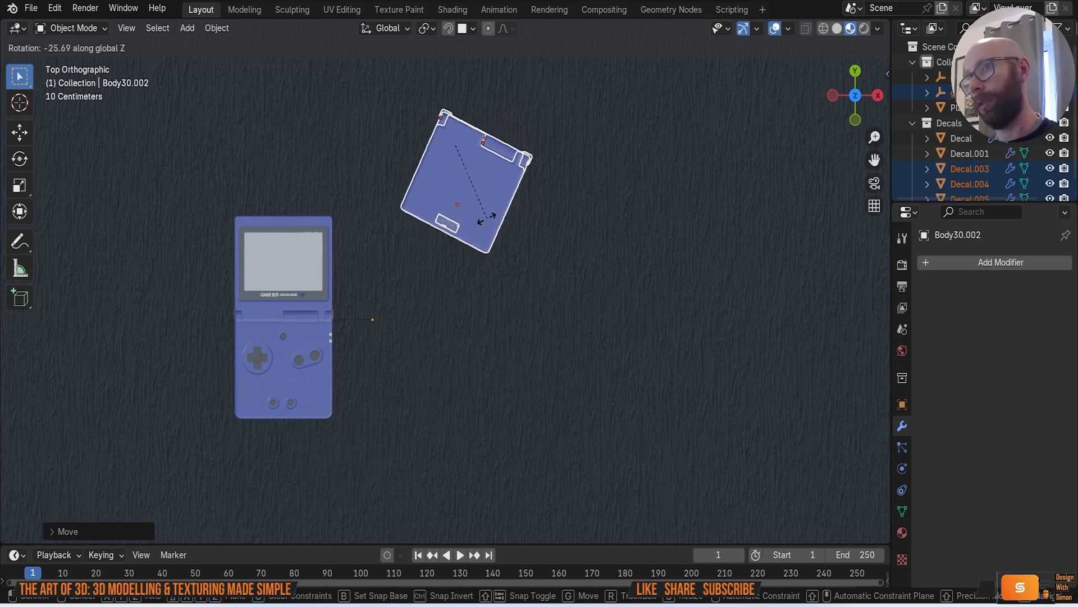
pyautogui.click(507, 271)
# Step: Lower the floating closed console along Z toward the ground plane and deselect it
pyautogui.moveTo(507, 271); pyautogui.dragTo(523, 117, button='middle')
pyautogui.scroll(3, 505, 206)
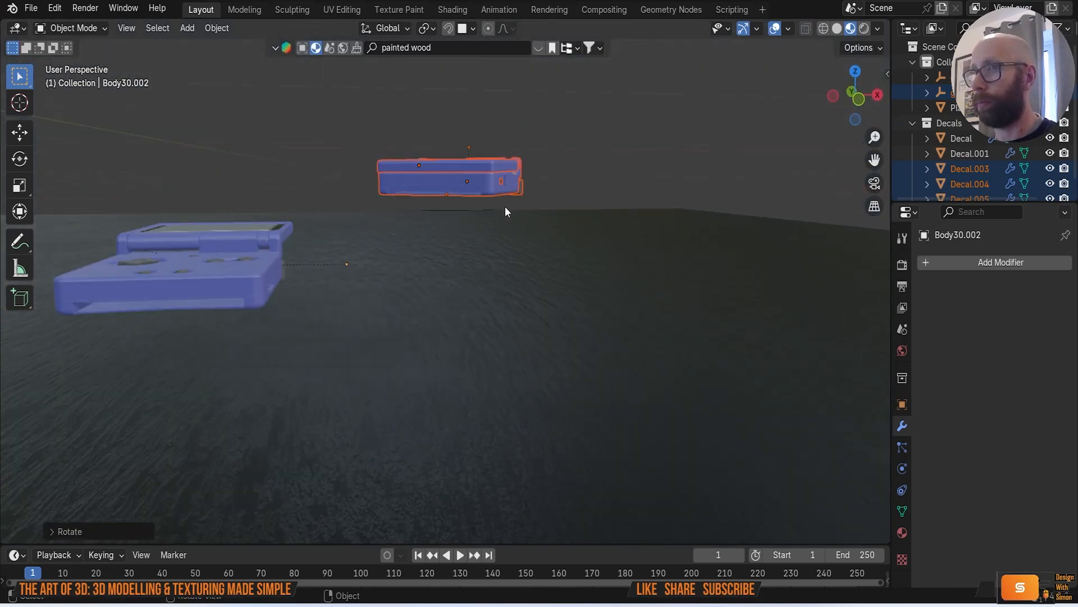
pyautogui.keyDown('shift'); pyautogui.moveTo(504, 205); pyautogui.dragTo(519, 266, button='middle'); pyautogui.keyUp('shift')
pyautogui.scroll(2, 513, 265)
pyautogui.press('g')
pyautogui.press('z')
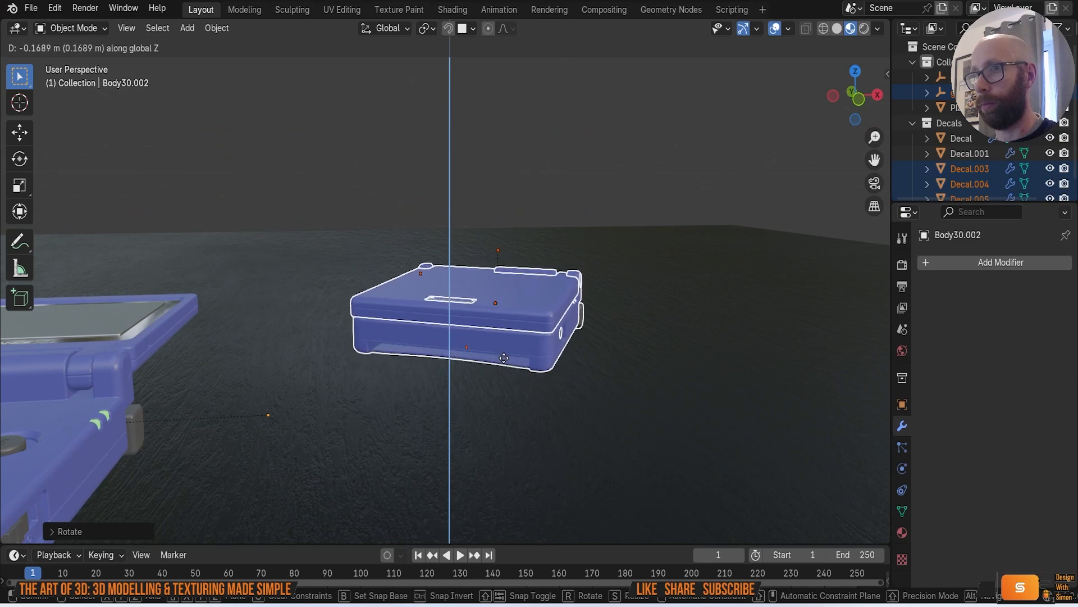
pyautogui.click(505, 357)
pyautogui.click(542, 153)
# Step: Reselect the closed console without the ground plane and adjust its height along Z, judging from beneath the plane
pyautogui.moveTo(543, 196); pyautogui.dragTo(506, 247, button='middle')
pyautogui.scroll(2, 451, 281)
pyautogui.moveTo(228, 138); pyautogui.dragTo(703, 330)
pyautogui.keyDown('shift'); pyautogui.click(571, 438); pyautogui.keyUp('shift')
pyautogui.keyDown('shift'); pyautogui.click(571, 438); pyautogui.keyUp('shift')
pyautogui.moveTo(534, 421); pyautogui.dragTo(492, 343, button='middle')
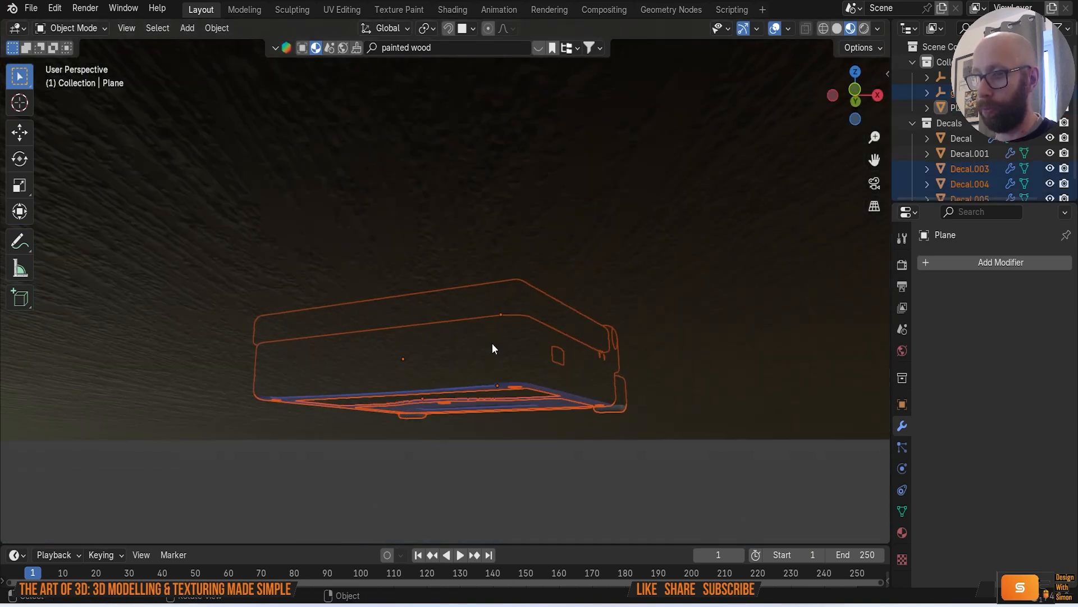
pyautogui.press('g')
pyautogui.press('z')
pyautogui.click(491, 339)
pyautogui.moveTo(491, 339); pyautogui.dragTo(494, 363, button='middle')
pyautogui.click(645, 265)
# Step: Fine-tune the closed console's Z height at ground level so its underside rests on the plane, leaving the plane in place
pyautogui.moveTo(645, 265); pyautogui.dragTo(462, 211, button='middle')
pyautogui.scroll(-2, 342, 140)
pyautogui.moveTo(309, 75); pyautogui.dragTo(756, 271)
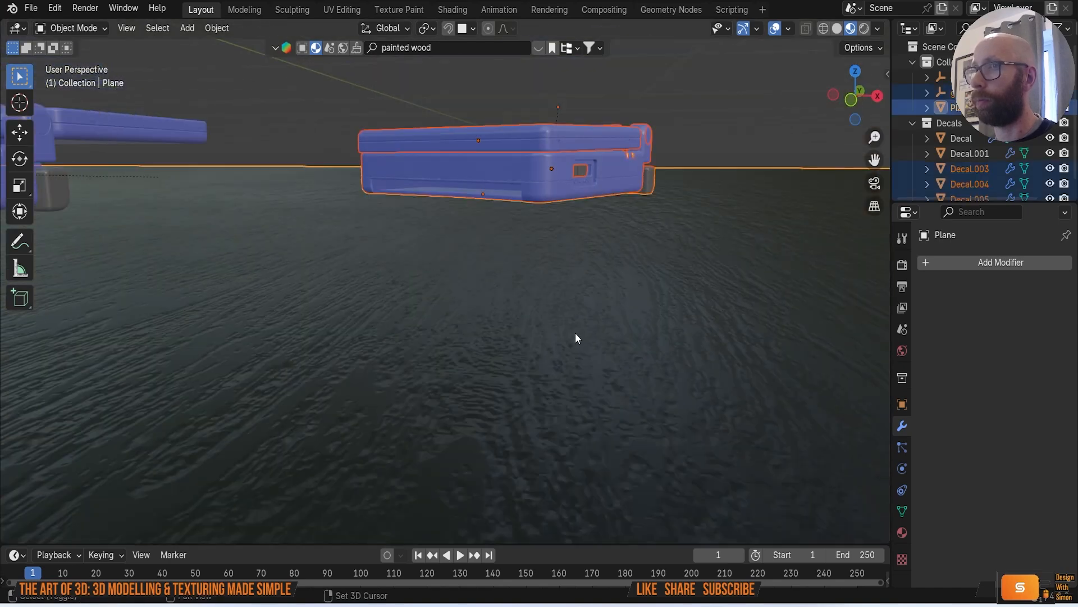
pyautogui.moveTo(580, 325); pyautogui.dragTo(590, 247, button='middle')
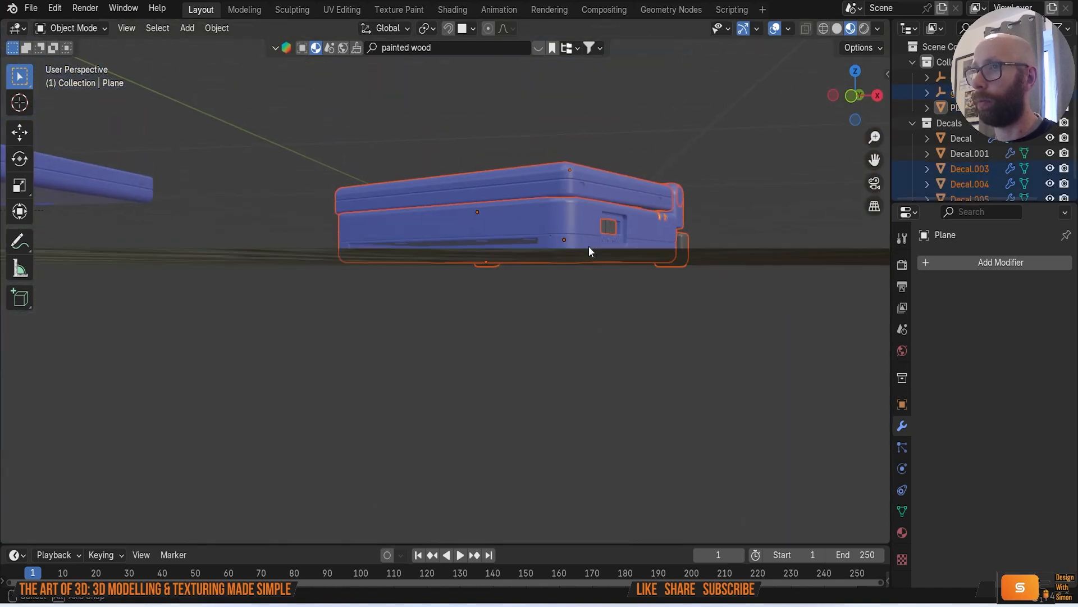
pyautogui.press('g')
pyautogui.press('z')
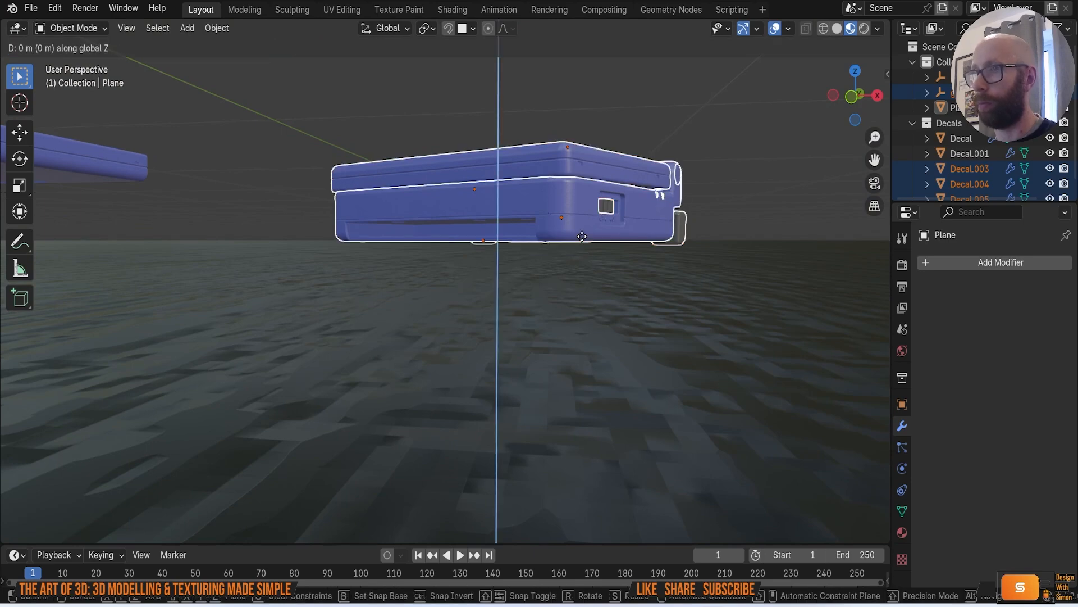
pyautogui.click(582, 239)
pyautogui.click(746, 201)
# Step: Add a camera to the scene with both consoles in view
pyautogui.moveTo(696, 224); pyautogui.dragTo(681, 264, button='middle')
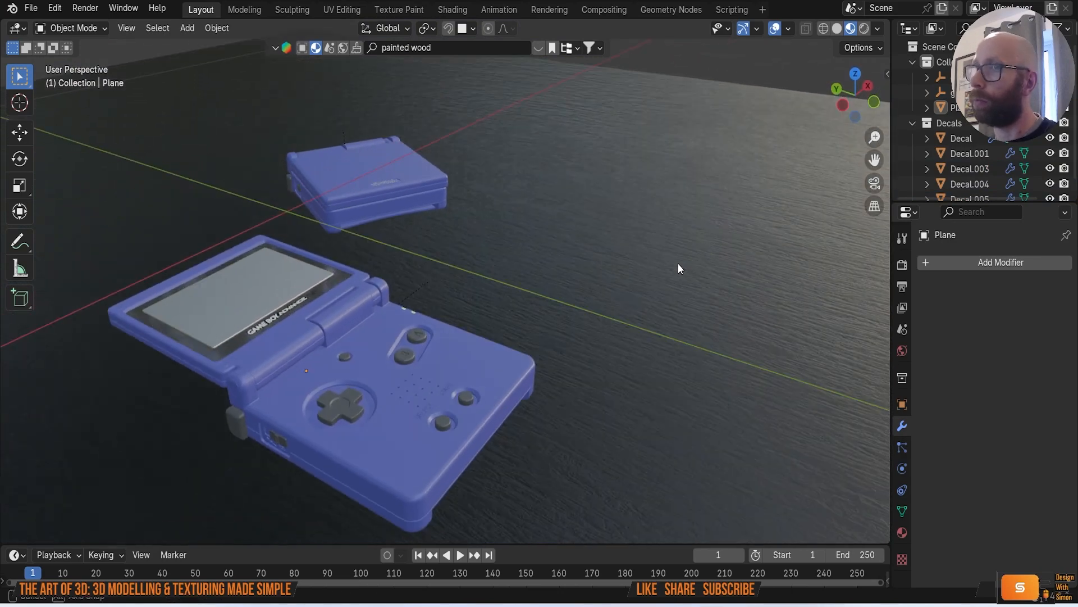
pyautogui.moveTo(537, 293); pyautogui.dragTo(547, 332, button='middle')
pyautogui.scroll(4, 412, 318)
pyautogui.scroll(-4, 483, 279)
pyautogui.scroll(-3, 504, 275)
pyautogui.hotkey('shift', 'a')
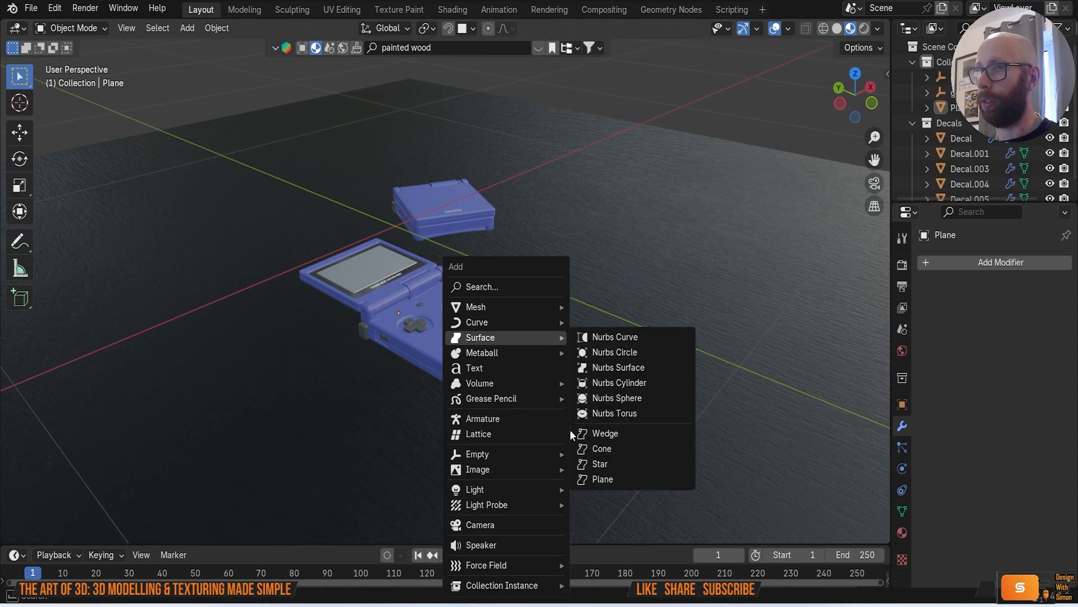
pyautogui.click(513, 524)
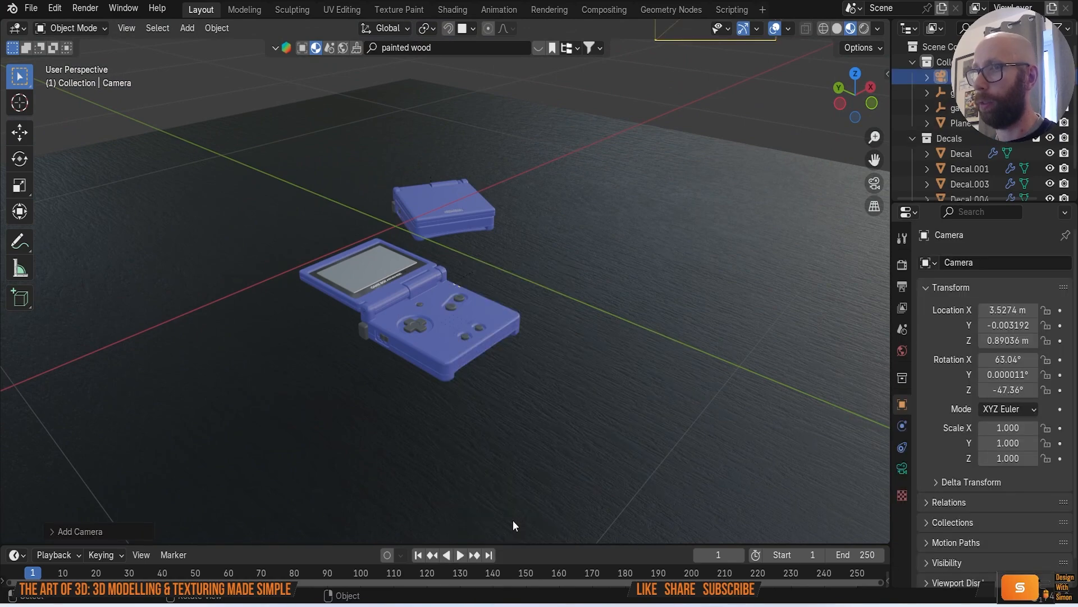
# Step: Align the camera to the viewport with an angled view framing both the open and the closed console
pyautogui.scroll(-4, 508, 509)
pyautogui.scroll(3, 480, 456)
pyautogui.scroll(2, 480, 456)
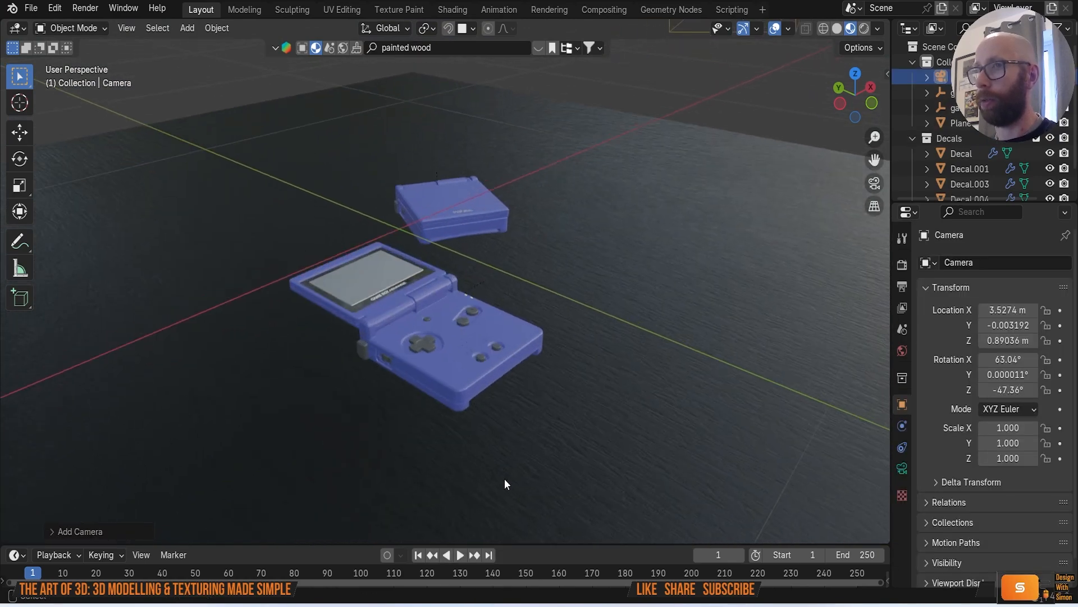
pyautogui.press('q')
pyautogui.click(470, 527)
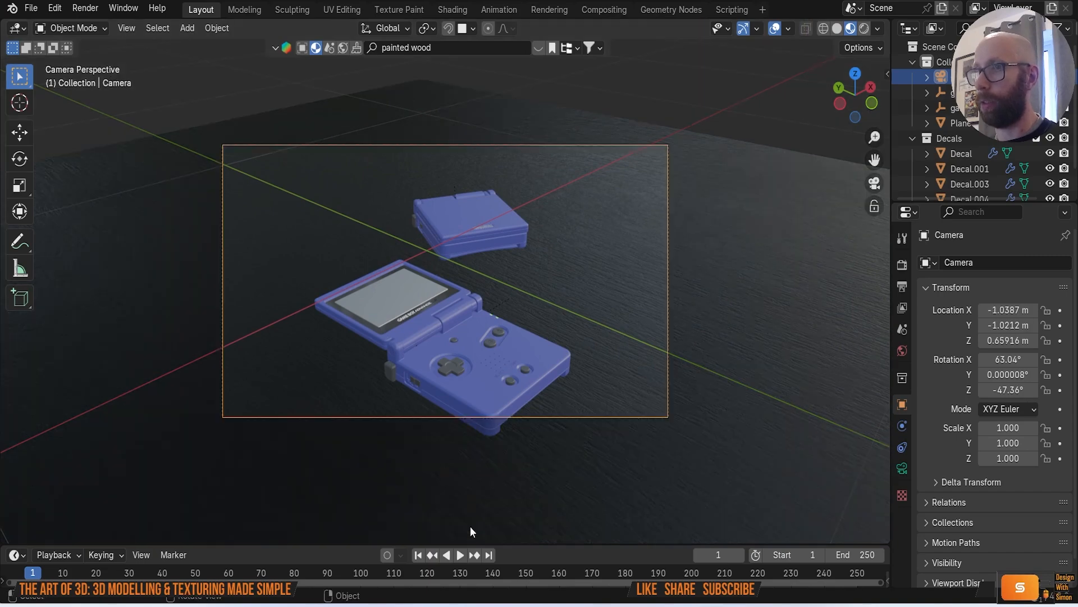
pyautogui.press('KP_0')
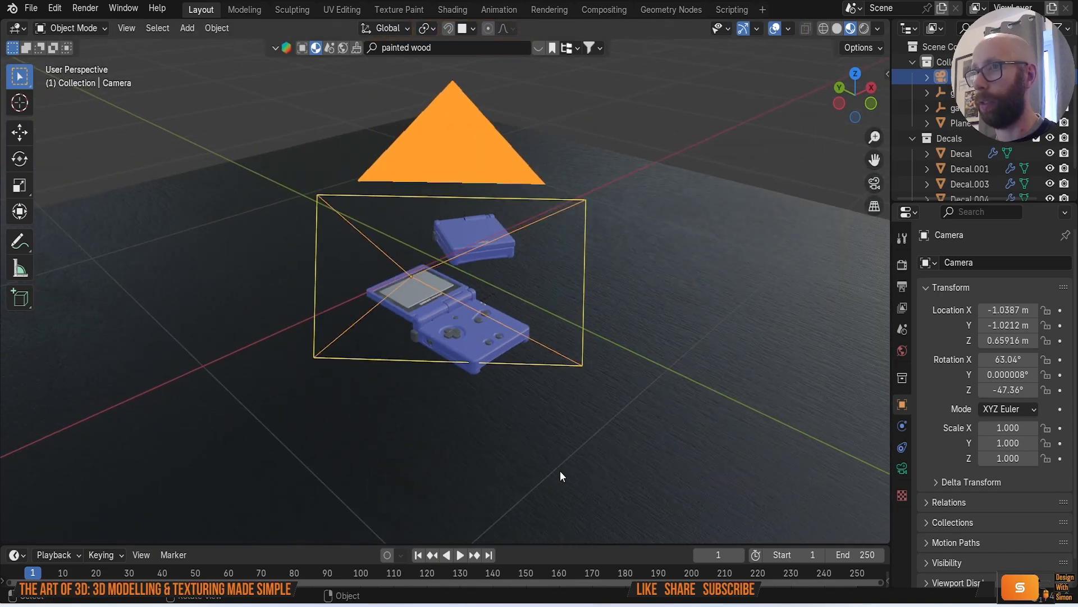
pyautogui.press('q')
pyautogui.click(561, 470)
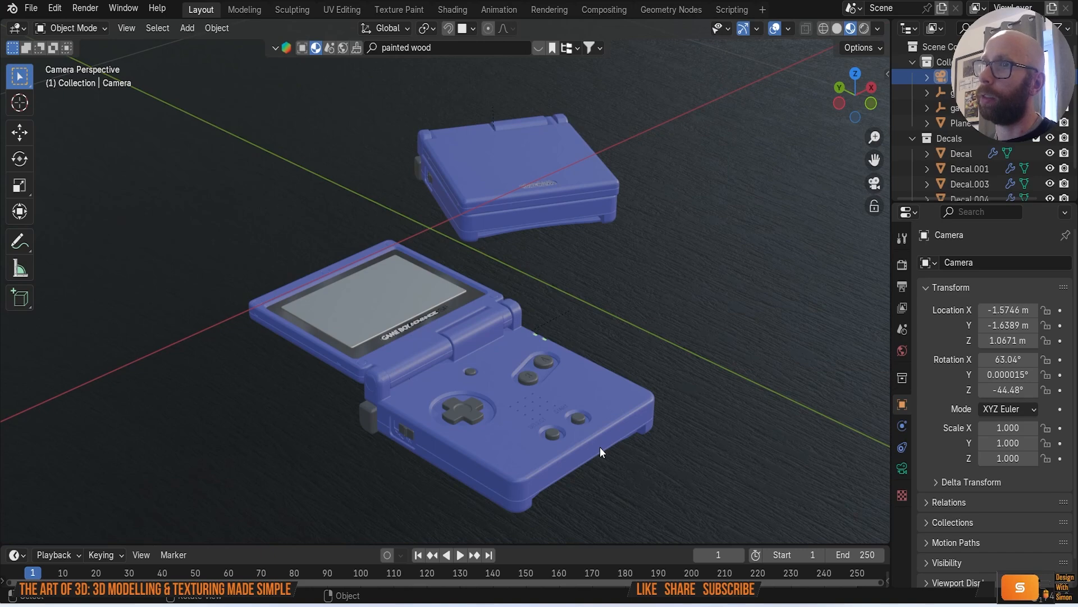
# Step: Select the open console's screen cover and unlink its Steel - Satin material
pyautogui.moveTo(600, 446); pyautogui.dragTo(585, 444, button='middle')
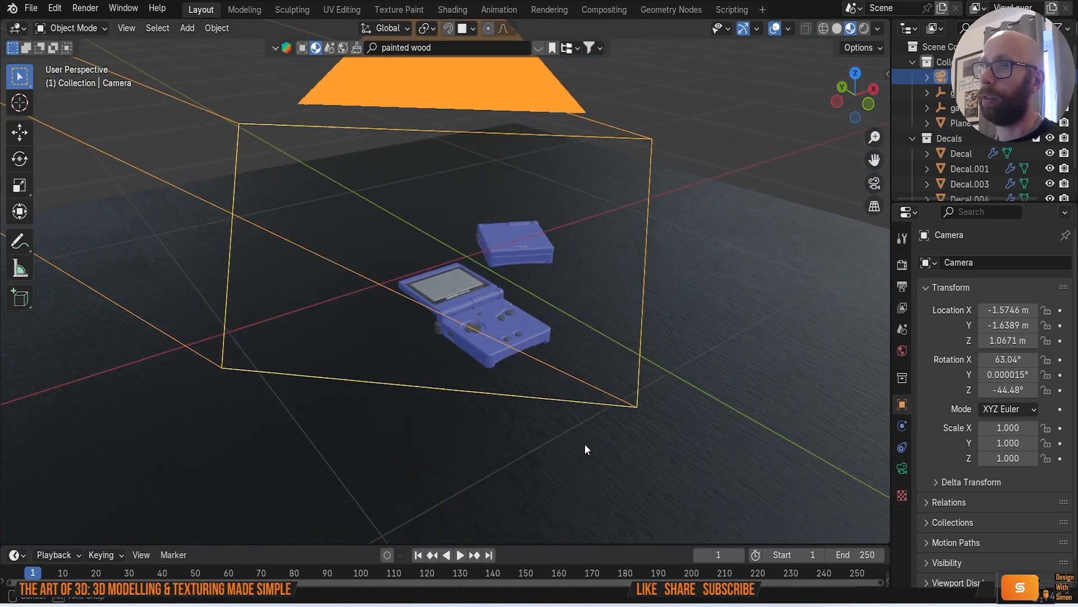
pyautogui.scroll(3, 558, 399)
pyautogui.moveTo(533, 271); pyautogui.dragTo(519, 312, button='middle')
pyautogui.click(535, 341)
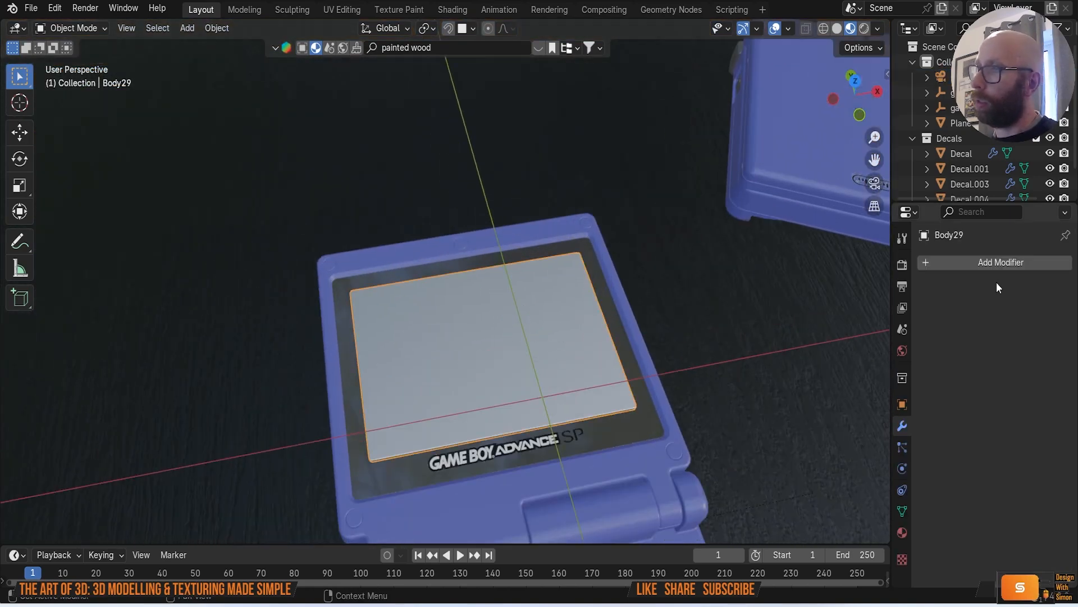
pyautogui.click(903, 533)
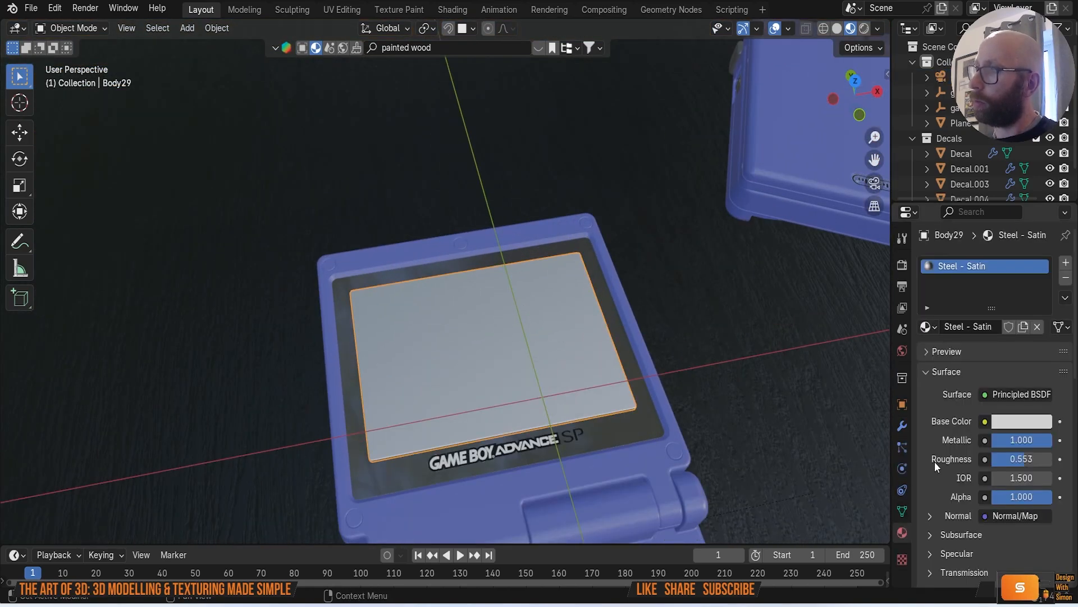
pyautogui.moveTo(531, 423); pyautogui.dragTo(776, 379, button='middle')
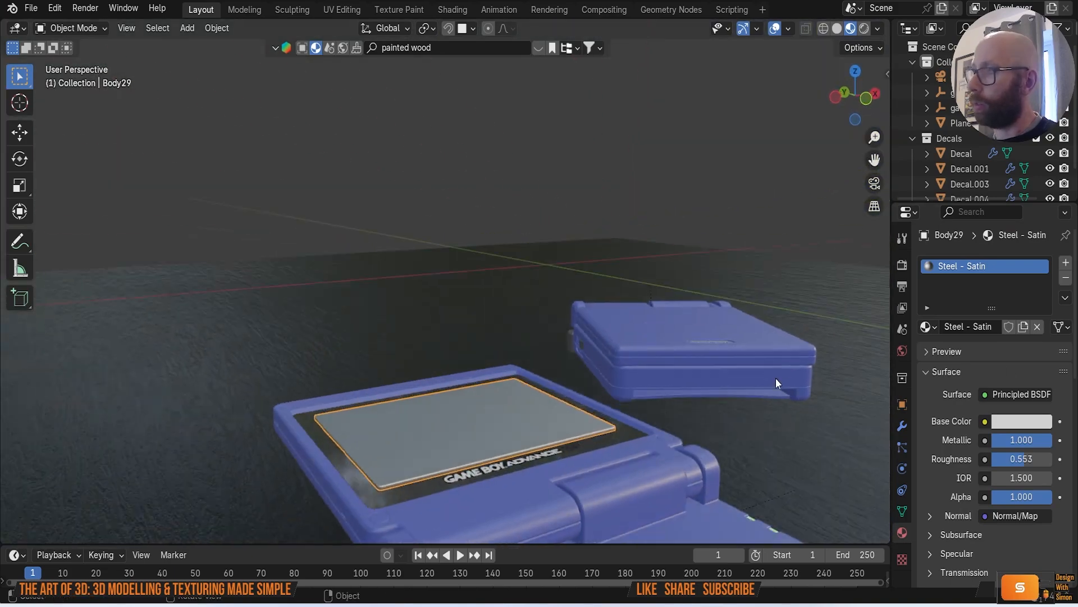
pyautogui.click(1038, 326)
# Step: Try assigning Material.001 to the screen cover and selecting all its geometry in Edit Mode
pyautogui.click(928, 327)
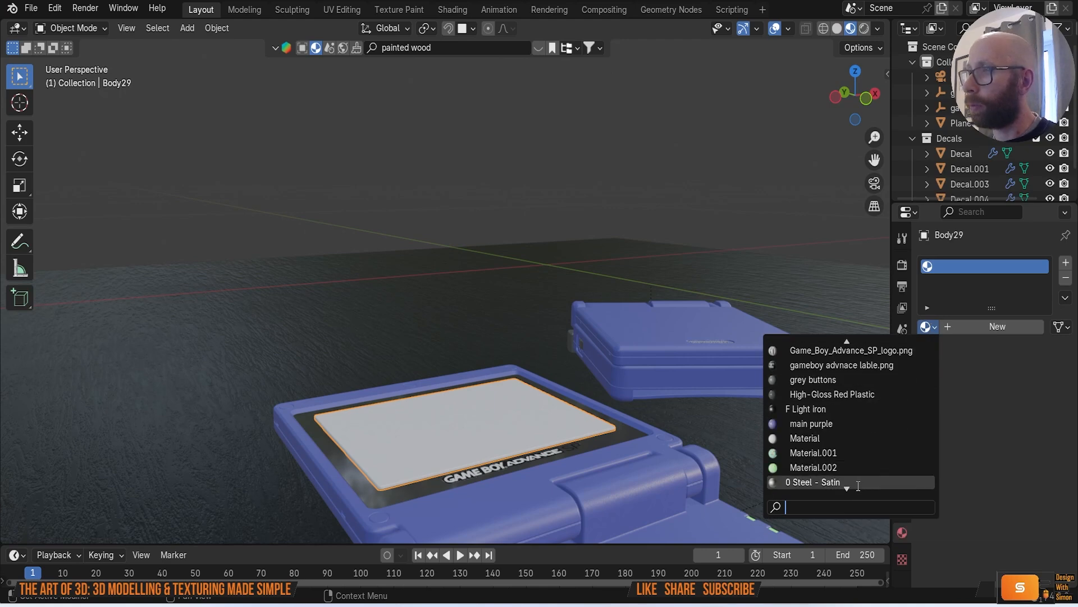
pyautogui.click(818, 453)
pyautogui.moveTo(818, 449); pyautogui.dragTo(490, 368, button='middle')
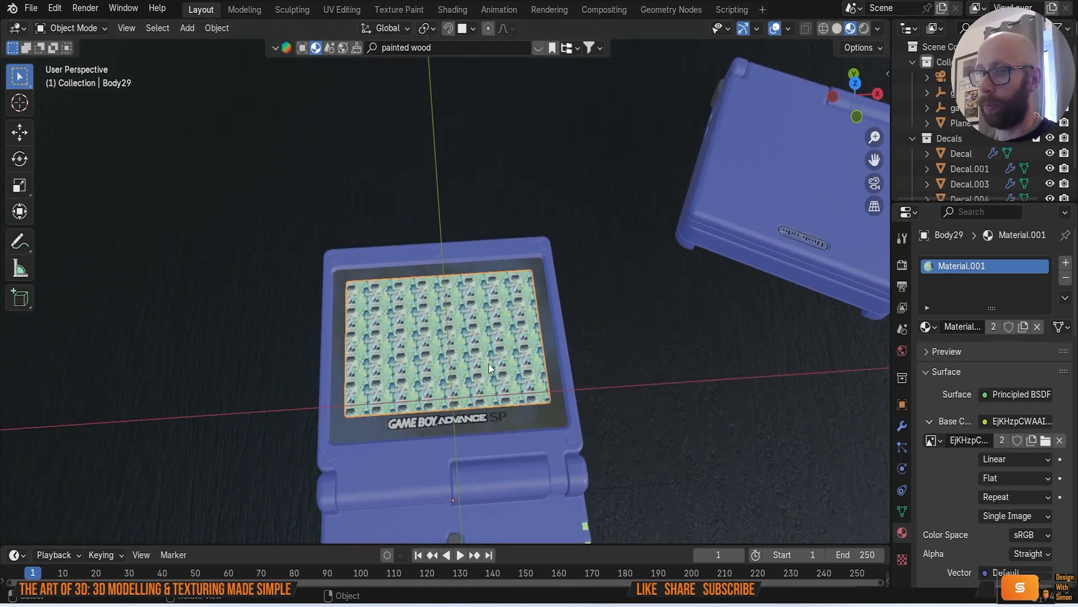
pyautogui.press('Tab')
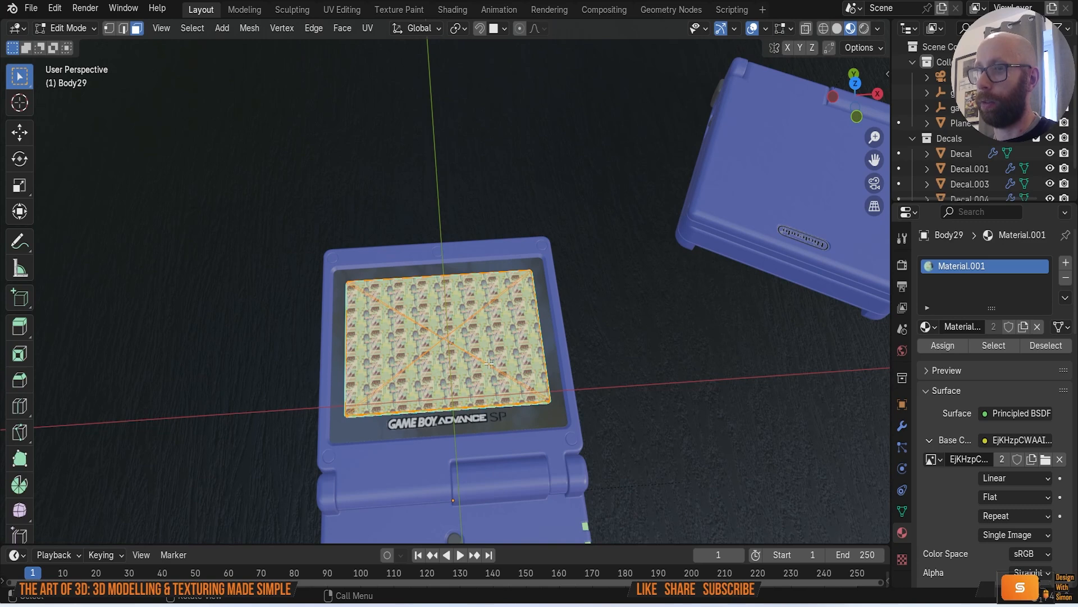
pyautogui.hotkey('alt', 'a')
pyautogui.press('a')
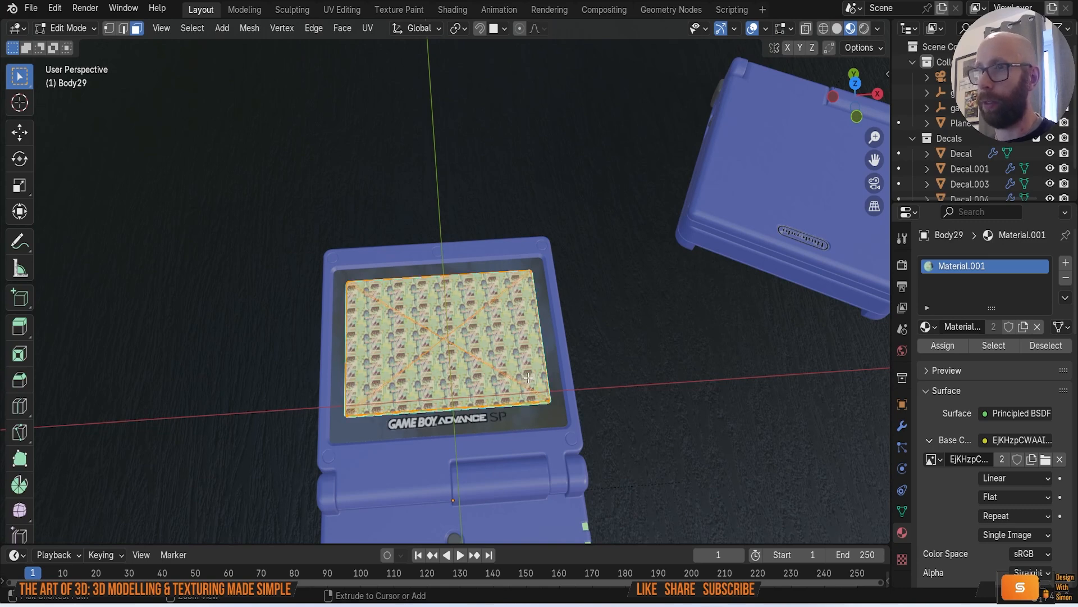
pyautogui.hotkey('ctrl', 'z')
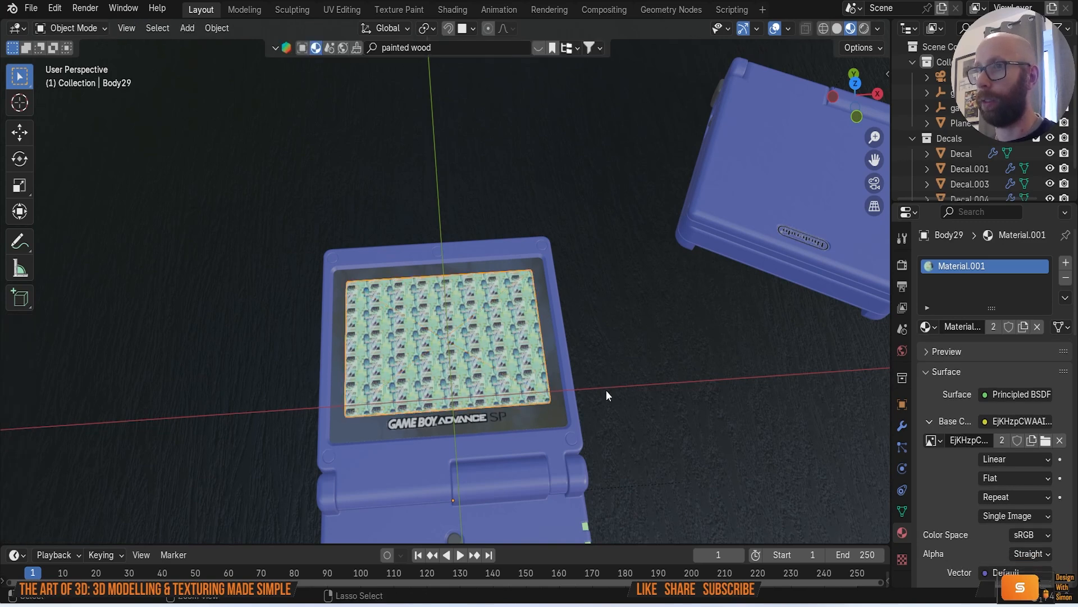
pyautogui.hotkey('ctrl', 'z')
# Step: Hide the screen cover to check the game image beneath it, and unhide the cover again
pyautogui.moveTo(609, 393); pyautogui.dragTo(606, 362, button='middle')
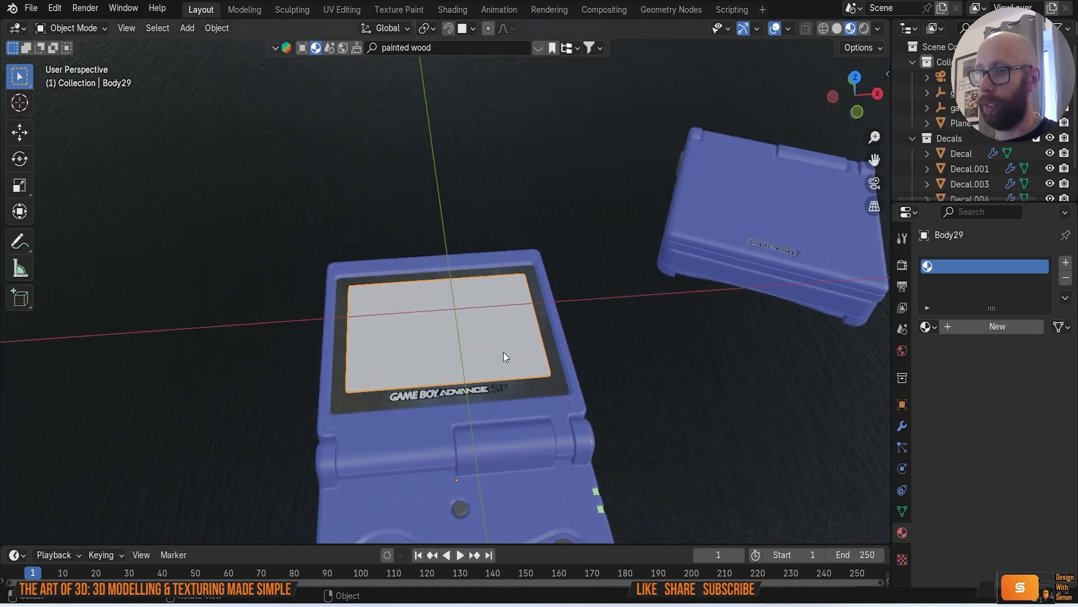
pyautogui.press('h')
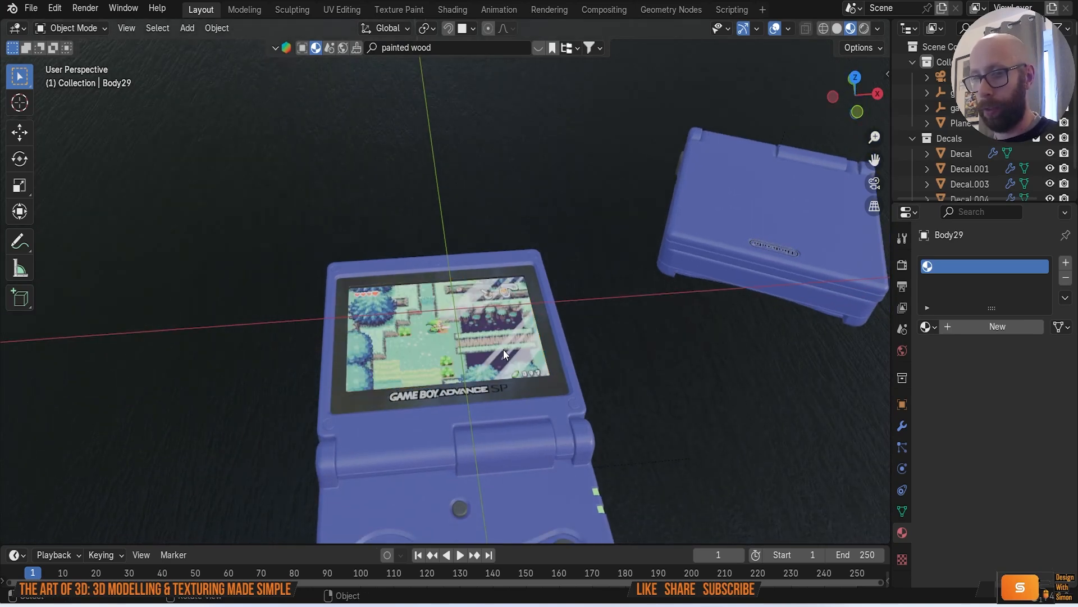
pyautogui.hotkey('alt', 'h')
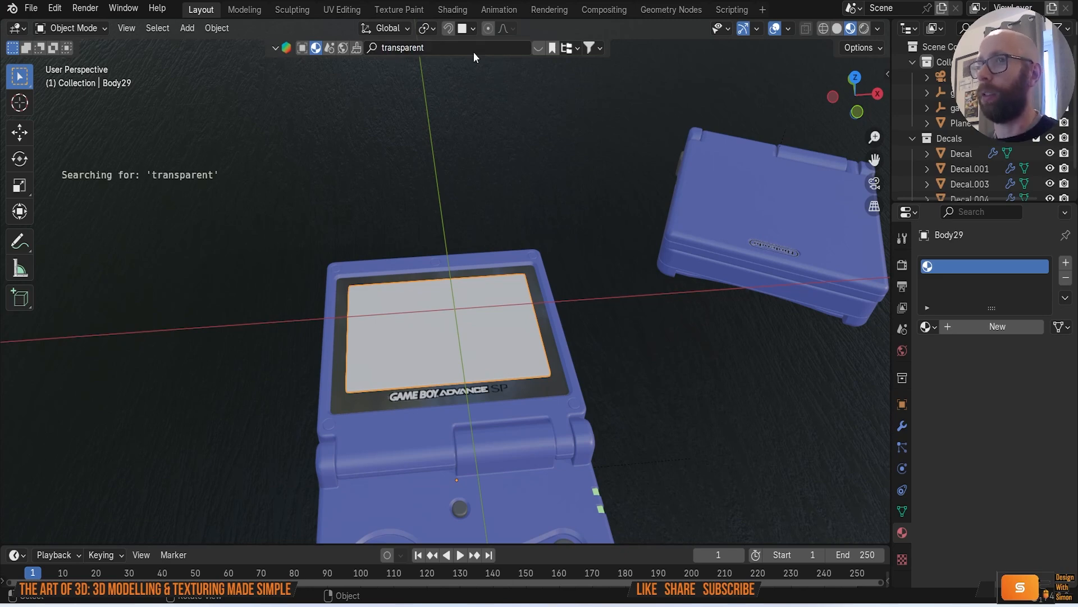
# Step: Try the Transparent Glass and Black Mesh Fabric materials from the library's "transparent" results on the open console's screen cover
pyautogui.moveTo(573, 124)
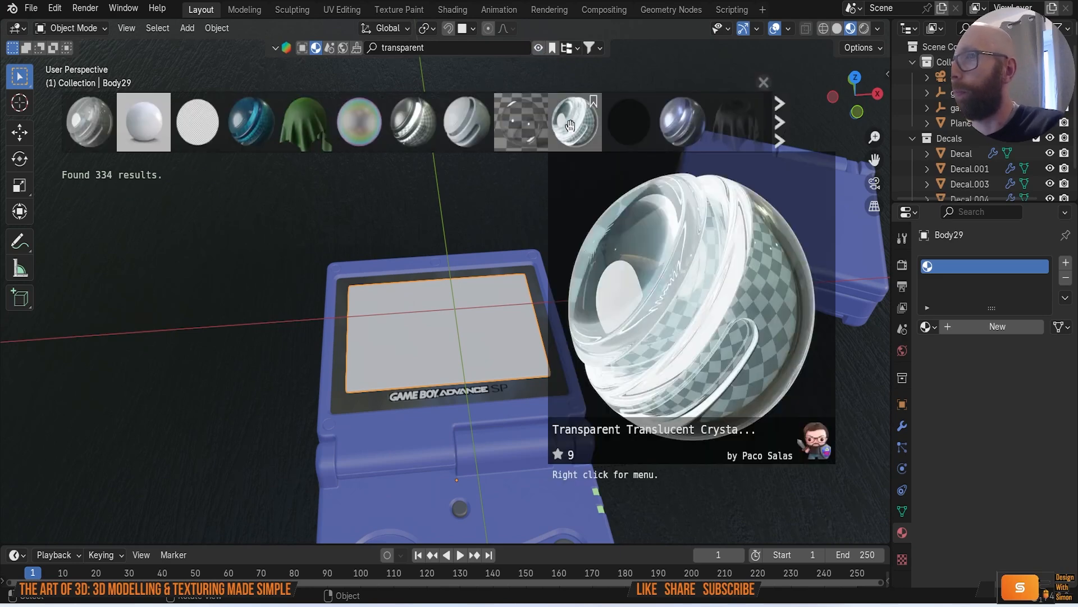
pyautogui.moveTo(521, 122); pyautogui.dragTo(515, 325)
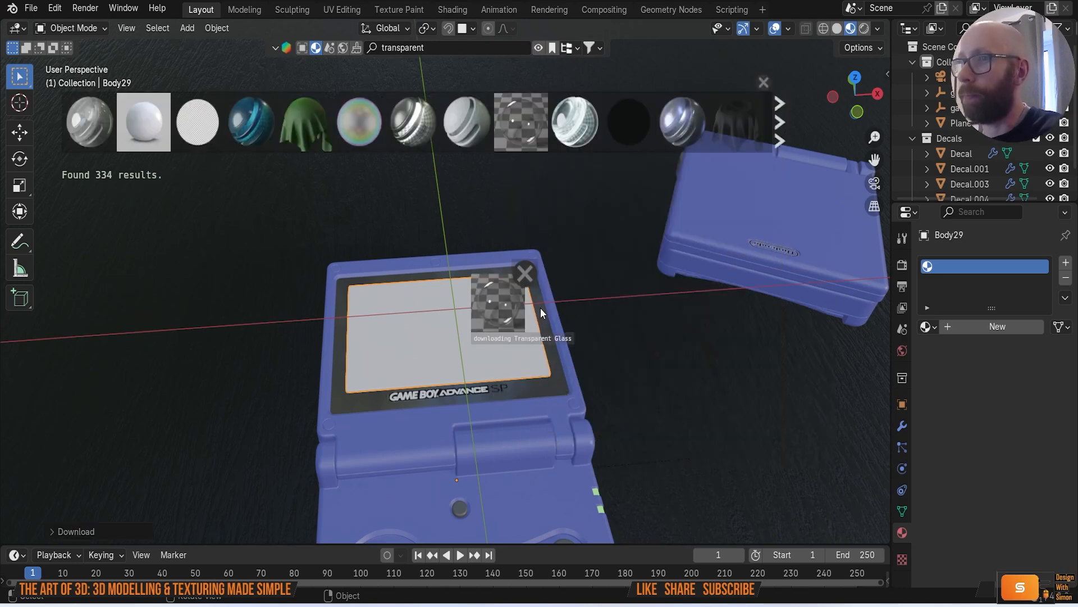
pyautogui.click(761, 97)
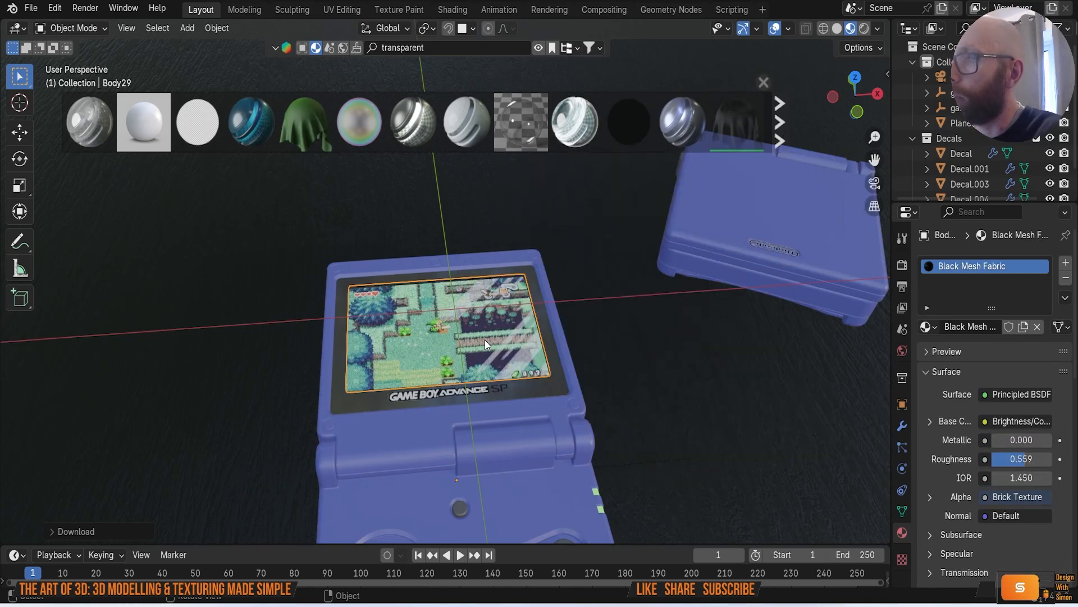
pyautogui.moveTo(587, 119)
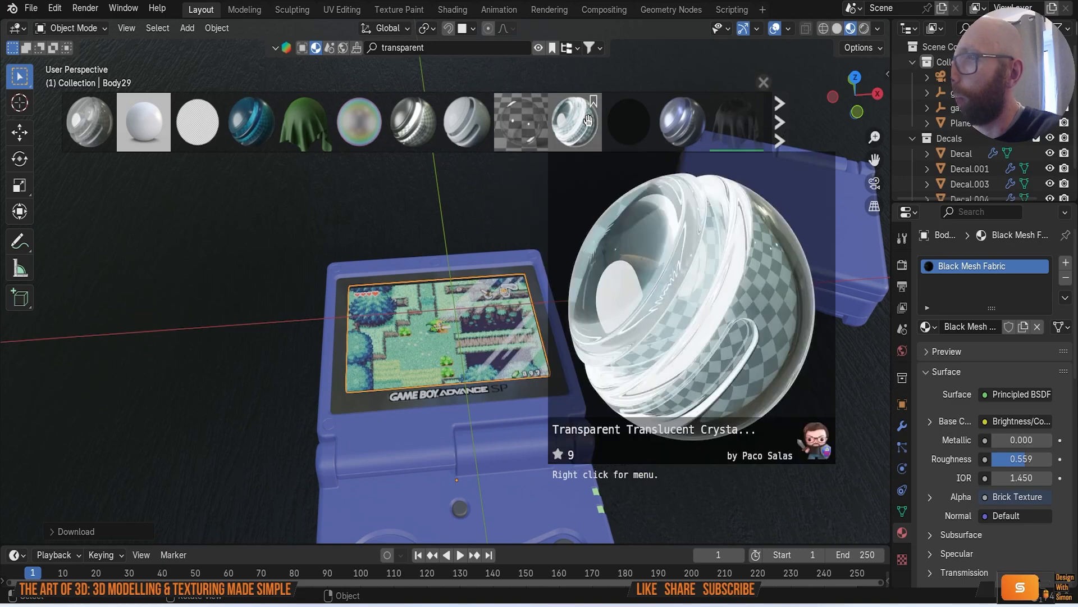
pyautogui.moveTo(714, 397); pyautogui.dragTo(708, 369, button='middle')
pyautogui.moveTo(483, 351); pyautogui.dragTo(548, 390, button='middle')
# Step: Select the open console's screen cover and replace its Black Mesh Fabric material with Transparent Glass from the material library
pyautogui.moveTo(664, 145)
pyautogui.moveTo(636, 131)
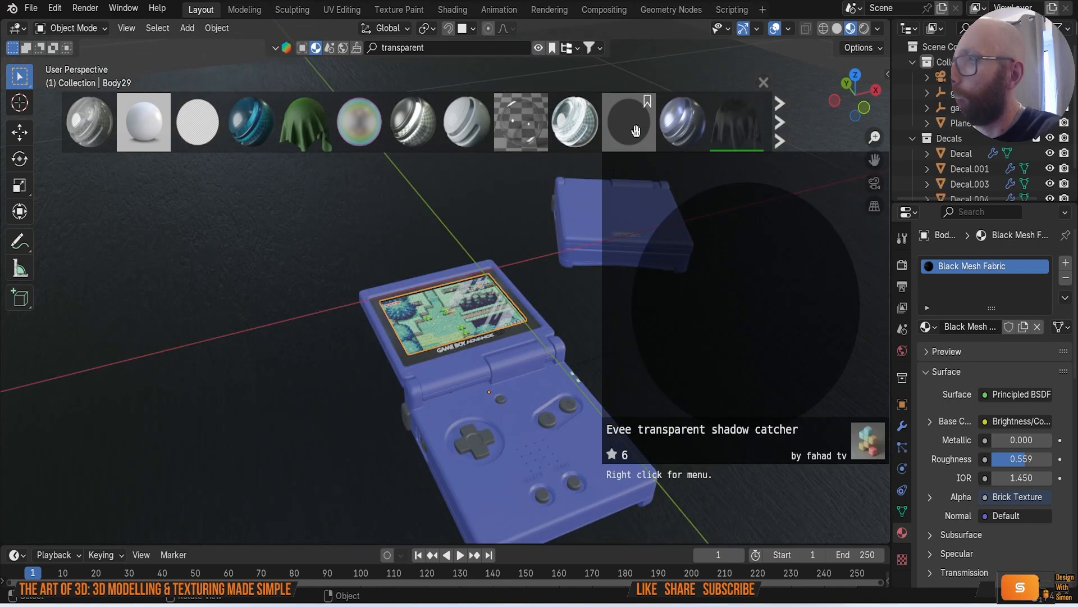
pyautogui.scroll(3, 754, 370)
pyautogui.click(756, 379)
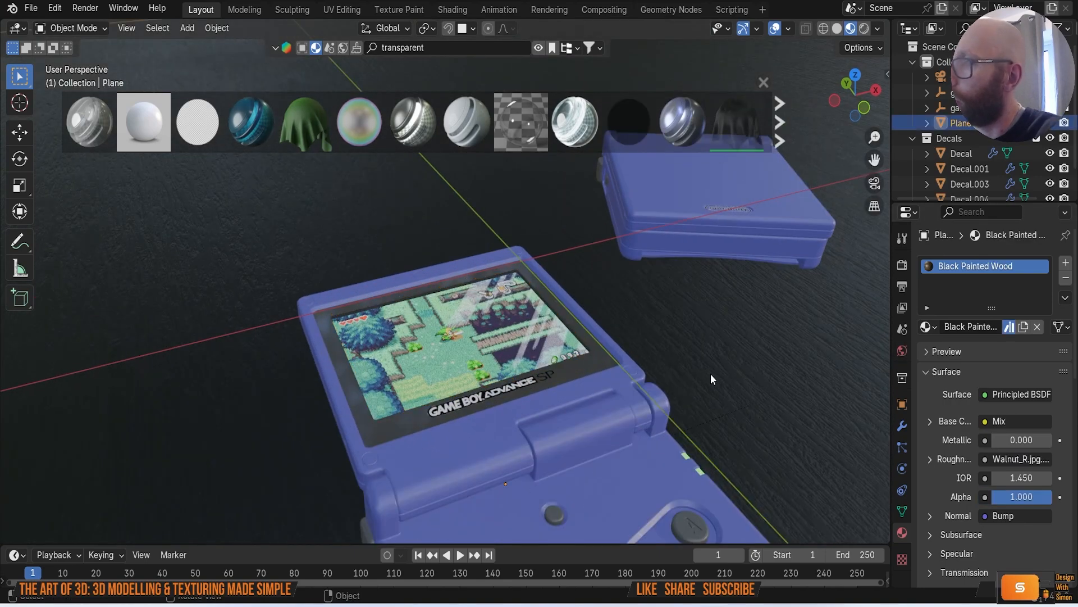
pyautogui.click(593, 363)
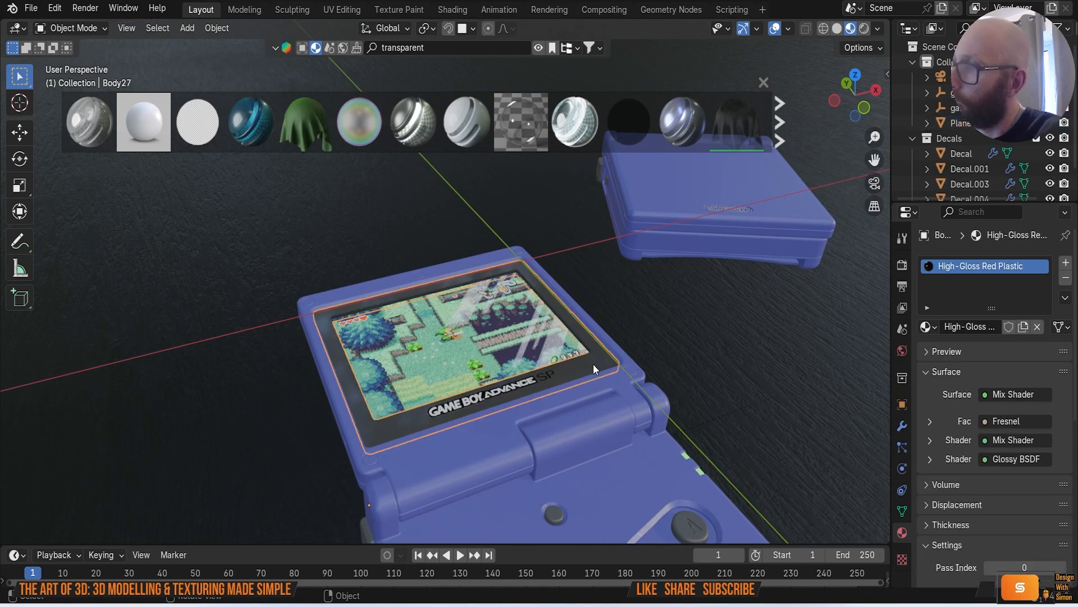
pyautogui.click(495, 335)
pyautogui.moveTo(632, 123)
pyautogui.moveTo(522, 122); pyautogui.dragTo(487, 338)
pyautogui.moveTo(692, 328)
pyautogui.mouseDown(button='middle')
pyautogui.moveTo(706, 305)
pyautogui.moveTo(689, 339)
pyautogui.mouseUp(button='middle')
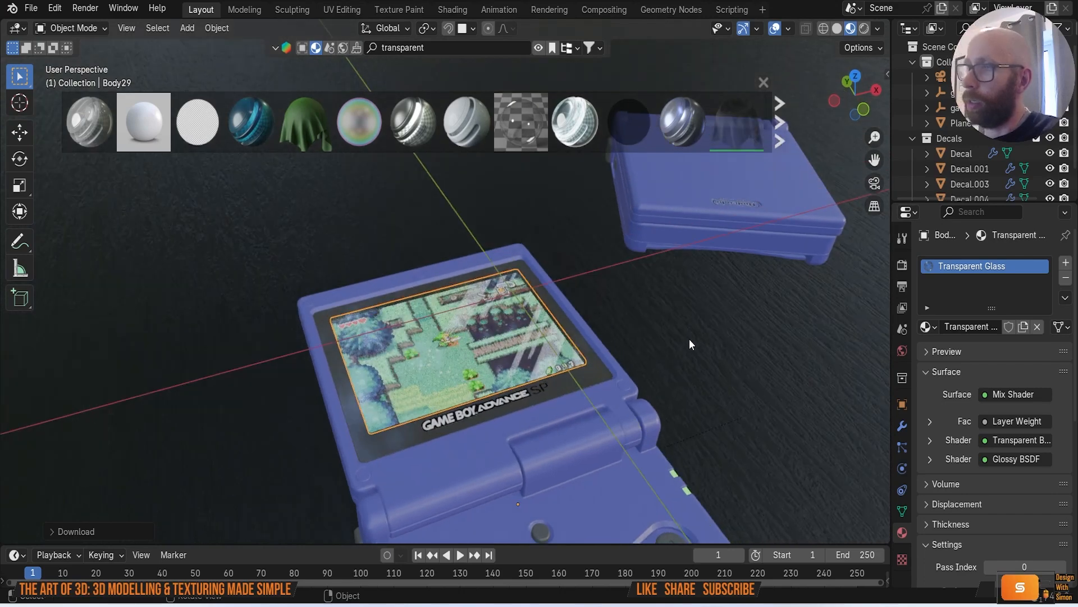
# Step: Close the material library results and add an area light to the scene
pyautogui.scroll(-3, 687, 340)
pyautogui.click(765, 82)
pyautogui.scroll(-5, 706, 316)
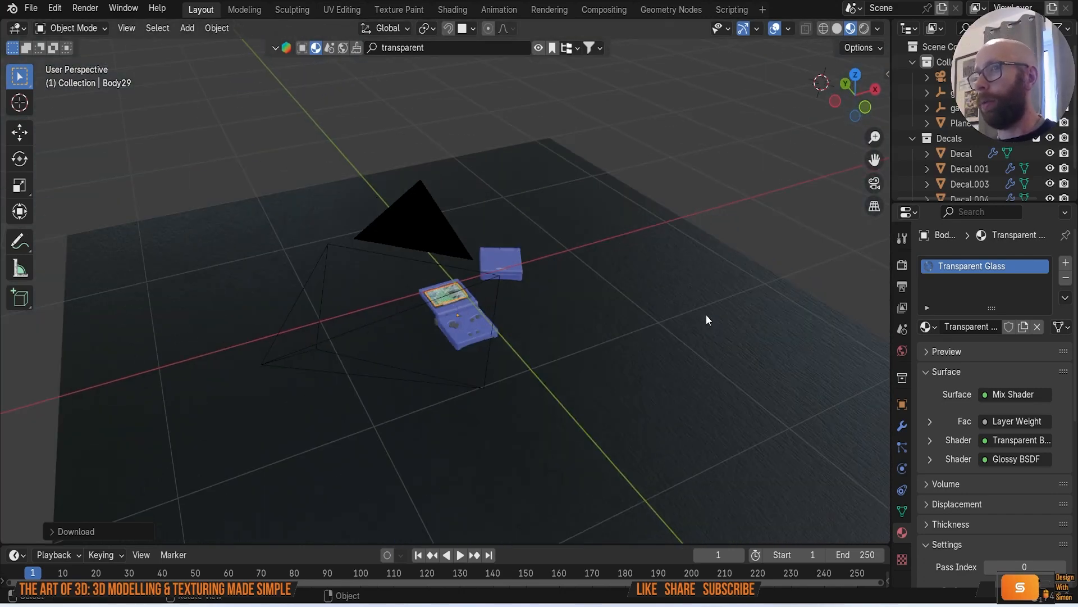
pyautogui.moveTo(706, 316); pyautogui.dragTo(714, 290, button='middle')
pyautogui.scroll(4, 644, 344)
pyautogui.moveTo(643, 347); pyautogui.dragTo(612, 300, button='middle')
pyautogui.scroll(4, 629, 331)
pyautogui.scroll(-5, 625, 356)
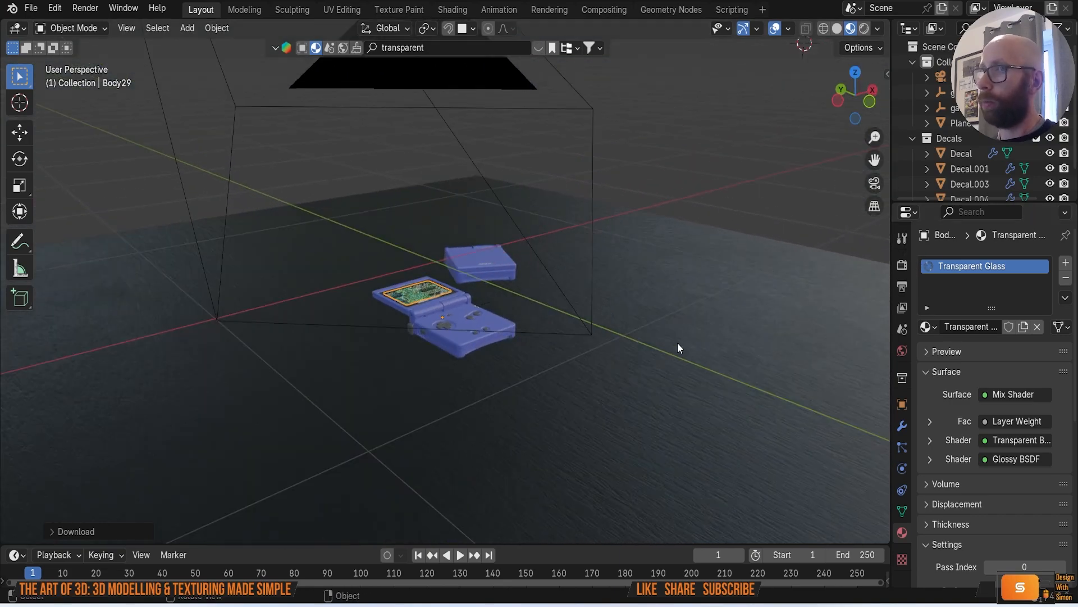
pyautogui.scroll(-3, 622, 356)
pyautogui.hotkey('shift', 'a')
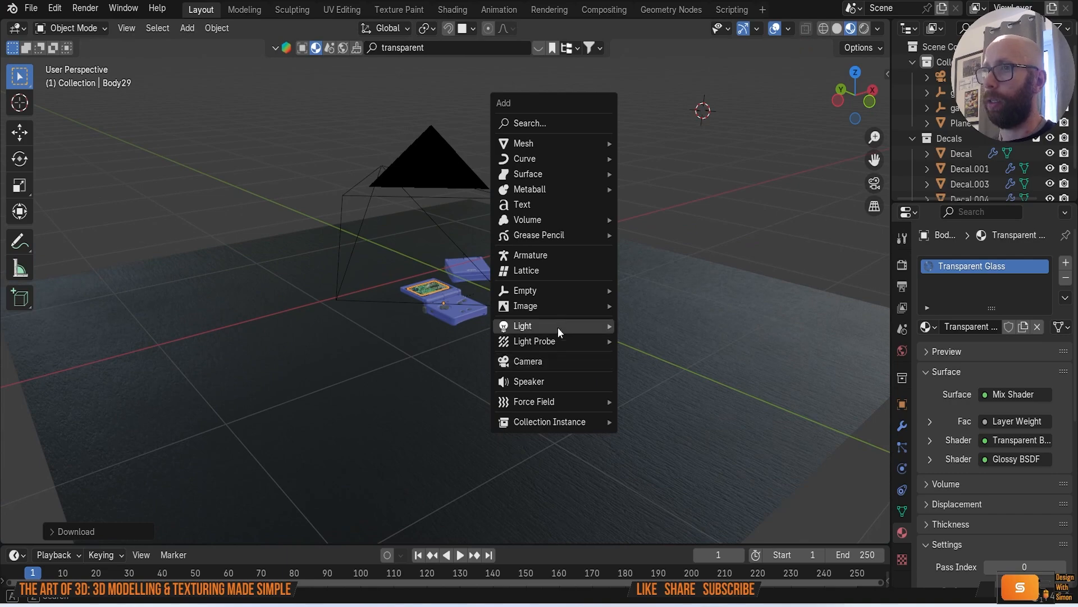
pyautogui.moveTo(556, 326)
pyautogui.click(669, 376)
# Step: Move the area light in top view so it sits over the table close to the two consoles
pyautogui.moveTo(662, 357); pyautogui.dragTo(685, 378, button='middle')
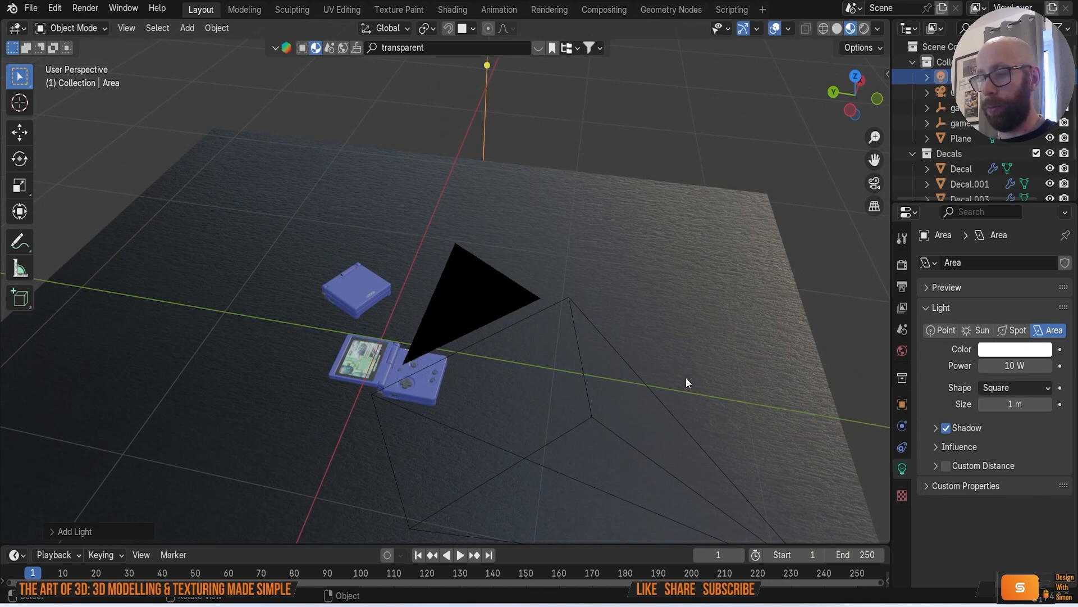
pyautogui.press('`')
pyautogui.click(680, 318)
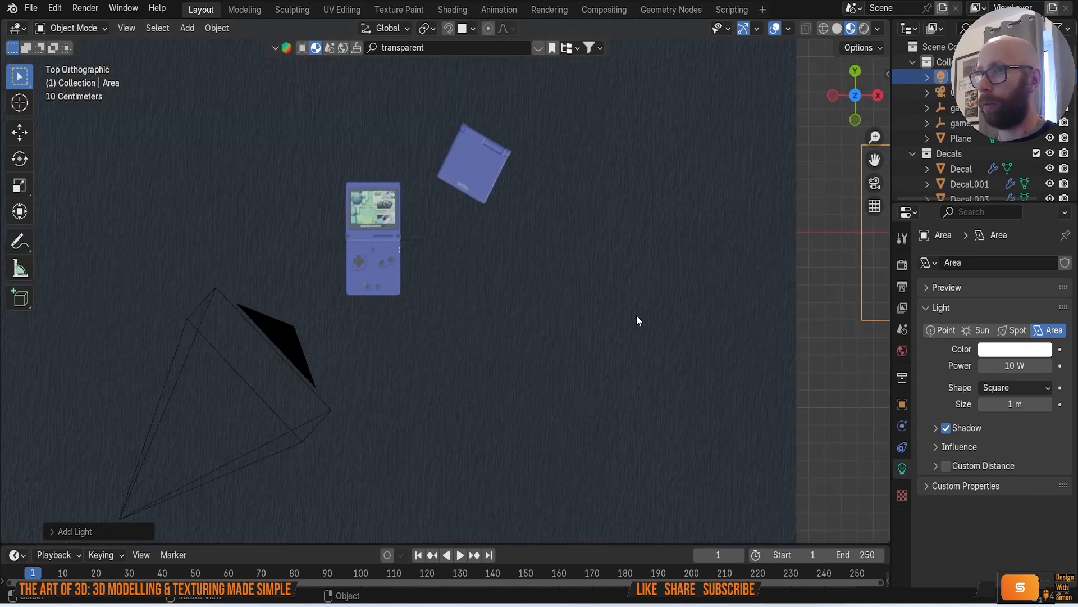
pyautogui.press('g')
pyautogui.click(465, 291)
pyautogui.moveTo(465, 292); pyautogui.dragTo(655, 193, button='middle')
# Step: In left view, move the area light out past the camera and rotate it about 72° to face the consoles
pyautogui.press('`')
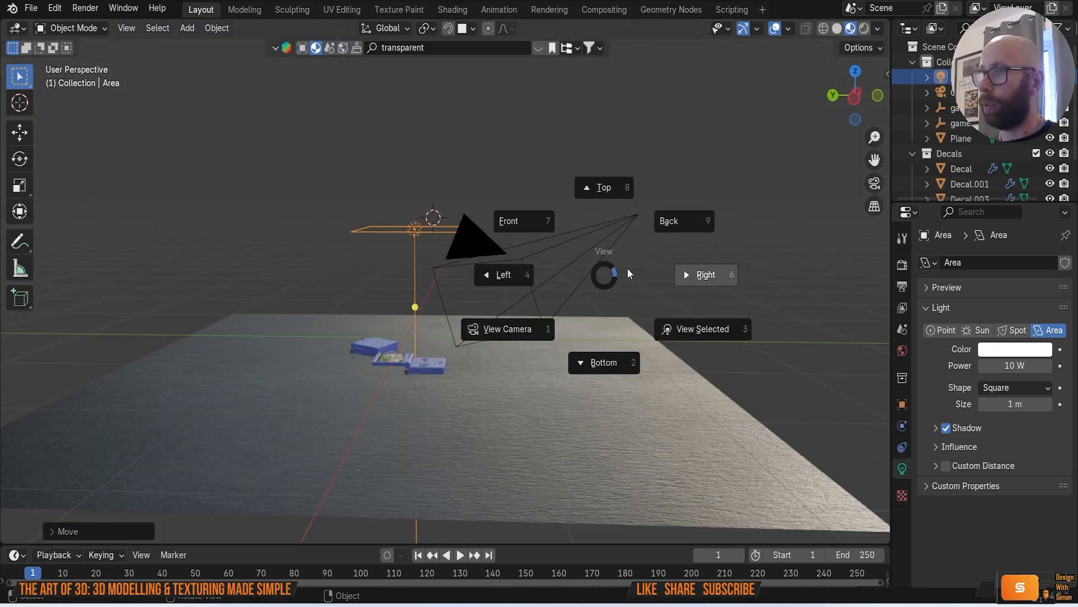
pyautogui.click(645, 272)
pyautogui.press('`')
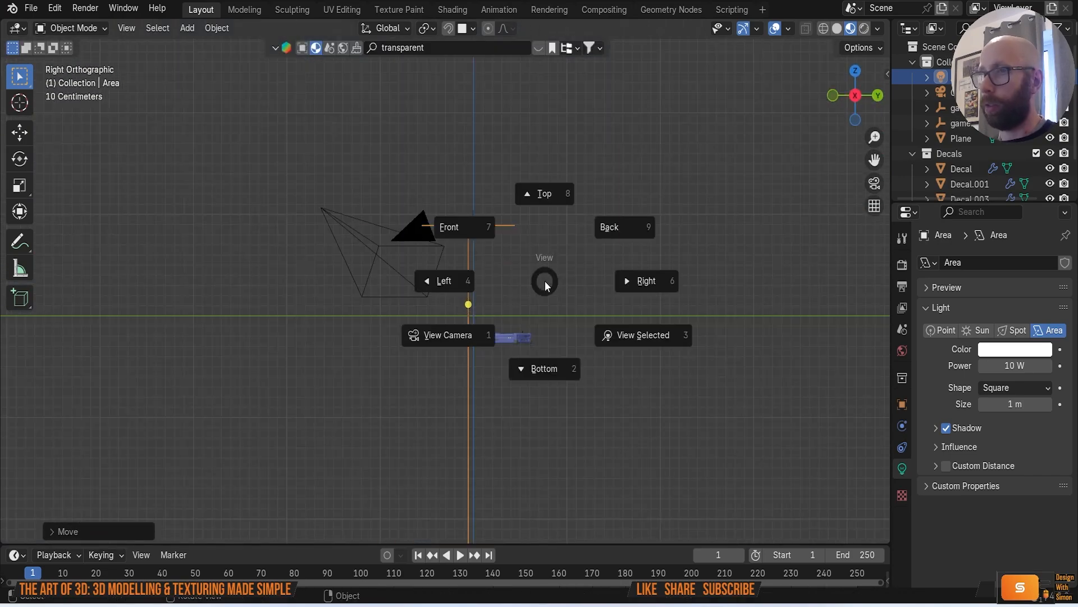
pyautogui.click(486, 276)
pyautogui.press('g')
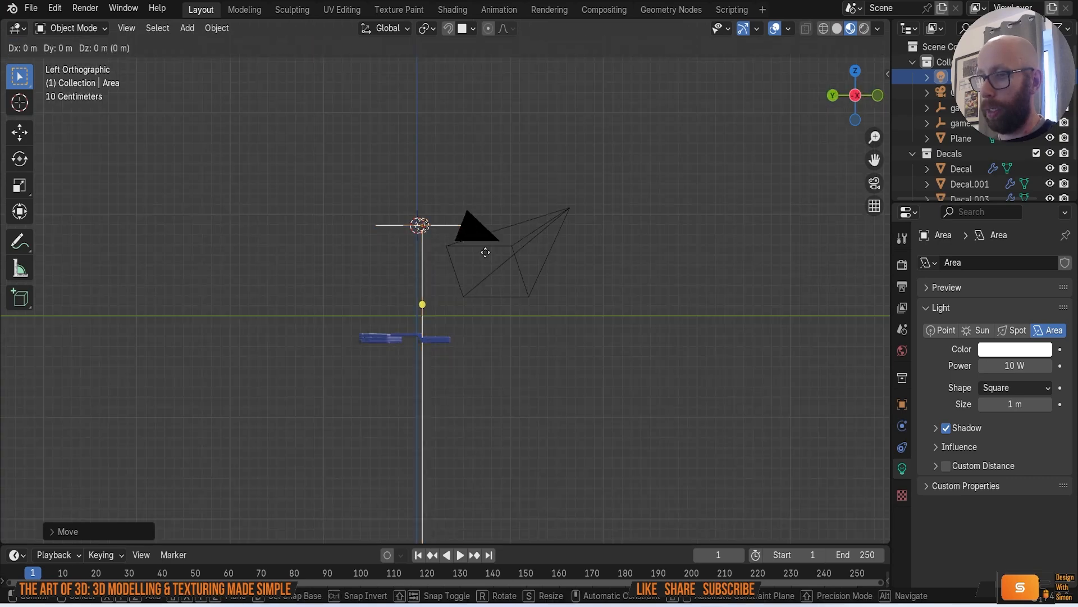
pyautogui.click(635, 294)
pyautogui.press('r')
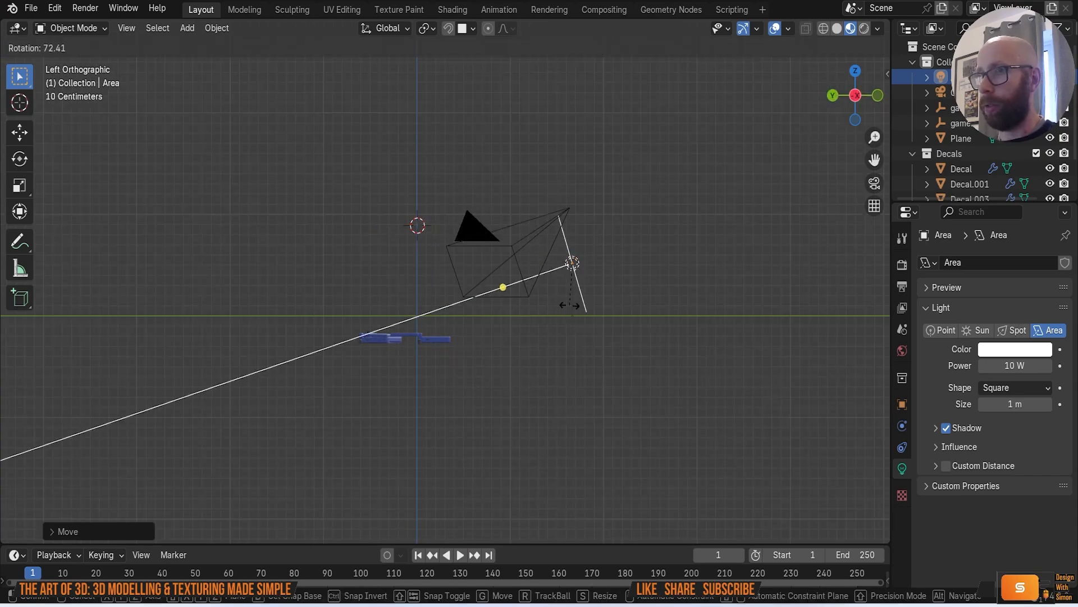
pyautogui.click(572, 305)
pyautogui.moveTo(572, 305); pyautogui.dragTo(538, 314, button='middle')
pyautogui.scroll(4, 604, 391)
pyautogui.moveTo(619, 400); pyautogui.dragTo(569, 369, button='middle')
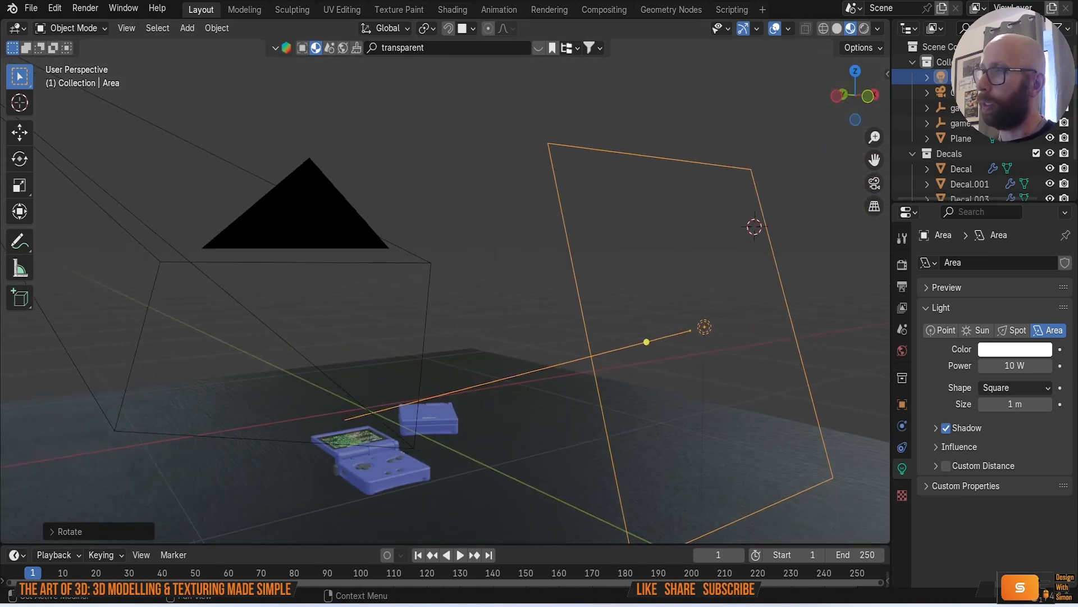
# Step: Switch the render engine from EEVEE to Cycles and preview the scene in Rendered shading
pyautogui.click(902, 265)
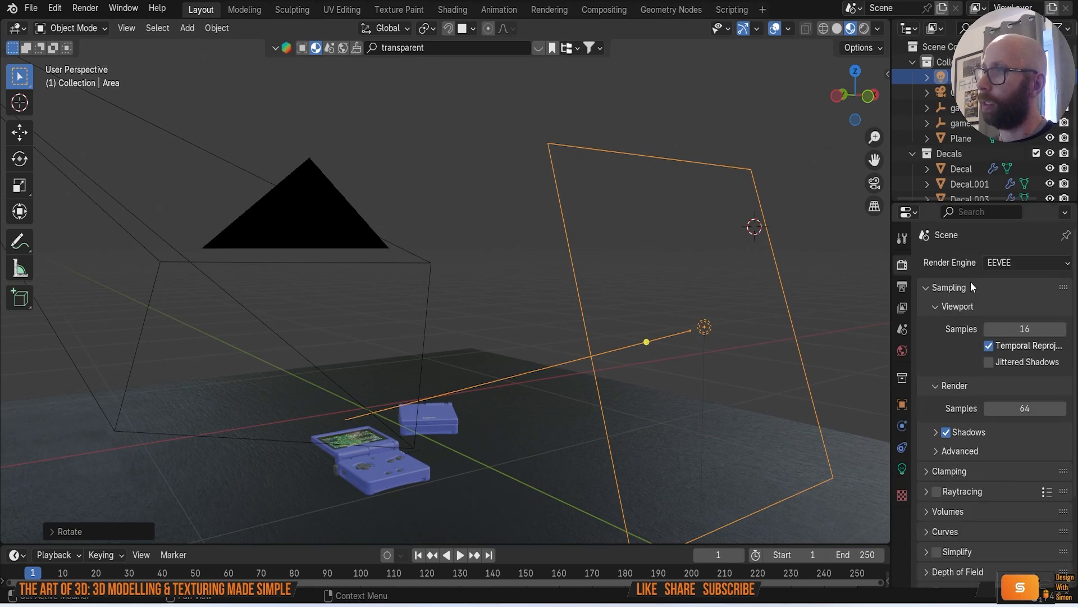
pyautogui.click(1006, 263)
pyautogui.click(1016, 311)
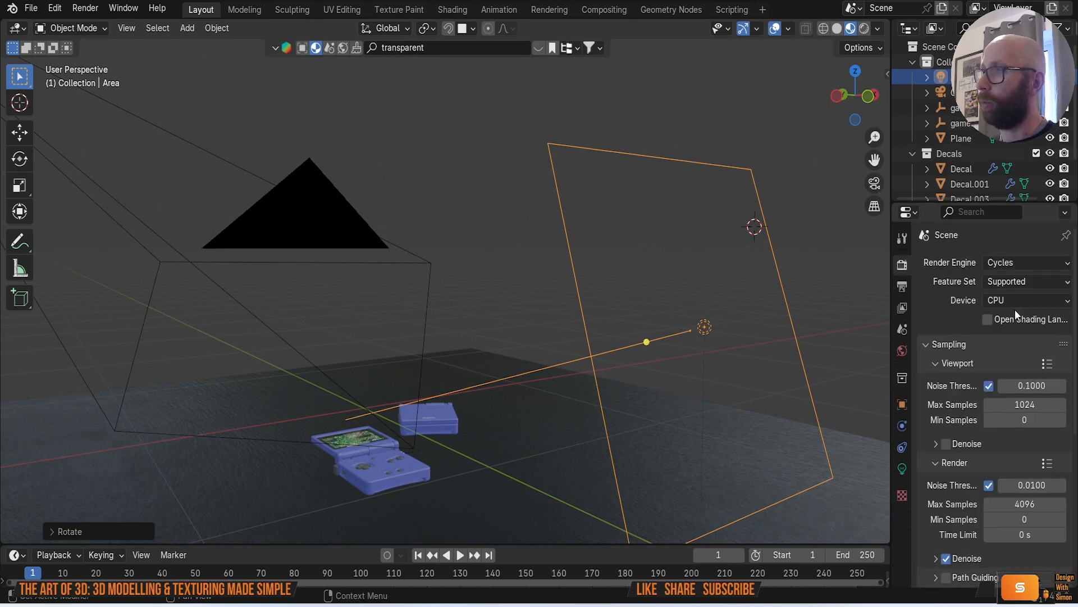
pyautogui.click(865, 29)
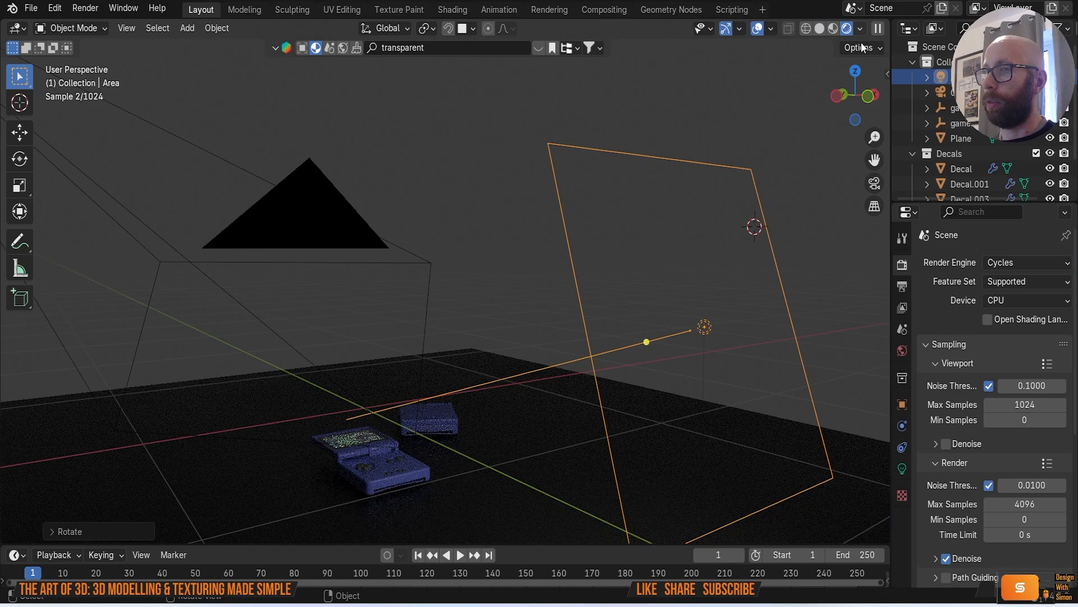
pyautogui.moveTo(764, 288); pyautogui.dragTo(723, 227, button='middle')
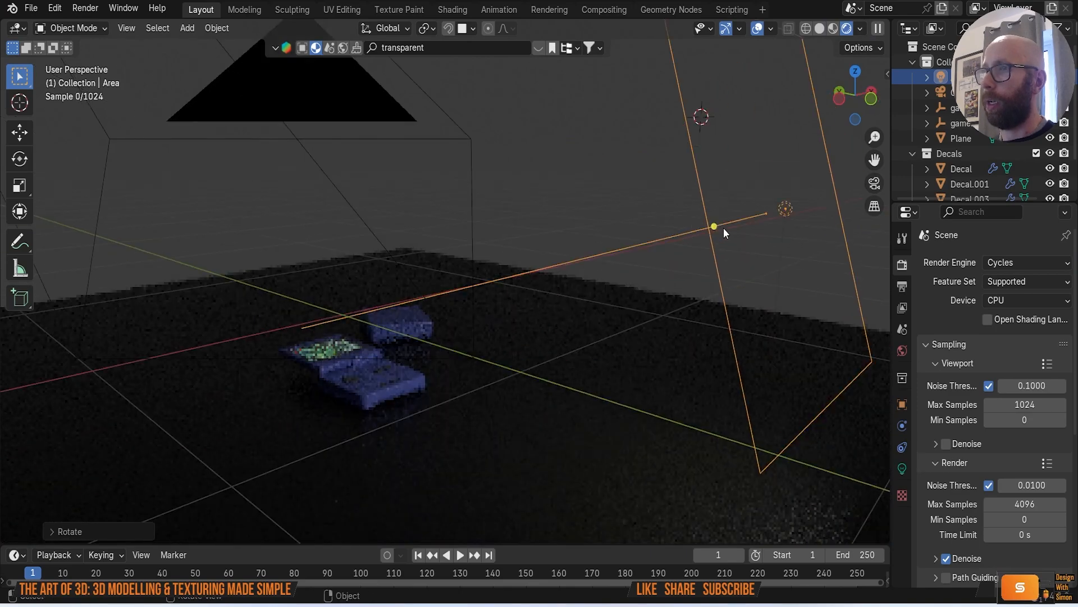
# Step: Set the Cycles device to GPU Compute, enable viewport denoising, and limit viewport max samples to 500
pyautogui.click(1018, 300)
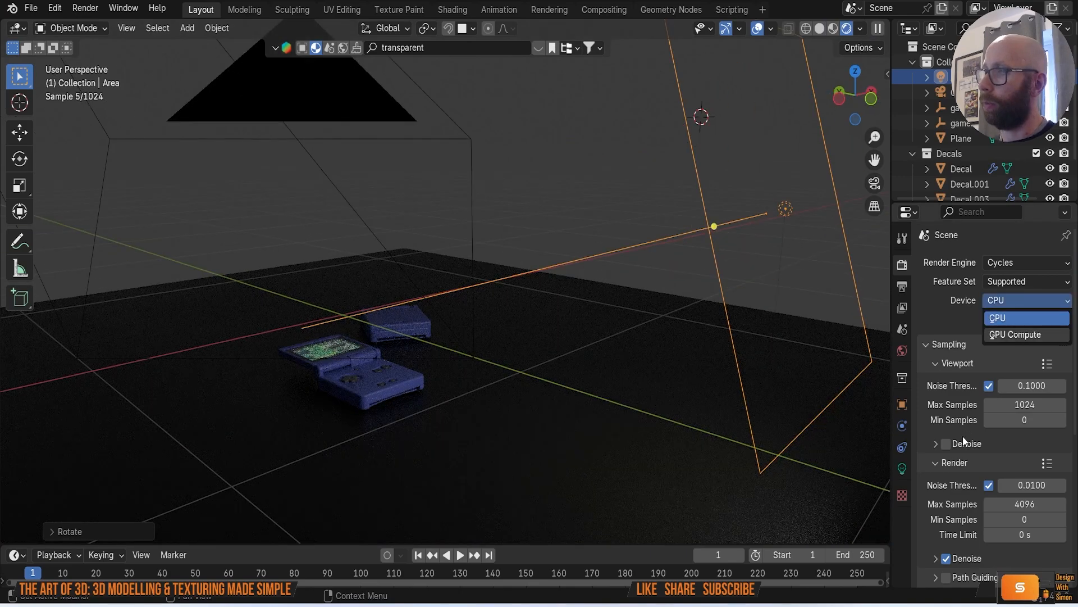
pyautogui.click(946, 444)
pyautogui.click(1033, 406)
pyautogui.write('500')
pyautogui.press('Return')
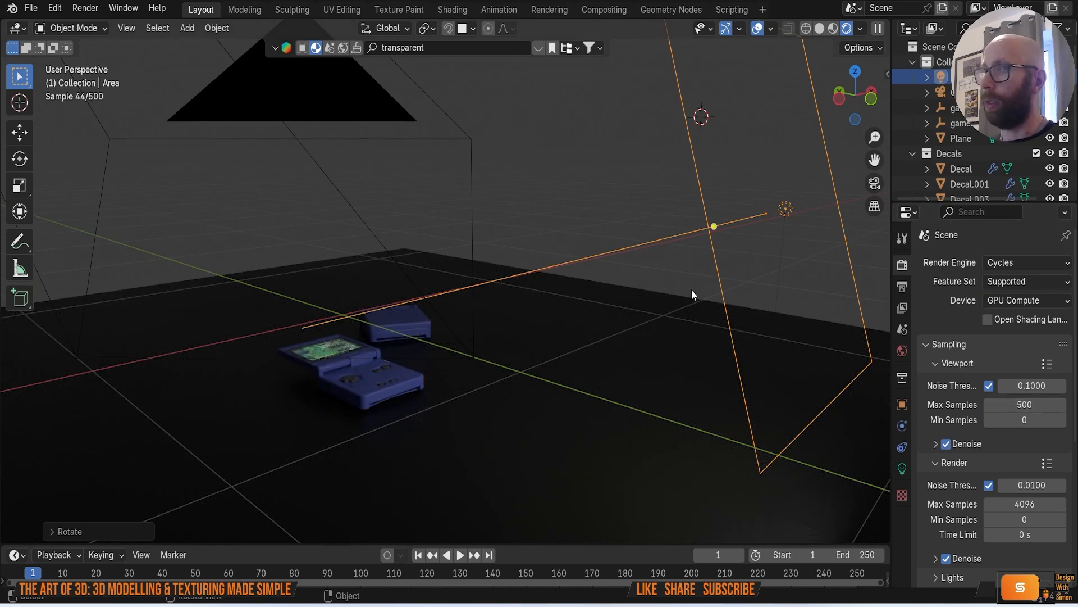
pyautogui.scroll(-5, 947, 406)
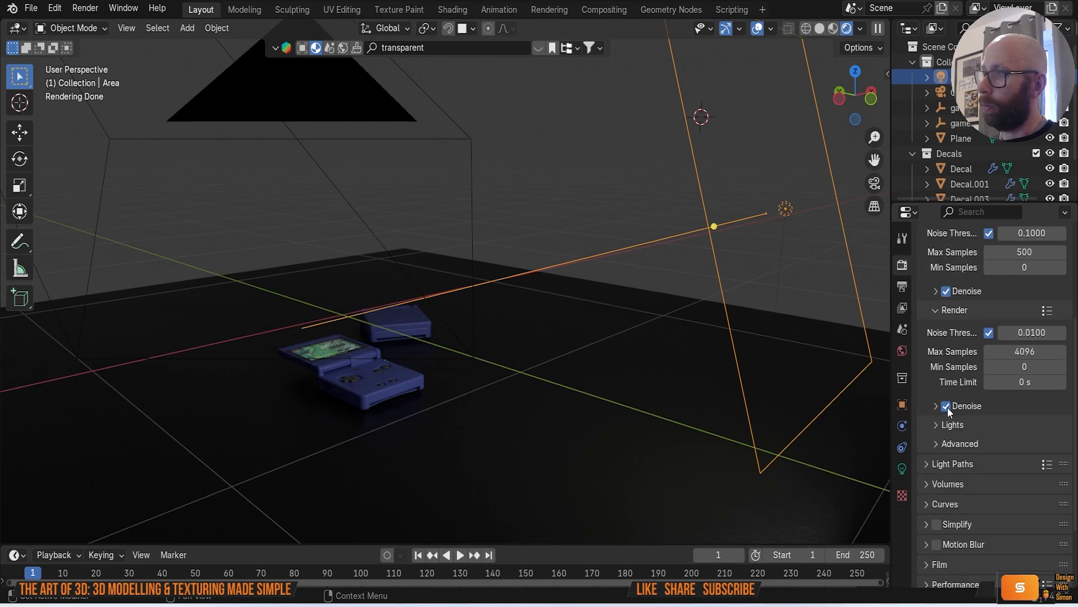
# Step: Enable nodes for the area light and open its node setup in the Shading workspace with a Rendered preview
pyautogui.click(902, 468)
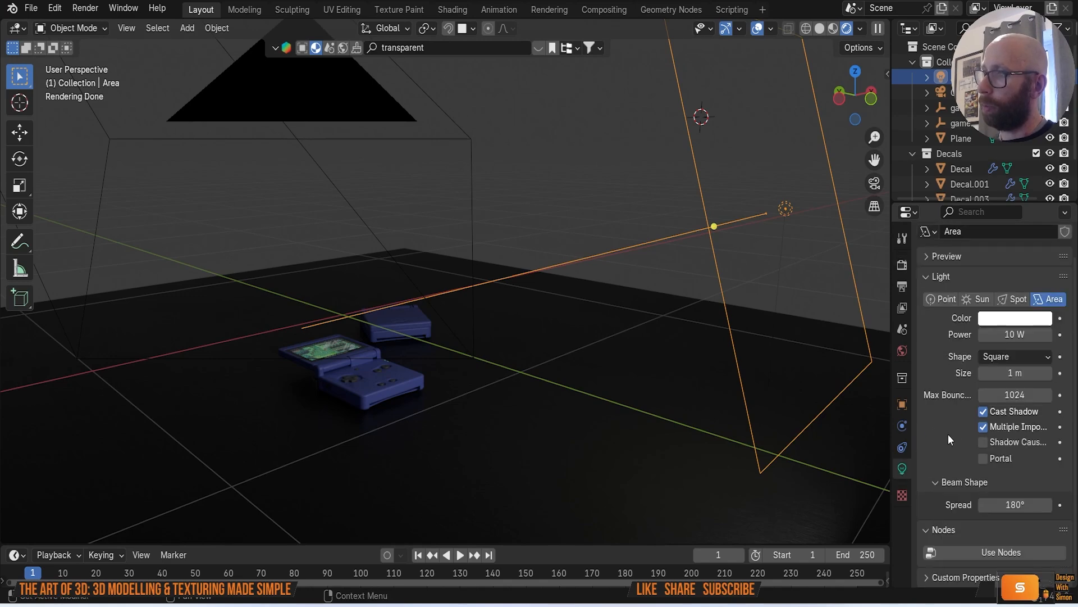
pyautogui.click(1005, 551)
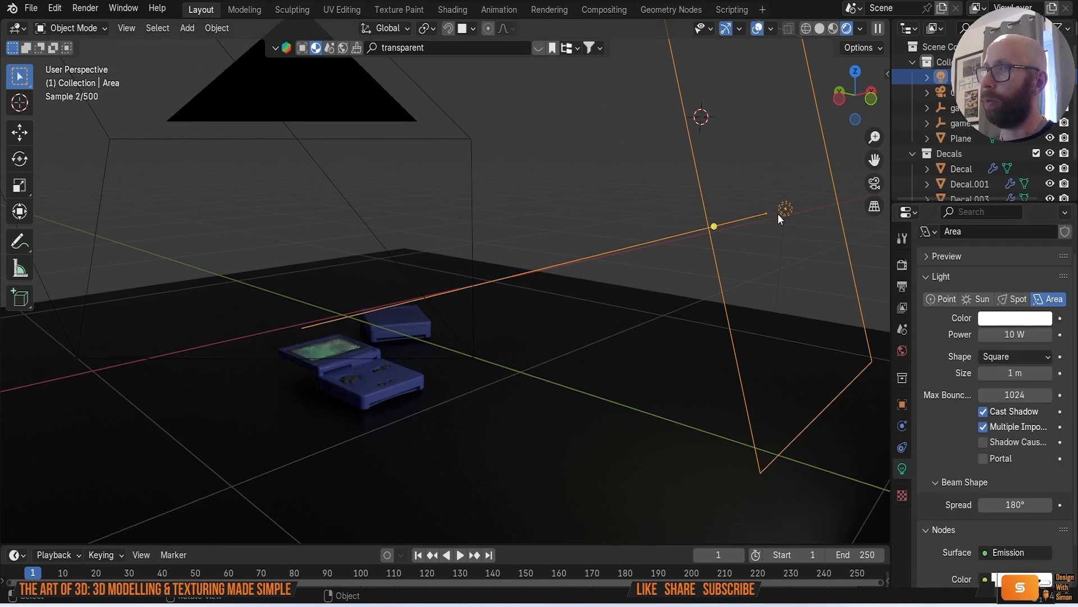
pyautogui.click(464, 8)
pyautogui.scroll(-1, 632, 246)
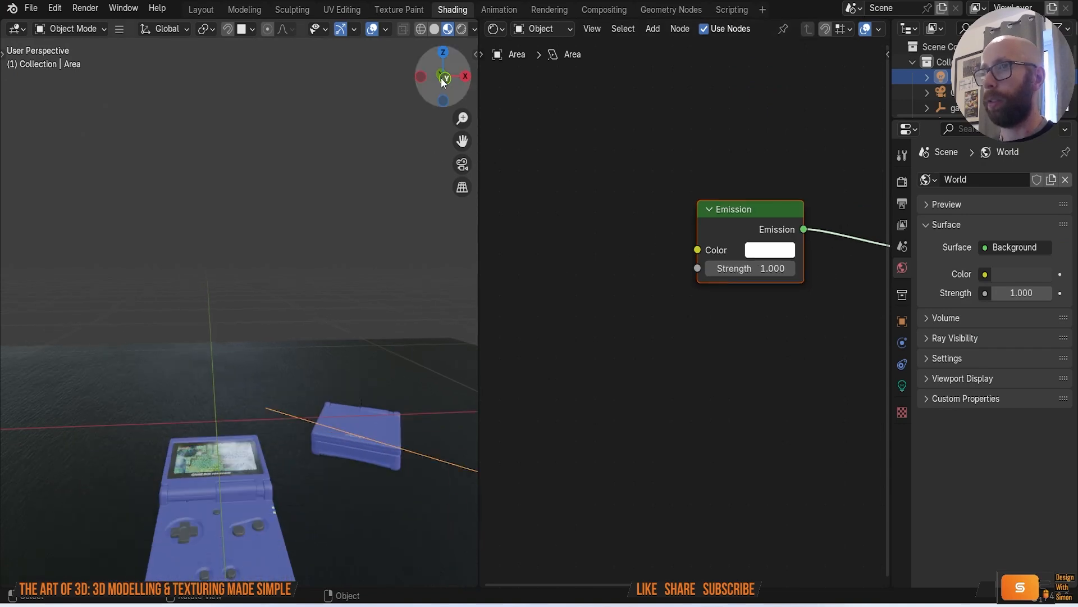
pyautogui.click(459, 28)
pyautogui.moveTo(414, 355)
pyautogui.mouseDown(button='middle')
pyautogui.moveTo(457, 349)
pyautogui.moveTo(393, 353)
pyautogui.mouseUp(button='middle')
pyautogui.scroll(-5, 454, 347)
pyautogui.scroll(-1, 616, 247)
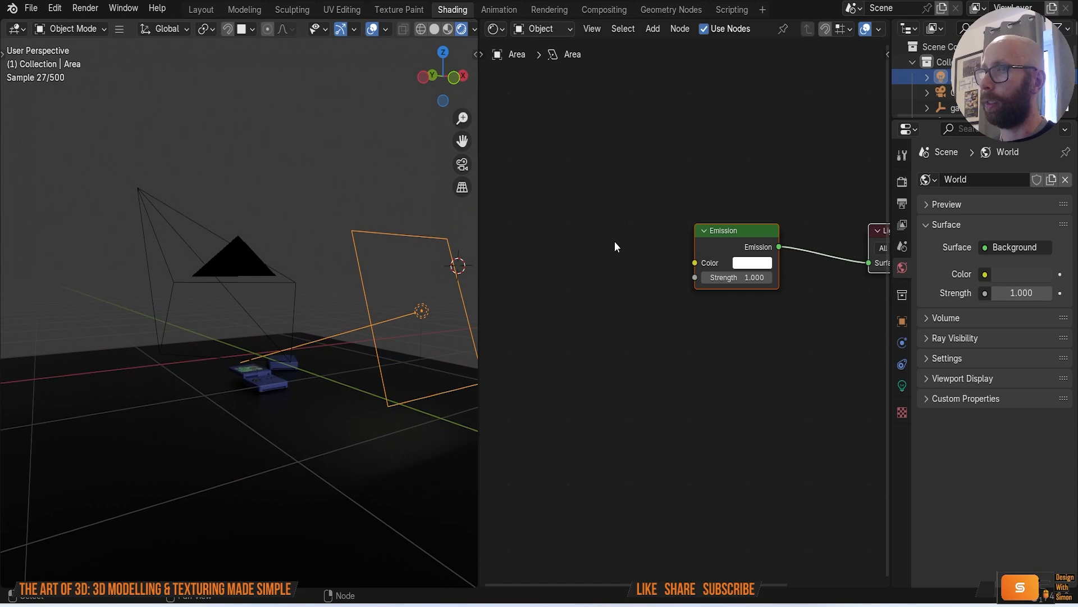
# Step: Add an Image Texture node and connect its Color output to the Emission node's Color
pyautogui.hotkey('shift', 'a')
pyautogui.write('ima')
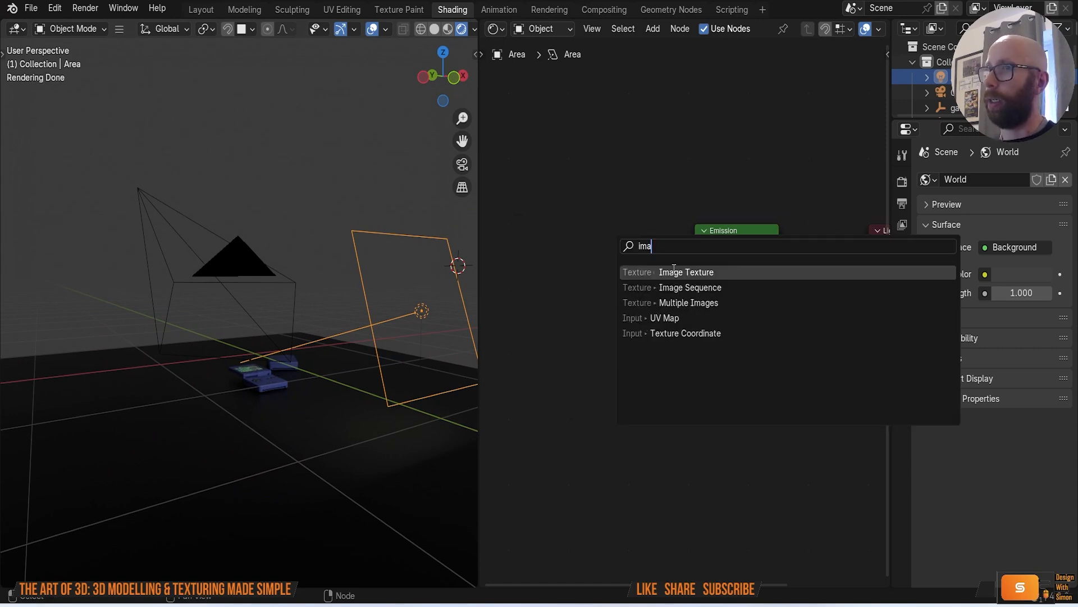
pyautogui.click(674, 272)
pyautogui.moveTo(661, 255); pyautogui.dragTo(696, 263)
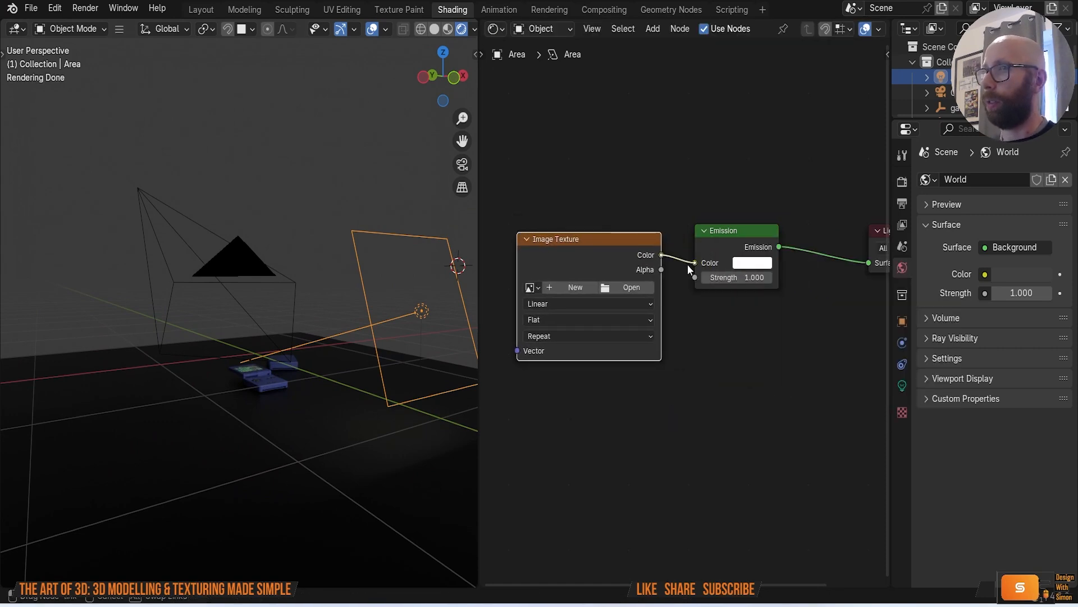
# Step: Load "gobo windwo with blinds and trees.png" from the Desktop gobos folder into the Image Texture node
pyautogui.click(631, 289)
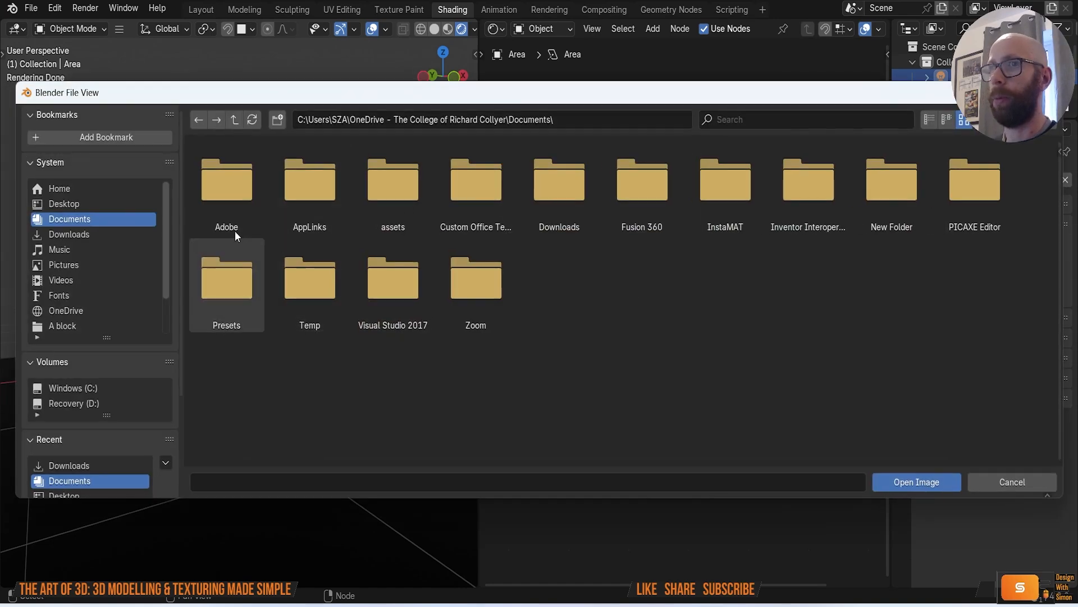
pyautogui.click(130, 204)
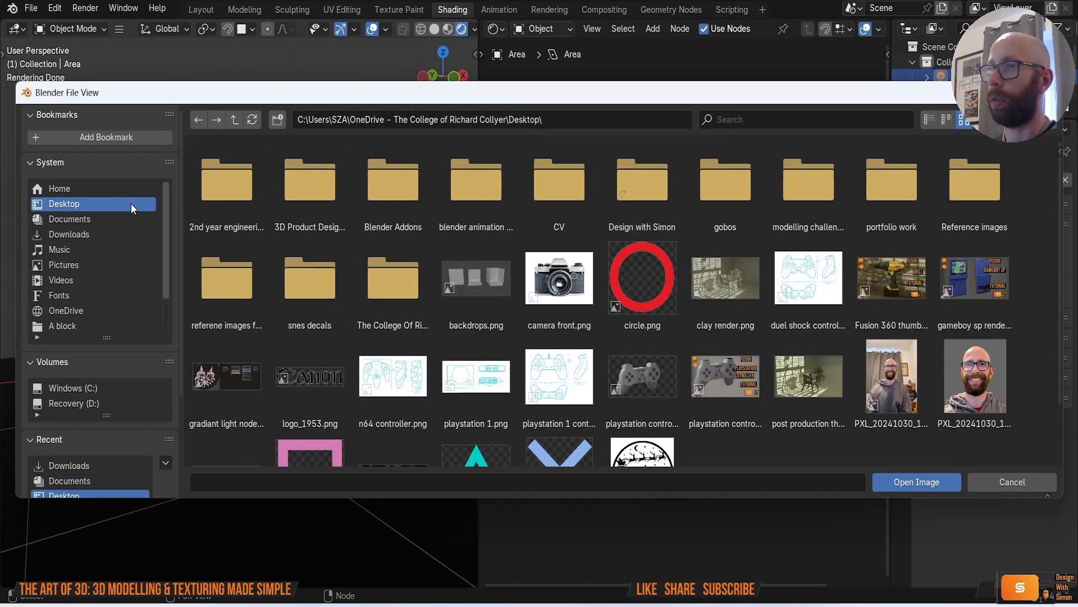
pyautogui.doubleClick(728, 191)
pyautogui.scroll(-5, 588, 253)
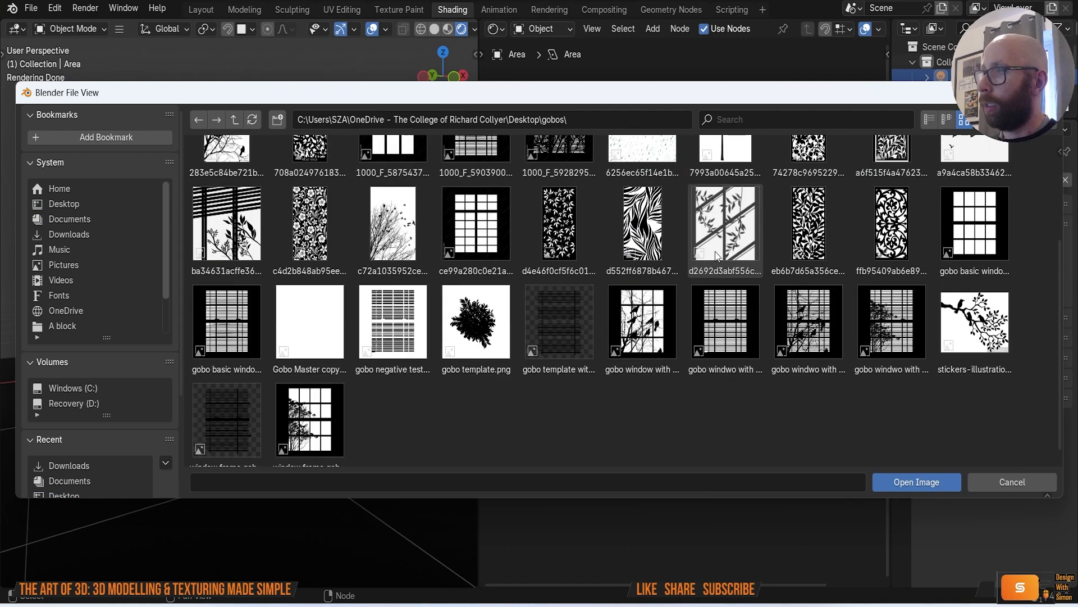
pyautogui.doubleClick(891, 321)
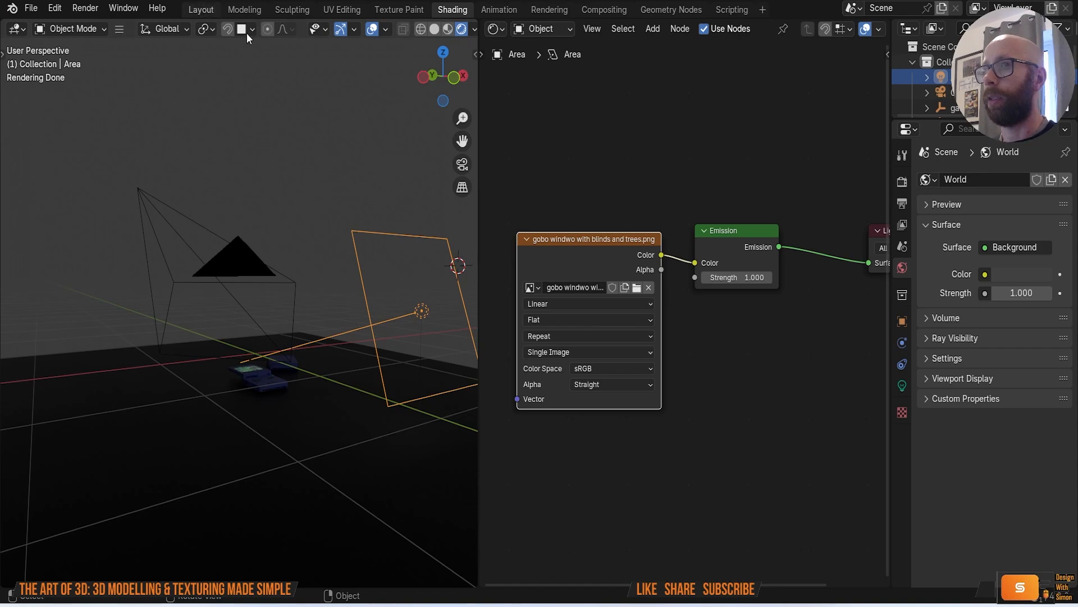
# Step: Return to the Layout workspace and set the area light's power to 1000 W and its beam spread to 0°
pyautogui.click(201, 10)
pyautogui.keyDown('shift'); pyautogui.moveTo(542, 319); pyautogui.dragTo(501, 272, button='middle'); pyautogui.keyUp('shift')
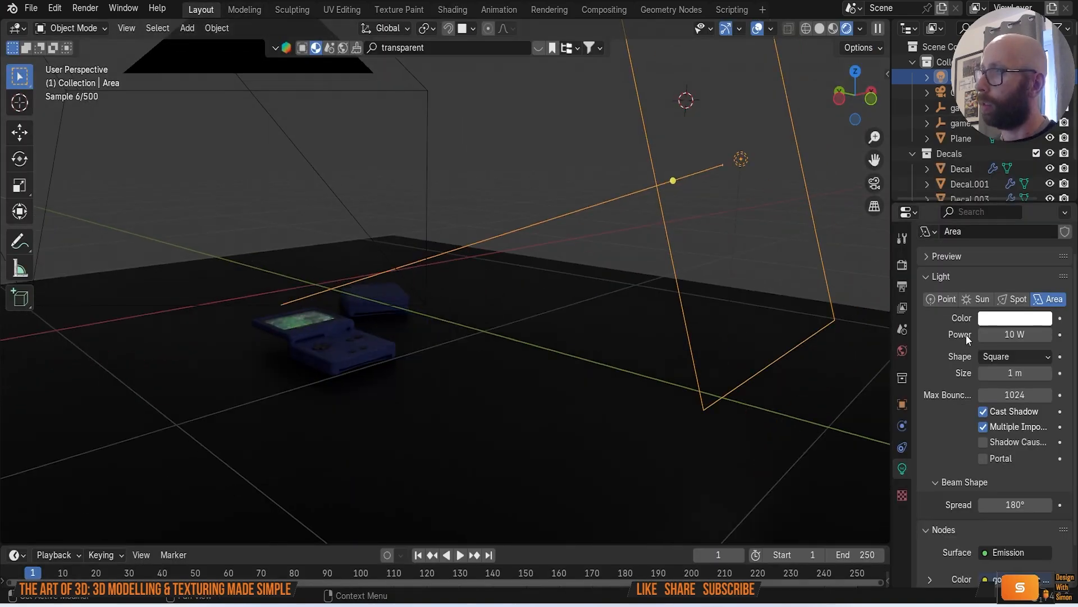
pyautogui.click(1016, 334)
pyautogui.write('100')
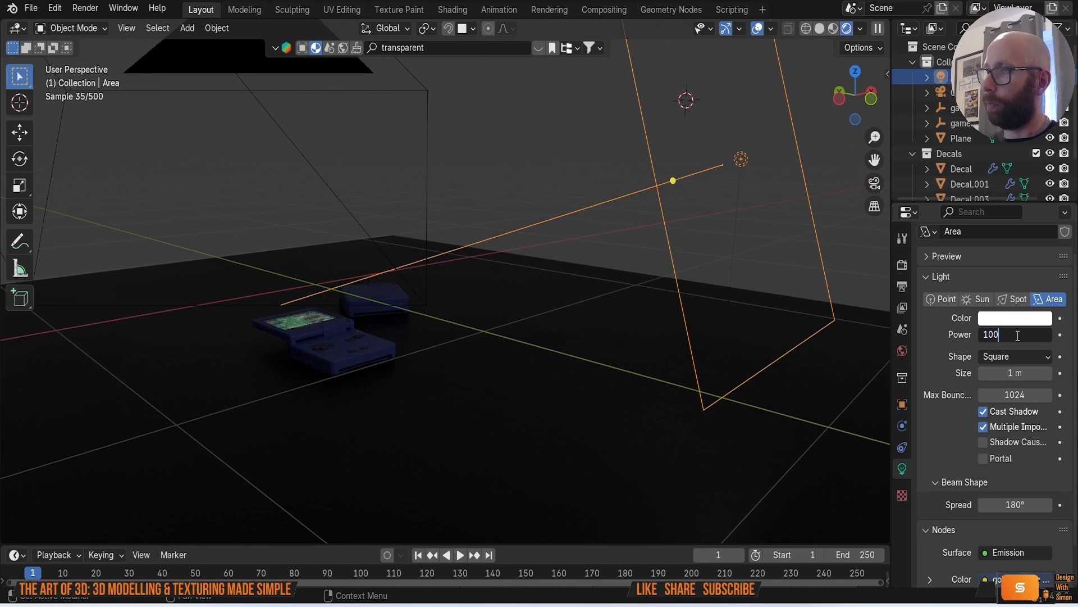
pyautogui.press('Return')
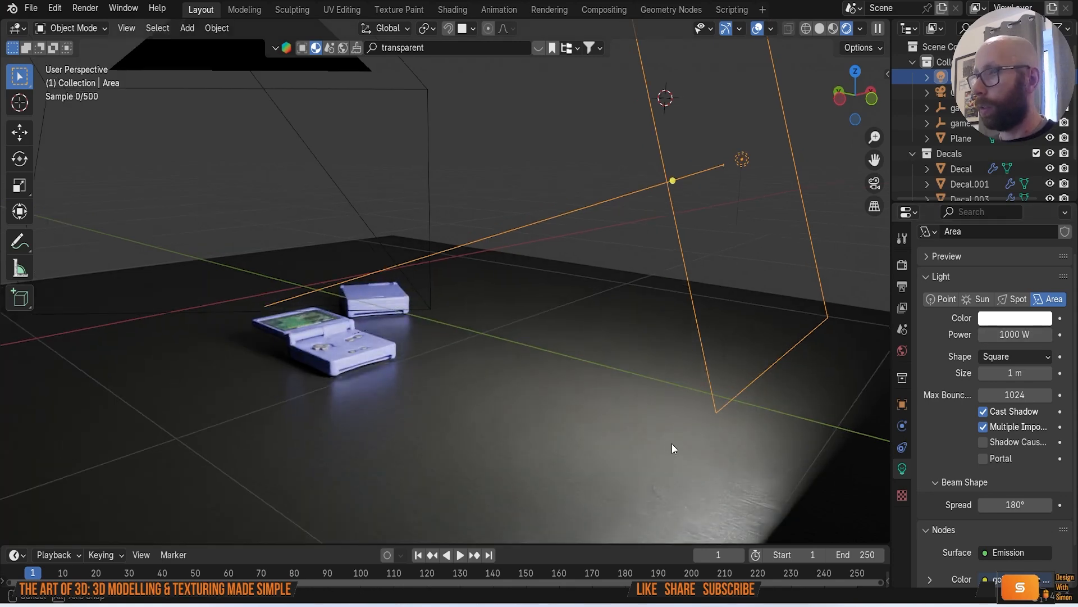
pyautogui.moveTo(669, 443); pyautogui.dragTo(697, 444, button='middle')
pyautogui.click(1018, 505)
pyautogui.write('0')
pyautogui.press('Return')
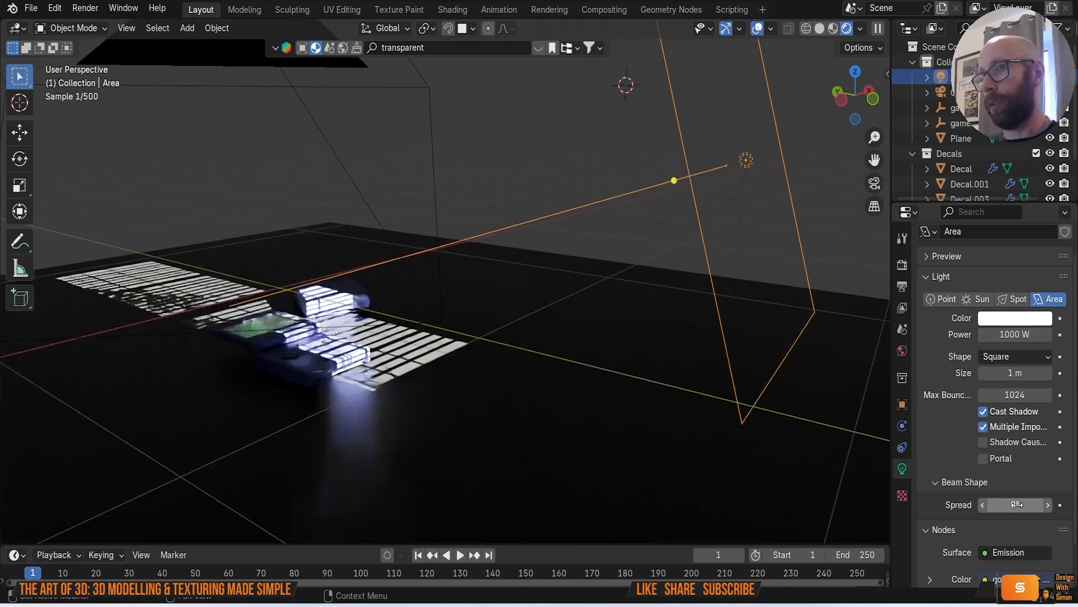
# Step: Reduce the area light's power to 100 W
pyautogui.moveTo(442, 396); pyautogui.dragTo(419, 386, button='middle')
pyautogui.scroll(3, 392, 398)
pyautogui.click(1015, 335)
pyautogui.click(1000, 336)
pyautogui.press('Return')
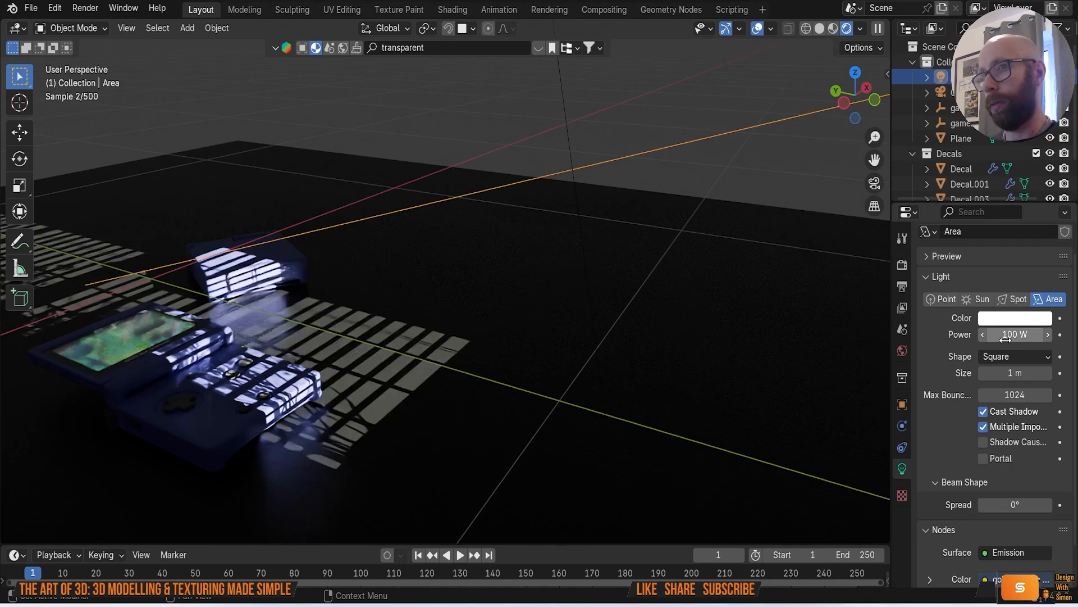
# Step: Scale up the area light so the window gobo pattern spreads across both consoles and the table
pyautogui.moveTo(760, 376); pyautogui.dragTo(634, 157, button='middle')
pyautogui.press('s')
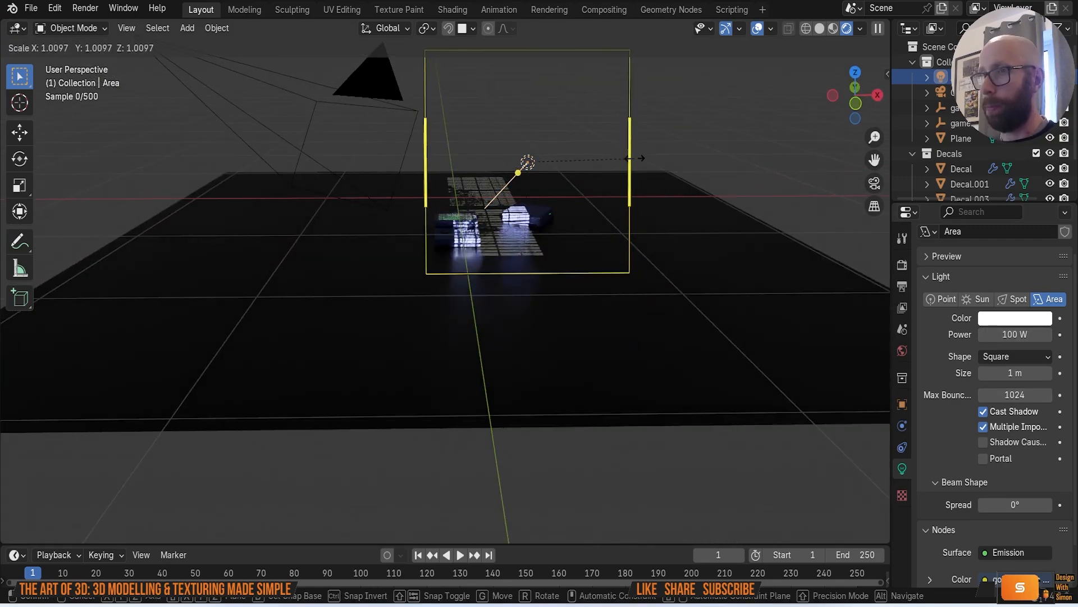
pyautogui.click(781, 232)
pyautogui.moveTo(737, 261); pyautogui.dragTo(621, 385, button='middle')
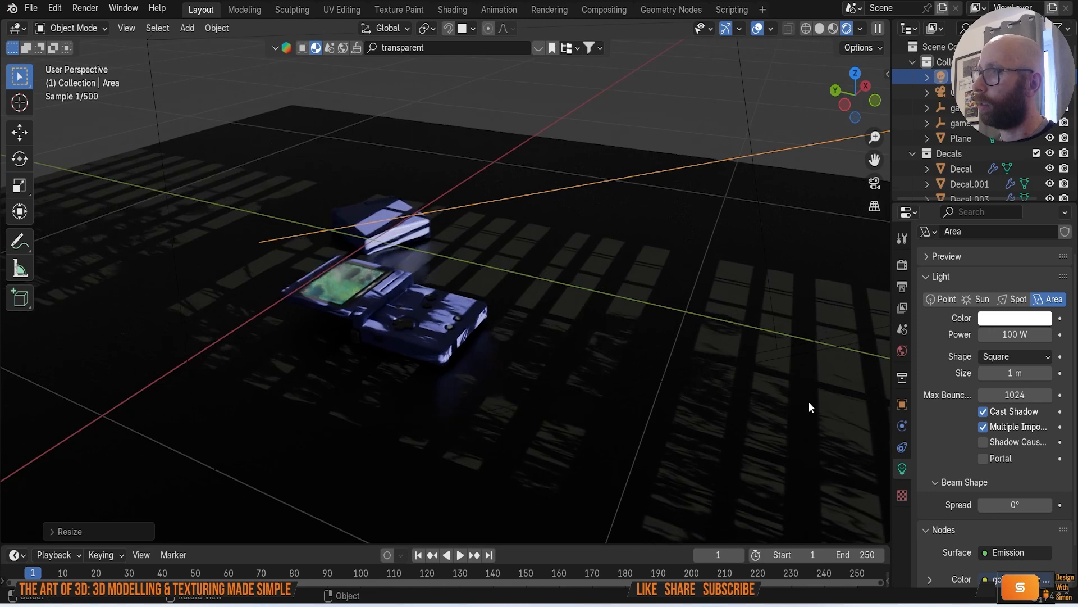
# Step: Raise the gobo area light's power to 1000 W
pyautogui.click(1012, 335)
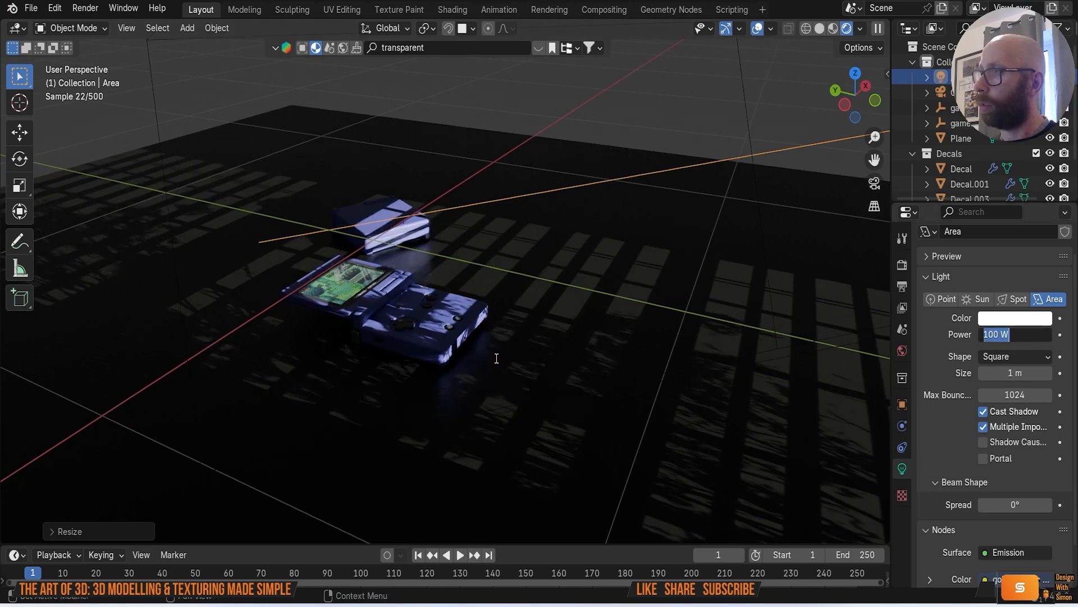
pyautogui.write('1000')
pyautogui.press('Return')
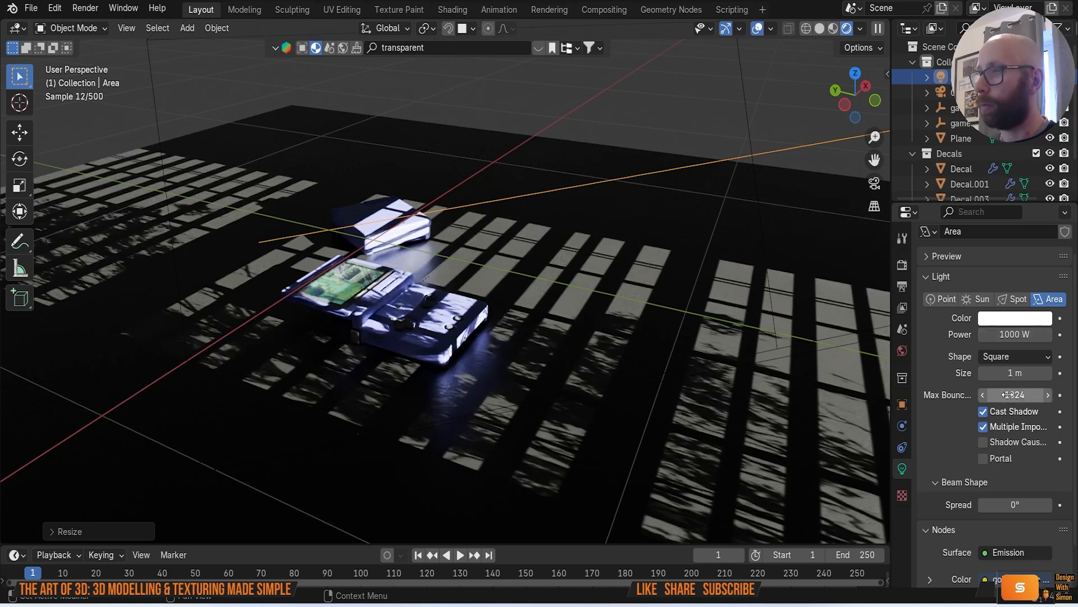
# Step: Set the gobo area light's power to 200 W and its color to pale yellow, hex FFFF9B
pyautogui.click(994, 335)
pyautogui.click(995, 335)
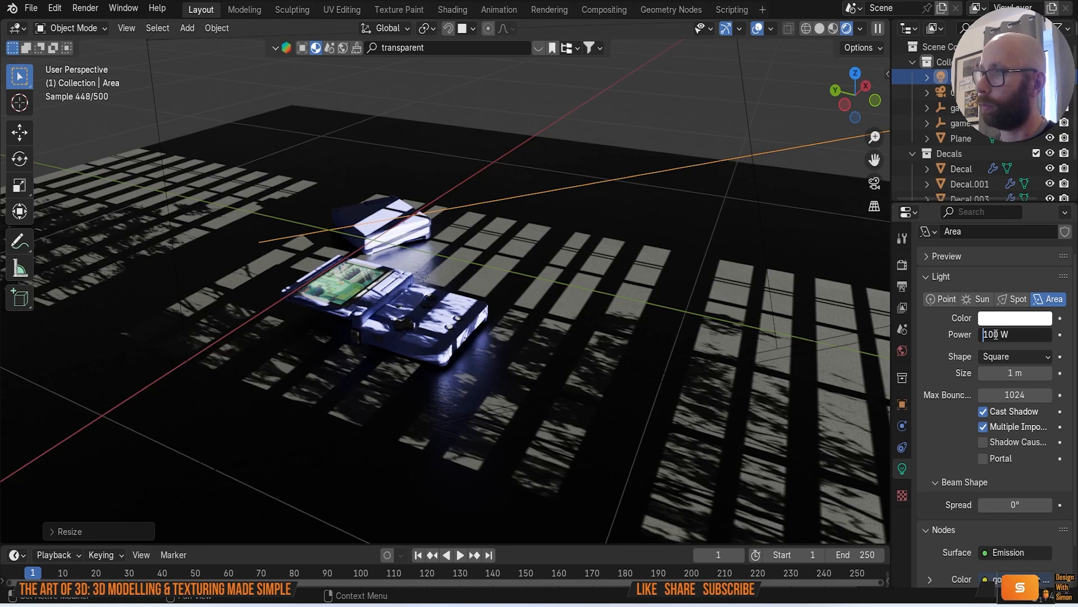
pyautogui.write('2')
pyautogui.press('Return')
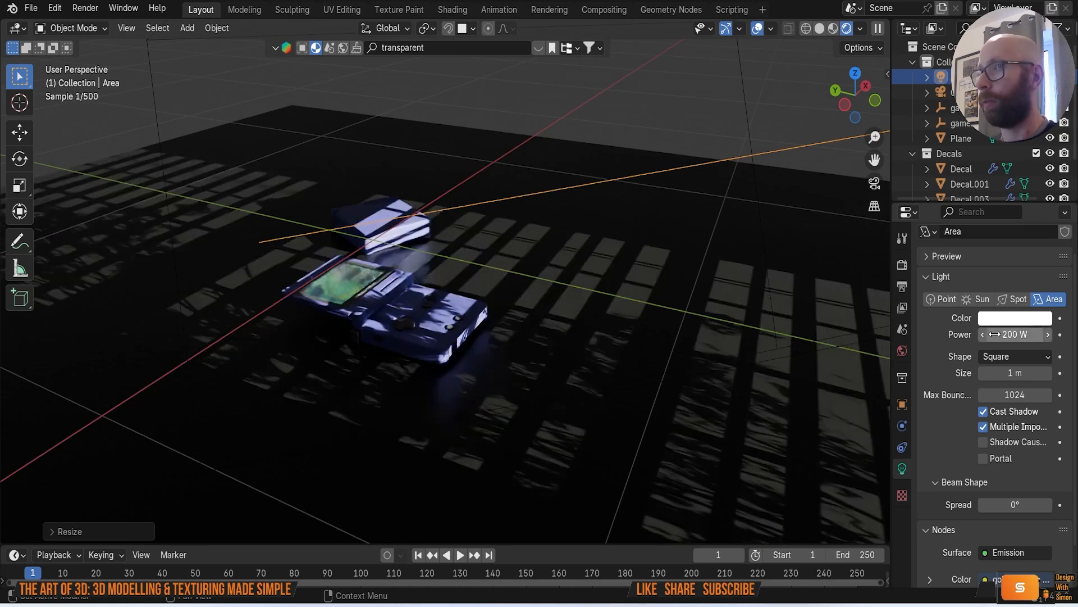
pyautogui.click(1010, 319)
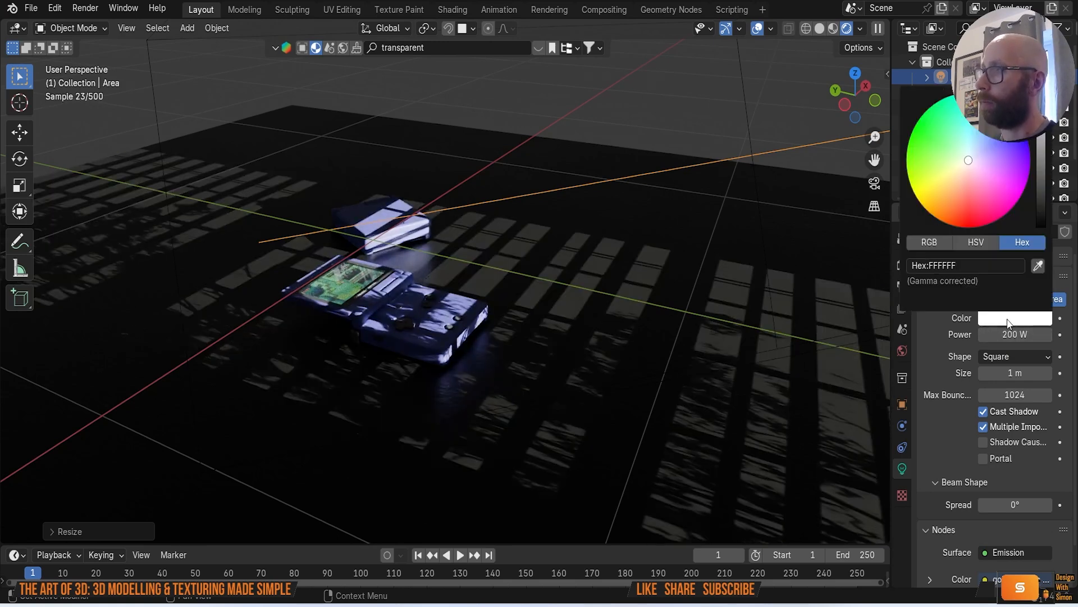
pyautogui.click(949, 174)
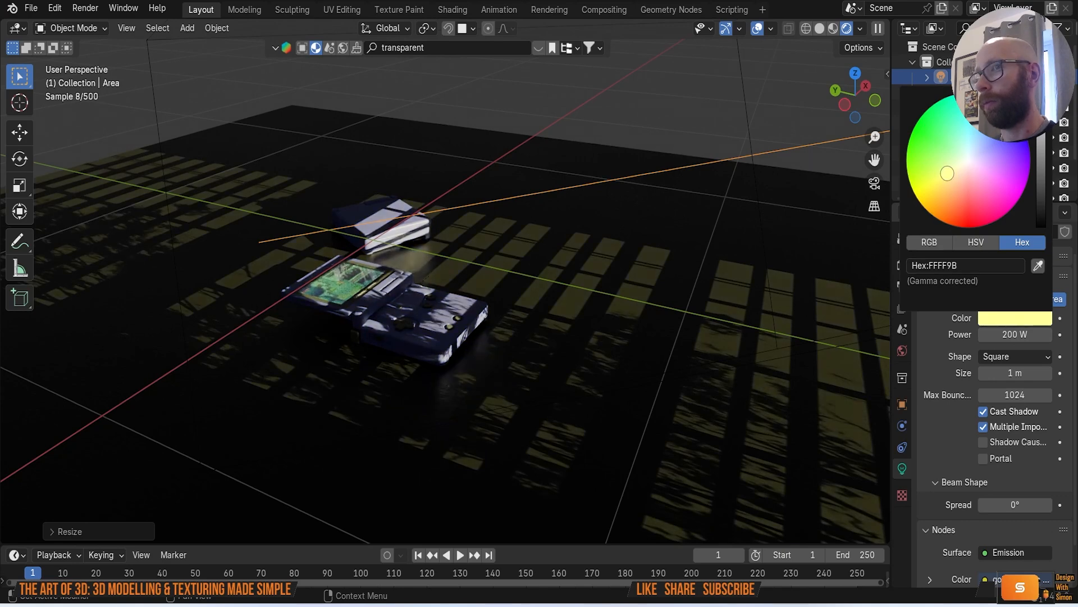
# Step: Add a second area light and move it over the two consoles in top view
pyautogui.scroll(-3, 565, 235)
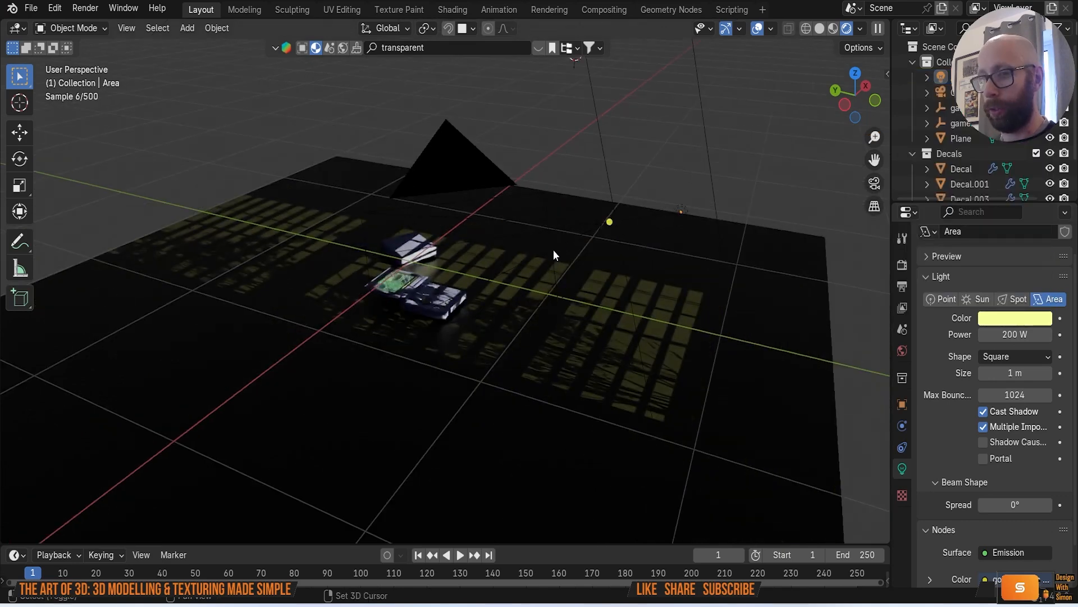
pyautogui.hotkey('shift', 'a')
pyautogui.moveTo(554, 249)
pyautogui.click(628, 296)
pyautogui.moveTo(628, 293); pyautogui.dragTo(535, 325, button='middle')
pyautogui.press('`')
pyautogui.click(525, 281)
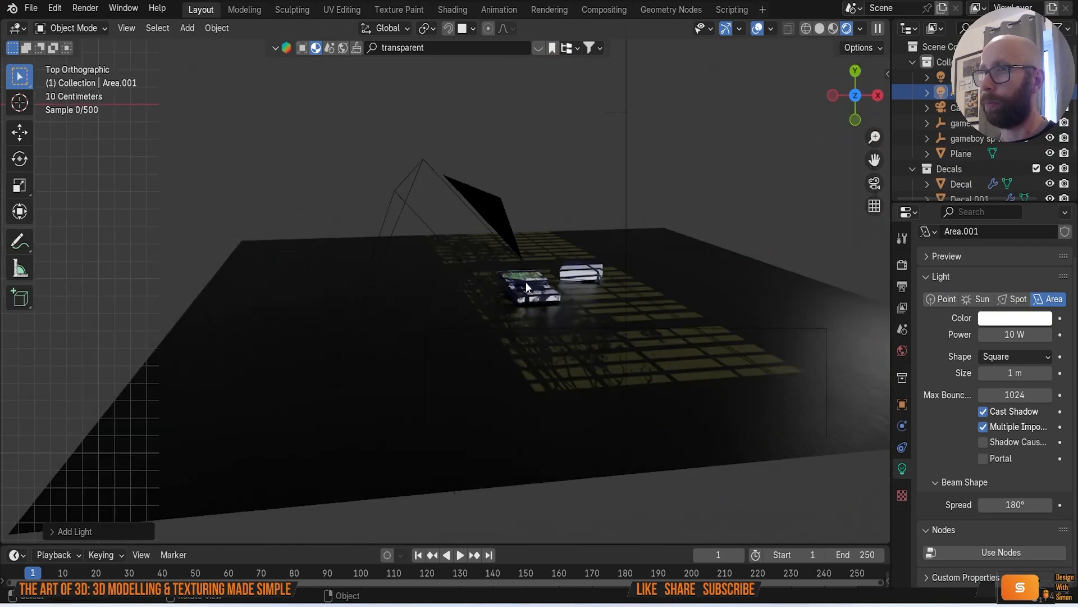
pyautogui.scroll(-5, 639, 325)
pyautogui.keyDown('shift'); pyautogui.moveTo(686, 279); pyautogui.dragTo(635, 357, button='middle'); pyautogui.keyUp('shift')
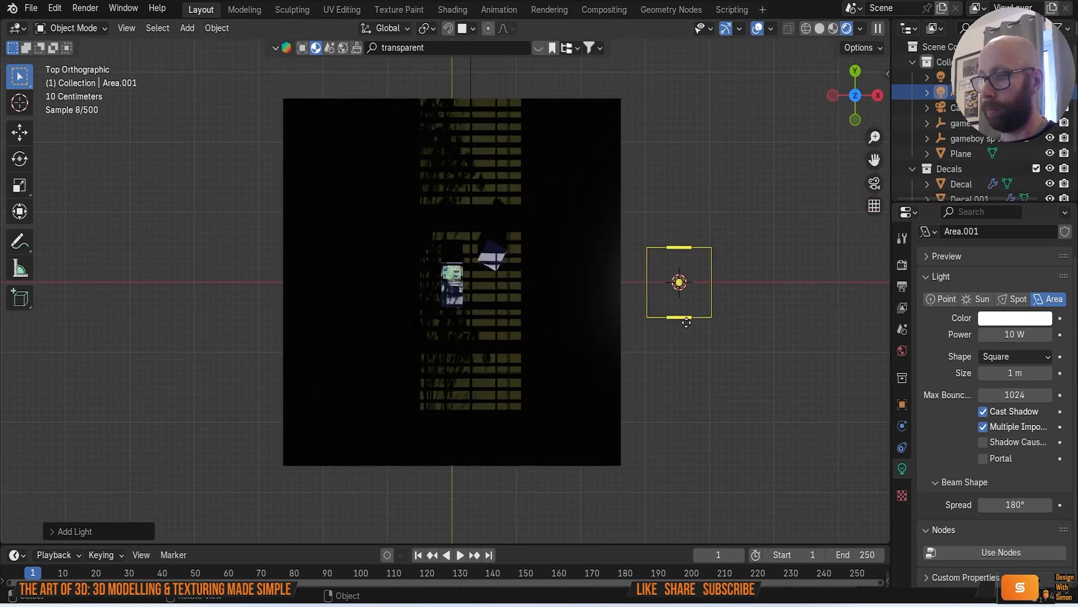
pyautogui.press('g')
pyautogui.click(488, 322)
# Step: Scale up the new overhead area light to about three times its size and check the lighting through the camera
pyautogui.moveTo(489, 322); pyautogui.dragTo(640, 231, button='middle')
pyautogui.scroll(4, 479, 398)
pyautogui.keyDown('shift'); pyautogui.moveTo(479, 400); pyautogui.dragTo(507, 273, button='middle'); pyautogui.keyUp('shift')
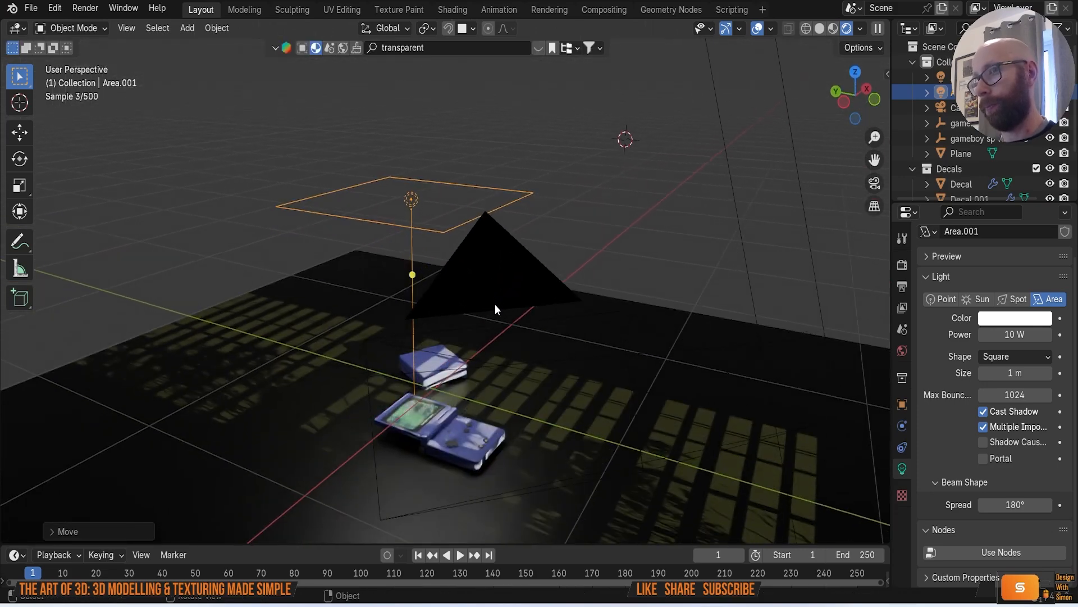
pyautogui.press('s')
pyautogui.click(627, 372)
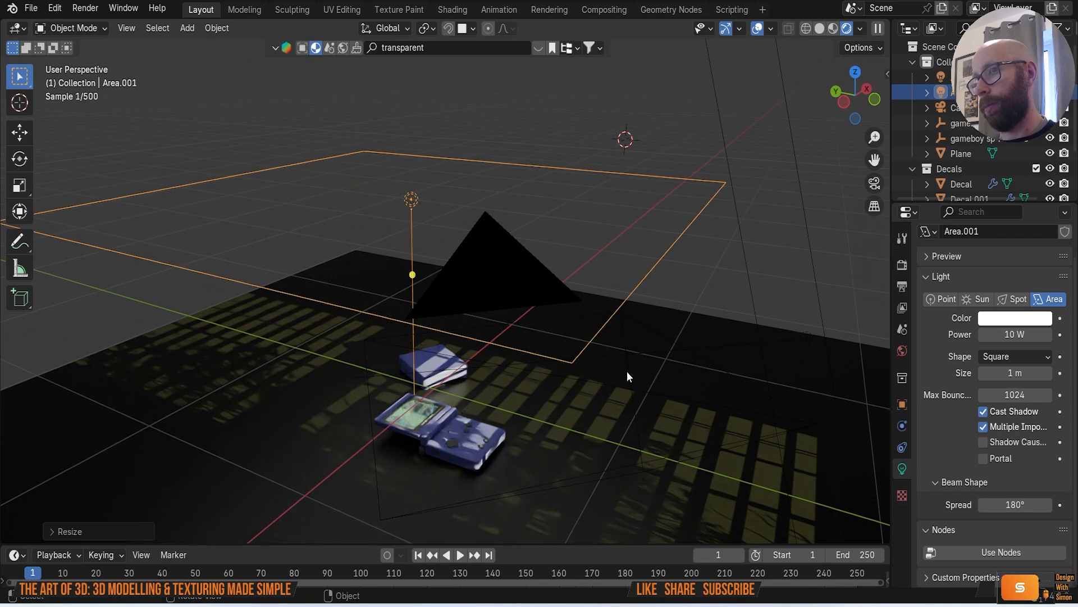
pyautogui.press('KP_0')
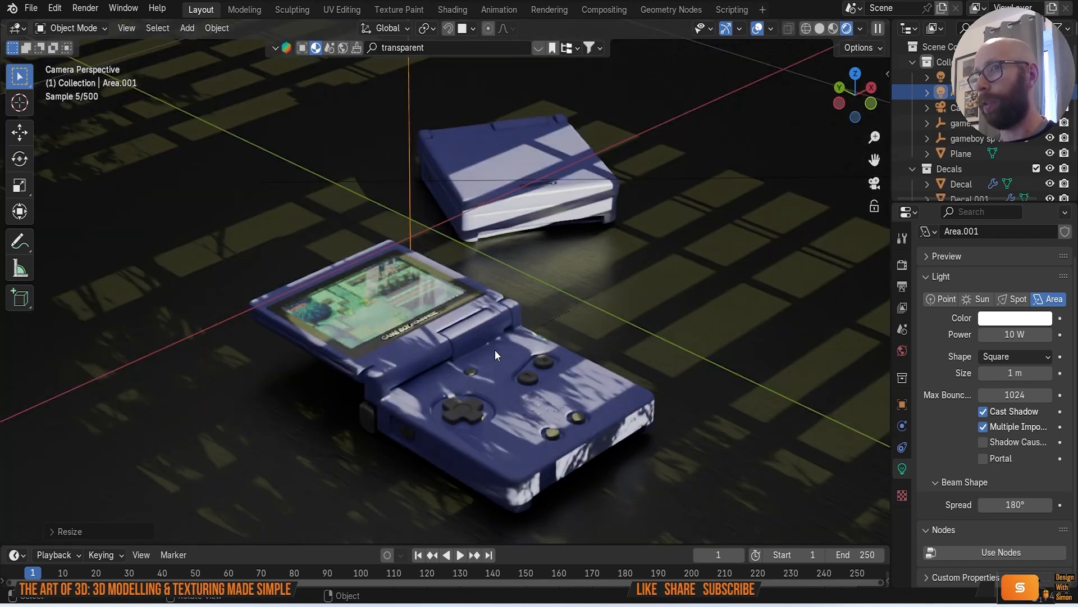
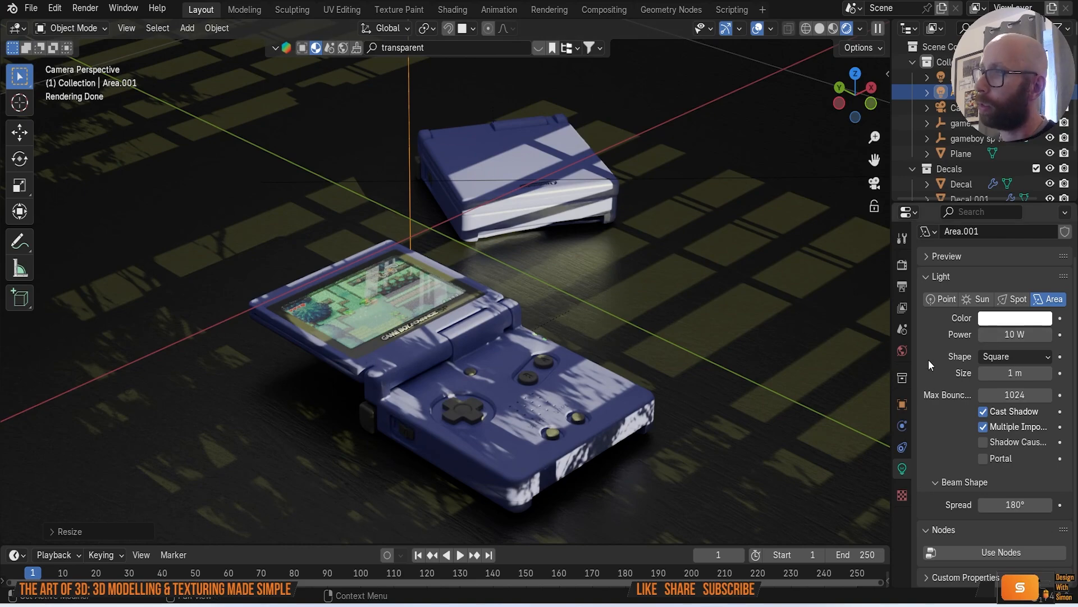
# Step: Reduce the yellow gobo area light's power to 100 W and check the result in camera view
pyautogui.scroll(-6, 652, 282)
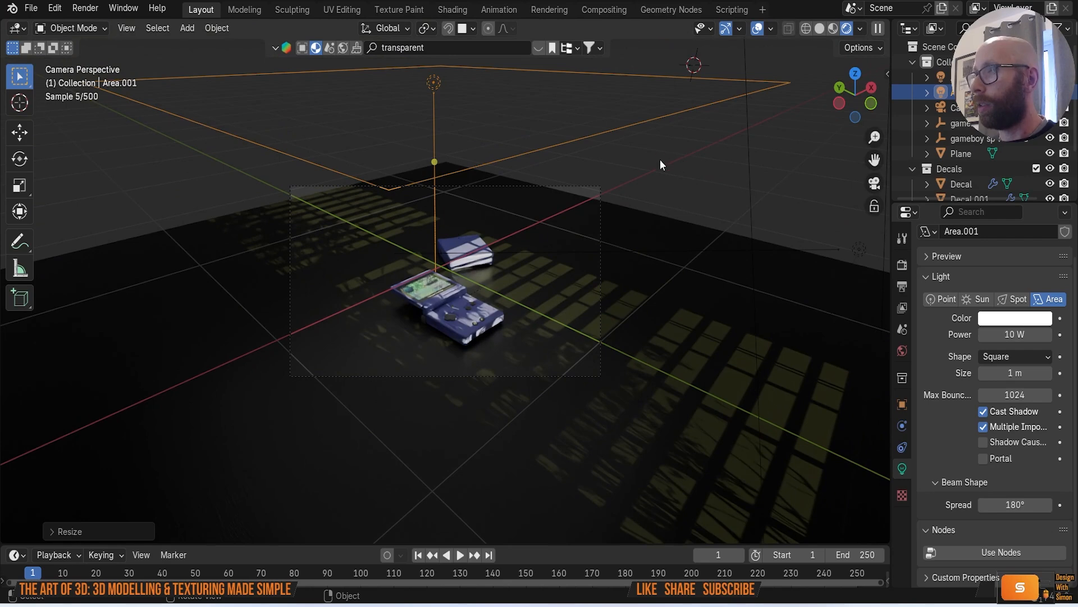
pyautogui.moveTo(720, 243); pyautogui.dragTo(750, 207, button='middle')
pyautogui.scroll(-4, 716, 242)
pyautogui.click(758, 199)
pyautogui.click(987, 335)
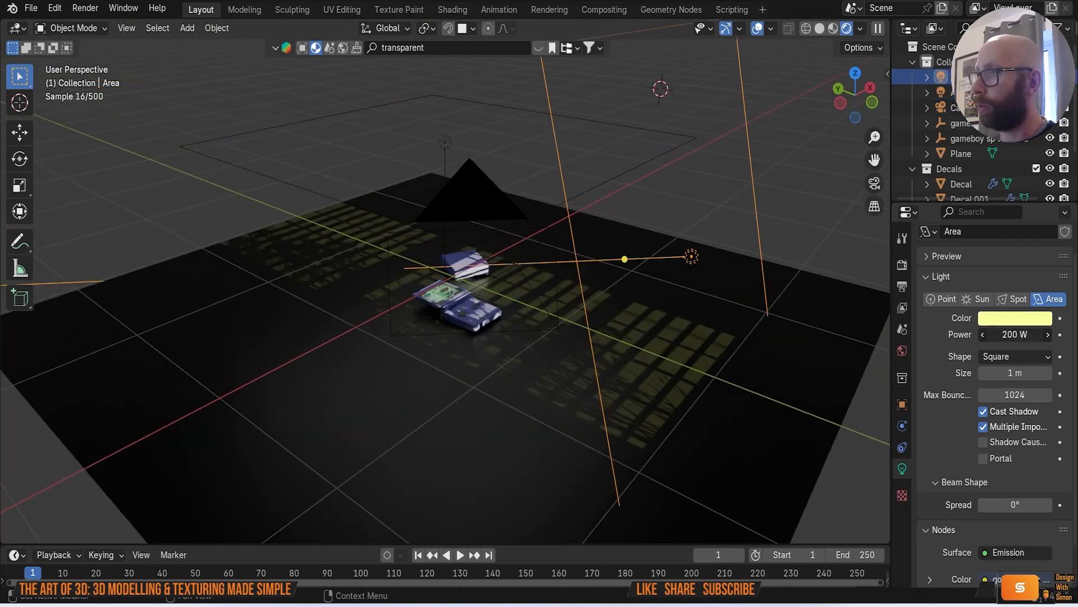
pyautogui.click(985, 335)
pyautogui.press('BackSpace')
pyautogui.write('1')
pyautogui.press('Return')
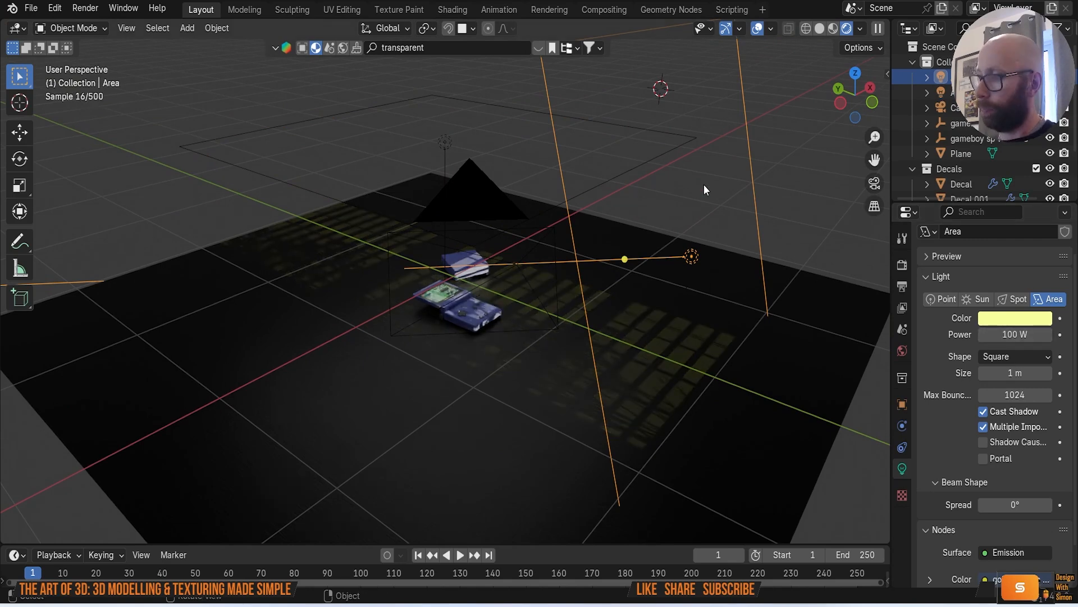
pyautogui.press('KP_0')
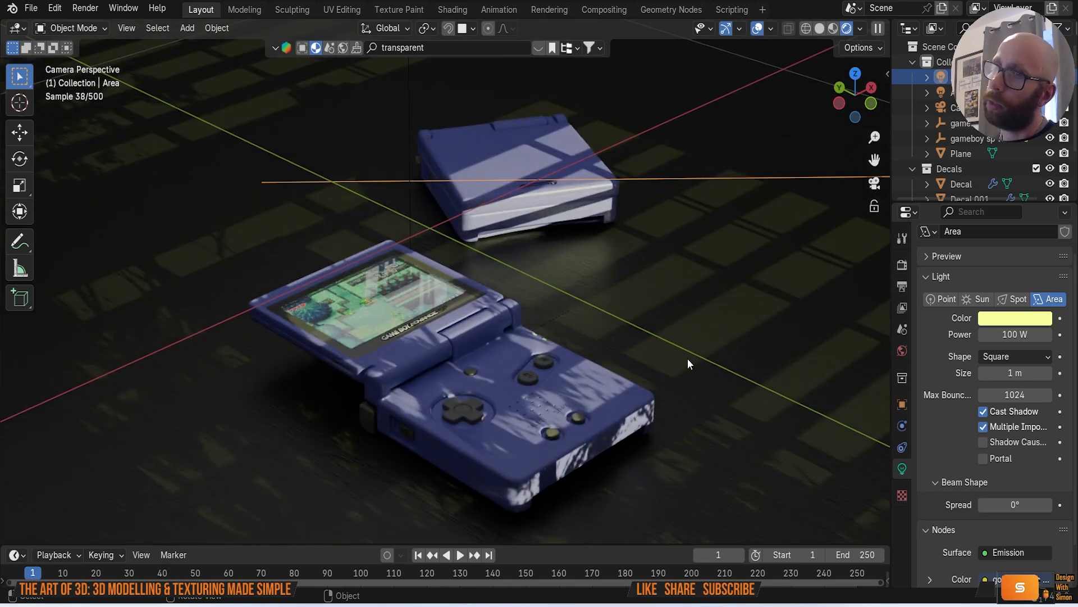
# Step: Try the overhead area light's power at 100 W and at 50 W
pyautogui.scroll(-6, 667, 196)
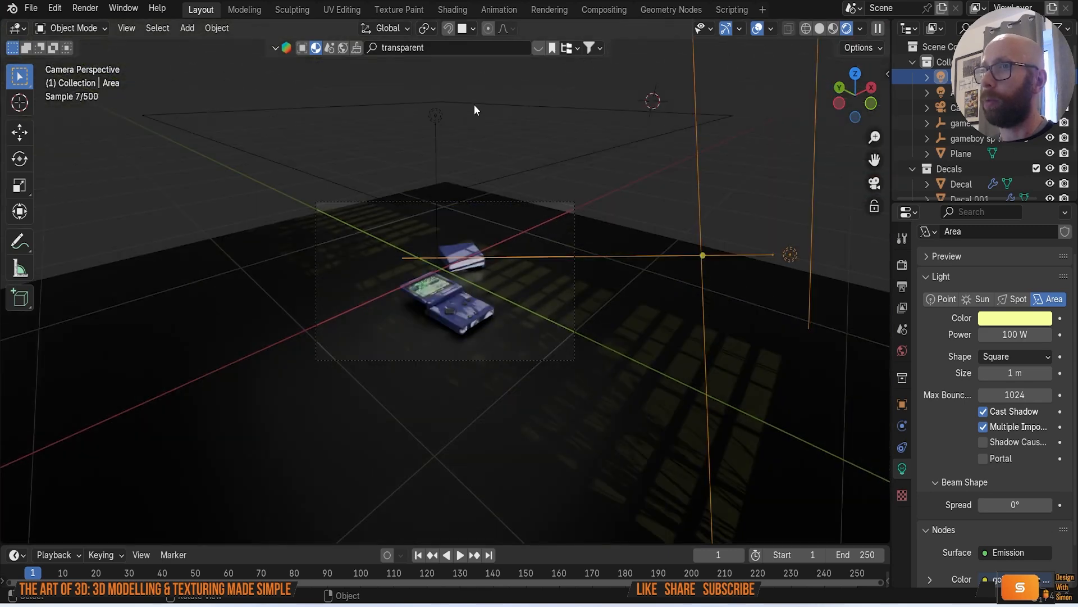
pyautogui.click(475, 104)
pyautogui.click(1008, 335)
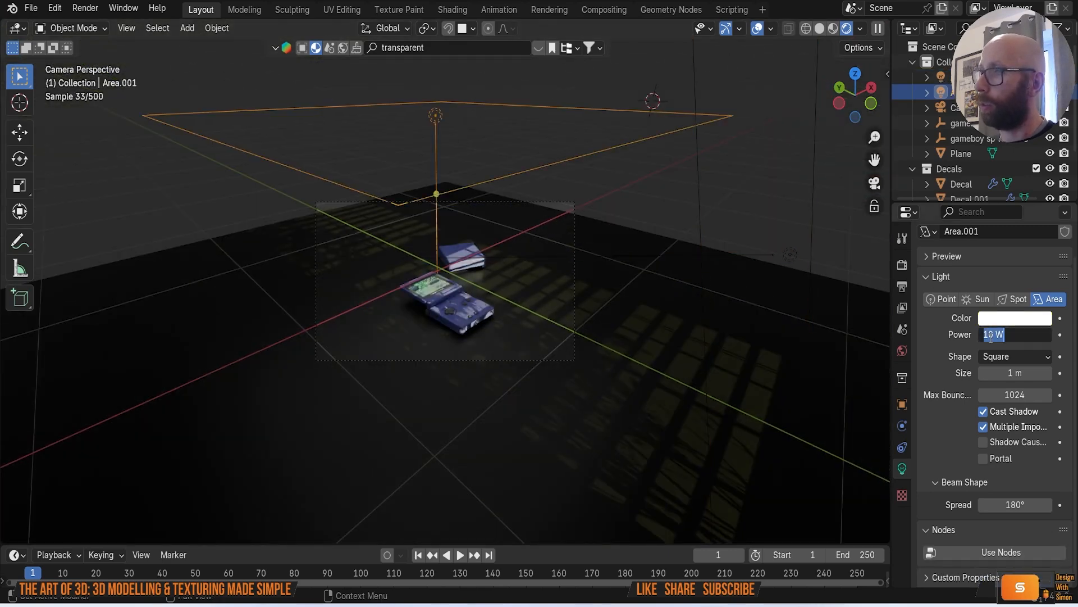
pyautogui.write('0')
pyautogui.press('Return')
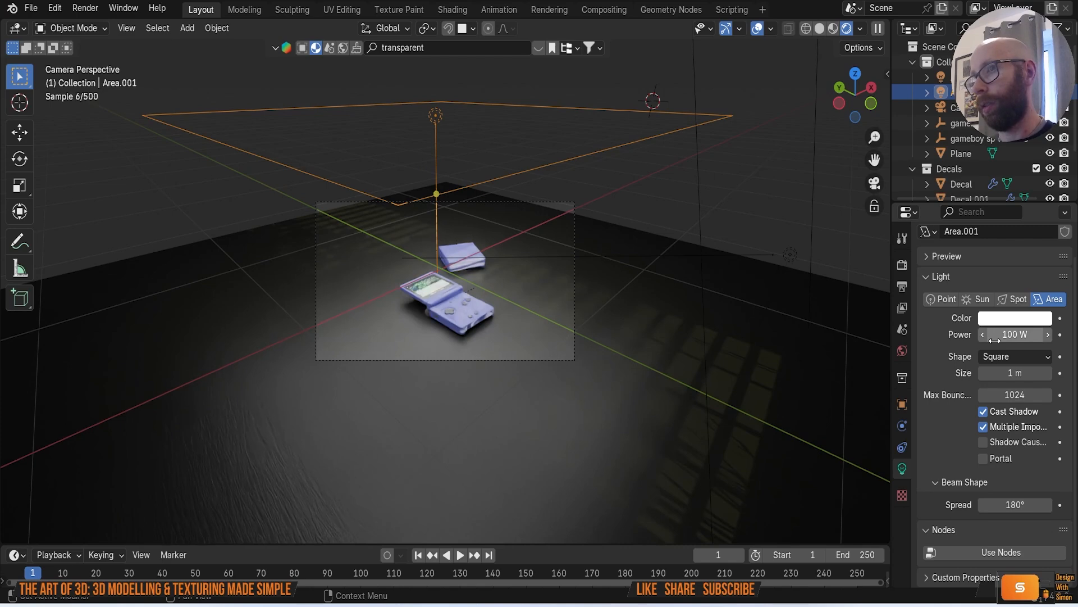
pyautogui.click(1010, 334)
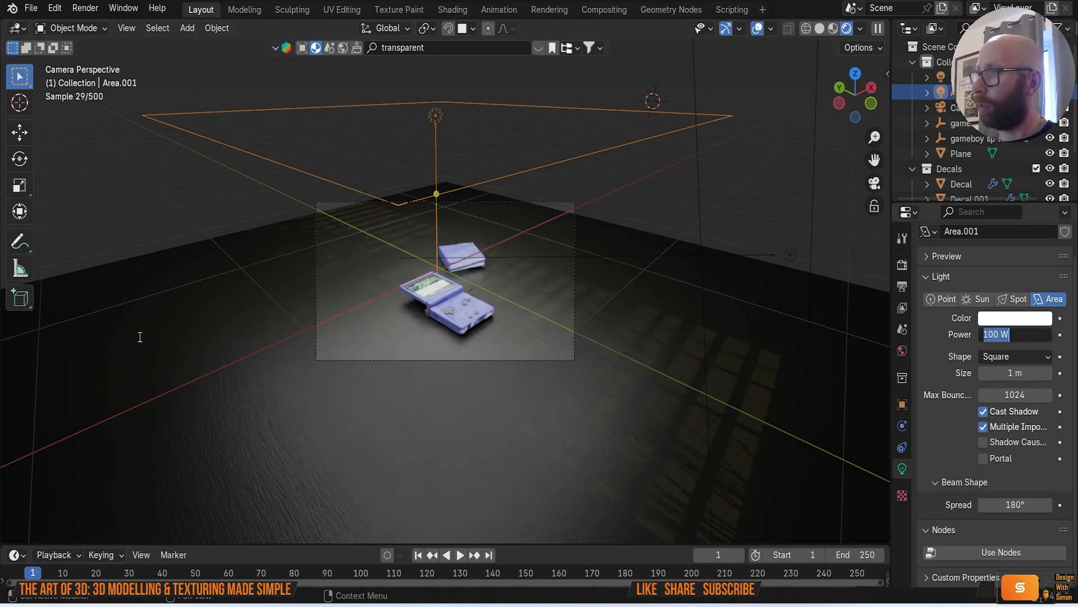
pyautogui.write('50')
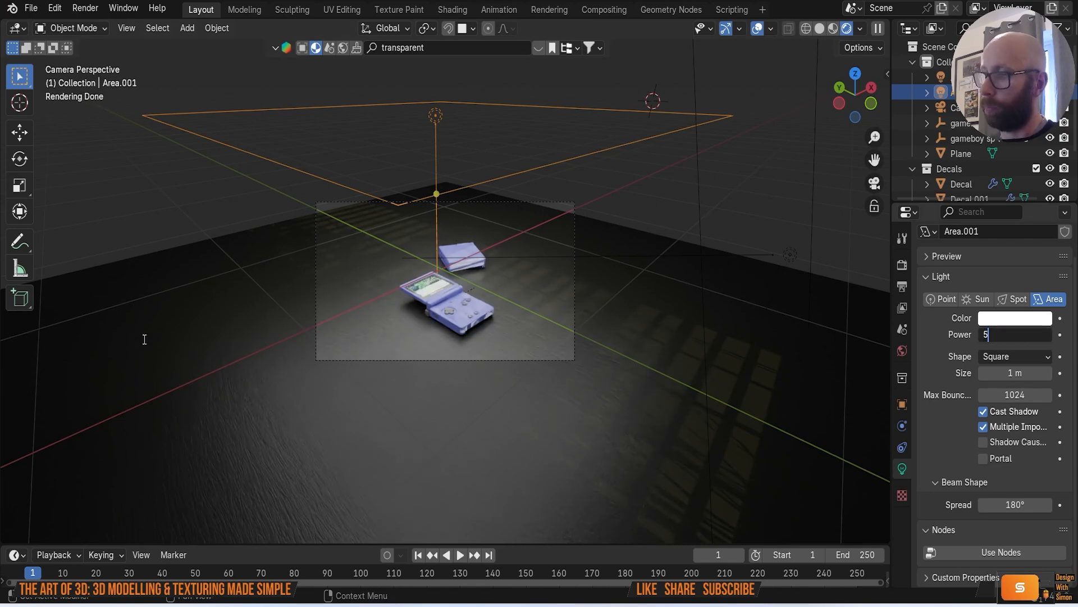
pyautogui.press('Return')
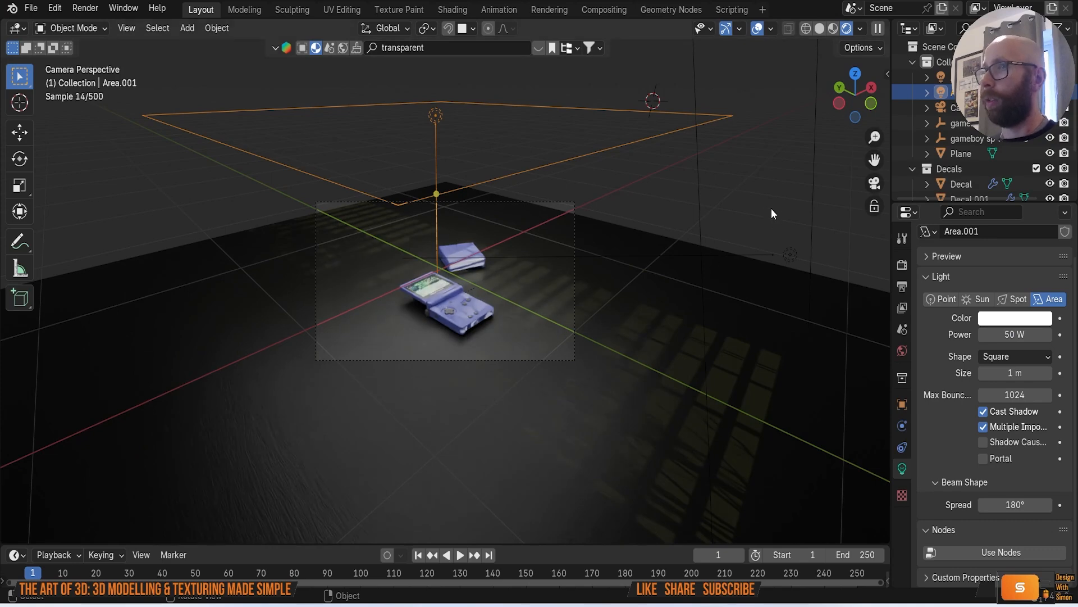
# Step: Set the overhead area light's power to 20 W while viewing the consoles through the camera
pyautogui.scroll(5, 520, 319)
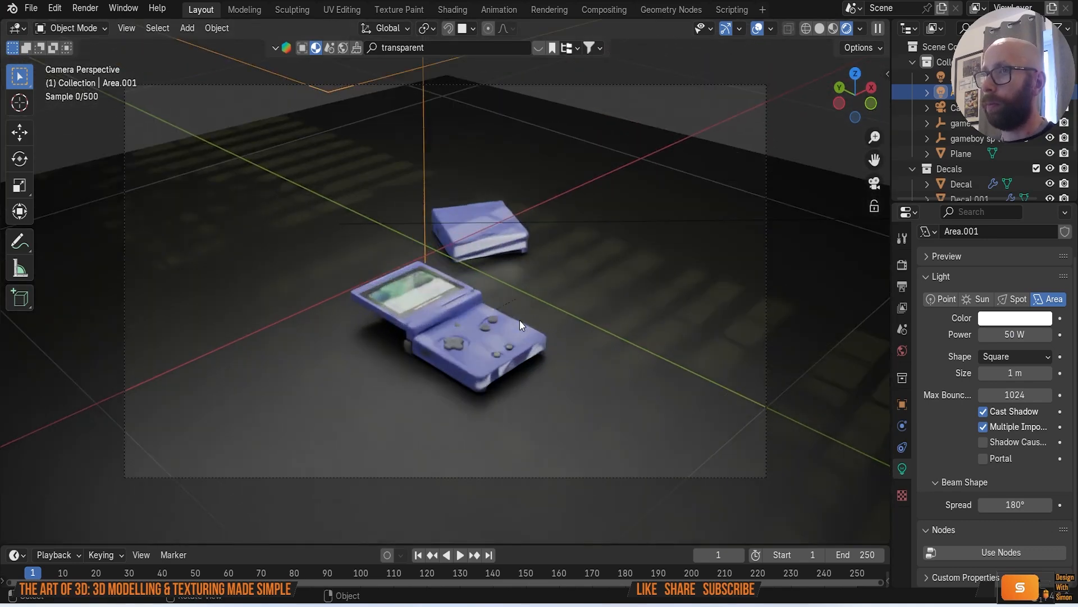
pyautogui.scroll(2, 520, 320)
pyautogui.scroll(2, 521, 320)
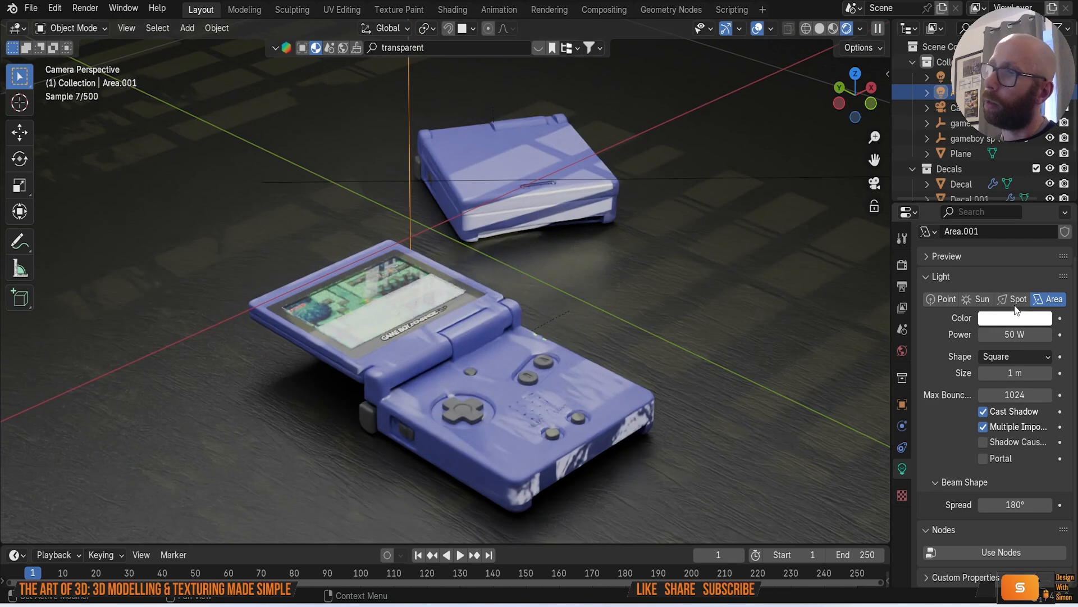
pyautogui.click(1013, 338)
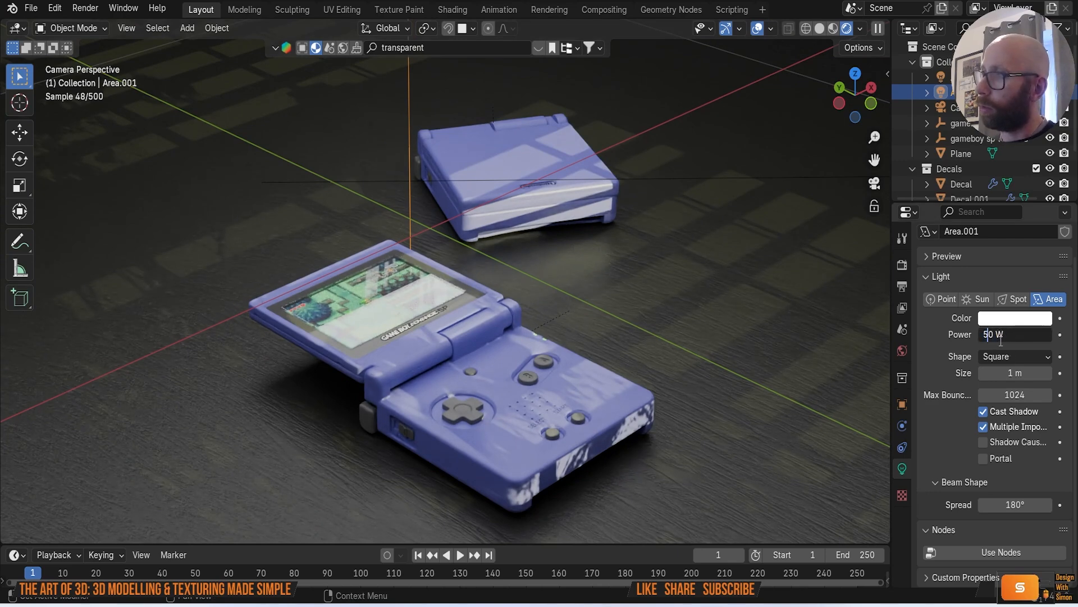
pyautogui.write('2')
pyautogui.press('Return')
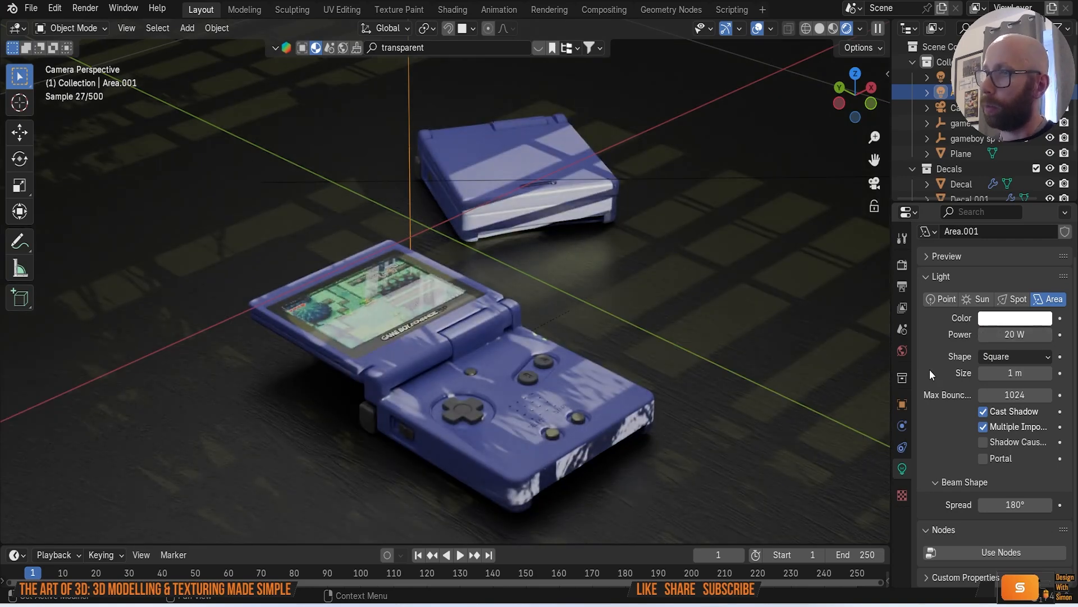
# Step: In the Shading workspace, replace the yellow area light's gobo image with "gobo basic window frame.png"
pyautogui.scroll(-6, 809, 279)
pyautogui.moveTo(737, 204); pyautogui.dragTo(732, 199, button='middle')
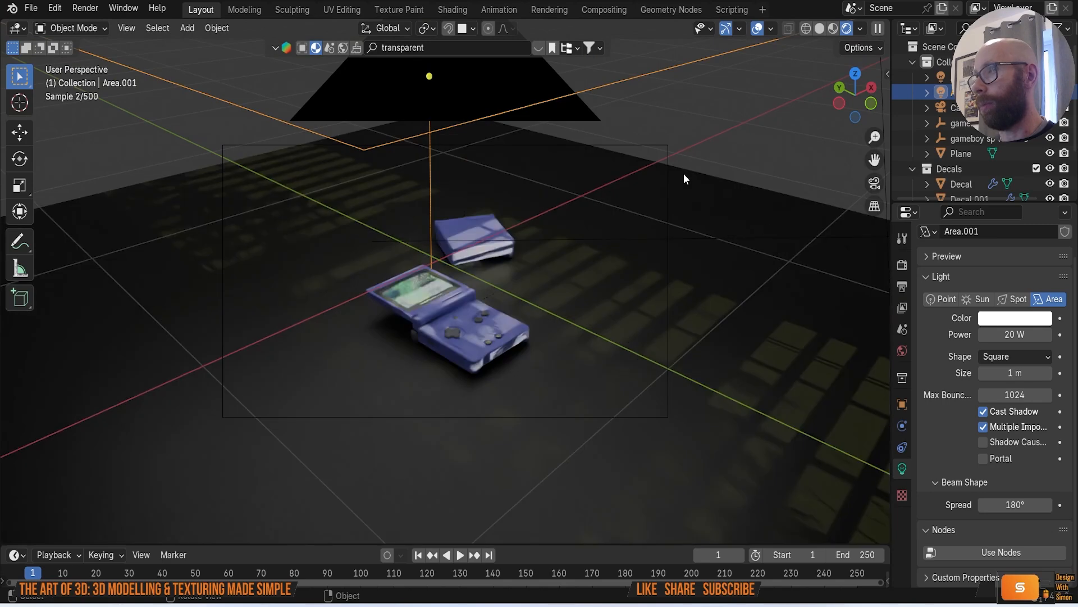
pyautogui.moveTo(694, 149); pyautogui.dragTo(695, 170, button='middle')
pyautogui.click(677, 119)
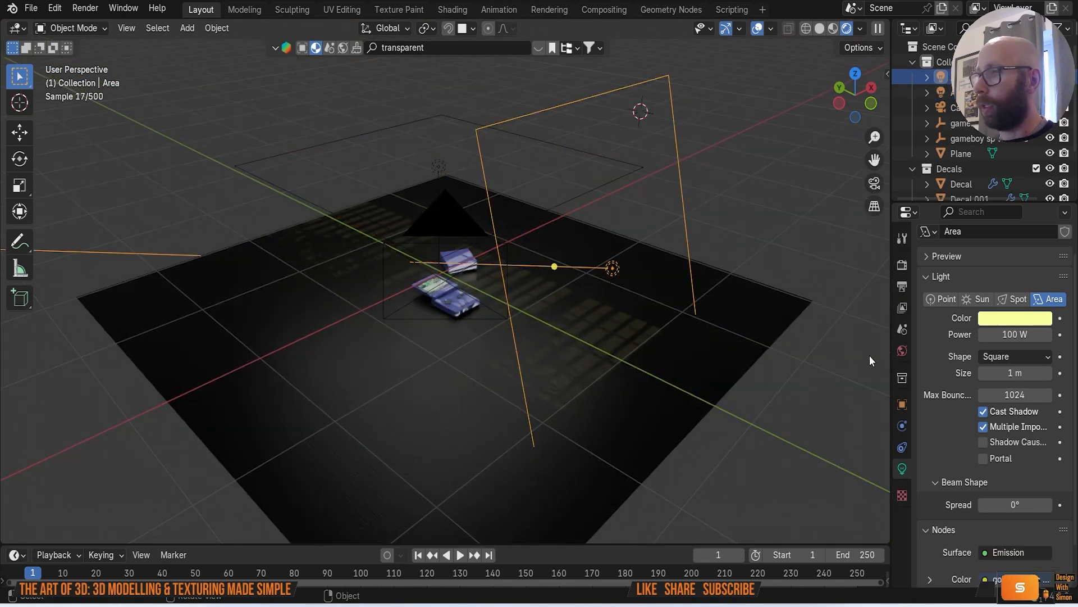
pyautogui.click(453, 9)
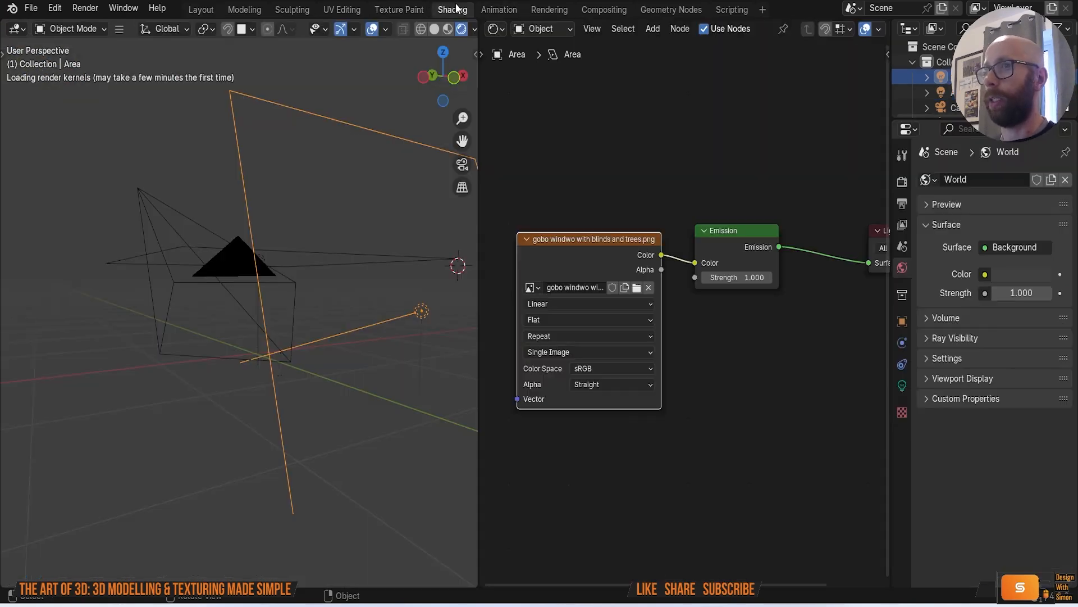
pyautogui.press('KP_0')
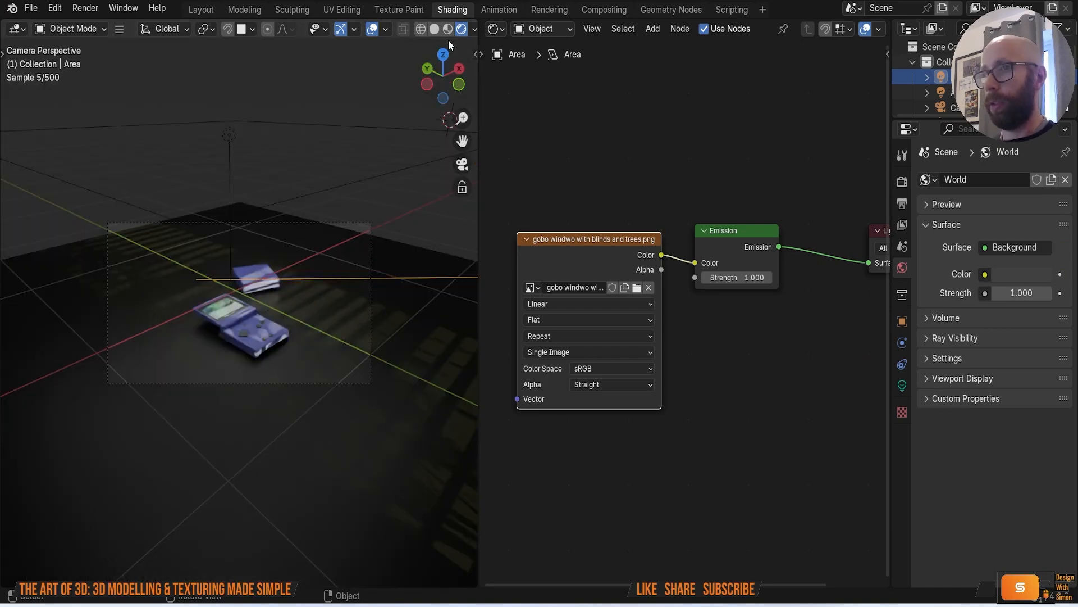
pyautogui.scroll(2, 328, 315)
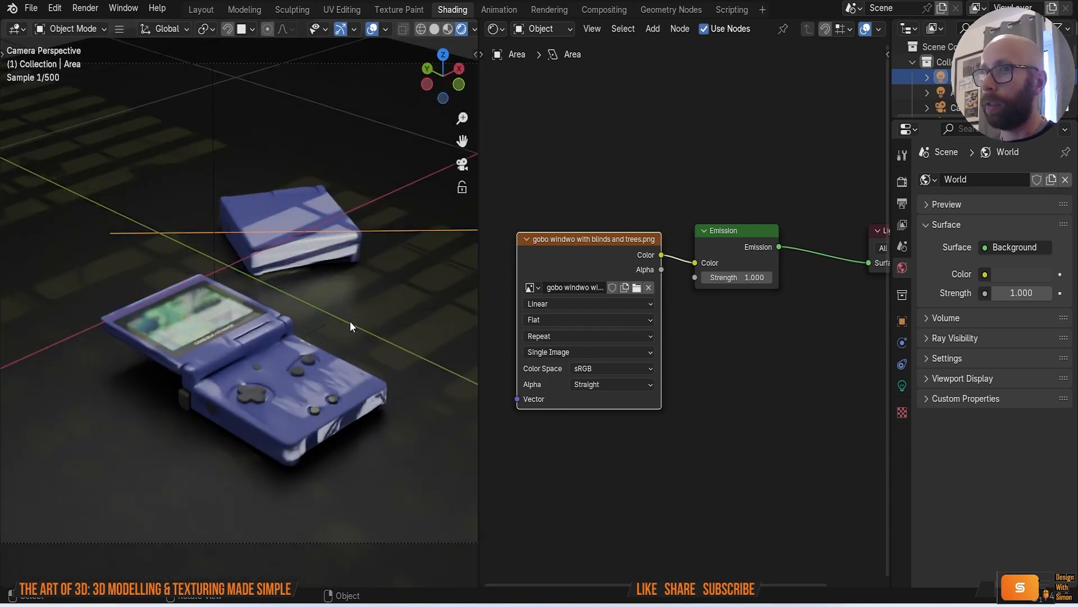
pyautogui.click(638, 288)
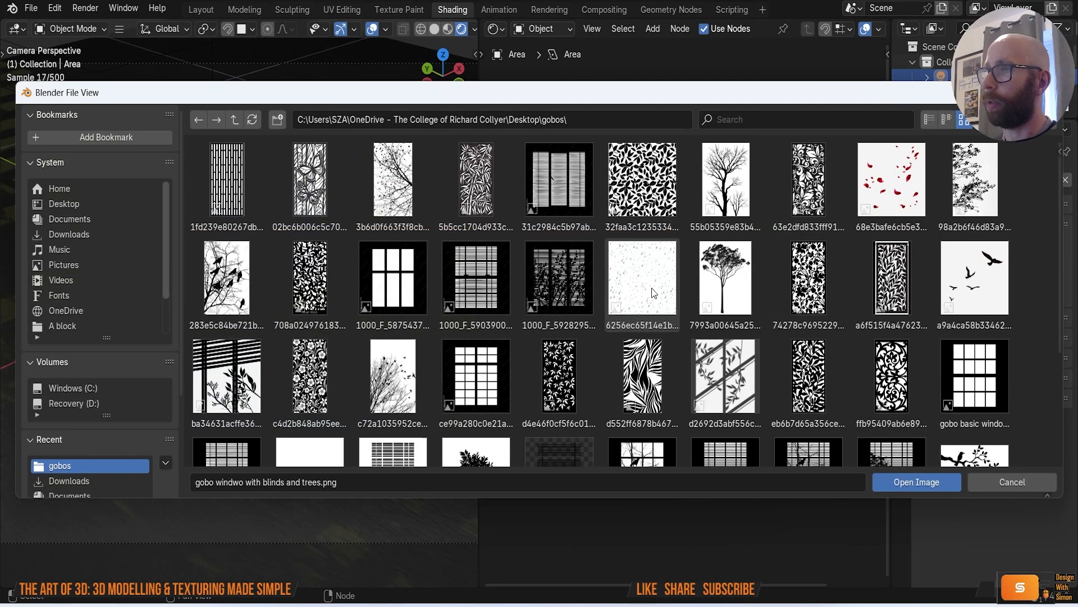
pyautogui.doubleClick(984, 386)
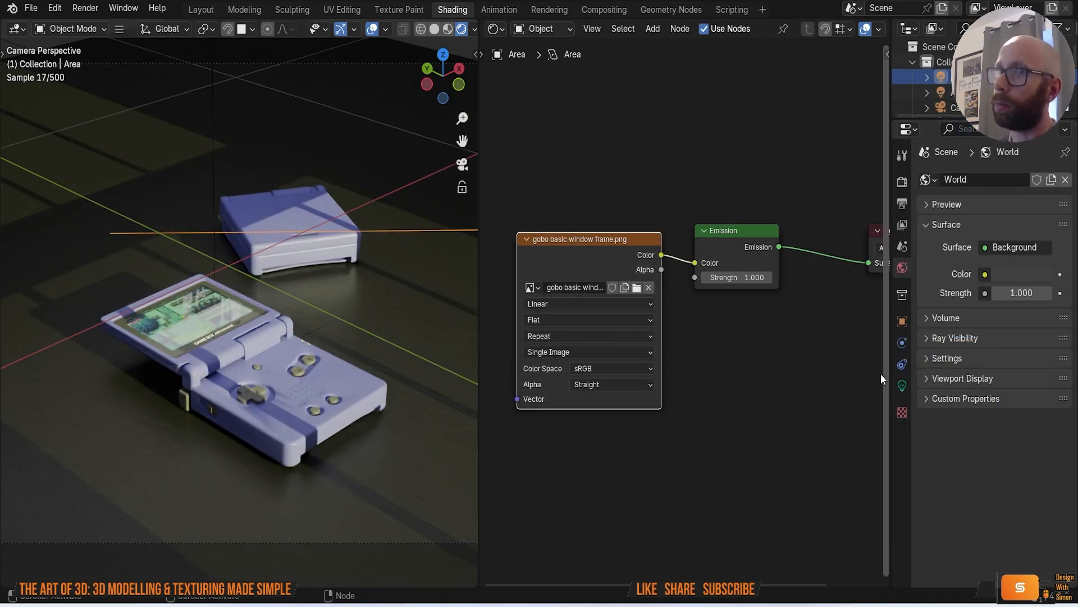
# Step: Replace the yellow area light's gobo image with the basic window frame with blinds and view the result through the camera in the Layout workspace
pyautogui.click(636, 287)
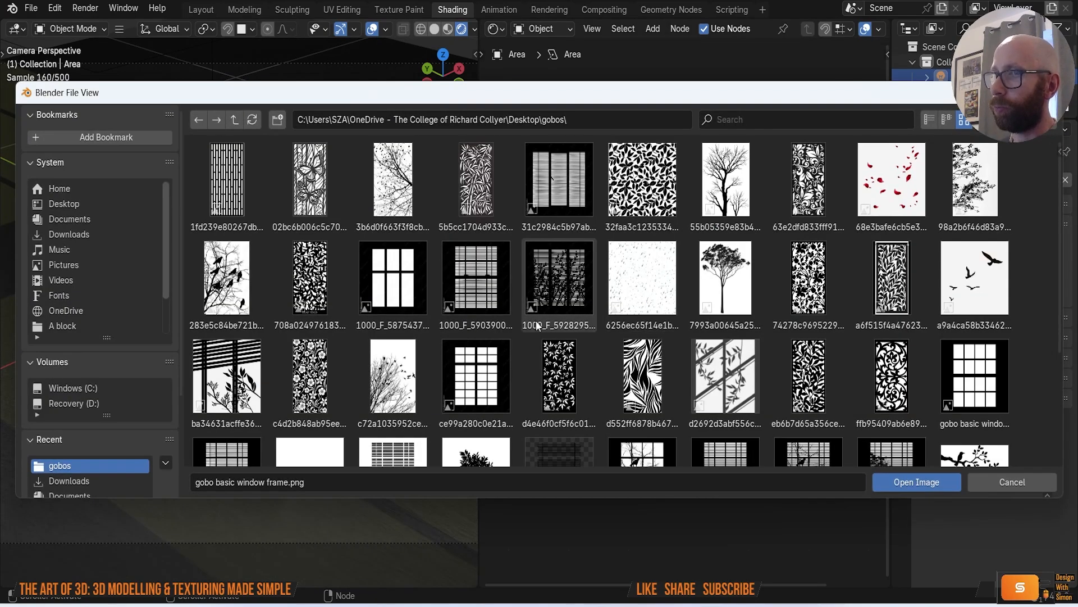
pyautogui.scroll(-2, 527, 323)
pyautogui.doubleClick(228, 305)
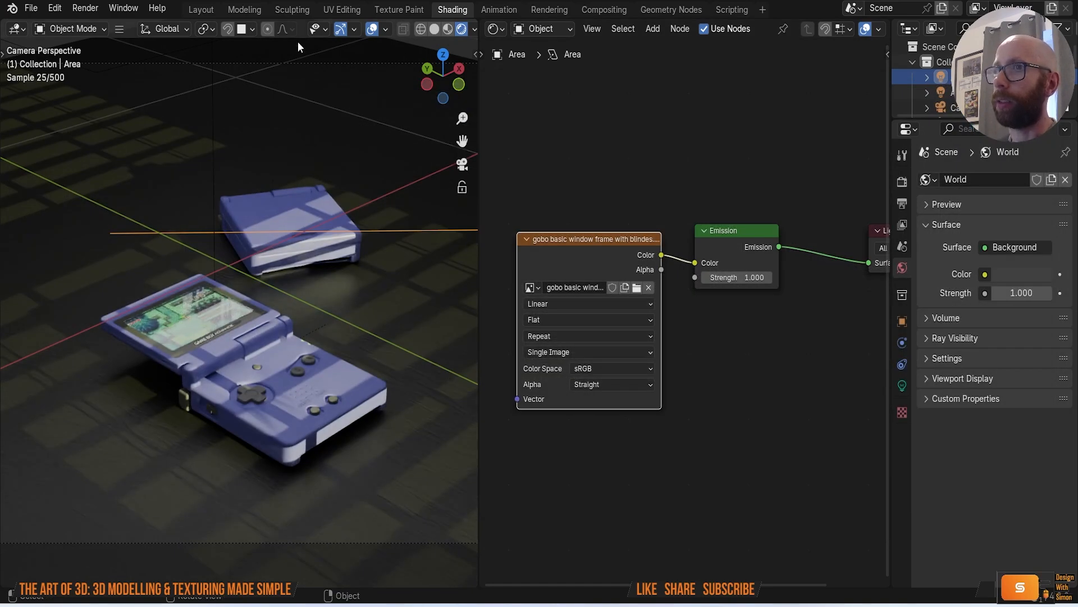
pyautogui.click(217, 12)
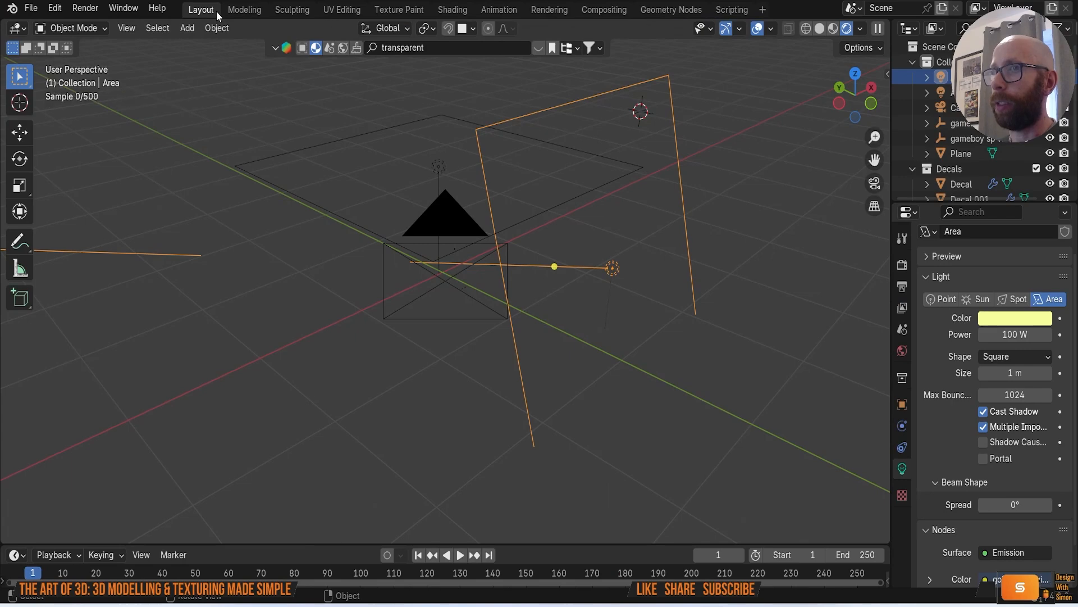
pyautogui.press('KP_0')
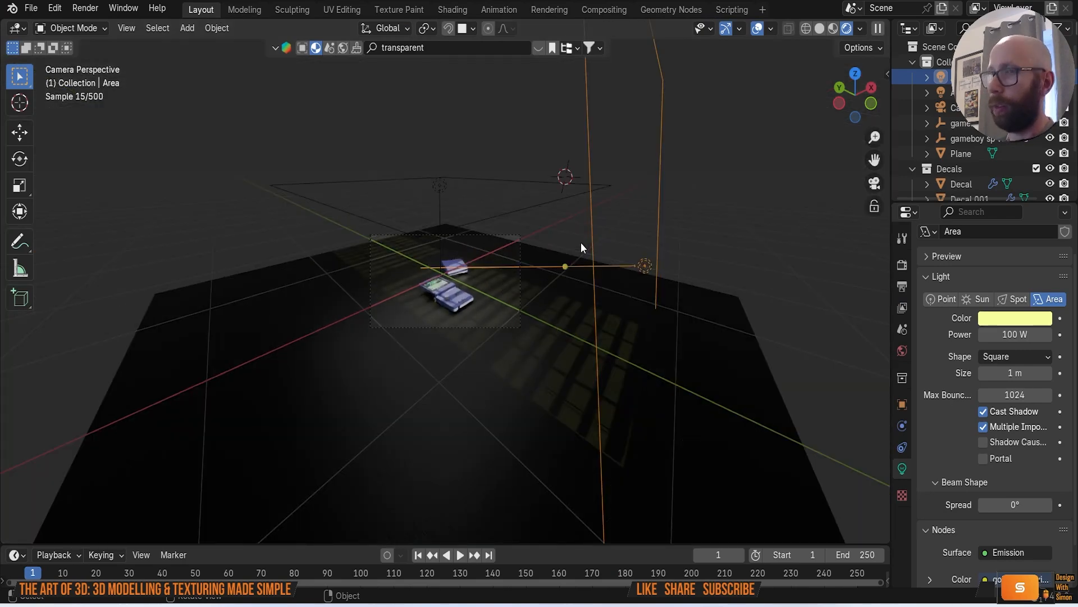
pyautogui.scroll(10, 578, 313)
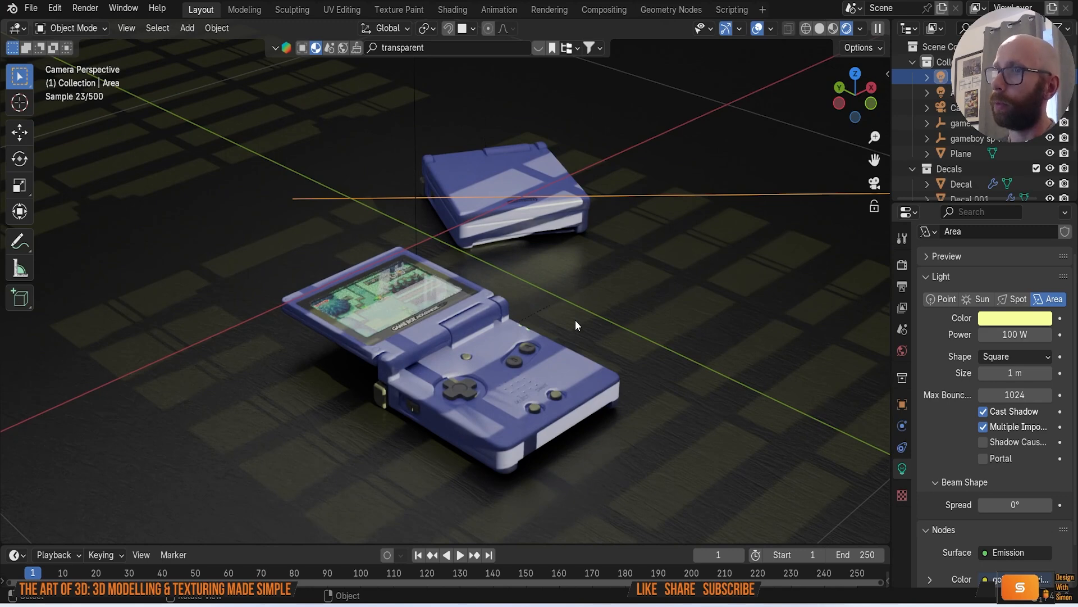
# Step: Try the yellow gobo light's beam spread at 1°, then set it to 0.1°
pyautogui.click(1013, 505)
pyautogui.write('180')
pyautogui.press('Return')
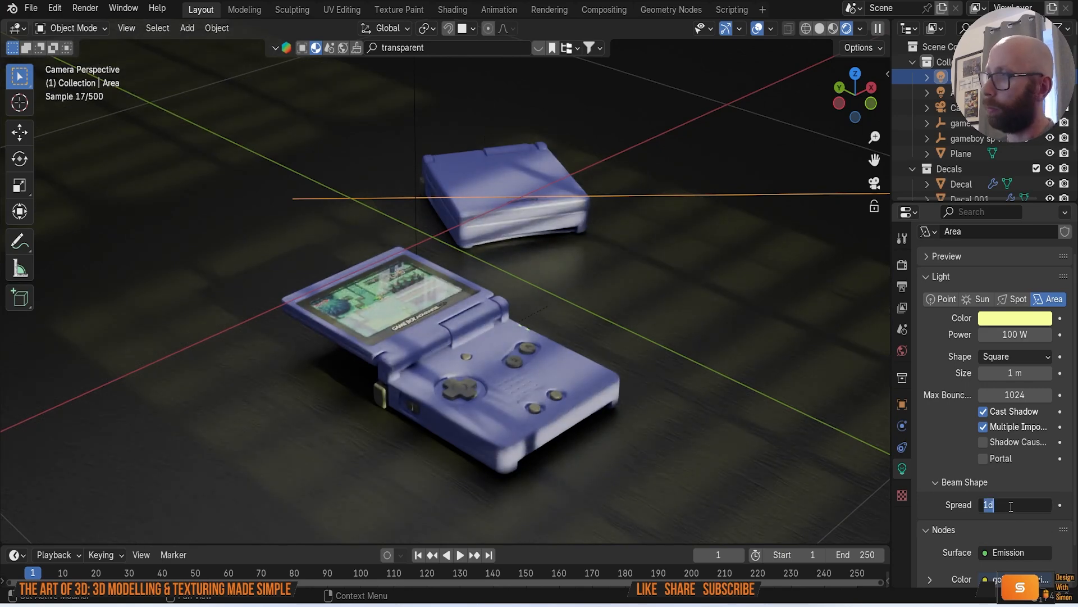
pyautogui.press('Return')
pyautogui.click(1011, 505)
pyautogui.write('.1')
pyautogui.press('Return')
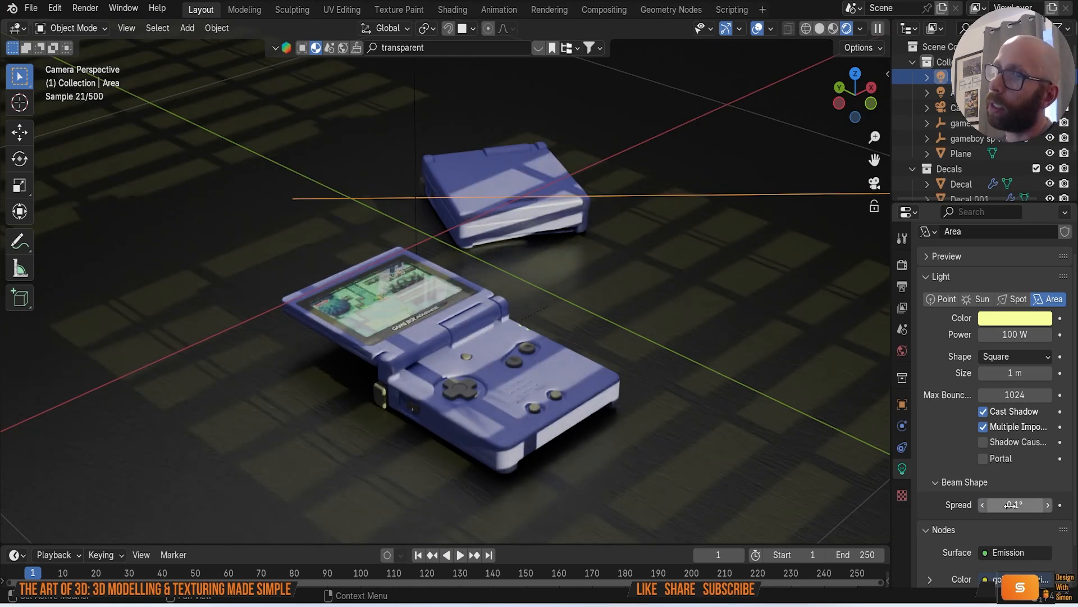
# Step: Select the camera, try its focal length at 60 mm and 80 mm, and settle on 70 mm
pyautogui.scroll(-3, 674, 439)
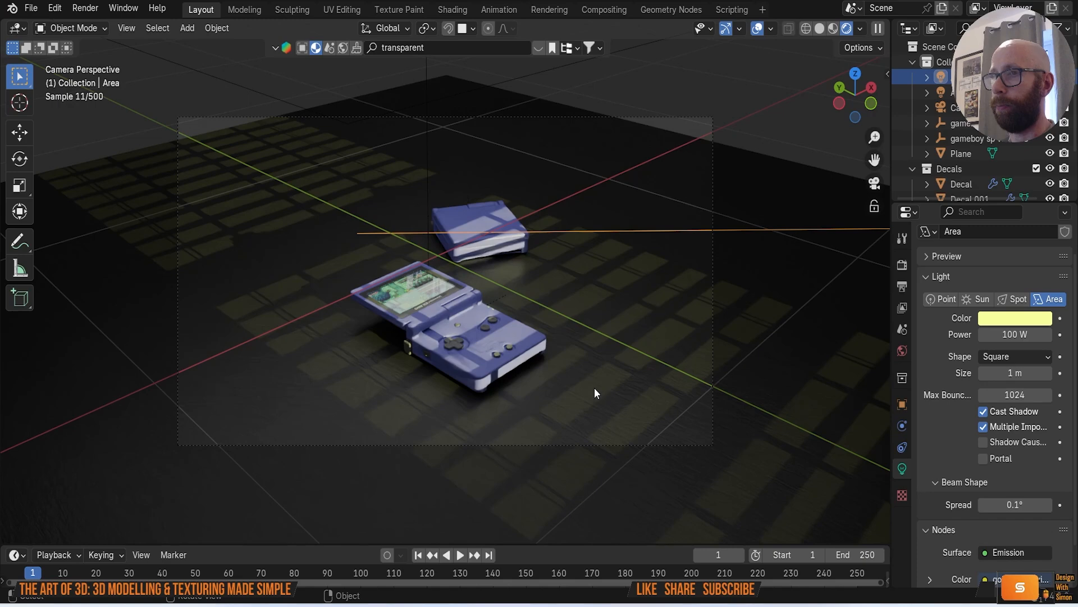
pyautogui.moveTo(757, 389); pyautogui.dragTo(638, 337, button='middle')
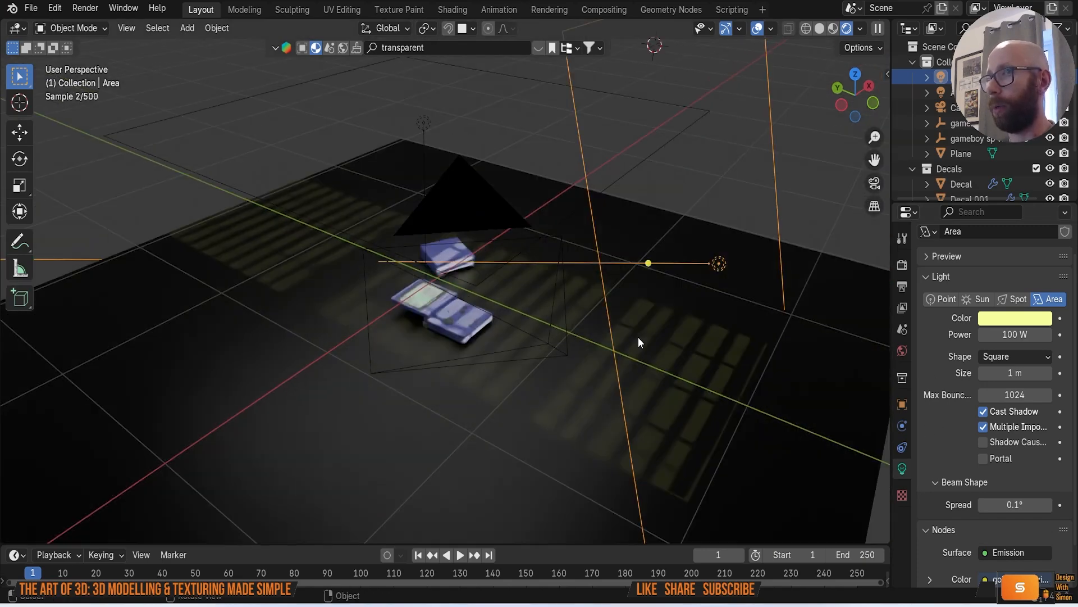
pyautogui.click(558, 346)
pyautogui.press('KP_0')
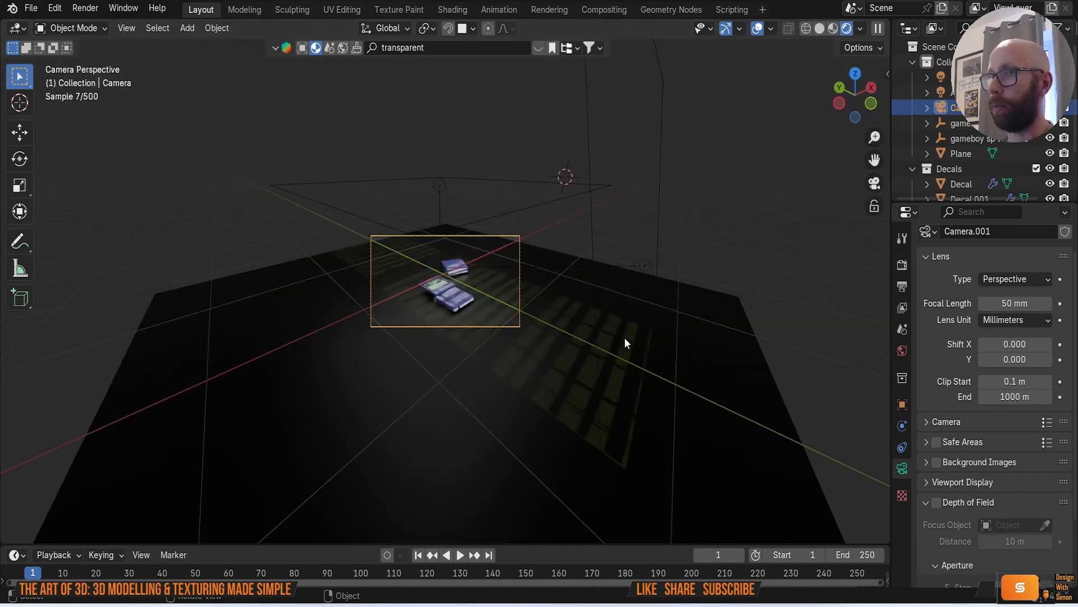
pyautogui.scroll(5, 625, 338)
pyautogui.scroll(2, 589, 336)
pyautogui.click(1014, 304)
pyautogui.write('60')
pyautogui.press('Return')
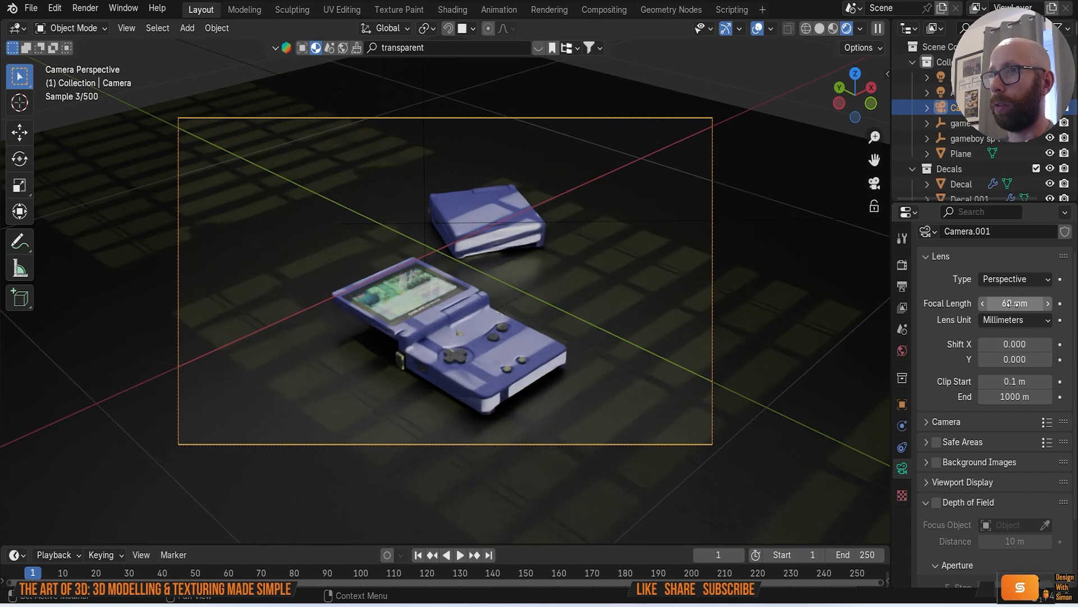
pyautogui.click(1013, 303)
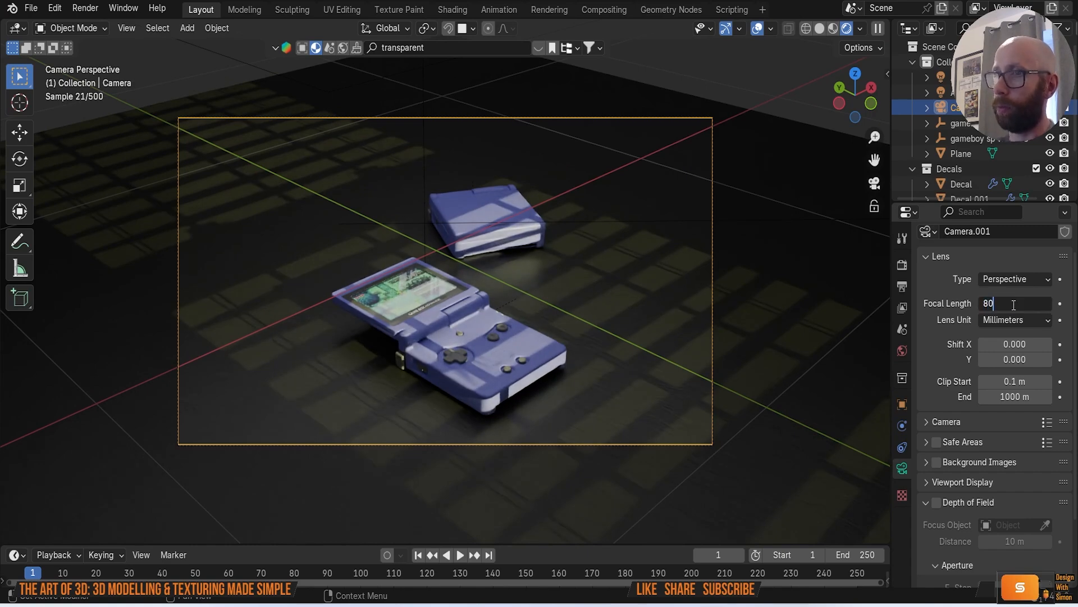
pyautogui.press('Return')
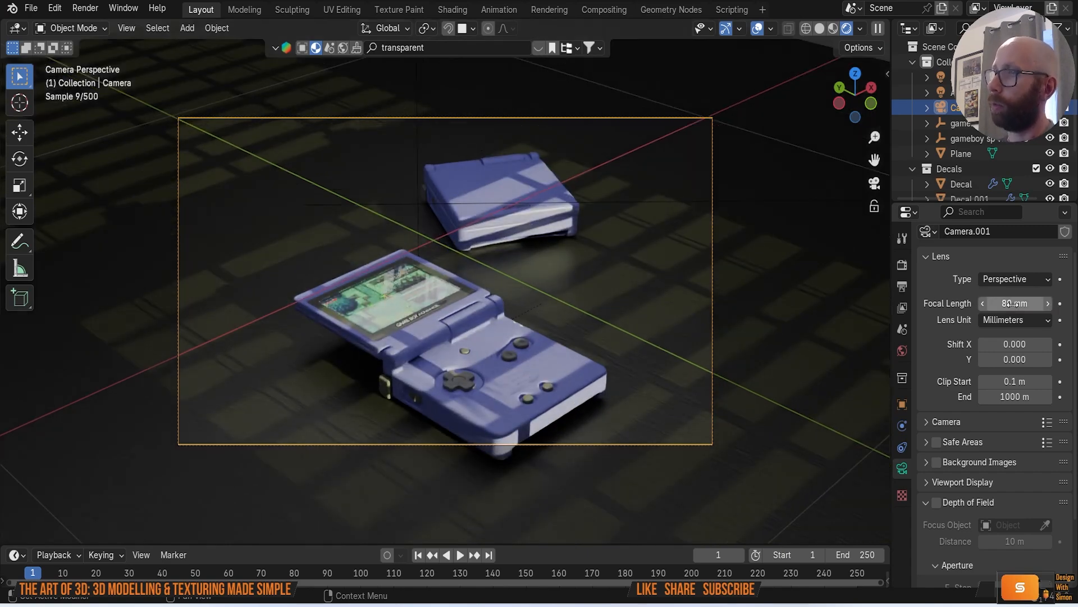
pyautogui.click(1013, 304)
pyautogui.write('70')
pyautogui.press('Return')
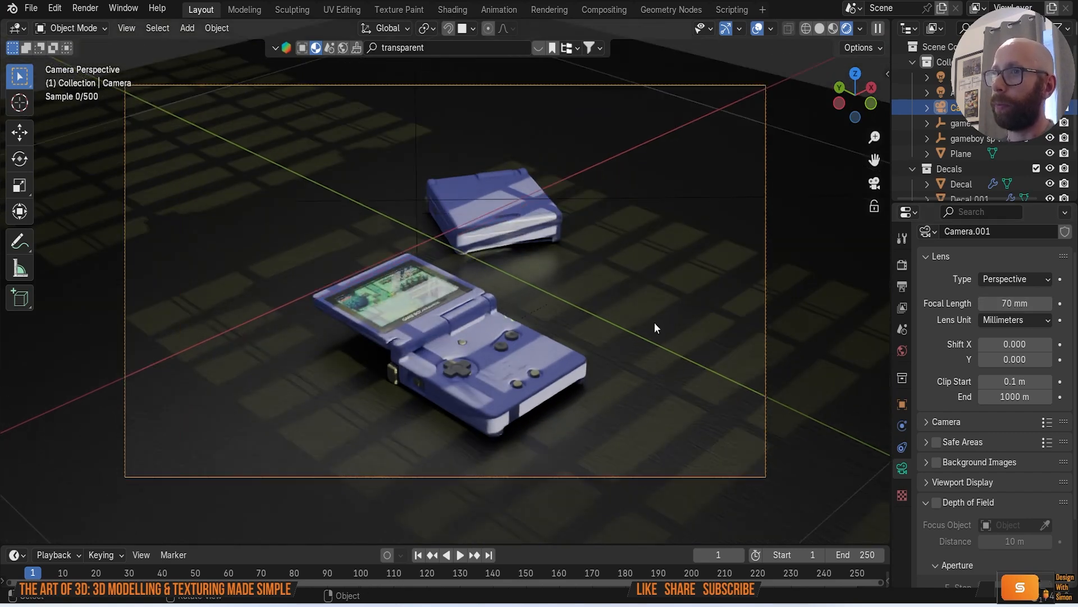
# Step: Save the Blender file with the consoles framed in camera view
pyautogui.scroll(1, 655, 322)
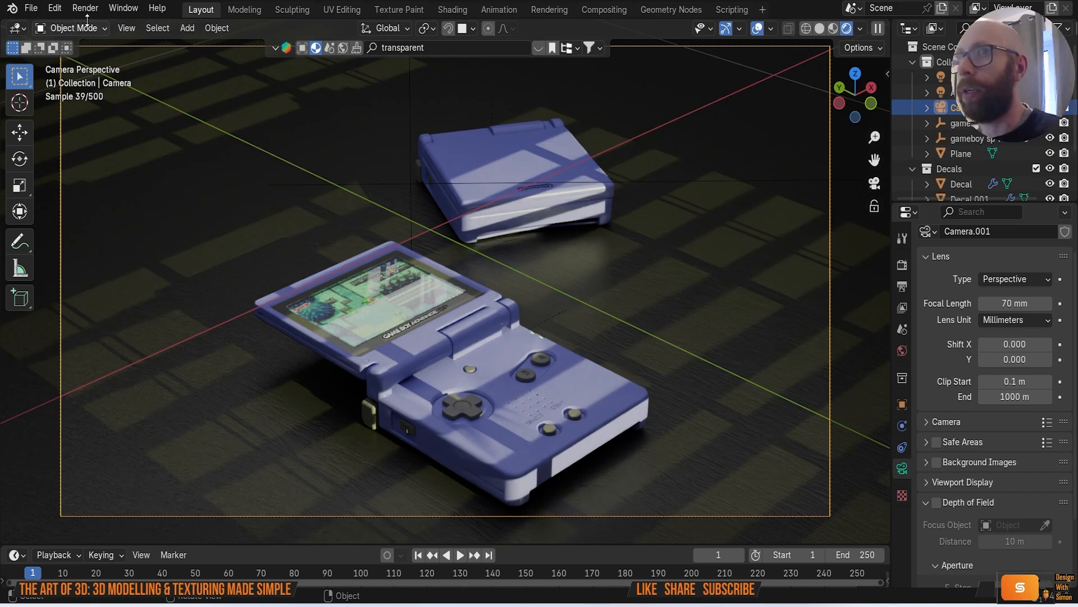
pyautogui.click(38, 11)
pyautogui.click(94, 104)
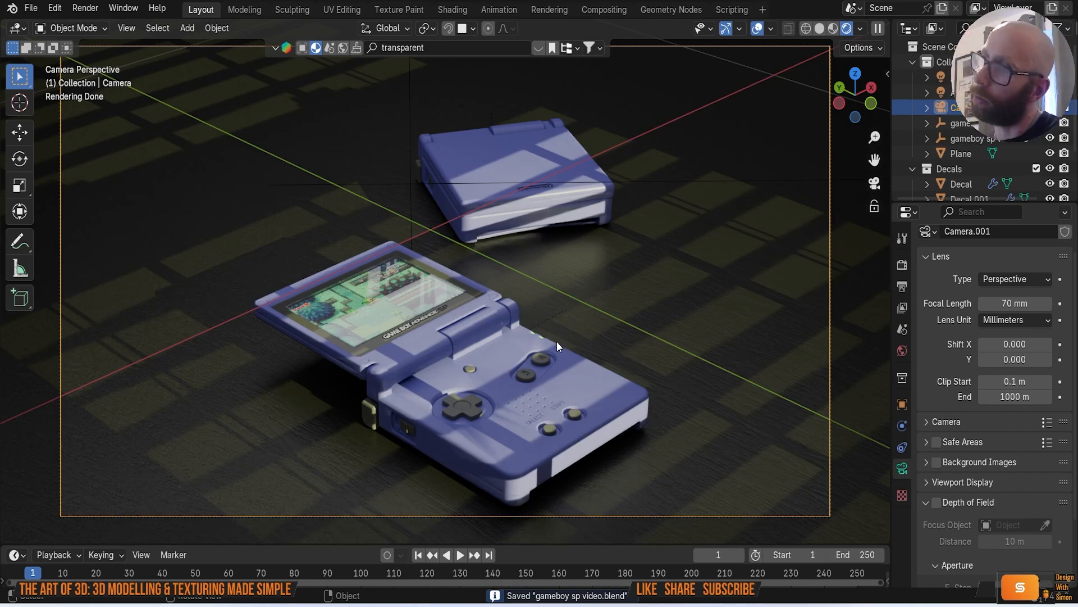
# Step: Tint the overhead area light pale yellow (hex F6FFA3) and check the consoles in camera view
pyautogui.scroll(-3, 643, 330)
pyautogui.moveTo(643, 331); pyautogui.dragTo(649, 333, button='middle')
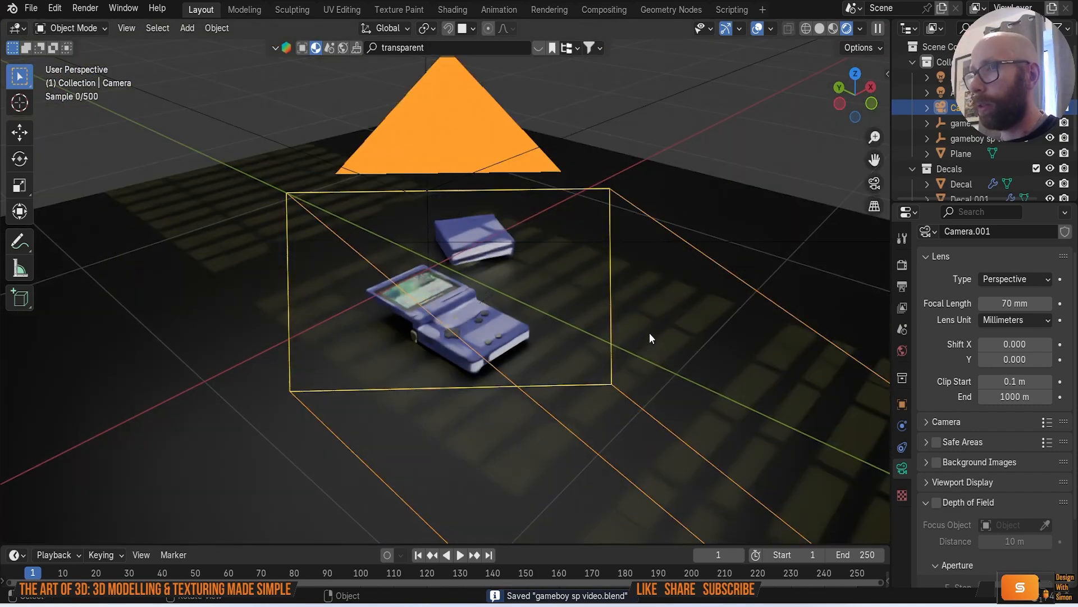
pyautogui.scroll(-6, 487, 193)
pyautogui.click(480, 153)
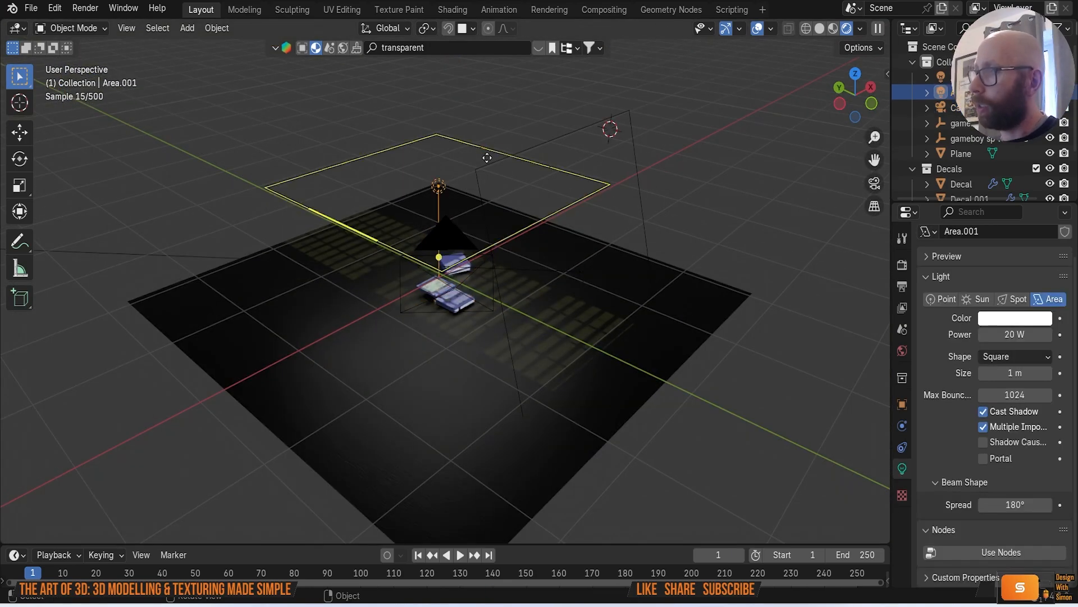
pyautogui.click(1015, 327)
pyautogui.click(943, 176)
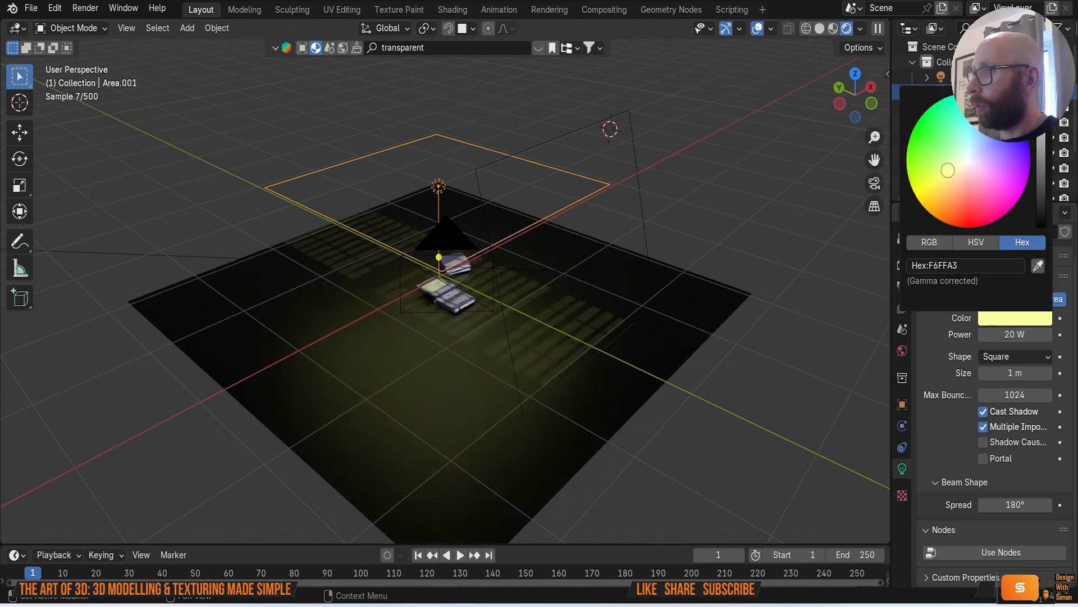
pyautogui.press('KP_0')
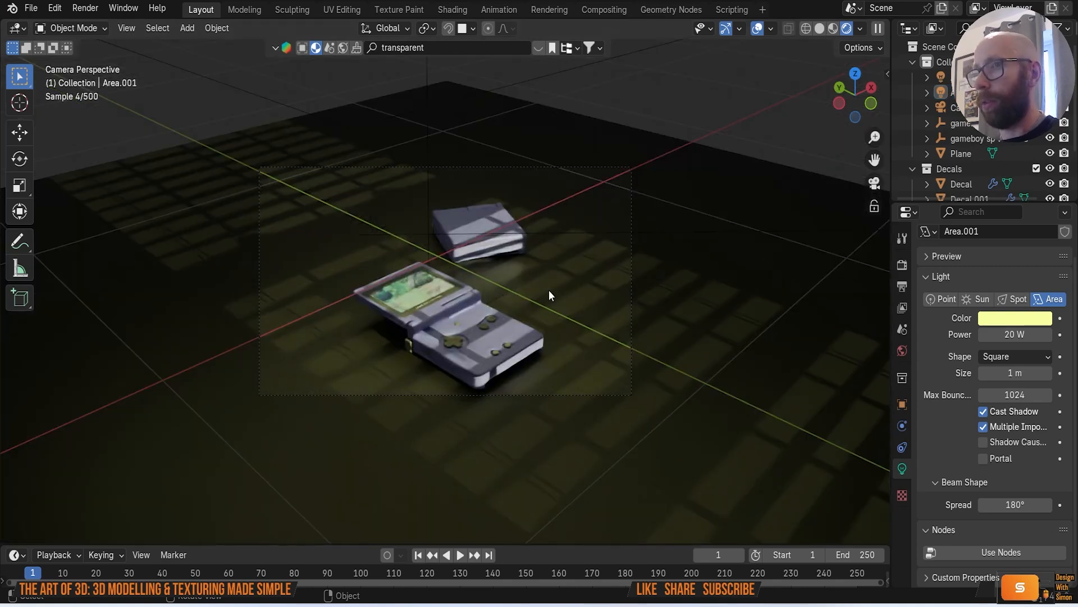
pyautogui.scroll(4, 545, 297)
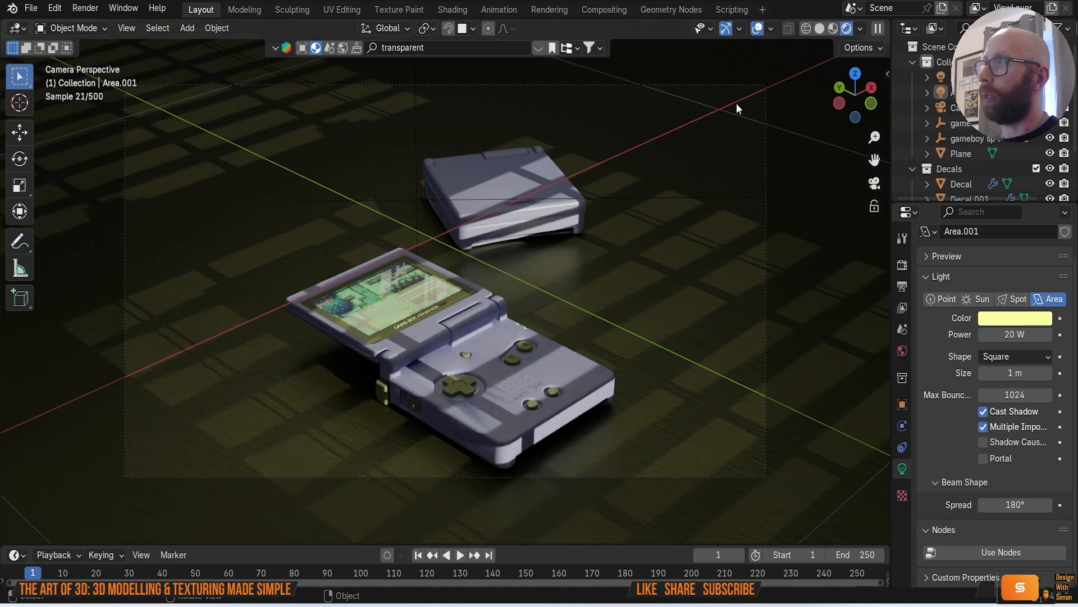
# Step: Add an OCA Edge Wear generator to the open console's lower body
pyautogui.click(901, 265)
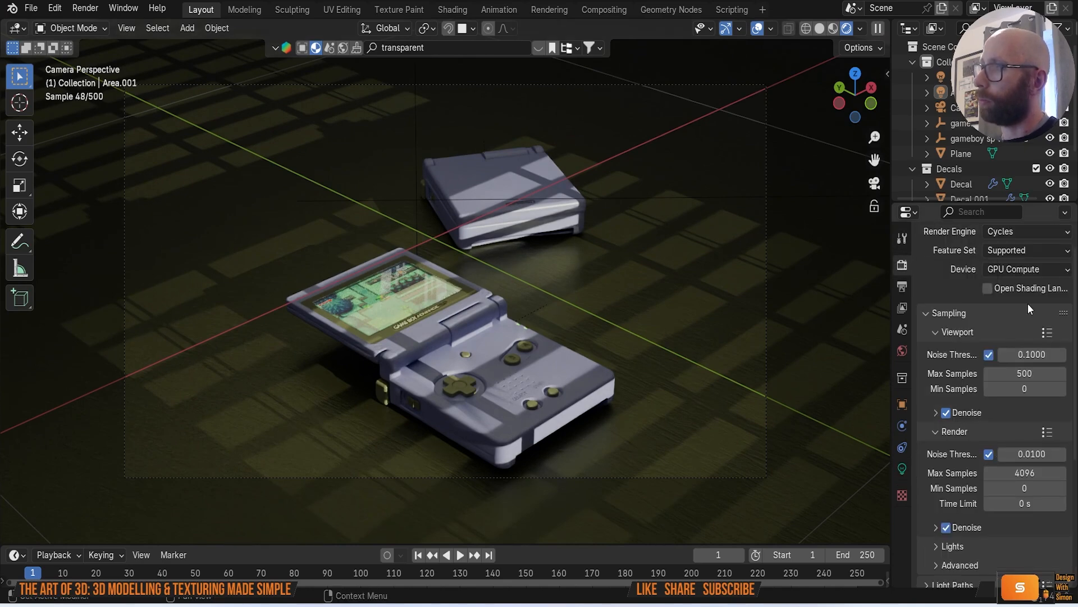
pyautogui.click(490, 369)
pyautogui.scroll(2, 615, 376)
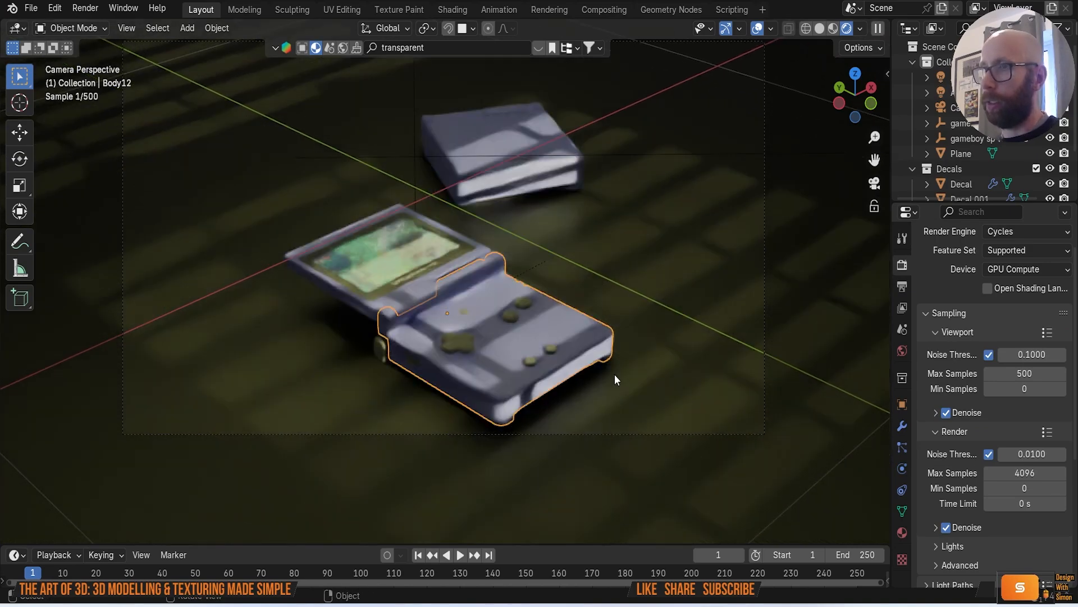
pyautogui.press('n')
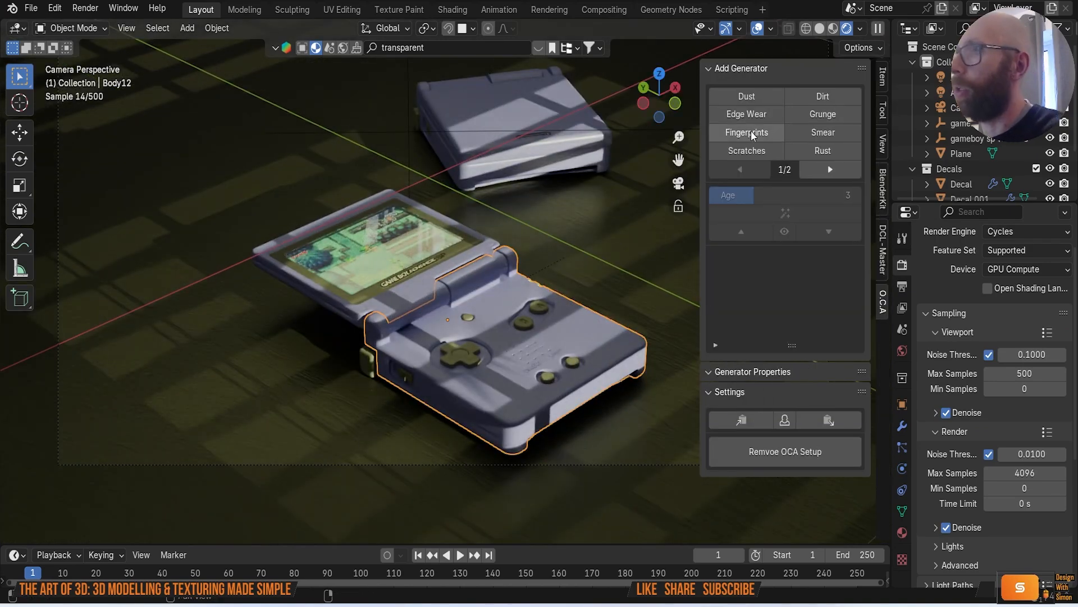
pyautogui.scroll(3, 566, 380)
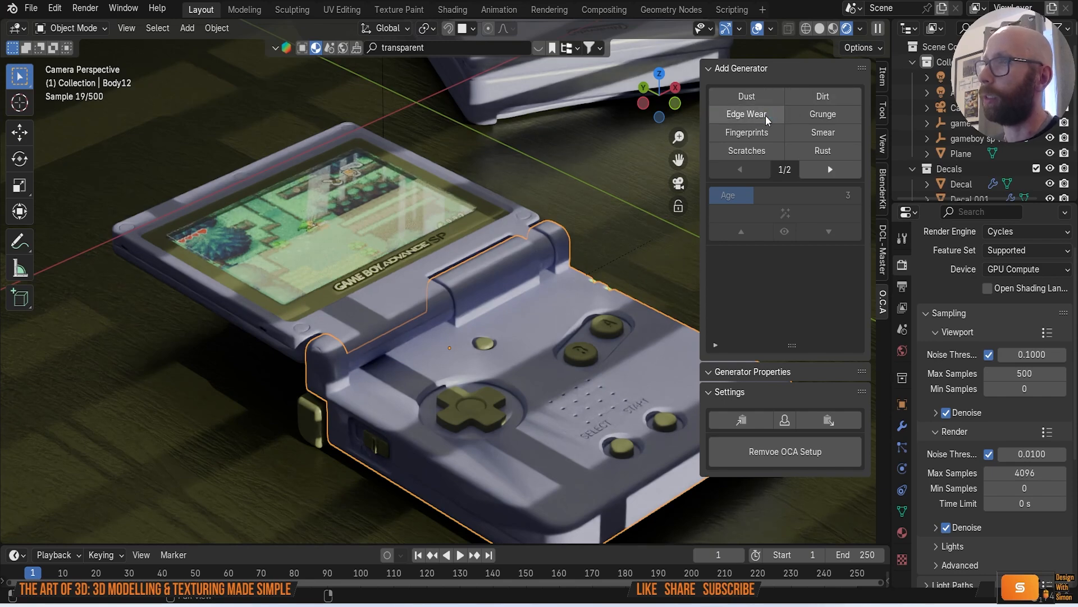
pyautogui.click(748, 114)
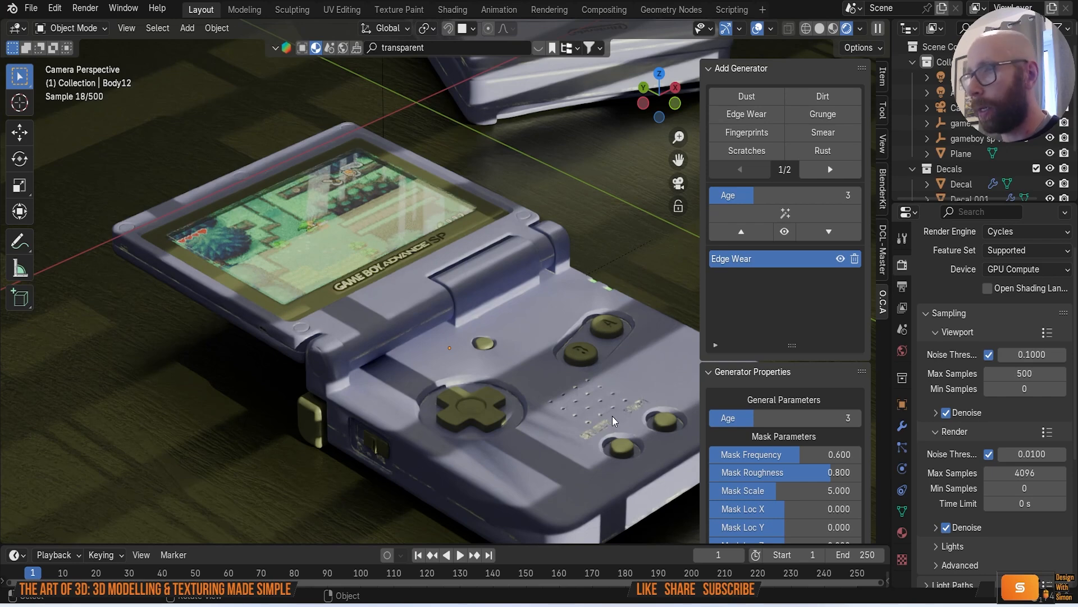
# Step: Try the Edge Wear generator's age at 10, then set it to 2
pyautogui.moveTo(746, 410); pyautogui.dragTo(859, 417)
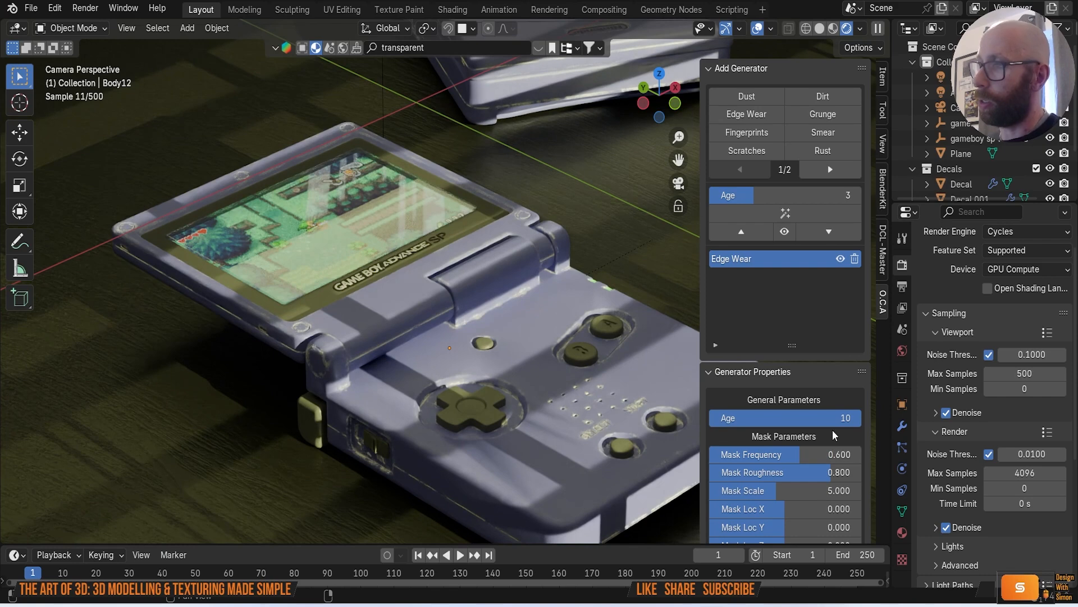
pyautogui.moveTo(860, 416); pyautogui.dragTo(747, 410)
pyautogui.scroll(-10, 752, 450)
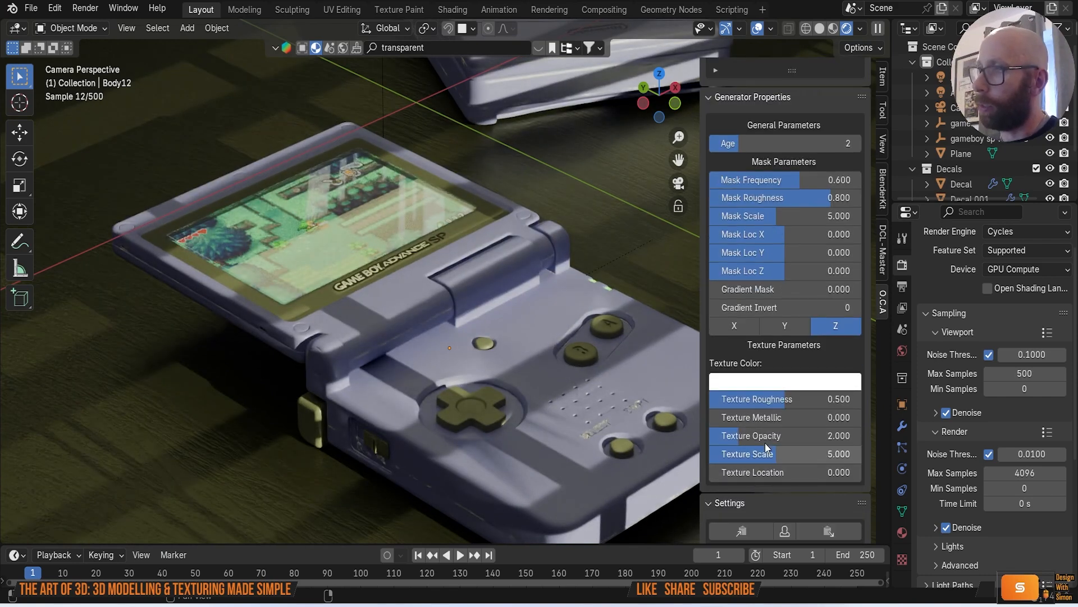
pyautogui.moveTo(737, 437); pyautogui.dragTo(737, 438)
pyautogui.scroll(10, 803, 197)
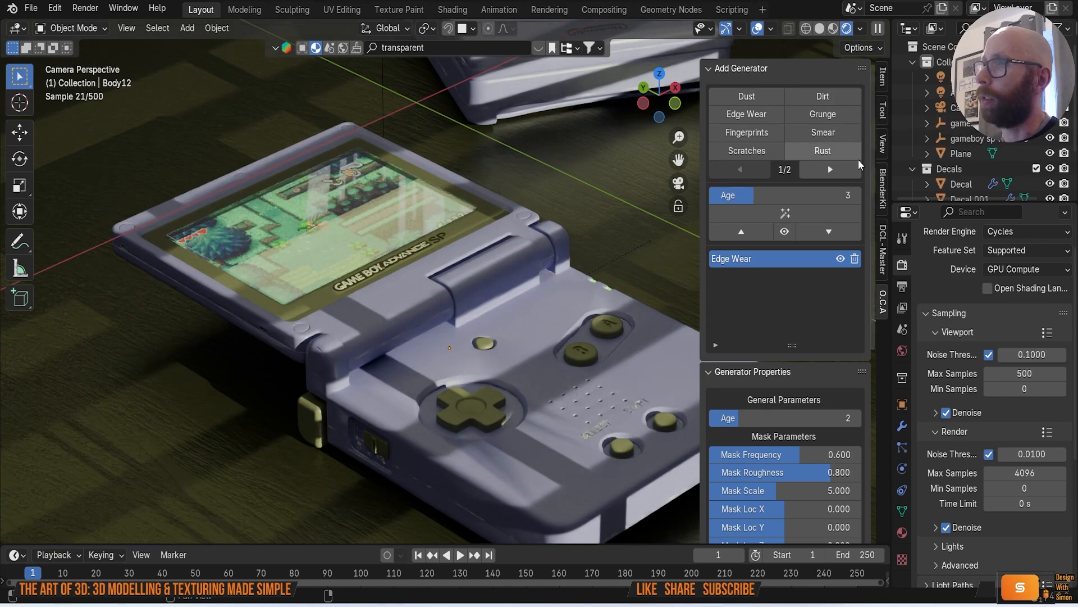
# Step: Add a Fingerprints generator to the console body's material and inspect it up close around the buttons
pyautogui.click(746, 133)
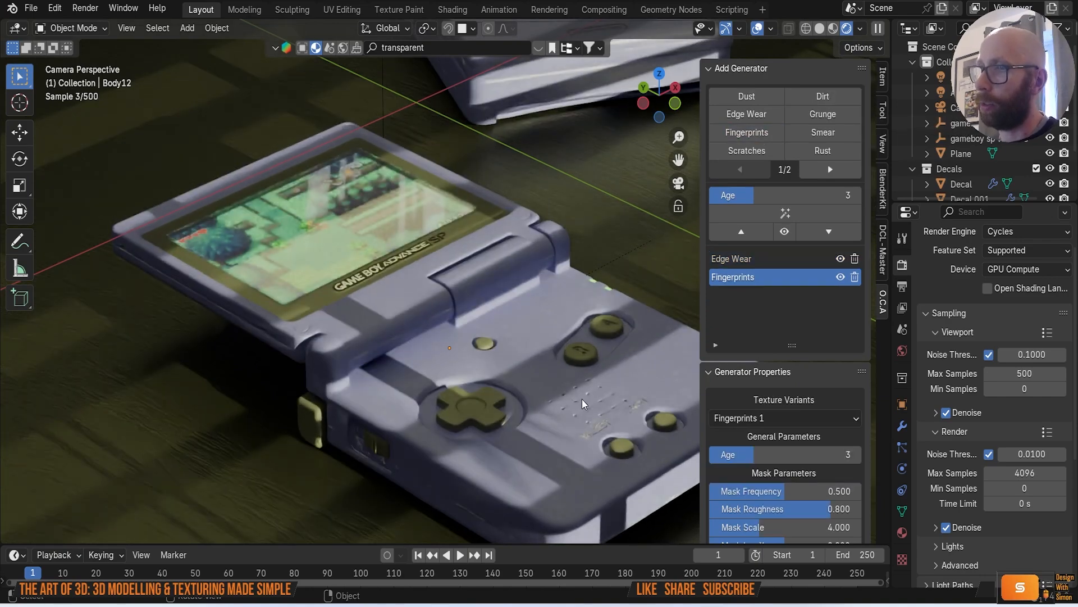
pyautogui.moveTo(539, 405); pyautogui.dragTo(555, 433, button='middle')
pyautogui.scroll(5, 542, 388)
pyautogui.moveTo(537, 387); pyautogui.dragTo(477, 354, button='middle')
pyautogui.keyDown('shift'); pyautogui.moveTo(638, 380); pyautogui.dragTo(419, 308, button='middle'); pyautogui.keyUp('shift')
pyautogui.scroll(3, 465, 355)
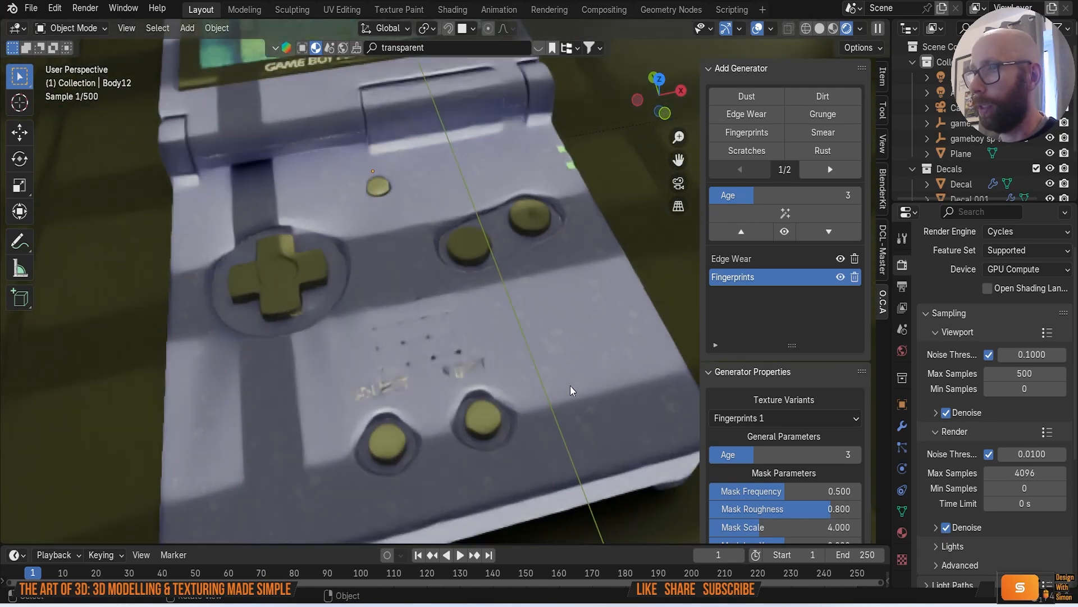
pyautogui.scroll(2, 594, 396)
# Step: Try the fingerprints' texture scale at 0.1, then set it to 0.3
pyautogui.scroll(-10, 800, 525)
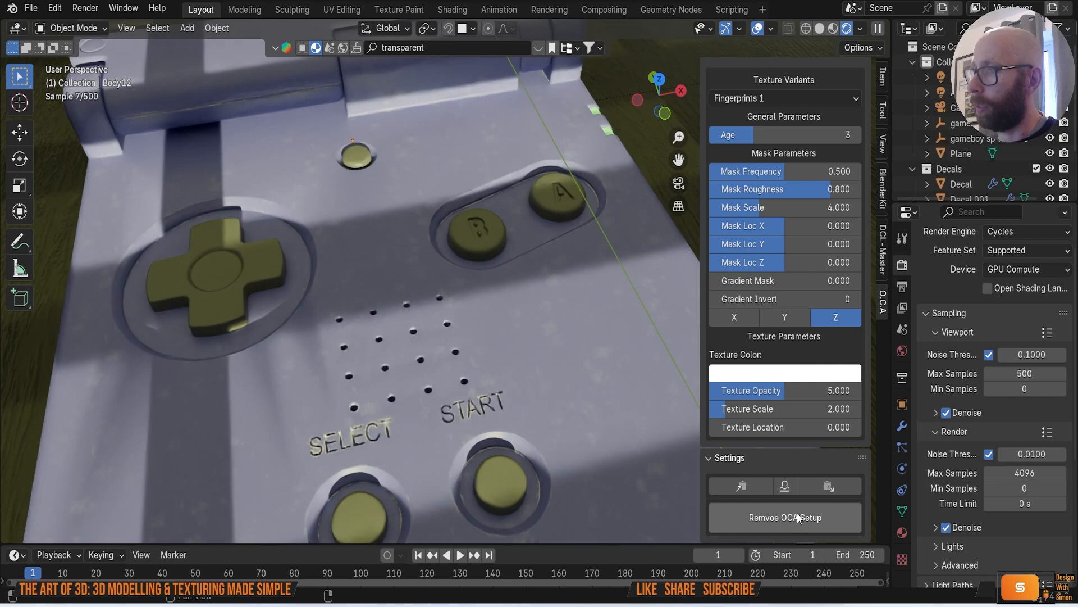
pyautogui.click(779, 409)
pyautogui.press('BackSpace')
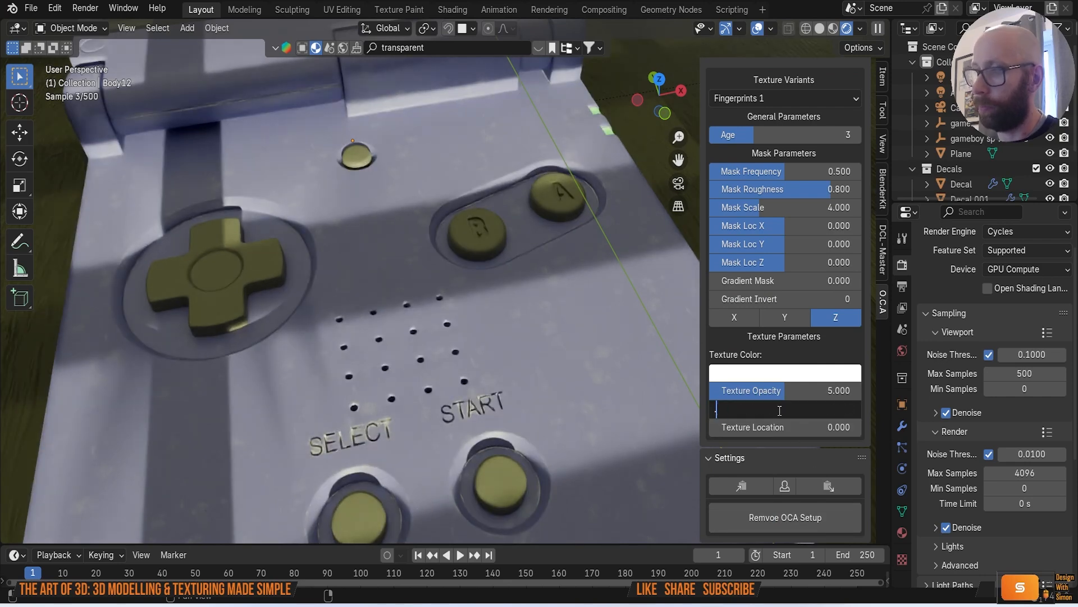
pyautogui.write('.1')
pyautogui.press('Return')
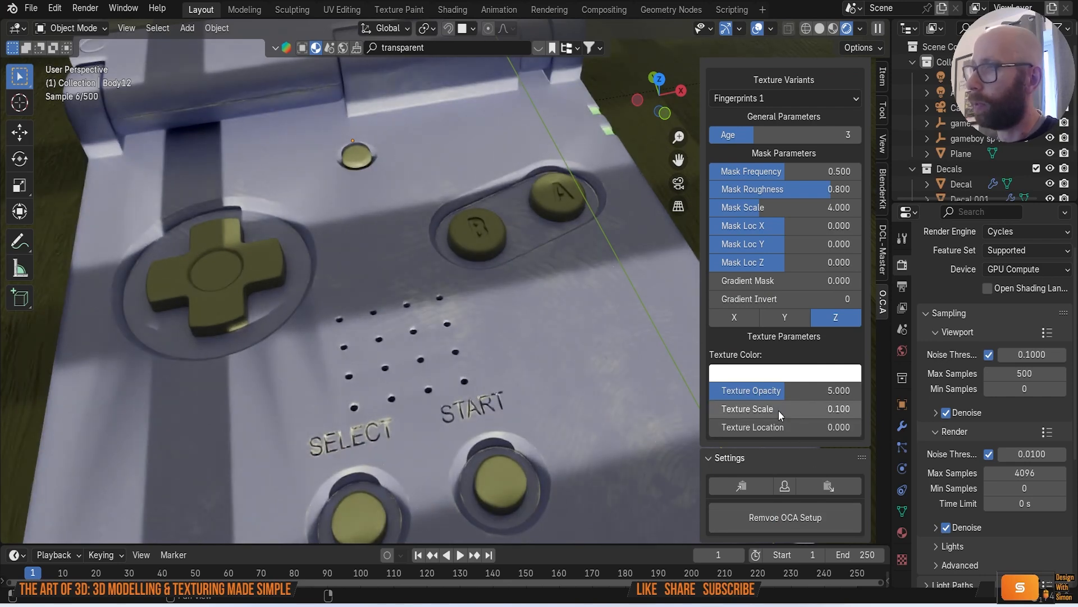
pyautogui.click(779, 410)
pyautogui.write('.3')
pyautogui.press('Return')
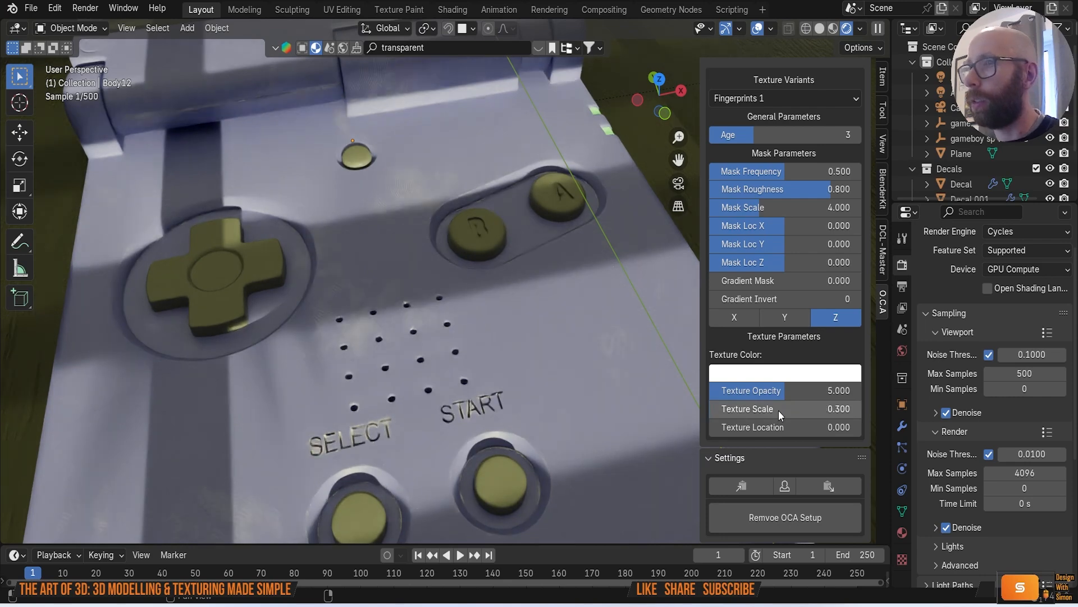
# Step: Set the fingerprints' texture scale to 0.4 and reduce their texture opacity to about 3.1
pyautogui.click(778, 410)
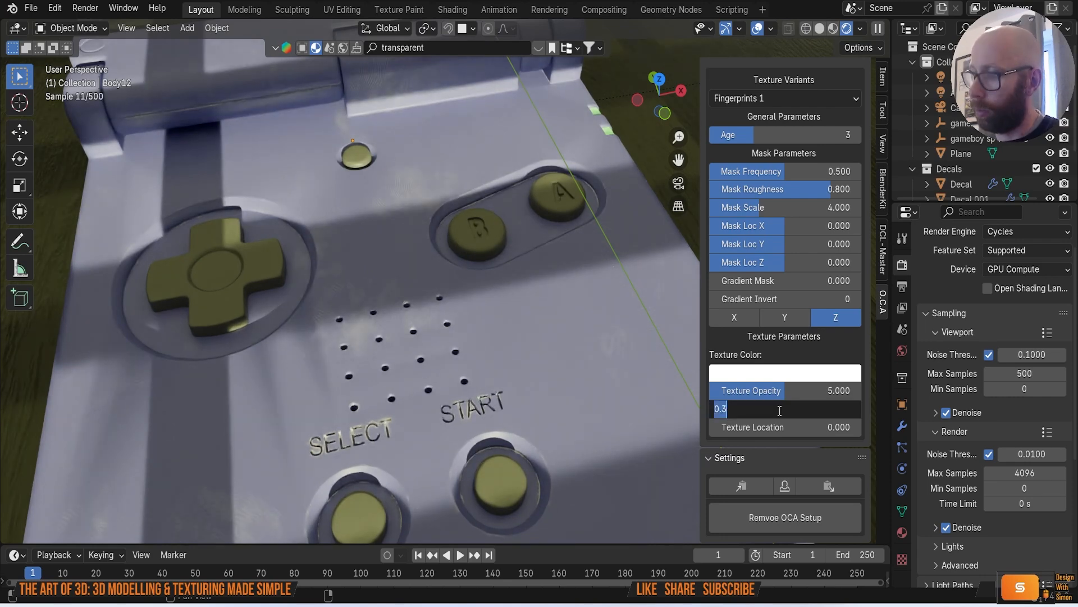
pyautogui.press('Return')
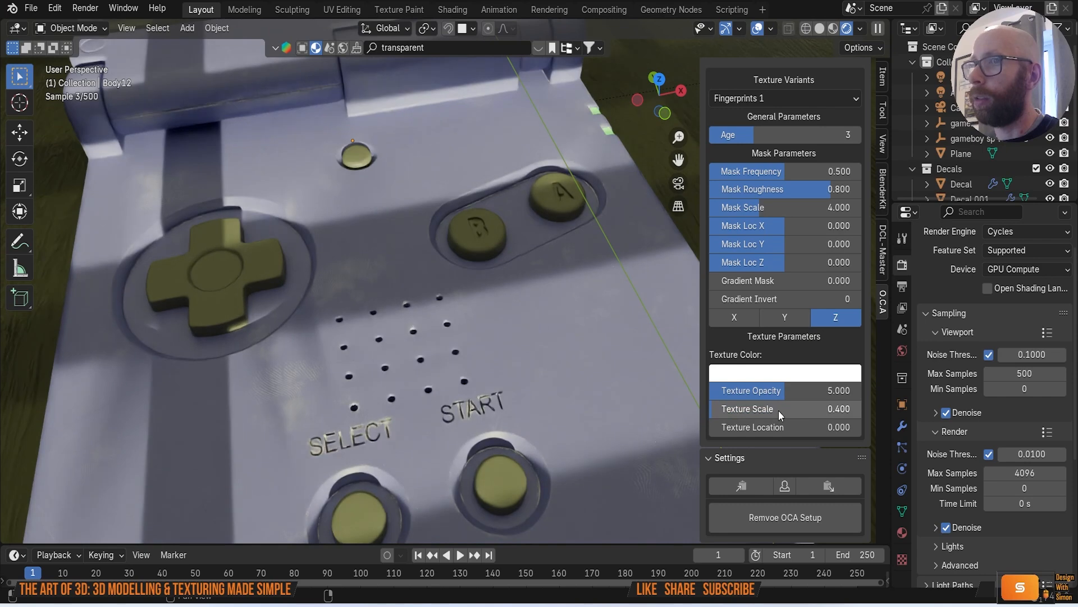
pyautogui.moveTo(765, 390); pyautogui.dragTo(735, 391)
pyautogui.scroll(-5, 450, 350)
pyautogui.moveTo(464, 349); pyautogui.dragTo(564, 348, button='middle')
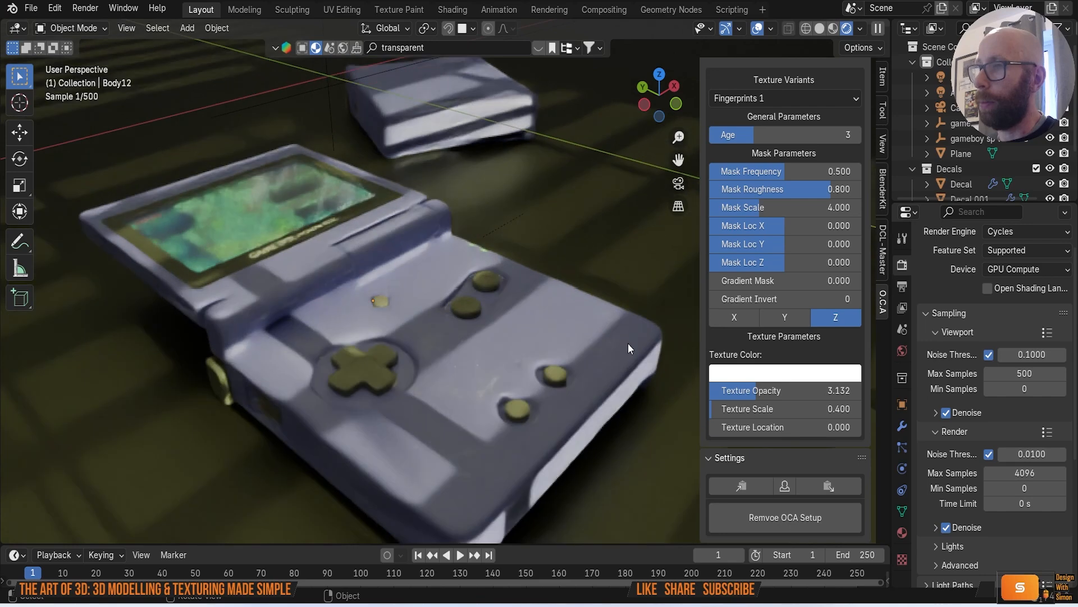
# Step: Add a Dust generator to the open console's lower body with a texture opacity of about 1.9
pyautogui.scroll(10, 765, 225)
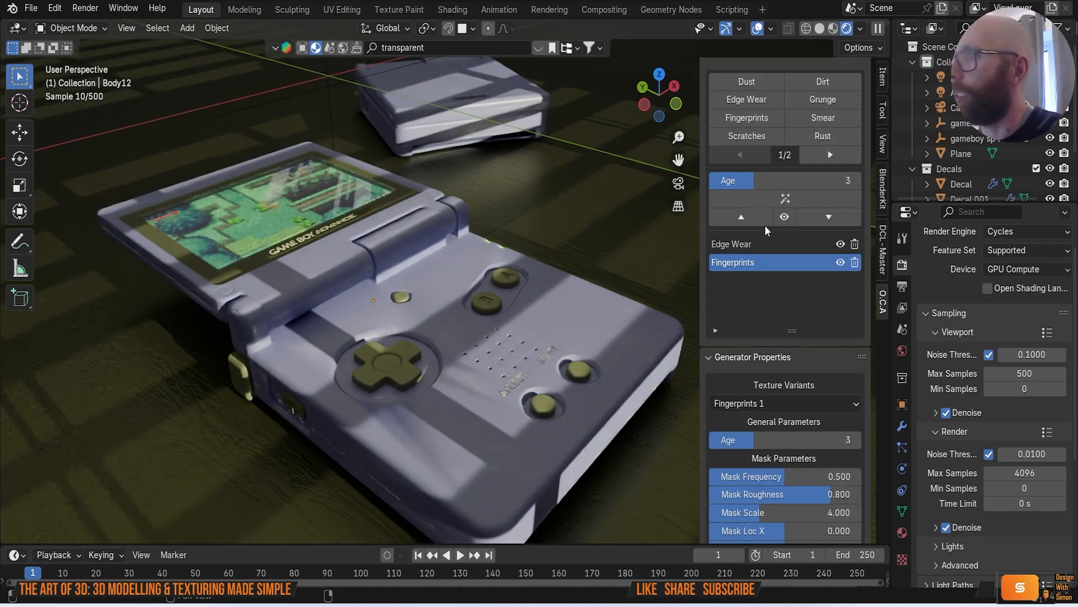
pyautogui.click(758, 96)
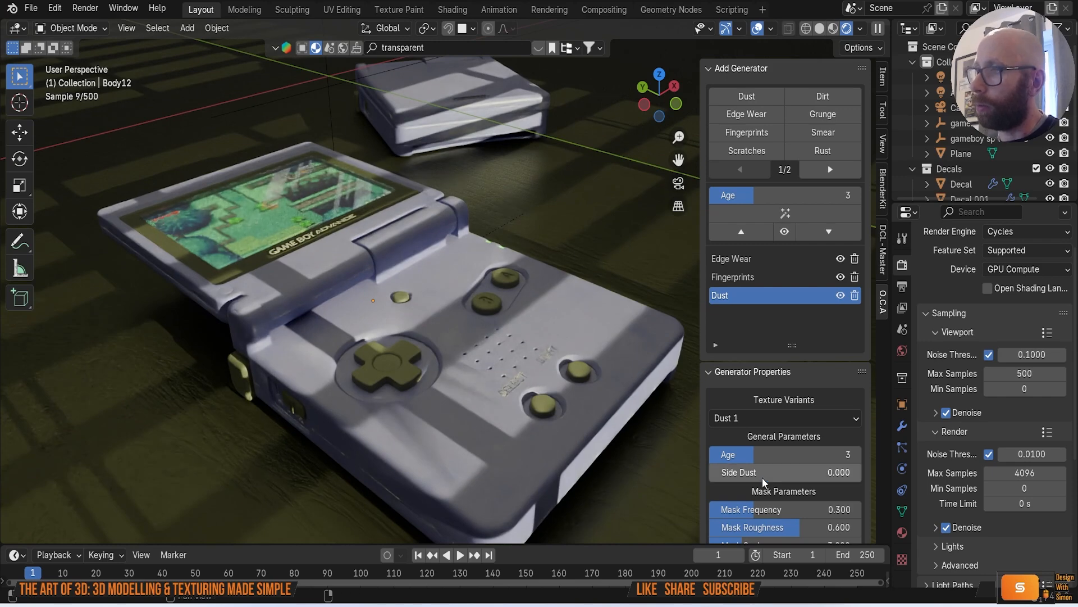
pyautogui.scroll(-1, 764, 481)
pyautogui.scroll(-3, 562, 441)
pyautogui.scroll(1, 475, 423)
pyautogui.scroll(2, 560, 410)
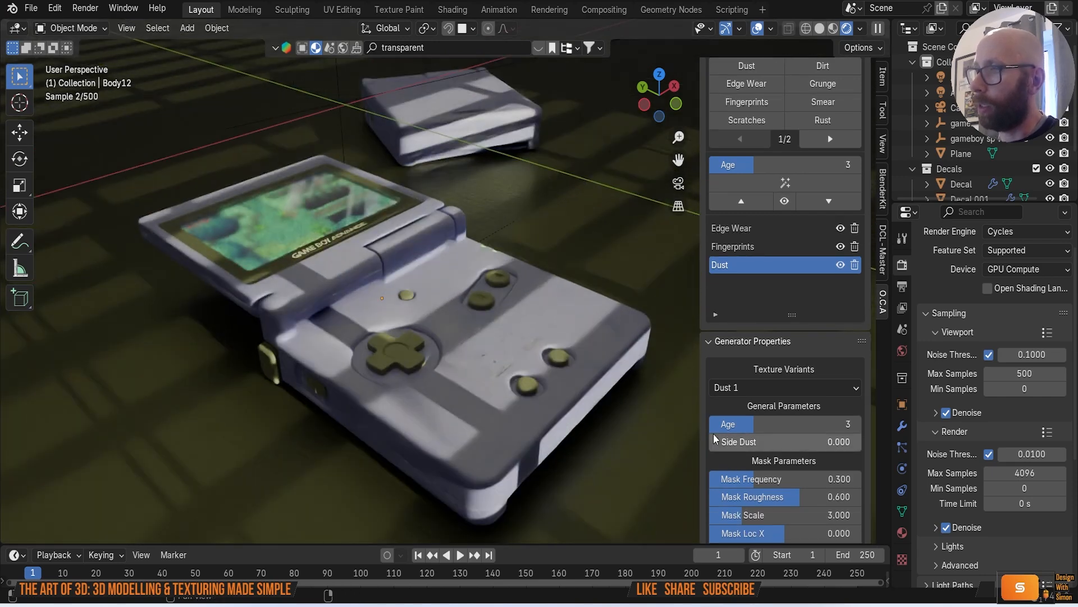
pyautogui.scroll(-10, 790, 497)
pyautogui.moveTo(843, 424); pyautogui.dragTo(739, 424)
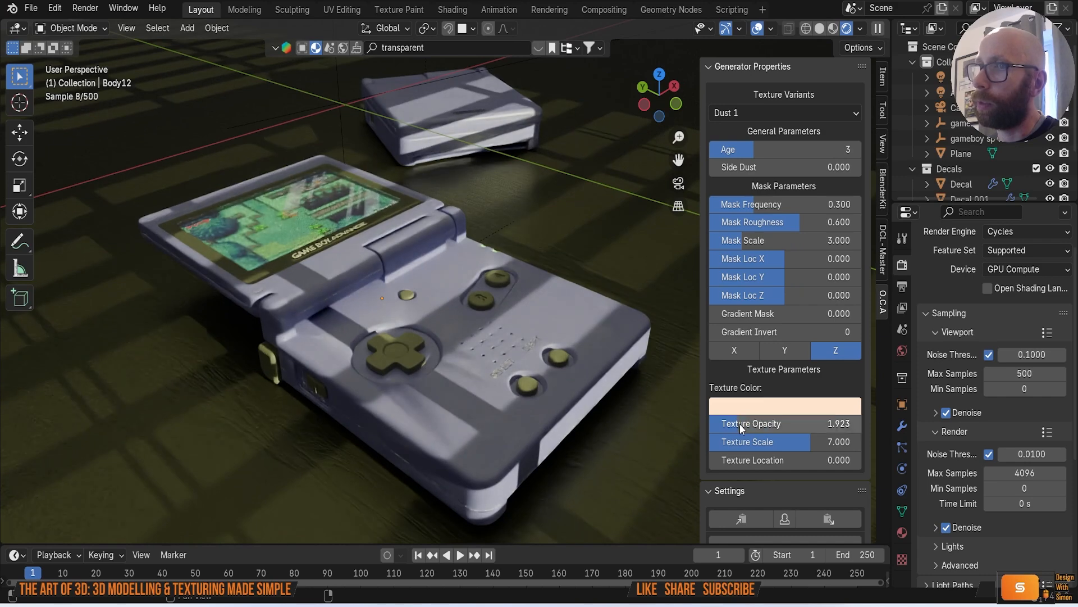
# Step: Darken the lower body's Edge Wear texture colour from white to grey, around hex 818181
pyautogui.scroll(8, 770, 375)
pyautogui.click(732, 168)
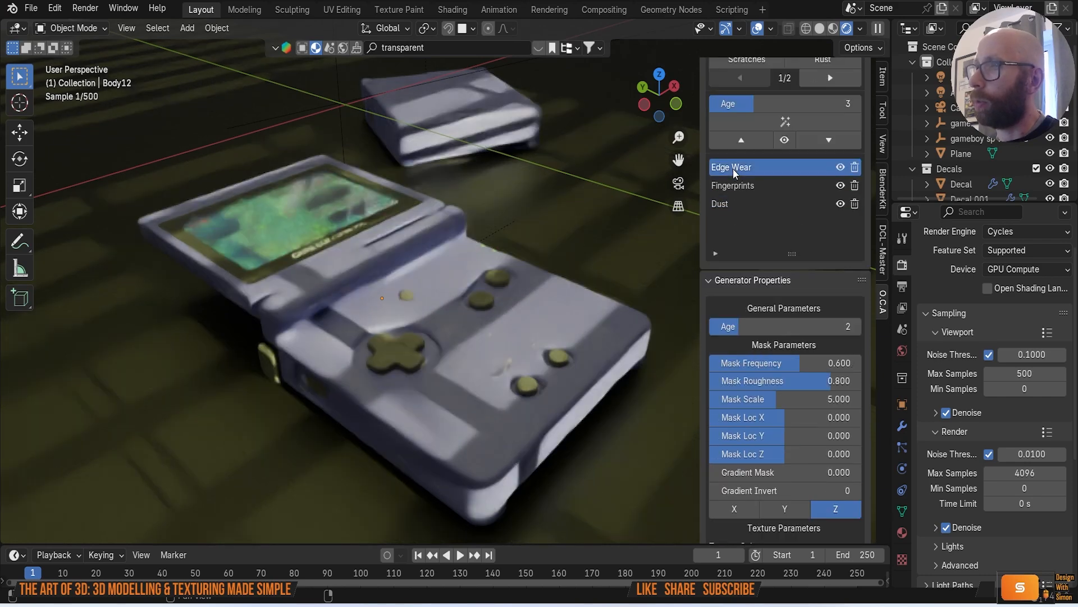
pyautogui.scroll(-10, 798, 477)
pyautogui.click(778, 337)
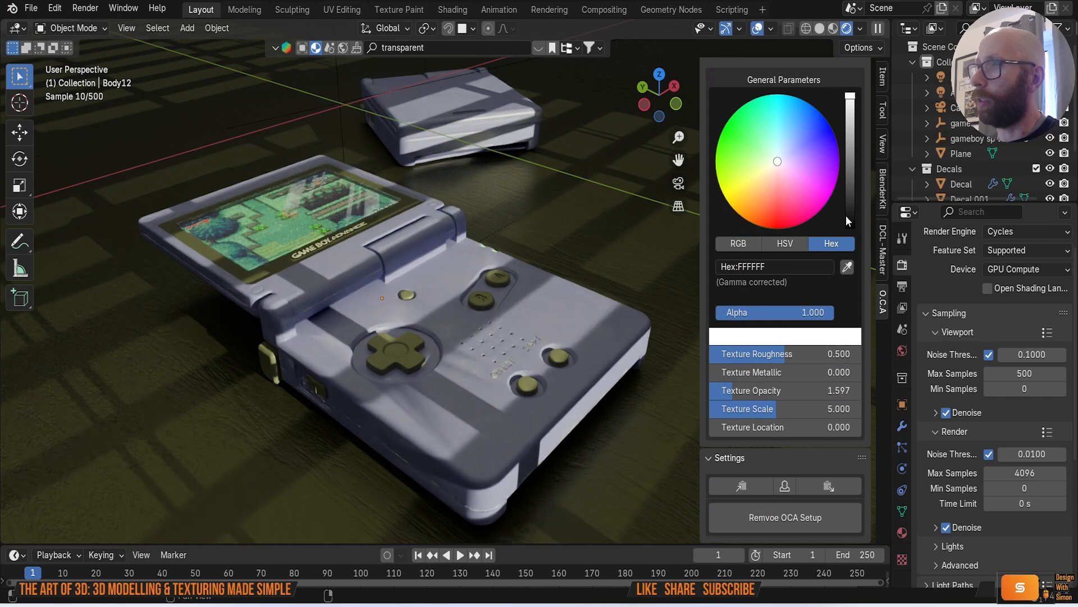
pyautogui.moveTo(849, 124); pyautogui.dragTo(851, 160)
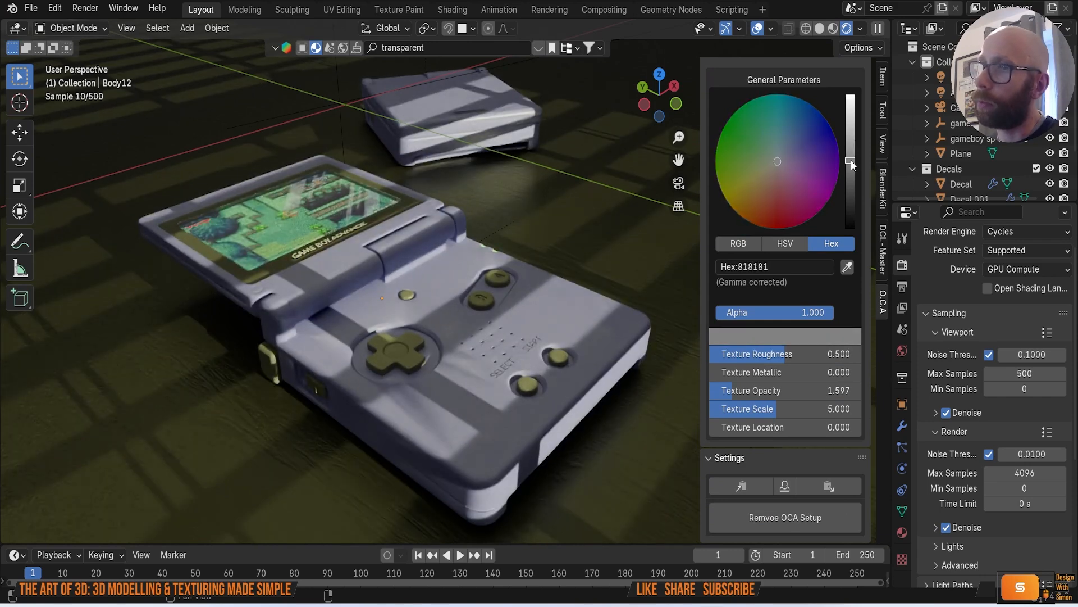
pyautogui.moveTo(493, 355); pyautogui.dragTo(456, 386, button='middle')
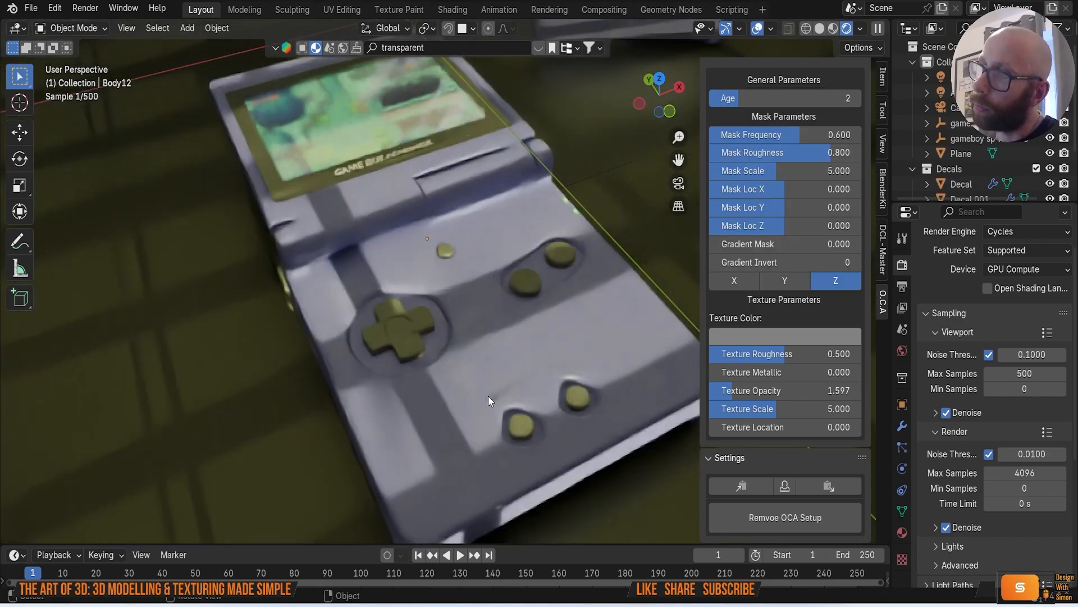
pyautogui.moveTo(509, 402); pyautogui.dragTo(543, 372, button='middle')
pyautogui.click(773, 337)
pyautogui.moveTo(771, 185); pyautogui.dragTo(770, 188)
pyautogui.moveTo(578, 268); pyautogui.dragTo(443, 302, button='middle')
# Step: Try a Dirt generator at age 1 on the open console's lower body and delete it
pyautogui.click(483, 416)
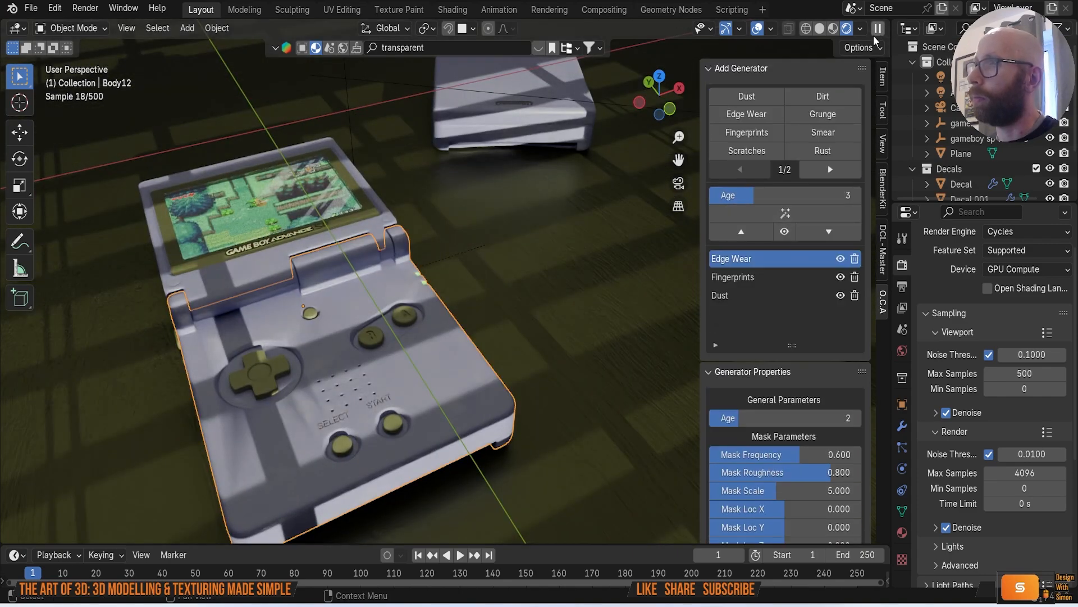
pyautogui.click(823, 96)
pyautogui.moveTo(453, 418); pyautogui.dragTo(525, 409, button='middle')
pyautogui.scroll(5, 449, 363)
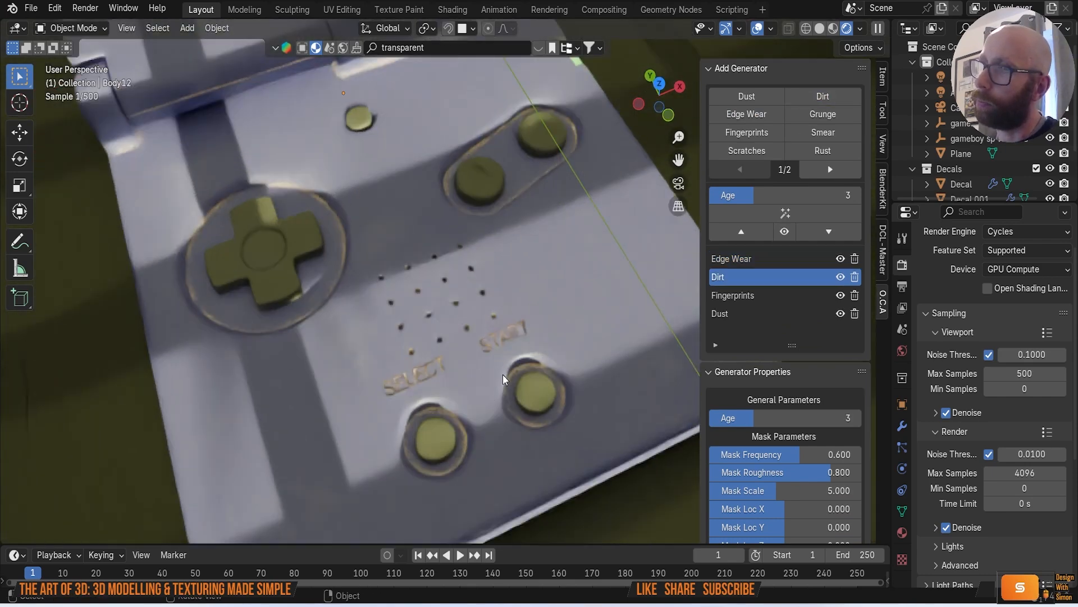
pyautogui.moveTo(747, 418); pyautogui.dragTo(723, 418)
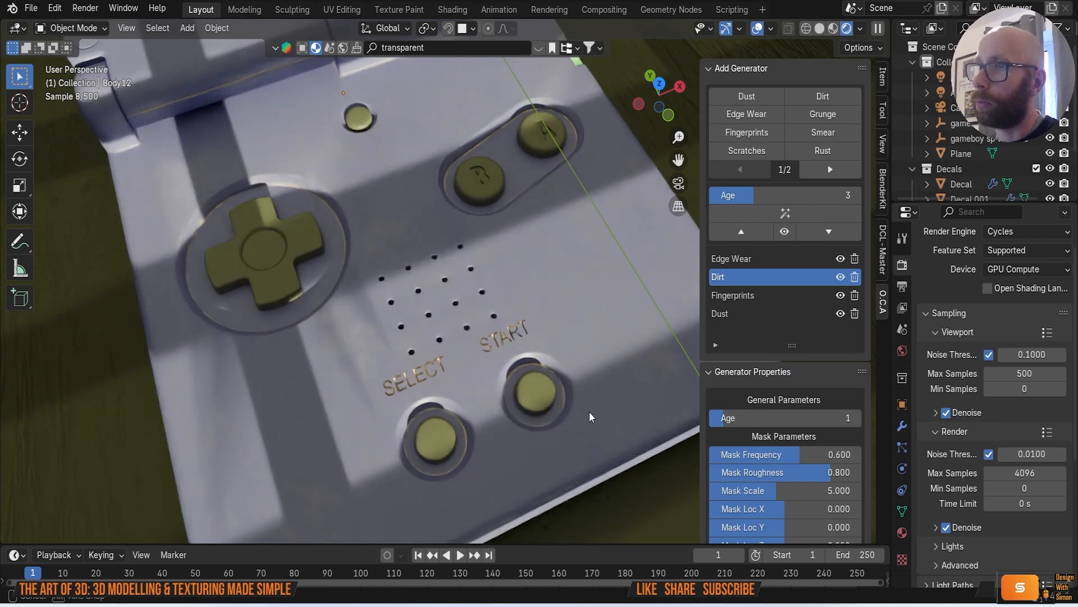
pyautogui.scroll(-6, 590, 414)
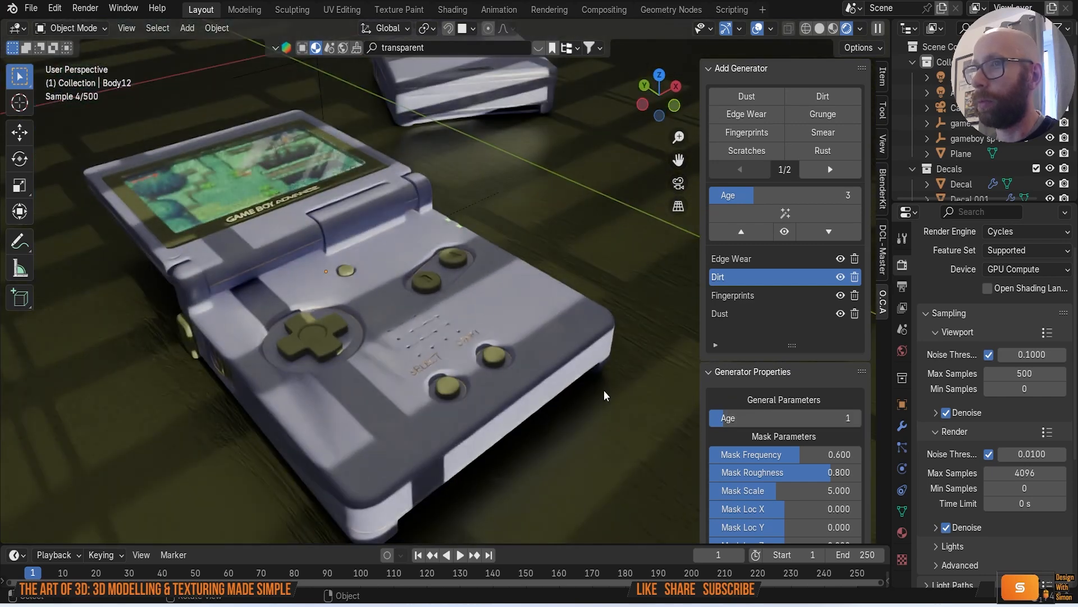
pyautogui.click(854, 277)
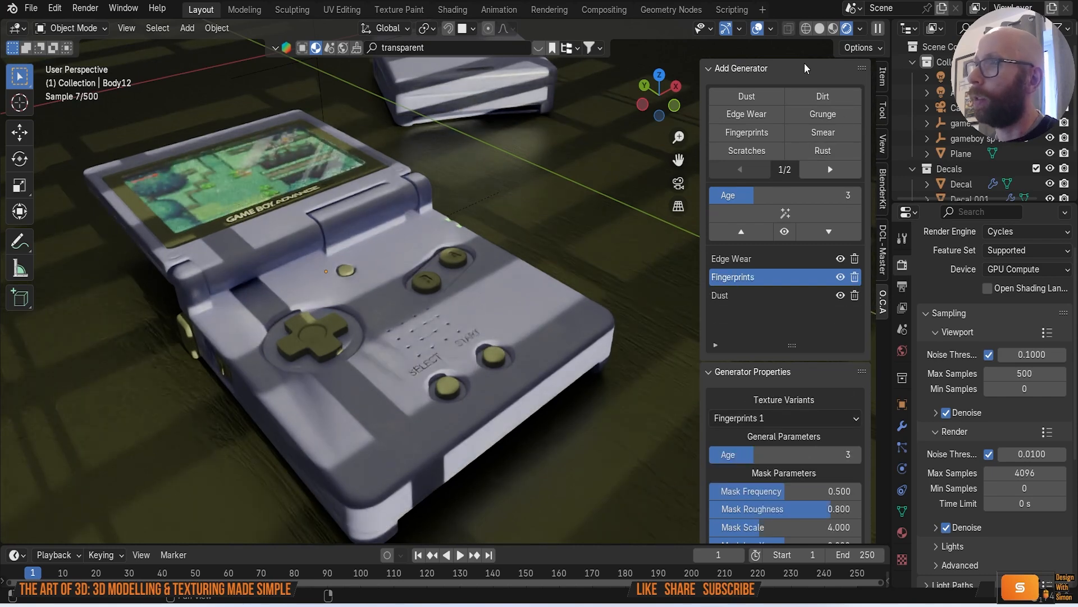
# Step: Add a Grunge generator to the lower body with texture scale 0.1 and texture opacity about 0.69
pyautogui.click(835, 115)
pyautogui.scroll(-10, 798, 419)
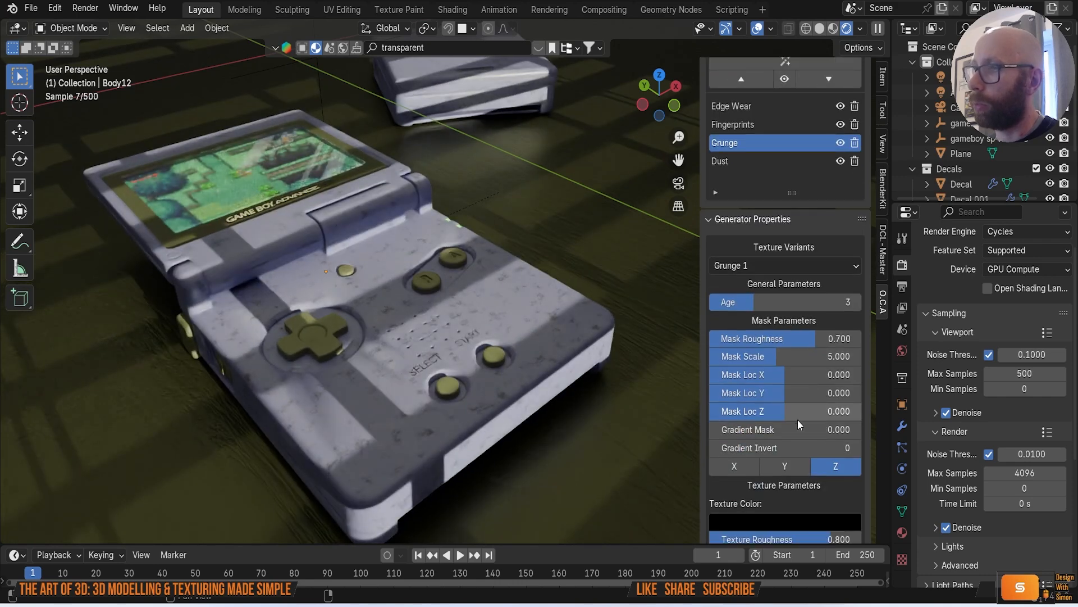
pyautogui.doubleClick(783, 426)
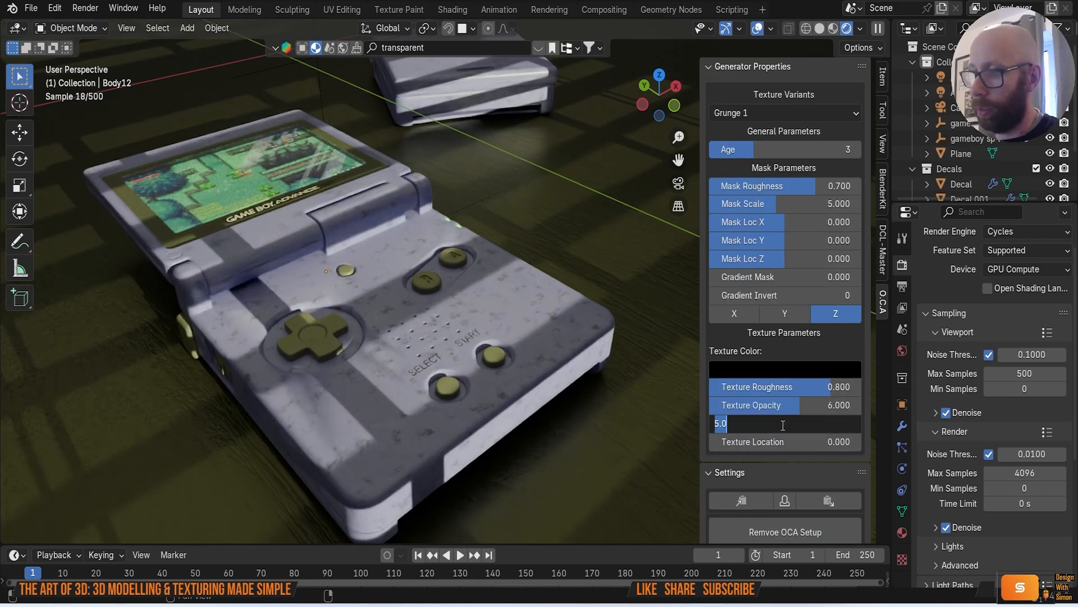
pyautogui.write('.1')
pyautogui.press('Return')
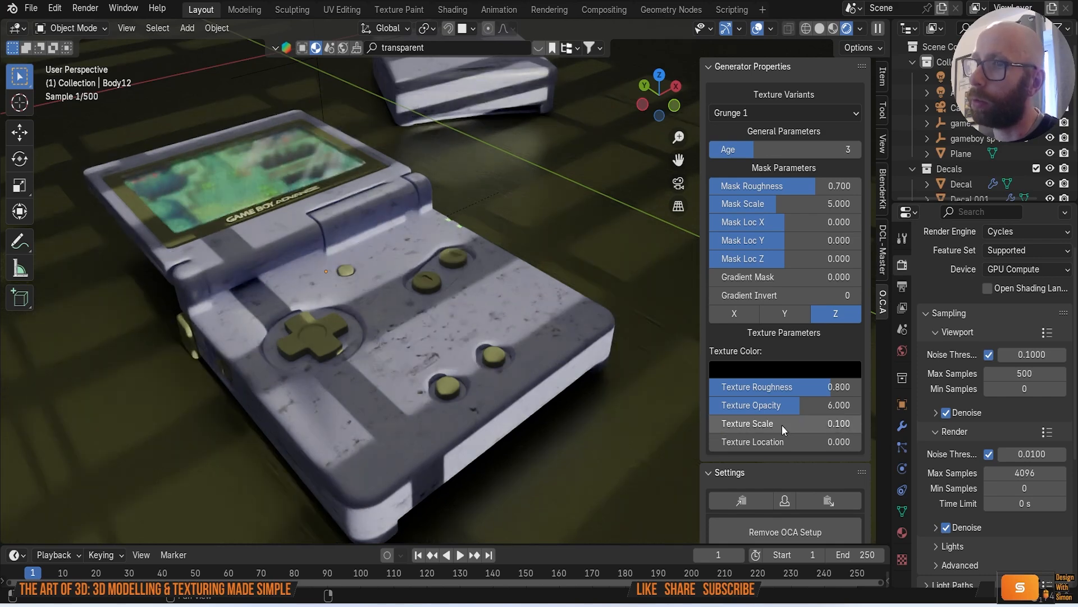
pyautogui.moveTo(787, 406); pyautogui.dragTo(732, 406)
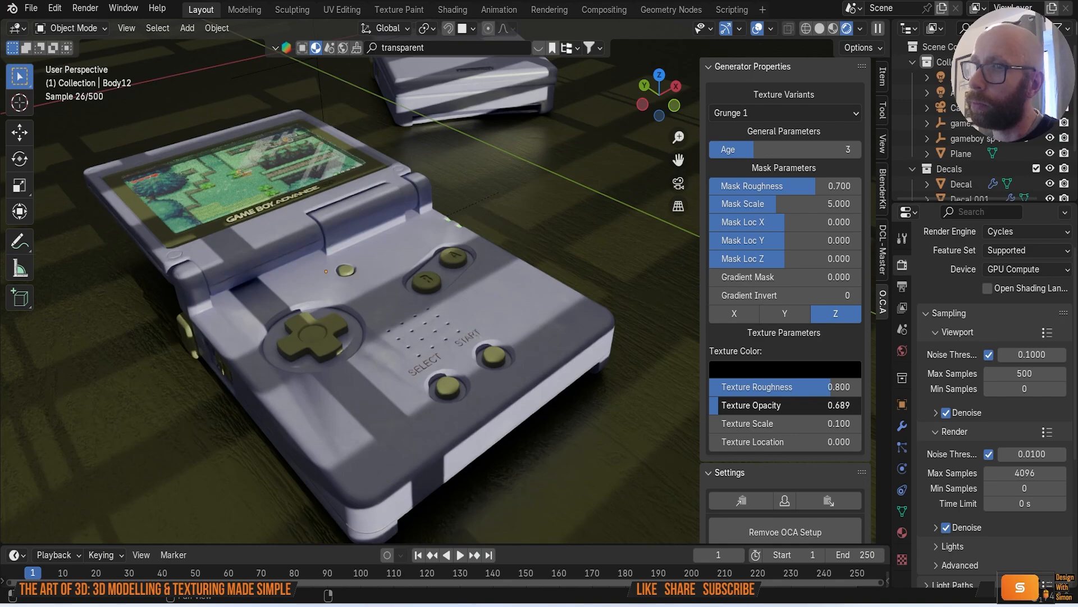
# Step: Inspect the lower body's weathering around the buttons and apply Shade Auto Smooth to the body
pyautogui.keyDown('shift'); pyautogui.moveTo(486, 406); pyautogui.dragTo(456, 438, button='middle'); pyautogui.keyUp('shift')
pyautogui.scroll(2, 504, 354)
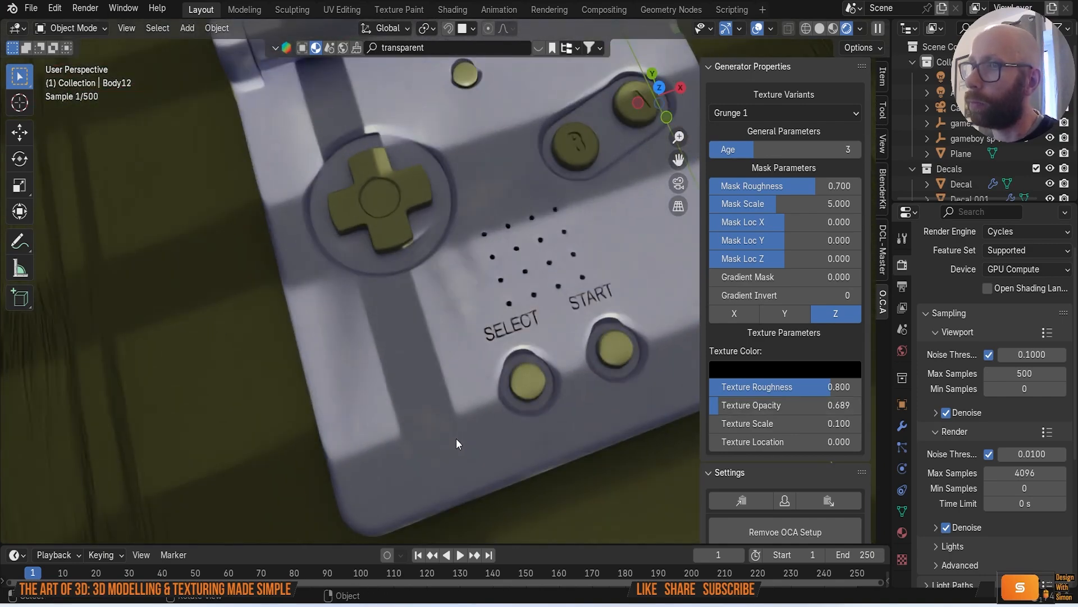
pyautogui.moveTo(457, 437); pyautogui.dragTo(569, 369, button='middle')
pyautogui.scroll(2, 406, 390)
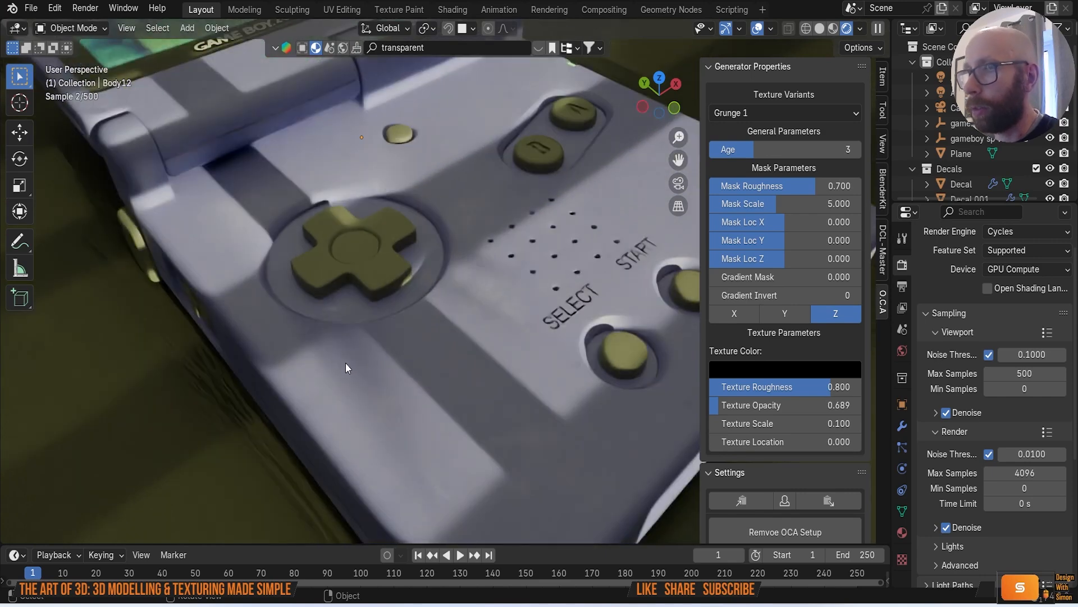
pyautogui.rightClick(437, 378)
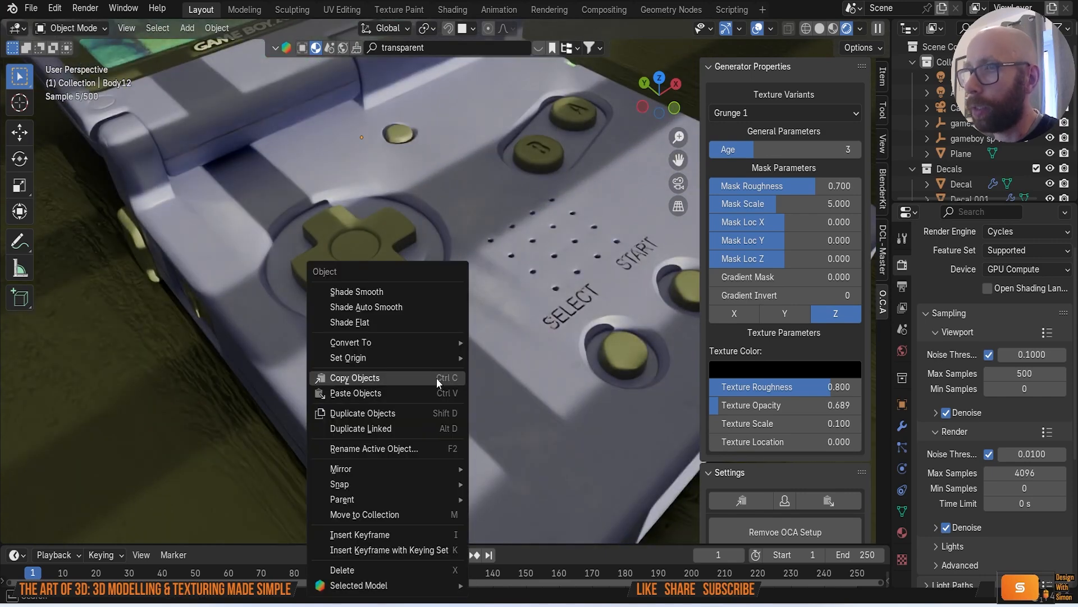
pyautogui.click(400, 307)
# Step: Examine the surface of the closed console up close, and check the open console's hinge through the scene camera
pyautogui.moveTo(487, 369); pyautogui.dragTo(451, 424, button='middle')
pyautogui.scroll(-4, 488, 403)
pyautogui.scroll(-3, 488, 403)
pyautogui.scroll(3, 522, 376)
pyautogui.moveTo(522, 375); pyautogui.dragTo(494, 321, button='middle')
pyautogui.scroll(-4, 494, 321)
pyautogui.keyDown('shift'); pyautogui.moveTo(572, 260); pyautogui.dragTo(464, 379, button='middle'); pyautogui.keyUp('shift')
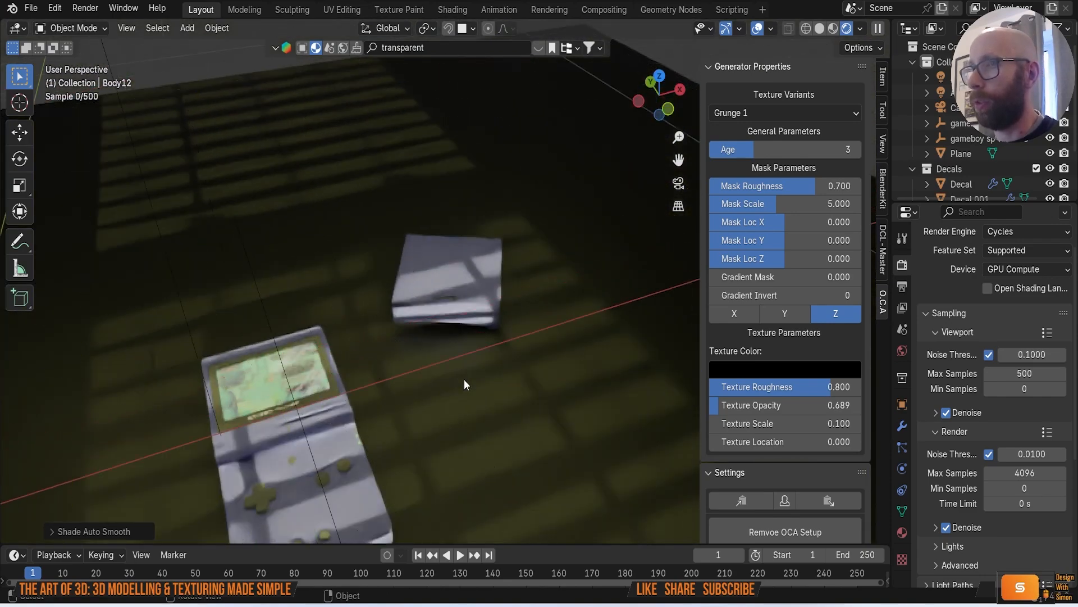
pyautogui.scroll(8, 464, 379)
pyautogui.moveTo(403, 410); pyautogui.dragTo(445, 373, button='middle')
pyautogui.scroll(2, 393, 403)
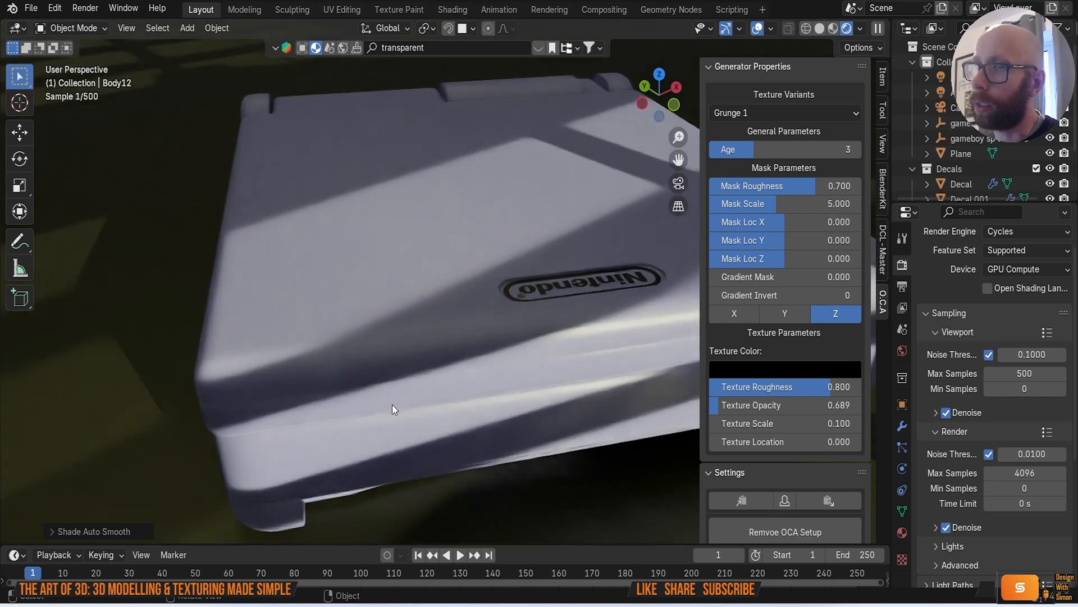
pyautogui.moveTo(305, 398); pyautogui.dragTo(281, 431, button='middle')
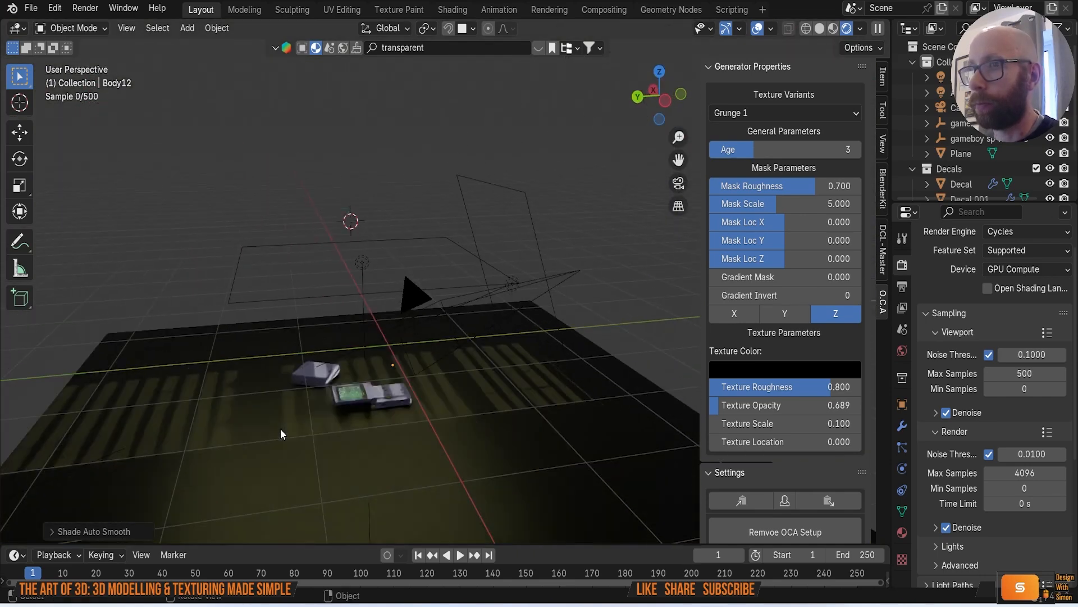
pyautogui.press('KP_0')
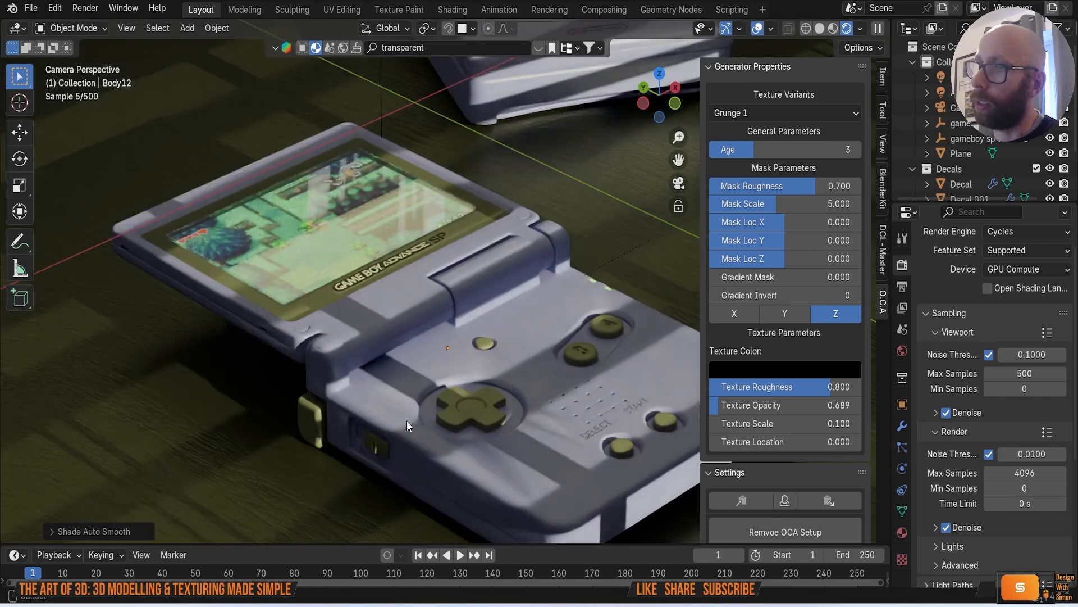
pyautogui.keyDown('shift'); pyautogui.moveTo(479, 428); pyautogui.dragTo(414, 406, button='middle'); pyautogui.keyUp('shift')
pyautogui.scroll(4, 413, 407)
pyautogui.keyDown('shift'); pyautogui.moveTo(324, 263); pyautogui.dragTo(571, 382, button='middle'); pyautogui.keyUp('shift')
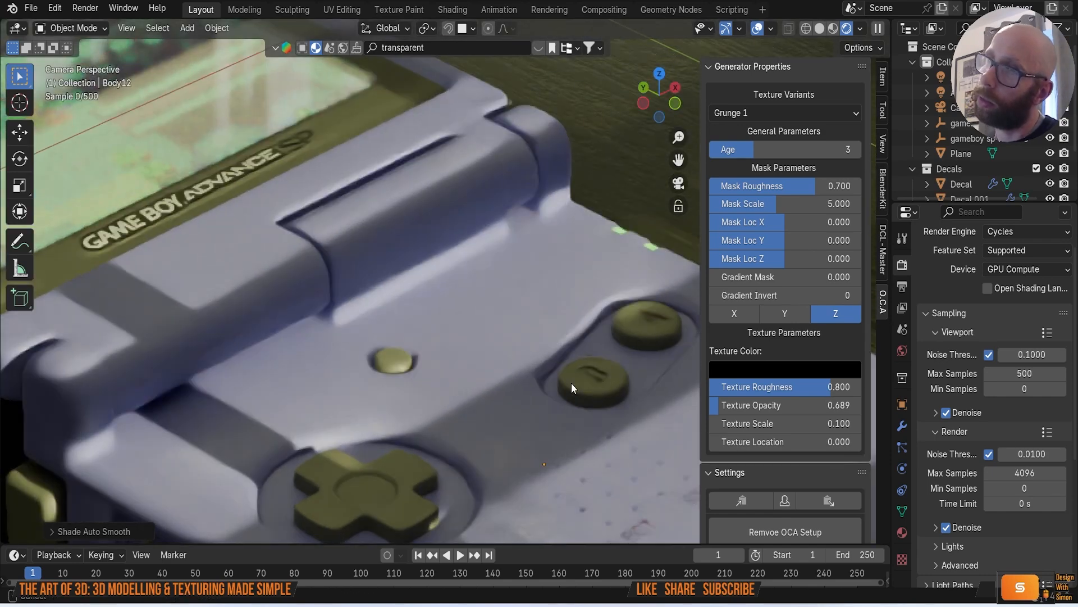
# Step: Add an OCA setup with an Edge Wear generator at age 6 to the open console's screen cover
pyautogui.click(299, 380)
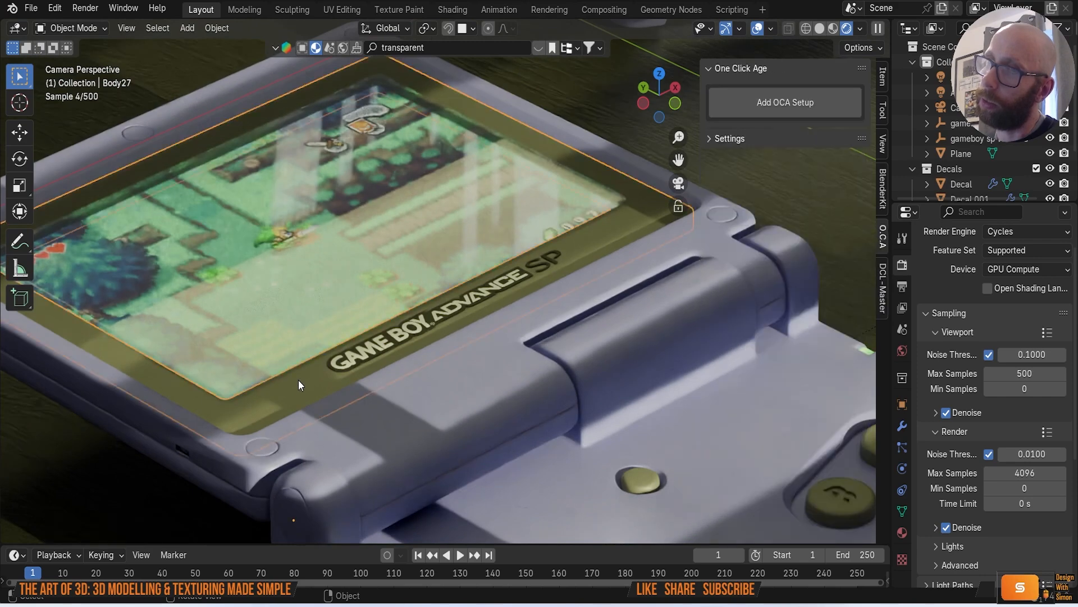
pyautogui.click(814, 101)
pyautogui.click(753, 115)
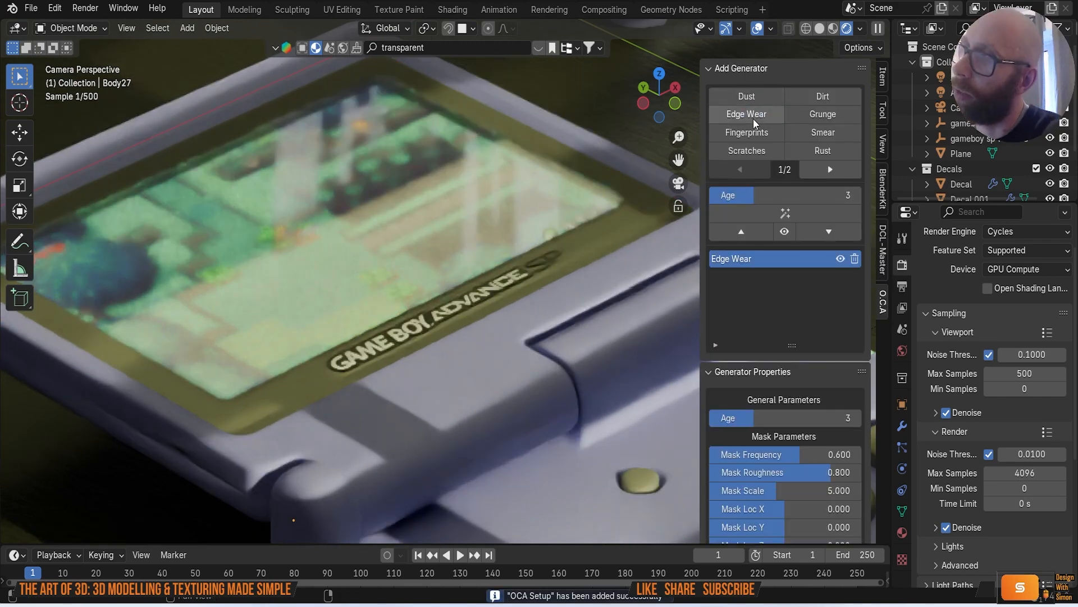
pyautogui.moveTo(761, 418); pyautogui.dragTo(800, 418)
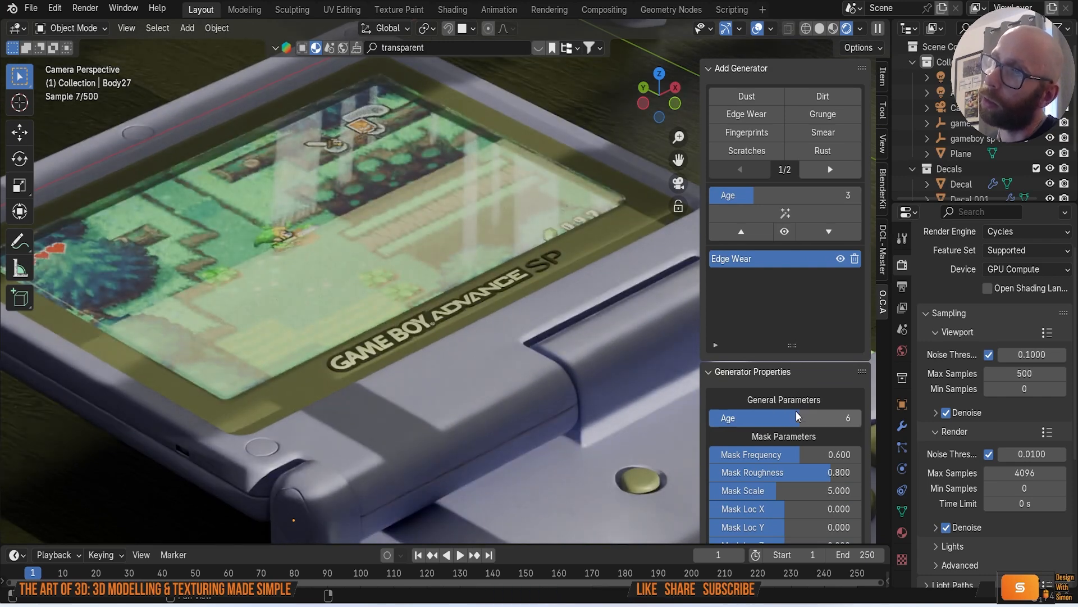
# Step: Raise the screen cover's Edge Wear texture opacity to about 3.2 and change its texture colour to a muted brown
pyautogui.scroll(-4, 567, 312)
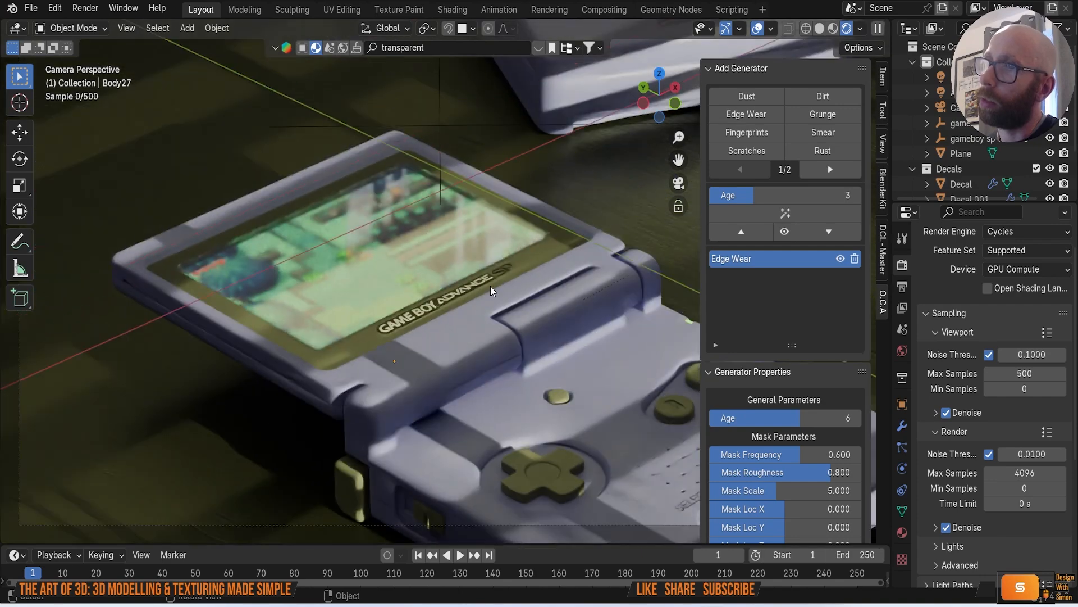
pyautogui.scroll(-3, 491, 286)
pyautogui.scroll(5, 491, 288)
pyautogui.scroll(-5, 790, 395)
pyautogui.scroll(-5, 794, 429)
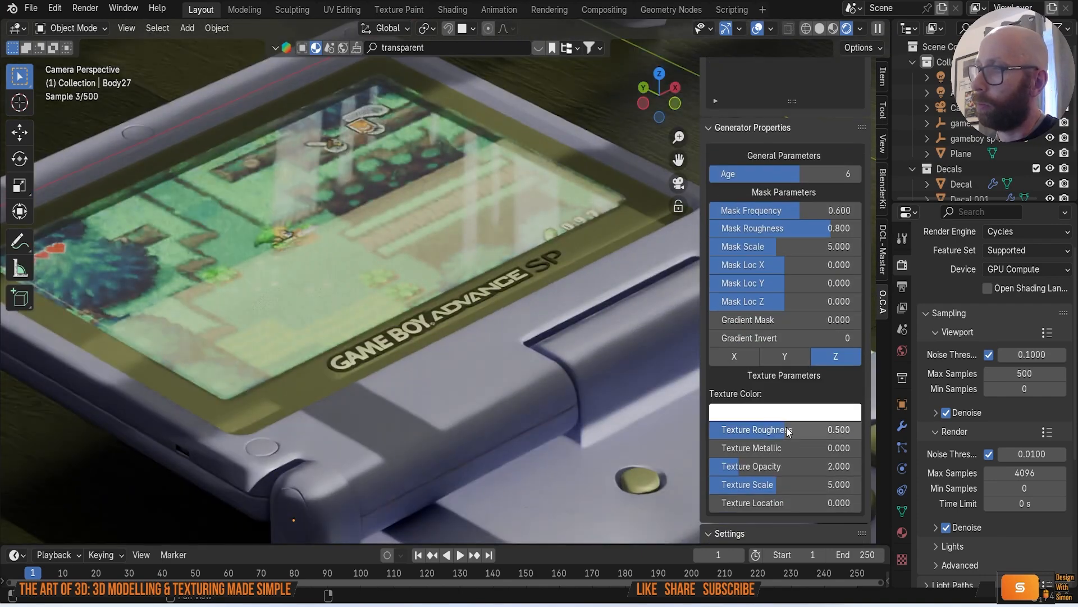
pyautogui.moveTo(740, 469); pyautogui.dragTo(756, 468)
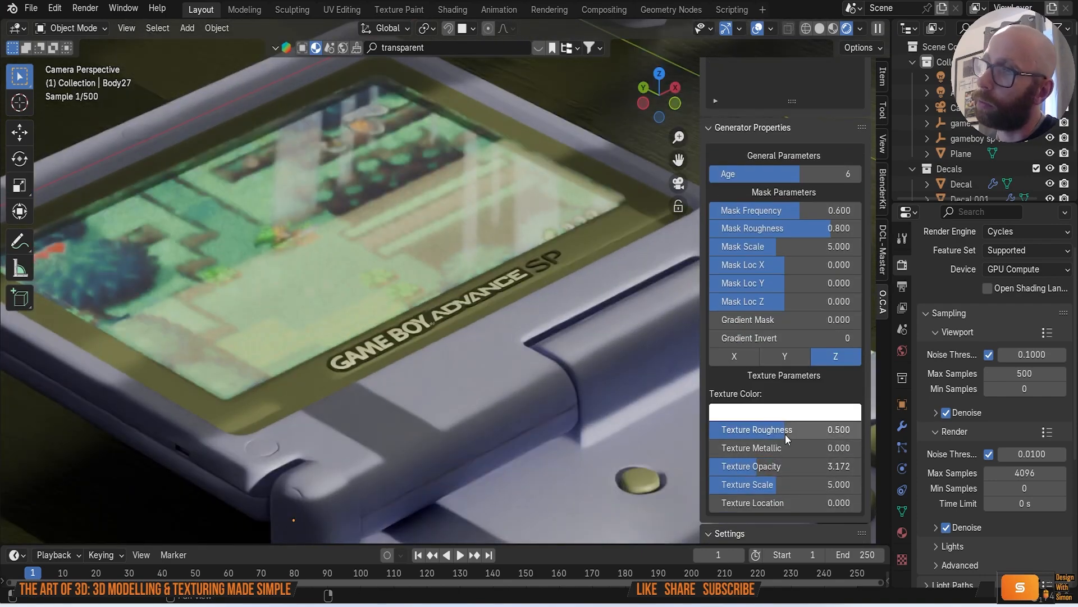
pyautogui.click(784, 412)
pyautogui.moveTo(850, 245); pyautogui.dragTo(768, 257)
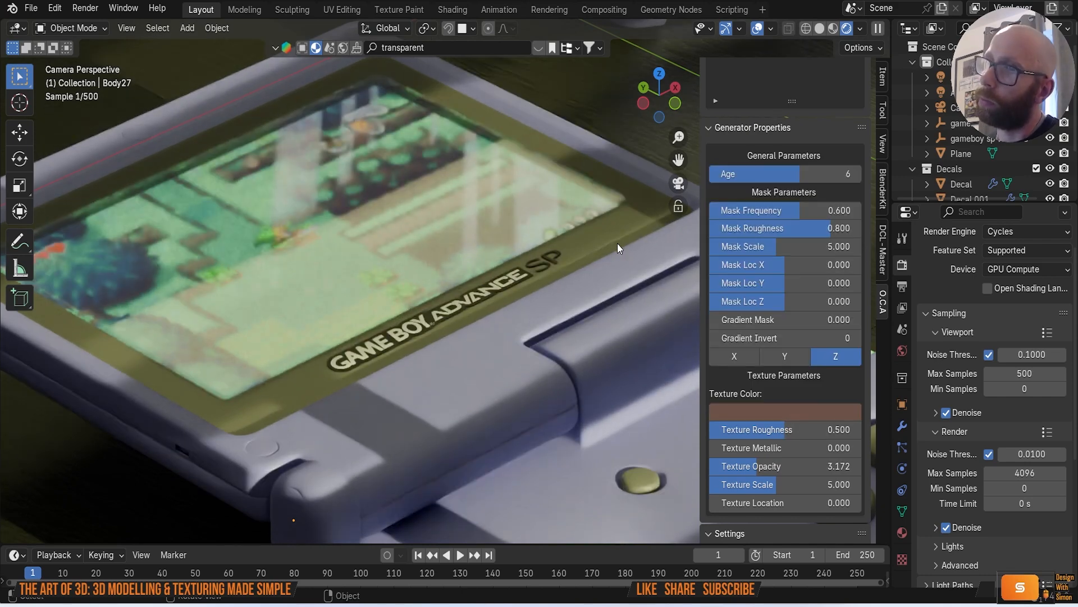
# Step: Add a Fingerprints generator to the open console's screen cover with a texture scale of 0.5
pyautogui.scroll(10, 747, 257)
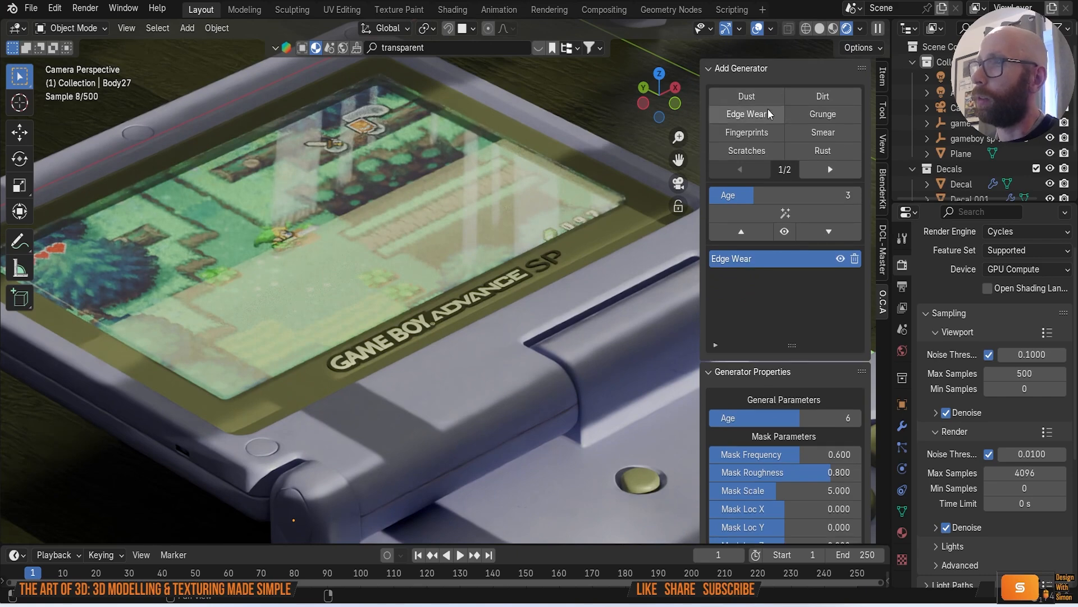
pyautogui.click(763, 132)
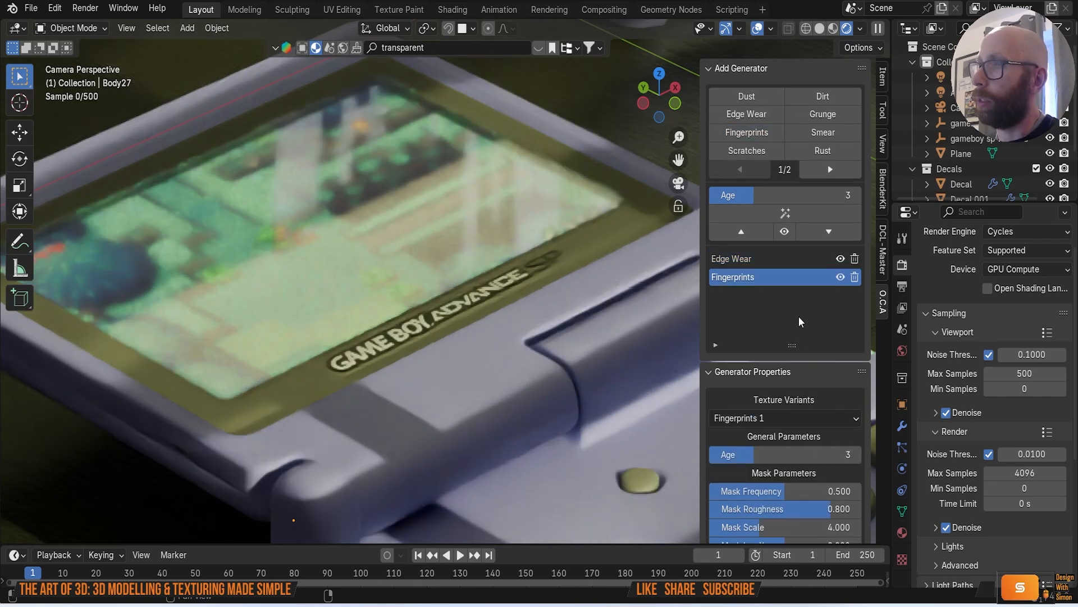
pyautogui.scroll(-5, 824, 445)
pyautogui.scroll(-7, 823, 444)
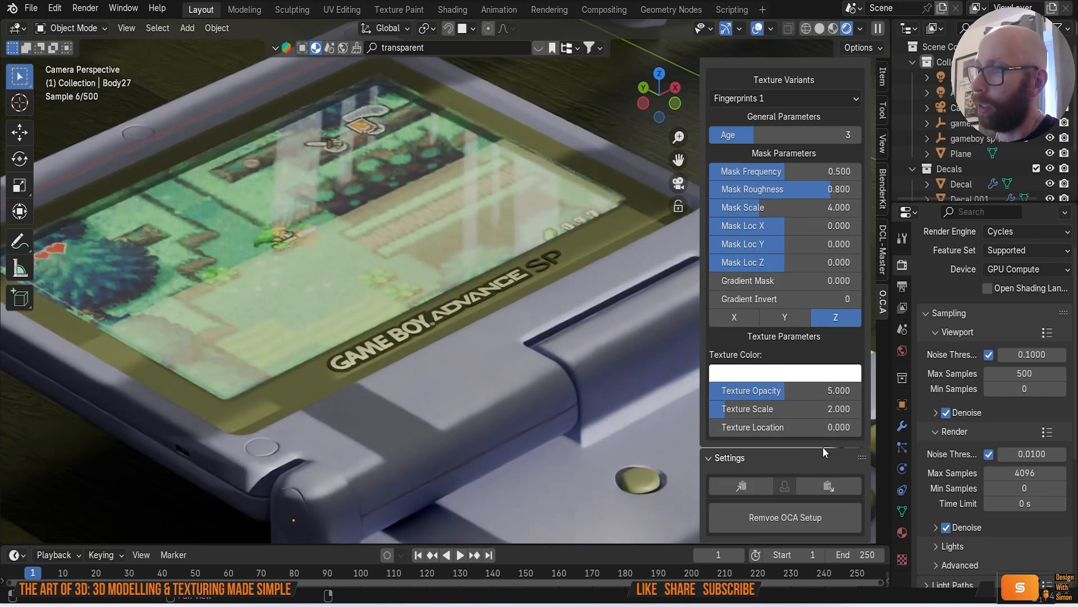
pyautogui.click(791, 408)
pyautogui.write('.5')
pyautogui.press('Return')
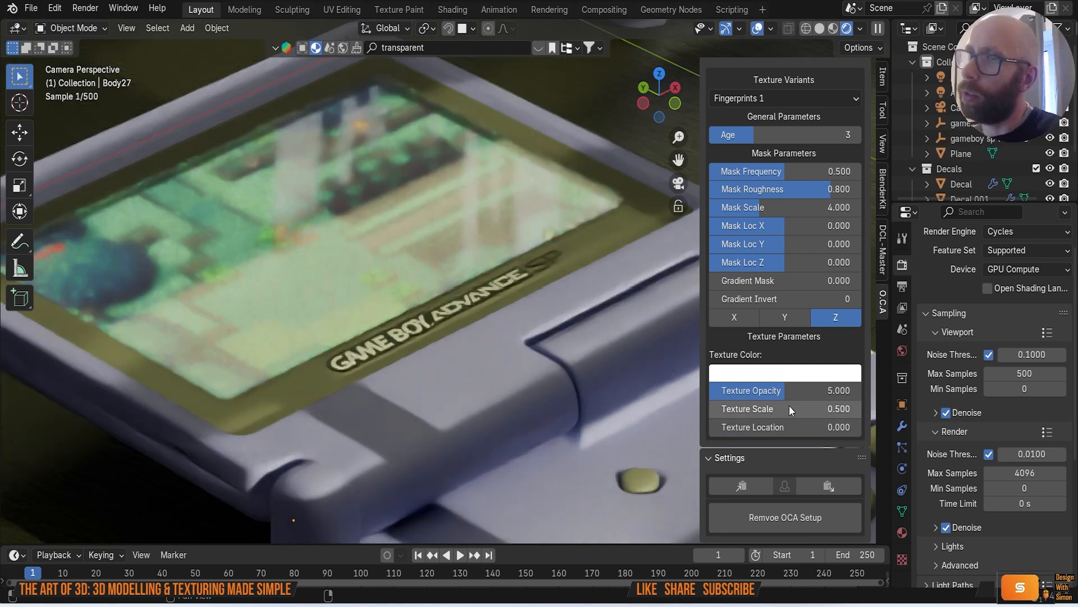
# Step: Add a Dust generator to the open console's screen cover
pyautogui.scroll(-6, 427, 288)
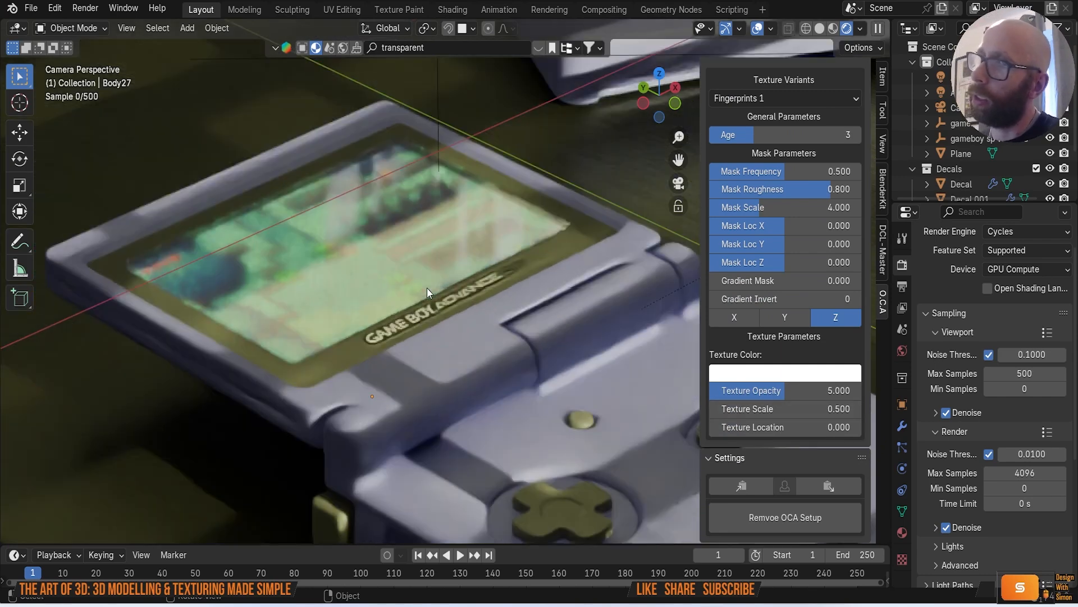
pyautogui.scroll(5, 362, 270)
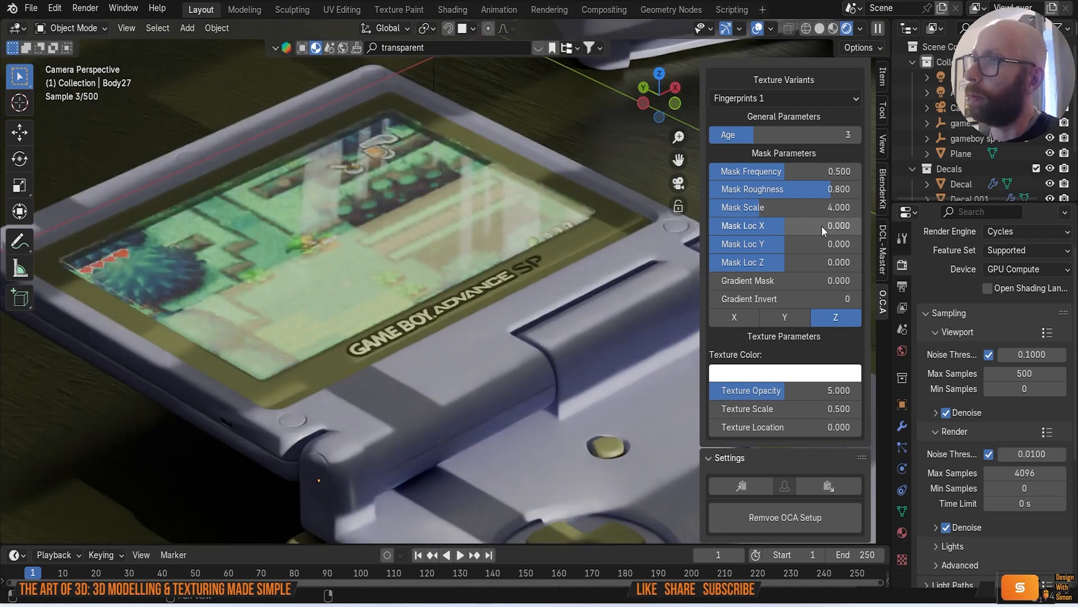
pyautogui.scroll(10, 808, 214)
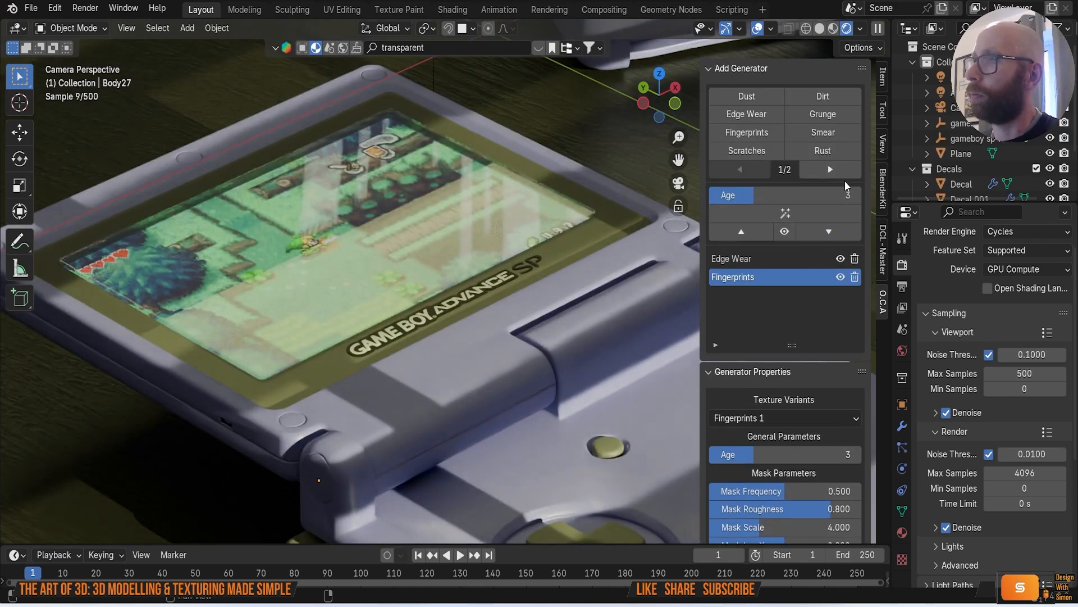
pyautogui.click(767, 95)
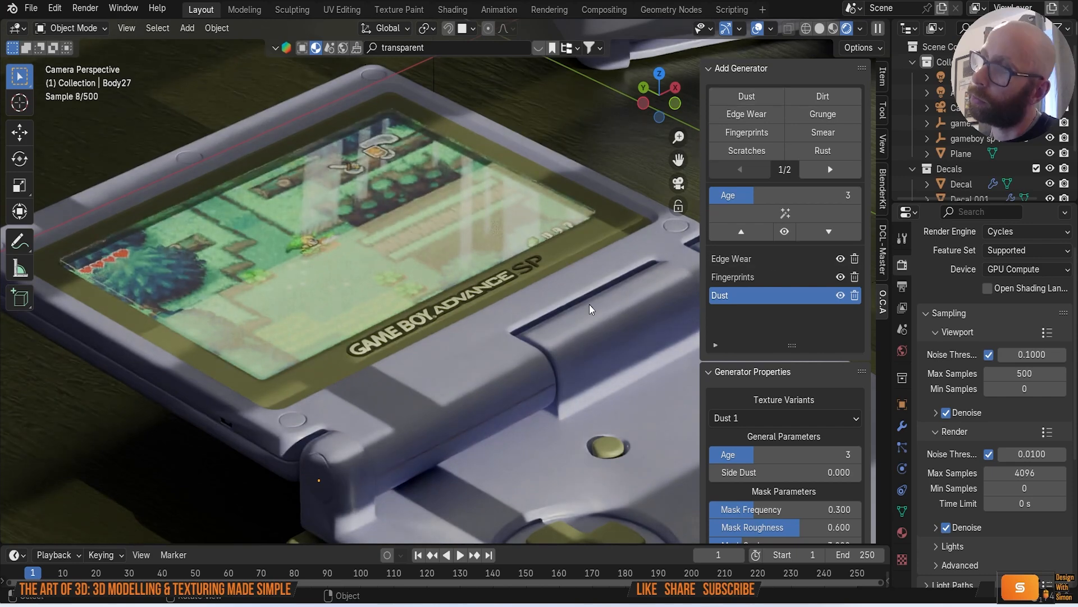
# Step: Add an OCA setup to the D-pad with an Edge Wear generator at age 10
pyautogui.keyDown('shift'); pyautogui.moveTo(568, 374); pyautogui.dragTo(515, 219, button='middle'); pyautogui.keyUp('shift')
pyautogui.click(548, 409)
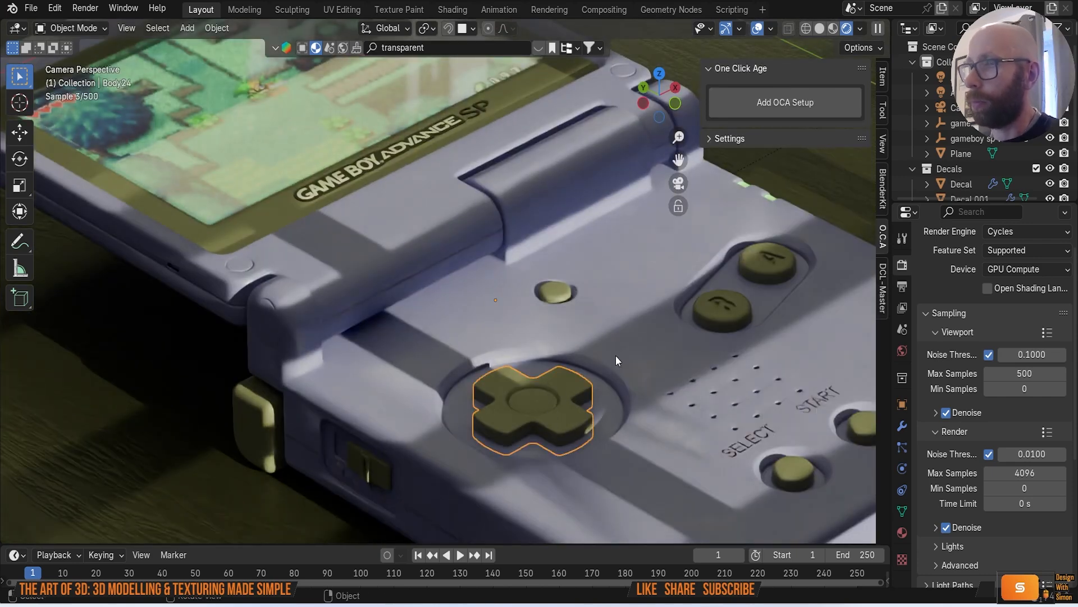
pyautogui.click(784, 101)
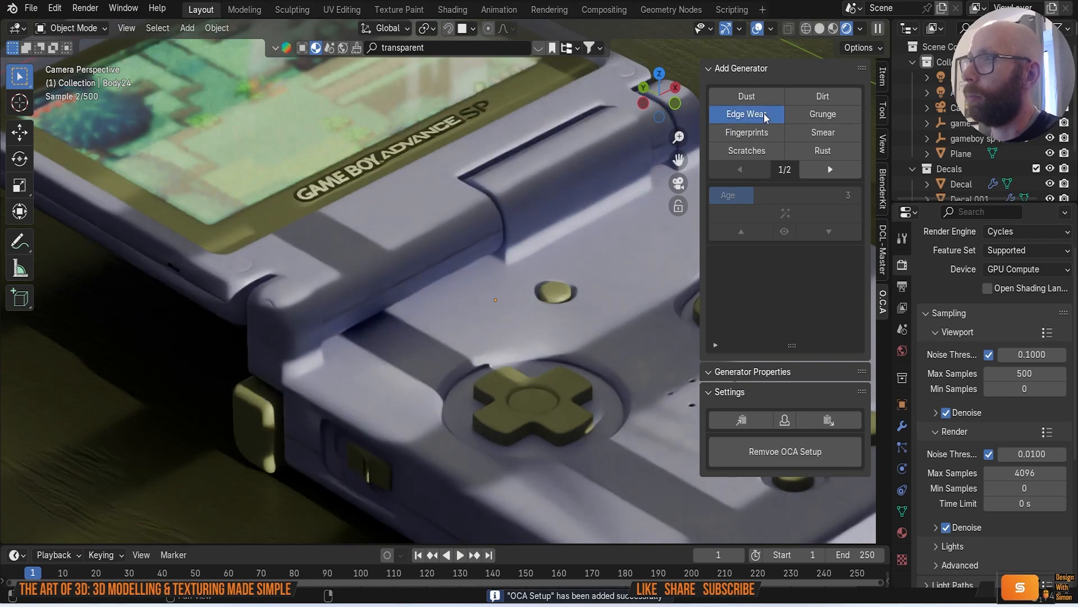
pyautogui.click(764, 113)
pyautogui.keyDown('shift'); pyautogui.moveTo(600, 425); pyautogui.dragTo(474, 305, button='middle'); pyautogui.keyUp('shift')
pyautogui.scroll(6, 448, 340)
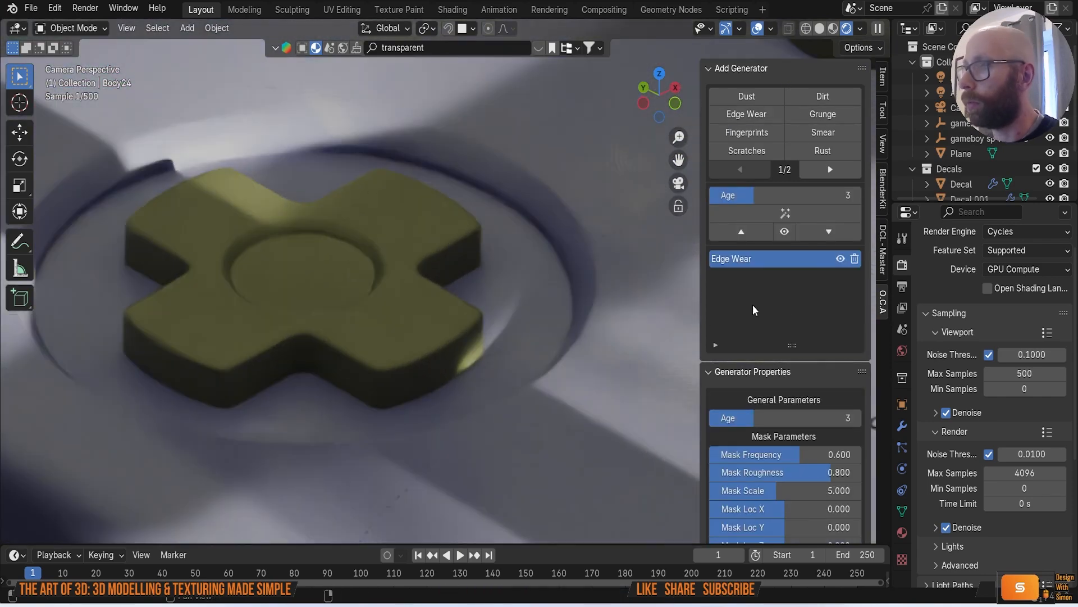
pyautogui.moveTo(742, 419); pyautogui.dragTo(859, 418)
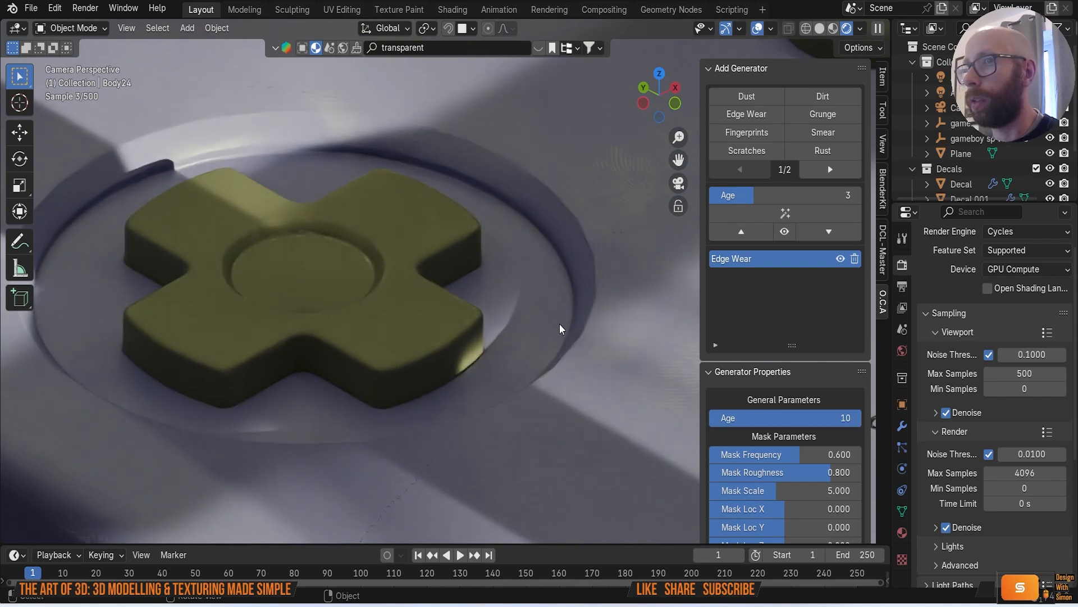
# Step: Select the B button and reduce the age of its Edge Wear generator to 2
pyautogui.scroll(-5, 559, 324)
pyautogui.scroll(-3, 559, 323)
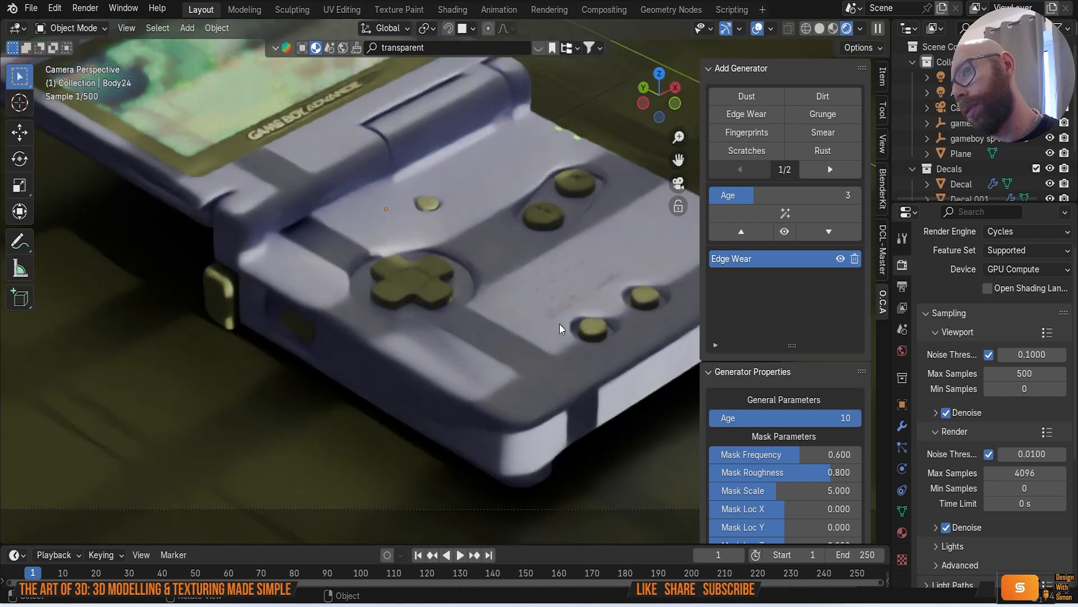
pyautogui.keyDown('shift'); pyautogui.moveTo(596, 281); pyautogui.dragTo(520, 326, button='middle'); pyautogui.keyUp('shift')
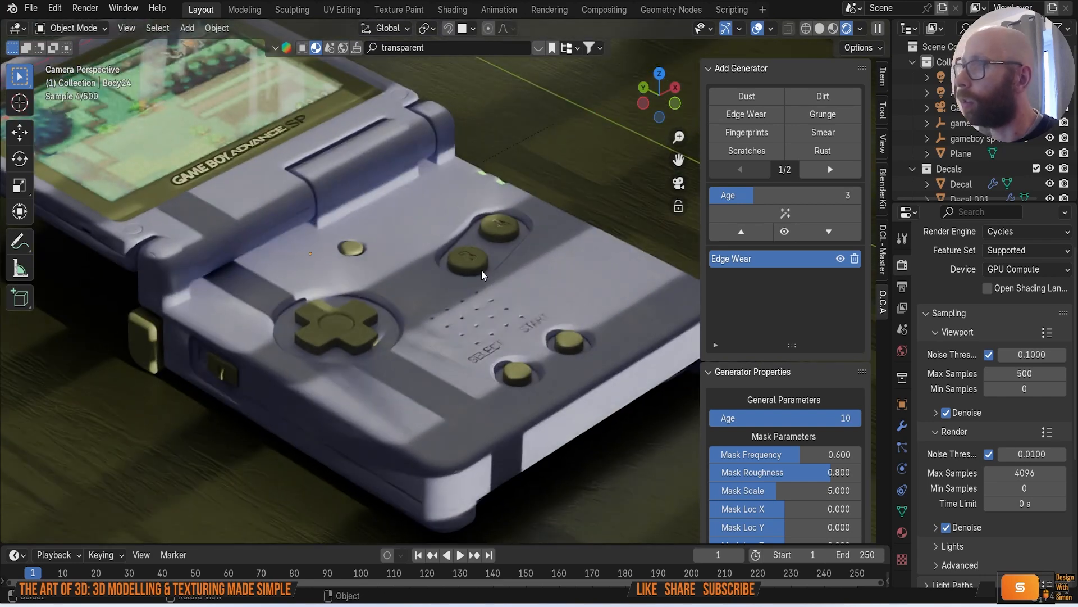
pyautogui.scroll(6, 498, 269)
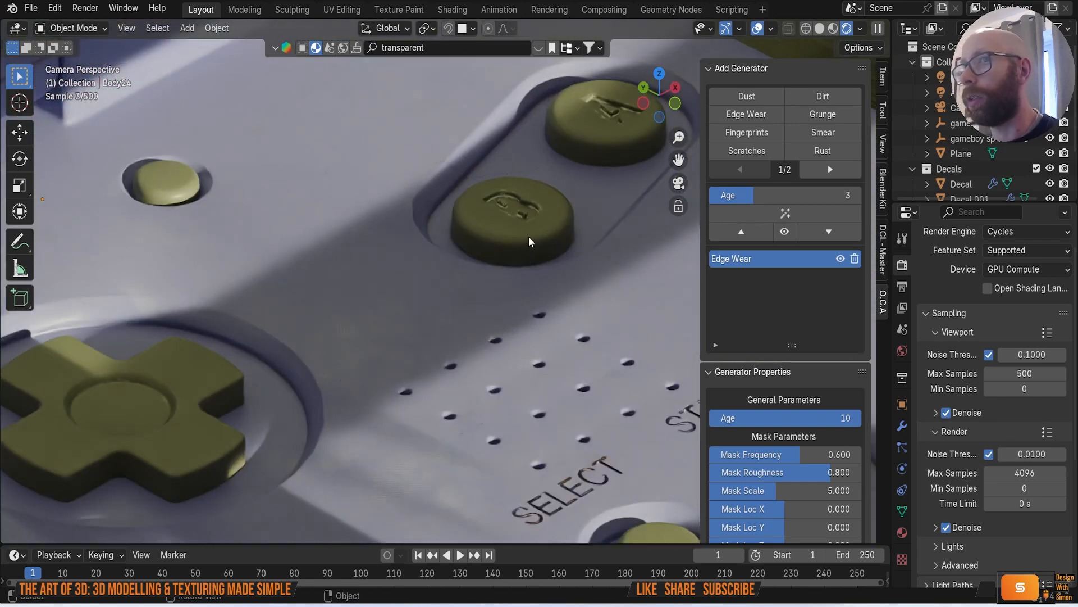
pyautogui.scroll(6, 498, 275)
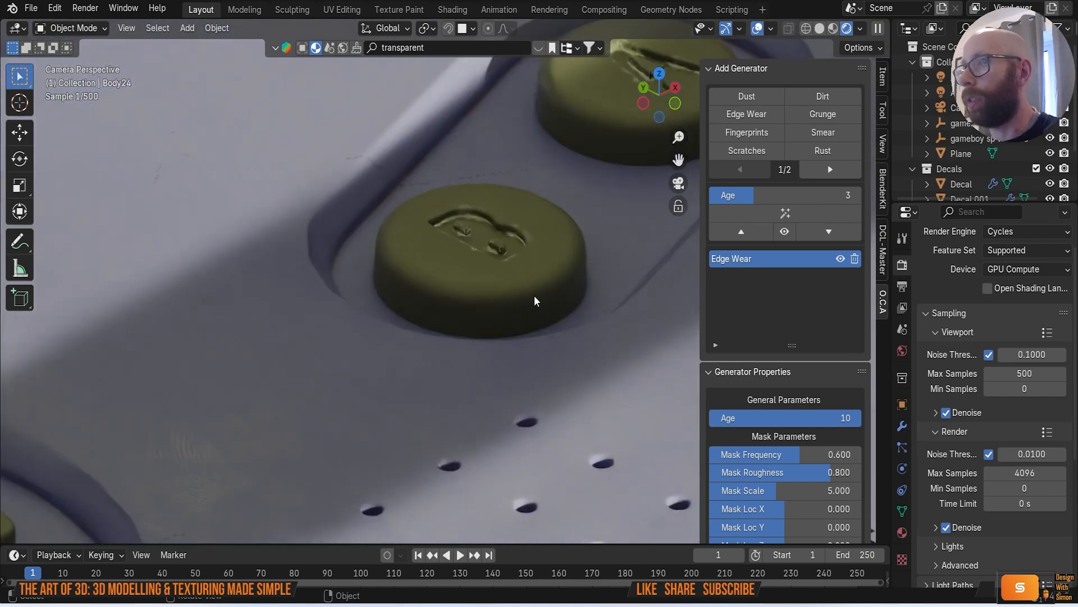
pyautogui.click(535, 296)
pyautogui.moveTo(850, 420); pyautogui.dragTo(746, 417)
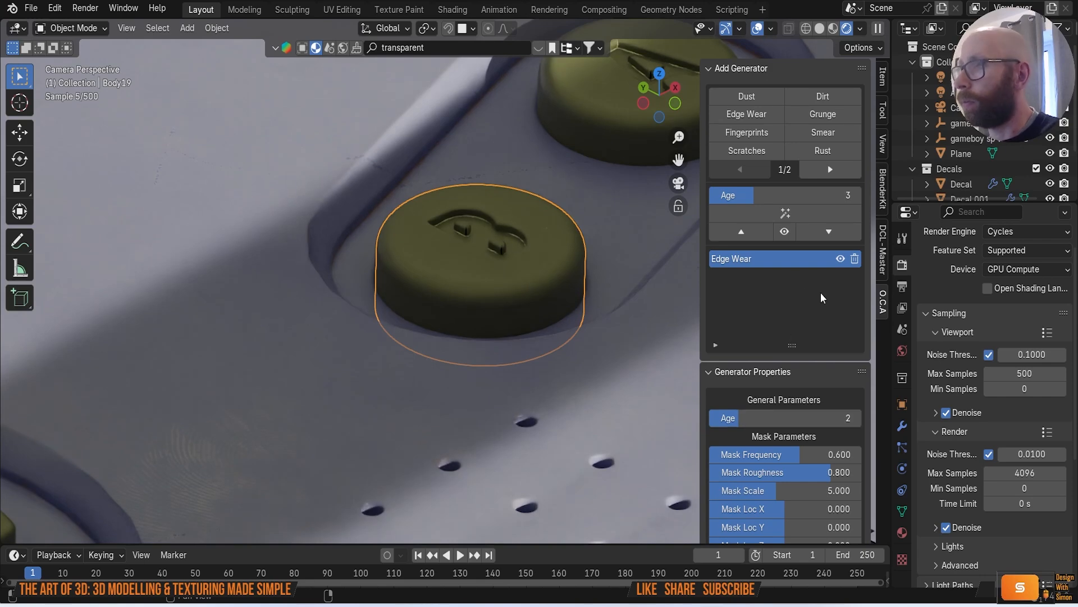
# Step: Add a Dust generator to the B button's weathering setup
pyautogui.click(745, 98)
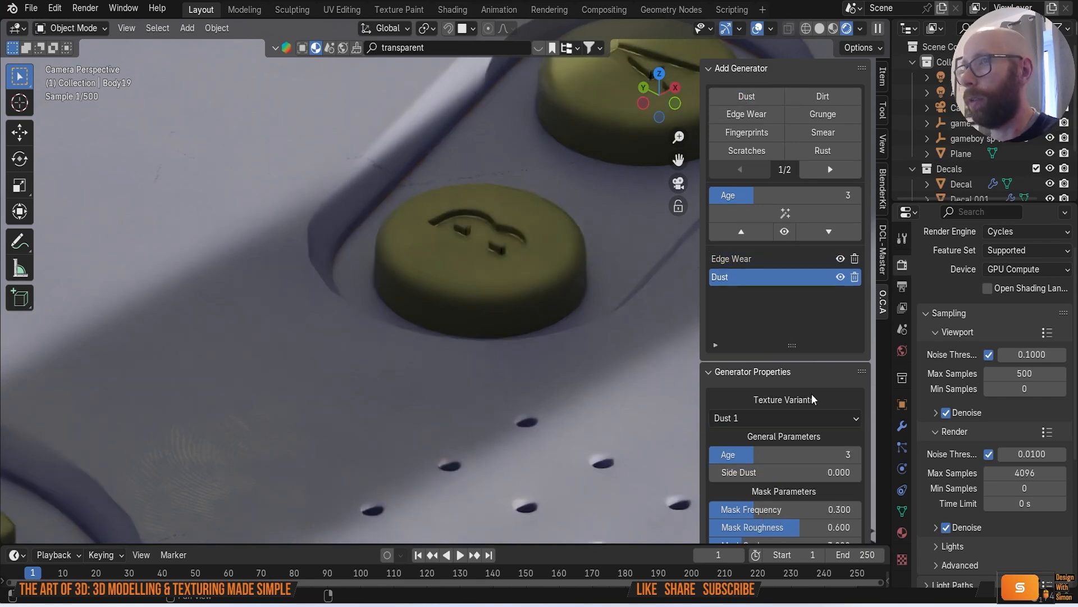
pyautogui.scroll(-8, 770, 471)
pyautogui.moveTo(784, 485); pyautogui.dragTo(753, 486)
pyautogui.scroll(8, 797, 350)
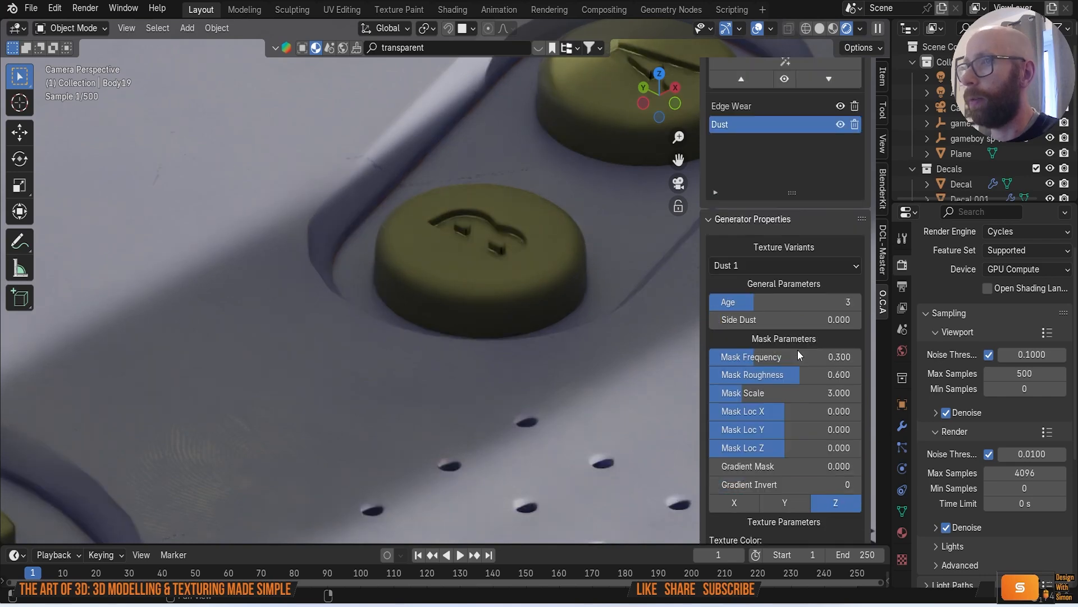
# Step: Add a Fingerprints generator to the B button and set its texture scale to 0.3
pyautogui.click(752, 134)
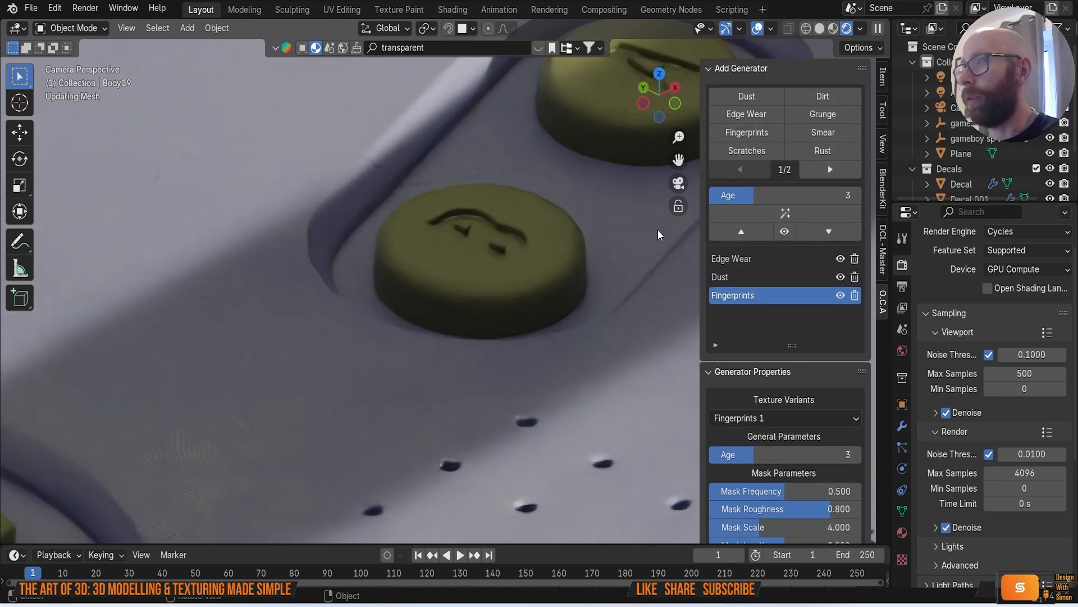
pyautogui.press('KP_0')
pyautogui.scroll(5, 497, 323)
pyautogui.keyDown('shift'); pyautogui.moveTo(568, 226); pyautogui.dragTo(500, 350, button='middle'); pyautogui.keyUp('shift')
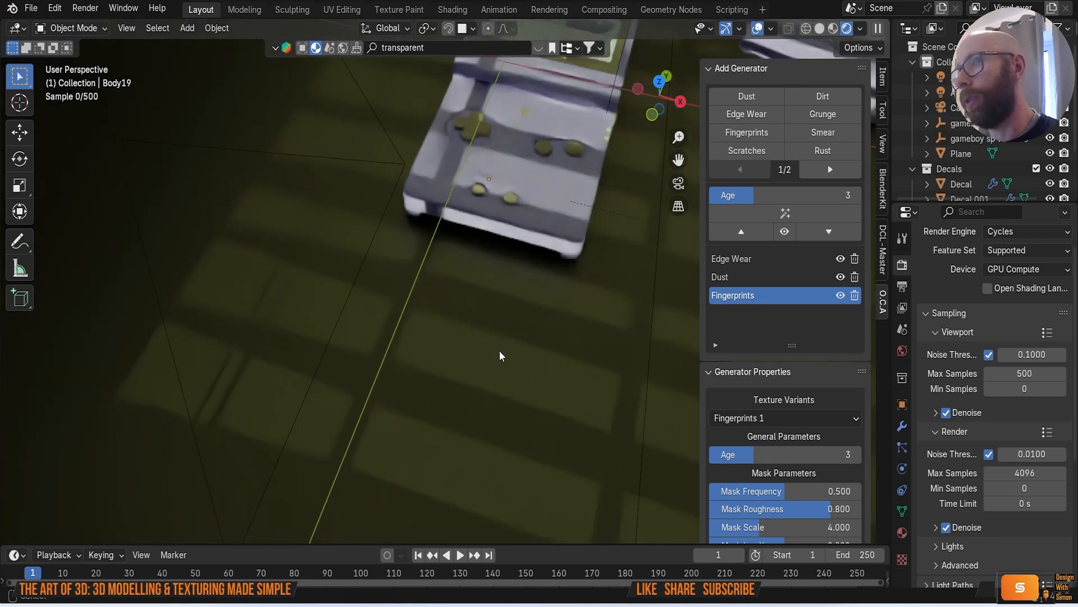
pyautogui.keyDown('shift'); pyautogui.moveTo(613, 204); pyautogui.dragTo(511, 339, button='middle'); pyautogui.keyUp('shift')
pyautogui.scroll(5, 511, 339)
pyautogui.scroll(10, 511, 344)
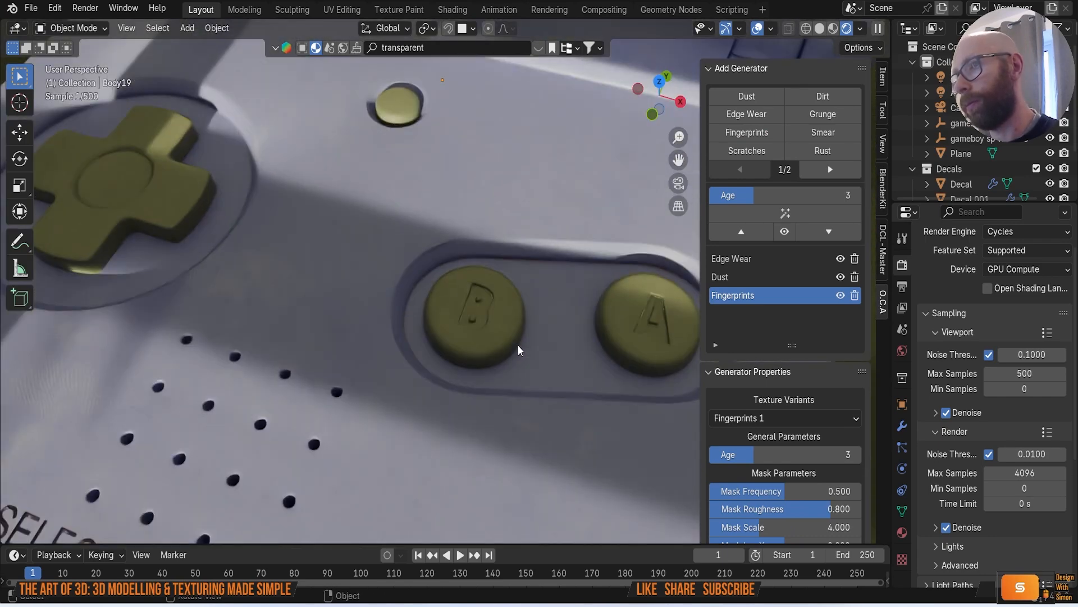
pyautogui.scroll(-10, 780, 423)
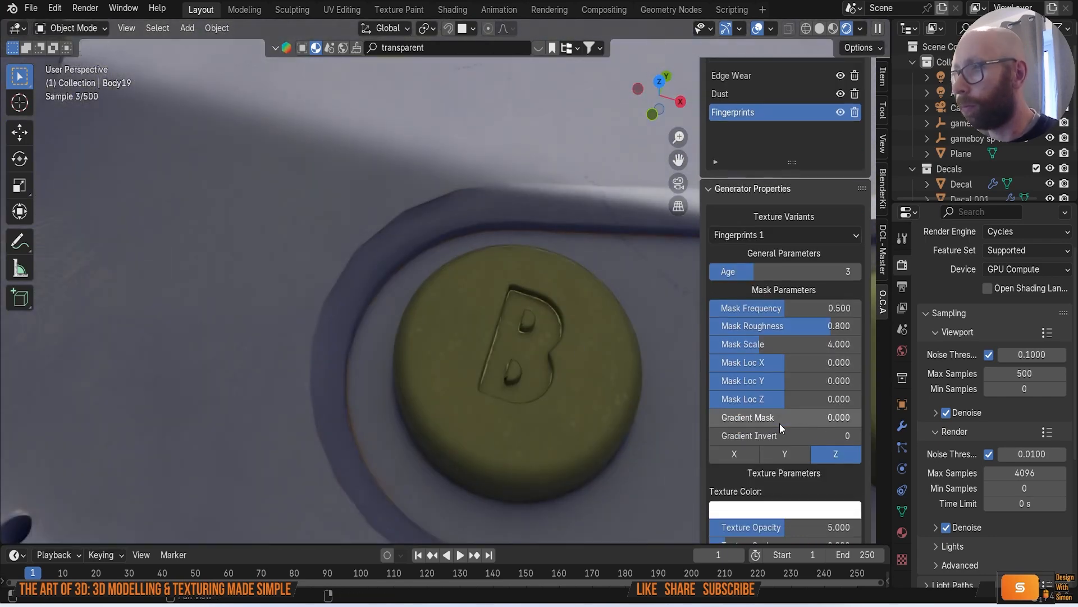
pyautogui.click(756, 409)
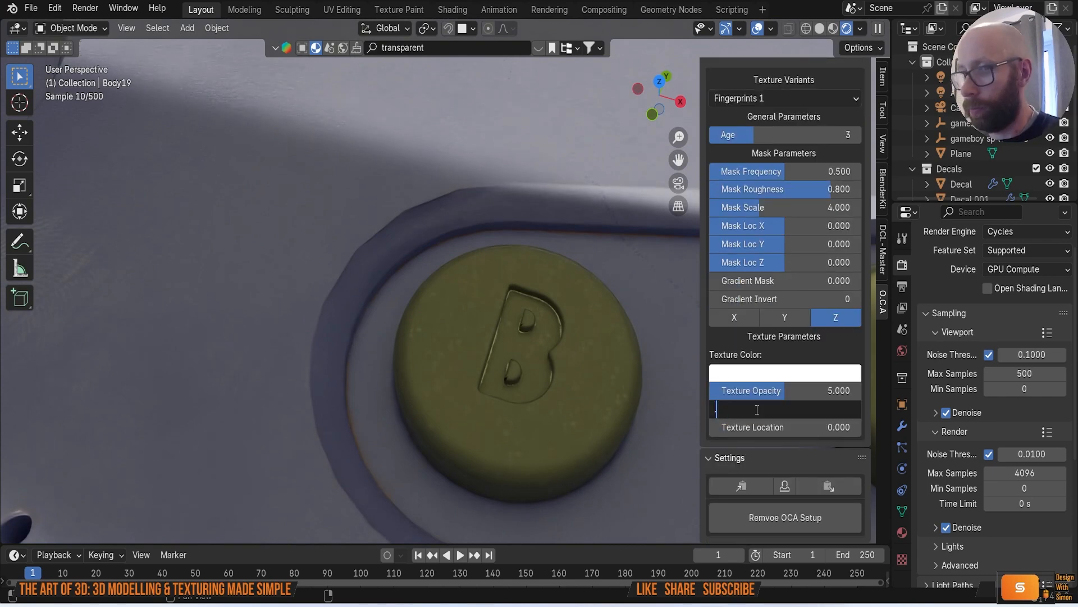
pyautogui.write('0.3')
pyautogui.press('Return')
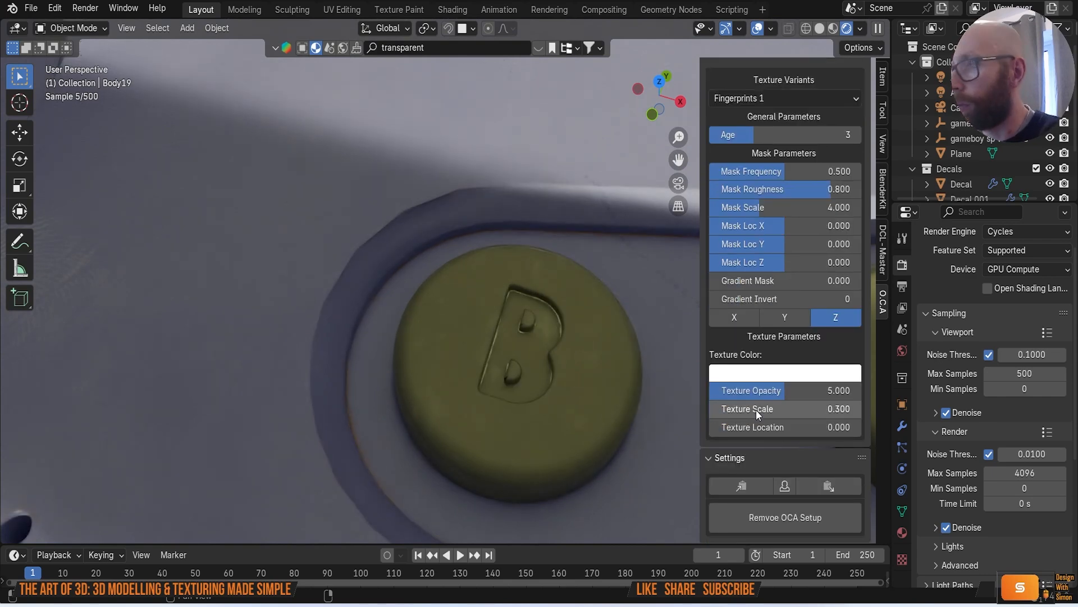
# Step: Reduce the texture scale of the buttons' Fingerprints generator to 0.1 and check the prints on the D-pad
pyautogui.click(757, 410)
pyautogui.write('.1')
pyautogui.press('Return')
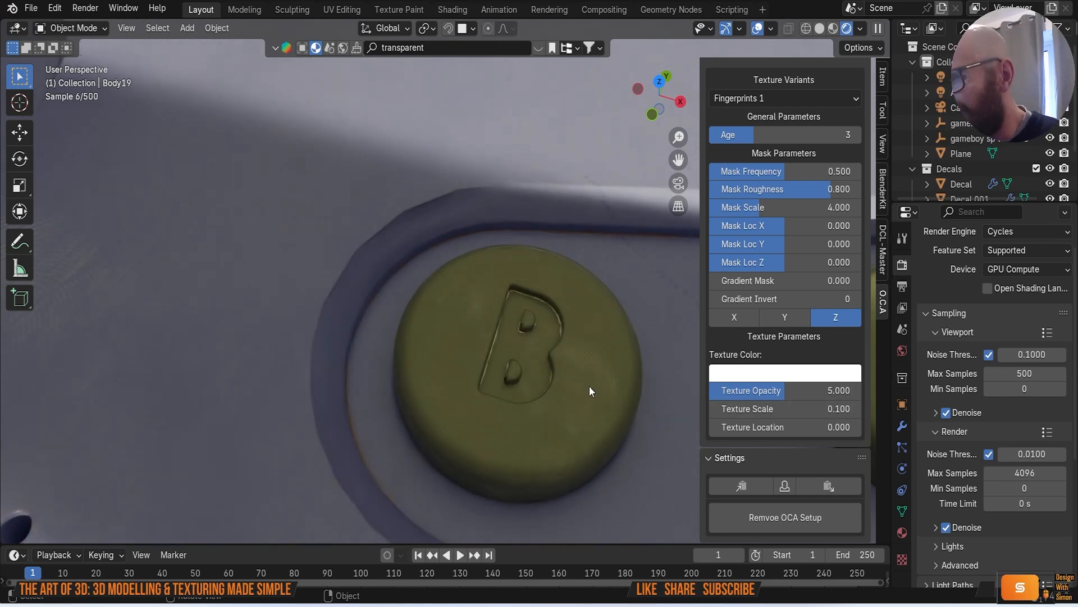
pyautogui.scroll(-4, 567, 421)
pyautogui.moveTo(567, 422); pyautogui.dragTo(554, 381, button='middle')
pyautogui.scroll(-3, 513, 396)
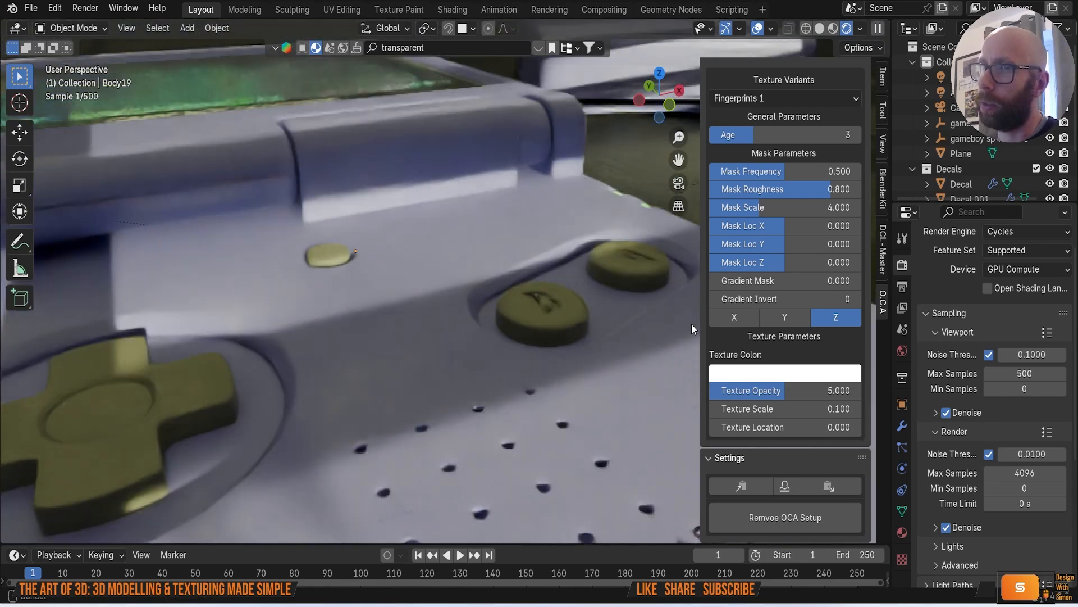
pyautogui.scroll(3, 314, 368)
pyautogui.moveTo(388, 355); pyautogui.dragTo(464, 407, button='middle')
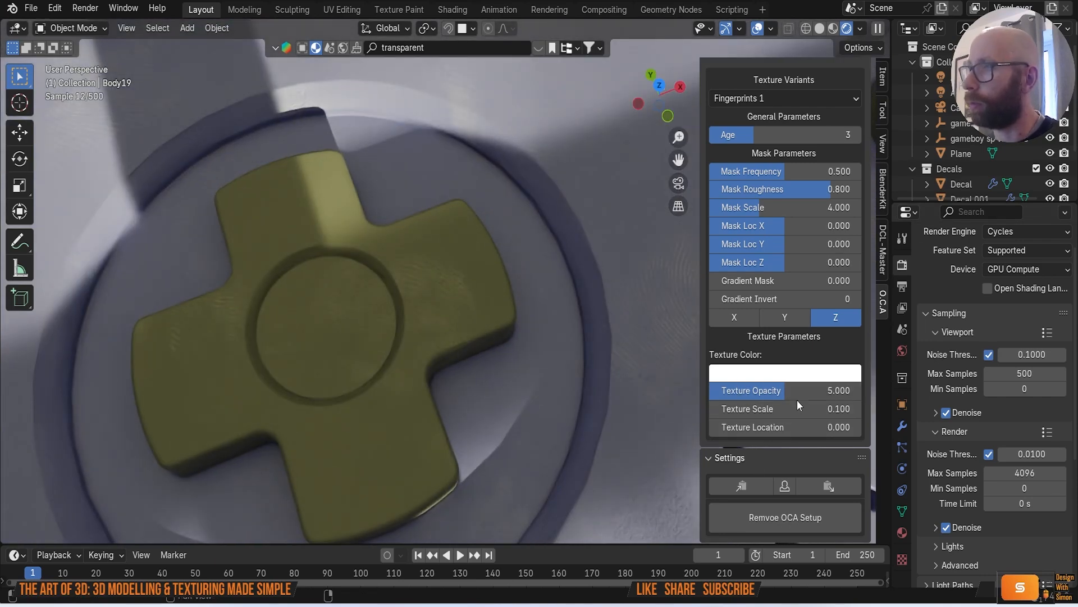
# Step: Try a Smear generator at age 6 on the green buttons
pyautogui.scroll(10, 797, 400)
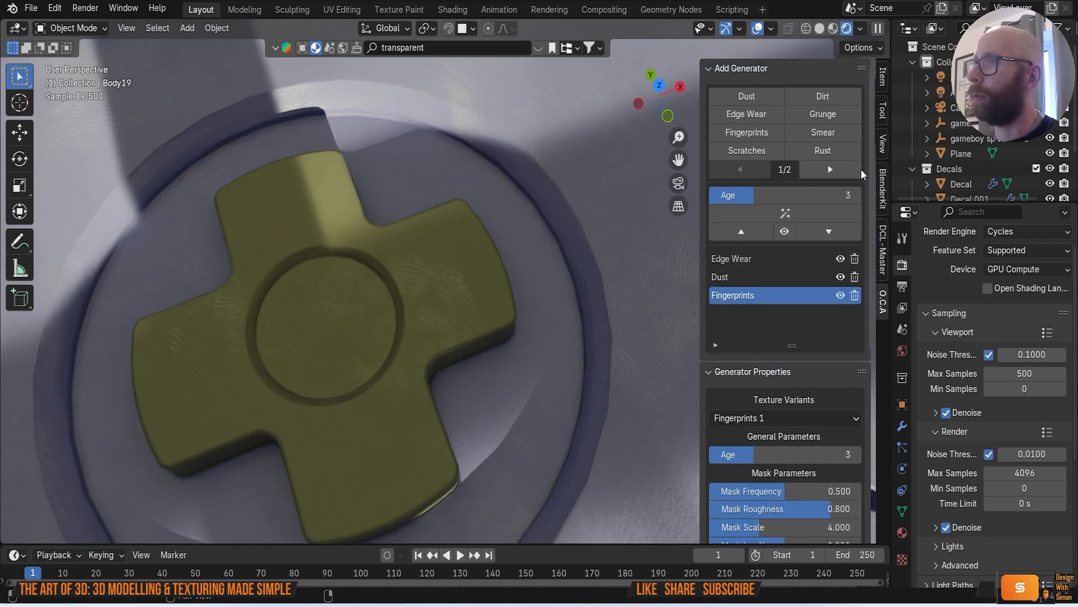
pyautogui.click(827, 138)
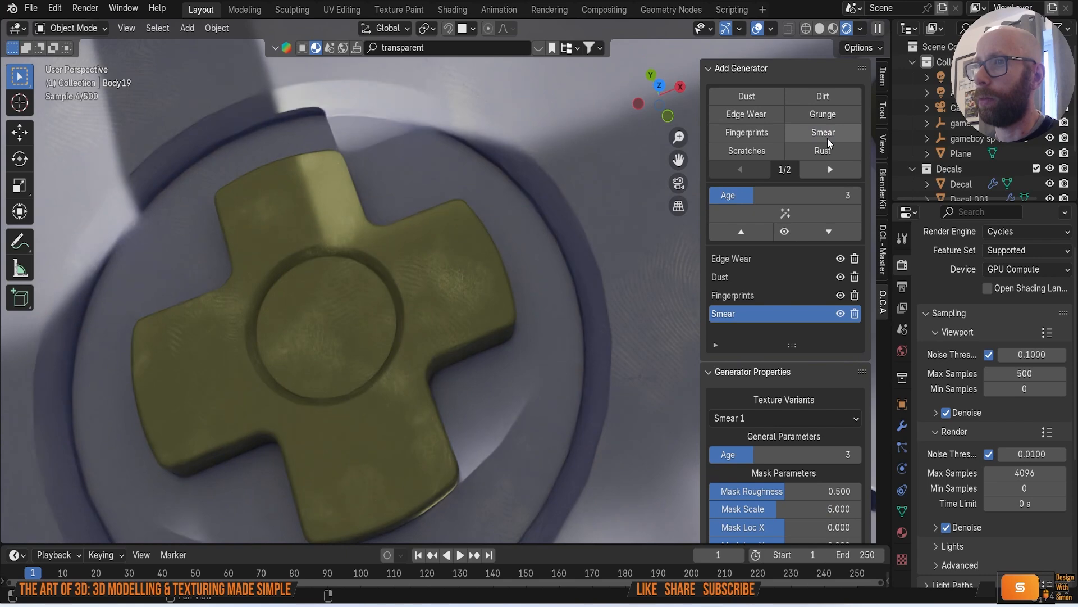
pyautogui.moveTo(756, 456); pyautogui.dragTo(800, 454)
pyautogui.scroll(-6, 844, 503)
pyautogui.scroll(-4, 843, 504)
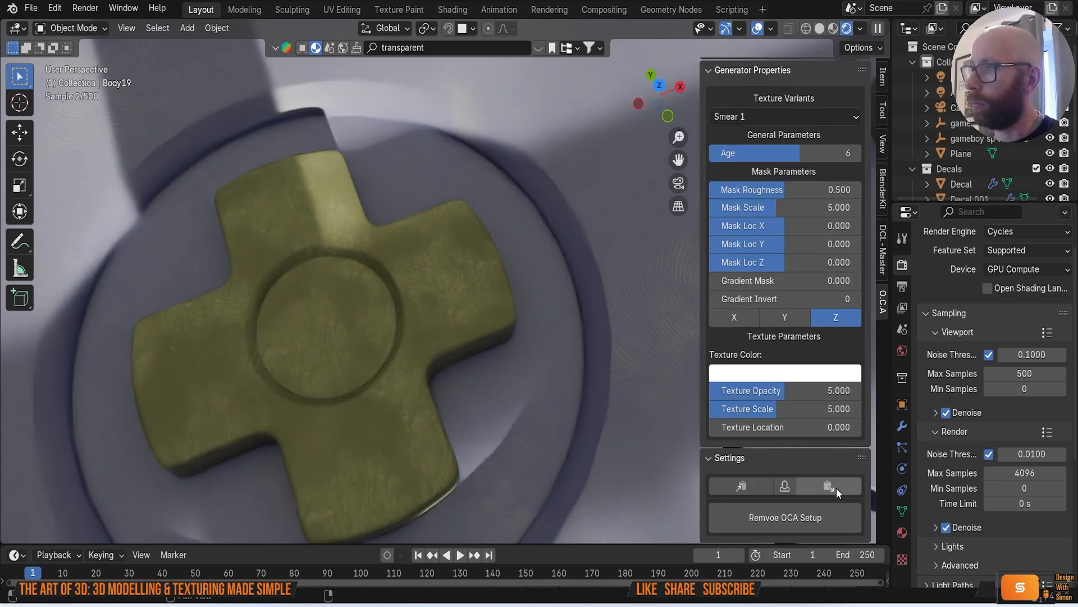
# Step: Set the Smear generator's texture scale to 0.2 and lower its texture opacity to about 0.7
pyautogui.click(760, 409)
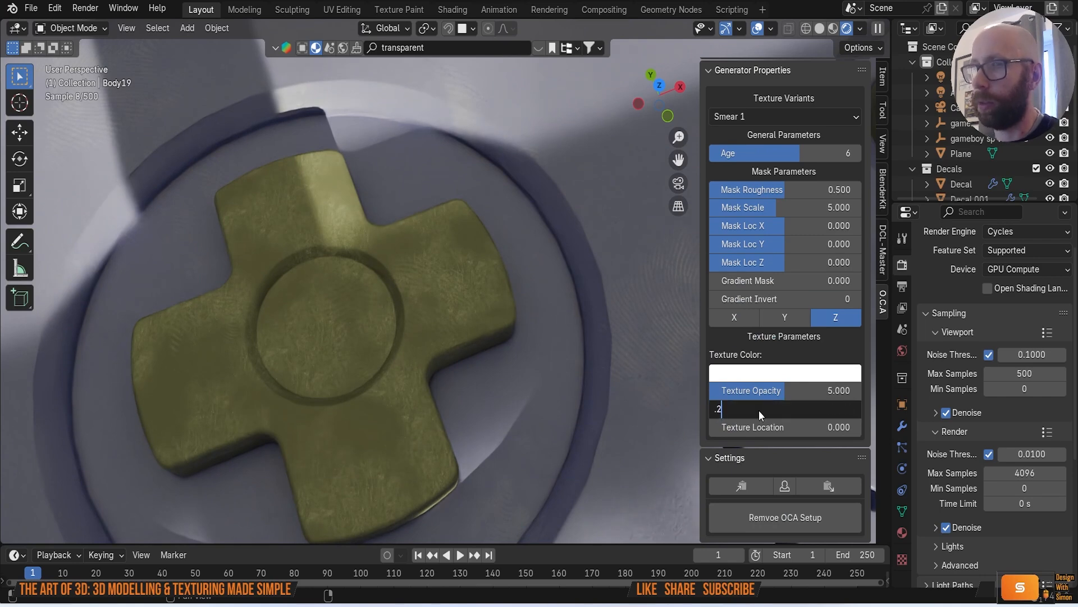
pyautogui.write('.2')
pyautogui.press('Return')
pyautogui.click(773, 405)
pyautogui.click(802, 389)
pyautogui.moveTo(802, 388); pyautogui.dragTo(737, 389)
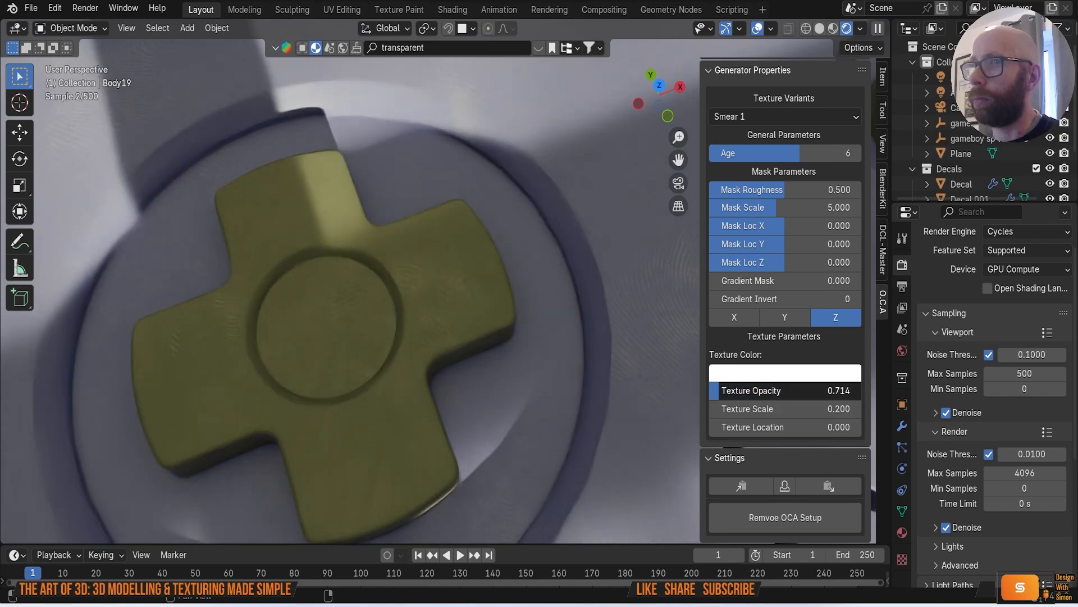
# Step: Delete the Smear generator from the buttons' weathering and return to the scene camera view
pyautogui.scroll(5, 803, 309)
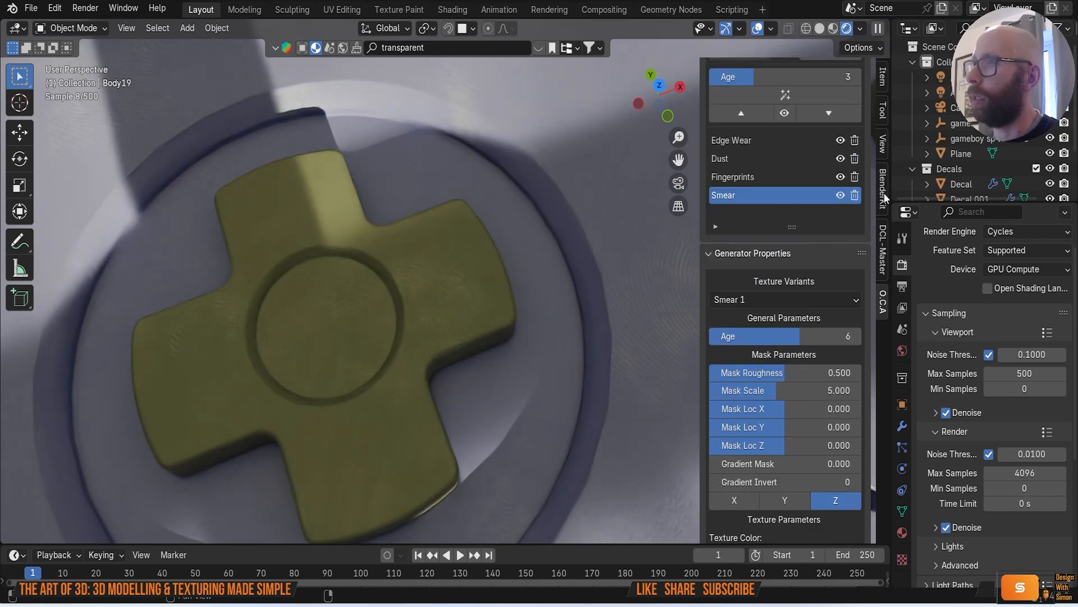
pyautogui.click(855, 196)
pyautogui.scroll(-8, 542, 321)
pyautogui.moveTo(541, 321)
pyautogui.mouseDown(button='middle')
pyautogui.moveTo(566, 342)
pyautogui.moveTo(568, 293)
pyautogui.moveTo(609, 275)
pyautogui.mouseUp(button='middle')
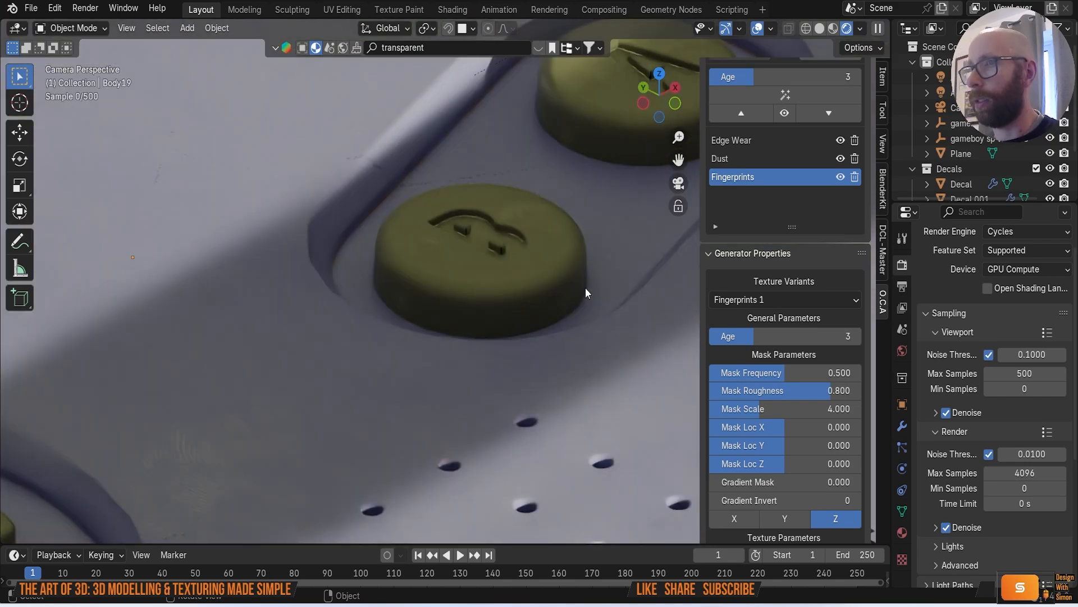
# Step: Examine the open and closed consoles through the scene camera, both close up and in the full frame
pyautogui.press('KP_0')
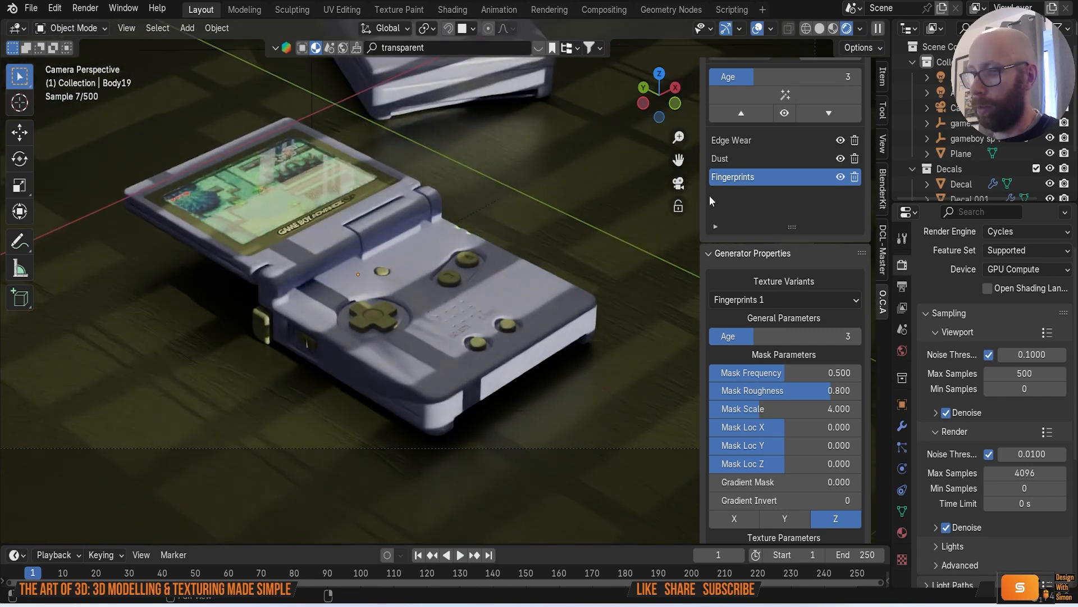
pyautogui.press('n')
pyautogui.scroll(-2, 638, 160)
pyautogui.keyDown('shift'); pyautogui.moveTo(623, 217); pyautogui.dragTo(697, 305, button='middle'); pyautogui.keyUp('shift')
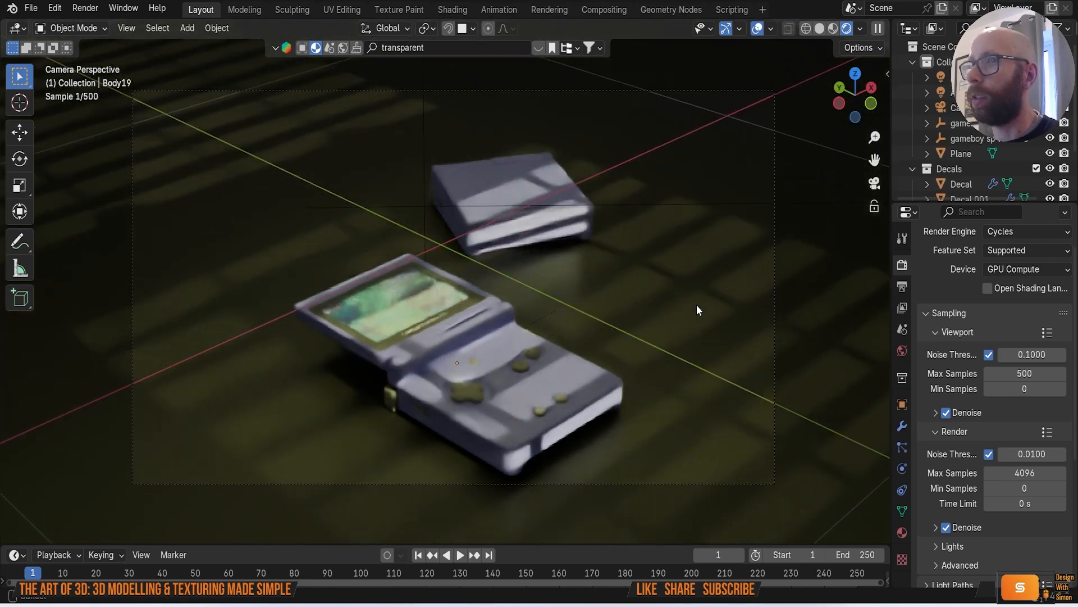
pyautogui.scroll(1, 693, 305)
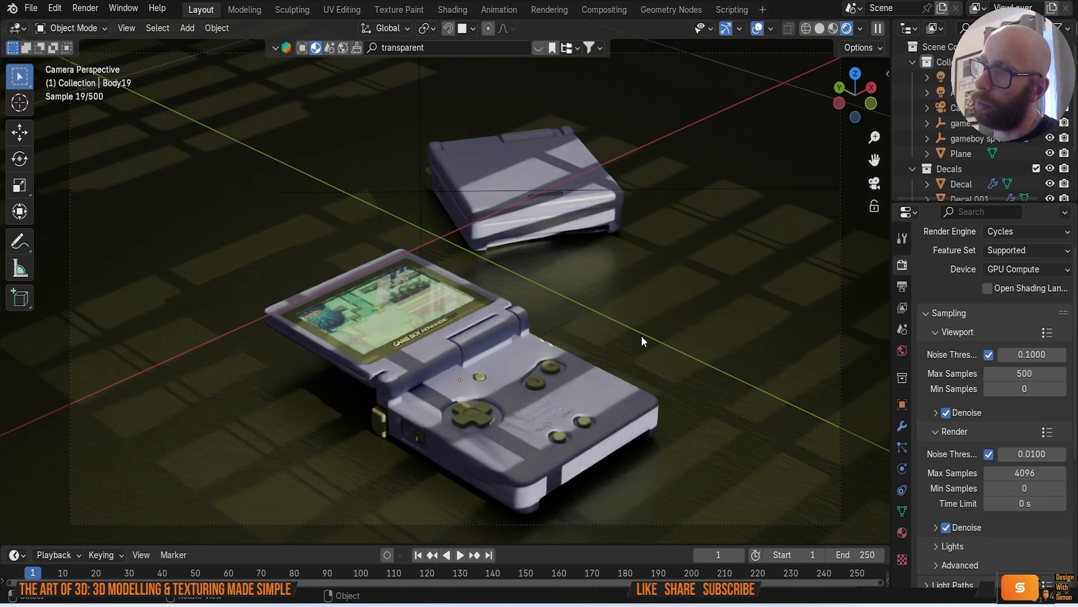
pyautogui.scroll(-1, 643, 338)
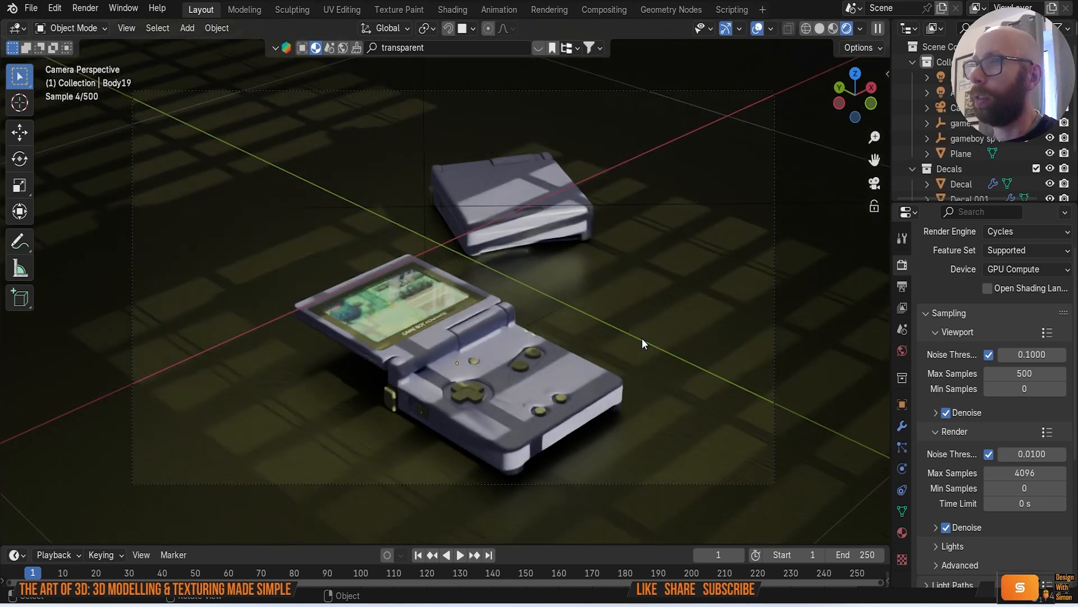
pyautogui.scroll(5, 642, 338)
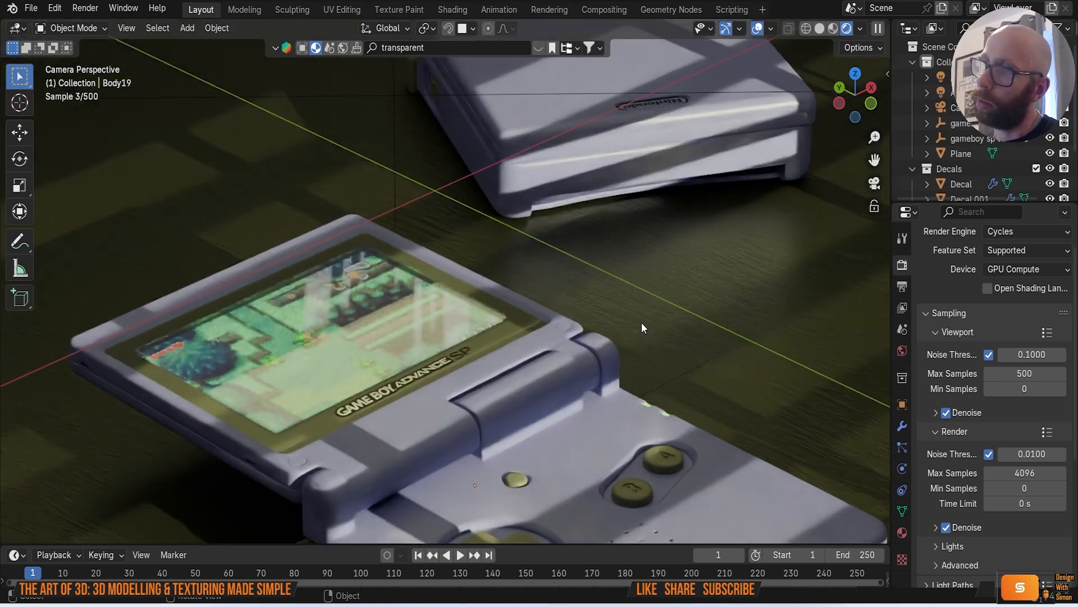
pyautogui.scroll(-6, 641, 323)
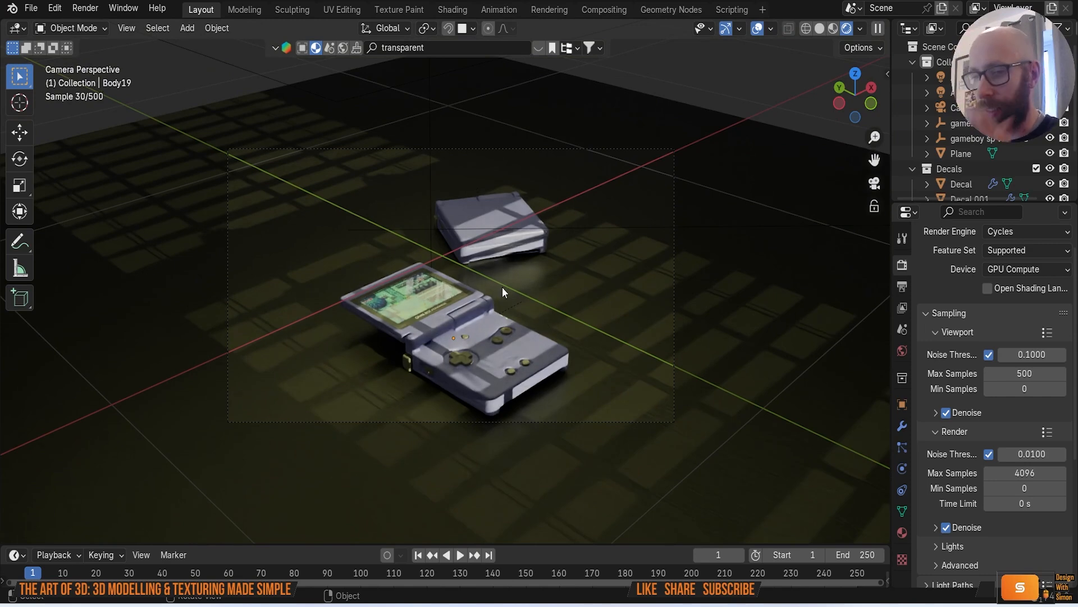
# Step: Inspect the open console's hinge area, select the screen lid body and look through the available weathering generators
pyautogui.moveTo(566, 310); pyautogui.dragTo(487, 318, button='middle')
pyautogui.scroll(5, 527, 322)
pyautogui.scroll(3, 547, 329)
pyautogui.scroll(2, 456, 245)
pyautogui.click(457, 250)
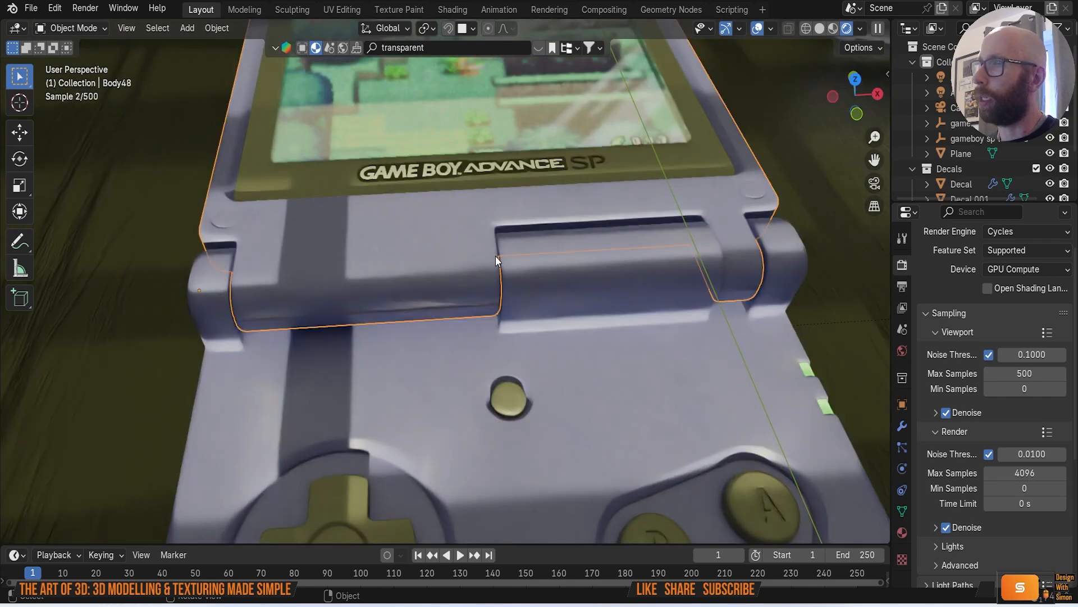
pyautogui.press('n')
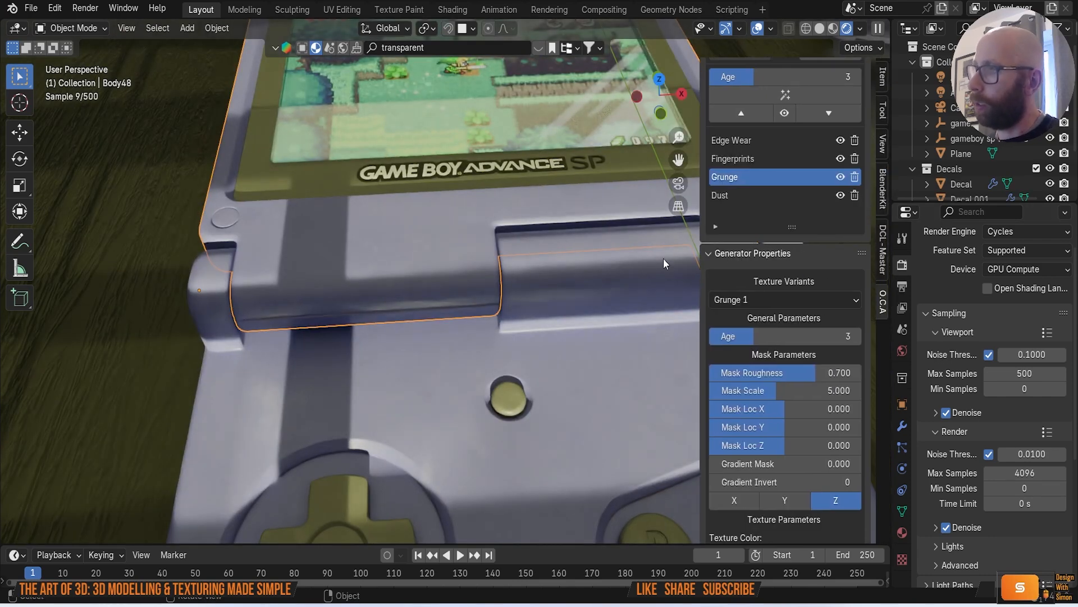
pyautogui.scroll(5, 769, 209)
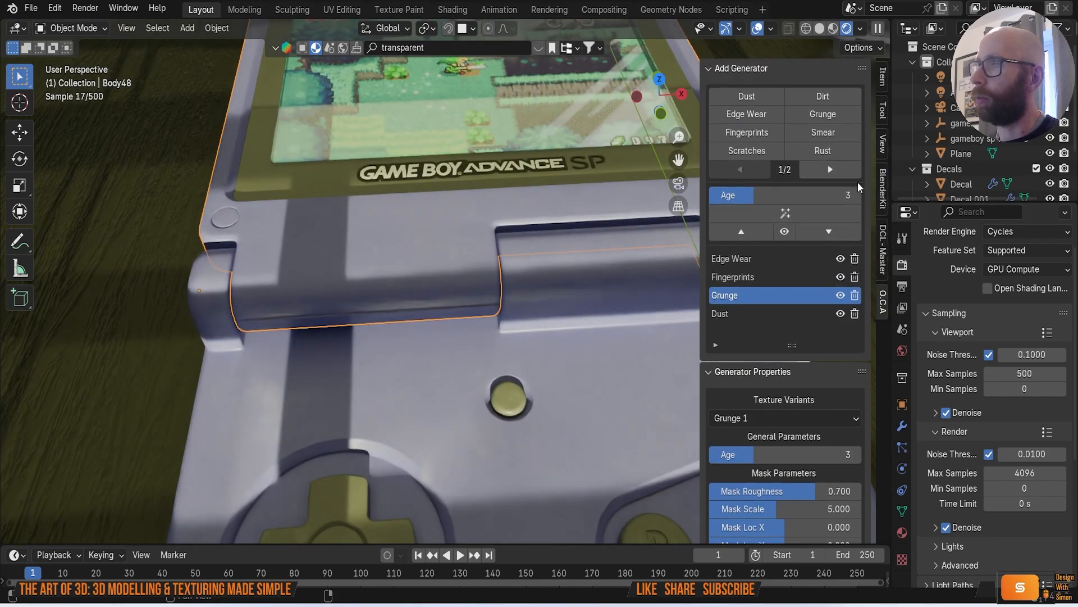
pyautogui.click(830, 169)
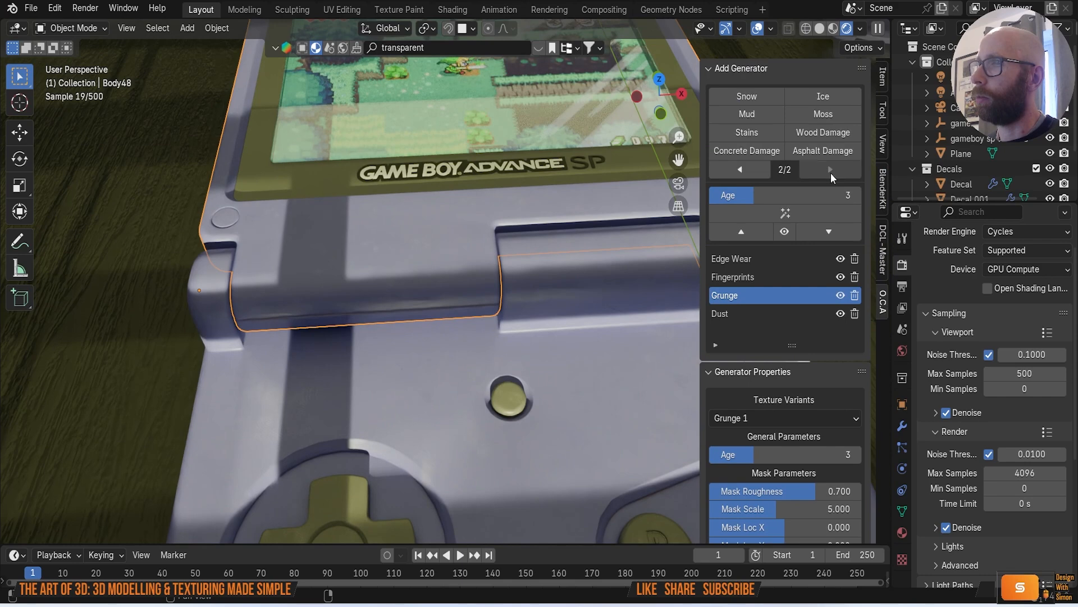
pyautogui.click(742, 170)
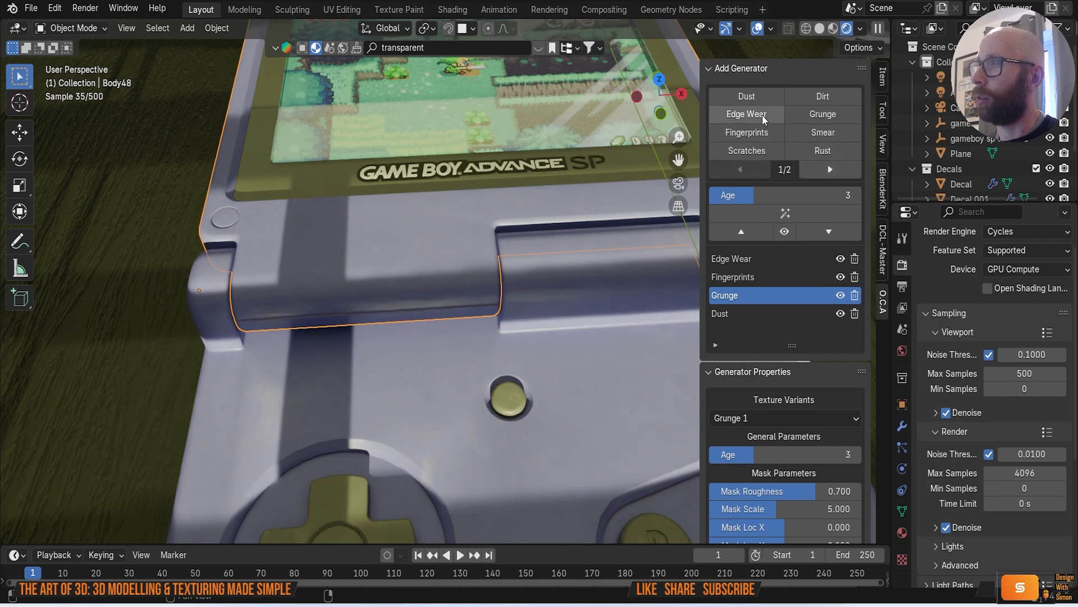
# Step: Set the age of the lid's Edge Wear generator to 3 and check the wear from the scene camera
pyautogui.click(766, 255)
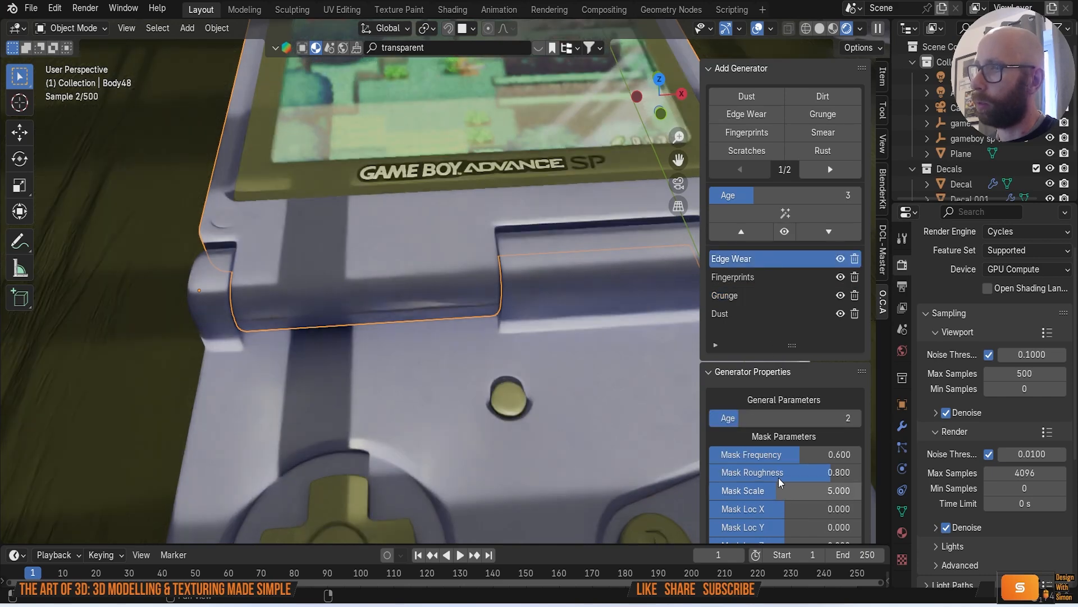
pyautogui.scroll(-10, 770, 479)
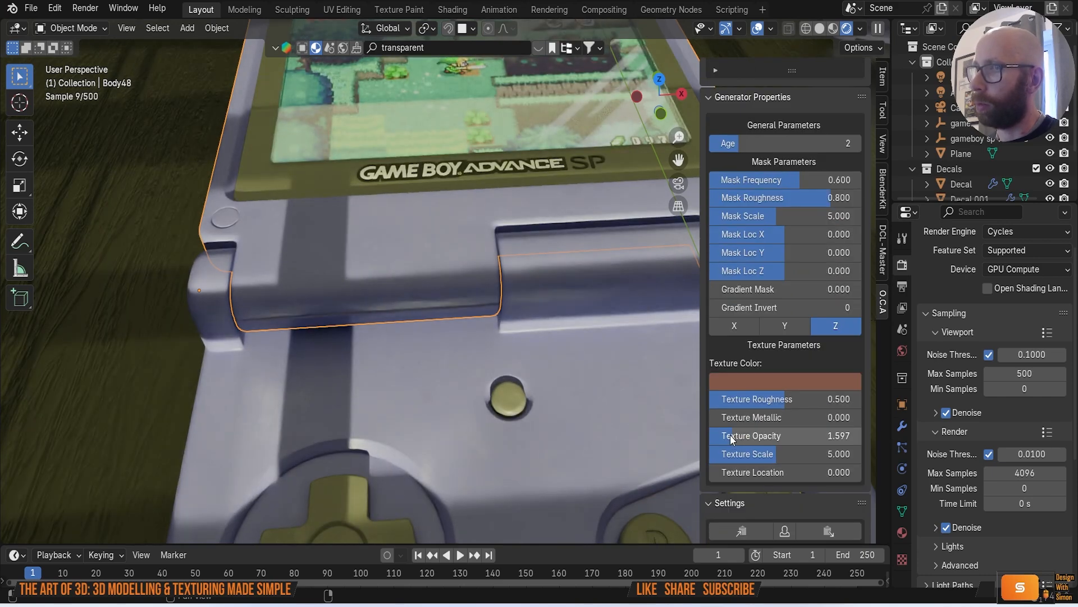
pyautogui.scroll(2, 731, 435)
pyautogui.moveTo(743, 204); pyautogui.dragTo(758, 203)
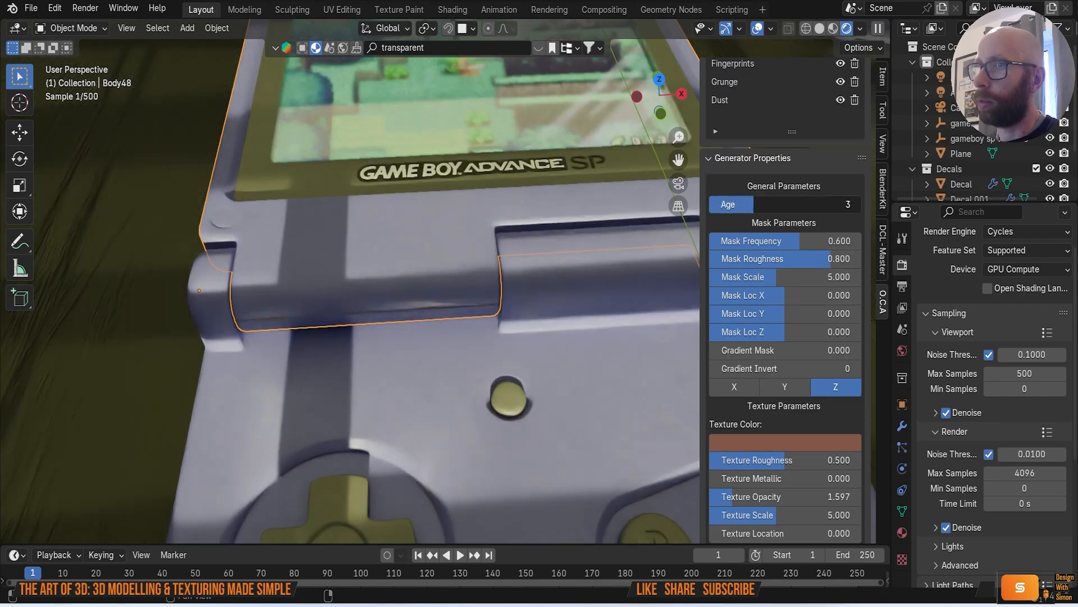
pyautogui.scroll(-2, 514, 390)
pyautogui.moveTo(513, 390); pyautogui.dragTo(572, 344, button='middle')
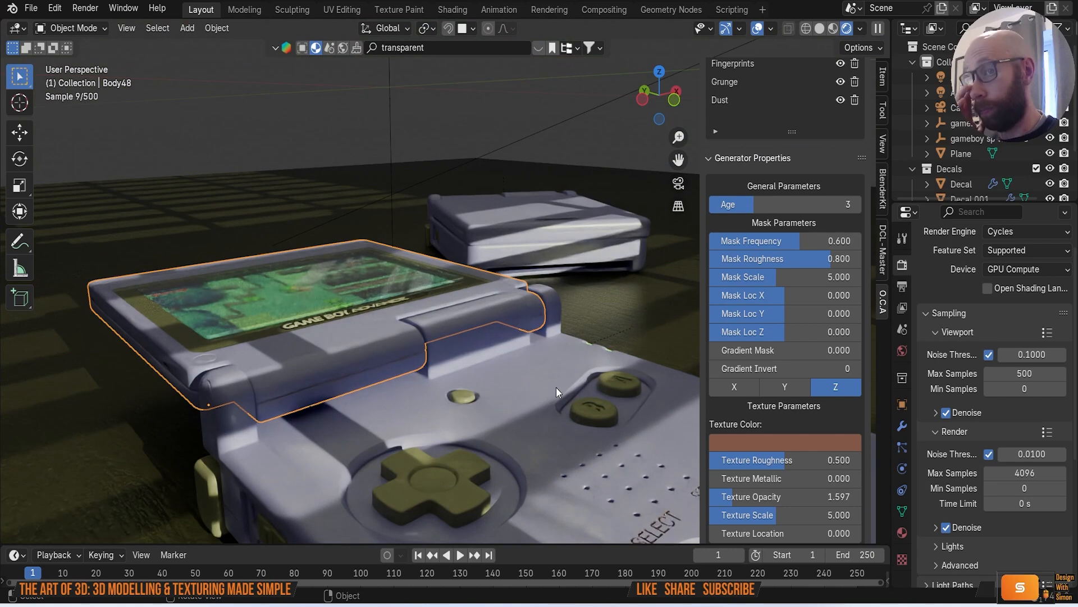
pyautogui.moveTo(556, 388); pyautogui.dragTo(574, 430, button='middle')
pyautogui.press('KP_0')
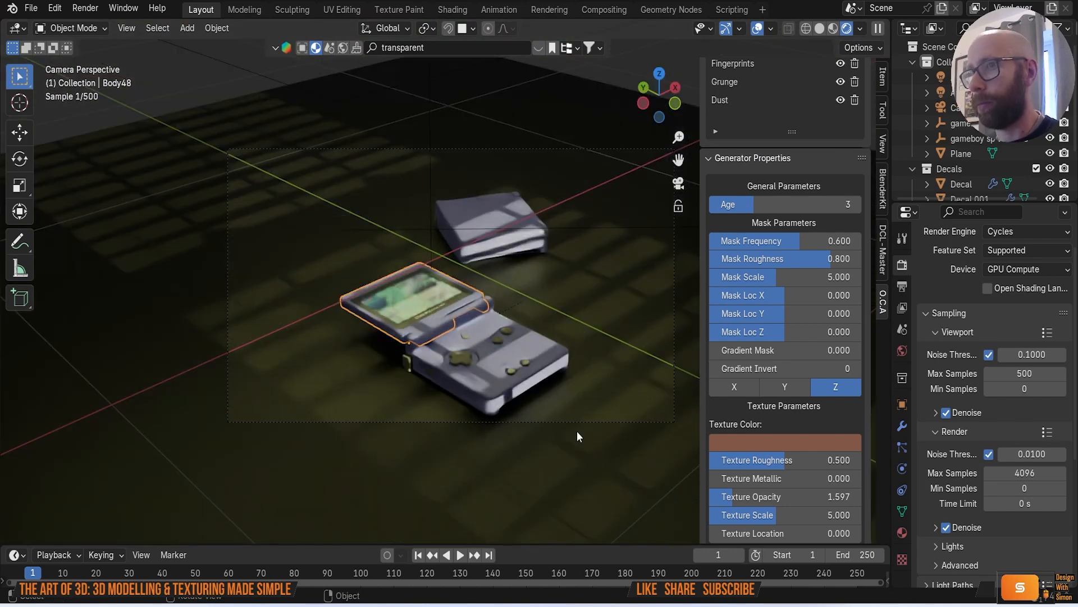
# Step: Select the game display on the open console and add an OCA setup to it
pyautogui.scroll(2, 541, 382)
pyautogui.moveTo(541, 382); pyautogui.dragTo(602, 332, button='middle')
pyautogui.click(602, 332)
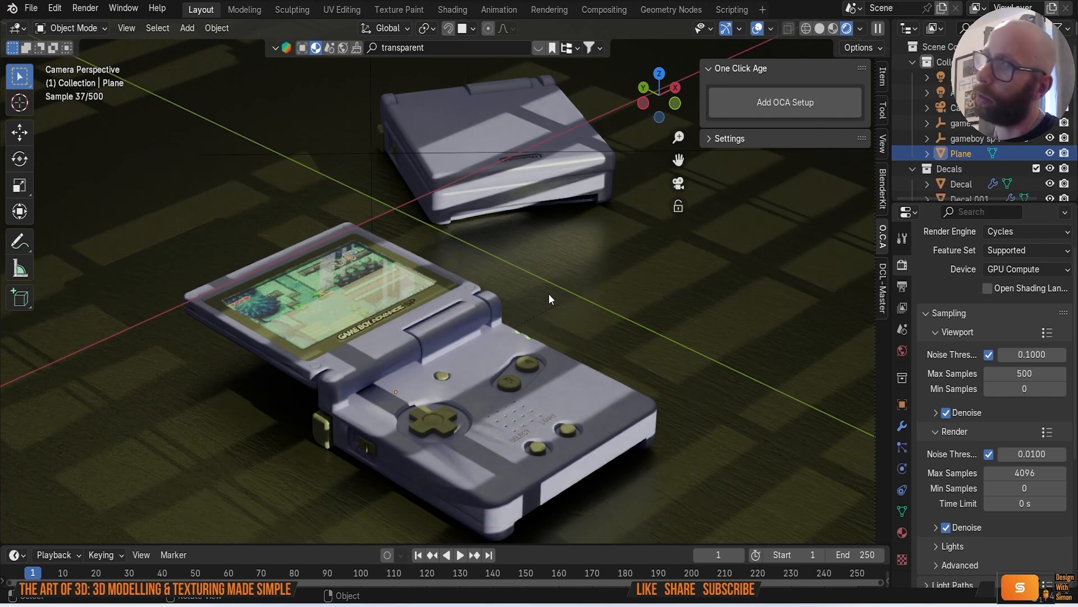
pyautogui.click(344, 298)
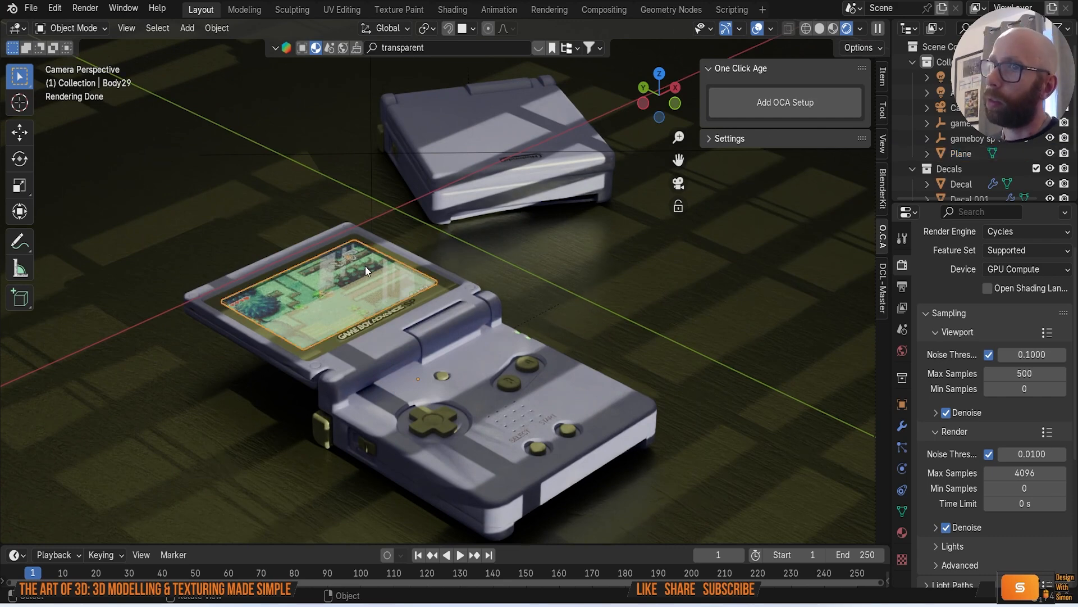
pyautogui.scroll(2, 365, 265)
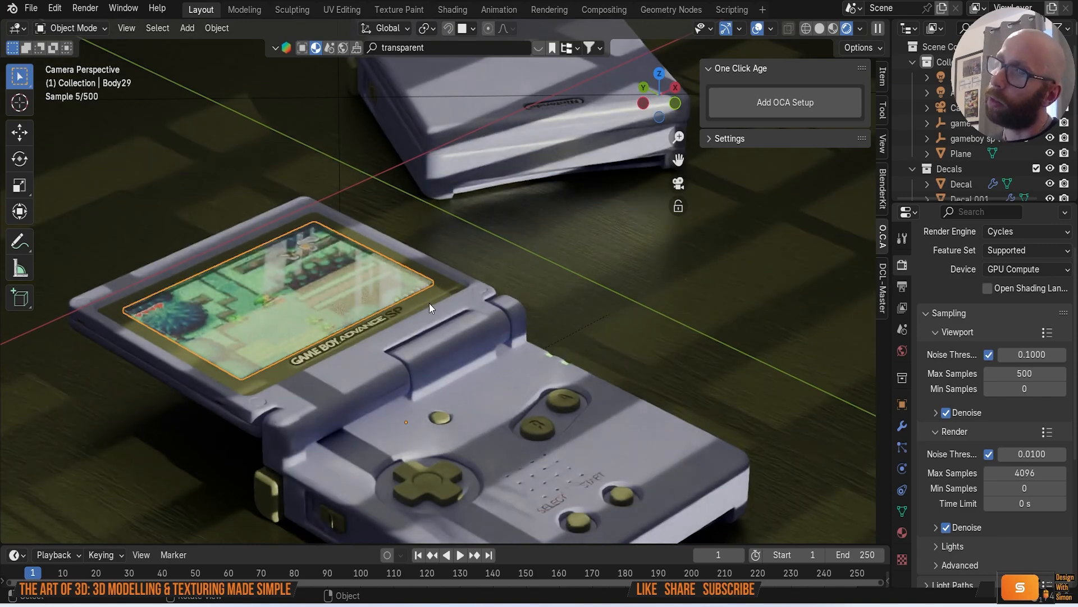
pyautogui.click(725, 101)
# Step: Add an Edge Wear generator to the display and raise its age
pyautogui.scroll(2, 333, 316)
pyautogui.moveTo(333, 315); pyautogui.dragTo(413, 349, button='middle')
pyautogui.scroll(5, 413, 349)
pyautogui.scroll(-6, 411, 359)
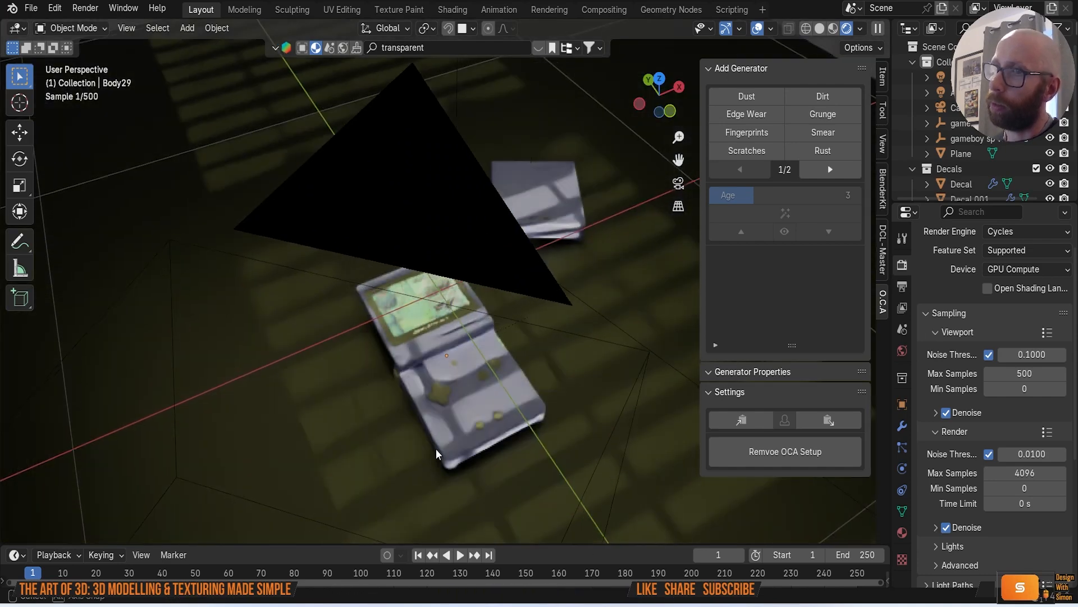
pyautogui.moveTo(436, 449); pyautogui.dragTo(451, 397, button='middle')
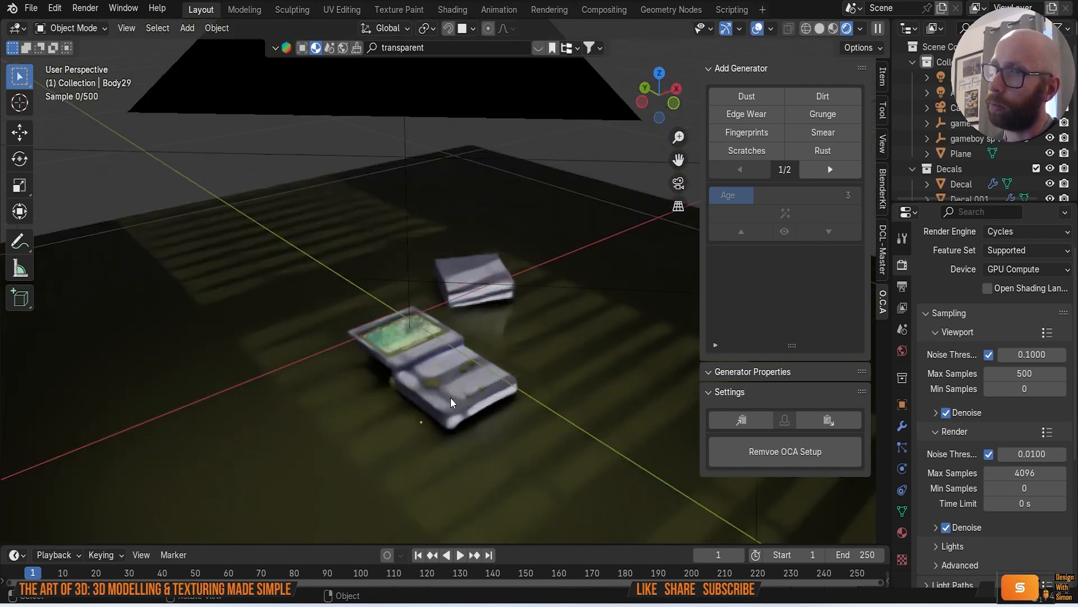
pyautogui.scroll(5, 450, 397)
pyautogui.keyDown('shift'); pyautogui.moveTo(426, 477); pyautogui.dragTo(527, 308, button='middle'); pyautogui.keyUp('shift')
pyautogui.click(749, 116)
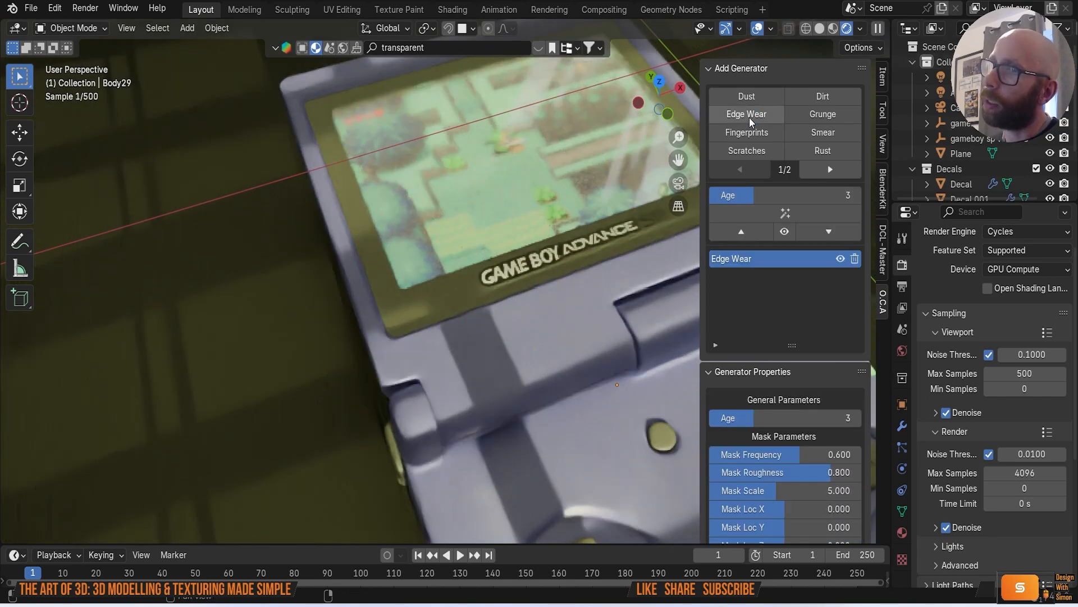
pyautogui.moveTo(772, 418); pyautogui.dragTo(801, 418)
# Step: Add a Dust generator to the display and set its texture opacity to about 1.67
pyautogui.click(778, 105)
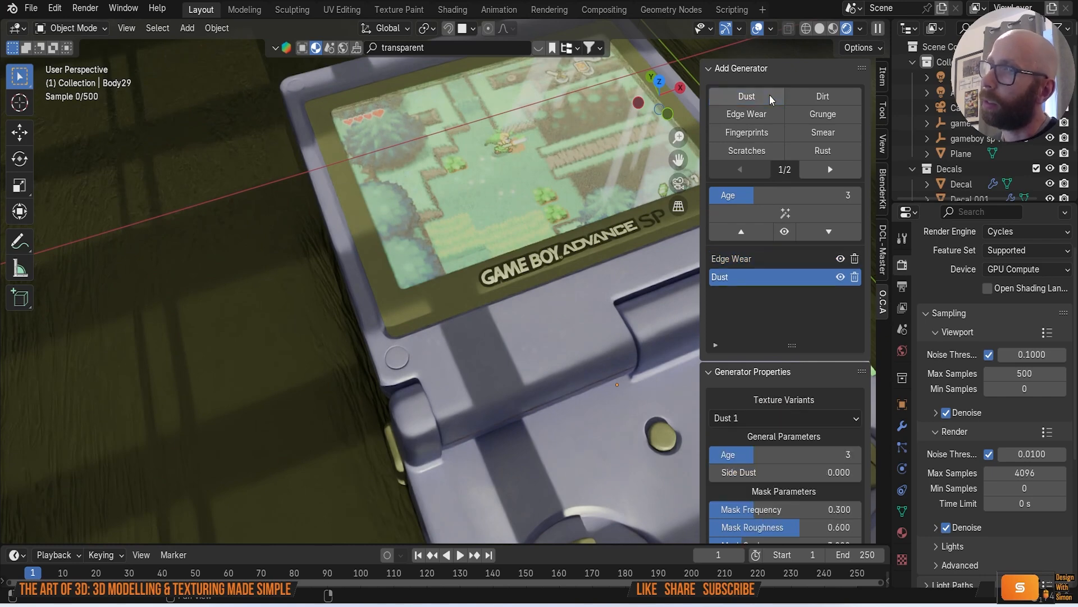
pyautogui.scroll(-5, 767, 449)
pyautogui.scroll(-4, 768, 449)
pyautogui.moveTo(780, 424); pyautogui.dragTo(743, 424)
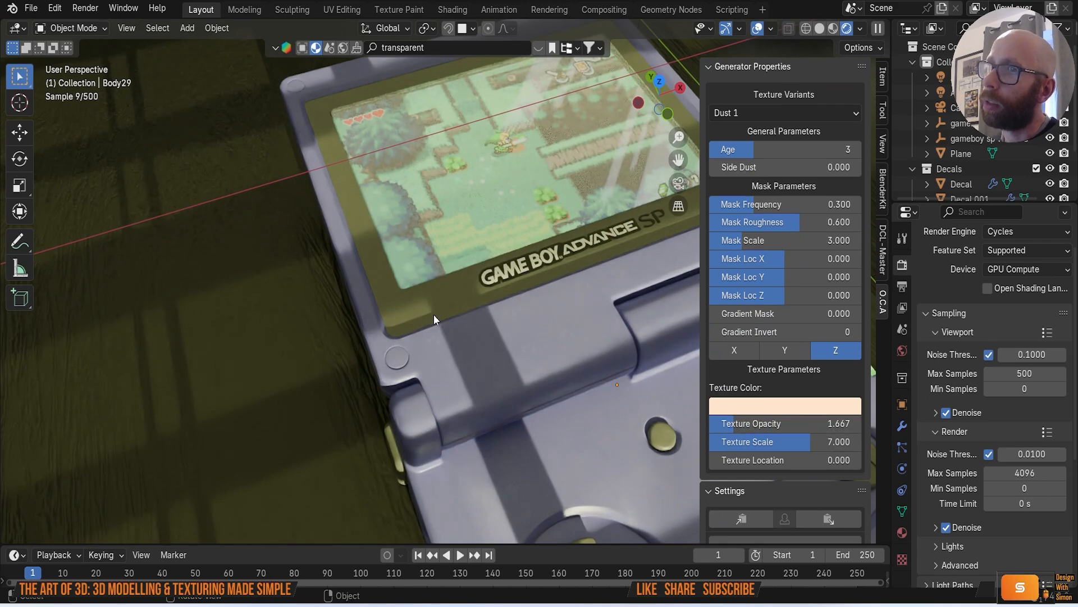
# Step: Check the weathering generators on the lid's round screw cap, the lid and the lower body
pyautogui.click(398, 359)
pyautogui.scroll(10, 821, 295)
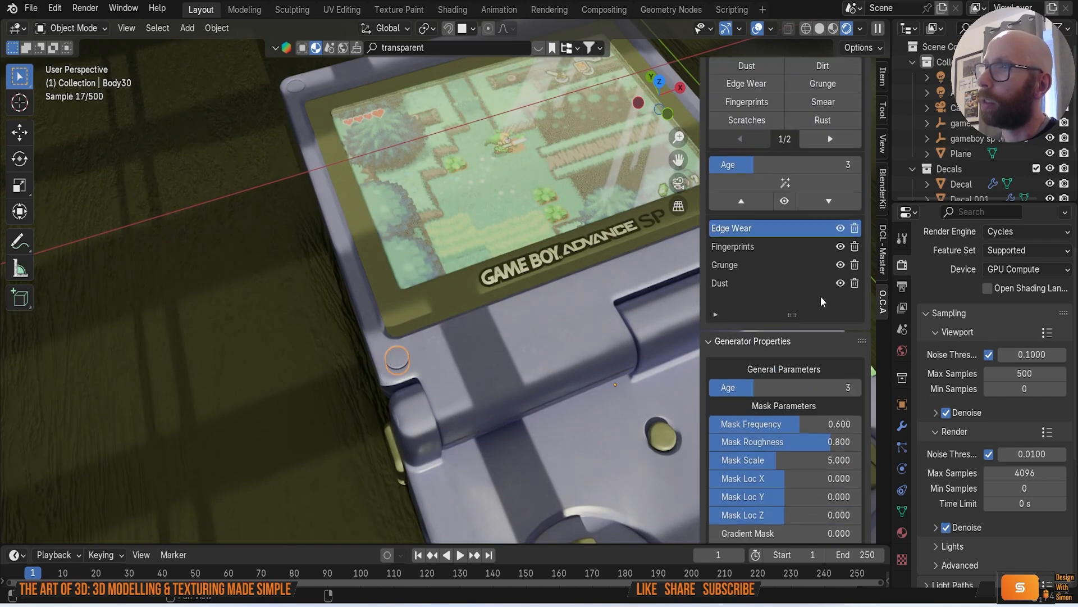
pyautogui.click(471, 251)
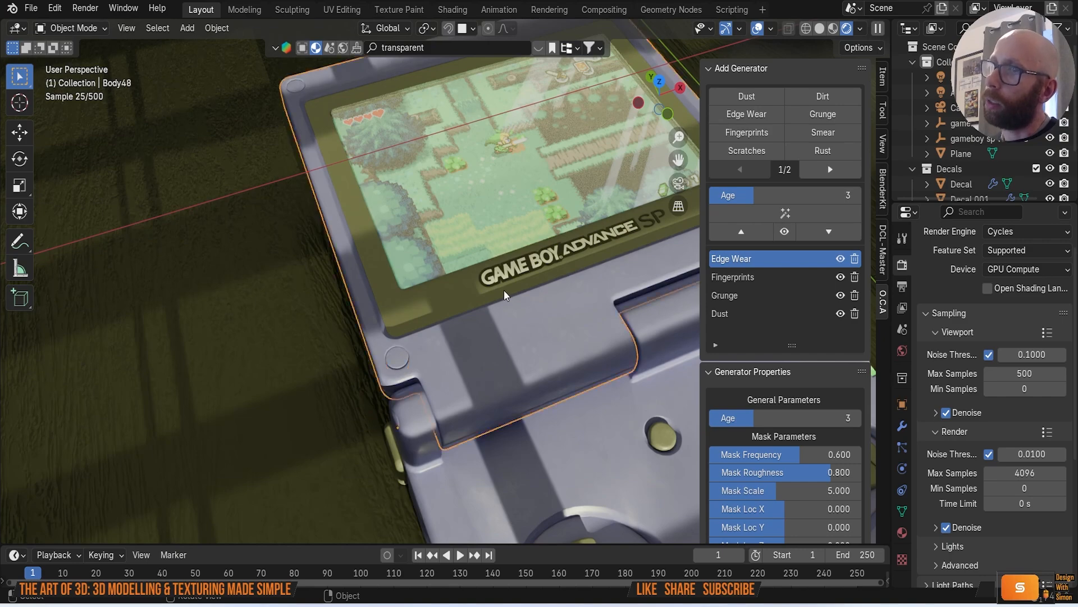
pyautogui.click(590, 445)
pyautogui.scroll(-5, 590, 441)
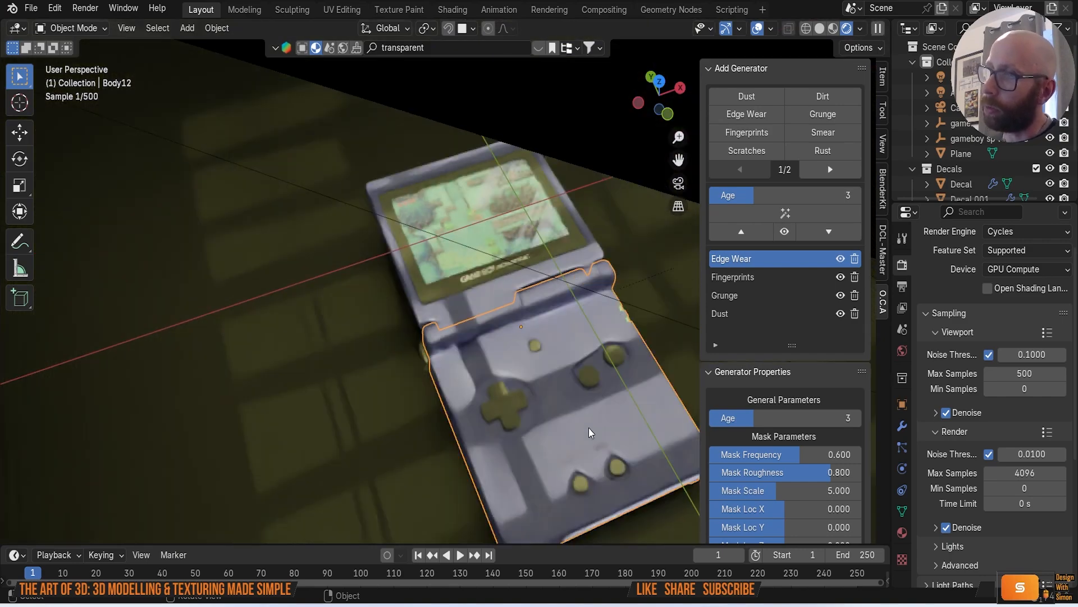
# Step: Set the lower body's Edge Wear age to 2 and slightly reduce its texture opacity
pyautogui.moveTo(580, 414); pyautogui.dragTo(426, 413, button='middle')
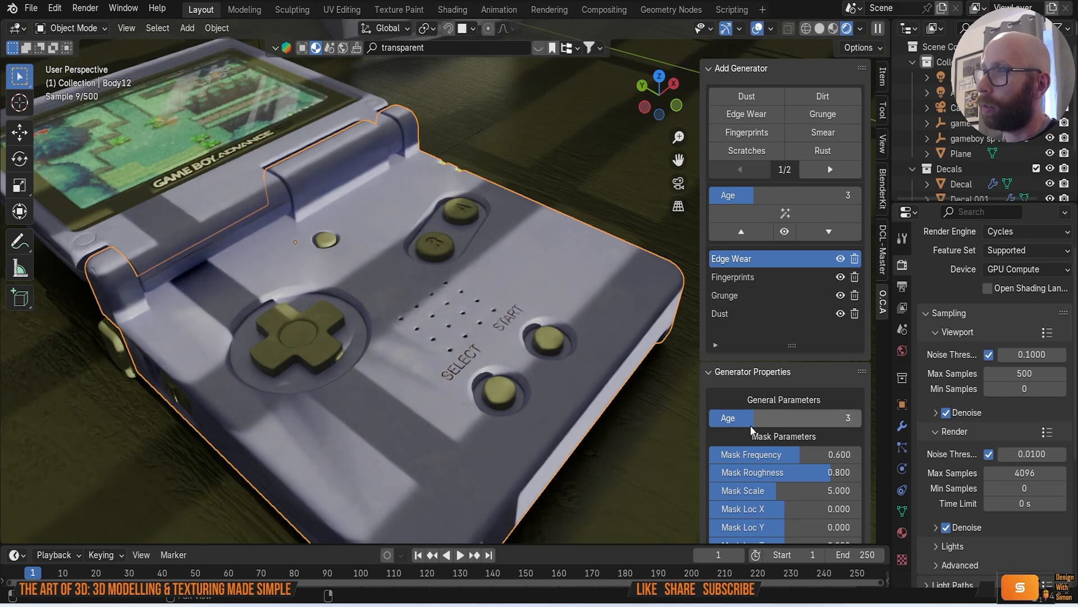
pyautogui.moveTo(758, 422); pyautogui.dragTo(745, 421)
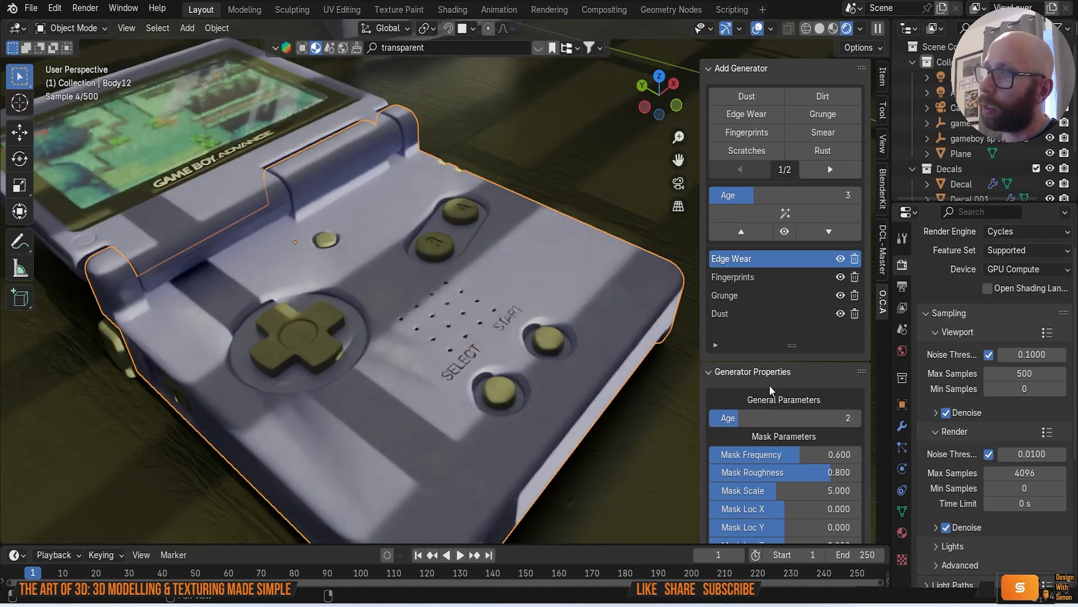
pyautogui.scroll(-10, 769, 385)
pyautogui.moveTo(726, 469); pyautogui.dragTo(721, 469)
pyautogui.scroll(1, 803, 311)
pyautogui.scroll(6, 803, 311)
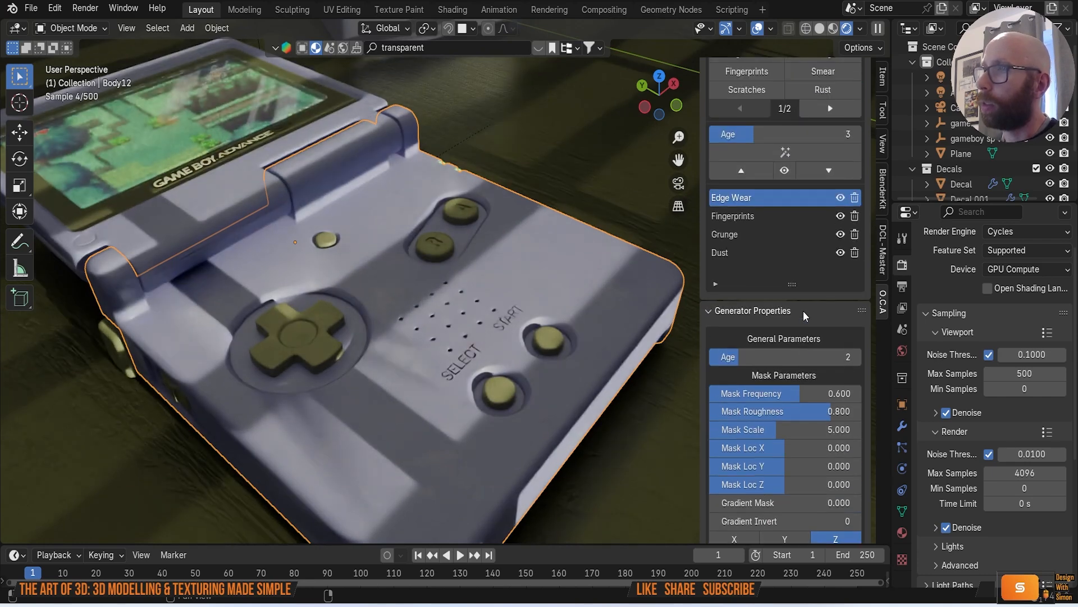
# Step: Toggle the visibility of the lower body's Dust and Grunge generators to compare their effect
pyautogui.click(839, 254)
pyautogui.click(841, 234)
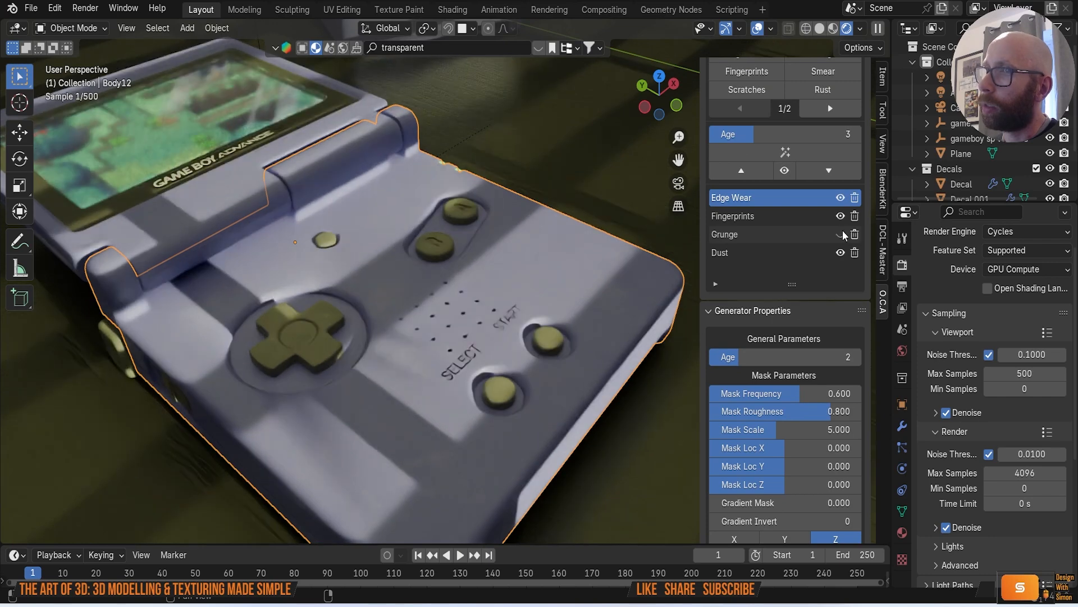
pyautogui.click(841, 234)
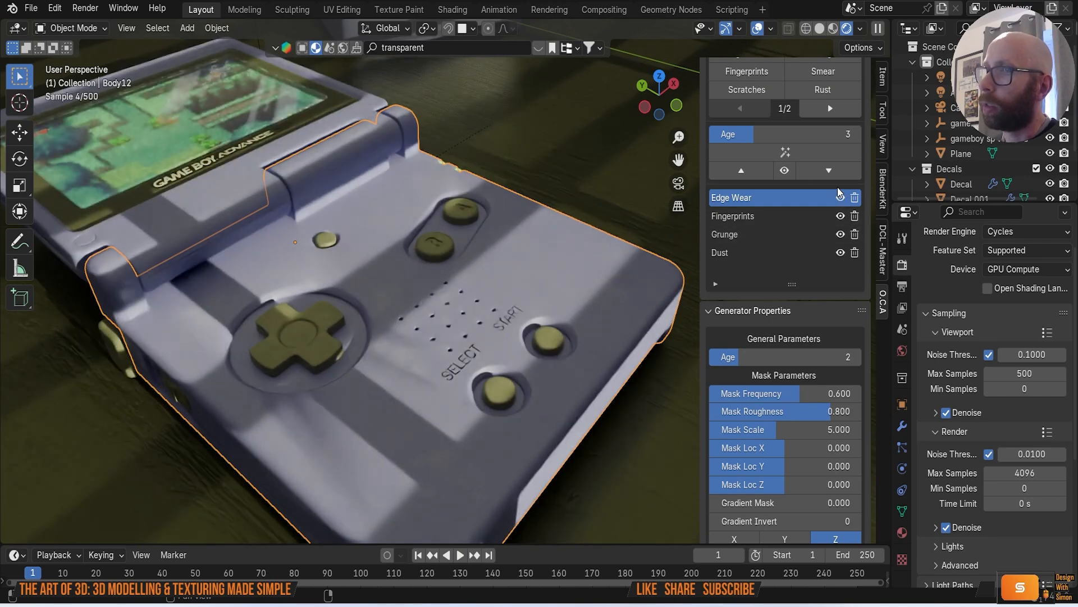
# Step: Set the lower body's Edge Wear age to 3
pyautogui.scroll(3, 775, 284)
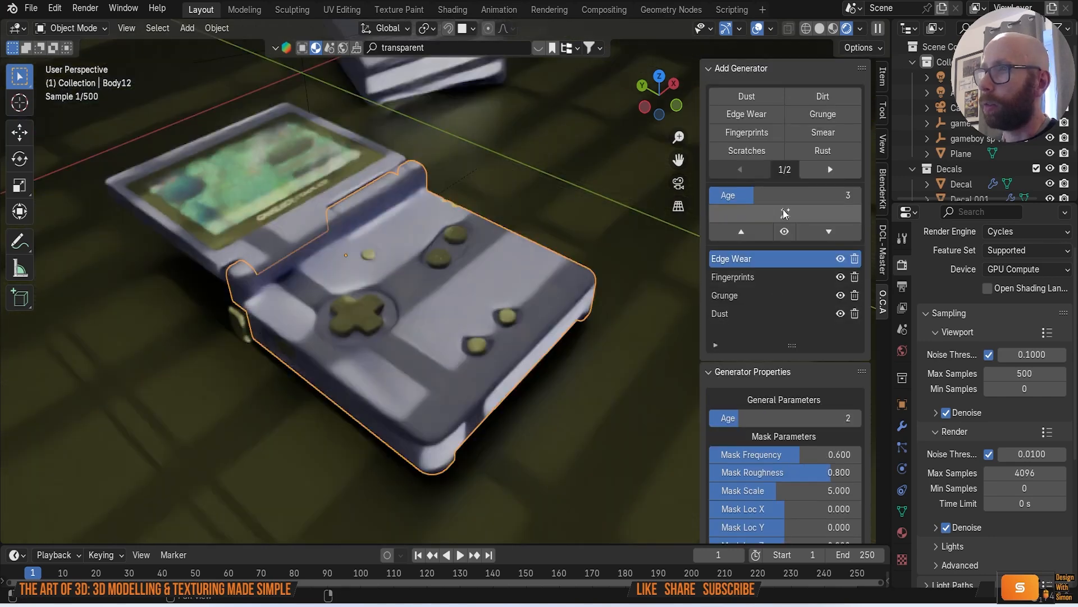
pyautogui.scroll(-5, 786, 213)
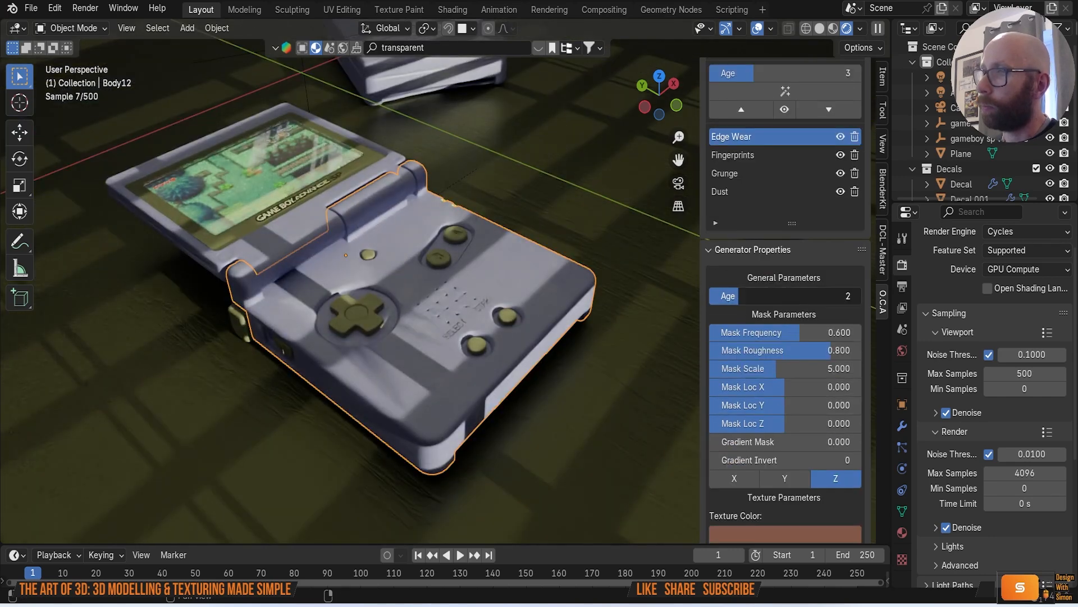
pyautogui.moveTo(739, 296); pyautogui.dragTo(752, 296)
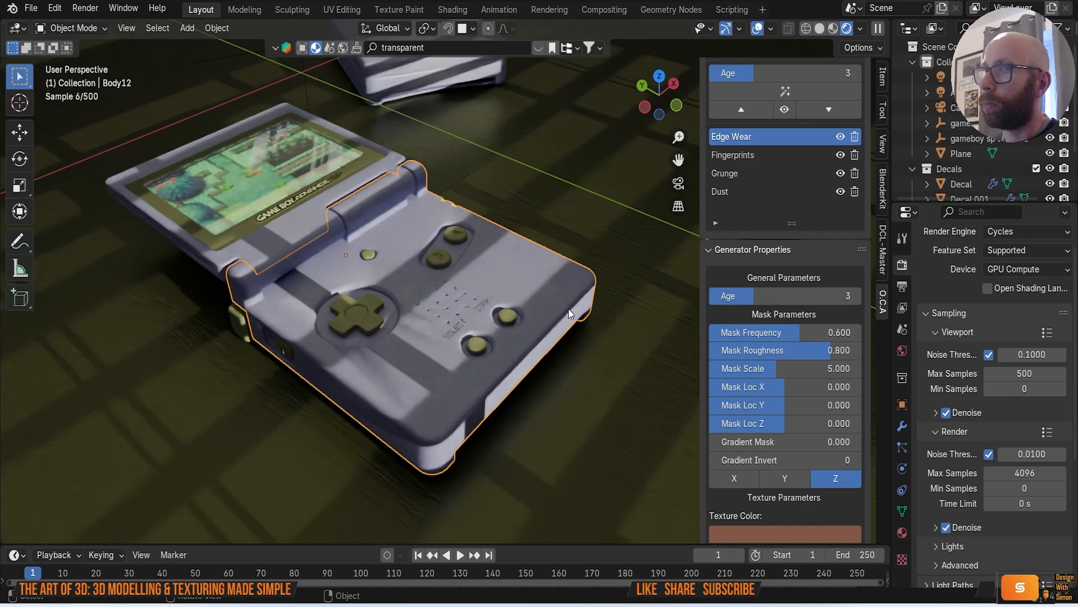
# Step: Return to the camera view and add an OCA setup to the floor plane
pyautogui.scroll(-8, 568, 309)
pyautogui.scroll(-3, 566, 312)
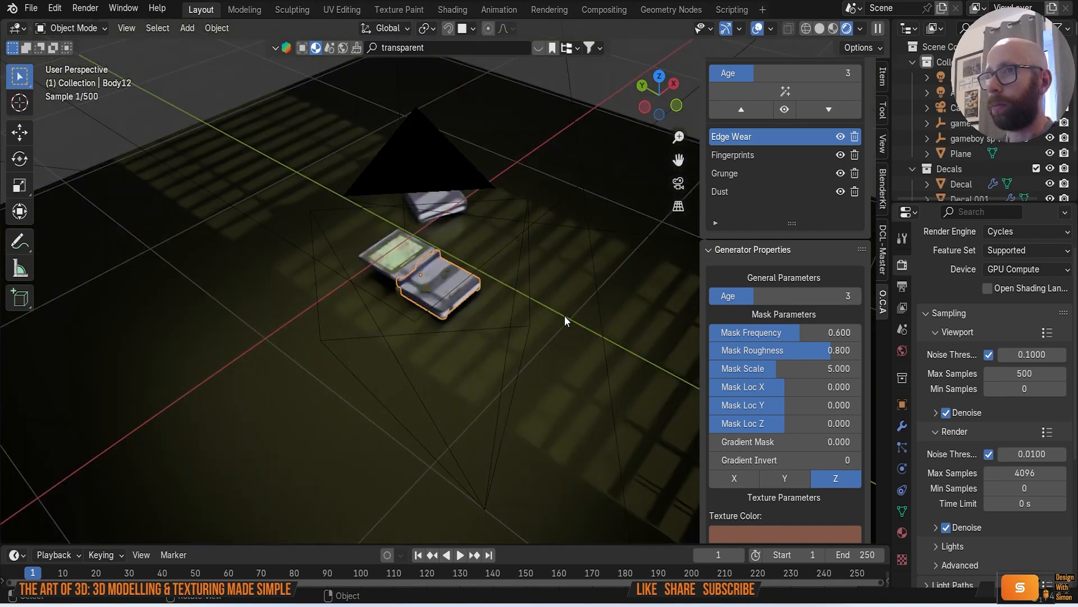
pyautogui.press('KP_0')
pyautogui.scroll(-8, 531, 301)
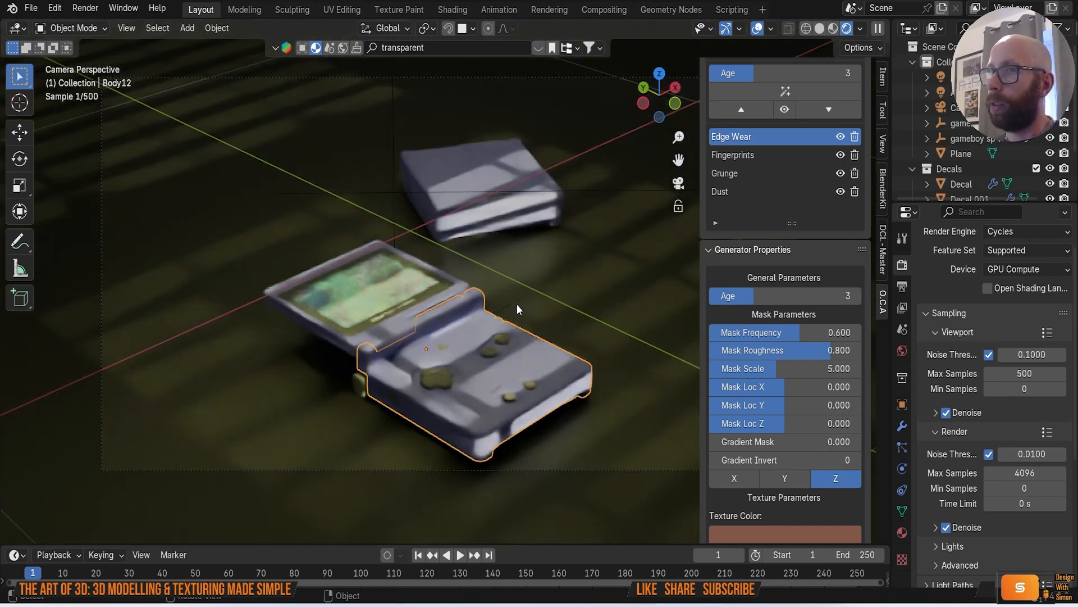
pyautogui.keyDown('shift'); pyautogui.moveTo(575, 334); pyautogui.dragTo(497, 345, button='middle'); pyautogui.keyUp('shift')
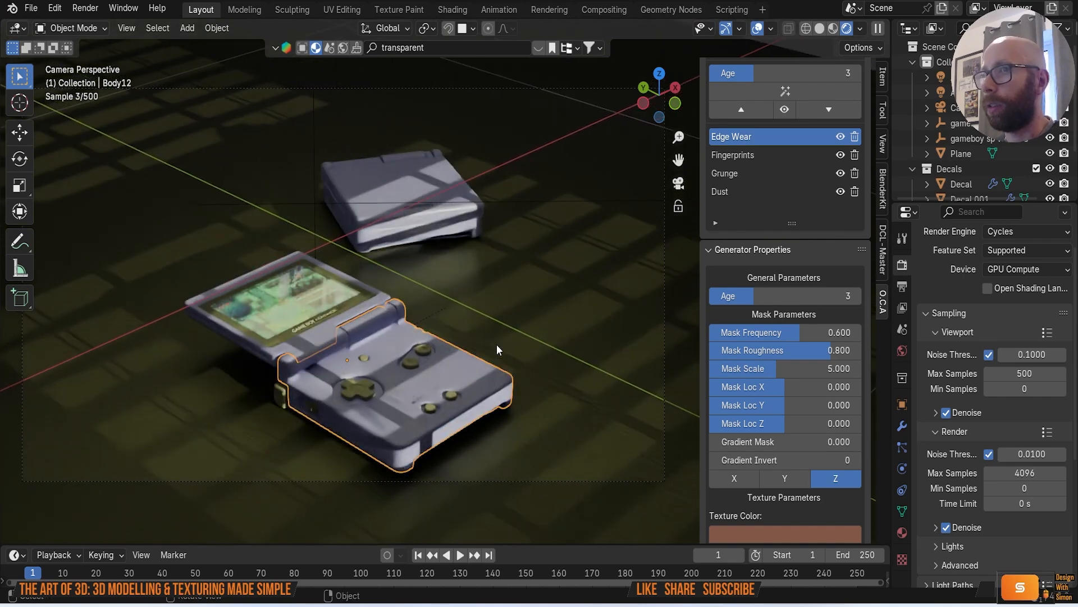
pyautogui.click(507, 346)
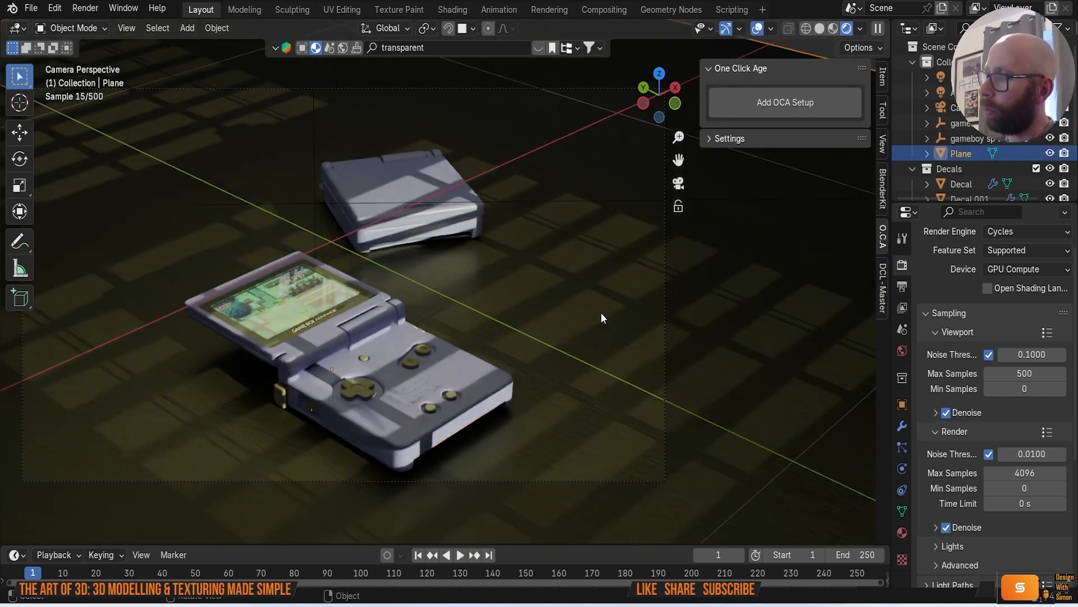
pyautogui.click(776, 102)
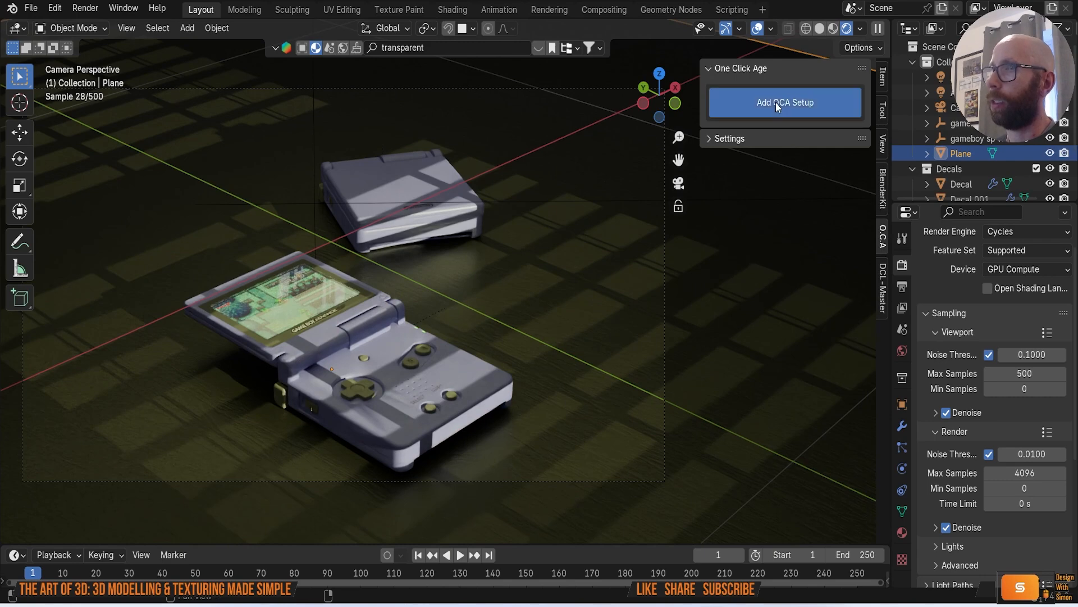
# Step: Add a Dust generator to the floor plane with a texture opacity of 1.630 and an age of 4
pyautogui.click(754, 104)
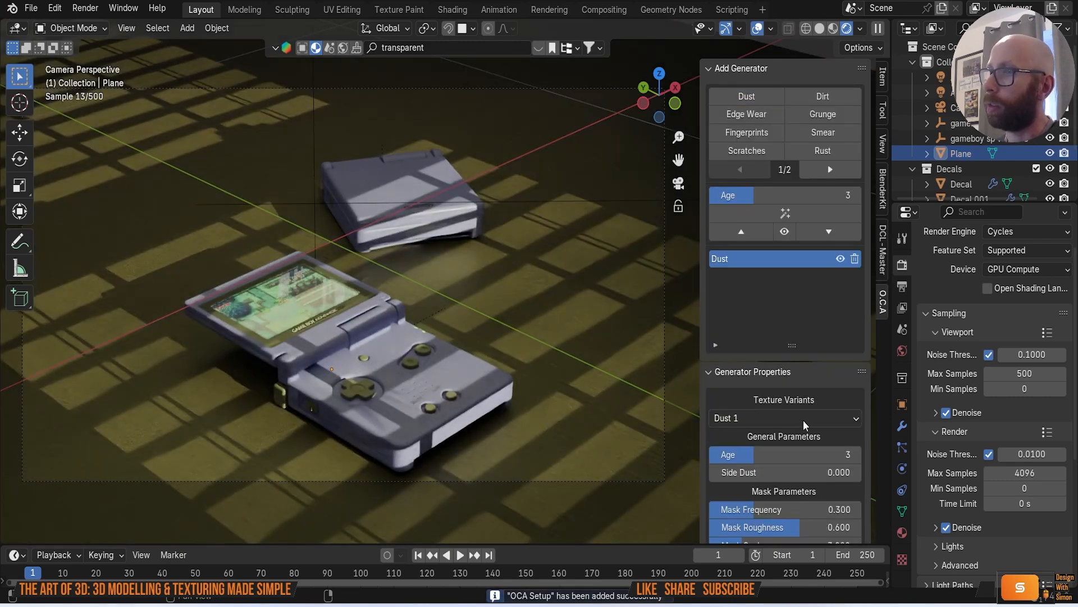
pyautogui.scroll(-10, 795, 464)
pyautogui.moveTo(779, 395); pyautogui.dragTo(737, 395)
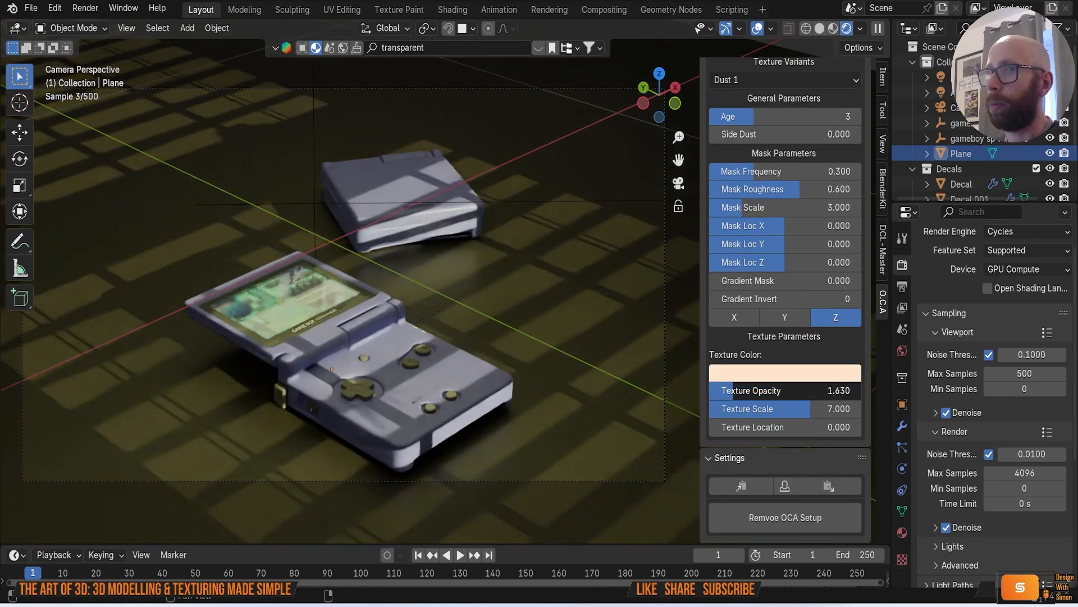
pyautogui.scroll(5, 768, 347)
pyautogui.moveTo(759, 239); pyautogui.dragTo(770, 239)
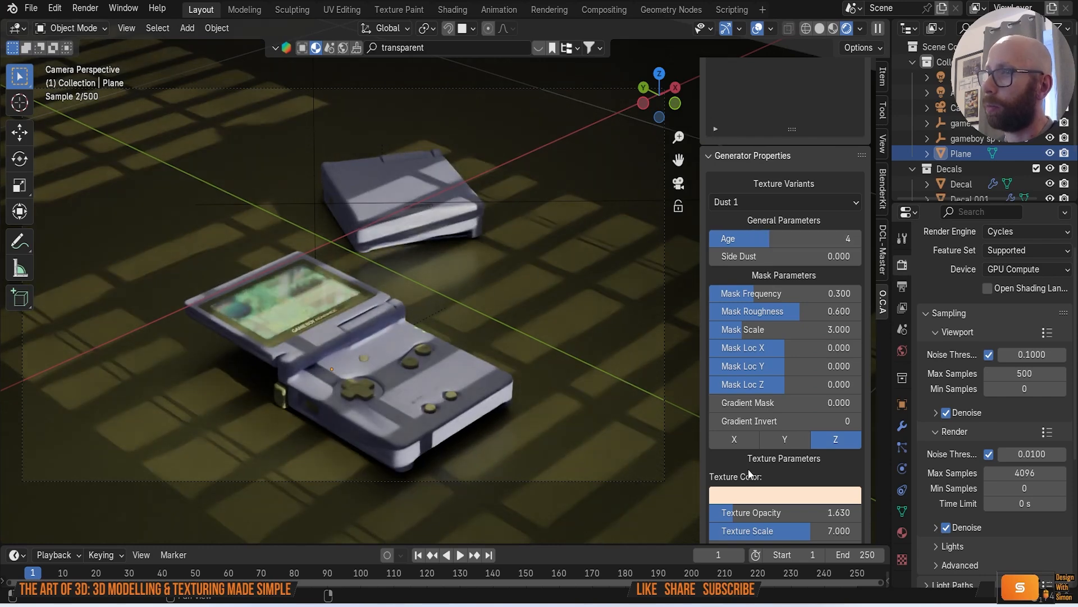
# Step: Try a Wood Damage generator with age 1 on the floor plane and remove it
pyautogui.scroll(5, 826, 302)
pyautogui.scroll(4, 825, 302)
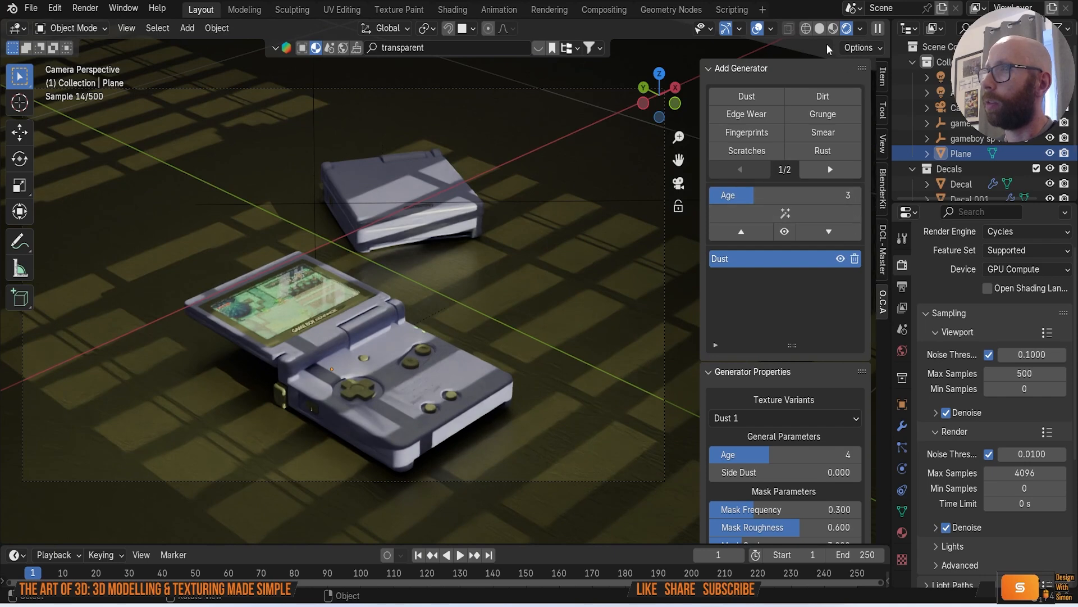
pyautogui.click(820, 172)
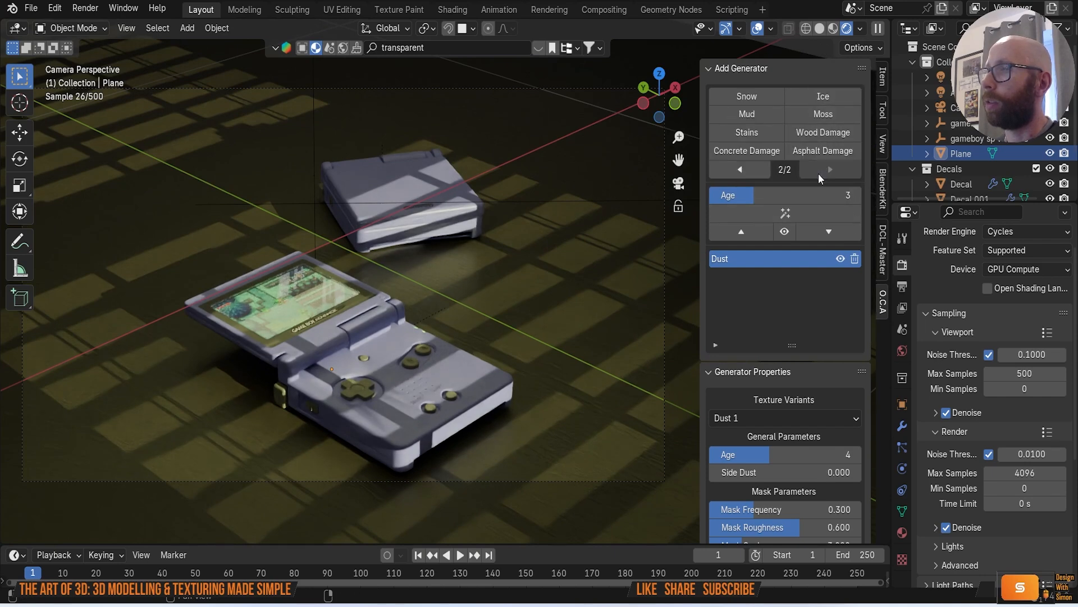
pyautogui.click(820, 138)
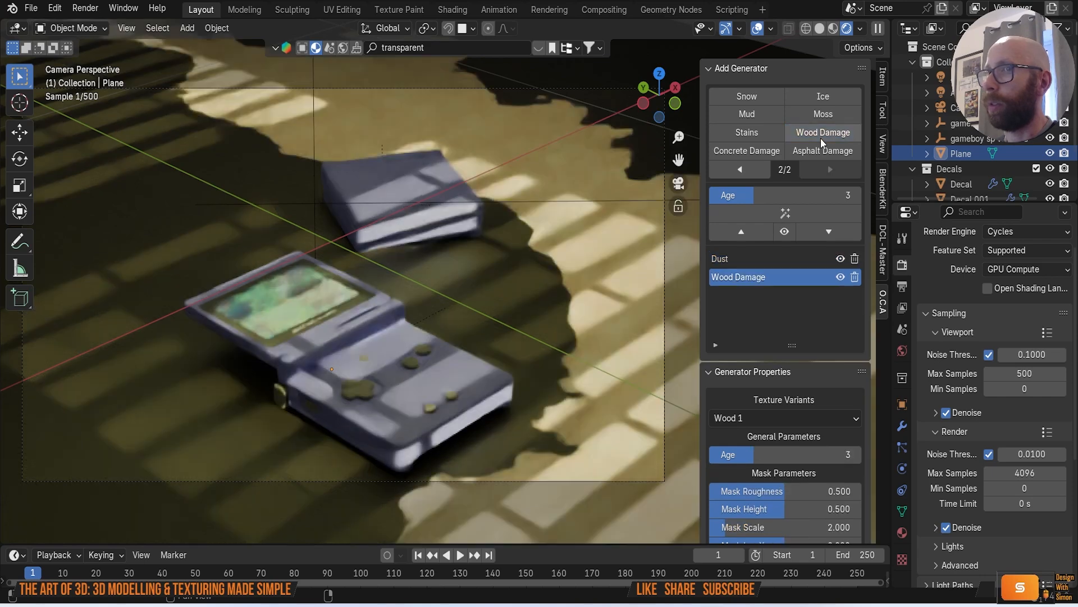
pyautogui.moveTo(748, 459); pyautogui.dragTo(724, 459)
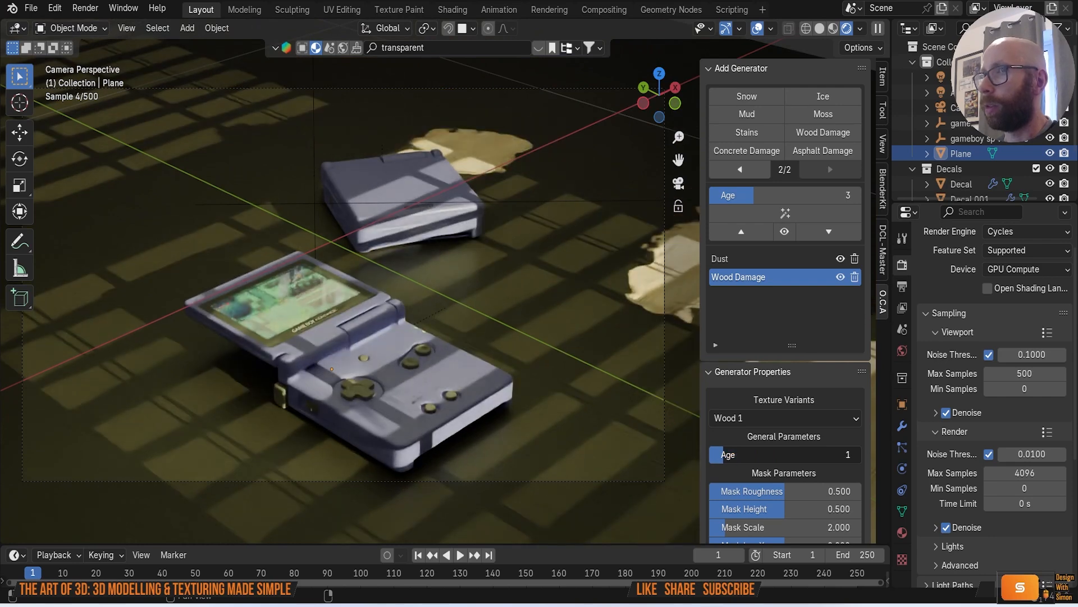
pyautogui.click(854, 277)
pyautogui.click(740, 169)
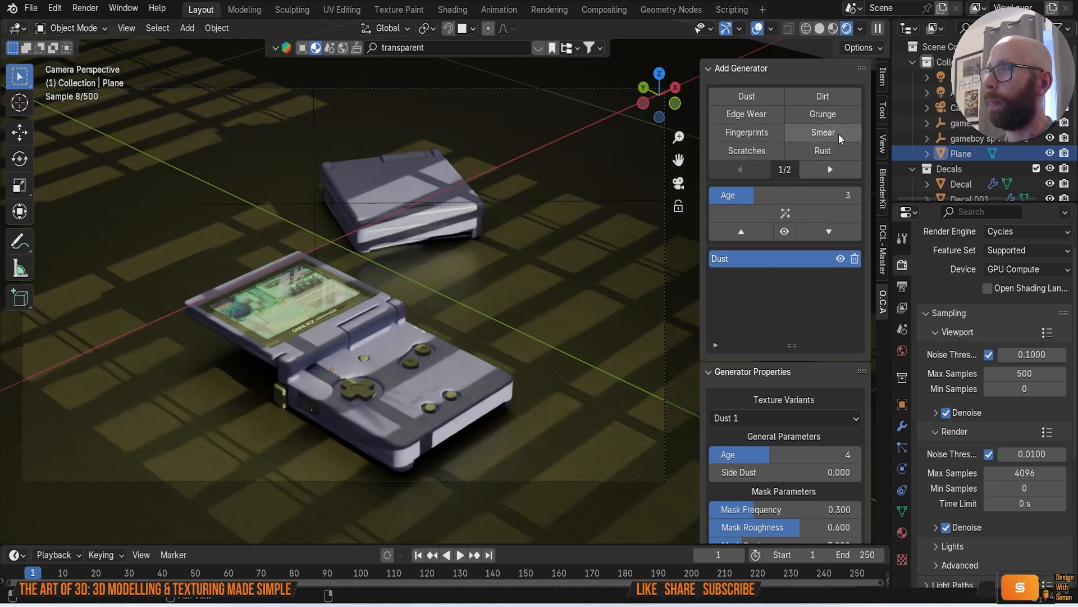
# Step: Compare the floor plane with its Dust generator hidden and delete that generator
pyautogui.scroll(-2, 655, 282)
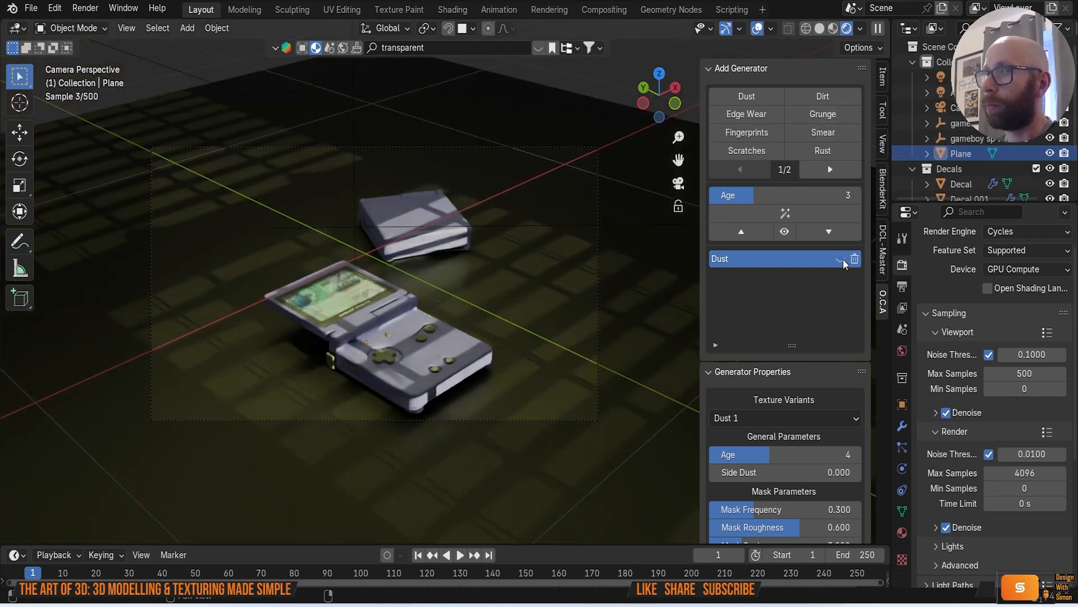
pyautogui.scroll(2, 565, 318)
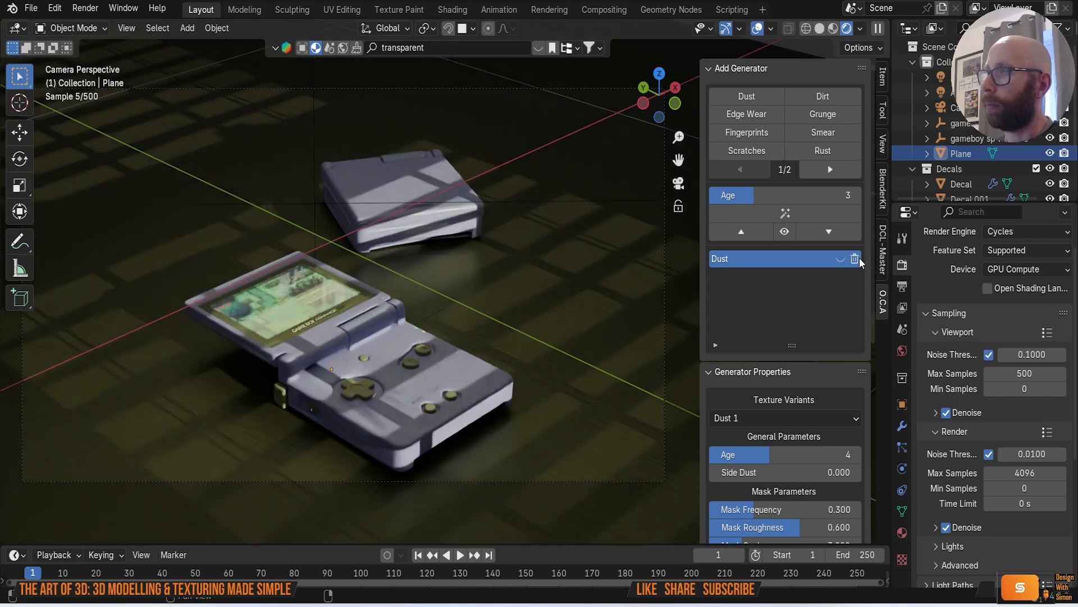
pyautogui.click(859, 260)
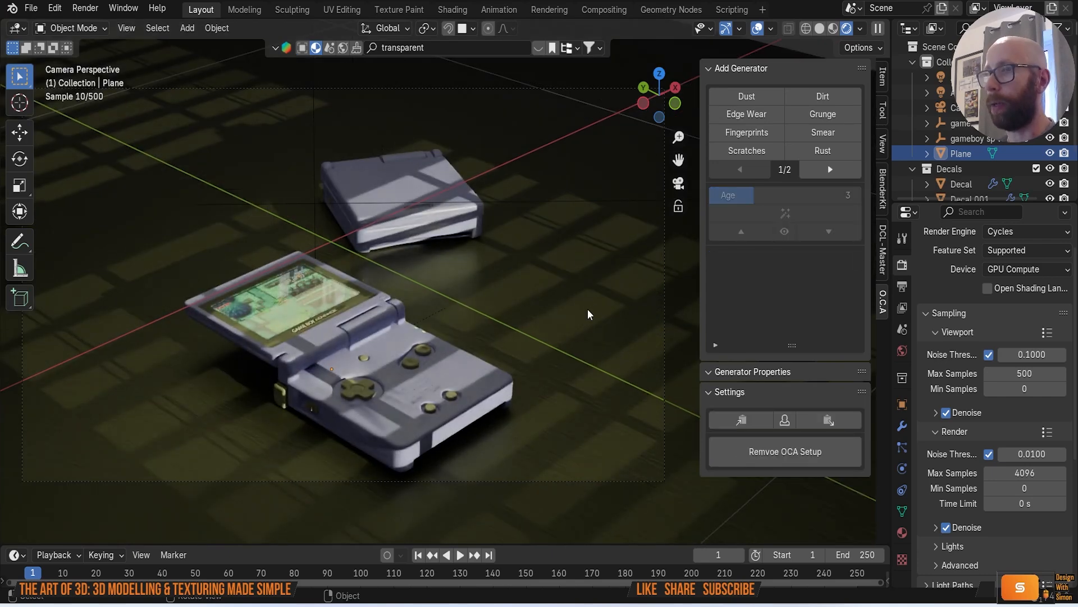
# Step: Check the scene from outside the camera, return to the camera view and hide the viewport sidebar
pyautogui.scroll(-1, 610, 335)
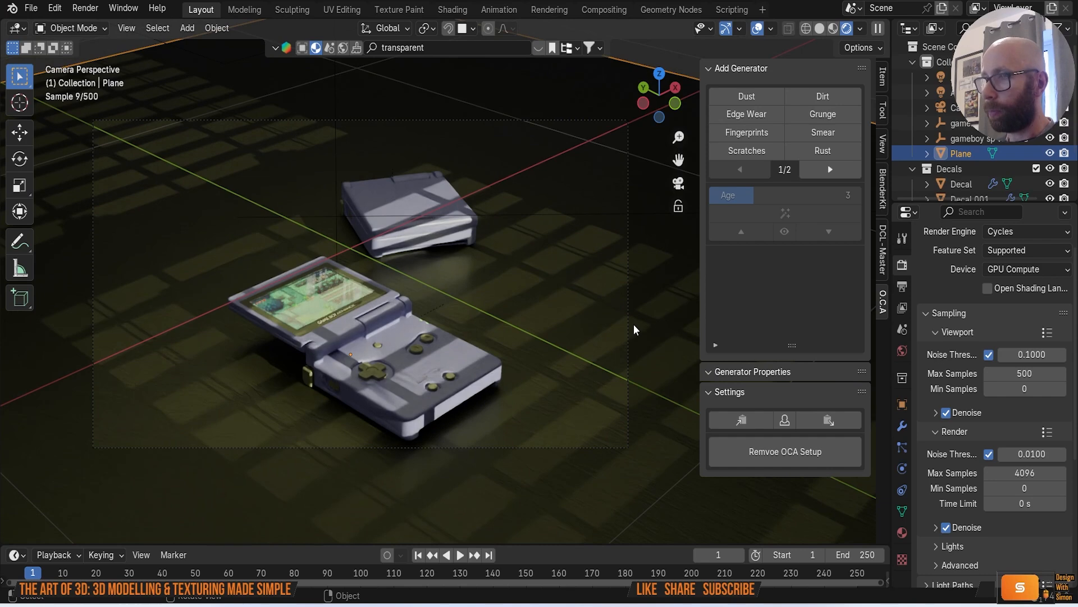
pyautogui.press('KP_0')
pyautogui.press('KP_0')
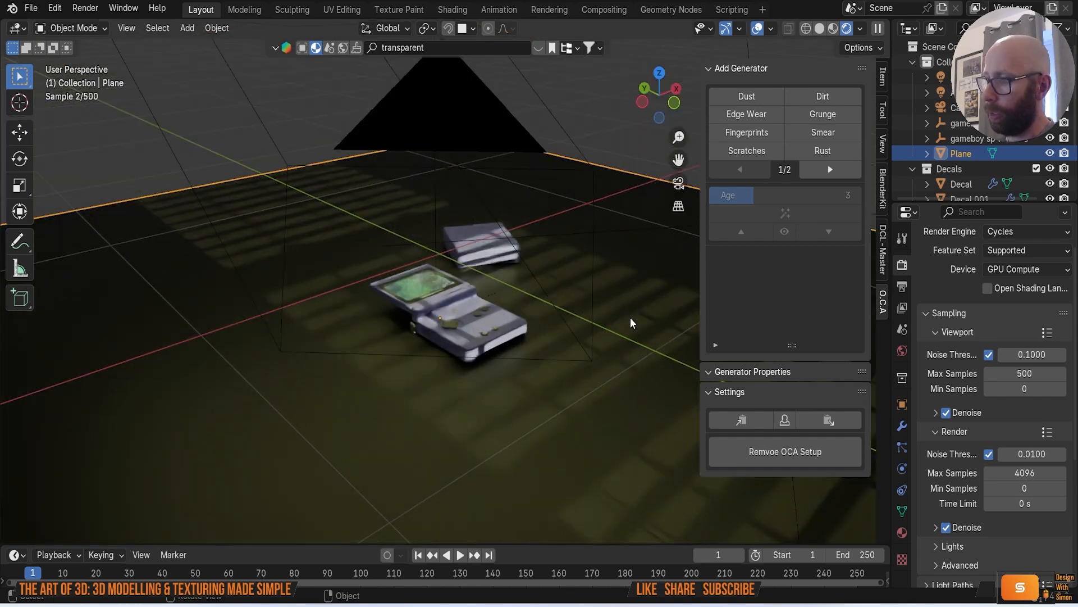
pyautogui.click(709, 70)
pyautogui.moveTo(701, 68); pyautogui.dragTo(752, 70)
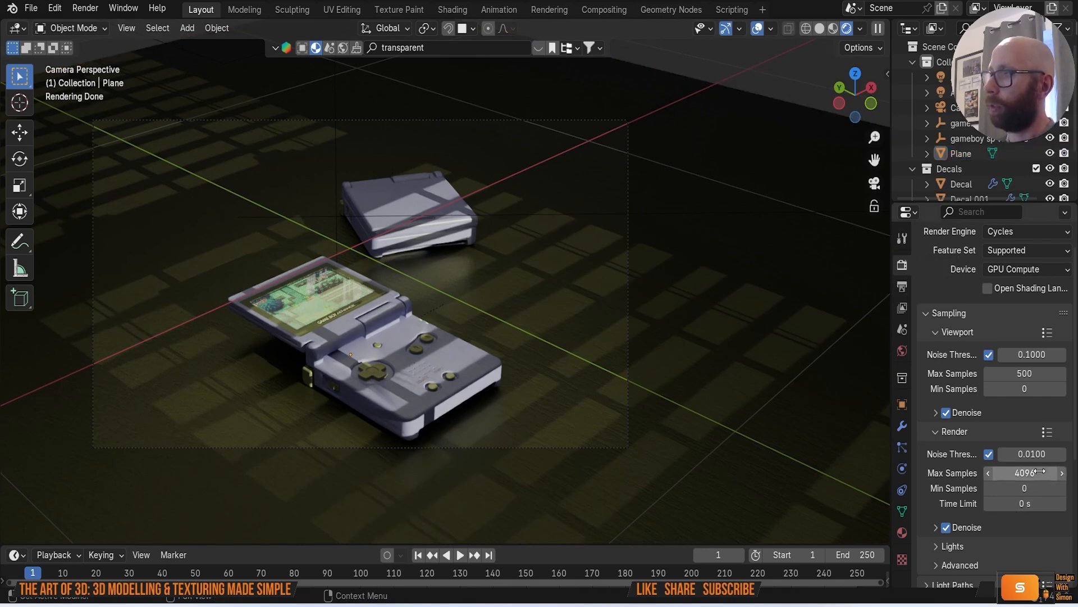
# Step: Save the Blender file and reframe the camera view in the enlarged viewport
pyautogui.click(32, 12)
pyautogui.click(98, 106)
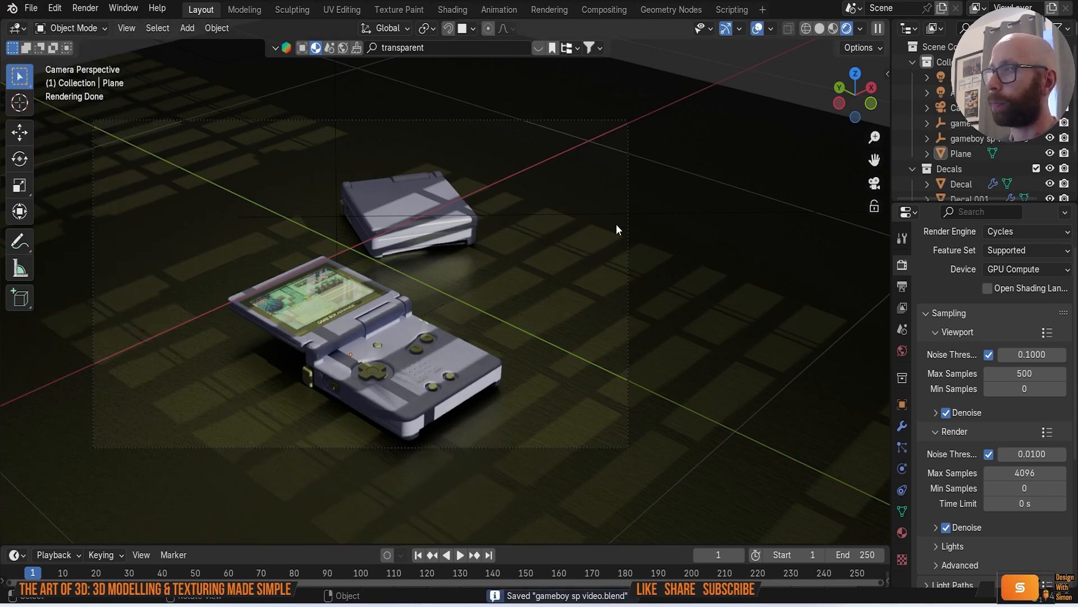
pyautogui.scroll(1, 590, 257)
pyautogui.keyDown('shift'); pyautogui.moveTo(702, 321); pyautogui.dragTo(796, 337, button='middle'); pyautogui.keyUp('shift')
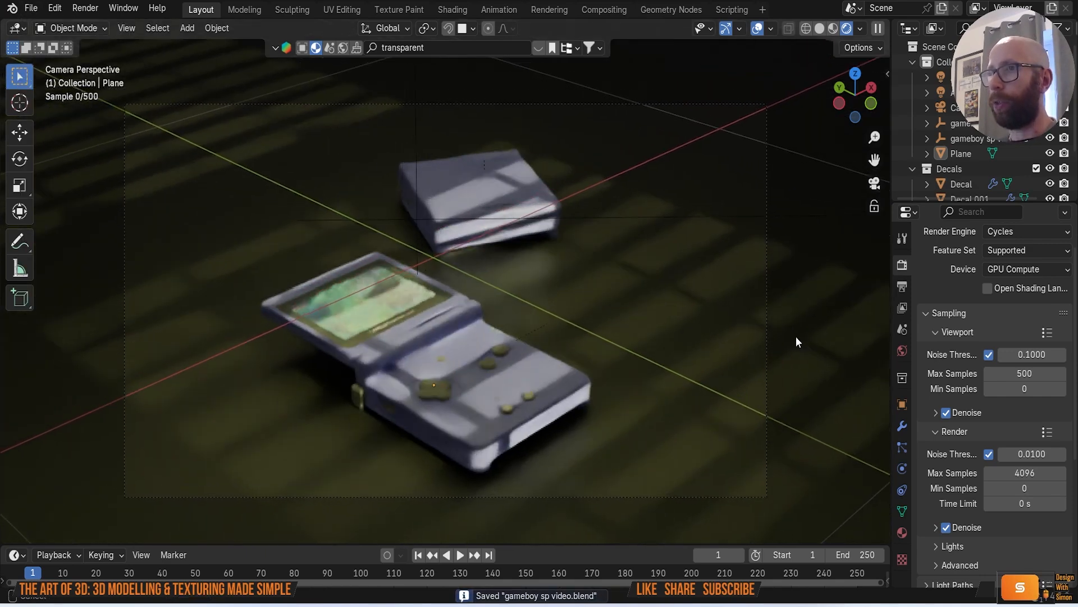